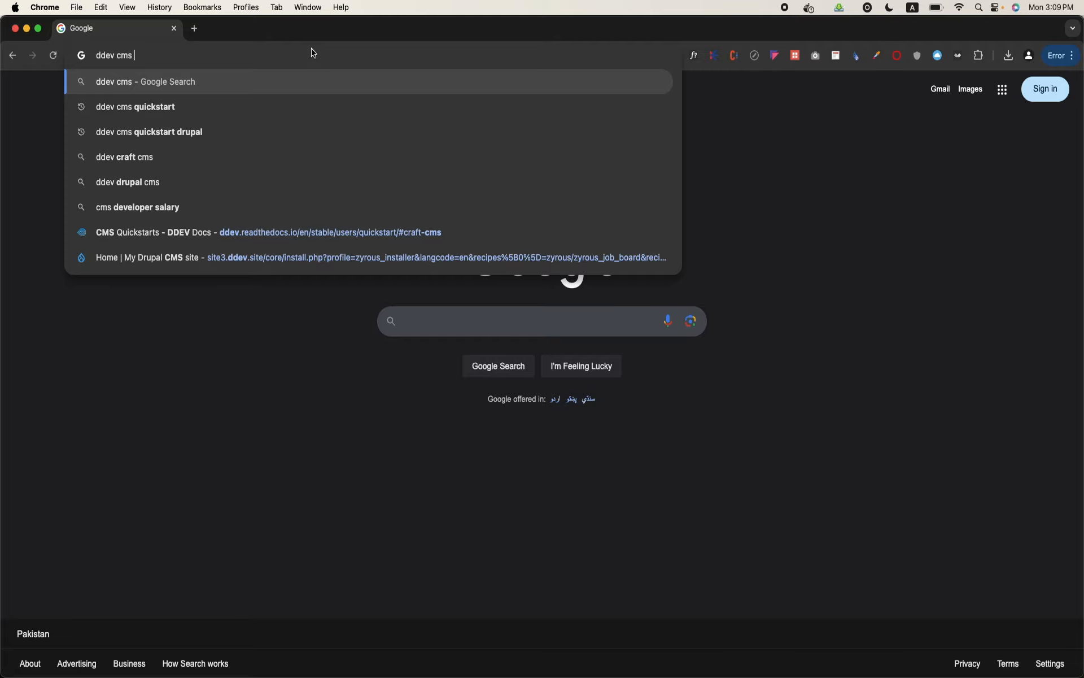
Search Google for "ddev cms quickstart", open the DDEV Docs CMS Quickstarts page and find its "drupal" section
key(Return)
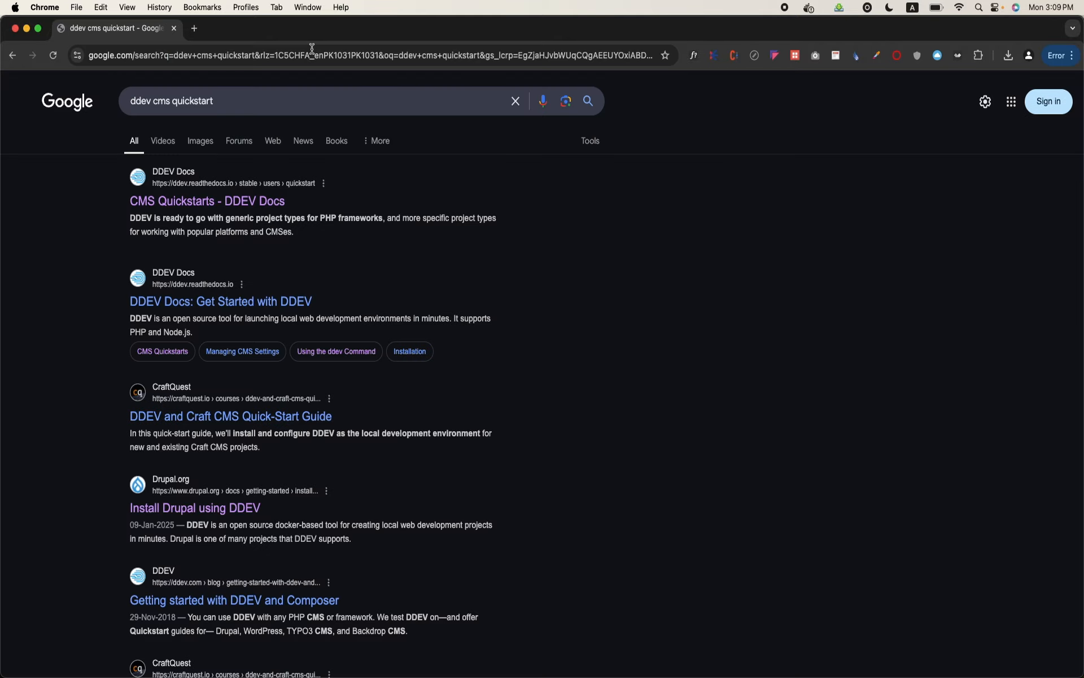
click(227, 203)
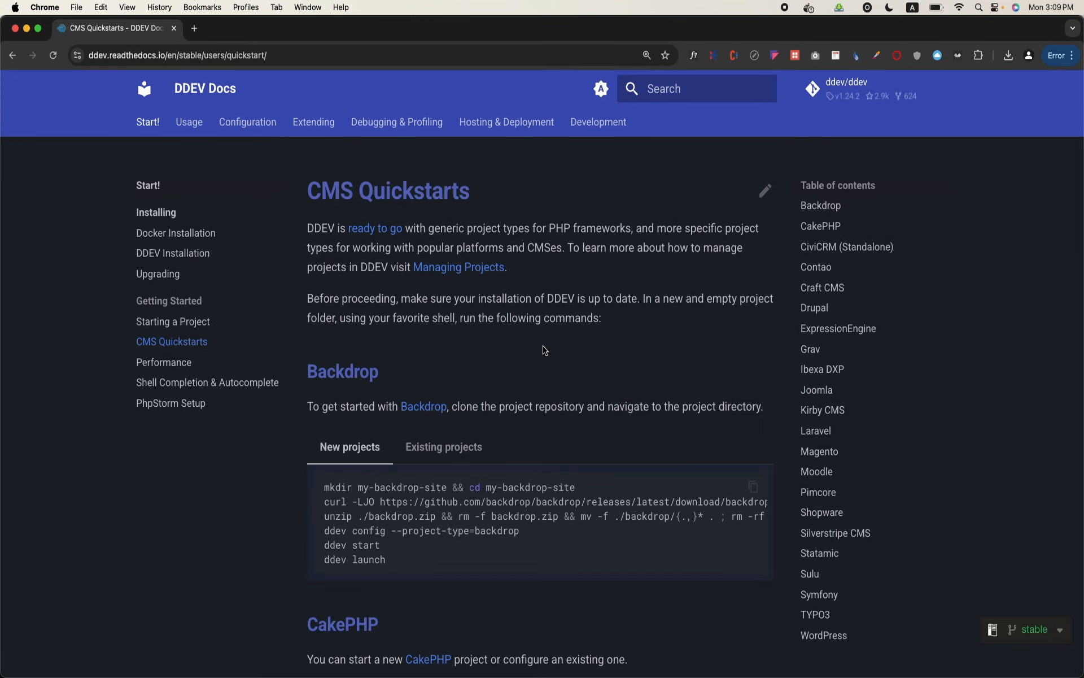
key(super+f)
text(drupal)
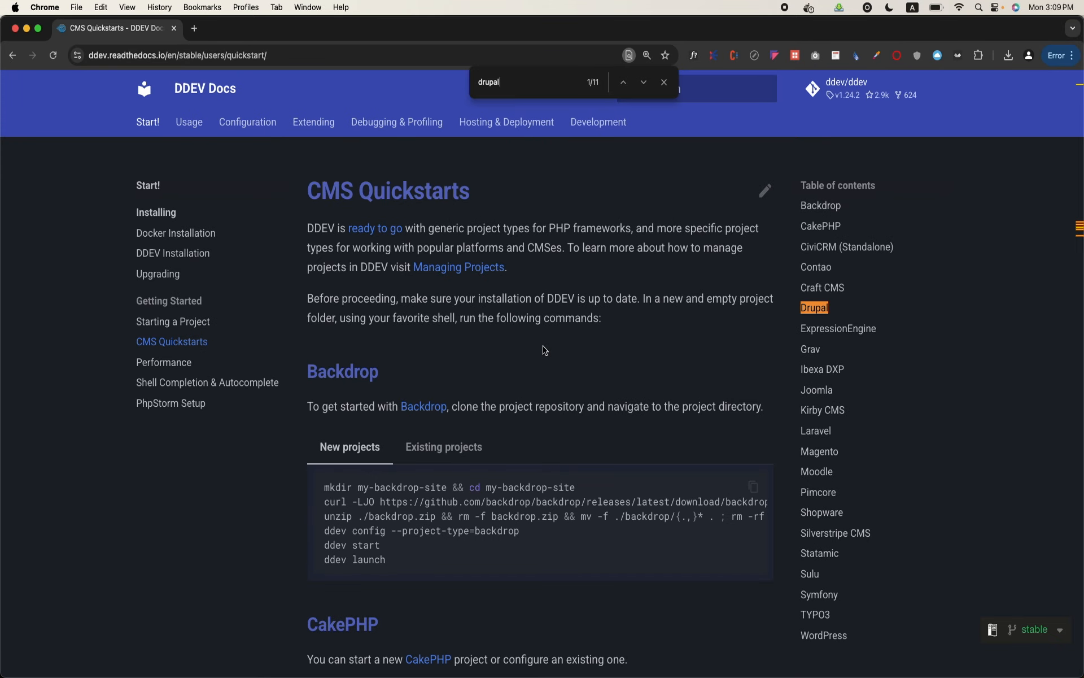
key(Return)
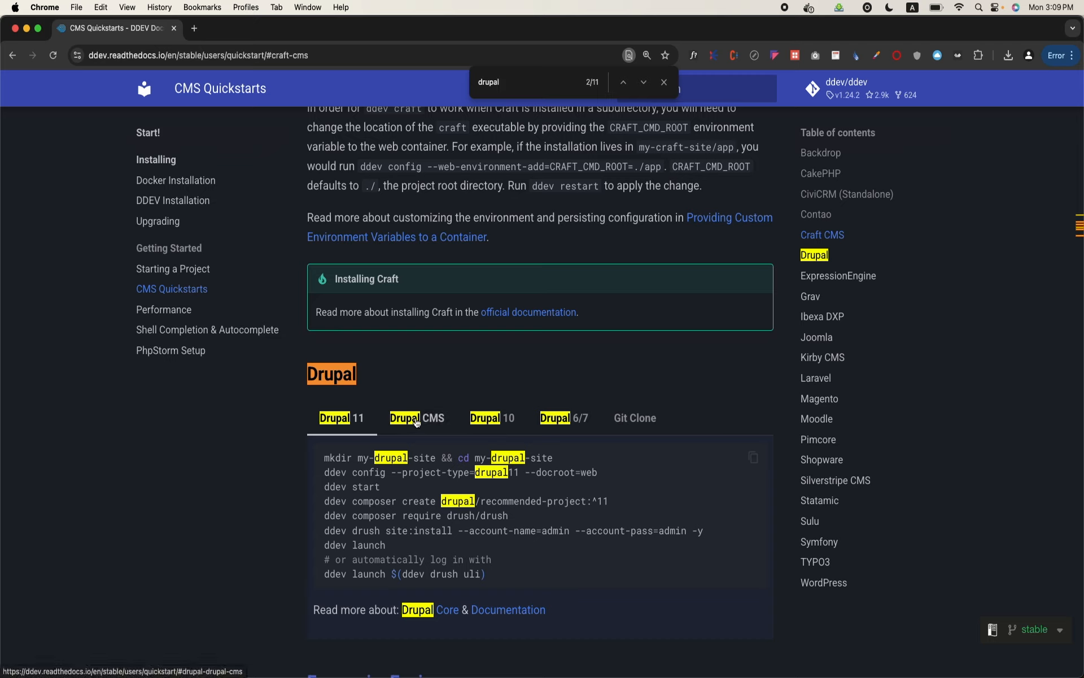
Look at the Drupal CMS and Drupal 11 setup commands in the Drupal section, enlarging the page to 150%
click(427, 421)
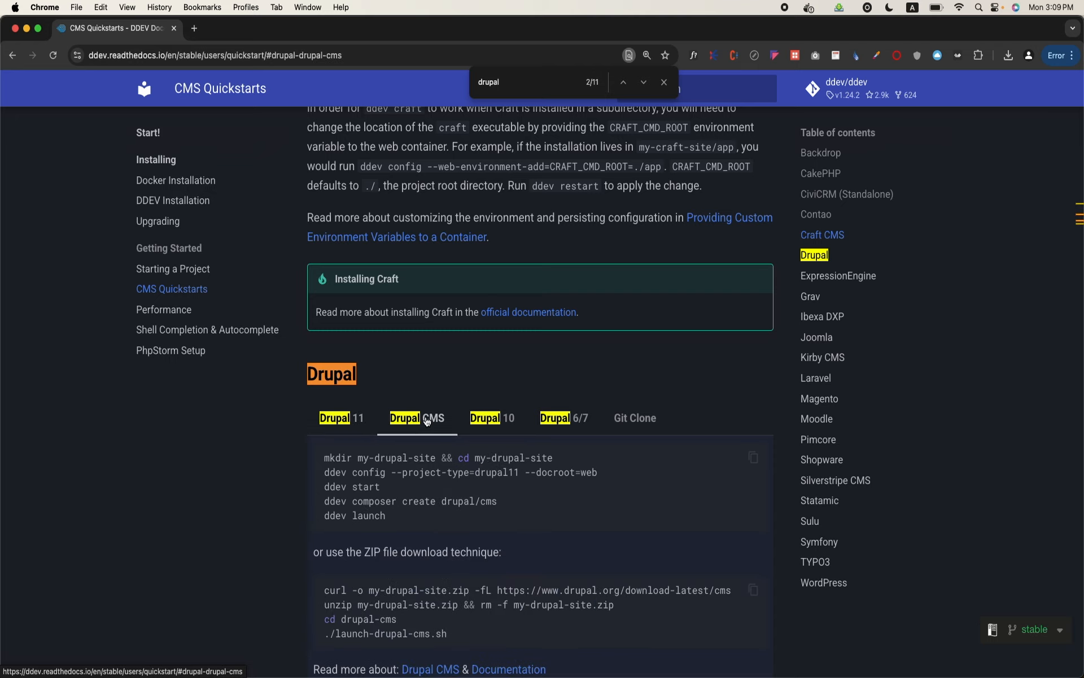
click(351, 421)
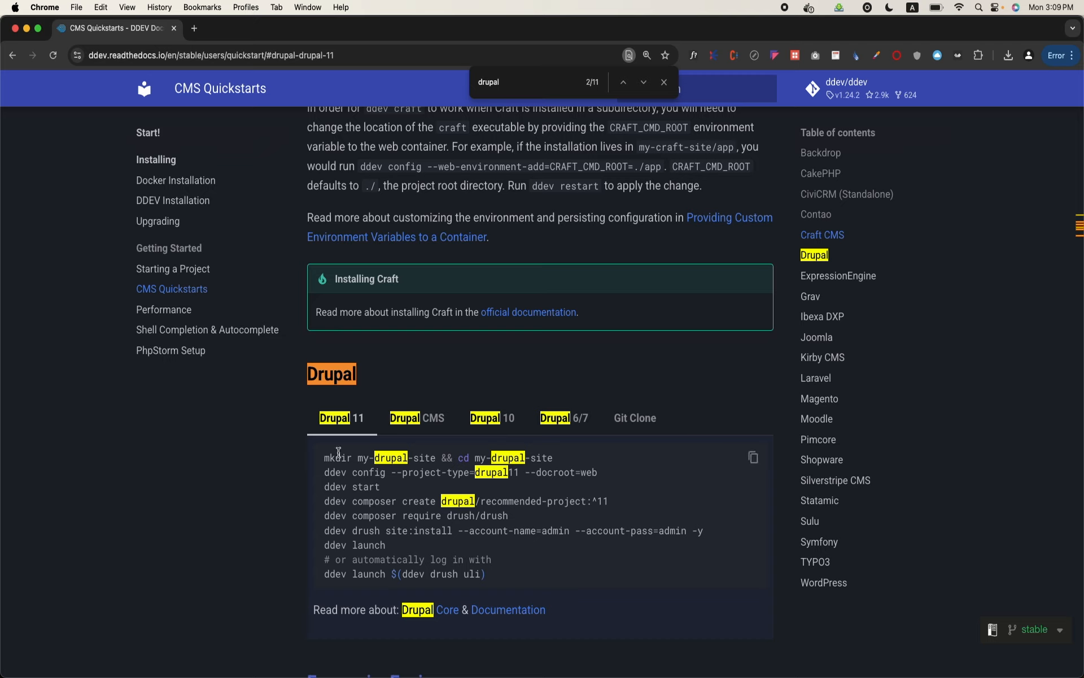
double_click(335, 458)
key(super+equal)
scroll(508, 449, down, 3)
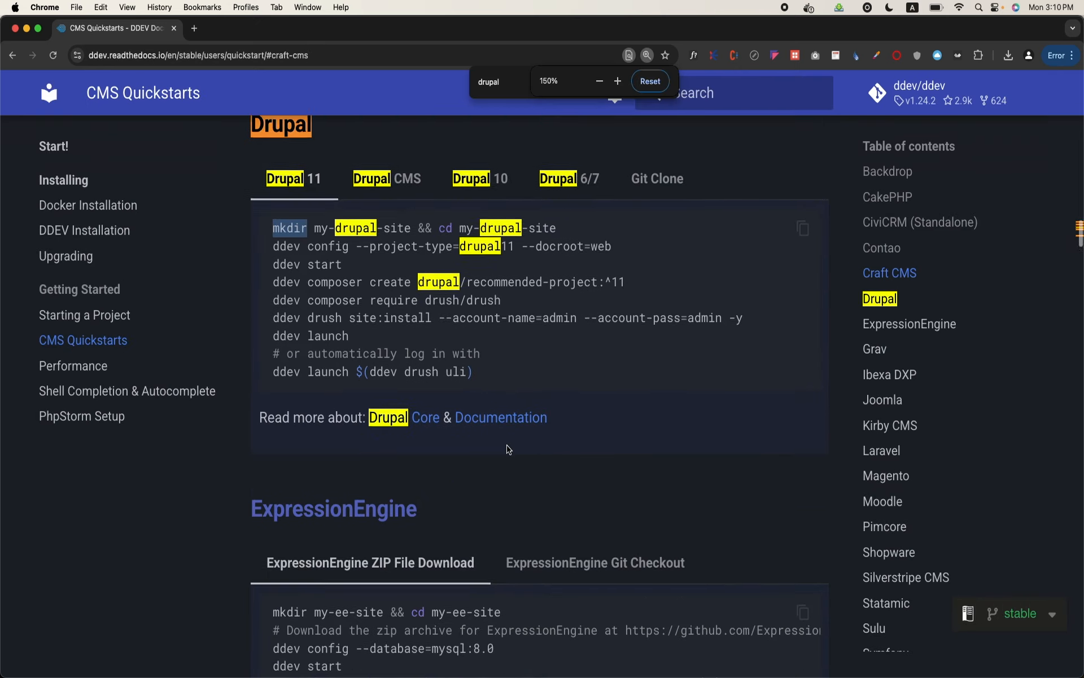
scroll(507, 446, up, 3)
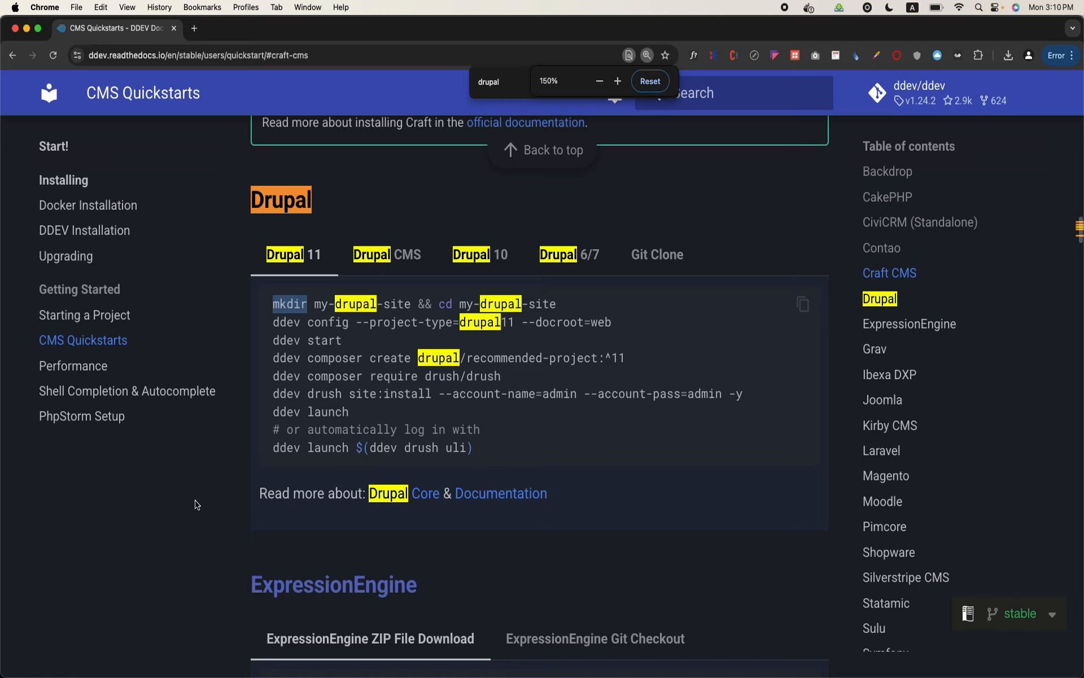
click(194, 502)
Switch to Finder and enlarge the icons in the ddcdpDrupal folder
mouse_move(255, 675)
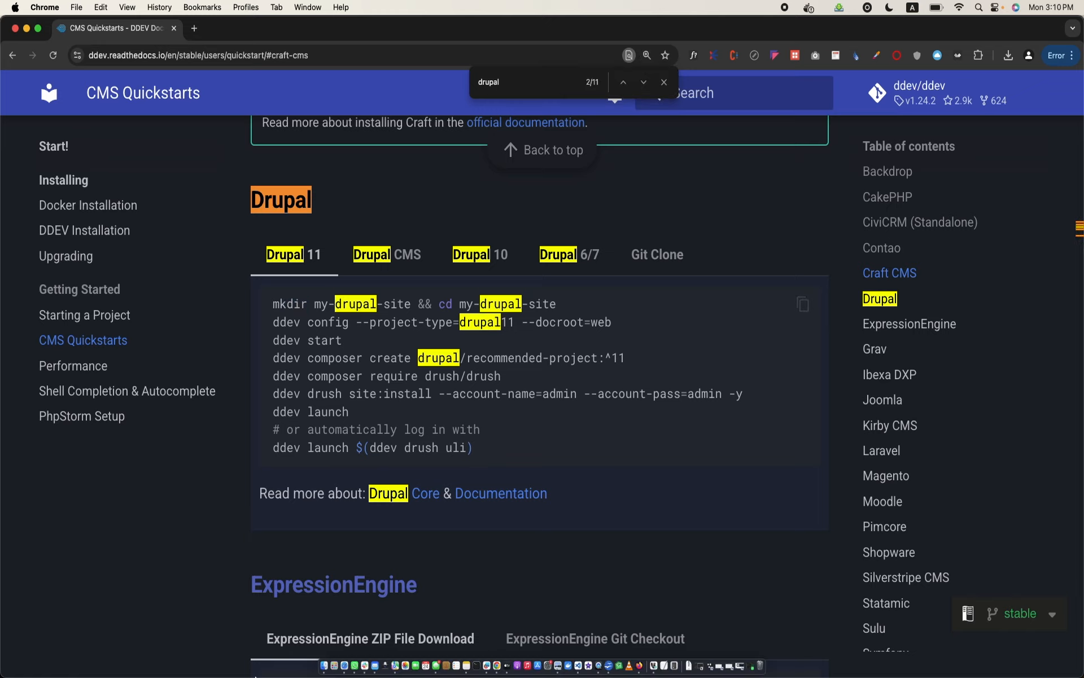
click(315, 665)
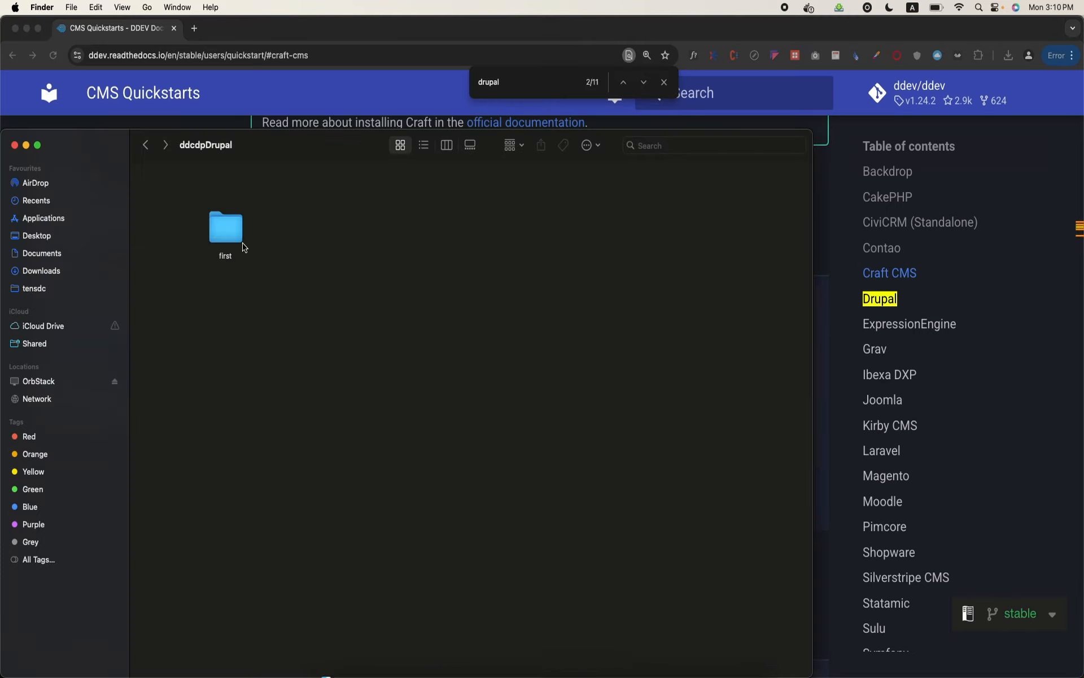
click(227, 229)
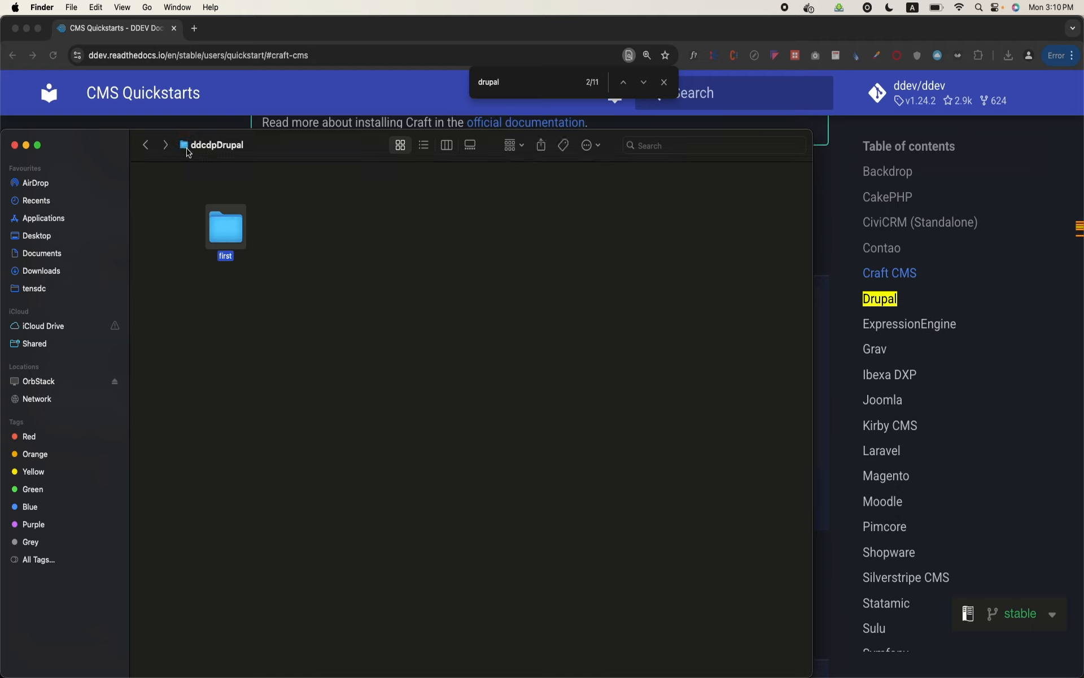
click(273, 249)
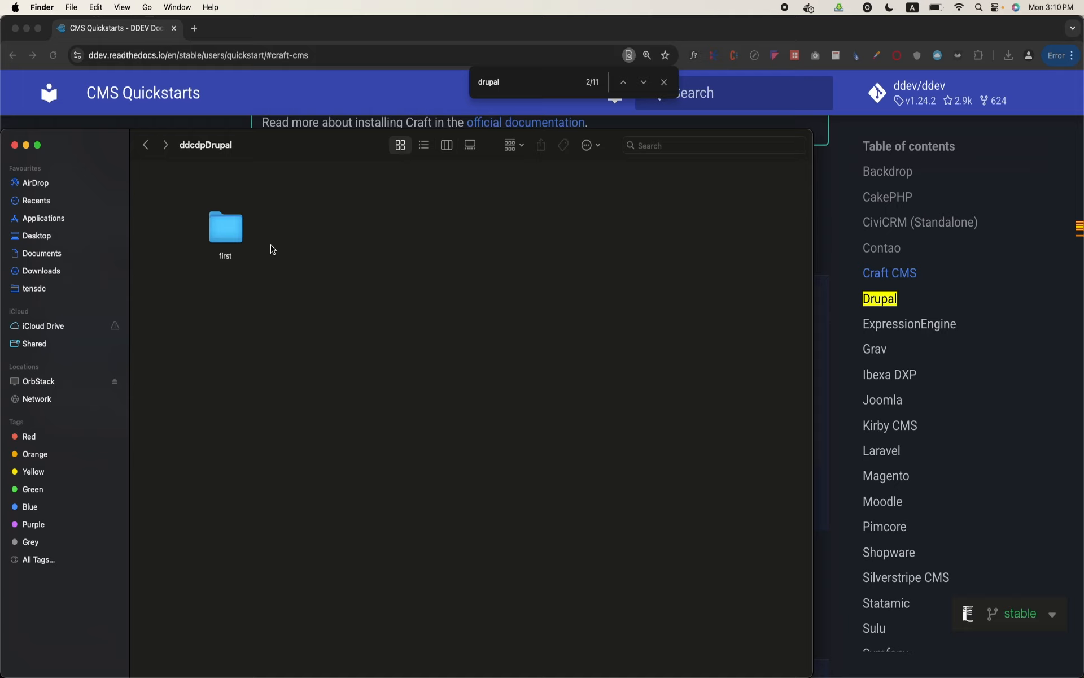
key(super+equal)
key(super+equal)
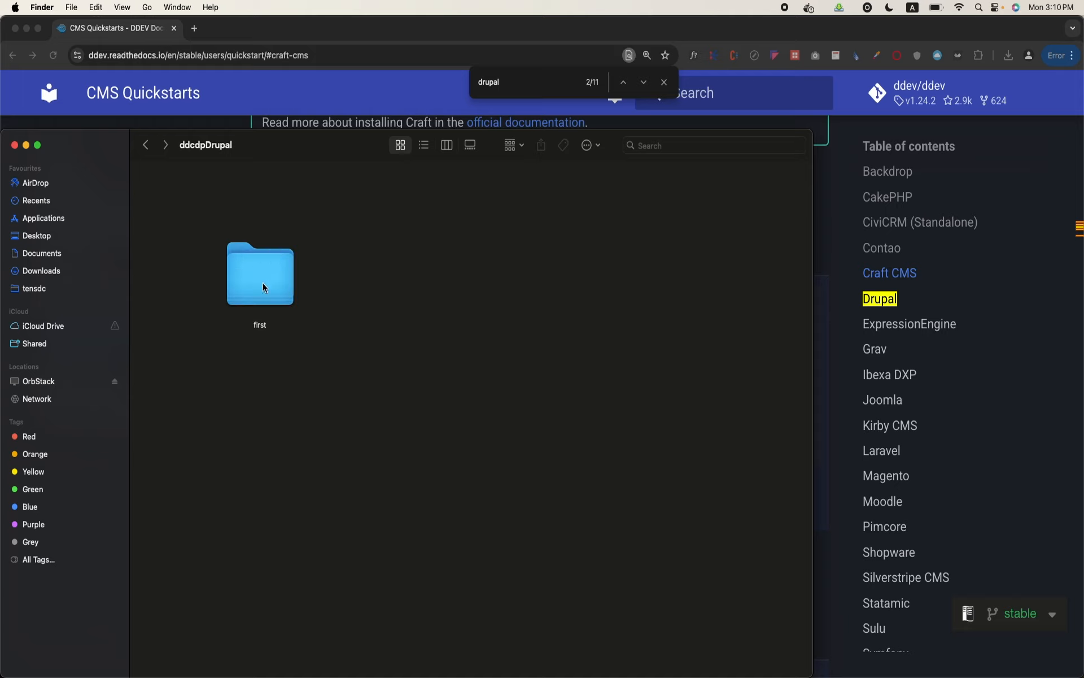
Open a new Terminal at the "first" folder and enlarge the terminal text
right_click(265, 288)
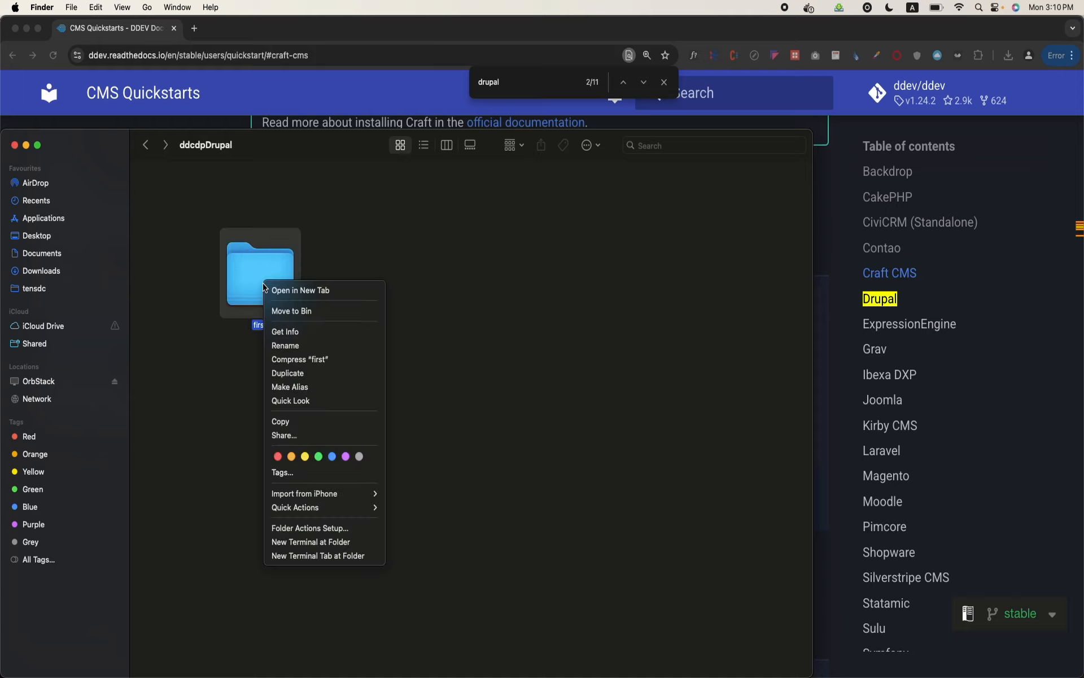
click(337, 543)
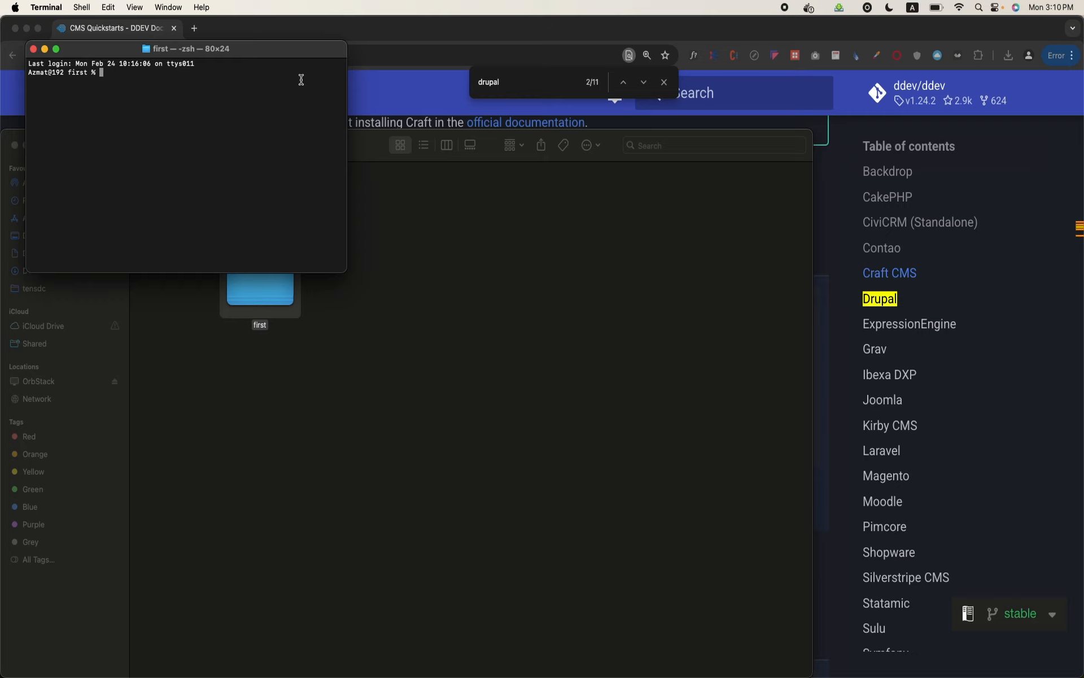
key(super+plus)
key(super+plus)
key(super+plus)
key(super+plus)
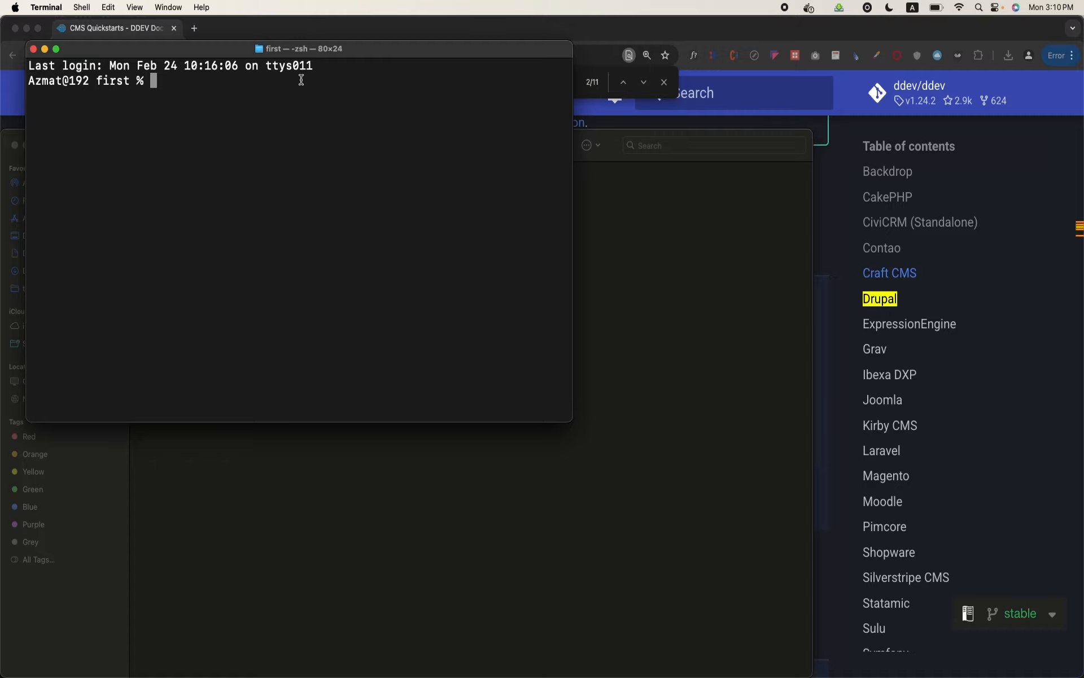
Copy the "ddev config --project-type=drupal11 --docroot=web" command from the Drupal 11 instructions in Chrome and paste it into Terminal without its line break
mouse_move(483, 670)
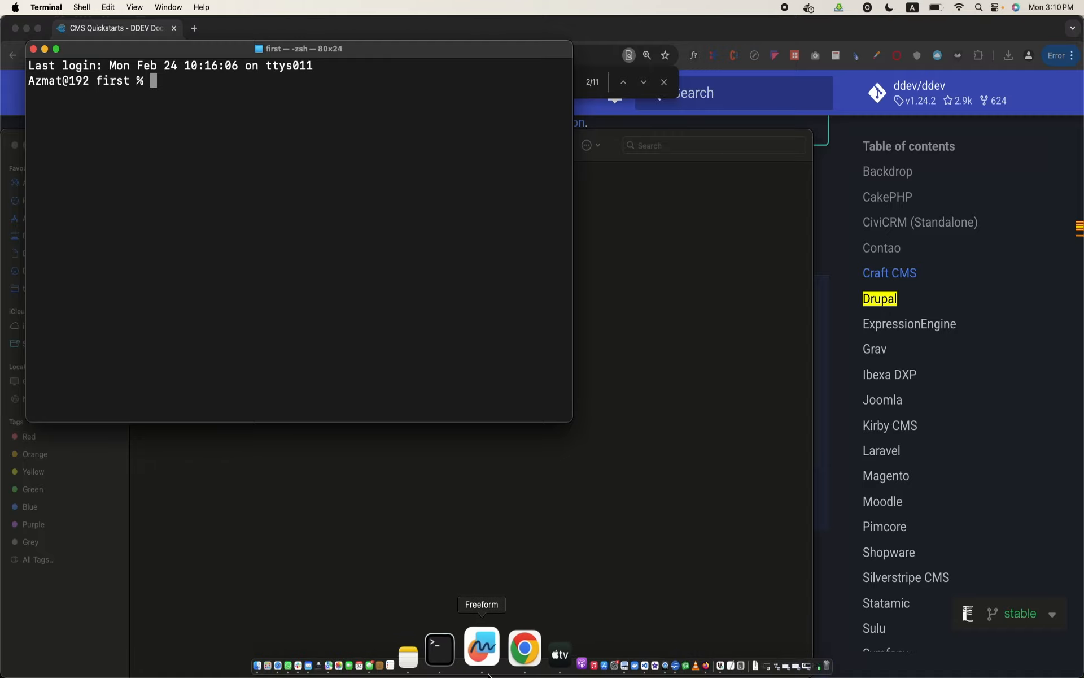
click(496, 670)
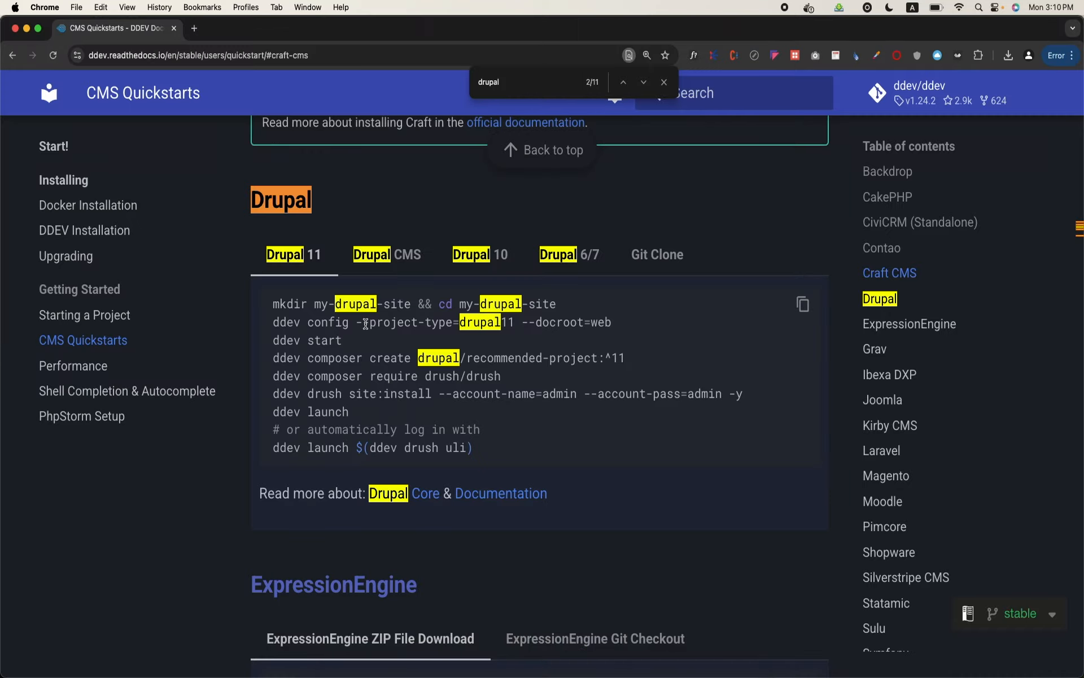
drag(280, 323, 603, 318)
triple_click(603, 318)
key(super+c)
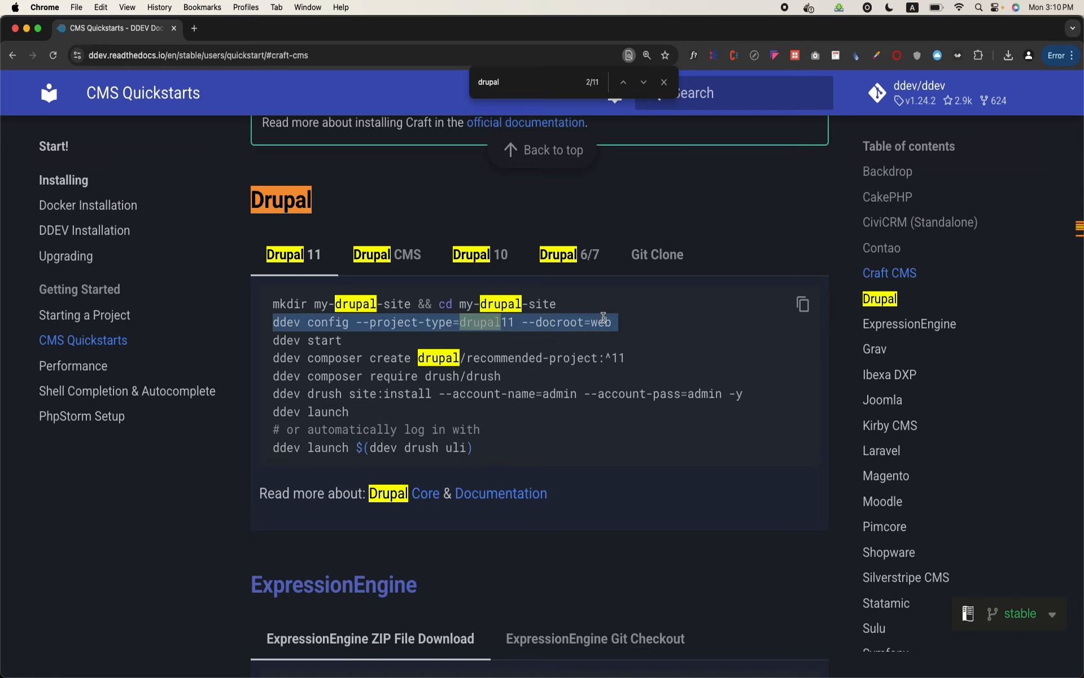
mouse_move(447, 674)
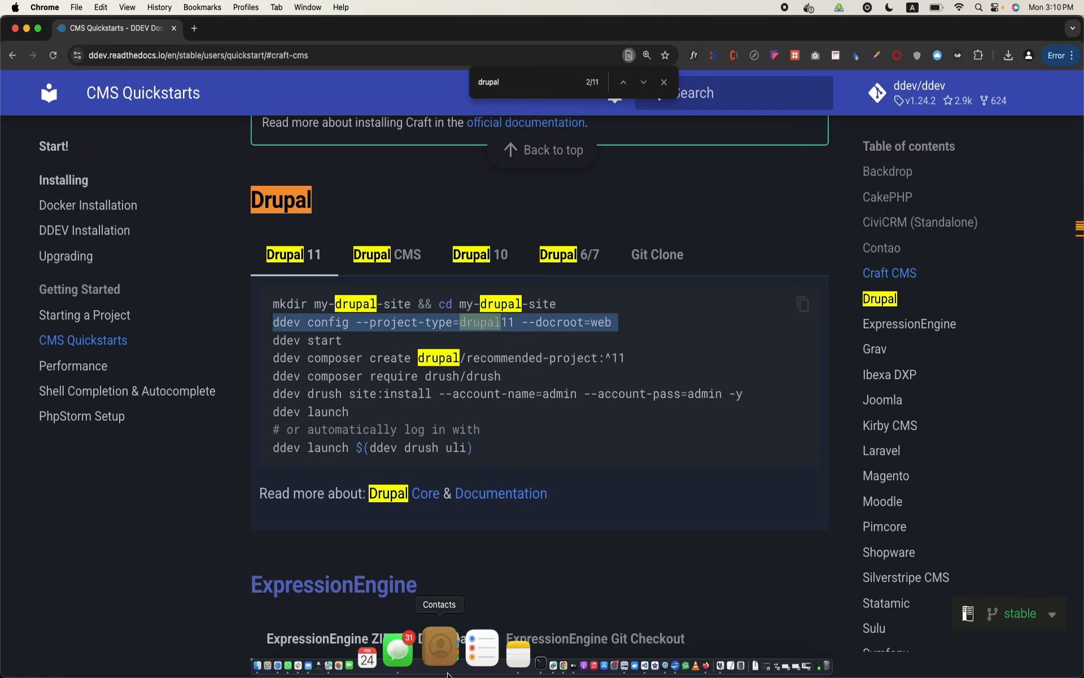
click(481, 655)
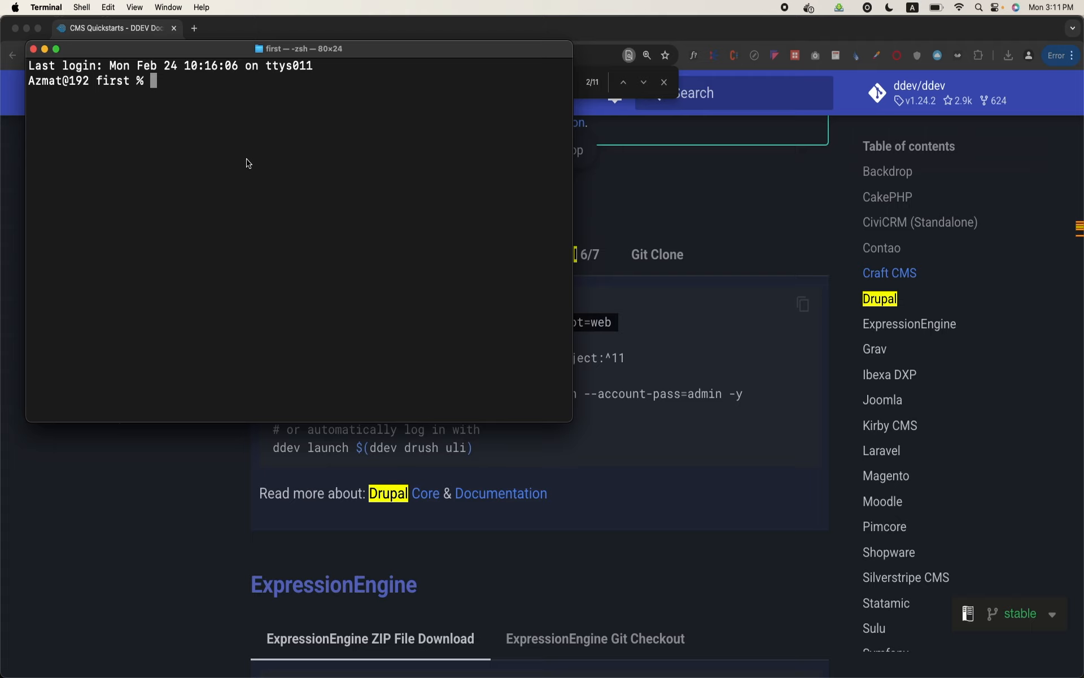
key(super+v)
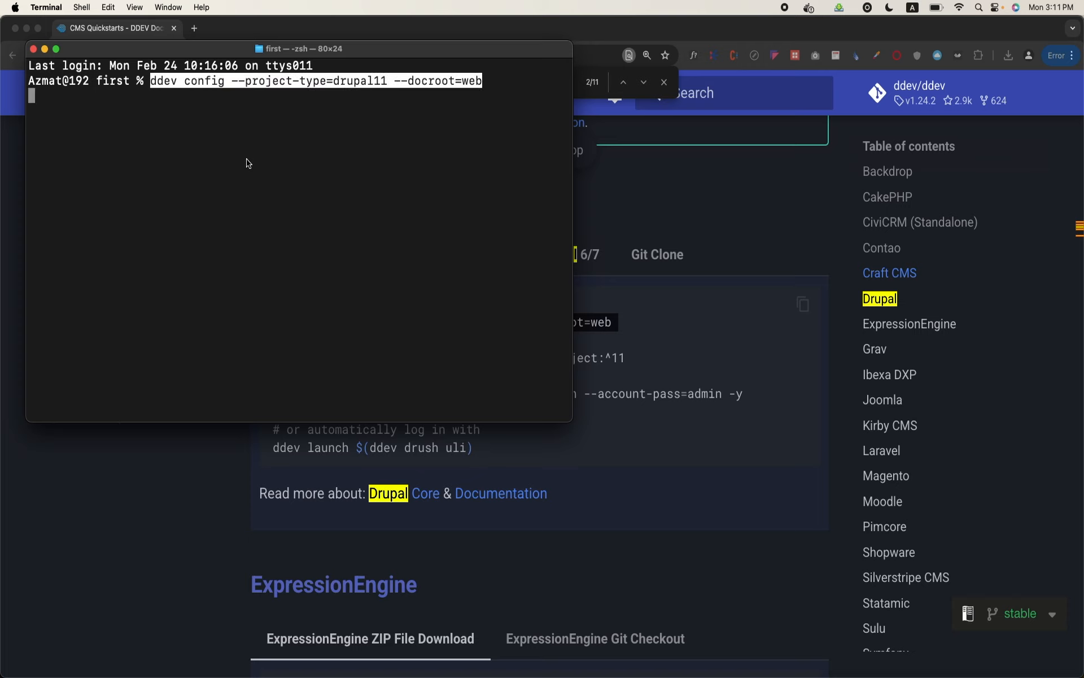
key(BackSpace)
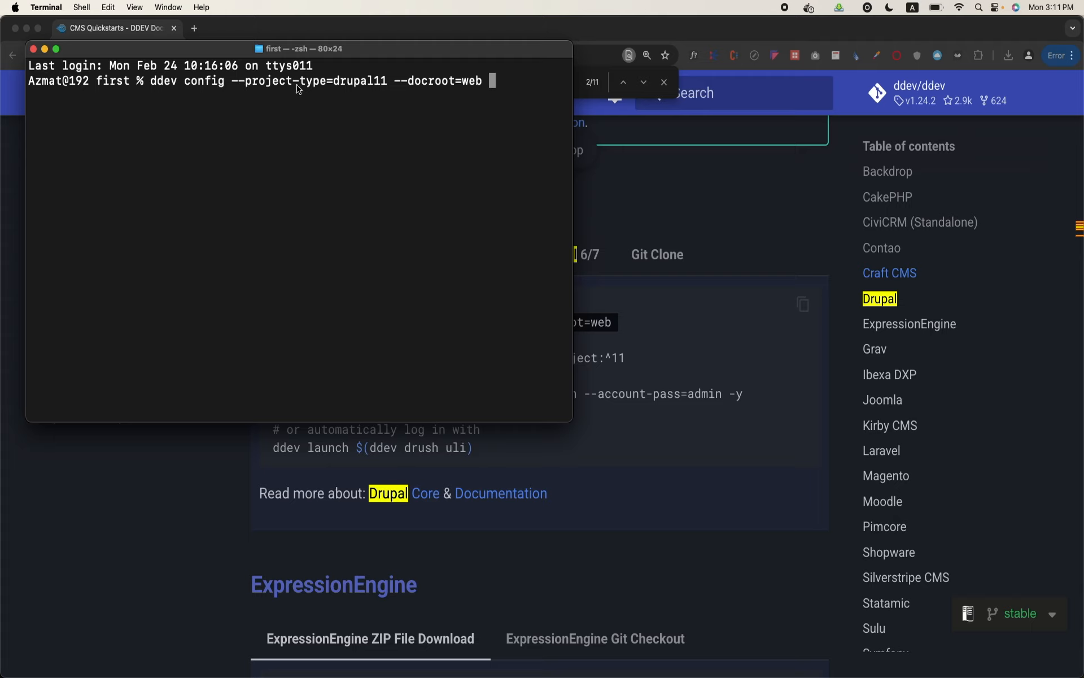
Change the project type to drupal, add --php-version=8.3 and run the ddev config command
key(Left)
key(Left)
key(Left)
key(Left)
key(Left)
key(Left)
key(Left)
key(Left)
key(Left)
key(Left)
key(Left)
key(Left)
key(Left)
key(Left)
key(Left)
key(BackSpace)
key(BackSpace)
key(Right)
key(Right)
key(Right)
key(Right)
key(Right)
key(Right)
key(Right)
key(Right)
key(Right)
key(Right)
key(Right)
key(Right)
key(Right)
key(Right)
text(--php-version=)
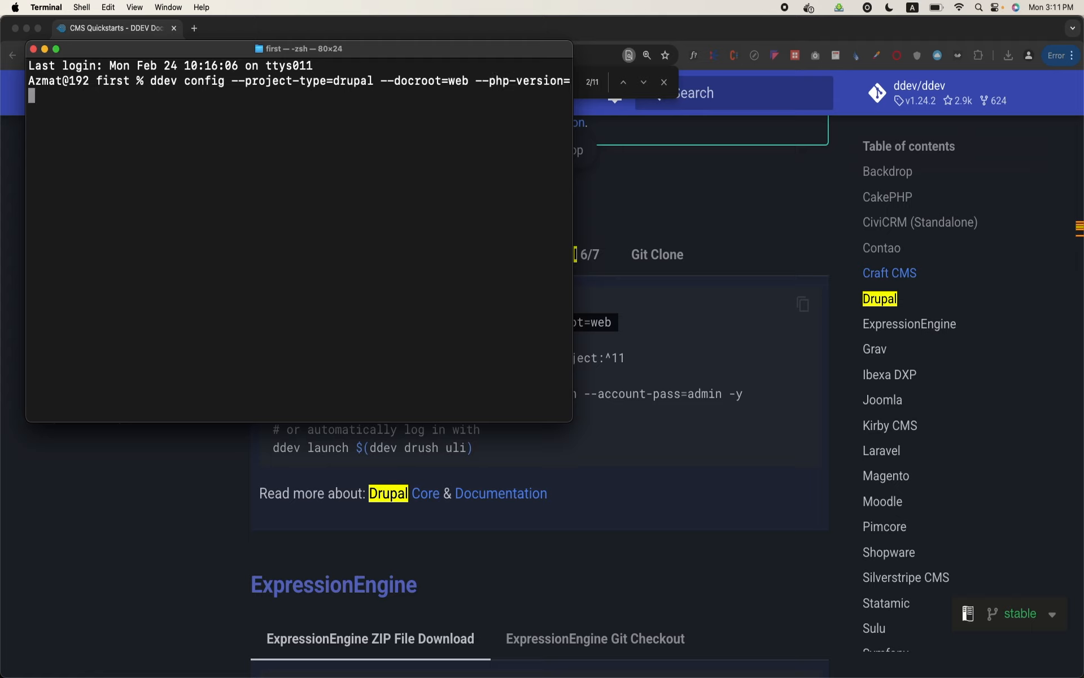
text(8.3)
key(Return)
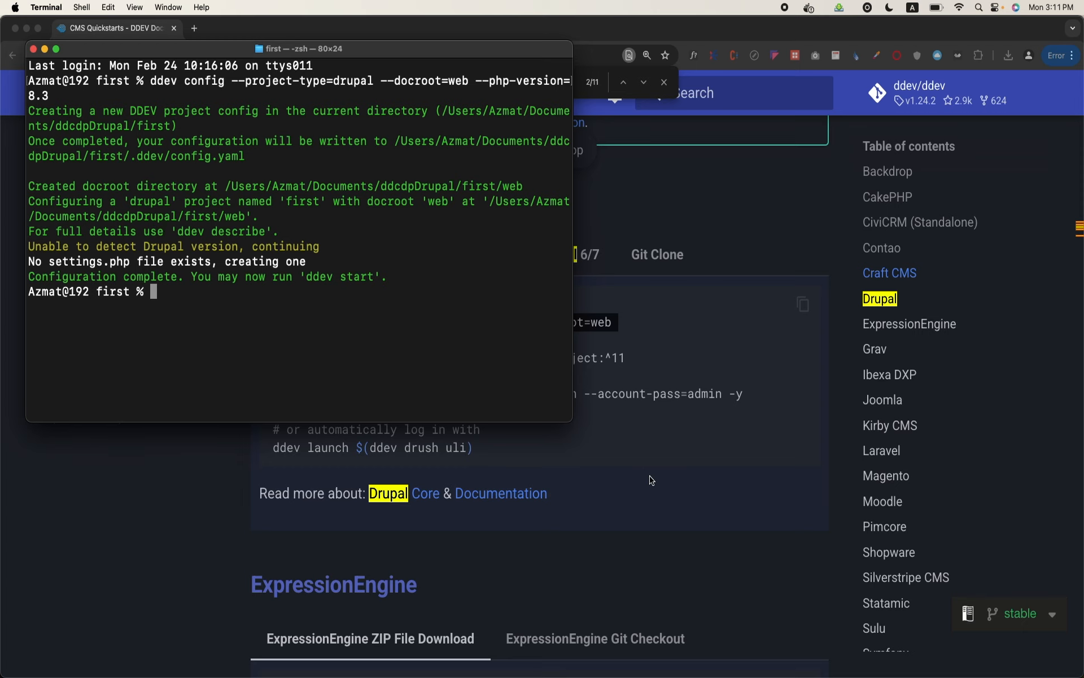
Copy the "ddev composer create drupal/recommended-project:^11" command from the Drupal 11 instructions in Chrome and paste it after "ddev" in Terminal
key(super+Tab)
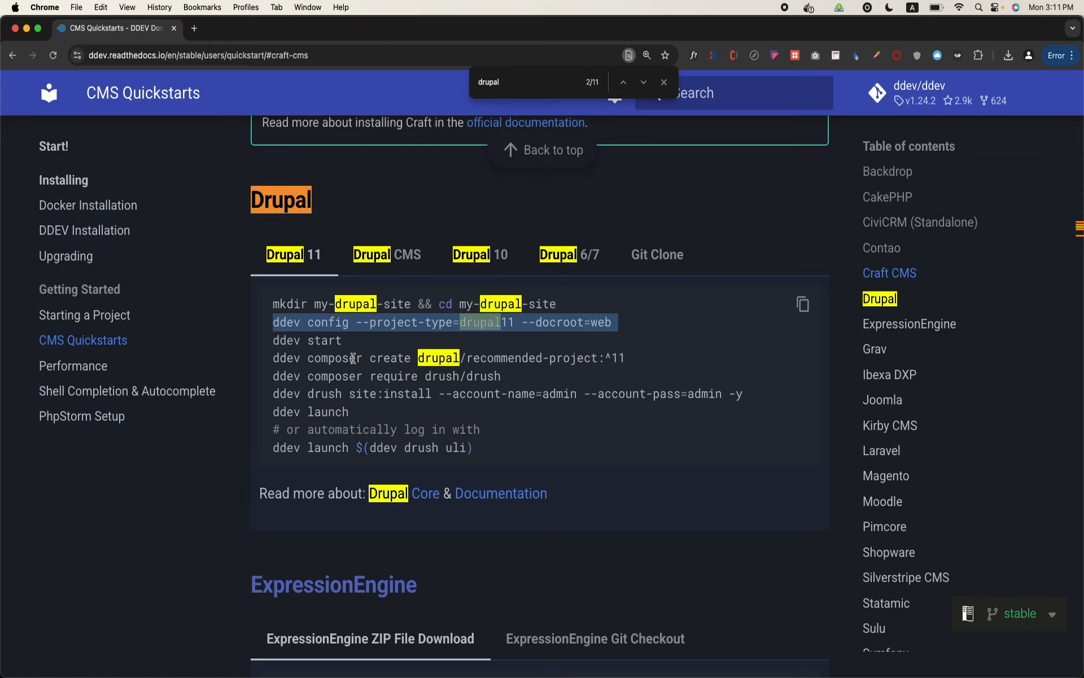
triple_click(353, 358)
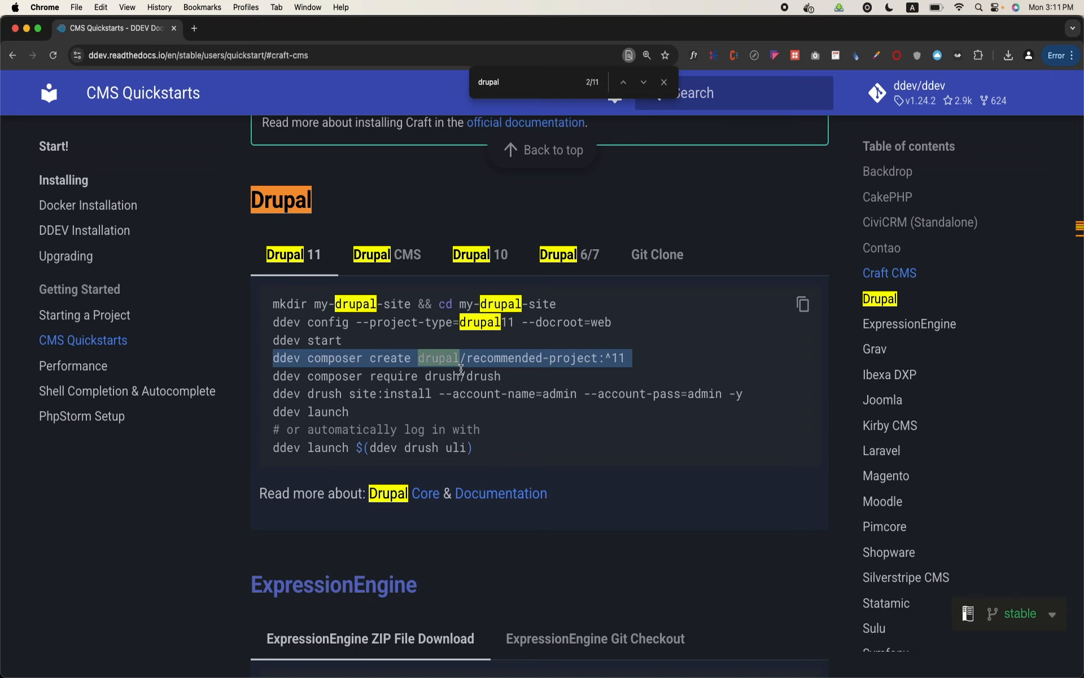
triple_click(462, 375)
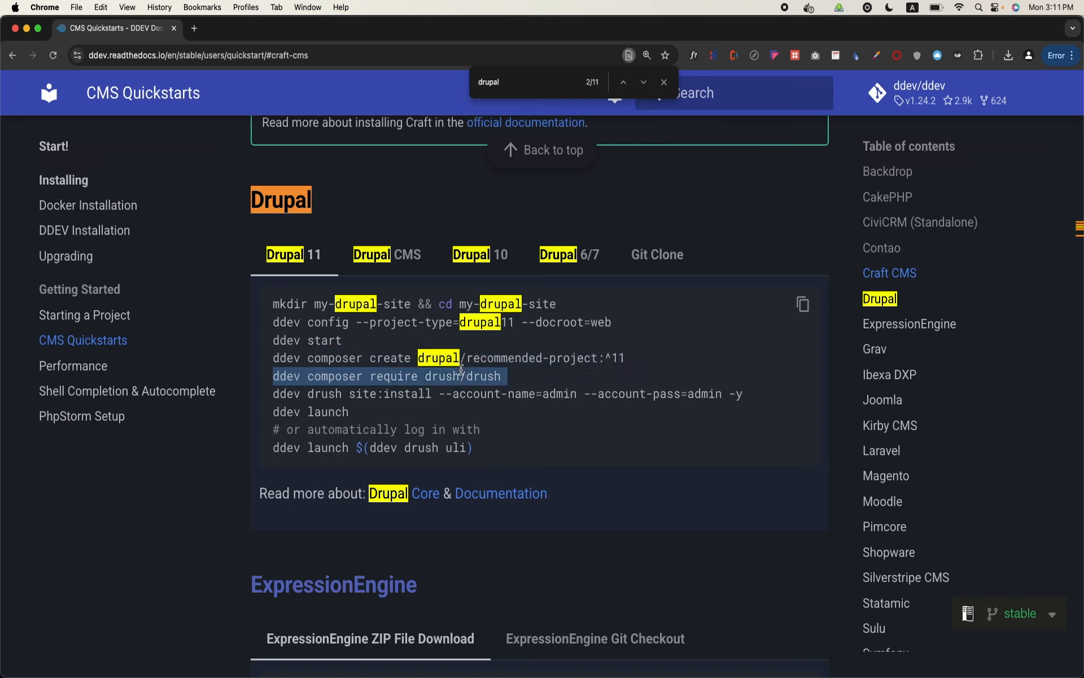
double_click(366, 358)
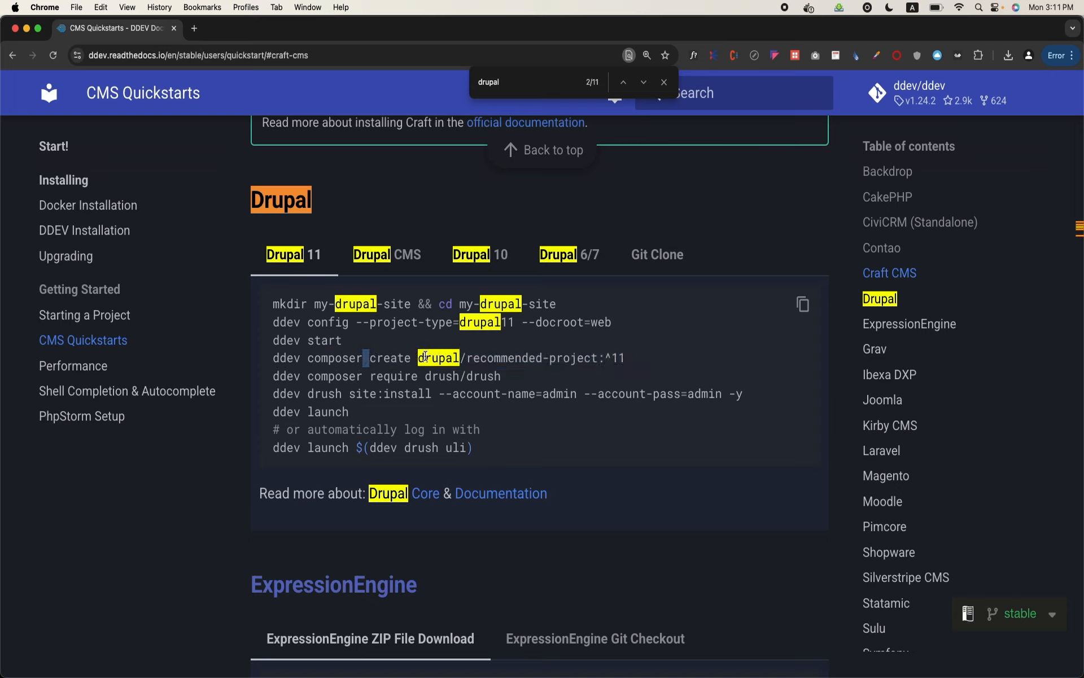
triple_click(545, 351)
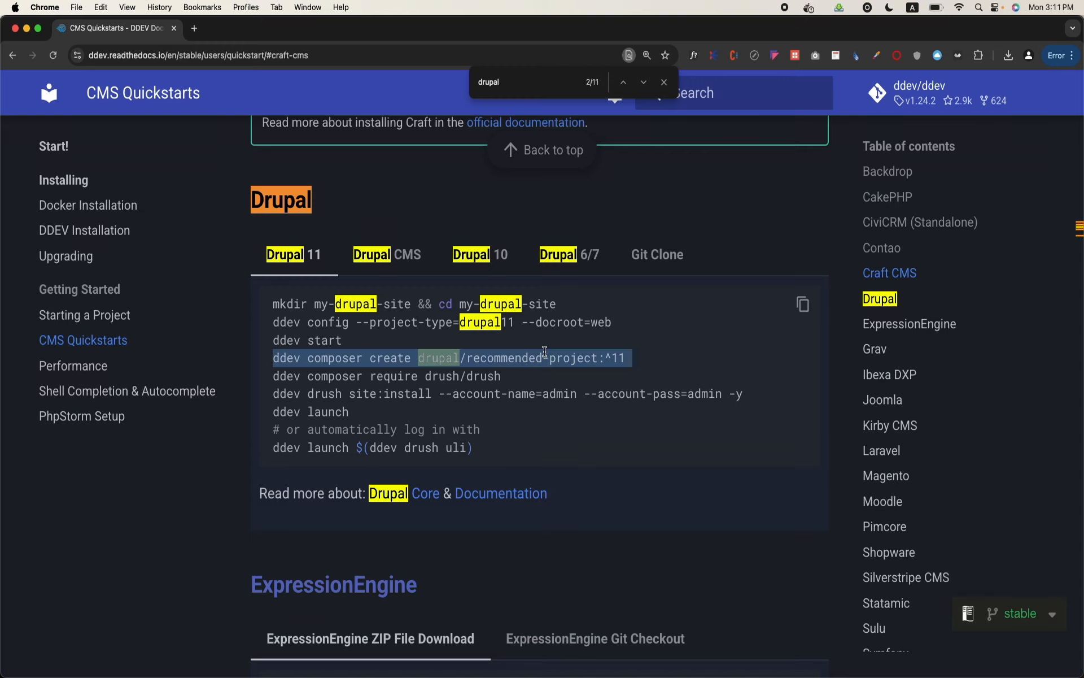
key(super+c)
mouse_move(509, 676)
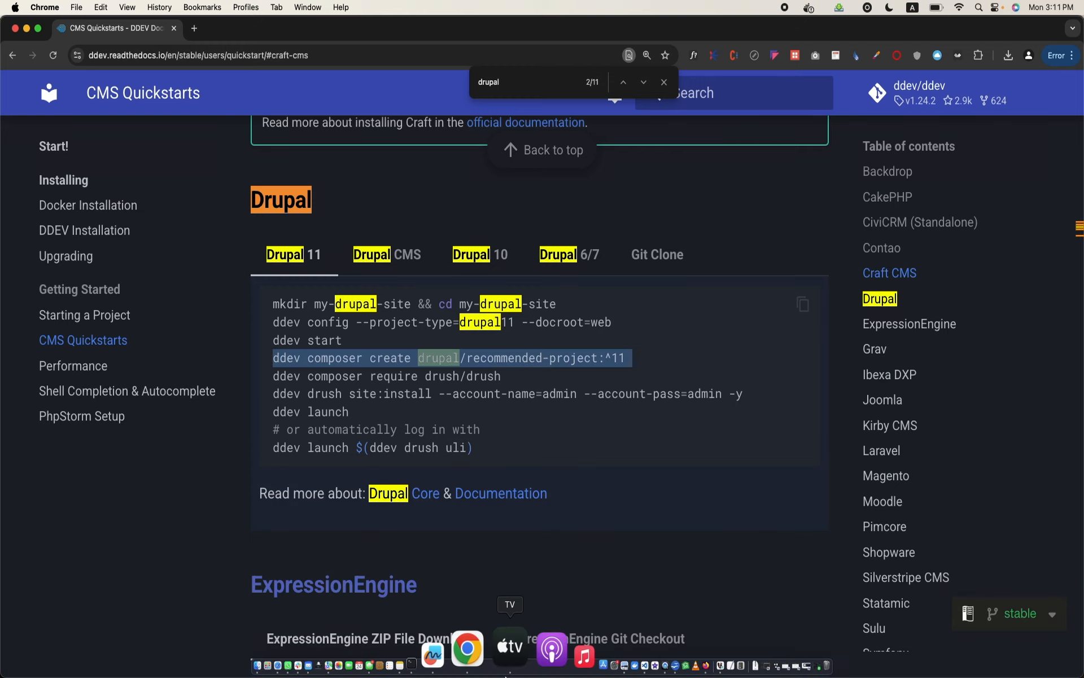
click(495, 649)
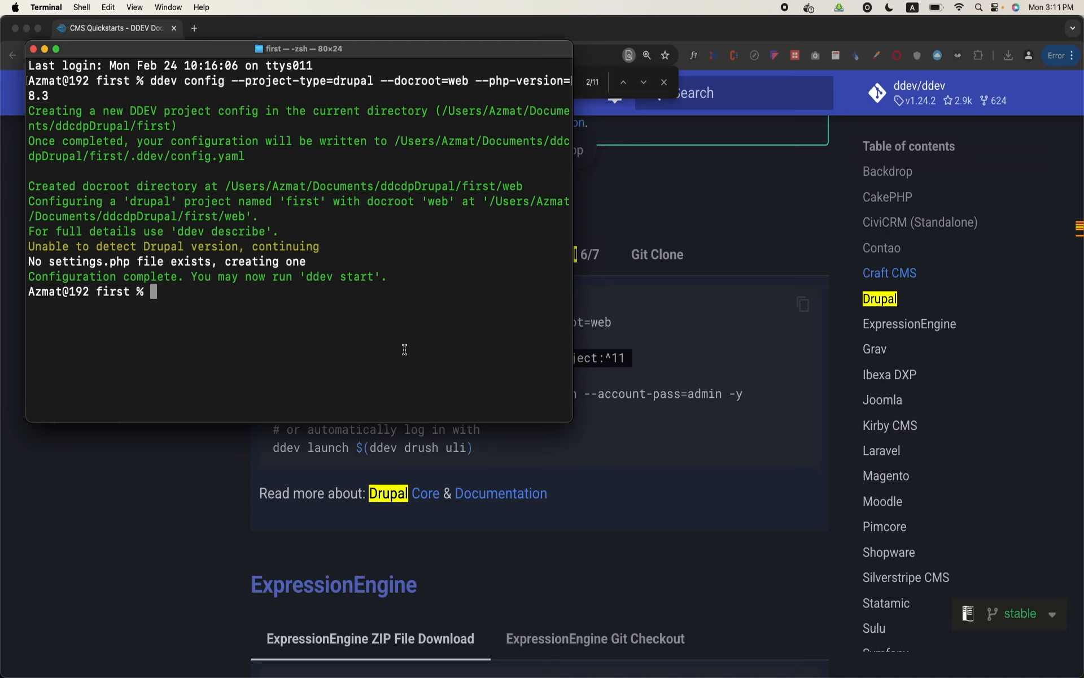
text(ddev)
key(super+v)
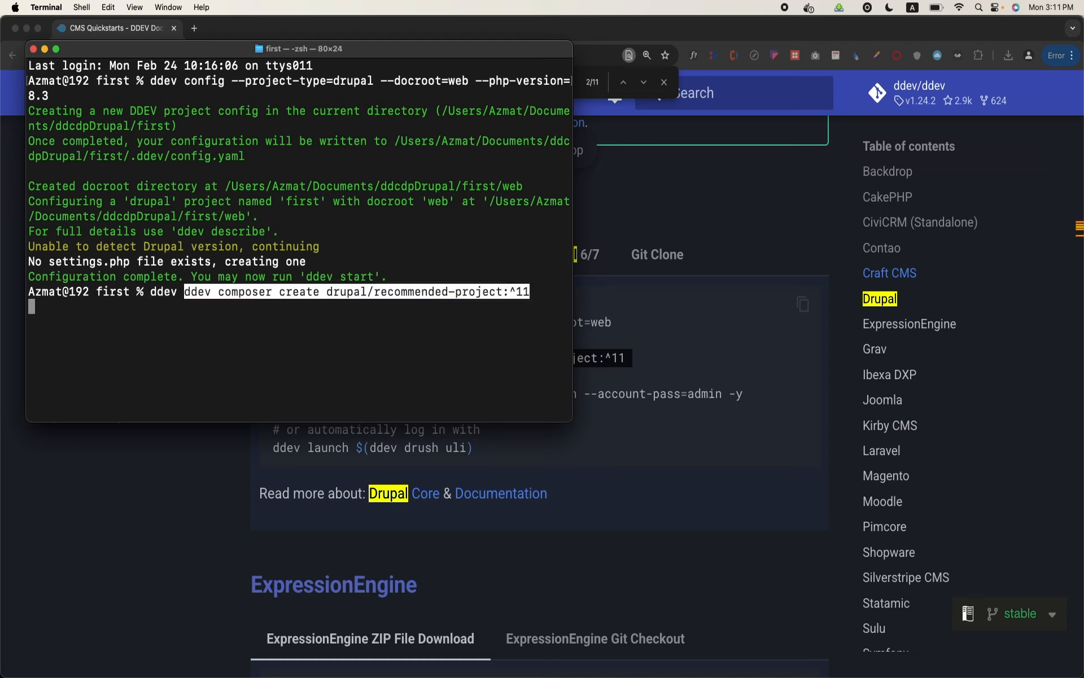
Remove the duplicate "ddev" from the pasted line and run "ddev composer create drupal/recommended-project:^11"
key(Left)
key(Left)
key(Left)
key(Left)
key(Left)
key(Left)
key(Left)
key(Left)
key(Left)
key(Left)
key(Left)
key(Left)
key(Left)
key(Left)
key(Left)
key(Left)
key(Left)
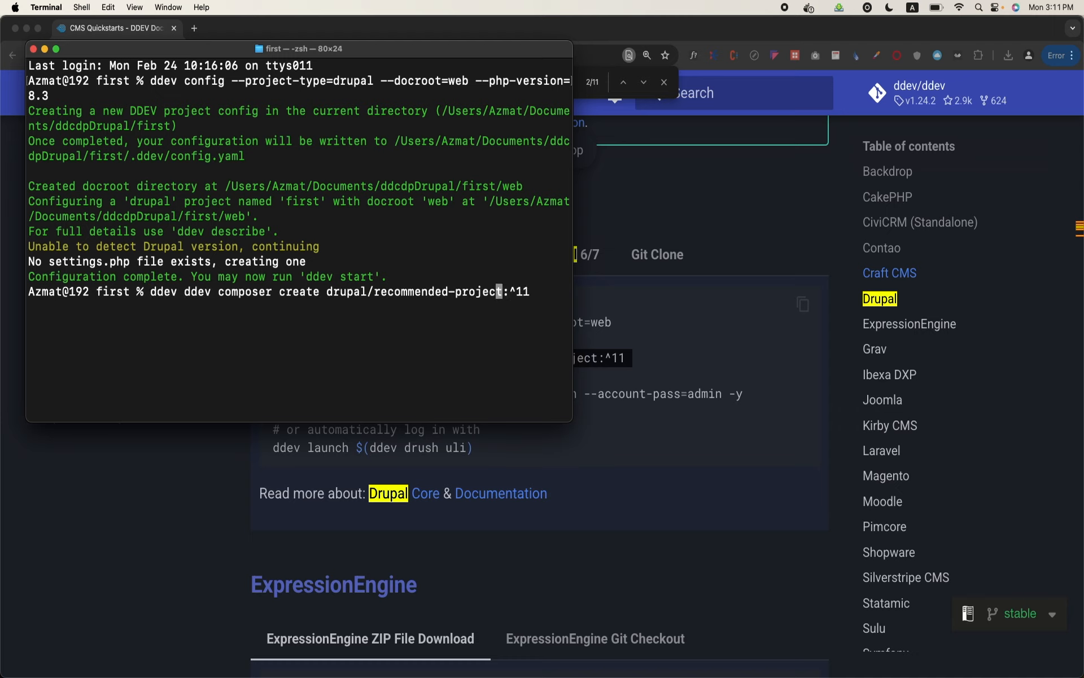
key(Left)
key(Left)
key(Left)
key(Left)
key(Left)
key(Left)
key(Left)
key(Left)
key(Left)
key(Left)
key(Left)
key(Left)
key(Left)
key(Left)
key(Left)
key(Left)
key(Left)
key(Left)
key(Left)
key(Left)
key(Left)
key(Left)
key(Left)
key(Left)
key(Left)
key(BackSpace)
key(BackSpace)
key(BackSpace)
key(BackSpace)
key(BackSpace)
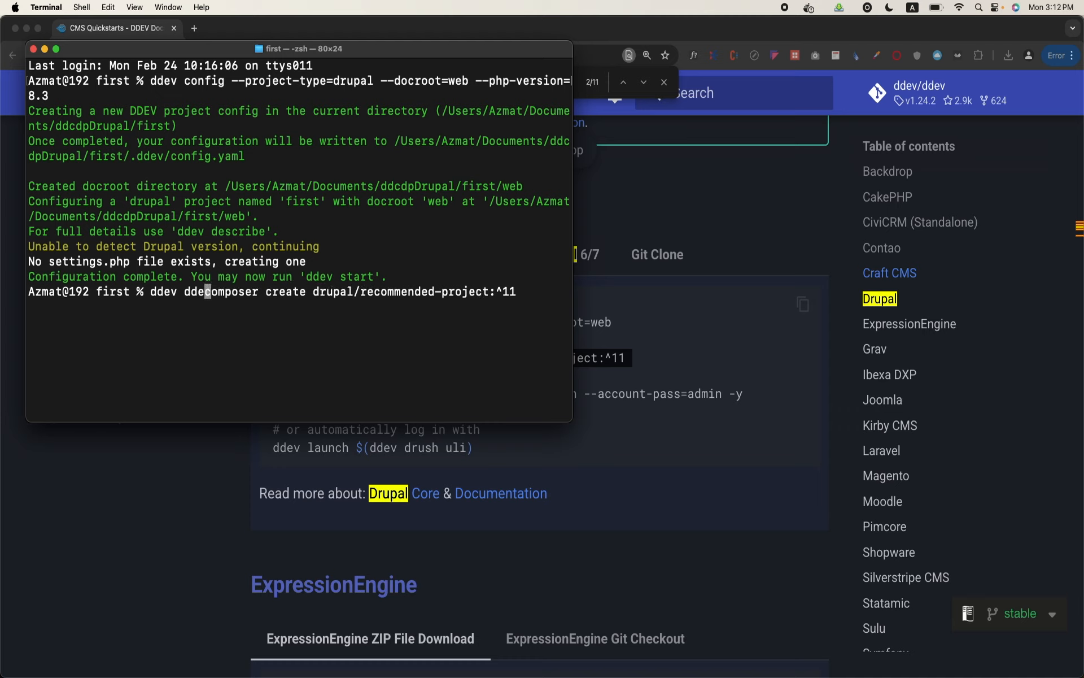
key(Return)
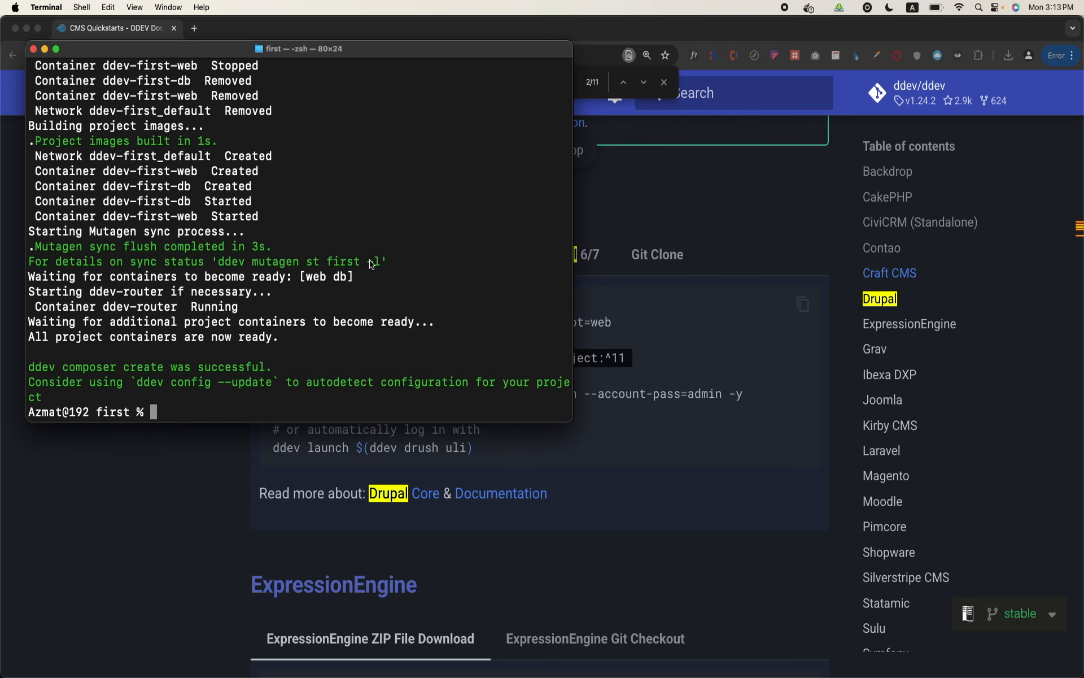
Review the Drupal 11 command list in the DDEV CMS Quickstarts page in Chrome for the launch command
key(super+Tab)
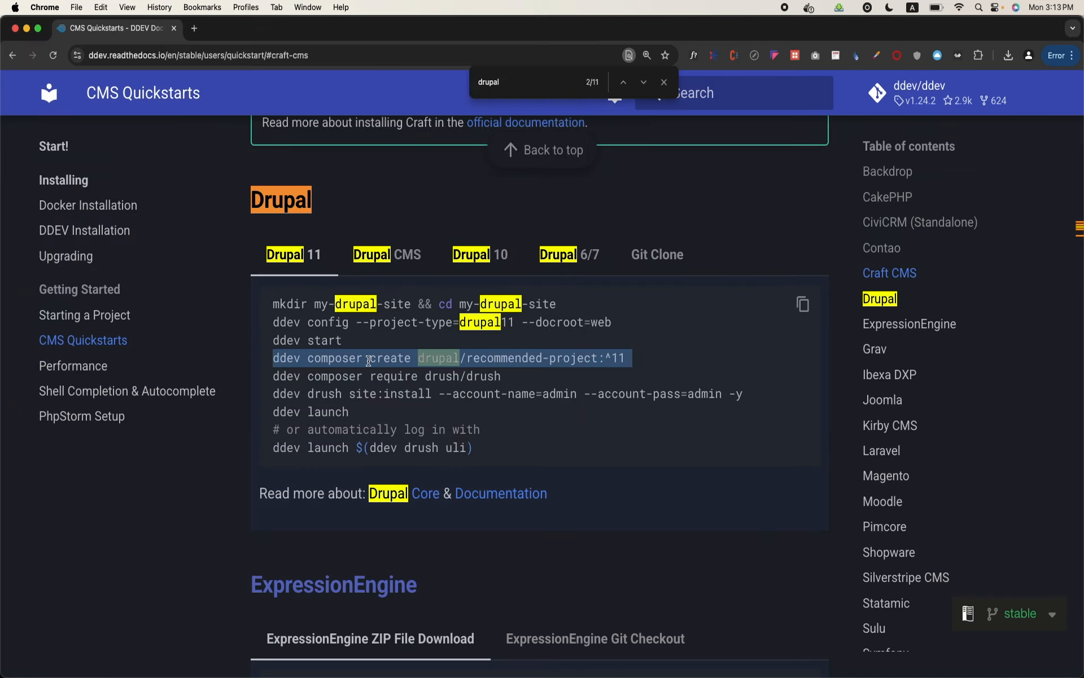
double_click(369, 361)
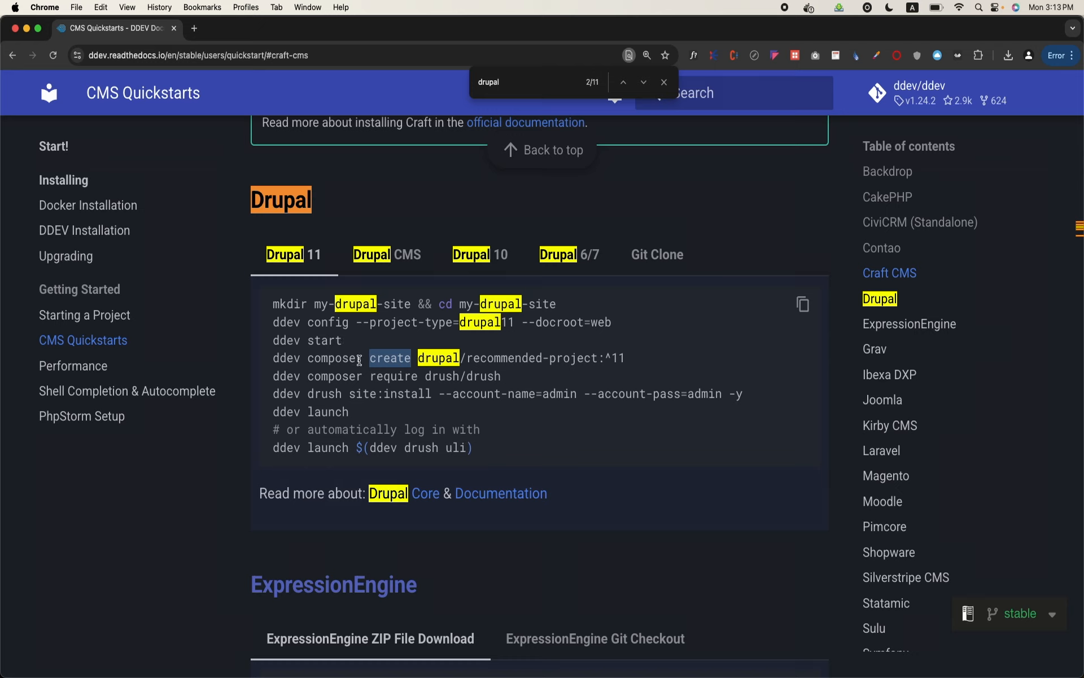
click(359, 360)
triple_click(359, 360)
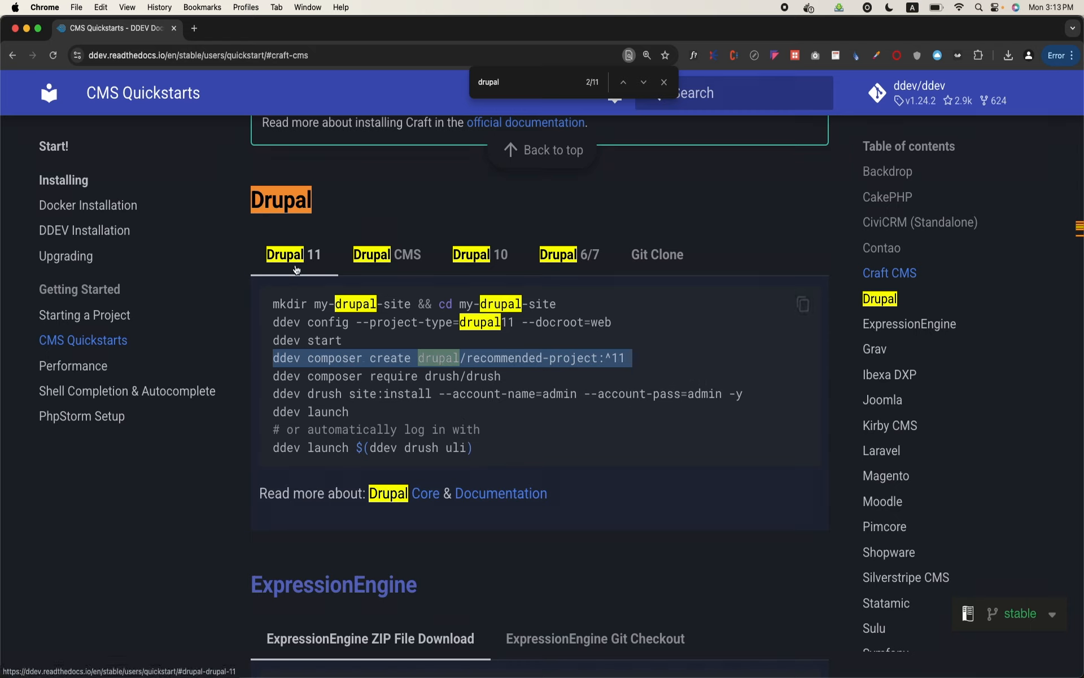
mouse_move(370, 671)
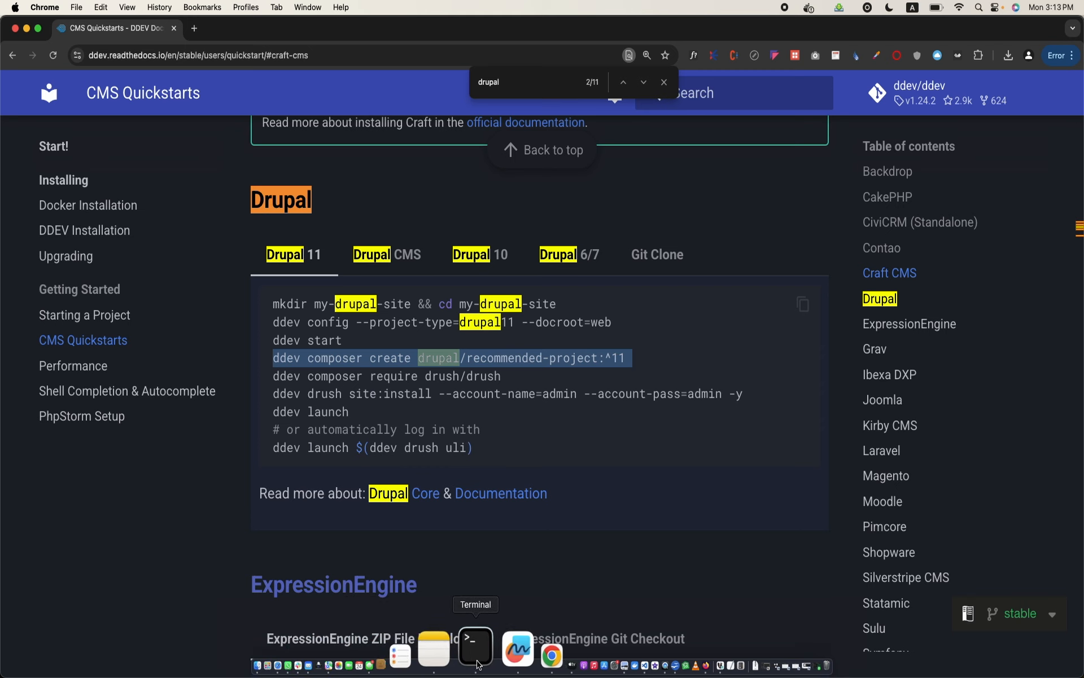
click(480, 659)
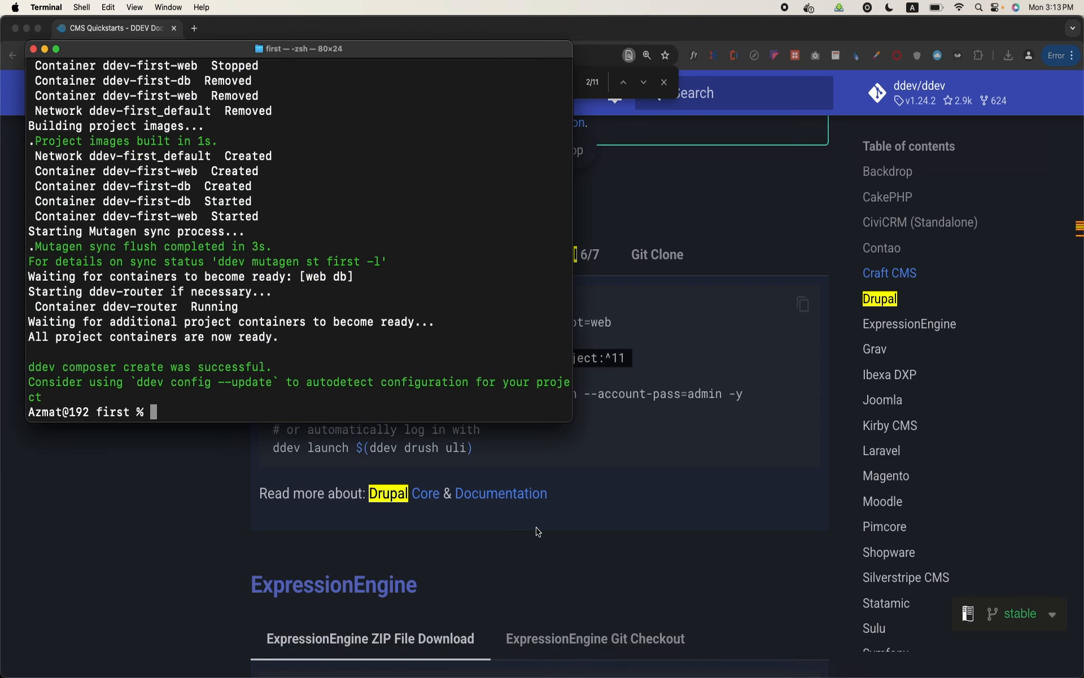
click(568, 447)
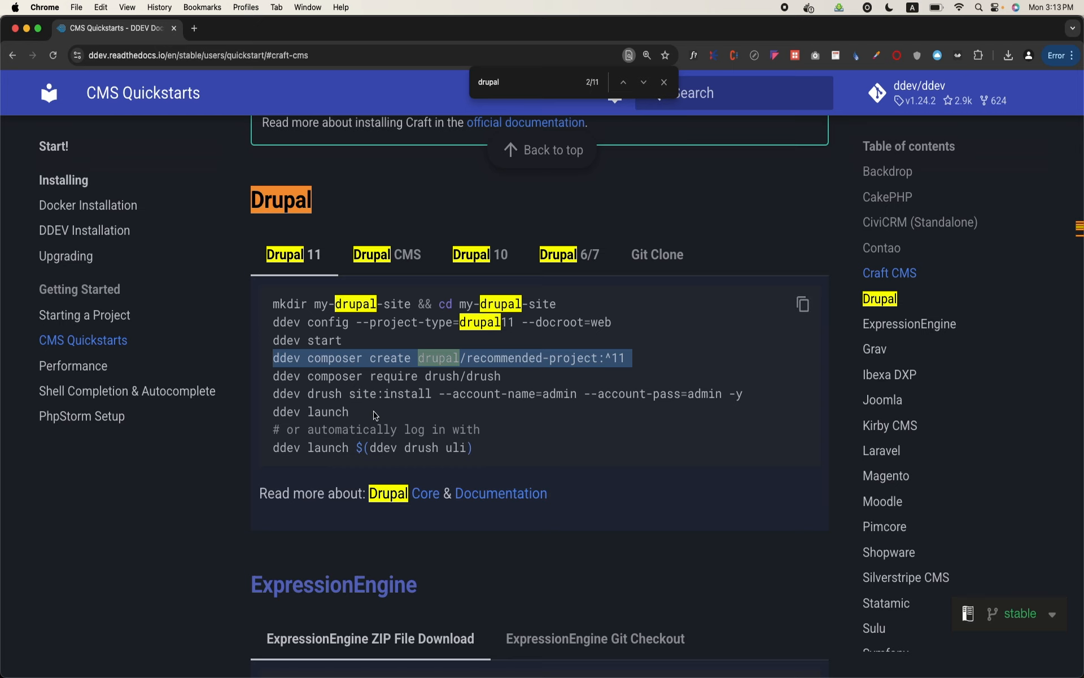
click(491, 658)
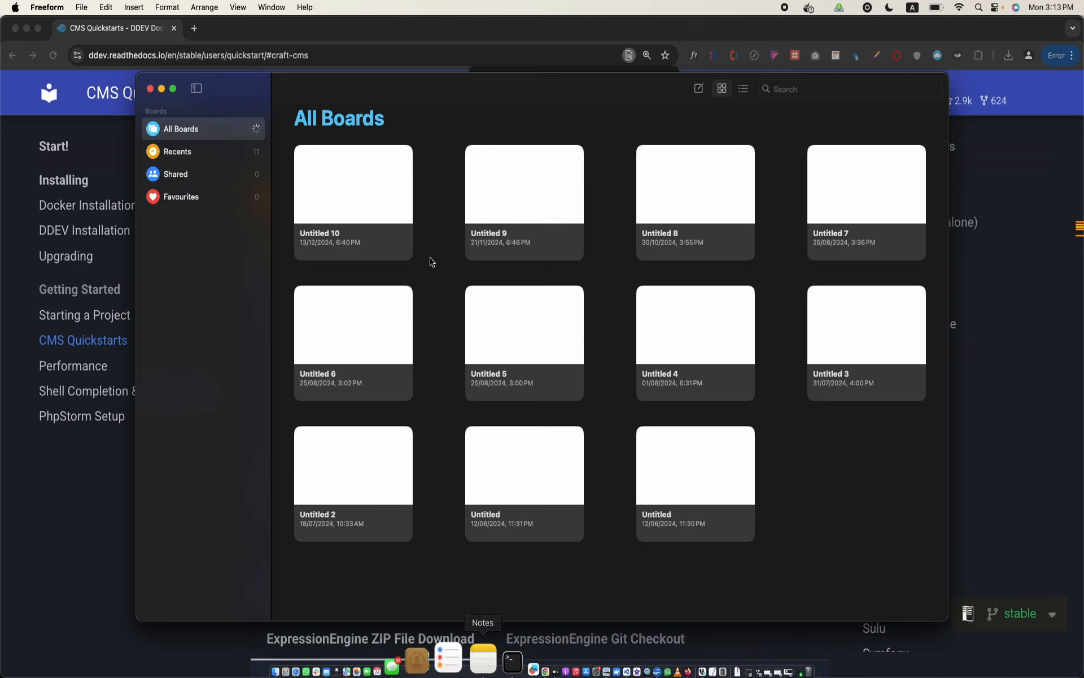
click(272, 640)
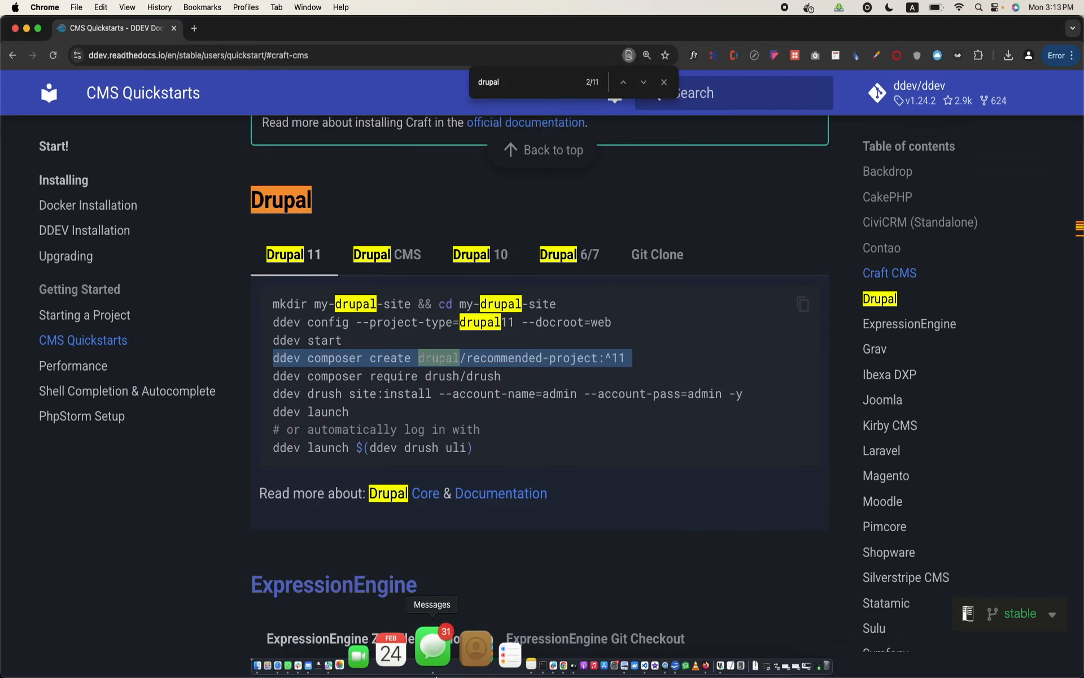
Run "ddev launch" in Terminal to open the Drupal installer in Chrome, and enlarge the page
click(479, 658)
text(ddev launch)
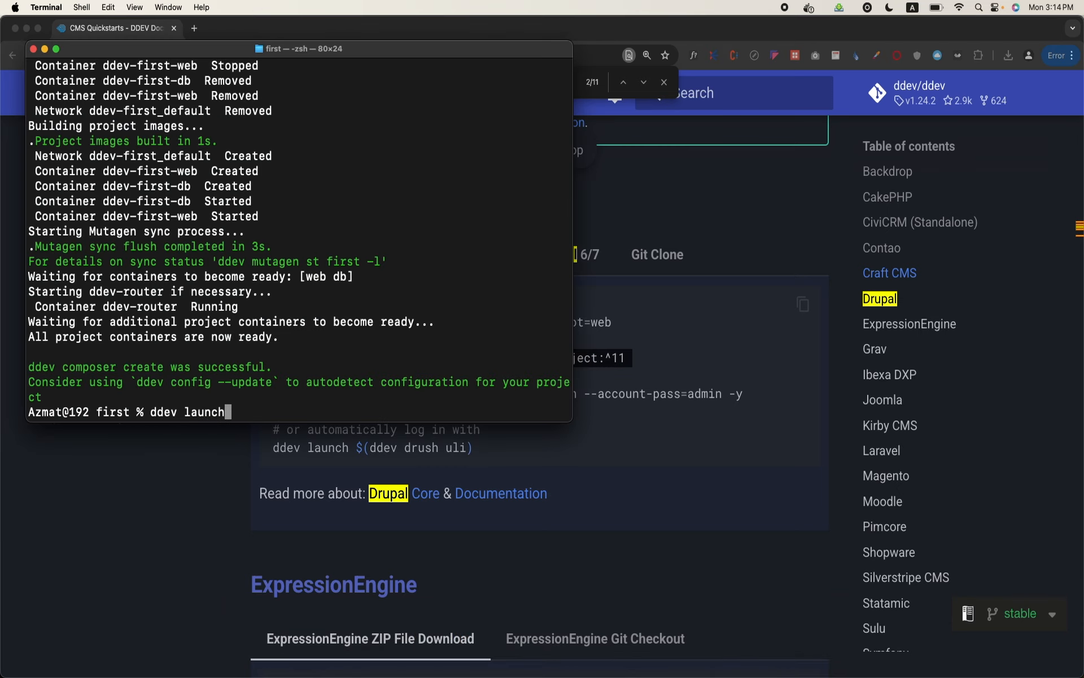
key(Return)
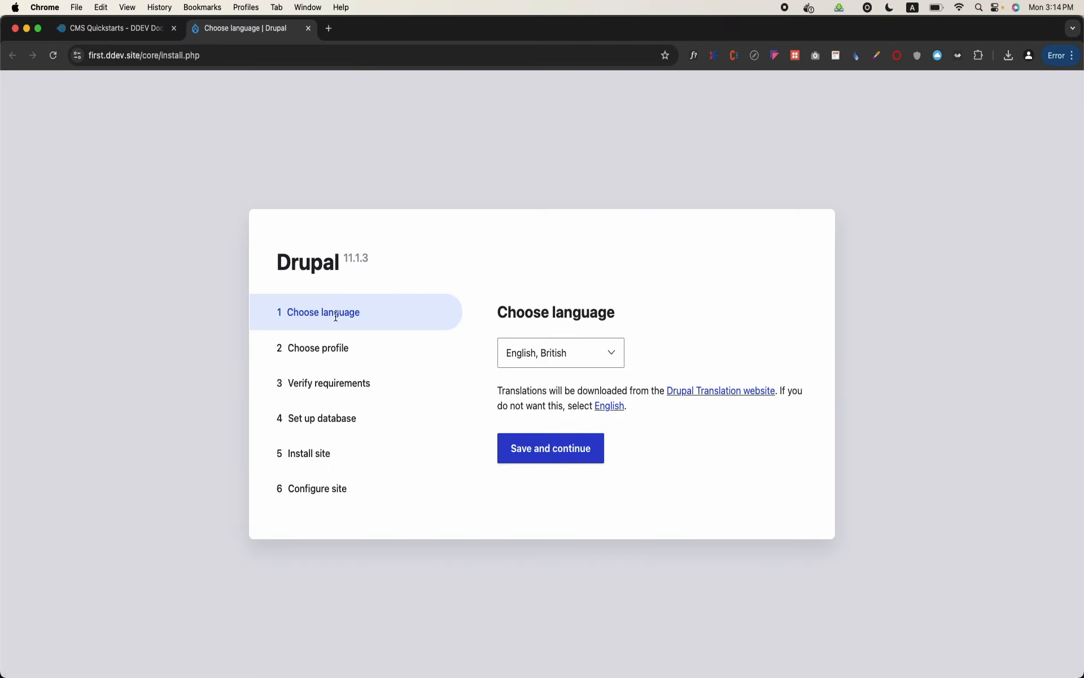
key(super+equal)
key(super+equal)
key(super+equal)
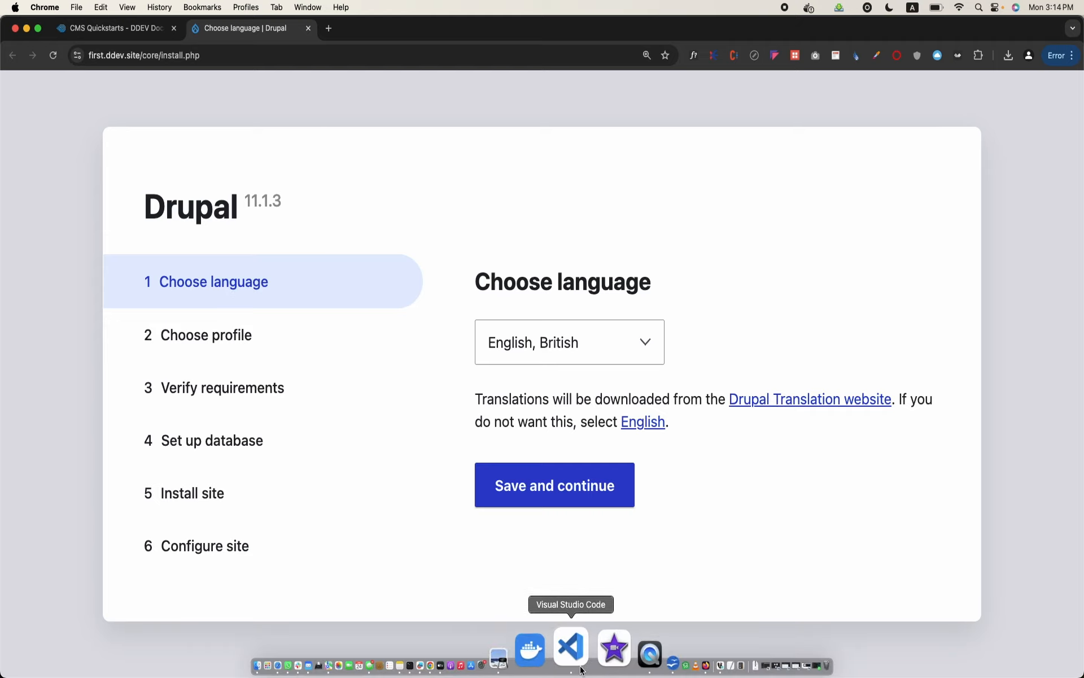
Switch to Visual Studio Code, maximize its window, open the folder Documents/ddcdpDrupal/first and trust its authors
click(571, 649)
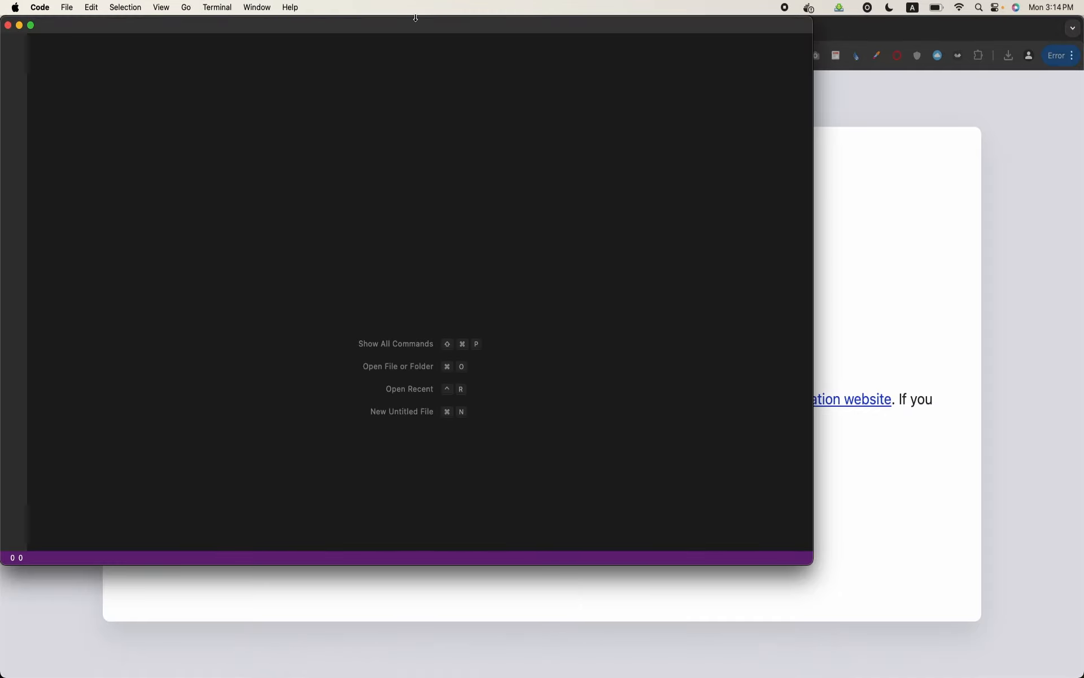
double_click(544, 27)
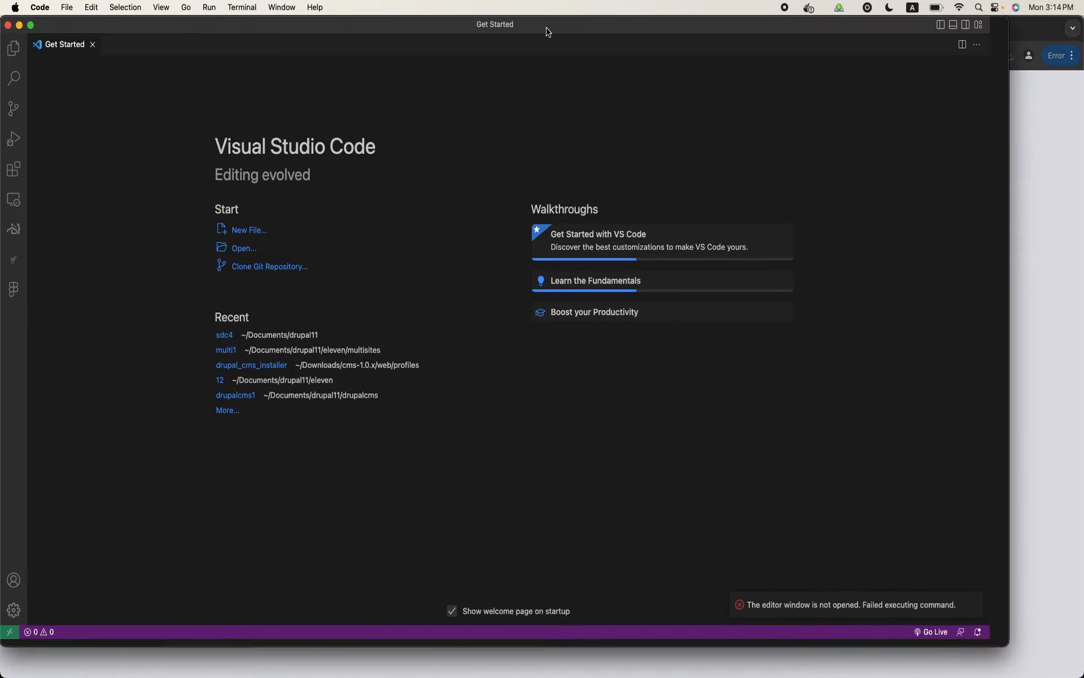
click(78, 7)
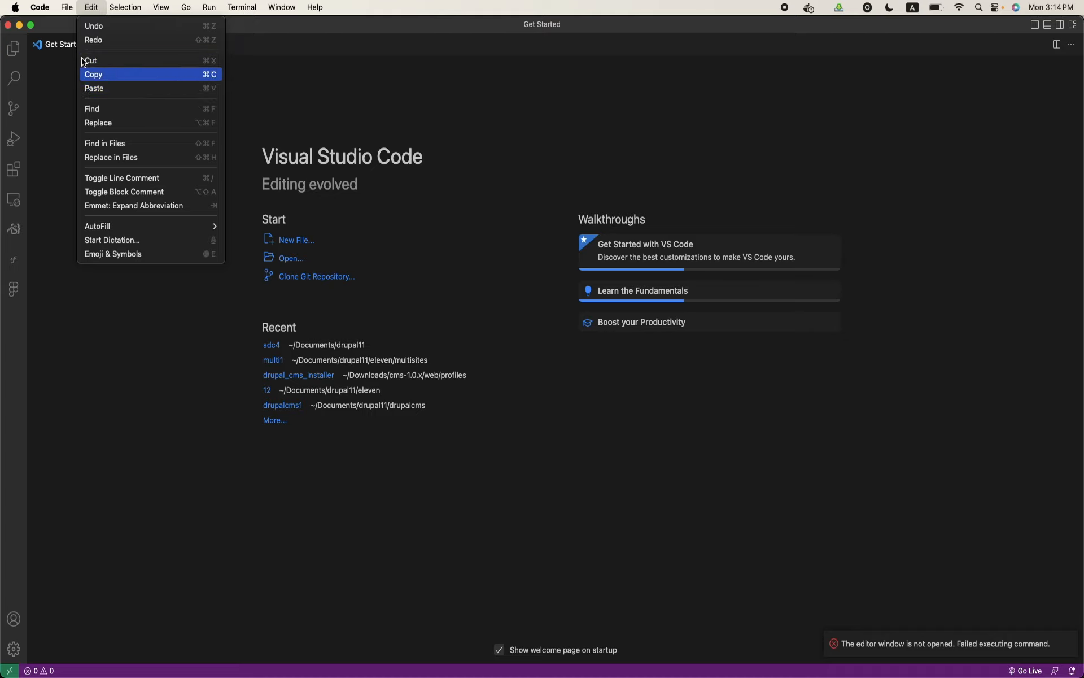
mouse_move(138, 116)
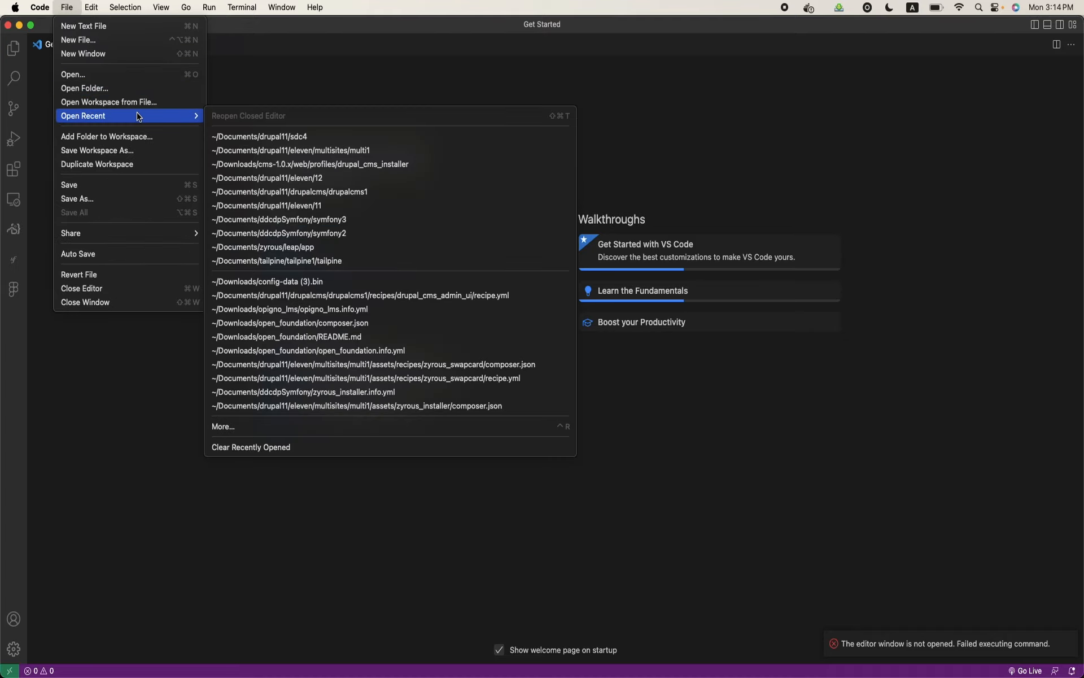
click(140, 90)
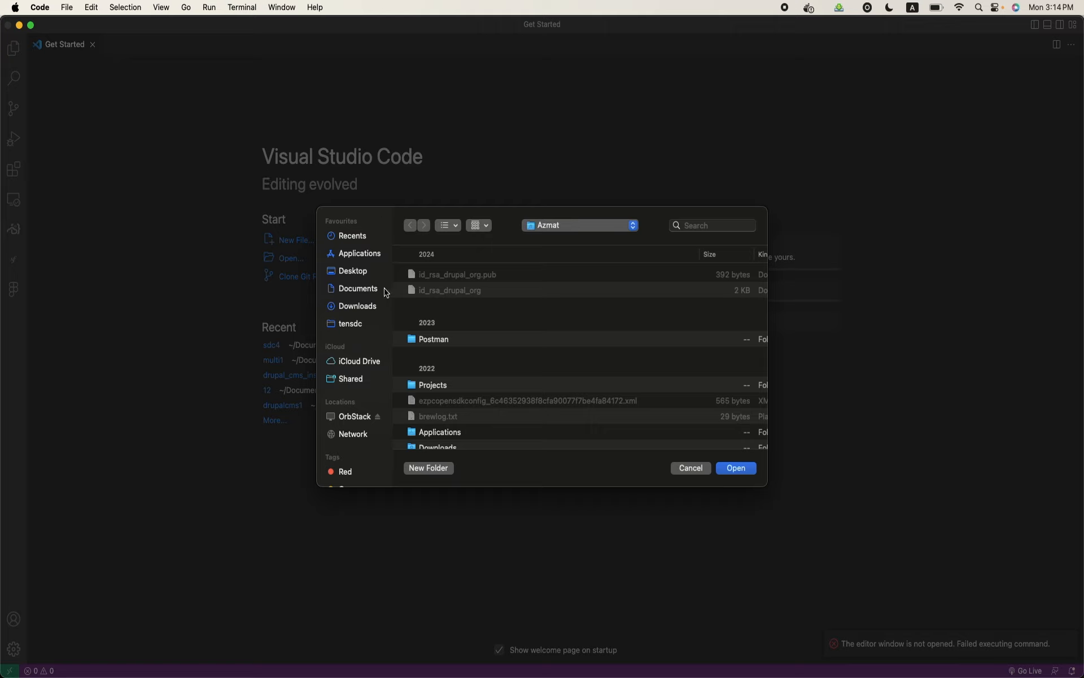
click(375, 293)
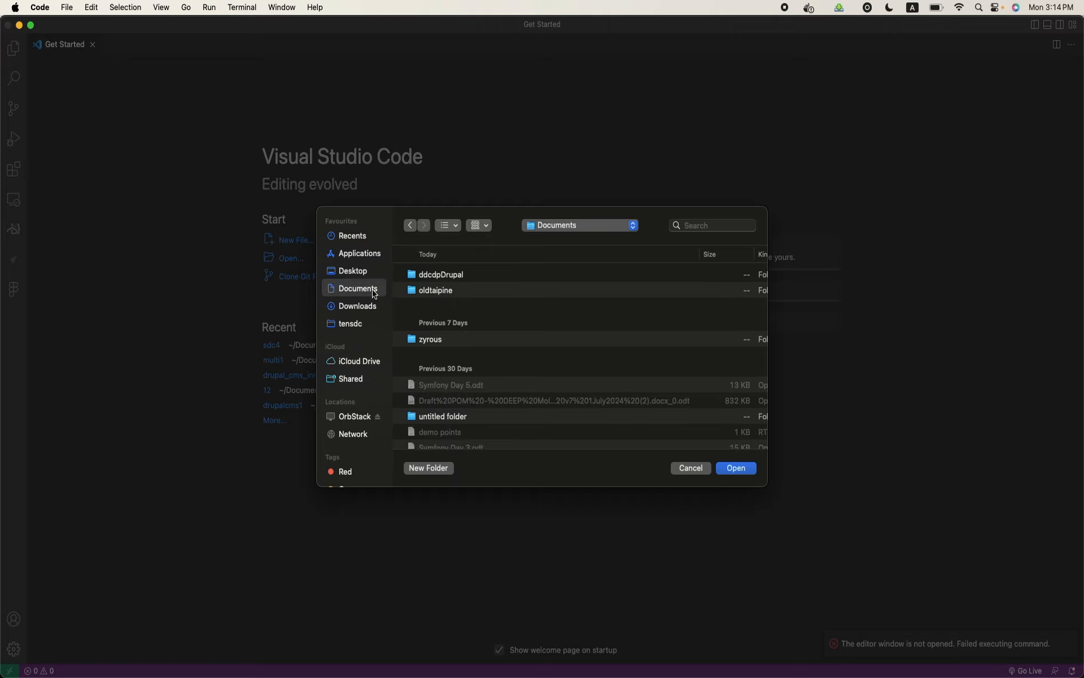
double_click(425, 276)
double_click(426, 276)
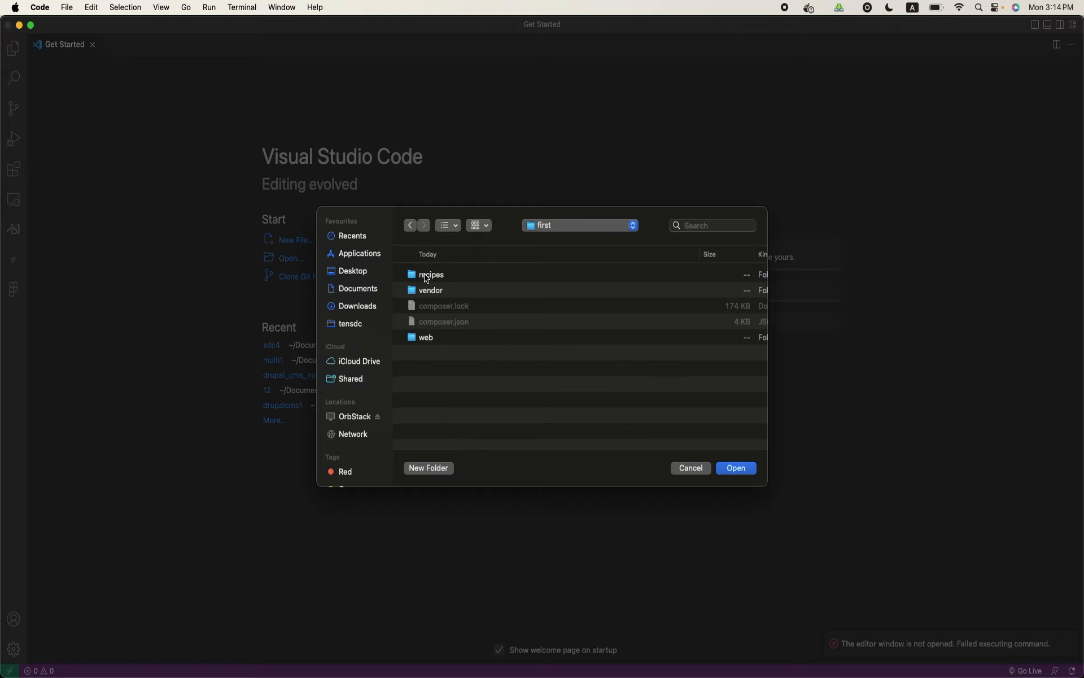
click(749, 471)
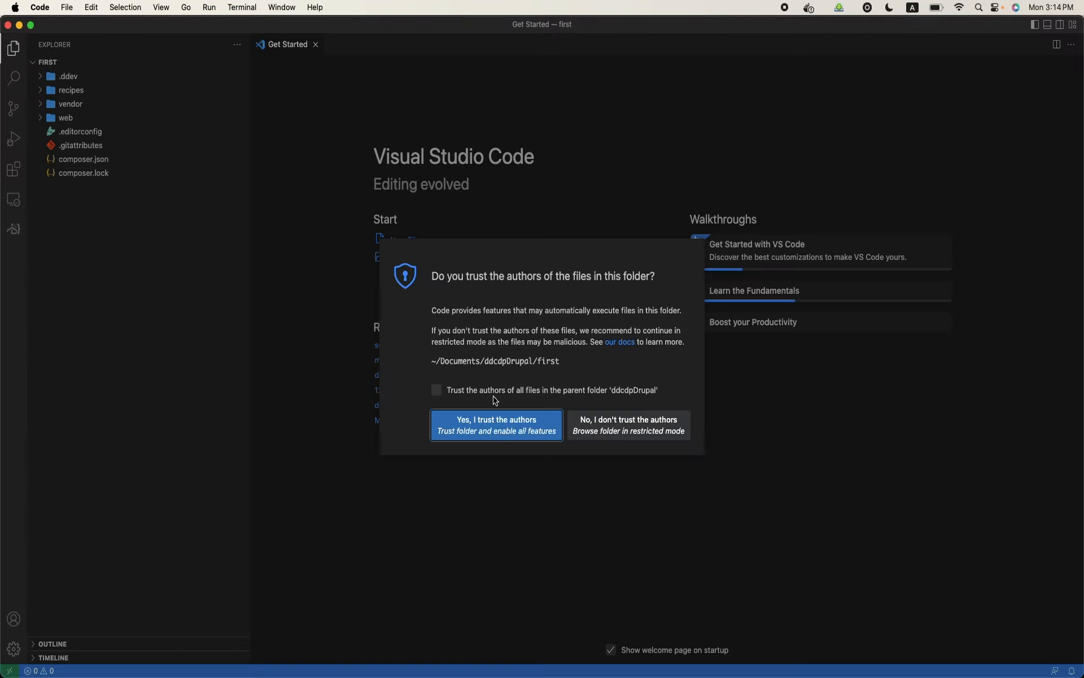
click(495, 420)
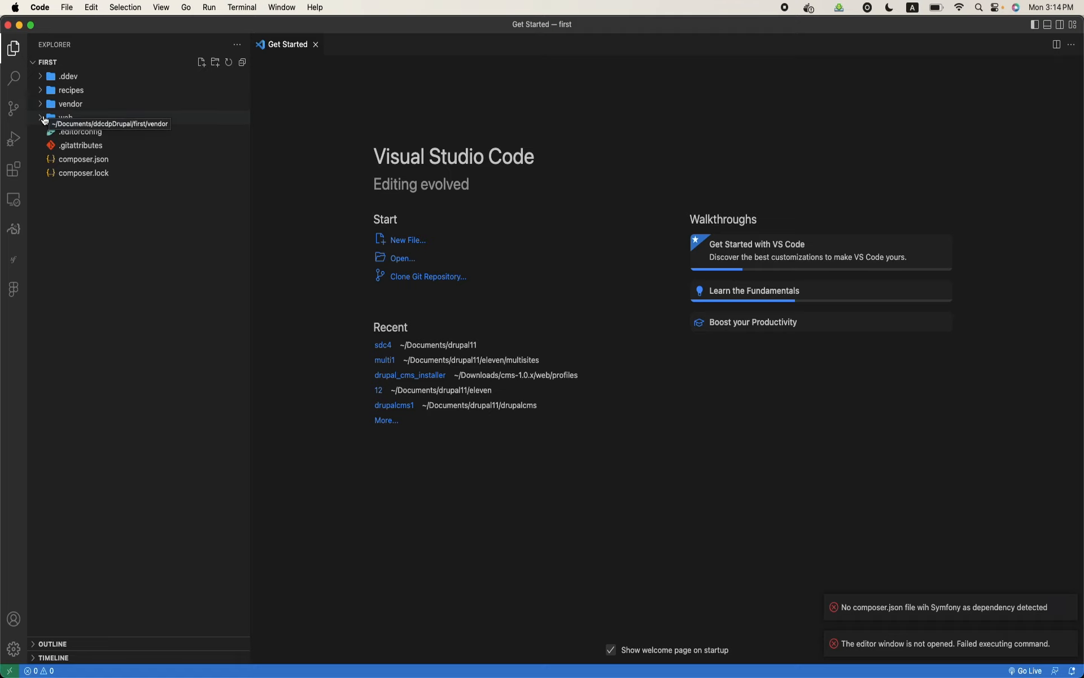
Enlarge the editor interface and open settings.php and settings.ddev.php from the web/sites/default folder
click(45, 119)
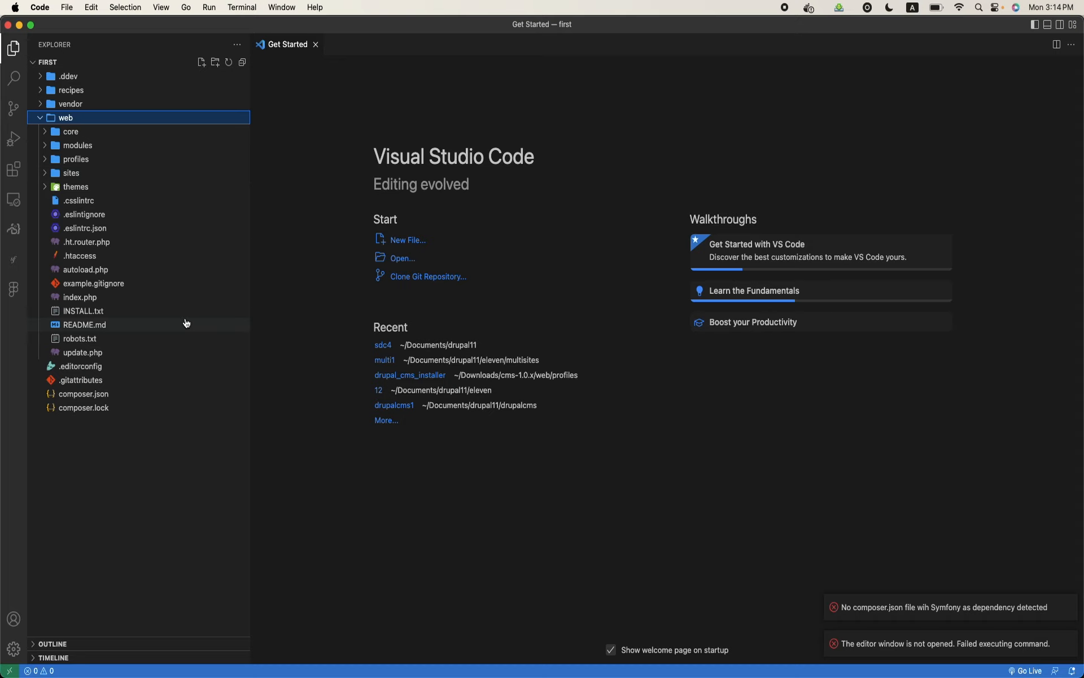
key(super+equal)
key(super+equal)
key(super+equal)
key(super+equal)
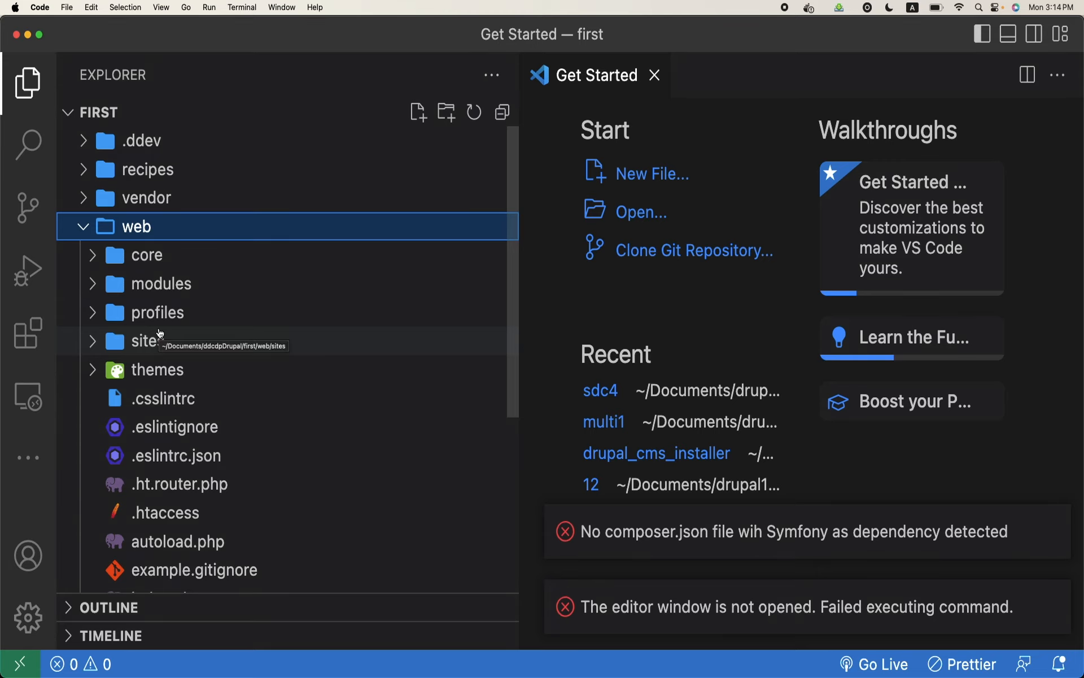
click(113, 338)
click(106, 369)
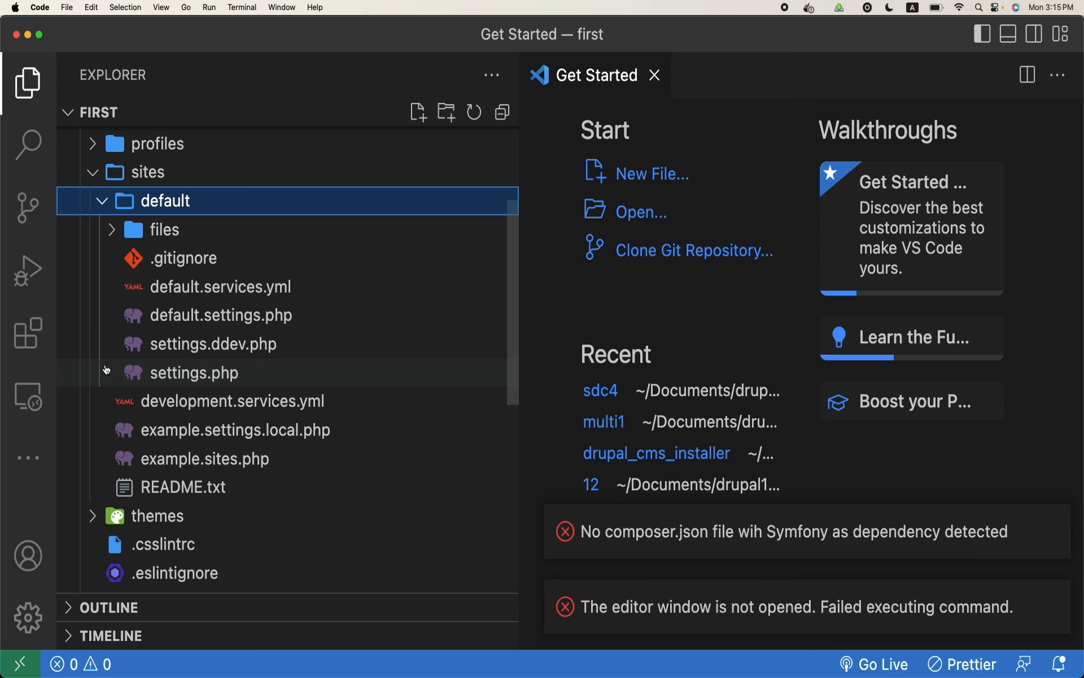
click(161, 371)
click(172, 345)
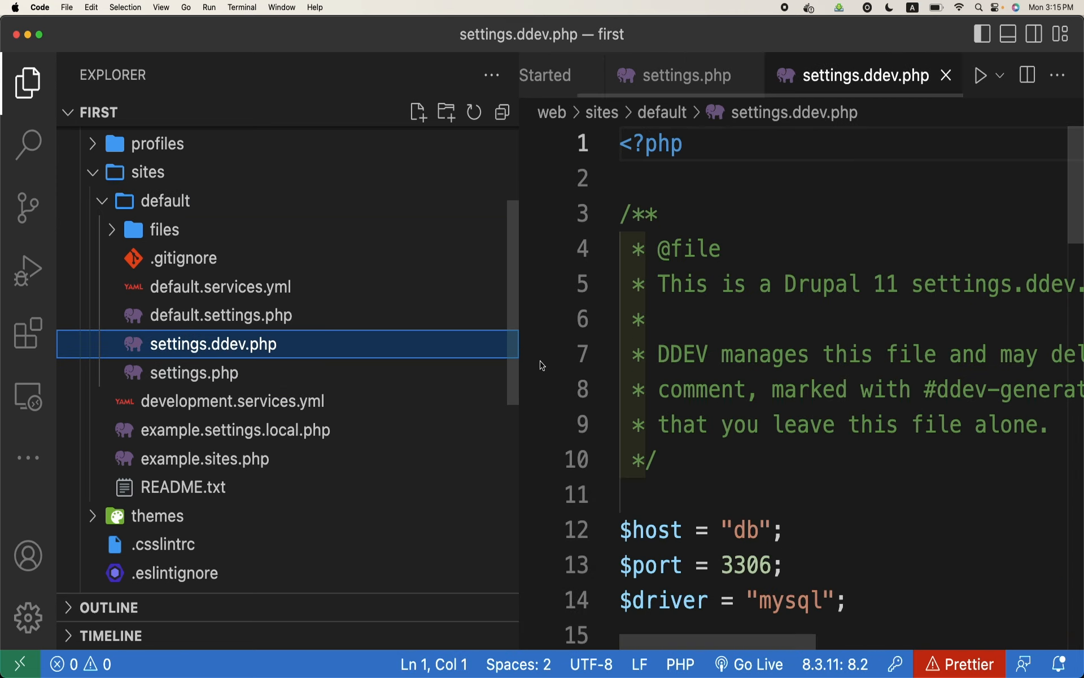
Examine the database name, username, password, host, port and driver settings in settings.ddev.php, checking against the installer page in Chrome
scroll(618, 401, down, 4)
scroll(620, 404, right, 8)
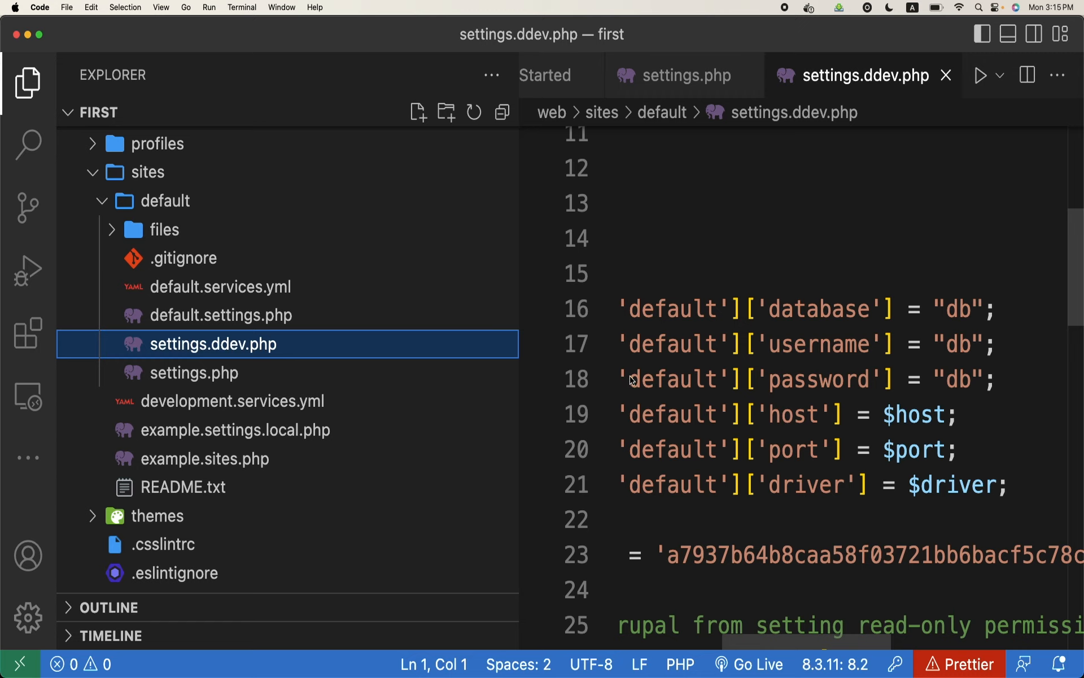
mouse_move(851, 365)
mouse_move(497, 672)
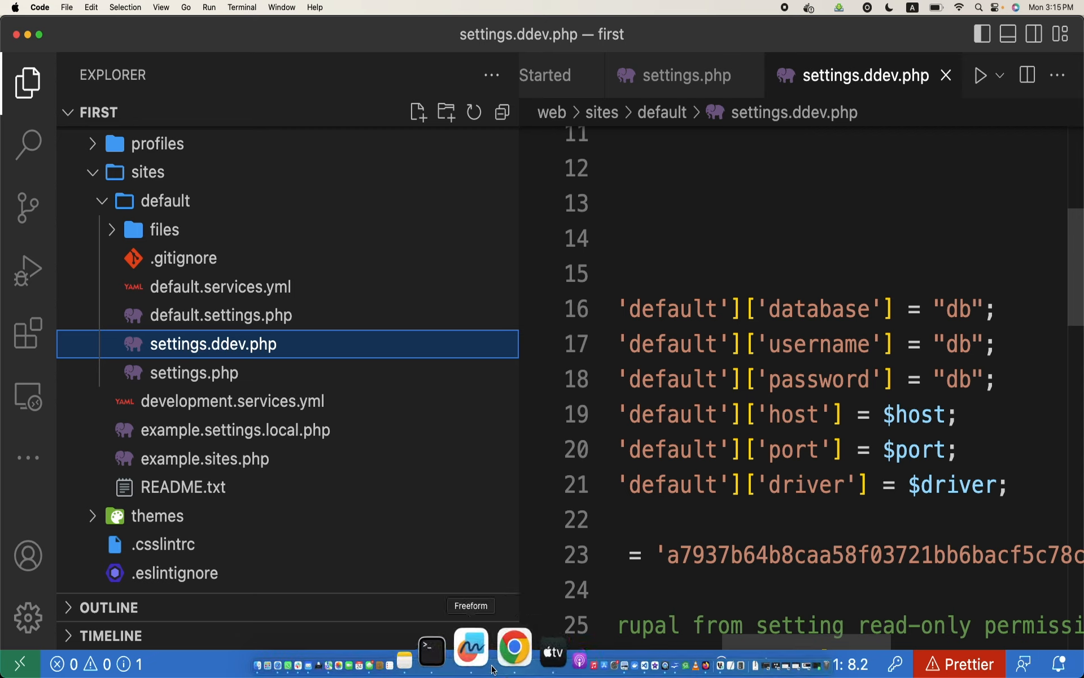
click(497, 666)
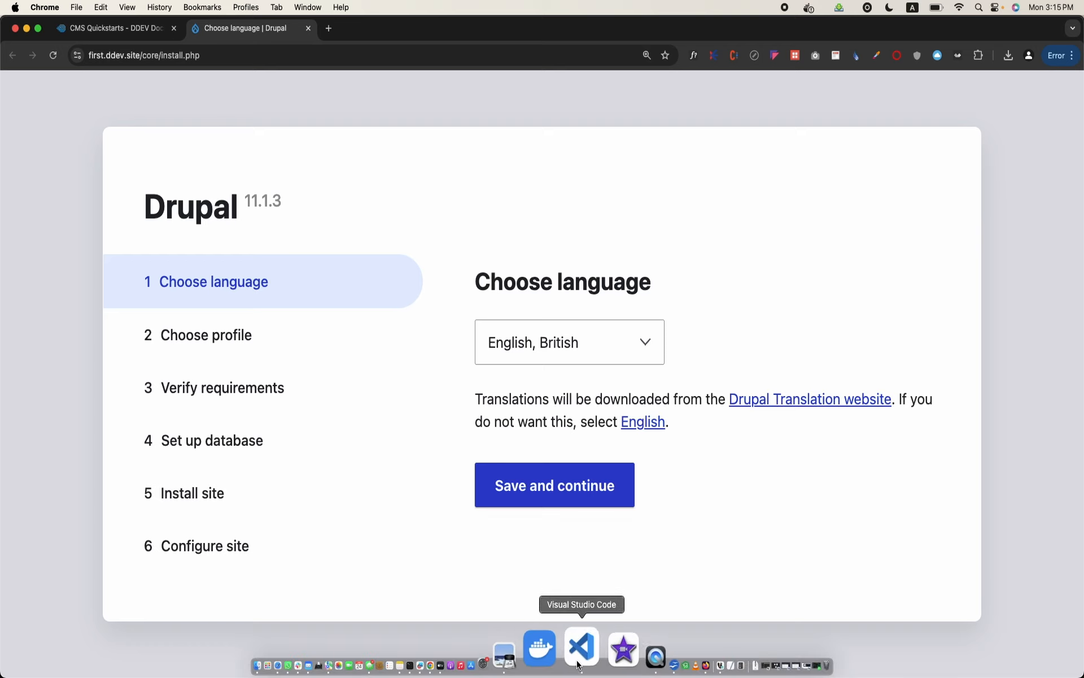
click(578, 649)
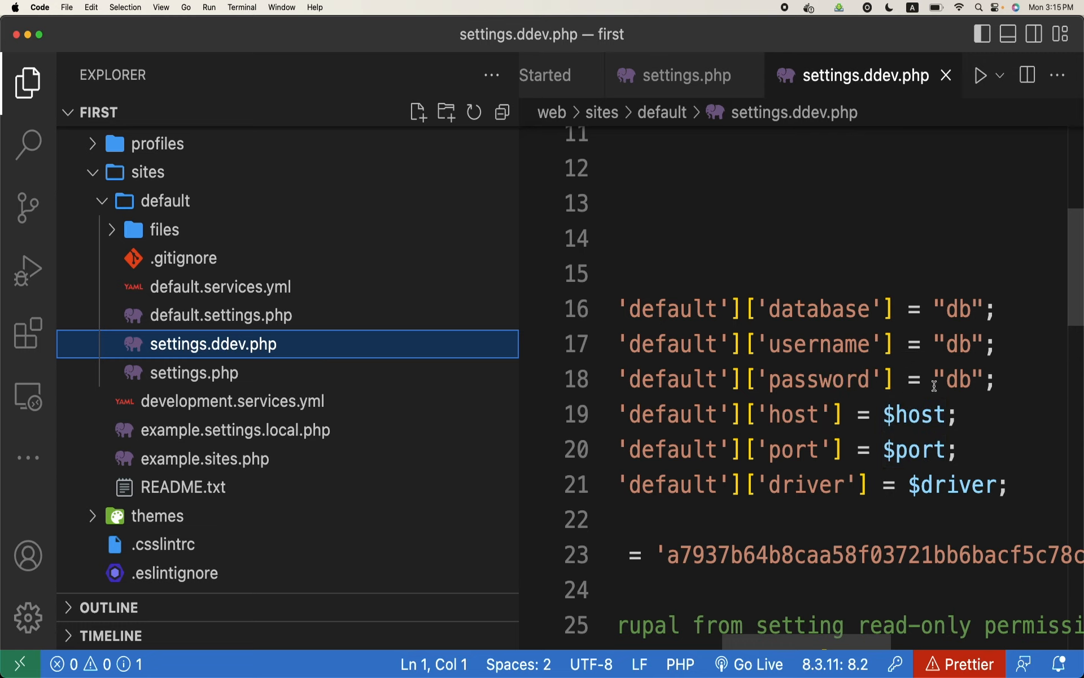
scroll(802, 367, left, 5)
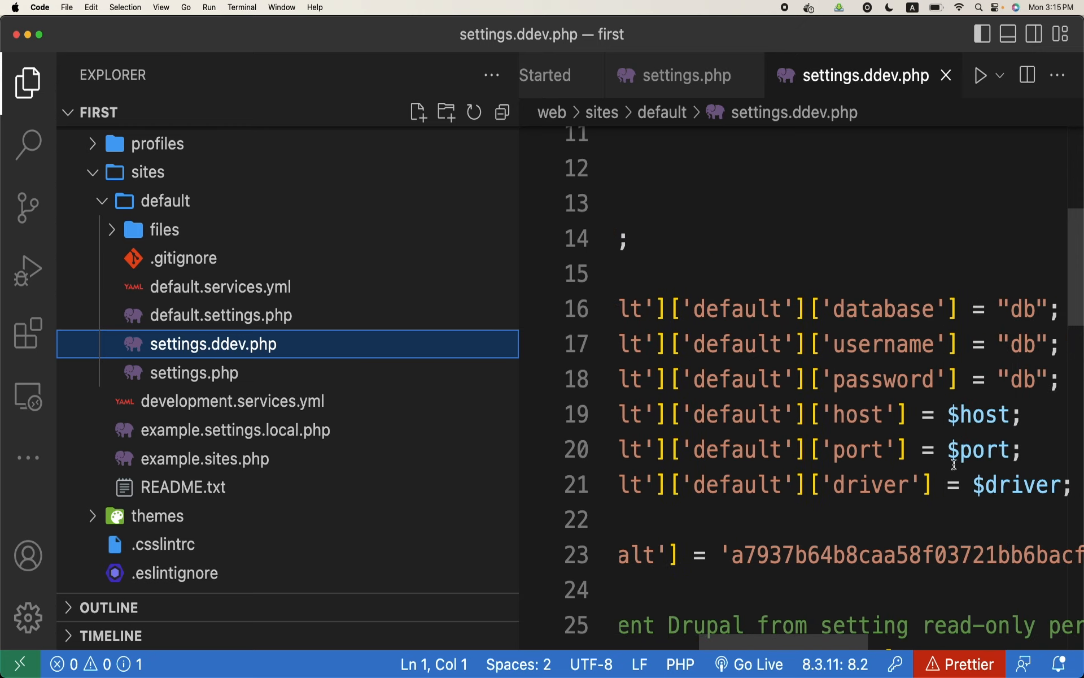
mouse_move(956, 467)
Return to the Drupal installer in Chrome and continue with English, British as the language
mouse_move(497, 673)
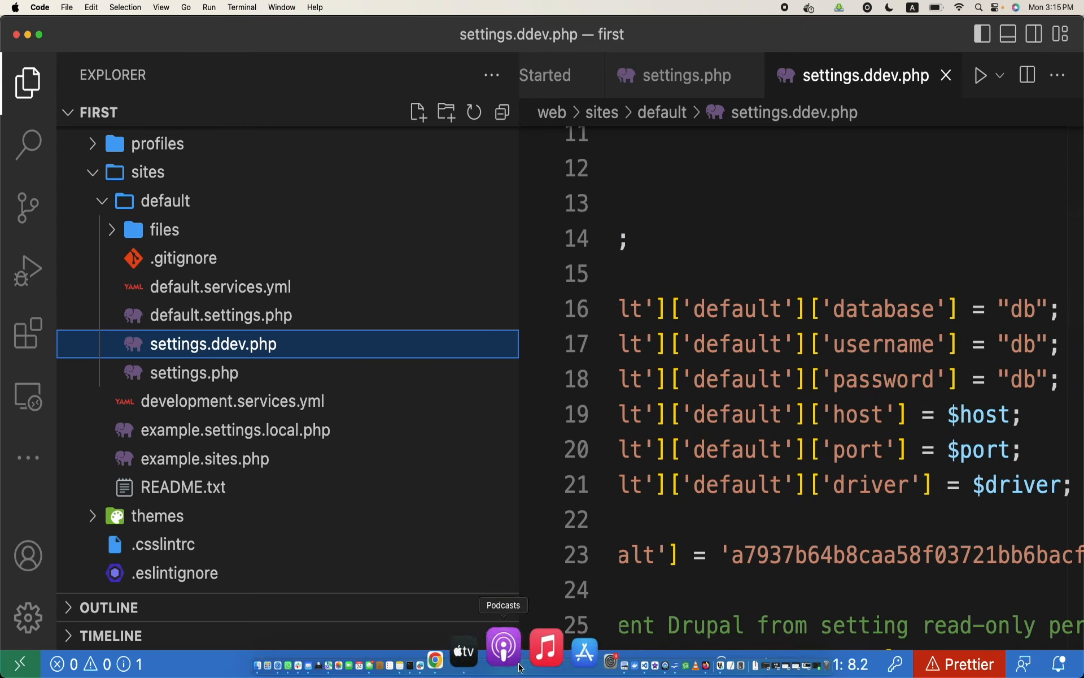
click(497, 671)
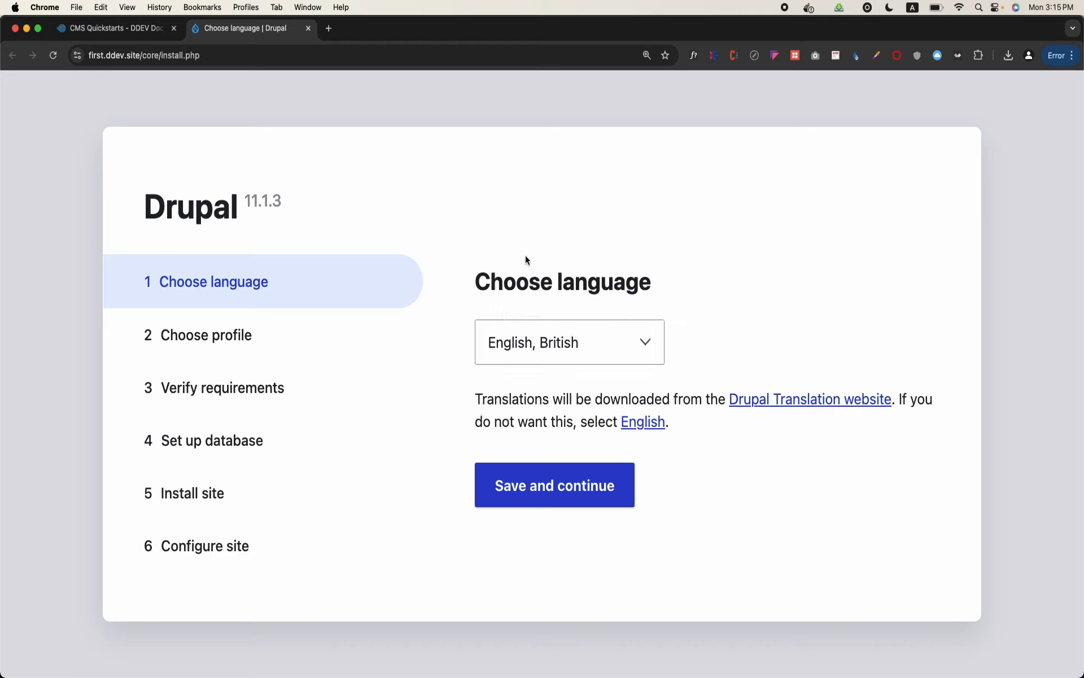
click(582, 486)
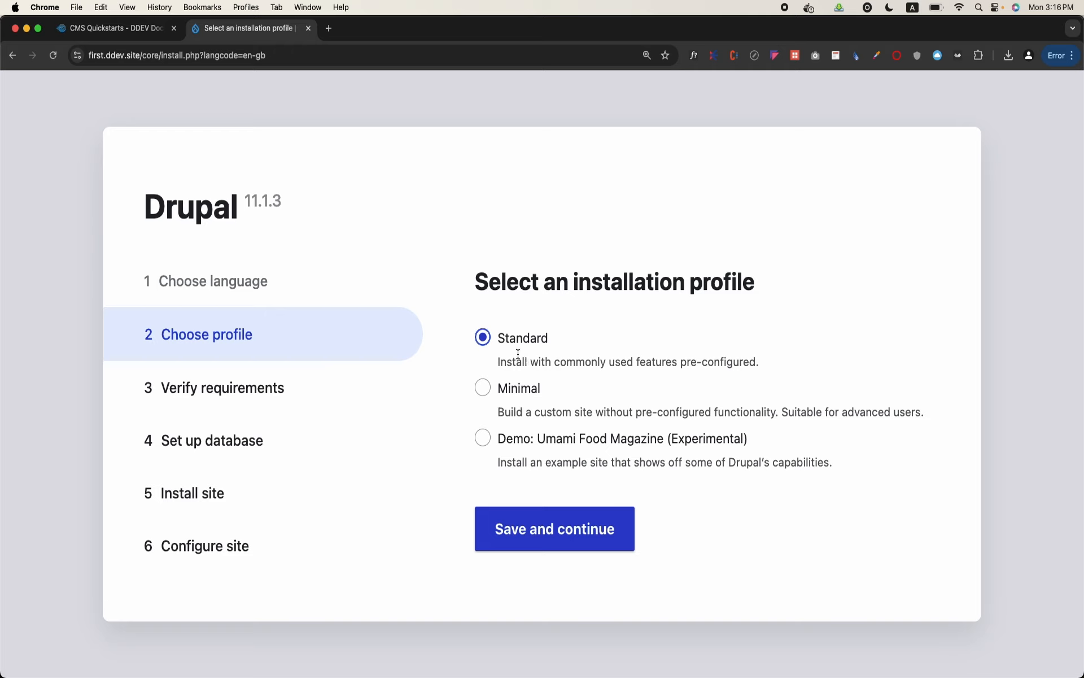
Install the site with the Standard profile and review the messages on the Configure site page
click(529, 532)
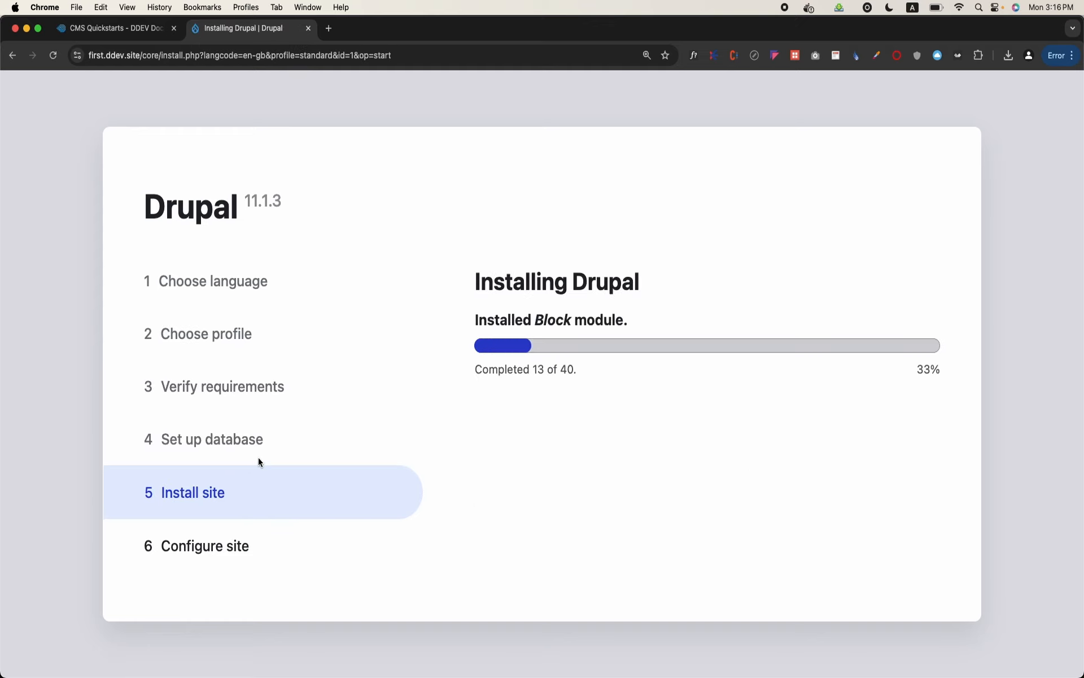
drag(162, 440, 261, 437)
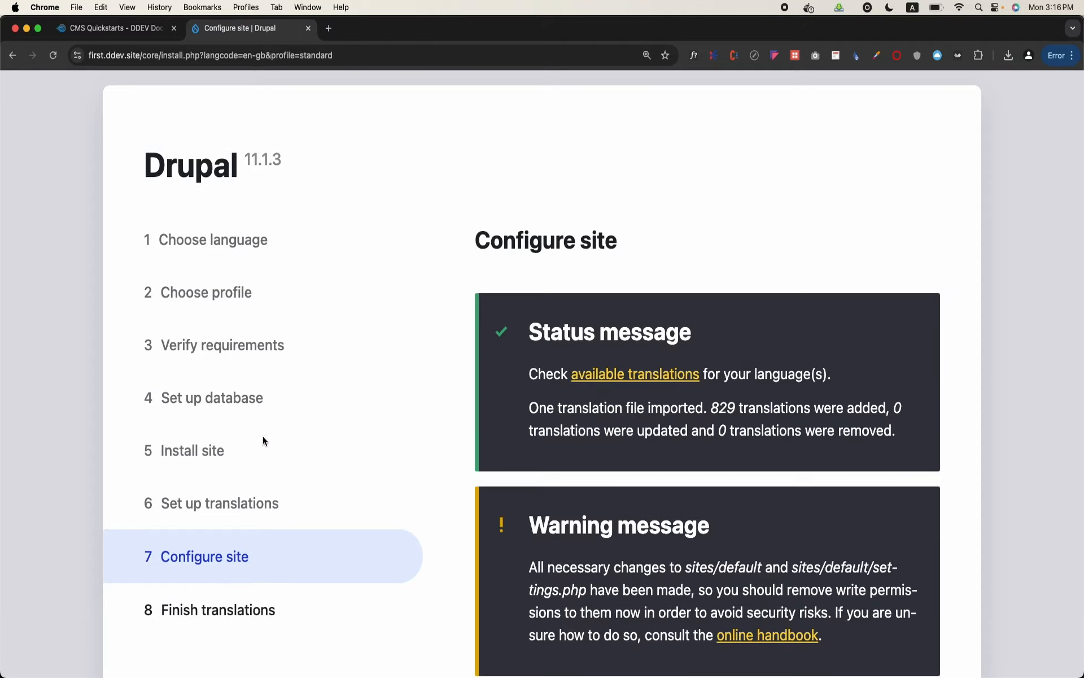
scroll(487, 417, down, 5)
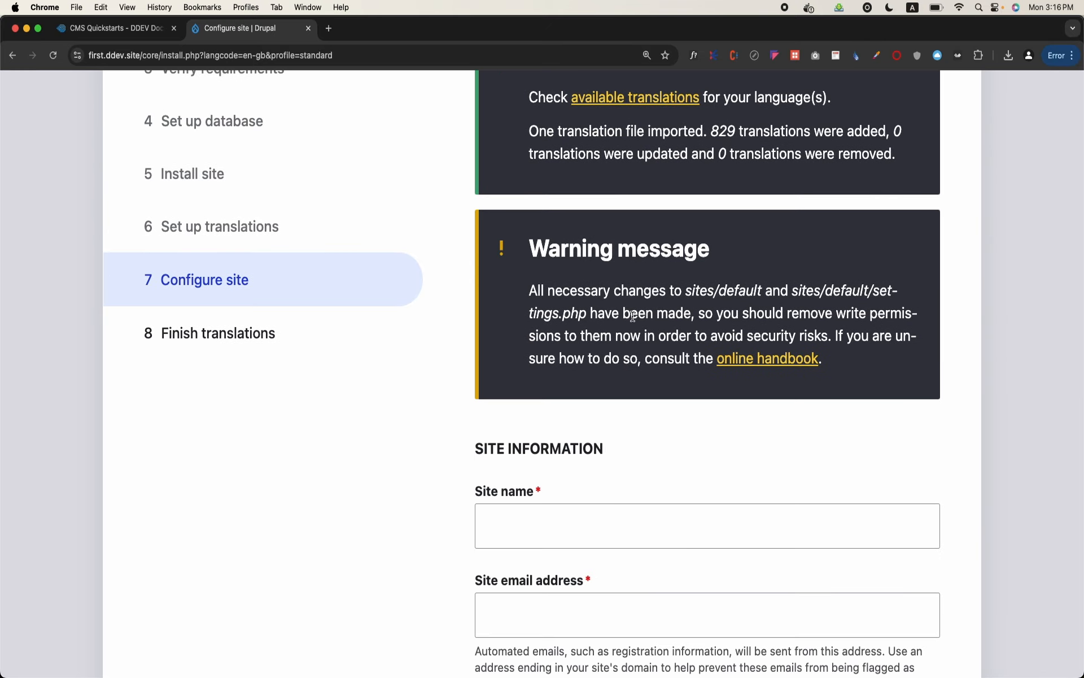
scroll(440, 175, up, 3)
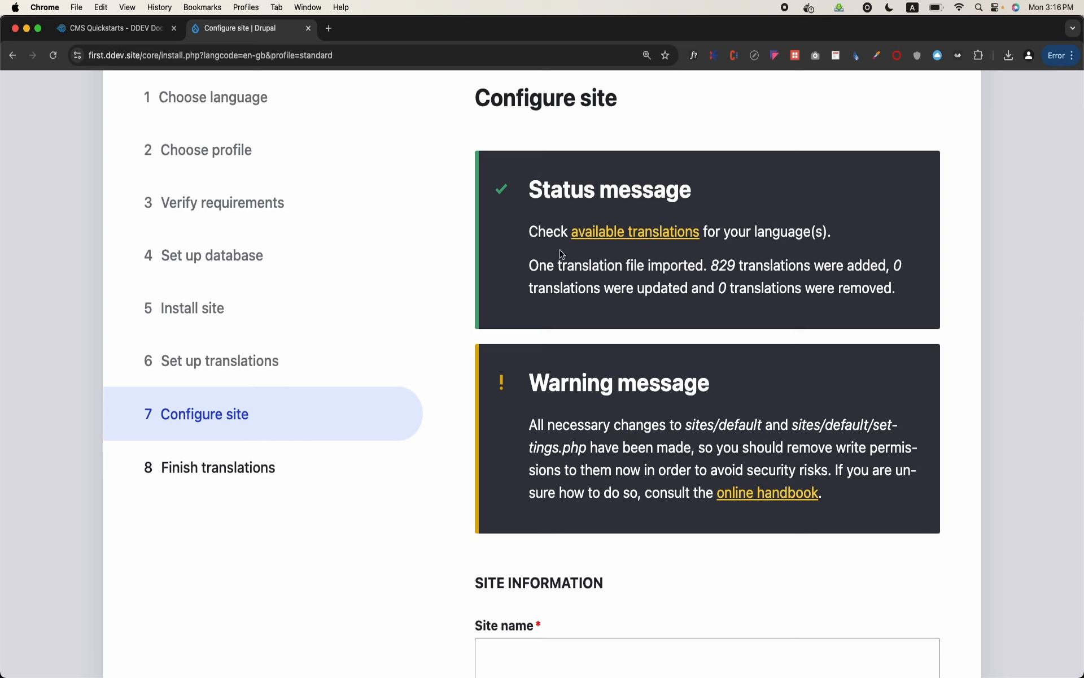
Set the site name to DDCDP 1 and fill in the site email address with the saved suggestion
scroll(515, 240, down, 5)
click(630, 377)
text(DDCDP 1)
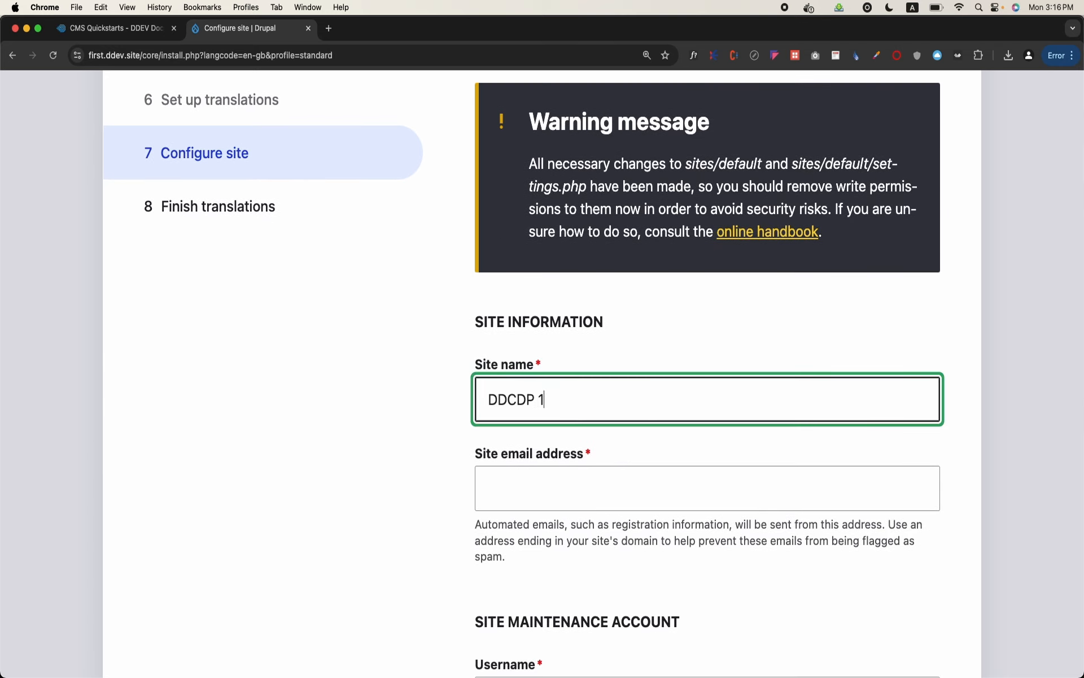
click(570, 475)
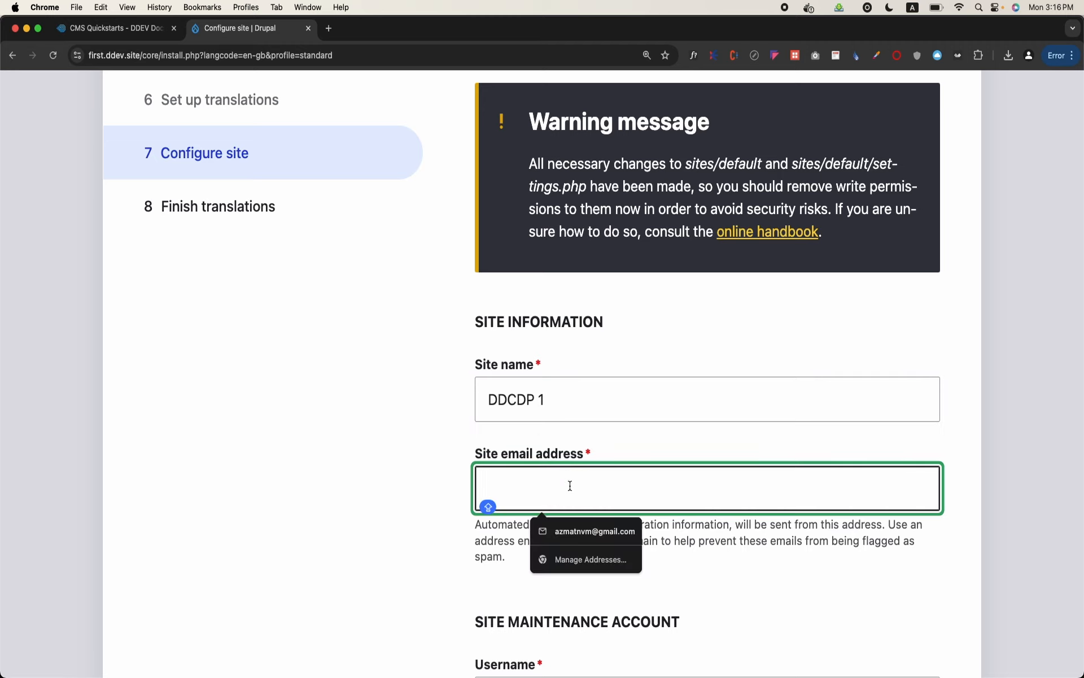
click(576, 530)
Set the site maintenance account's username to admin
scroll(575, 523, down, 4)
scroll(577, 527, down, 2)
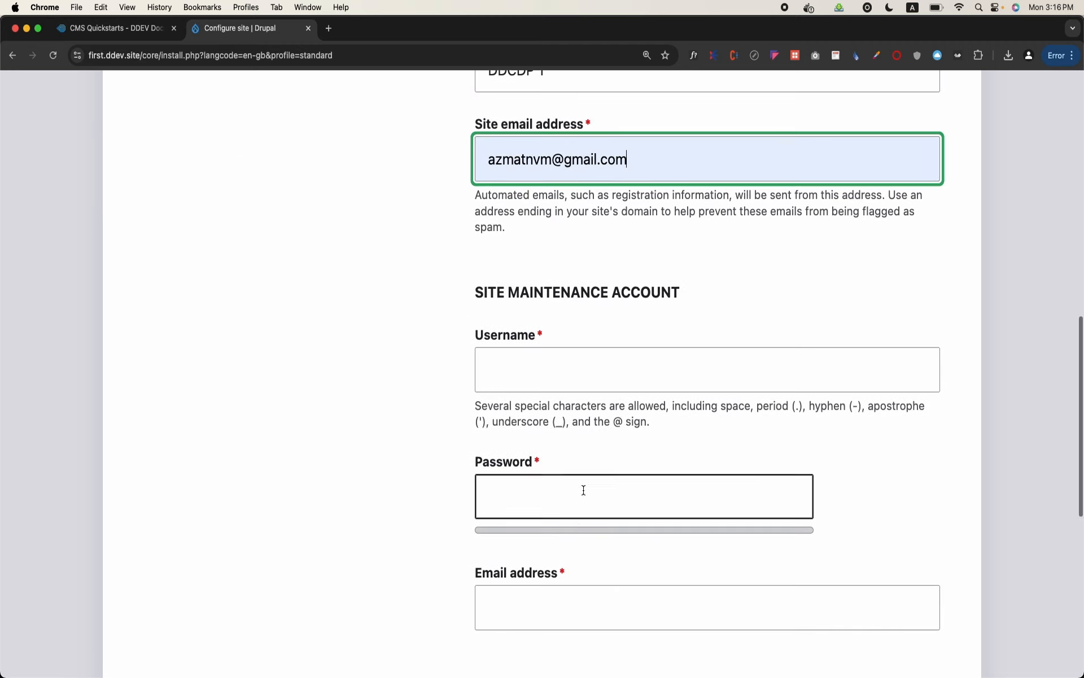
click(619, 364)
text(ADMIN)
key(BackSpace)
key(BackSpace)
key(BackSpace)
key(BackSpace)
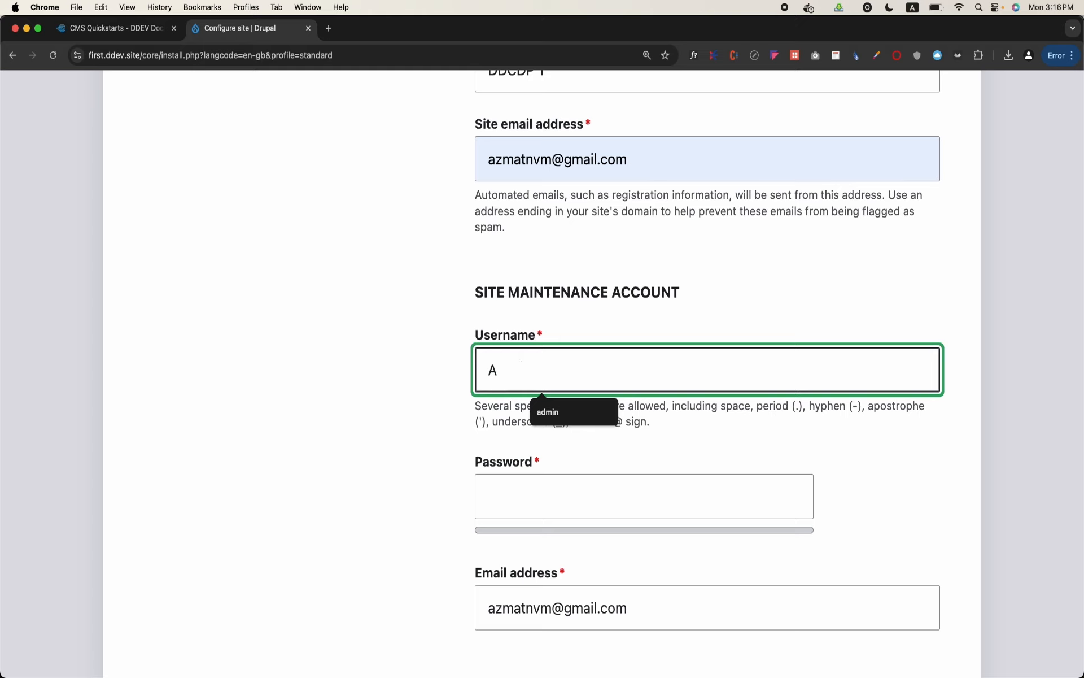
key(BackSpace)
text(adn)
key(BackSpace)
text(min)
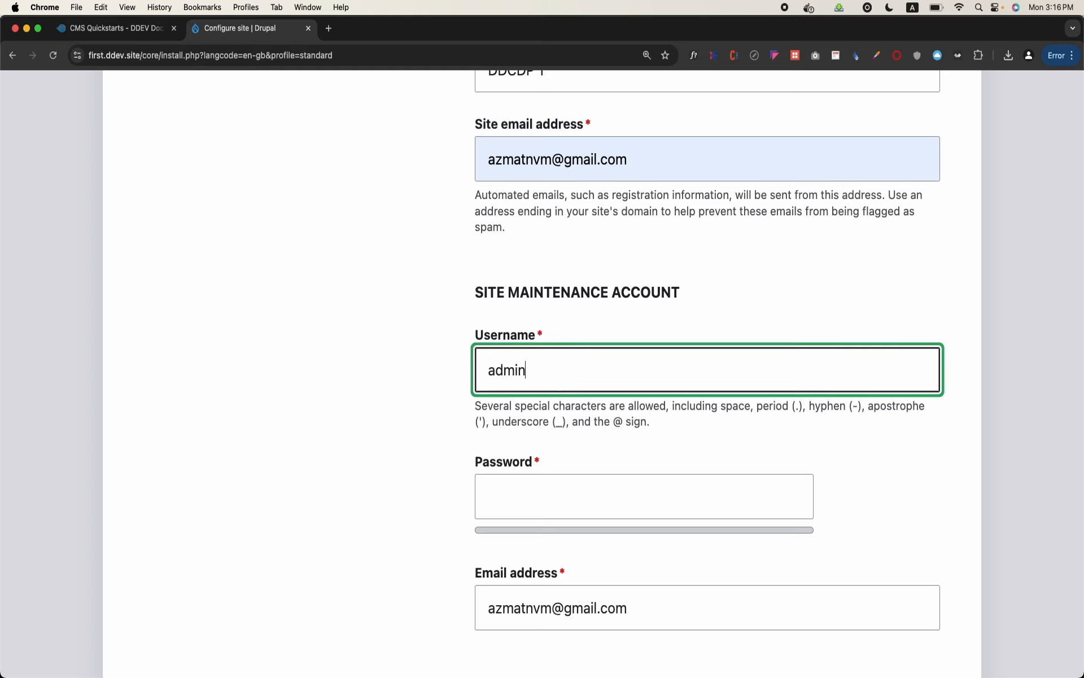
Enter the maintenance account's password and repeat it in the confirmation field
key(Tab)
text(ad)
text(••••)
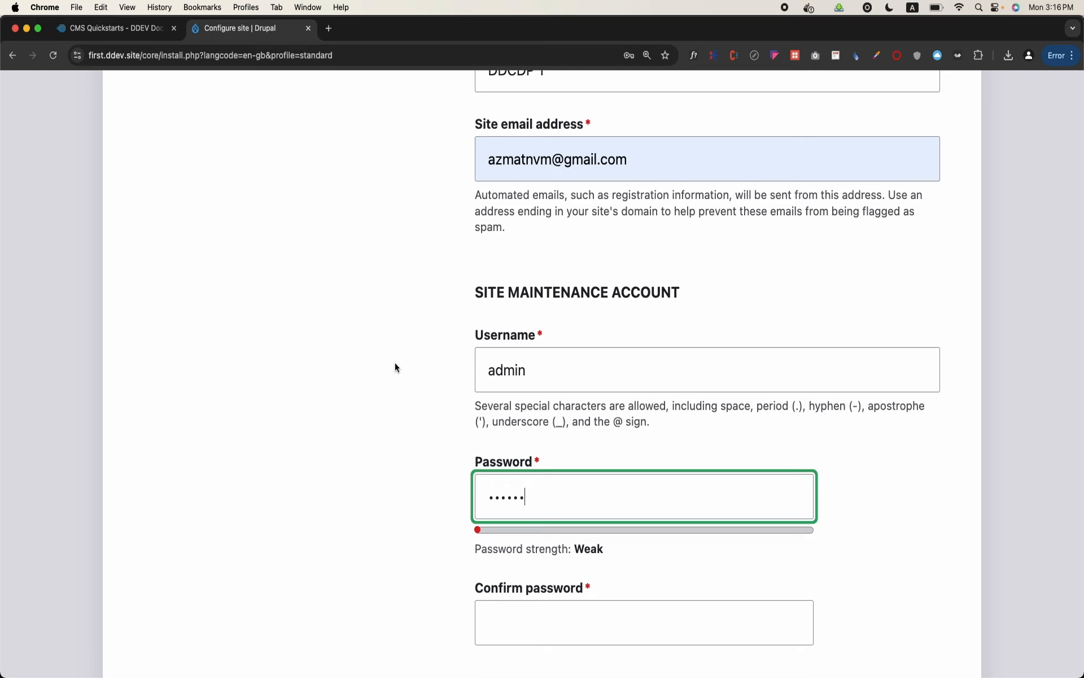
scroll(371, 360, down, 2)
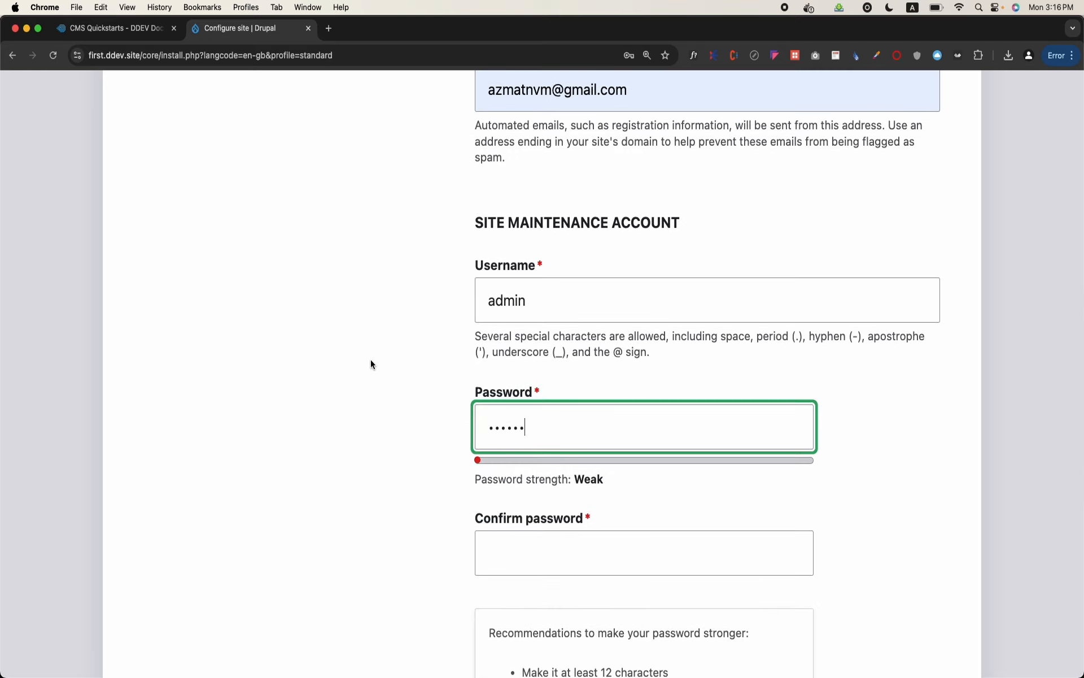
scroll(370, 361, down, 1)
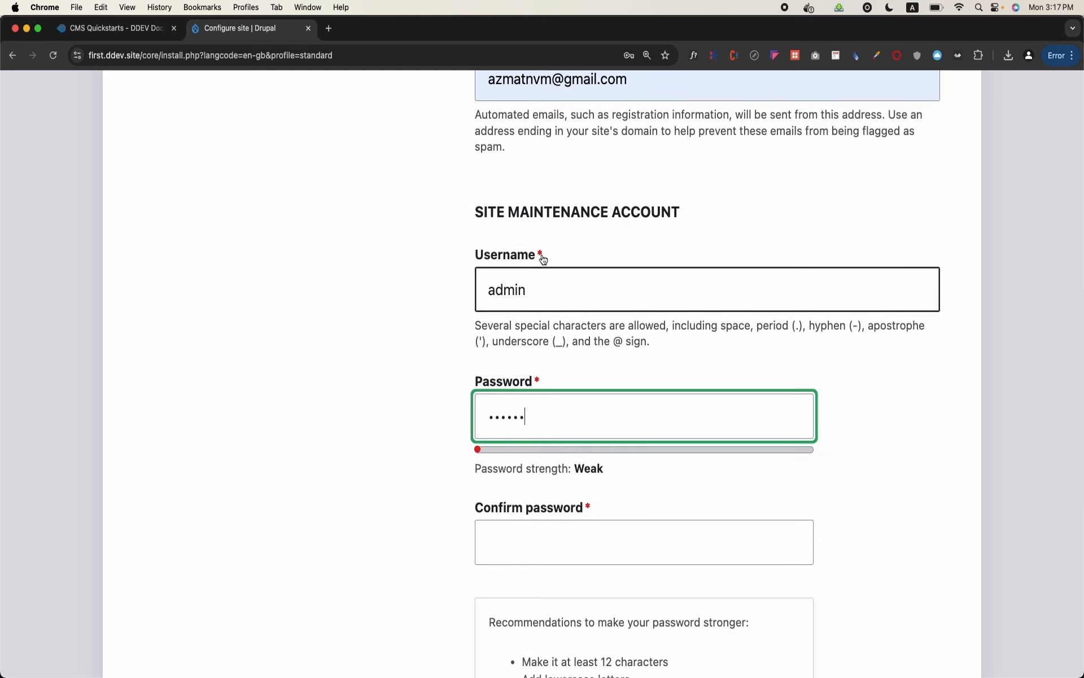
scroll(520, 317, down, 5)
click(565, 362)
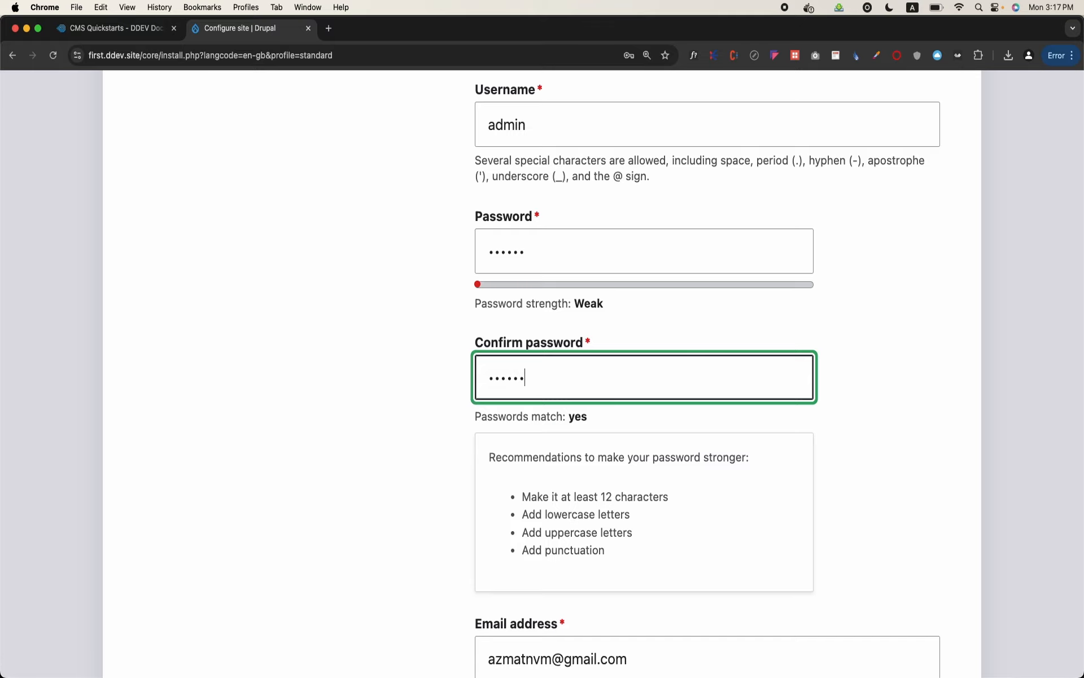
Save the site configuration with the Karachi time zone and both update notifications enabled, and dismiss the browser's offer to save the password
scroll(705, 373, down, 12)
scroll(564, 357, down, 3)
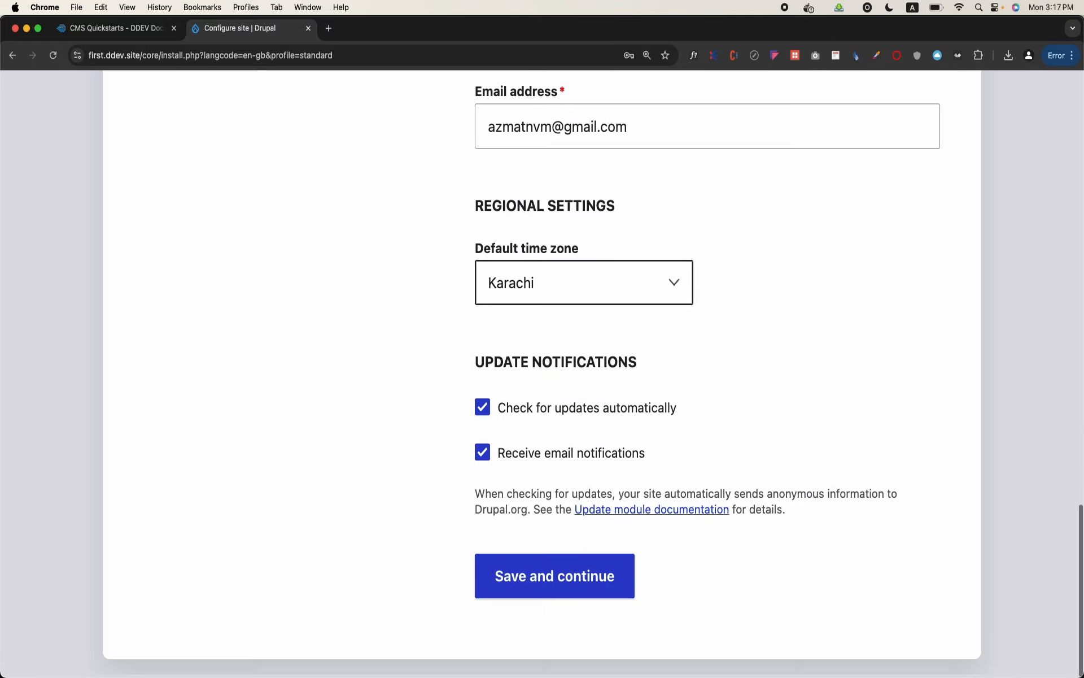
click(574, 592)
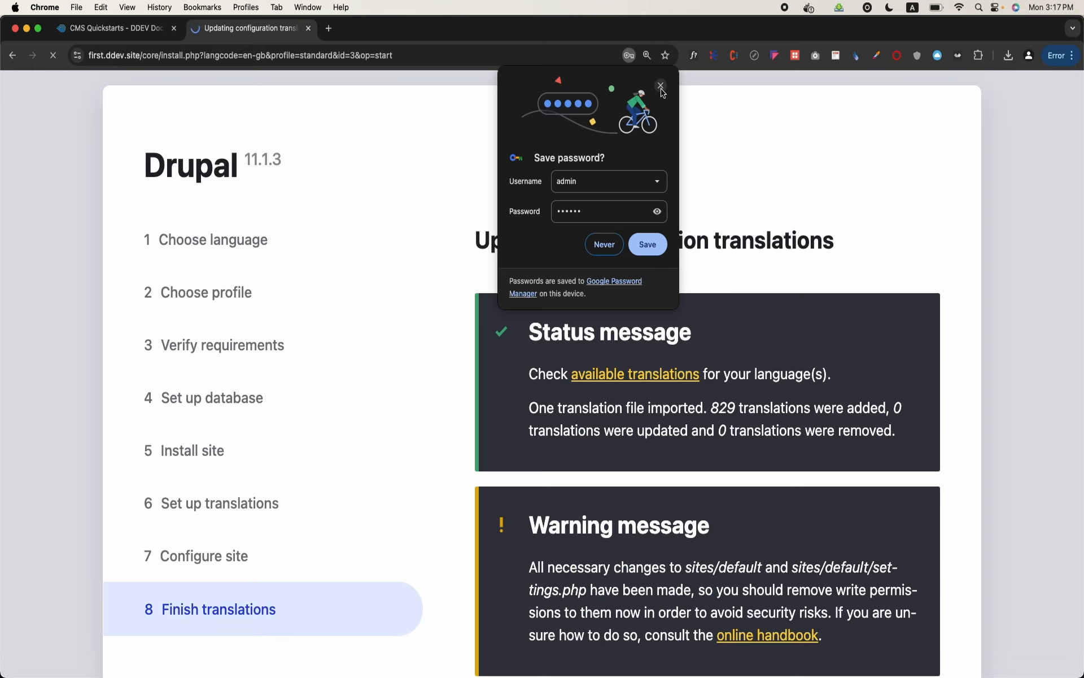
click(660, 86)
scroll(753, 246, down, 3)
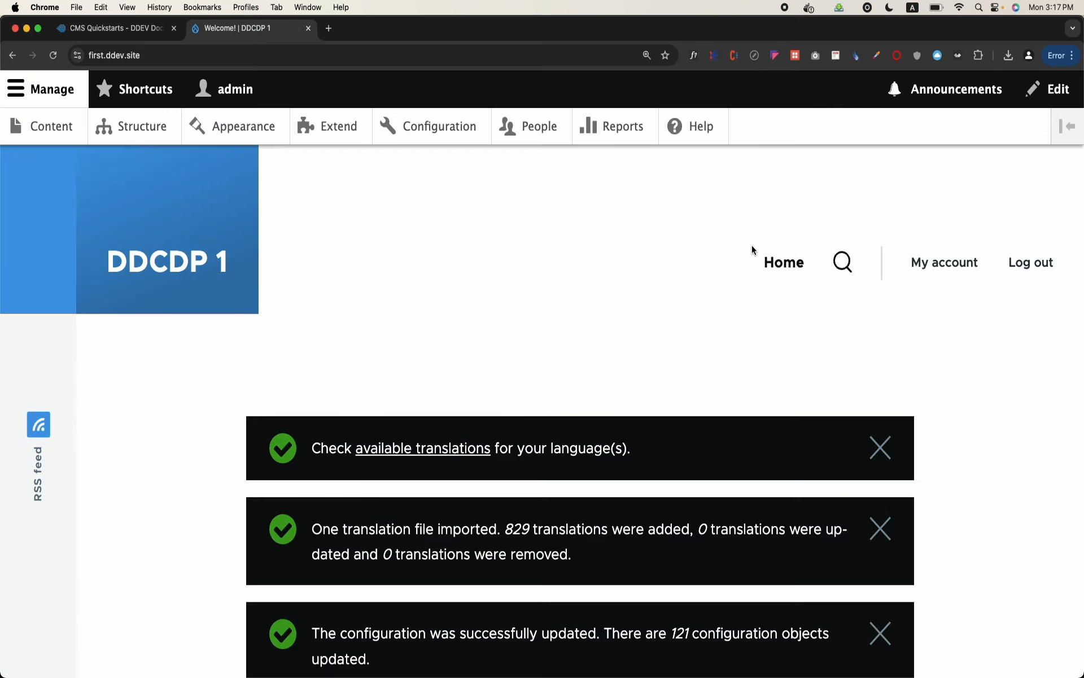
Reset the page zoom to 100%, dismiss all messages on the new site's home page and look over the welcome content
key(super+0)
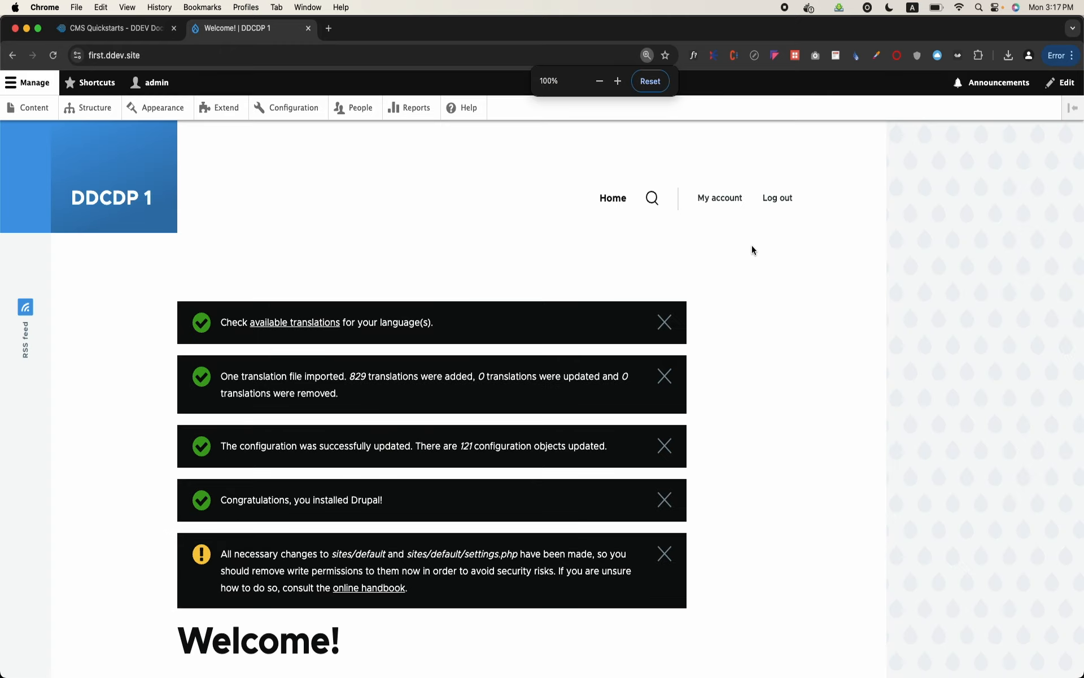
click(672, 320)
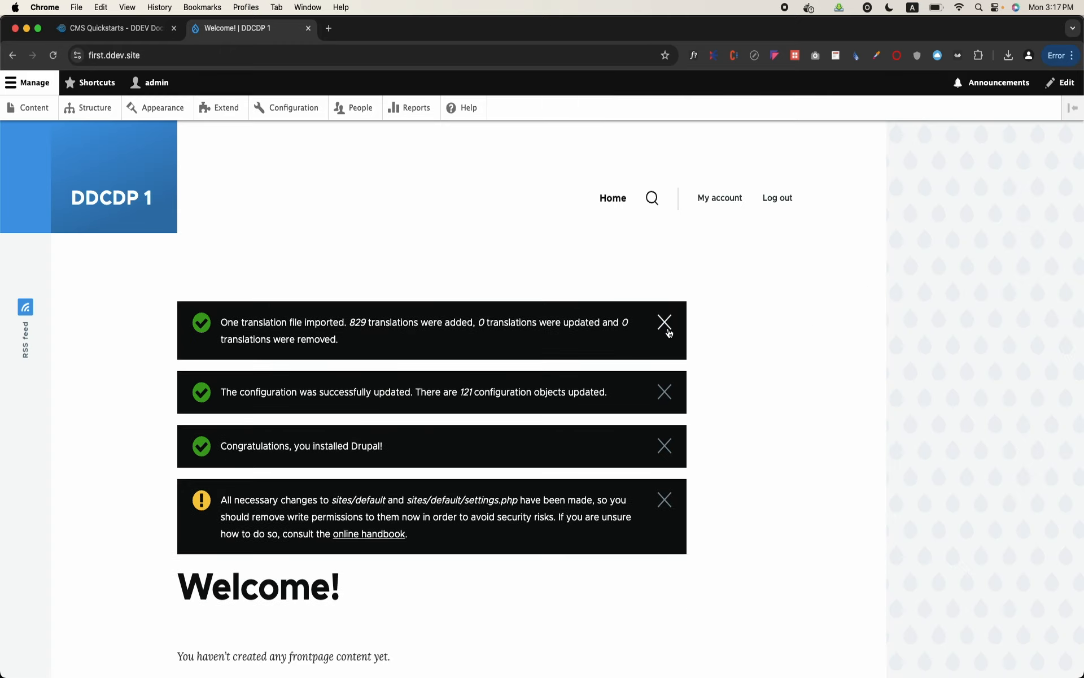
click(669, 328)
click(668, 330)
click(668, 333)
click(668, 332)
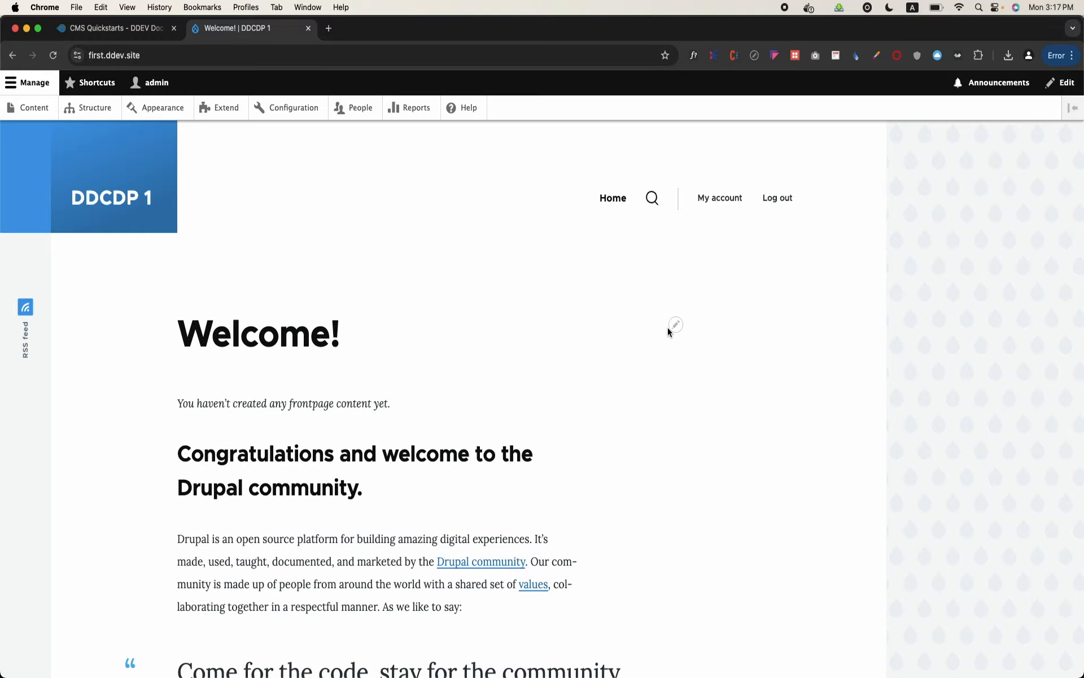
scroll(652, 401, down, 15)
scroll(651, 404, up, 15)
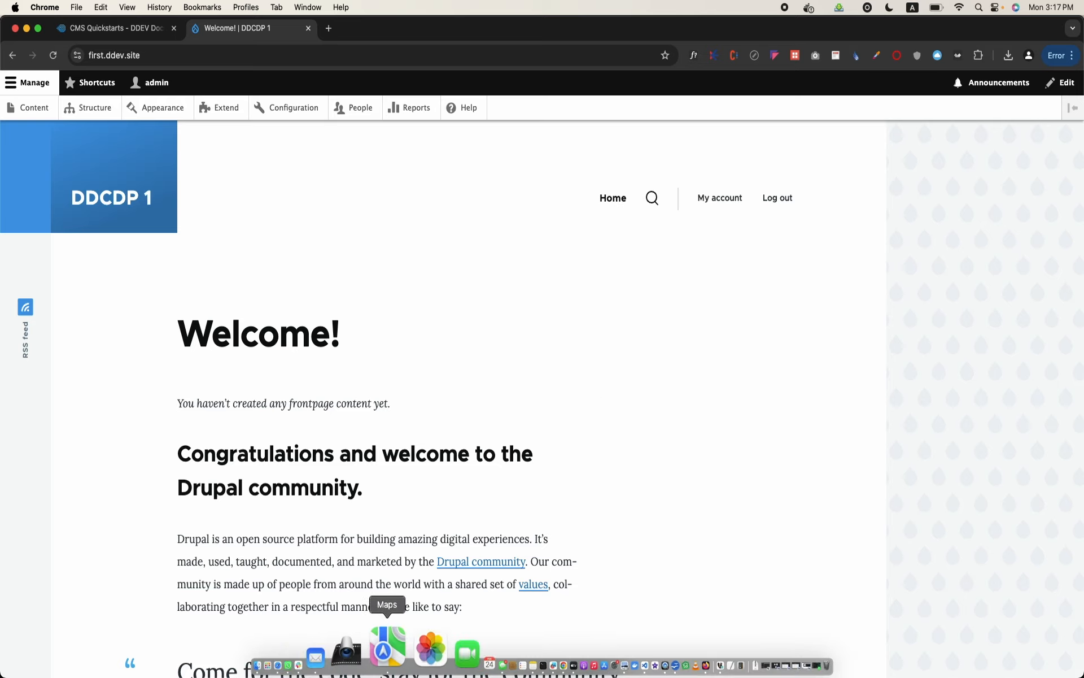
Return to the Drupal 11 commands in the DDEV CMS Quickstarts and switch to the ddcdpDrupal folder in Finder
click(129, 35)
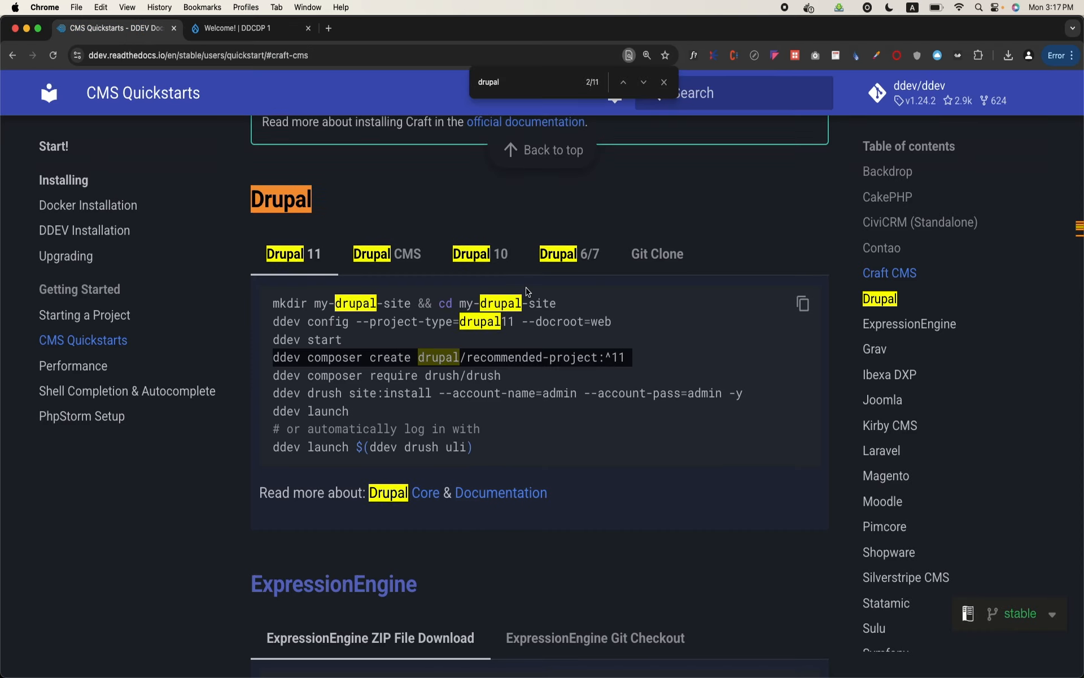
scroll(590, 383, down, 1)
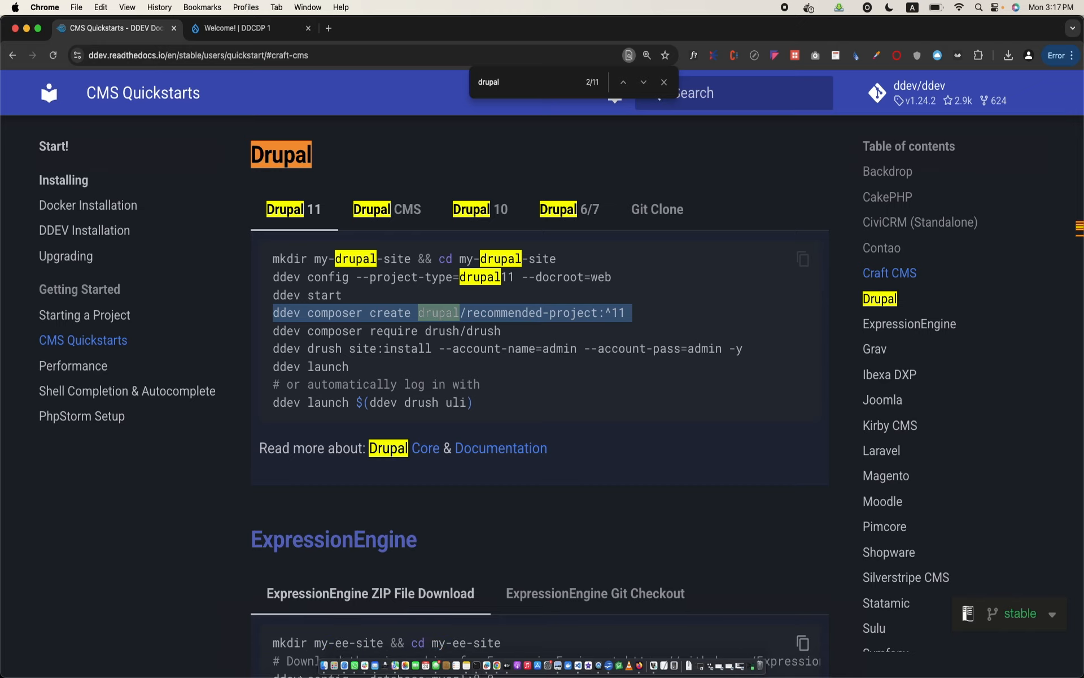
click(325, 649)
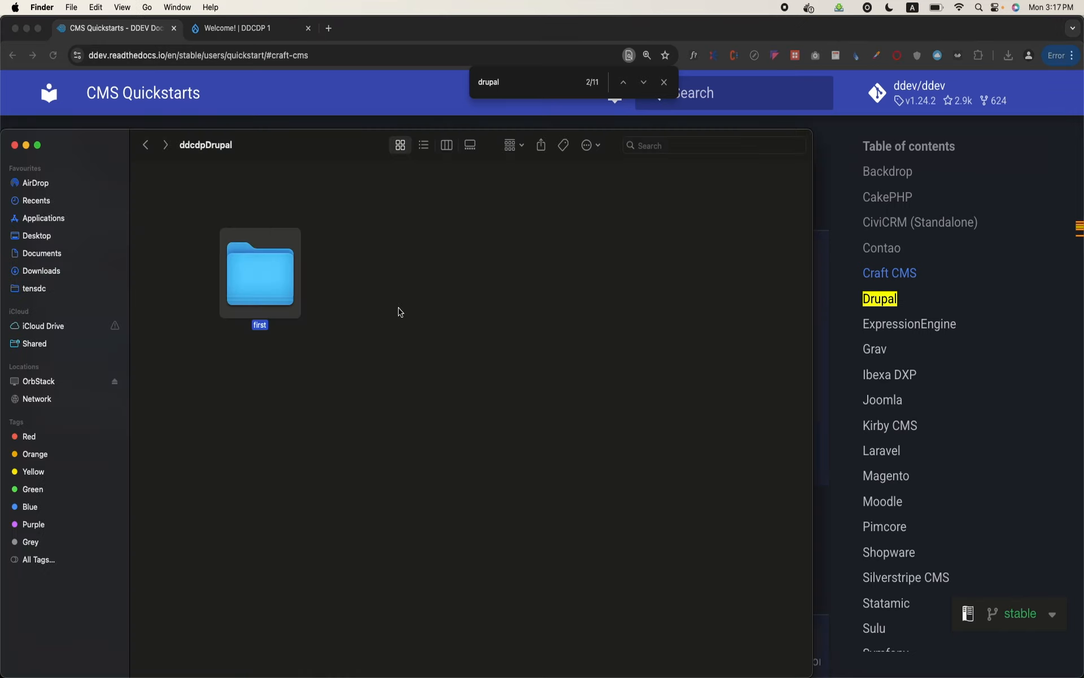
Create a new folder named ddcdp1 inside ddcdpDrupal
click(234, 291)
click(399, 327)
right_click(399, 328)
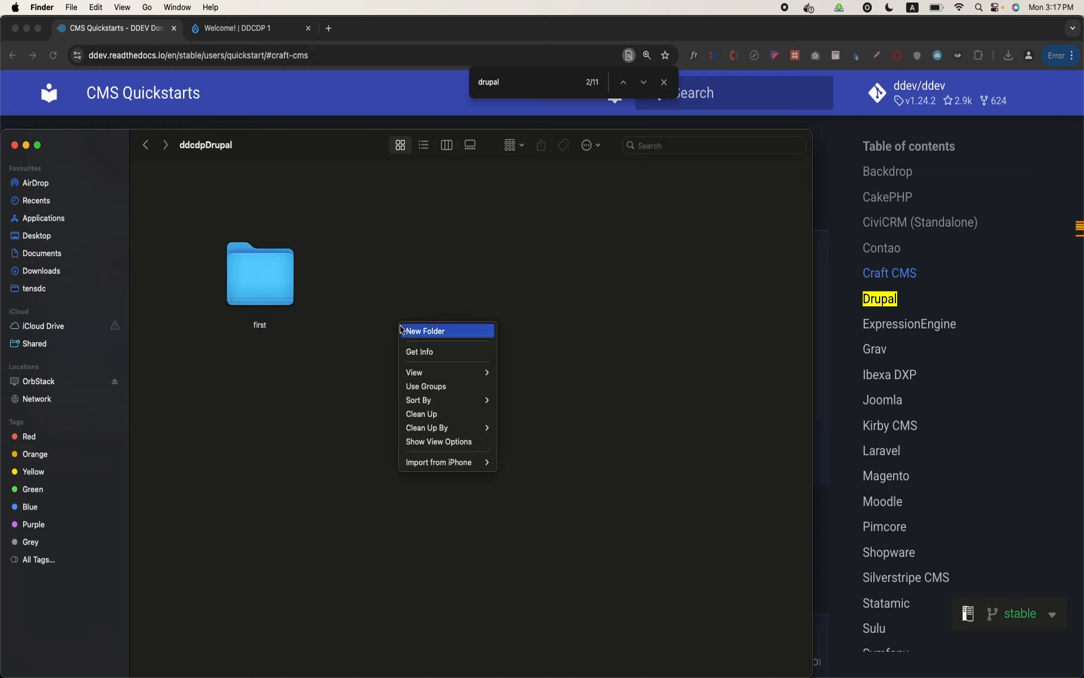
click(406, 332)
text(d)
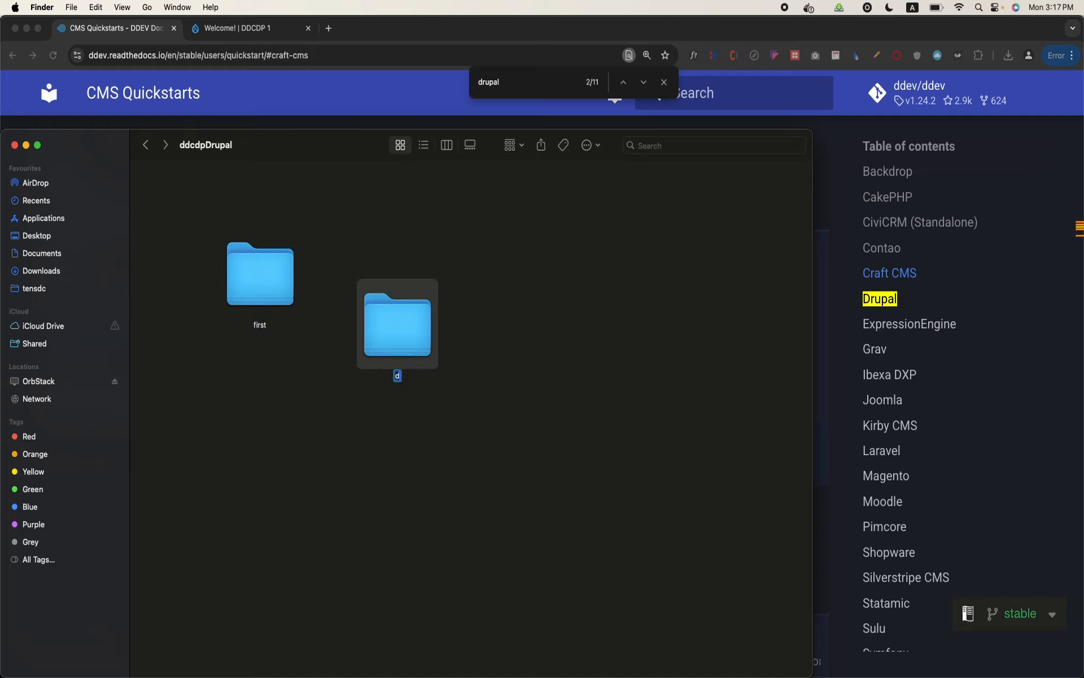
text(dcddp)
key(BackSpace)
key(BackSpace)
key(BackSpace)
key(BackSpace)
text(cdp1)
click(504, 408)
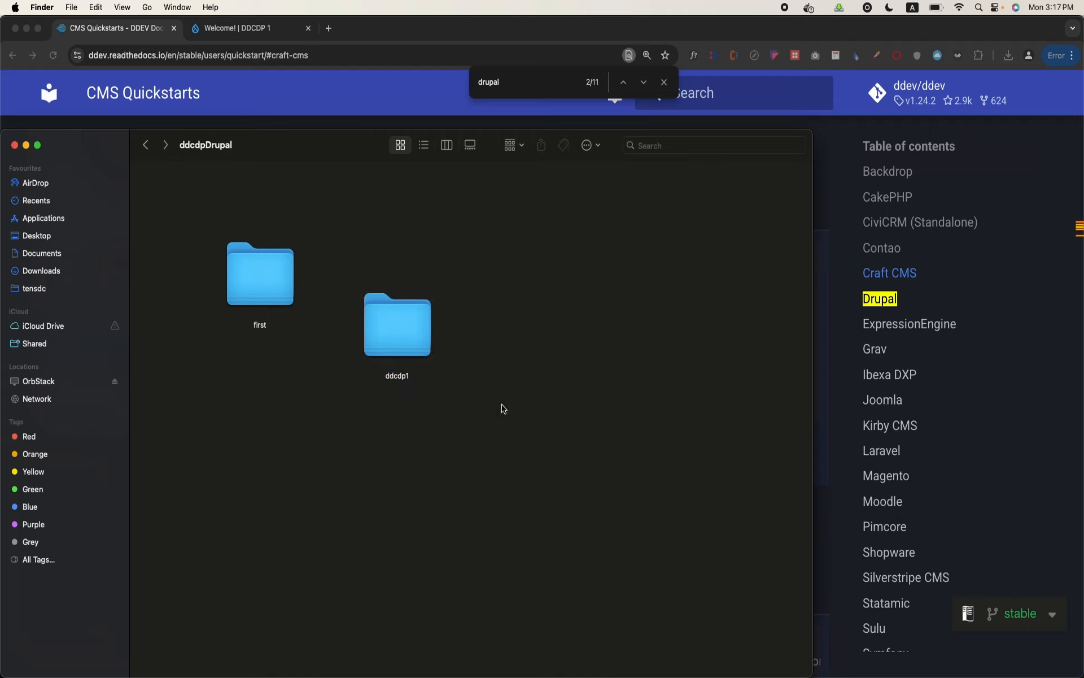
Rename the ddcdp1 folder as ddcdpdrupal1
click(428, 345)
right_click(428, 345)
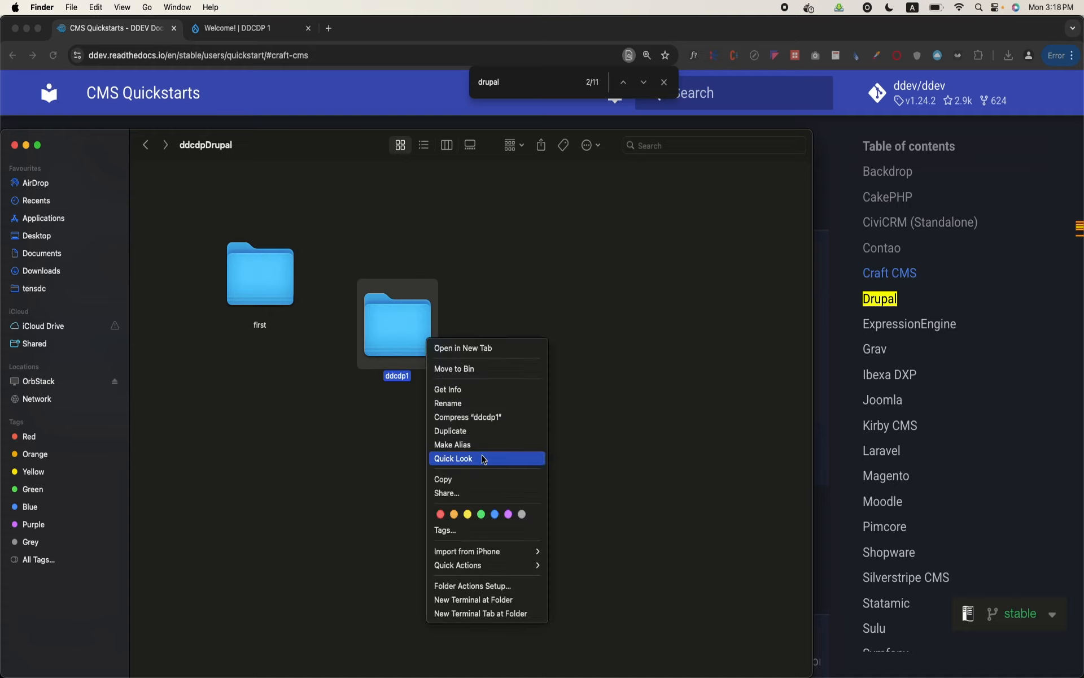
click(494, 402)
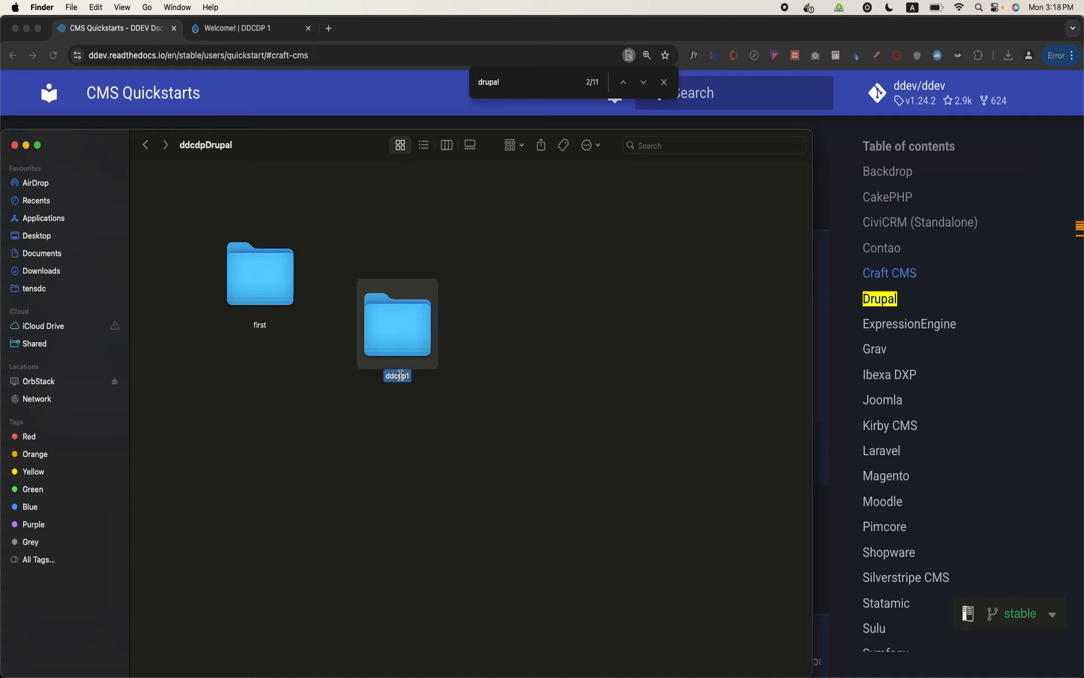
text(ddcdpdrupal1)
click(433, 415)
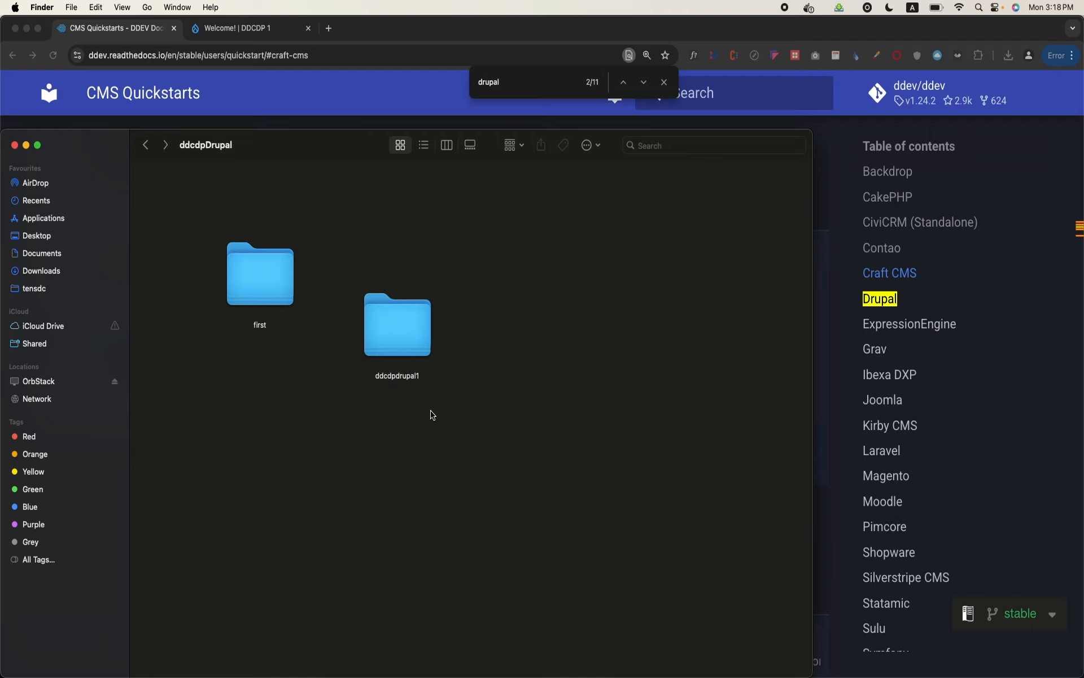
Open a new Terminal window at the ddcdpdrupal1 folder, maximize it and enlarge its text
right_click(421, 328)
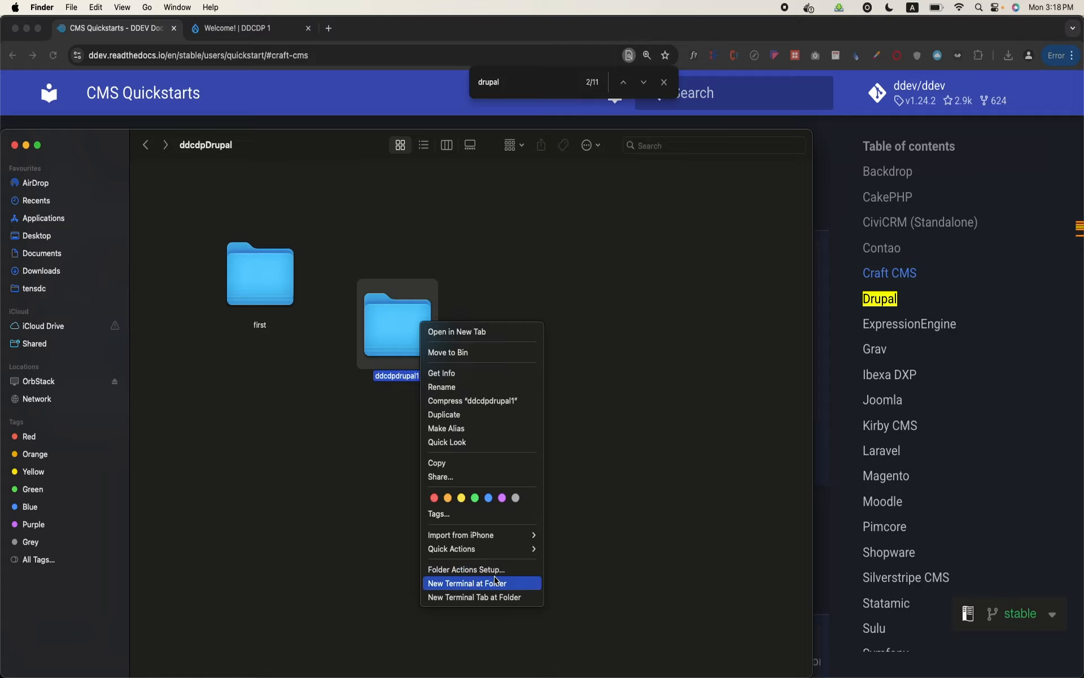
click(496, 583)
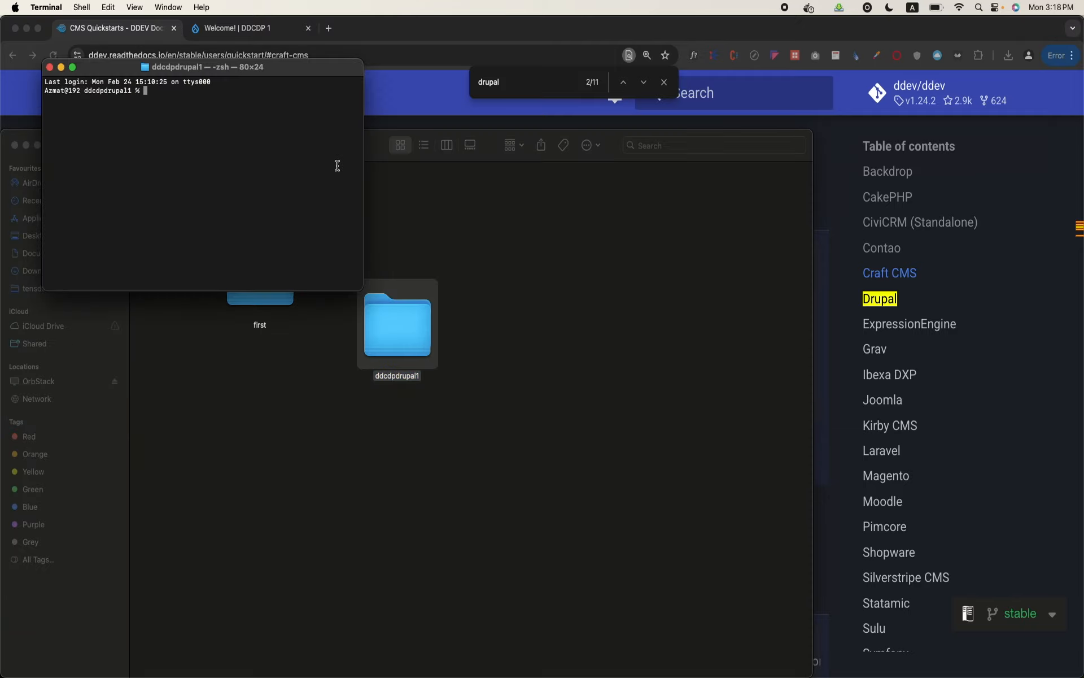
double_click(314, 67)
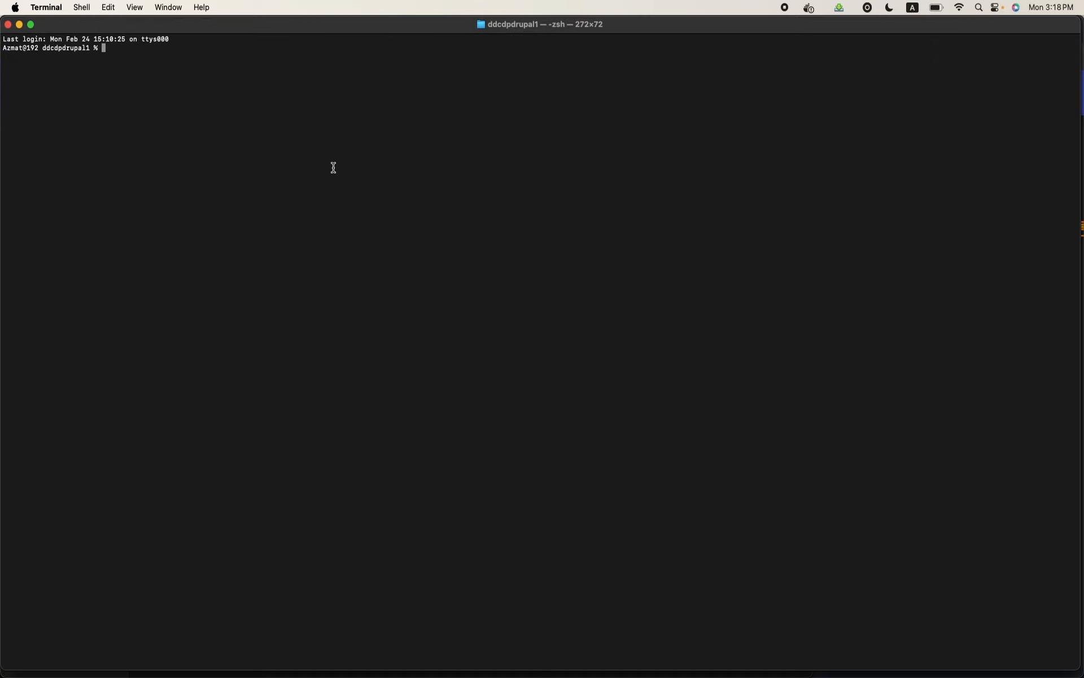
key(super+equal)
key(super+equal)
key(super+equal)
key(super+equal)
key(super+equal)
key(super+equal)
key(super+equal)
key(super+equal)
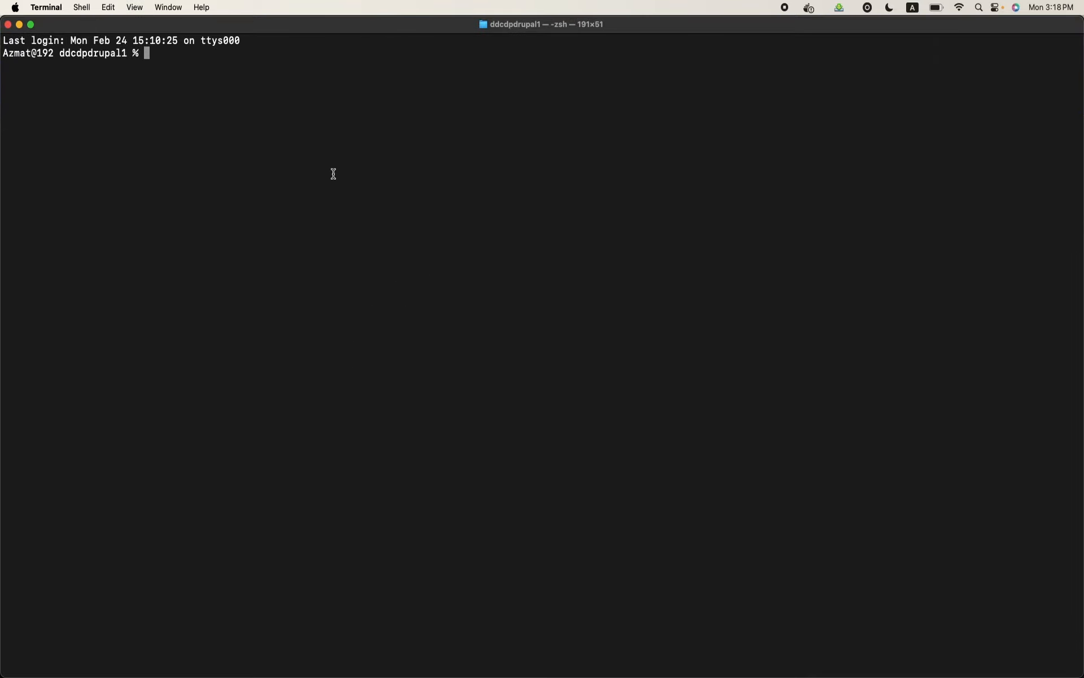
key(super+equal)
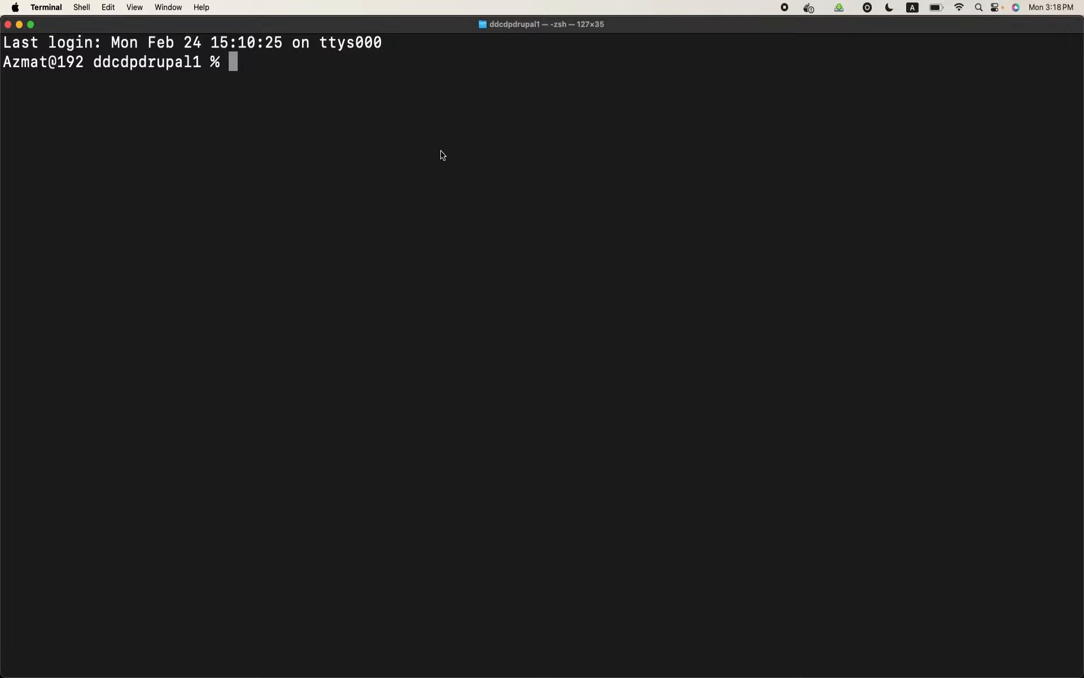
Copy the "ddev config --project-type=drupal11 --docroot=web" command from the Drupal 11 quickstart in Chrome and paste it at the ddcdpdrupal1 Terminal prompt
mouse_move(421, 674)
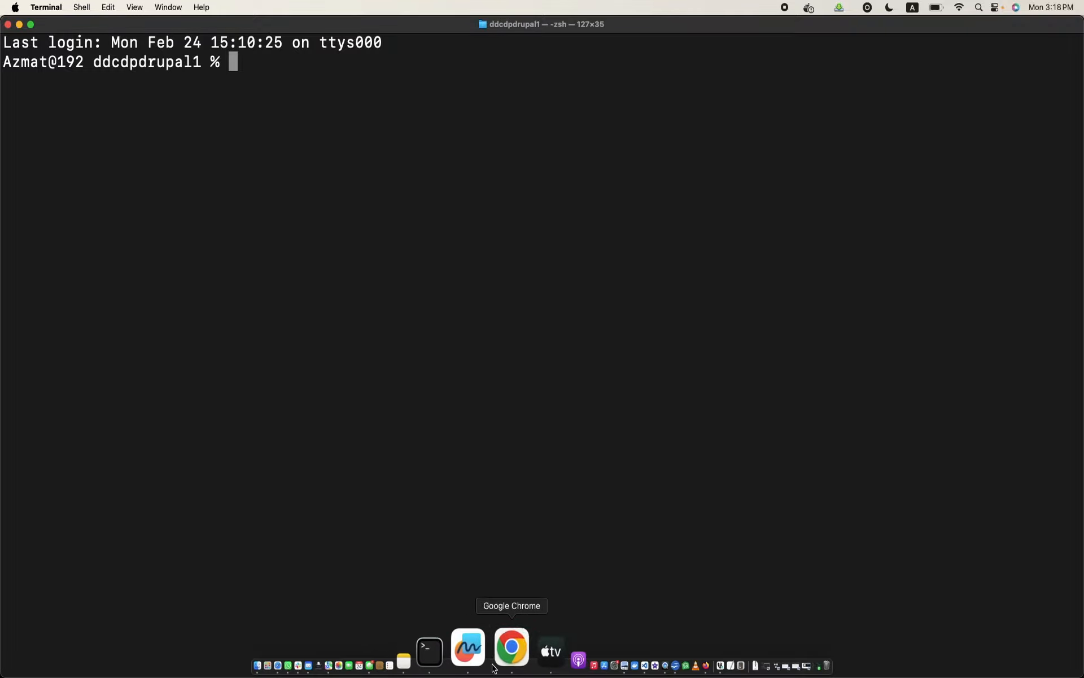
click(495, 665)
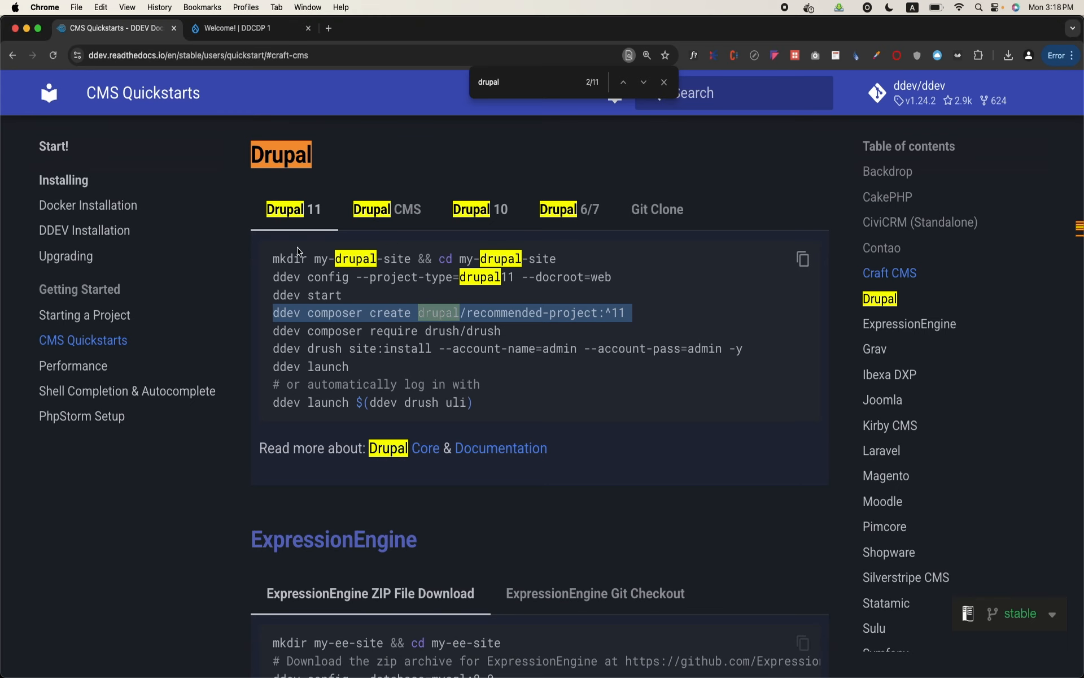
triple_click(324, 258)
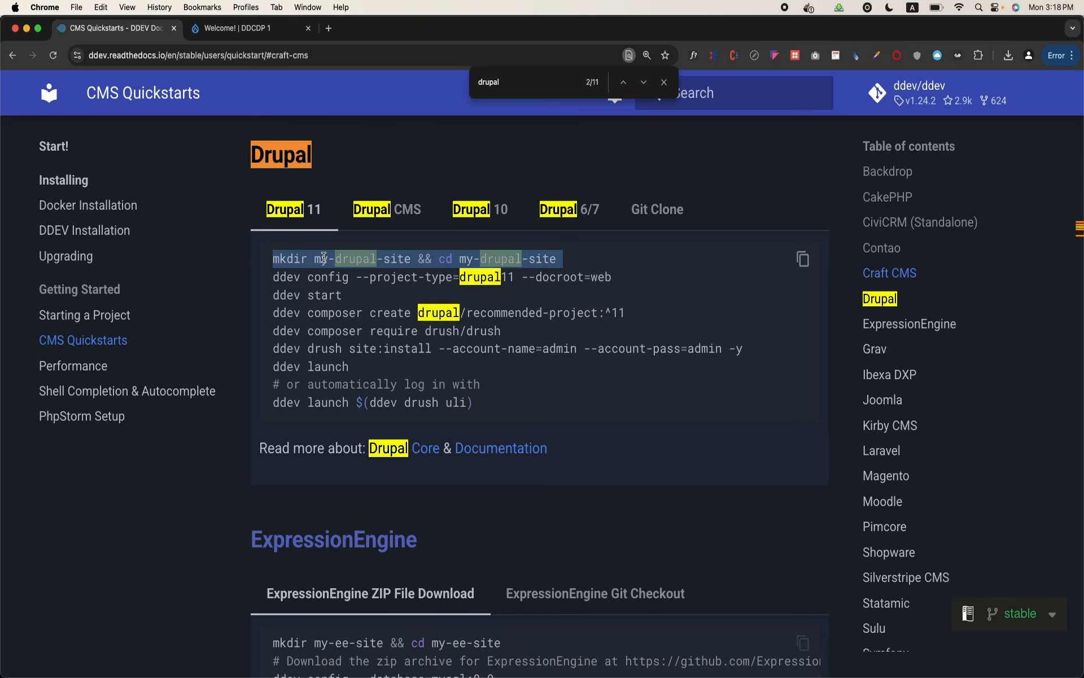
click(273, 278)
drag(275, 277, 618, 283)
key(super+c)
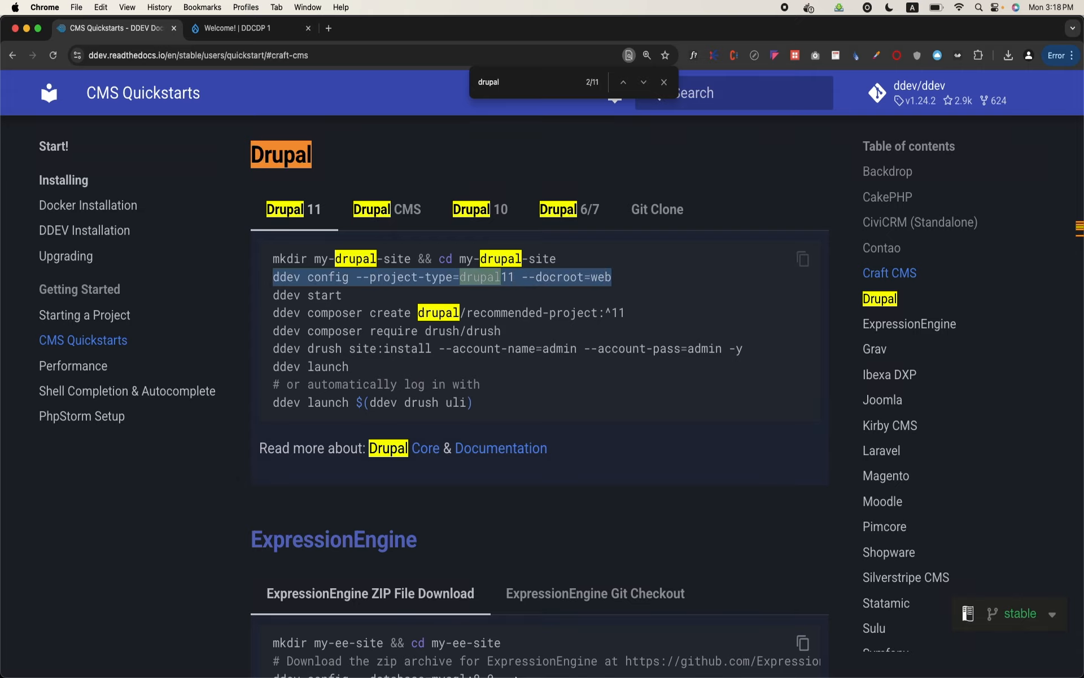
click(482, 647)
key(super+v)
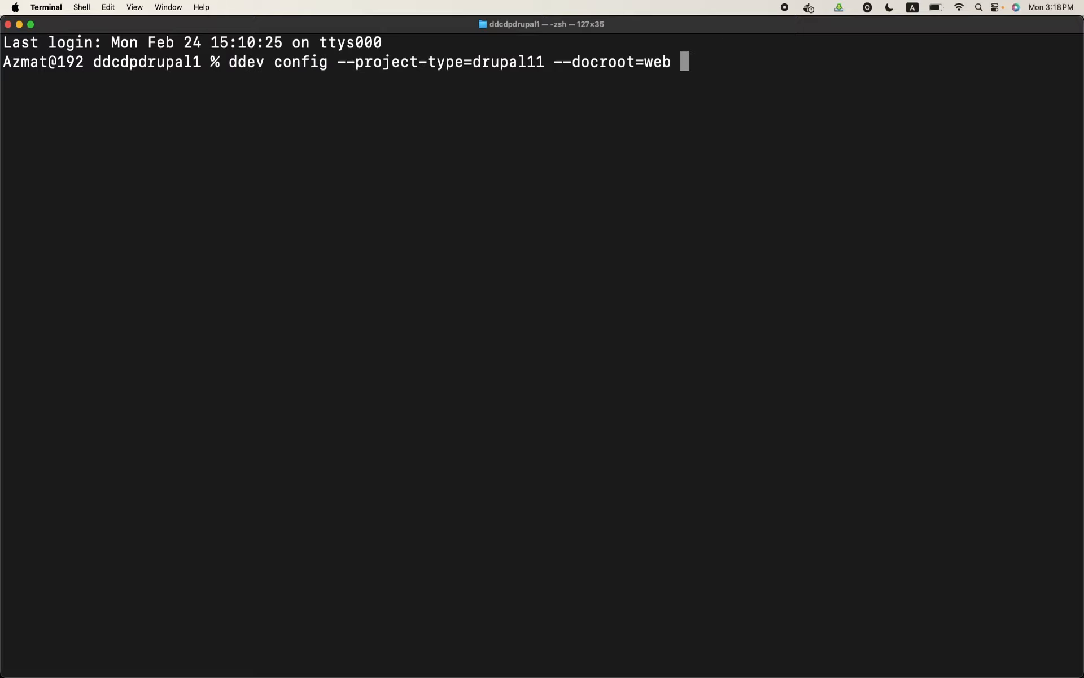
Append --php-version=8.3 to the ddev config command, change the project type to drupal, and run it
text(--php-version=8)
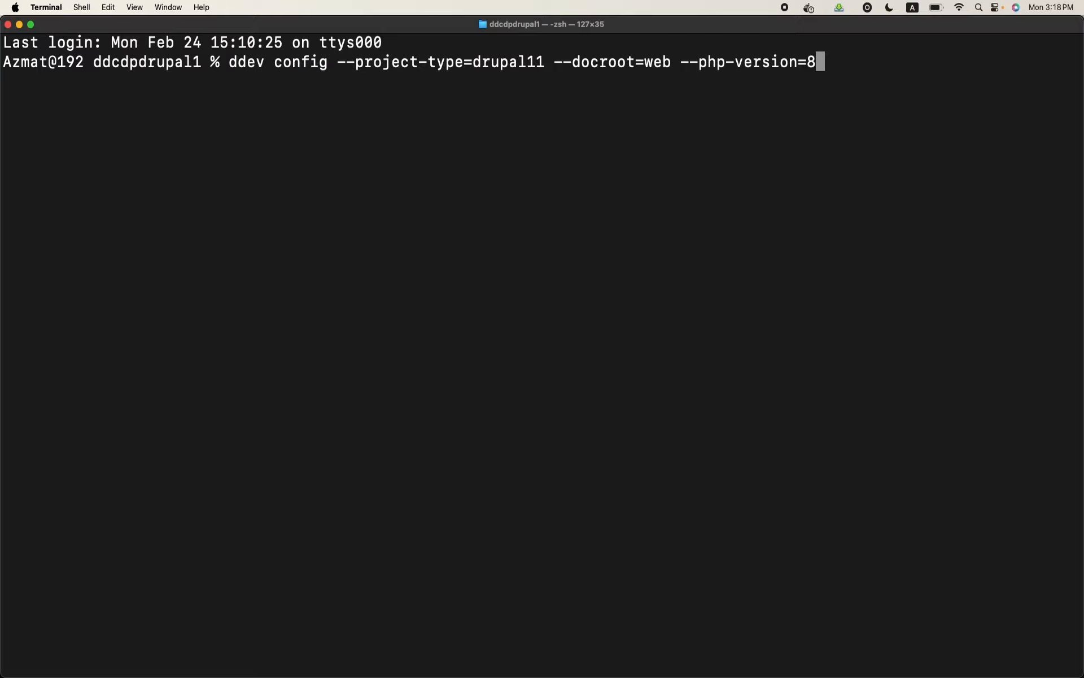
text(.3)
key(Left)
key(Left)
key(Left)
key(Left)
key(Left)
key(Left)
key(Left)
key(Left)
key(Left)
key(Left)
key(Left)
key(Left)
key(Left)
key(Left)
key(Left)
key(Left)
key(Left)
key(Left)
key(Left)
key(Left)
key(Left)
key(Left)
key(Left)
key(Left)
key(Left)
key(Left)
key(Left)
key(Left)
key(Left)
key(Left)
key(Left)
key(Left)
key(BackSpace)
key(BackSpace)
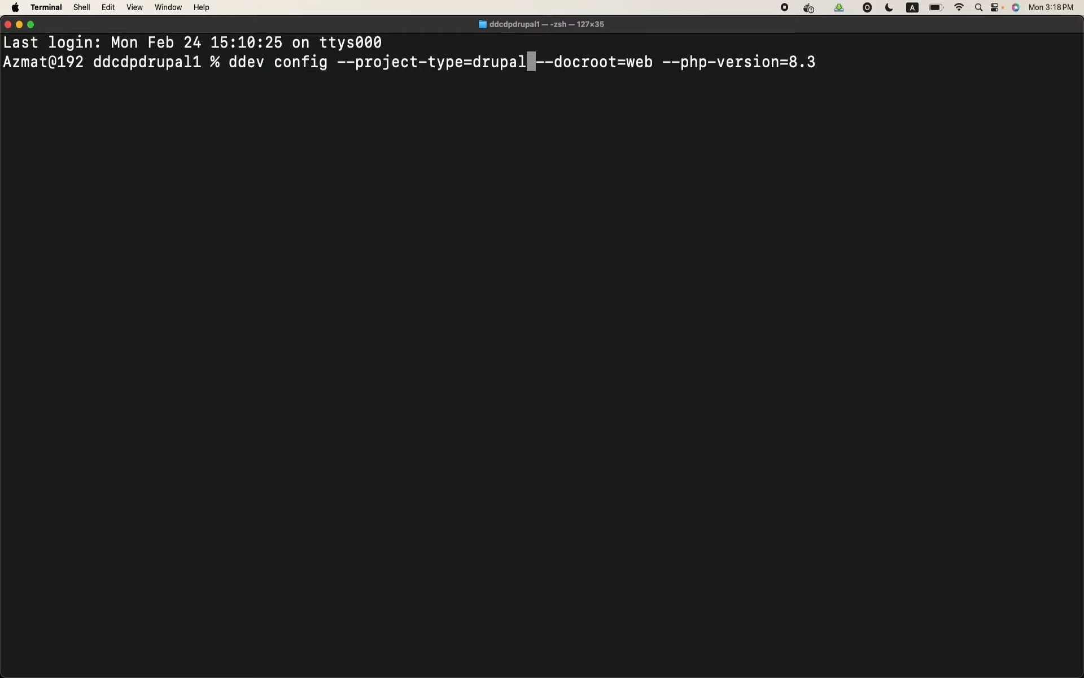
key(Return)
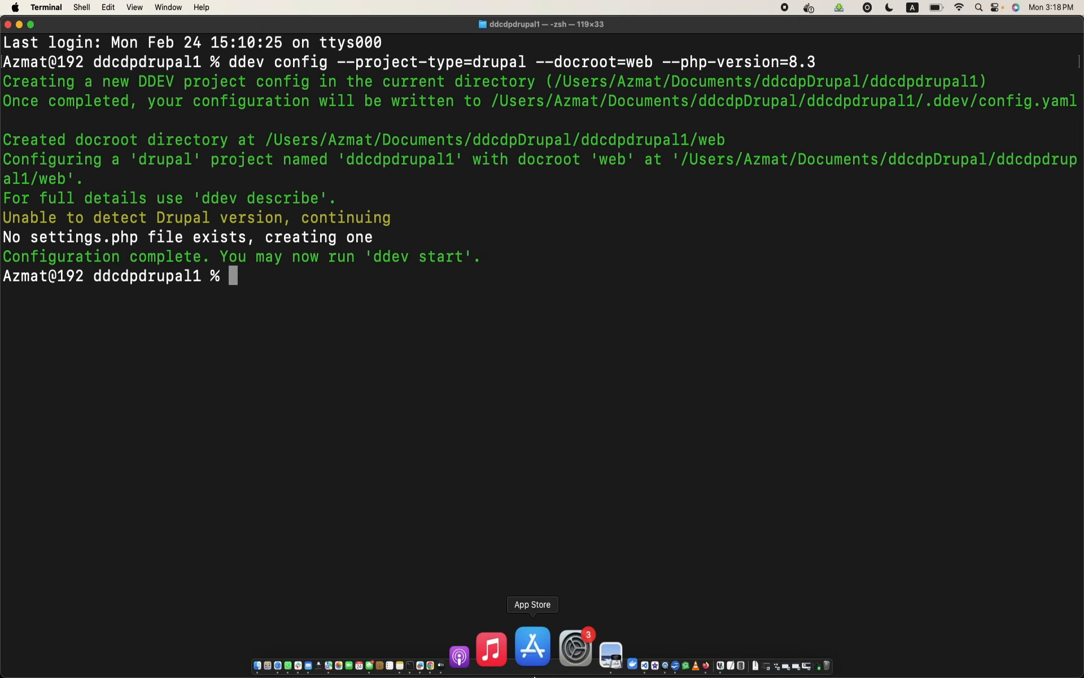
Check the next command in the Chrome quickstart, then run "ddev start" for ddcdpdrupal1 in Terminal
click(497, 670)
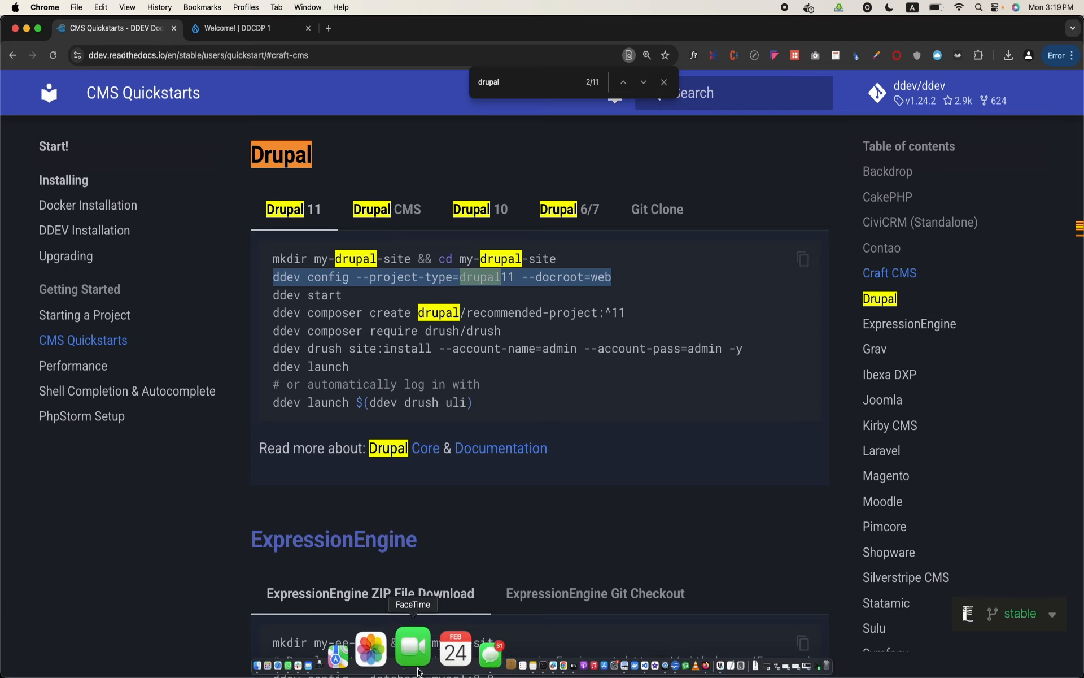
click(481, 650)
text(ddev start)
key(Return)
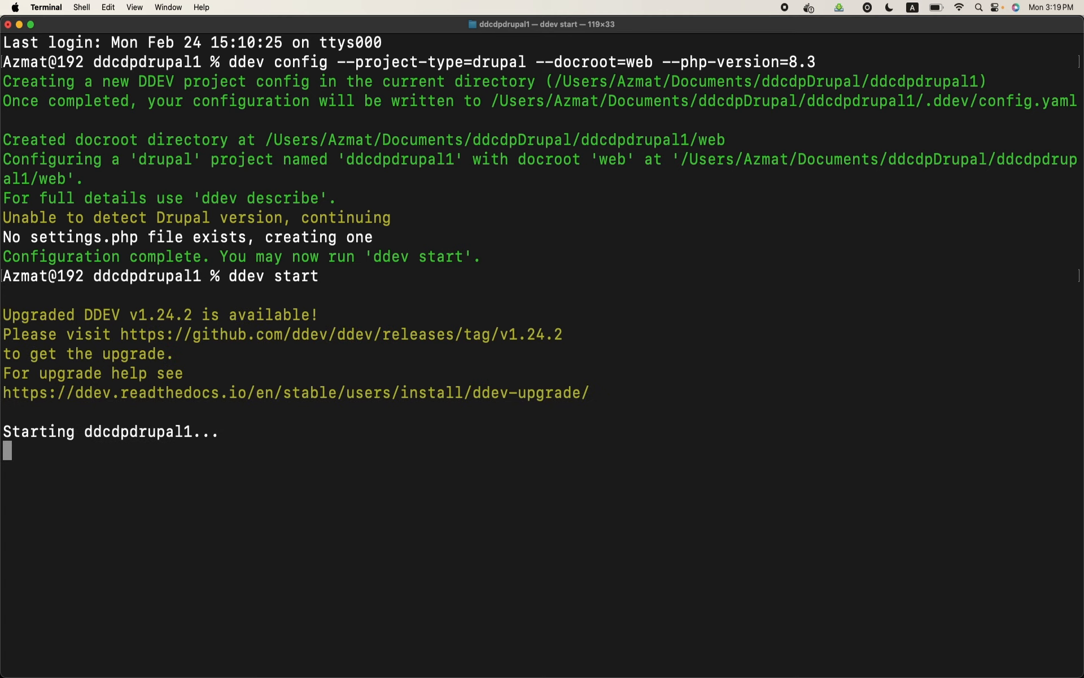
Copy "ddev composer create drupal/recommended-project:^11" from the quickstart in Chrome and run it in the ddcdpdrupal1 Terminal
mouse_move(497, 671)
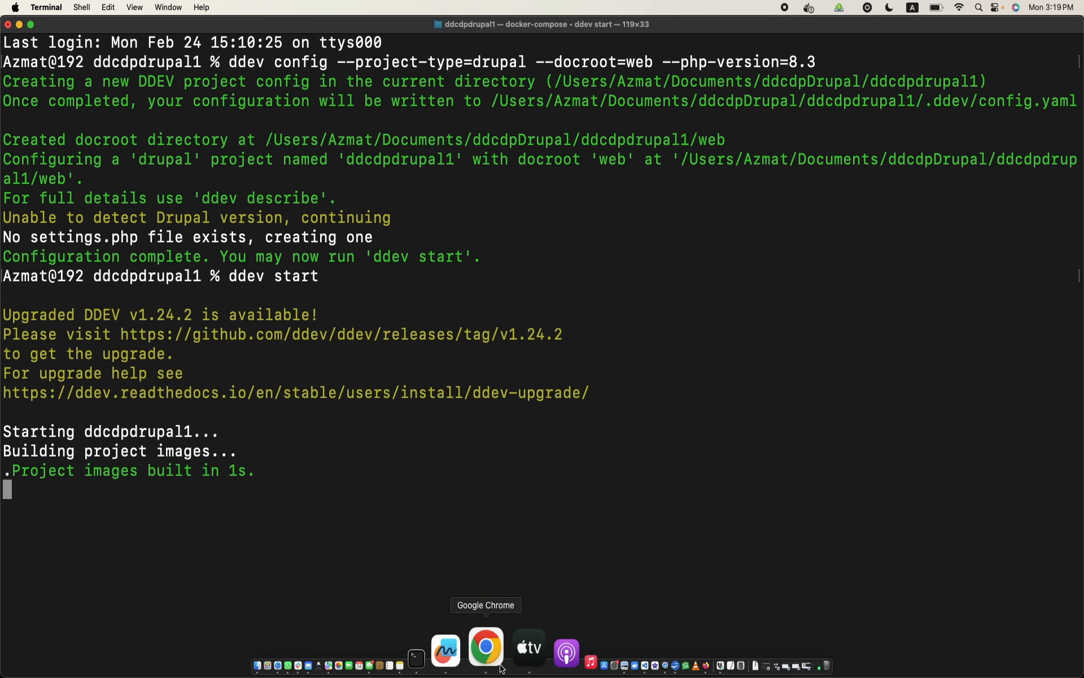
click(501, 670)
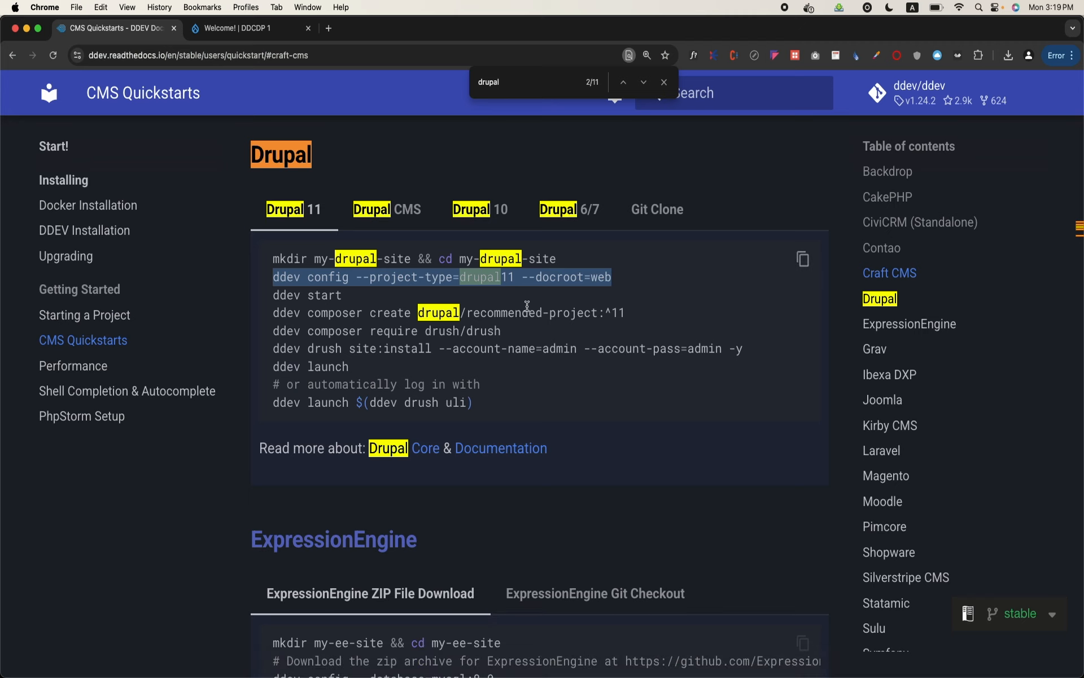
triple_click(527, 314)
key(super+c)
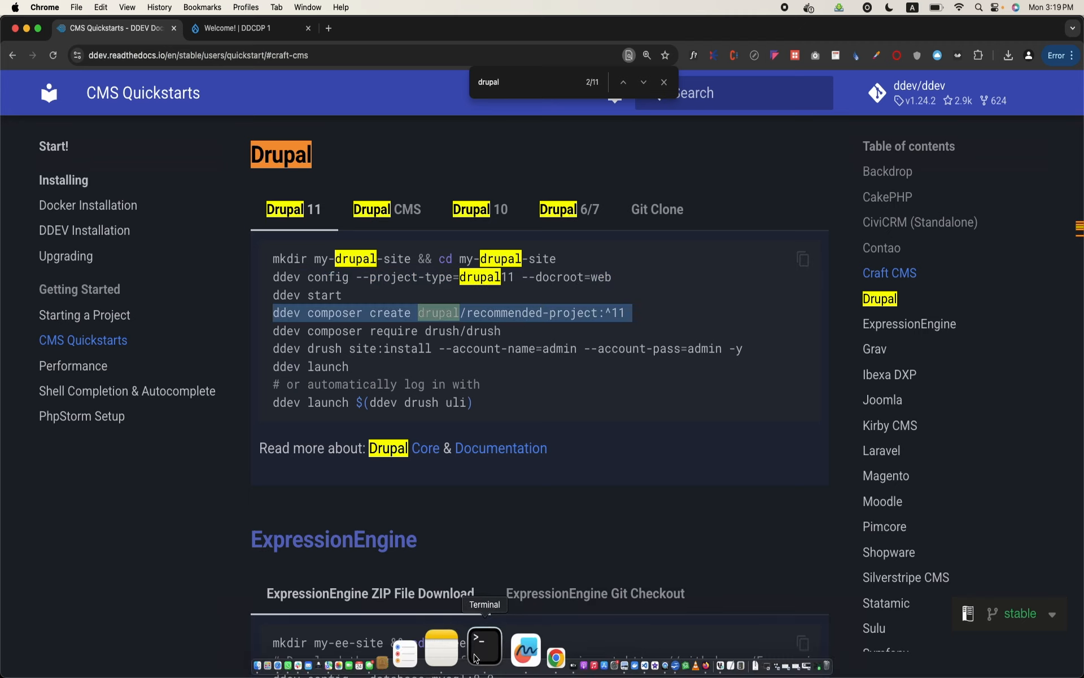
click(477, 655)
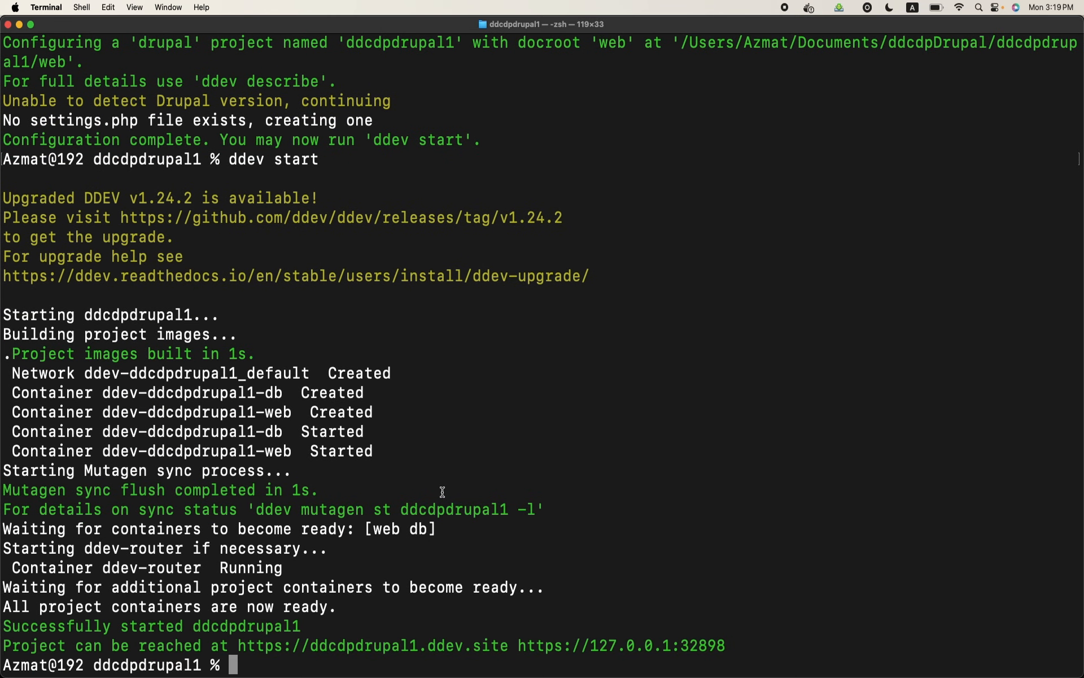
key(super+v)
key(Return)
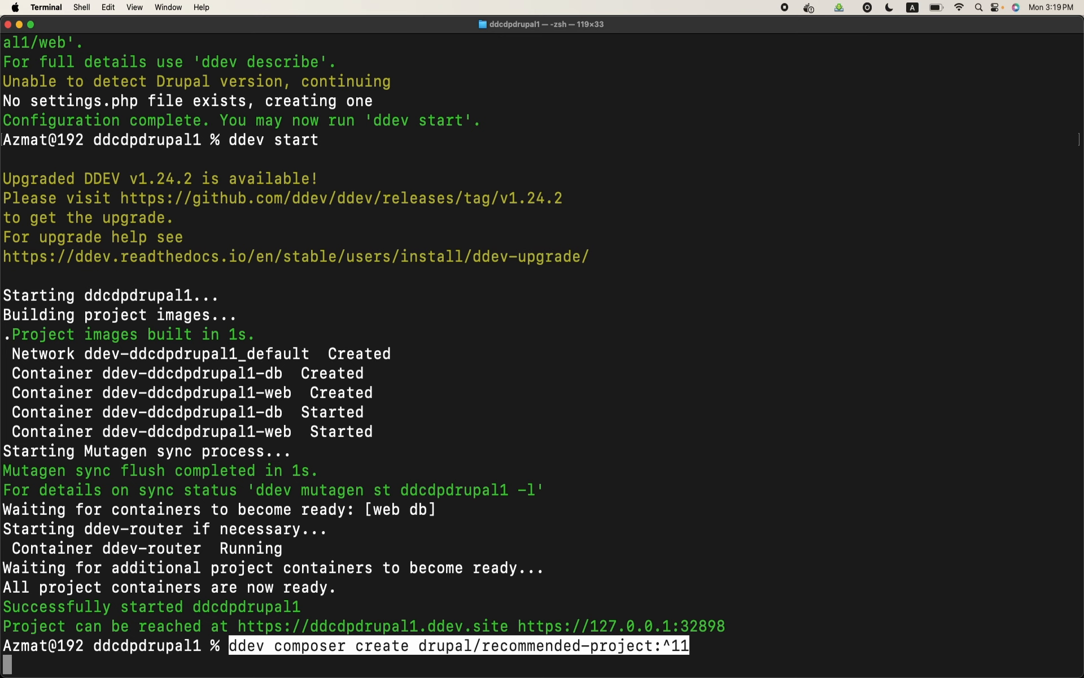
key(Return)
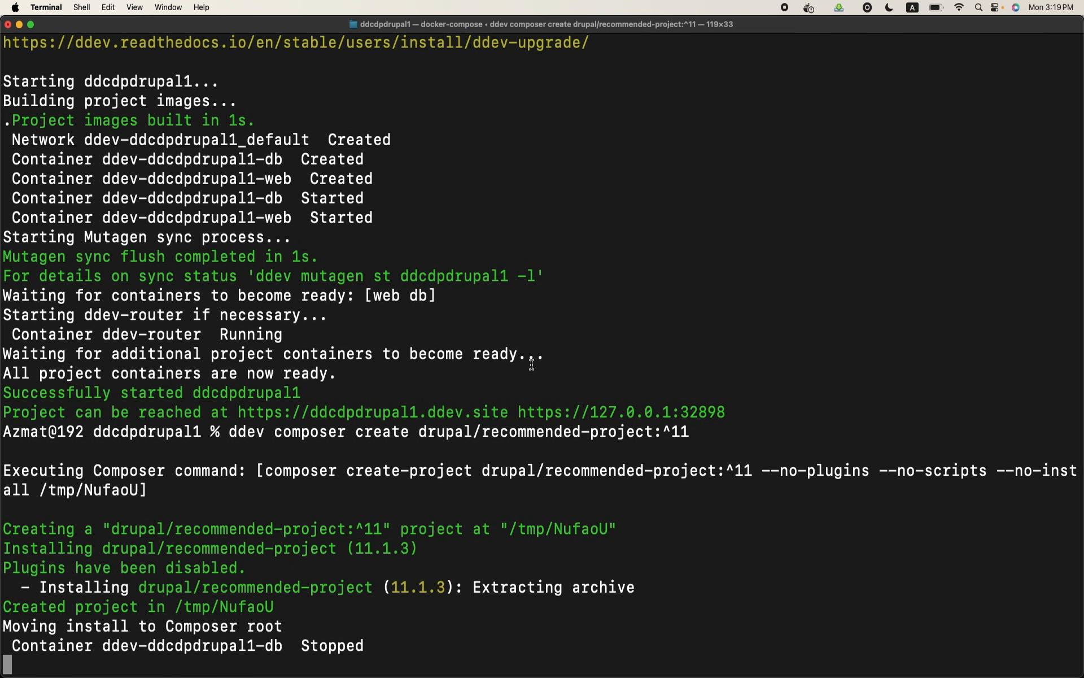
Copy "ddev composer require drush/drush" from the Drupal 11 quickstart in Chrome and run it in the ddcdpdrupal1 Terminal
mouse_move(435, 675)
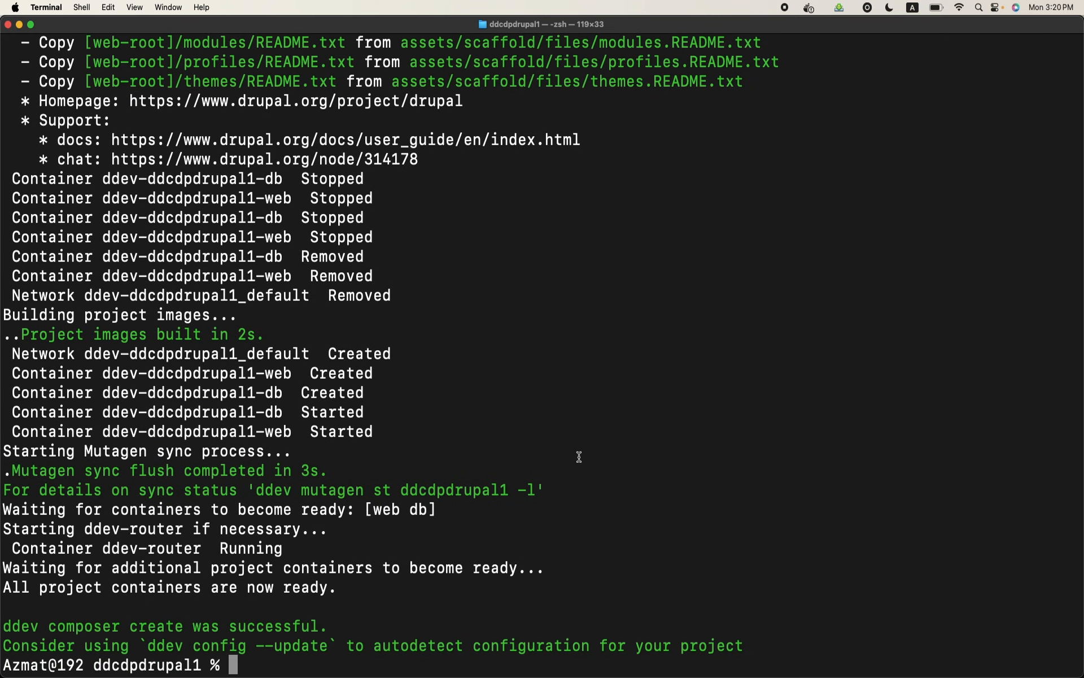
mouse_move(508, 675)
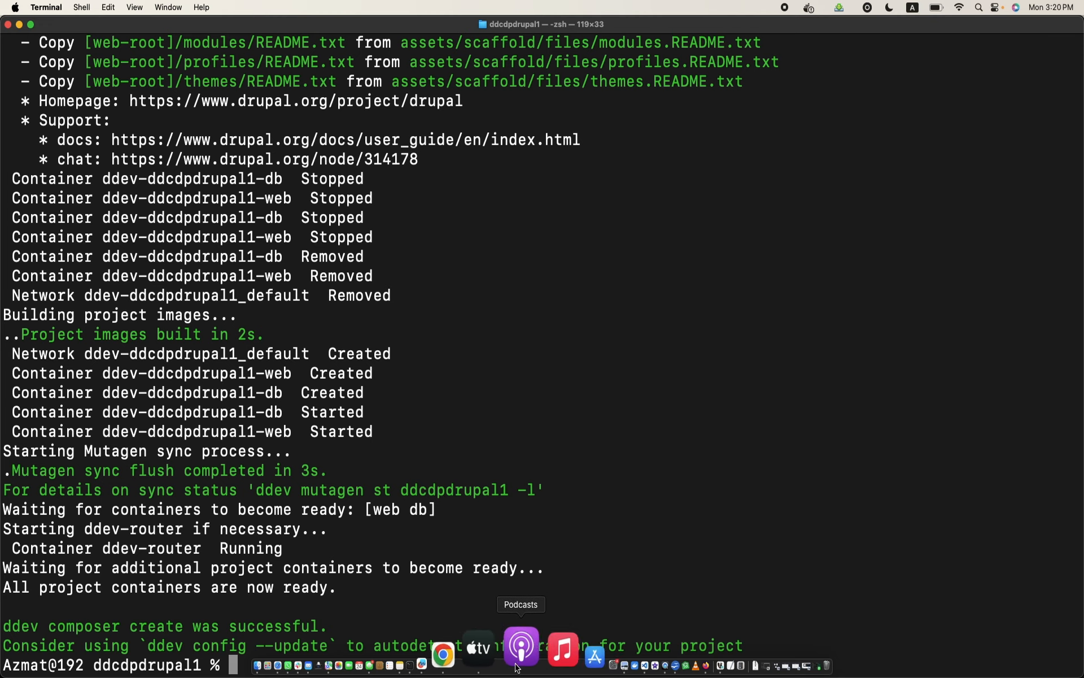
click(497, 663)
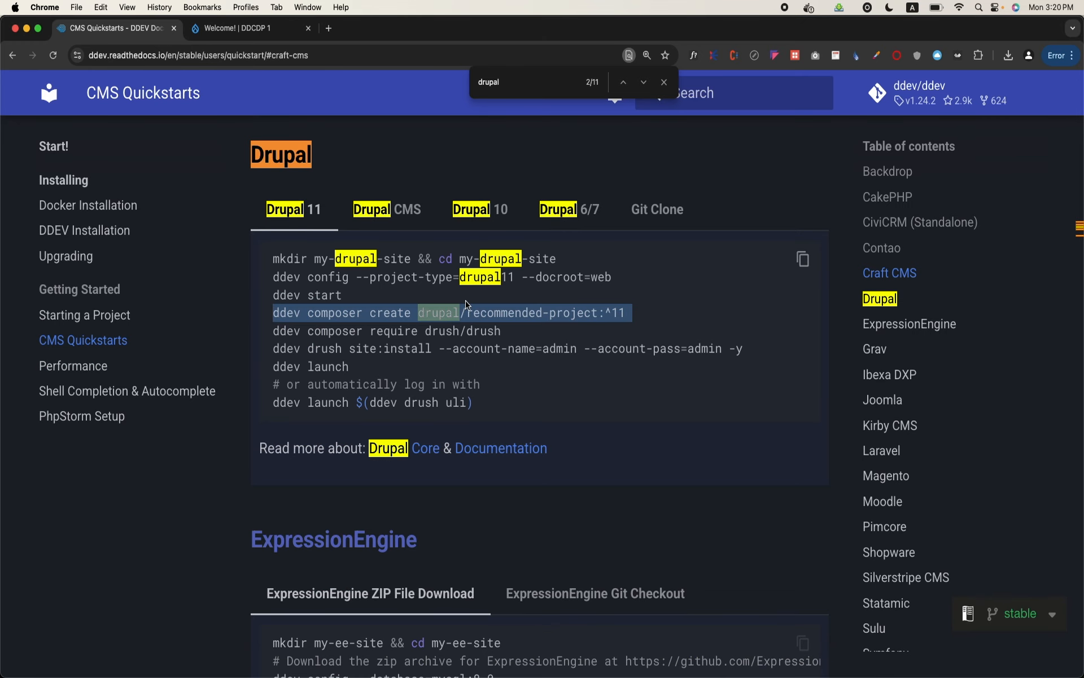
triple_click(548, 313)
triple_click(500, 329)
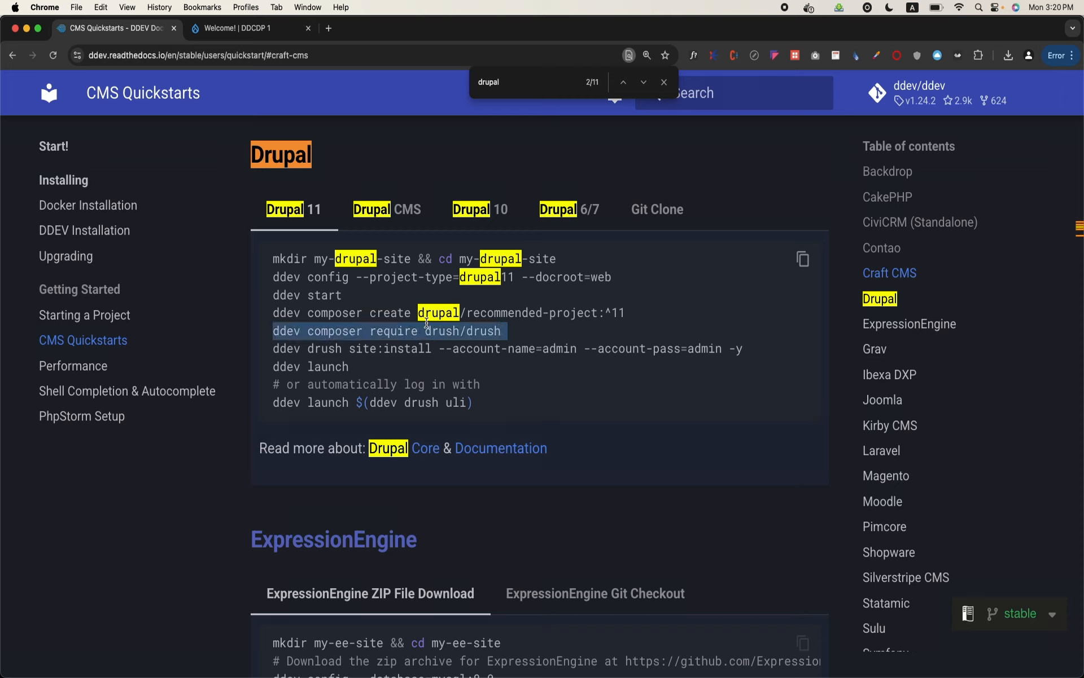
triple_click(428, 330)
triple_click(347, 332)
key(super+c)
mouse_move(380, 675)
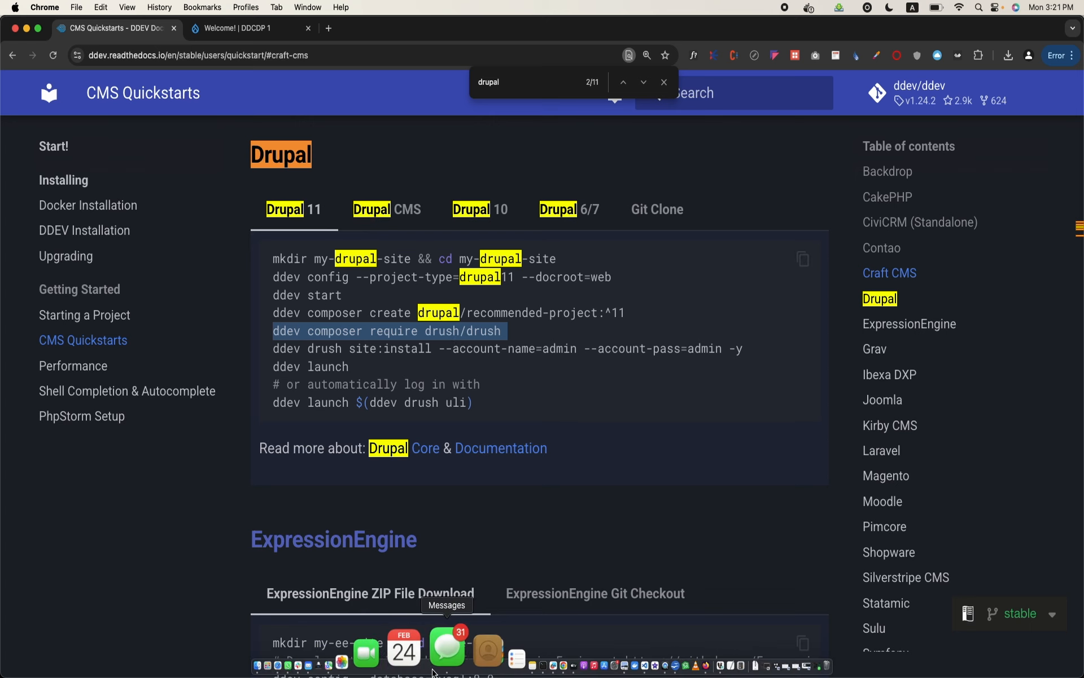
click(476, 666)
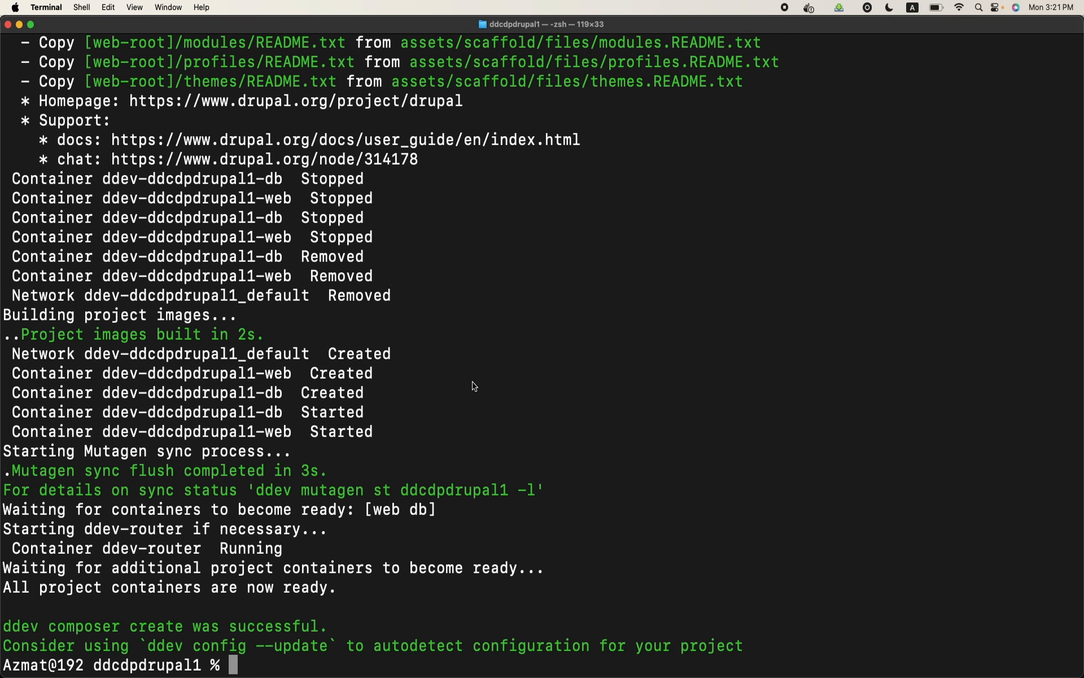
key(super+v)
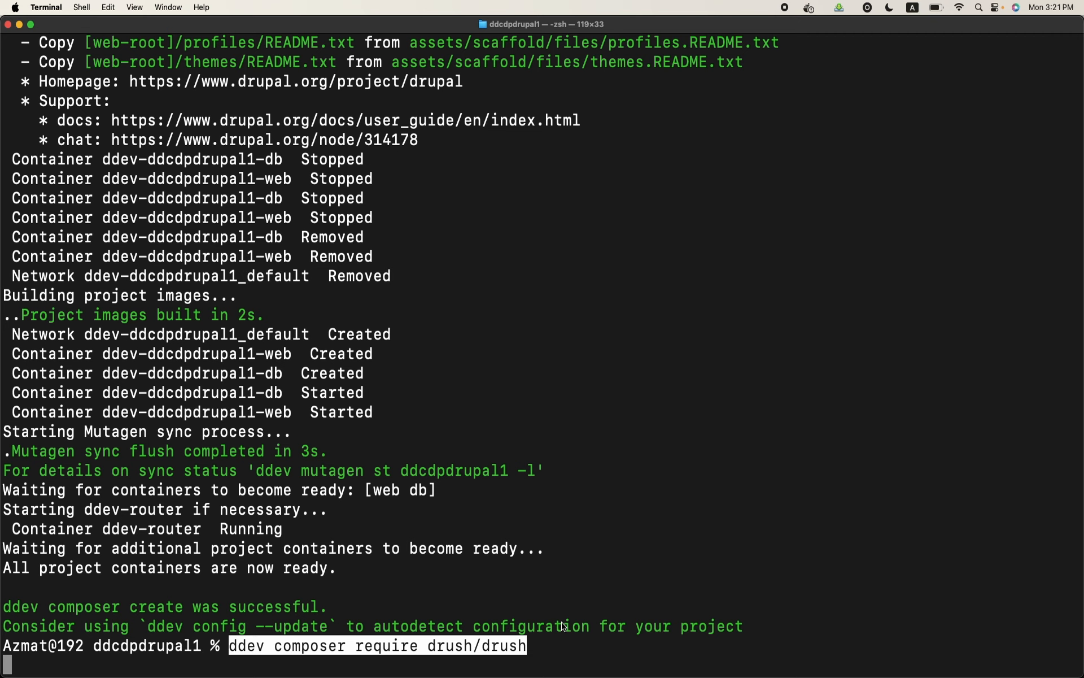
key(Return)
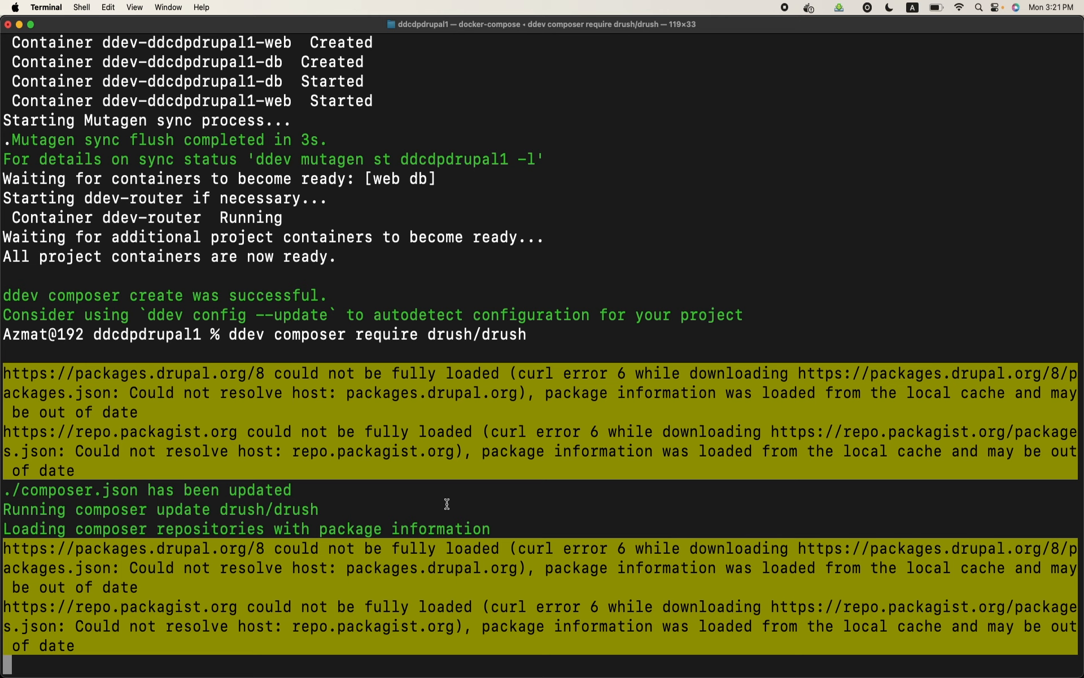
Look back through the earlier Composer output in the terminal while the Drush installation runs
scroll(500, 320, up, 5)
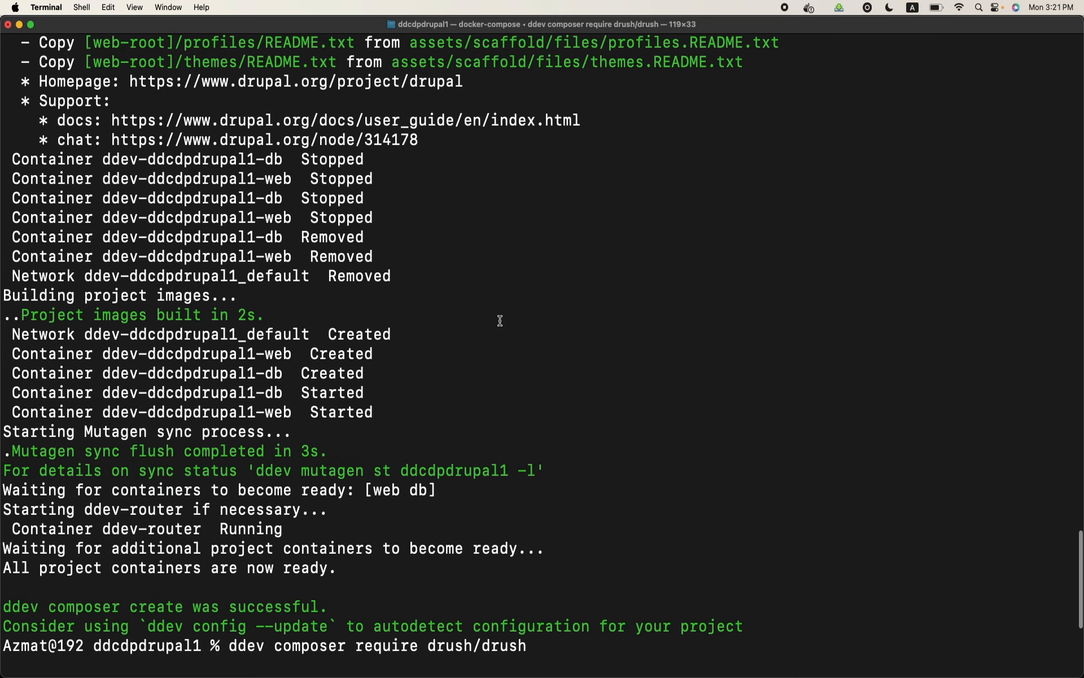
scroll(500, 321, up, 8)
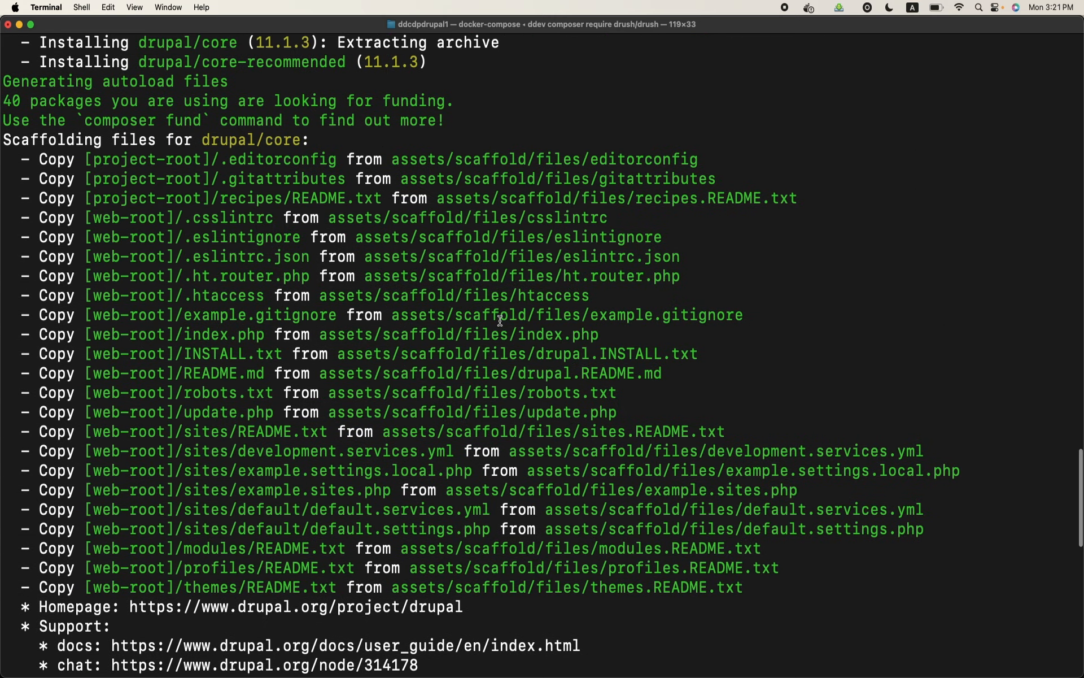
scroll(499, 320, down, 13)
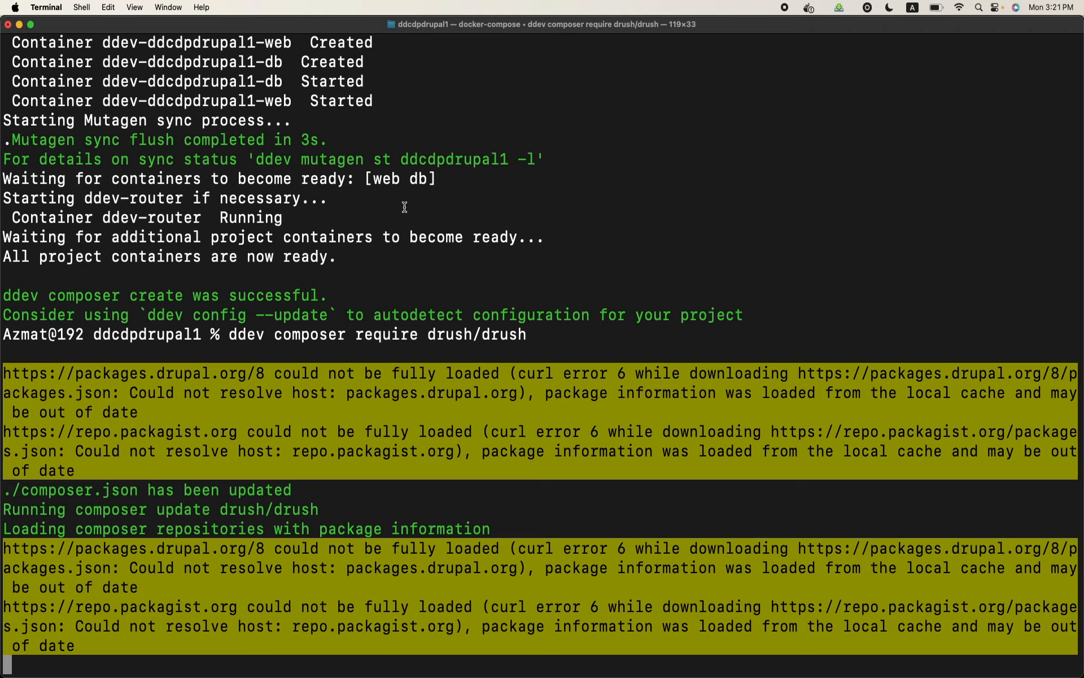
scroll(404, 206, up, 13)
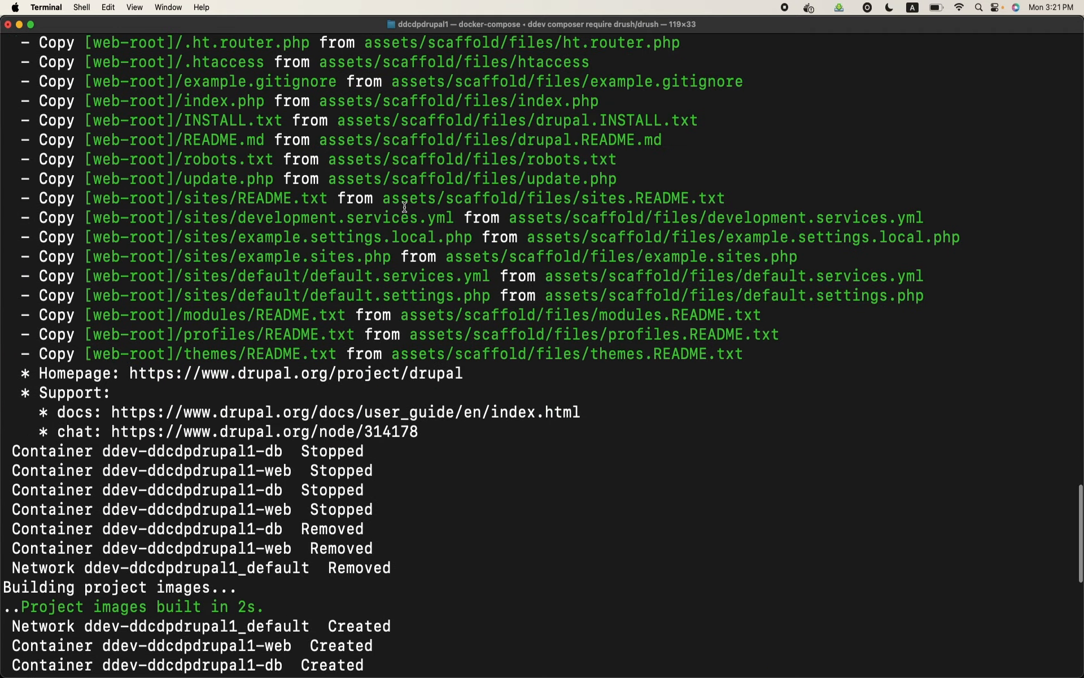
scroll(404, 206, up, 3)
scroll(404, 206, down, 15)
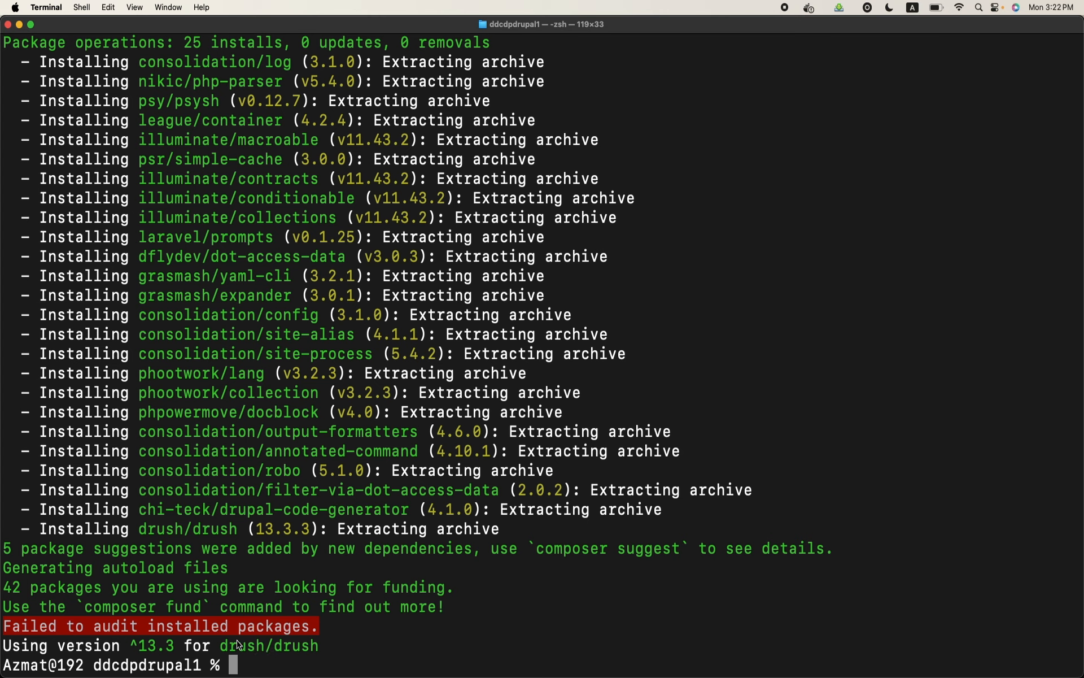
Copy the "ddev drush site:install" command with its admin account name and password options from the Chrome quickstart and run it in Terminal
mouse_move(460, 675)
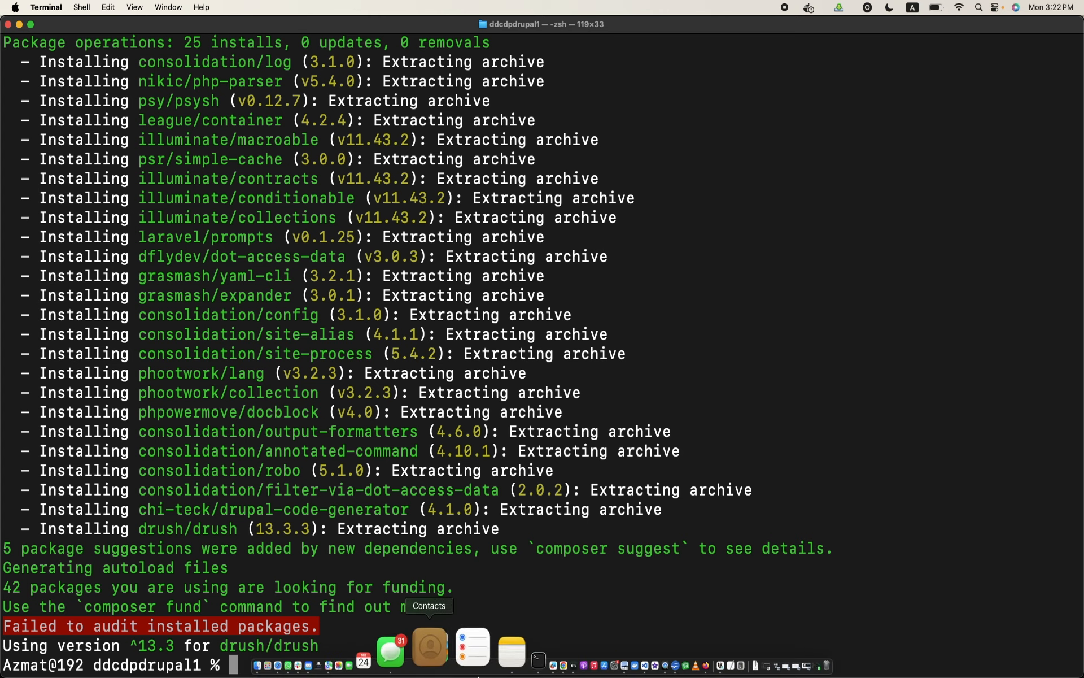
click(497, 649)
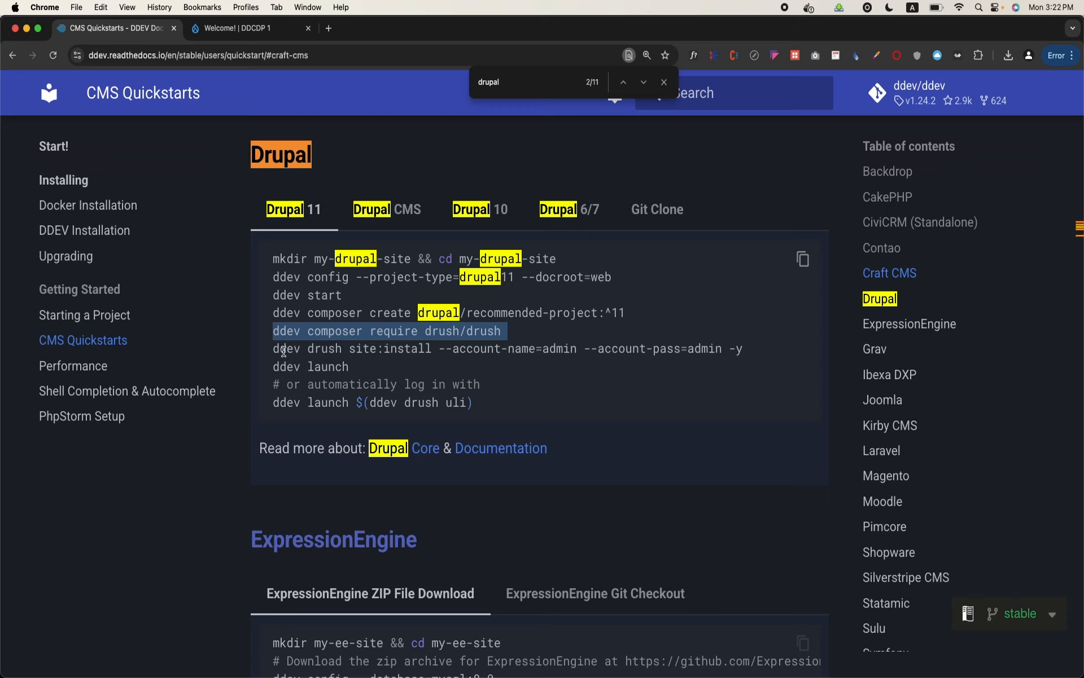
key(super+equal)
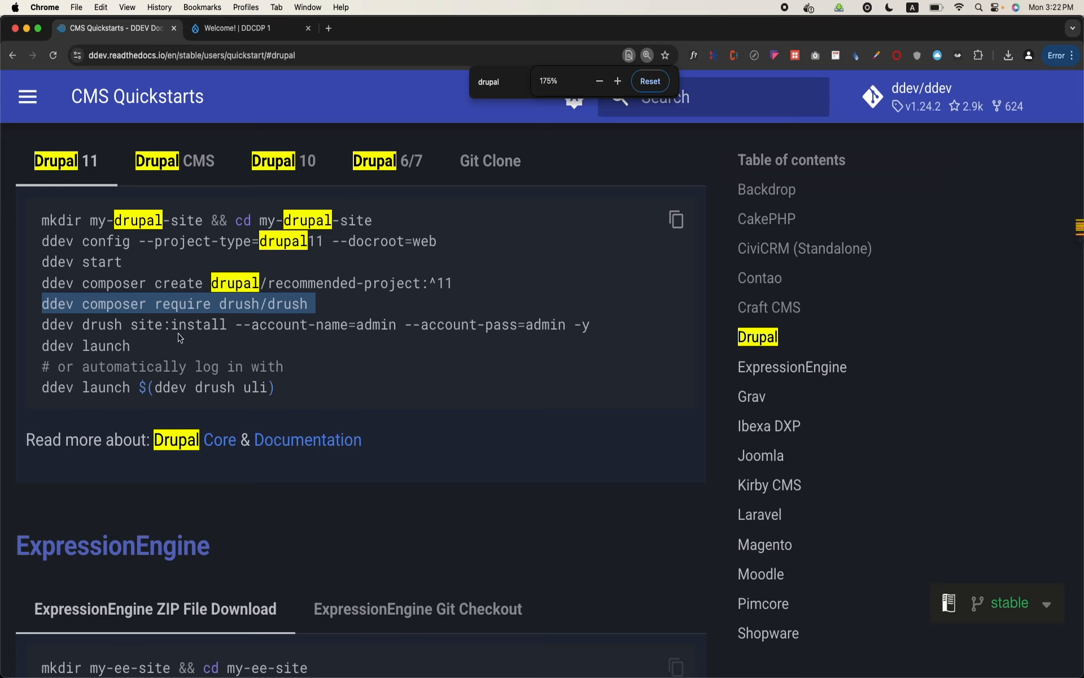
double_click(59, 324)
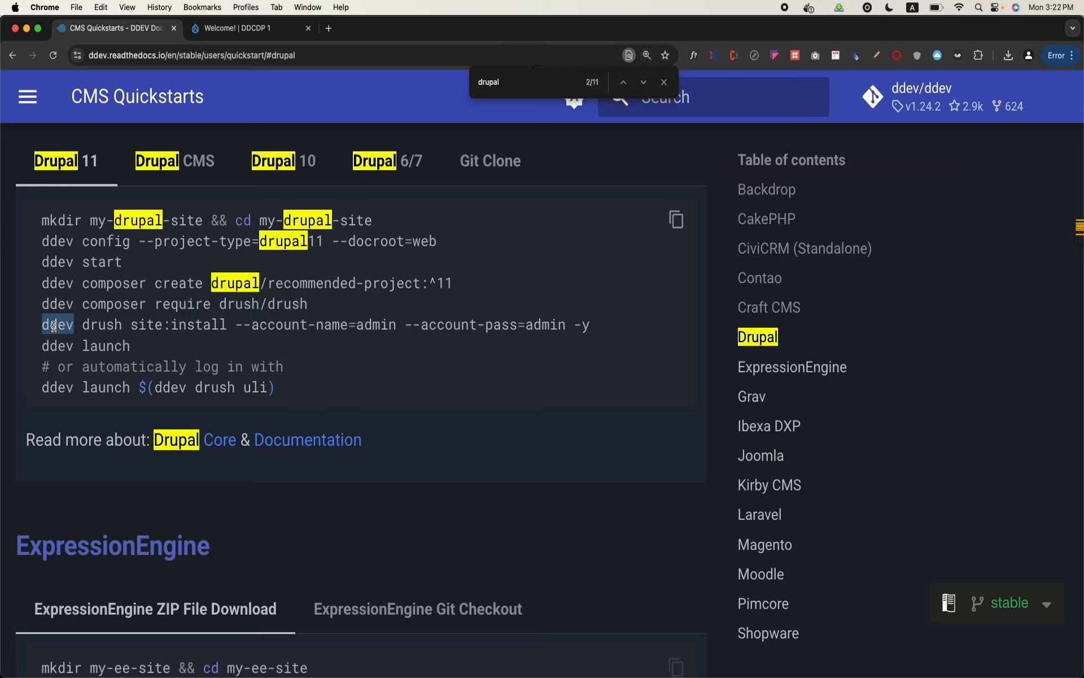
double_click(97, 327)
triple_click(54, 323)
key(super+c)
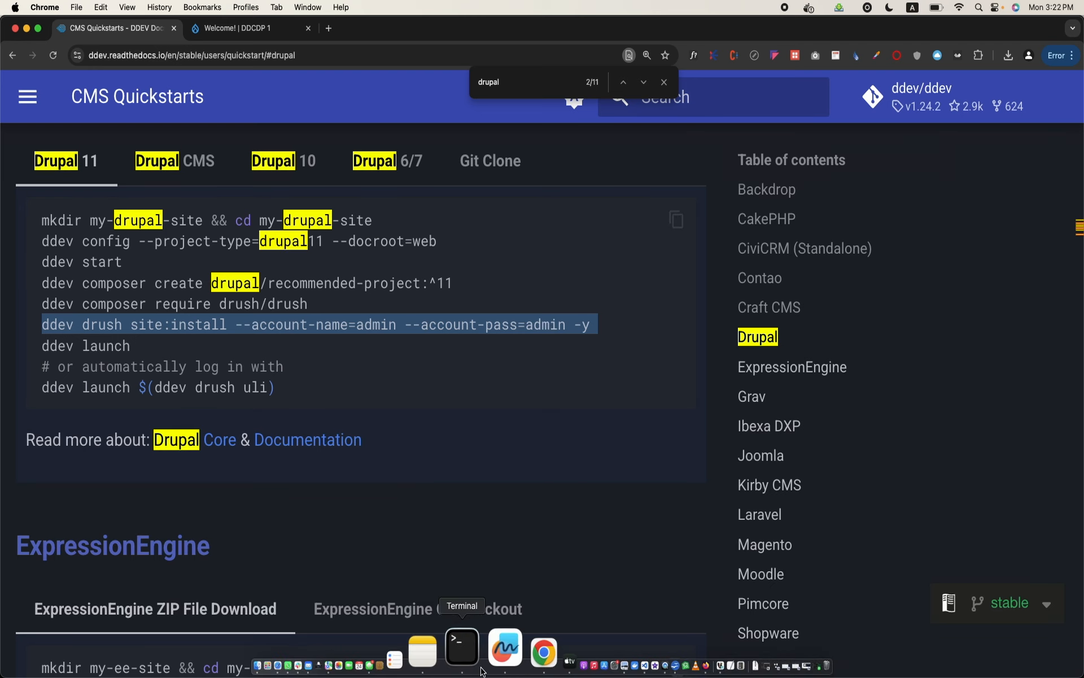
click(483, 670)
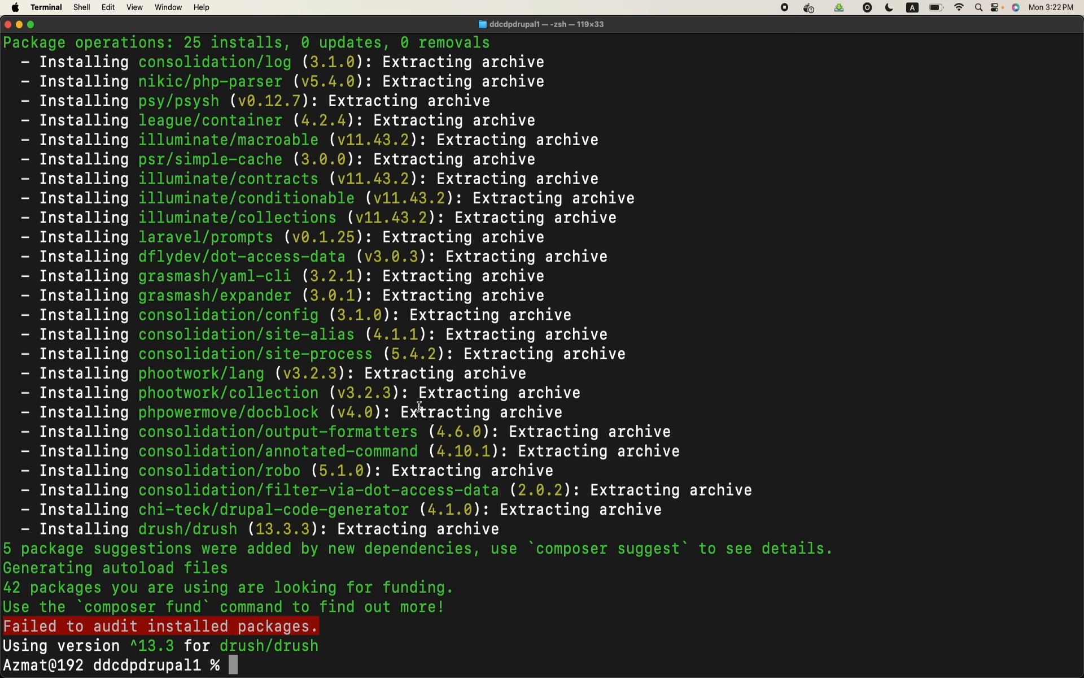
key(super+v)
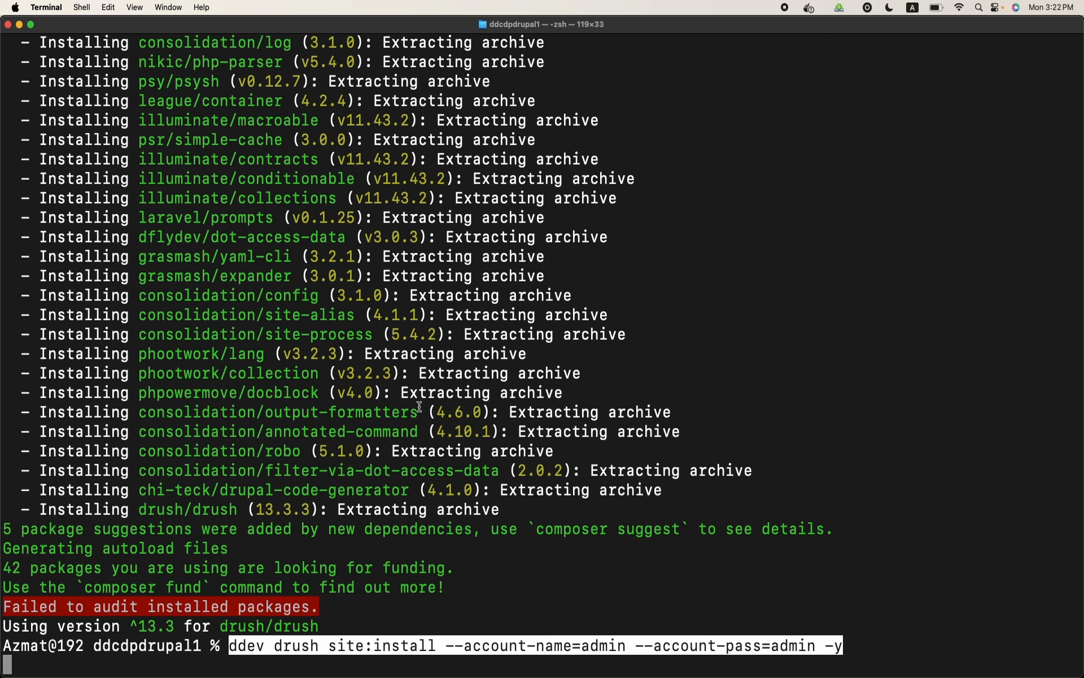
key(Return)
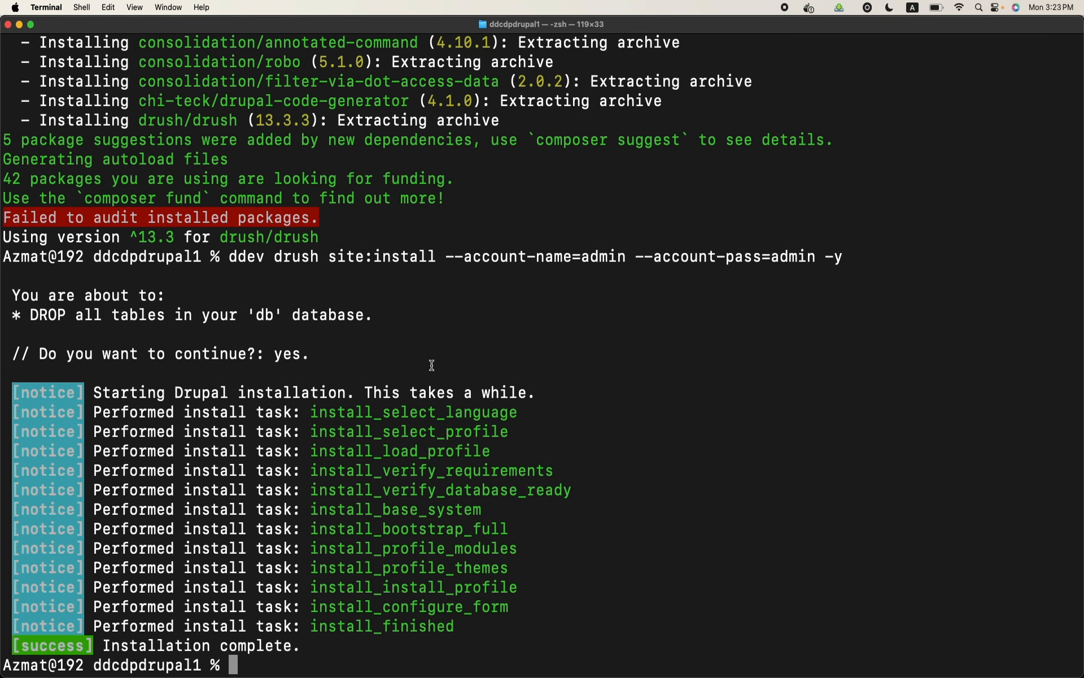
Launch the newly installed ddcdpdrupal1 site in the browser with "ddev launch"
text(ddev launch)
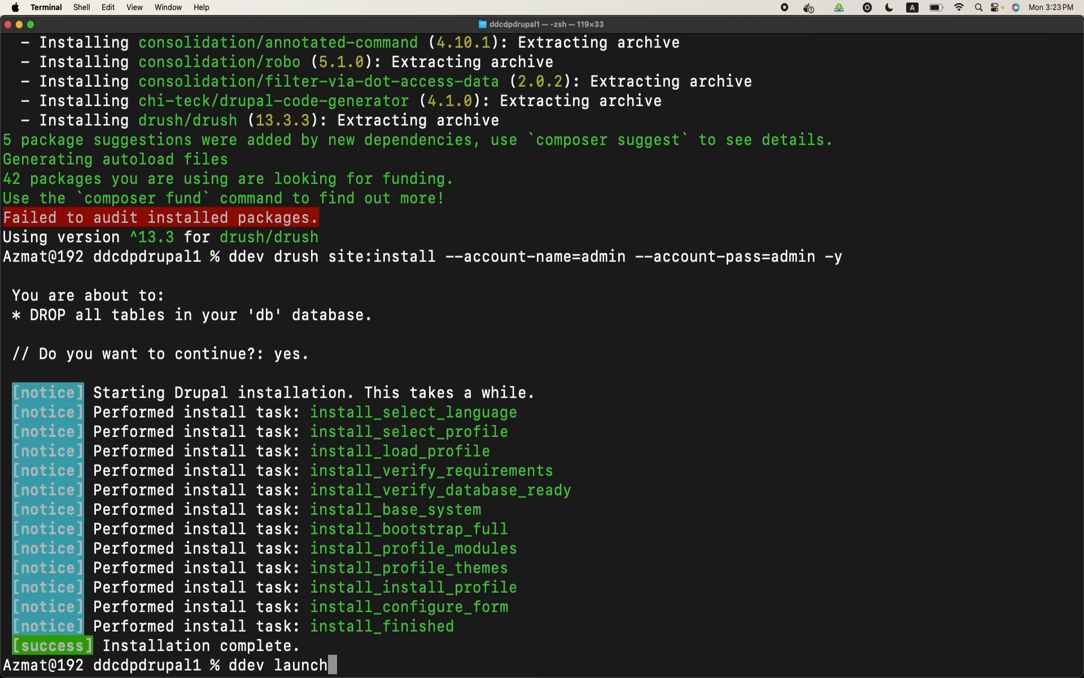
key(Return)
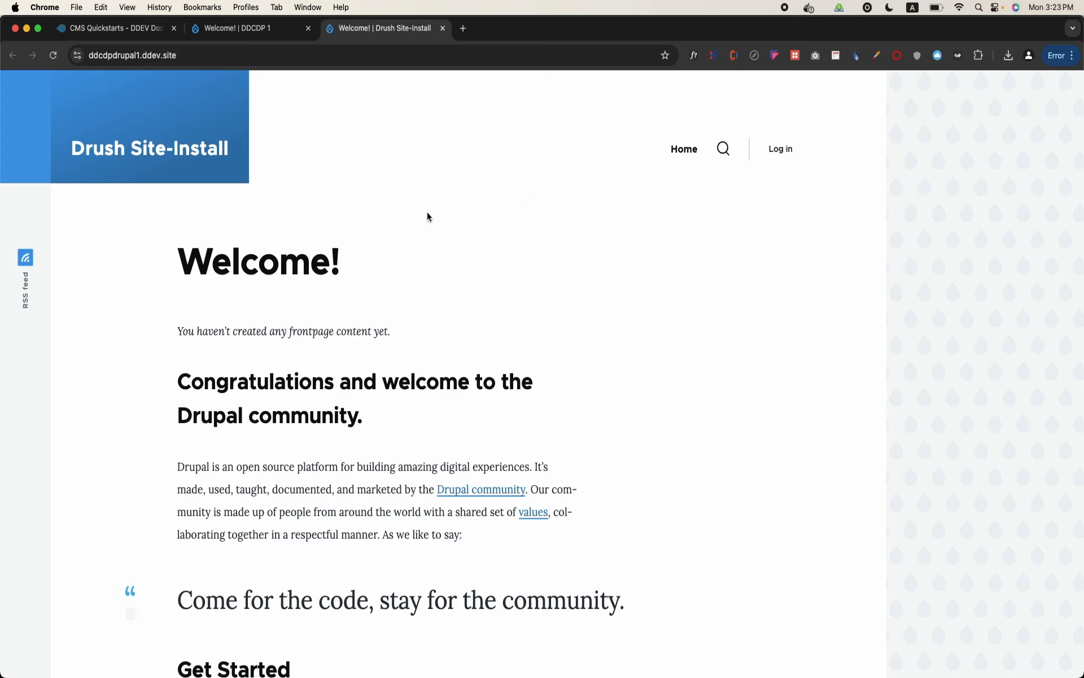
Log in to the new Drupal site as admin with the account password, decline saving the password, and log out again
click(778, 150)
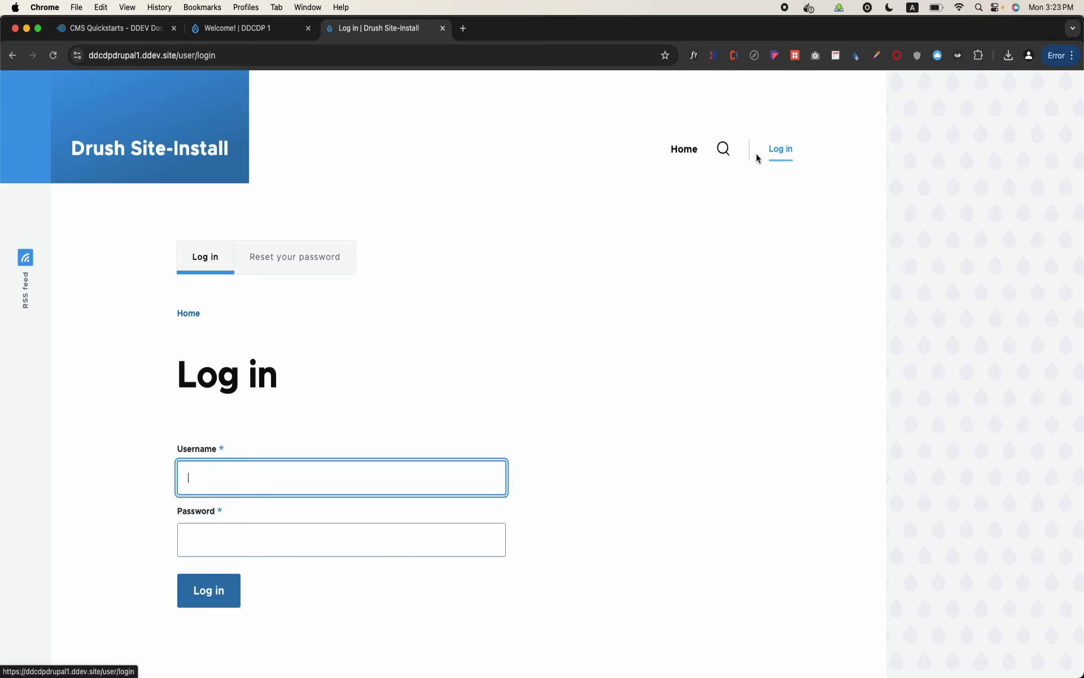
text(admin)
key(Tab)
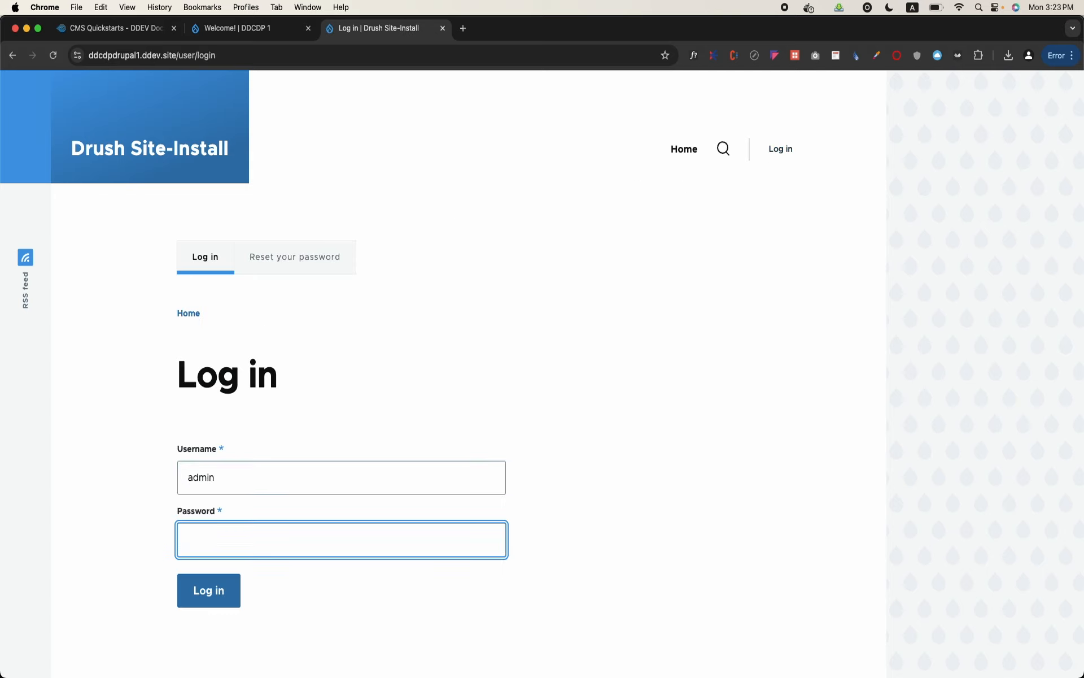
text(admin)
click(228, 590)
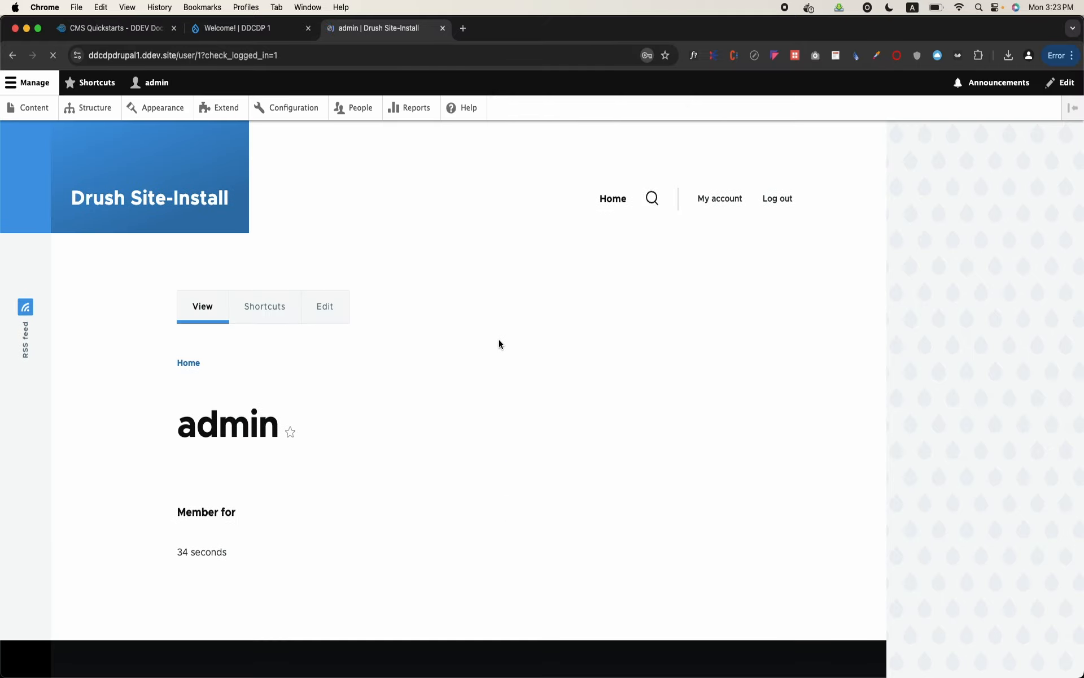
click(659, 86)
click(775, 215)
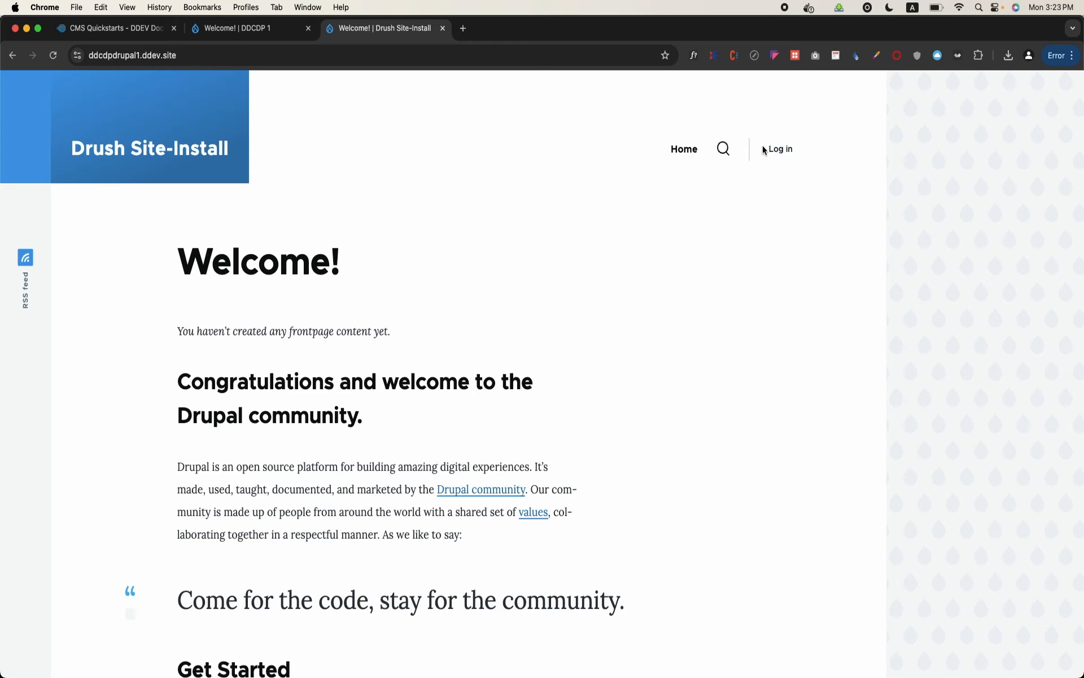
Log back in to the Drupal site as admin with the account password and dismiss the browser's offer to save it
click(786, 155)
text(admin)
key(Tab)
text(admin)
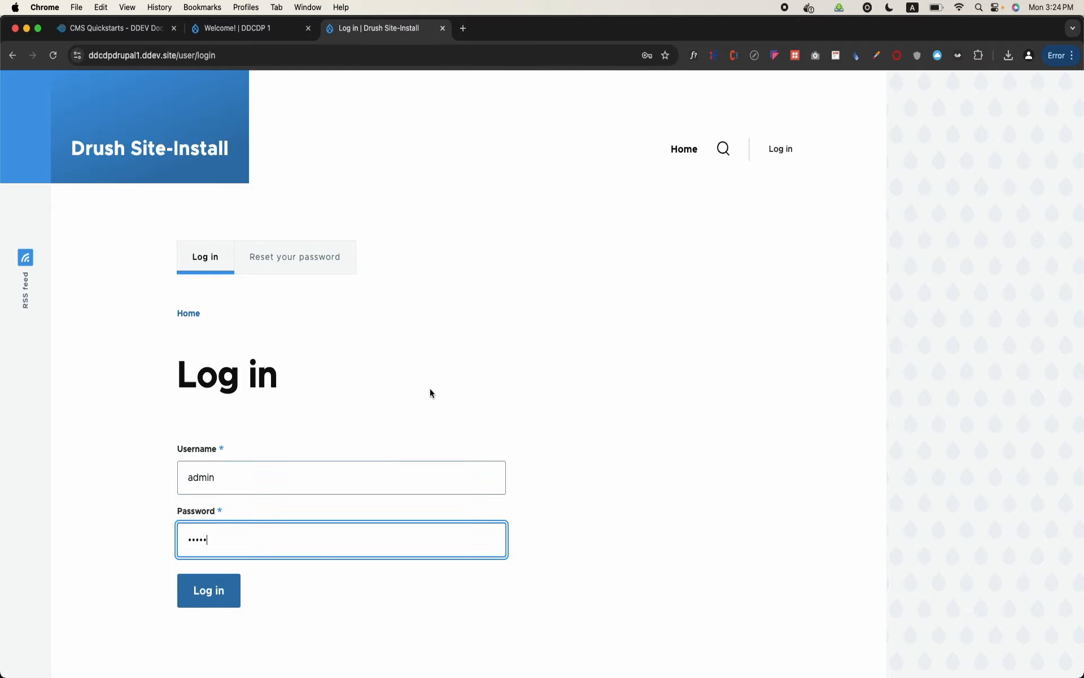
click(227, 594)
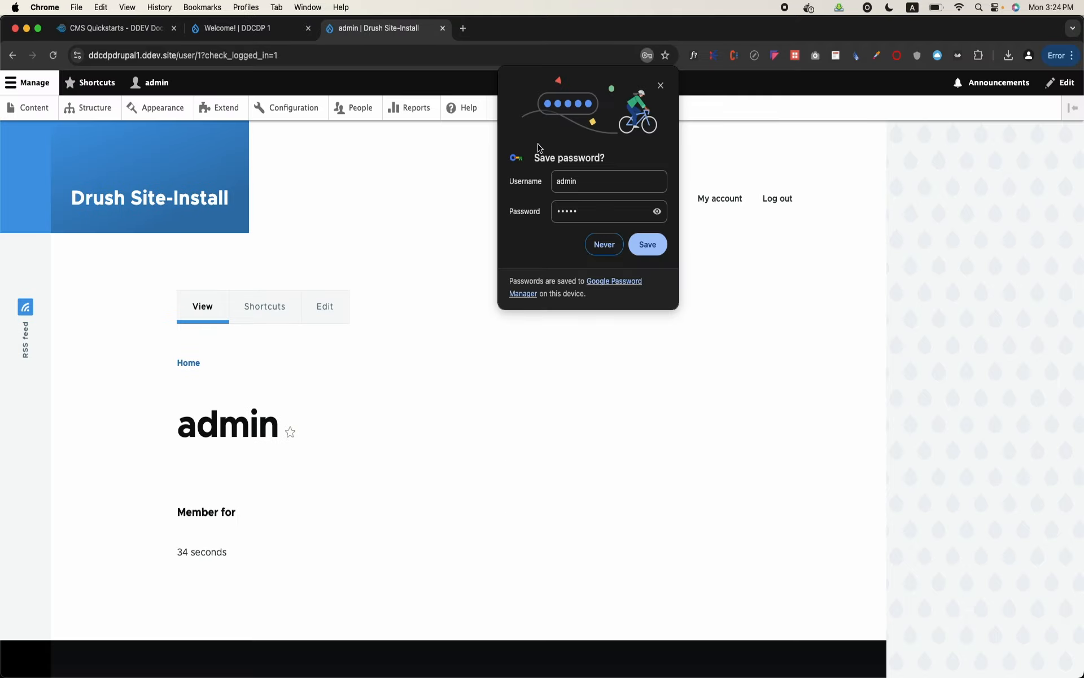
click(661, 86)
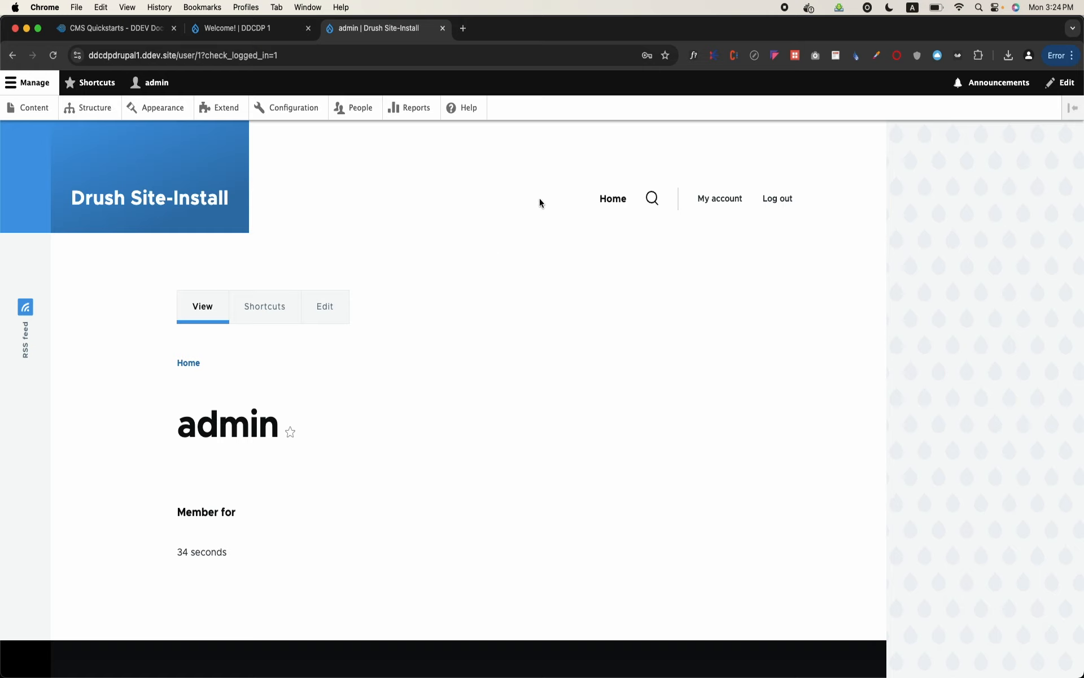
Switch to Terminal and install the phpMyAdmin add-on for ddcdpdrupal1 with "ddev get ddev/ddev-phpmyadmin"
mouse_move(452, 675)
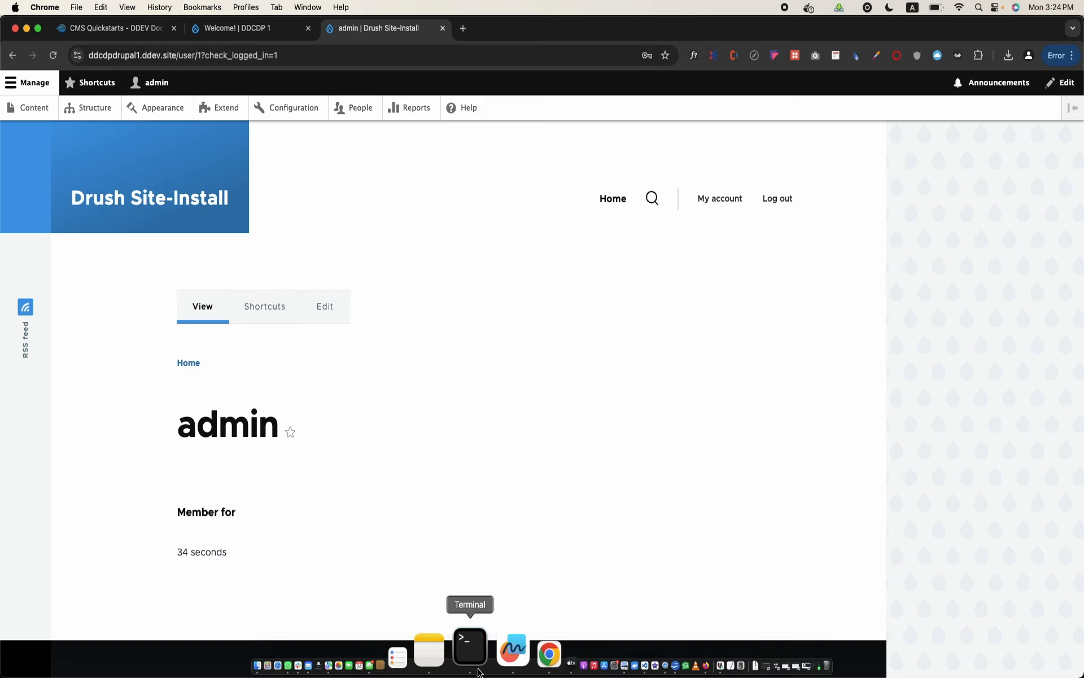
click(479, 672)
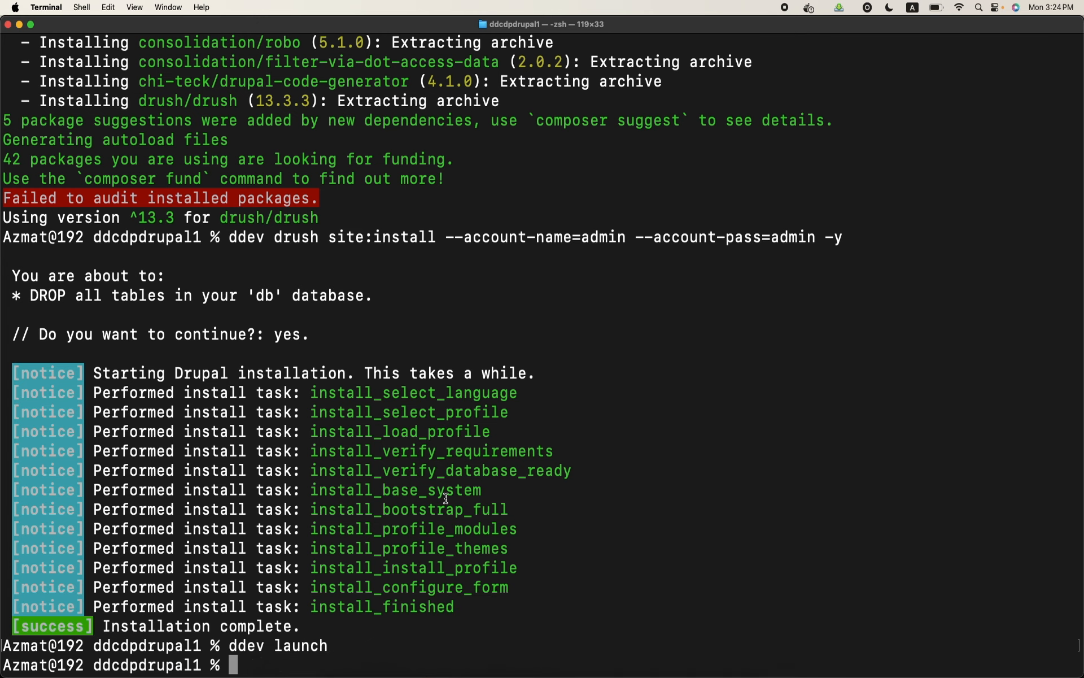
text(ddev get)
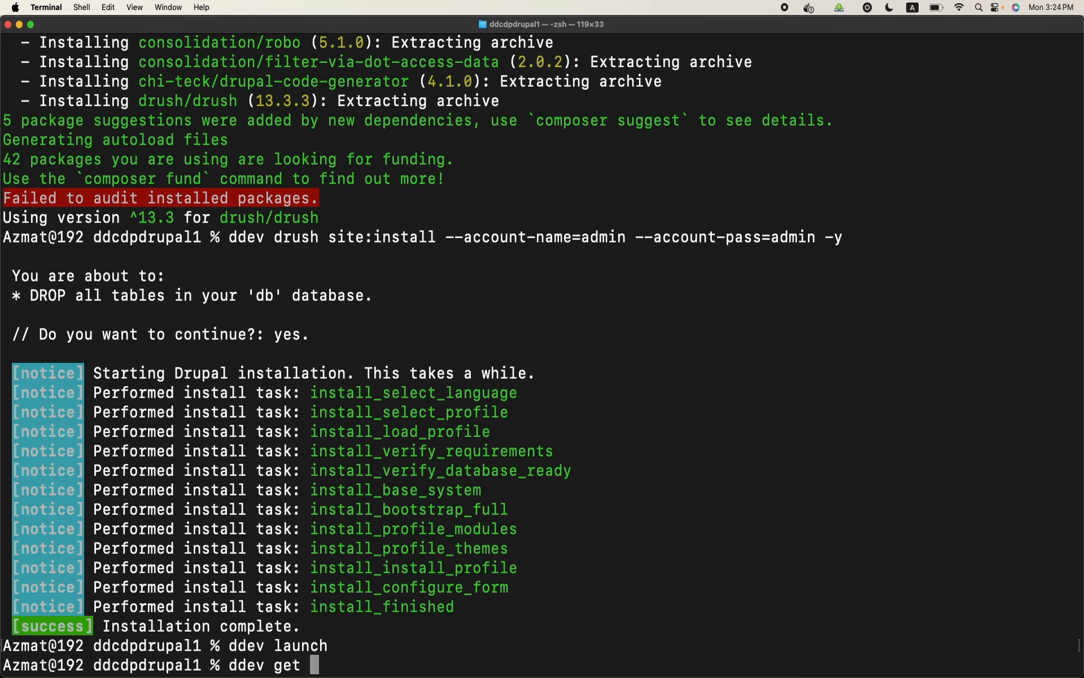
key(BackSpace)
key(BackSpace)
text(et)
key(BackSpace)
key(BackSpace)
text(t ddev/ddev-)
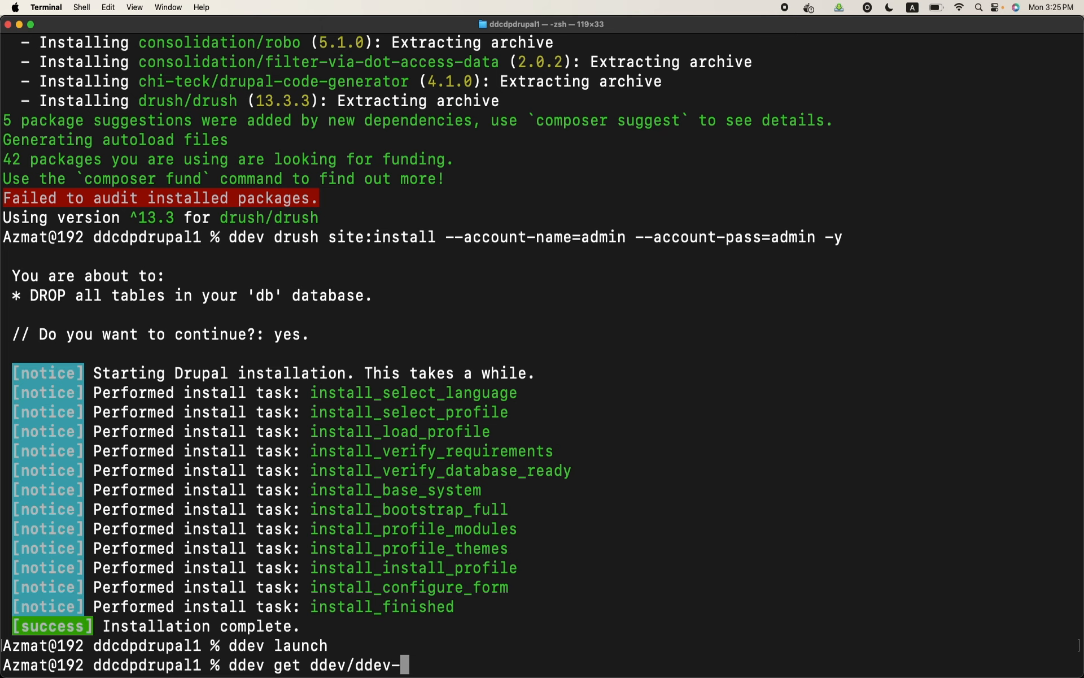
text(phpmyadmin)
key(Return)
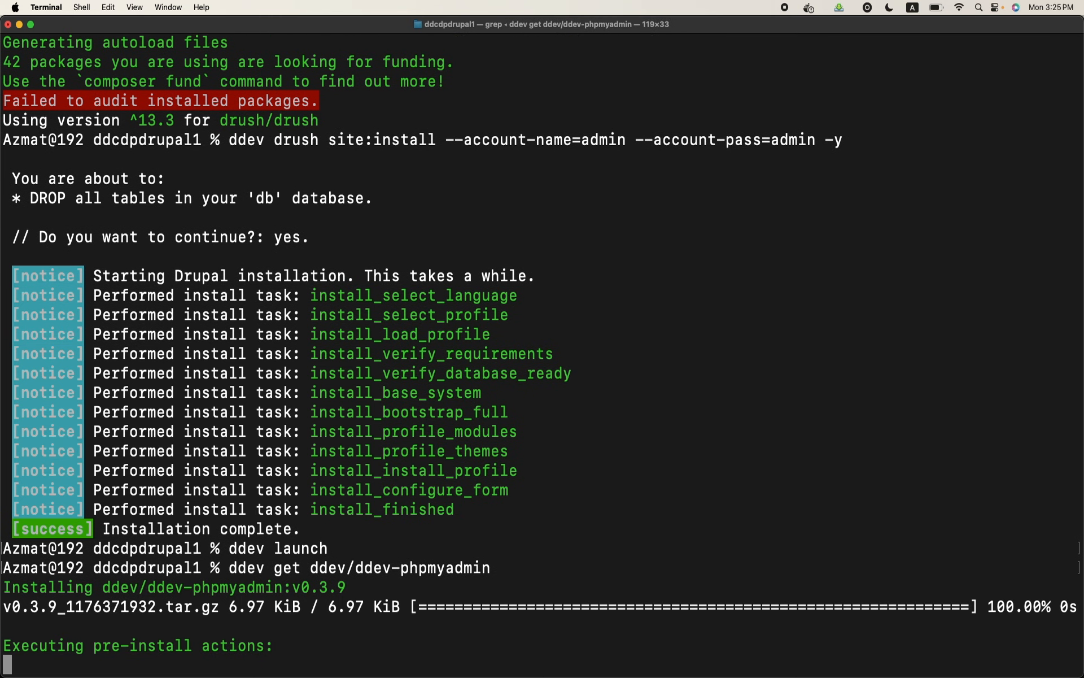
Restart the project with "ddev restart" and open its database manager with "ddev phpmyadmin"
text(ddev restart)
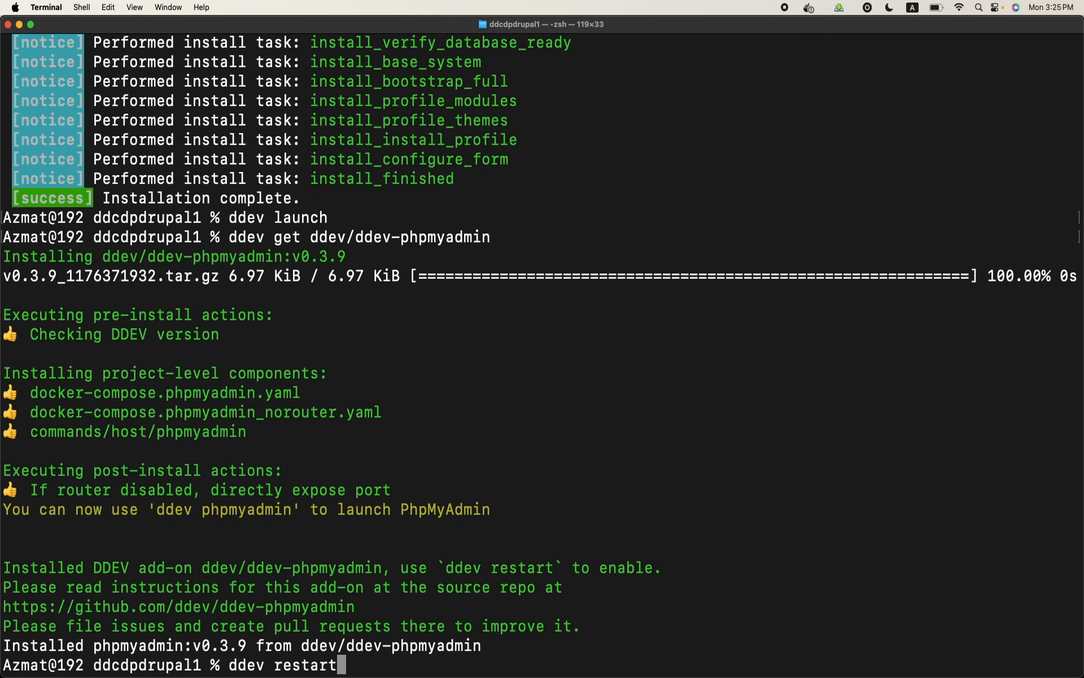
key(Return)
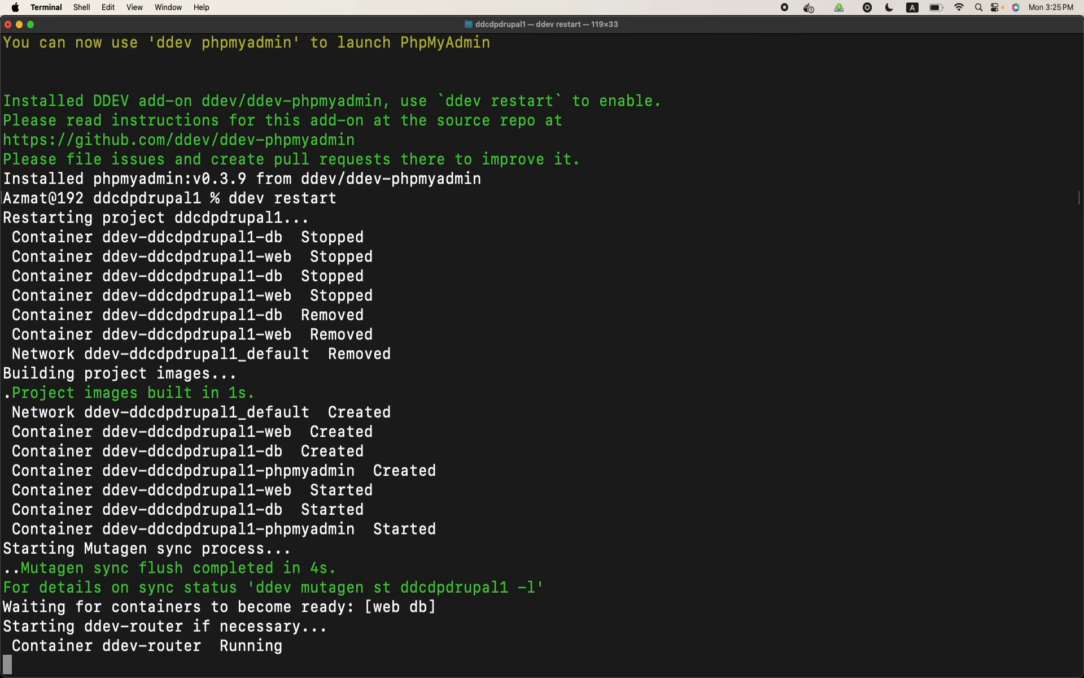
text(dd)
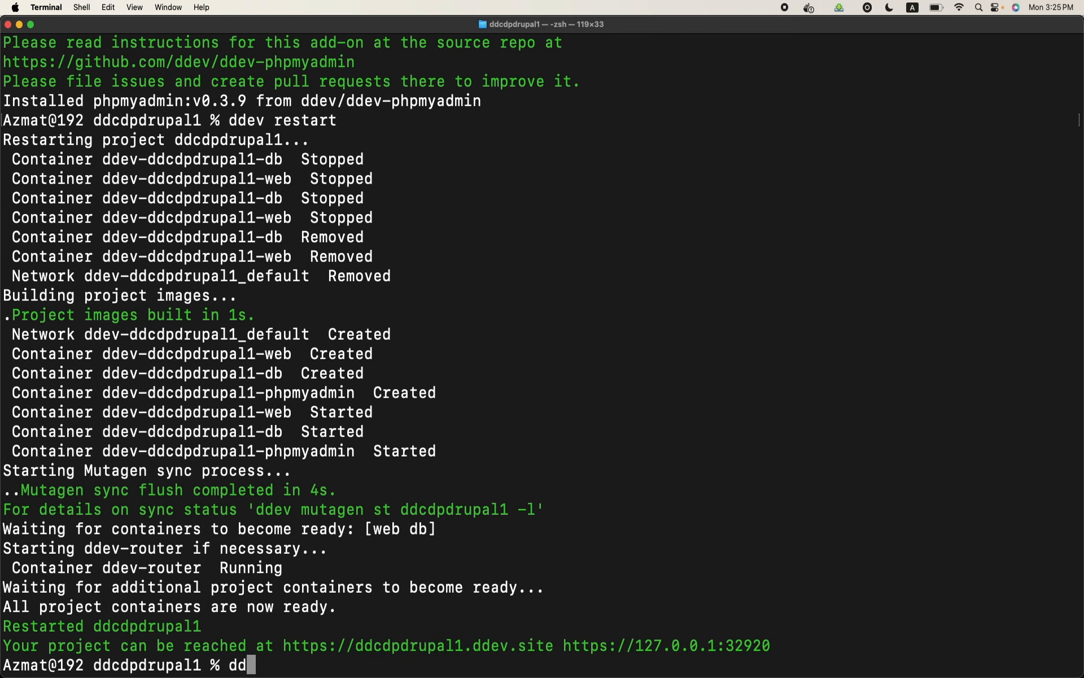
text(ev phpmyadmin)
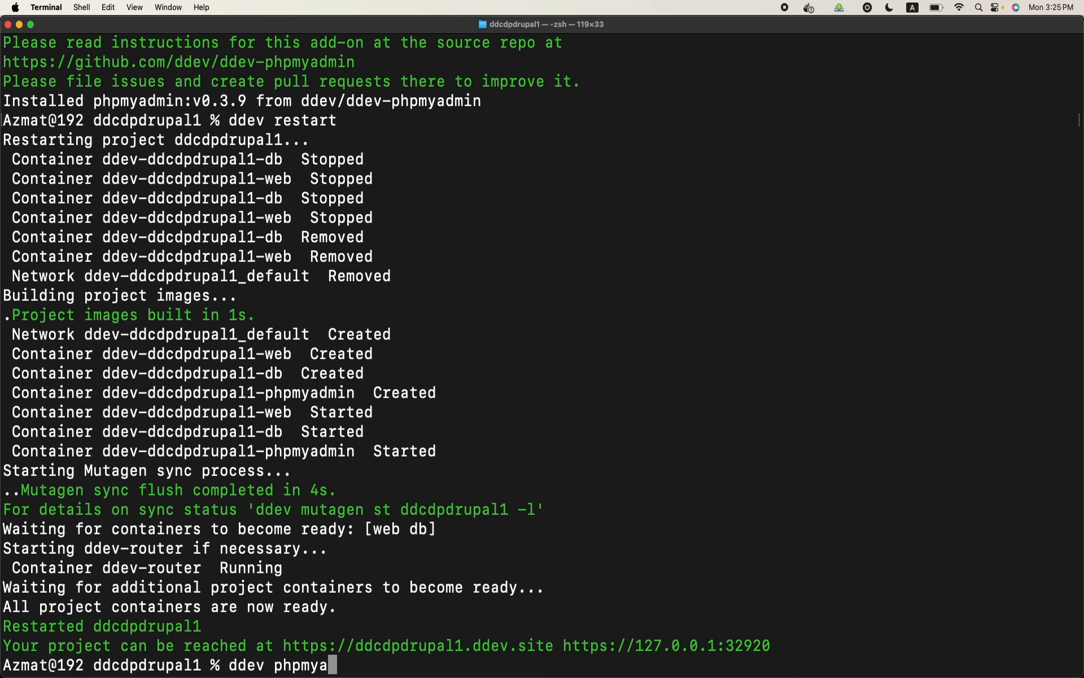
key(Return)
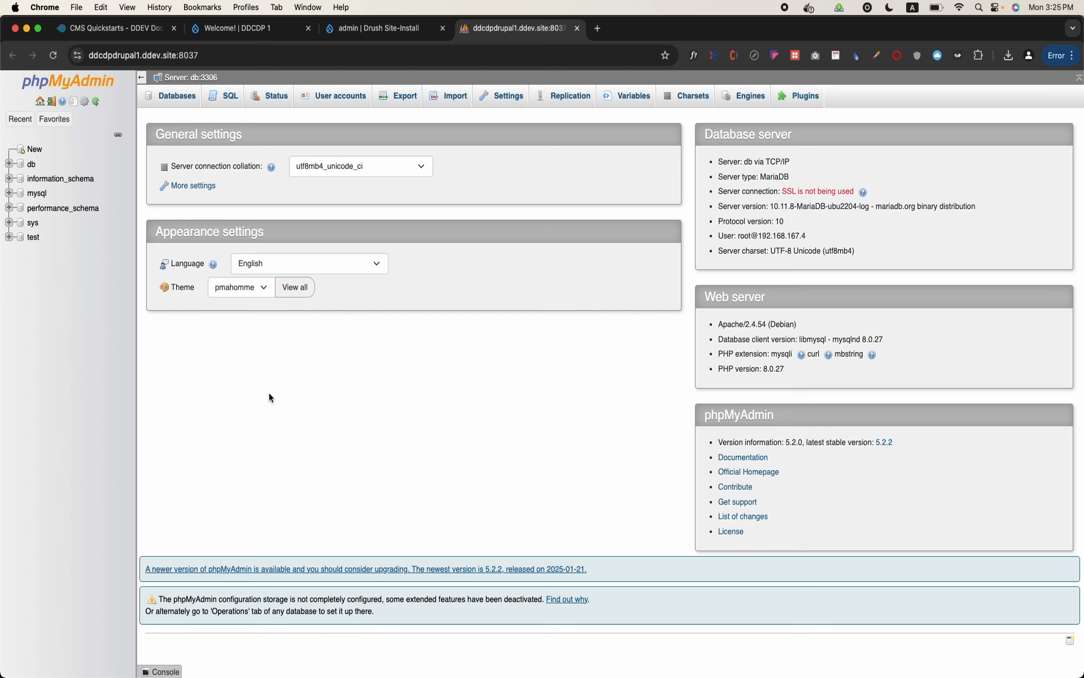
Open the db database in phpMyAdmin, look through its list of tables, and return to the Drupal admin account page
key(super+equal)
key(super+equal)
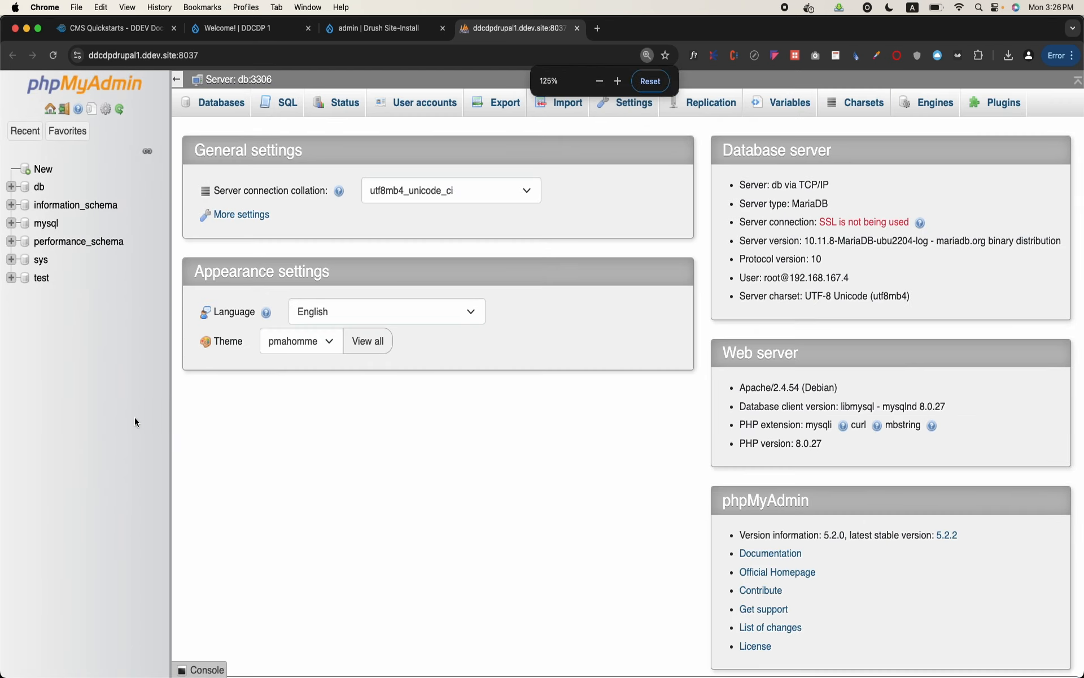
click(40, 188)
scroll(340, 295, down, 2)
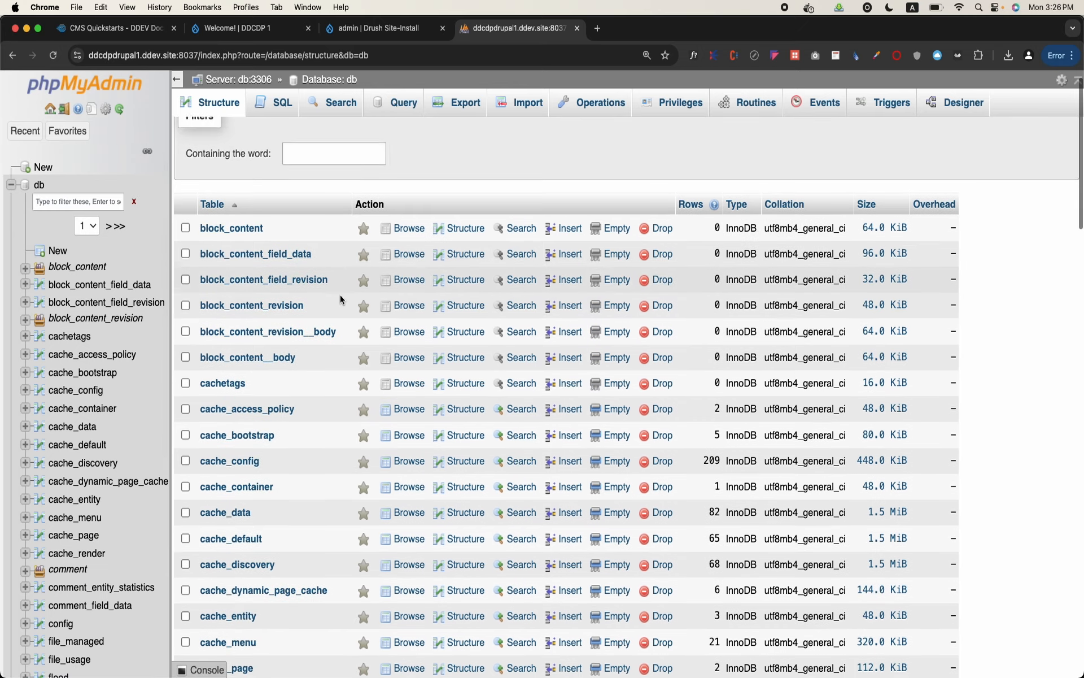
scroll(339, 294, down, 20)
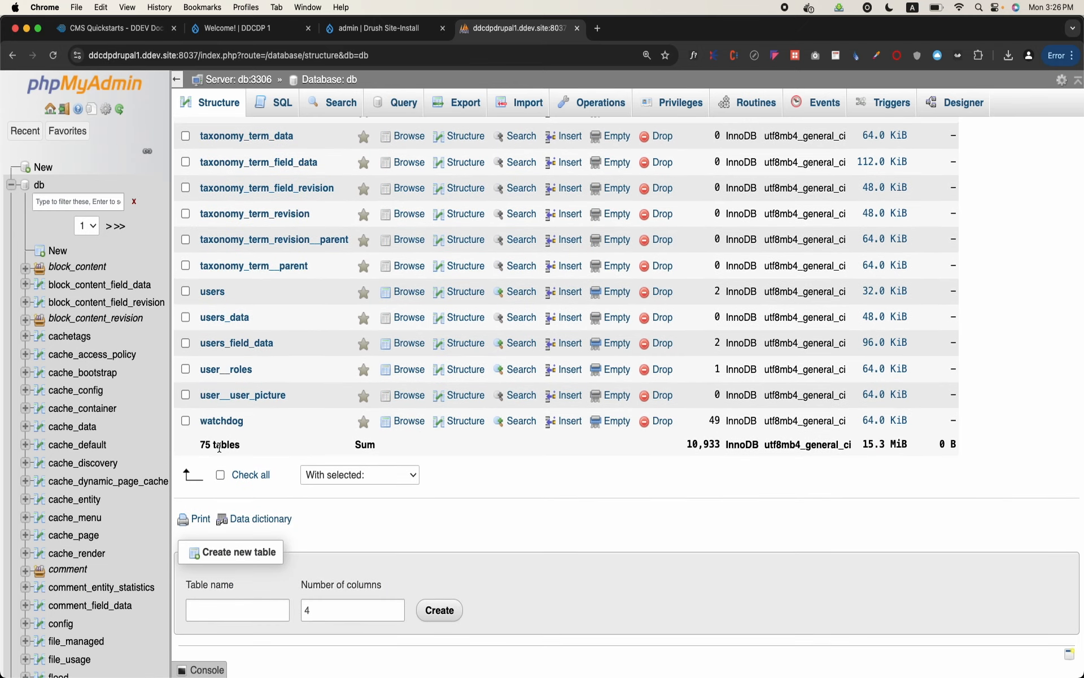
scroll(378, 381, up, 15)
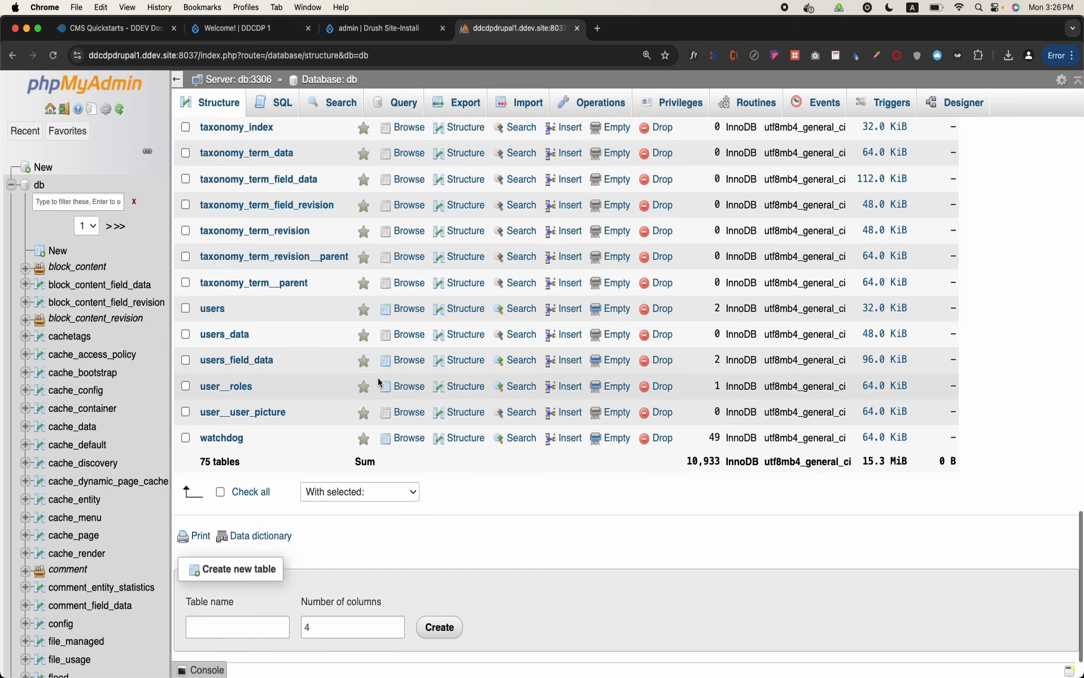
scroll(378, 381, up, 1)
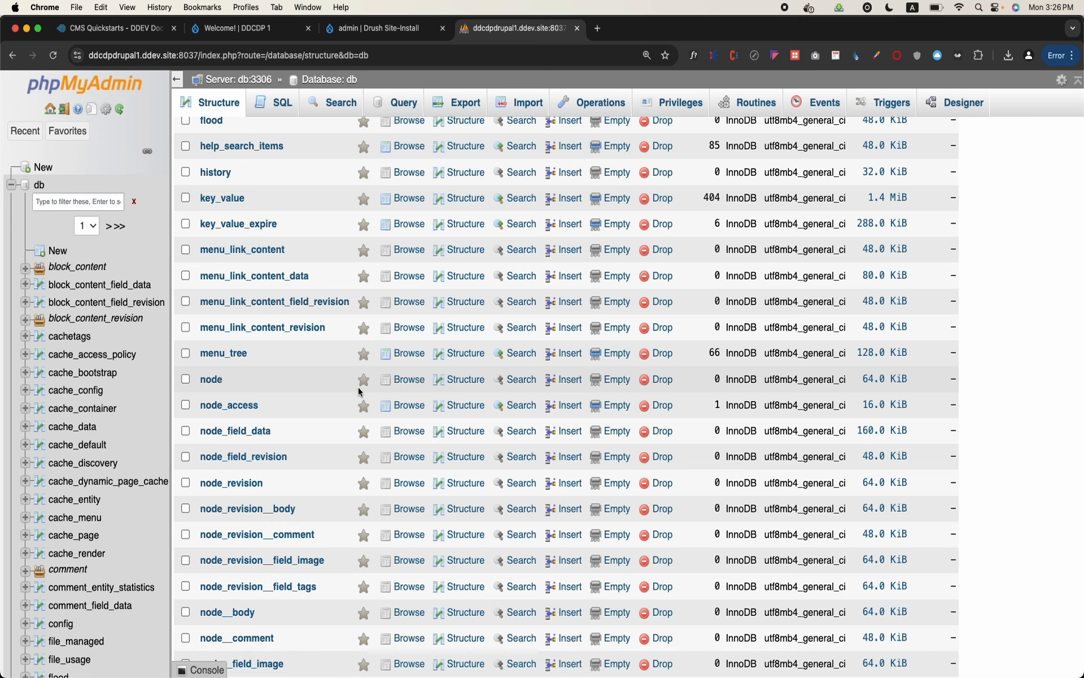
scroll(359, 391, up, 12)
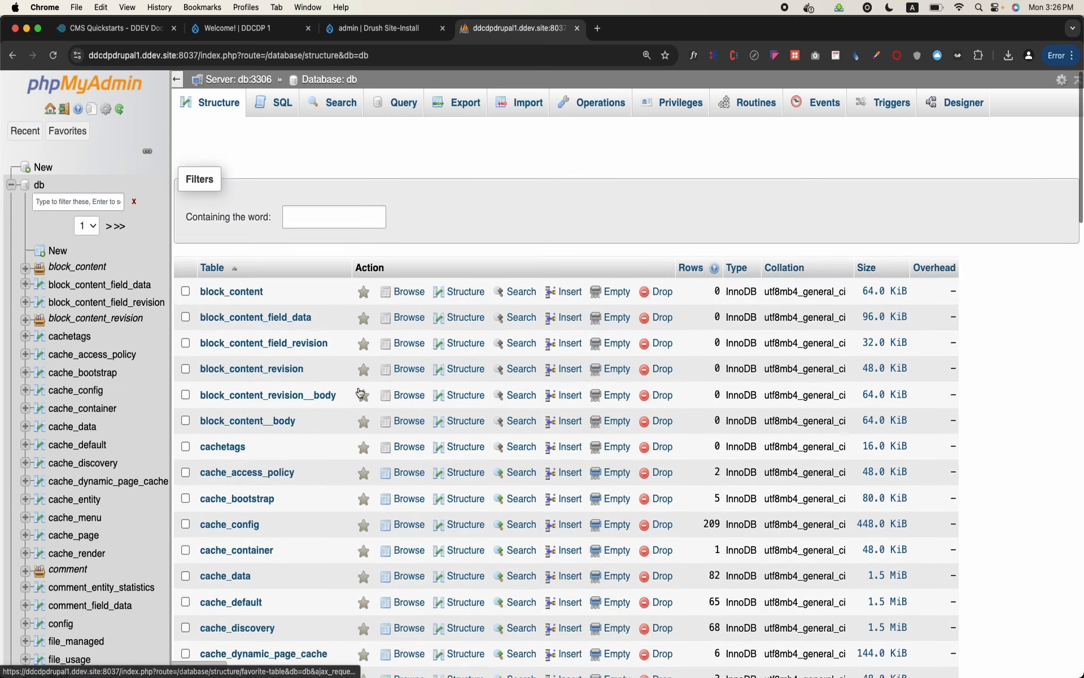
scroll(359, 391, down, 8)
scroll(359, 391, down, 15)
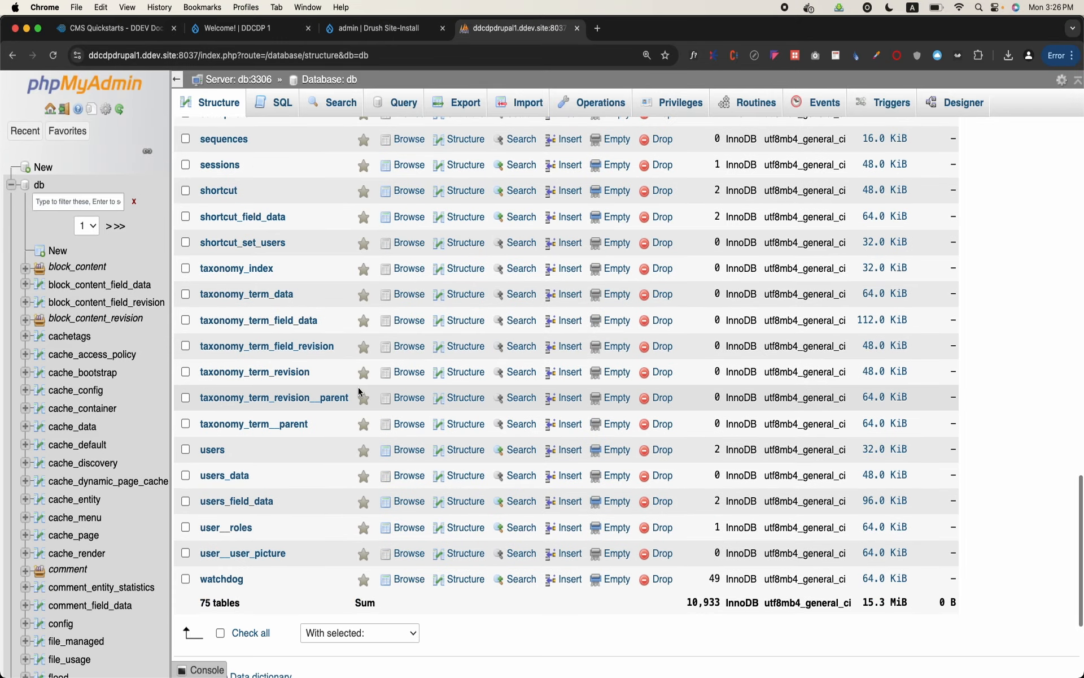
click(366, 27)
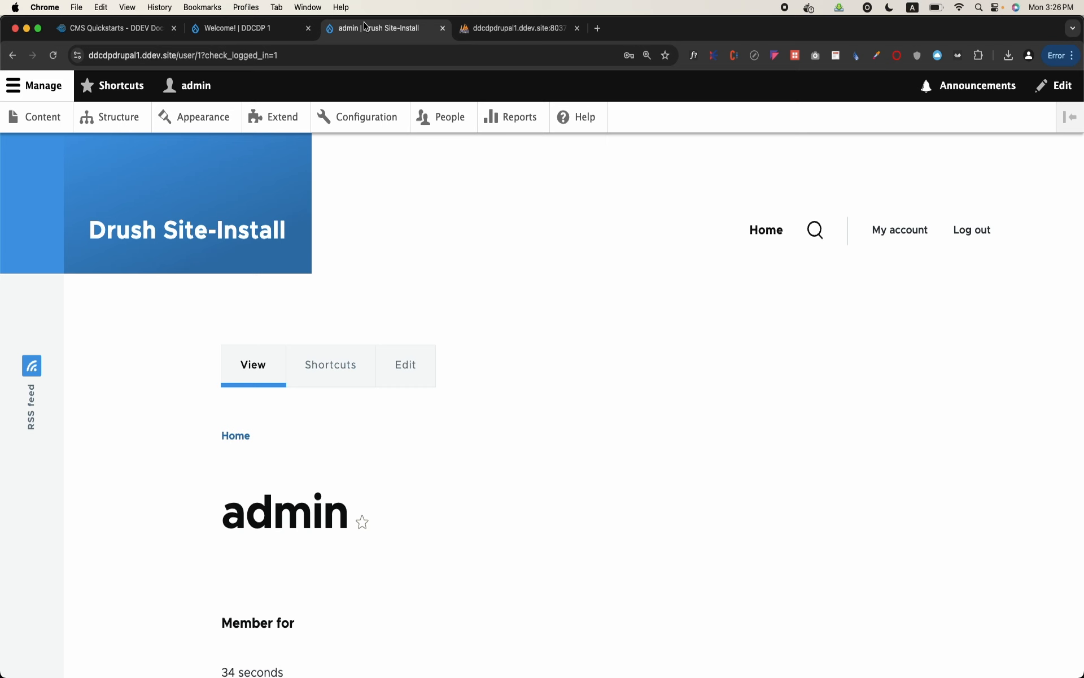
Look over the db table list in phpMyAdmin, then open the Content administration page of the Drupal site
click(492, 27)
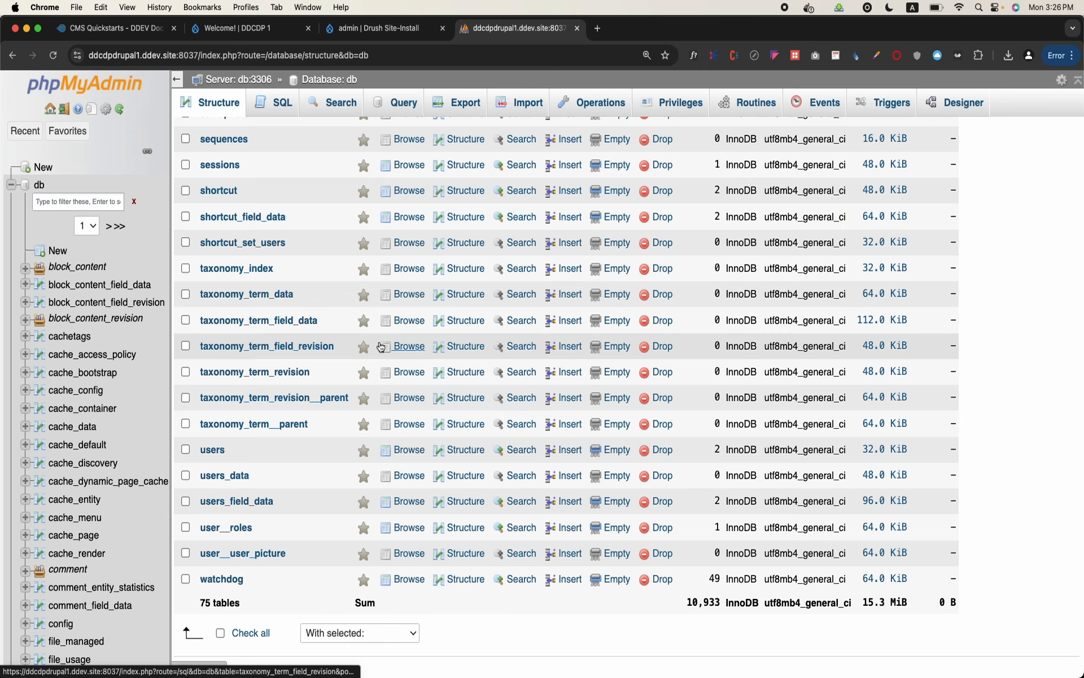
scroll(380, 345, up, 20)
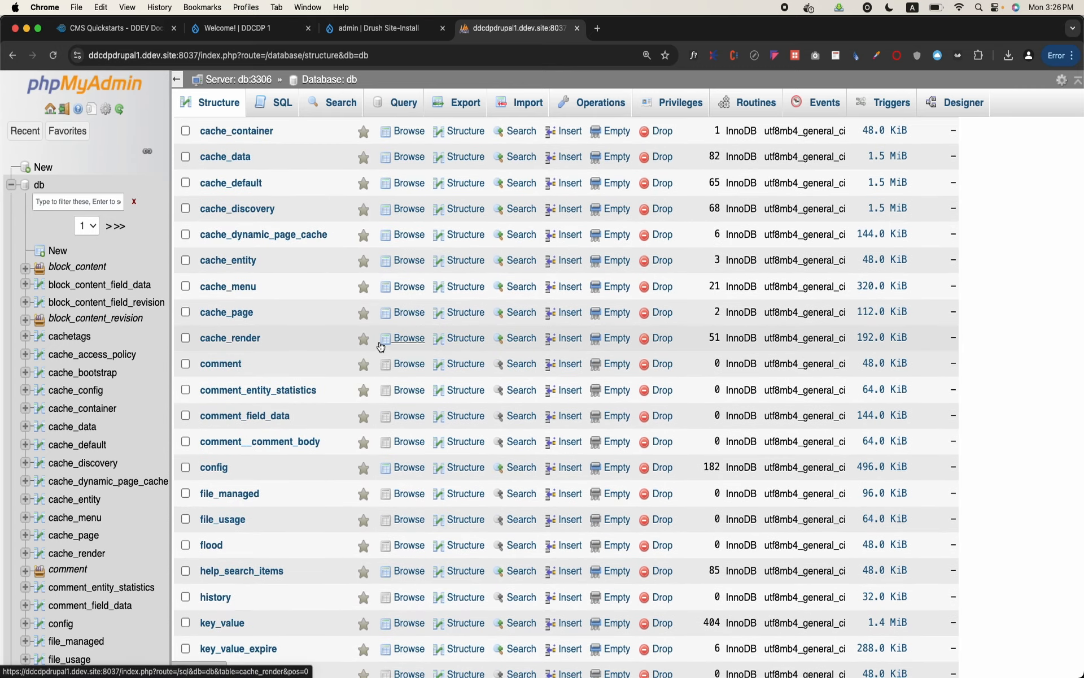
scroll(380, 342, up, 10)
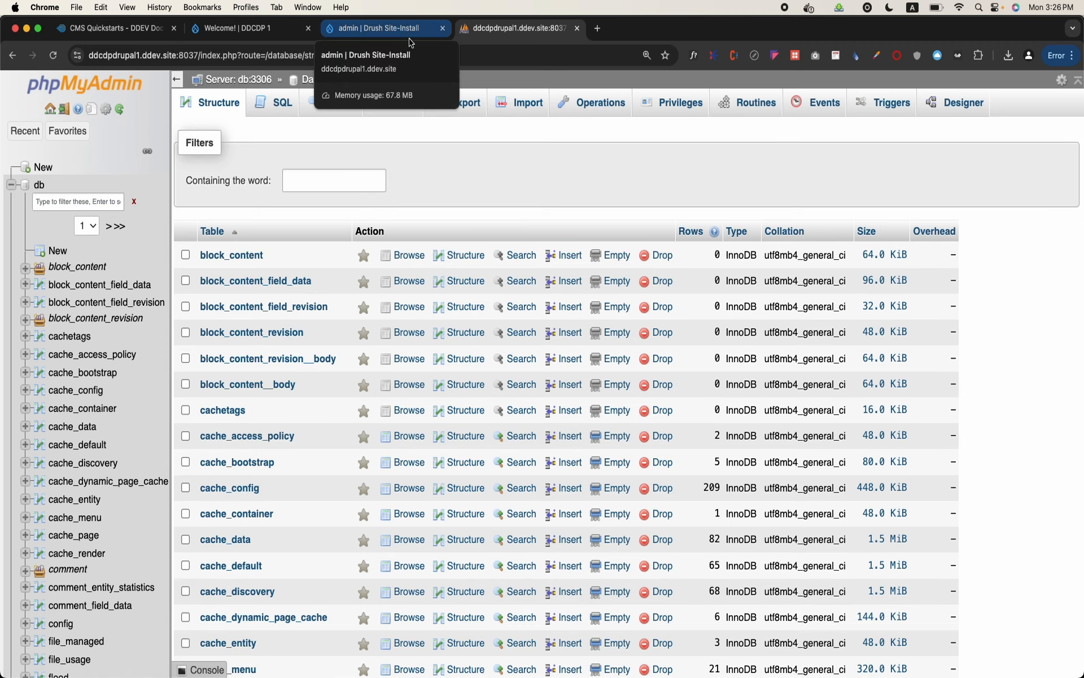
click(411, 33)
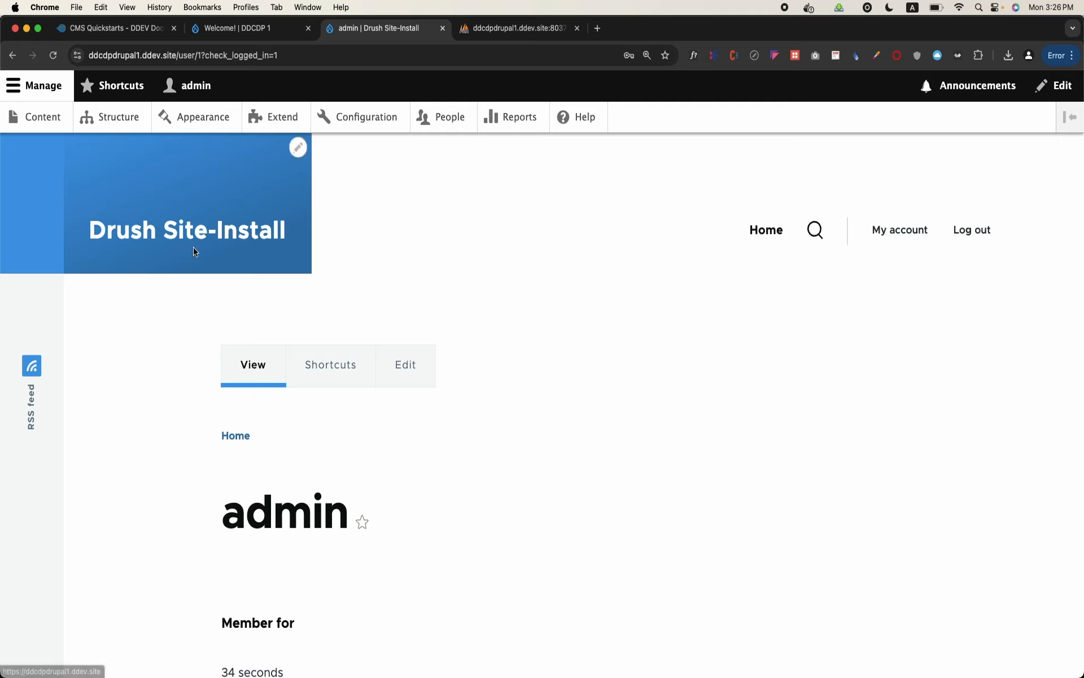
click(44, 118)
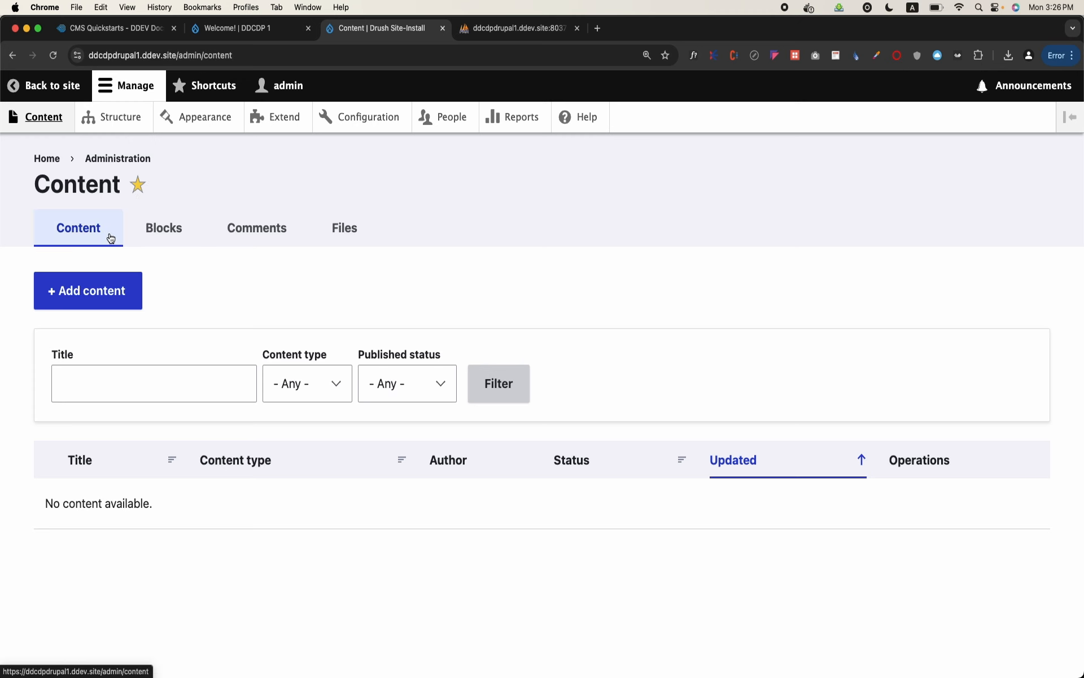
Return to phpMyAdmin, enlarge the page, and look through the node tables of the db database
click(486, 29)
scroll(355, 451, down, 6)
scroll(358, 472, down, 8)
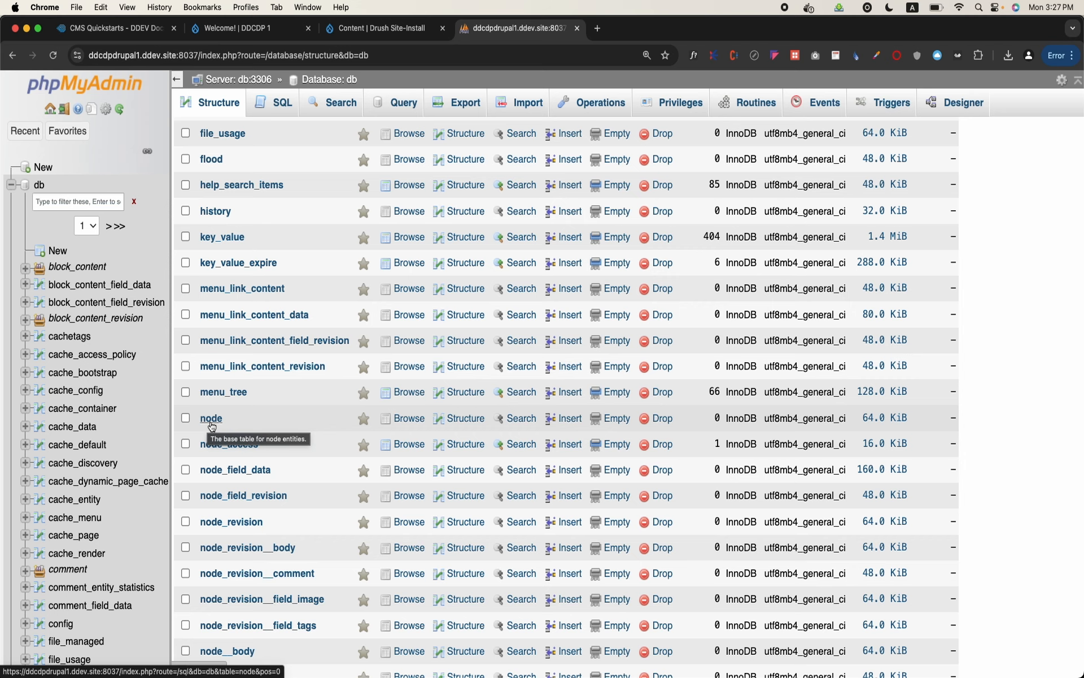
key(super+plus)
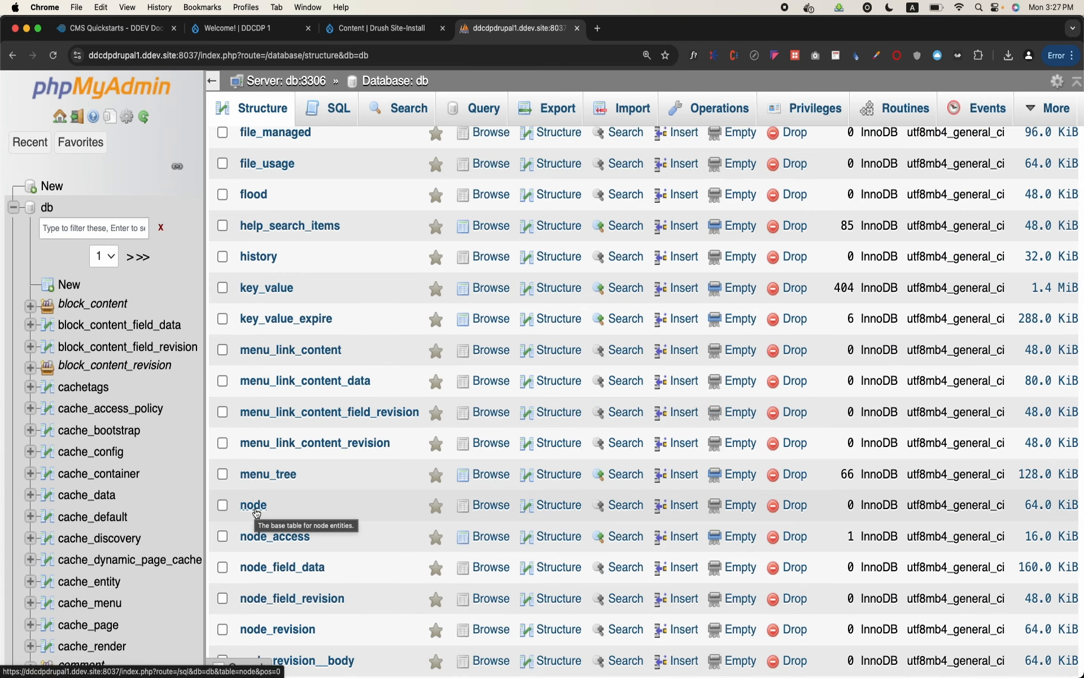
scroll(324, 469, down, 2)
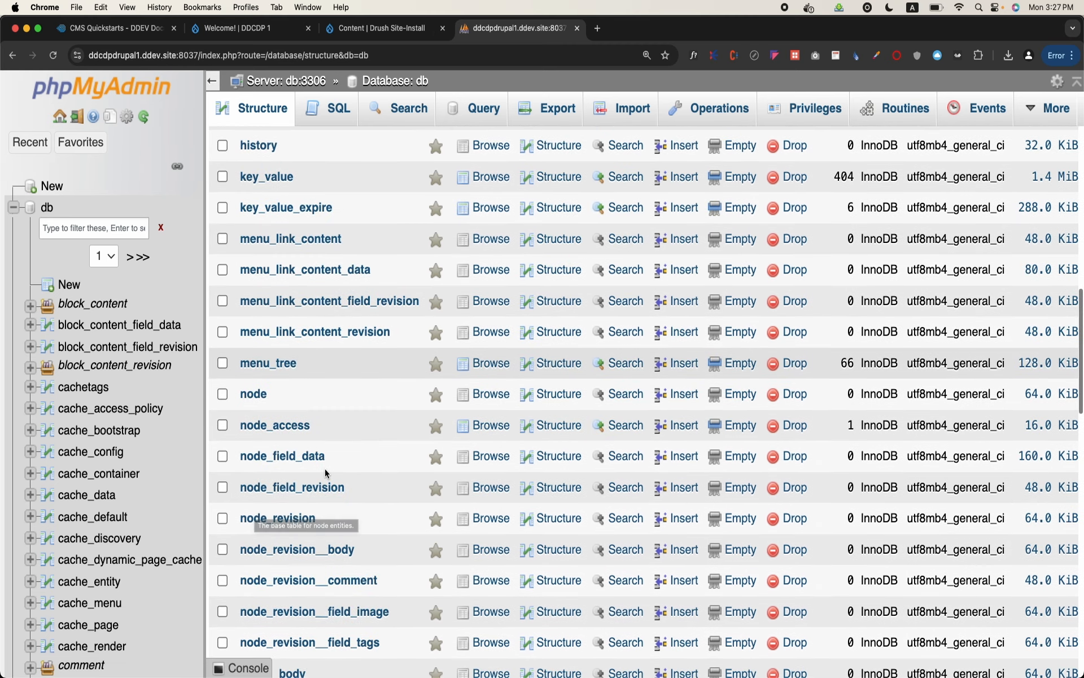
scroll(324, 469, down, 4)
scroll(324, 469, down, 10)
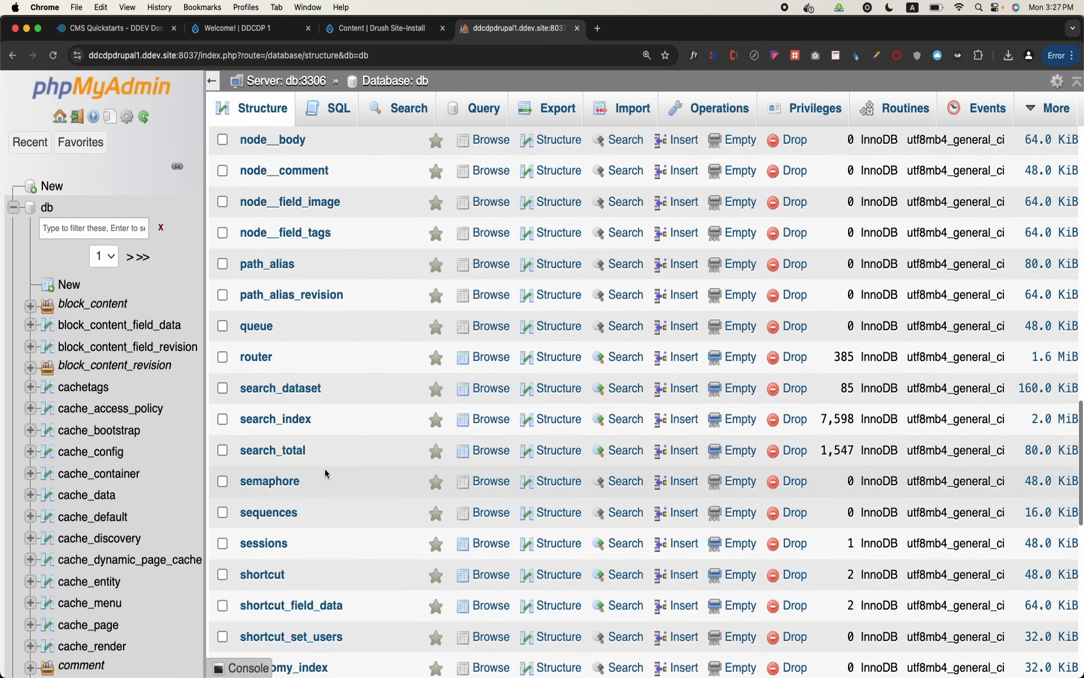
Browse the users table and inspect the uid value of each row without changing it
scroll(325, 469, down, 3)
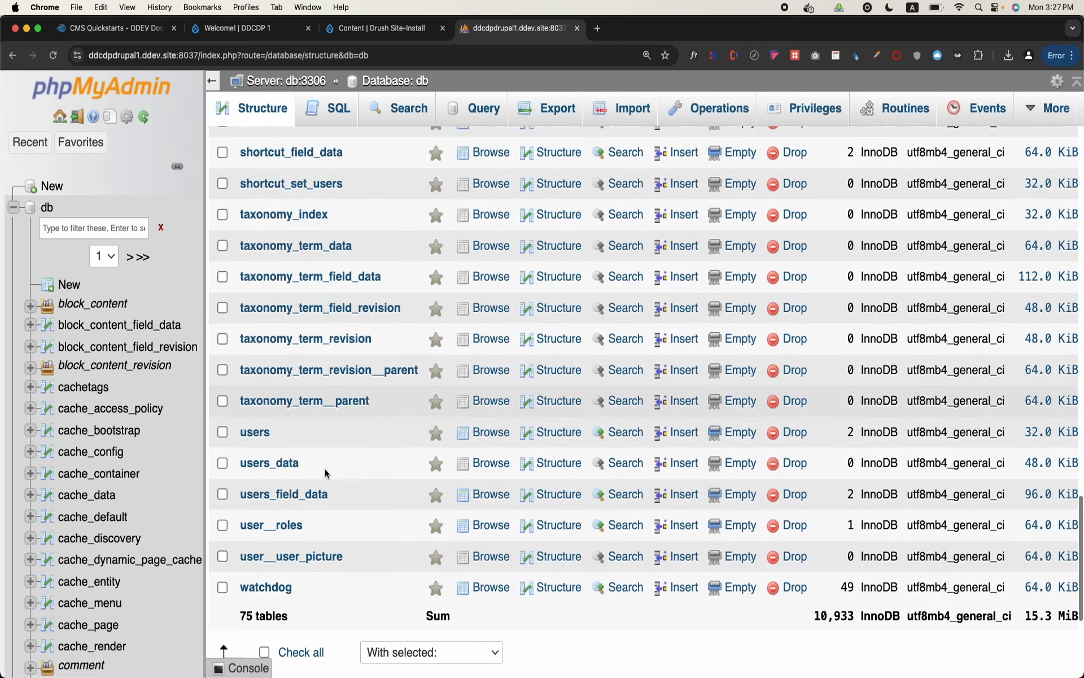
click(253, 433)
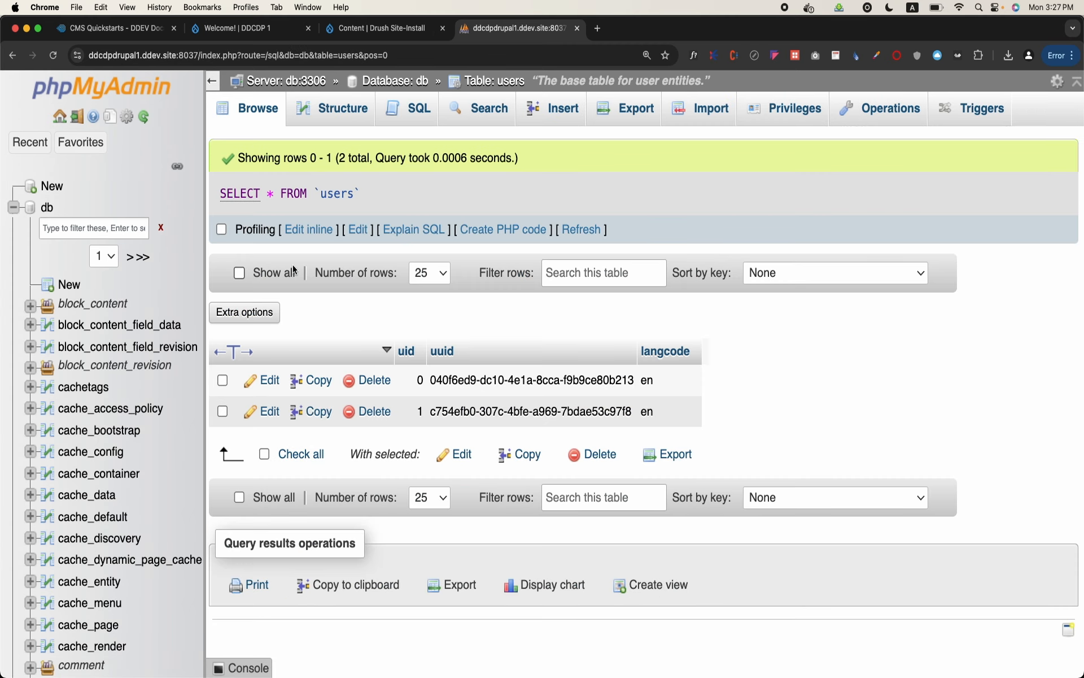
double_click(419, 385)
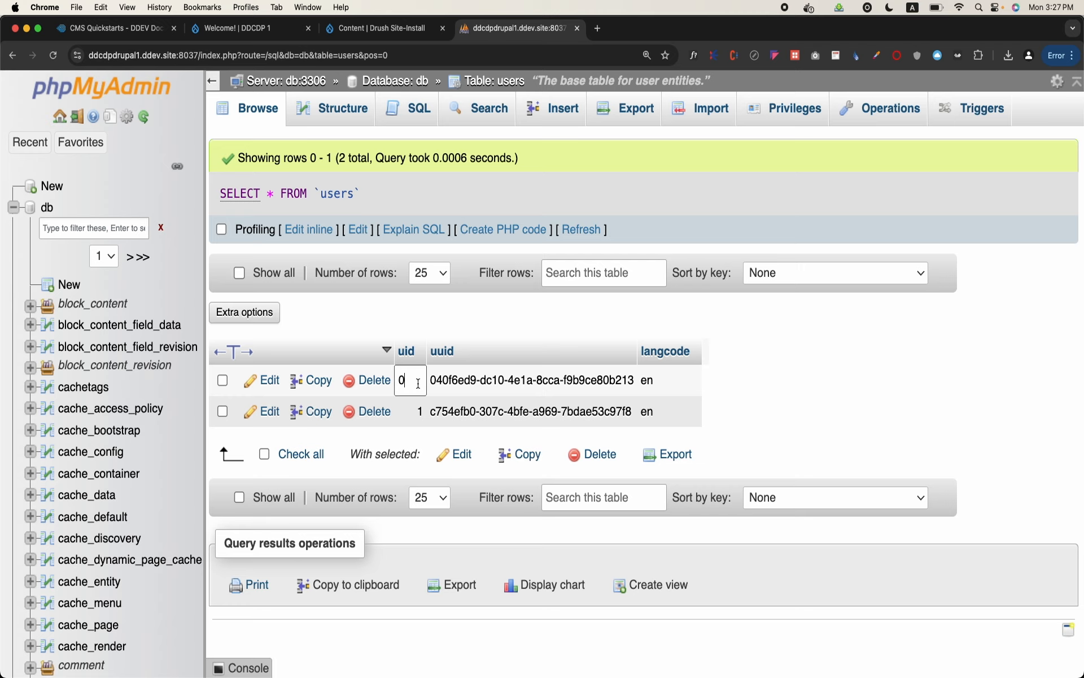
click(815, 368)
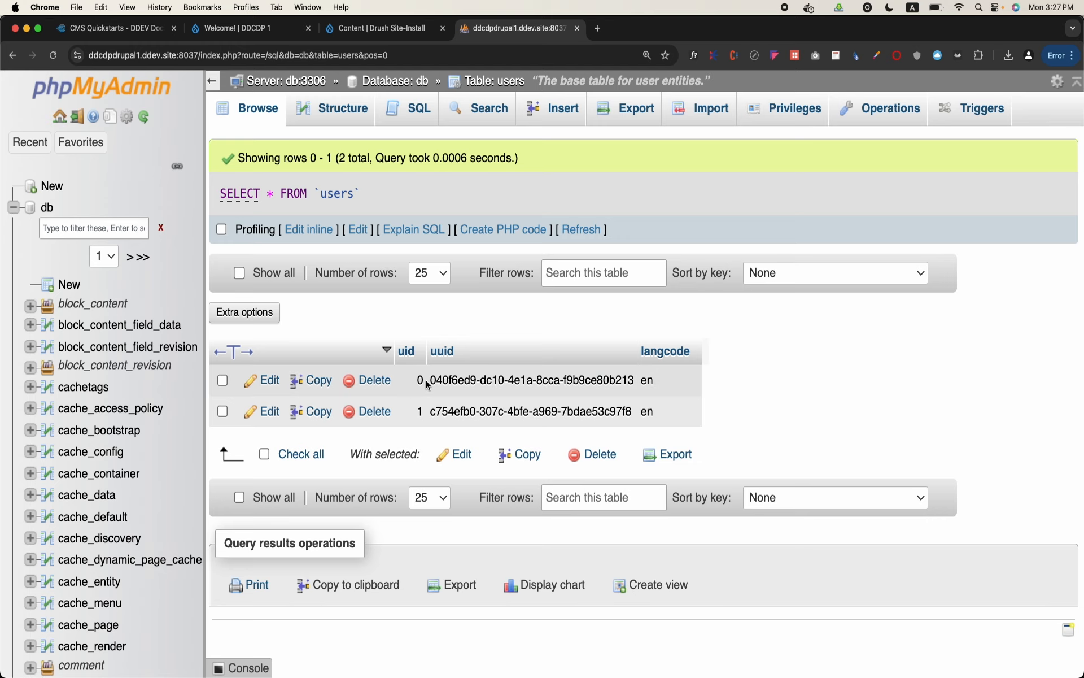
double_click(418, 414)
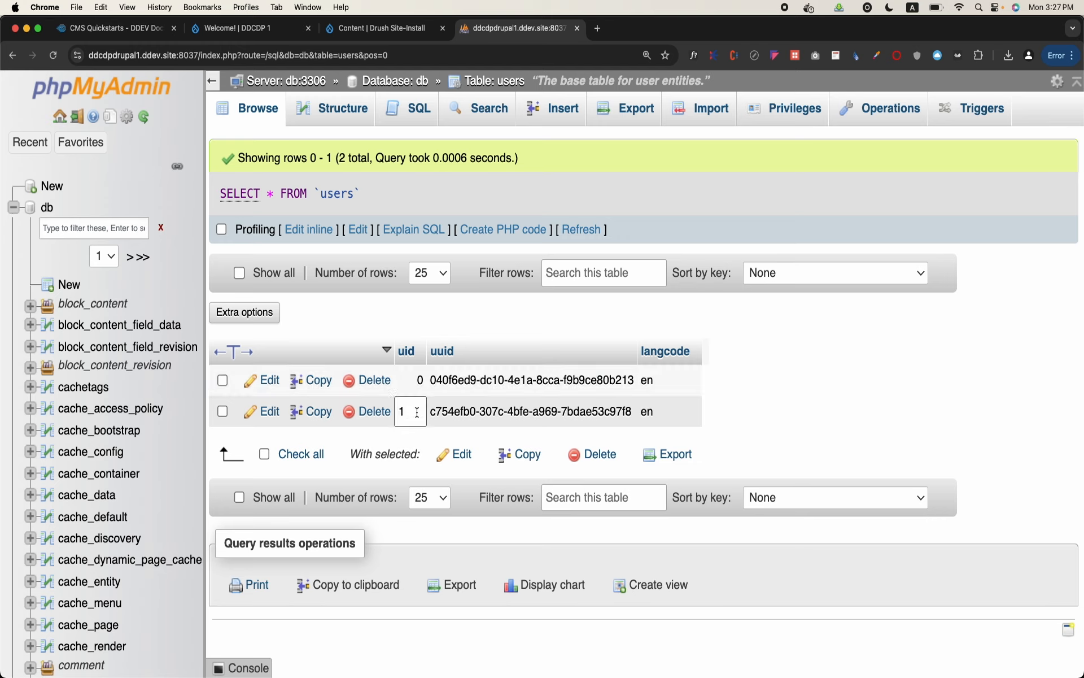
click(859, 390)
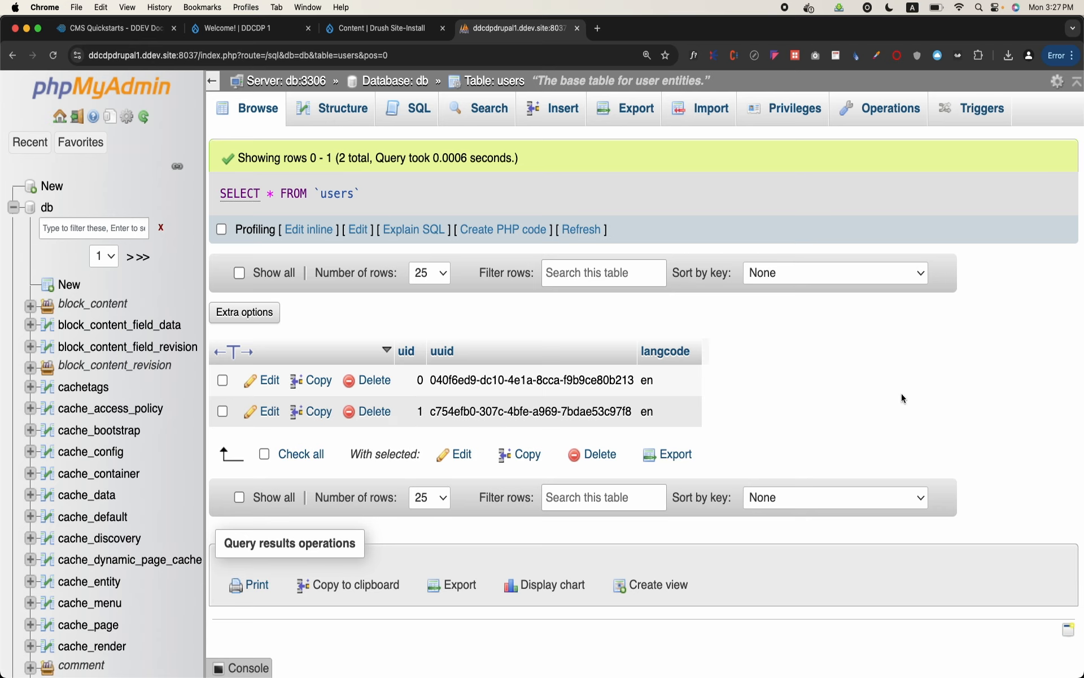
Return to the db database's table list and look through its node, taxonomy and user tables
click(510, 84)
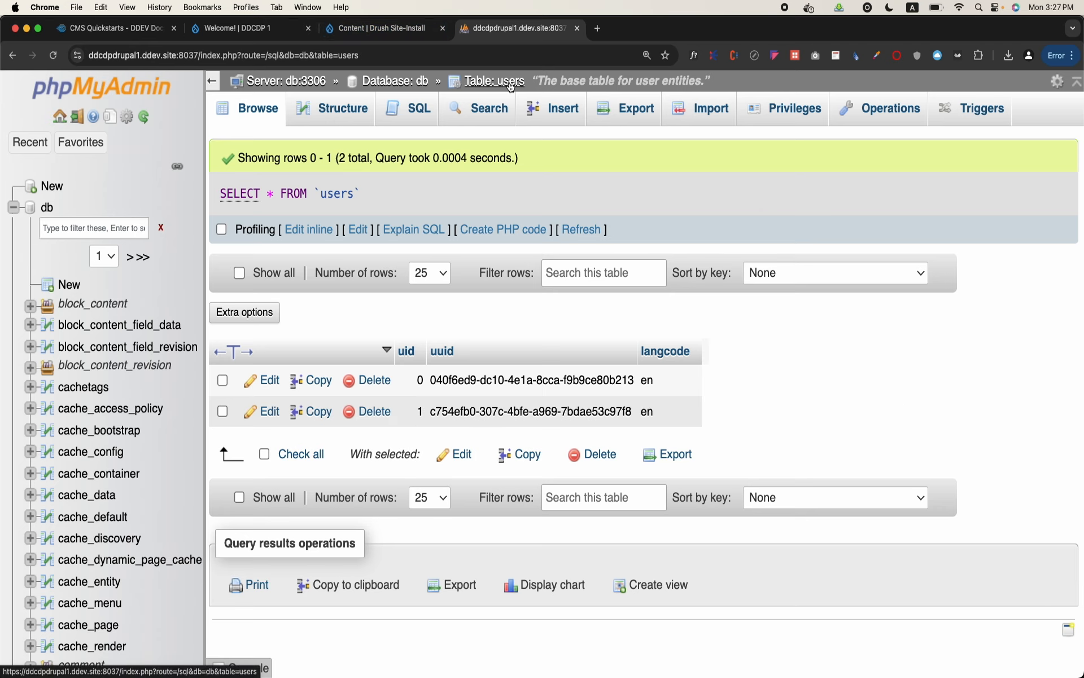
click(395, 80)
scroll(337, 360, down, 2)
scroll(337, 363, down, 20)
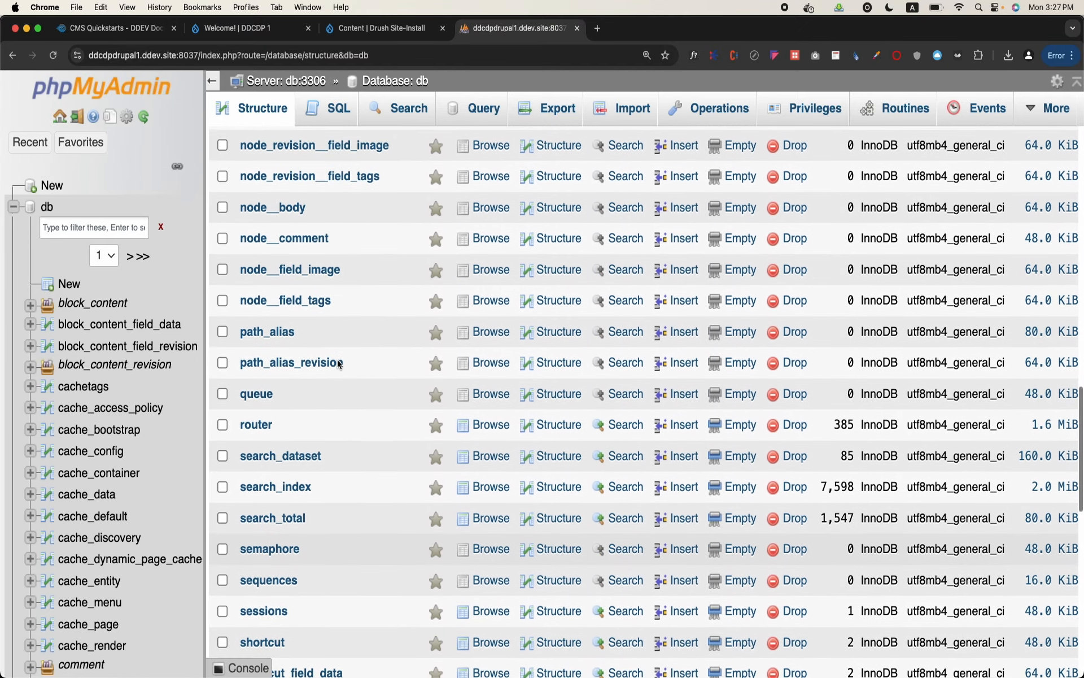
scroll(337, 363, up, 8)
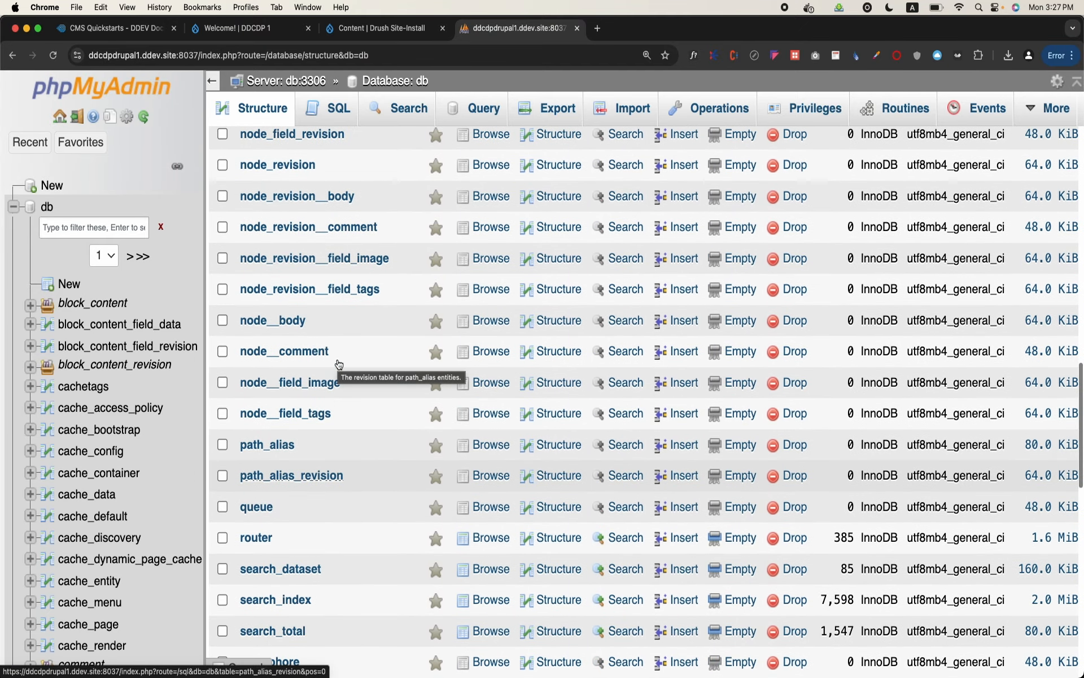
scroll(337, 363, up, 2)
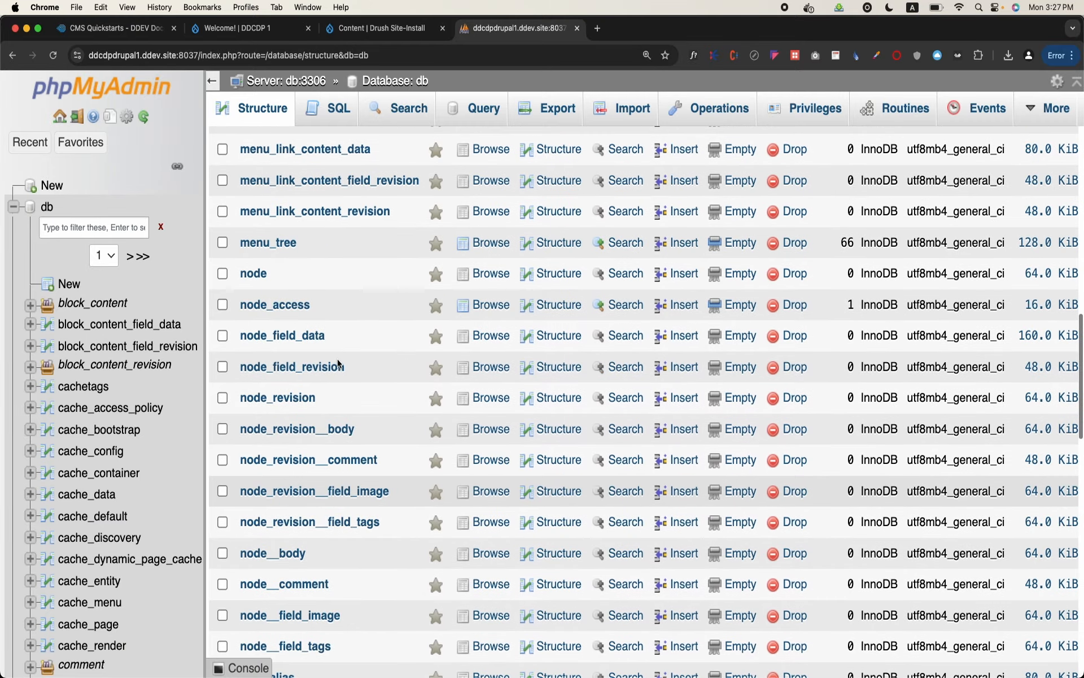
scroll(337, 364, up, 5)
scroll(338, 363, down, 20)
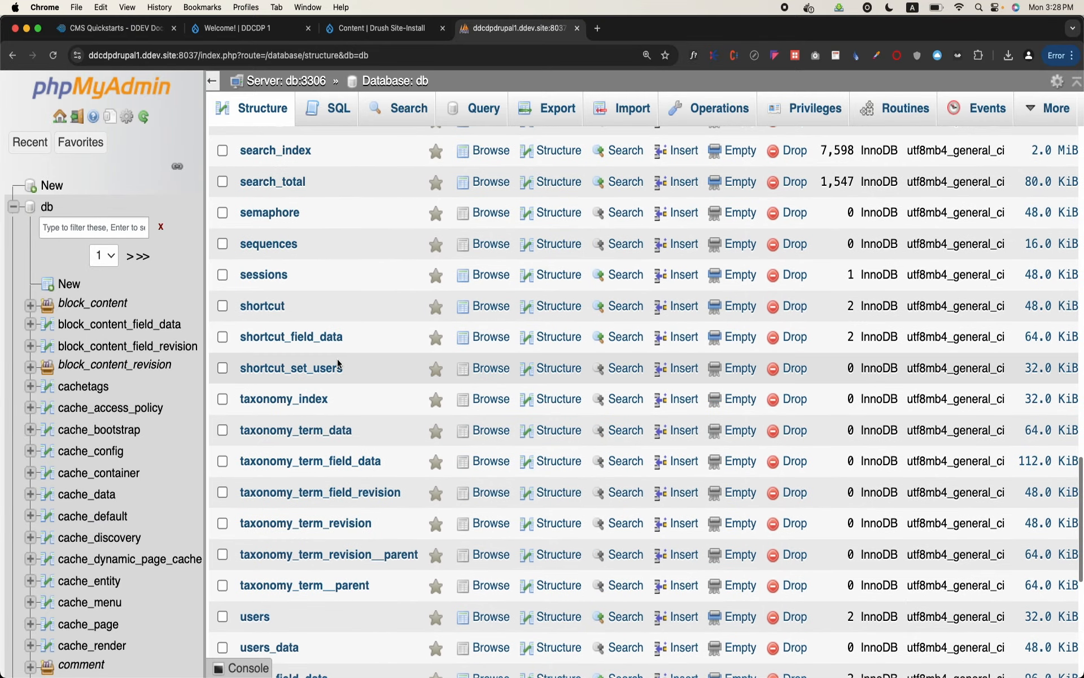
scroll(337, 364, up, 3)
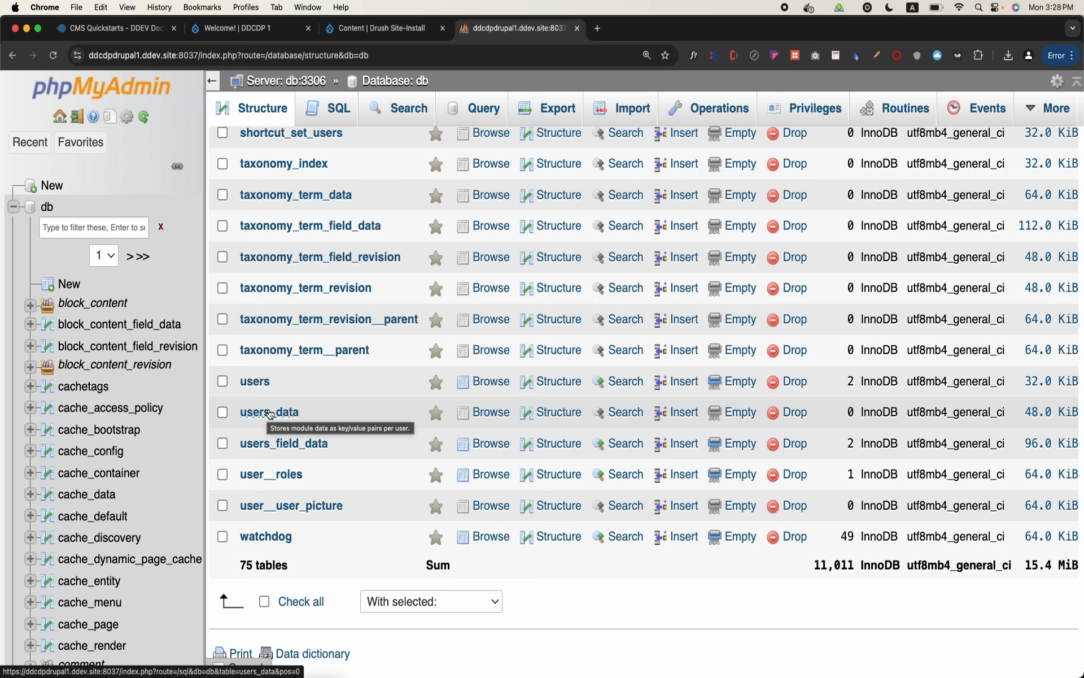
scroll(376, 175, up, 10)
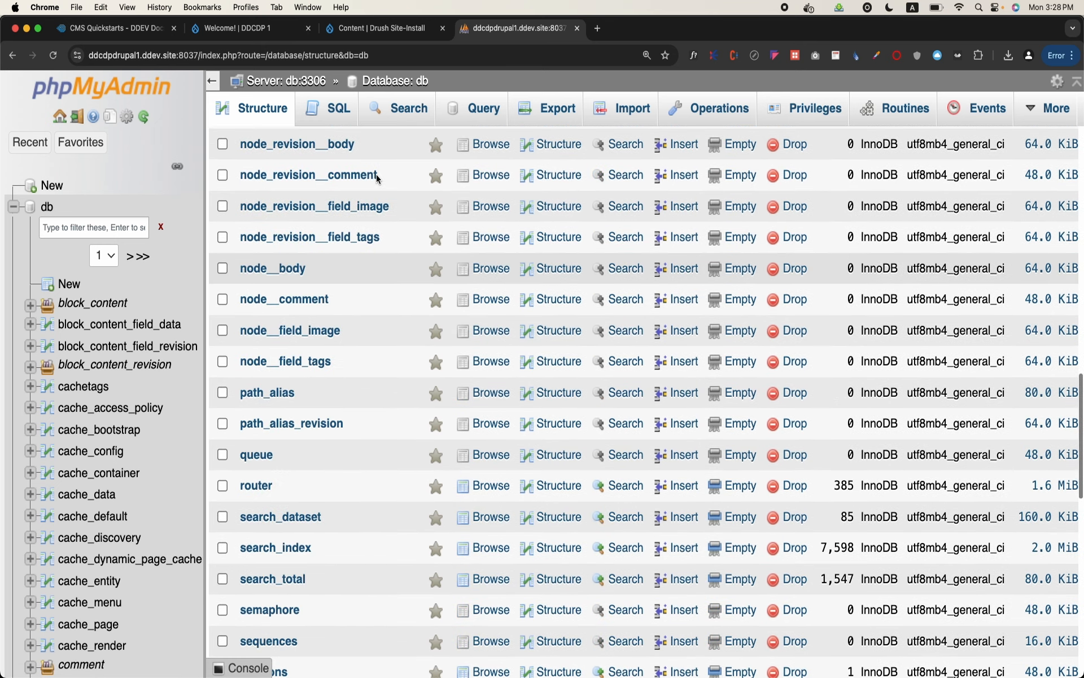
scroll(376, 175, up, 4)
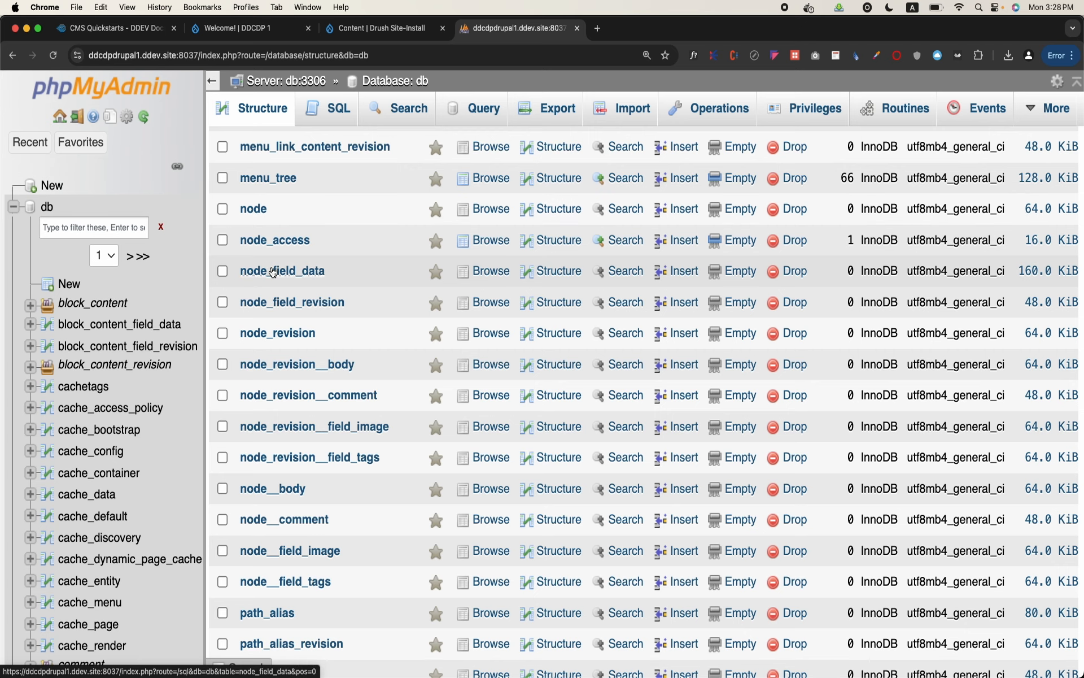
scroll(315, 280, down, 10)
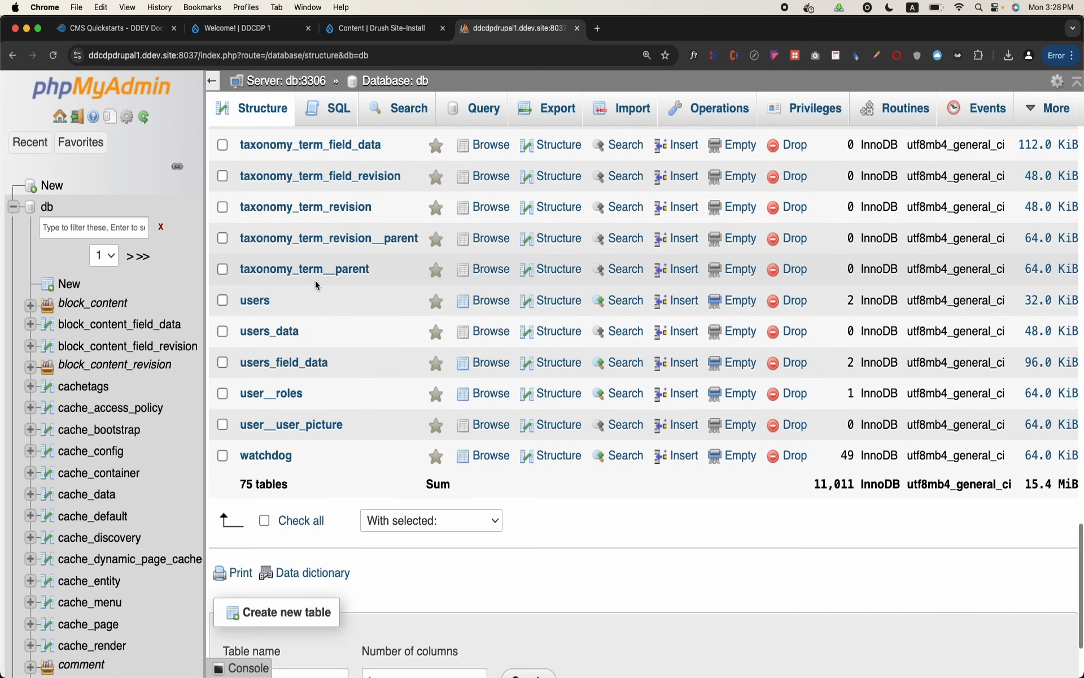
Browse the users_data table, and hide and restore the navigation panel
click(292, 330)
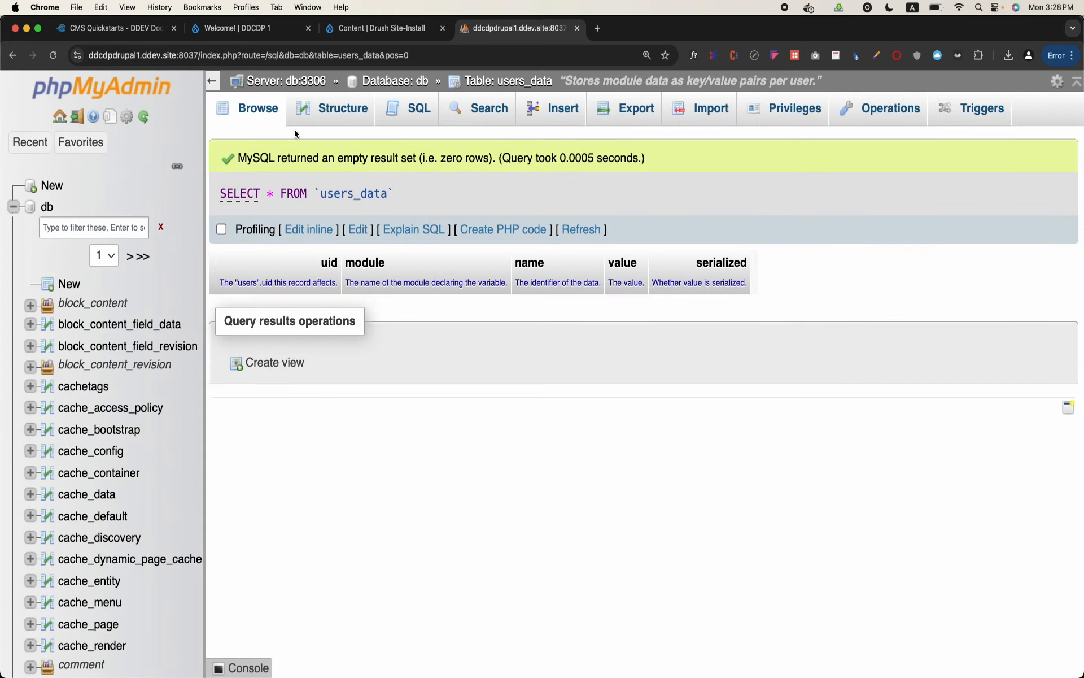
click(213, 81)
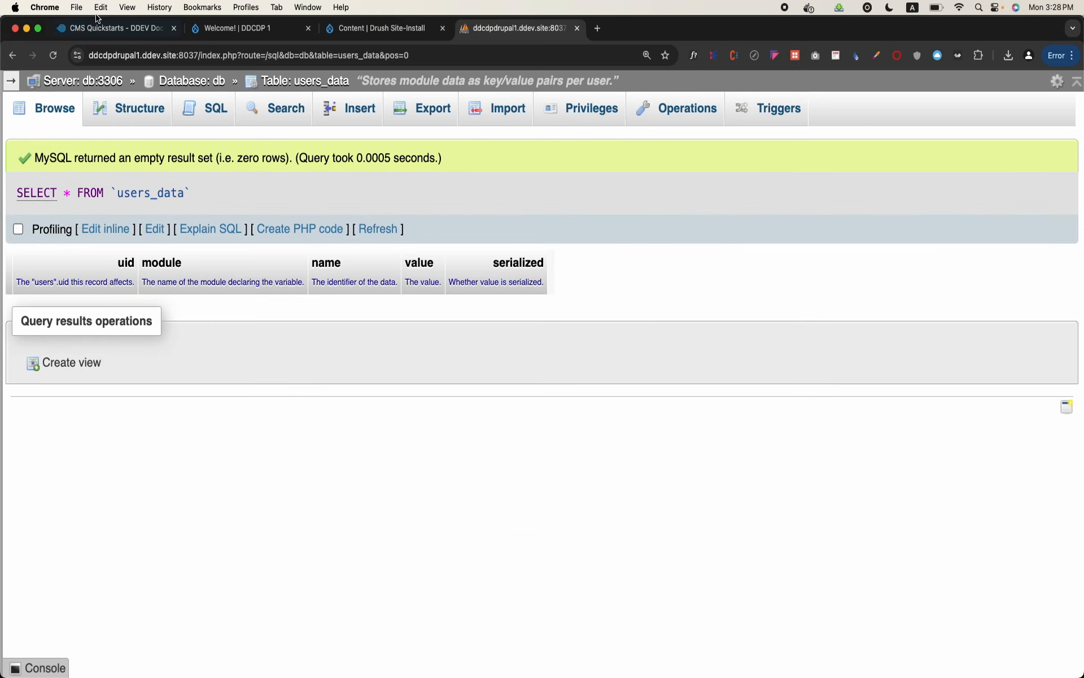
click(12, 85)
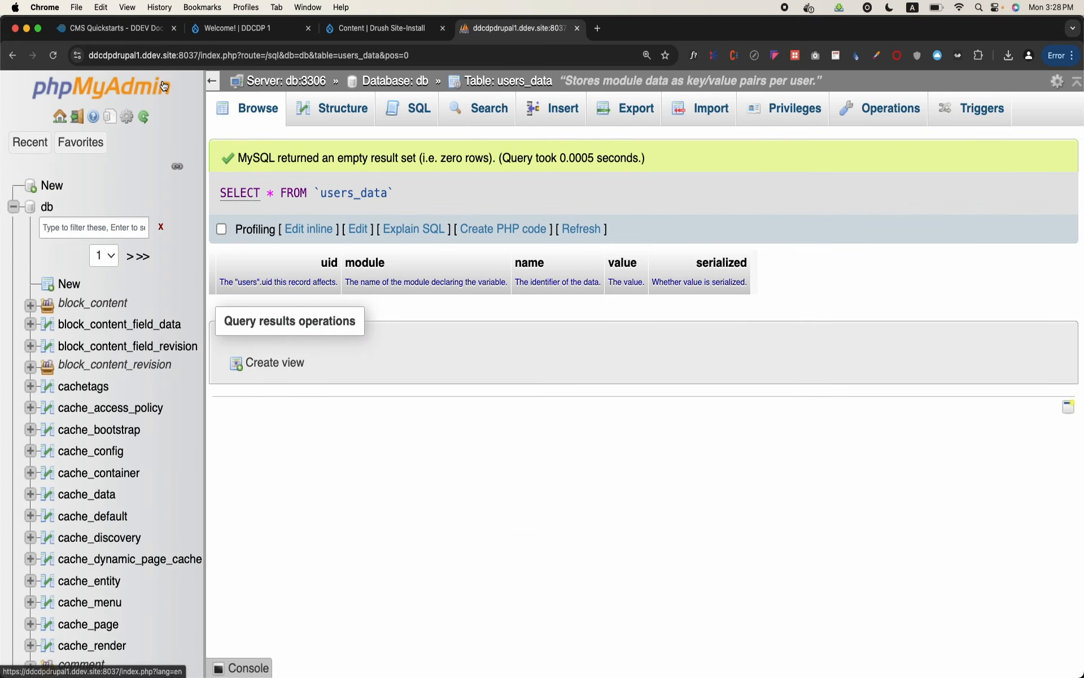
Return to the db table list and browse the rows of the users_field_data table
click(395, 81)
scroll(357, 502, down, 10)
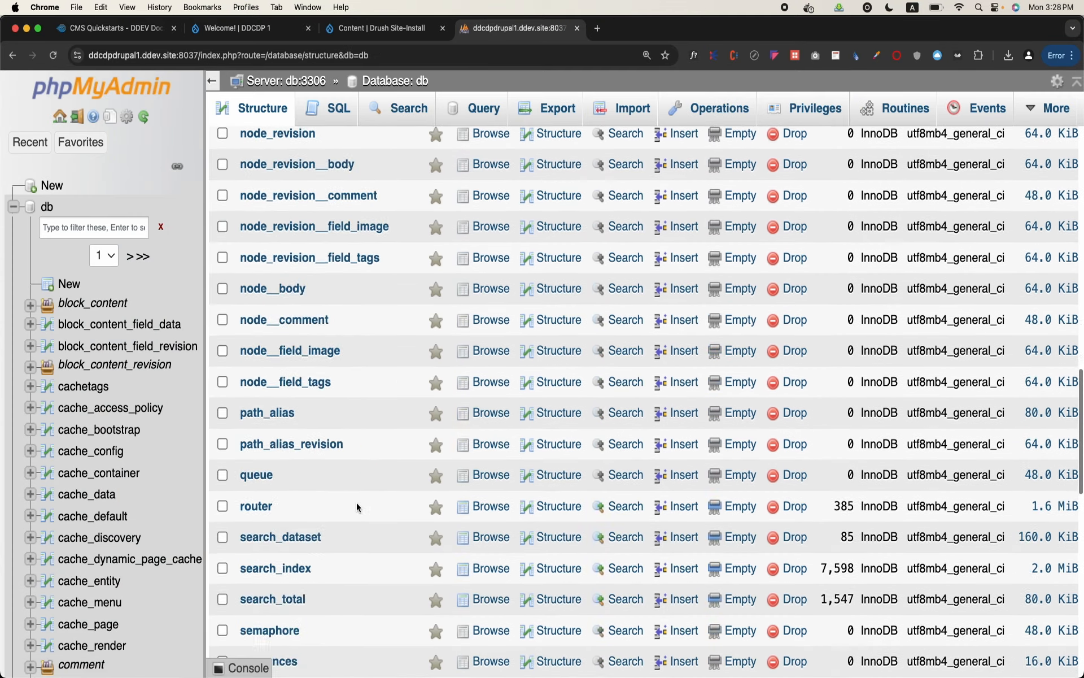
scroll(357, 502, down, 10)
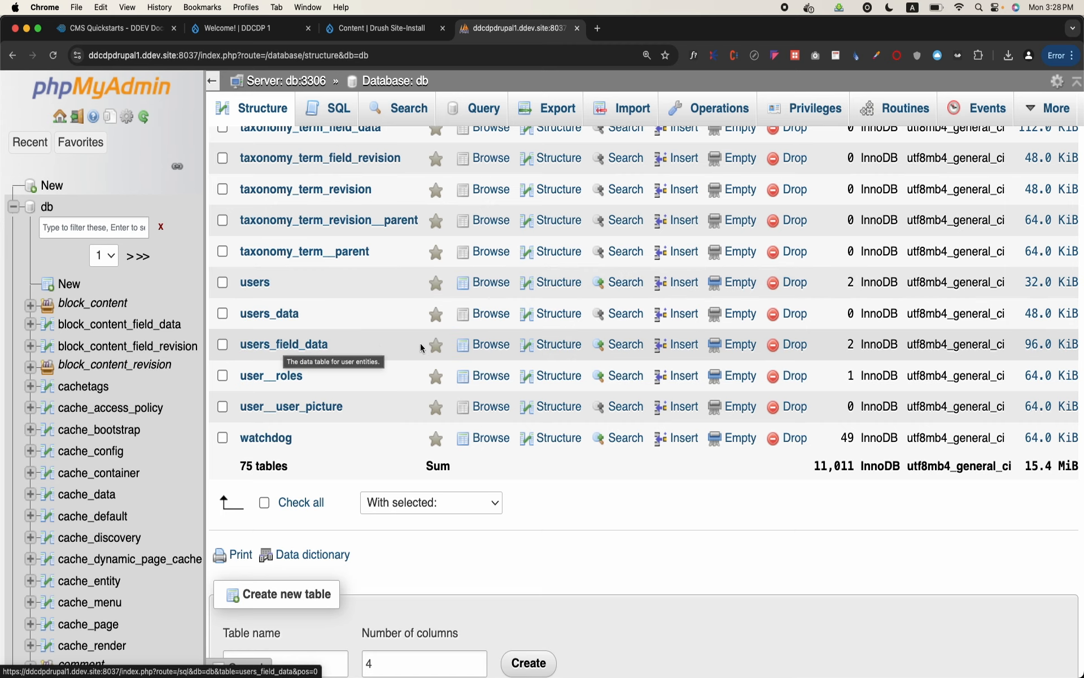
click(483, 344)
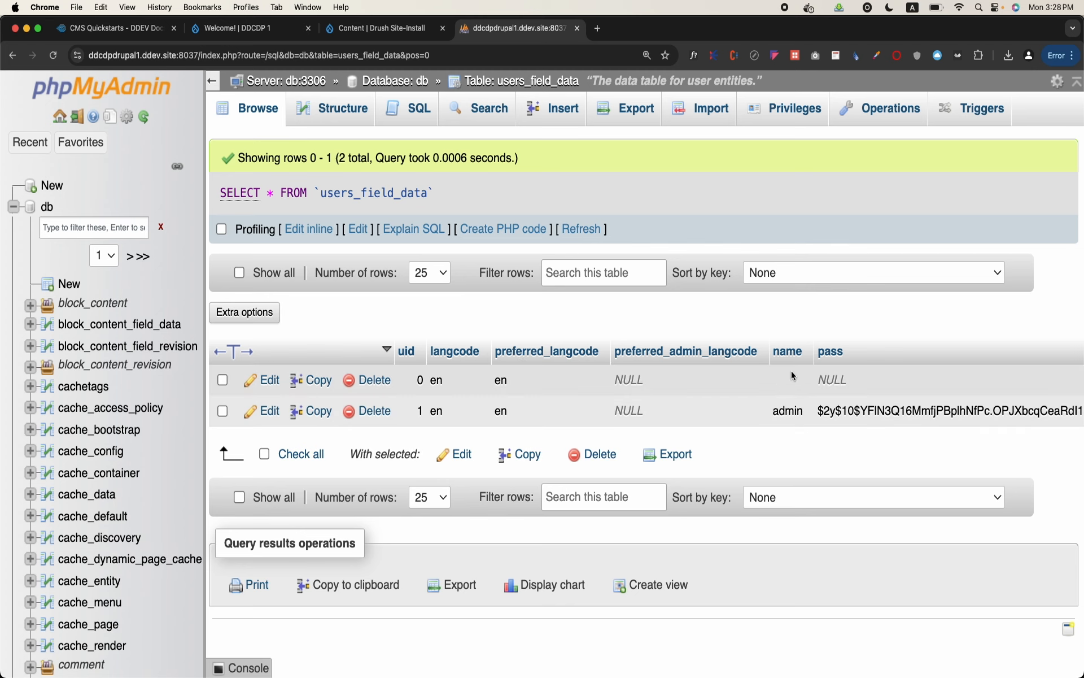
Examine the columns of users_field_data from name, pass and mail through timezone, status, created, access and login
scroll(855, 423, right, 5)
scroll(855, 423, right, 1)
scroll(885, 451, right, 3)
scroll(889, 457, right, 1)
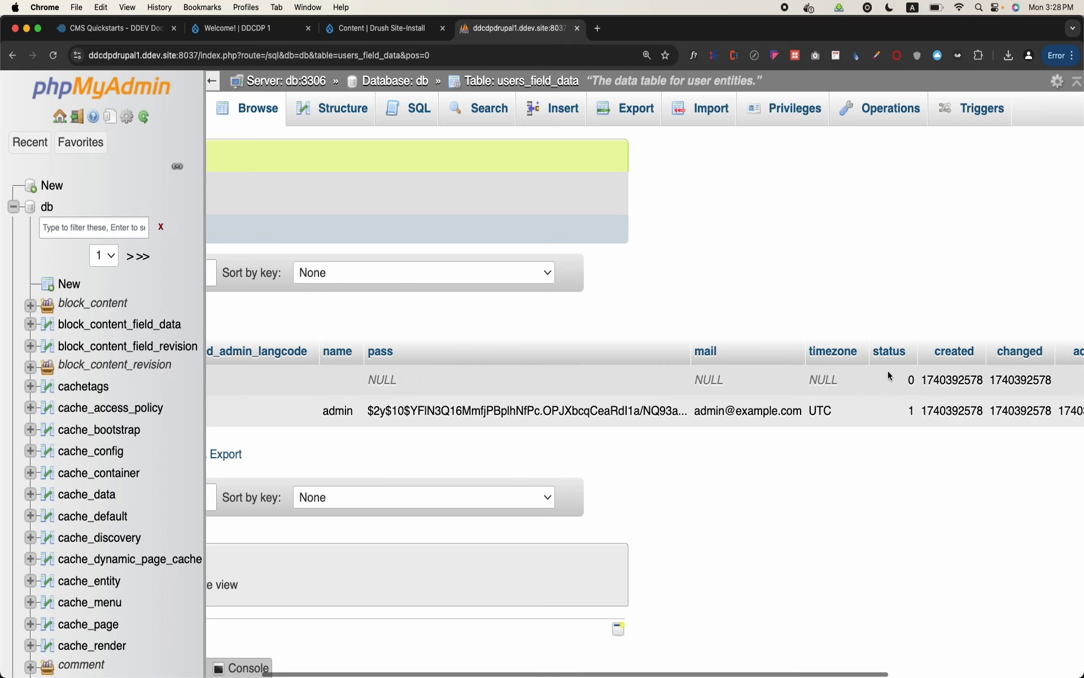
scroll(899, 439, right, 4)
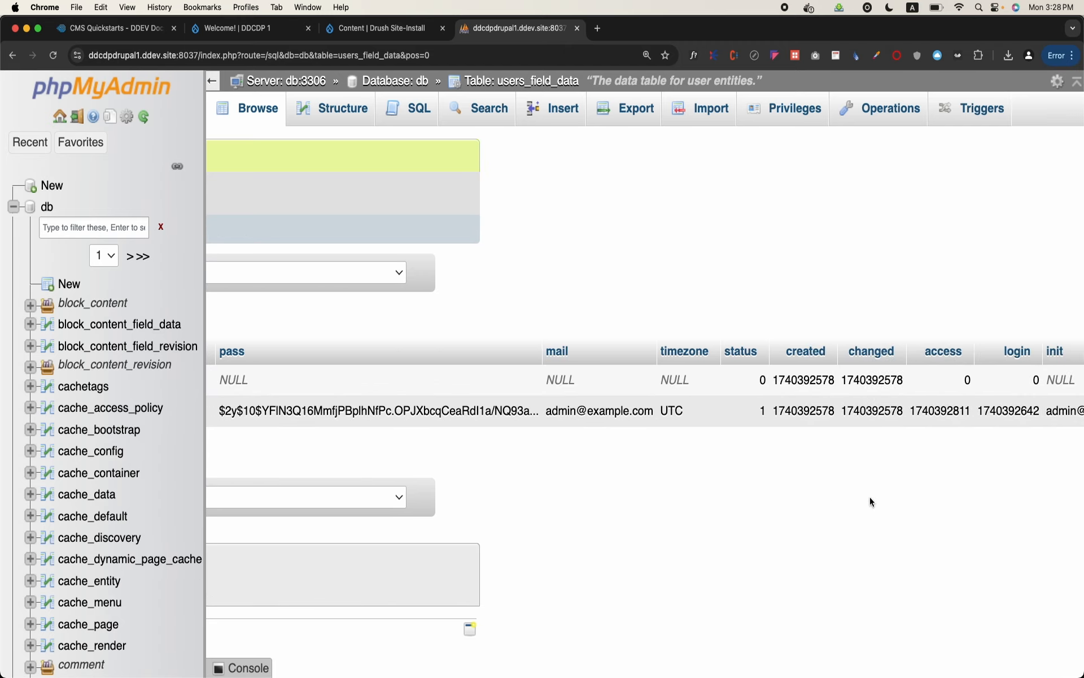
scroll(870, 496, right, 2)
scroll(869, 496, left, 10)
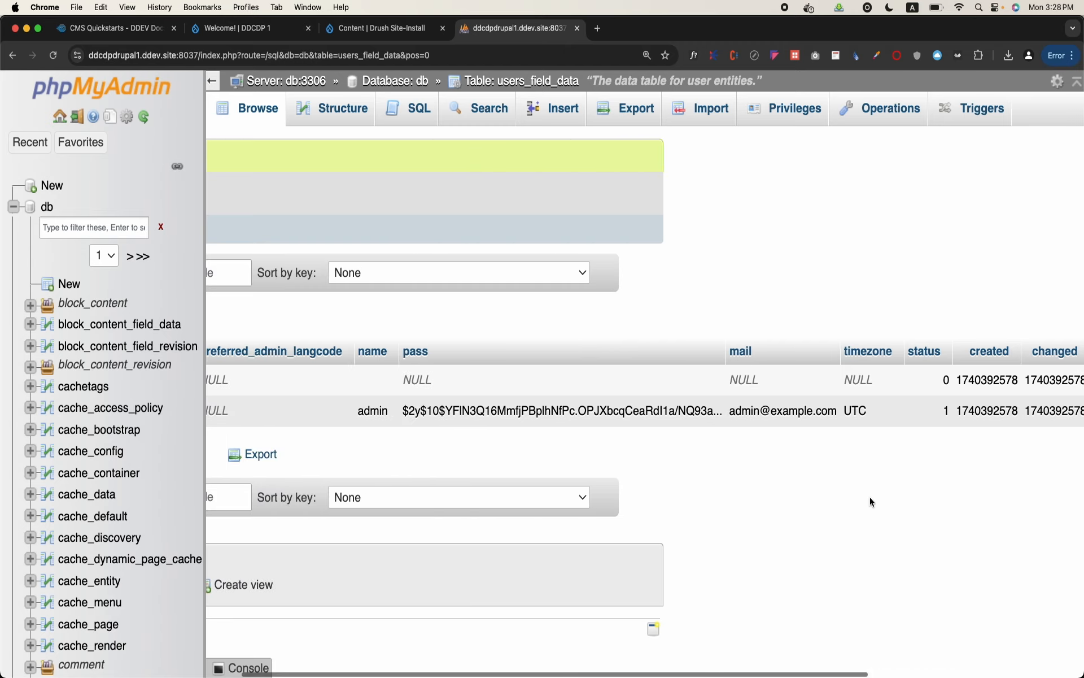
scroll(870, 498, right, 2)
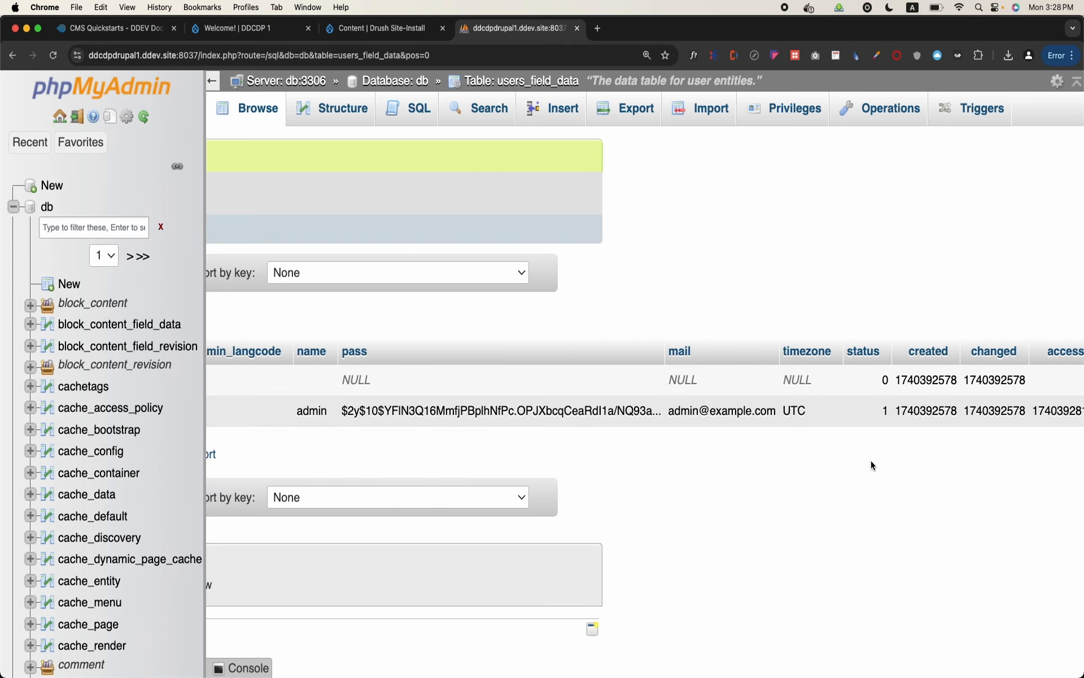
scroll(871, 465, left, 10)
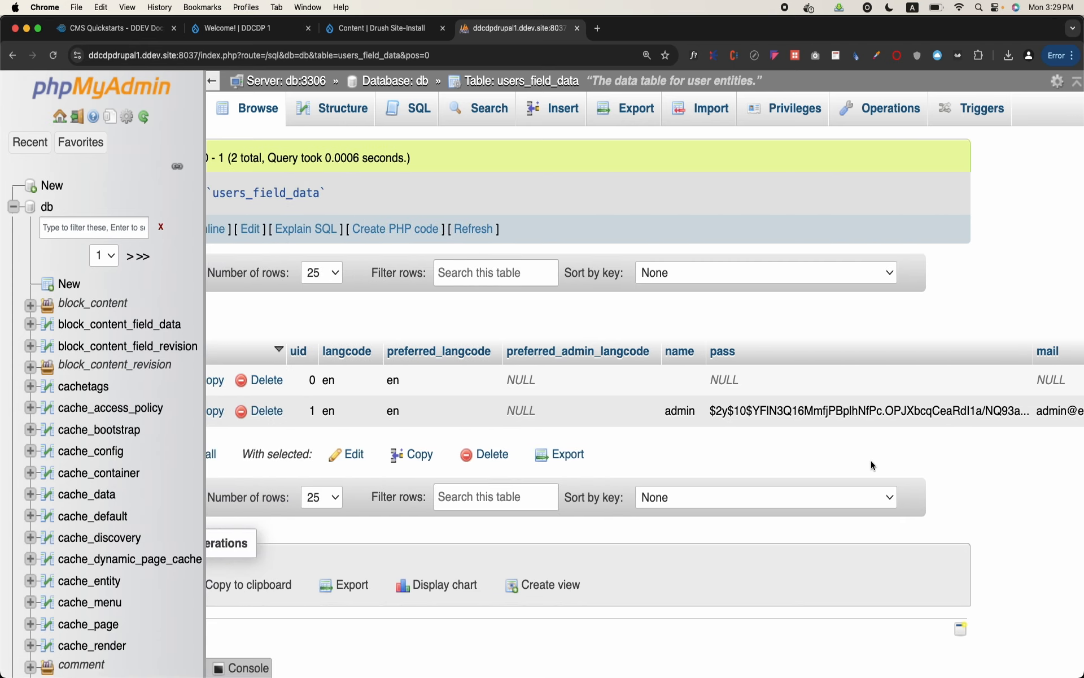
scroll(985, 473, left, 4)
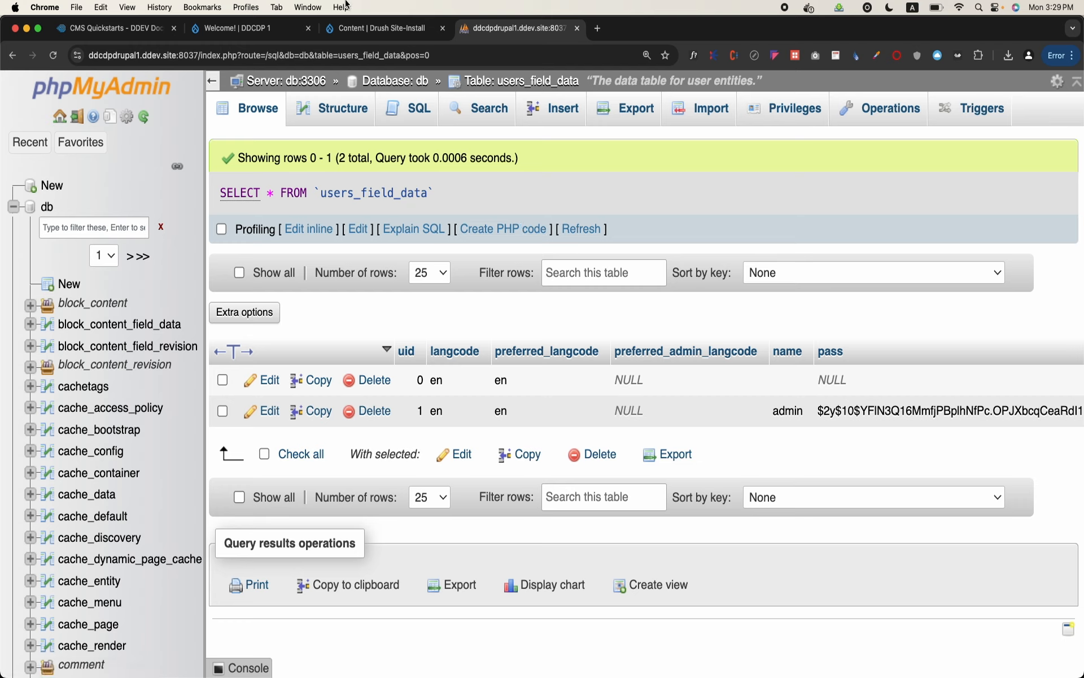
Check the node tables in the db table list again and go back to Drupal's Content page
click(349, 28)
click(492, 26)
click(420, 83)
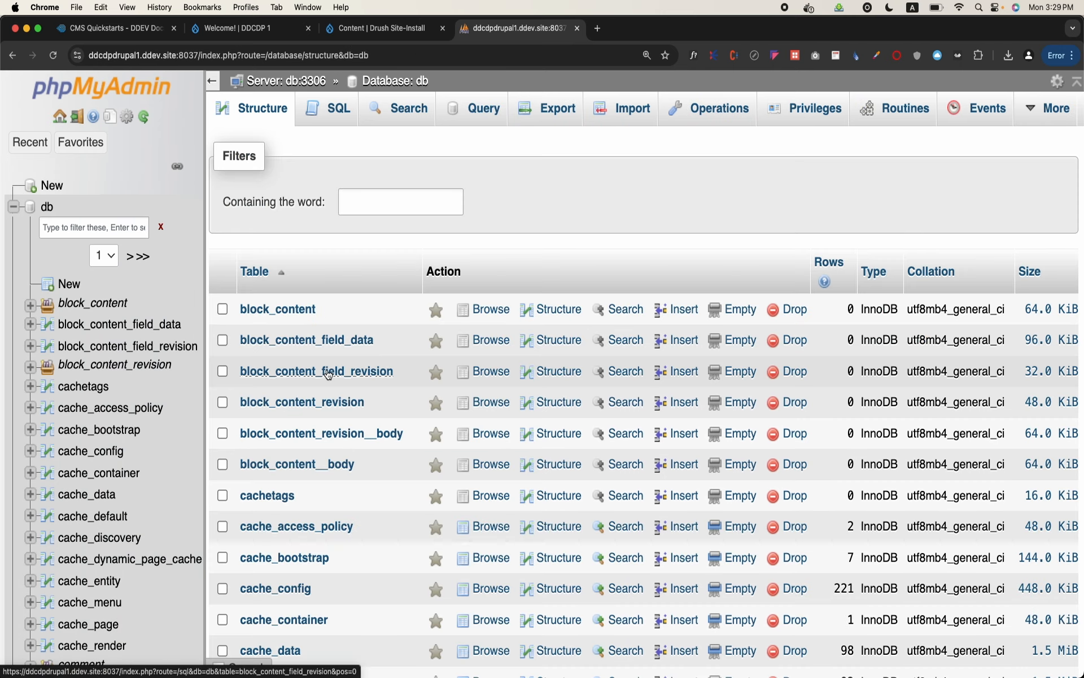
scroll(326, 372, down, 10)
scroll(326, 368, down, 8)
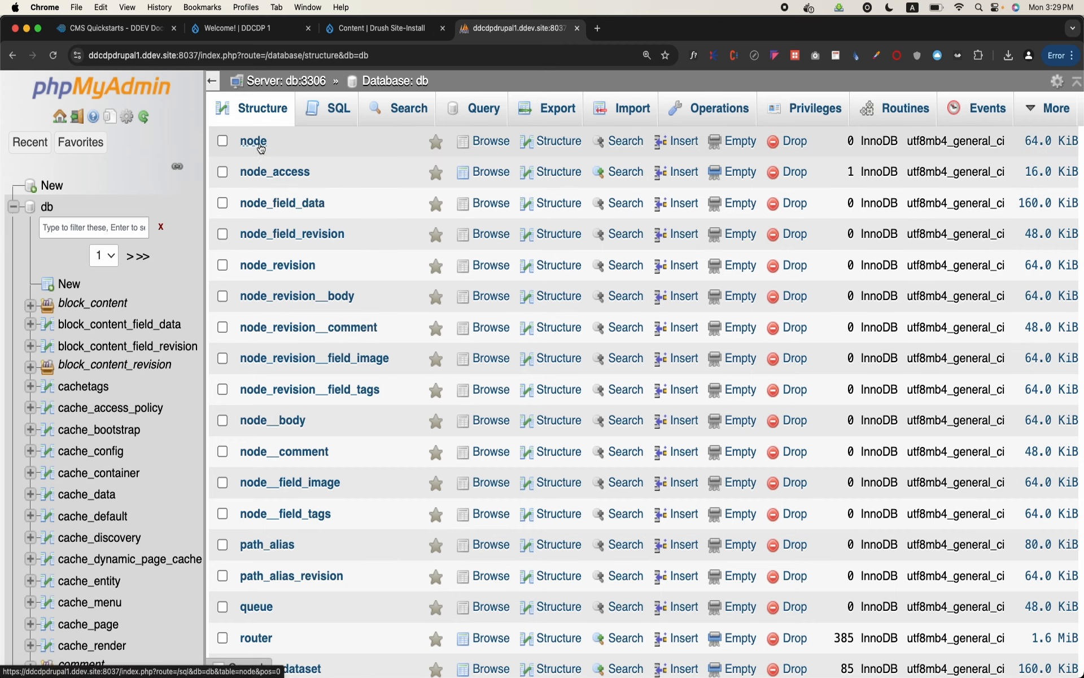
click(351, 30)
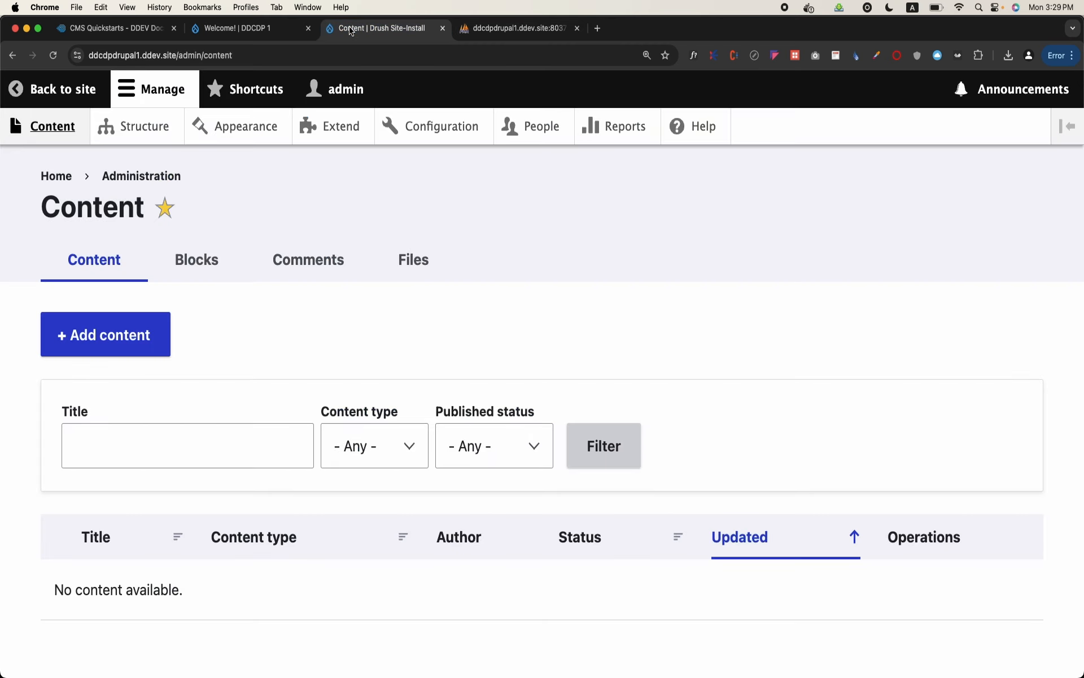
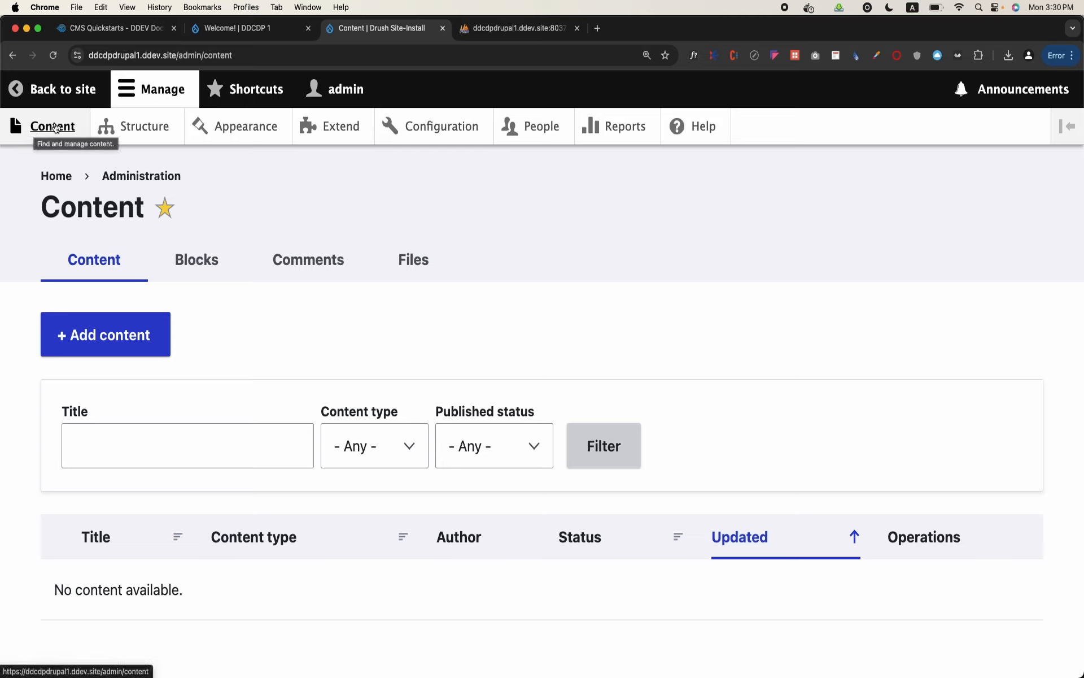
Look through the Structure, Appearance, Extend, Configuration, People, Reports and Help admin pages, and return to the Content page
click(158, 138)
click(204, 136)
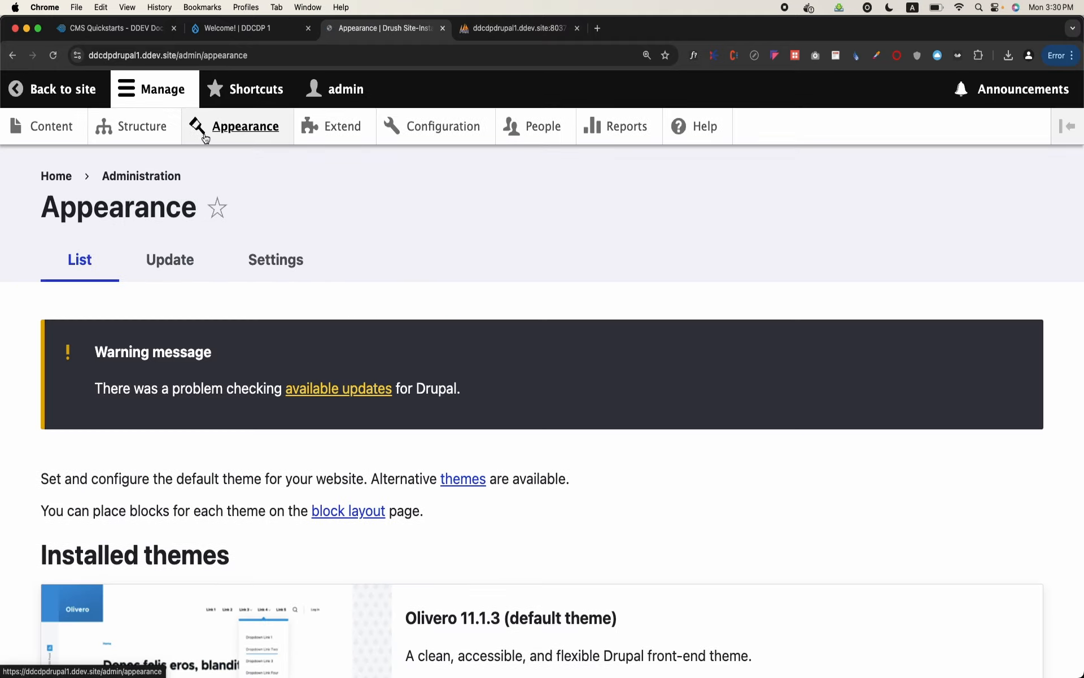
click(338, 130)
click(411, 131)
click(536, 129)
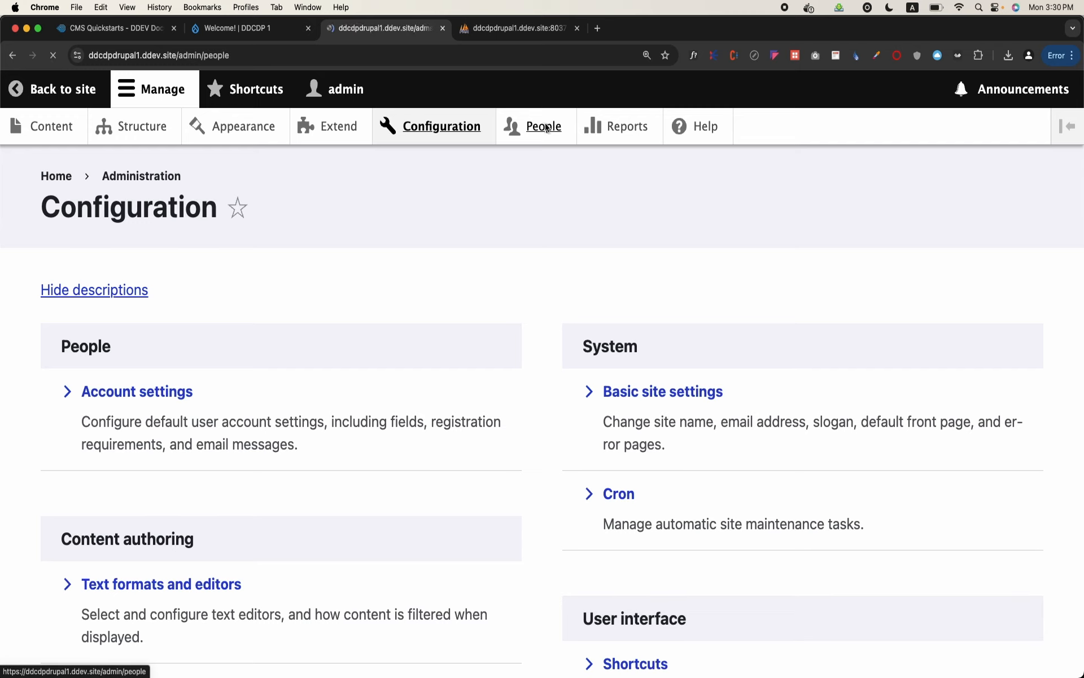
click(595, 137)
click(687, 133)
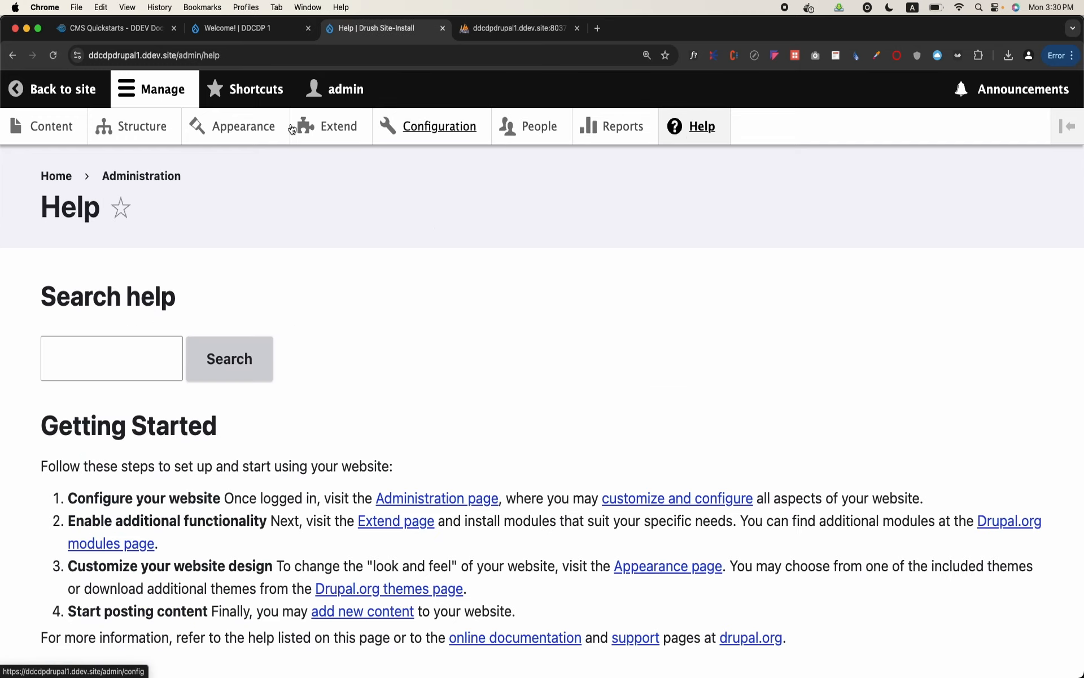
click(77, 132)
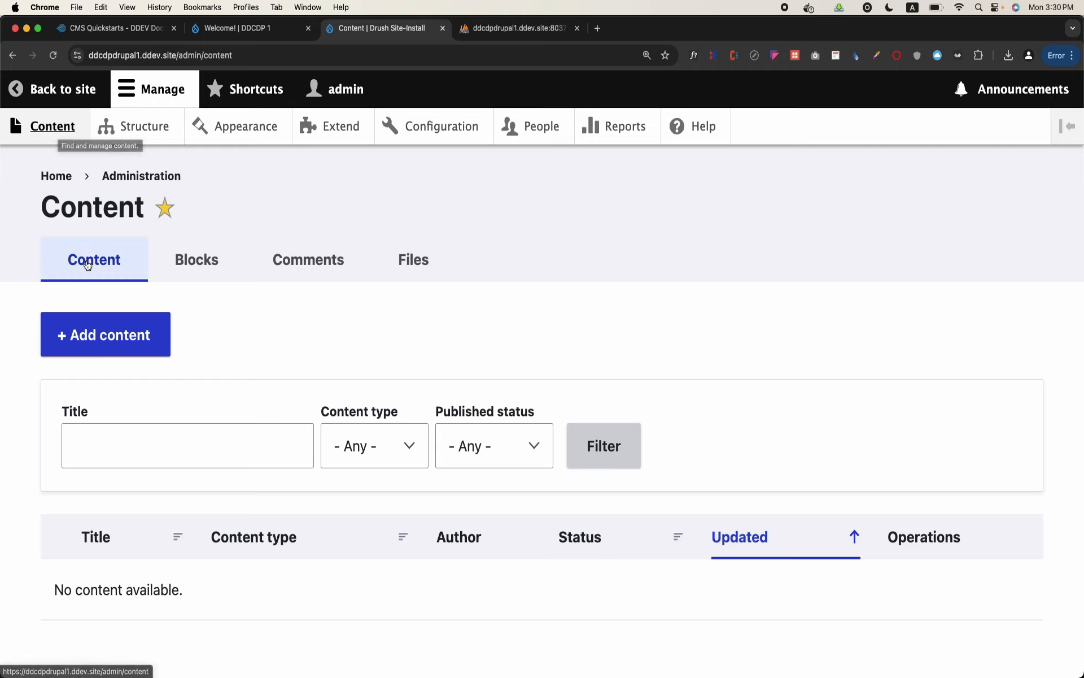
scroll(90, 373, down, 1)
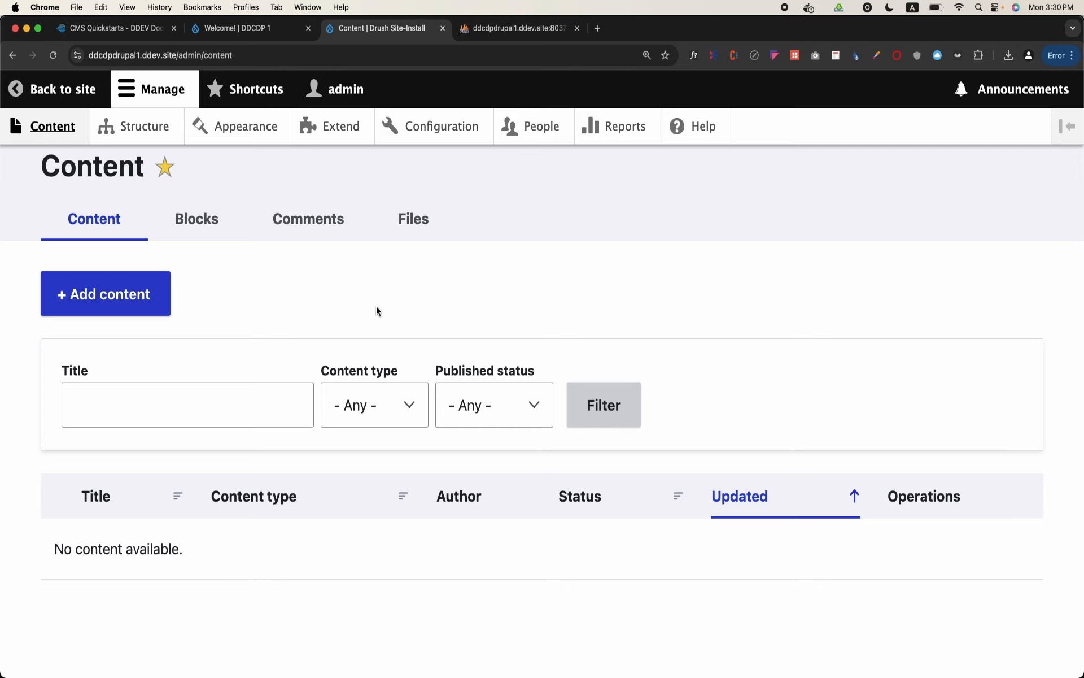
scroll(377, 310, up, 1)
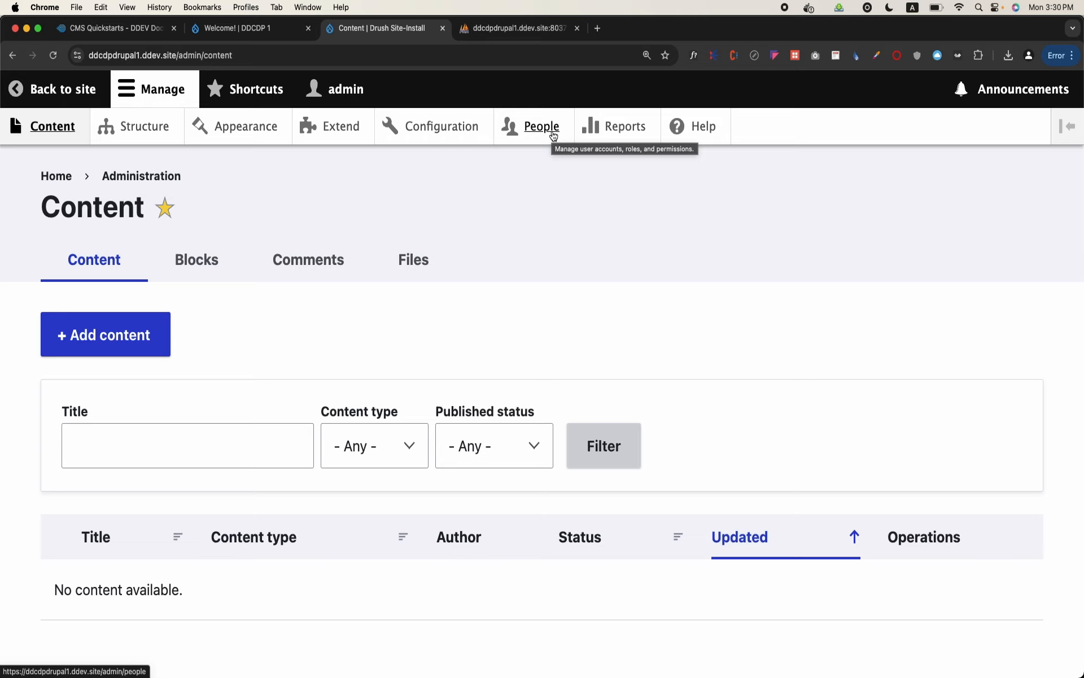
Start adding a new user from the People page and fill in the account's email address and username
click(553, 136)
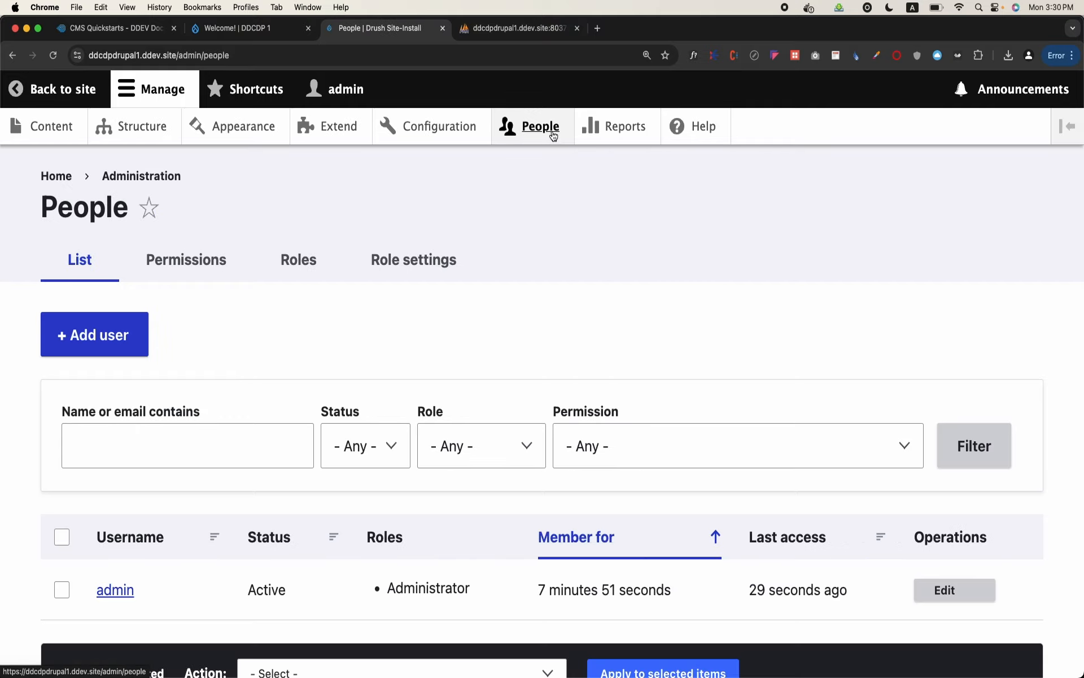
scroll(485, 248, down, 3)
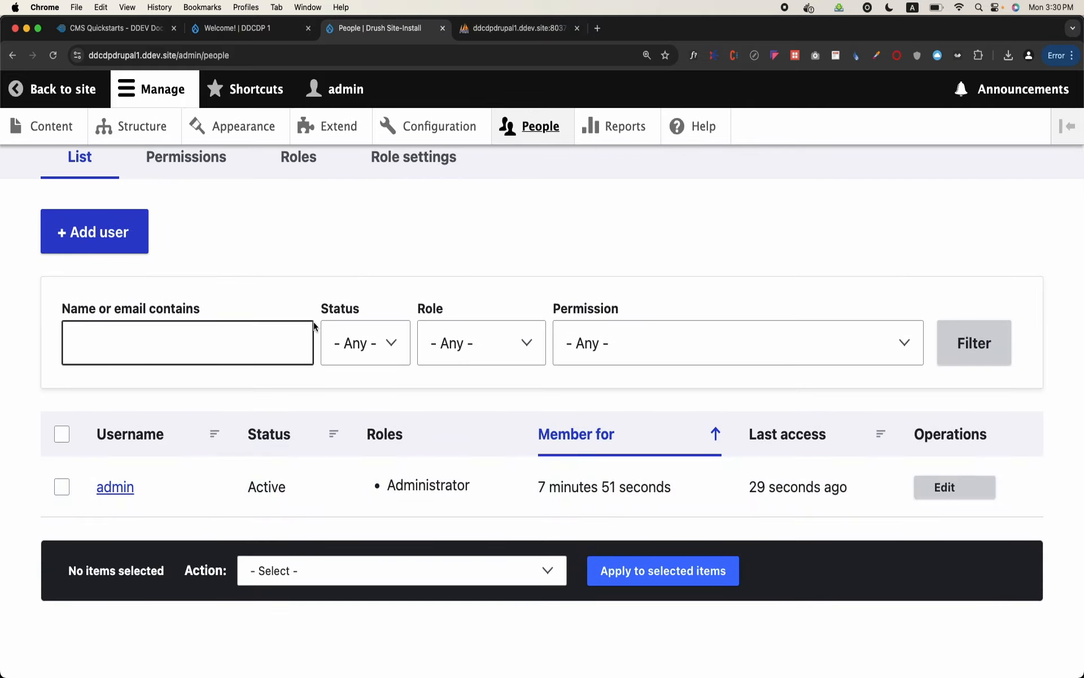
click(101, 236)
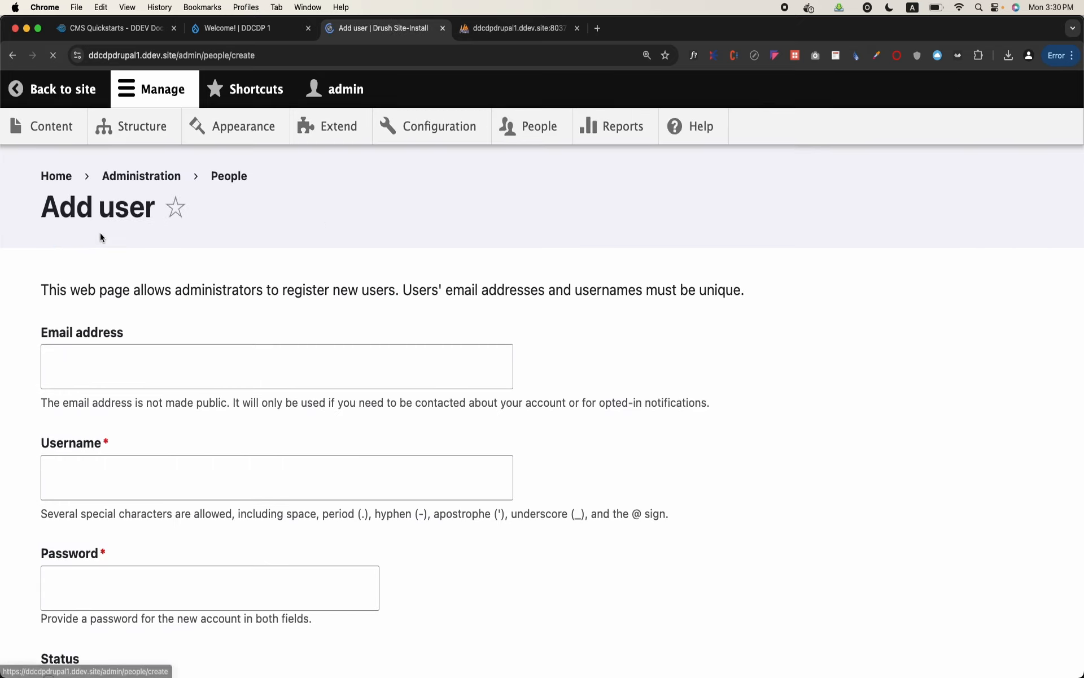
click(160, 366)
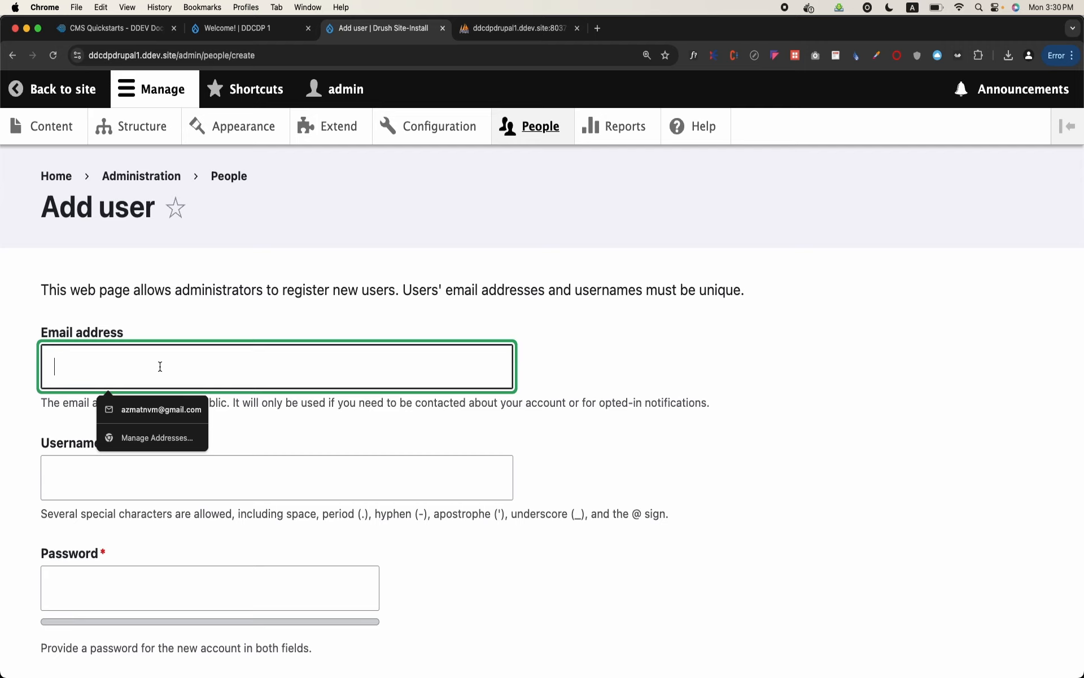
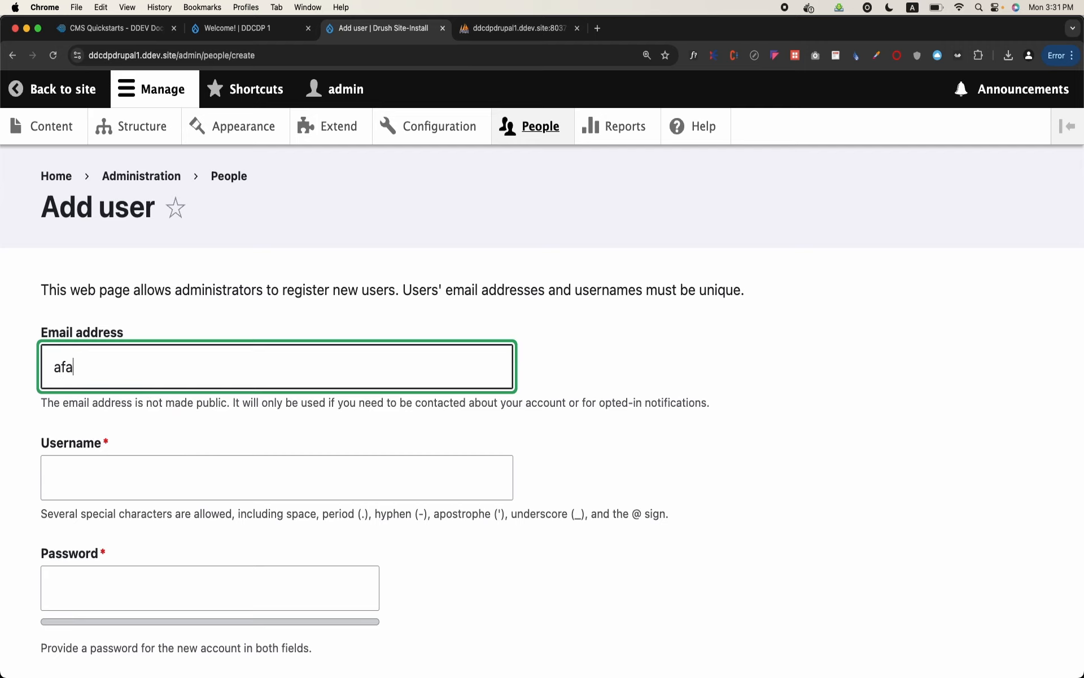
key(Tab)
text(afaq)
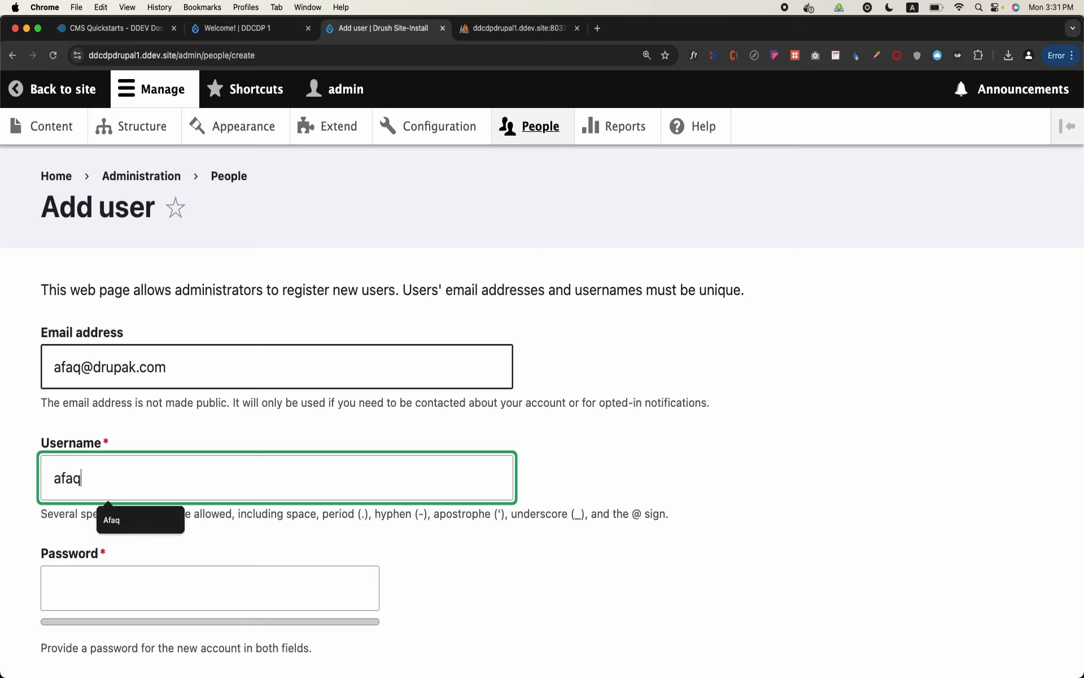
Enter the new user's password and repeat it in the Confirm password field
scroll(138, 501, down, 2)
click(139, 528)
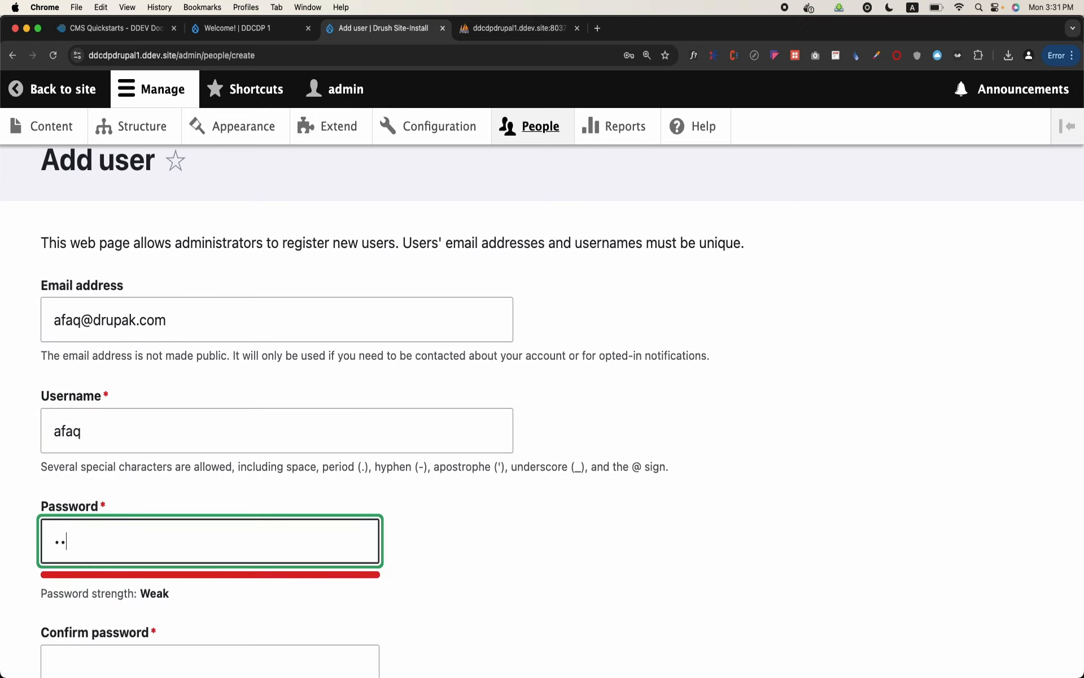
scroll(140, 529, down, 4)
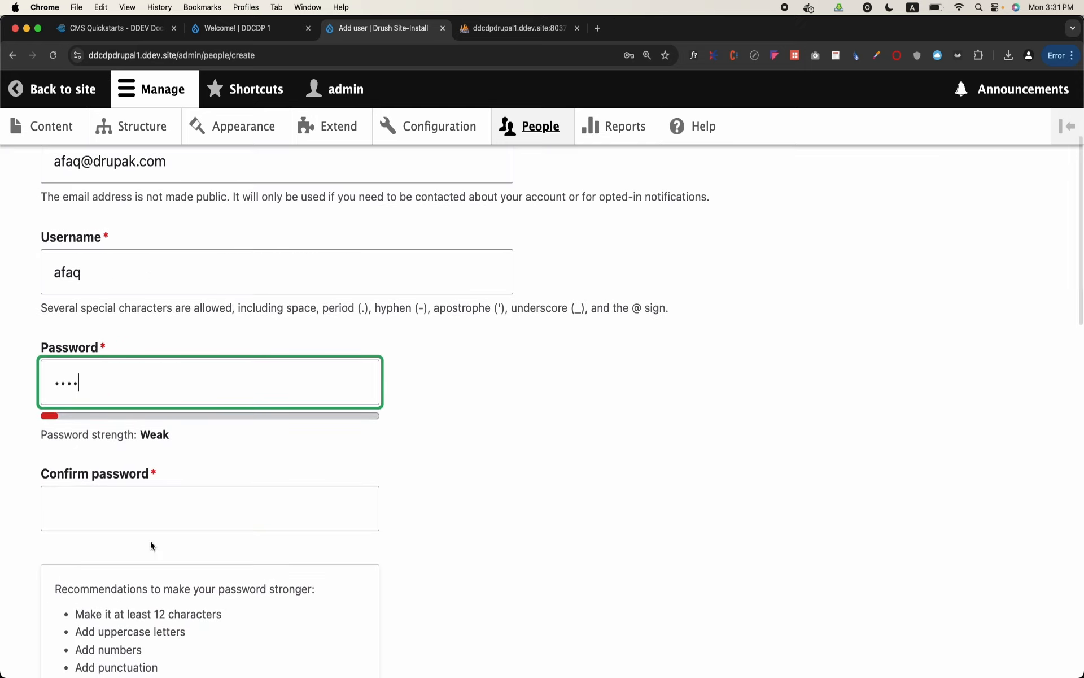
click(158, 518)
scroll(542, 411, down, 5)
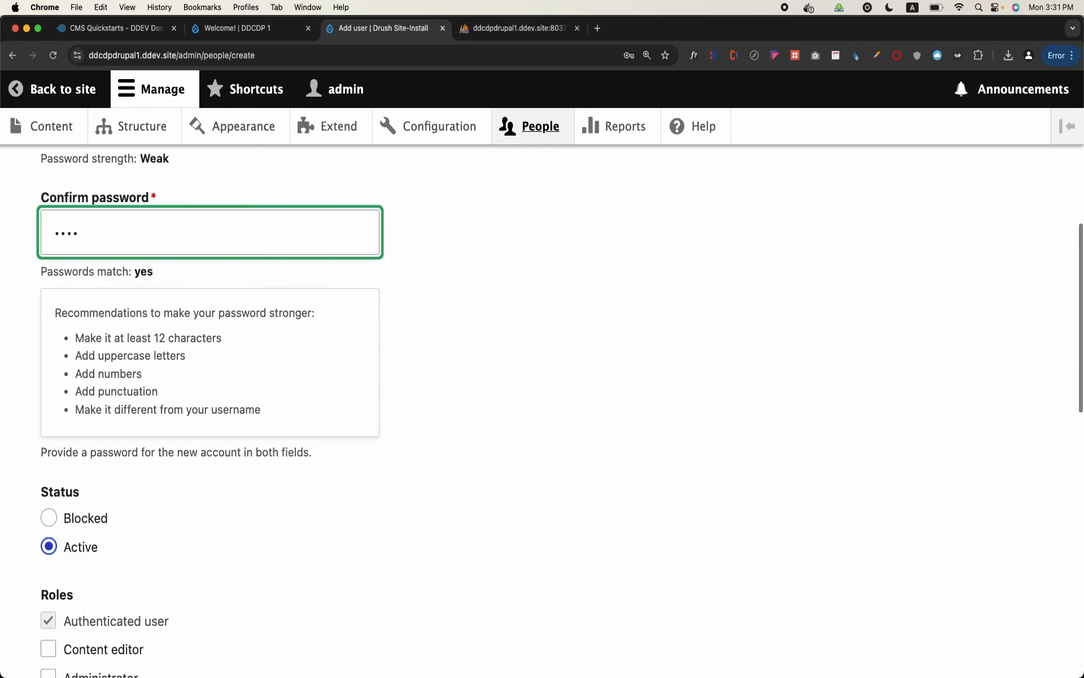
Review the Status and Roles options of the new account, keeping the status set to Active
scroll(164, 458, down, 2)
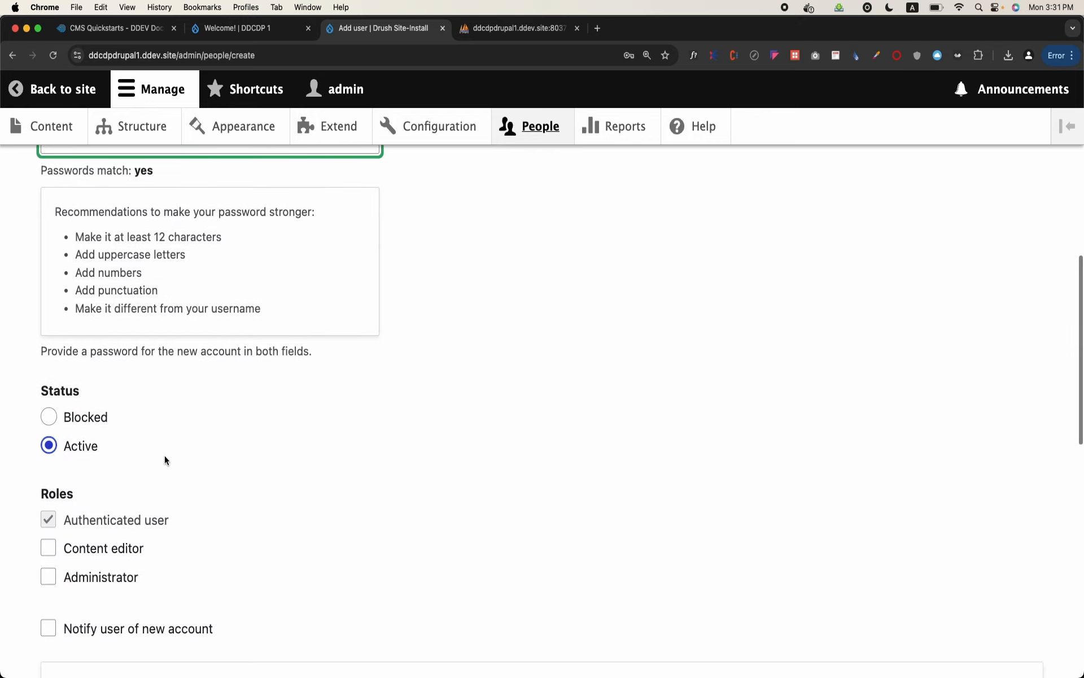
click(77, 424)
click(74, 446)
scroll(74, 446, down, 2)
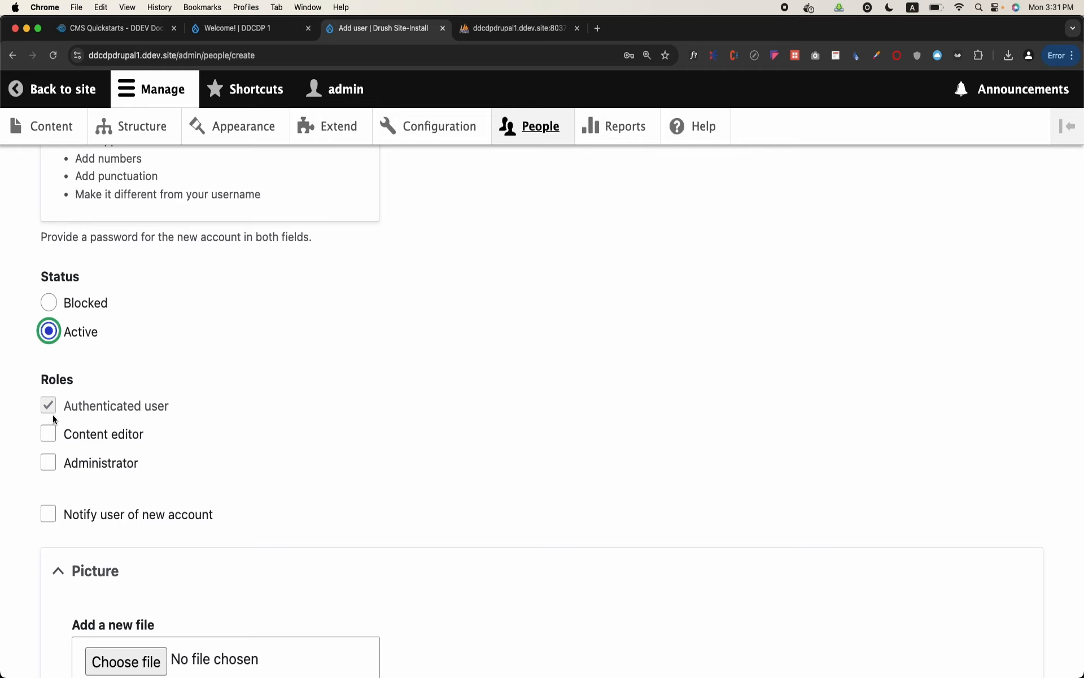
click(89, 326)
scroll(90, 361, down, 2)
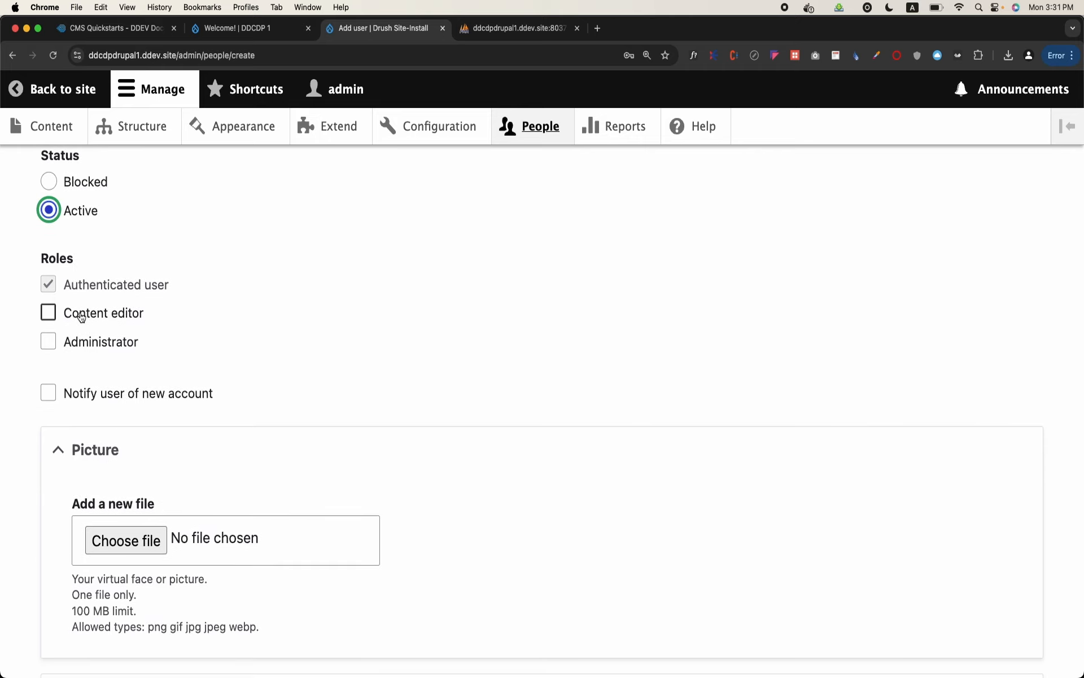
Set the new user's time zone to Karachi in the locale settings and create the account
scroll(215, 322, down, 1)
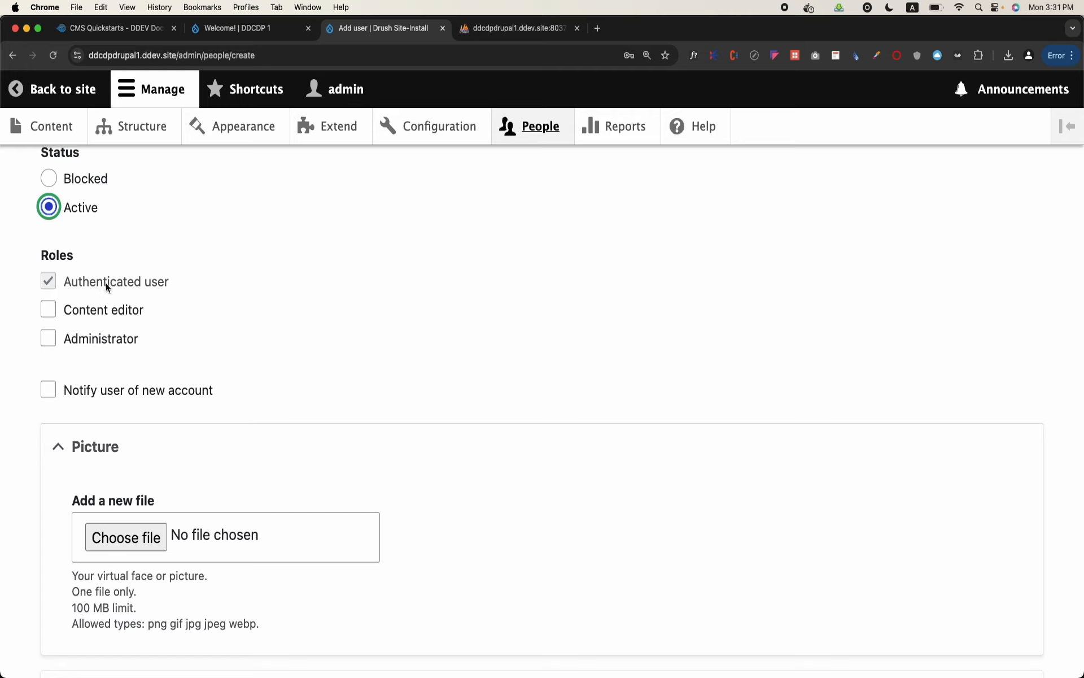
scroll(311, 276, down, 6)
scroll(312, 275, down, 3)
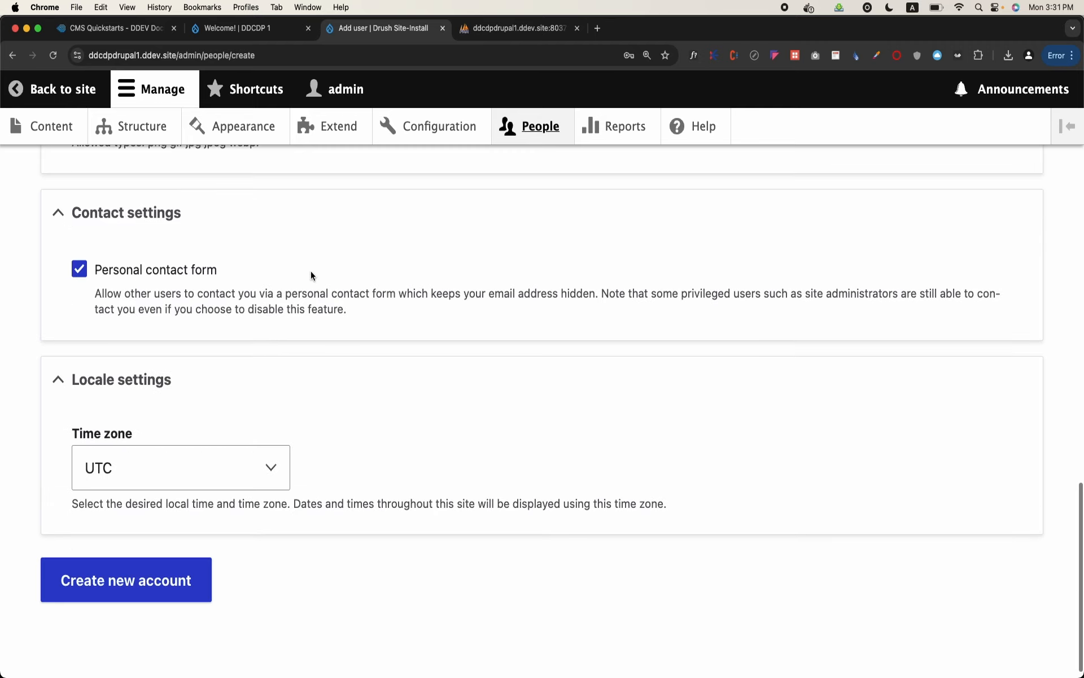
click(142, 471)
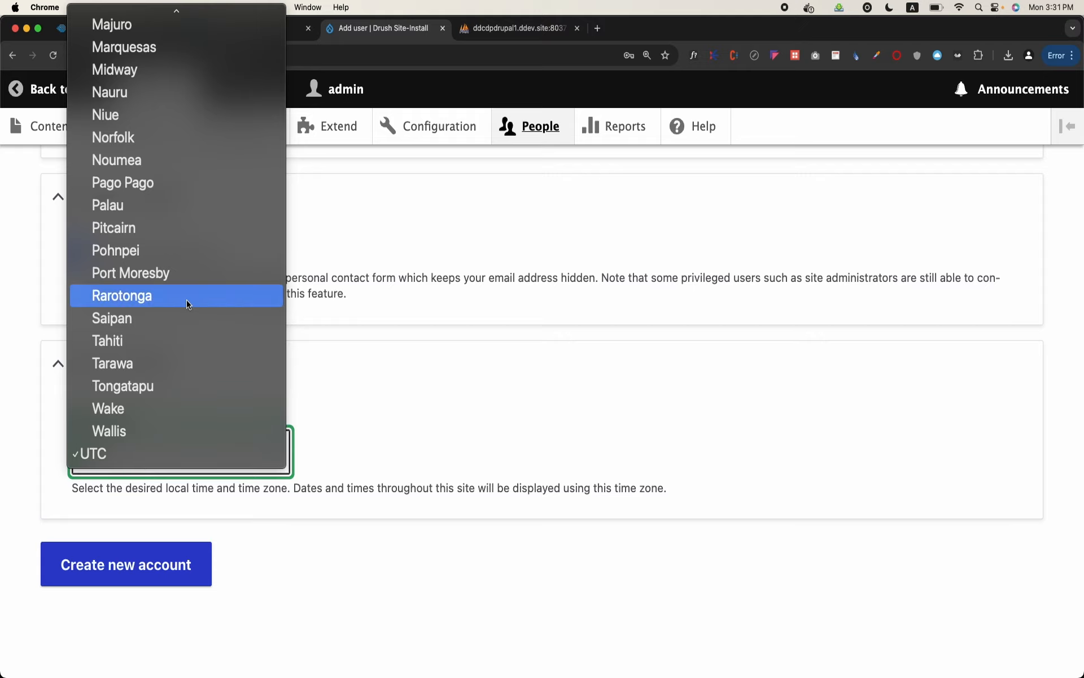
text(kar)
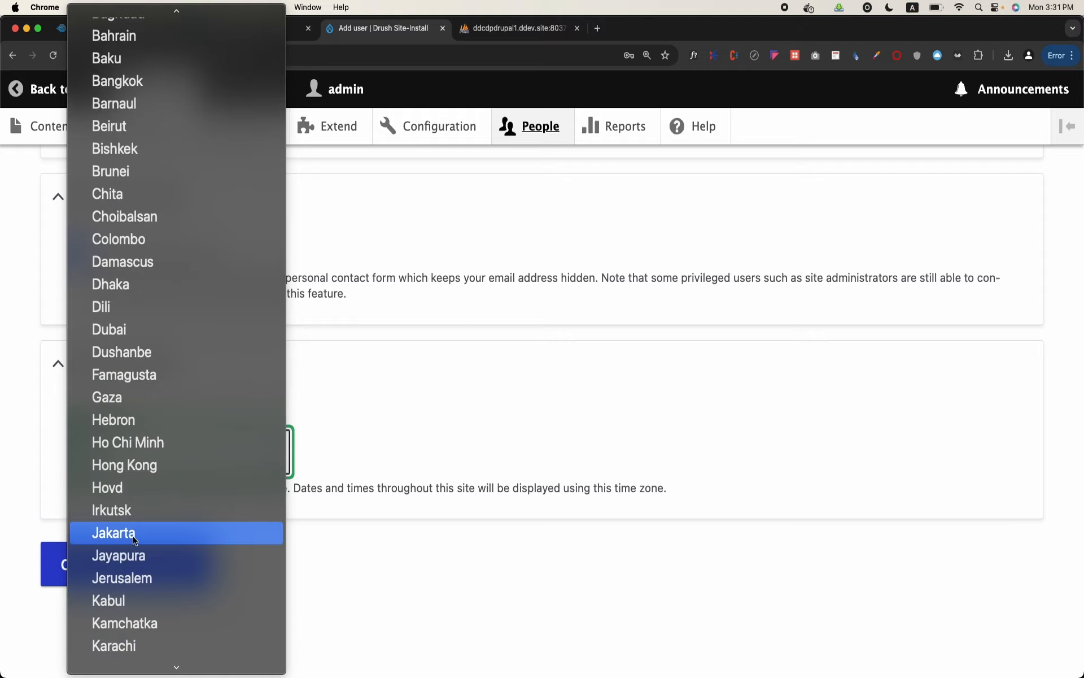
click(142, 645)
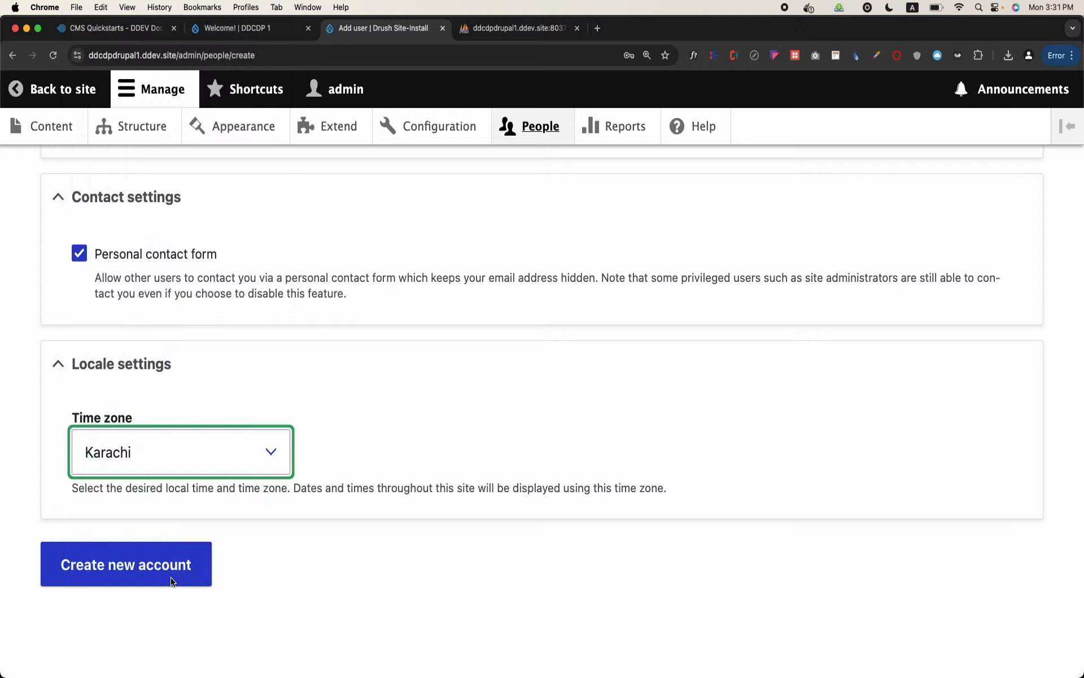
click(142, 567)
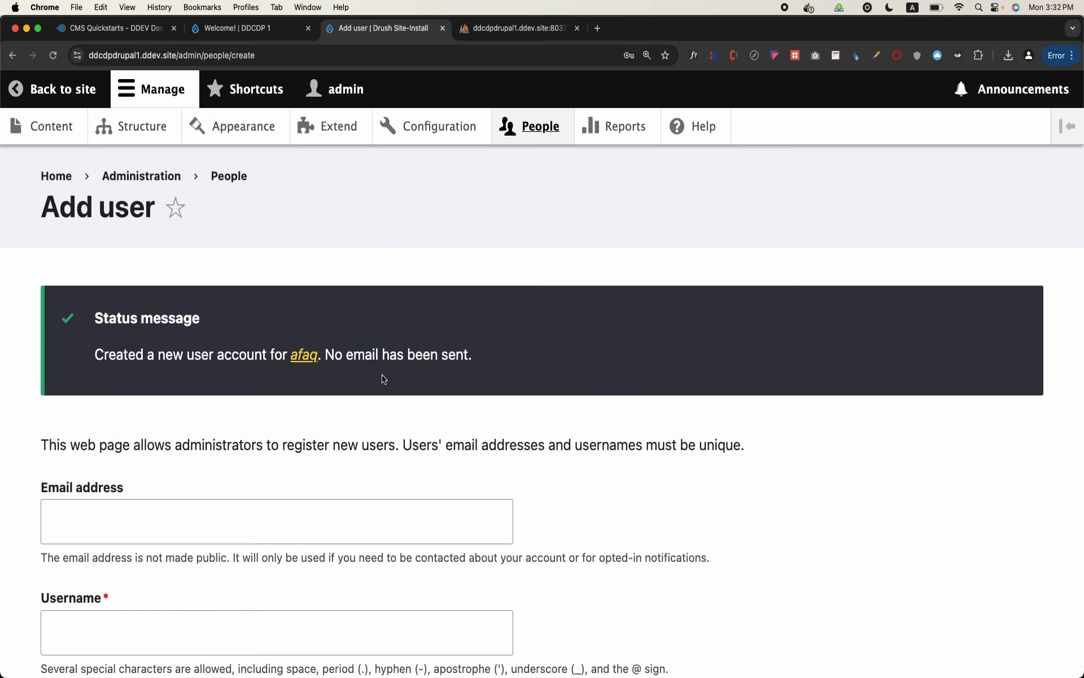
Switch to phpMyAdmin and browse users_field_data, checking the new user's row across the name, pass, mail and timezone columns
click(480, 27)
scroll(237, 383, down, 20)
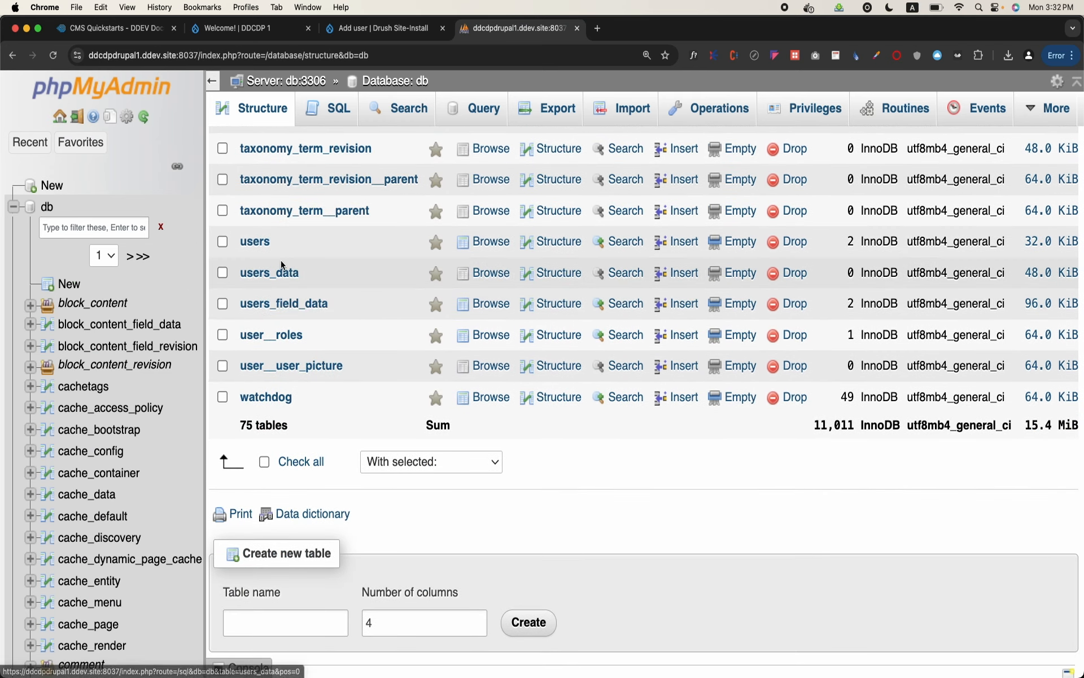
click(290, 307)
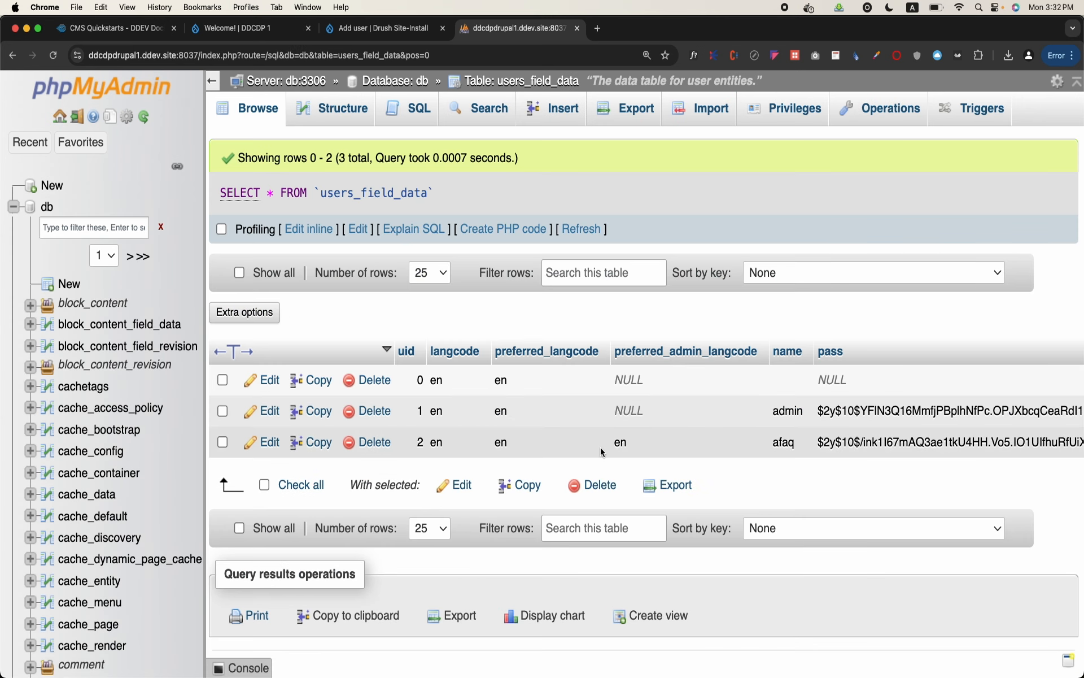
scroll(782, 449, right, 5)
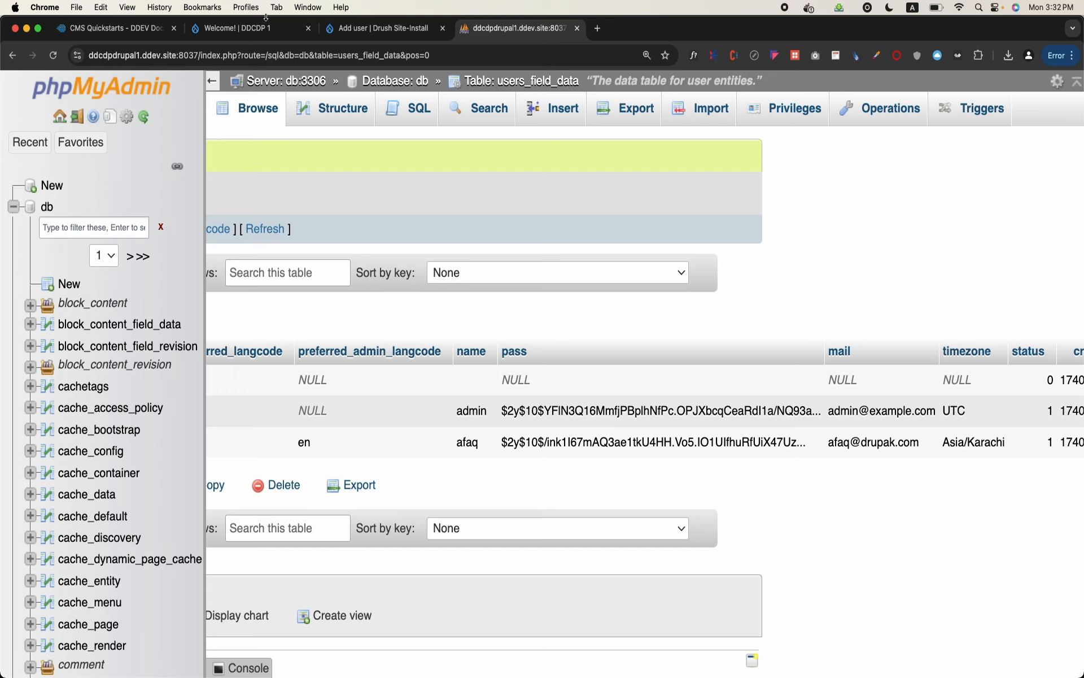
Return to the Drupal site and review the user list on the People page
click(150, 28)
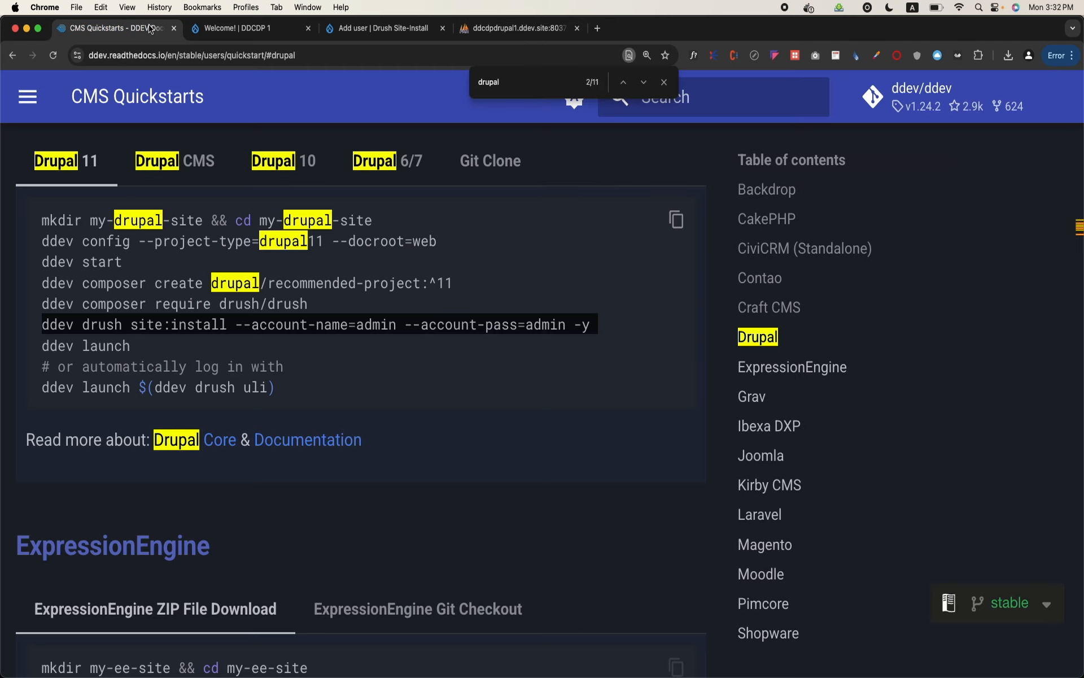
click(492, 28)
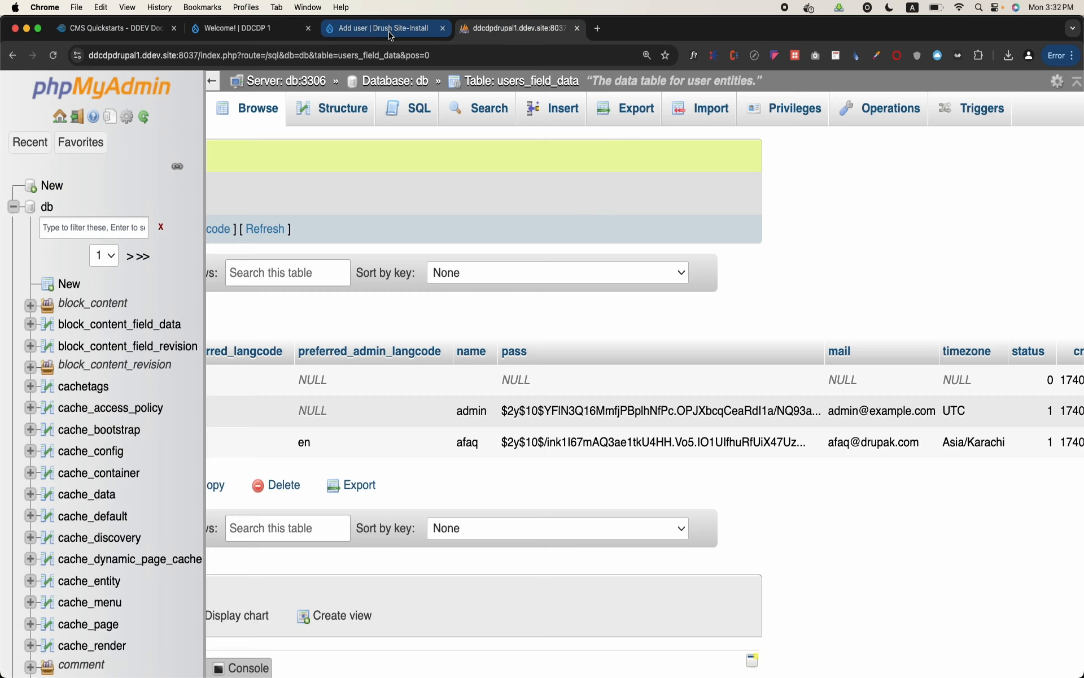
click(390, 31)
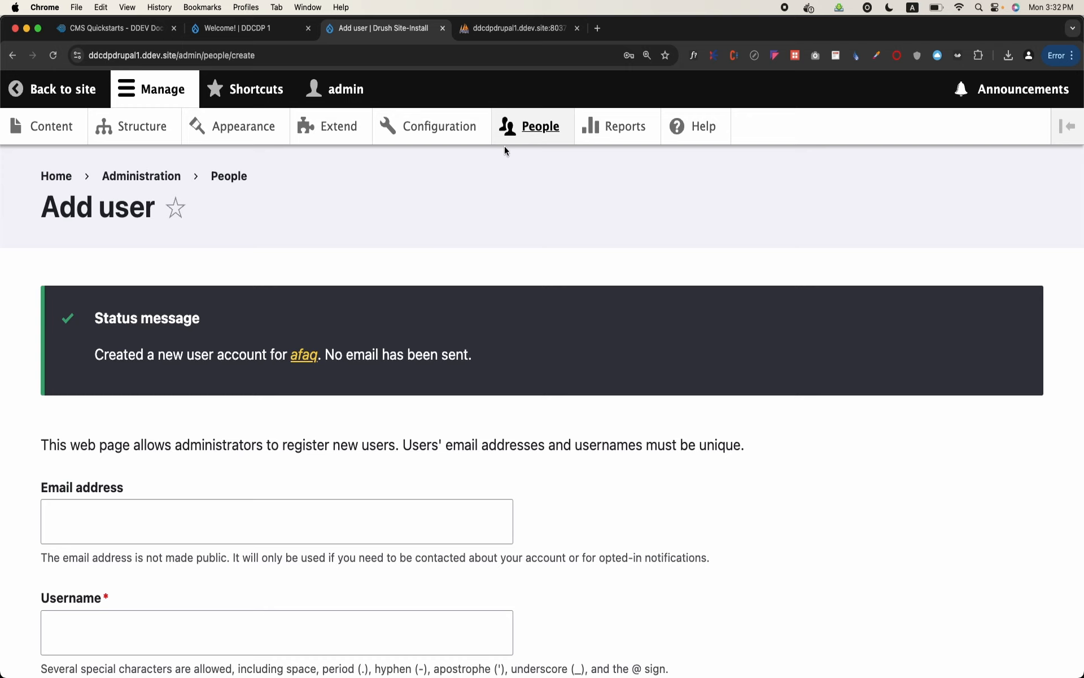
click(544, 131)
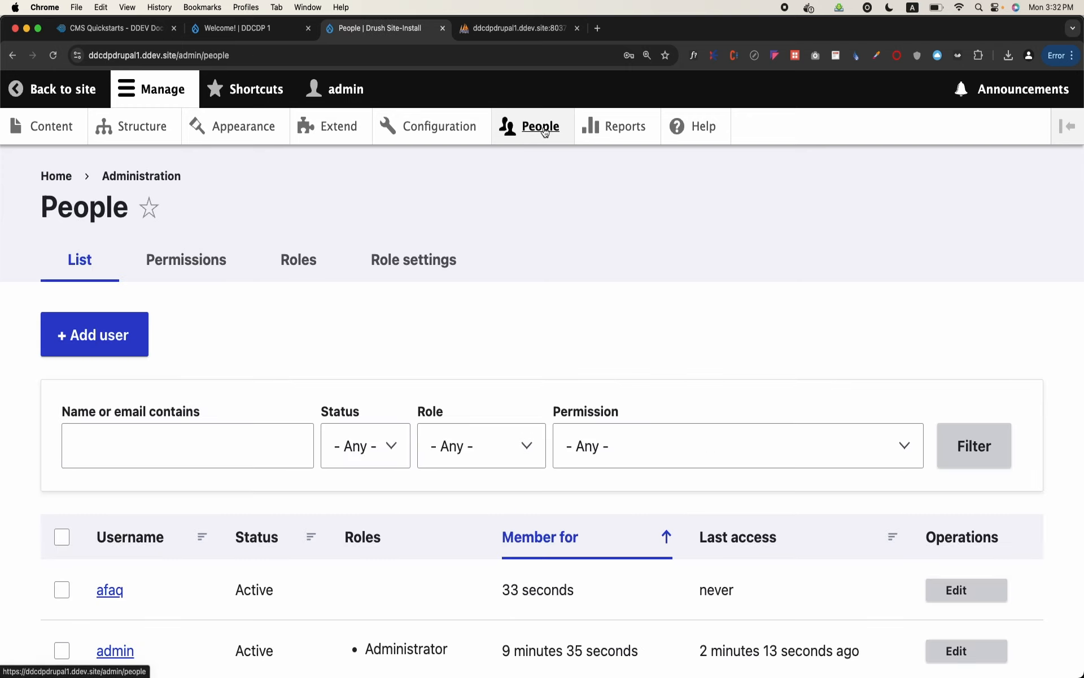
scroll(493, 239, down, 2)
scroll(493, 245, up, 1)
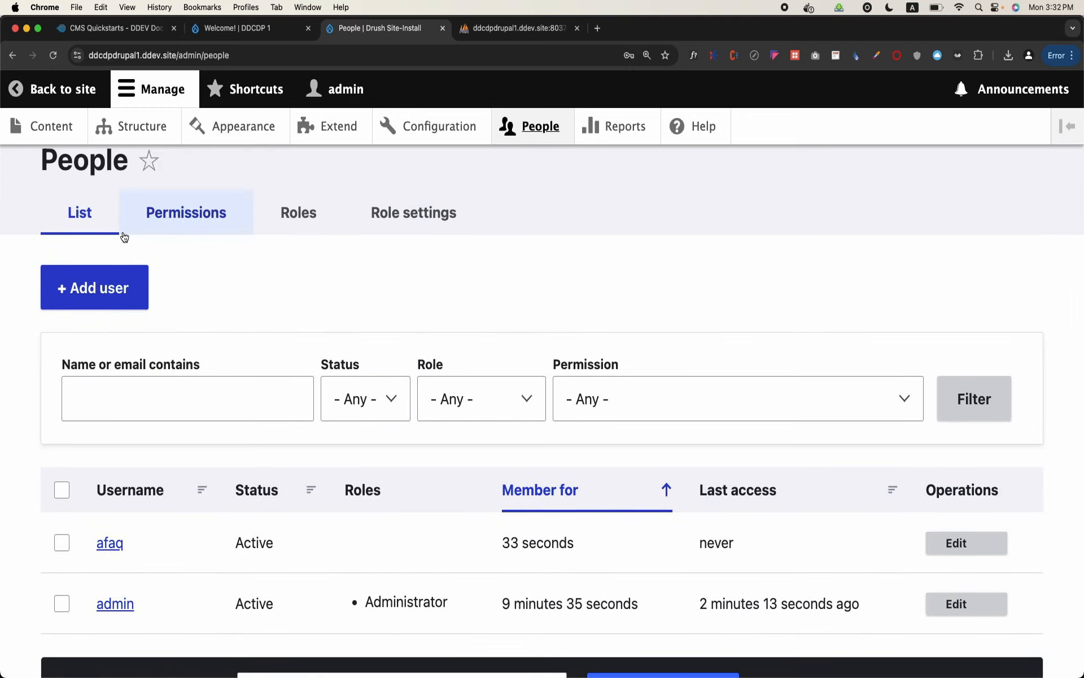
Open the site's Roles list and examine the Anonymous user and Authenticated user roles
click(288, 219)
scroll(459, 313, down, 5)
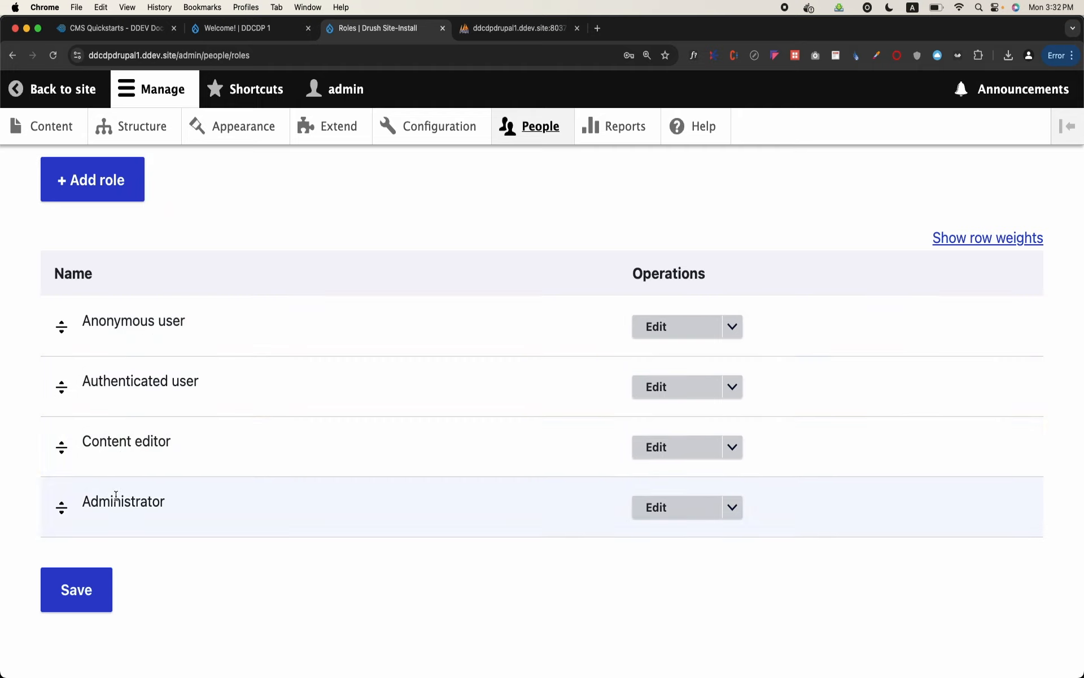
triple_click(104, 327)
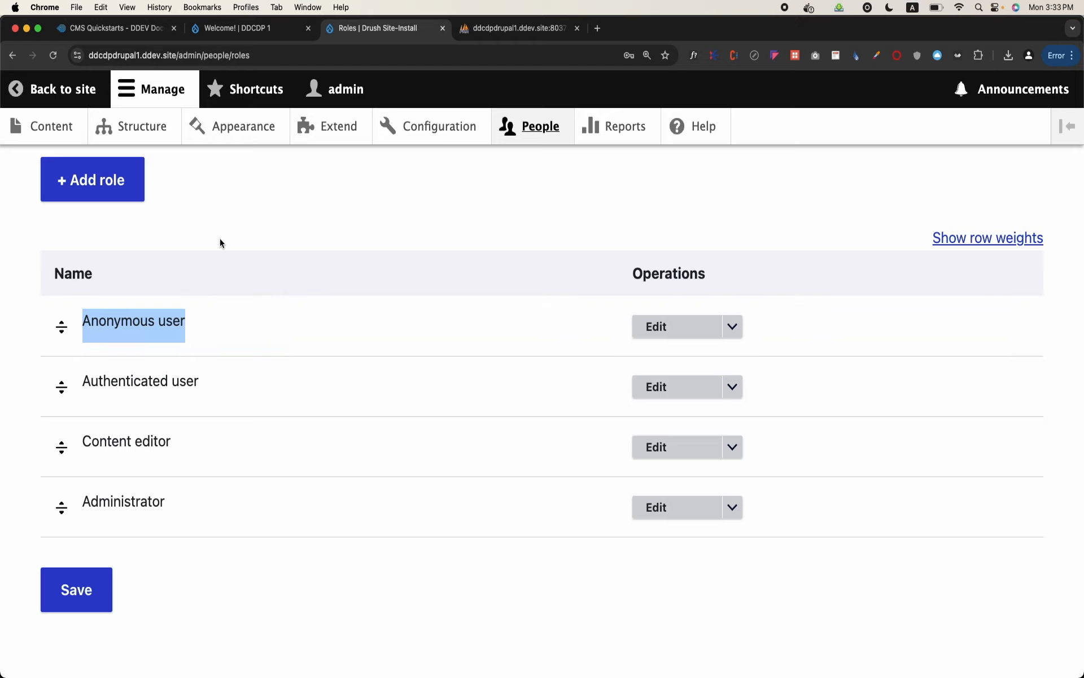
triple_click(158, 382)
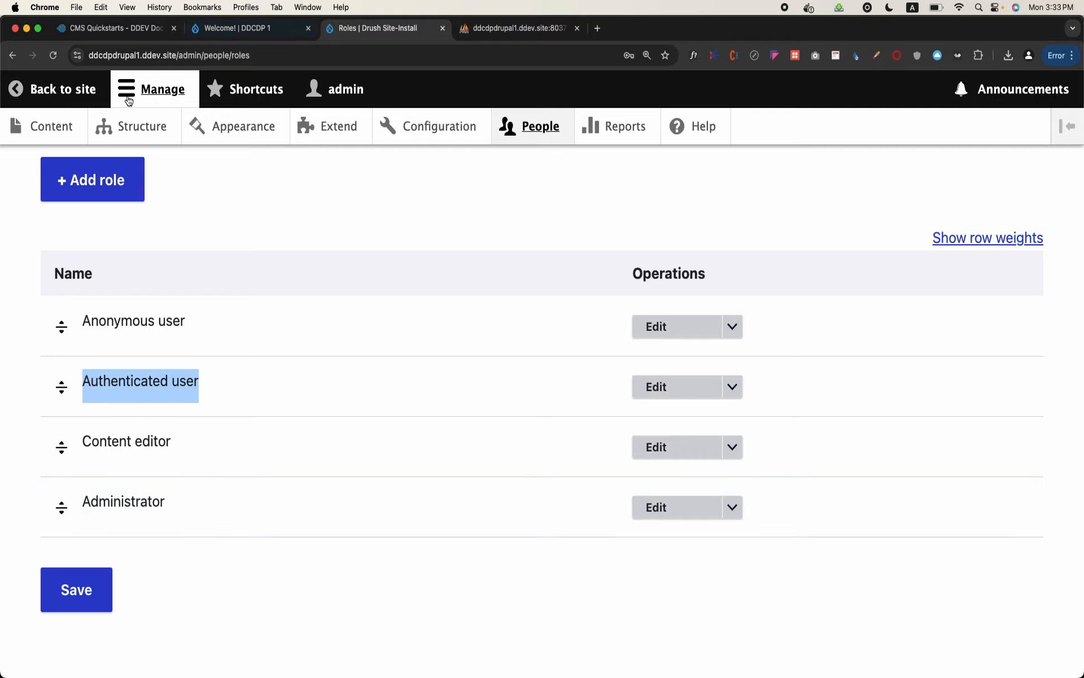
Create a new user role named Teacher and save it
click(102, 181)
click(201, 318)
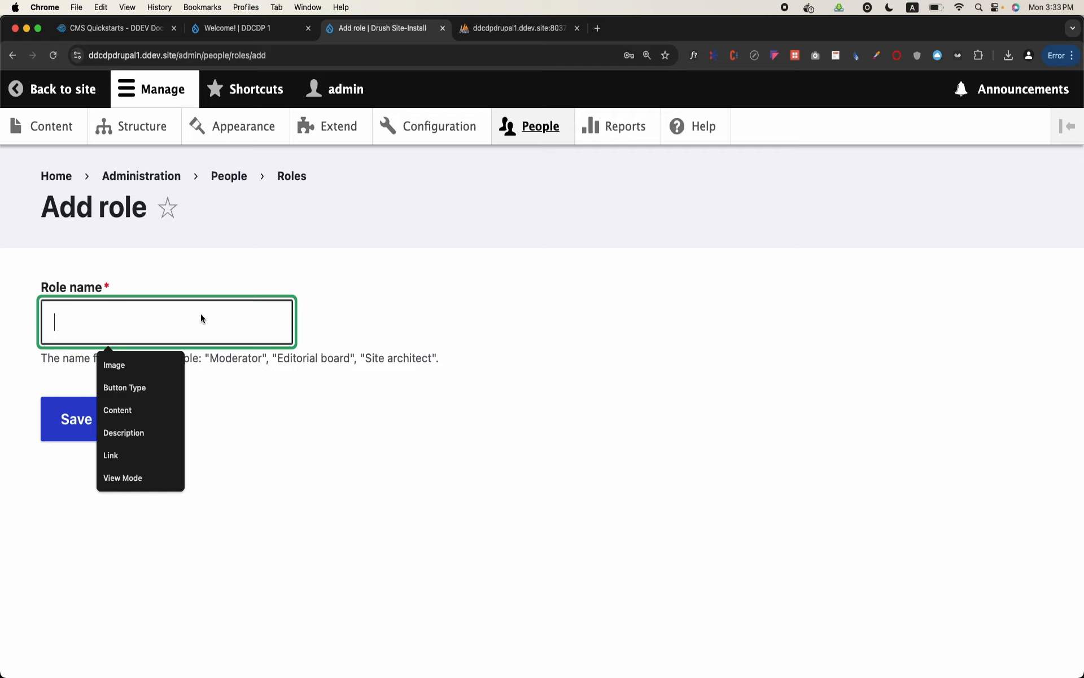
text(Te)
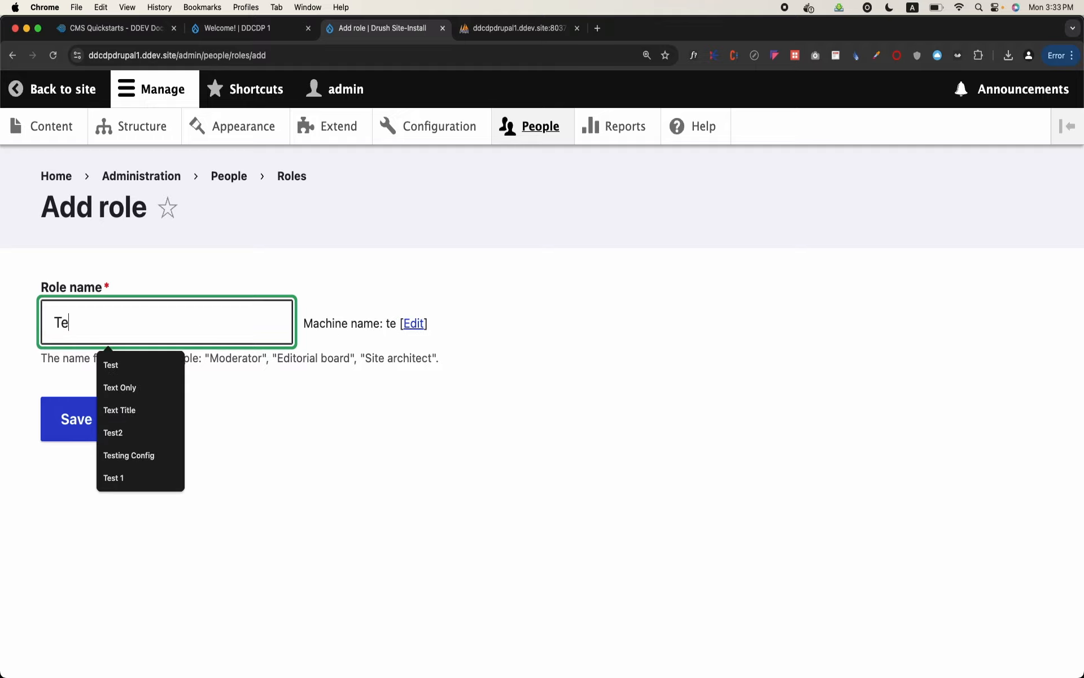
text(acher)
click(54, 445)
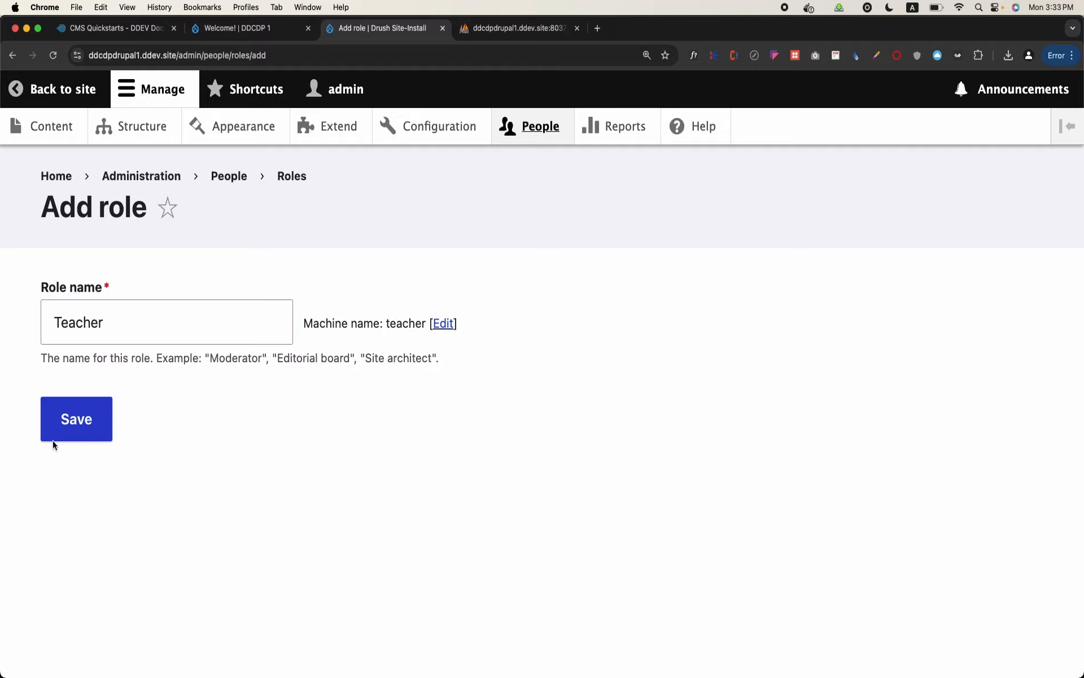
scroll(99, 449, down, 8)
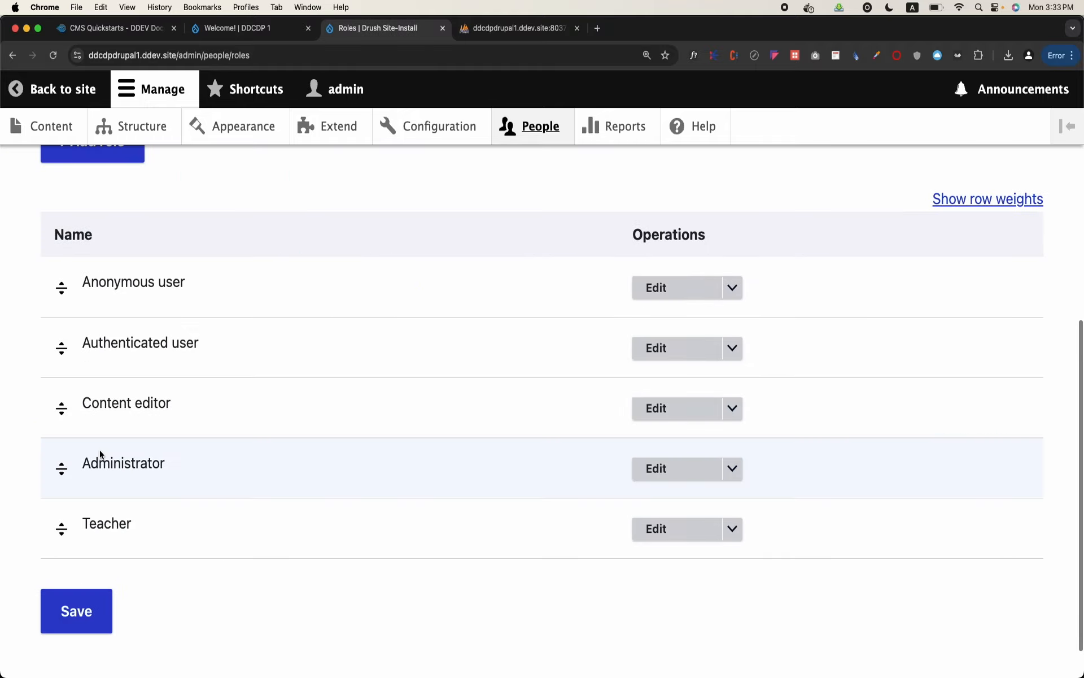
Add another role named Student and check it in the roles list
scroll(126, 537, up, 5)
click(92, 367)
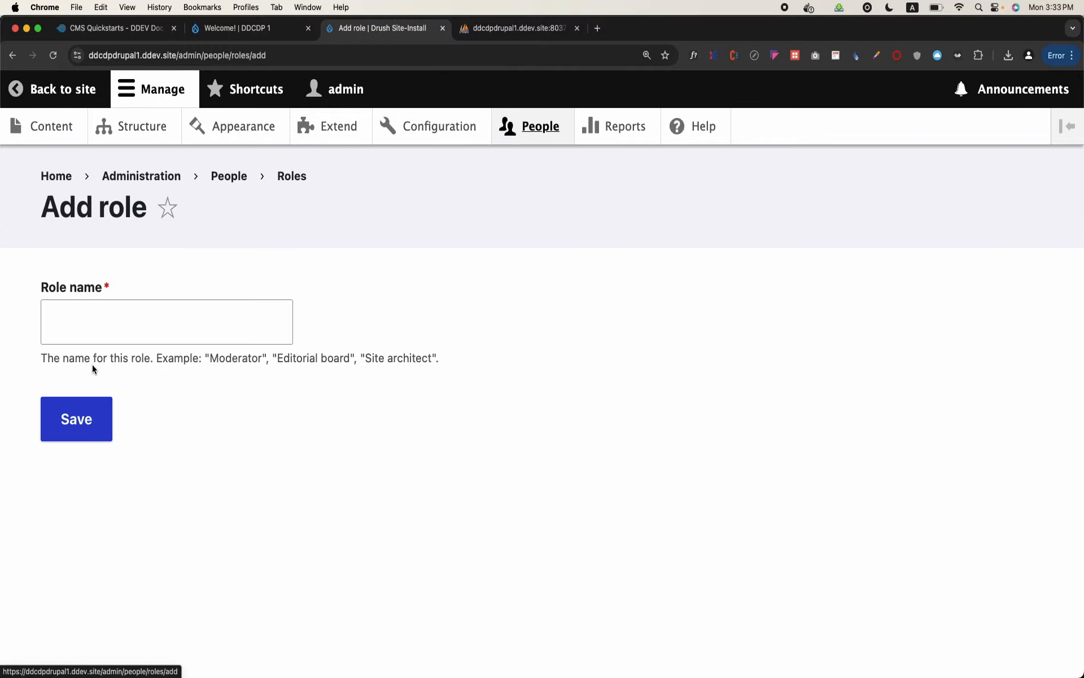
click(121, 324)
text(Student)
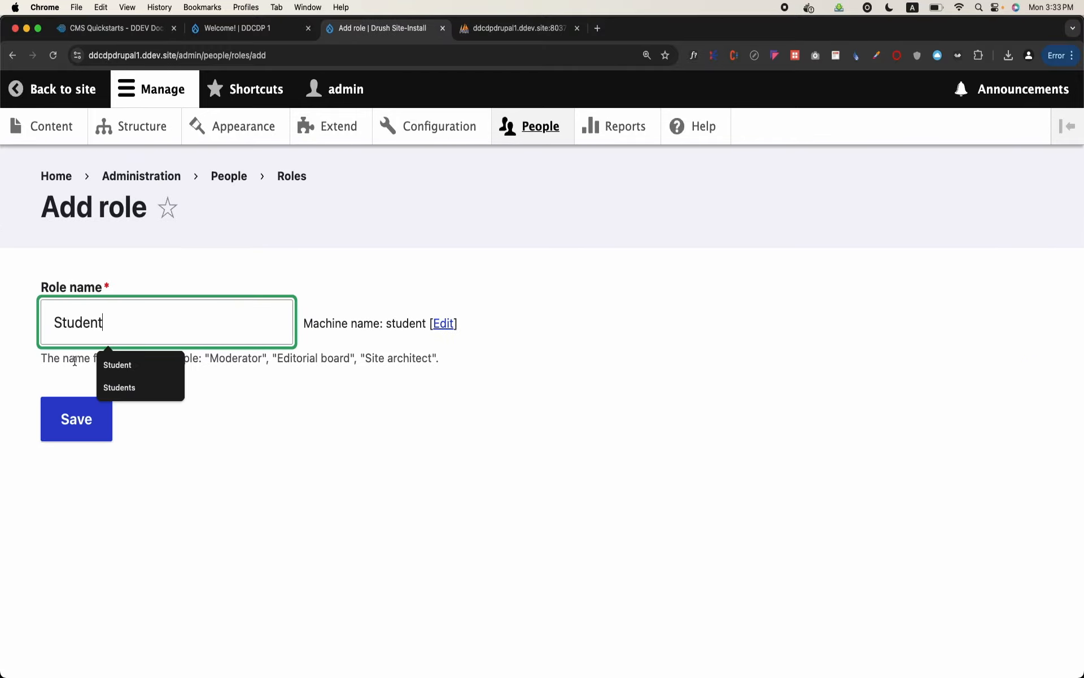
click(70, 418)
scroll(120, 515, down, 6)
scroll(119, 518, down, 4)
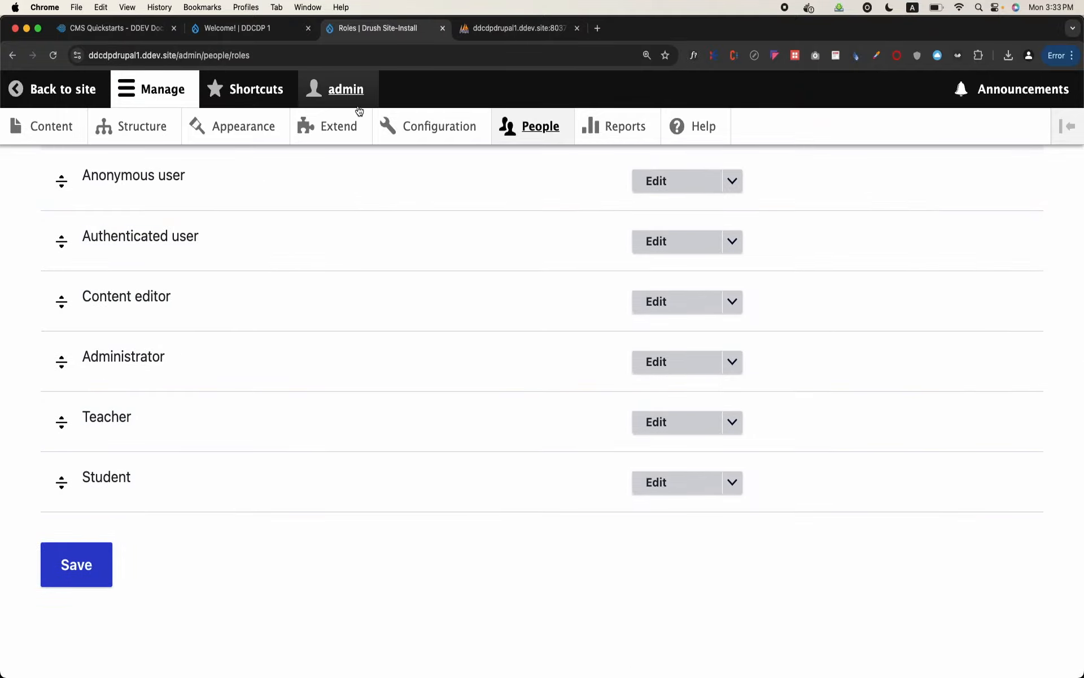
Assign the Student role to the non-admin user's account, save it, and check the role in the People list
click(537, 125)
scroll(169, 433, down, 3)
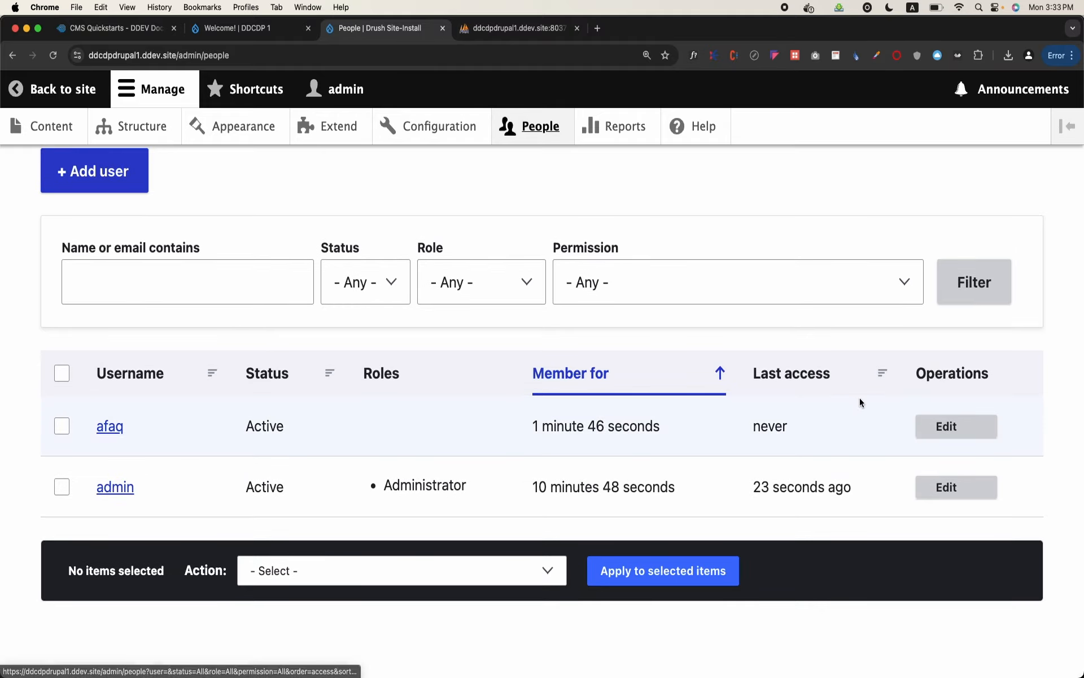
click(946, 427)
scroll(531, 368, down, 15)
scroll(471, 384, up, 5)
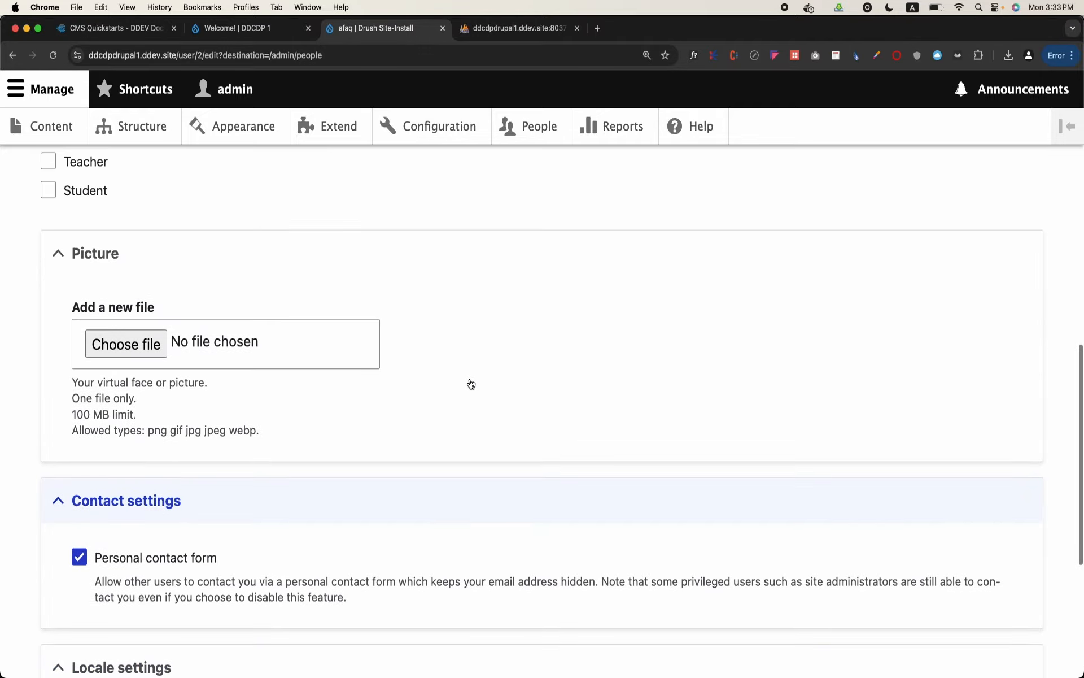
scroll(471, 384, up, 3)
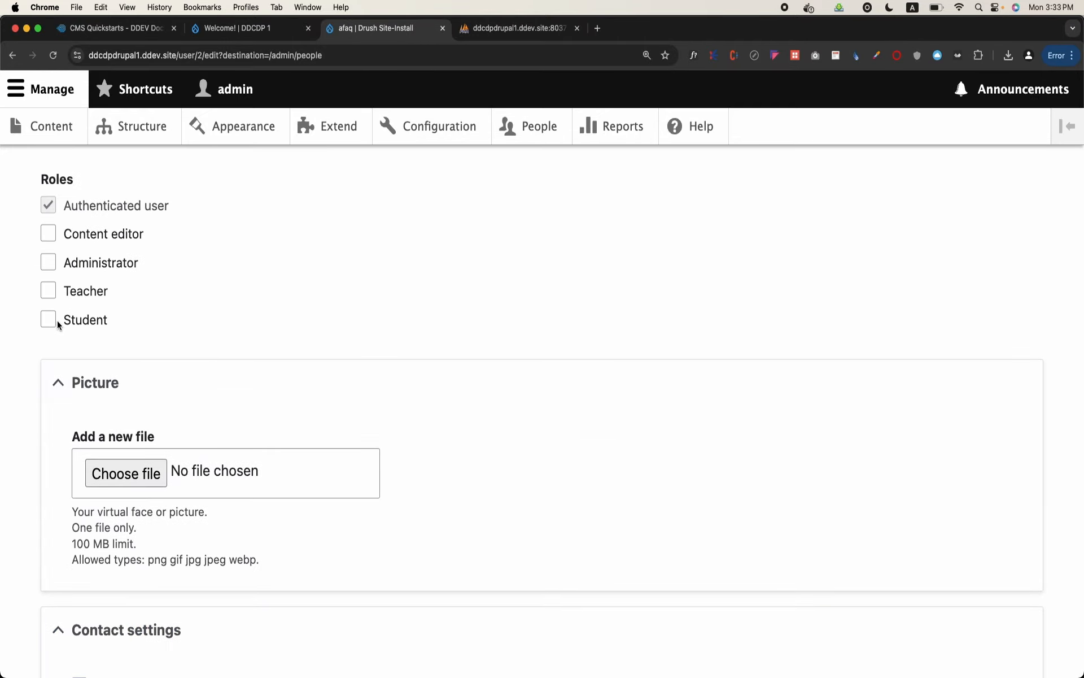
scroll(52, 329, down, 8)
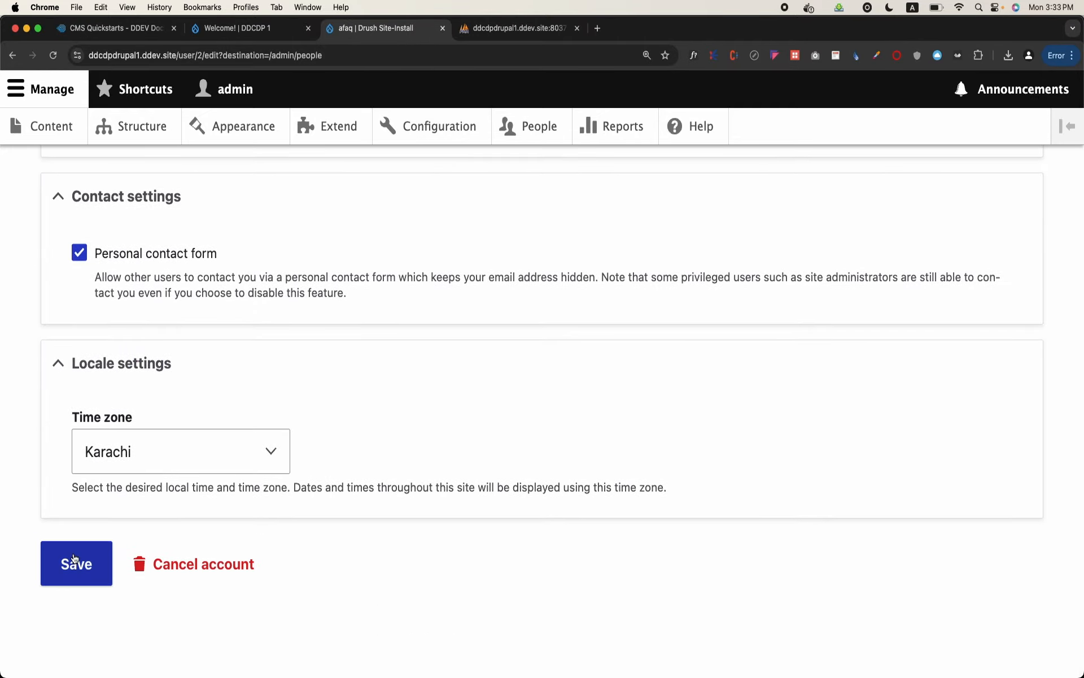
click(74, 562)
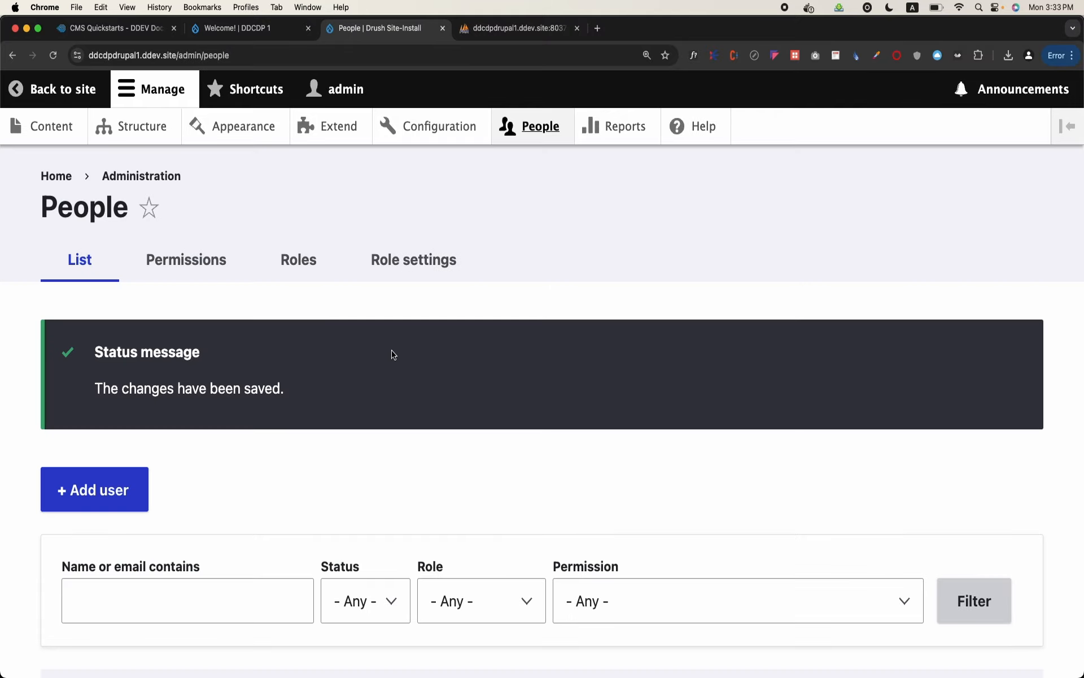
scroll(392, 357, down, 6)
double_click(414, 430)
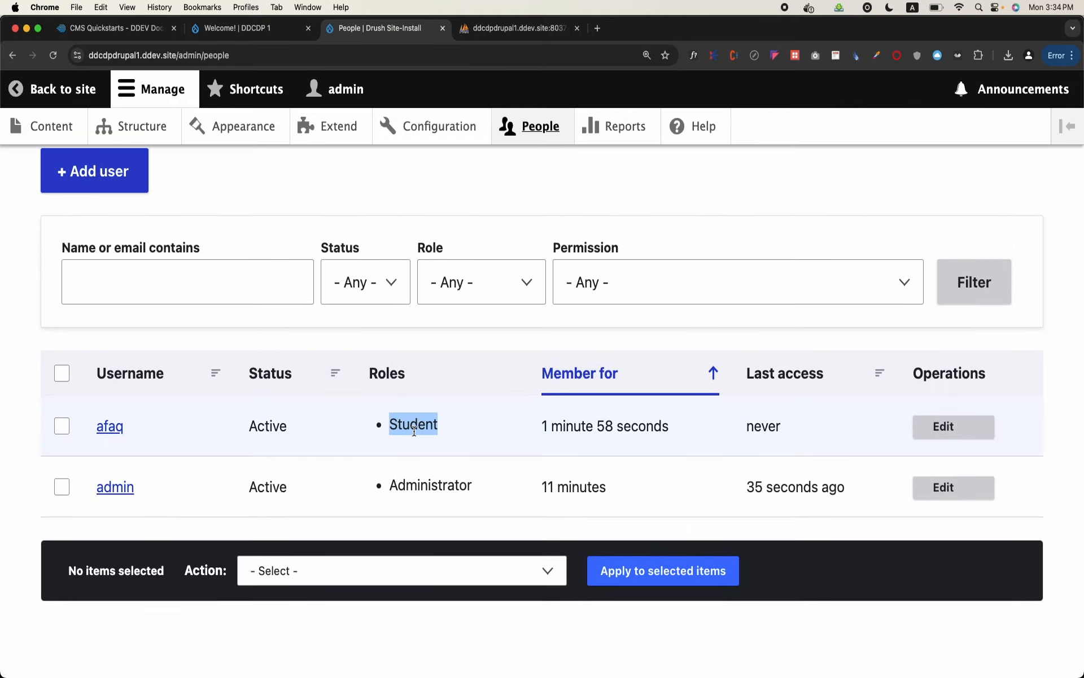
Switch to phpMyAdmin and browse the user__roles table of the db database, examining the entity_id of the student row
click(484, 34)
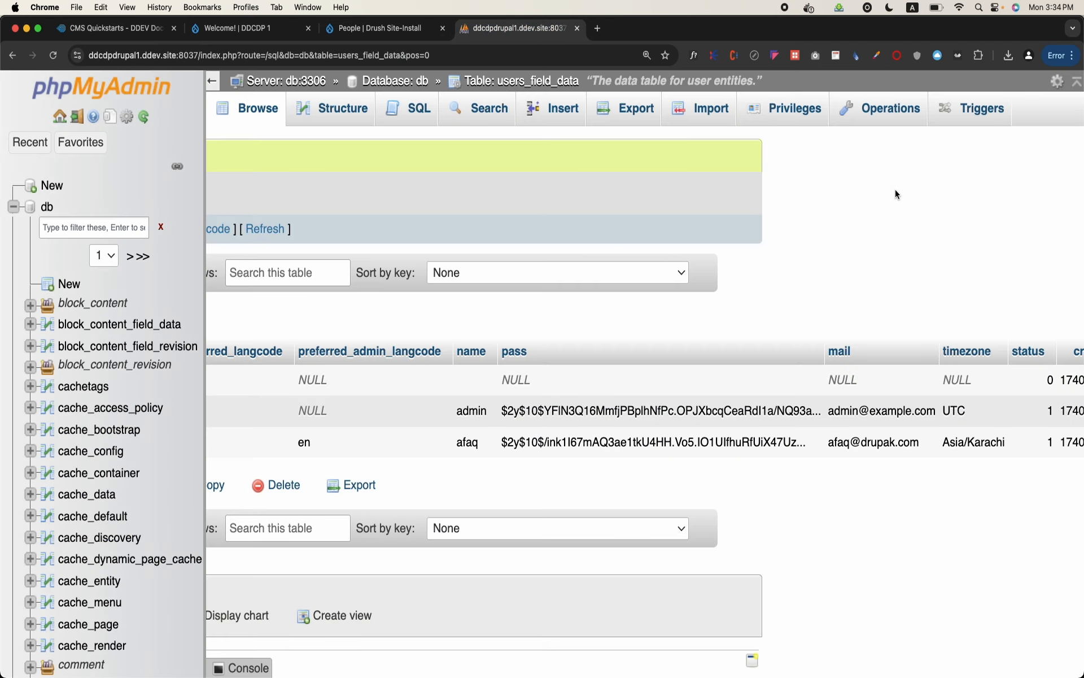
scroll(848, 489, right, 8)
scroll(848, 487, left, 12)
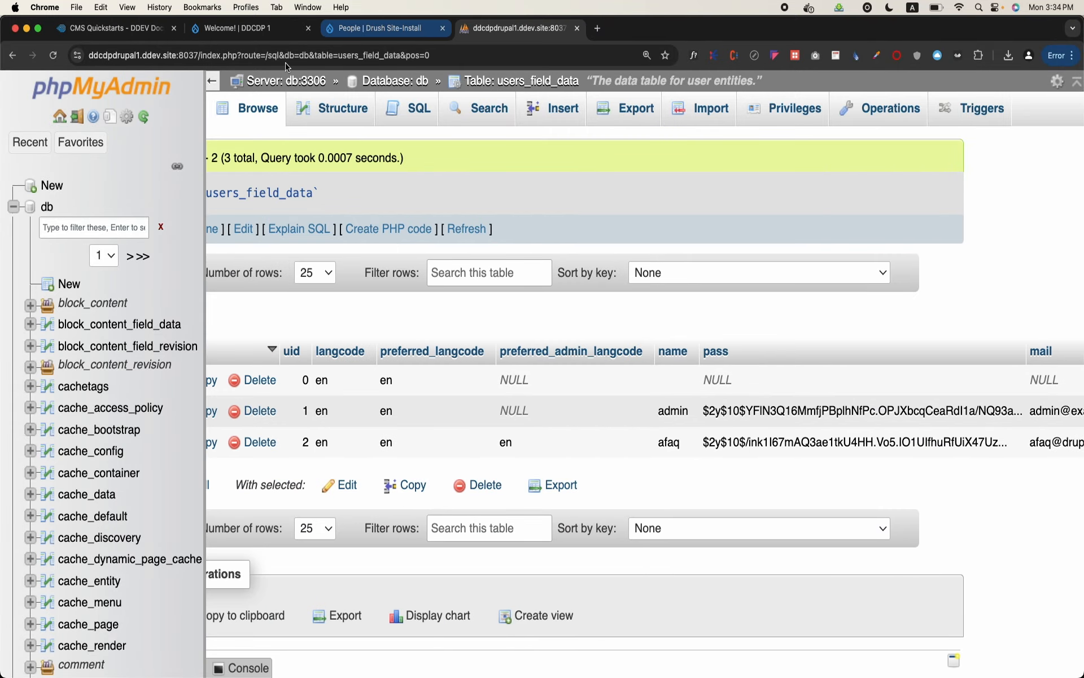
click(200, 86)
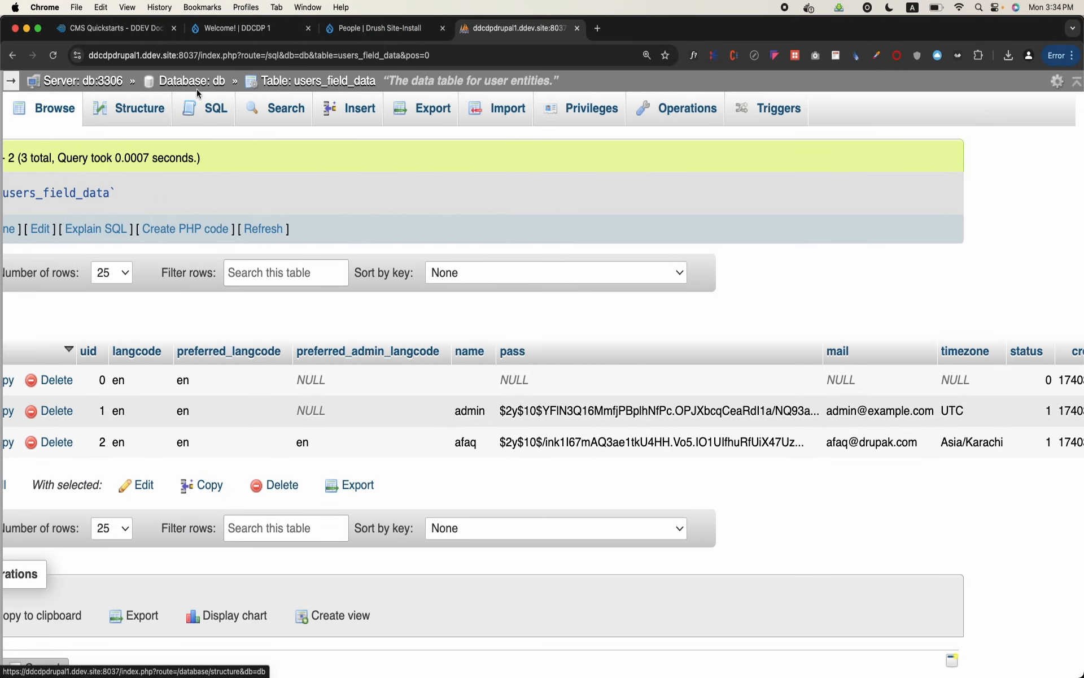
click(196, 89)
scroll(288, 347, down, 20)
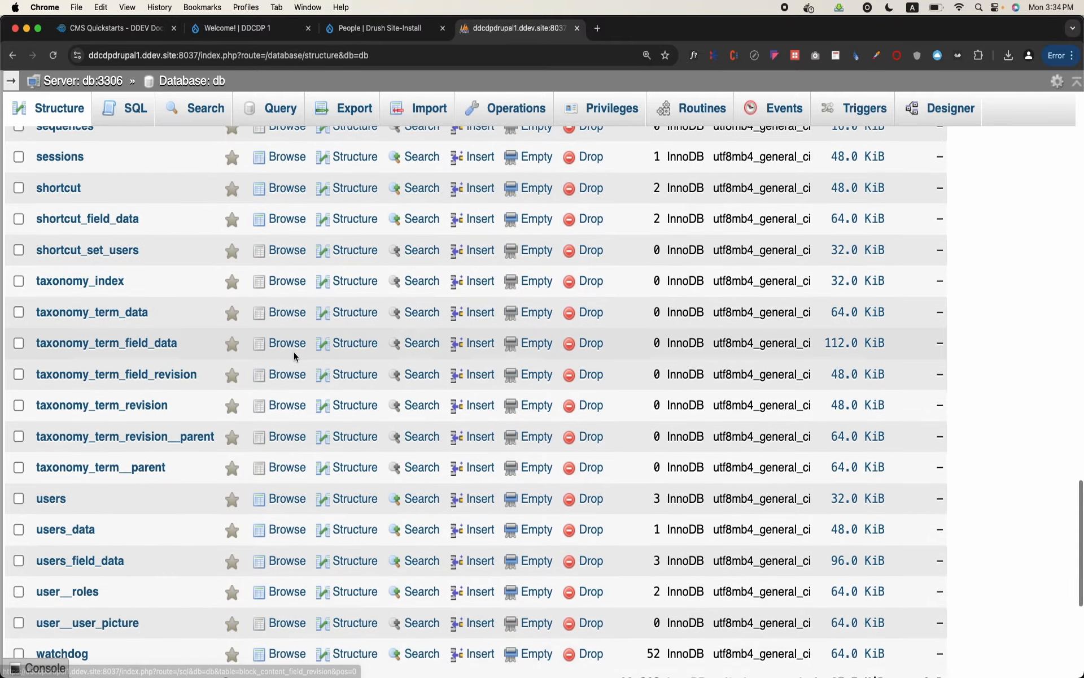
scroll(293, 355, down, 6)
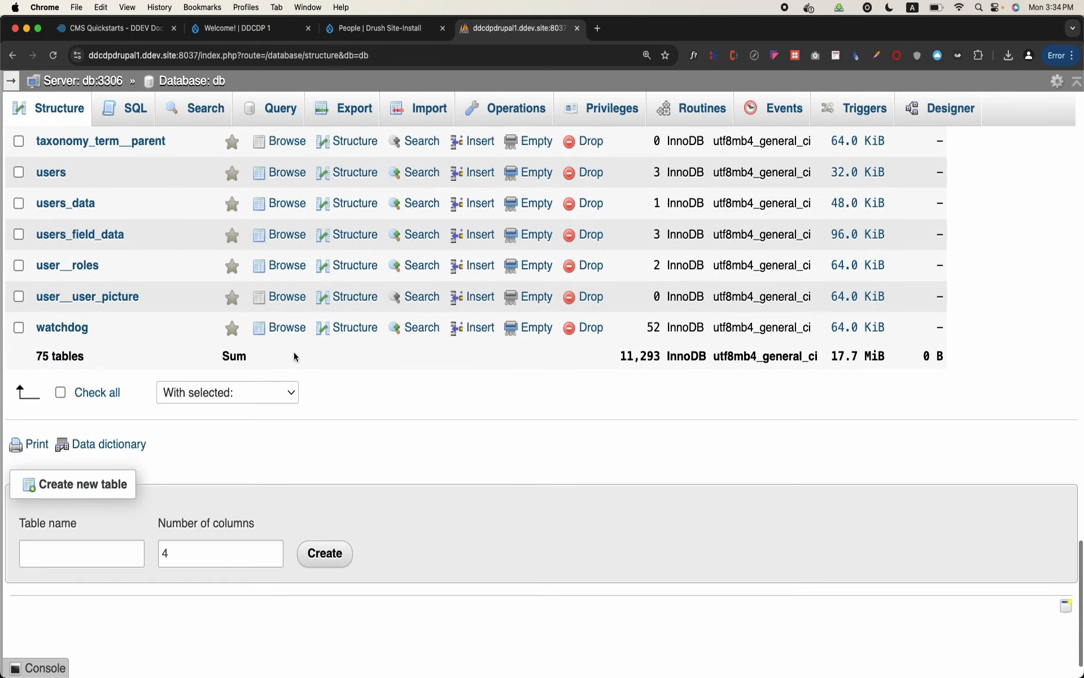
scroll(293, 357, up, 3)
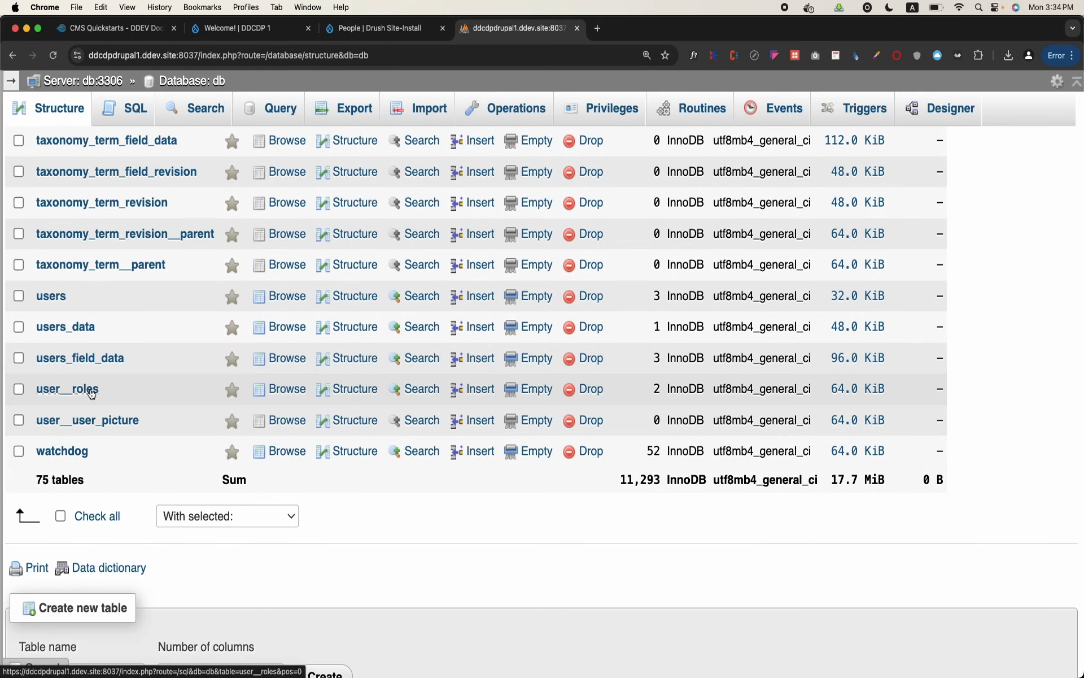
click(92, 389)
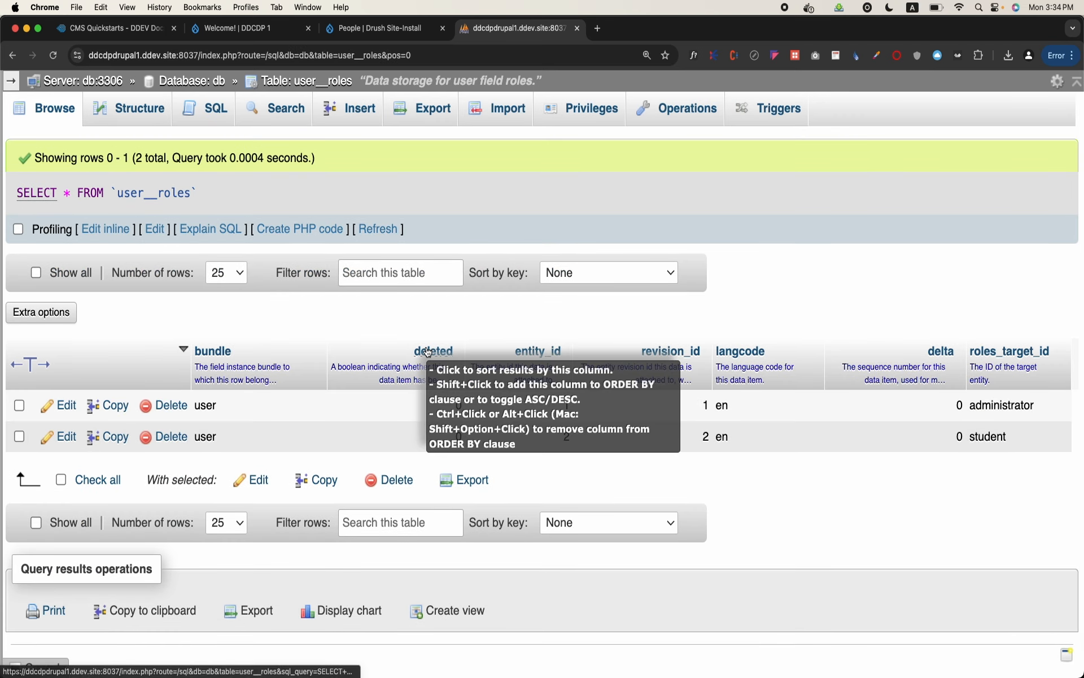
double_click(568, 439)
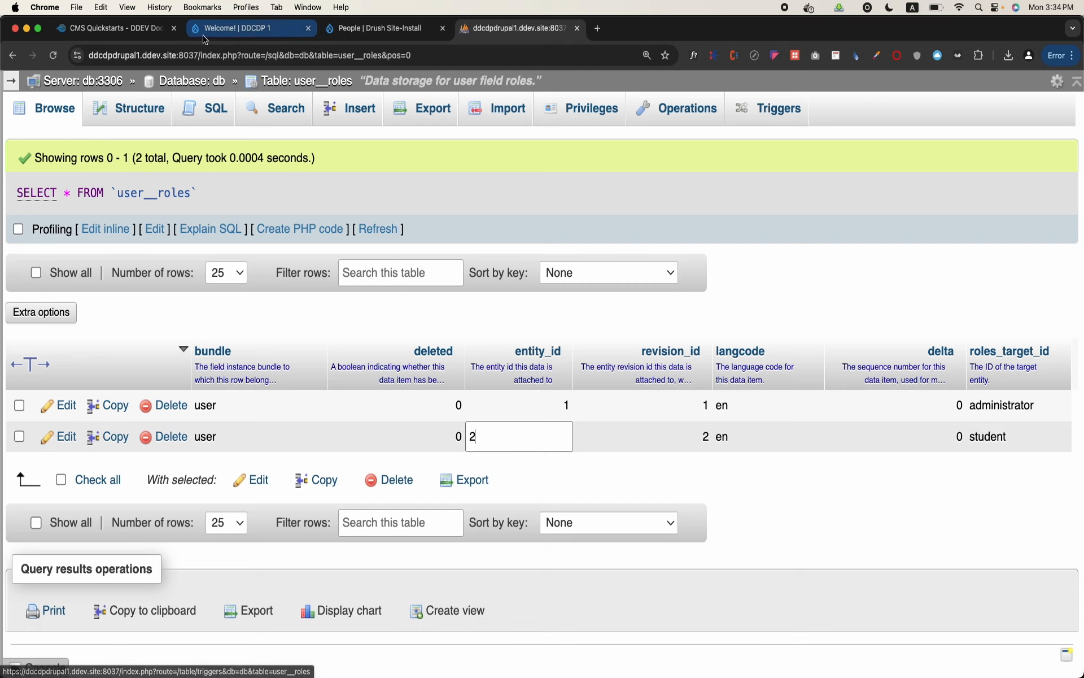
Return to the Drupal site, add the Teacher role to the student user's account, and save the changes
click(363, 35)
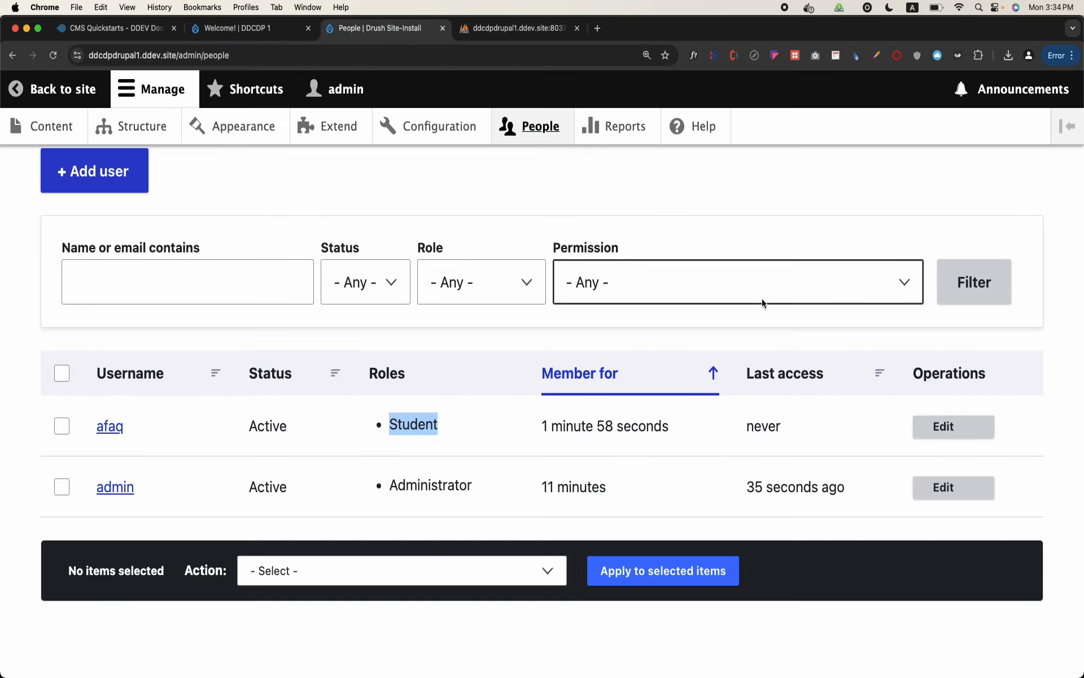
click(944, 427)
scroll(370, 442, down, 15)
scroll(370, 438, up, 6)
scroll(354, 446, up, 2)
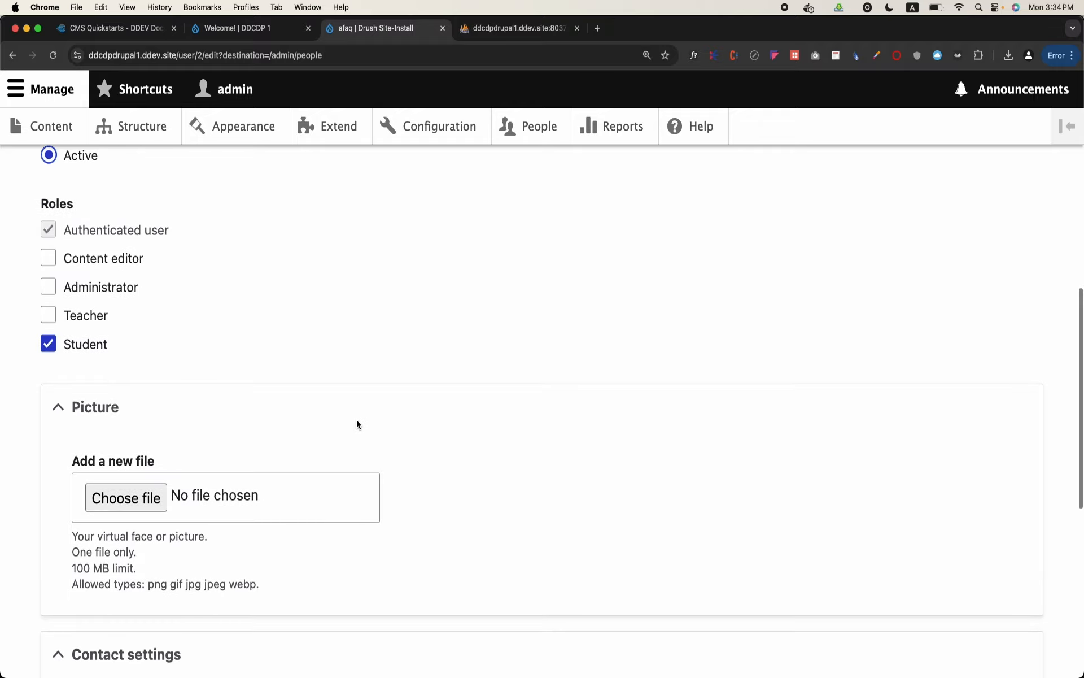
click(92, 317)
scroll(94, 322, down, 10)
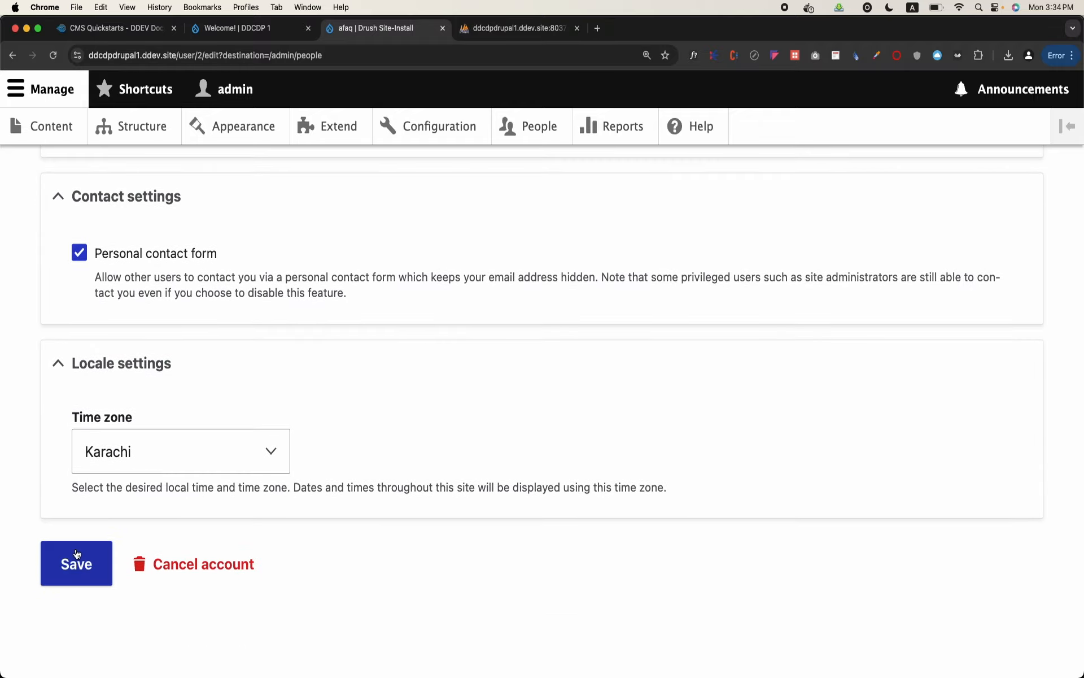
click(76, 553)
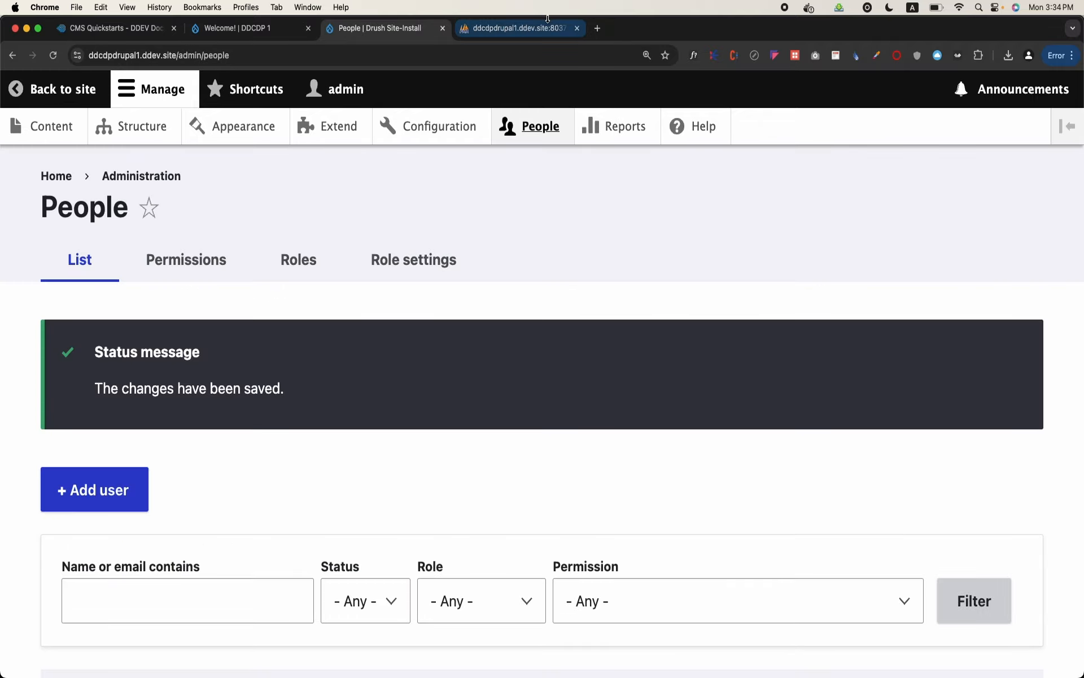
Switch to phpMyAdmin, reload the user__roles rows, and examine the entity_id and roles_target_id values of the student's account
click(530, 29)
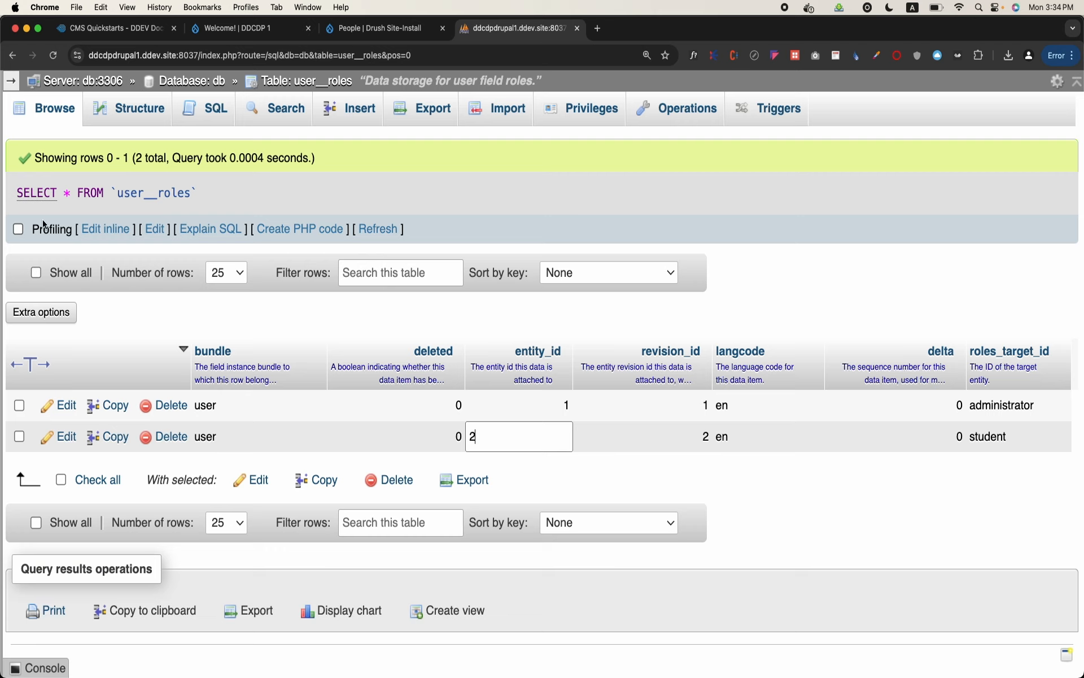
click(50, 109)
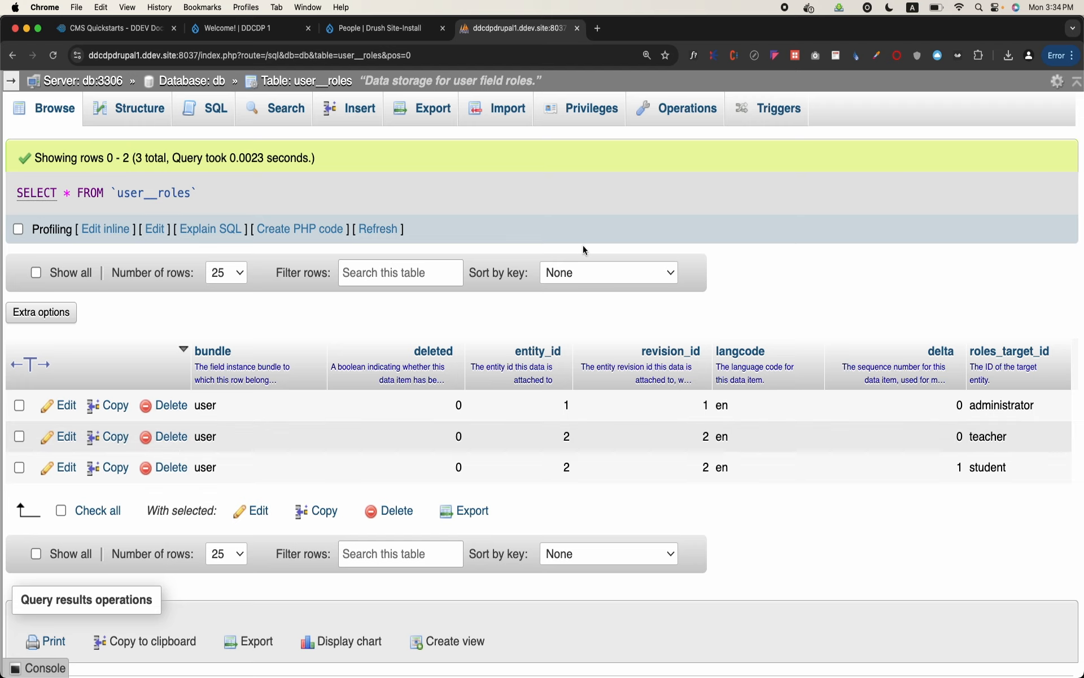
double_click(567, 468)
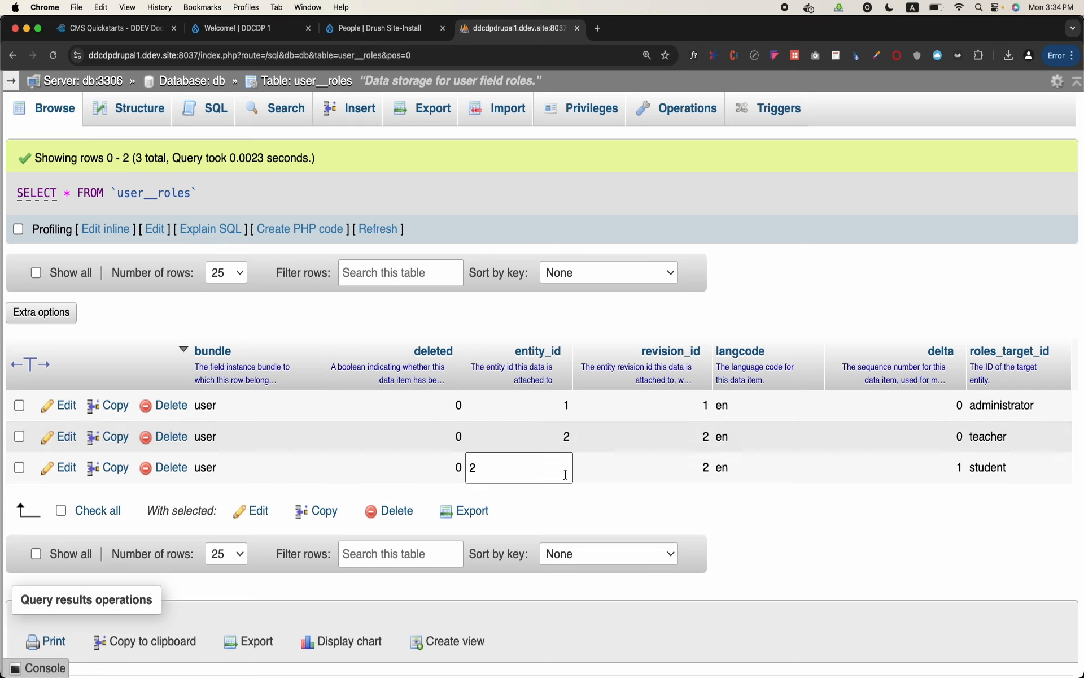
click(992, 500)
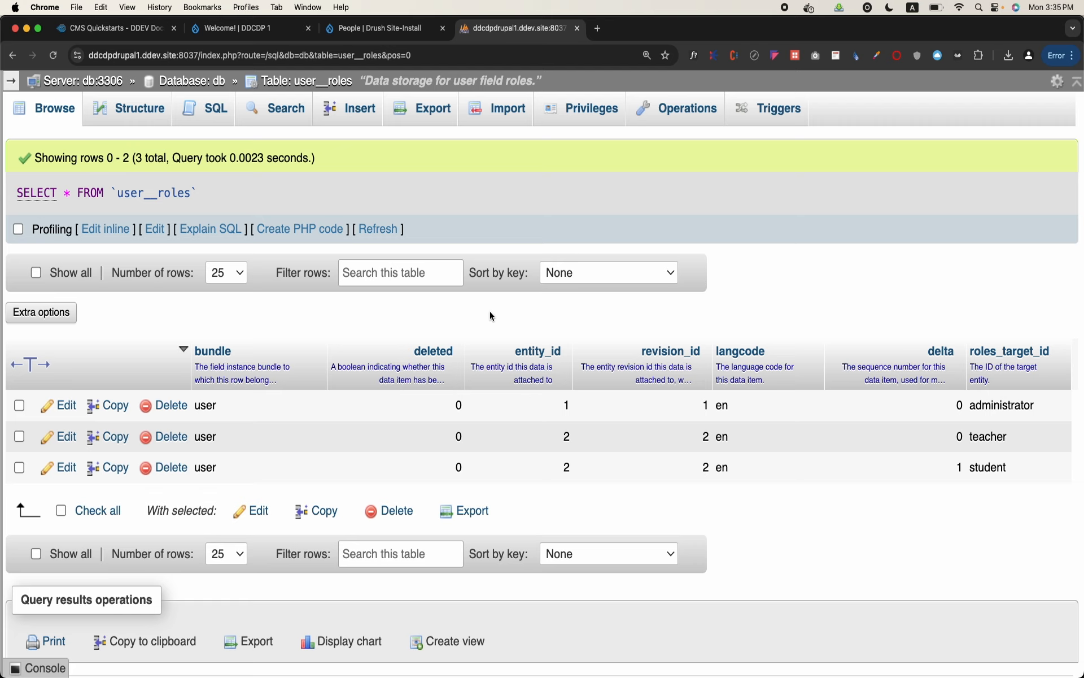
Switch to OpenOffice Writer, maximize the notes document, and add the line "Entities" below "Drupal Speak"
mouse_move(556, 650)
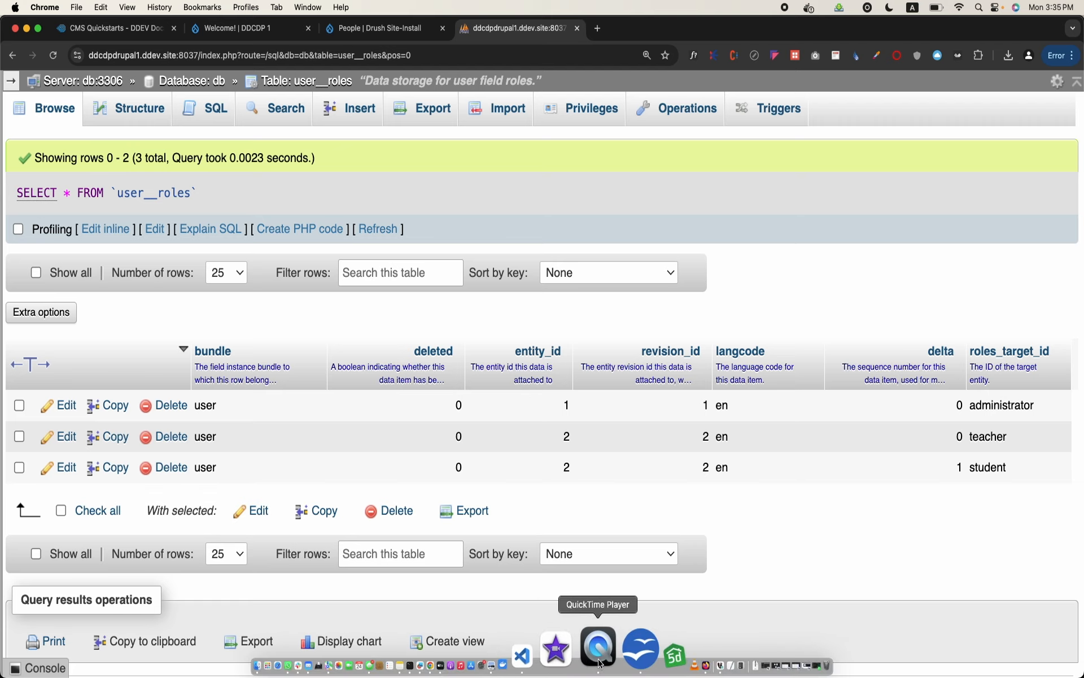
click(613, 649)
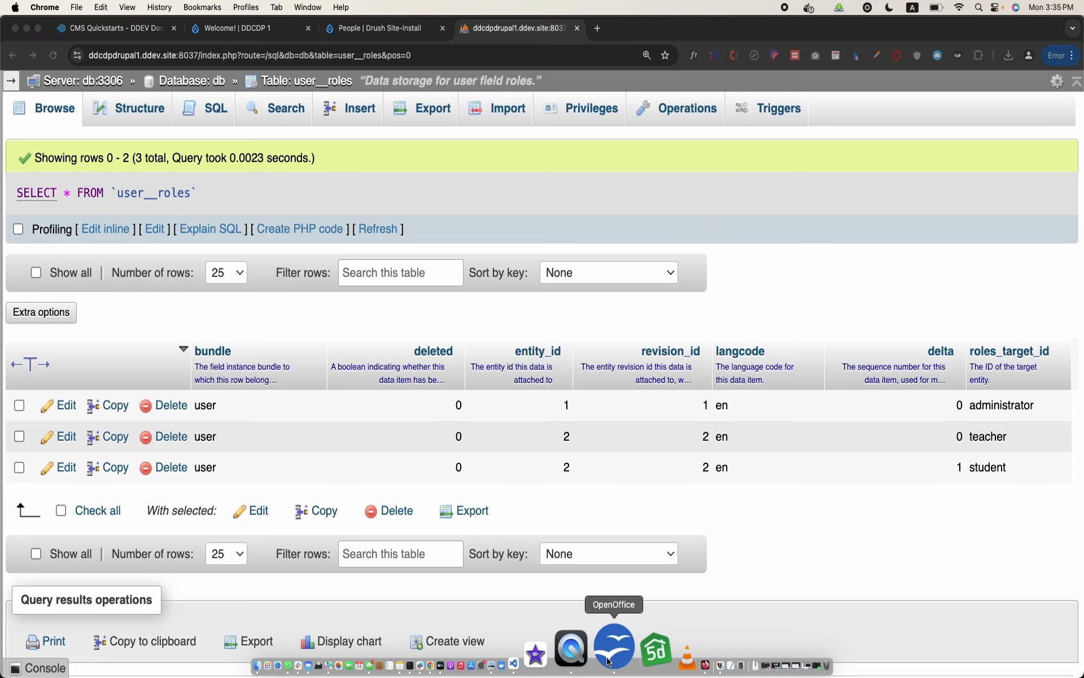
scroll(535, 516, down, 10)
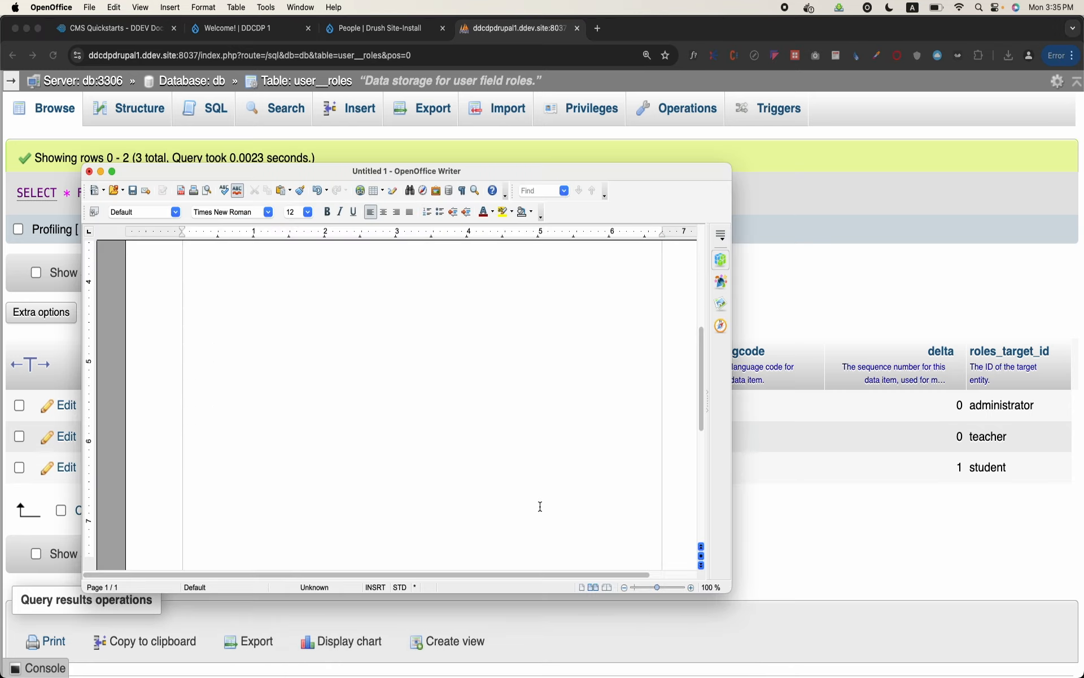
double_click(692, 168)
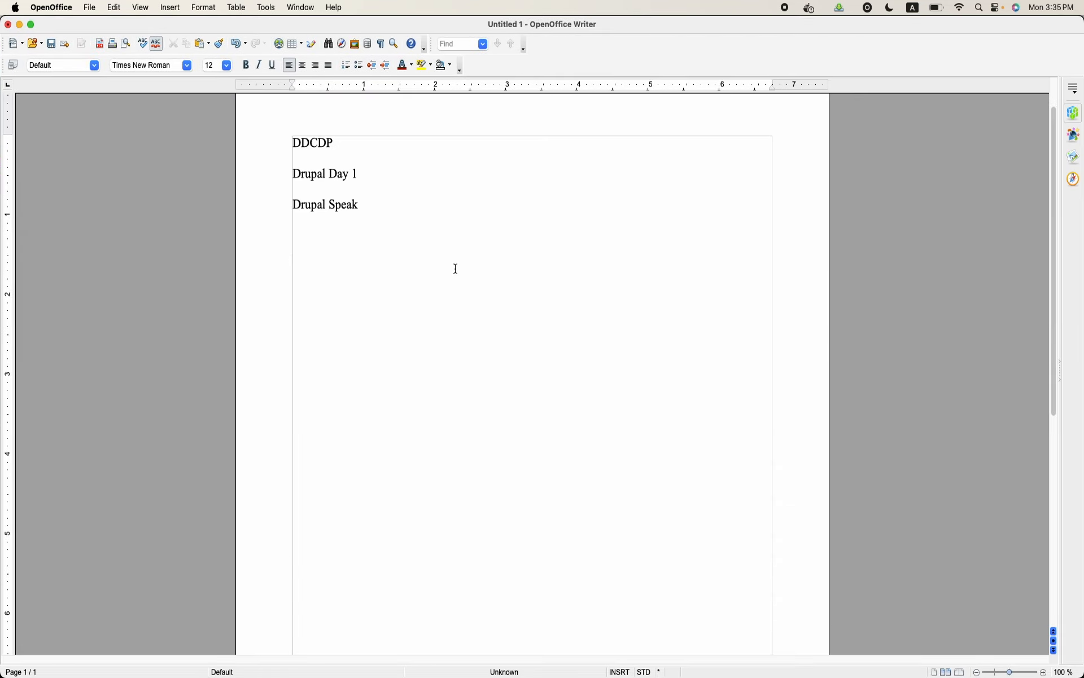
scroll(461, 305, down, 5)
scroll(463, 373, up, 2)
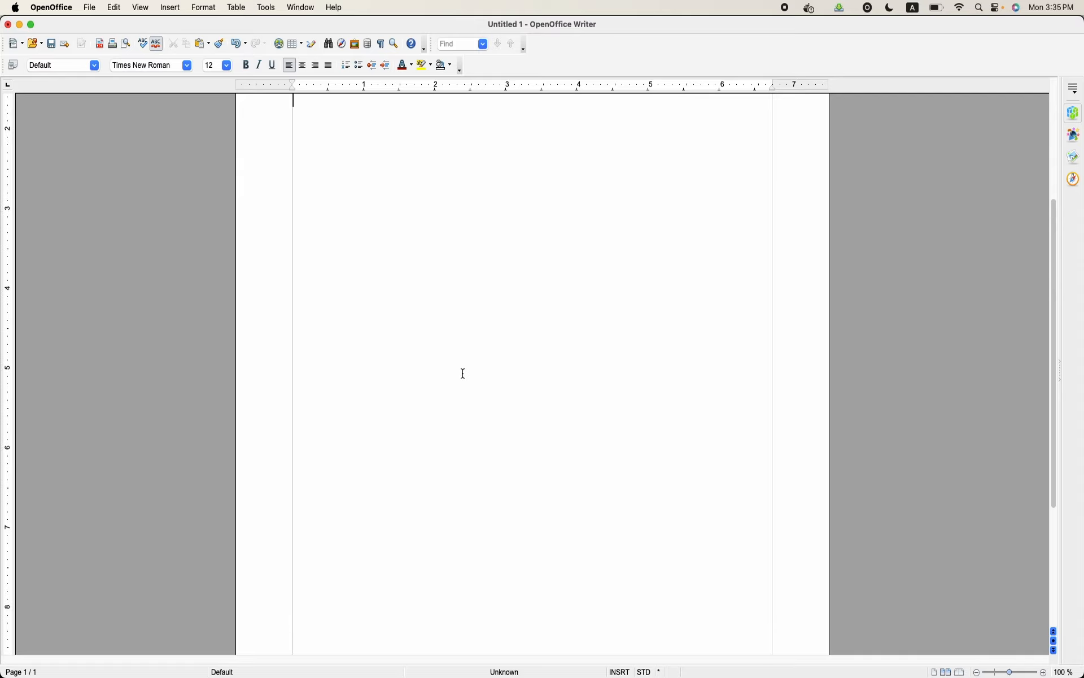
scroll(463, 373, up, 2)
text(Entities)
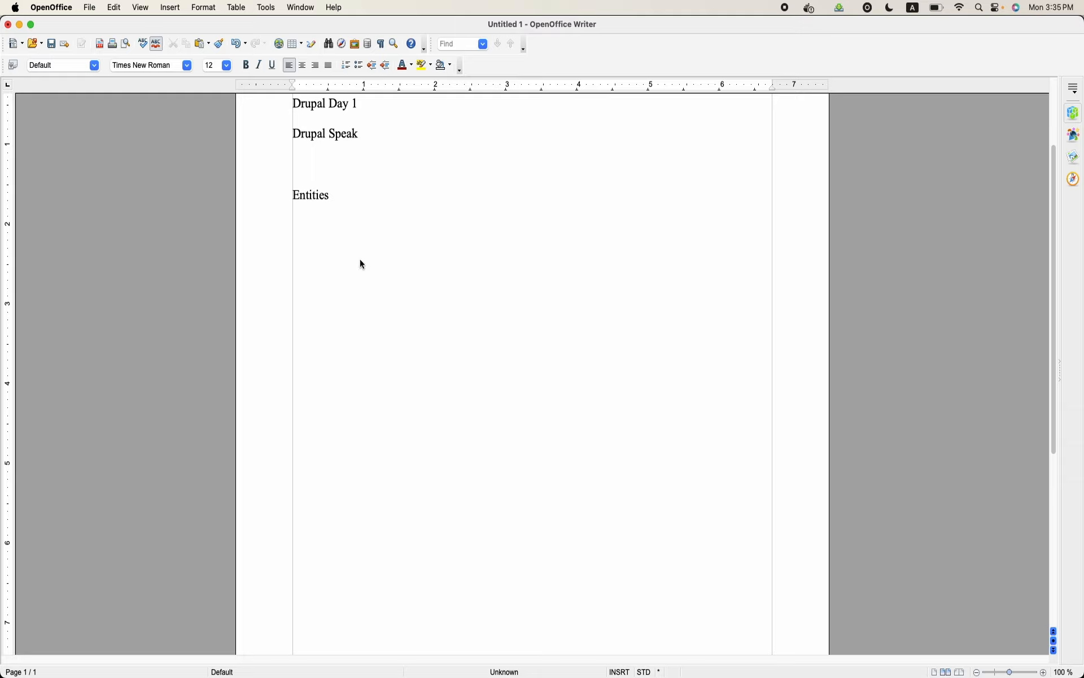
Set the font size of the "Entities" line below "Drupal Speak" to 18
double_click(327, 197)
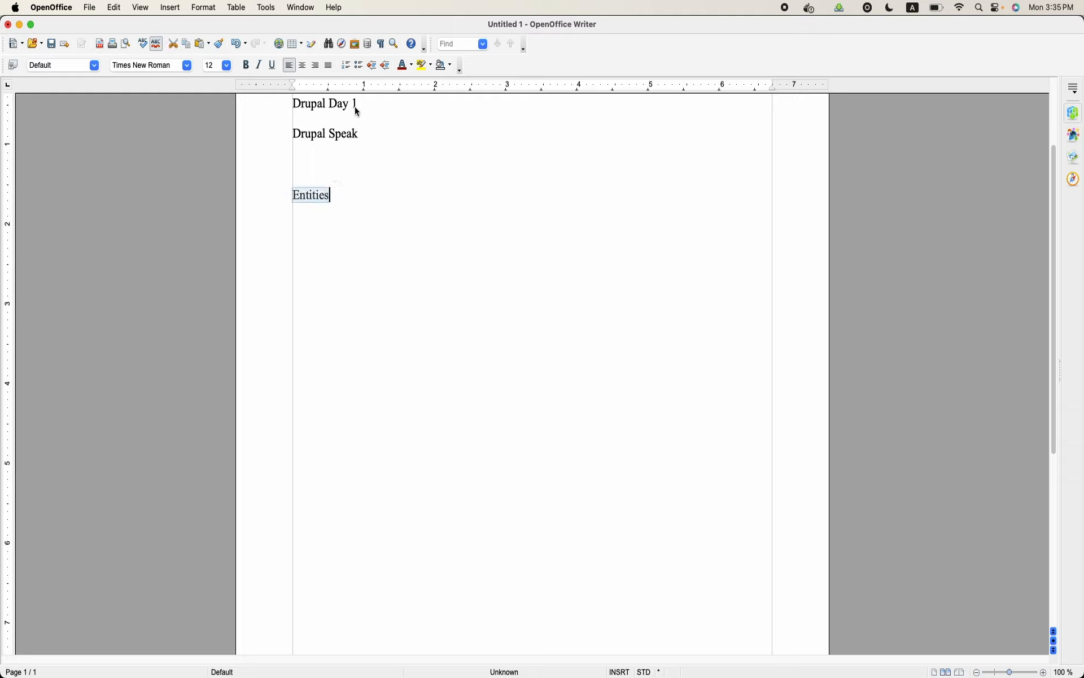
click(226, 66)
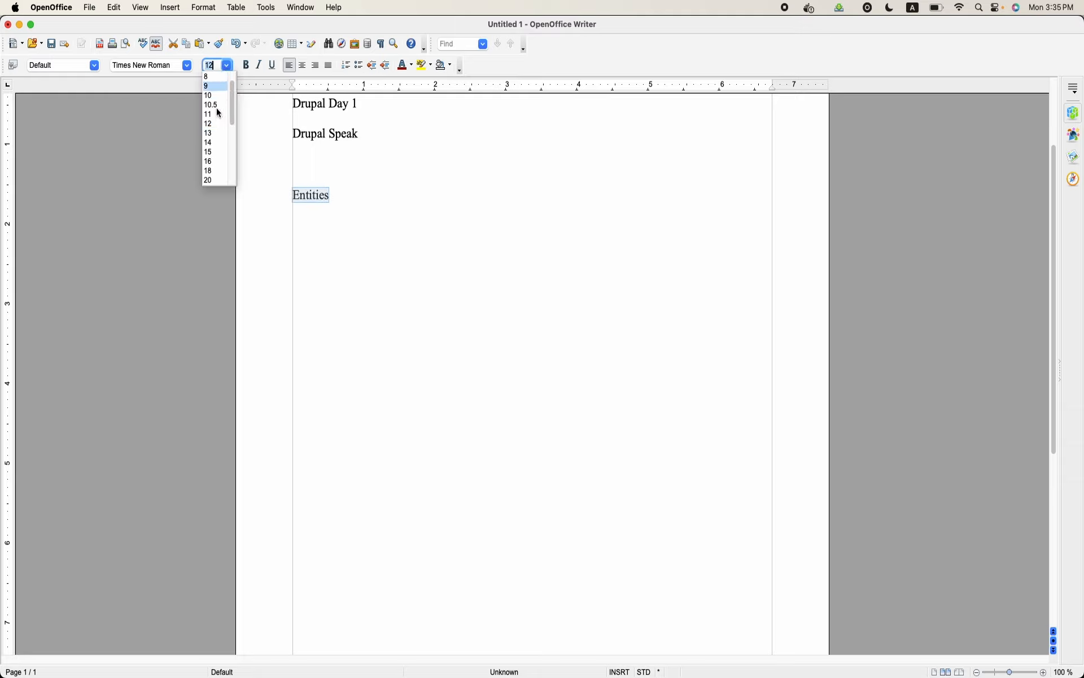
click(217, 172)
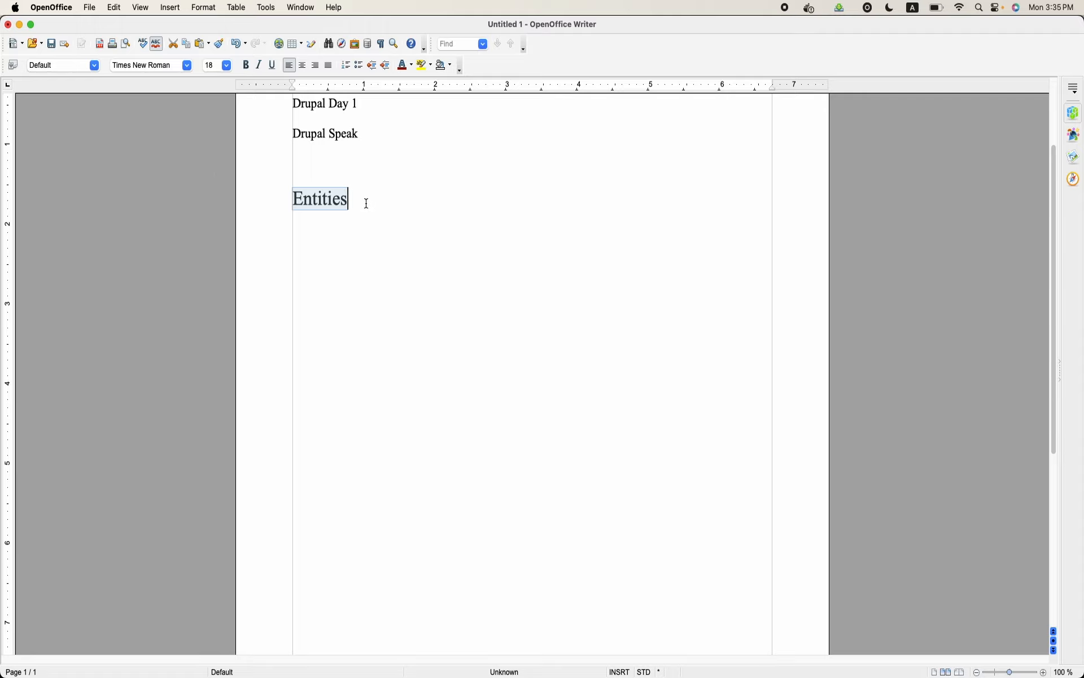
Replace the "Entities" line with a page break and write "Entities" at the start of the new page
key(ctrl+Return)
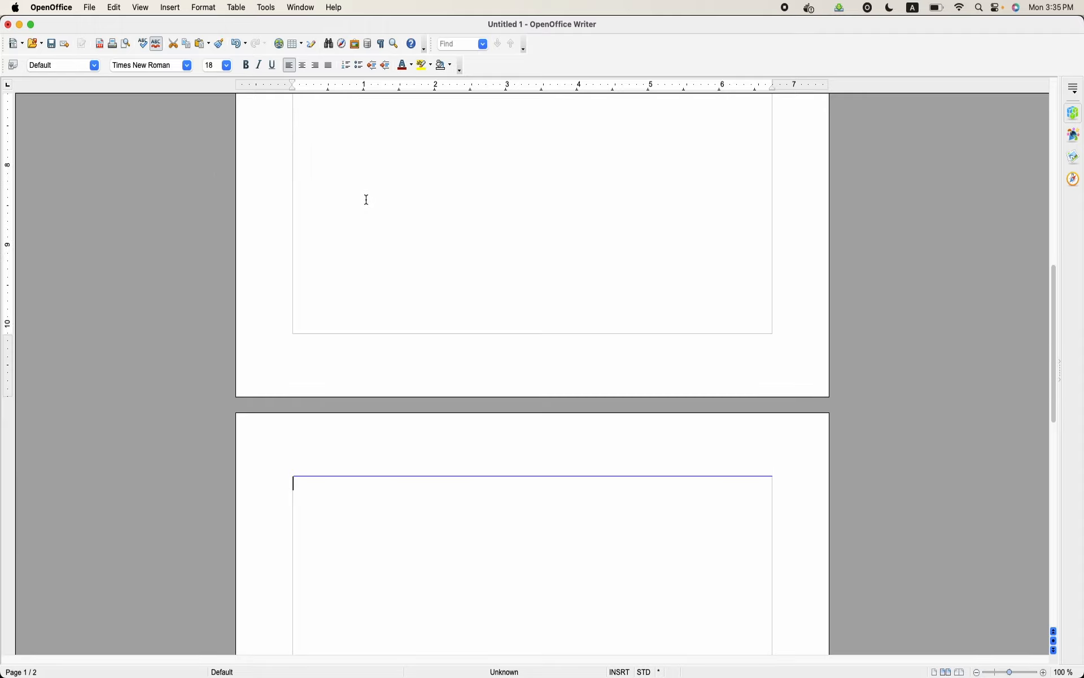
scroll(367, 200, up, 15)
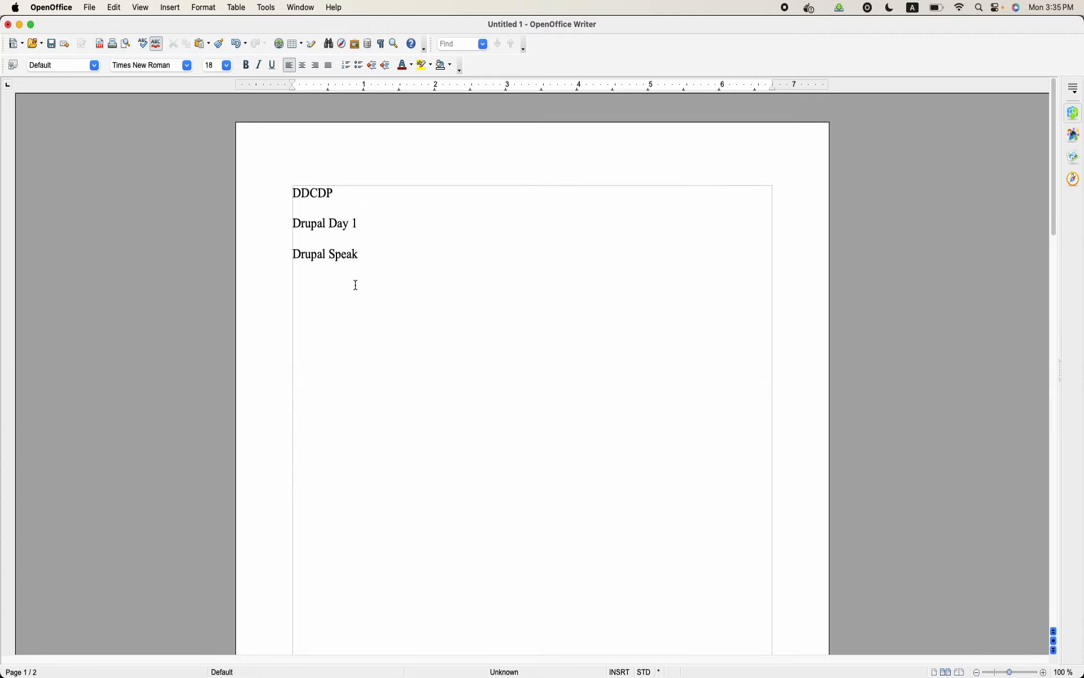
scroll(357, 284, down, 15)
text(Entities)
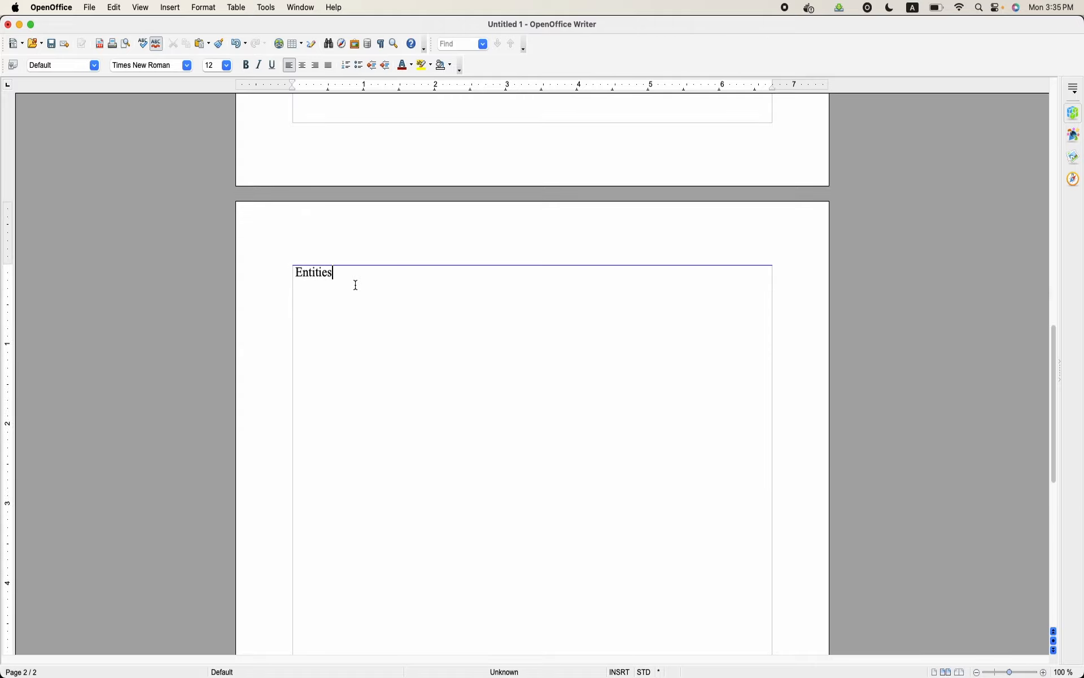
Set the font size of the "Entities" heading on the second page to 20
double_click(345, 269)
click(228, 65)
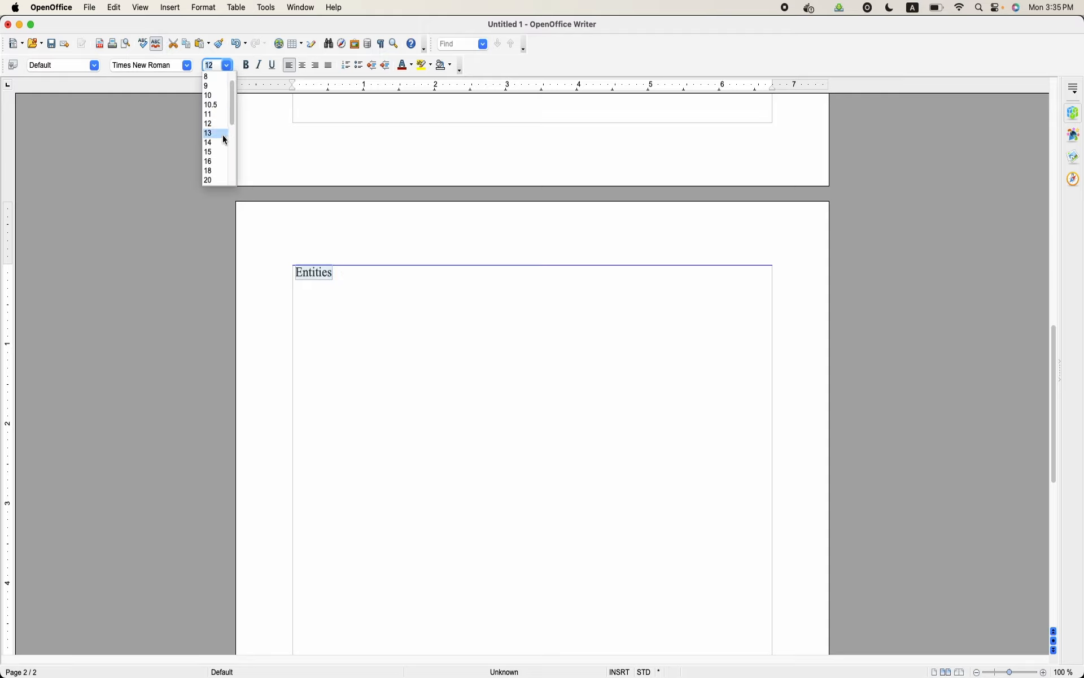
click(219, 180)
click(404, 272)
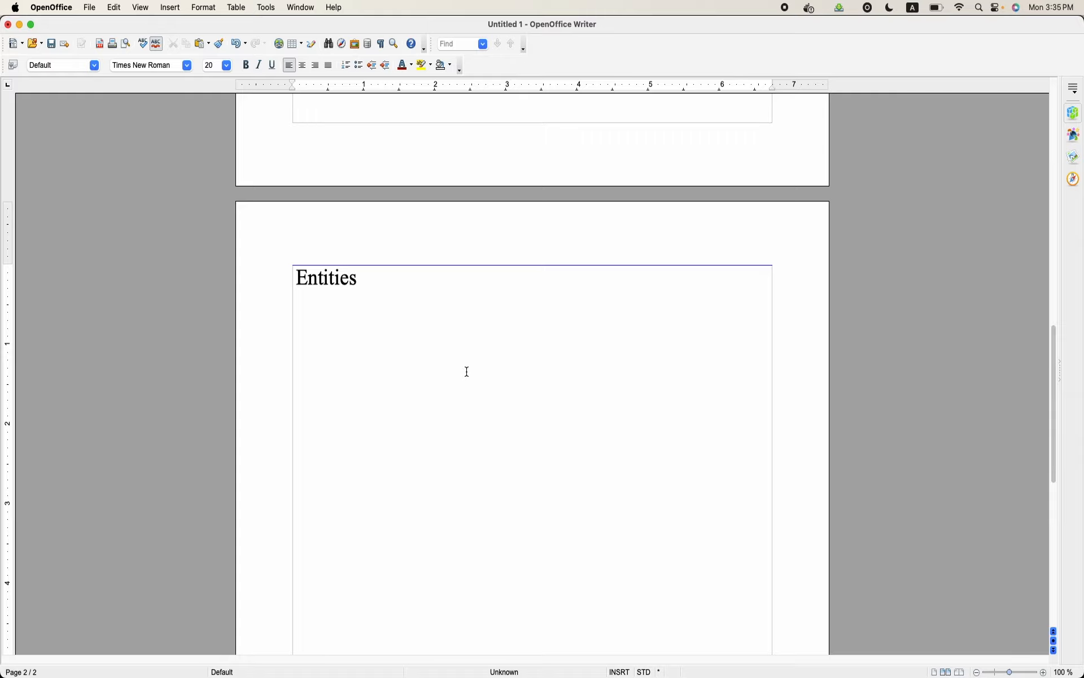
Insert a page break after the "Entities" heading and add blank lines
key(ctrl+Return)
scroll(467, 371, up, 10)
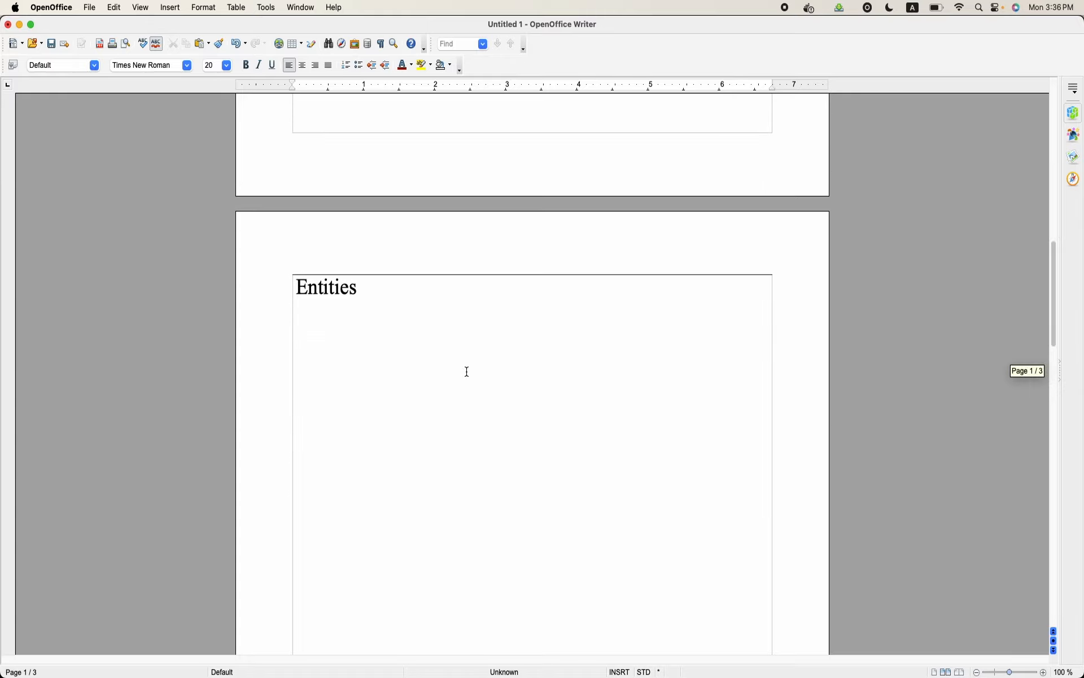
key(Return)
key(Return)
key(Return)
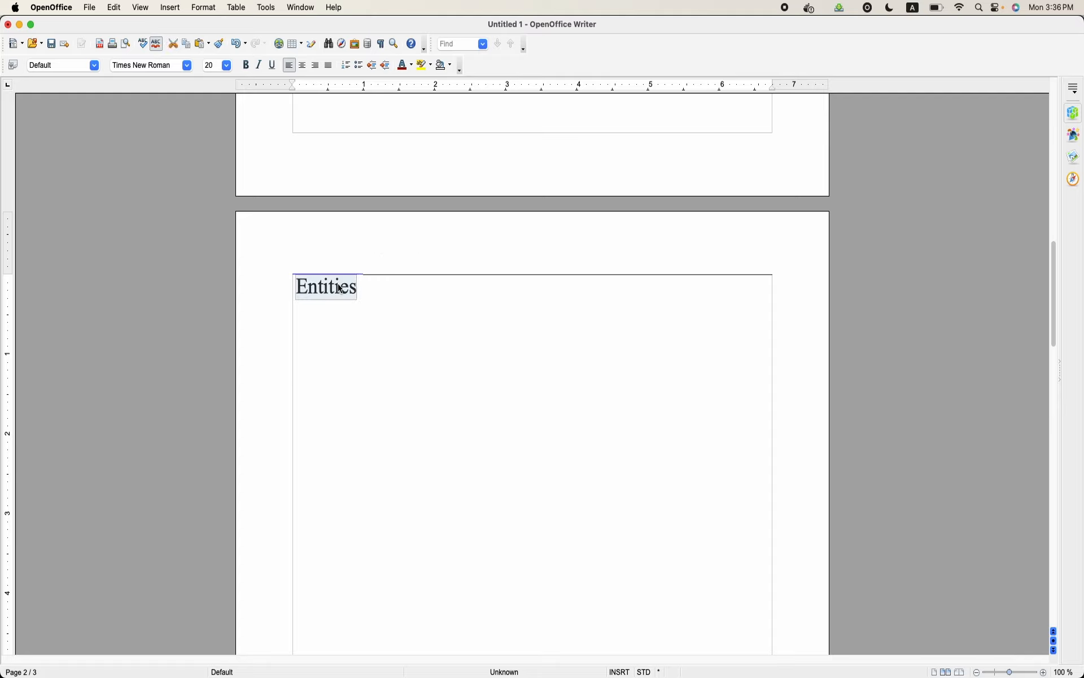
Switch to phpMyAdmin in Chrome, open the db database's table list, and examine the user-related tables near its end
mouse_move(510, 673)
click(580, 669)
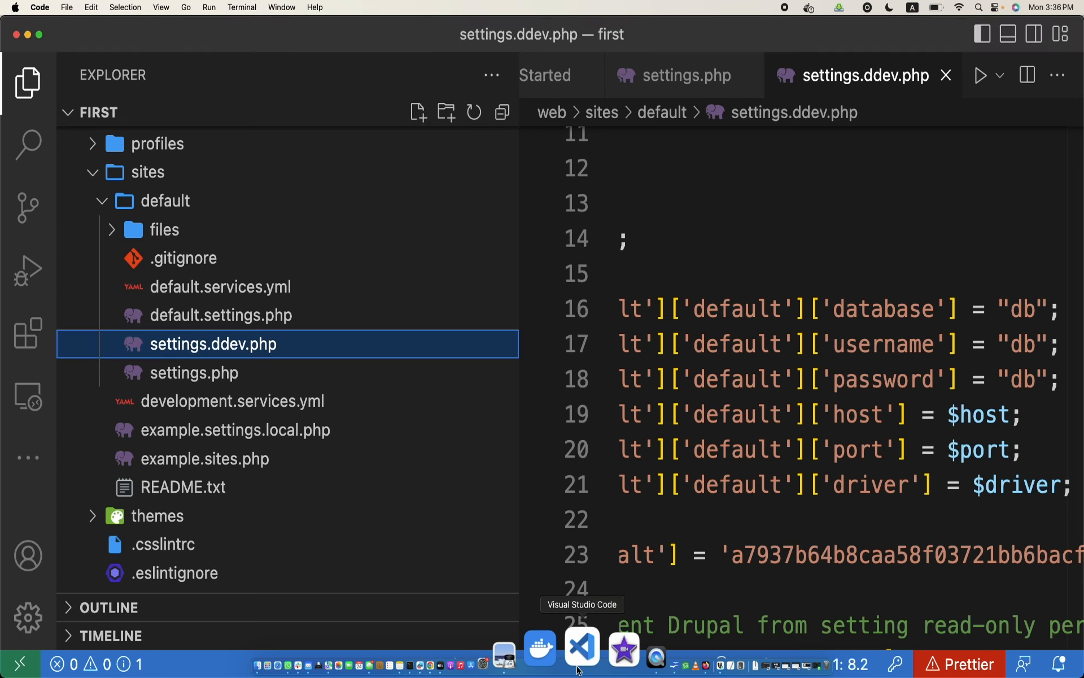
click(487, 652)
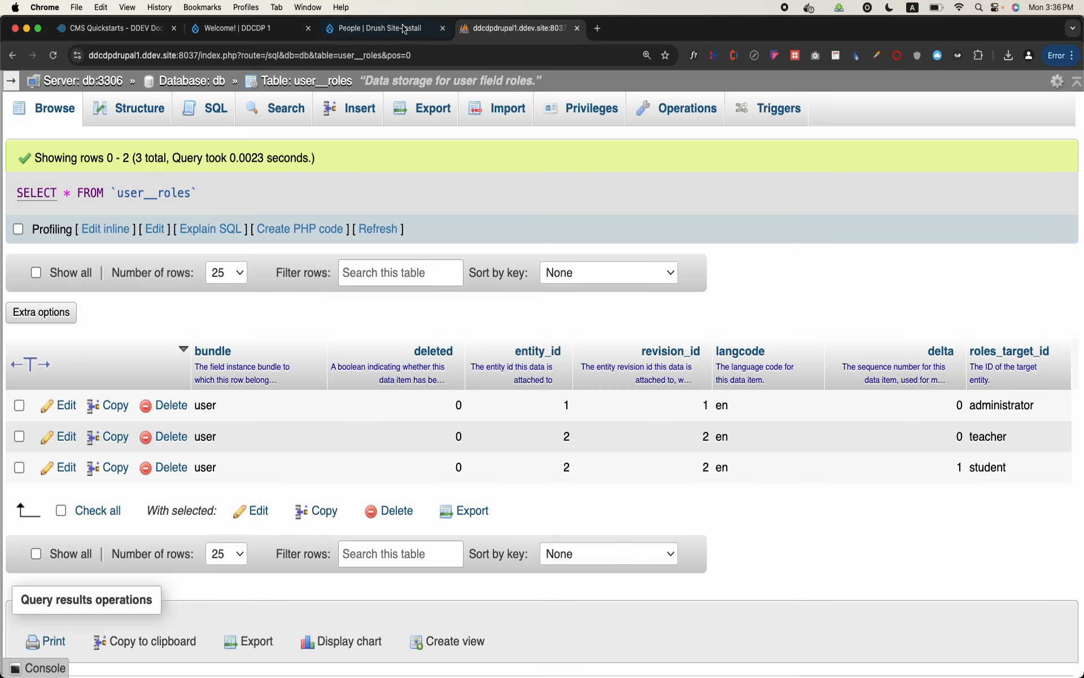
click(199, 82)
scroll(357, 394, down, 20)
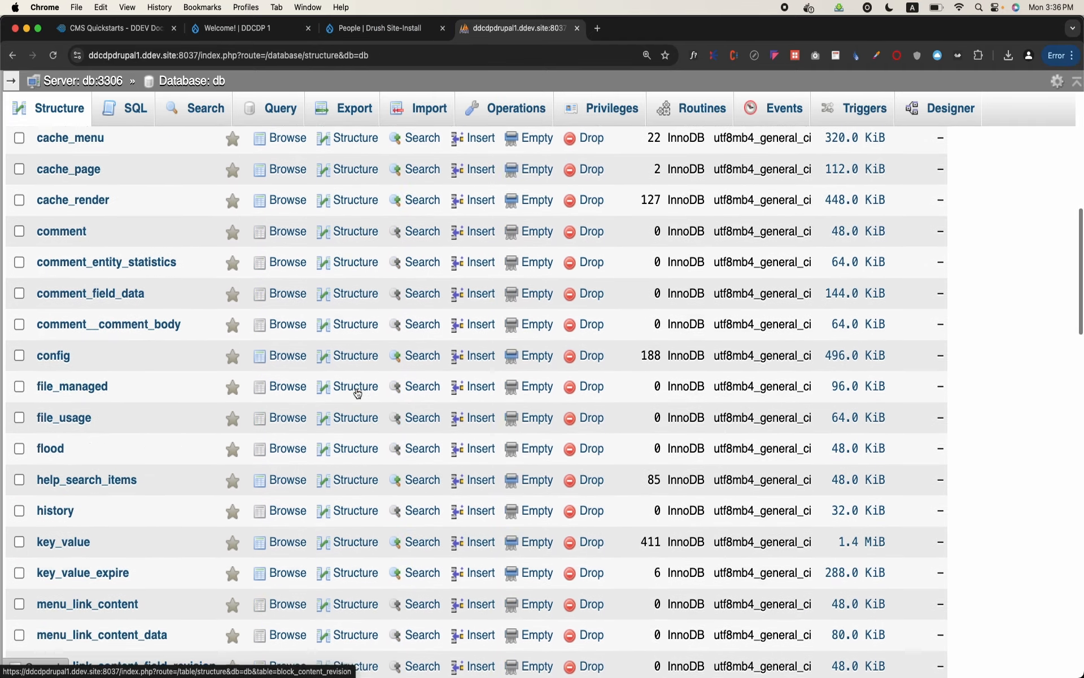
scroll(357, 393, down, 10)
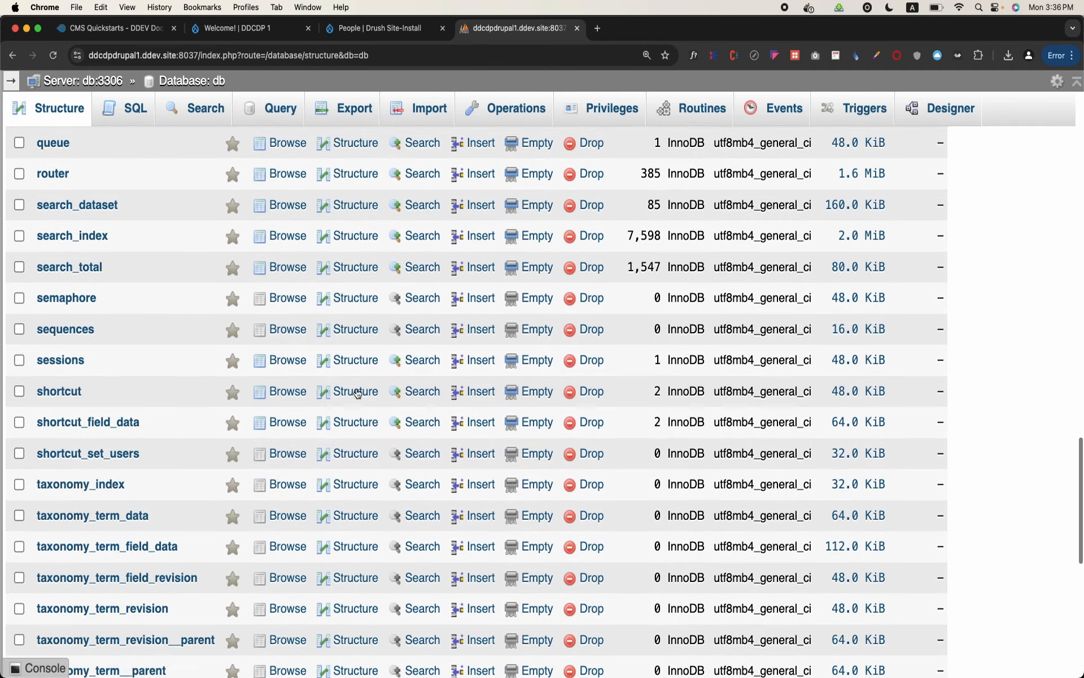
scroll(356, 388, down, 3)
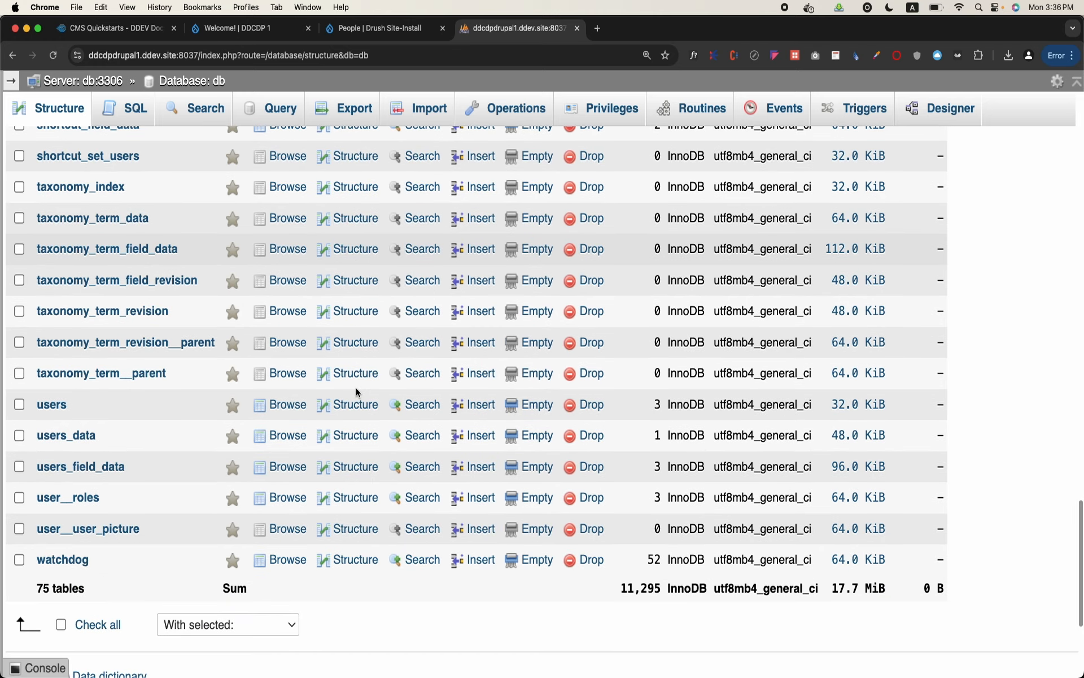
scroll(356, 388, up, 10)
scroll(356, 387, down, 12)
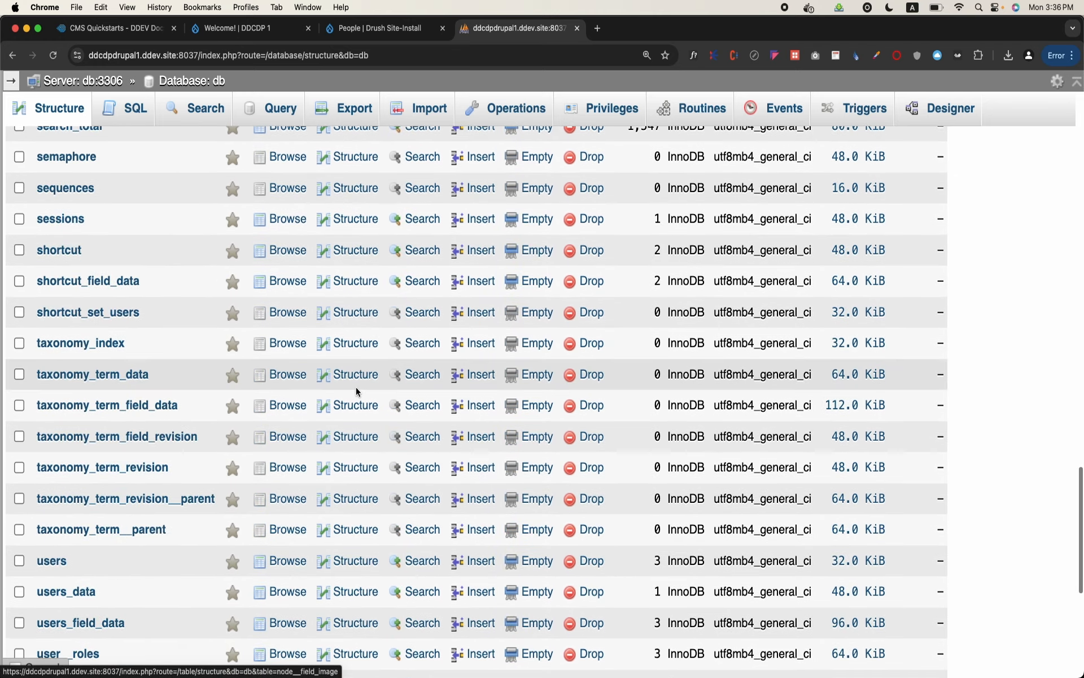
scroll(357, 391, up, 2)
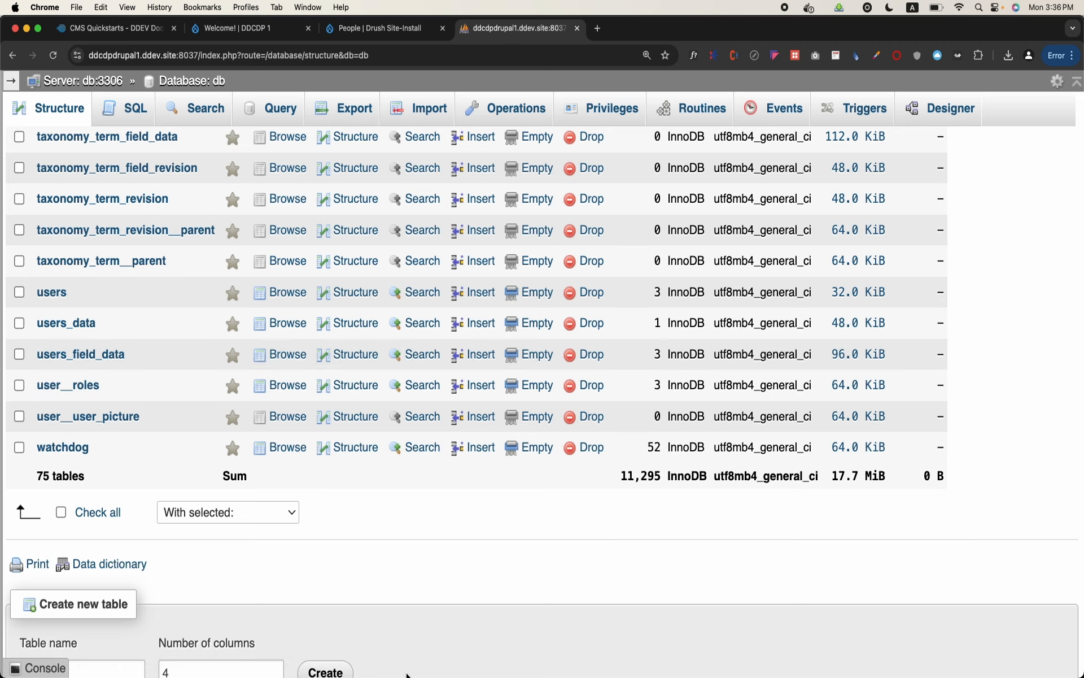
mouse_move(508, 676)
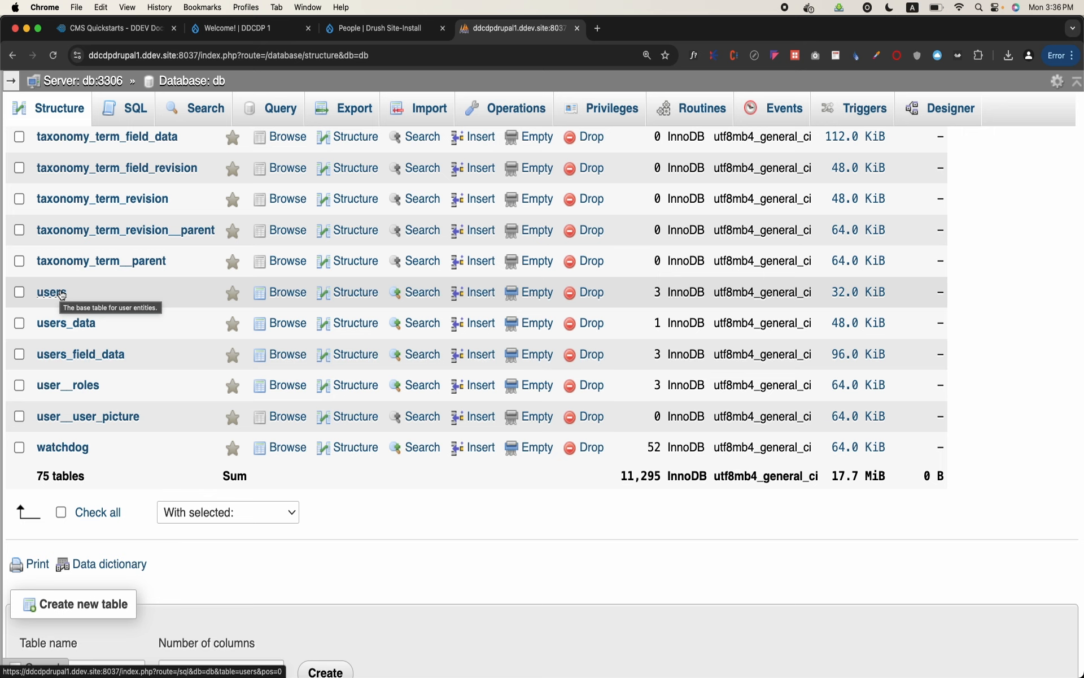
Look through the db database's table list, examining the taxonomy, node, comment, and other Drupal tables
scroll(63, 341, up, 6)
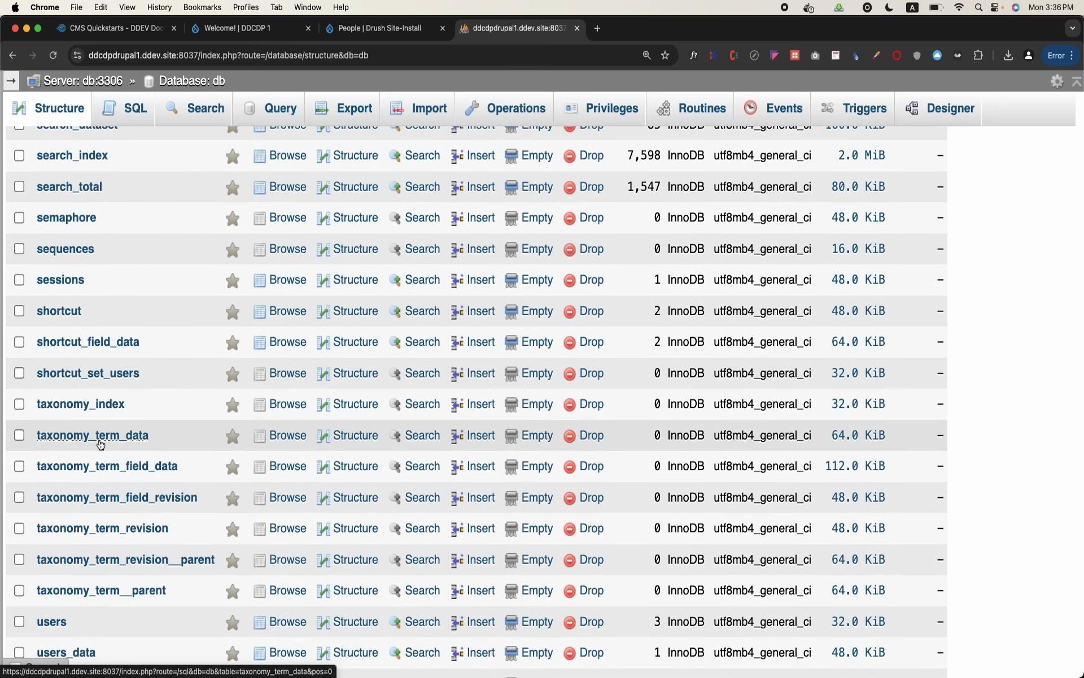
scroll(99, 444, up, 4)
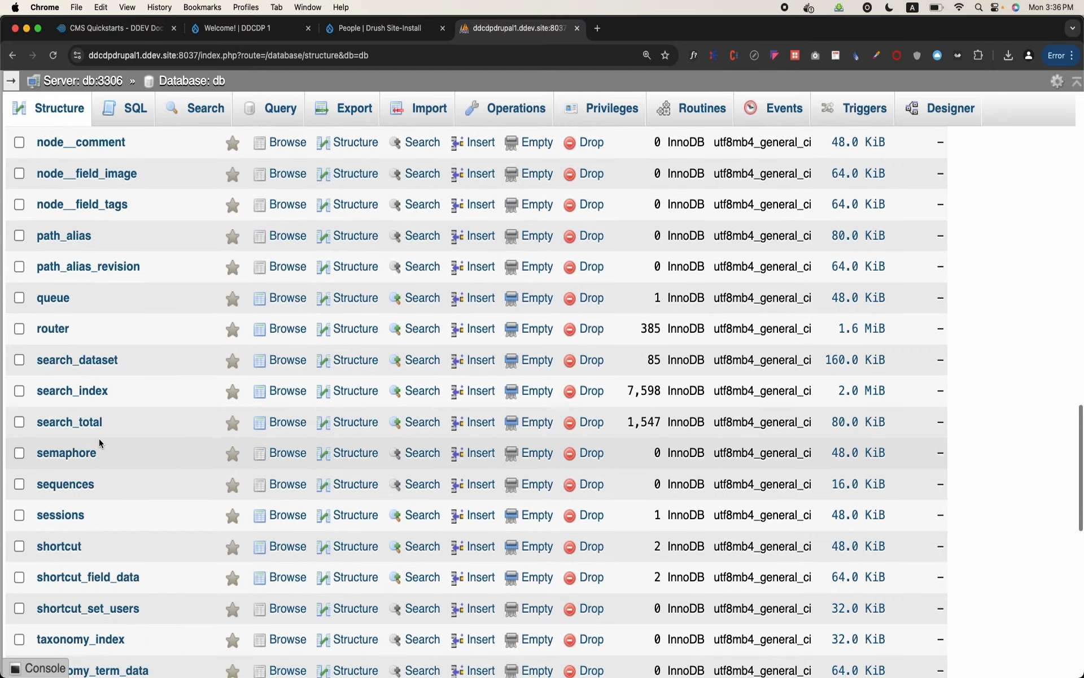
scroll(99, 438, up, 7)
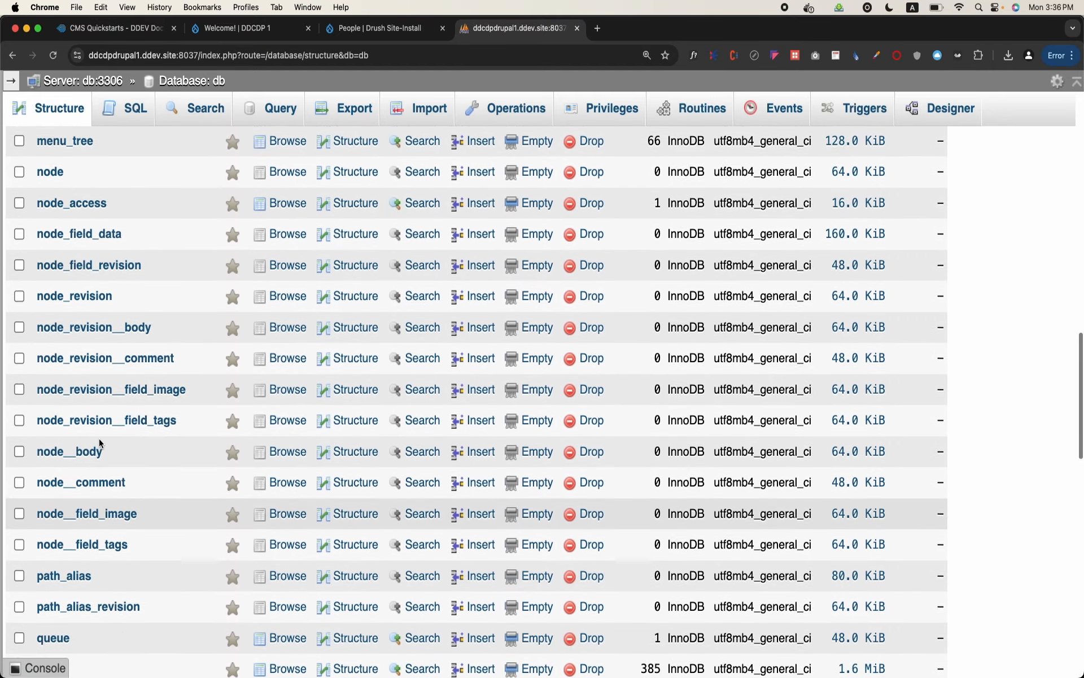
scroll(158, 291, up, 3)
scroll(158, 291, up, 7)
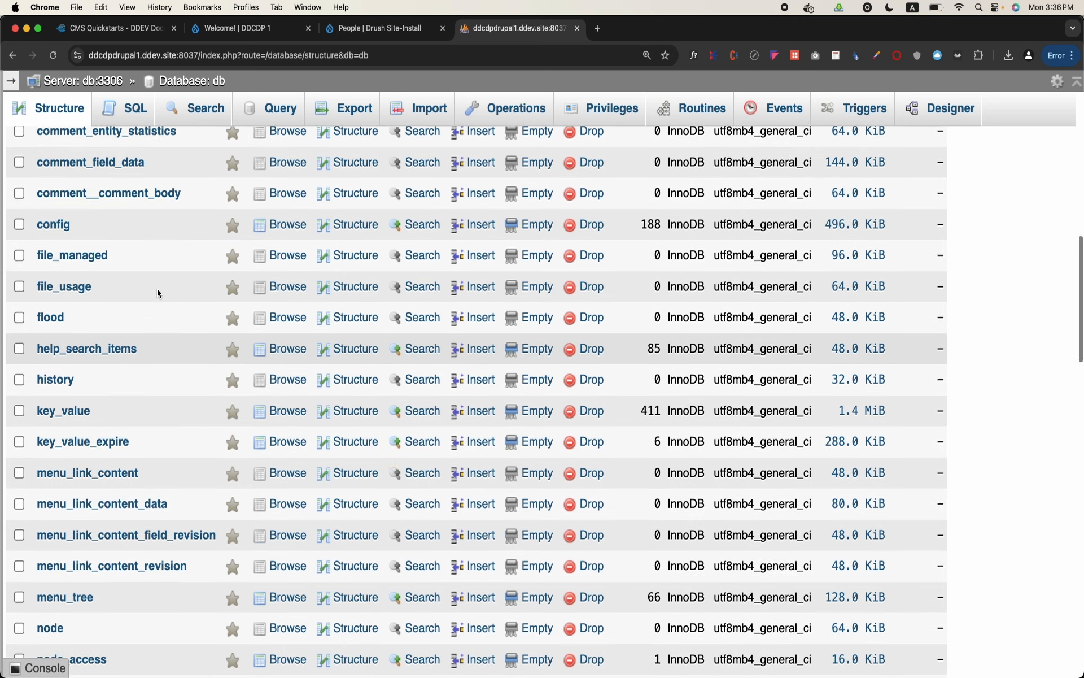
scroll(157, 291, up, 1)
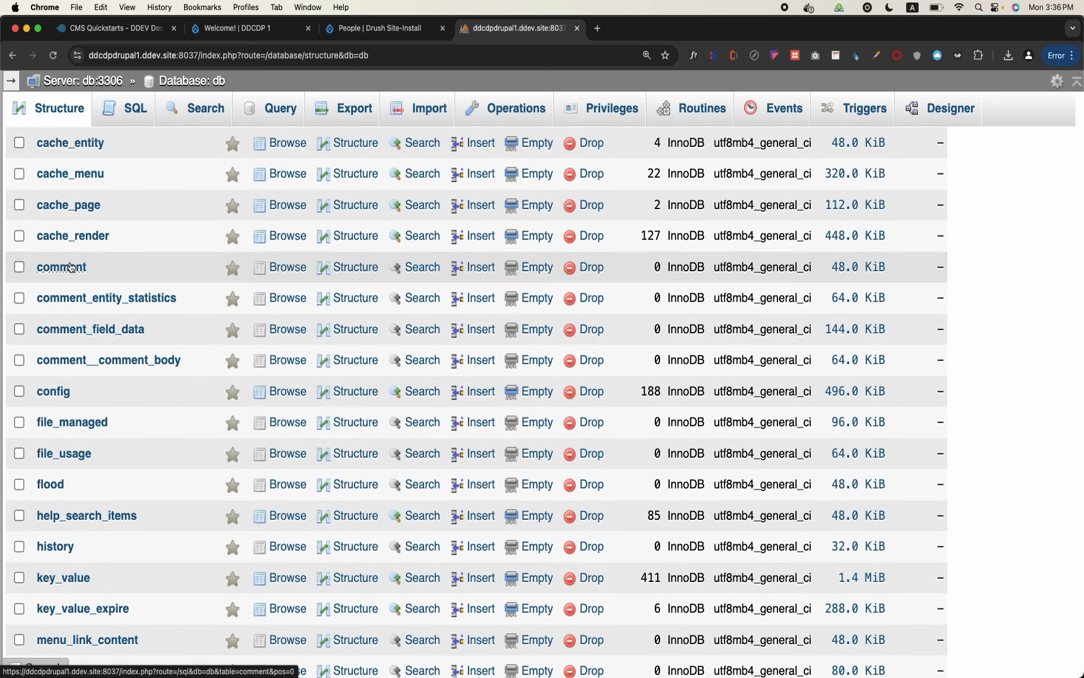
scroll(159, 263, up, 8)
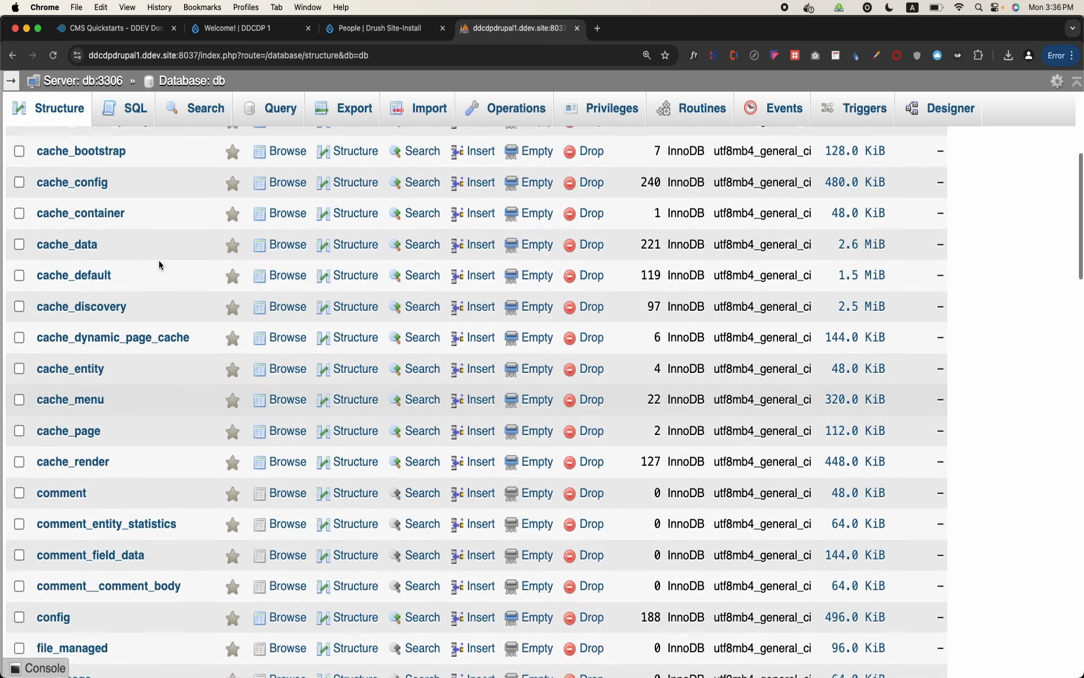
scroll(158, 260, up, 2)
scroll(159, 260, down, 10)
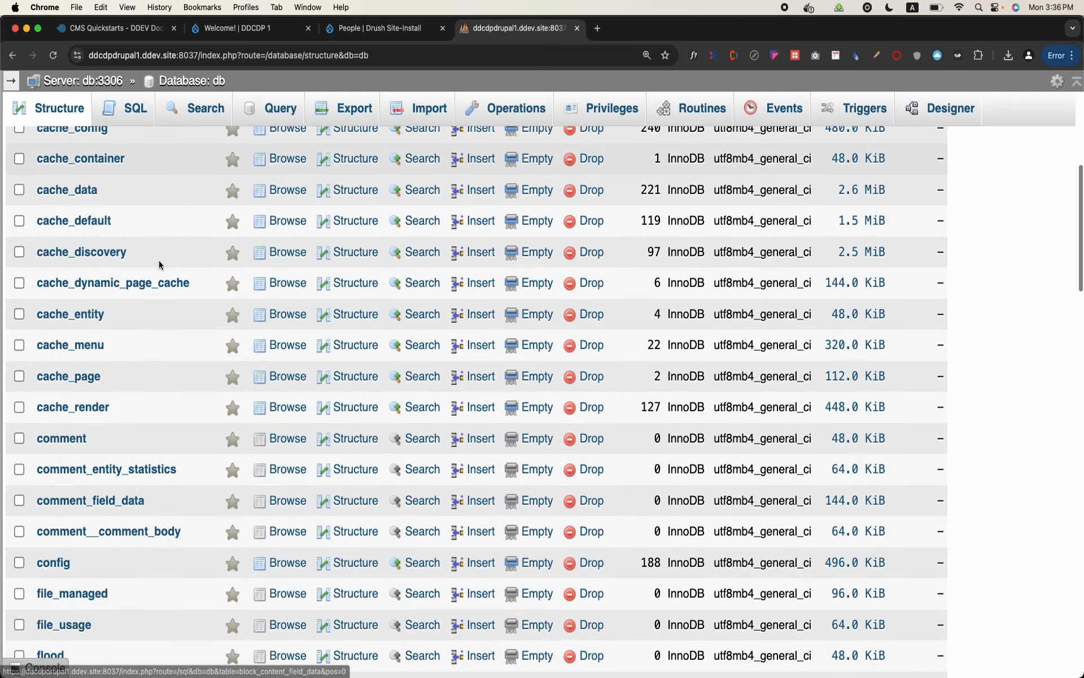
scroll(158, 260, down, 2)
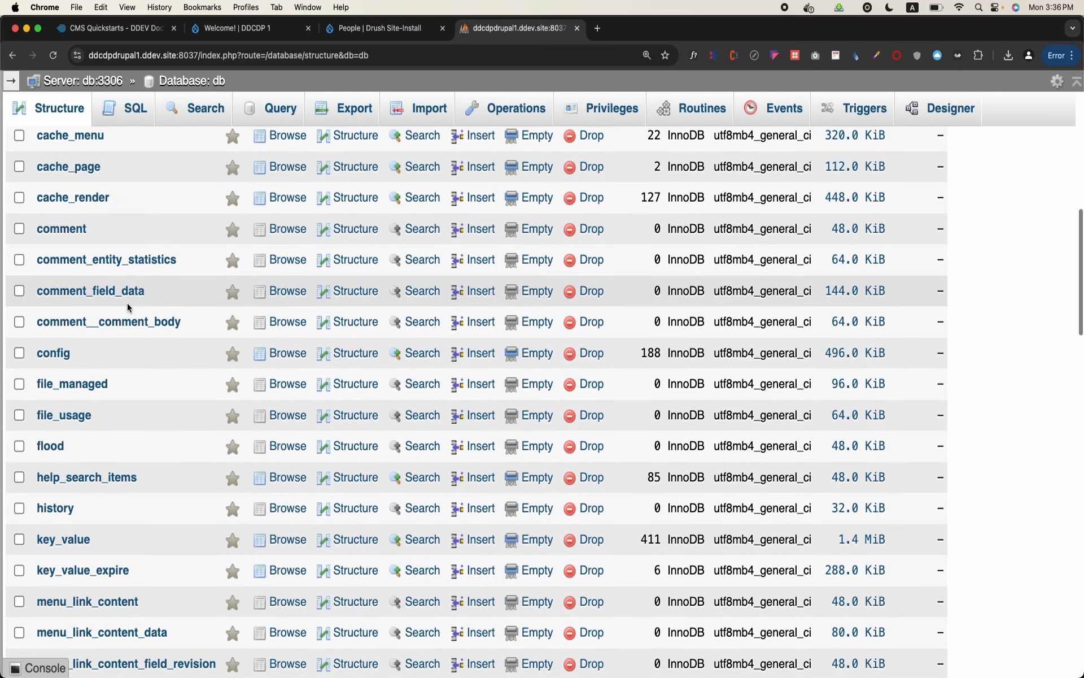
scroll(127, 302, down, 3)
scroll(129, 307, down, 5)
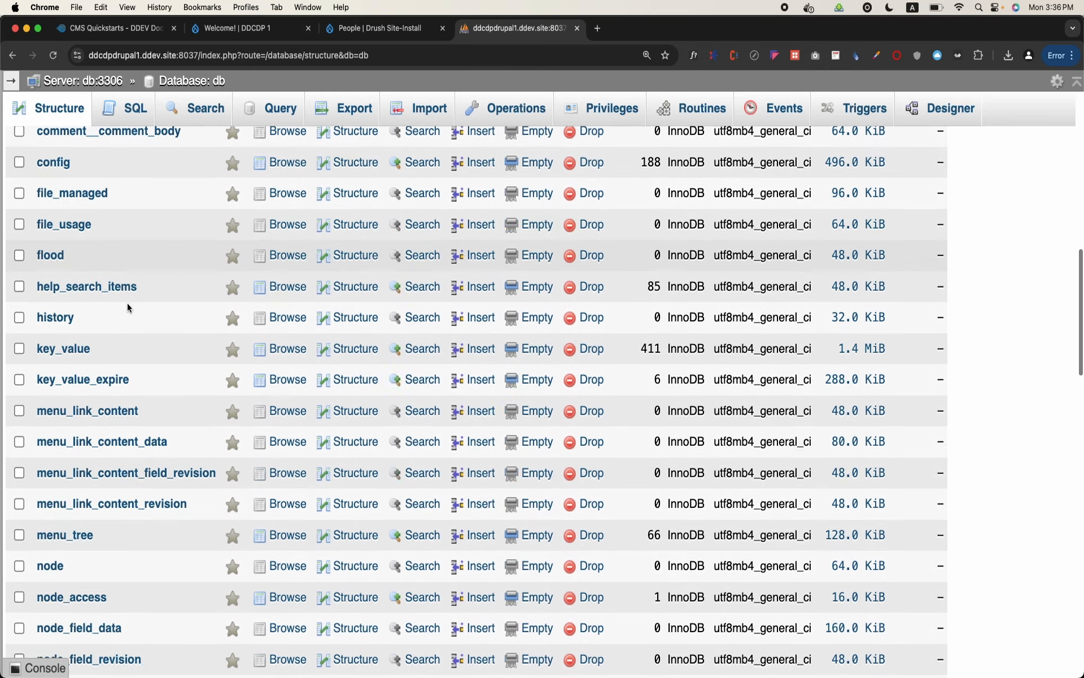
scroll(128, 307, down, 2)
scroll(127, 307, down, 2)
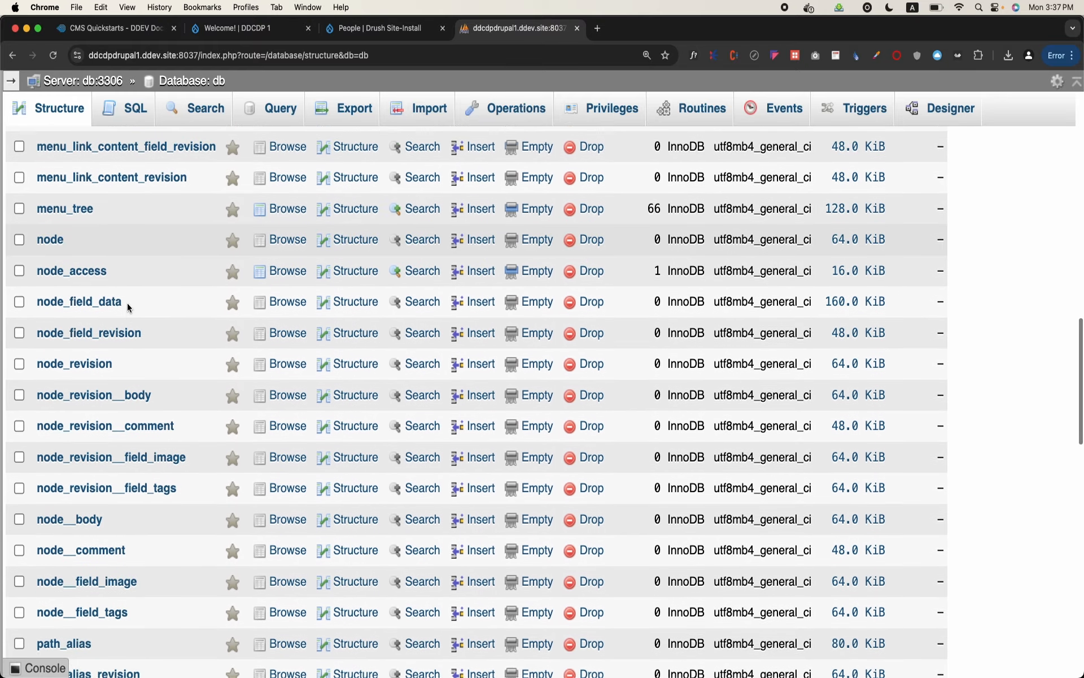
scroll(127, 305, down, 5)
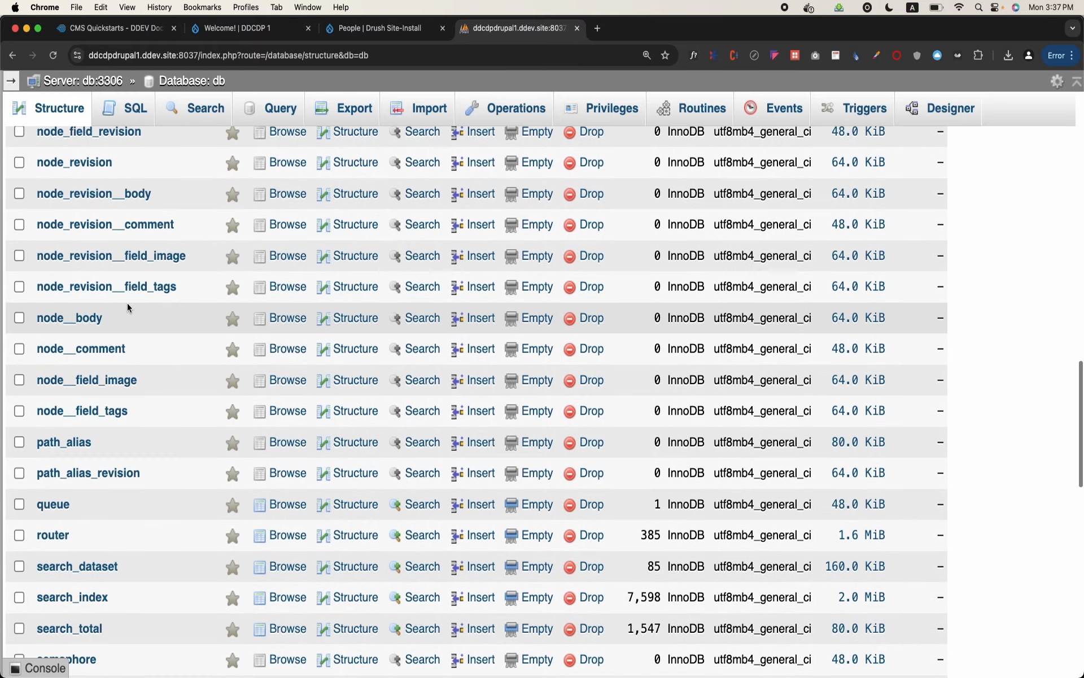
scroll(127, 305, down, 5)
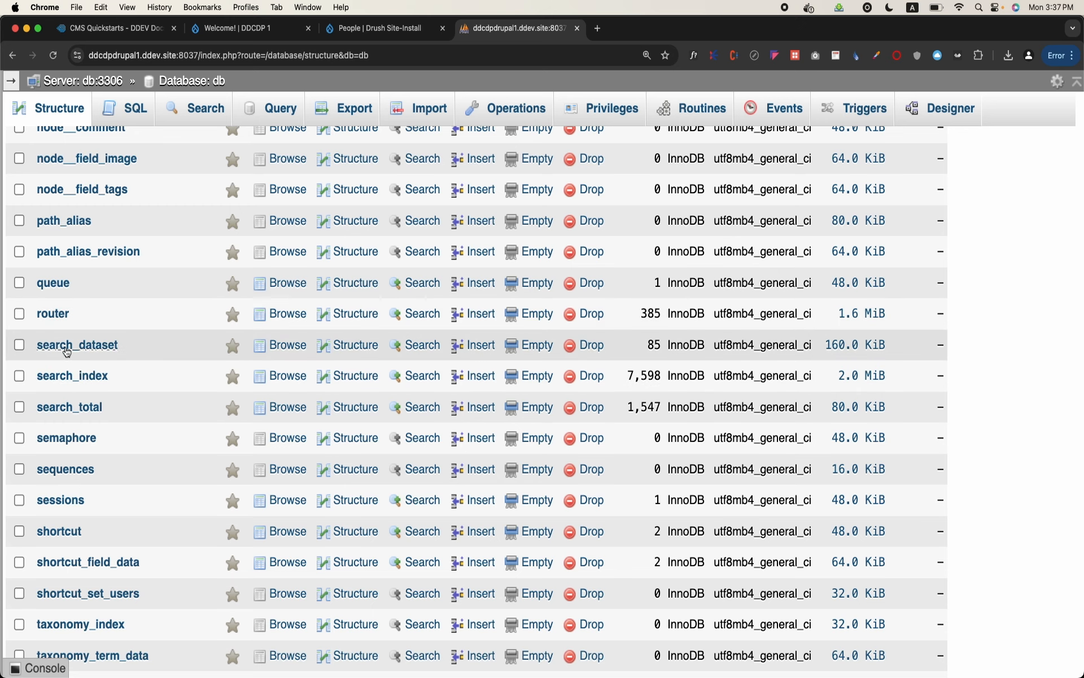
scroll(195, 424, down, 6)
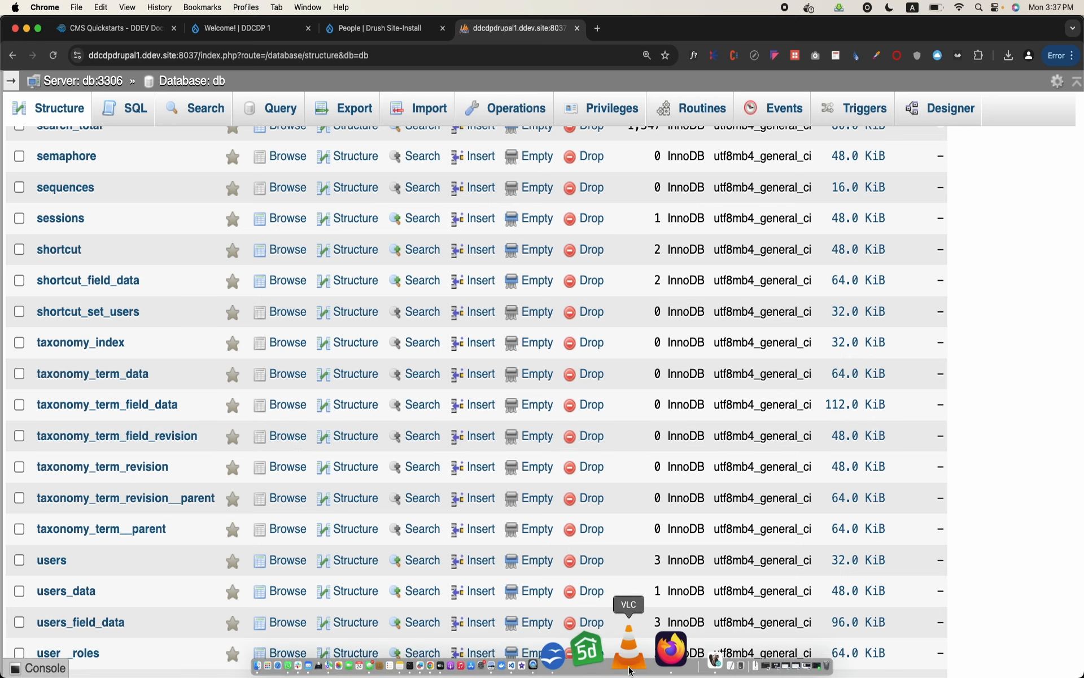
Switch to OpenOffice Writer and add "Those tables which are created using Entity API in Drupal are called entities." below the "Entities" heading
click(609, 662)
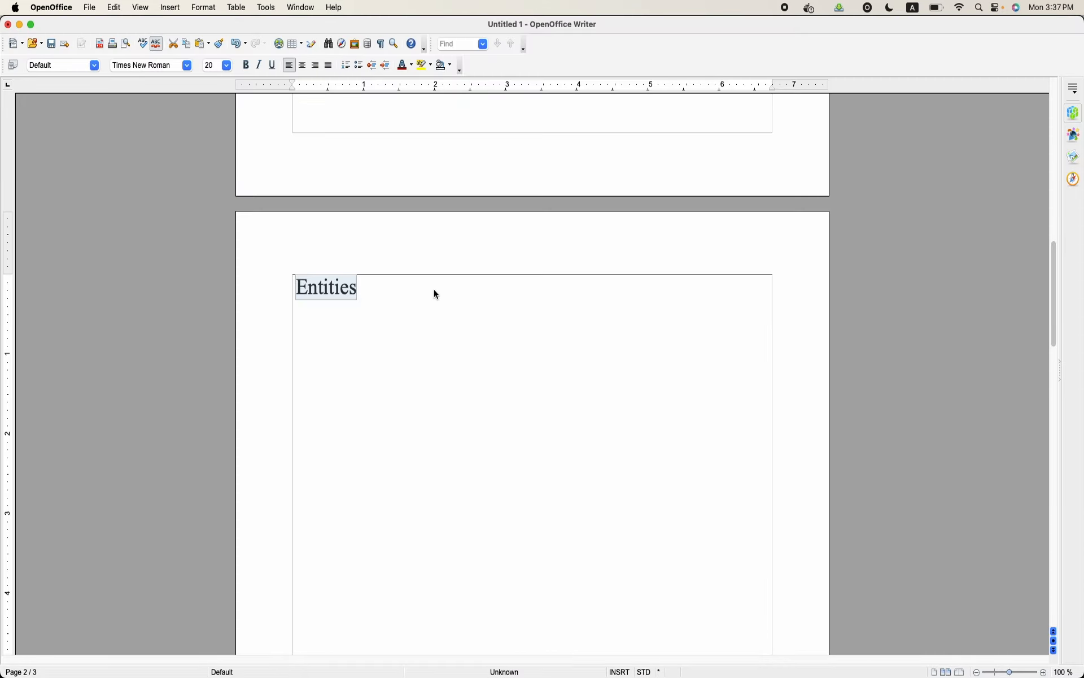
click(429, 329)
key(Return)
text(Those gtabl)
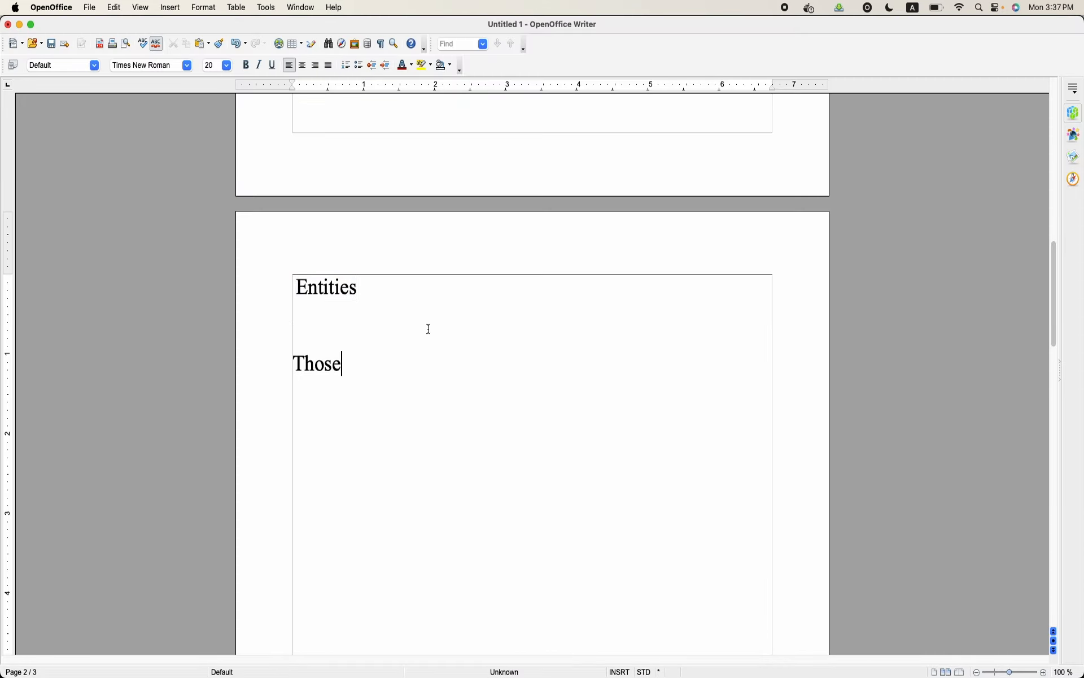
key(BackSpace)
key(BackSpace)
text(ch are created using Entity API in Drupal a)
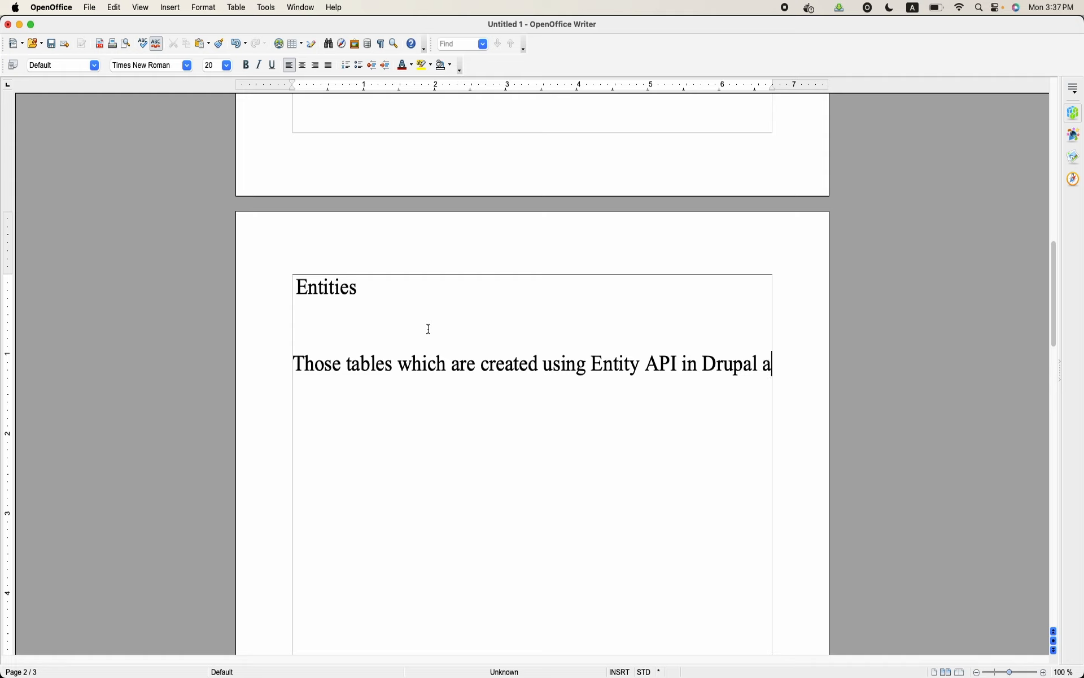
text(re called entities.)
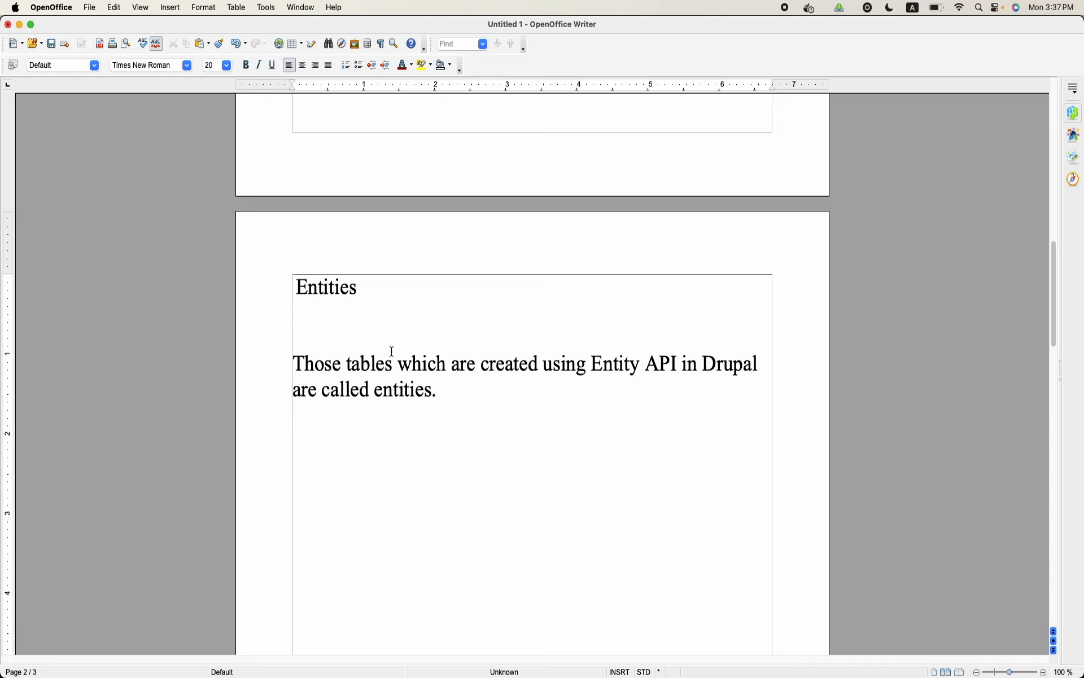
Add the line "Nodes,(Content)" below the definition of entities
text(Nodes,(Content)
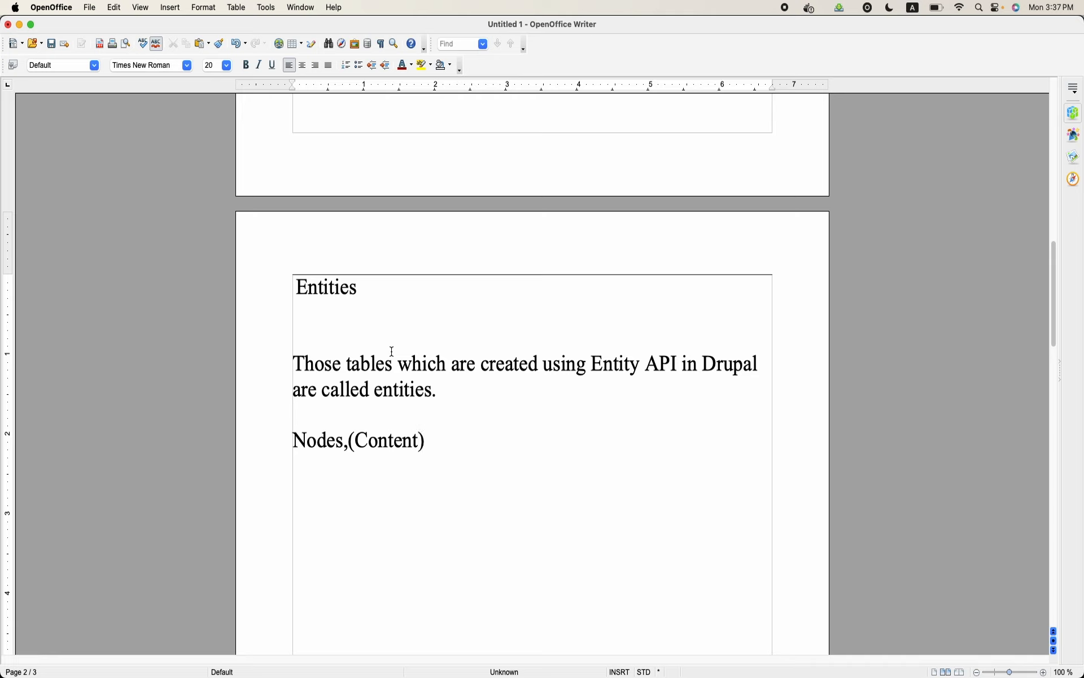
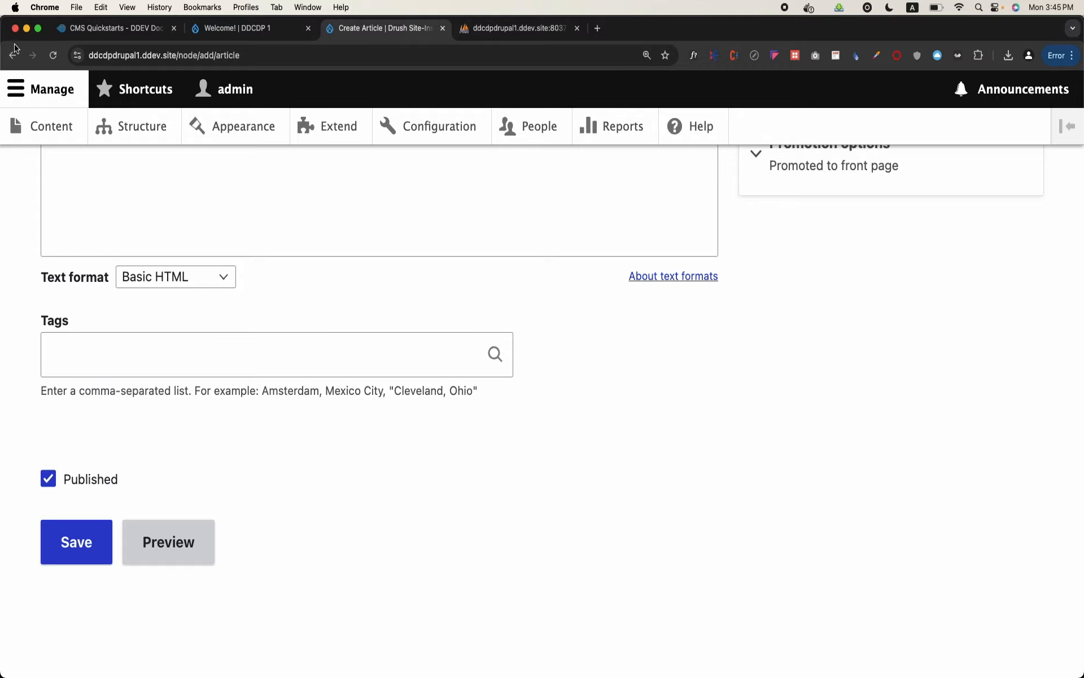
Return to the content type choices, start a new Basic page, and look through its form fields
click(13, 55)
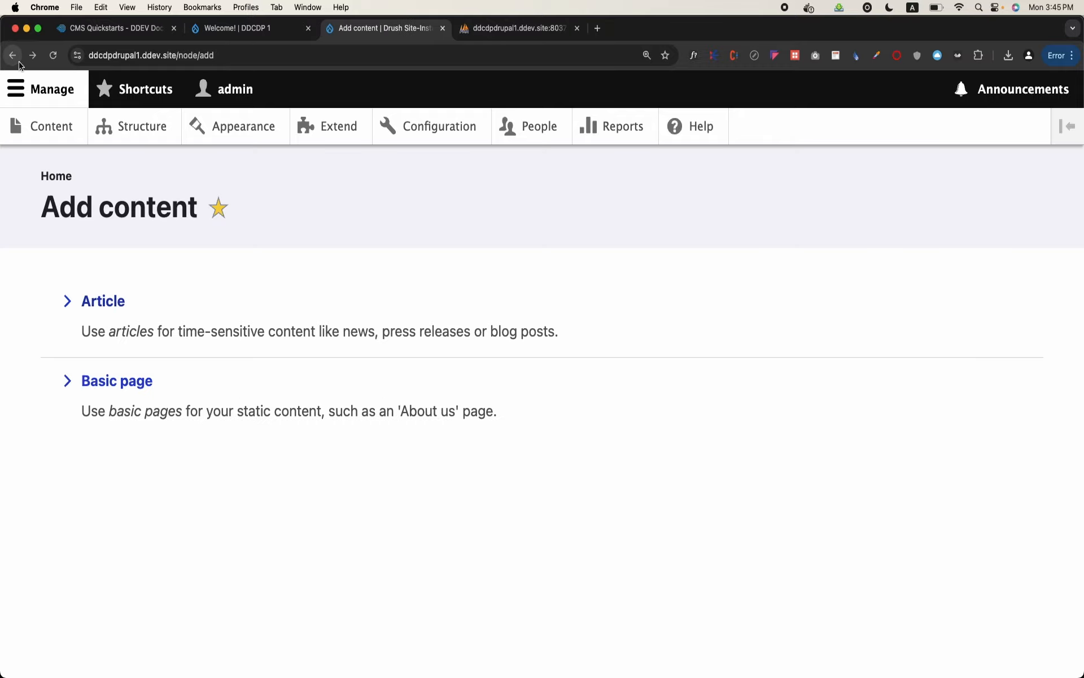
click(133, 386)
scroll(232, 384, down, 1)
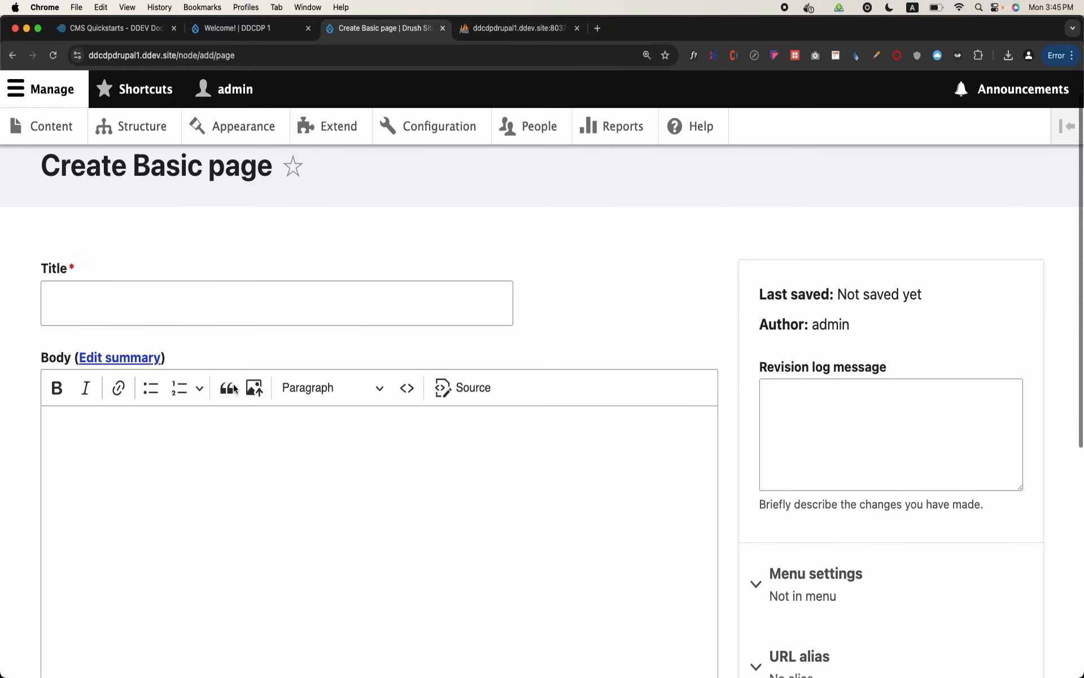
click(235, 458)
scroll(235, 467, down, 5)
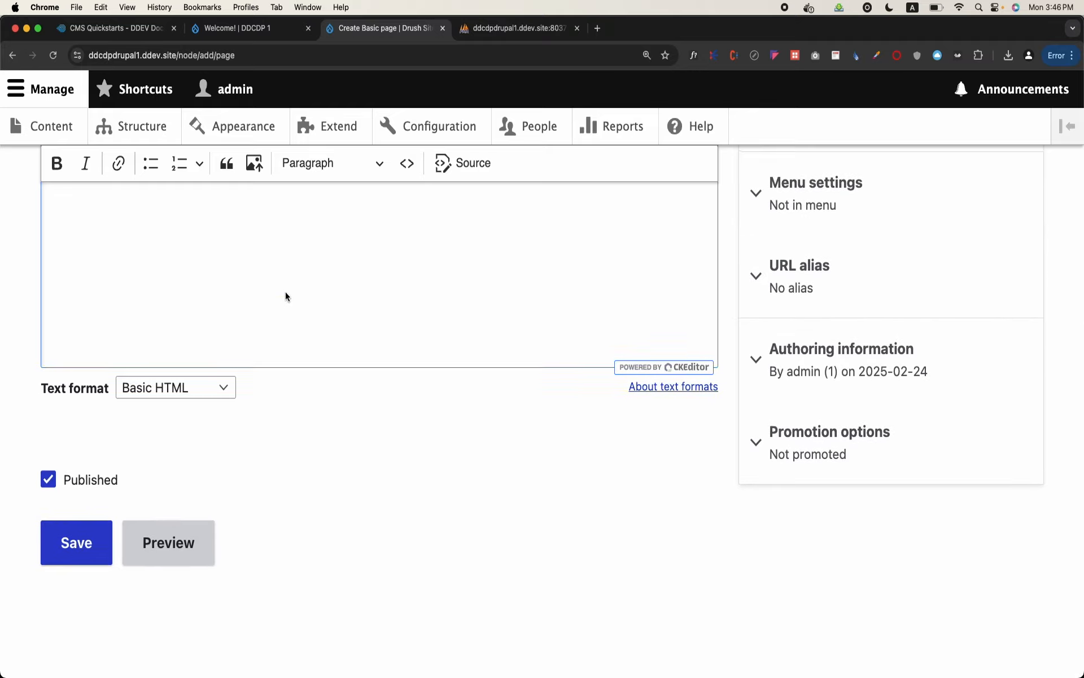
scroll(286, 291, up, 5)
scroll(161, 300, down, 3)
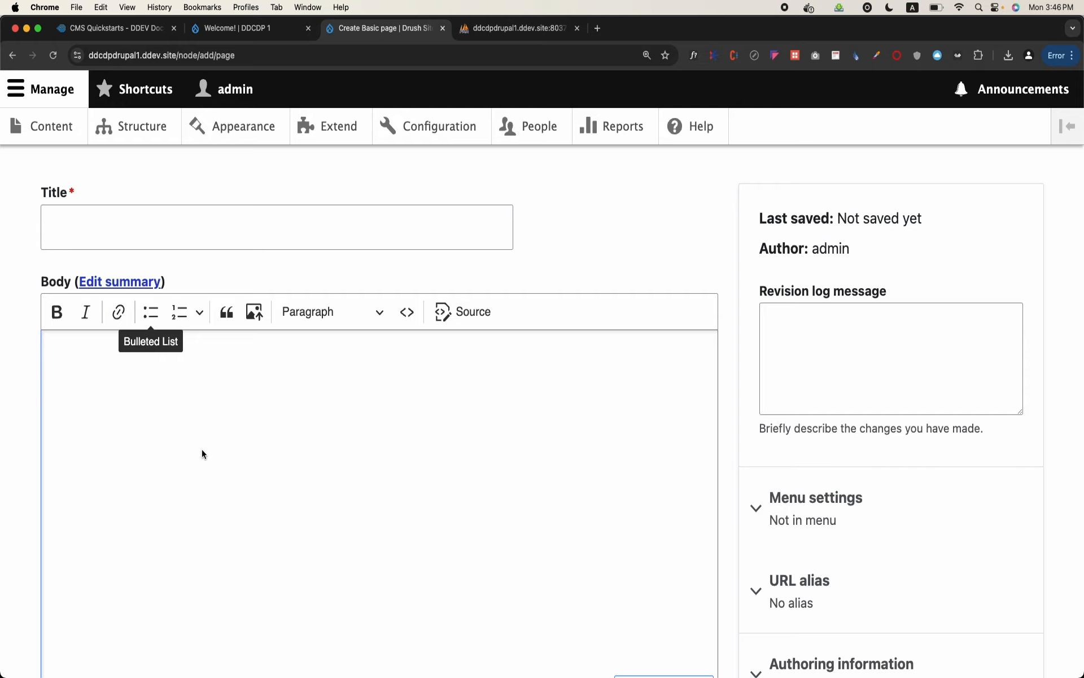
scroll(202, 449, up, 3)
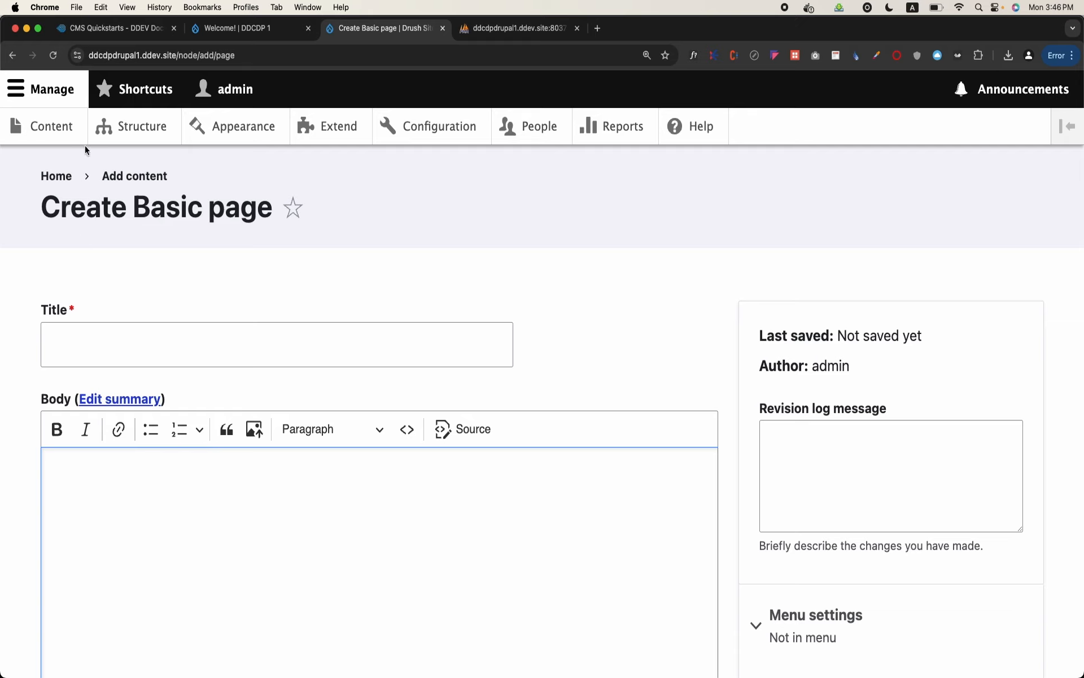
Enter "Mission" as the page title and "To popularize Drupal" as the body text
click(150, 345)
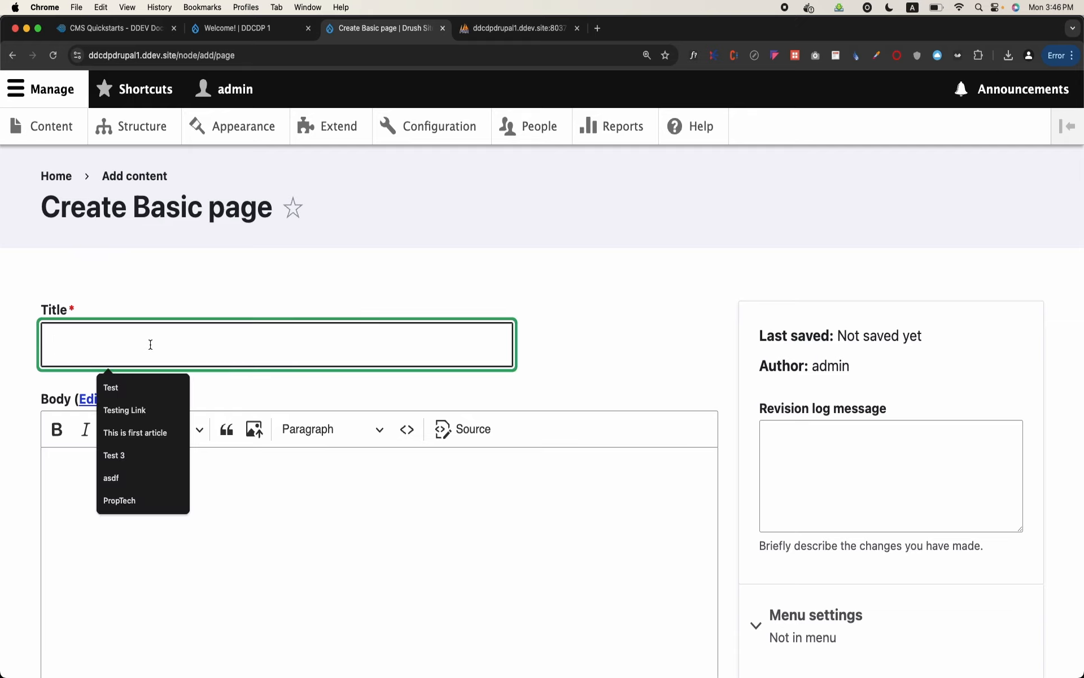
text(Mission)
click(144, 520)
text(To popu)
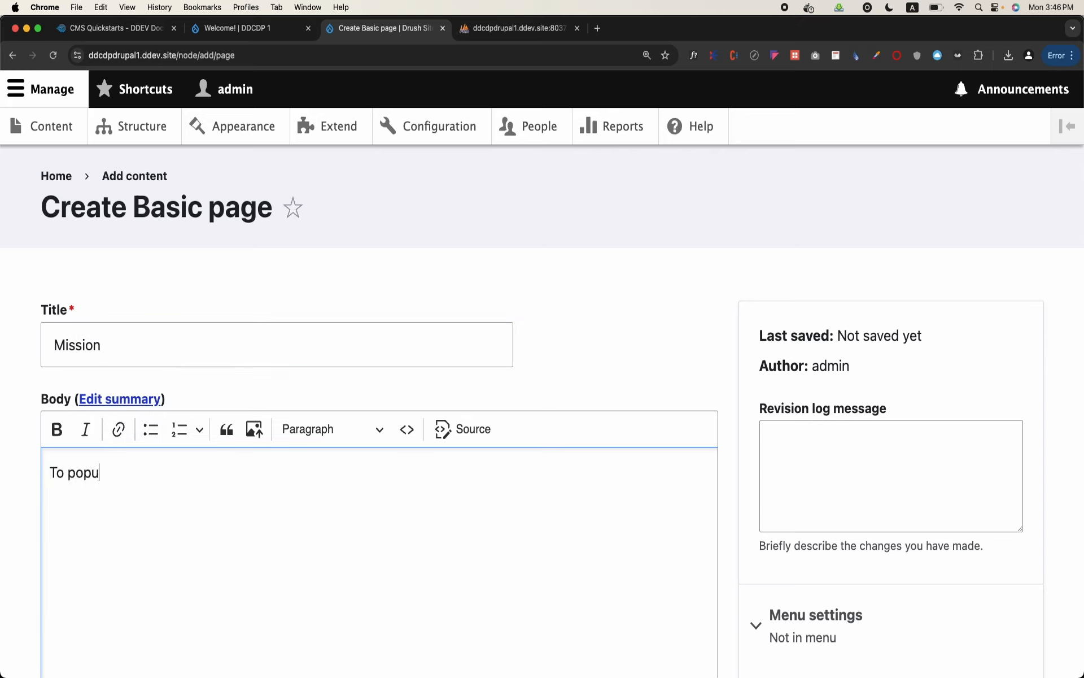
text(larize Drupal in)
key(BackSpace)
key(BackSpace)
key(BackSpace)
scroll(123, 397, down, 5)
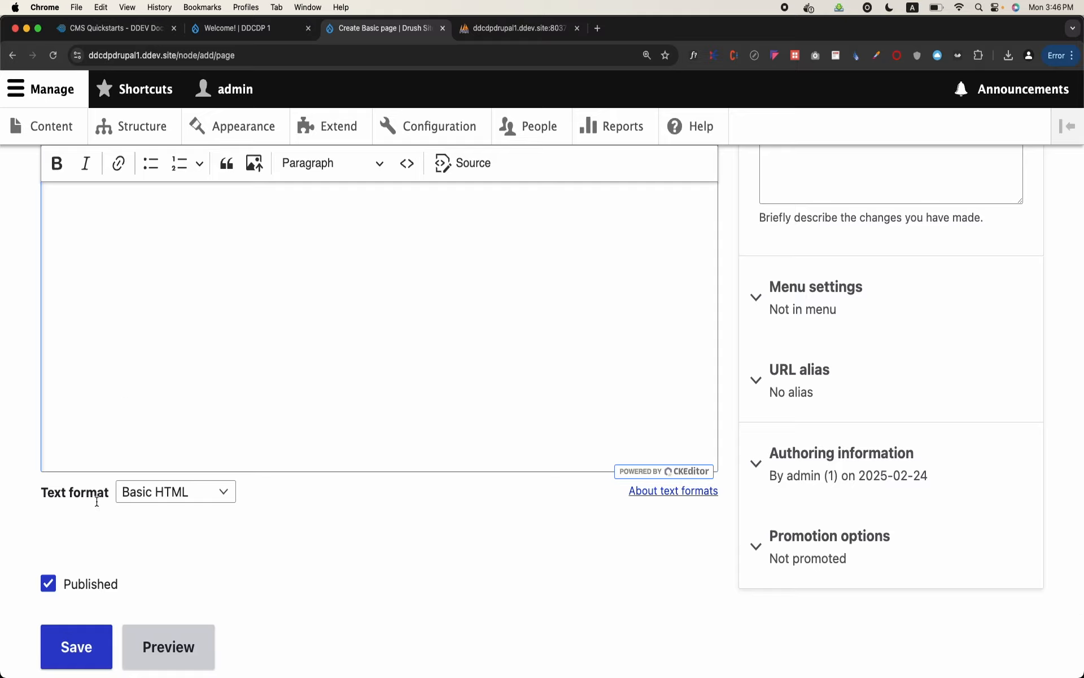
scroll(260, 551, up, 5)
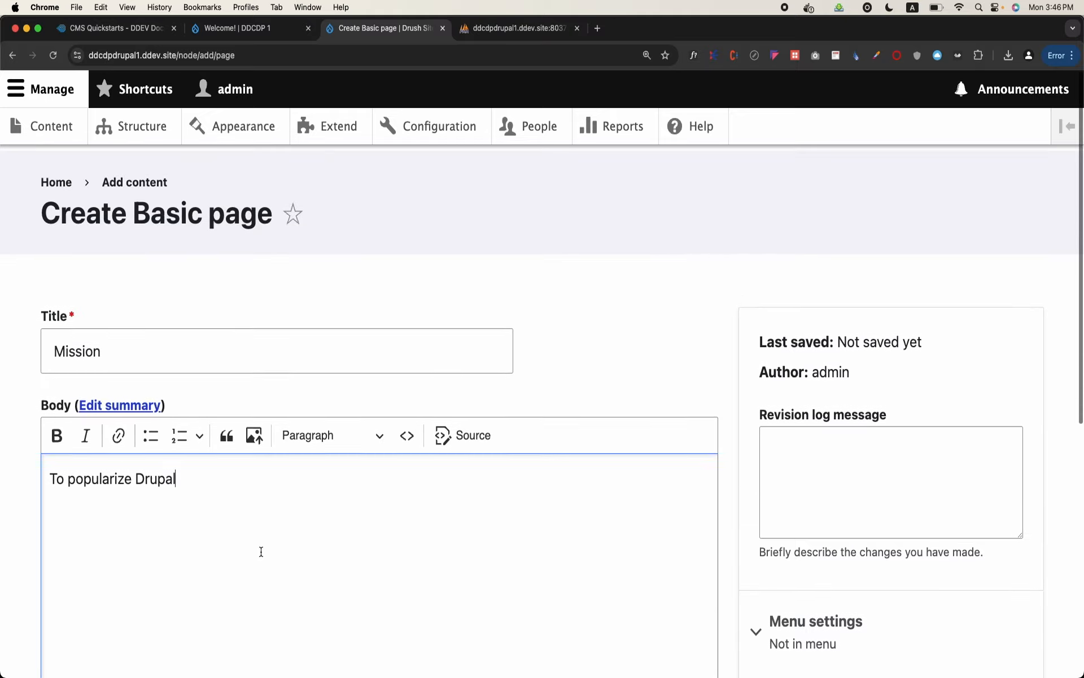
Provide a menu link for the page titled "Mission" under <Main navigation> with weight 0
scroll(558, 479, down, 2)
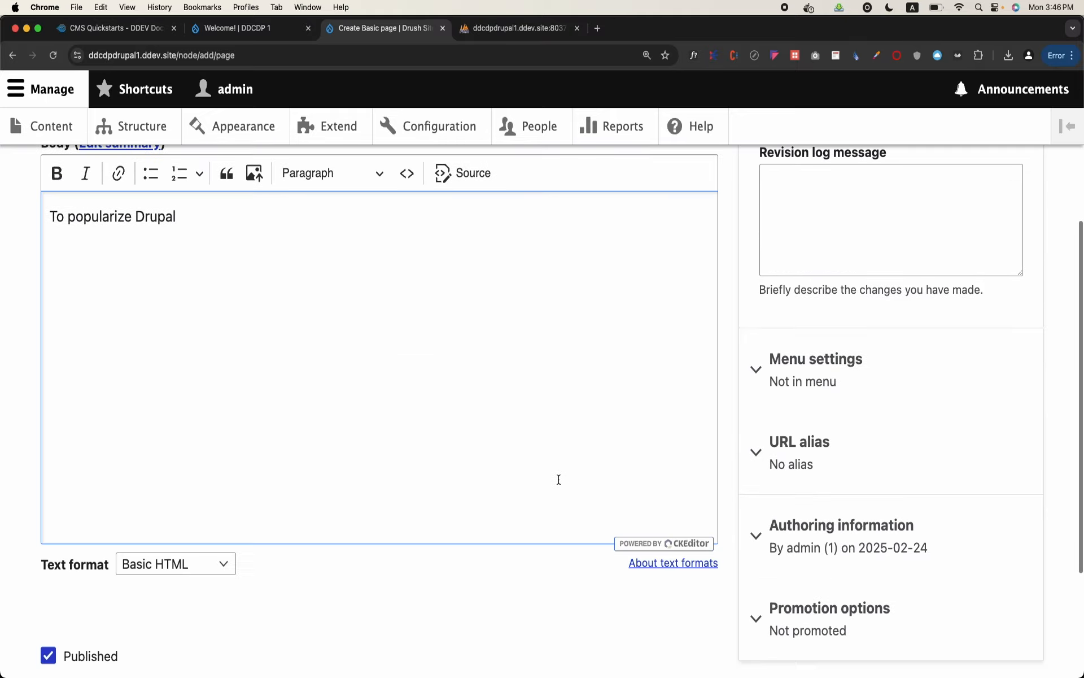
click(781, 364)
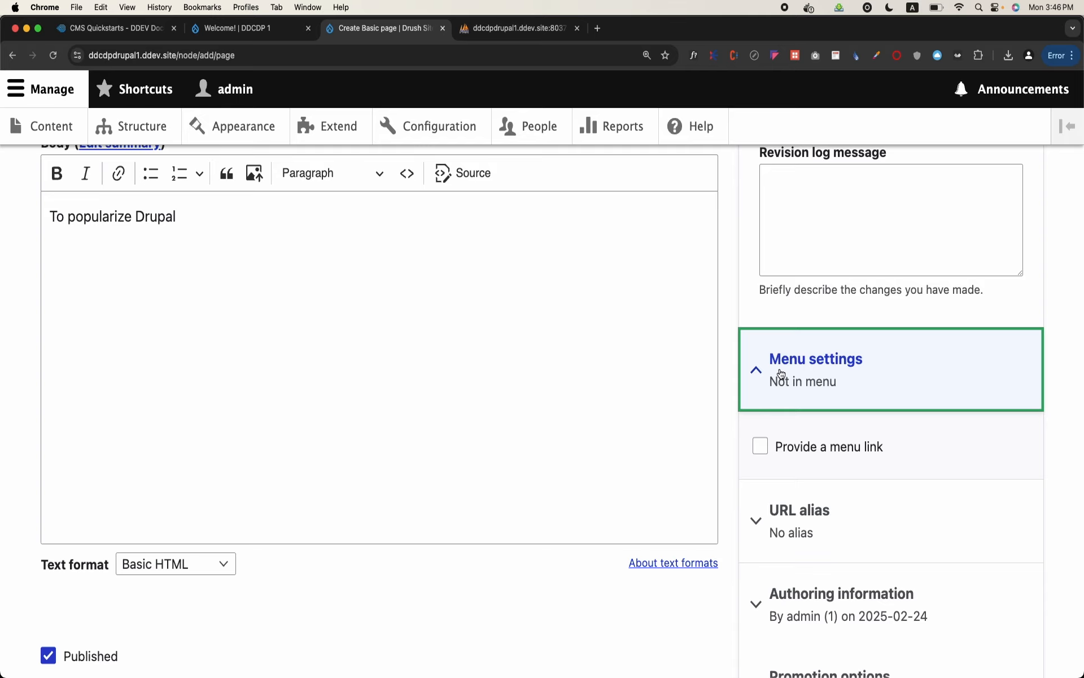
scroll(363, 387, up, 2)
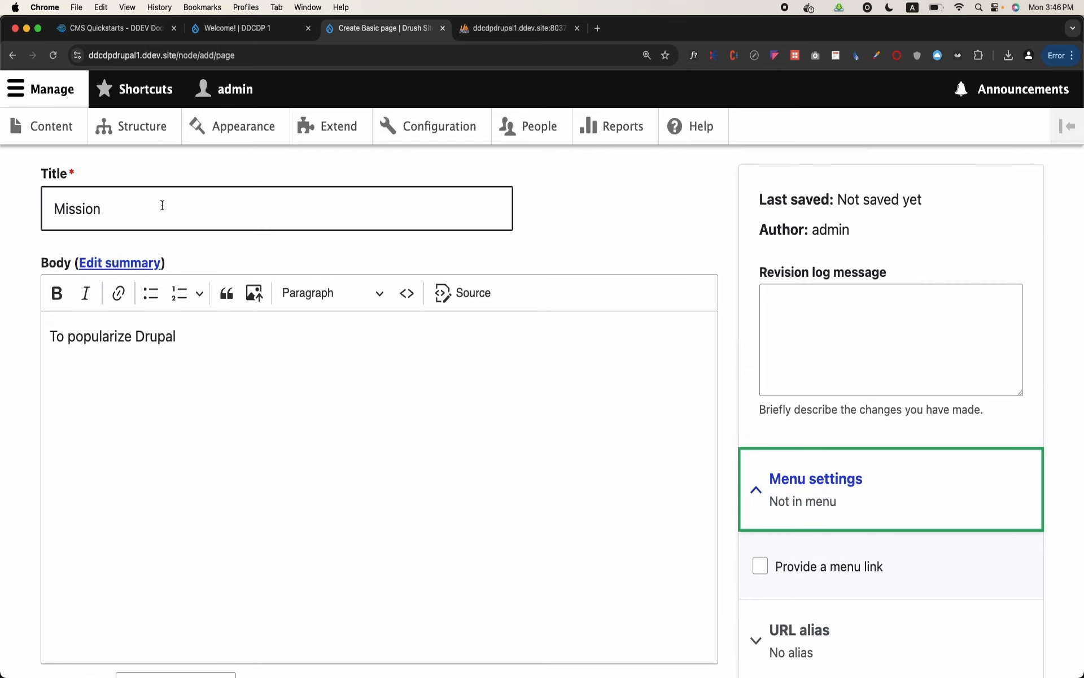
click(205, 379)
scroll(497, 424, down, 2)
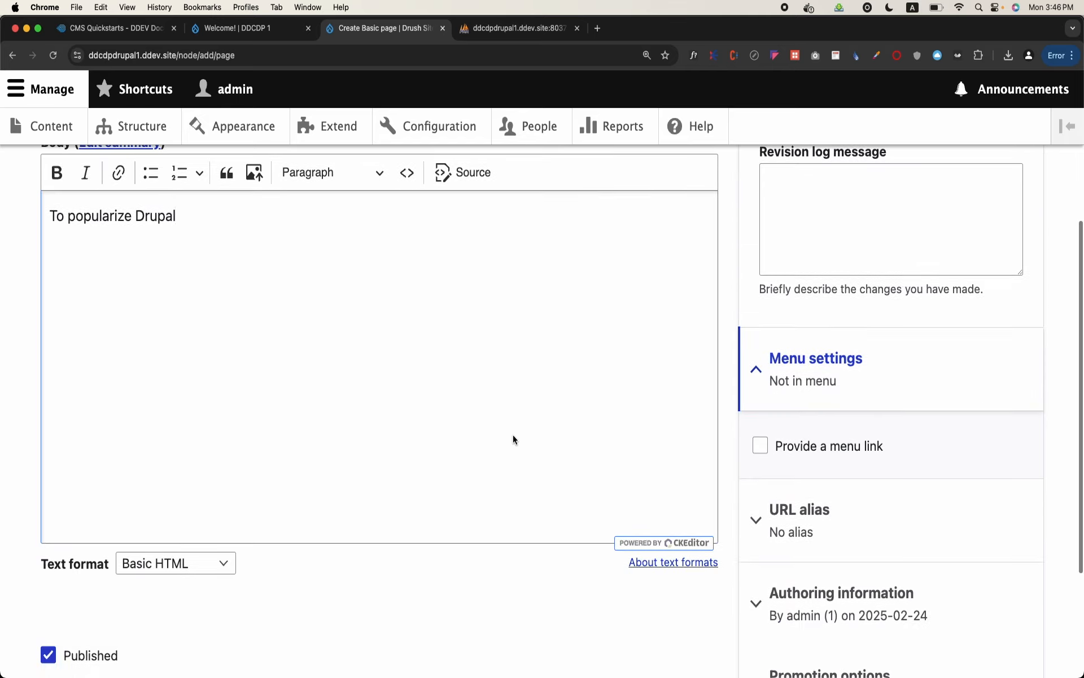
click(760, 448)
scroll(784, 467, down, 1)
click(787, 470)
double_click(787, 470)
scroll(790, 480, down, 3)
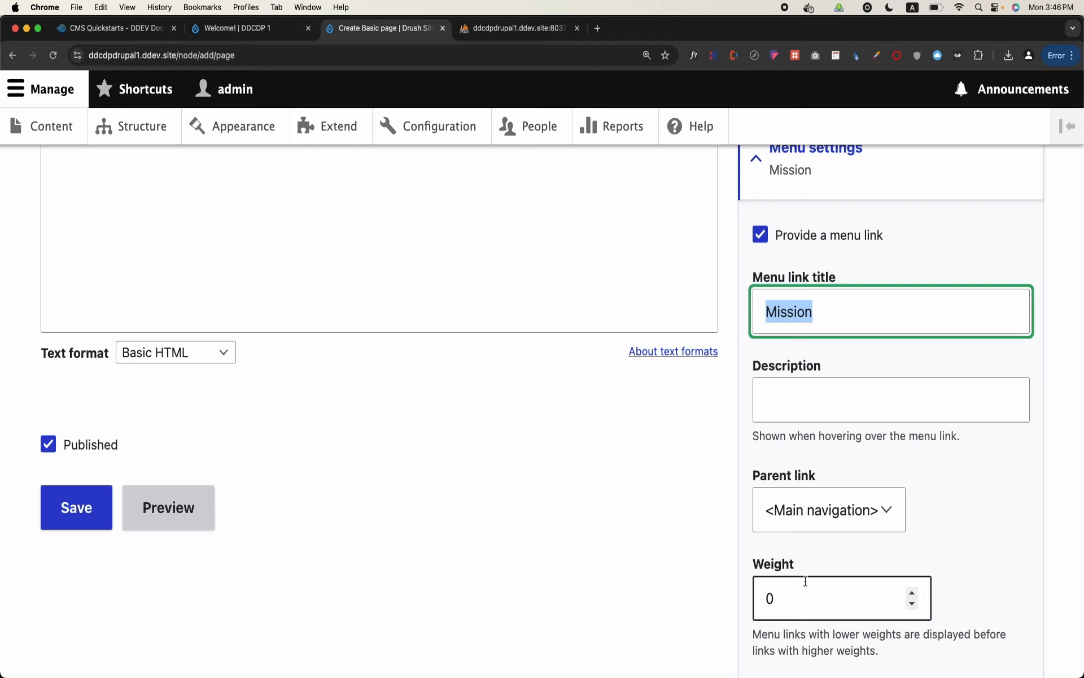
scroll(806, 581, down, 3)
click(798, 427)
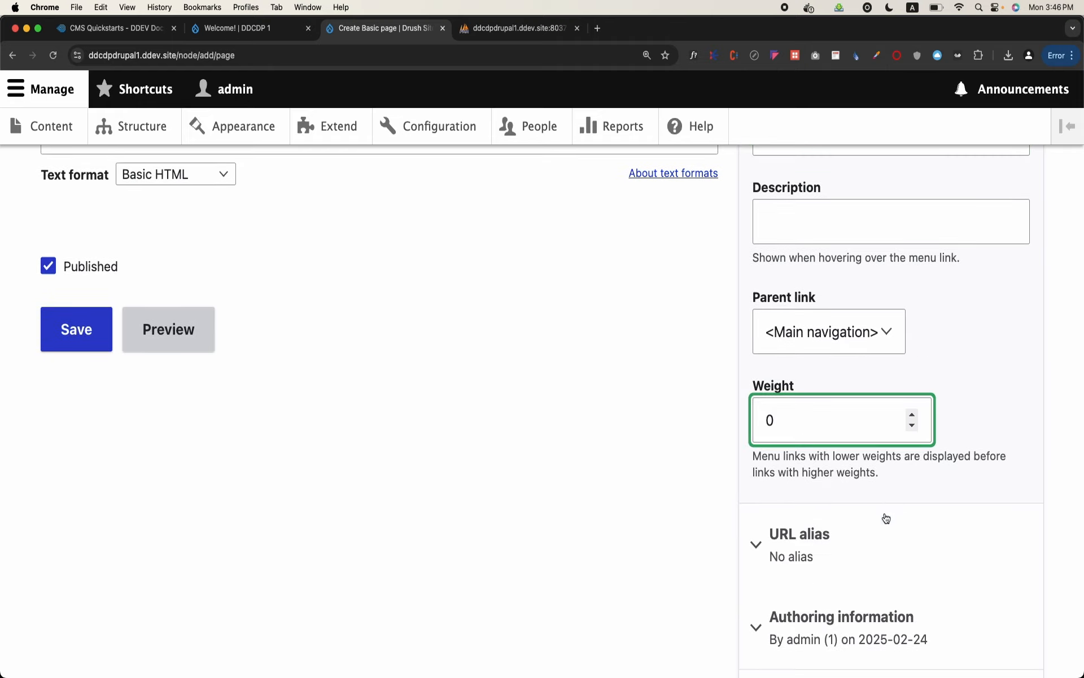
Expand the page's URL alias settings and leave the alias empty
click(866, 548)
scroll(866, 545, down, 2)
click(867, 541)
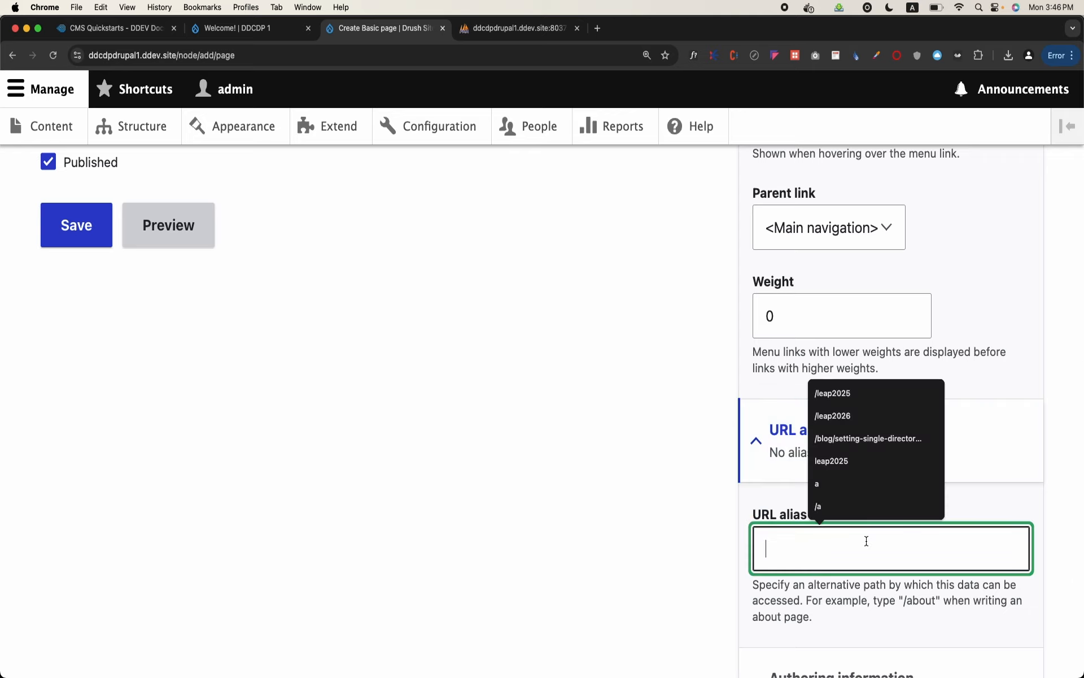
text(t)
key(BackSpace)
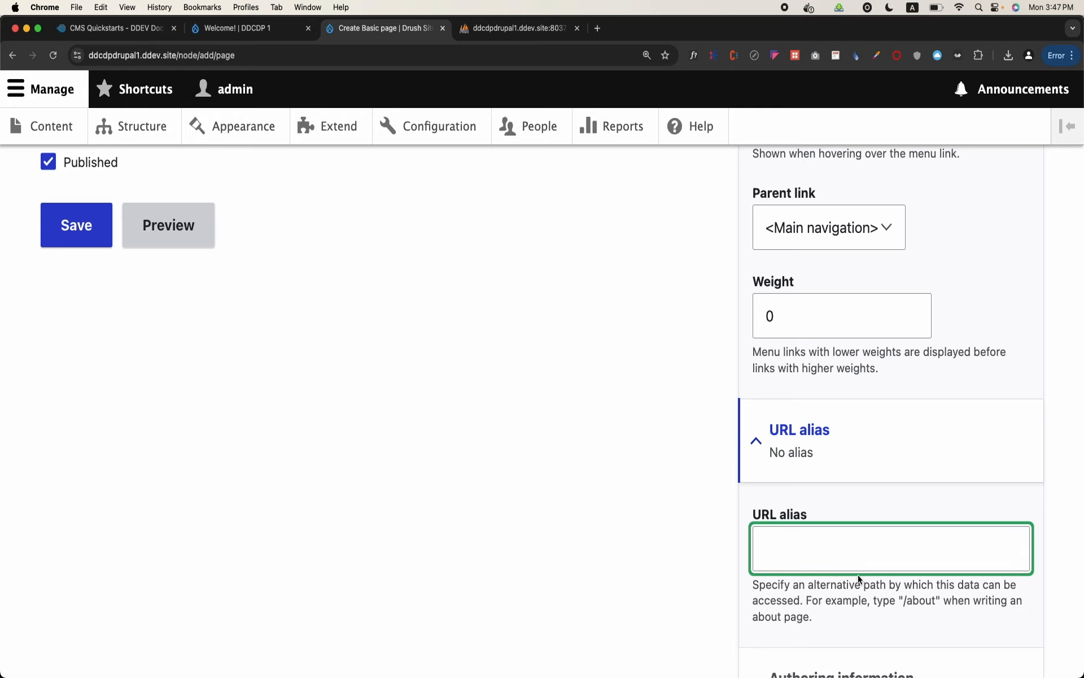
scroll(858, 574, down, 2)
scroll(792, 426, down, 3)
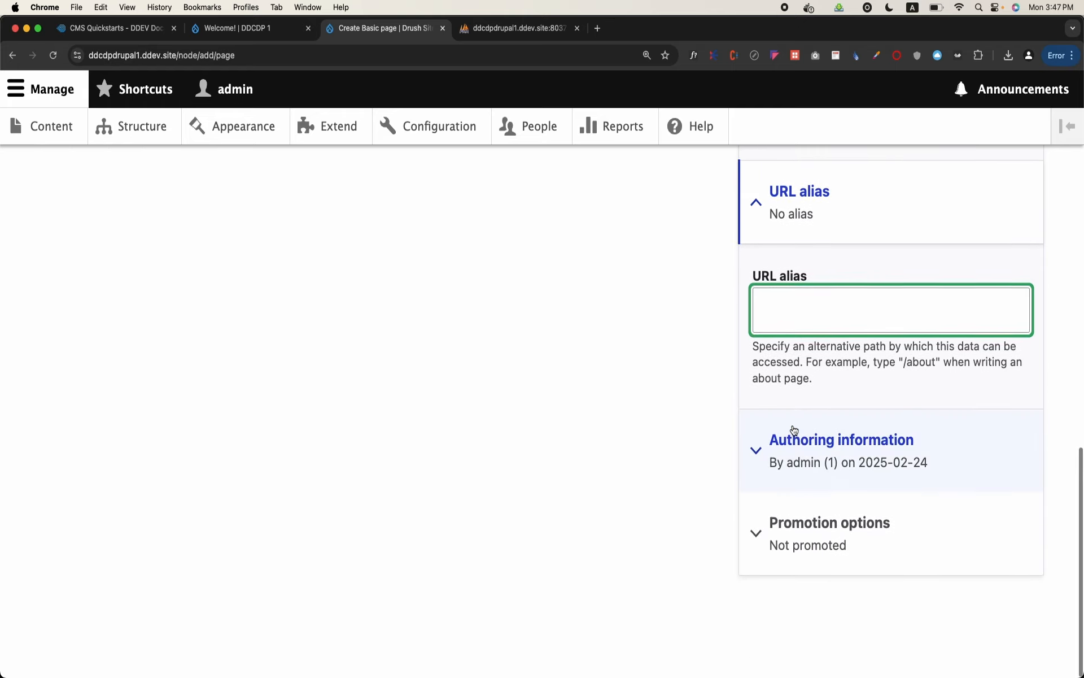
Review the authoring information and promotion options, and save the Basic page as published
click(794, 430)
scroll(793, 446, down, 2)
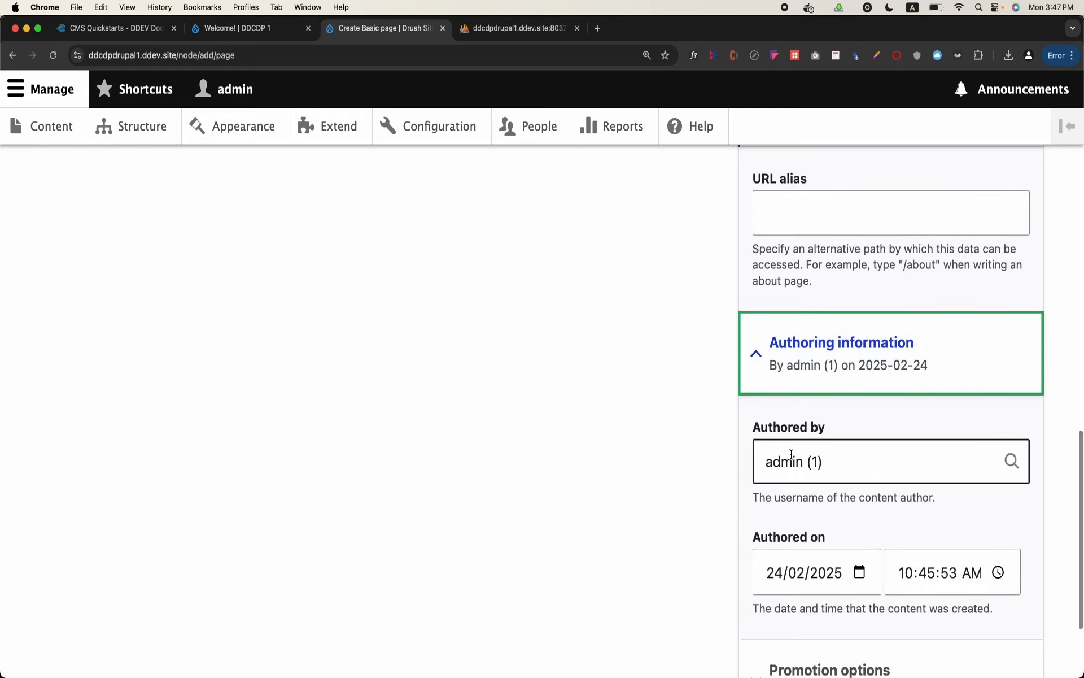
scroll(788, 470, down, 2)
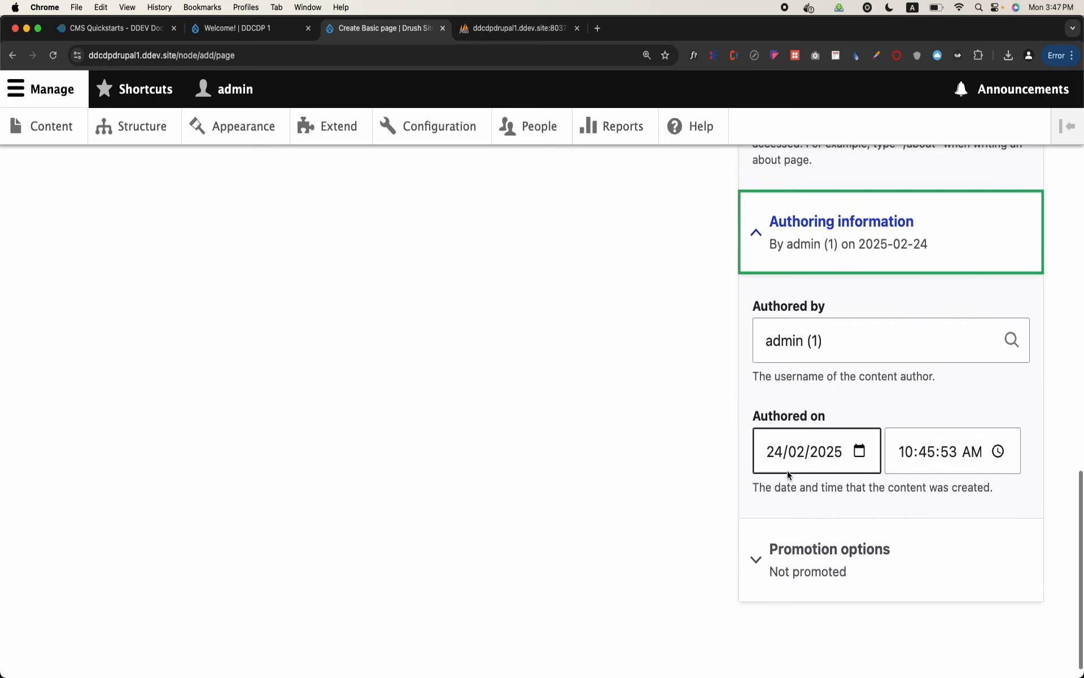
click(801, 550)
scroll(800, 551, down, 2)
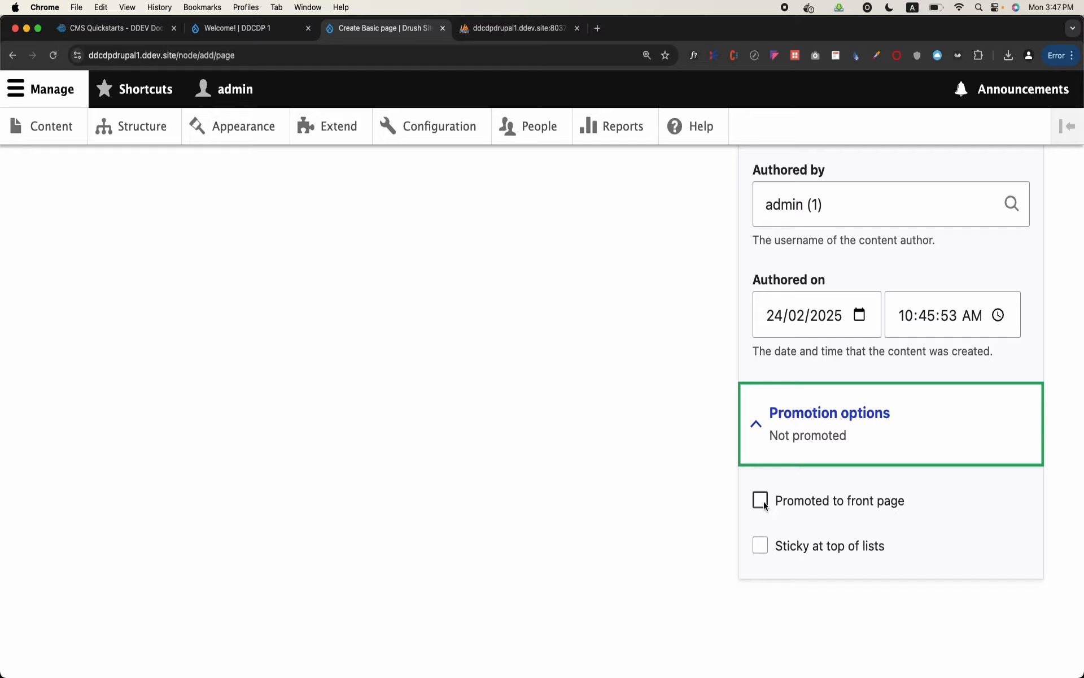
scroll(676, 531, up, 5)
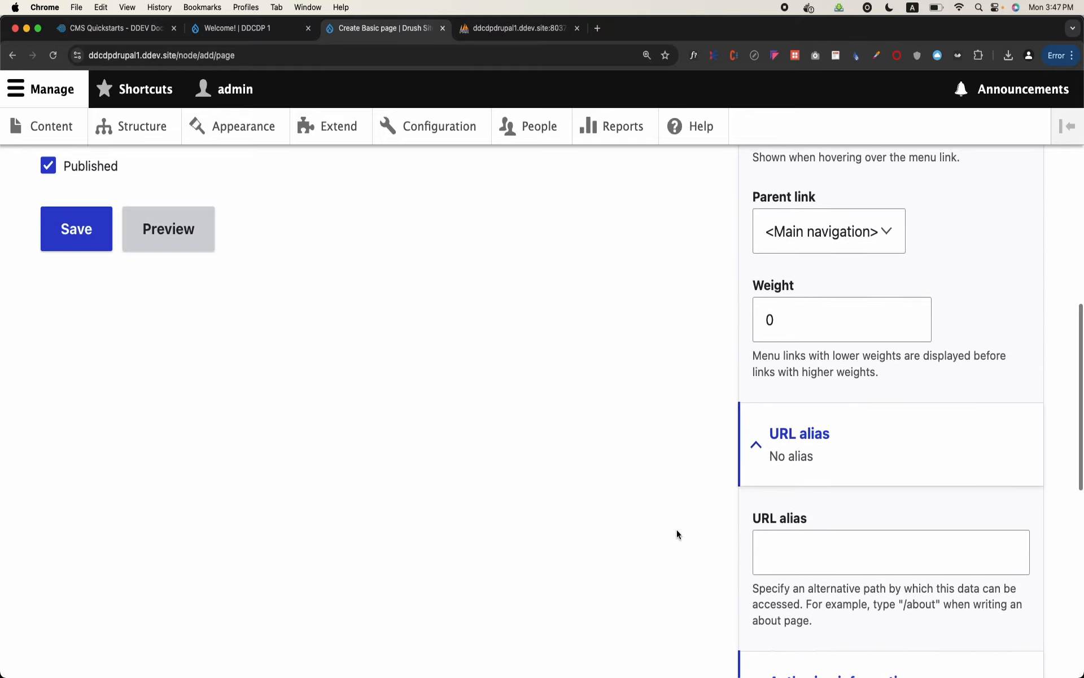
click(89, 242)
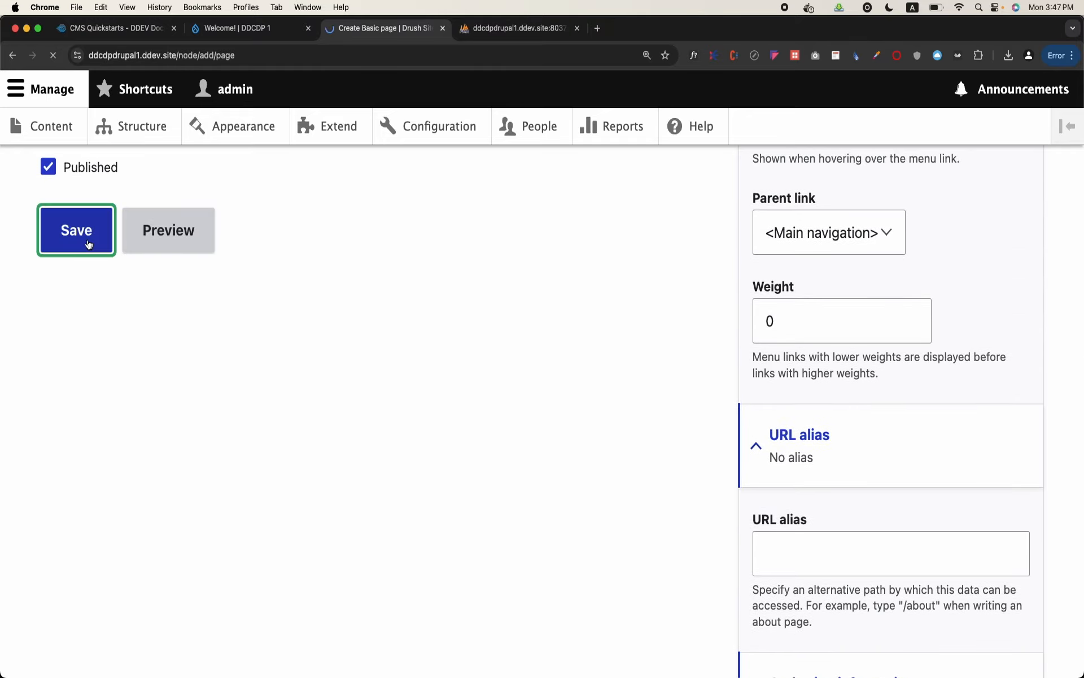
Examine the saved page's node URL and reopen the Mission page from its link
click(264, 58)
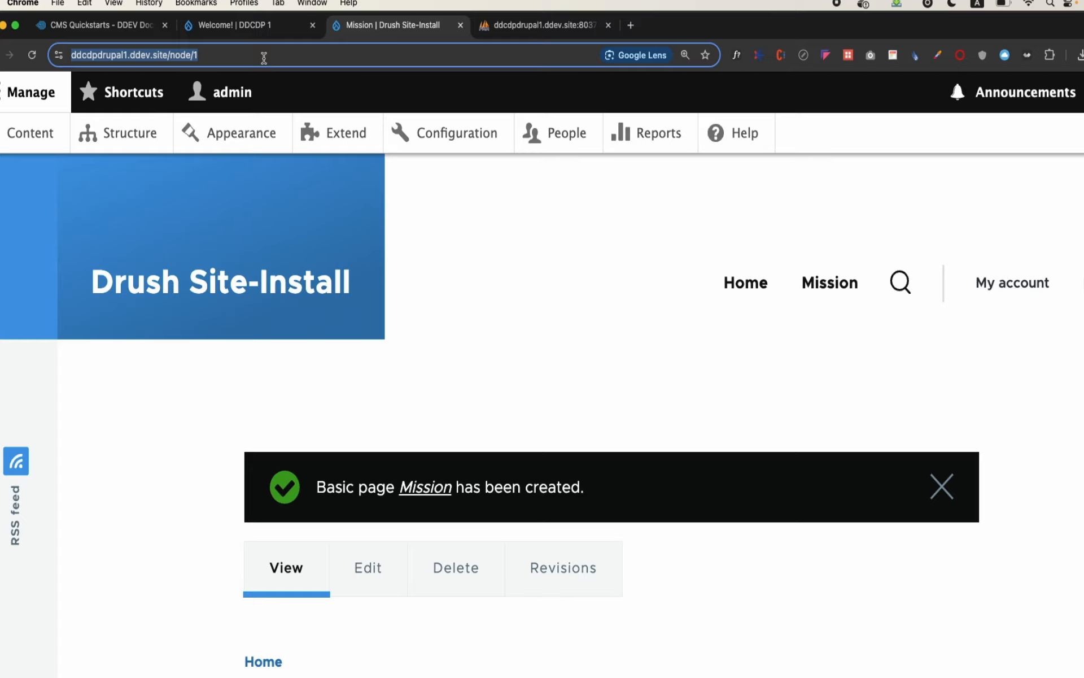
text(=)
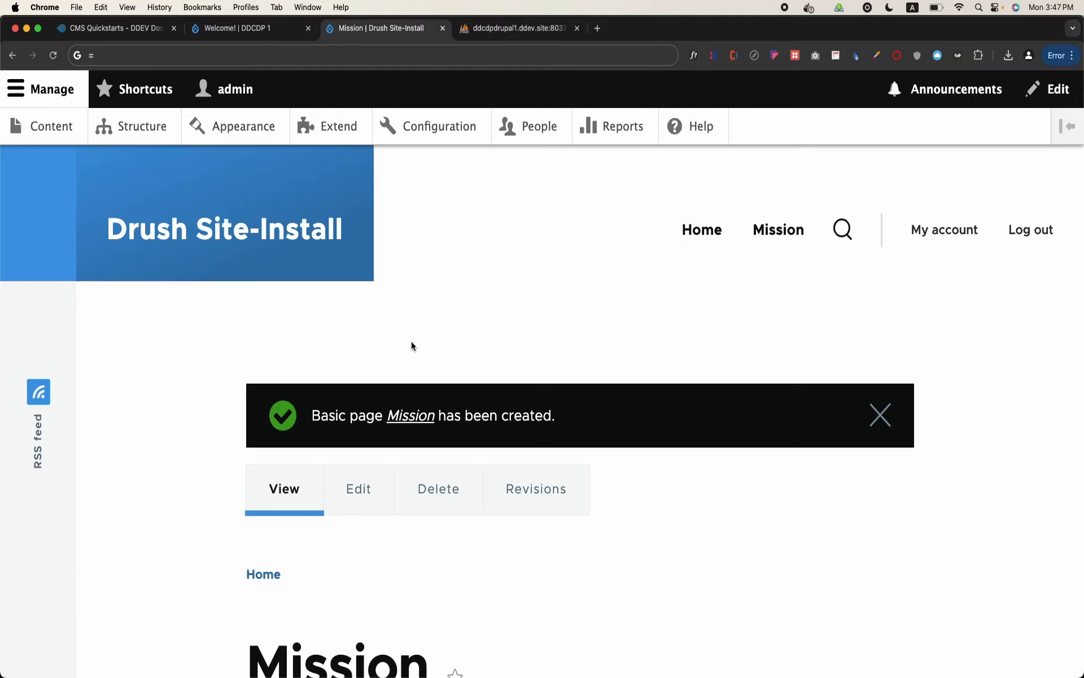
click(413, 418)
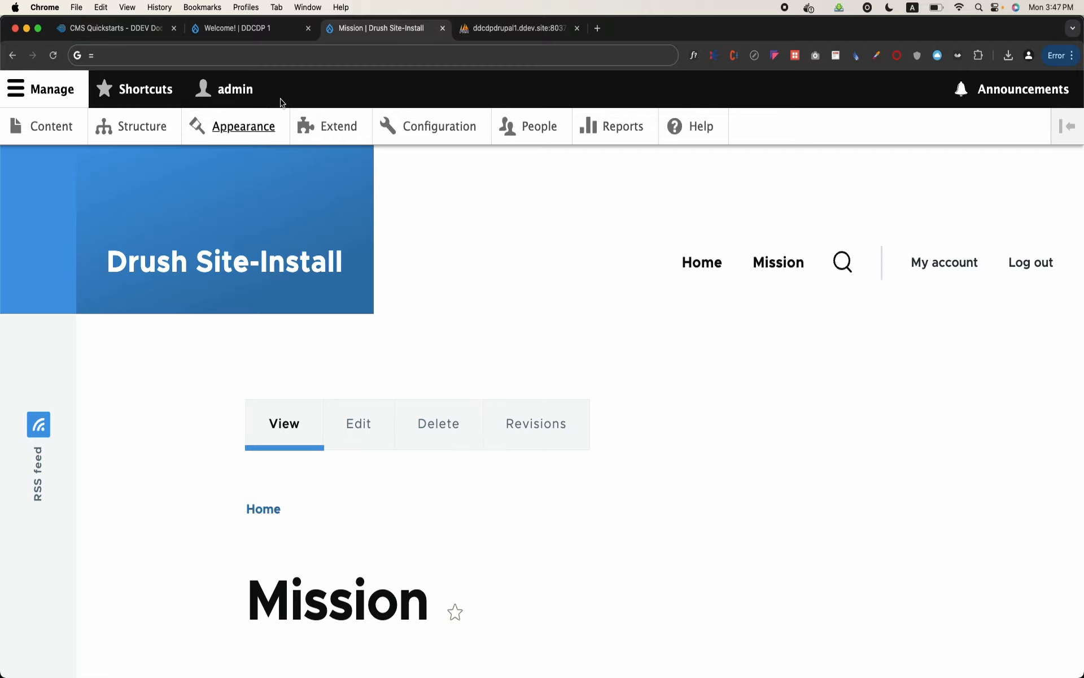
scroll(237, 409, down, 3)
scroll(236, 408, up, 3)
click(107, 50)
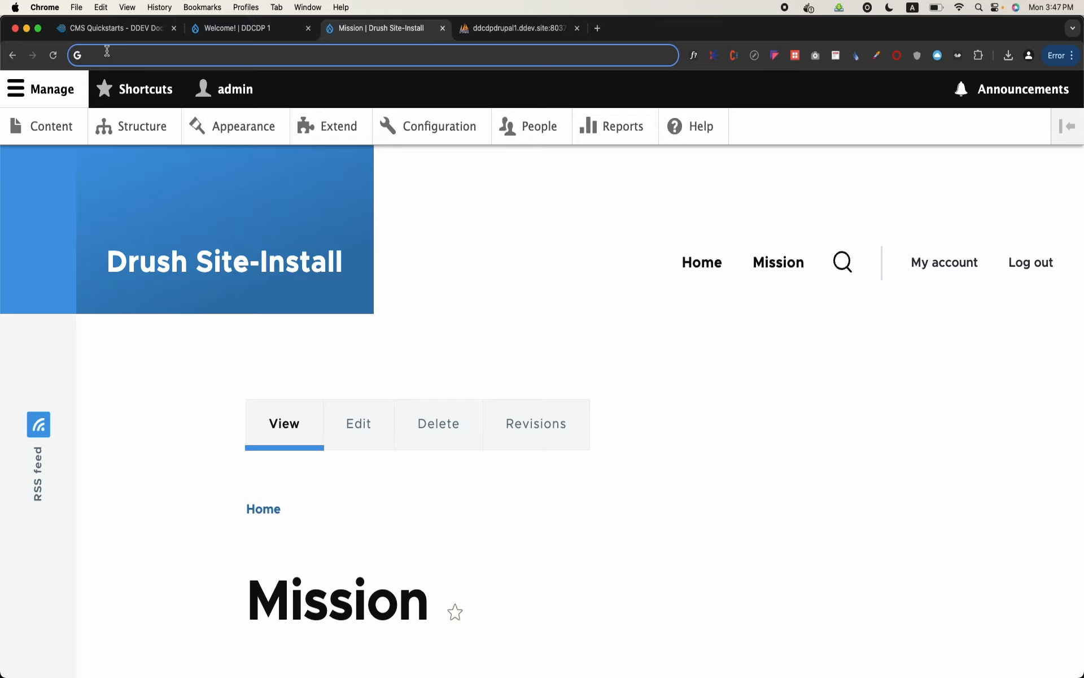
Open the site's content list and look through the Mission page's edit form
click(41, 138)
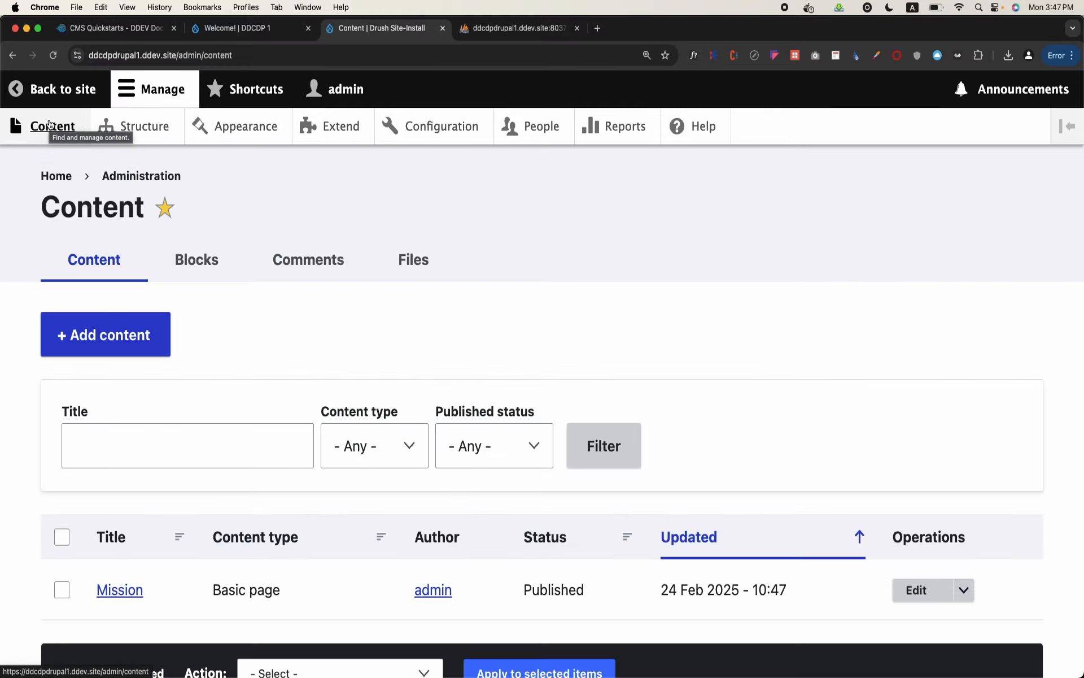
scroll(212, 346, down, 3)
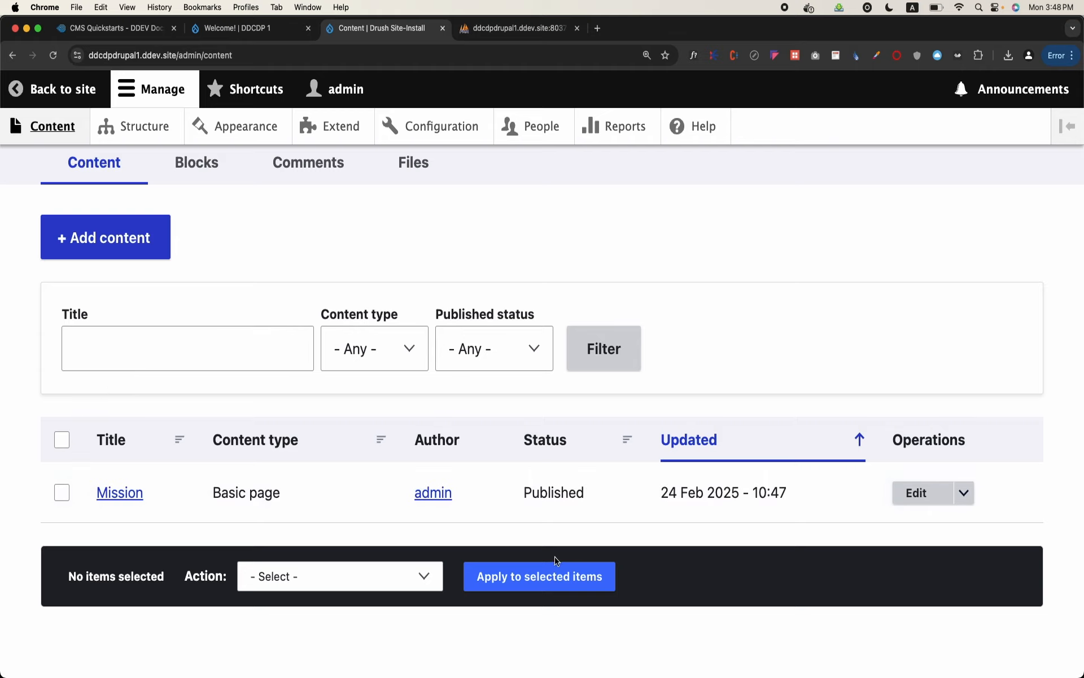
click(917, 495)
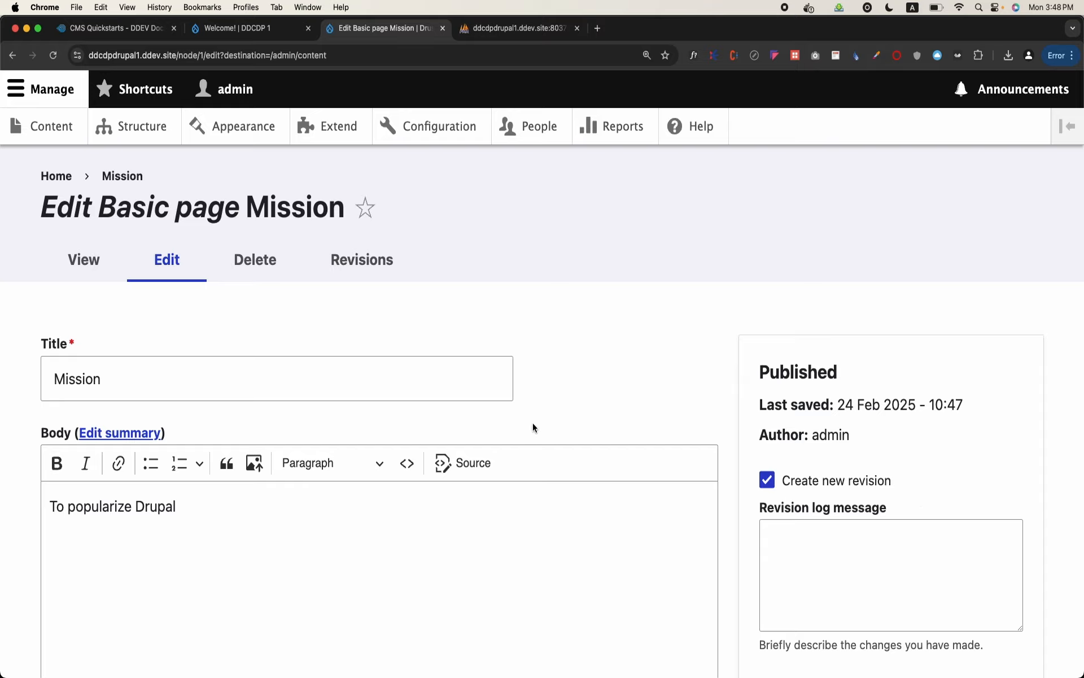
scroll(533, 422, down, 9)
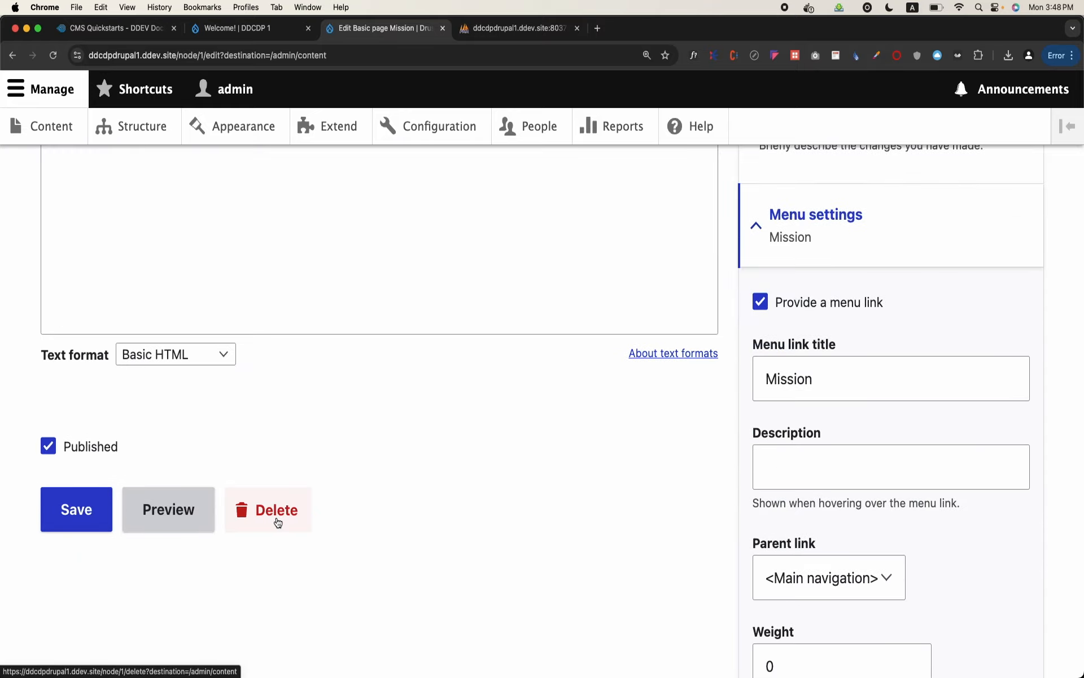
scroll(235, 282, up, 9)
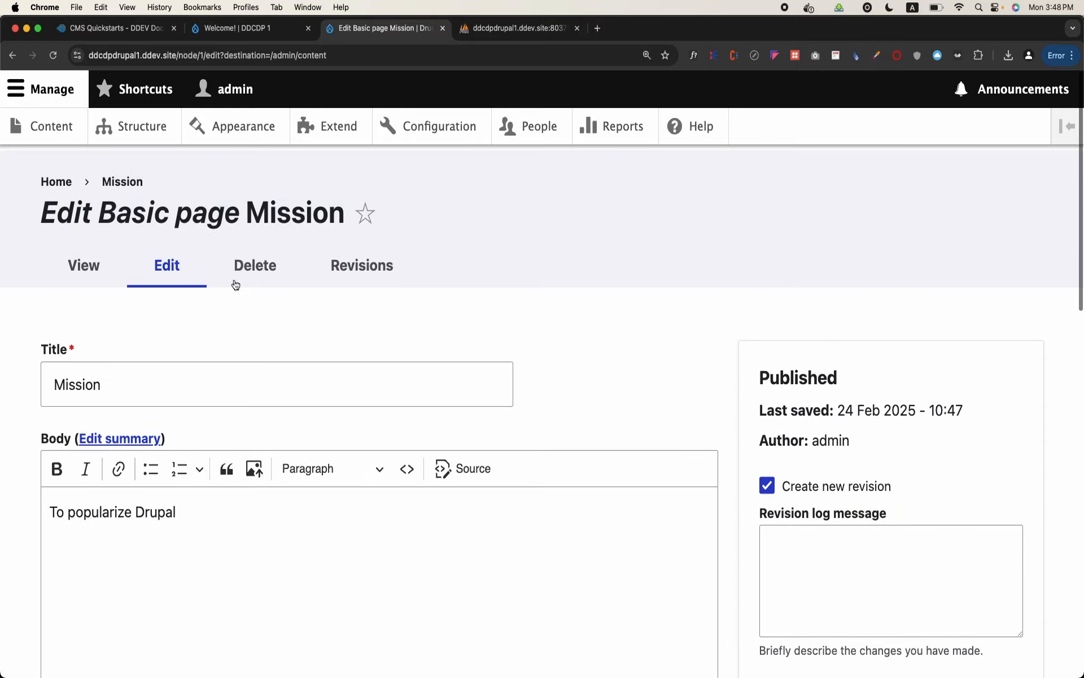
scroll(106, 460, down, 9)
scroll(106, 460, up, 6)
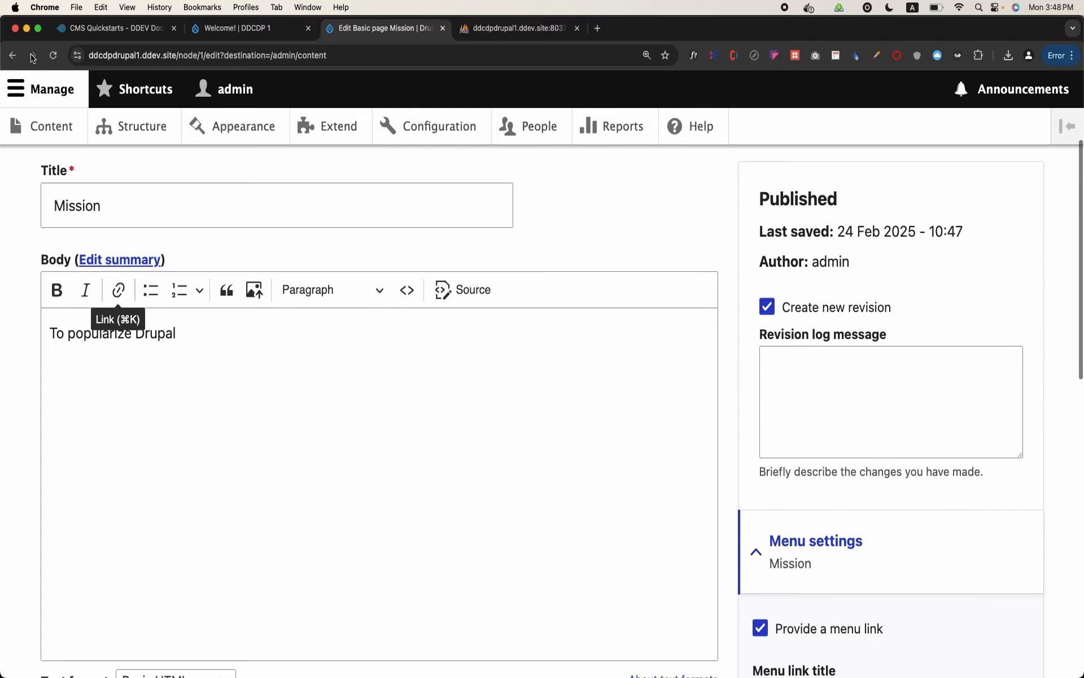
Go back to the content list without editing and open the Mission page for viewing
click(12, 56)
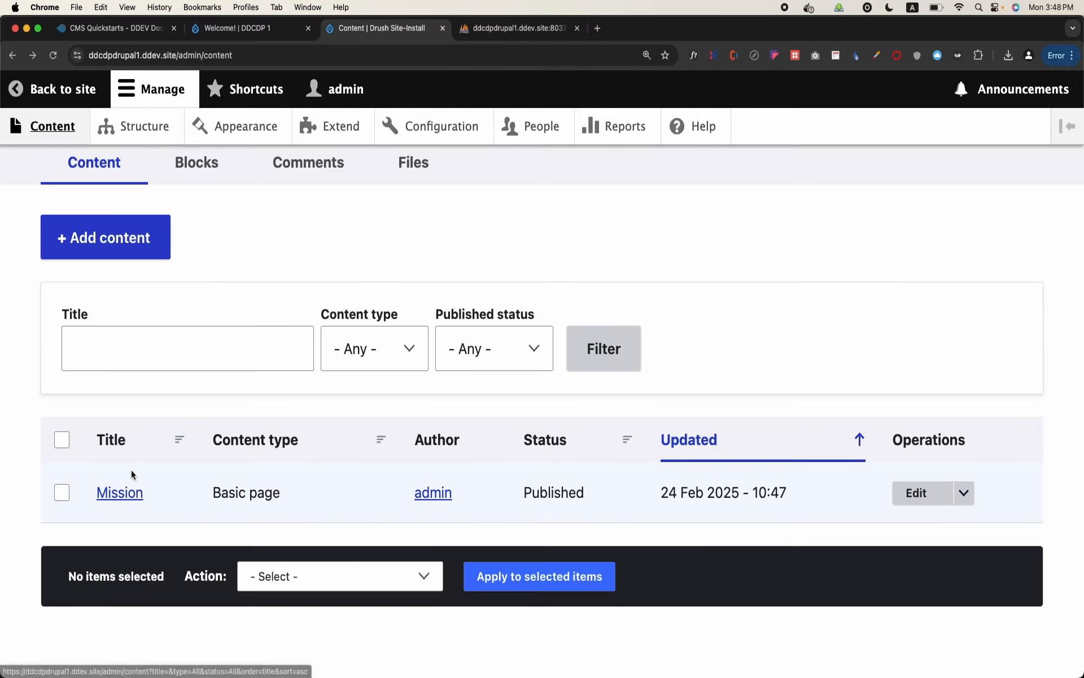
click(131, 494)
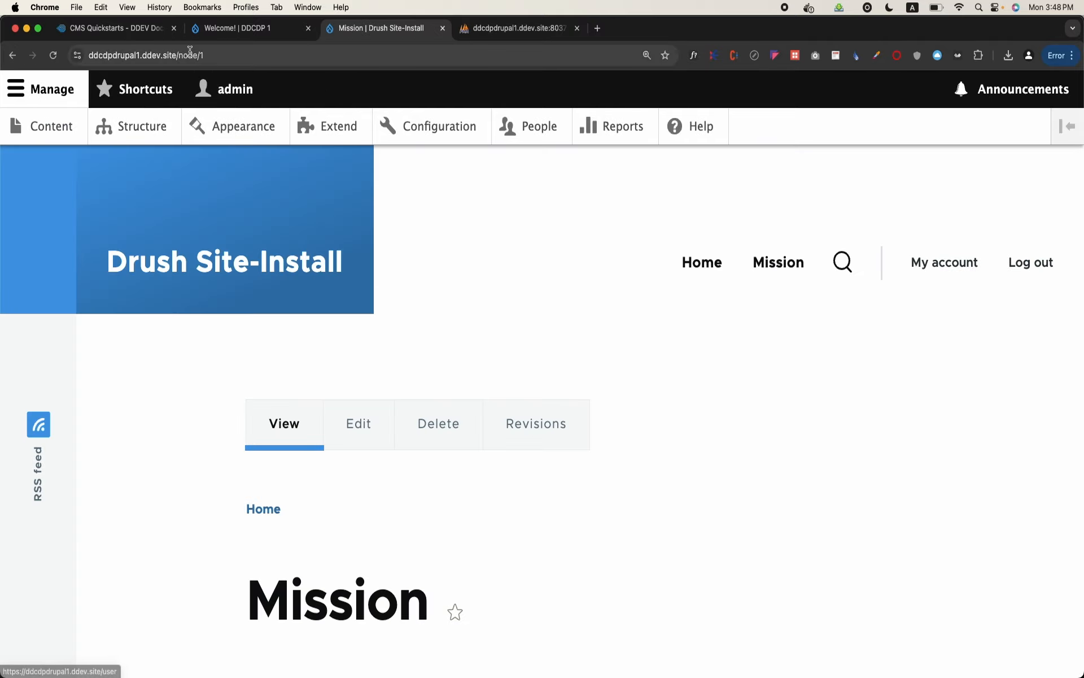
Edit the Mission page, set its URL alias to /mission, and save the page
drag(179, 55, 252, 57)
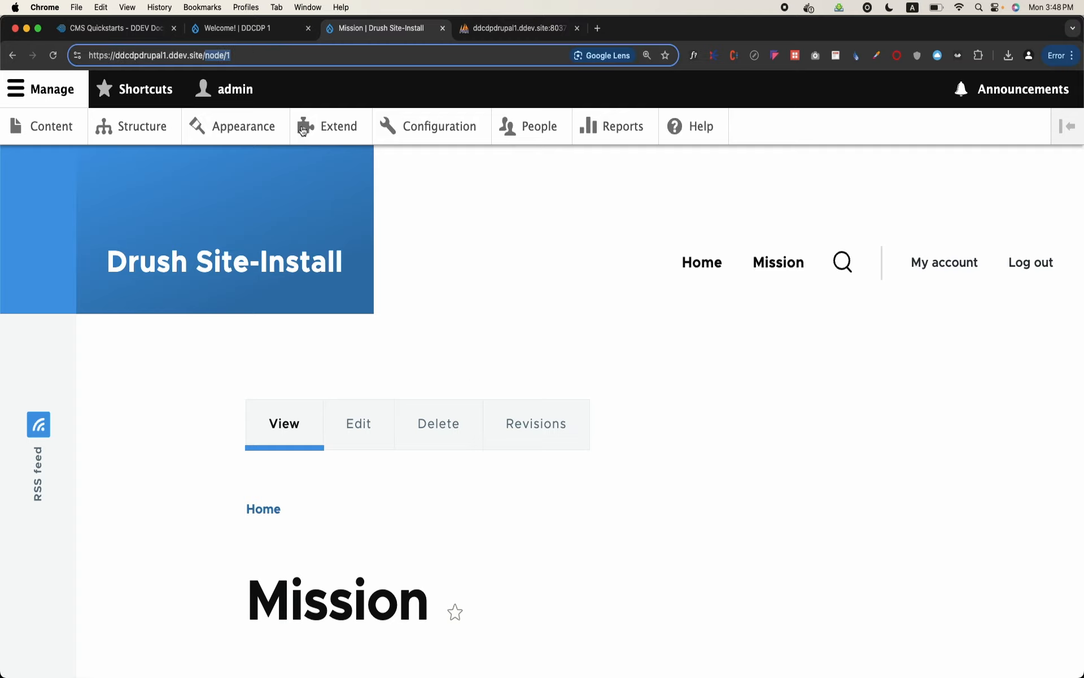
click(351, 423)
scroll(350, 425, down, 15)
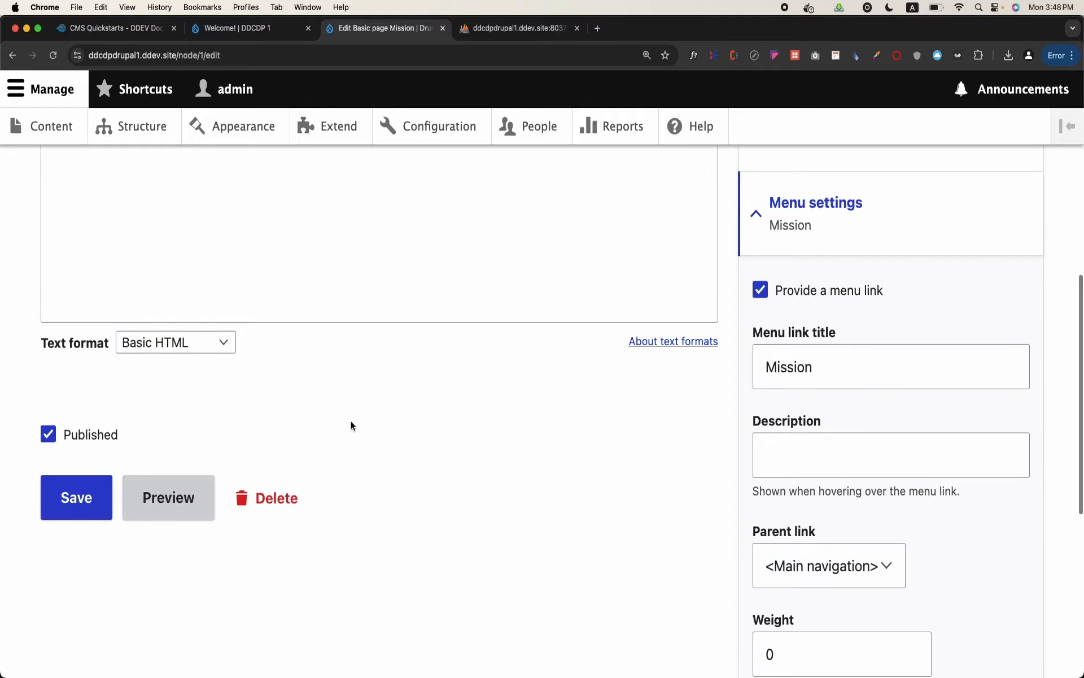
click(810, 426)
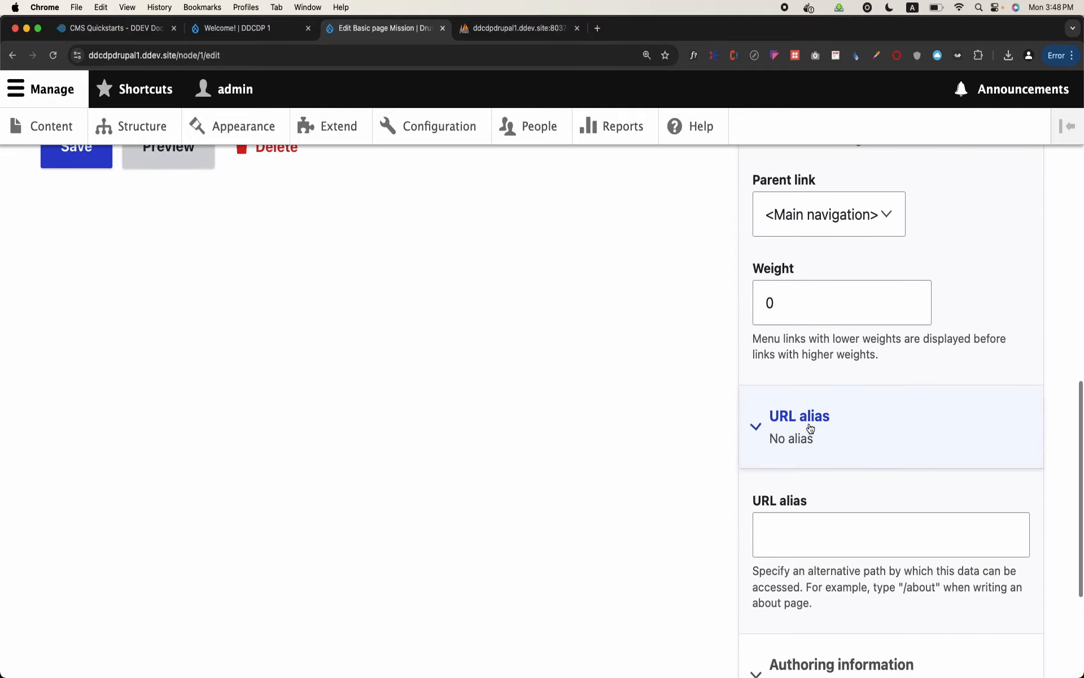
click(820, 524)
text(/)
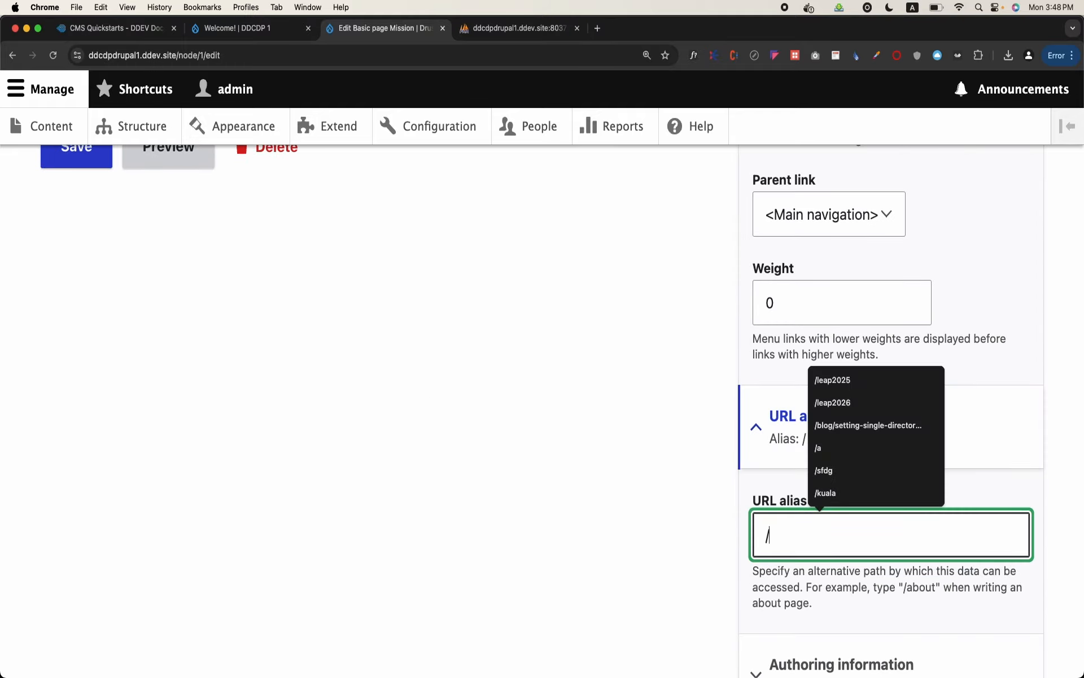
text(mission)
scroll(819, 526, down, 2)
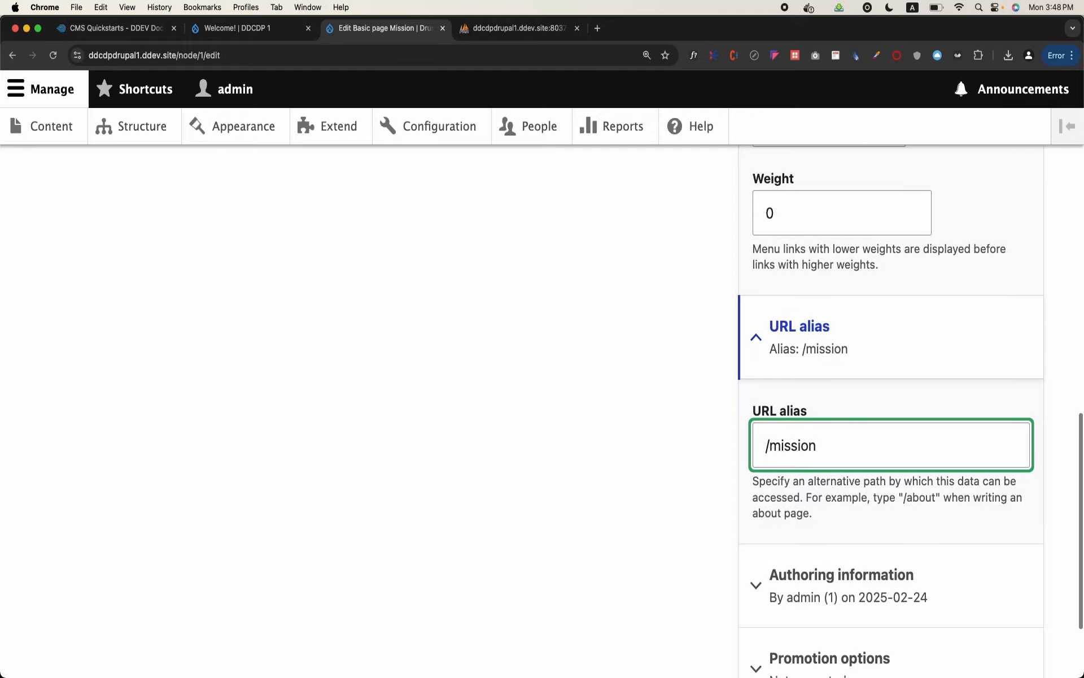
scroll(819, 530, down, 2)
scroll(847, 527, up, 10)
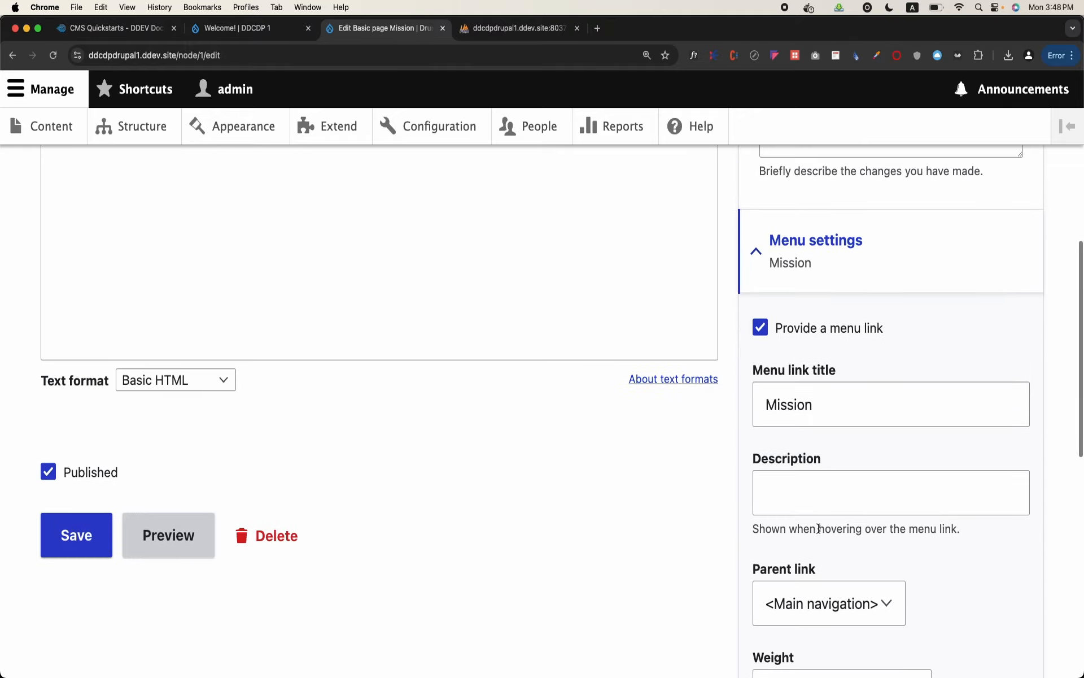
click(103, 543)
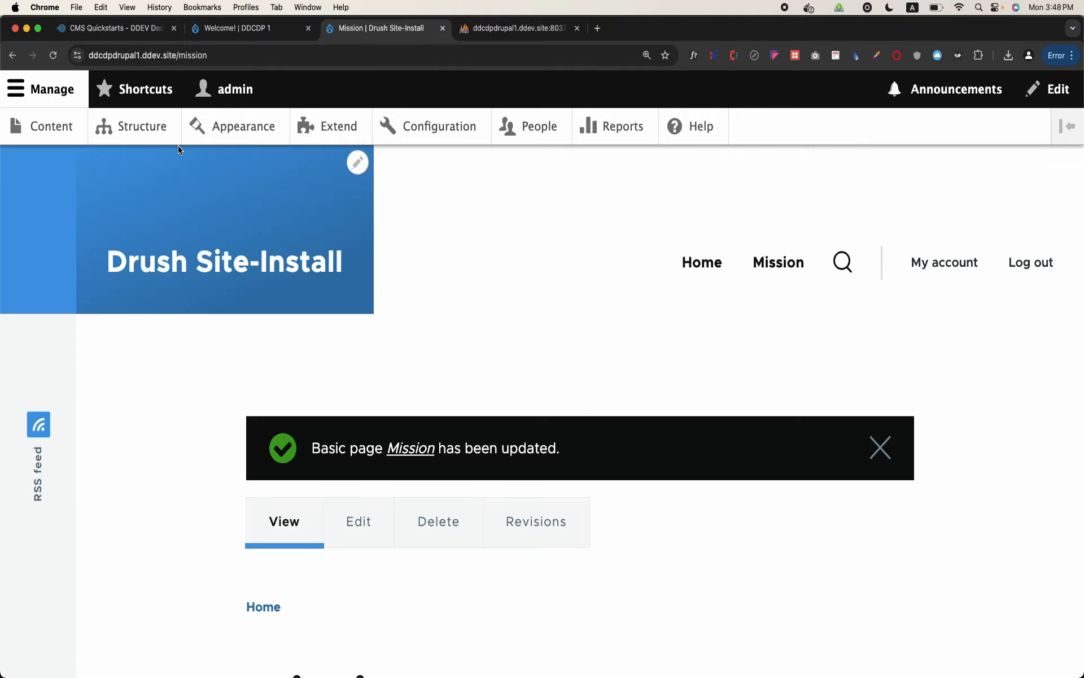
Examine the saved Mission page's address and its alias path
click(190, 55)
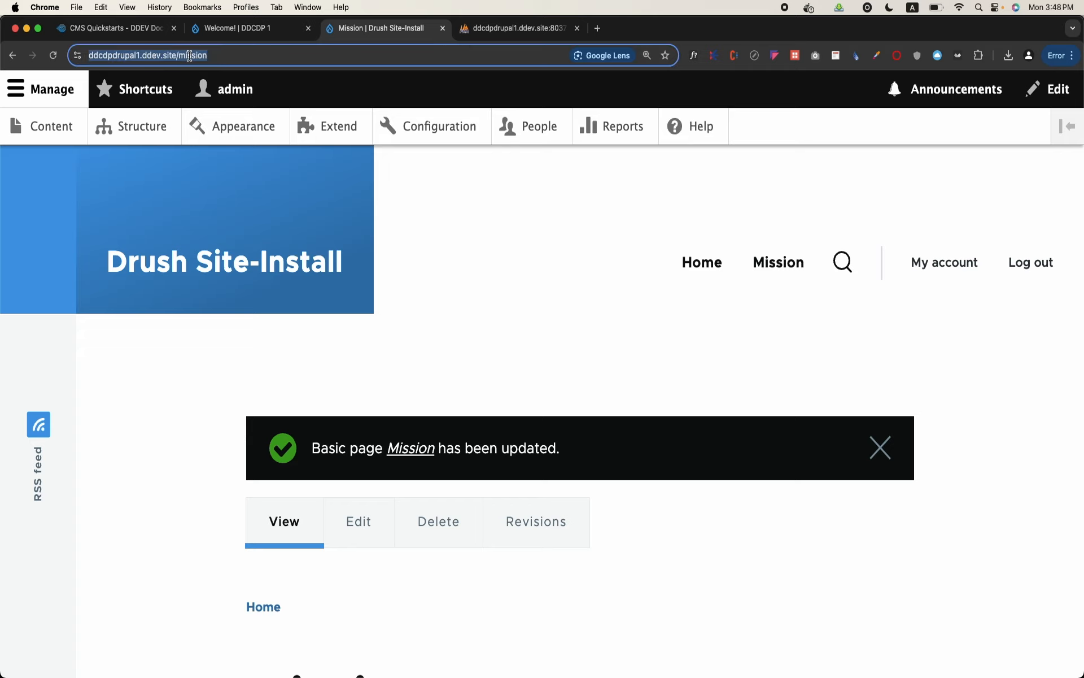
click(230, 53)
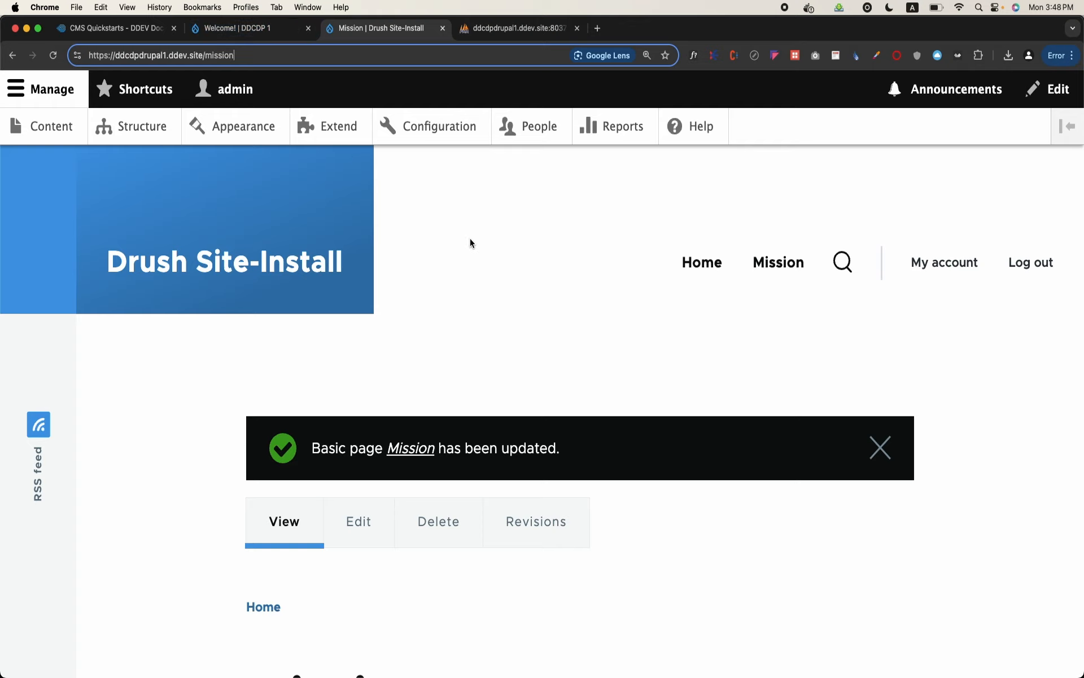
scroll(469, 238, down, 3)
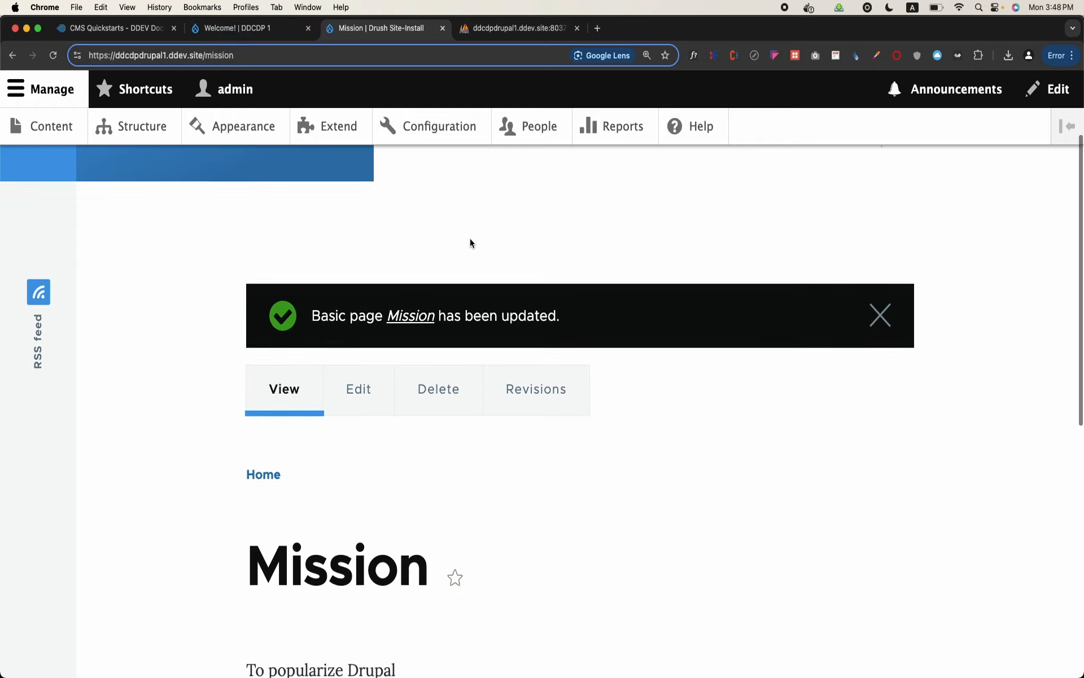
Reopen the Mission page's edit form and review its body, menu settings and URL alias
click(351, 390)
scroll(352, 390, down, 15)
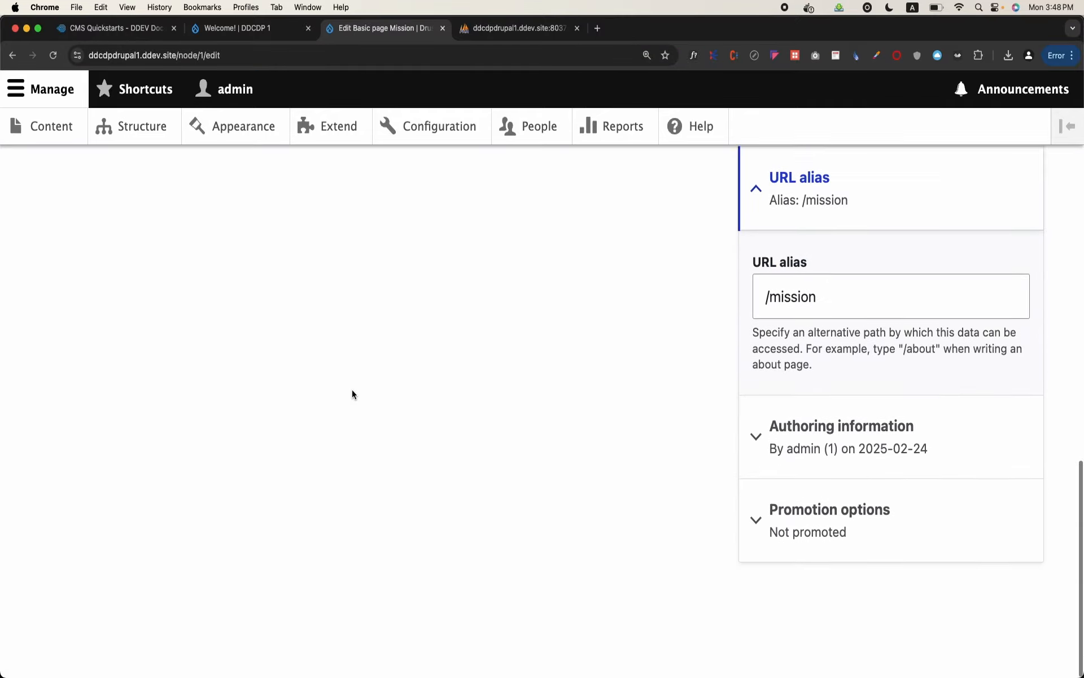
scroll(352, 390, up, 7)
scroll(352, 390, down, 8)
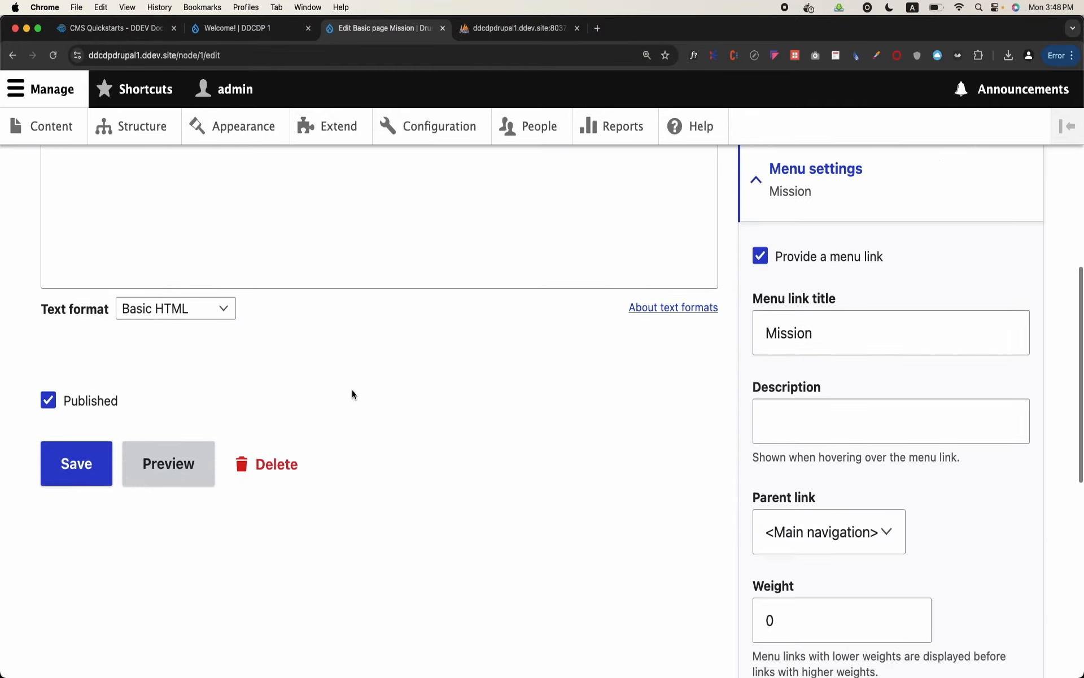
scroll(555, 465, up, 10)
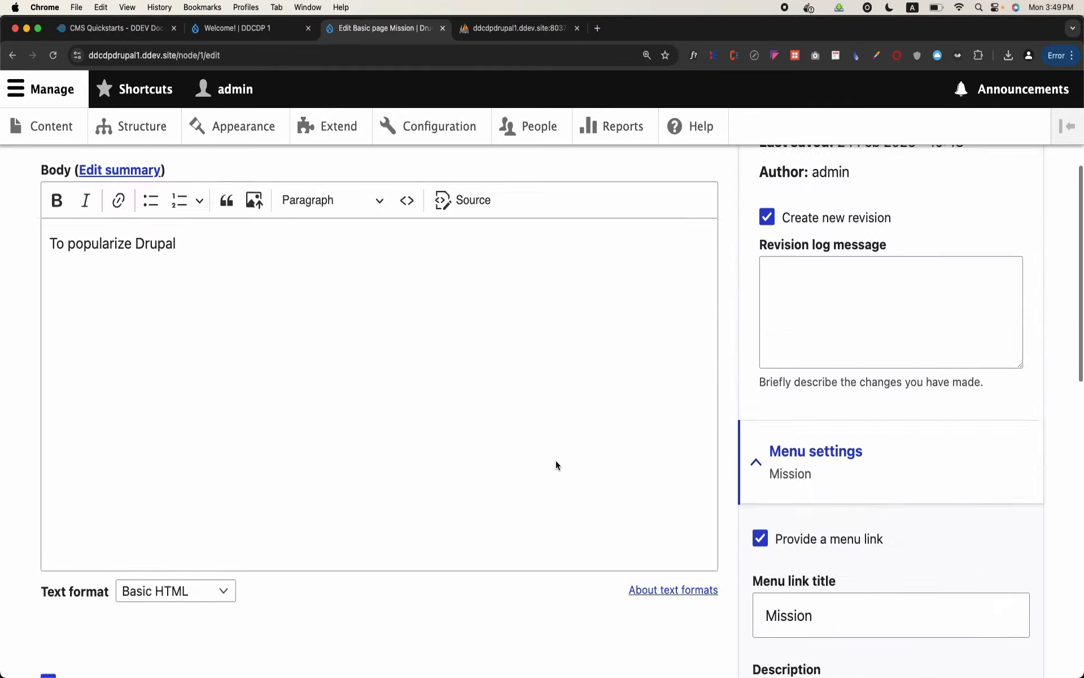
scroll(556, 462, down, 5)
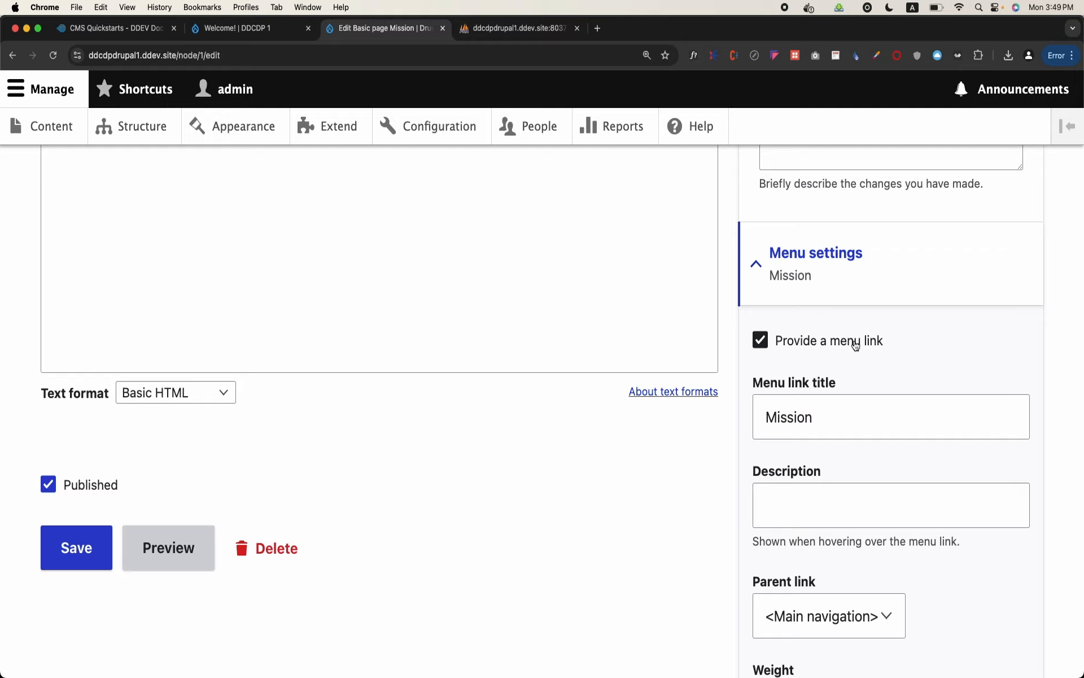
scroll(832, 398, down, 1)
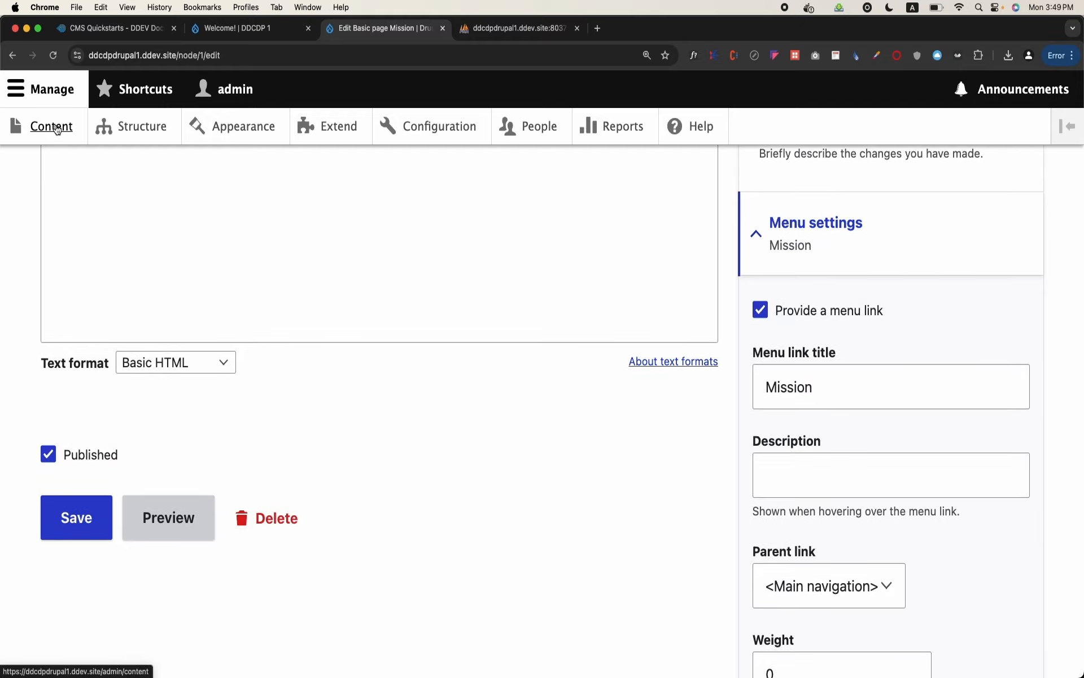
scroll(141, 247, up, 10)
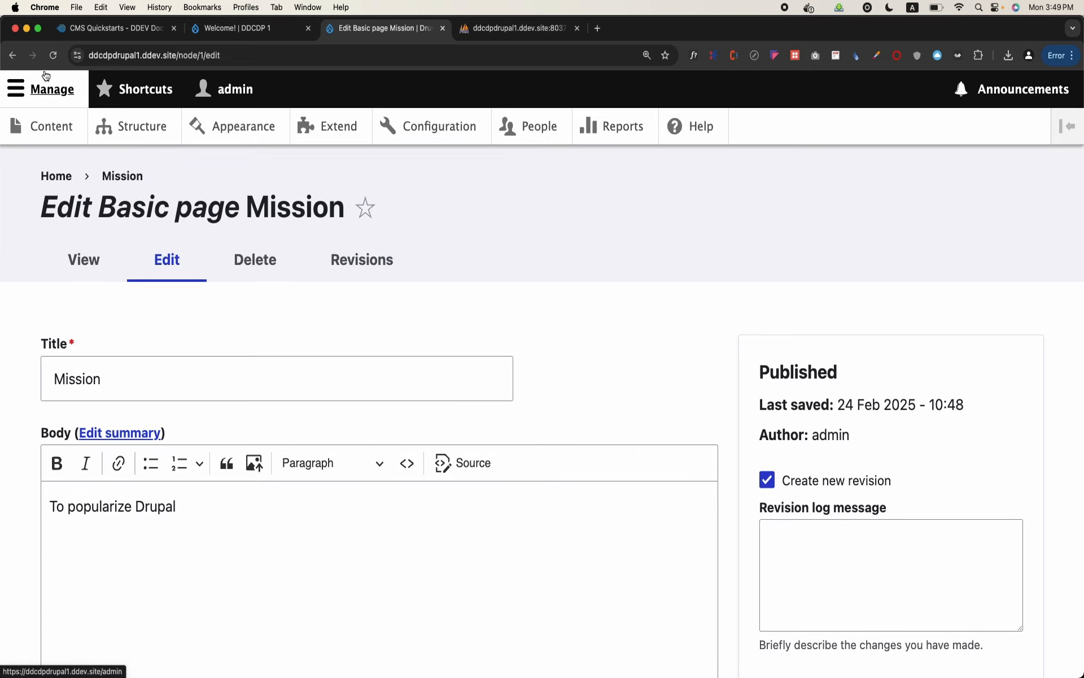
View the site's content list, return to the site, and open Mission from the main navigation
click(46, 124)
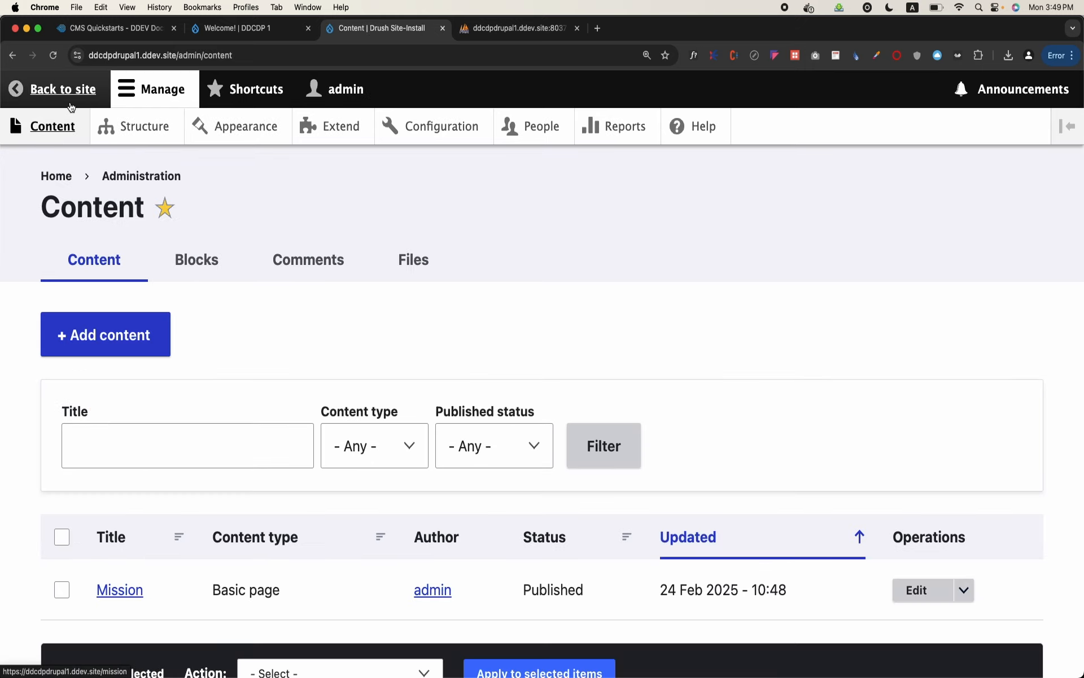
click(70, 105)
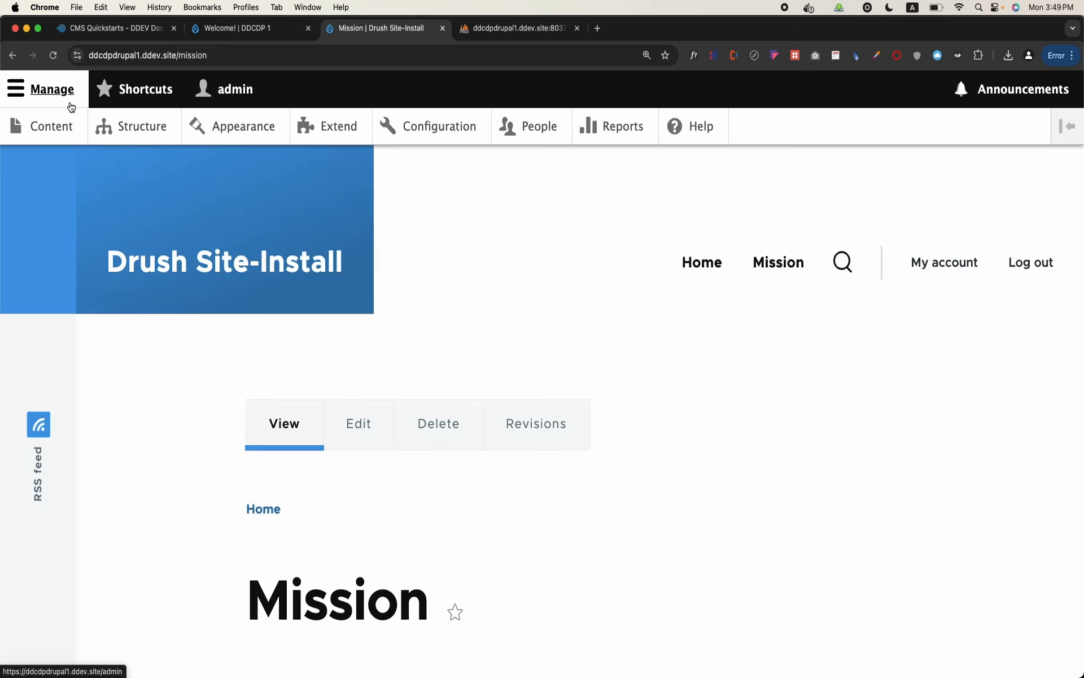
click(780, 265)
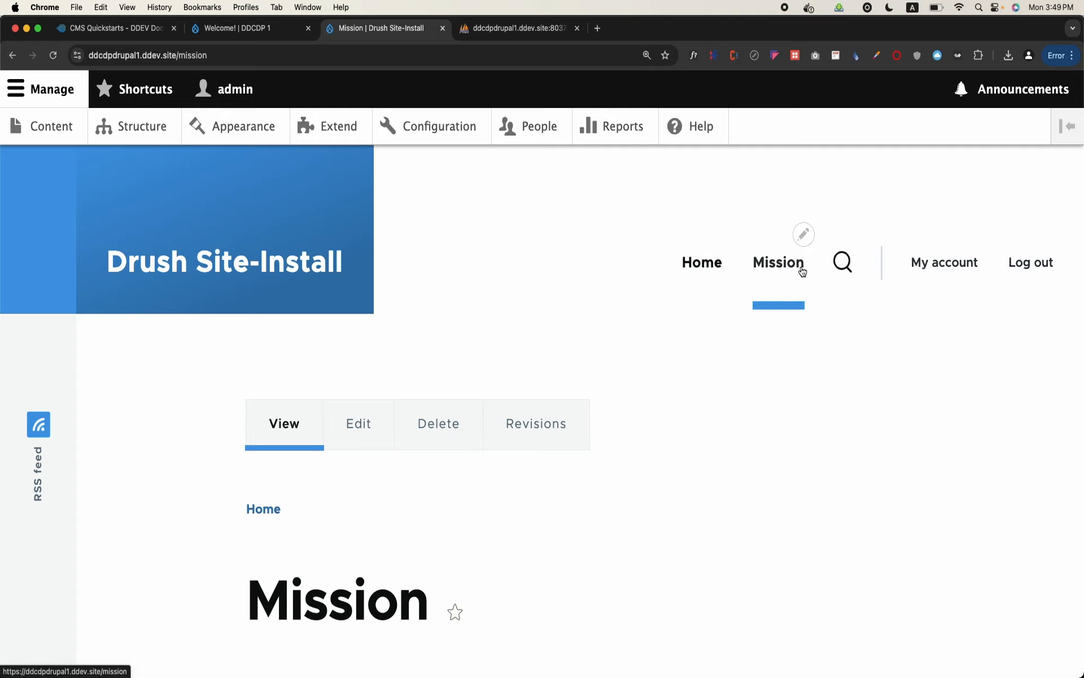
Start a new Basic page from the site's content list and title it Vision
click(76, 116)
click(131, 316)
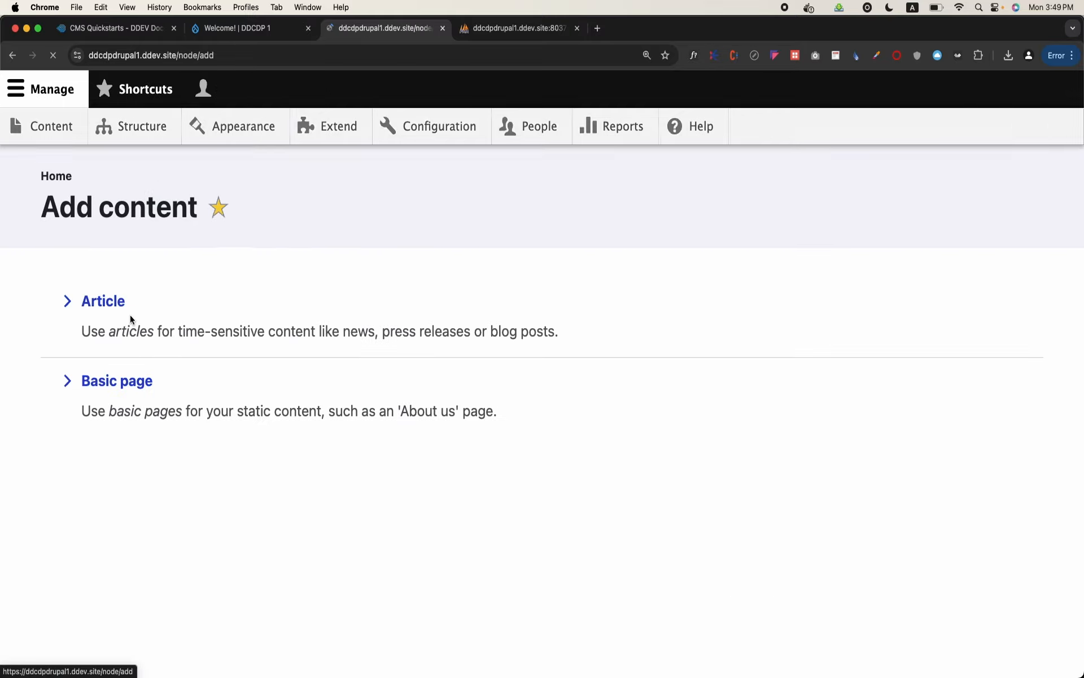
click(122, 383)
click(164, 349)
text(Vision)
Enter "This is vision of the site" as the Vision page's body text
click(173, 517)
text(thihis)
key(BackSpace)
key(BackSpace)
key(BackSpace)
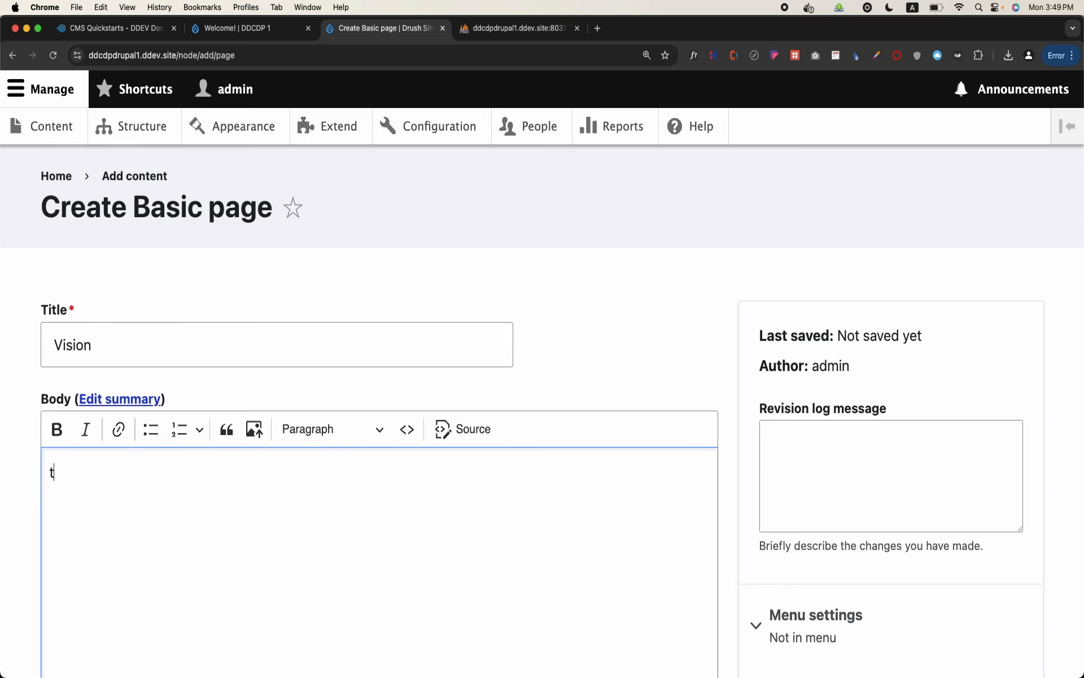
text(his is vision of the site)
scroll(542, 396, down, 5)
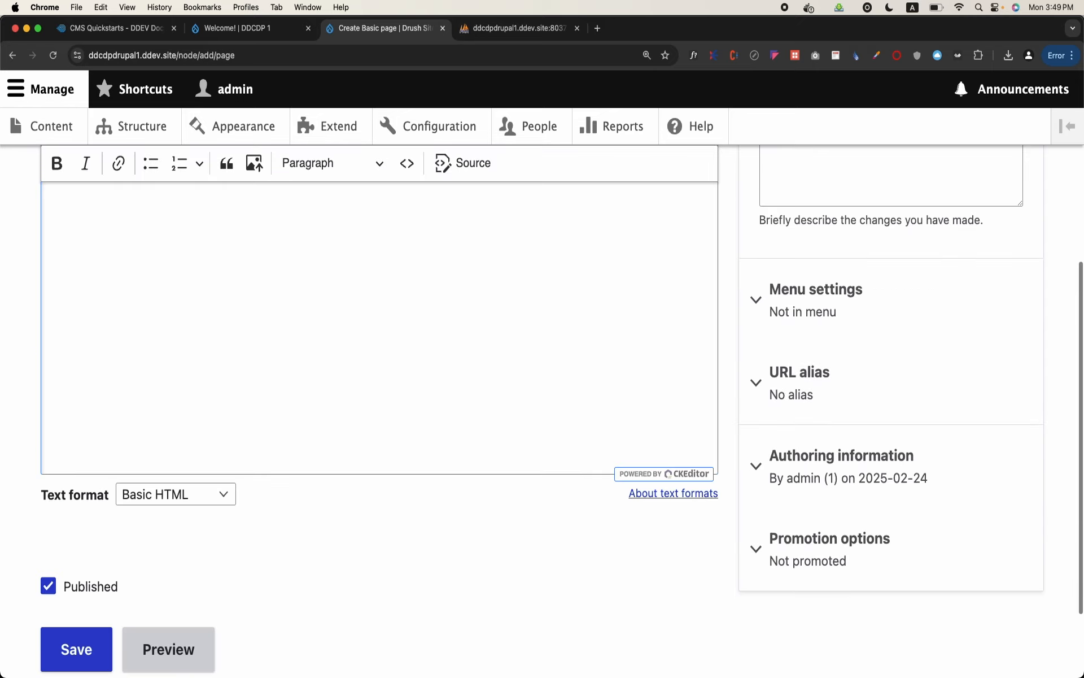
click(816, 300)
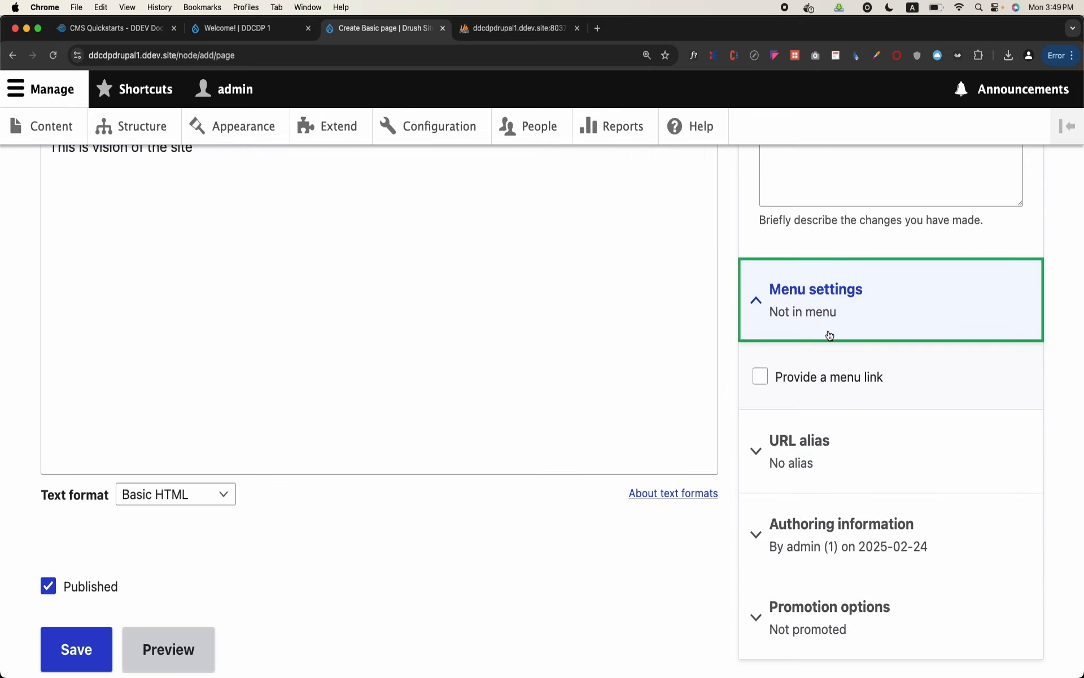
click(832, 379)
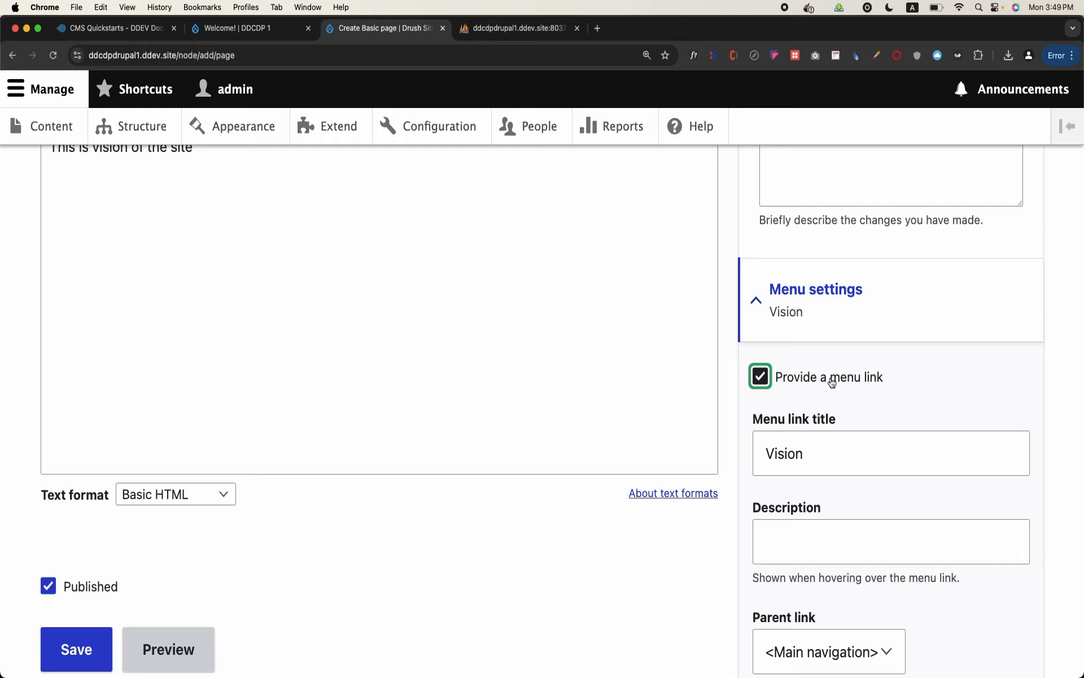
click(832, 383)
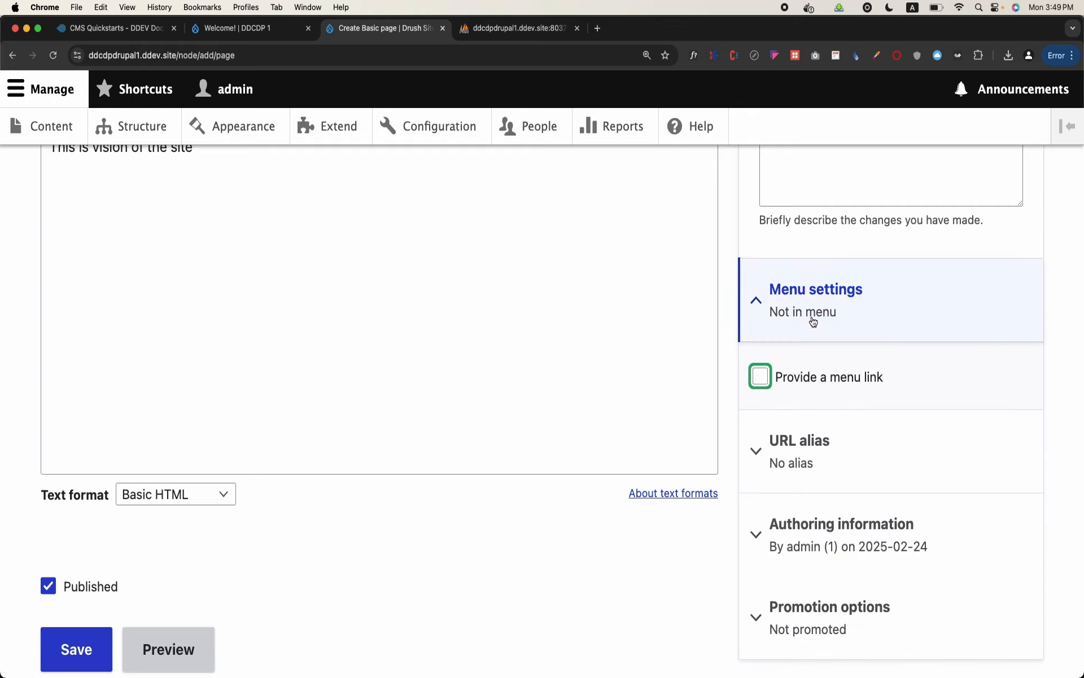
click(757, 303)
Save the Vision page as published without a menu link and view the result
scroll(385, 492, down, 5)
click(84, 562)
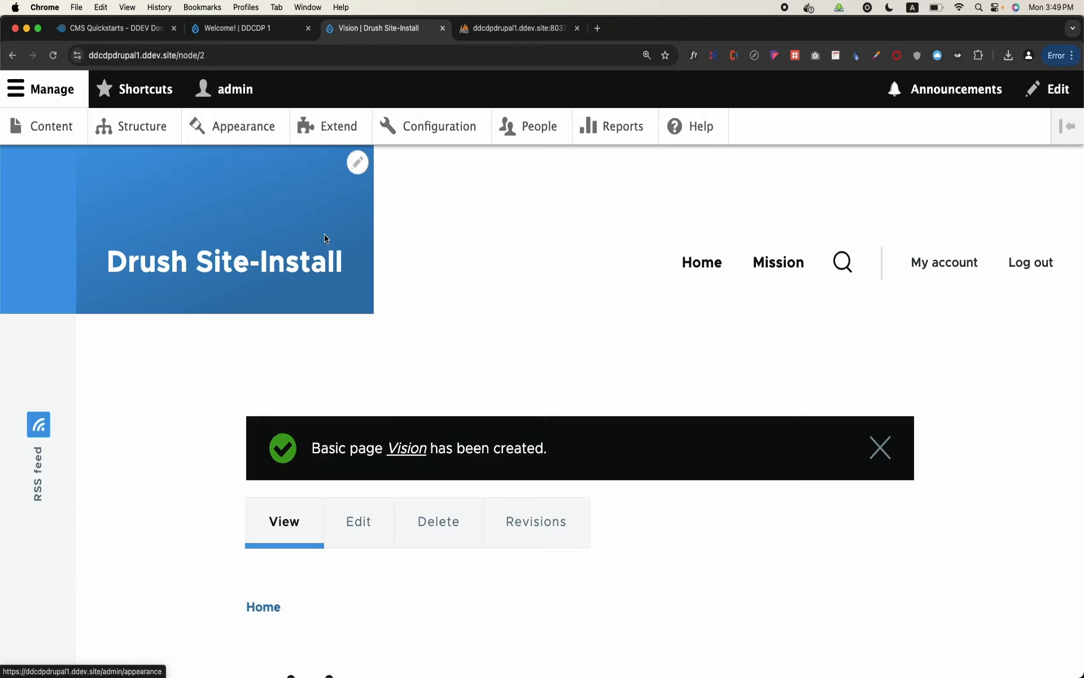
scroll(258, 388, down, 5)
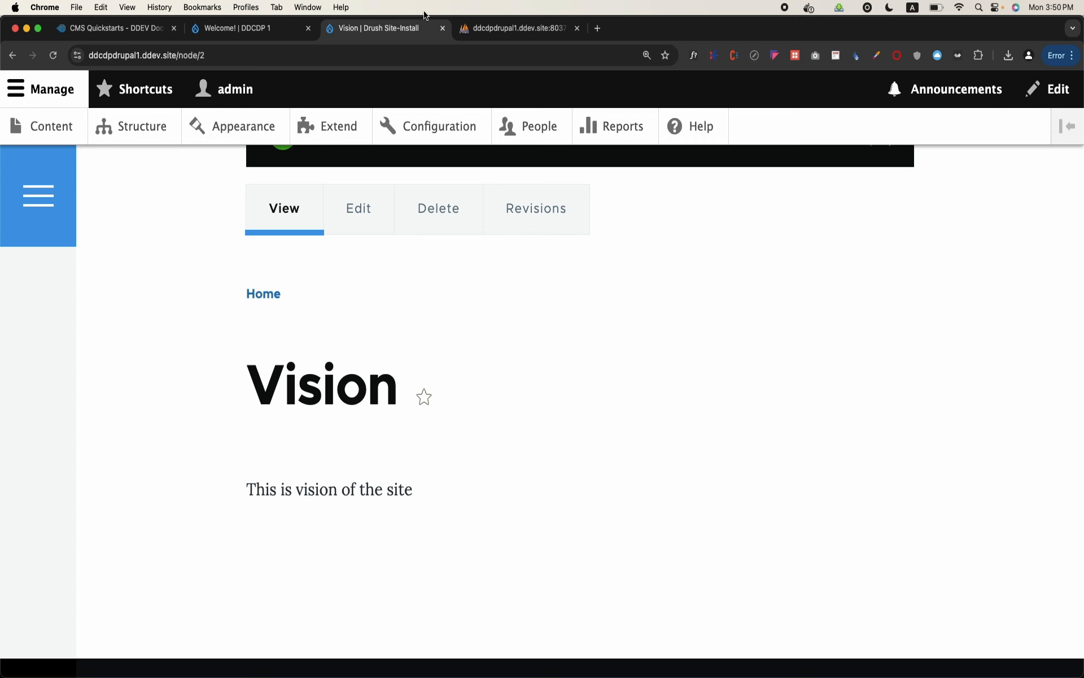
Switch to phpMyAdmin and browse the node table's rows for the created pages
click(504, 31)
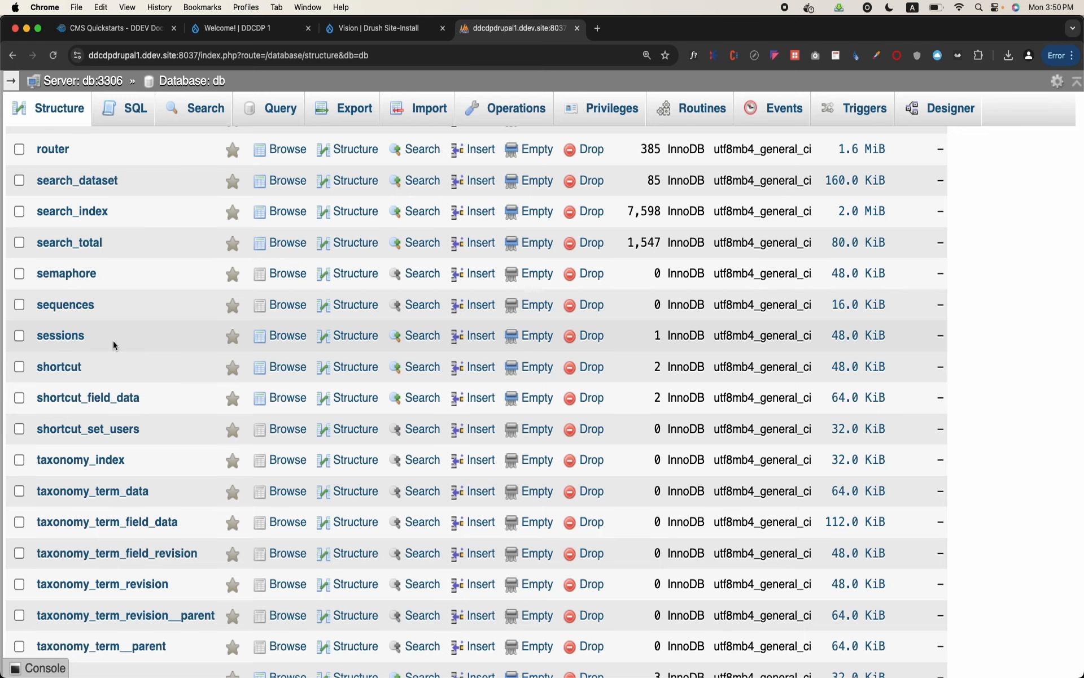
scroll(113, 340, up, 10)
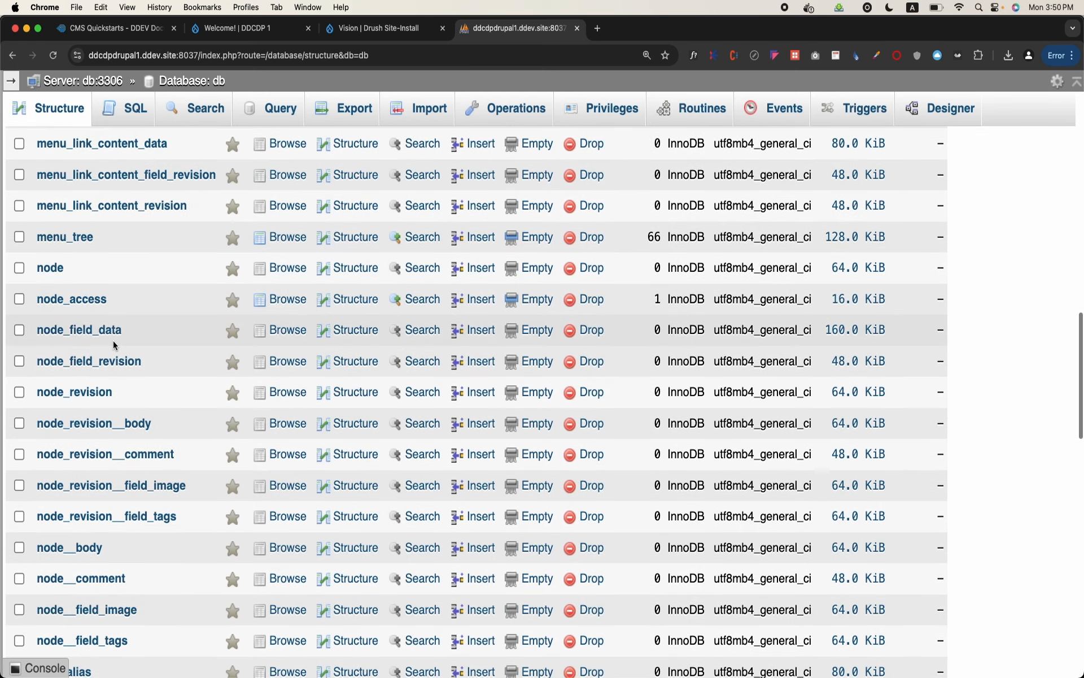
click(48, 271)
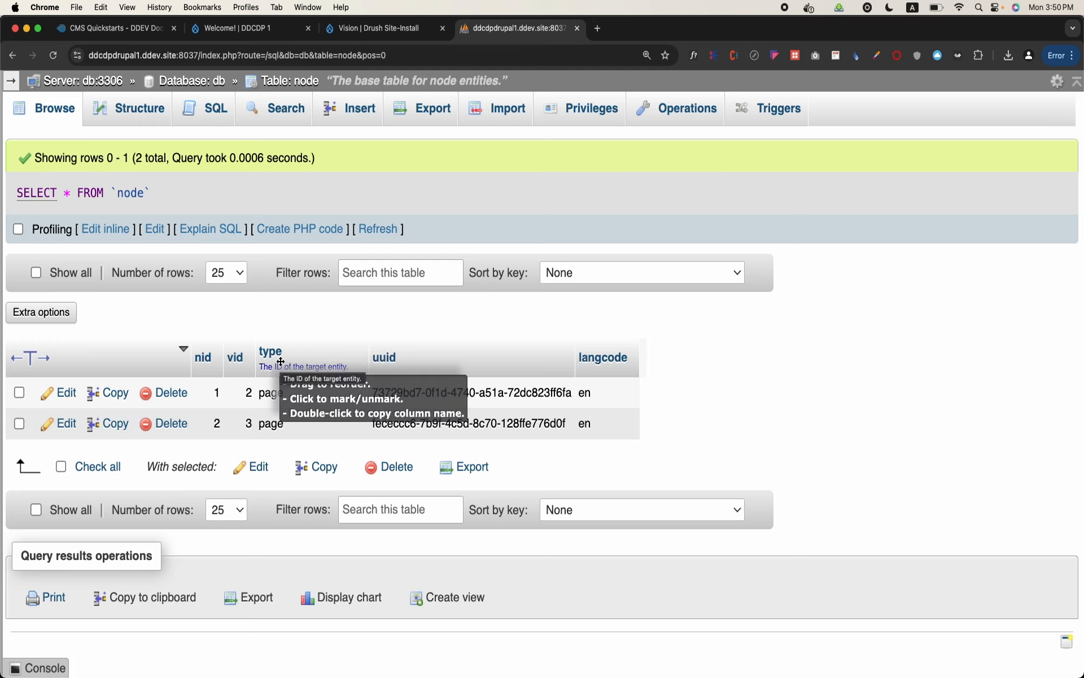
Switch to Visual Studio Code and examine the entity_keys in Node.php, highlighting the bundle key and its type value
mouse_move(561, 672)
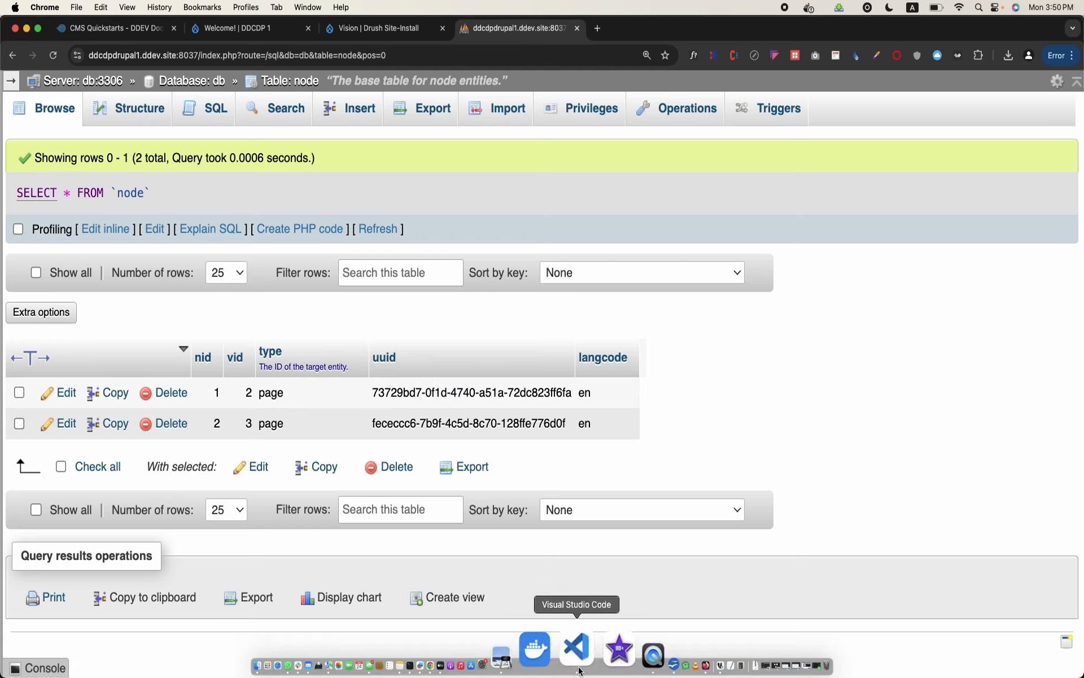
click(579, 656)
scroll(455, 453, down, 3)
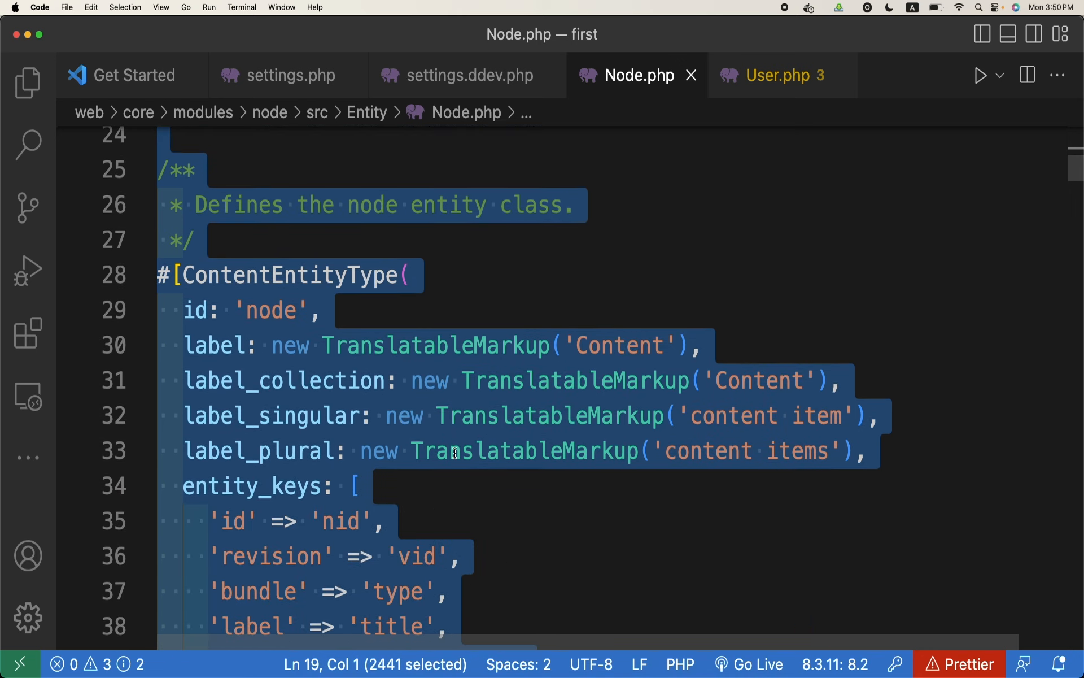
click(455, 453)
scroll(455, 453, down, 5)
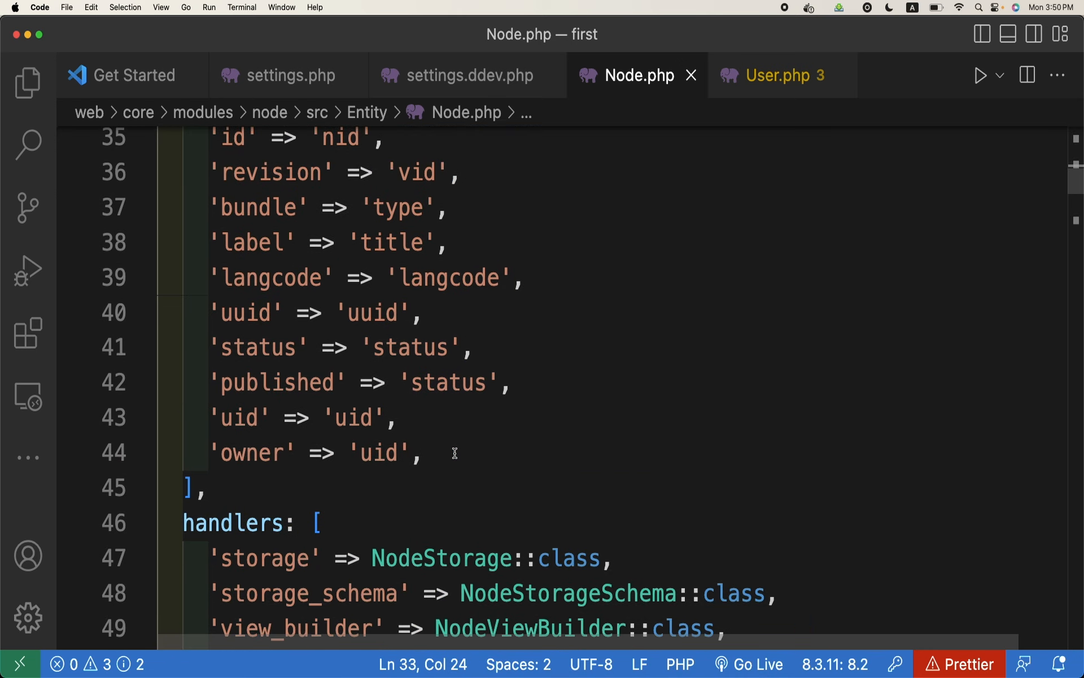
scroll(455, 453, up, 1)
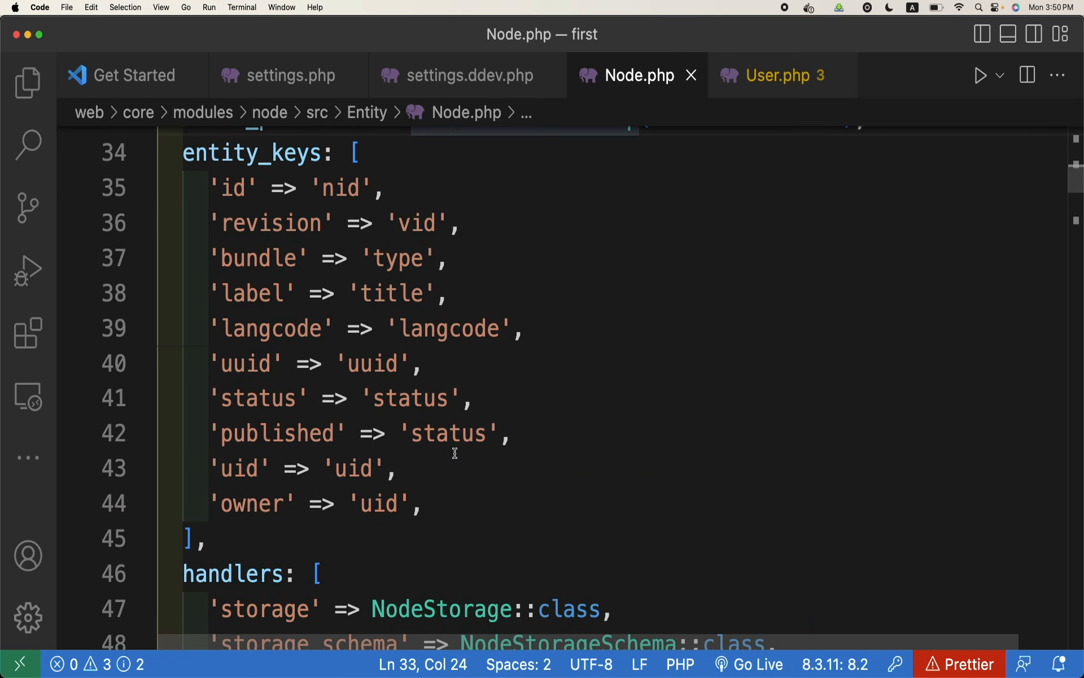
double_click(267, 272)
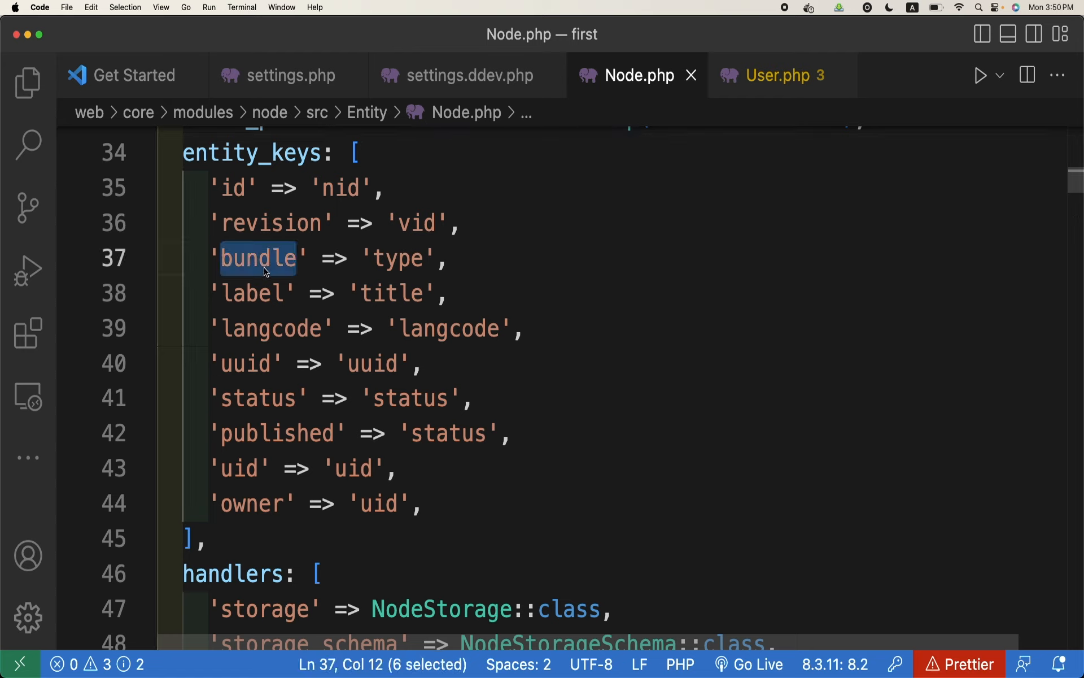
double_click(405, 261)
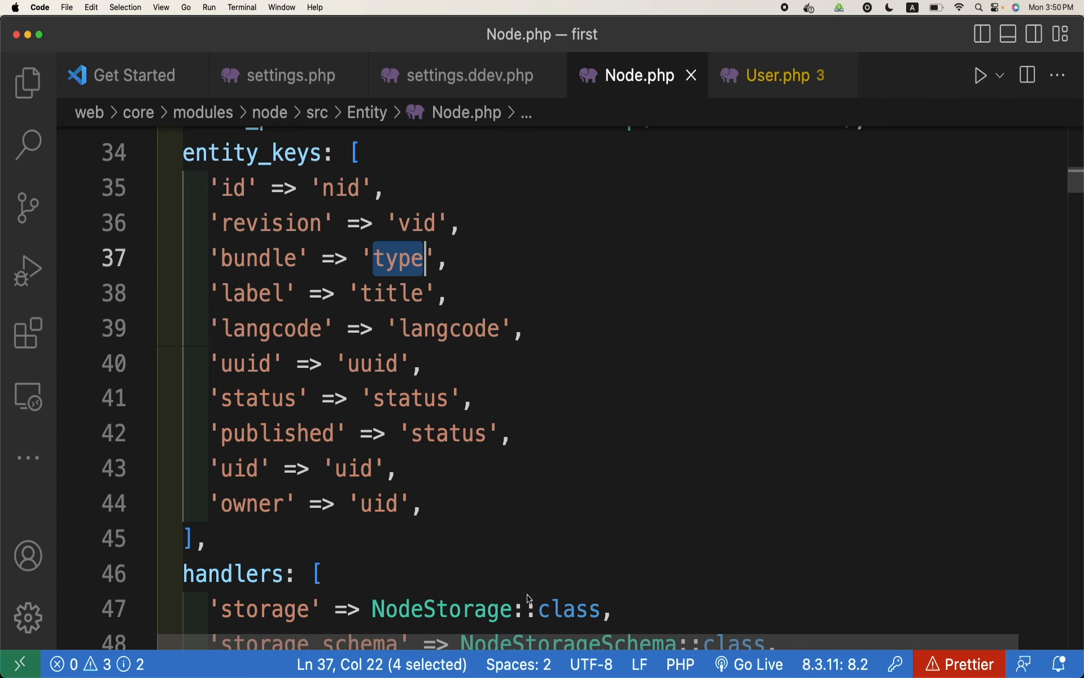
Switch to phpMyAdmin in the browser and browse the rows of the node_field_data table in the db database
click(497, 671)
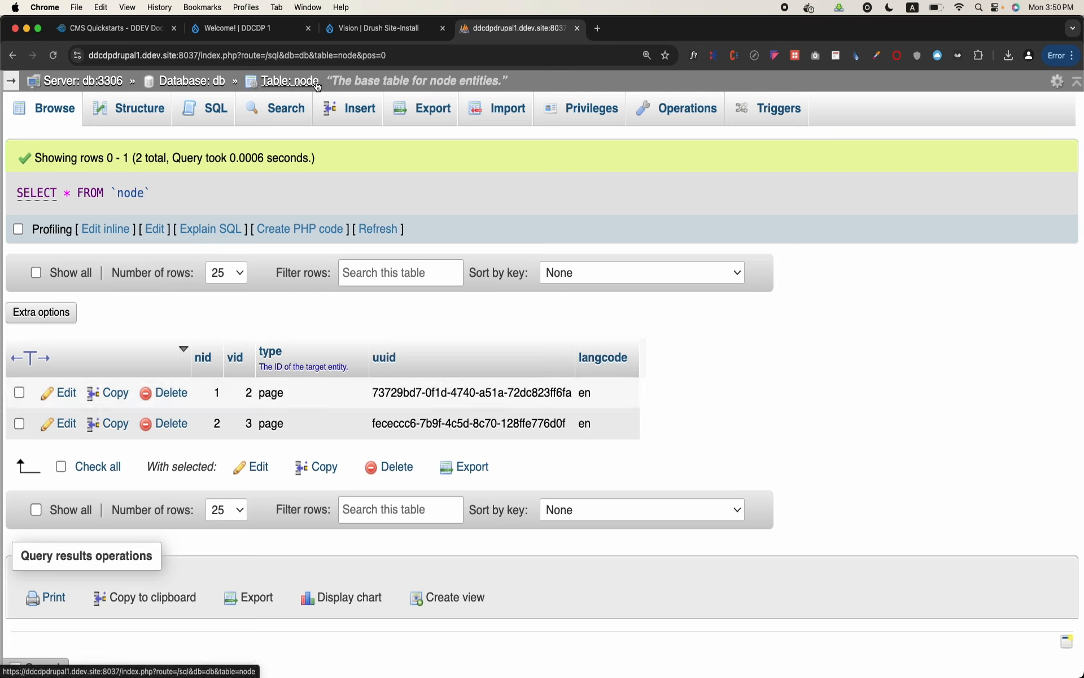
click(223, 85)
scroll(289, 334, down, 20)
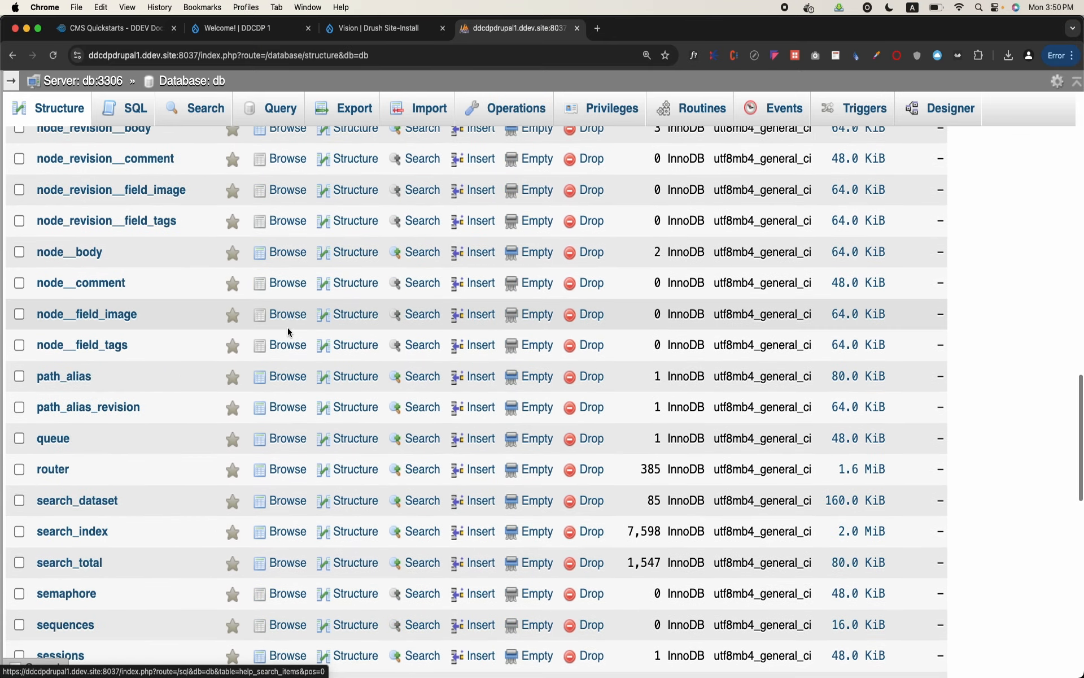
scroll(287, 327, up, 1)
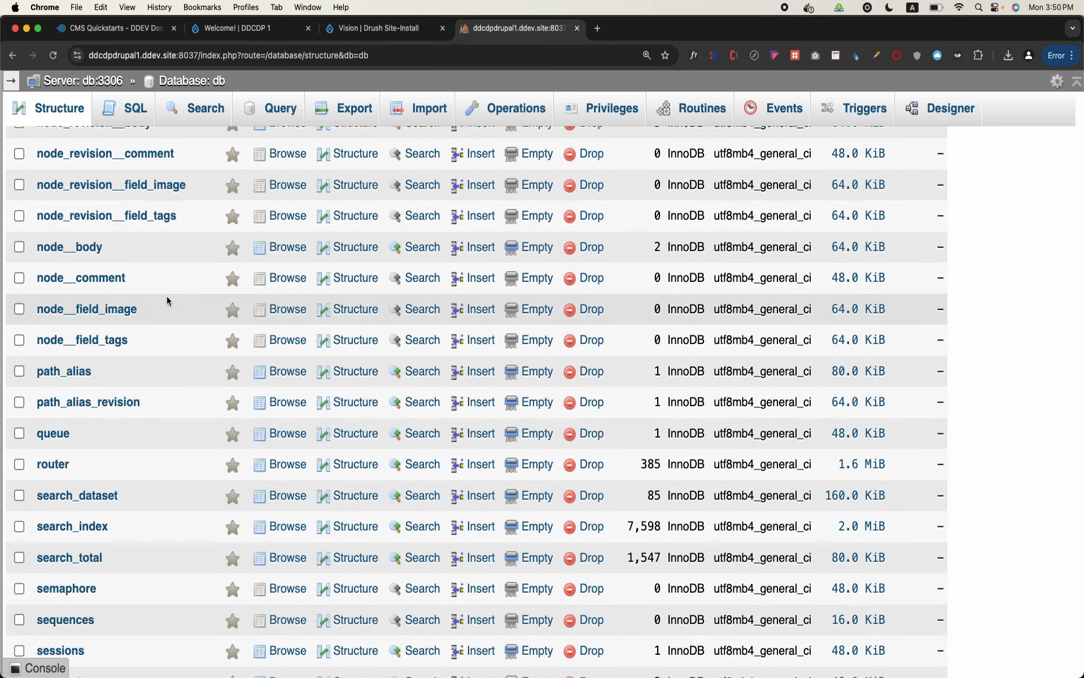
scroll(167, 296, up, 5)
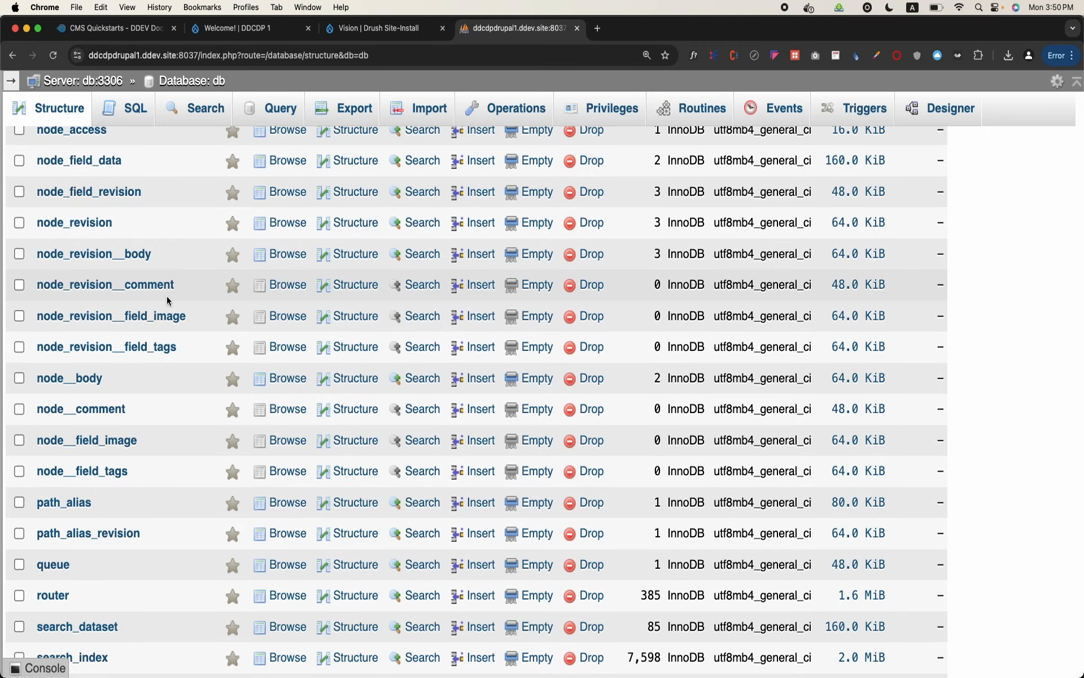
scroll(167, 296, up, 3)
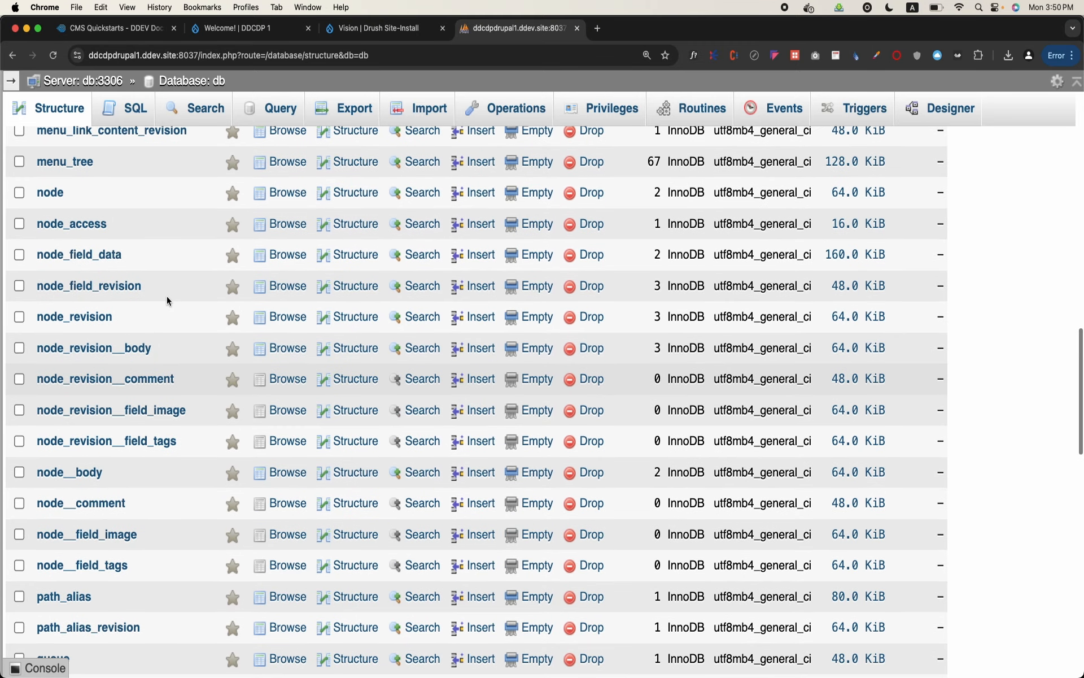
click(257, 255)
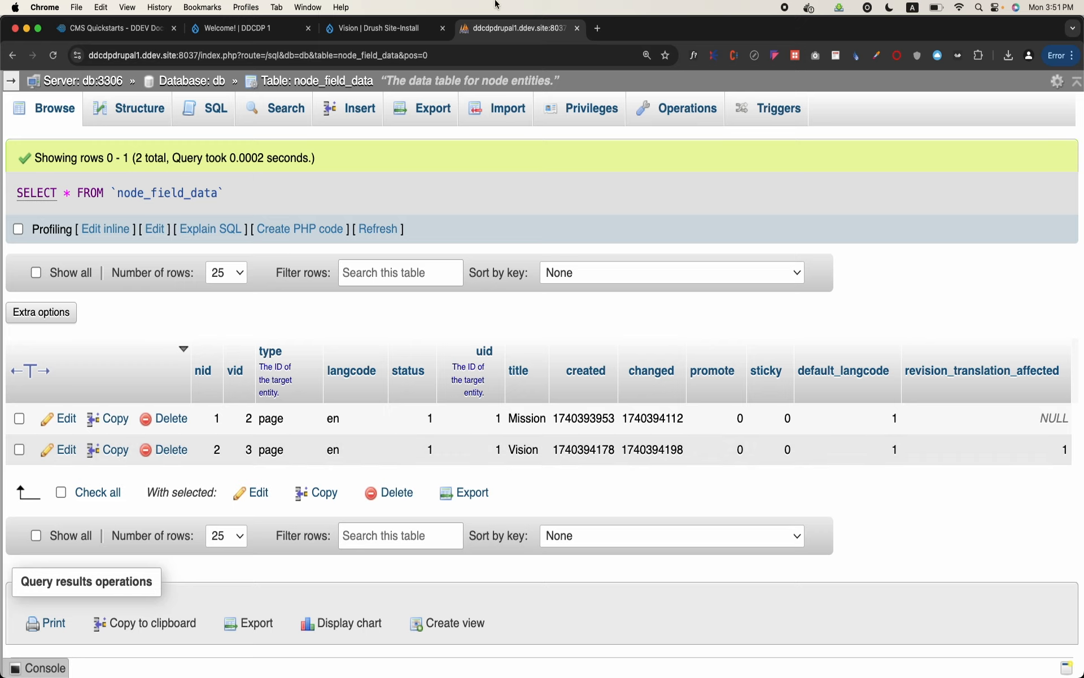
Return to the Drupal site and open the Main navigation menu for editing from the site's structure administration
key(ctrl+shift+Tab)
scroll(489, 428, down, 4)
scroll(489, 428, up, 10)
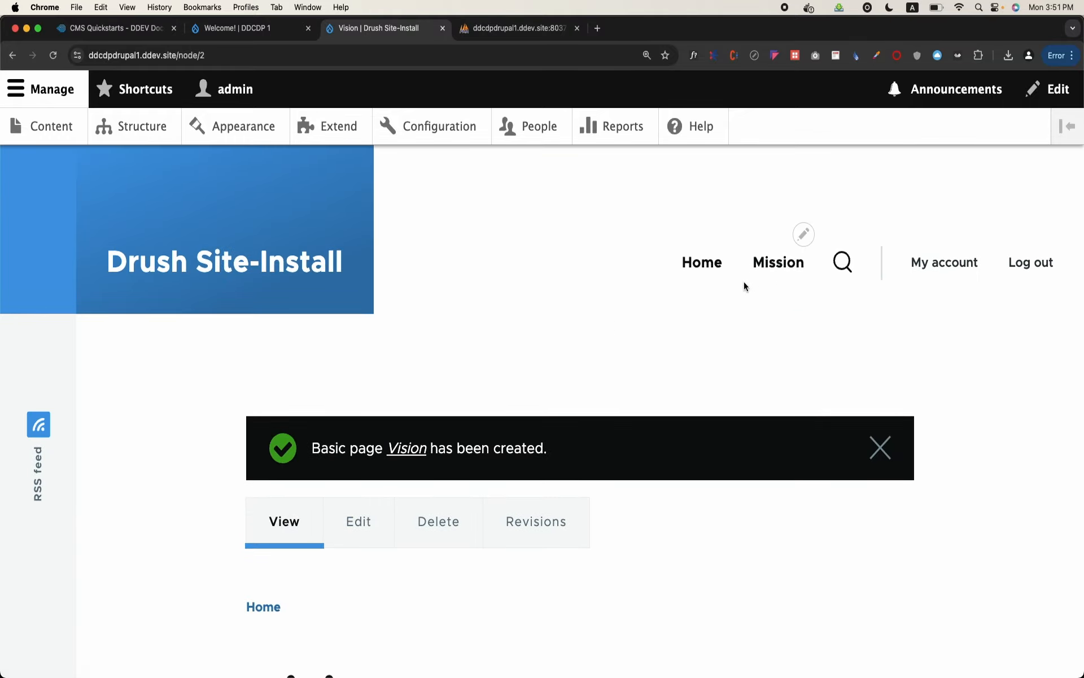
click(158, 131)
scroll(195, 315, down, 2)
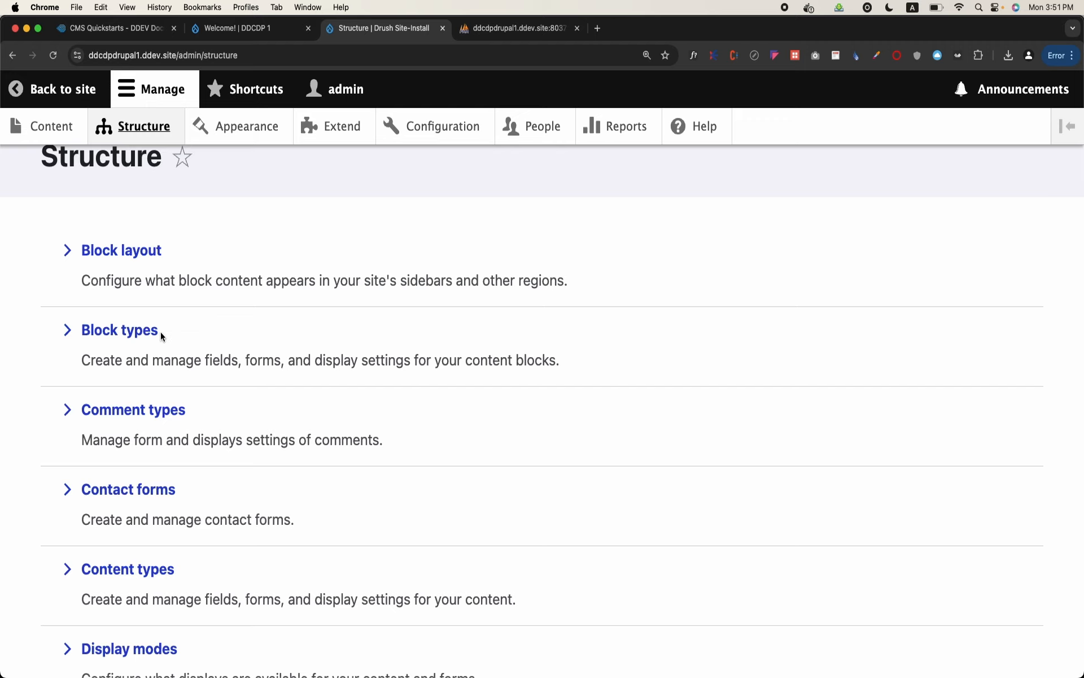
scroll(161, 333, down, 5)
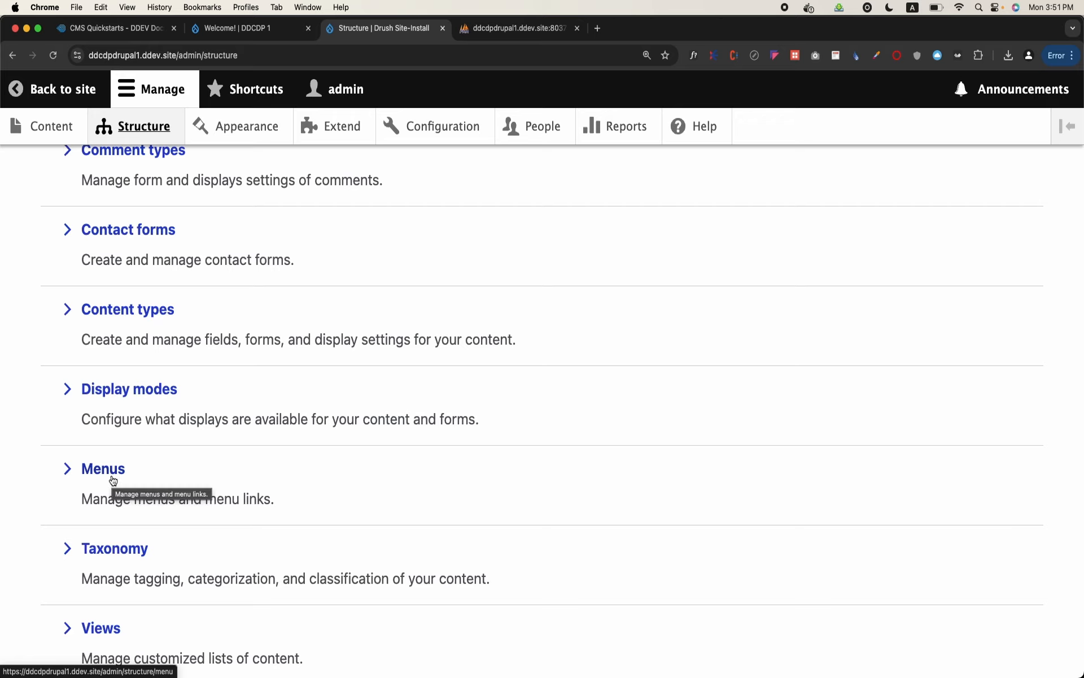
click(113, 480)
scroll(112, 479, down, 3)
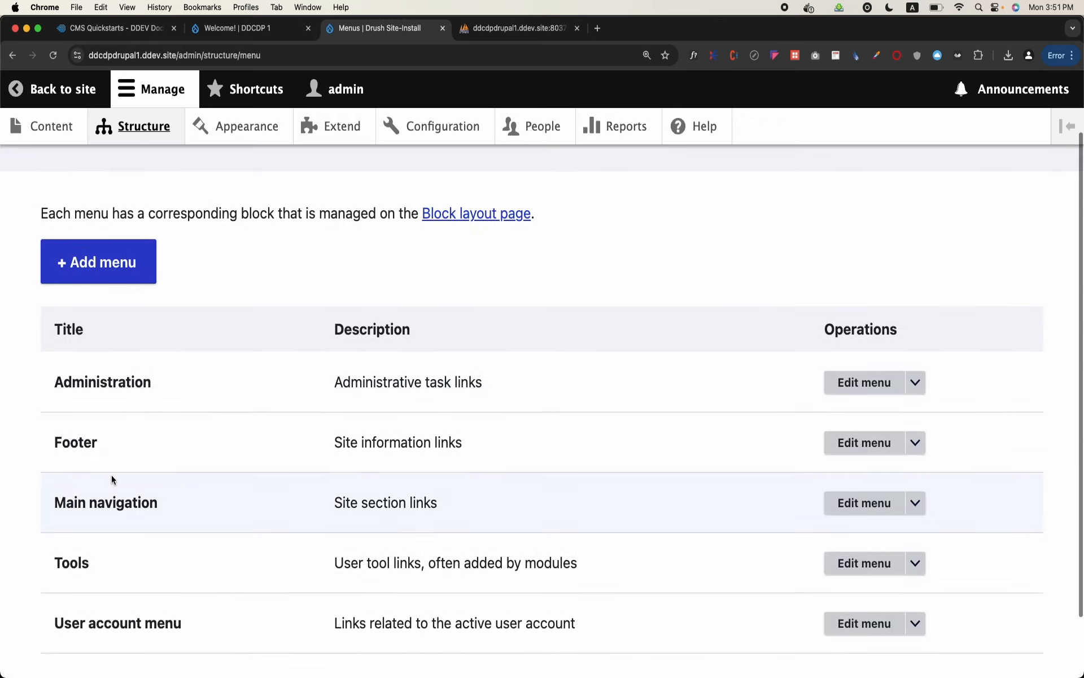
triple_click(129, 433)
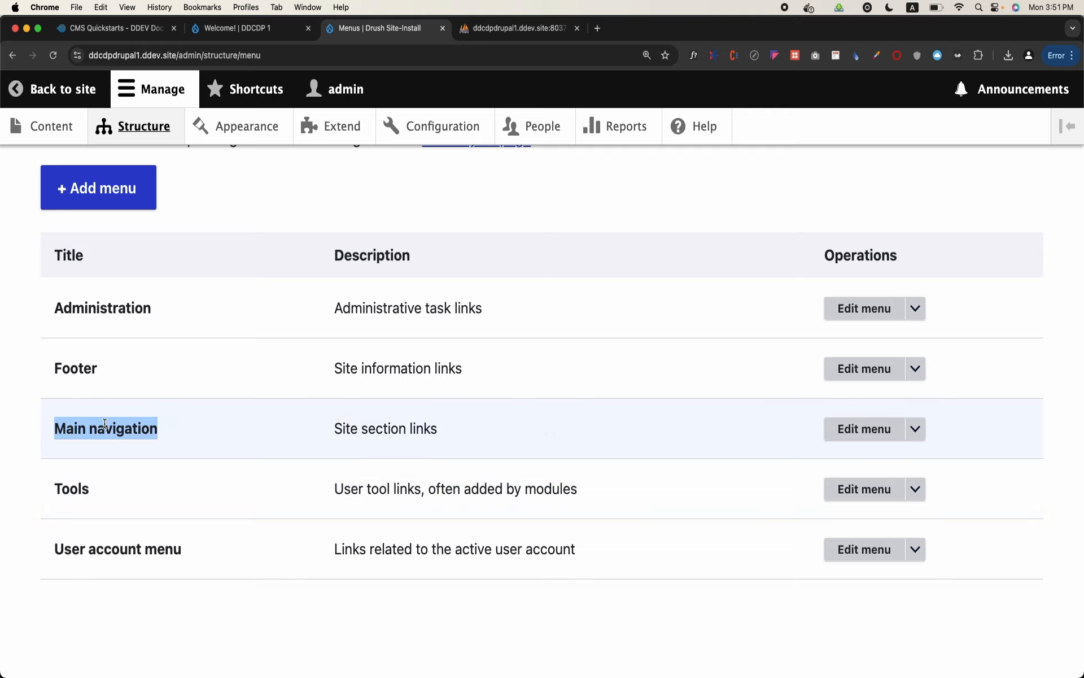
click(871, 434)
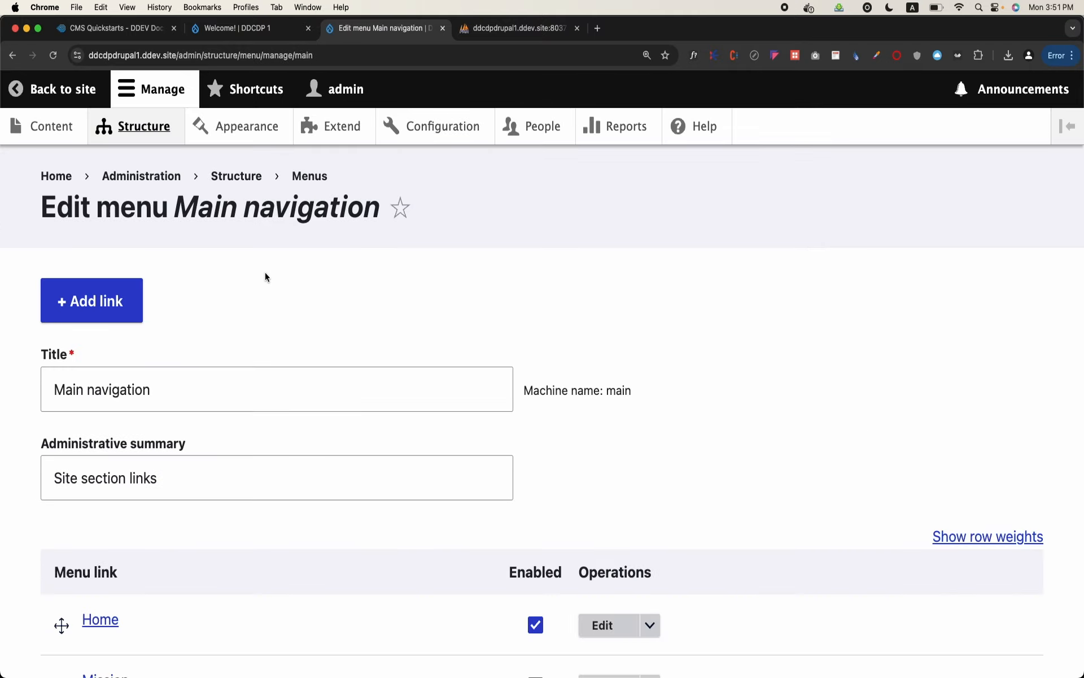
scroll(265, 277, down, 4)
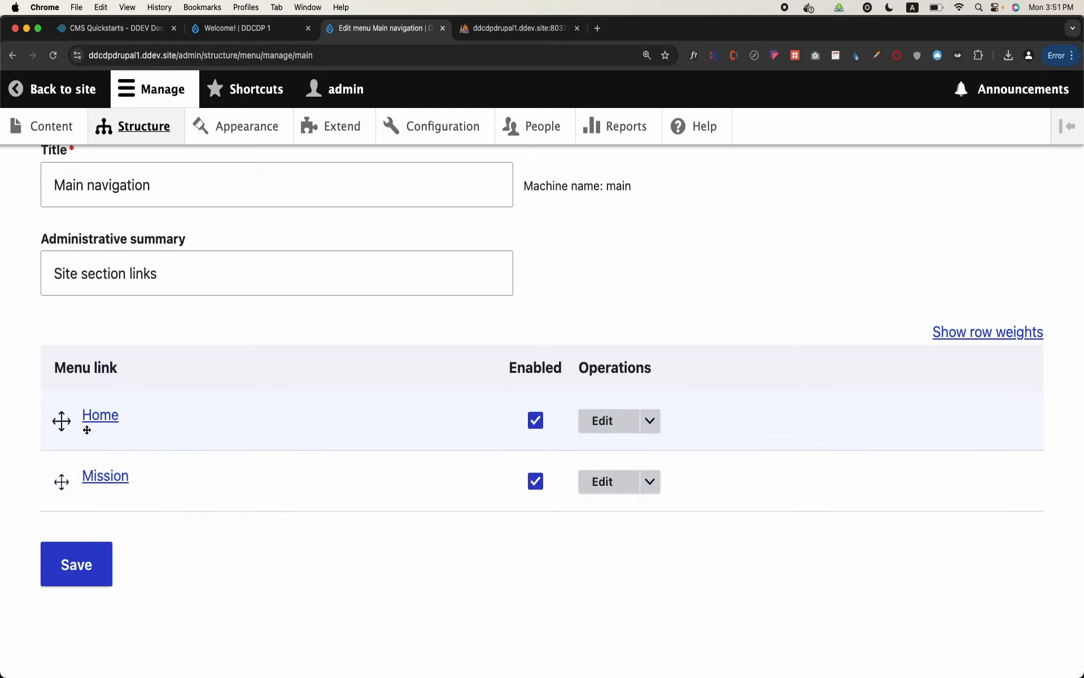
Add an enabled menu link titled "Vision" pointing to /node/2 in the Main navigation menu and save it
scroll(87, 429, up, 4)
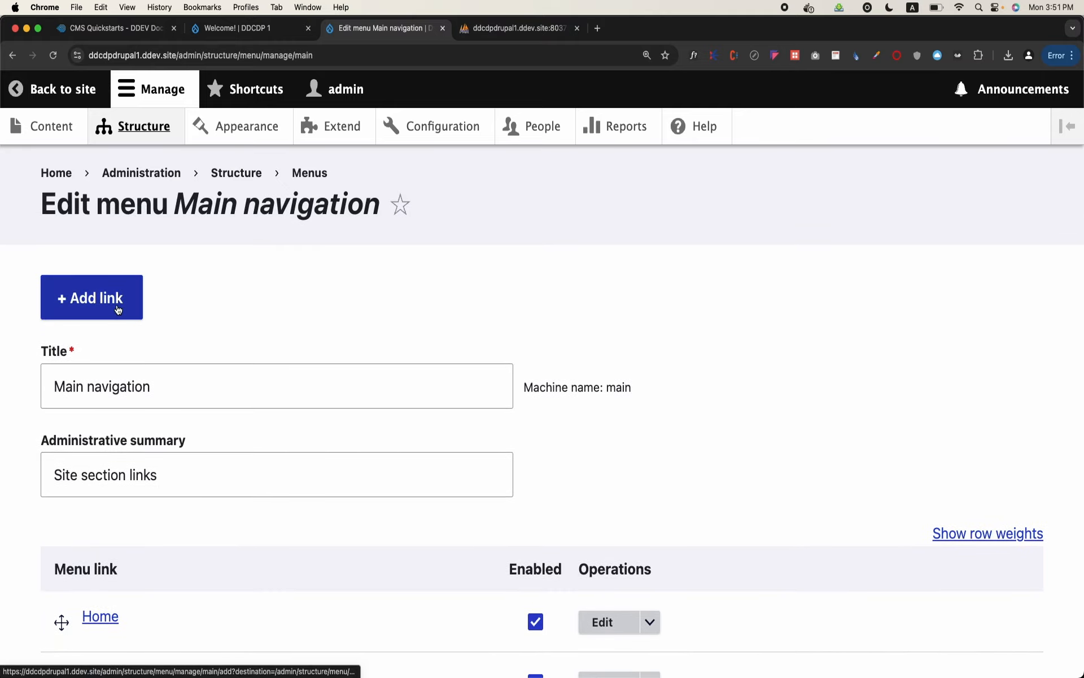
click(117, 309)
click(139, 340)
text(Vision)
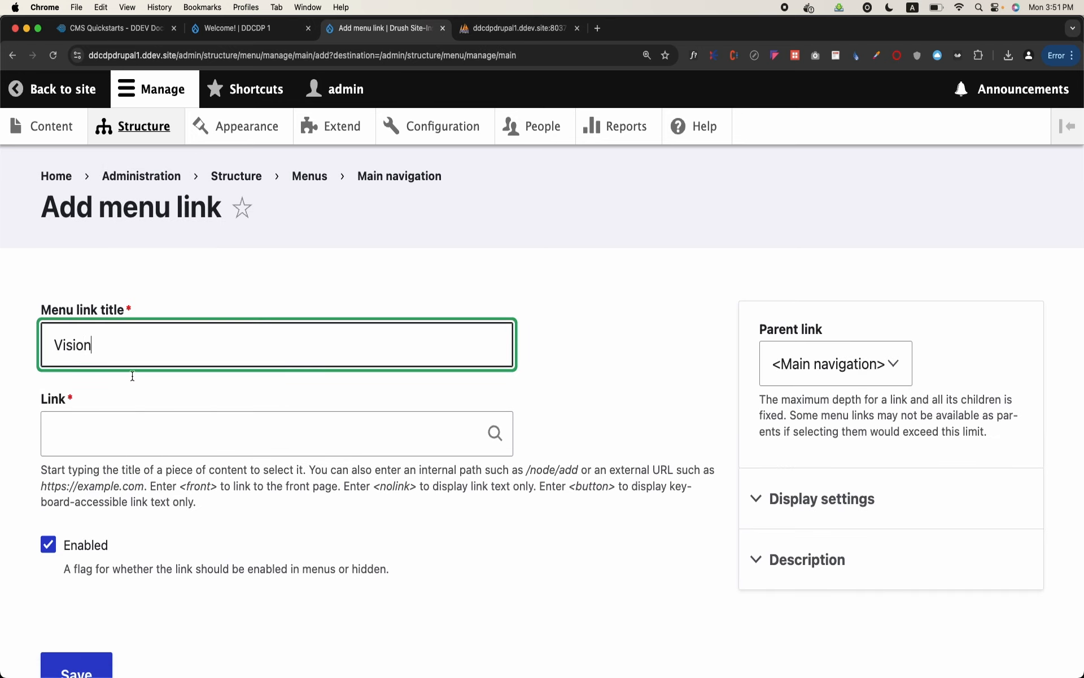
click(128, 444)
text(/nod)
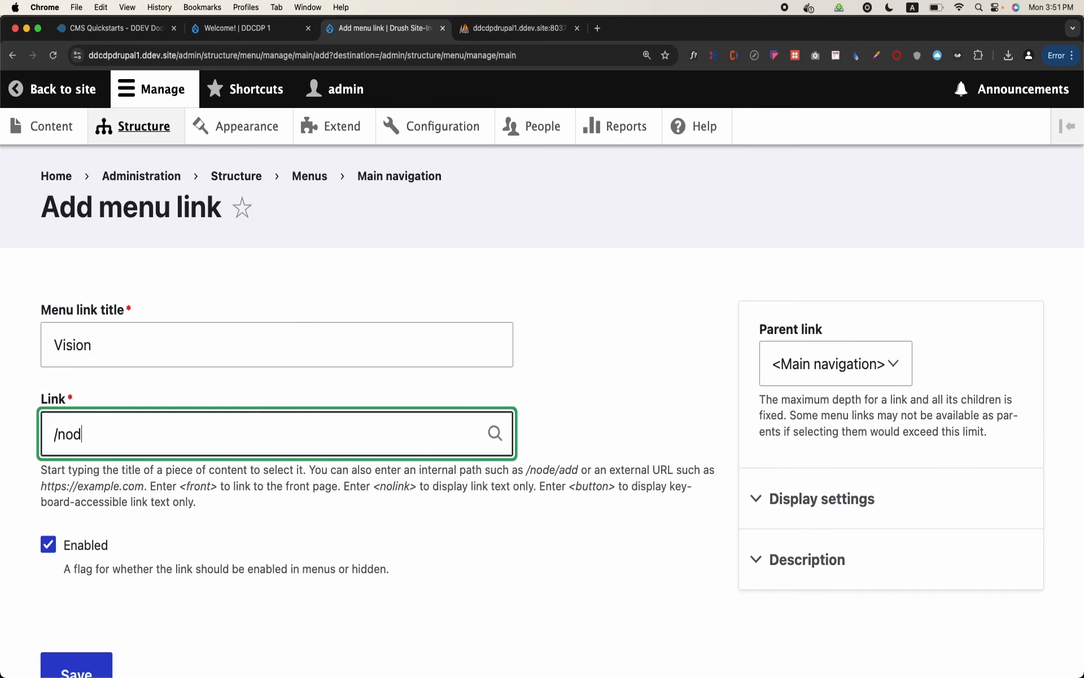
text(e/2)
scroll(73, 440, down, 5)
click(76, 544)
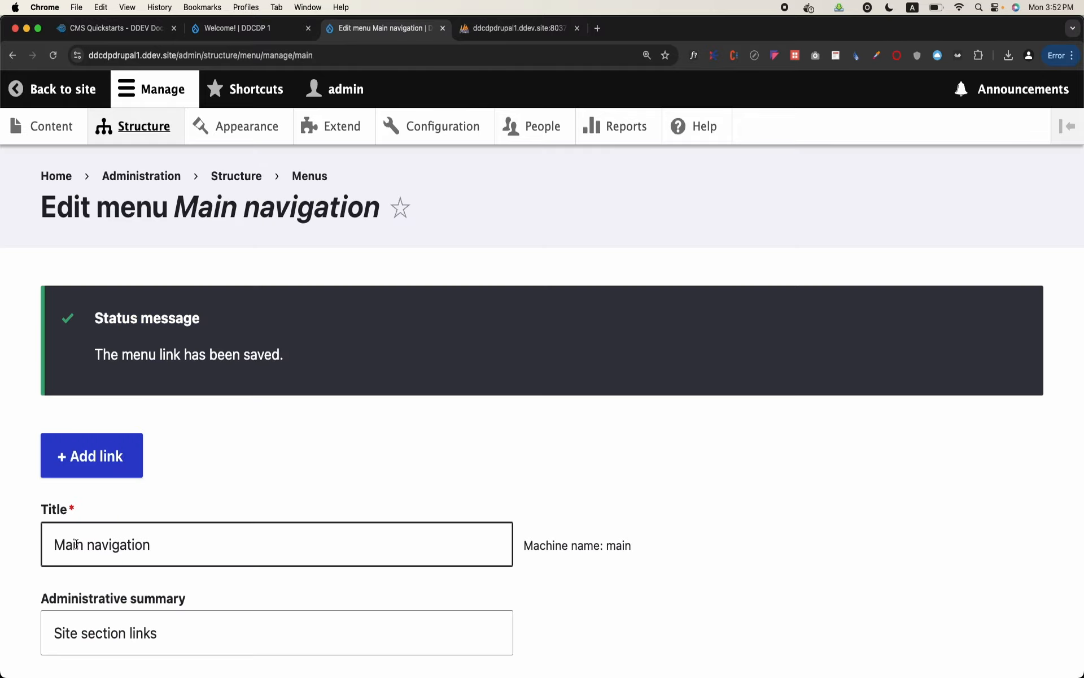
Go back to the site and view the Vision page through its new main navigation link
click(61, 138)
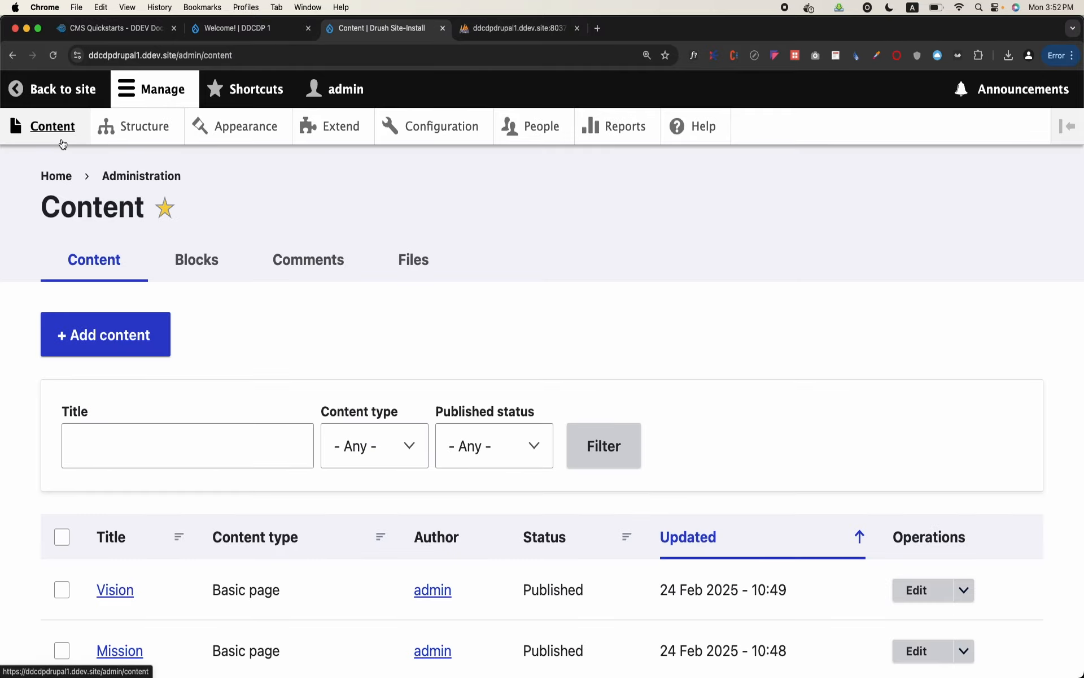
click(83, 93)
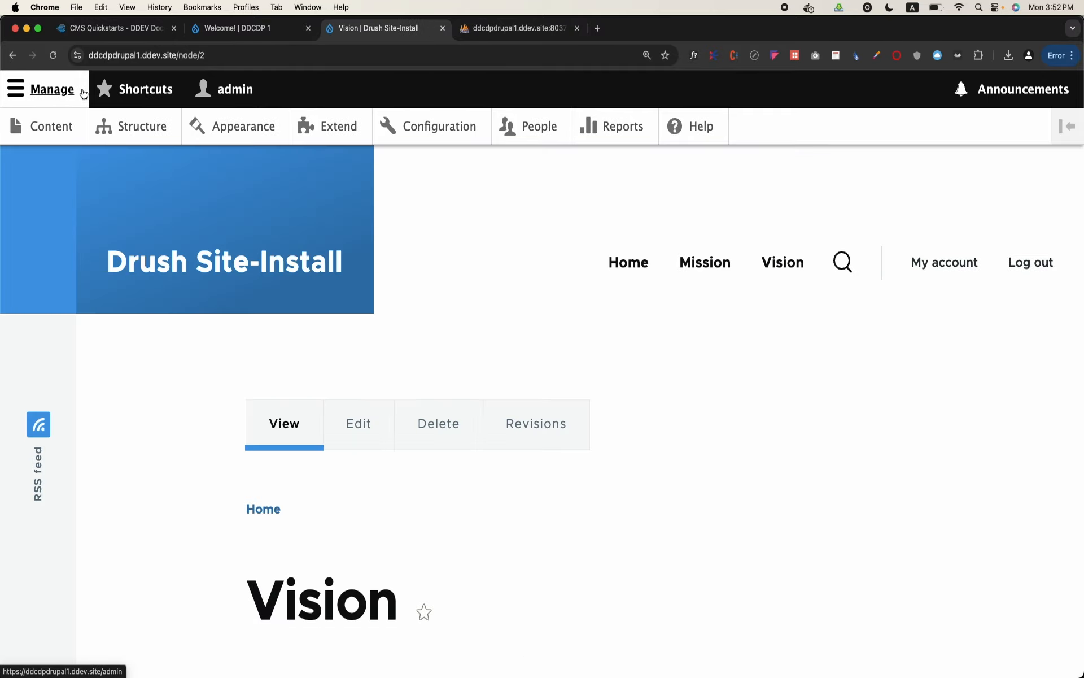
click(789, 272)
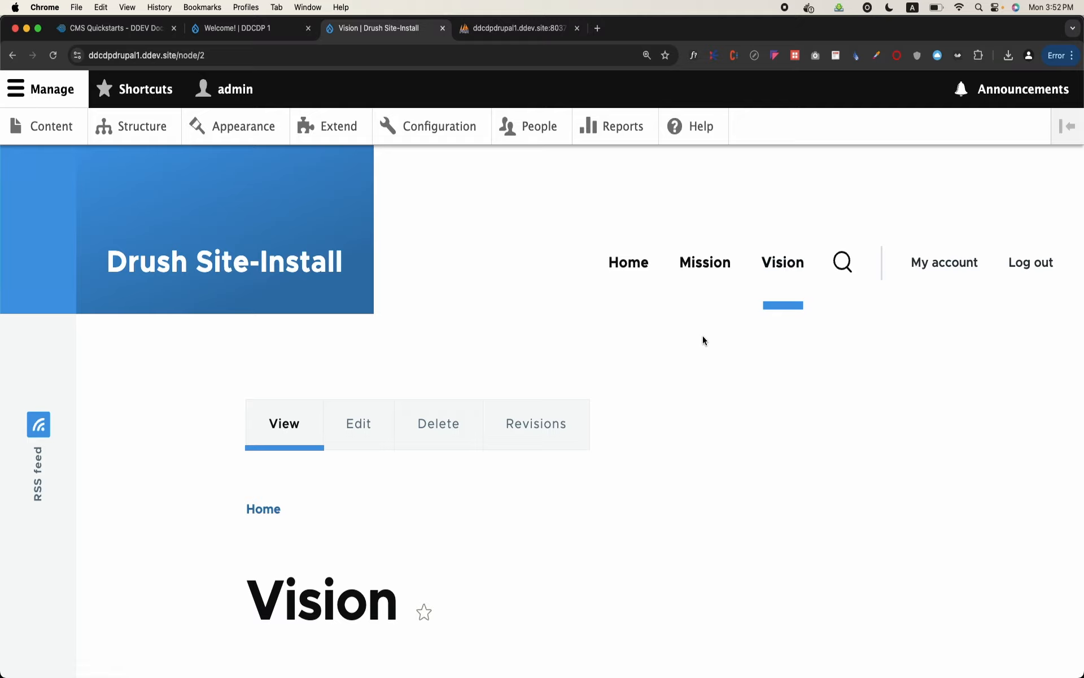
scroll(611, 416, down, 5)
scroll(611, 416, up, 5)
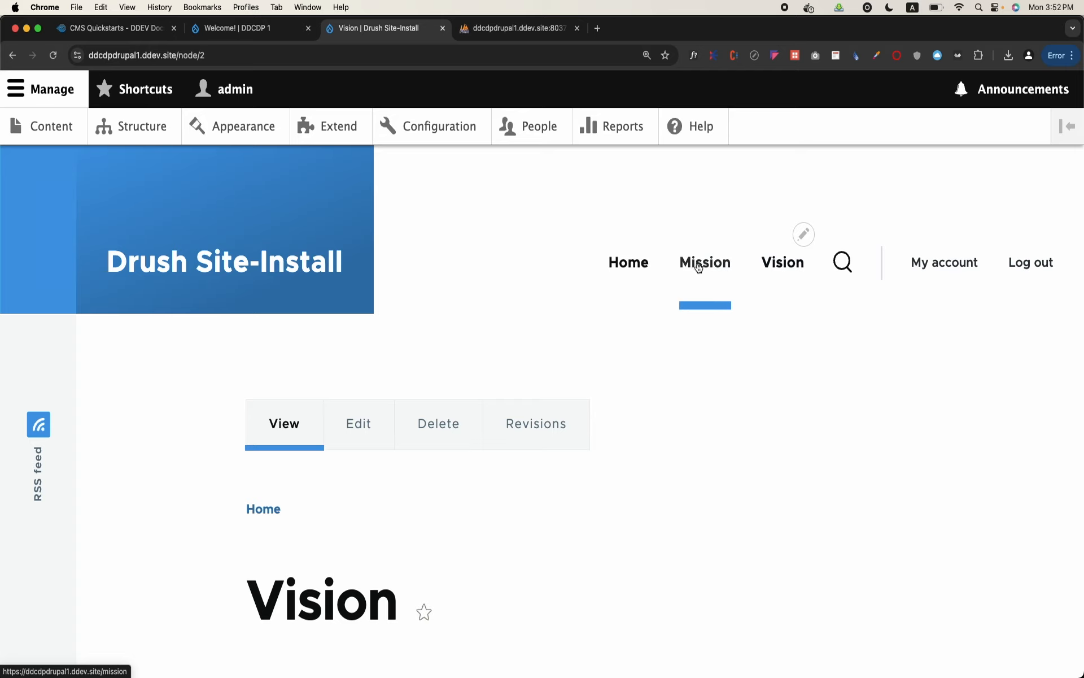
Reorder the Main navigation menu so Vision sits between Home and Mission, and save the menu
click(801, 240)
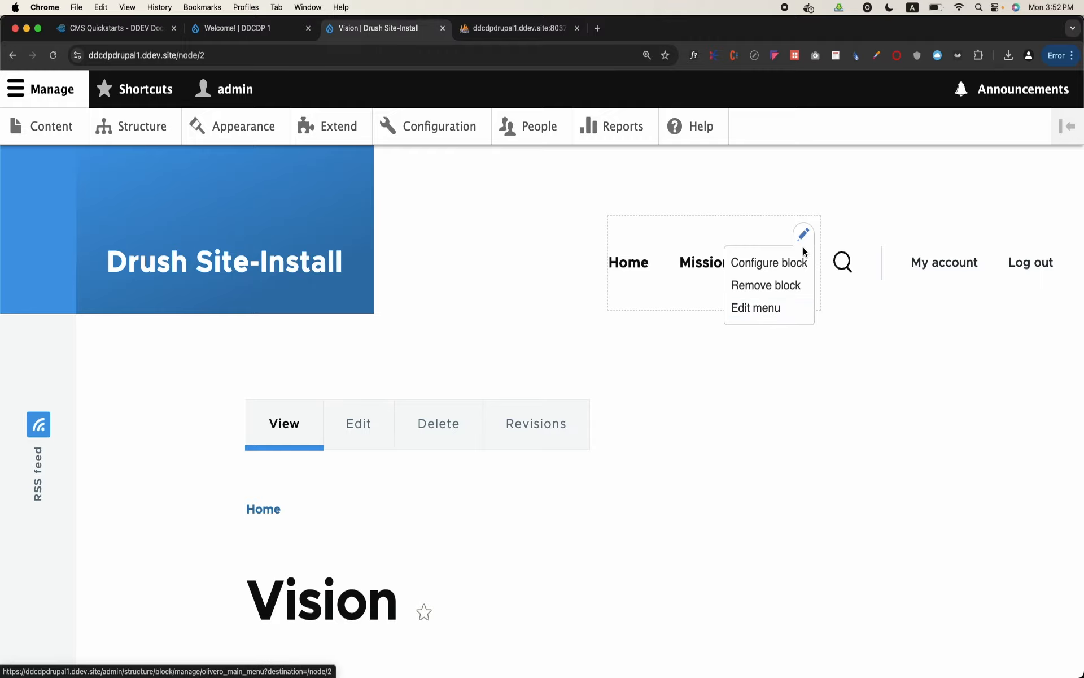
click(762, 315)
scroll(381, 363, down, 5)
drag(61, 481, 64, 446)
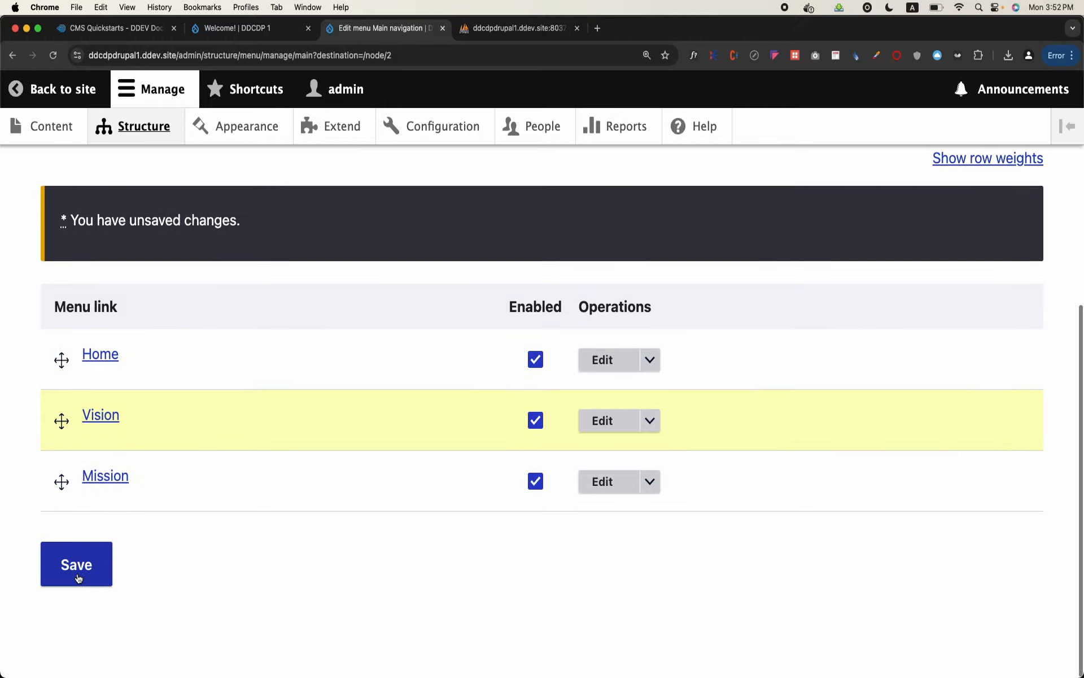
click(77, 573)
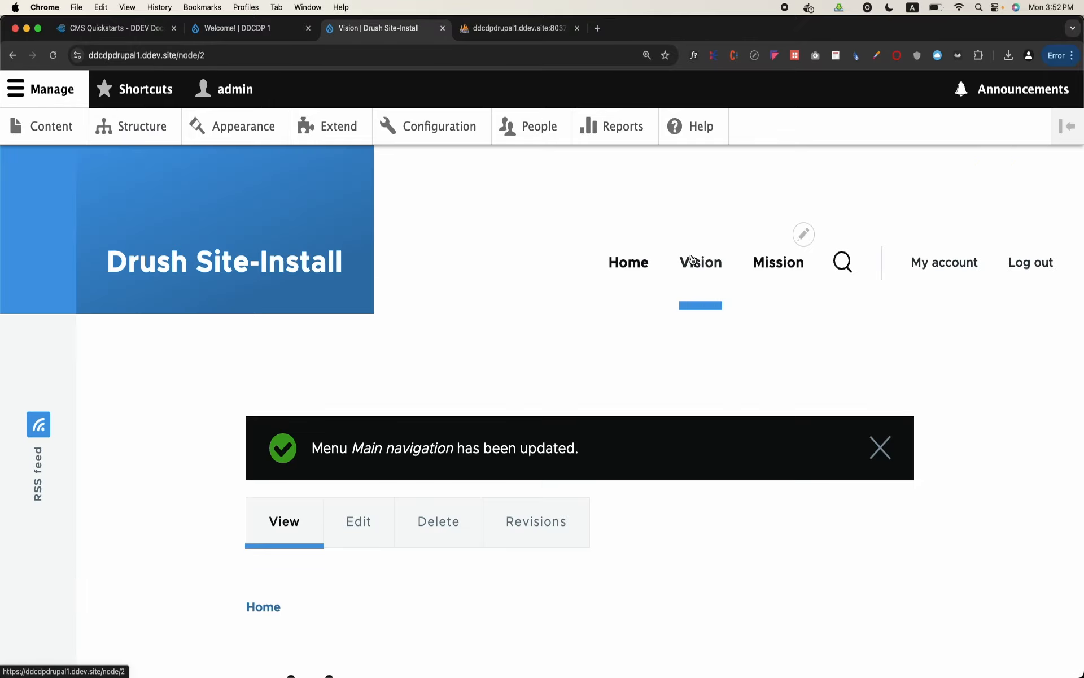
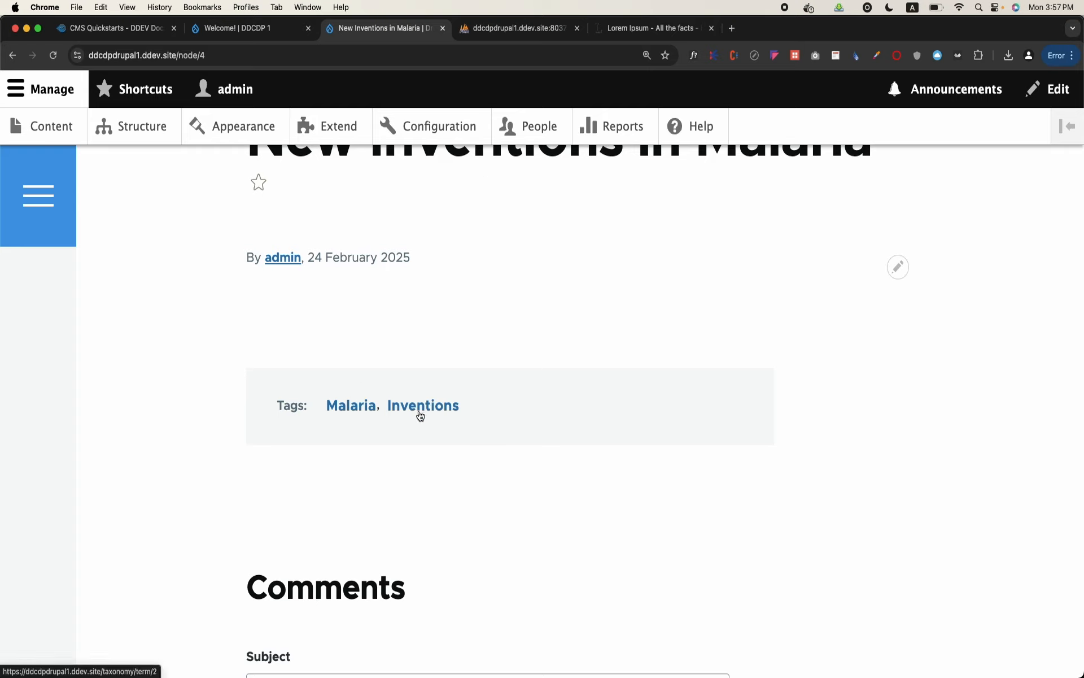
Switch to the OpenOffice Writer notes and highlight the Taxonomy Terms entry in the Content Entities list
mouse_move(540, 669)
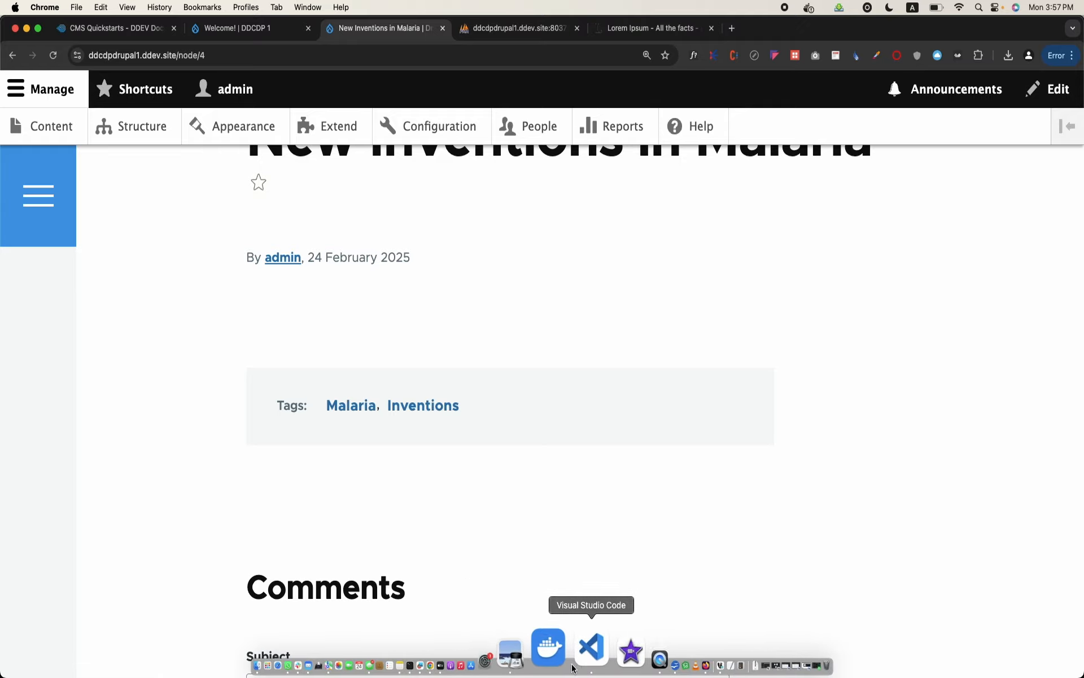
click(609, 664)
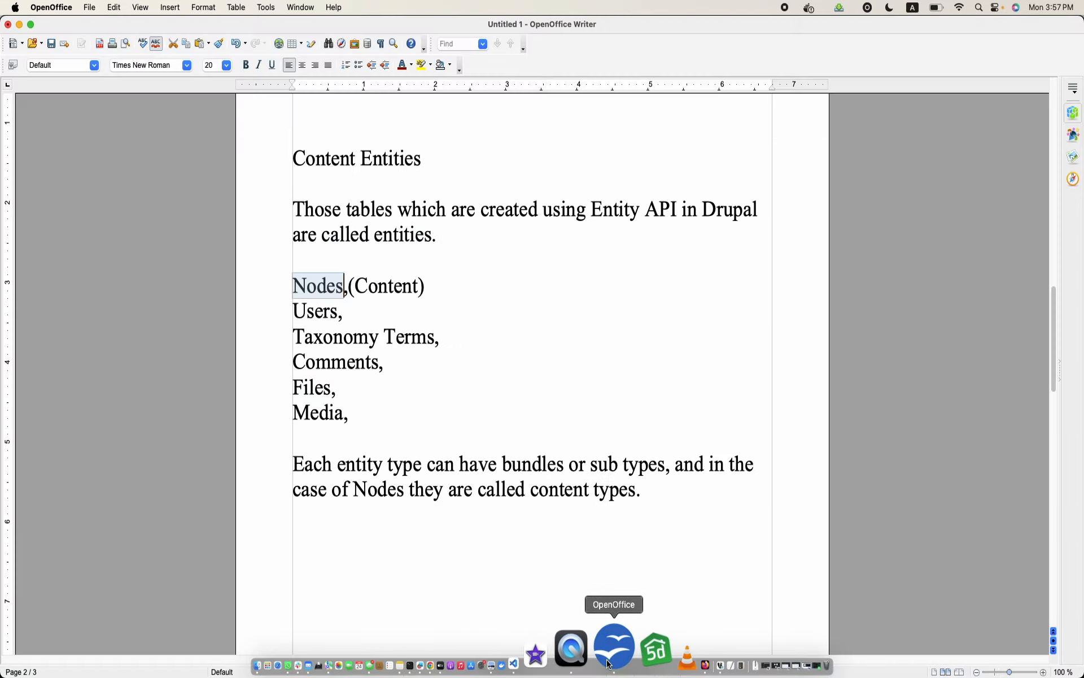
click(412, 338)
triple_click(413, 339)
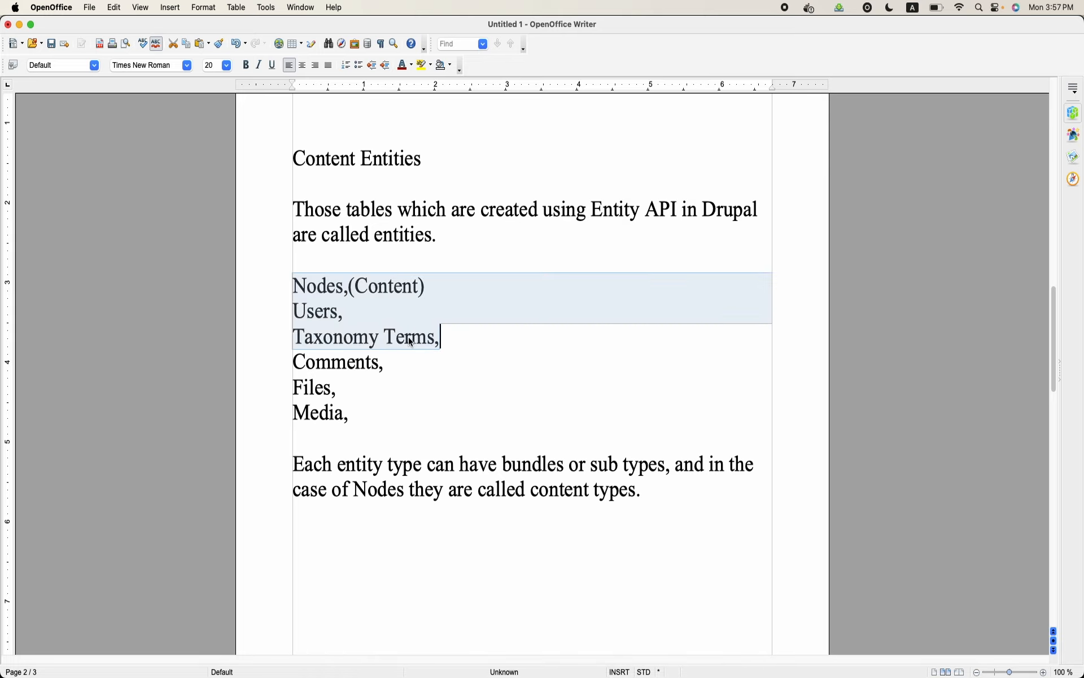
triple_click(411, 340)
double_click(411, 341)
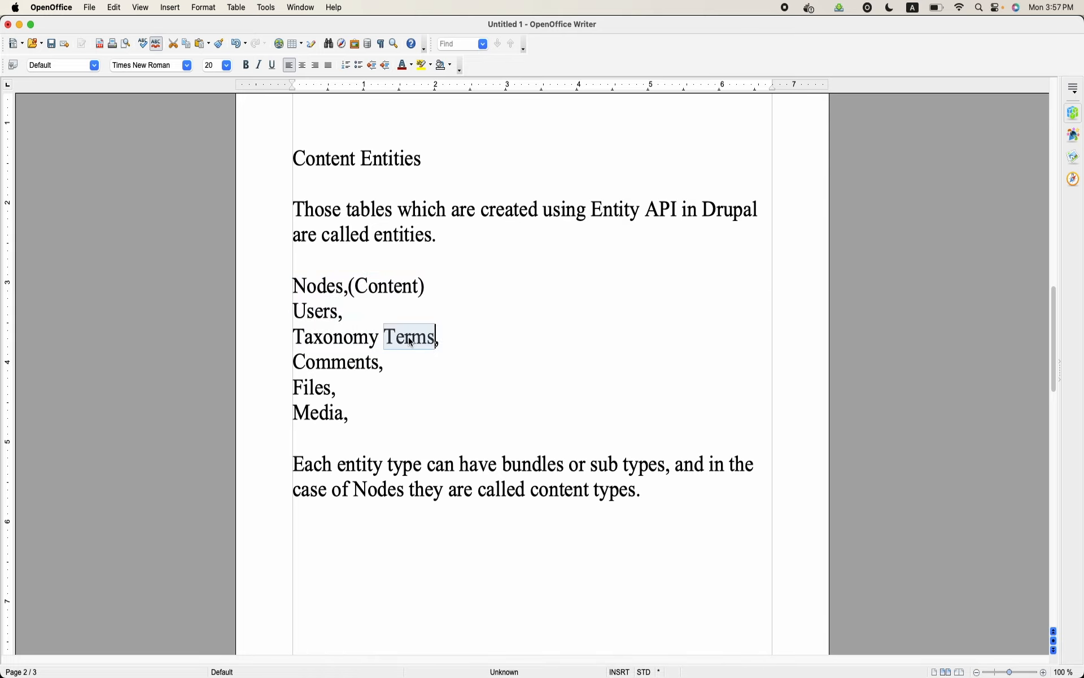
Return to the Drupal site in Chrome, open the Taxonomy administration and highlight the Tags vocabulary
click(496, 650)
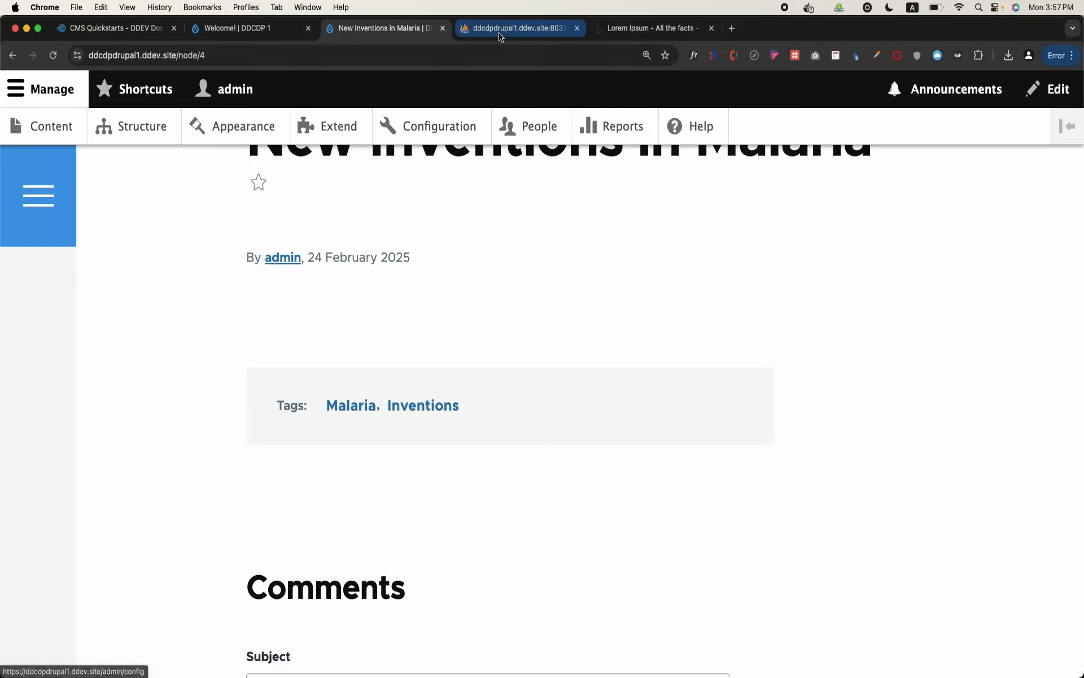
click(116, 140)
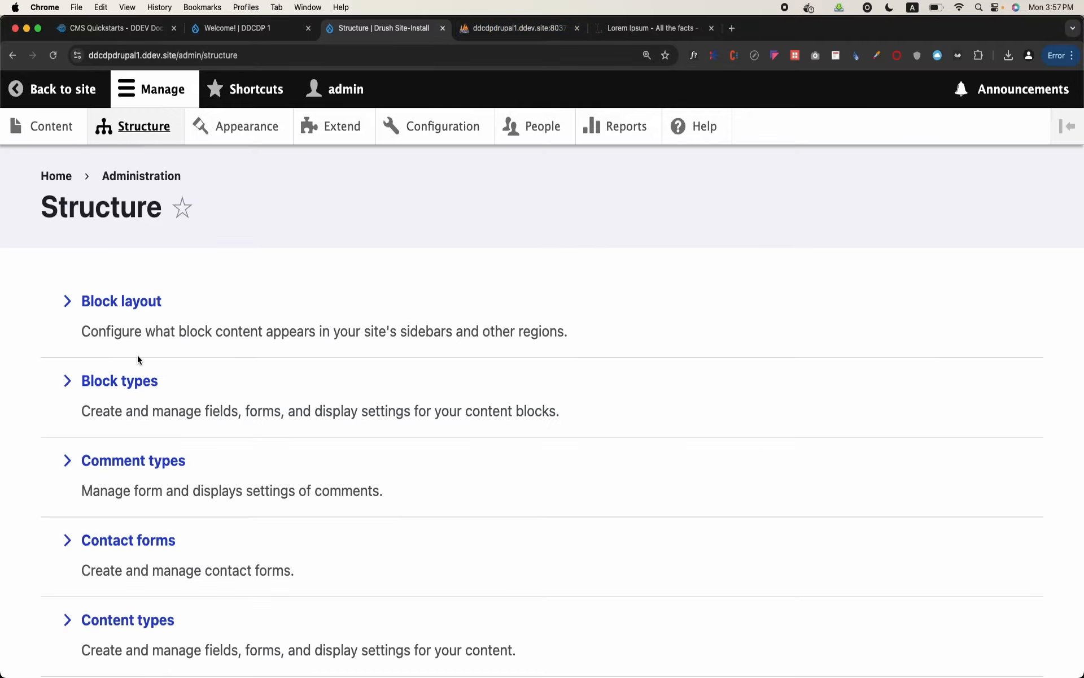
scroll(137, 355, down, 5)
click(117, 437)
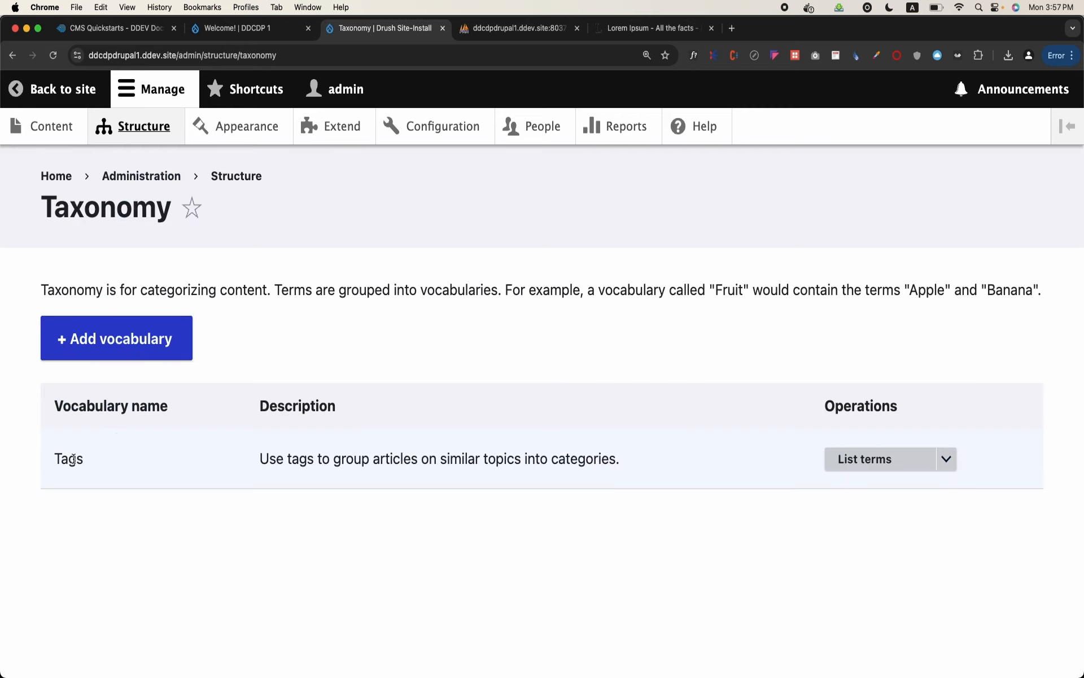
double_click(73, 459)
click(81, 452)
double_click(71, 462)
double_click(75, 465)
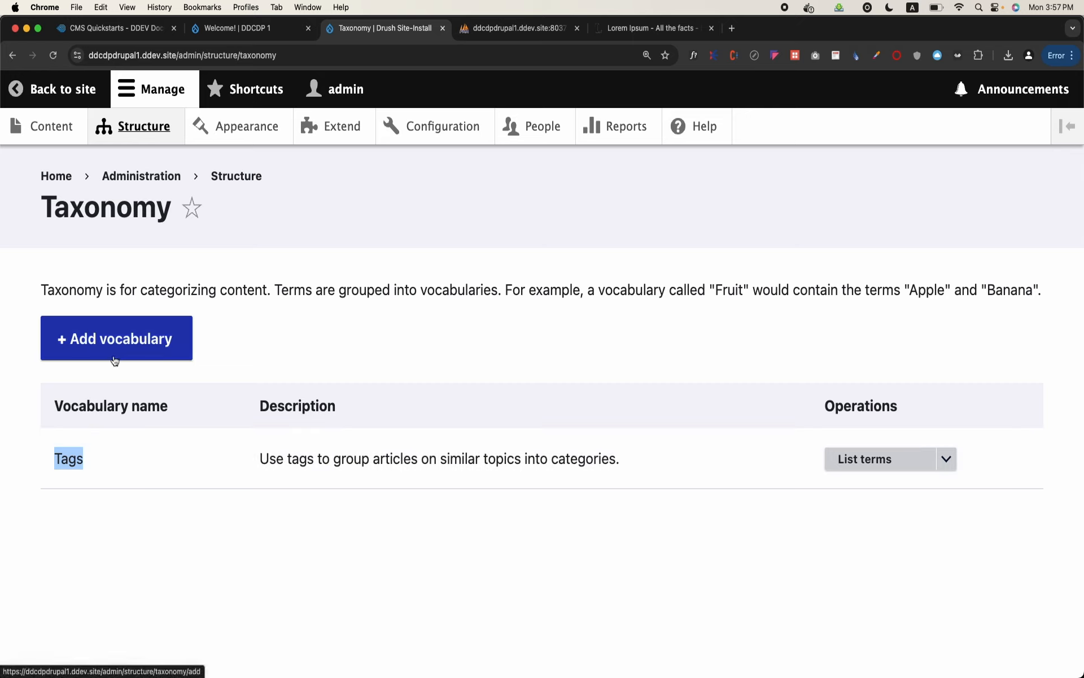
Create and save a new taxonomy vocabulary named "Departments"
click(137, 337)
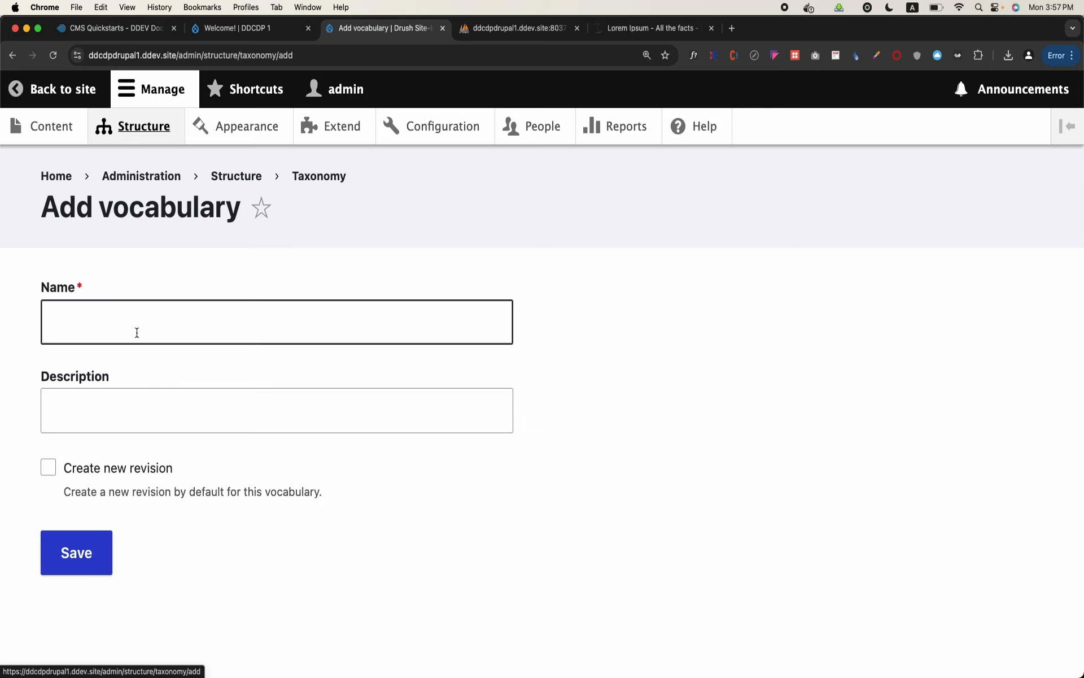
click(152, 323)
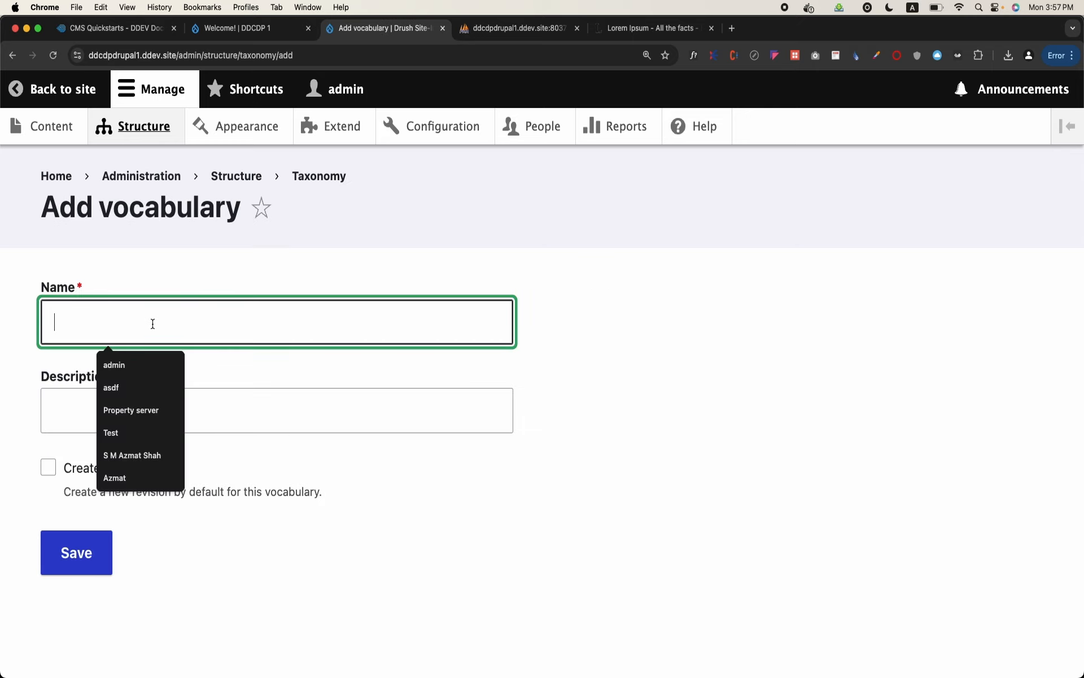
text(Departments)
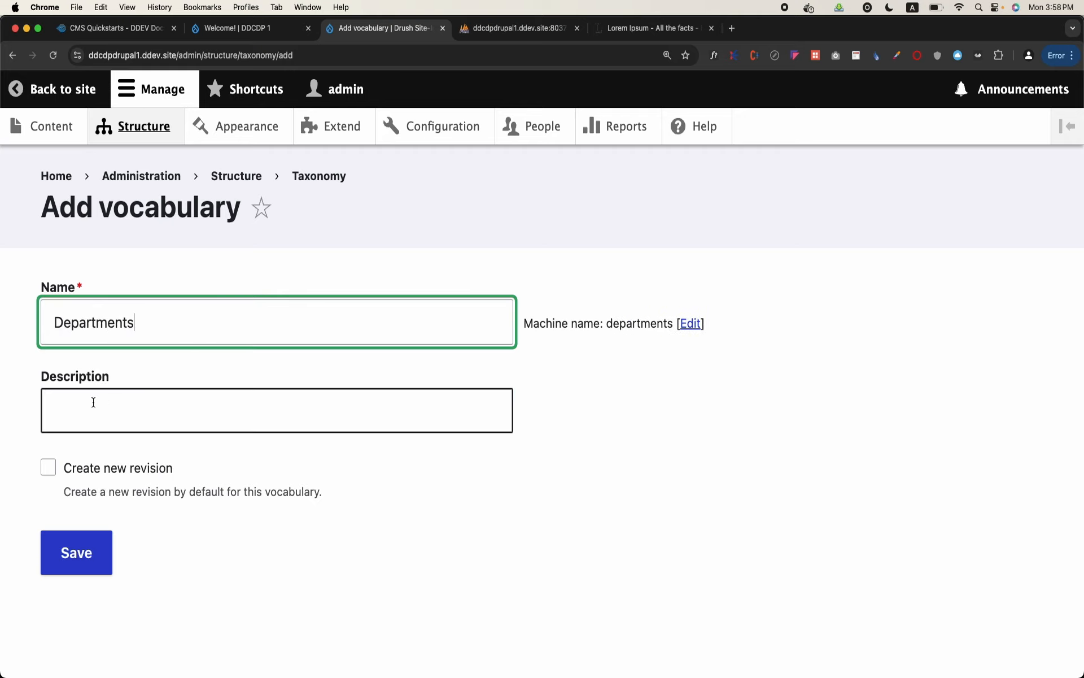
click(77, 552)
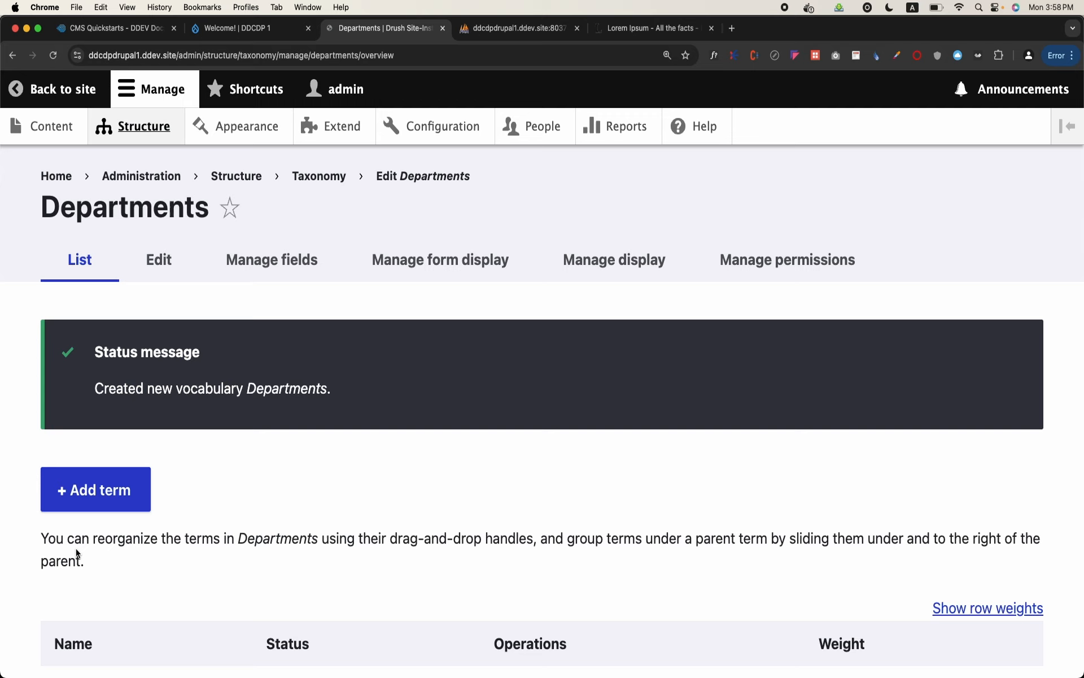
Return to the taxonomy overview and open the term list of the Departments vocabulary
click(311, 178)
scroll(219, 390, down, 2)
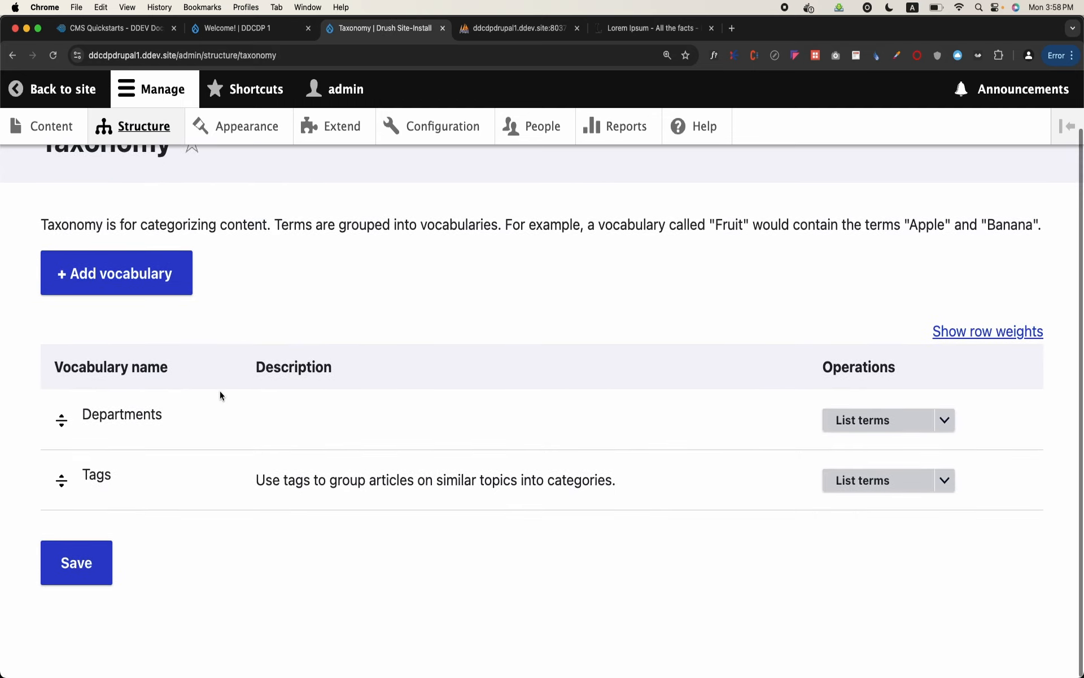
double_click(128, 413)
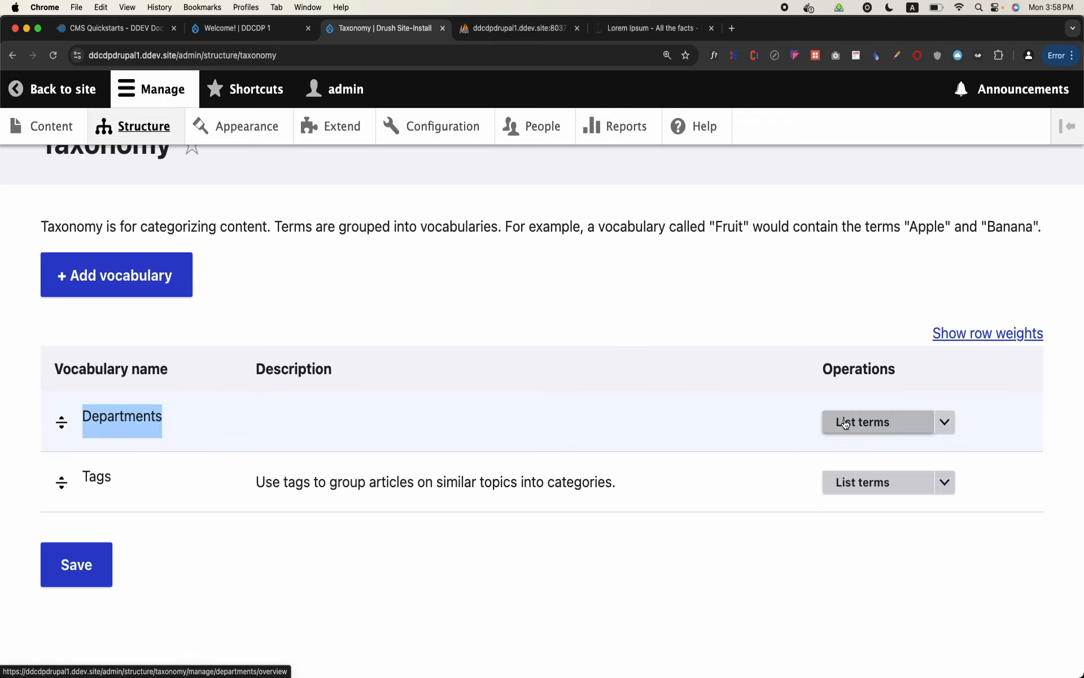
click(897, 428)
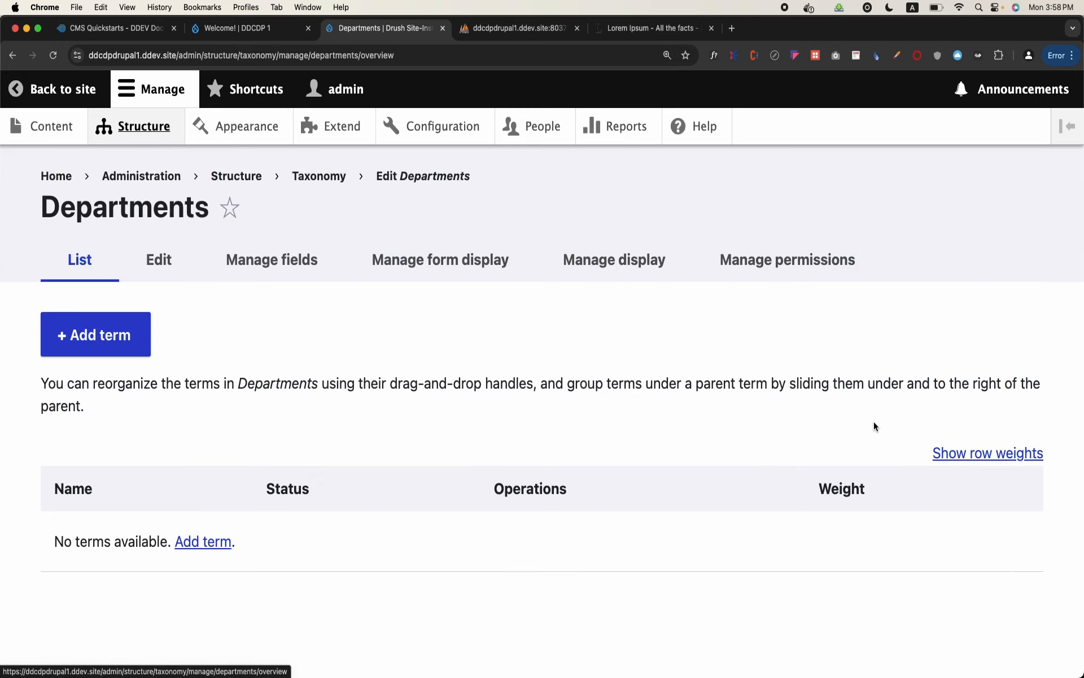
Add a published term named "Computer Science" to the Departments vocabulary and save it
click(130, 337)
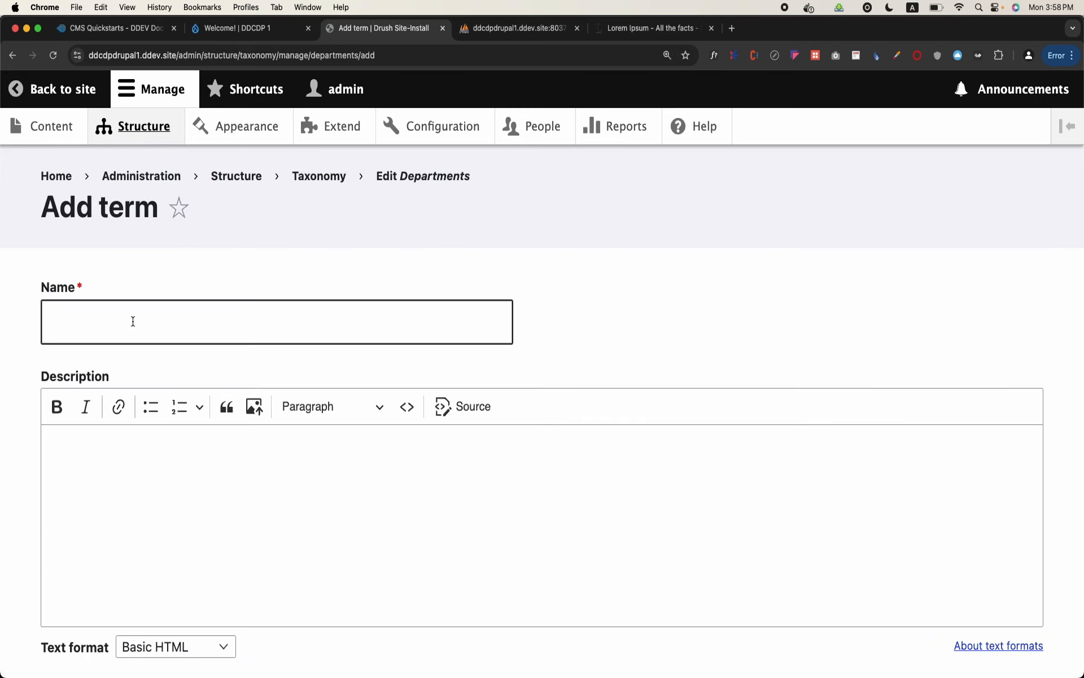
click(133, 321)
text(Computer)
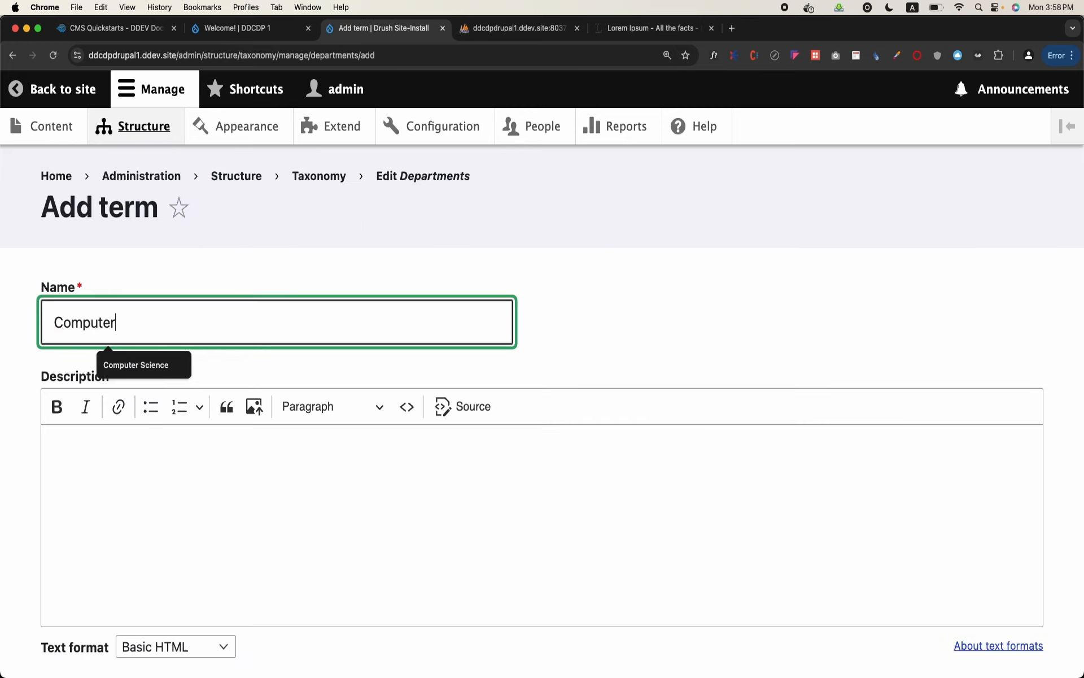
text( Science dep)
key(BackSpace)
key(BackSpace)
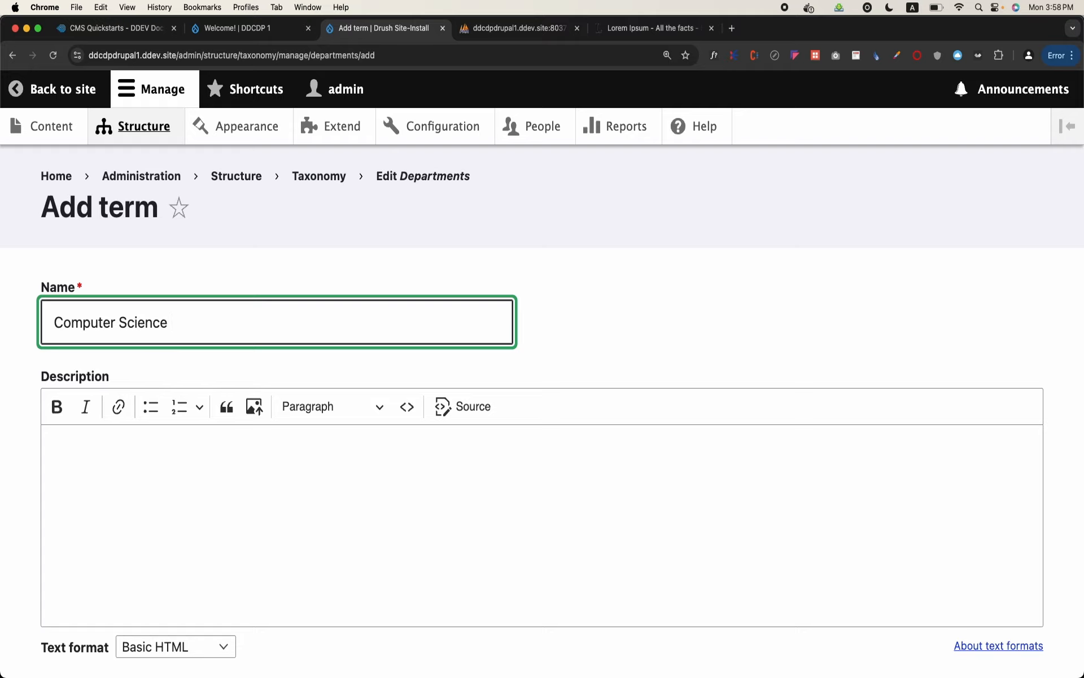
scroll(542, 395, down, 10)
click(72, 616)
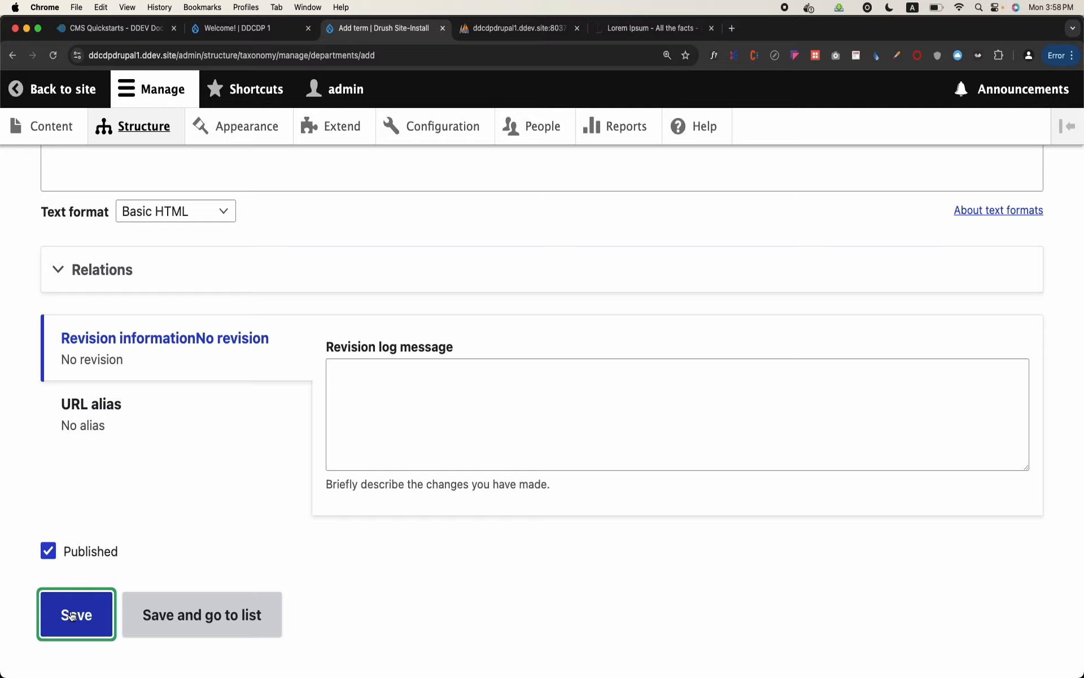
Enlarge the Add term page and highlight the "departments" part of its web address
scroll(109, 307, down, 1)
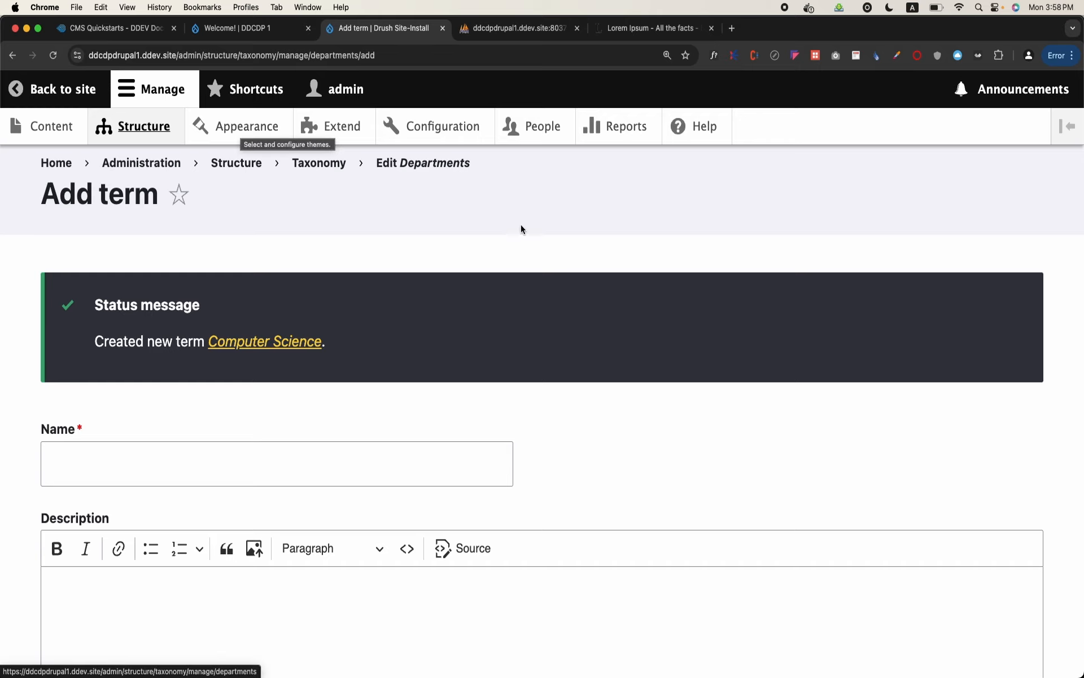
key(super+equal)
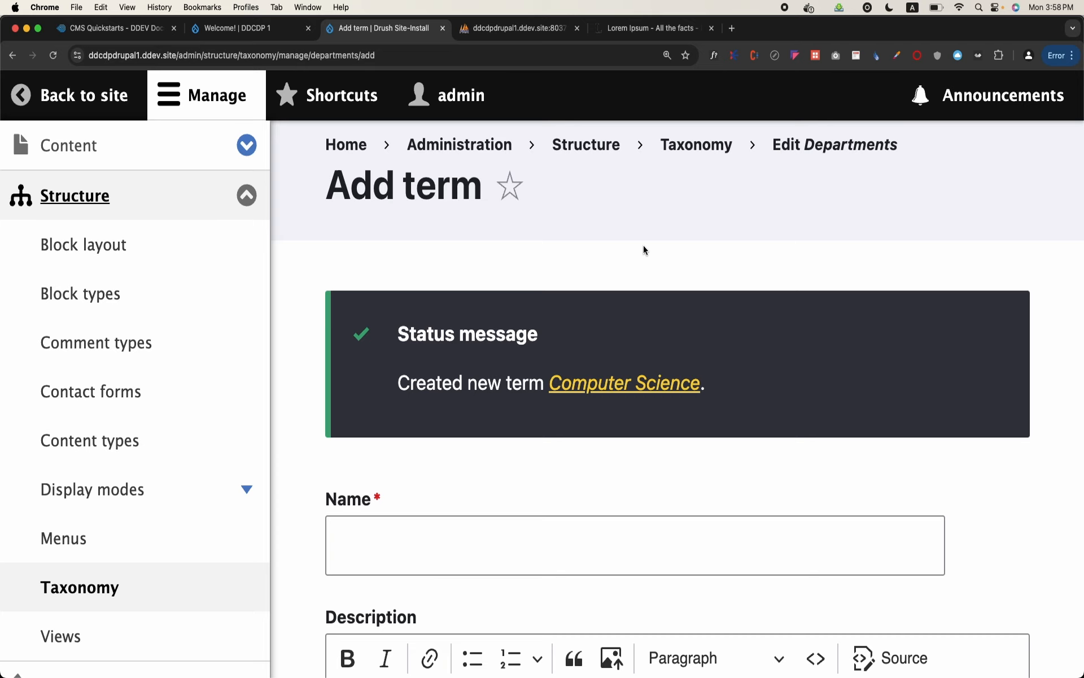
key(super+minus)
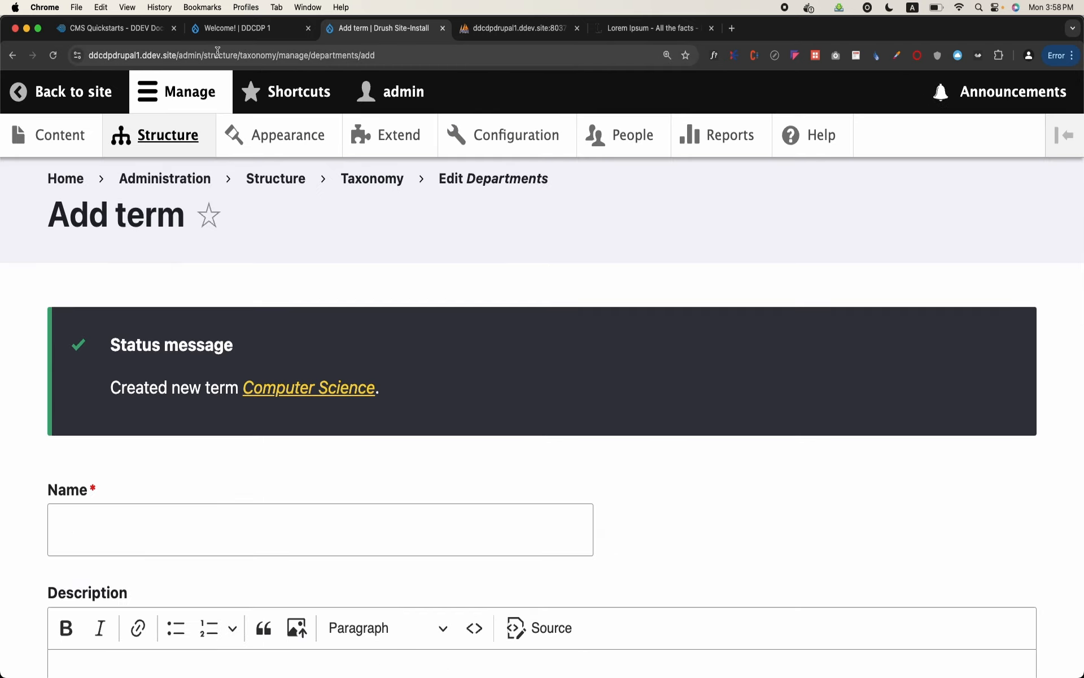
click(250, 51)
click(308, 51)
double_click(351, 51)
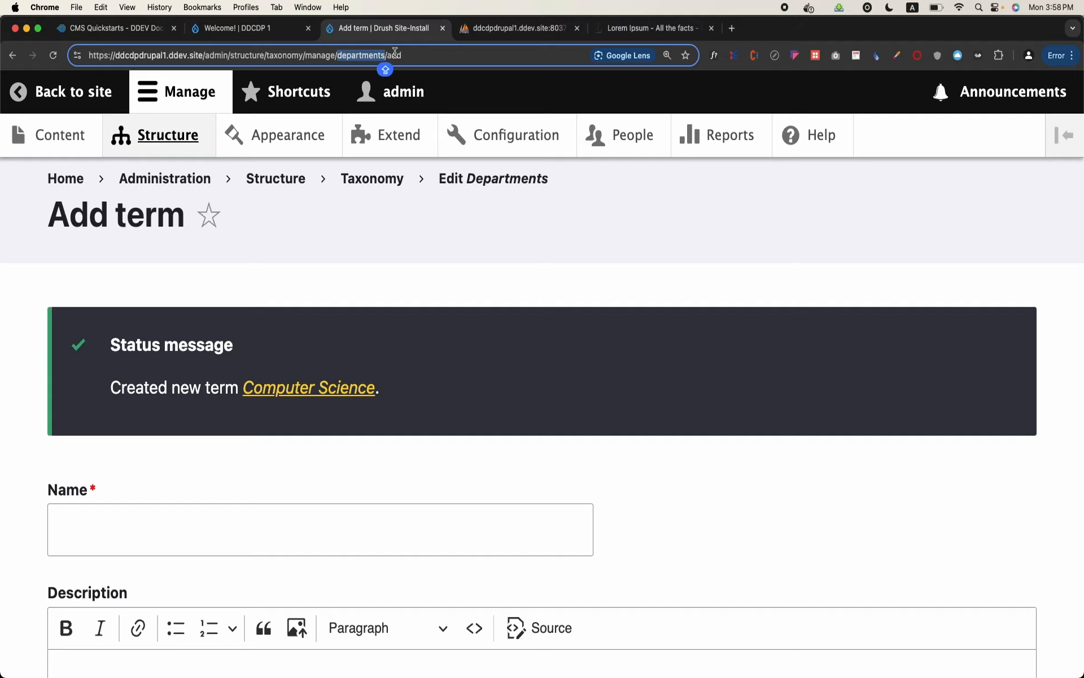
Add a term named "Chemistry" to the Departments vocabulary and save it
scroll(265, 429, down, 2)
click(260, 462)
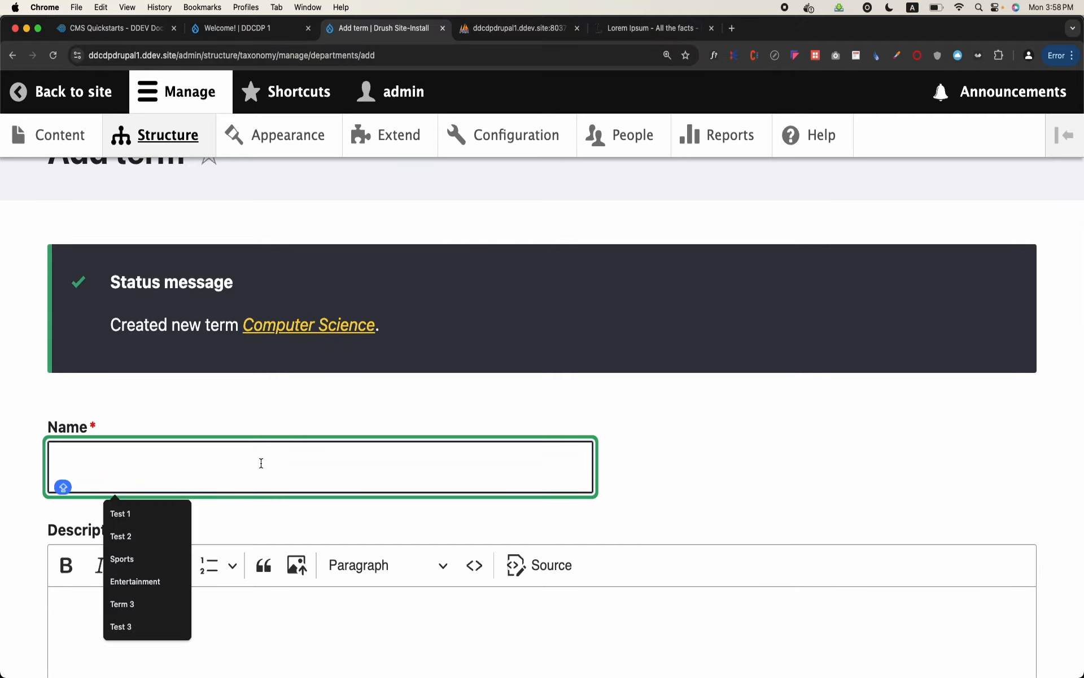
text(cC)
key(XF86AudioRaiseVolume)
text(y)
key(BackSpace)
key(BackSpace)
key(BackSpace)
text(Ch)
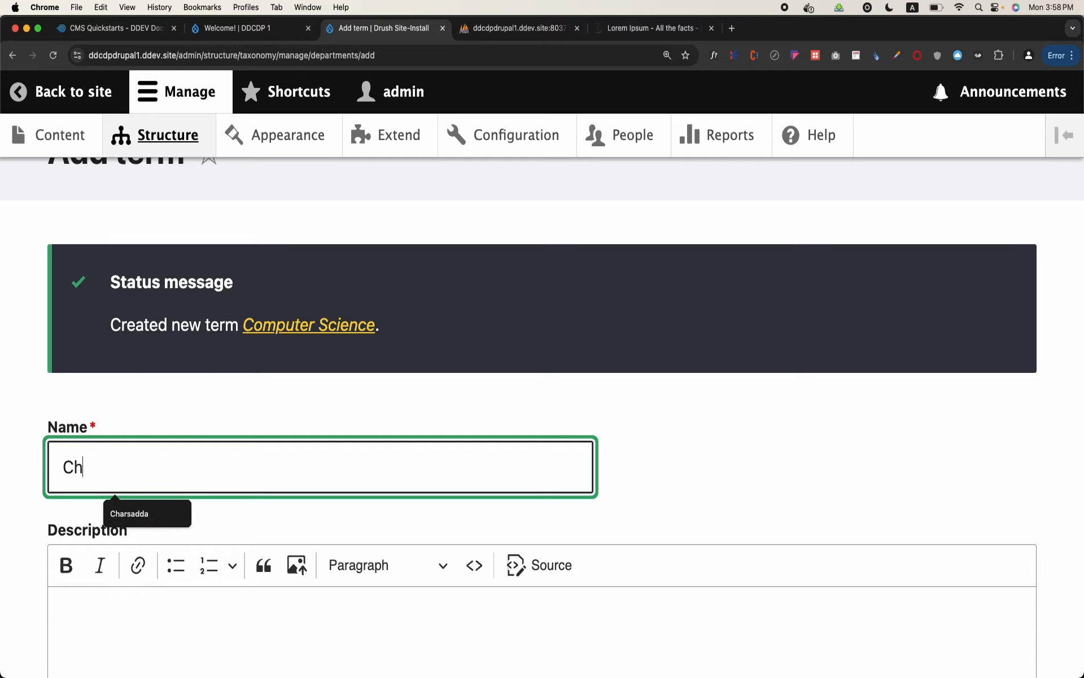
text(emistrey)
key(BackSpace)
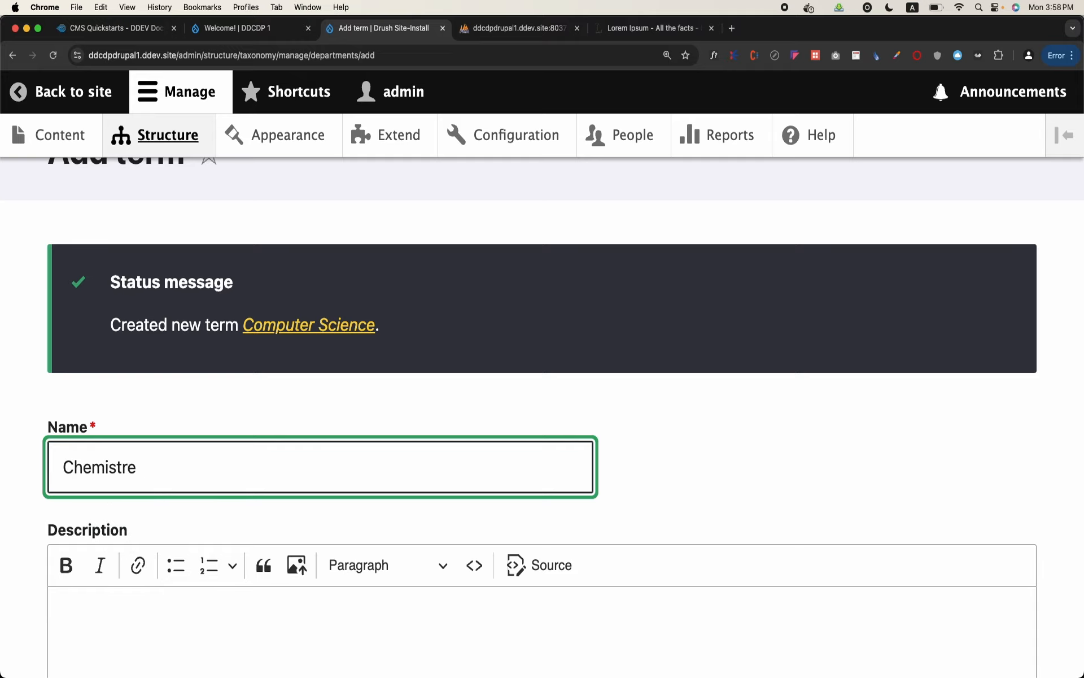
scroll(232, 484, down, 10)
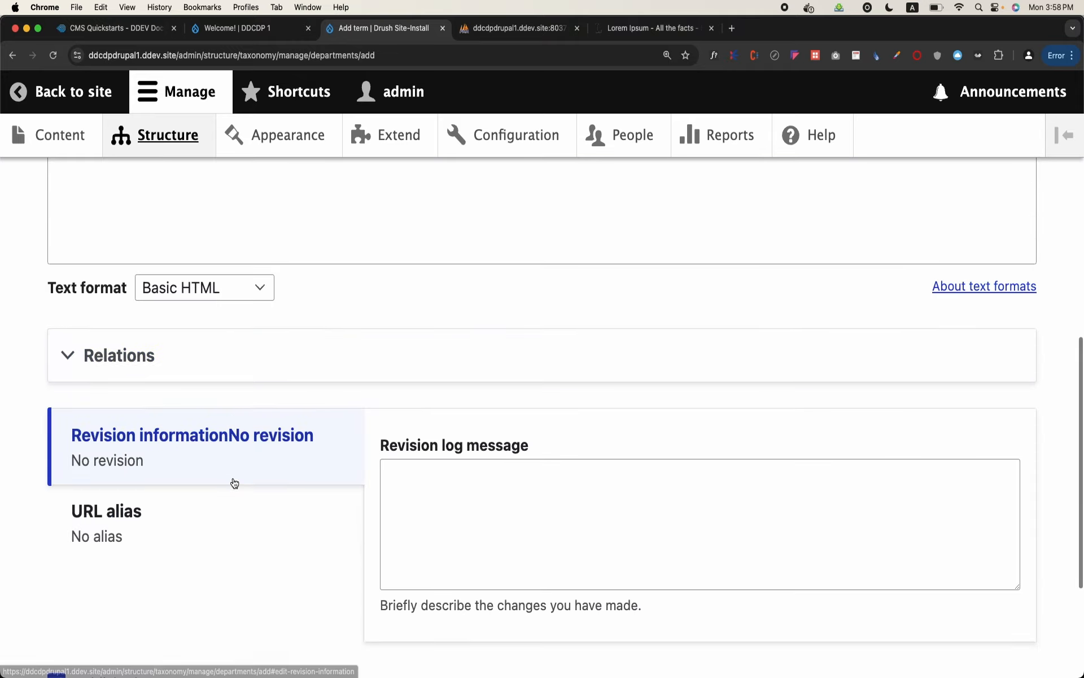
scroll(175, 520, down, 4)
click(120, 548)
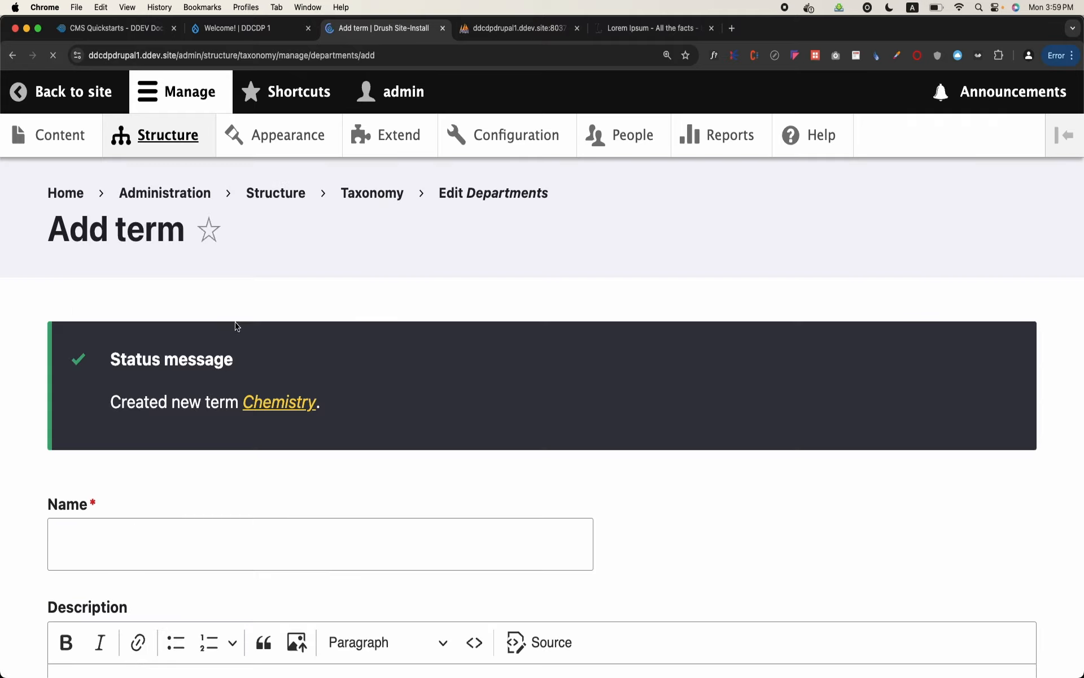
Add a term named "Biology" to the Departments vocabulary and save it
scroll(240, 328, down, 3)
click(211, 373)
text(Bilog)
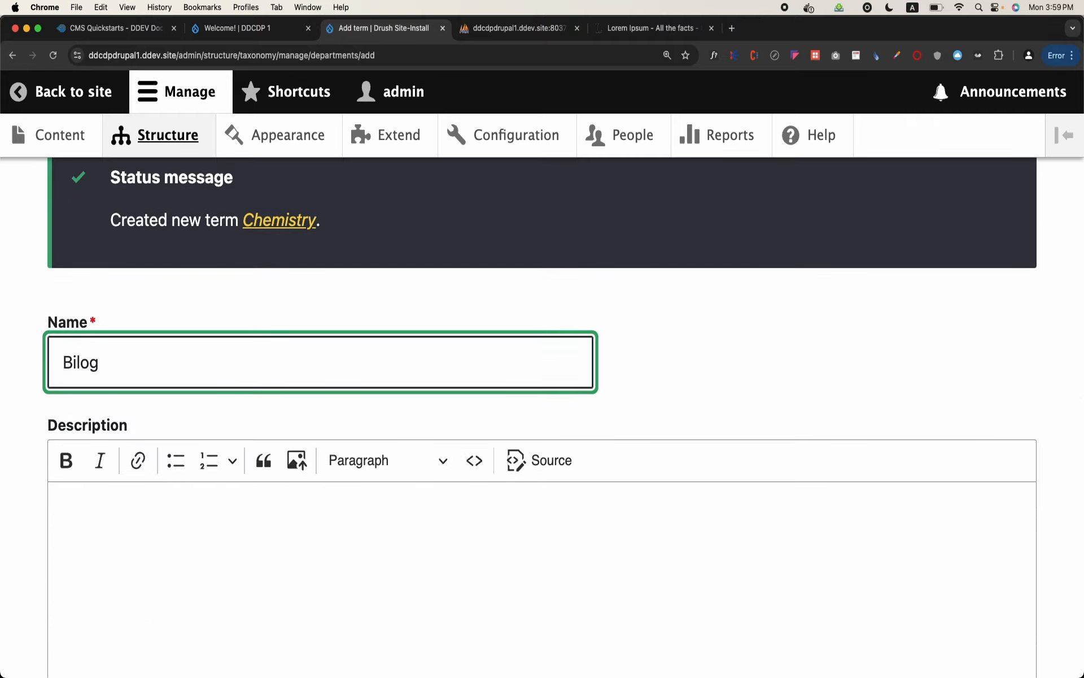
key(BackSpace)
key(BackSpace)
Add a term named "Engineering" to the Departments vocabulary and save it
key(BackSpace)
text(ology)
scroll(201, 382, down, 10)
click(112, 550)
click(121, 543)
text(e)
key(BackSpace)
text(Engineering)
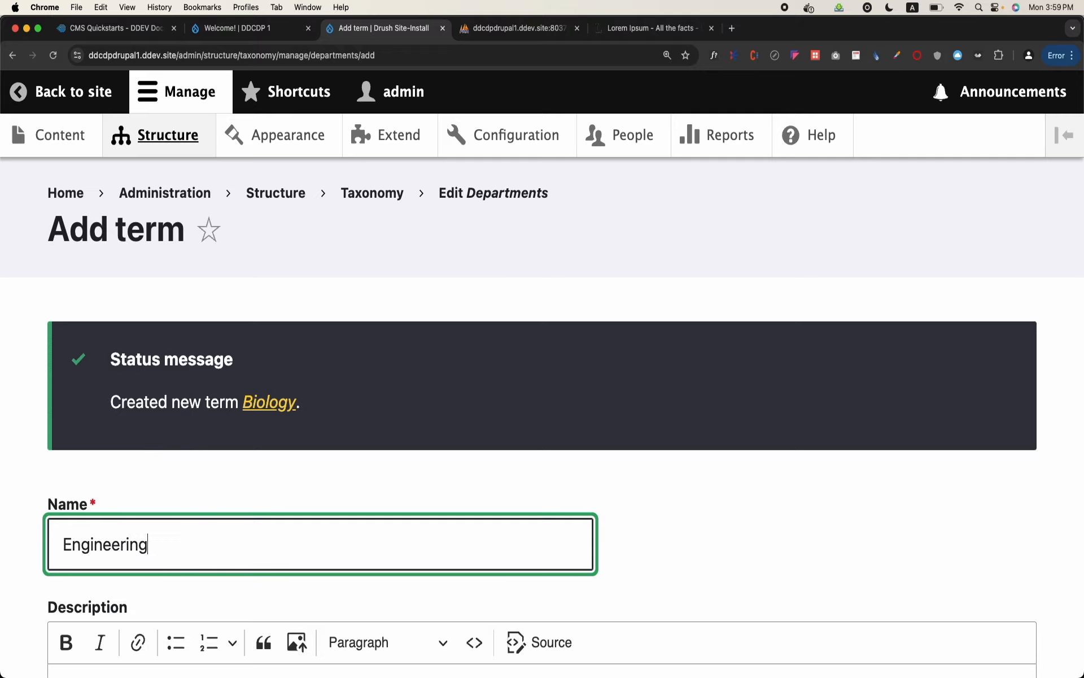
scroll(118, 560, down, 10)
click(118, 563)
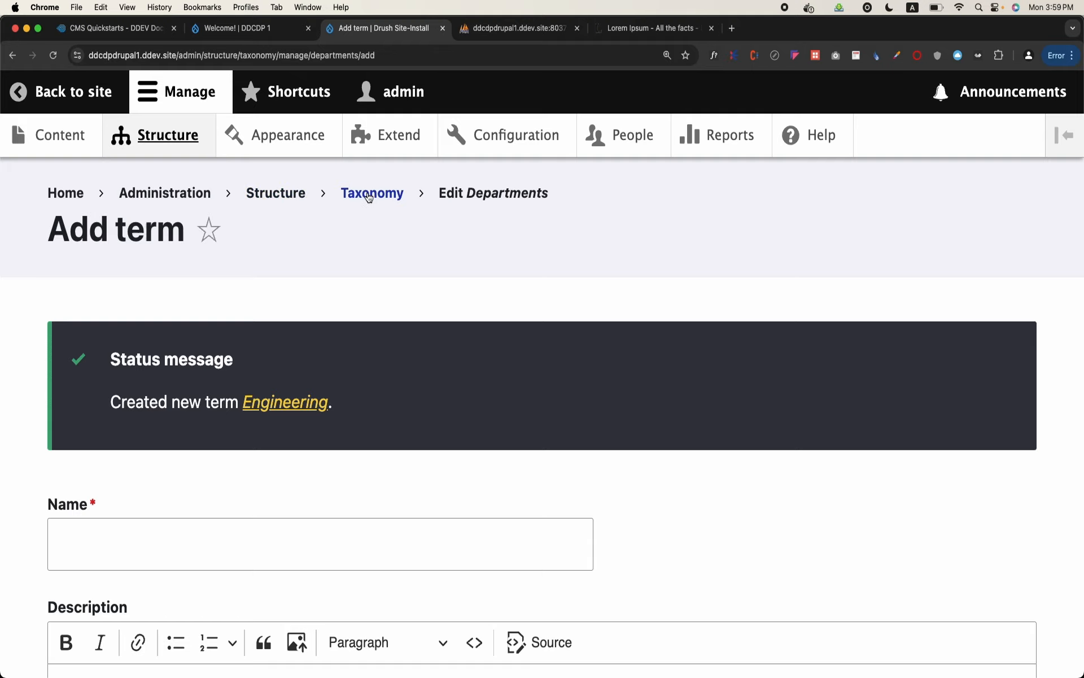
Go back through the taxonomy overview and review the list of terms in Departments
click(374, 196)
scroll(270, 335, down, 3)
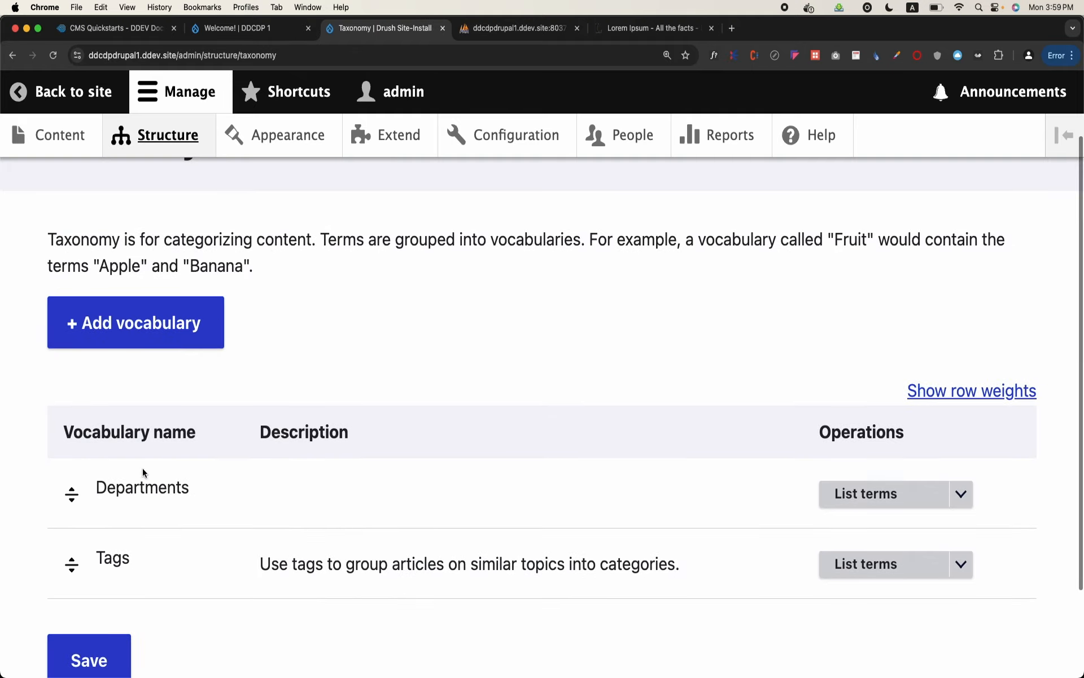
click(865, 494)
scroll(472, 448, down, 5)
scroll(472, 448, down, 2)
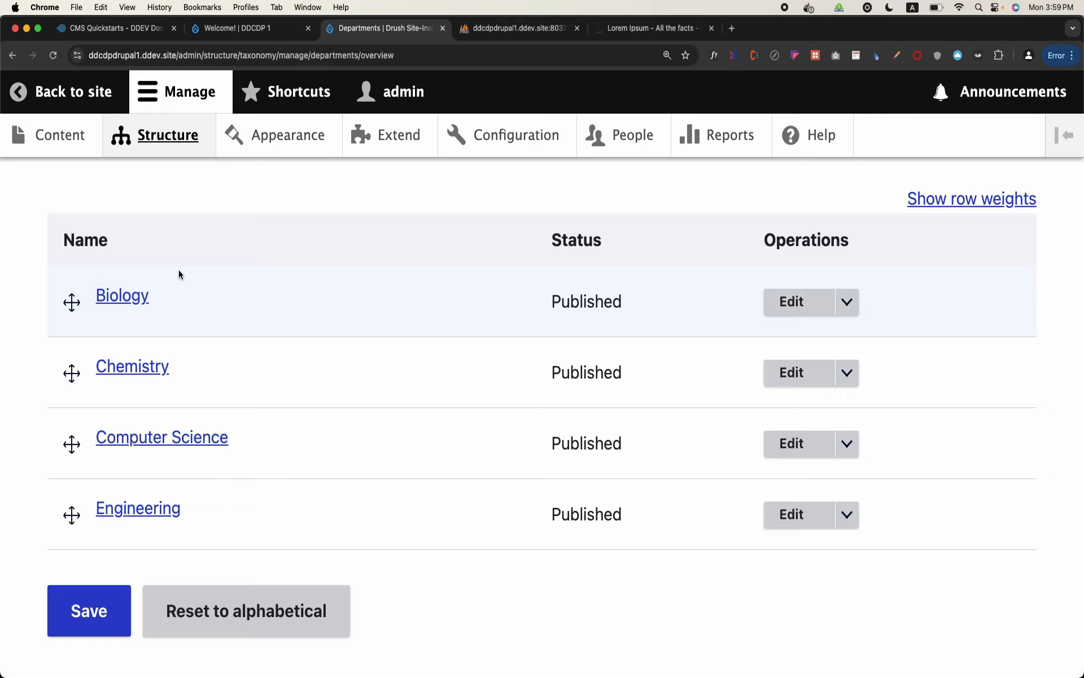
Try to leave the Departments term list and load the site's front page at ddcdpdrupal1.ddev.site
click(57, 94)
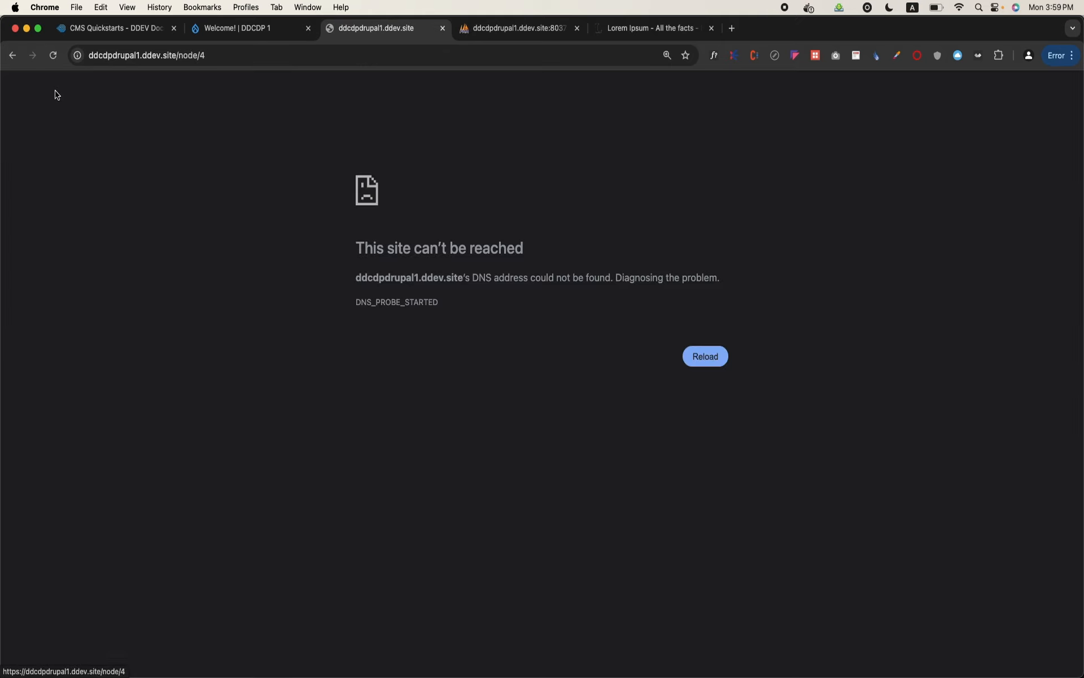
click(231, 57)
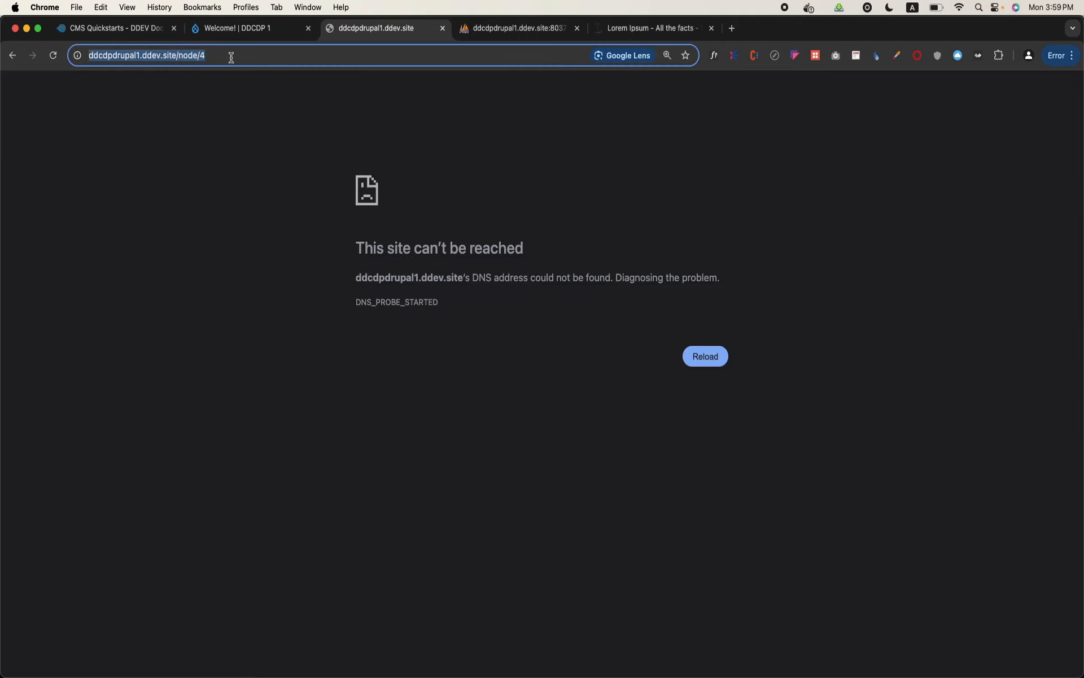
key(Return)
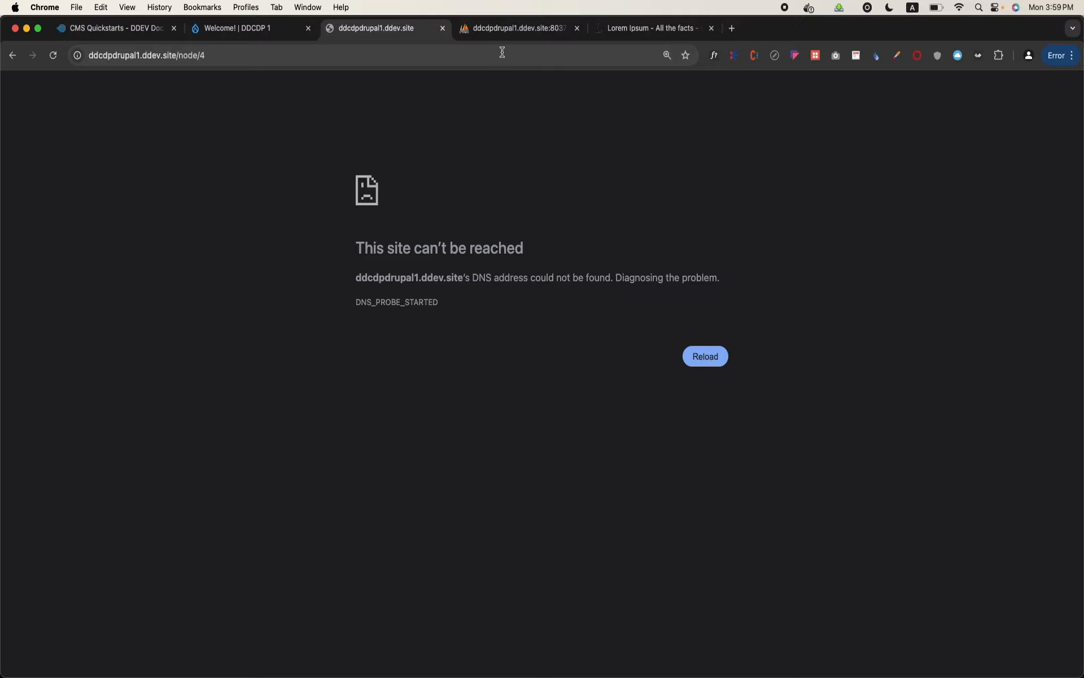
click(104, 62)
click(226, 53)
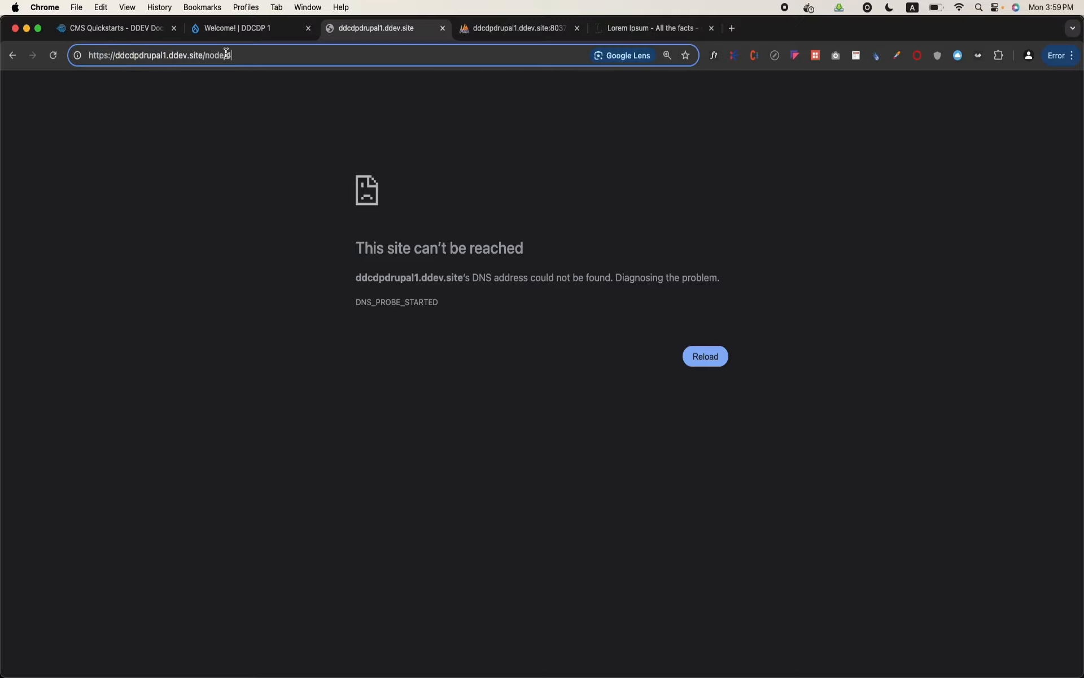
key(BackSpace)
key(BackSpace)
key(BackSpace)
key(BackSpace)
key(BackSpace)
key(BackSpace)
key(Return)
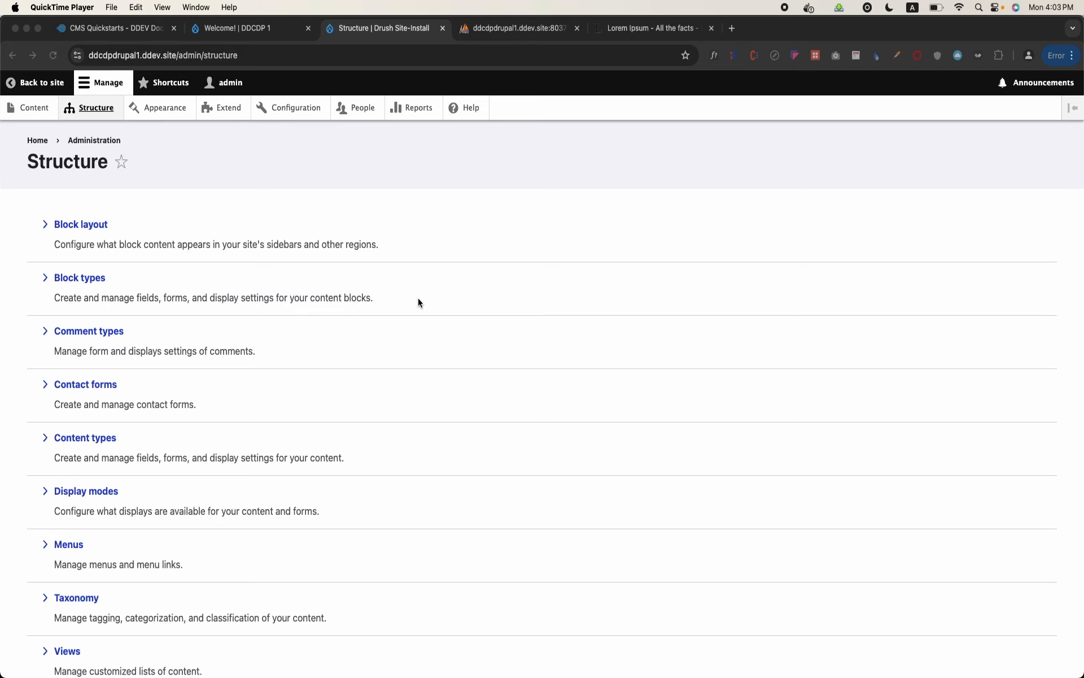
Open the taxonomy overview at a larger page zoom and review the list of terms in the Tags vocabulary
scroll(417, 303, down, 3)
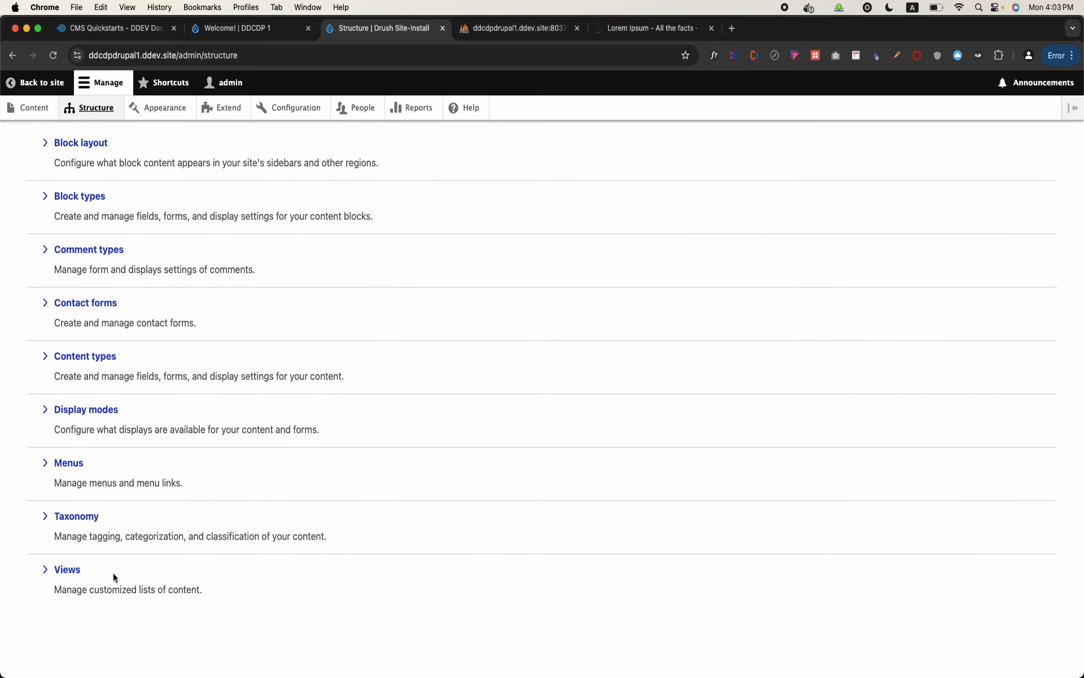
click(68, 520)
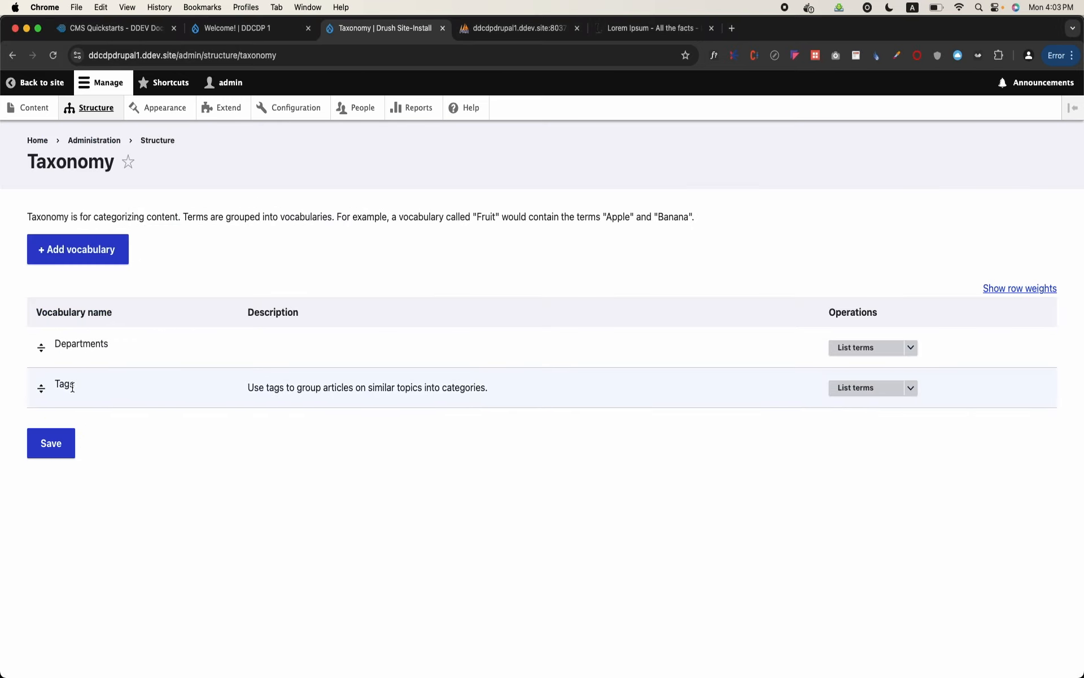
key(super+plus)
key(super+plus)
key(super+plus)
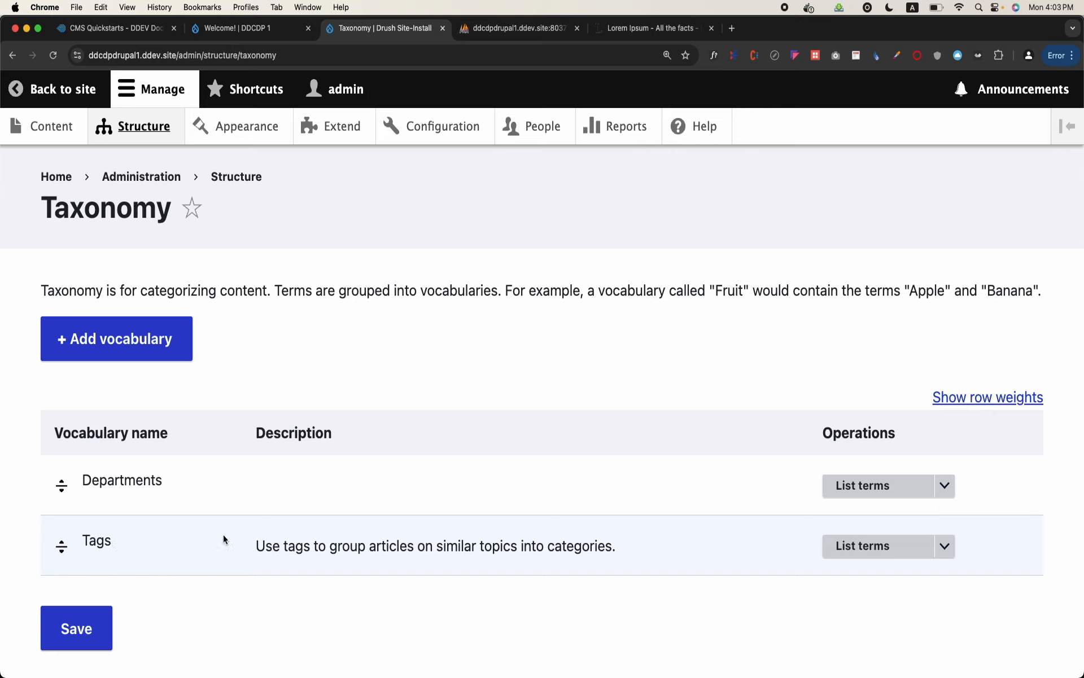
click(850, 555)
scroll(493, 489, down, 1)
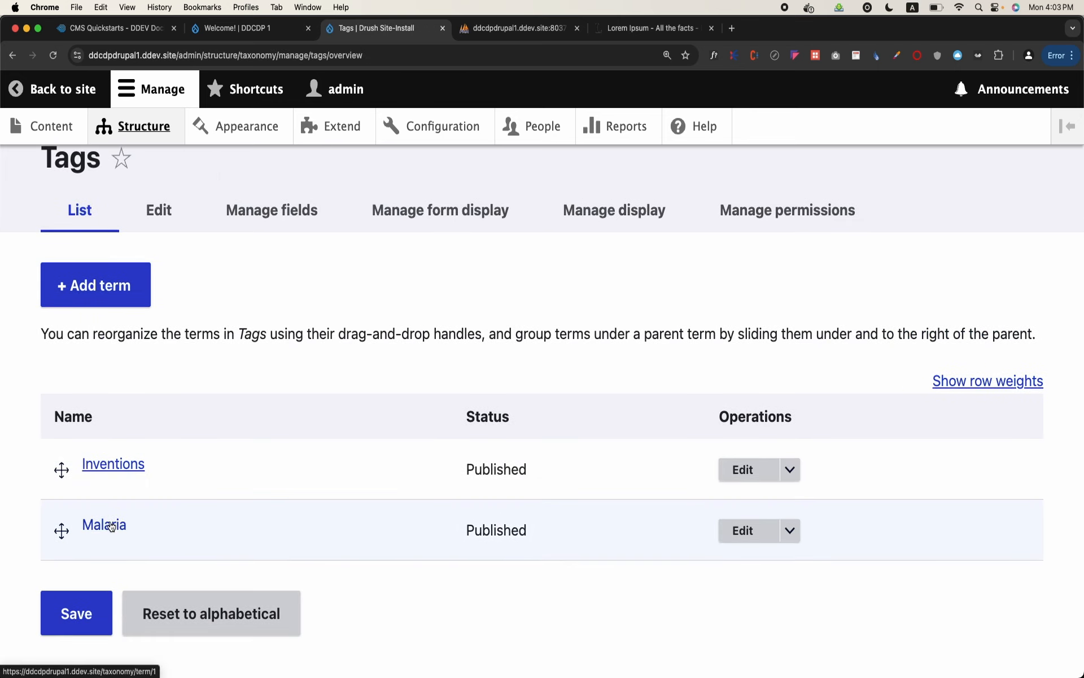
Visit the site's front page, and return to the taxonomy overview to review the terms in Departments
click(45, 90)
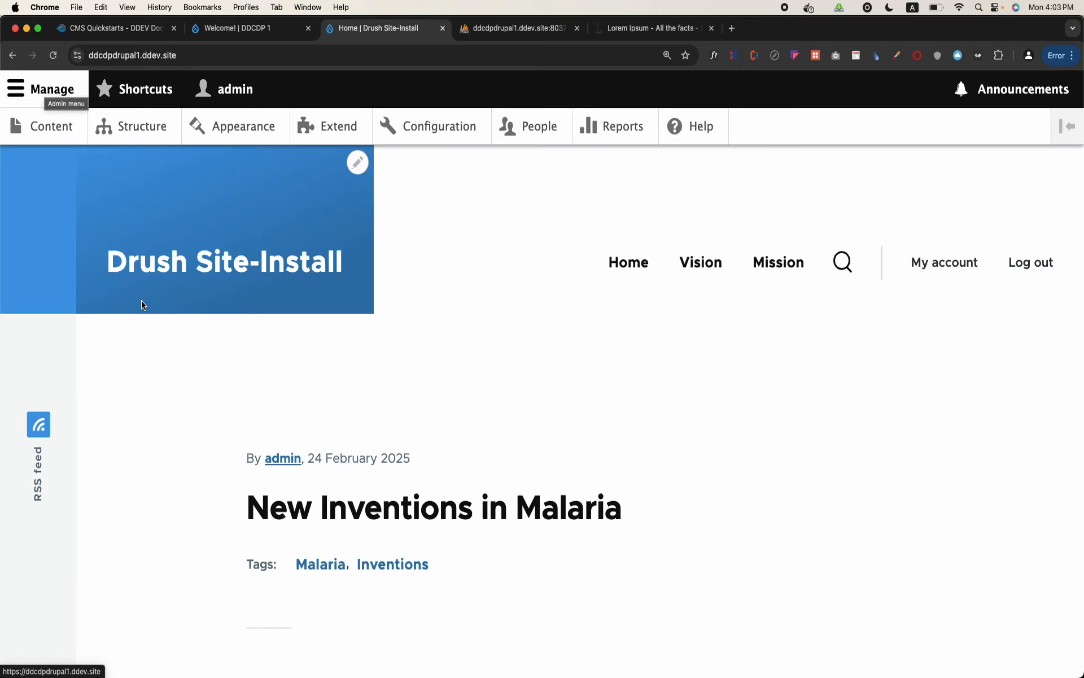
click(134, 131)
scroll(121, 339, down, 3)
click(114, 432)
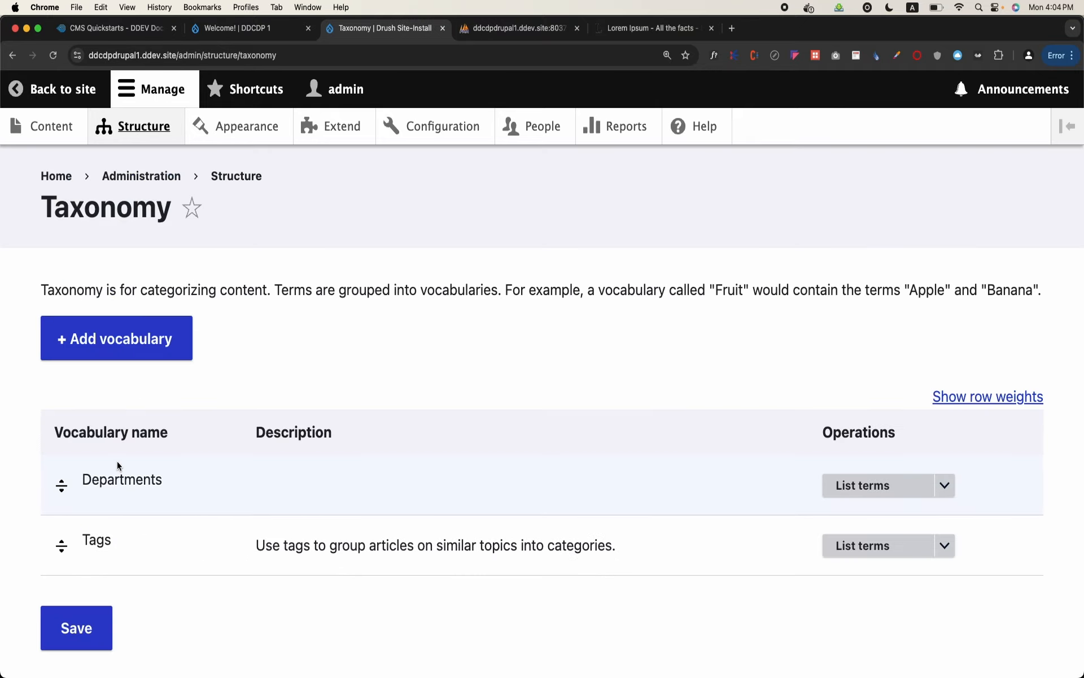
click(847, 485)
scroll(430, 524, down, 5)
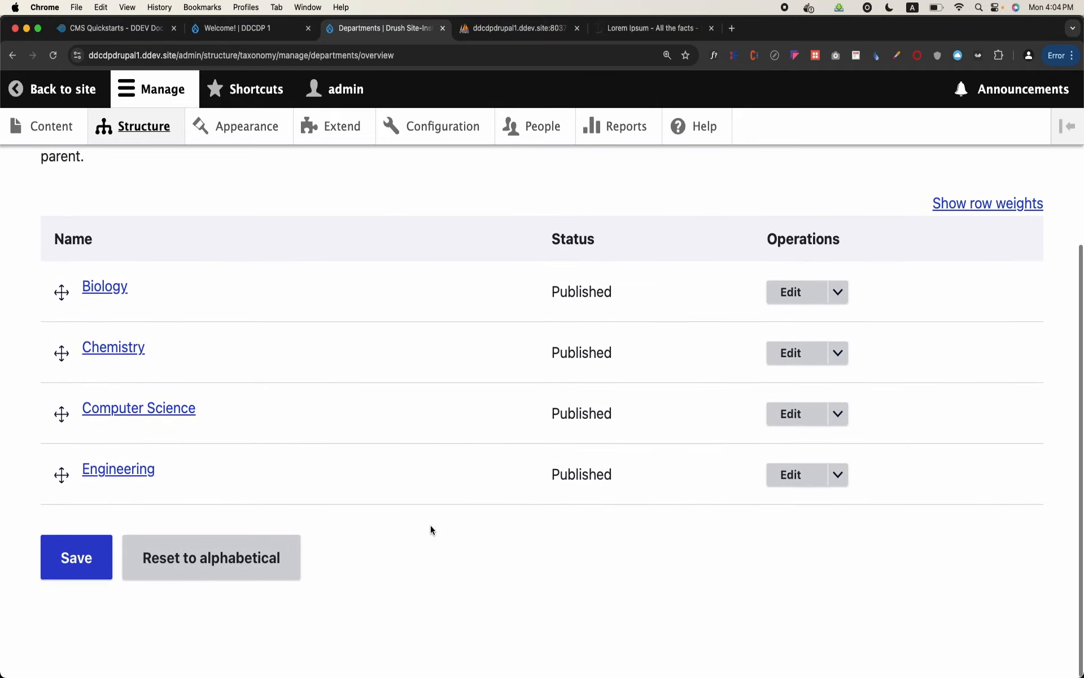
scroll(320, 446, up, 5)
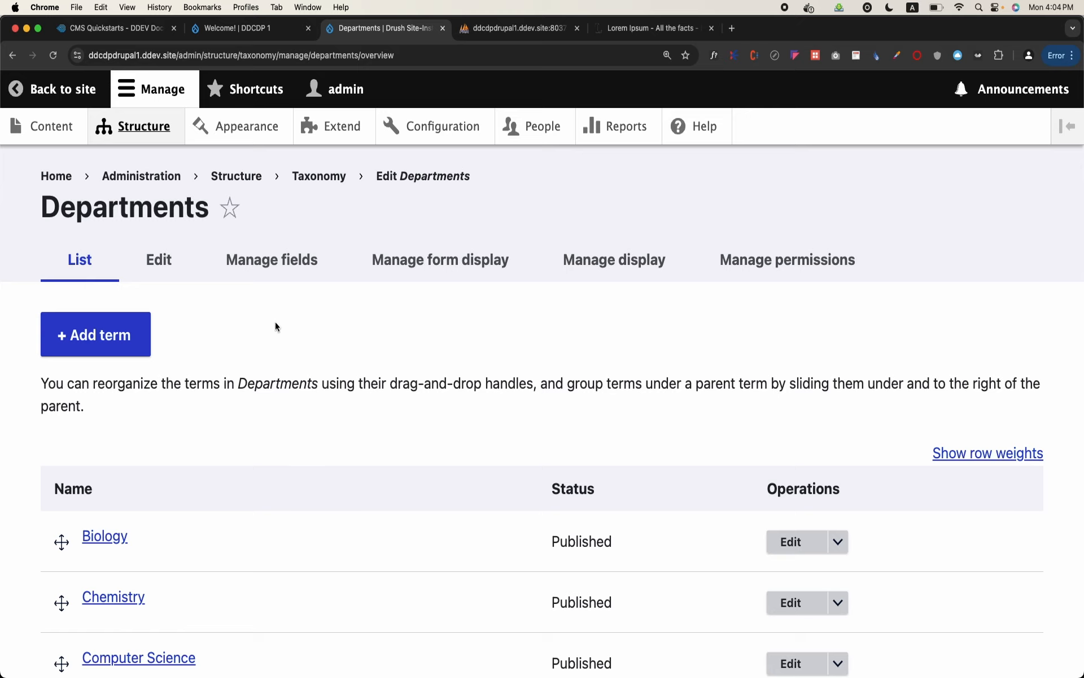
Create a new taxonomy vocabulary named "Location" and save it
click(320, 176)
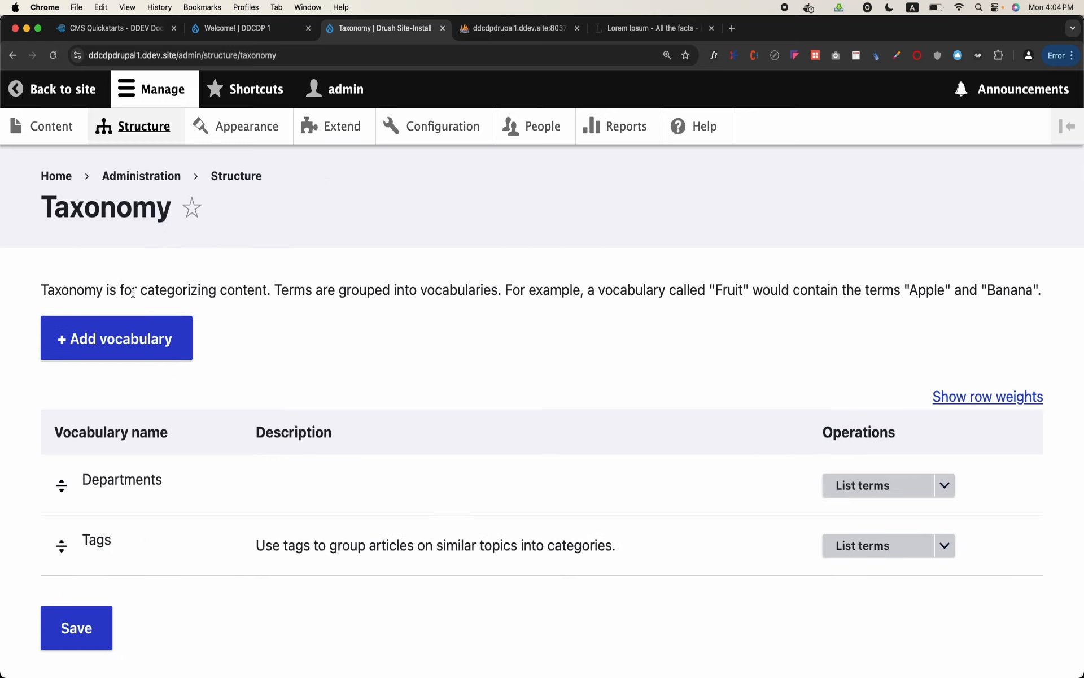
click(138, 328)
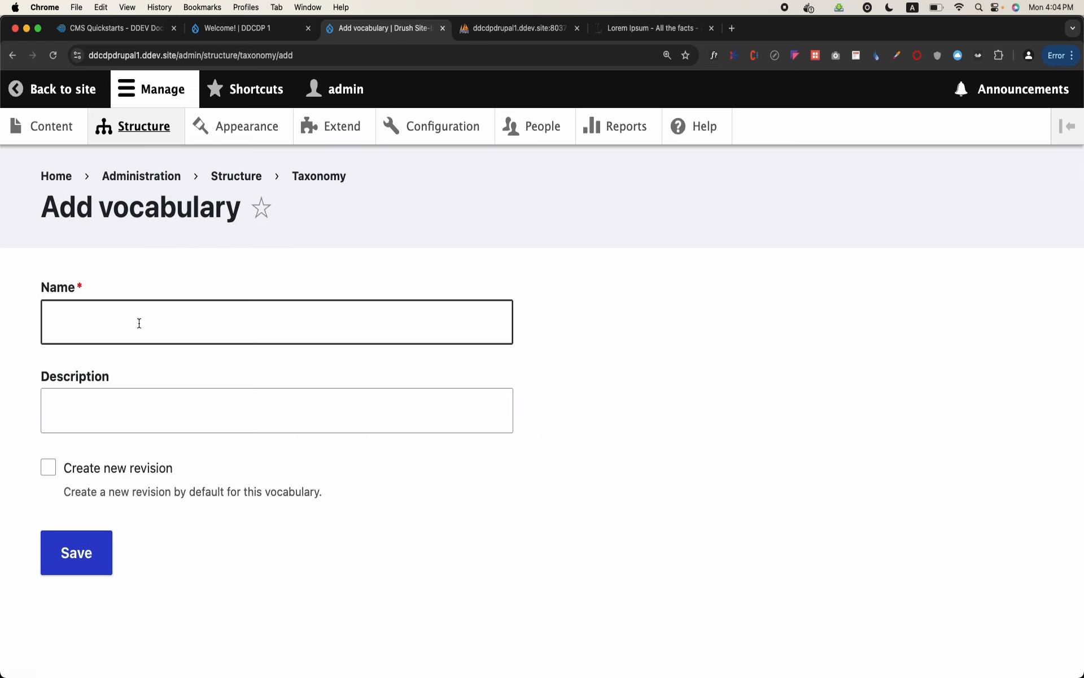
click(139, 322)
text(Location)
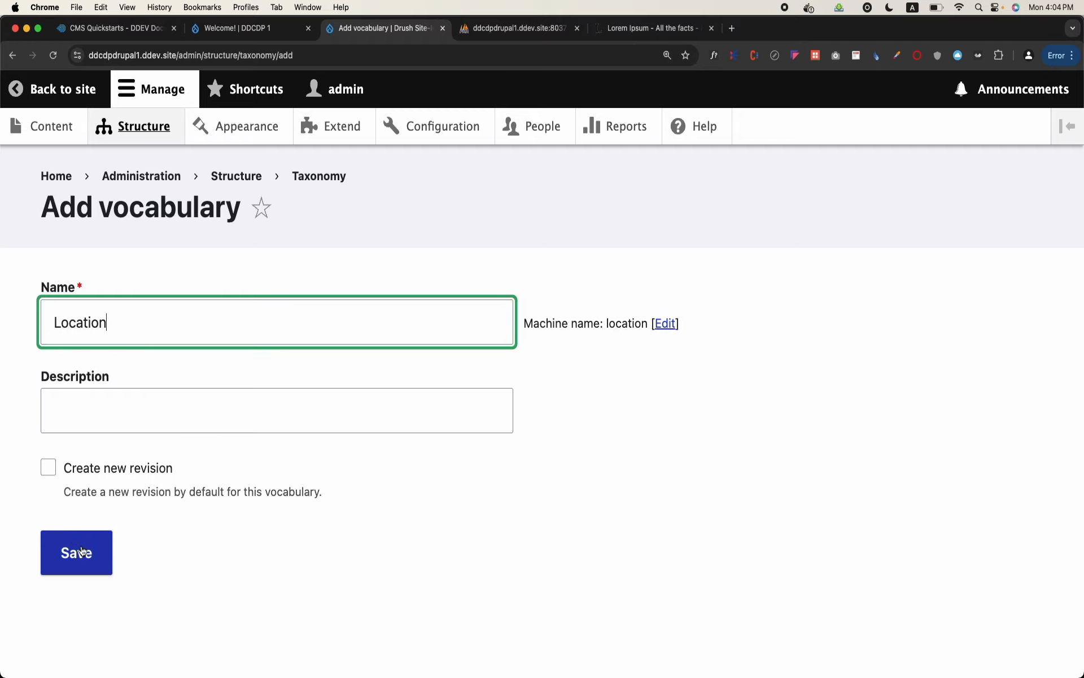
click(82, 551)
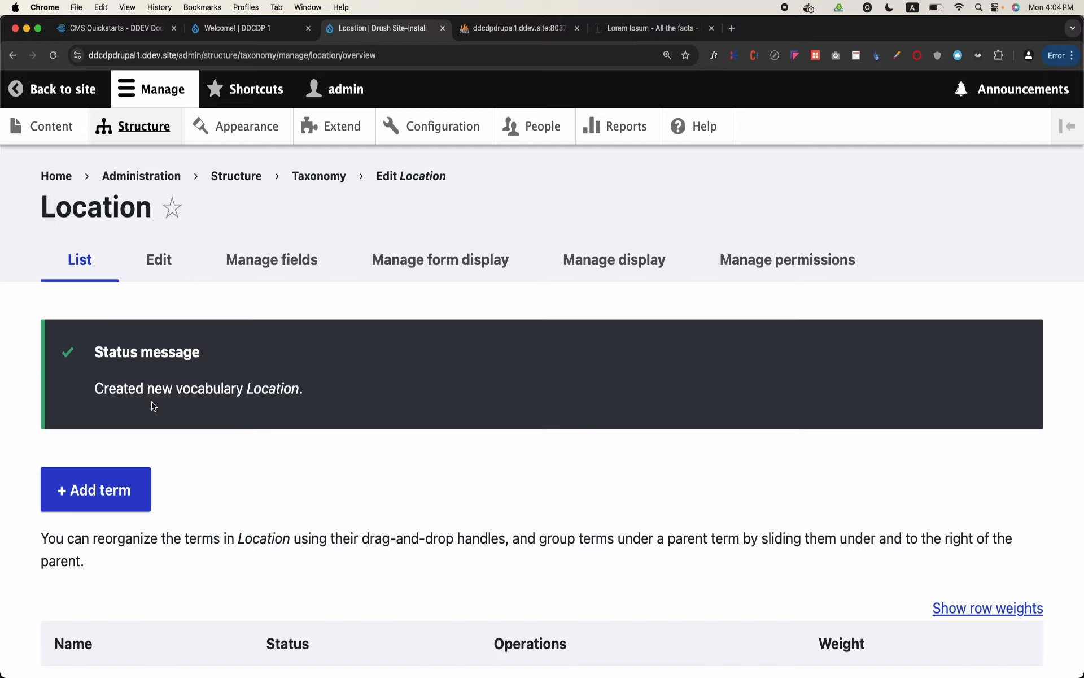
Add a term named "World" to the Location vocabulary and save it
scroll(152, 405, down, 3)
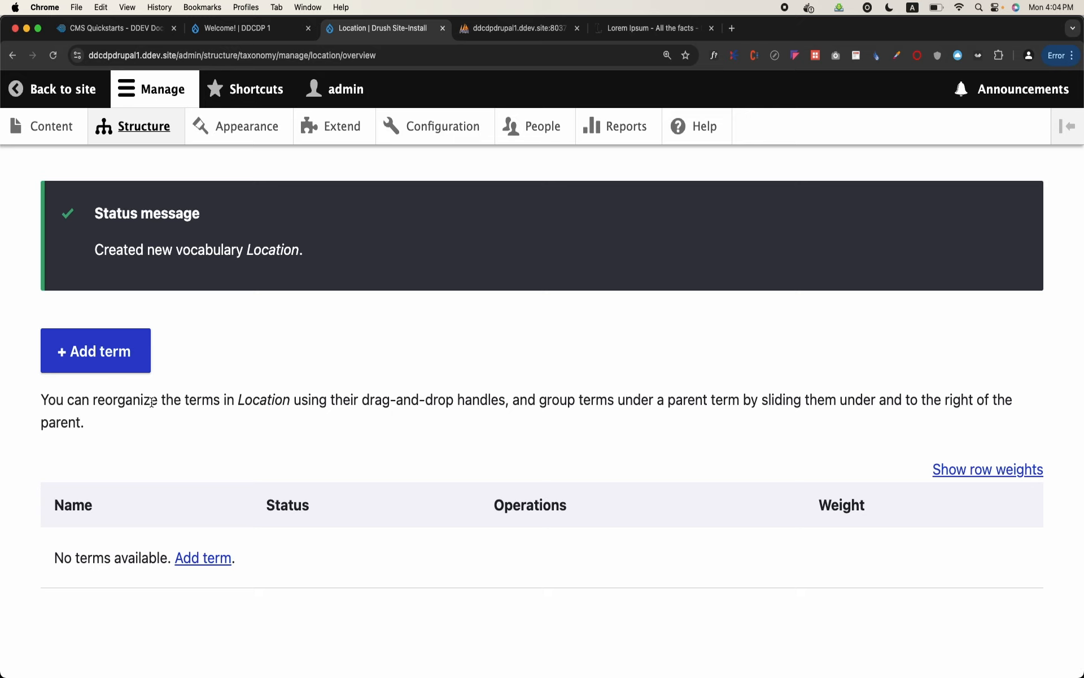
click(102, 338)
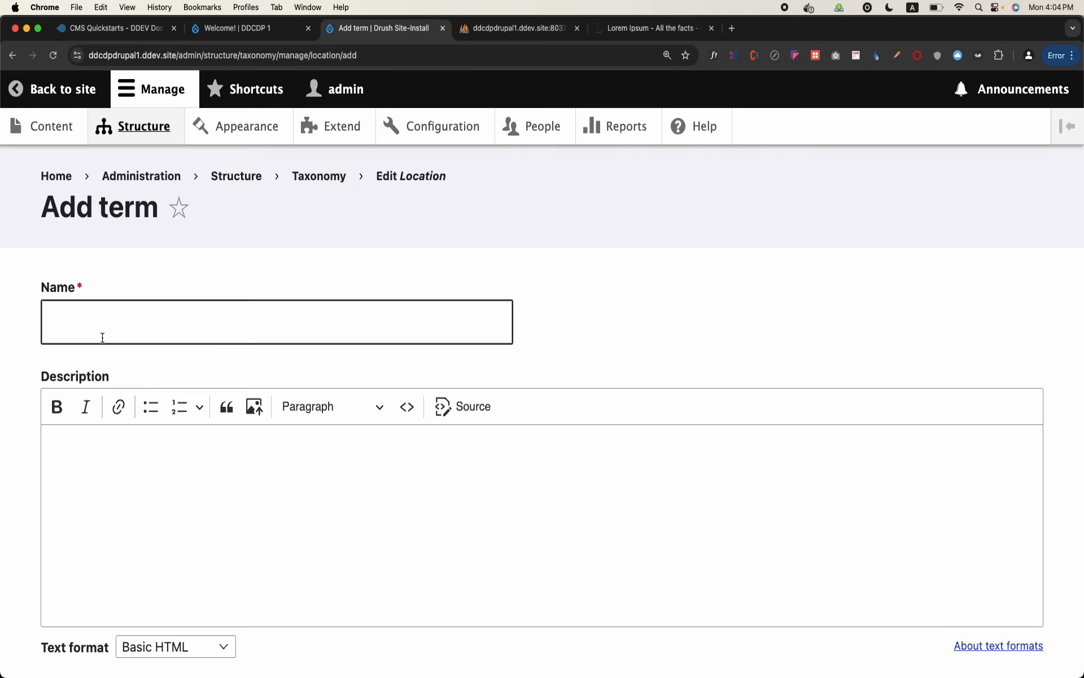
click(109, 336)
text(Worl)
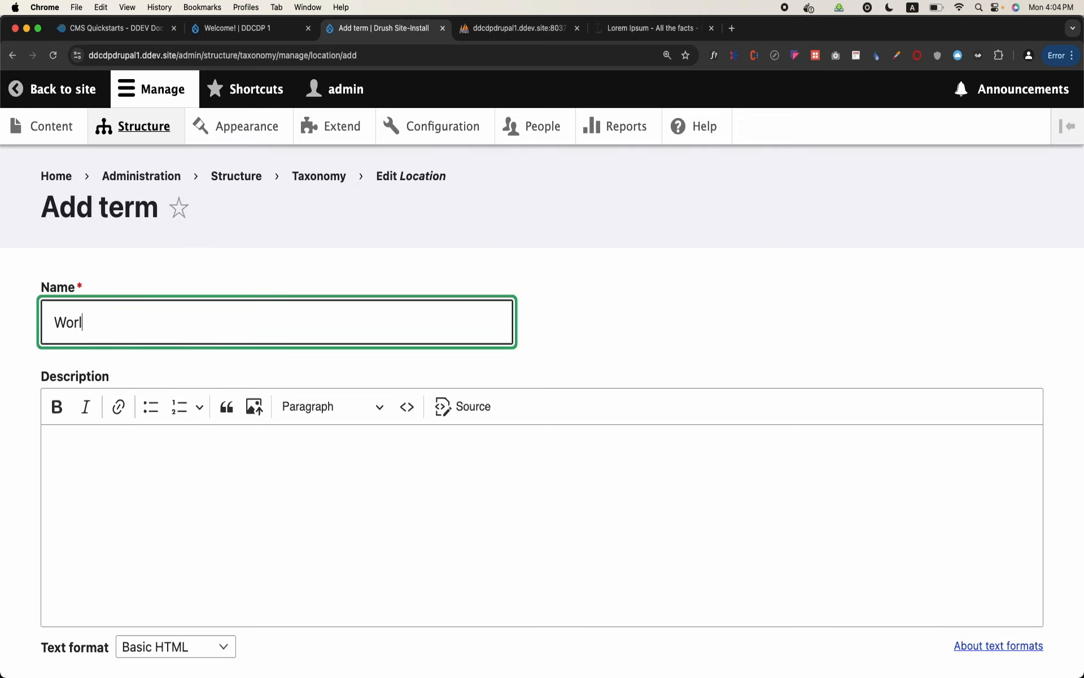
scroll(542, 395, down, 3)
scroll(542, 395, down, 3)
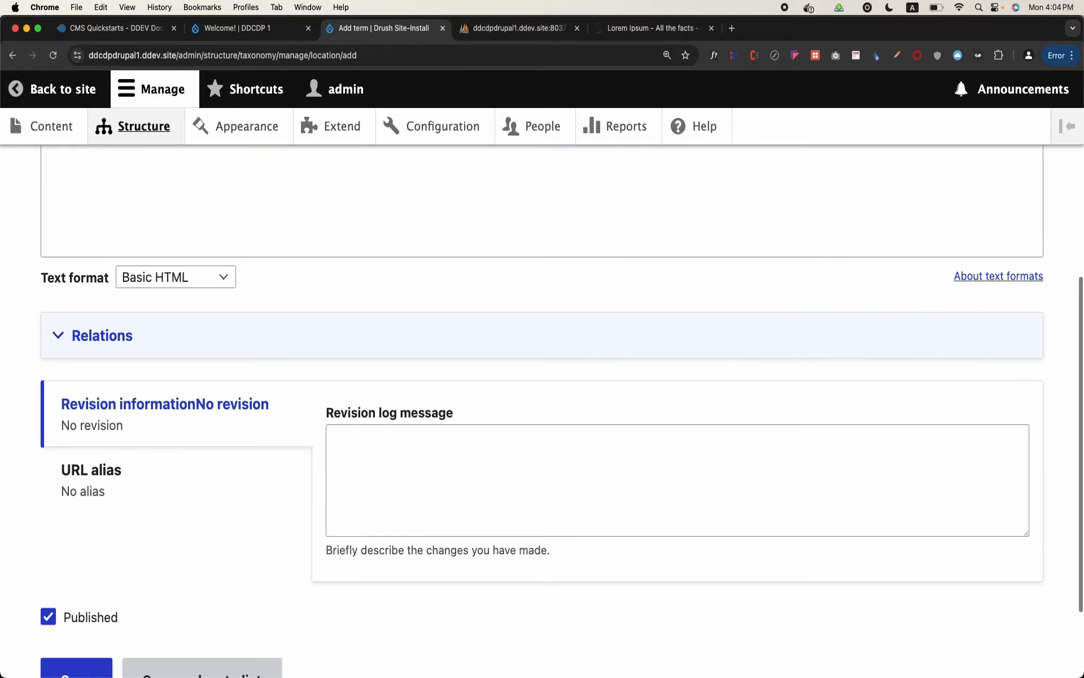
scroll(542, 395, up, 6)
double_click(80, 322)
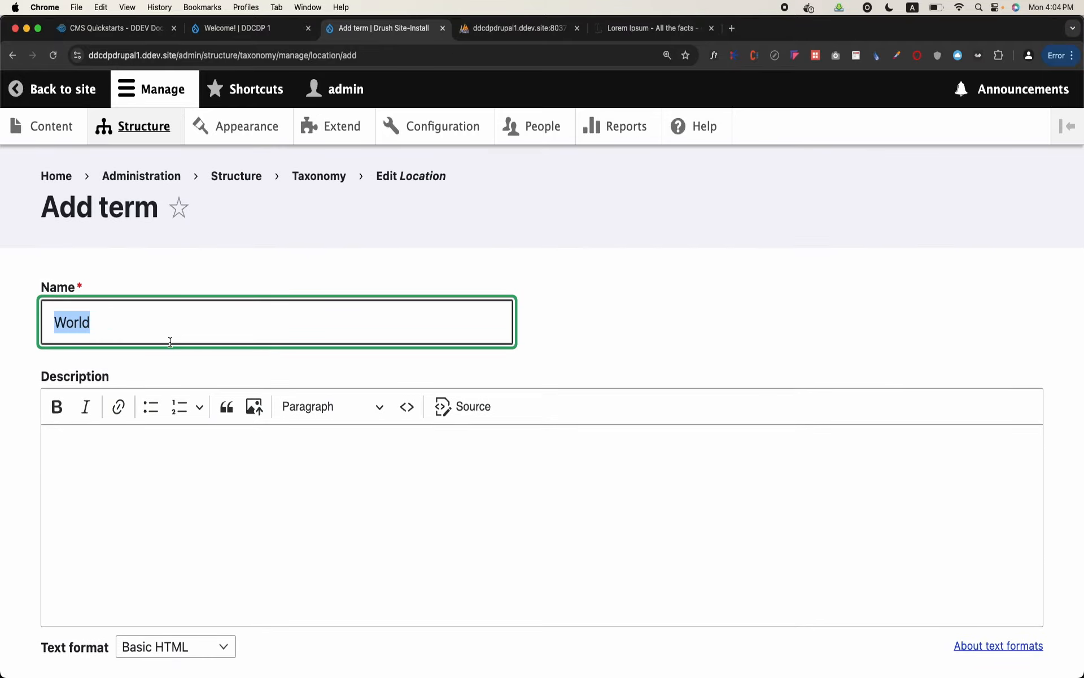
scroll(169, 342, down, 10)
click(75, 564)
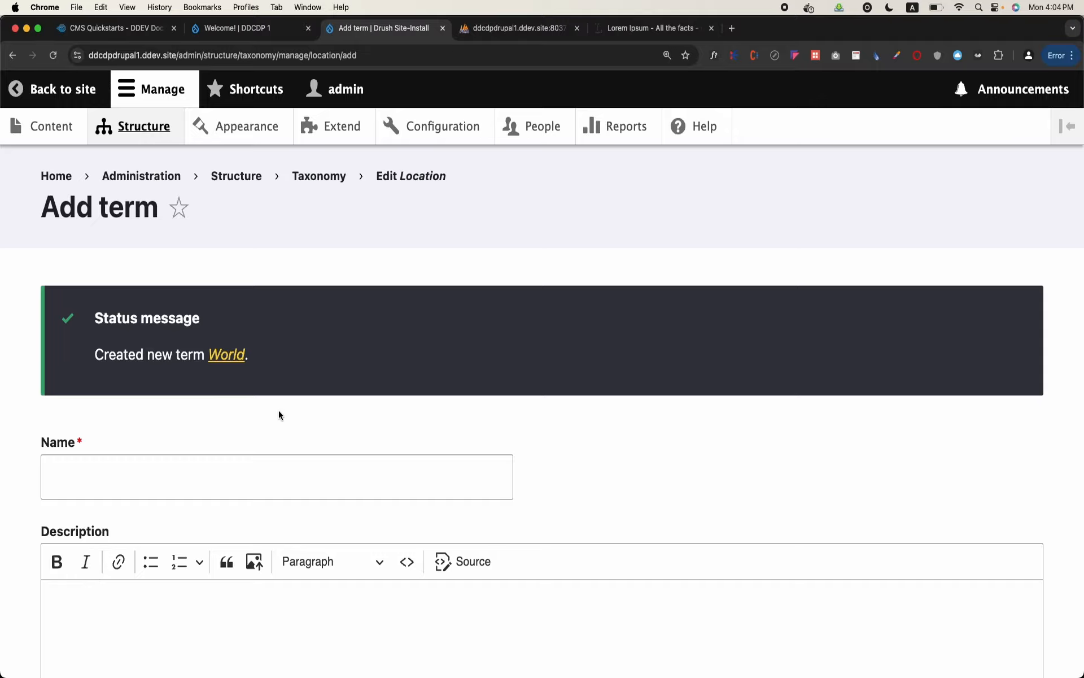
Add a term named "Asia" to the Location vocabulary and save it
scroll(279, 410, down, 8)
scroll(279, 410, up, 7)
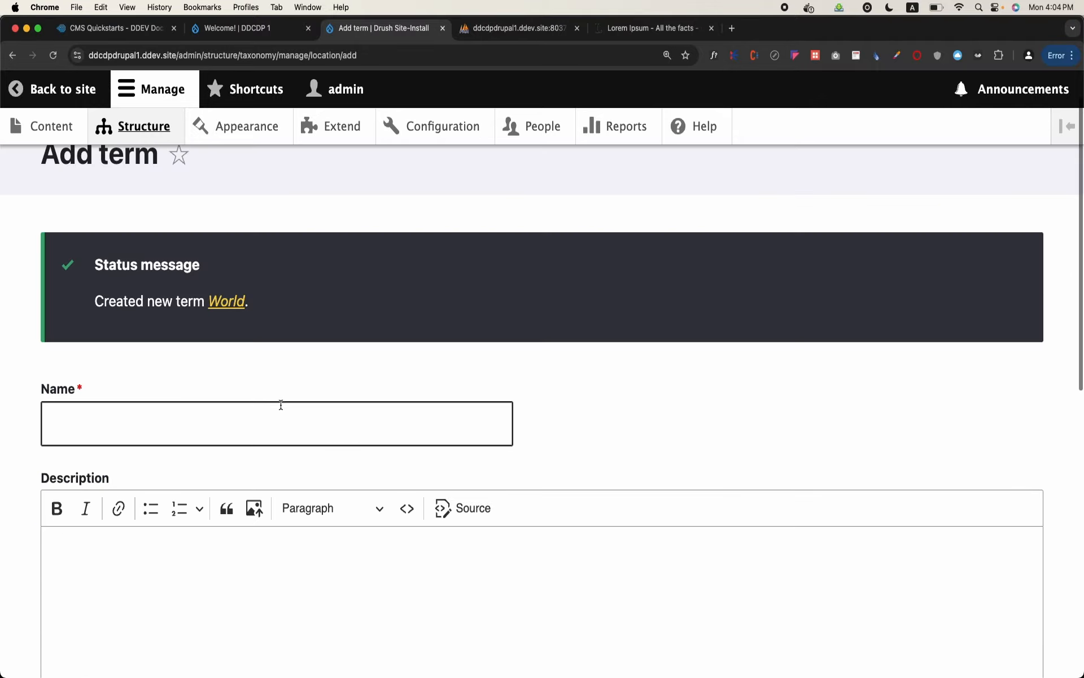
scroll(279, 410, up, 2)
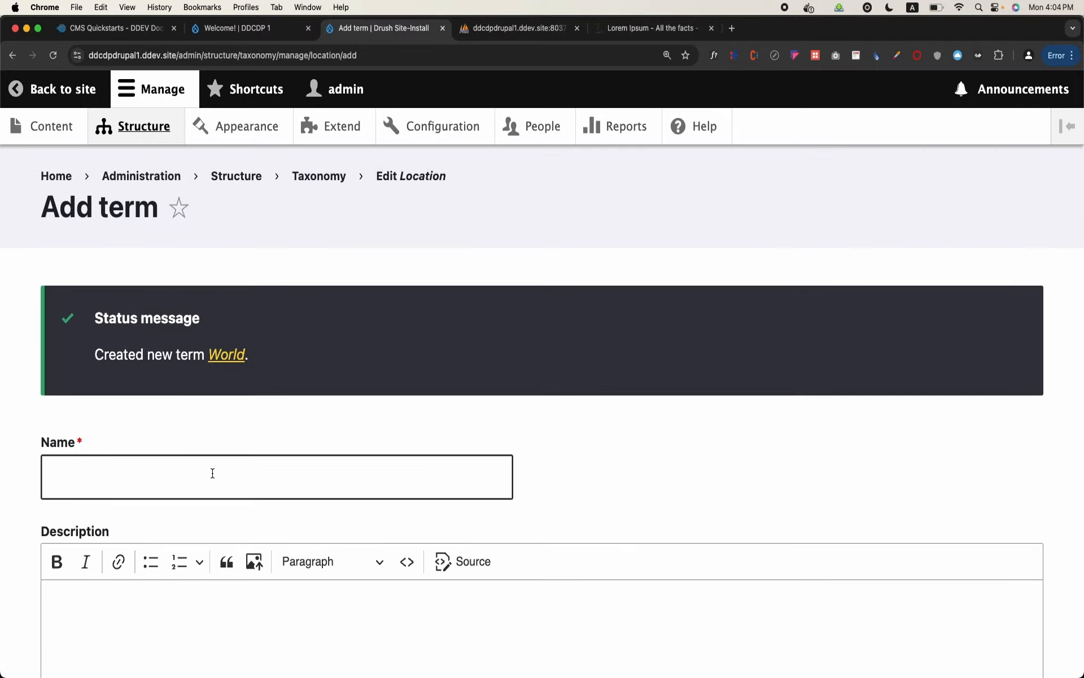
click(212, 473)
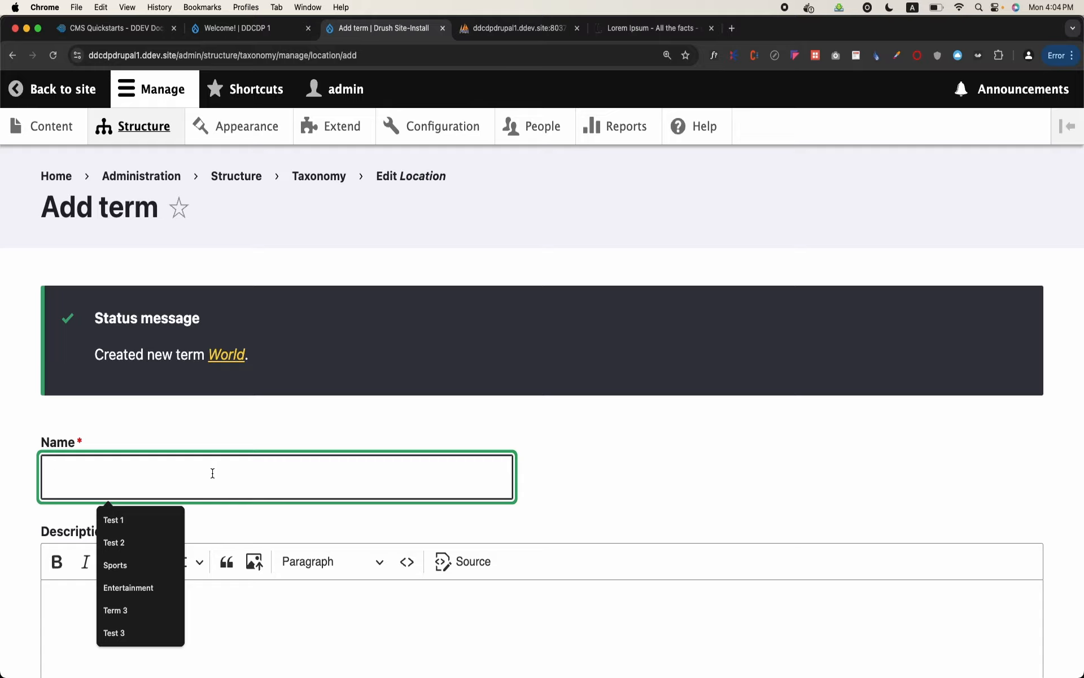
text(Asia)
scroll(171, 546, down, 10)
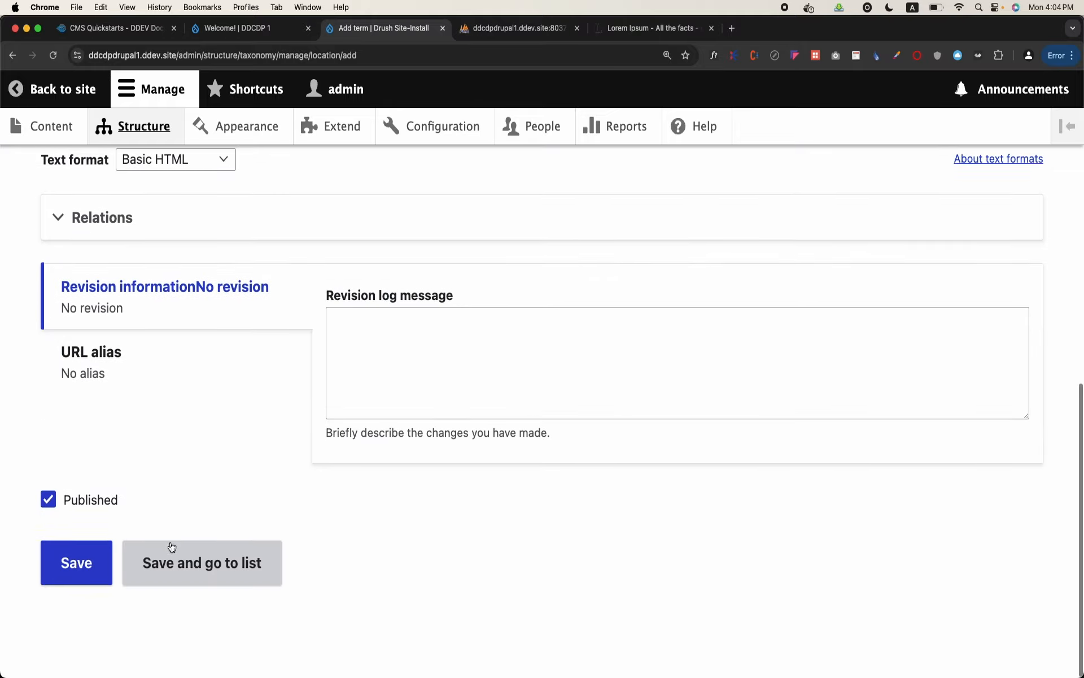
click(102, 555)
Add a term named "Europe" to the Location vocabulary and save it
click(122, 459)
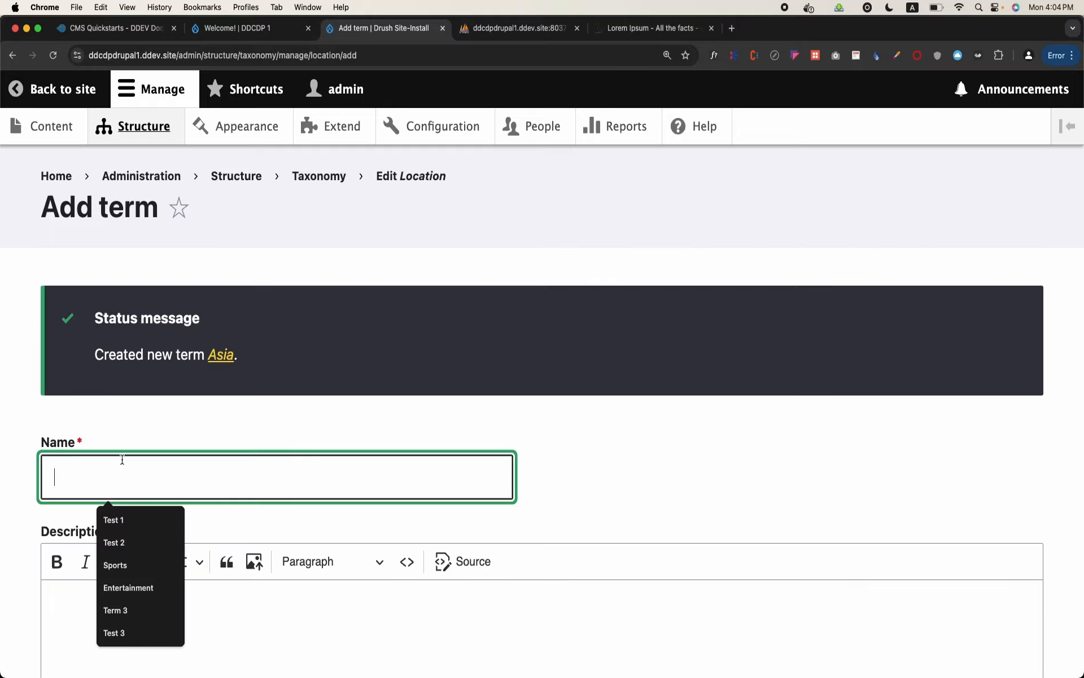
text(Europe)
scroll(102, 508, down, 10)
click(84, 559)
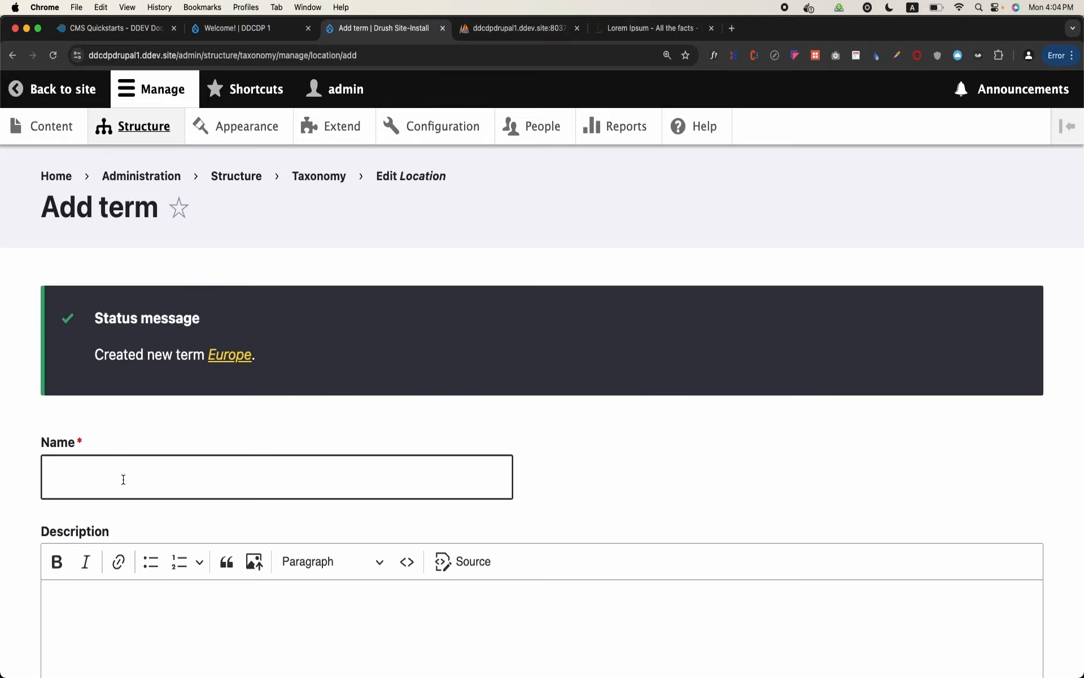
Add a term named "Africa" to the Location vocabulary and save it
click(123, 479)
text(Afri)
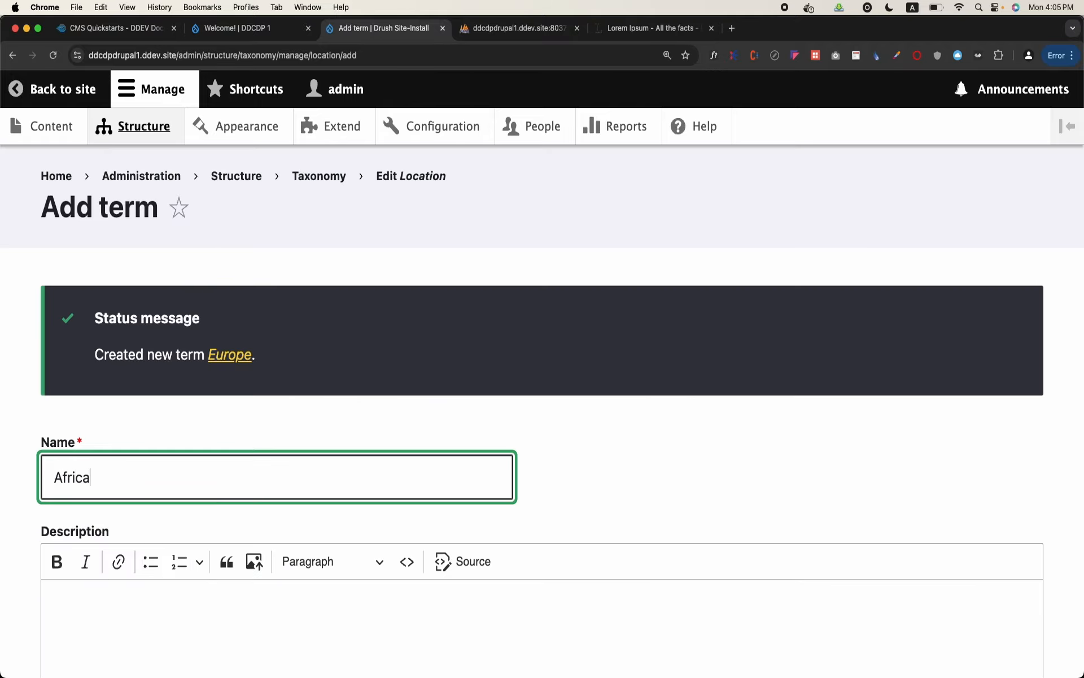
text(ca)
scroll(74, 598, down, 10)
scroll(79, 582, down, 3)
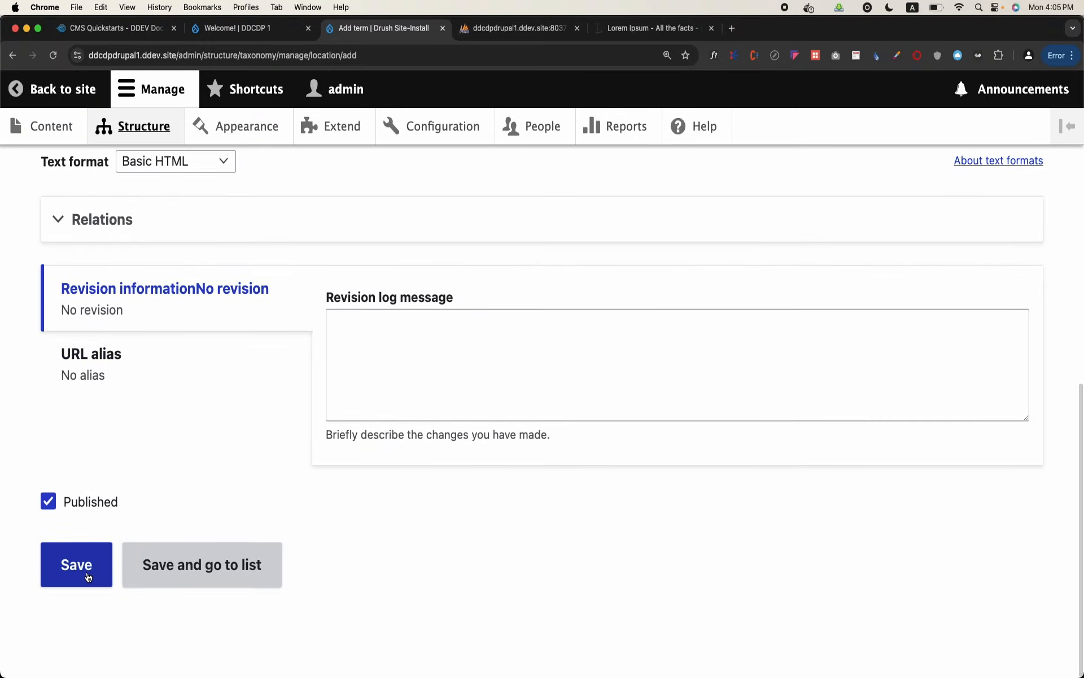
click(88, 564)
Add a term named "Australia" to the Location vocabulary and save it
click(145, 460)
text(Australia)
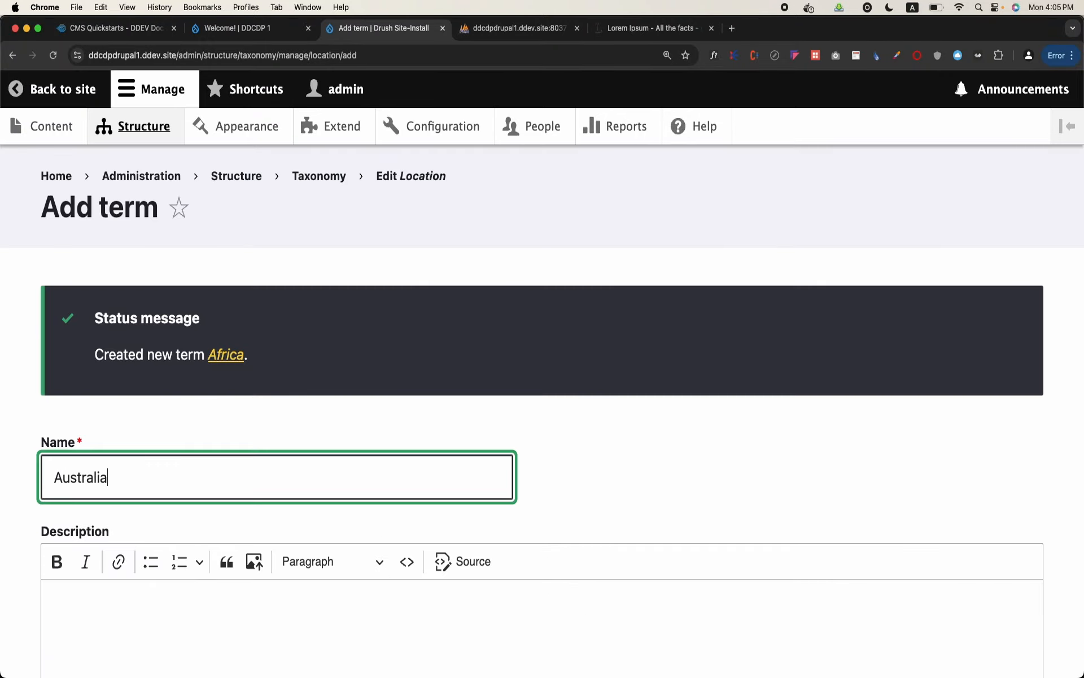
scroll(125, 497, down, 10)
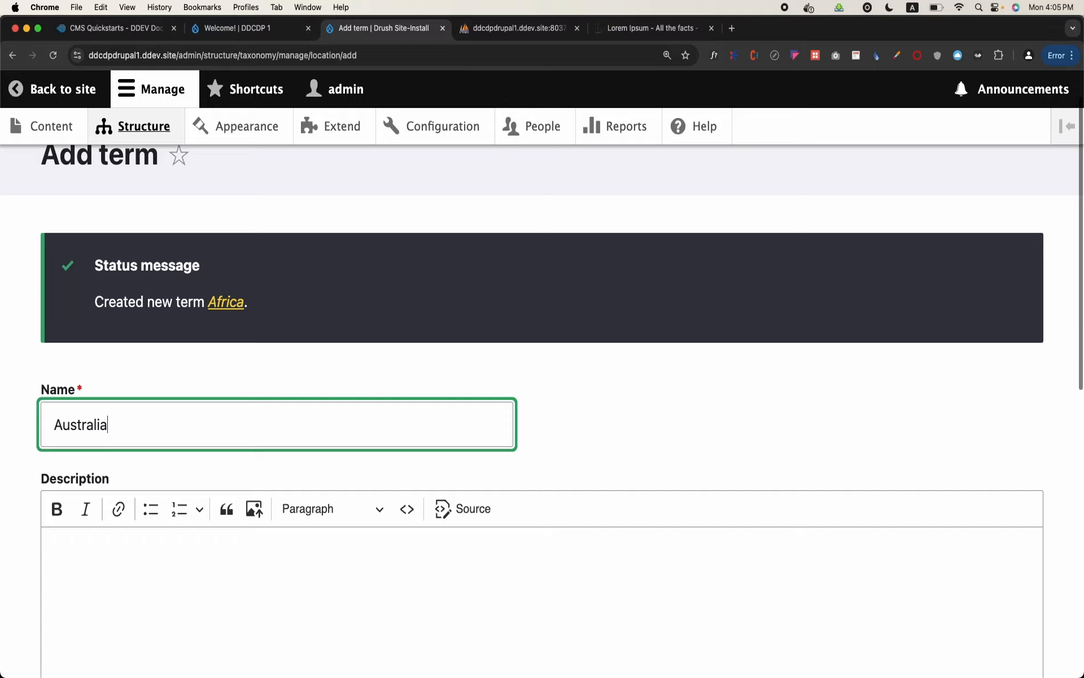
click(104, 585)
Enter "North America" as the name of a new term in the Location vocabulary
click(126, 455)
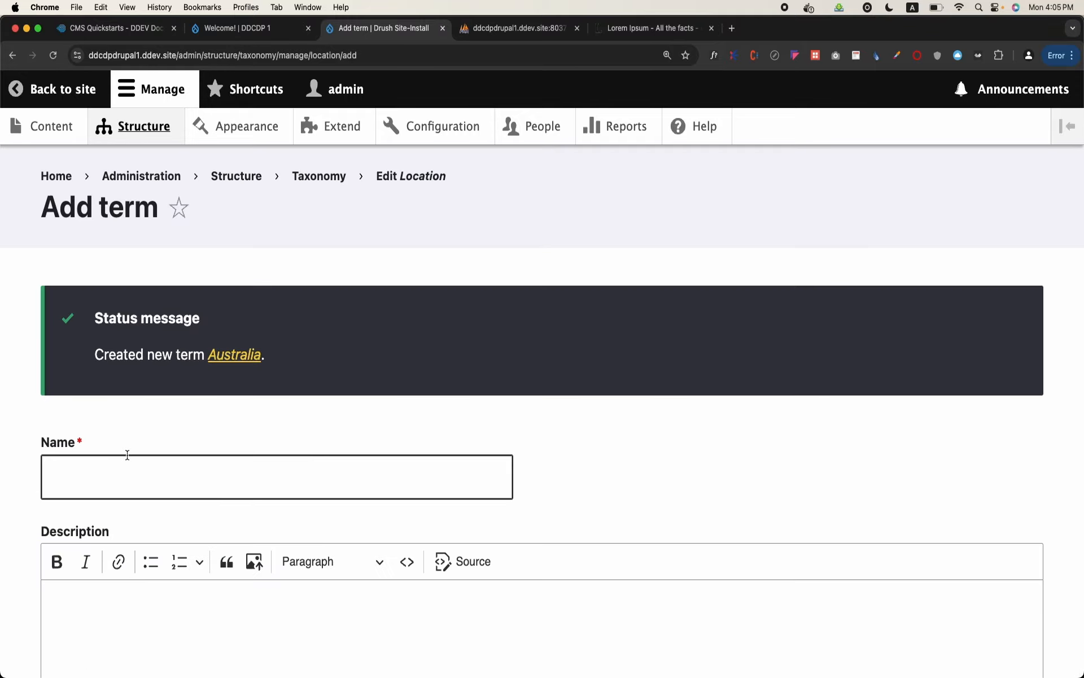
text(E)
key(BackSpace)
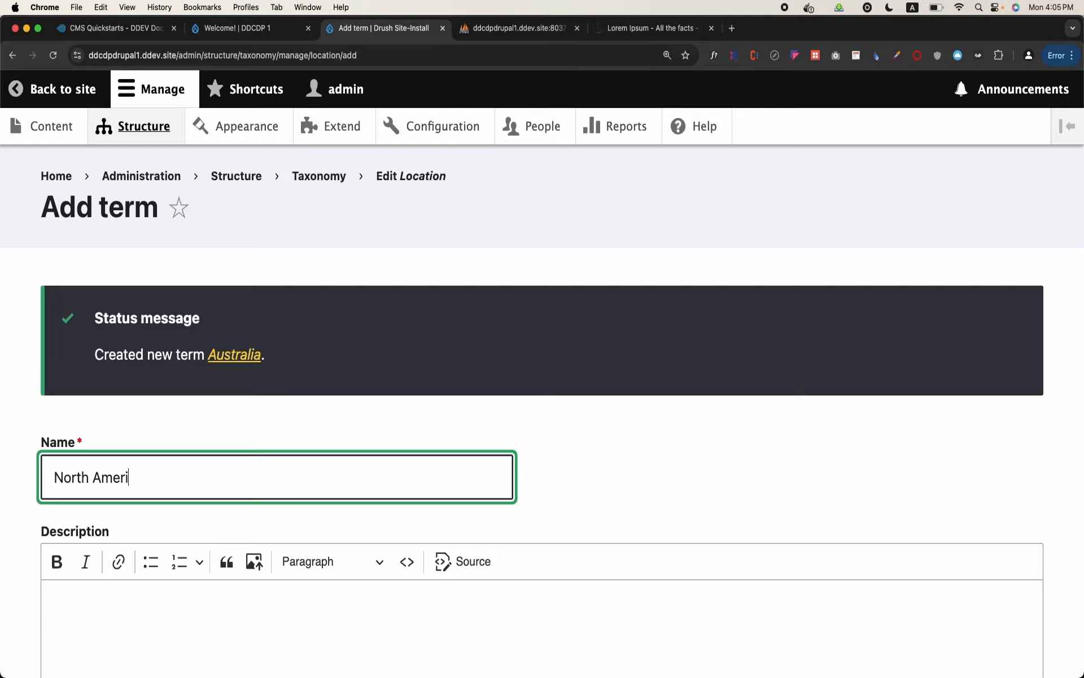
Set World as the parent term of North America in its relations and save the term
scroll(109, 490, down, 7)
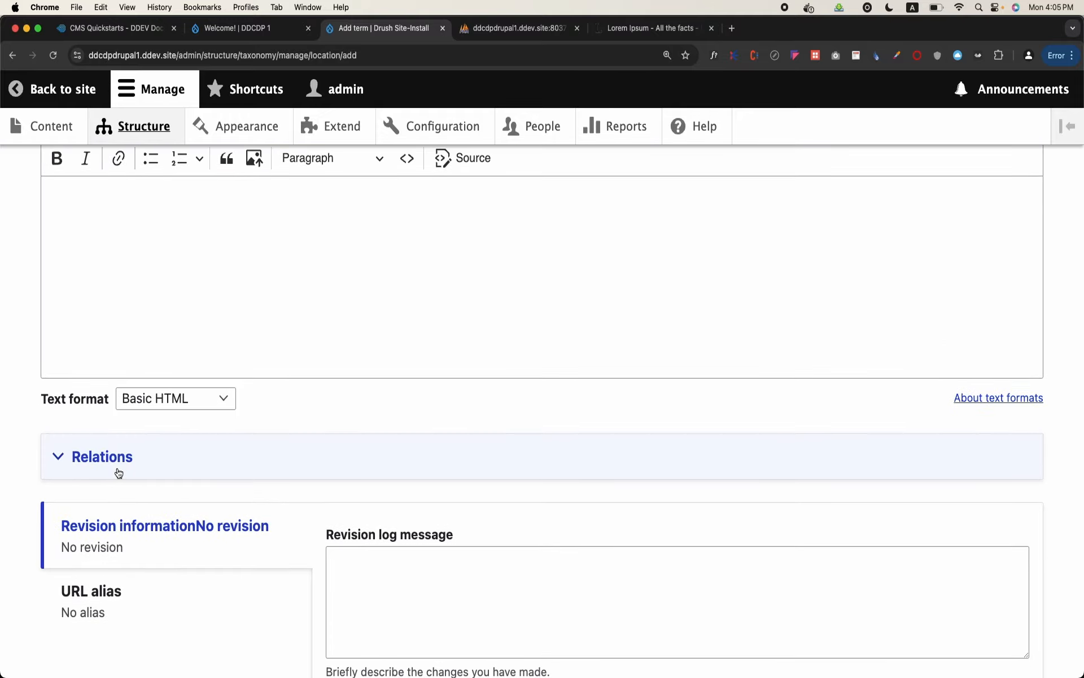
click(118, 472)
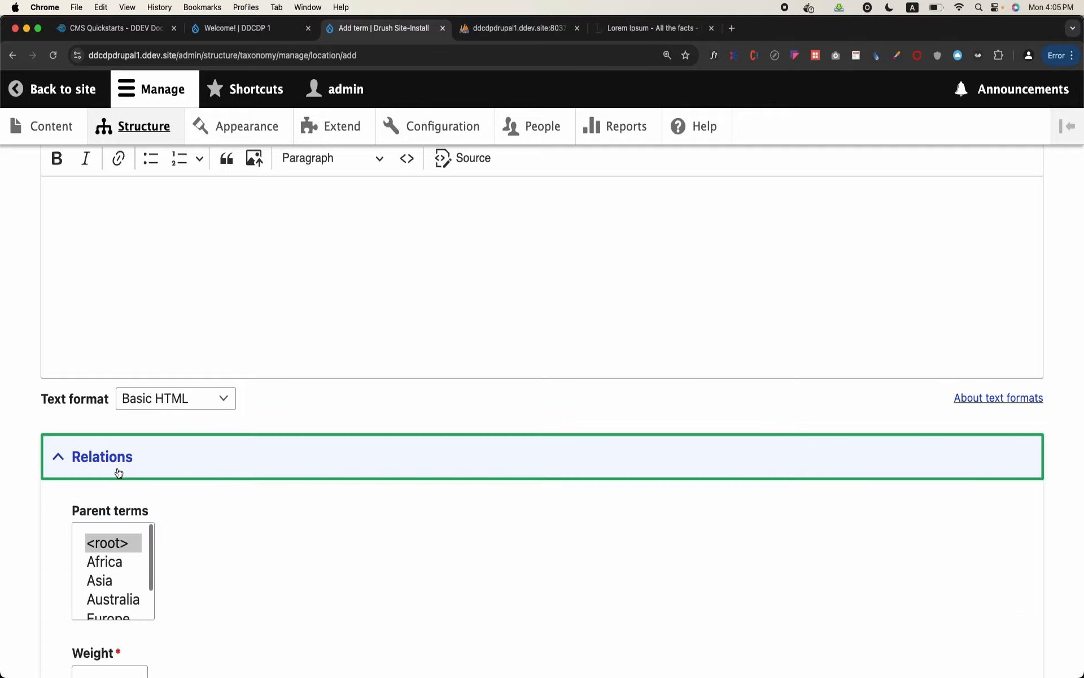
scroll(119, 473, down, 2)
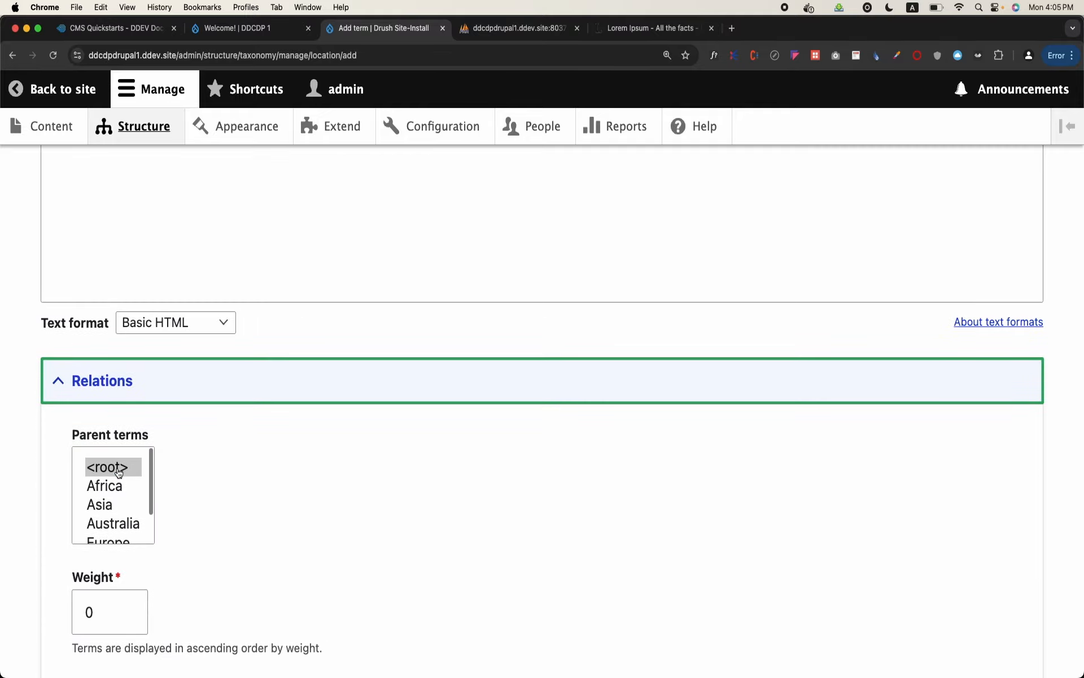
scroll(118, 473, up, 7)
scroll(145, 412, down, 1)
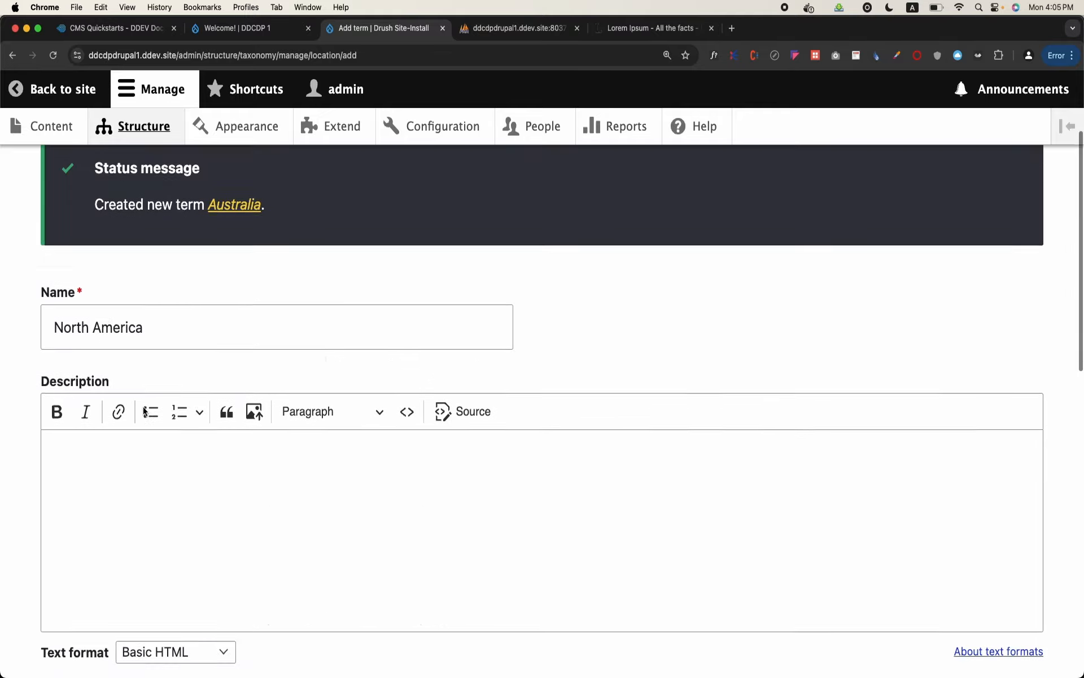
scroll(145, 411, down, 5)
scroll(117, 523, down, 2)
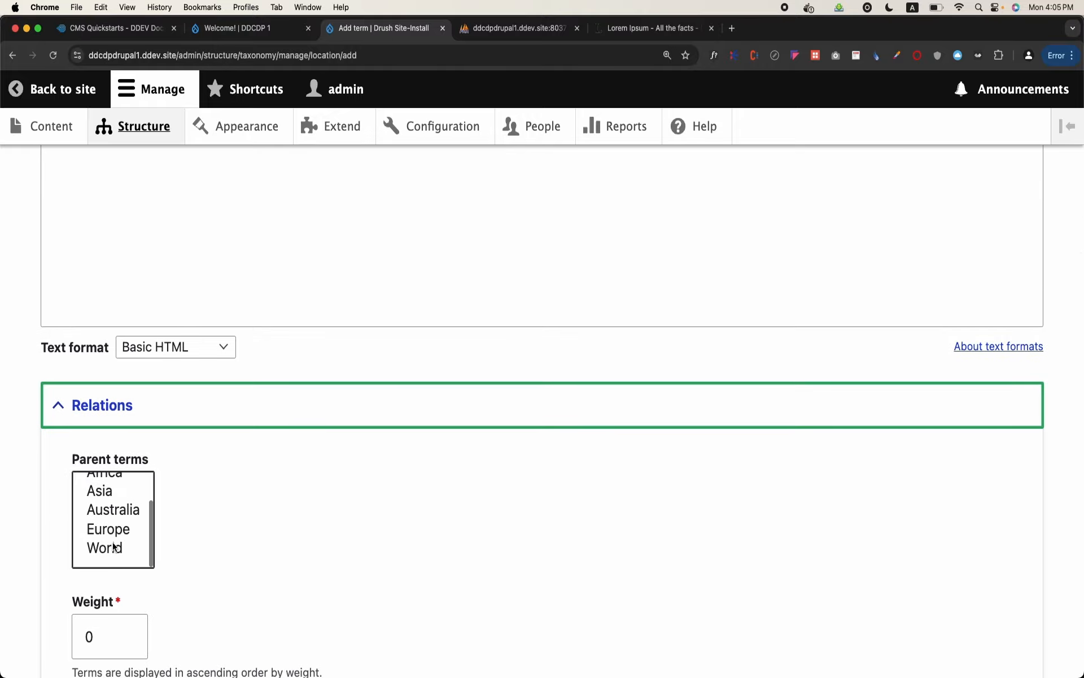
click(114, 547)
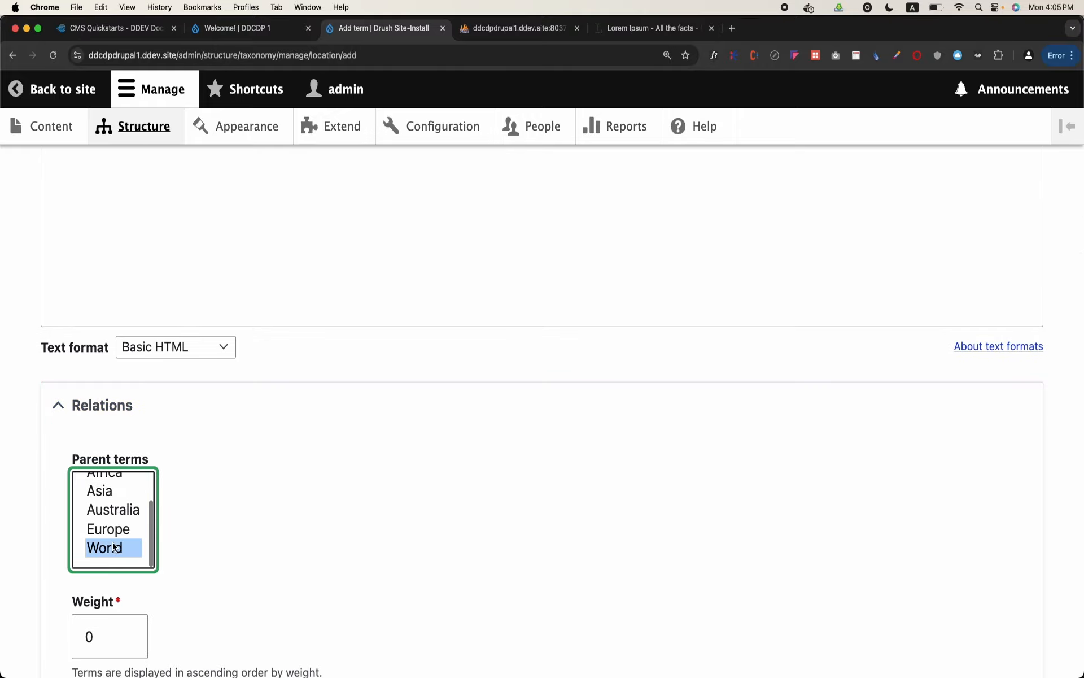
scroll(114, 546, down, 8)
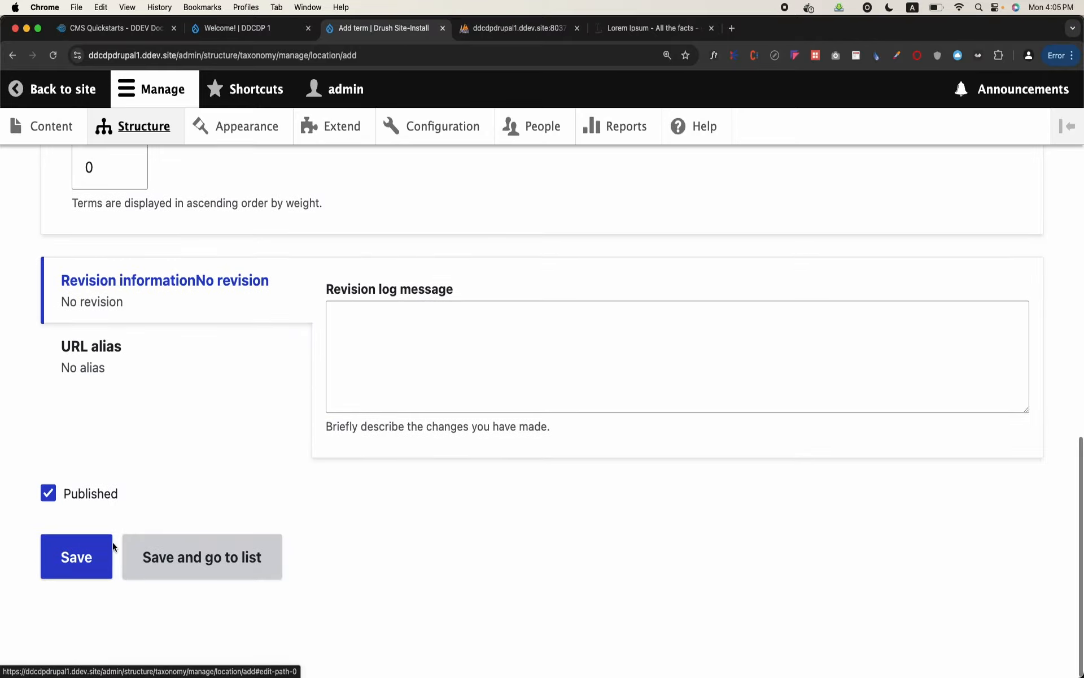
click(79, 569)
Add a term named "South America" to the Location vocabulary with World as its parent and save it
click(113, 472)
text(South America)
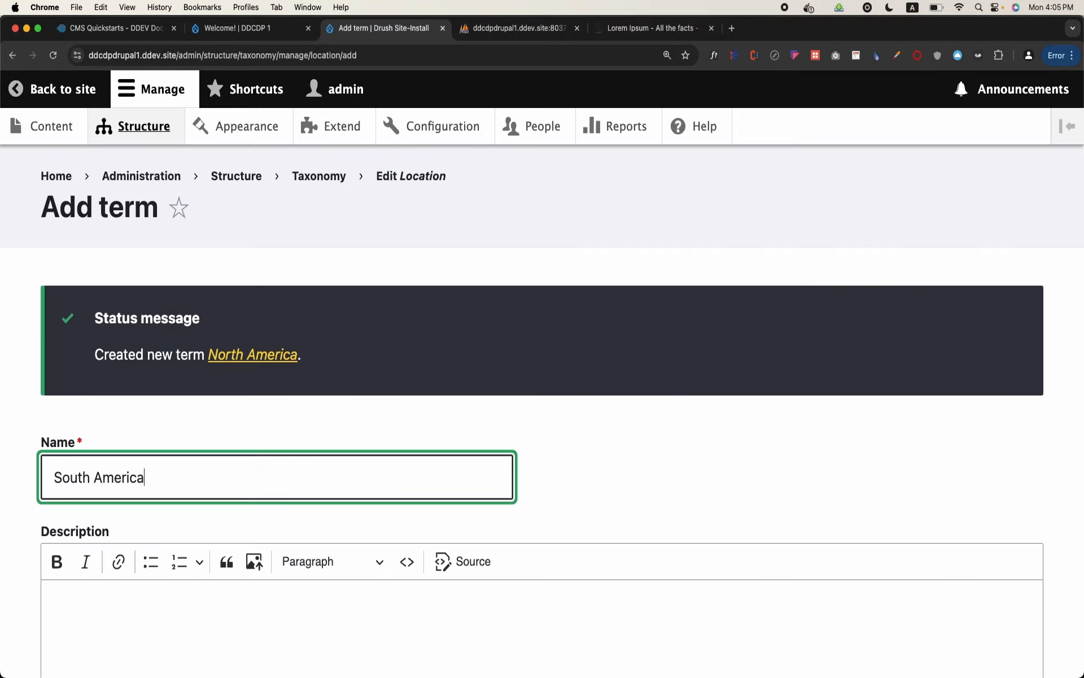
scroll(151, 252, down, 10)
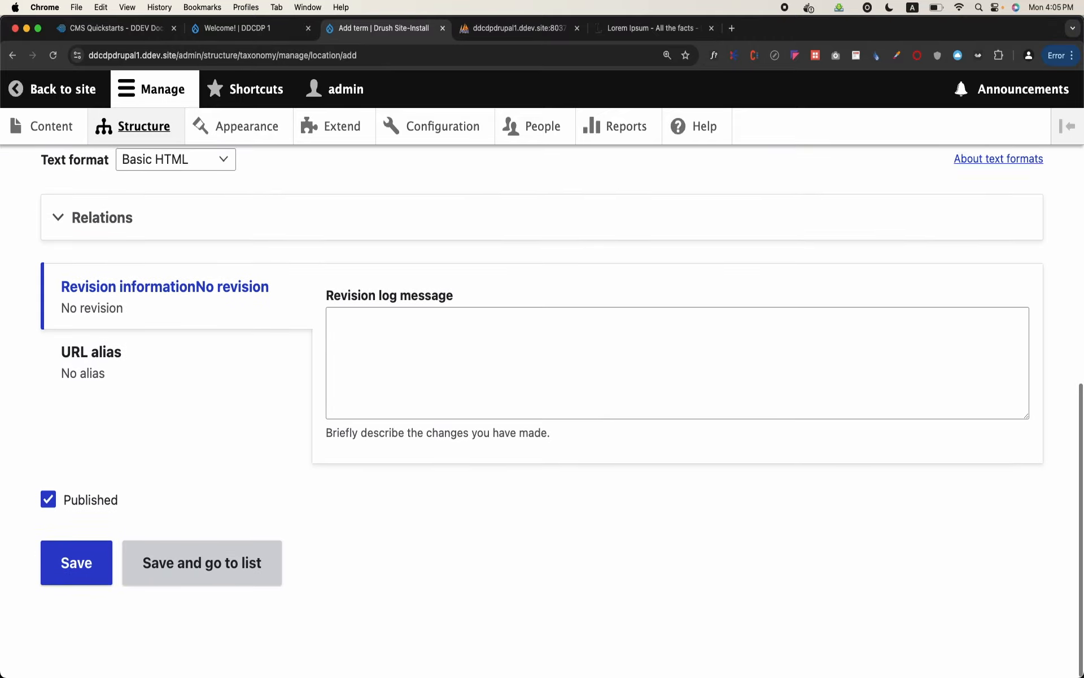
click(124, 235)
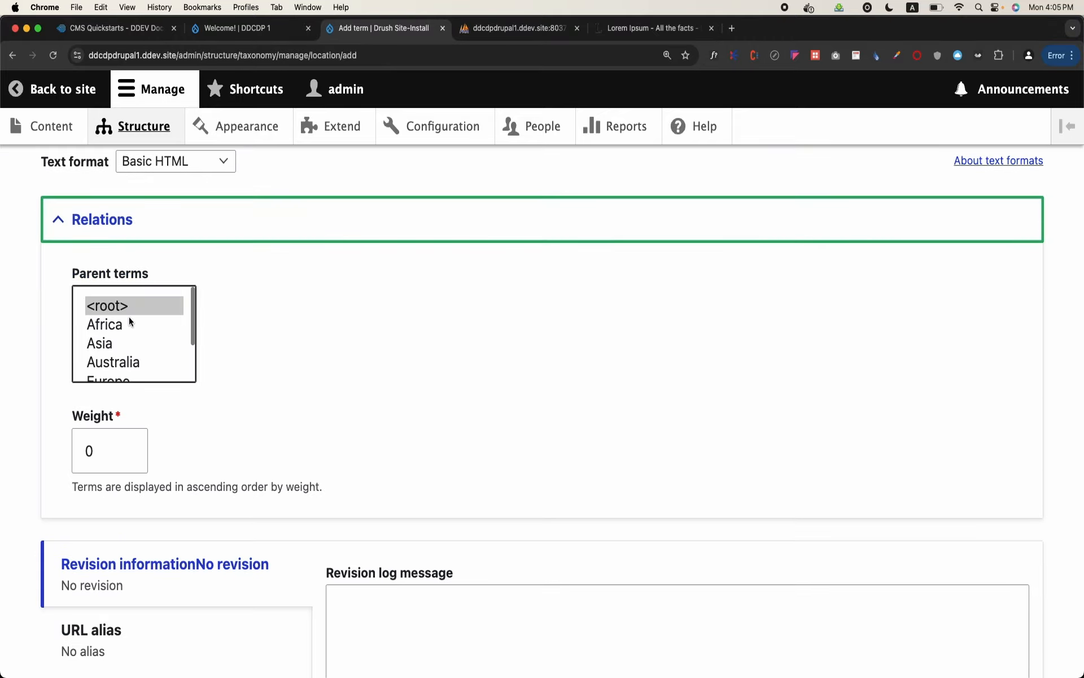
scroll(127, 322, down, 3)
click(126, 342)
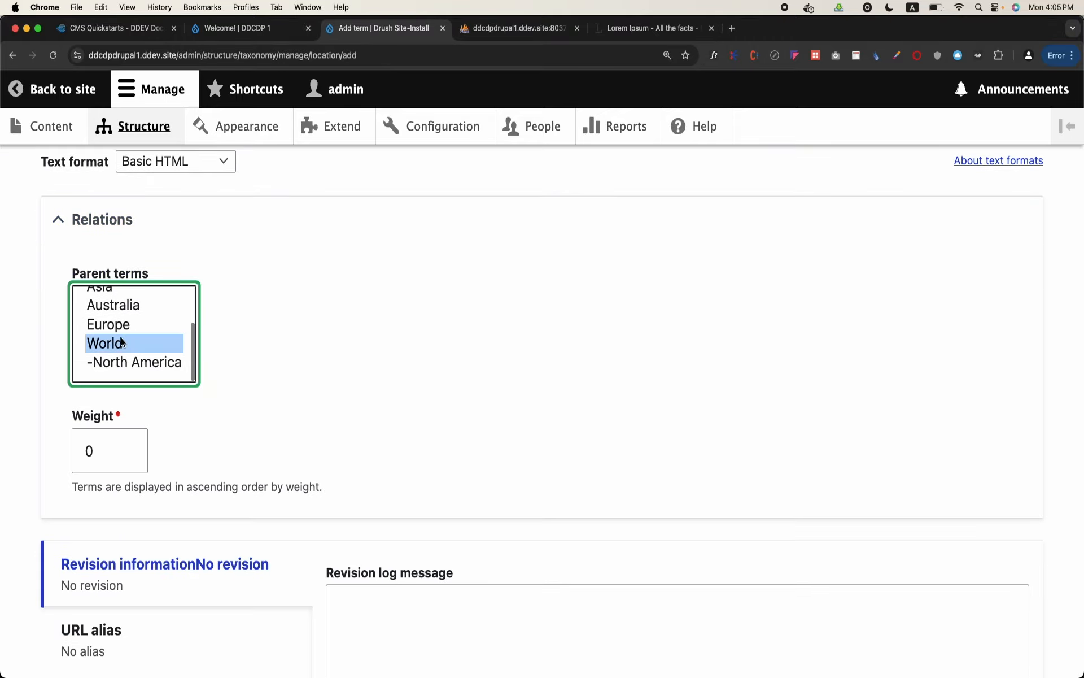
scroll(119, 345, down, 5)
click(77, 564)
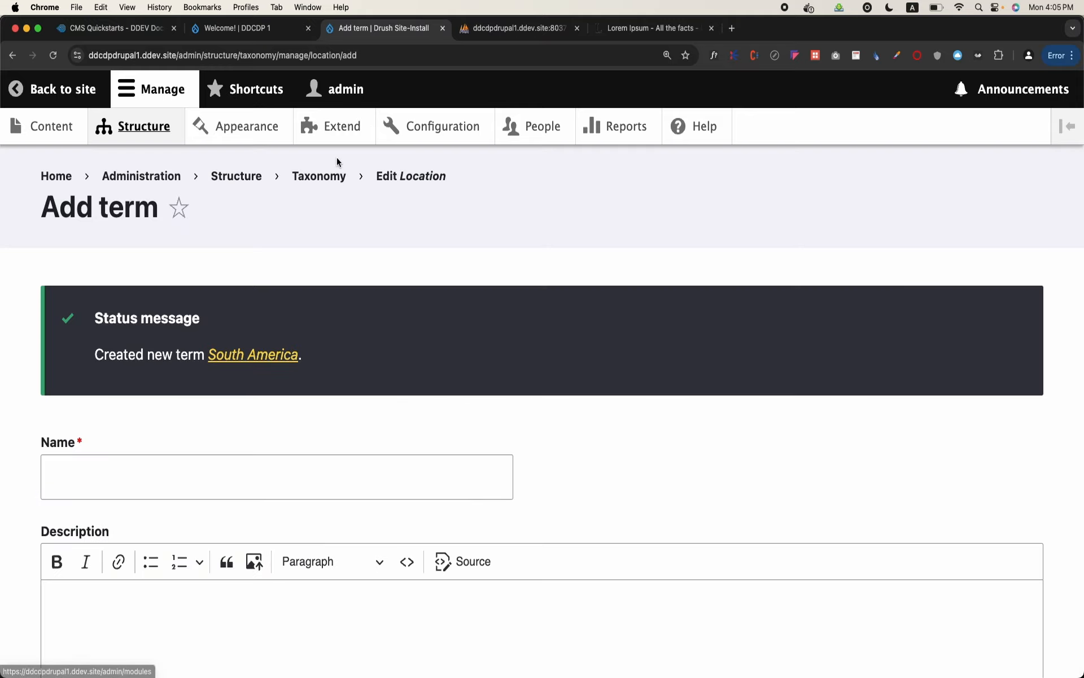
Return to the taxonomy overview and list the terms of the Location vocabulary
click(327, 178)
scroll(311, 367, down, 2)
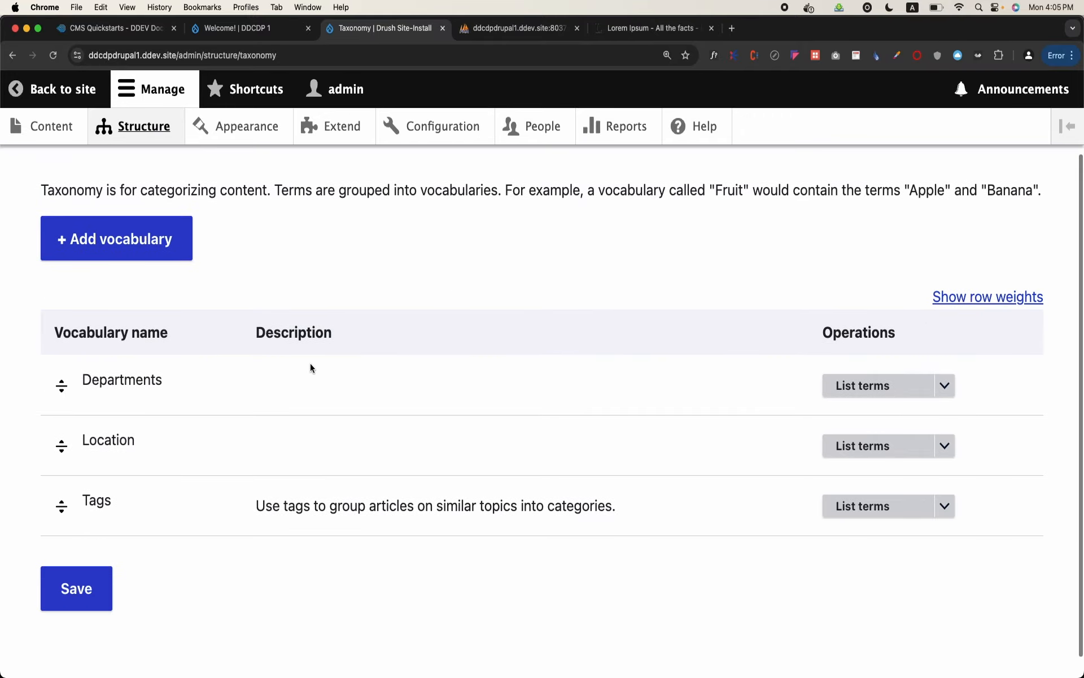
click(839, 458)
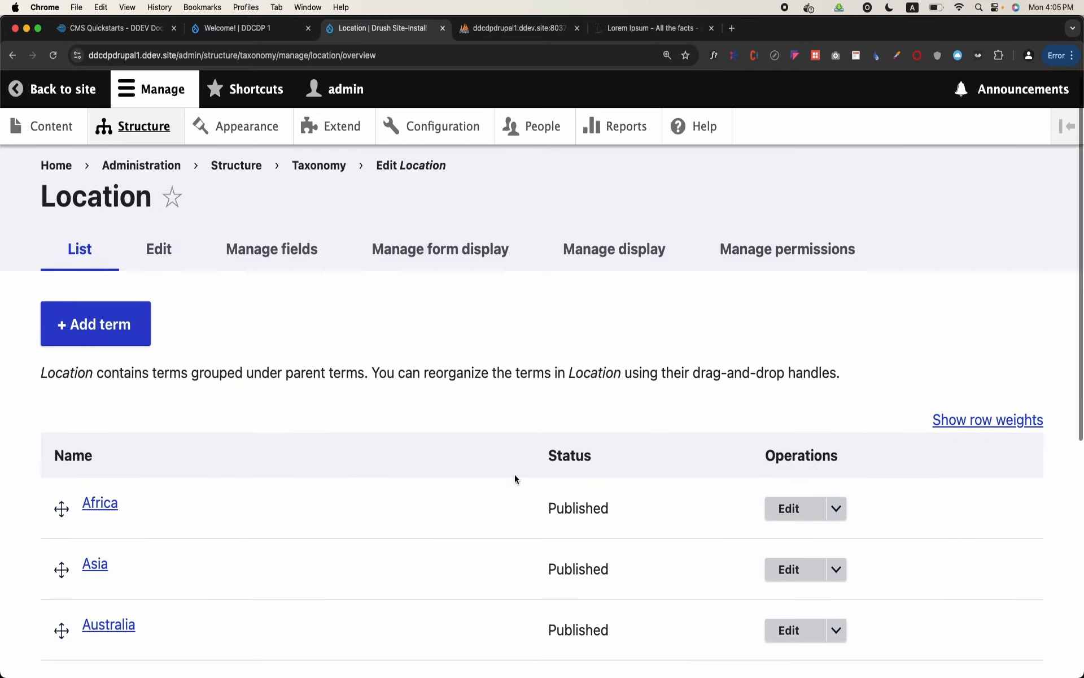
Nest Africa, Asia, Australia and Europe under World in the Location term list and save the hierarchy
scroll(514, 474, down, 5)
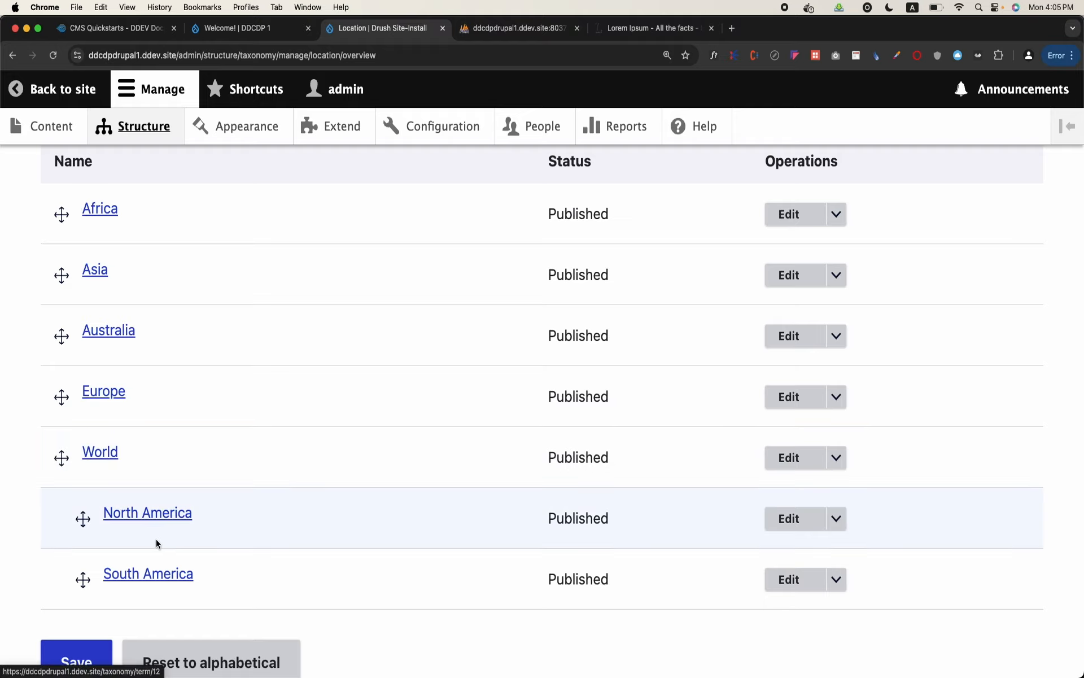
drag(61, 397, 113, 501)
drag(61, 385, 120, 450)
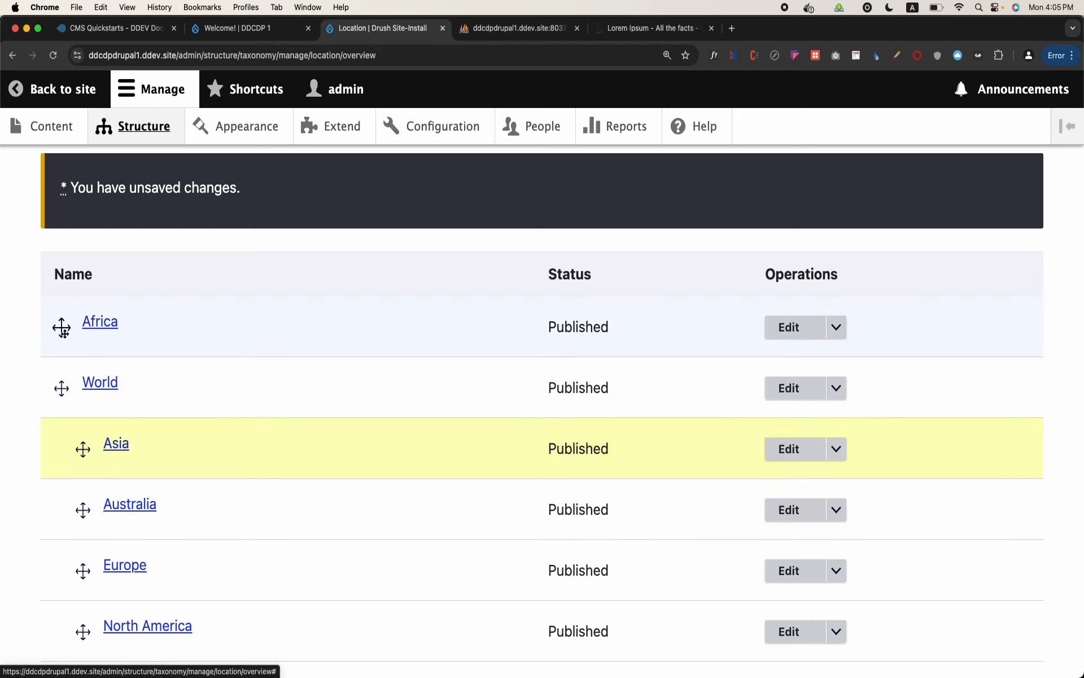
drag(60, 327, 123, 407)
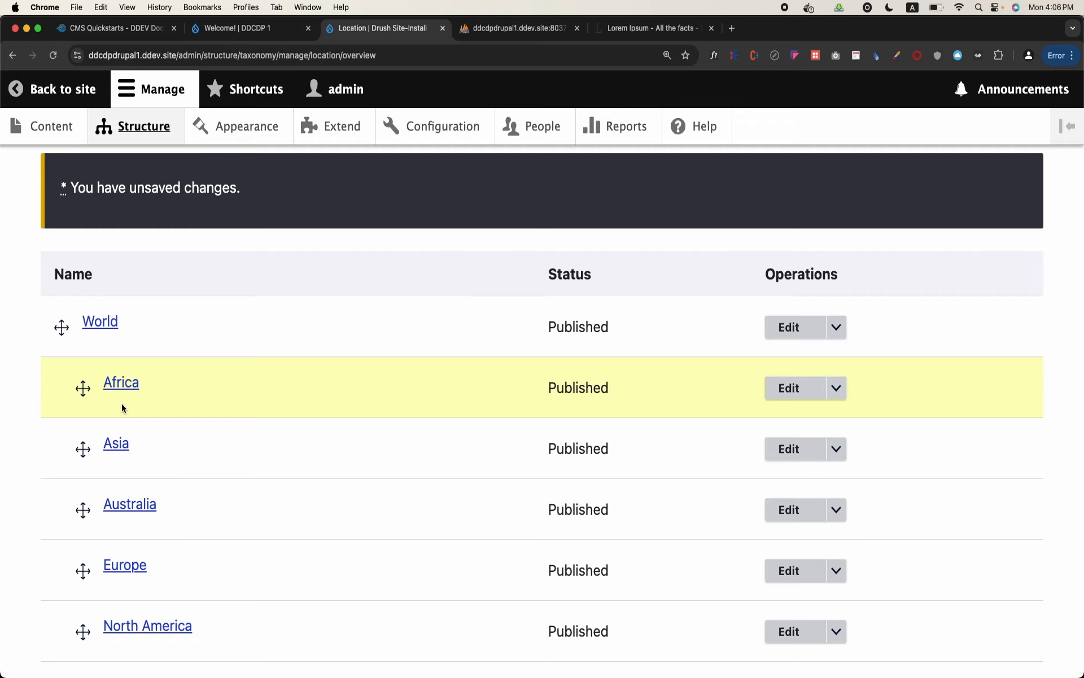
scroll(122, 408, down, 3)
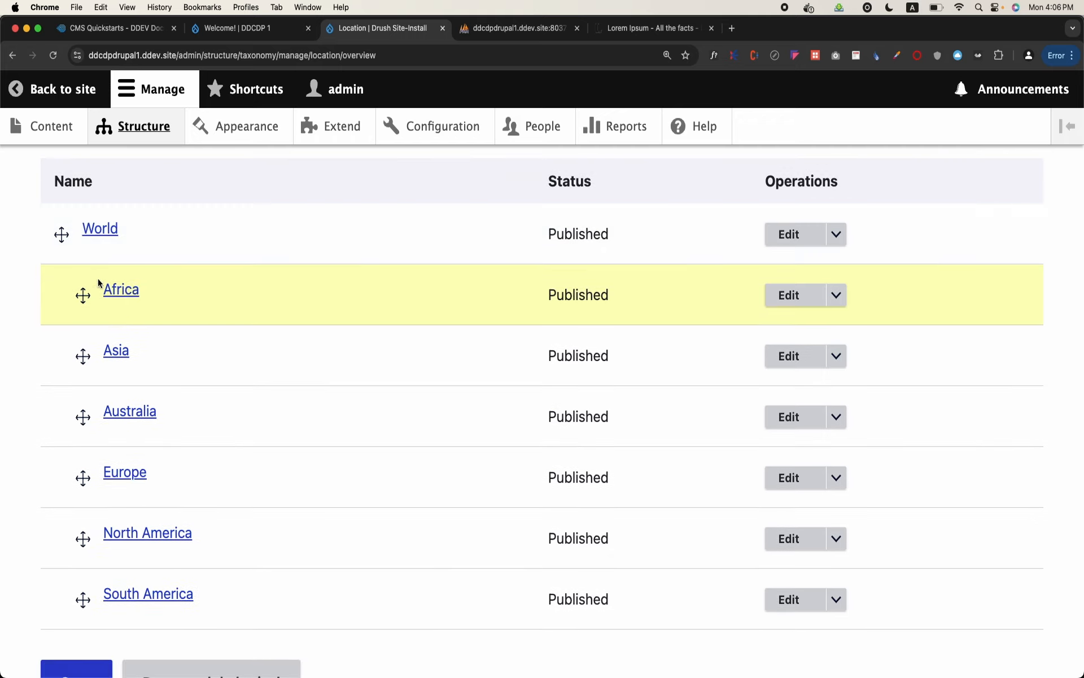
scroll(107, 469, down, 2)
click(86, 619)
scroll(88, 620, down, 10)
scroll(88, 621, up, 5)
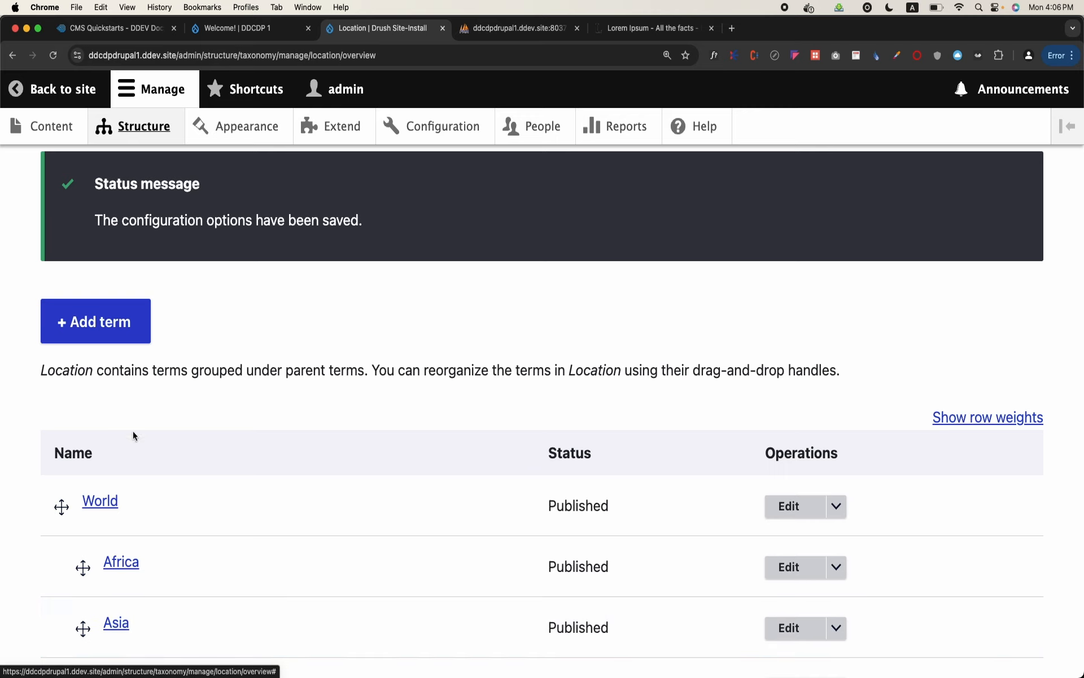
scroll(122, 480, down, 2)
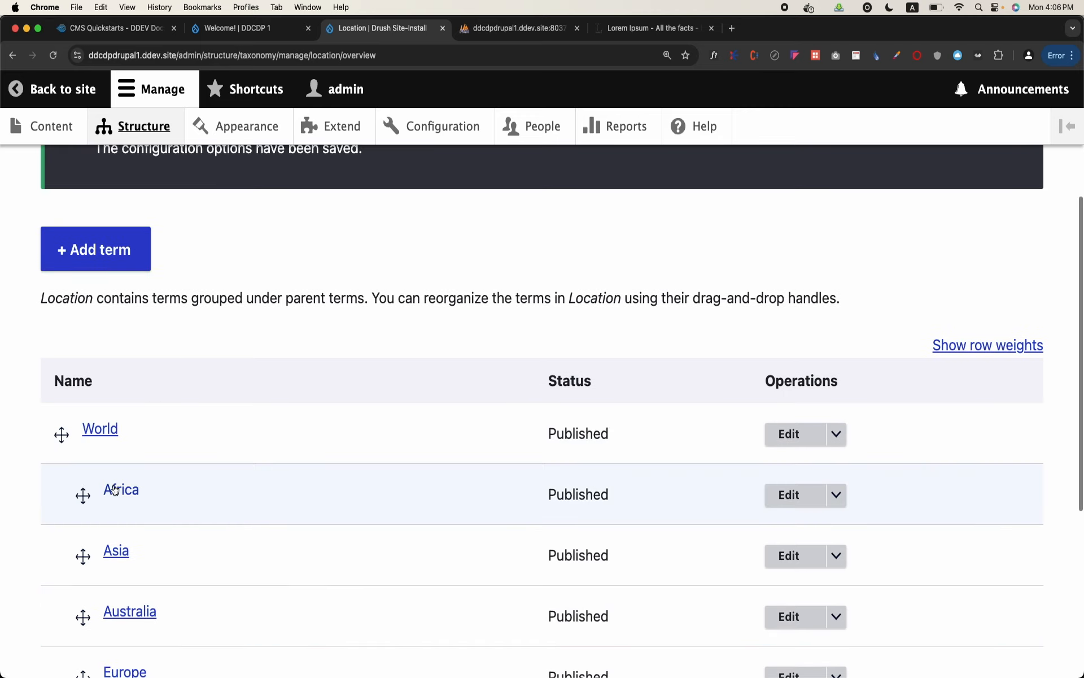
Switch to phpMyAdmin, reload the node_field_data table, and open the taxonomy_term_data table of the db database
click(489, 26)
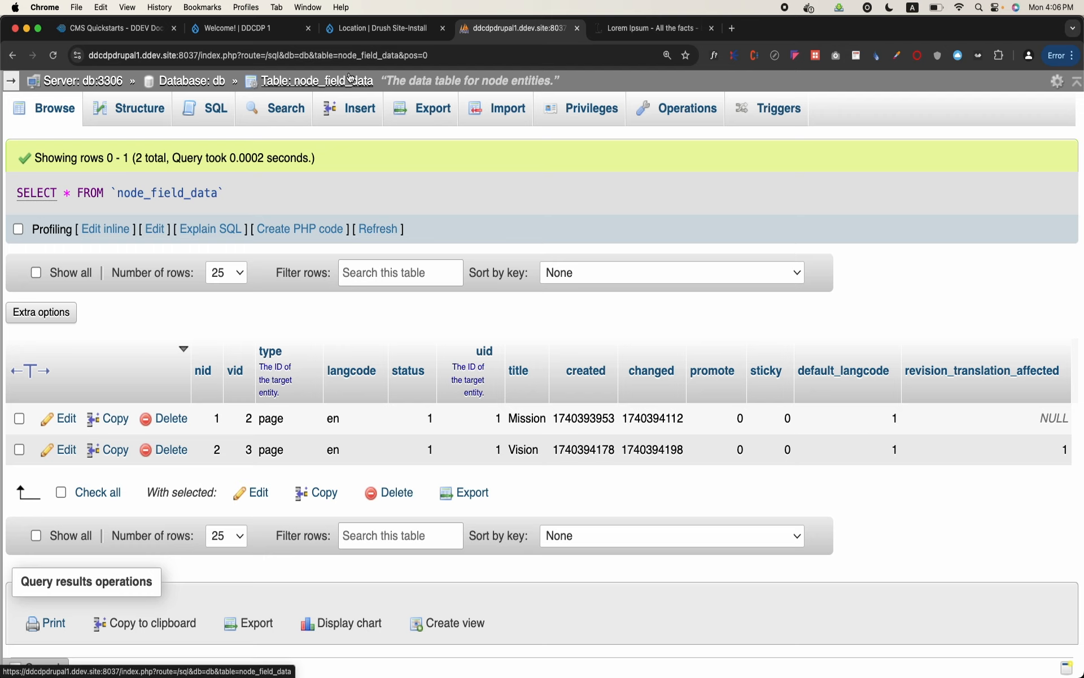
click(350, 79)
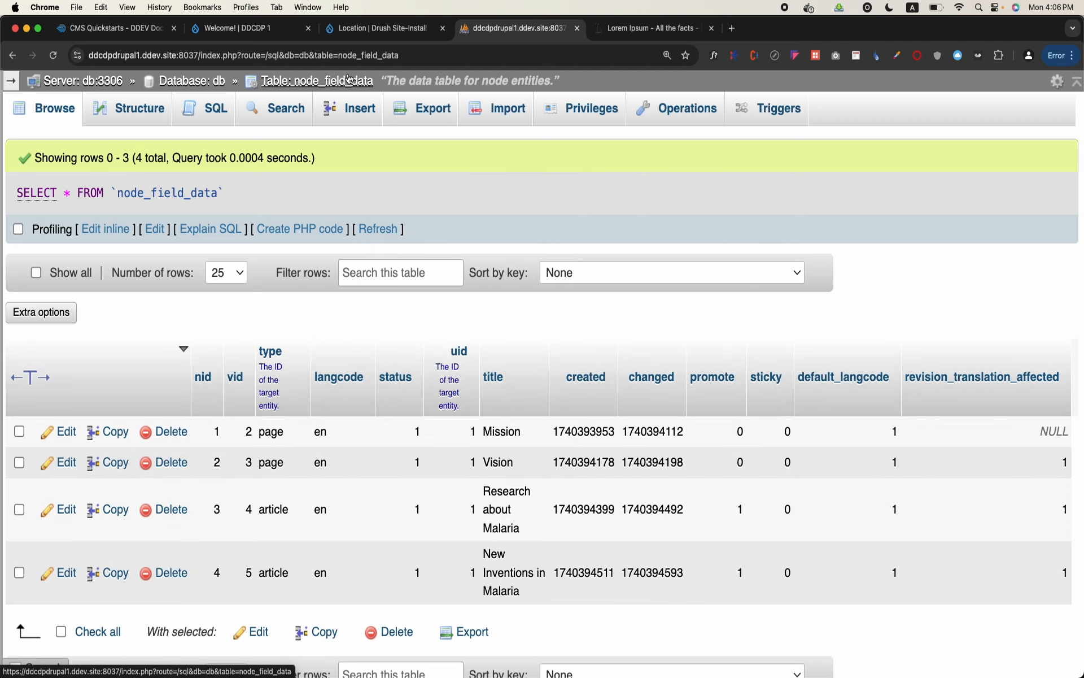
click(189, 81)
scroll(174, 341, down, 10)
scroll(174, 341, down, 20)
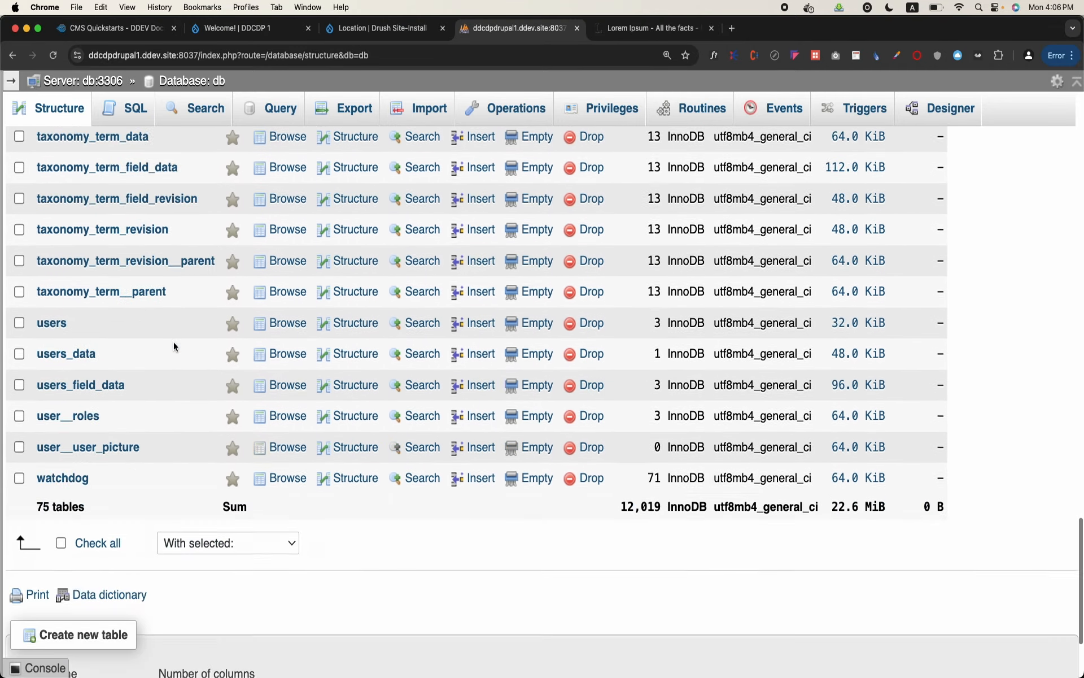
scroll(174, 341, up, 5)
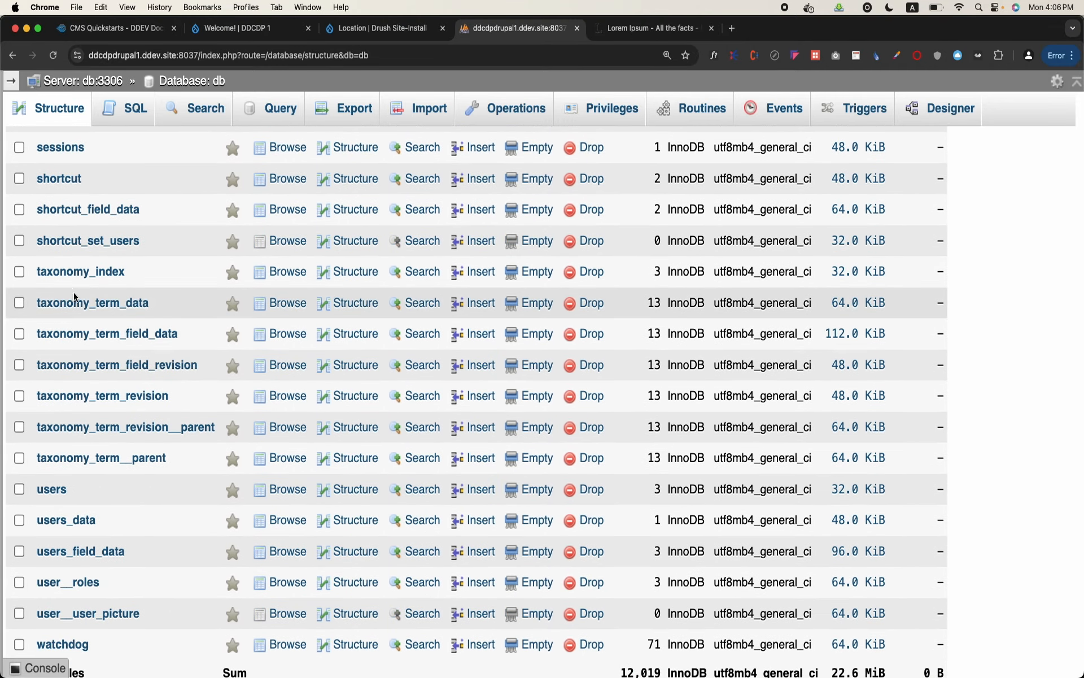
click(88, 304)
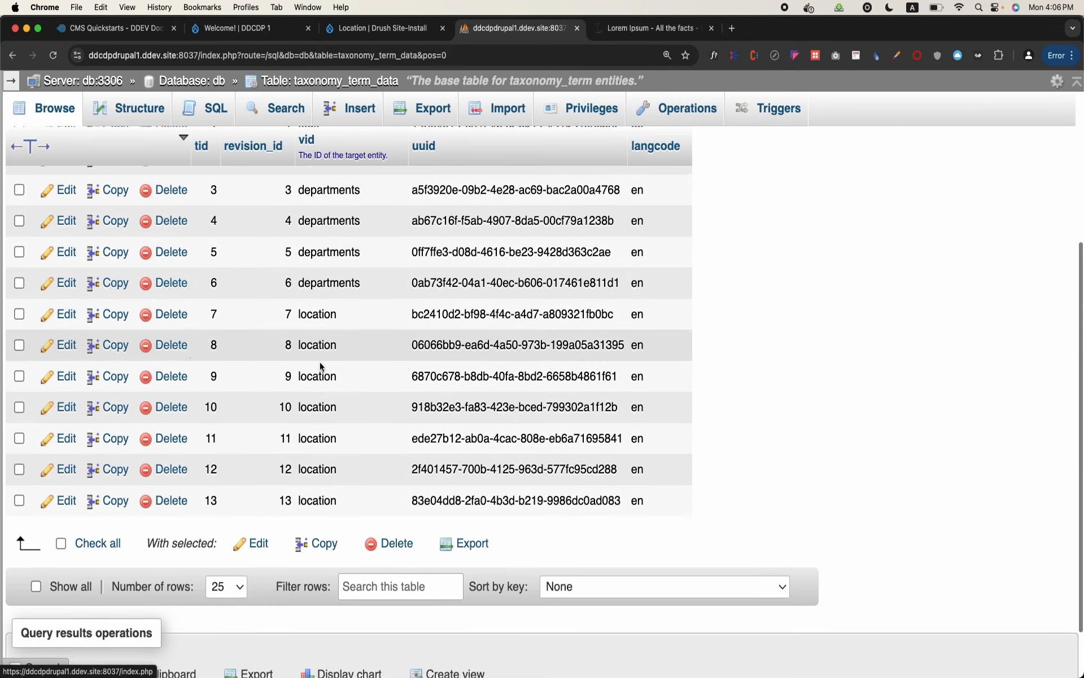
Examine the term IDs, vocabulary IDs and UUIDs stored in the taxonomy_term_data rows
scroll(344, 391, down, 2)
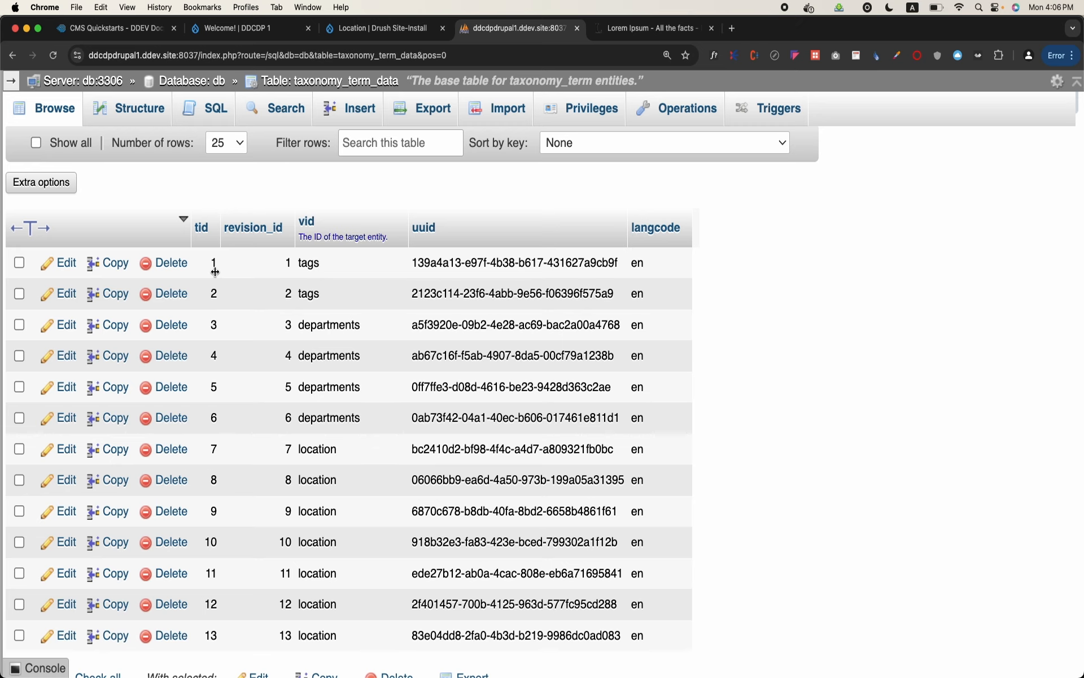
scroll(215, 272, down, 2)
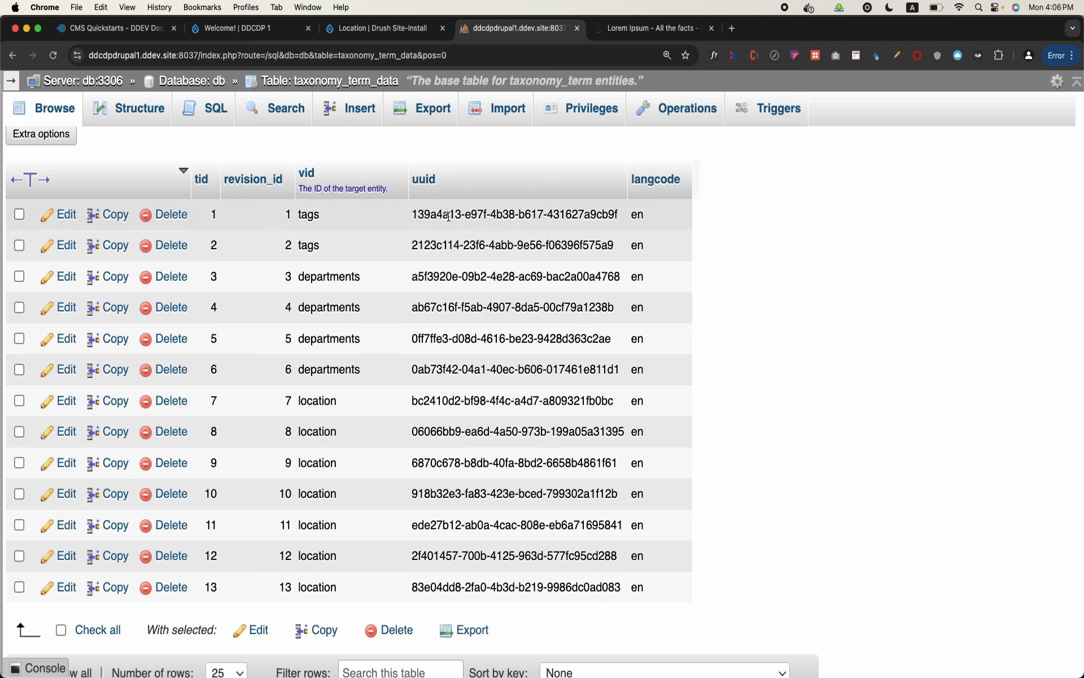
double_click(448, 216)
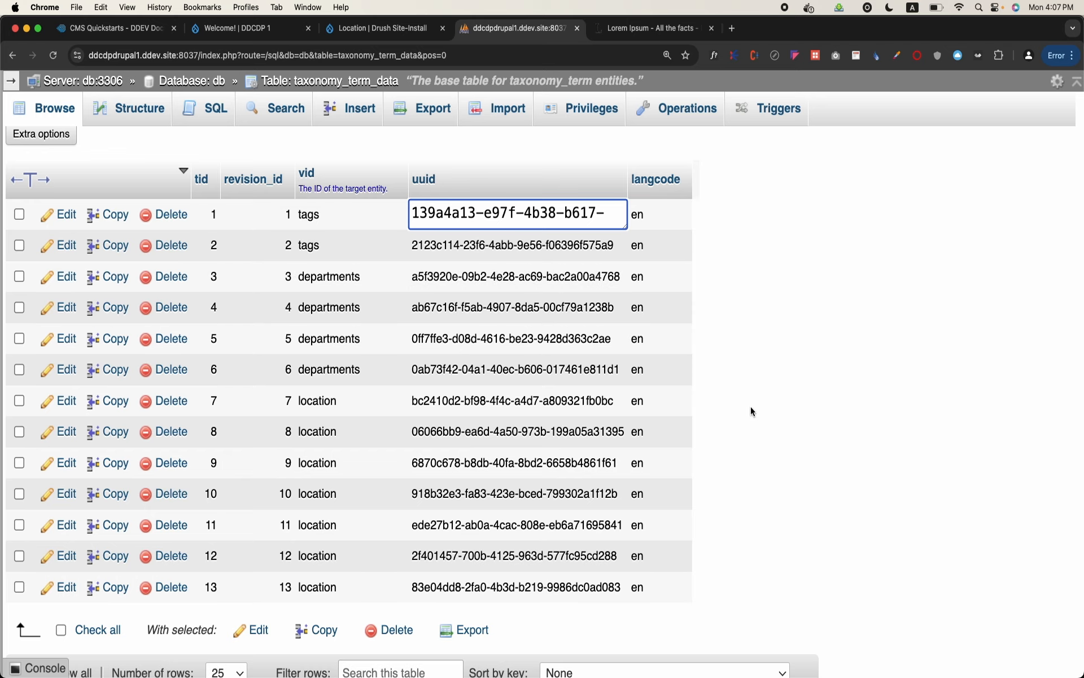
click(787, 437)
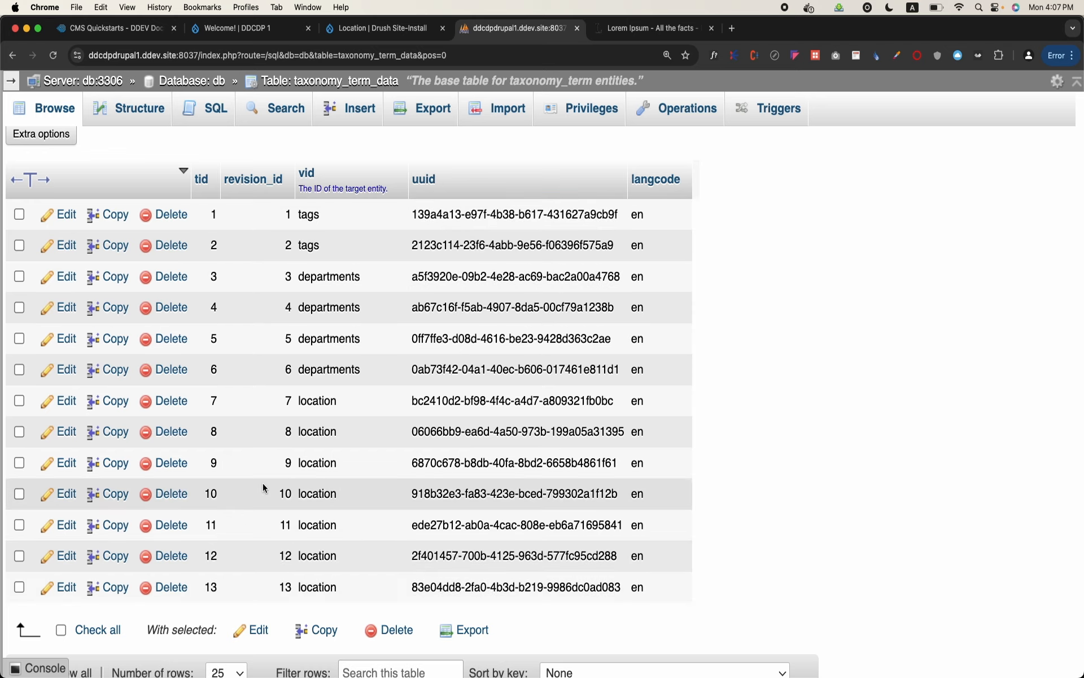
scroll(262, 483, up, 3)
scroll(263, 482, down, 3)
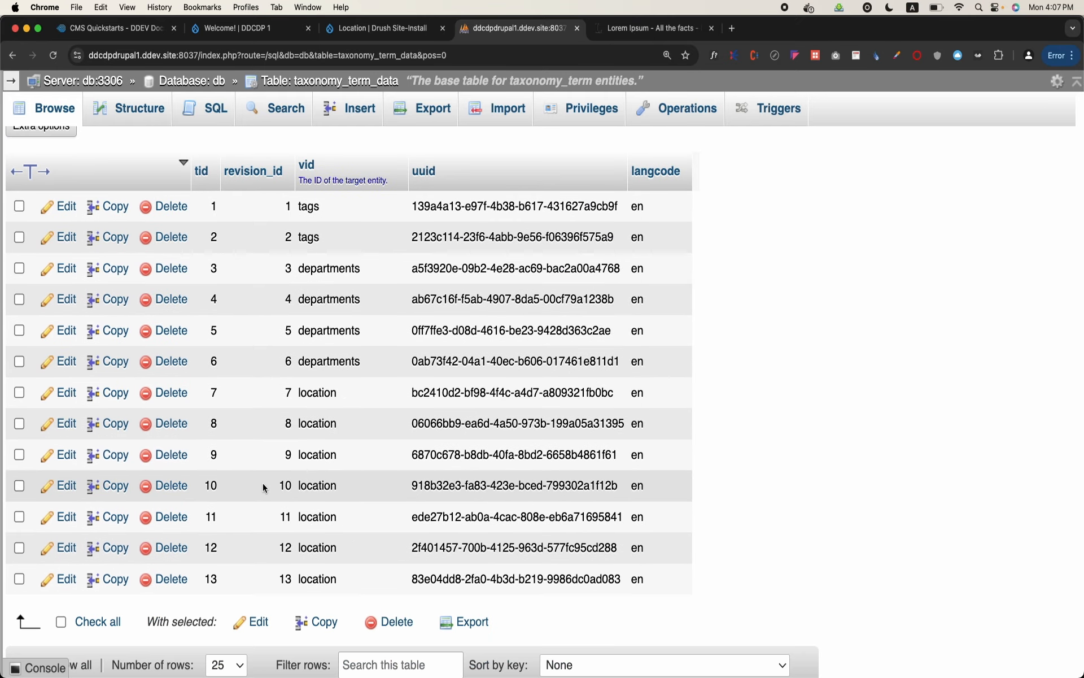
scroll(262, 483, up, 3)
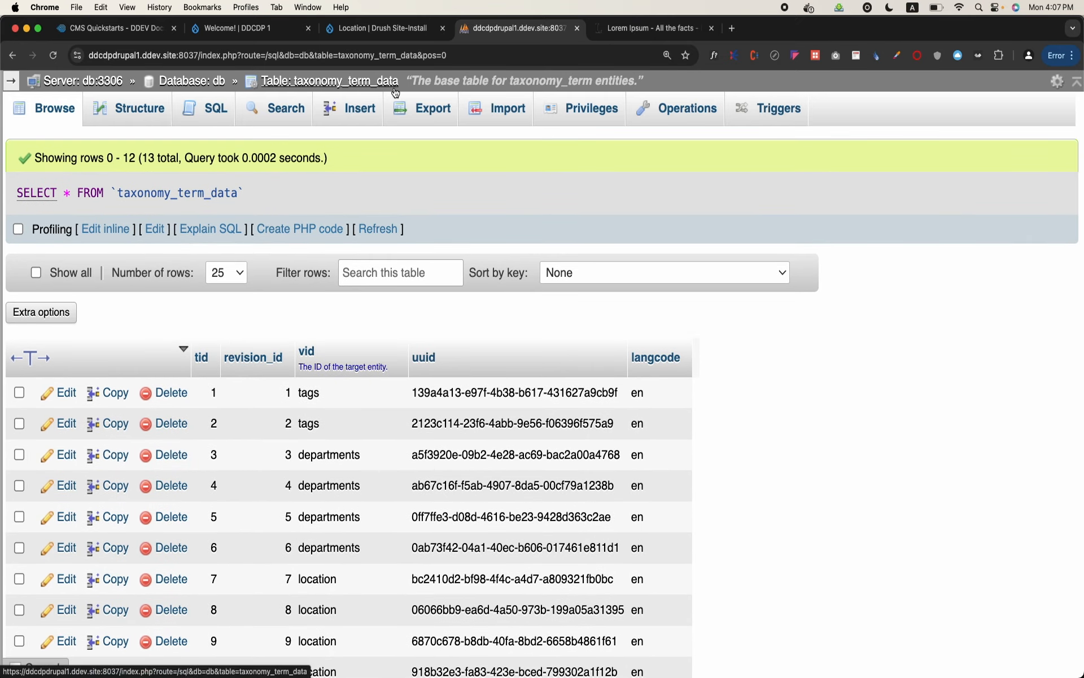
Return to the db database's table list and open the taxonomy_term__parent table to view the parent relations
click(192, 81)
scroll(155, 467, down, 20)
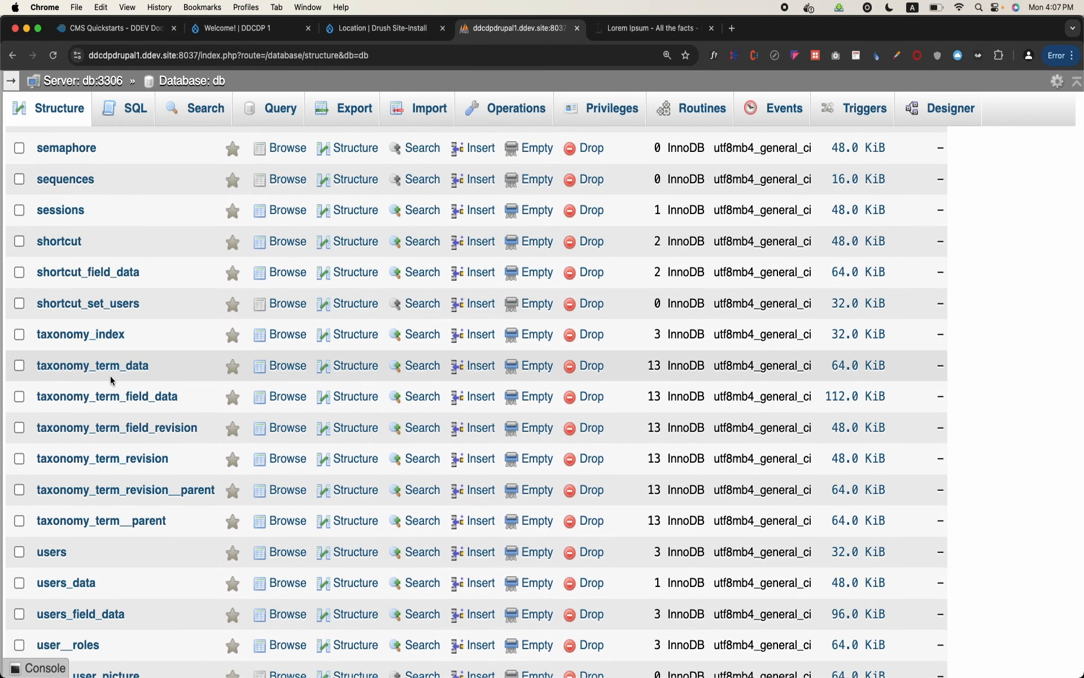
click(104, 522)
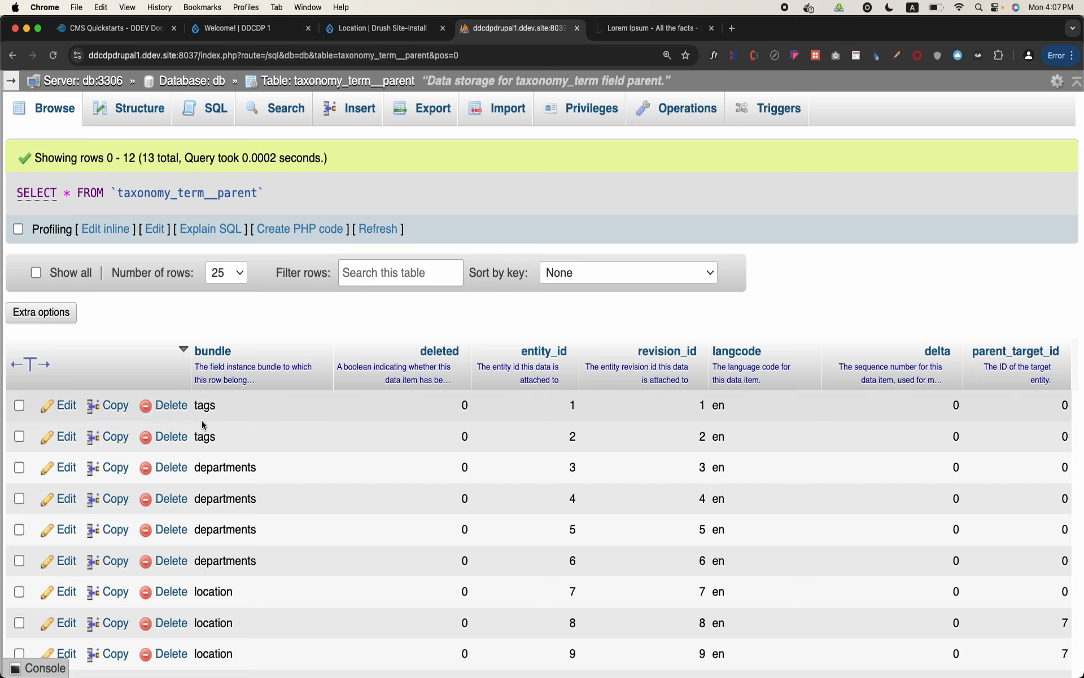
Compare the entity IDs and parent target IDs of the location rows in the taxonomy_term__parent table
scroll(206, 446, down, 1)
scroll(206, 448, down, 3)
scroll(220, 522, down, 4)
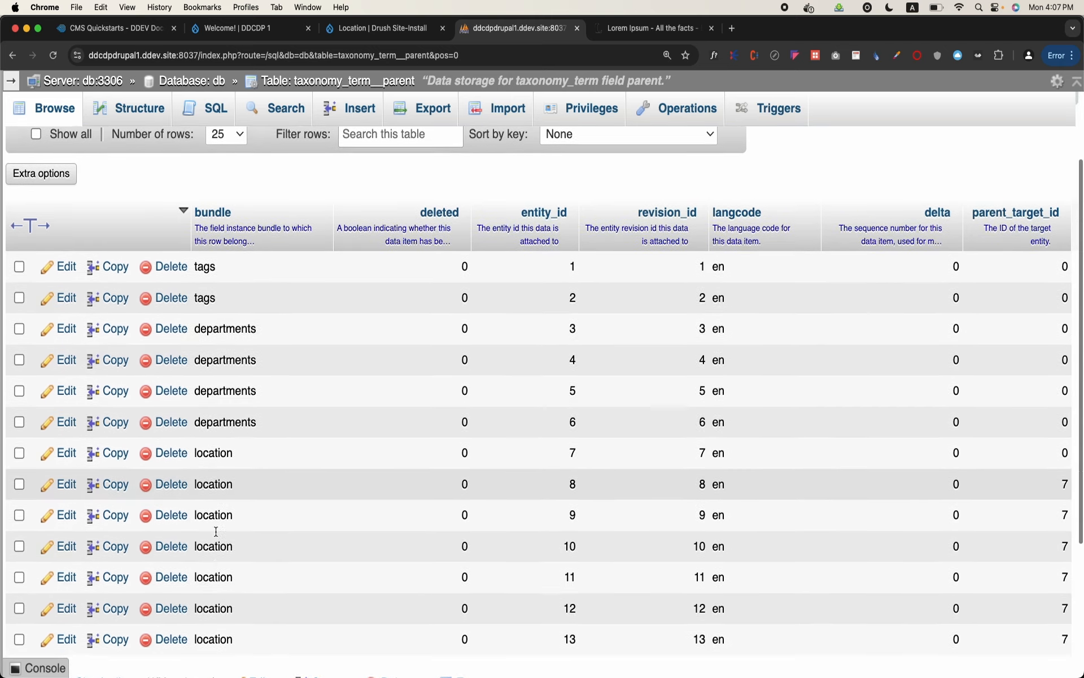
scroll(217, 531, up, 3)
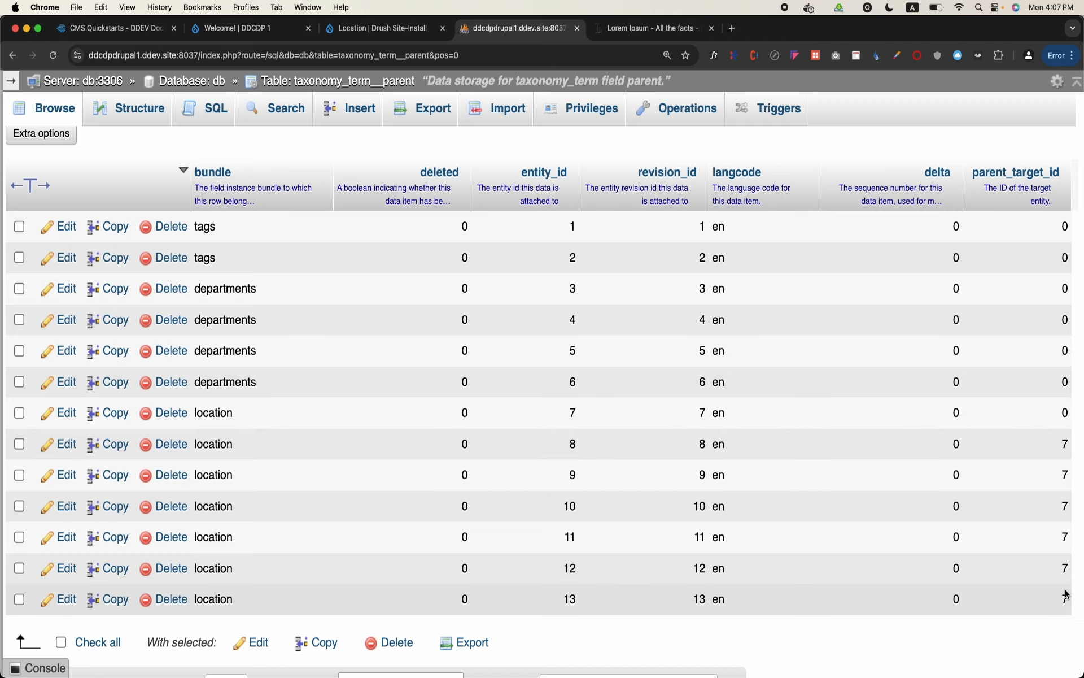
Switch back to the Drupal Location term list and review the terms nested under World
click(381, 29)
scroll(225, 408, down, 4)
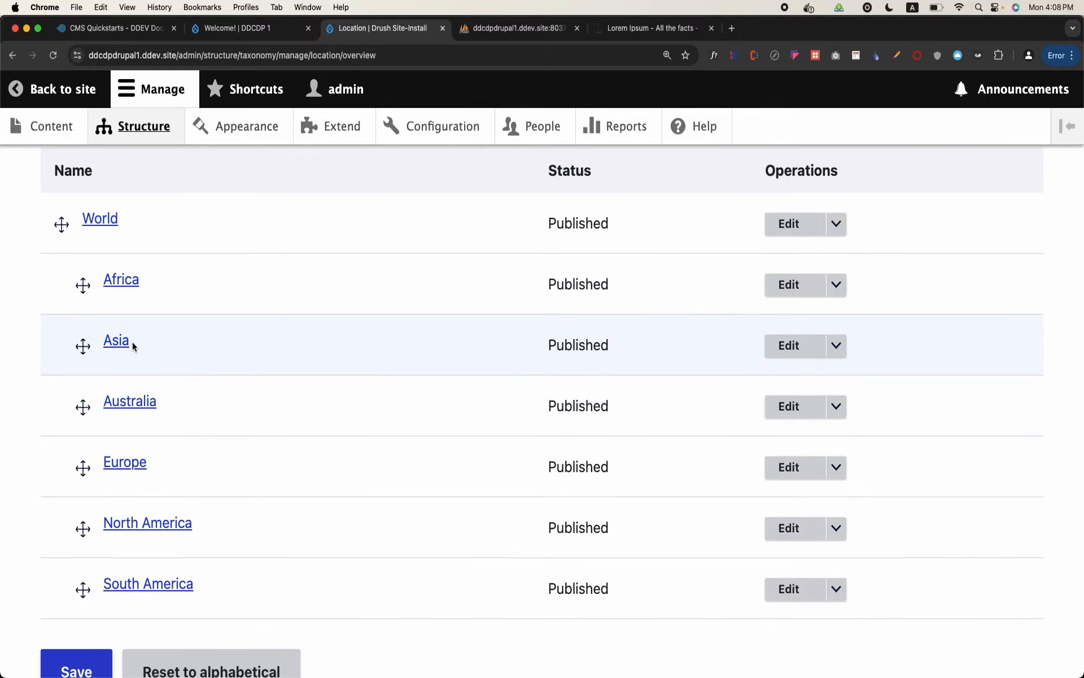
scroll(132, 344, up, 2)
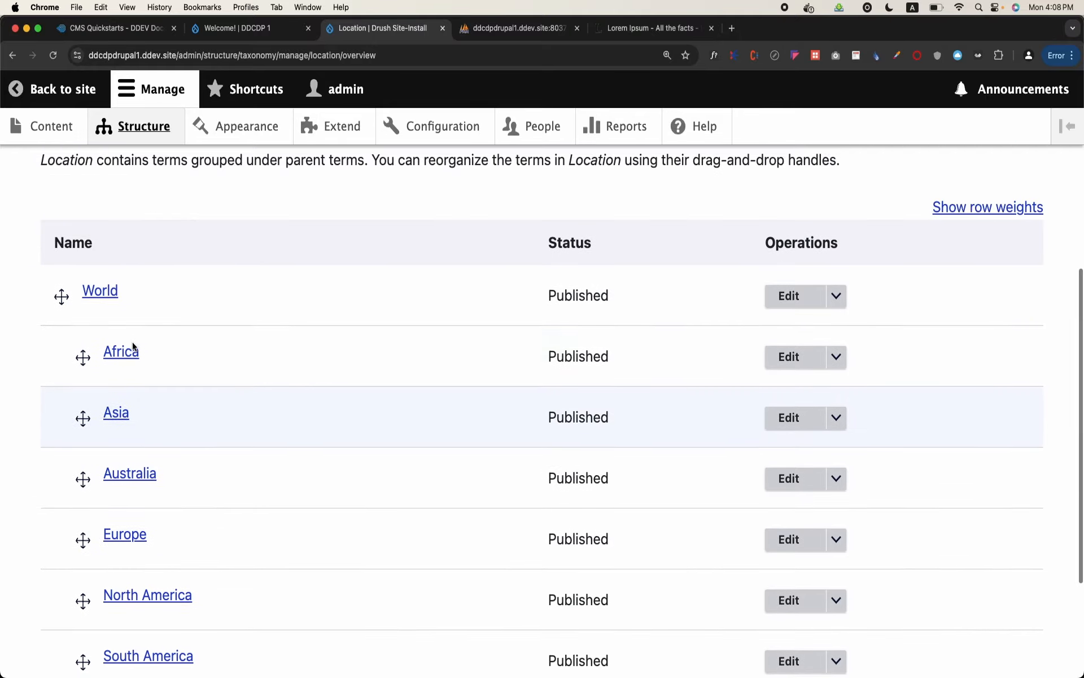
scroll(132, 351, down, 3)
scroll(131, 356, up, 10)
scroll(130, 357, down, 1)
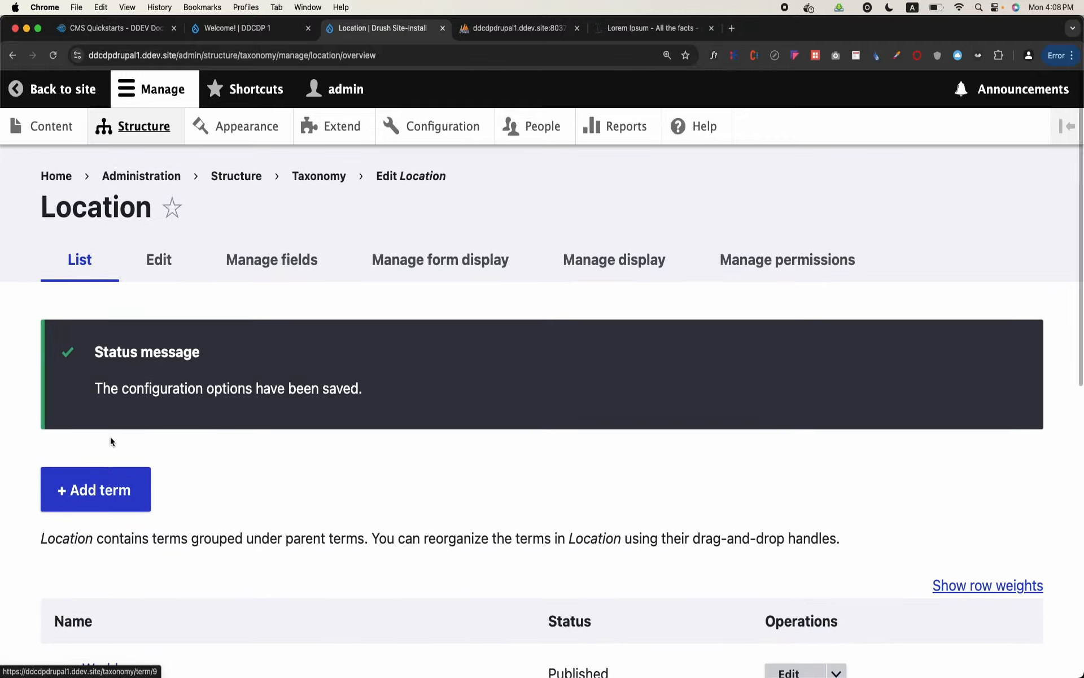
Add a term named Pakistan to the Location vocabulary with Asia as its parent, and save it
click(109, 491)
click(205, 329)
text(Pak)
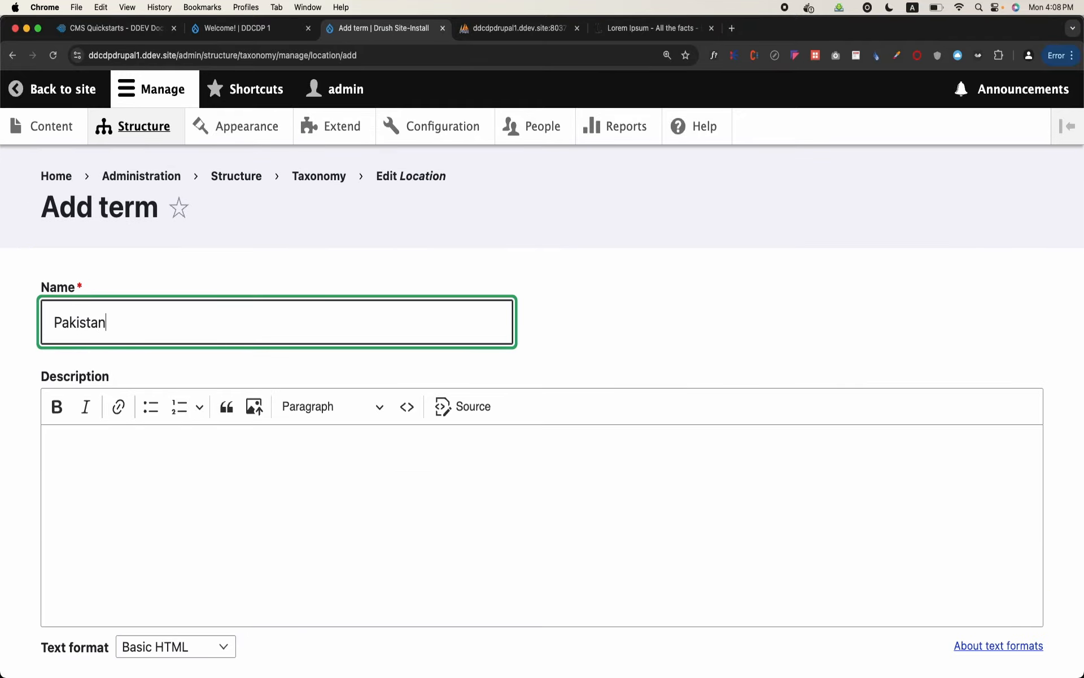
text(istan)
scroll(105, 211, down, 10)
click(106, 211)
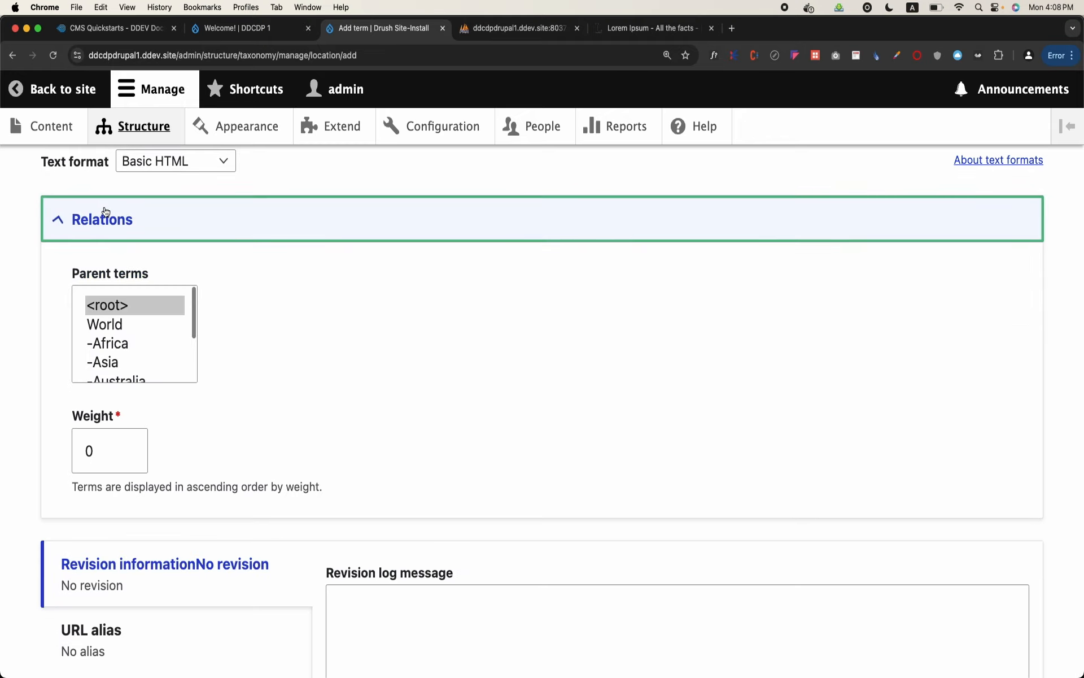
scroll(144, 364, down, 3)
click(112, 320)
scroll(112, 326, down, 8)
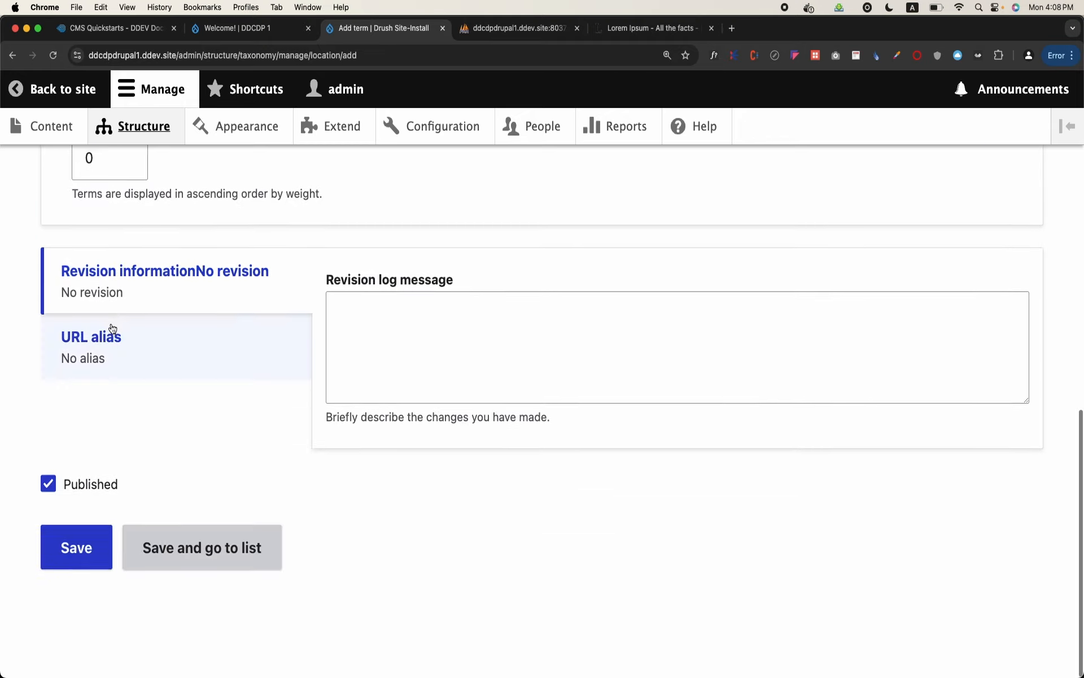
click(76, 569)
Add a term named India to the Location vocabulary with Asia as its parent, and save it
click(145, 490)
text(Indian)
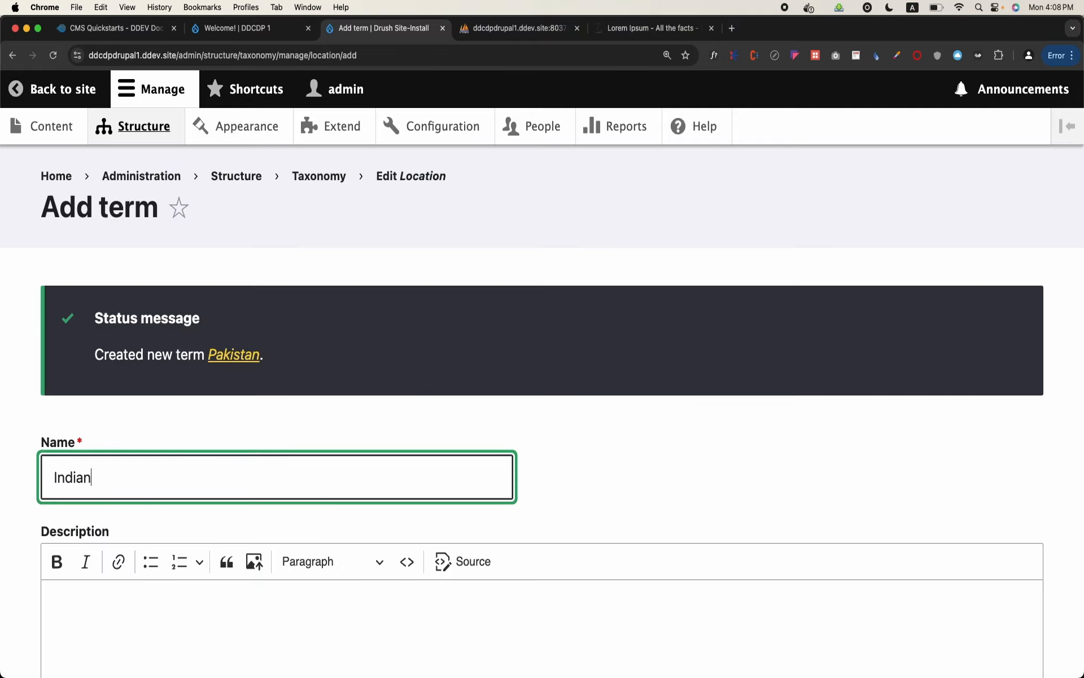
scroll(170, 535, down, 6)
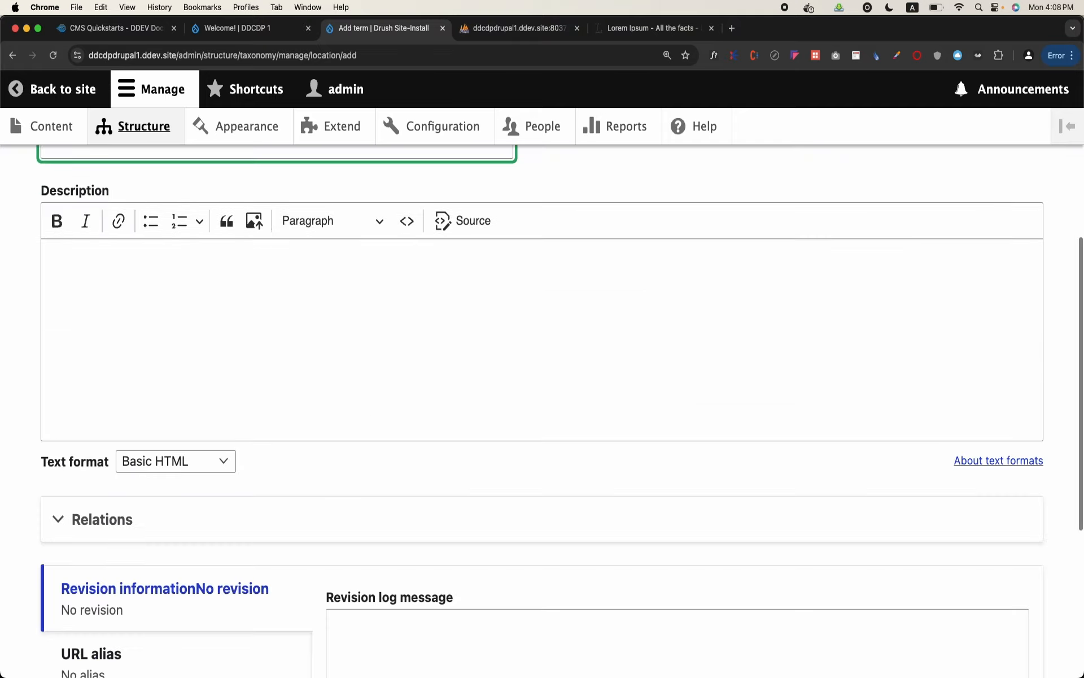
click(170, 535)
scroll(171, 535, down, 4)
click(162, 417)
scroll(127, 415, down, 2)
scroll(127, 415, down, 6)
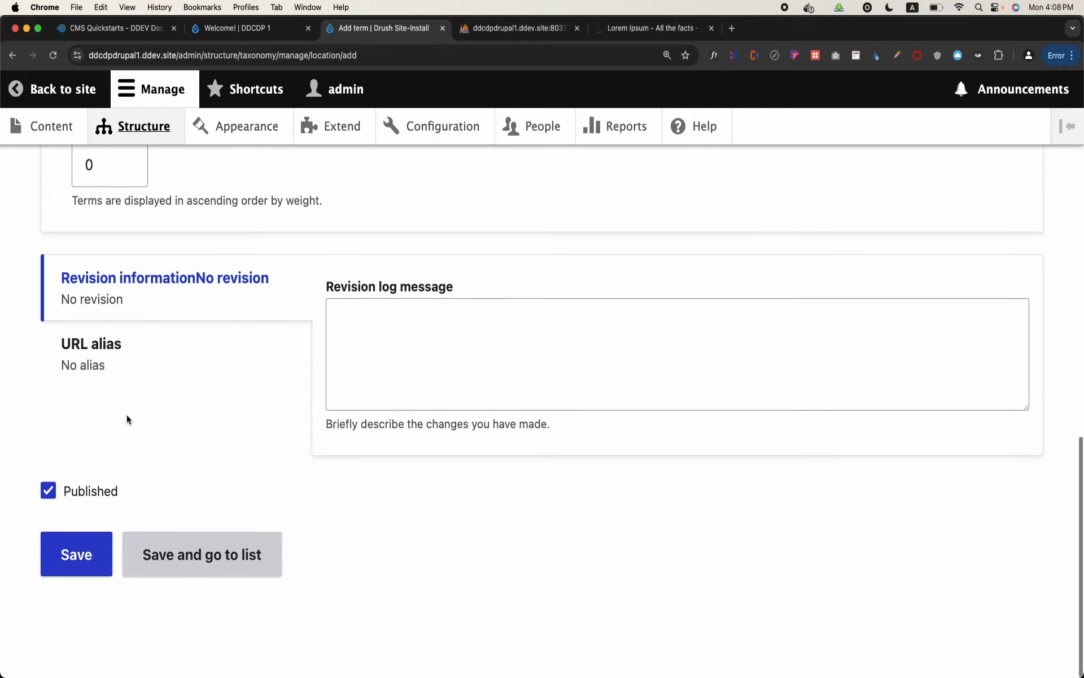
click(95, 556)
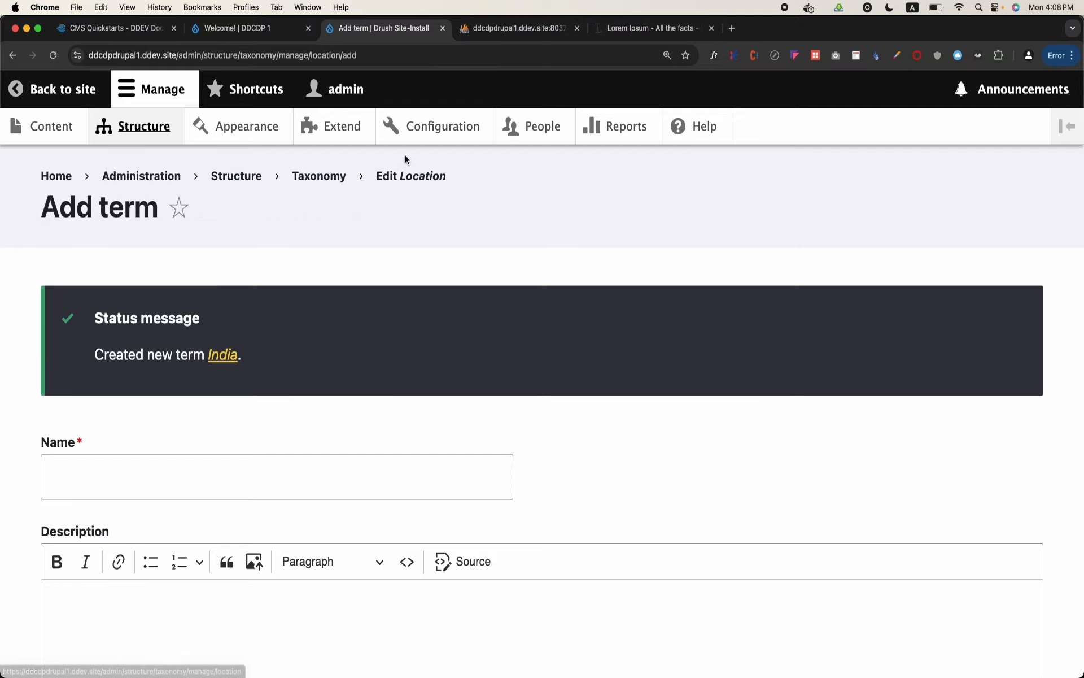
Return to the Location vocabulary's term list and check where India and Pakistan are nested
click(301, 185)
scroll(186, 407, down, 2)
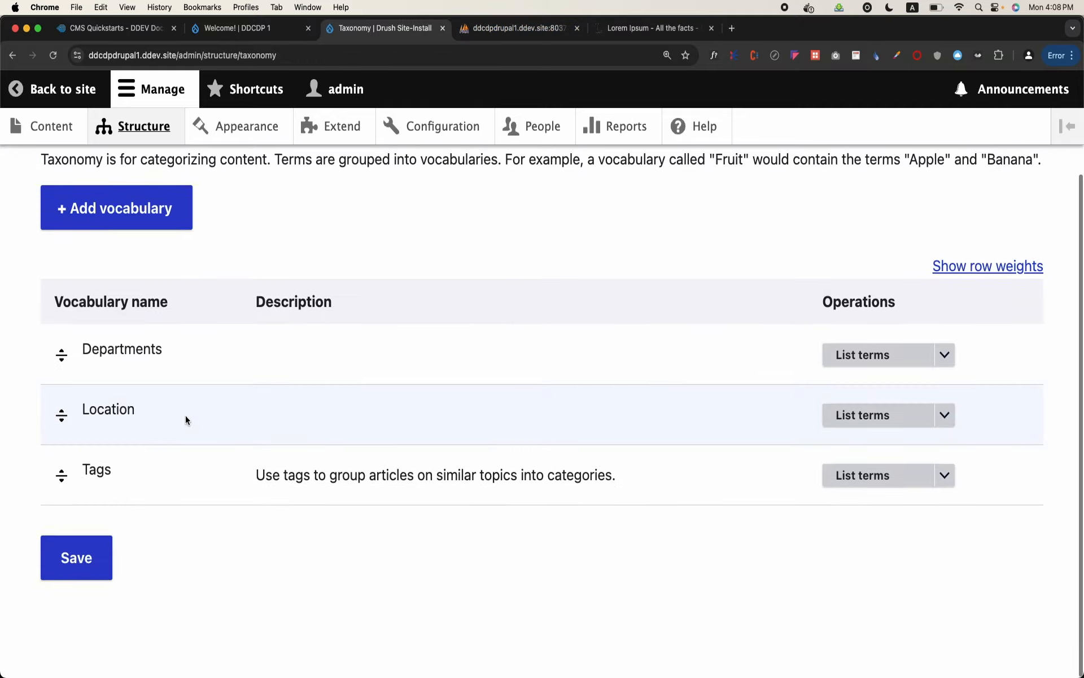
click(841, 418)
scroll(435, 458, down, 3)
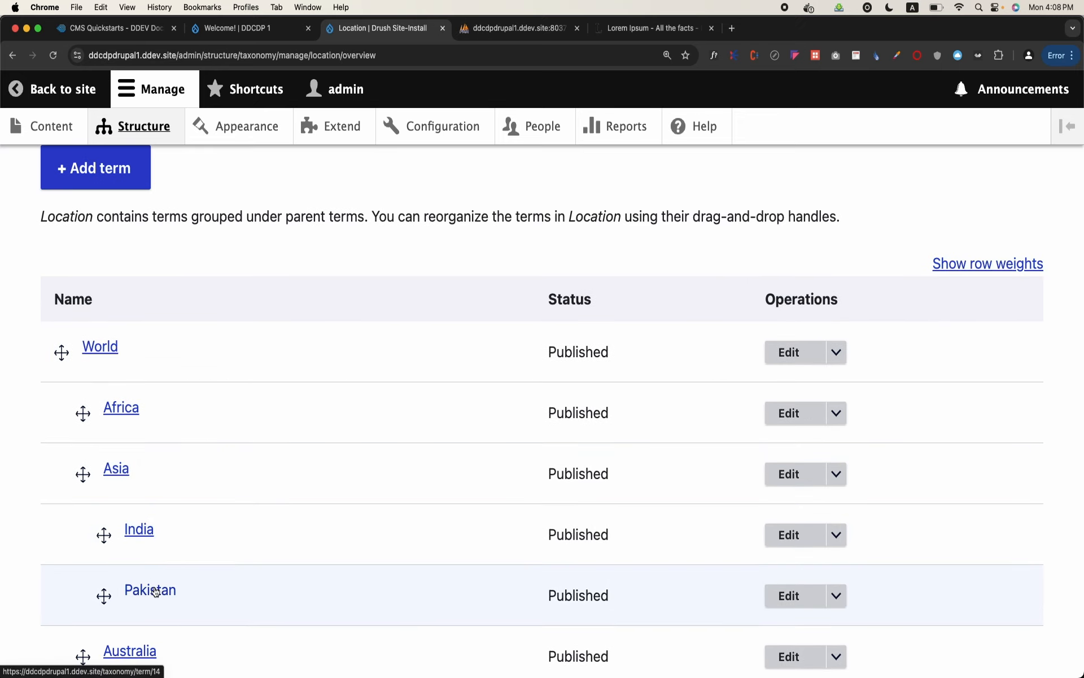
Add a term named Kolkata to the Location vocabulary with India as its parent, and save it
click(66, 183)
click(146, 303)
text(Kolkata)
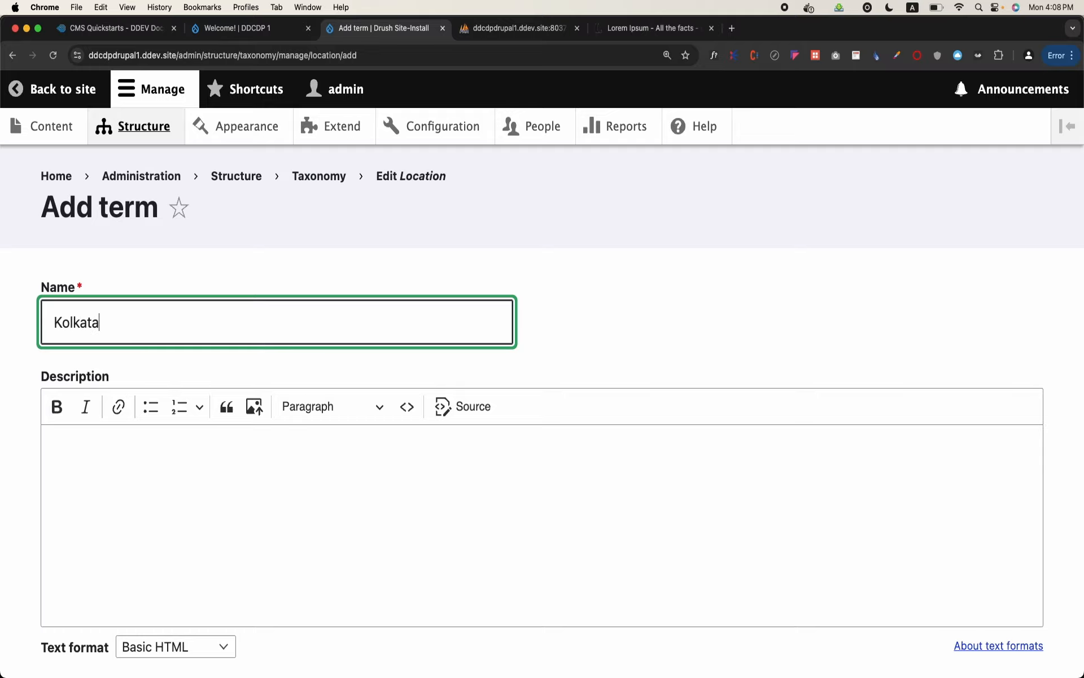
scroll(153, 268, down, 10)
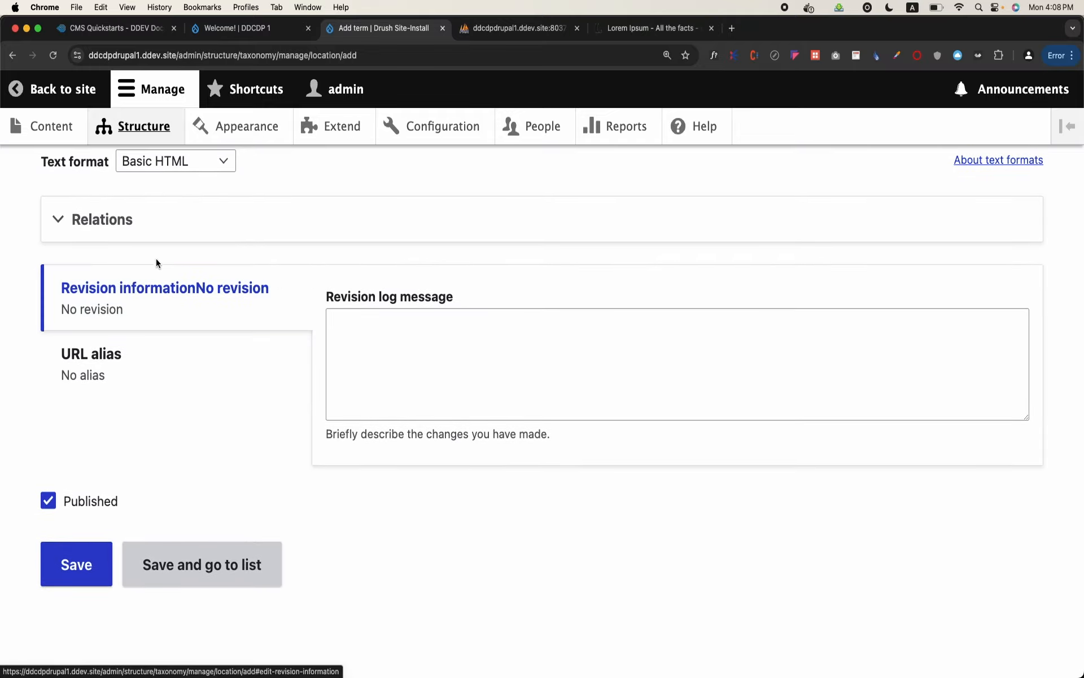
click(157, 229)
scroll(169, 368, down, 1)
click(129, 359)
scroll(129, 359, down, 3)
scroll(129, 360, down, 5)
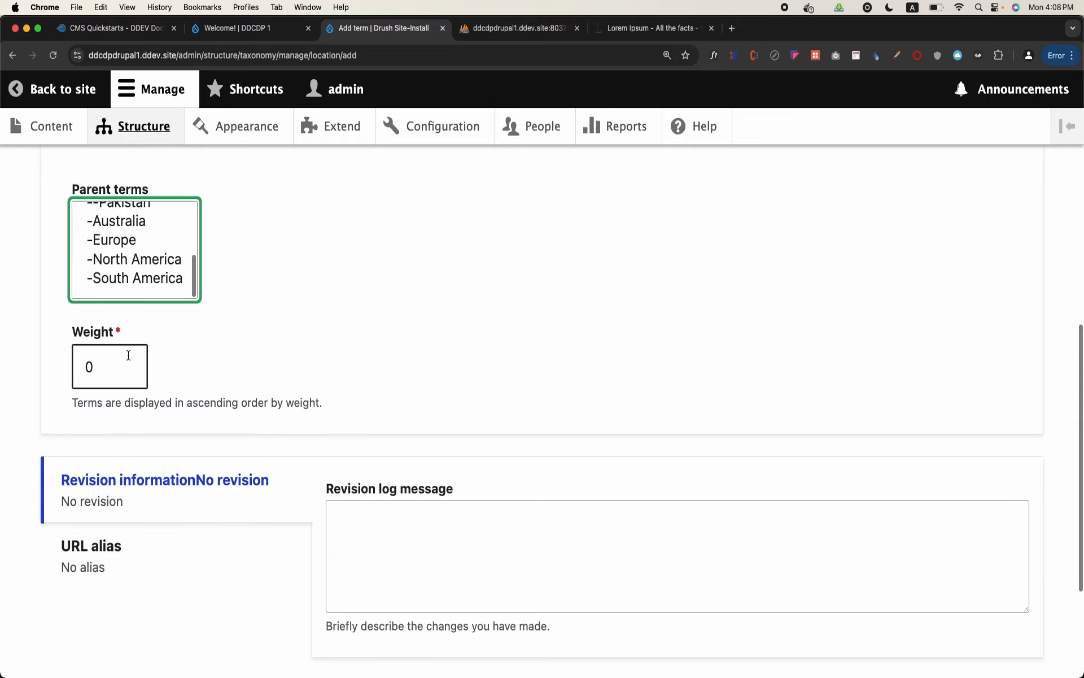
click(91, 560)
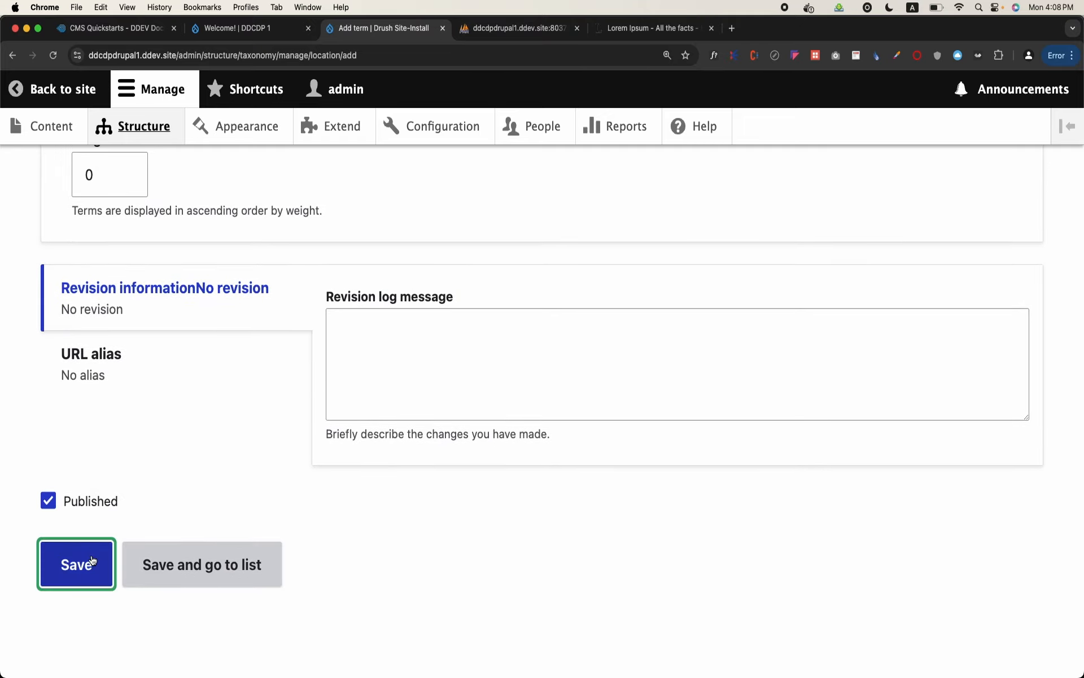
Add a term named Karachi to the Location vocabulary with Pakistan as its parent, and save it
click(123, 461)
text(Karachi)
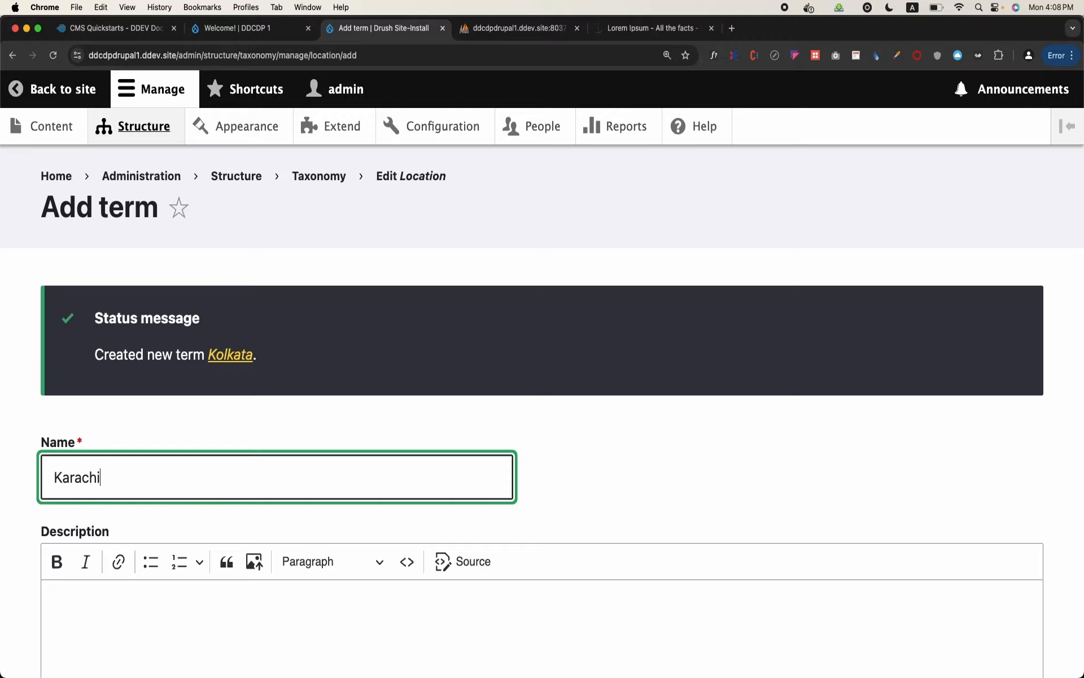
scroll(126, 448, down, 5)
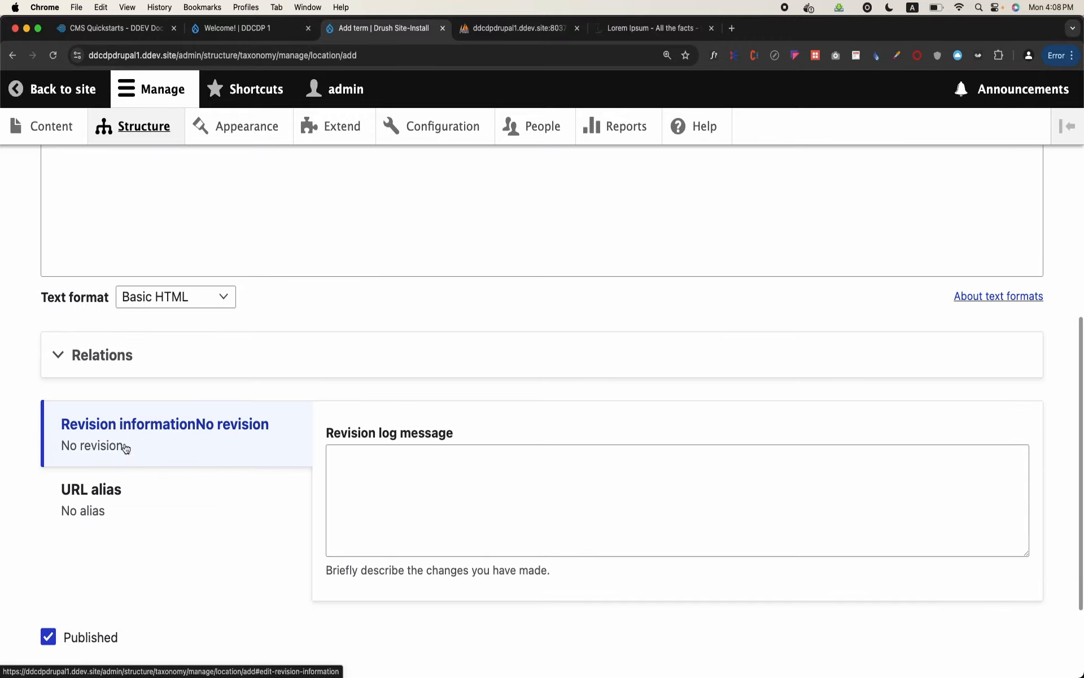
click(111, 356)
scroll(151, 431, down, 2)
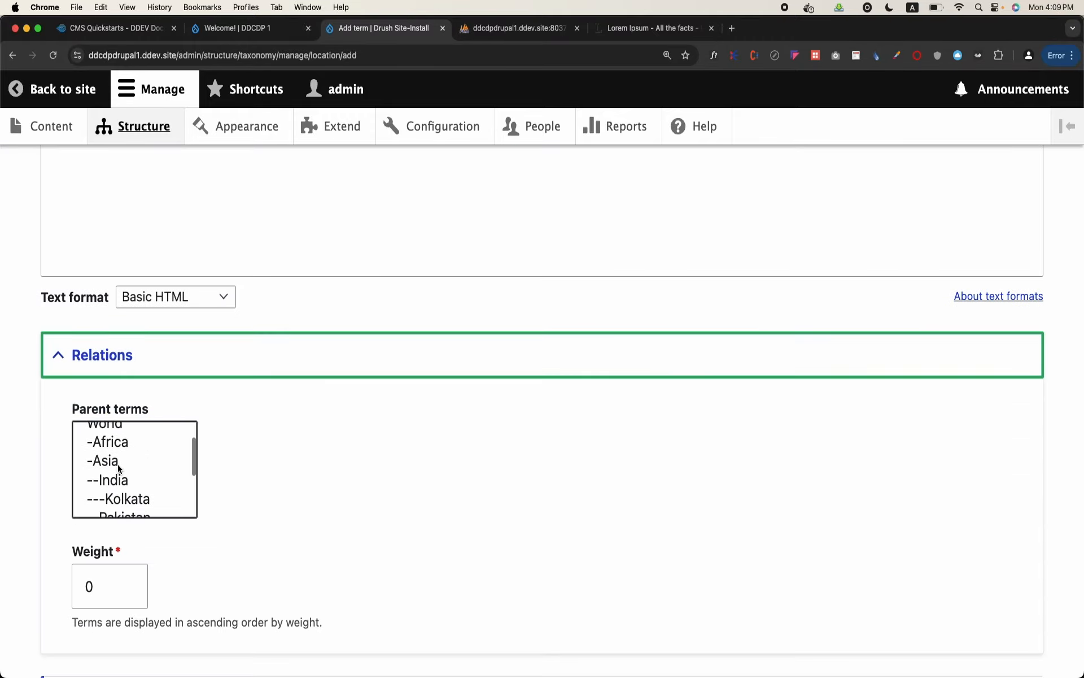
scroll(119, 468, down, 2)
click(116, 484)
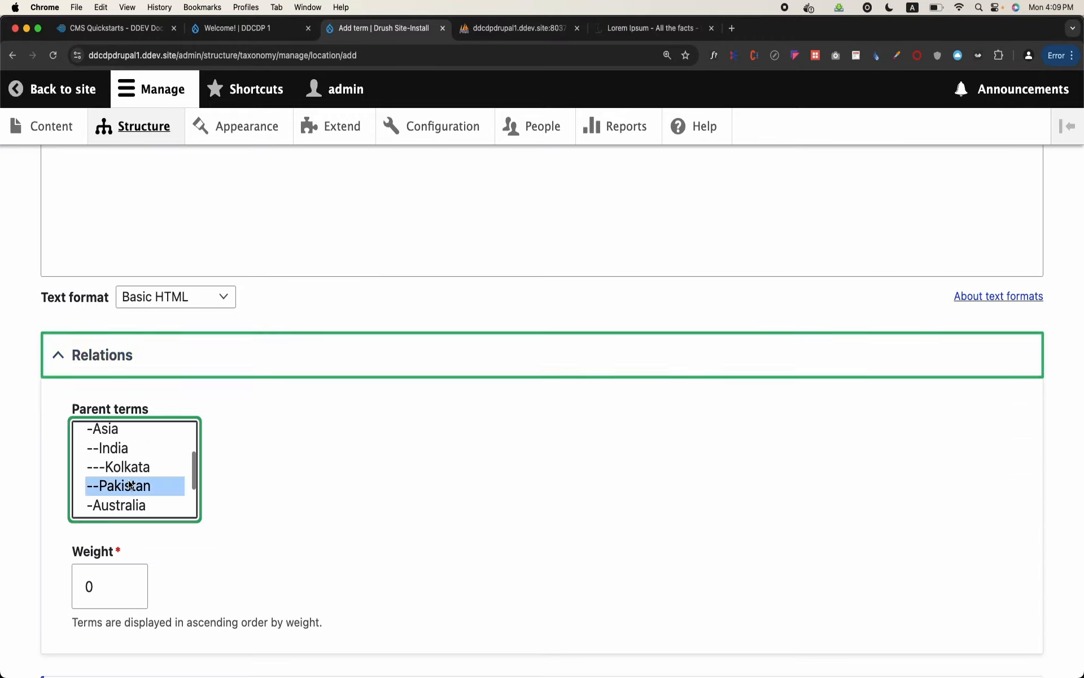
scroll(133, 479, down, 3)
scroll(85, 561, down, 1)
scroll(86, 561, down, 6)
click(86, 561)
Switch to phpMyAdmin, reload the taxonomy_term__parent table, and examine the parent IDs of the new location rows
click(513, 28)
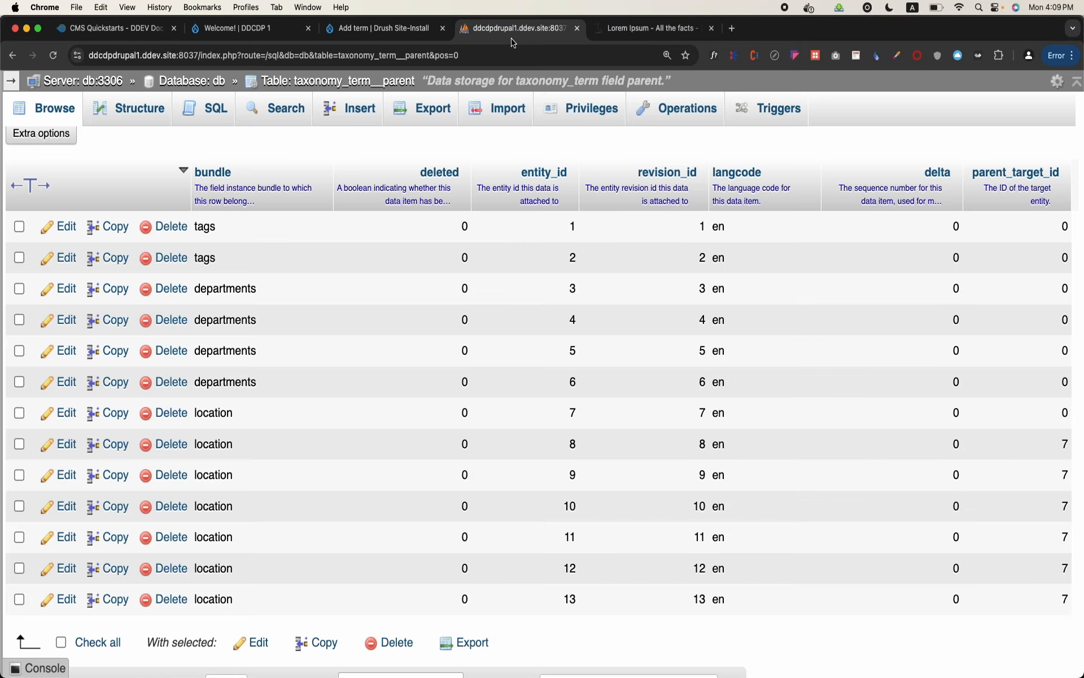
click(58, 109)
scroll(684, 263, down, 2)
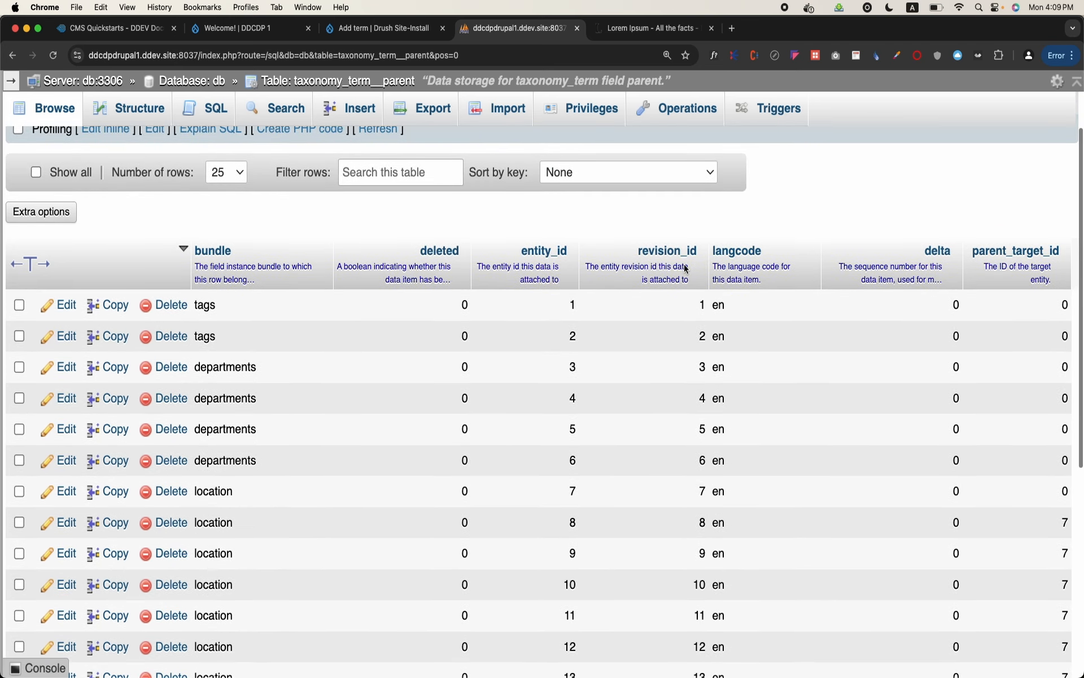
scroll(684, 265, down, 5)
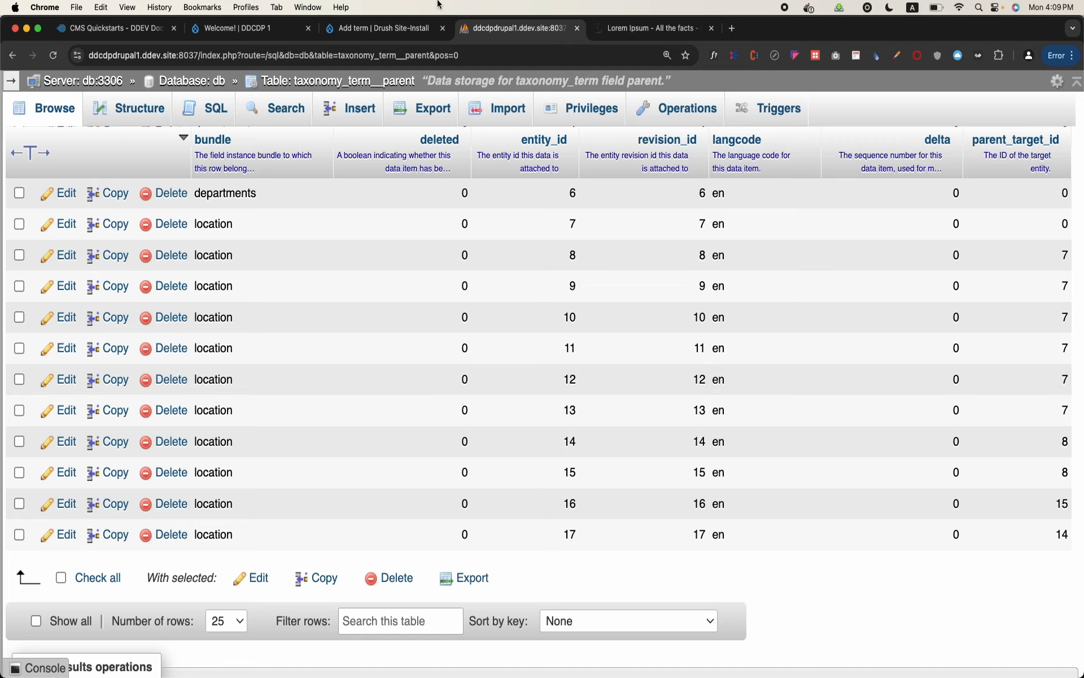
Return to the Drush Site-Install site, open the Location term list, and review its hierarchy of continents, countries and cities
click(270, 29)
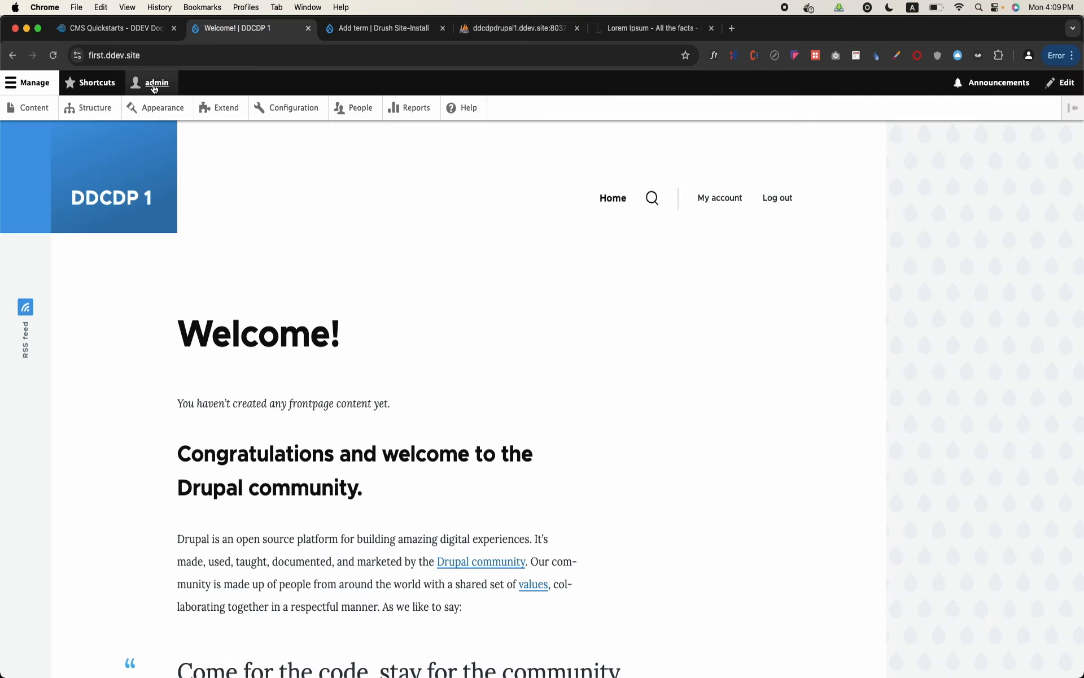
click(86, 119)
click(421, 30)
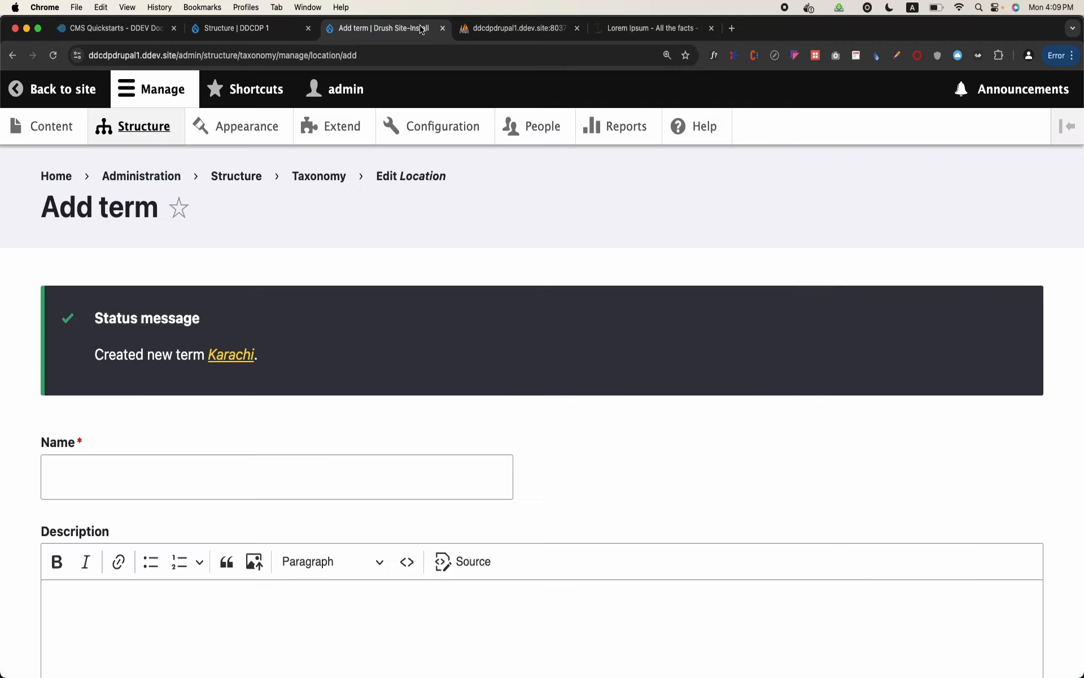
click(319, 176)
scroll(192, 370, down, 3)
click(859, 421)
scroll(475, 476, down, 6)
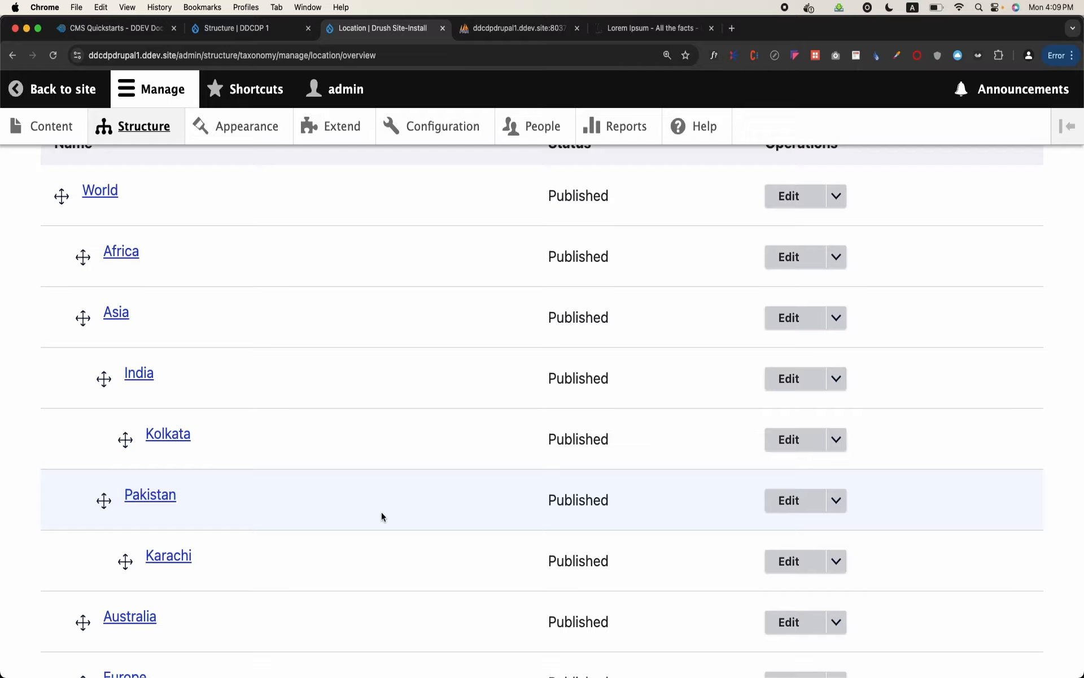
scroll(381, 511, up, 6)
scroll(381, 512, down, 12)
scroll(382, 512, up, 10)
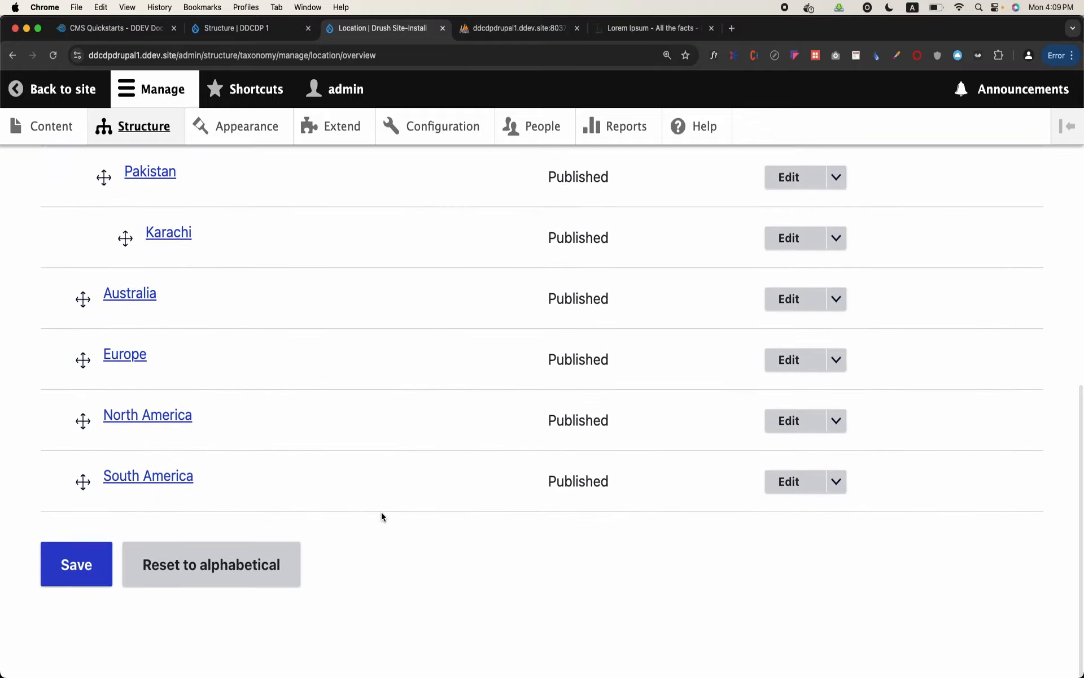
scroll(377, 421, up, 2)
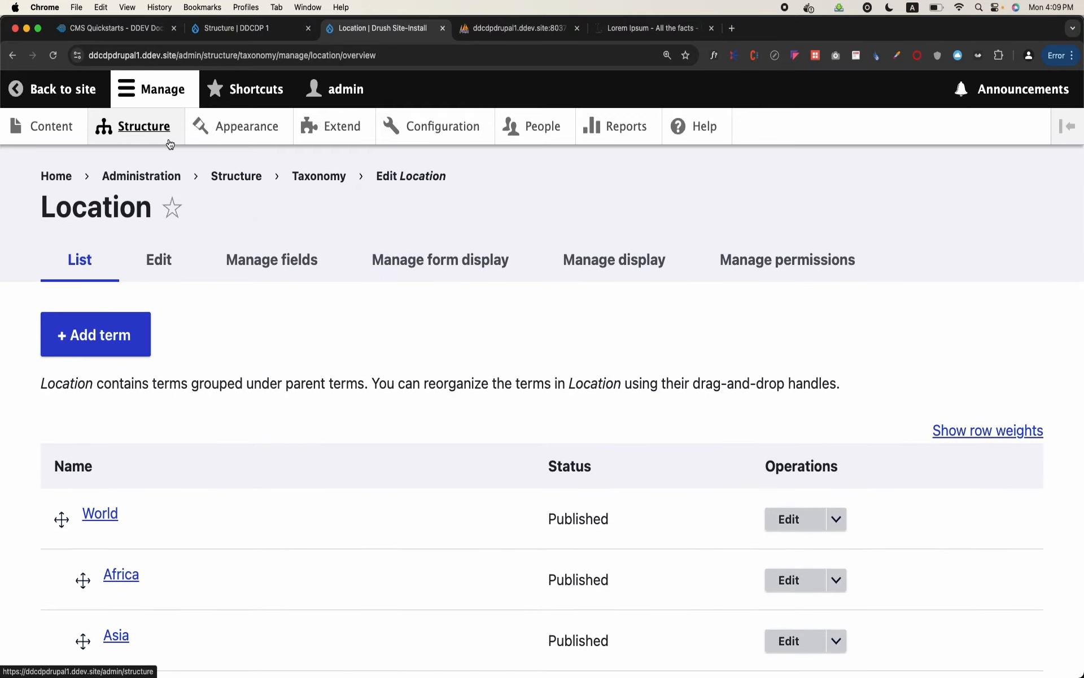
Go back to the taxonomy vocabularies and open the term list of the Tags vocabulary
scroll(153, 322, down, 5)
click(113, 494)
scroll(111, 496, down, 2)
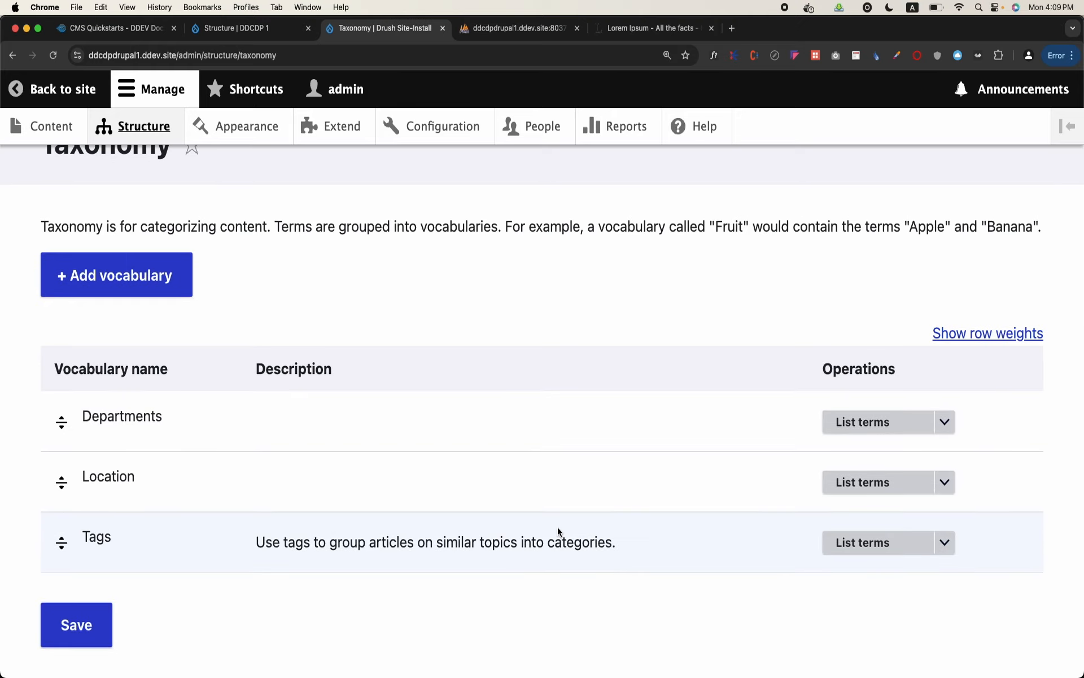
click(854, 545)
scroll(472, 520, down, 3)
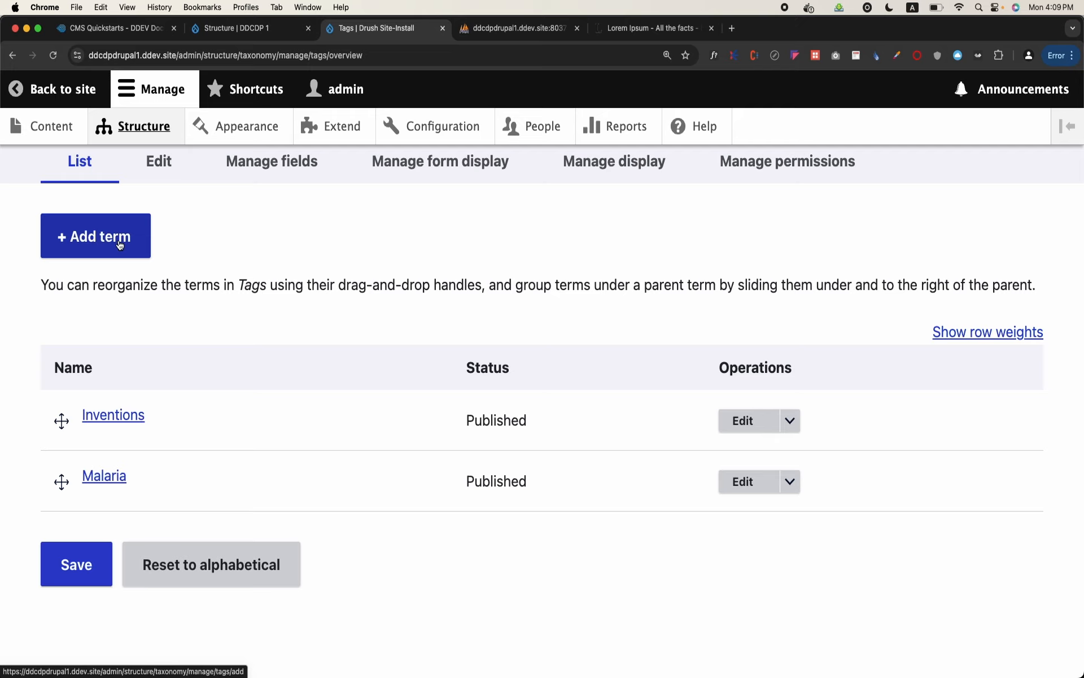
Open the content overview in a new browser tab and start creating an Article
right_click(32, 131)
click(62, 130)
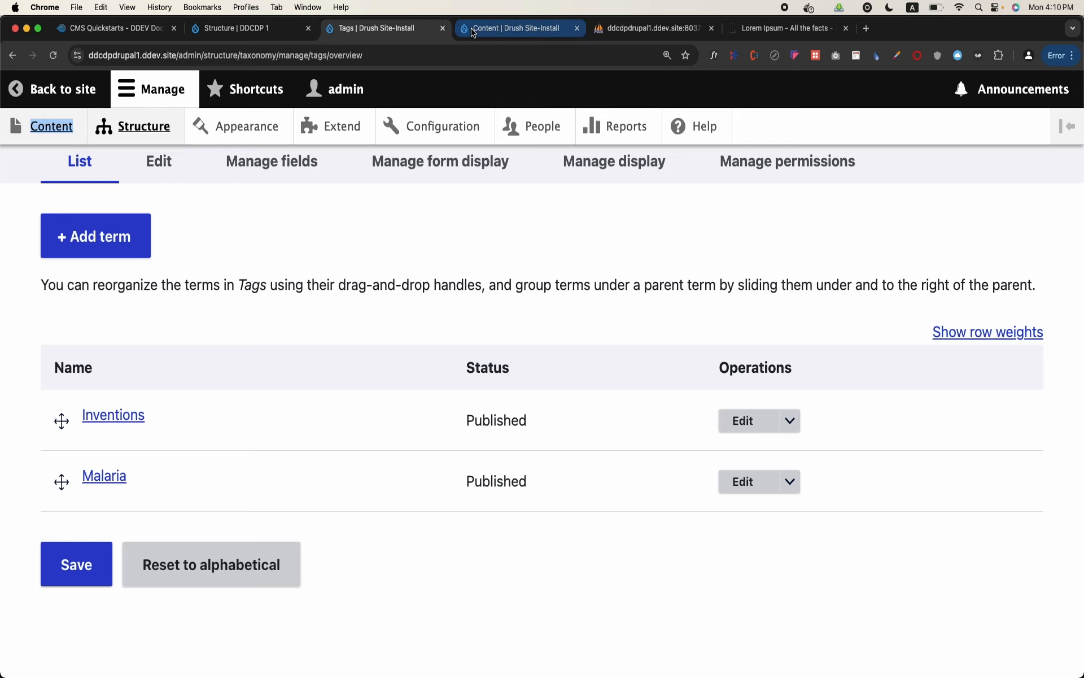
click(516, 28)
click(151, 336)
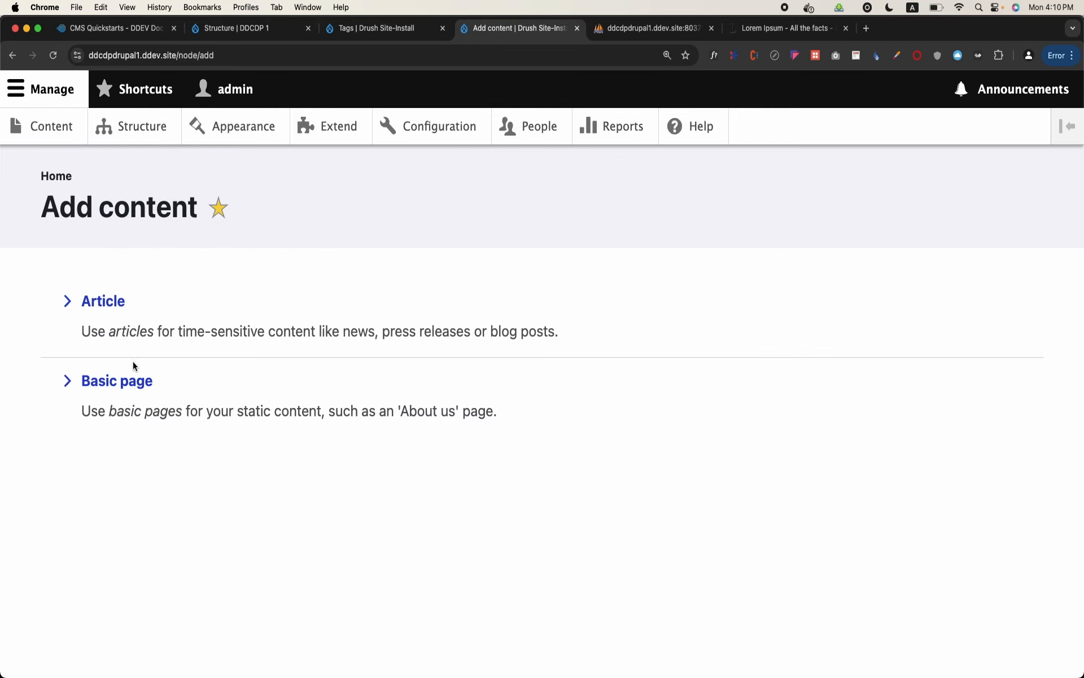
click(107, 303)
Enter "Influence of Cancer in adults" as the article's title
click(162, 351)
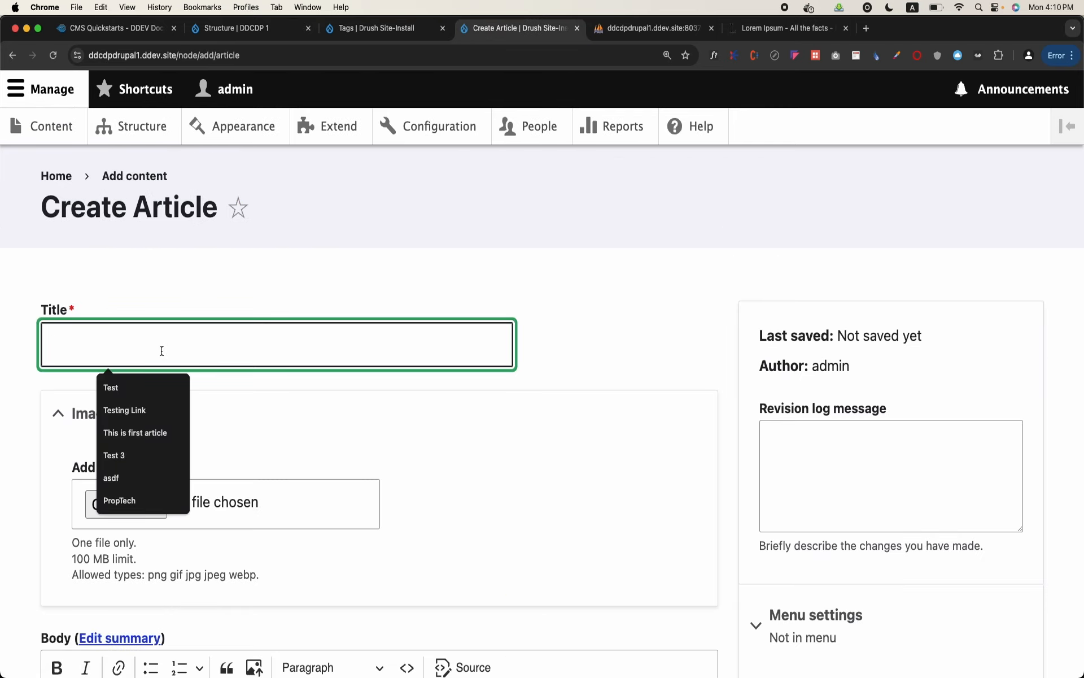
text(Influ)
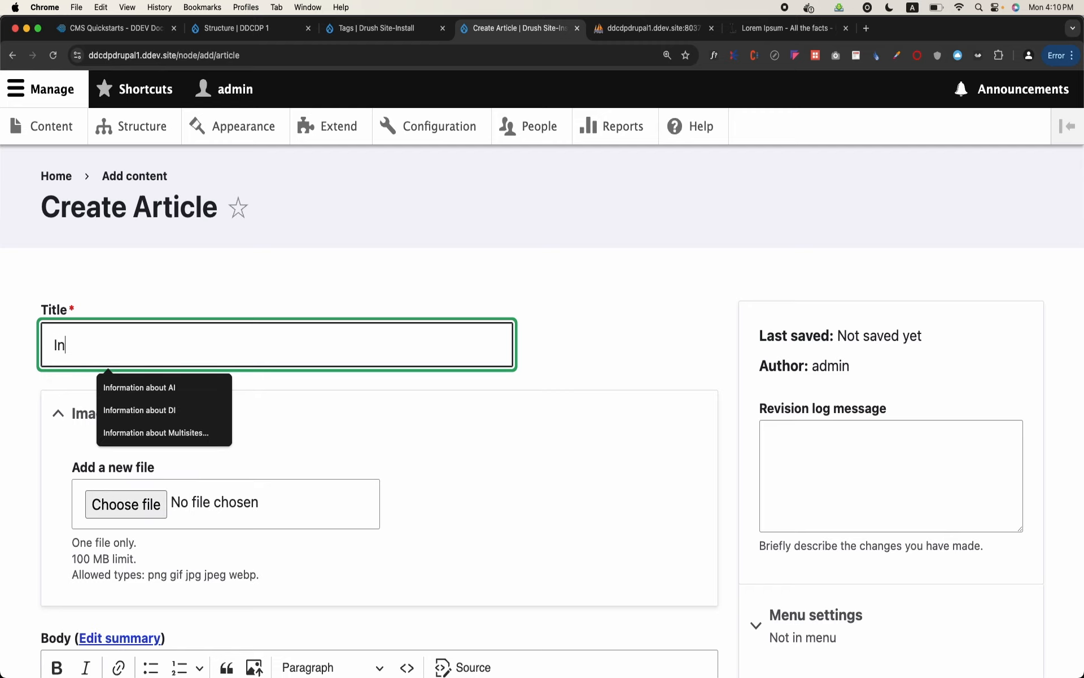
text(C)
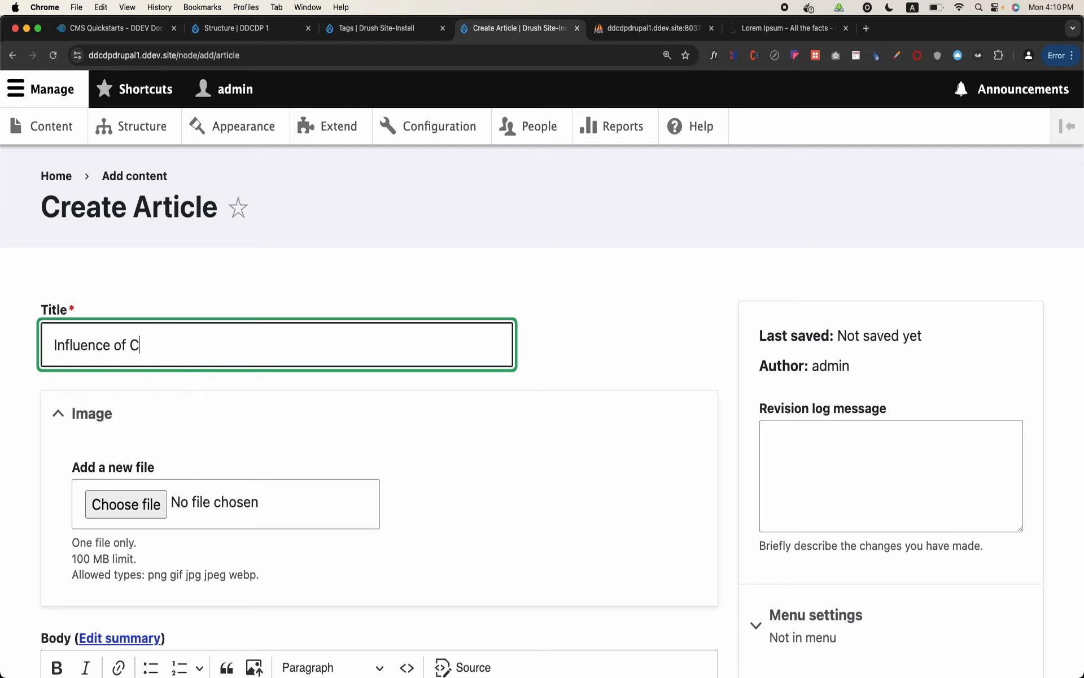
text(ancer in)
key(Caps_Lock)
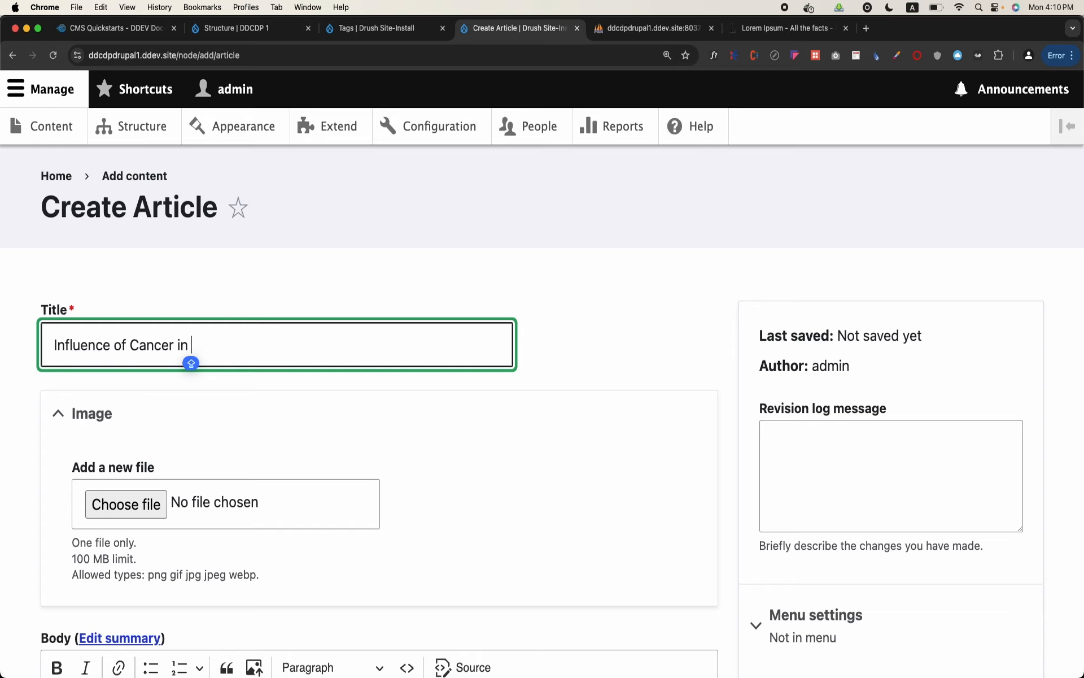
text(A)
key(BackSpace)
text(adults)
Enter "Cancer" as a new tag in the article's Tags field
scroll(126, 346, down, 3)
scroll(127, 345, up, 1)
scroll(127, 345, down, 2)
scroll(161, 351, down, 10)
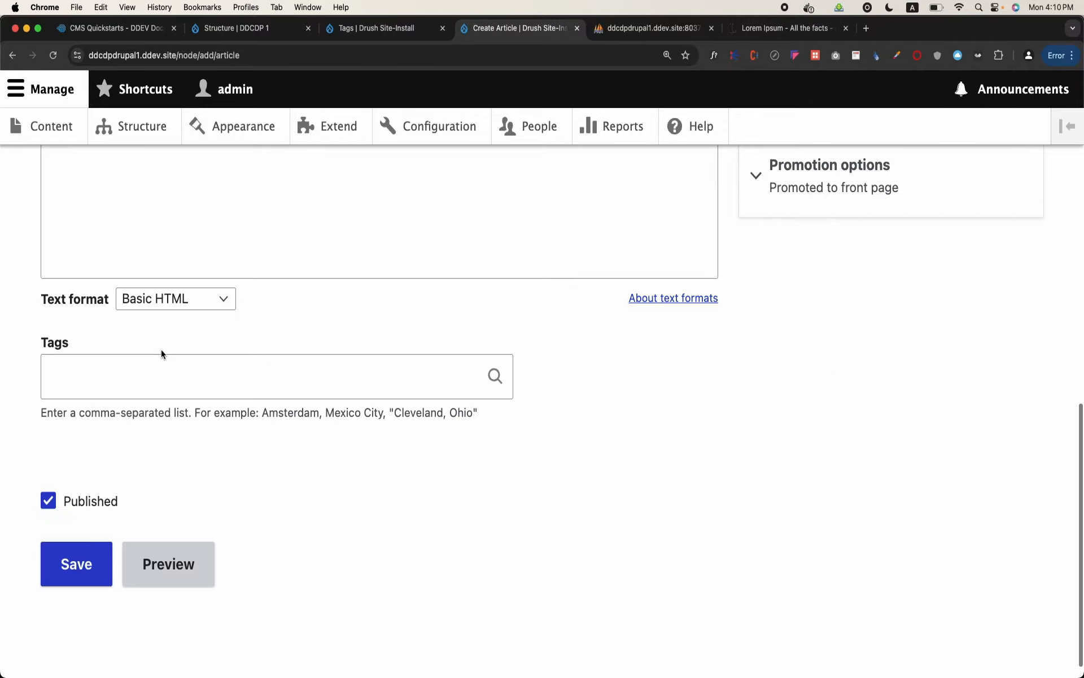
click(136, 383)
text(C)
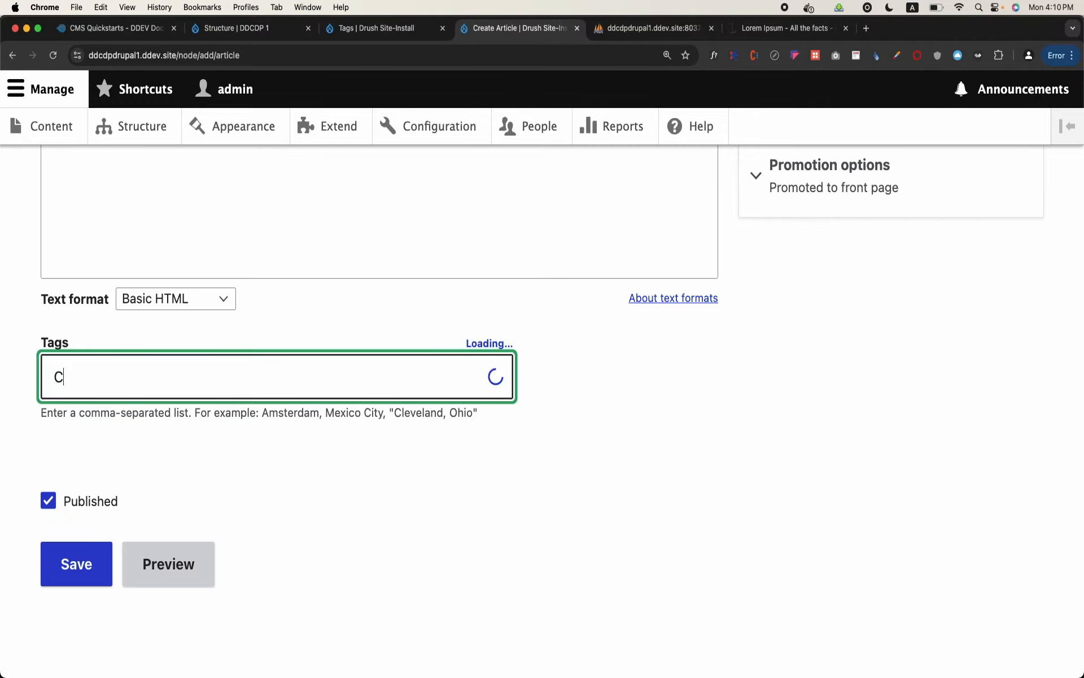
text(ancer)
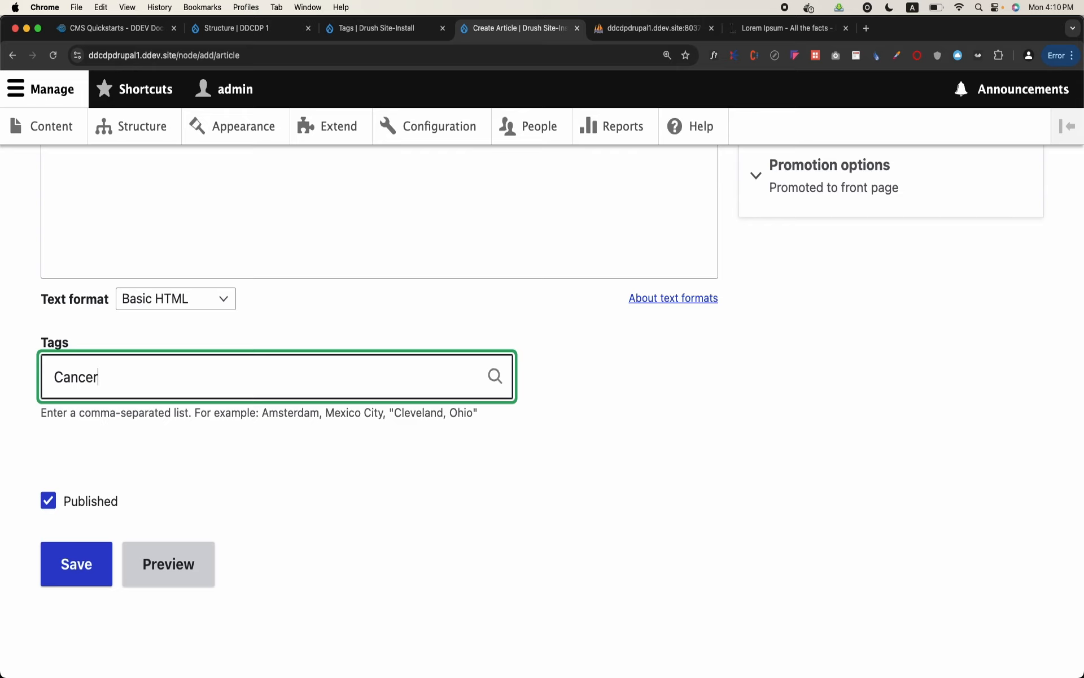
Check the existing terms in the Tags vocabulary list, and return to the Tags field of the article form
click(368, 28)
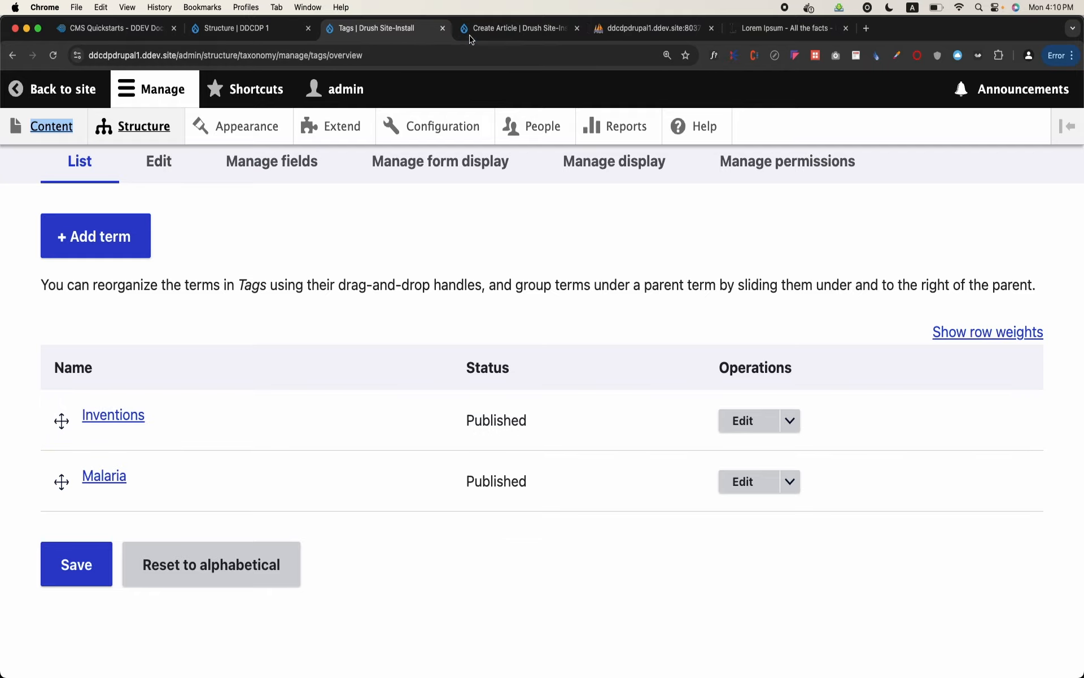
click(497, 28)
scroll(354, 288, up, 15)
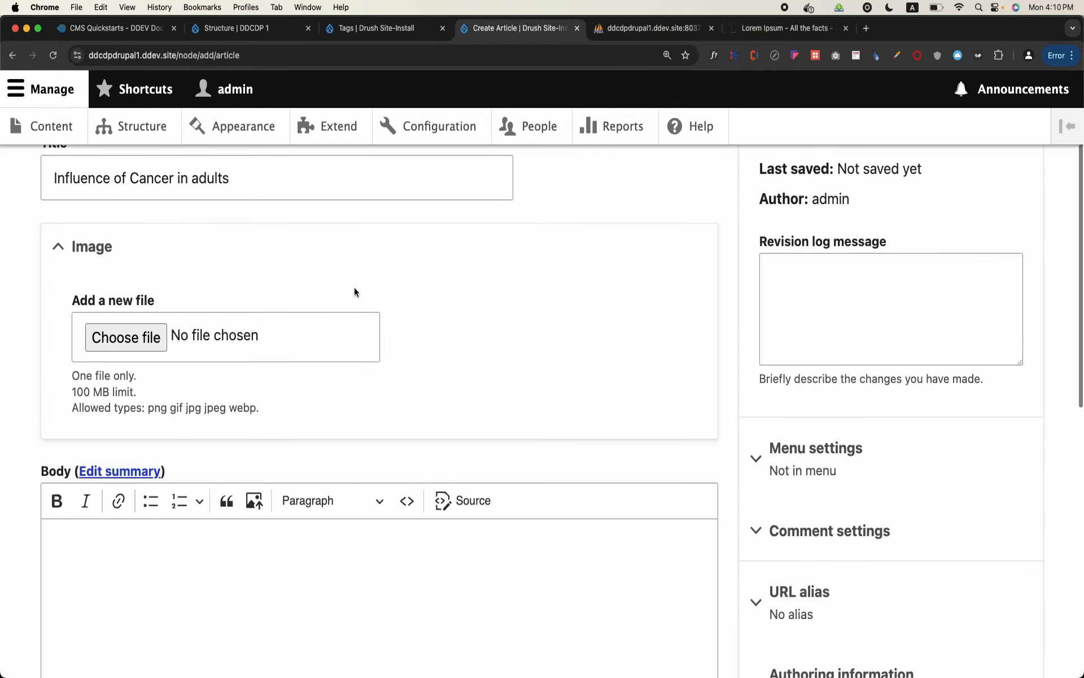
scroll(354, 288, down, 12)
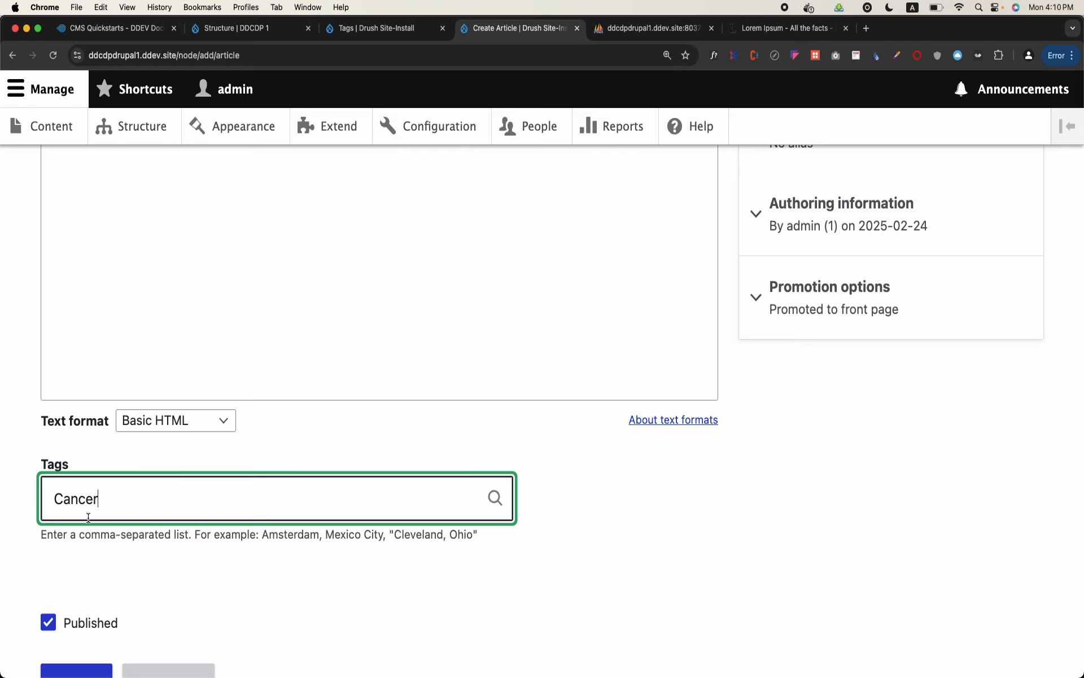
Replace the article's tag with the existing Inventions term and highlight its term ID
double_click(72, 500)
key(BackSpace)
text(un)
key(BackSpace)
key(BackSpace)
text(in)
click(74, 559)
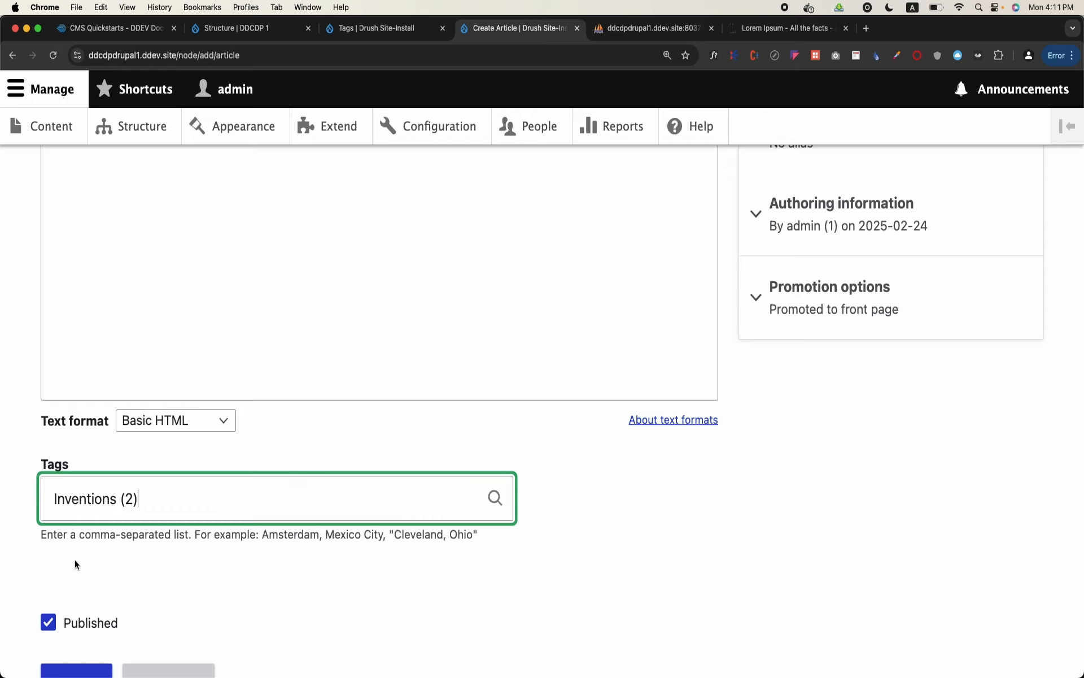
drag(125, 498, 132, 498)
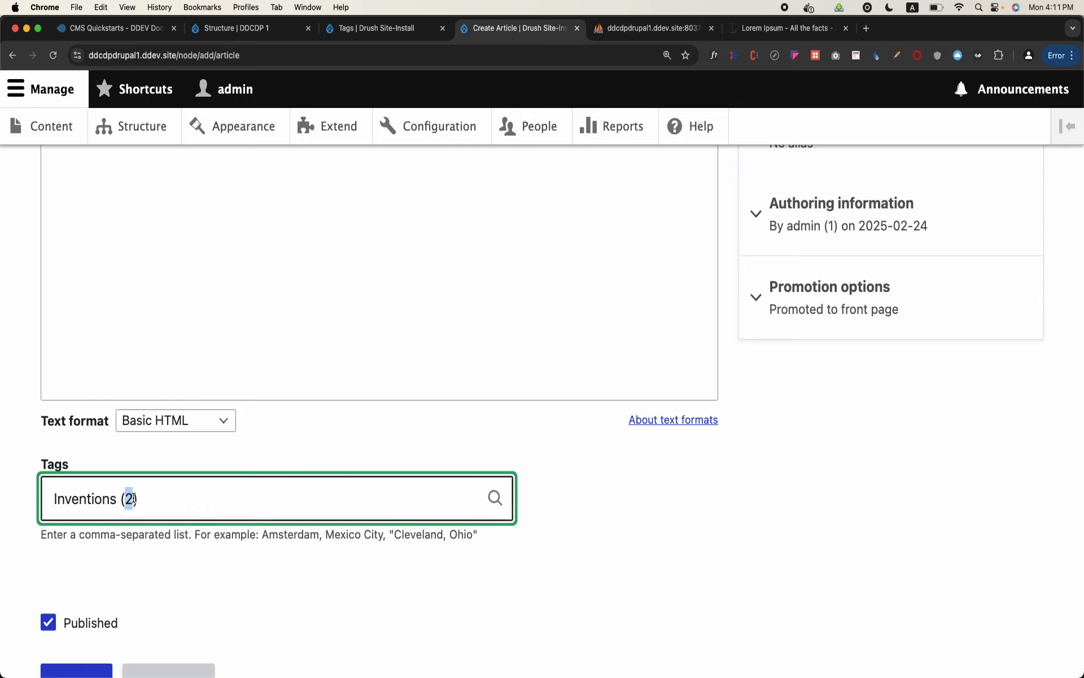
triple_click(79, 514)
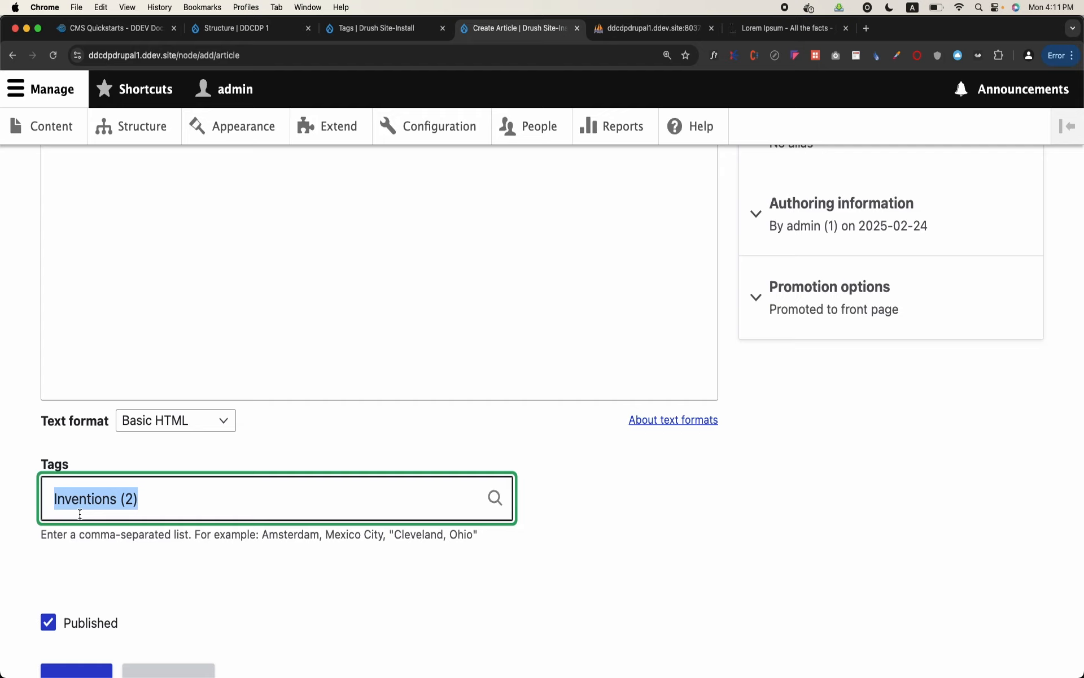
Add a term named Cancer to the Tags vocabulary and save it
click(380, 28)
click(125, 238)
click(184, 315)
text(C)
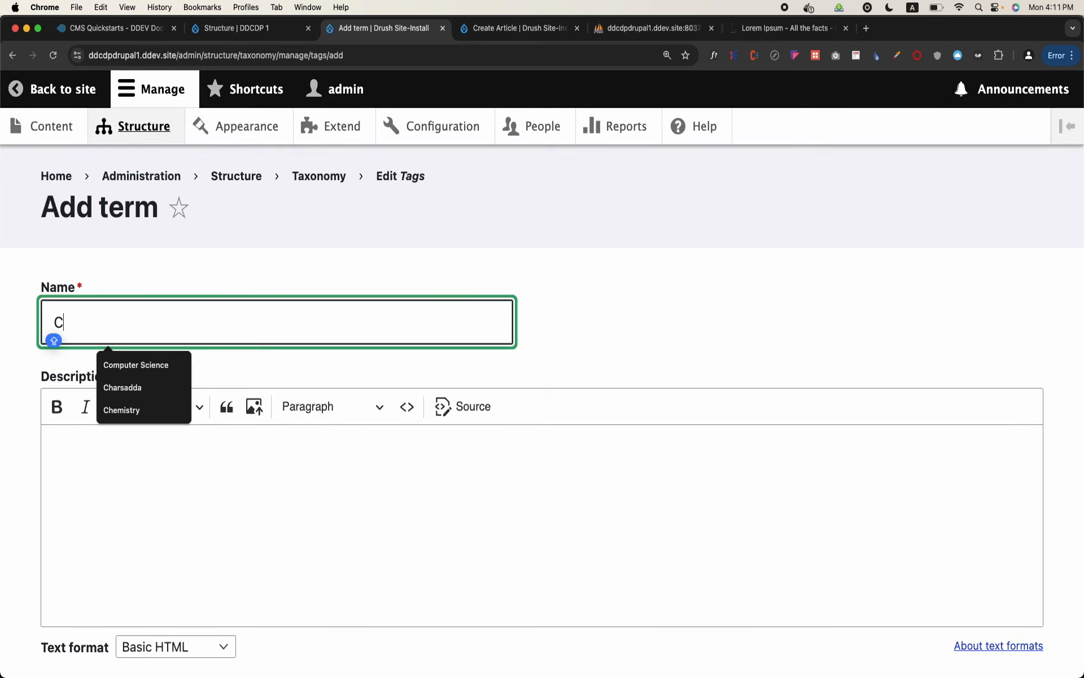
text(ancer)
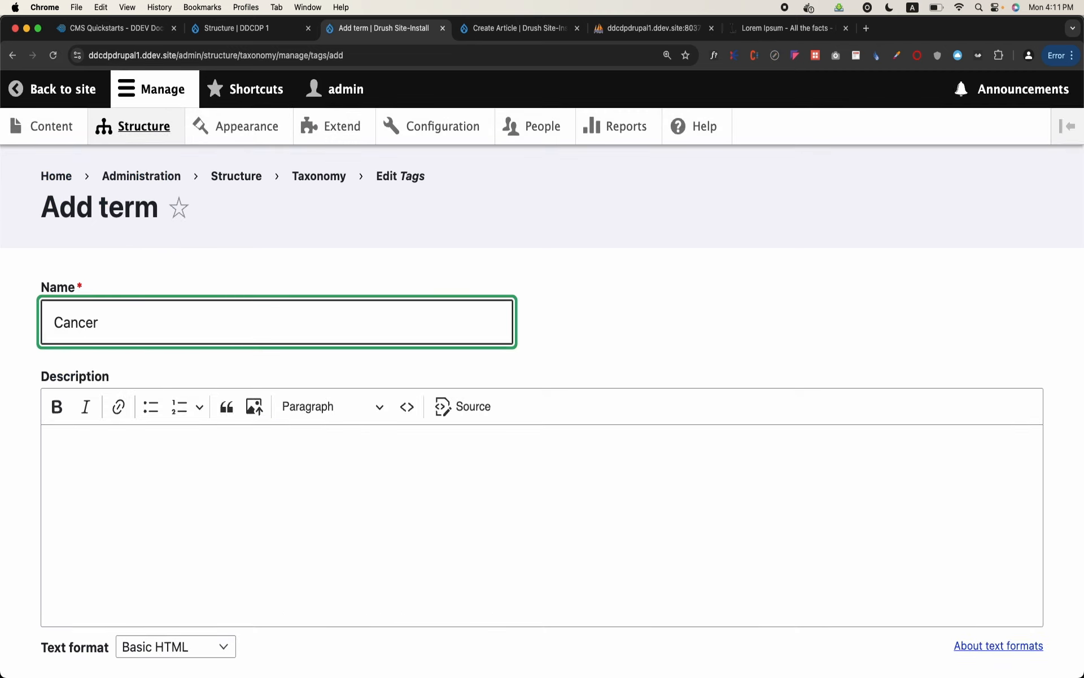
right_click(186, 320)
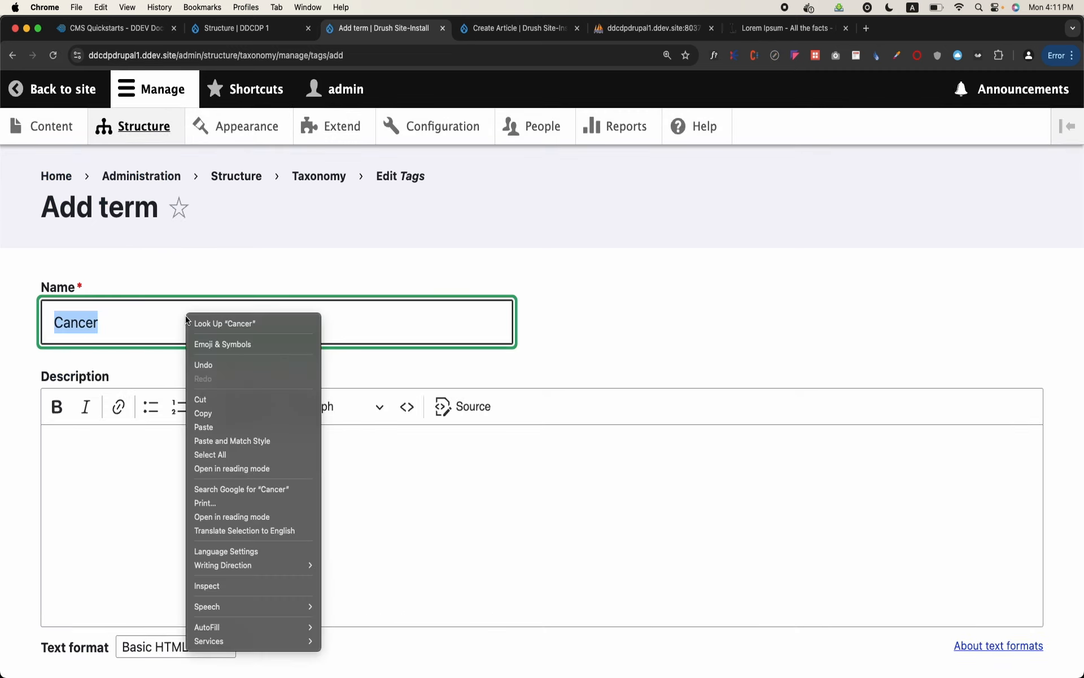
click(597, 299)
scroll(597, 299, down, 9)
click(82, 562)
Go to the Drush Site-Install site's content overview and start creating another Article
click(229, 30)
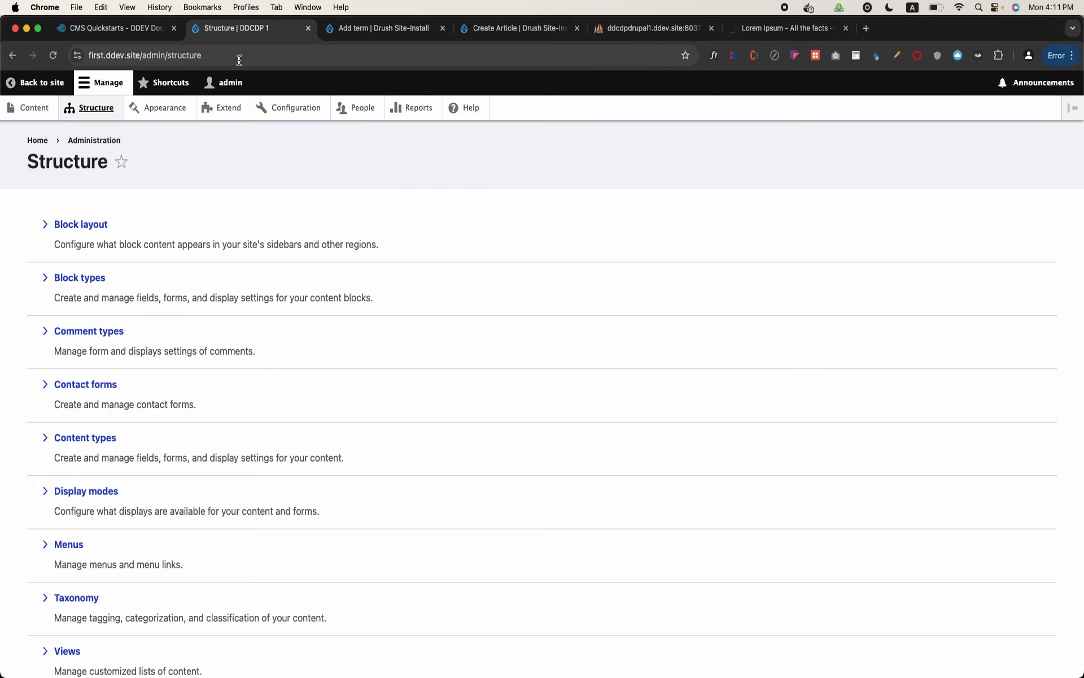
key(ctrl+Tab)
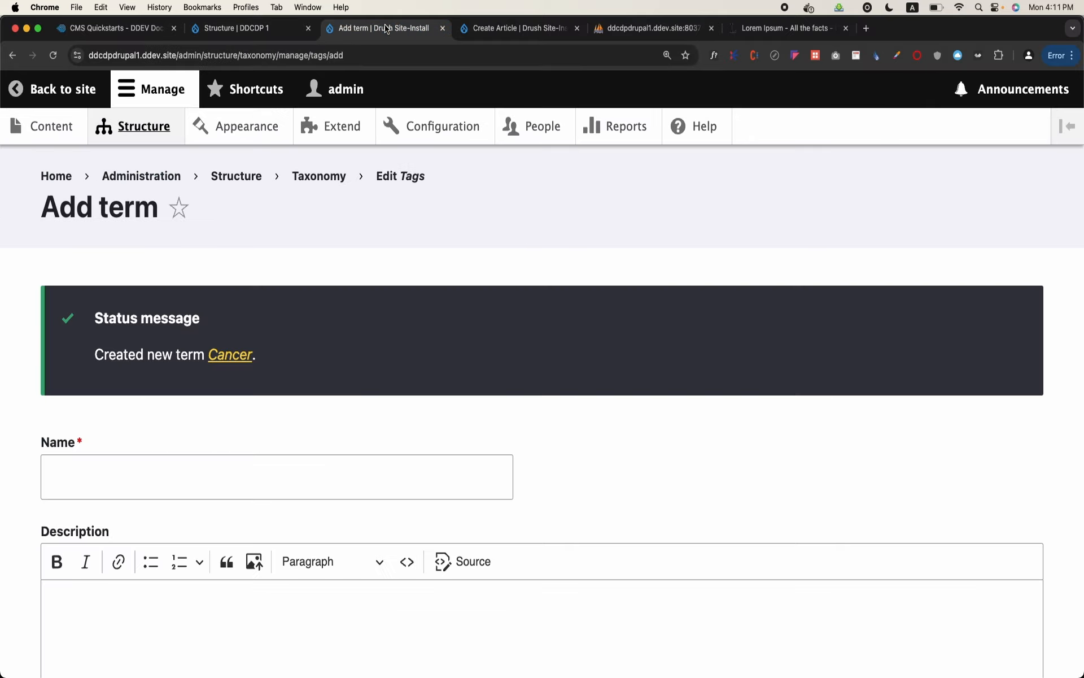
click(60, 128)
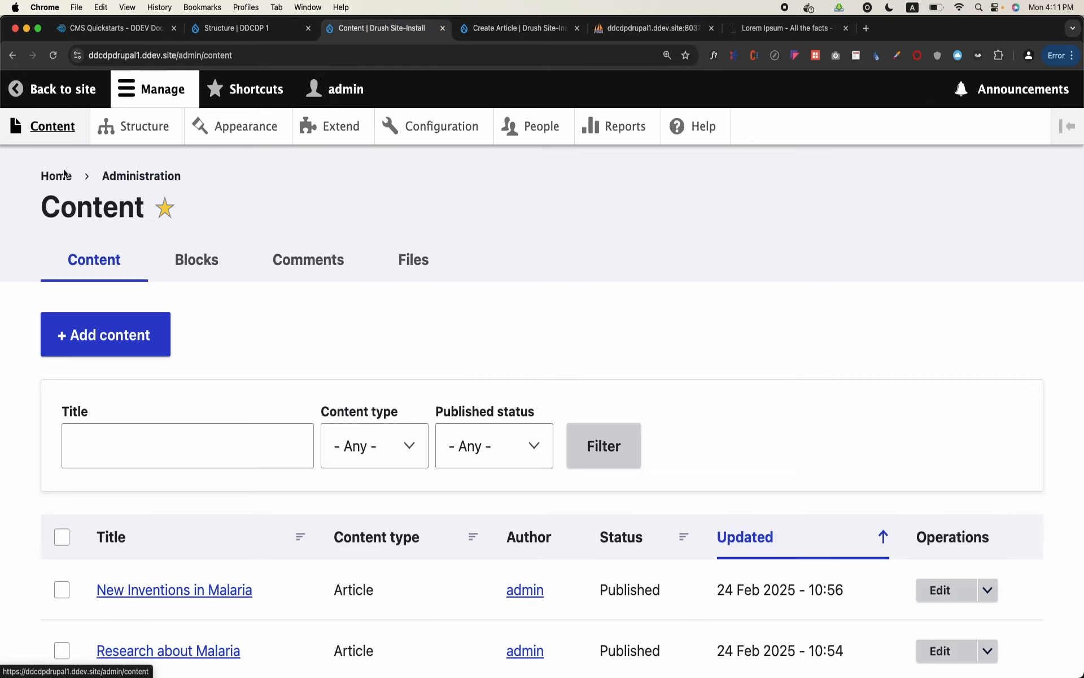
click(99, 337)
click(107, 302)
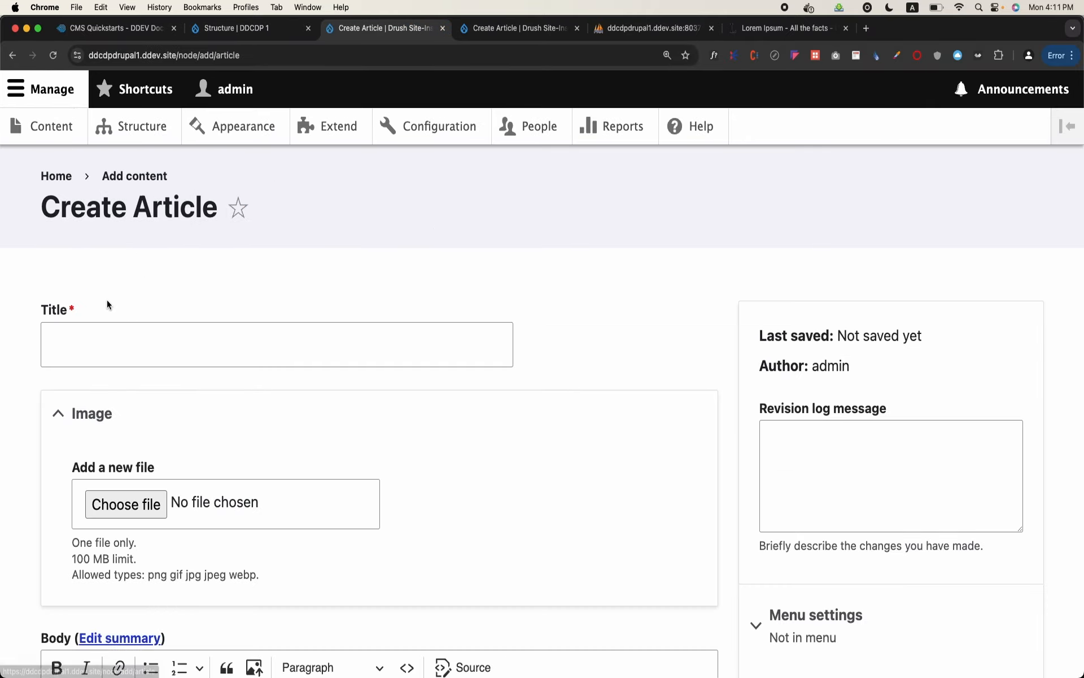
Tag the new article with the existing Cancer term and highlight its term ID
scroll(107, 304, down, 10)
click(104, 350)
text(c)
click(93, 388)
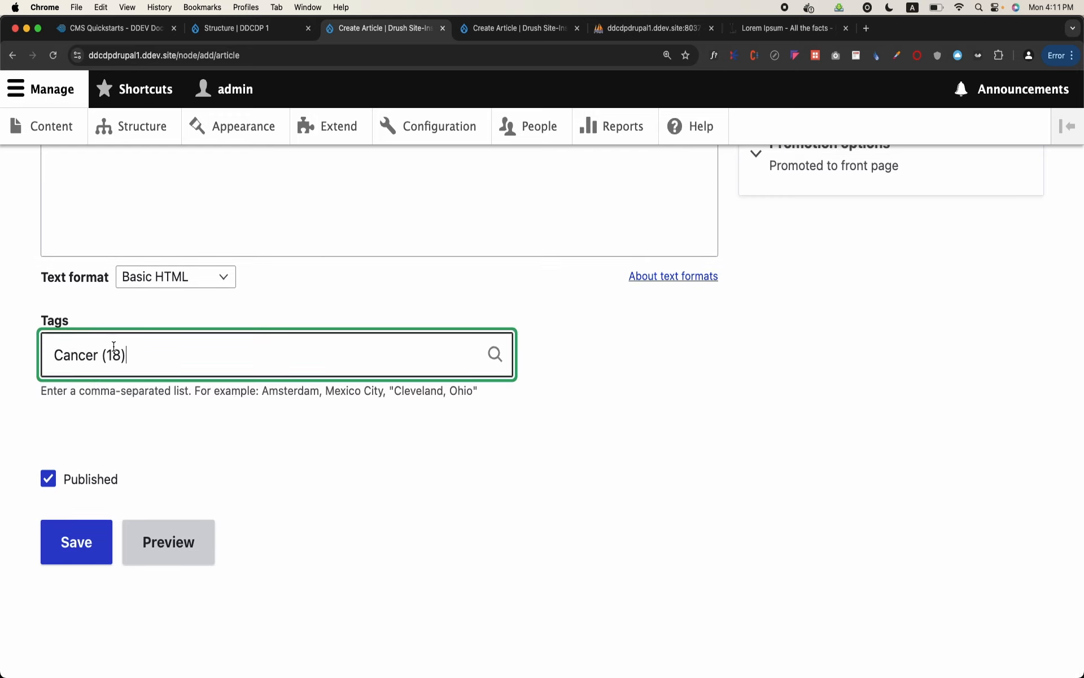
drag(113, 347, 117, 354)
drag(118, 355, 111, 362)
Open the taxonomy overview and review the list of vocabularies
click(151, 128)
scroll(222, 290, down, 8)
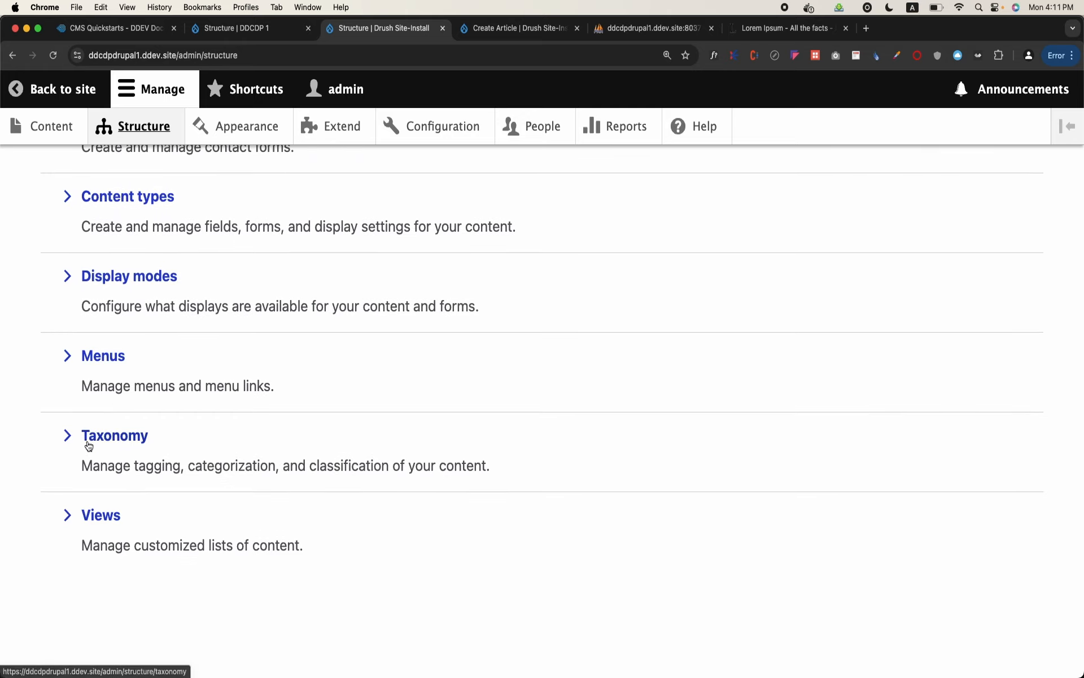
click(87, 439)
scroll(87, 440, down, 2)
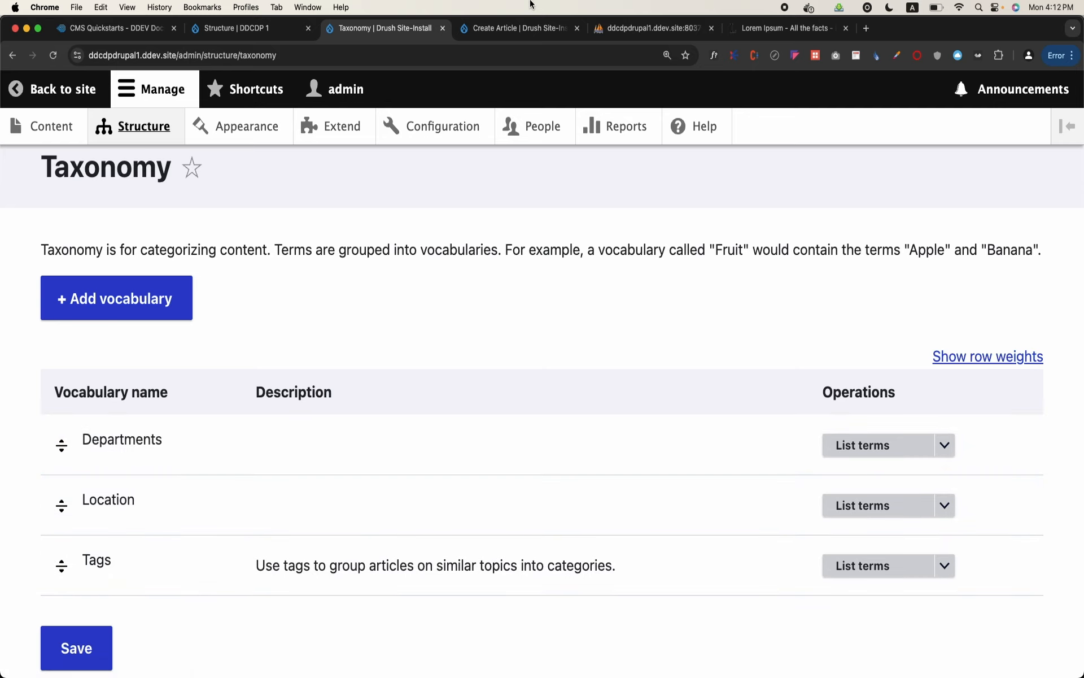
Switch to phpMyAdmin, open the table list of the db database, and find the taxonomy tables
click(615, 28)
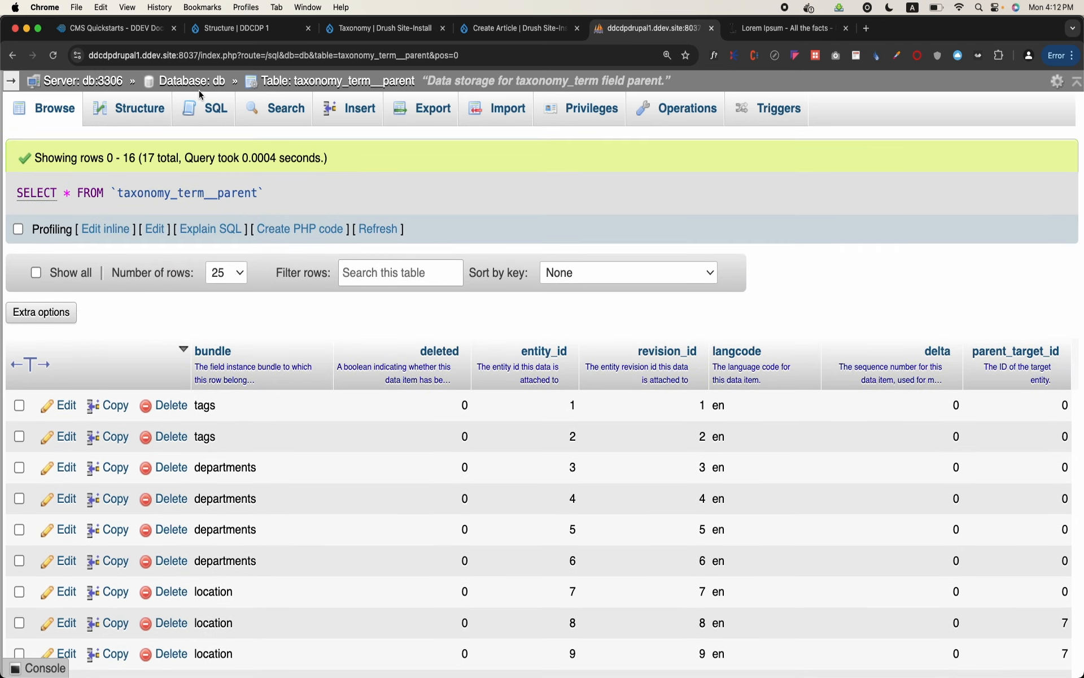
click(208, 89)
scroll(197, 367, down, 8)
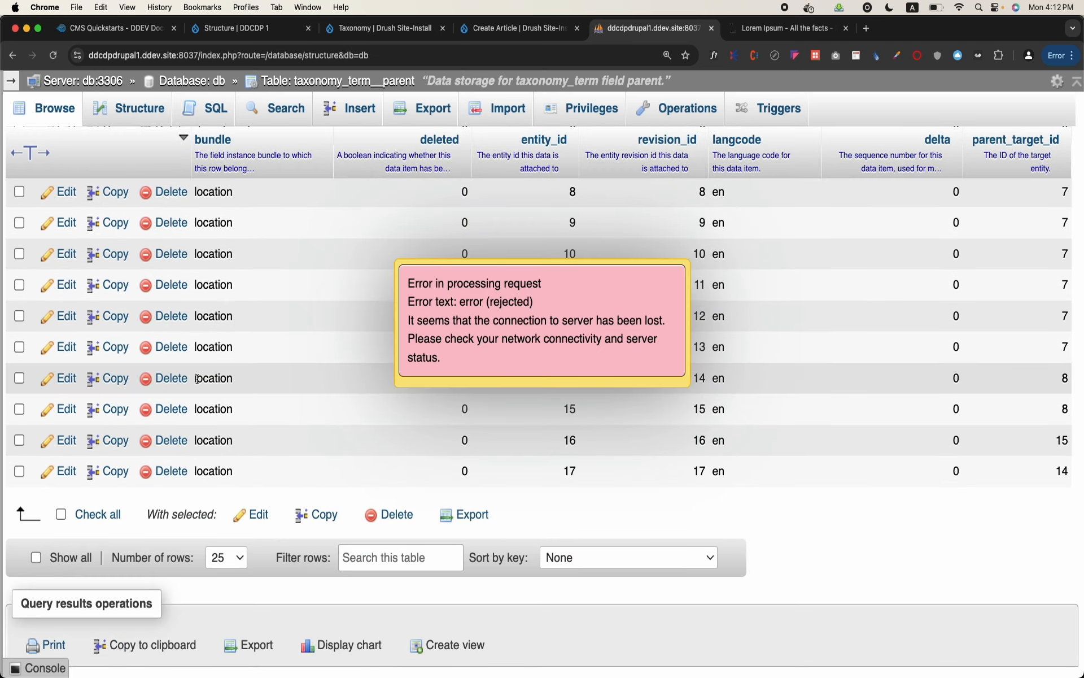
click(294, 55)
key(Return)
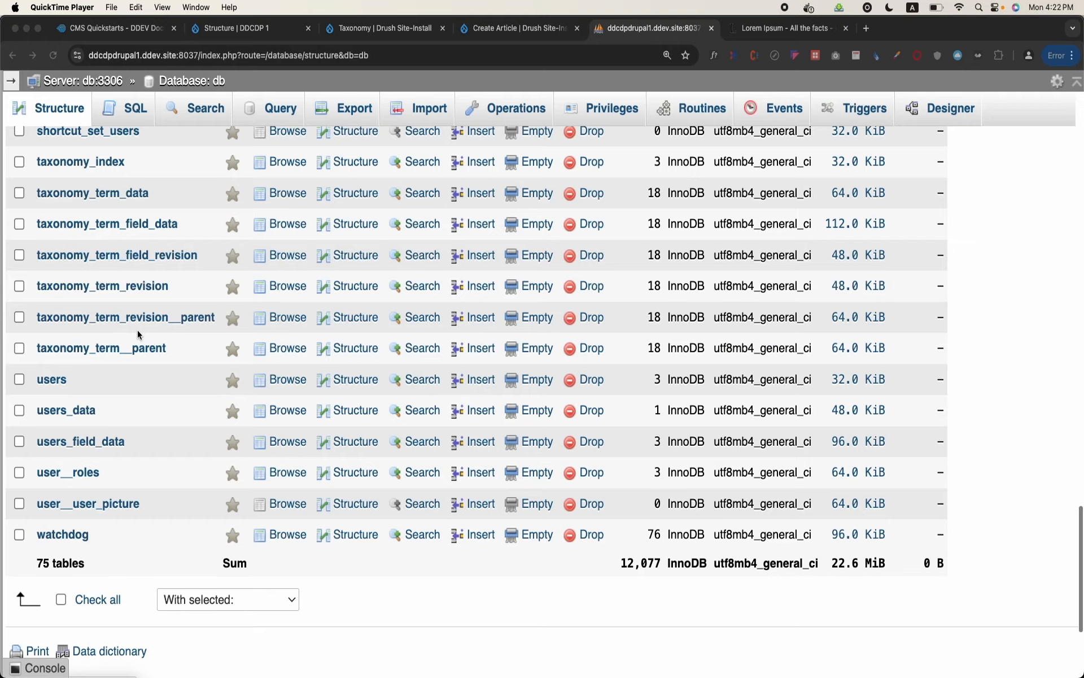
scroll(137, 329, up, 2)
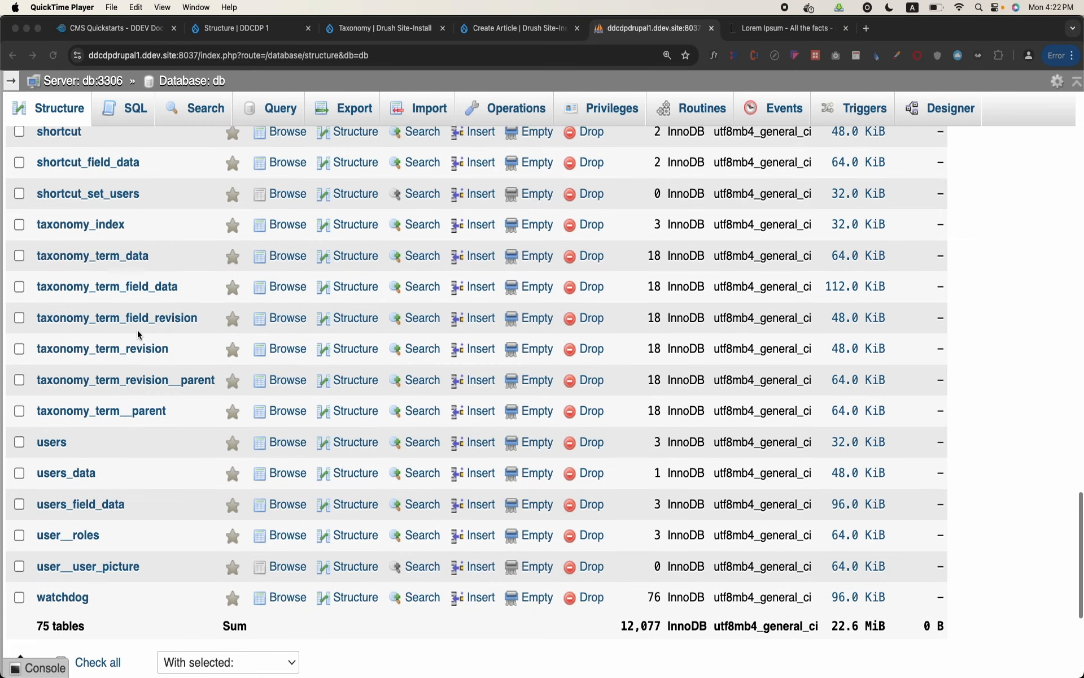
Browse the taxonomy_term_data table and examine the term IDs and the vocabulary of each row
click(286, 257)
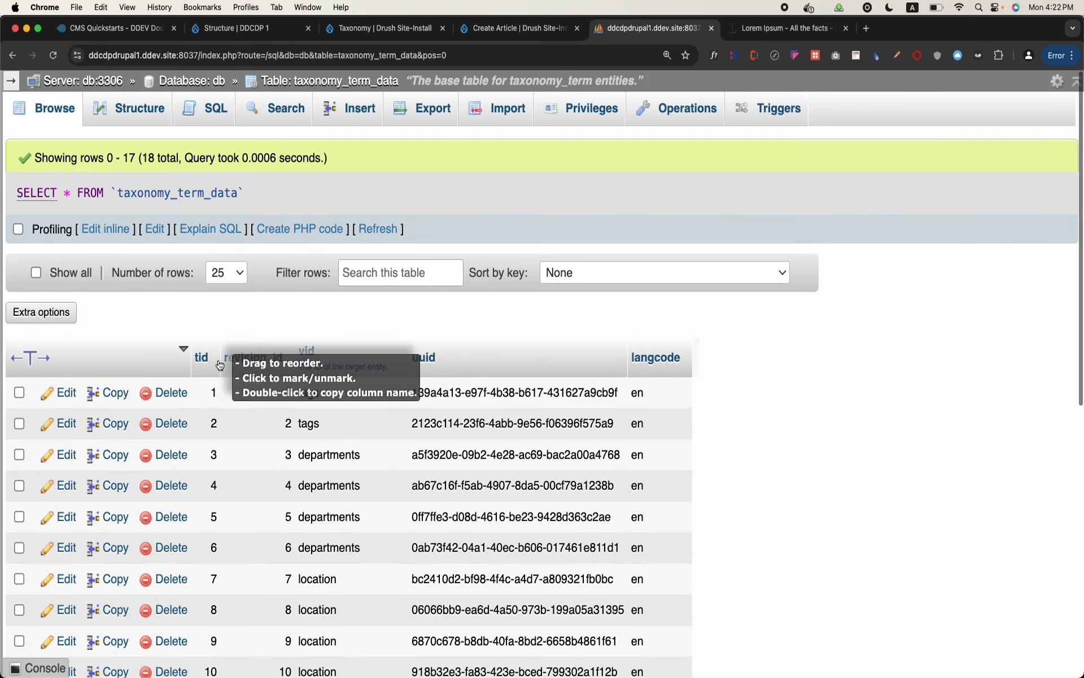
scroll(199, 372, down, 1)
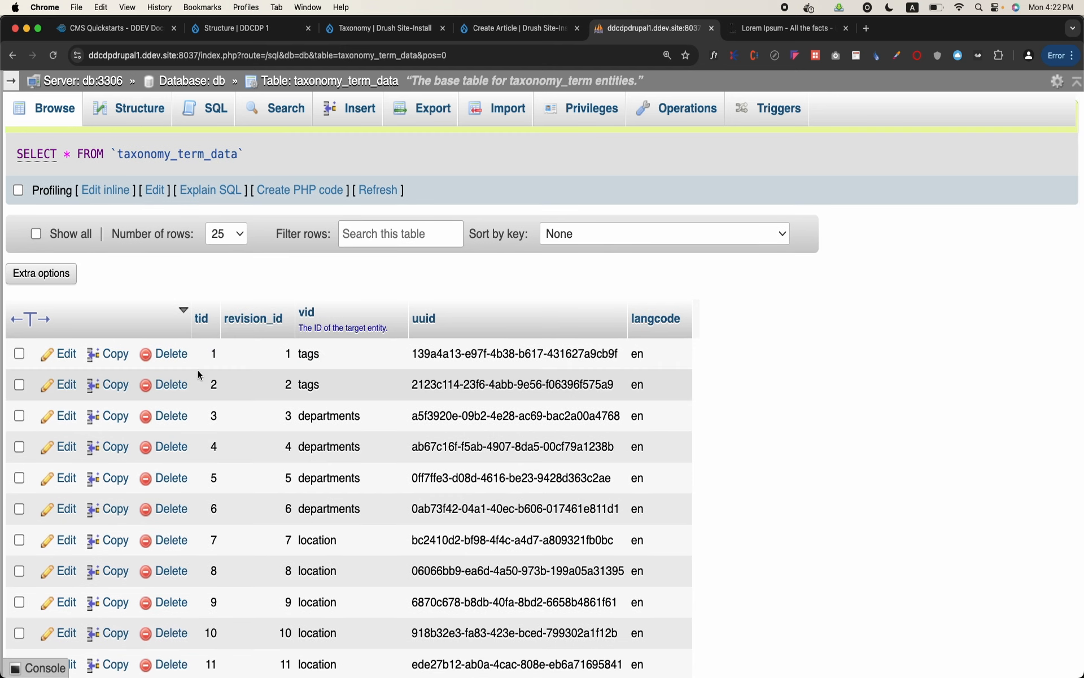
scroll(199, 373, down, 1)
scroll(199, 374, down, 1)
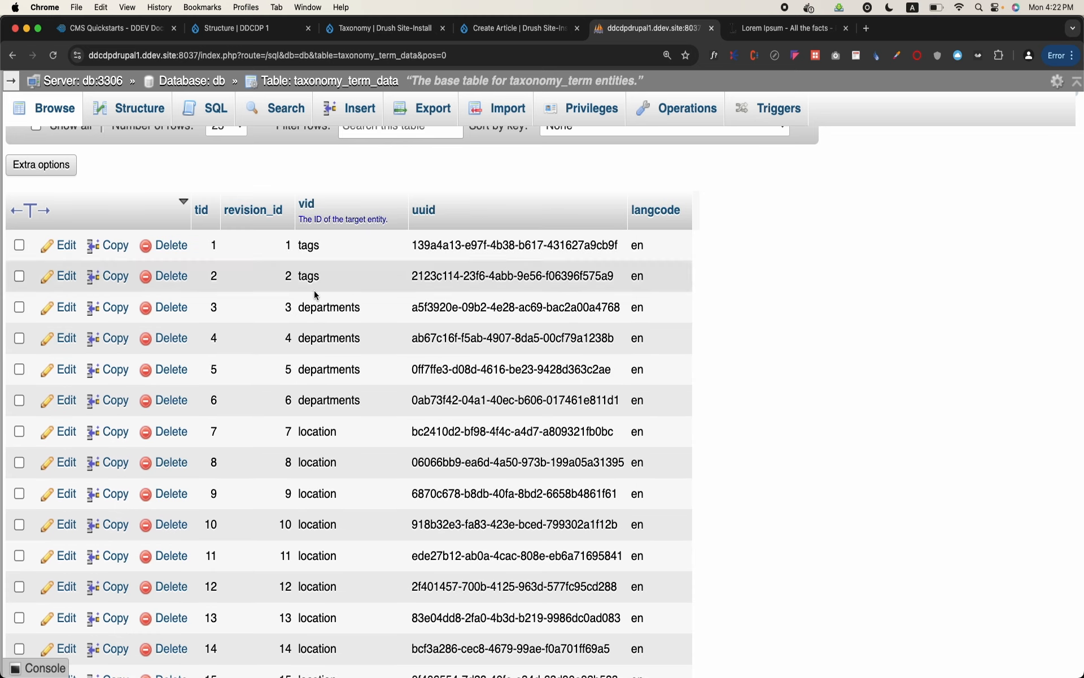
scroll(309, 472, down, 3)
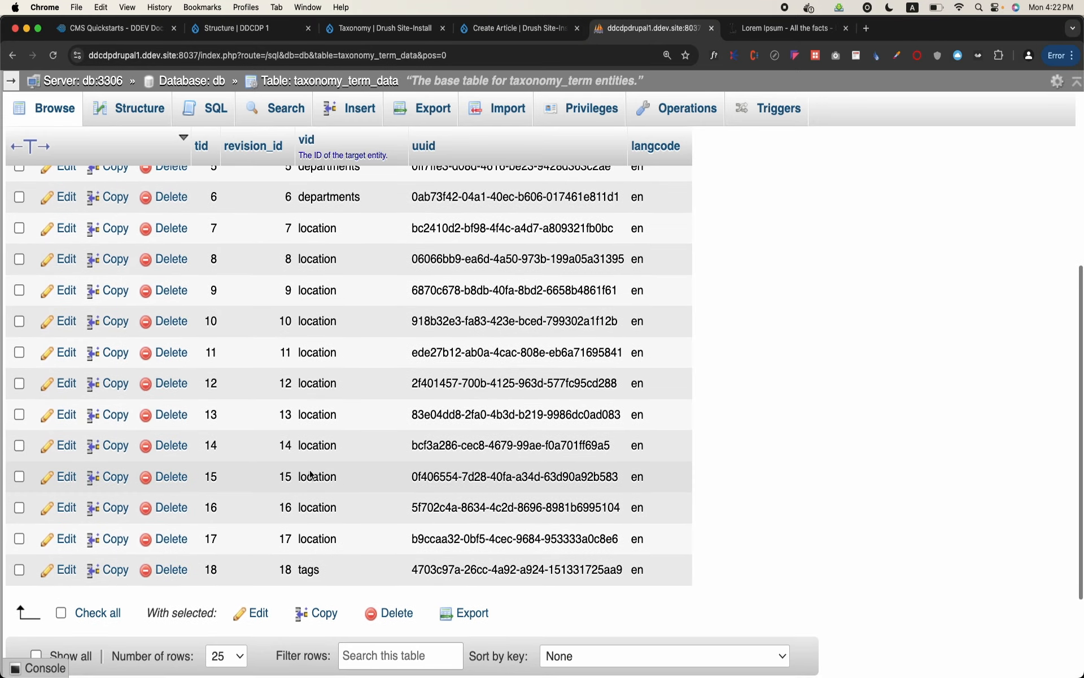
scroll(309, 470, up, 3)
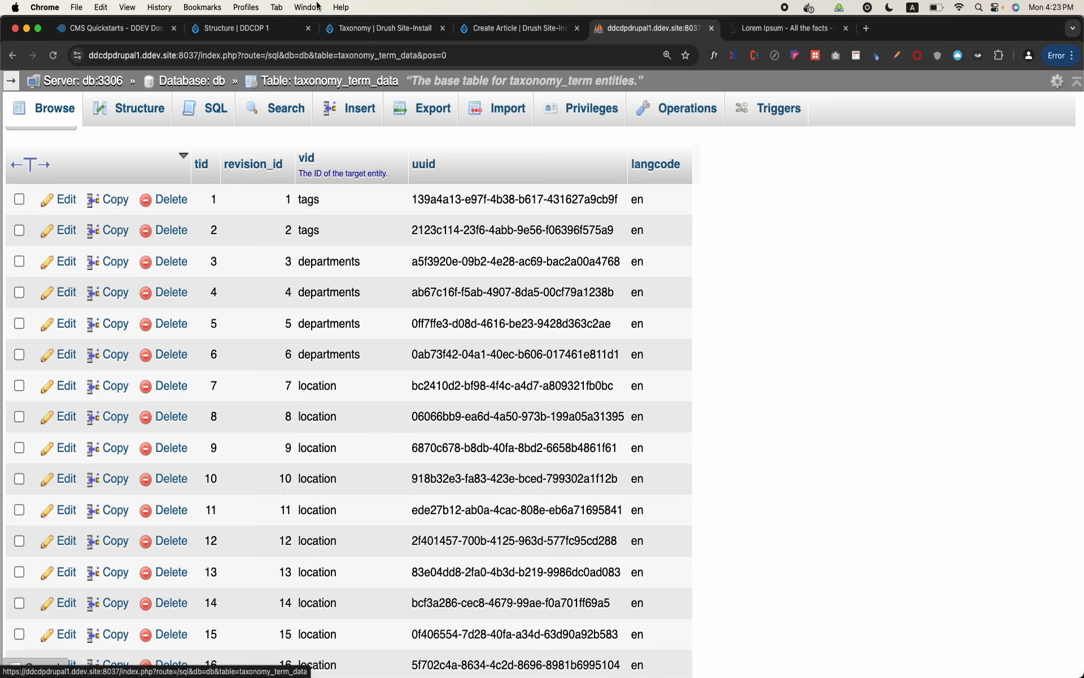
Switch back to the Drupal site, start a new article, and examine its empty Tags field
click(384, 29)
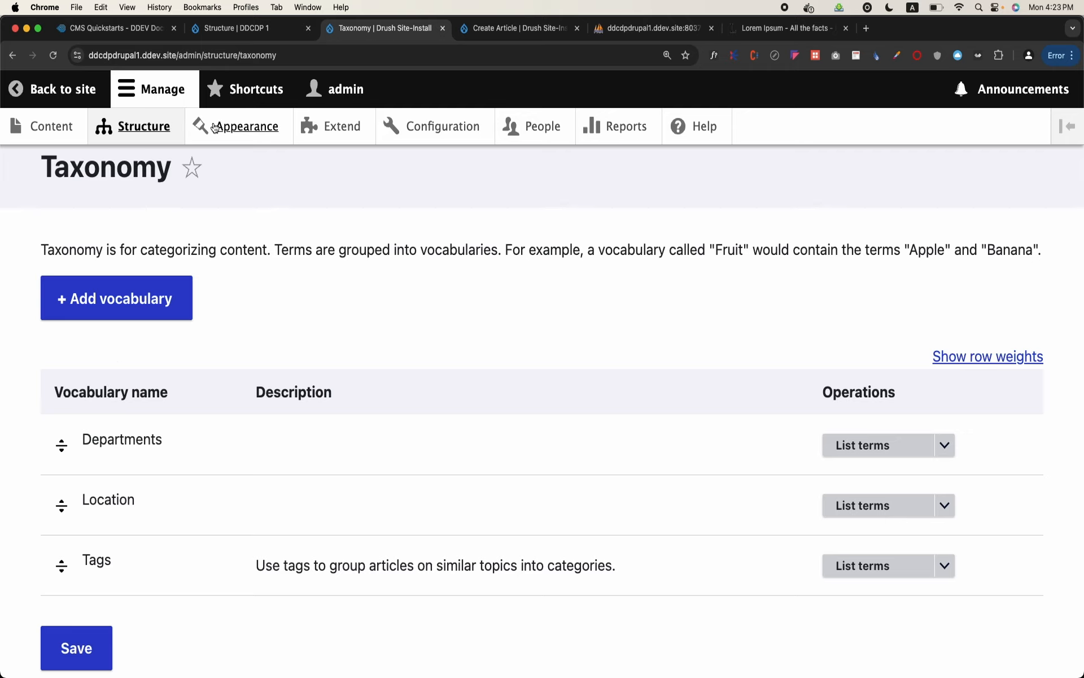
click(50, 128)
click(143, 324)
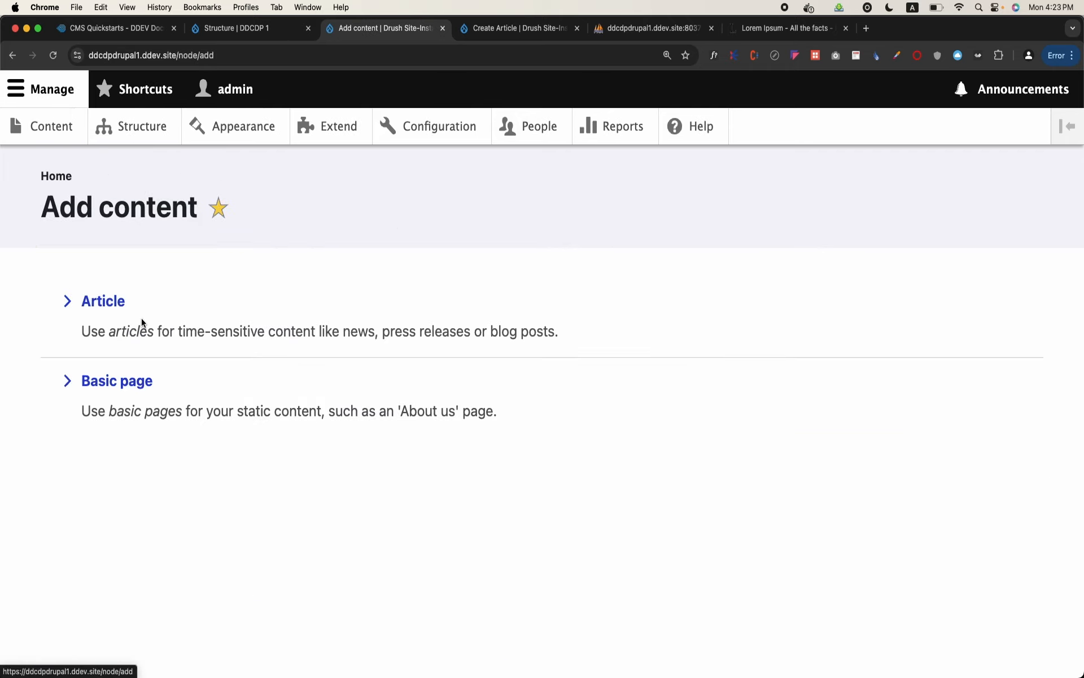
click(119, 305)
scroll(118, 308, down, 3)
scroll(118, 308, down, 10)
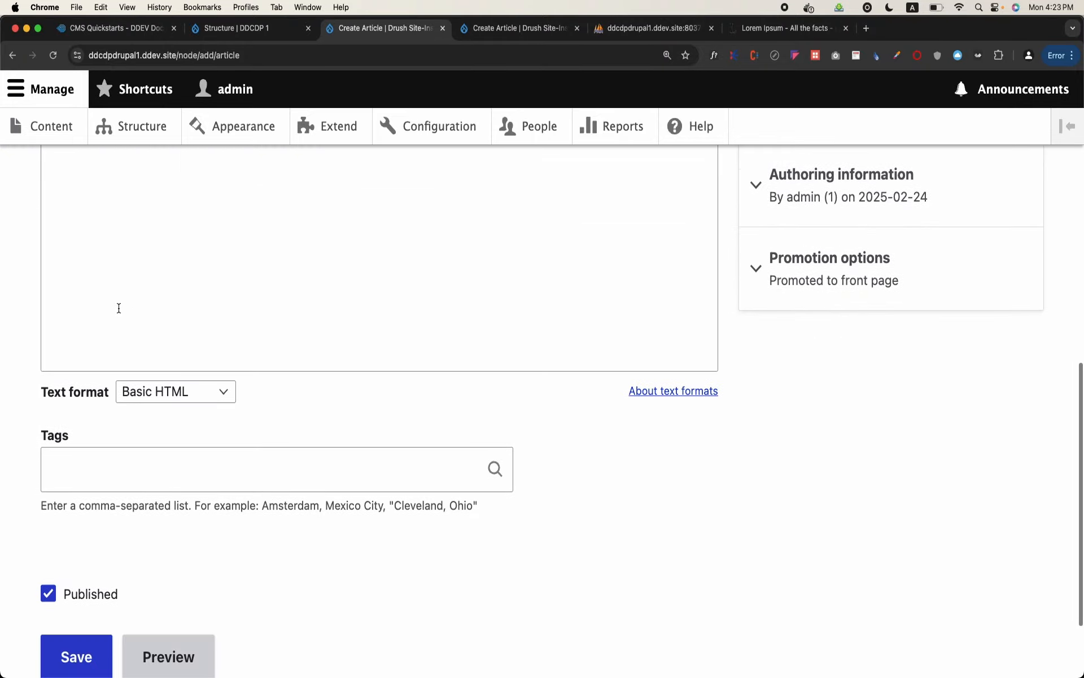
click(128, 452)
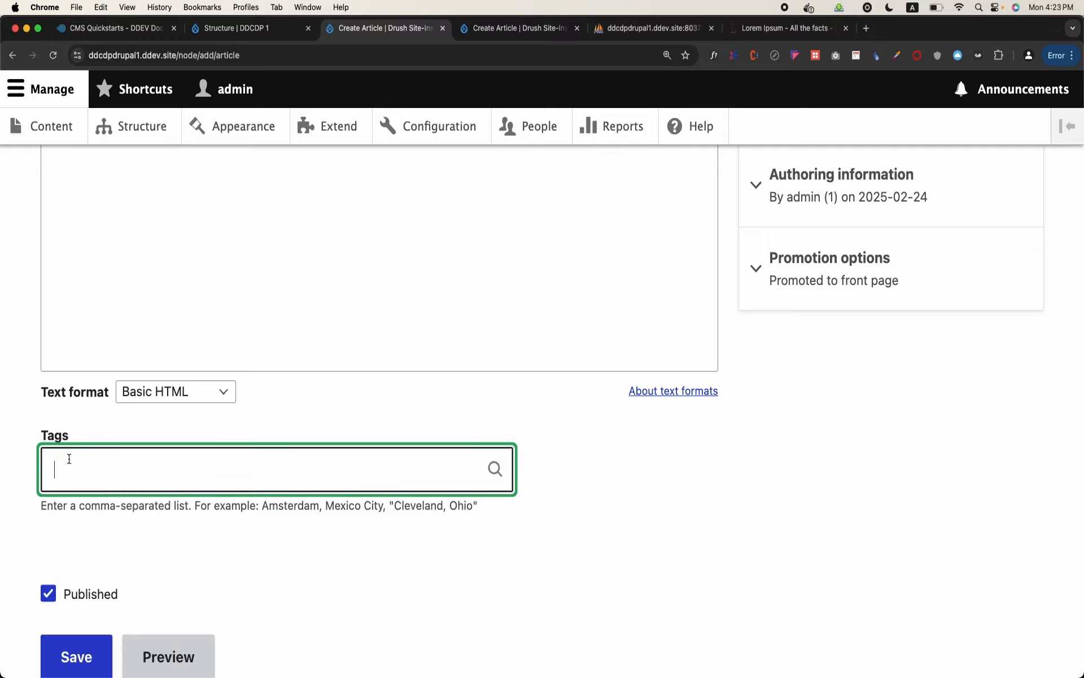
Open the site's Structure page, check the Wi-Fi connection, and review the available structure sections
click(138, 142)
scroll(137, 139, down, 8)
scroll(138, 139, up, 1)
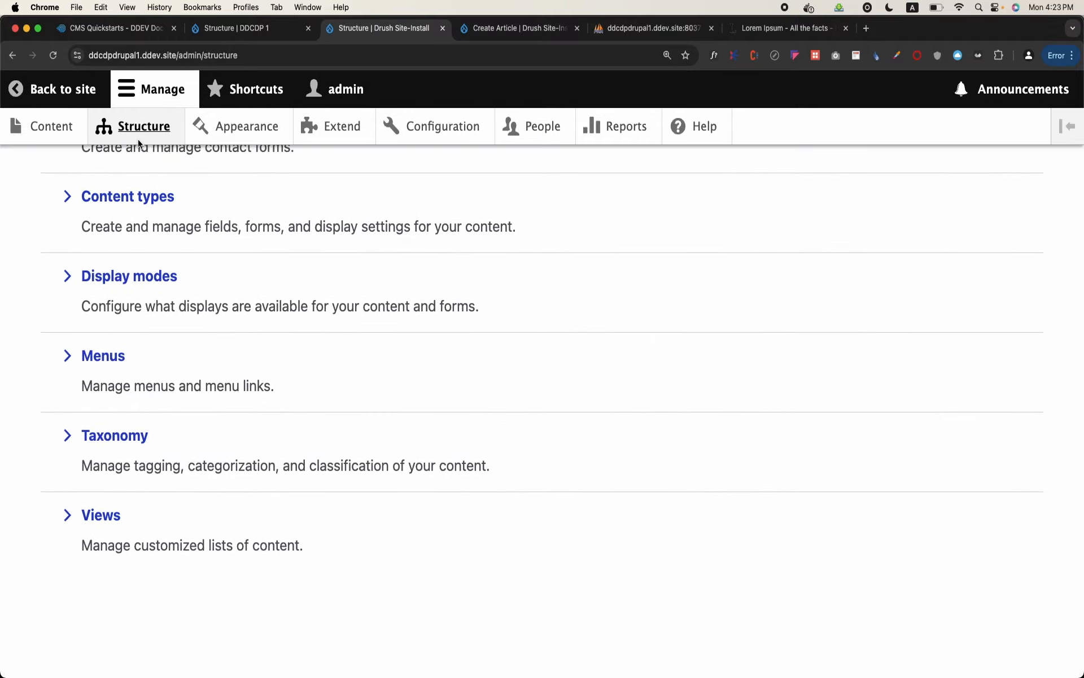
scroll(138, 139, up, 10)
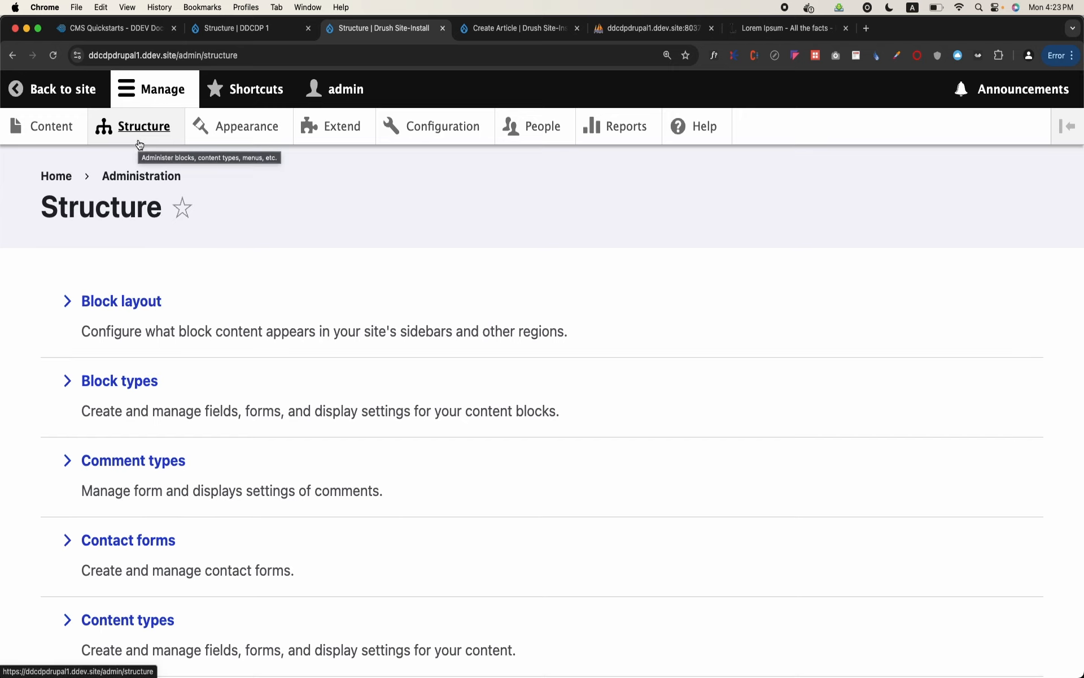
click(166, 128)
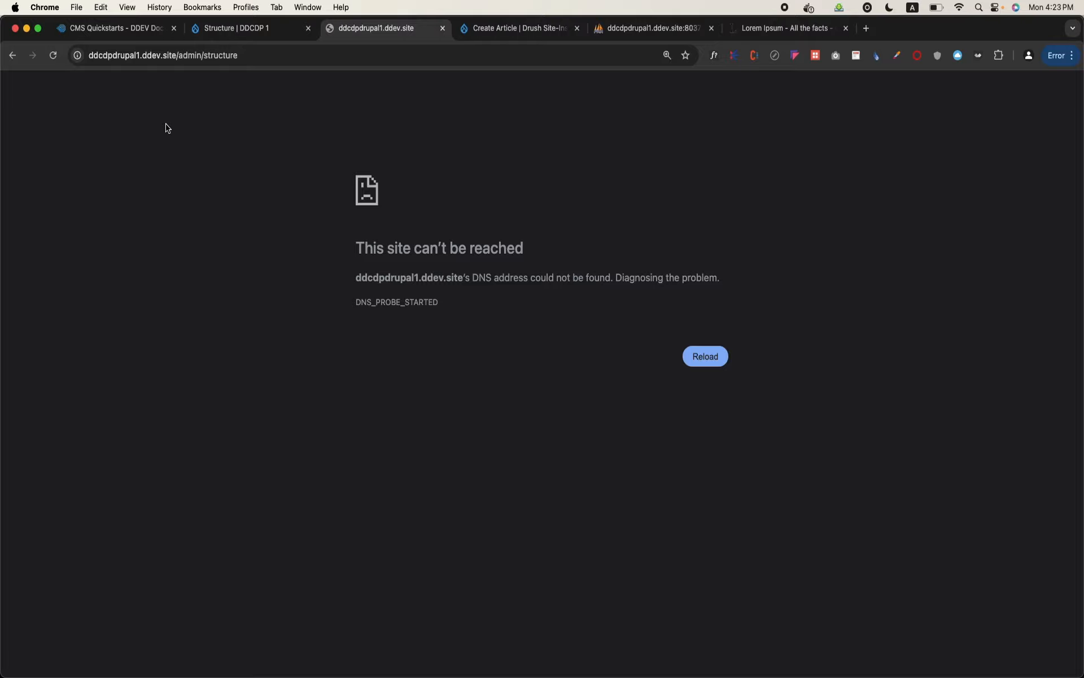
click(960, 7)
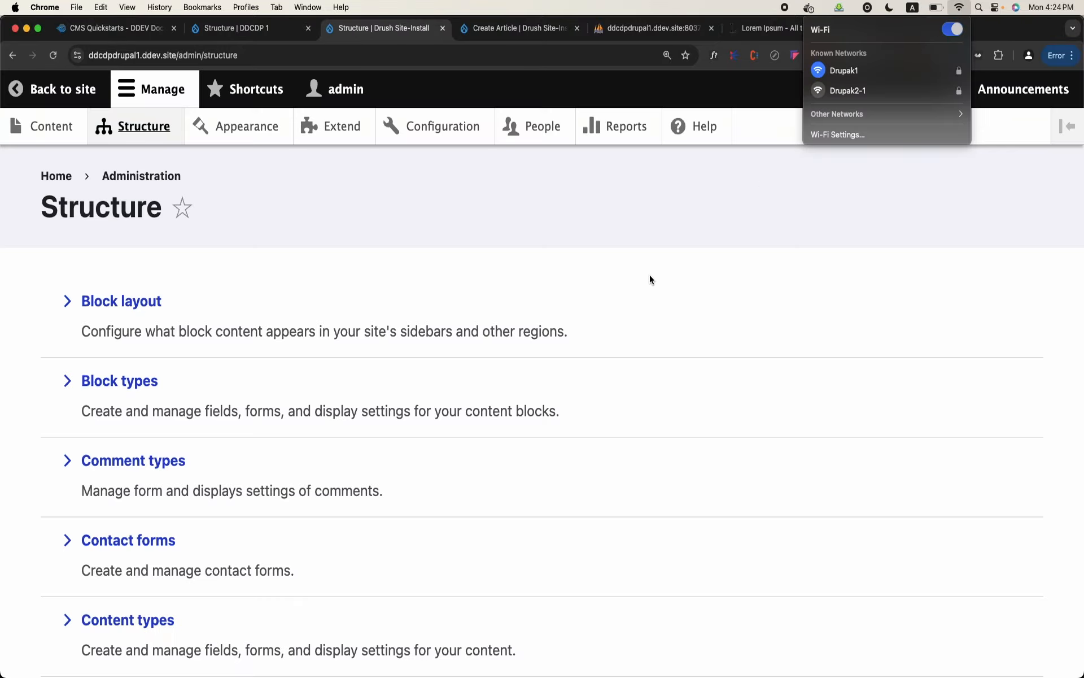
click(649, 277)
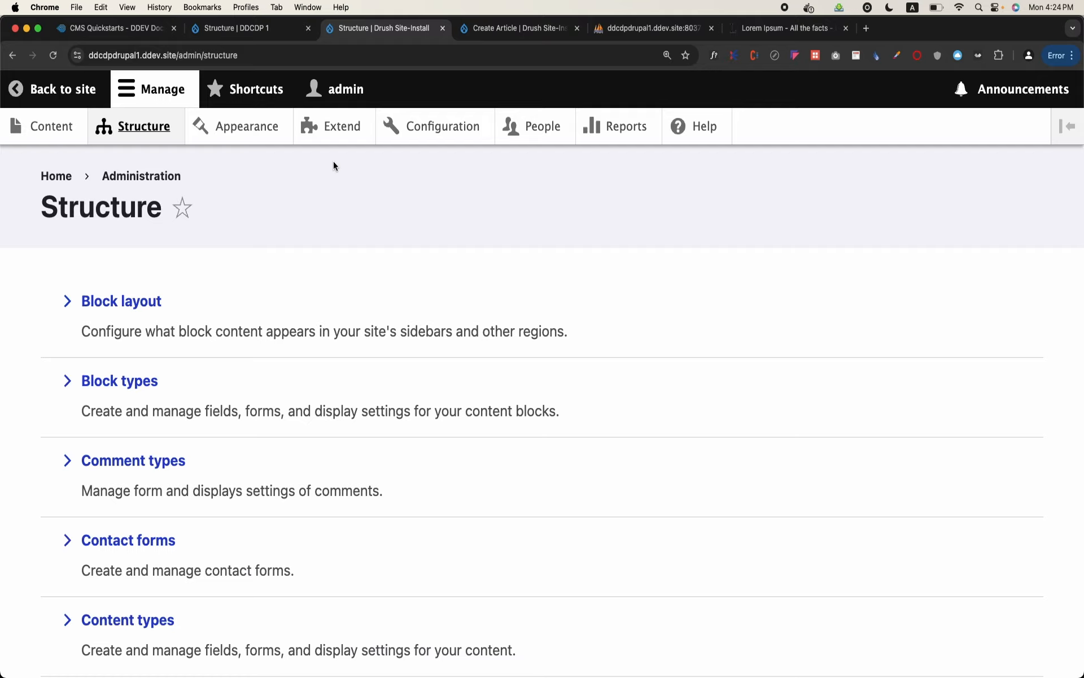
scroll(248, 262, down, 7)
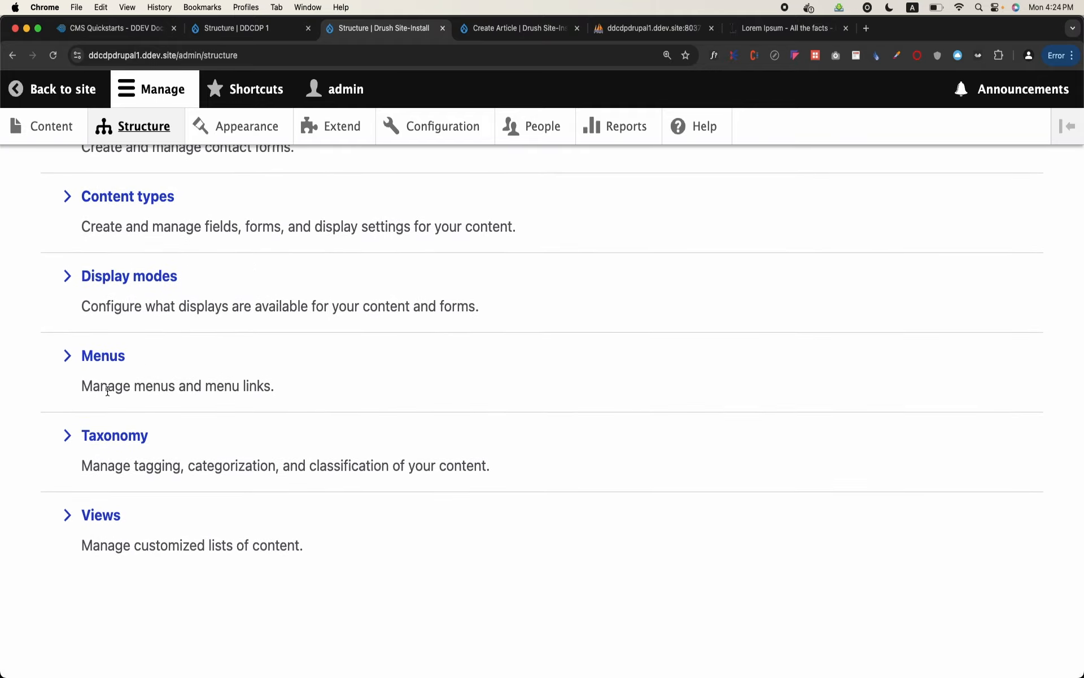
scroll(106, 390, up, 7)
scroll(104, 418, down, 2)
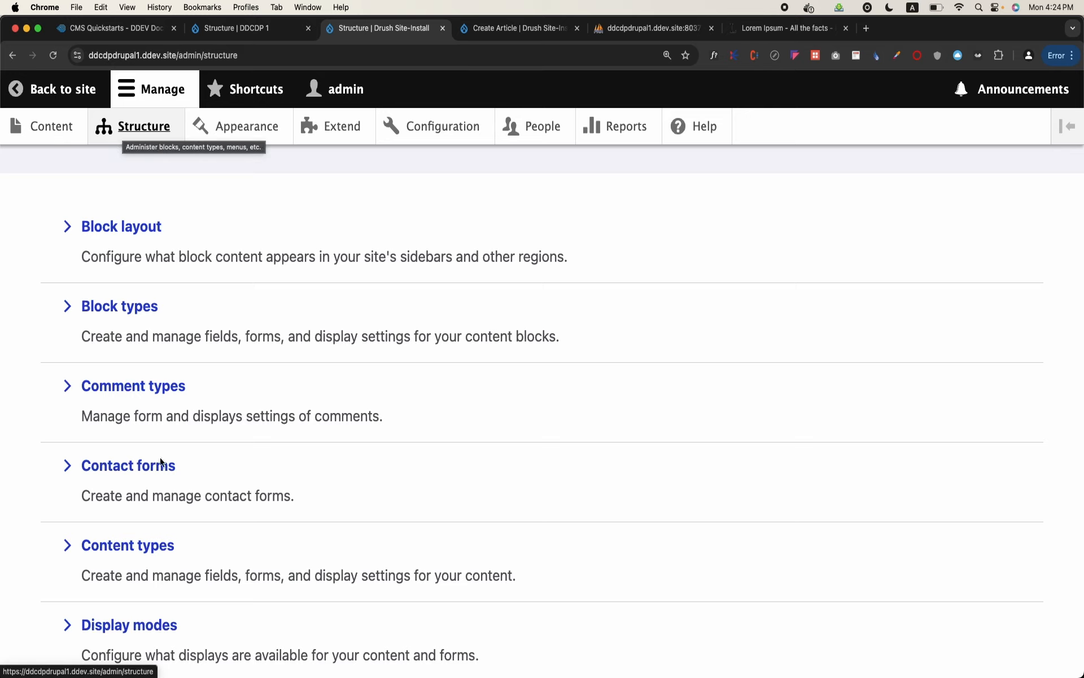
Open the field list of the Article content type and highlight the Tags field
click(142, 555)
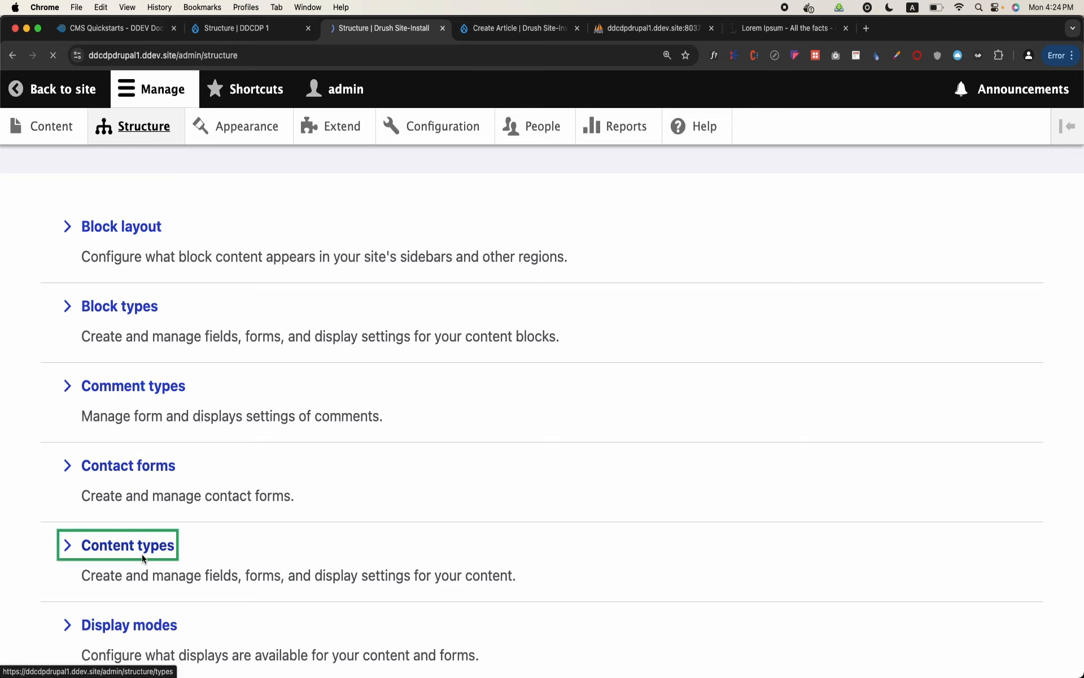
double_click(78, 420)
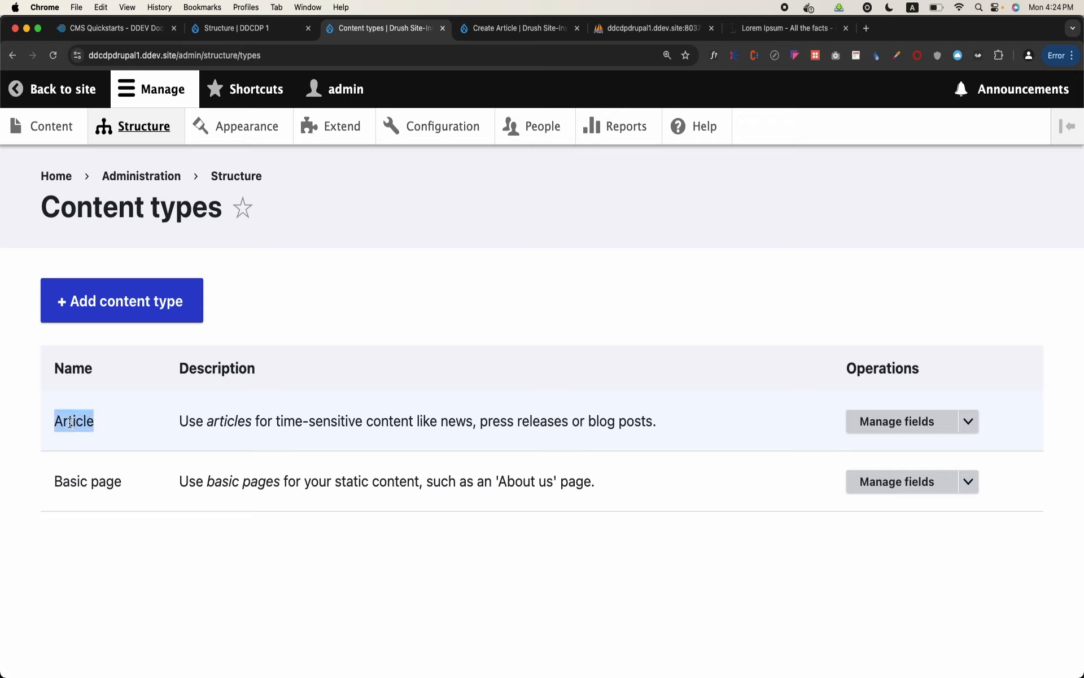
click(881, 421)
scroll(500, 484, down, 2)
scroll(500, 484, down, 1)
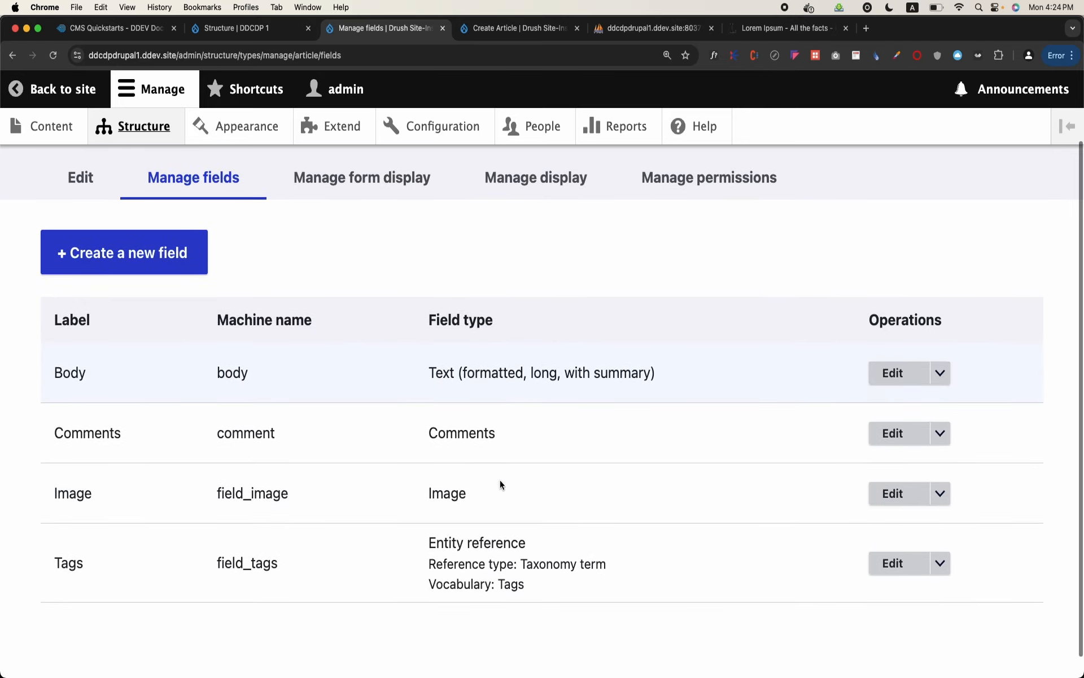
double_click(67, 566)
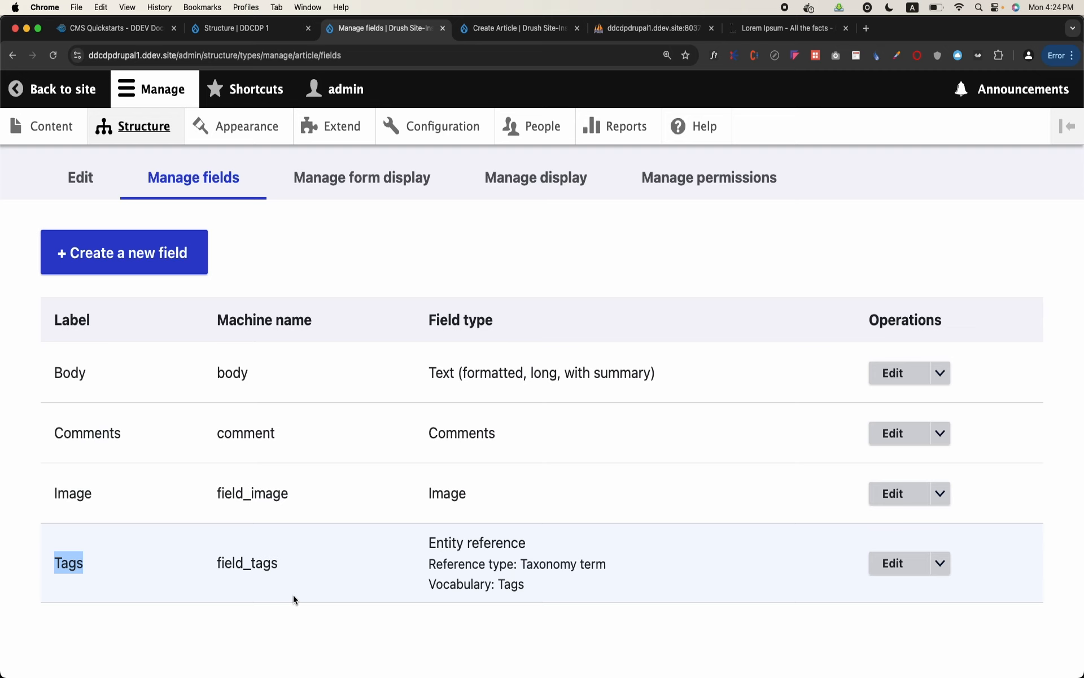
scroll(293, 595, up, 2)
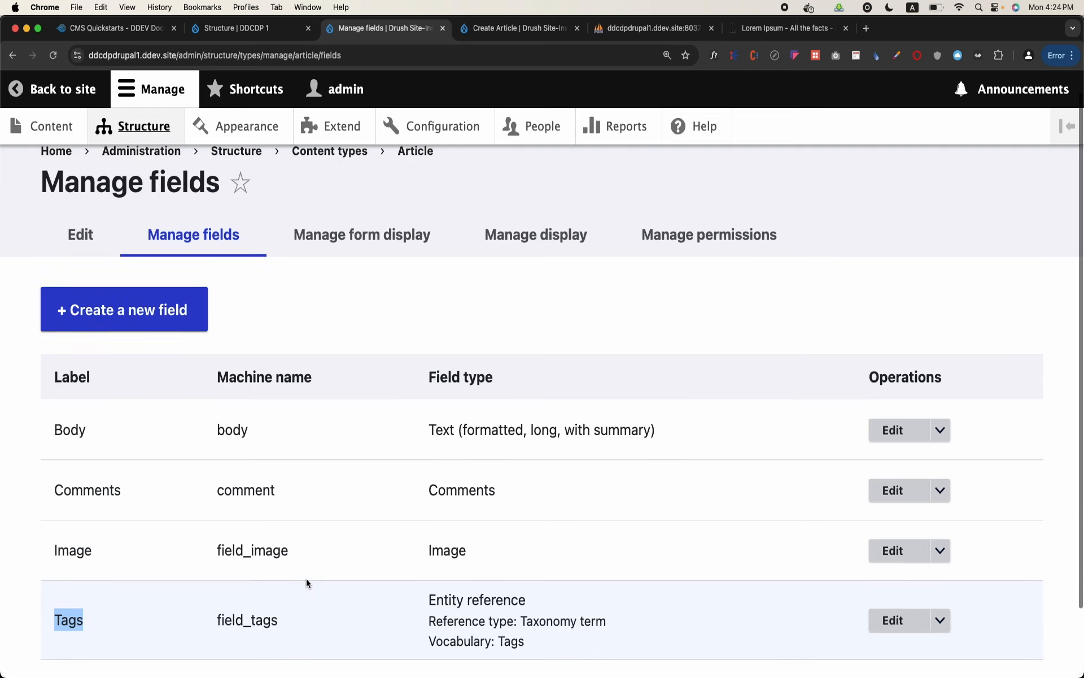
In the Article form display, set the Tags field's widget to Select list and save the settings
click(412, 255)
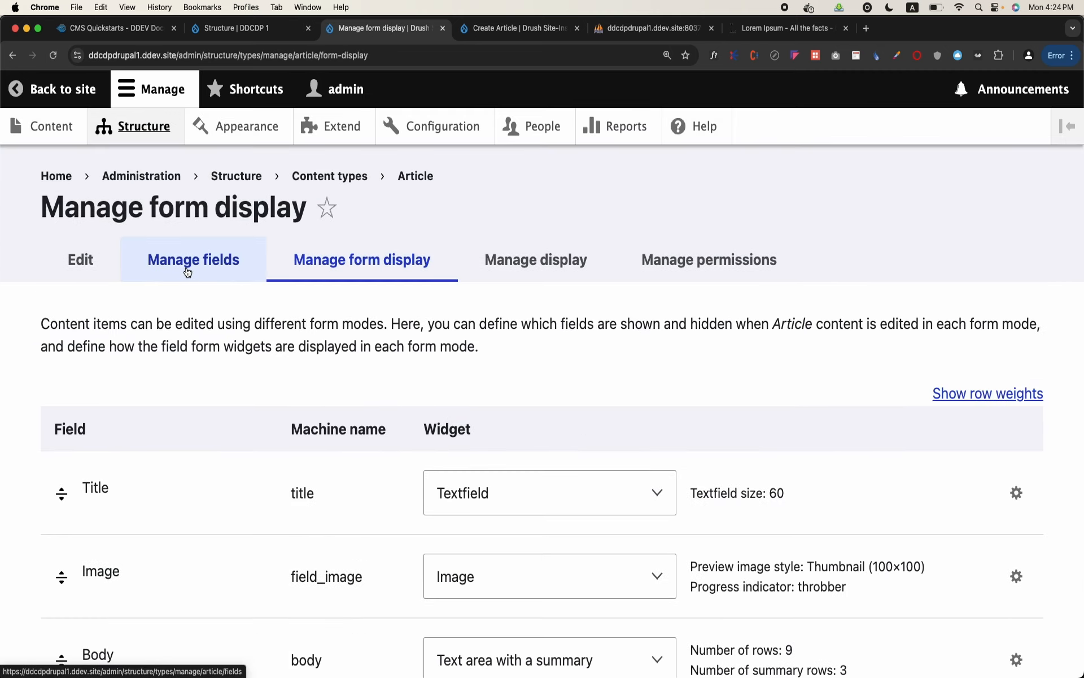
scroll(338, 255, down, 3)
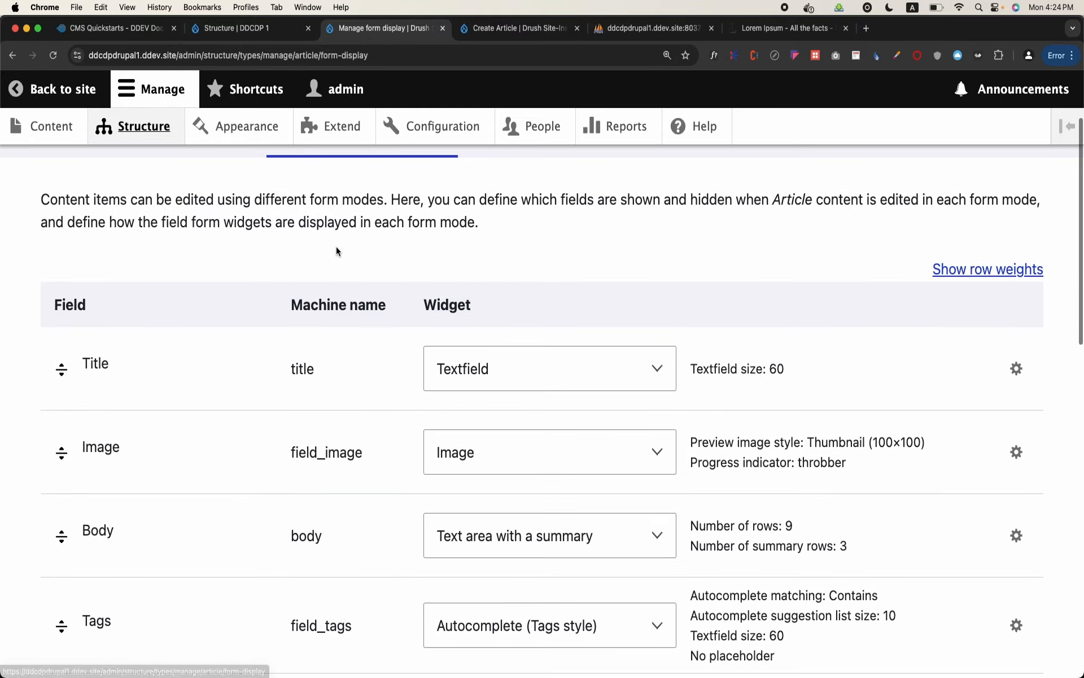
scroll(336, 246, down, 4)
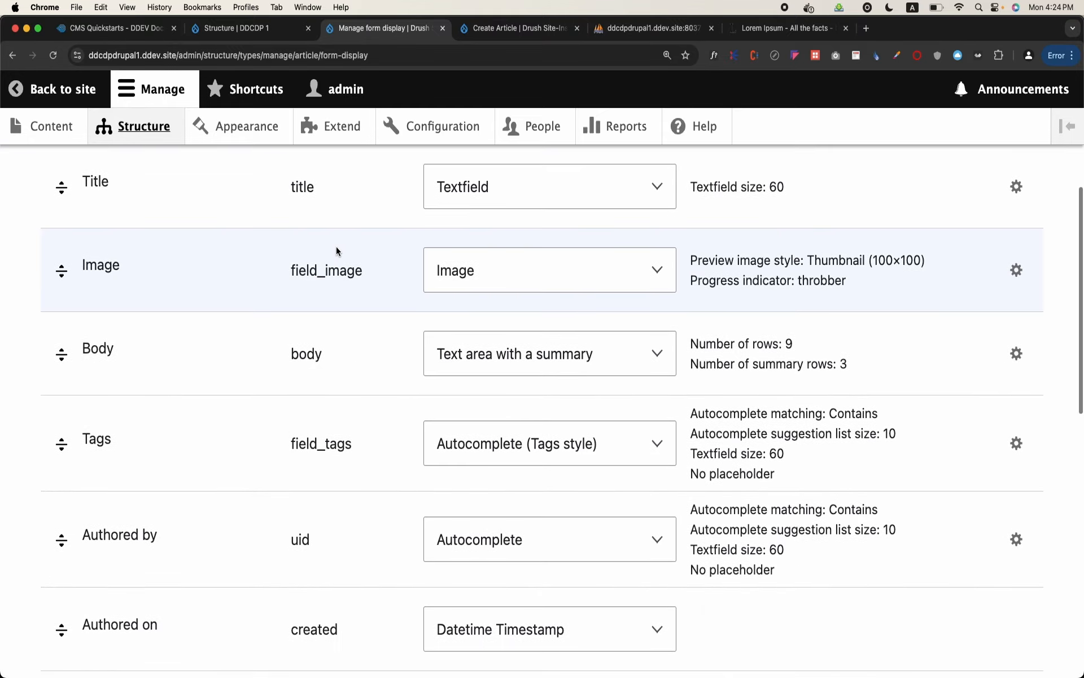
click(554, 445)
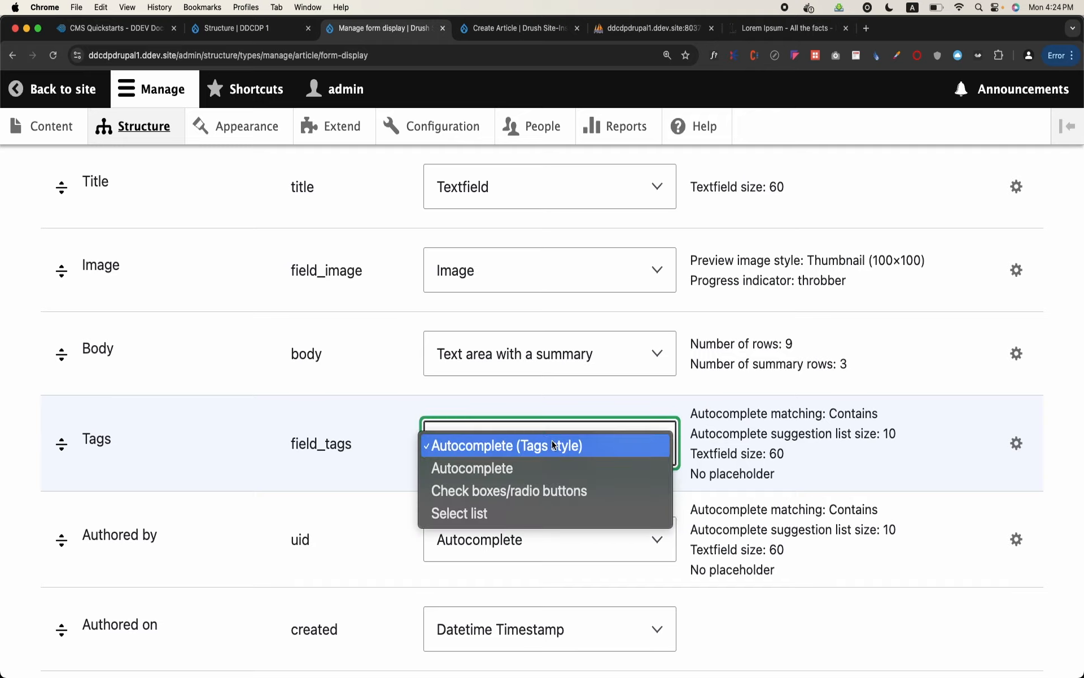
click(510, 514)
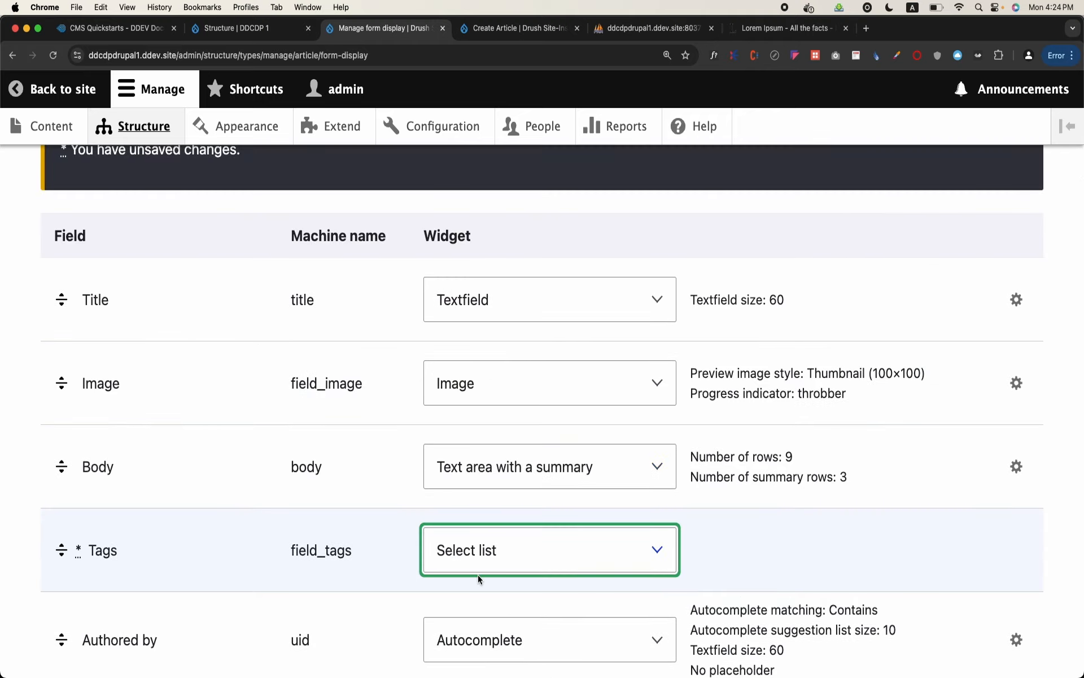
scroll(477, 574, down, 10)
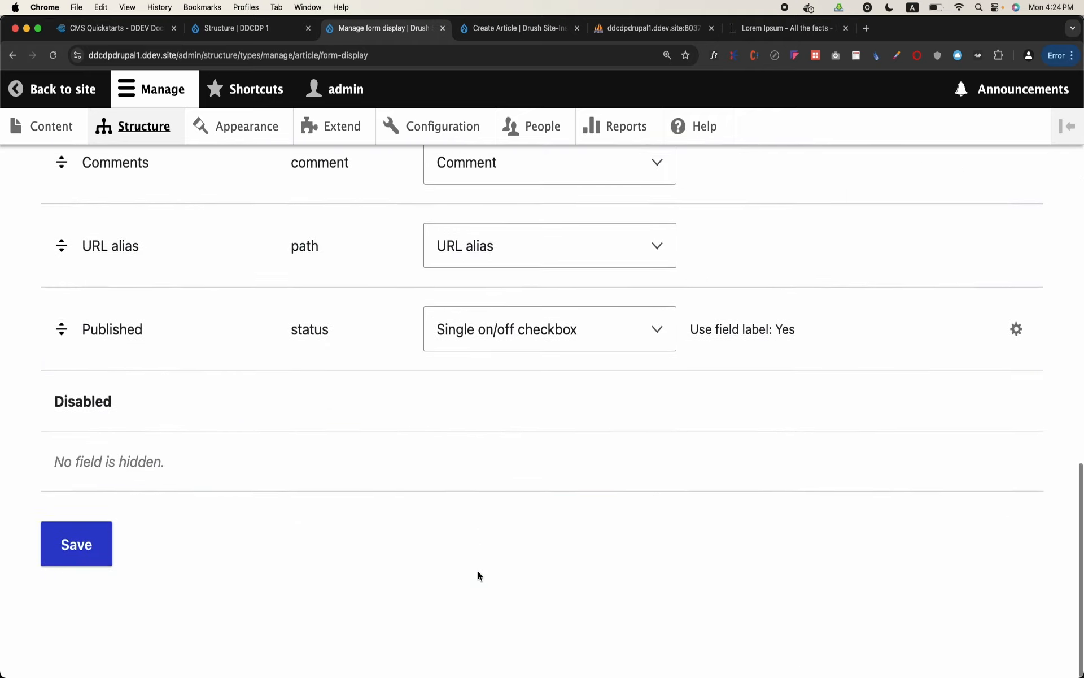
click(89, 545)
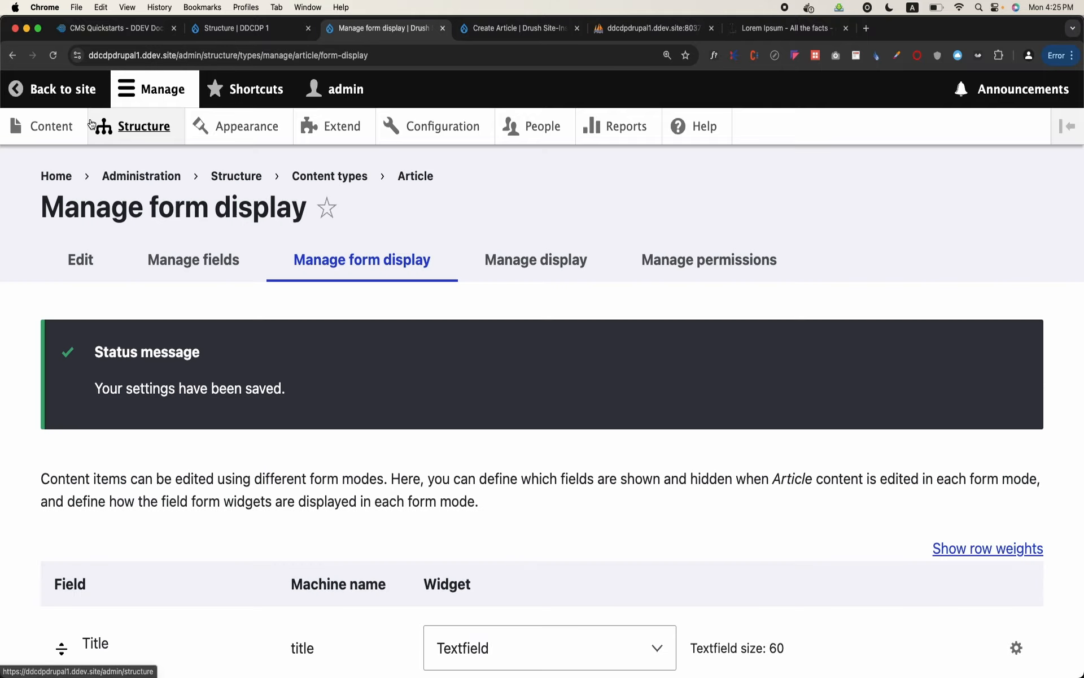
Start a new article and examine the terms offered in its Tags select list
click(66, 134)
click(117, 344)
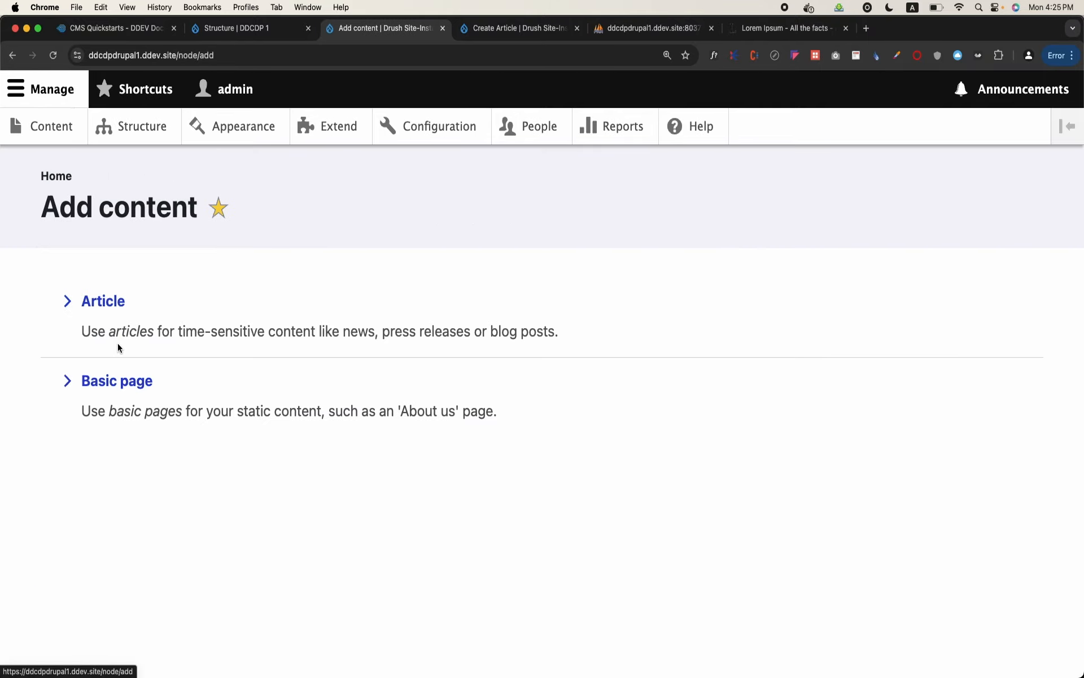
click(108, 300)
scroll(102, 302, down, 10)
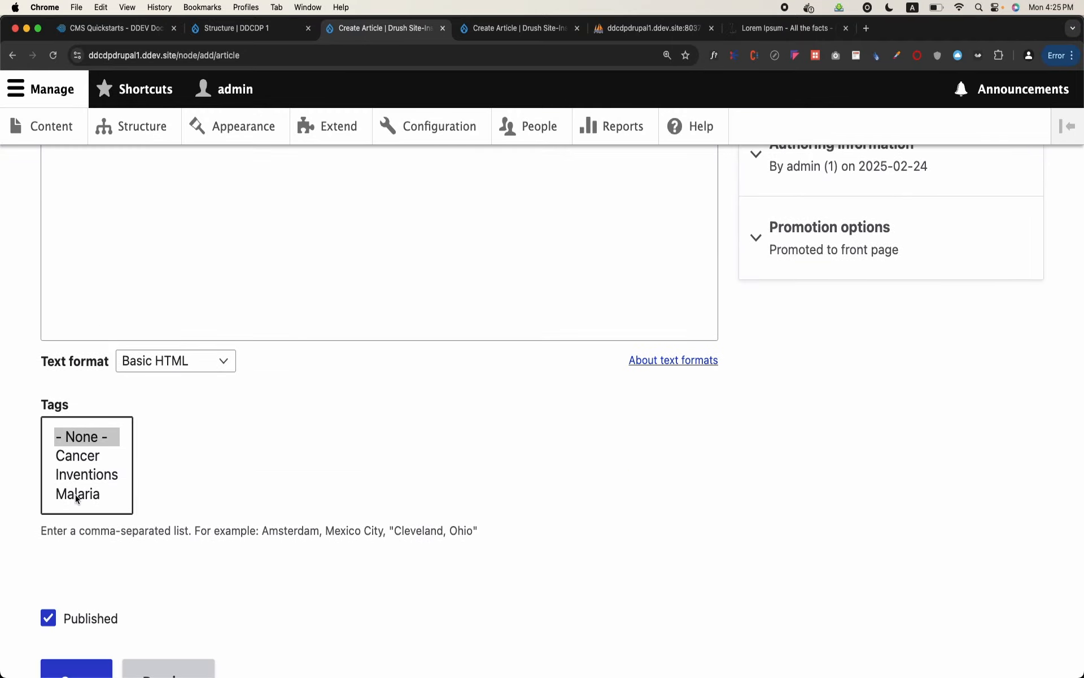
scroll(76, 493, down, 3)
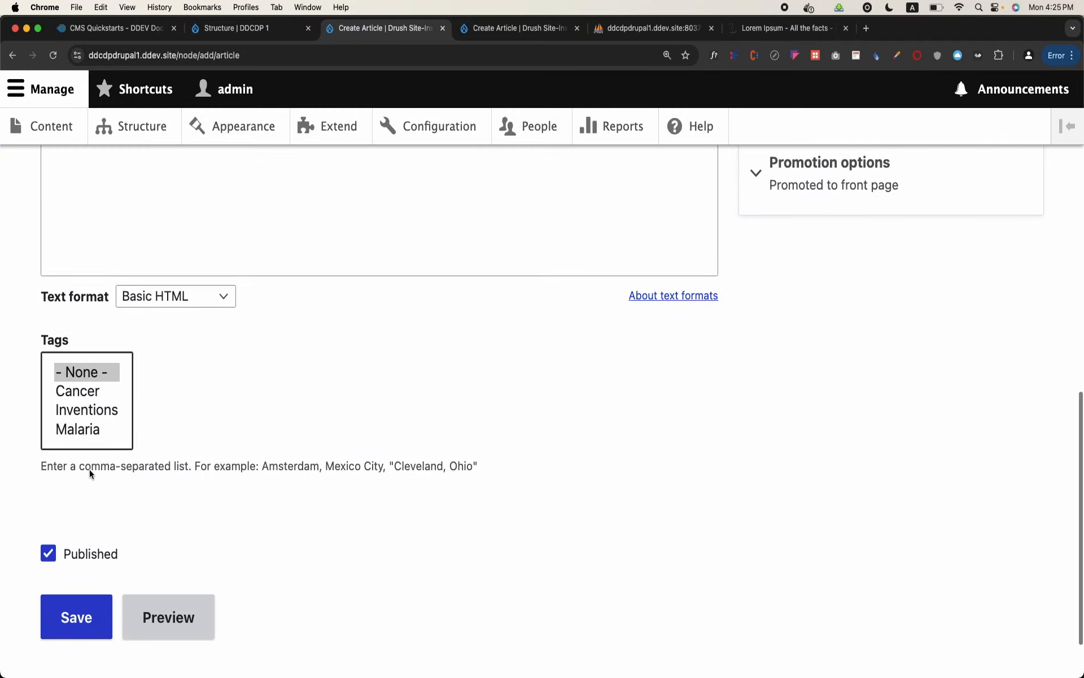
Try selecting Inventions, Malaria and Cancer in the article's Tags list, and look over the rest of the form
click(94, 410)
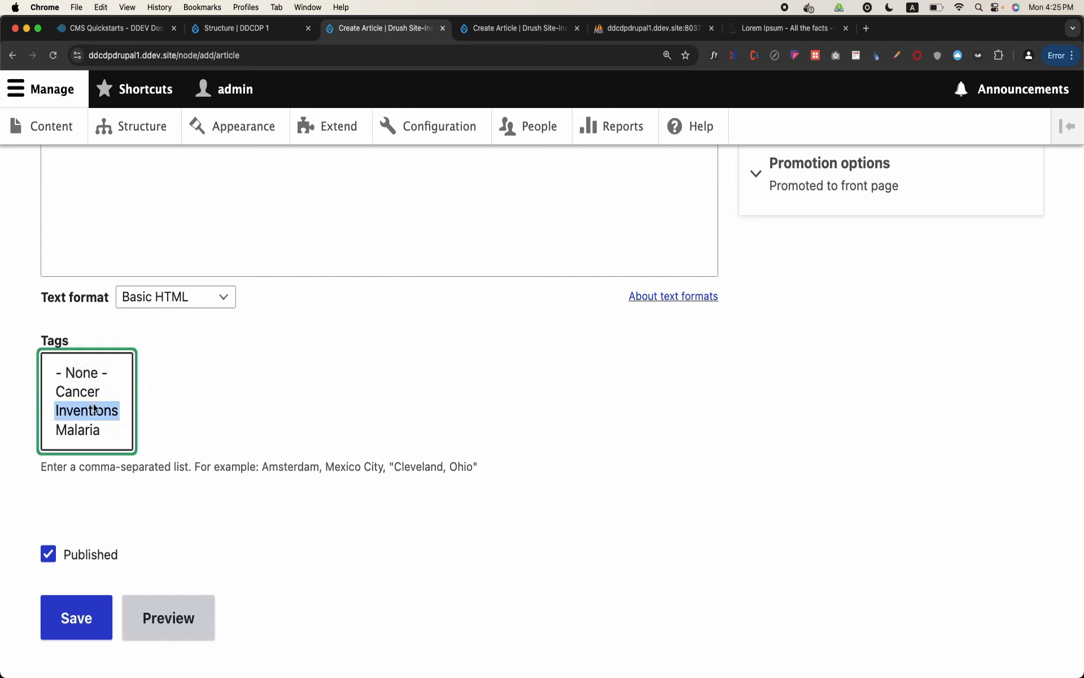
click(93, 428)
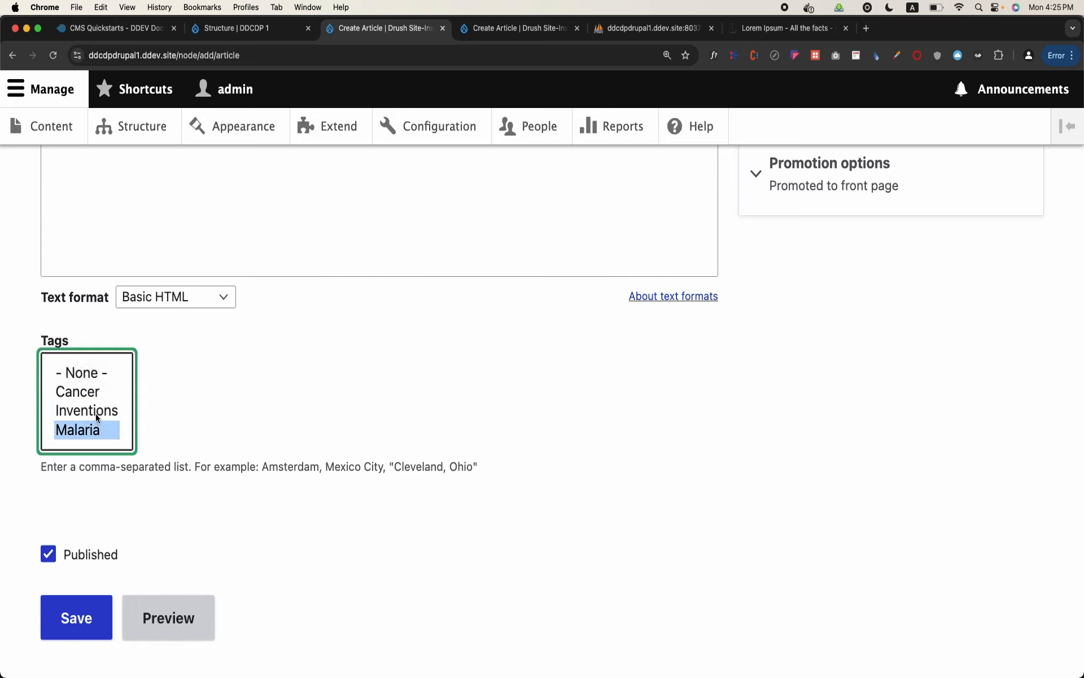
super+click(96, 416)
click(111, 393)
scroll(285, 426, up, 15)
scroll(285, 426, down, 10)
scroll(286, 428, down, 3)
scroll(286, 430, up, 14)
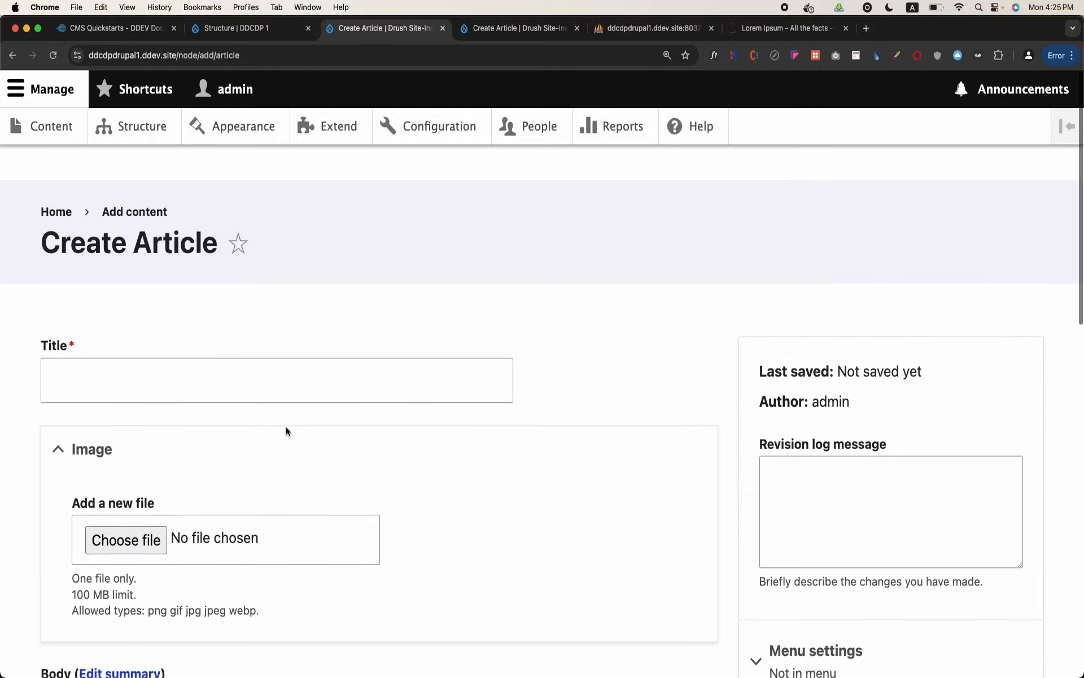
scroll(286, 429, down, 1)
scroll(291, 407, down, 2)
scroll(291, 407, down, 1)
scroll(290, 407, up, 4)
Return to the content types and open the Article type's field list to view the Tags entity reference
click(155, 120)
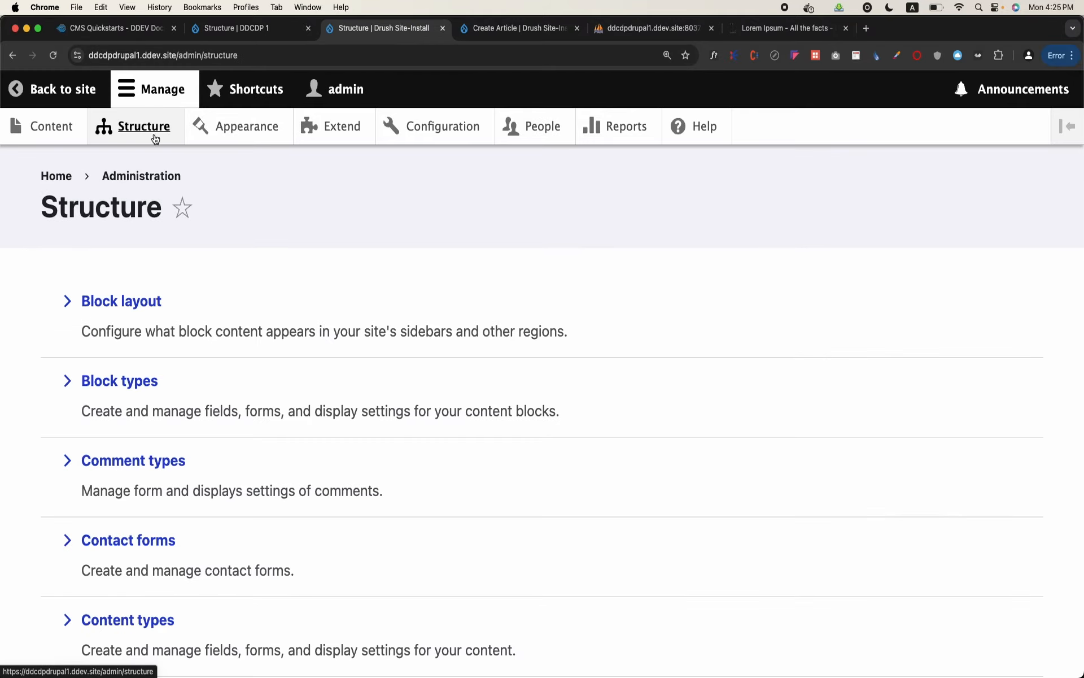
scroll(168, 353, down, 3)
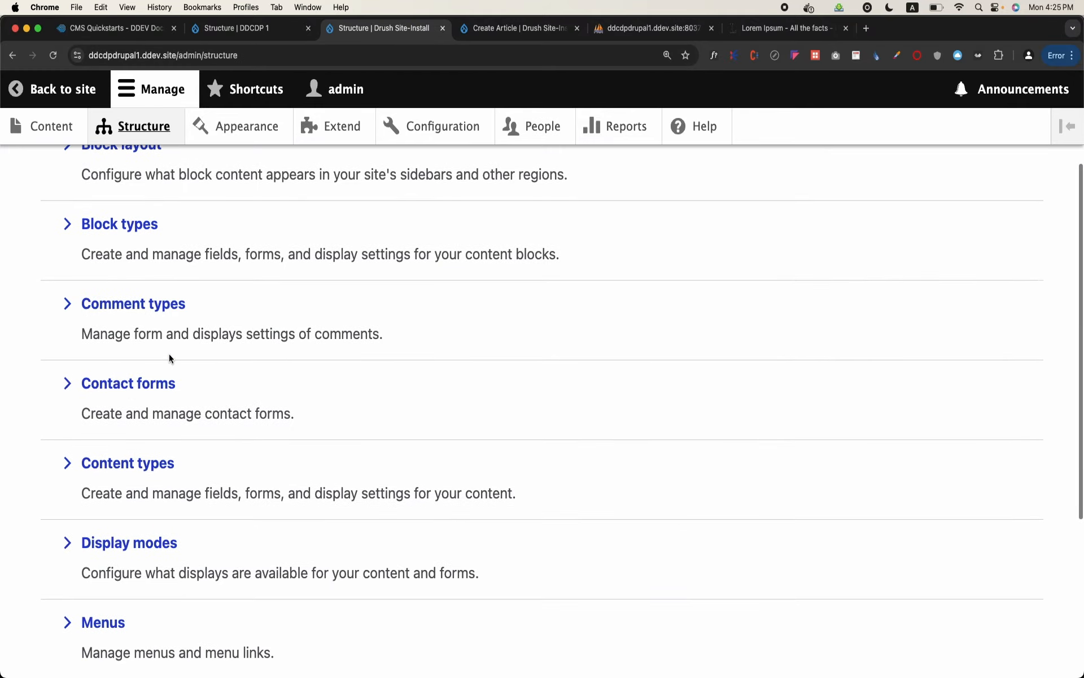
click(142, 464)
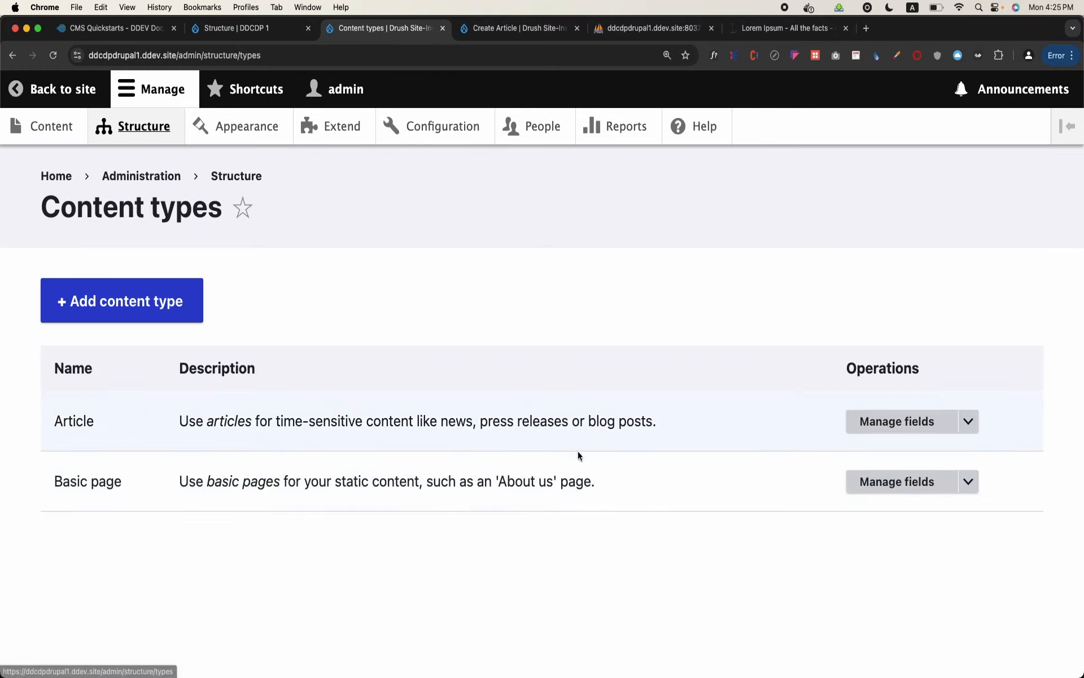
click(897, 422)
scroll(436, 463, down, 3)
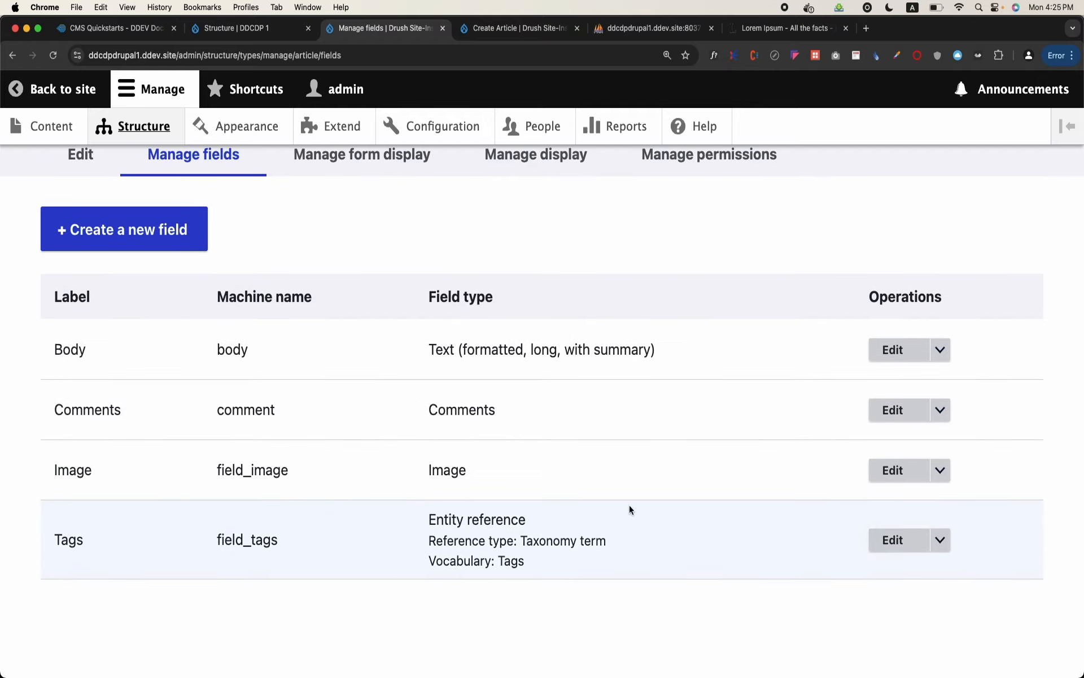
Check the Tags widget in the Article form display and return to the Article field list
scroll(493, 361, up, 1)
click(346, 178)
scroll(261, 439, down, 5)
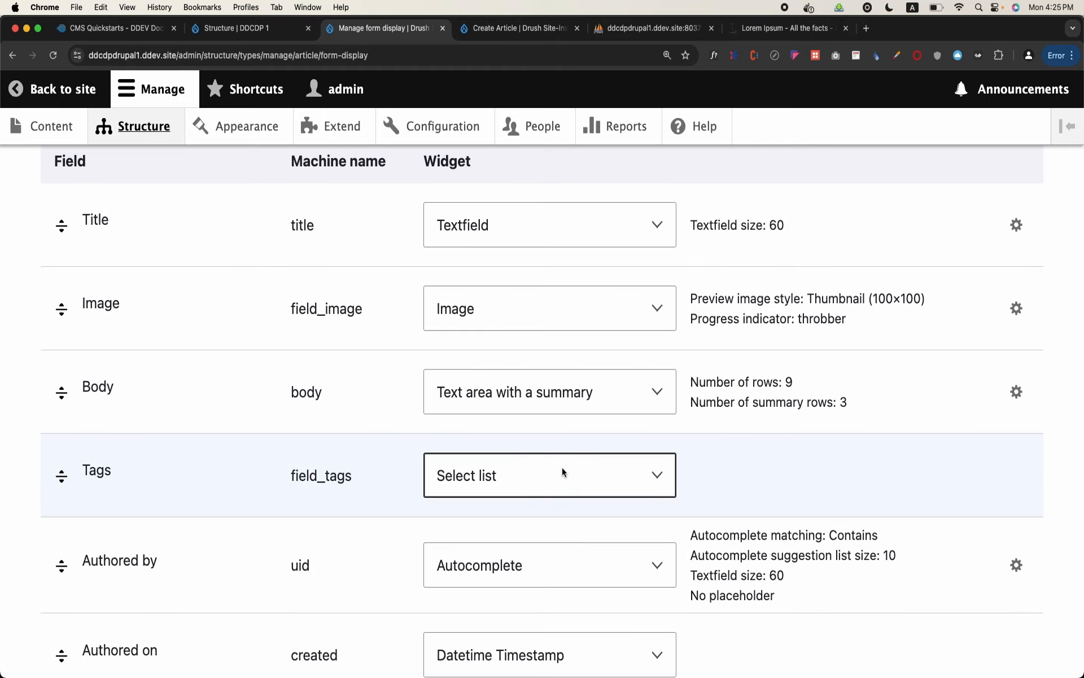
scroll(561, 466, up, 5)
click(155, 261)
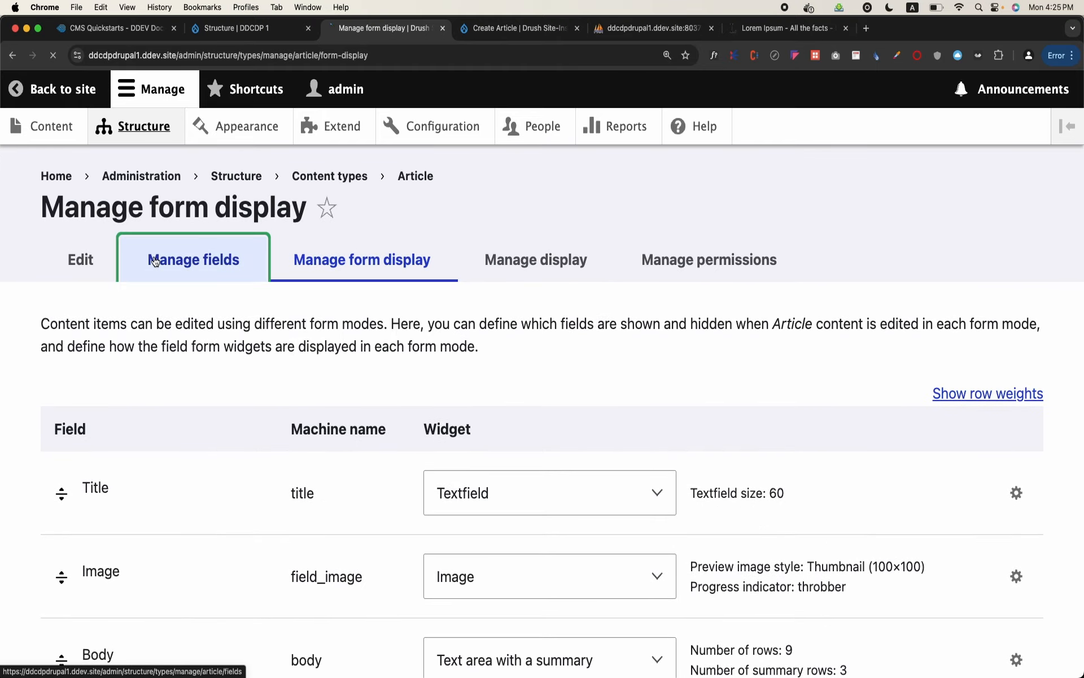
scroll(278, 409, down, 2)
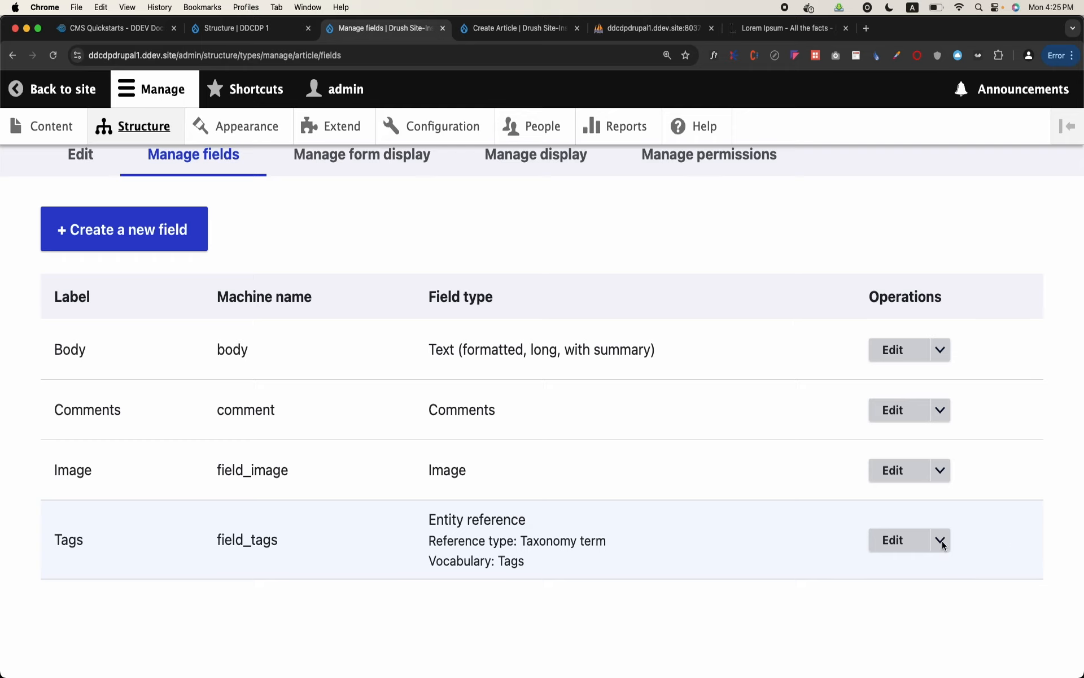
Try limiting the article Tags field to 1 allowed value, and review its help text and reference type settings
click(903, 540)
scroll(576, 496, down, 6)
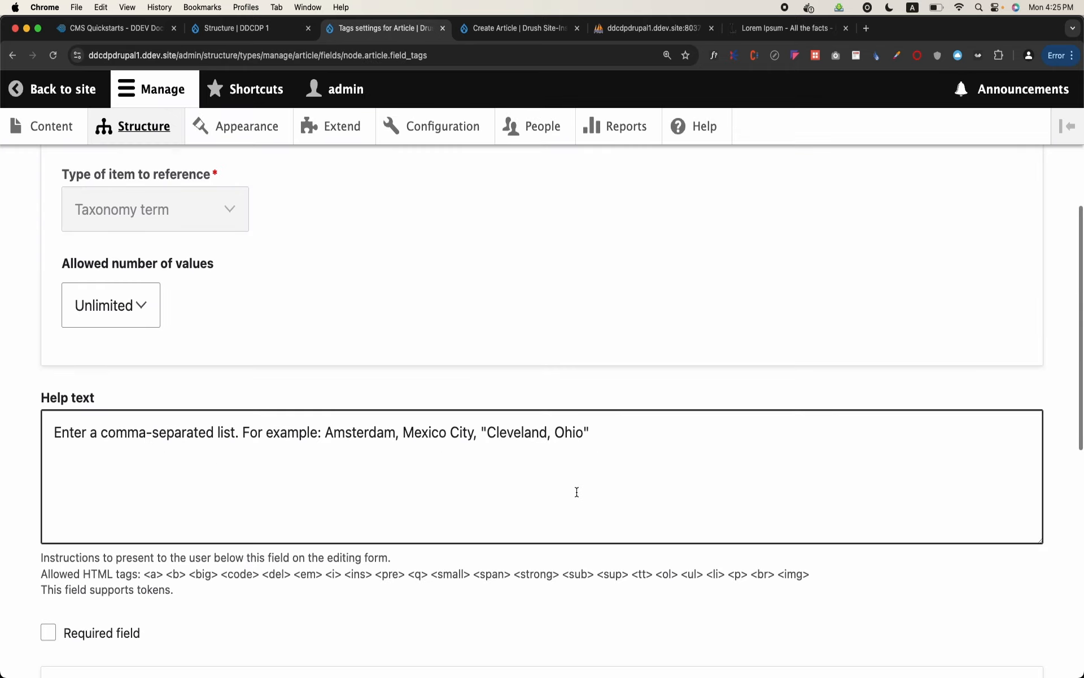
click(102, 299)
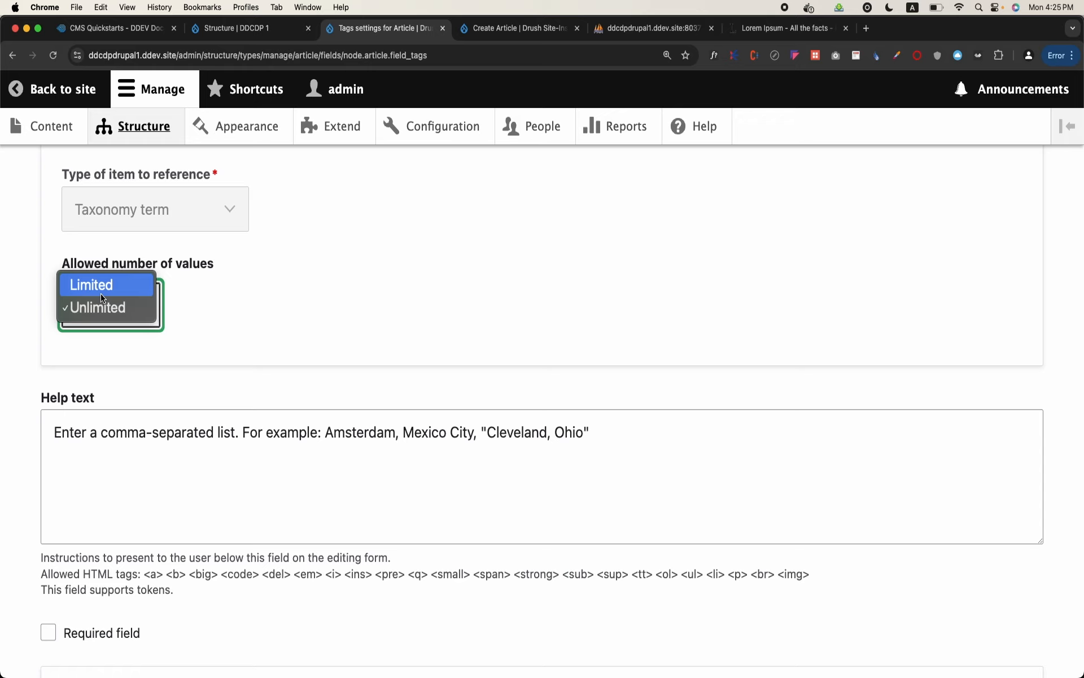
click(106, 291)
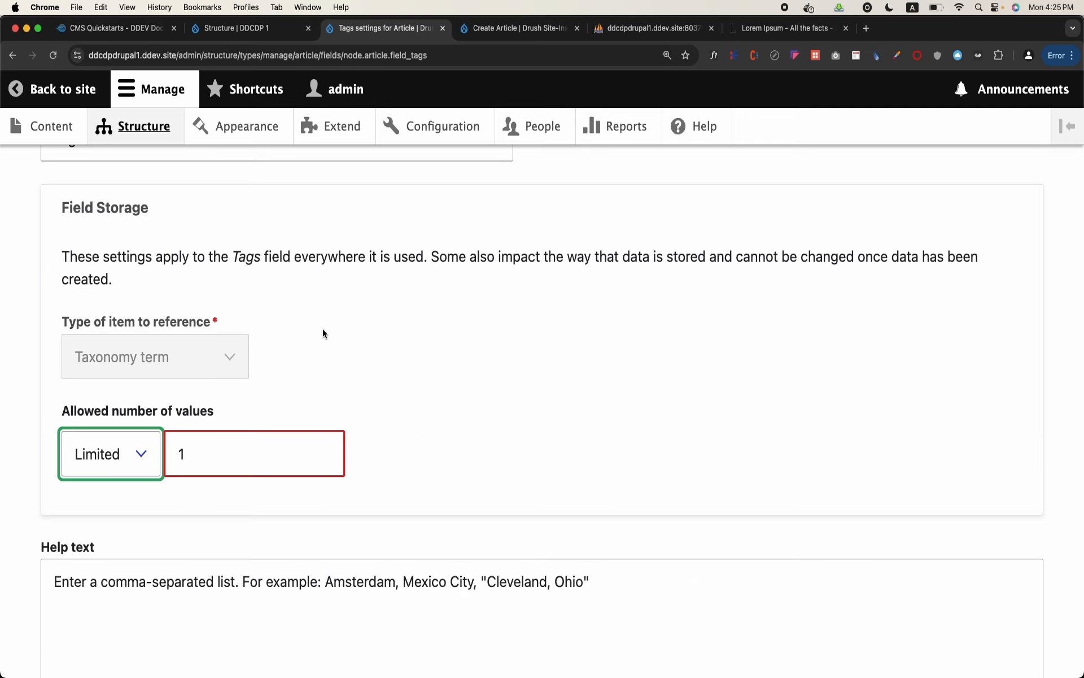
scroll(227, 470, up, 1)
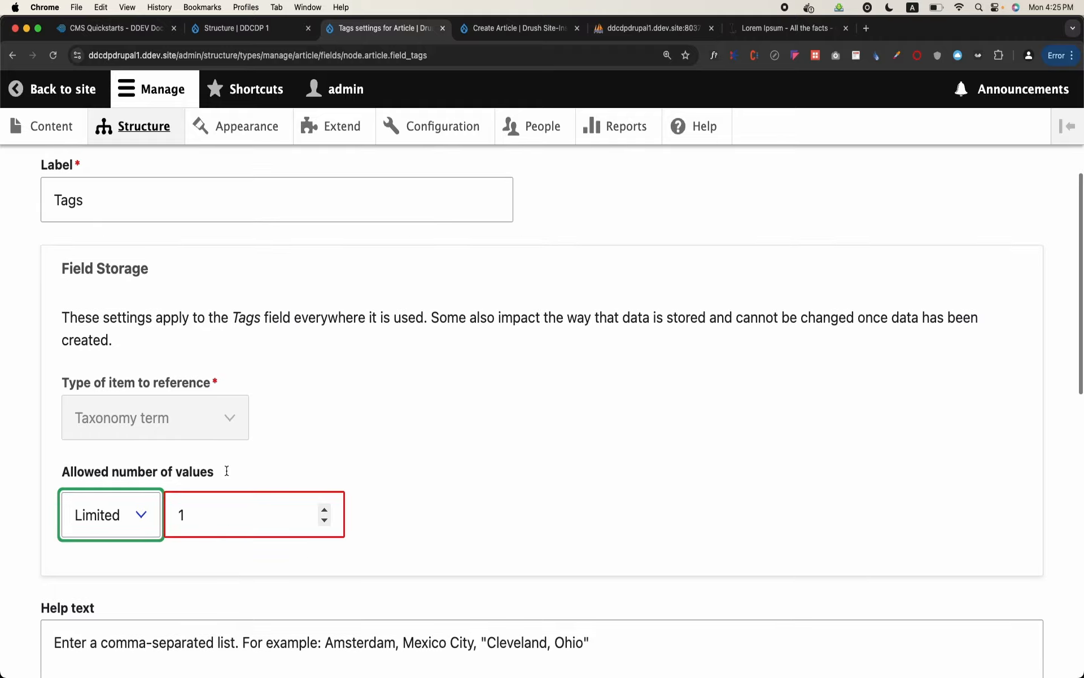
scroll(226, 470, down, 1)
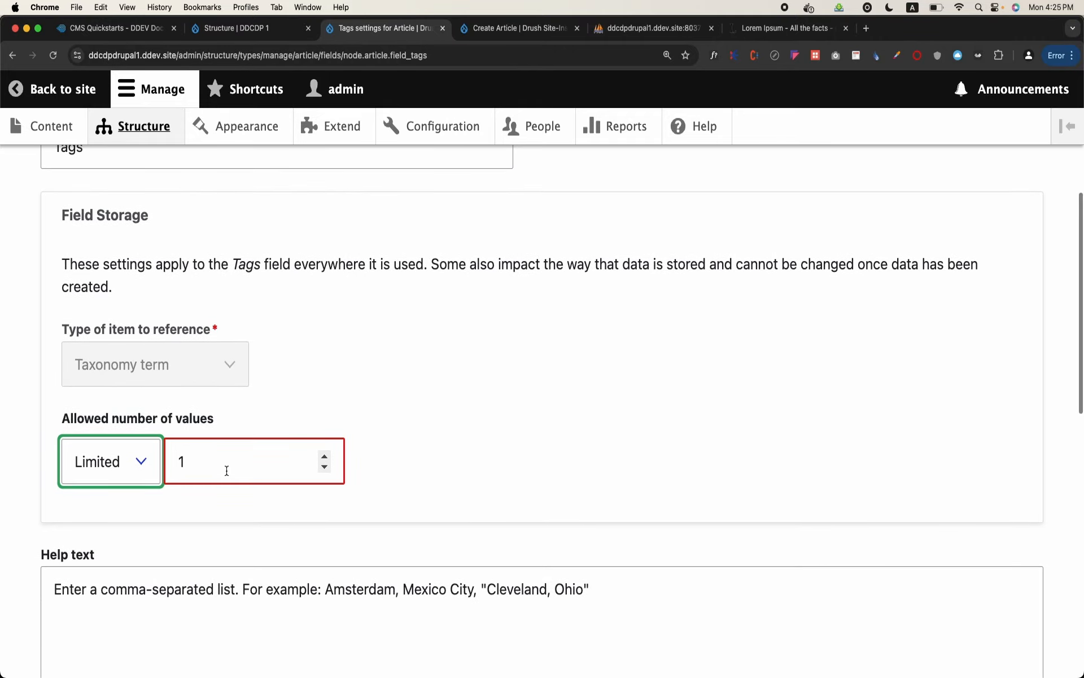
scroll(226, 470, down, 2)
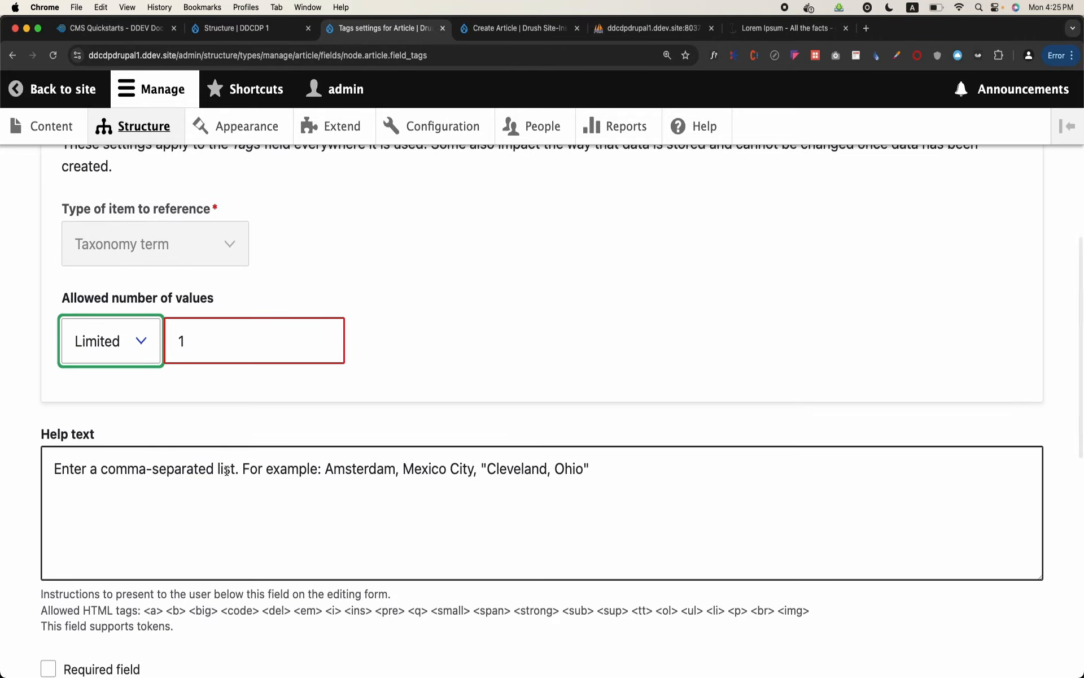
click(234, 339)
scroll(234, 339, down, 4)
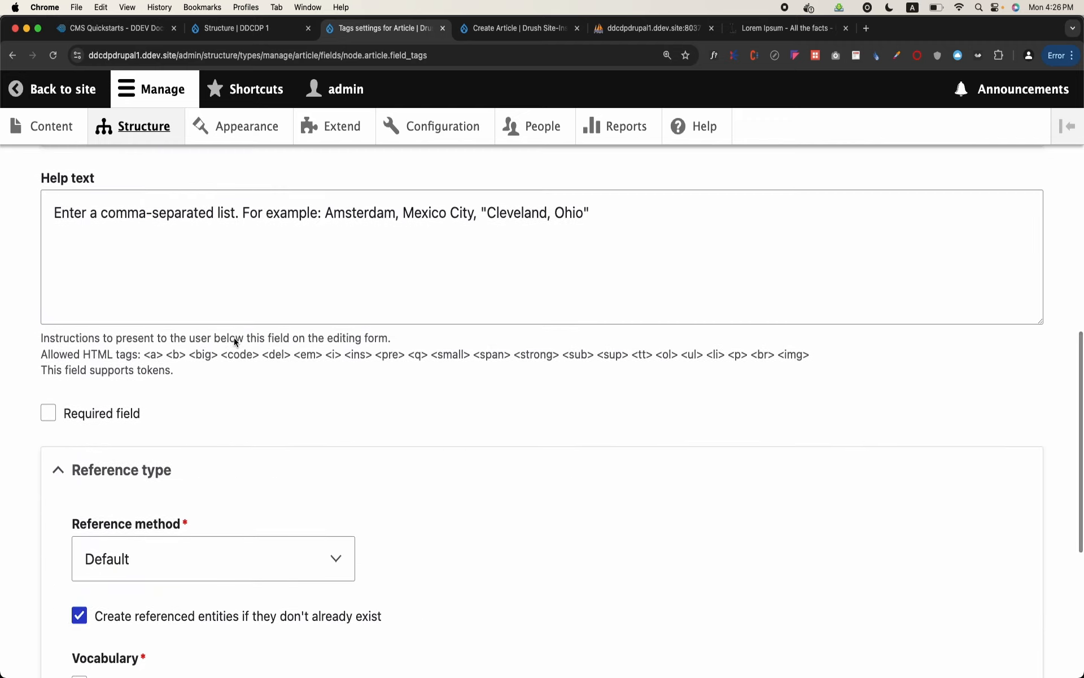
scroll(233, 337, down, 5)
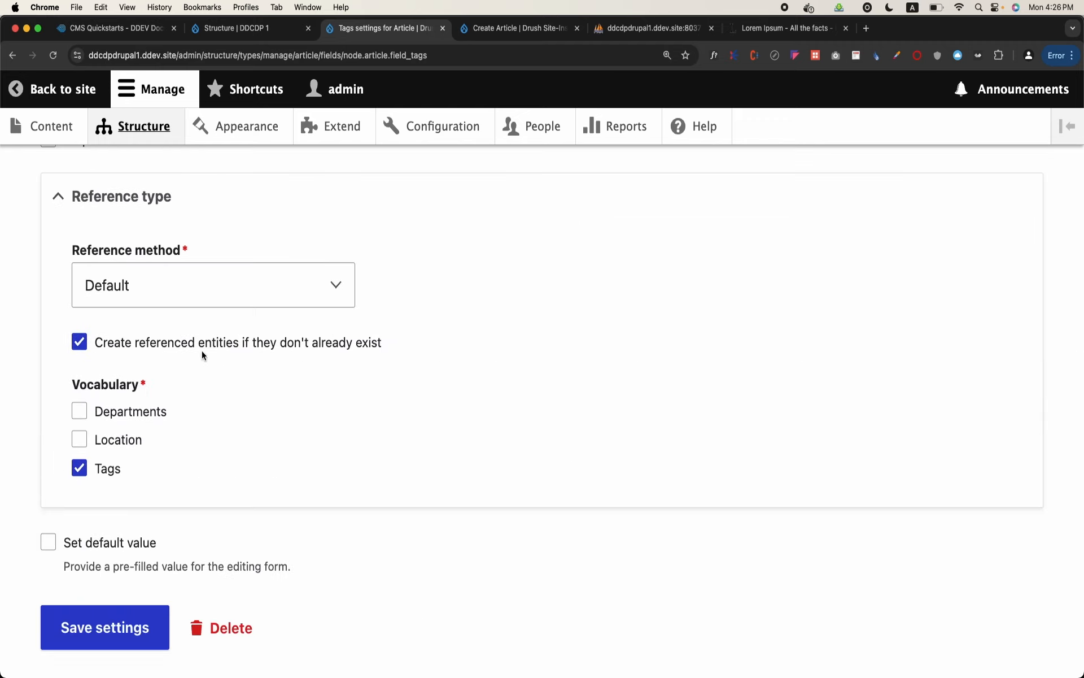
Start a new article from the content overview and examine its Tags select list and help text
click(147, 132)
click(47, 136)
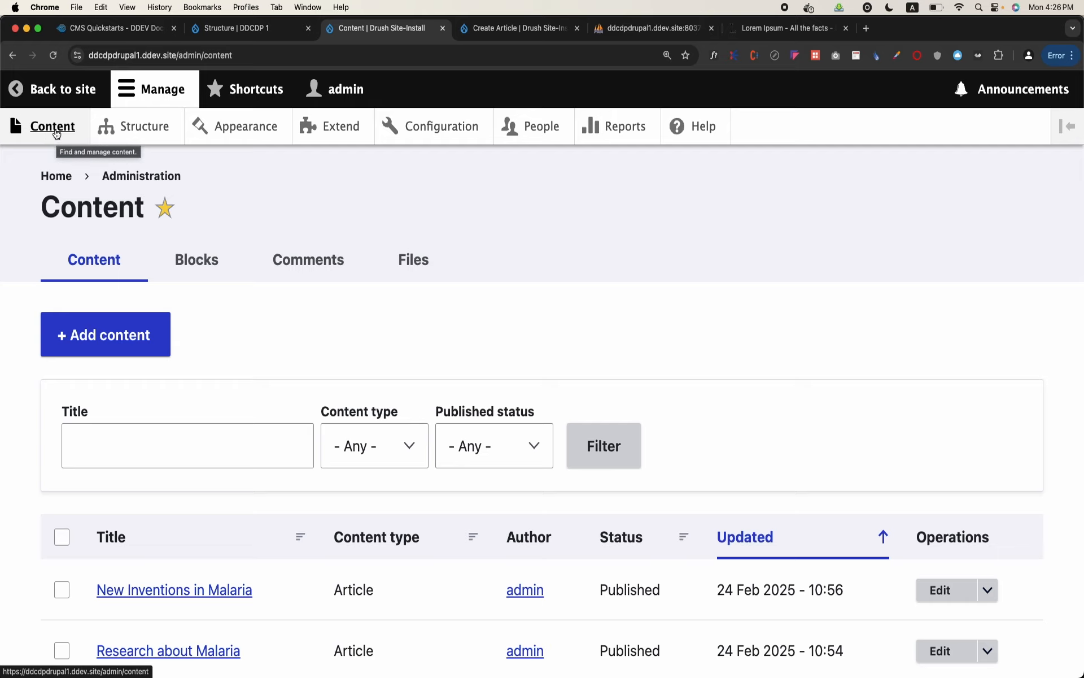
click(112, 337)
click(111, 300)
scroll(109, 302, down, 15)
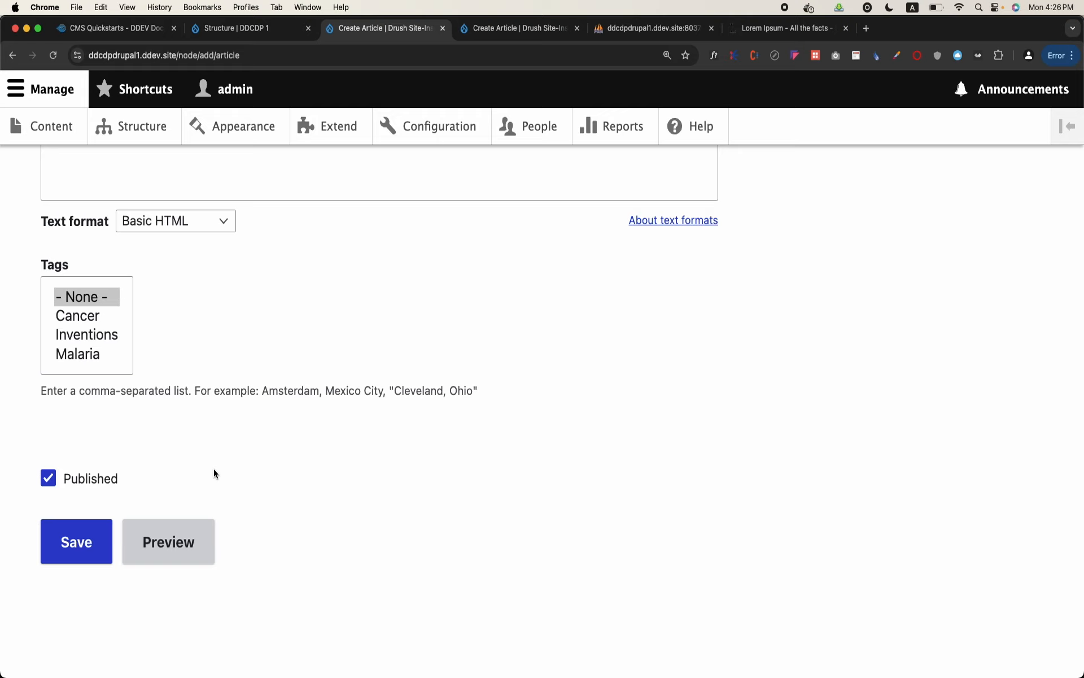
scroll(214, 469, up, 15)
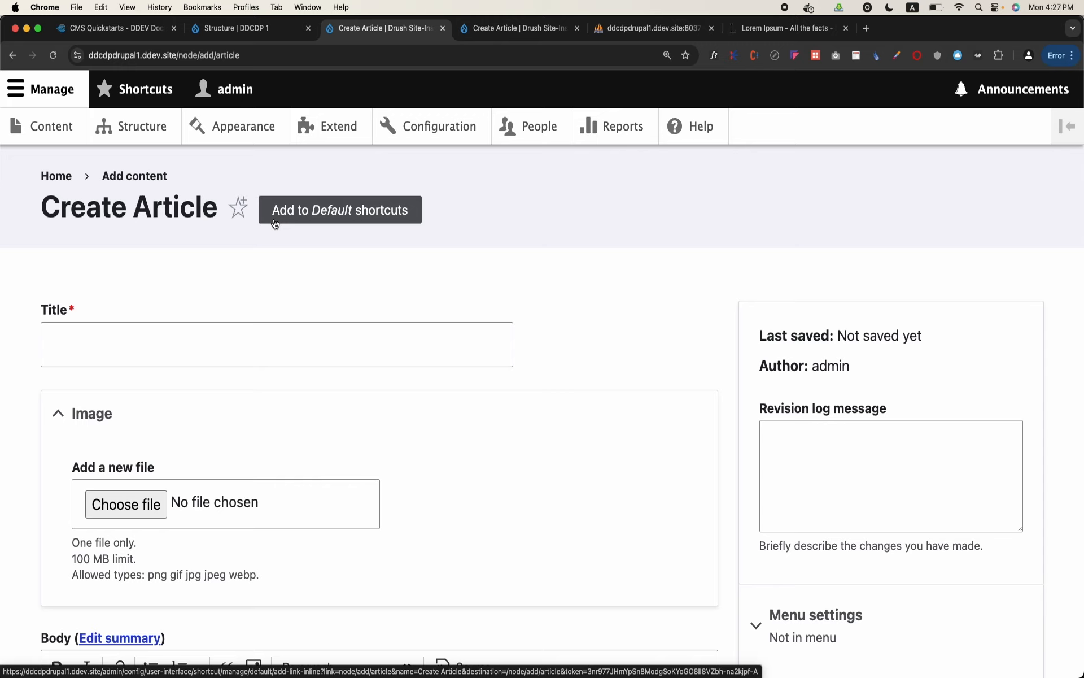
Return to the Article content type's field list and start creating a new field, reviewing the available field types
click(161, 115)
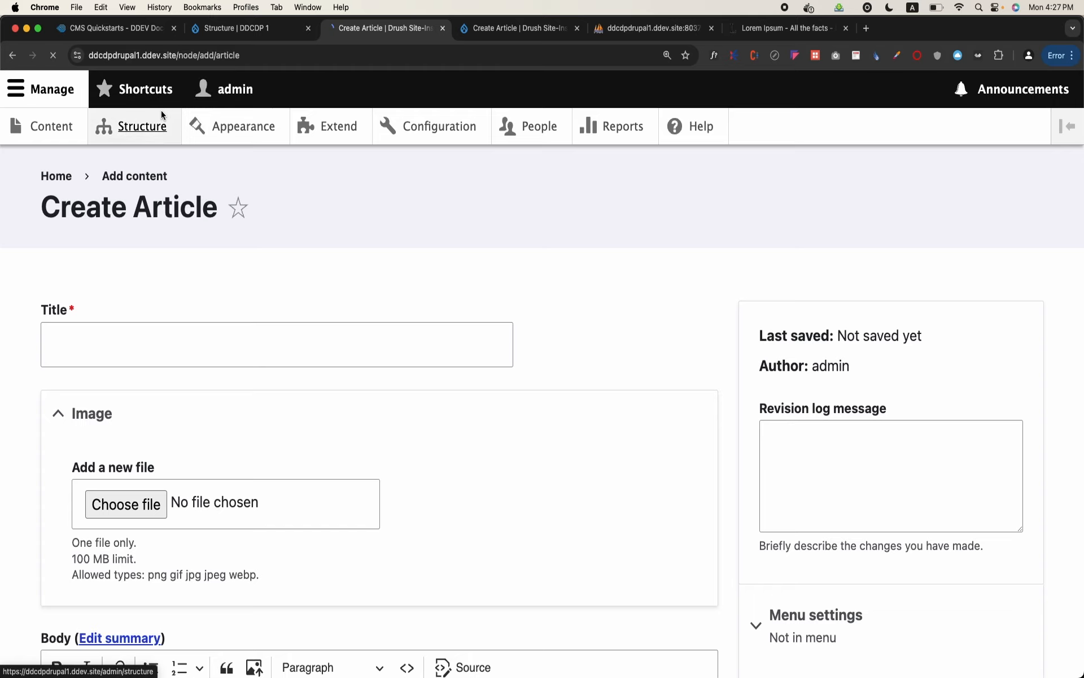
scroll(198, 403, down, 5)
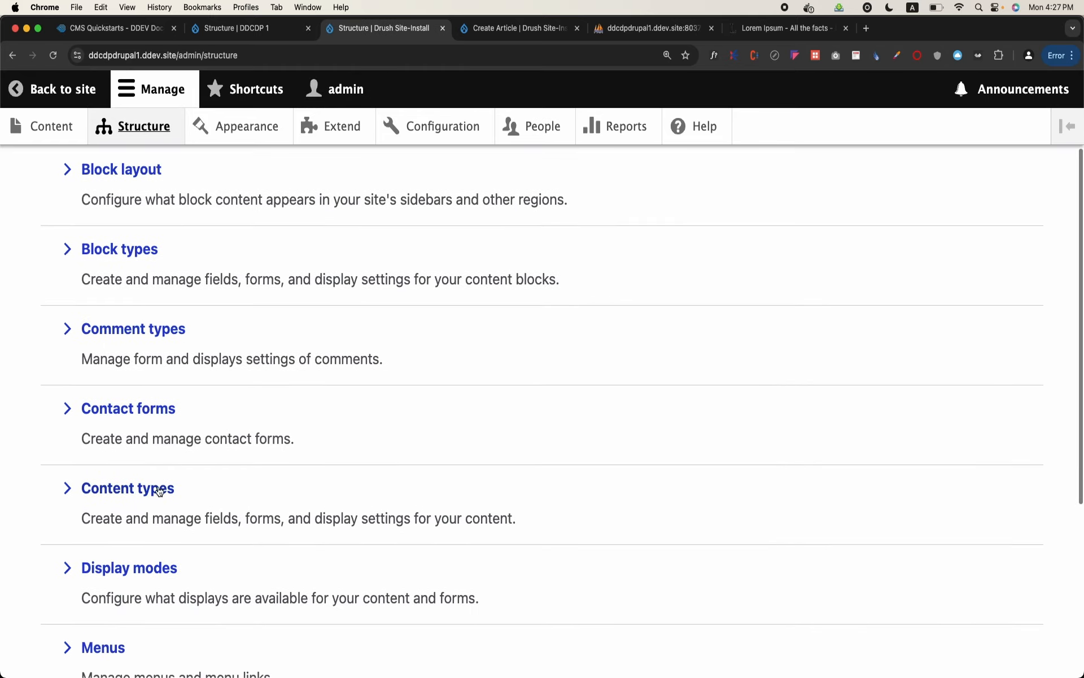
click(158, 495)
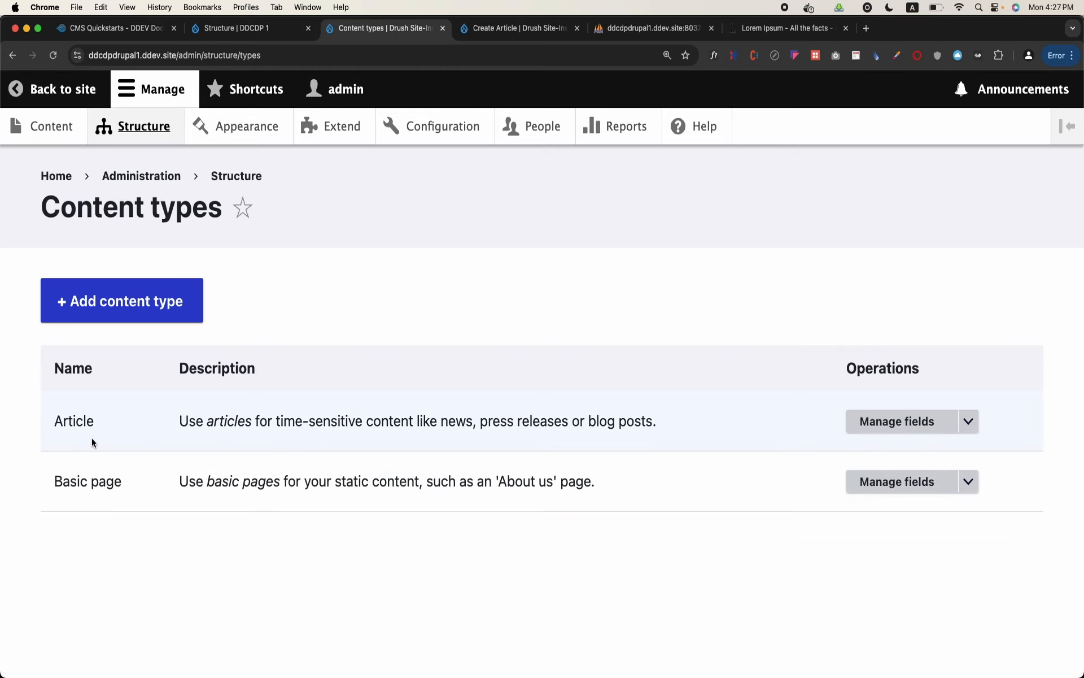
click(867, 431)
scroll(330, 523, down, 3)
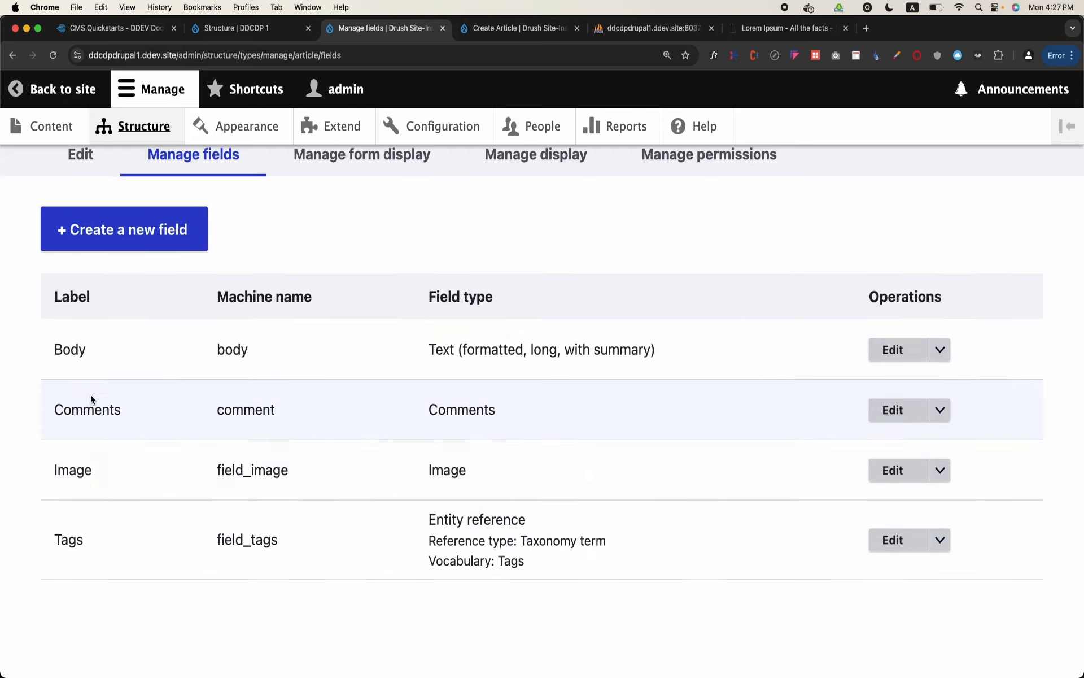
drag(54, 350, 106, 540)
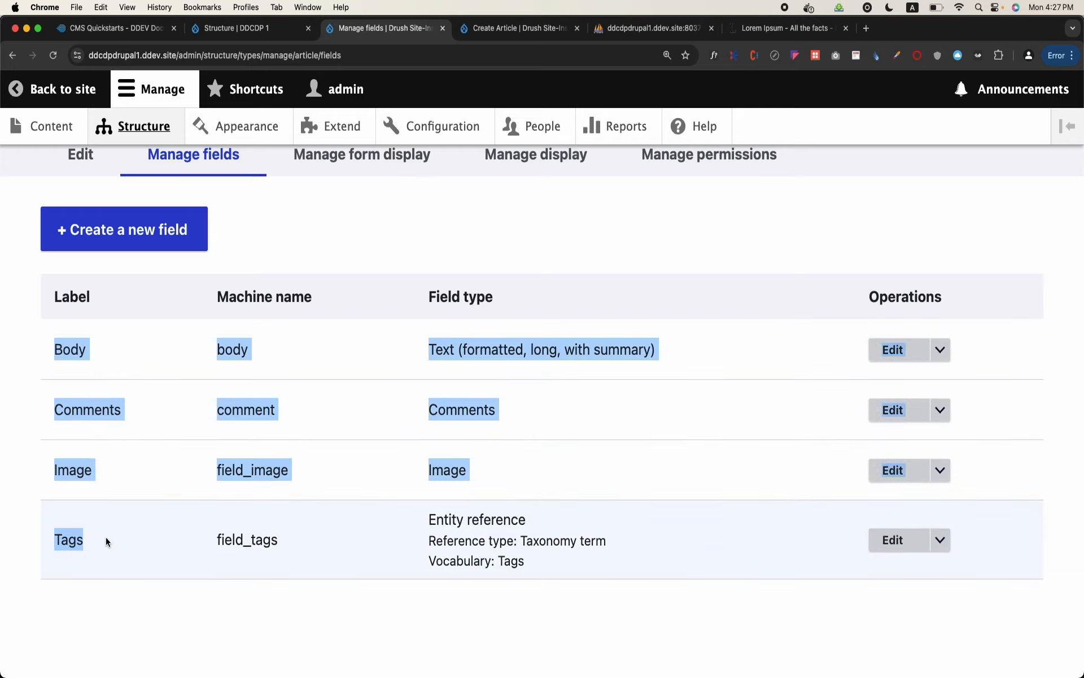
click(171, 238)
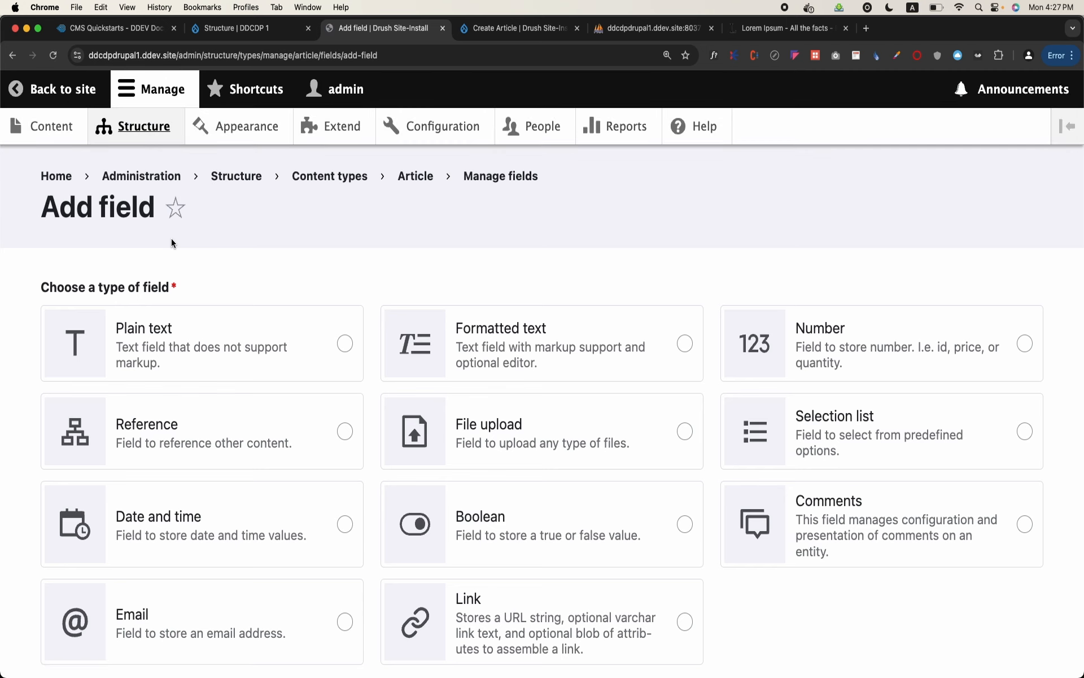
scroll(171, 239, down, 3)
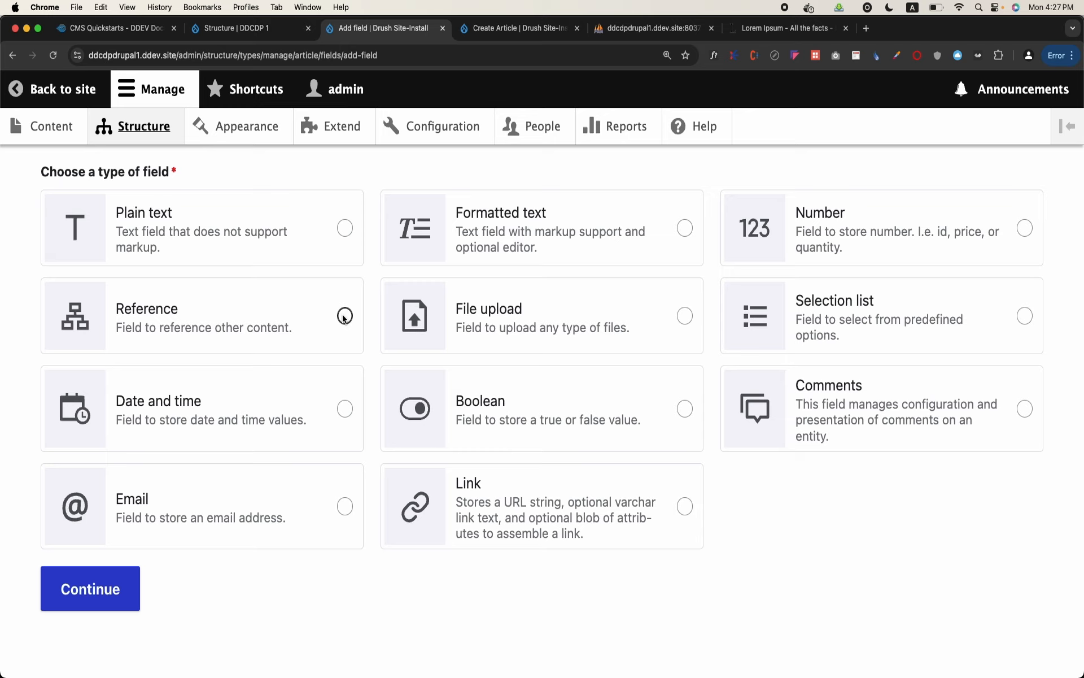
Choose a Reference field for the Article content type and label it Department
click(344, 316)
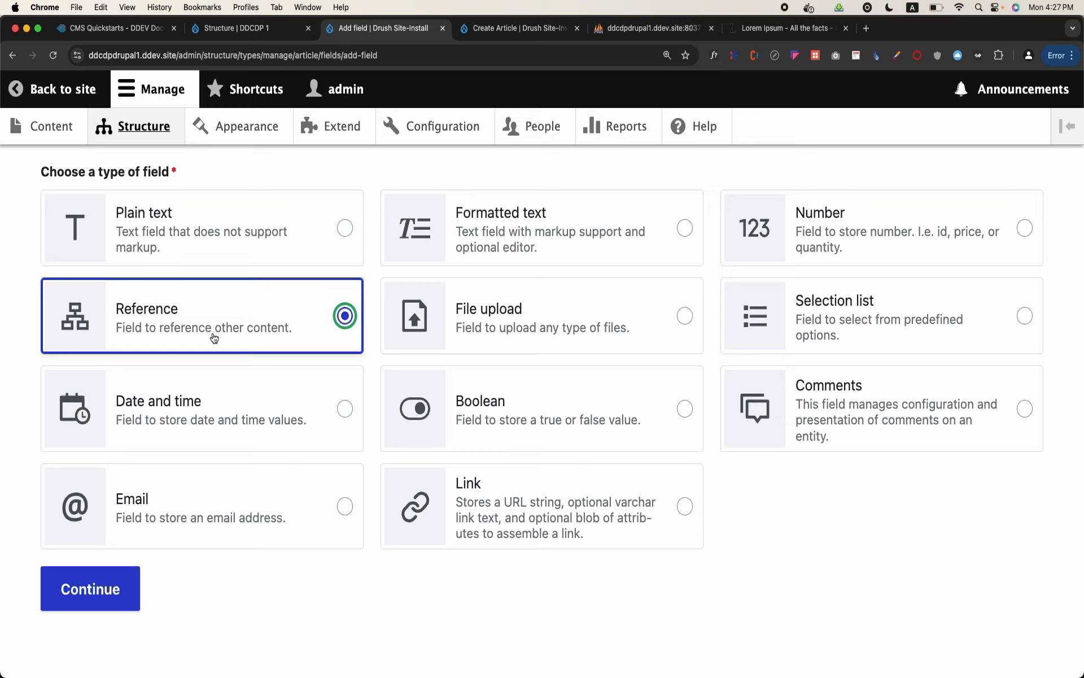
click(120, 590)
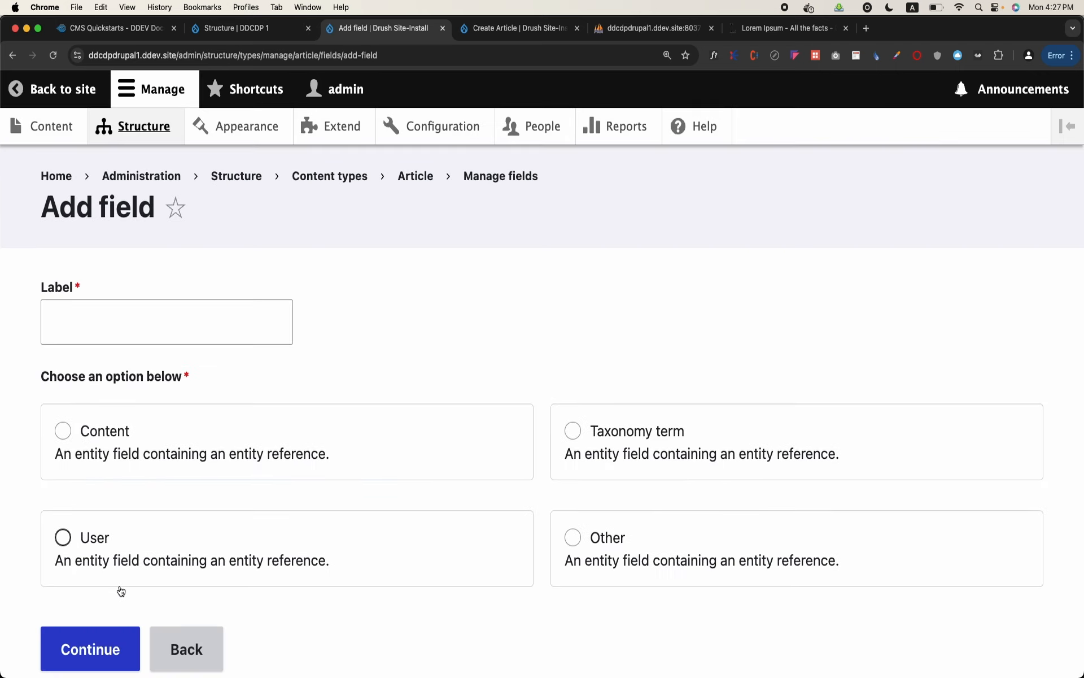
click(207, 336)
text(Department)
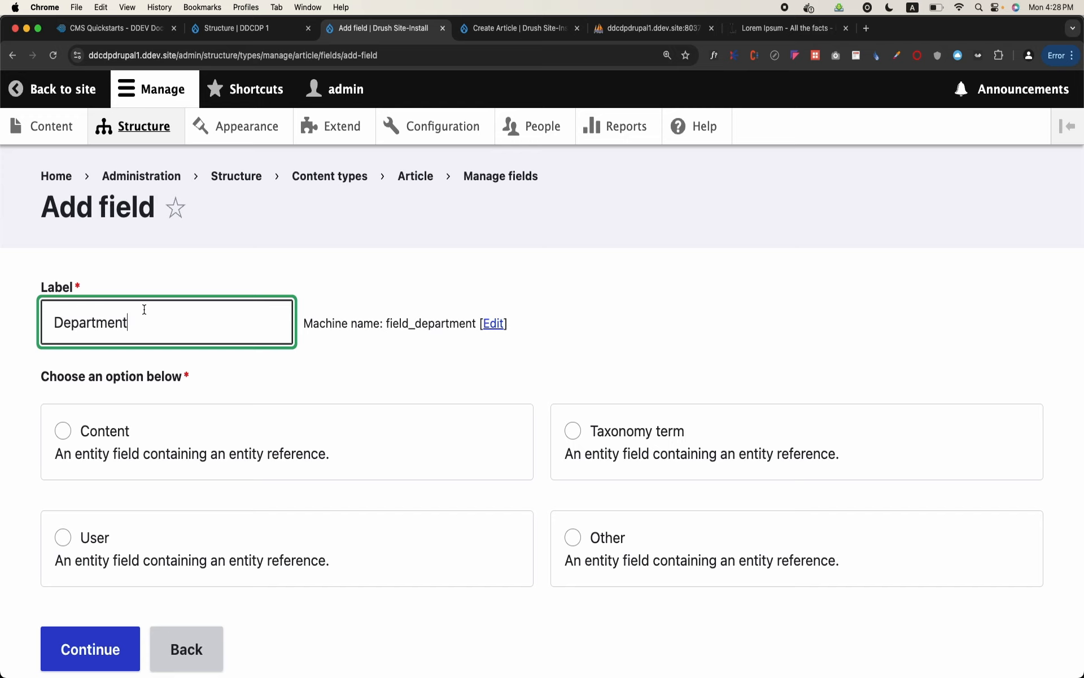
Check the Department field's generated machine name, and make the field reference taxonomy terms
scroll(145, 309, down, 3)
drag(388, 238, 476, 243)
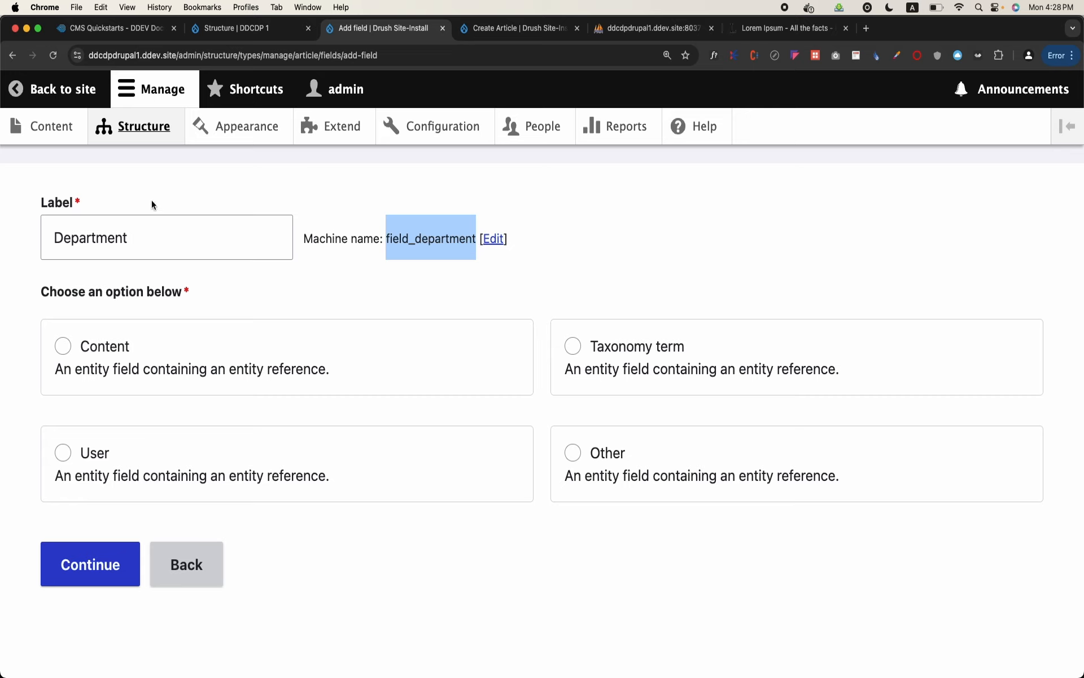
double_click(154, 238)
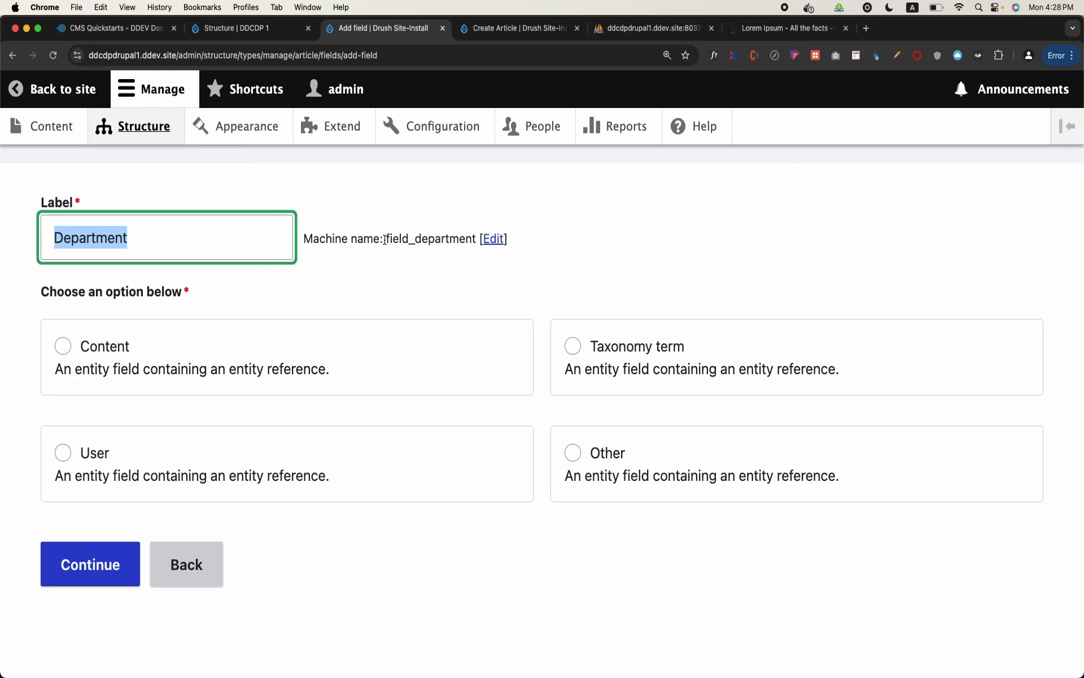
drag(384, 240, 480, 240)
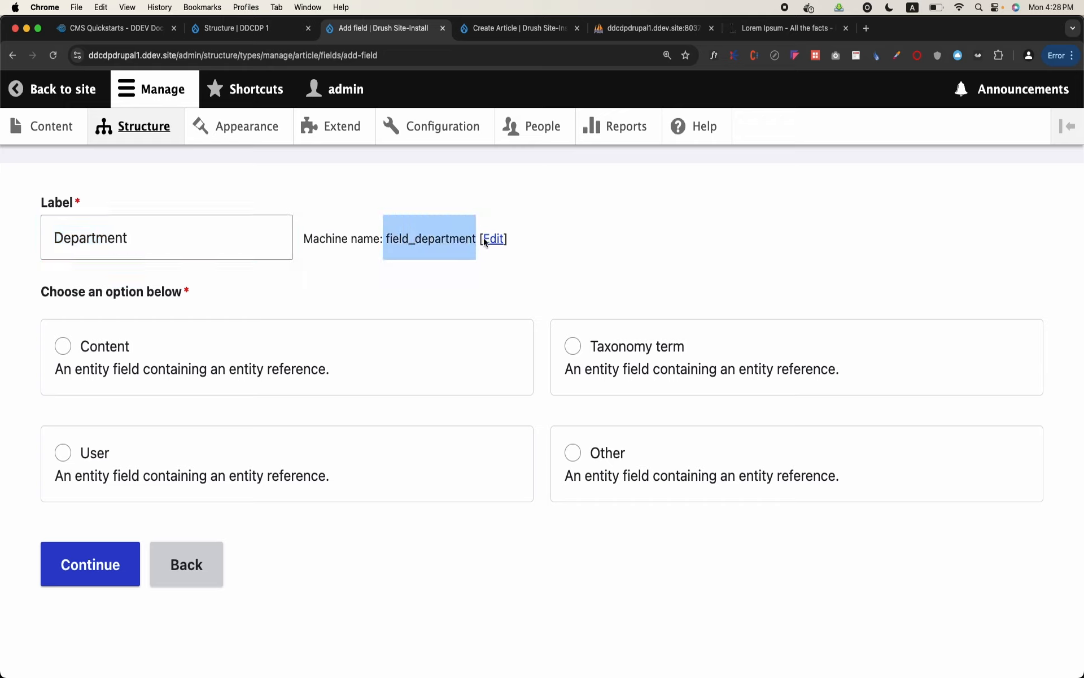
triple_click(425, 234)
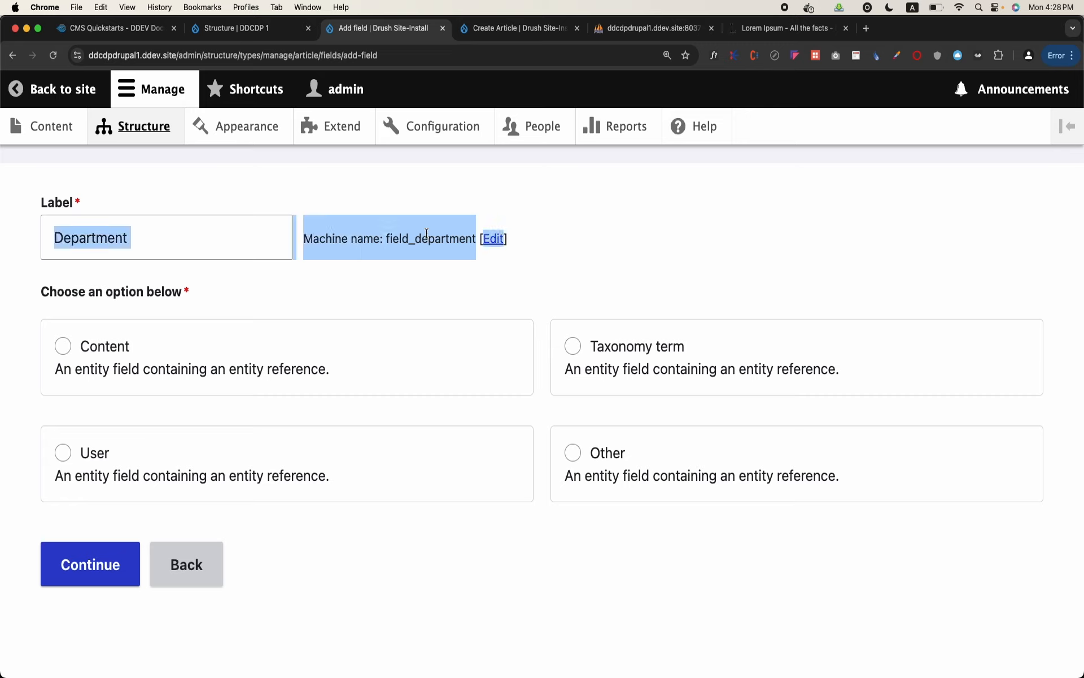
double_click(426, 233)
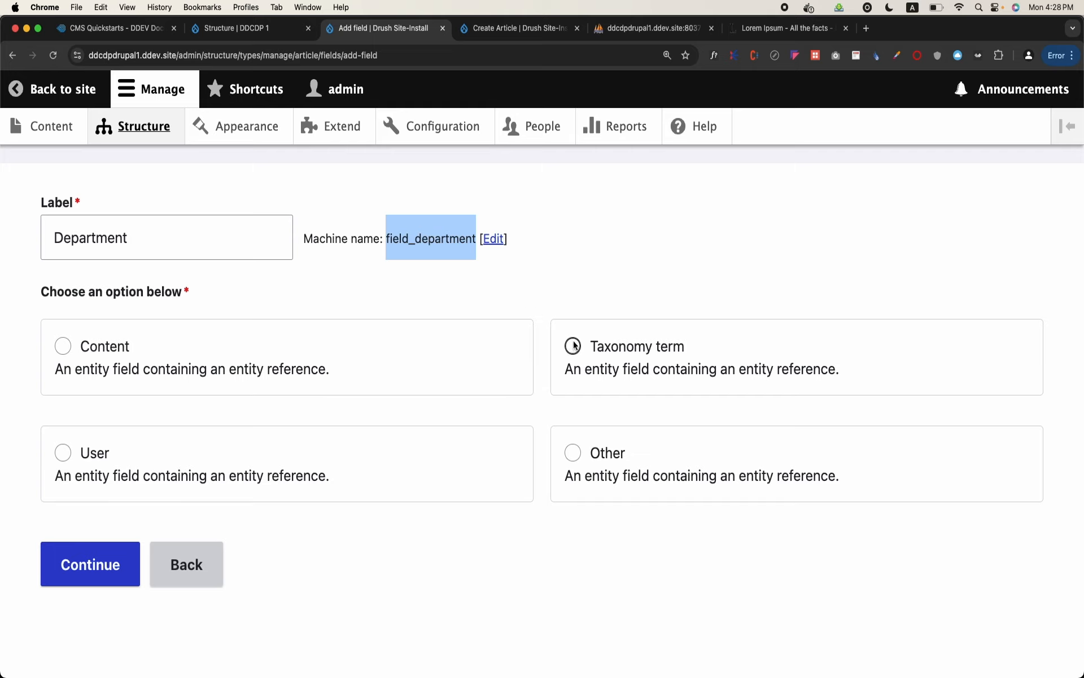
click(573, 345)
click(101, 565)
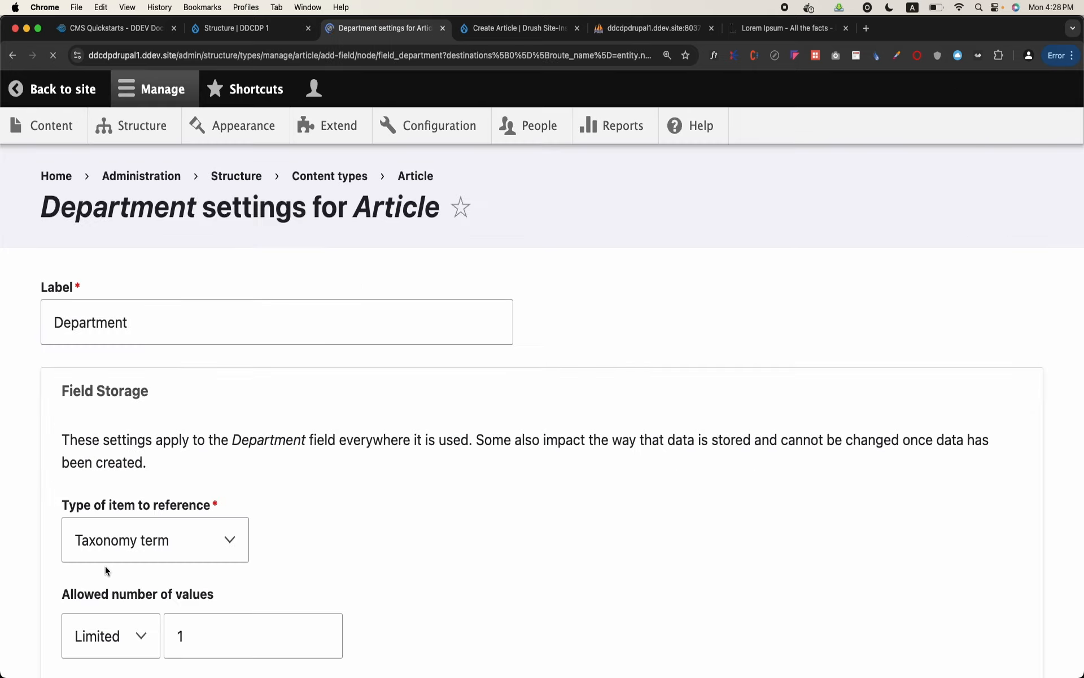
Try the Unlimited option for the Department field's allowed number of values, and restore Limited
scroll(105, 566, down, 3)
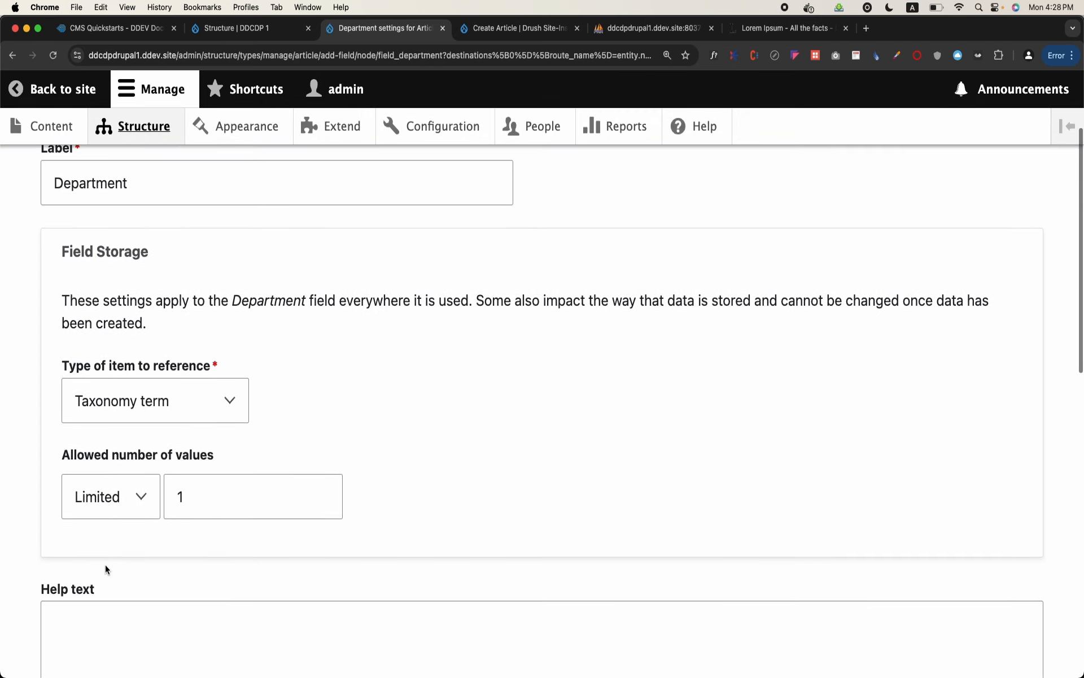
click(135, 498)
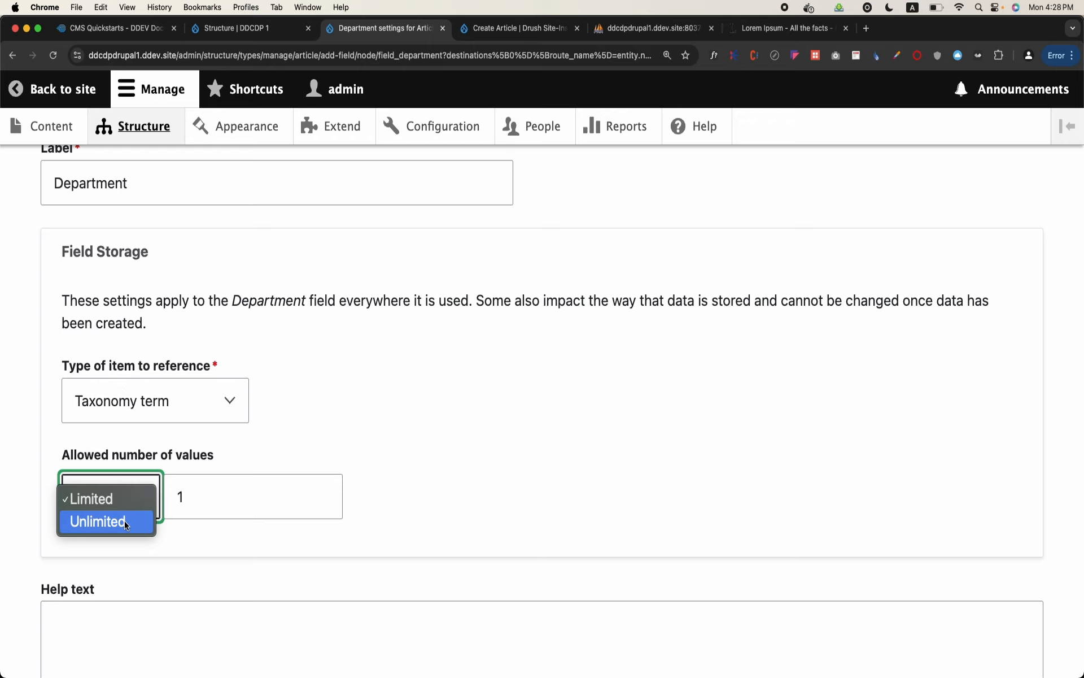
click(344, 440)
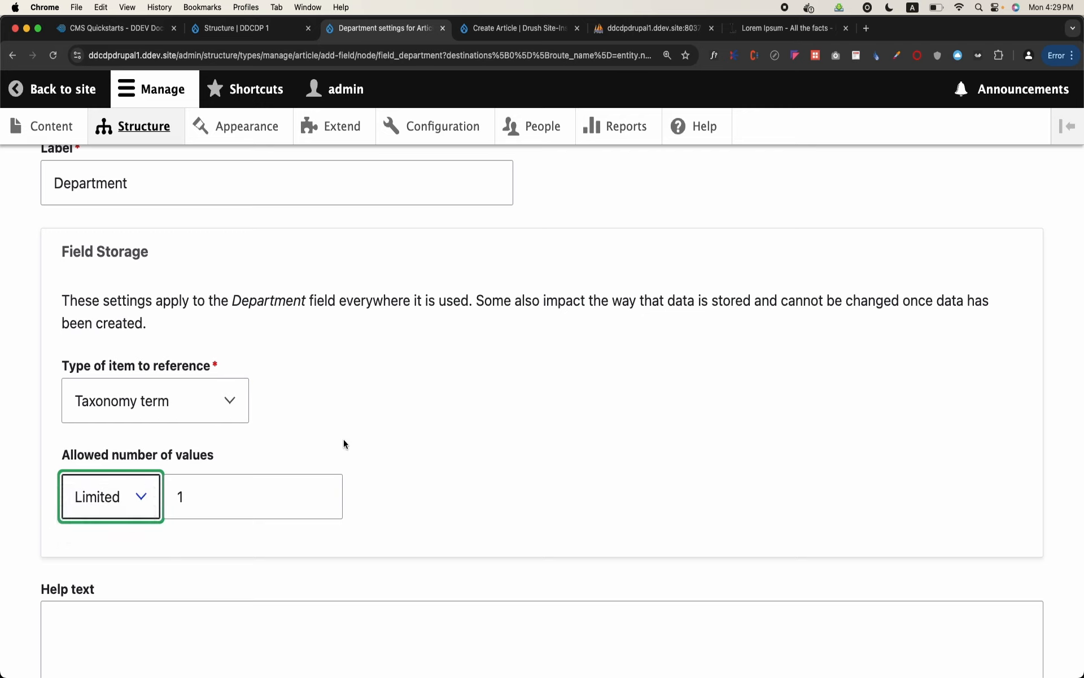
scroll(344, 440, down, 1)
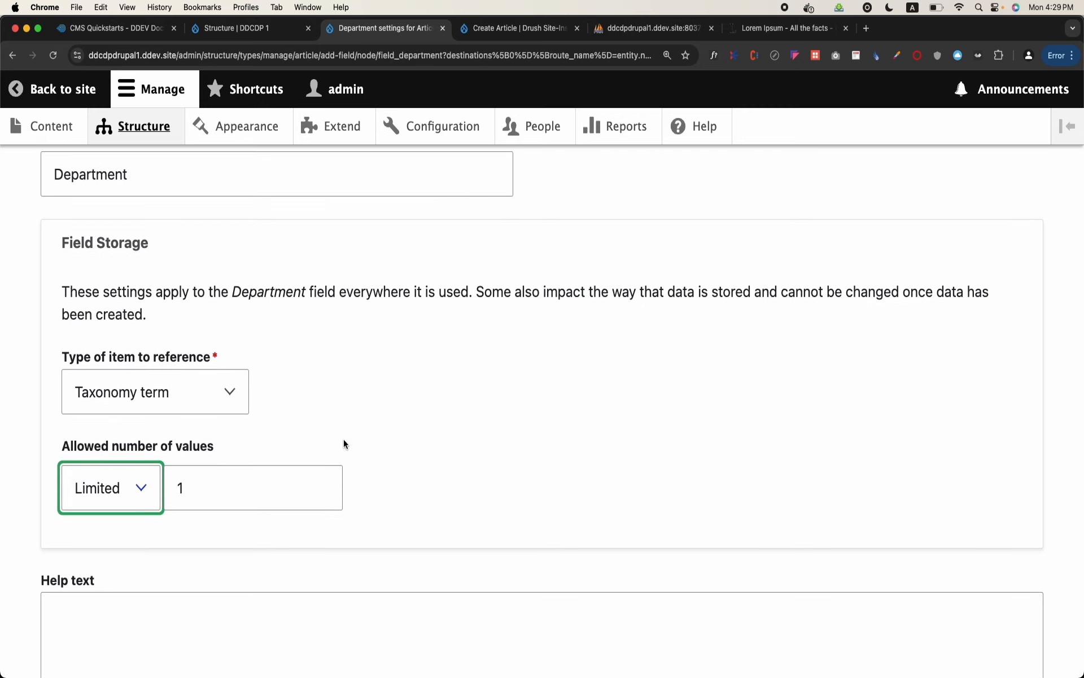
click(152, 473)
click(128, 514)
click(129, 489)
click(137, 469)
Enter "Please select the department" as the Department field's help text
scroll(357, 386, down, 5)
click(357, 381)
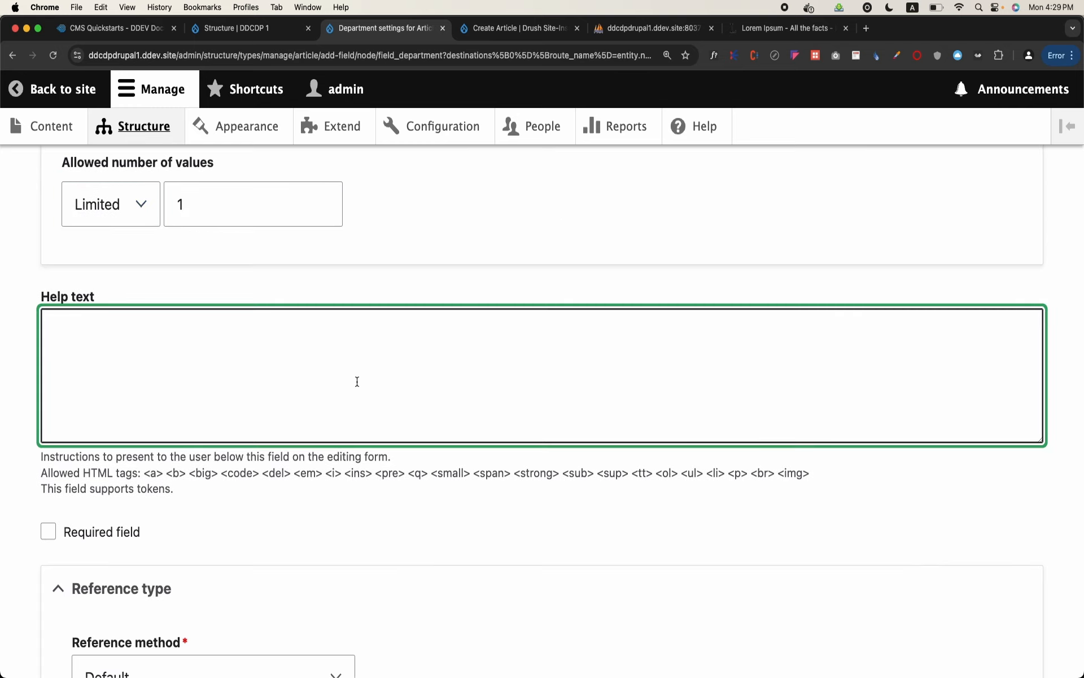
text(Please select the deparm)
key(BackSpace)
text(tment)
Restrict the Department field to the Departments vocabulary, save the settings, and check its machine name in the field list
scroll(542, 410, down, 10)
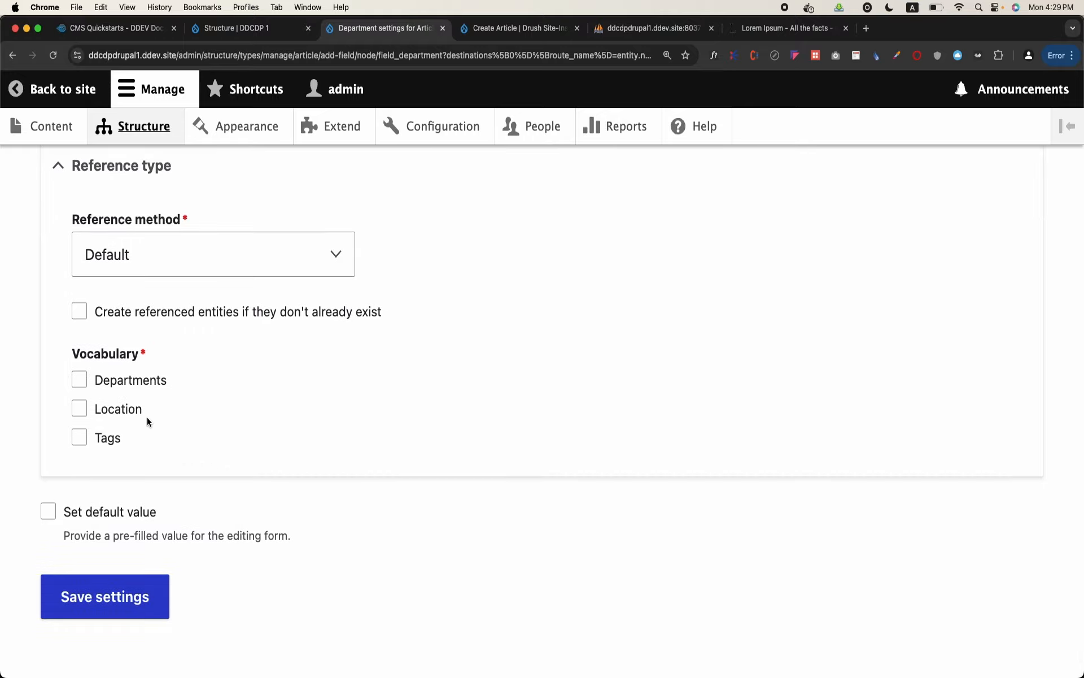
click(136, 383)
click(135, 597)
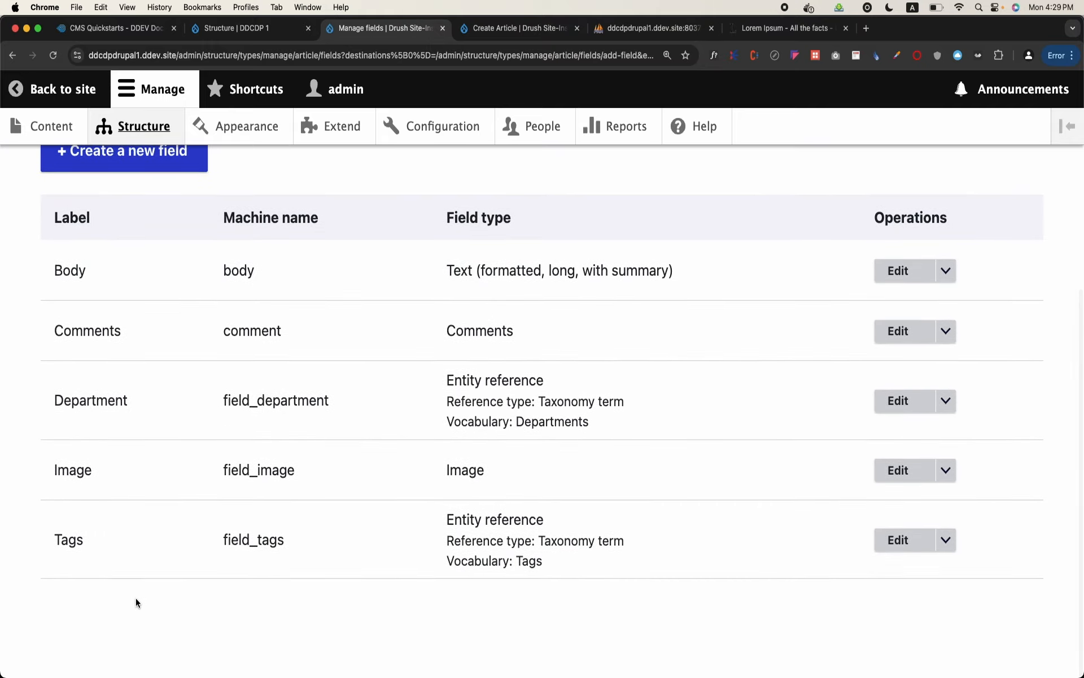
double_click(269, 401)
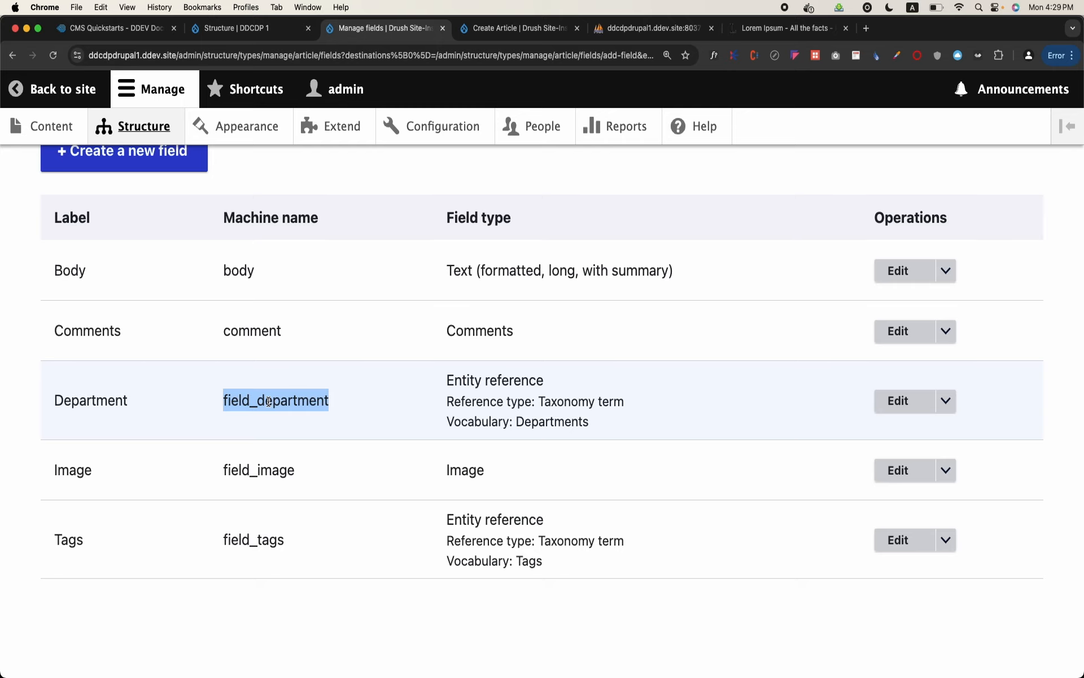
Start a new article from the content overview and find its Department field
click(48, 125)
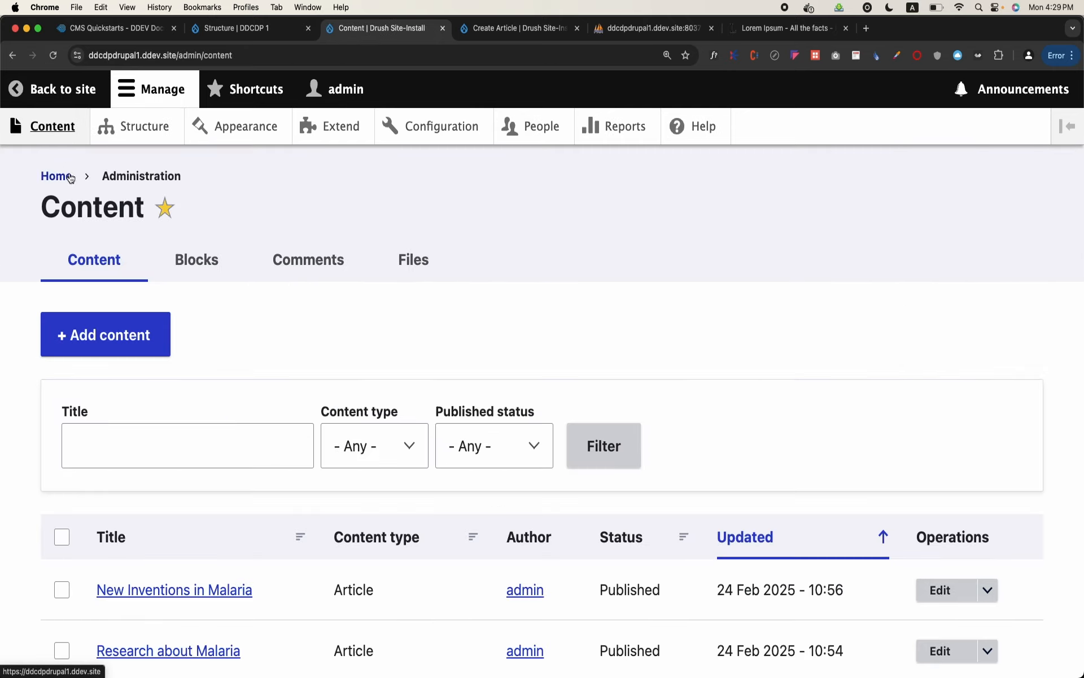
click(105, 333)
click(106, 308)
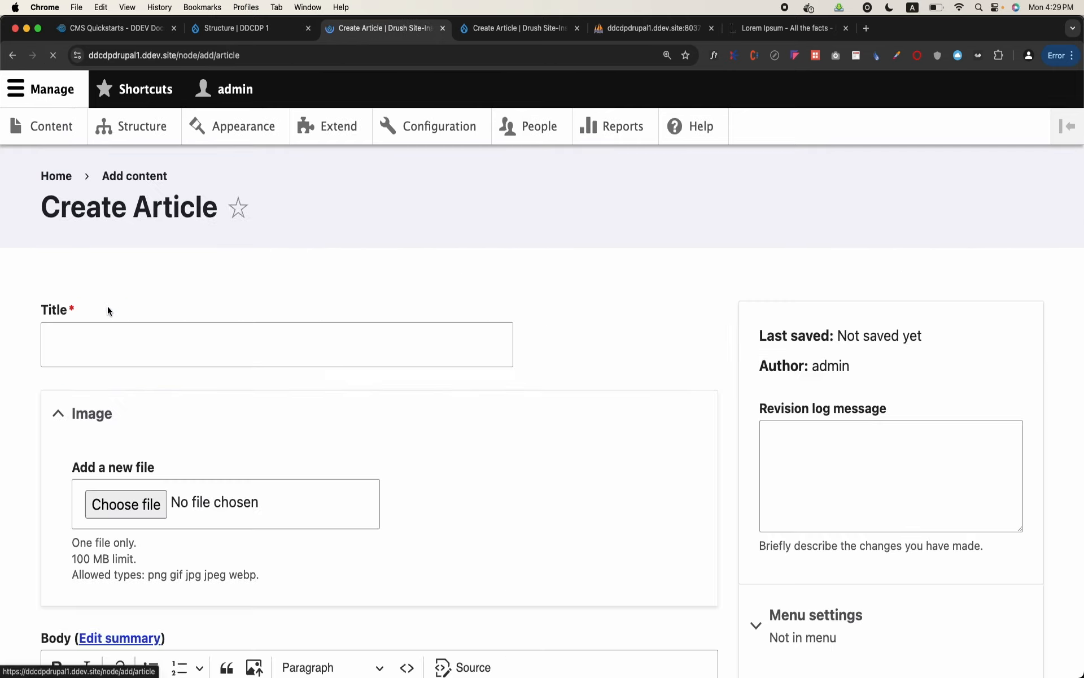
click(119, 346)
scroll(119, 346, down, 20)
Try the new article's Department autocomplete by choosing Biology and replacing it with Chemistry, and look over the form
click(121, 347)
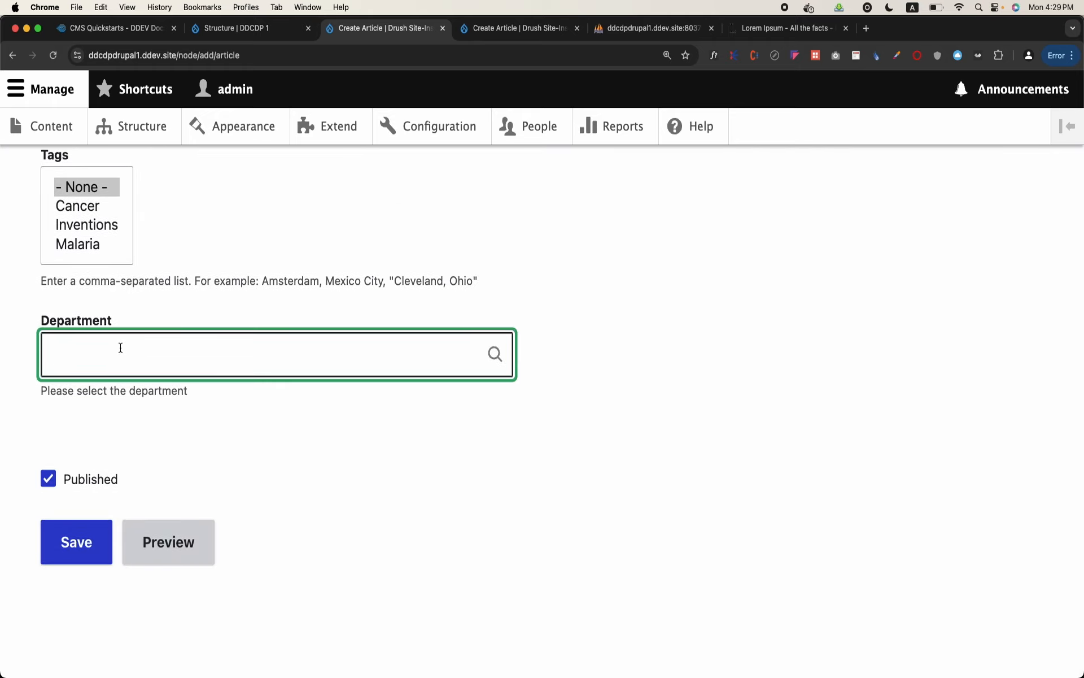
text(a)
key(BackSpace)
text(b)
click(104, 394)
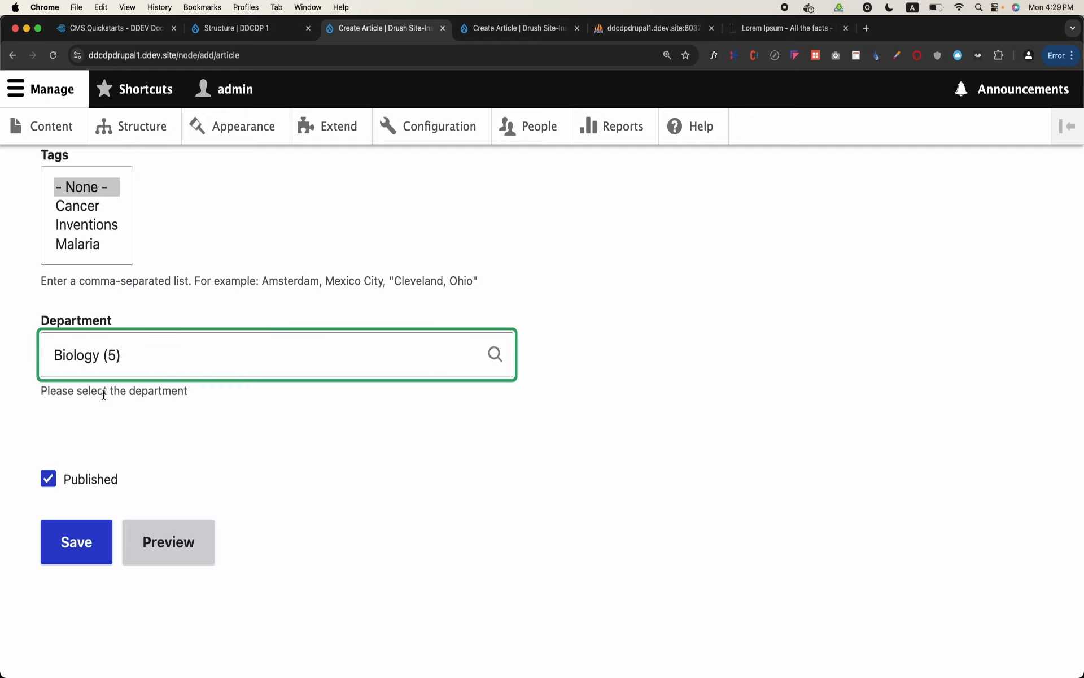
key(super+a)
text(Ch)
click(143, 393)
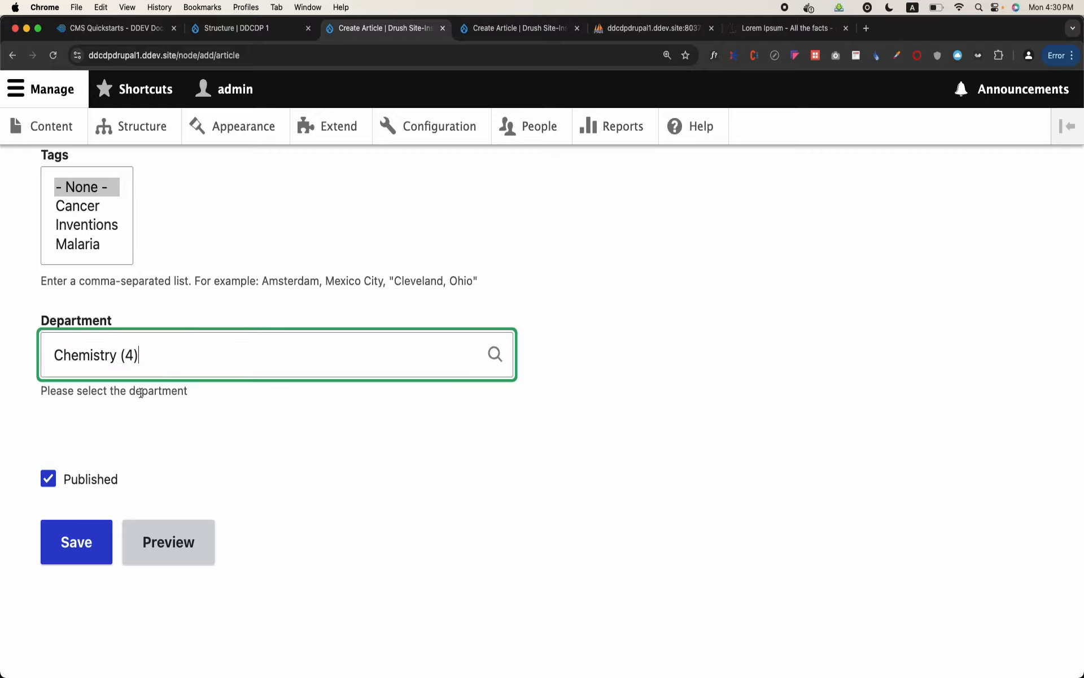
scroll(141, 393, up, 15)
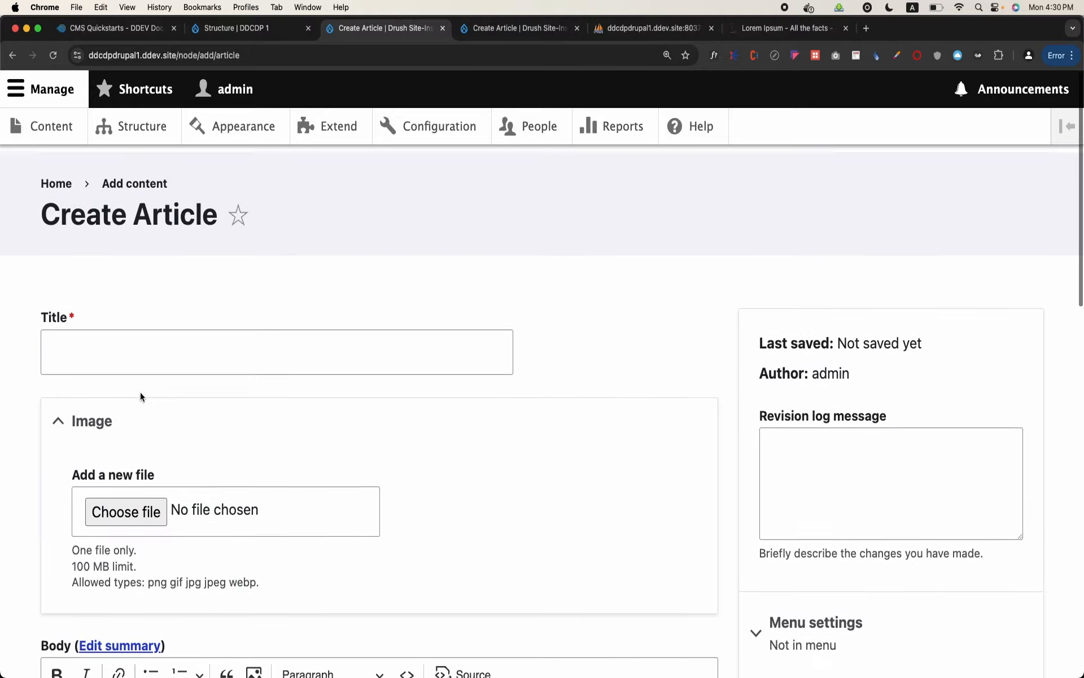
scroll(141, 393, down, 12)
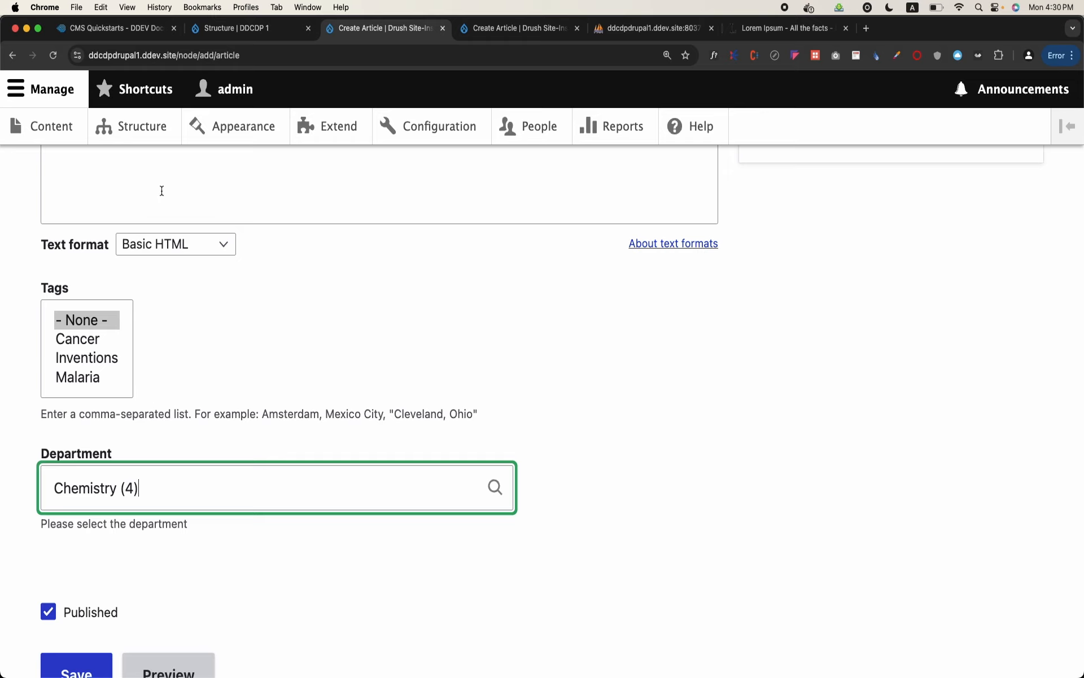
Return to the Article content type's field list and review the Department field entry
click(130, 133)
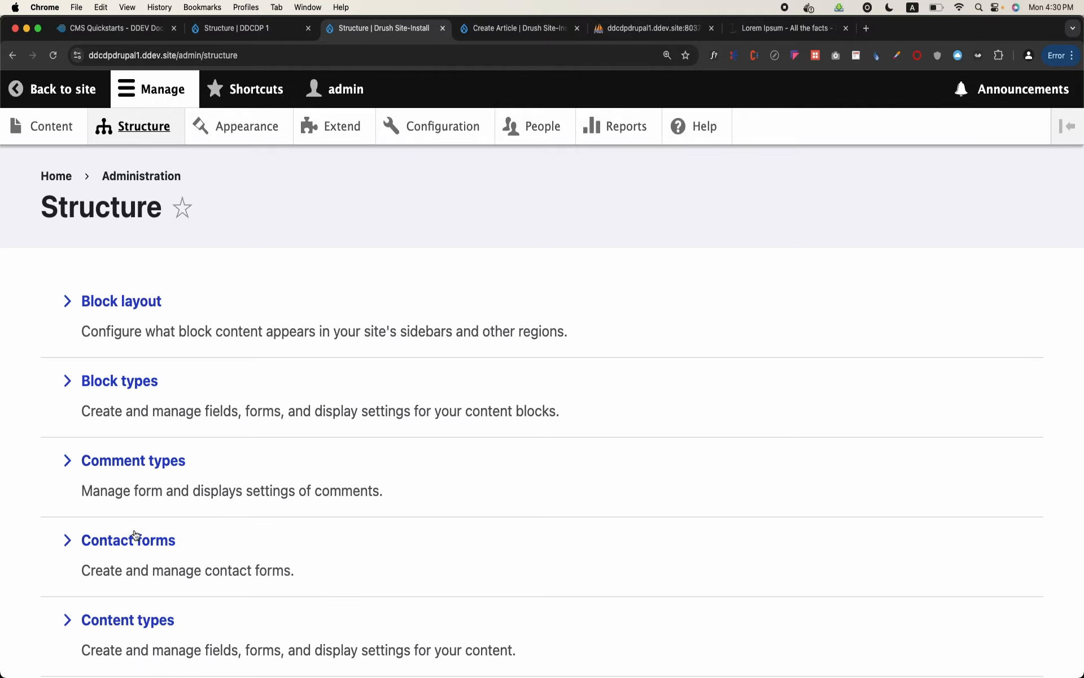
click(136, 626)
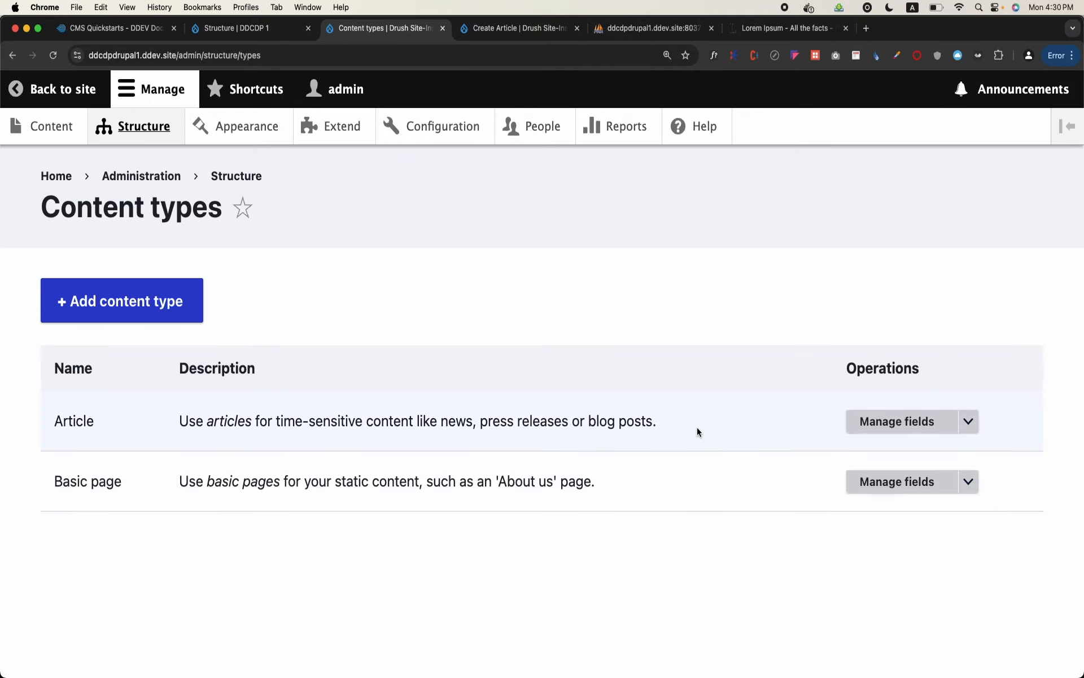
click(892, 430)
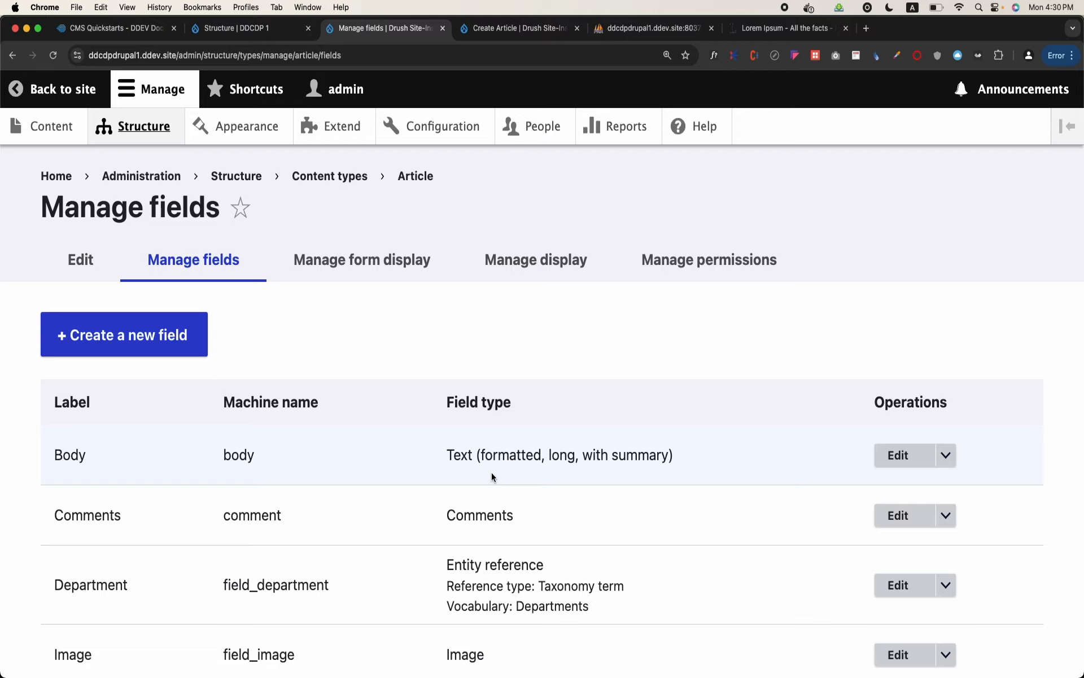
scroll(491, 474, down, 3)
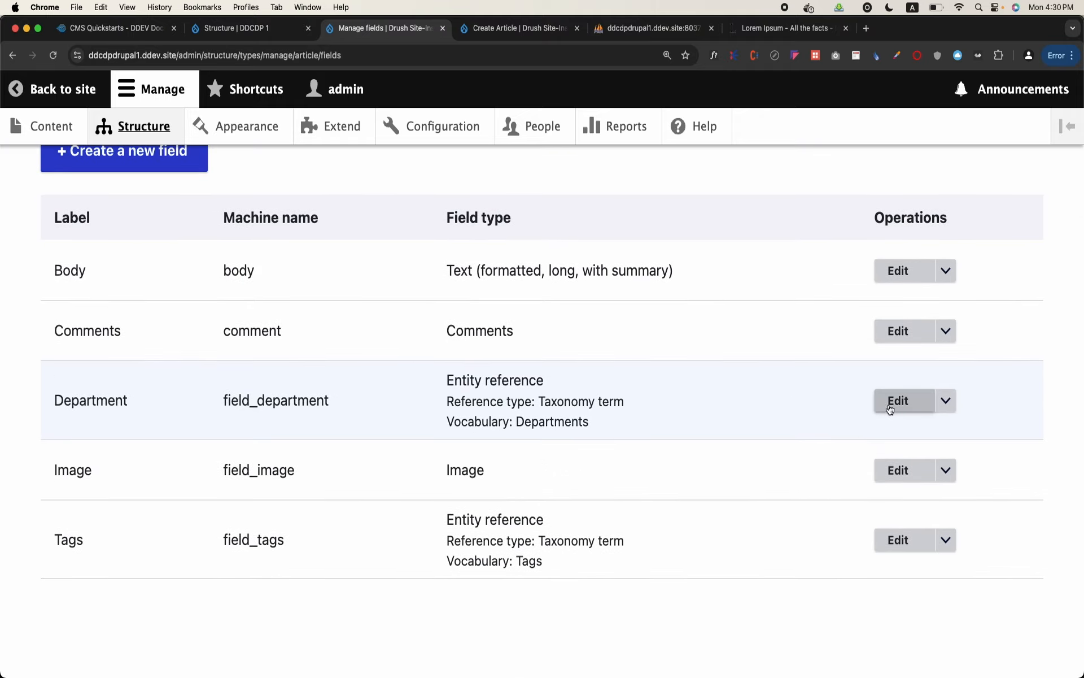
scroll(628, 402, up, 3)
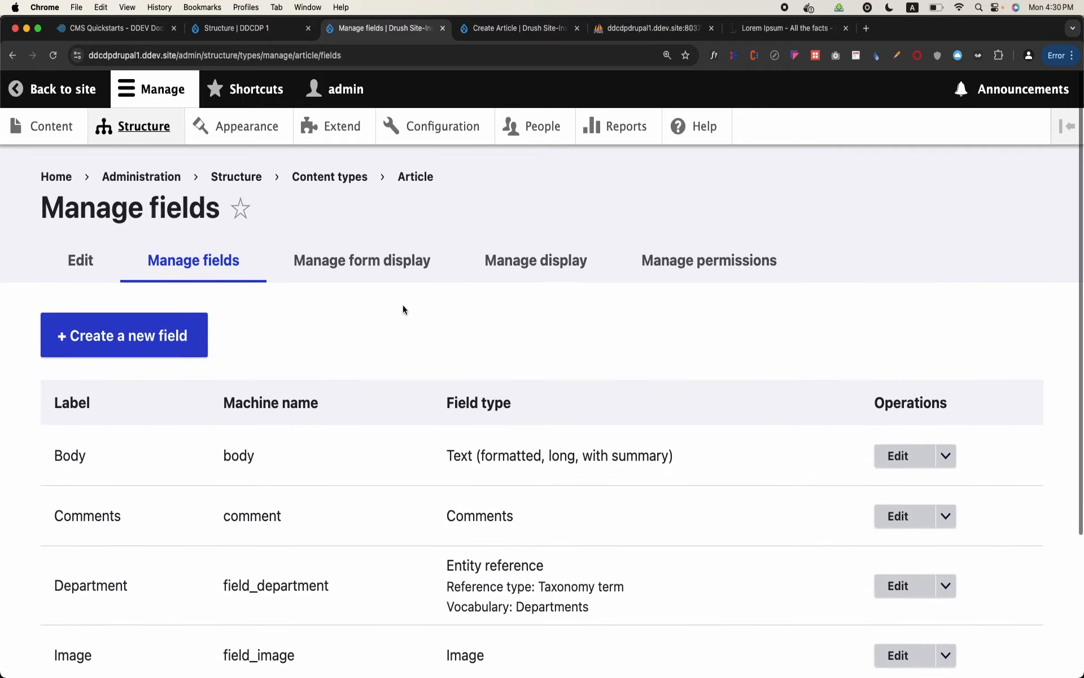
Set the Department field's widget to Select list in the Article form display and save
click(351, 263)
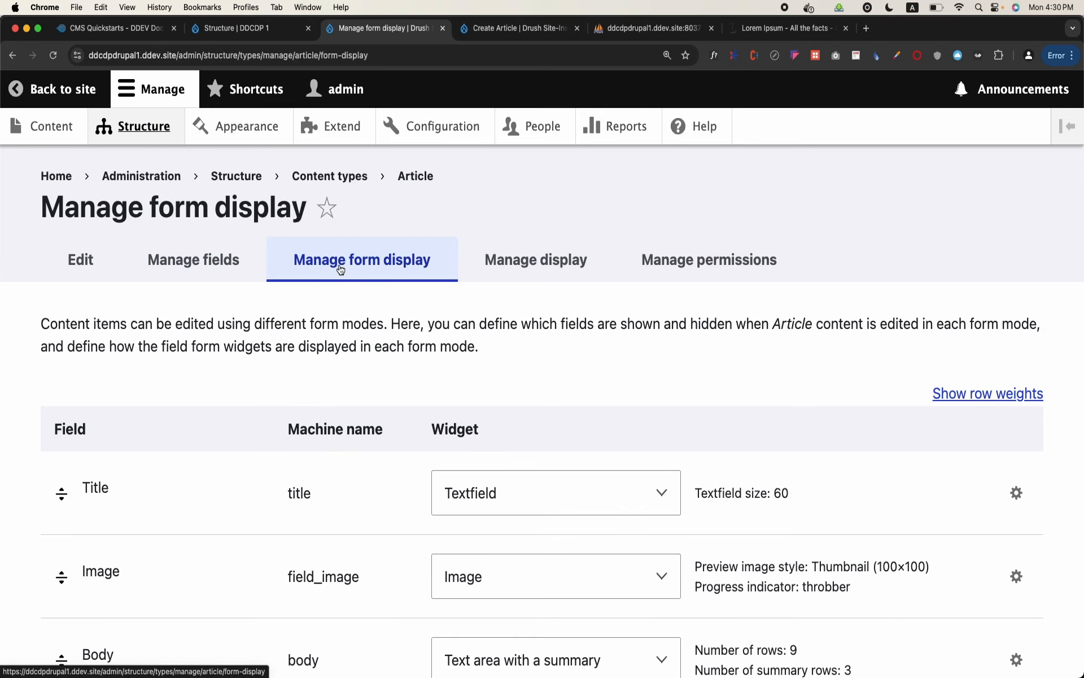
scroll(339, 268, down, 4)
scroll(339, 263, down, 2)
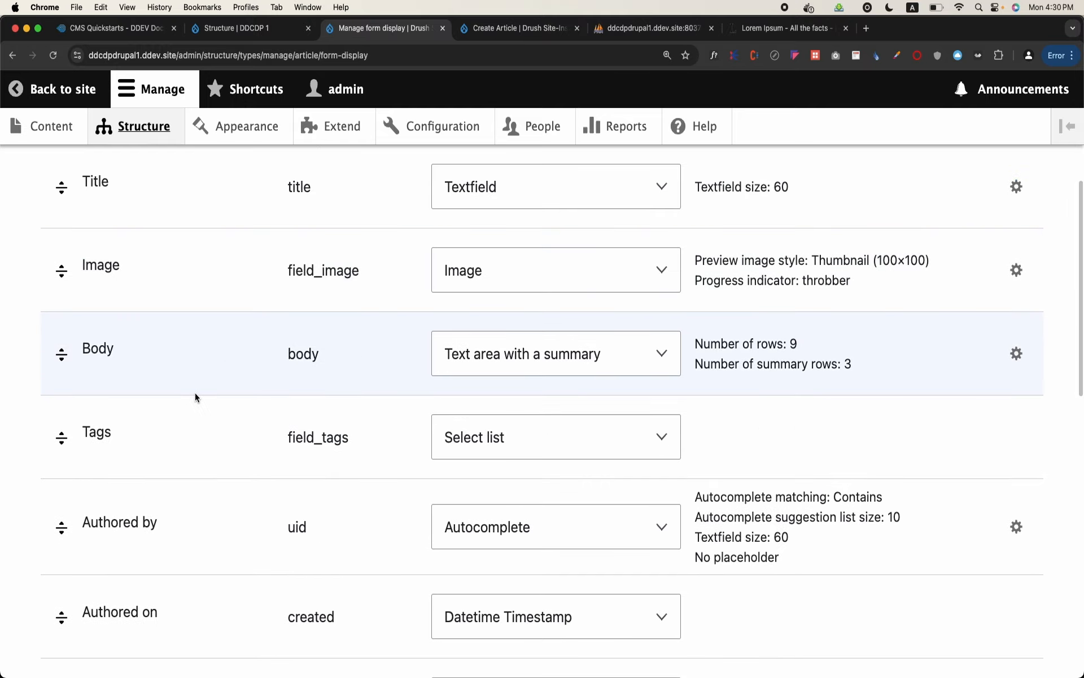
scroll(195, 392, down, 2)
scroll(195, 394, down, 6)
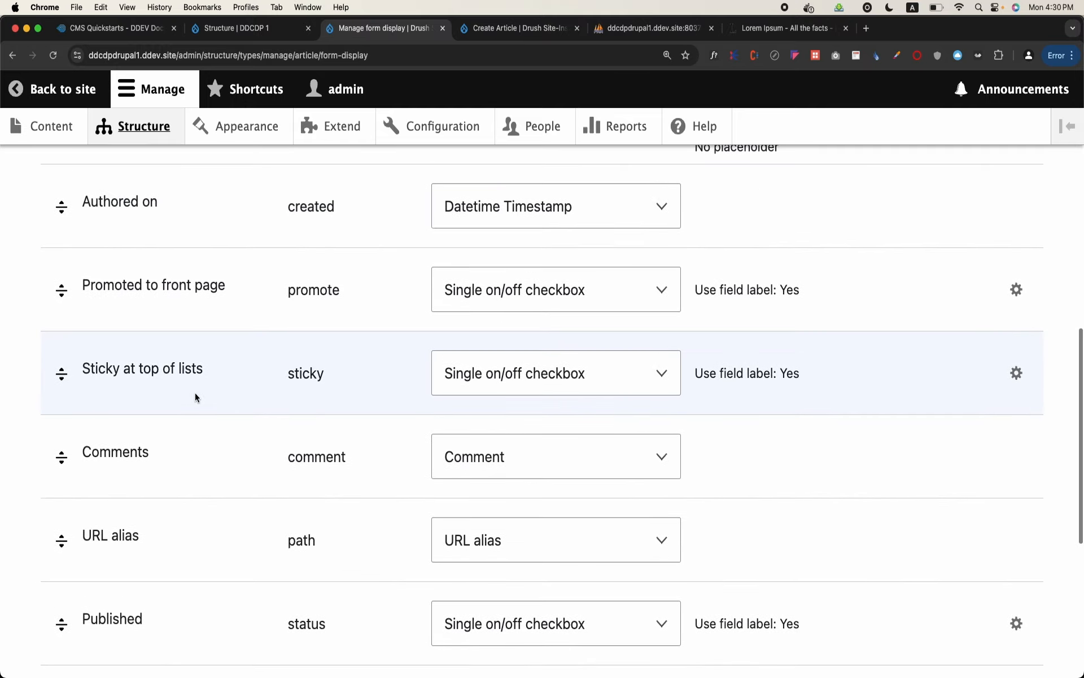
scroll(194, 393, down, 4)
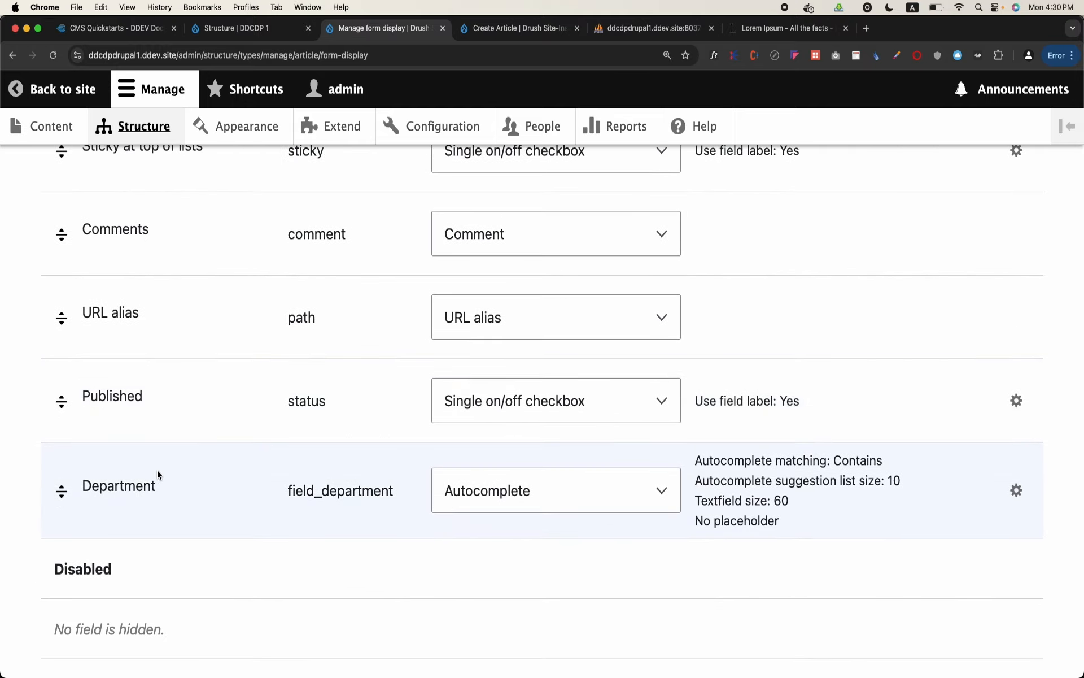
click(556, 503)
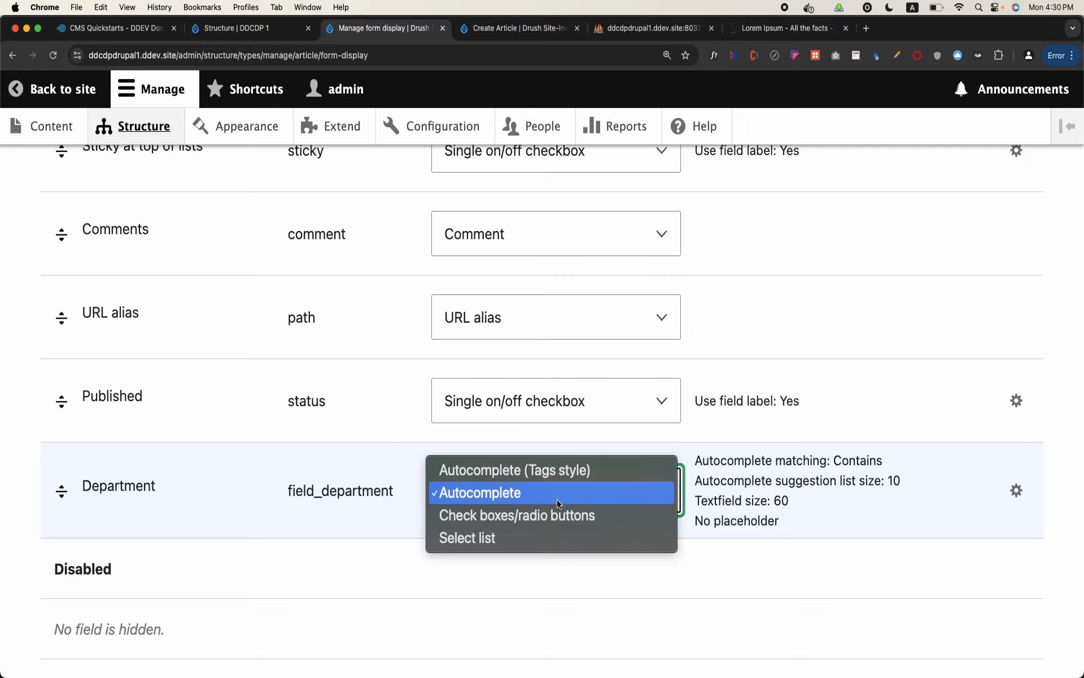
click(520, 538)
scroll(116, 554, down, 4)
click(68, 574)
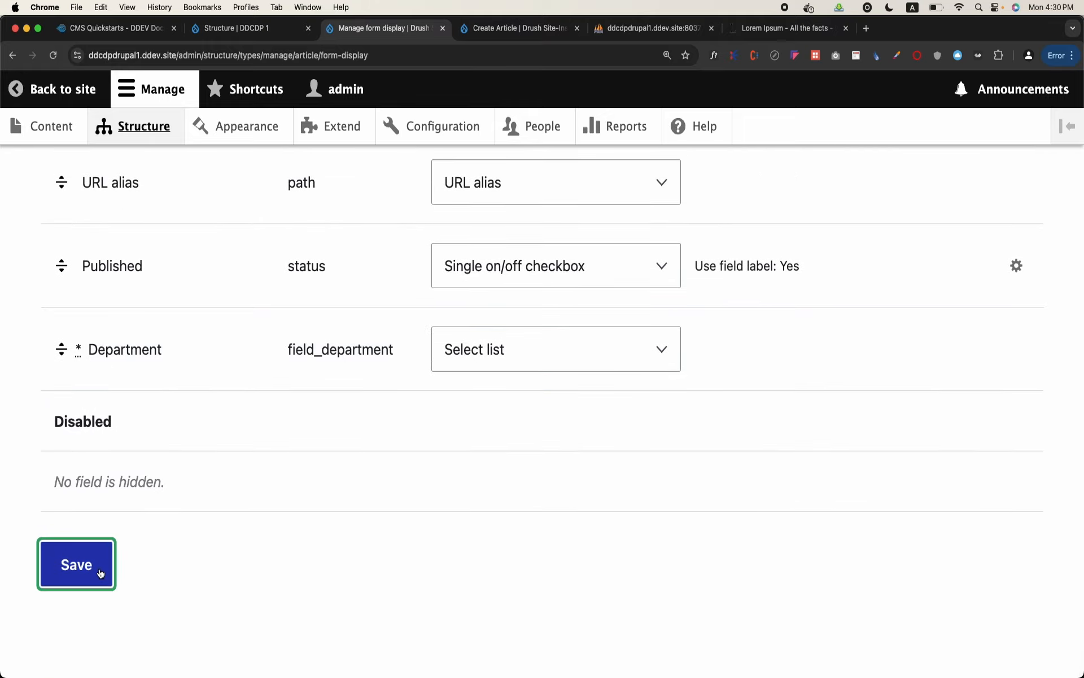
Start a new article from the content overview and choose Chemistry as its Department
click(62, 138)
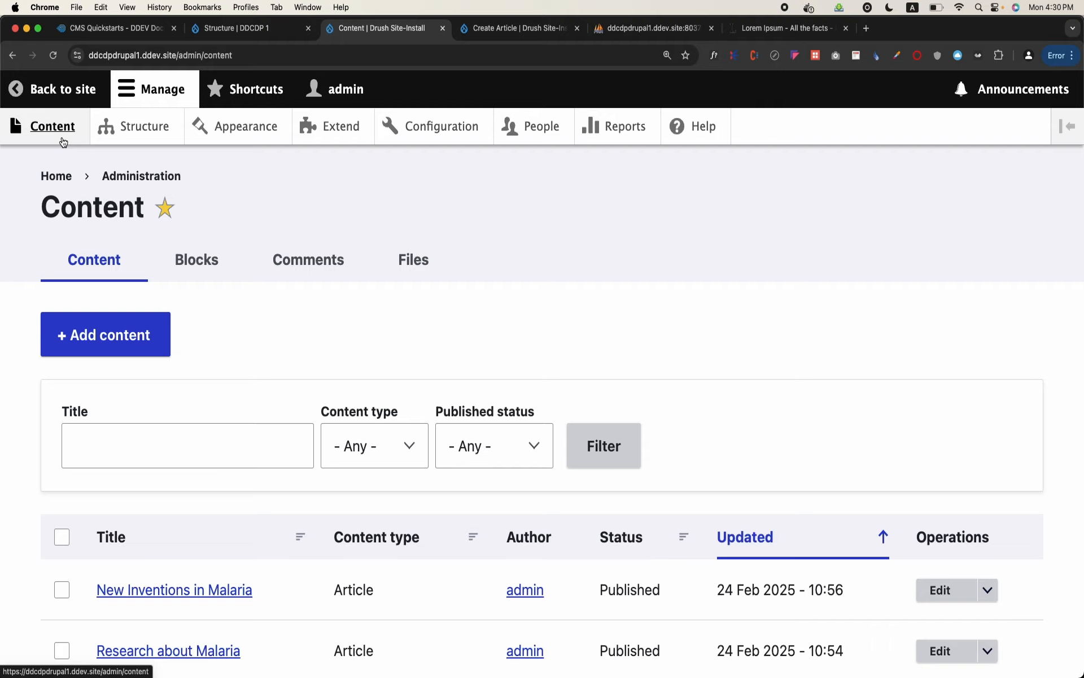
click(116, 333)
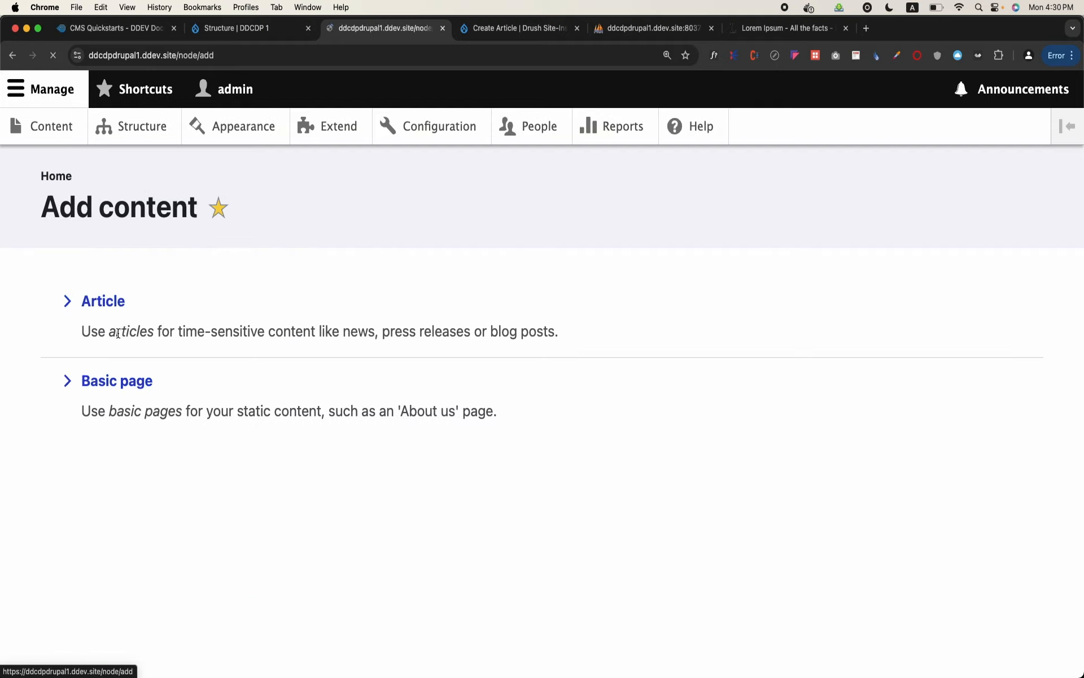
click(109, 301)
scroll(110, 305, down, 6)
scroll(109, 305, down, 10)
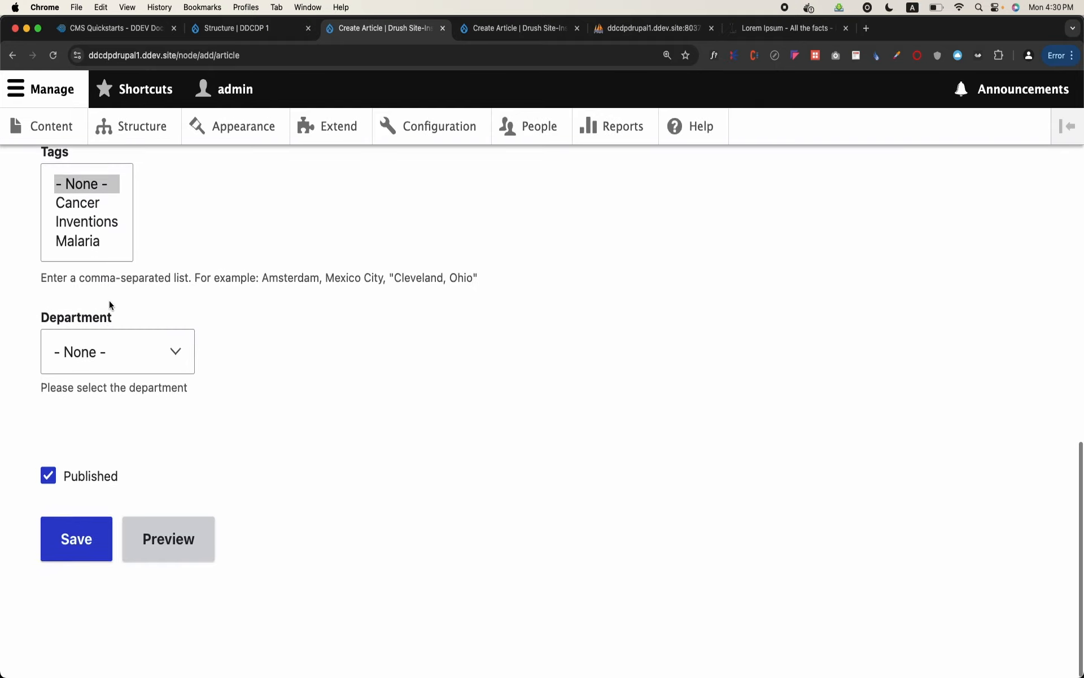
click(138, 354)
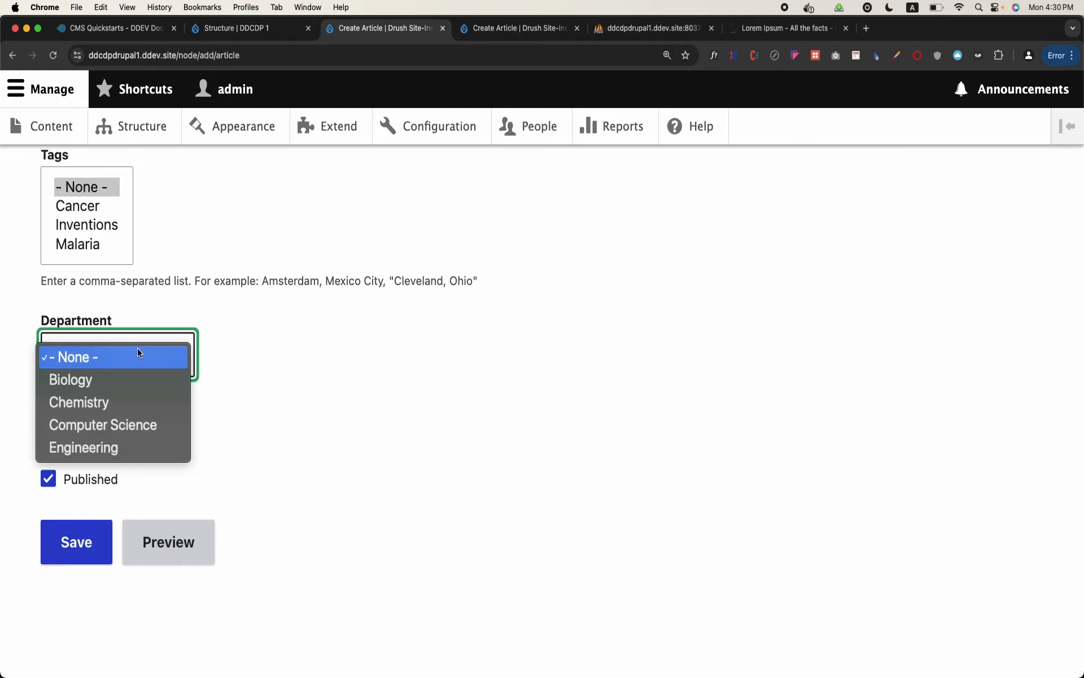
click(116, 398)
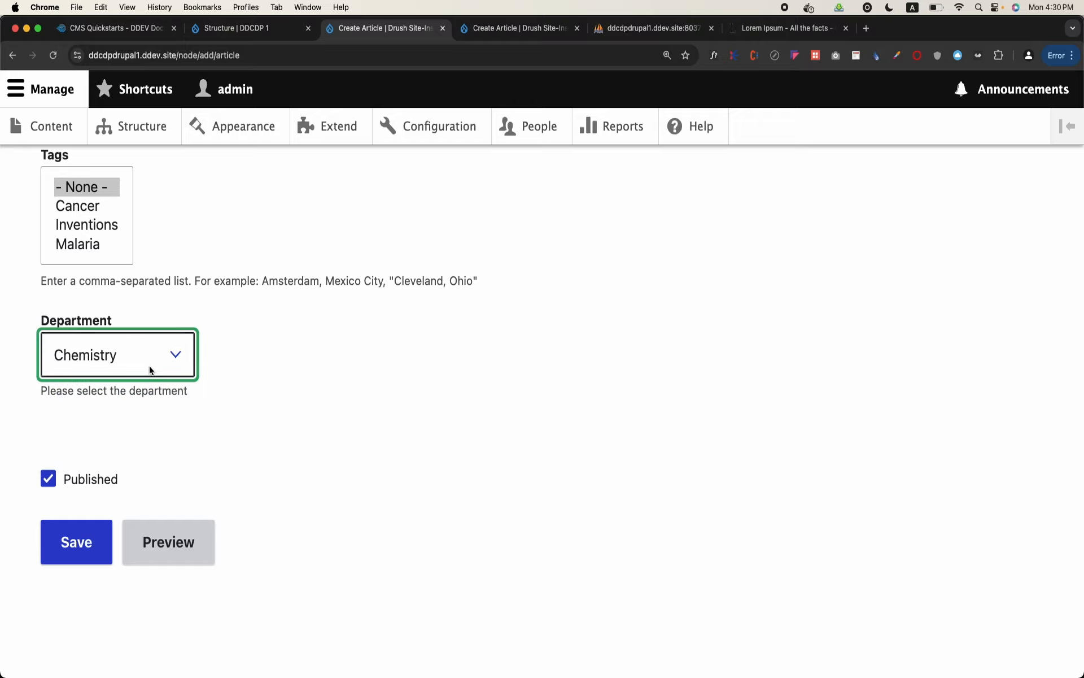
Title the new article "Chemical Reaction" and enter "Lorem Ipsum" as its body text
scroll(151, 370, up, 15)
click(165, 354)
text(Ch)
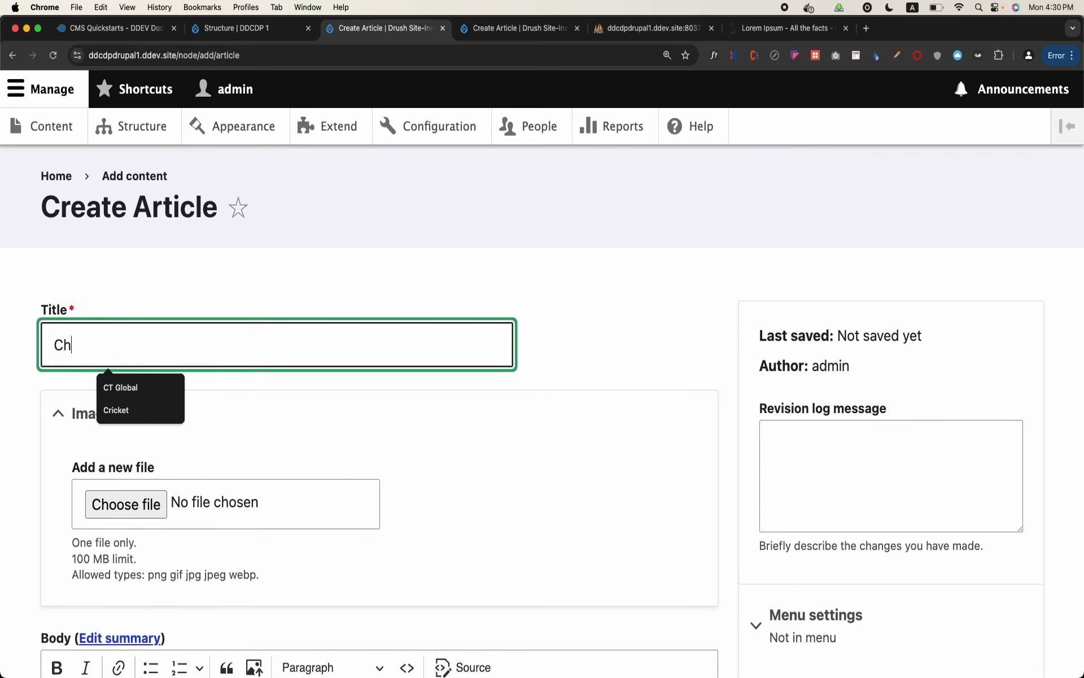
text(emical Reaction)
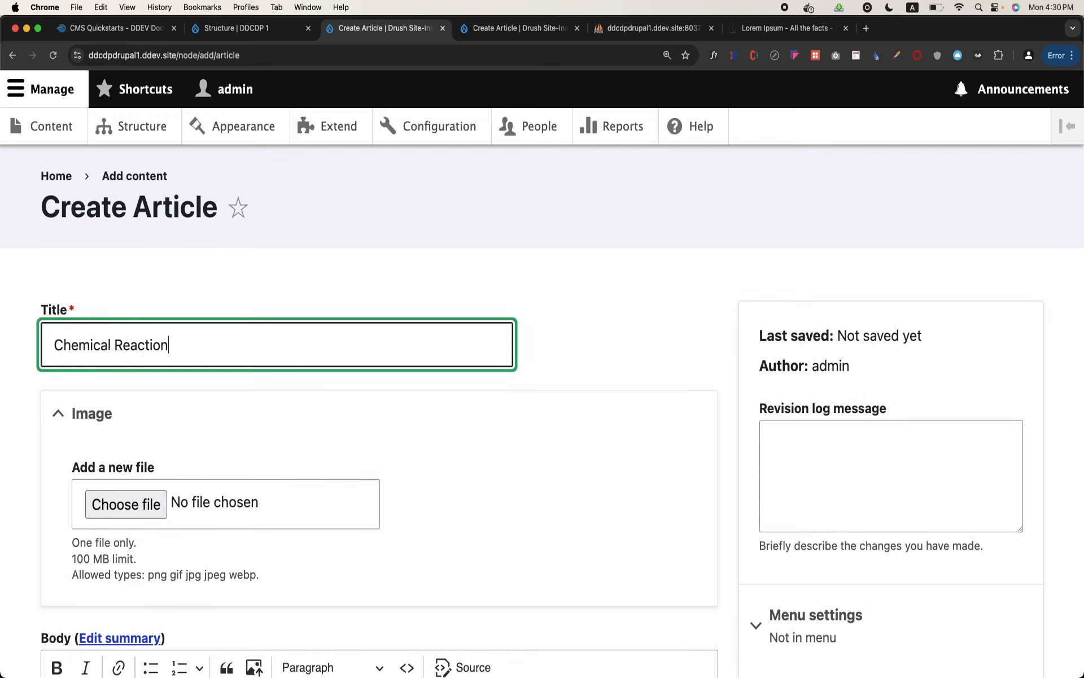
scroll(166, 355, down, 6)
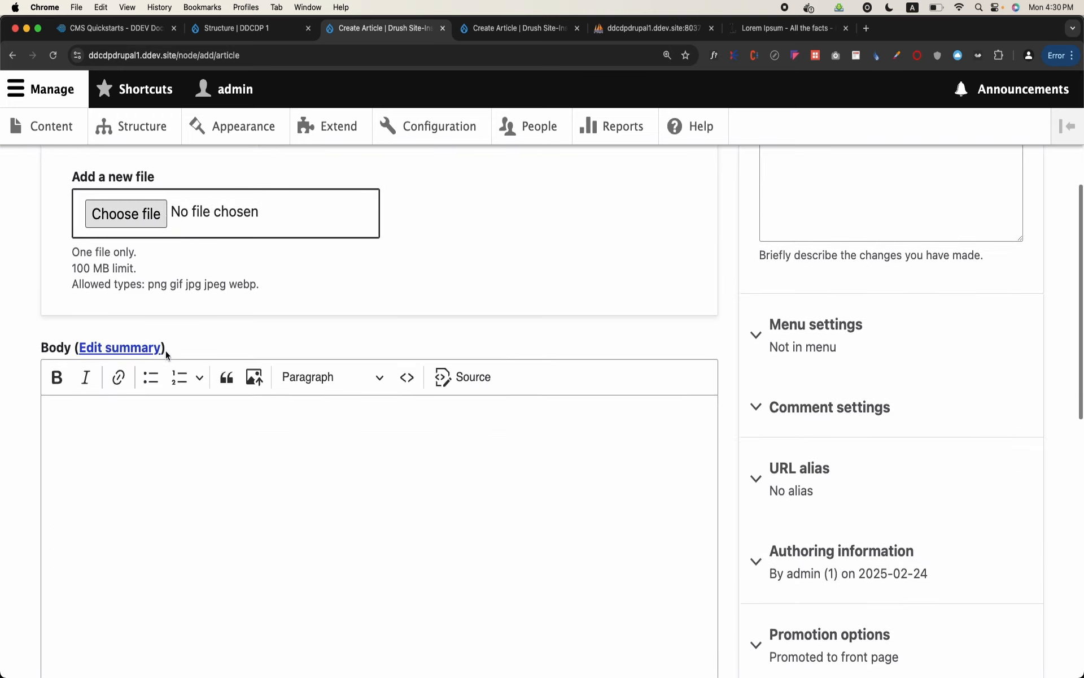
click(181, 404)
key(Caps_Lock)
text(Lorem Ipsum)
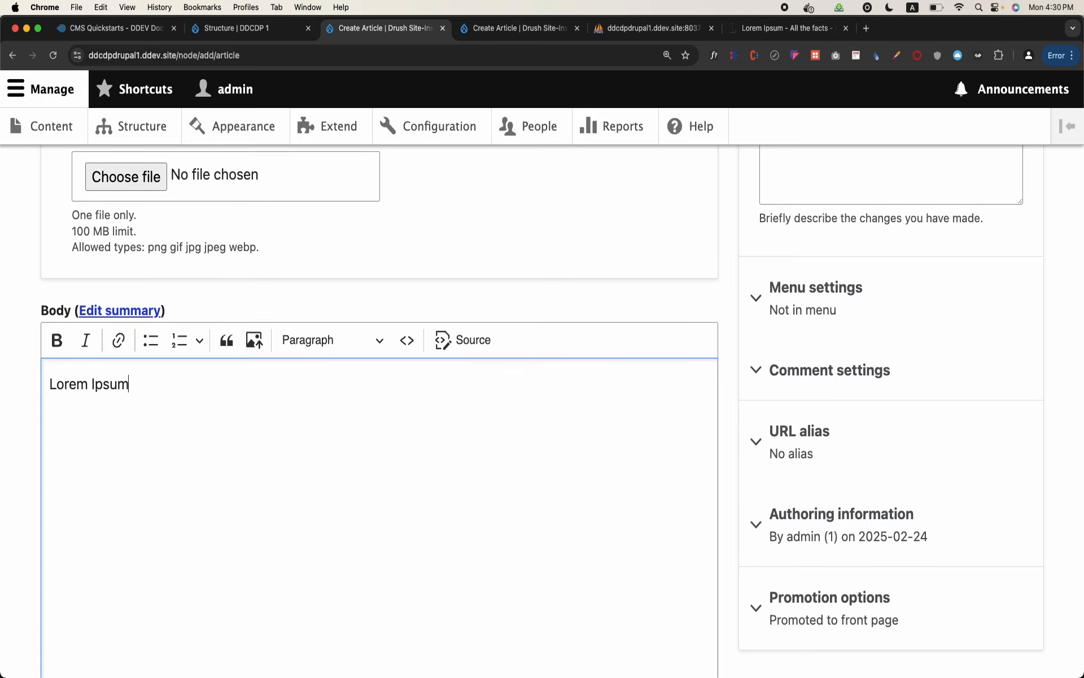
Tag the article with Cancer and save it
scroll(181, 405, down, 3)
scroll(104, 404, down, 5)
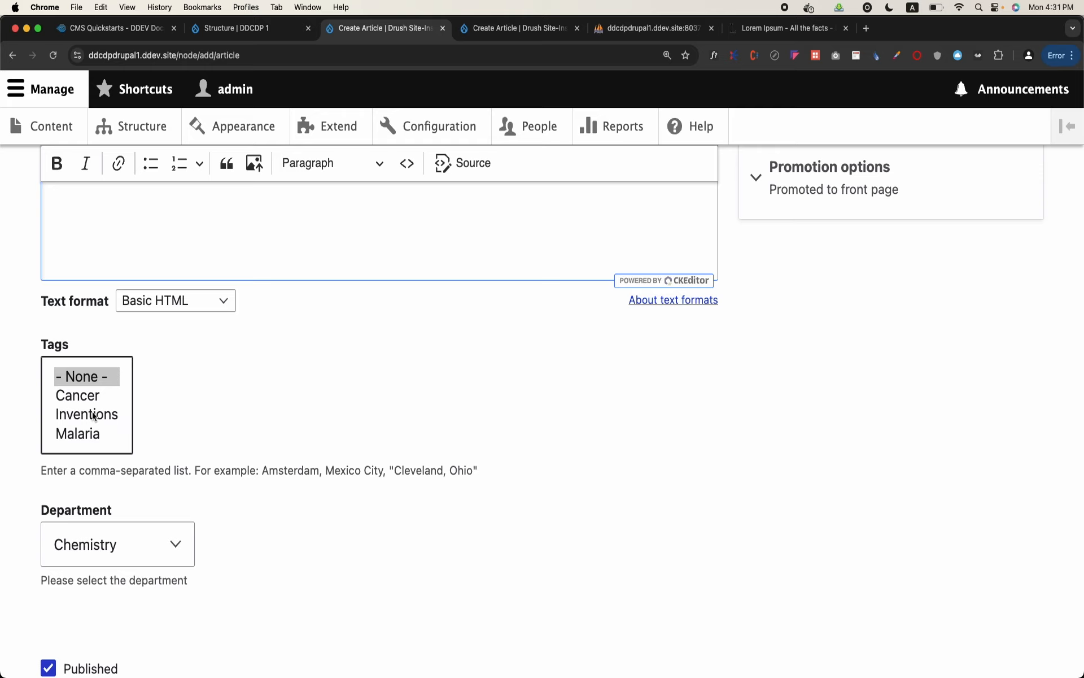
click(81, 396)
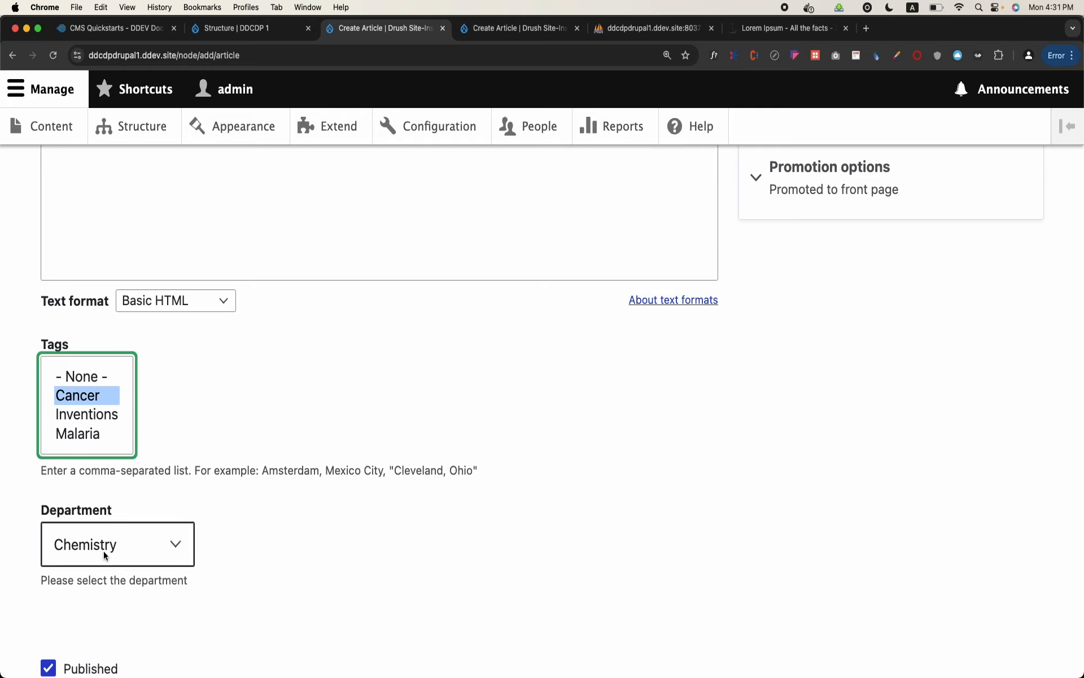
scroll(103, 553, down, 3)
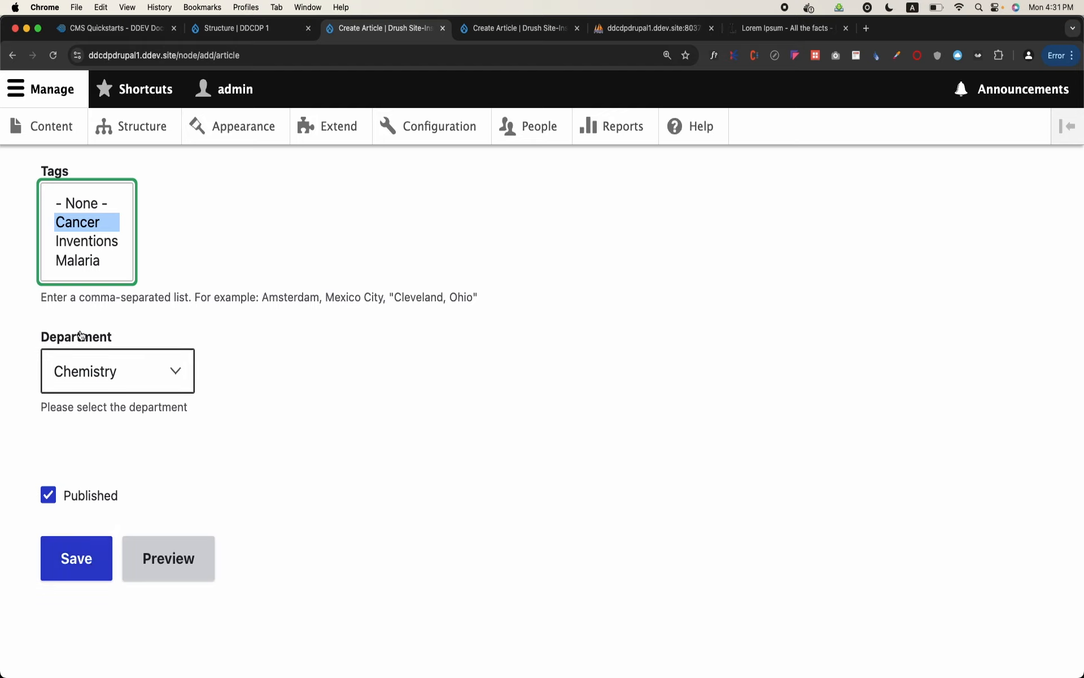
click(74, 555)
Review the saved article's body, tags and Department reference, and highlight the node ID in its address
scroll(351, 458, down, 10)
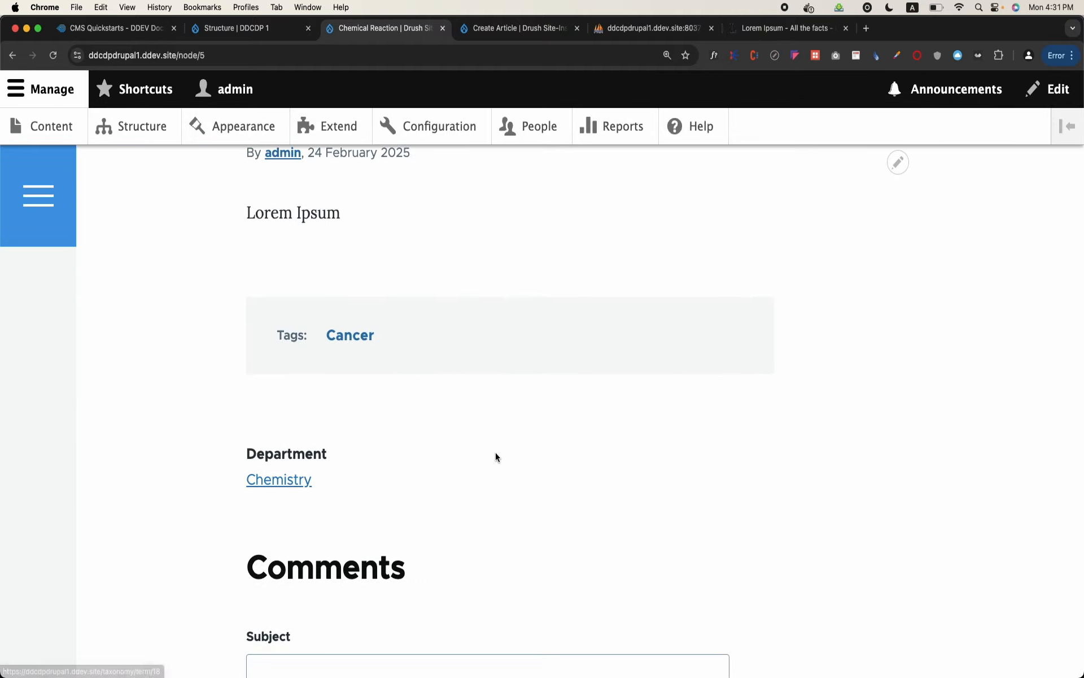
scroll(496, 452, up, 2)
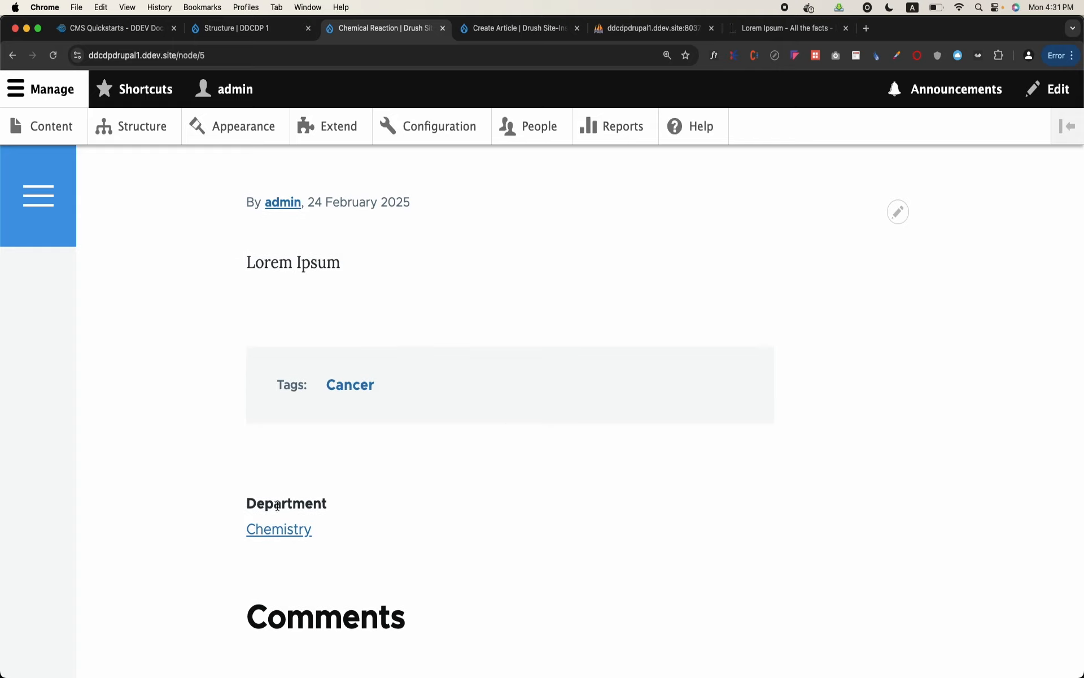
double_click(199, 54)
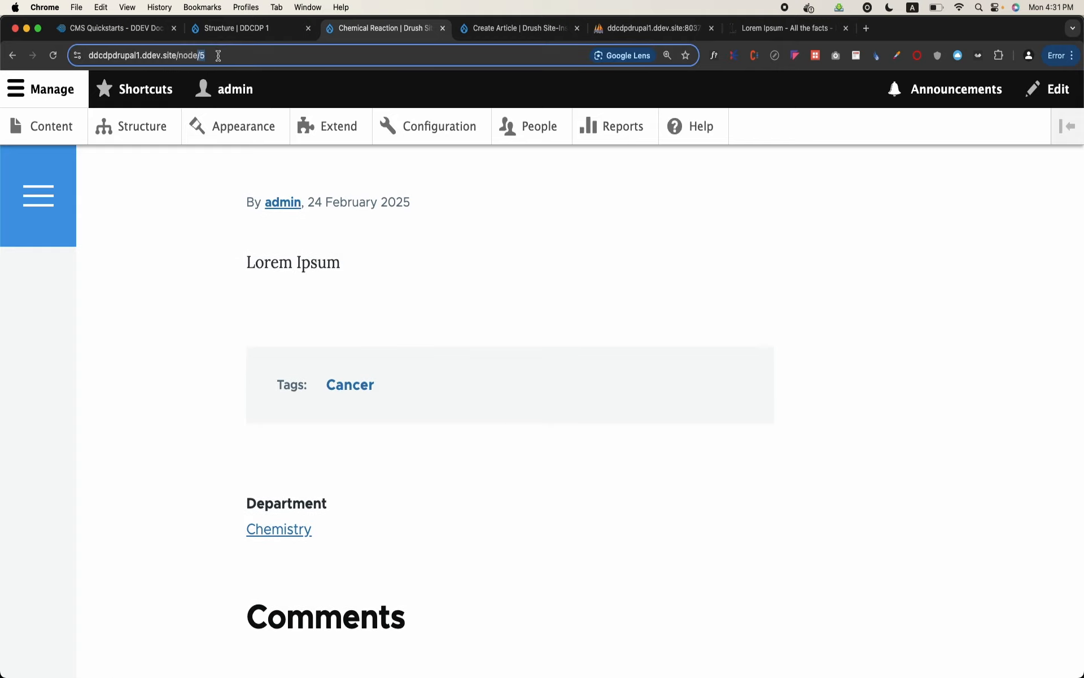
scroll(162, 290, up, 4)
scroll(161, 290, up, 8)
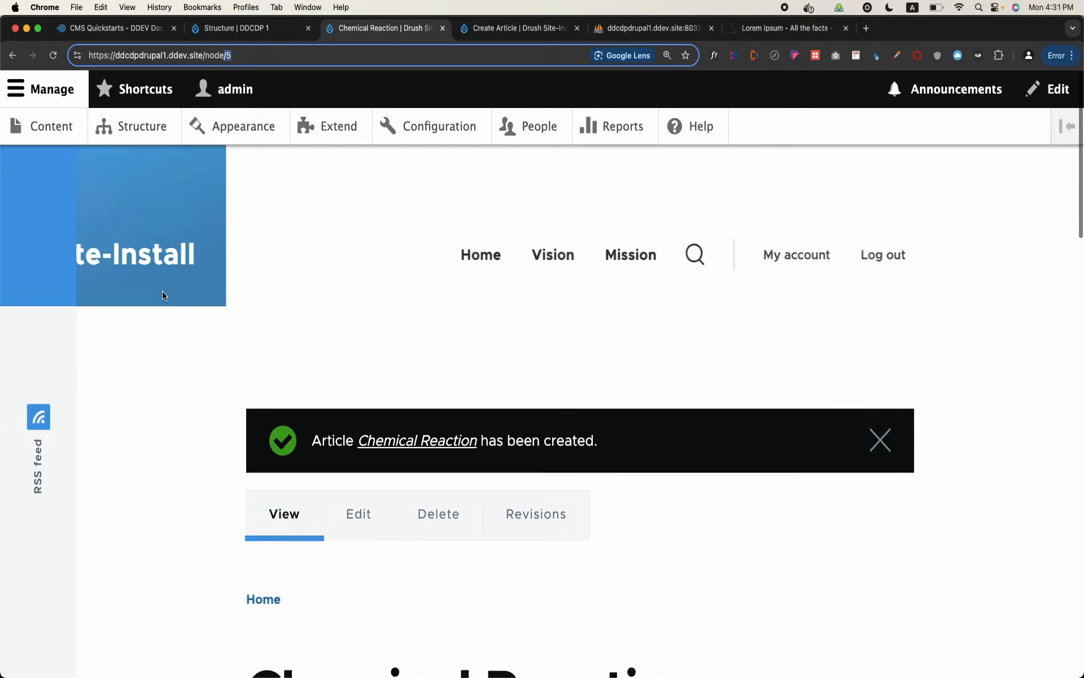
scroll(161, 290, down, 10)
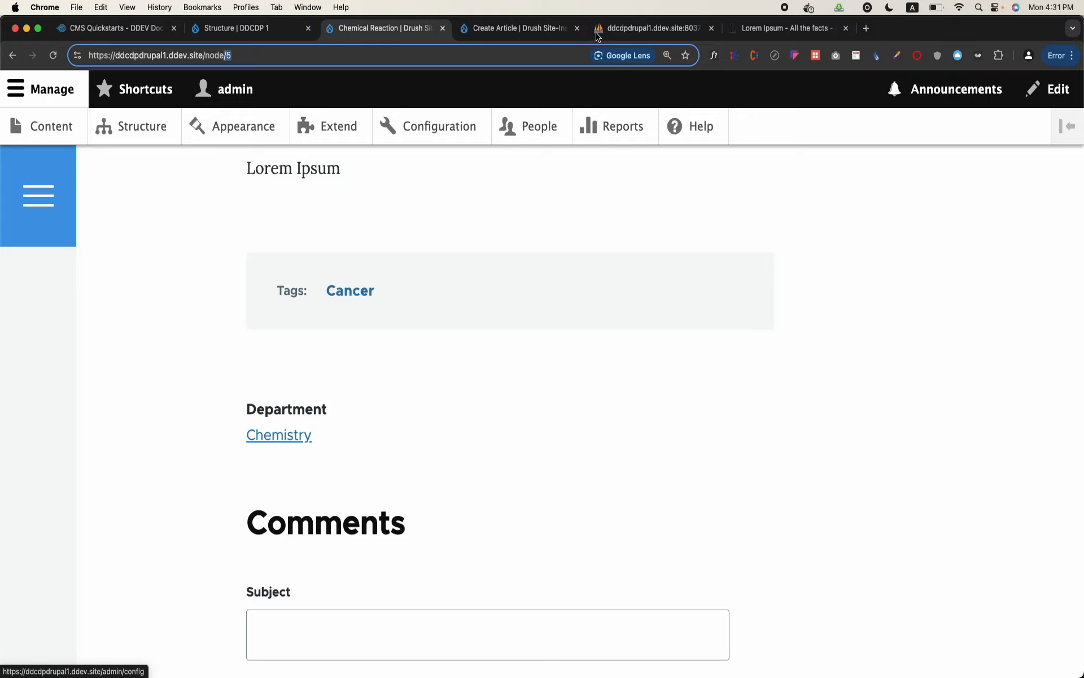
Switch to phpMyAdmin, open the db database's table list and examine the node and node field tables
key(super+5)
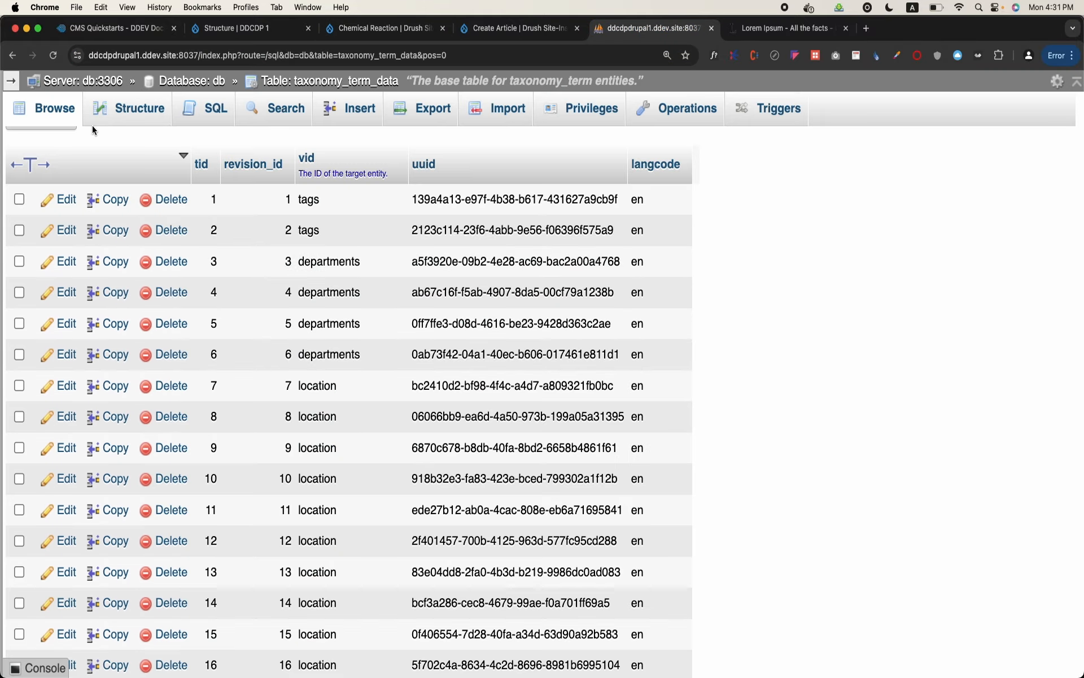
click(195, 82)
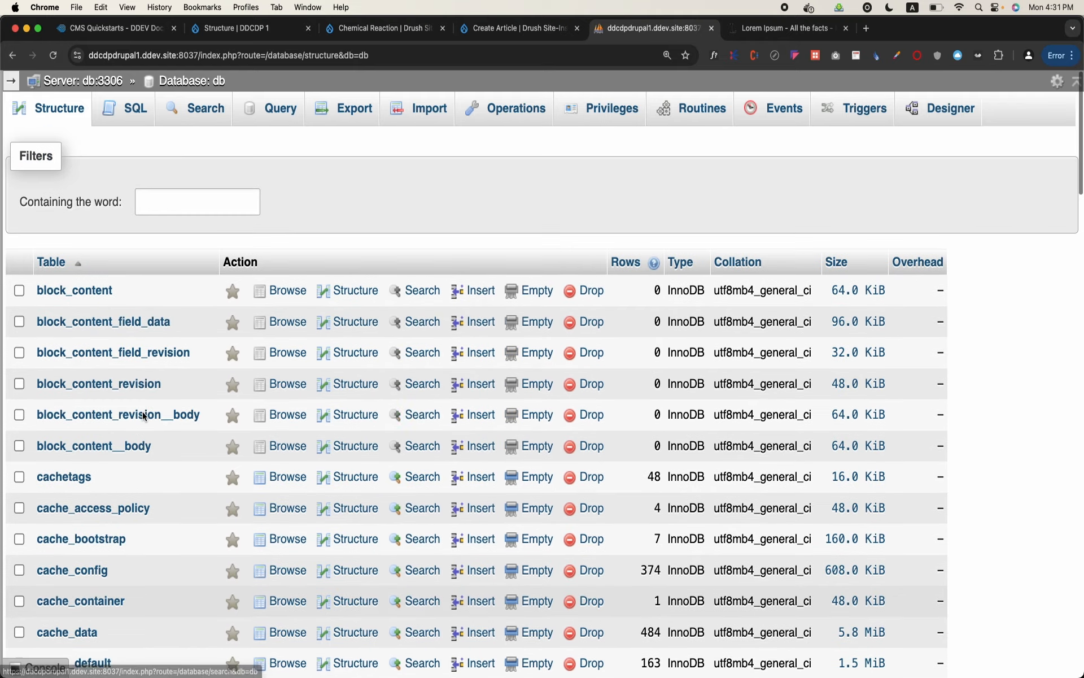
scroll(143, 416, down, 8)
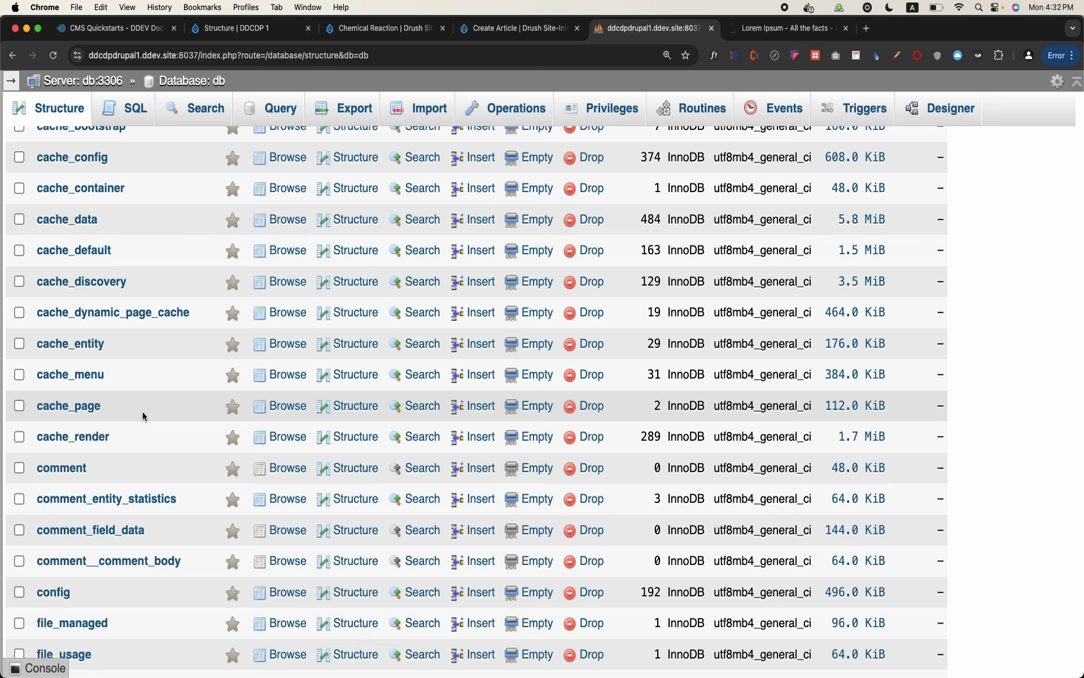
scroll(177, 453, down, 15)
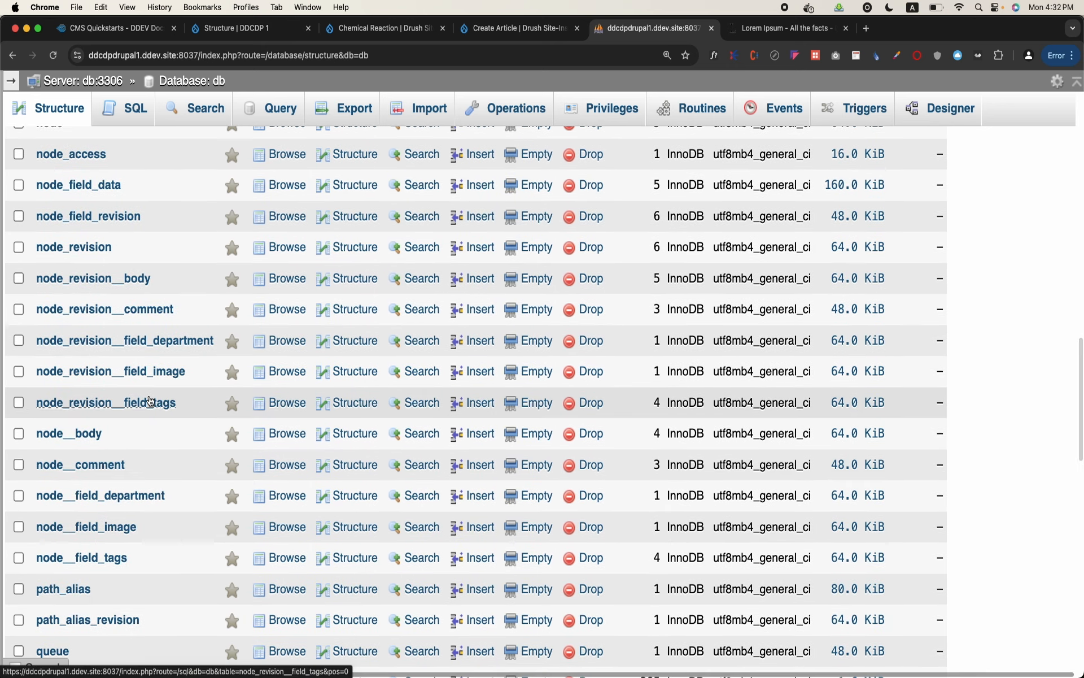
scroll(169, 362, up, 3)
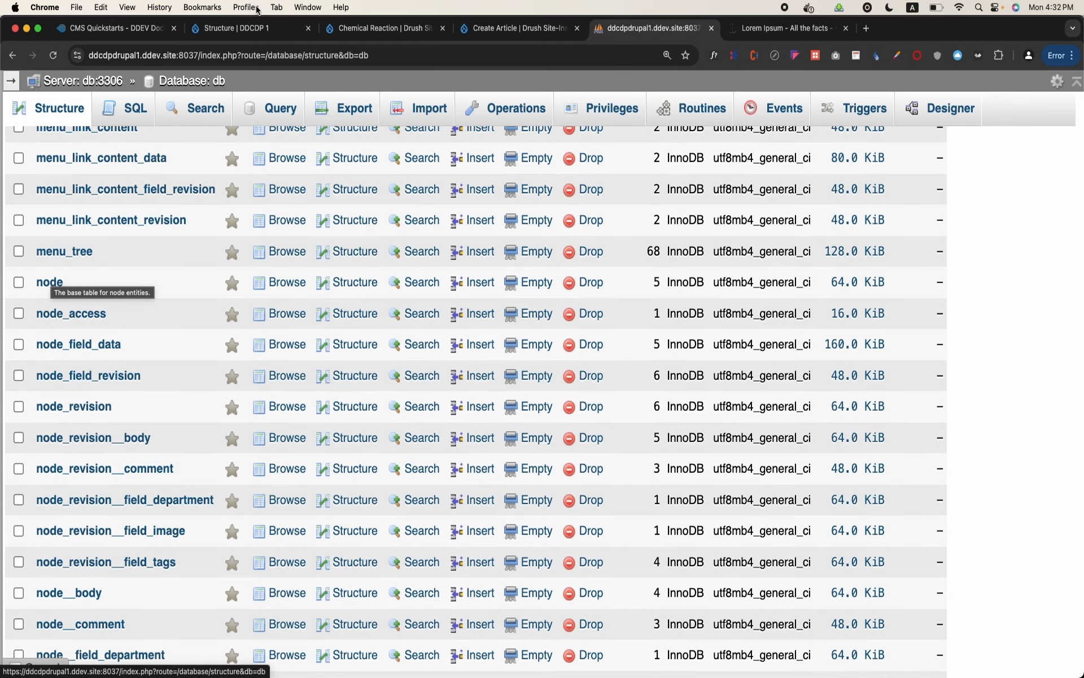
Inspect the machine names of the Article content type's fields on the DDCDP 1 site, and close that site
click(378, 28)
click(254, 33)
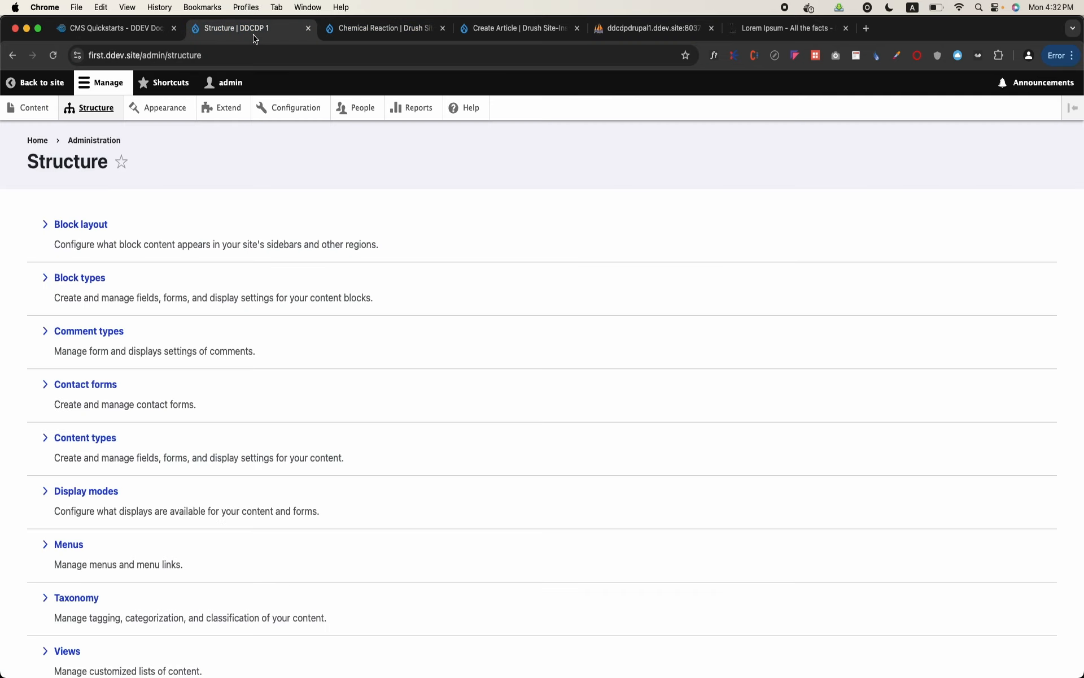
scroll(36, 544, down, 3)
click(85, 357)
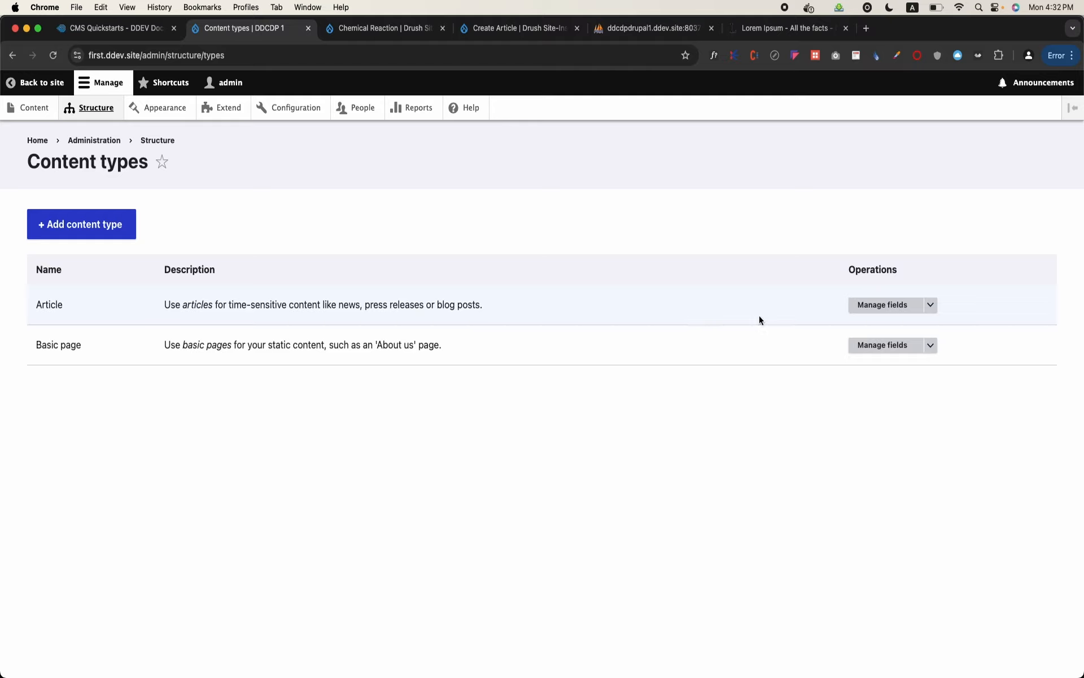
click(883, 304)
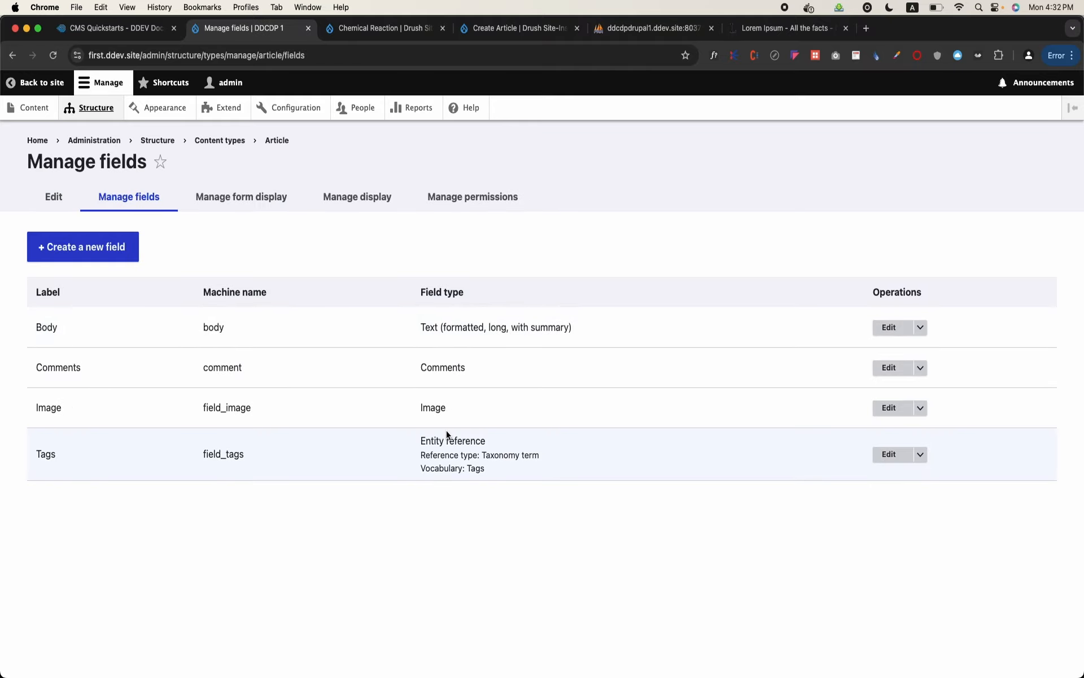
drag(204, 290, 258, 512)
click(263, 498)
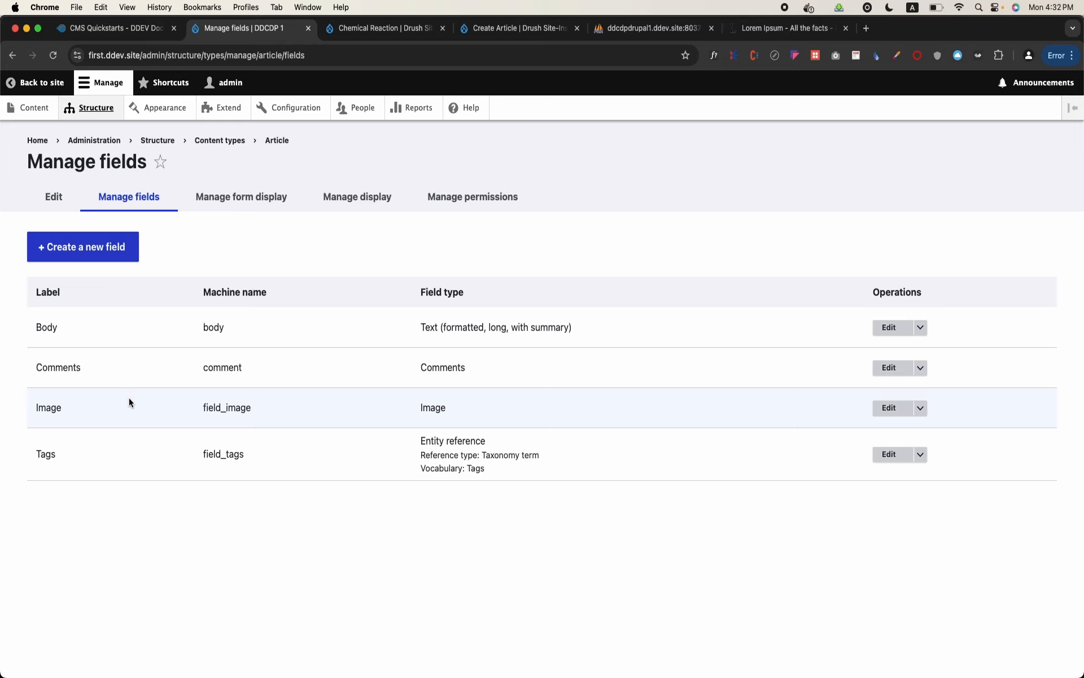
click(308, 28)
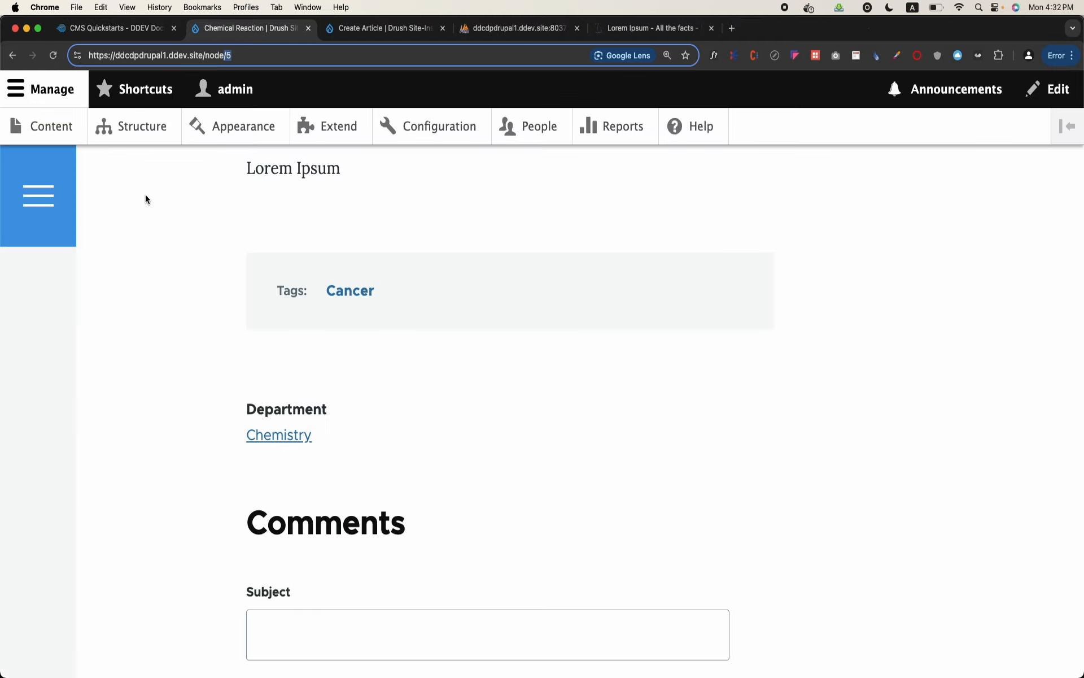
Open the Article content type's field list on the Drush Site-Install site and highlight the Department field's machine name
click(146, 142)
scroll(154, 425, down, 3)
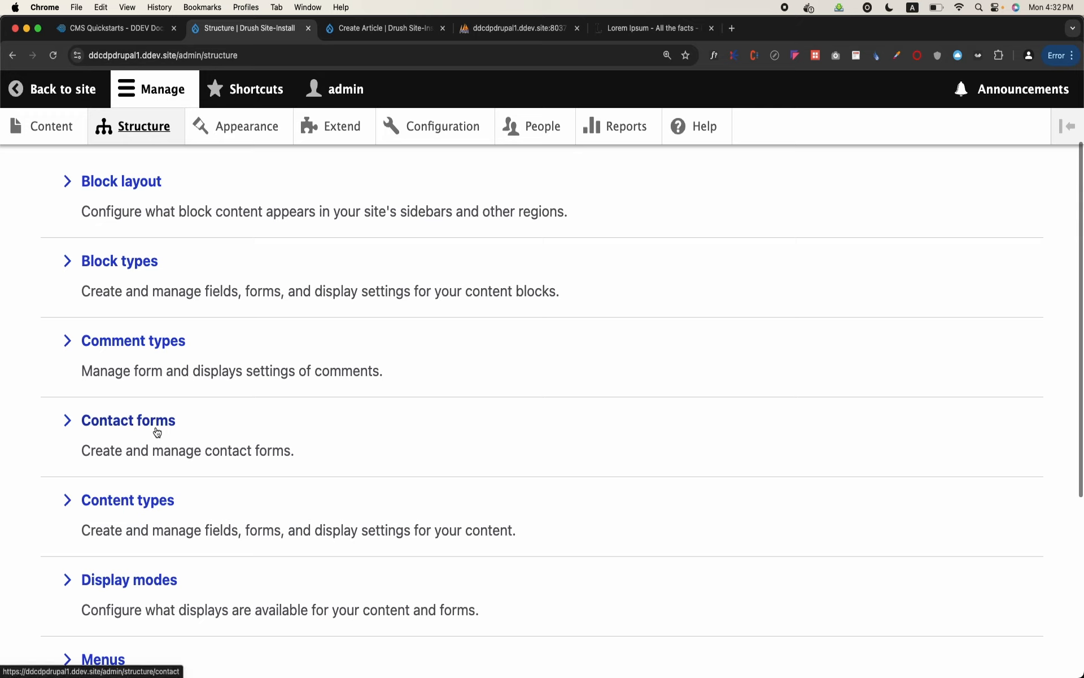
click(140, 503)
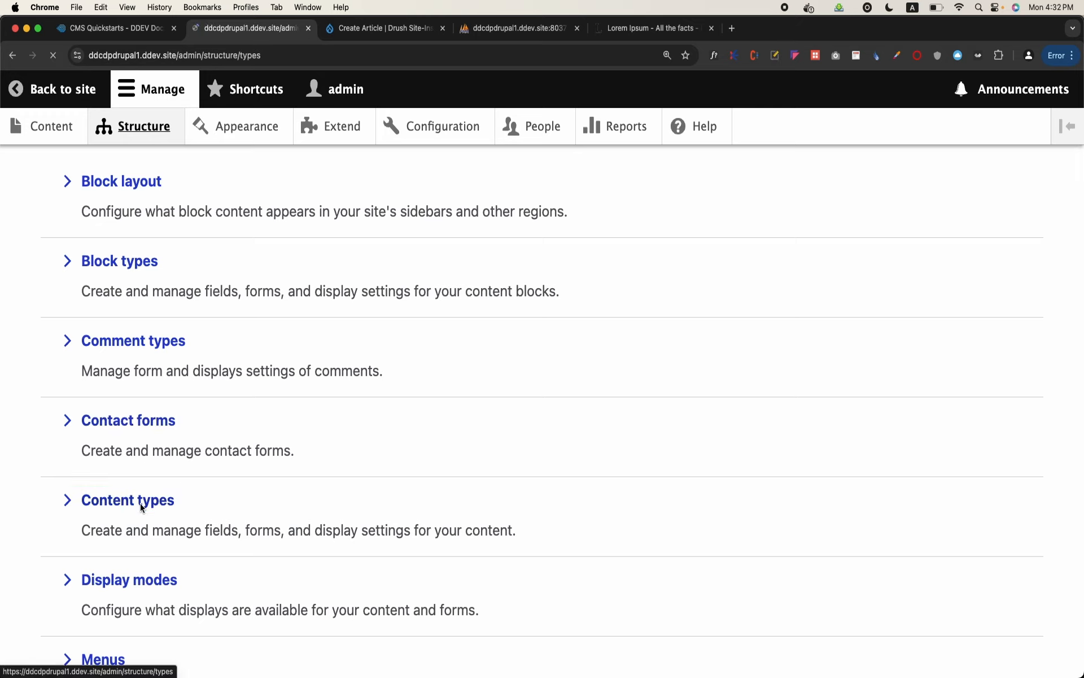
right_click(141, 503)
click(881, 430)
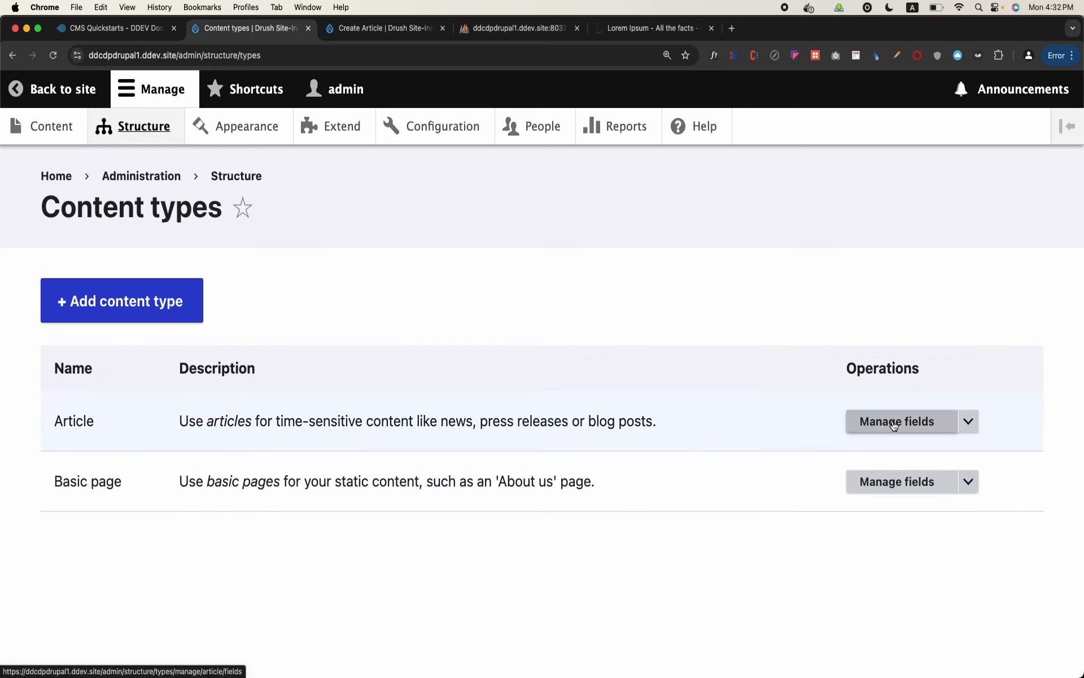
click(881, 424)
scroll(514, 470, down, 3)
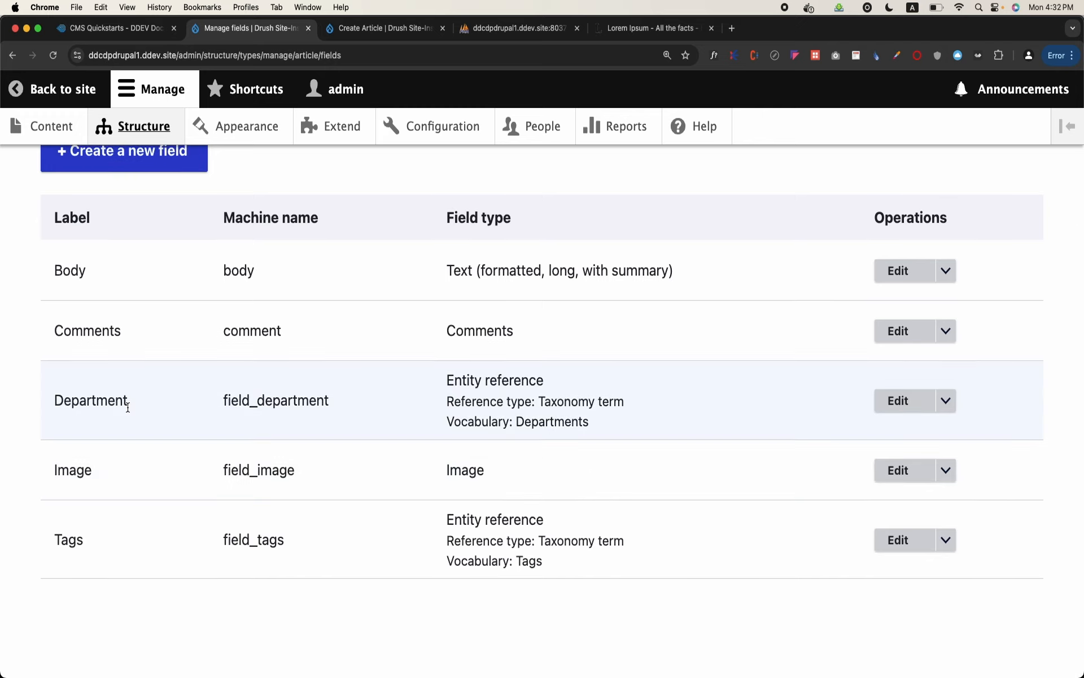
double_click(244, 402)
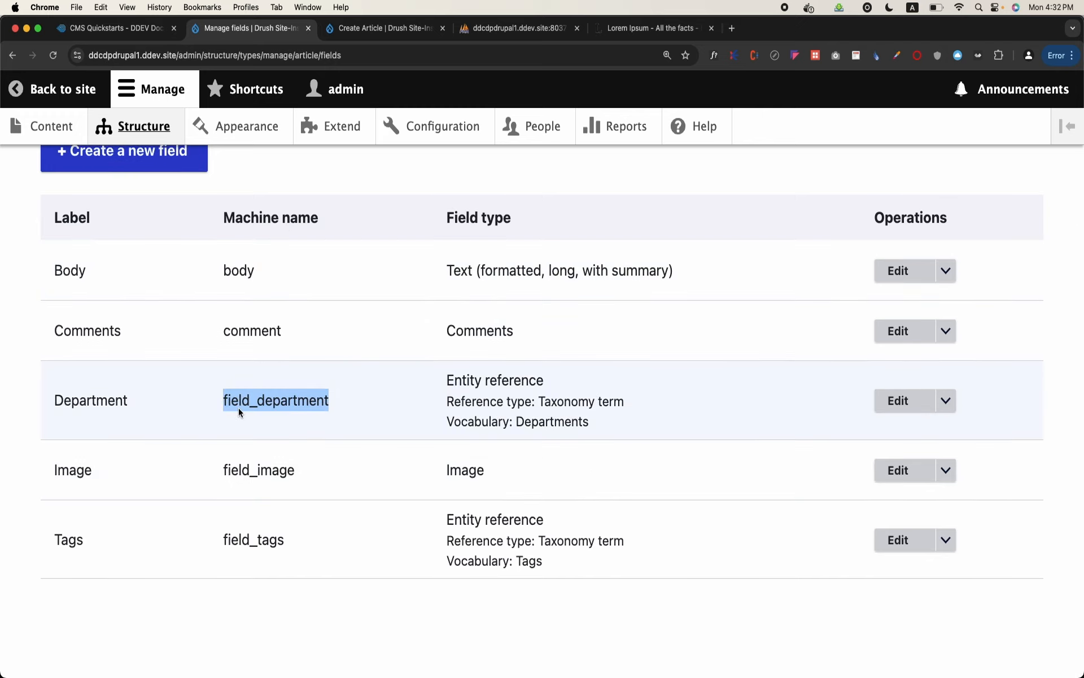
Return to phpMyAdmin and locate the node tables for the Department field in the db database
click(537, 23)
scroll(186, 462, up, 2)
scroll(186, 467, up, 1)
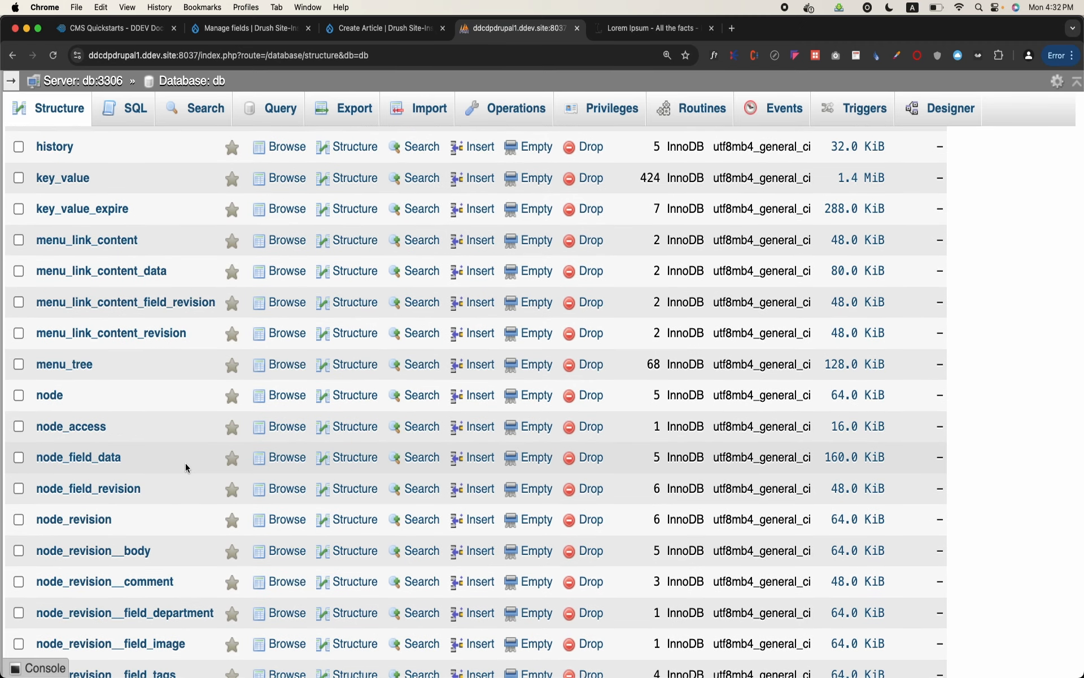
scroll(185, 462, down, 5)
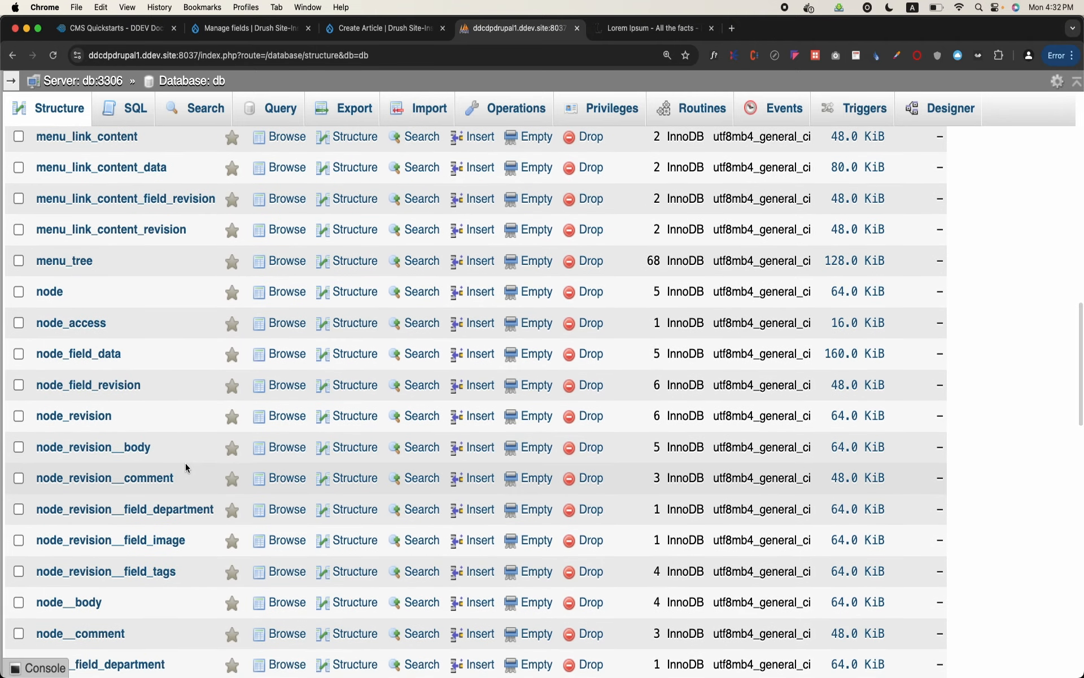
scroll(186, 463, down, 5)
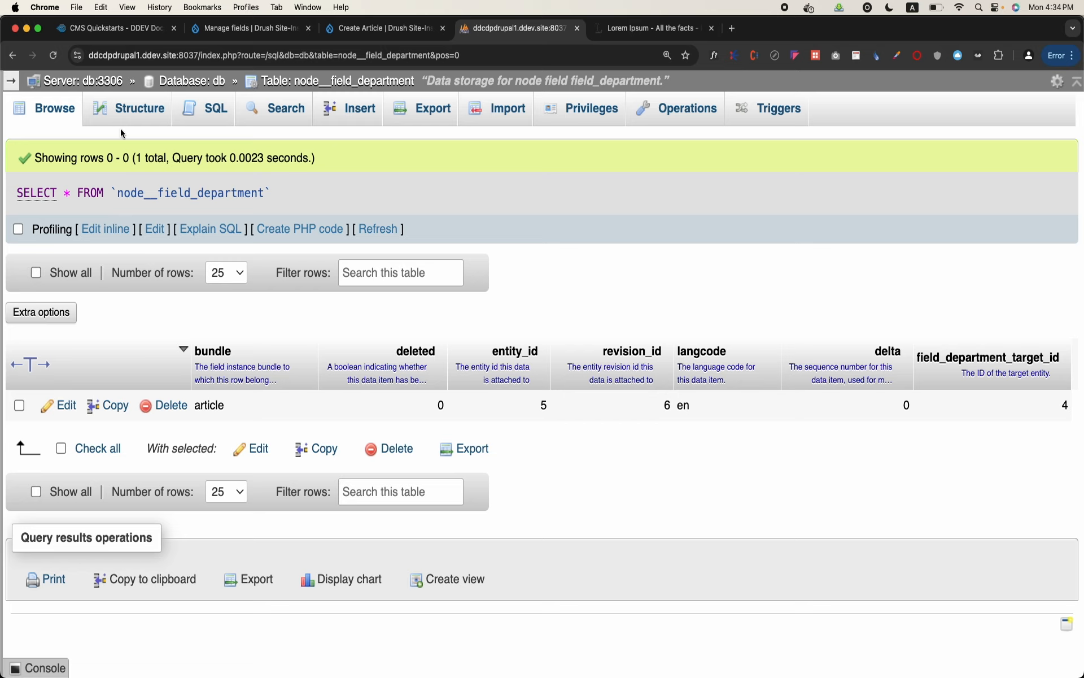
Open the SQL editor for the node__field_department table and remove the WHERE 1 condition from the default query
click(230, 114)
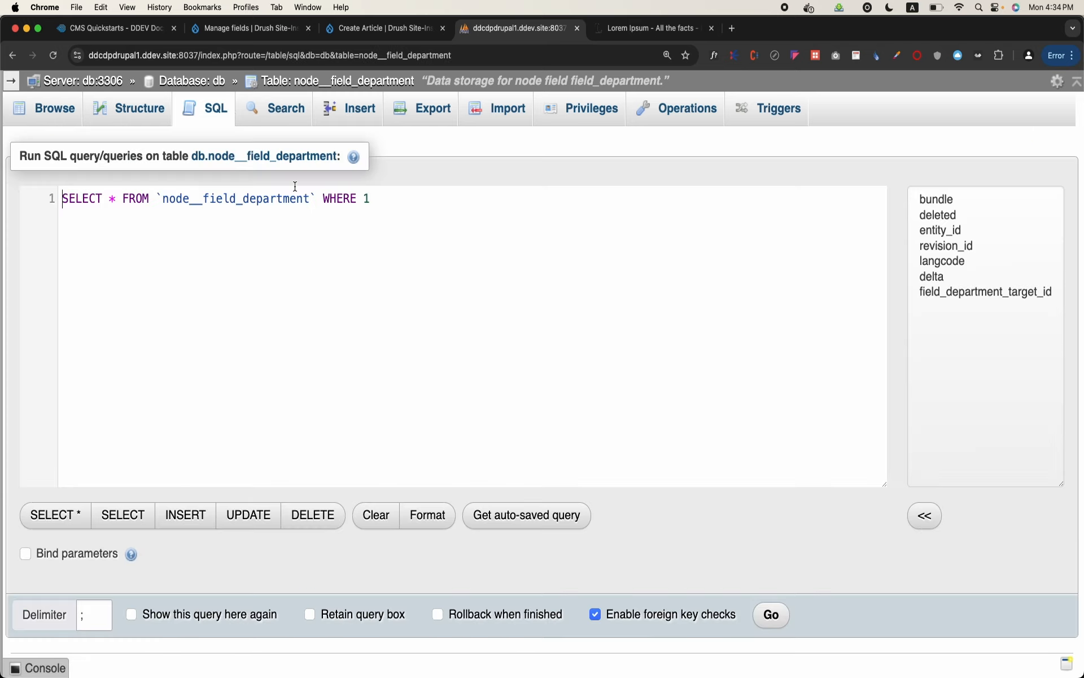
key(BackSpace)
key(BackSpace)
key(BackSpace)
key(BackSpace)
Have the query select only entity_id and field_department_target_id, run it, and highlight the executed statement
key(BackSpace)
key(BackSpace)
key(BackSpace)
click(117, 198)
key(BackSpace)
text(enti)
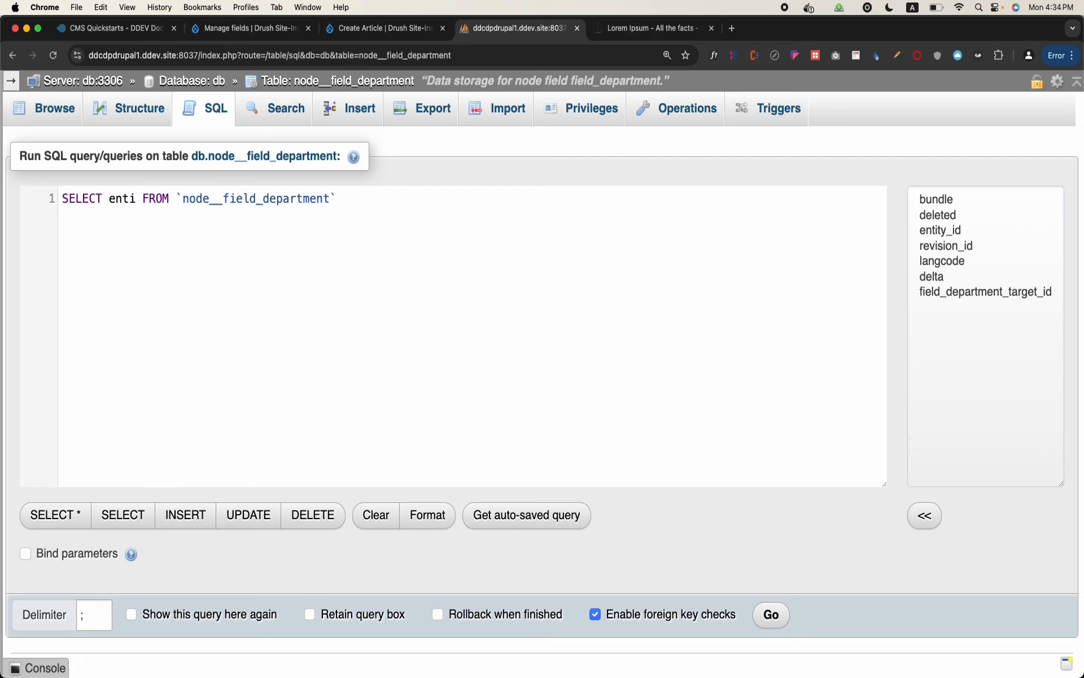
text(ty)
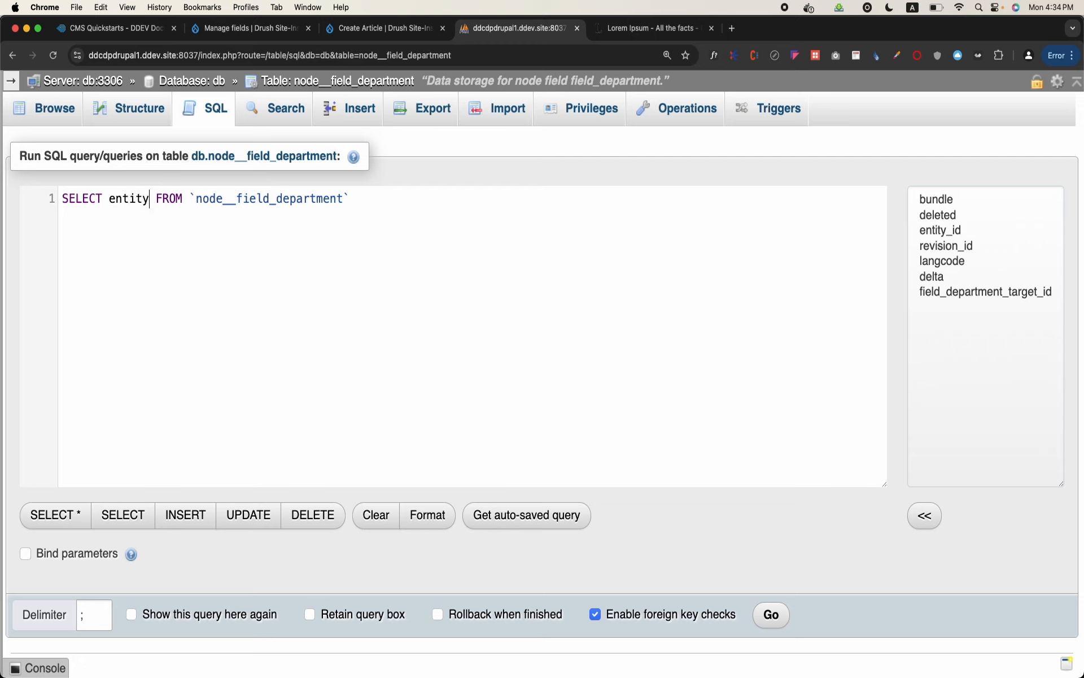
text(_id, )
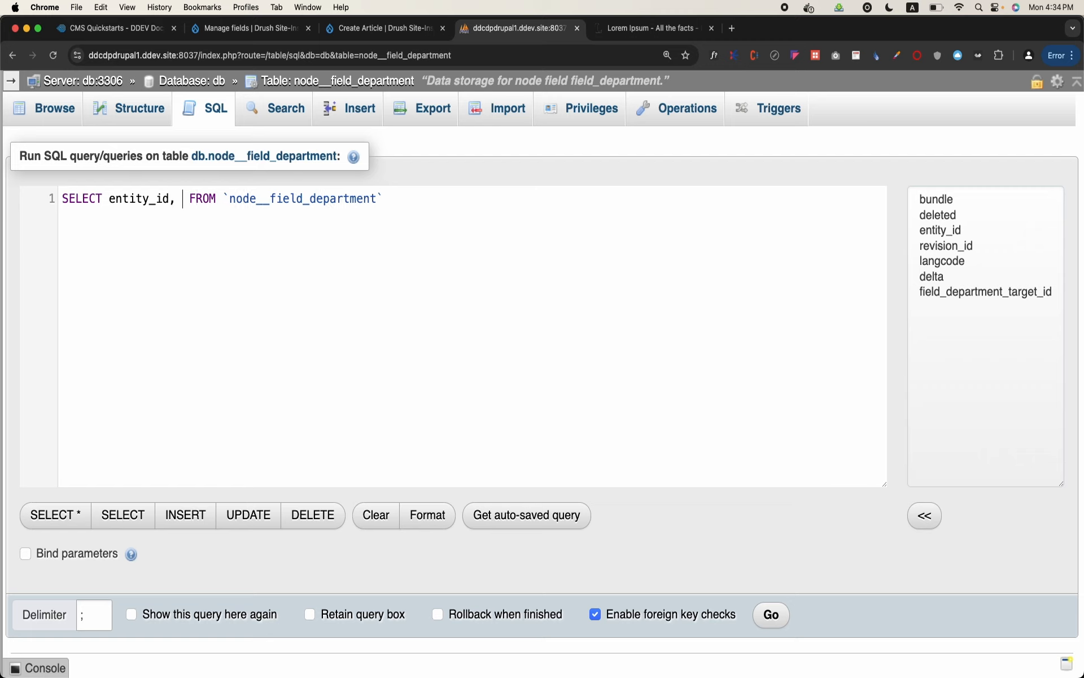
text(fie)
key(Return)
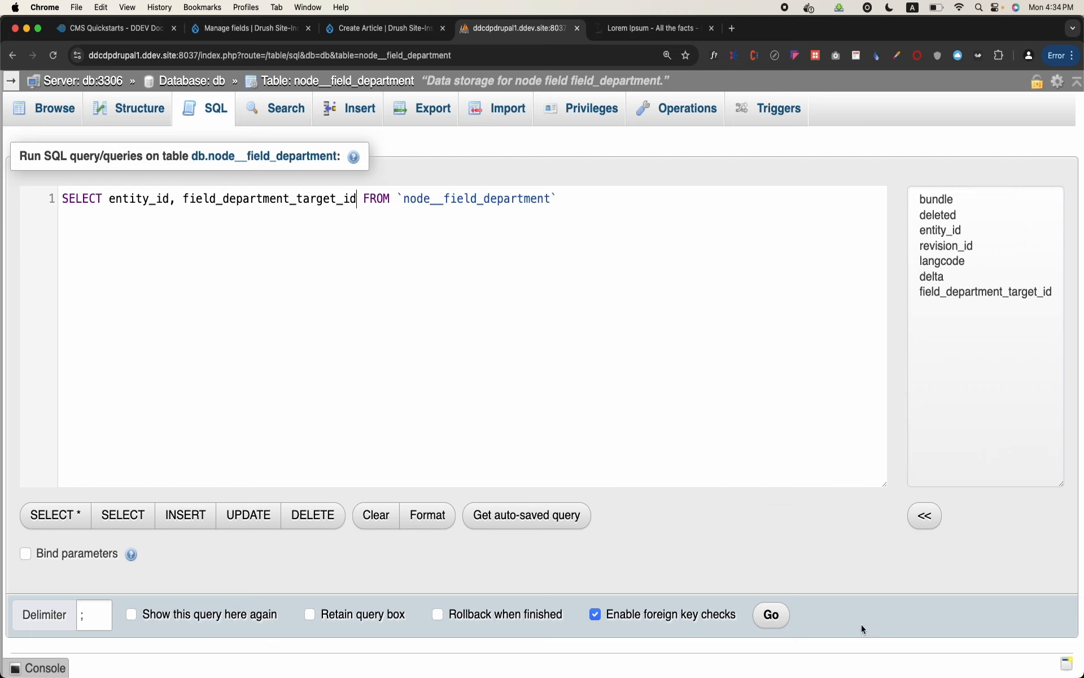
click(772, 615)
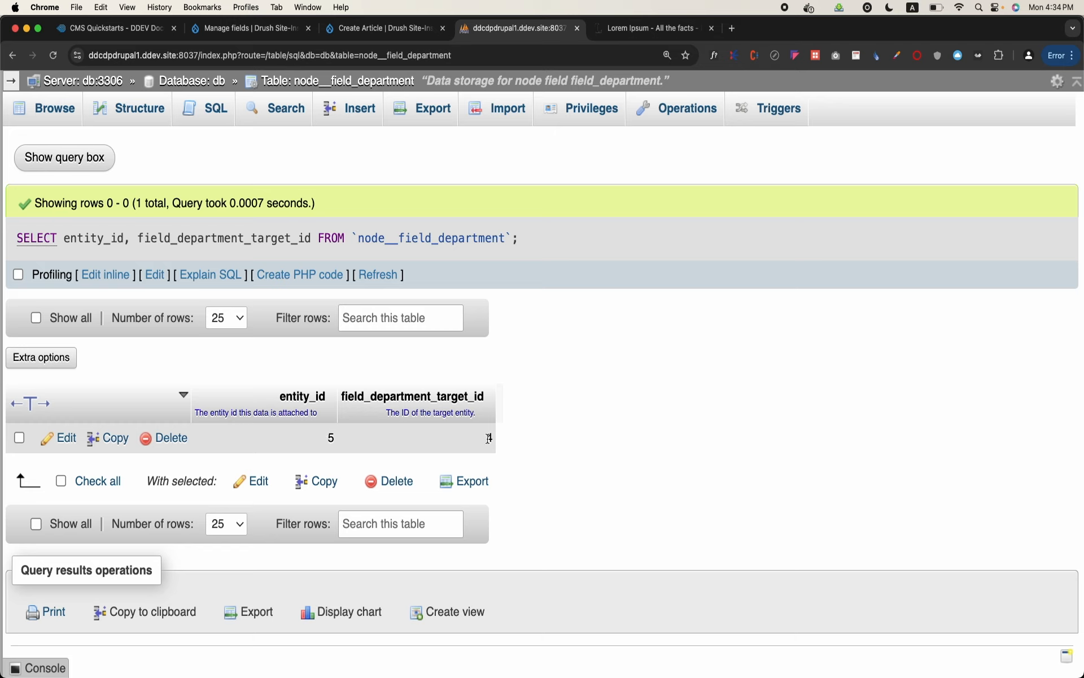
triple_click(472, 238)
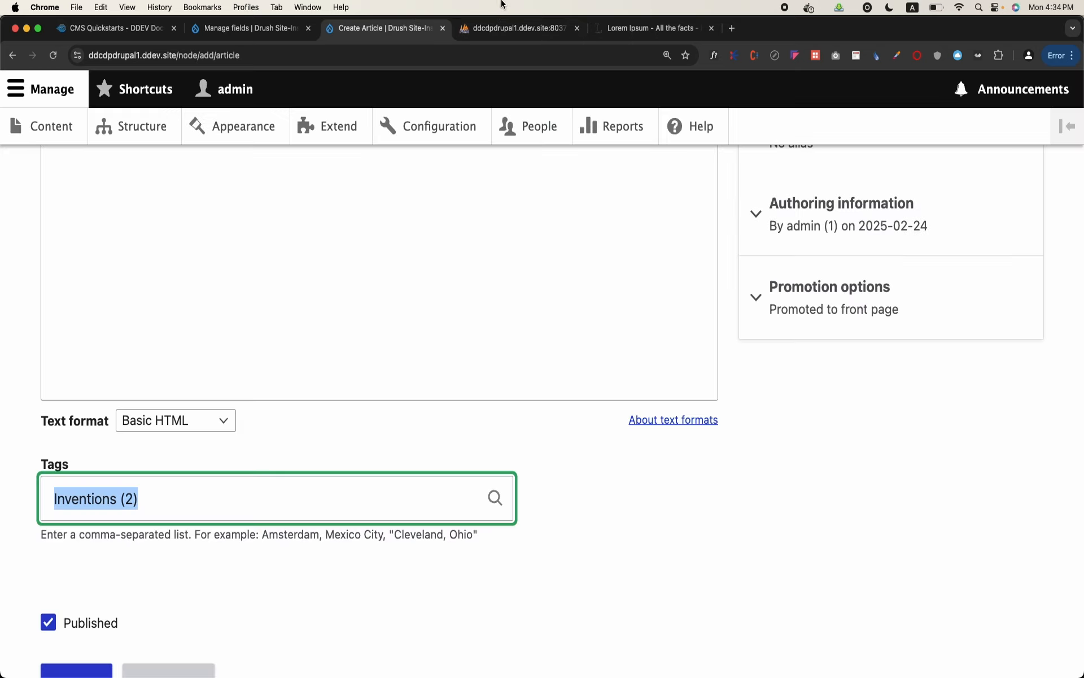
Switch to the Drush Site-Install site and start a new article titled "Advancements in Influenza treatment"
click(389, 28)
click(35, 142)
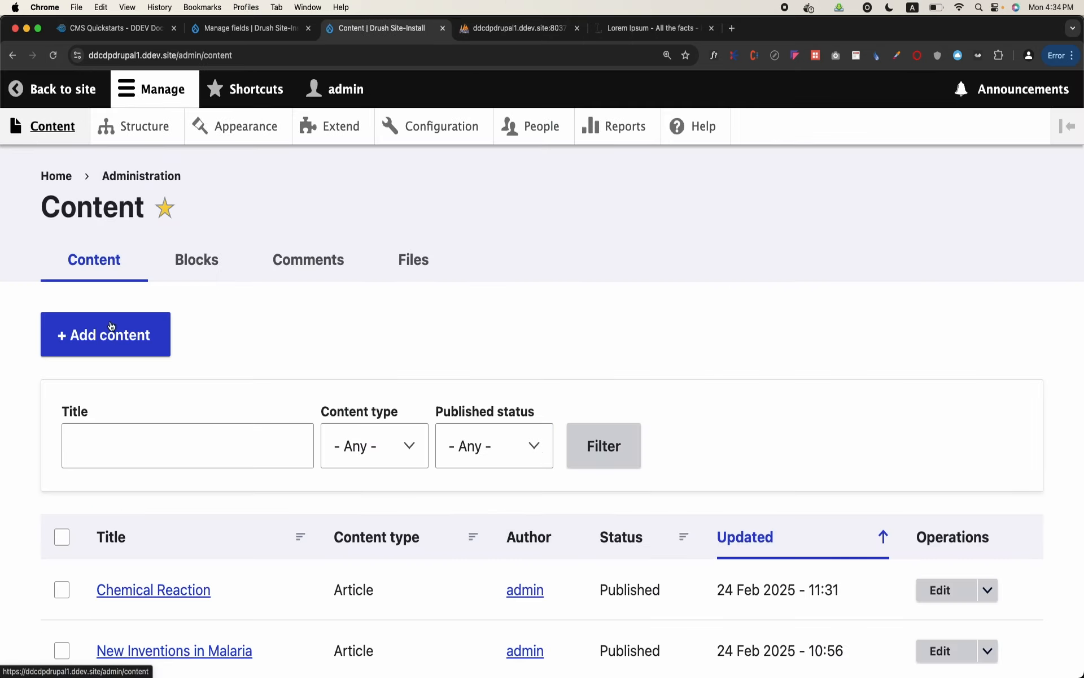
click(110, 327)
click(119, 302)
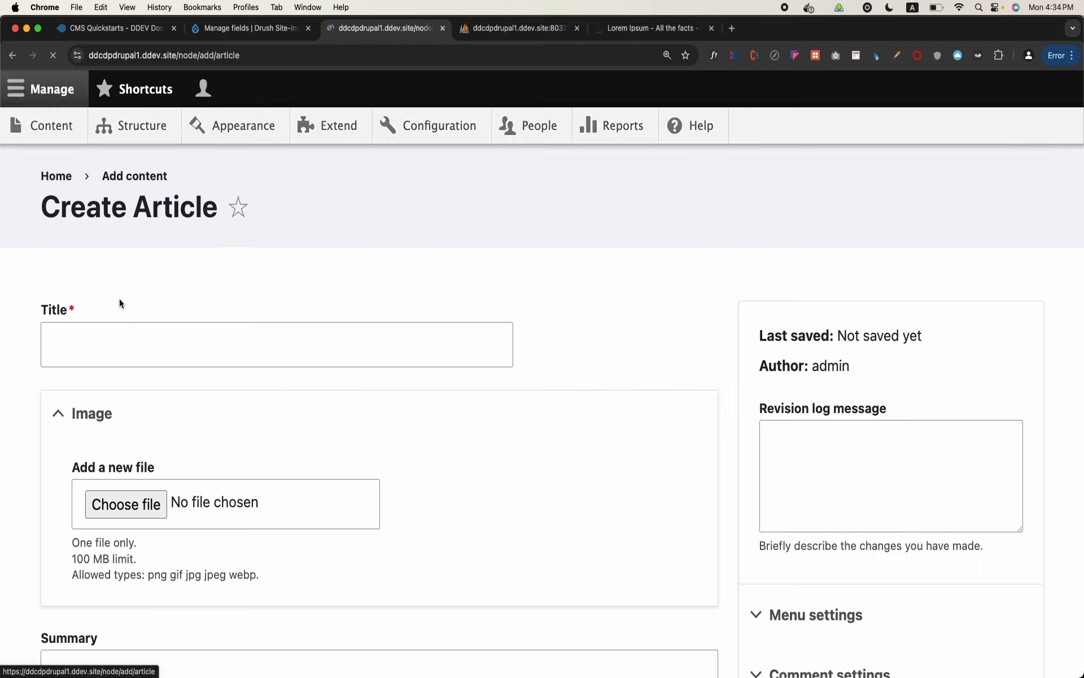
click(148, 340)
key(Caps_Lock)
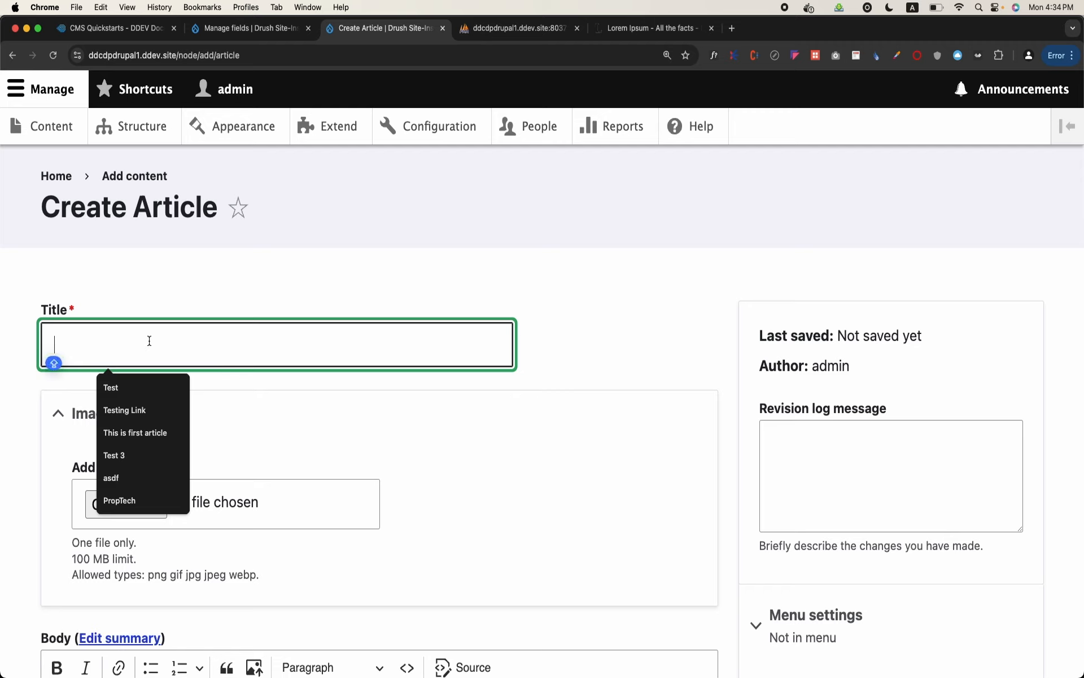
text(Advancements in)
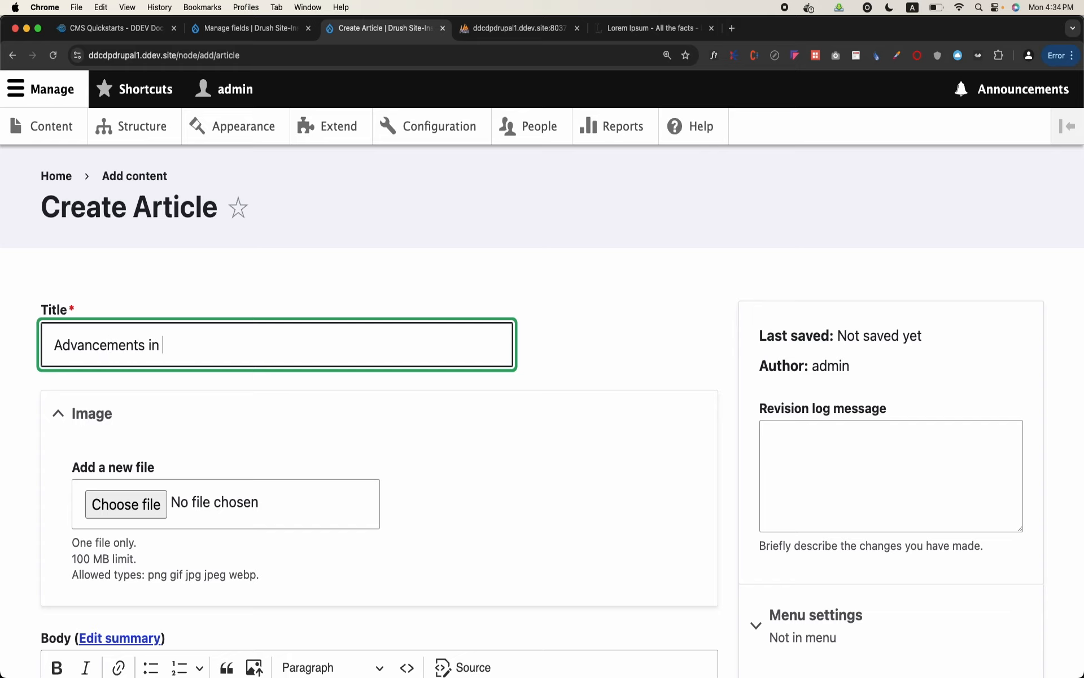
key(Caps_Lock)
text(Influenza )
text(treatment)
Set the new article's Department to Biology and save it as published
scroll(543, 395, down, 10)
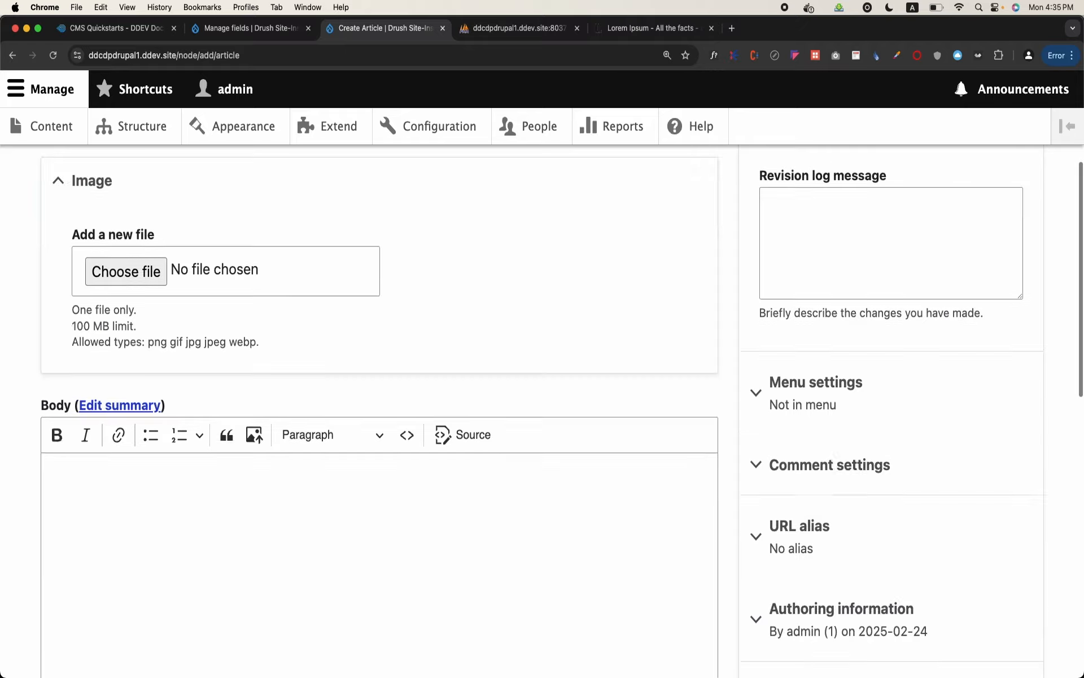
scroll(129, 508, down, 5)
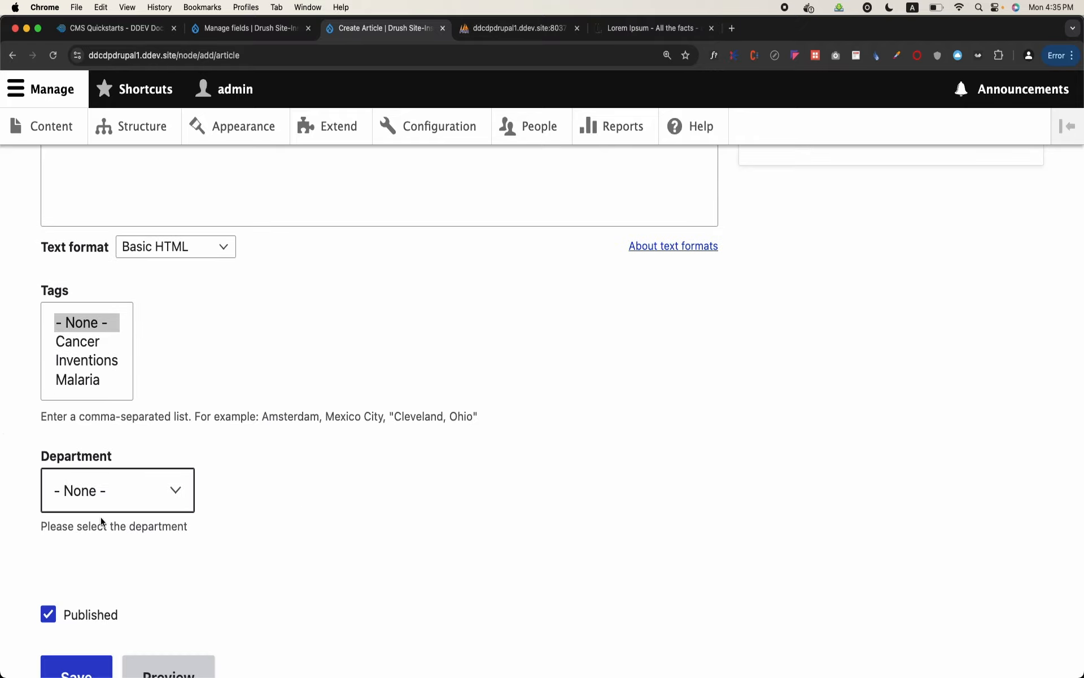
click(129, 508)
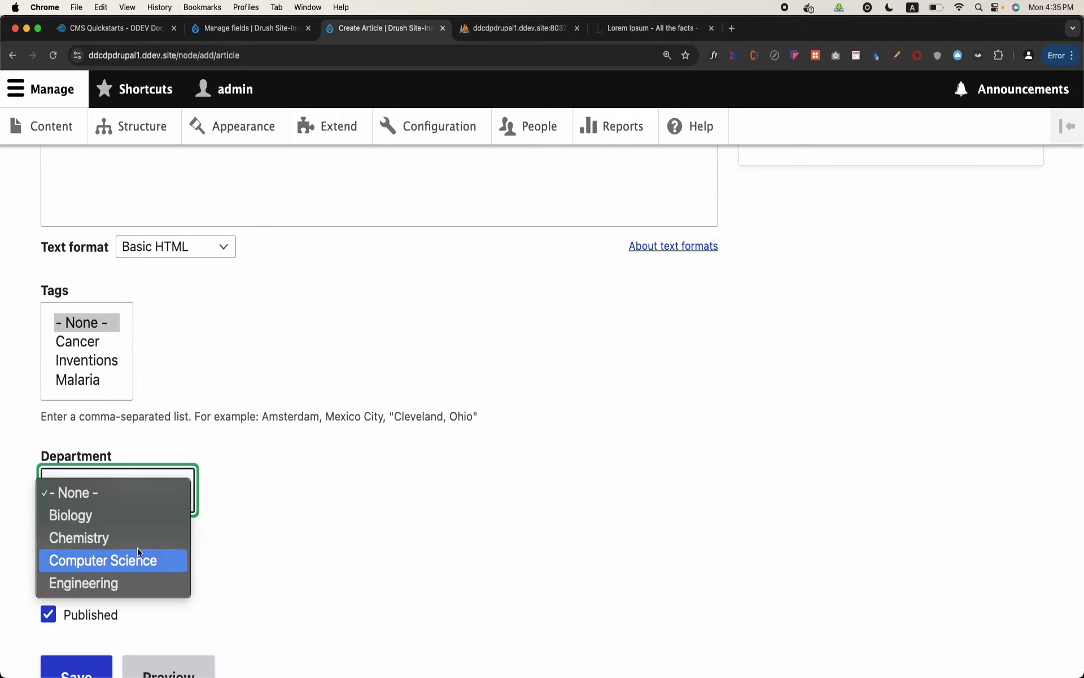
click(142, 515)
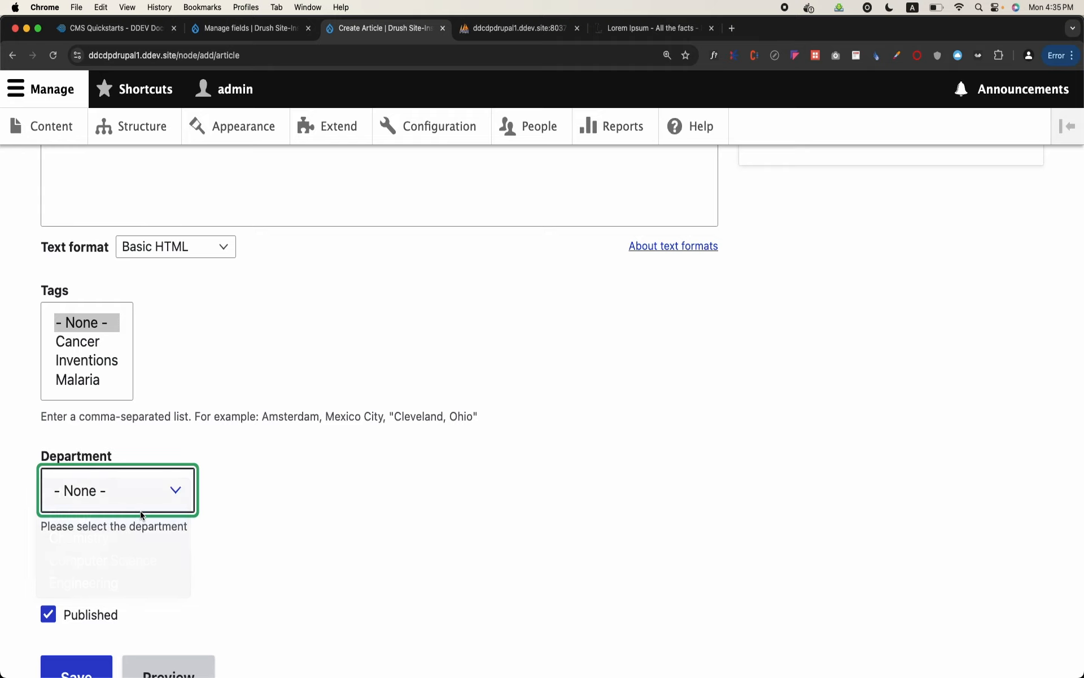
scroll(140, 510, down, 3)
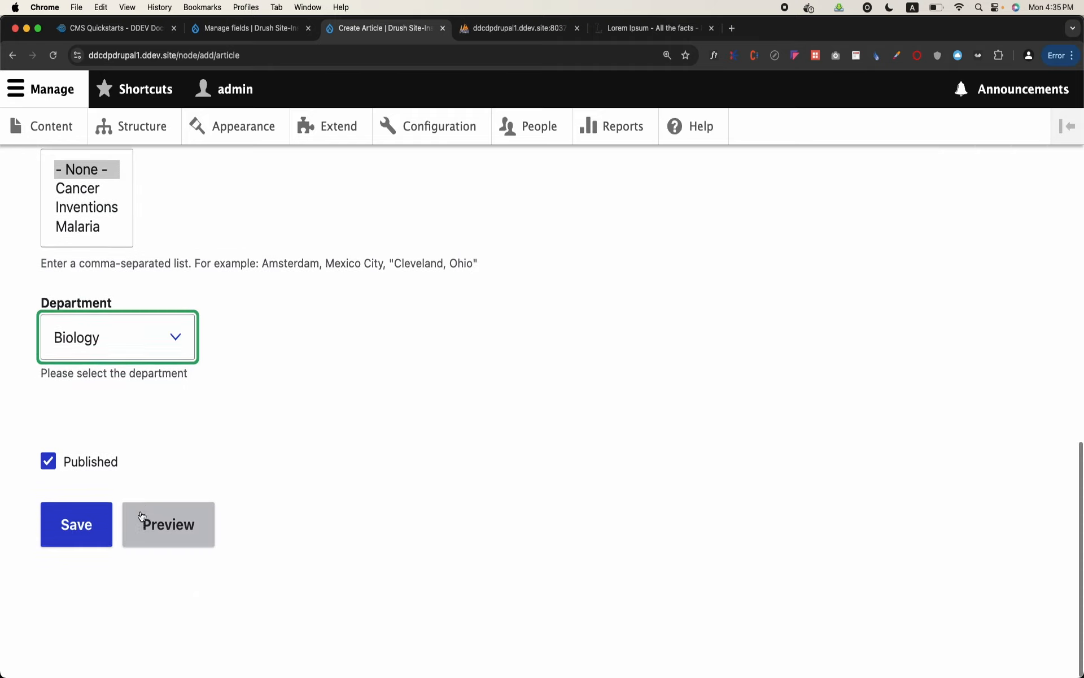
click(88, 547)
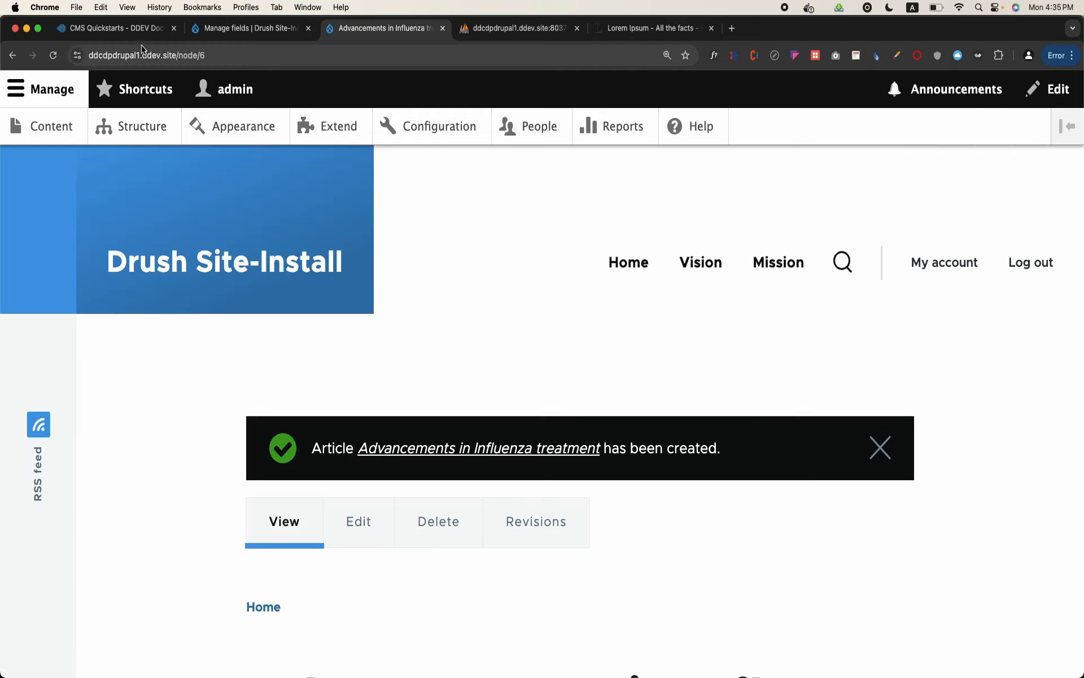
Highlight the new article's node number in its address, check its Department term, and compare both with the node__field_department rows in phpMyAdmin
drag(202, 55, 221, 57)
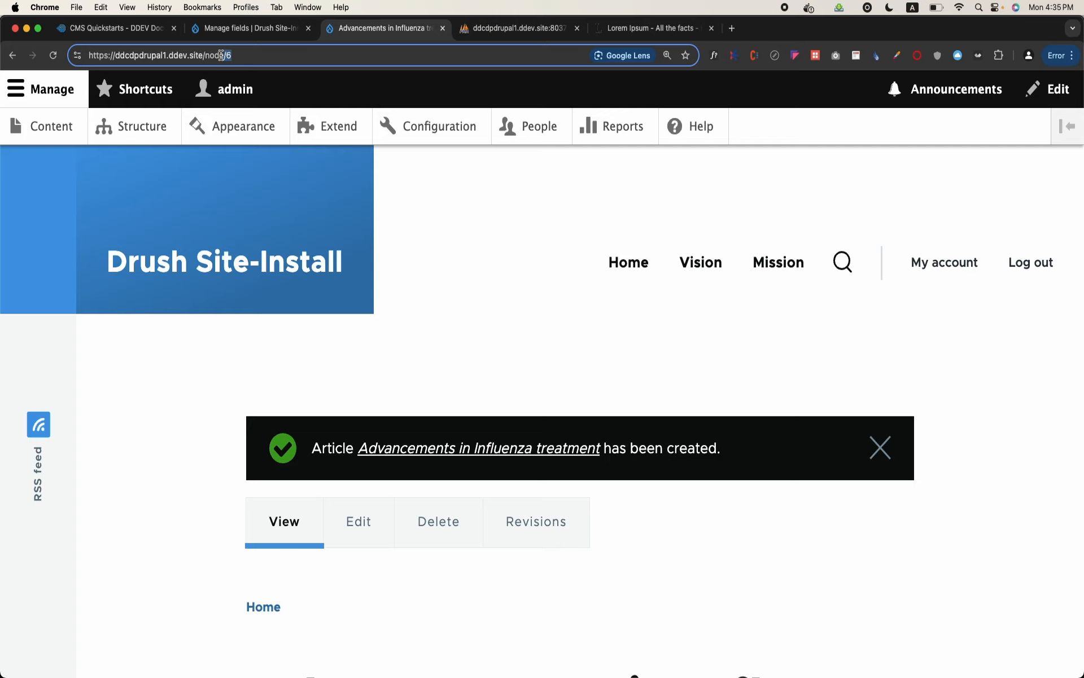
click(284, 54)
scroll(331, 313, down, 10)
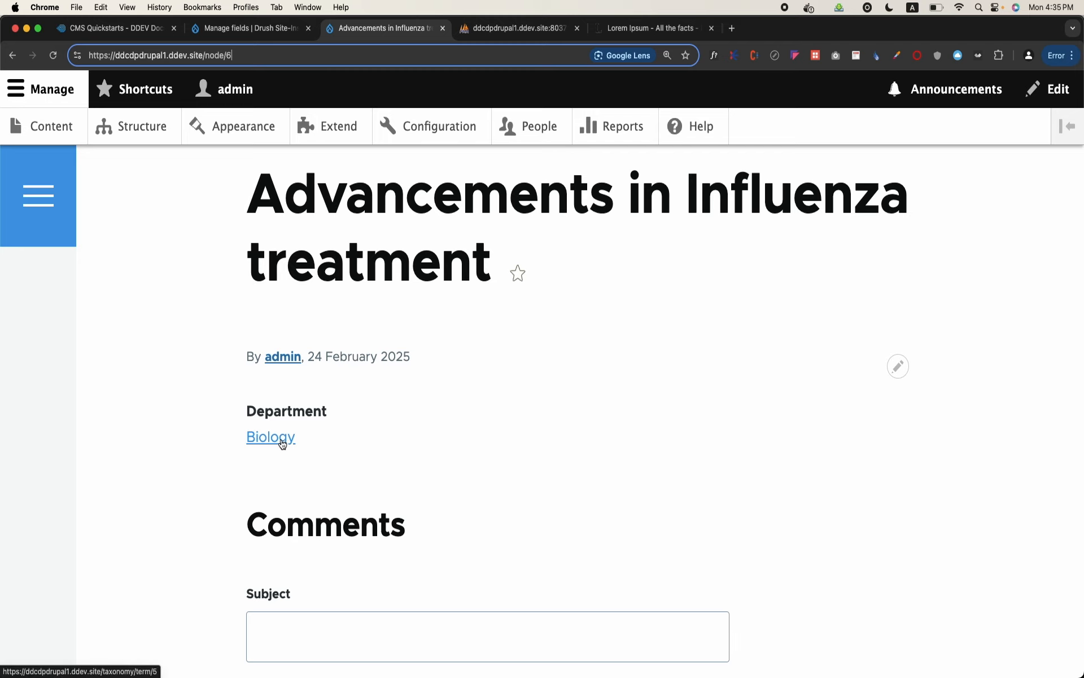
click(518, 29)
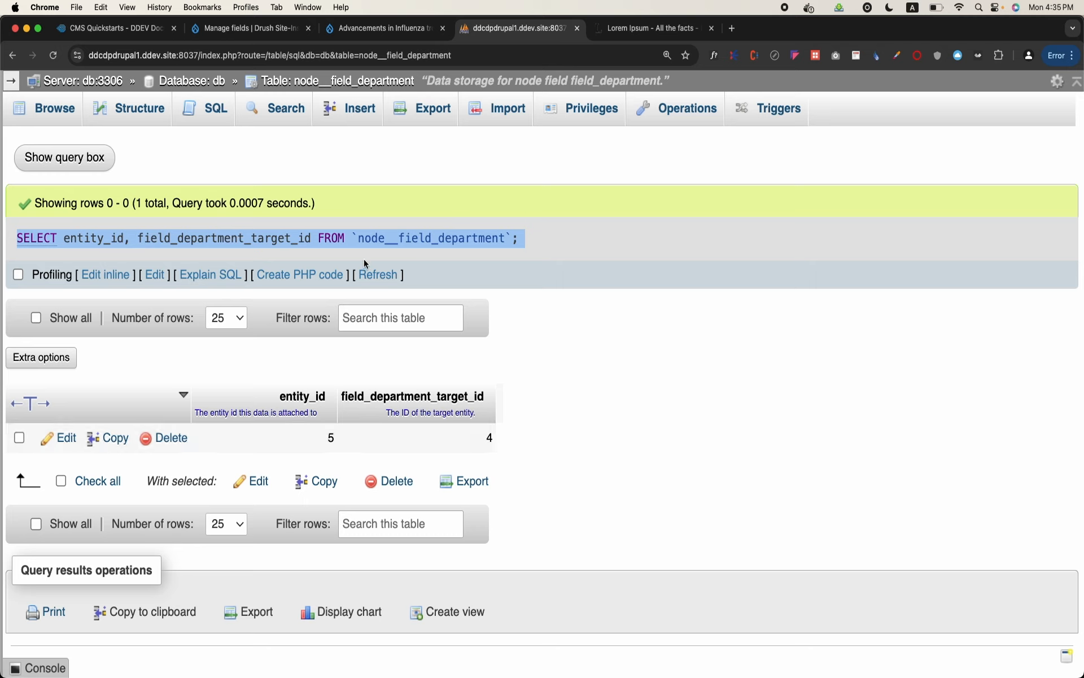
click(60, 109)
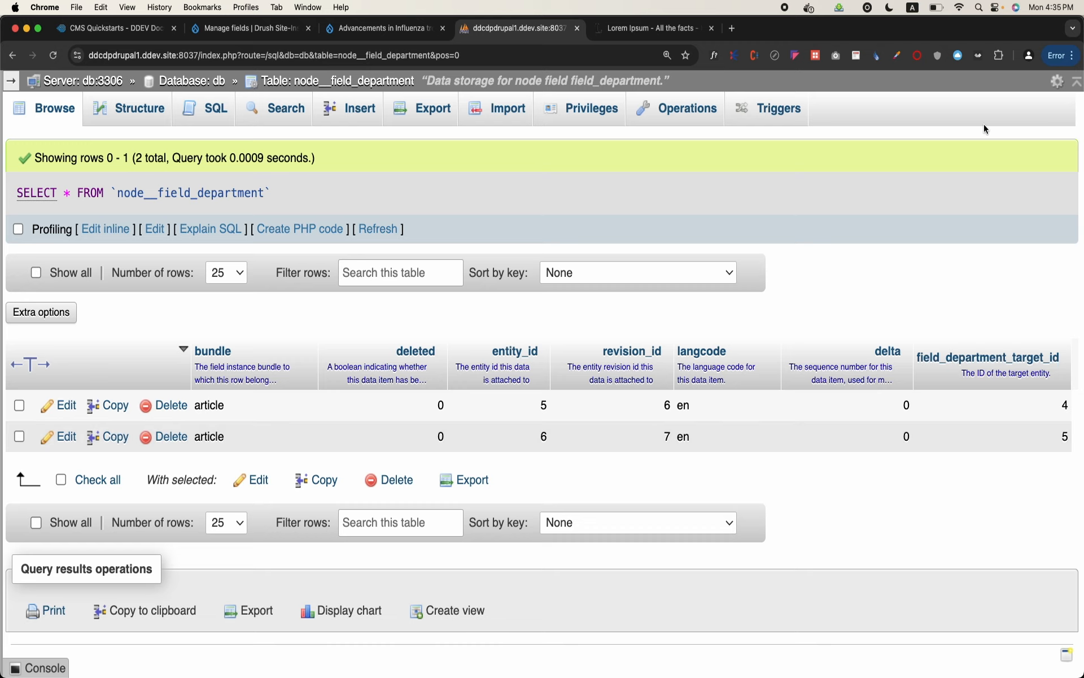
Return to the Article content type's field list, open the Department field's settings and examine the reference method and vocabulary
click(373, 26)
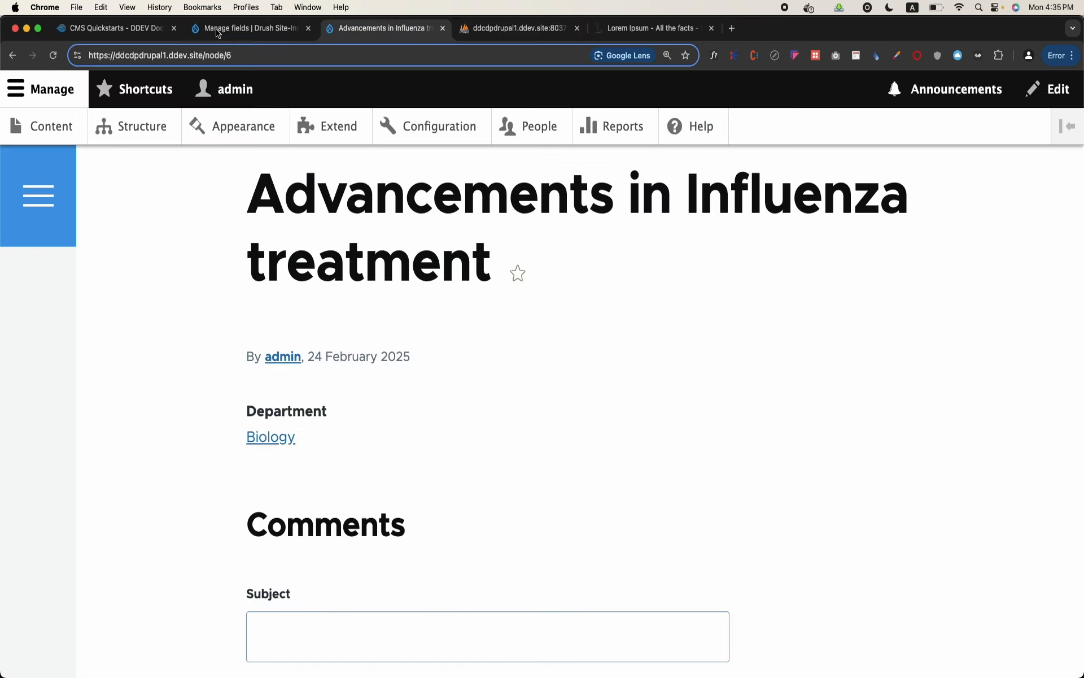
click(198, 35)
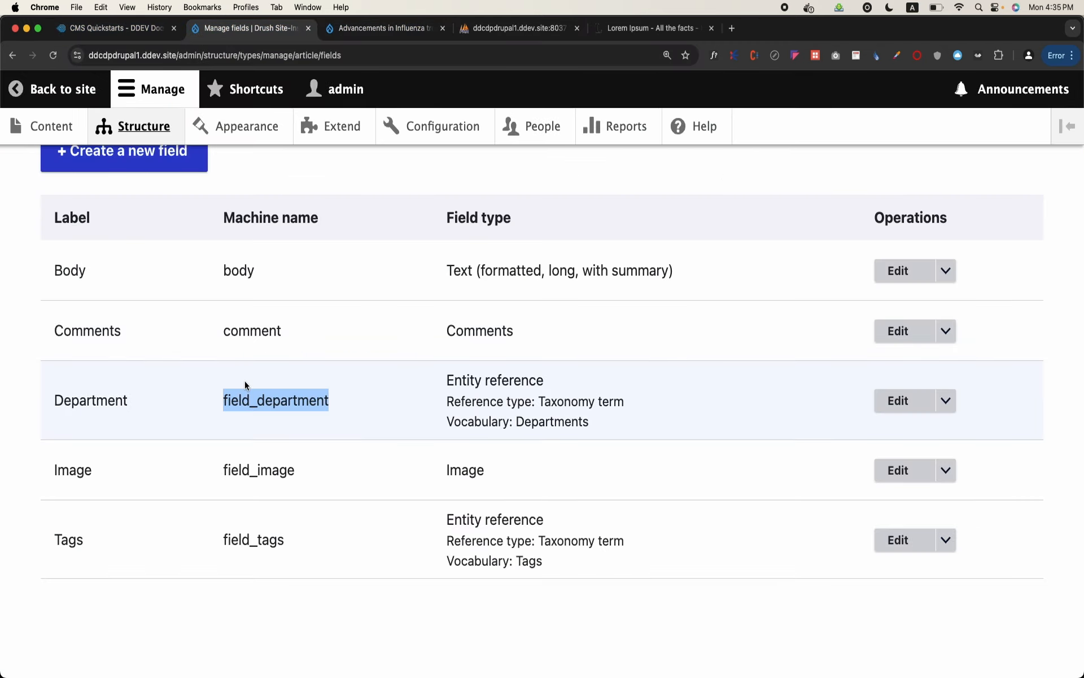
click(135, 405)
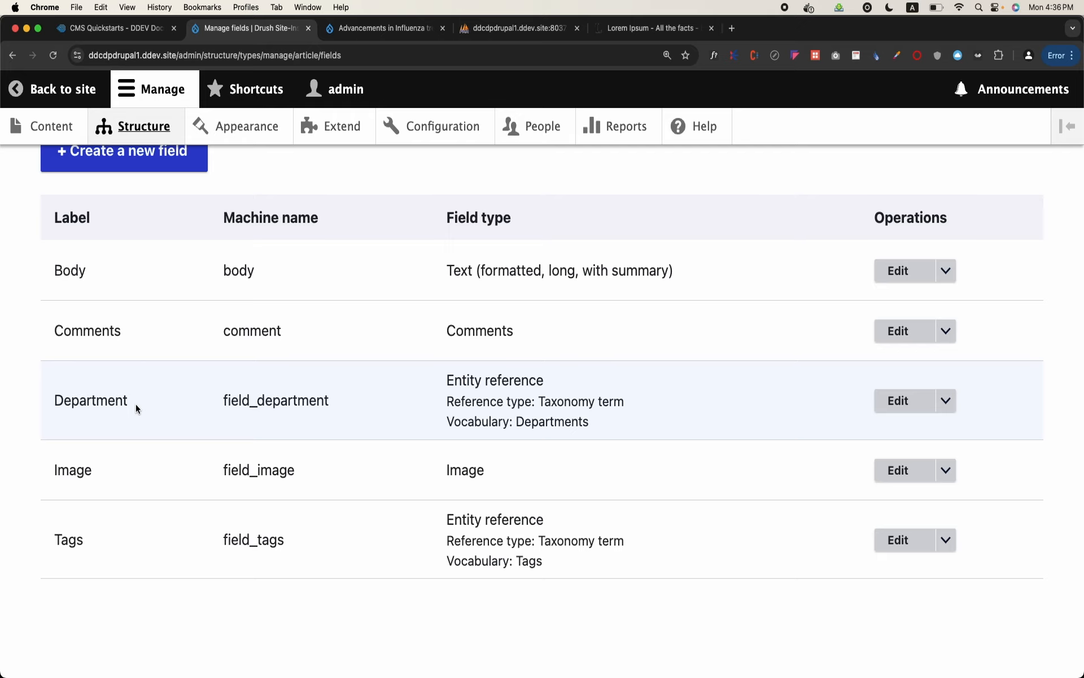
scroll(192, 409, up, 1)
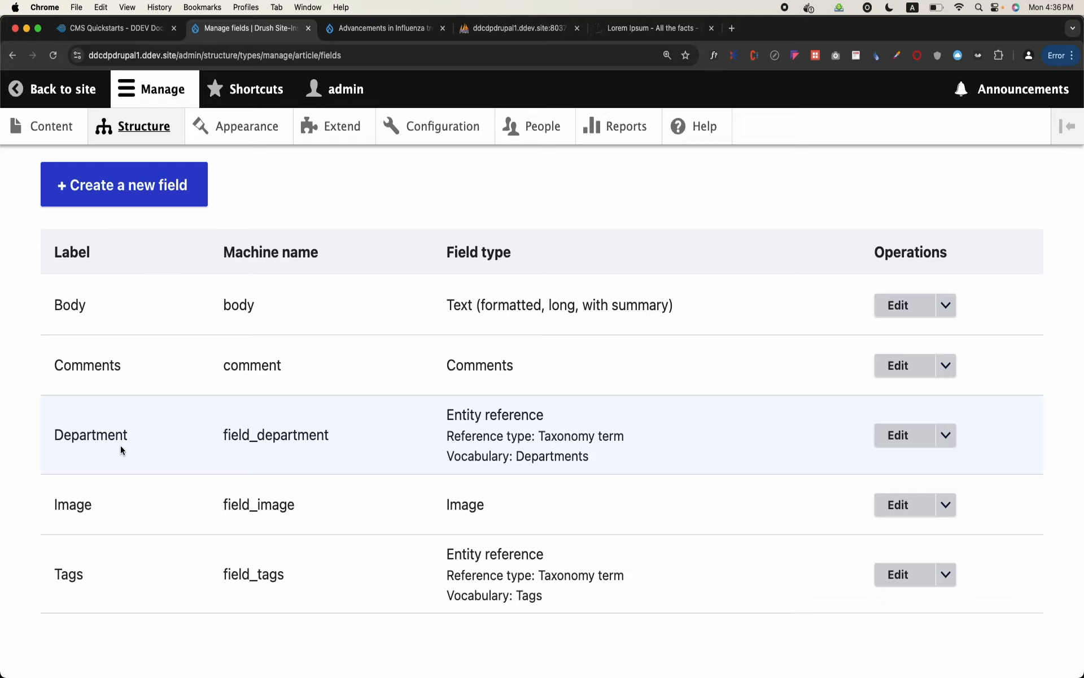
click(896, 436)
scroll(417, 433, down, 5)
scroll(417, 433, down, 10)
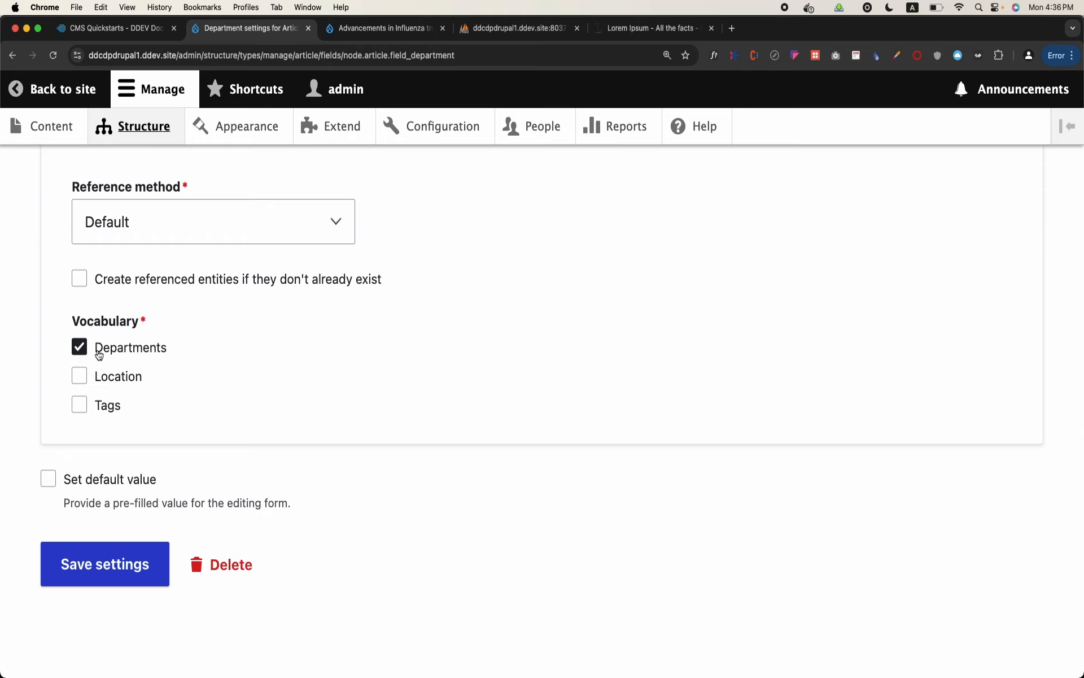
Look over the site's Structure page and content types, and review the Article content type's field list
click(119, 129)
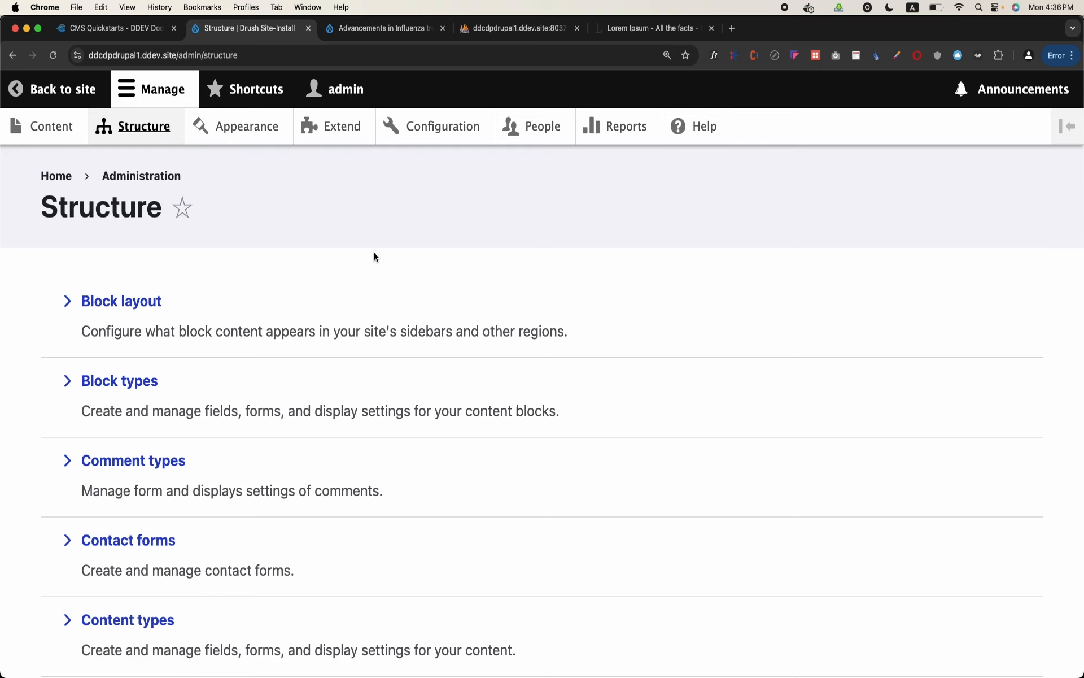
scroll(375, 257, down, 2)
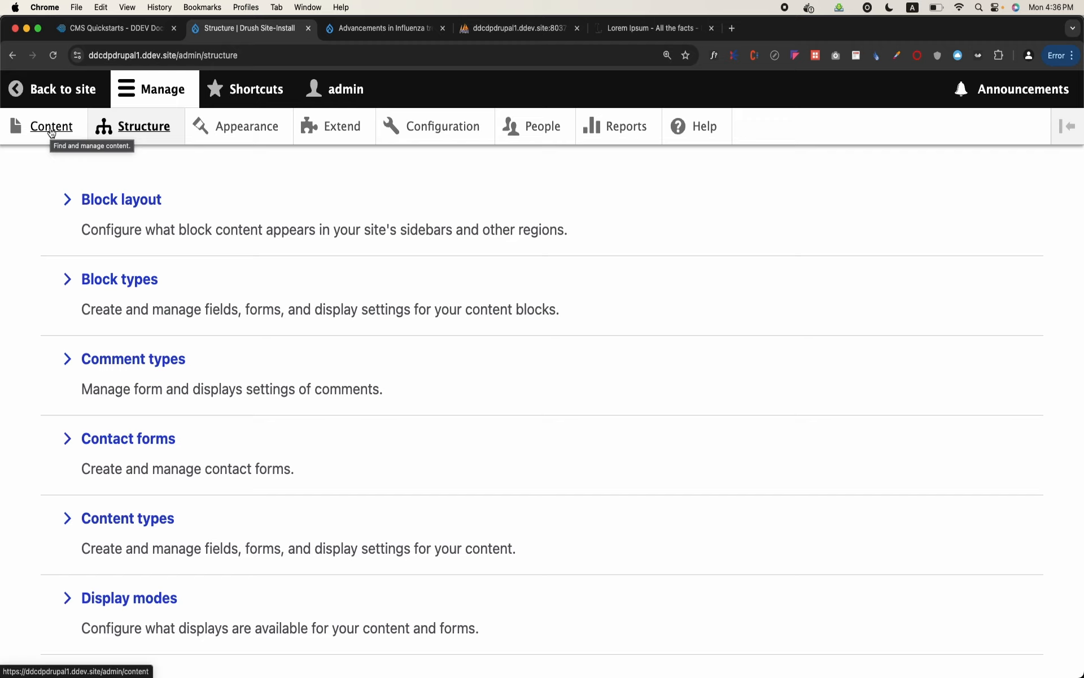
click(111, 134)
scroll(123, 350, down, 5)
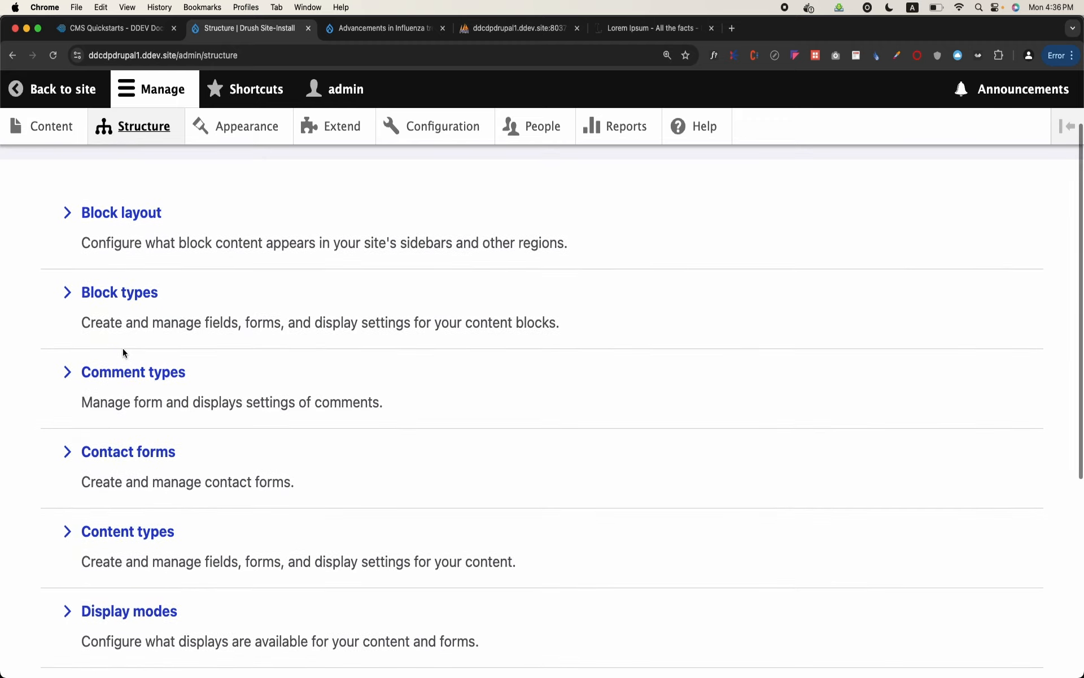
click(126, 444)
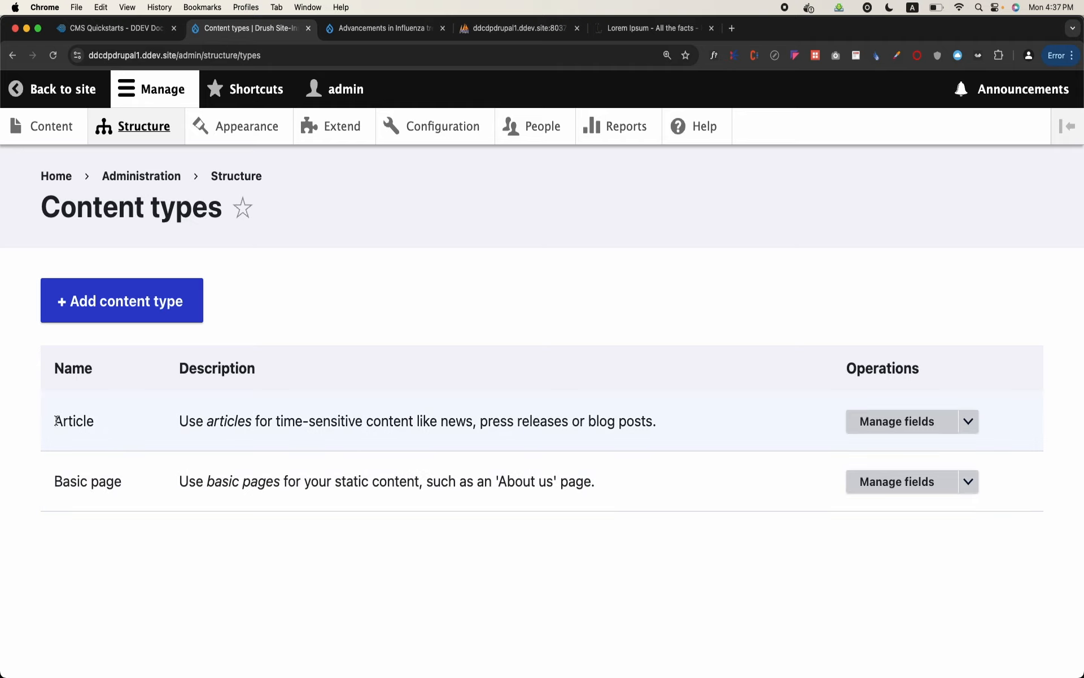
click(870, 415)
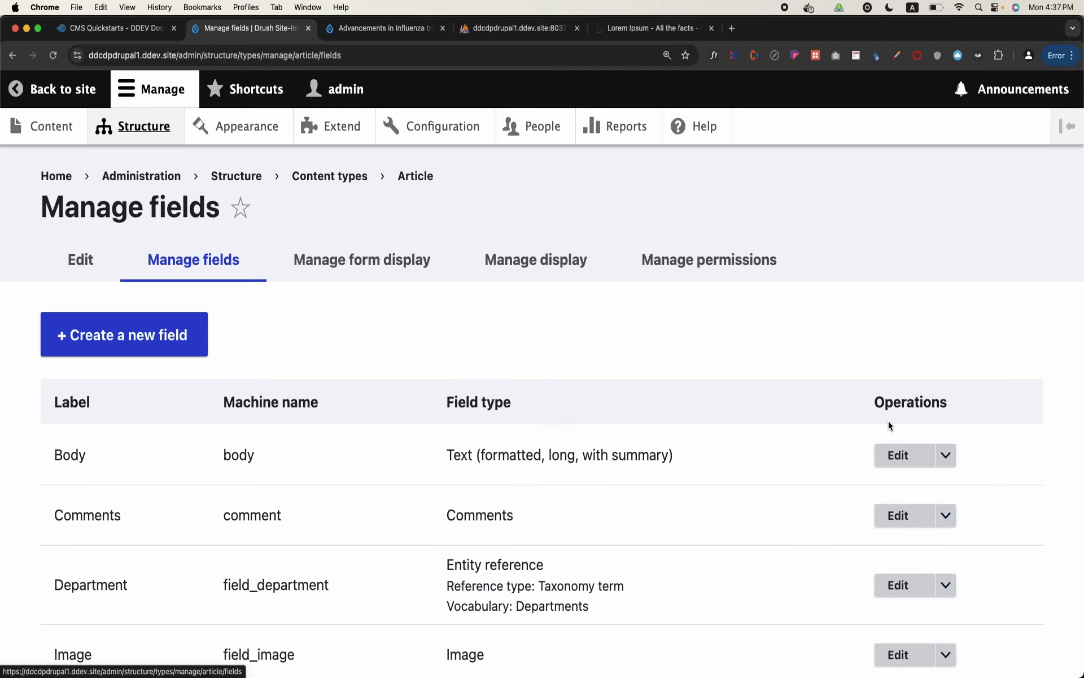
scroll(890, 425, down, 5)
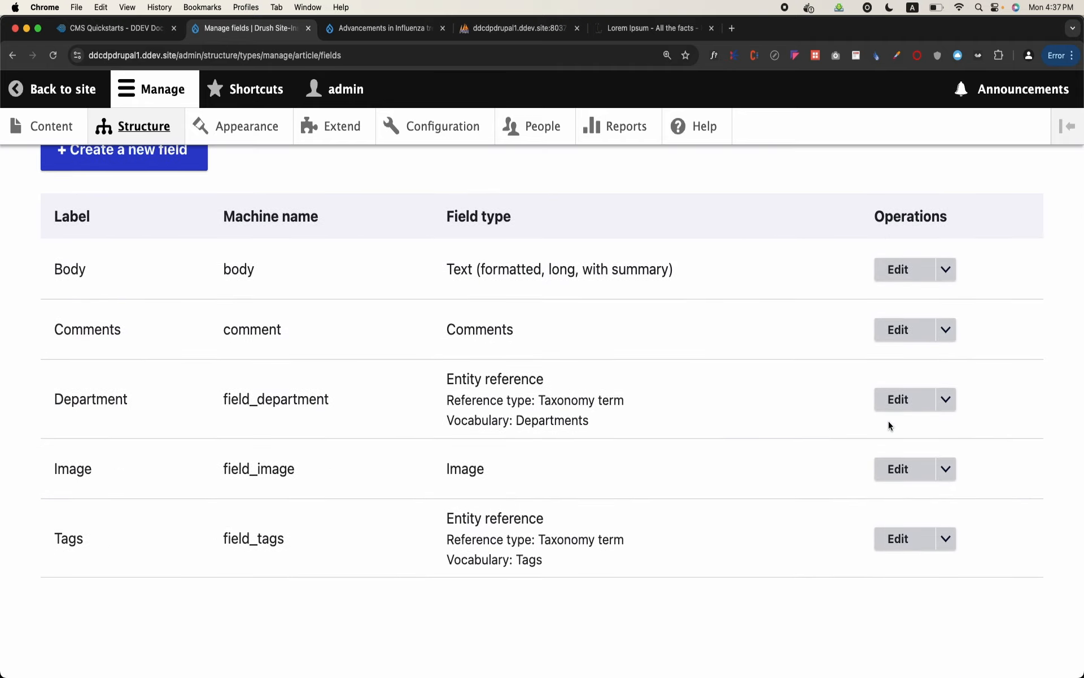
scroll(504, 341, up, 3)
scroll(504, 343, up, 2)
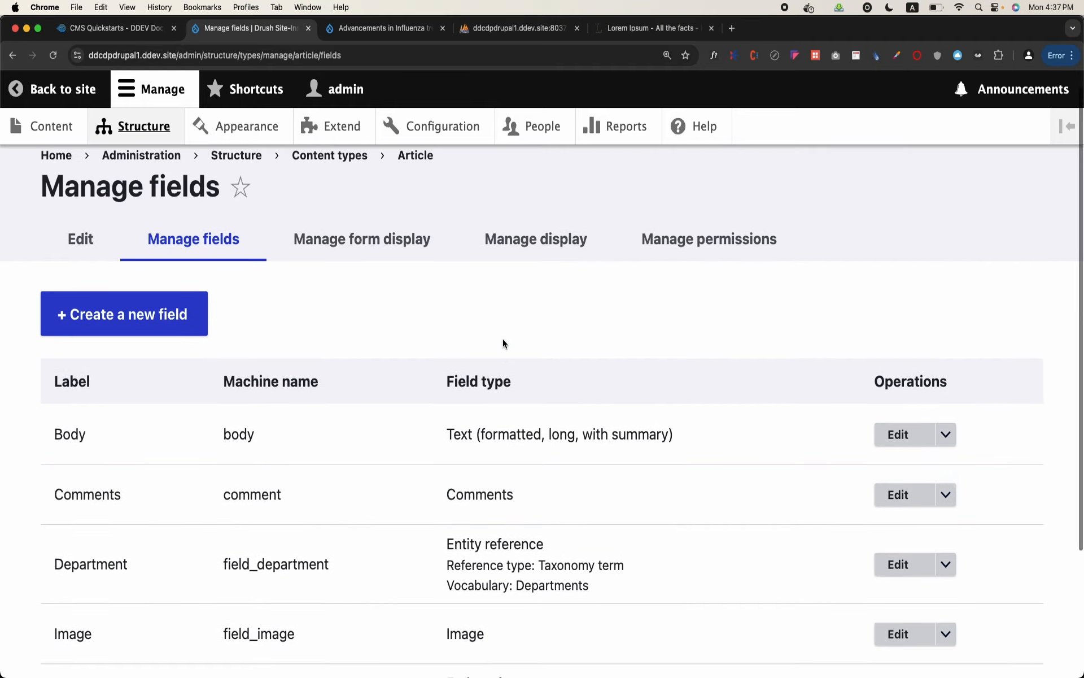
Search Google in a new tab for "Field API in Drupal"
click(731, 28)
text(field)
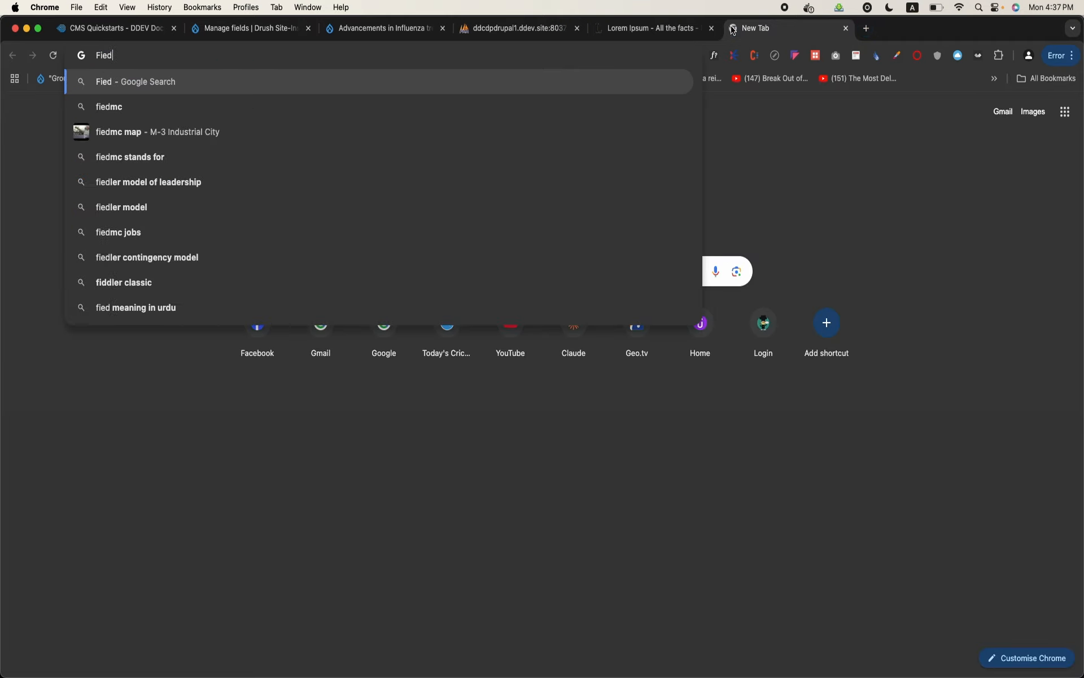
text(AP)
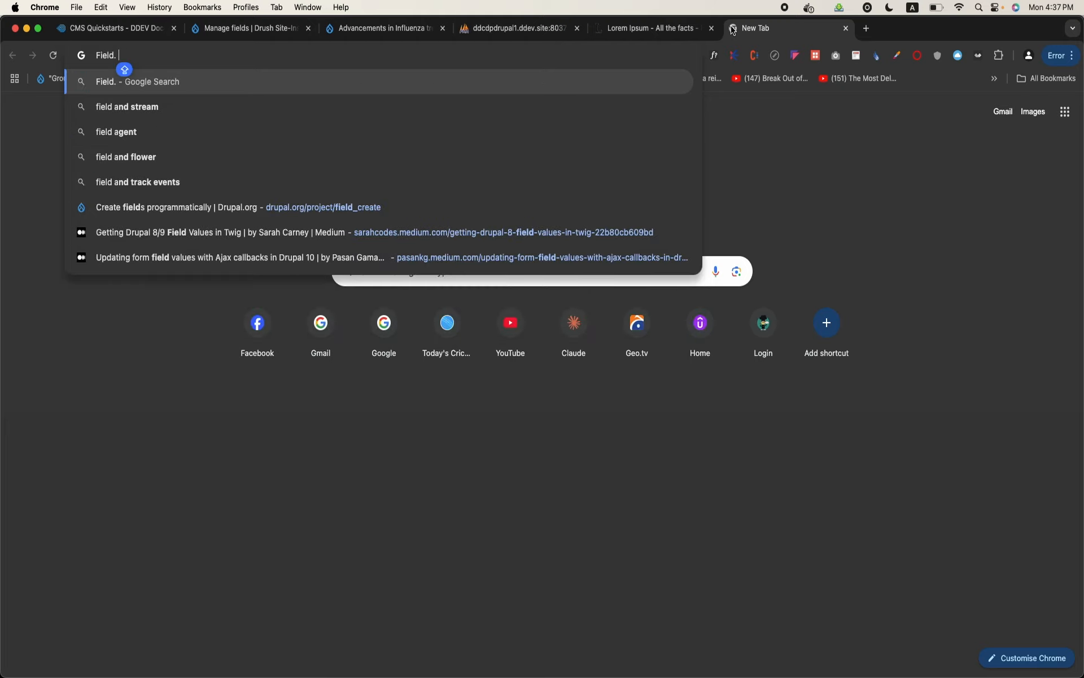
text(I)
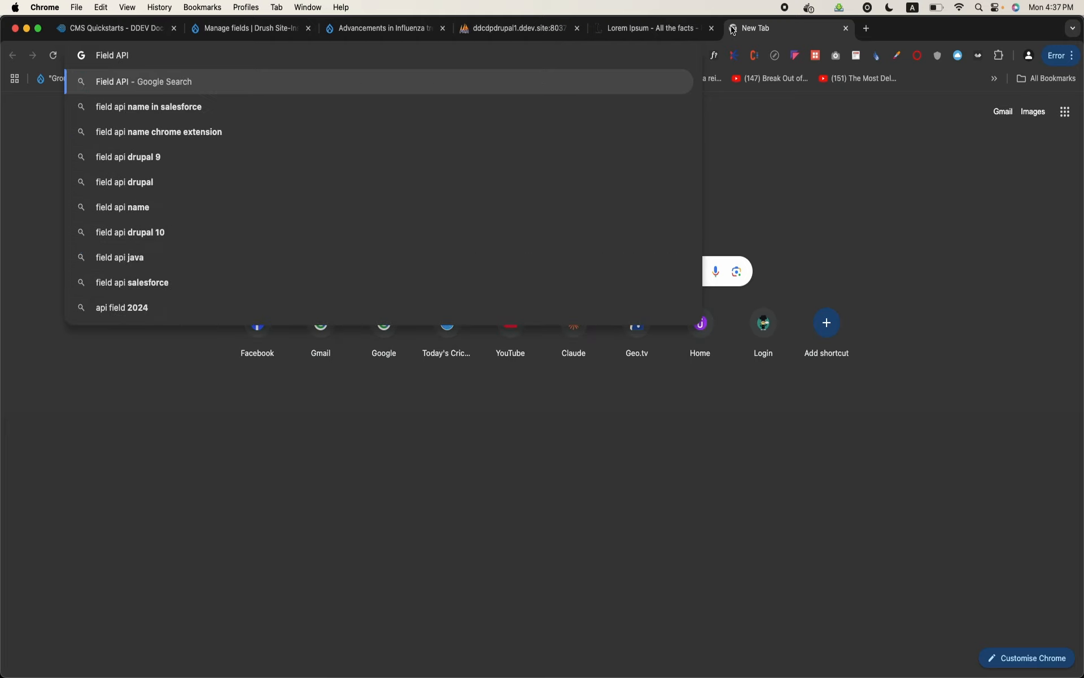
text( in Drupal)
key(Return)
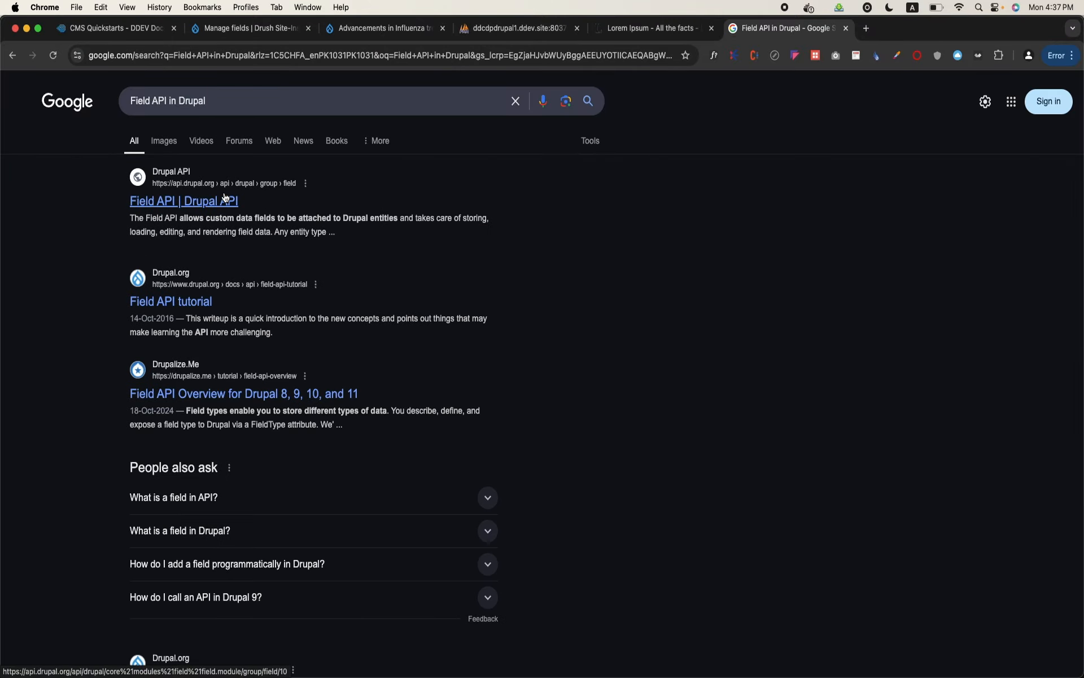
Return to the Article content type's field list and review the labels, machine names and field types
click(248, 28)
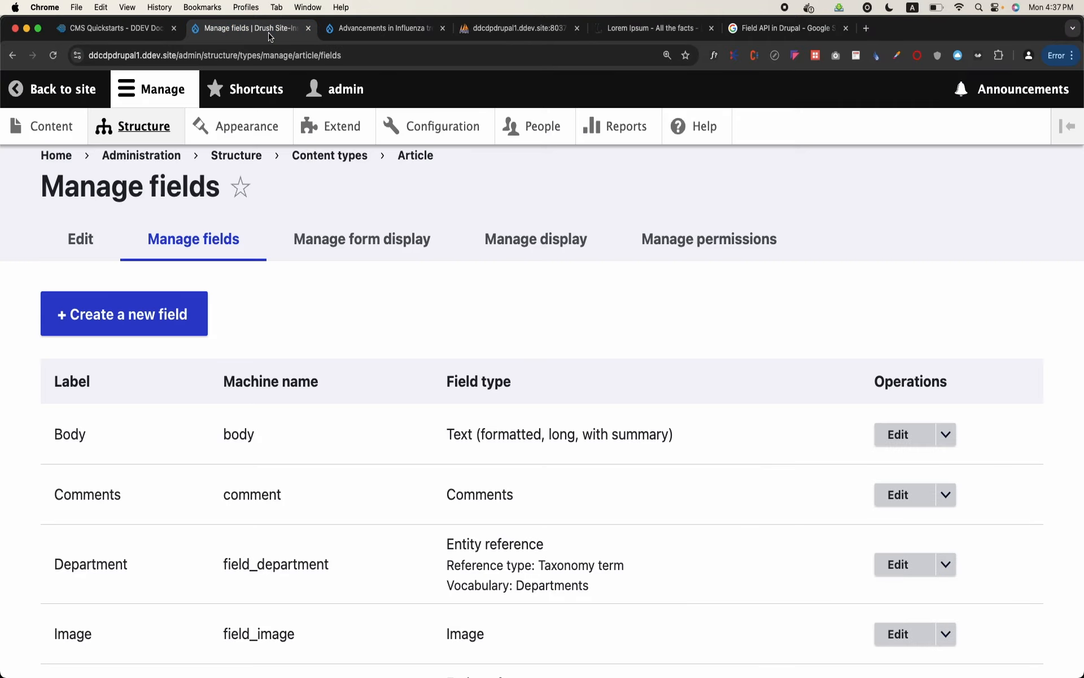
scroll(260, 341, down, 5)
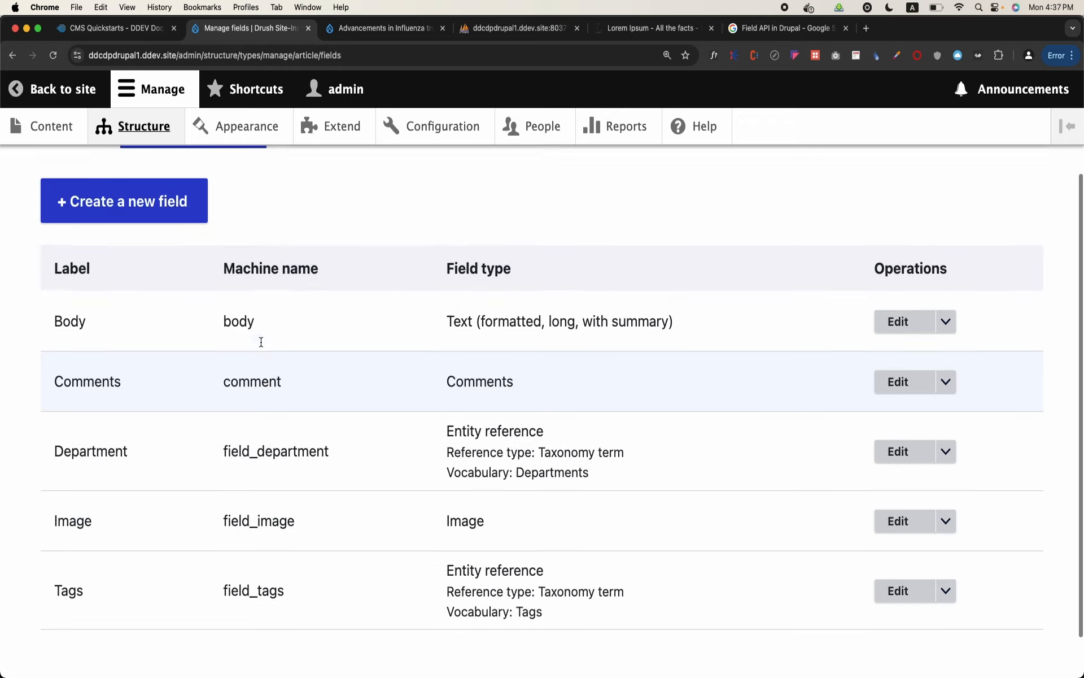
scroll(261, 342, up, 2)
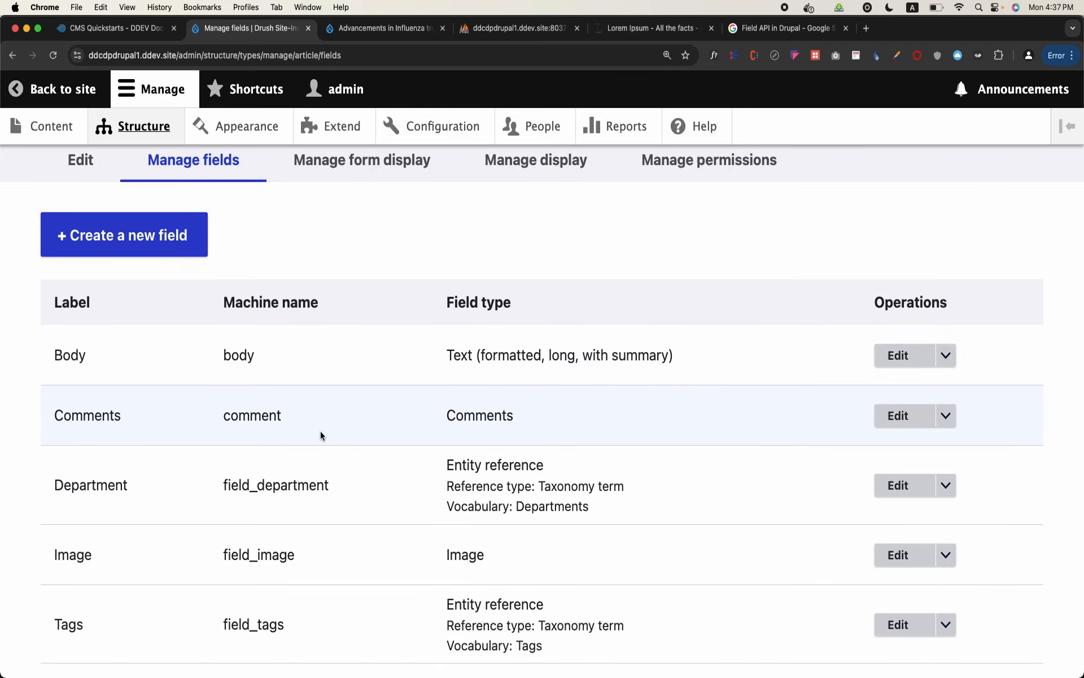
scroll(321, 431, down, 2)
scroll(320, 431, up, 1)
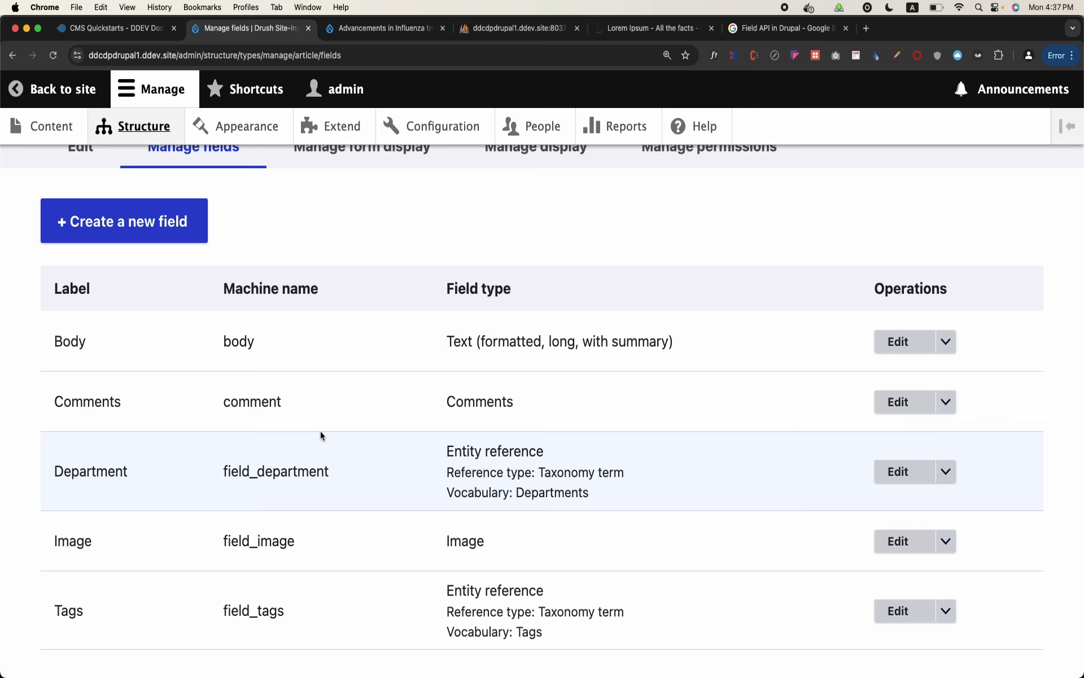
Open the page for adding a field to the Article content type and look over the available field types
click(129, 233)
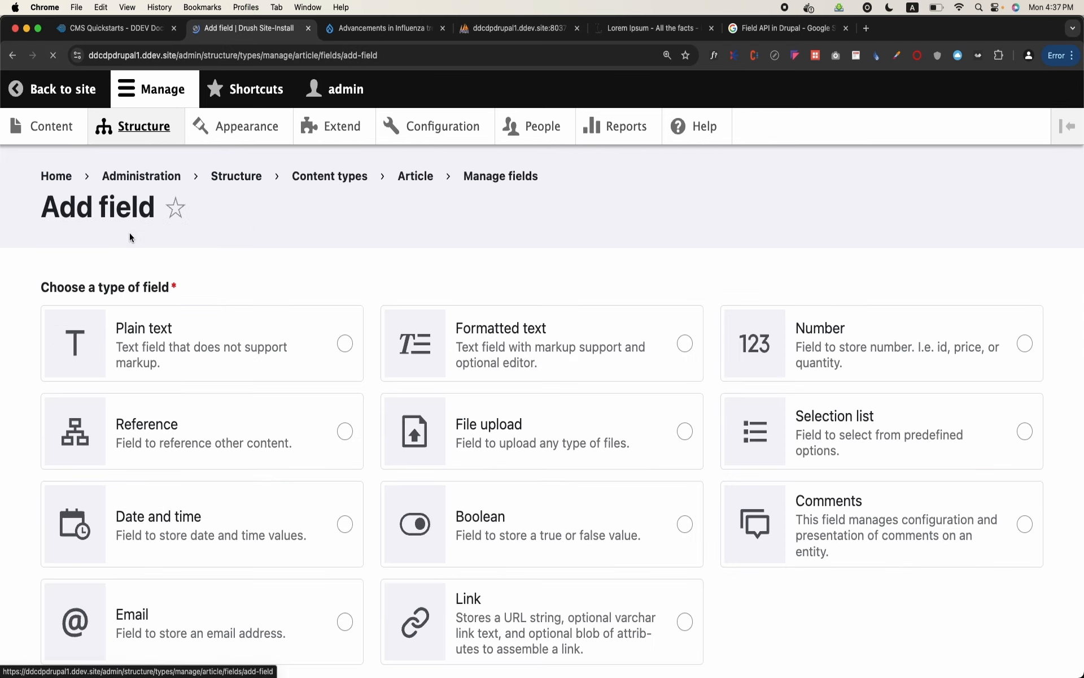
scroll(130, 234, down, 5)
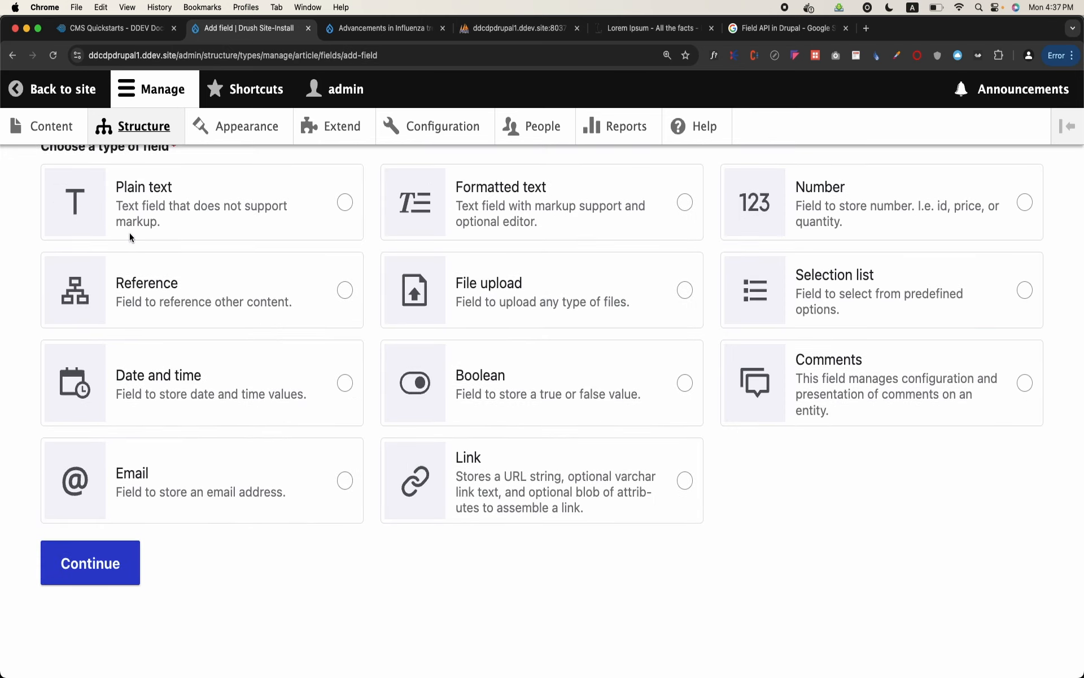
scroll(130, 233, up, 1)
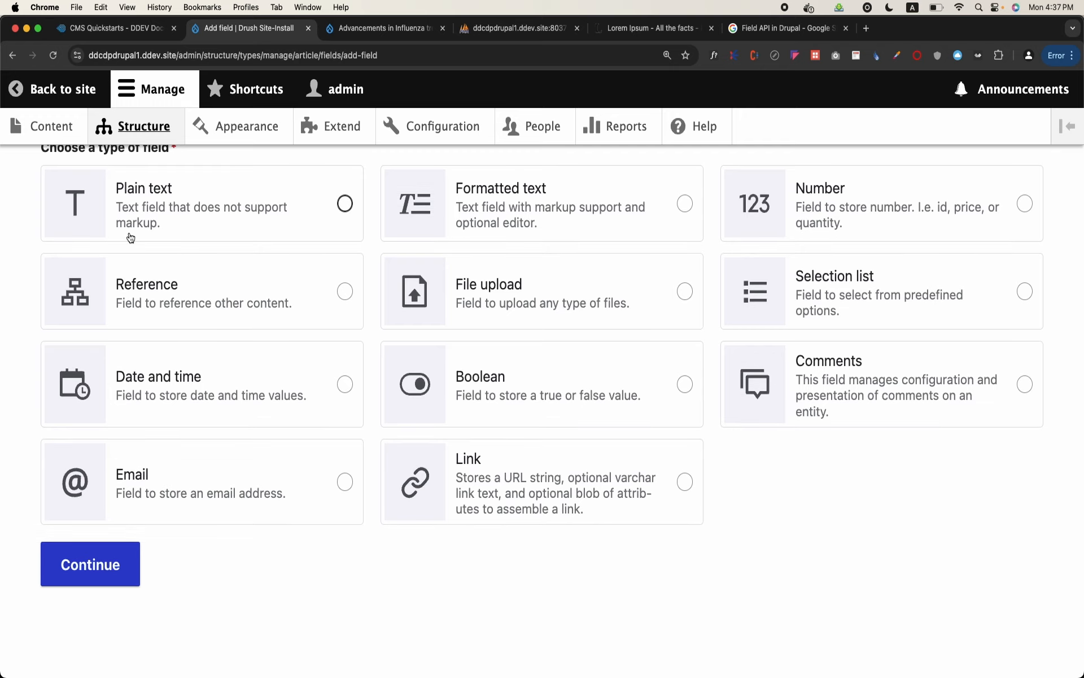
click(28, 90)
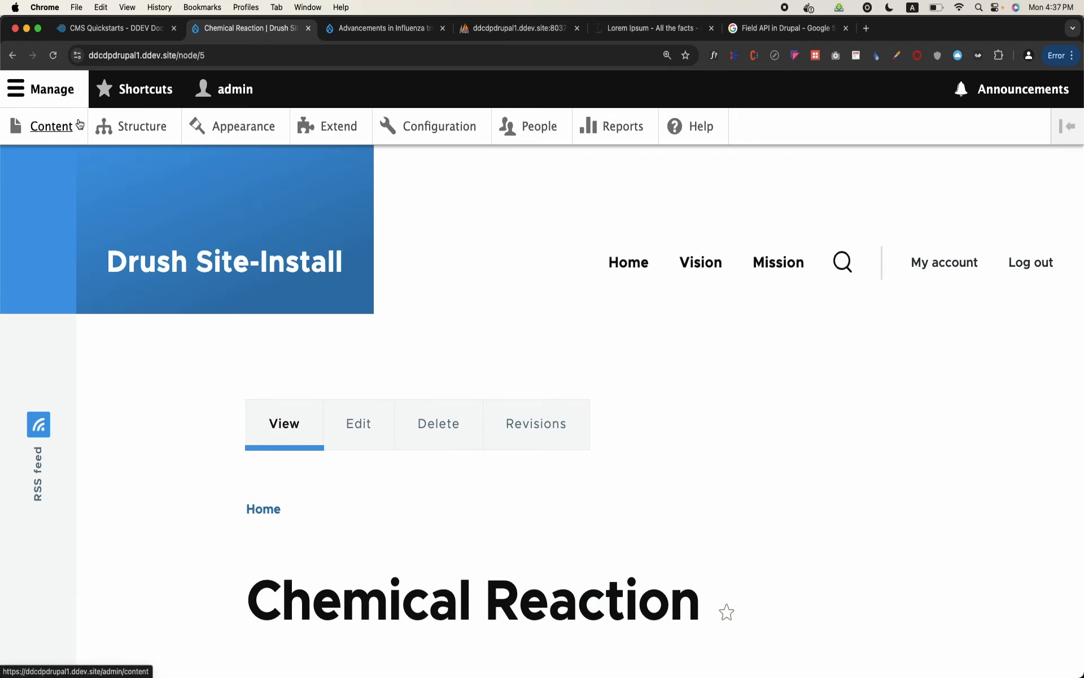
click(11, 56)
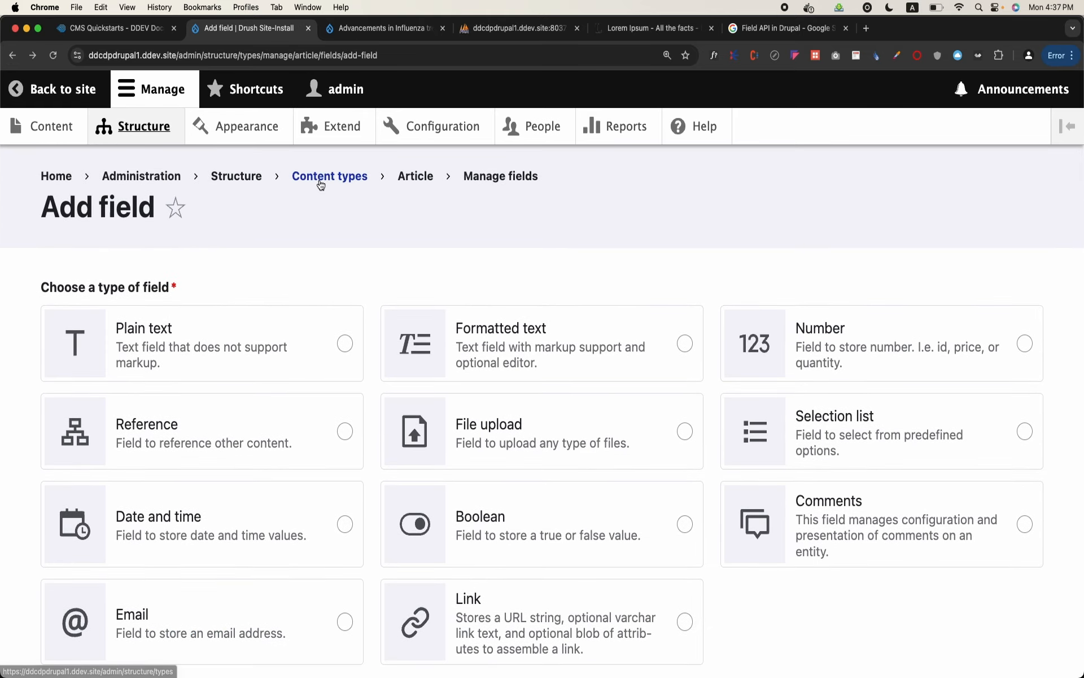
Go back from the add-field page to the Article content type's fields and look through them from Body to Tags
click(476, 176)
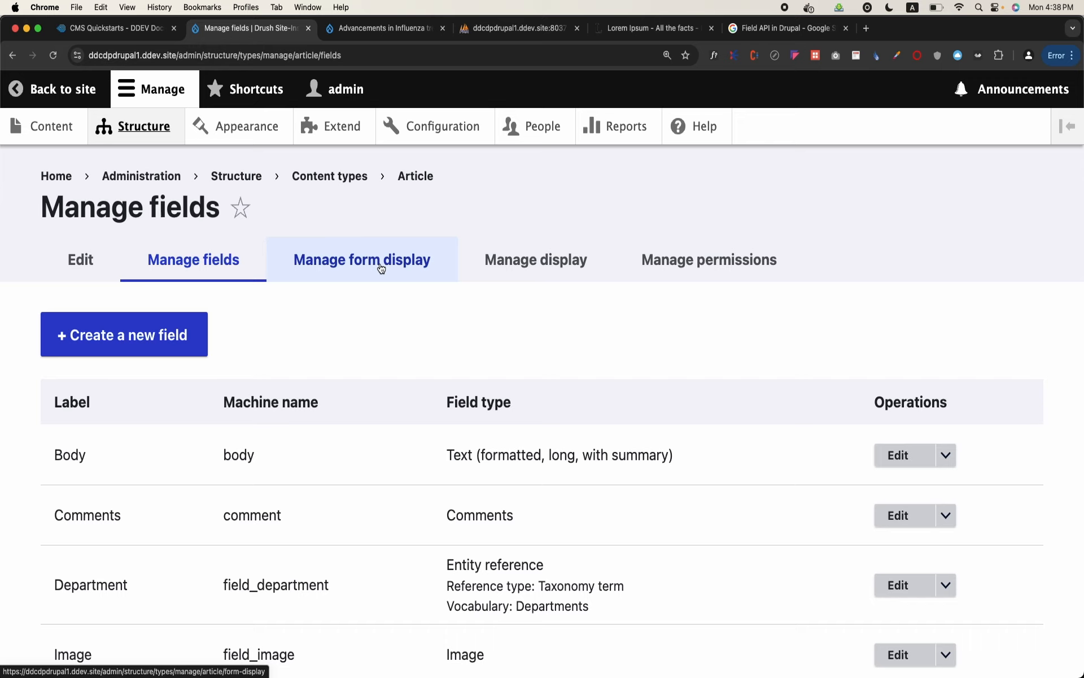
click(357, 274)
click(237, 259)
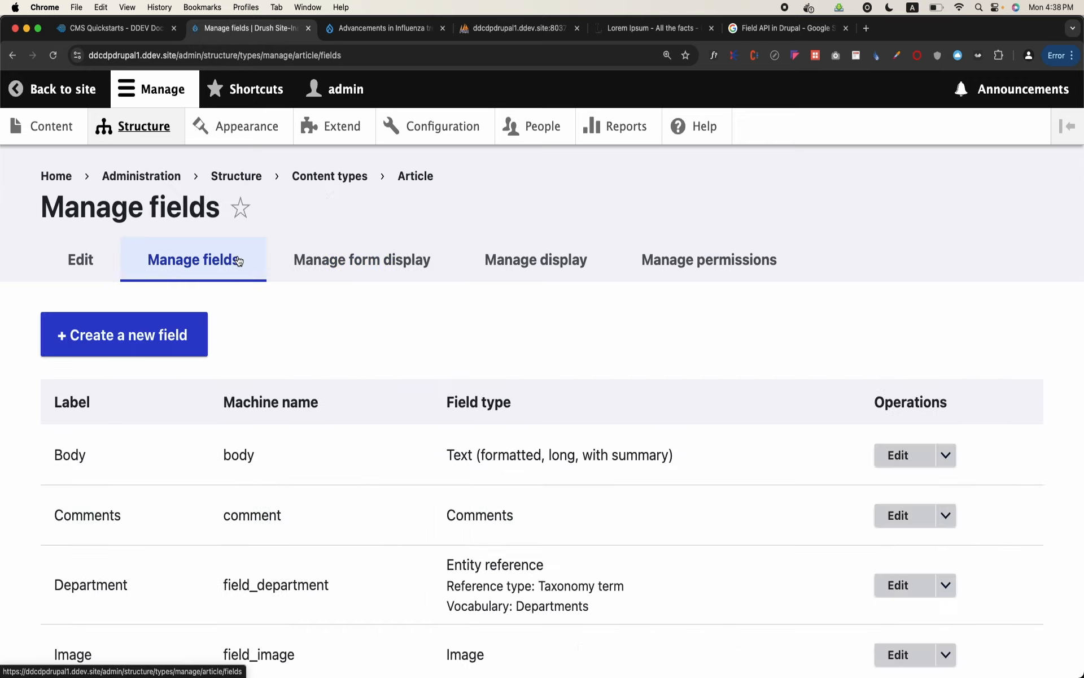
scroll(169, 339, down, 3)
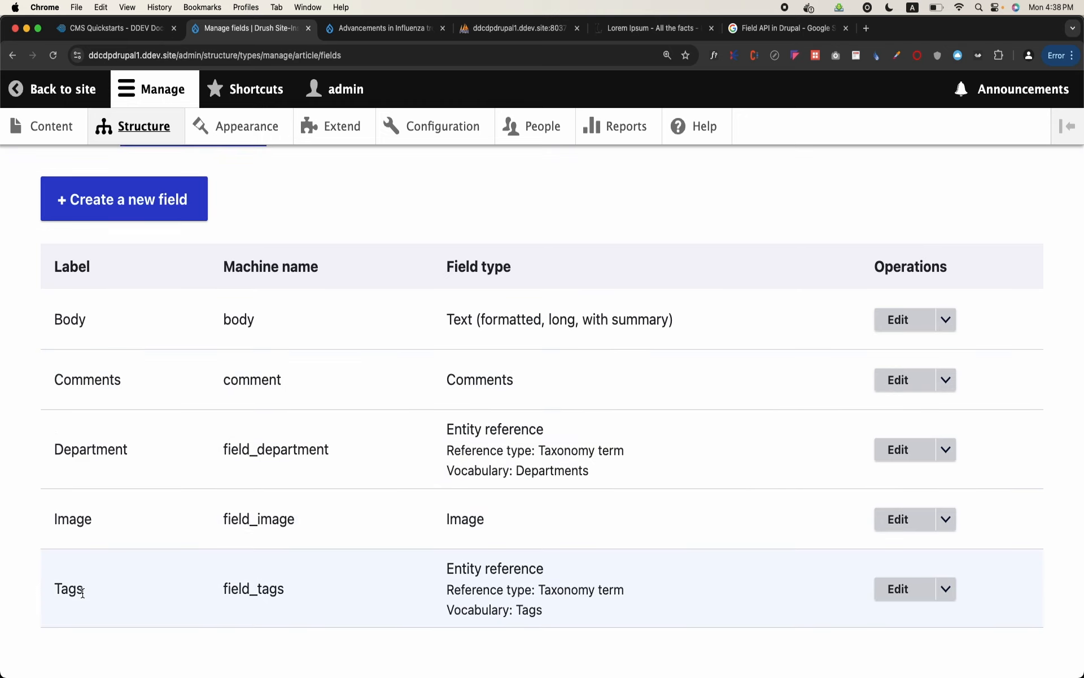
scroll(83, 591, up, 2)
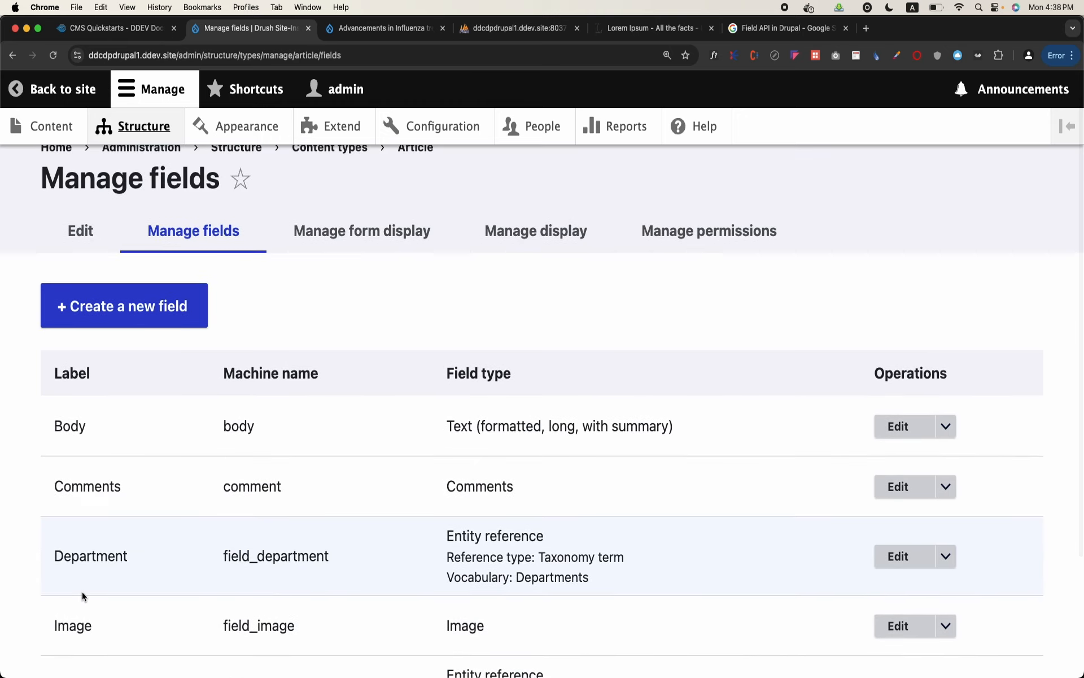
scroll(82, 591, down, 1)
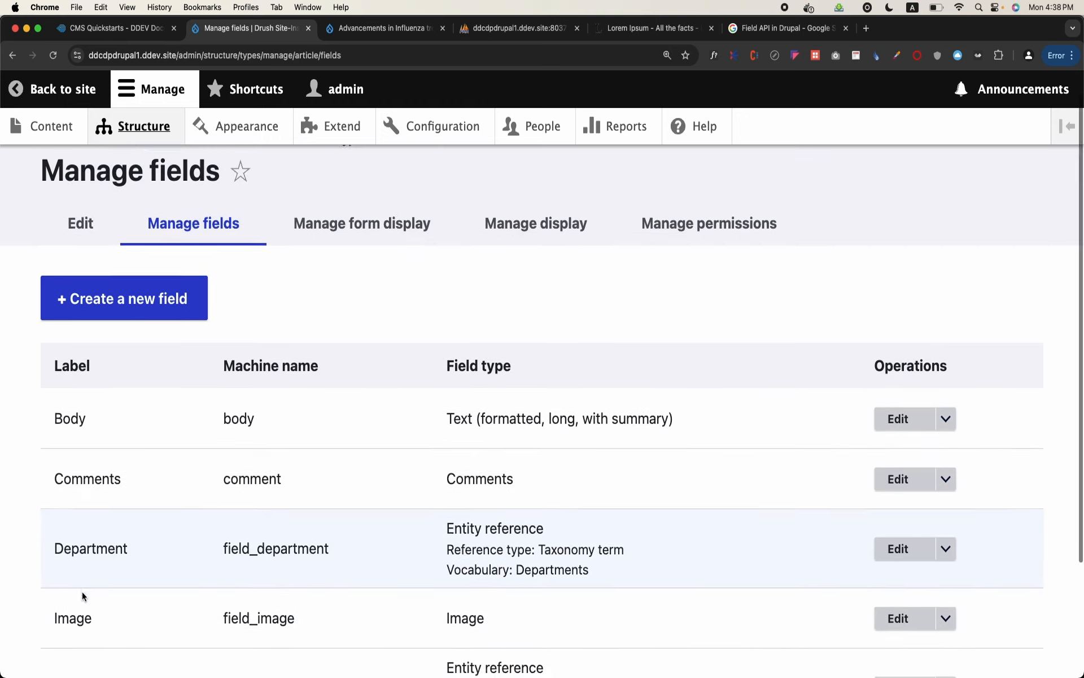
Open the Article content type's form display settings and examine the widget choices for the Department field without changing its Select list widget
click(347, 221)
scroll(388, 414, down, 8)
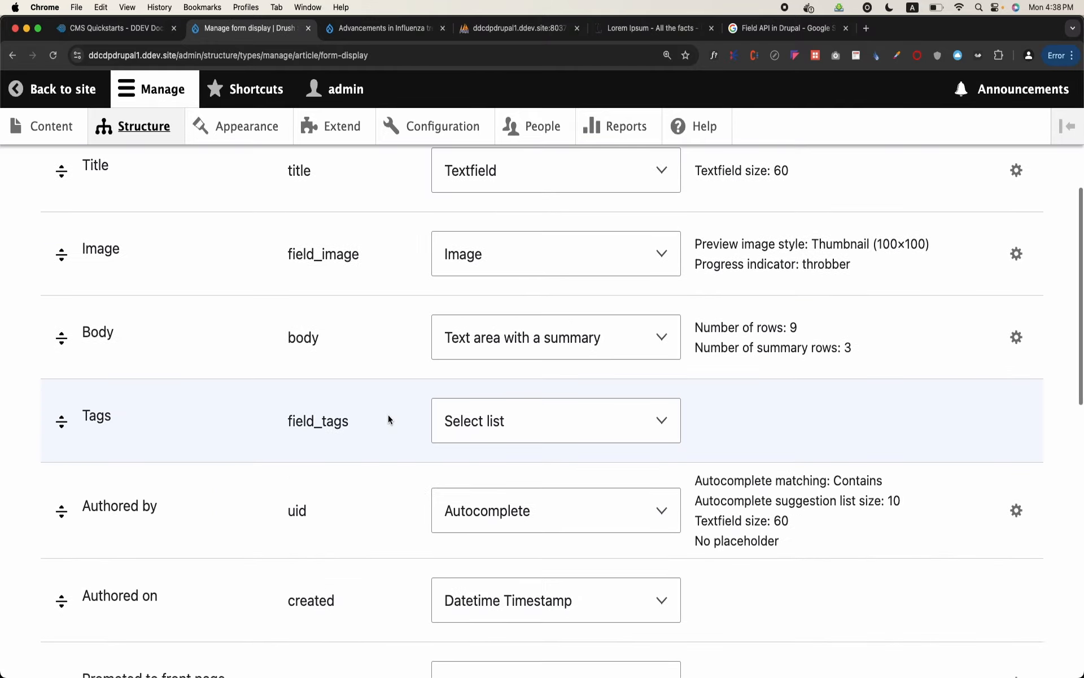
scroll(283, 546, down, 9)
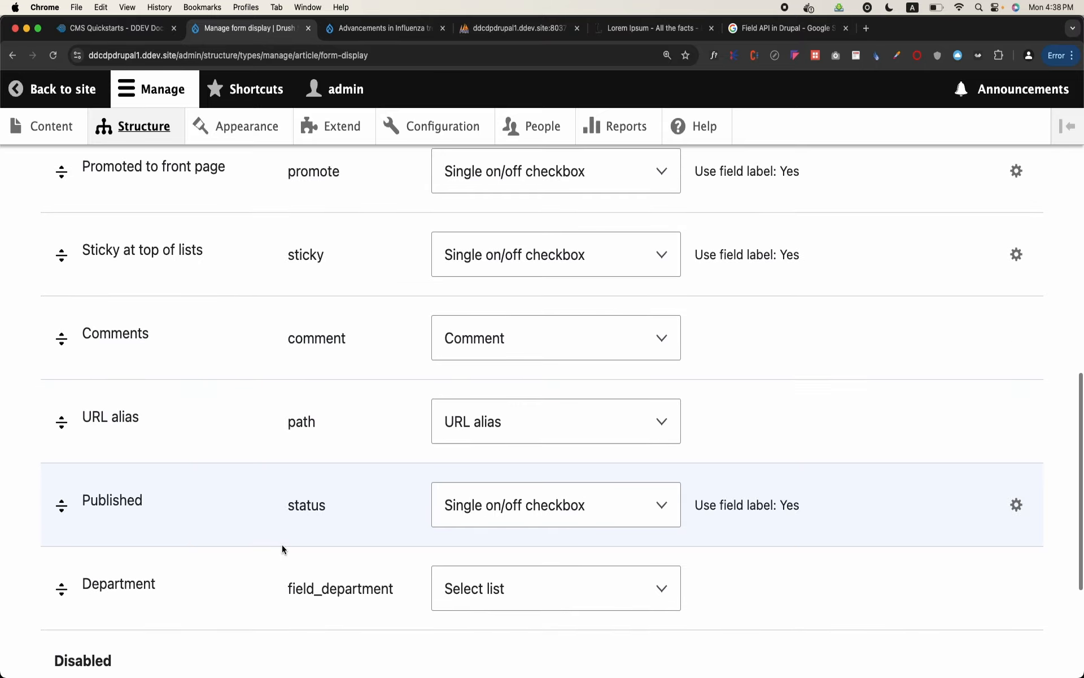
click(463, 593)
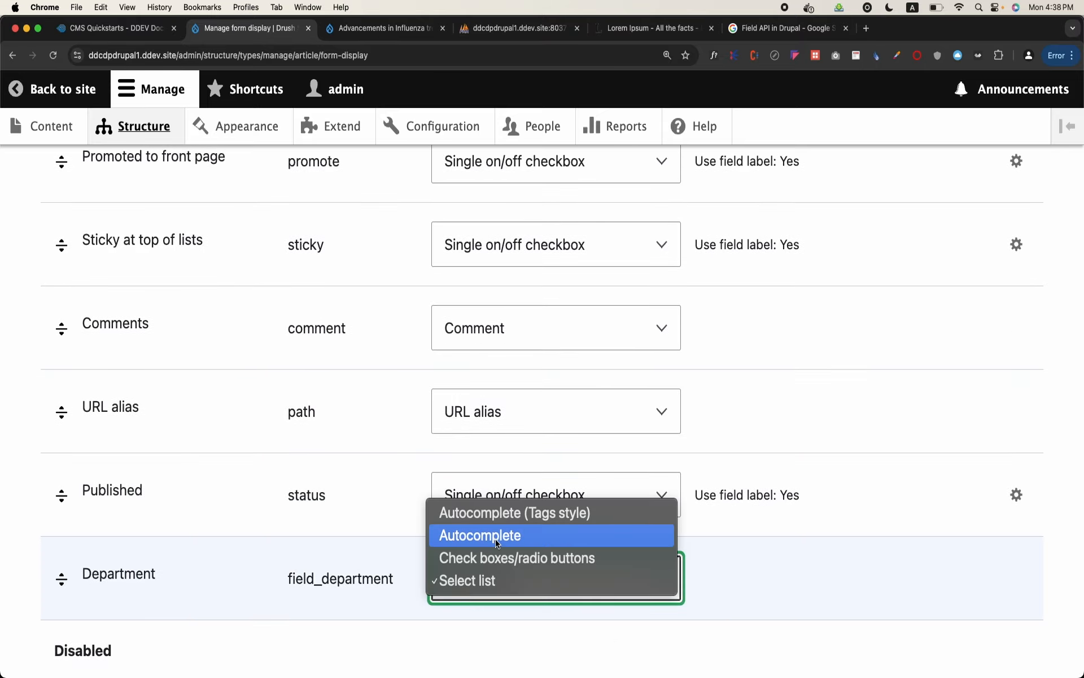
click(800, 625)
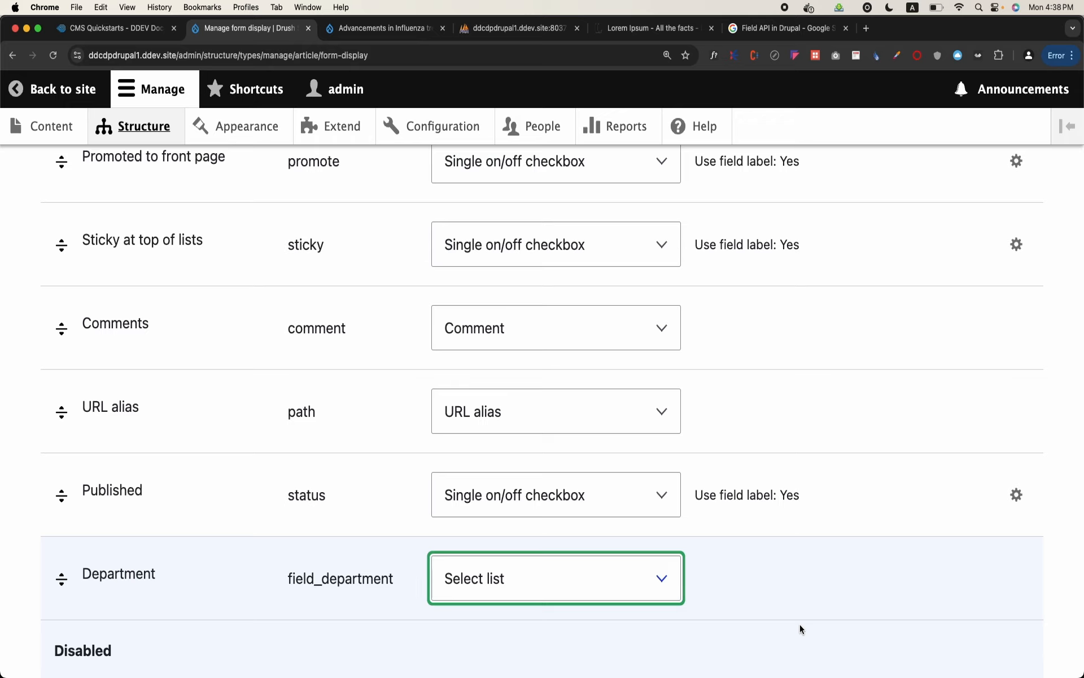
scroll(800, 625, up, 15)
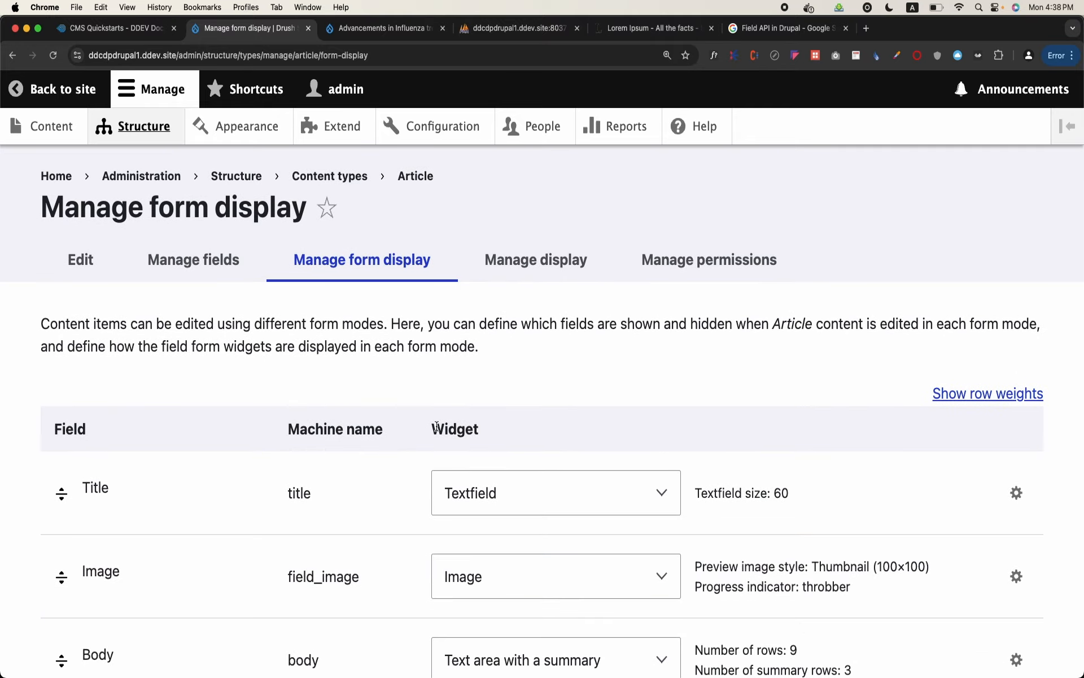
scroll(429, 423, down, 1)
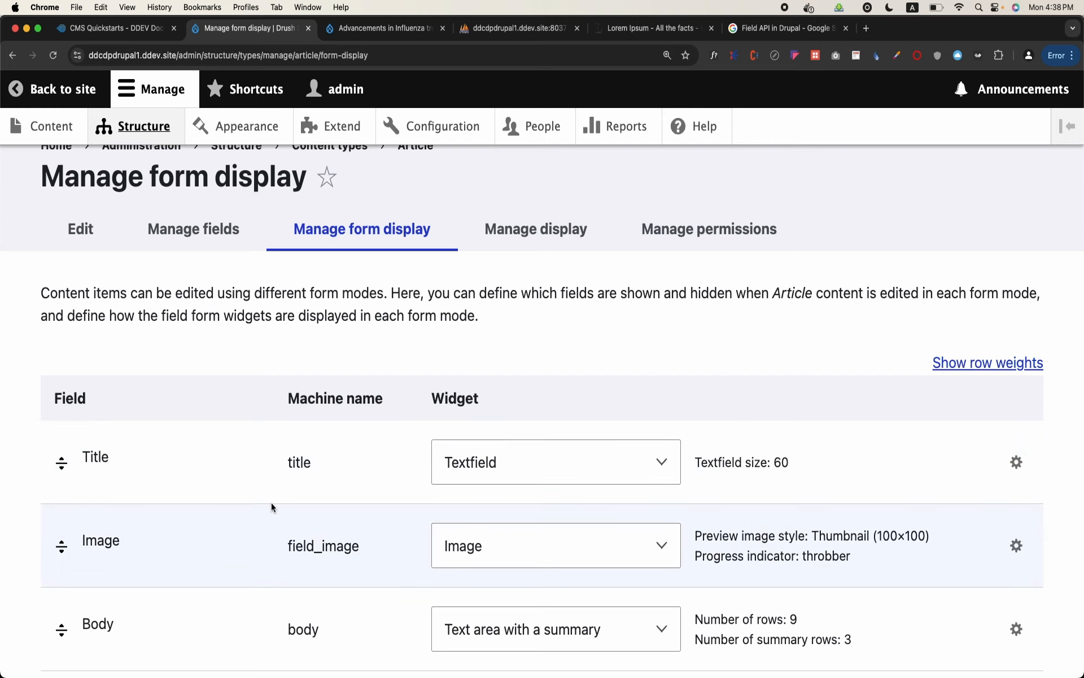
Revisit the Article's field list, return to its form display settings and highlight the Widget column heading
click(205, 239)
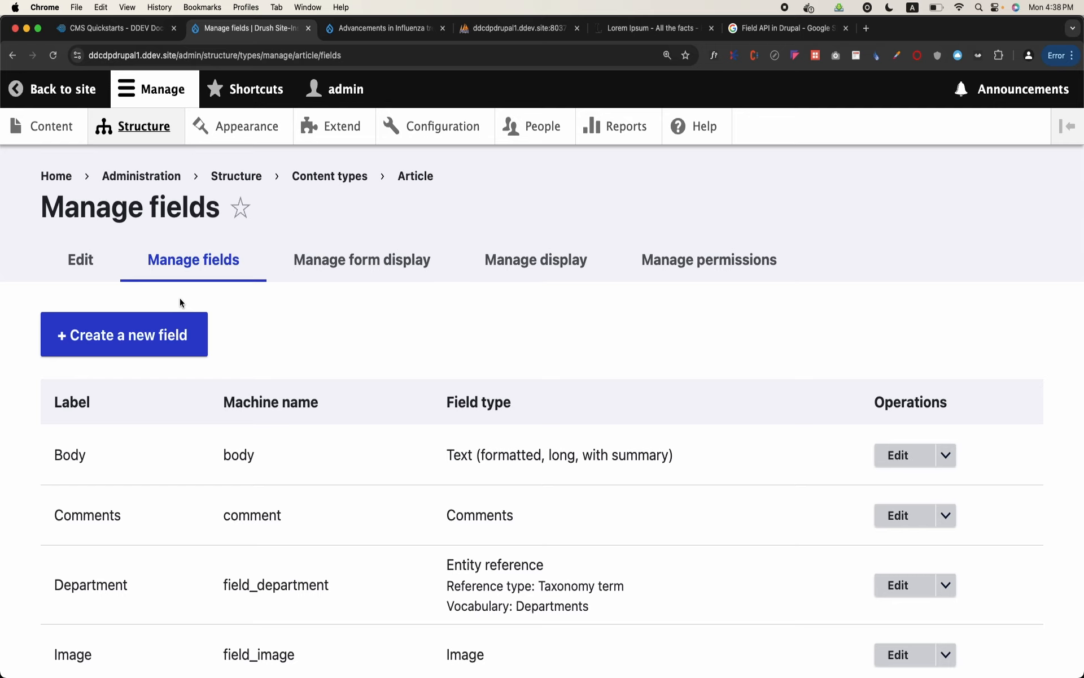
click(340, 277)
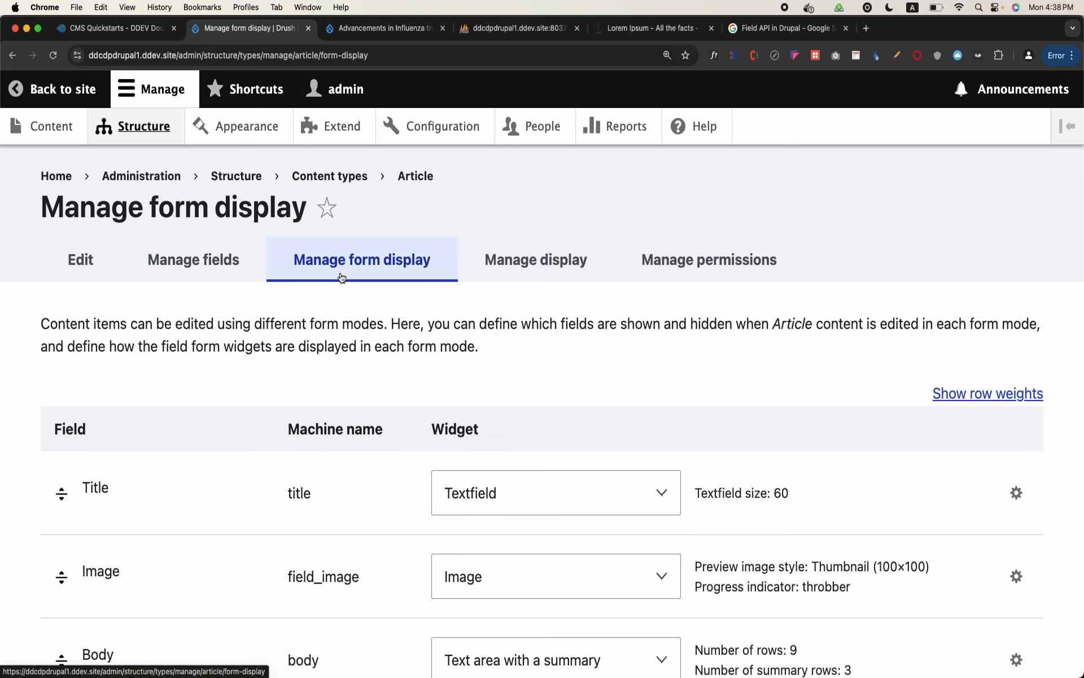
scroll(402, 422, down, 3)
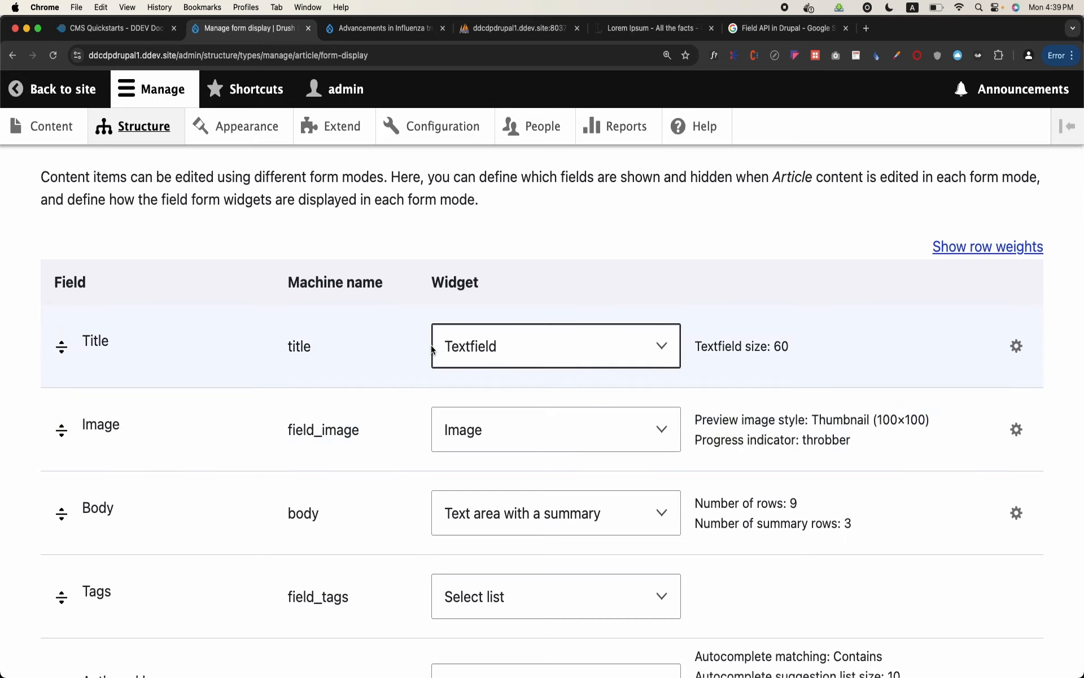
scroll(496, 283, up, 1)
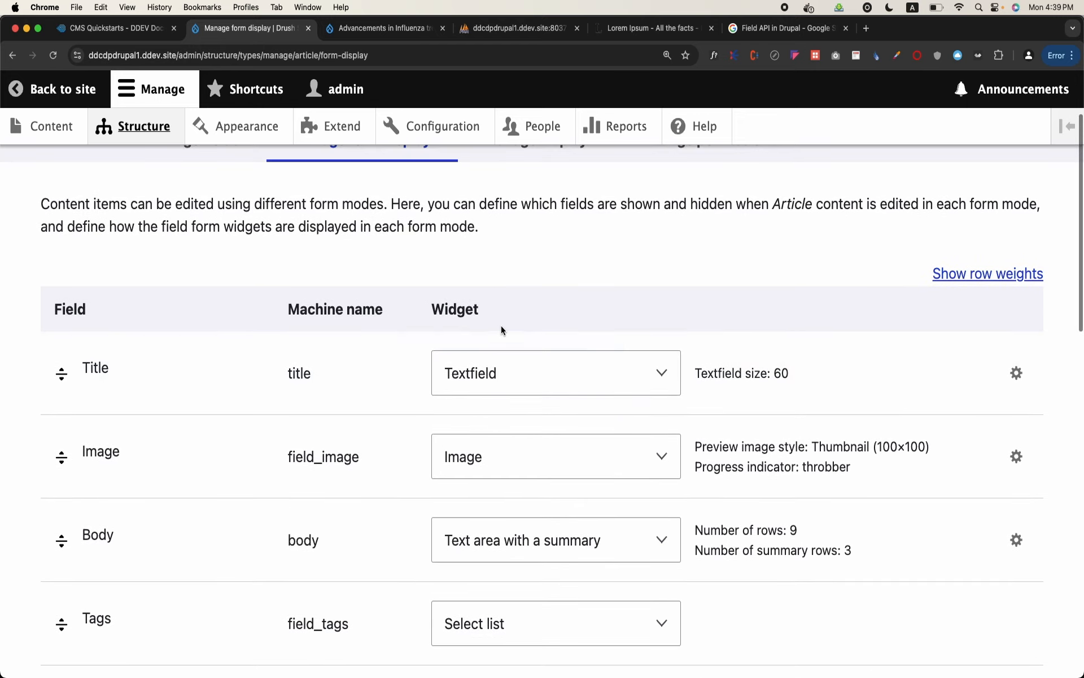
double_click(450, 314)
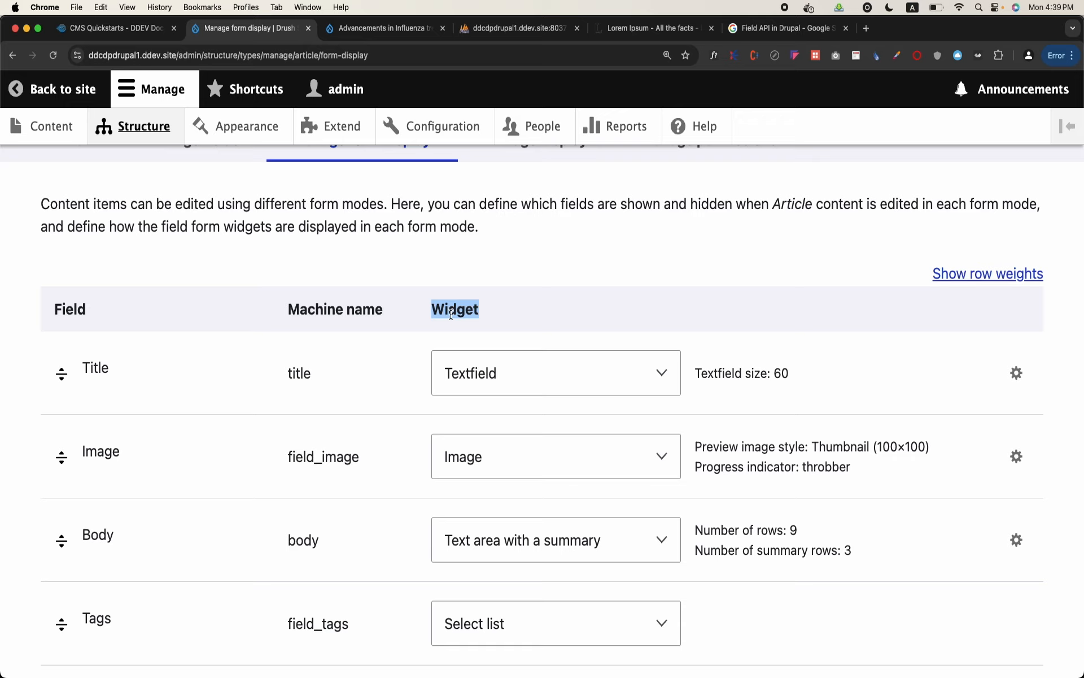
Check which widgets are offered for the Tags field, keeping Select list
scroll(480, 339, down, 3)
scroll(517, 361, down, 3)
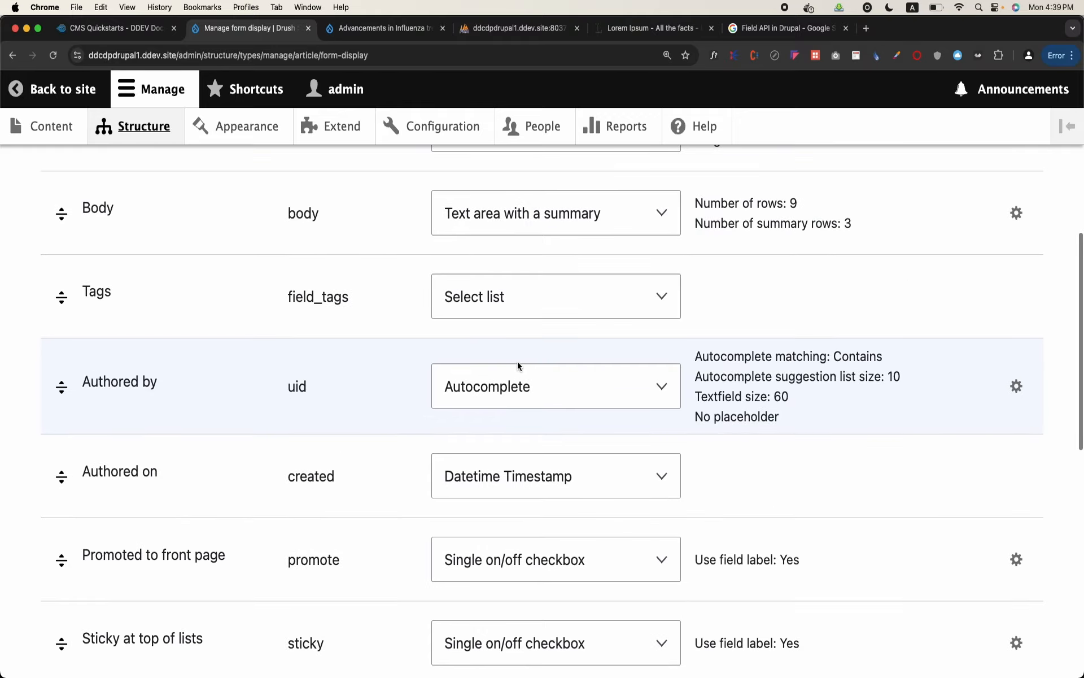
click(545, 312)
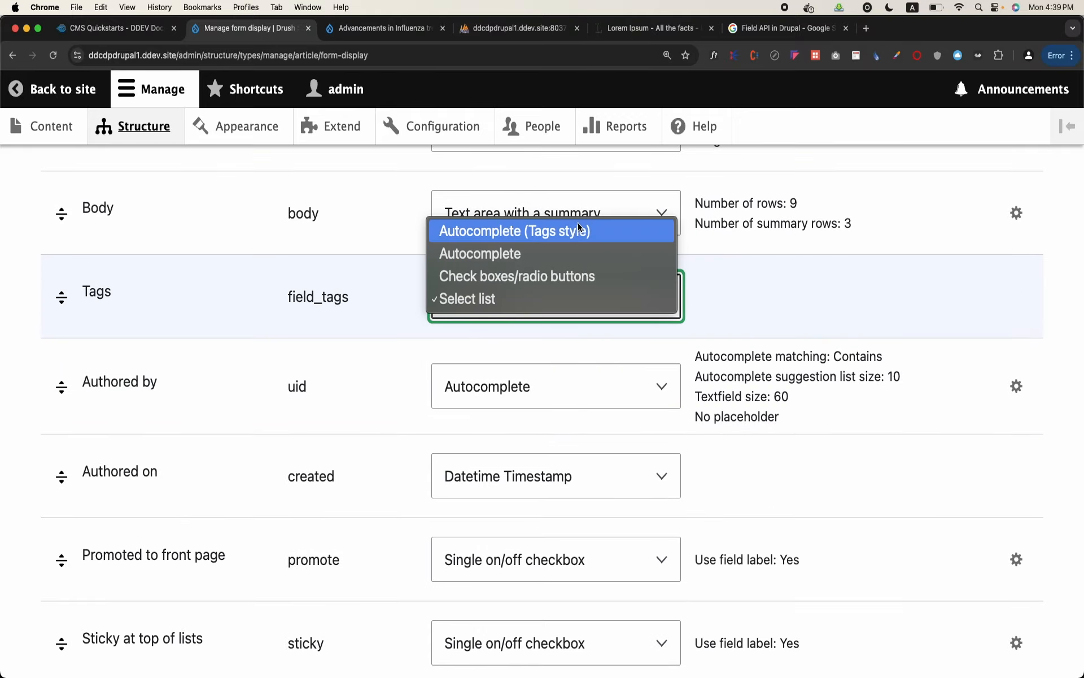
click(750, 316)
Search Google in a new tab for "drupal form widget" and look through the results
click(867, 27)
text(goo)
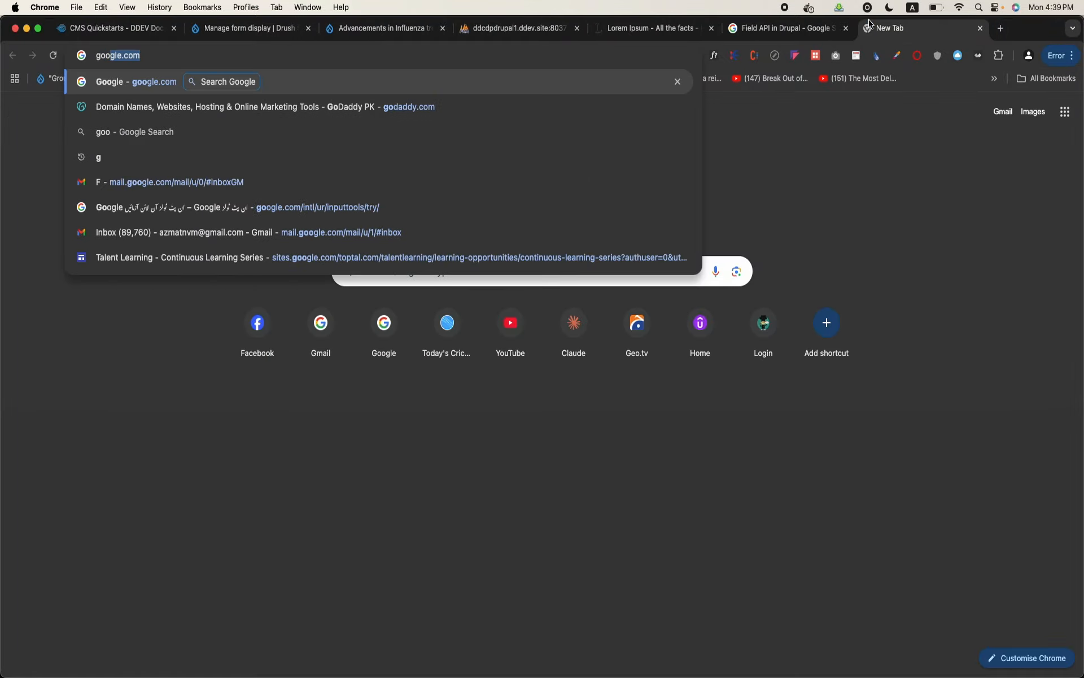
key(Return)
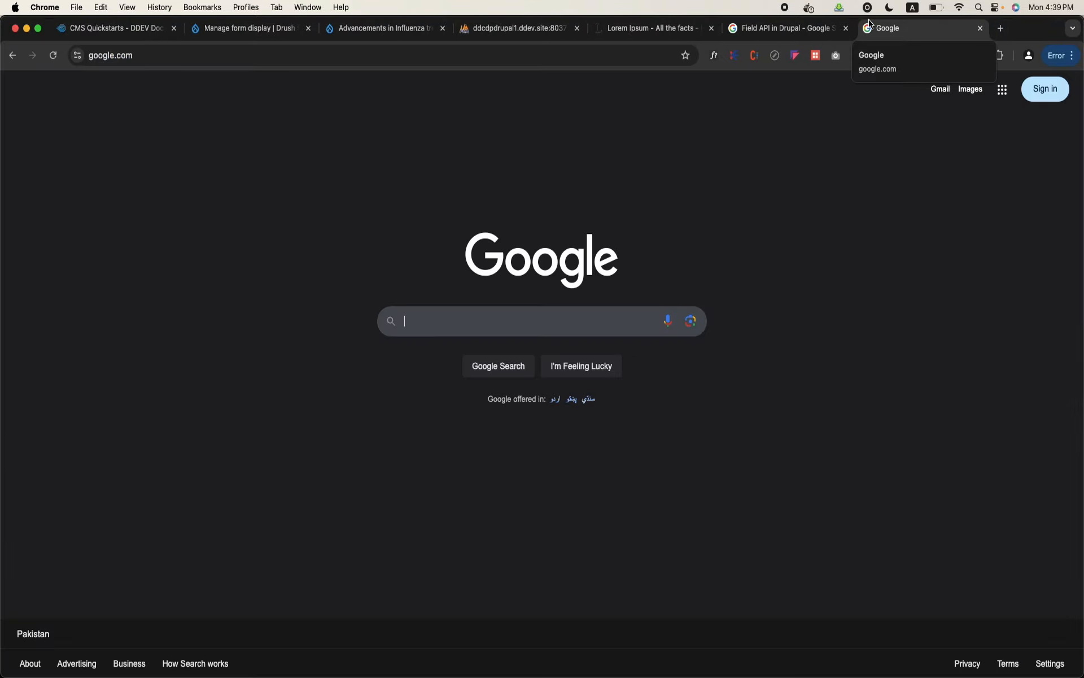
text(drup)
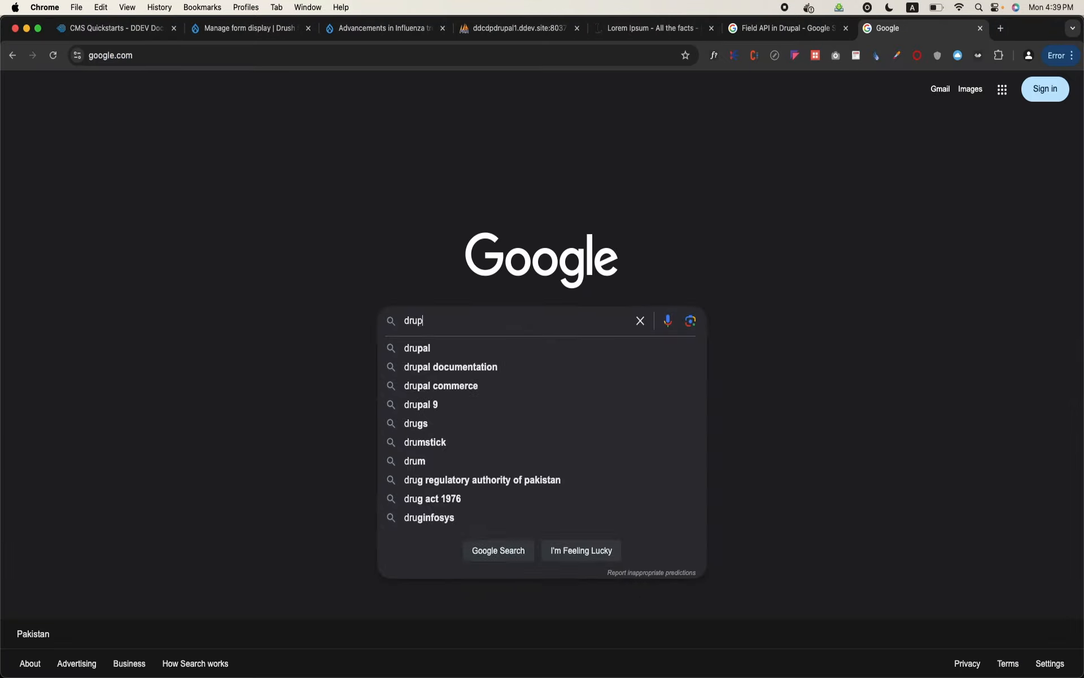
text(al form wi)
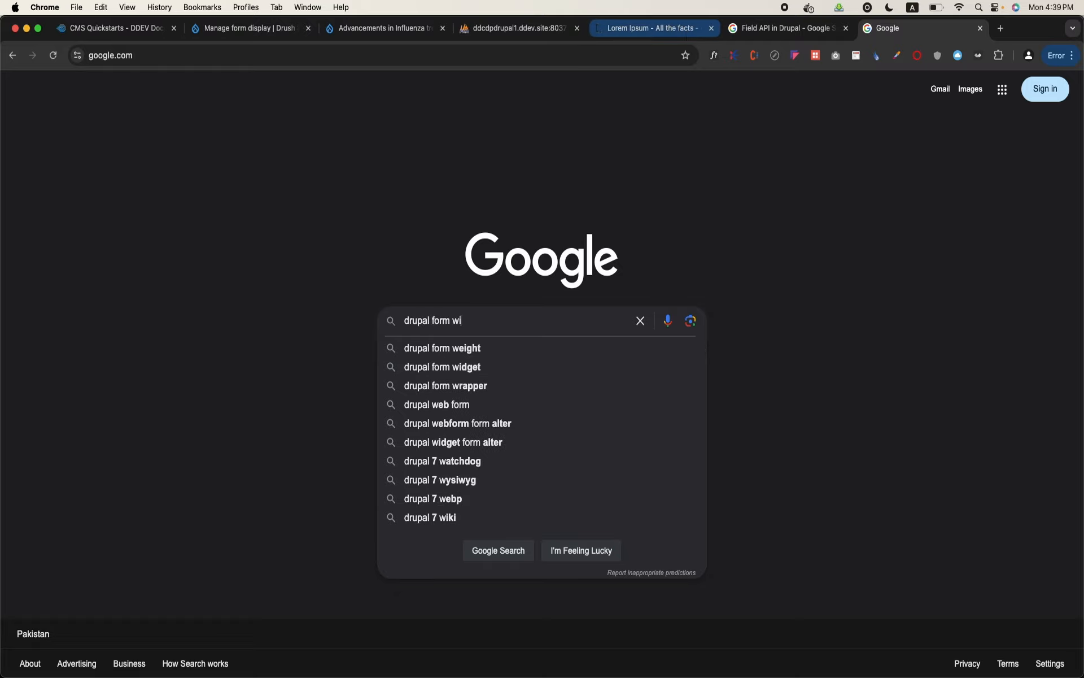
text(dget)
key(Return)
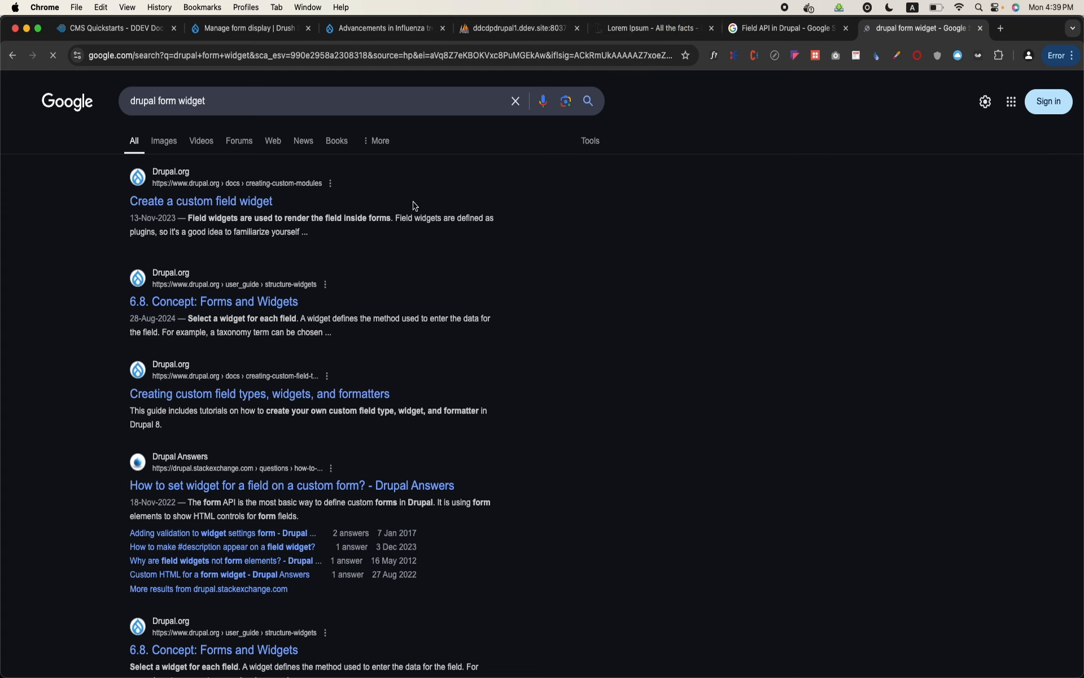
scroll(414, 202, down, 3)
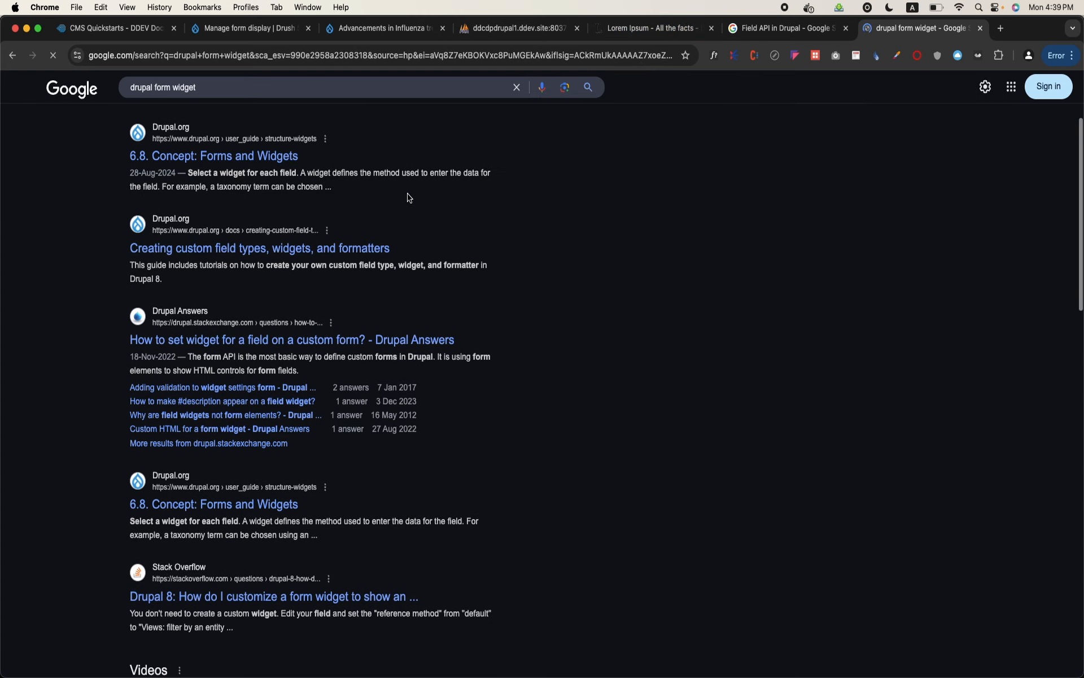
Open the Drupal.org modules listing at drupal.org/project/modules in place of the search results
right_click(409, 193)
click(454, 41)
click(450, 47)
text(drupal.org/project/modules)
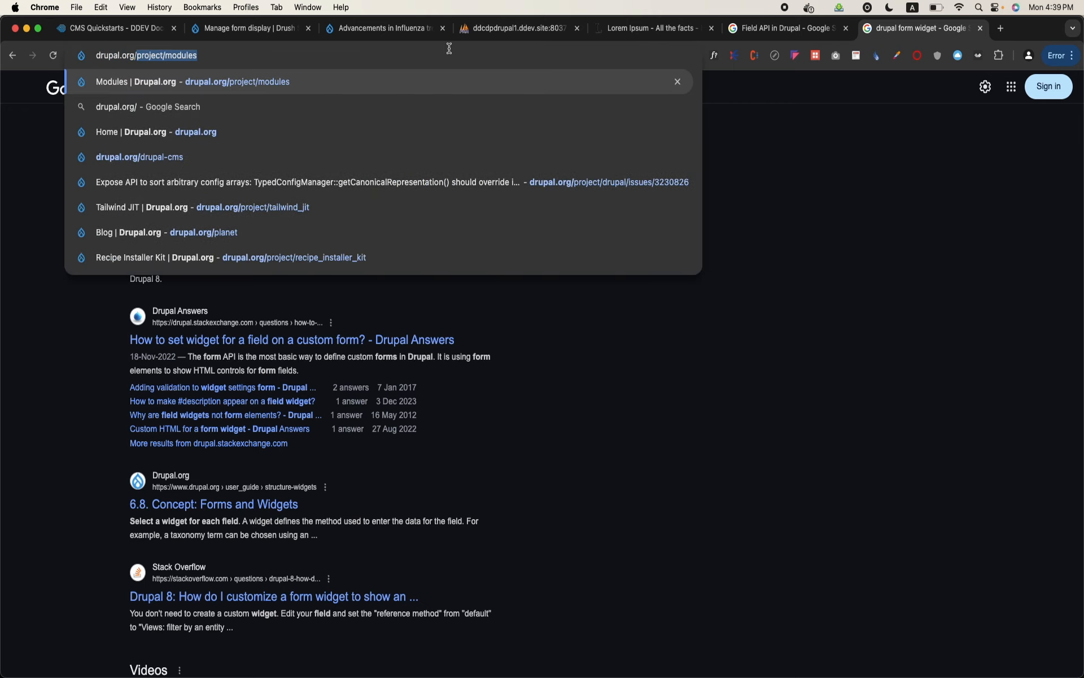
key(Return)
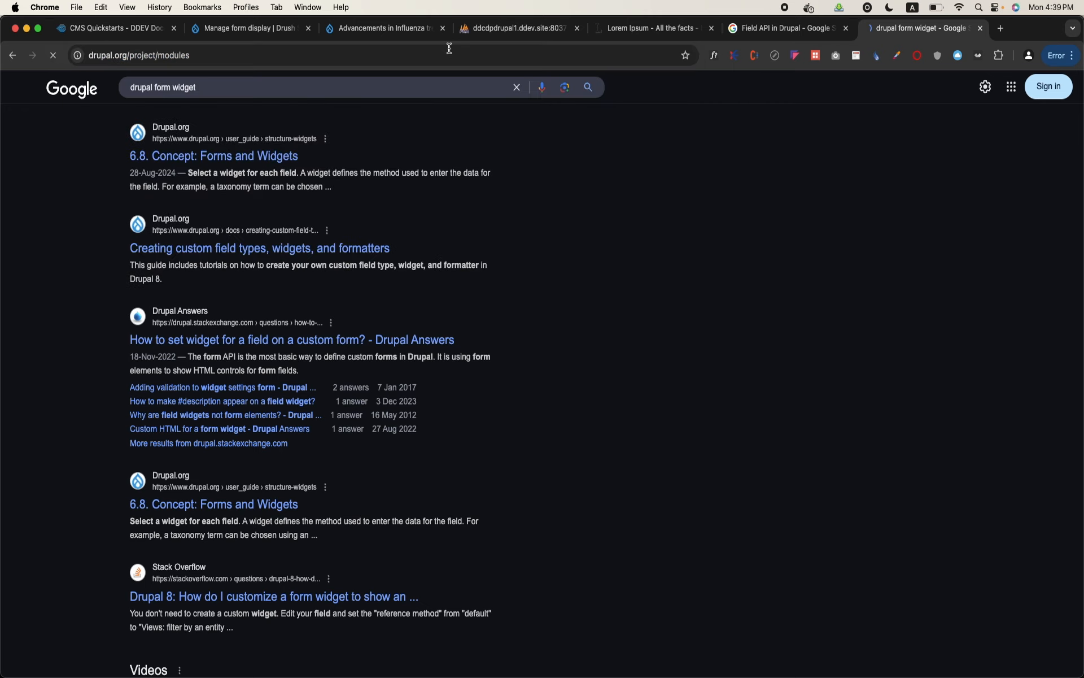
mouse_move(557, 151)
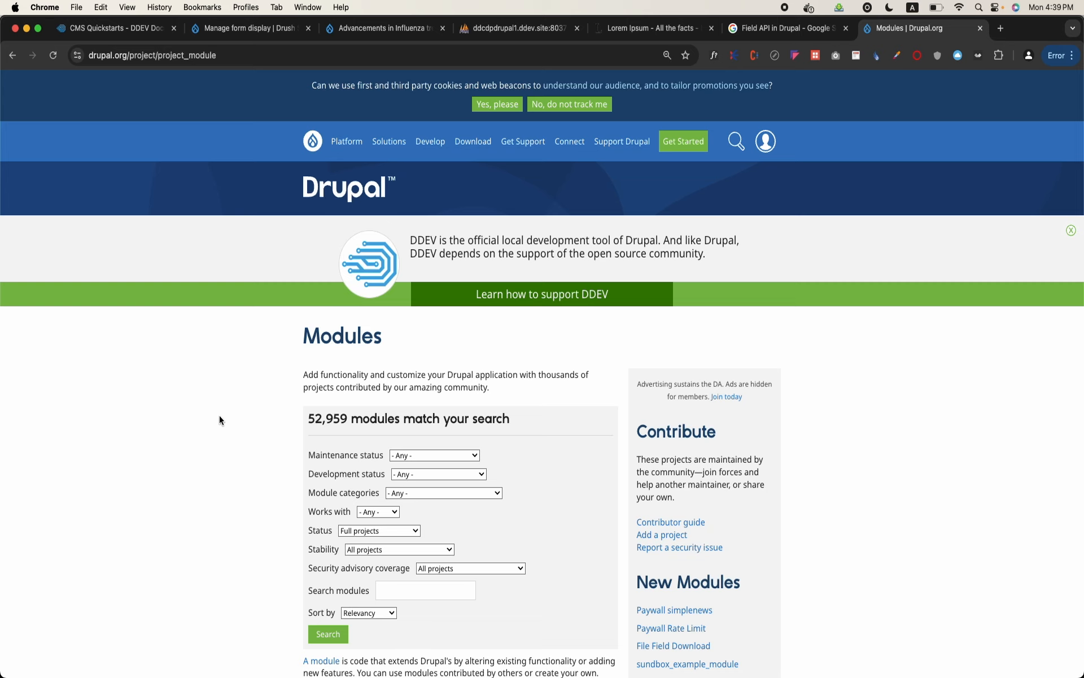
Enlarge the modules page and highlight the heading that counts the matching modules
key(super+equal)
key(super+equal)
key(super+equal)
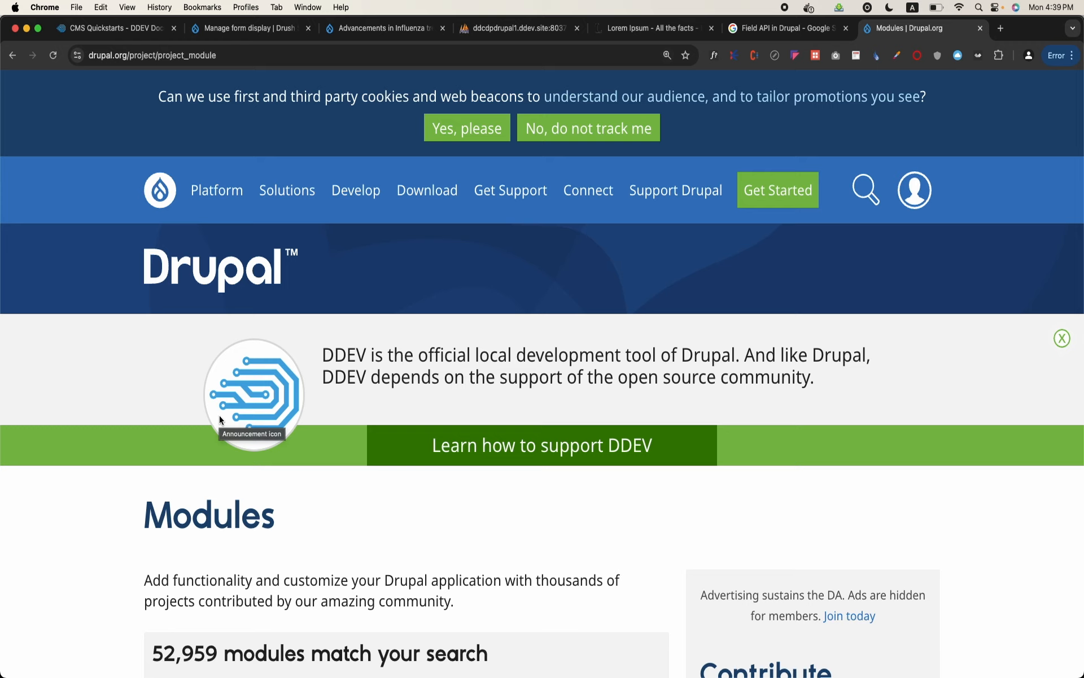
scroll(167, 649, down, 3)
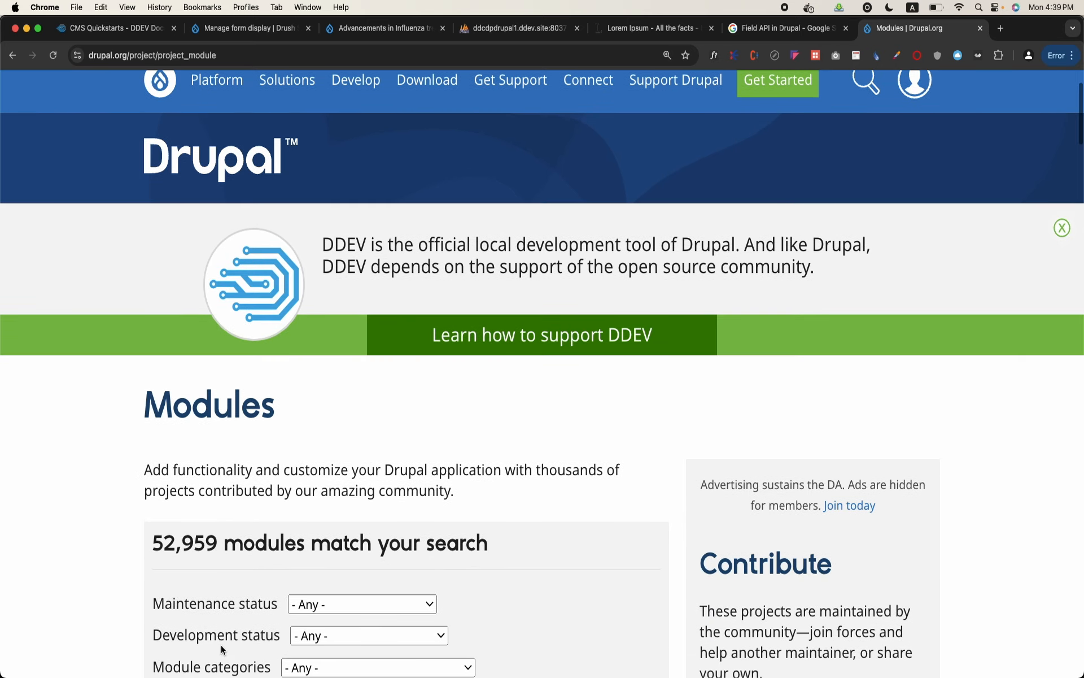
triple_click(195, 534)
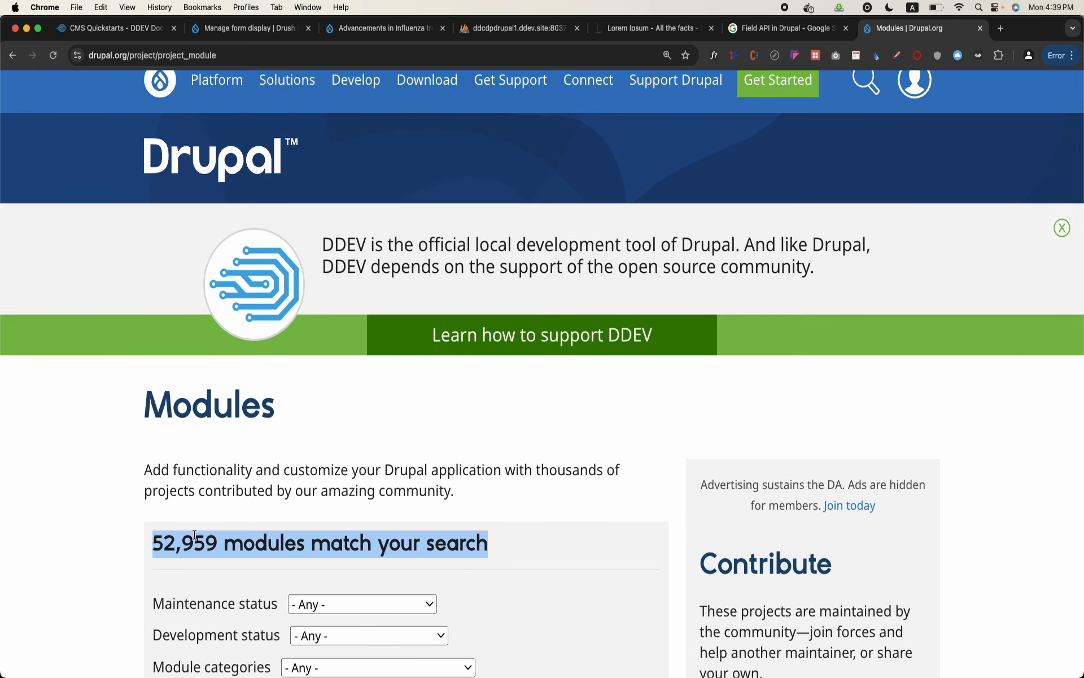
scroll(195, 534, down, 3)
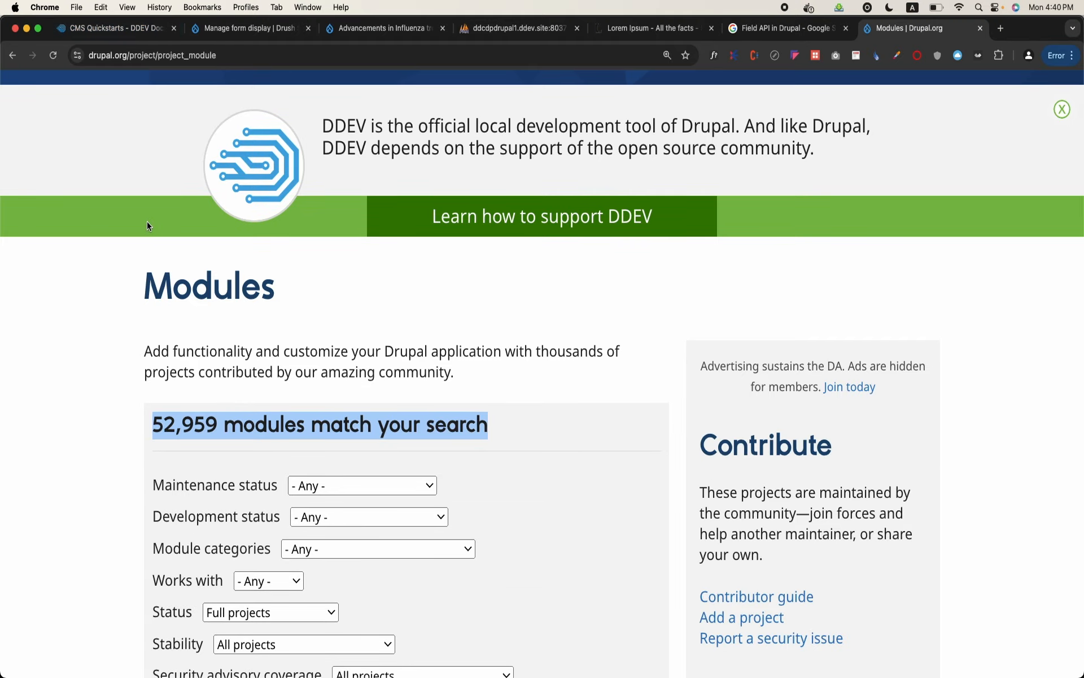
Look through the module category options, trying Integrations and Content display as the filter
scroll(177, 366, down, 4)
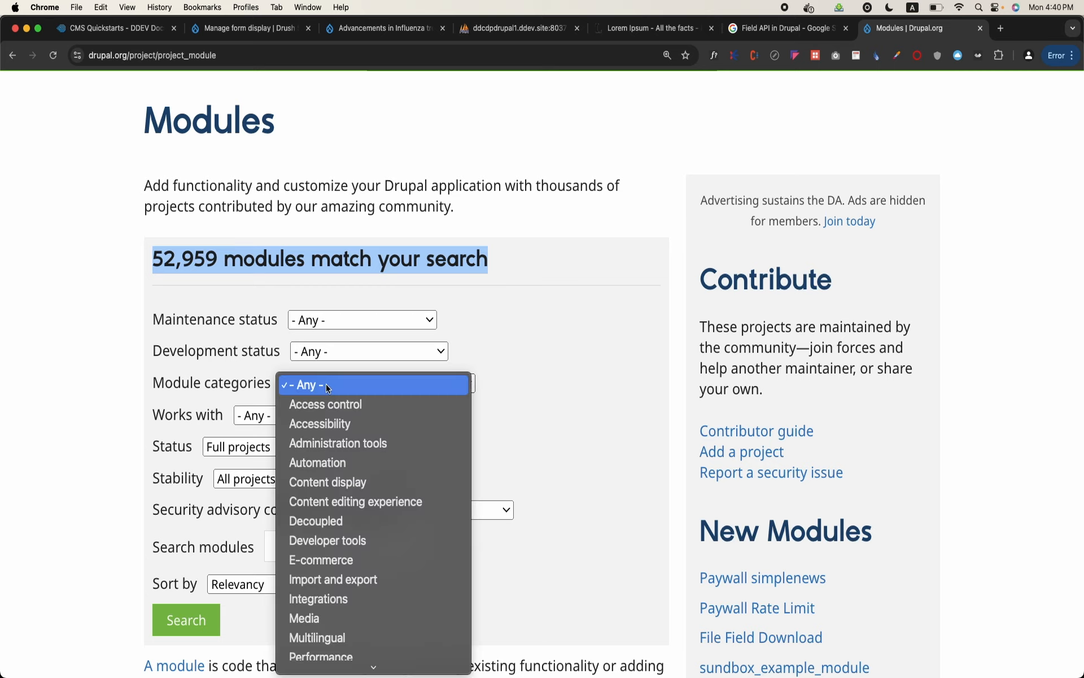
scroll(364, 423, down, 3)
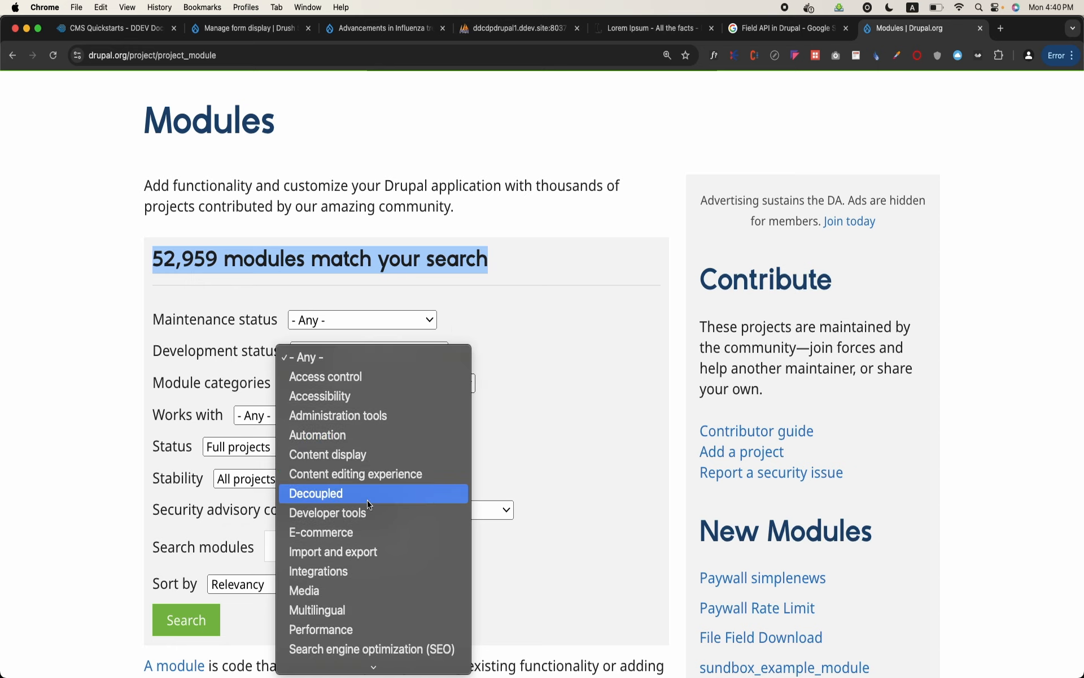
scroll(370, 504, down, 2)
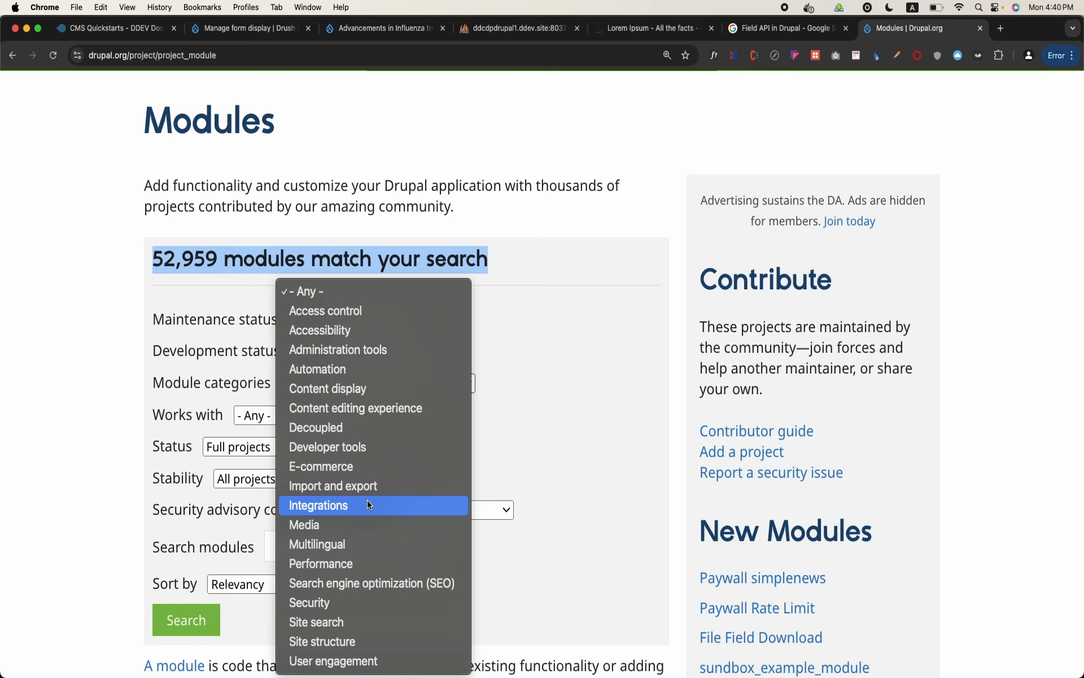
click(369, 504)
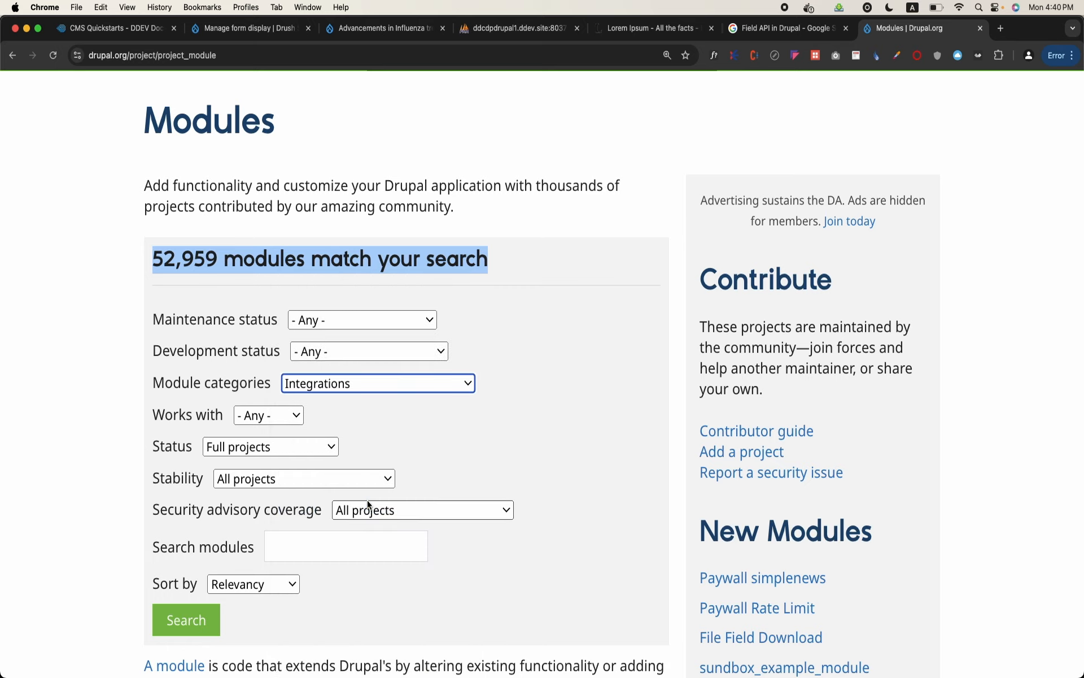
click(381, 392)
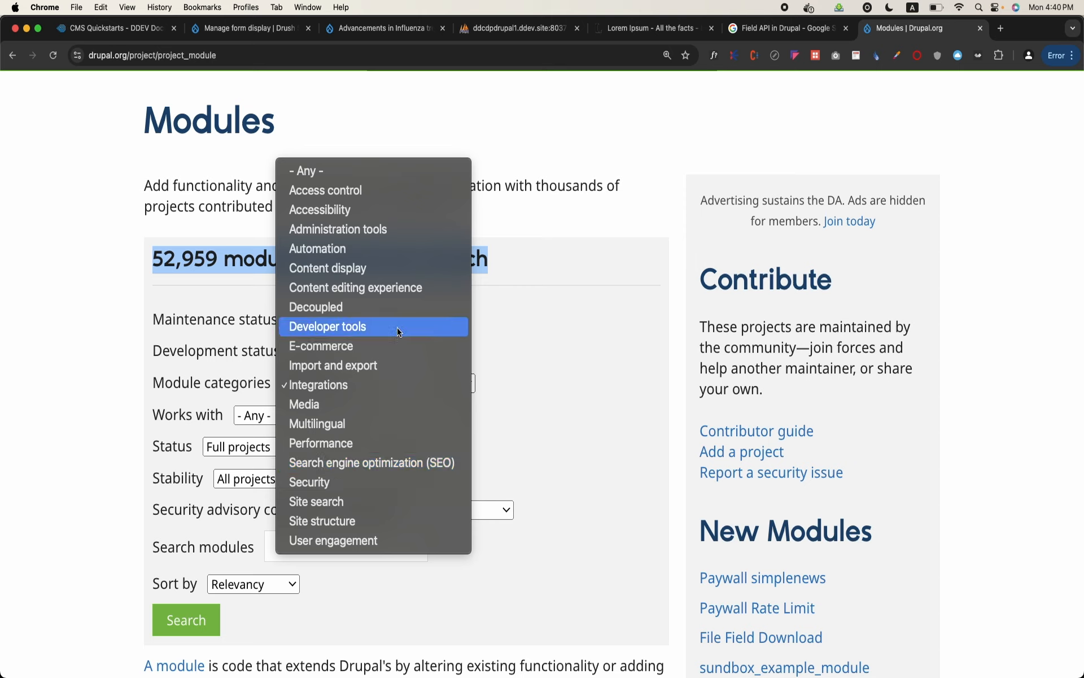
click(403, 270)
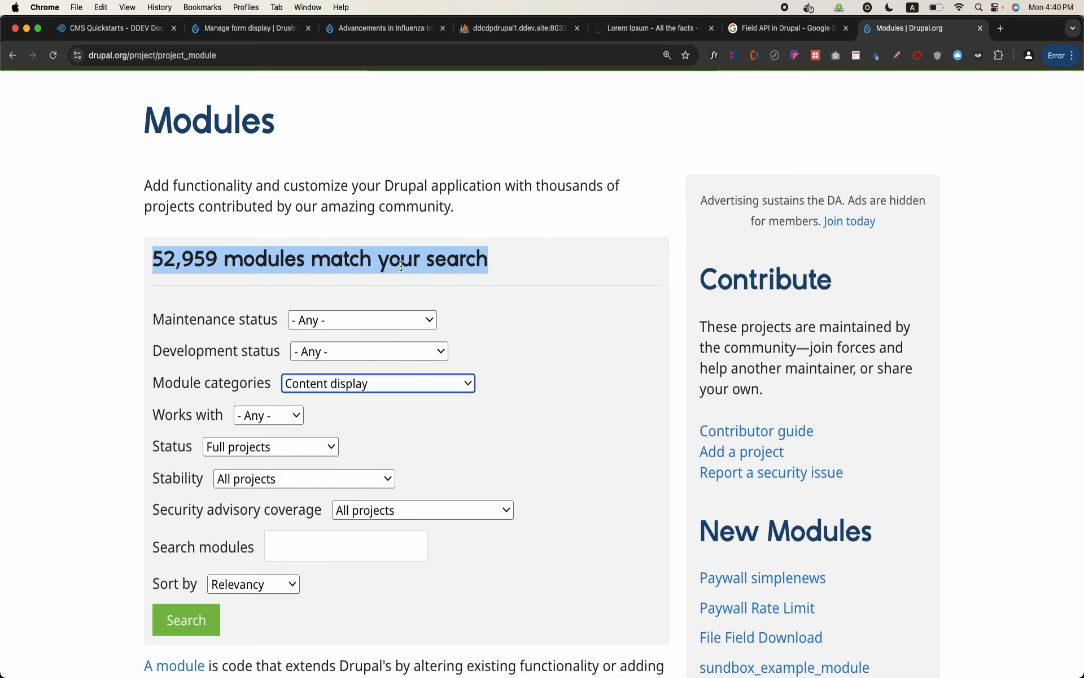
Filter the modules by the Site structure category and search them for "field widget"
click(382, 383)
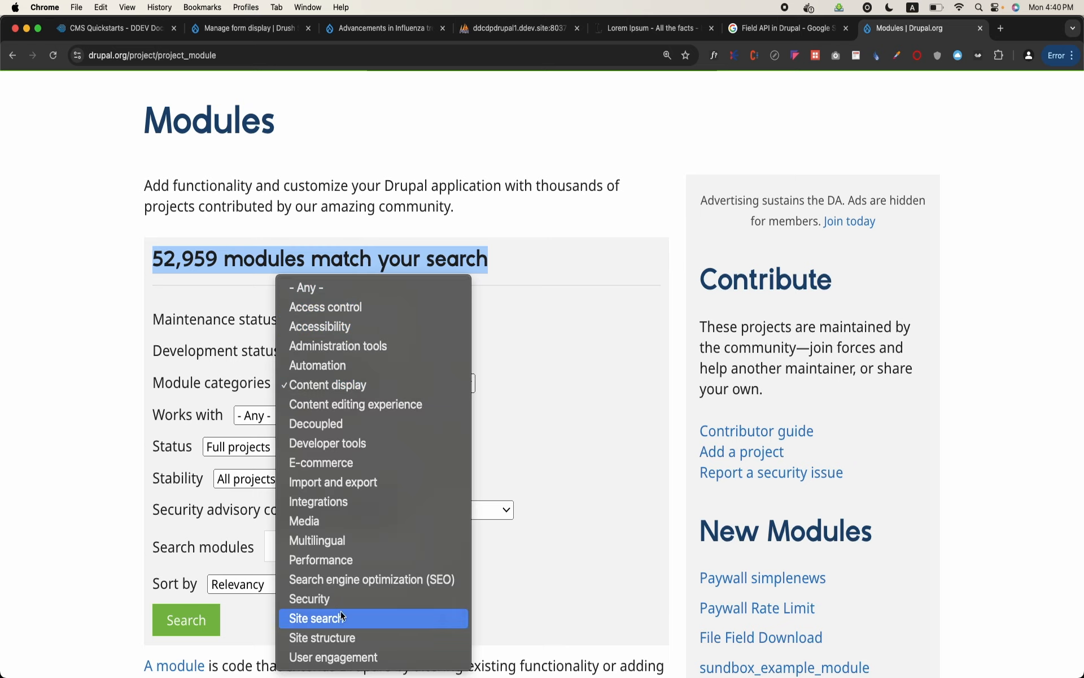
click(341, 636)
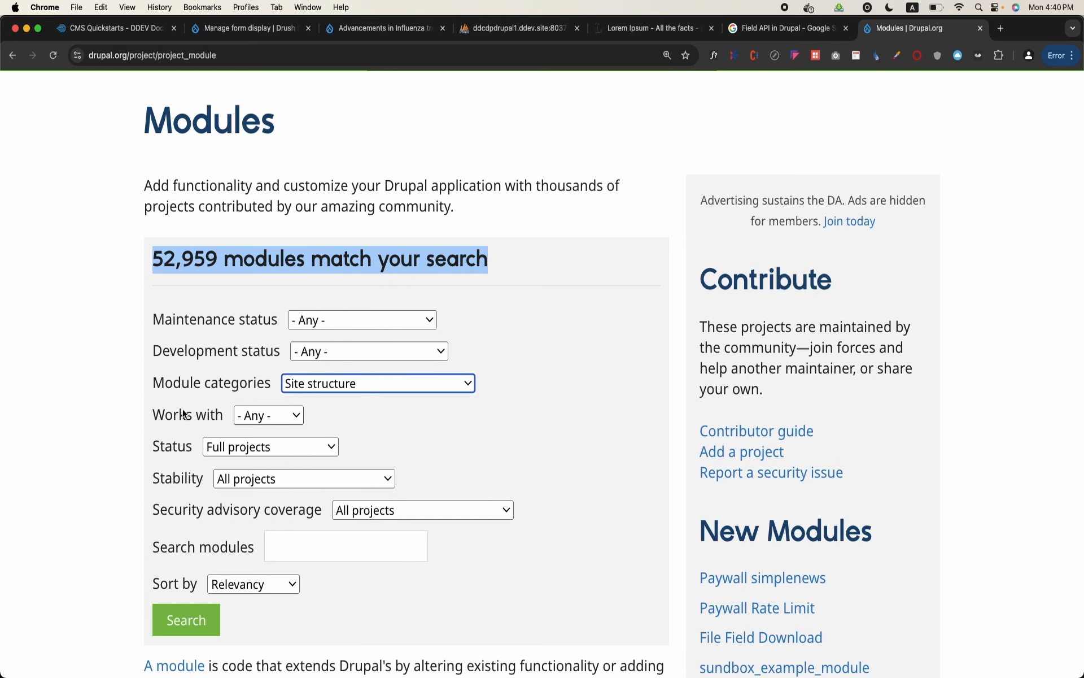
click(301, 543)
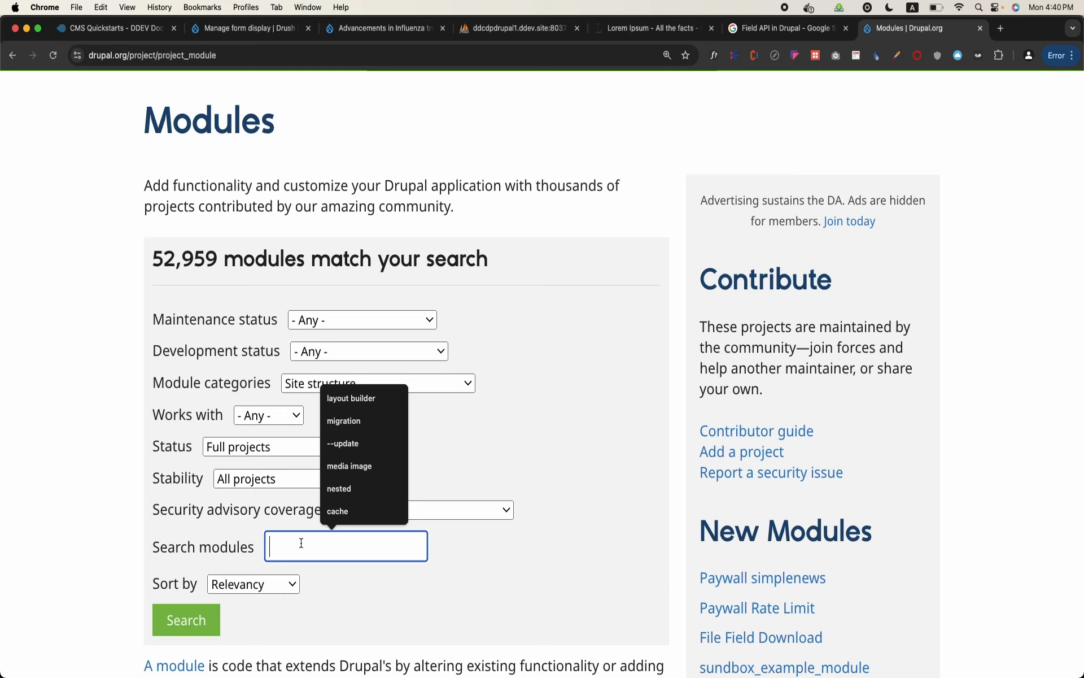
text(field widget)
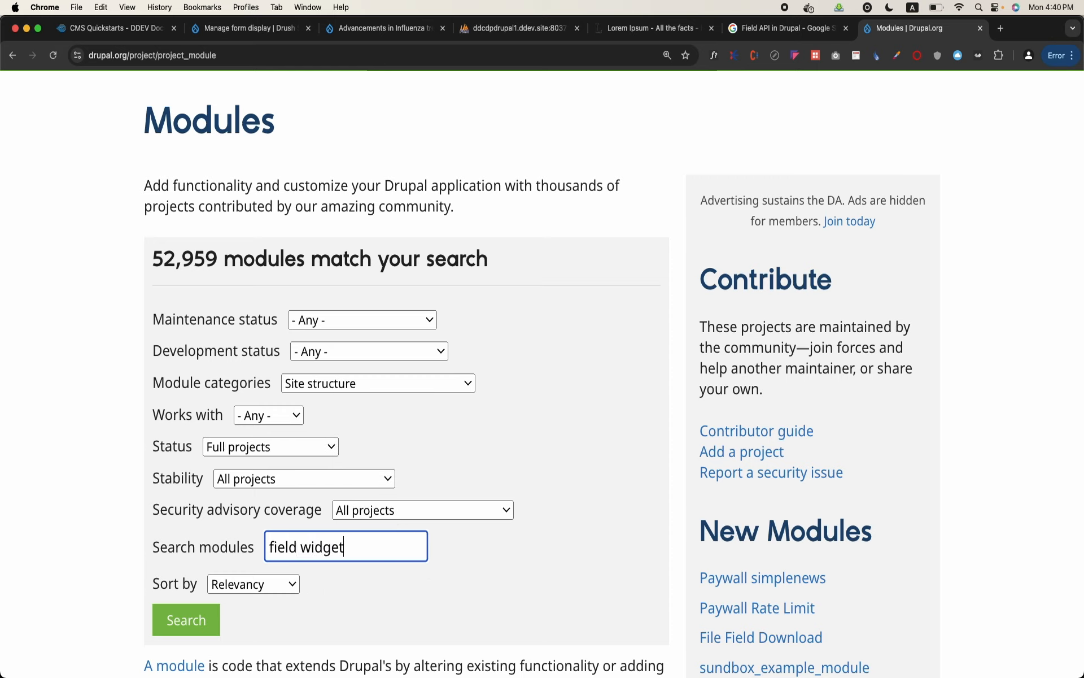
click(198, 620)
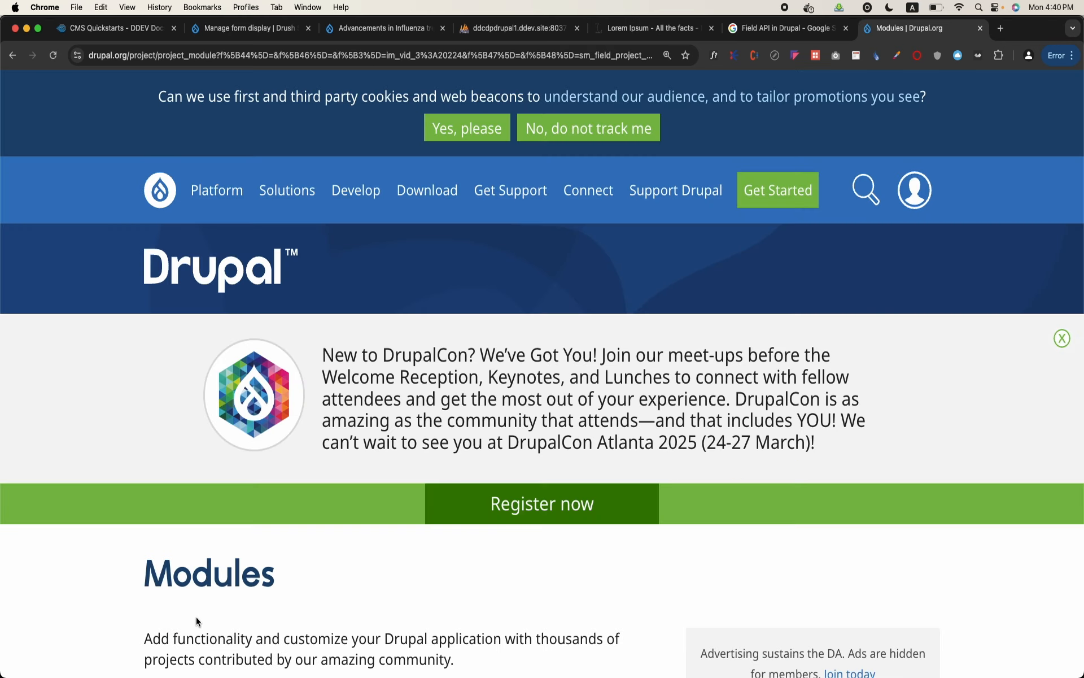
Highlight the count of matching modules and look through the field widget results from Read-only Field Widget to Color Field
scroll(197, 619, down, 5)
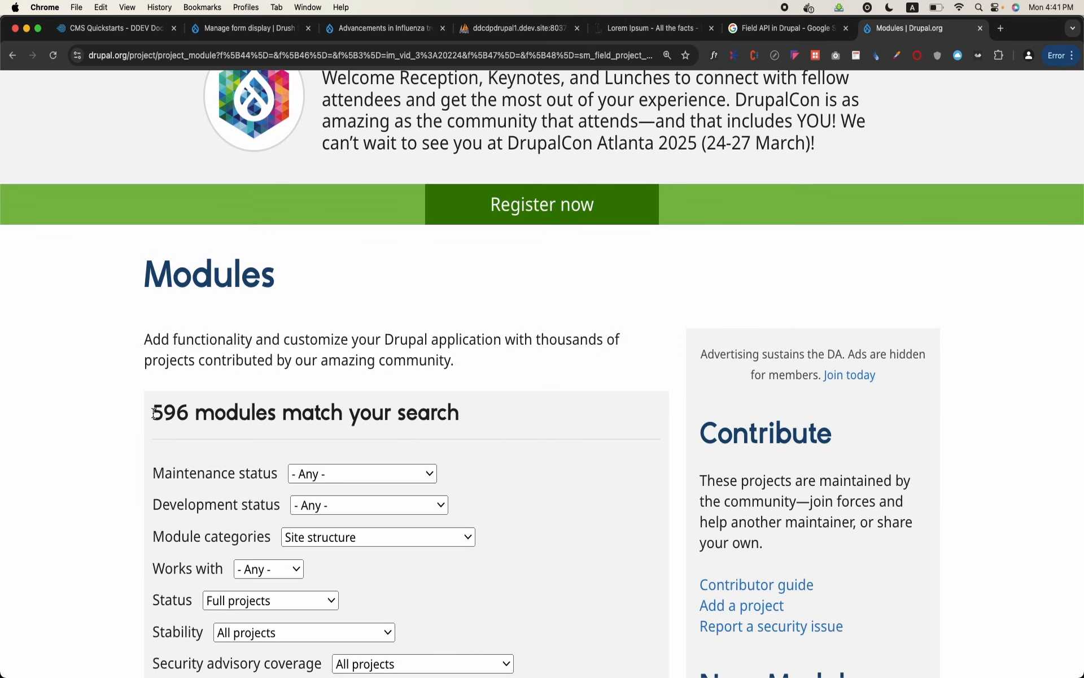
drag(154, 414, 185, 416)
scroll(185, 417, down, 10)
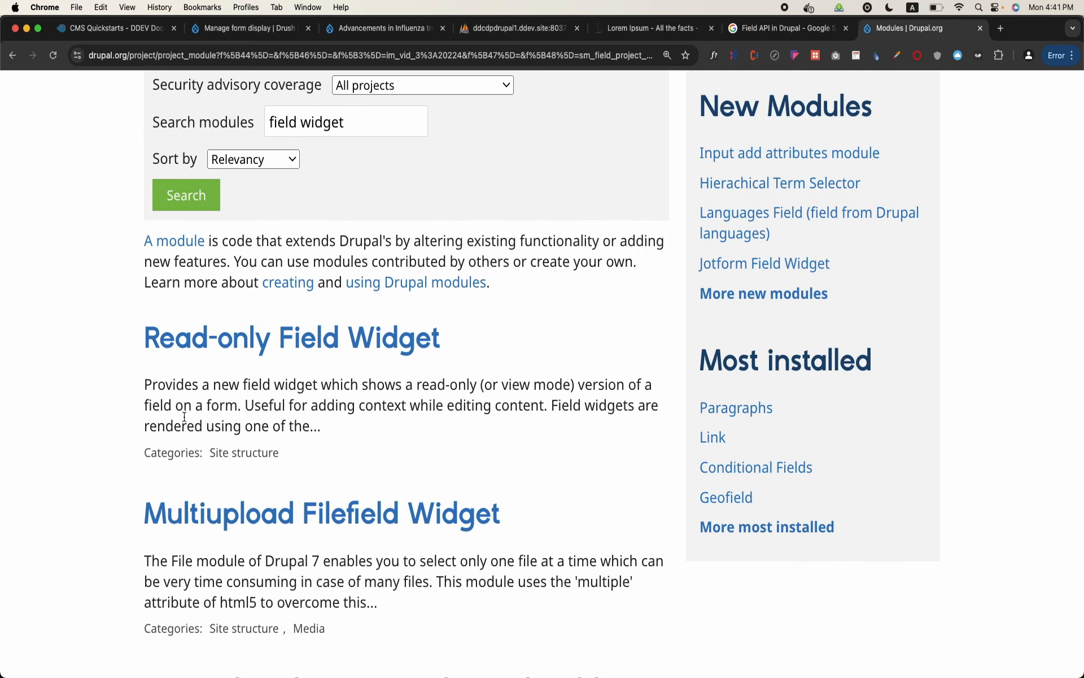
scroll(184, 417, down, 6)
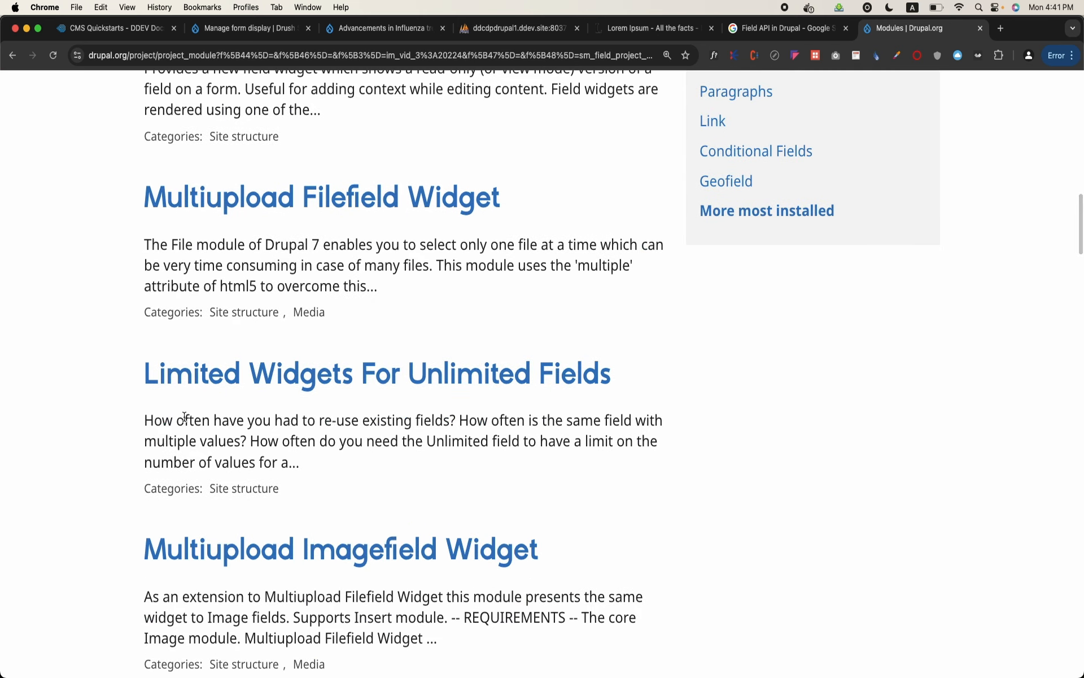
scroll(185, 416, down, 8)
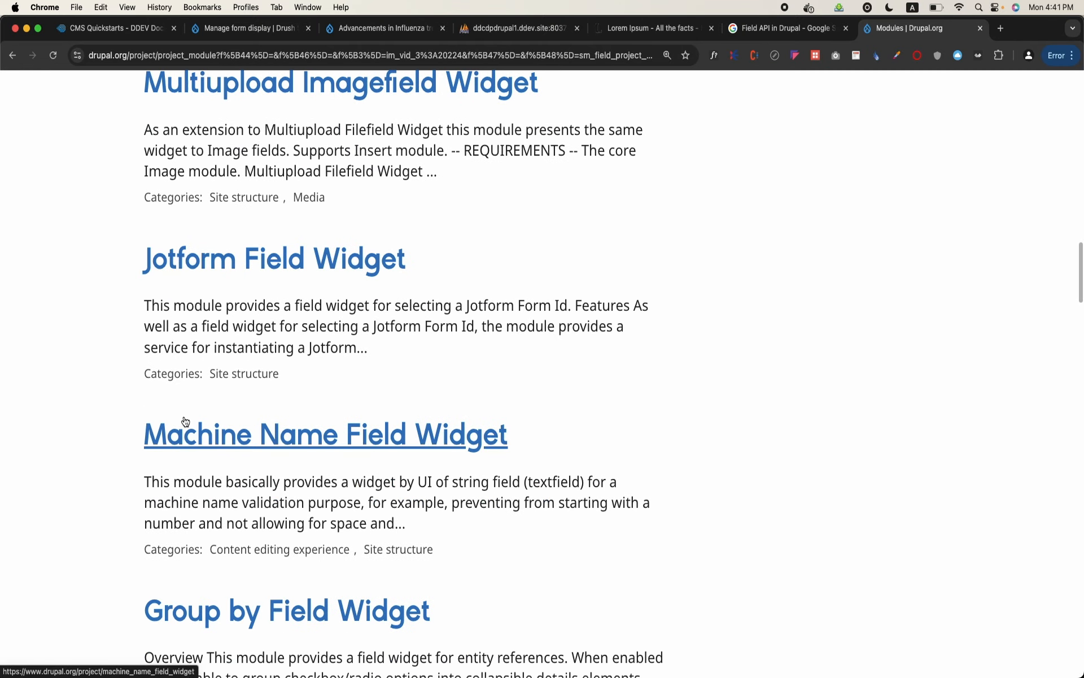
scroll(185, 418, down, 6)
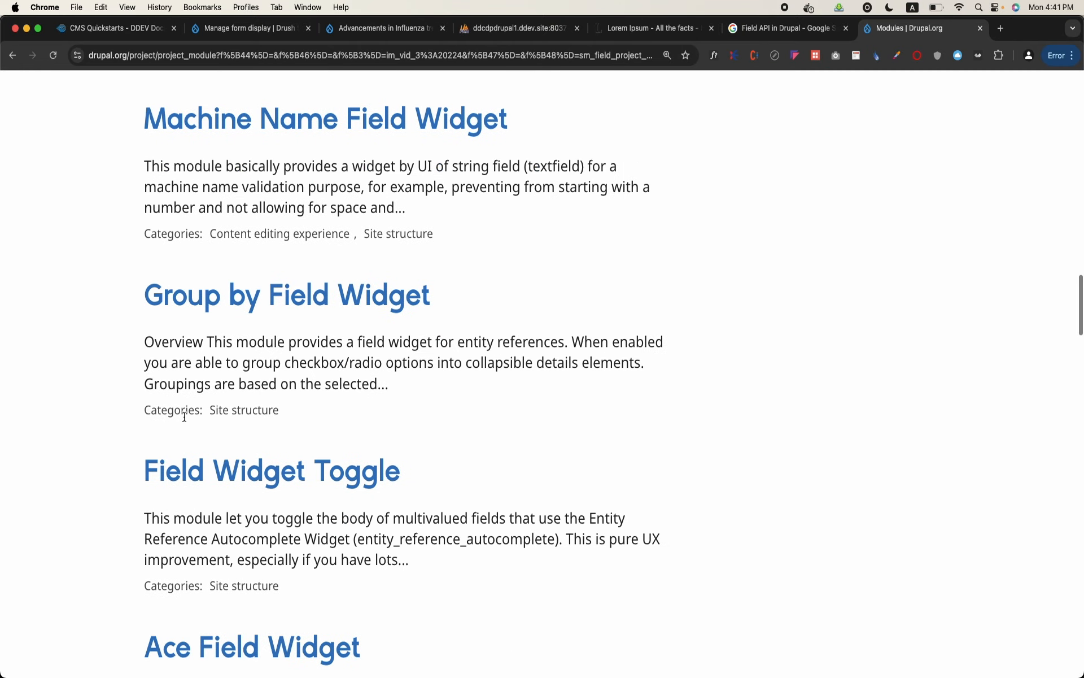
scroll(184, 416, down, 3)
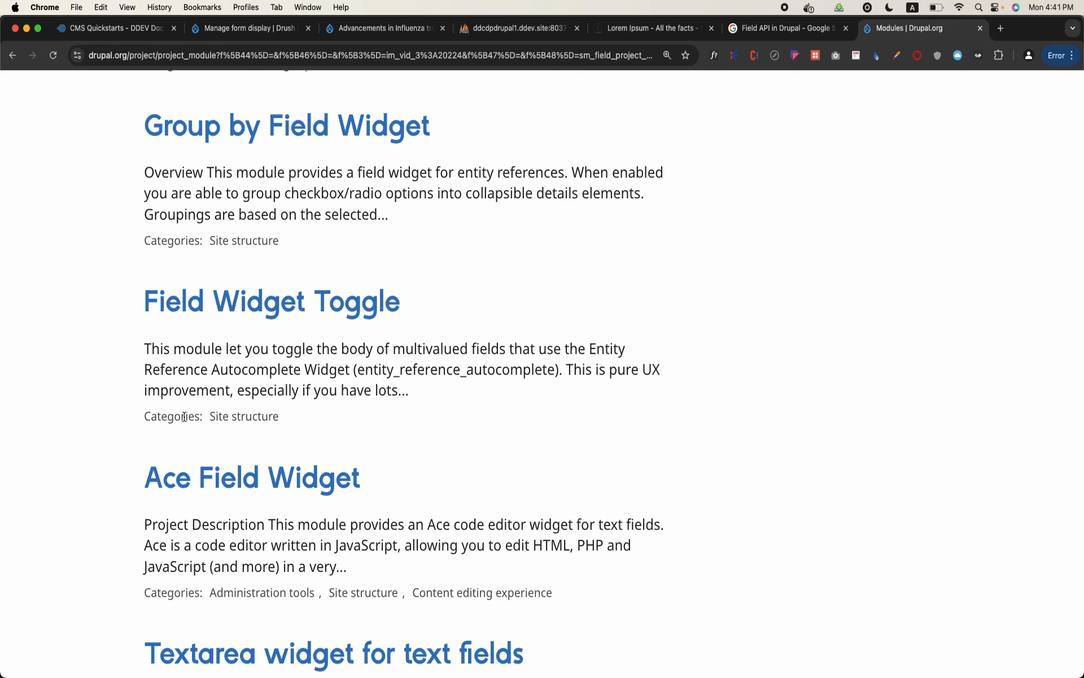
scroll(184, 418, down, 4)
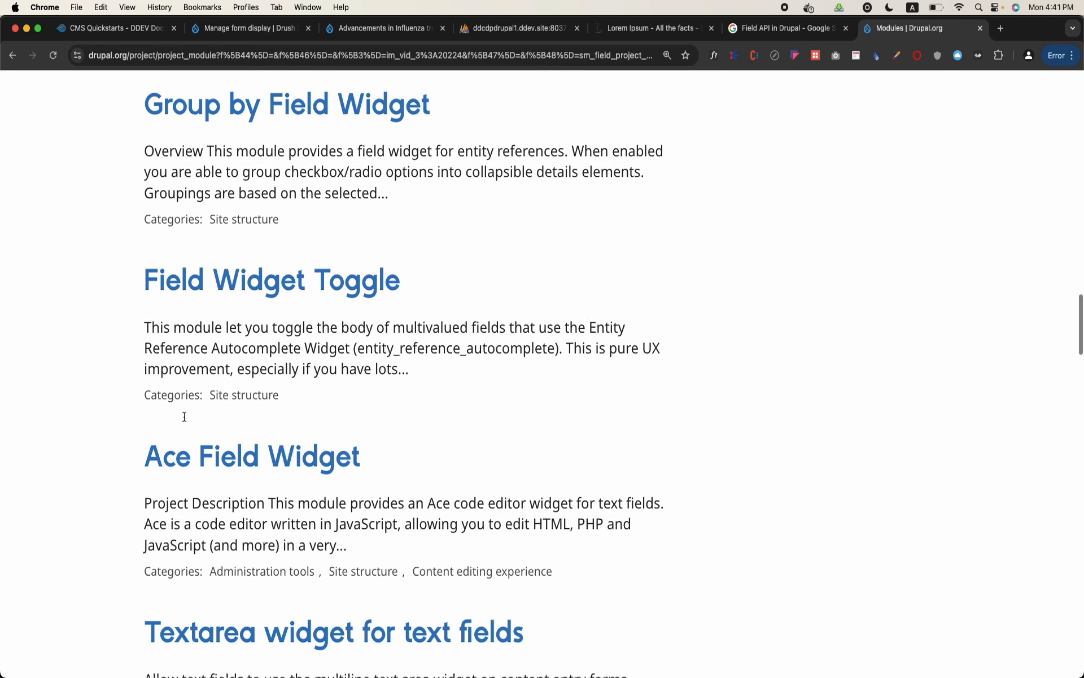
scroll(185, 419, down, 4)
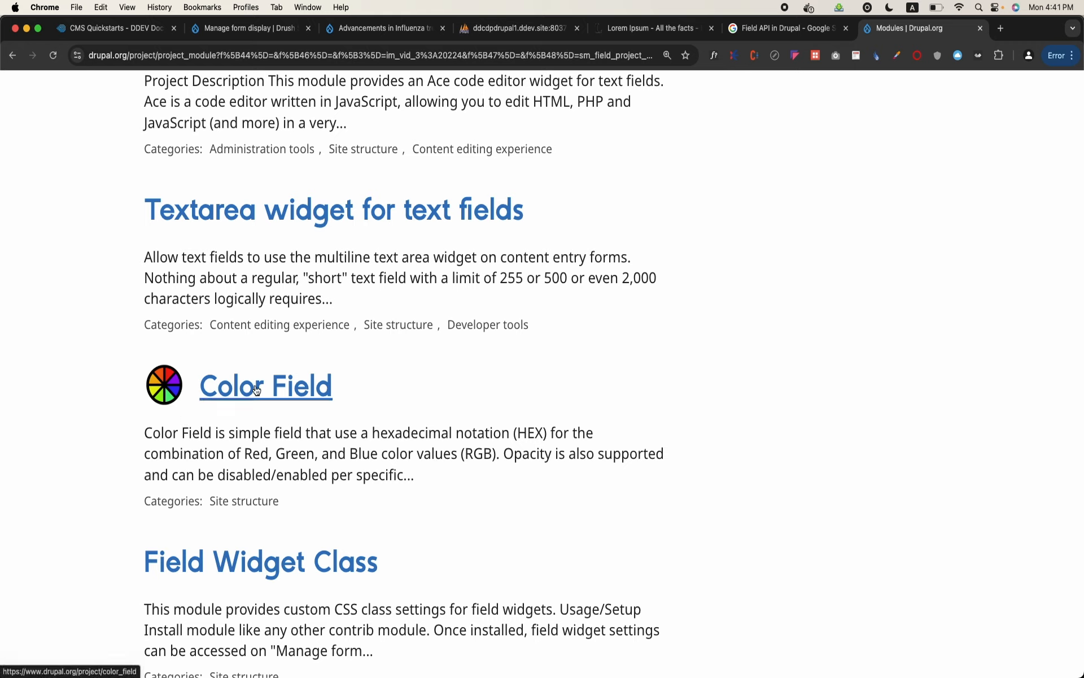
Open the Color Field project page and look through its versions, usage notes and releases
click(303, 396)
scroll(301, 391, down, 15)
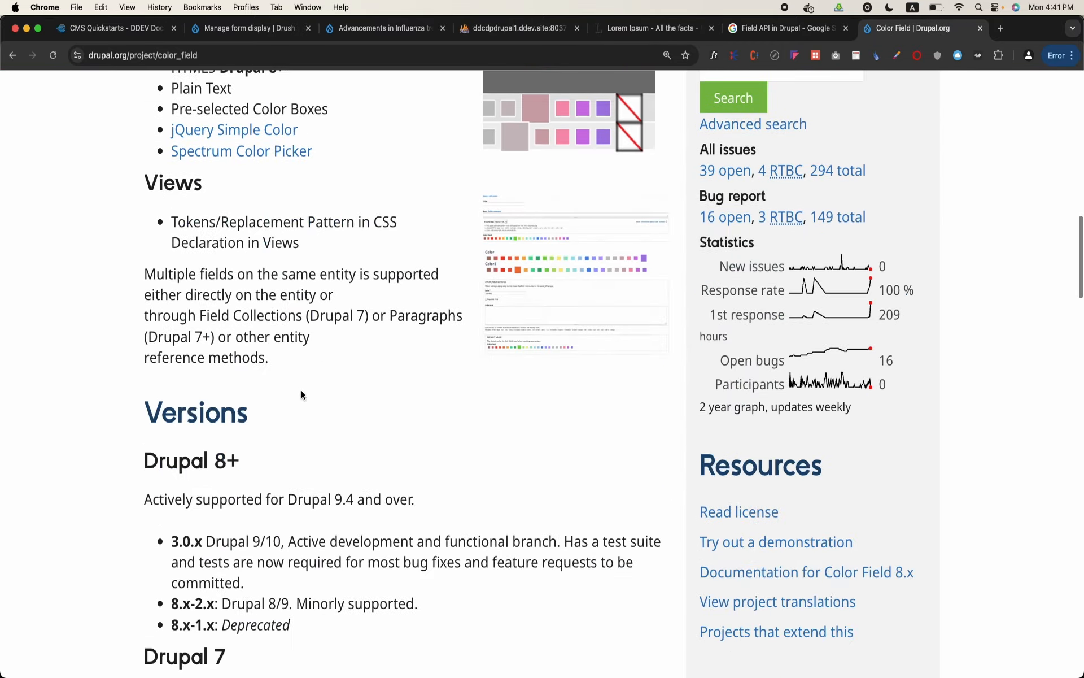
scroll(301, 390, down, 20)
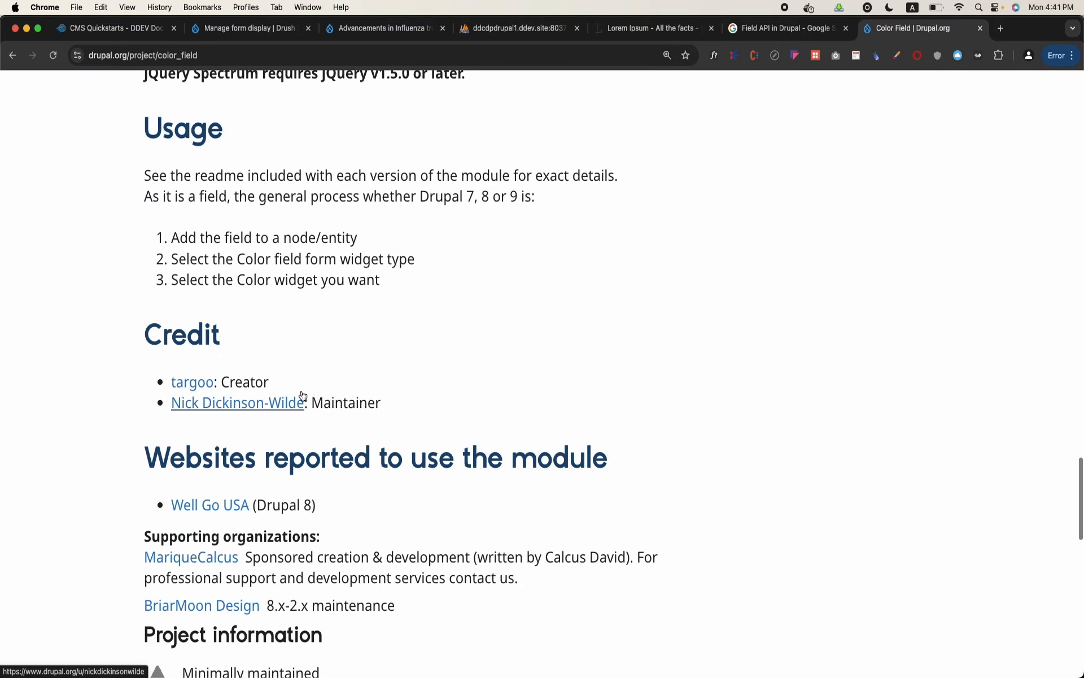
scroll(303, 395, down, 10)
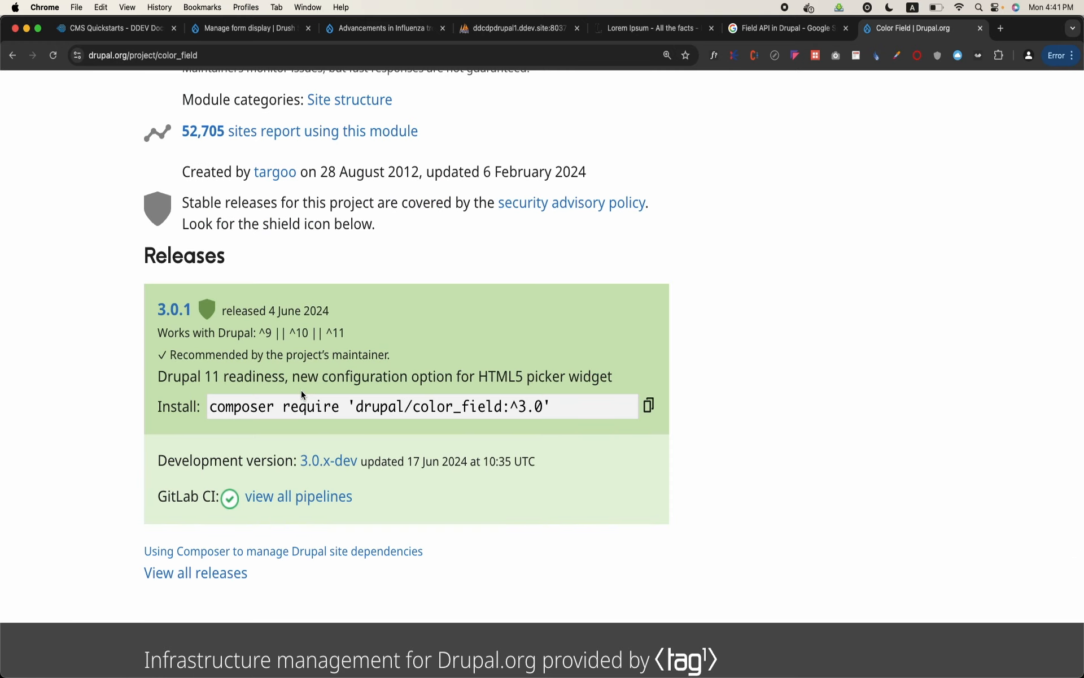
Review the Color Field project page's usage information, description, formatters and widgets
scroll(180, 163, up, 2)
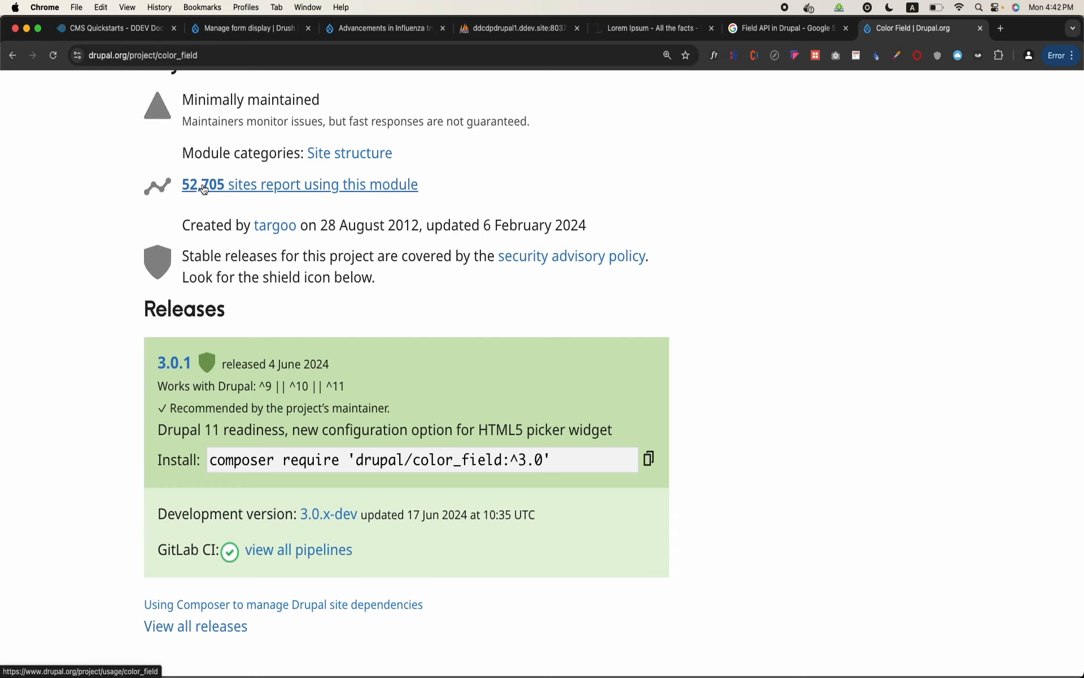
scroll(177, 315, up, 20)
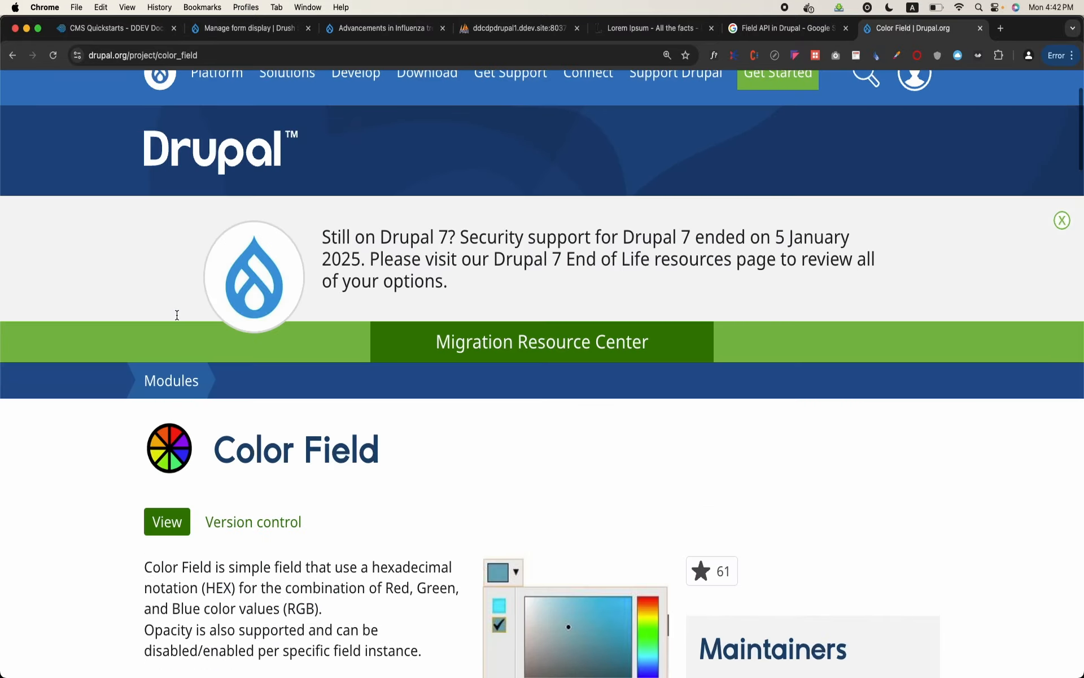
scroll(176, 313, down, 8)
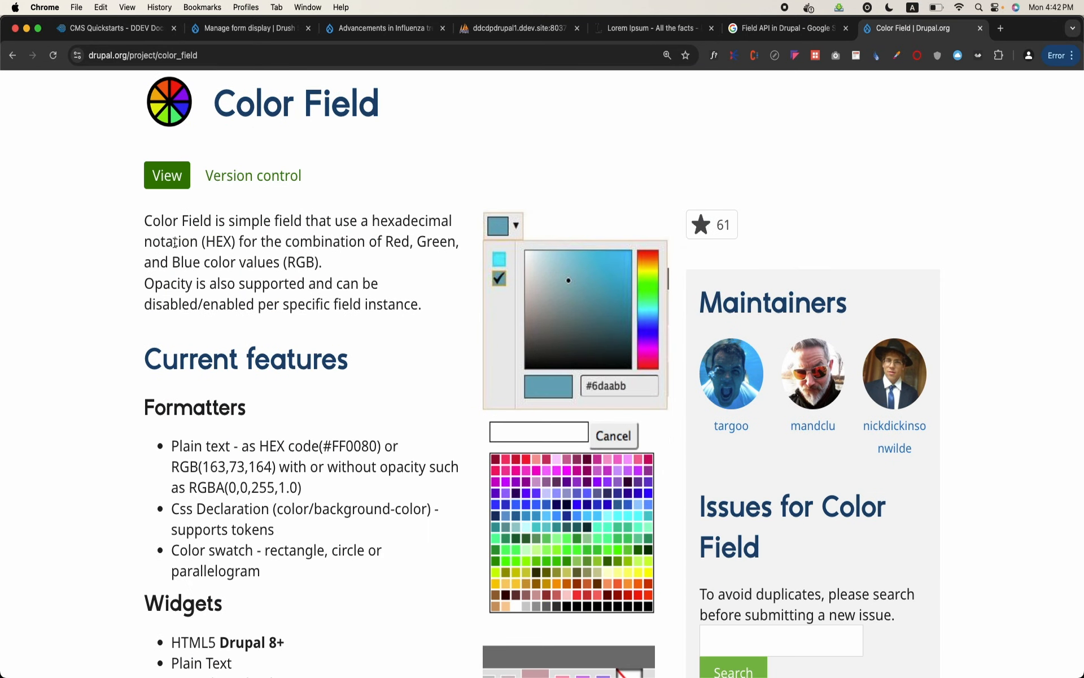
scroll(175, 243, down, 4)
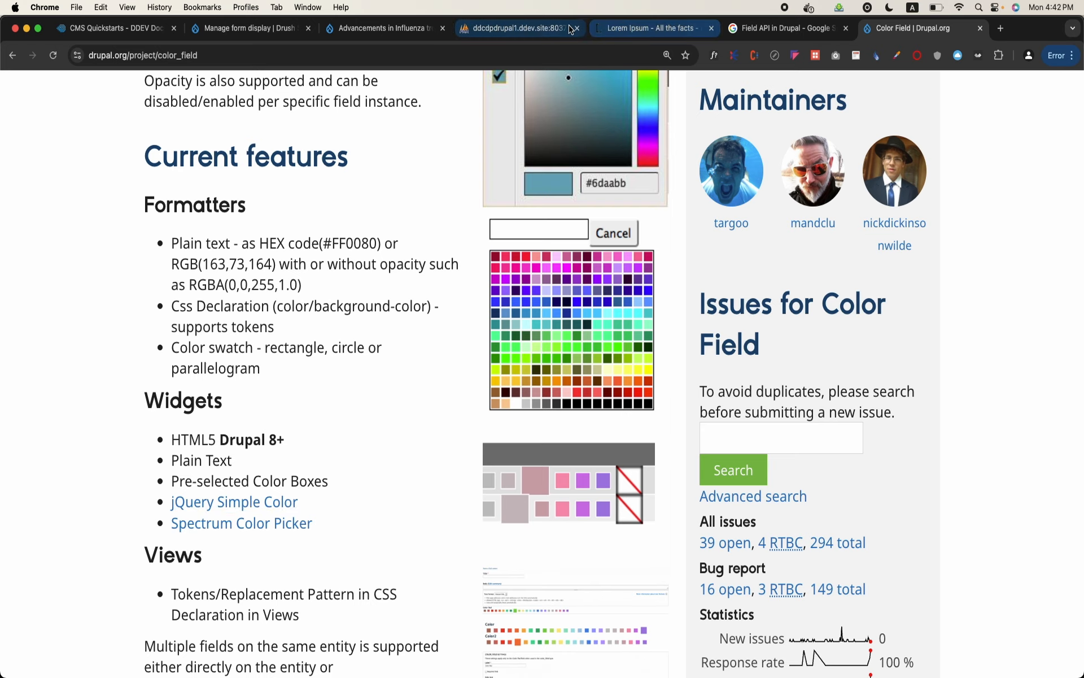
Check the widget options for the Tags field on the Article form display, then return to the Color Field project page
click(418, 27)
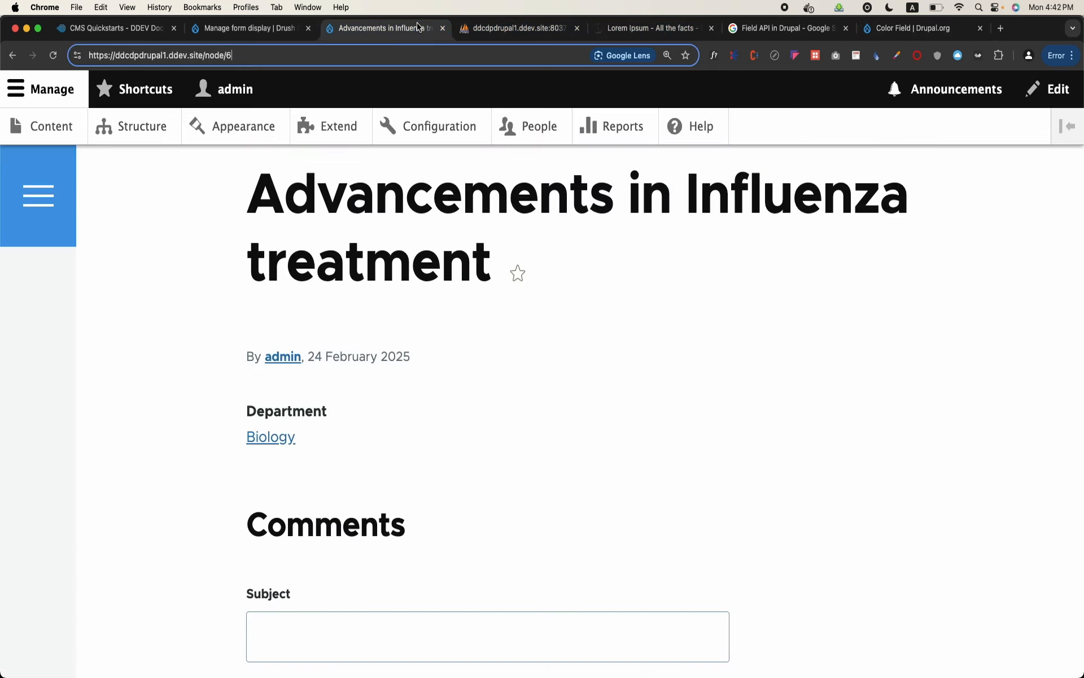
click(292, 34)
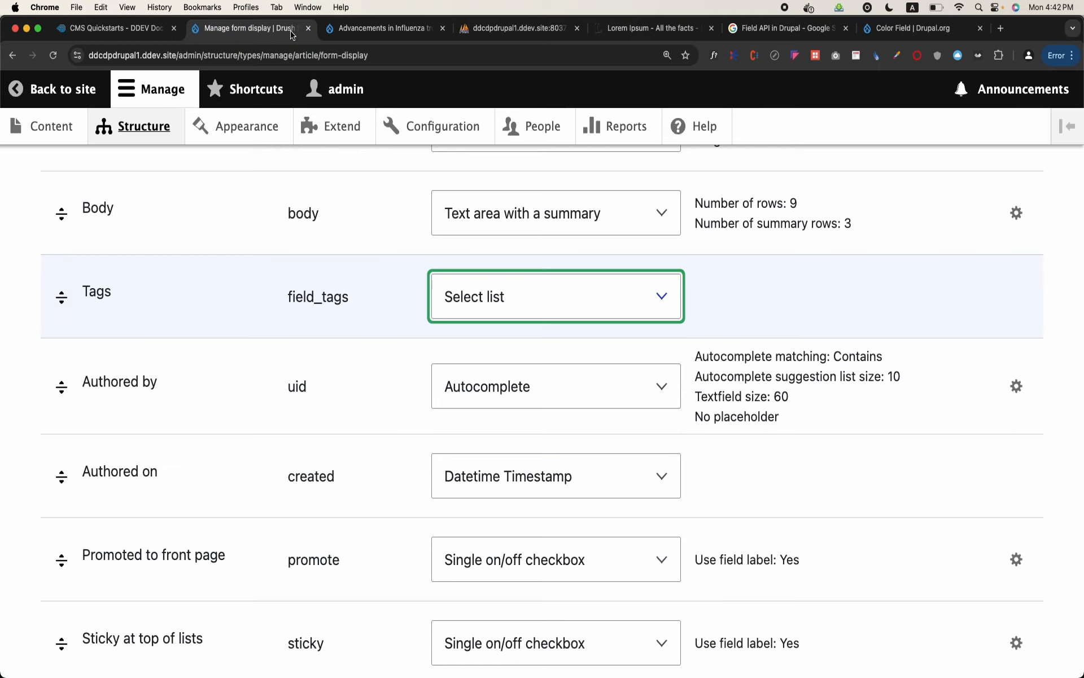
click(542, 310)
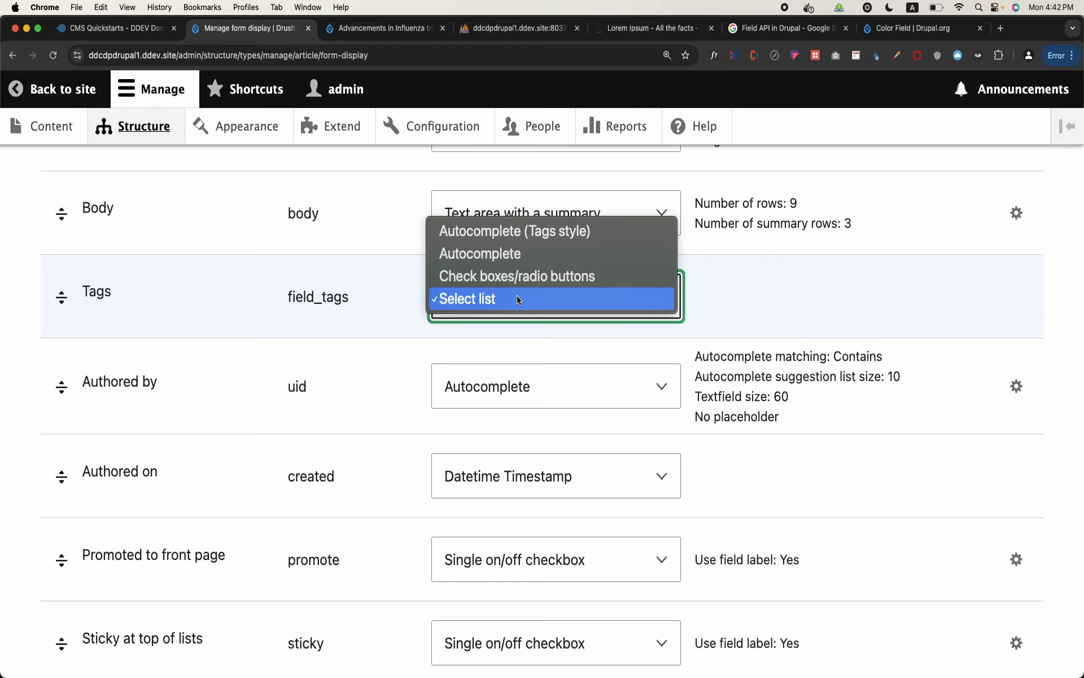
click(880, 37)
click(879, 36)
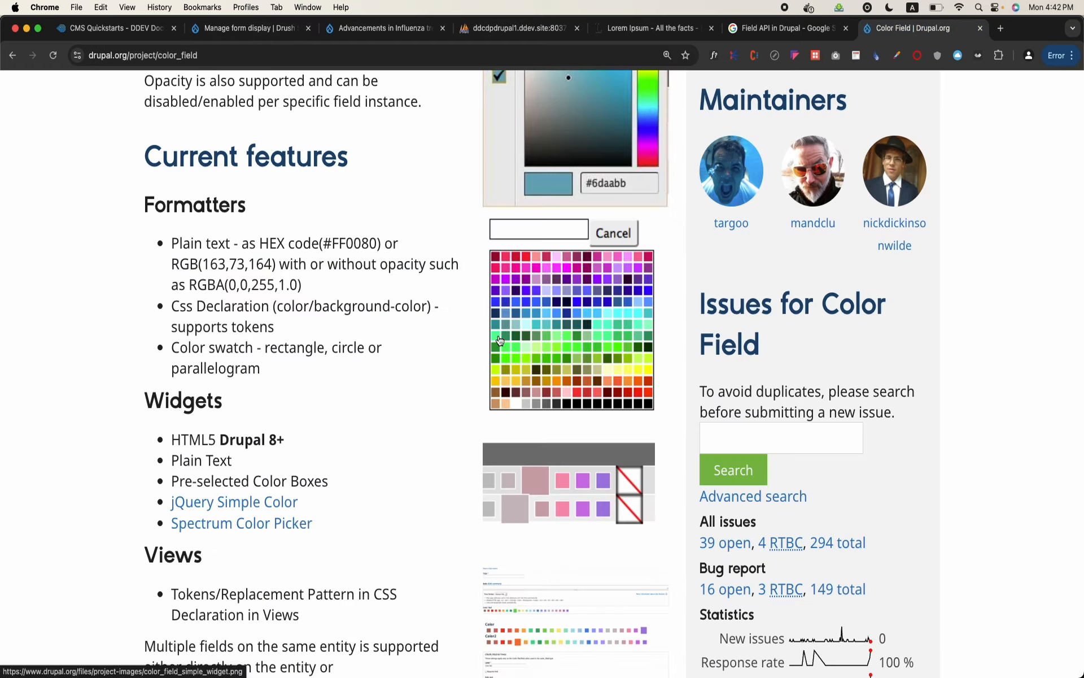
Copy the Composer install command for Color Field release 3.0.1
scroll(498, 334, down, 10)
scroll(498, 335, down, 15)
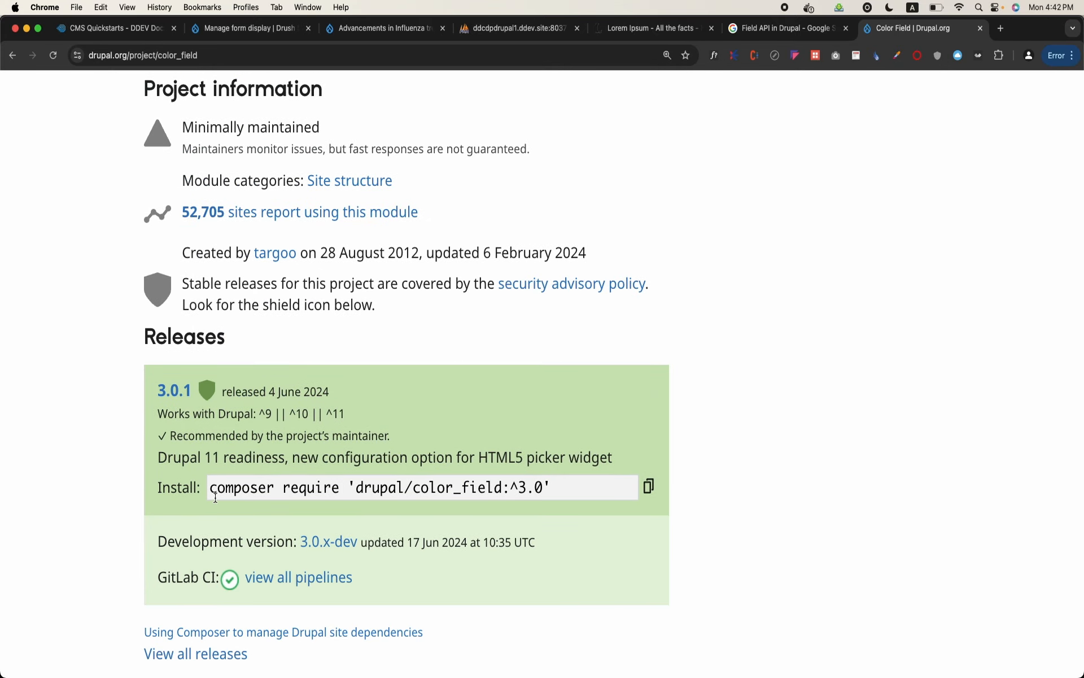
click(647, 486)
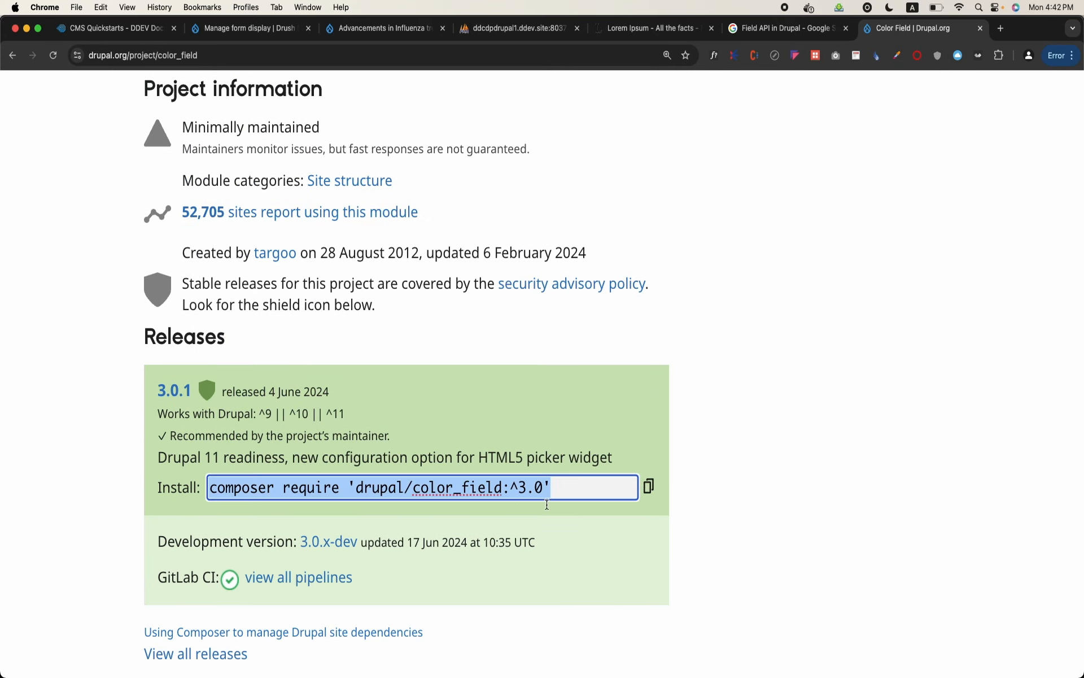
Switch to Terminal and run ddev composer require 'drupal/color_field:^3.0' in the ddcdpdrupal1 project
mouse_move(443, 675)
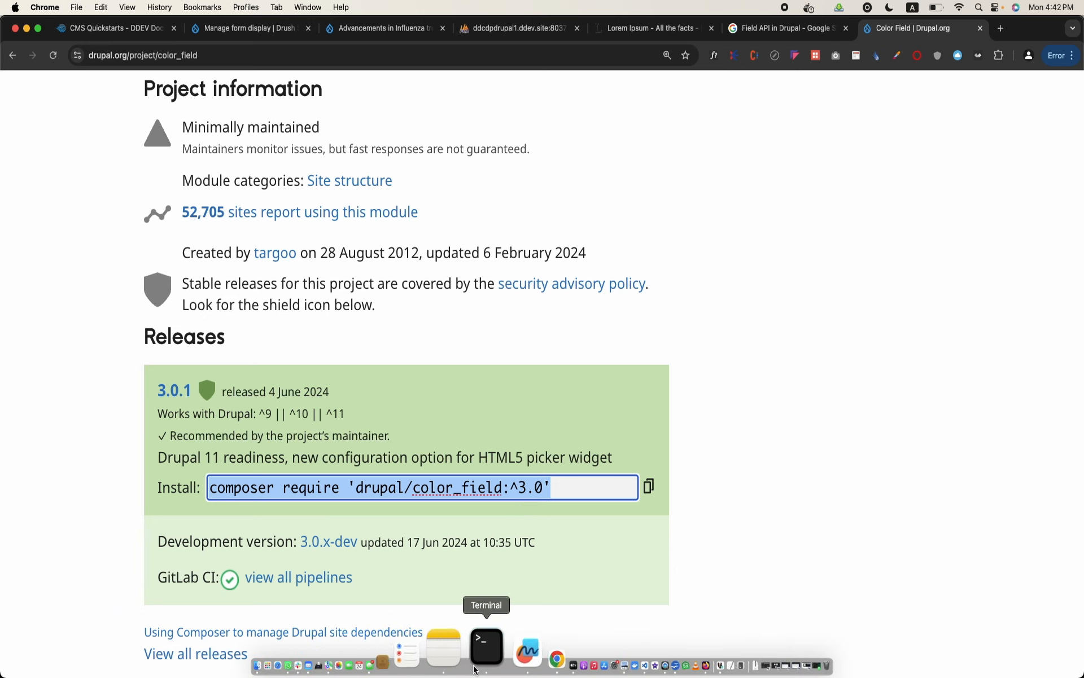
click(467, 655)
text(ddev)
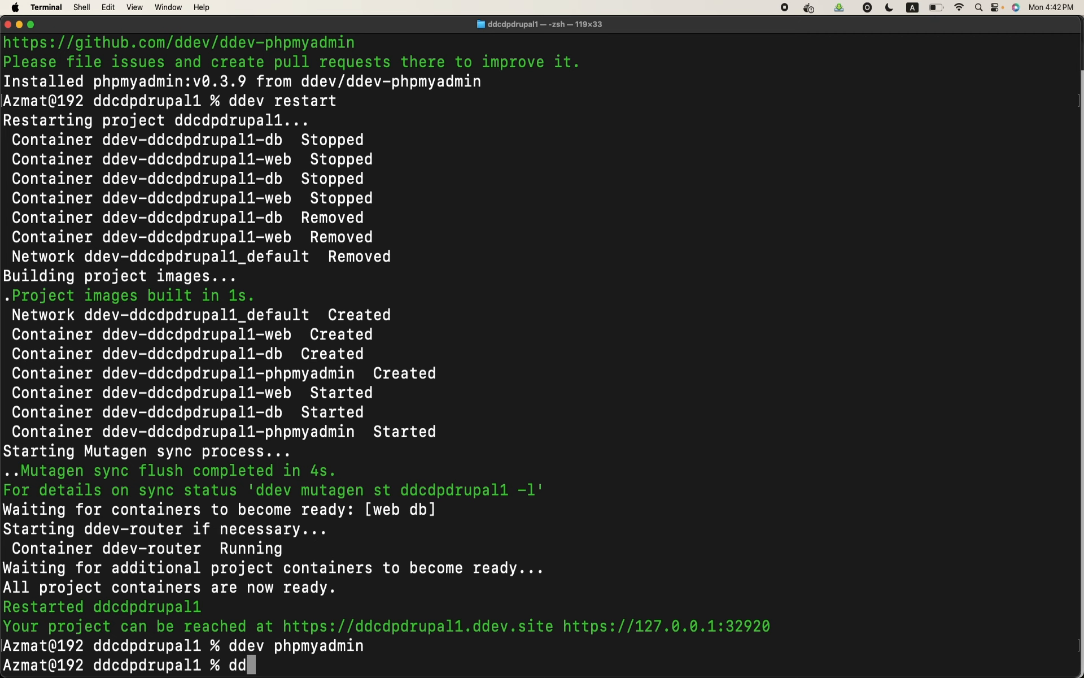
key(super+v)
key(Return)
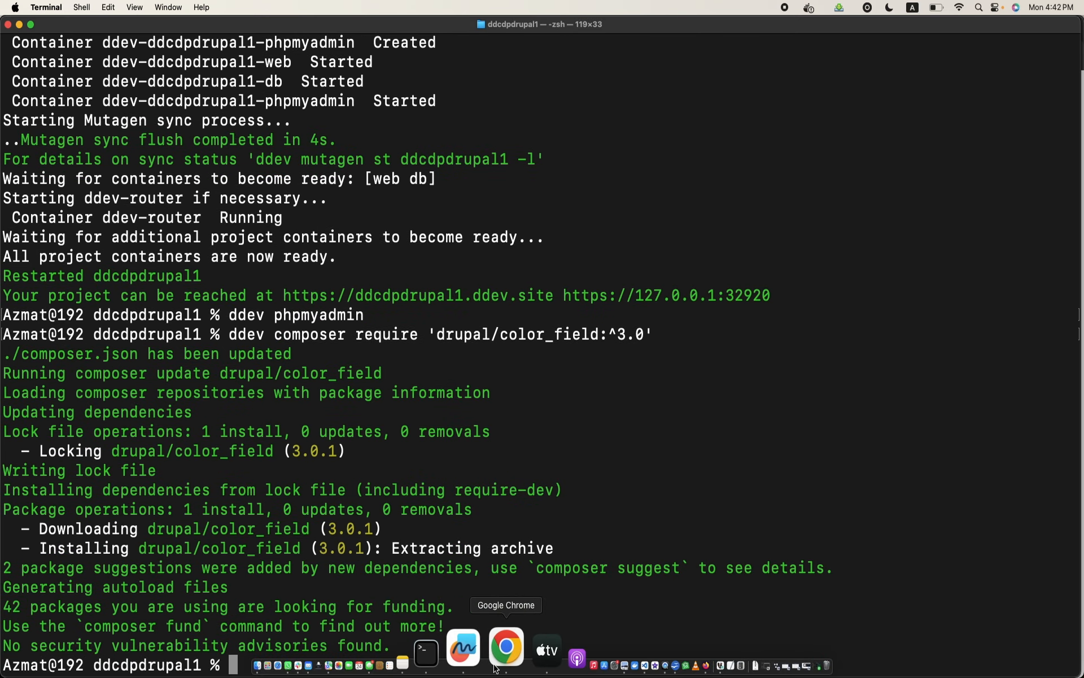
Switch back to Chrome and open the Drupal site's Extend page in a new browser tab
click(505, 662)
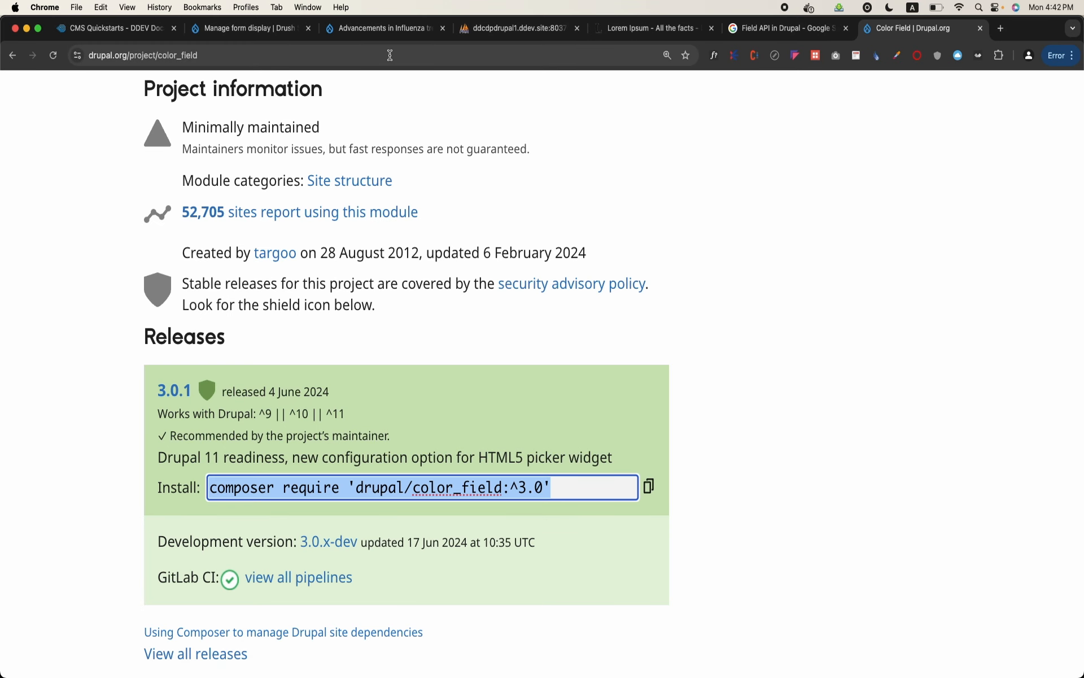
click(288, 34)
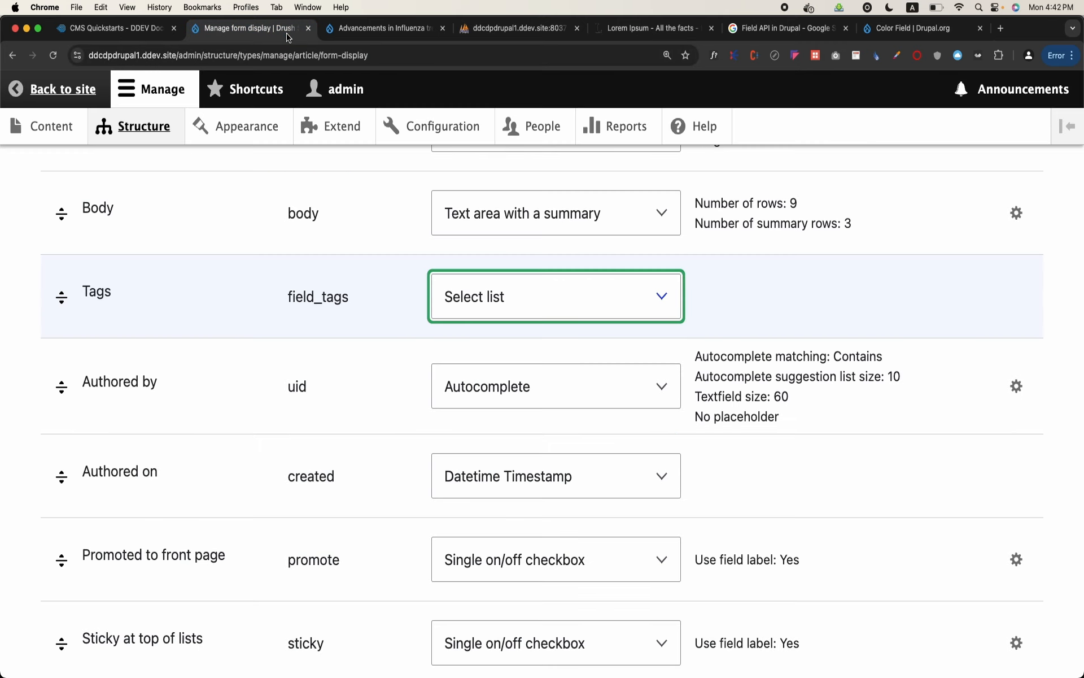
right_click(341, 128)
click(367, 133)
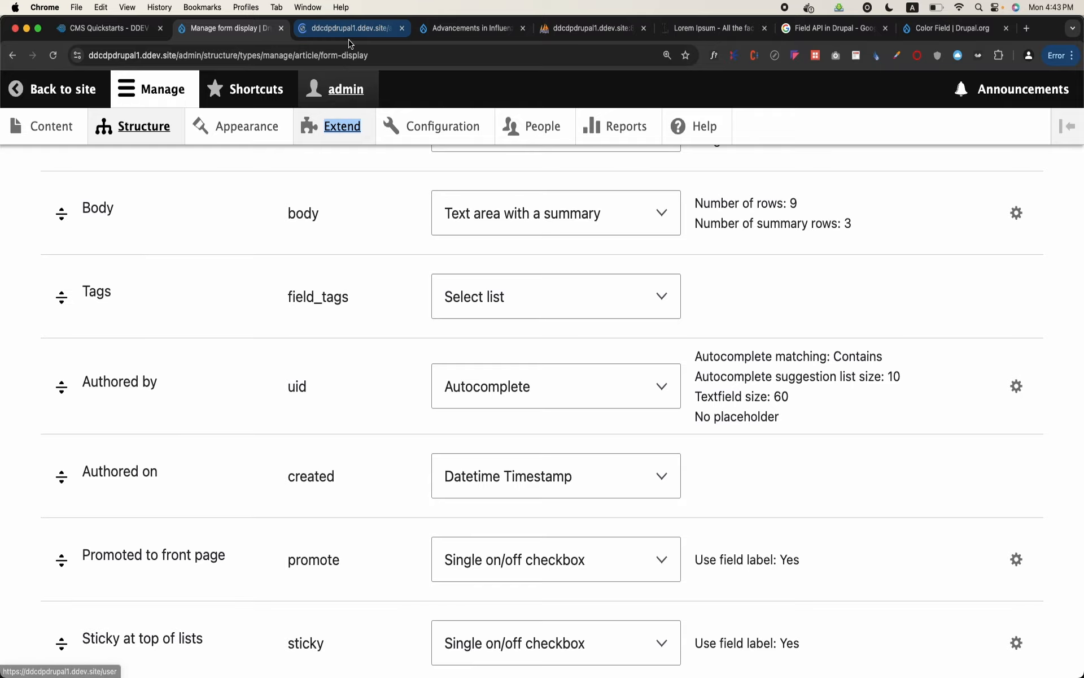
click(349, 30)
Look through the site's module list for the Color Field module
scroll(308, 281, down, 20)
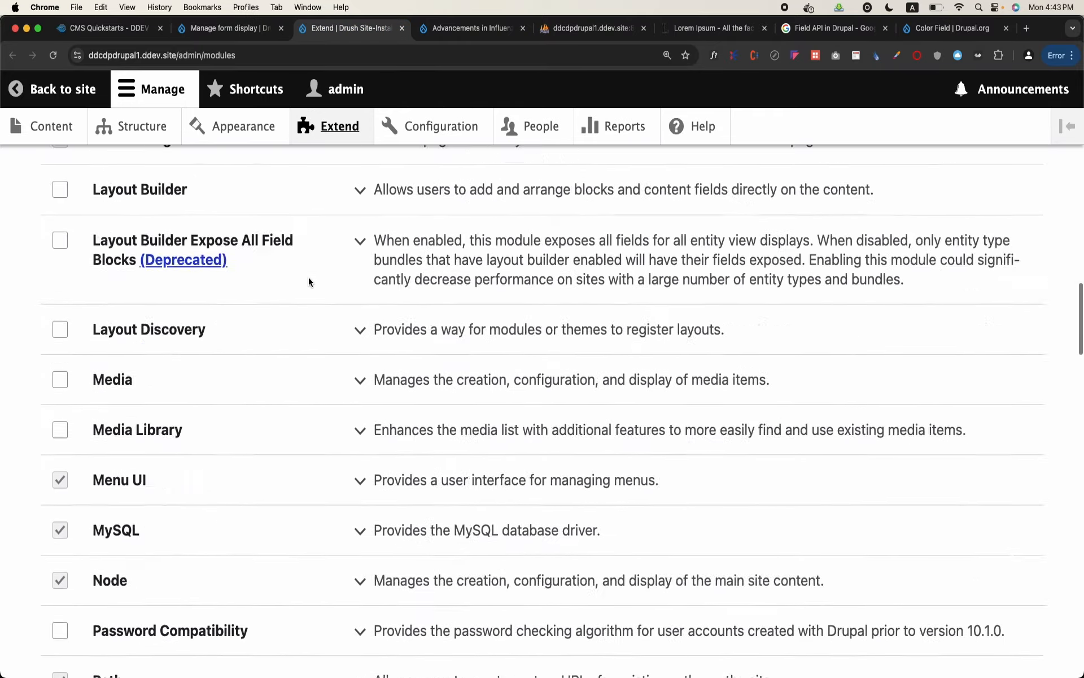
scroll(308, 277, down, 7)
scroll(309, 277, up, 10)
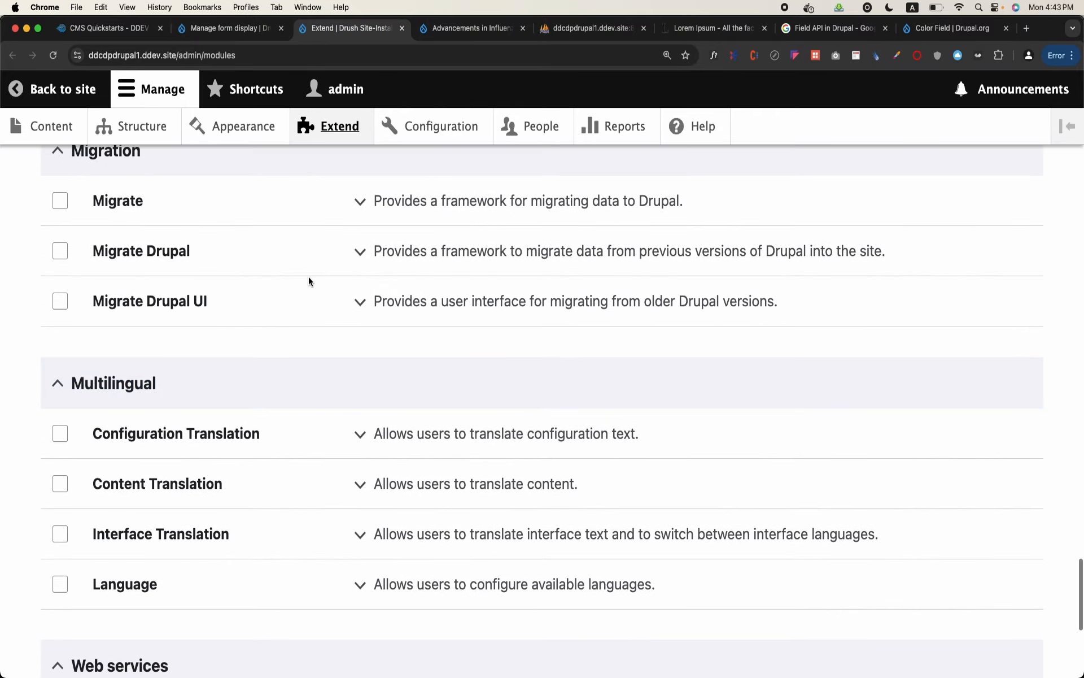
scroll(308, 280, up, 15)
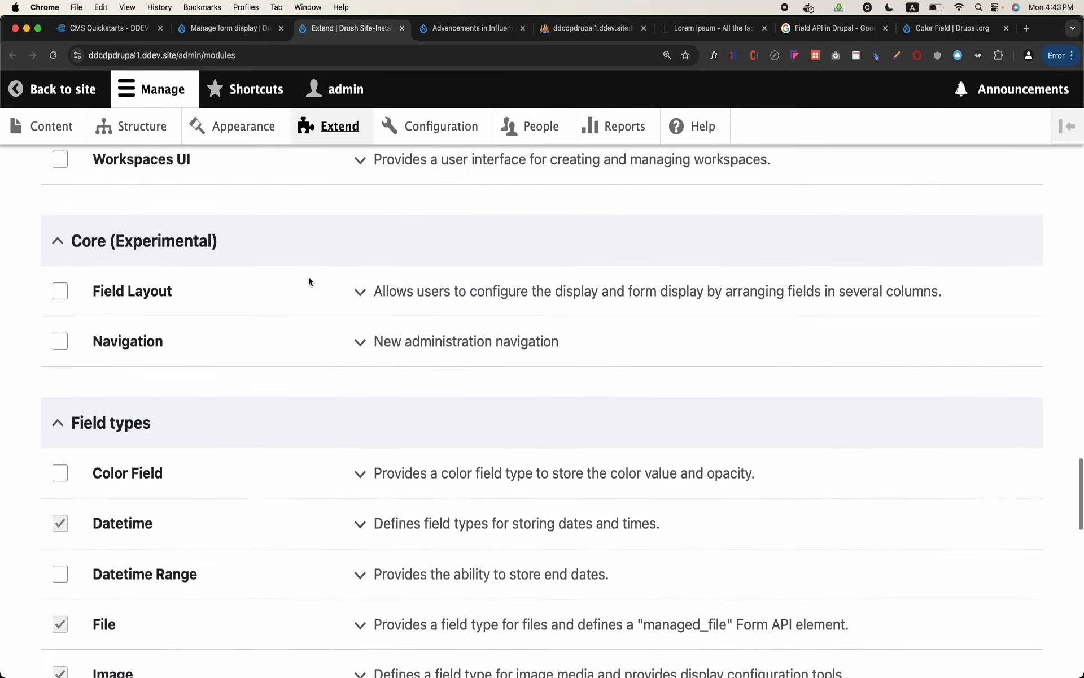
scroll(309, 281, up, 12)
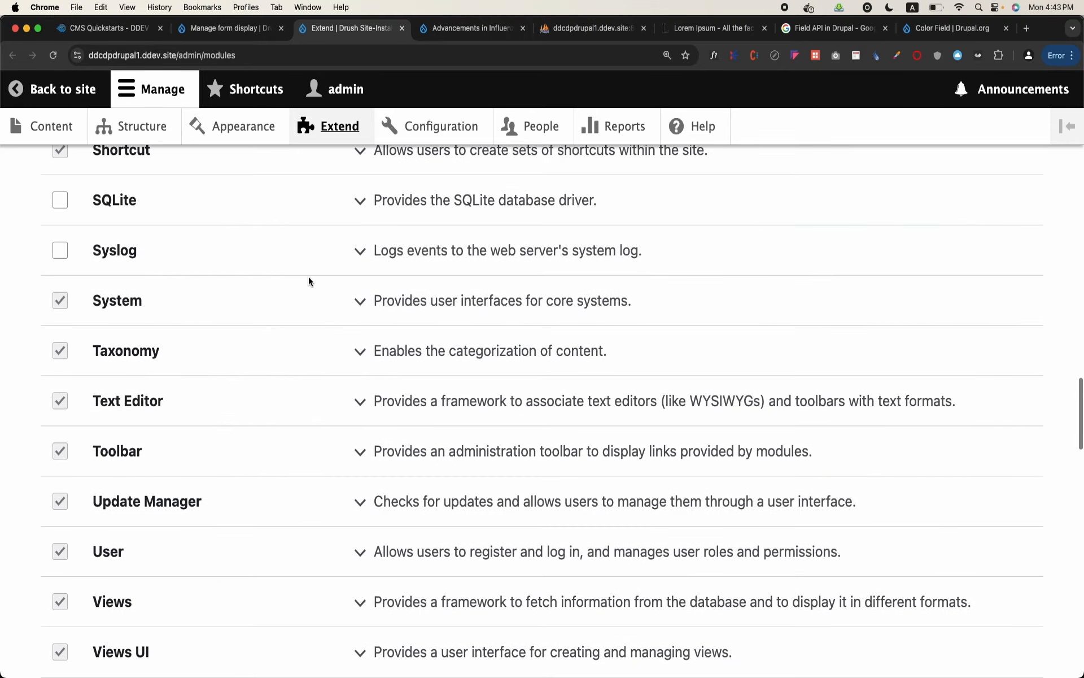
scroll(308, 281, up, 10)
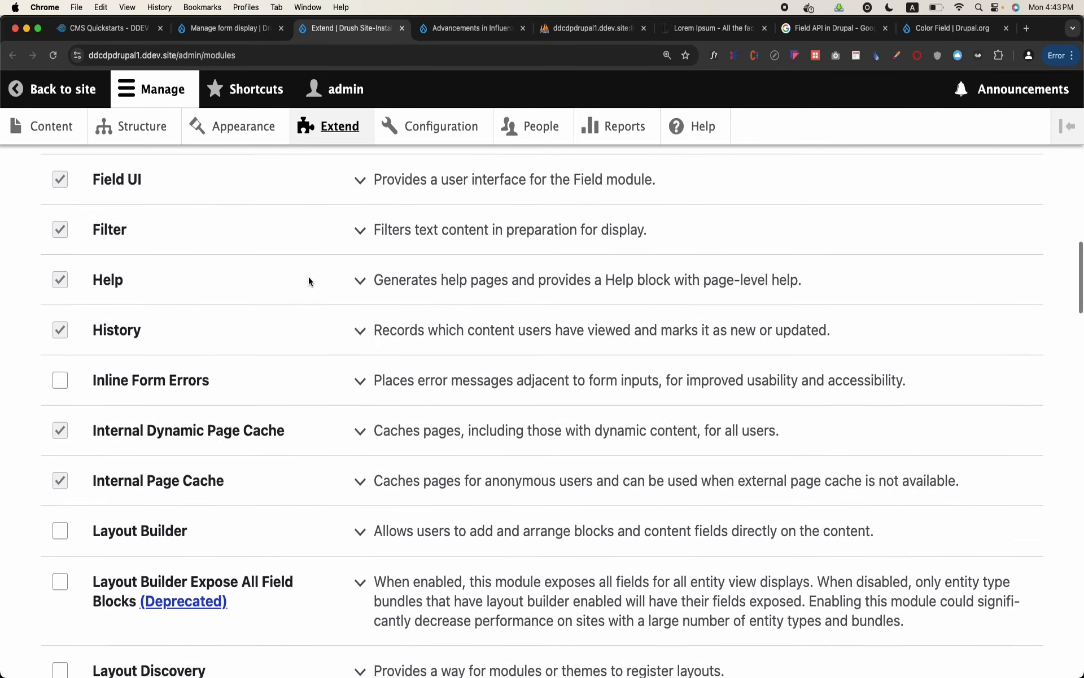
scroll(308, 278, up, 12)
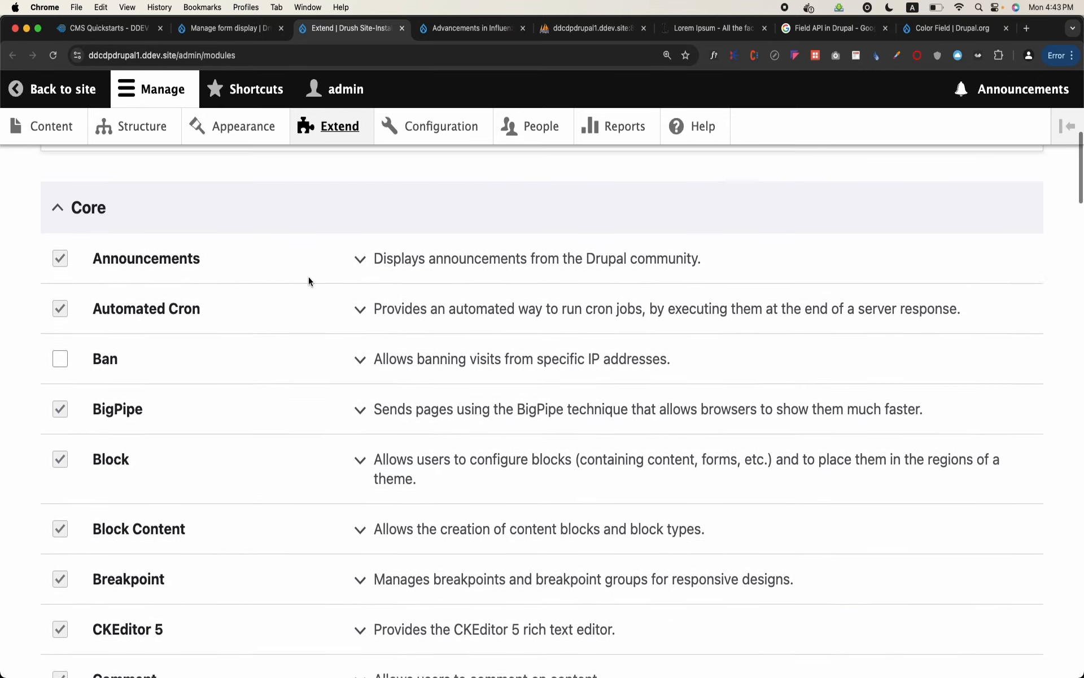
scroll(309, 277, up, 8)
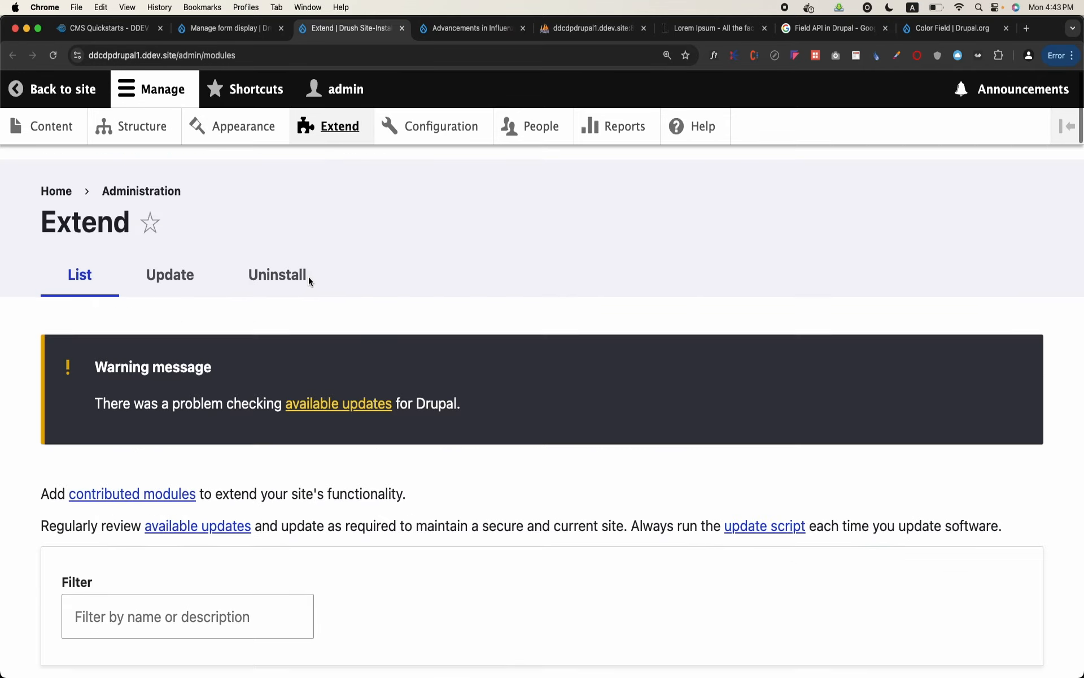
Filter the module list by "color" and install the Color Field module
click(260, 591)
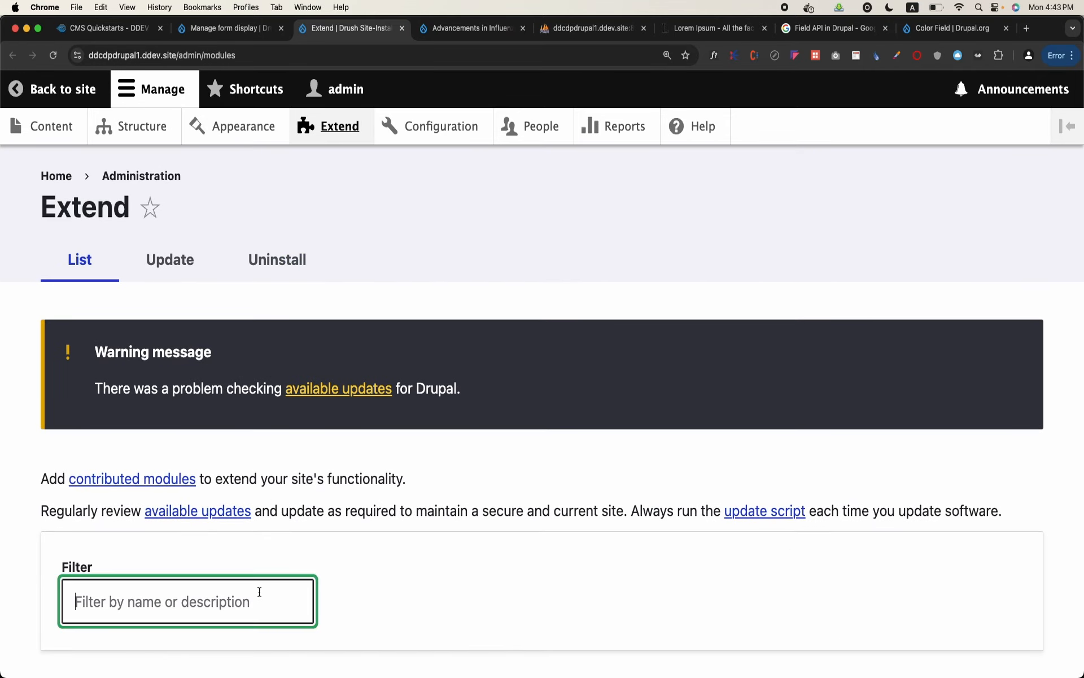
text(color)
scroll(259, 592, down, 4)
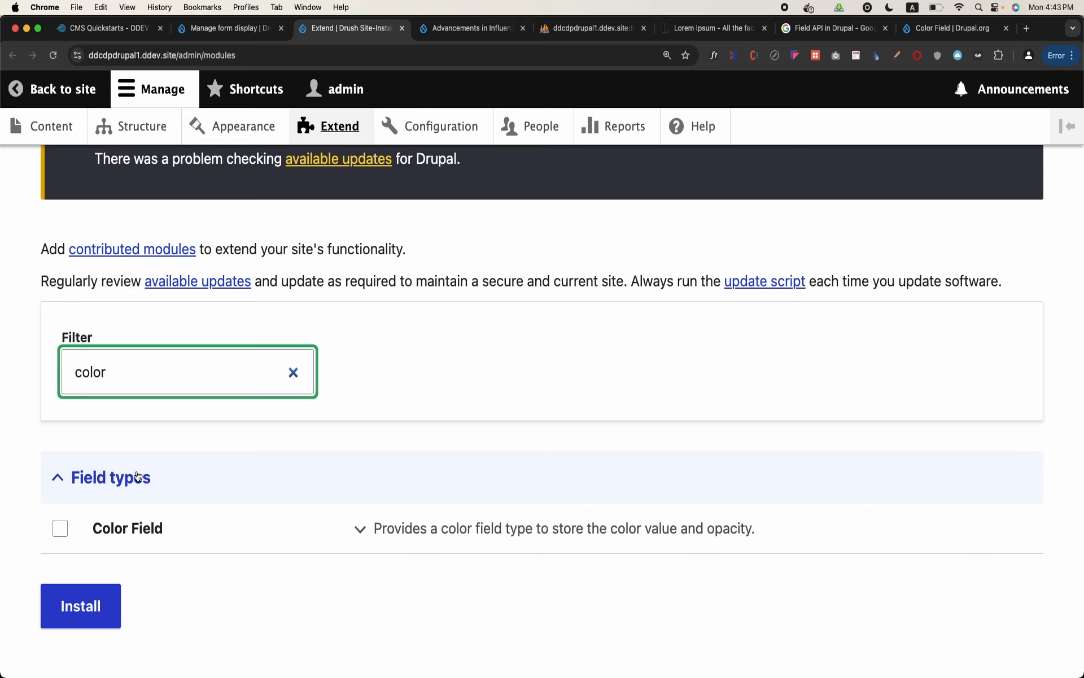
click(60, 528)
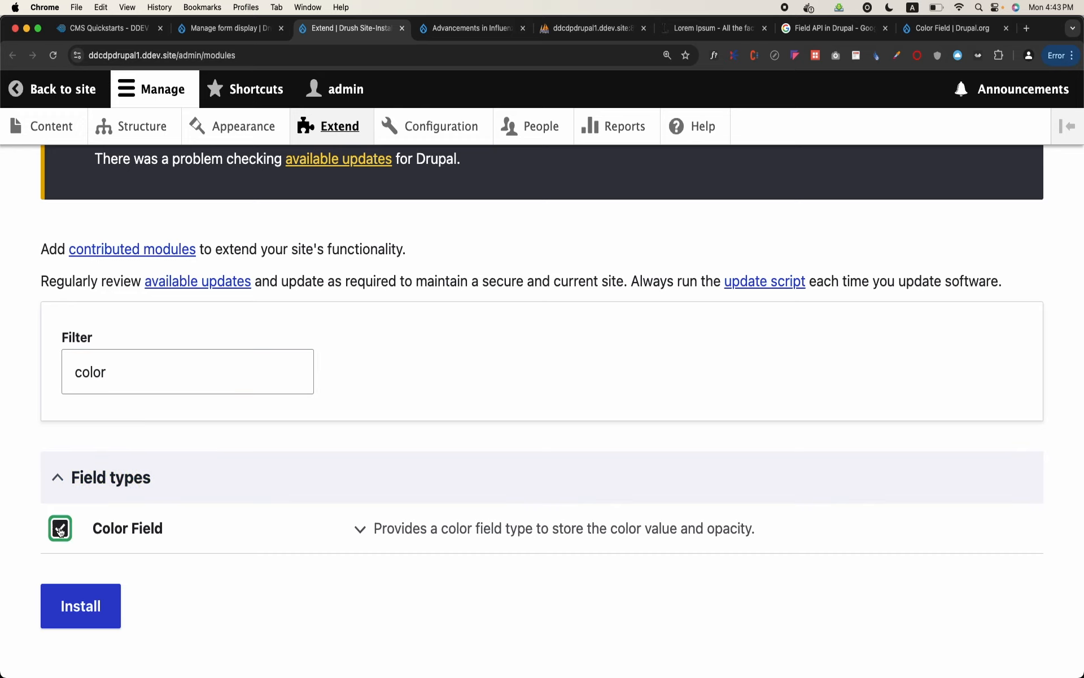
click(89, 609)
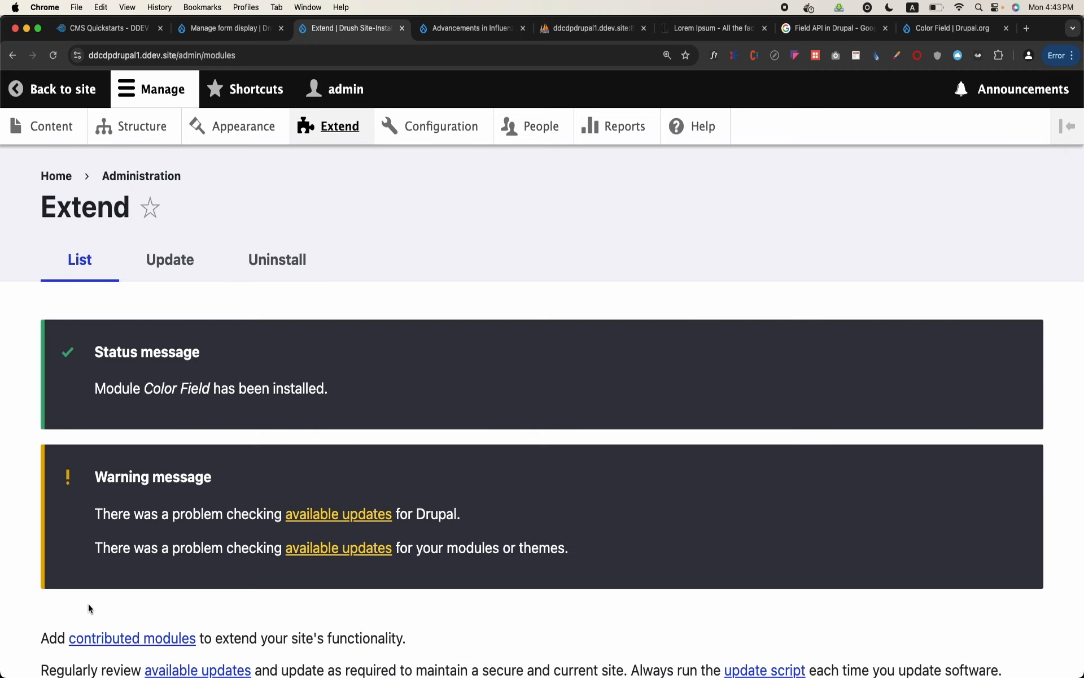
right_click(89, 607)
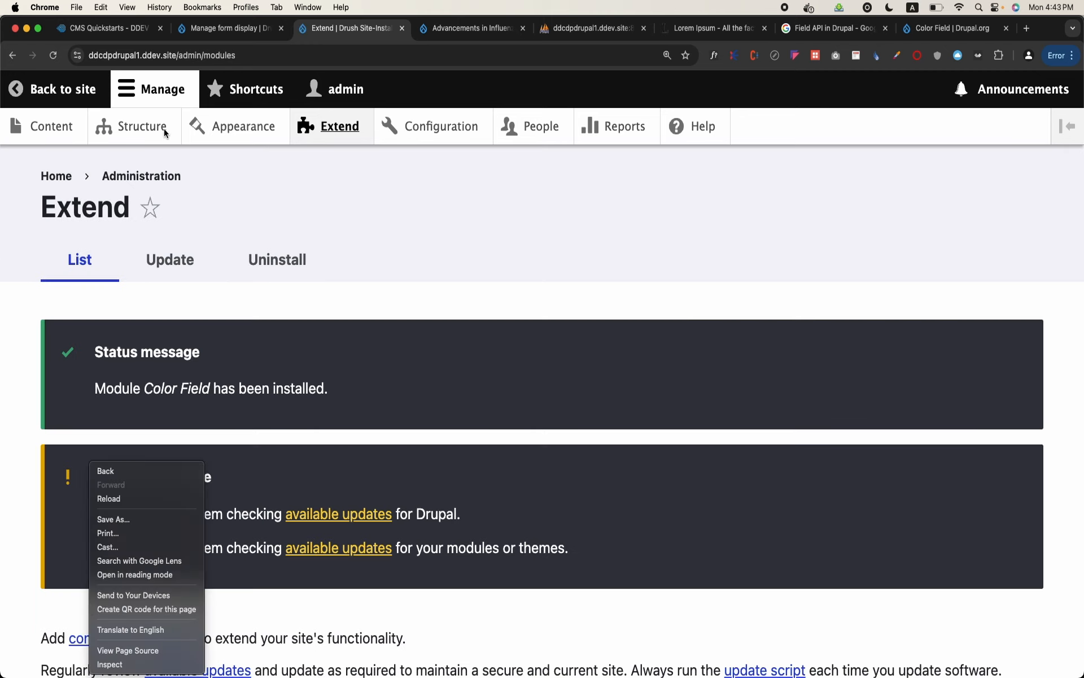
Reload the Article content type's form display page and look through its fields and widgets
click(267, 29)
click(267, 30)
click(297, 52)
key(Return)
scroll(574, 317, down, 3)
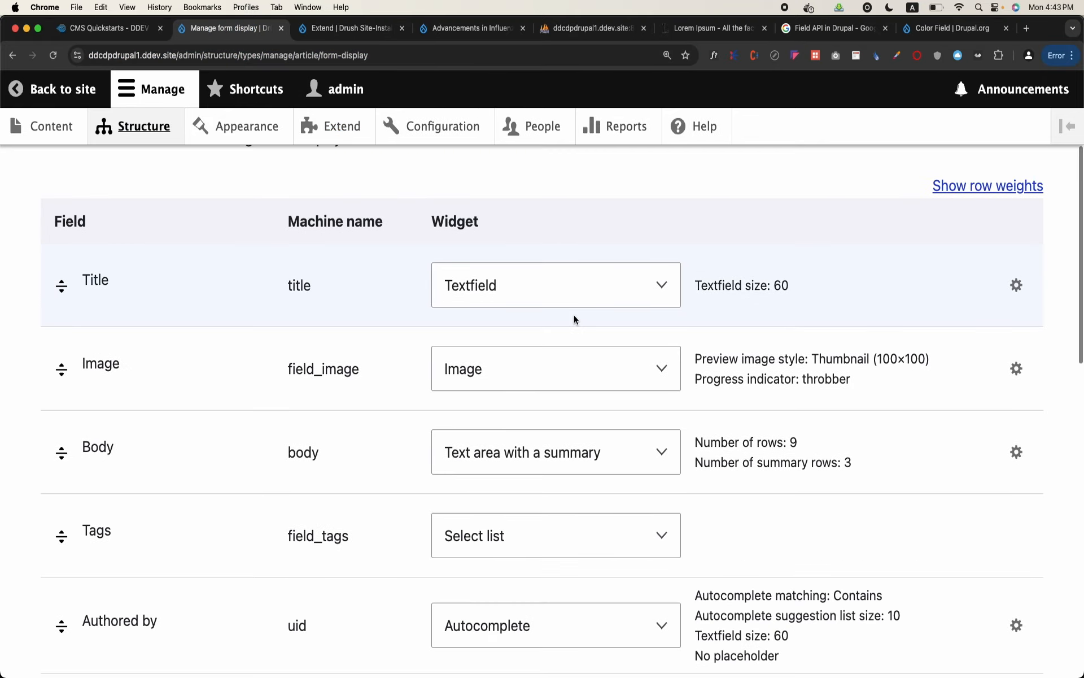
scroll(574, 320, down, 2)
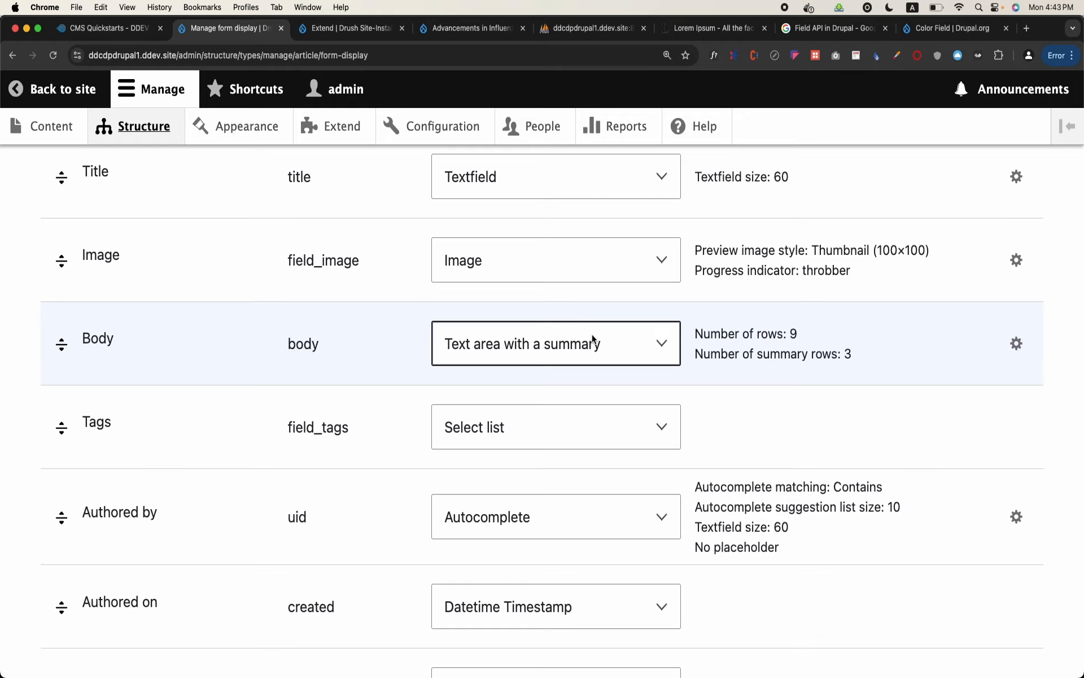
scroll(592, 339, up, 5)
scroll(495, 414, down, 4)
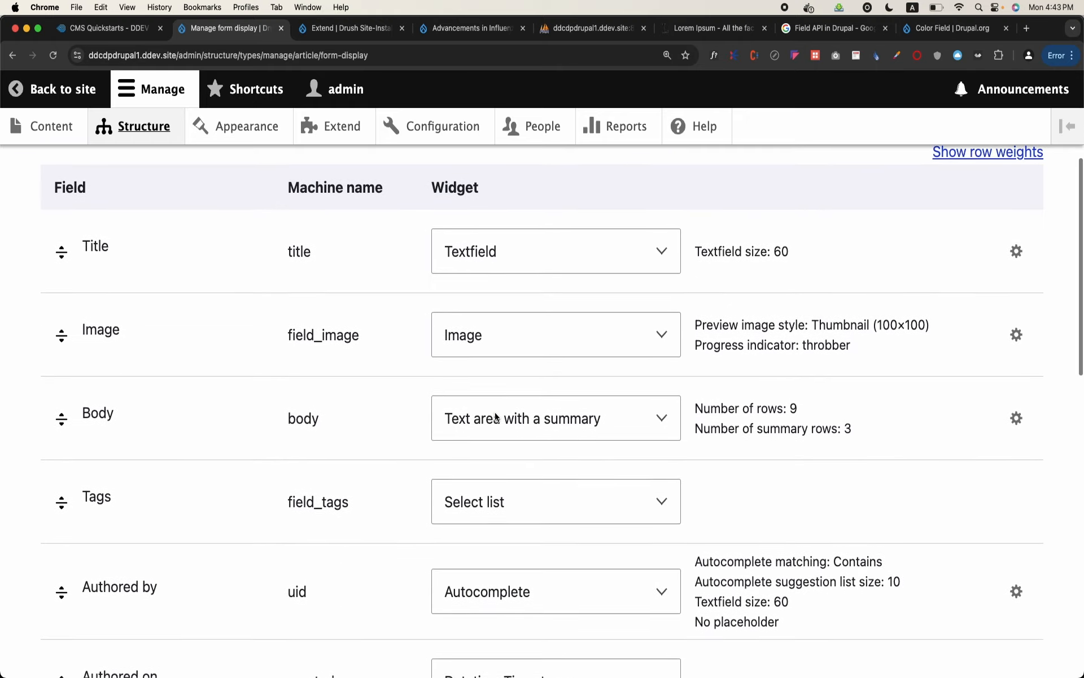
Check which widgets are offered for the Body and Image fields, leaving the selections as they are
click(495, 416)
click(528, 370)
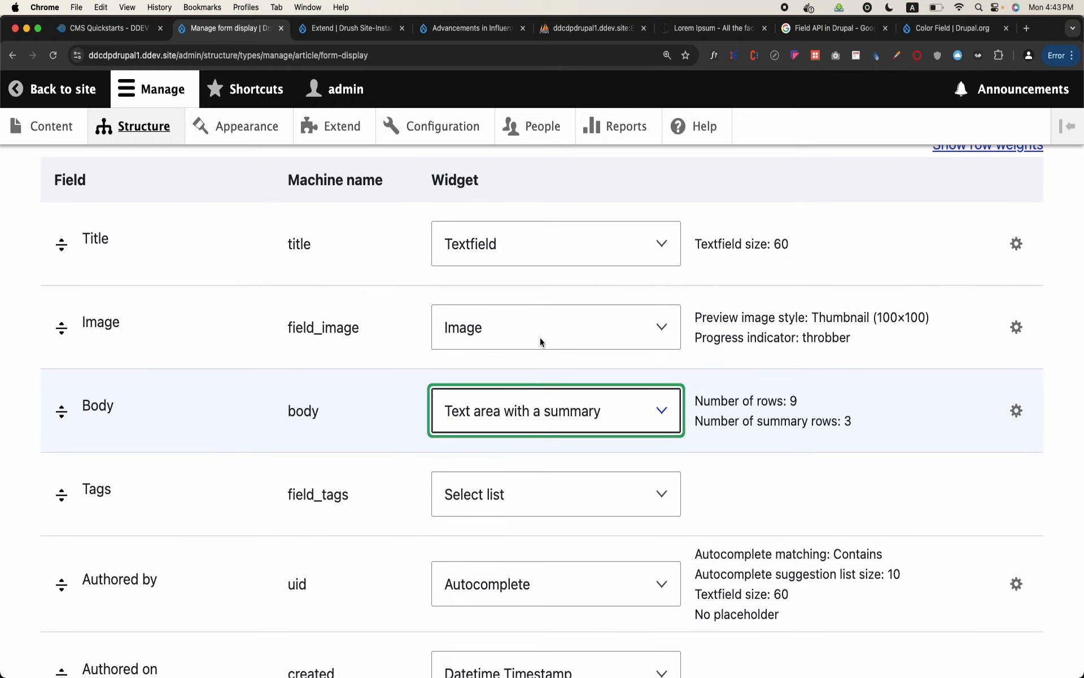
click(540, 340)
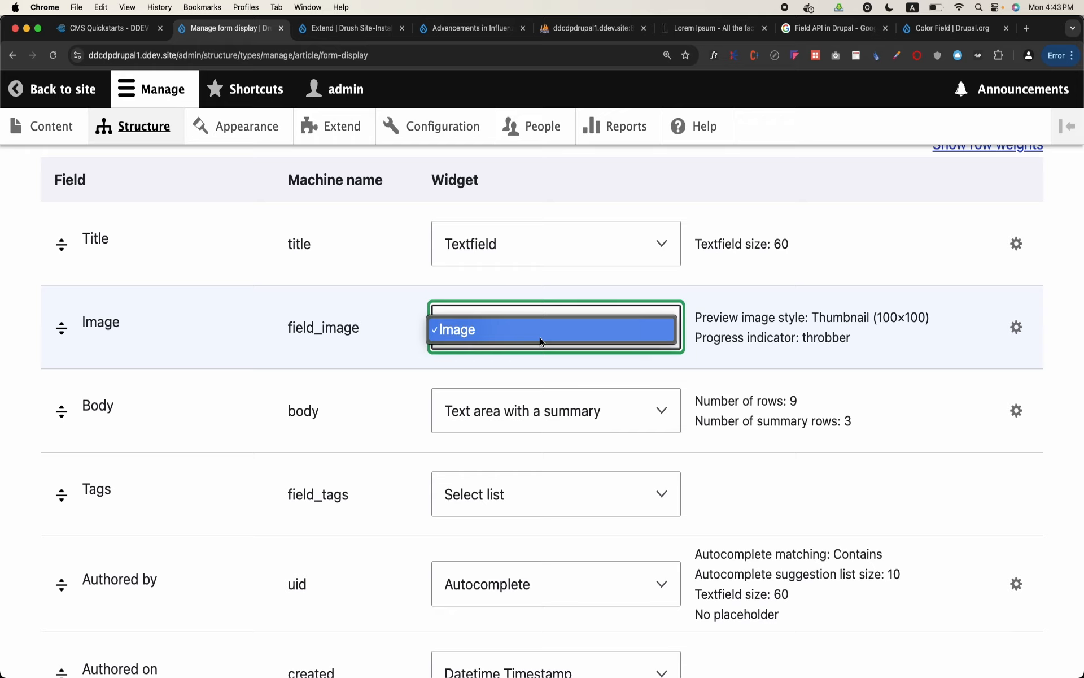
click(385, 402)
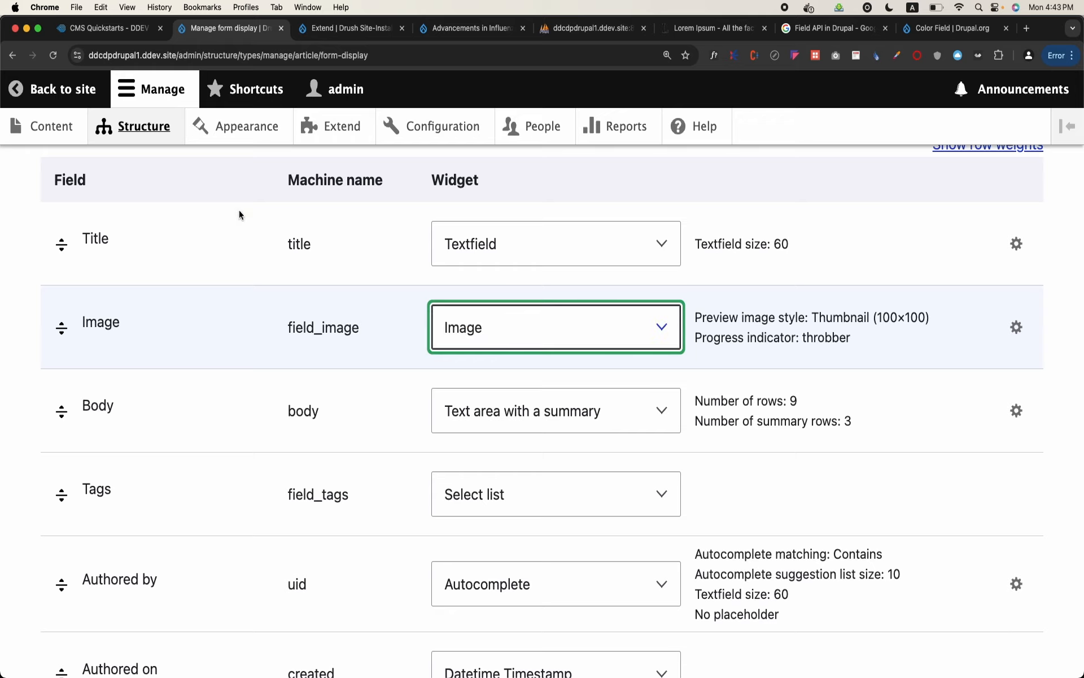
Open the site's Structure page and look through its administration sections
drag(249, 219, 226, 184)
click(161, 130)
scroll(151, 326, down, 8)
scroll(150, 326, up, 4)
scroll(151, 328, up, 2)
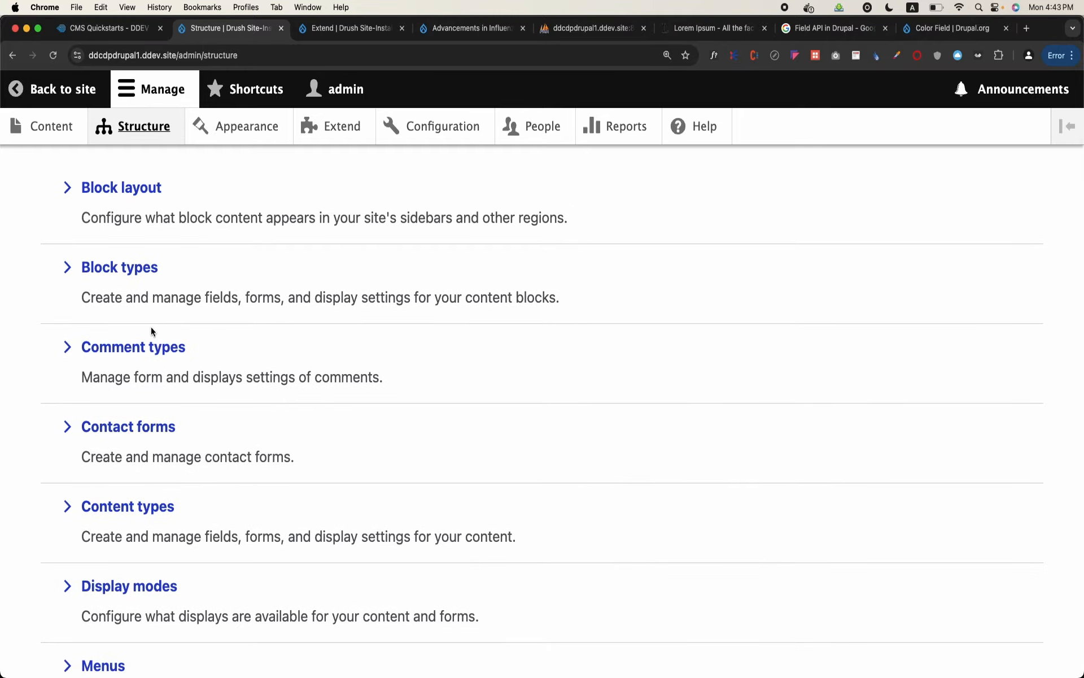
Open the field management page of the Article content type
scroll(151, 328, down, 5)
scroll(152, 328, up, 7)
scroll(151, 327, up, 1)
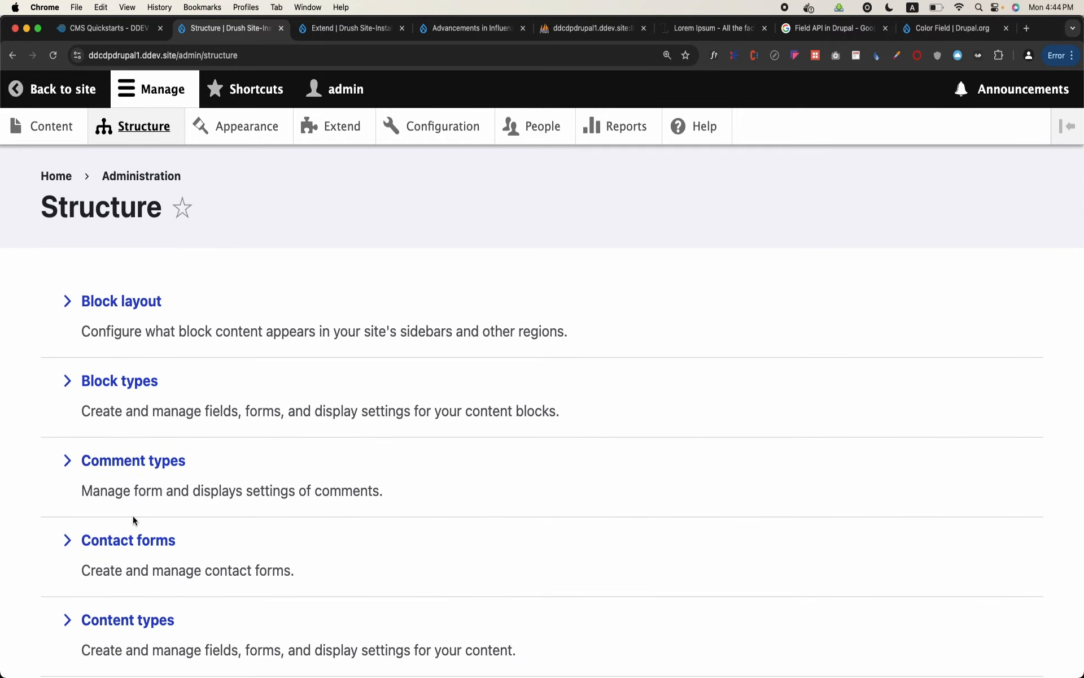
click(139, 621)
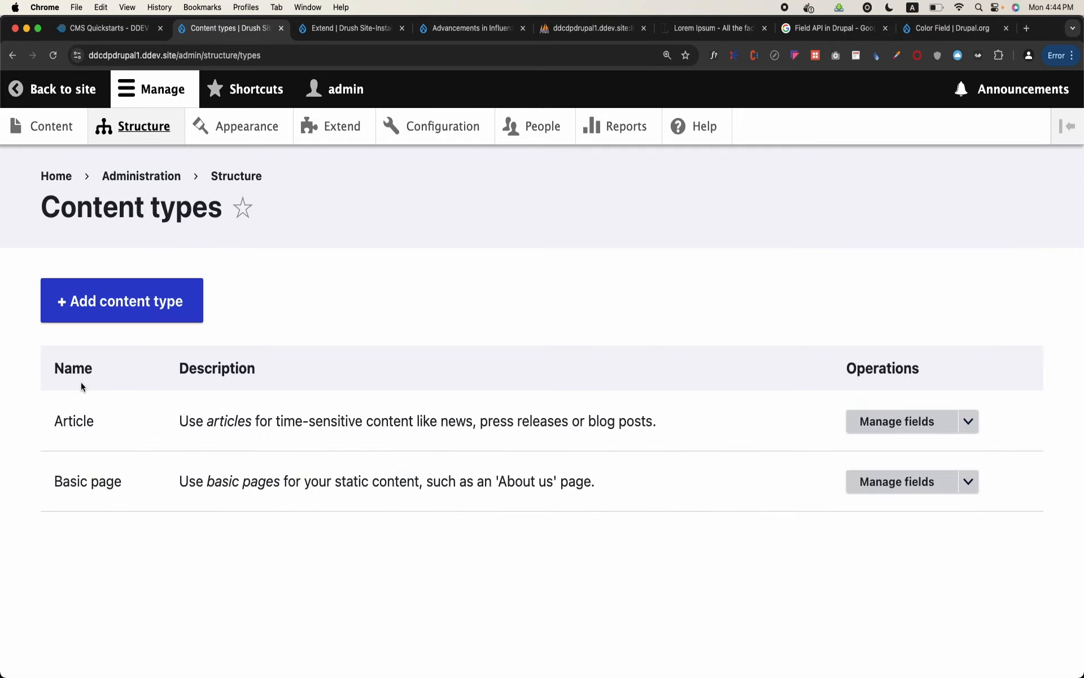
click(896, 422)
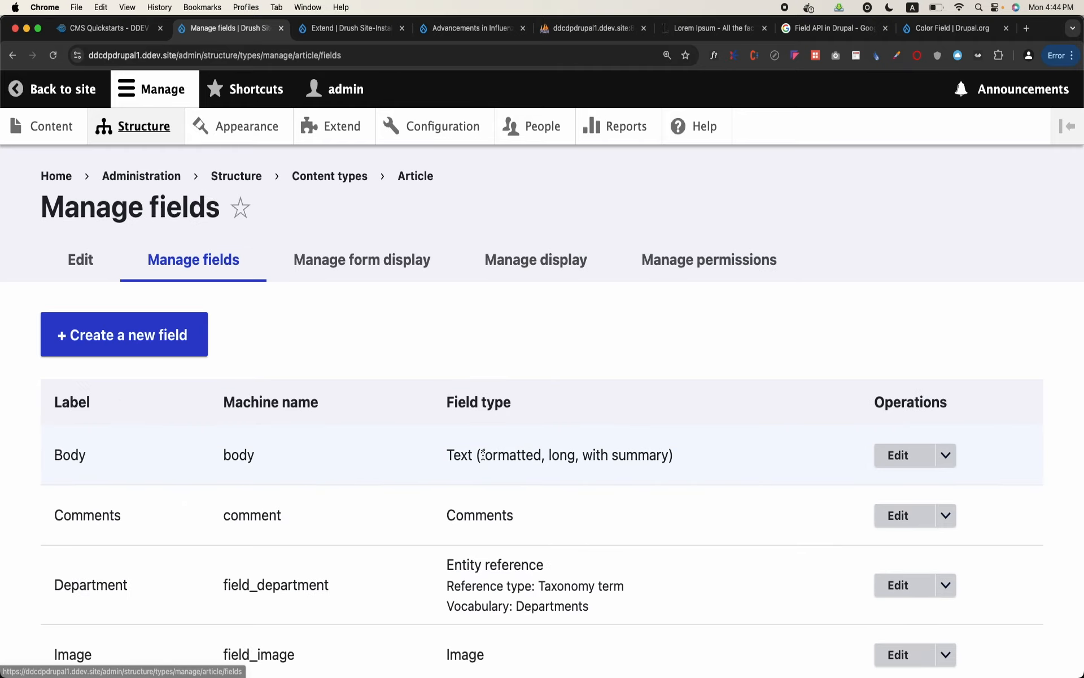
Start a new field of type Color on the Article content type and continue to its label
click(169, 339)
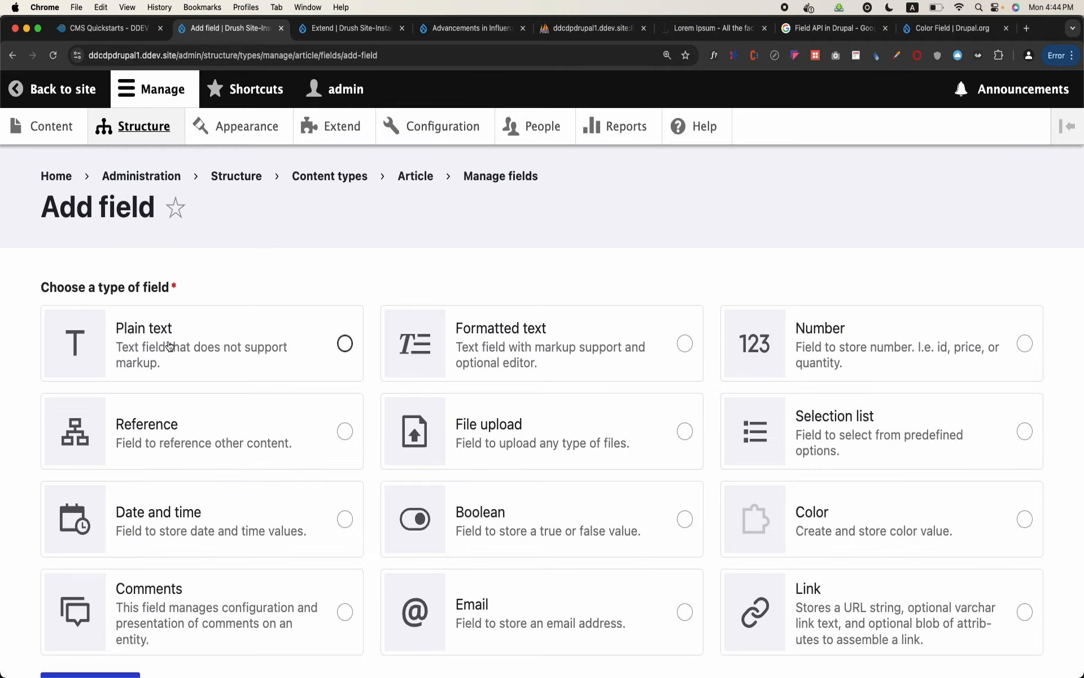
scroll(170, 346, down, 3)
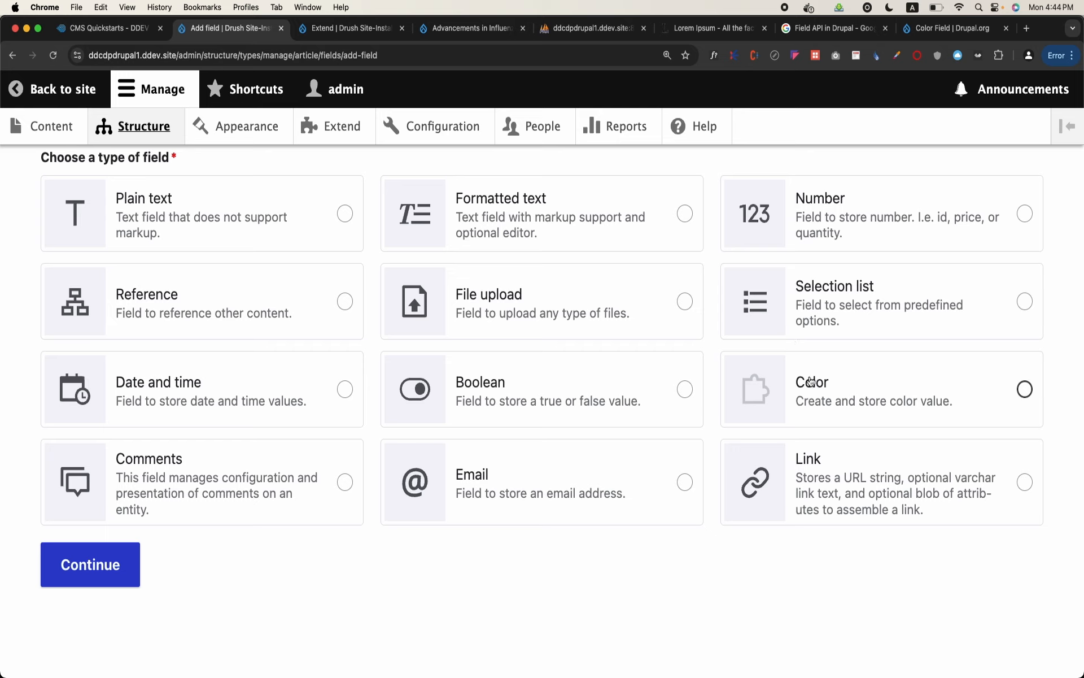
click(970, 400)
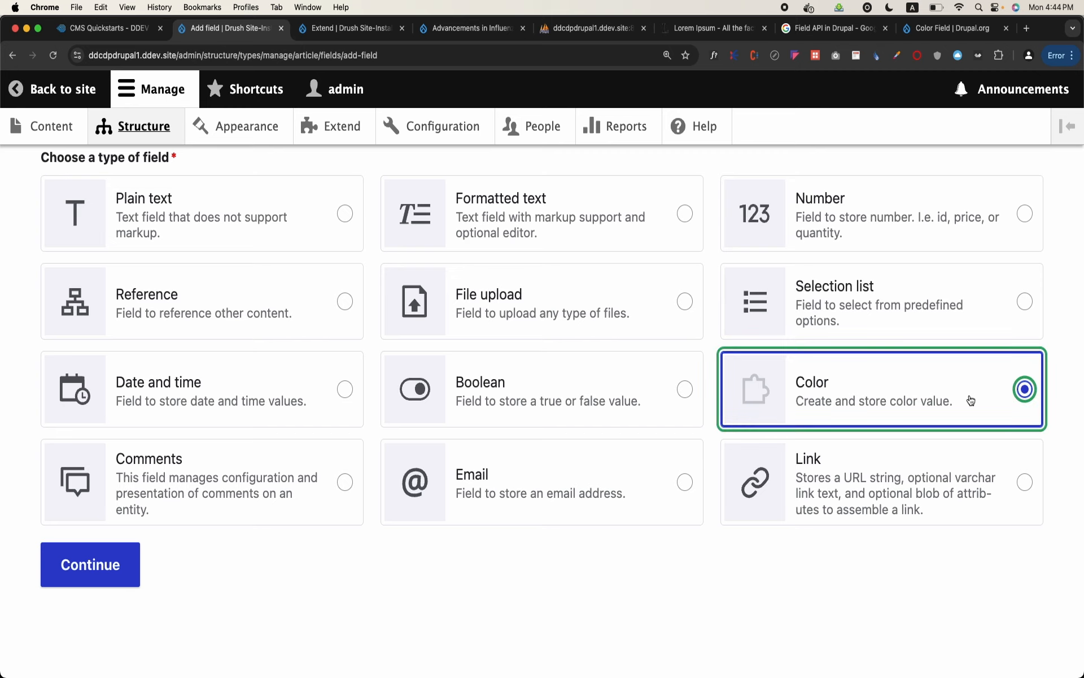
scroll(971, 401, up, 4)
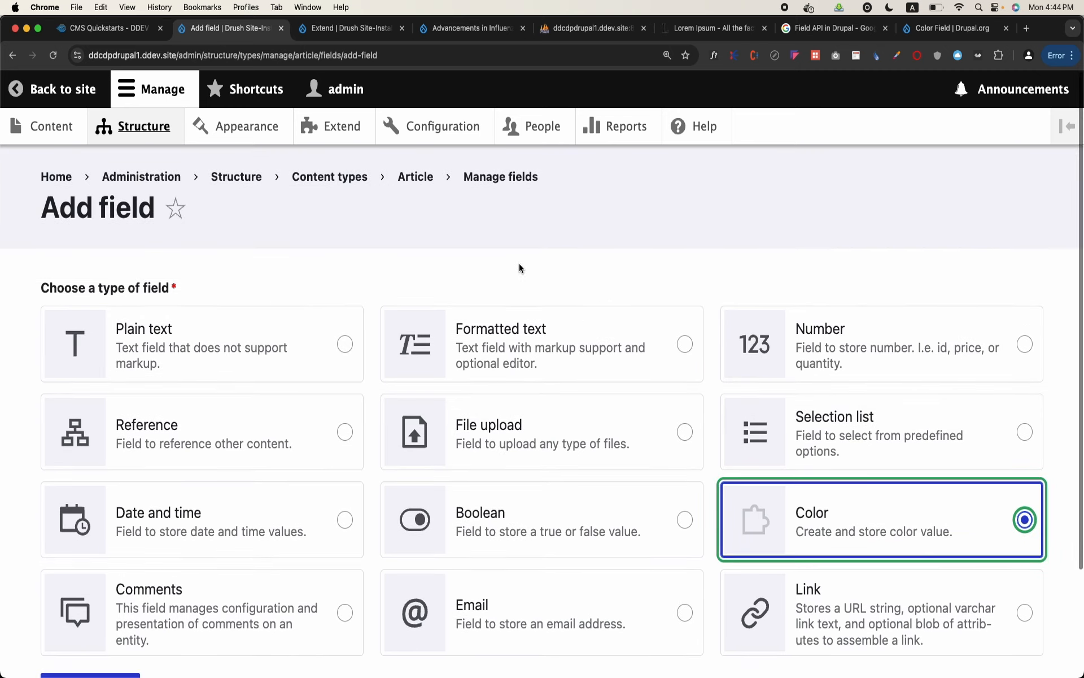
scroll(520, 266, down, 4)
click(106, 561)
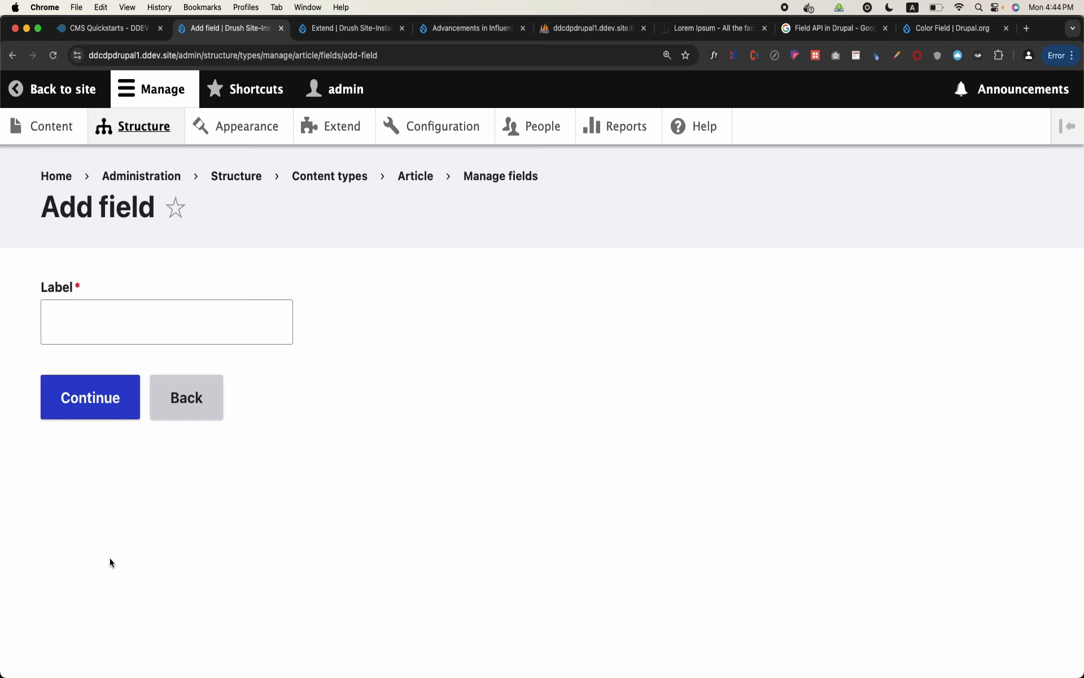
Label the new field "Background Color" and save it with its default storage and field settings
click(173, 318)
text(Ba)
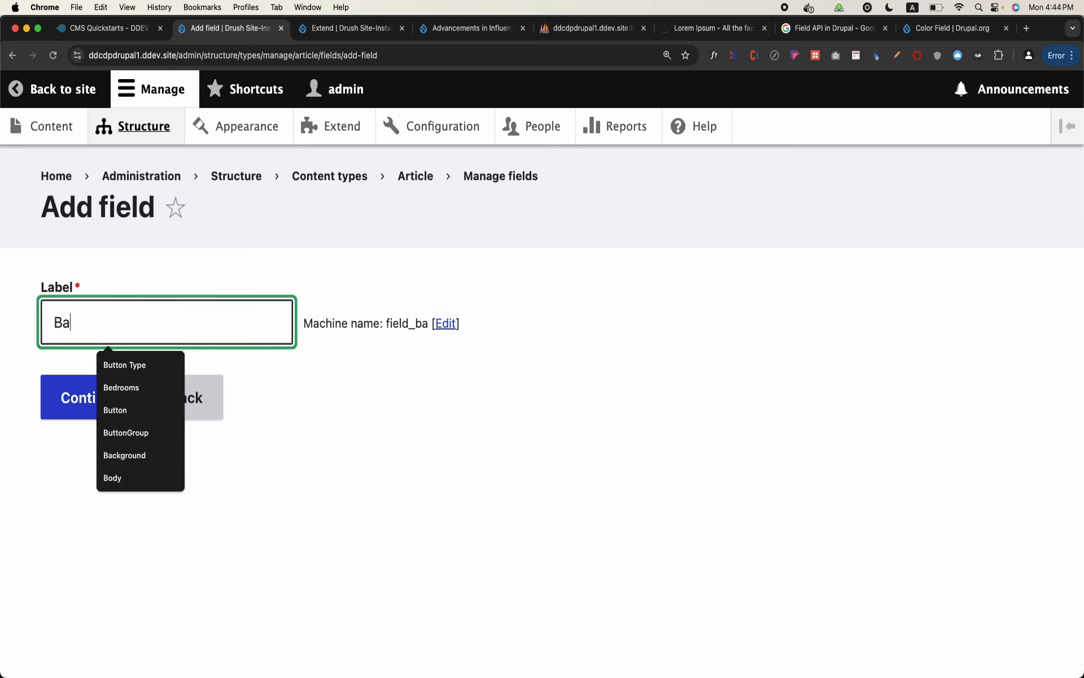
text(ckground Color)
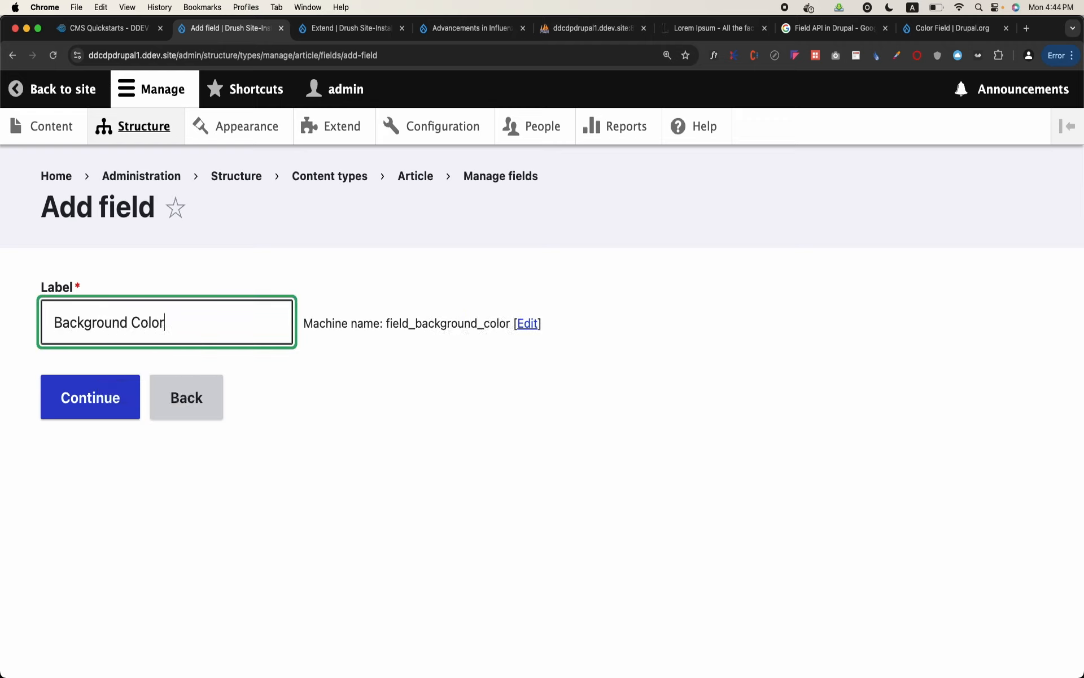
click(106, 410)
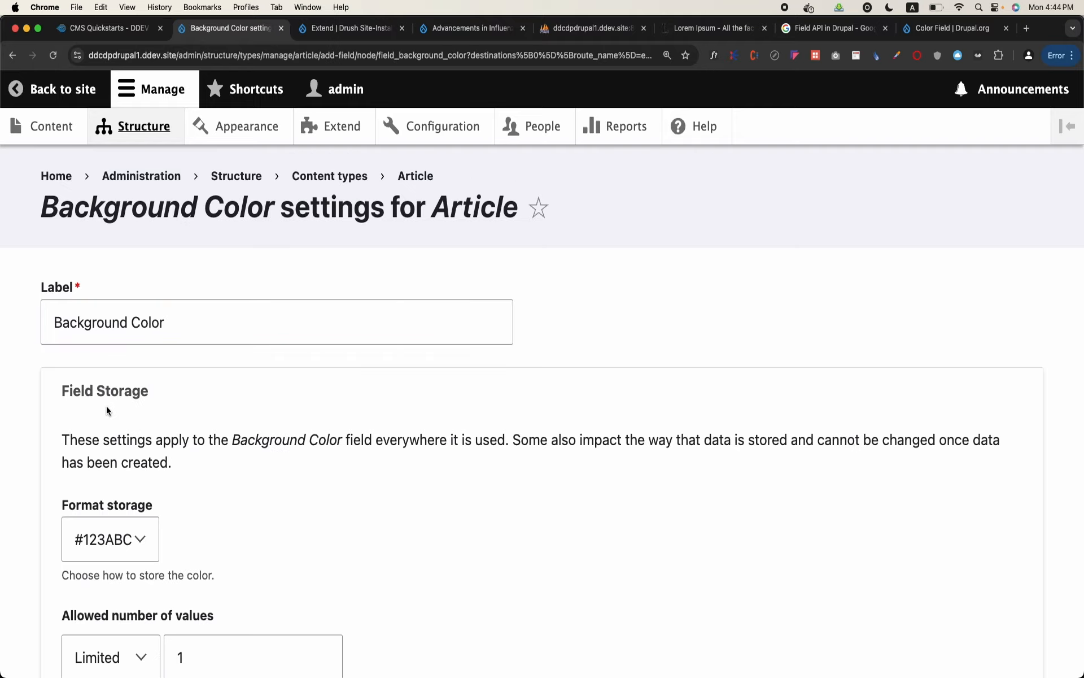
scroll(107, 408, down, 10)
scroll(106, 406, down, 4)
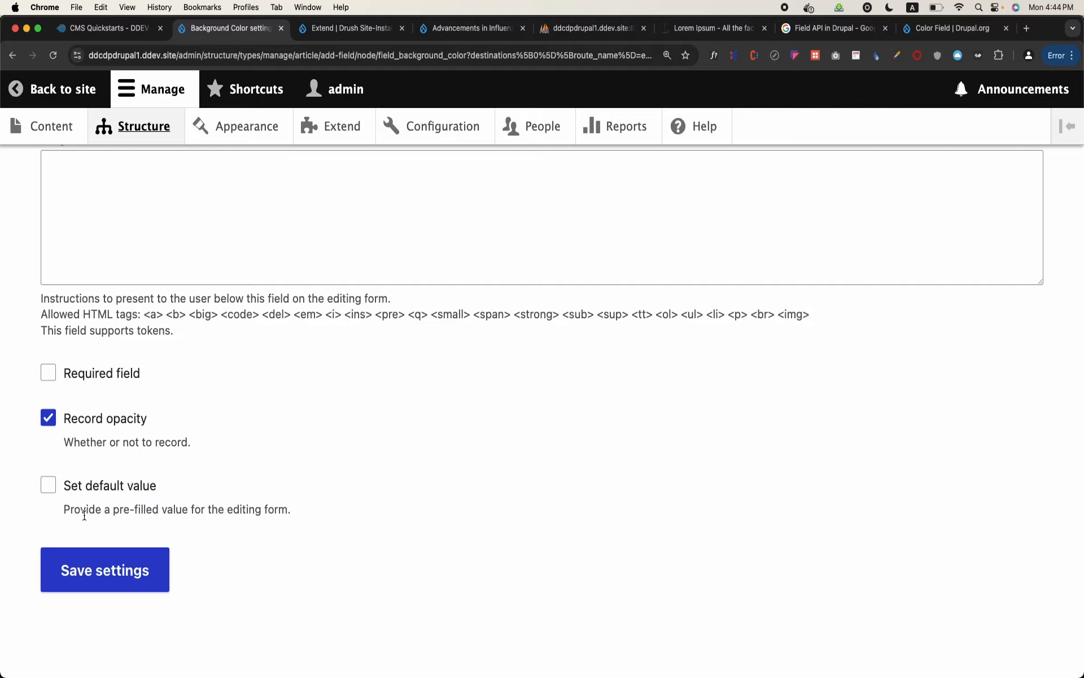
click(113, 565)
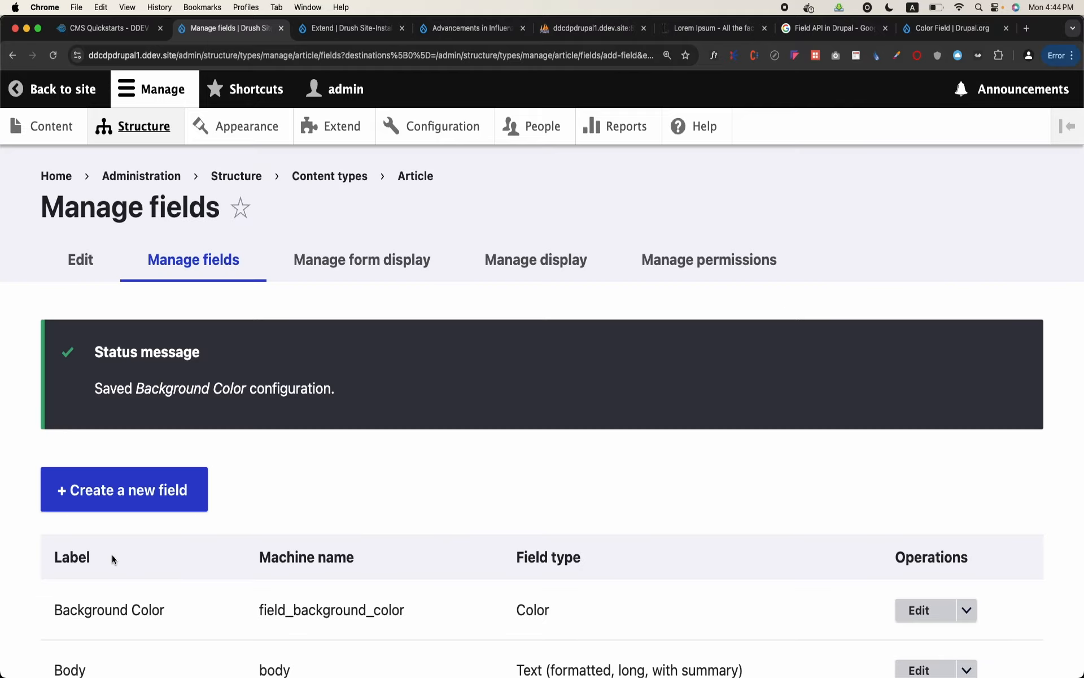
Open Article's form display settings and check which widgets are offered for the Background Color field
scroll(113, 559, down, 5)
scroll(114, 559, up, 5)
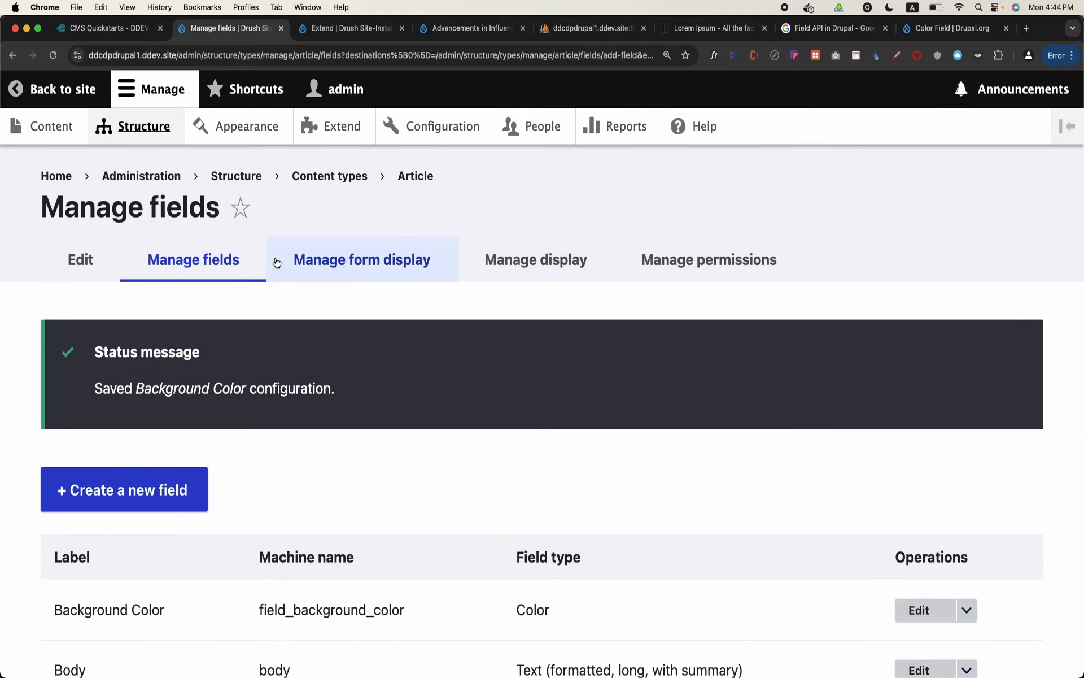
click(320, 261)
scroll(412, 421, down, 15)
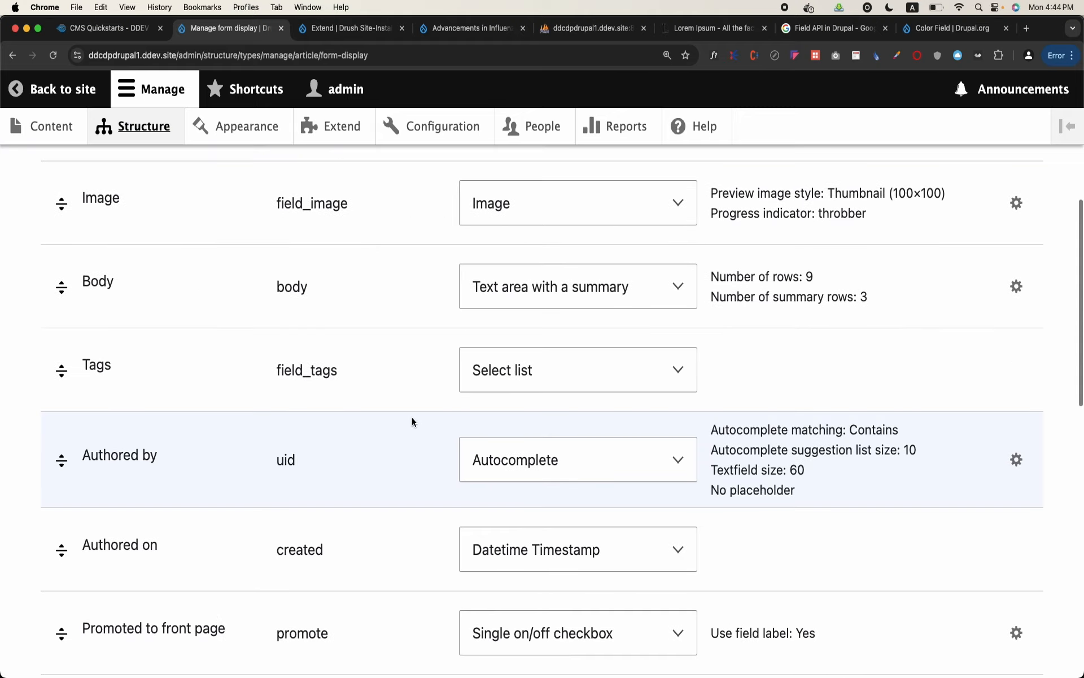
scroll(412, 422, down, 5)
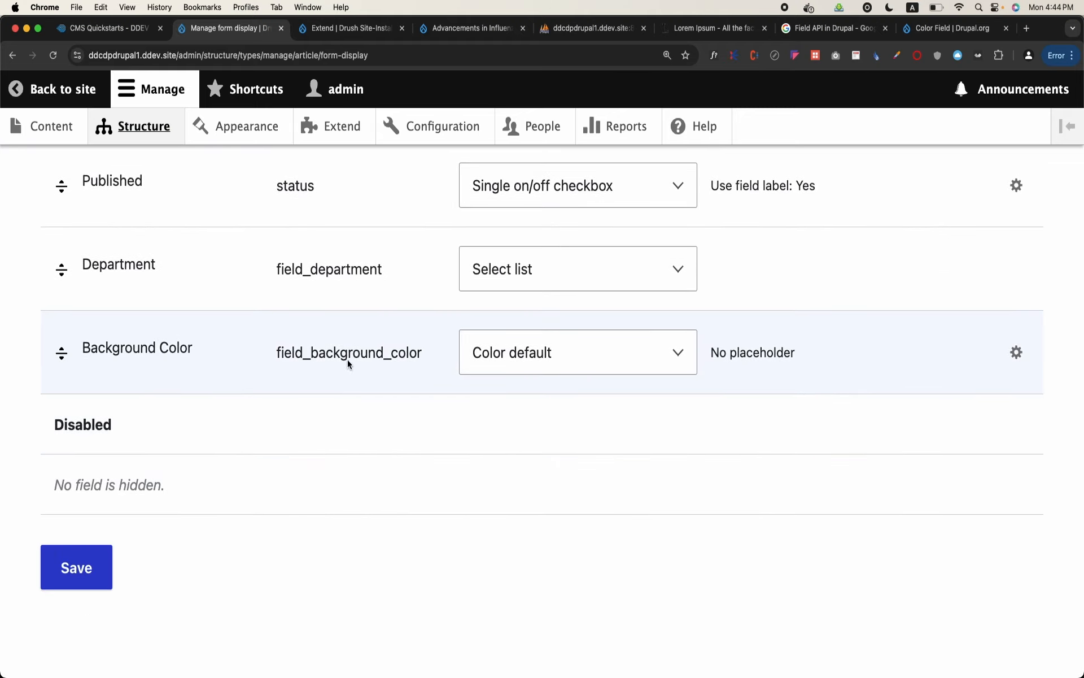
click(567, 358)
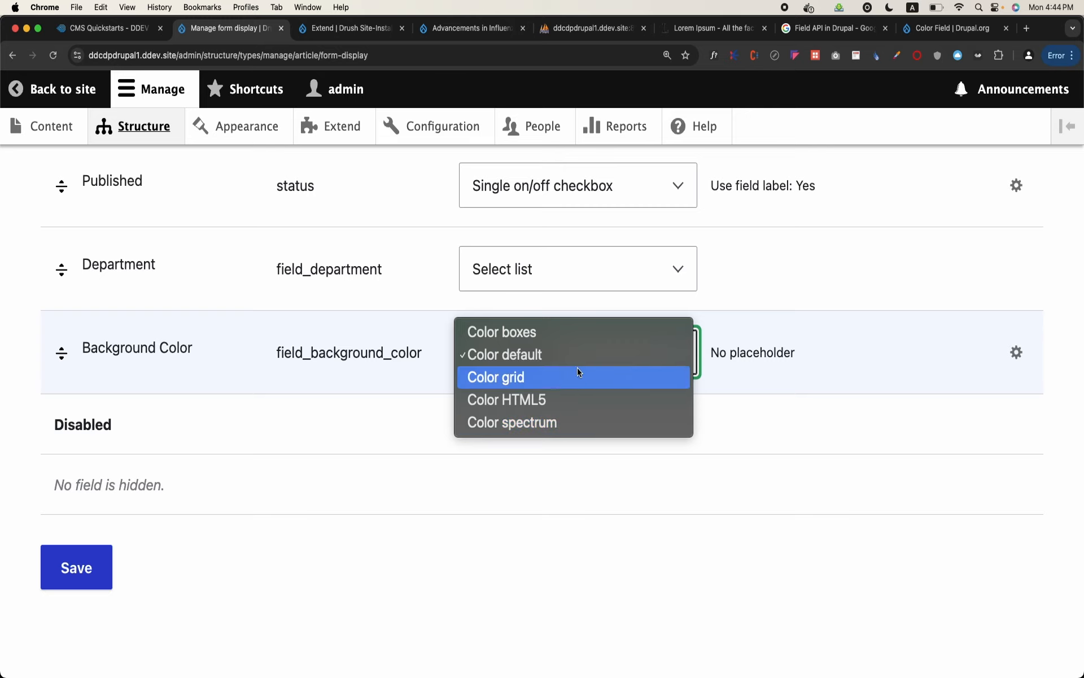
click(617, 655)
Keep Color default as the Background Color field's widget and save the Article form display
scroll(666, 589, up, 10)
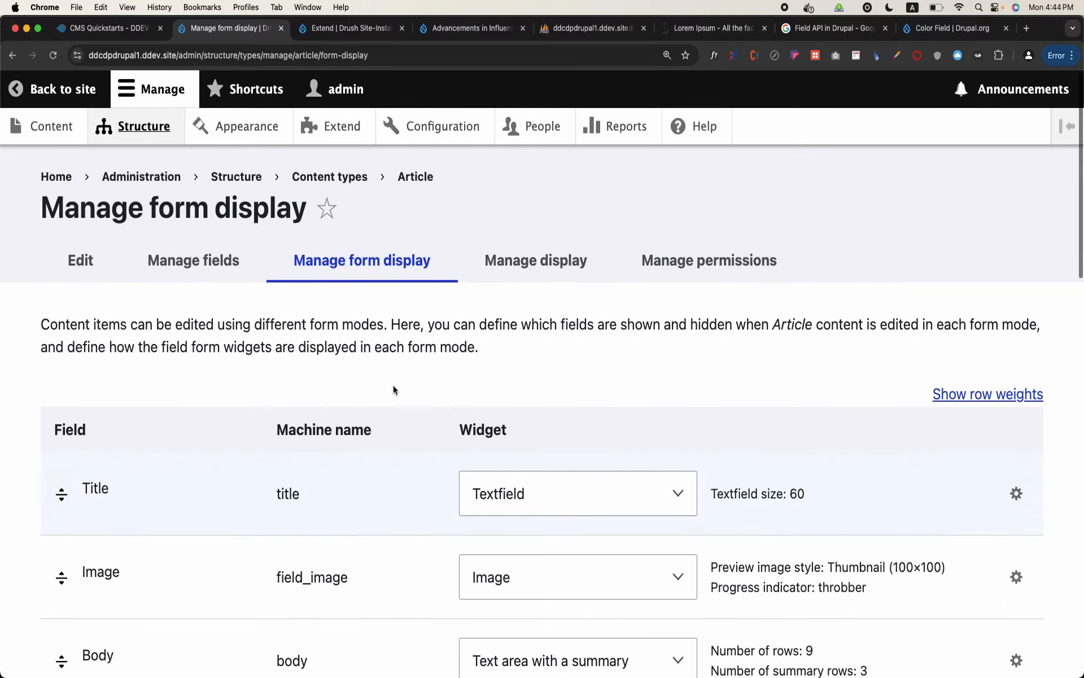
scroll(331, 494, down, 15)
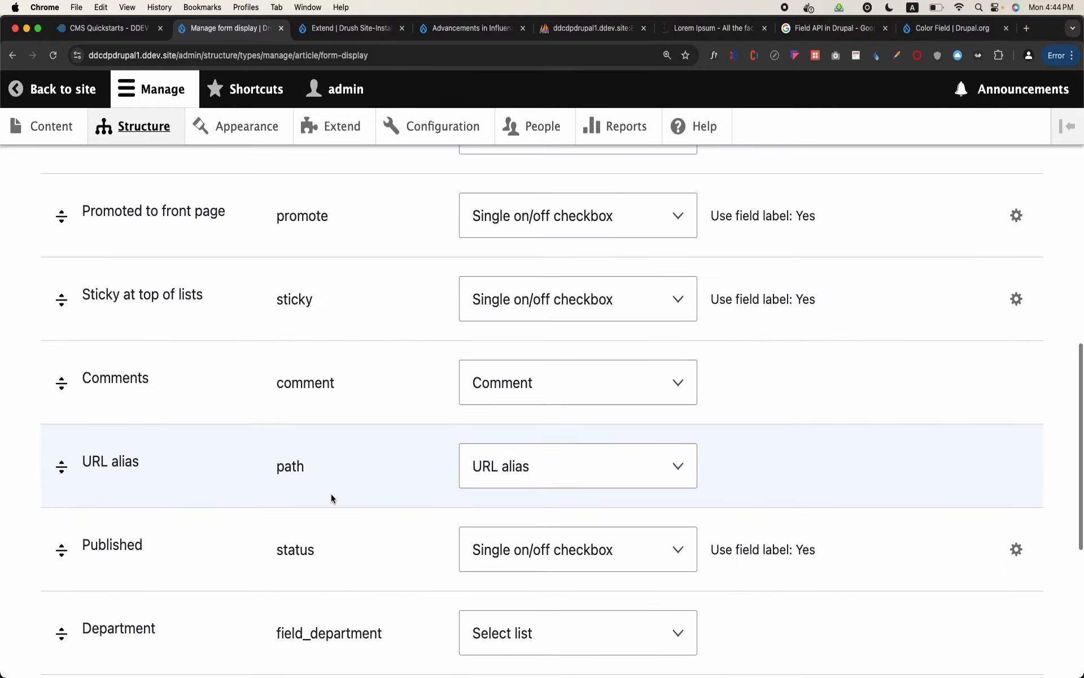
click(515, 347)
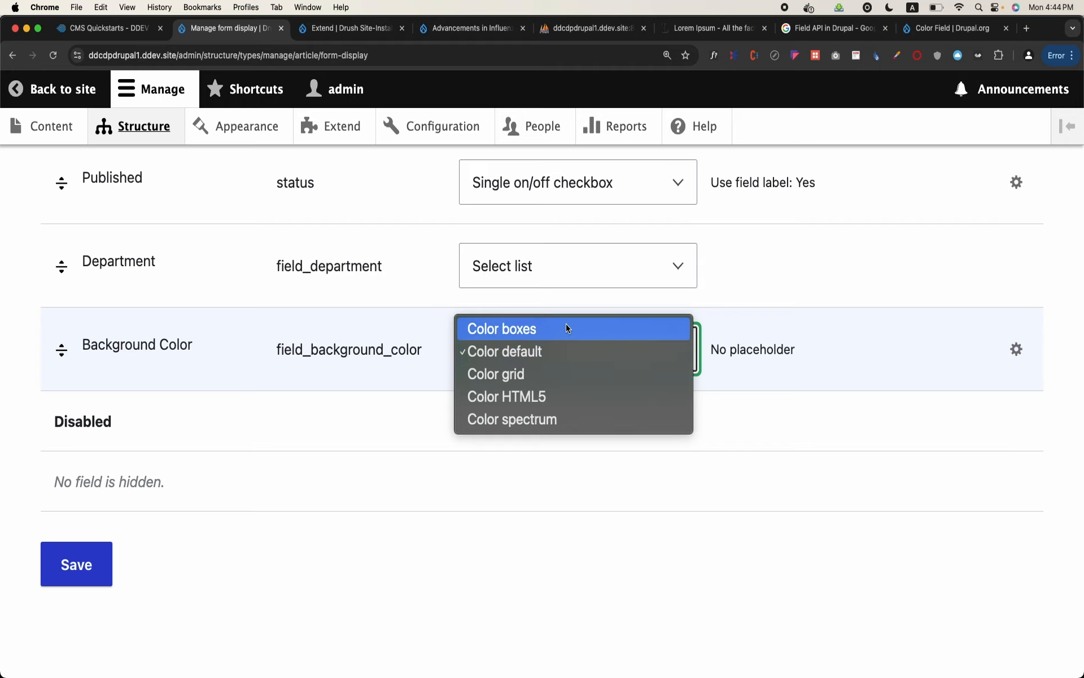
click(555, 352)
click(108, 559)
Start a new Article and try the color fields with opacity 0.01 and background color "asdf"
click(38, 134)
click(90, 318)
click(117, 296)
scroll(116, 295, down, 10)
click(91, 371)
click(93, 285)
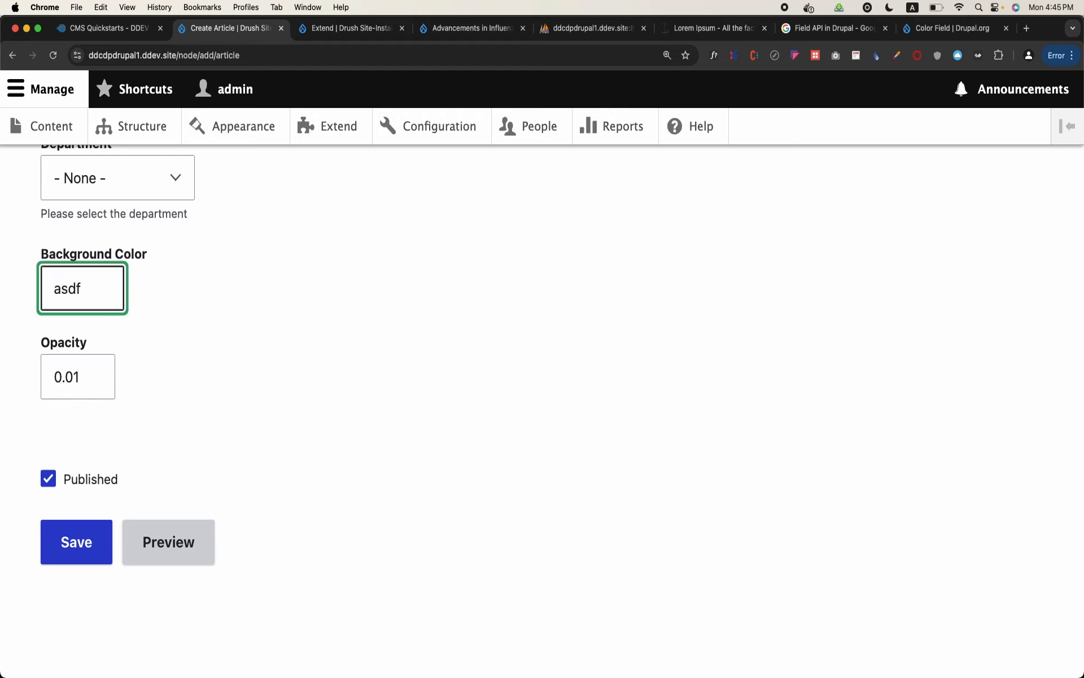
Return to the form display settings of the Article content type
click(141, 131)
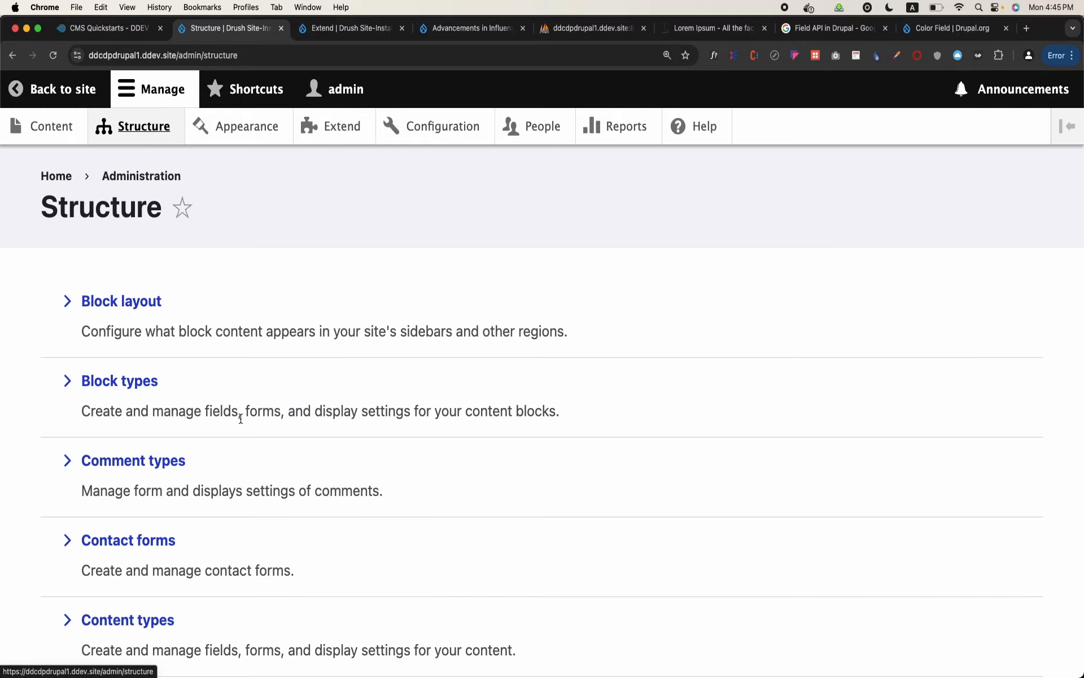
click(141, 622)
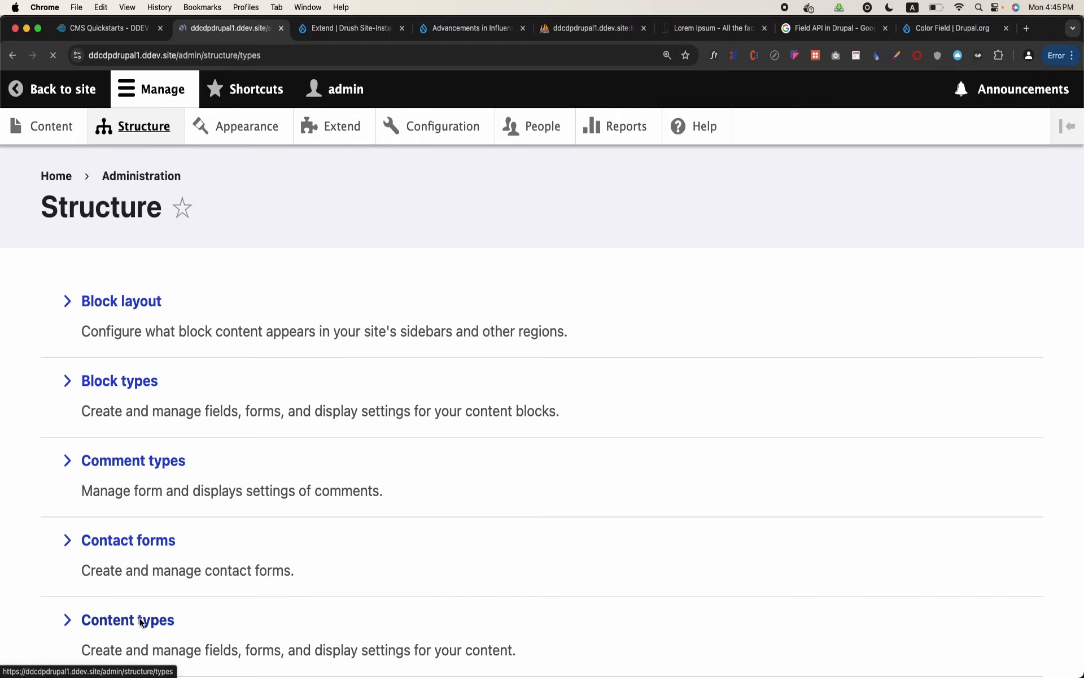
click(884, 434)
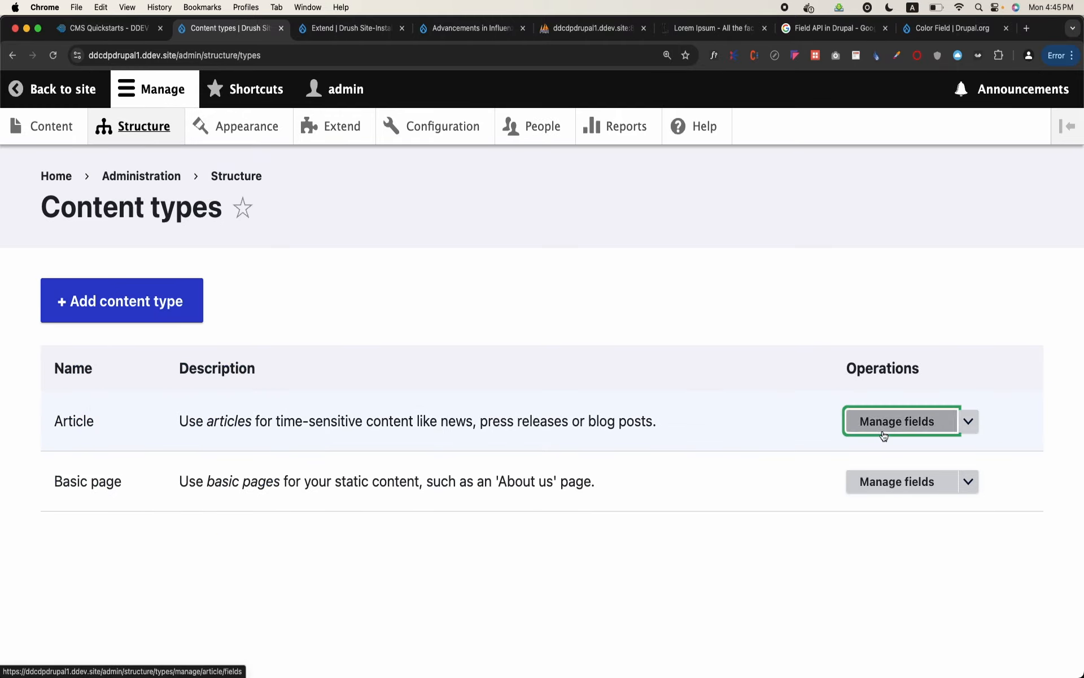
scroll(482, 484, down, 5)
scroll(482, 484, up, 1)
scroll(687, 229, up, 3)
click(398, 263)
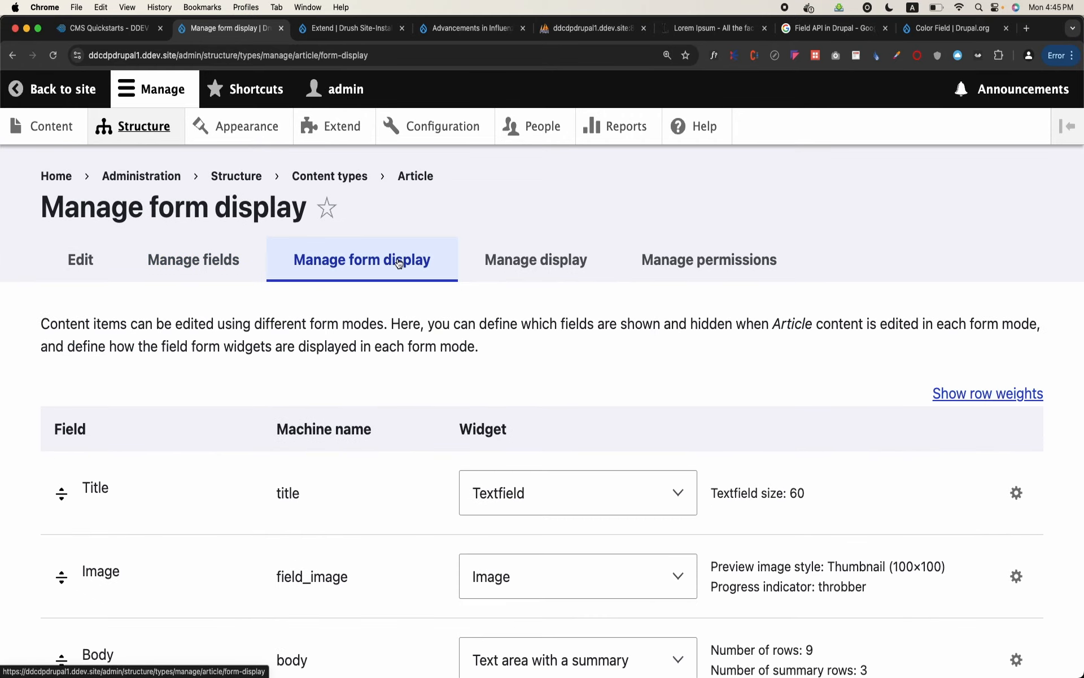
Change the Background Color field's widget to Color grid
scroll(508, 415, down, 3)
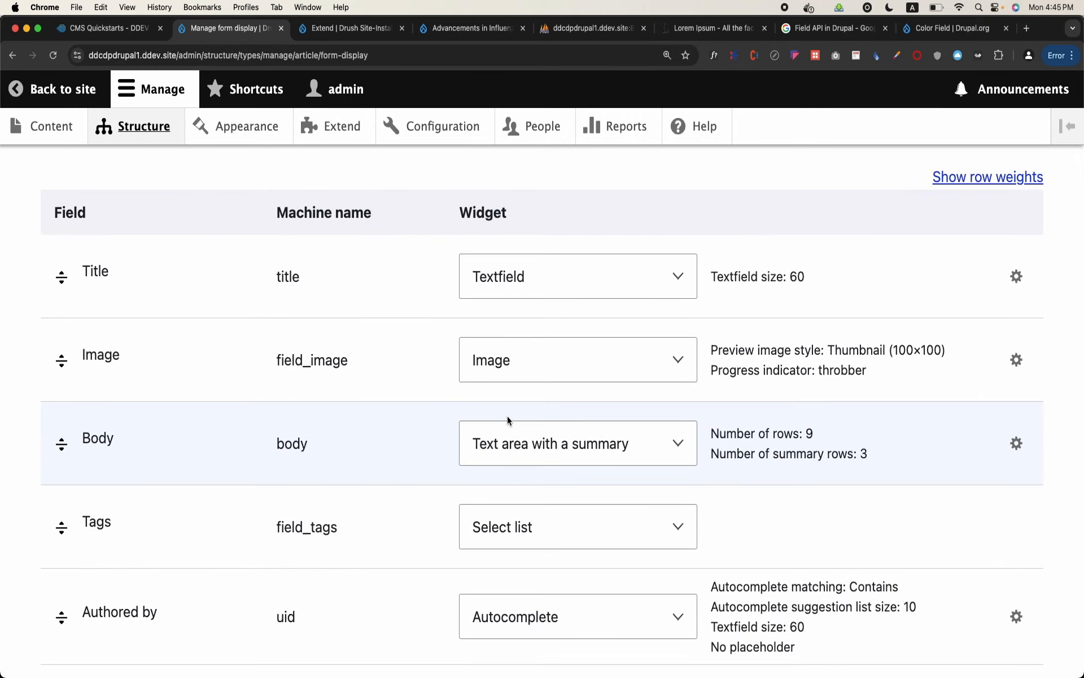
scroll(507, 416, down, 2)
scroll(507, 416, down, 8)
scroll(507, 416, down, 3)
click(551, 518)
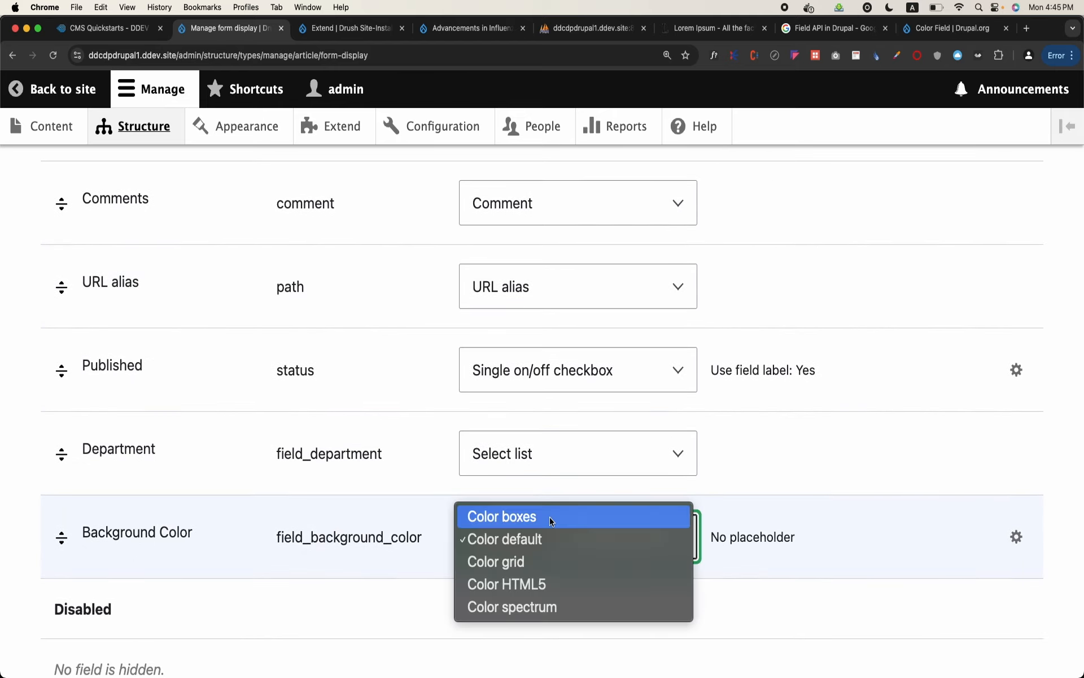
click(536, 562)
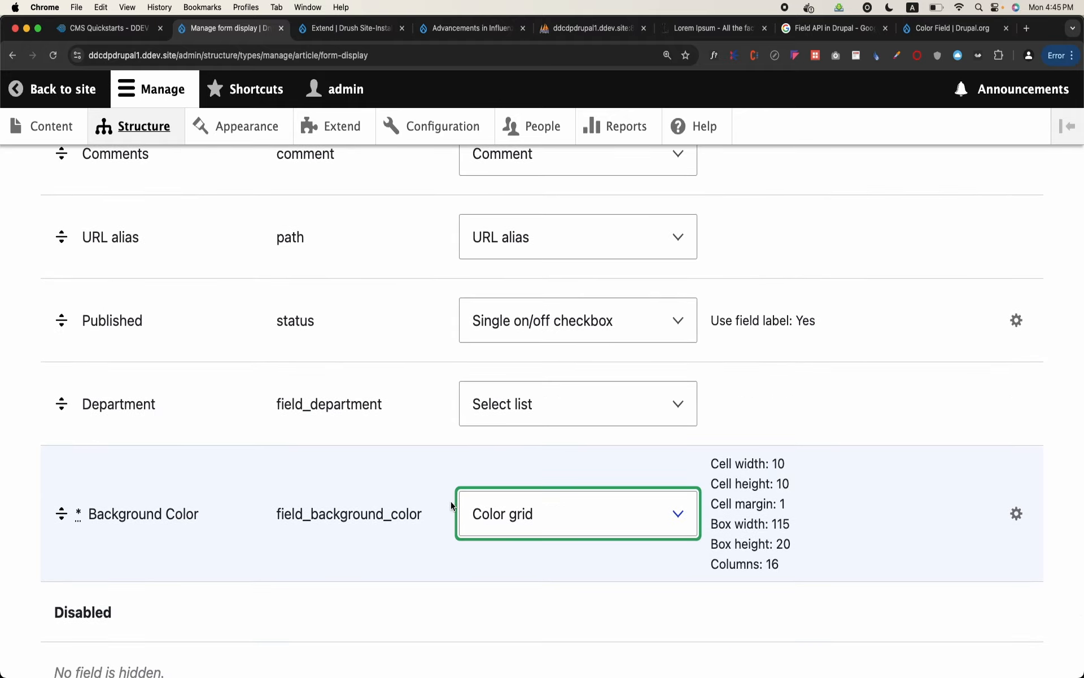
Review the Color grid widget's settings, accept them as they are, and save the Article form display
click(1015, 518)
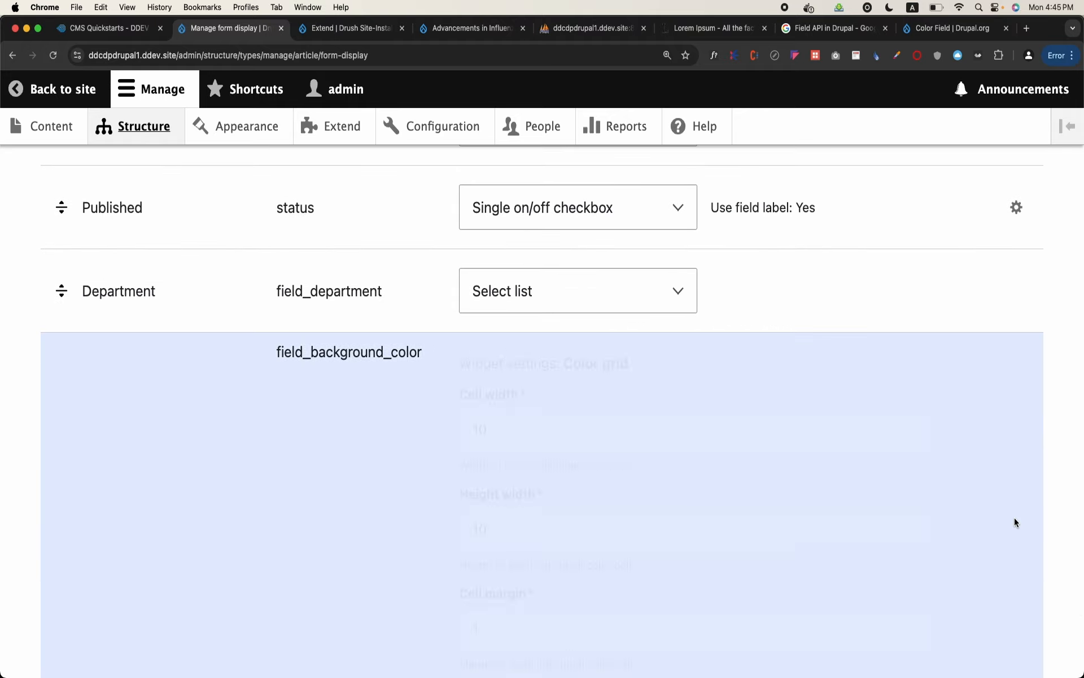
scroll(790, 484, down, 5)
scroll(788, 486, down, 5)
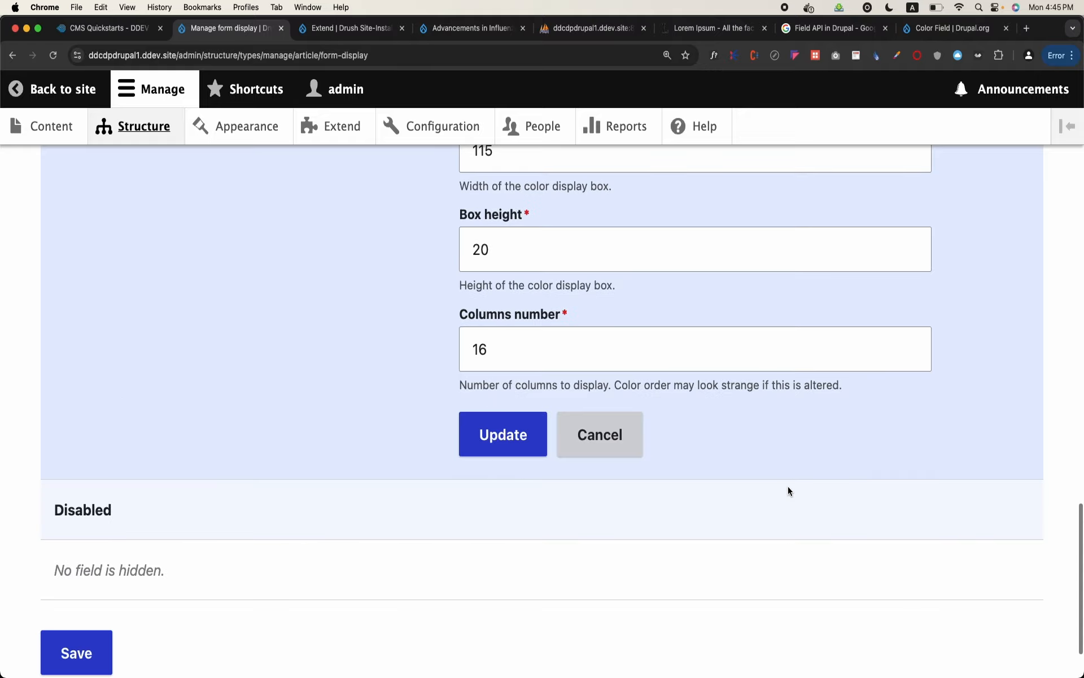
click(510, 447)
click(96, 557)
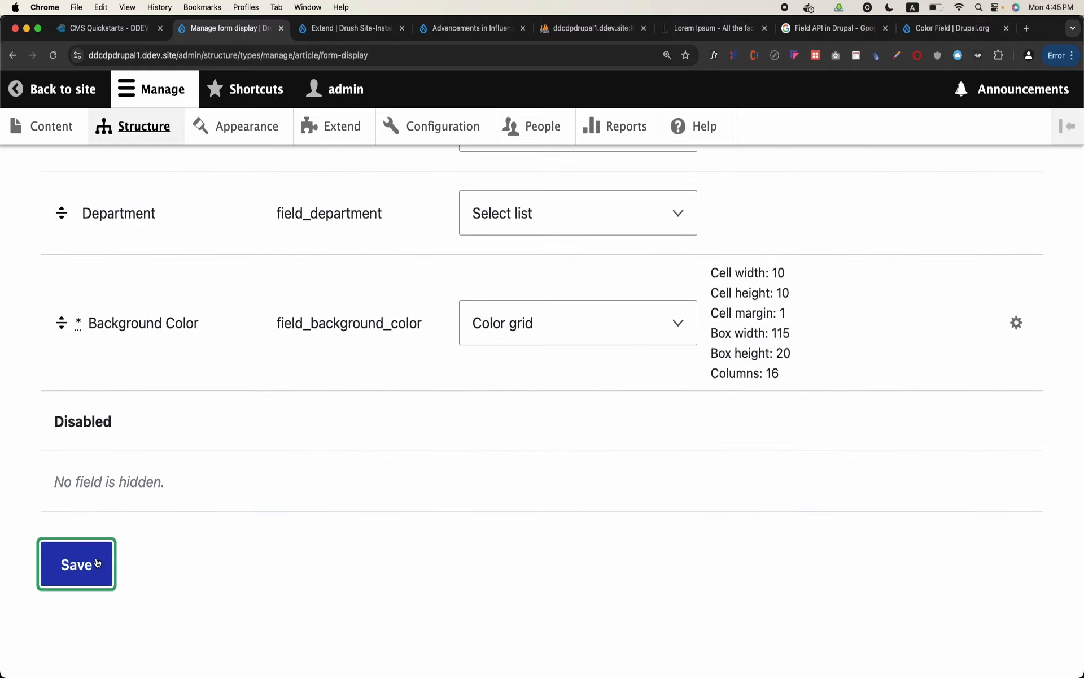
Open a new Article form and examine how the Background Color field is presented
click(52, 134)
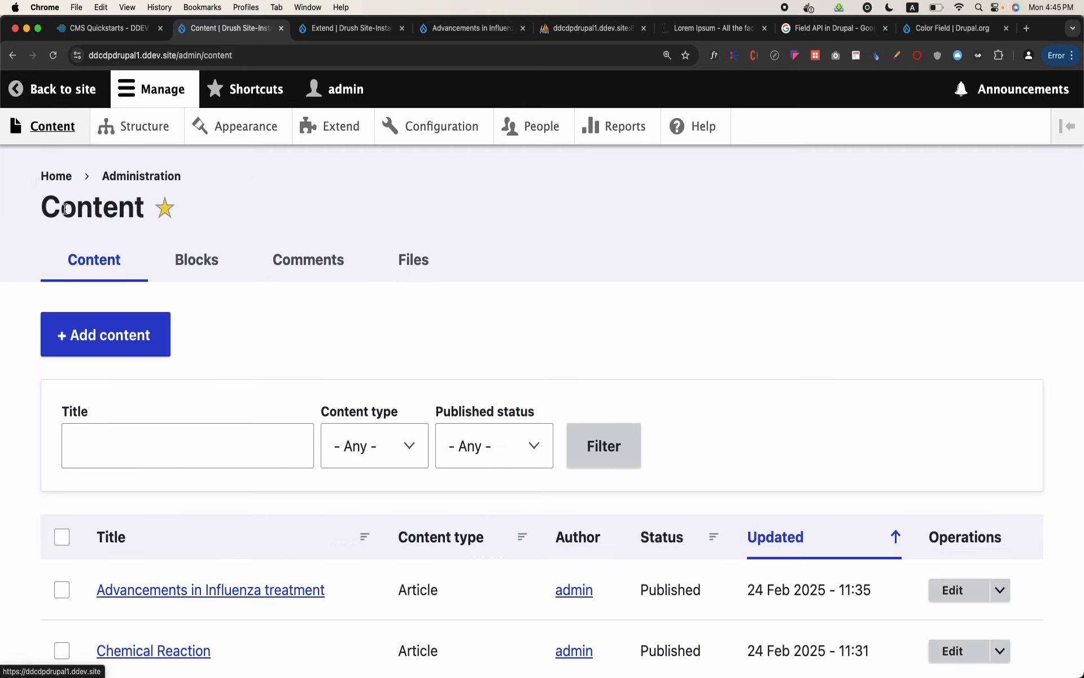
click(107, 320)
click(109, 305)
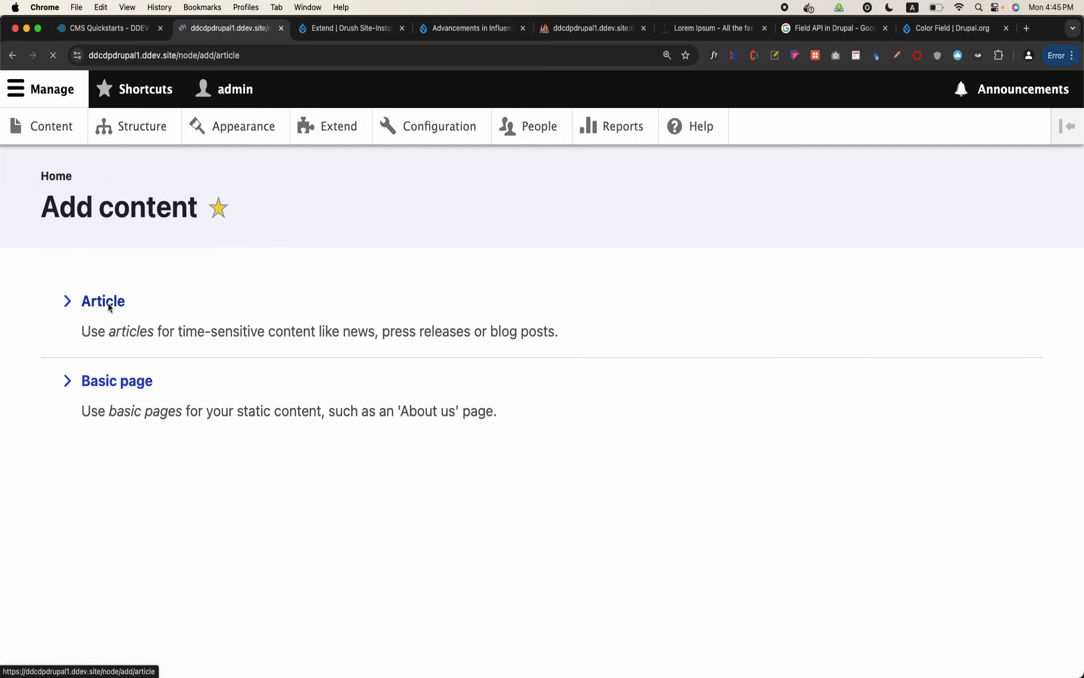
scroll(109, 308, down, 15)
click(109, 307)
scroll(109, 307, up, 3)
scroll(109, 308, up, 1)
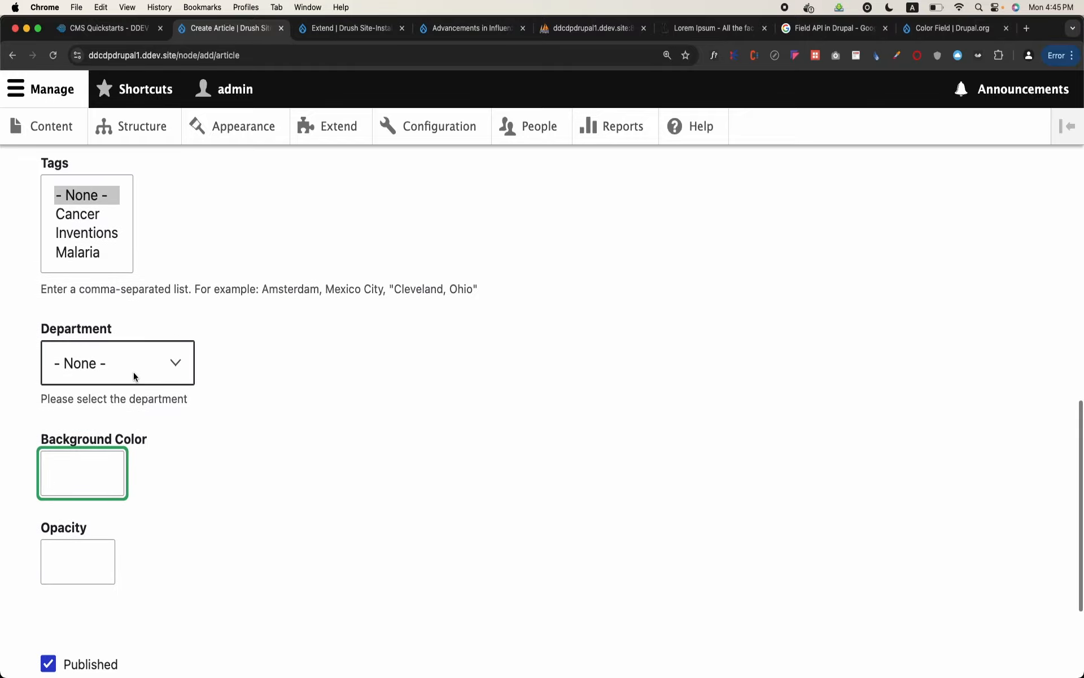
scroll(96, 485, up, 15)
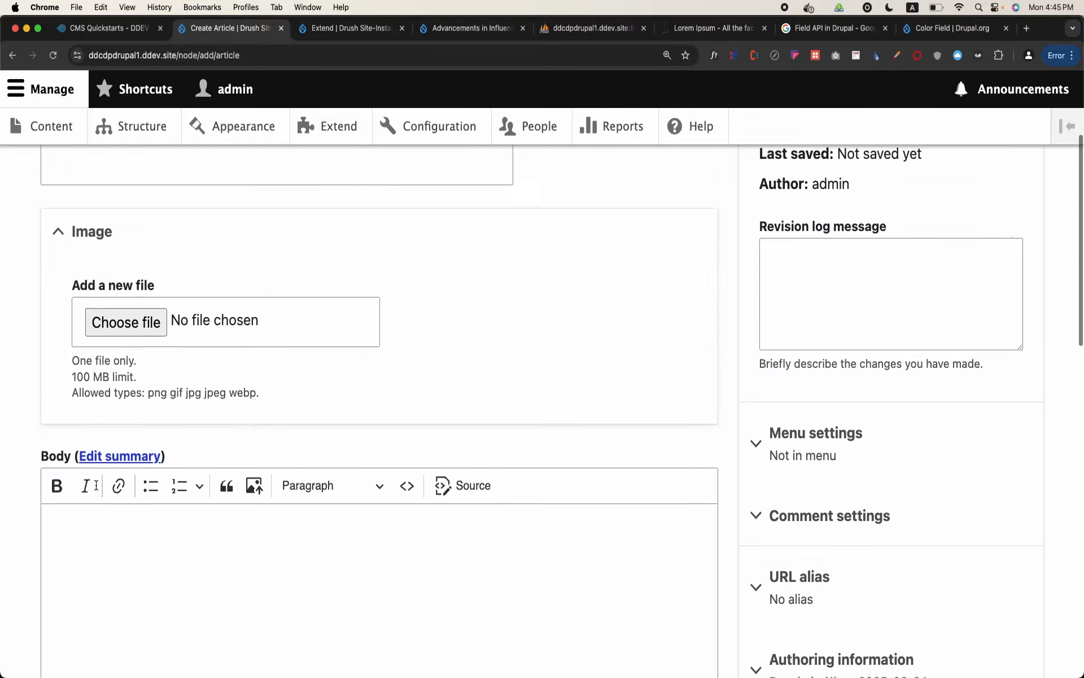
Go through the Article content type's field list to its form display settings
click(103, 128)
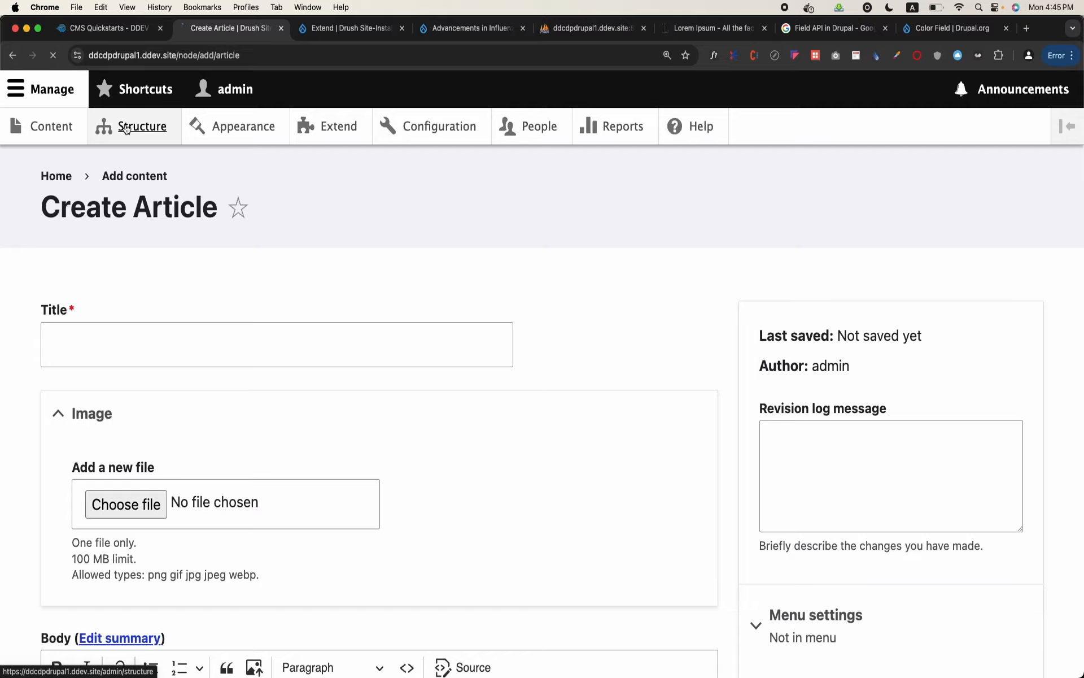
scroll(154, 380, down, 5)
scroll(157, 385, down, 2)
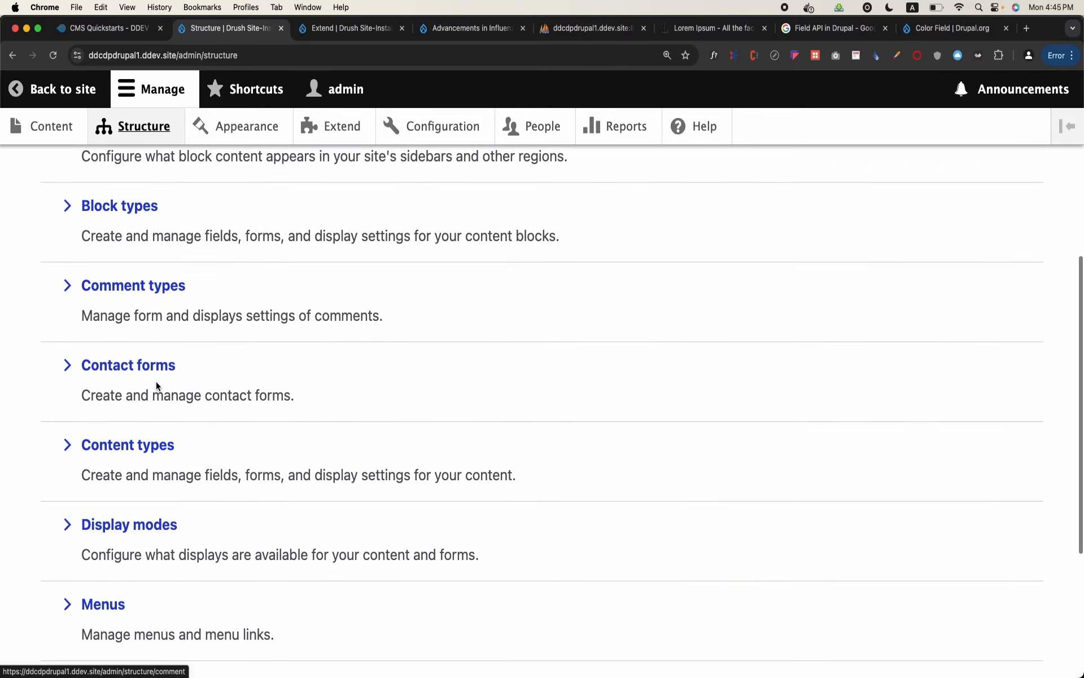
click(138, 442)
click(882, 423)
scroll(518, 496, down, 5)
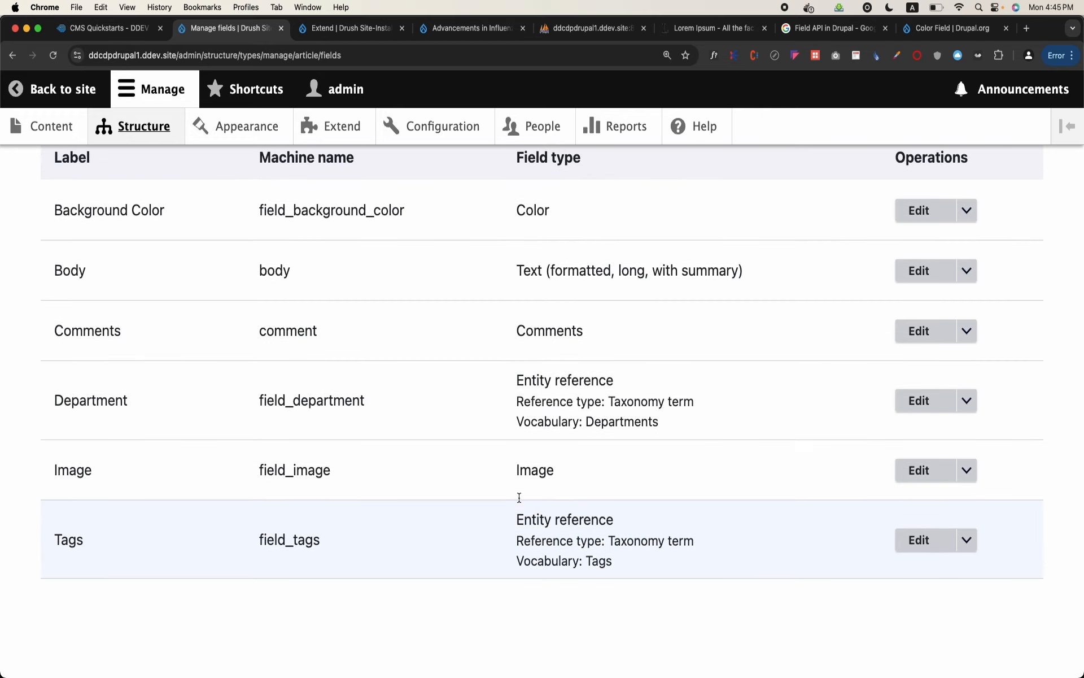
scroll(519, 497, up, 2)
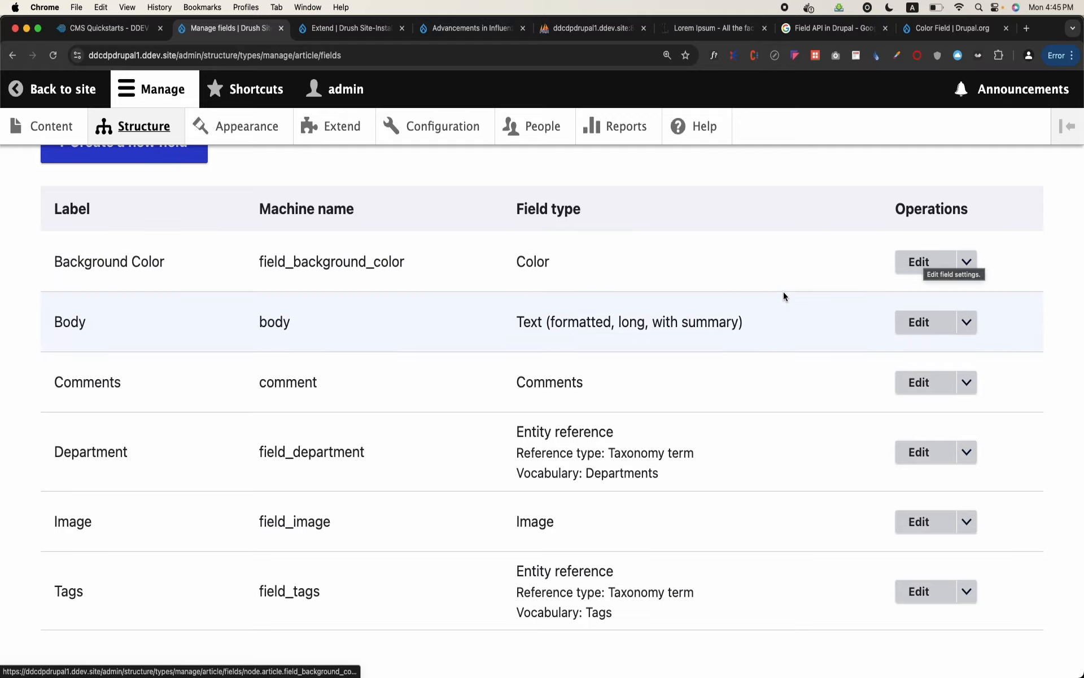
scroll(783, 294, up, 4)
click(425, 254)
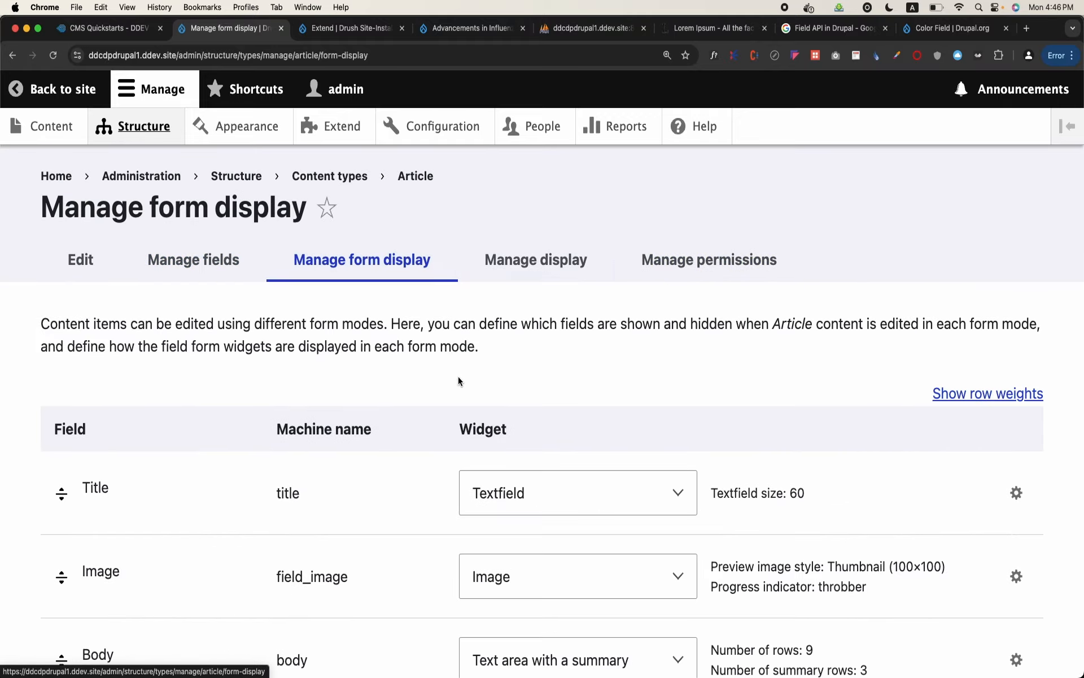
Change the Background Color field's widget to Color HTML5 and save the Article form display
scroll(459, 379, down, 10)
scroll(458, 379, down, 5)
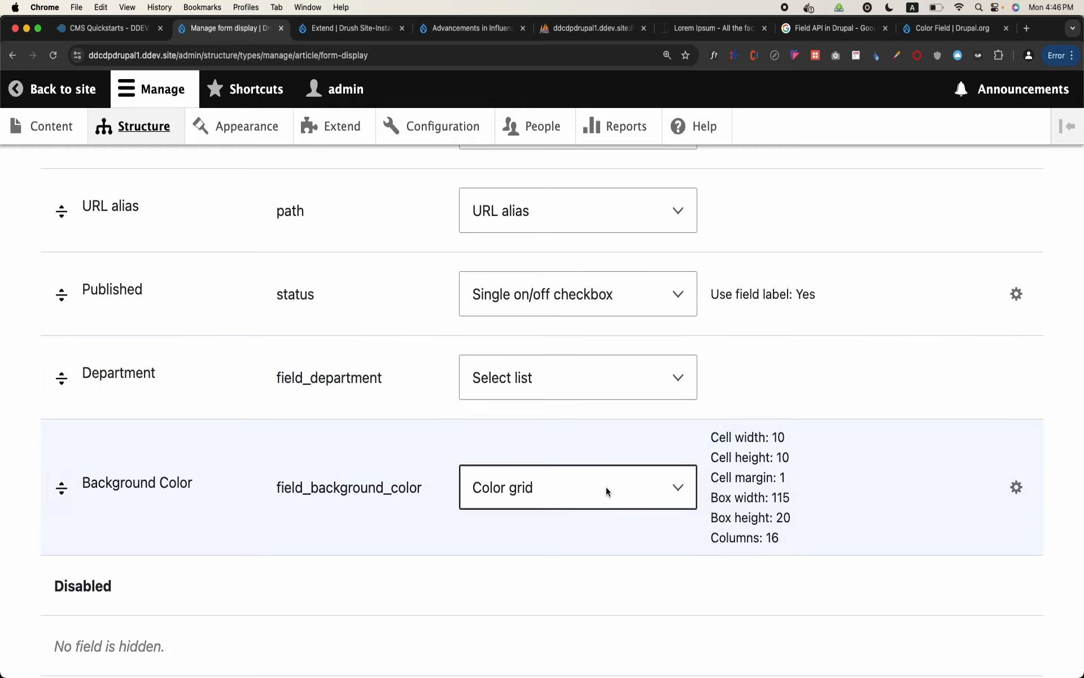
click(666, 489)
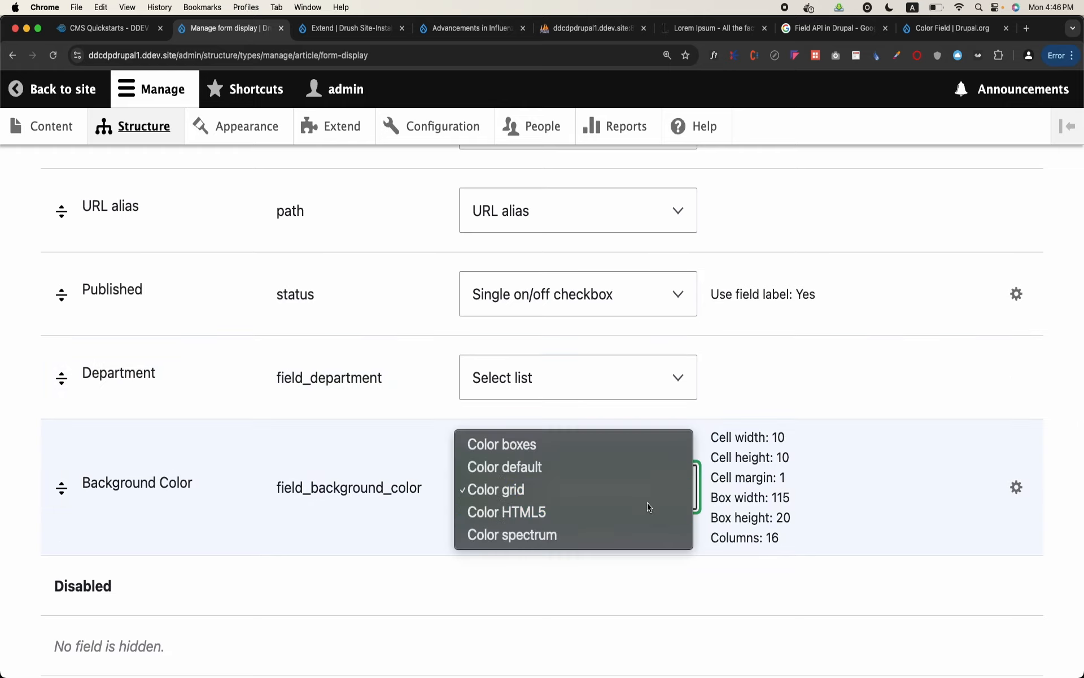
click(649, 512)
scroll(647, 506, down, 5)
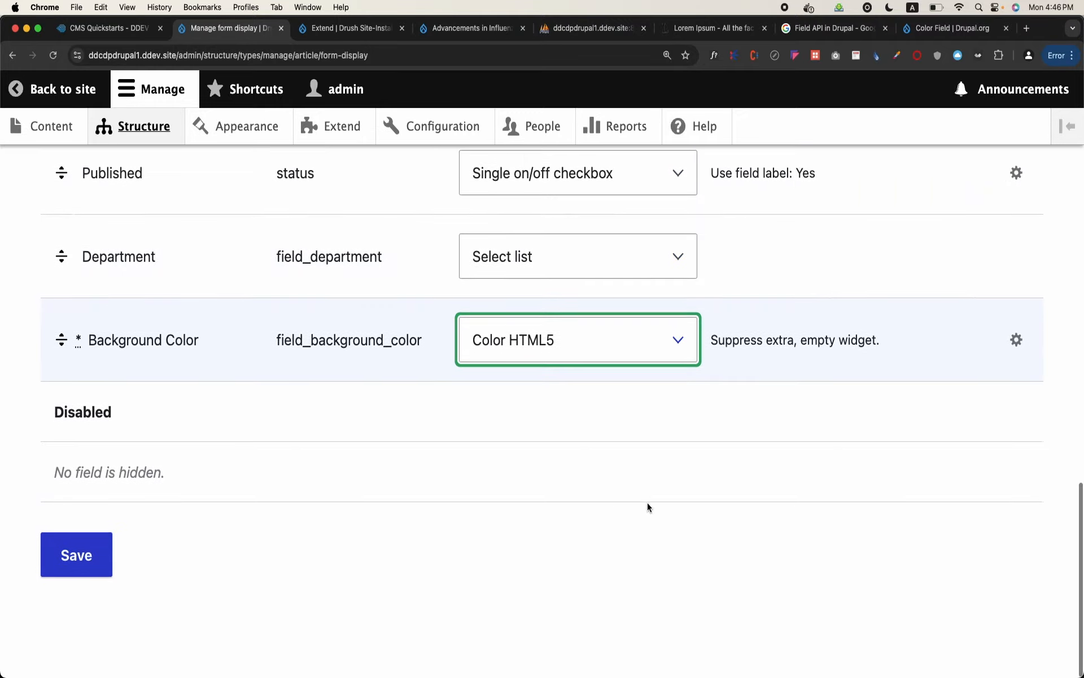
click(113, 560)
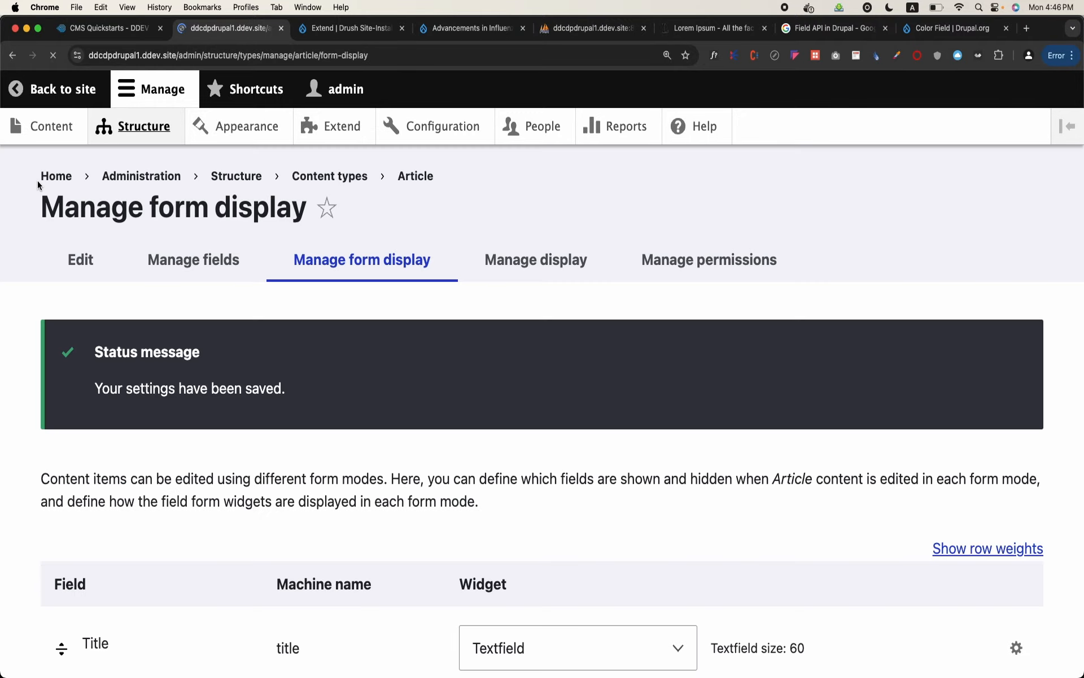
Open a new Article form and go to its Background Color field
click(51, 126)
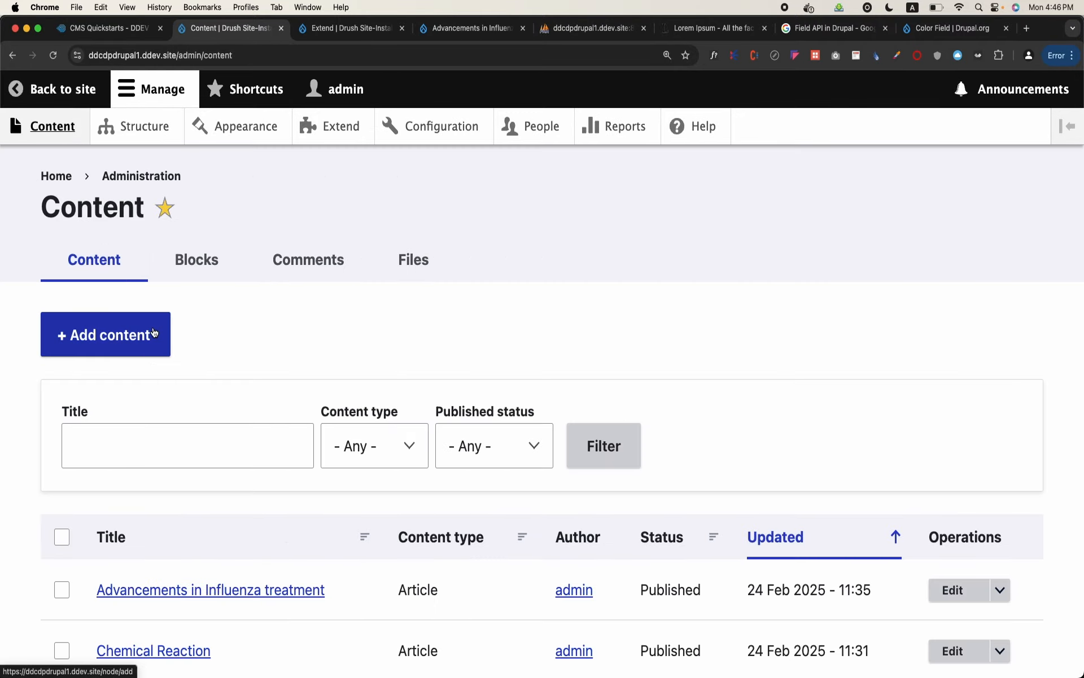
click(153, 333)
click(109, 299)
scroll(109, 296, down, 15)
Try the Background Color field's color picker by choosing a green shade
click(72, 290)
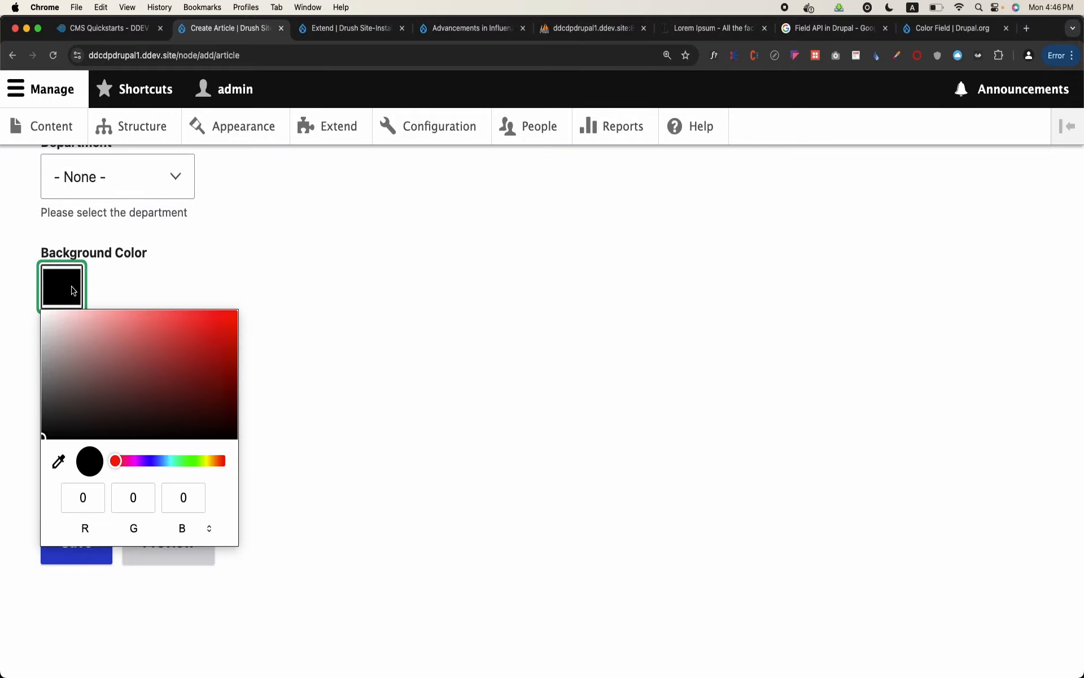
click(194, 460)
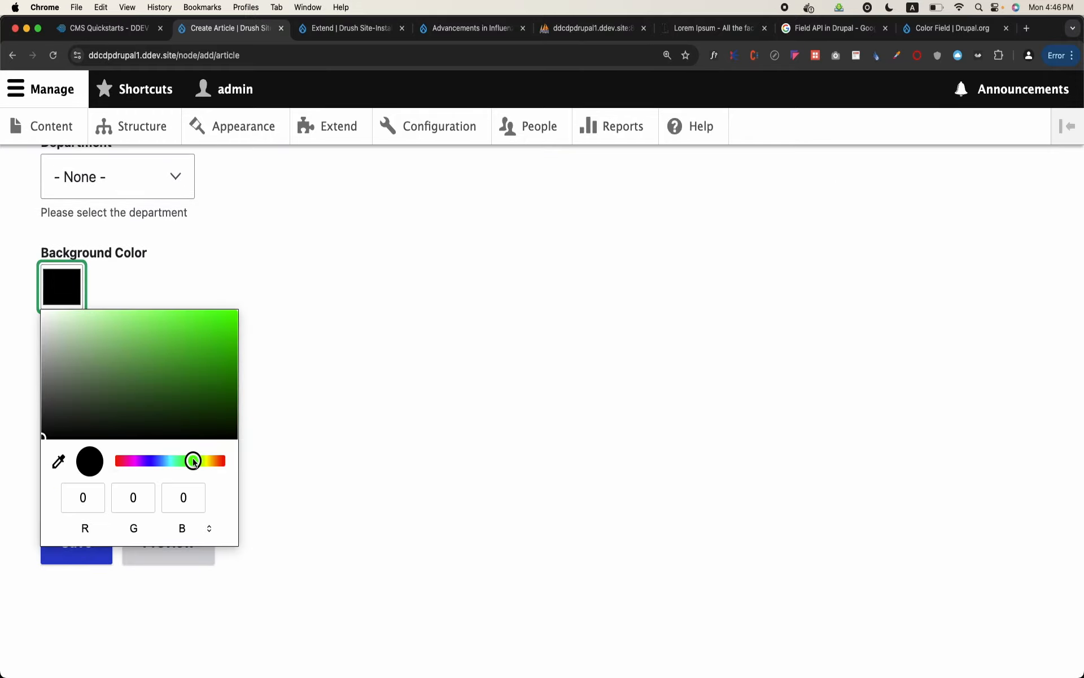
click(188, 341)
click(264, 341)
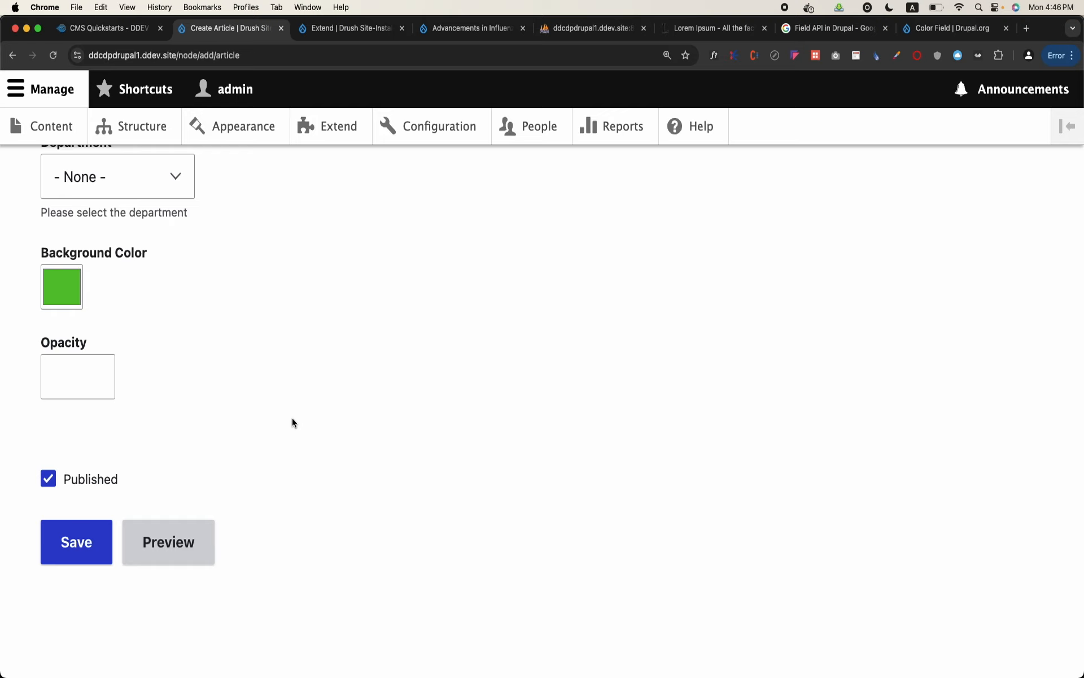
Leave the Article form for the content list and start a new Article from there again
scroll(293, 423, up, 8)
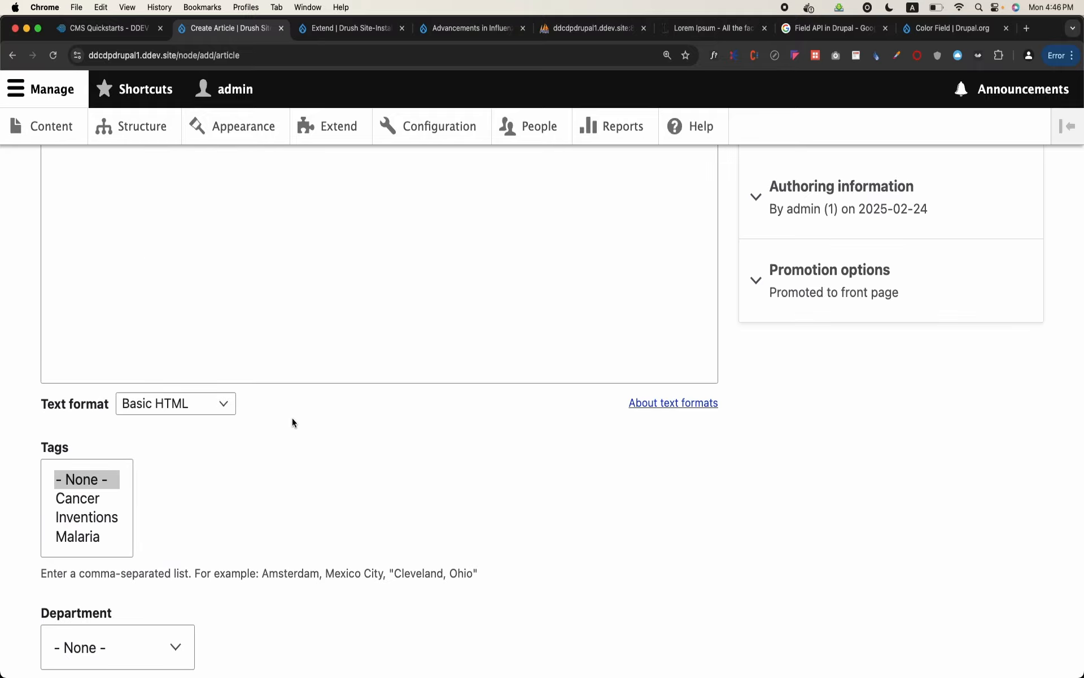
scroll(292, 423, up, 10)
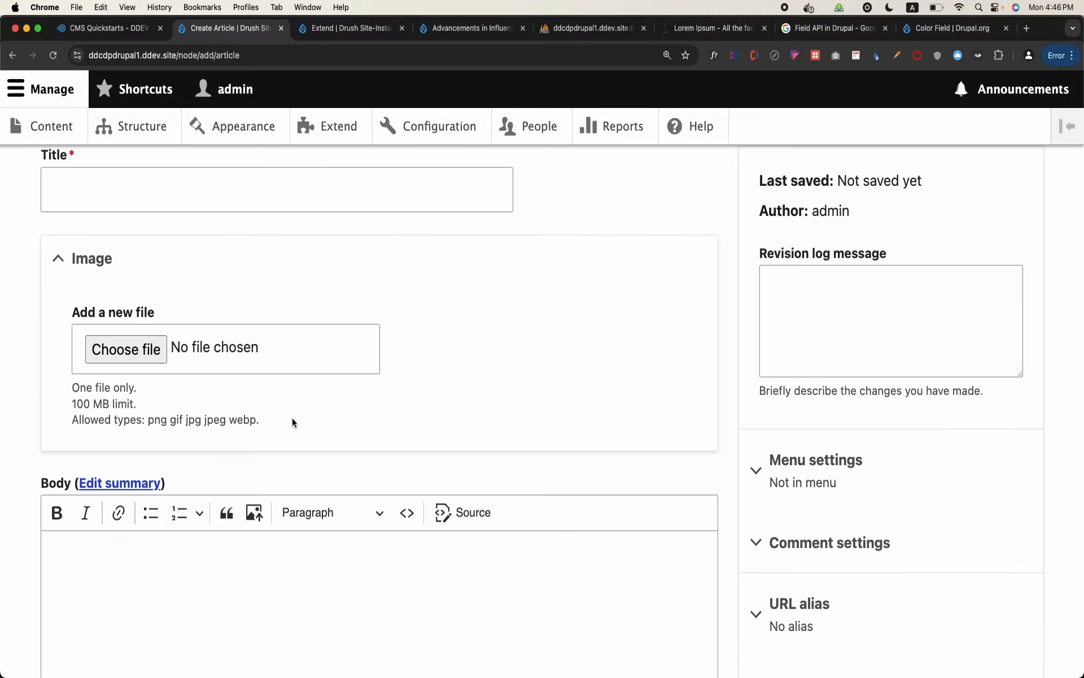
scroll(292, 423, up, 3)
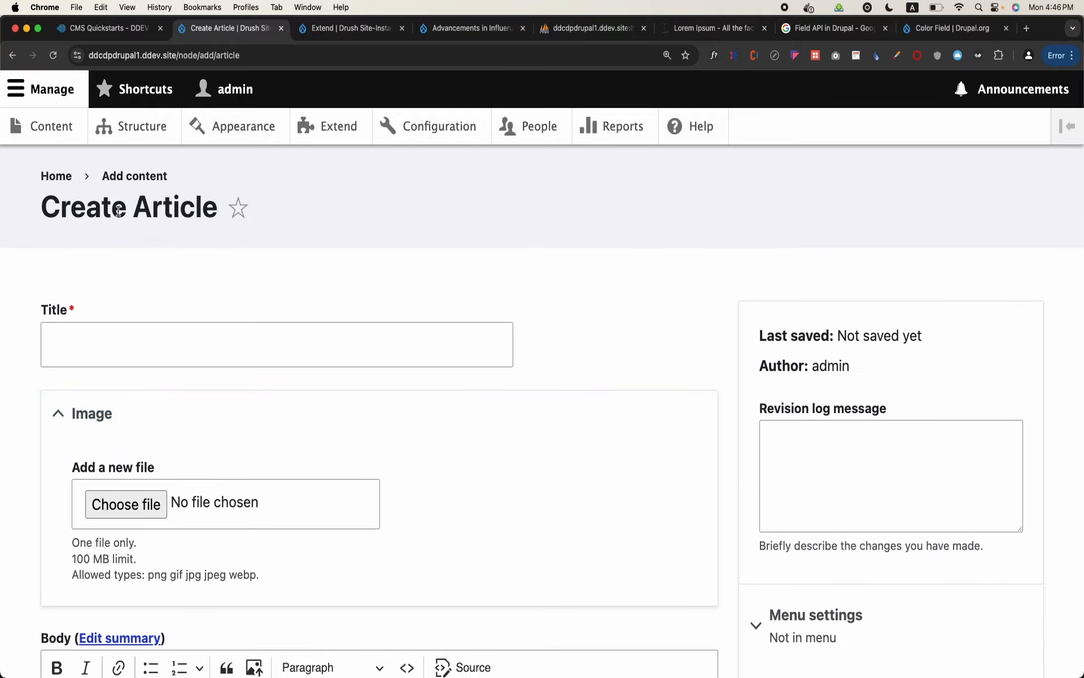
click(61, 138)
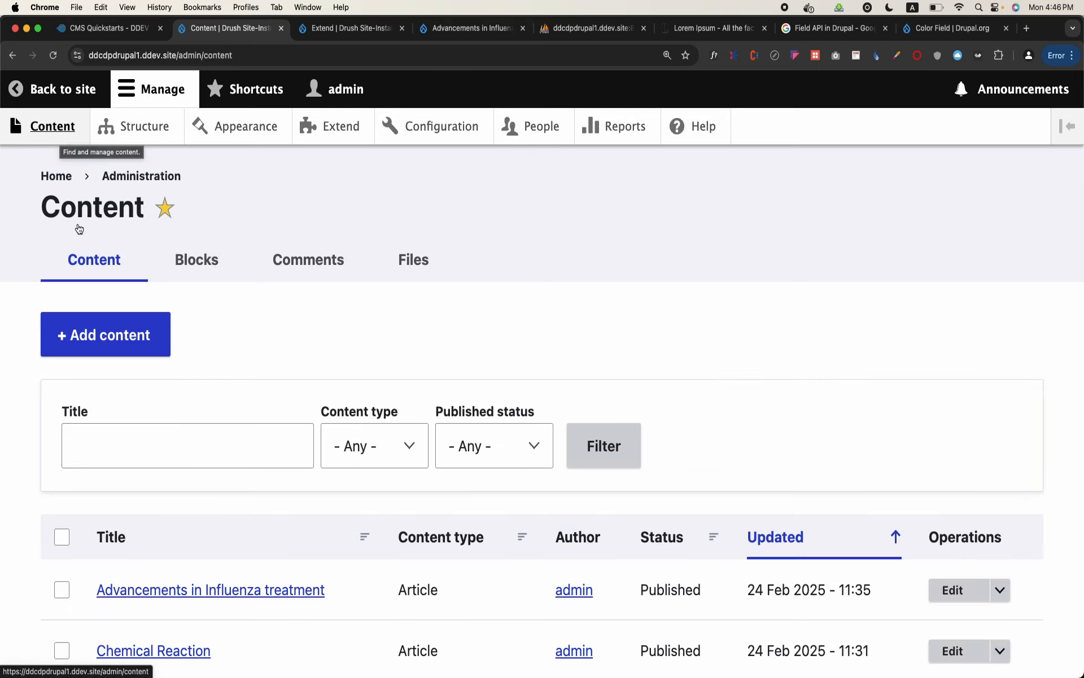
click(102, 328)
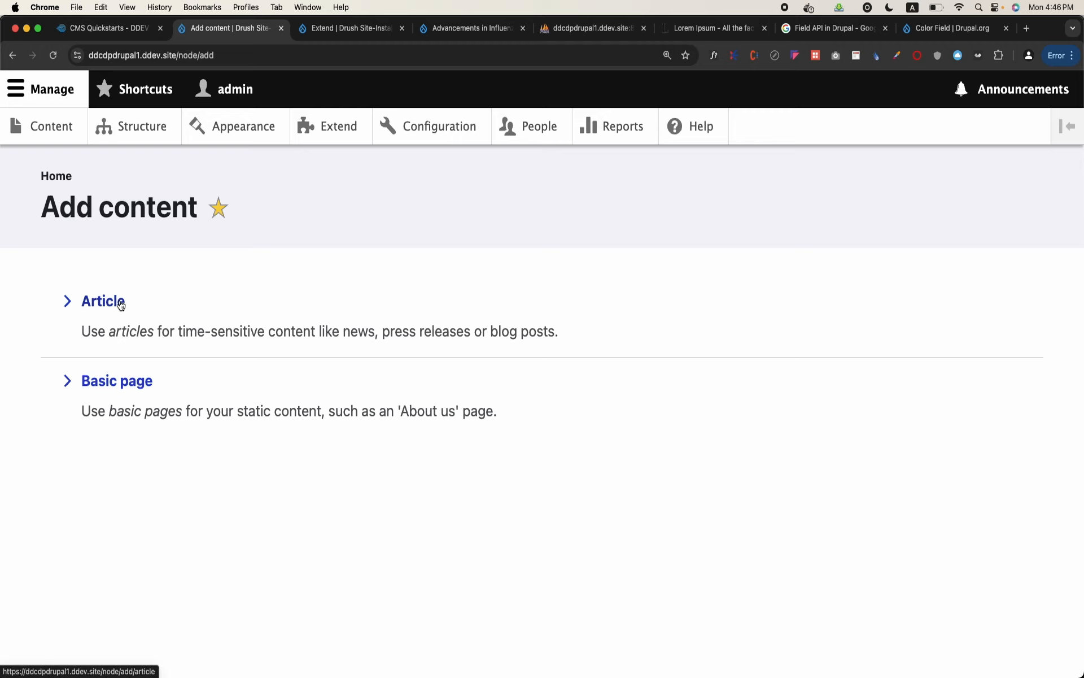
click(120, 305)
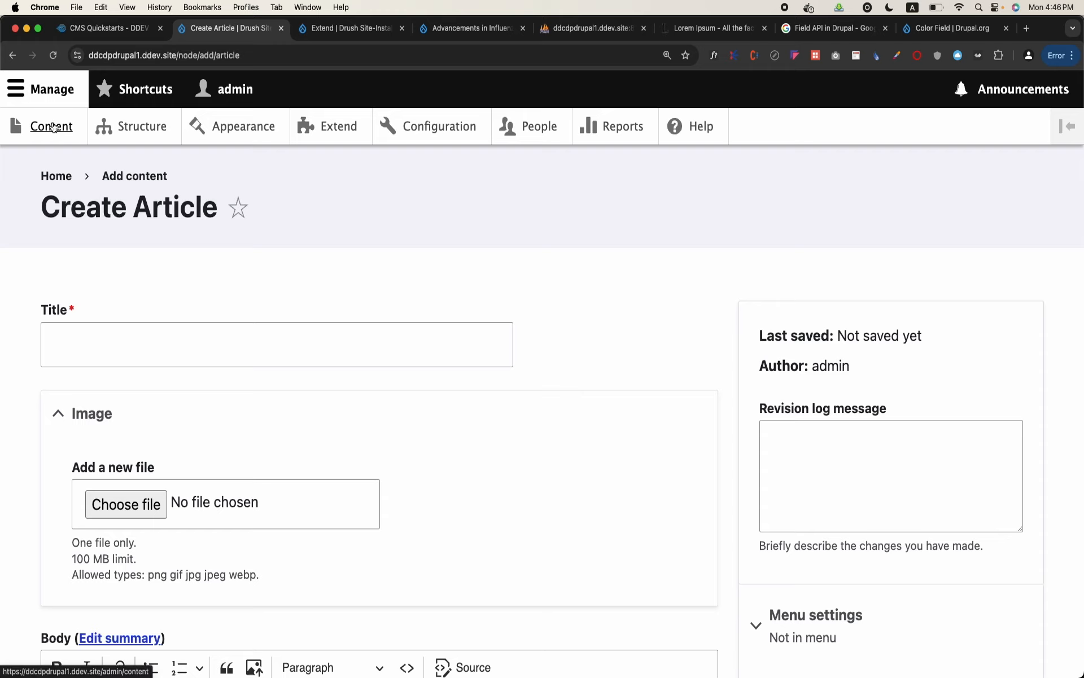
Search the web for "drupal admin menu" in a new browser tab and open the Admin Toolbar project page
click(1027, 30)
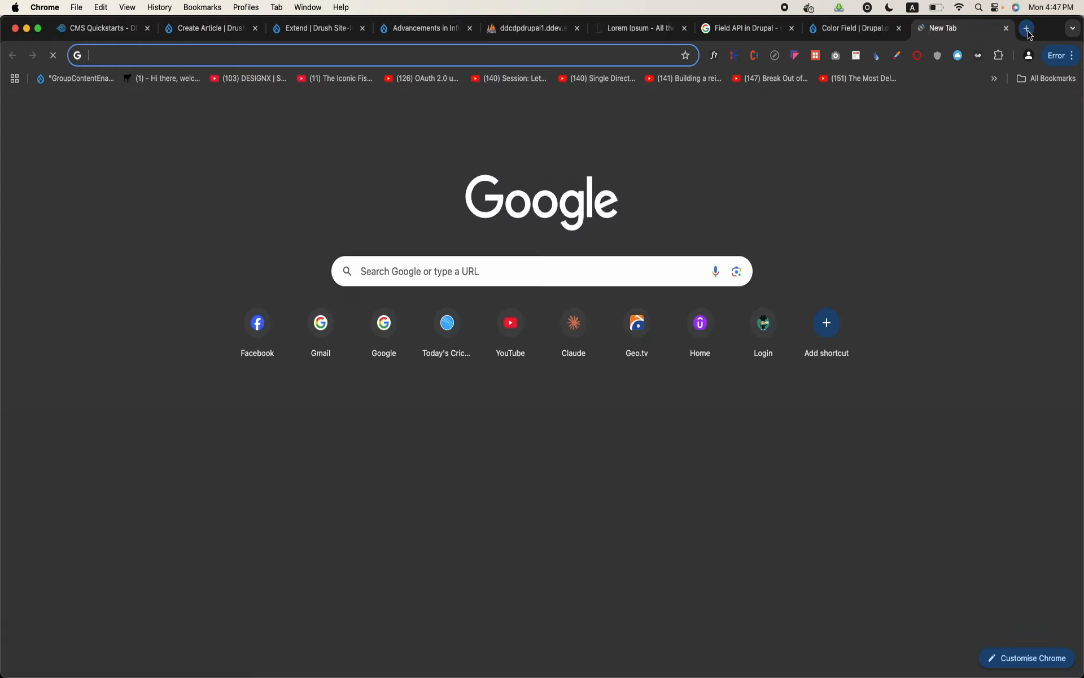
text(drupal)
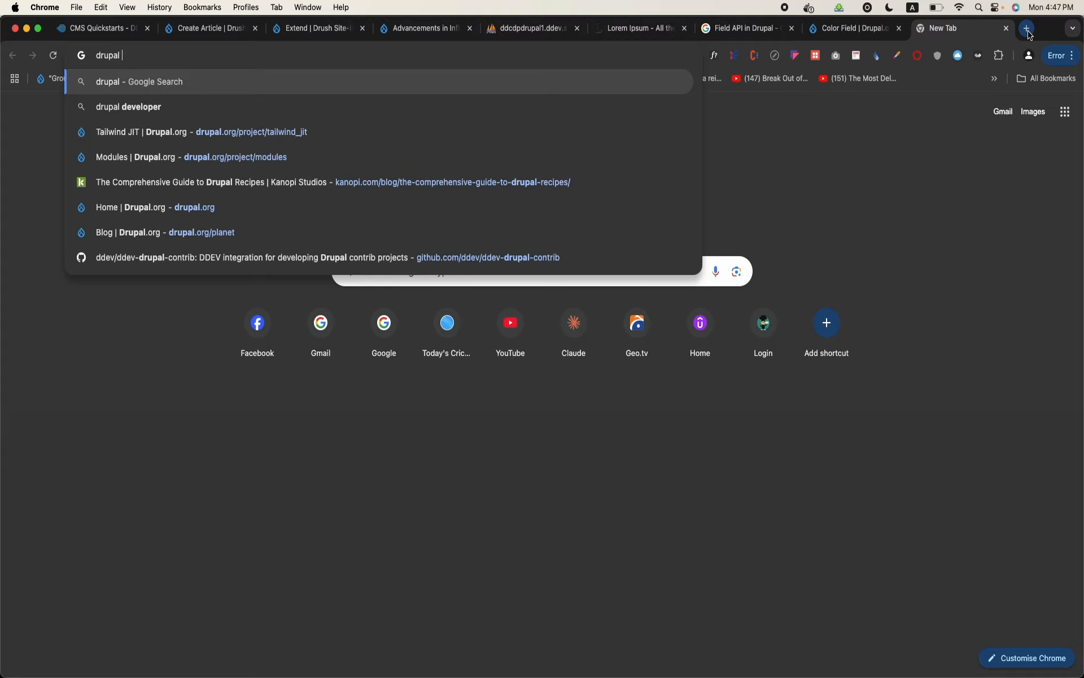
text( admin menu)
key(Return)
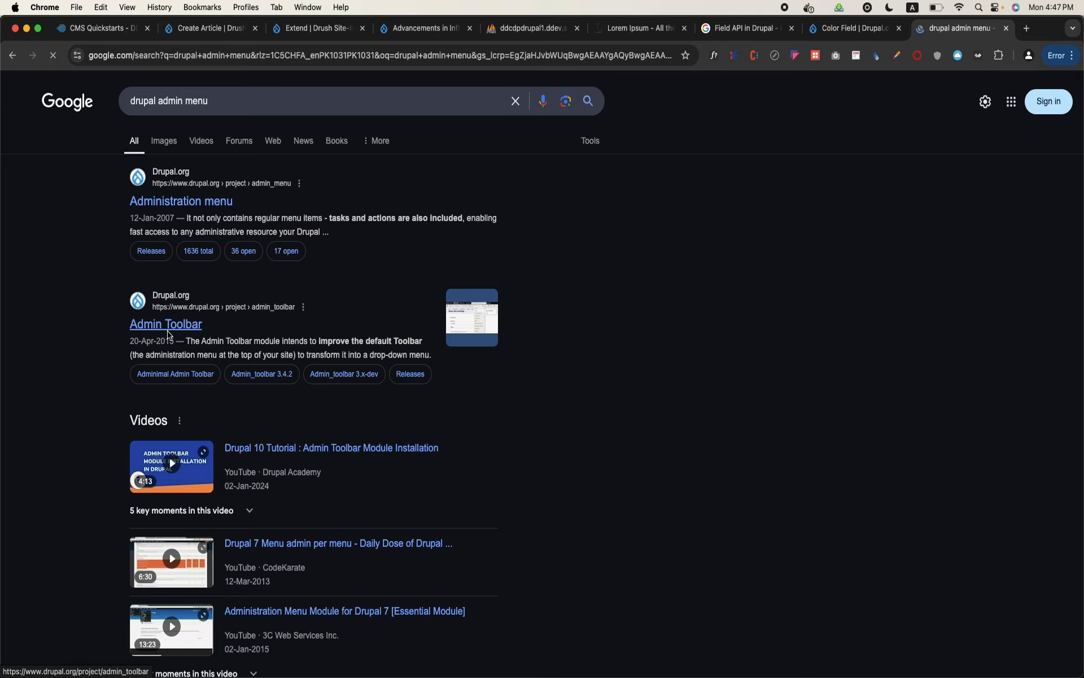
Review the Admin Toolbar project page and check which Drupal versions release 3.5.3 works with
scroll(172, 333, down, 5)
scroll(173, 338, down, 3)
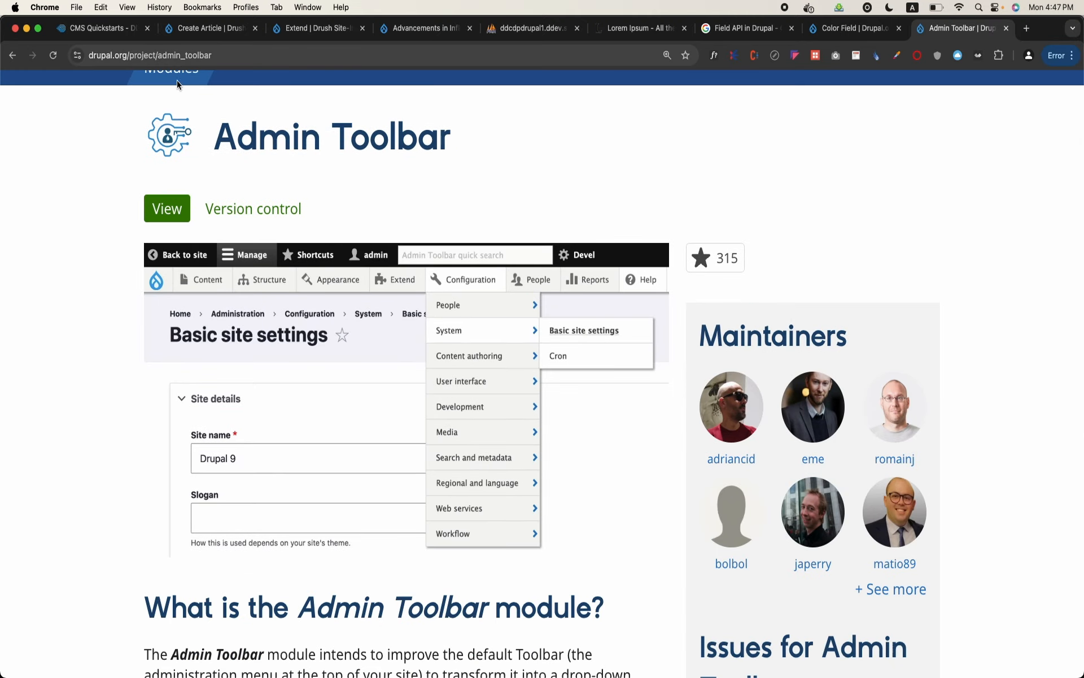
scroll(176, 403, down, 15)
scroll(176, 403, down, 20)
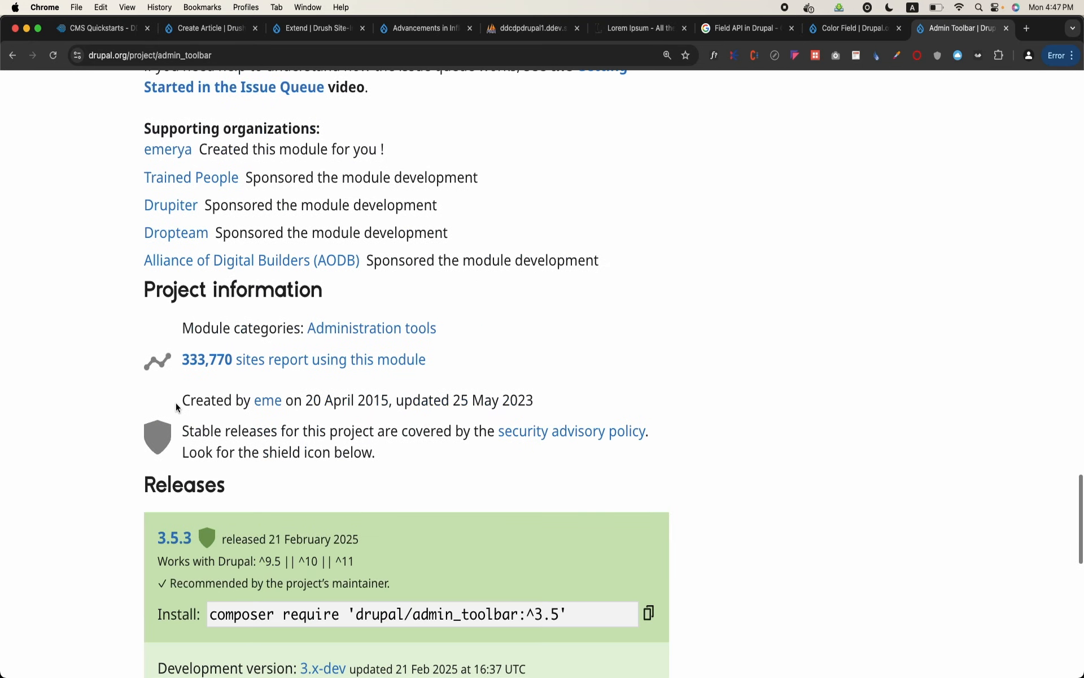
scroll(237, 429, down, 3)
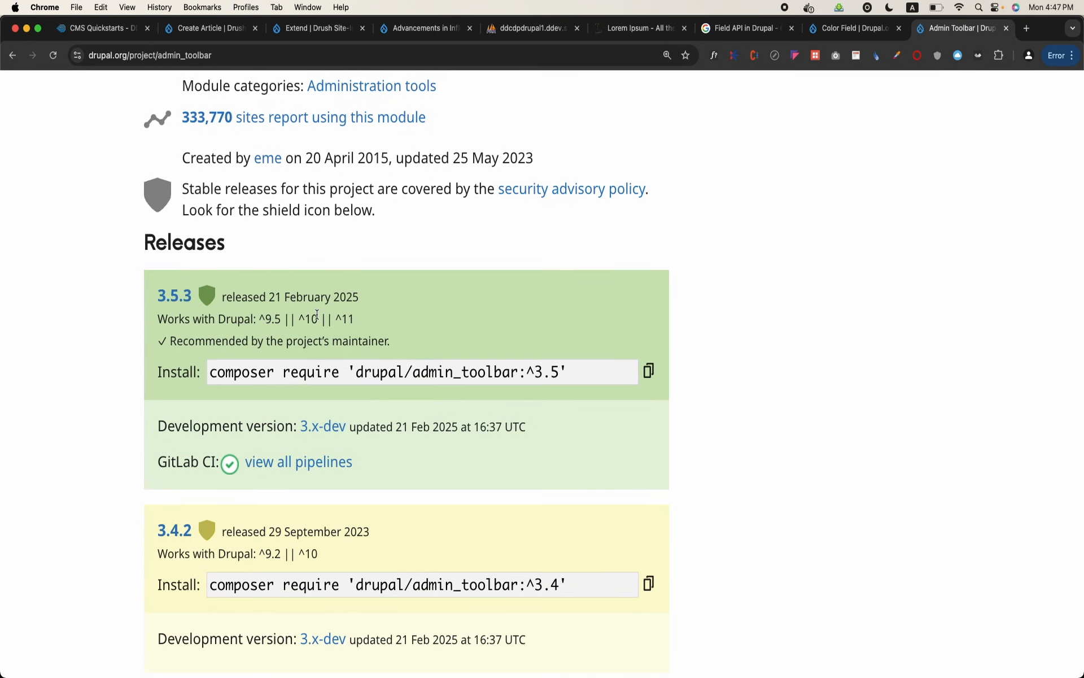
drag(262, 318, 343, 318)
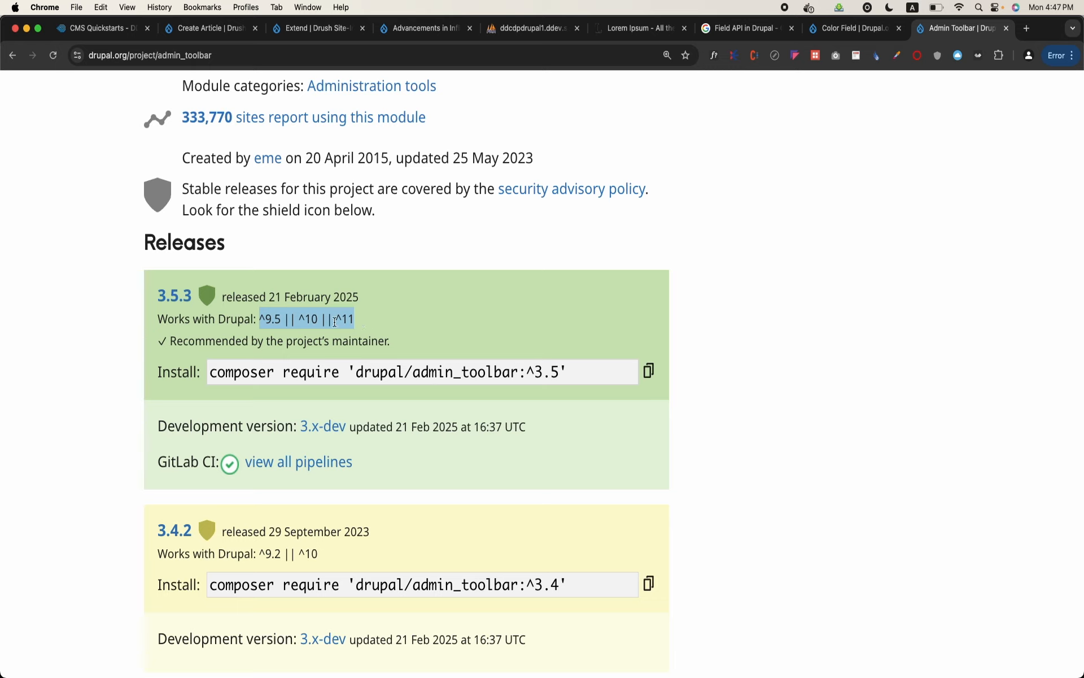
click(729, 330)
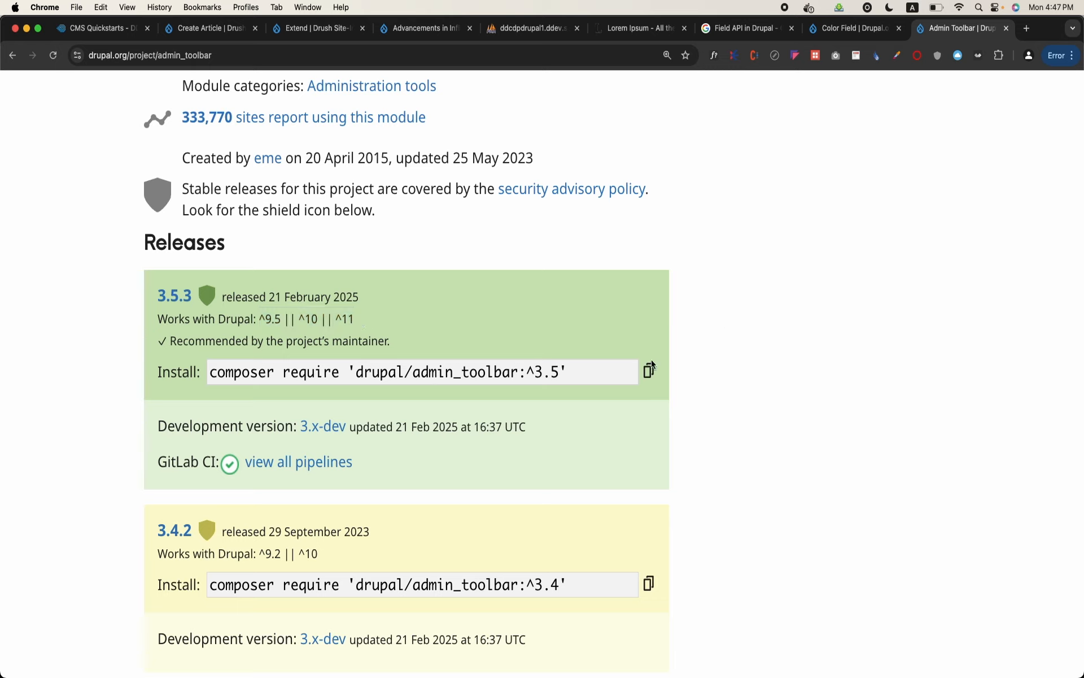
Copy the Composer command for Admin Toolbar 3.5.3 and run it in Terminal as ddev composer require 'drupal/admin_toolbar:^3.5'
click(649, 370)
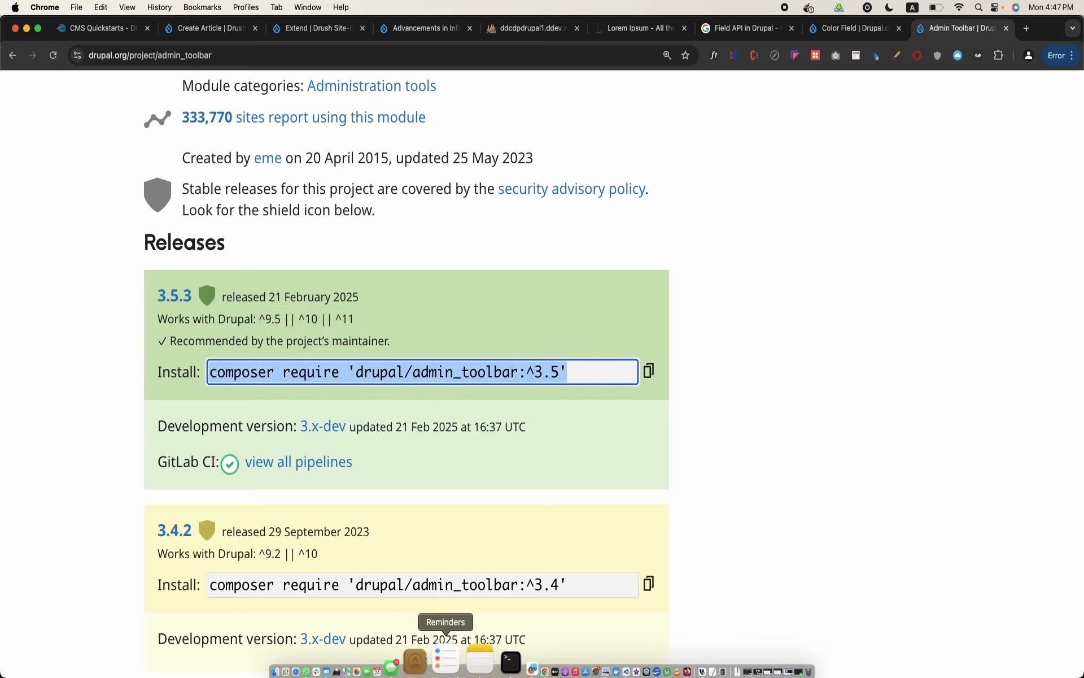
click(472, 649)
text(ddev)
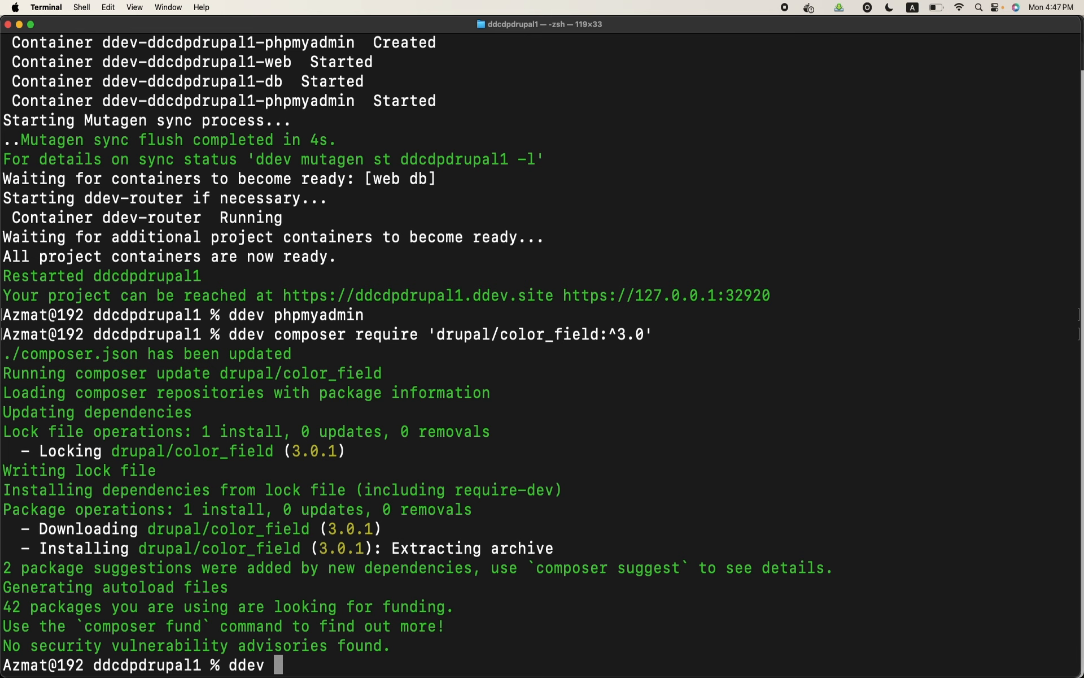
key(super+v)
key(Return)
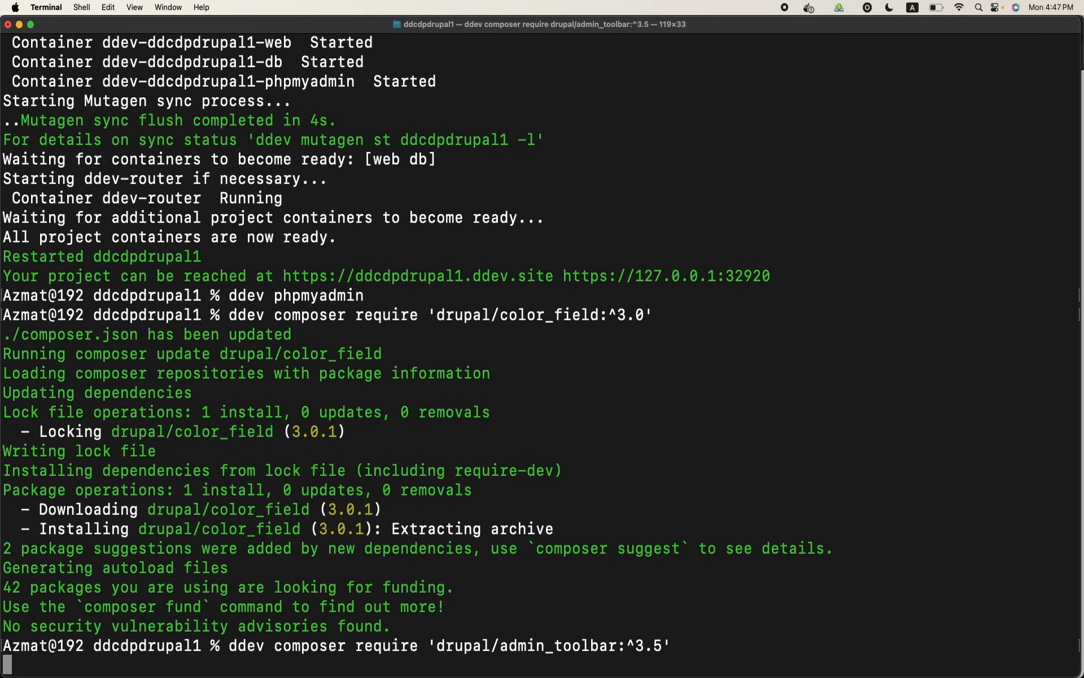
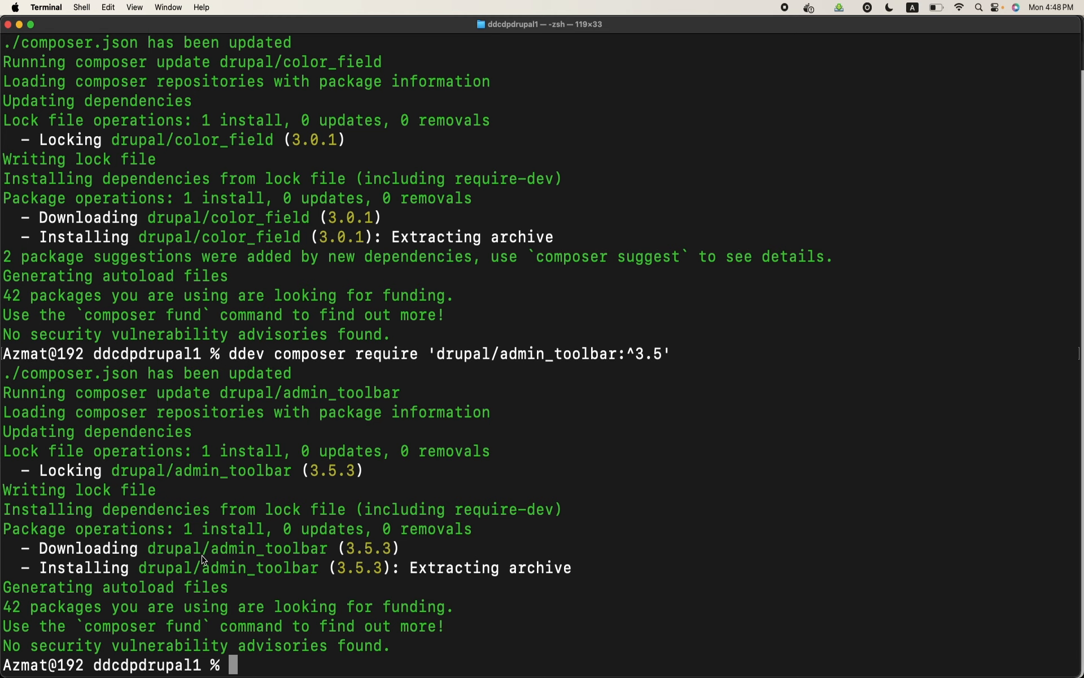
Enable the admin_toolbar module by running "ddev drush en admin_toolbar -y" in the terminal
drag(202, 570, 319, 574)
key(super+c)
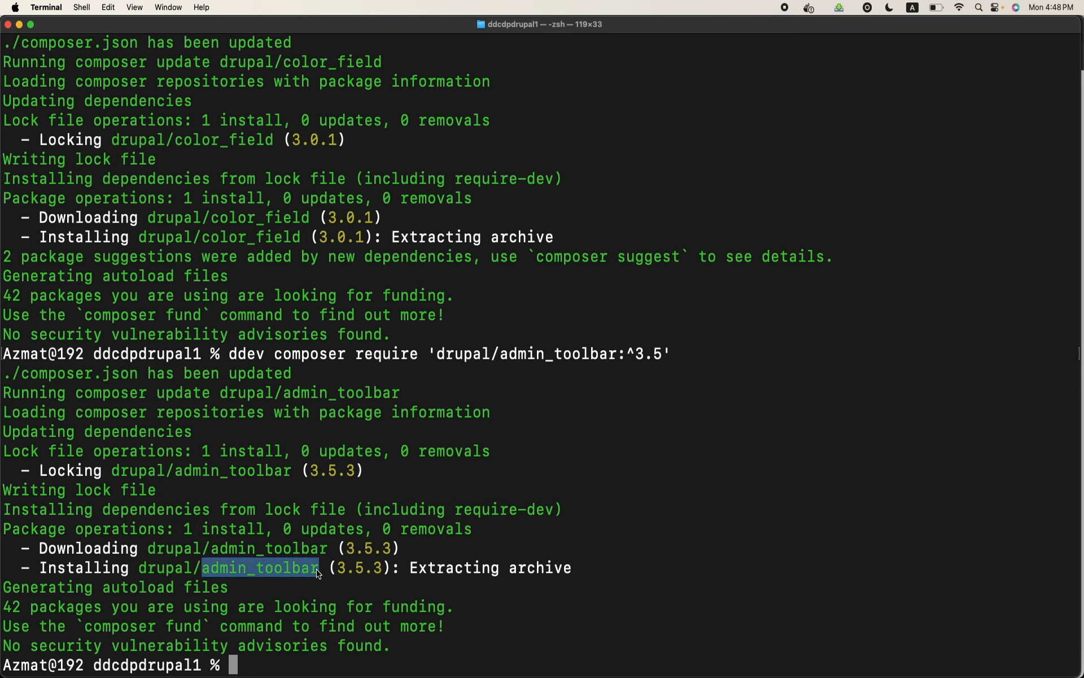
click(351, 668)
text(ddev drush en)
key(super+v)
text(-y)
key(Return)
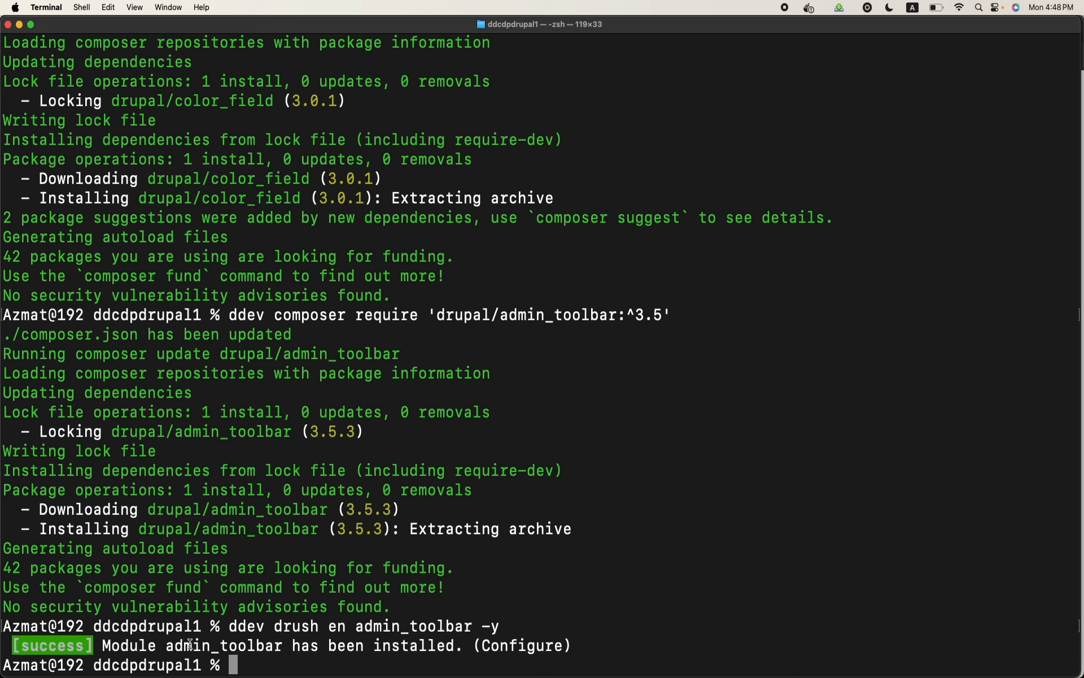
Switch to Chrome and reload the Drupal site's Create Article page
click(497, 675)
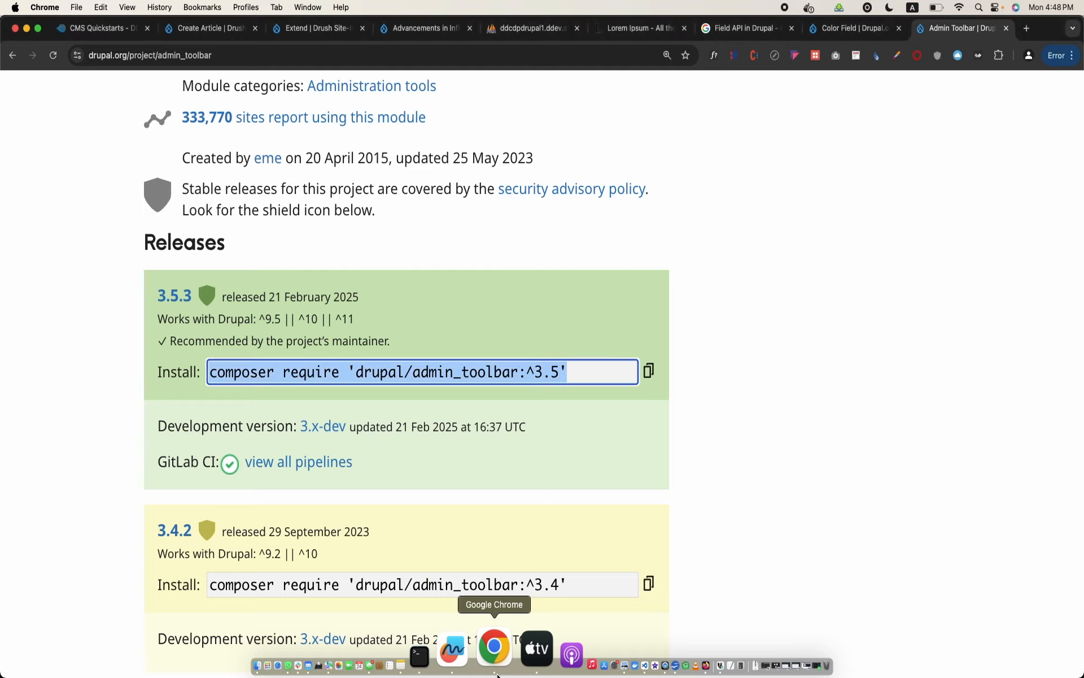
click(228, 30)
click(280, 58)
key(Return)
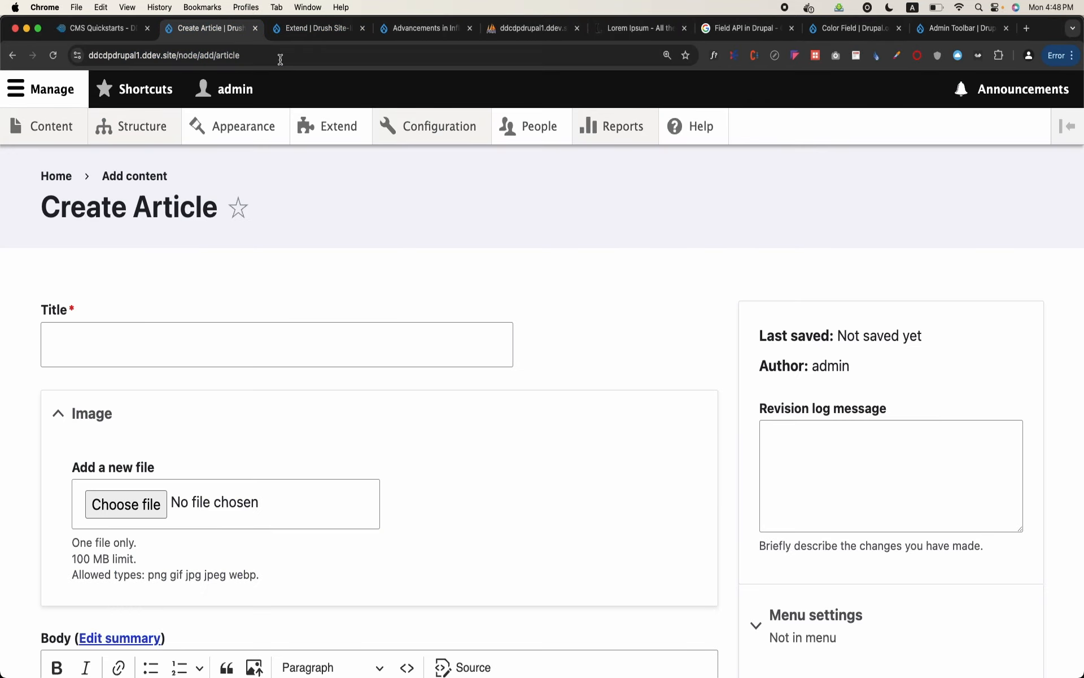
Open the site's Content overview page, check the admin toolbar submenus, and return to the site
mouse_move(54, 130)
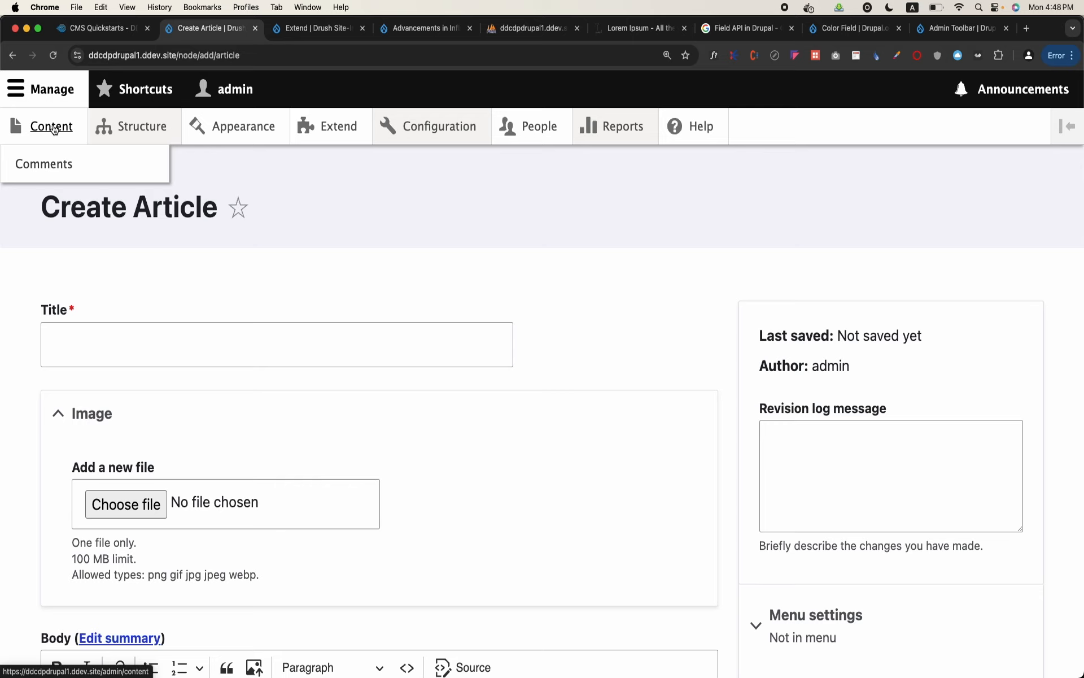
click(53, 129)
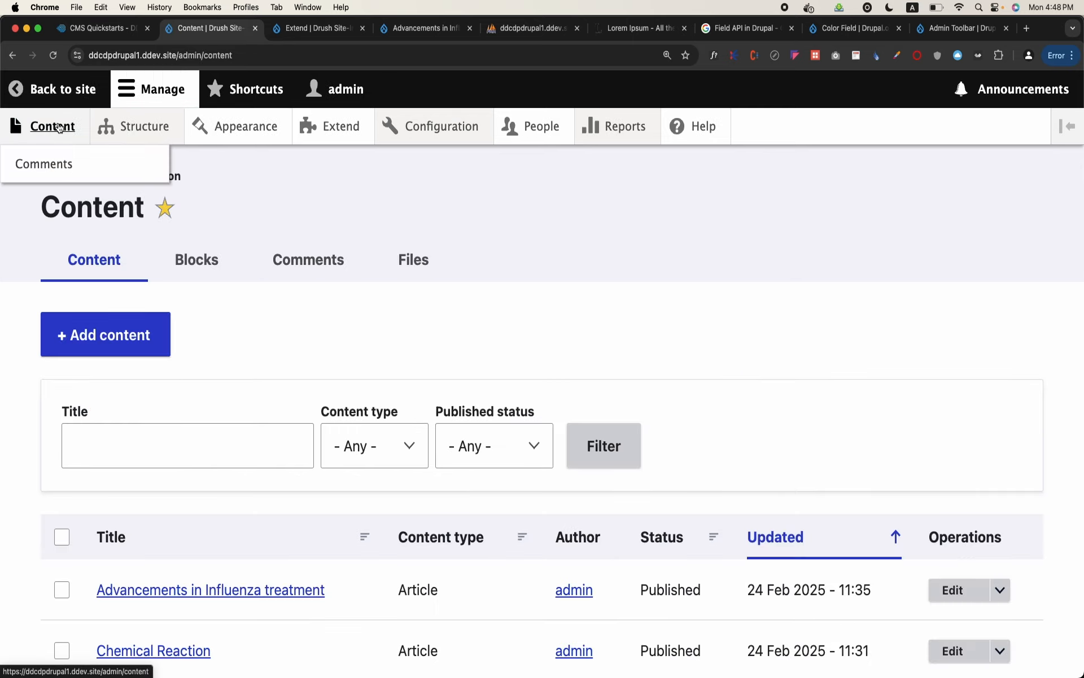
mouse_move(141, 127)
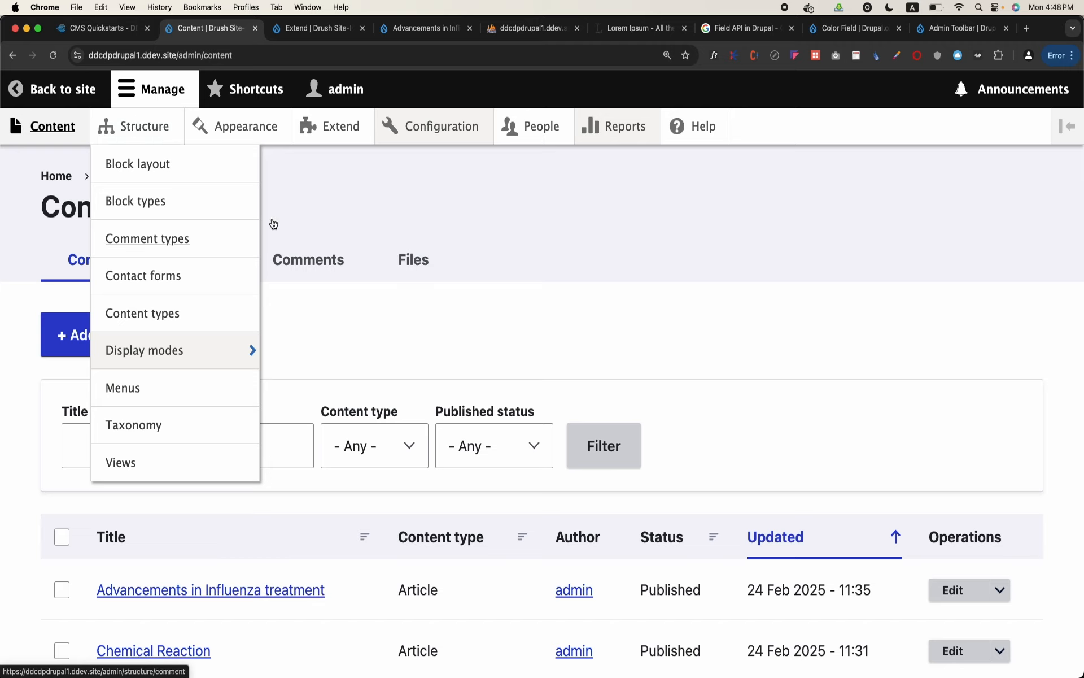
click(55, 133)
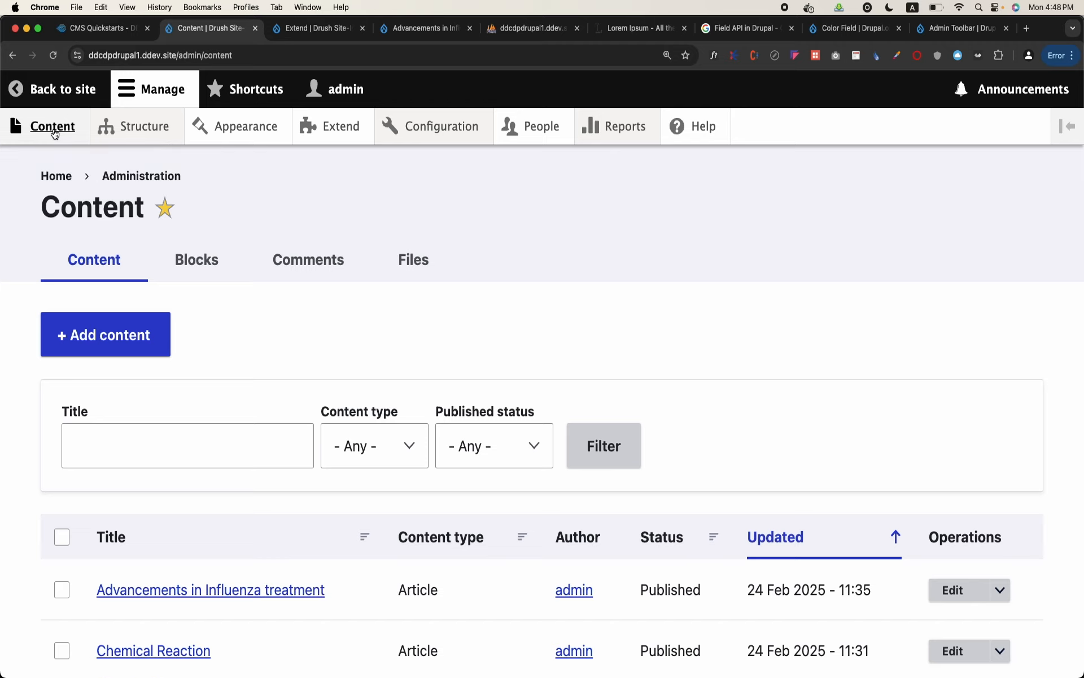
click(82, 101)
Collapse and reopen the Manage toolbar, and examine its Configuration and Structure submenus
mouse_move(55, 131)
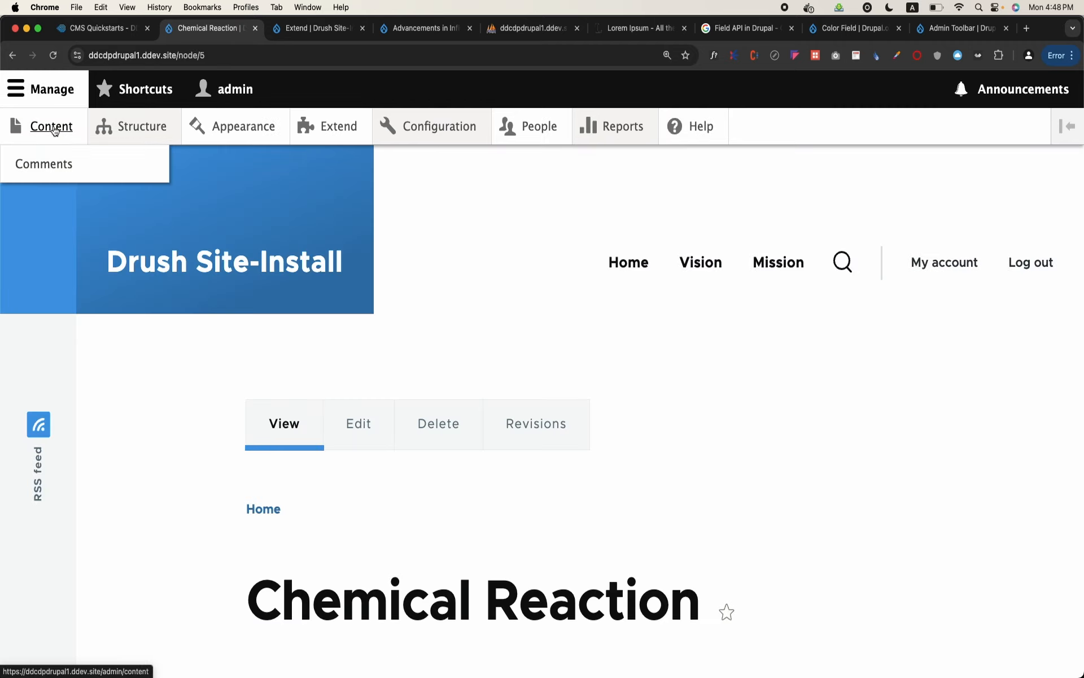
mouse_move(96, 133)
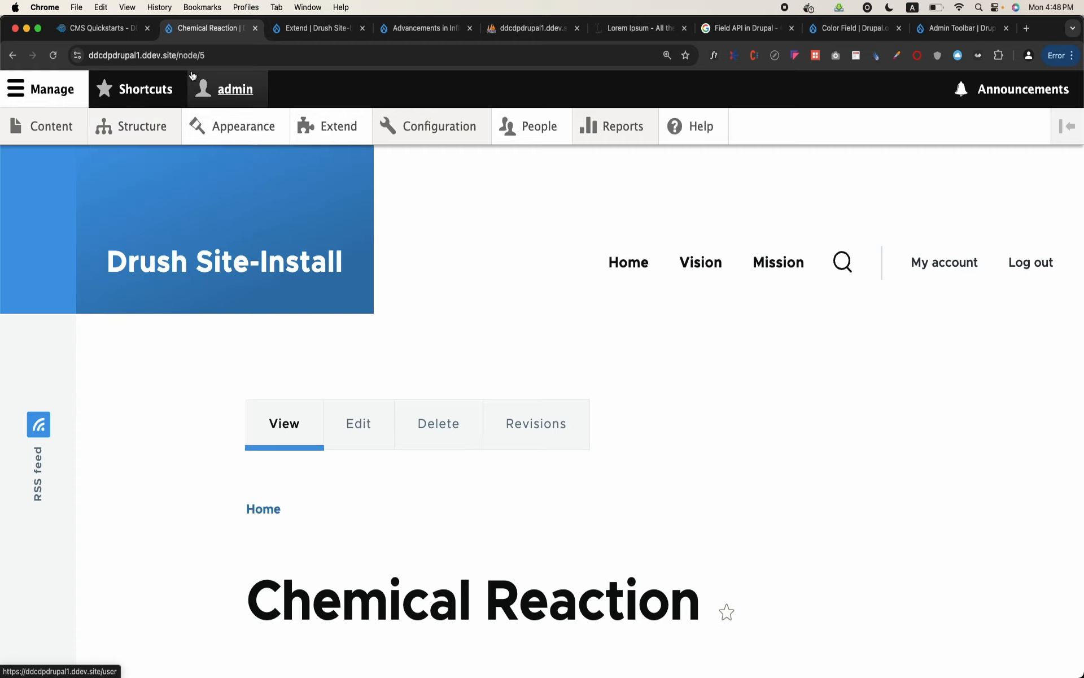
click(73, 80)
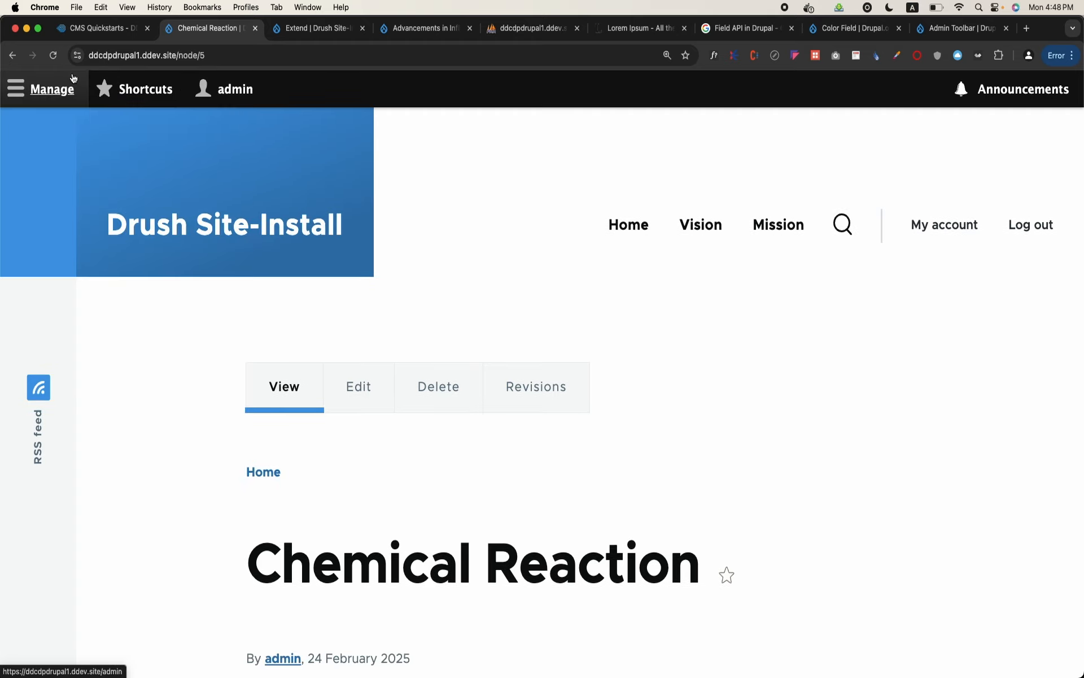
click(25, 100)
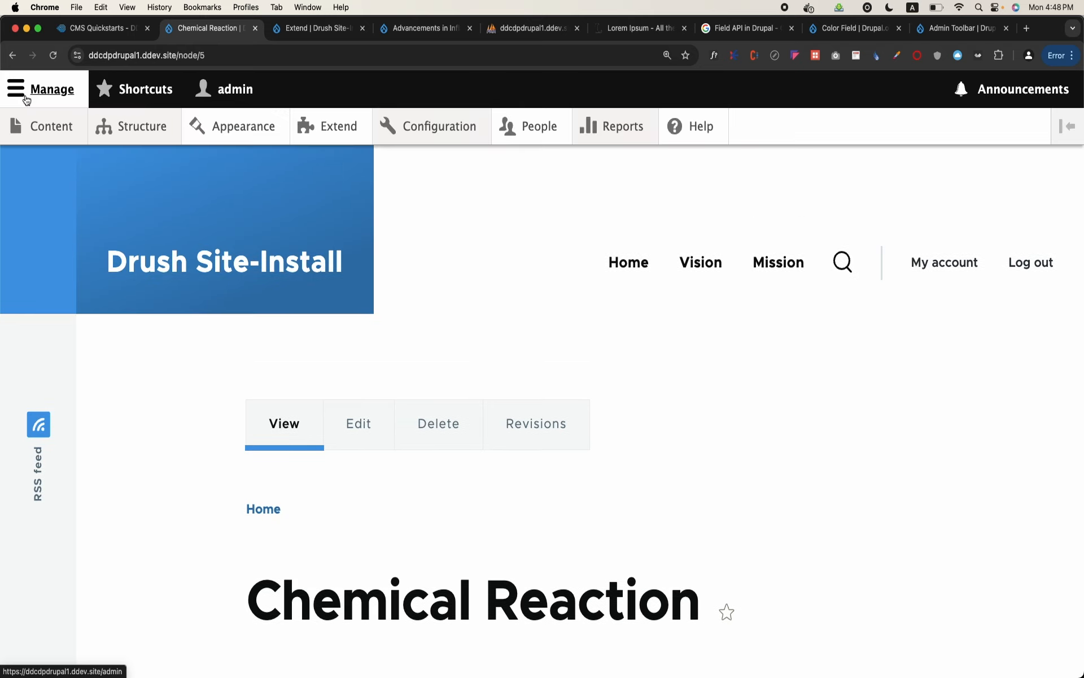
mouse_move(421, 129)
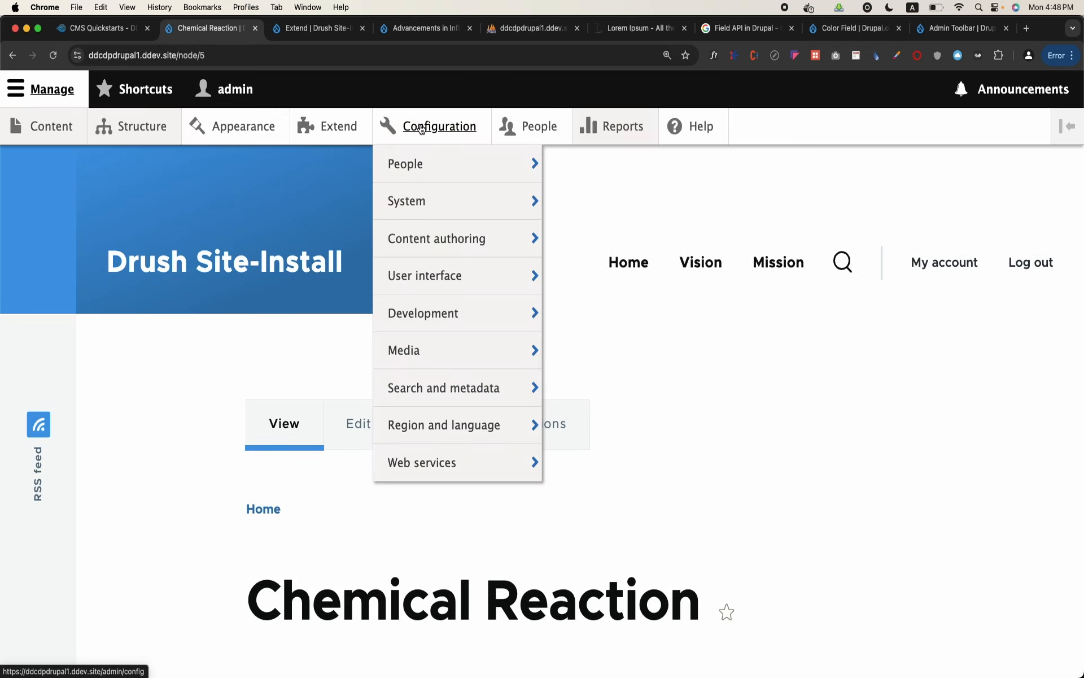
mouse_move(481, 329)
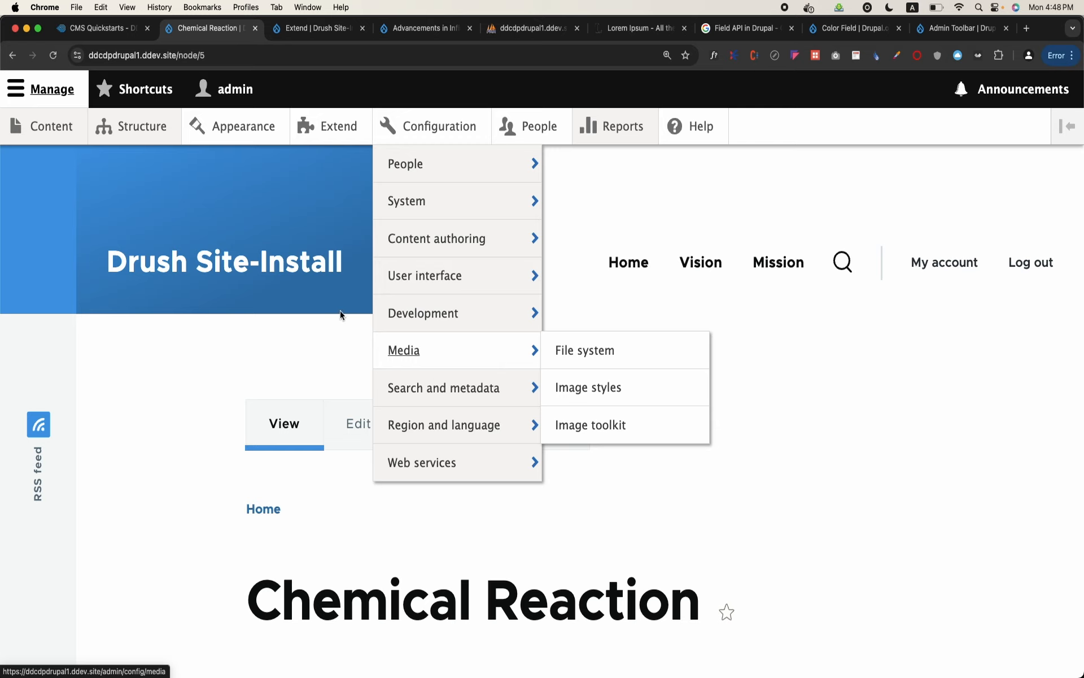
mouse_move(113, 117)
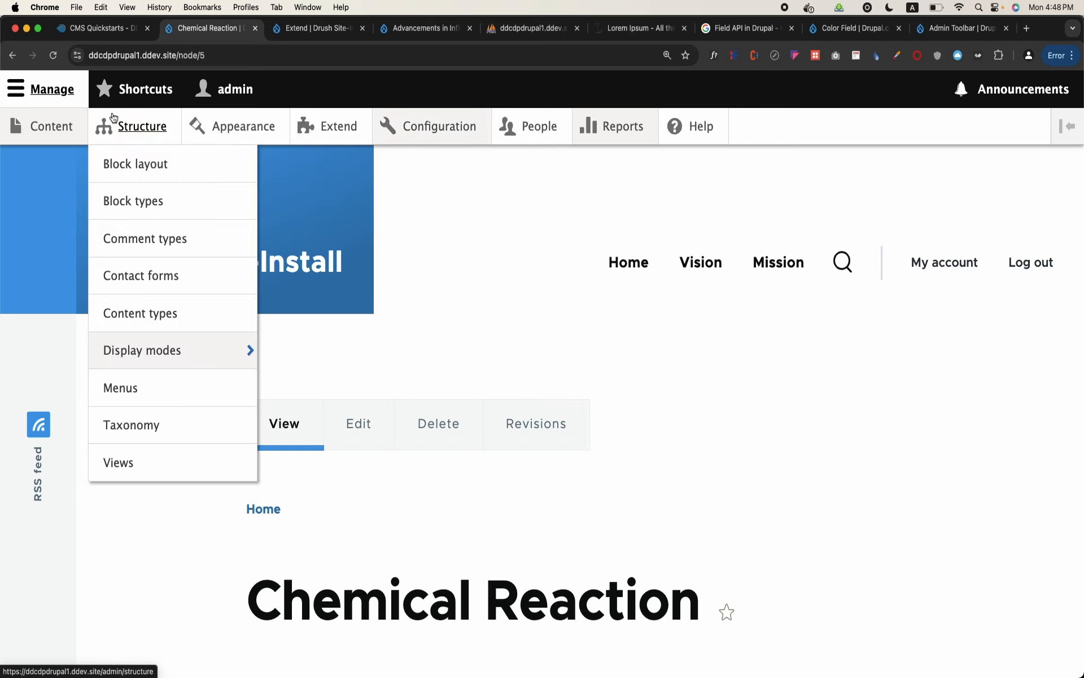
Search the Configuration page for "admin" and open the Admin Toolbar settings under User interface
click(435, 125)
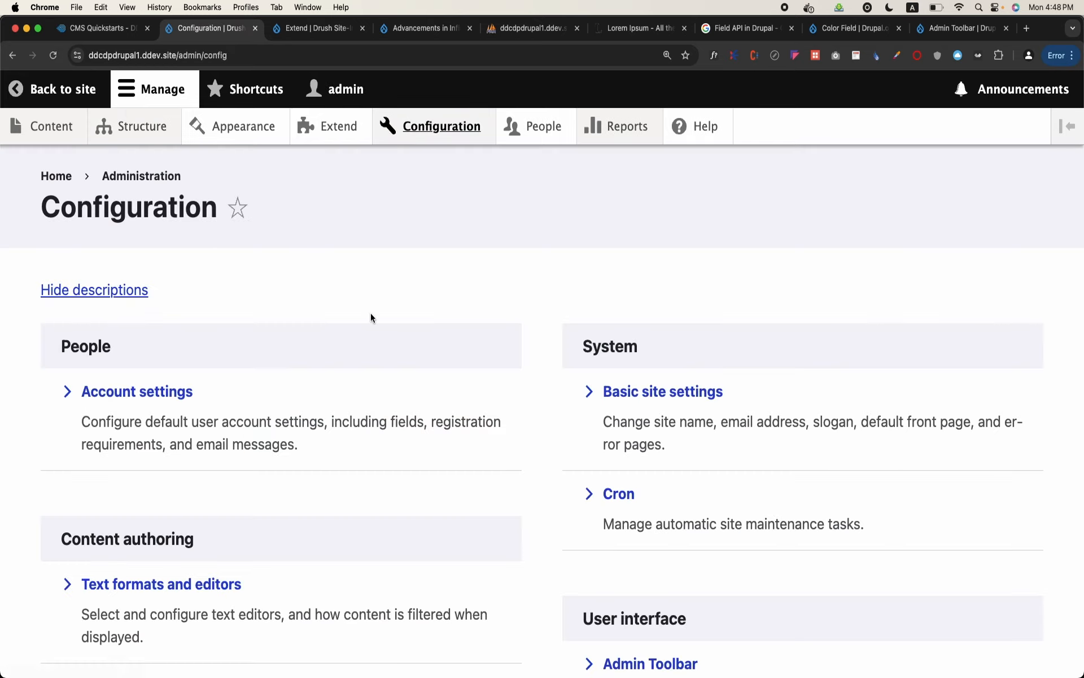
key(super+f)
text(admin)
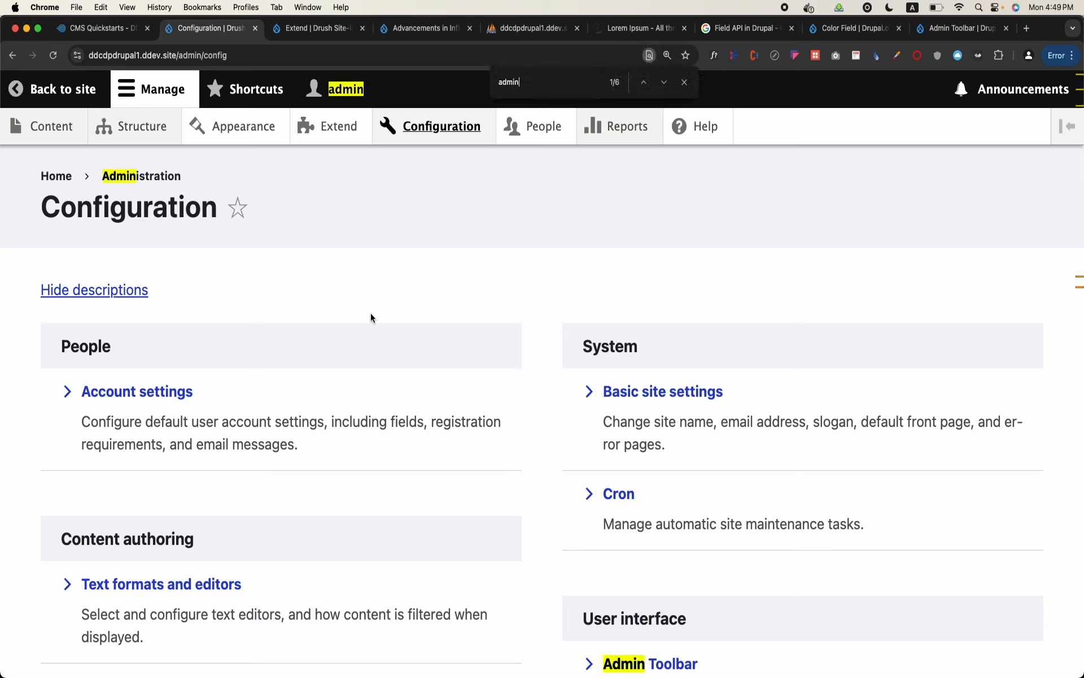
text(_)
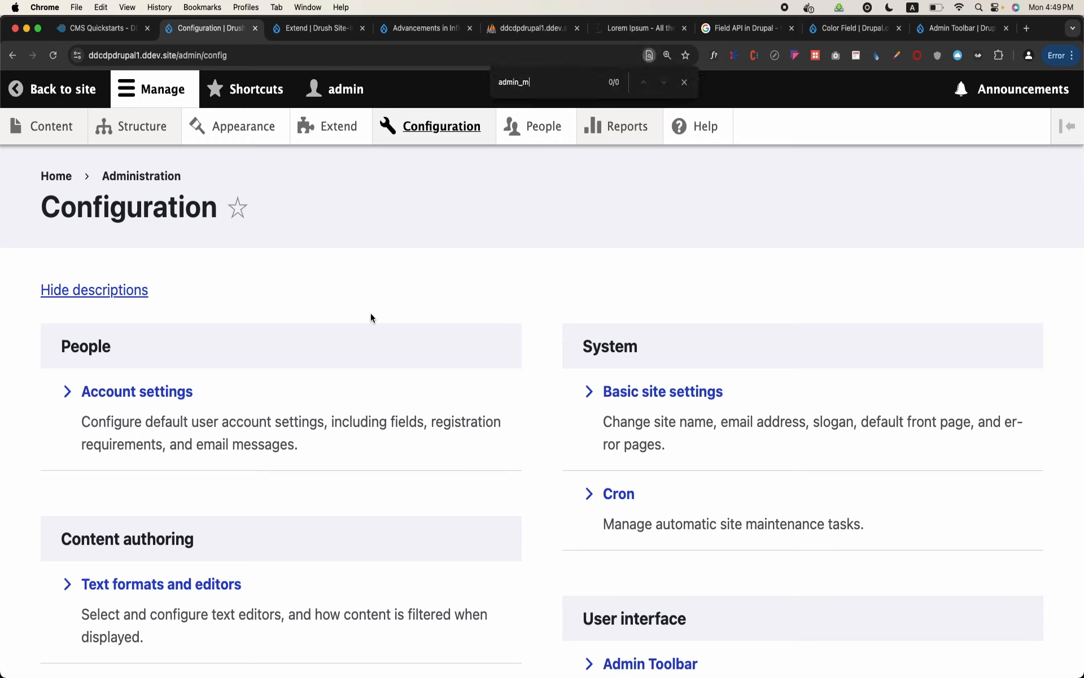
text(m)
key(BackSpace)
key(BackSpace)
key(BackSpace)
key(BackSpace)
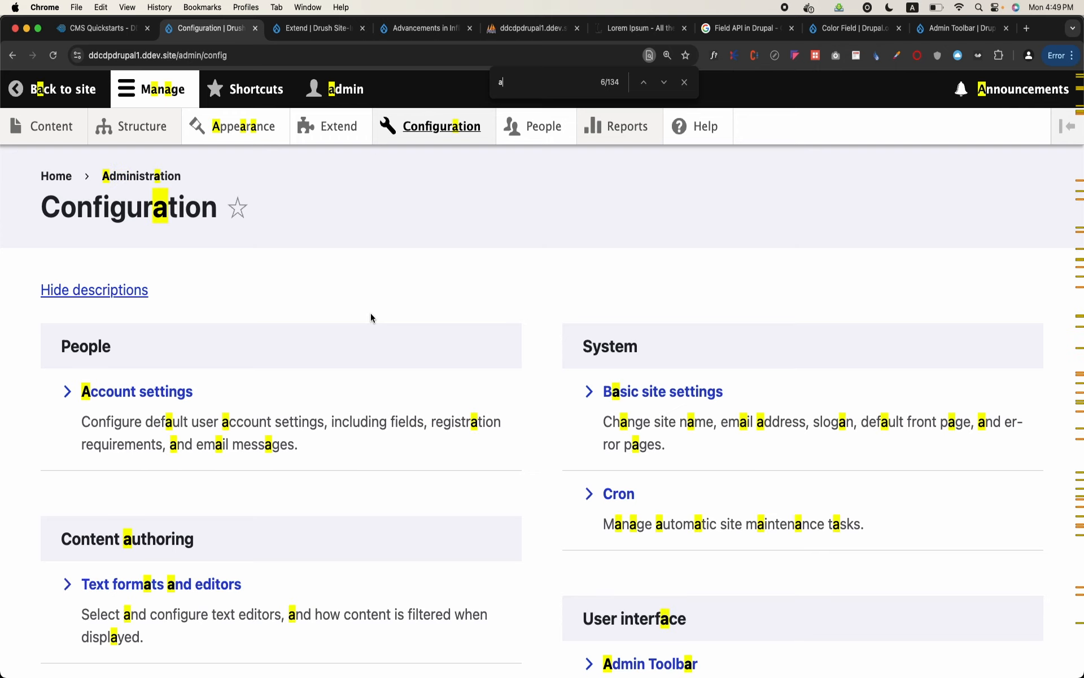
scroll(548, 510, down, 3)
click(655, 470)
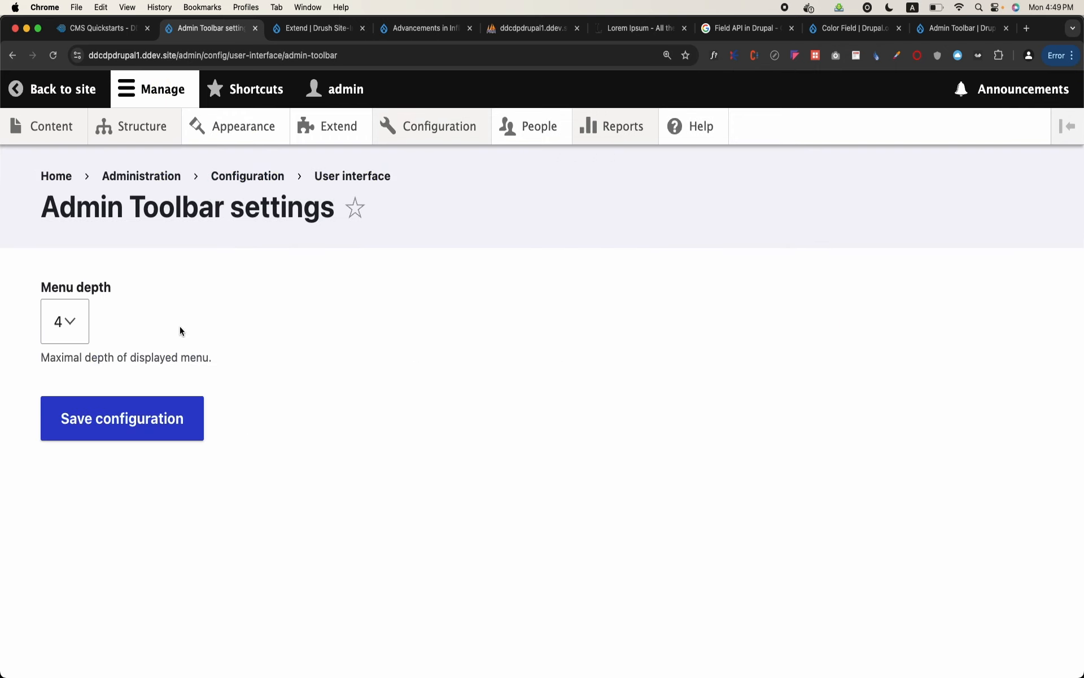
Check the available Menu depth options for the Admin Toolbar, and close the list without choosing one
click(84, 320)
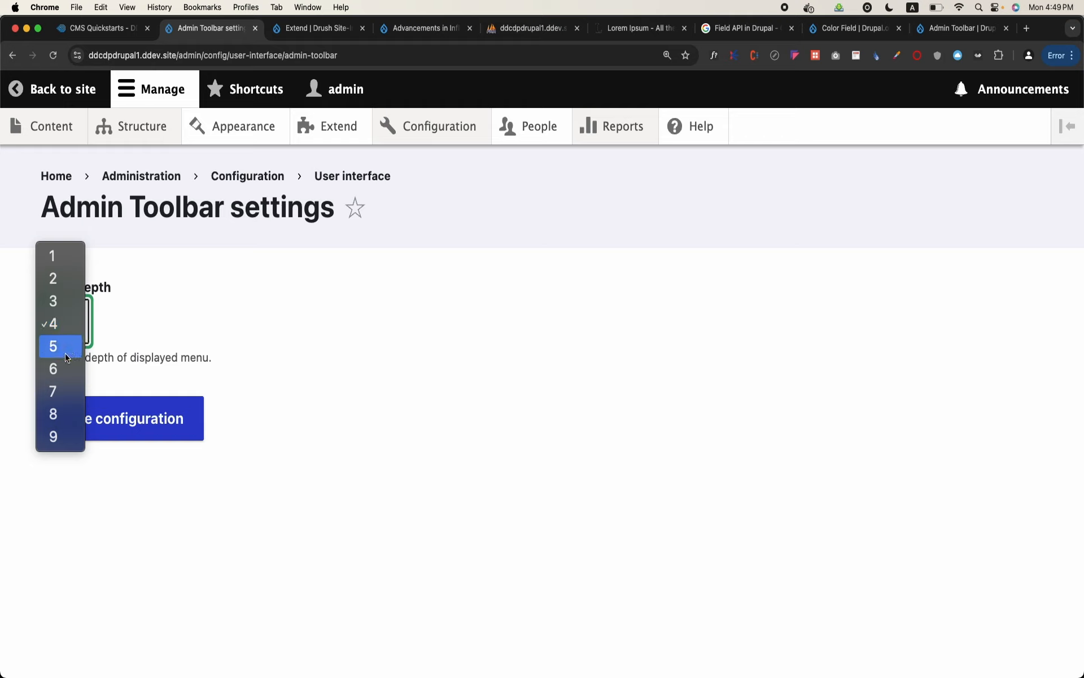
click(154, 359)
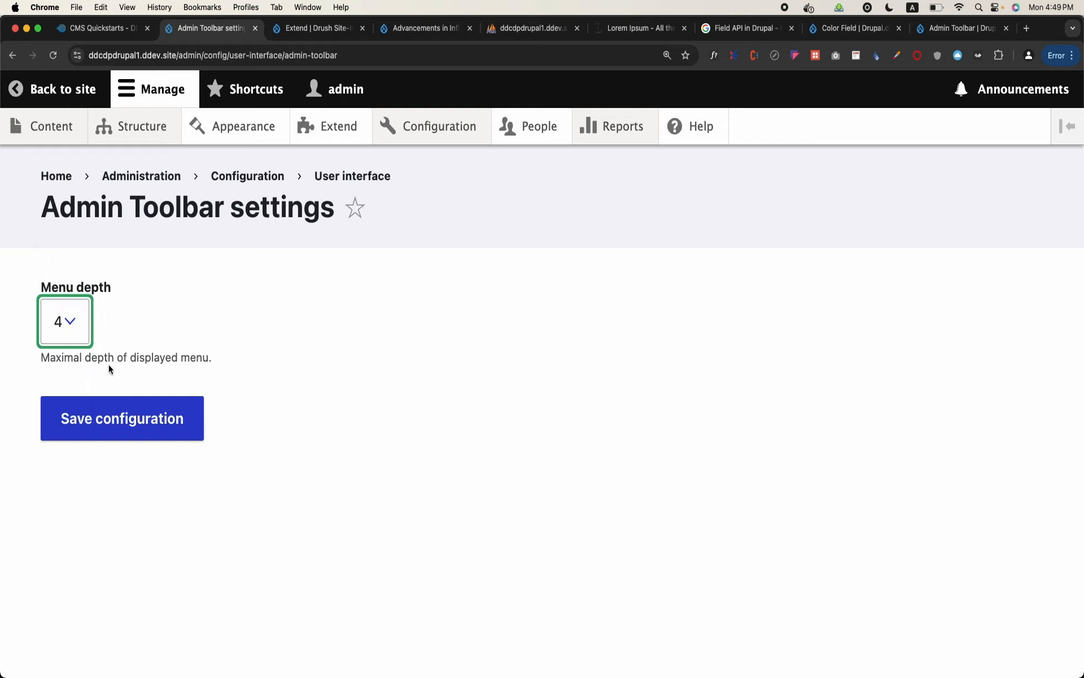
click(209, 330)
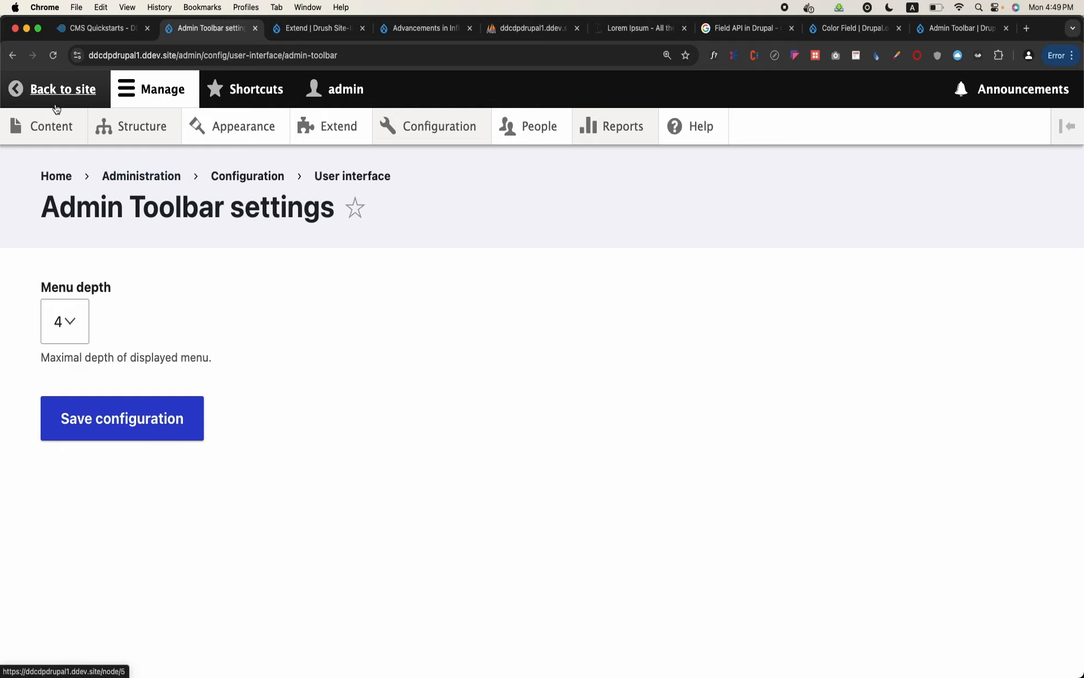
Start adding a new Article from the Content overview page
click(55, 125)
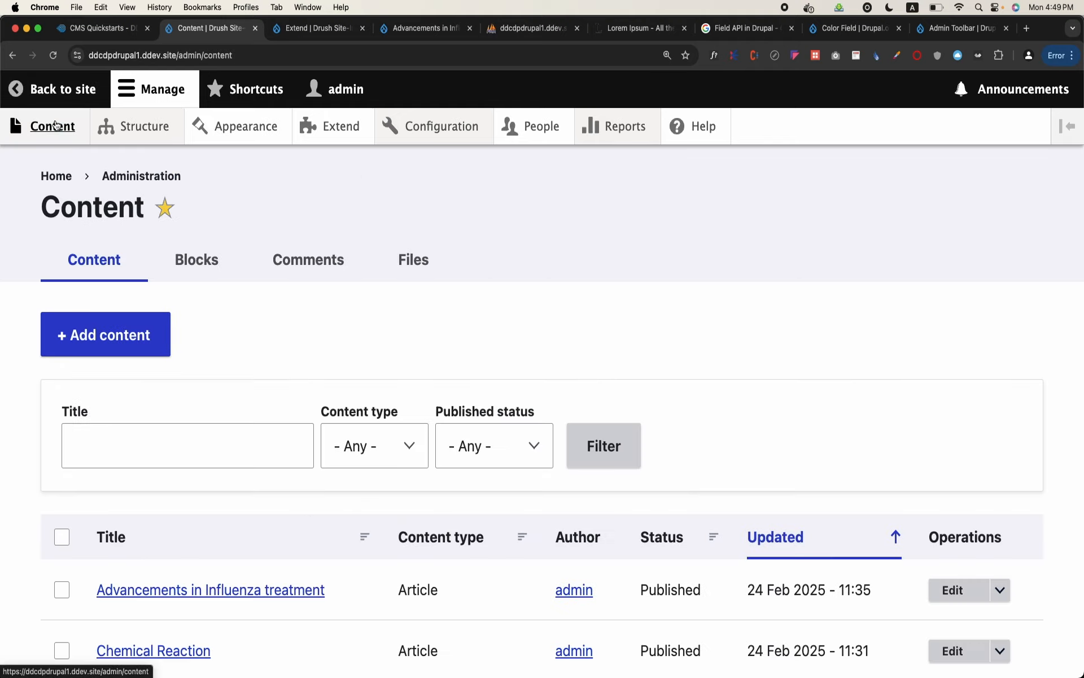
click(102, 327)
click(104, 300)
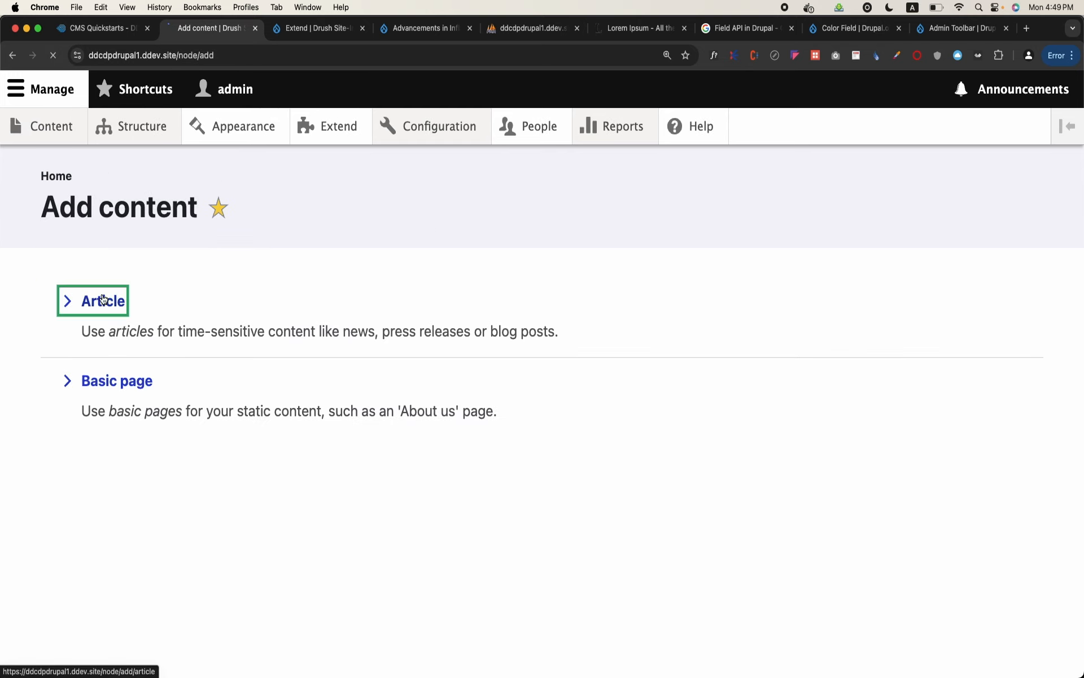
Open the Administration menu for editing within the site's Structure menus and review its list of menu links
mouse_move(62, 142)
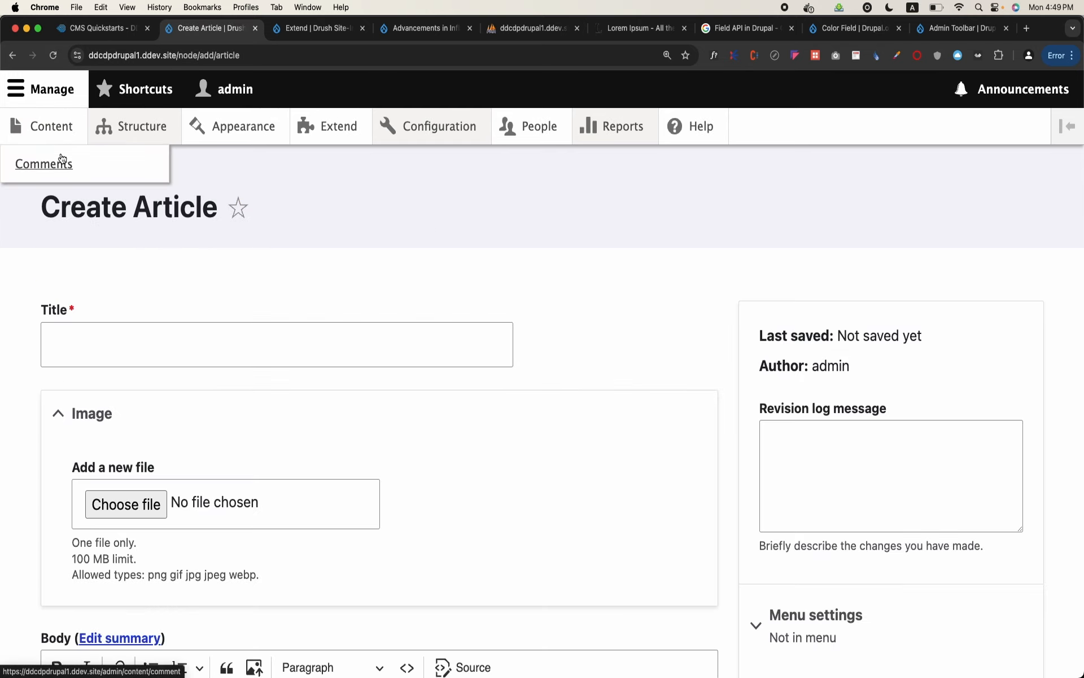
mouse_move(144, 144)
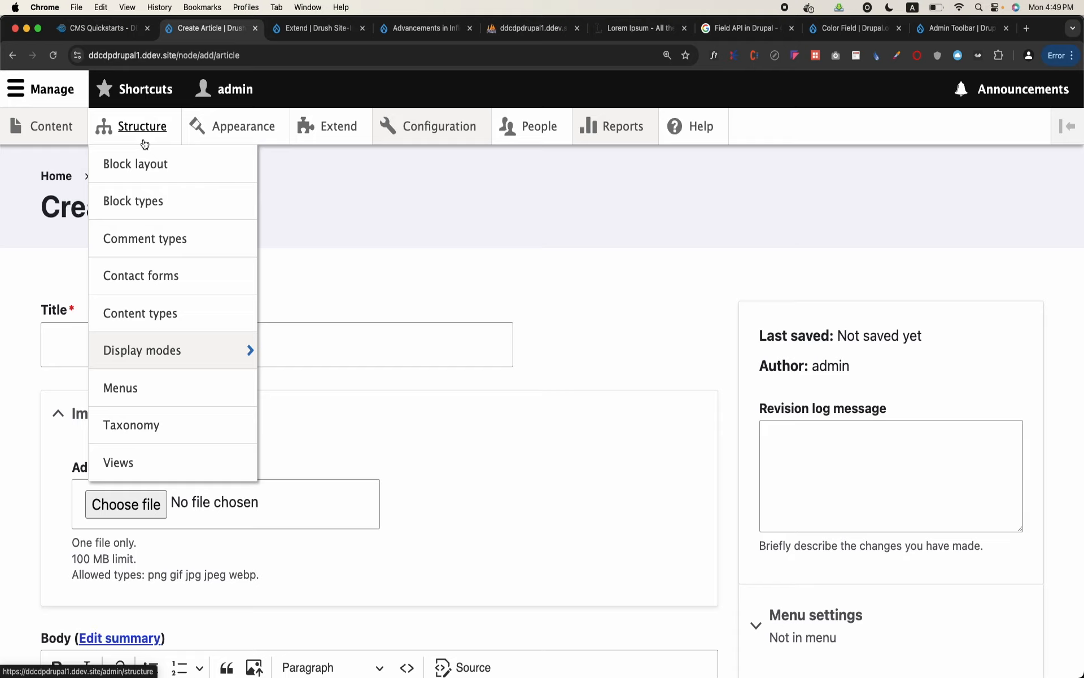
click(145, 141)
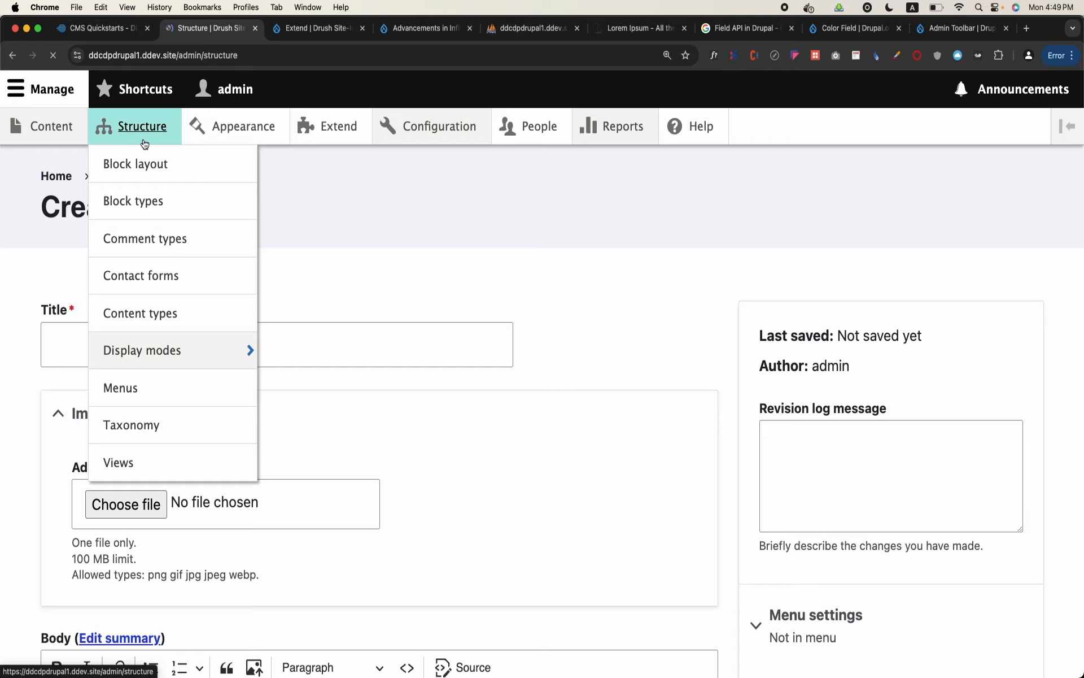
scroll(119, 432, down, 5)
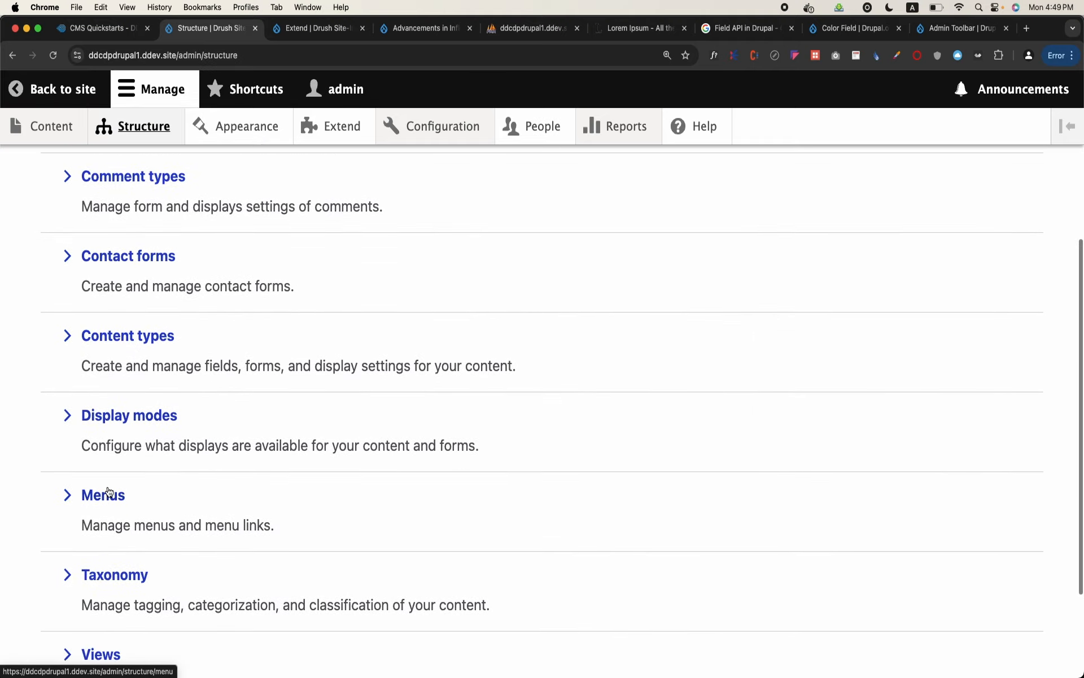
click(107, 493)
scroll(176, 378, down, 3)
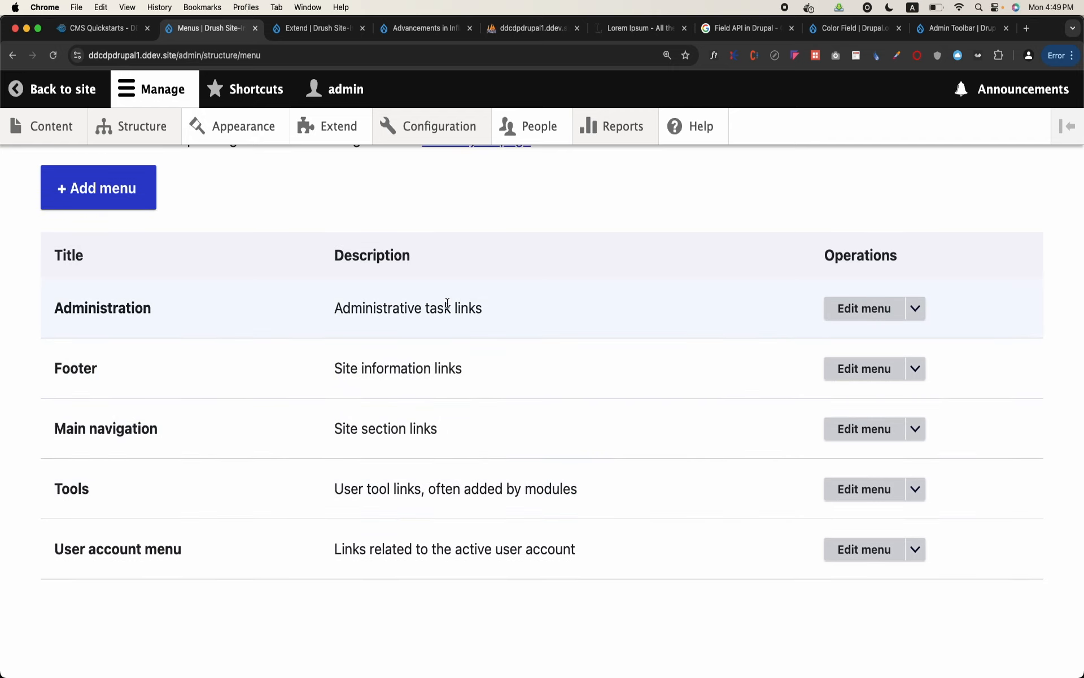
click(884, 309)
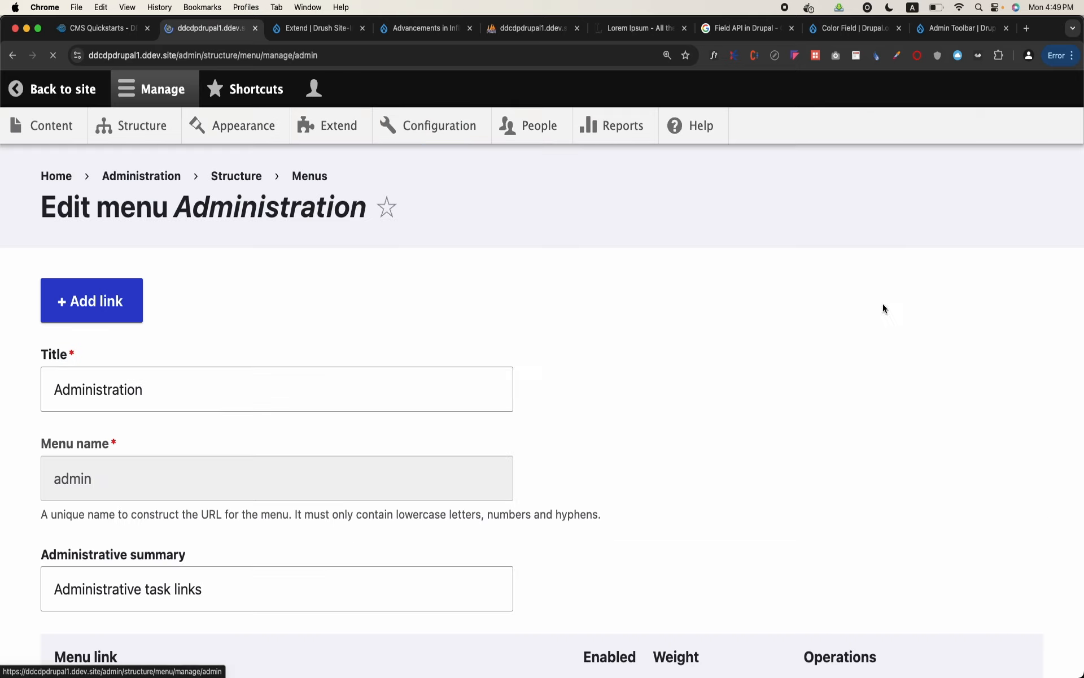
scroll(436, 424, down, 8)
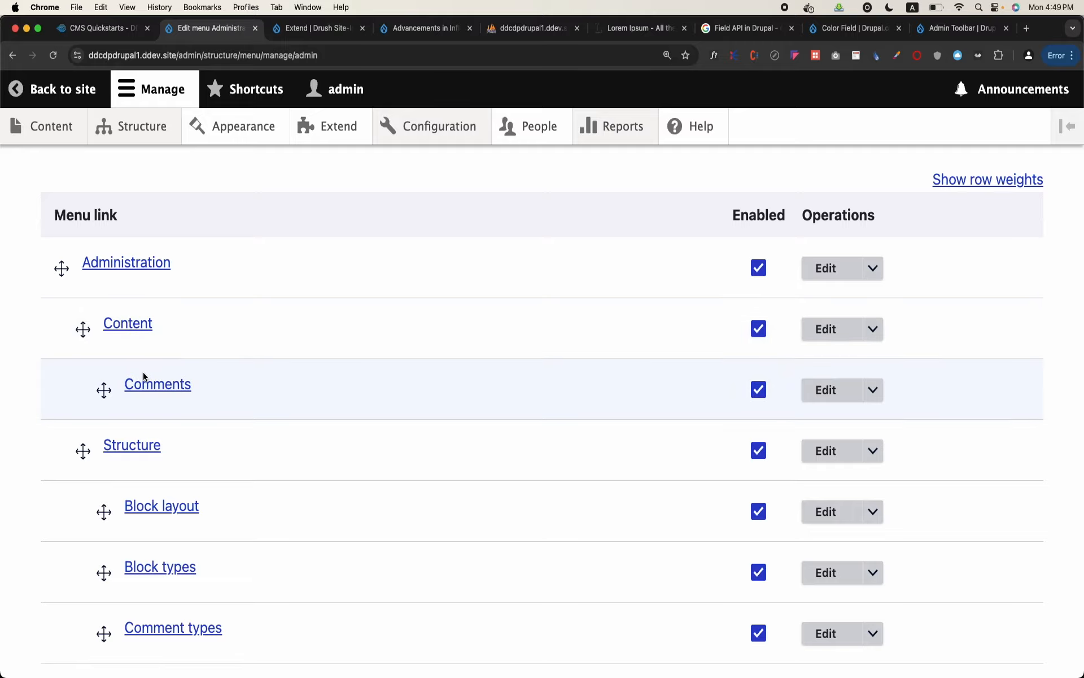
scroll(144, 376, down, 15)
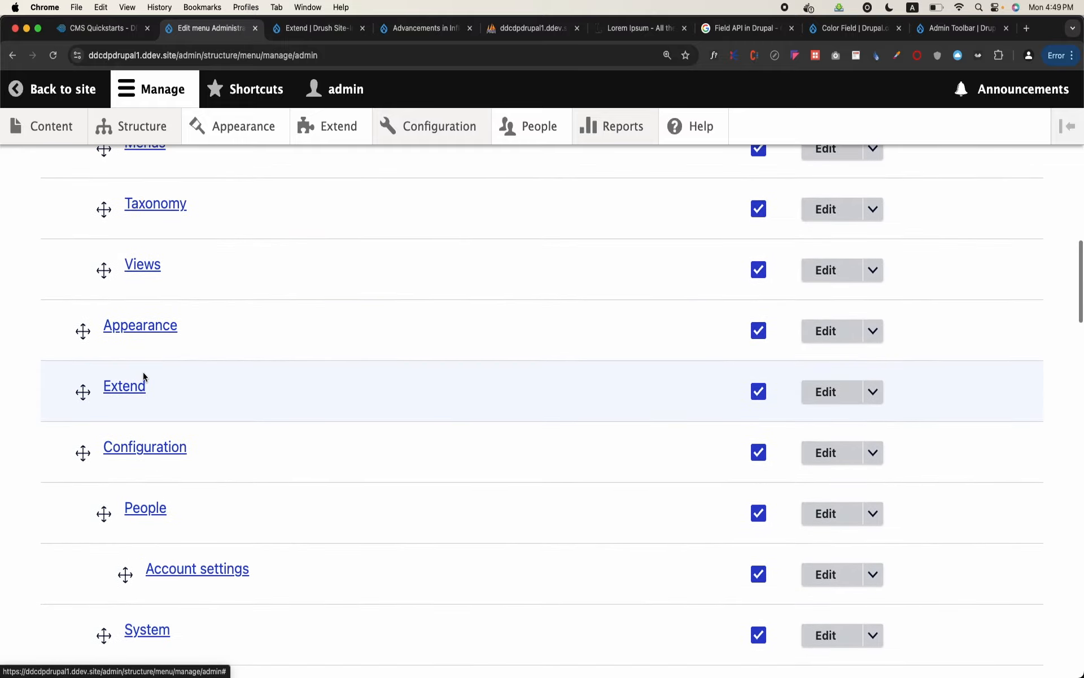
scroll(143, 377, down, 20)
scroll(143, 376, down, 19)
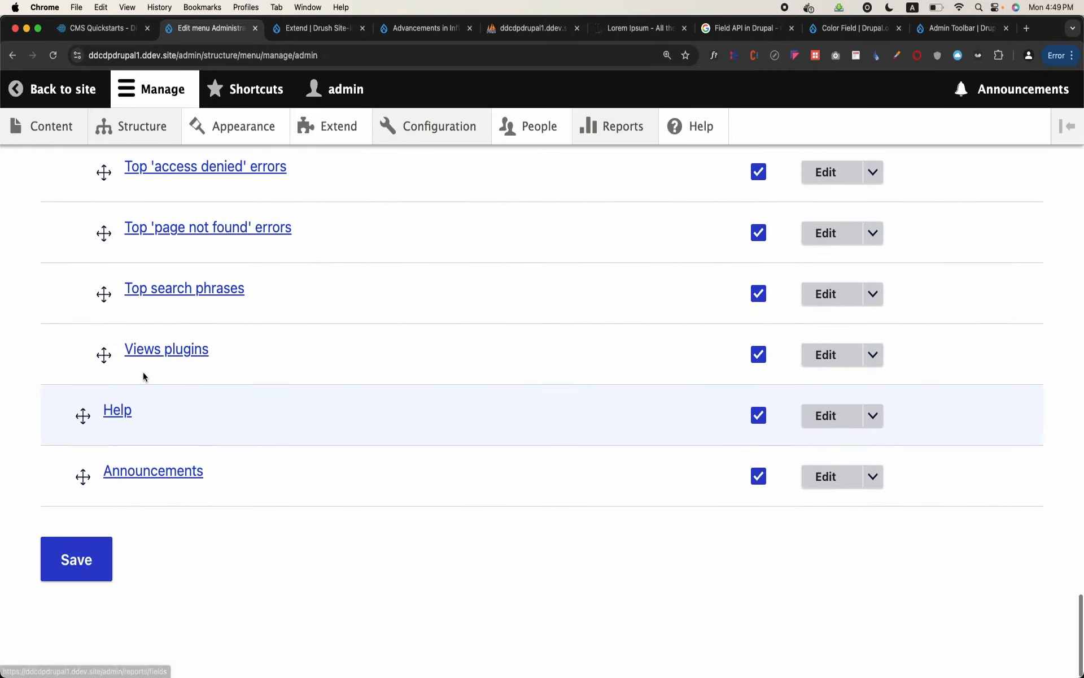
scroll(144, 377, up, 20)
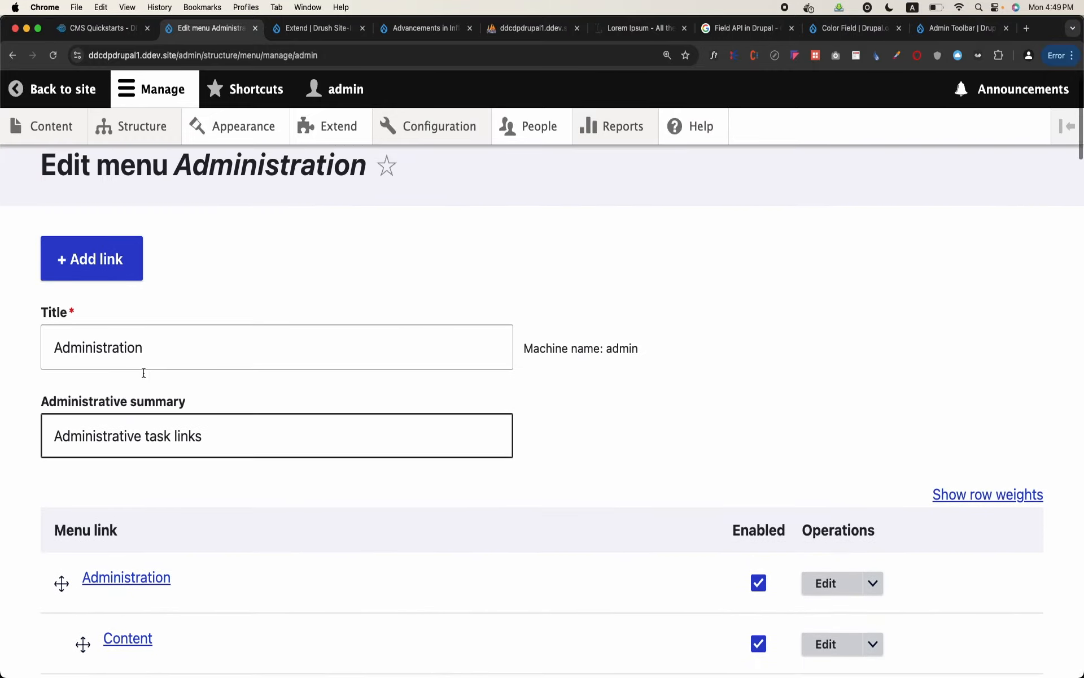
Open the Article creation form from the Content overview and copy its path /node/add/article
scroll(143, 372, up, 1)
click(54, 127)
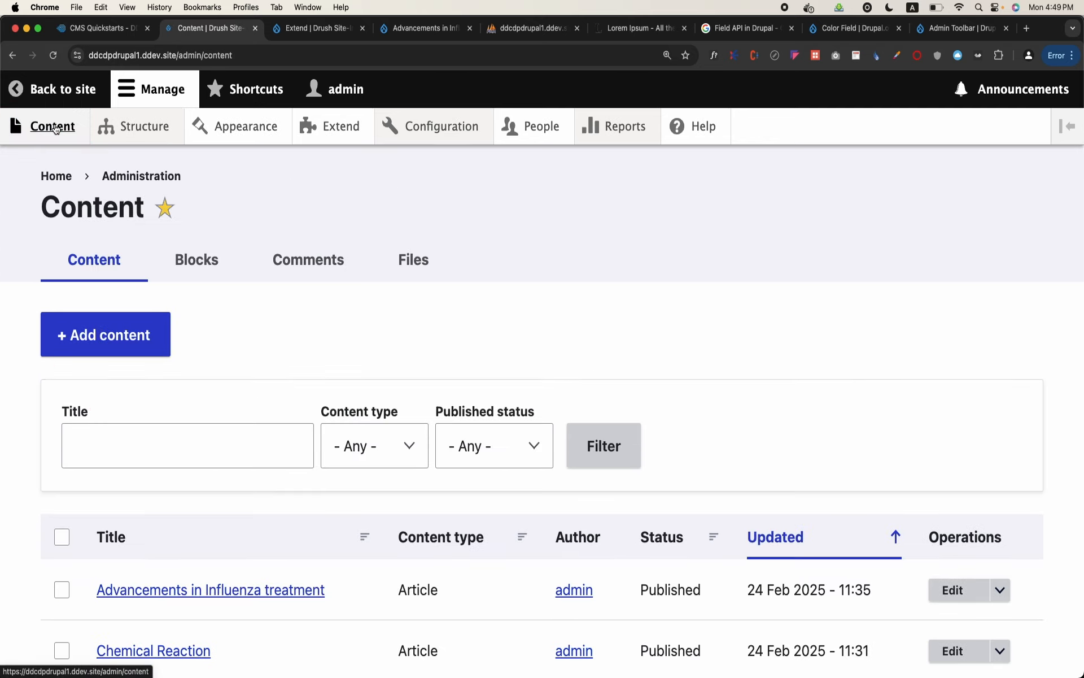
click(112, 334)
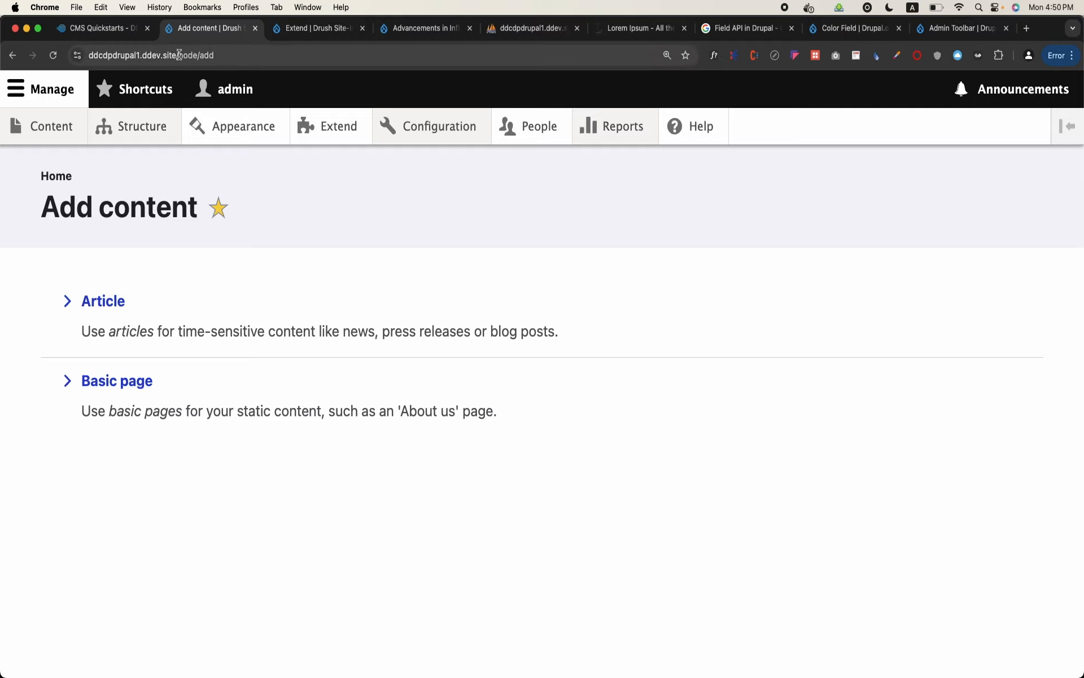
click(103, 301)
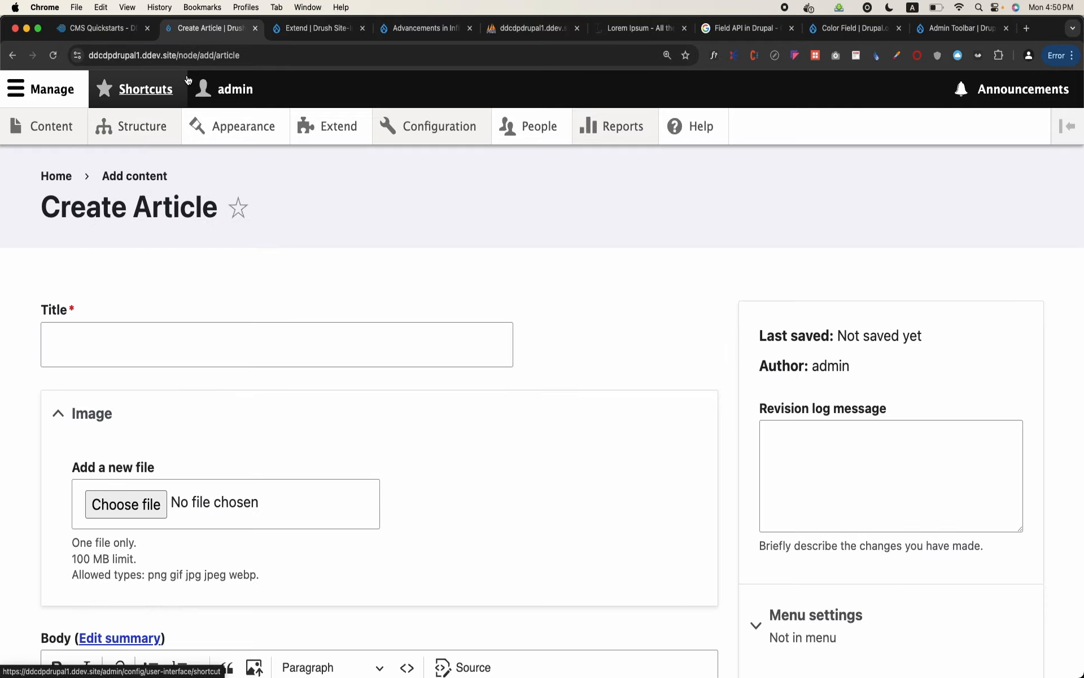
drag(177, 56, 246, 49)
key(ctrl+c)
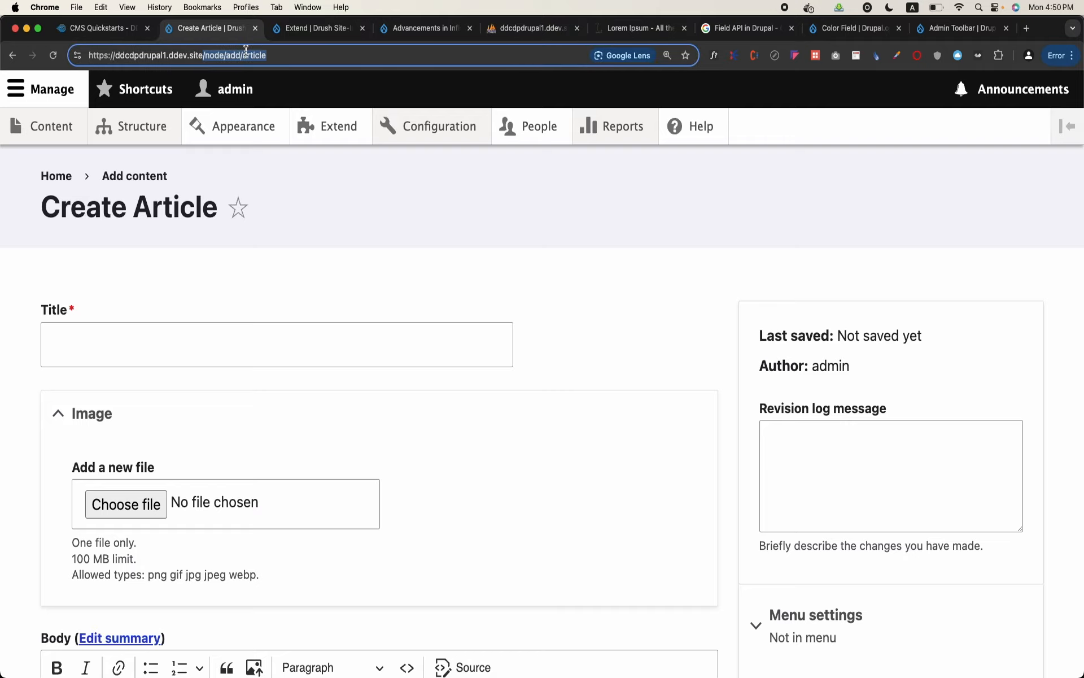
Open the Administration menu for editing among the site's Structure menus
click(139, 126)
scroll(115, 452, down, 5)
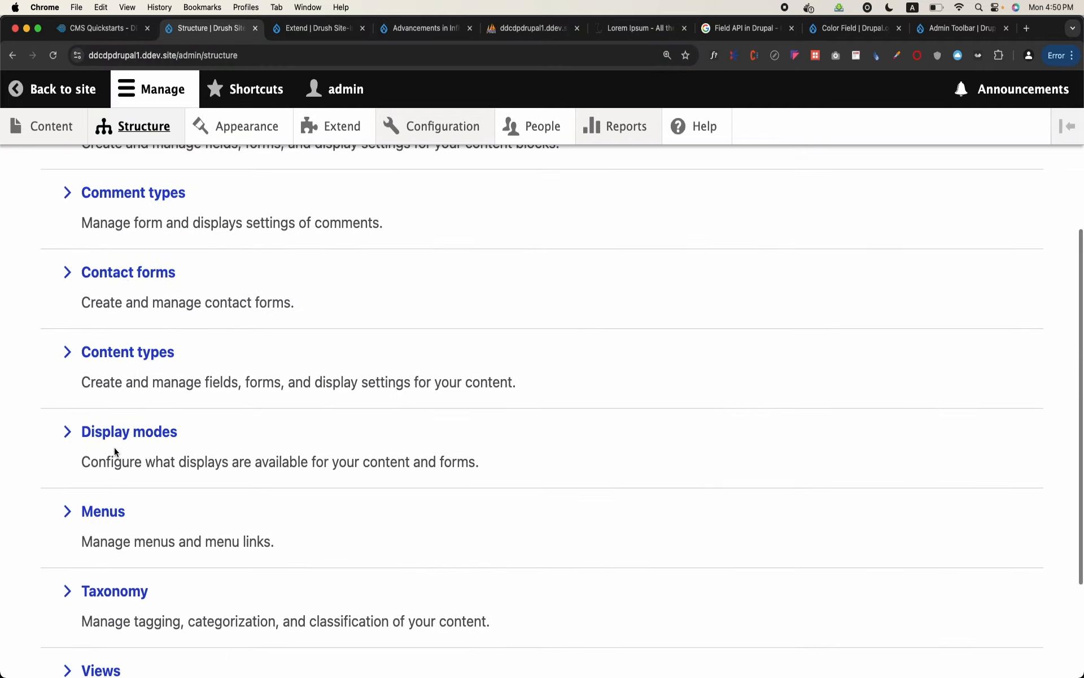
click(105, 514)
scroll(104, 511, down, 2)
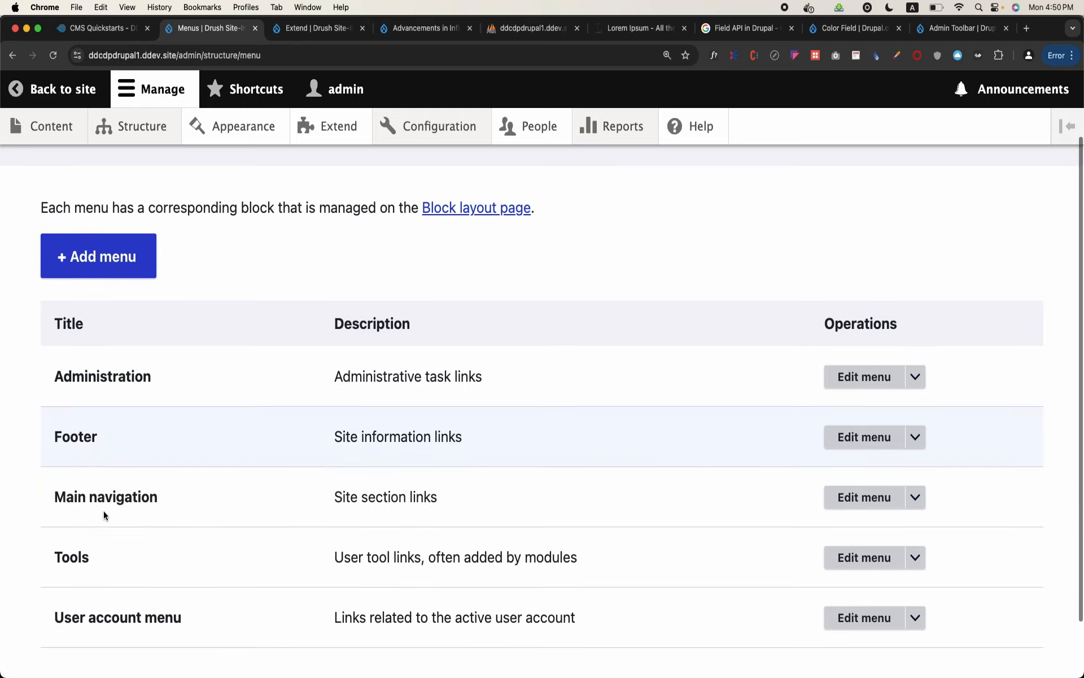
click(872, 382)
scroll(378, 508, down, 8)
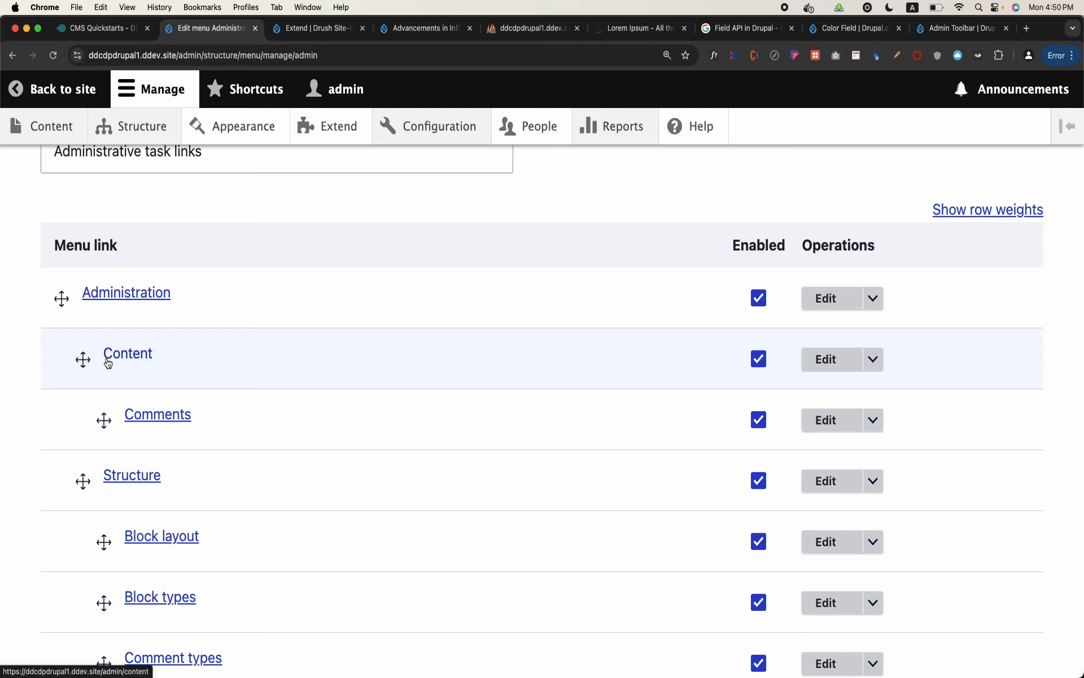
scroll(156, 398, up, 5)
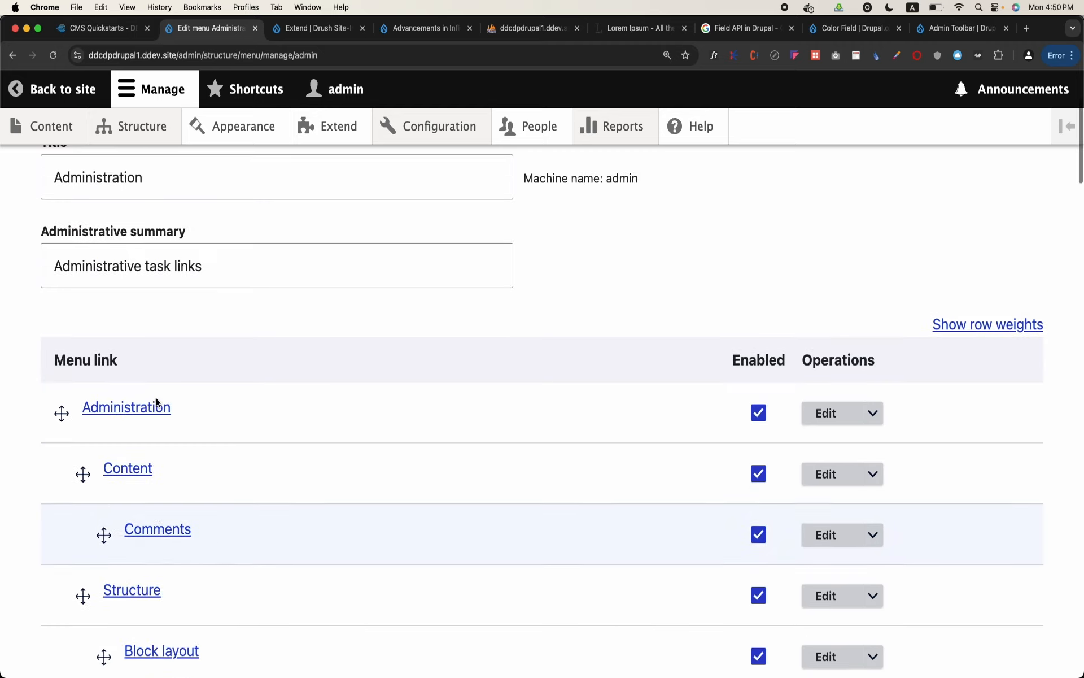
Add a menu link titled "Add Article" pointing to /node/add/article to the Administration menu and save it
click(87, 220)
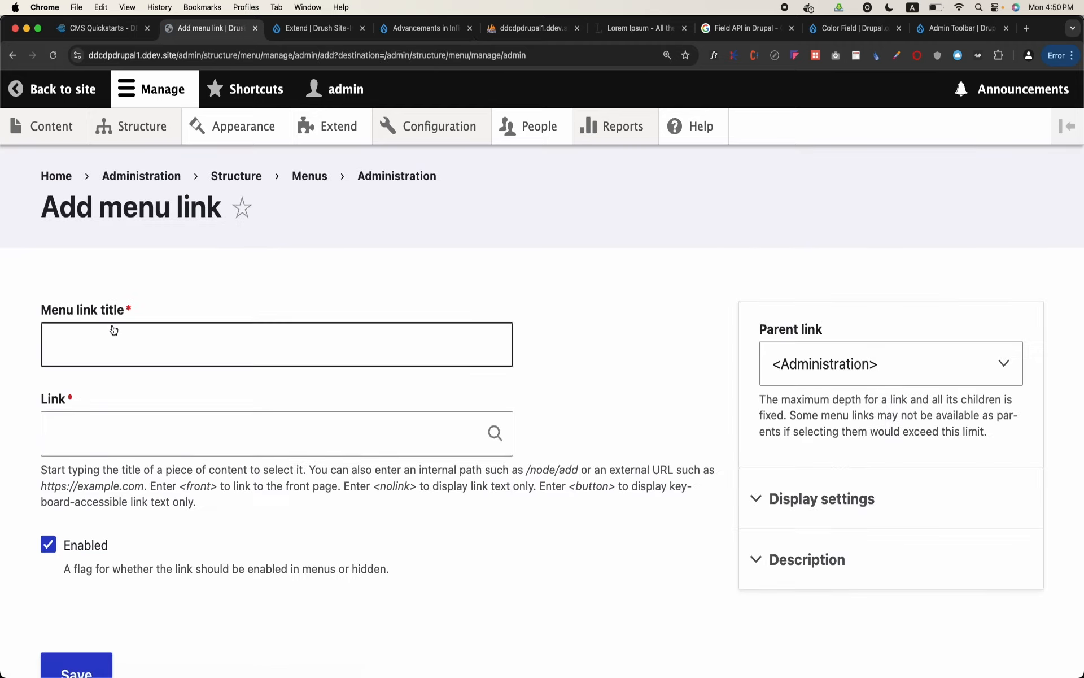
click(119, 341)
text(Add )
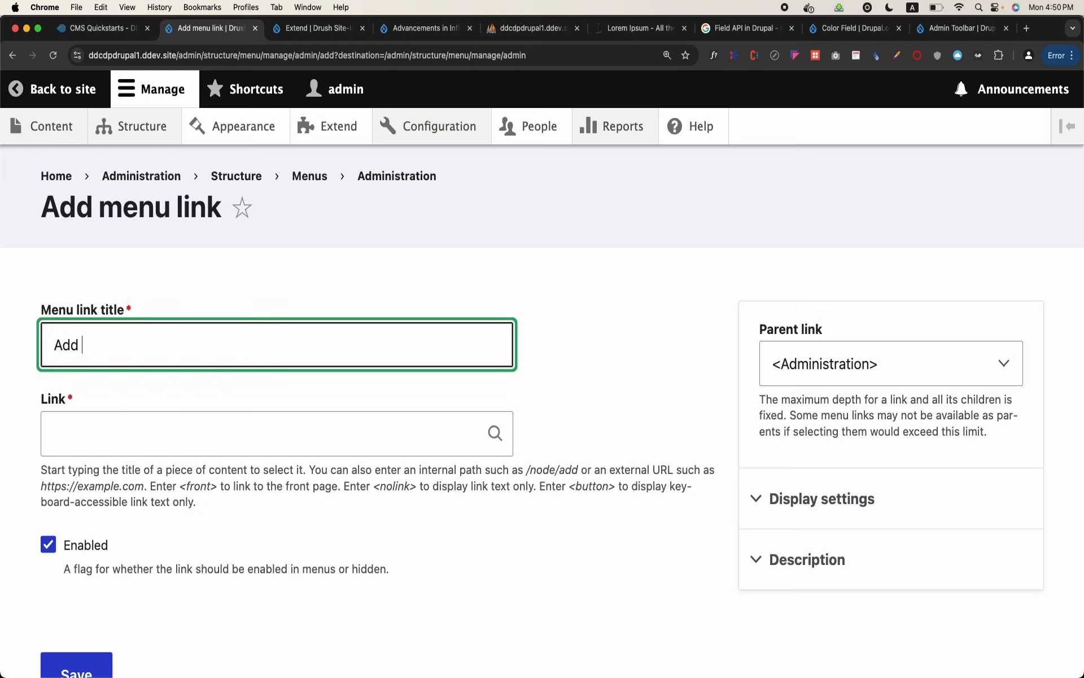
text(Article)
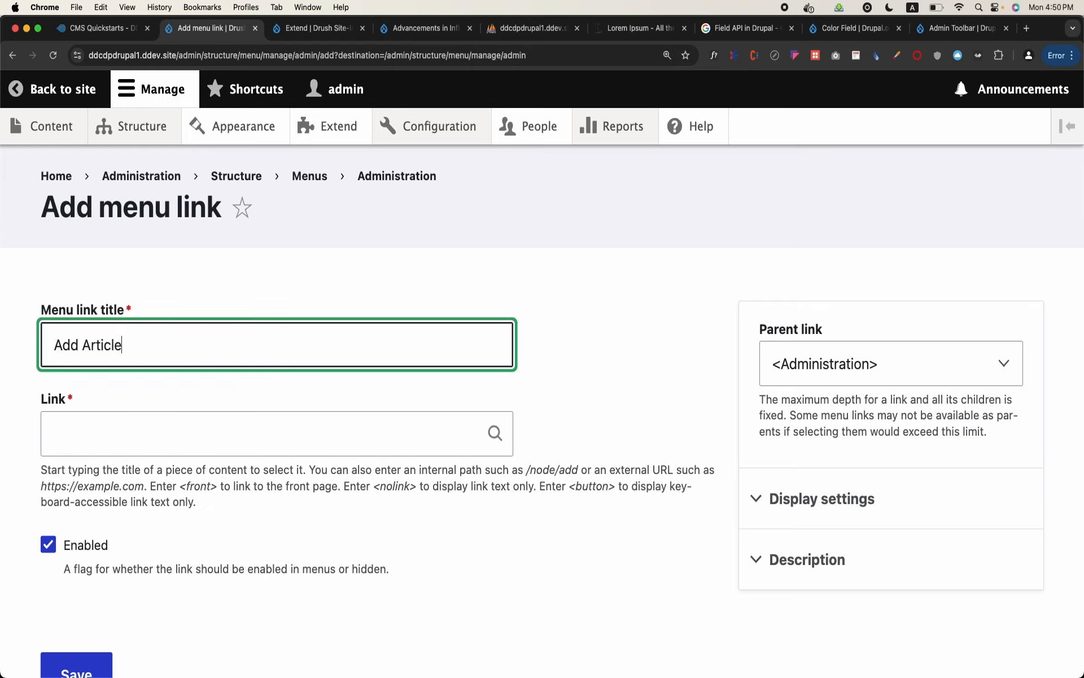
click(103, 440)
key(ctrl+v)
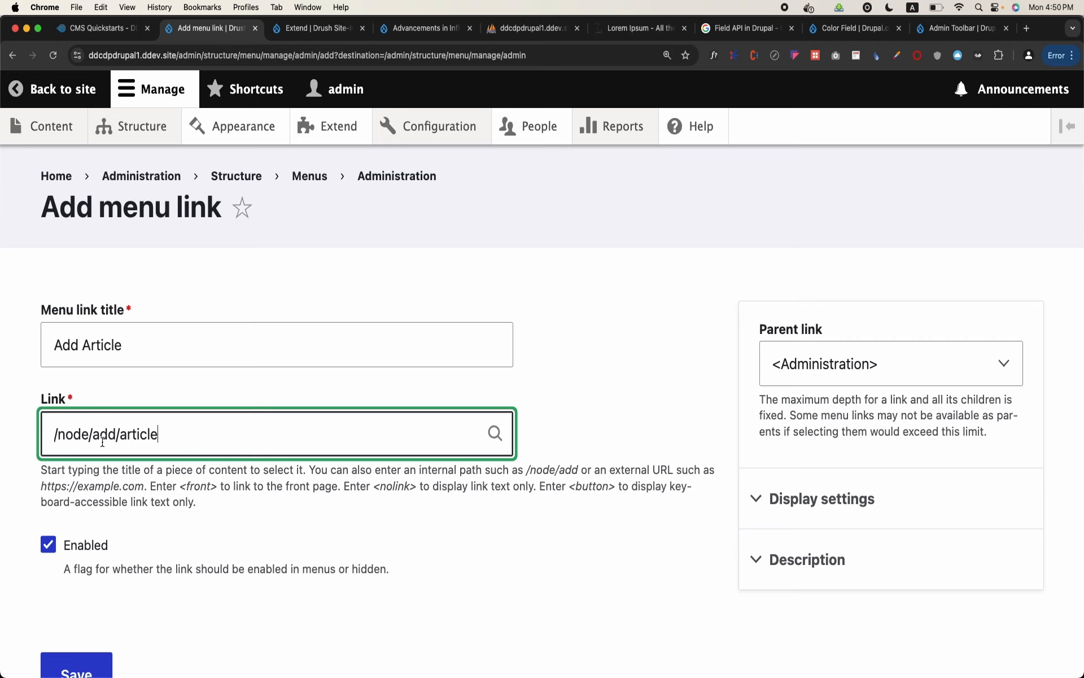
scroll(103, 443, down, 5)
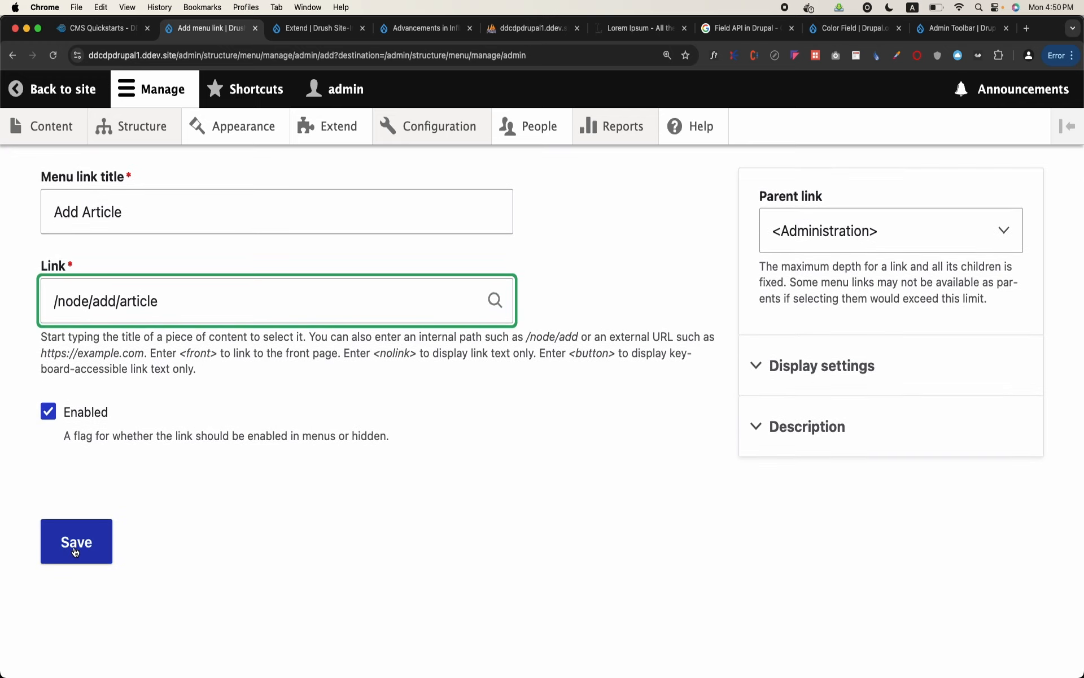
click(76, 542)
Locate the Add Article link in the Administration menu's link list by searching the page for "article"
scroll(74, 547, down, 6)
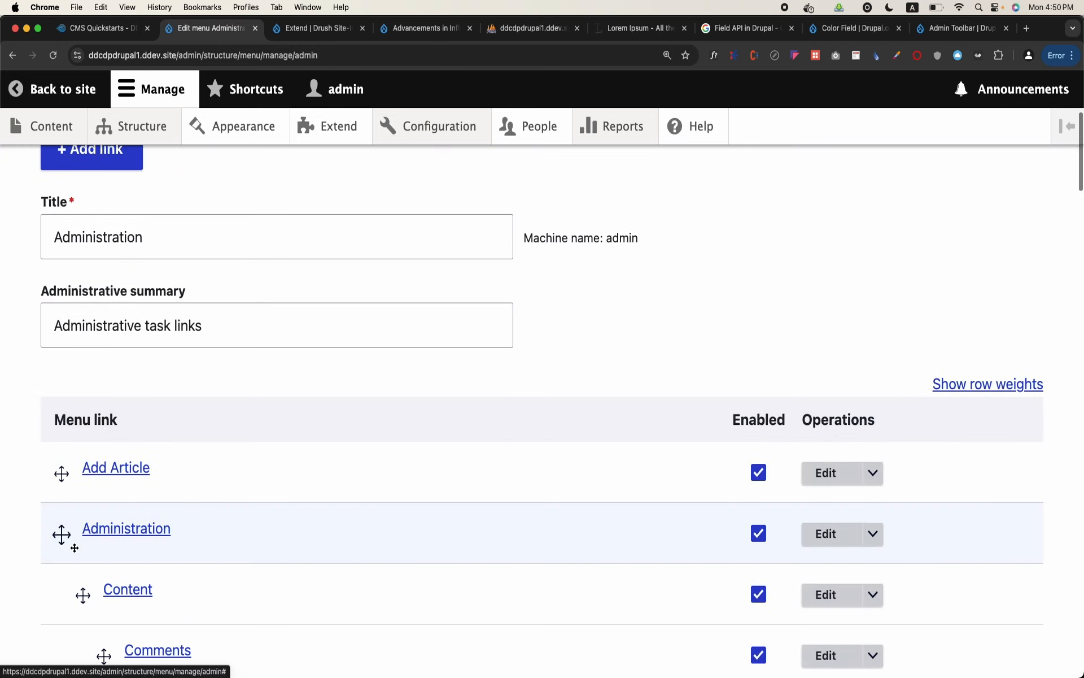
scroll(74, 547, down, 3)
scroll(73, 548, down, 12)
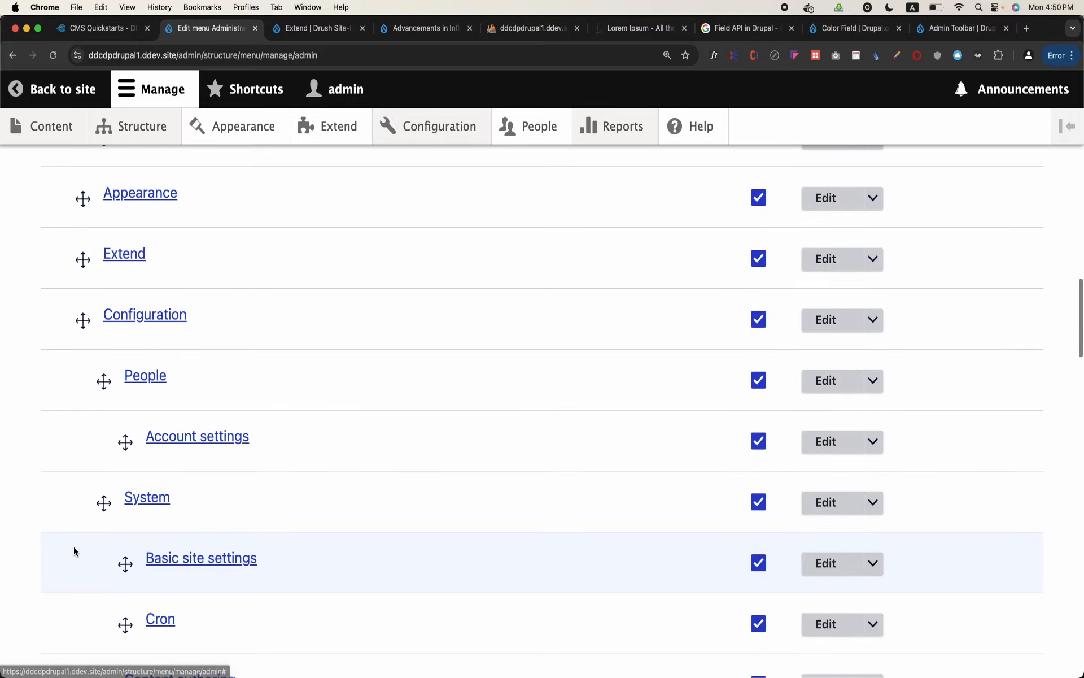
scroll(73, 546, down, 20)
scroll(75, 548, up, 10)
key(super+f)
text(art)
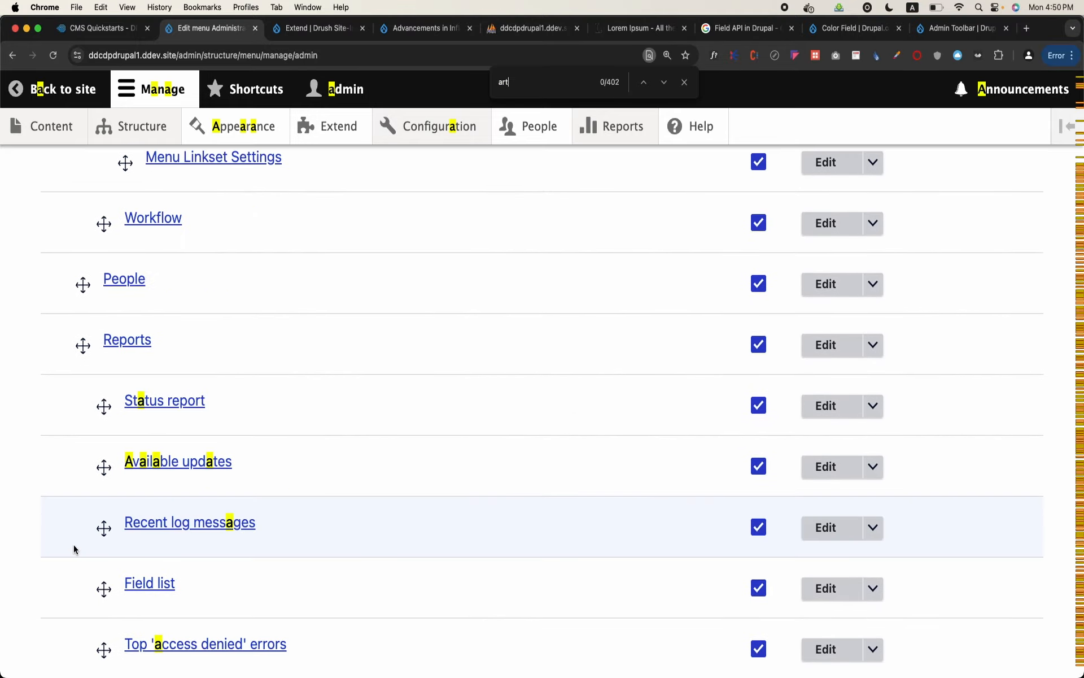
text(icle)
scroll(73, 544, down, 2)
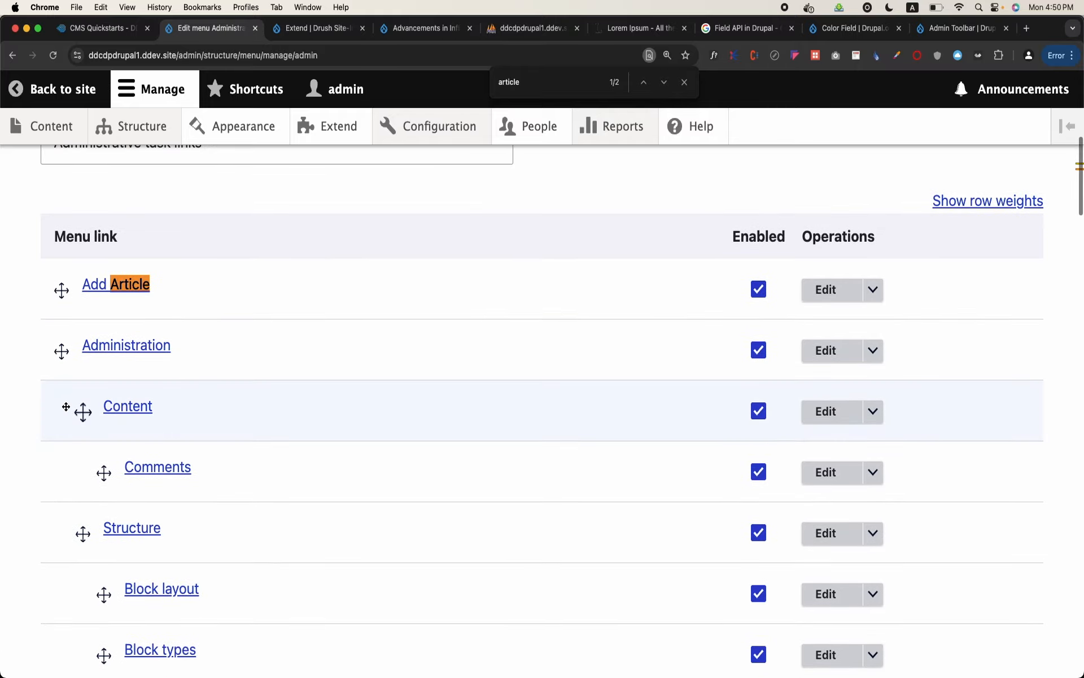
Nest the Add Article link beneath Content, ahead of Comments, and save the Administration menu
drag(59, 291, 92, 412)
scroll(92, 412, down, 20)
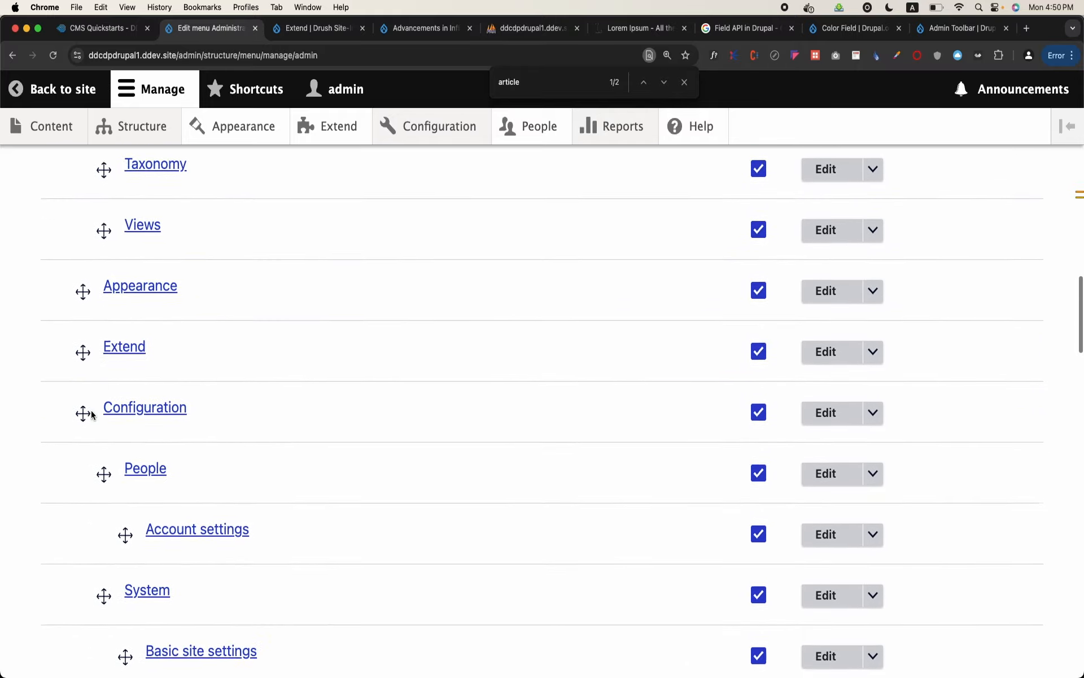
click(79, 574)
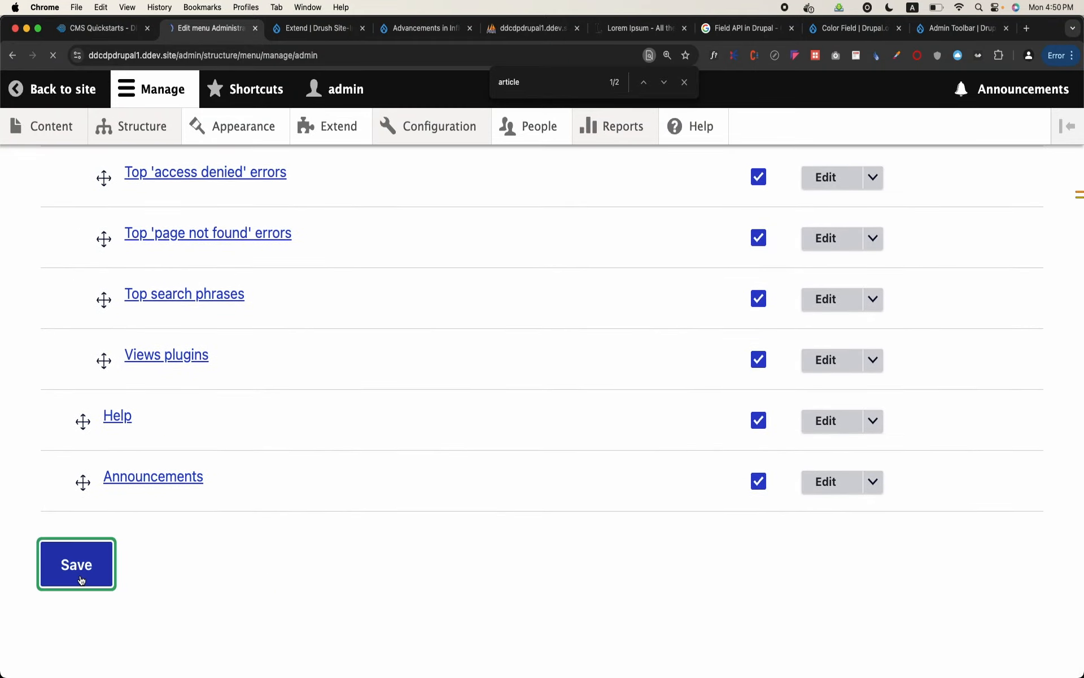
Test the Add Article link under Content in the admin toolbar and look over the article form it opens
mouse_move(70, 134)
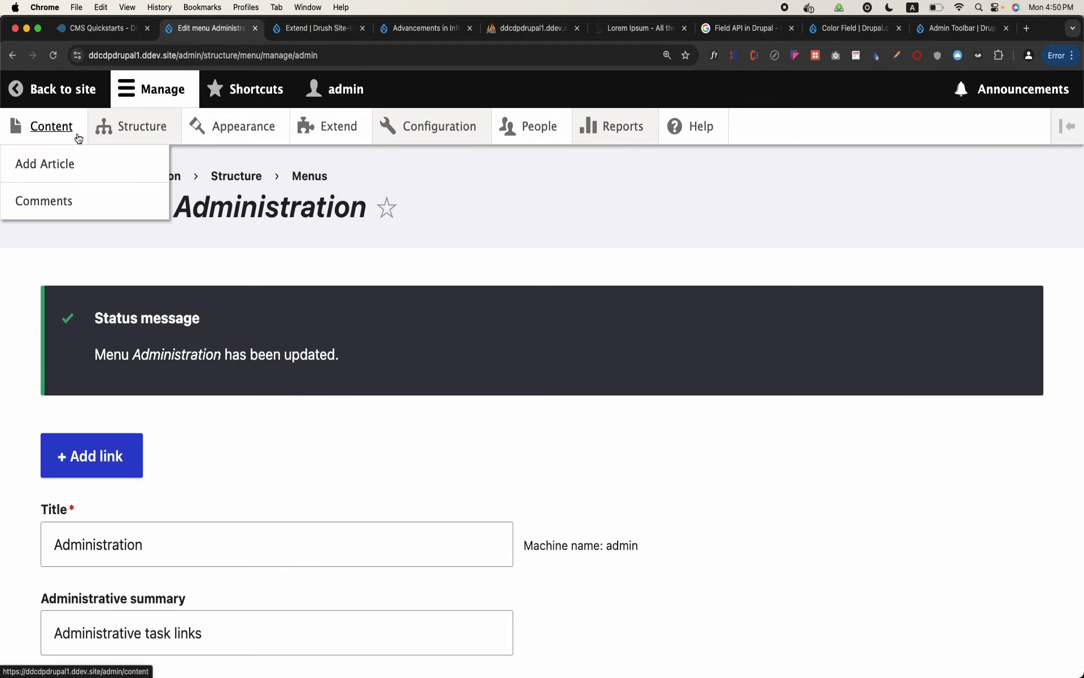
click(53, 169)
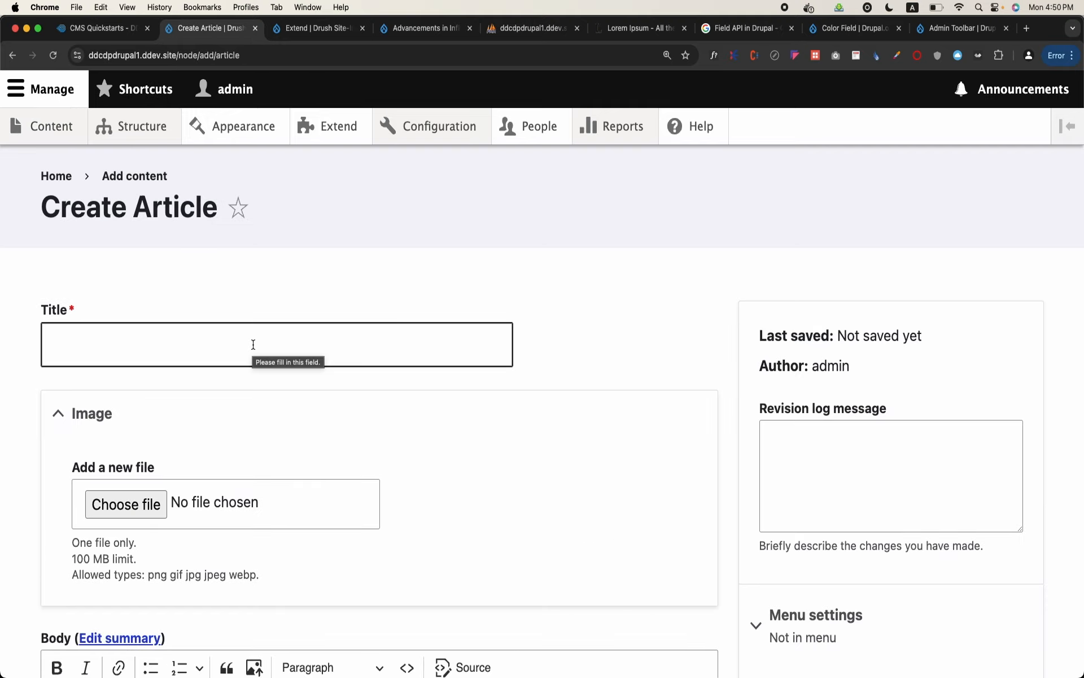
click(253, 344)
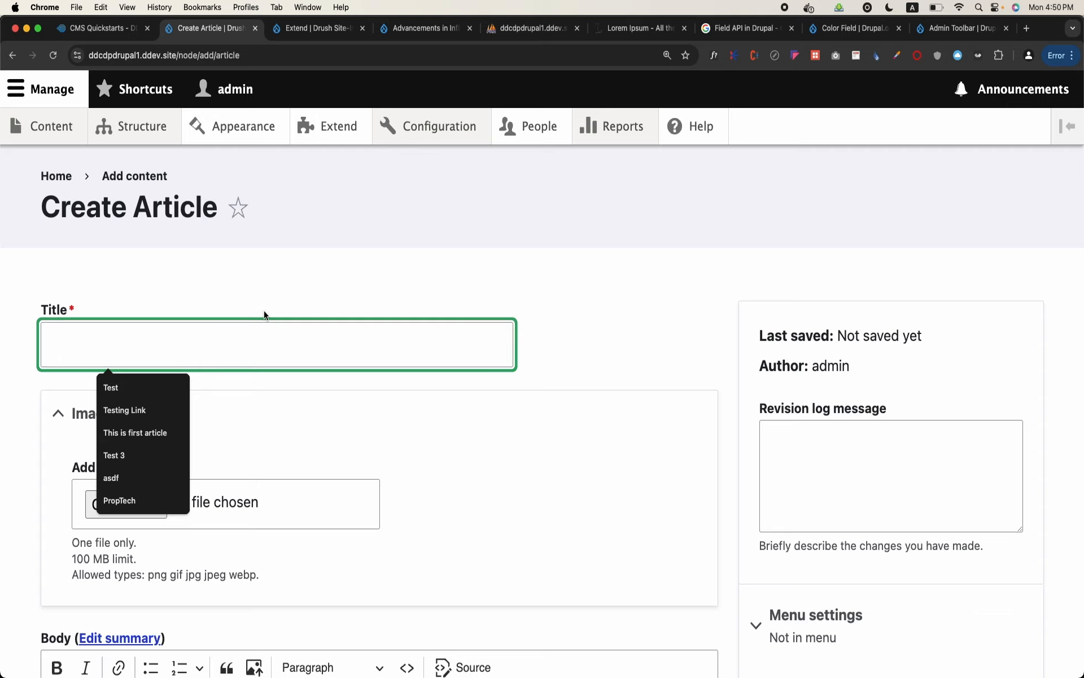
scroll(286, 293, down, 3)
scroll(285, 294, down, 10)
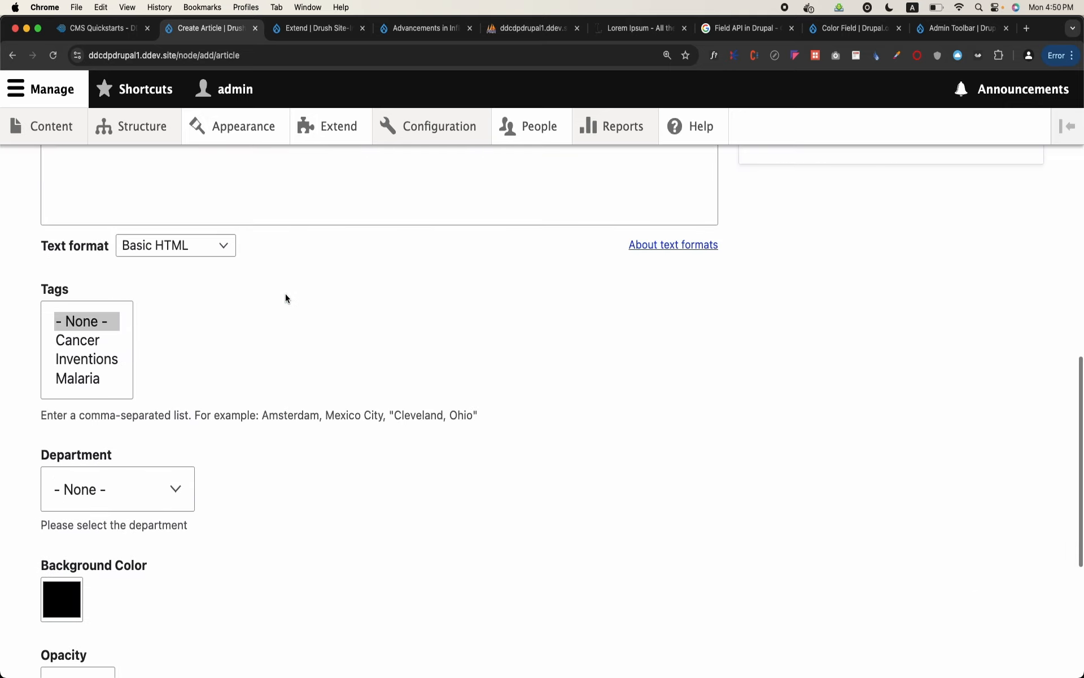
right_click(285, 299)
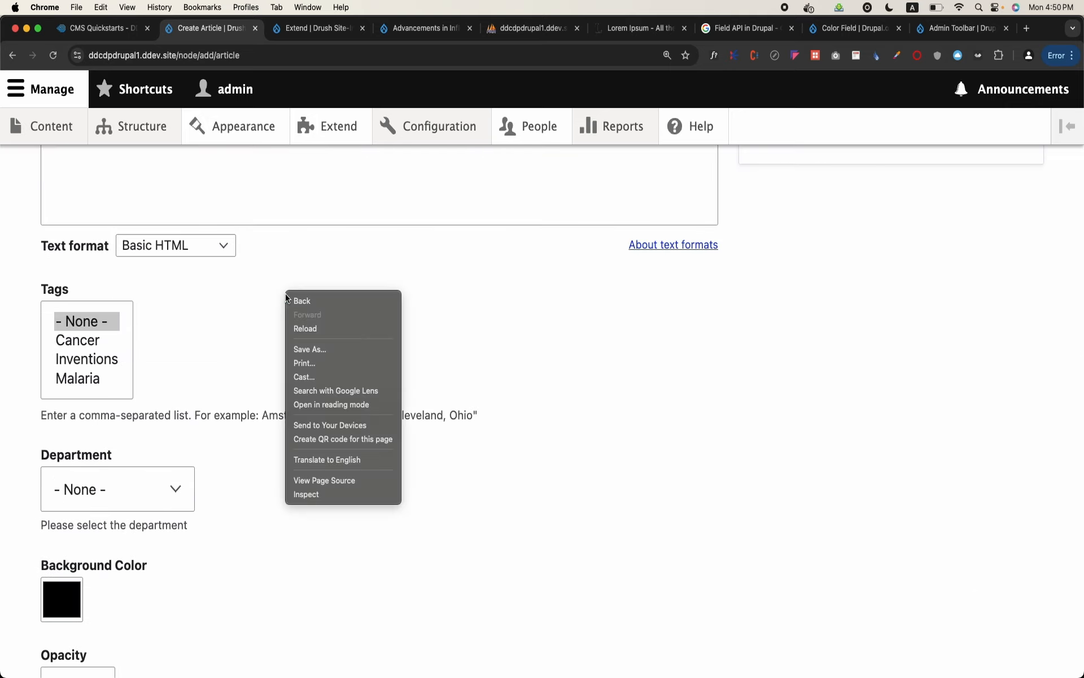
click(384, 253)
scroll(385, 253, up, 10)
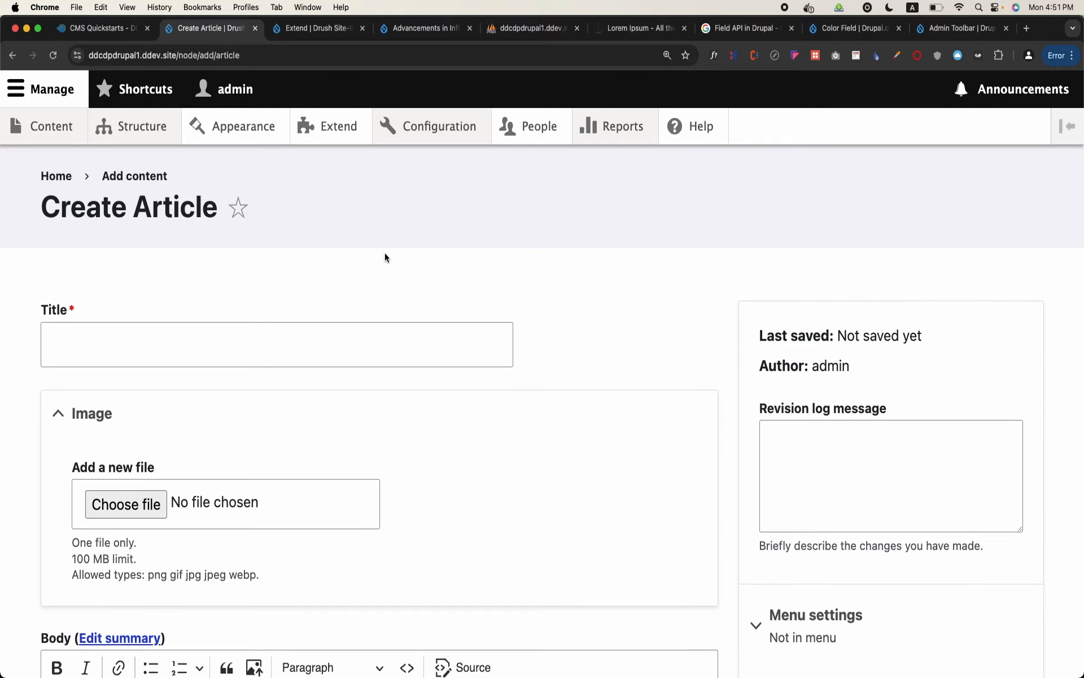
Open the Article content type's field management page and copy its path /admin/structure/types/manage/article/fields
mouse_move(125, 145)
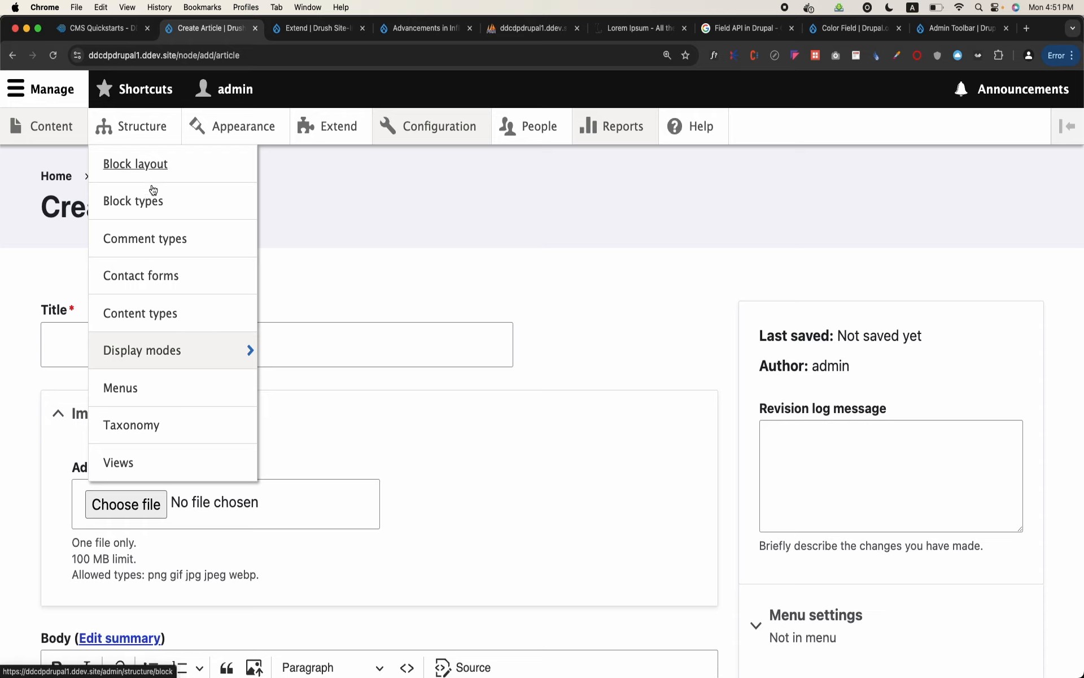
click(168, 320)
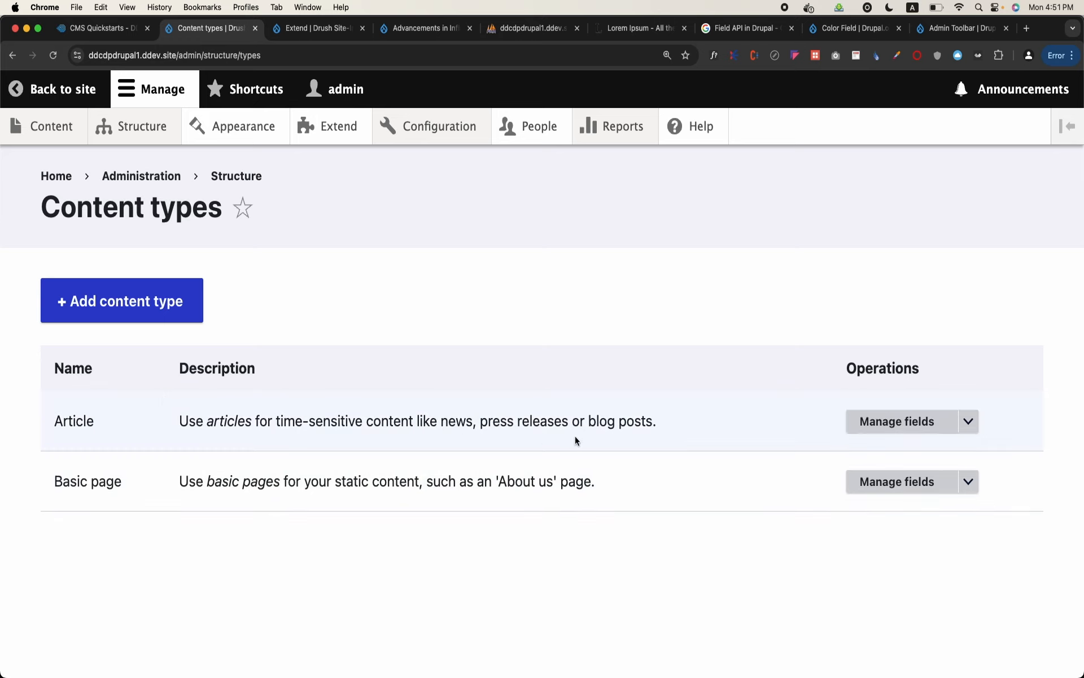
click(904, 434)
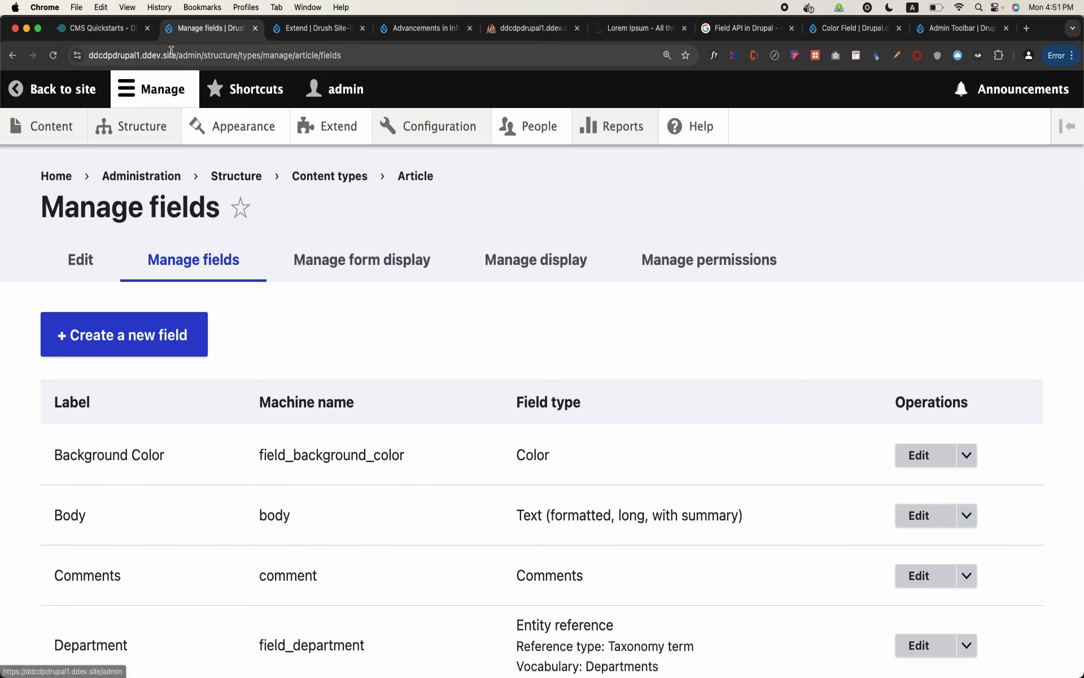
drag(175, 55, 379, 54)
key(super+c)
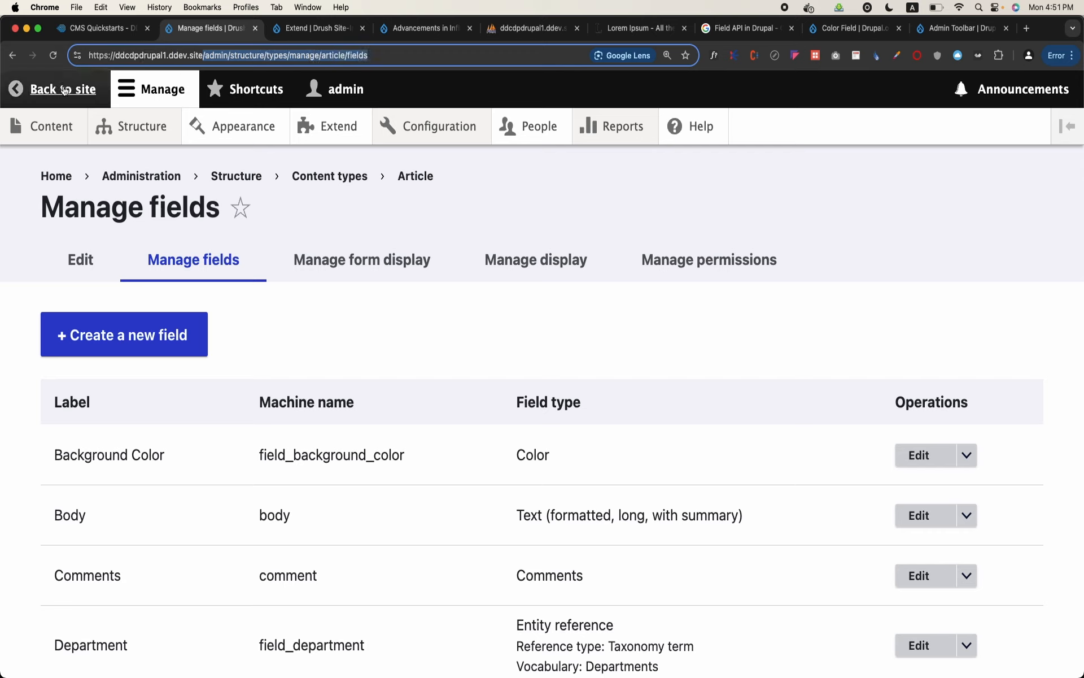
Open the Administration menu for editing and start a new child link beneath Structure
mouse_move(48, 127)
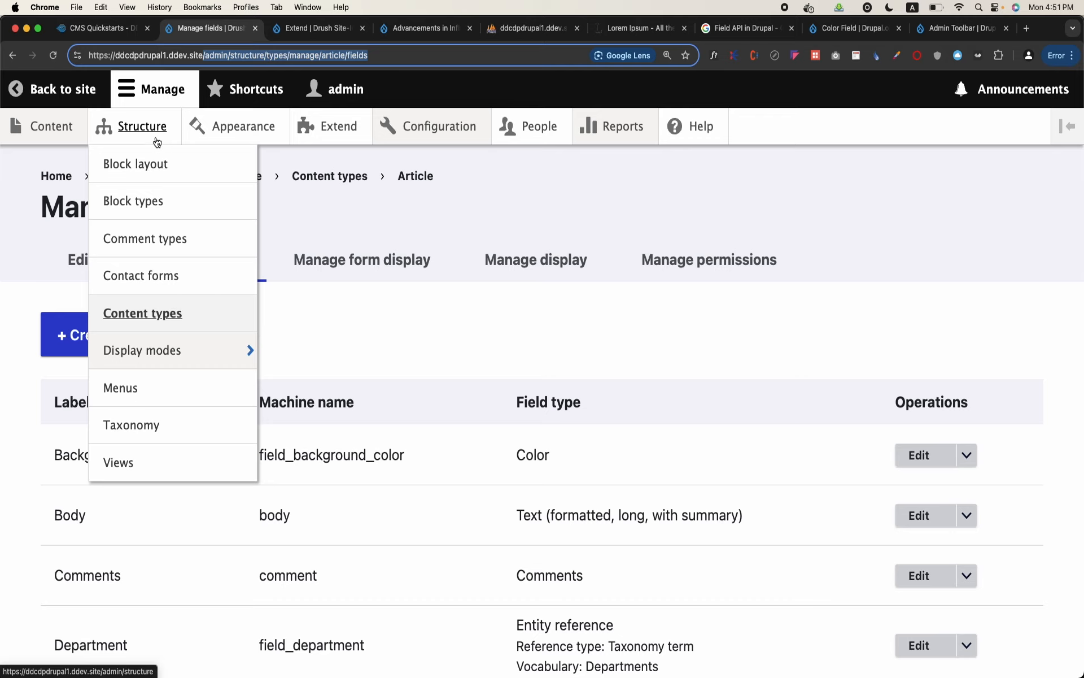
click(124, 376)
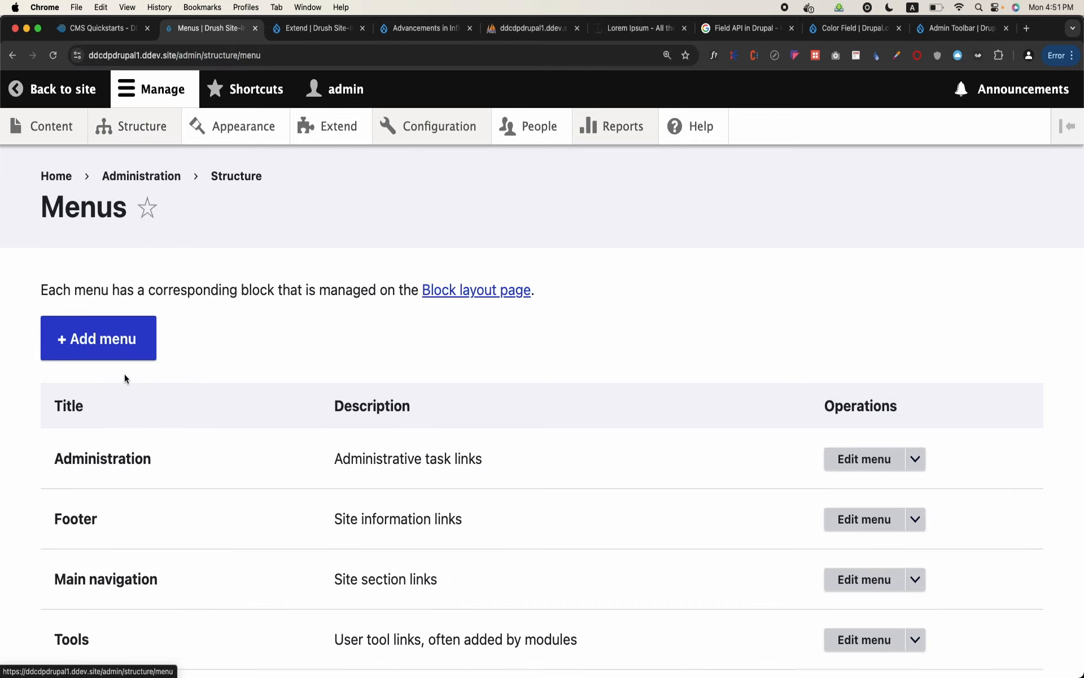
click(884, 458)
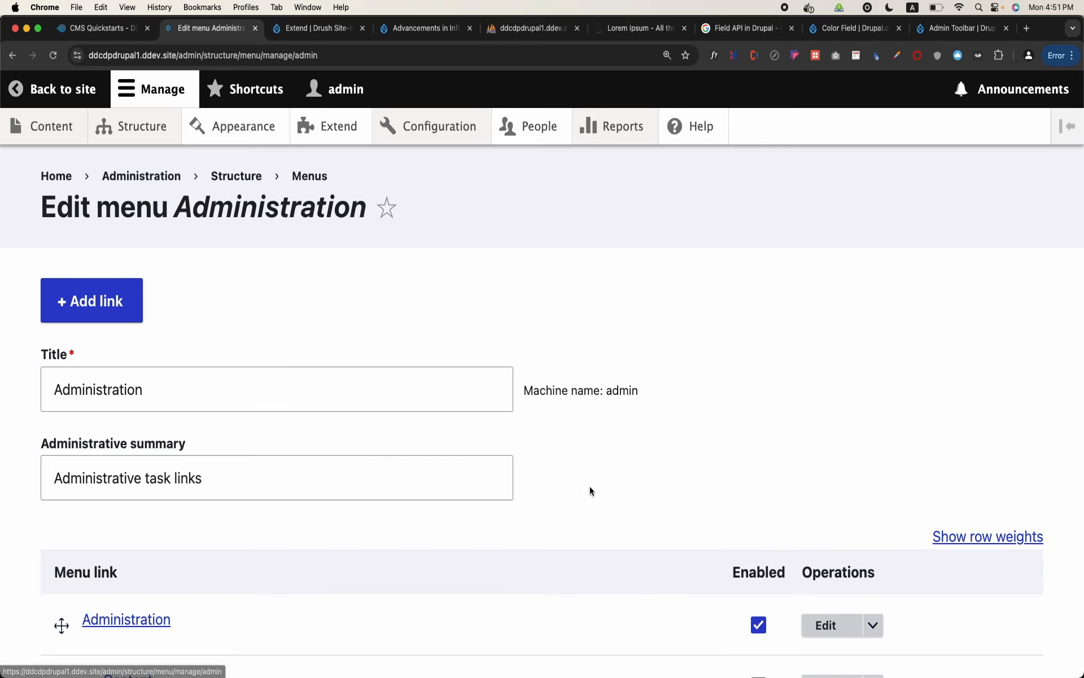
scroll(582, 494, down, 8)
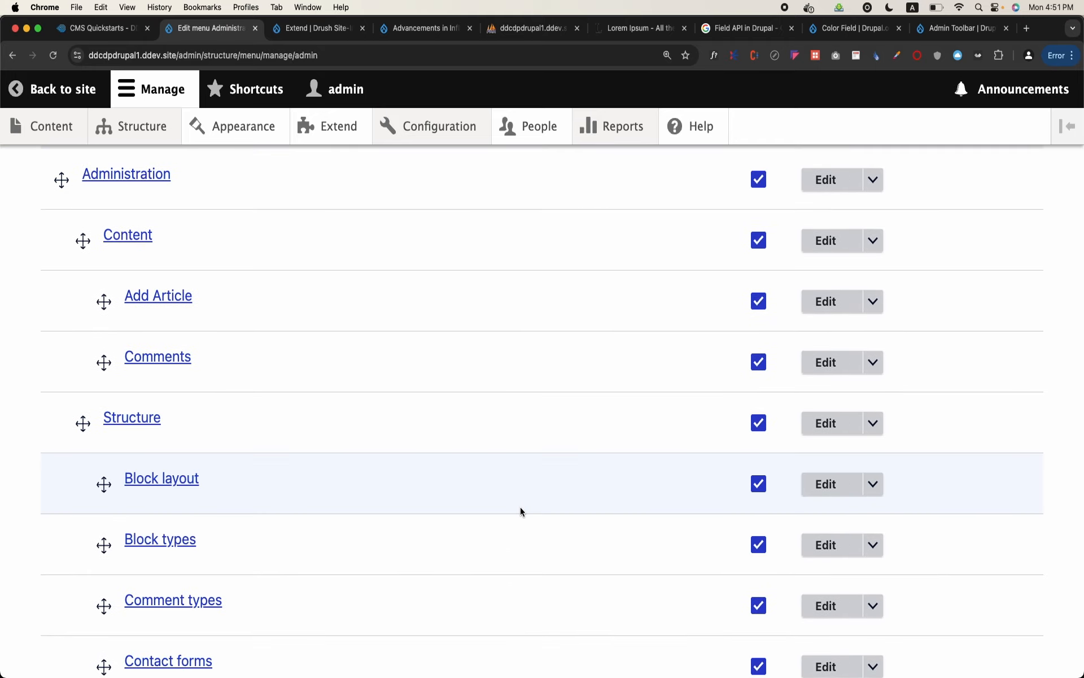
scroll(520, 507, down, 1)
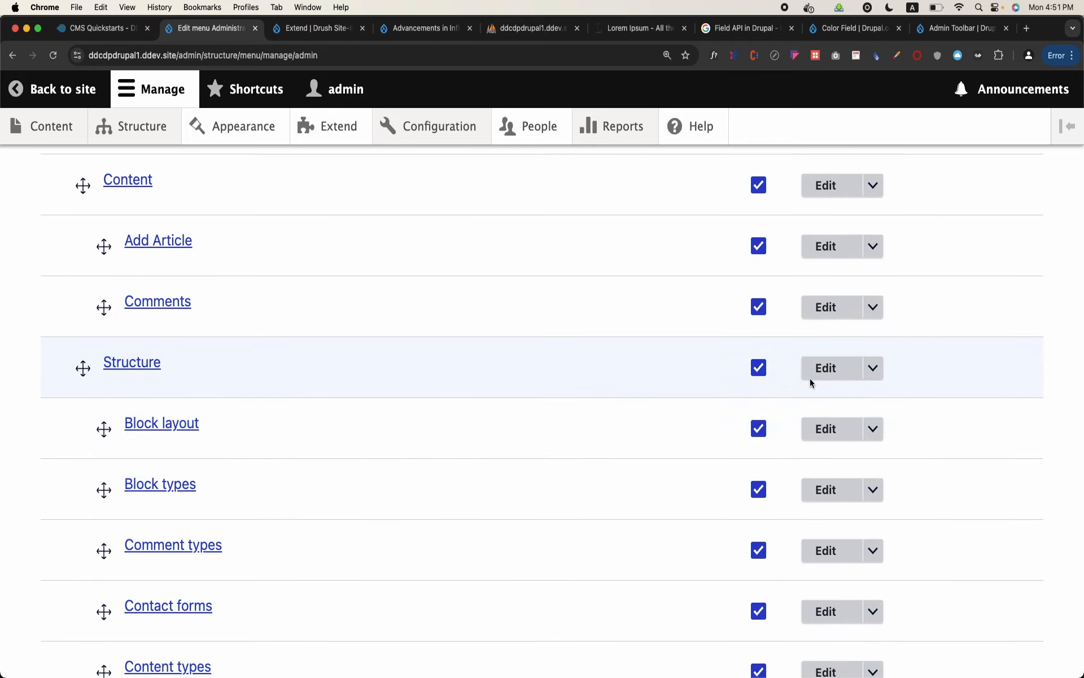
click(873, 371)
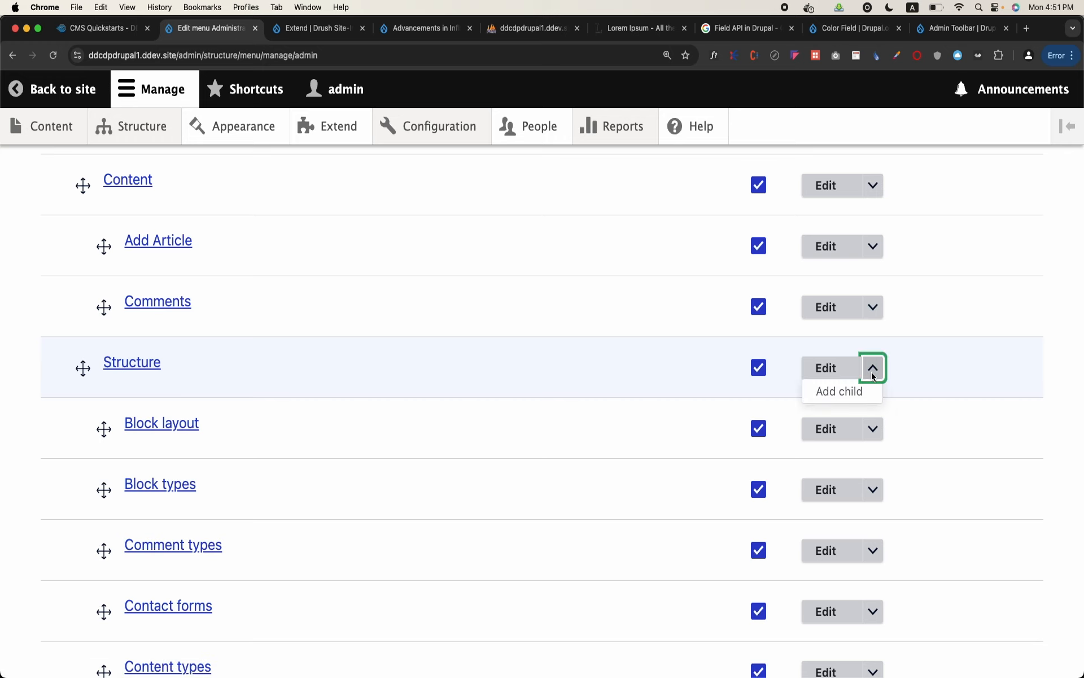
click(847, 391)
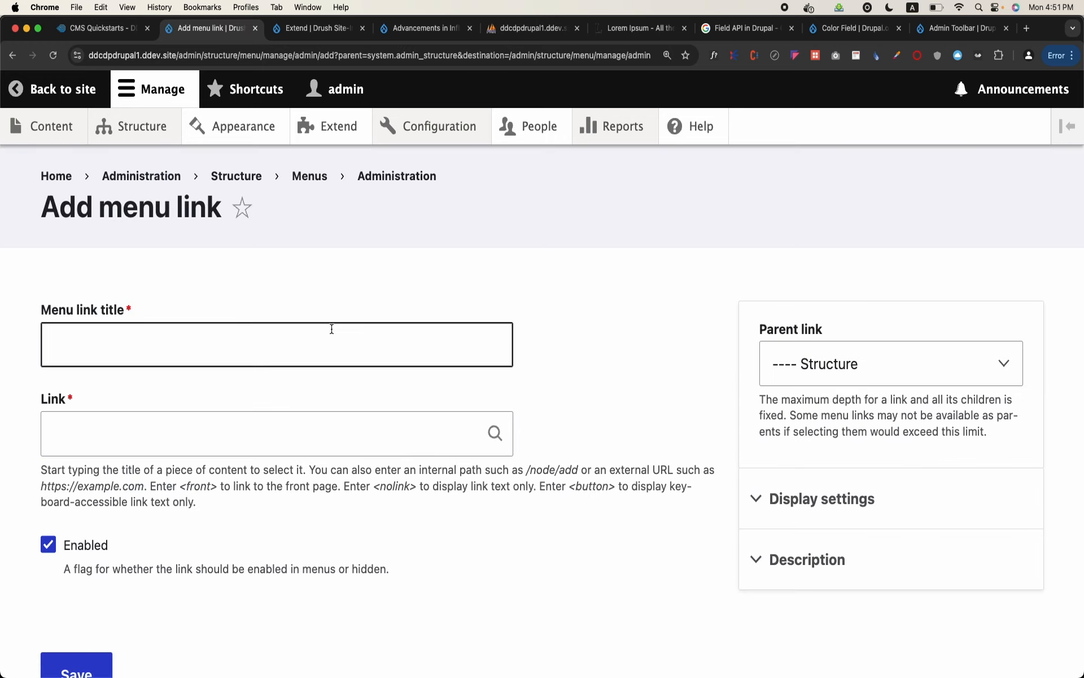
Title the link Article Structure, point it to /admin/structure/types/manage/article/fields, and save it
click(332, 329)
text(Article Structure)
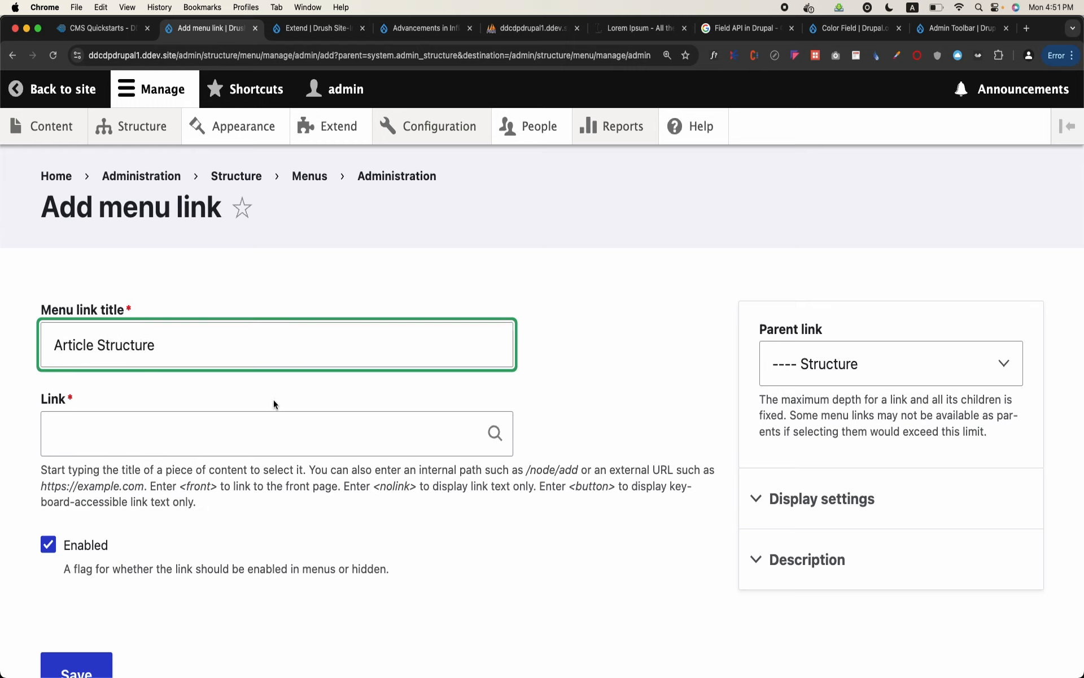
click(254, 436)
key(super+v)
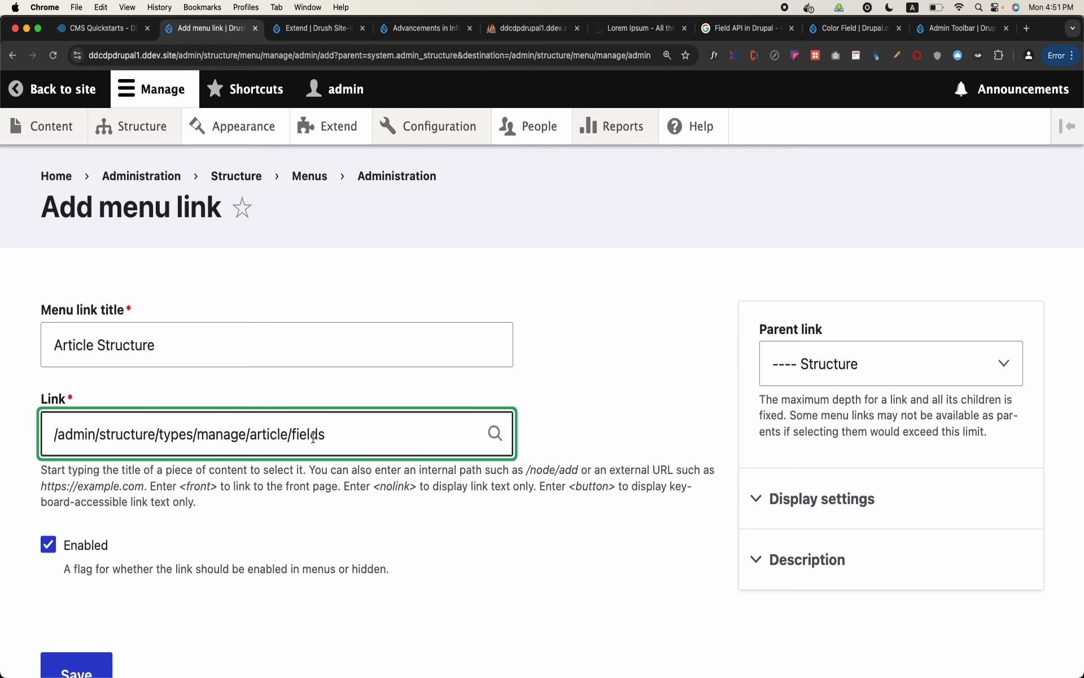
scroll(282, 446, down, 3)
click(75, 541)
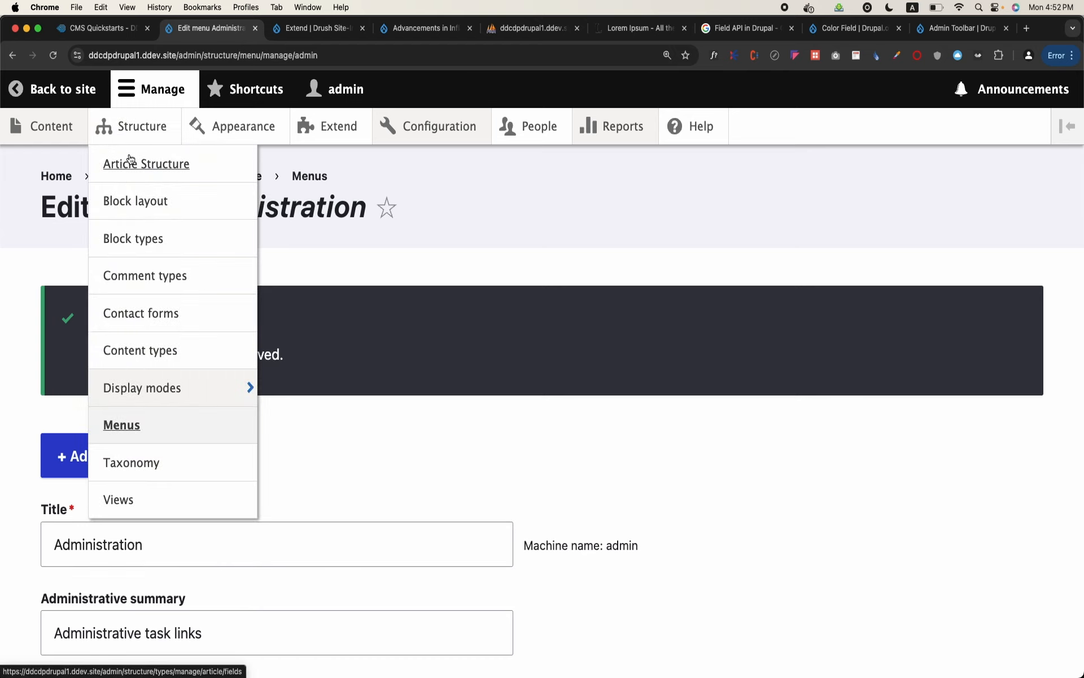
Test the Article Structure link under Structure in the admin toolbar and look over the article's fields
click(160, 170)
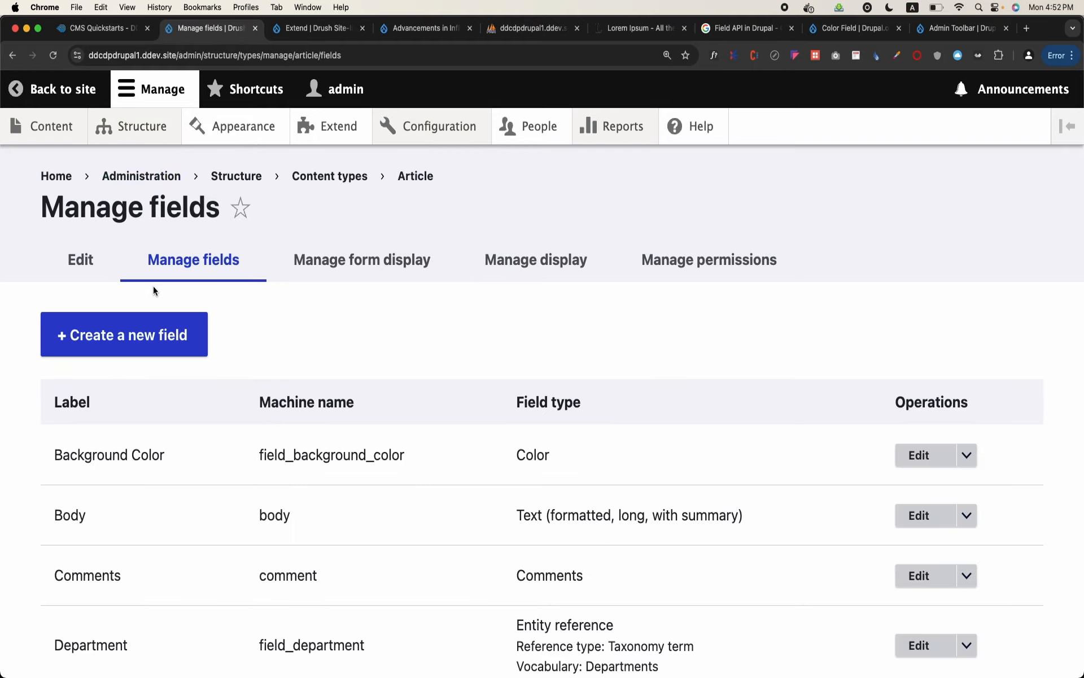
scroll(154, 286, down, 5)
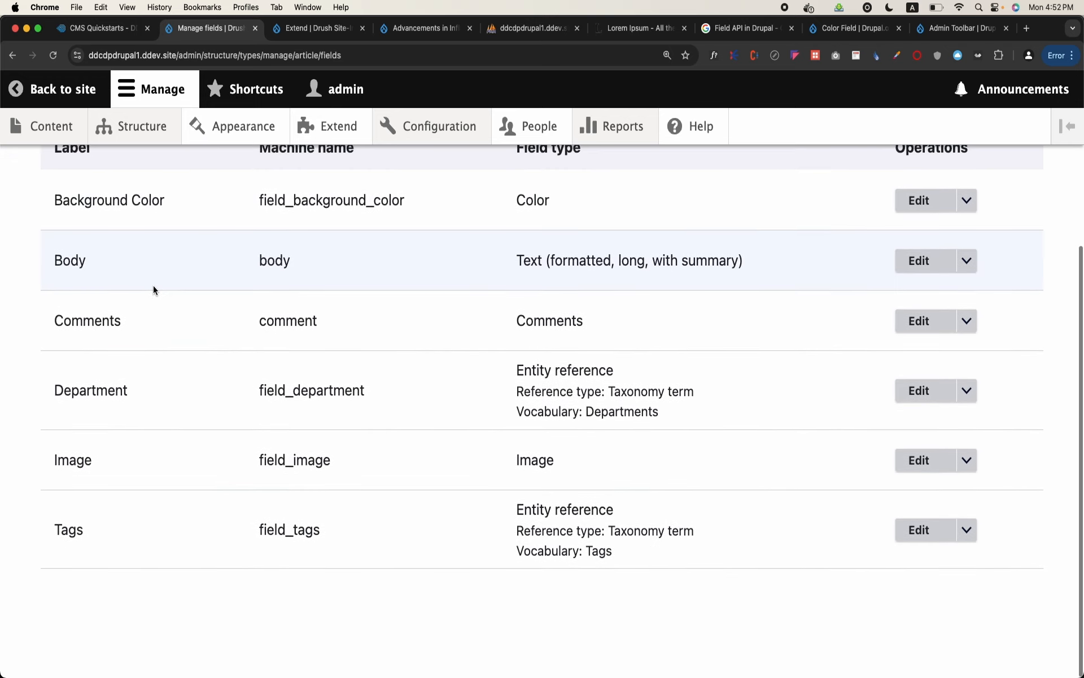
scroll(154, 290, up, 5)
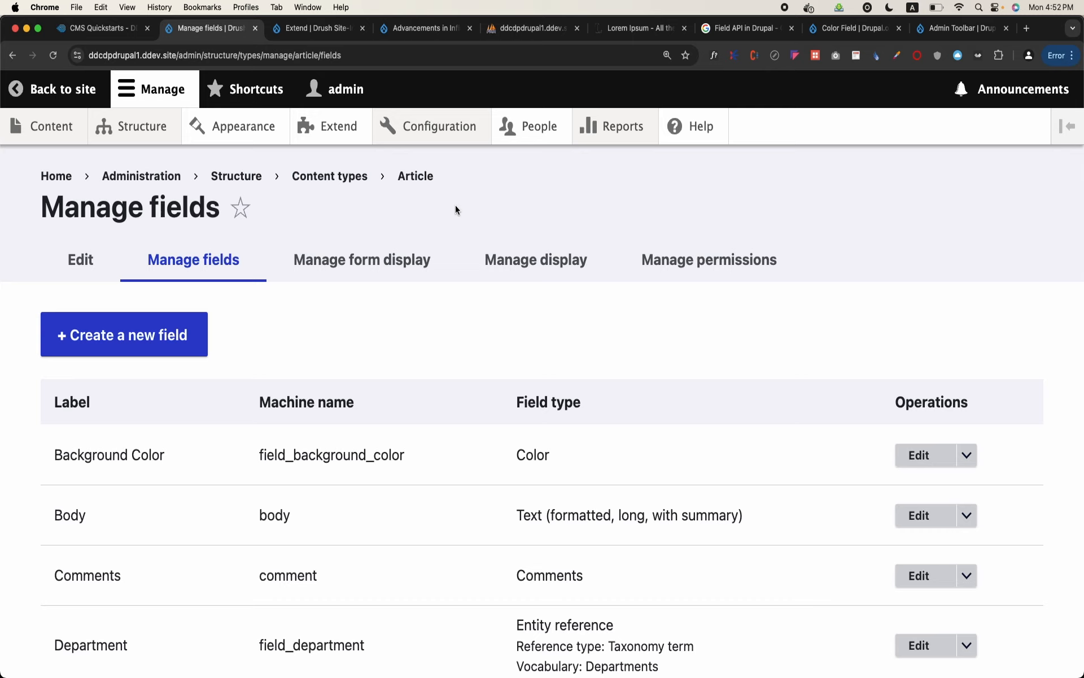
View the Article content type's form display settings and open the Add Article form in a separate tab to compare the field order
click(362, 263)
scroll(301, 421, down, 2)
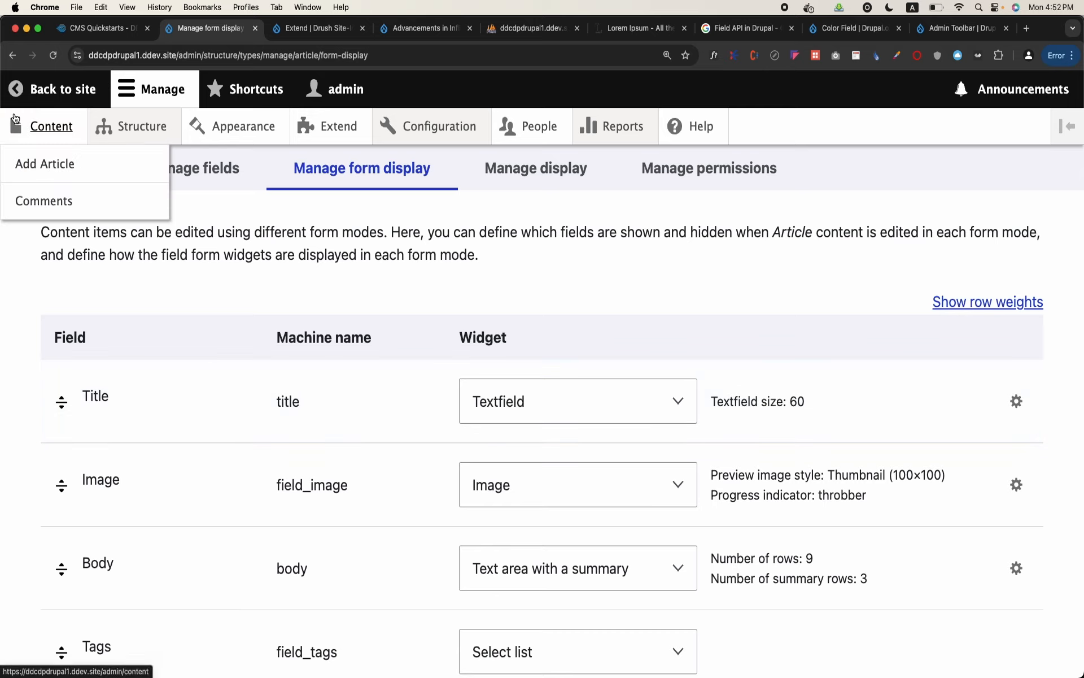
right_click(49, 163)
click(287, 35)
scroll(215, 400, down, 2)
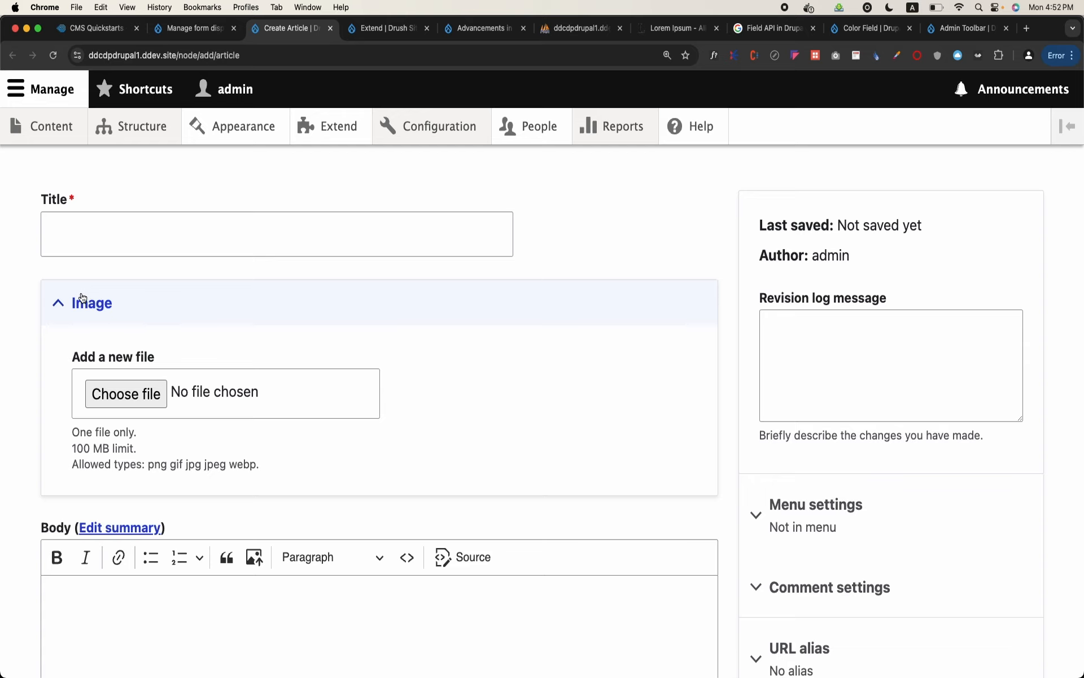
Move the Image field below Background Color in the Article form display and save the settings
click(213, 27)
scroll(362, 198, up, 2)
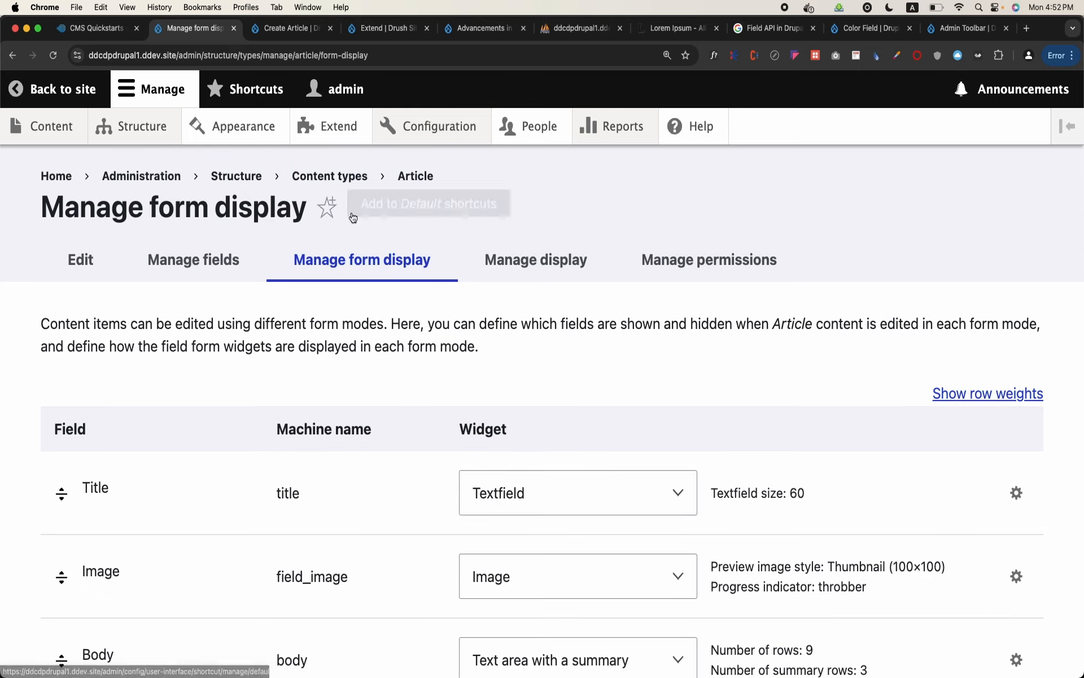
scroll(274, 351, down, 5)
drag(58, 250, 84, 647)
scroll(83, 648, down, 6)
drag(83, 647, 103, 588)
scroll(103, 588, down, 7)
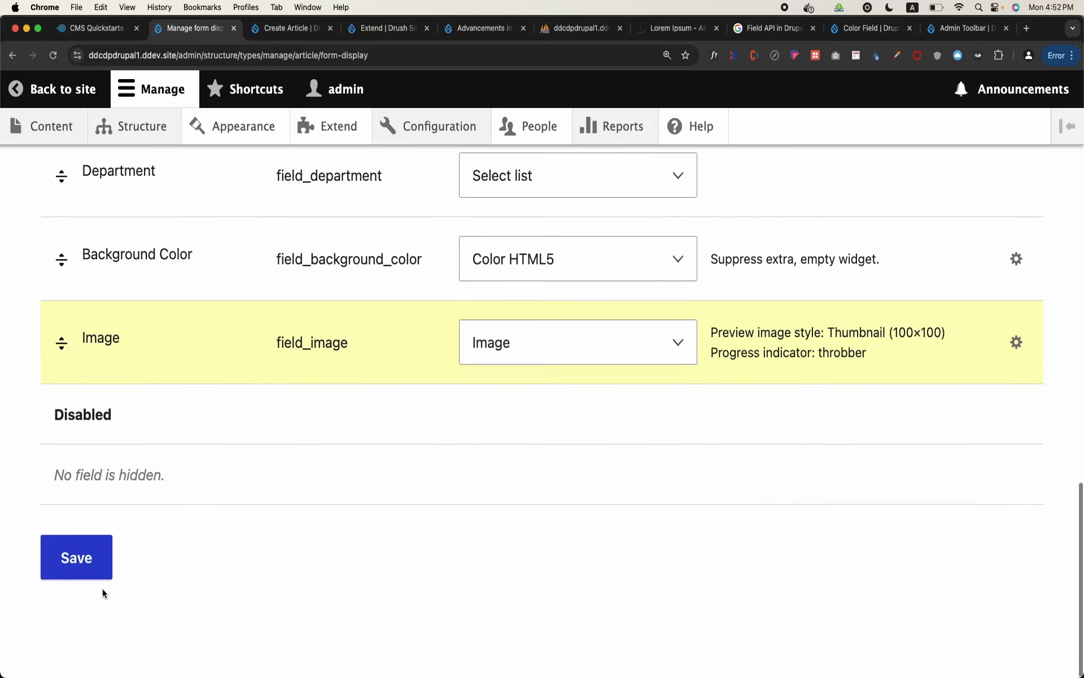
click(87, 574)
Reload the Create Article form and check the Image field's position
click(288, 28)
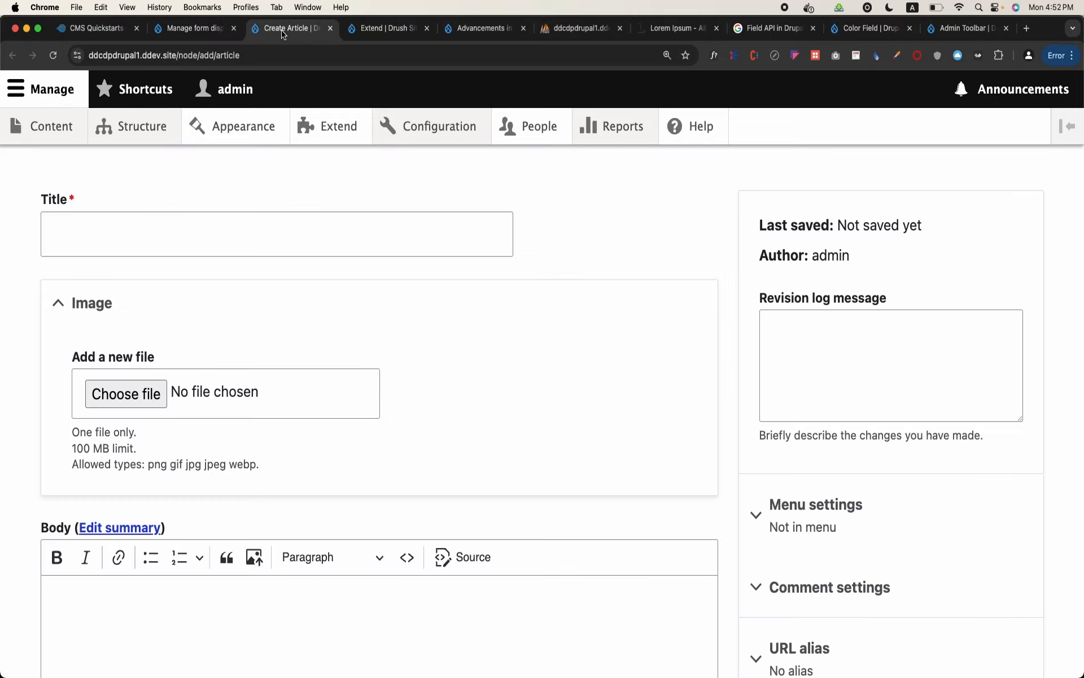
click(53, 56)
scroll(147, 350, down, 15)
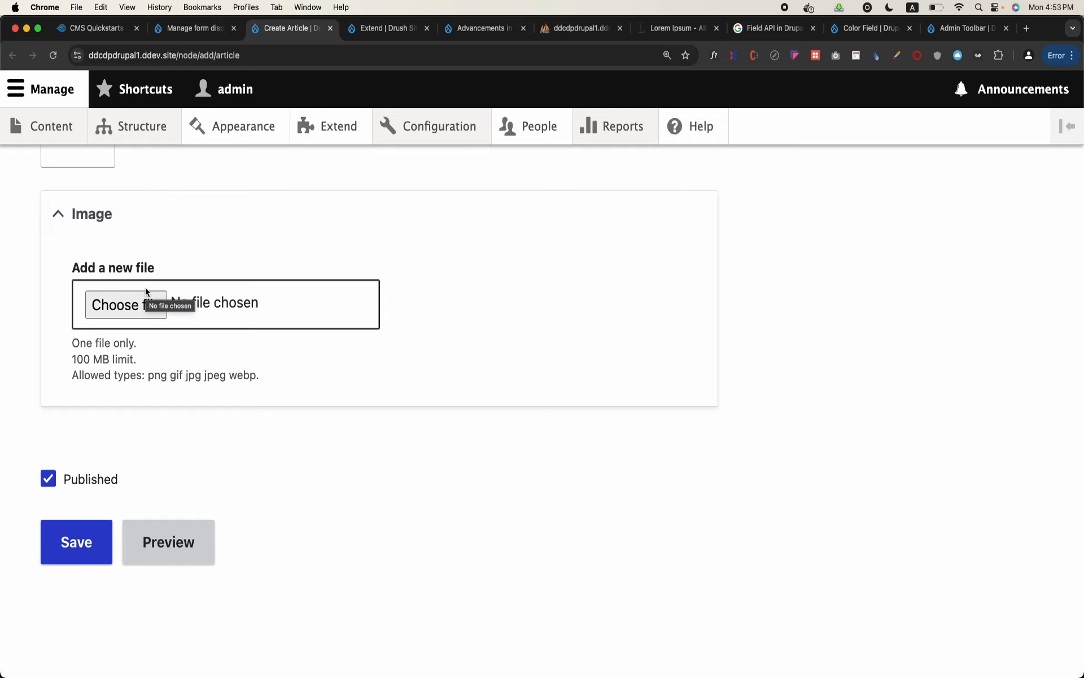
Move the Image field into the Disabled region of the Article form display and save the settings
click(192, 28)
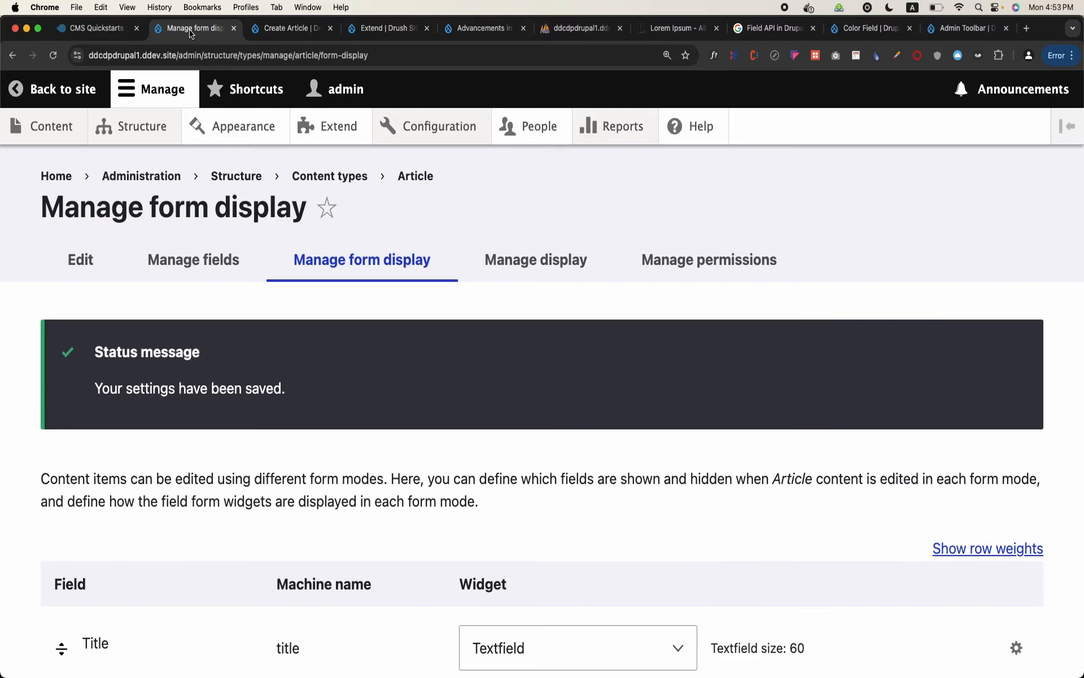
scroll(296, 426, down, 5)
scroll(296, 421, down, 20)
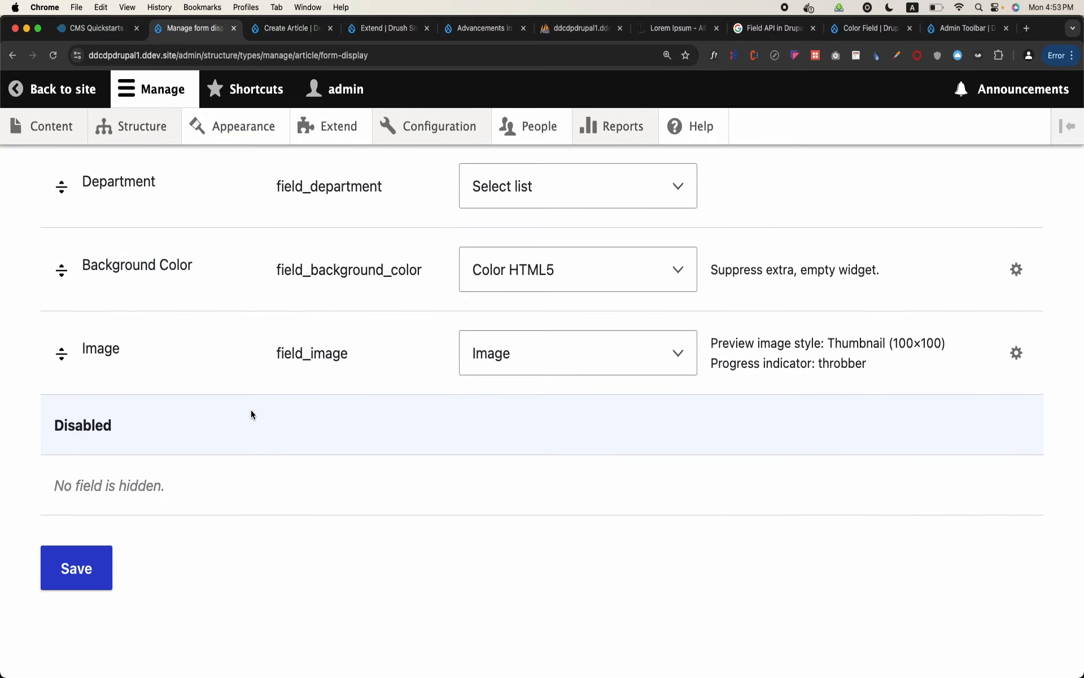
click(56, 357)
drag(54, 360, 70, 438)
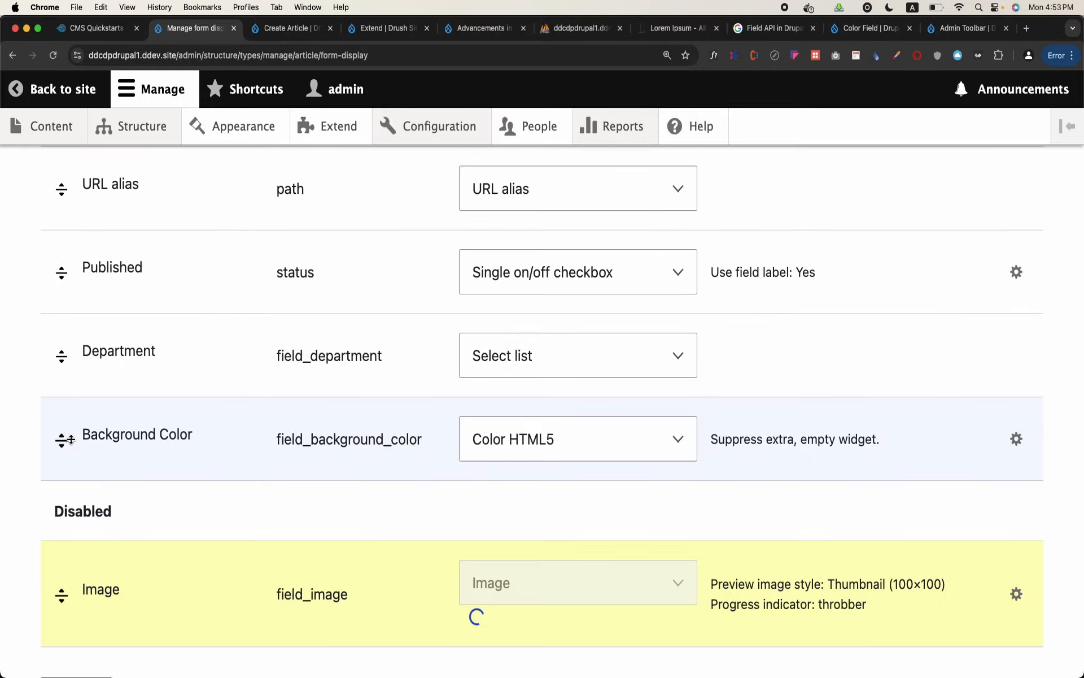
scroll(70, 438, down, 4)
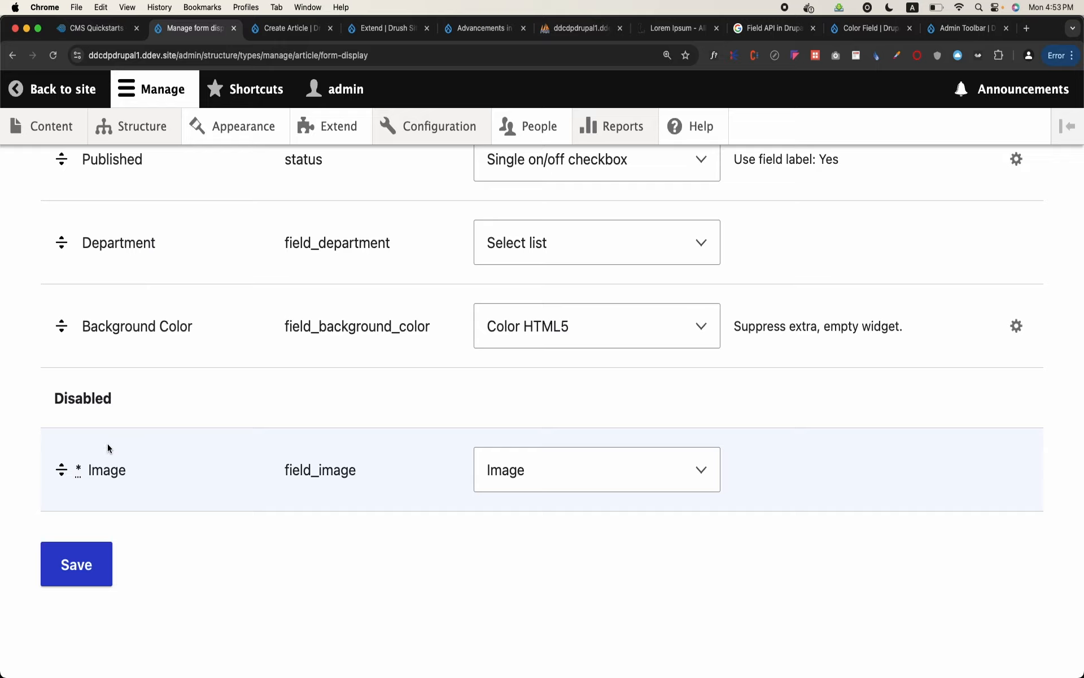
click(76, 563)
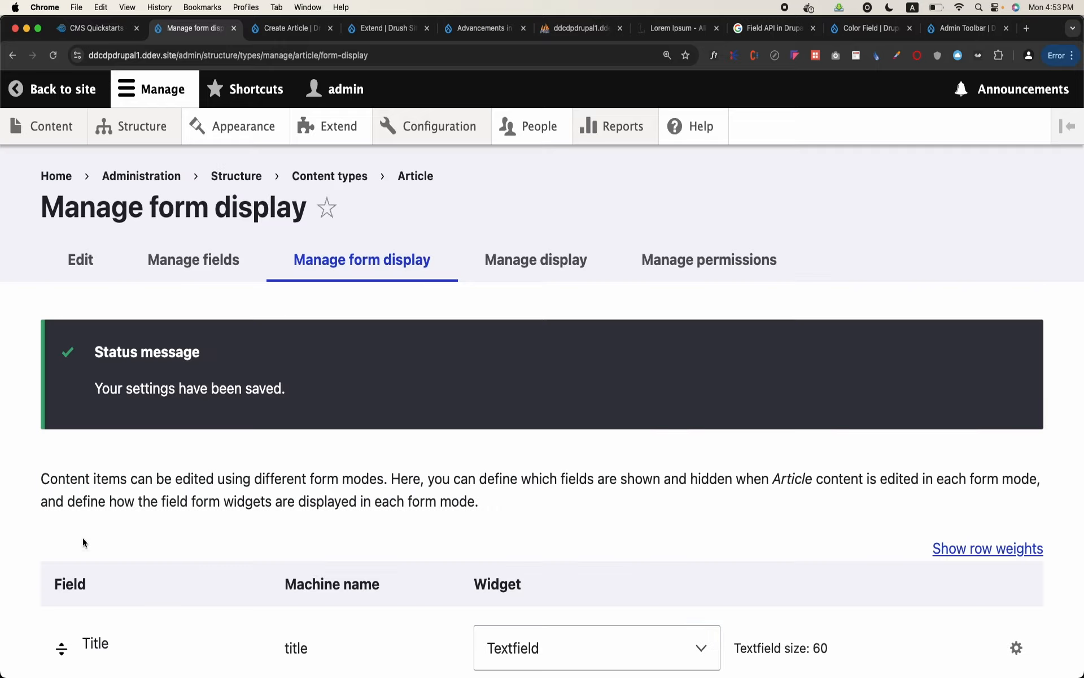
Reload the Create Article form and check whether the Image field is still offered
click(261, 29)
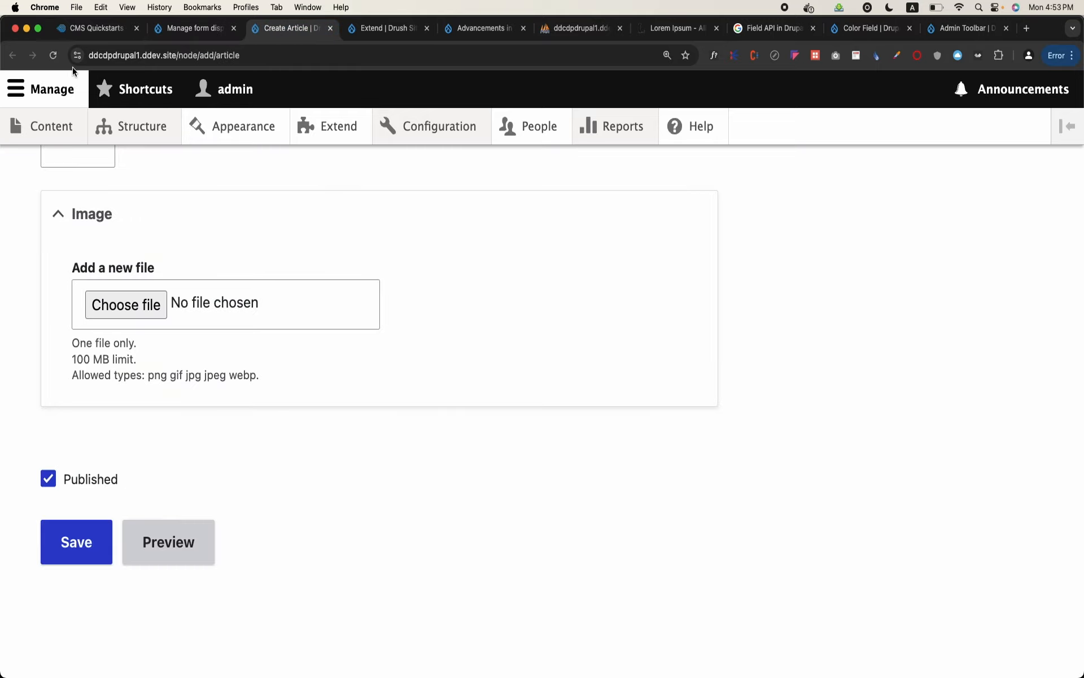
click(53, 55)
scroll(222, 349, up, 15)
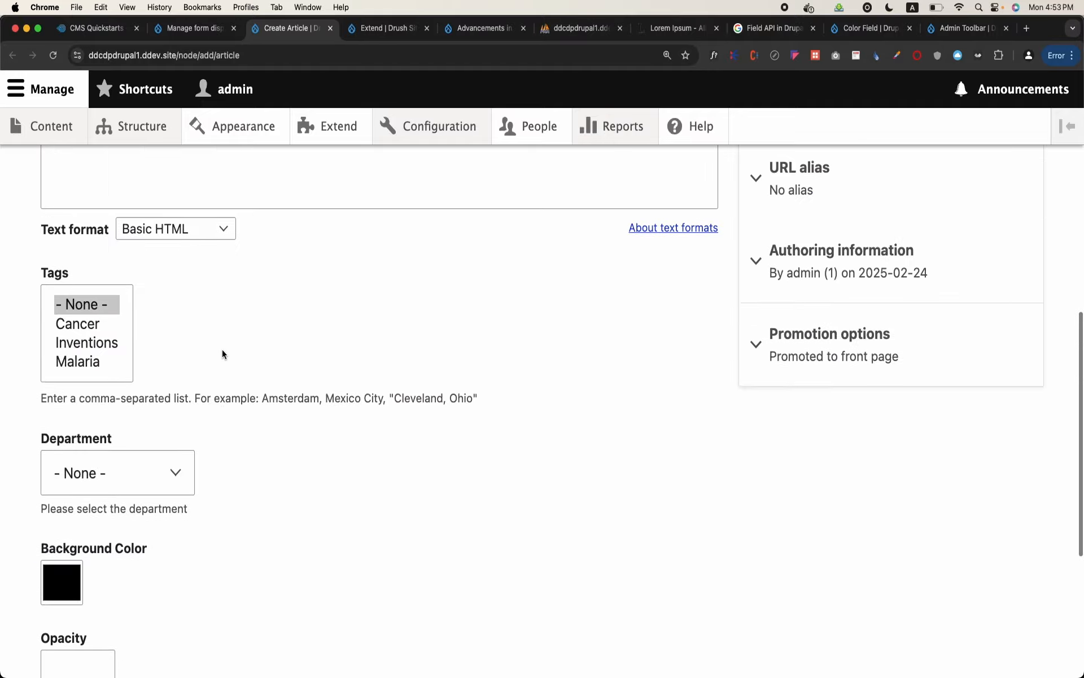
scroll(224, 358, down, 1)
click(225, 358)
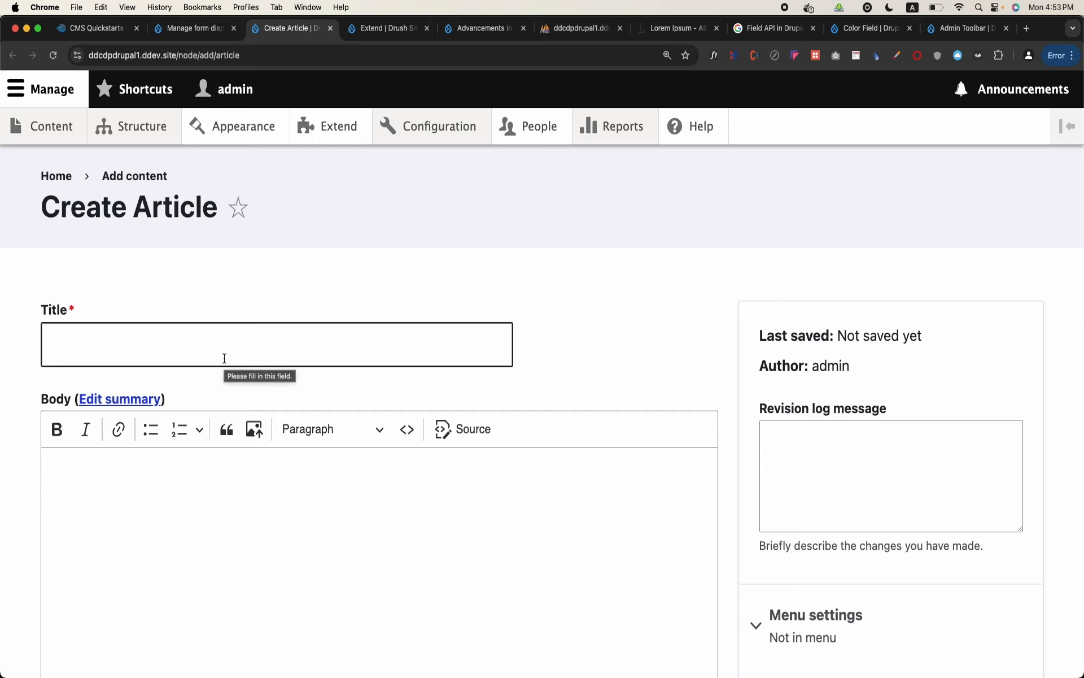
scroll(224, 359, down, 15)
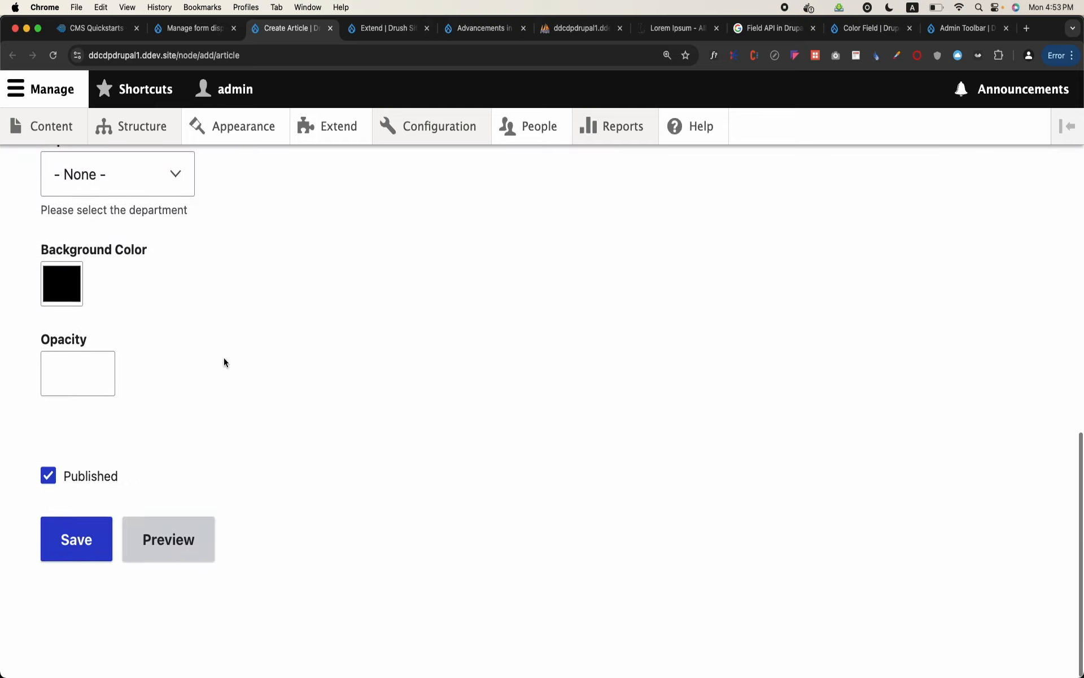
scroll(263, 406, up, 15)
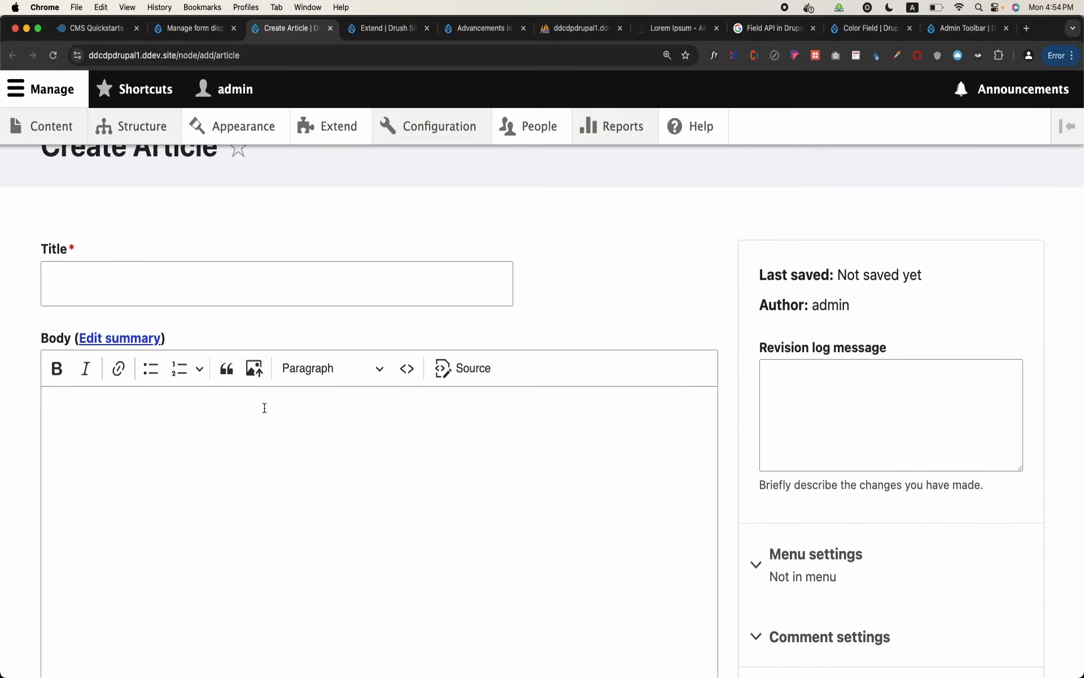
scroll(333, 248, up, 3)
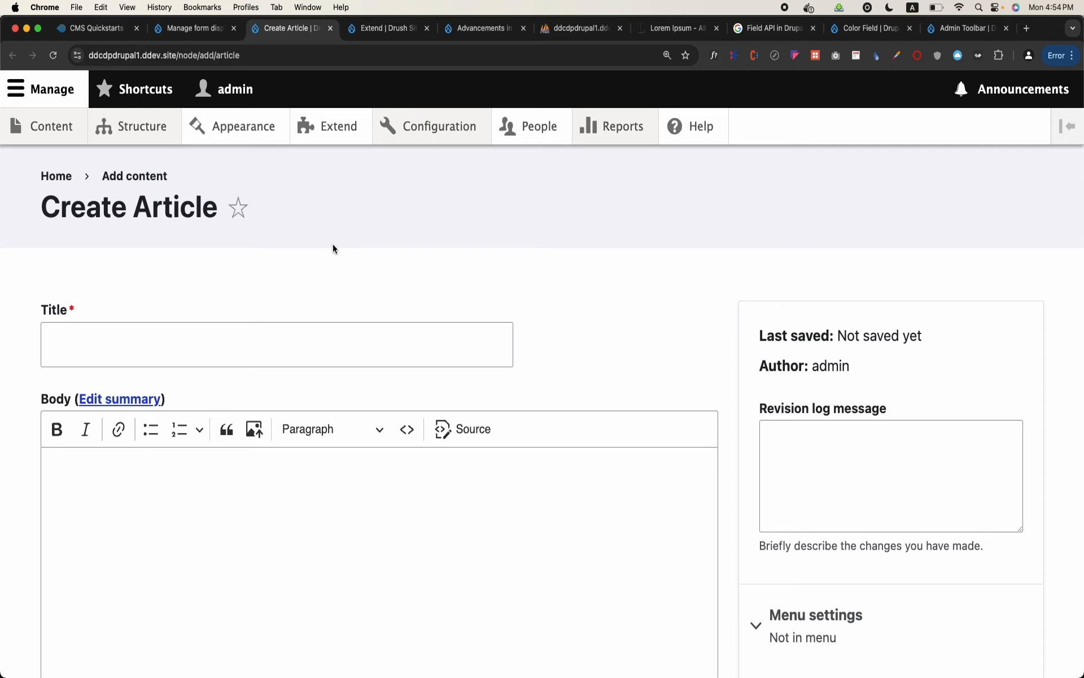
Open the Article content type's Manage display settings by way of the Structure overview and the Content types list
click(169, 131)
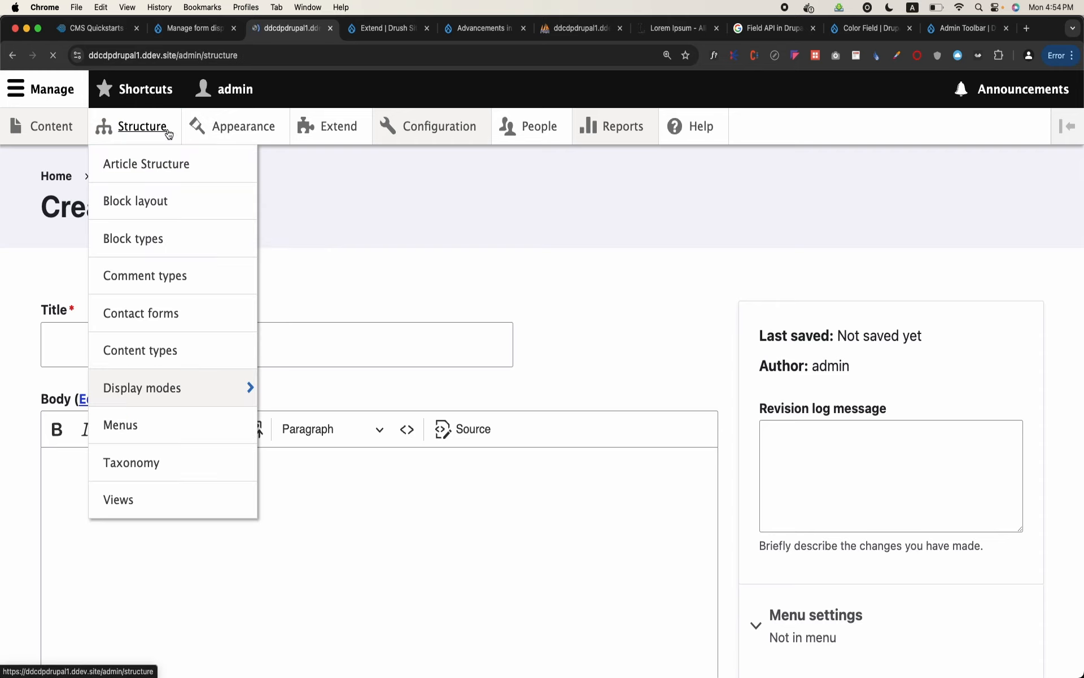
scroll(183, 407, down, 2)
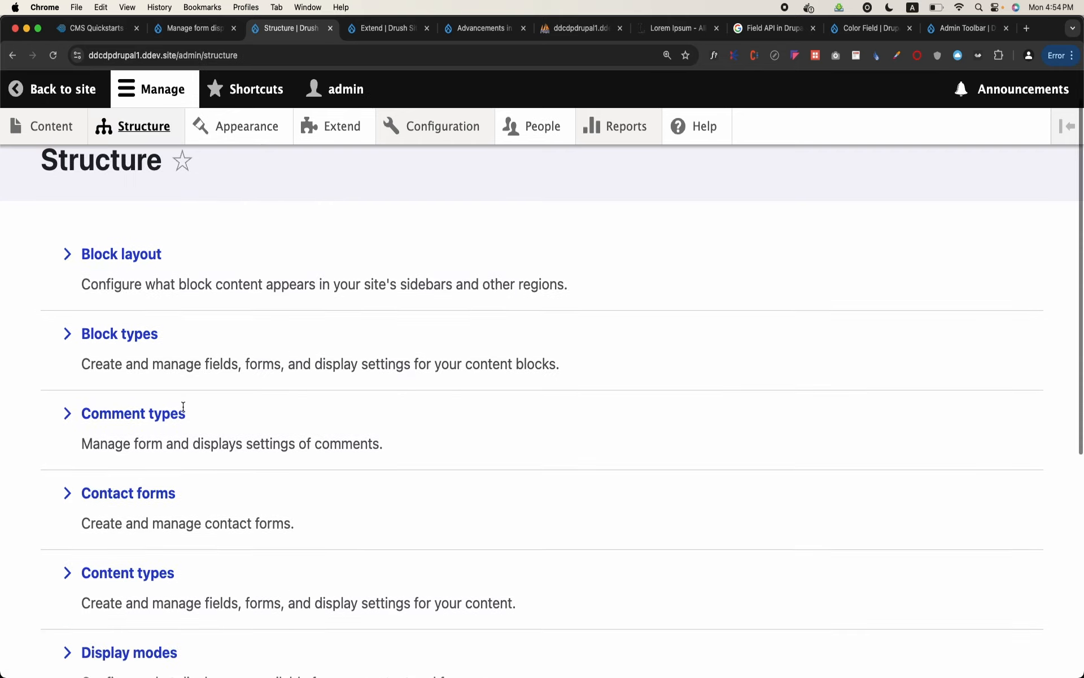
click(135, 588)
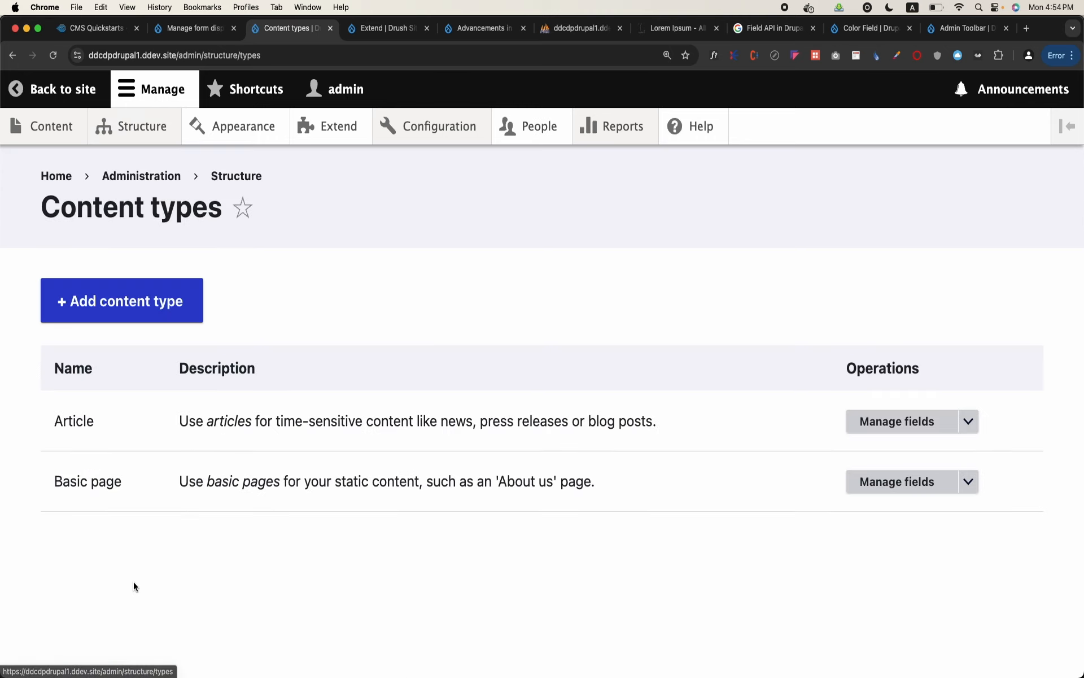
click(919, 433)
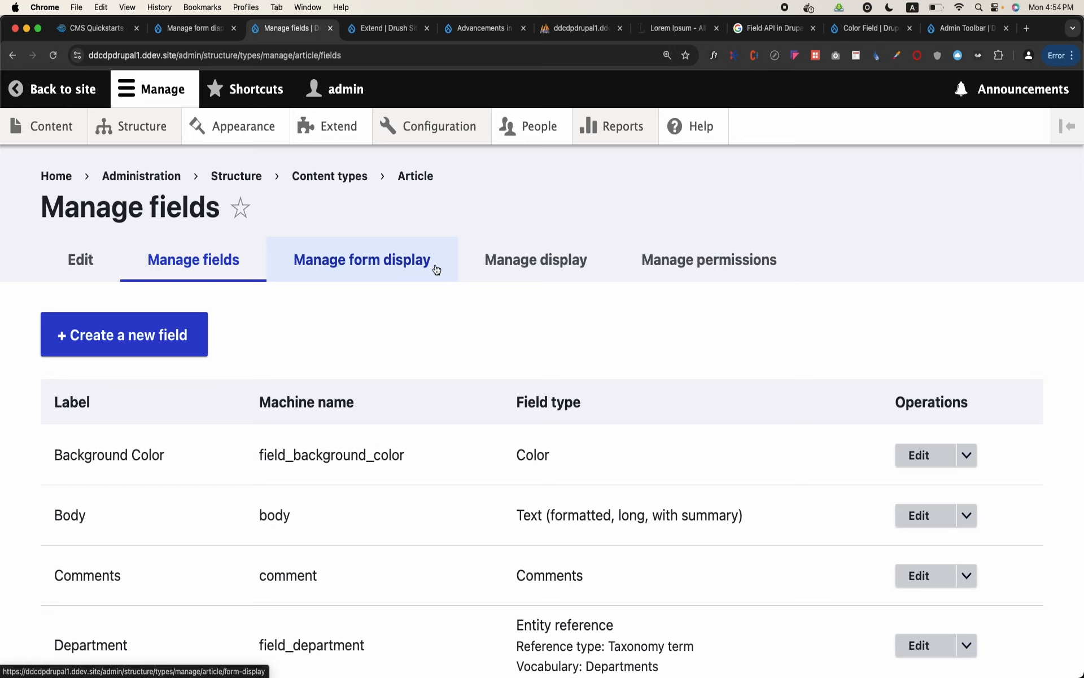
click(542, 270)
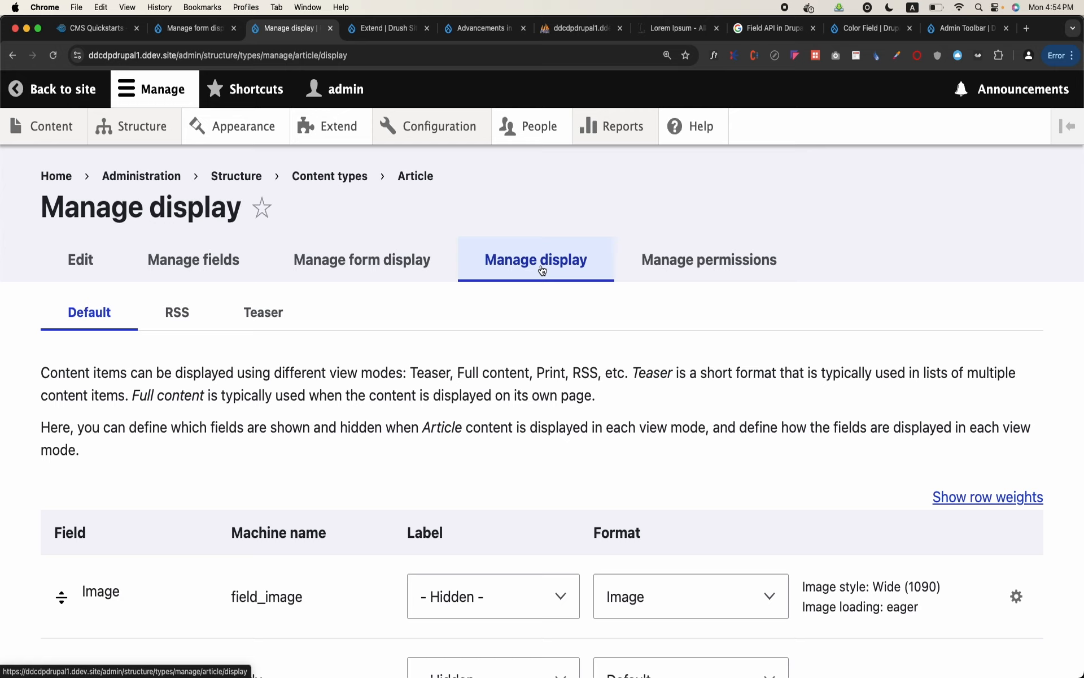
Open the "Research about Malaria" article from the site's content list
click(55, 126)
scroll(195, 288, down, 3)
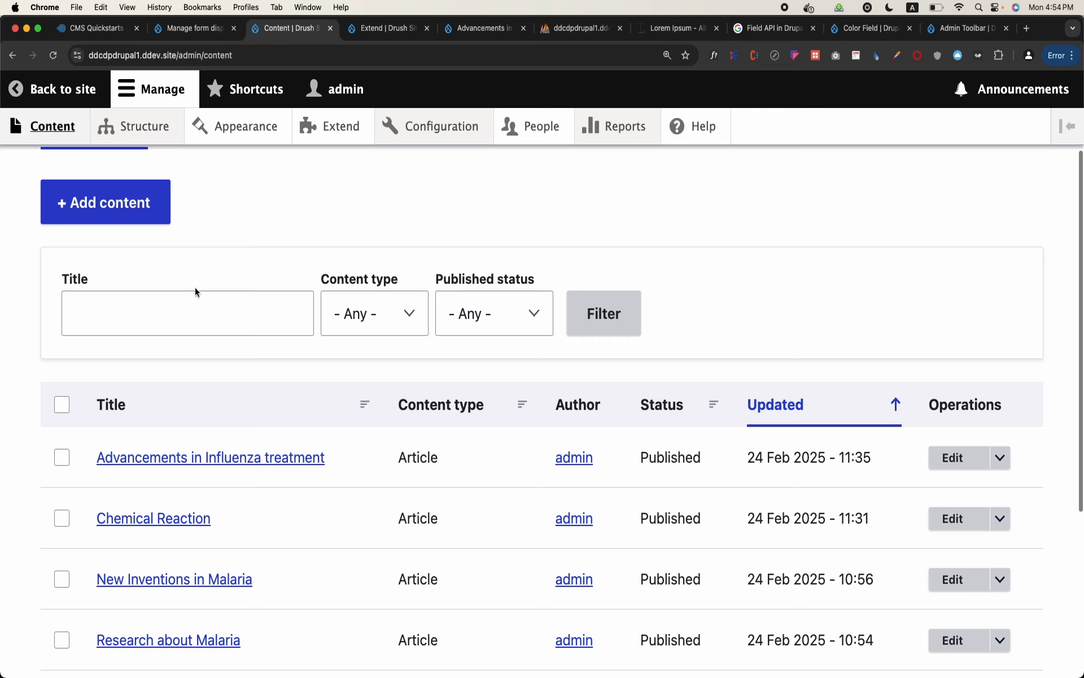
scroll(194, 288, down, 2)
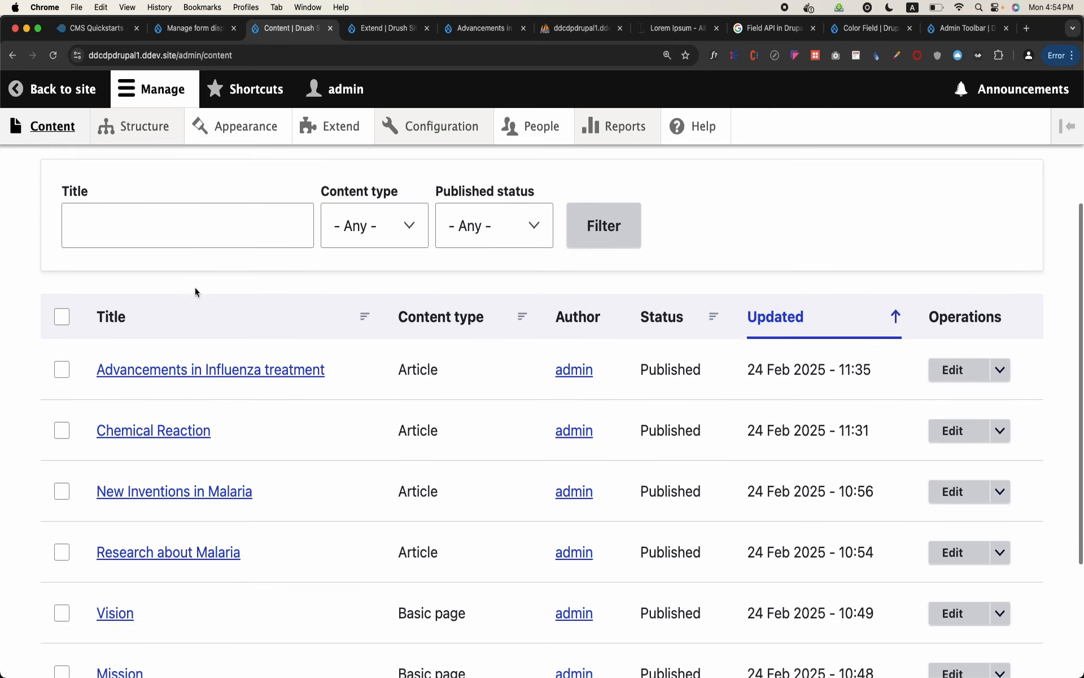
scroll(194, 288, down, 2)
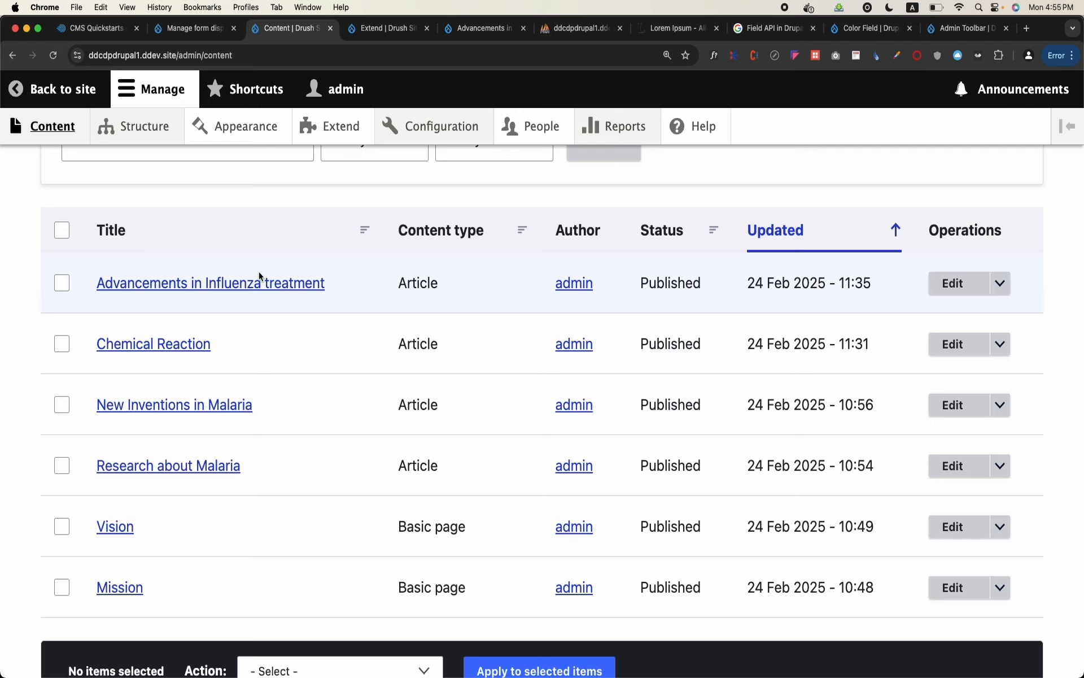
click(189, 466)
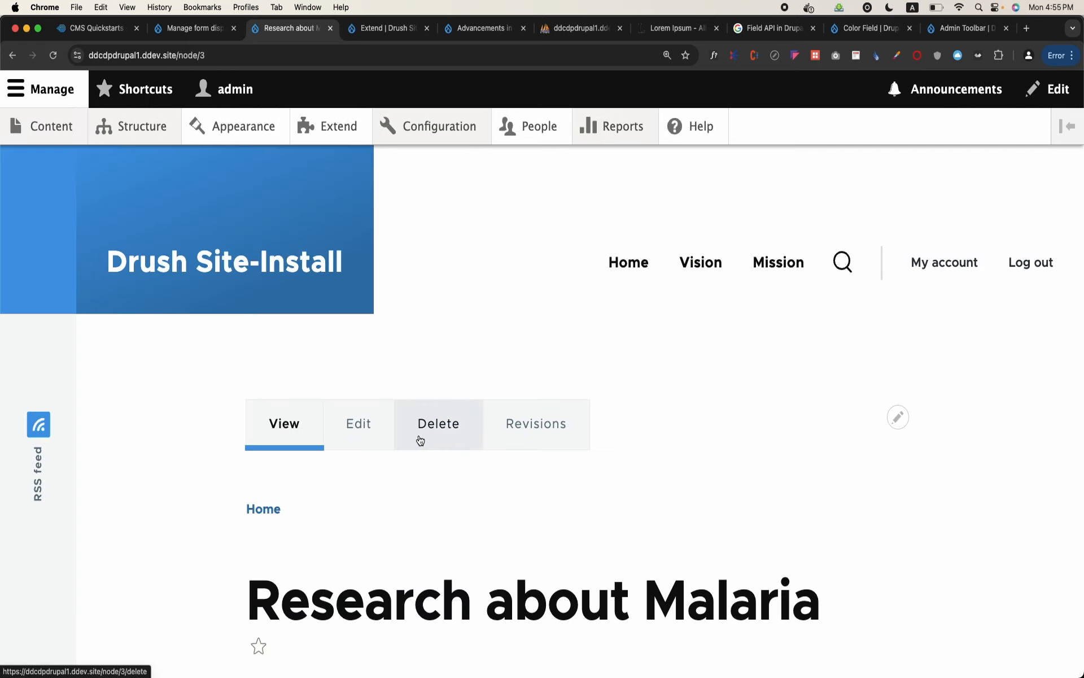
Examine the order in which the image, body text, tags and comments are shown on the article page
scroll(420, 440, down, 2)
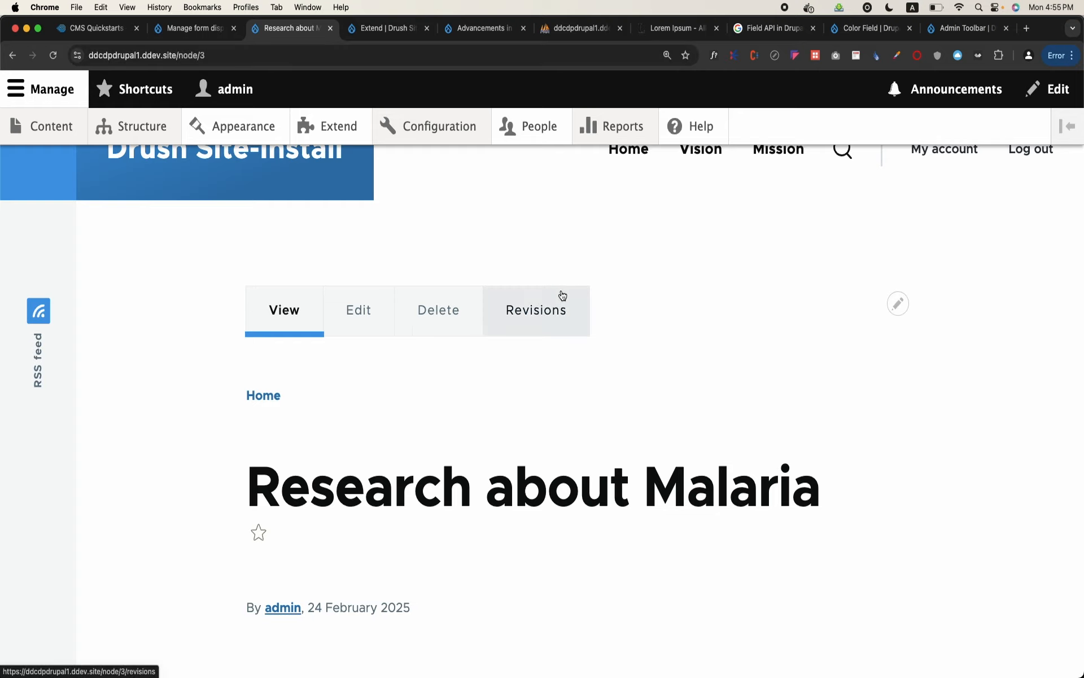
scroll(562, 295, down, 2)
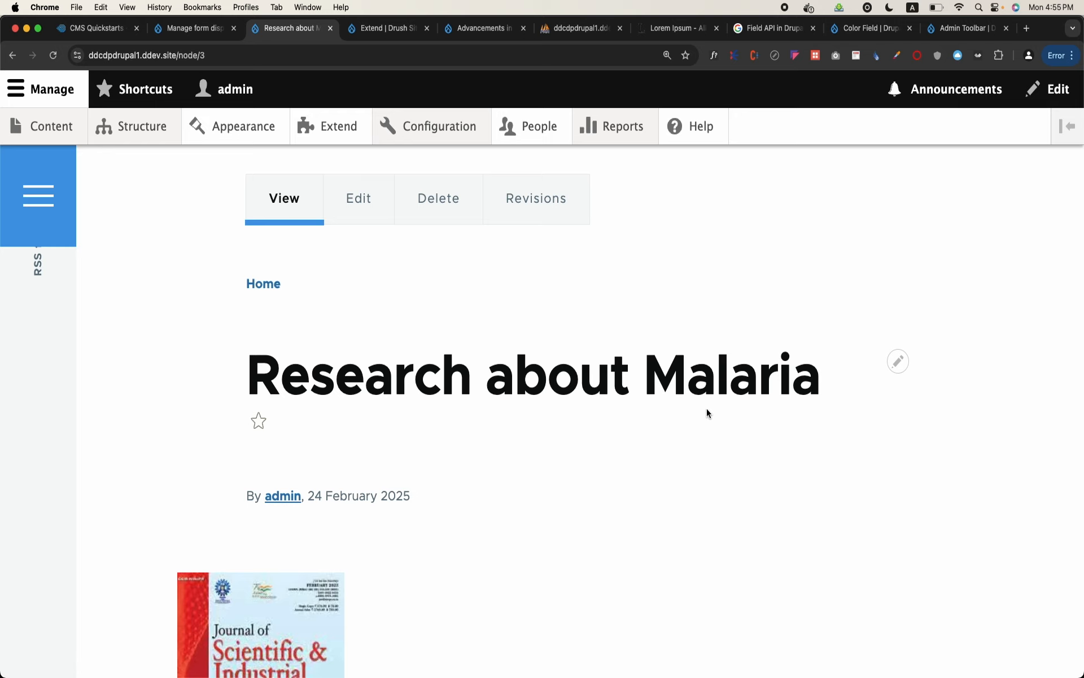
scroll(707, 409, down, 6)
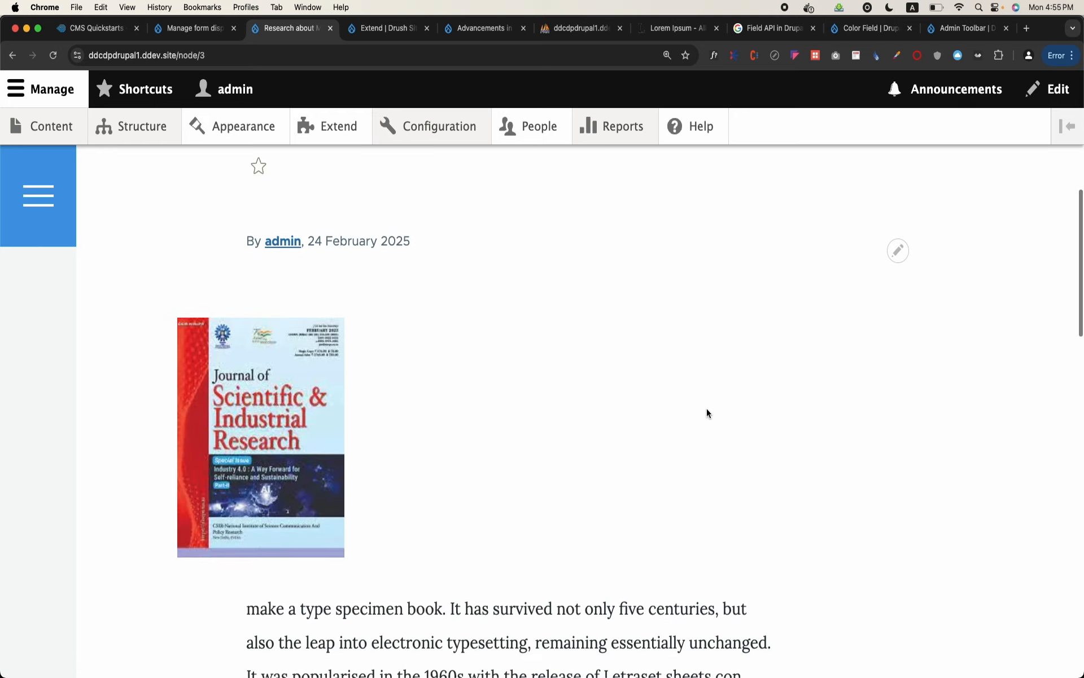
scroll(304, 382, down, 3)
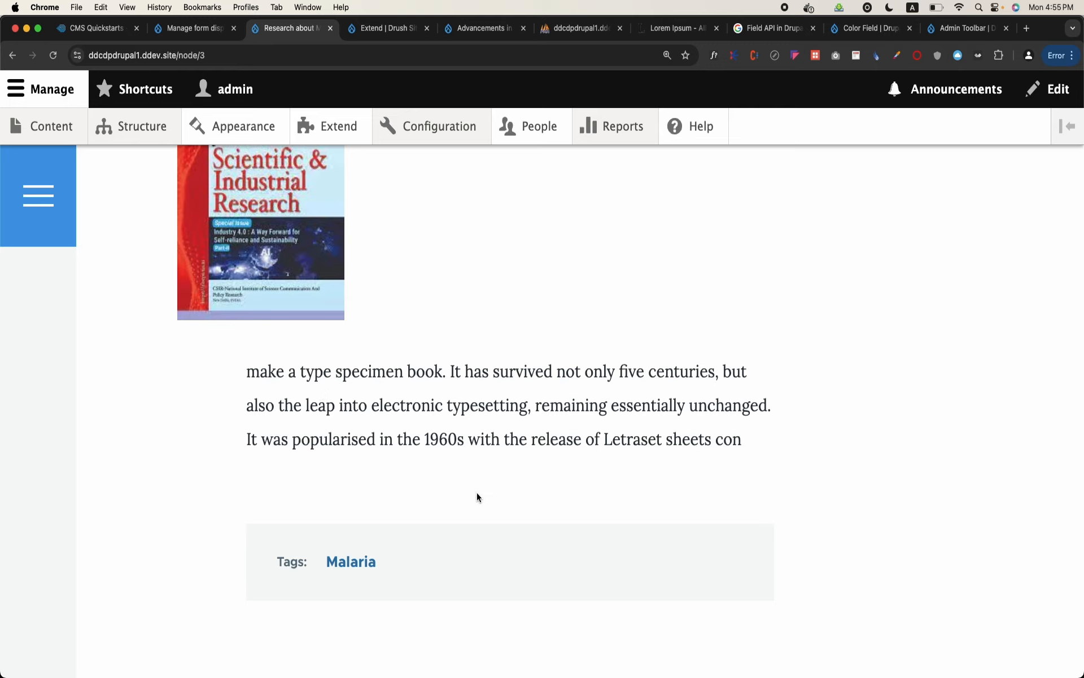
scroll(477, 492, up, 1)
scroll(476, 492, down, 3)
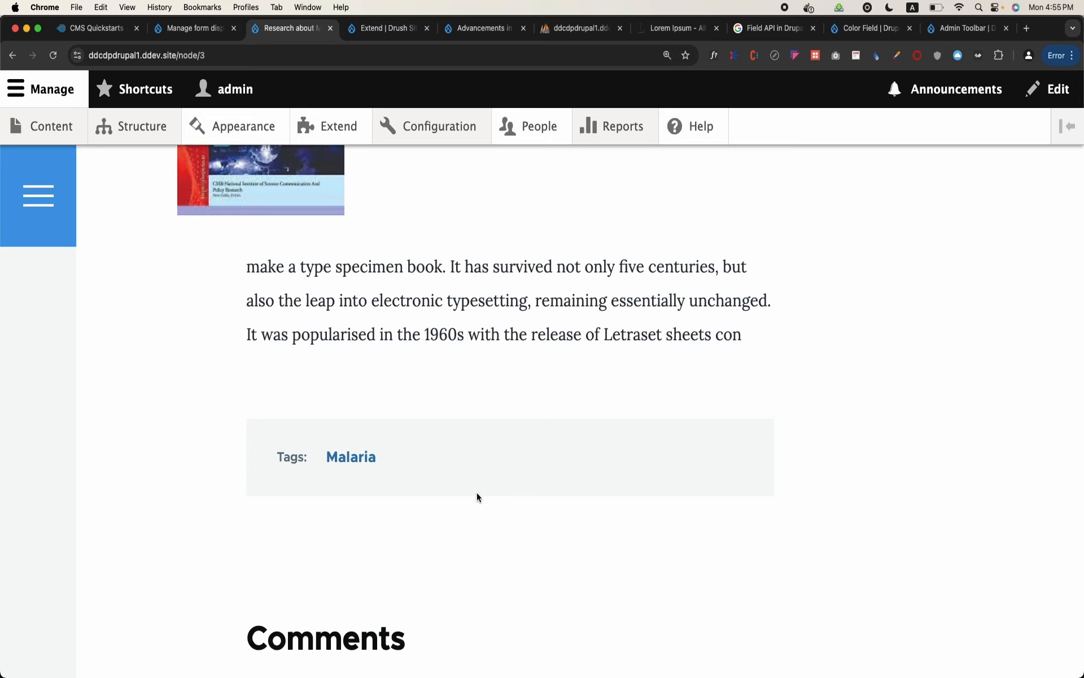
scroll(477, 497, down, 2)
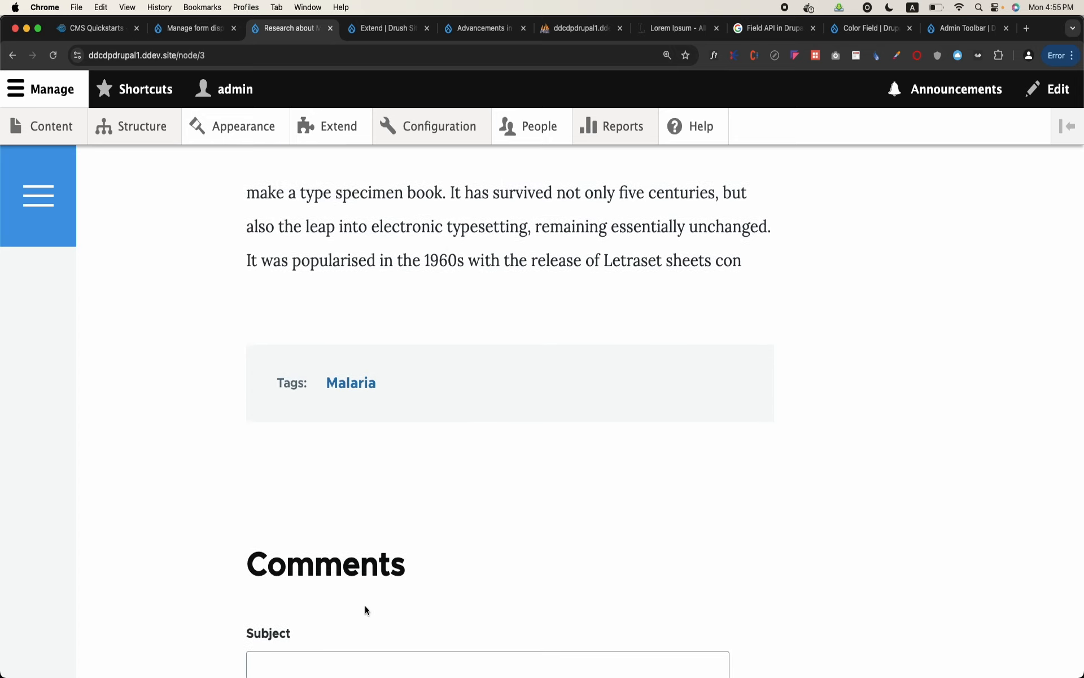
scroll(364, 606, up, 10)
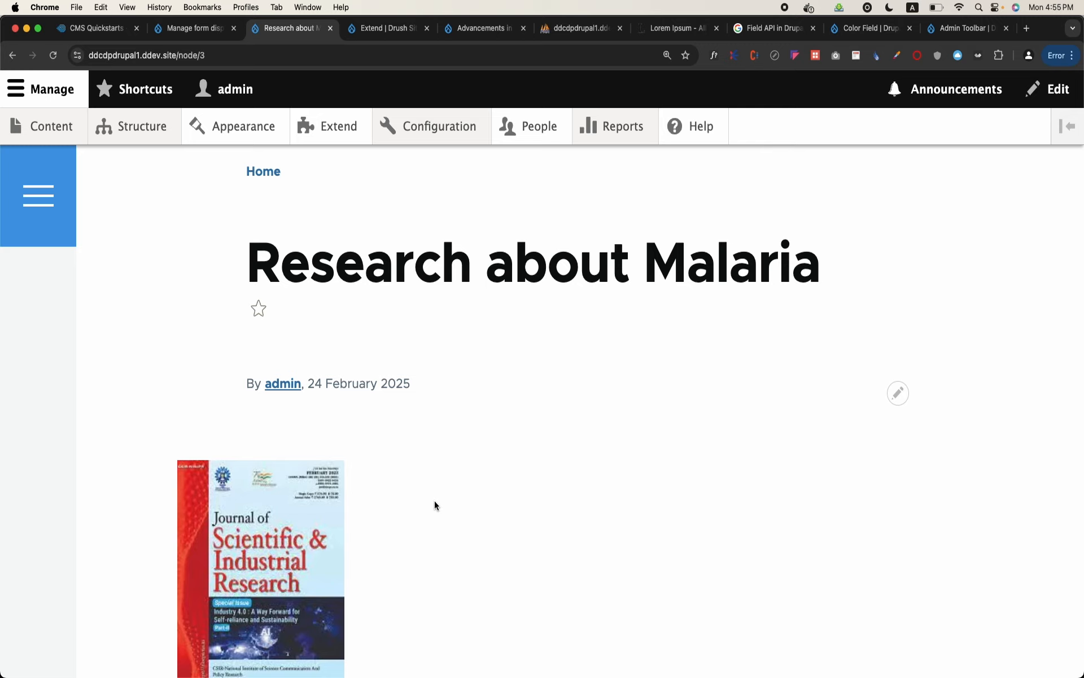
Return to the Article content type settings, open its Manage display page and review the field order of the Default view mode
click(195, 28)
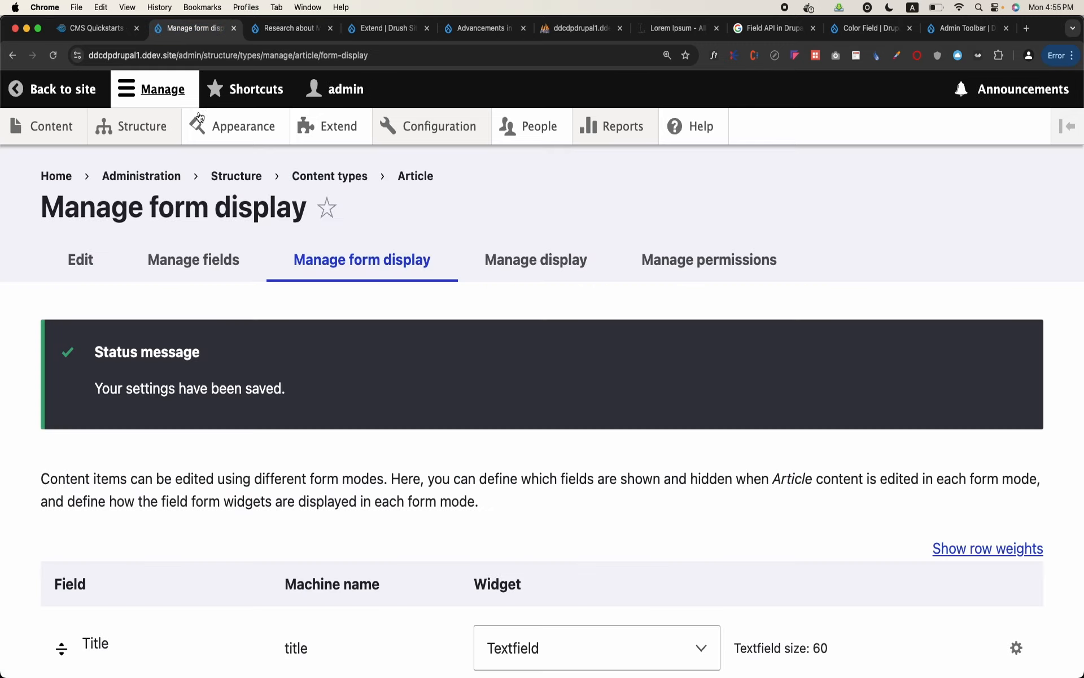
click(582, 261)
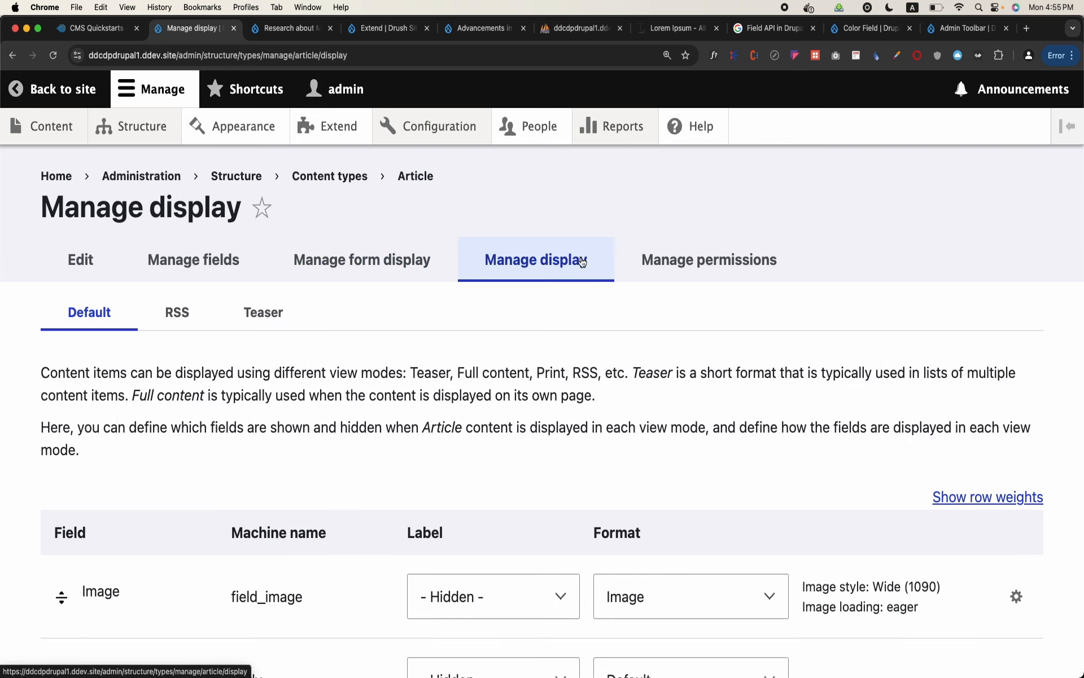
scroll(582, 261, down, 3)
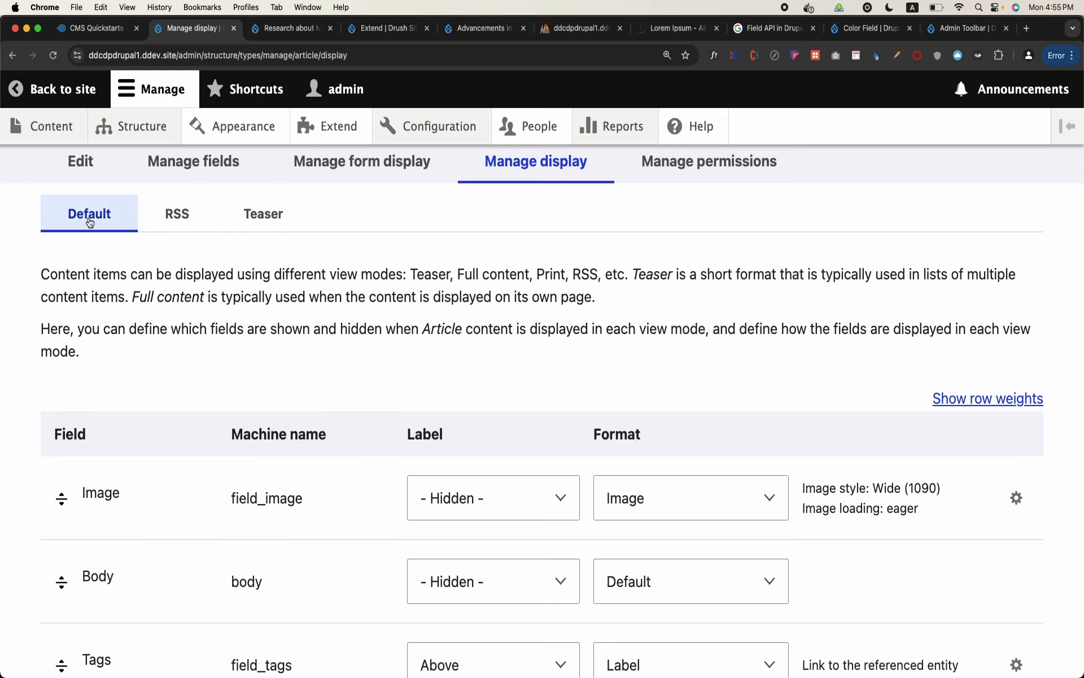
scroll(2, 402, down, 2)
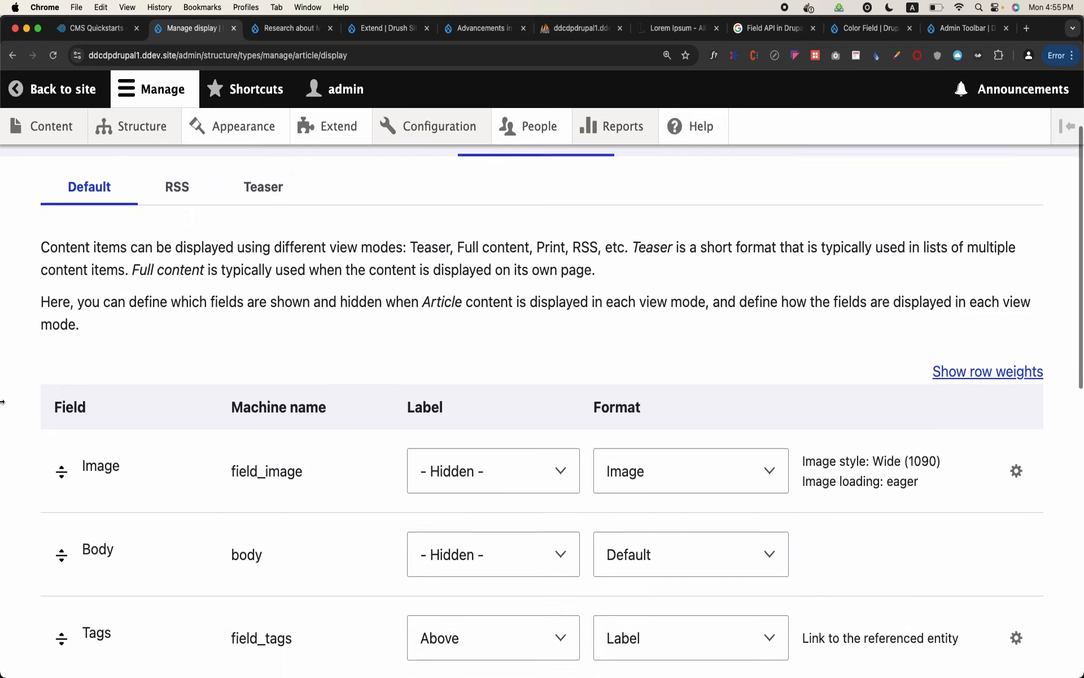
scroll(2, 401, down, 4)
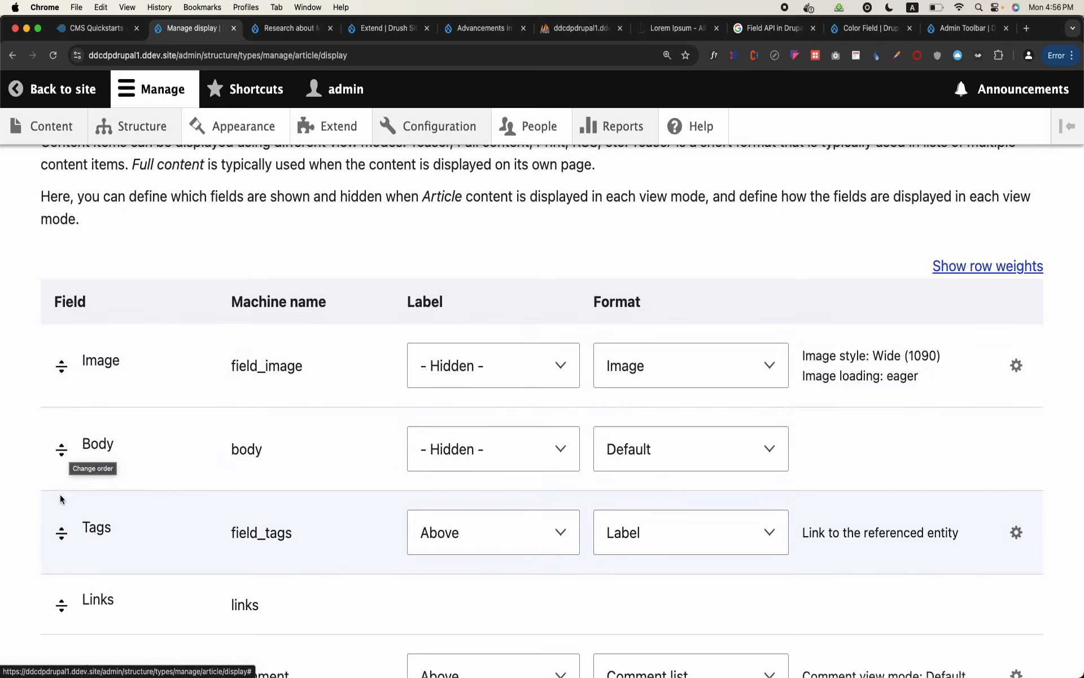
scroll(66, 590, down, 2)
scroll(70, 592, down, 2)
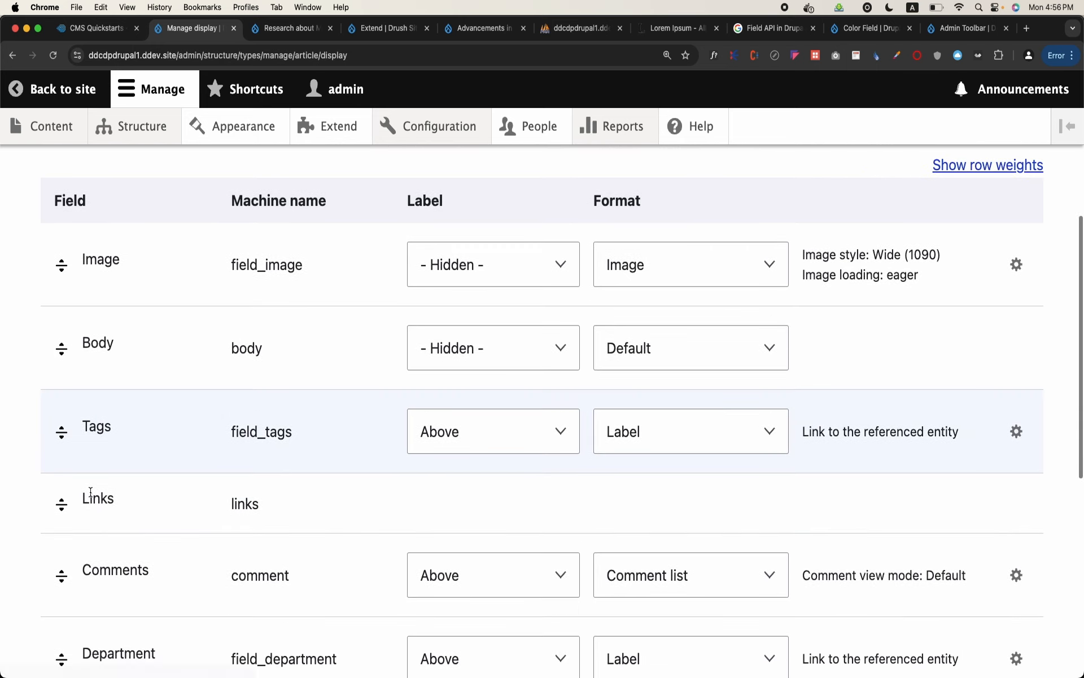
Move the Image field below Background Color in the Article's Default display and save the settings
click(63, 266)
drag(63, 266, 124, 624)
scroll(125, 624, down, 6)
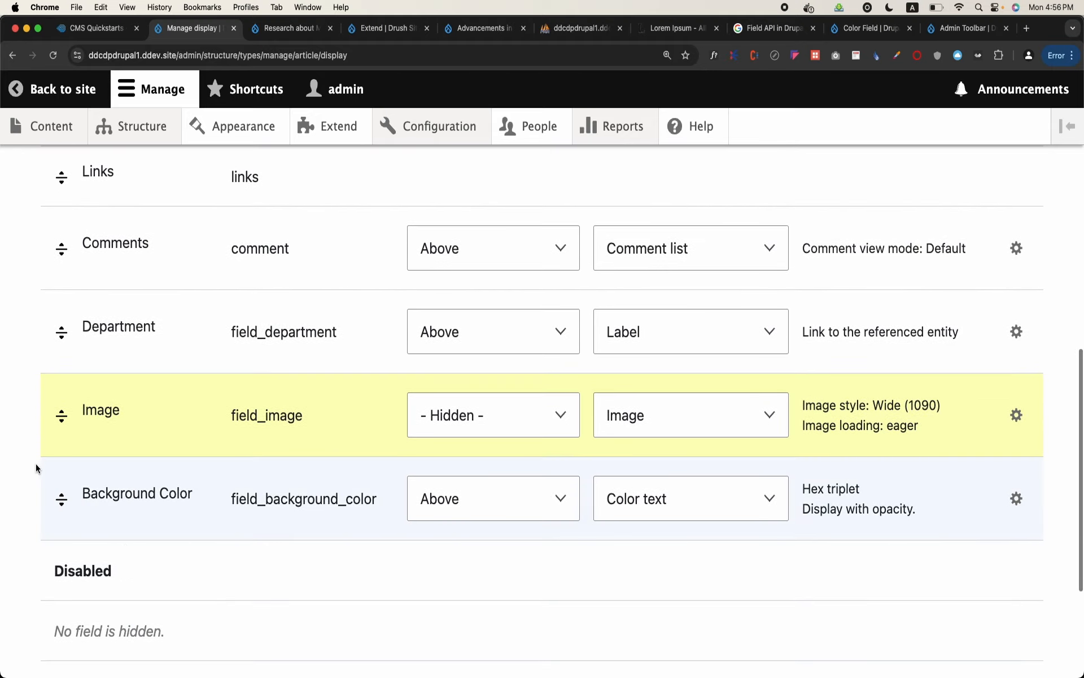
drag(55, 414, 57, 481)
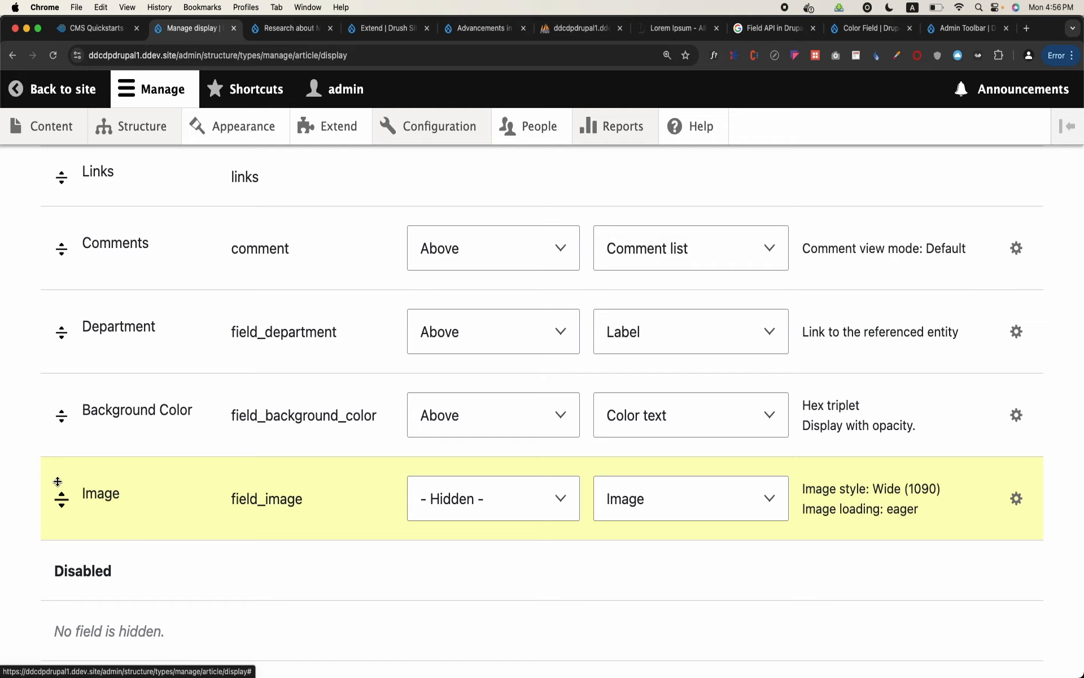
scroll(71, 371, down, 4)
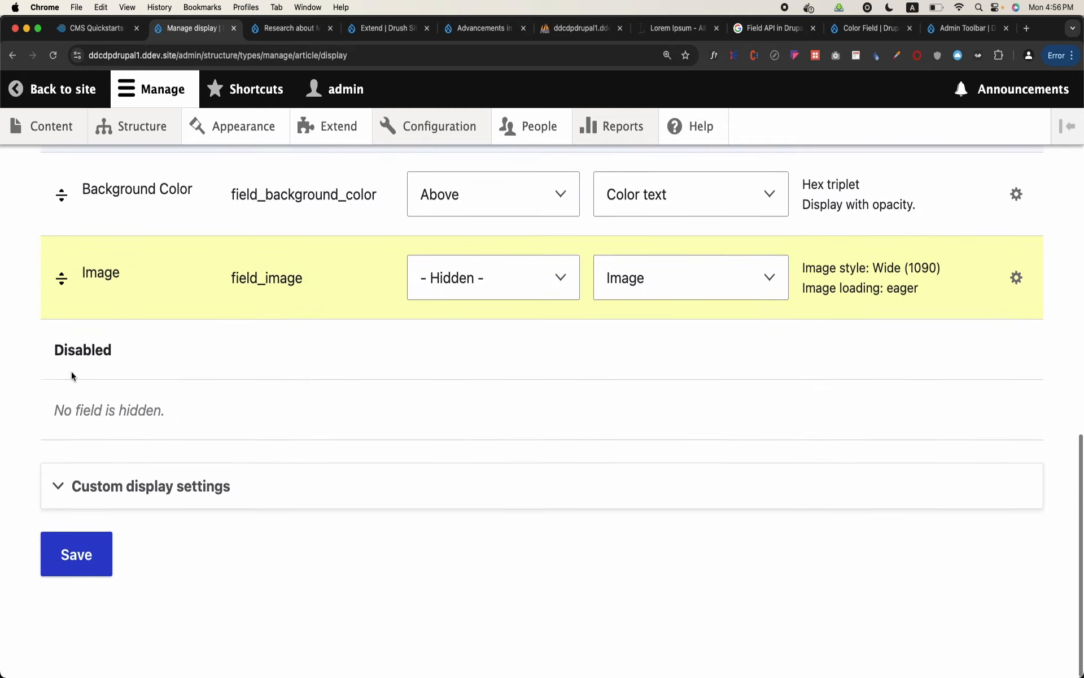
click(70, 582)
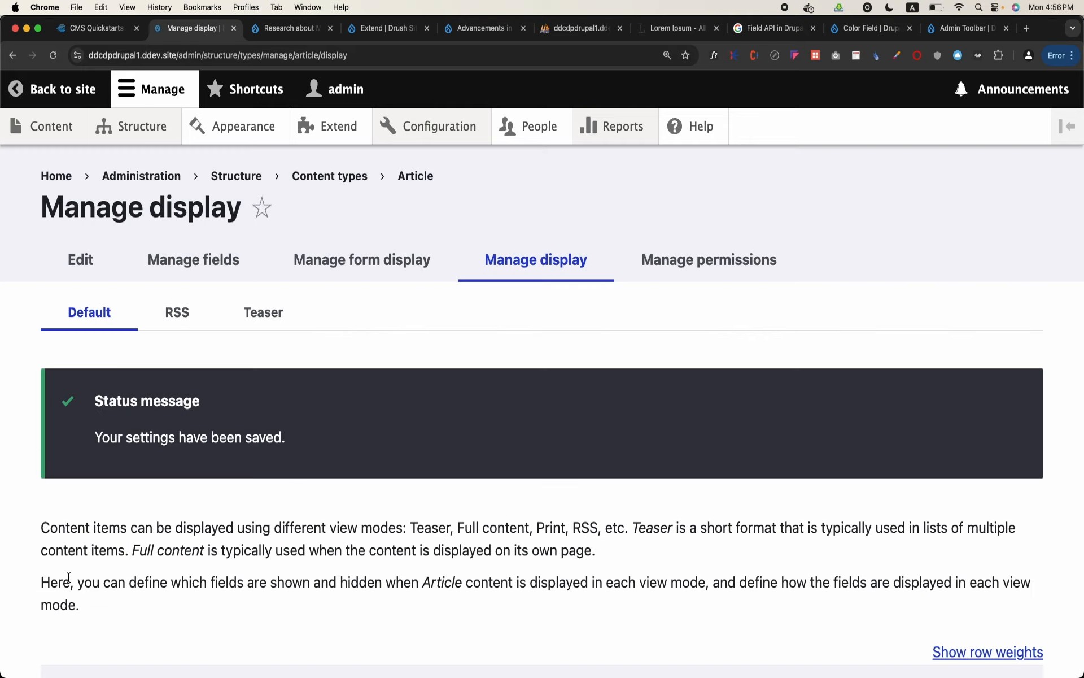
Reload the "Research about Malaria" article and check where the image is placed relative to the body text and tags
mouse_move(155, 130)
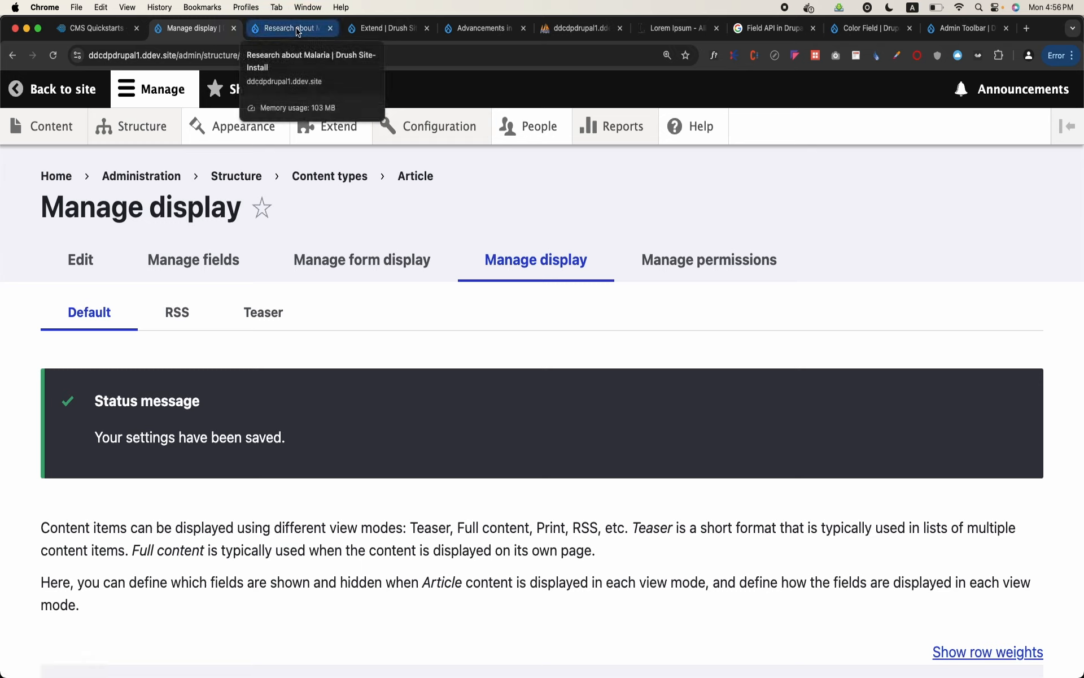
click(297, 31)
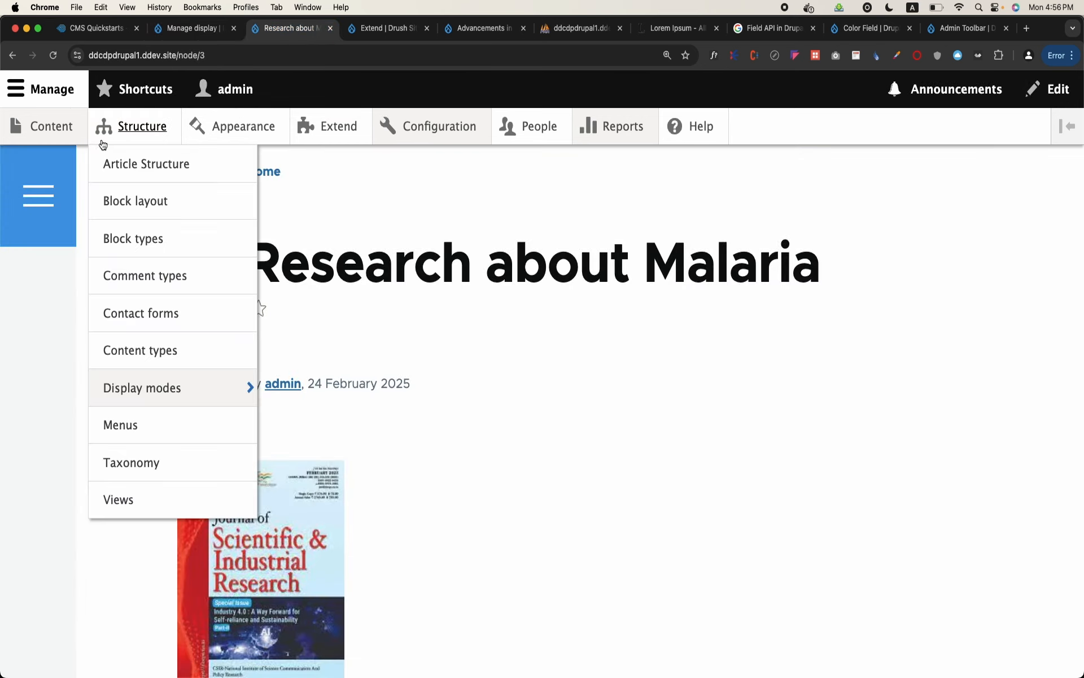
click(228, 59)
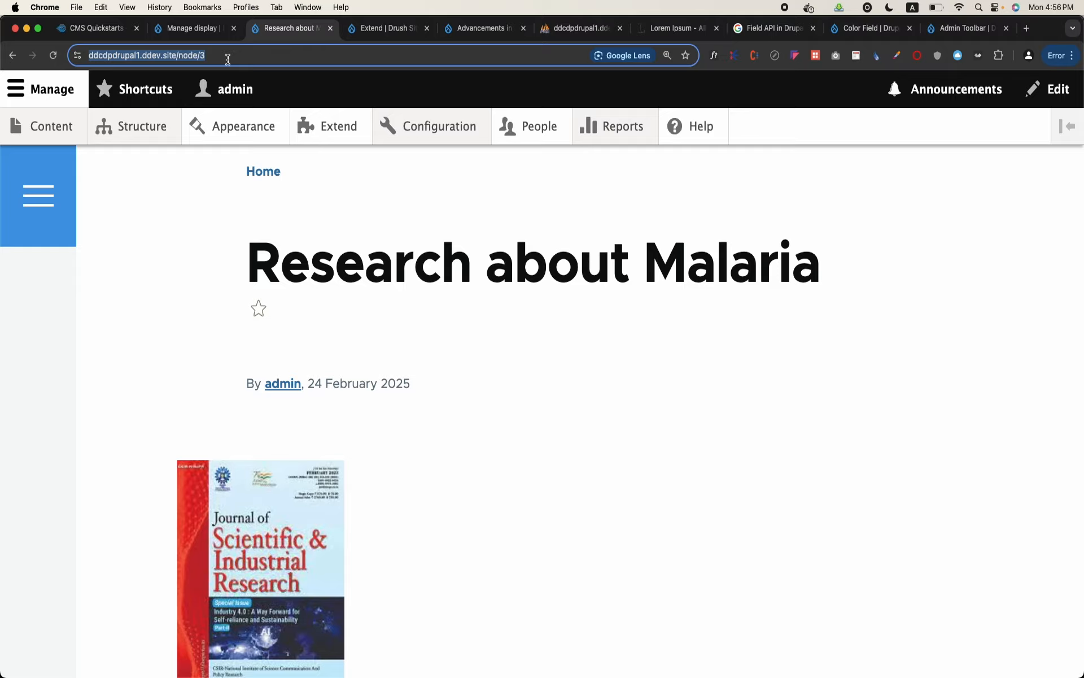
key(Return)
scroll(407, 291, down, 10)
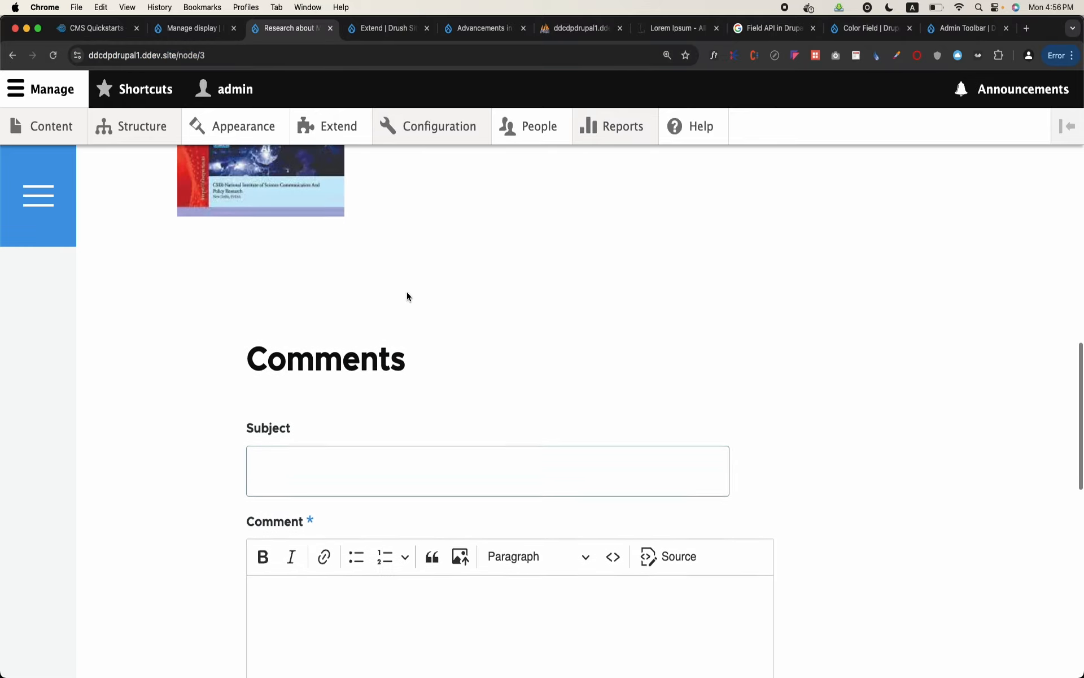
scroll(407, 291, up, 10)
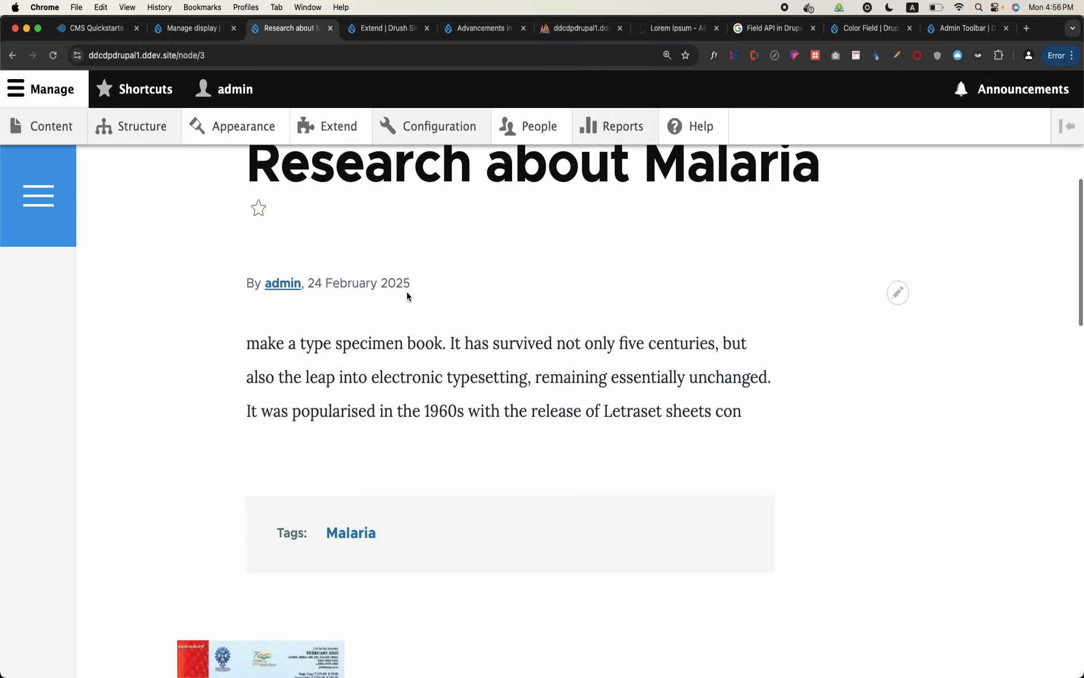
scroll(341, 452, down, 3)
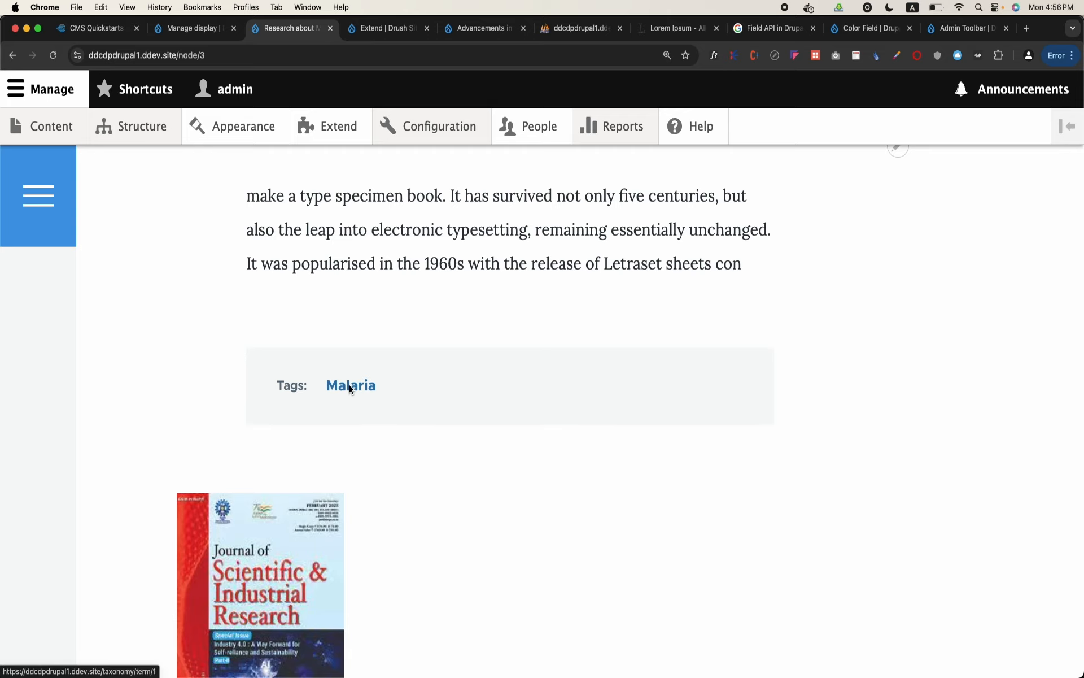
Move the Tags field below the Image field in the Article's Default display and save the settings
click(164, 36)
scroll(111, 345, down, 10)
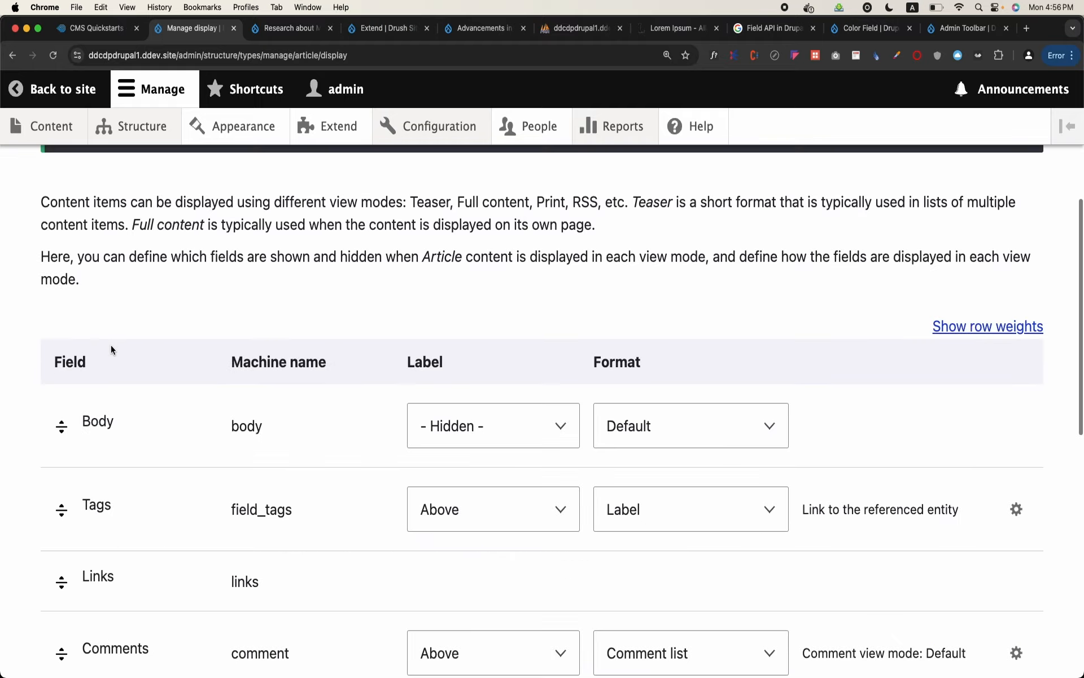
scroll(111, 345, down, 5)
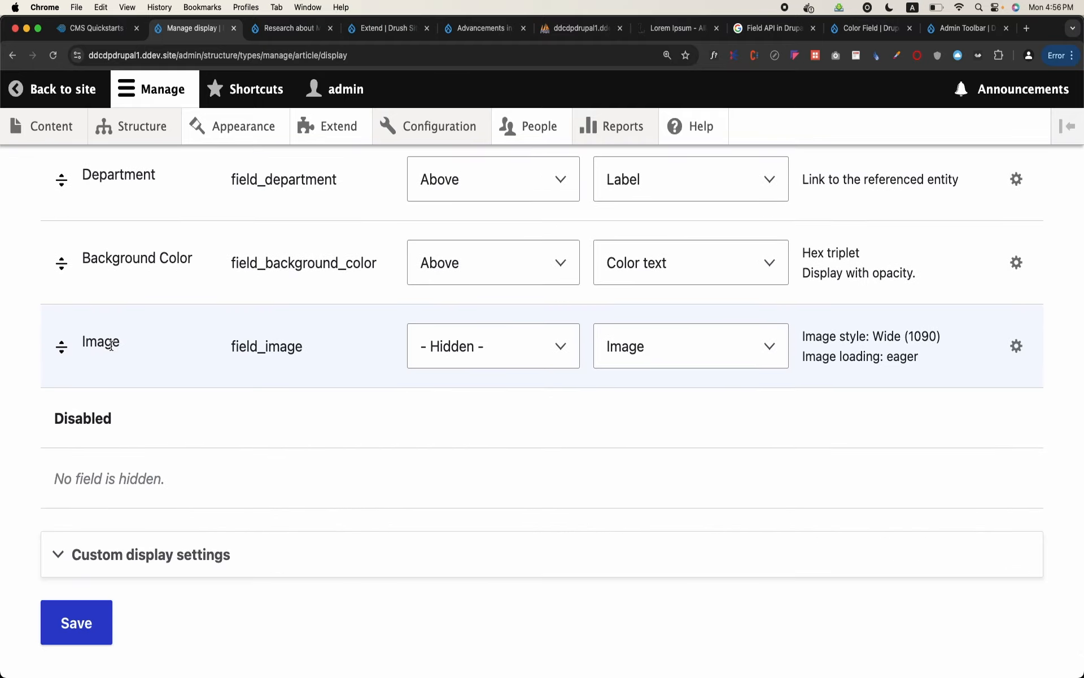
scroll(110, 347, up, 3)
scroll(111, 349, up, 2)
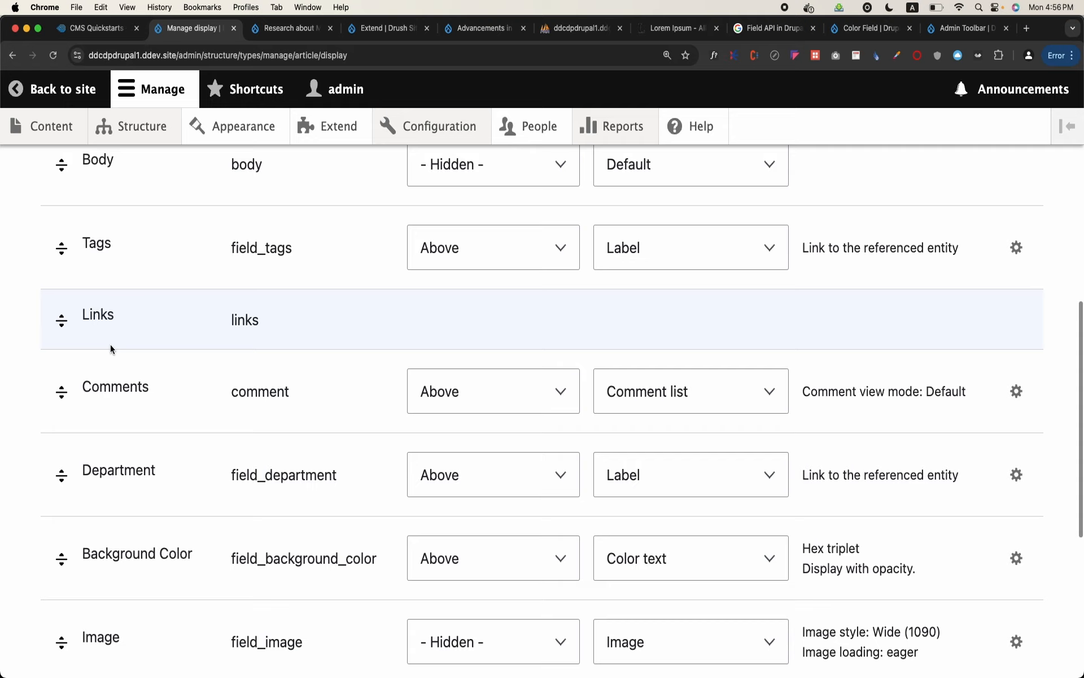
drag(57, 259, 126, 520)
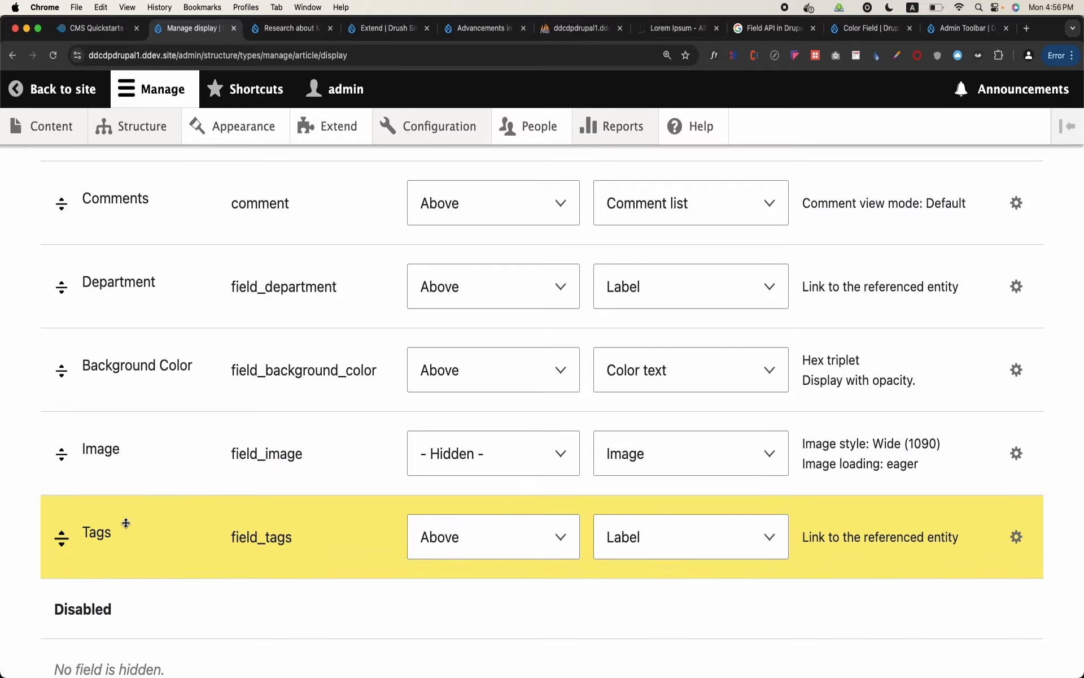
scroll(126, 520, down, 5)
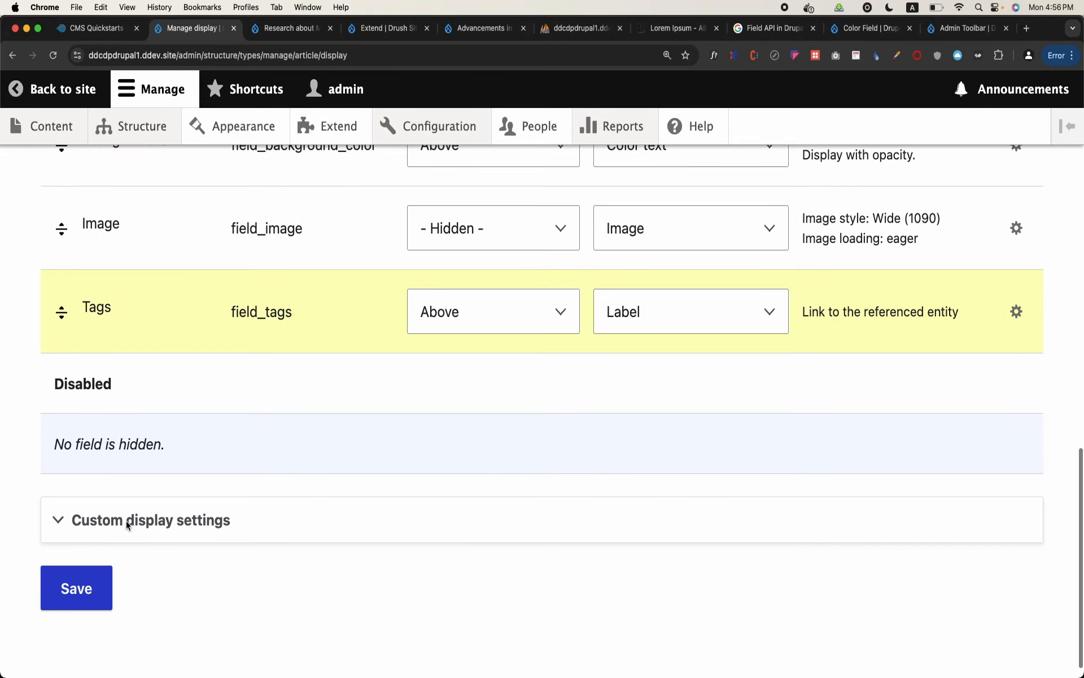
click(79, 584)
scroll(213, 445, down, 10)
scroll(213, 446, up, 5)
scroll(213, 446, down, 5)
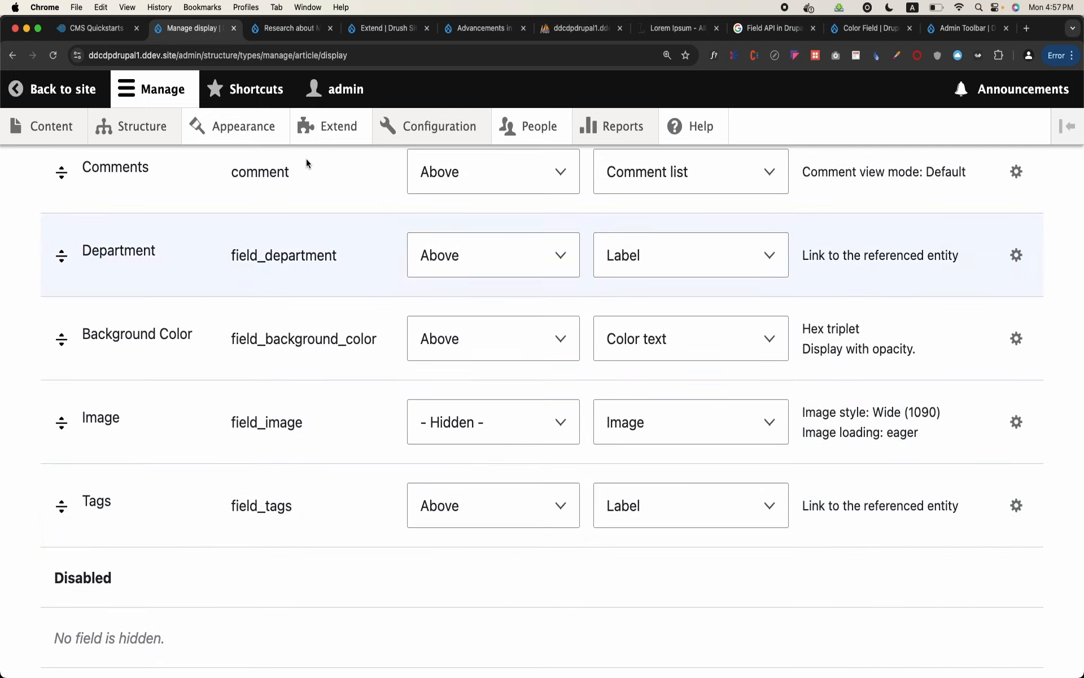
Reload the "Research about Malaria" article and check the position of its tags relative to the image
click(288, 28)
scroll(263, 248, down, 6)
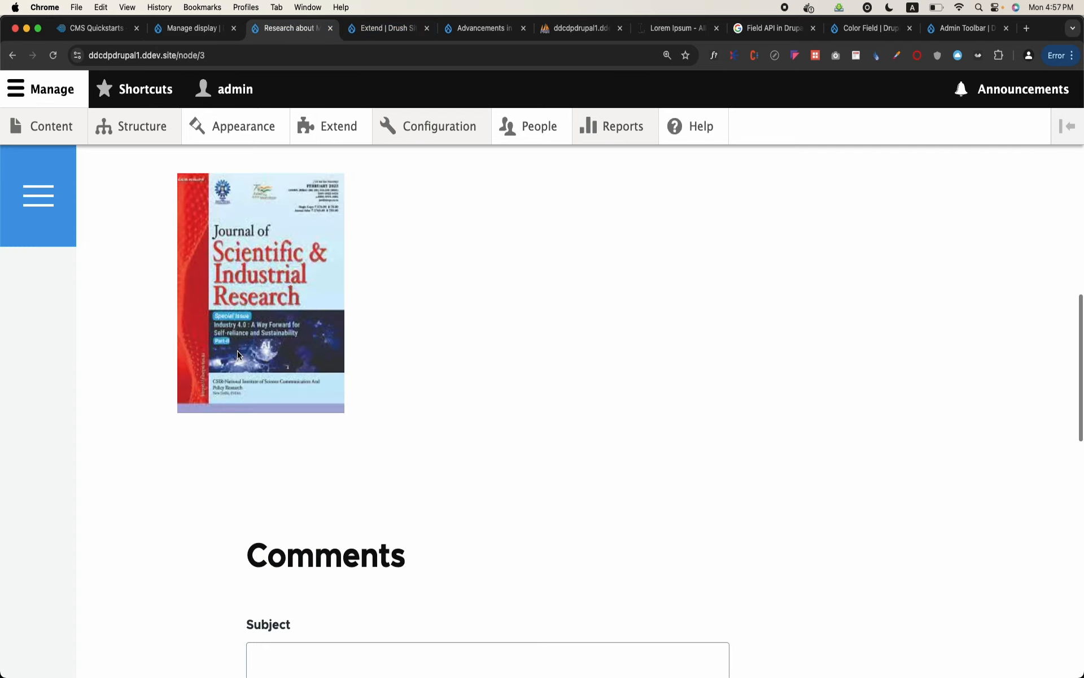
click(53, 55)
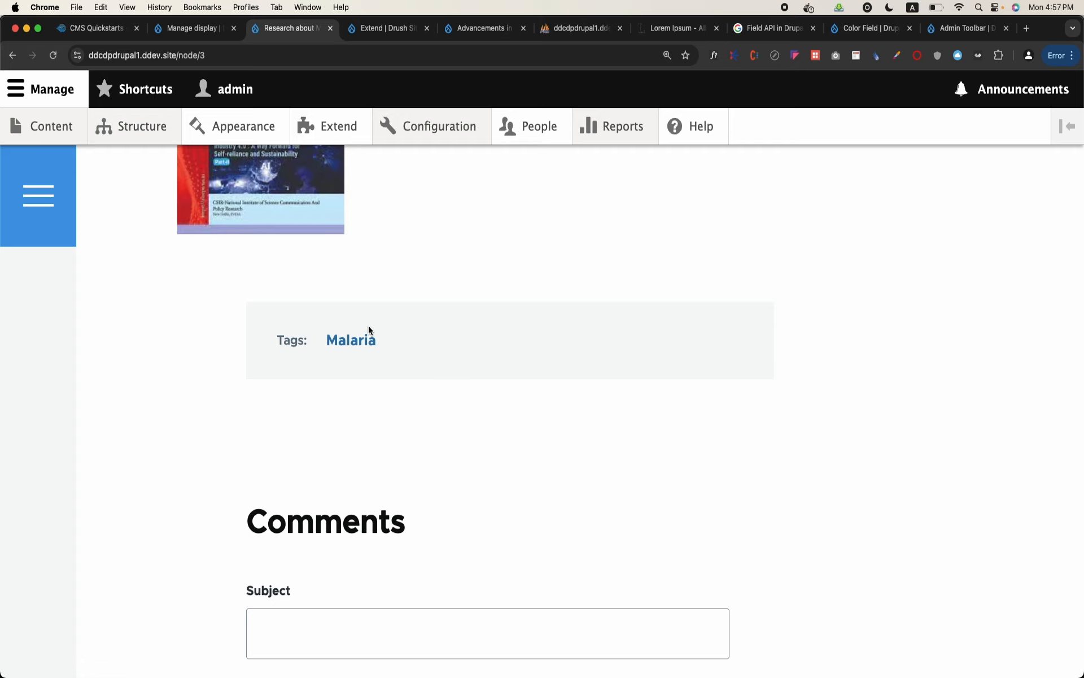
drag(305, 346, 275, 346)
scroll(274, 343, up, 10)
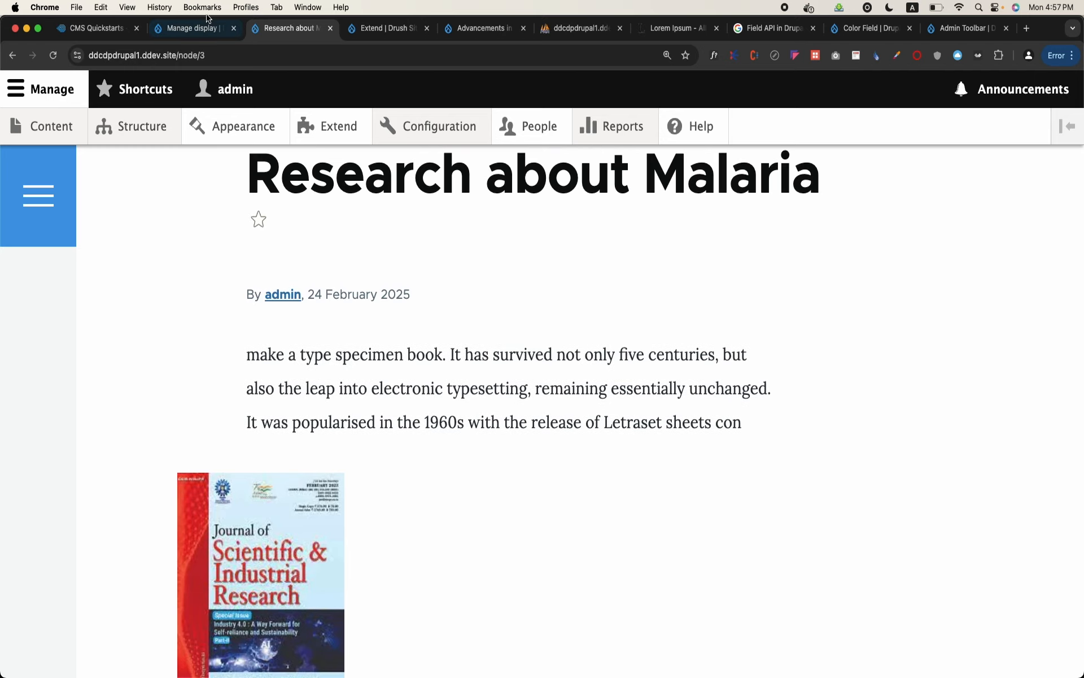
Set the Tags field's label to Hidden in the Article's Default display and save the settings
click(192, 28)
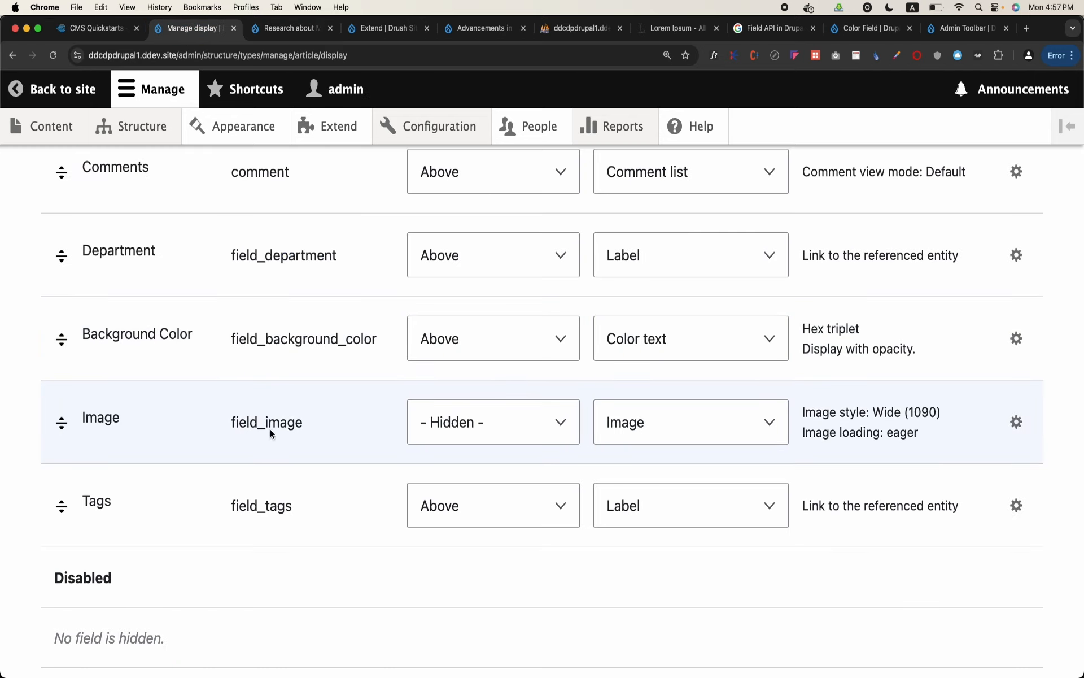
click(485, 511)
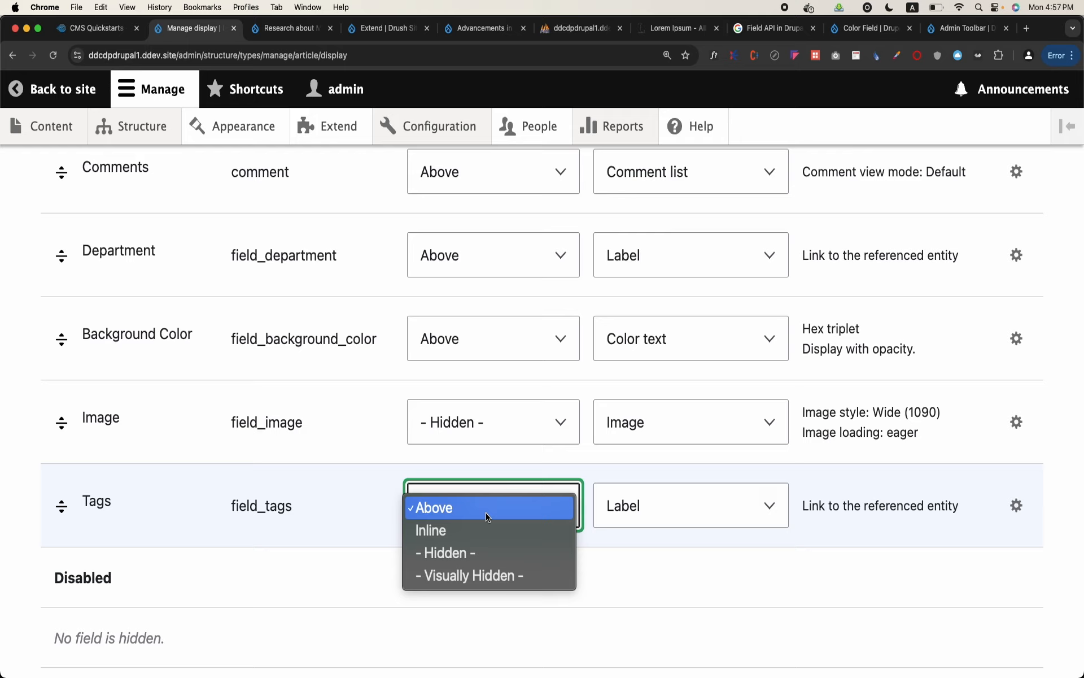
click(473, 556)
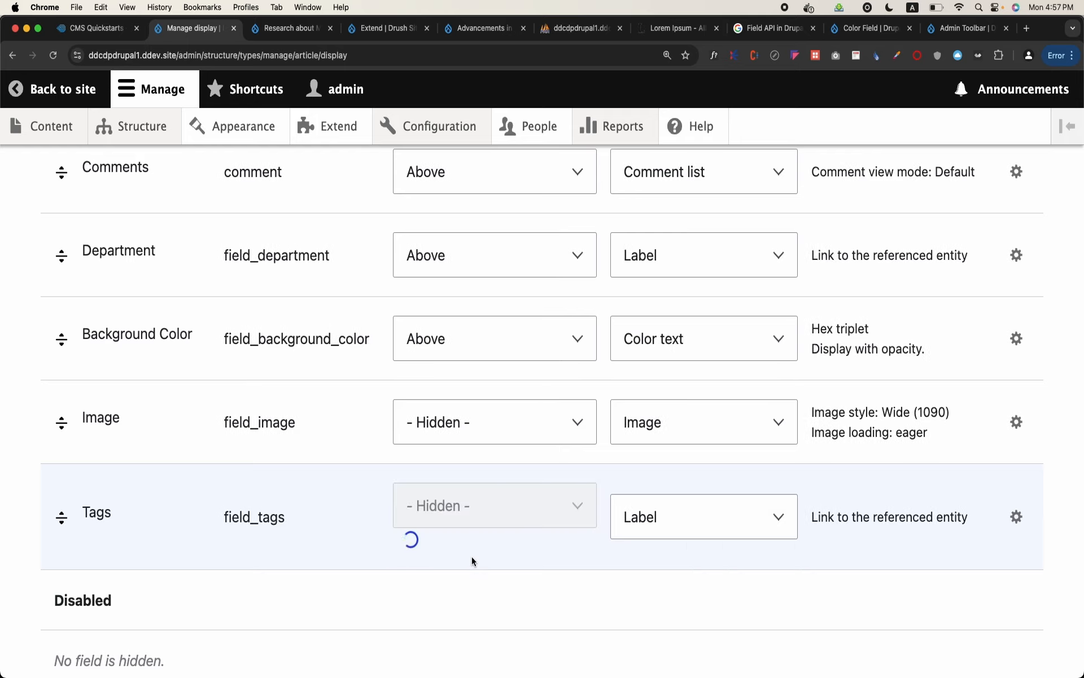
scroll(472, 559, down, 1)
click(504, 520)
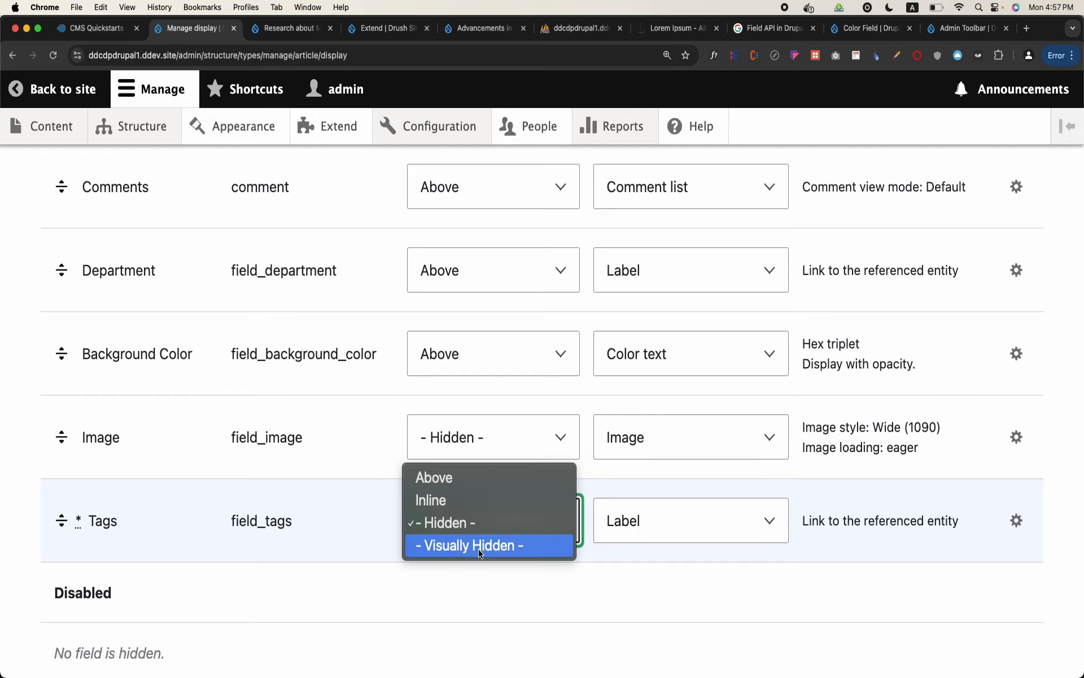
click(461, 576)
scroll(461, 576, down, 5)
click(101, 585)
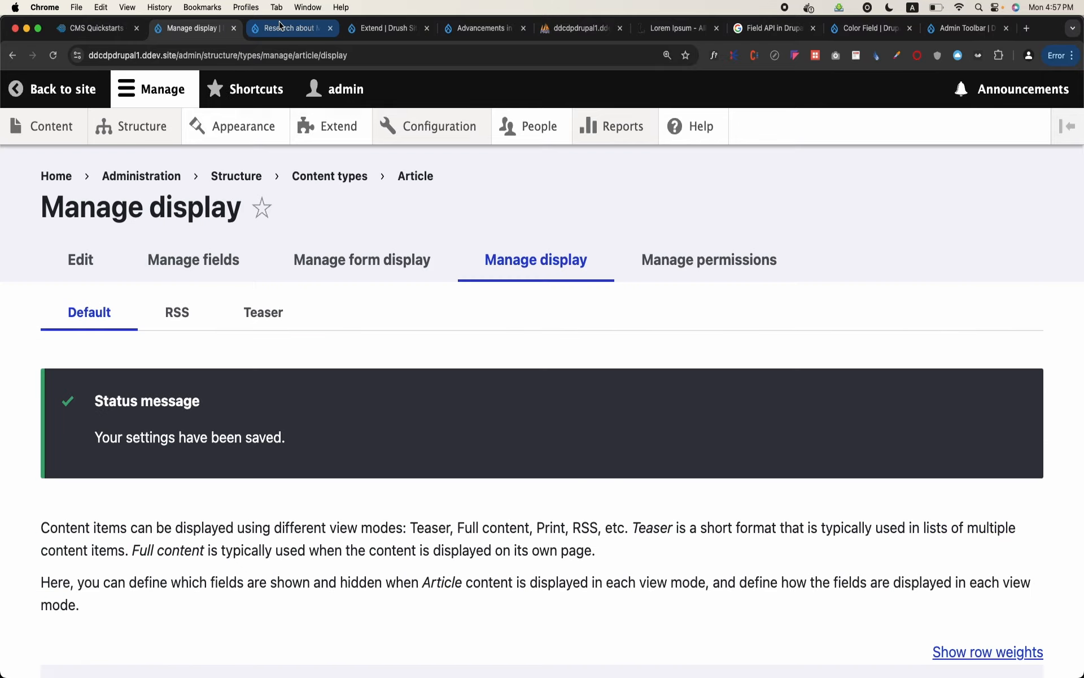
Reload the "Research about Malaria" article and check how its tags are shown below the image
click(280, 25)
scroll(252, 345, down, 10)
scroll(251, 345, up, 5)
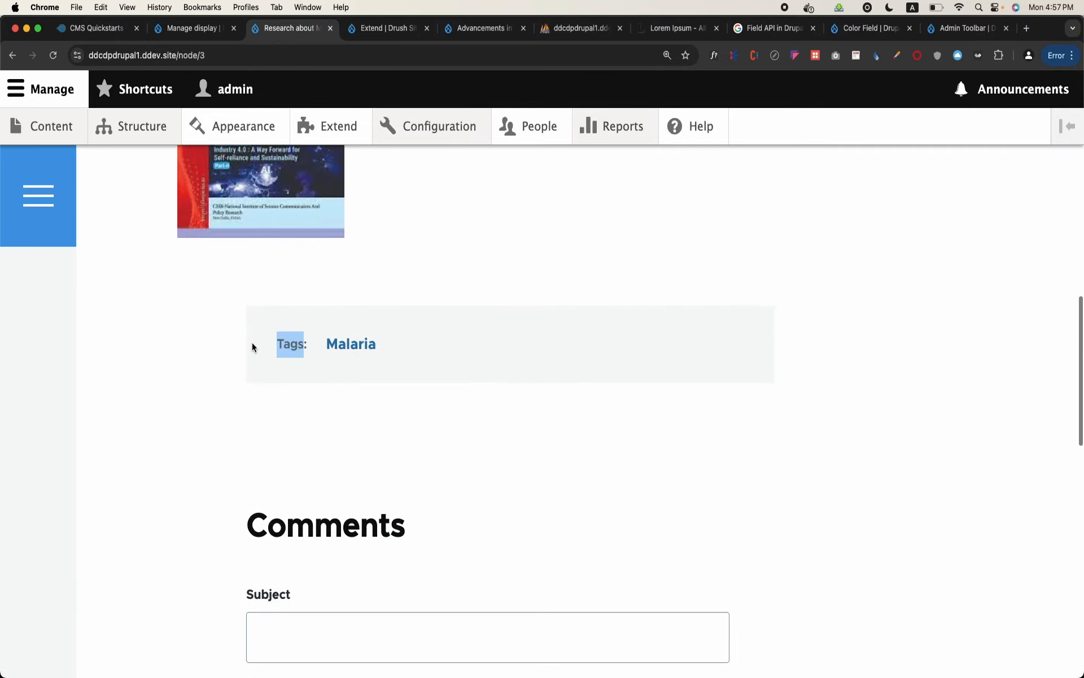
click(52, 55)
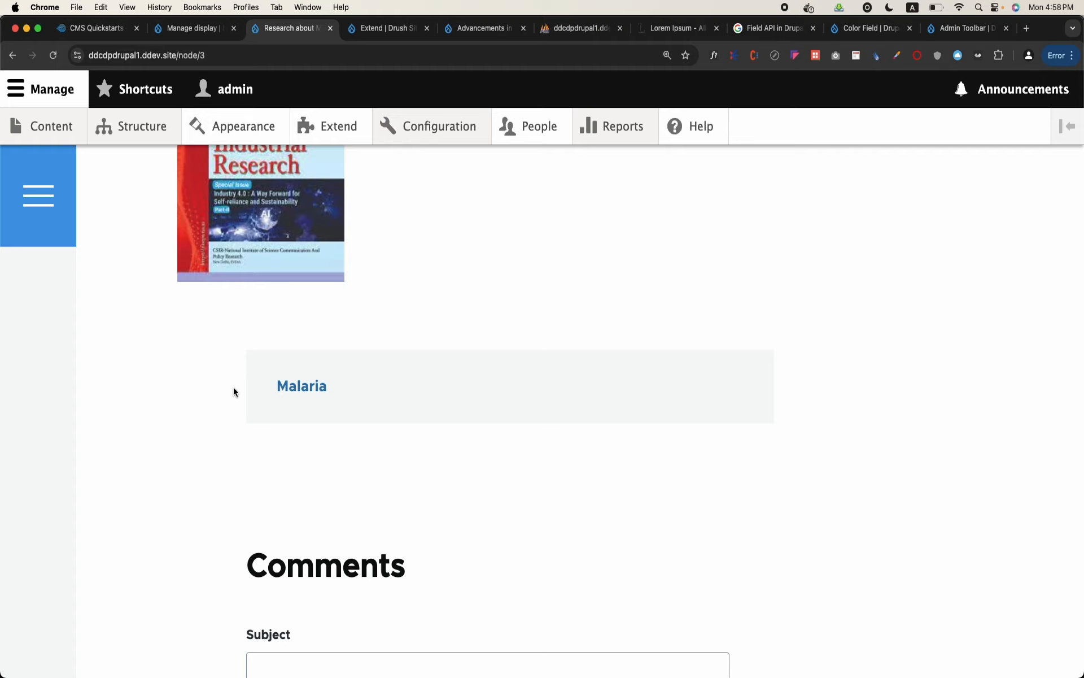
scroll(234, 389, up, 15)
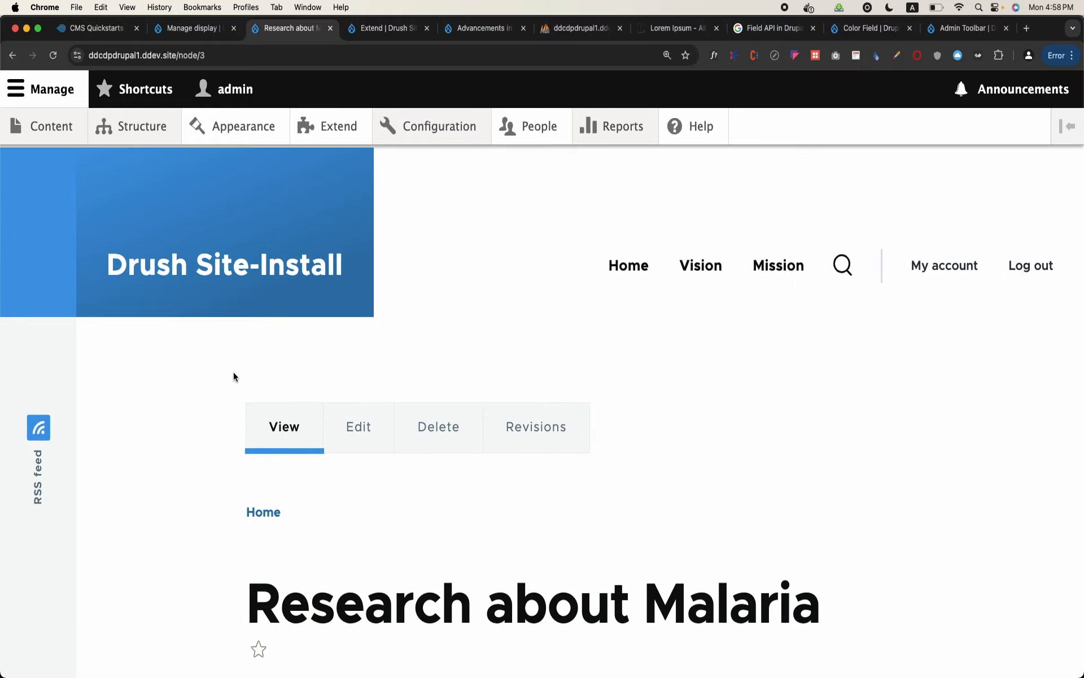
Open the permissions page of the Article content type and go to its Node permissions
click(116, 126)
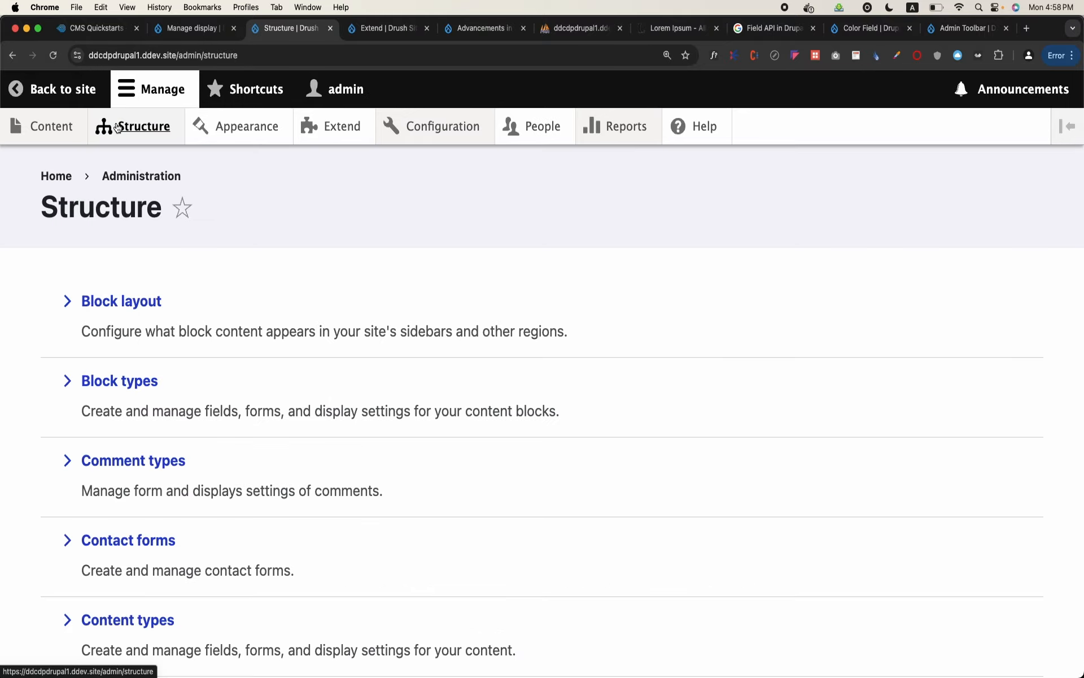
scroll(492, 321, down, 3)
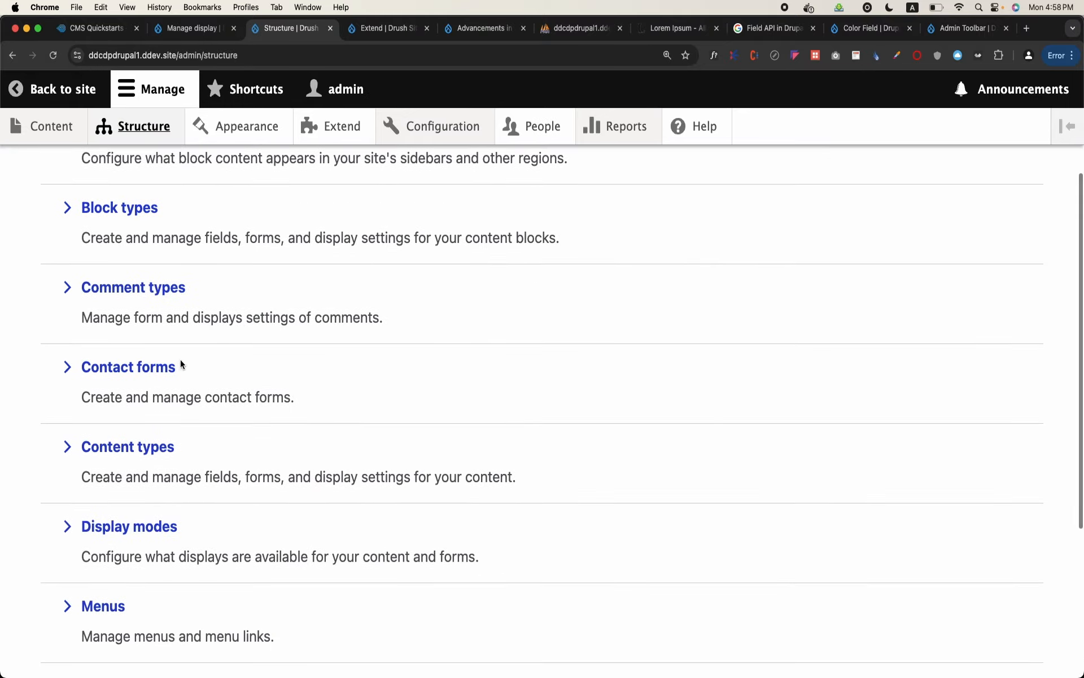
click(129, 445)
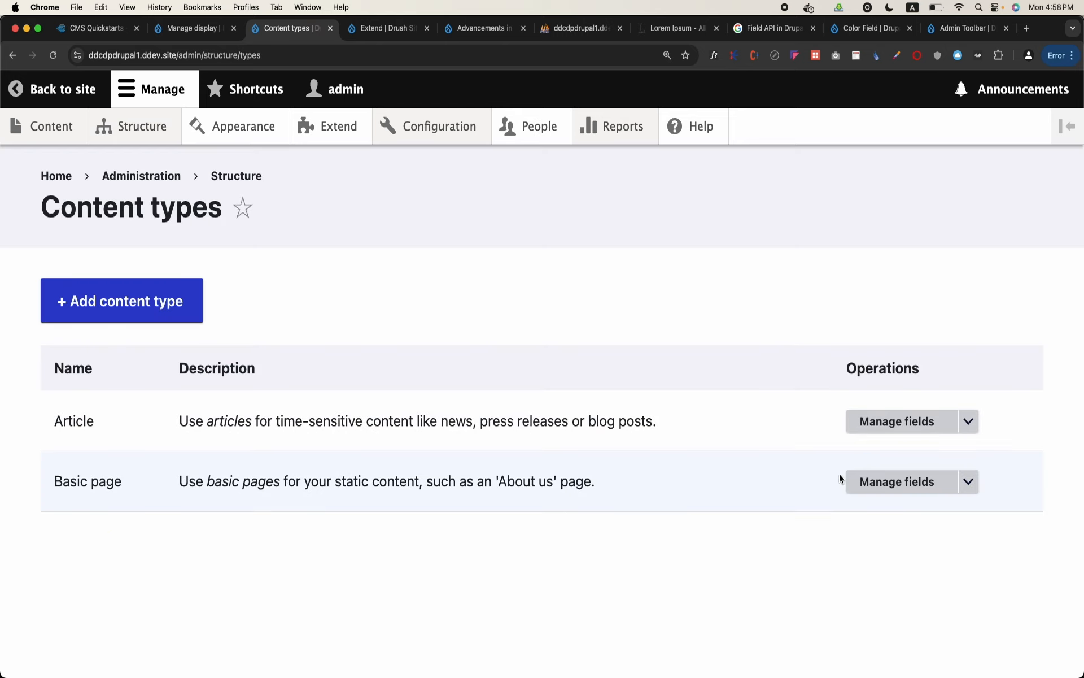
click(903, 422)
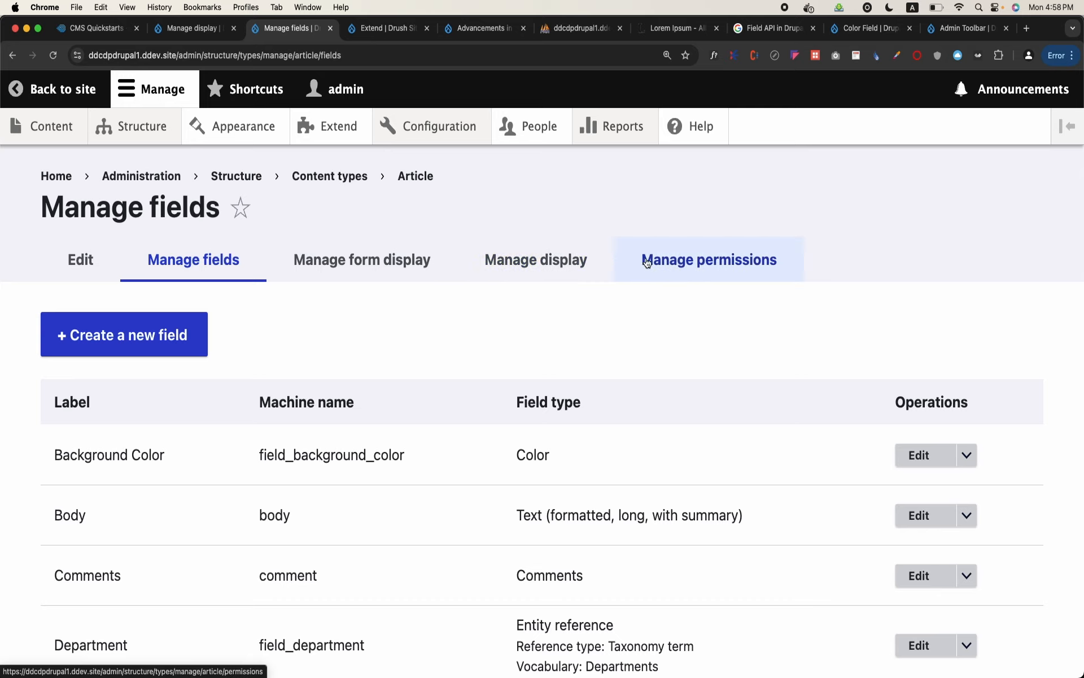
click(679, 265)
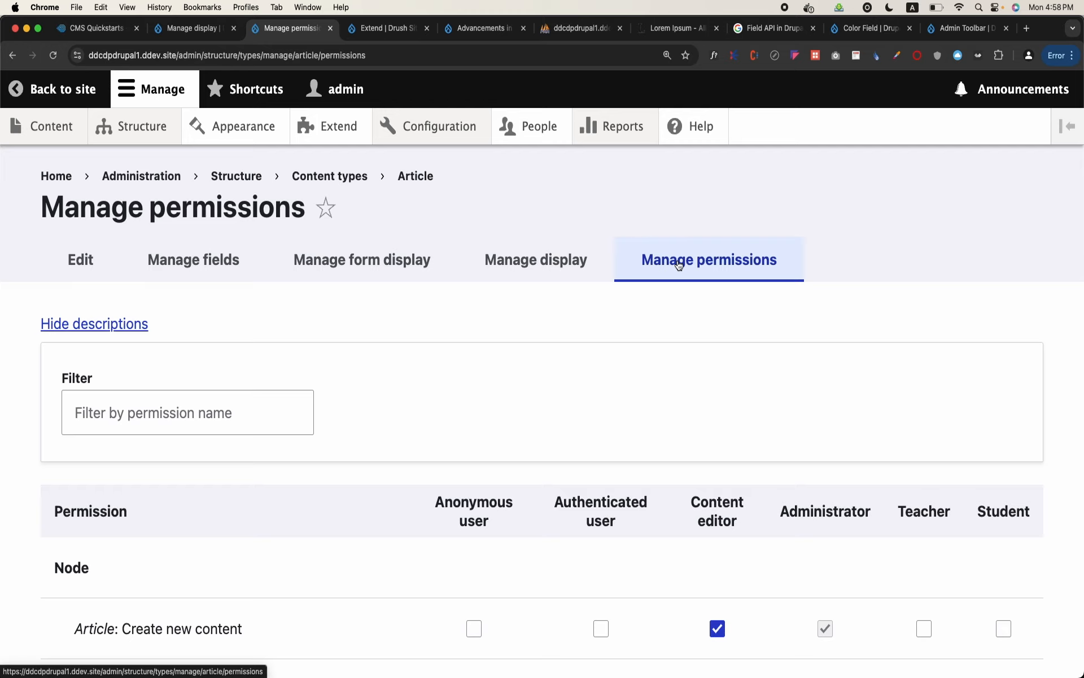
scroll(537, 354, down, 5)
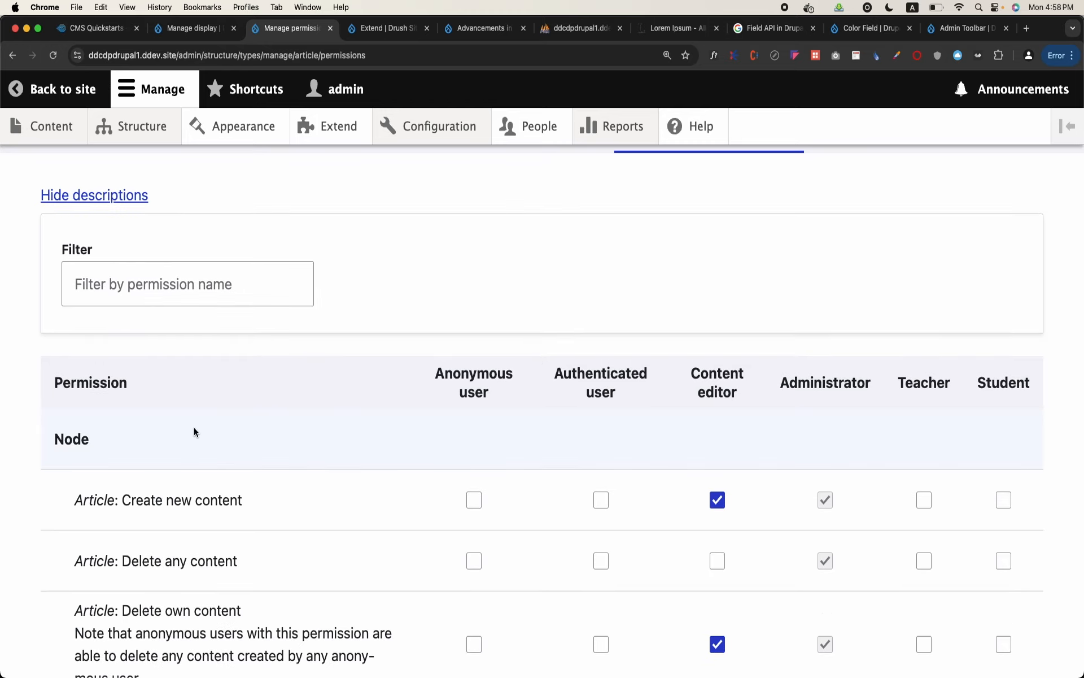
double_click(66, 440)
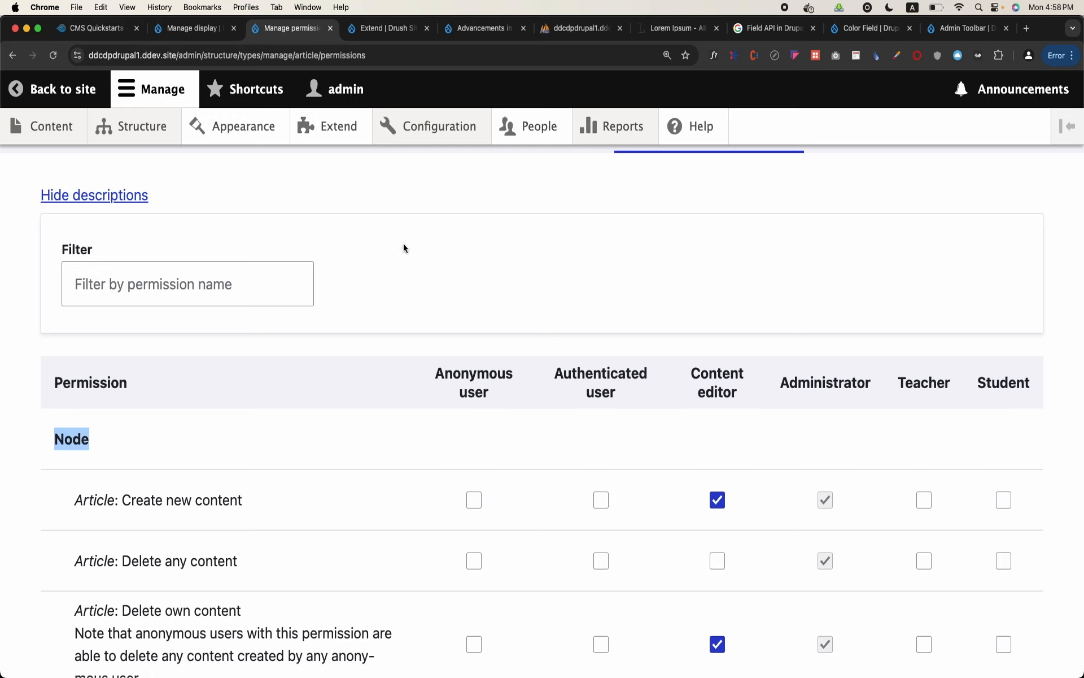
Grant the Teacher role the "Article: Create new content" permission and save the permissions
scroll(403, 246, down, 3)
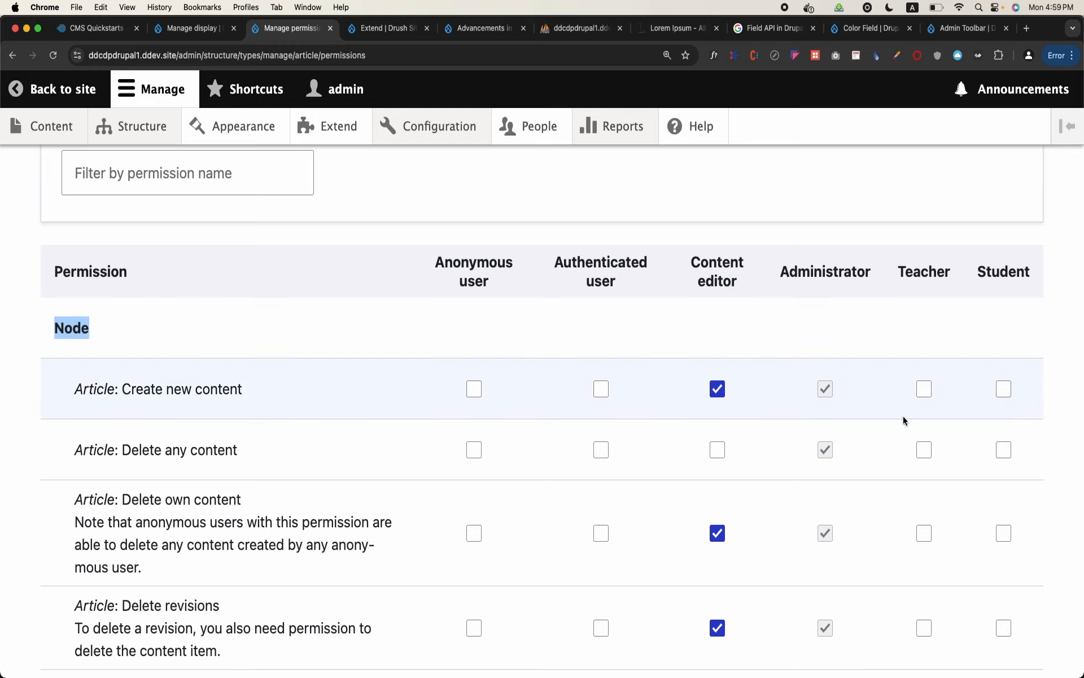
click(929, 396)
scroll(929, 395, down, 1)
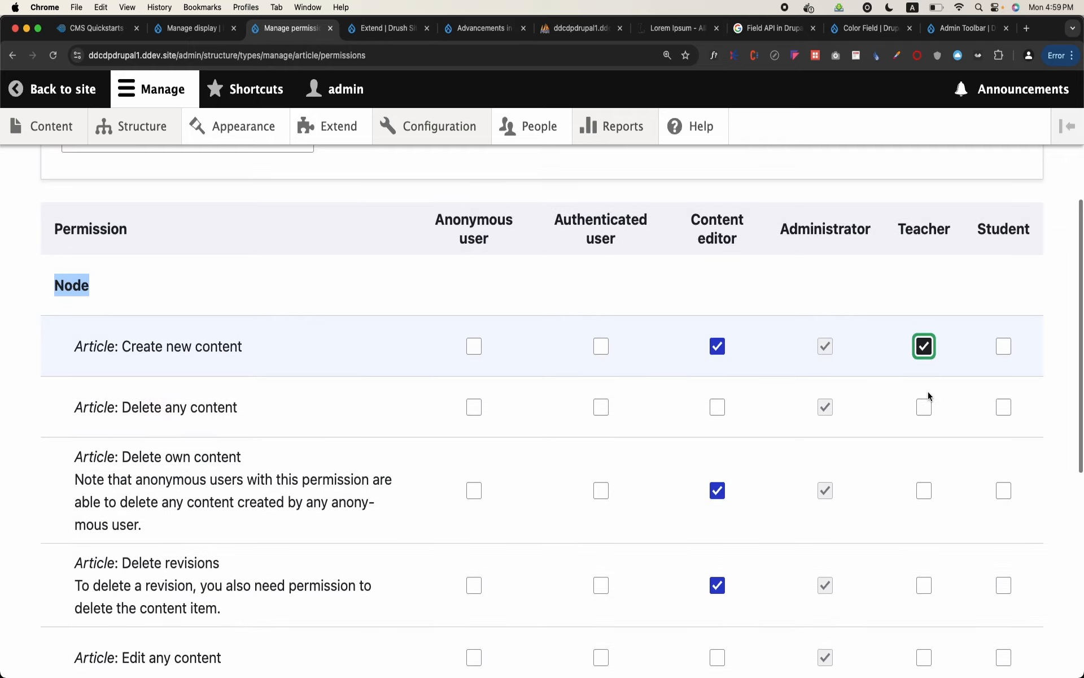
scroll(929, 395, down, 1)
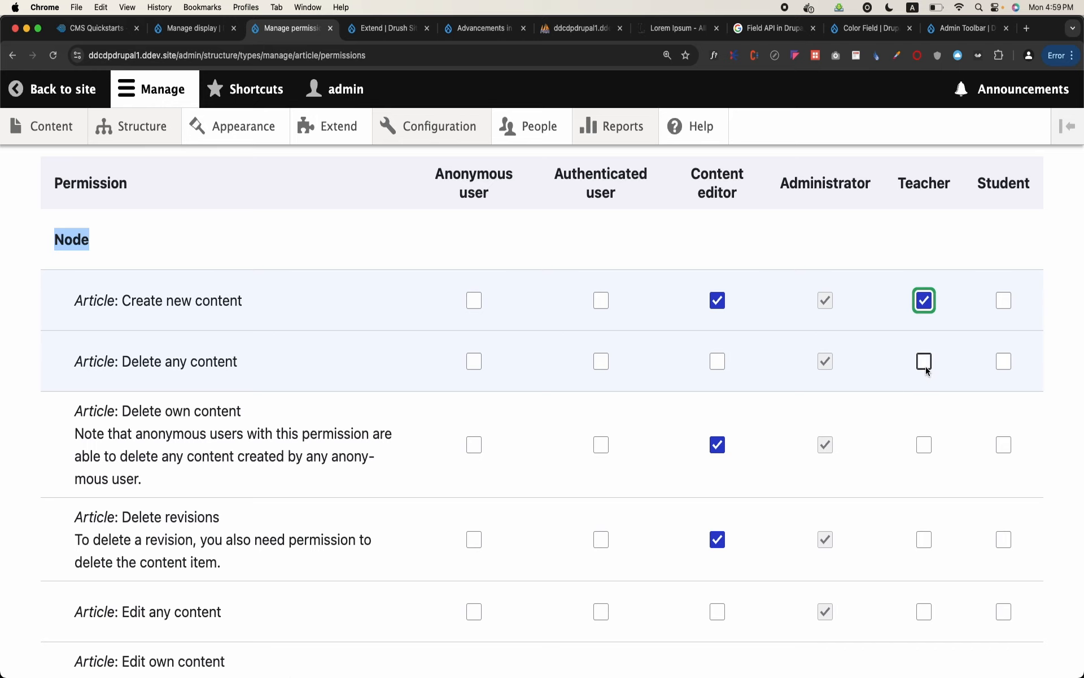
scroll(589, 491, down, 5)
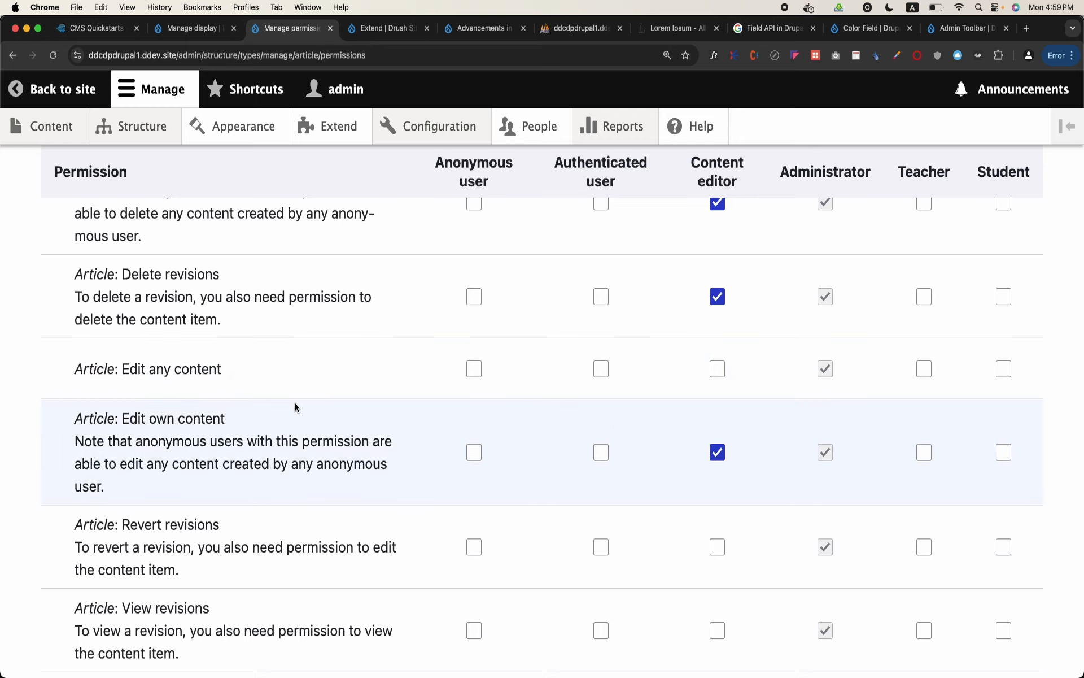
scroll(294, 402, down, 3)
click(151, 572)
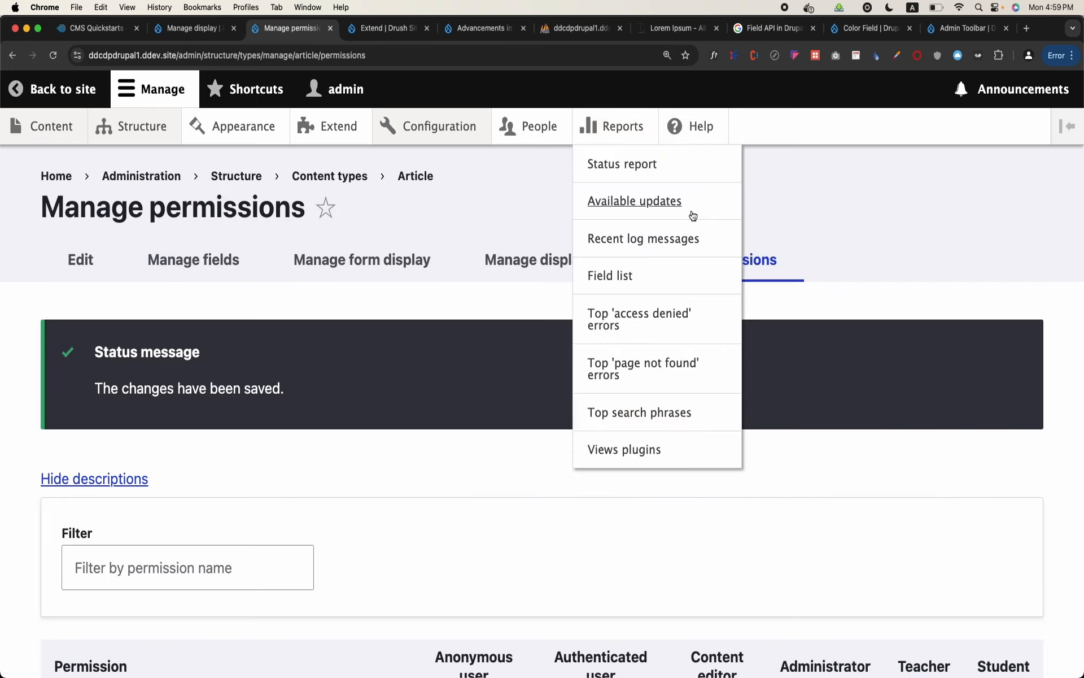
scroll(579, 308, down, 6)
scroll(578, 308, up, 6)
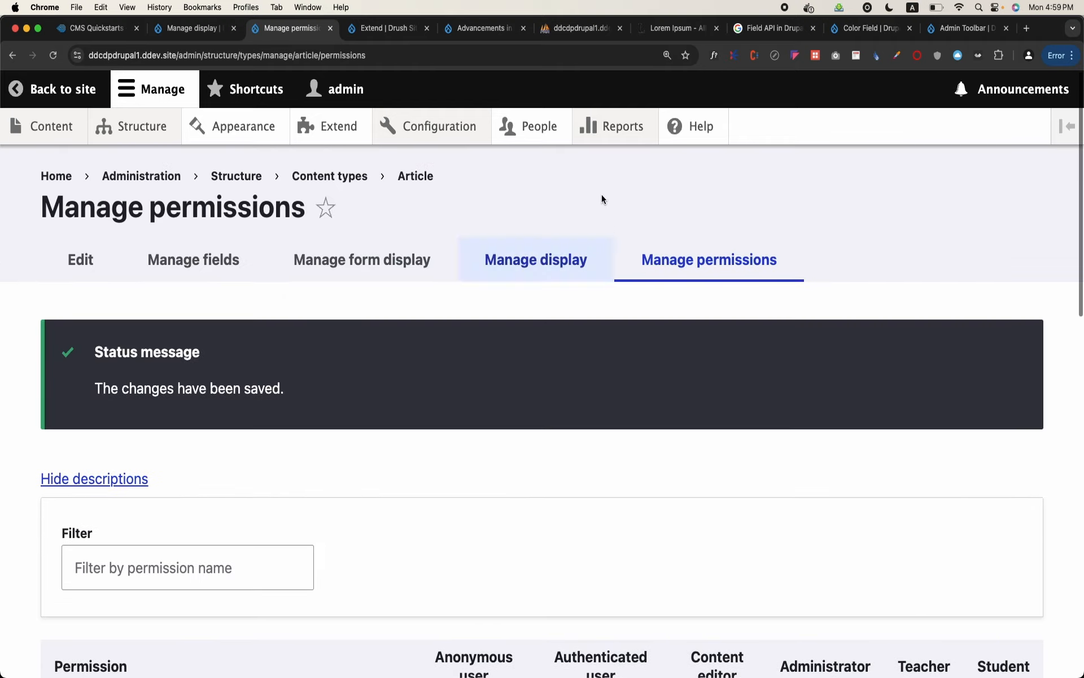
Edit the account of the user with the Teacher and Student roles and enter a new password in both password fields
click(518, 130)
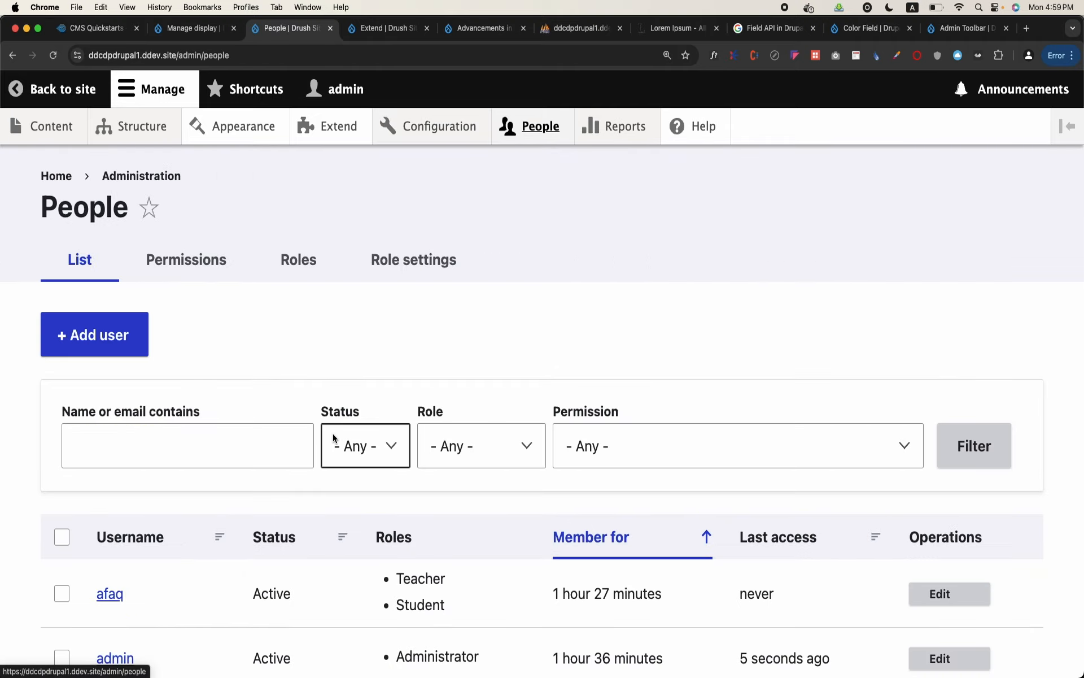
scroll(333, 433, down, 1)
click(941, 534)
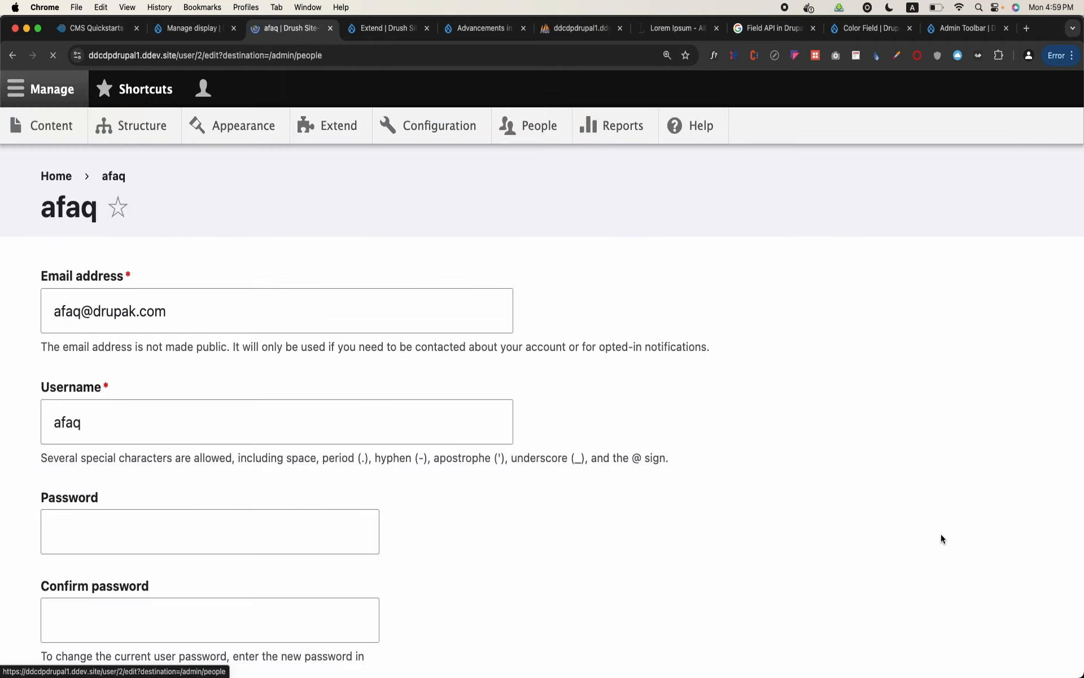
scroll(206, 550, down, 1)
click(225, 522)
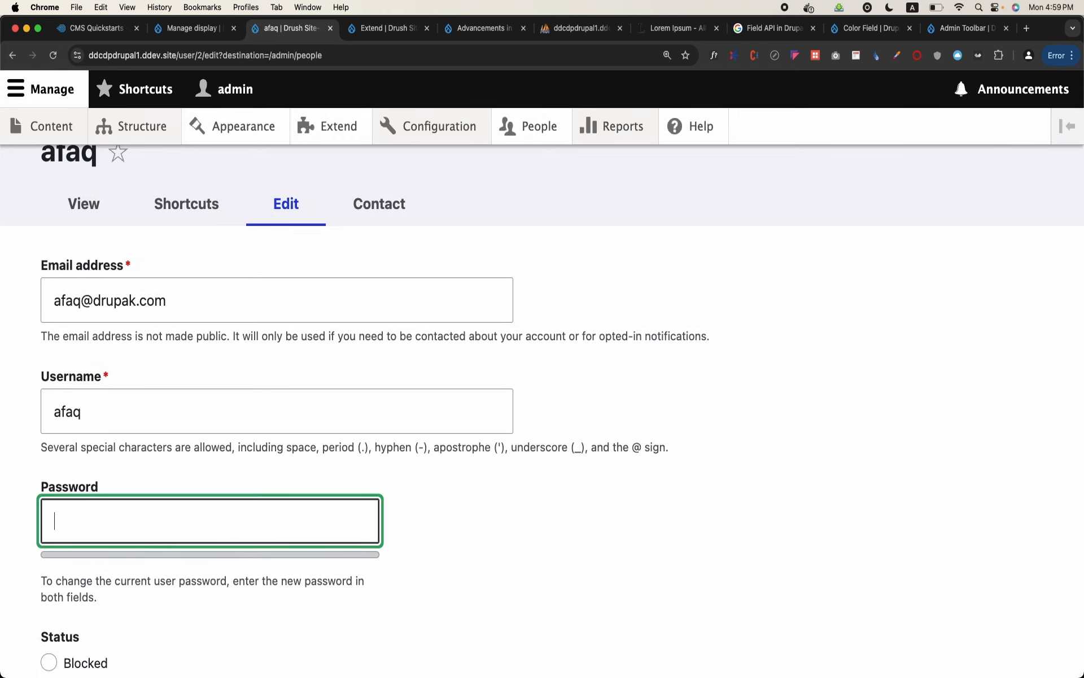
text(••••••)
click(172, 641)
text(••••••)
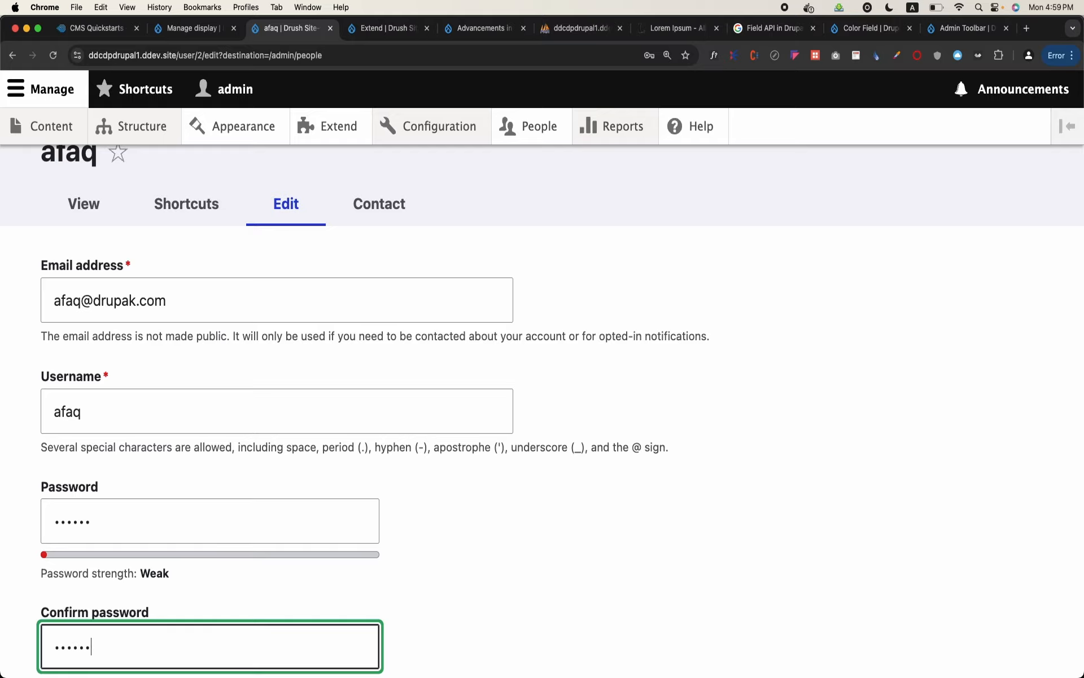
Check the user's assigned roles, save the account, and dismiss the browser's password prompts without storing the password
scroll(542, 395, down, 10)
scroll(172, 641, down, 15)
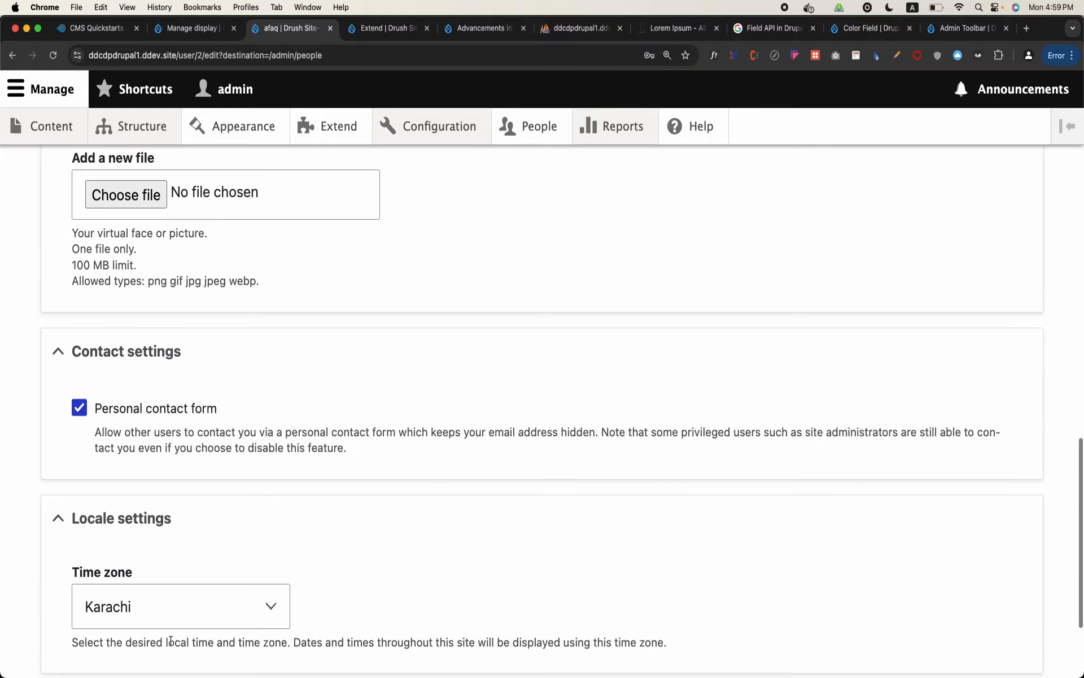
scroll(79, 565, up, 10)
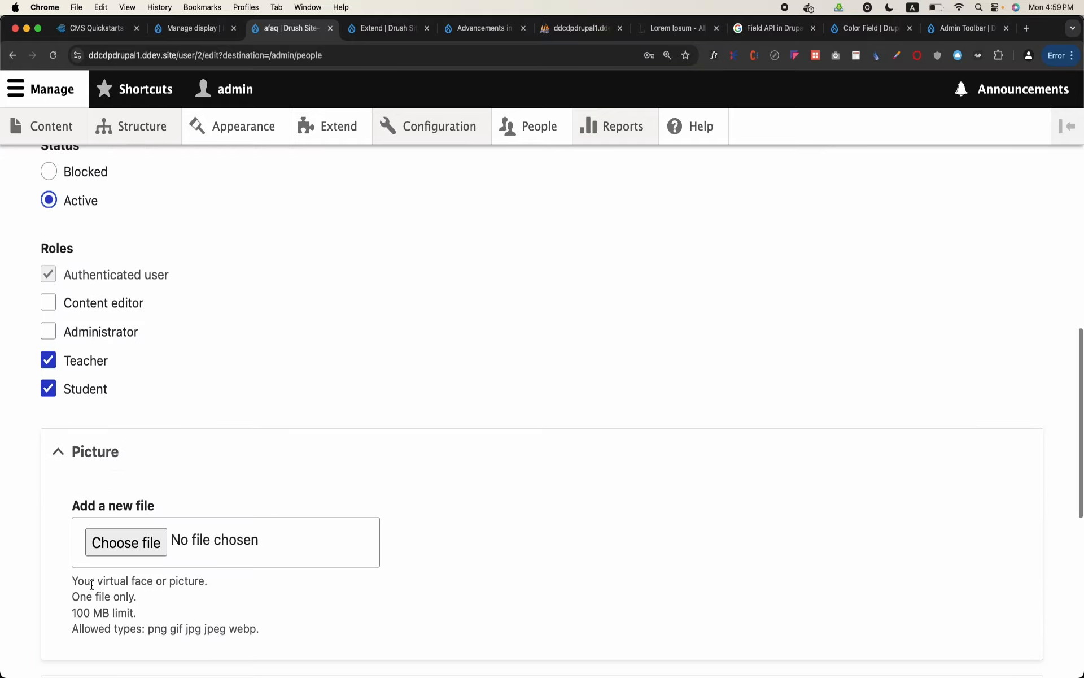
scroll(75, 398, down, 10)
click(76, 564)
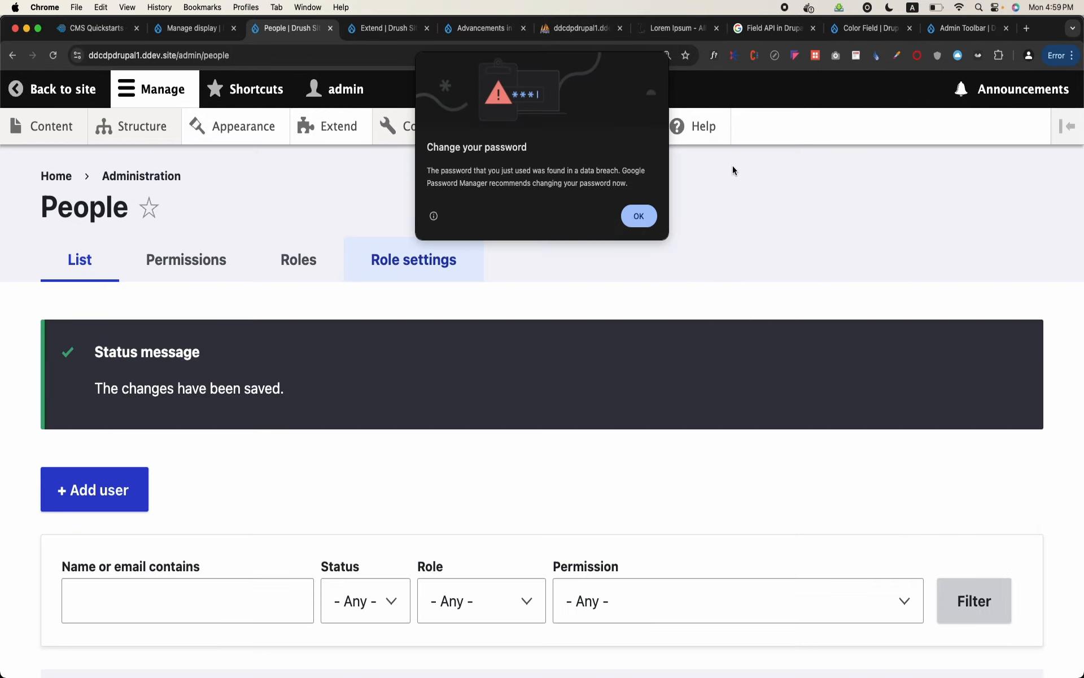
click(639, 214)
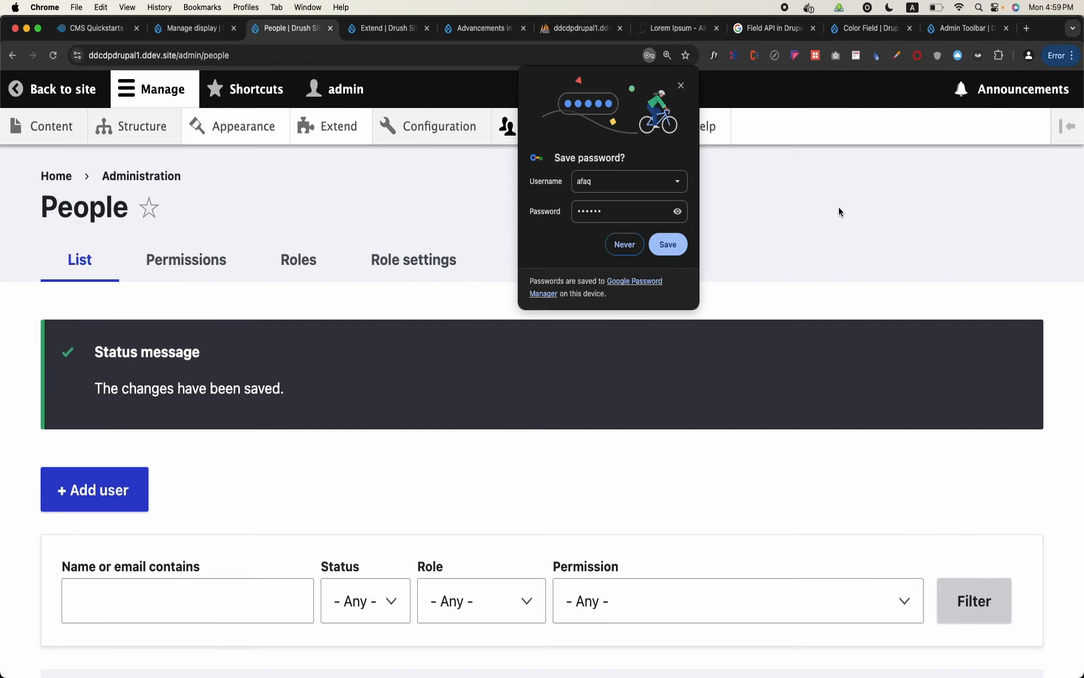
click(680, 85)
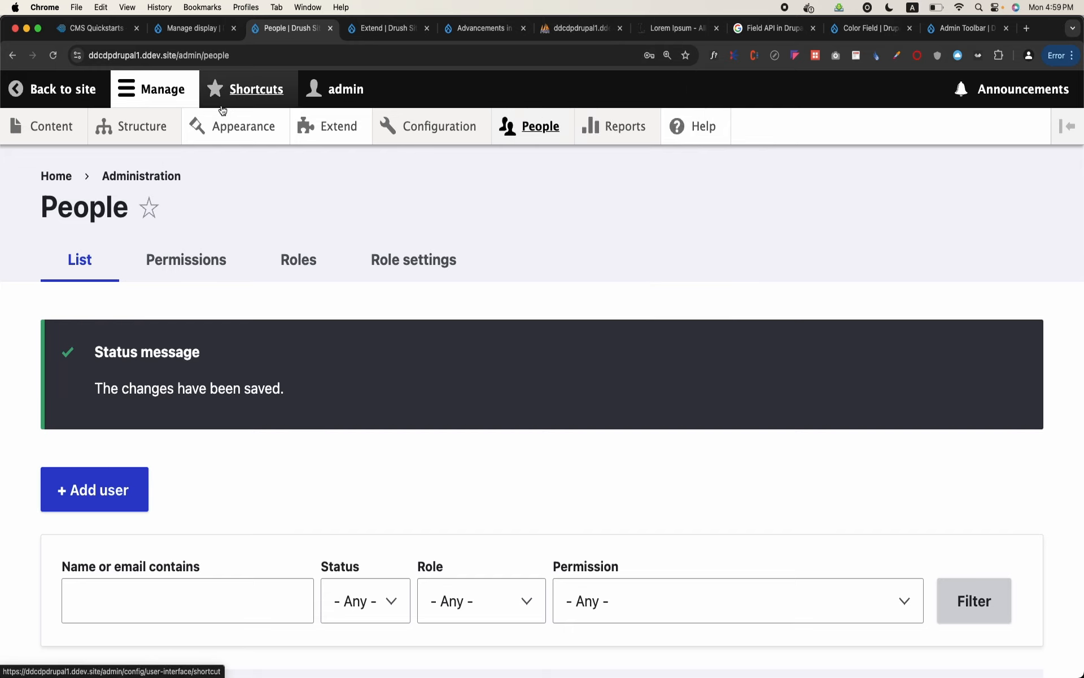
Log out of the administrator account from the account options
mouse_move(652, 154)
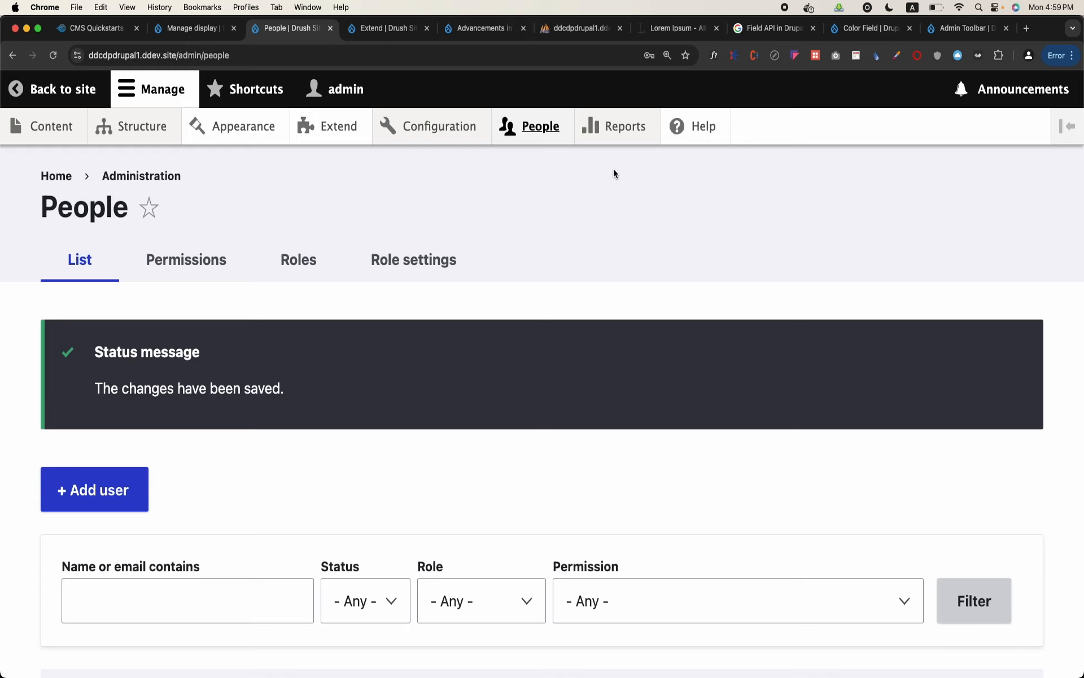
click(1067, 126)
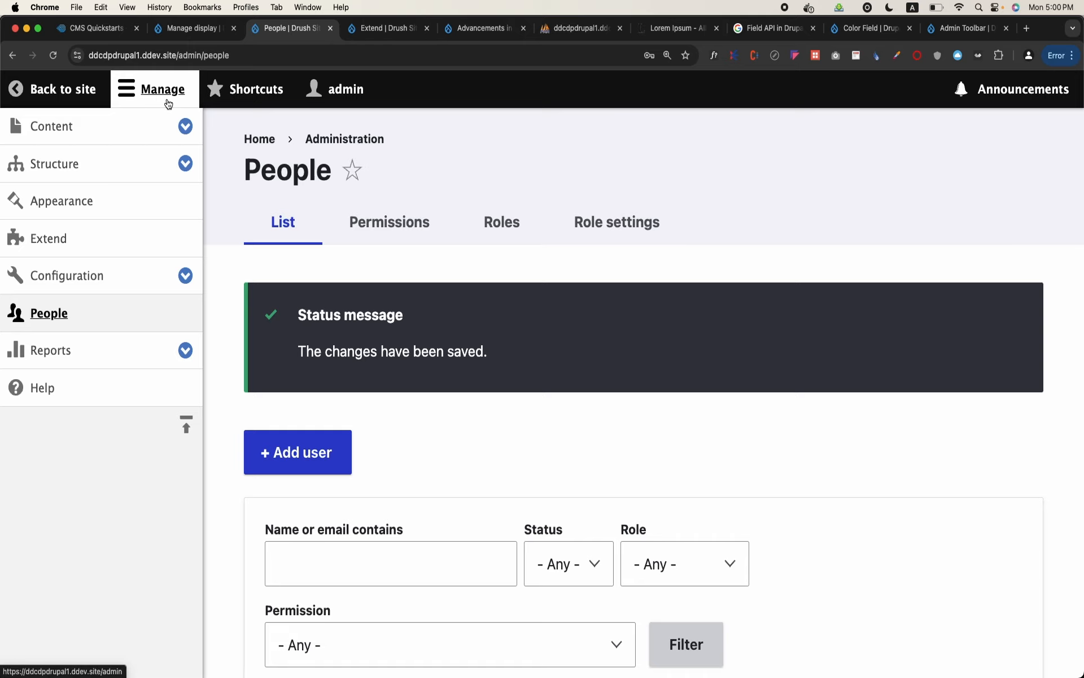
click(148, 91)
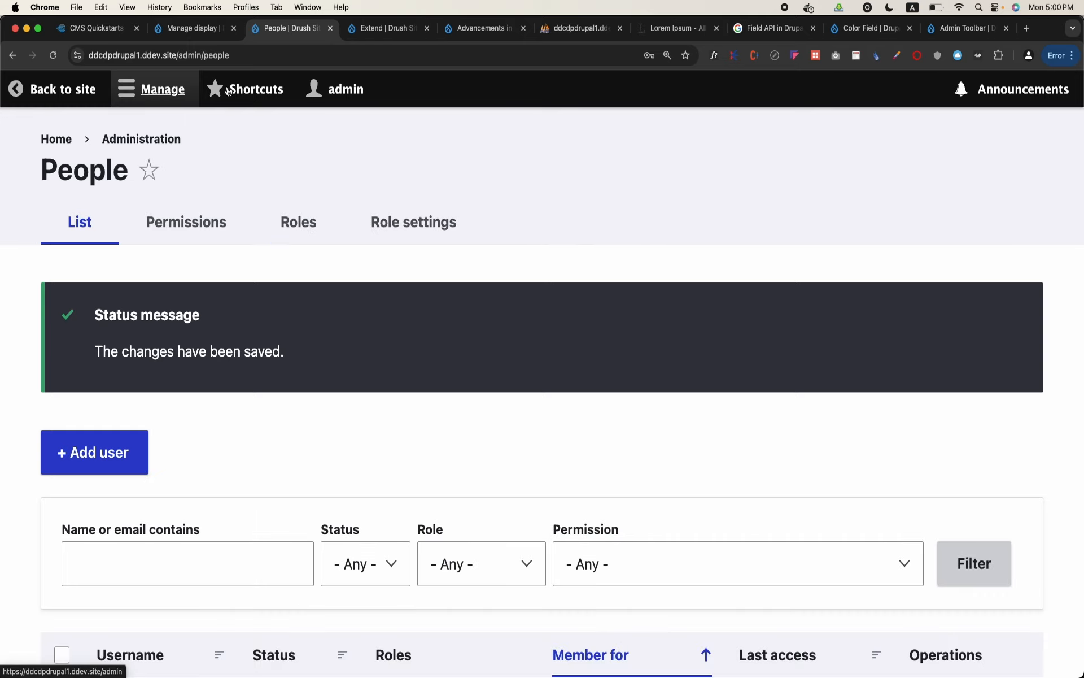
click(337, 99)
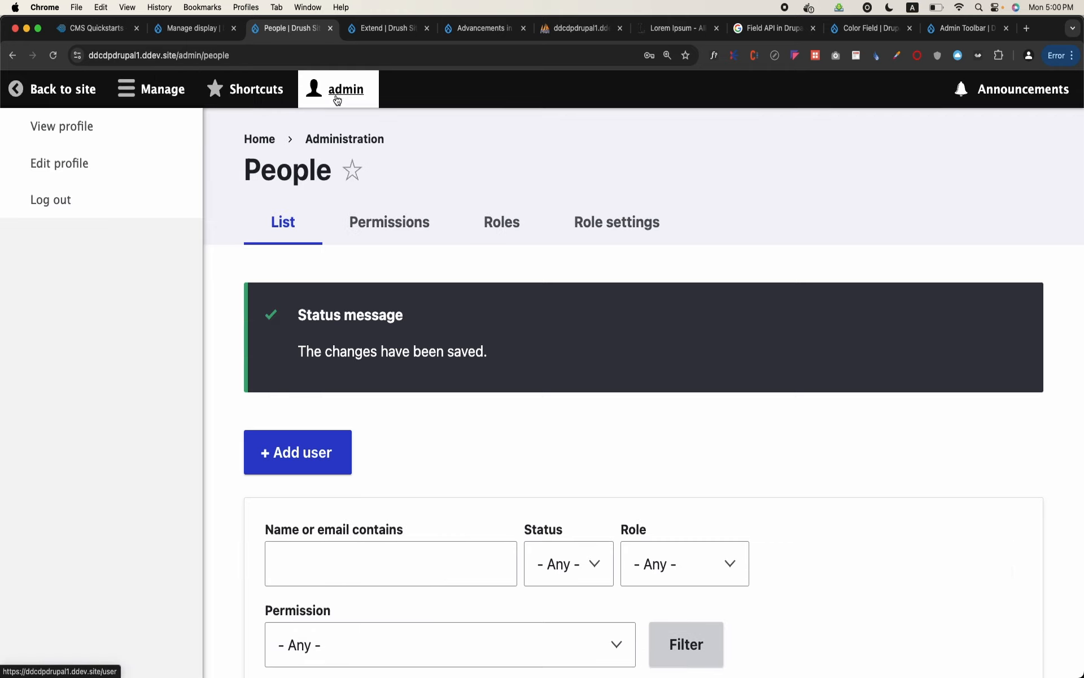
click(58, 91)
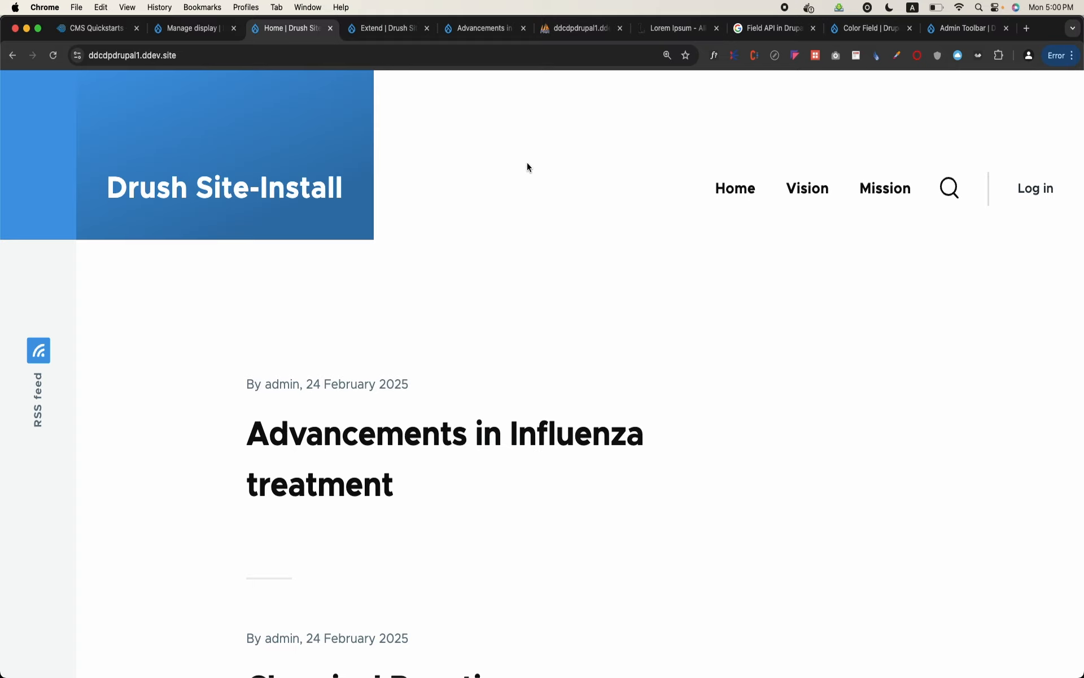
Log in with the Teacher user's username and account password, and dismiss the browser's password prompts without saving
click(1037, 195)
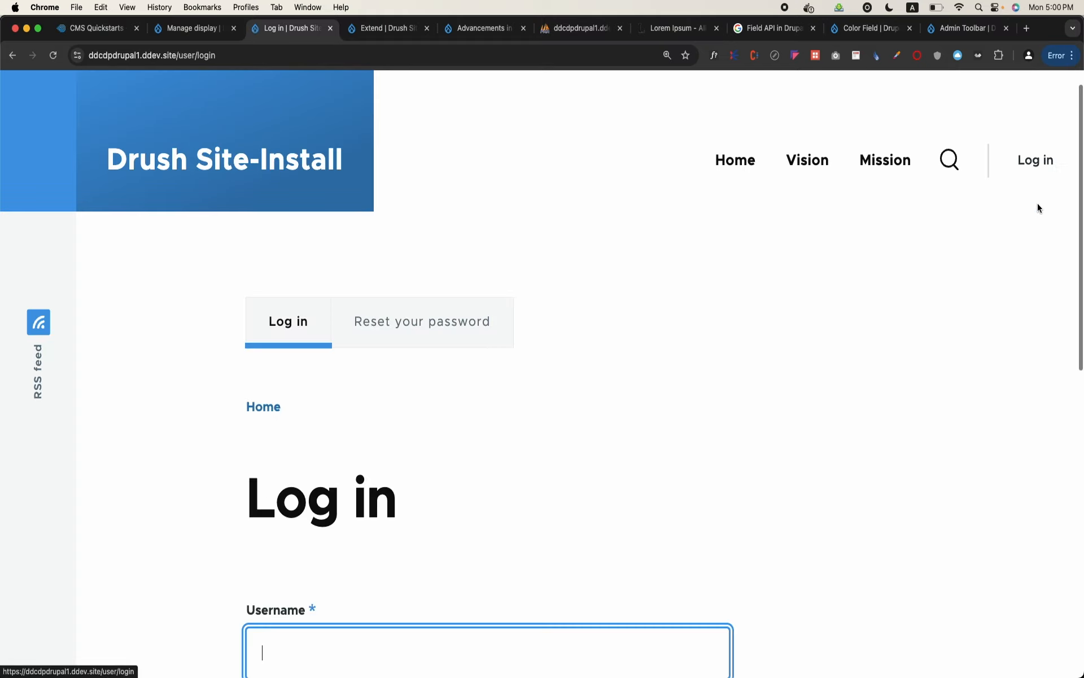
scroll(408, 470, down, 3)
text(afaq)
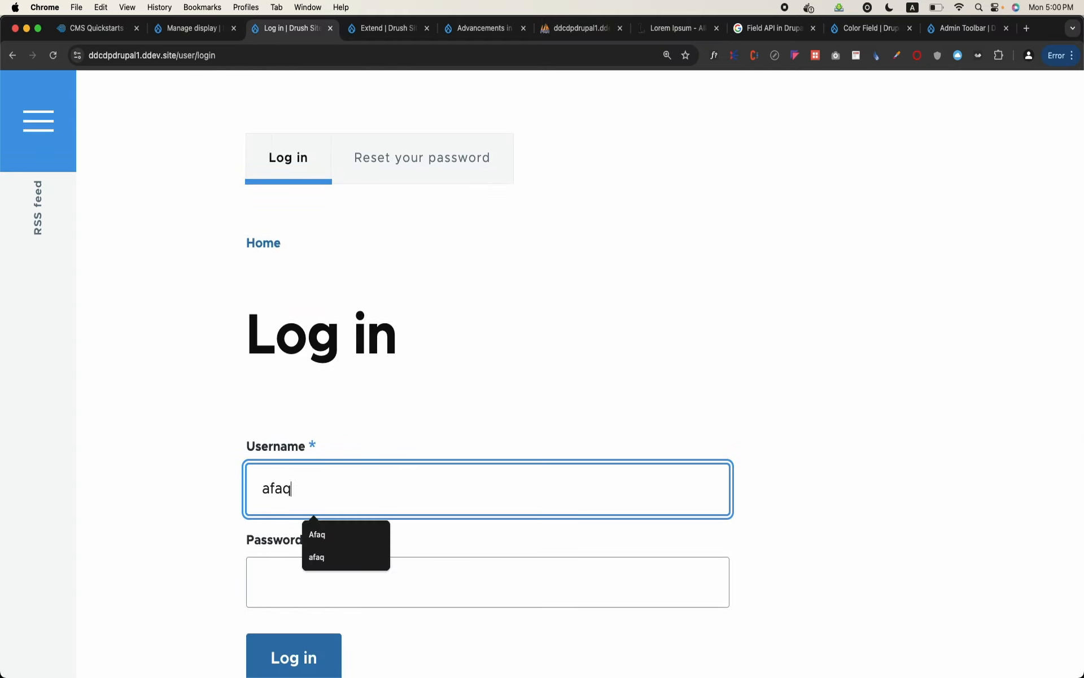
key(Tab)
text(••••••)
click(293, 655)
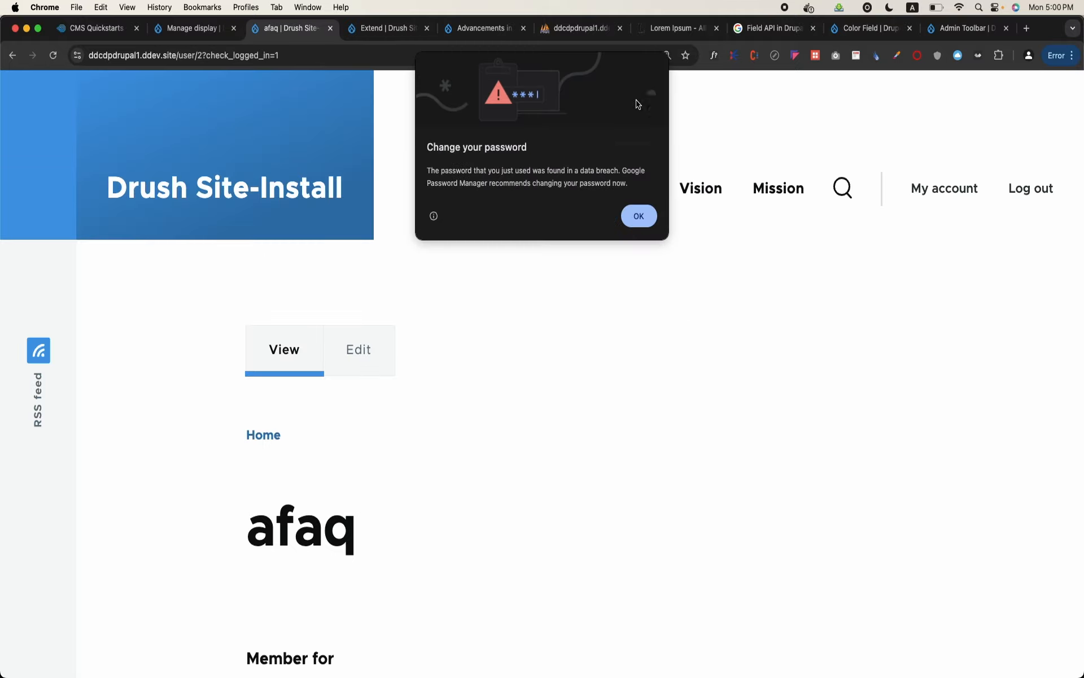
click(639, 212)
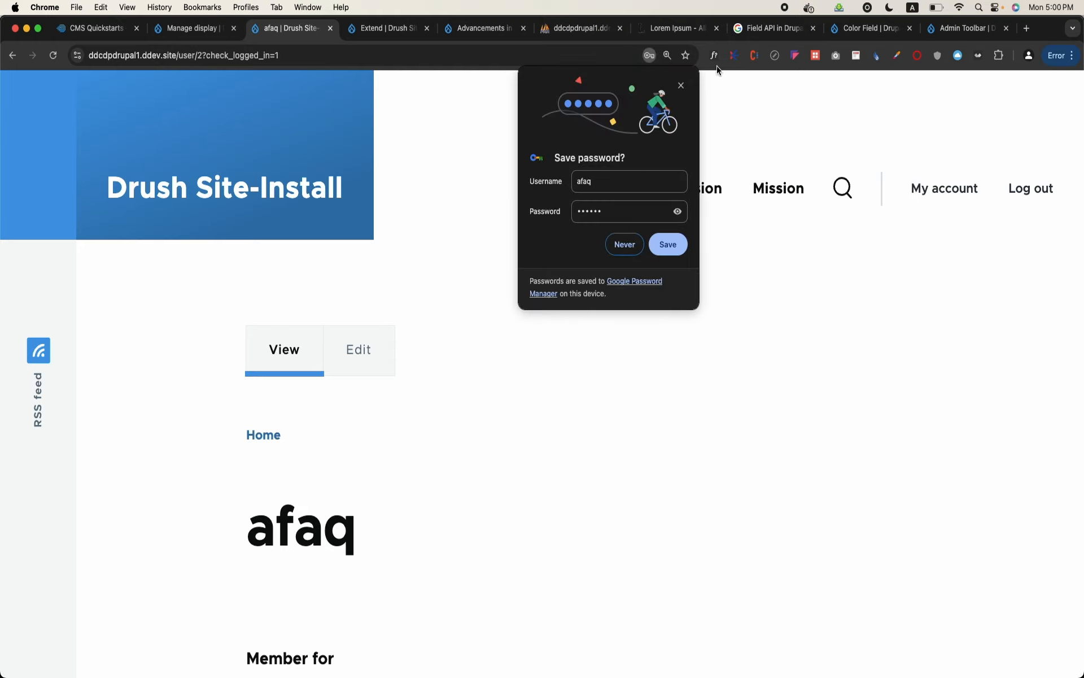
click(682, 85)
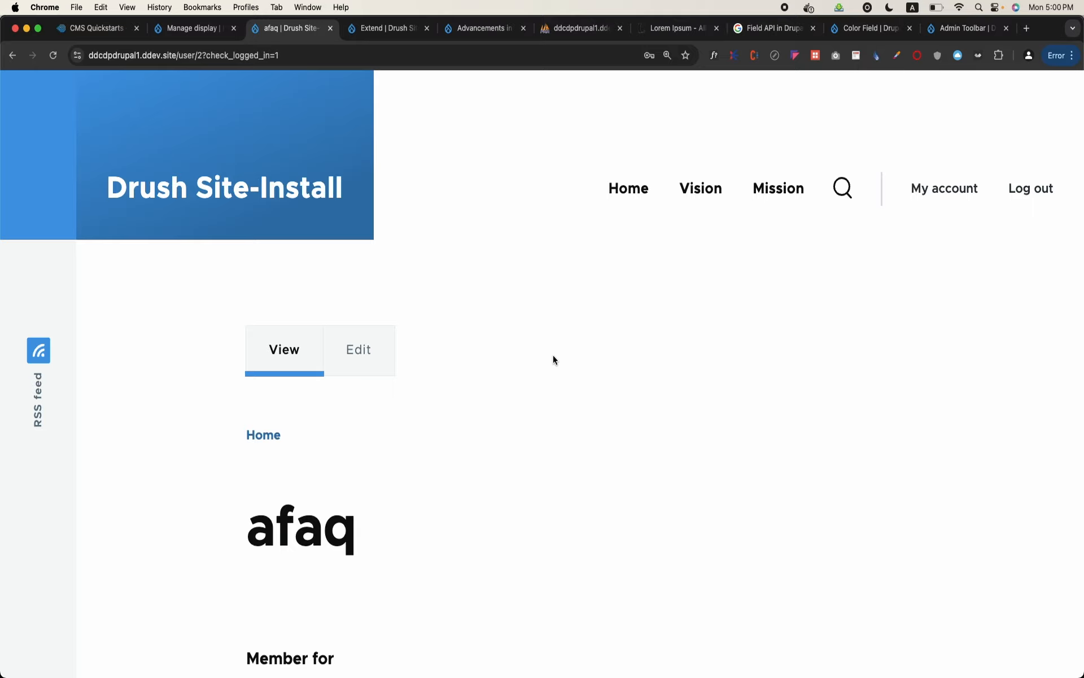
Go to the node/add/article address and examine the Create Article form as the Teacher user
scroll(553, 357, down, 4)
scroll(554, 357, up, 4)
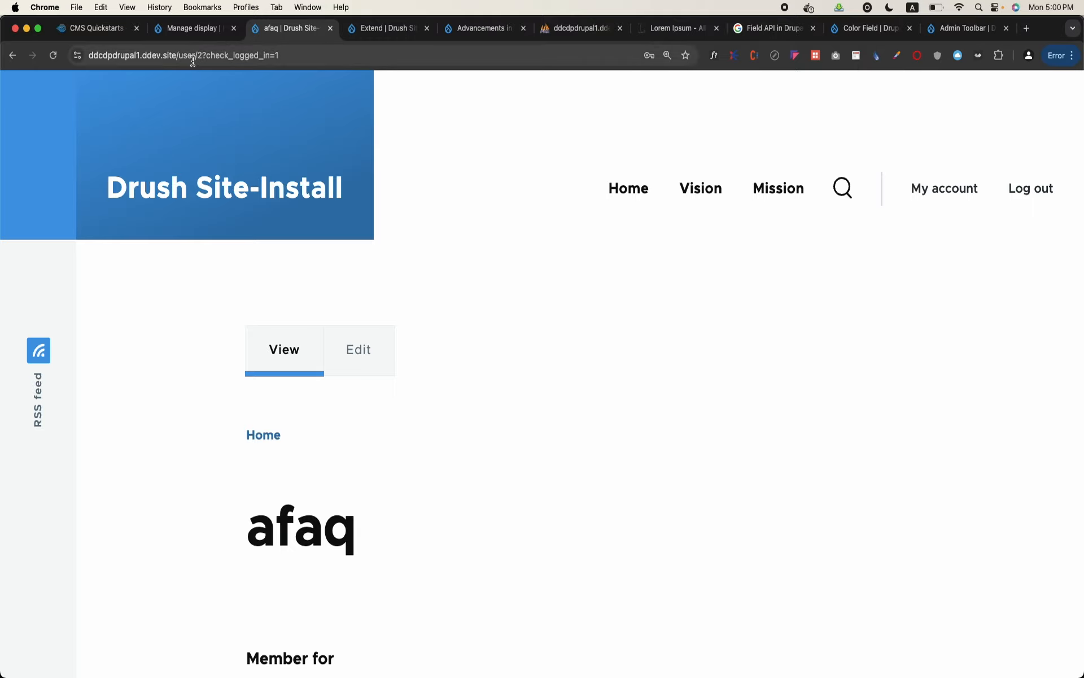
drag(180, 55, 465, 132)
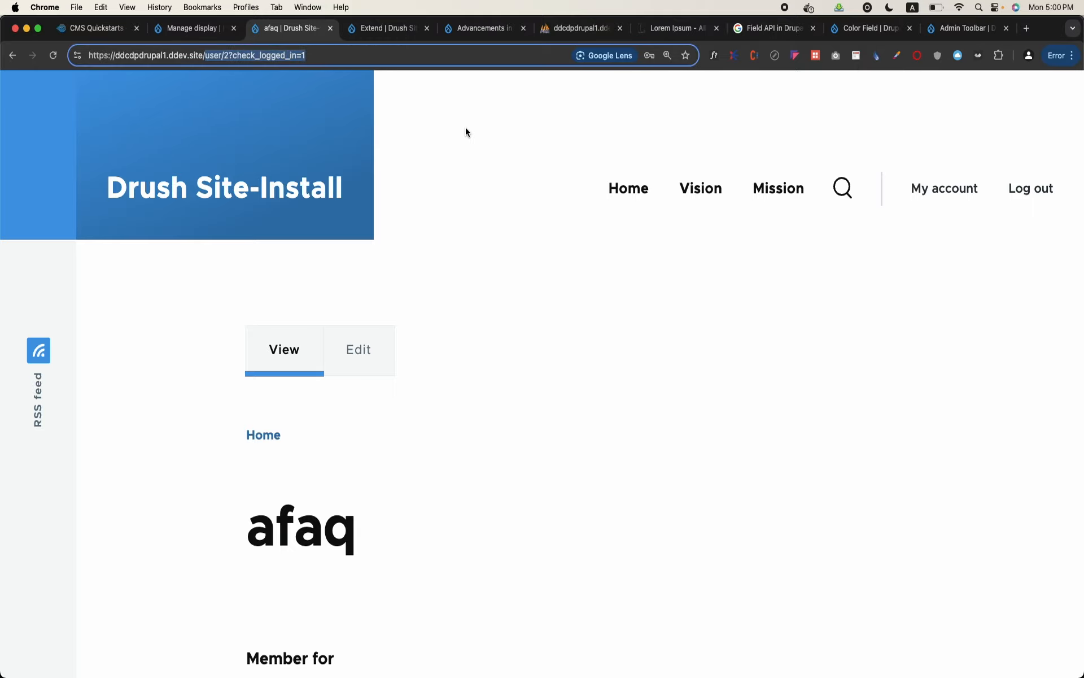
text(node/add/)
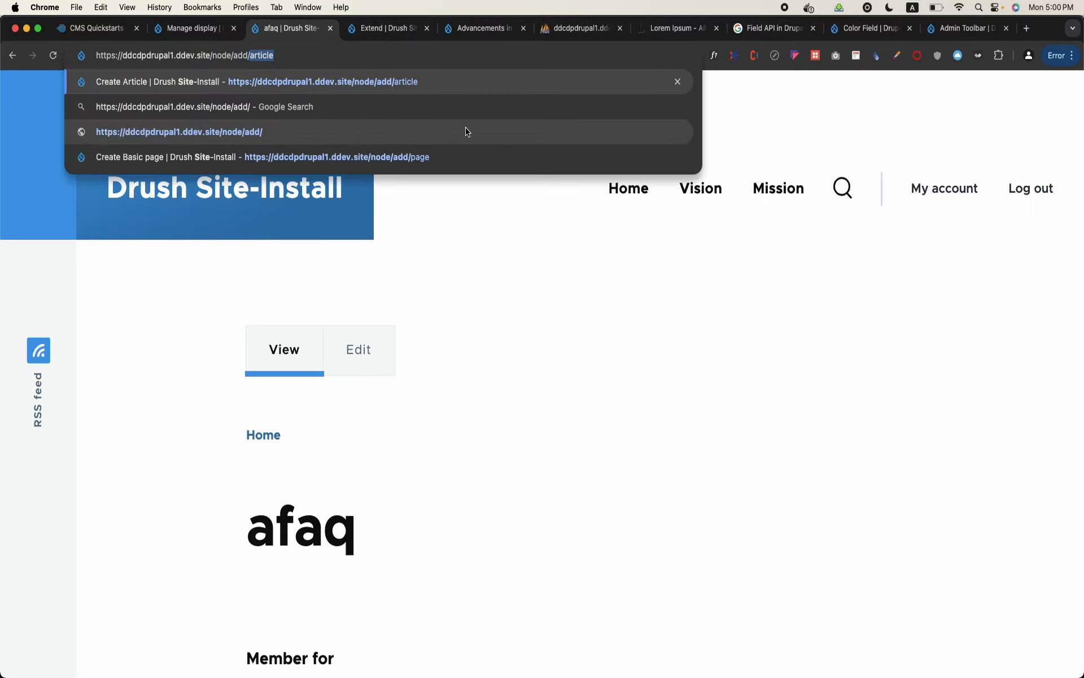
key(Return)
scroll(411, 319, down, 8)
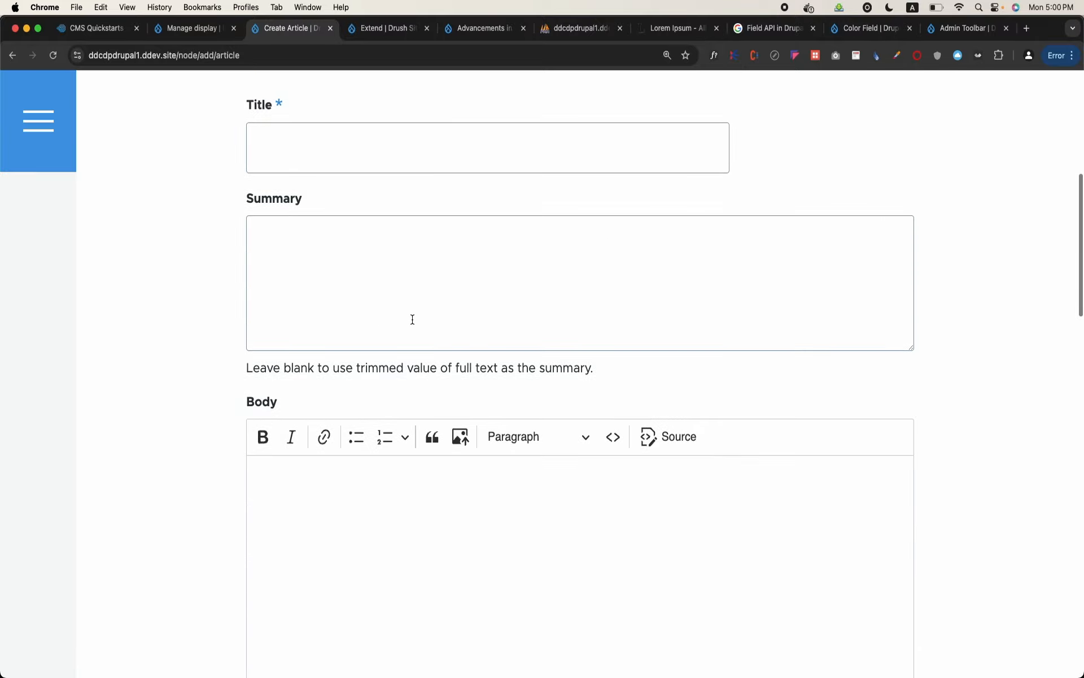
scroll(412, 317, up, 8)
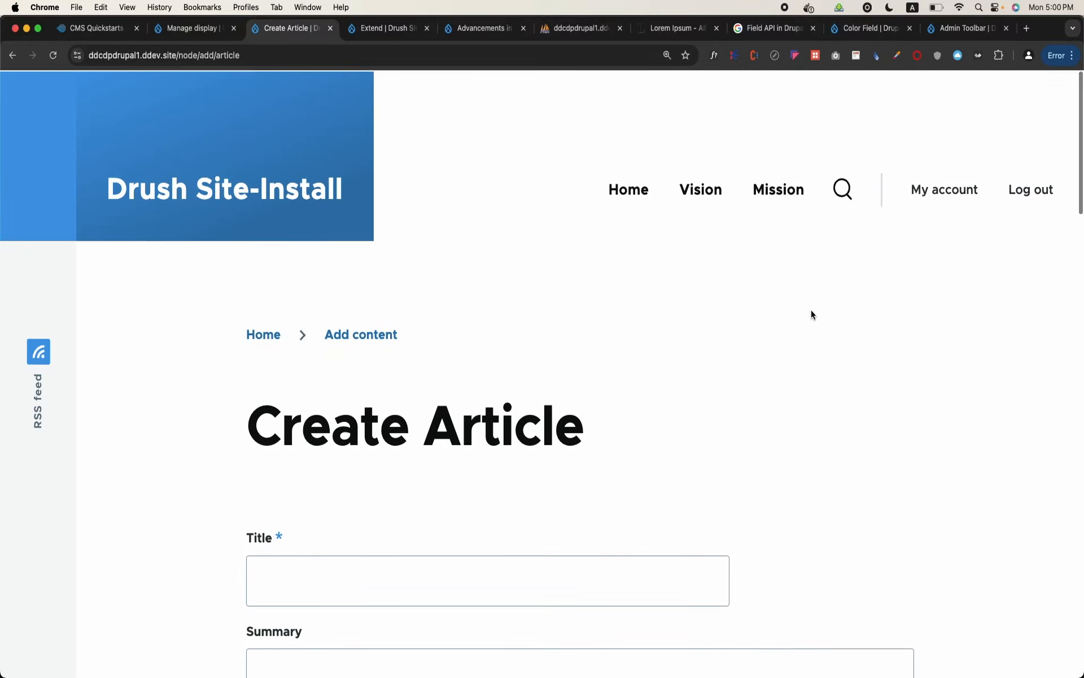
Log out of the Teacher account and try to log in as admin with the account password
click(1025, 192)
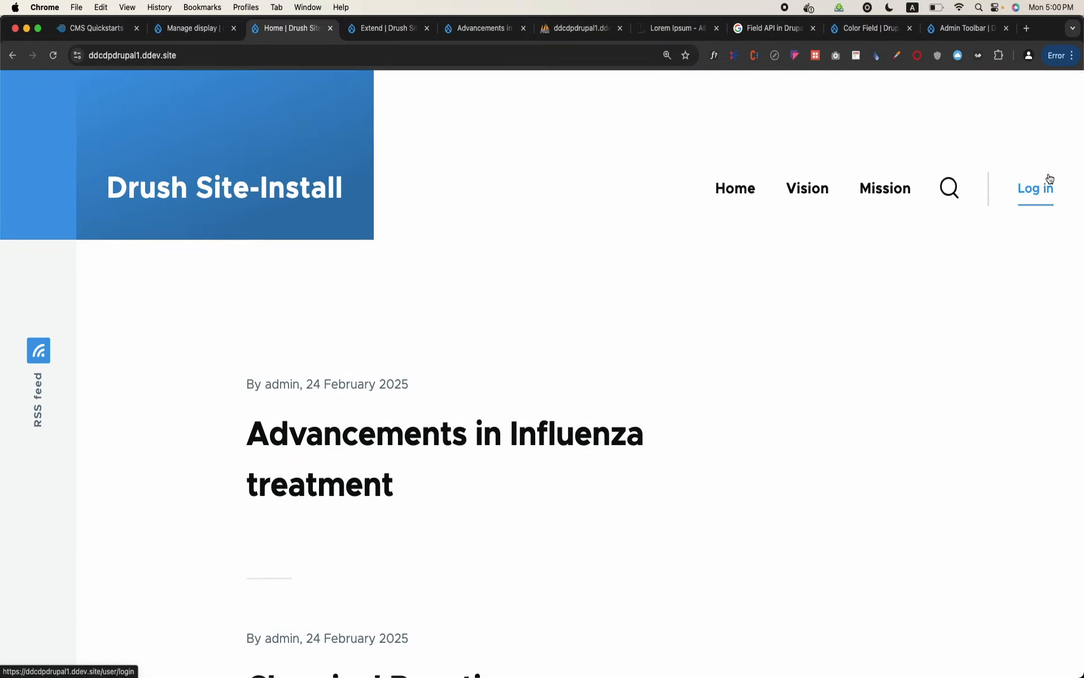
click(1036, 191)
scroll(396, 569, down, 2)
text(admin)
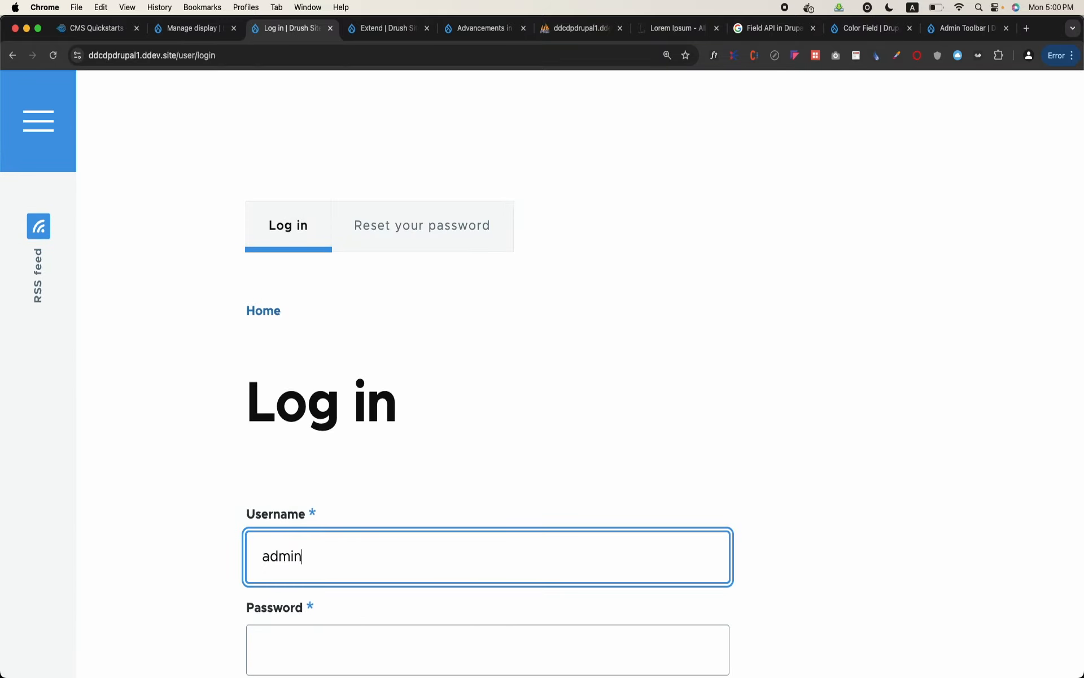
key(Tab)
text(admi)
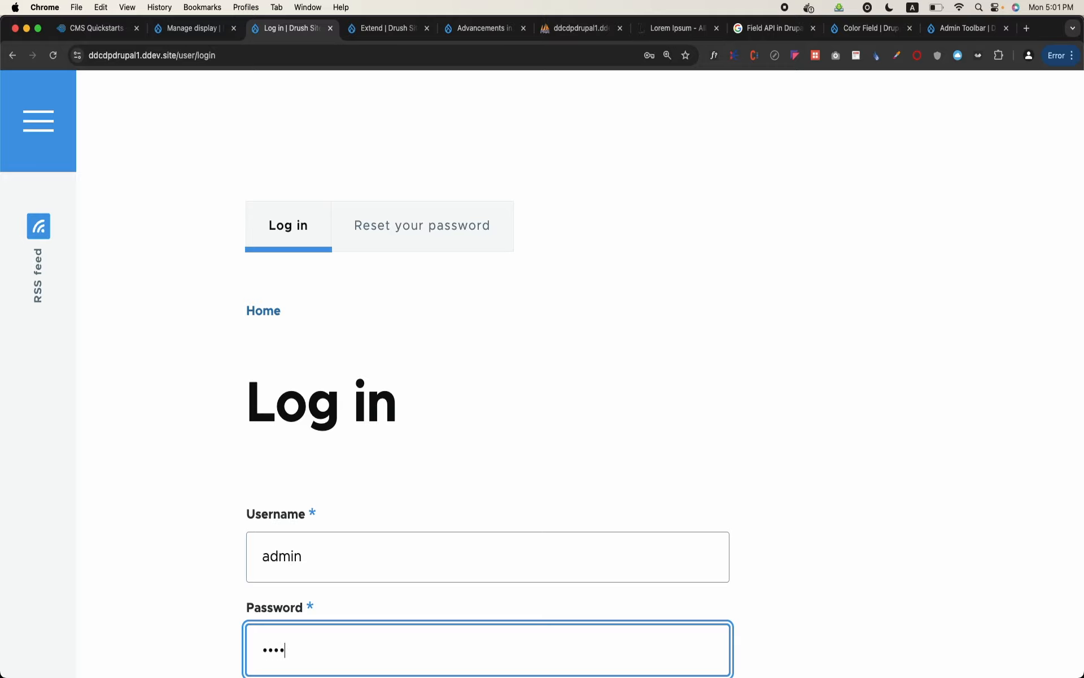
scroll(485, 395, down, 3)
click(285, 599)
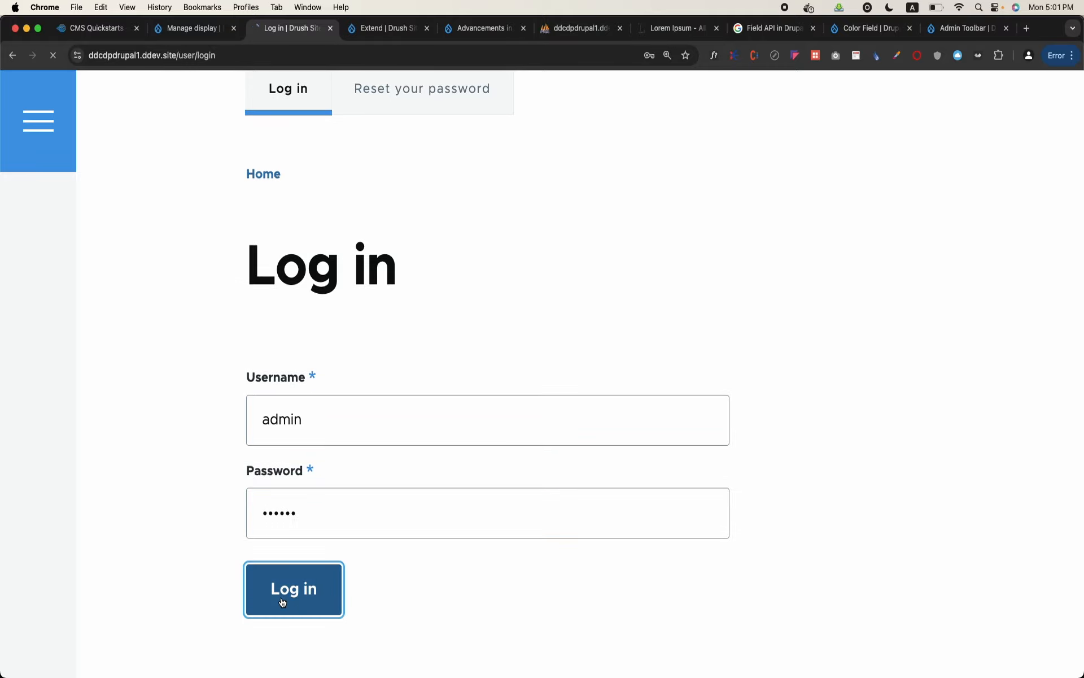
Re-enter the administrator's password, log in, and dismiss the offer to save the password
click(336, 489)
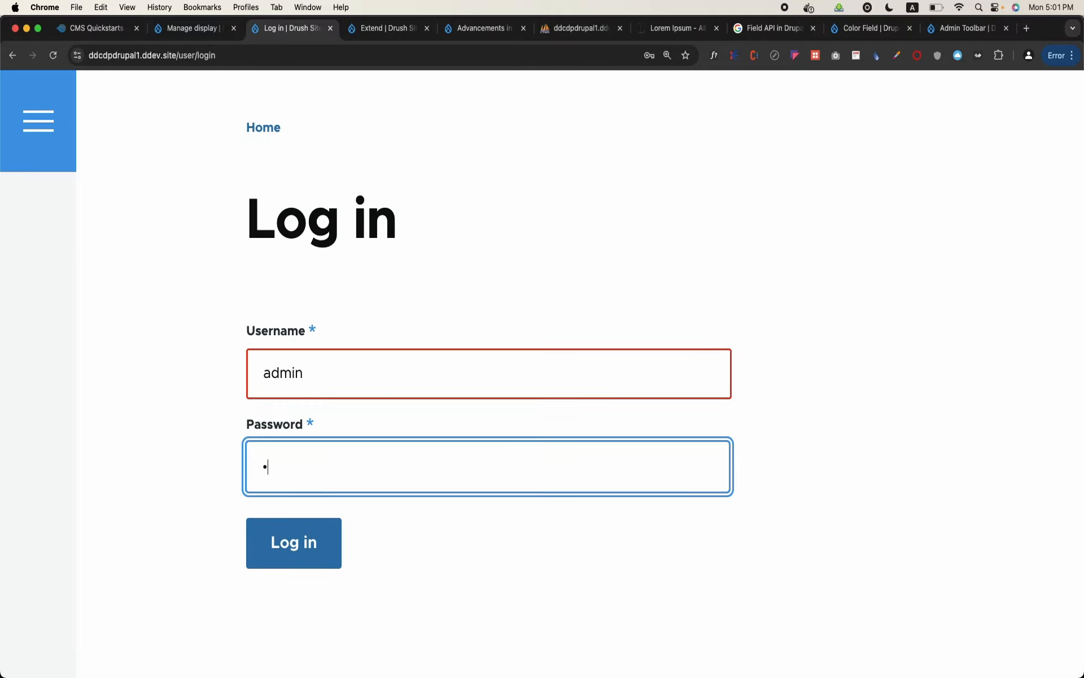
click(294, 556)
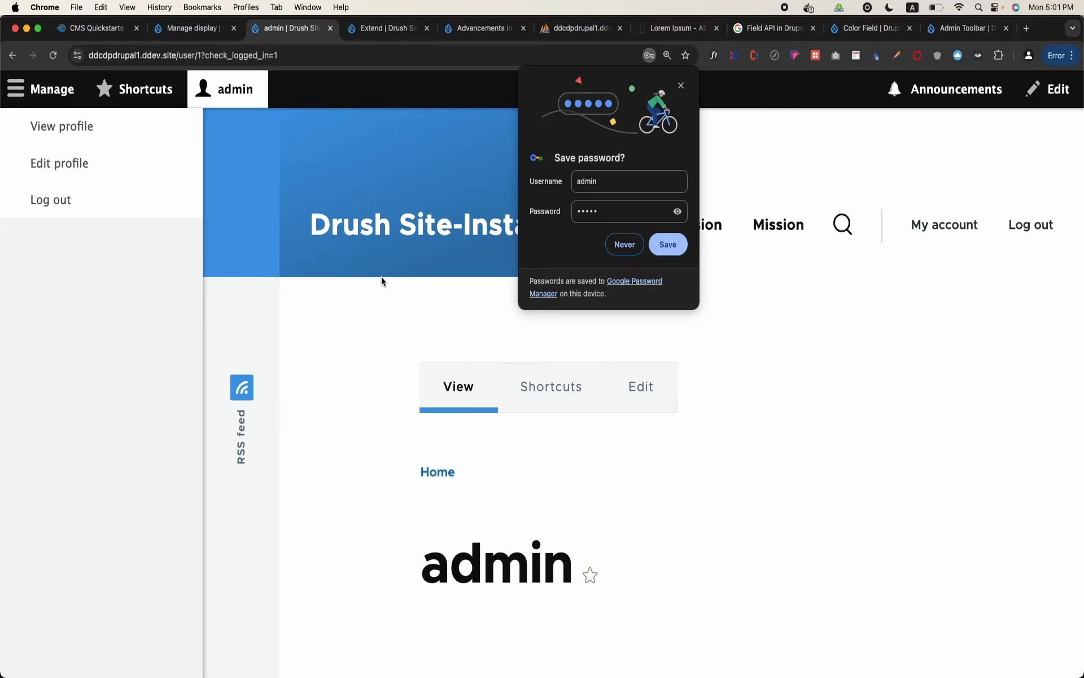
click(681, 86)
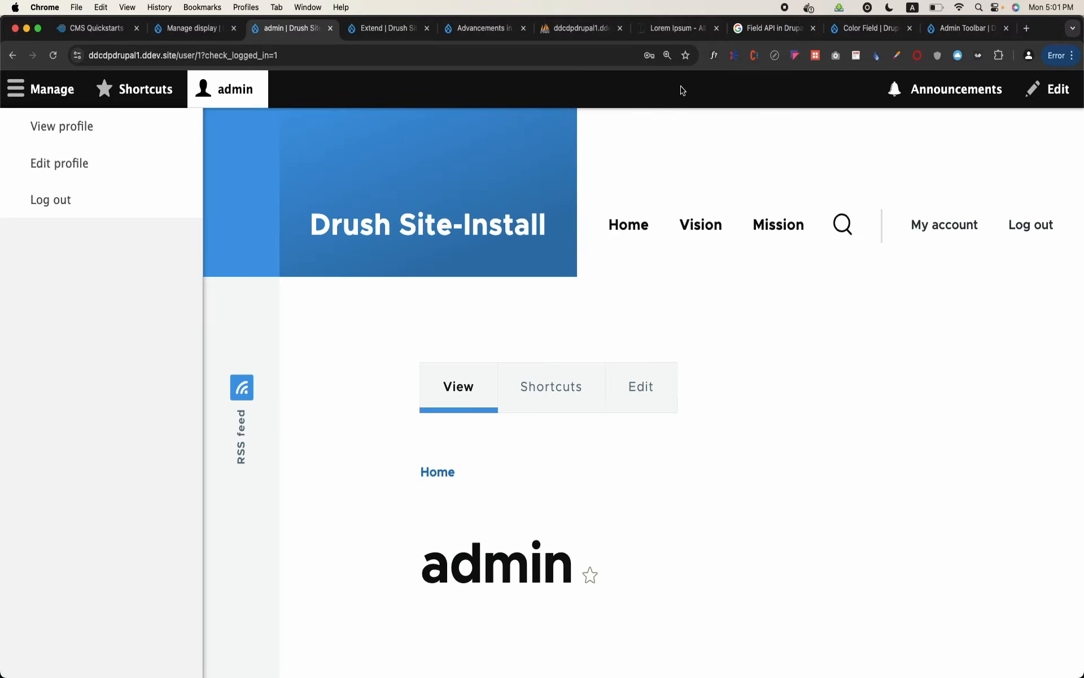
Go to the People administration page and open the form for adding a user
click(223, 90)
click(223, 91)
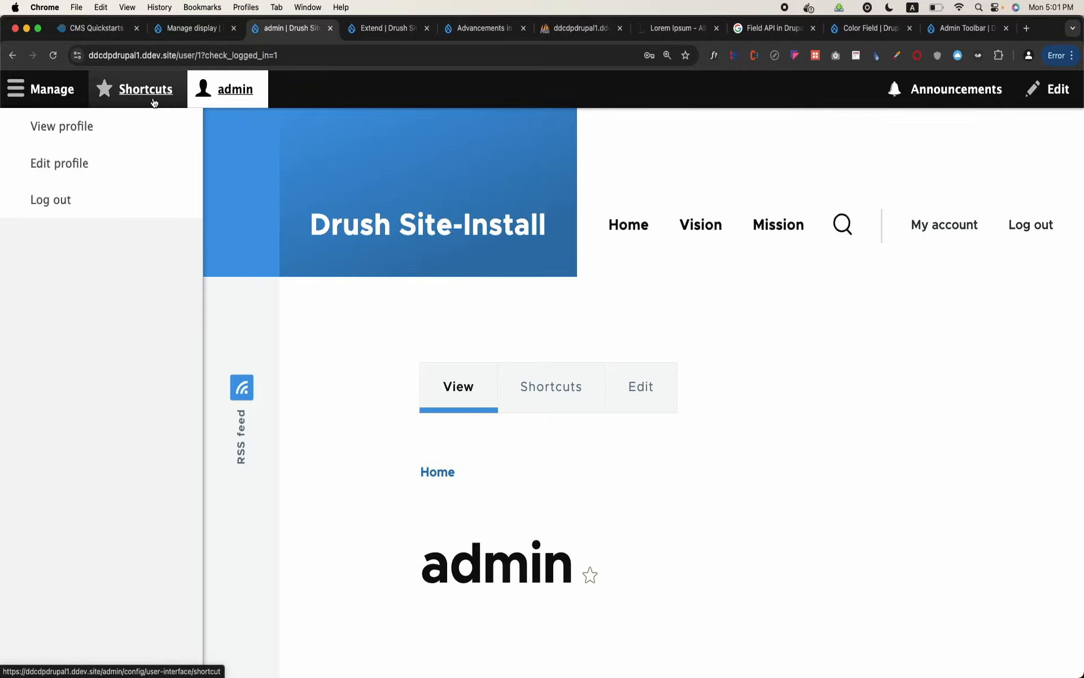
click(60, 102)
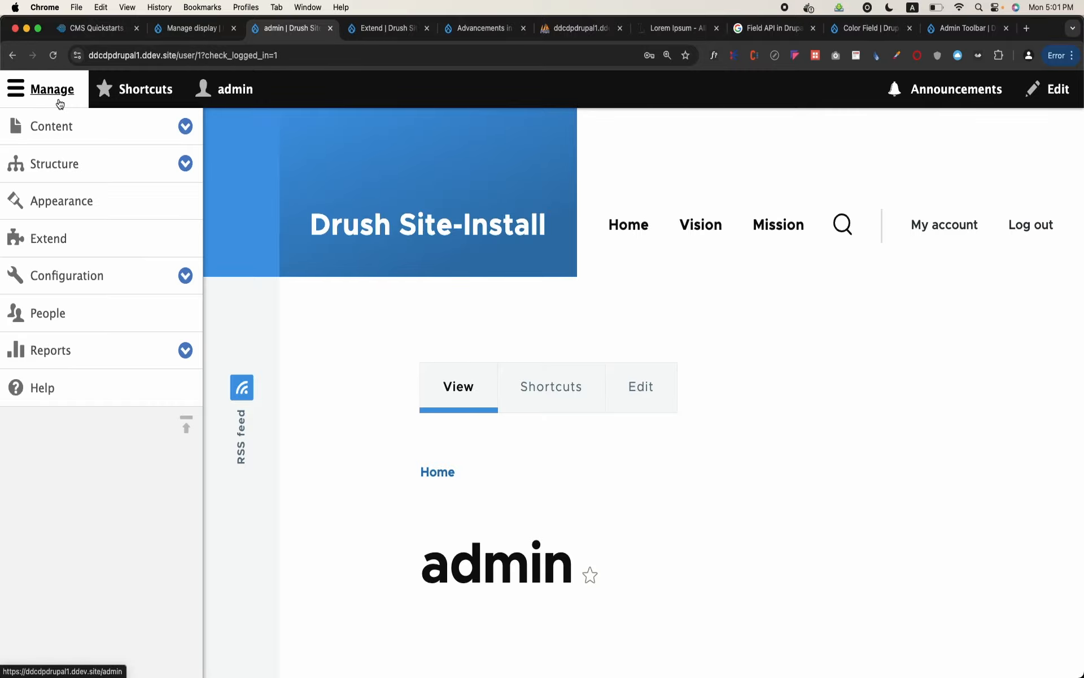
click(72, 331)
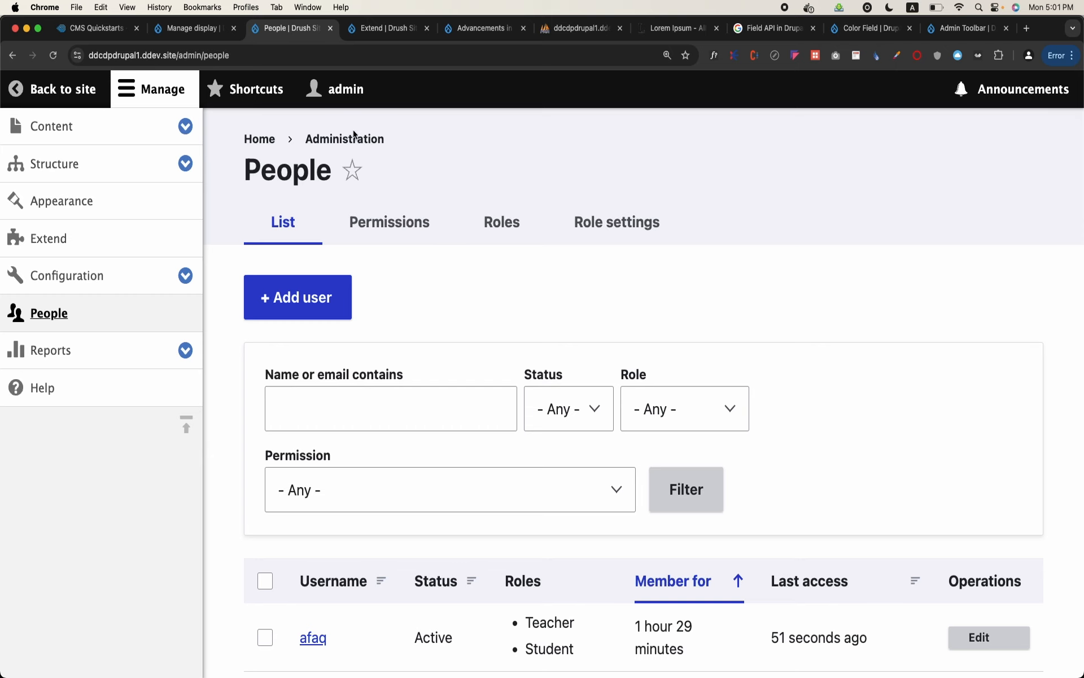
click(332, 320)
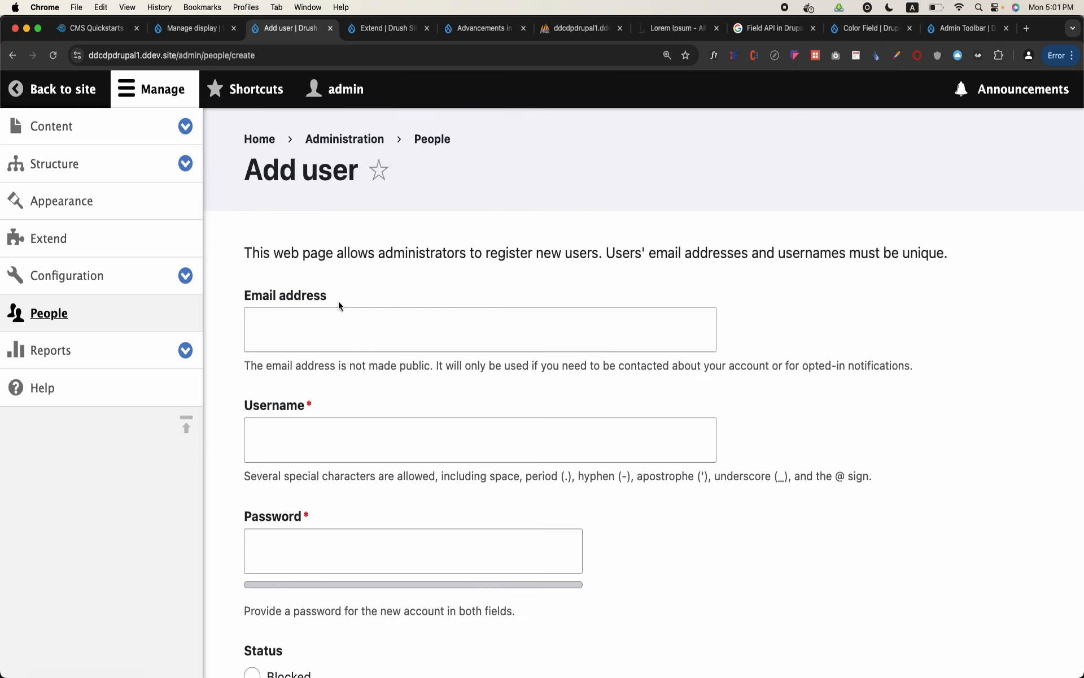
Fill in the new user's email address and username
click(340, 327)
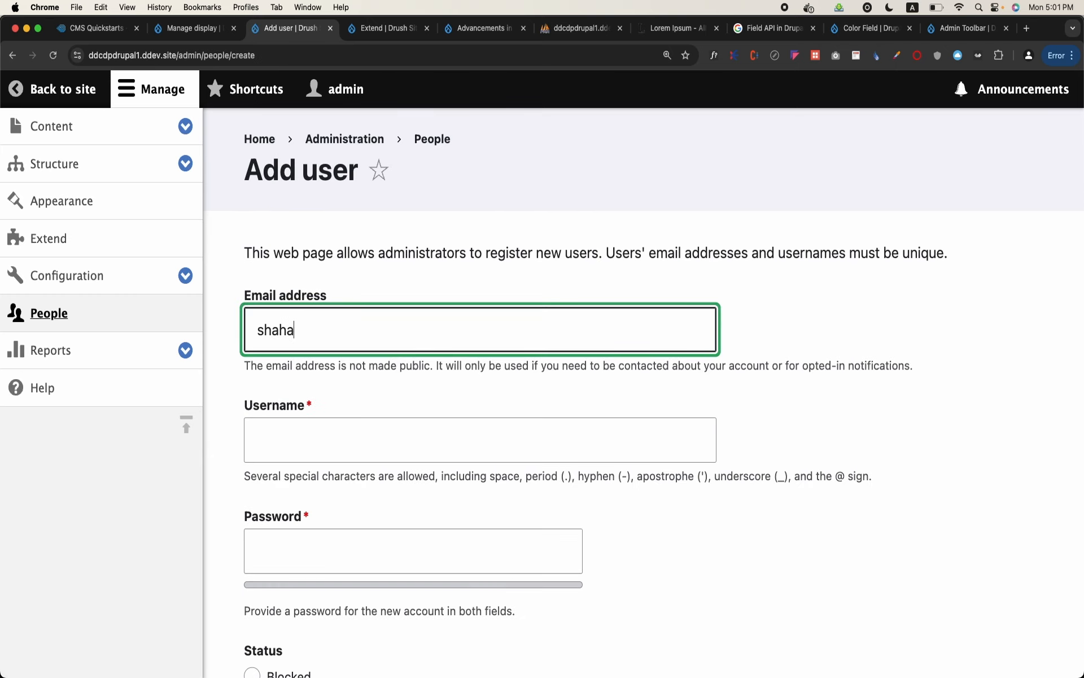
key(Tab)
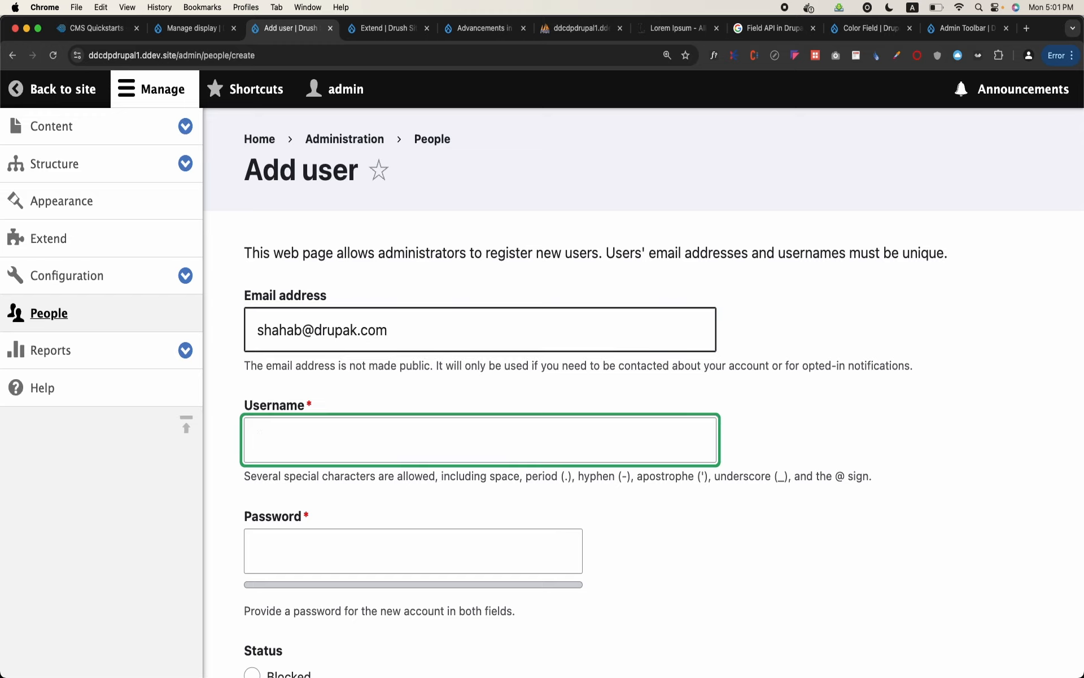
text(shahab)
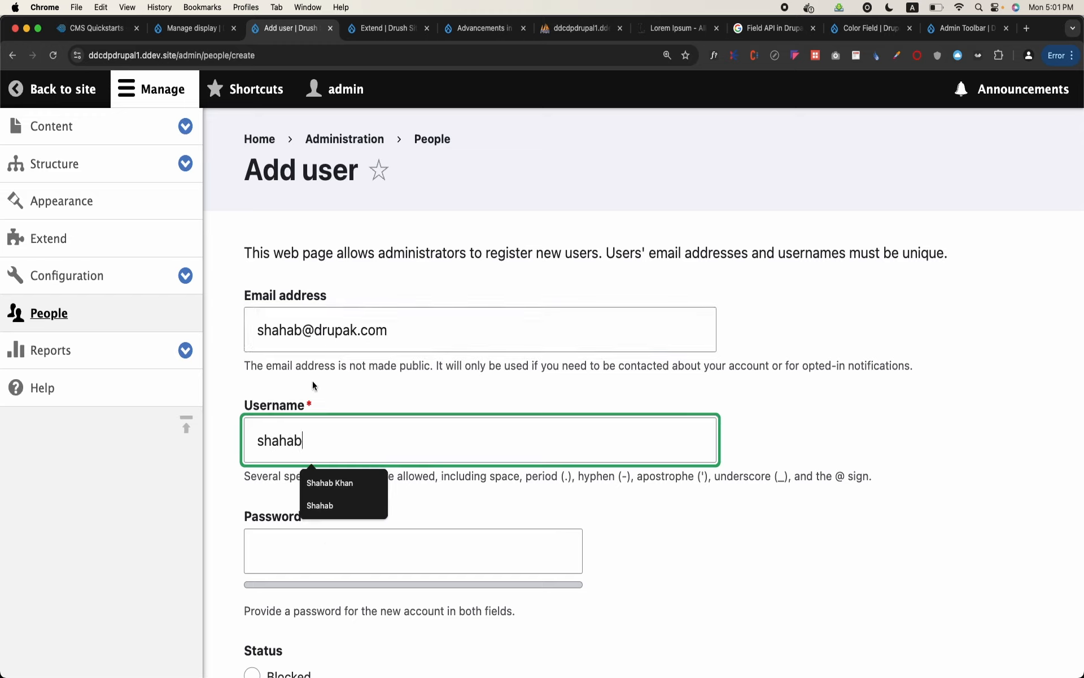
Enter the new account's password in both the Password and Confirm password fields
click(266, 555)
scroll(266, 554, down, 2)
click(364, 540)
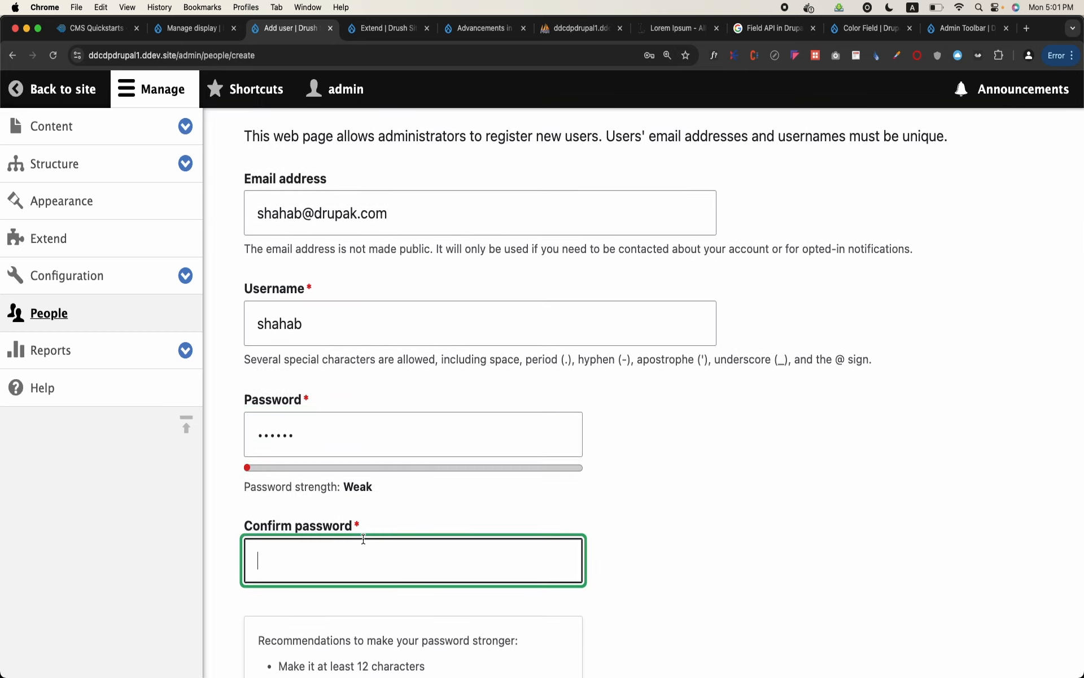
Assign the Student role to the new user and create the account
scroll(363, 540, down, 5)
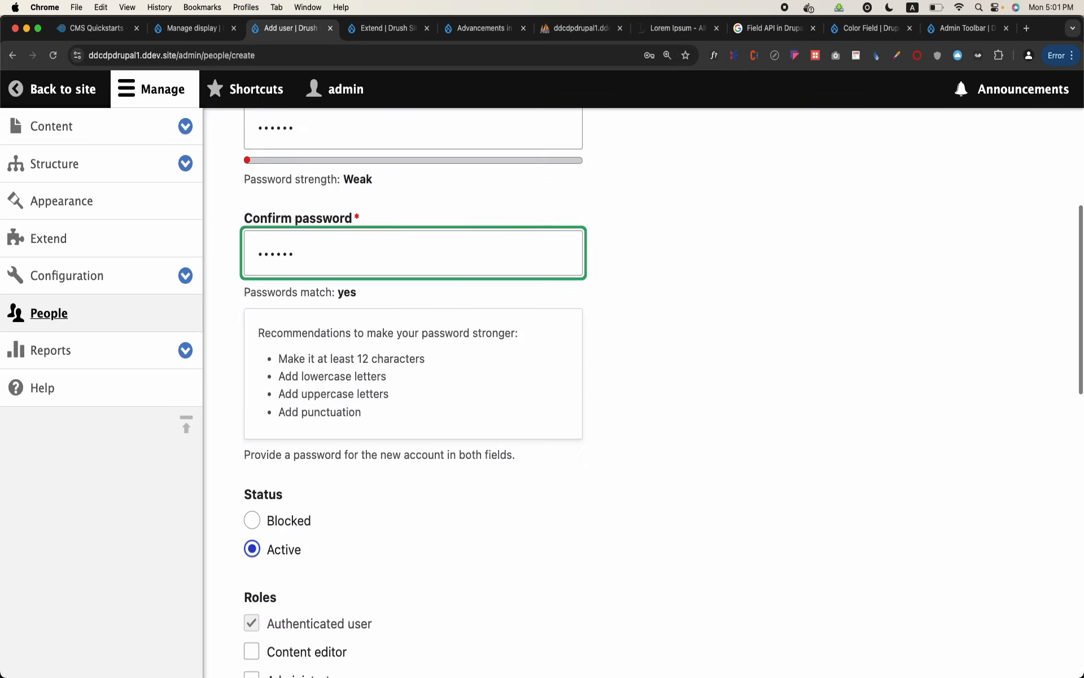
scroll(413, 338, down, 4)
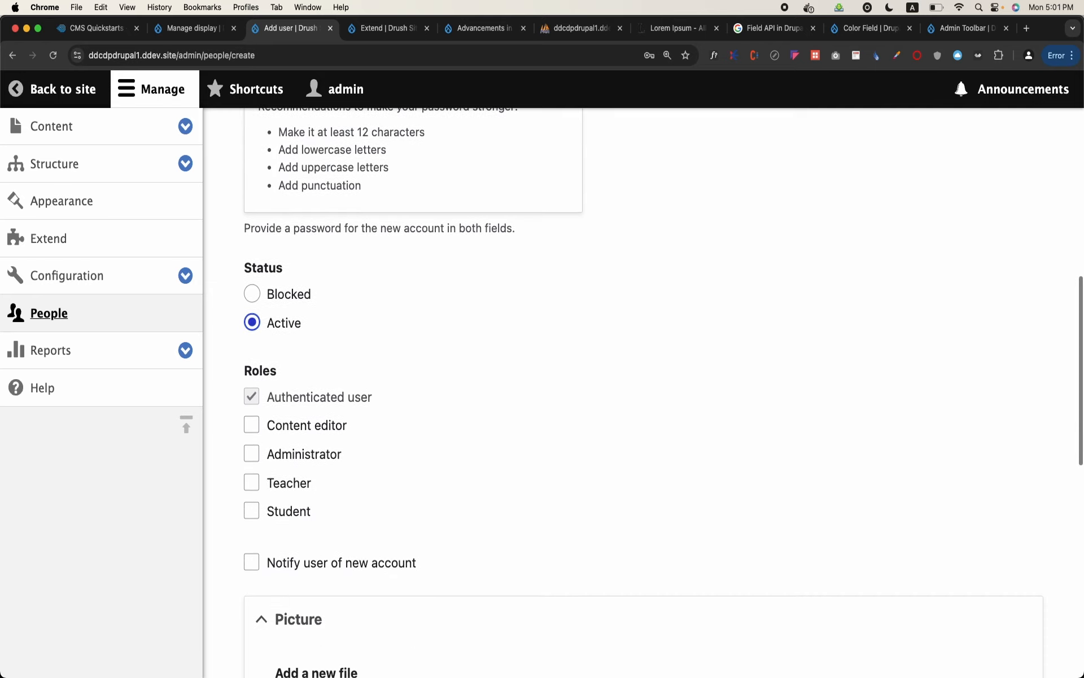
scroll(380, 491, down, 1)
click(287, 493)
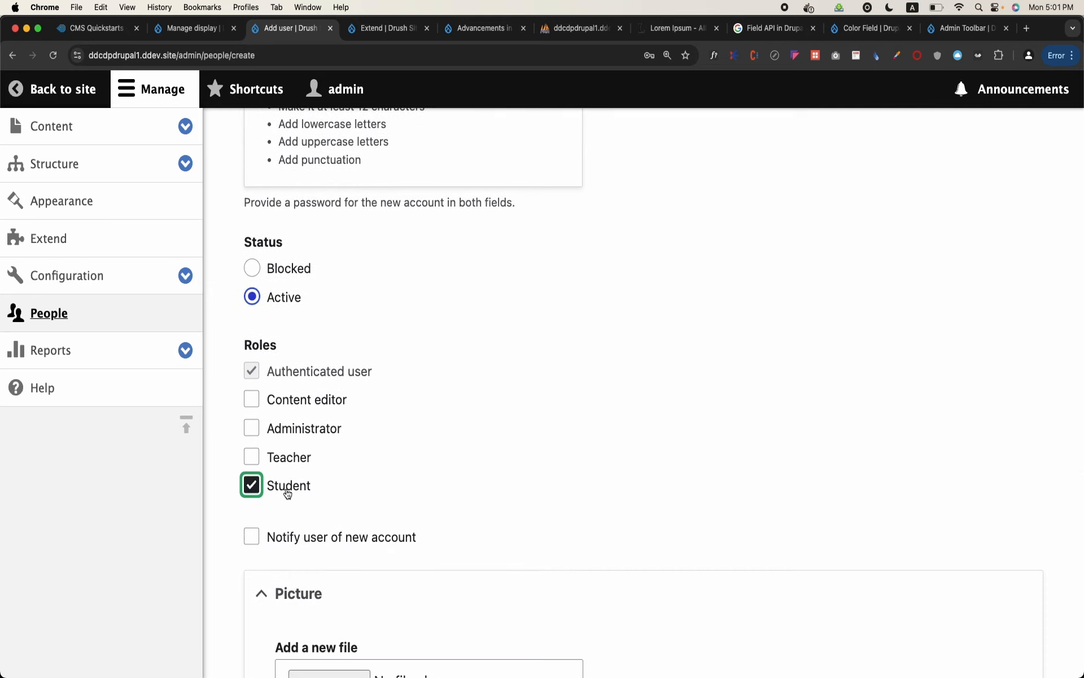
scroll(287, 493, down, 4)
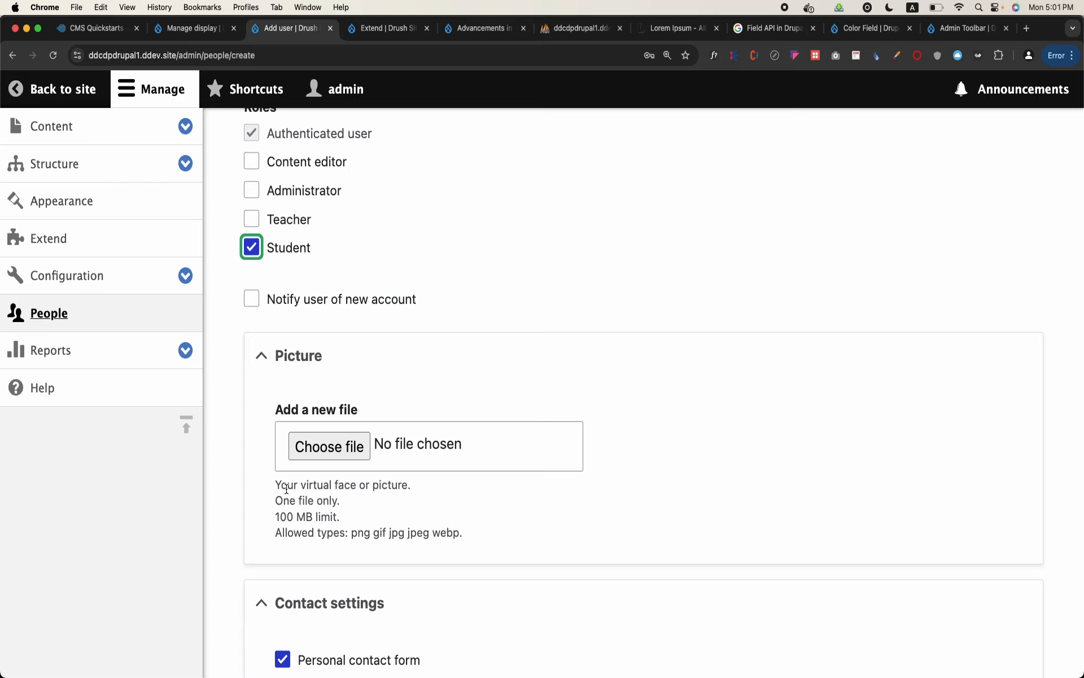
click(209, 148)
scroll(357, 364, down, 3)
scroll(357, 364, down, 5)
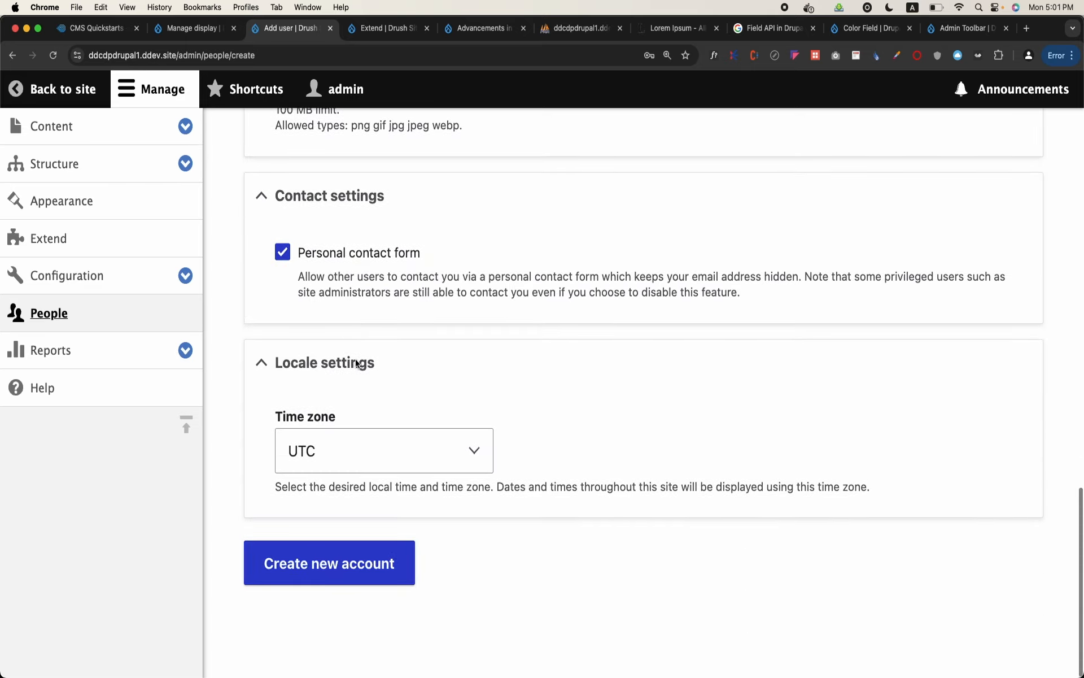
click(343, 558)
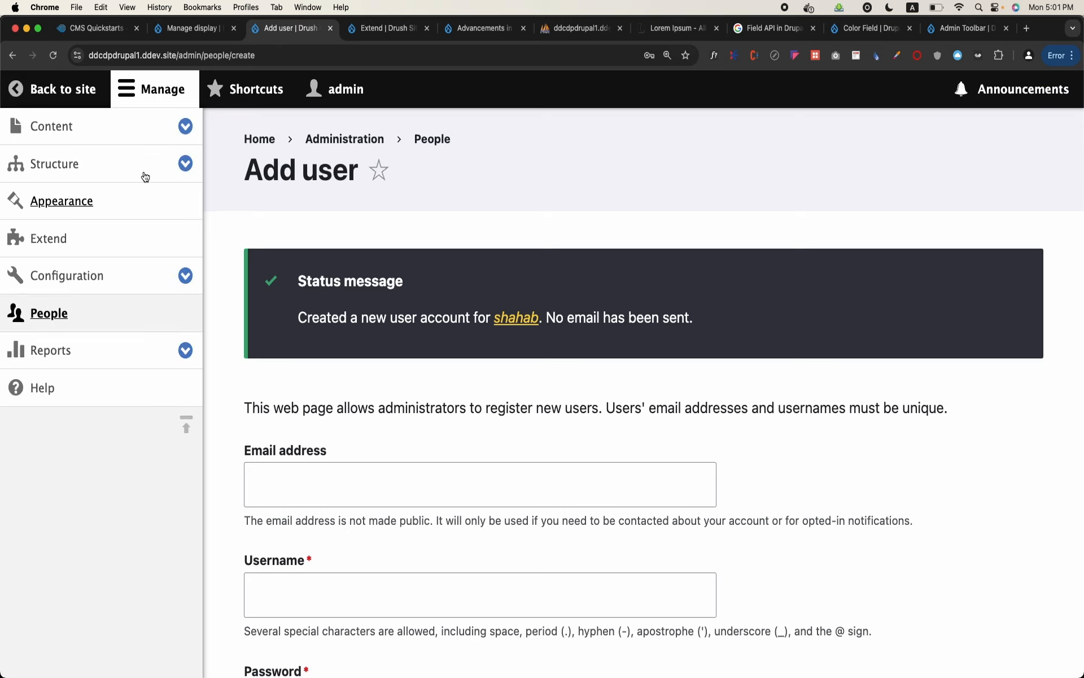
Collapse the administration menu, return to the site, and log out of the administrator account
click(155, 88)
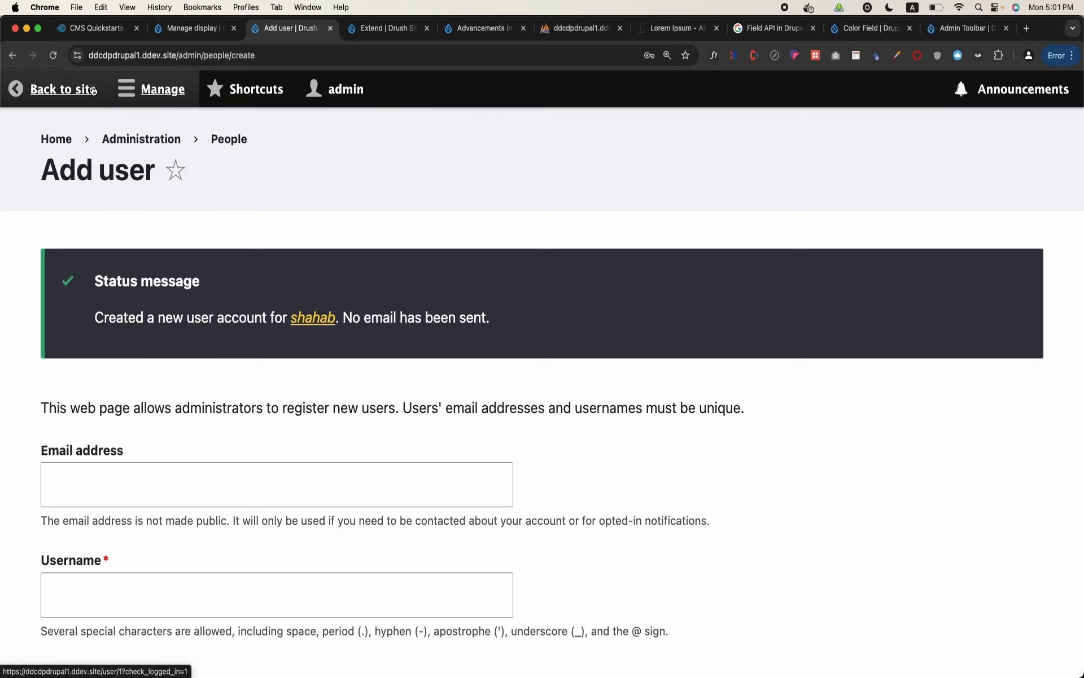
click(56, 88)
click(1022, 226)
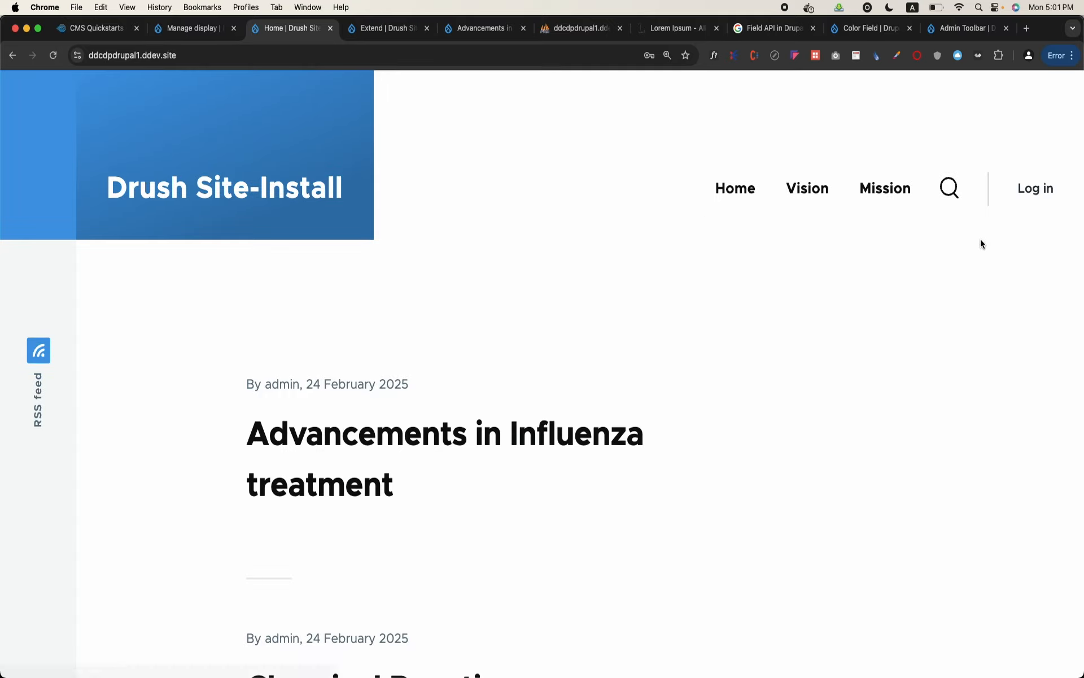
Open the login page and try to log in with the Student account's username and password
click(1038, 177)
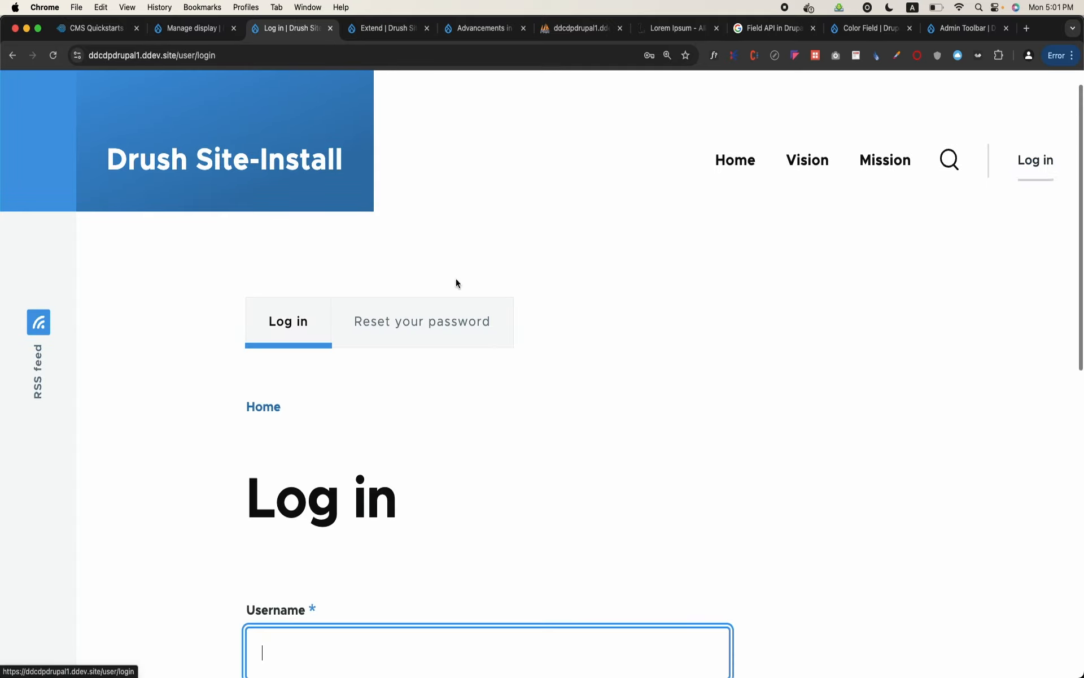
scroll(458, 518, down, 3)
text(shaha)
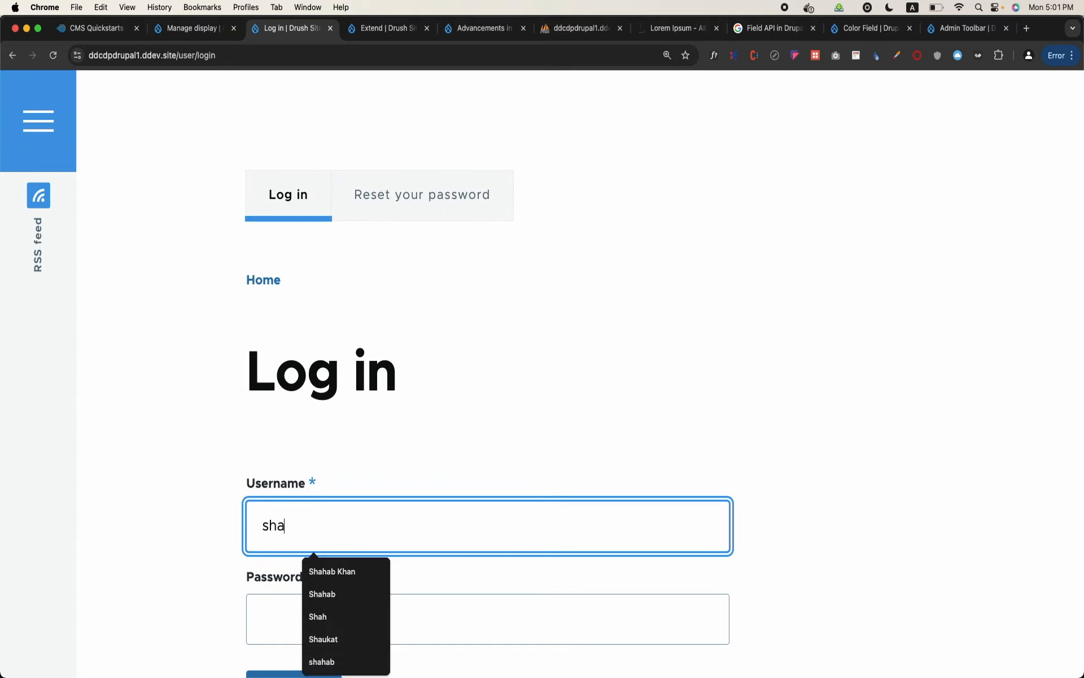
key(Tab)
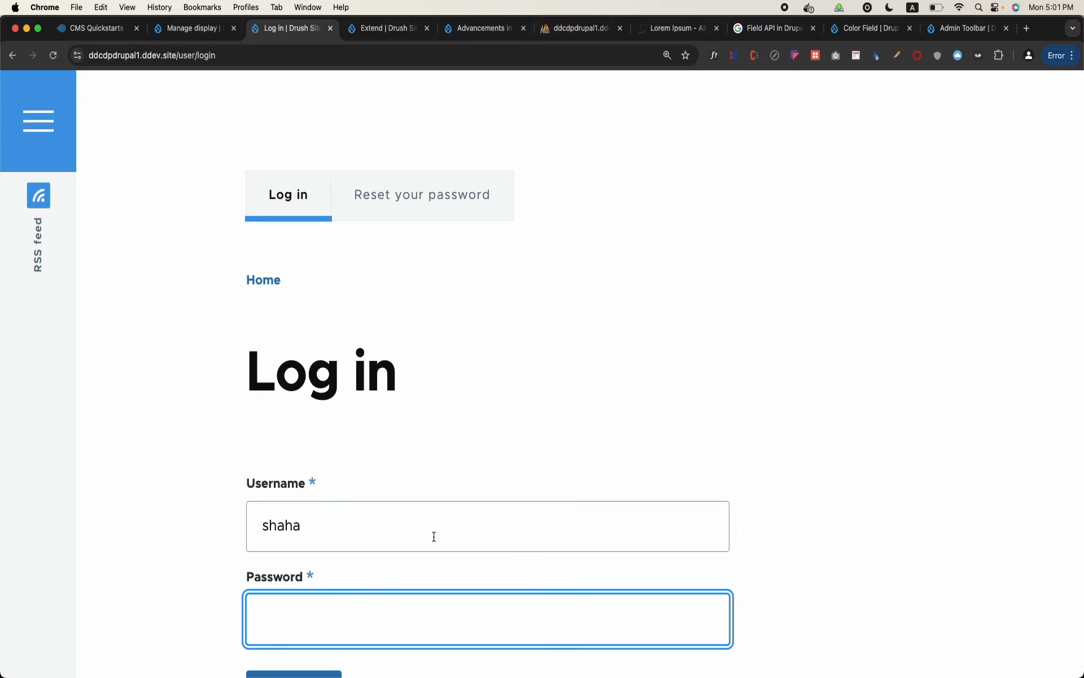
click(369, 527)
text(b)
click(276, 628)
text(ad•••••)
scroll(276, 627, down, 2)
click(313, 605)
Re-enter the Student account's password, log in, and dismiss the browser's password warning and save prompt
click(383, 472)
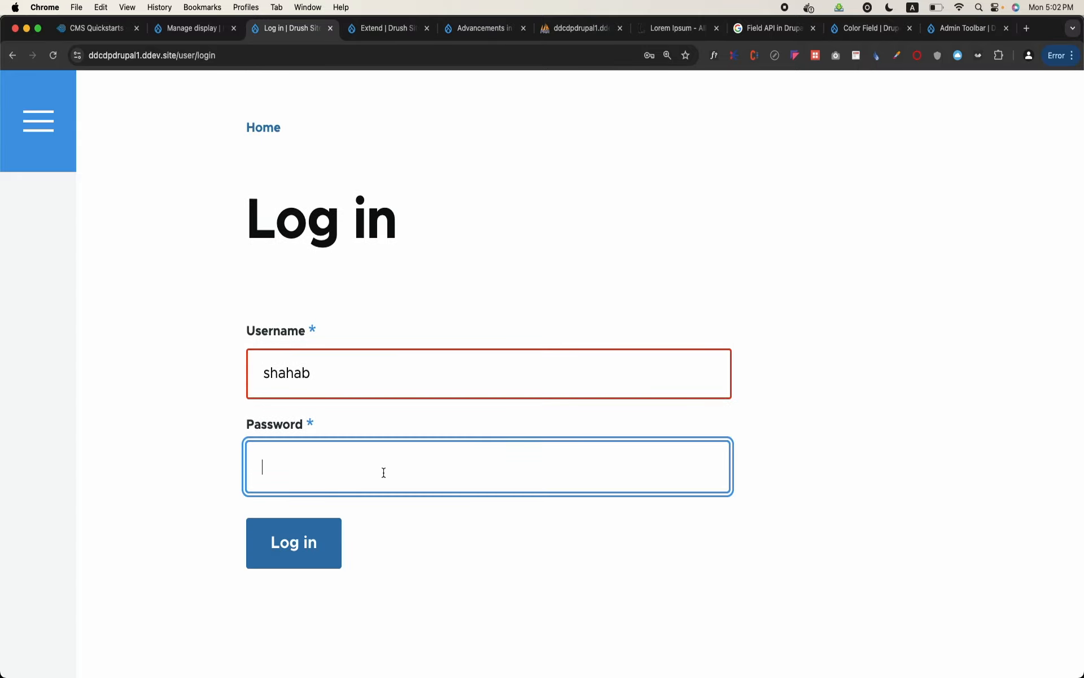
text(•)
click(304, 564)
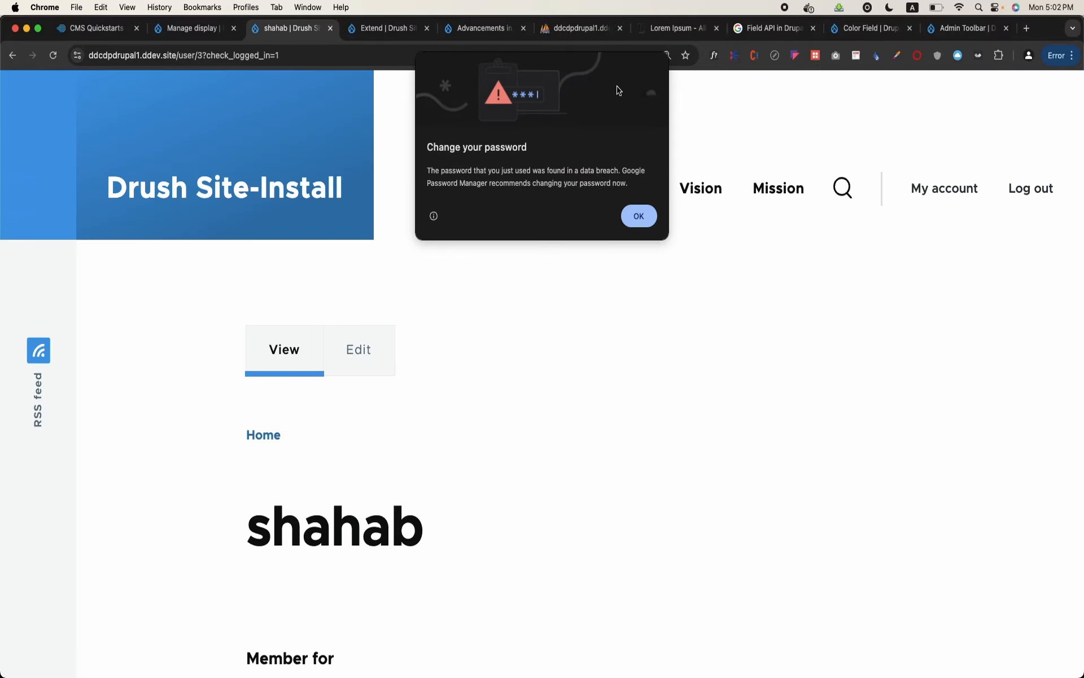
click(639, 216)
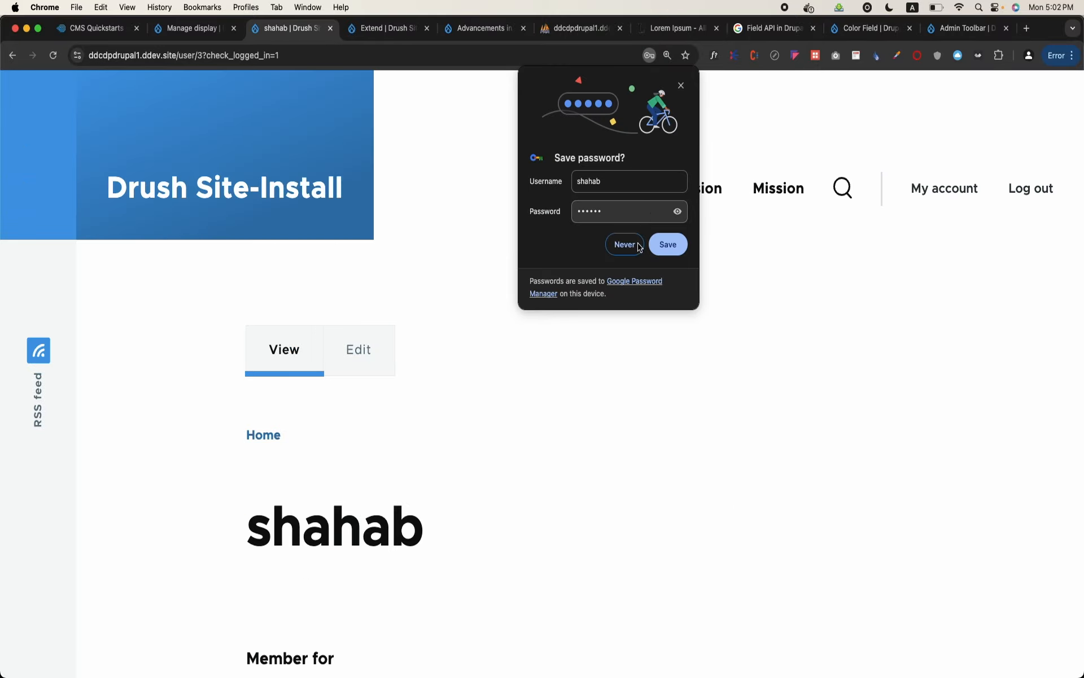
click(681, 86)
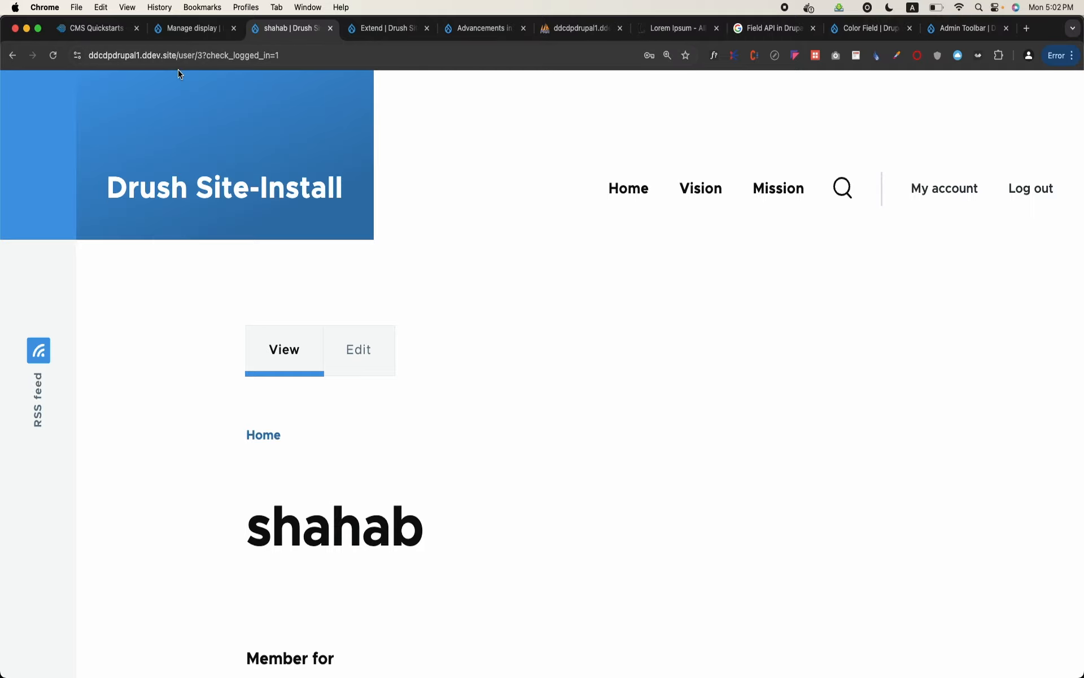
Go to the site's node/add/article address to test whether the Student account can create articles
drag(179, 55, 362, 83)
text(node/add)
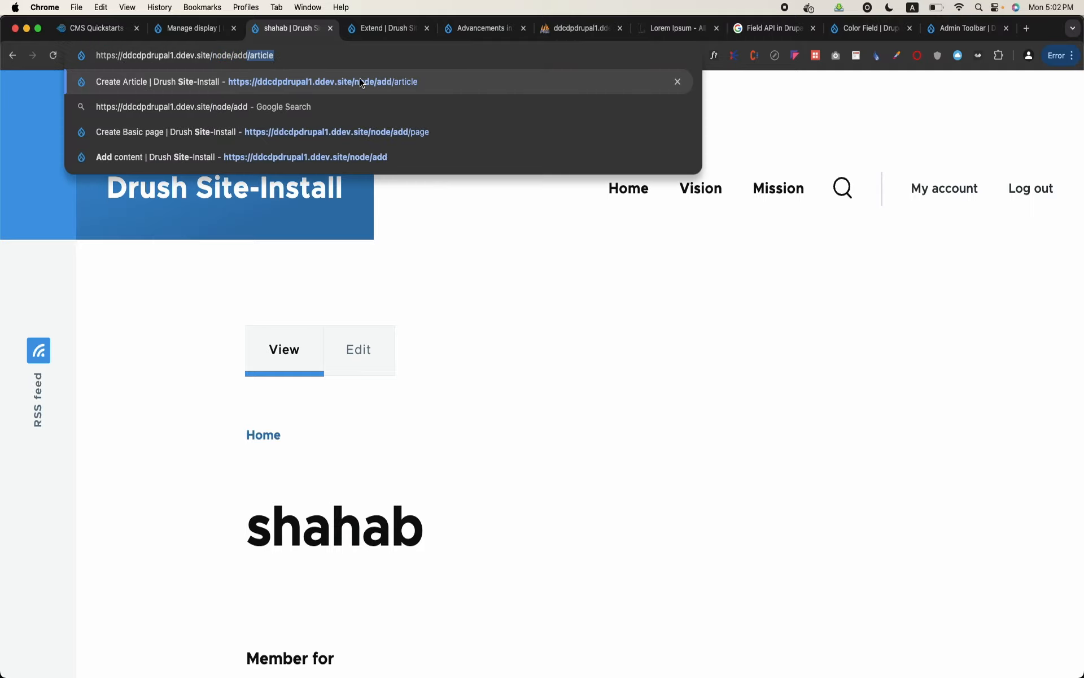
key(Return)
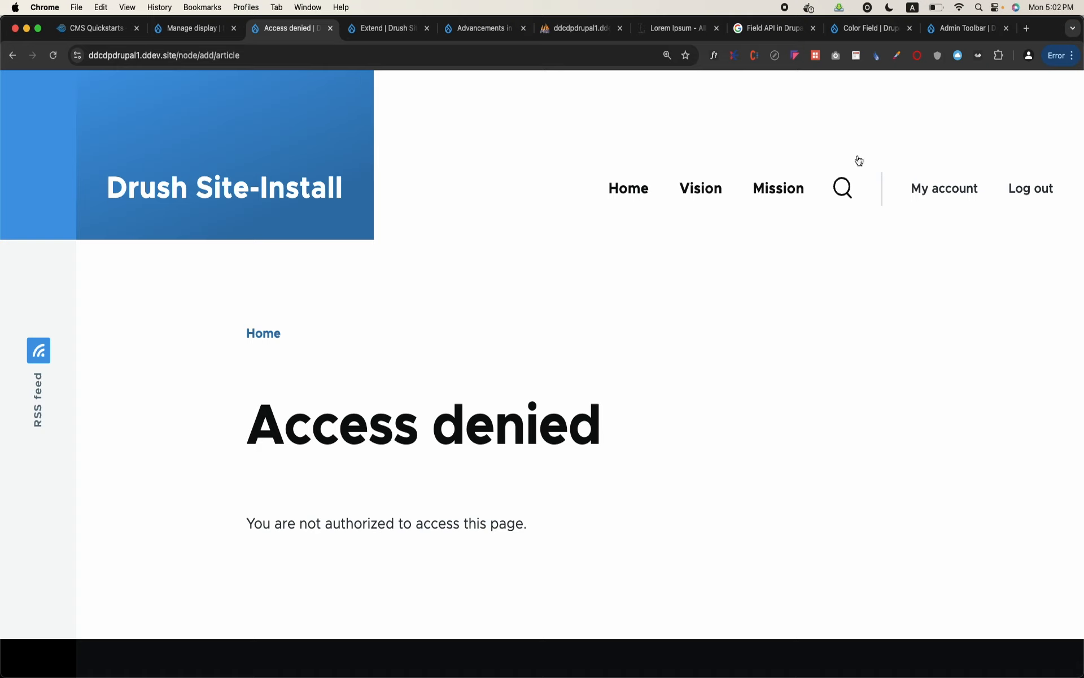
Log out of the Student account and try to log in as admin with the account password
click(1033, 184)
click(1020, 184)
scroll(508, 407, down, 3)
text(admin)
key(Tab)
text(a)
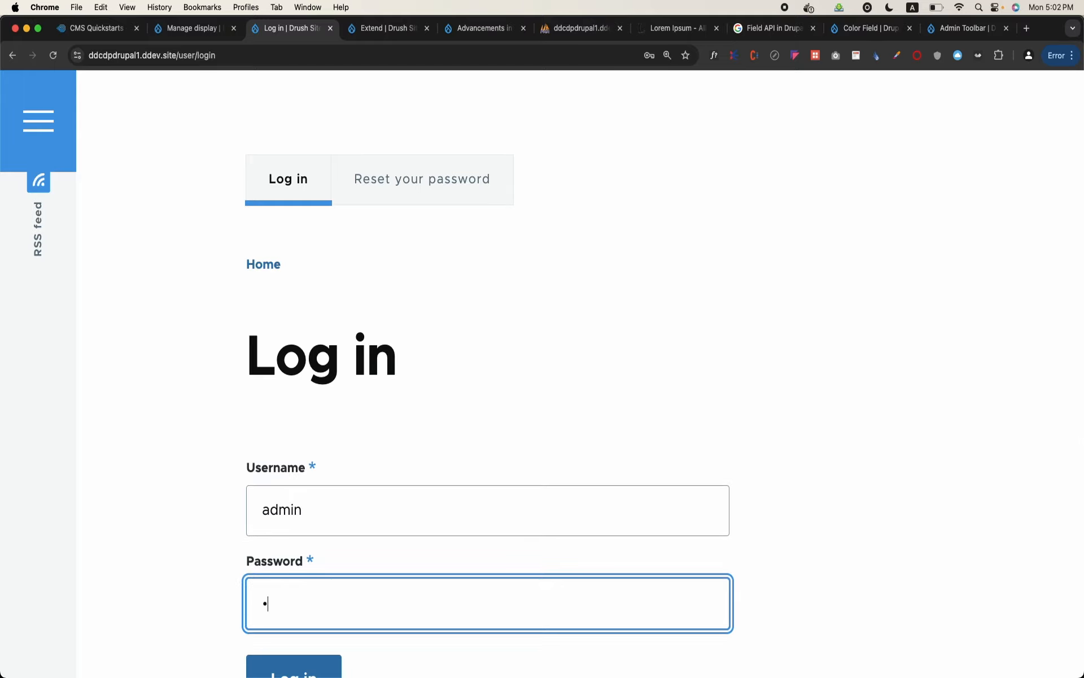
click(305, 641)
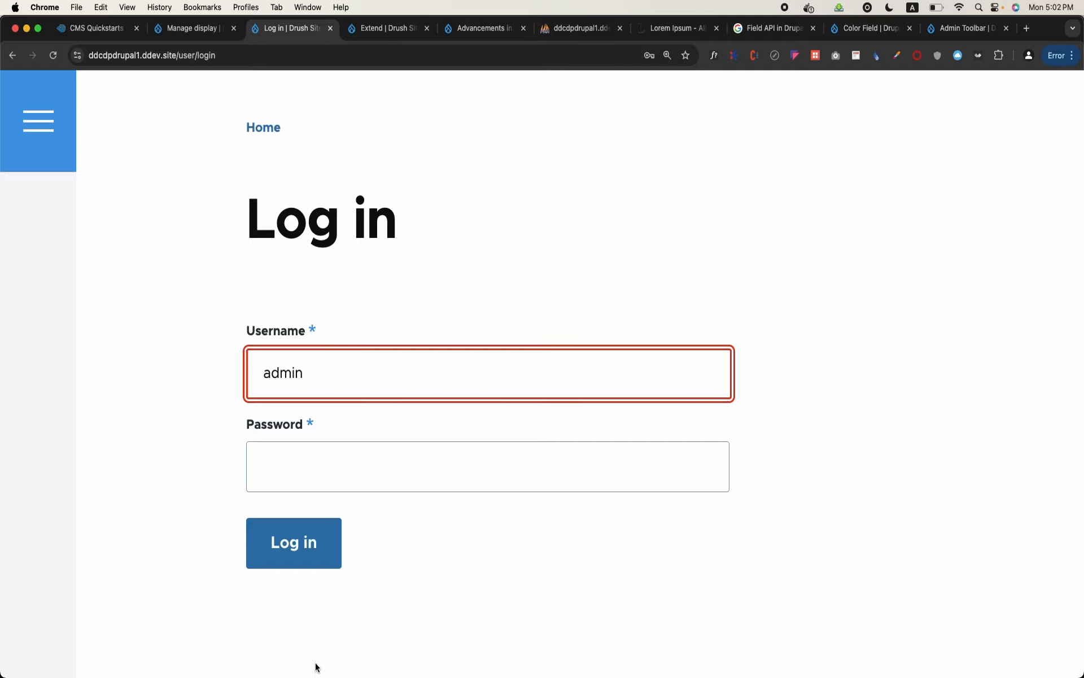
Re-enter the admin account's password and log in
click(441, 477)
text(admin)
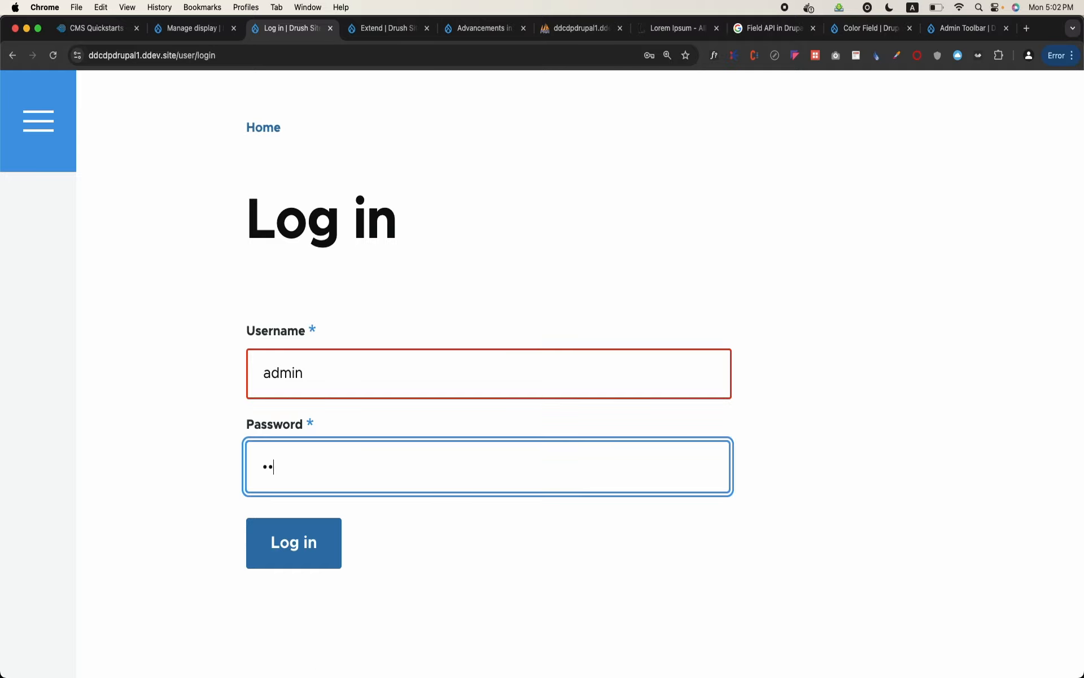
click(292, 541)
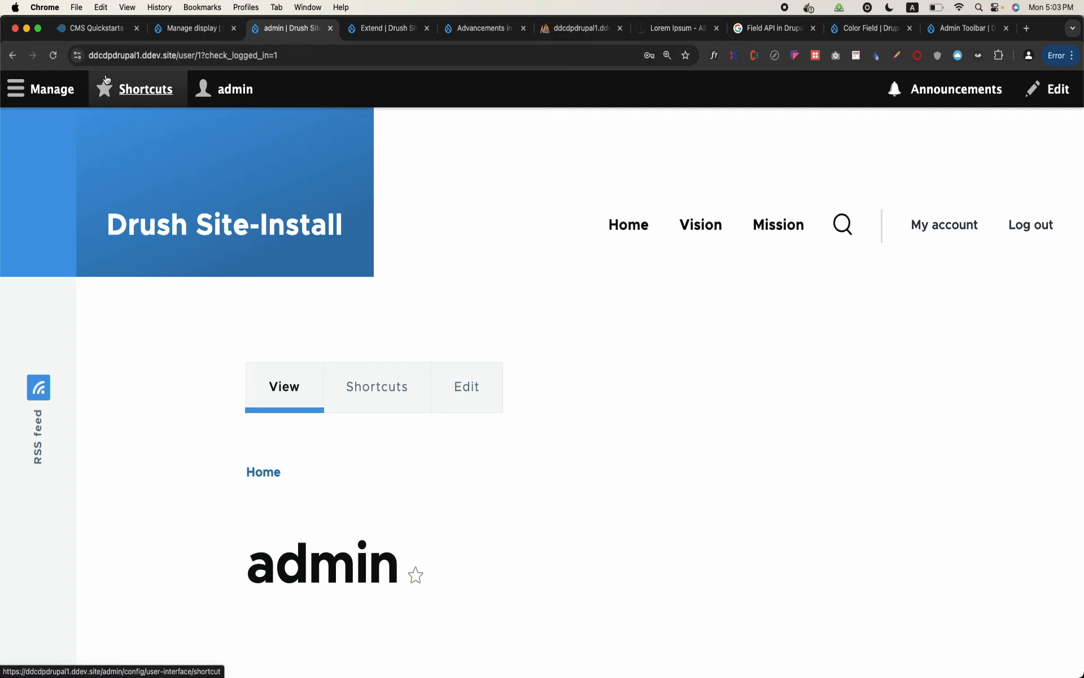
Open the People administration page, collapse the administration menu, and view the users with their roles
click(48, 88)
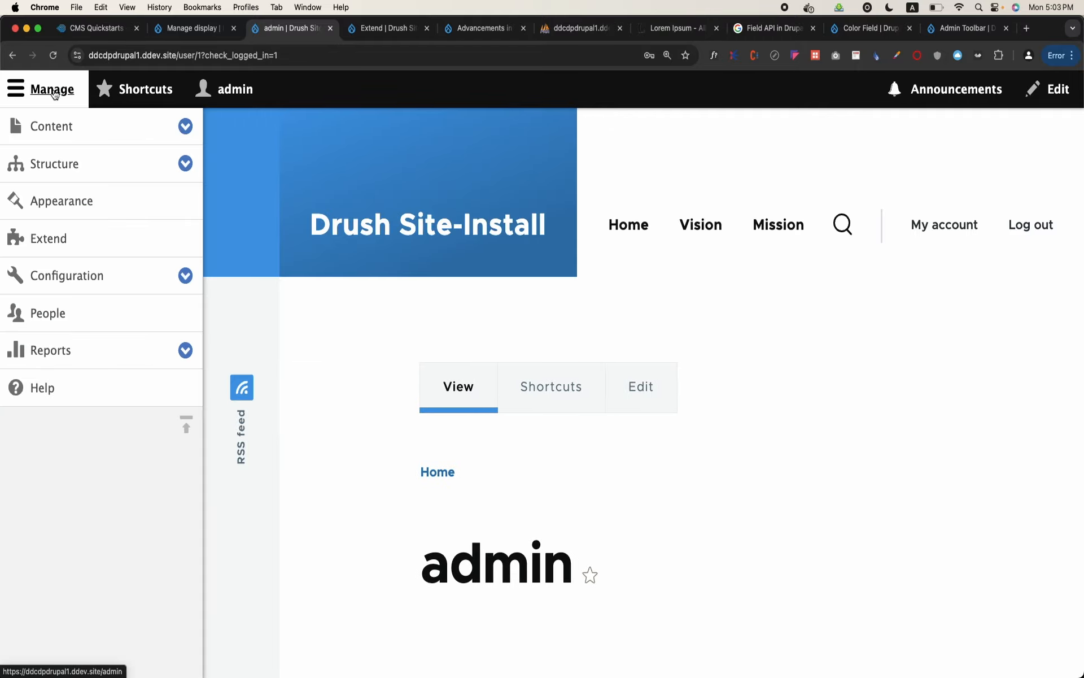
click(46, 321)
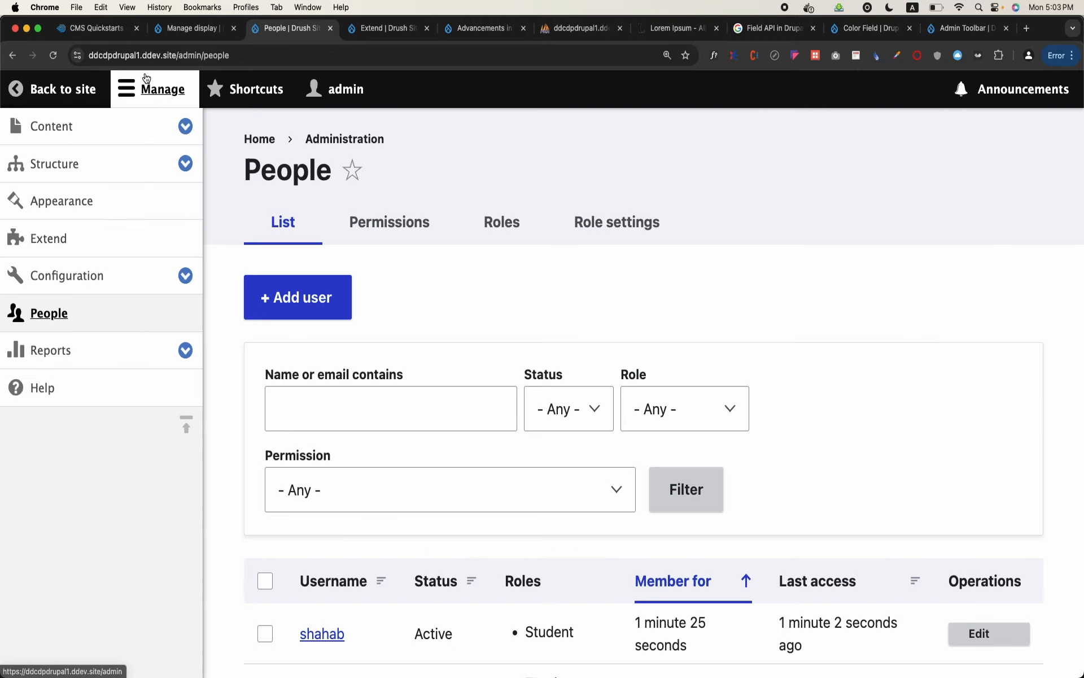
click(145, 79)
scroll(588, 227, down, 2)
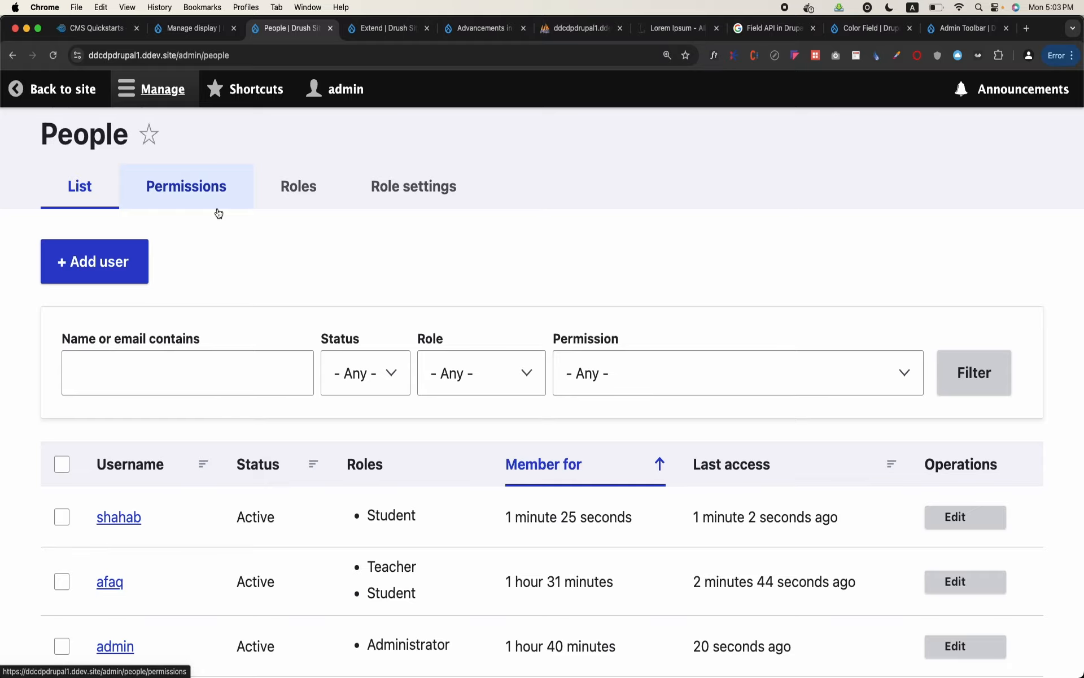
Examine the Node permissions on the Permissions page, comparing the create, delete, edit and revision rights for Article and Basic page across roles
click(219, 213)
scroll(457, 350, down, 10)
scroll(456, 352, down, 20)
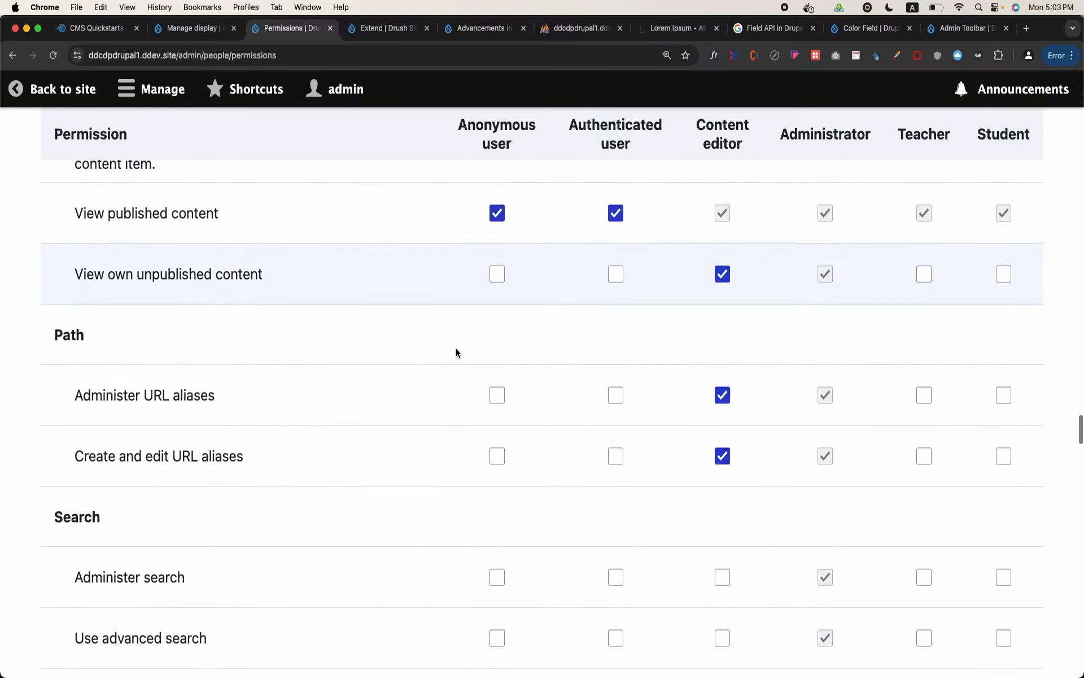
scroll(456, 353, down, 20)
scroll(456, 352, up, 8)
scroll(456, 353, up, 15)
scroll(456, 352, up, 20)
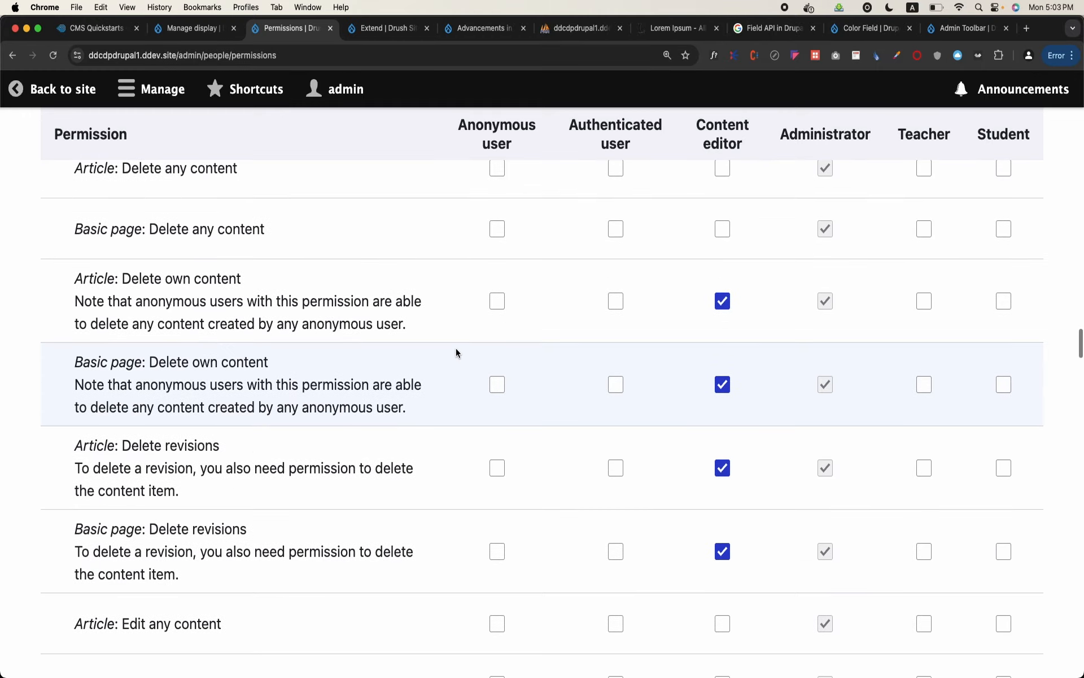
scroll(456, 352, up, 5)
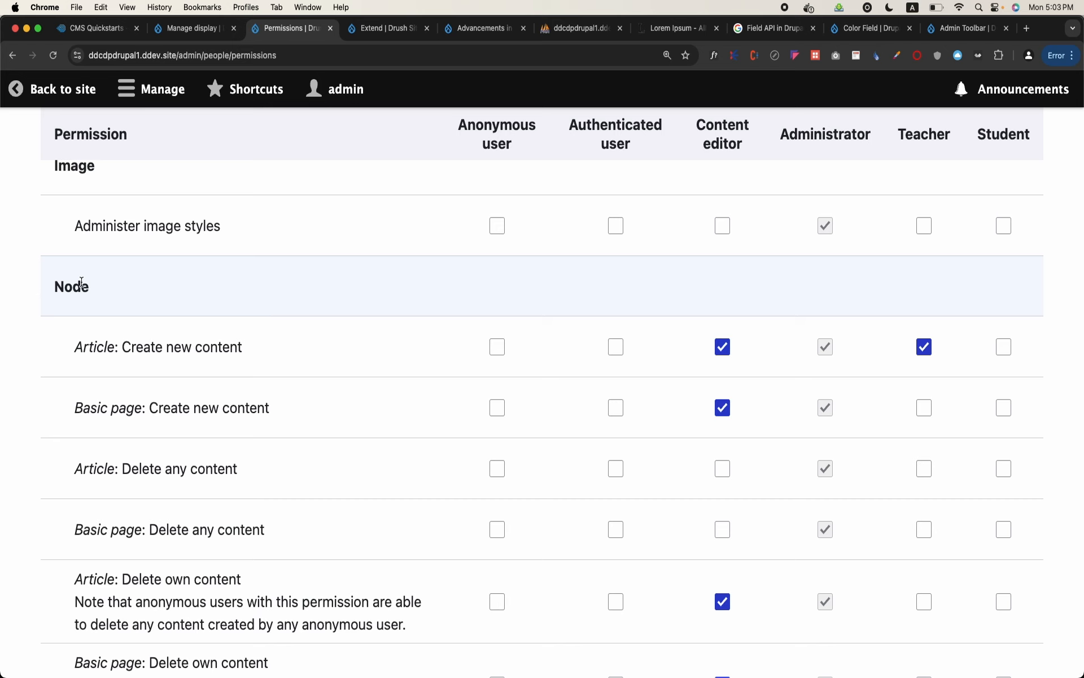
scroll(81, 282, down, 1)
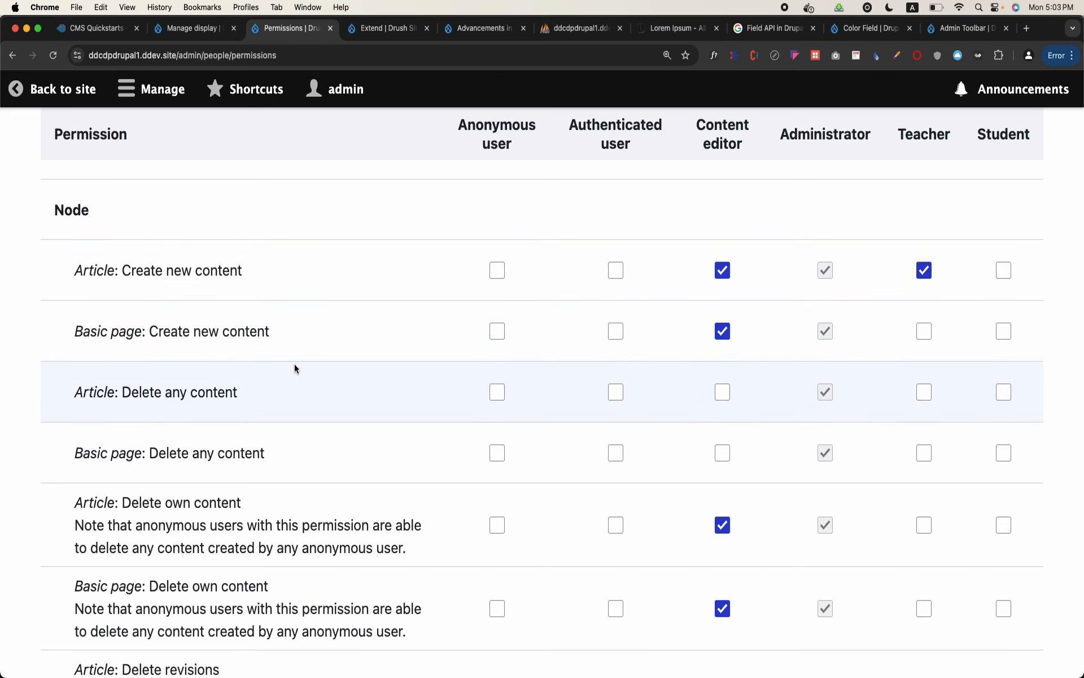
scroll(335, 521, down, 1)
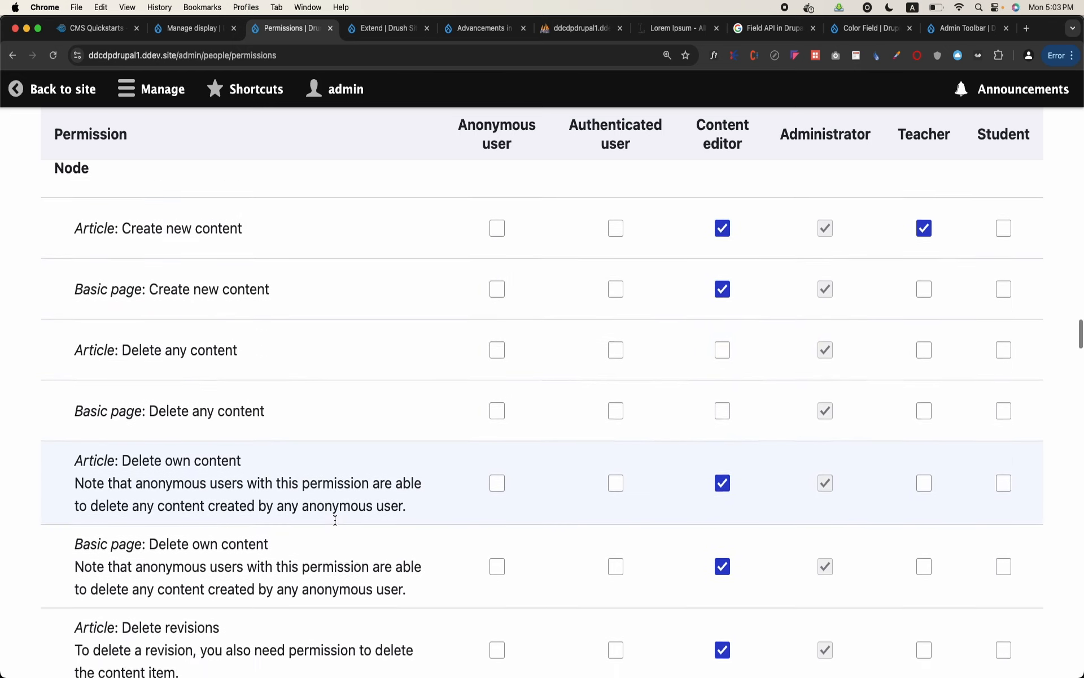
scroll(335, 519, down, 3)
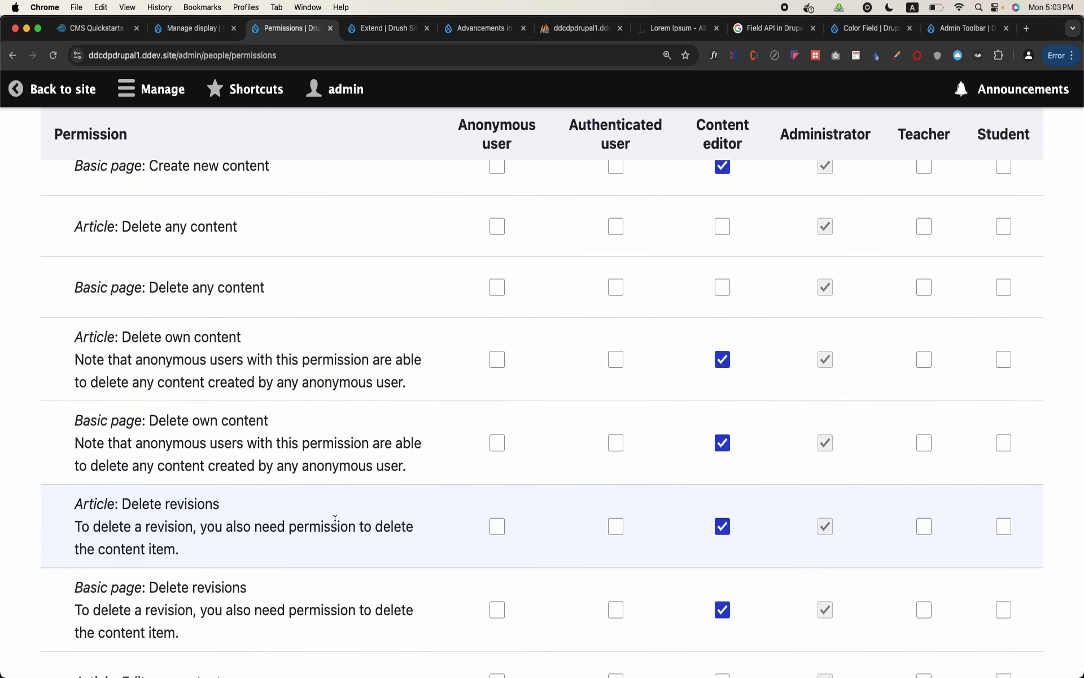
scroll(335, 520, down, 6)
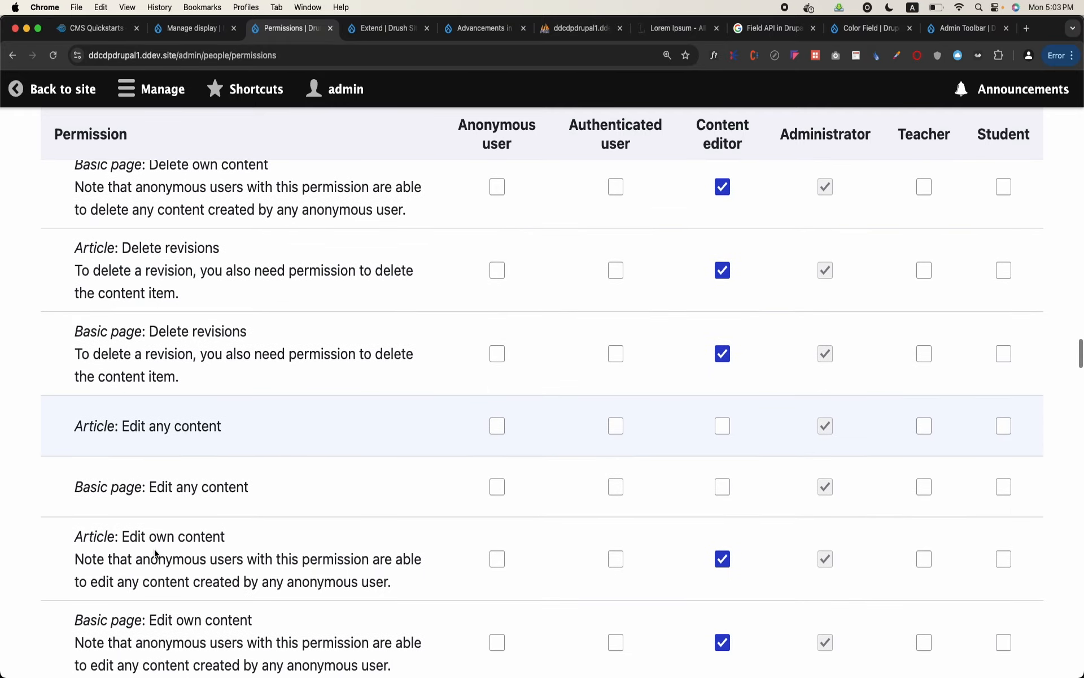
scroll(313, 495, down, 5)
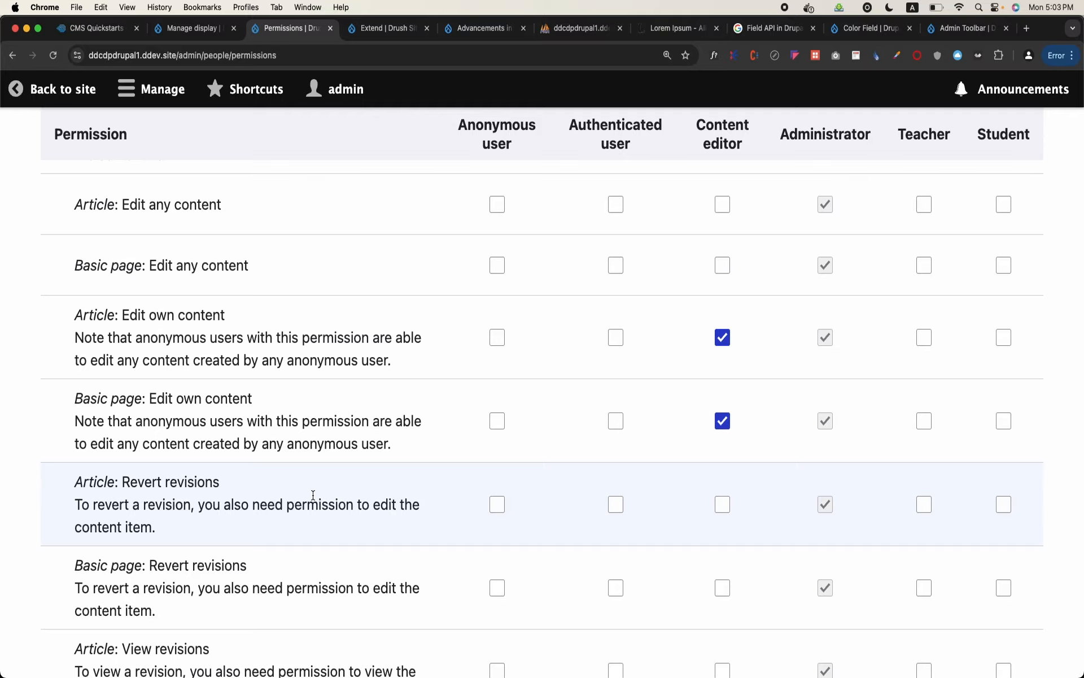
scroll(313, 494, down, 11)
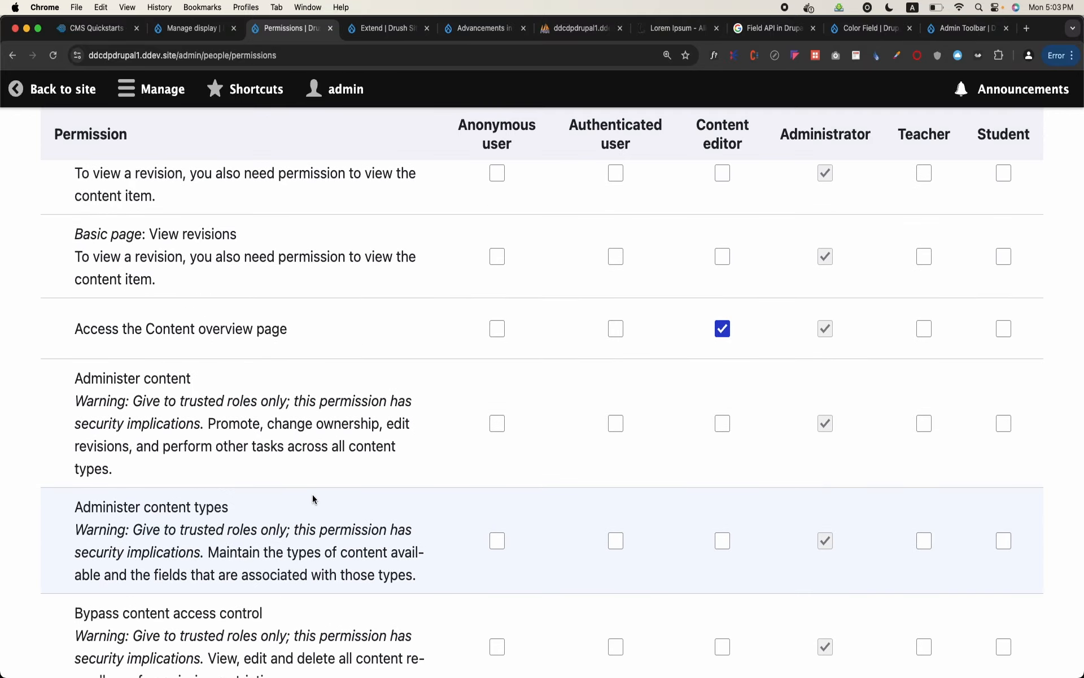
scroll(313, 494, up, 20)
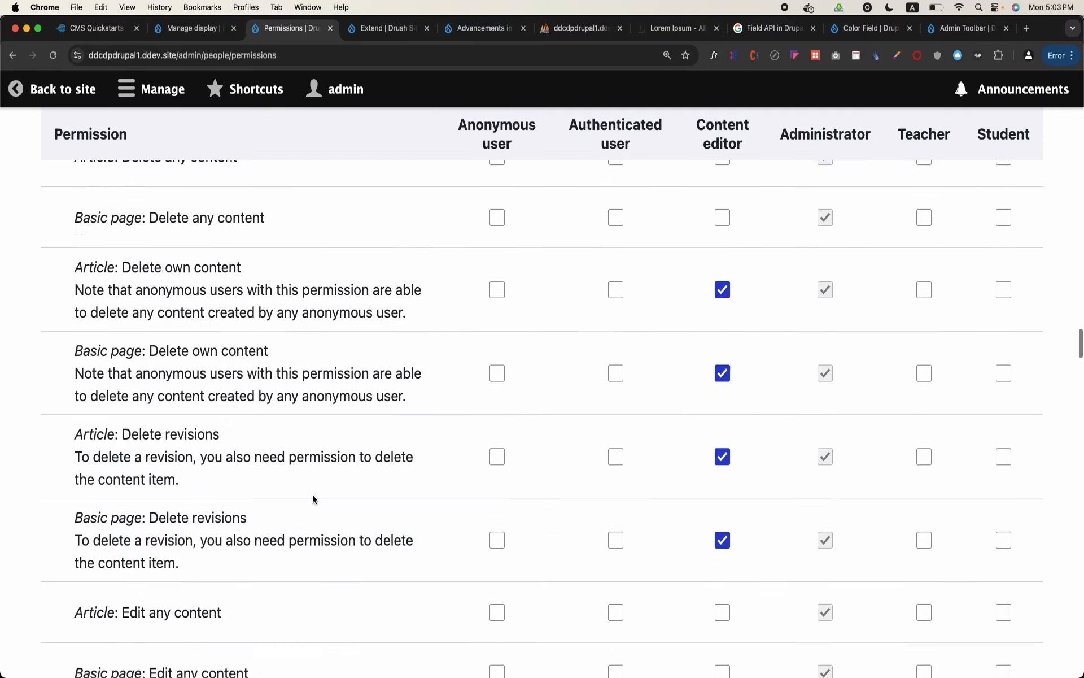
scroll(313, 494, up, 15)
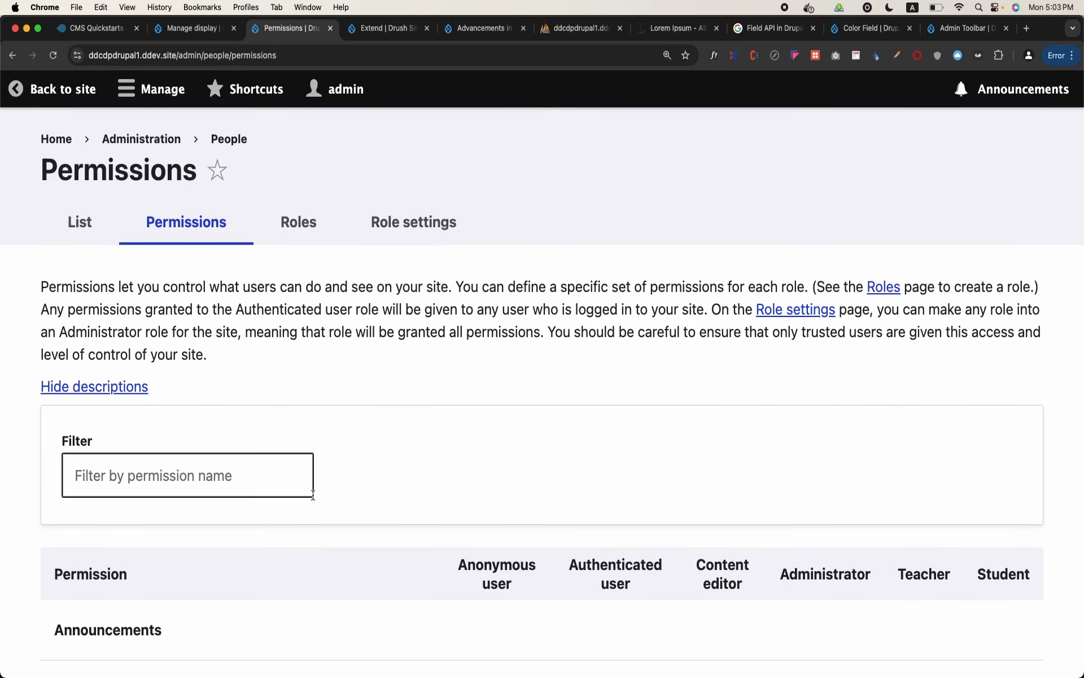
View the Role settings and the People list, and return to the site
click(399, 235)
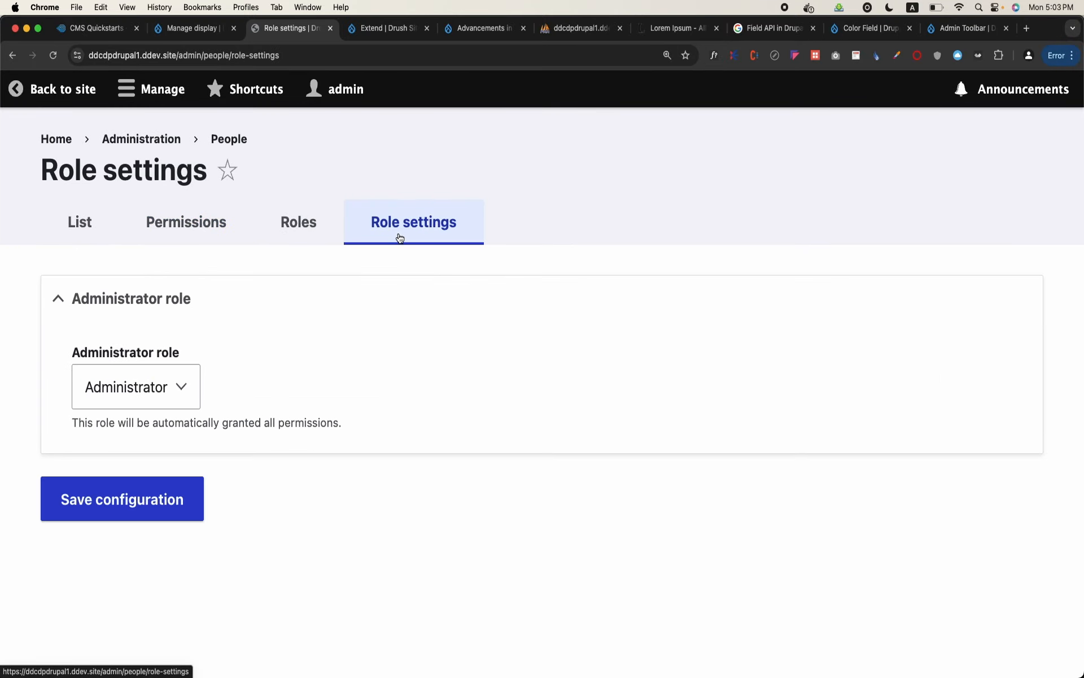
click(102, 223)
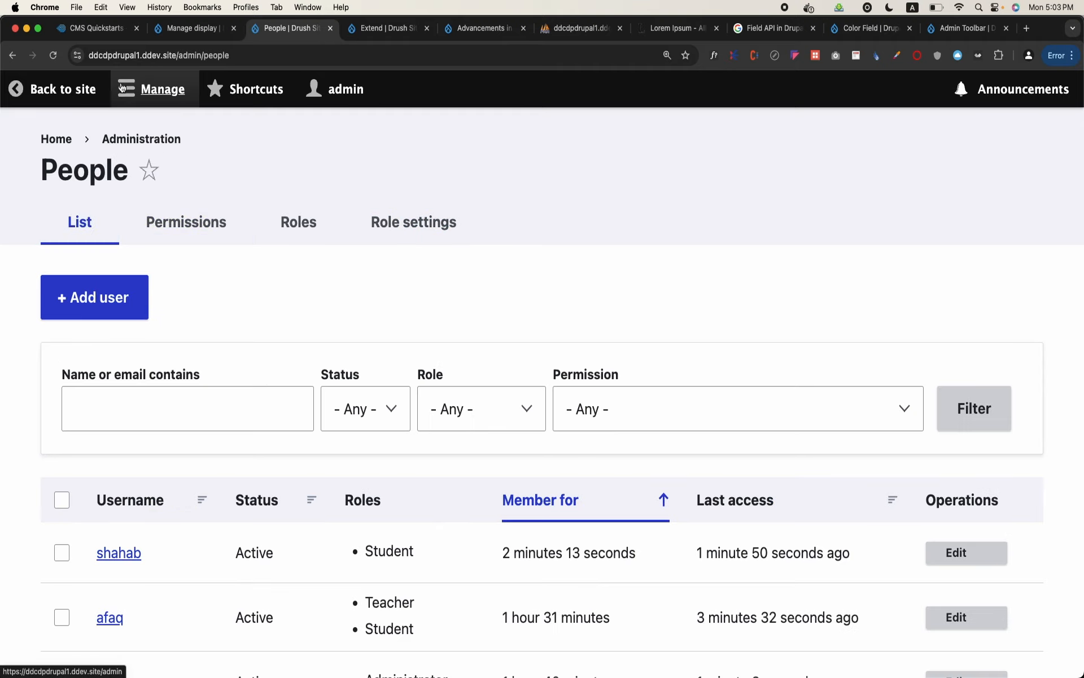
click(75, 97)
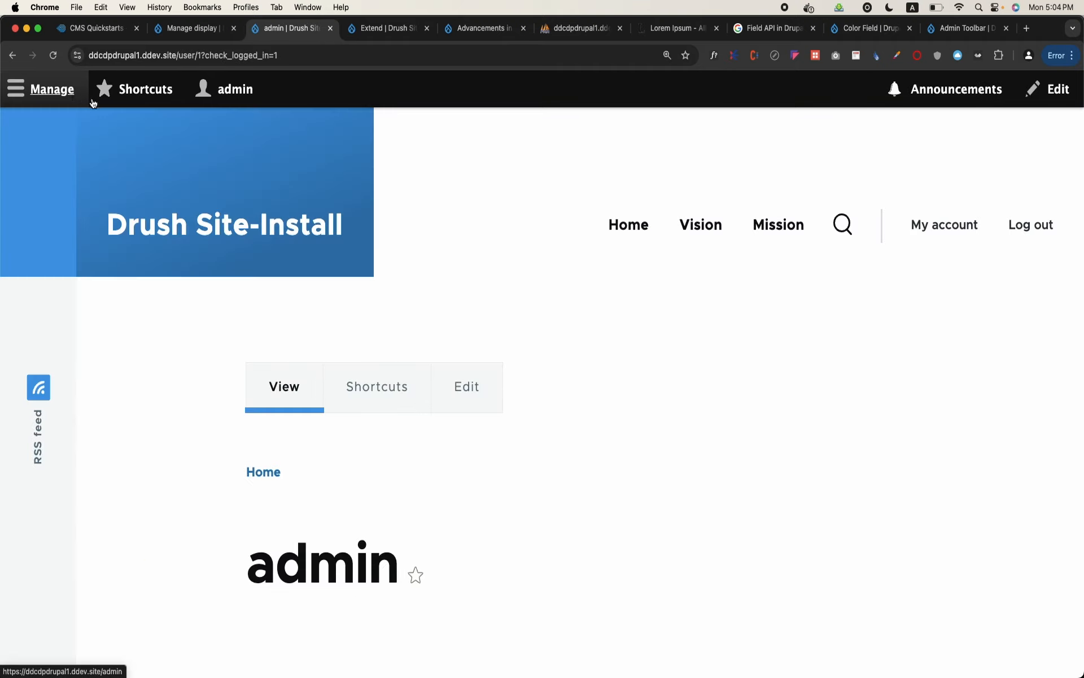
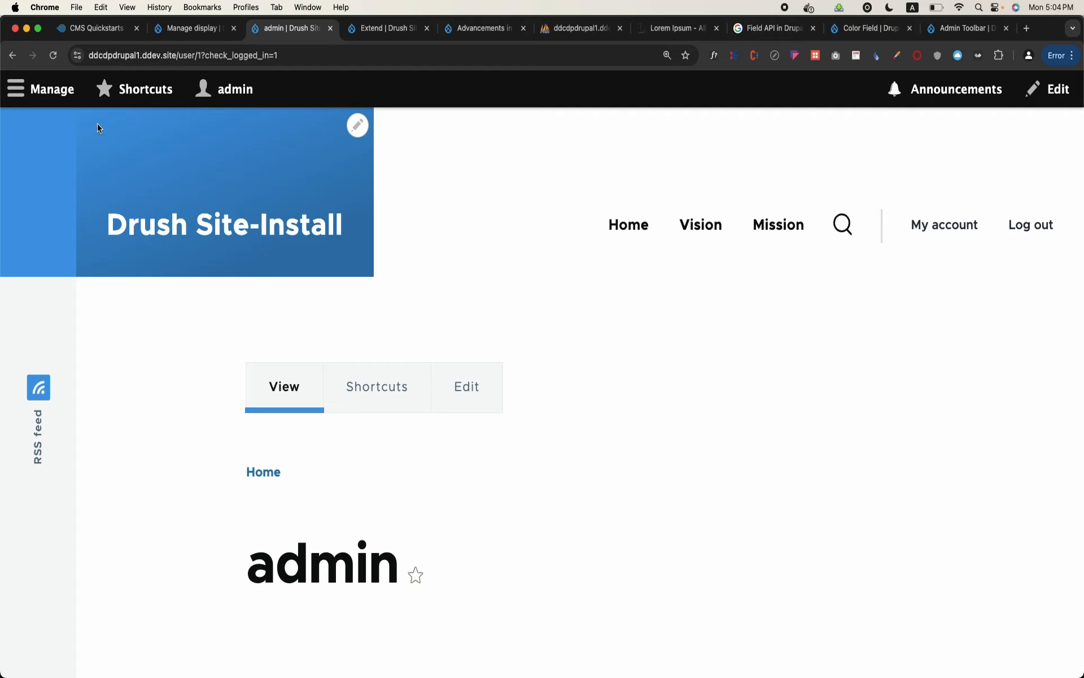
View the Content administration page and return to the site
click(51, 91)
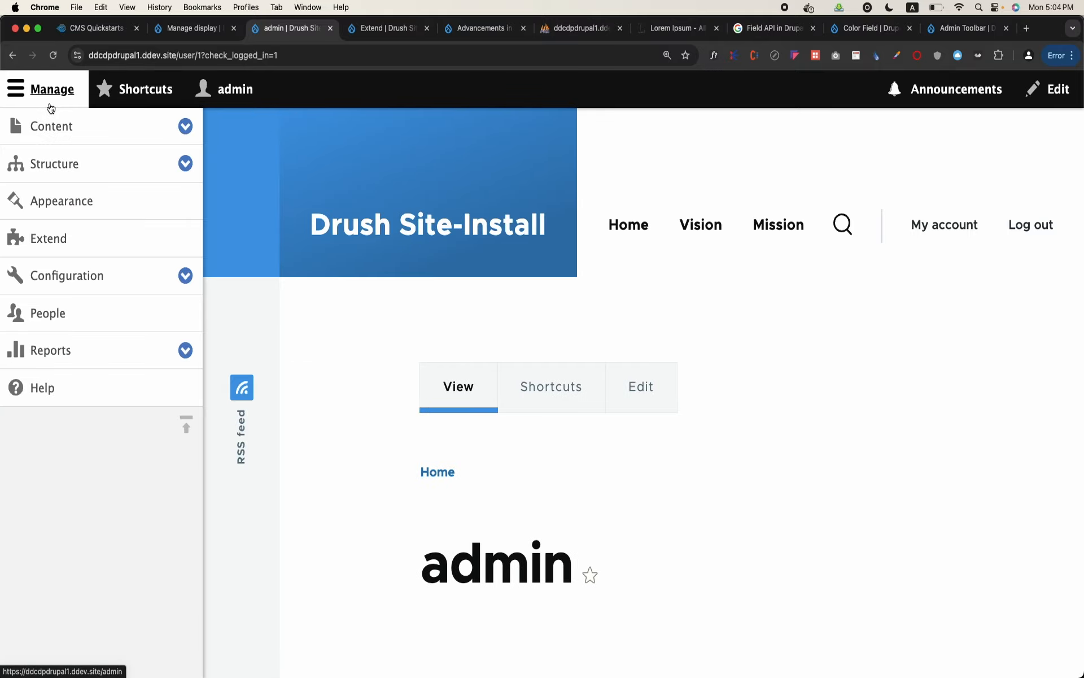
click(49, 128)
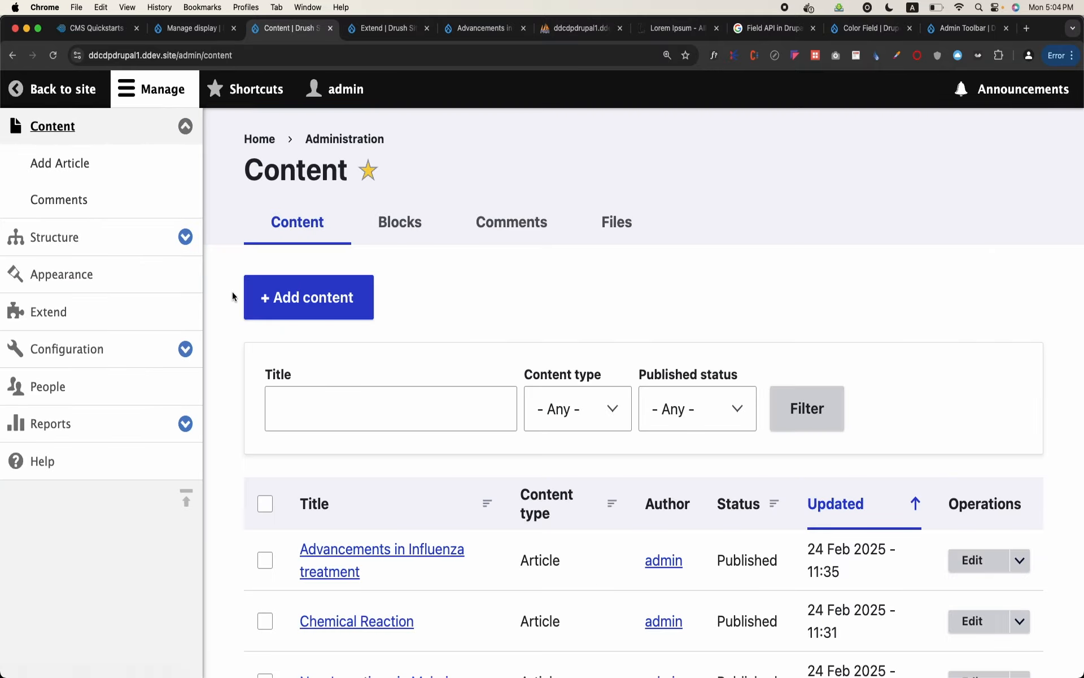
click(71, 91)
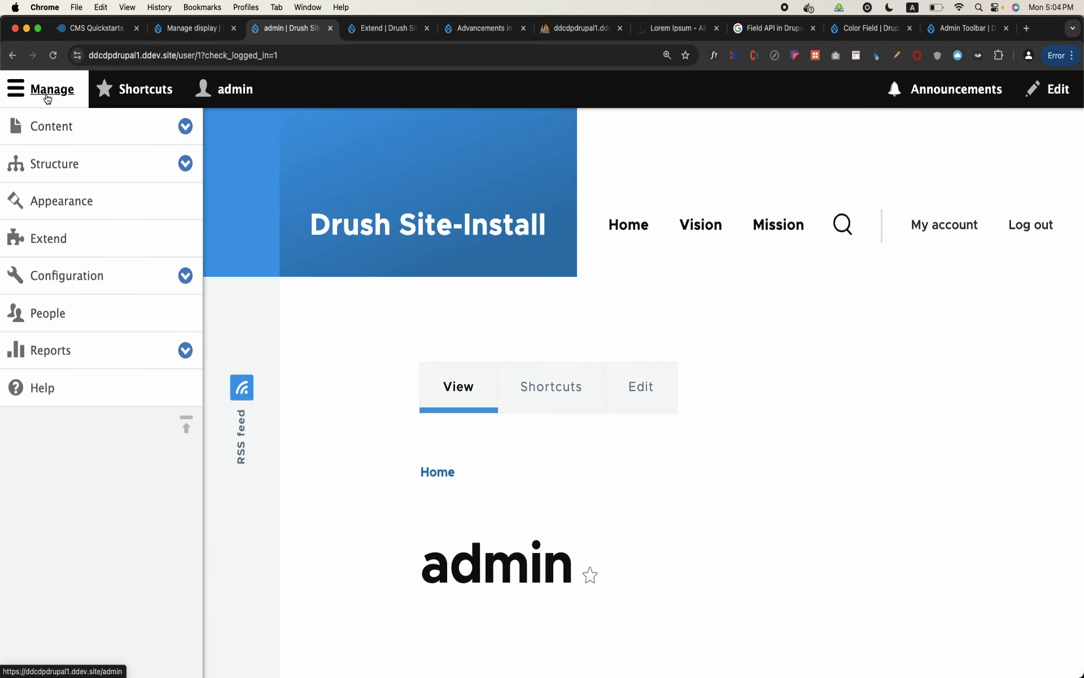
Examine the fields of the Article content type, and return to the site
click(113, 176)
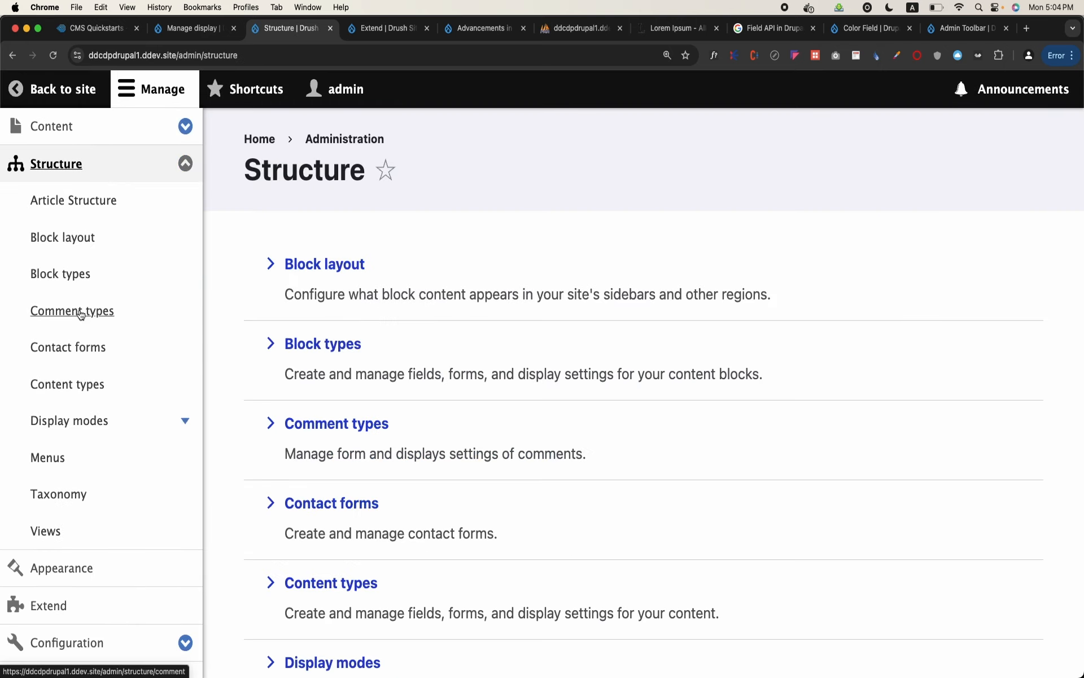
click(73, 384)
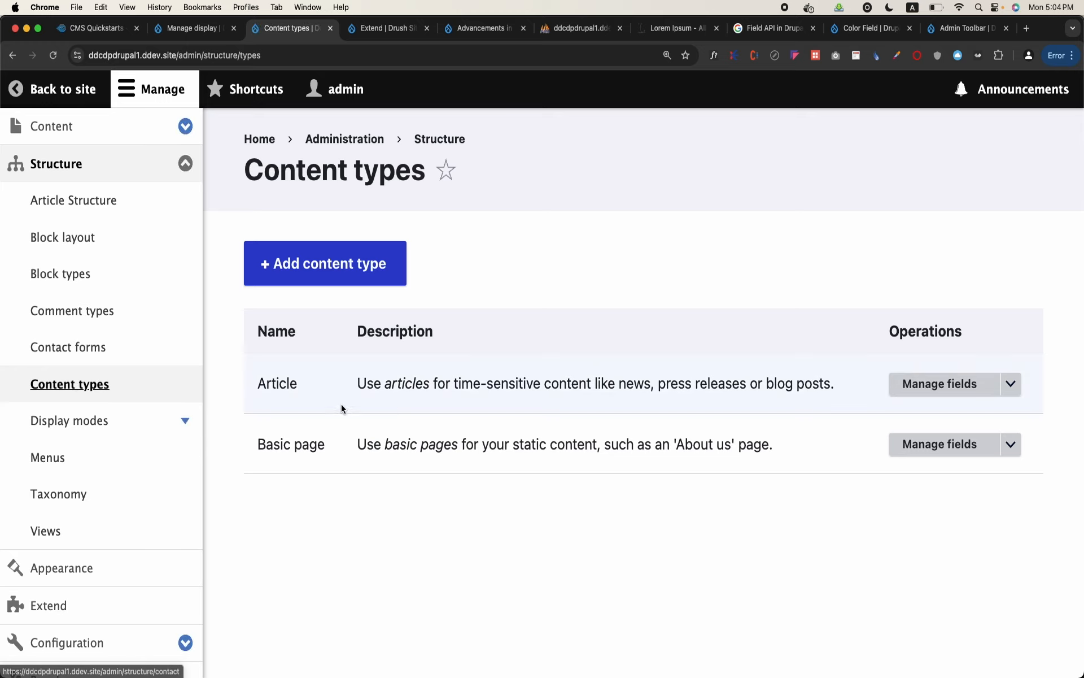
click(192, 87)
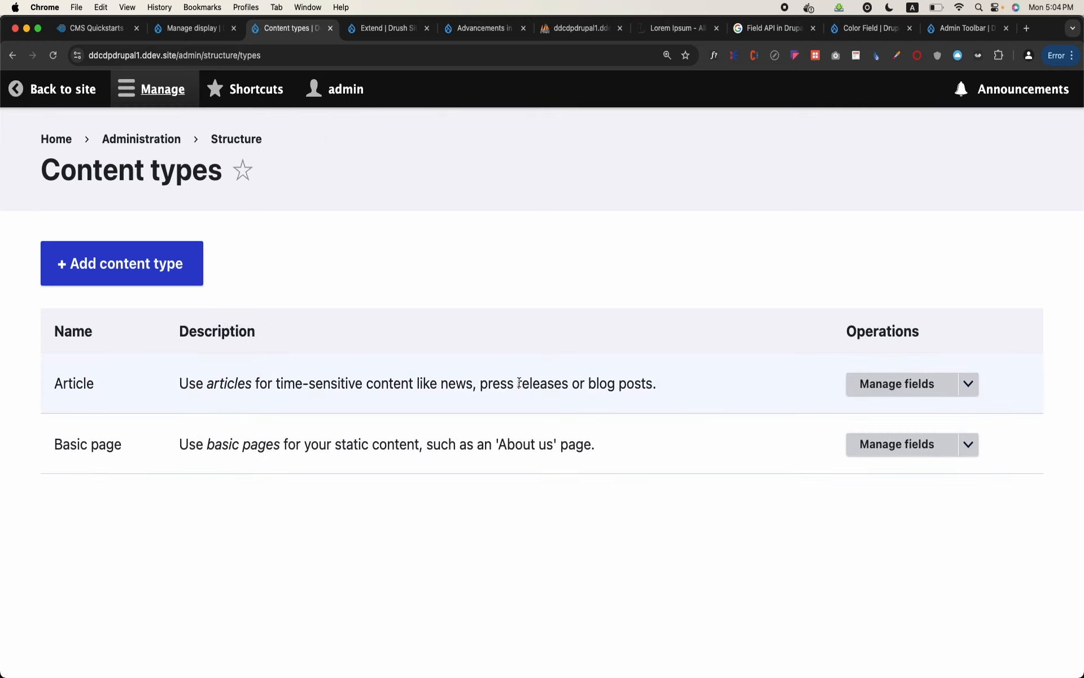
click(912, 381)
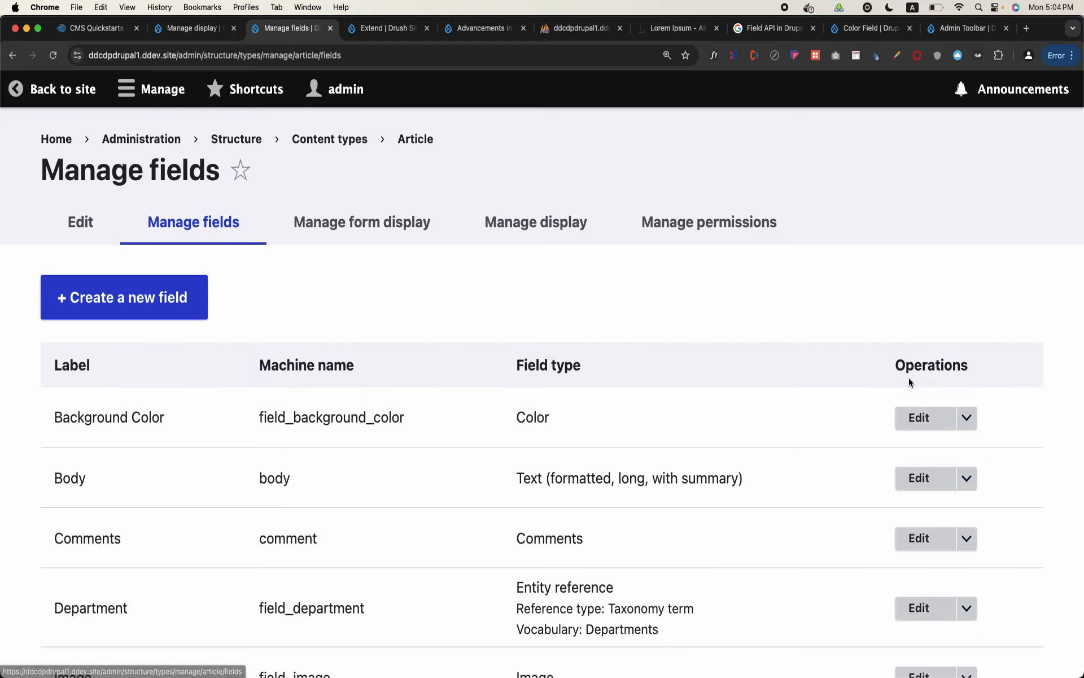
scroll(119, 443, down, 5)
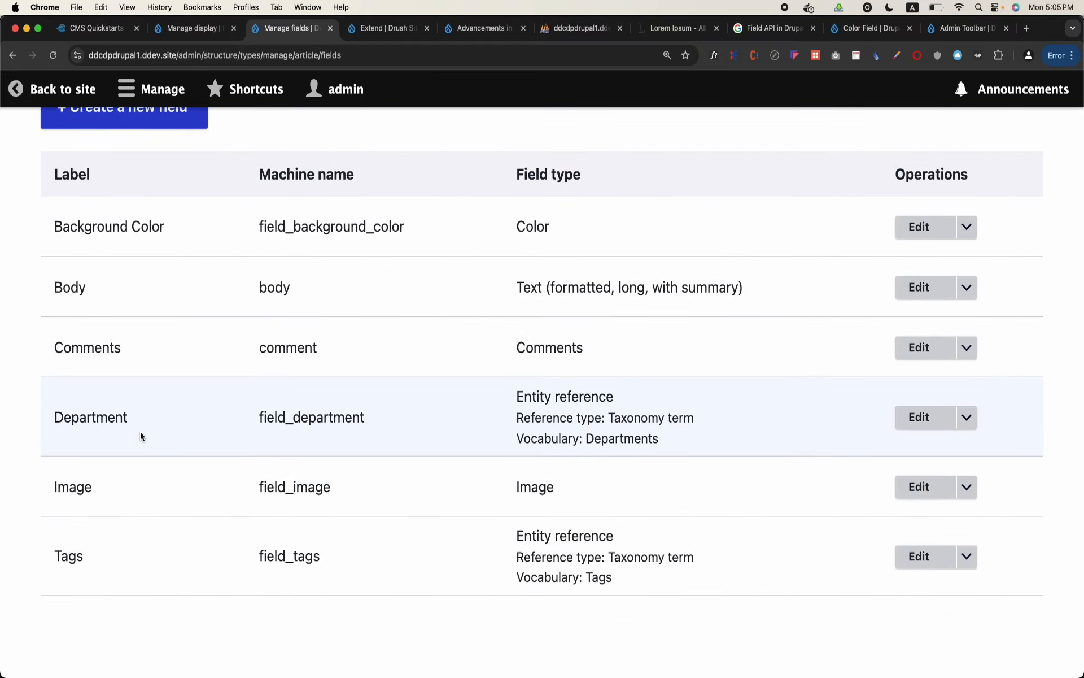
scroll(140, 431, up, 5)
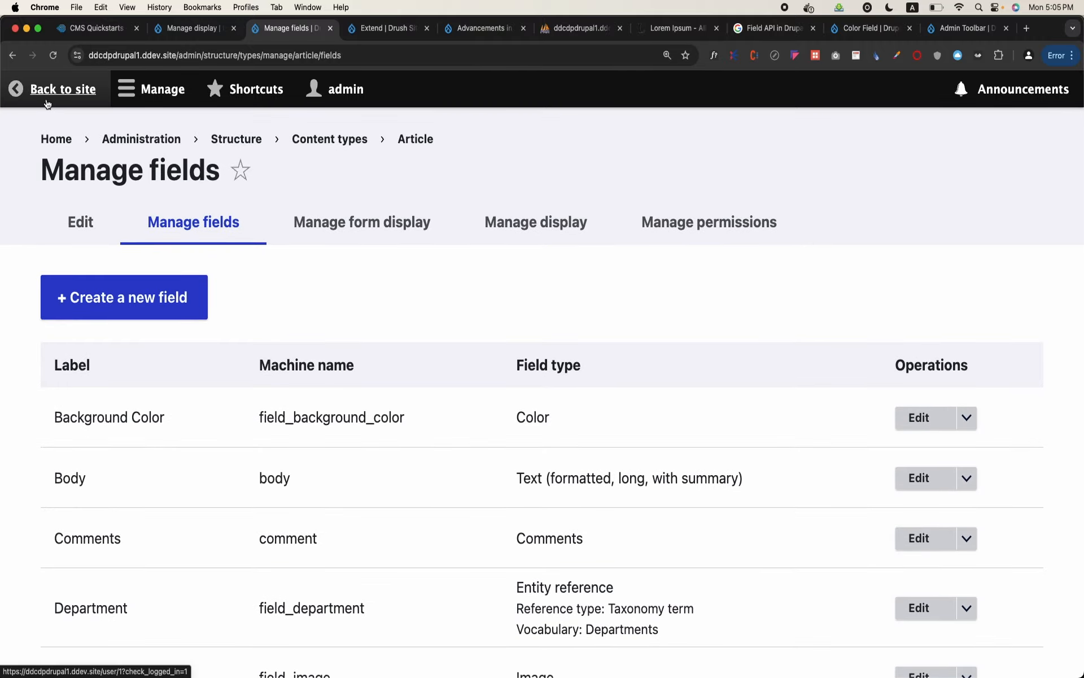
click(46, 102)
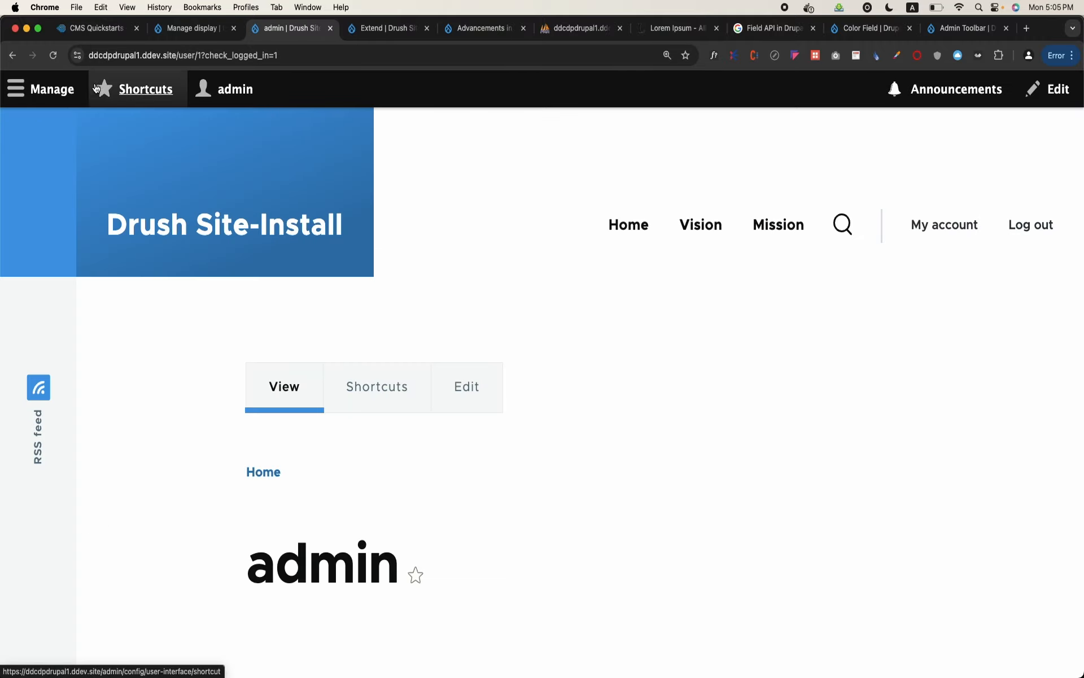
Examine the fields of the Basic page content type, and go back to the Structure page
click(45, 90)
click(71, 164)
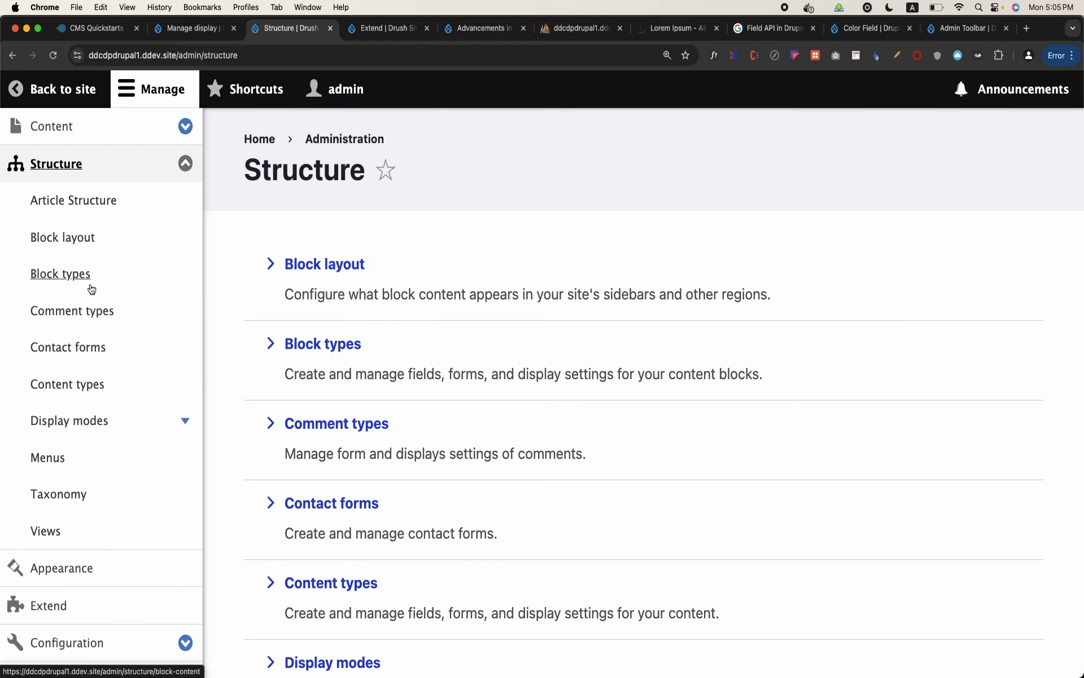
click(83, 379)
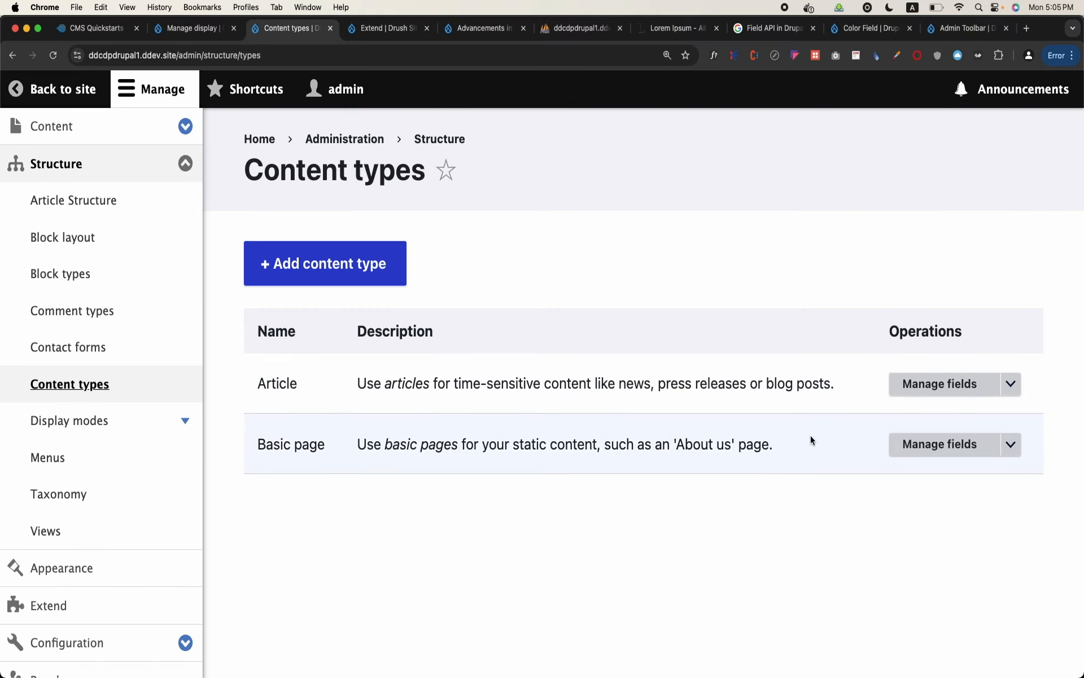
click(926, 444)
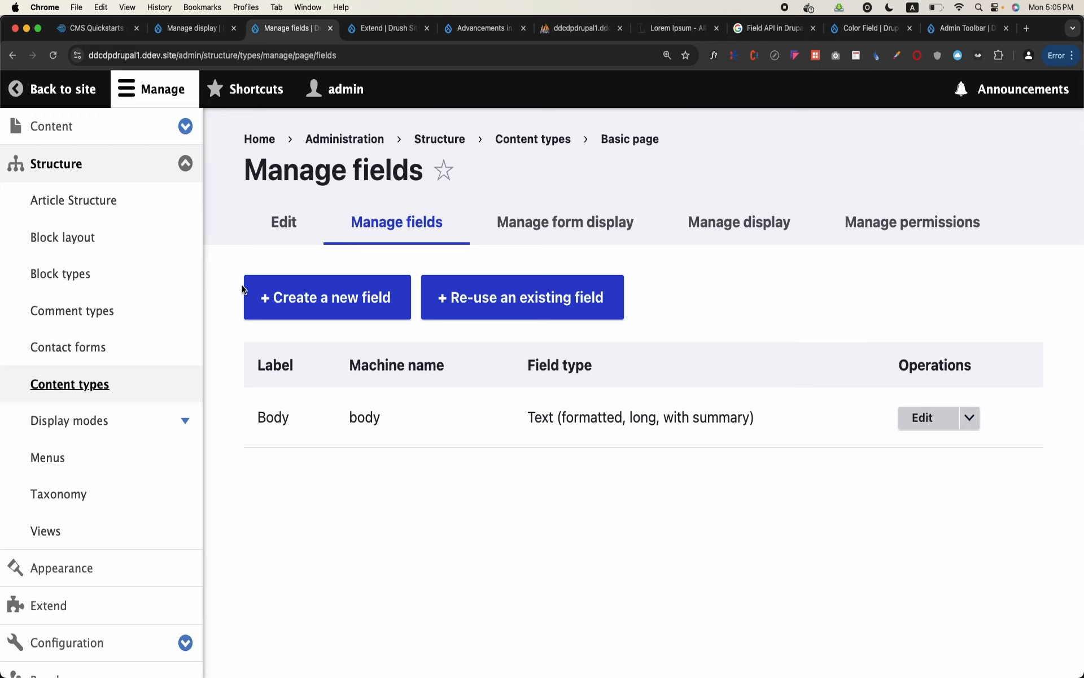
click(178, 165)
click(145, 170)
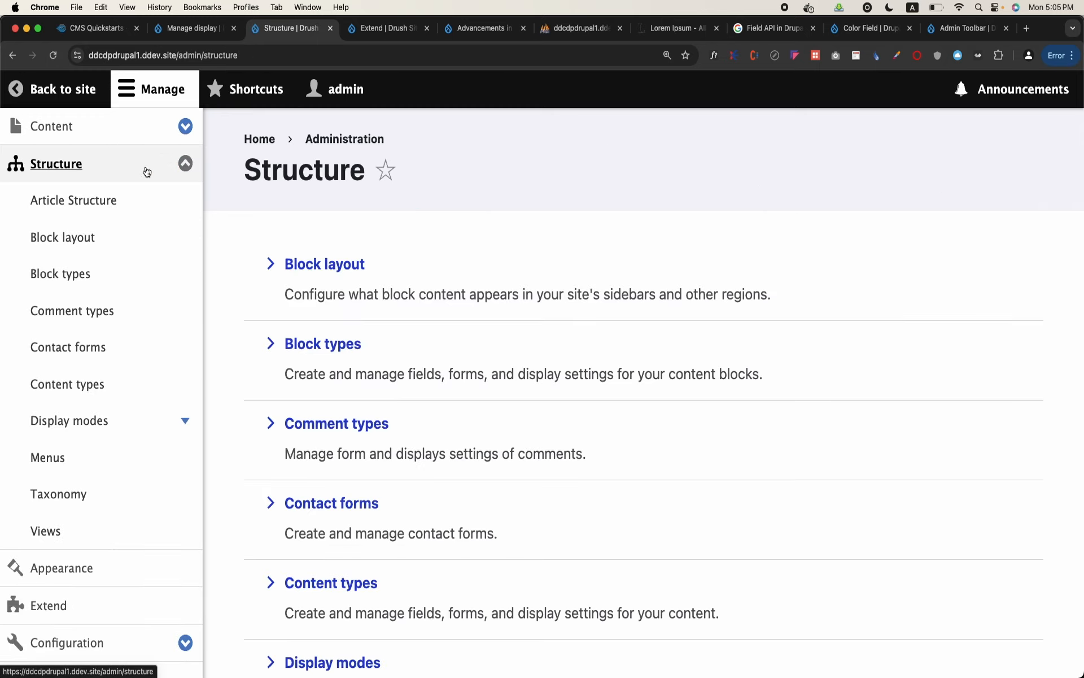
Start adding a new content type and name it Student
click(70, 385)
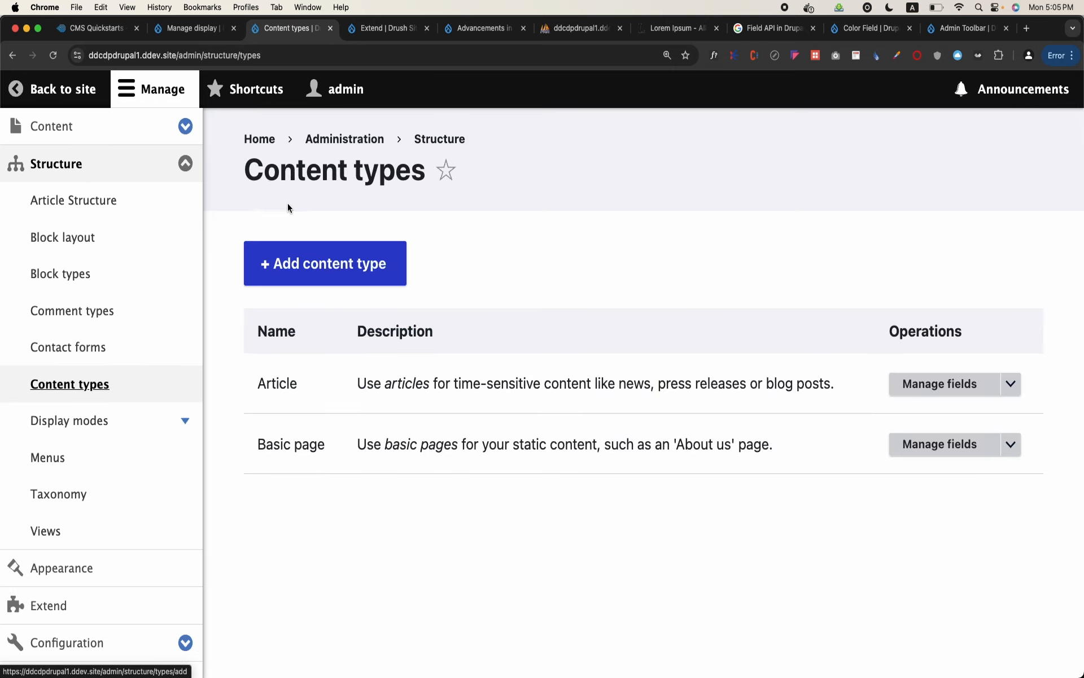
click(314, 274)
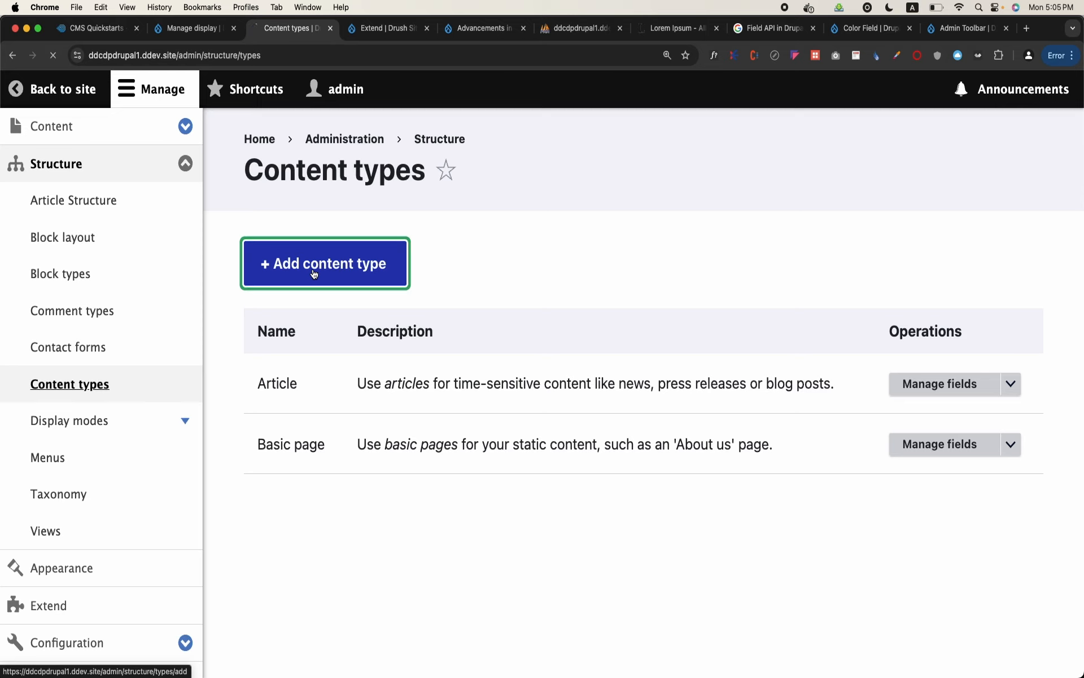
click(328, 347)
text(Student)
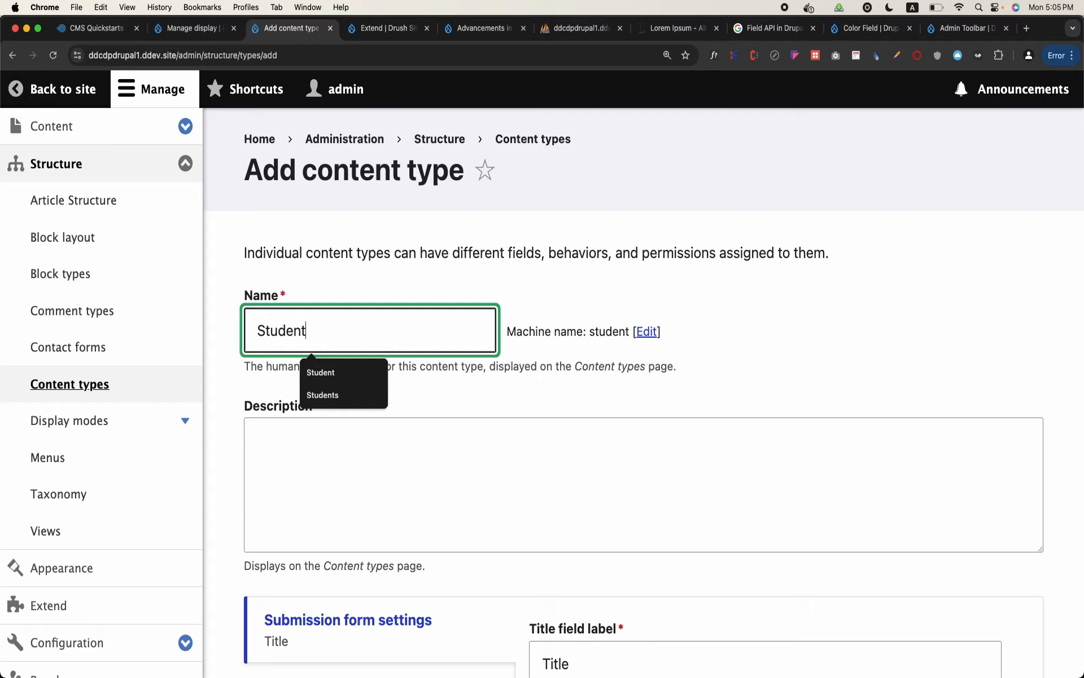
Change the new content type's title field label to Name in the submission form settings
scroll(328, 347, down, 2)
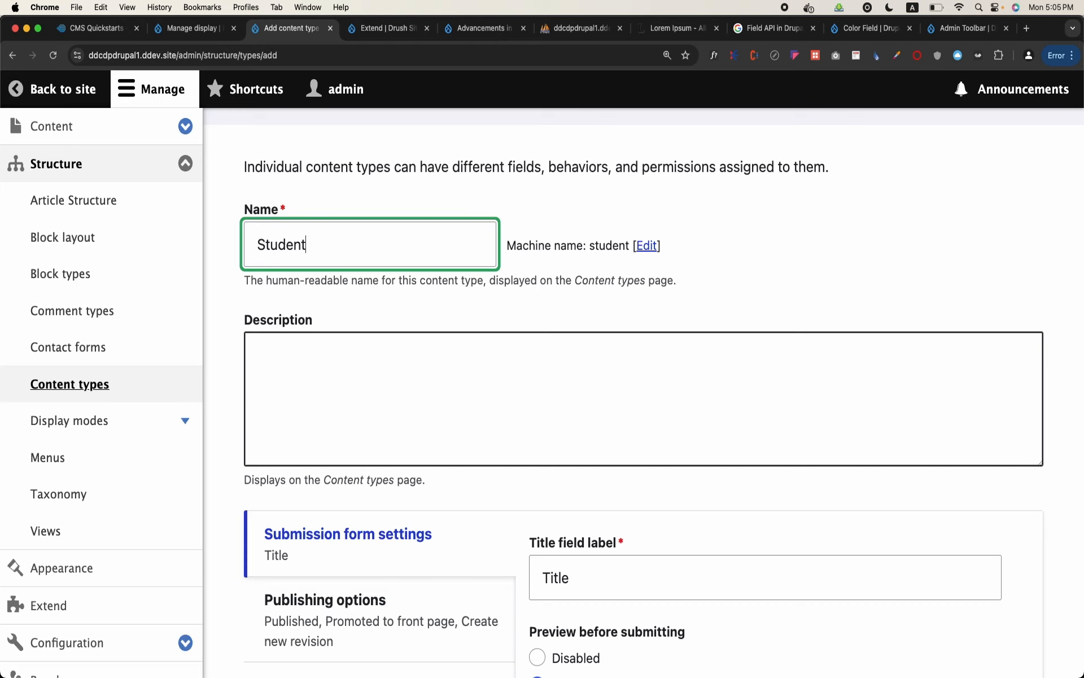
scroll(544, 375, down, 3)
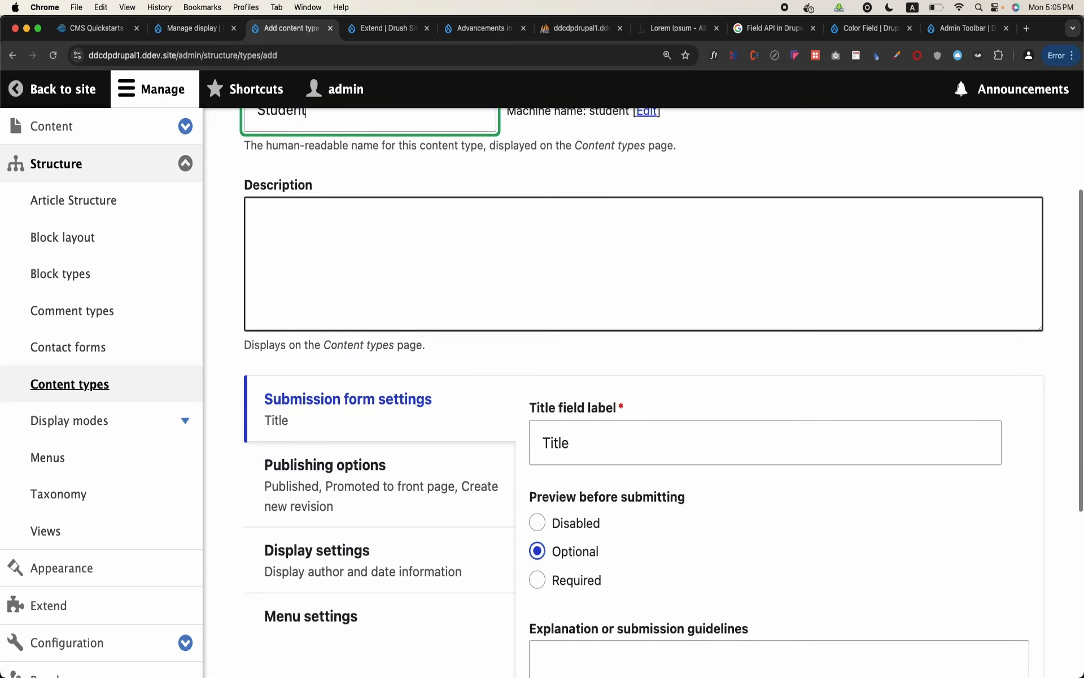
double_click(601, 425)
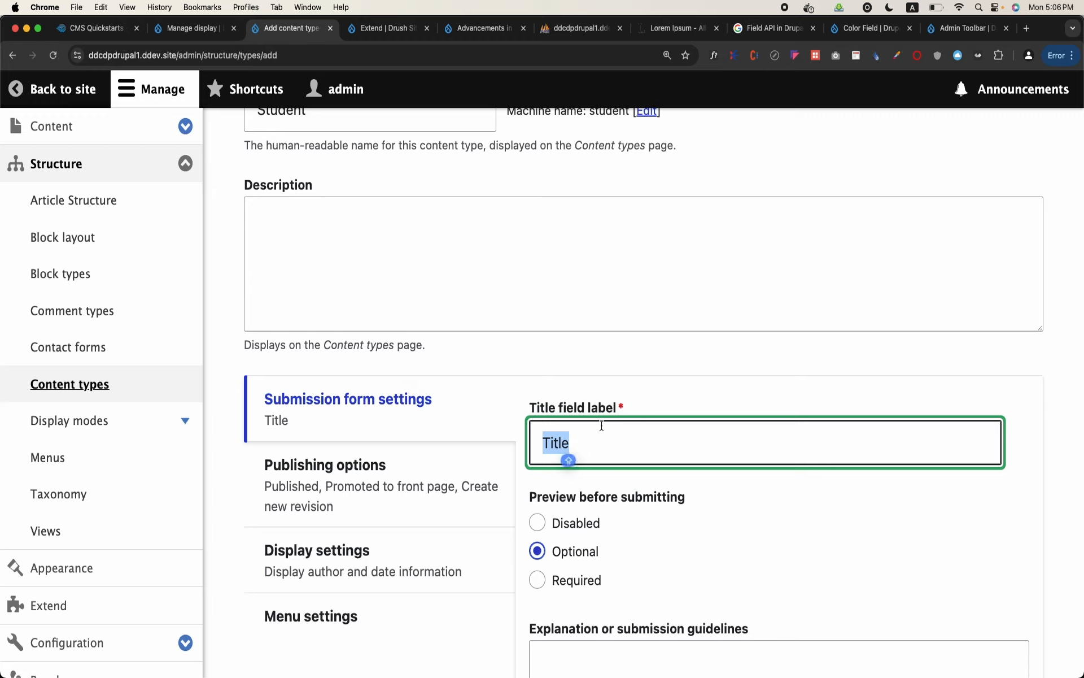
text(Name)
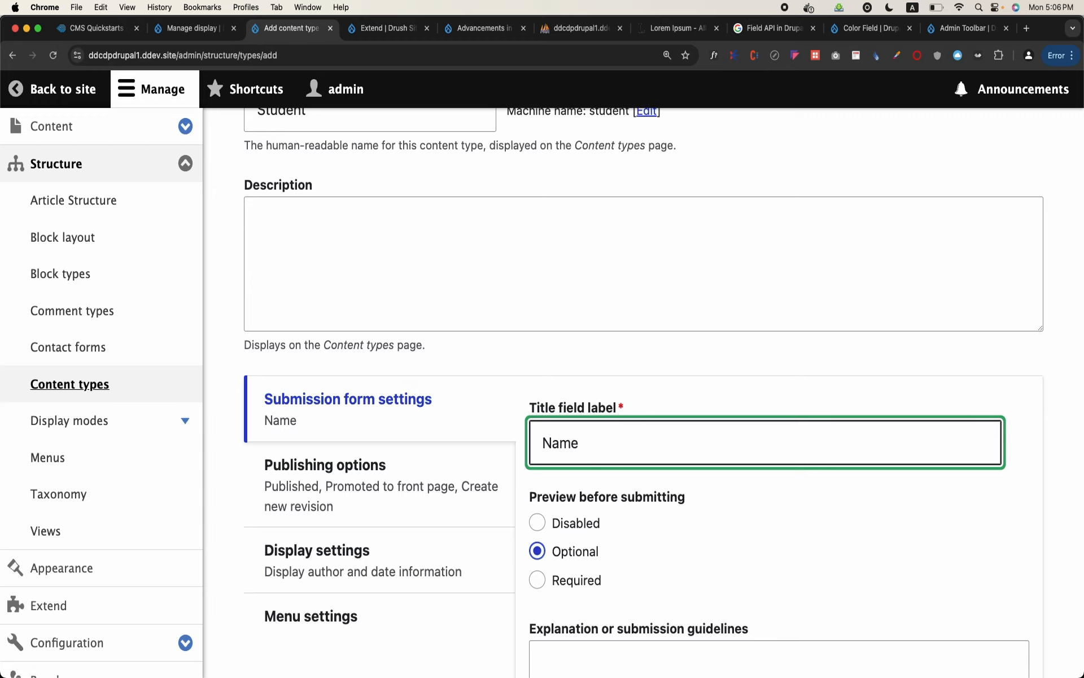
Disable Promoted to front page and Create new revision in the content type's default publishing options
scroll(657, 392, down, 3)
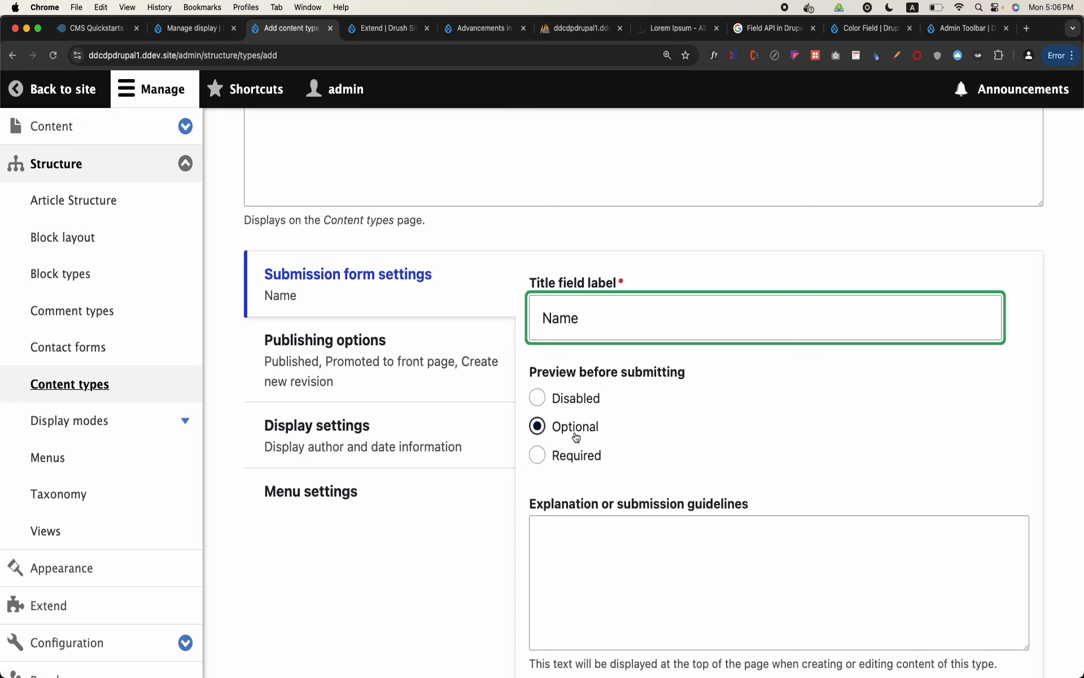
click(386, 365)
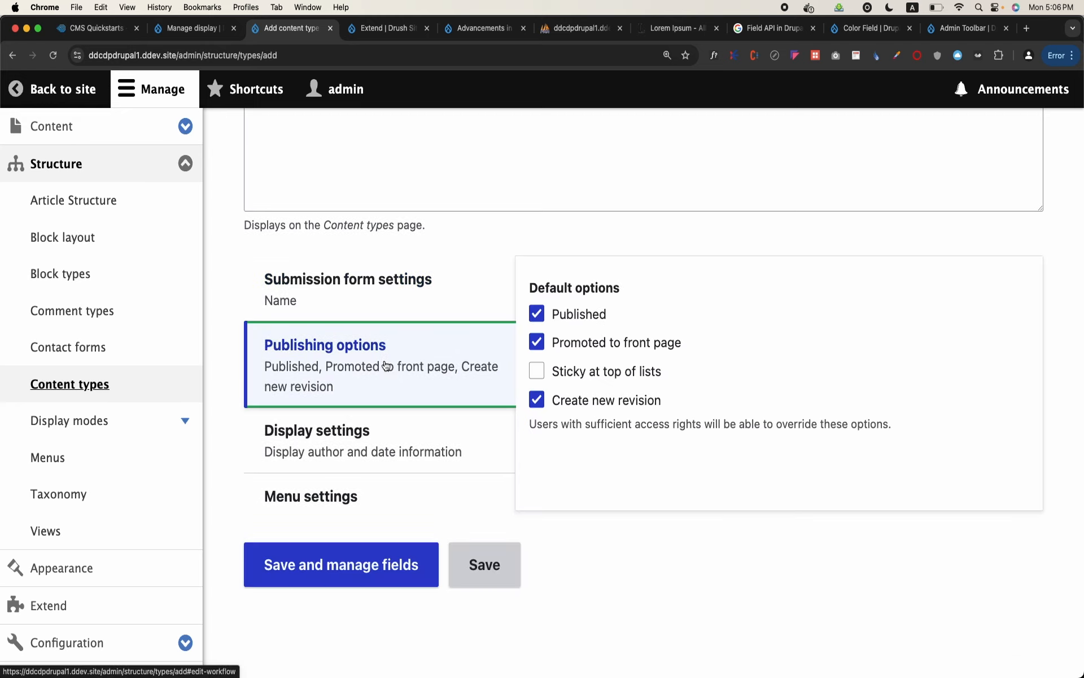
click(562, 349)
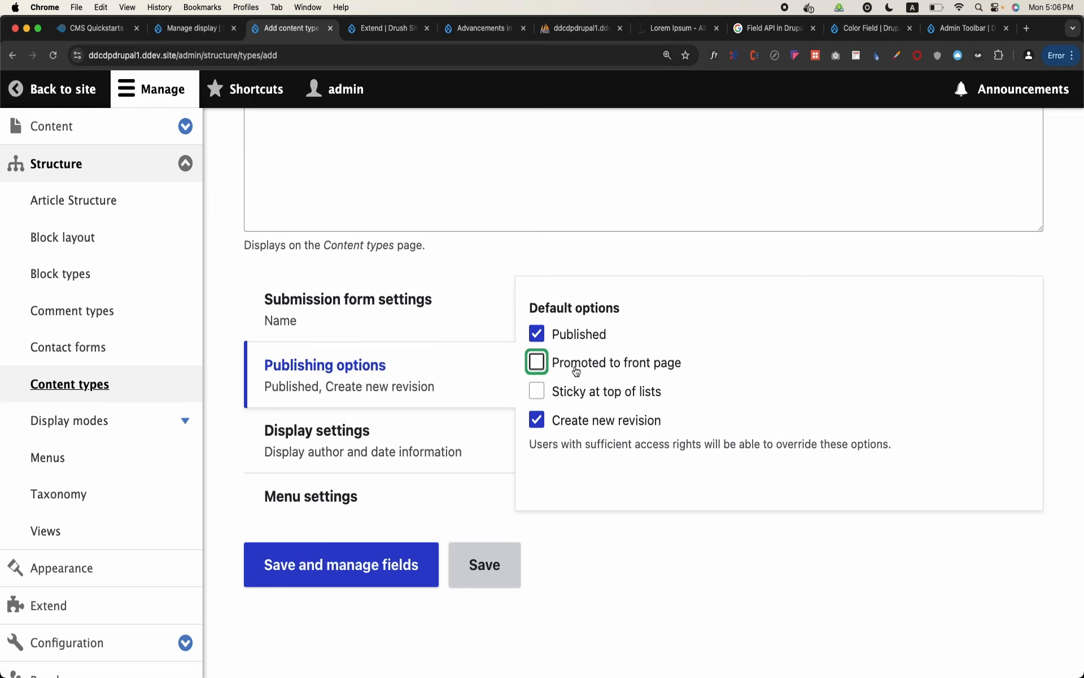
click(539, 422)
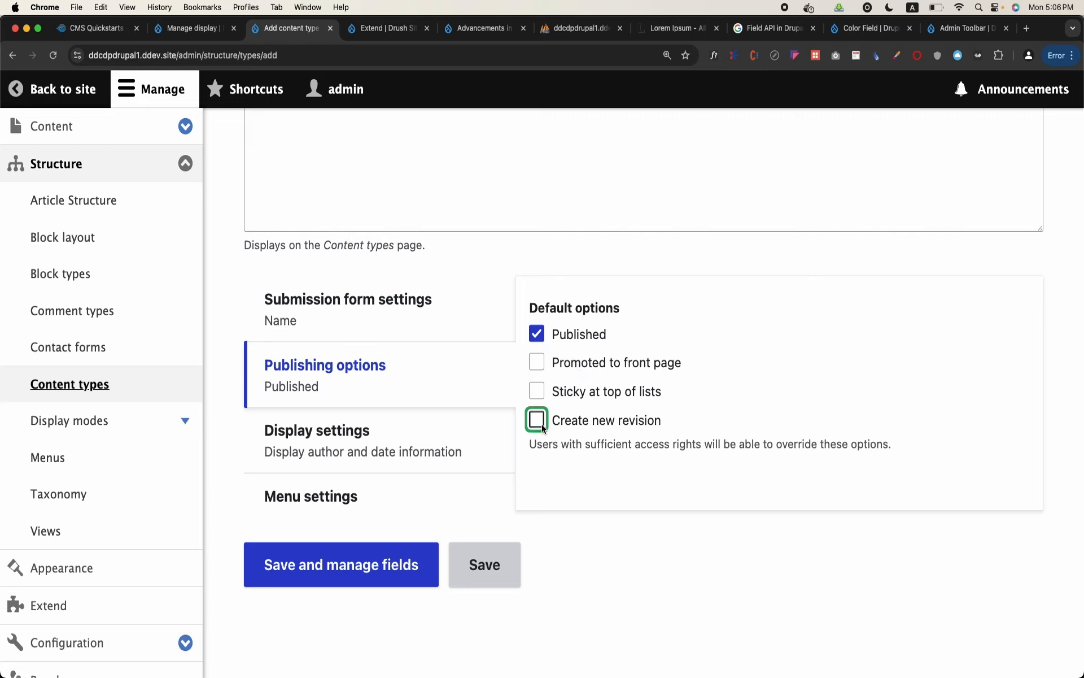
Turn off the display of author and date information, and view the content type's menu settings
click(385, 466)
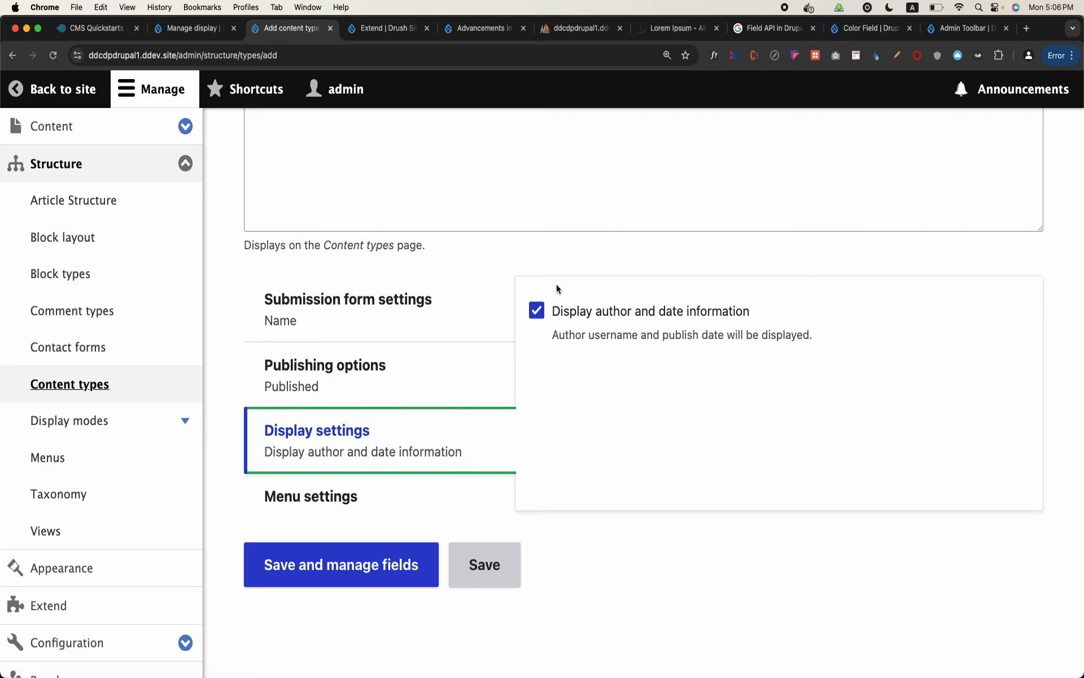
click(539, 315)
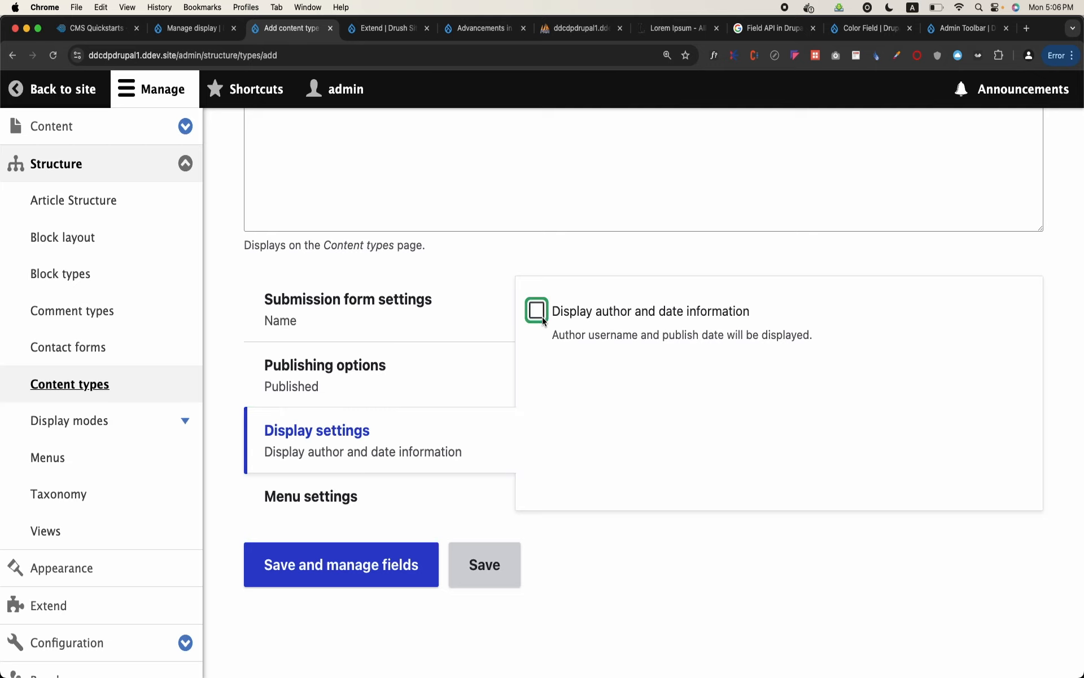
click(371, 489)
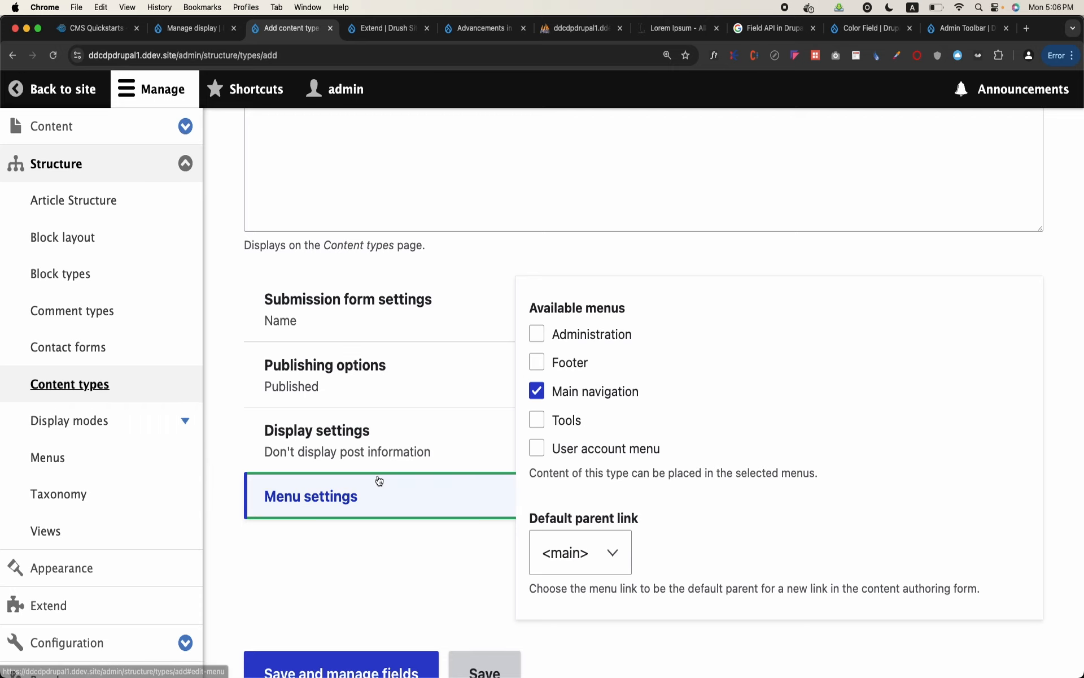
Recheck the name and title label, save the Student content type with its field management, and return to the Content types list
click(373, 341)
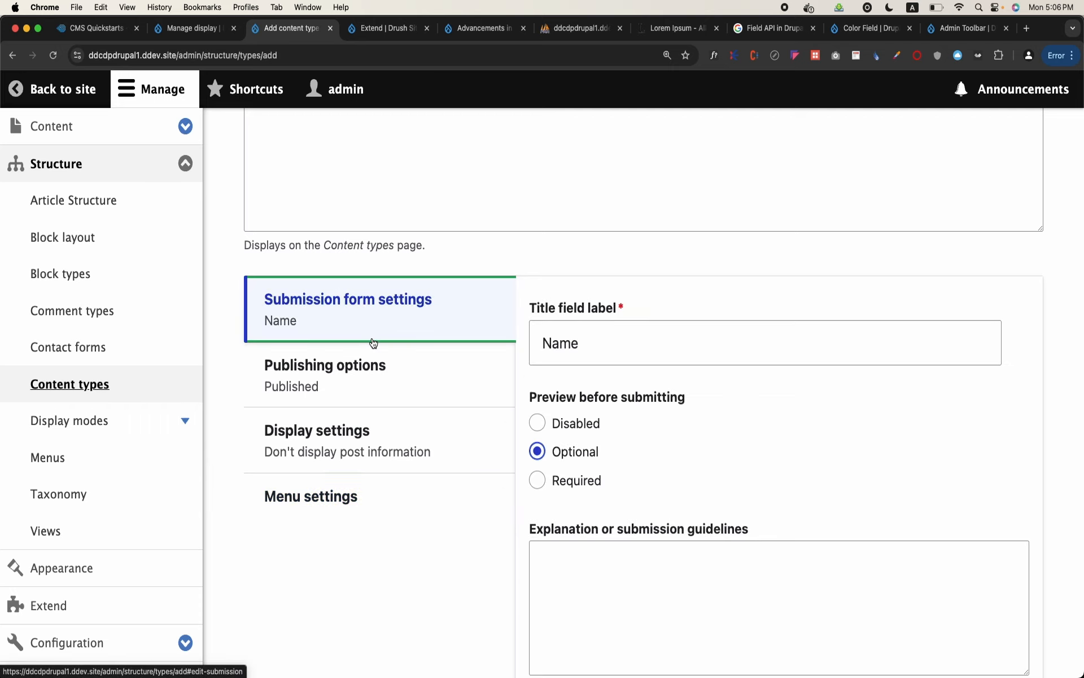
scroll(373, 341, up, 5)
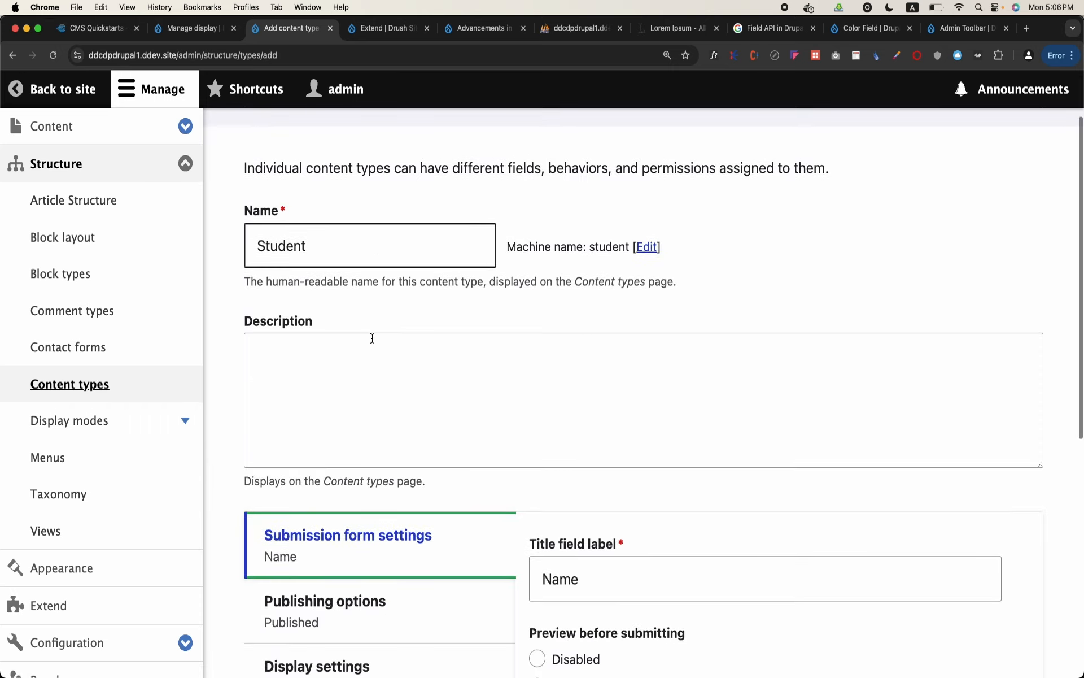
click(329, 254)
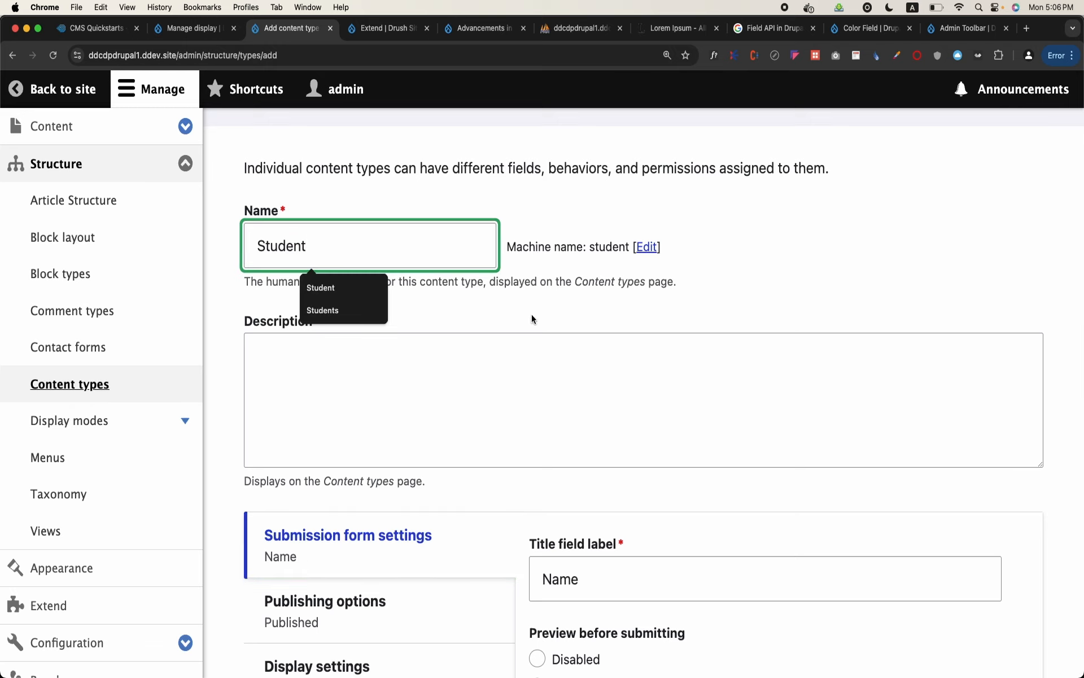
scroll(530, 316, down, 3)
click(589, 439)
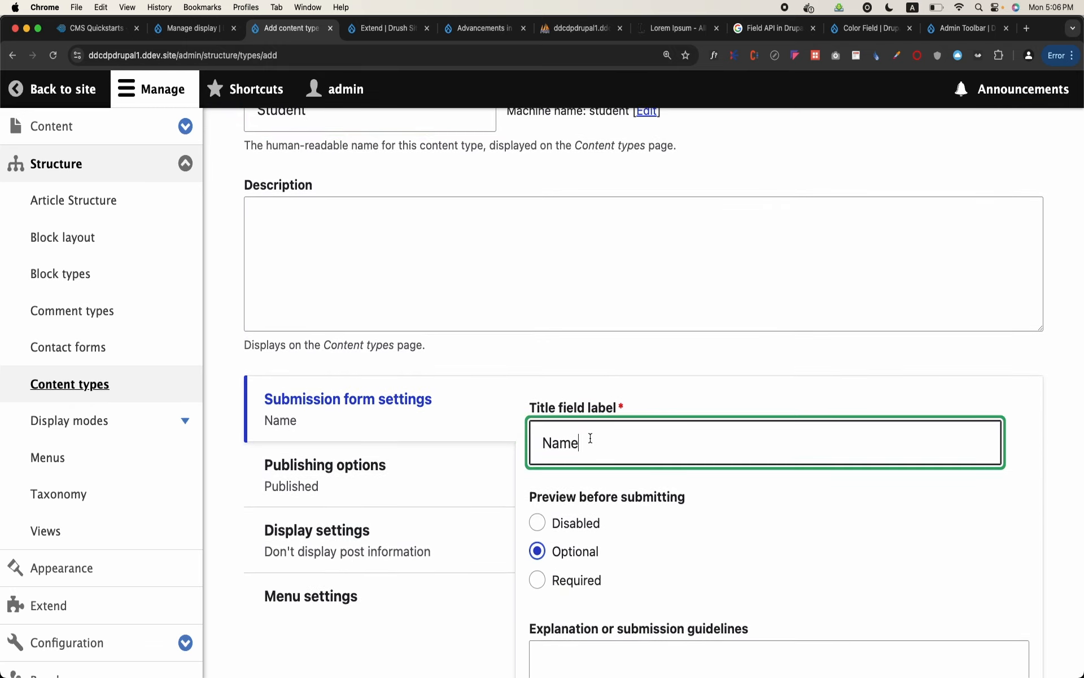
scroll(590, 437, down, 6)
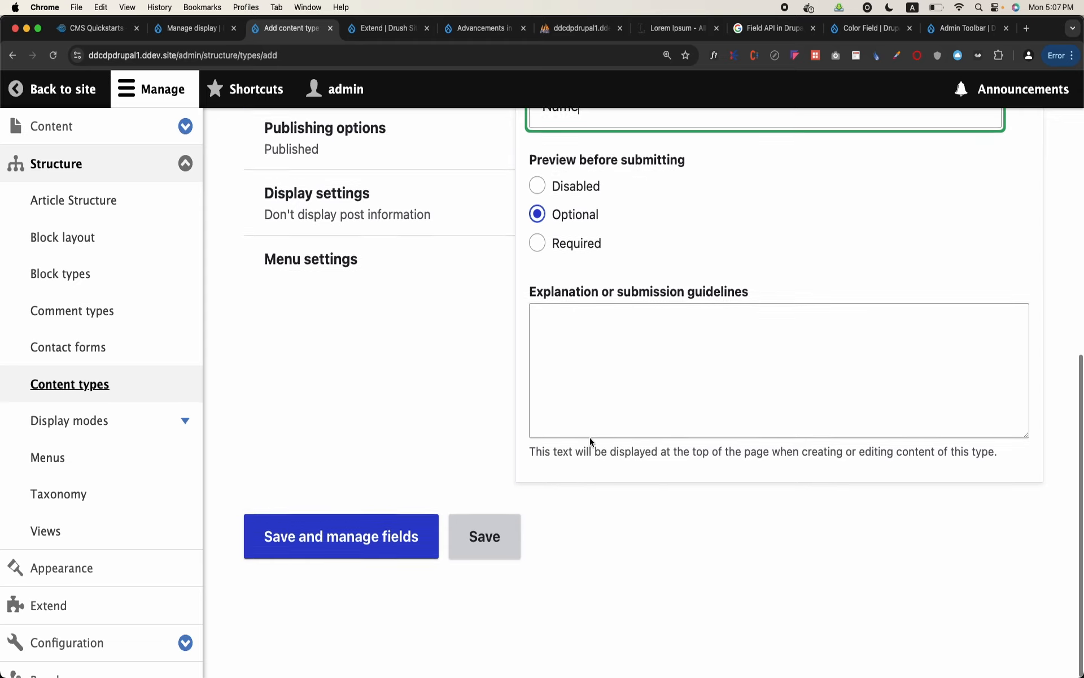
scroll(362, 508, up, 1)
click(371, 557)
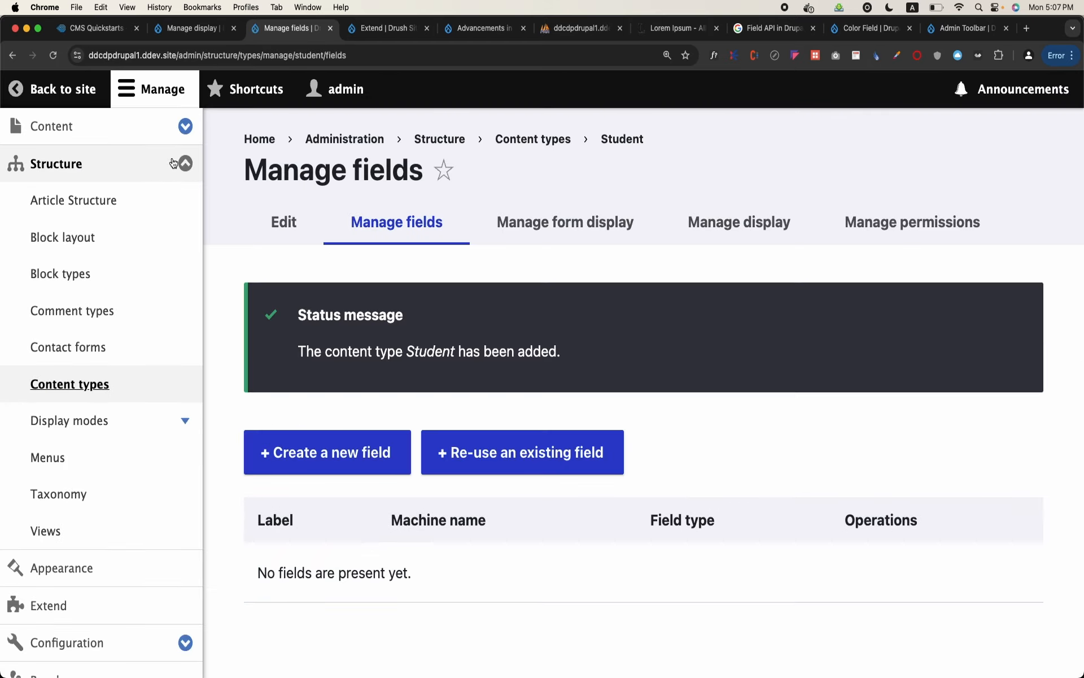
click(85, 382)
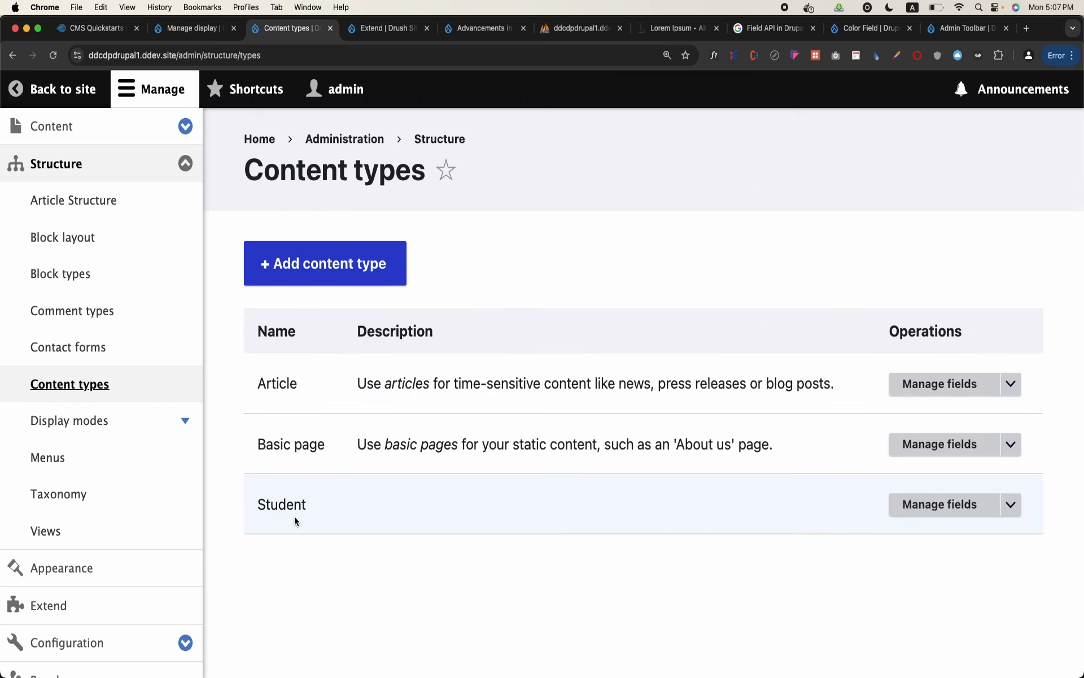
Start creating a new field for the Student content type and choose Plain text as its field type
click(931, 511)
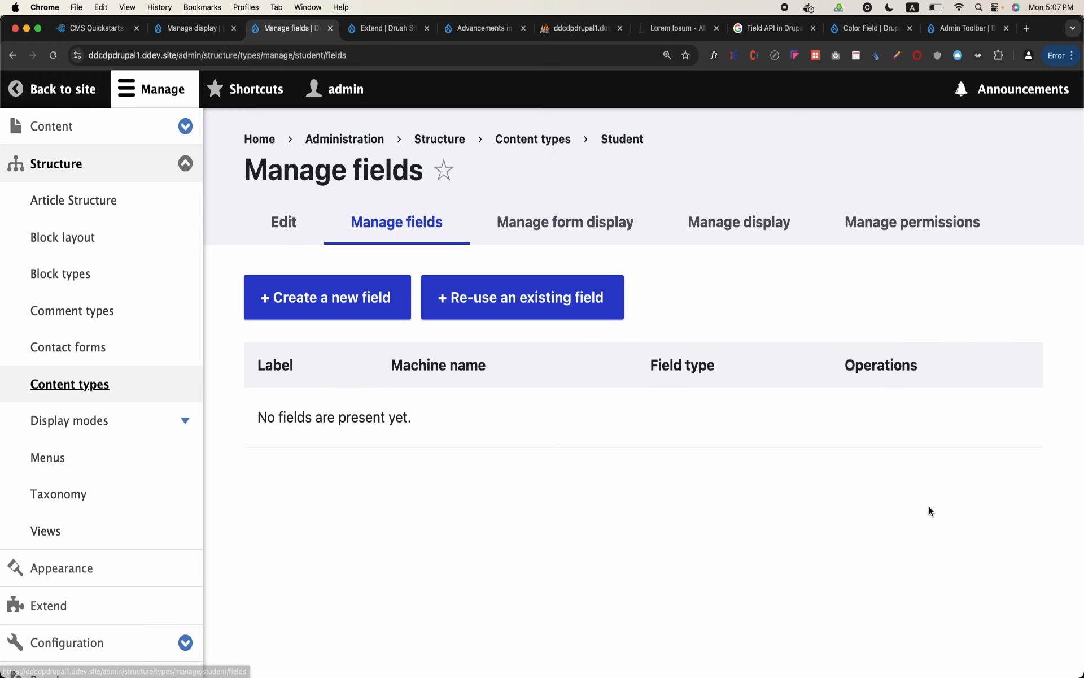
click(359, 317)
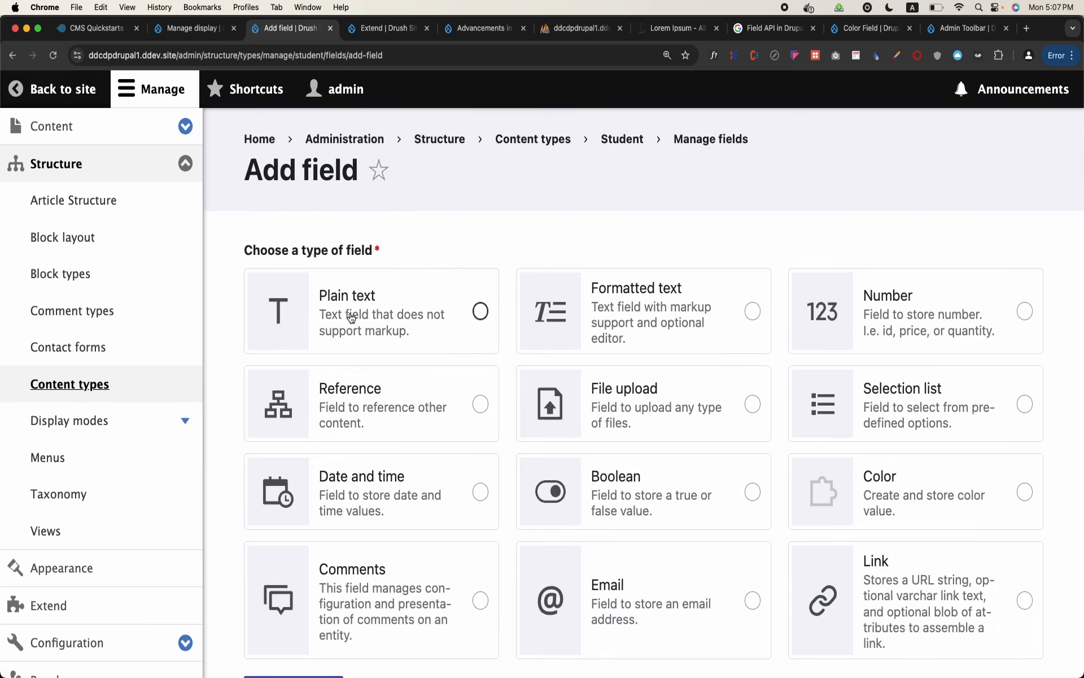
scroll(546, 238, down, 5)
scroll(546, 237, up, 3)
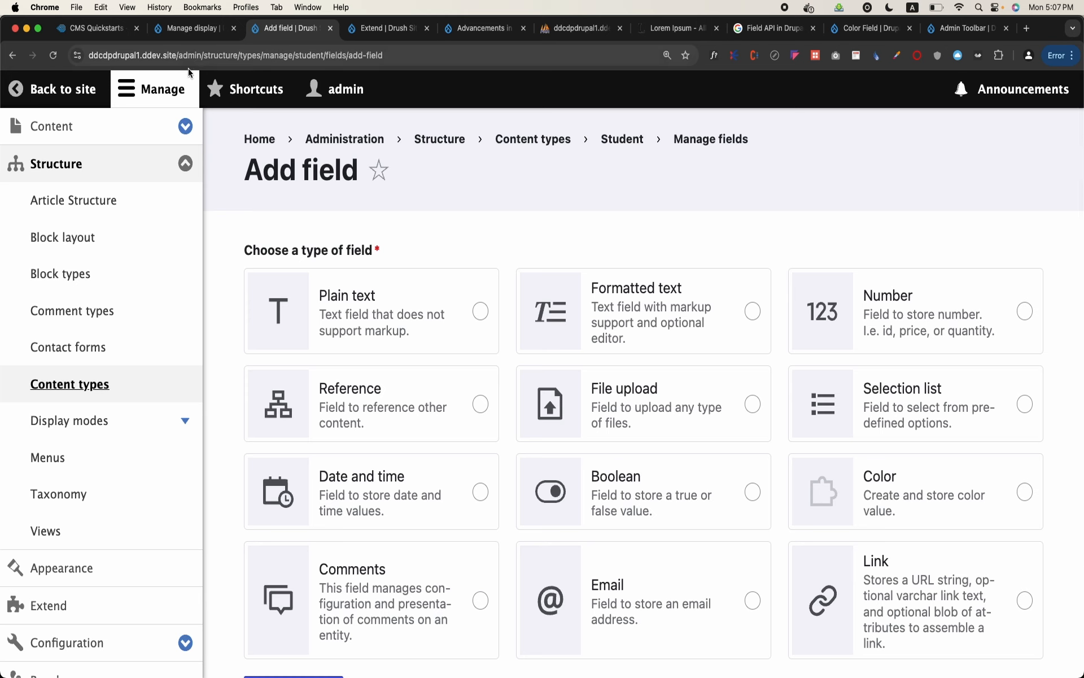
click(190, 82)
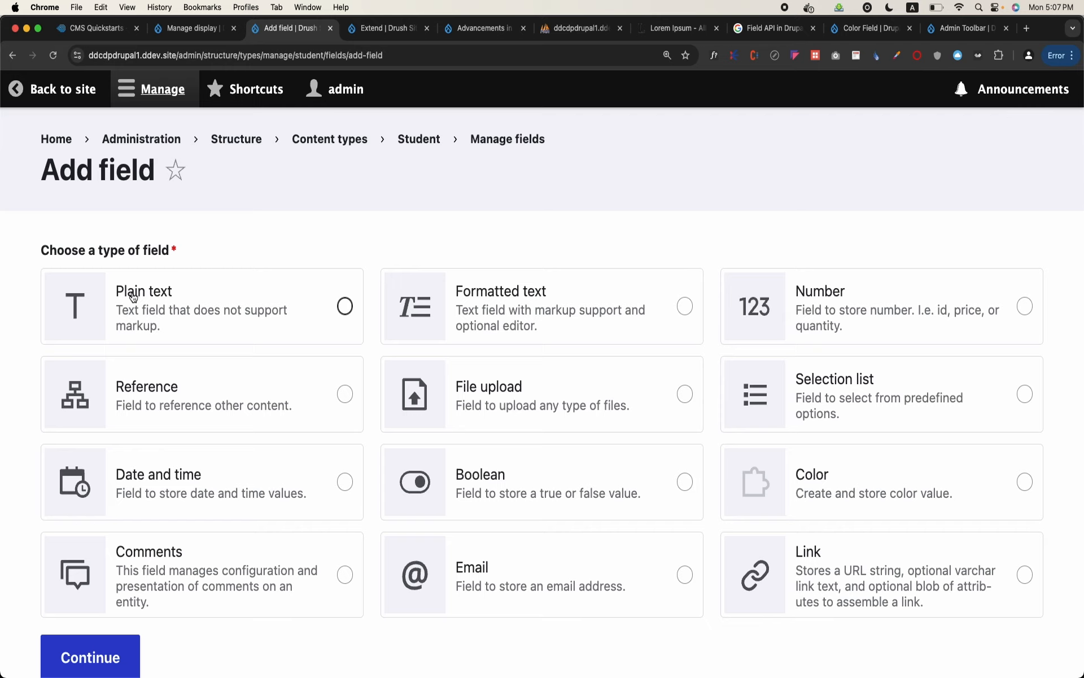
click(344, 307)
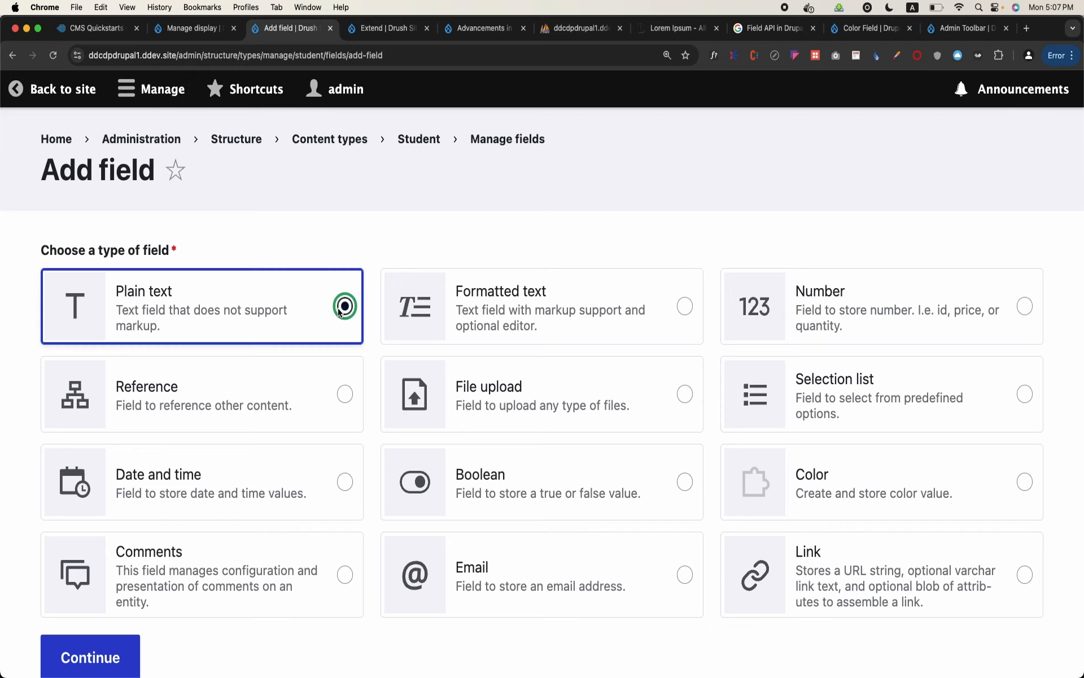
click(136, 554)
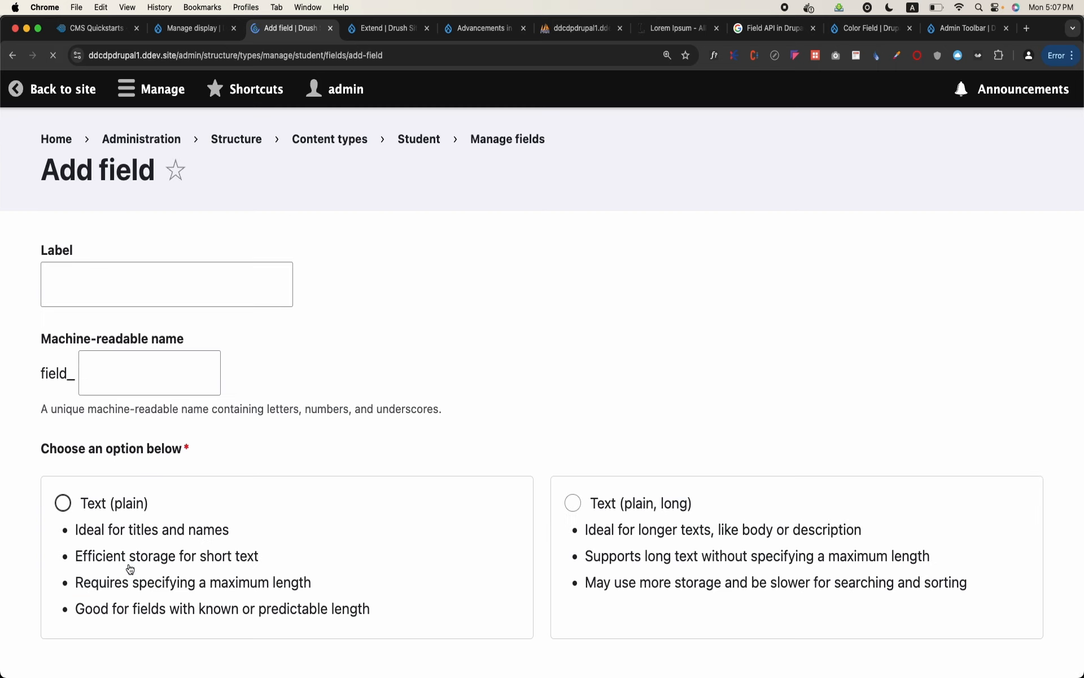
Label the new field Father Name, choose the Text (plain) option, and continue to its settings
click(225, 283)
text(Fath)
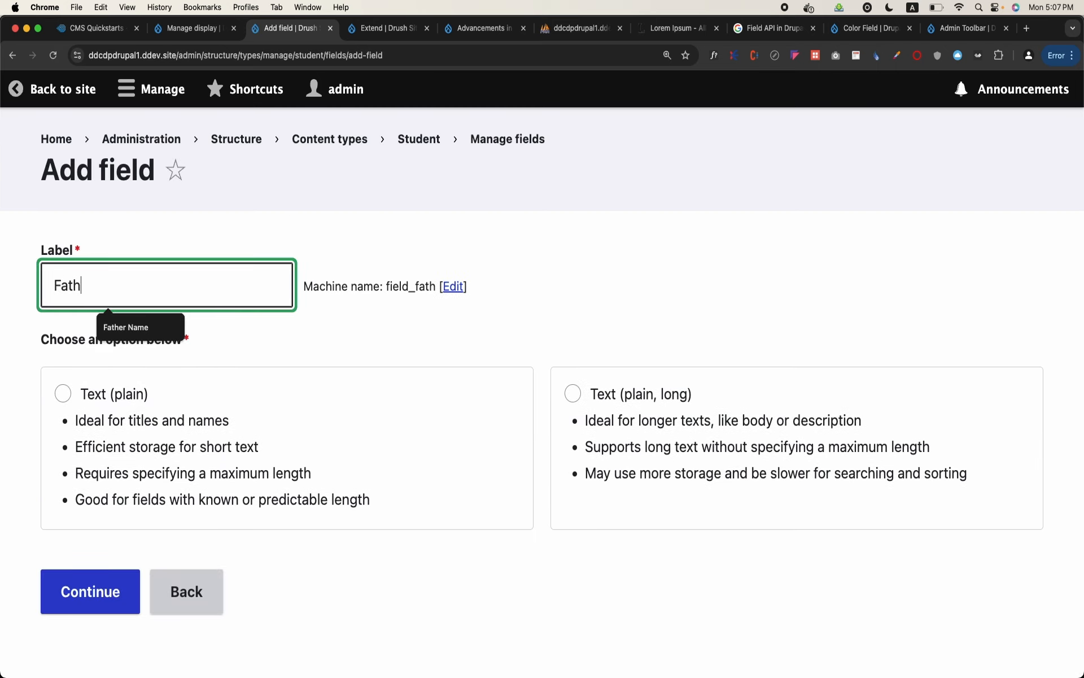
text(er Name)
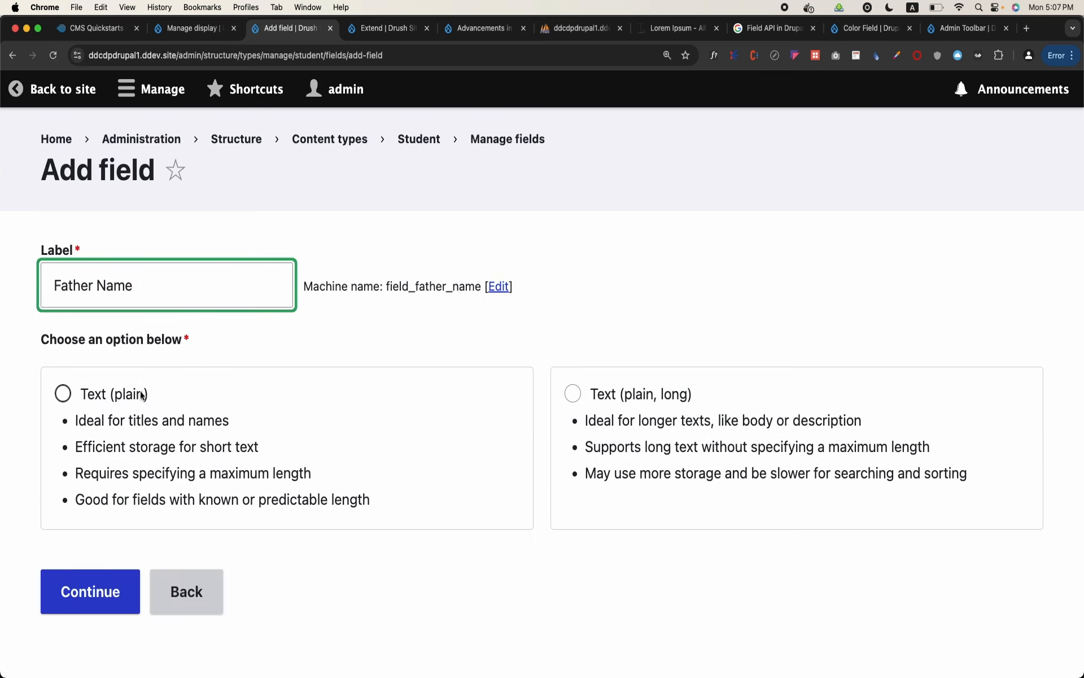
click(131, 395)
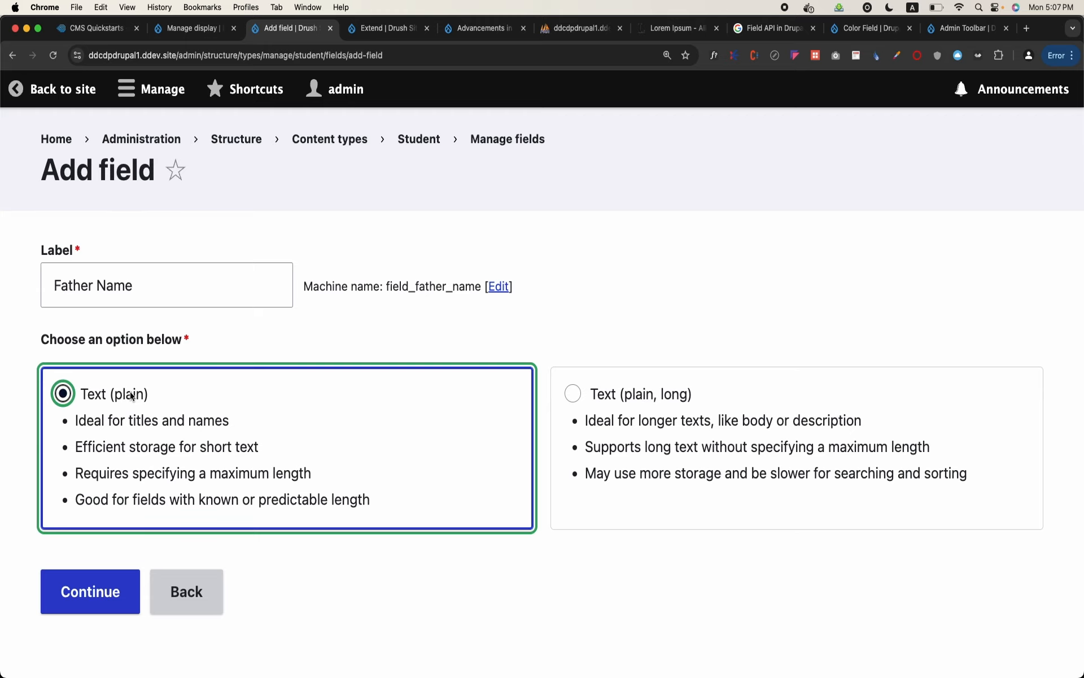
click(89, 600)
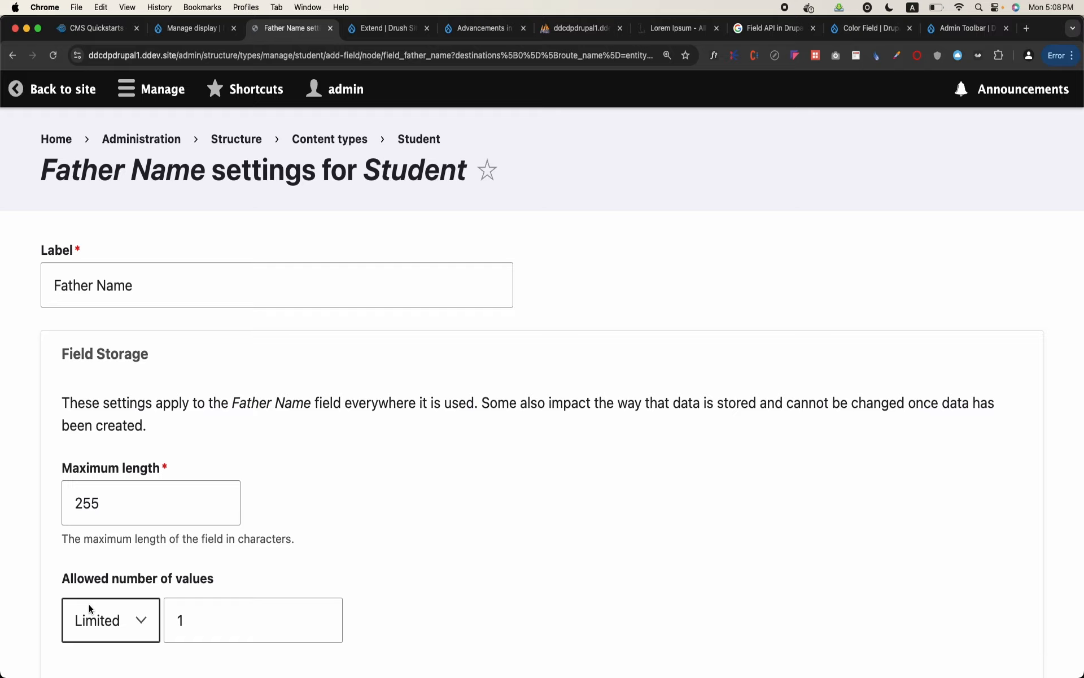
Make the Father Name field required and save its settings
scroll(89, 605, down, 5)
scroll(89, 604, down, 3)
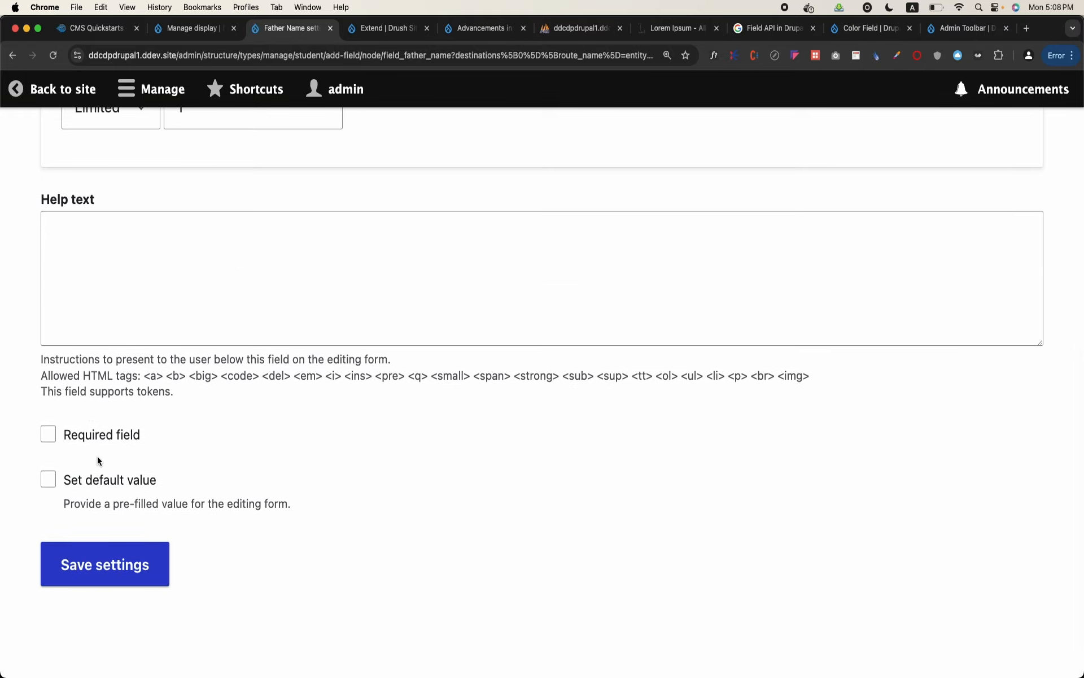
click(113, 436)
click(110, 574)
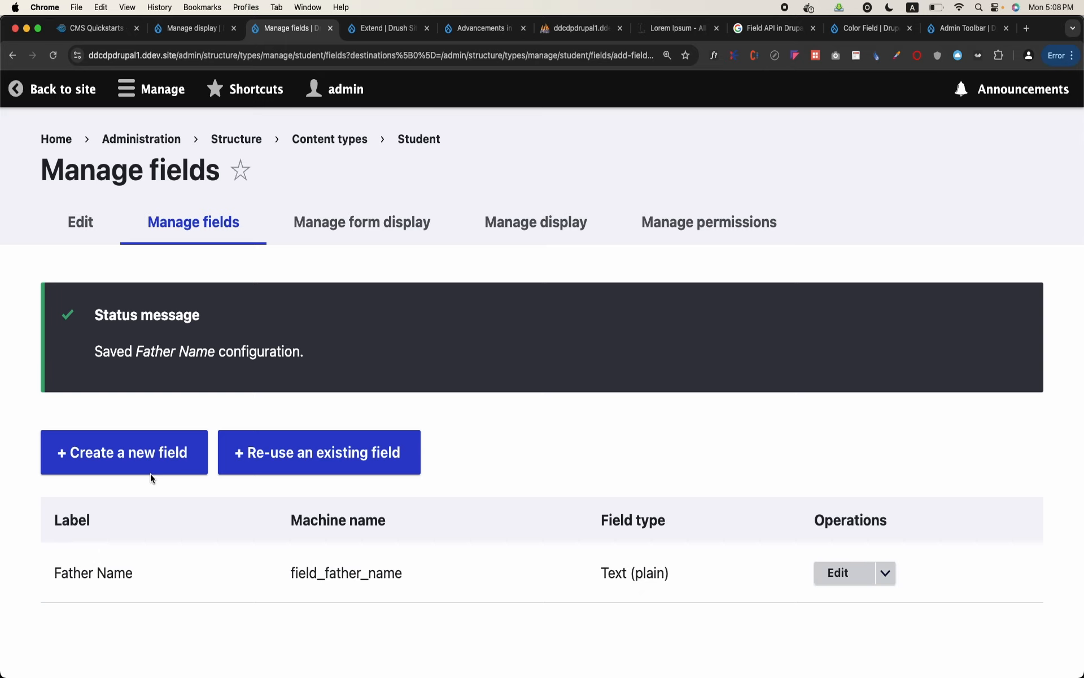
Create another Student field of type Date and time, labelled DOB, using the Date option
click(161, 461)
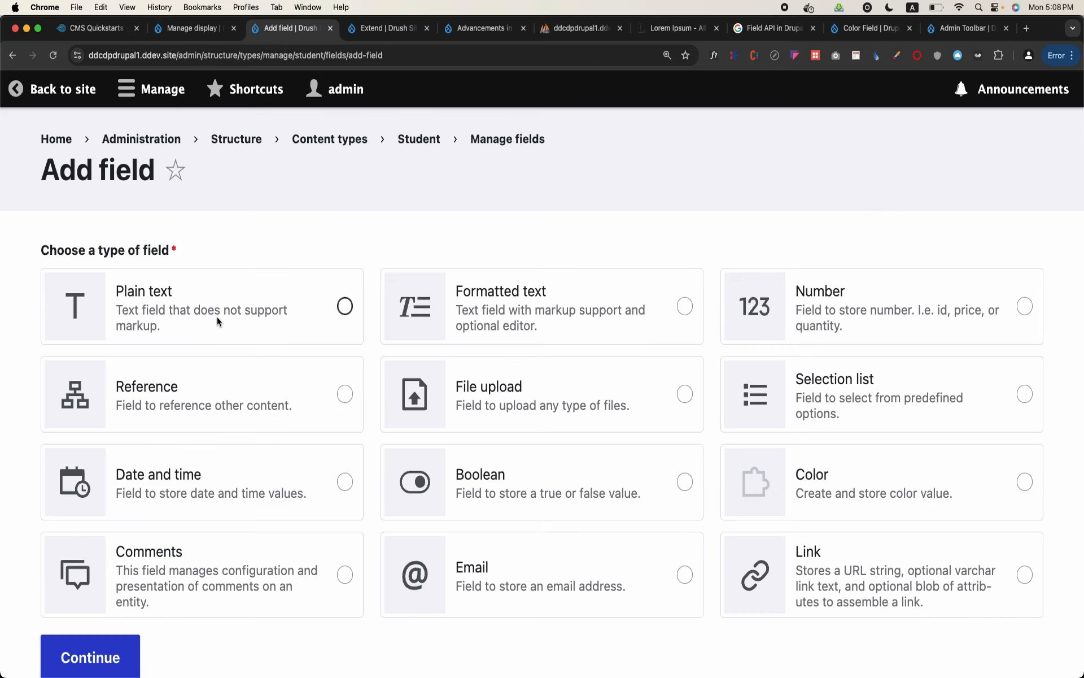
click(338, 484)
scroll(254, 508, down, 3)
click(106, 578)
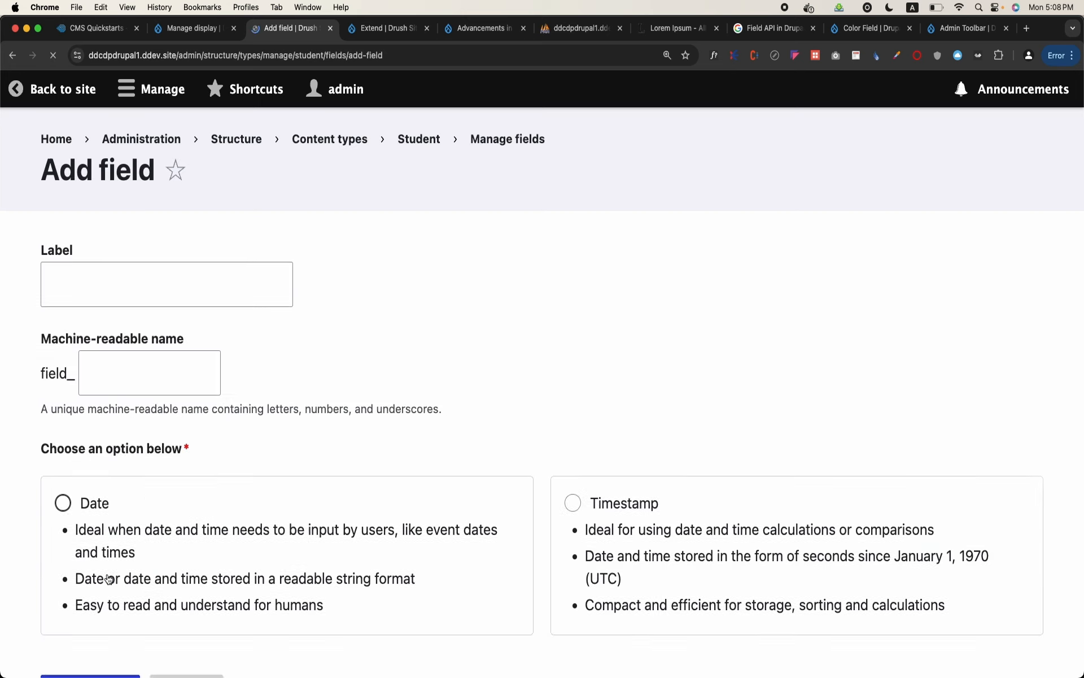
click(163, 298)
text(DOB)
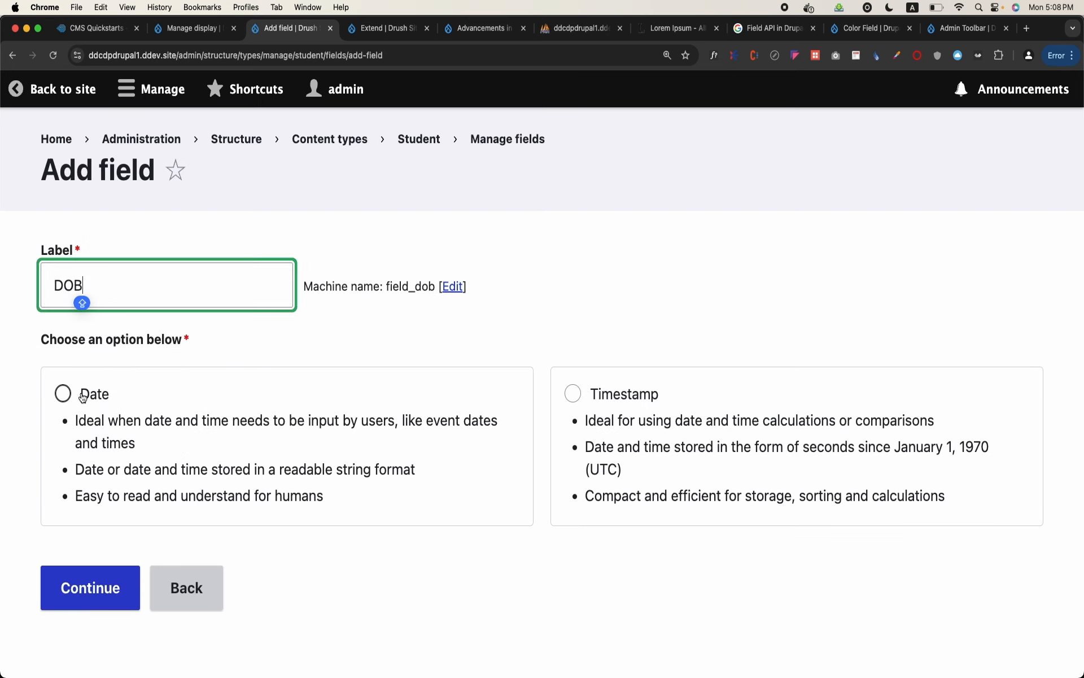
click(63, 394)
click(108, 581)
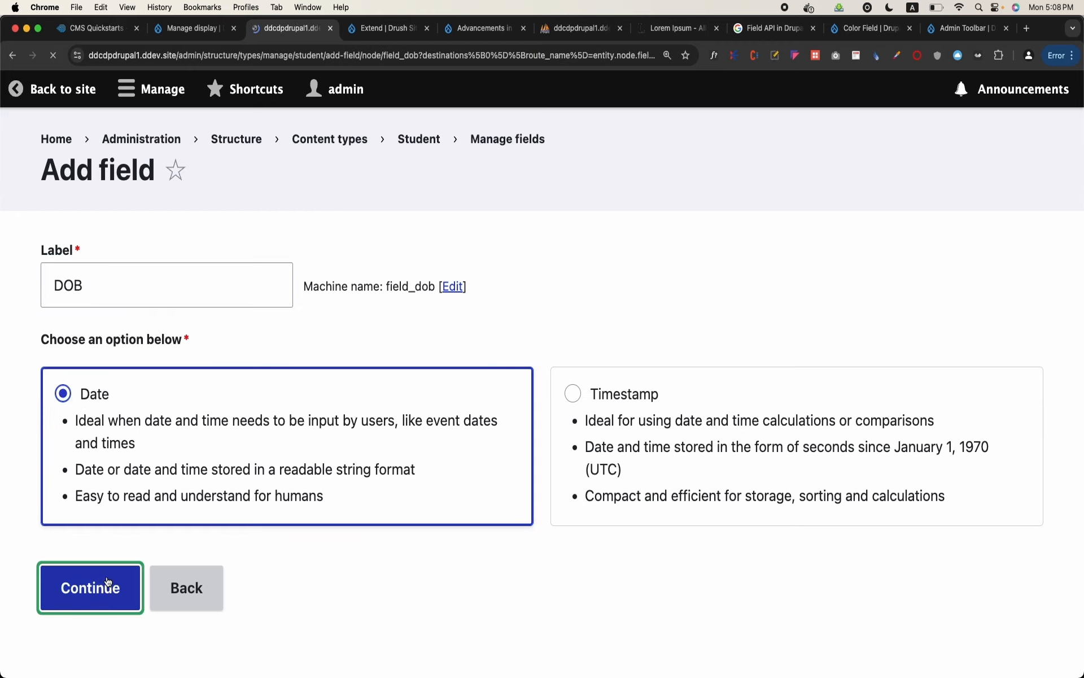
Make the DOB field required and save its settings
scroll(233, 431, down, 10)
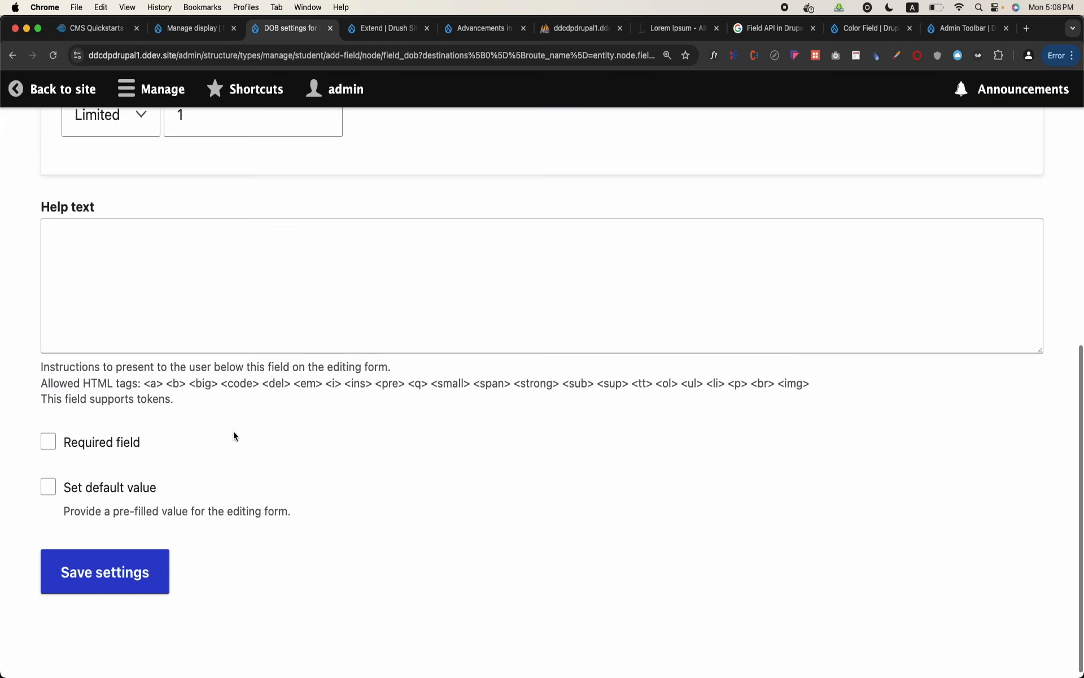
click(126, 444)
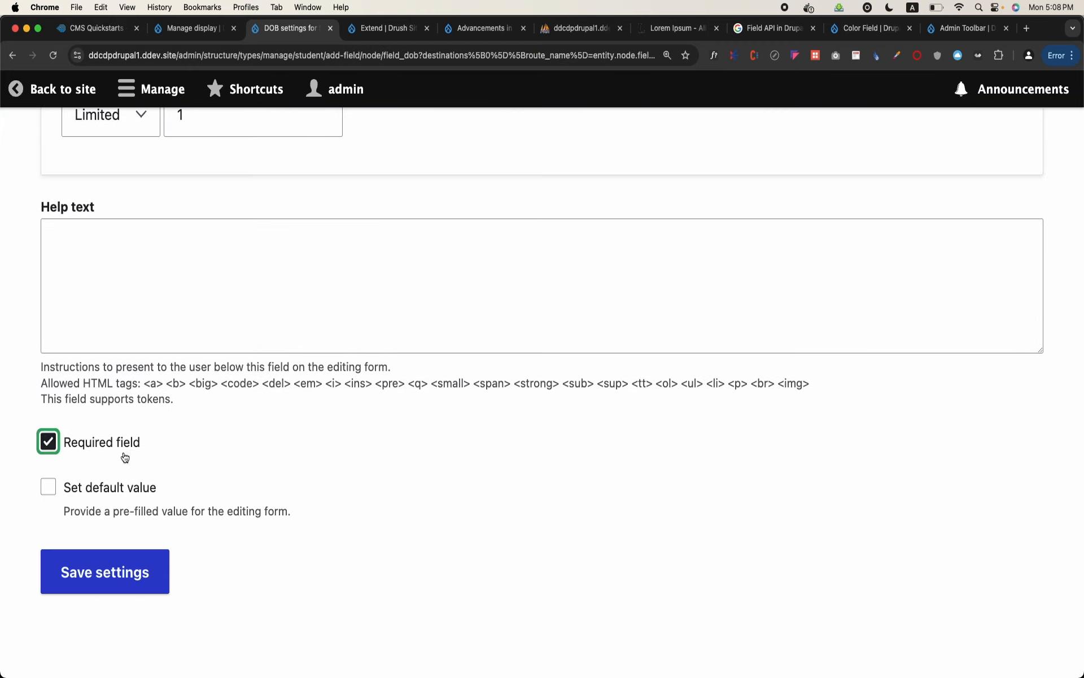
click(115, 568)
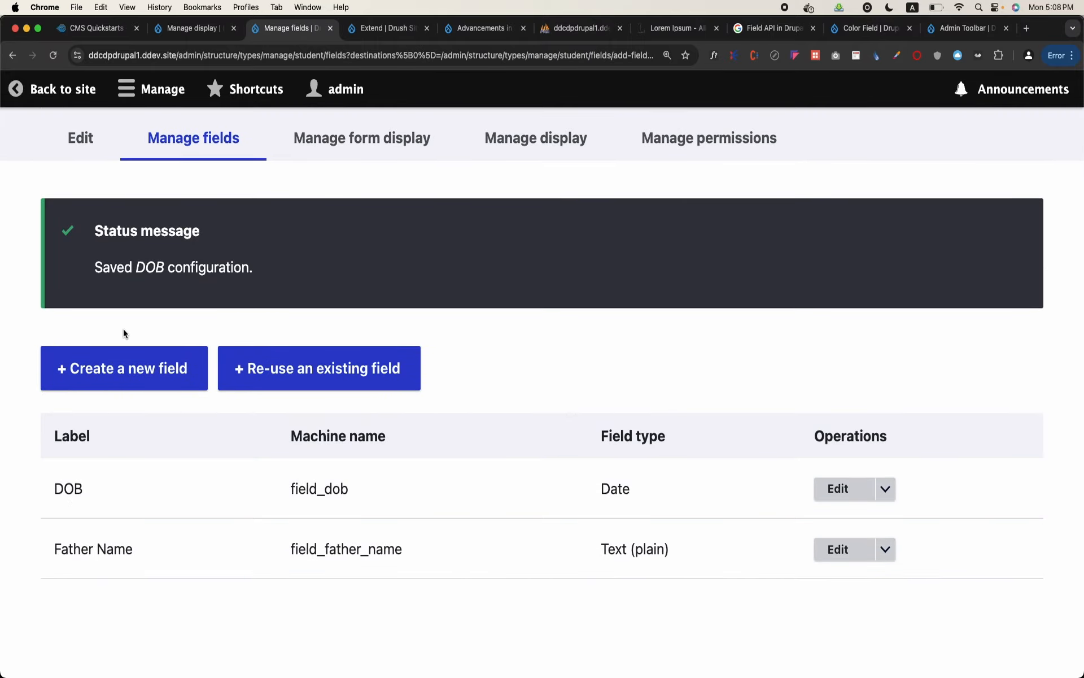
Start another new field for the Student content type with Formatted text as its field type
click(127, 367)
scroll(201, 302, down, 3)
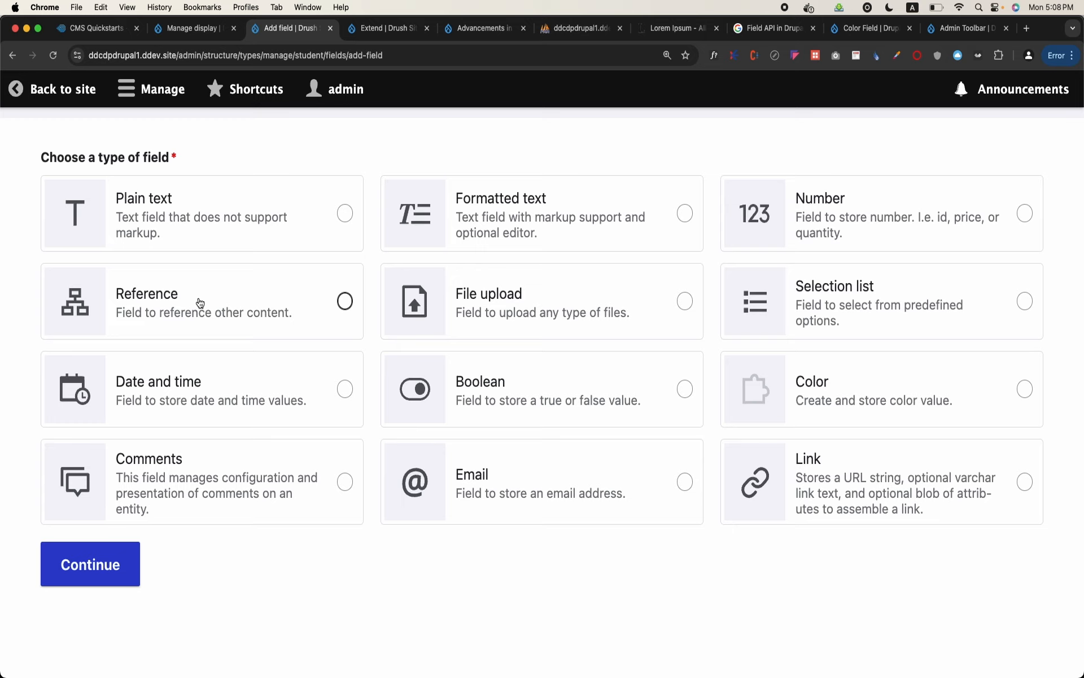
click(557, 213)
click(136, 555)
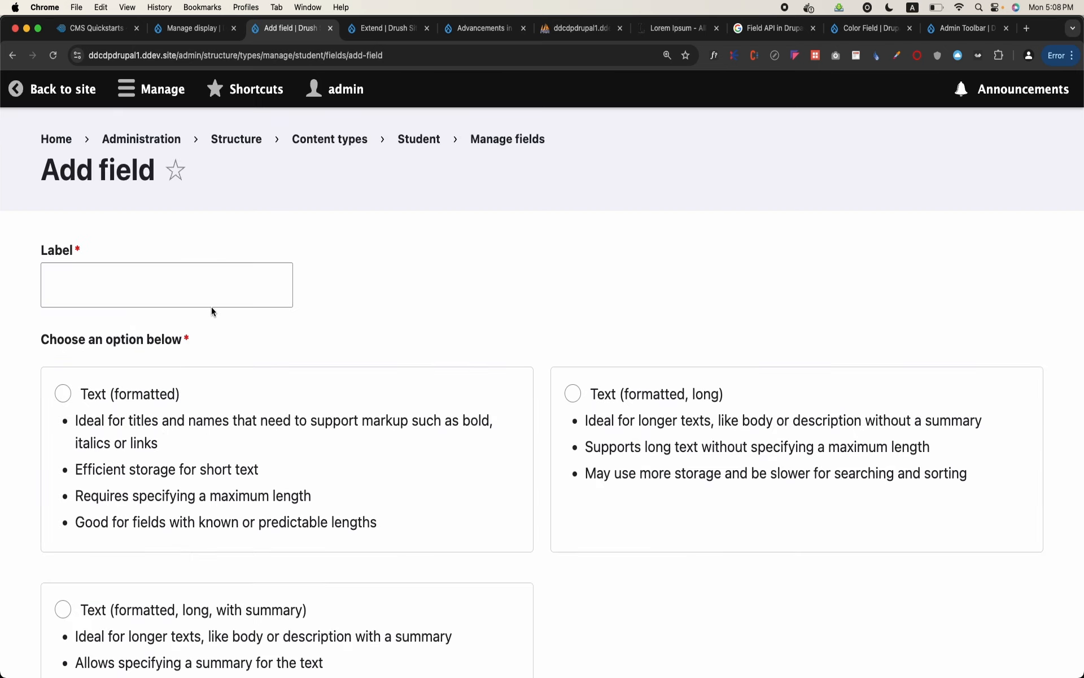
Label the formatted text field Address, choose the Text (formatted, long) option, and continue to its settings
click(232, 288)
text(ad)
key(BackSpace)
key(BackSpace)
text(d)
key(BackSpace)
text(Address)
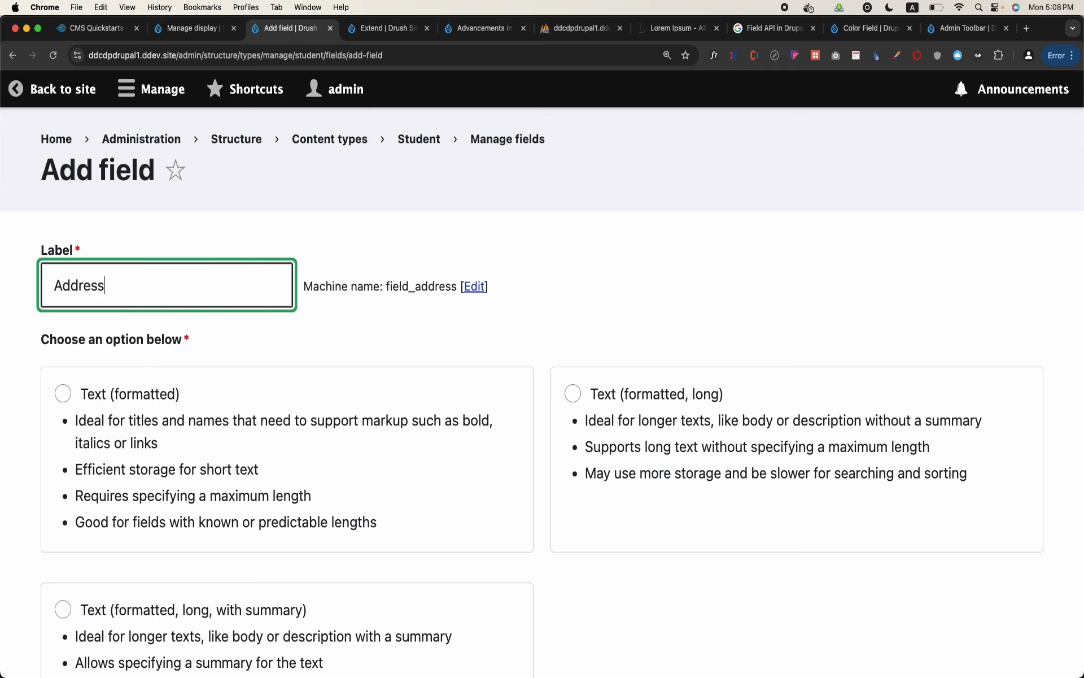
scroll(542, 378, down, 3)
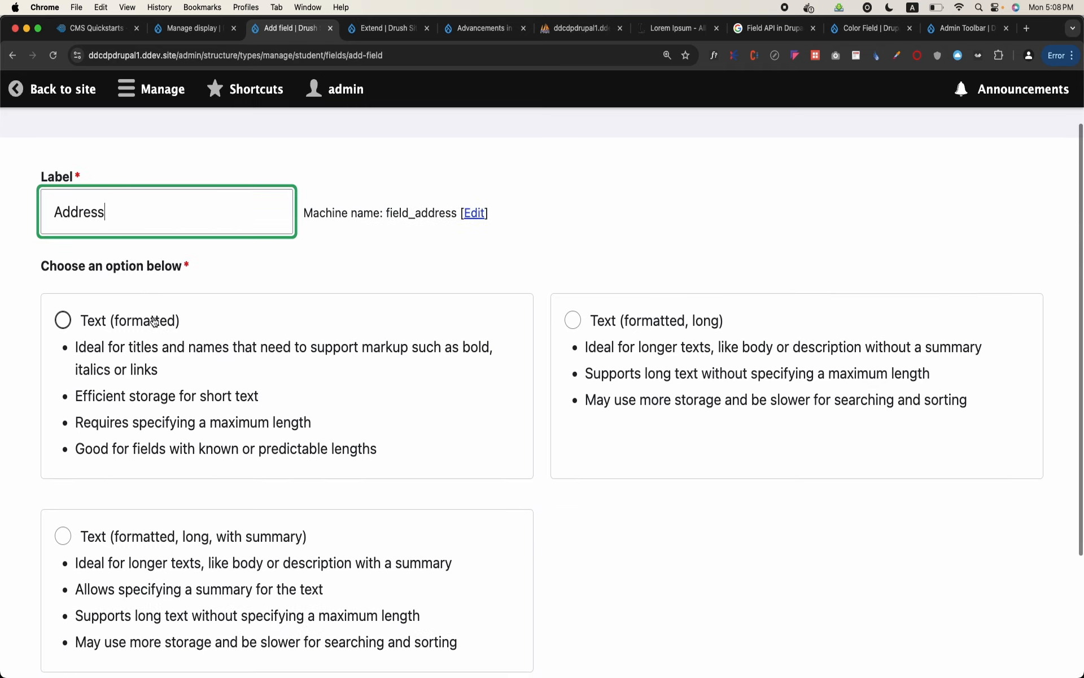
click(603, 320)
click(69, 570)
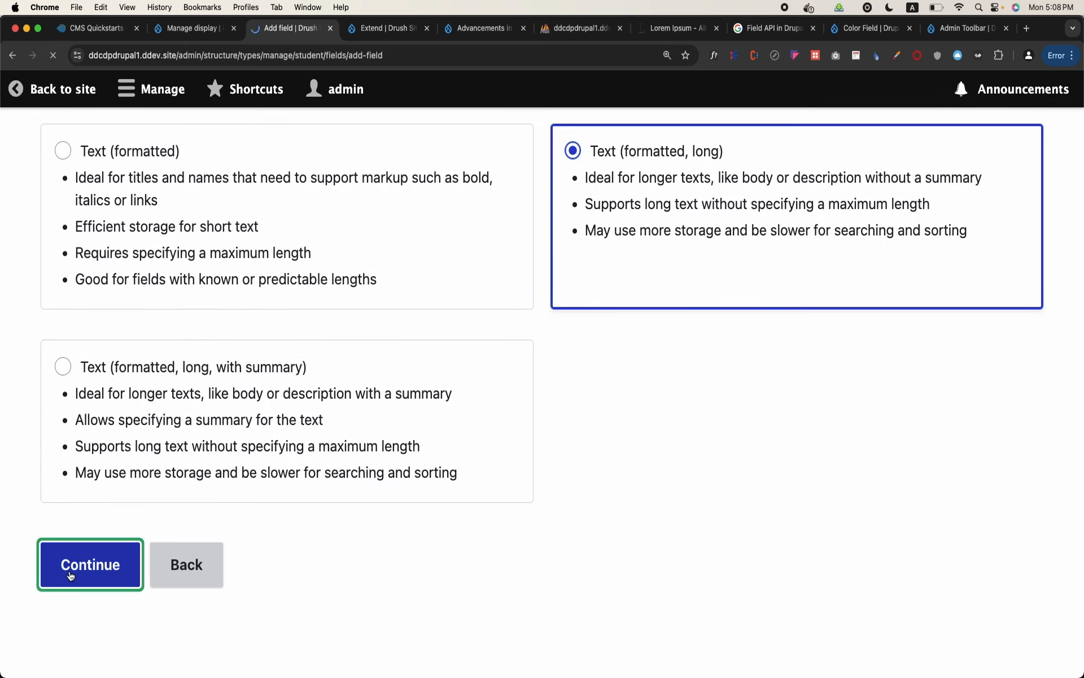
Allow the Basic HTML text format for the Address field and save its settings
scroll(185, 445, down, 10)
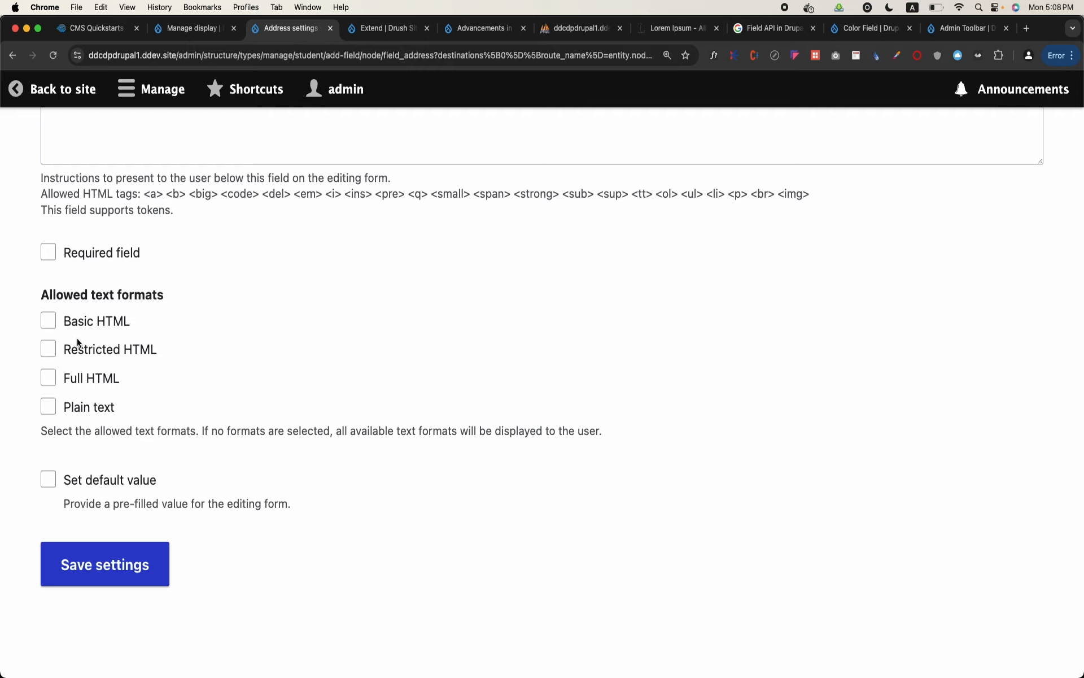
click(67, 321)
click(151, 565)
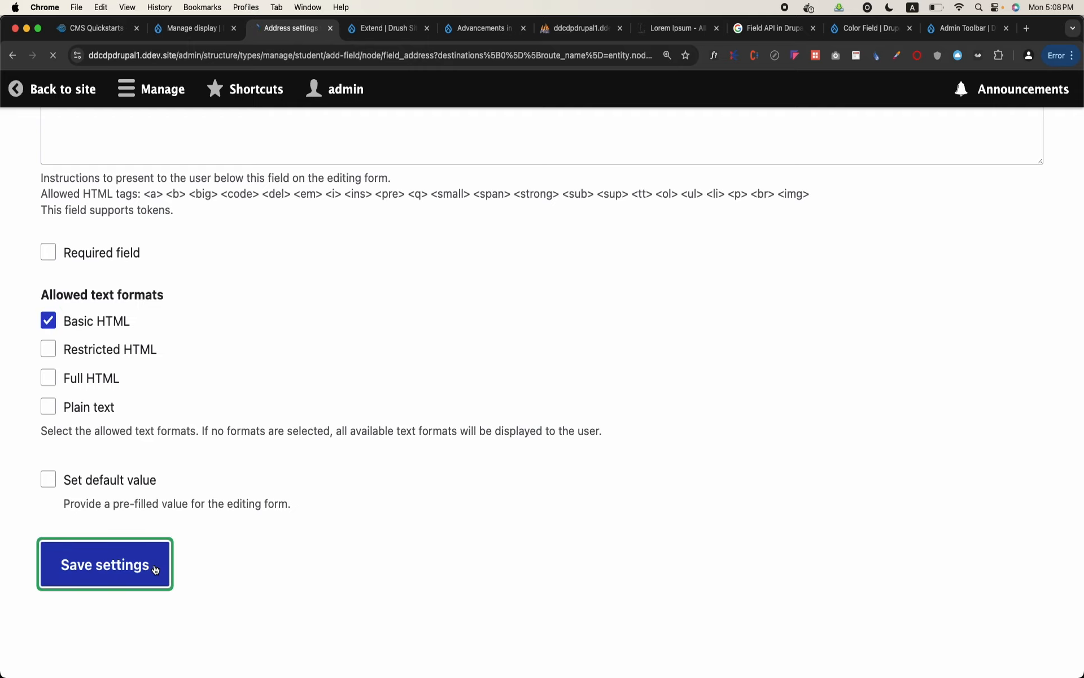
Start another Student field of type Boolean, label it Domicile, and continue to its required, On/Off label and default value settings
scroll(154, 565, down, 2)
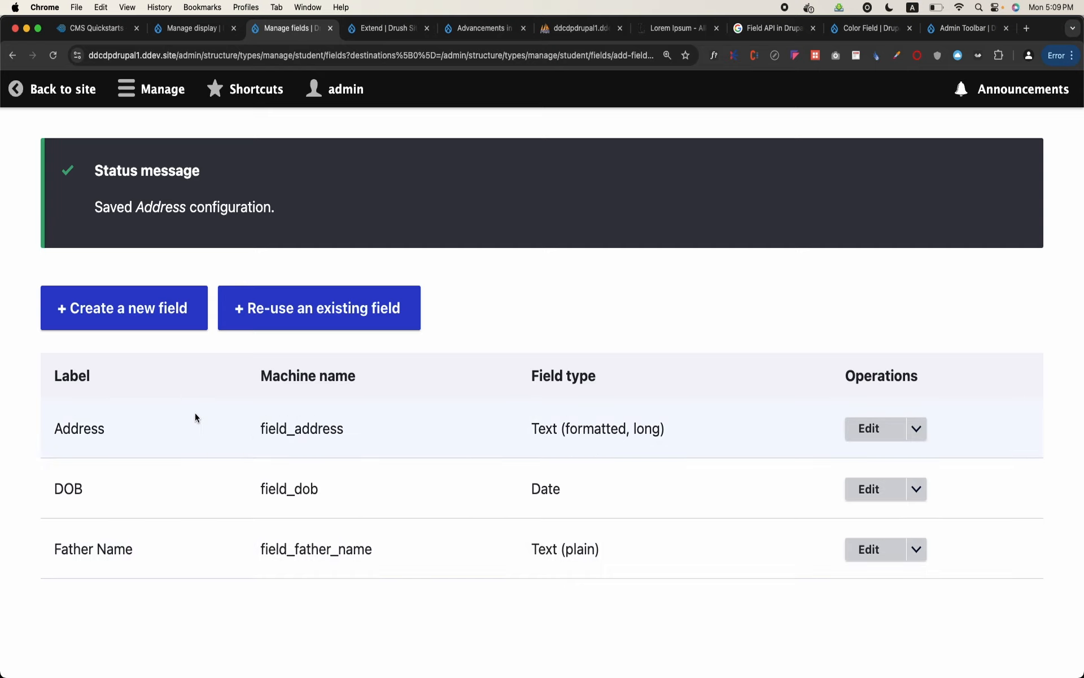
scroll(195, 413, up, 2)
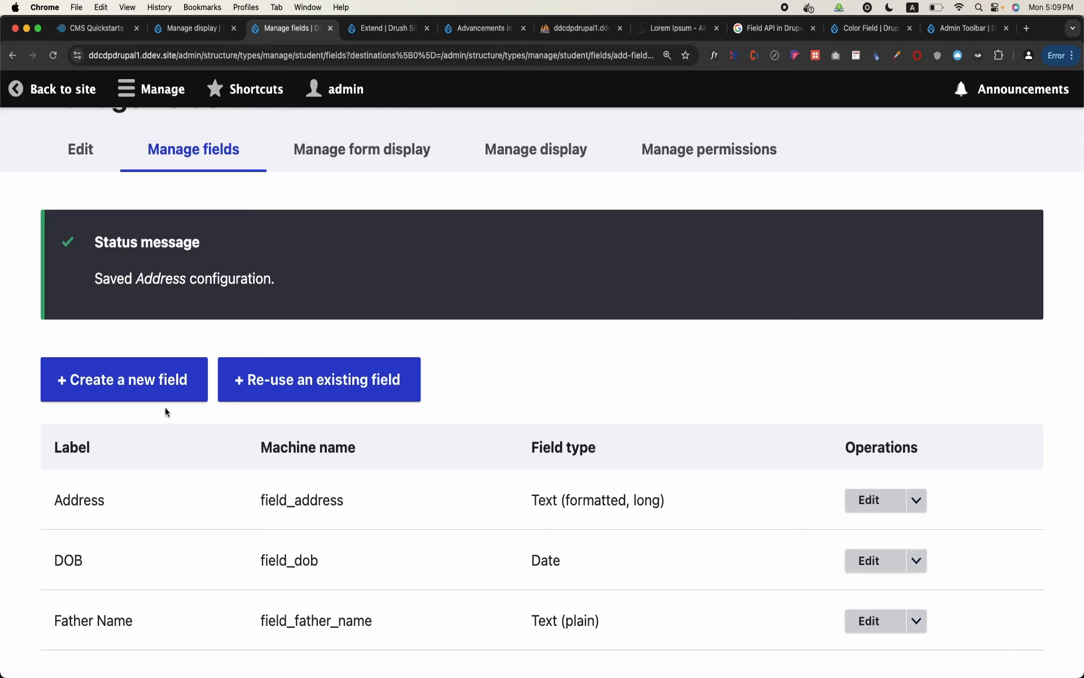
click(140, 380)
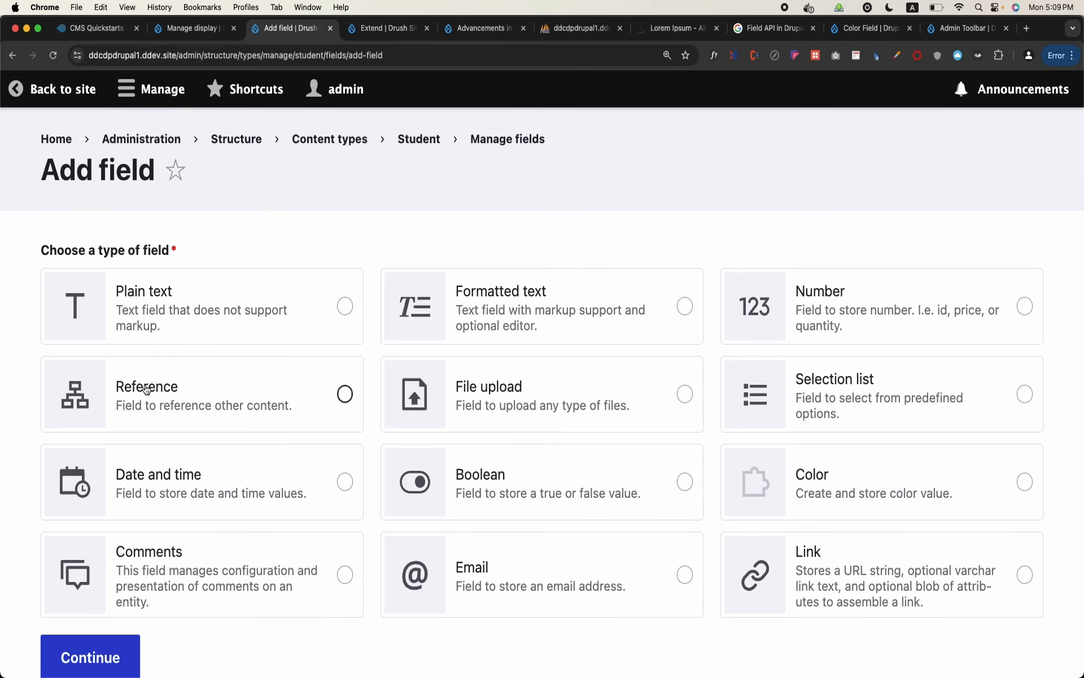
scroll(146, 388, down, 3)
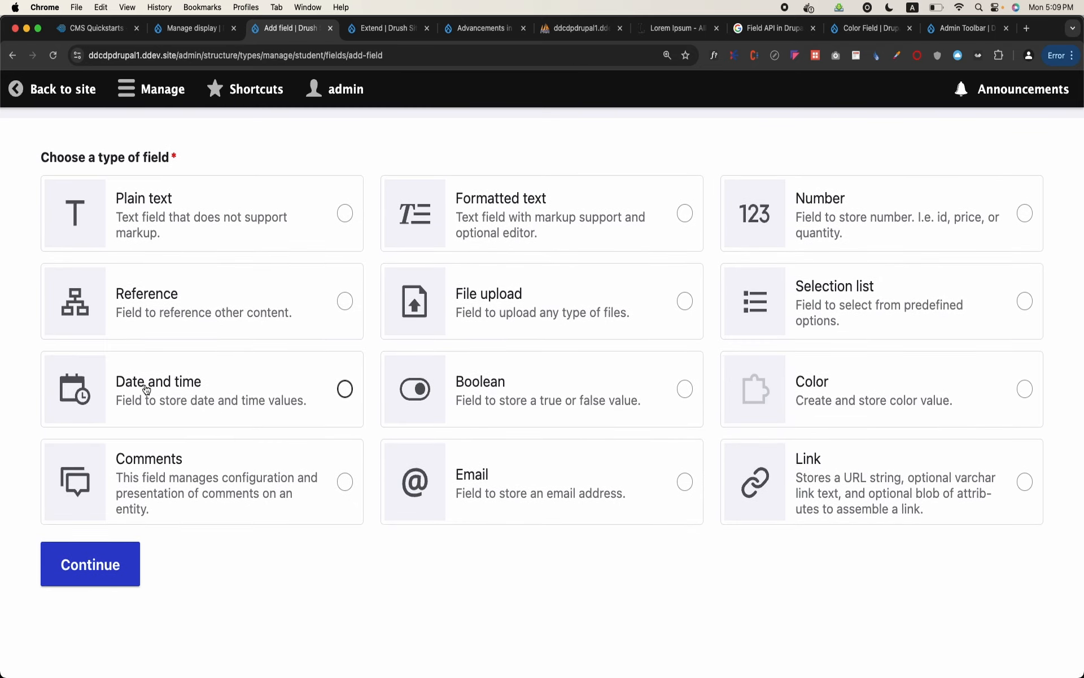
click(548, 380)
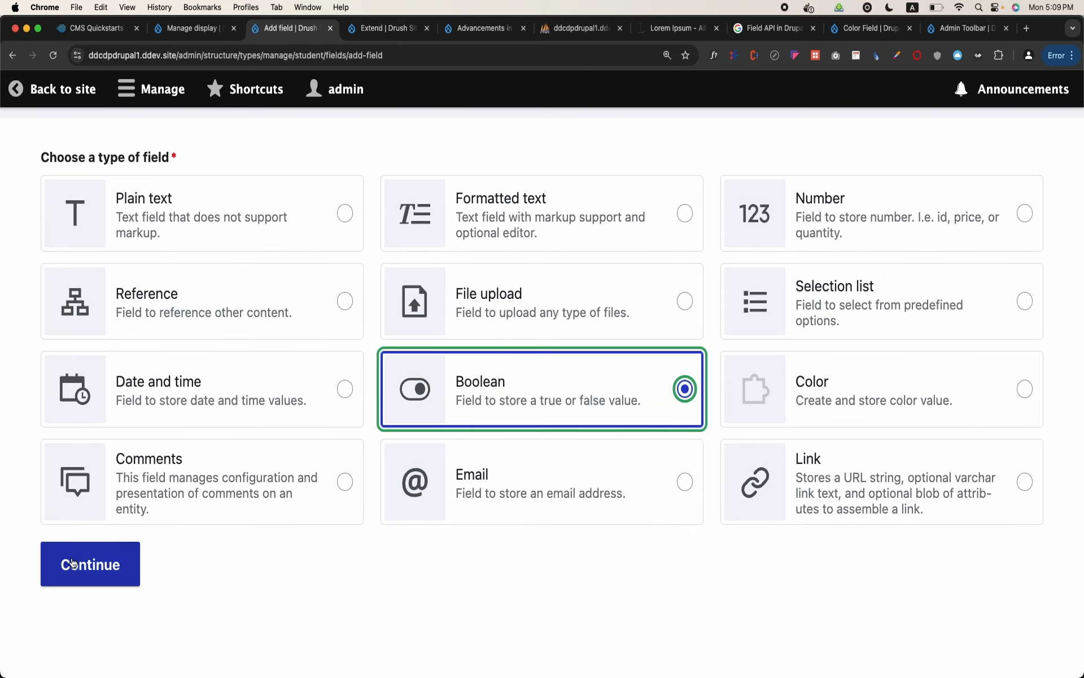
click(71, 557)
click(160, 272)
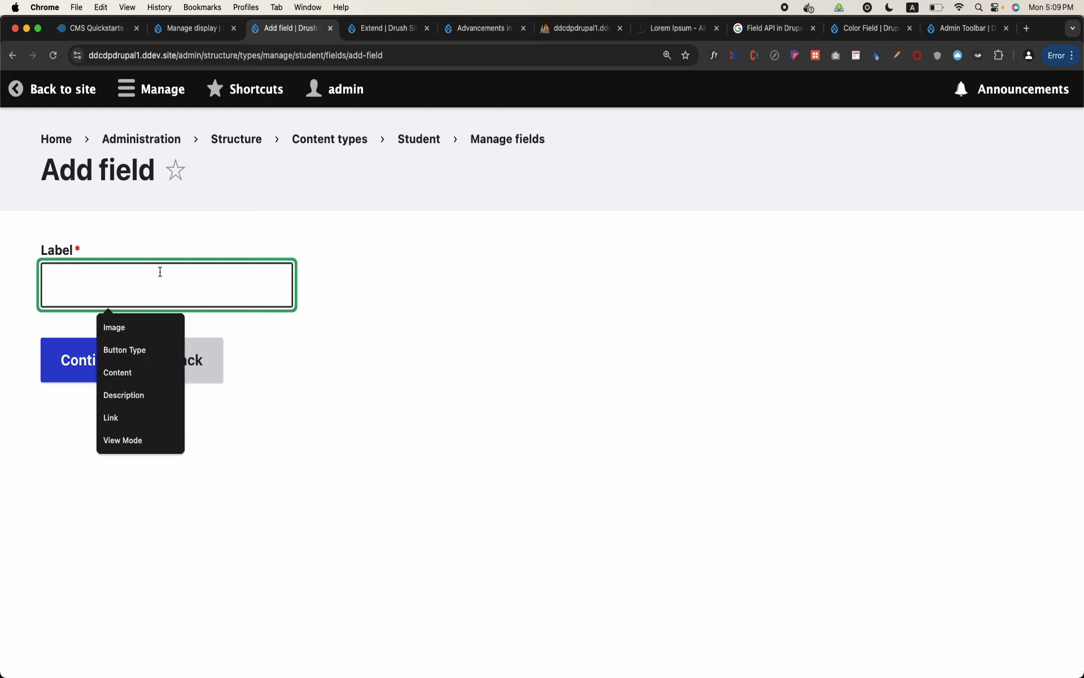
text(Domicile)
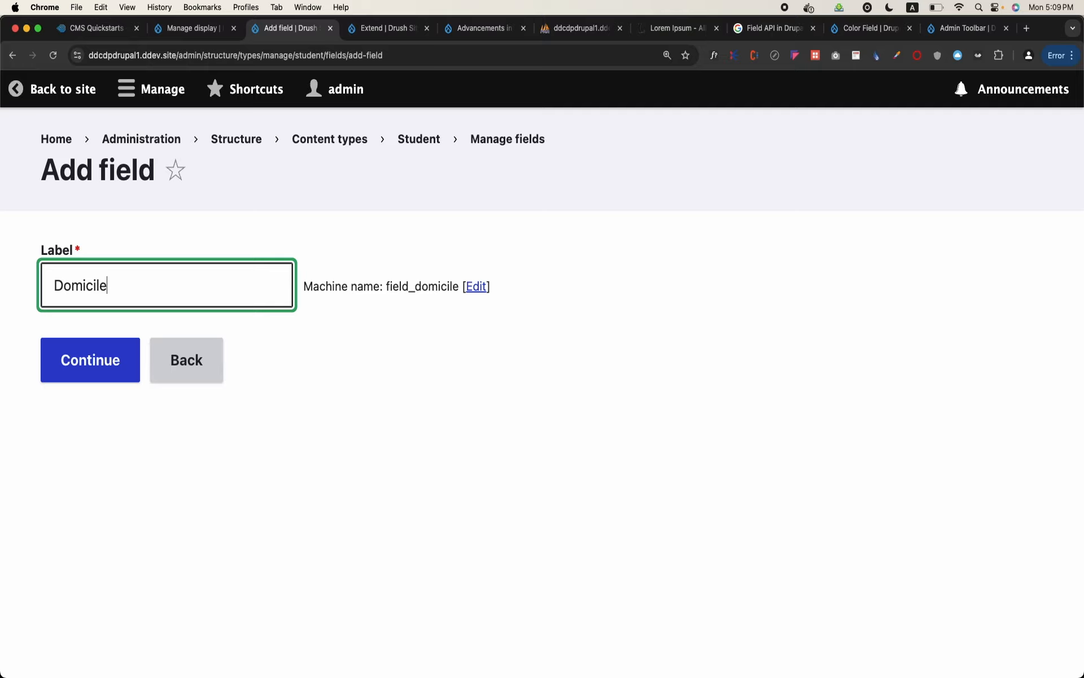
click(99, 373)
scroll(100, 369, down, 7)
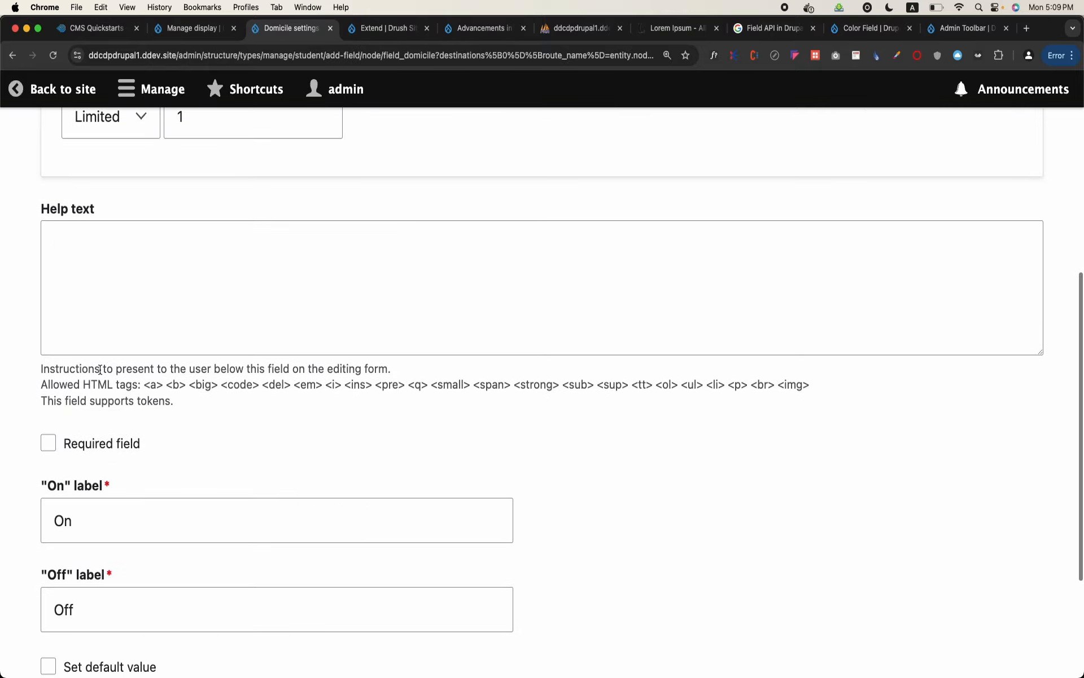
scroll(99, 370, down, 5)
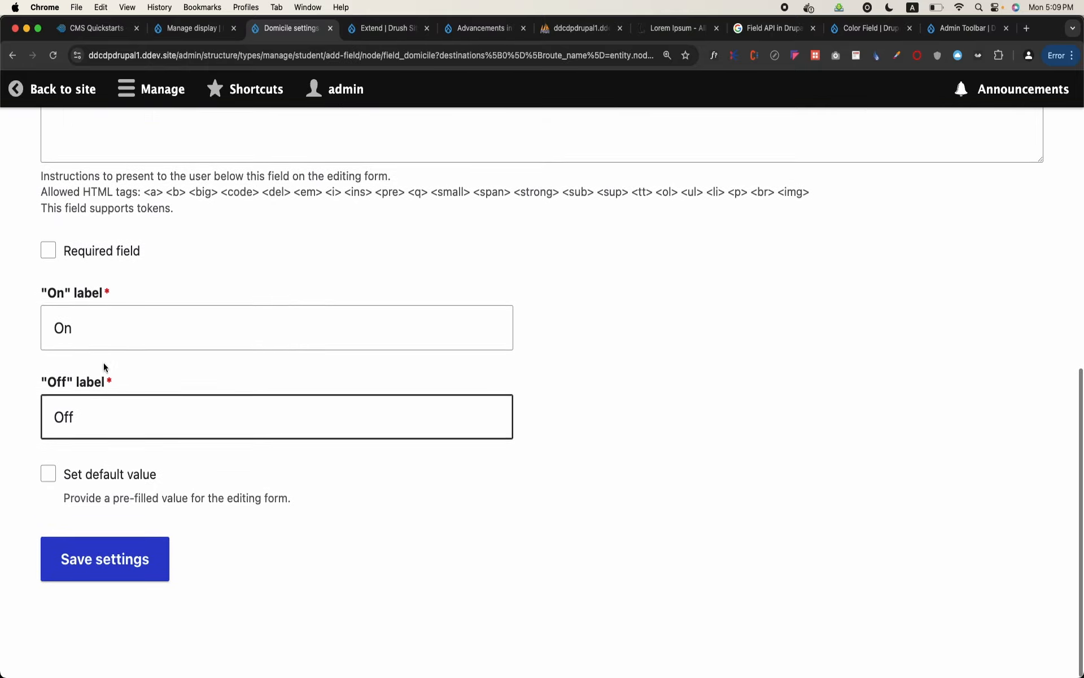
Make the Domicile field required and save its settings for the Student content type
click(70, 265)
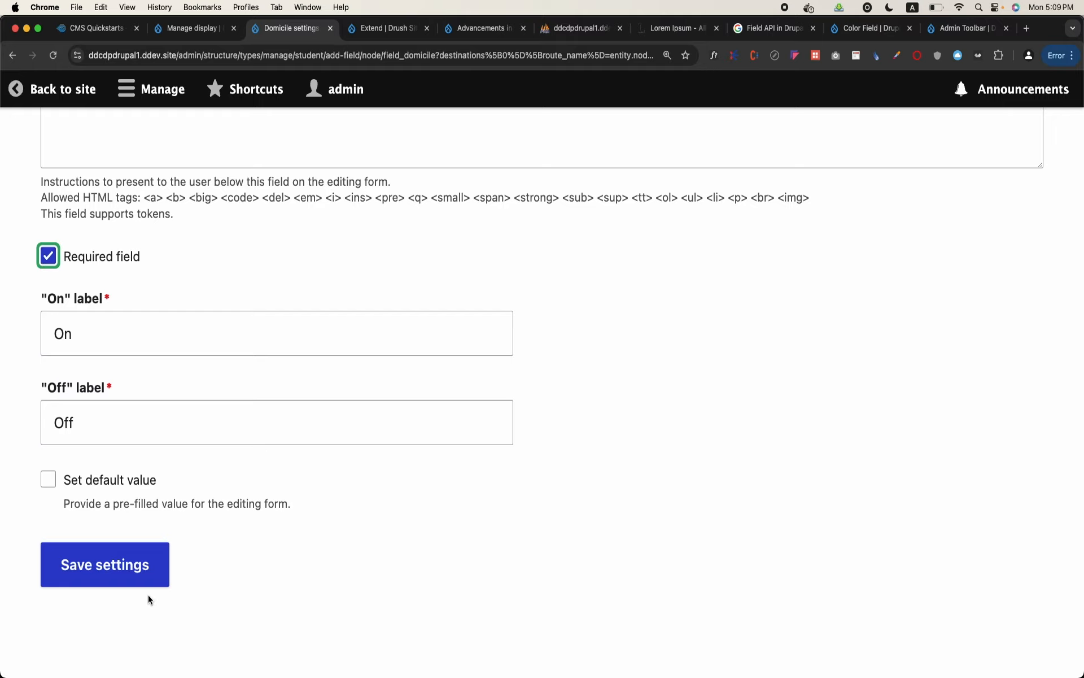
click(128, 563)
scroll(129, 561, down, 6)
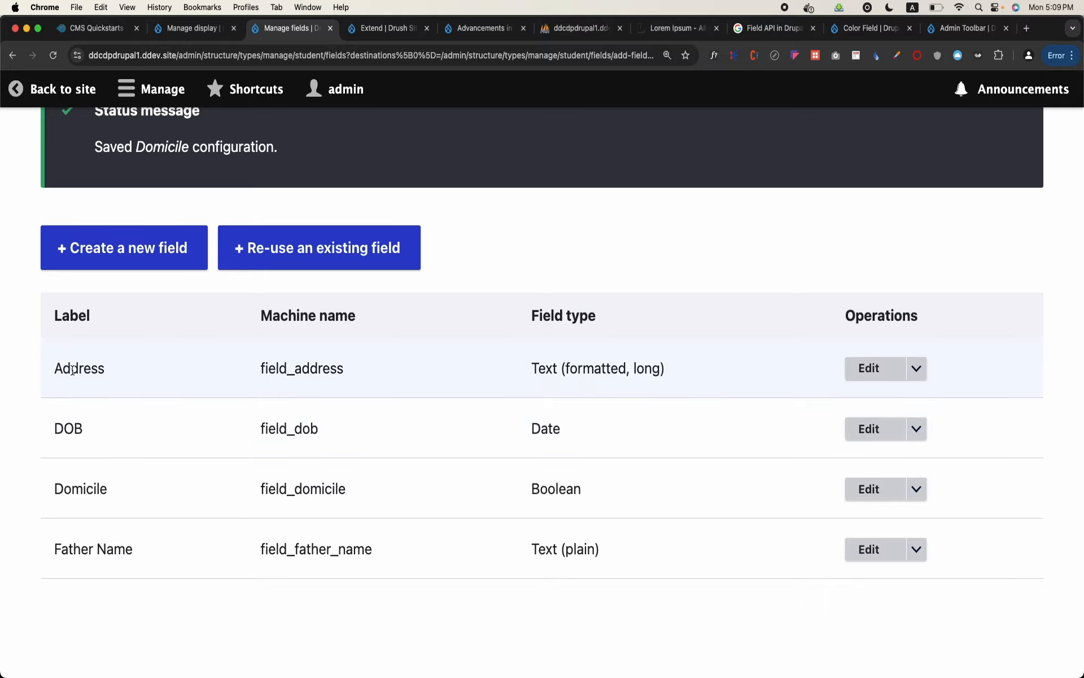
scroll(84, 558, up, 4)
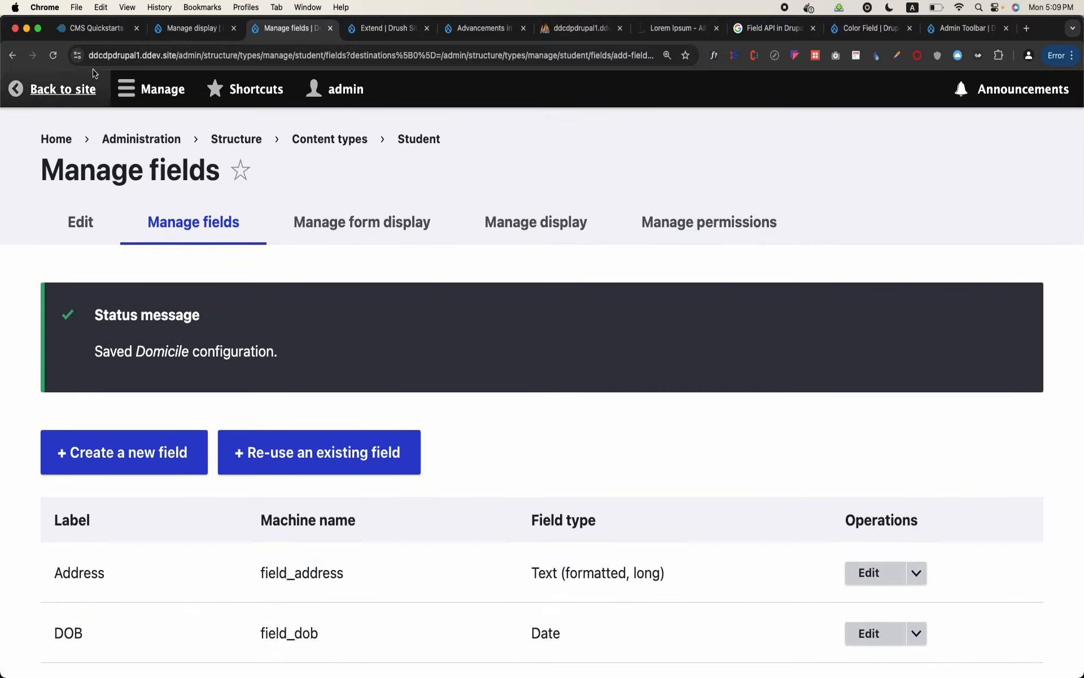
Leave the field administration, go to the site's content overview and start a new Student content item
click(49, 89)
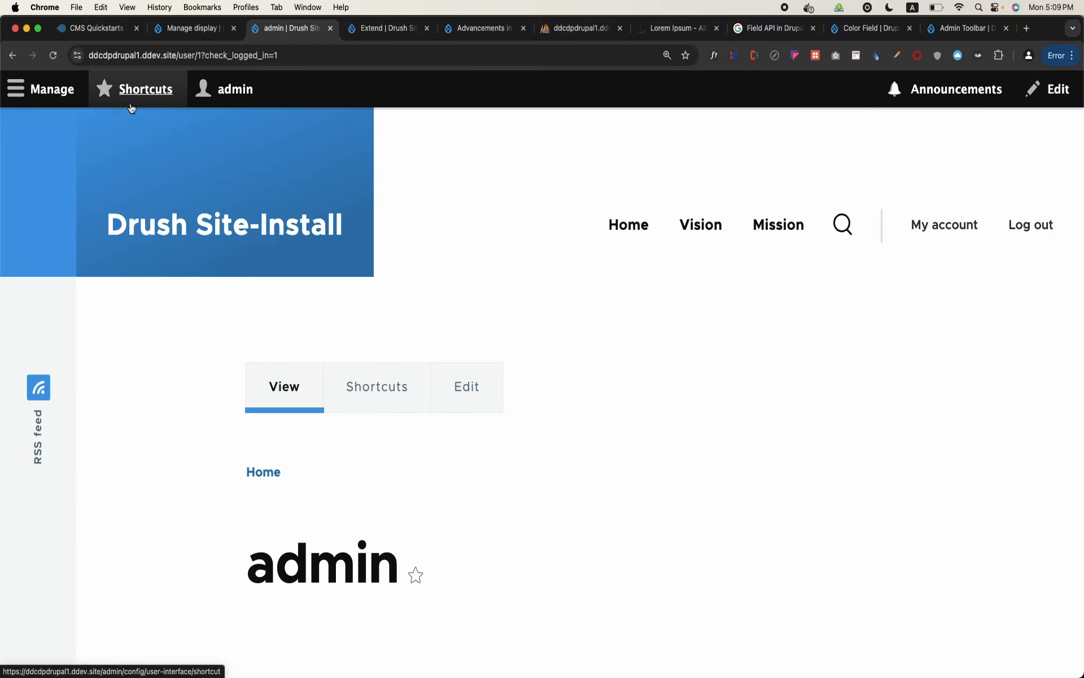
click(43, 105)
click(46, 129)
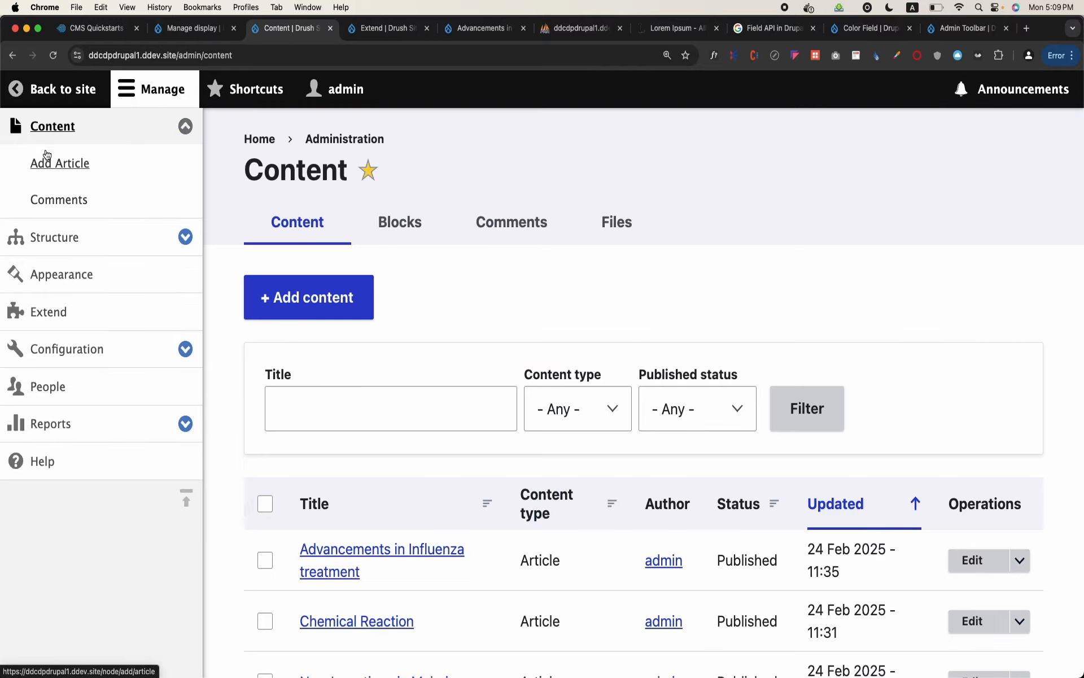
click(310, 293)
click(315, 425)
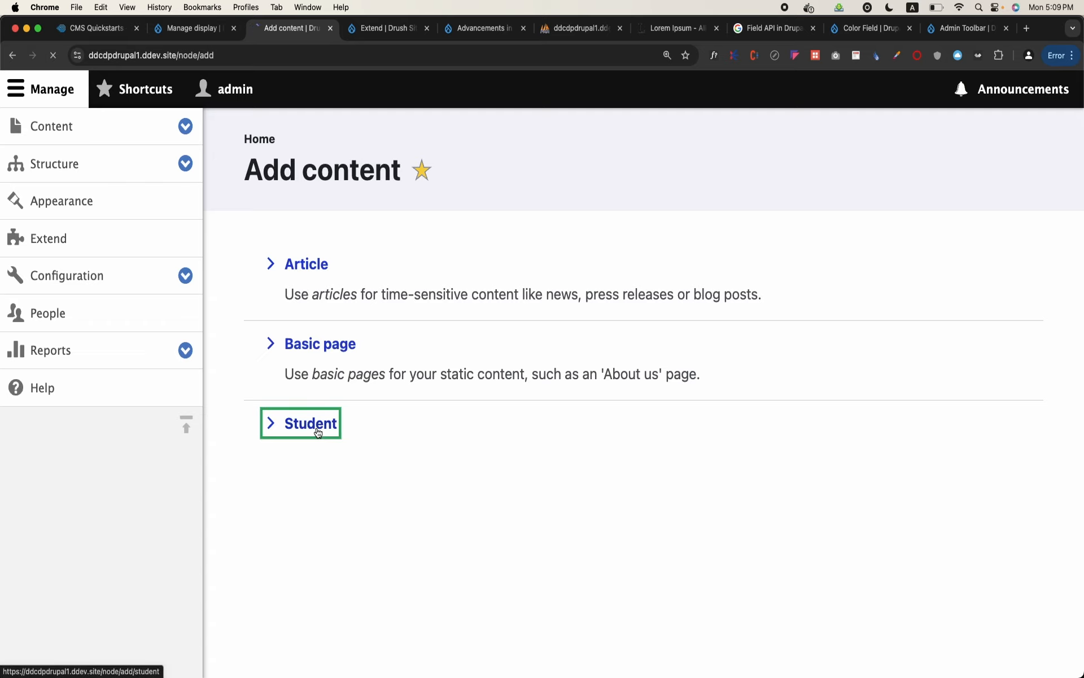
Look over the blank Student form and try switching the Domicile checkbox on and off
click(363, 315)
click(486, 382)
scroll(404, 490, down, 10)
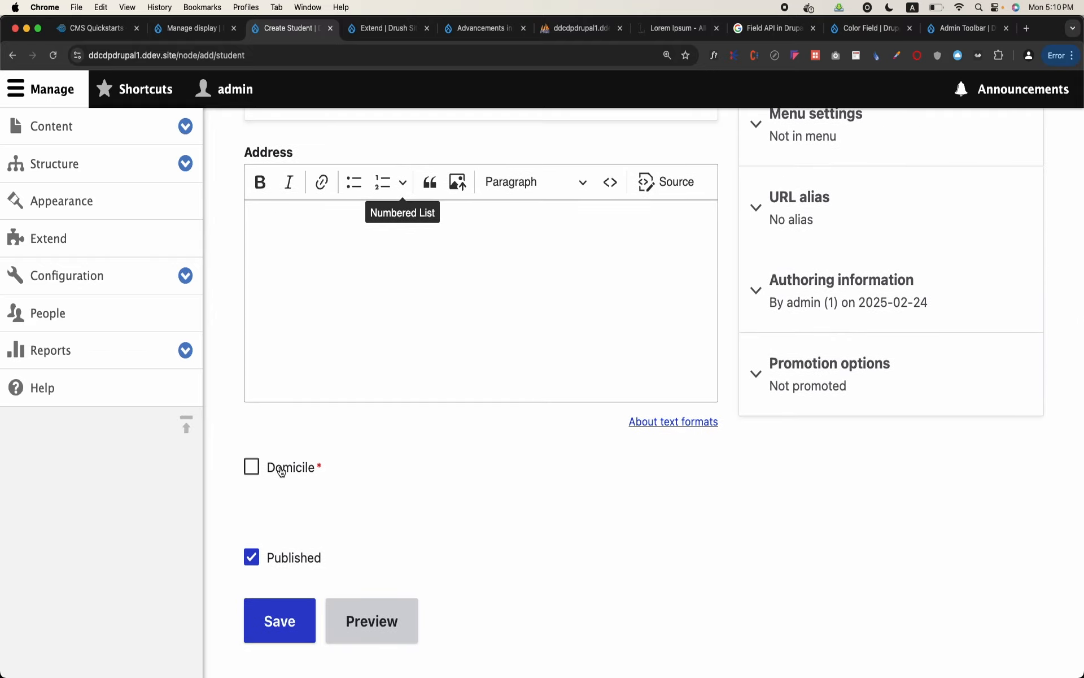
click(281, 472)
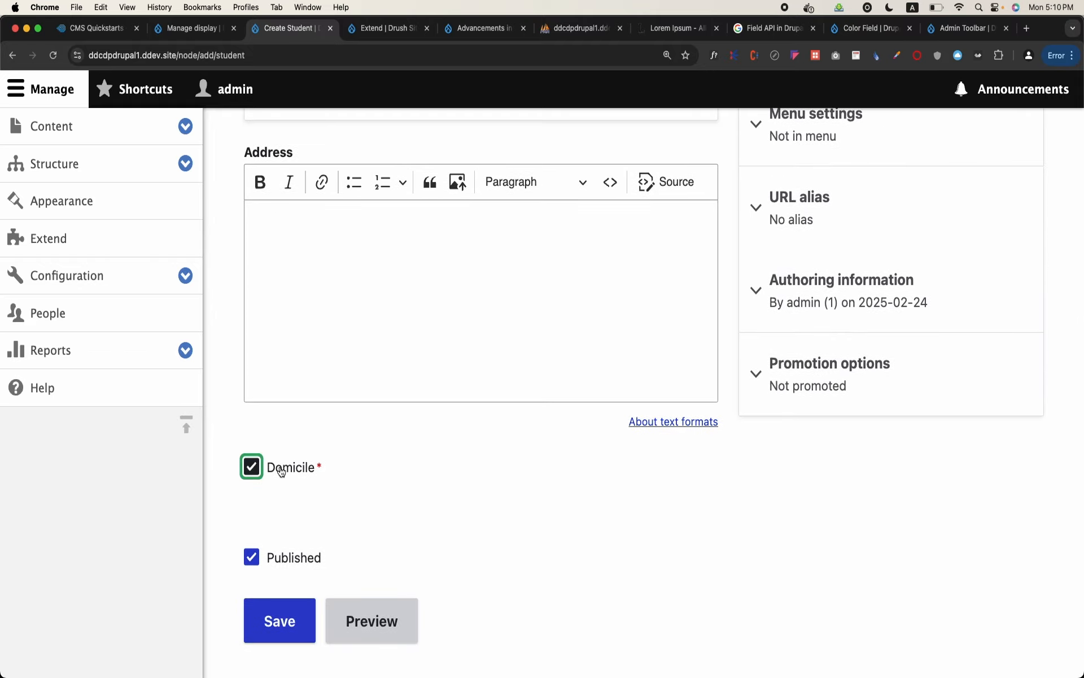
scroll(281, 472, up, 10)
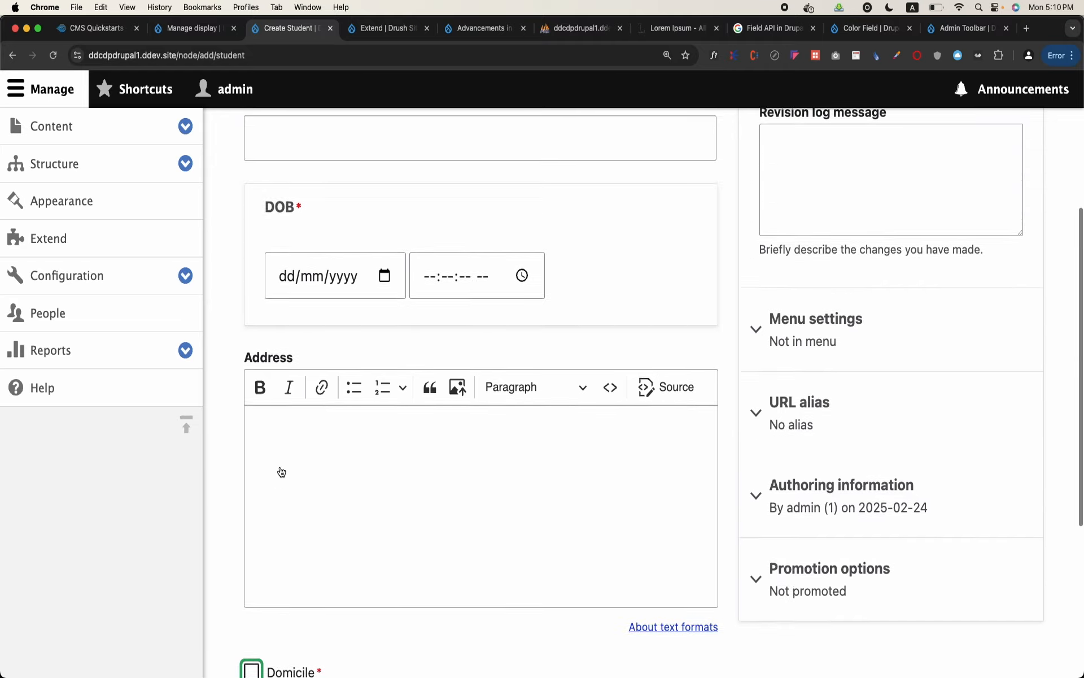
Enter the student's name and the father's name in the new Student form
click(367, 302)
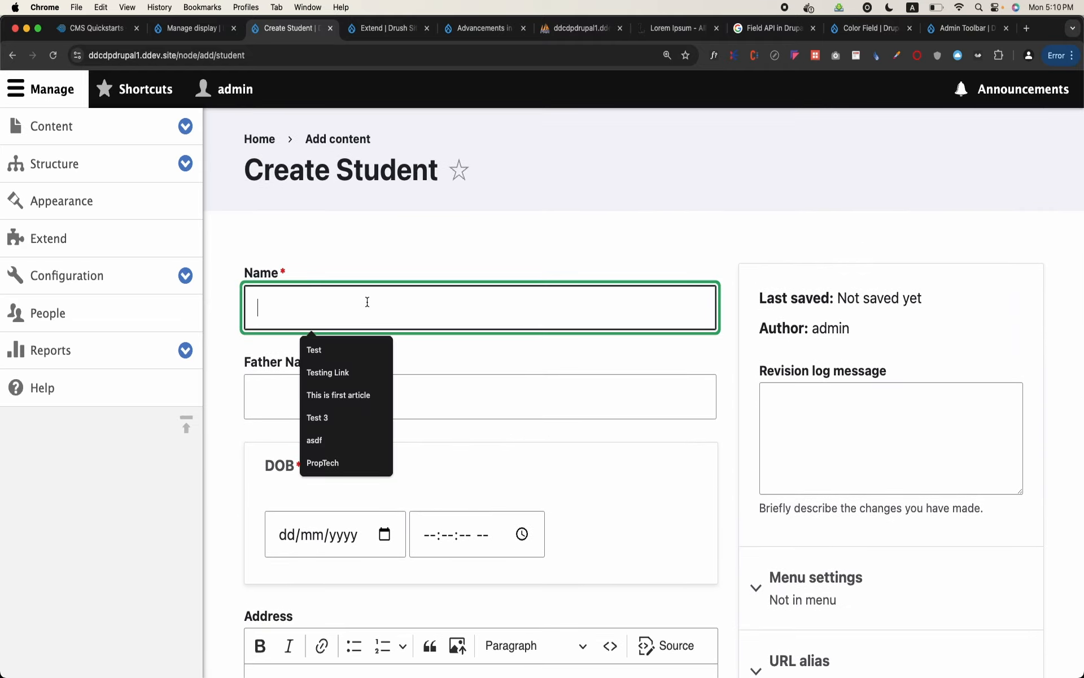
text(Jawad)
key(Tab)
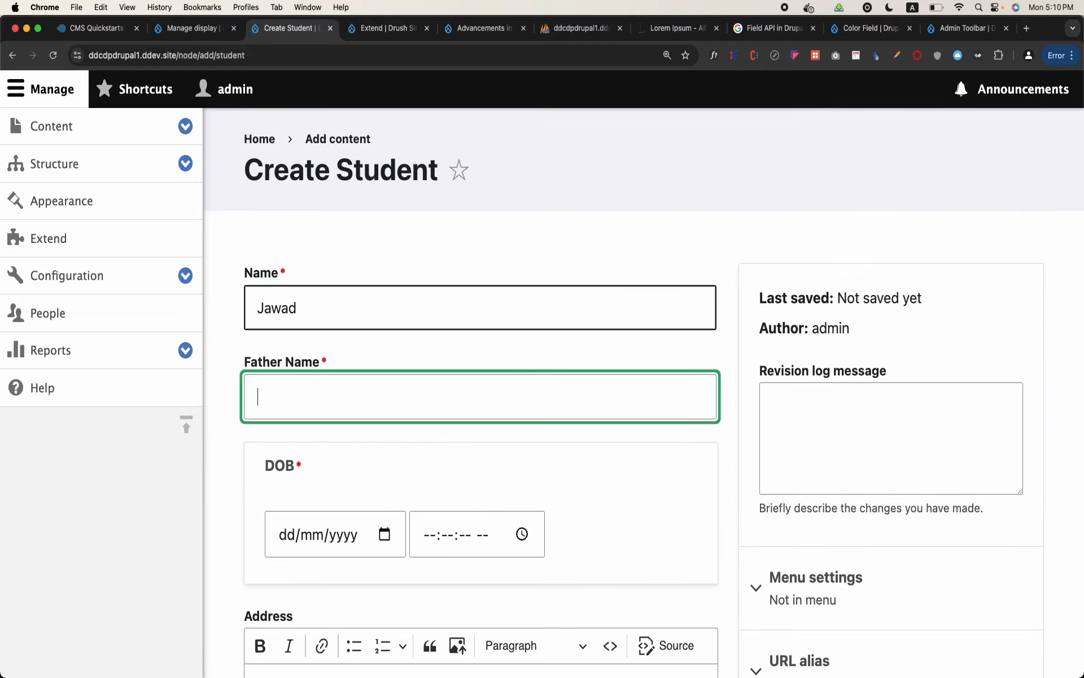
text(Kamal)
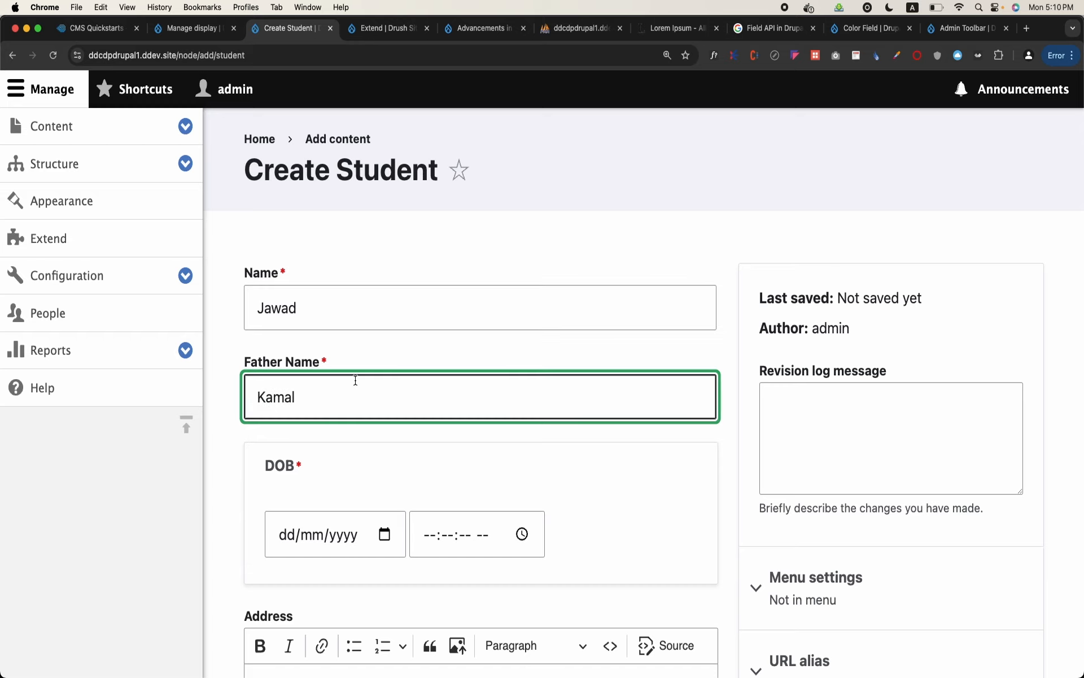
Fill in the student's date of birth in the DOB field and set its time to 05:10:19 PM
click(521, 536)
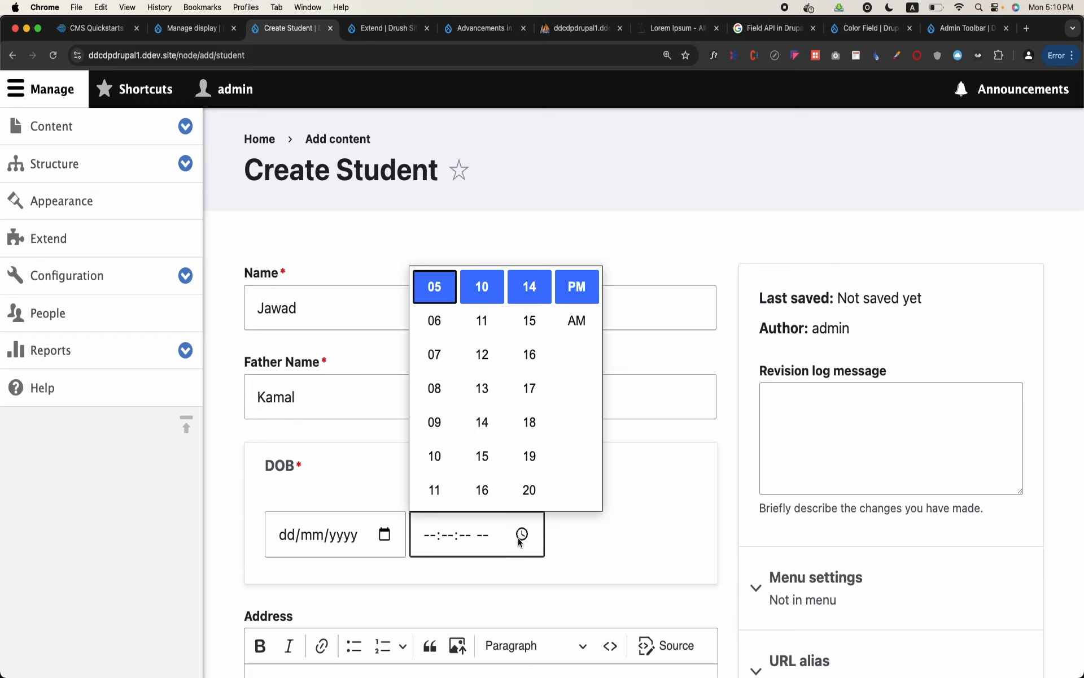
click(529, 456)
key(shift+Tab)
click(288, 536)
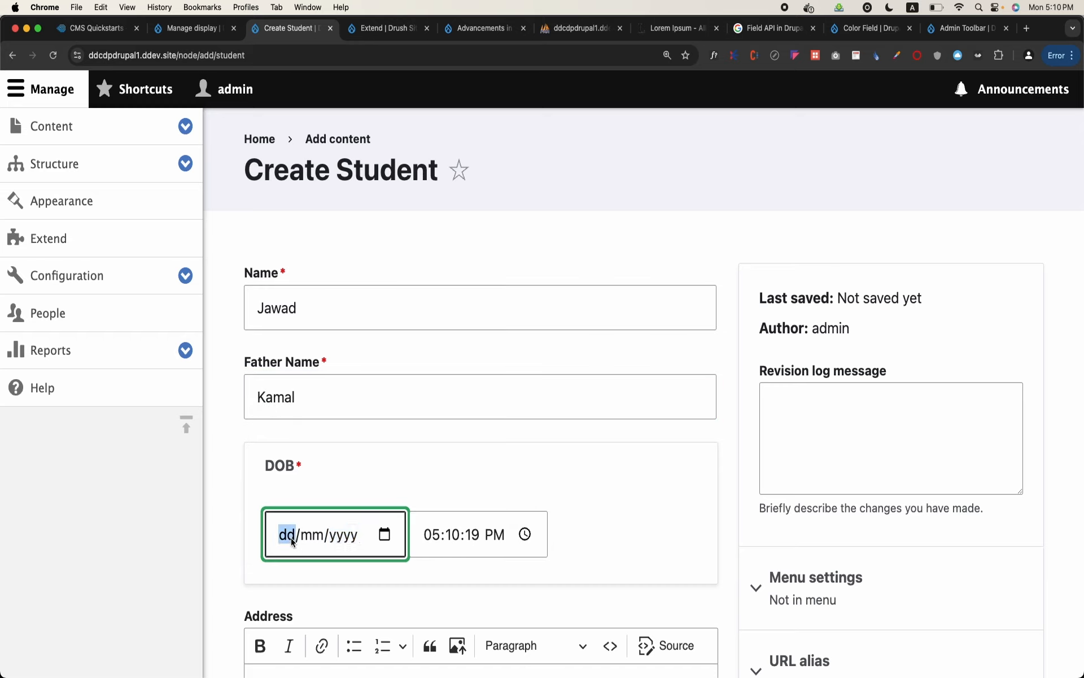
text(01012025)
Fill in the student's address, tick Domicile and save the Student item as published
scroll(290, 537, down, 5)
click(384, 469)
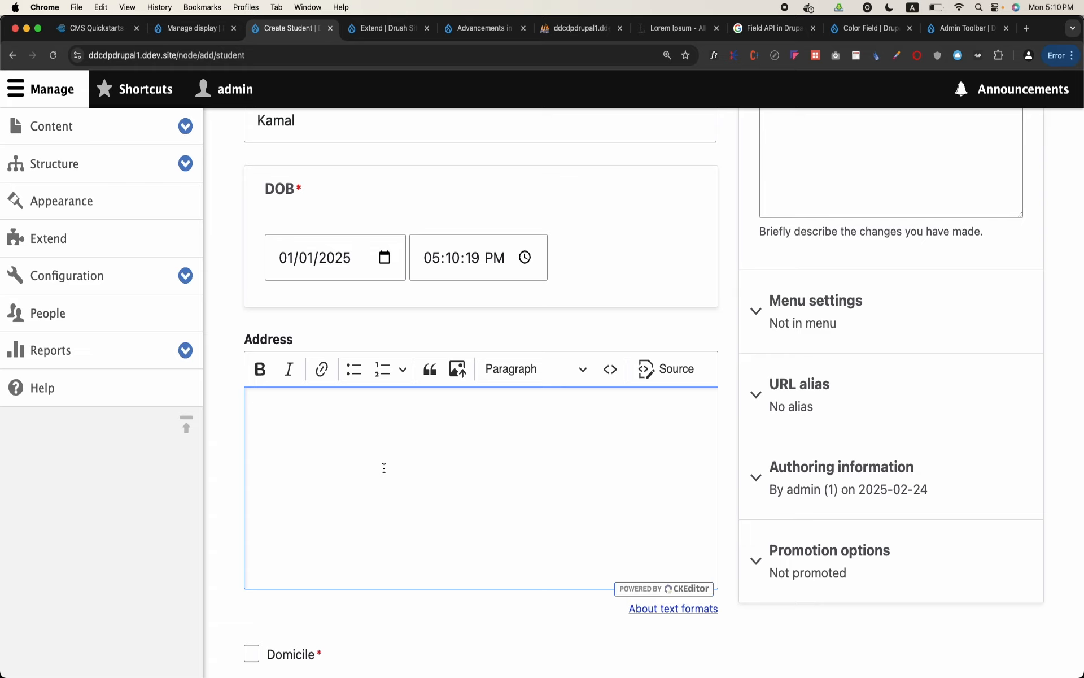
text(House no this and tanat)
scroll(314, 456, down, 5)
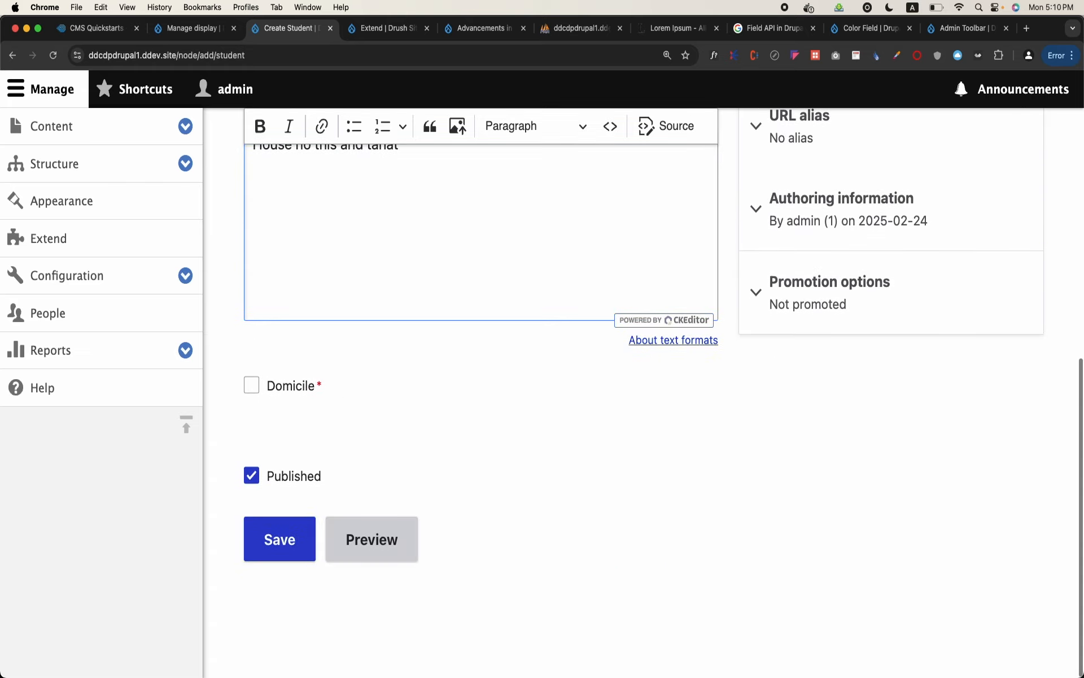
click(281, 390)
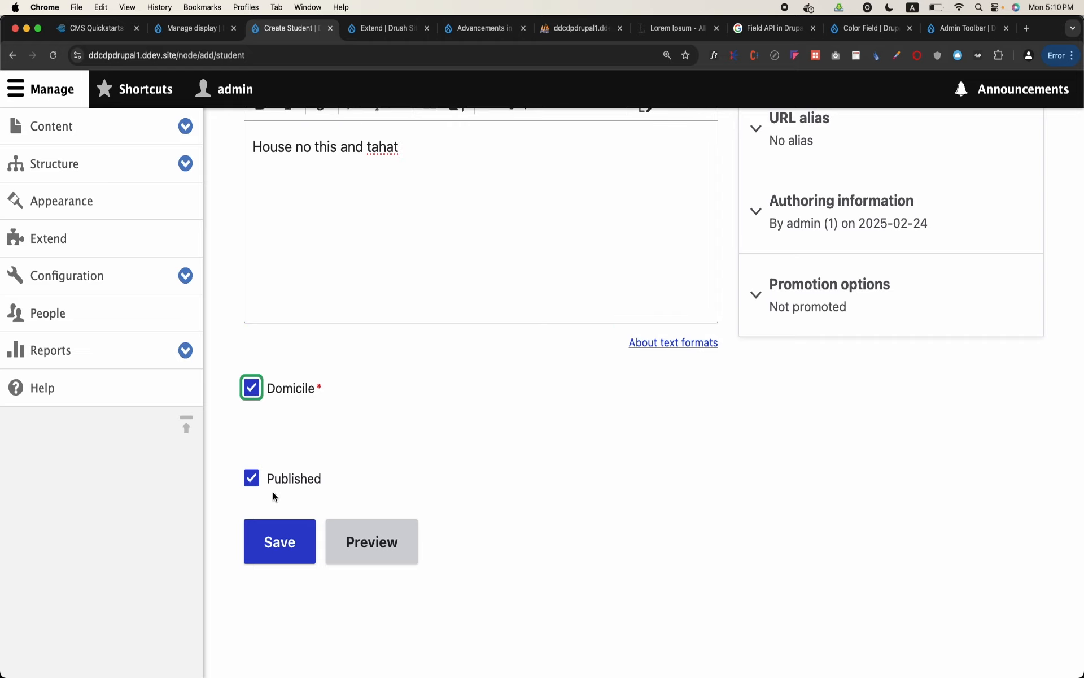
click(286, 548)
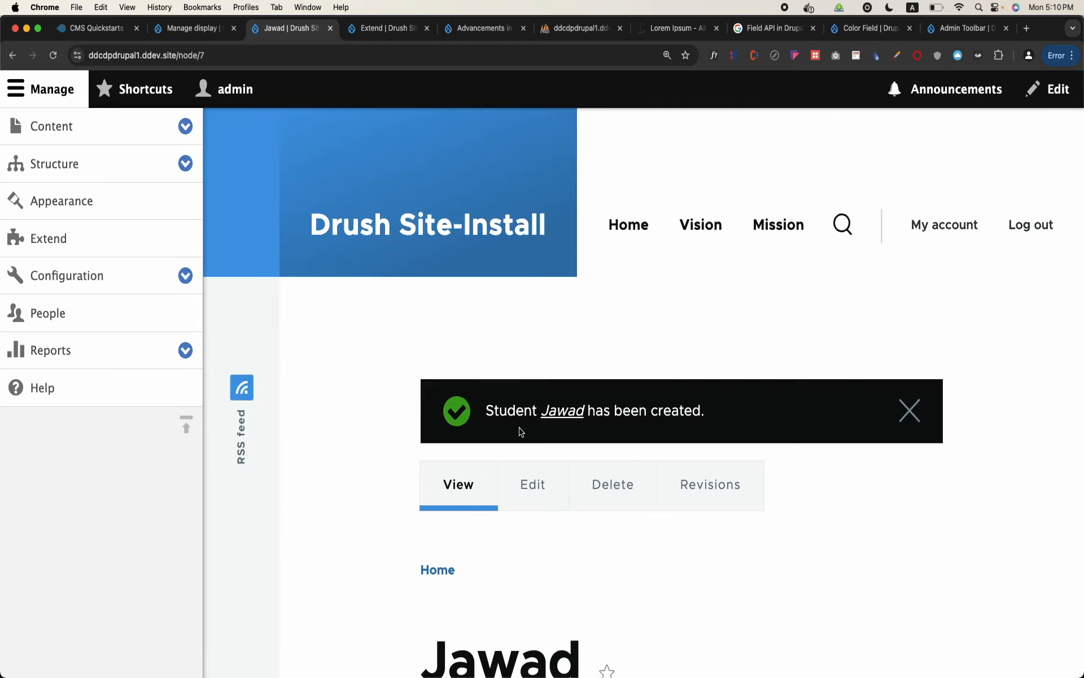
Review the saved student page with its Father Name, DOB, Address and Domicile values
scroll(509, 434, down, 10)
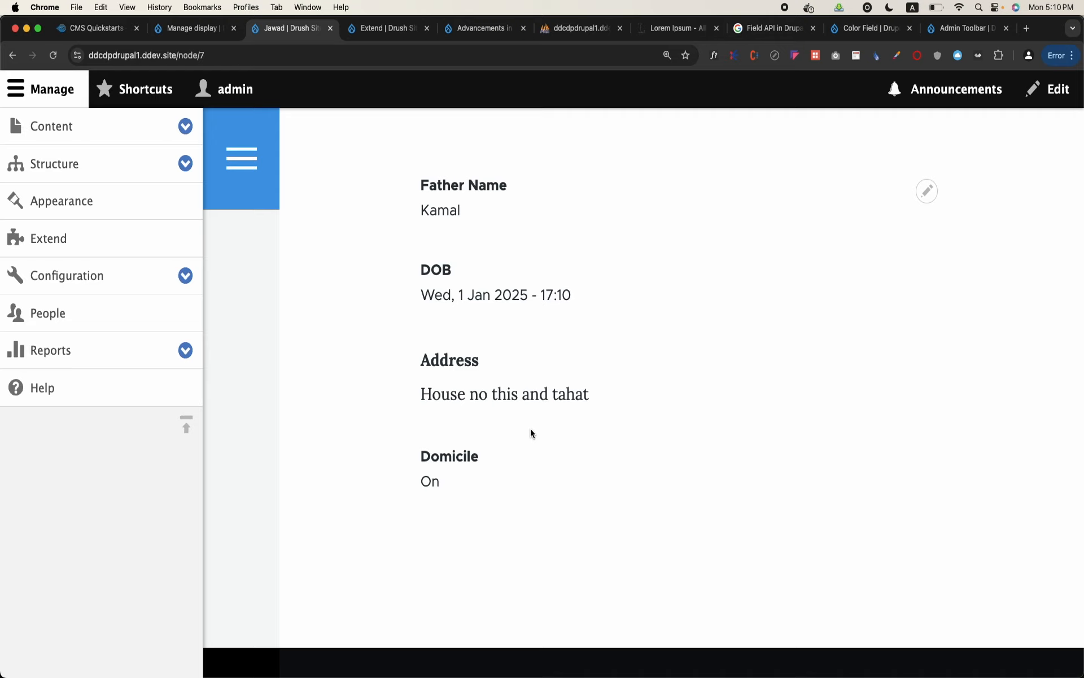
click(62, 92)
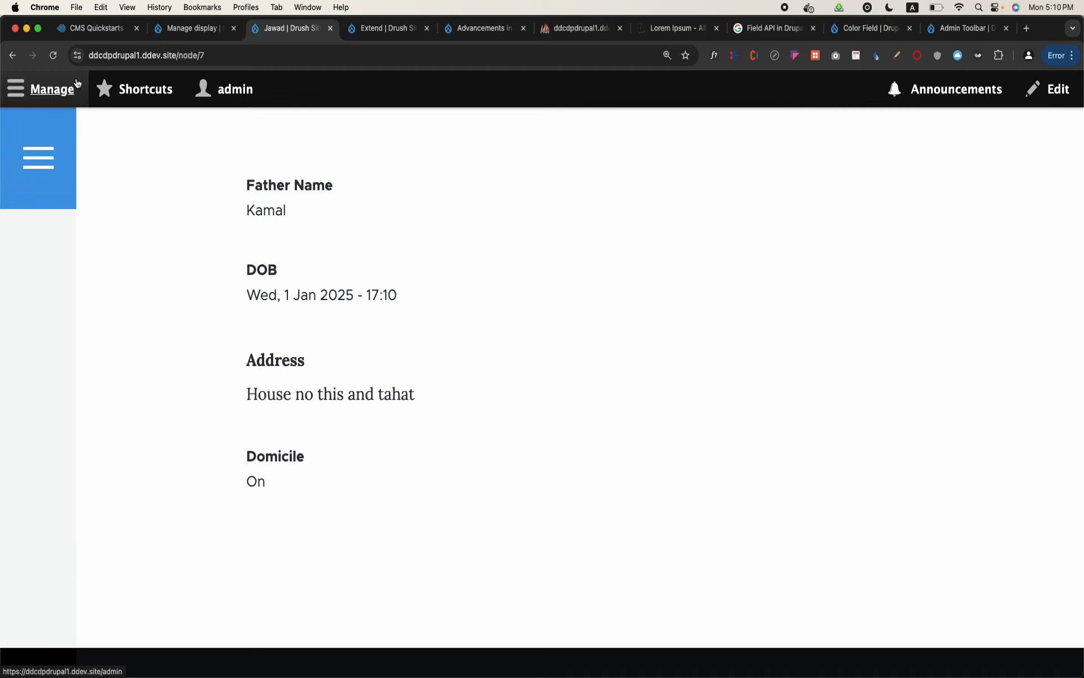
scroll(311, 329, up, 3)
scroll(311, 329, down, 3)
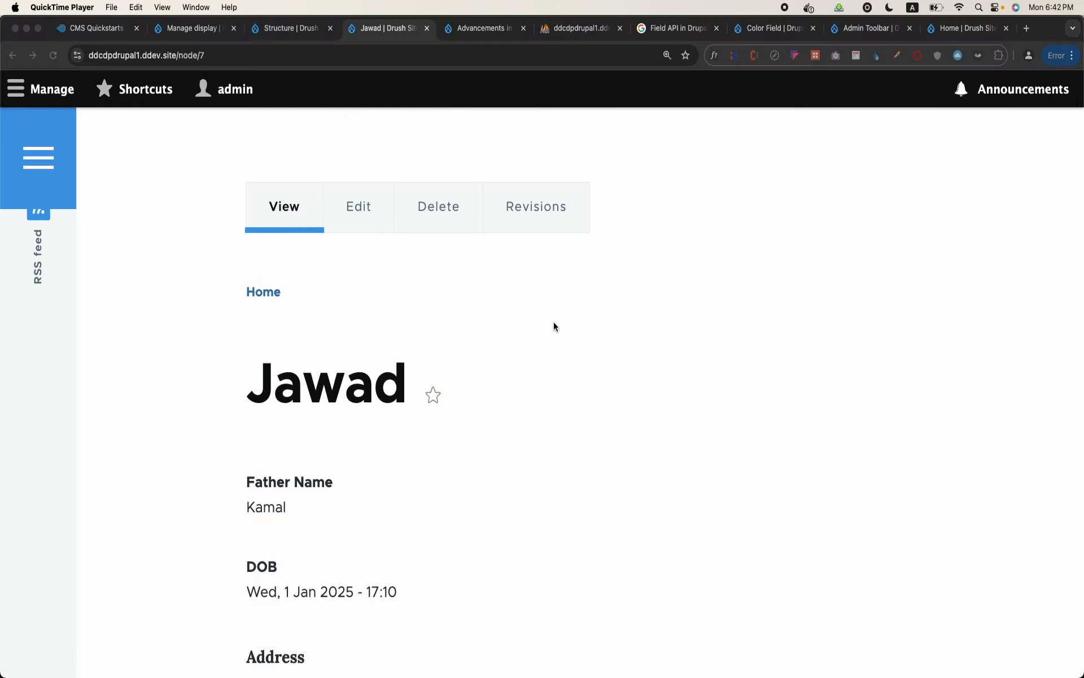
scroll(554, 324, down, 5)
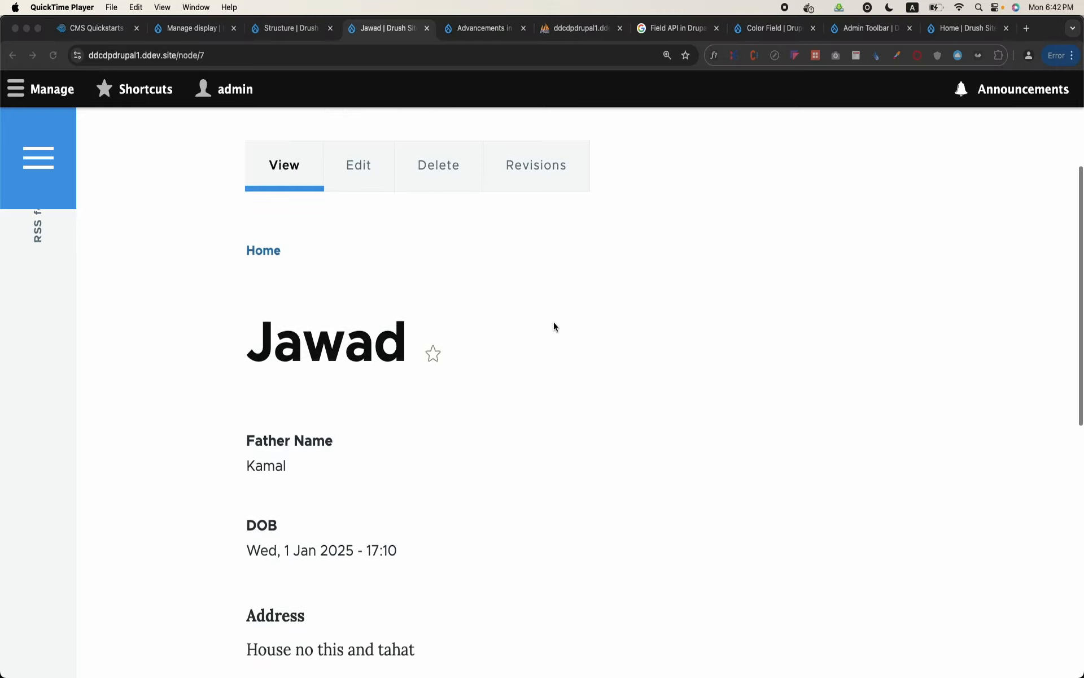
scroll(554, 321, up, 10)
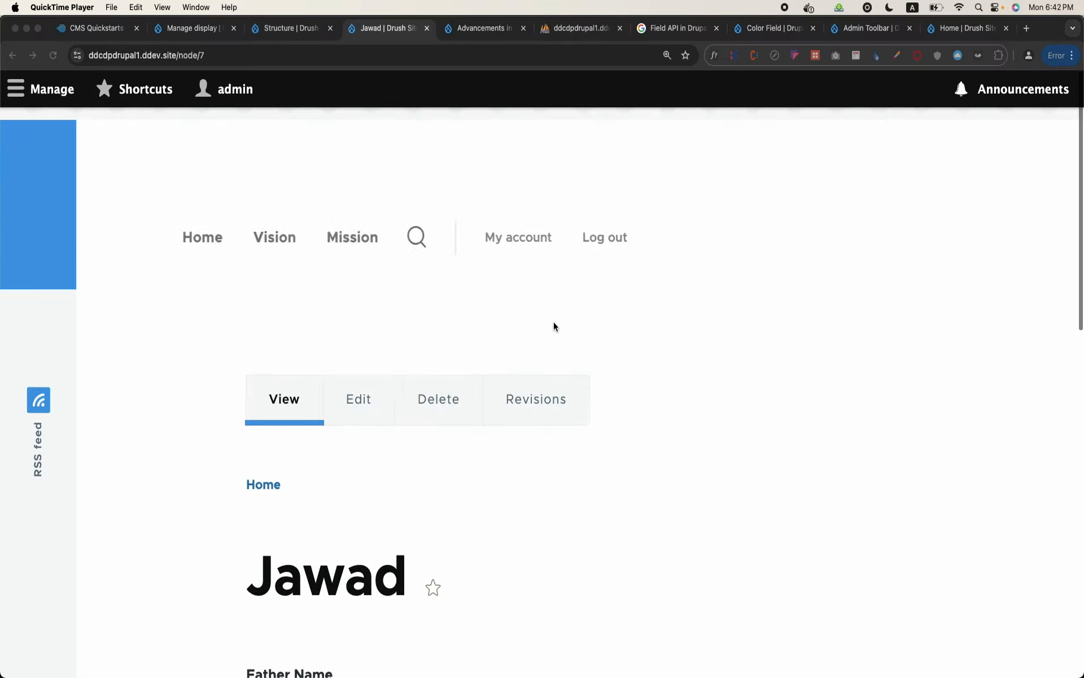
Return to the content overview from the student page and open a blank Student creation form
click(17, 102)
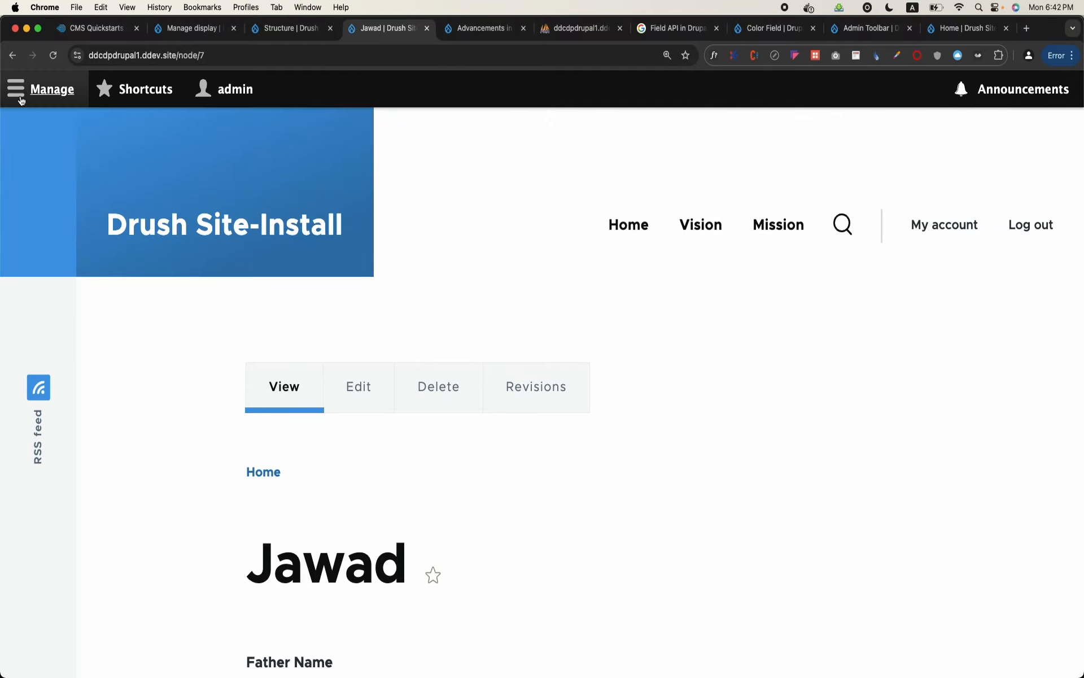
click(20, 99)
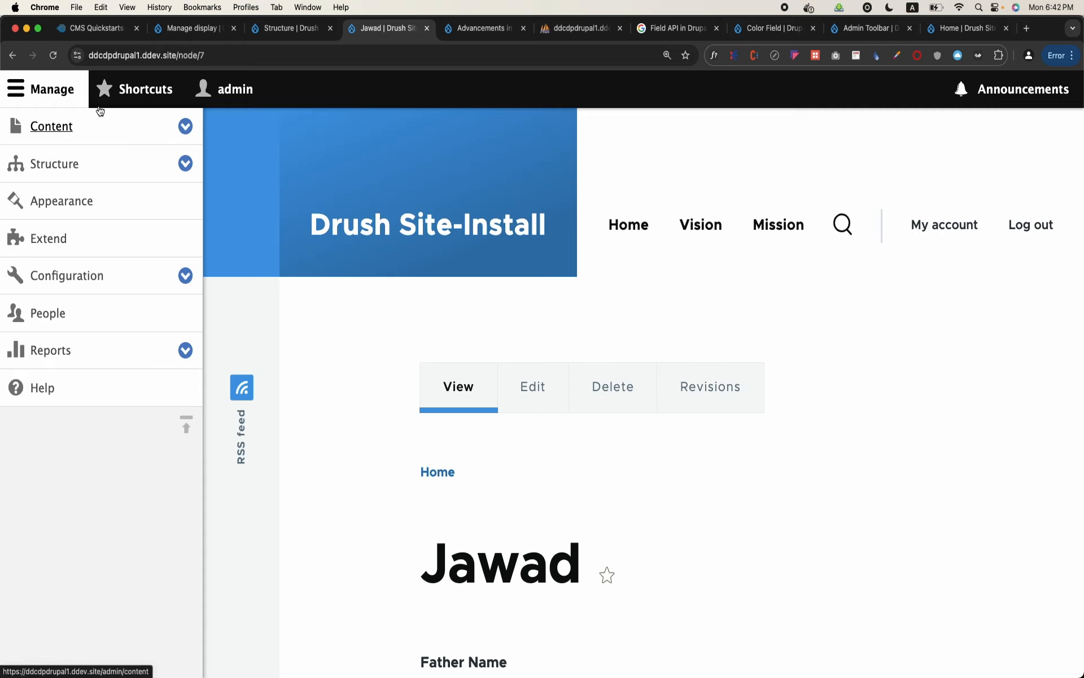
click(59, 92)
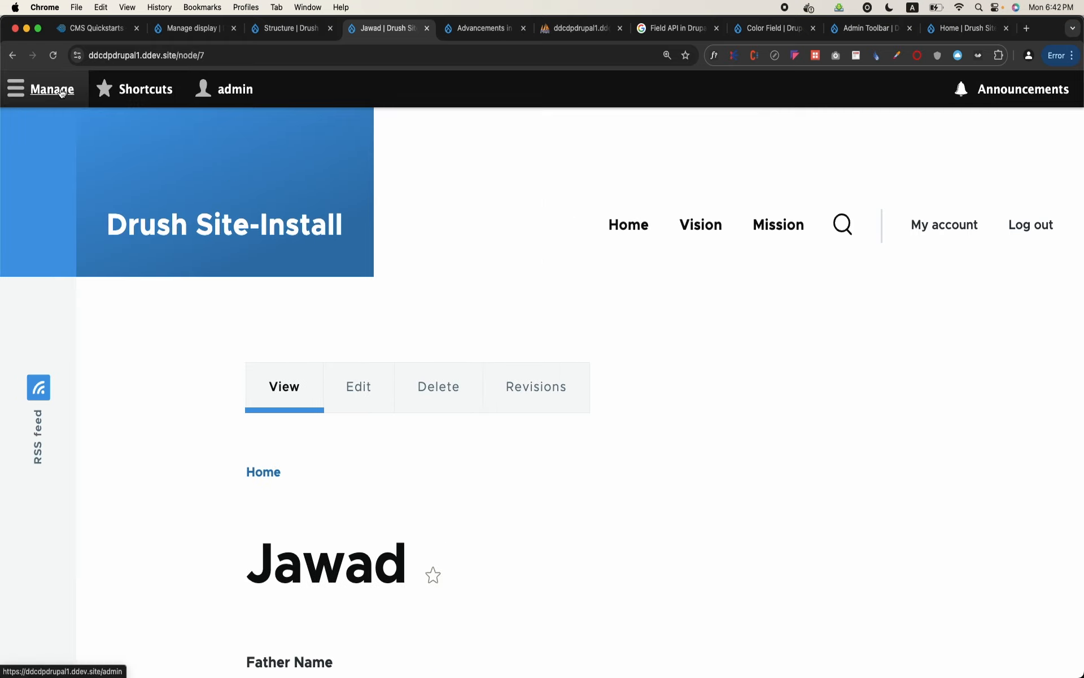
click(62, 93)
click(113, 131)
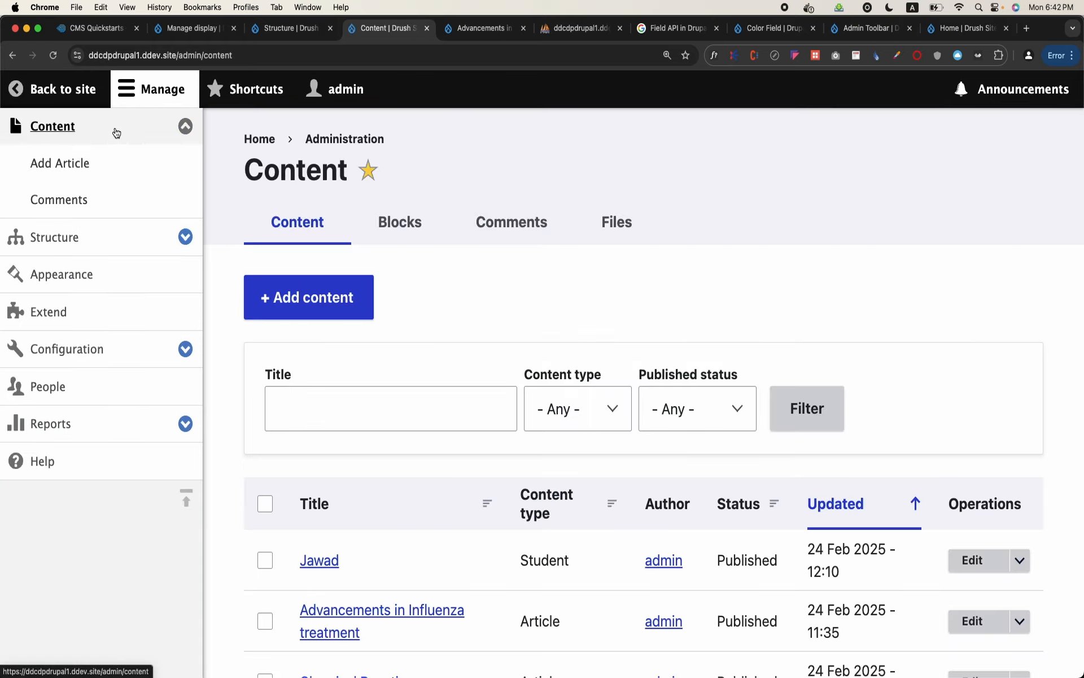
click(333, 286)
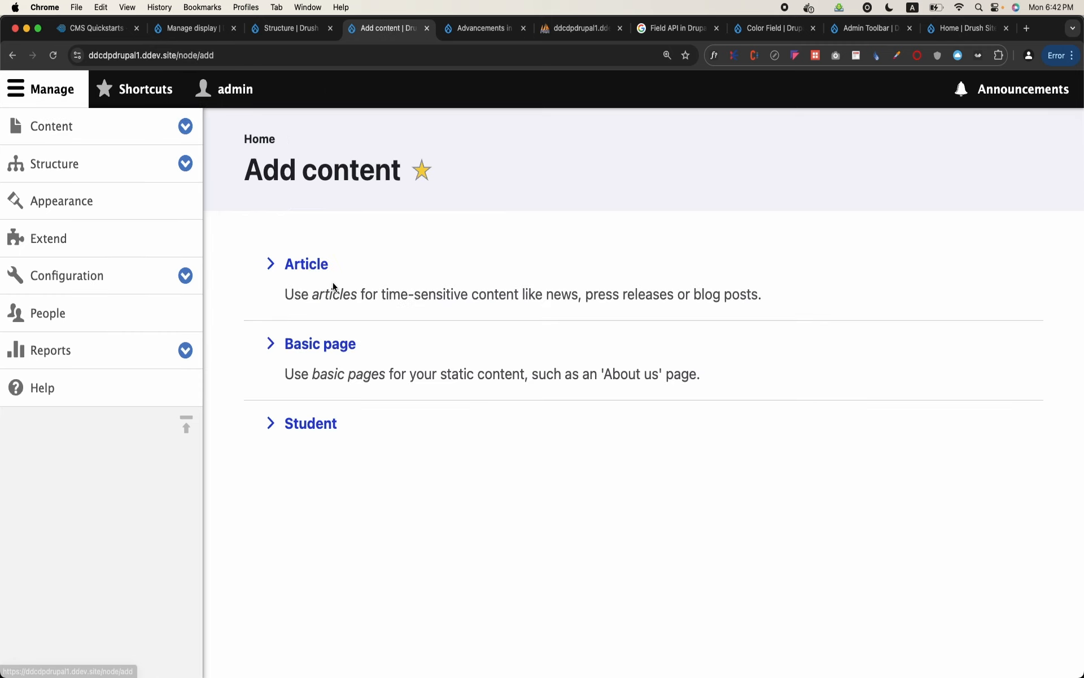
click(323, 424)
Examine the blank Student form's fields from Name and Father Name through DOB, Address and Domicile
scroll(421, 416, down, 1)
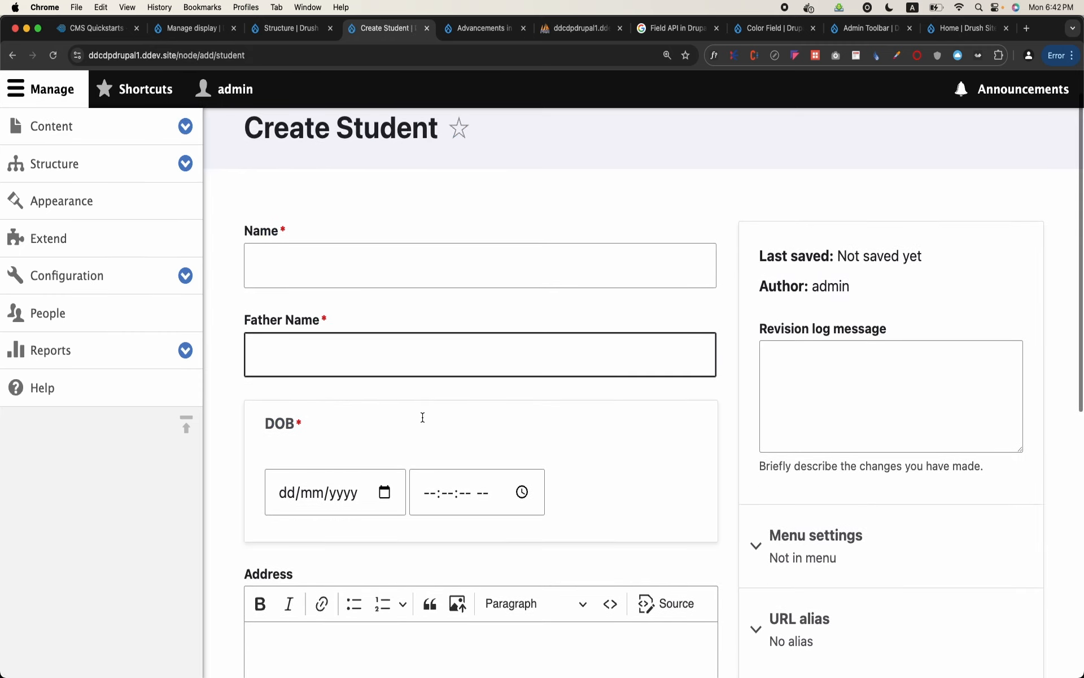
scroll(409, 326, down, 2)
scroll(355, 401, down, 5)
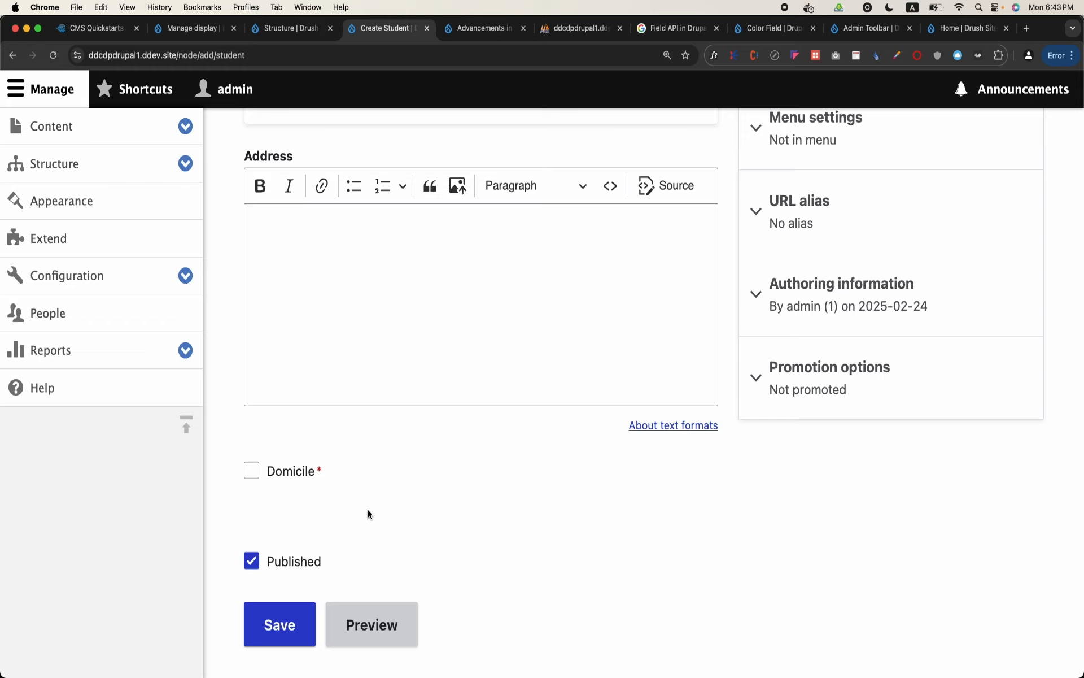
scroll(367, 511, up, 1)
scroll(367, 511, down, 2)
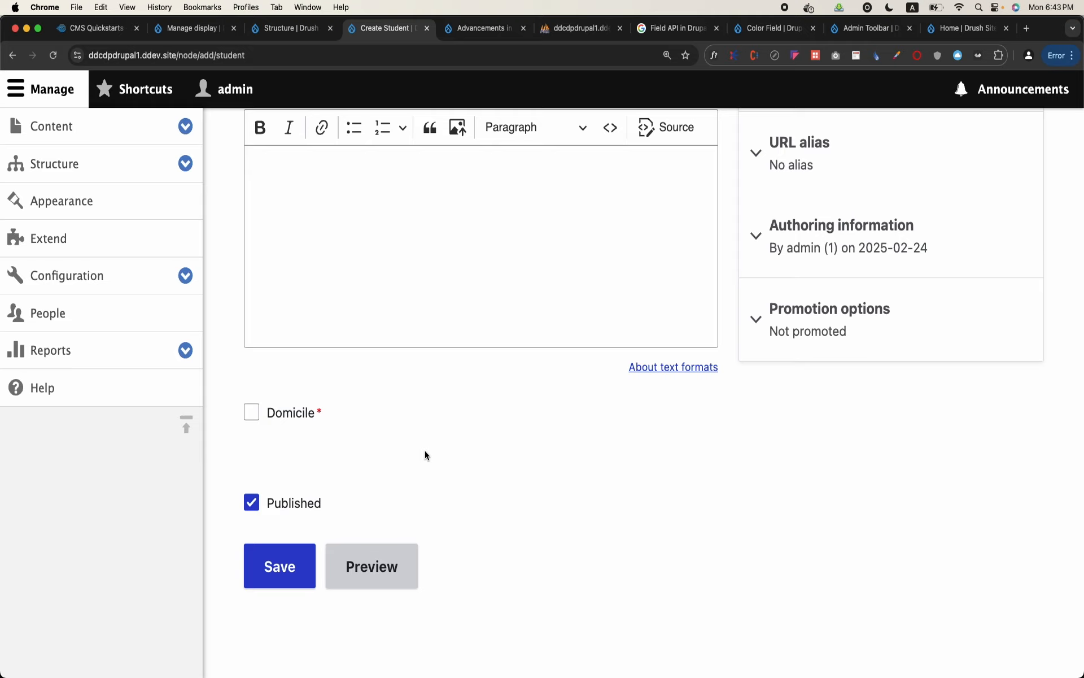
scroll(425, 450, up, 10)
scroll(425, 449, up, 2)
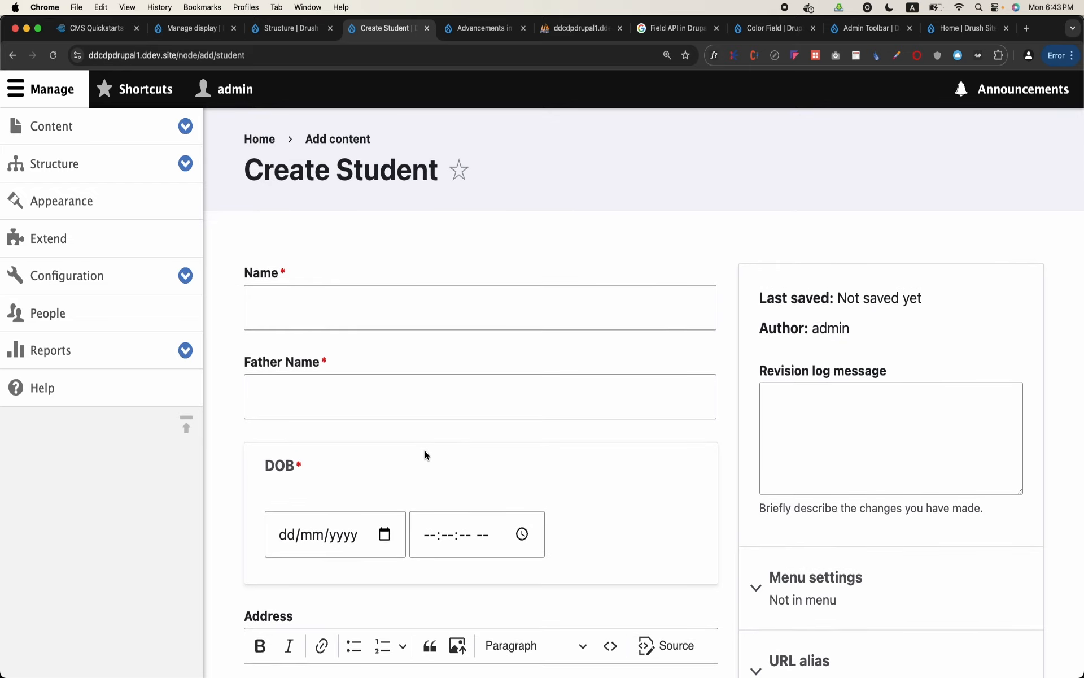
Open the field management page of the Student content type and review its list of fields
click(195, 177)
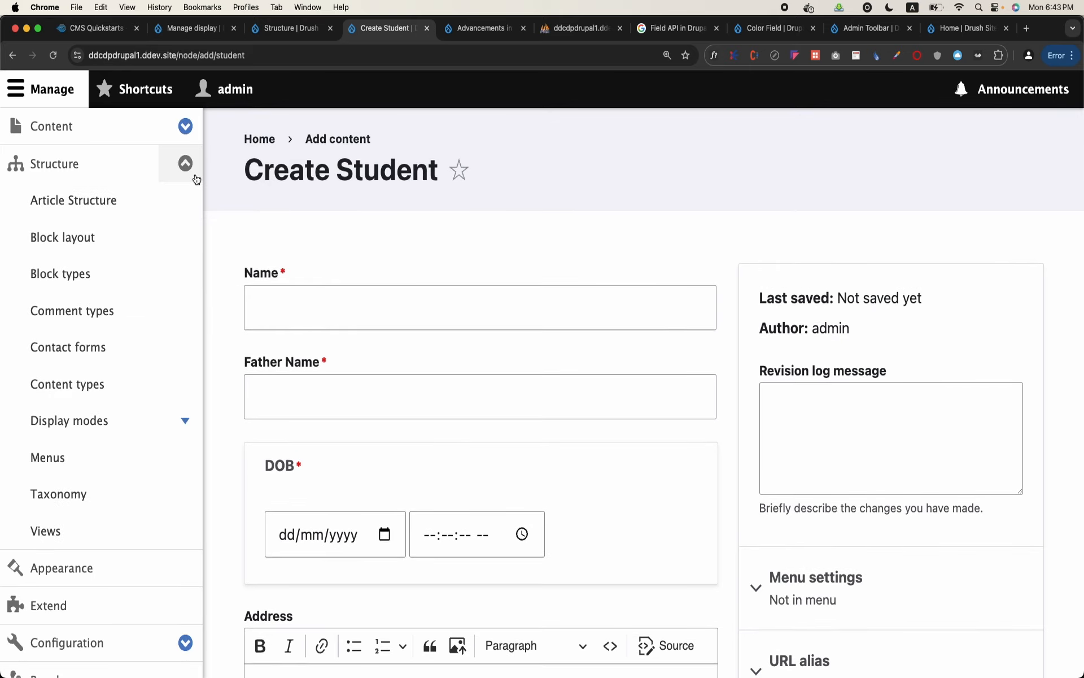
click(94, 384)
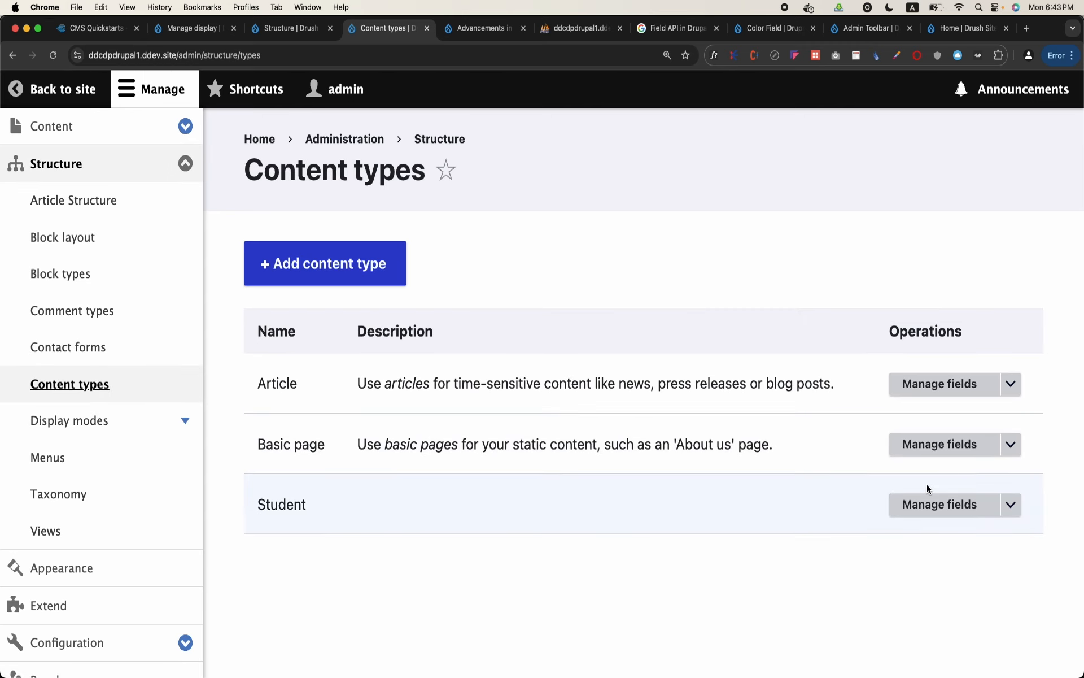
click(944, 505)
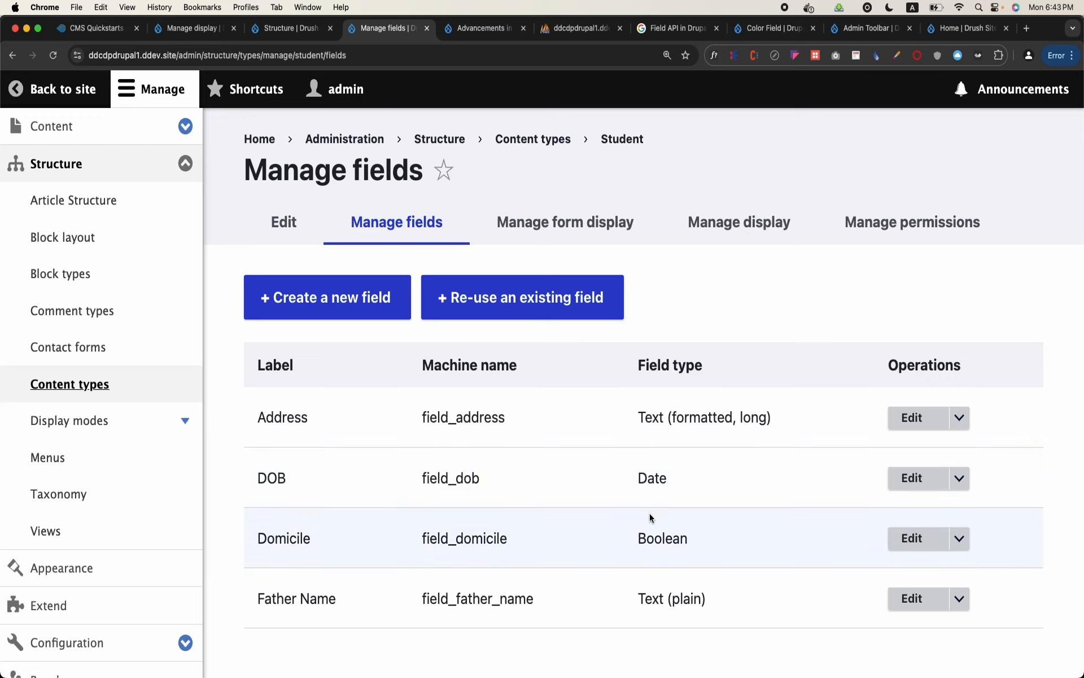
scroll(650, 513, down, 2)
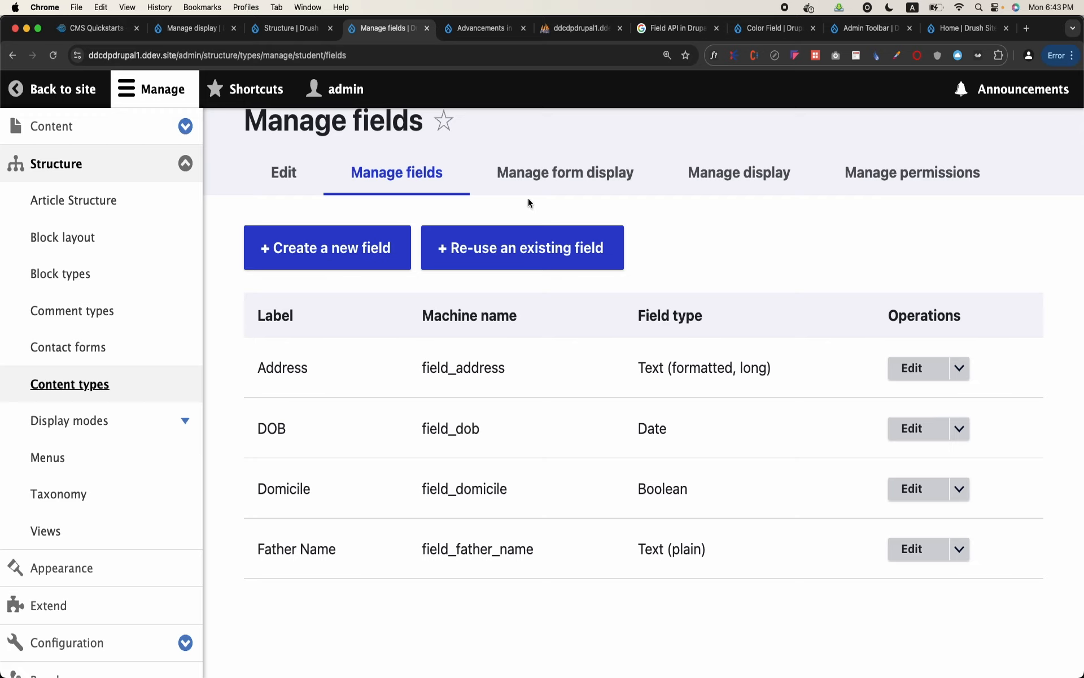
Open the list of existing fields available for re-use and review their types and where they are used
click(509, 249)
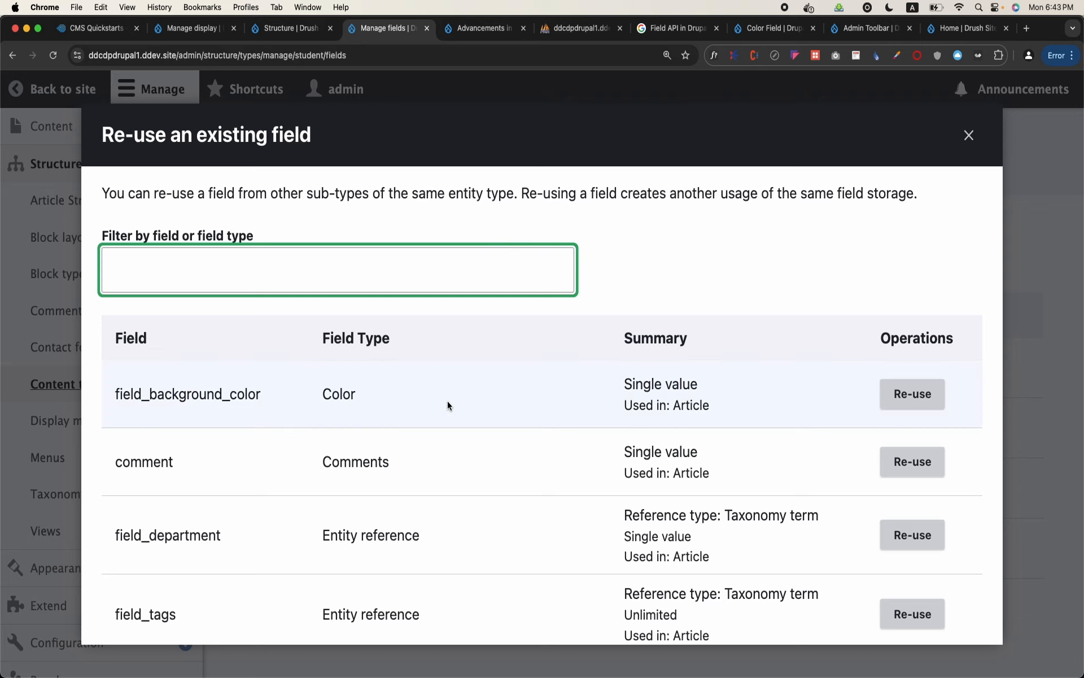
scroll(448, 405, down, 4)
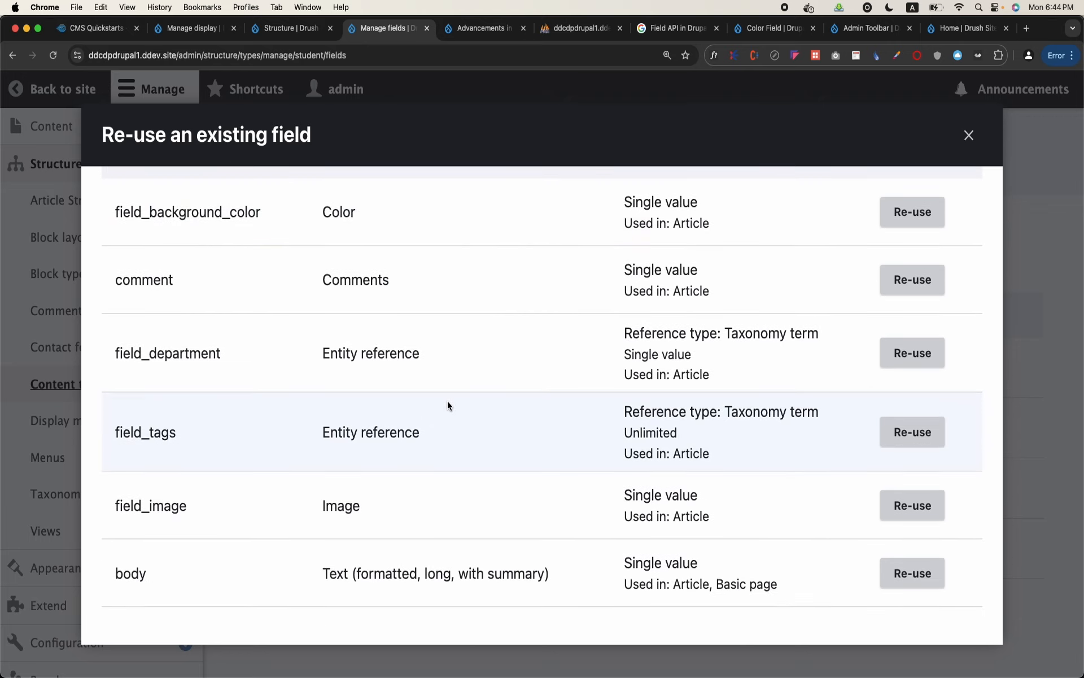
scroll(448, 406, up, 3)
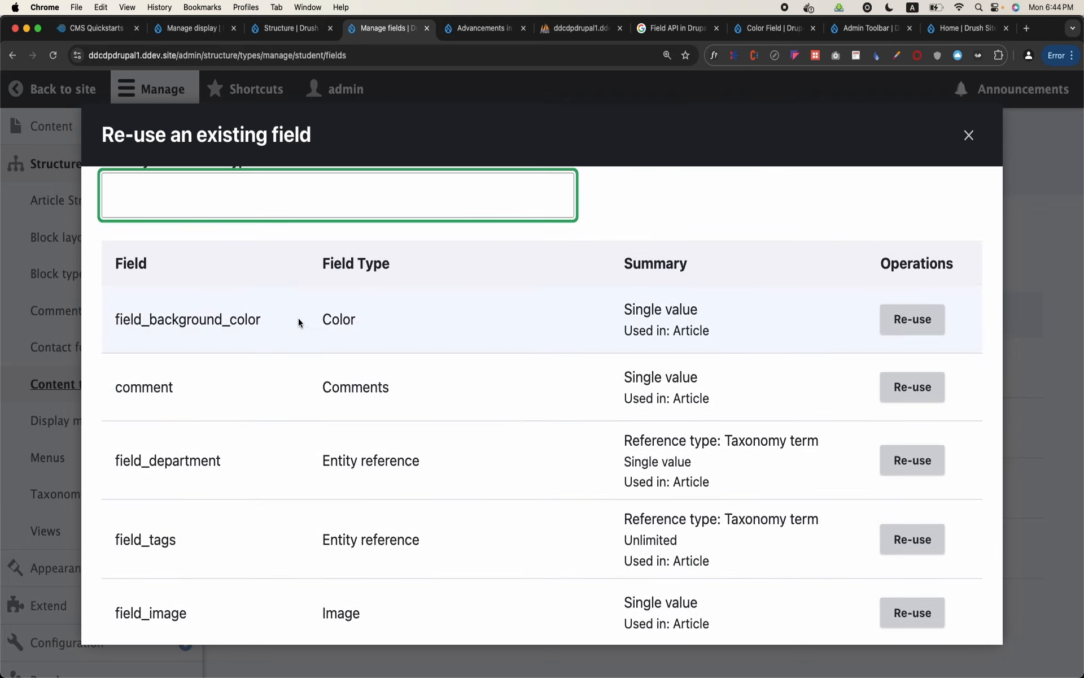
double_click(146, 320)
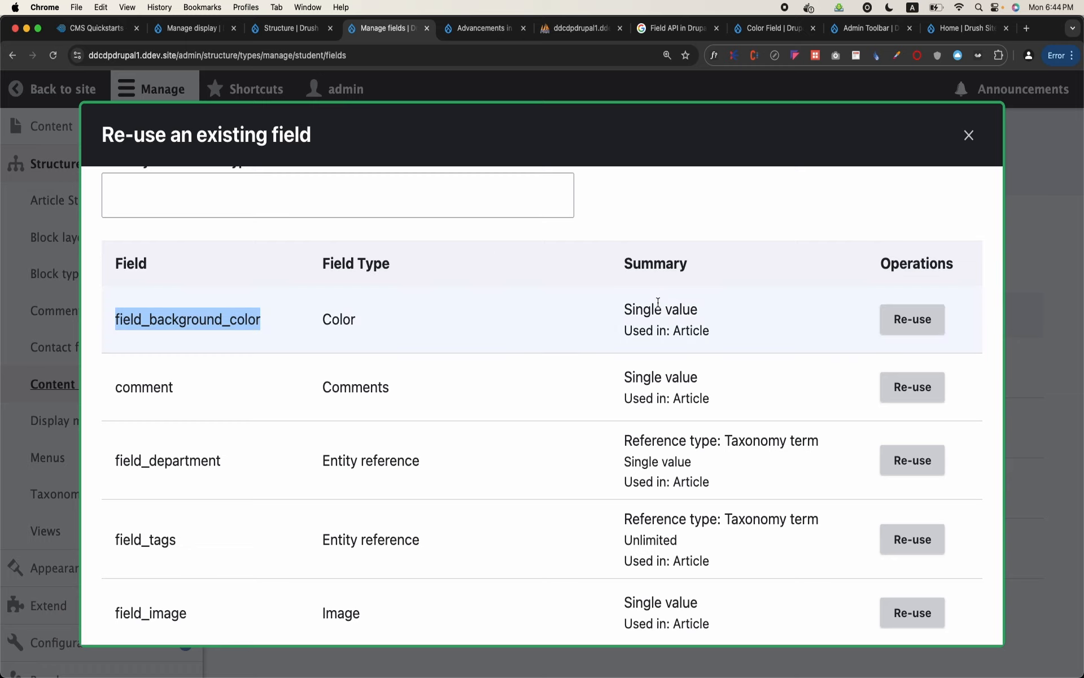
drag(625, 330, 710, 339)
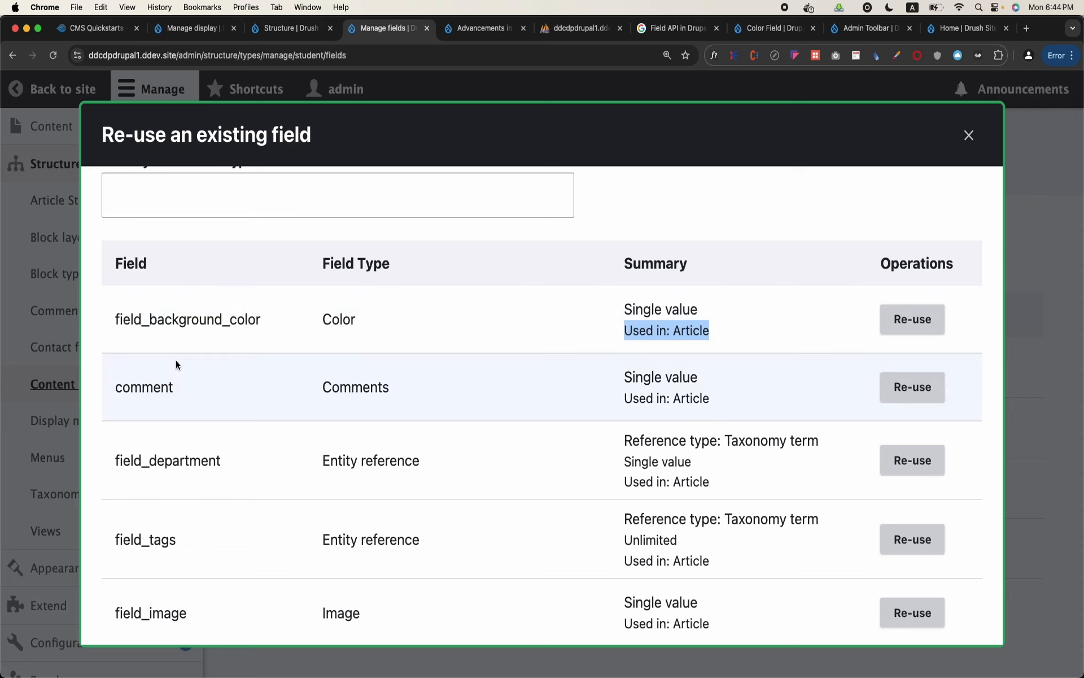
scroll(177, 363, down, 3)
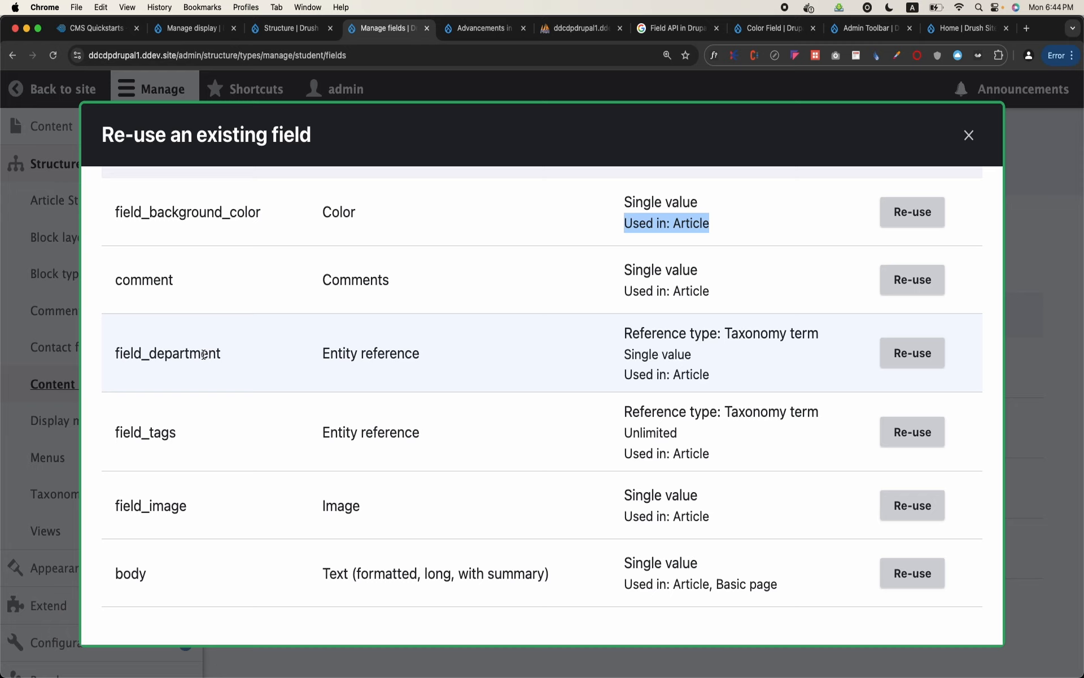
Re-use the existing field_department field in the Student content type and save its settings
click(915, 365)
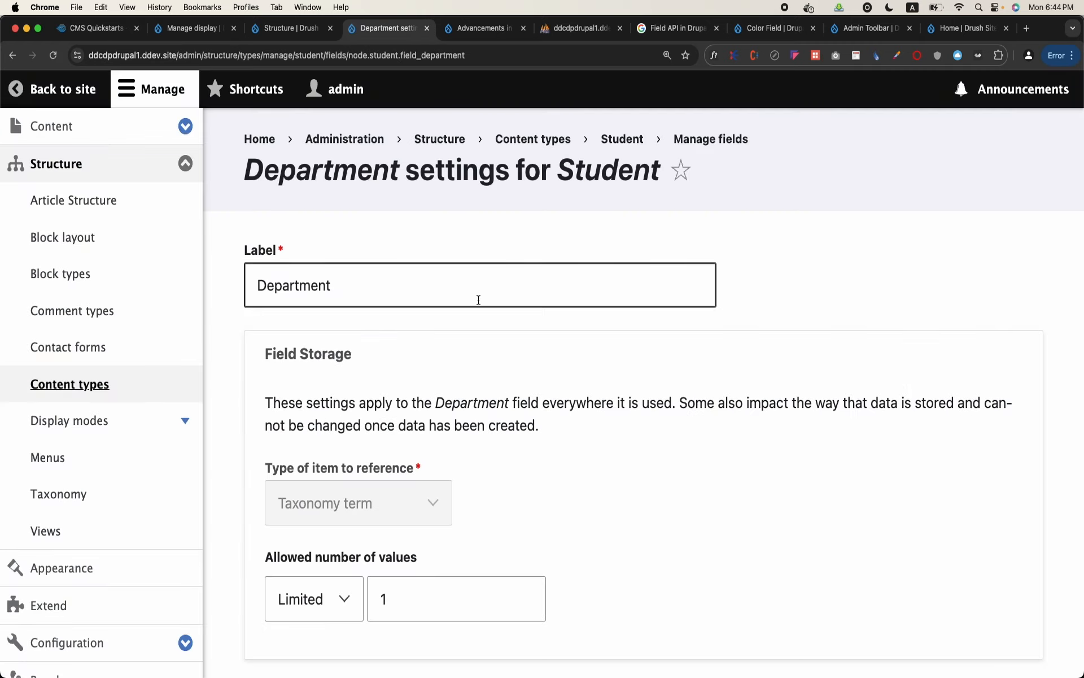
scroll(477, 300, down, 3)
scroll(477, 299, down, 10)
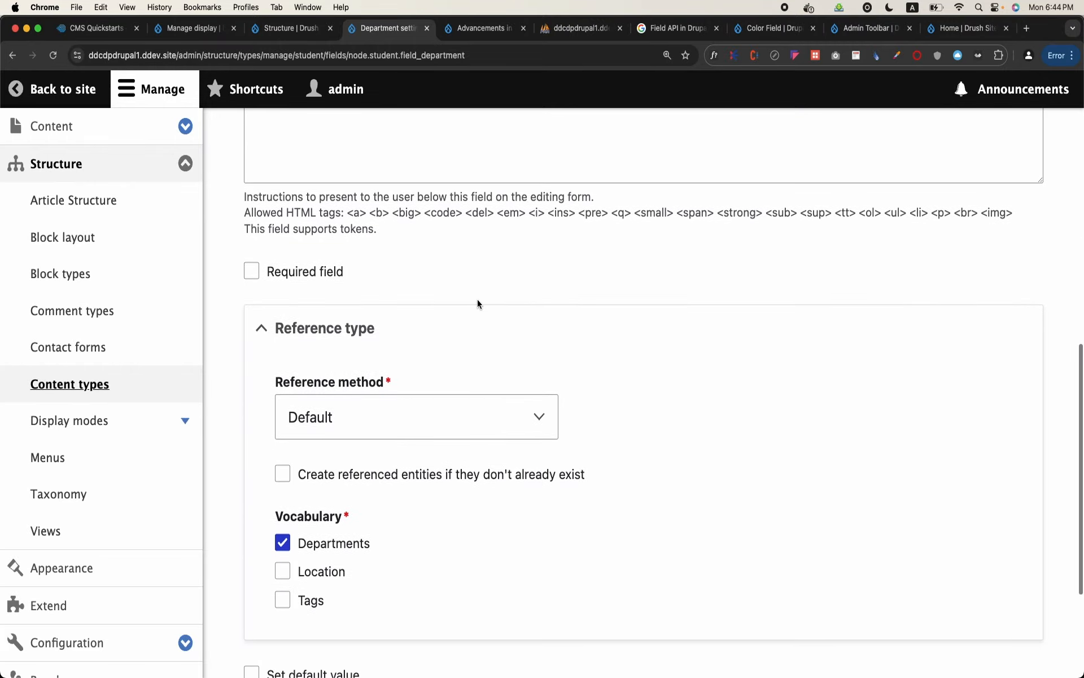
scroll(478, 303, down, 2)
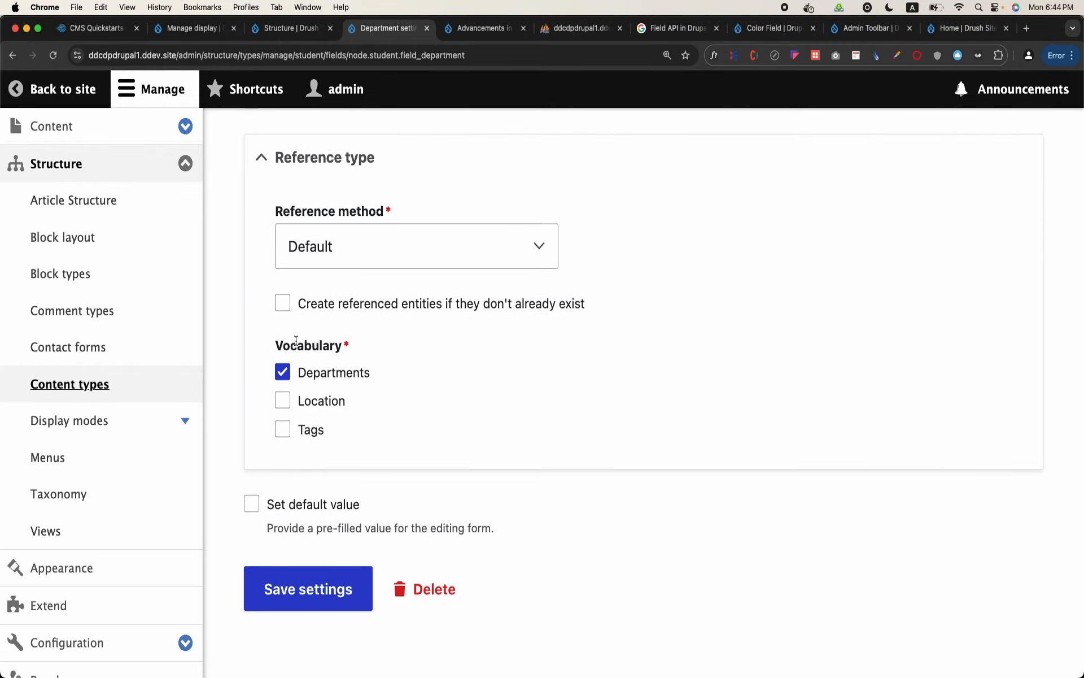
click(320, 603)
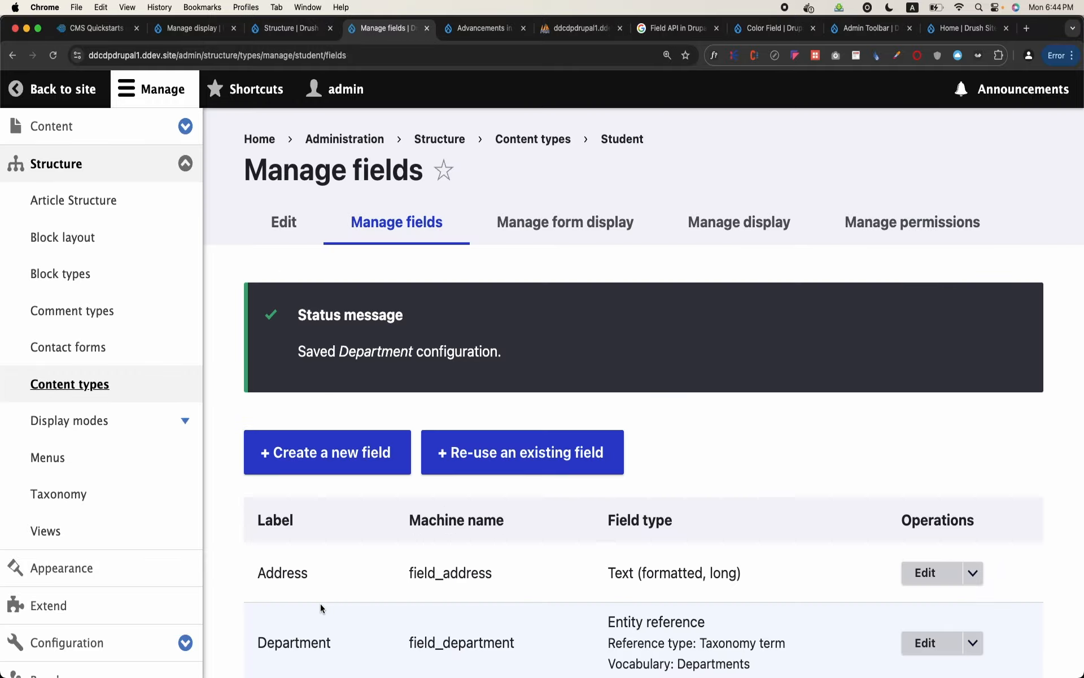
Review the Student content type's full field list, including the Department field
click(193, 105)
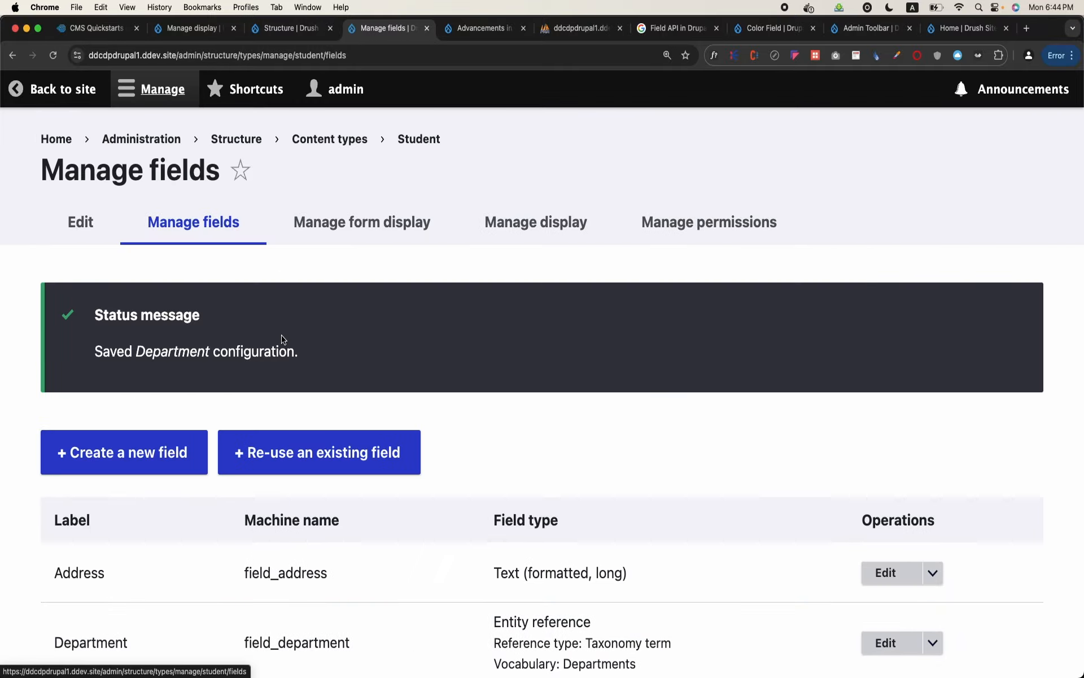
scroll(282, 339, down, 3)
scroll(282, 339, down, 3)
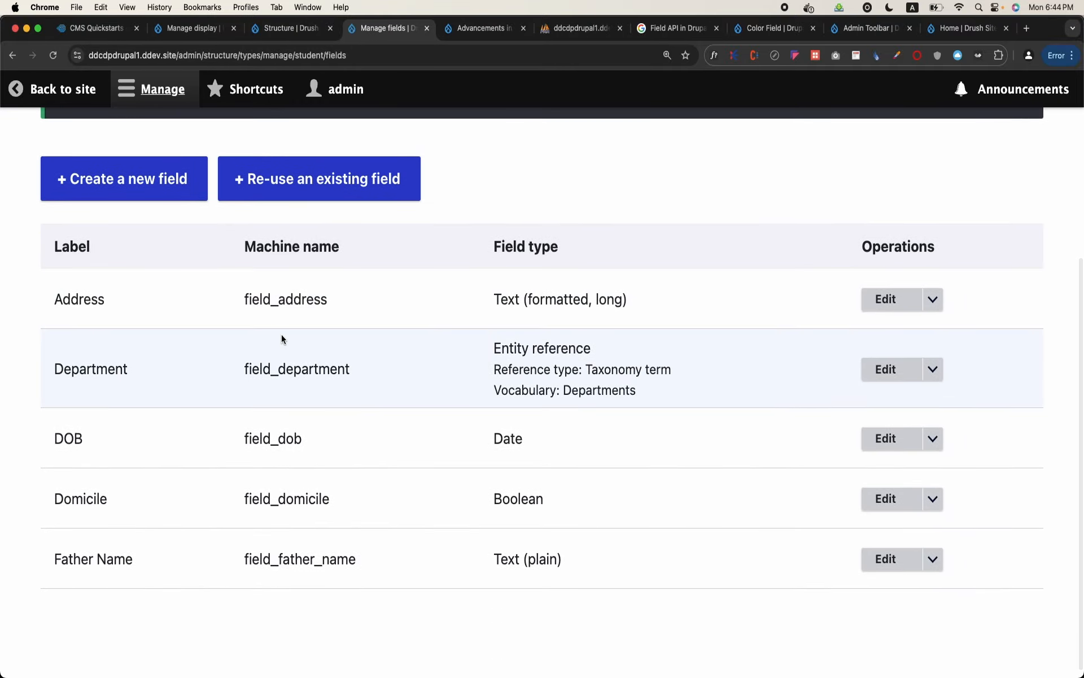
scroll(215, 432, up, 6)
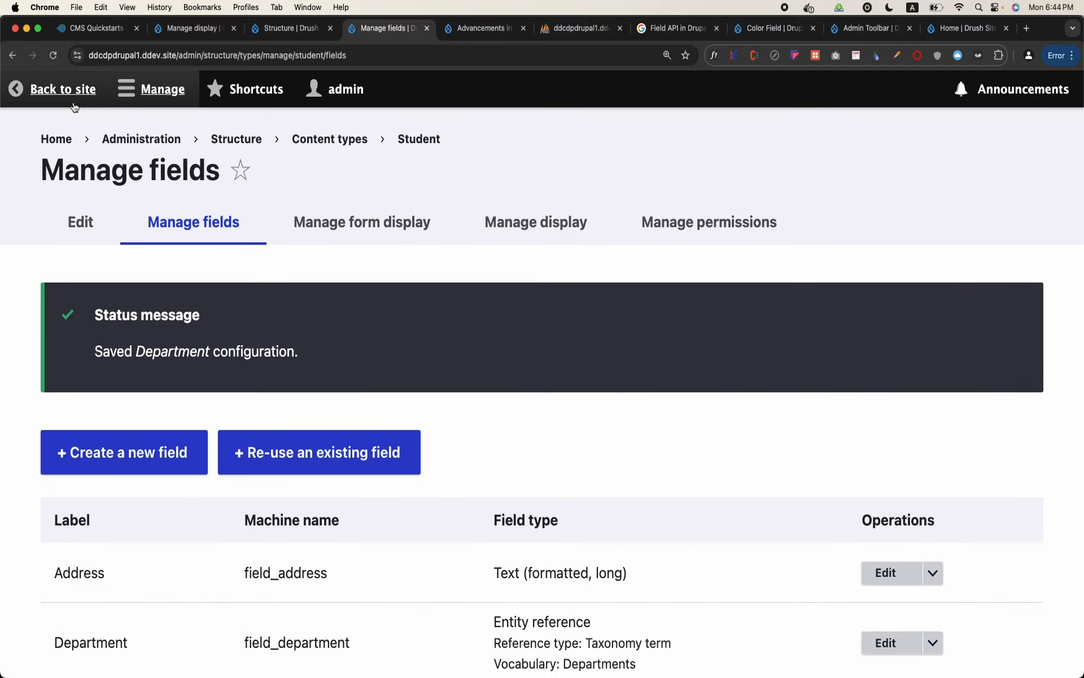
Open the blank Article creation form from the content overview and look through its fields
click(123, 102)
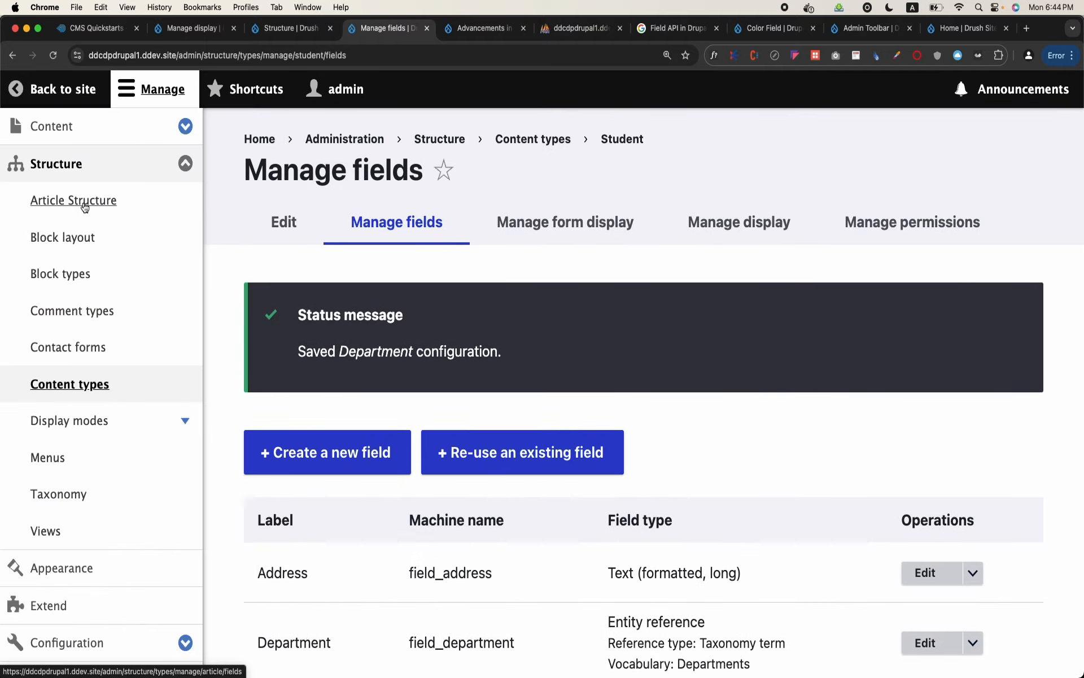
click(144, 126)
click(80, 163)
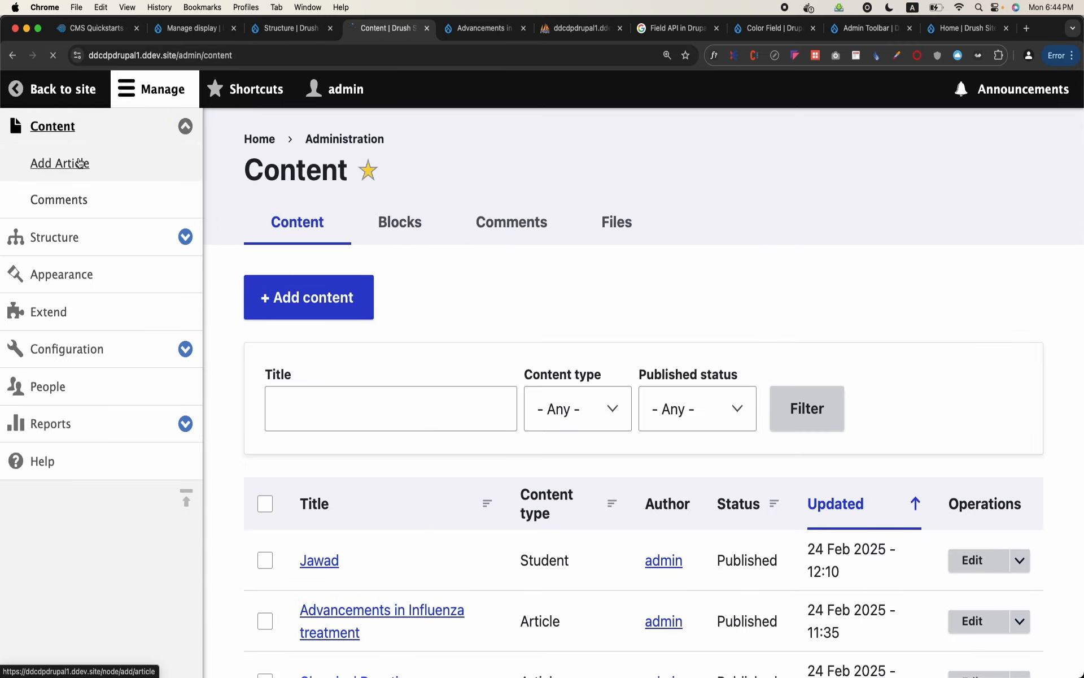
scroll(421, 354, down, 5)
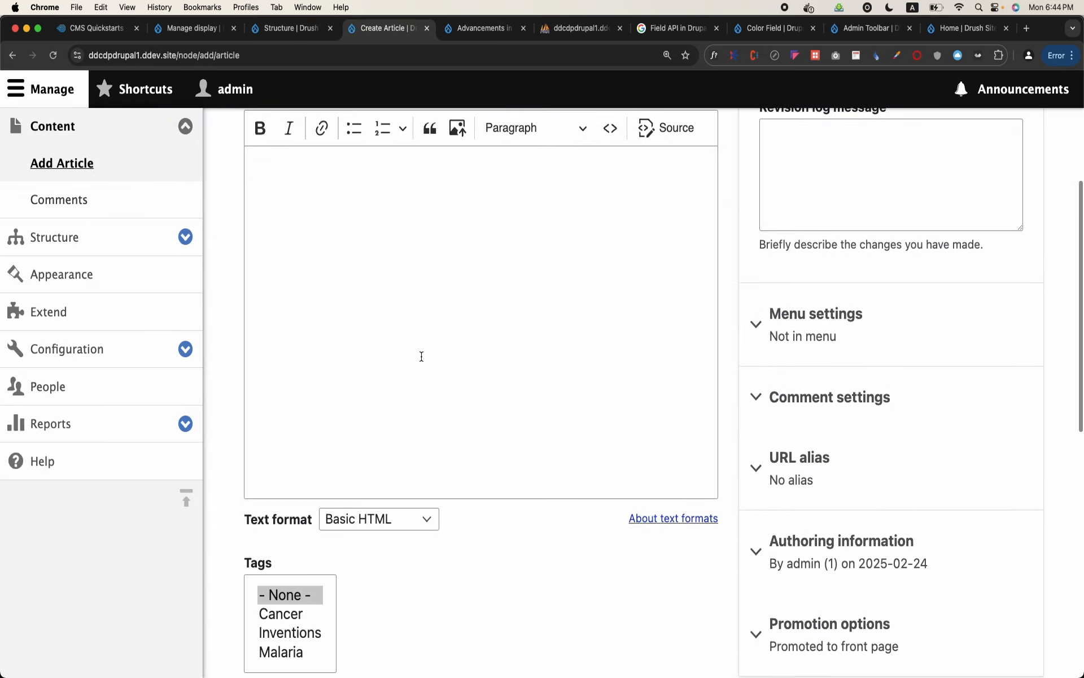
scroll(422, 357, down, 5)
scroll(421, 358, up, 10)
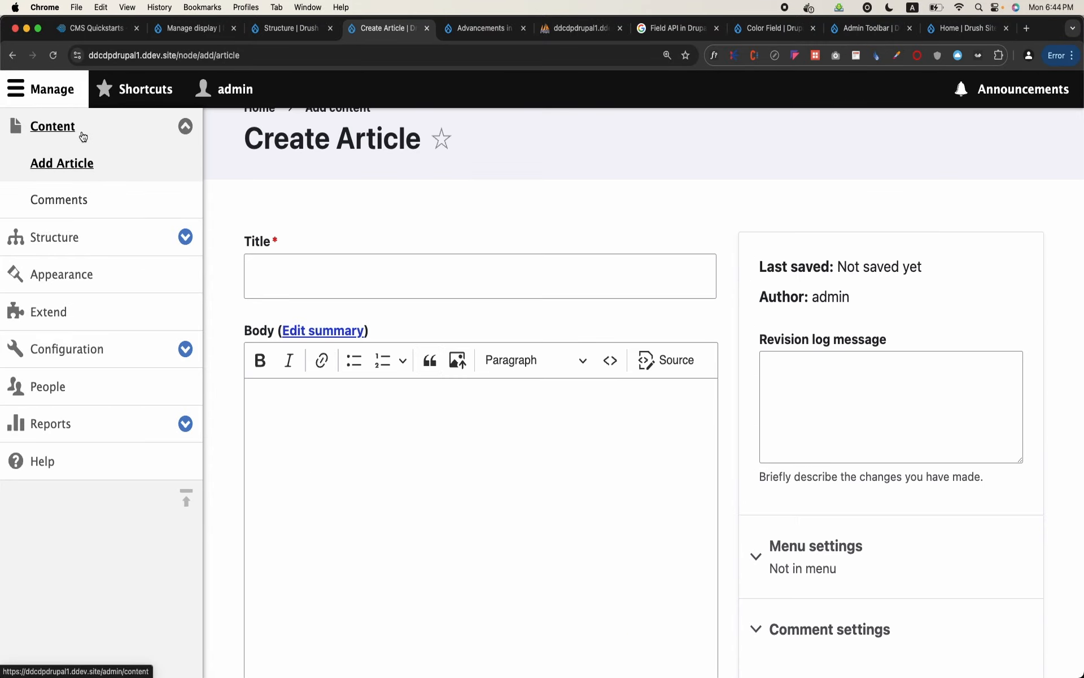
Open the site's list of menus and start adding a new link to the Administration menu
click(74, 81)
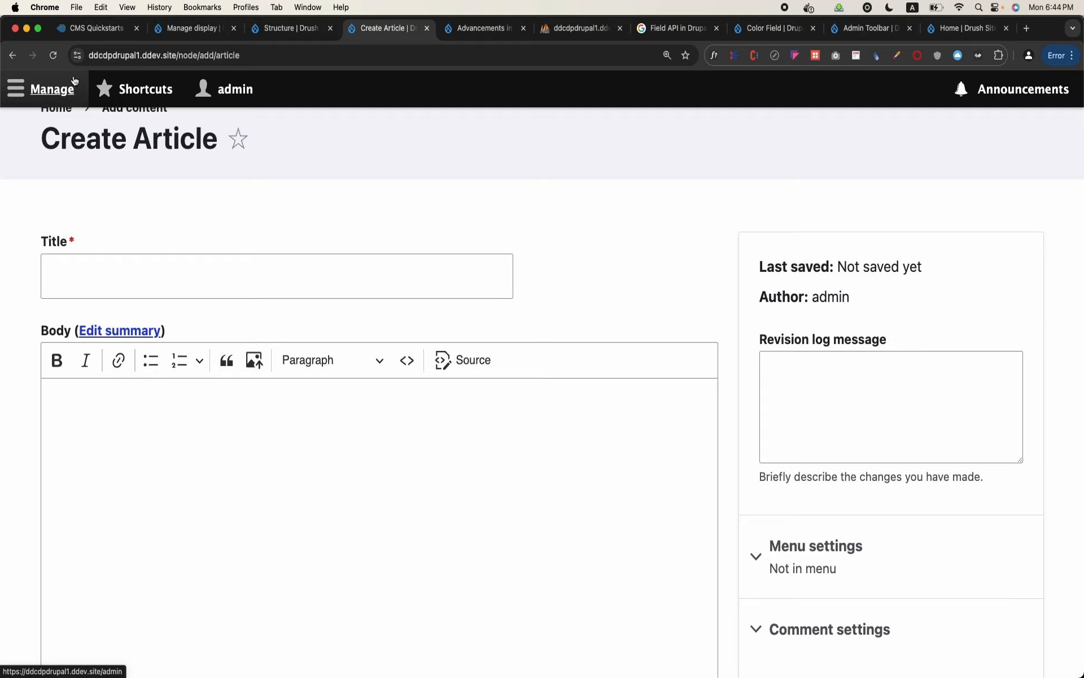
click(57, 89)
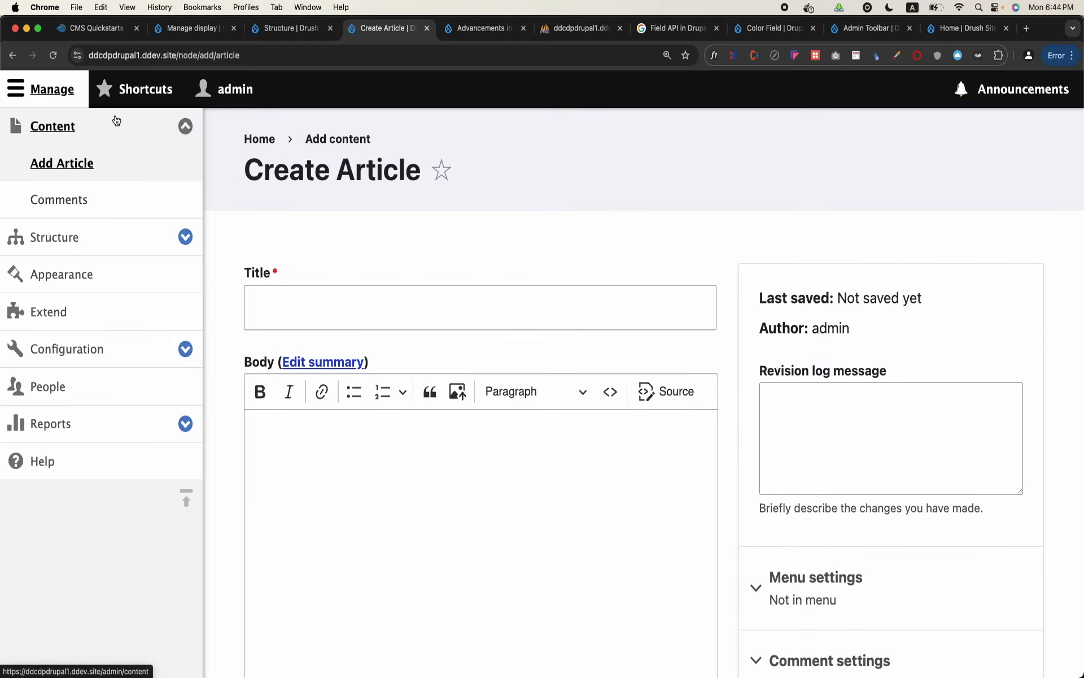
click(170, 249)
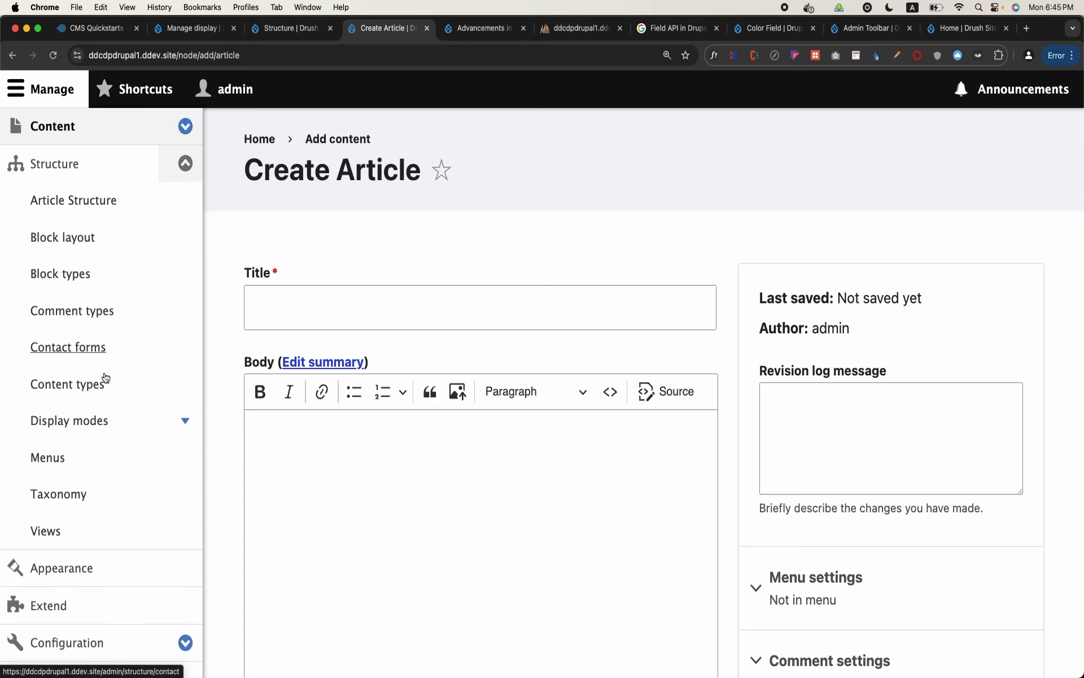
click(48, 459)
scroll(356, 406, down, 2)
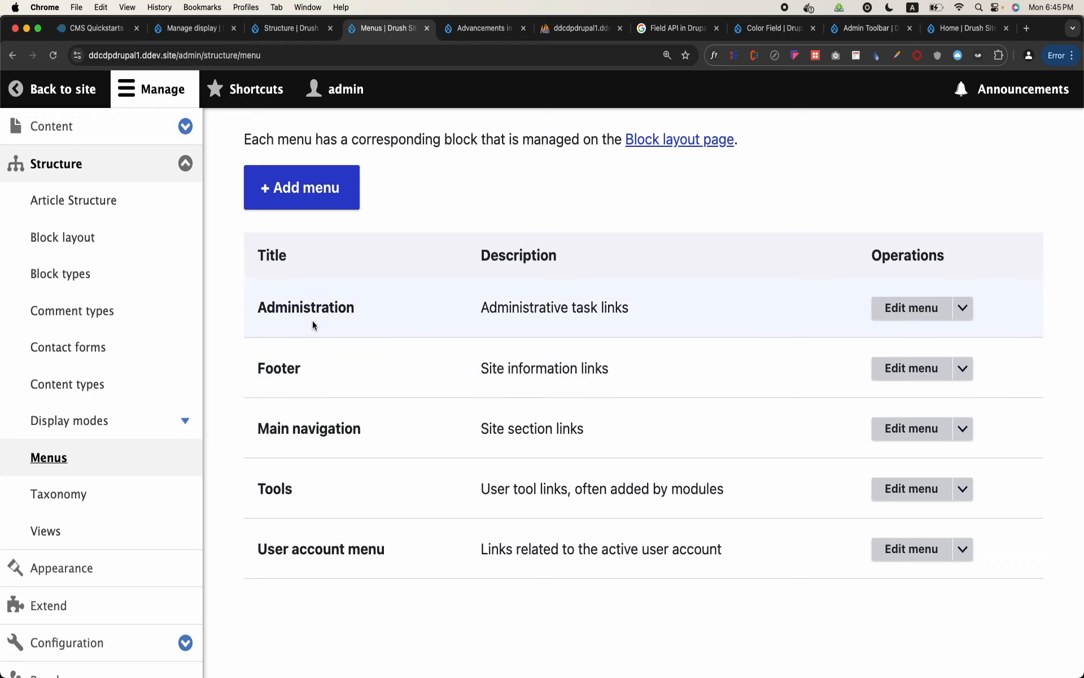
click(961, 309)
click(930, 332)
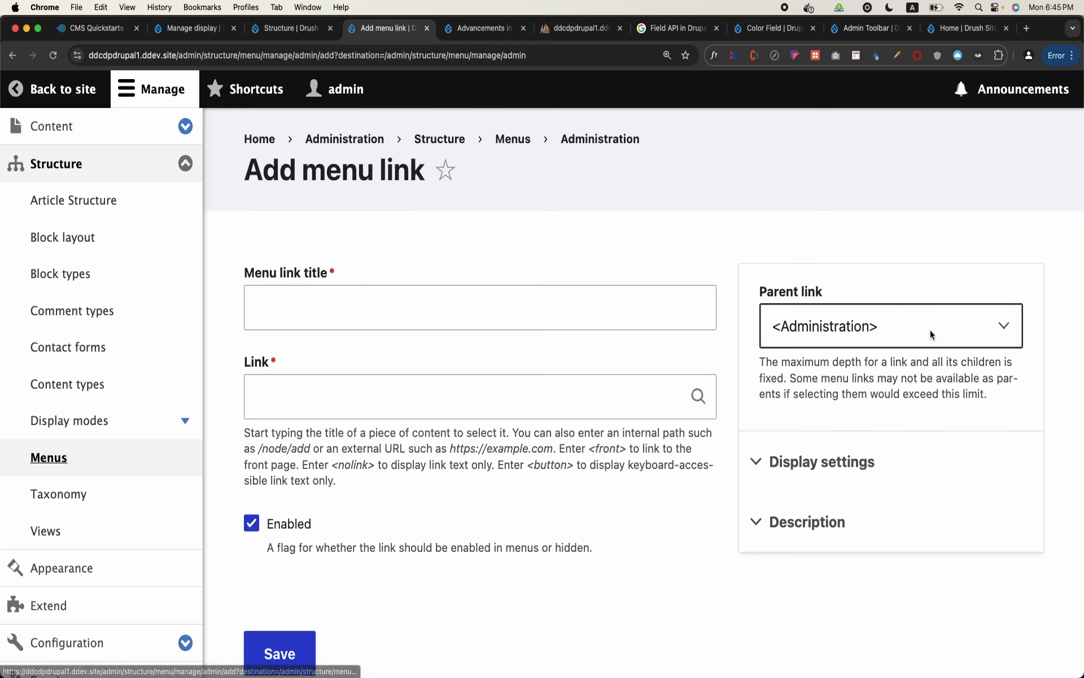
Give the new Administration menu link the title "Student"
click(557, 319)
text(Ad)
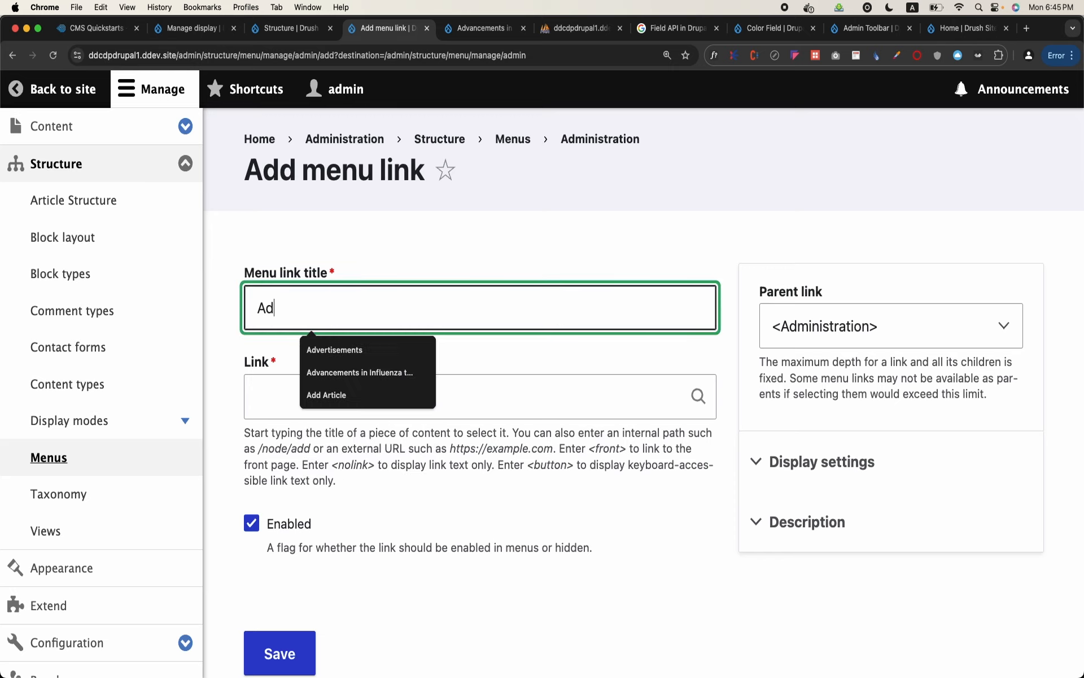
text(d Stud)
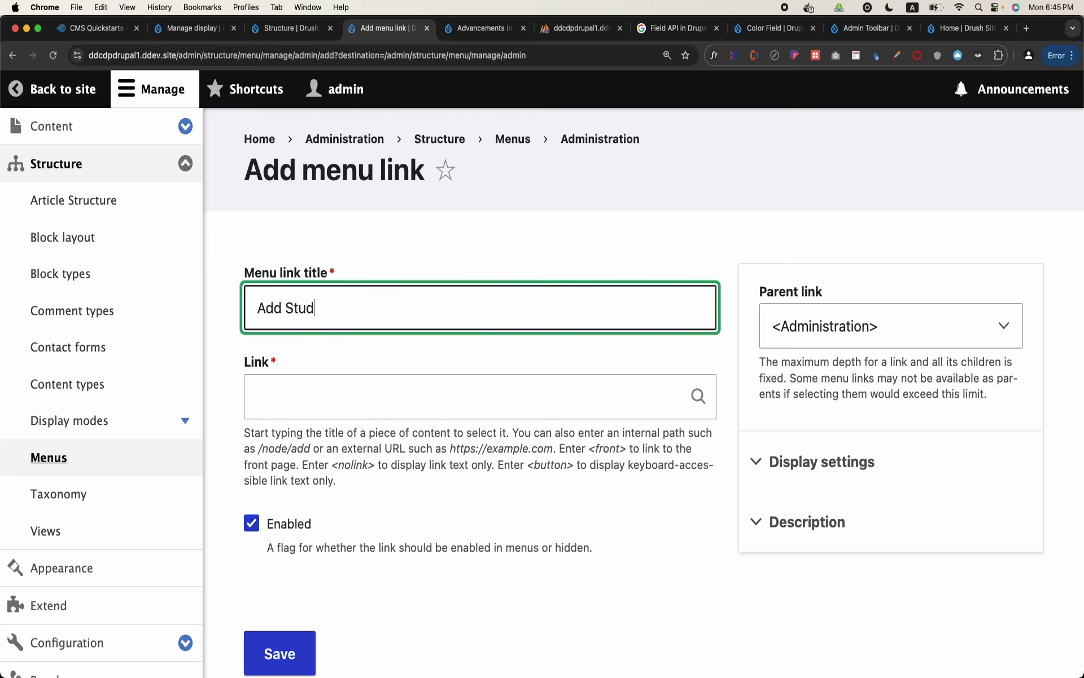
text(ent)
key(BackSpace)
key(BackSpace)
key(BackSpace)
key(BackSpace)
key(BackSpace)
key(BackSpace)
key(BackSpace)
key(BackSpace)
key(BackSpace)
key(BackSpace)
text(S)
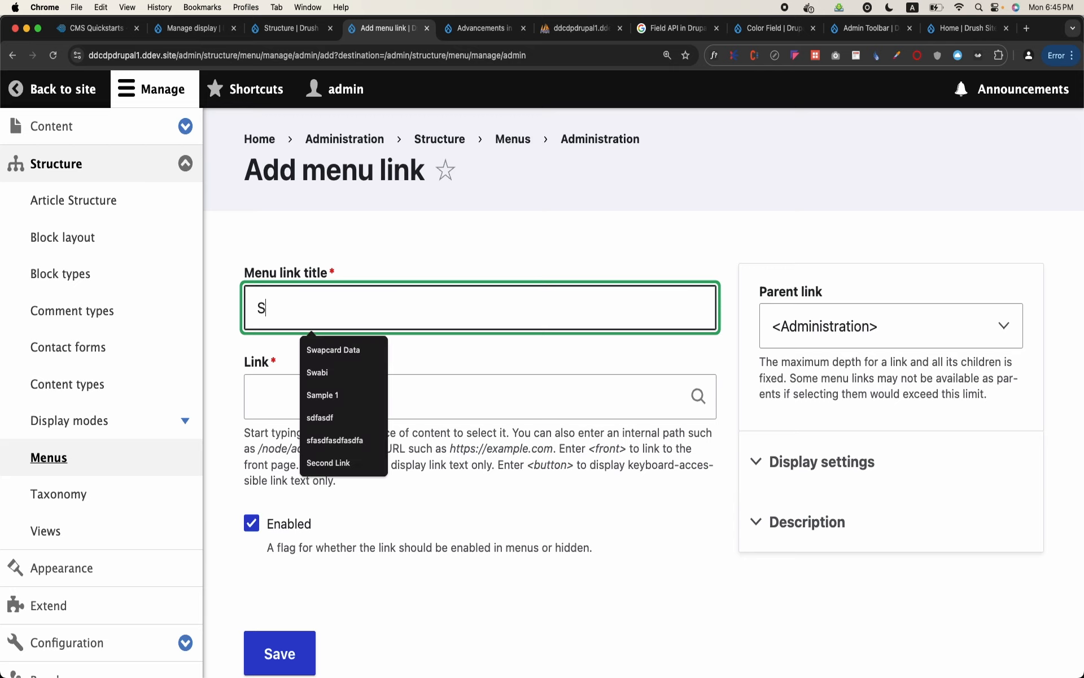
text(tudent)
Point the Student menu link to /add/content/student and save it
click(527, 399)
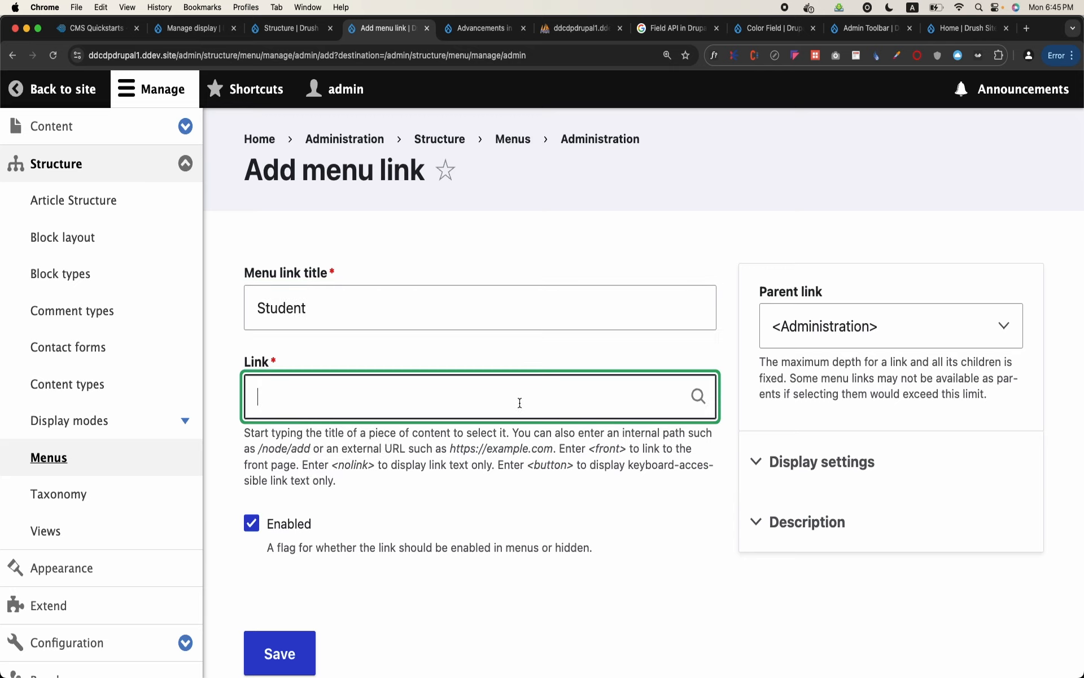
text(/add/content/student)
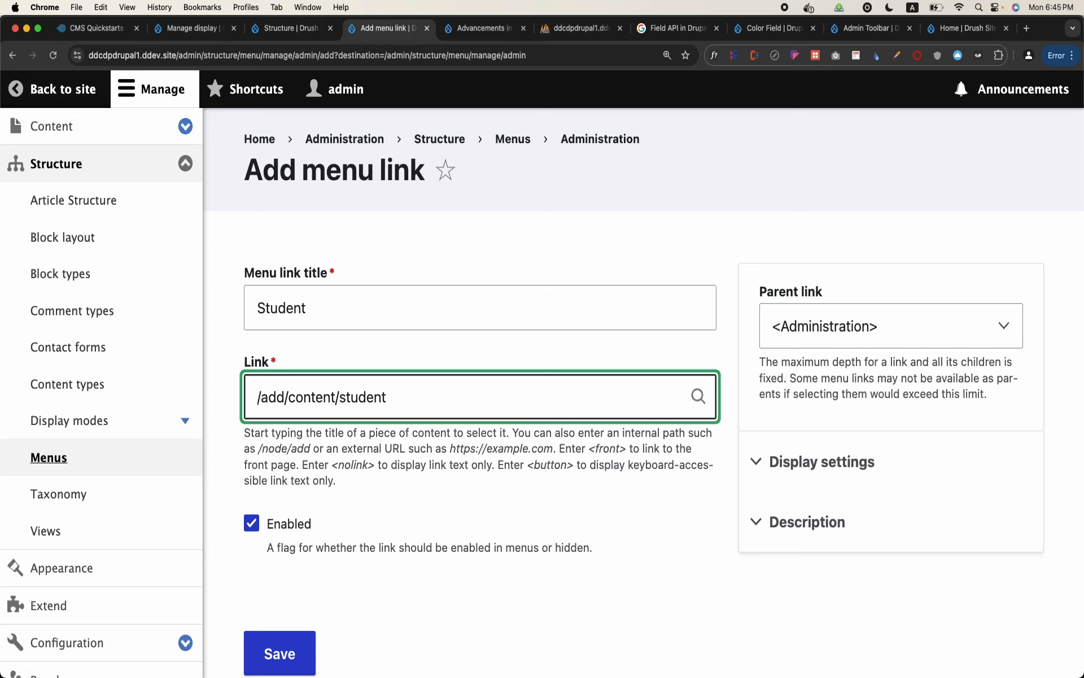
scroll(317, 525, down, 2)
click(278, 539)
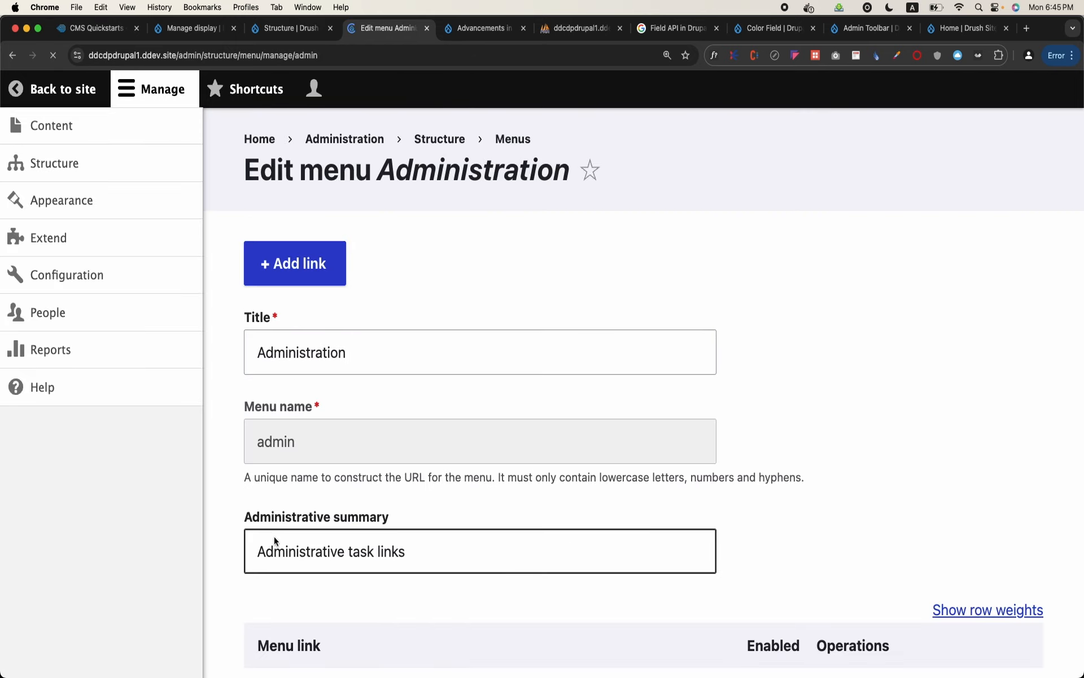
Nest the Student link under Content, above Add Article, in the Administration menu and save the menu
scroll(218, 307, down, 1)
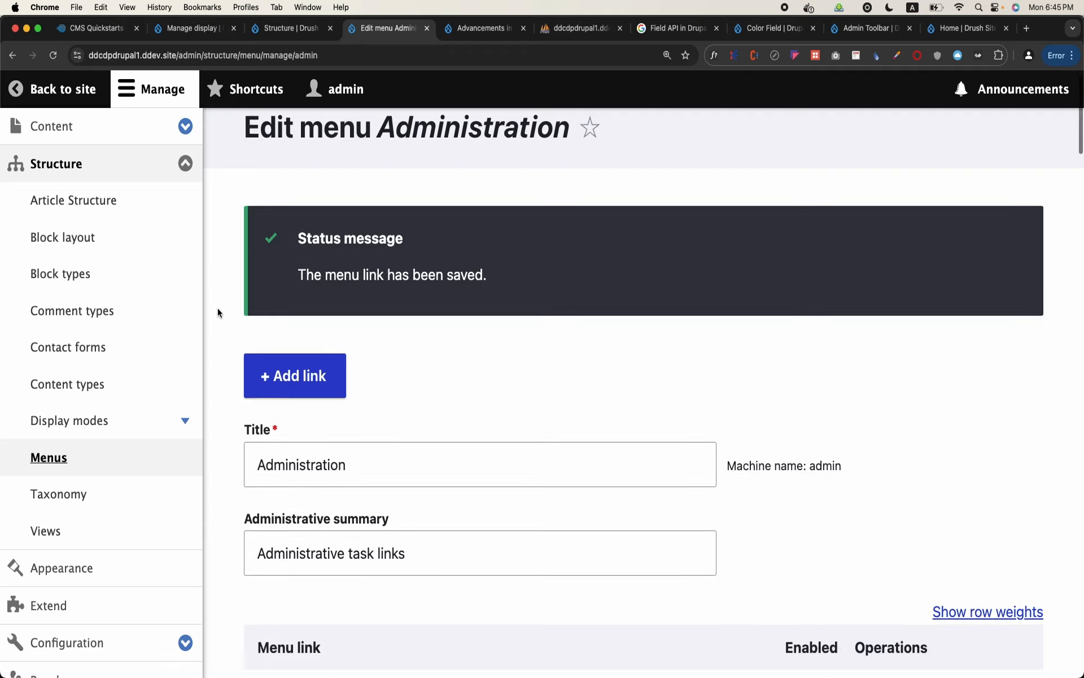
scroll(218, 313, down, 5)
drag(265, 367, 326, 490)
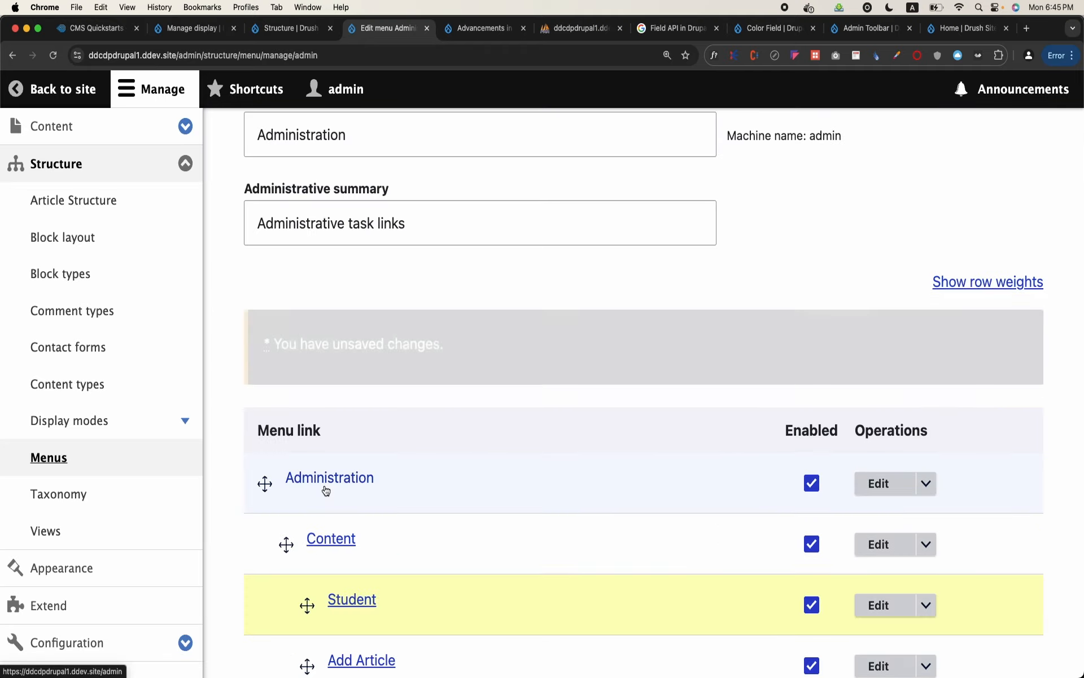
scroll(325, 209, down, 15)
scroll(325, 213, down, 15)
click(278, 564)
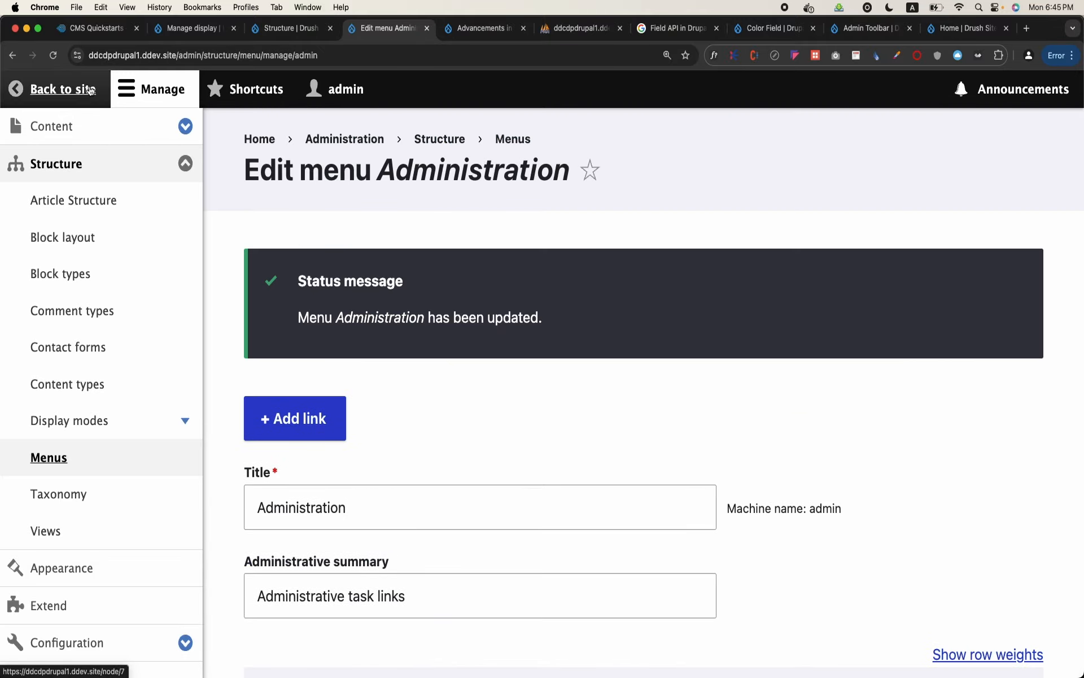
Return to the site, test the Student link under Content, and expand the Content submenu again
click(90, 91)
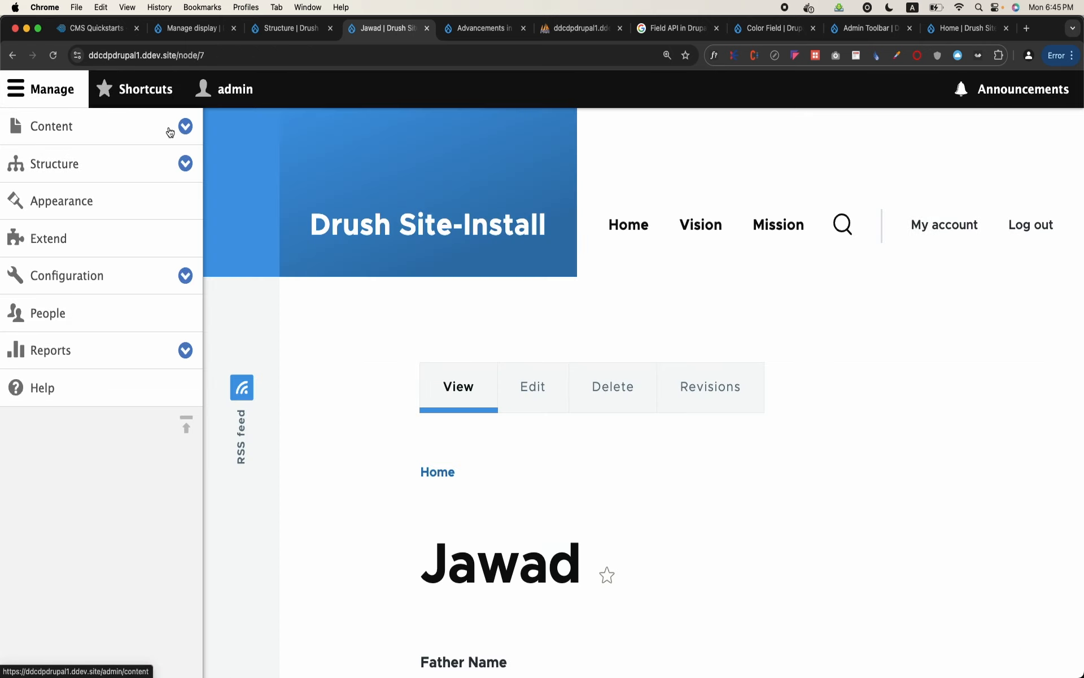
click(149, 133)
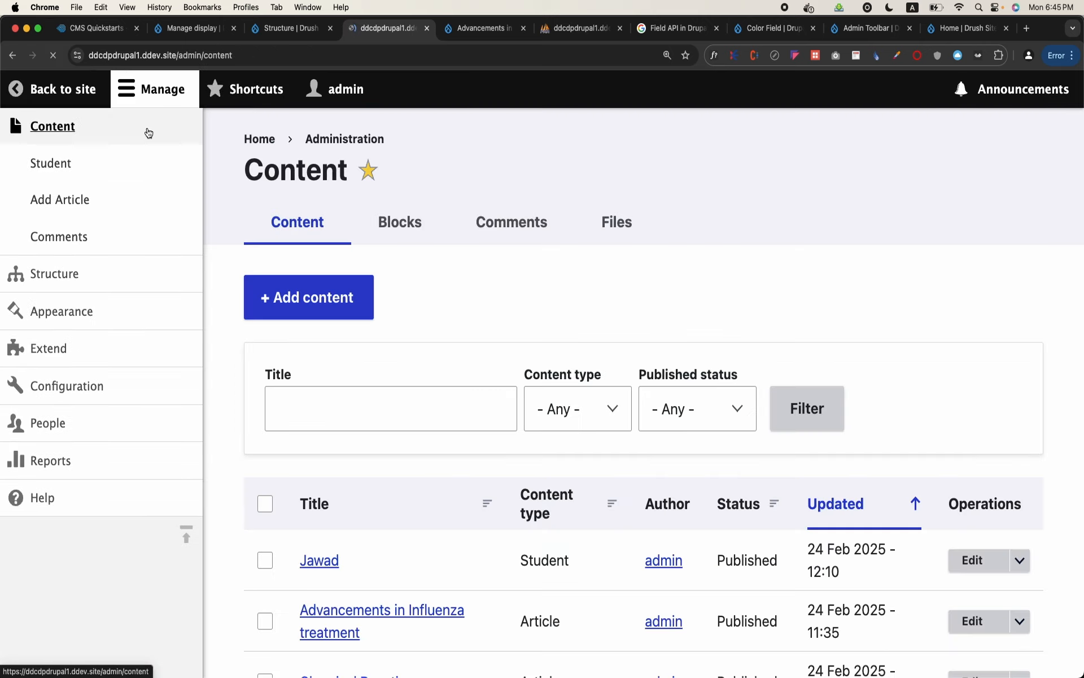
click(46, 166)
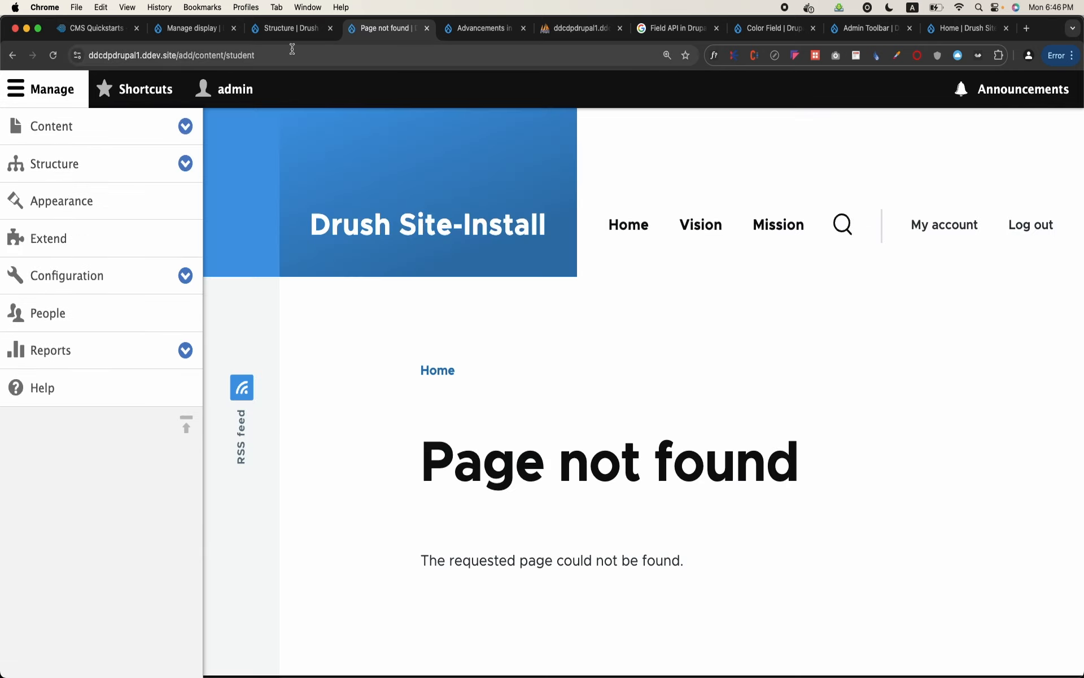
click(185, 128)
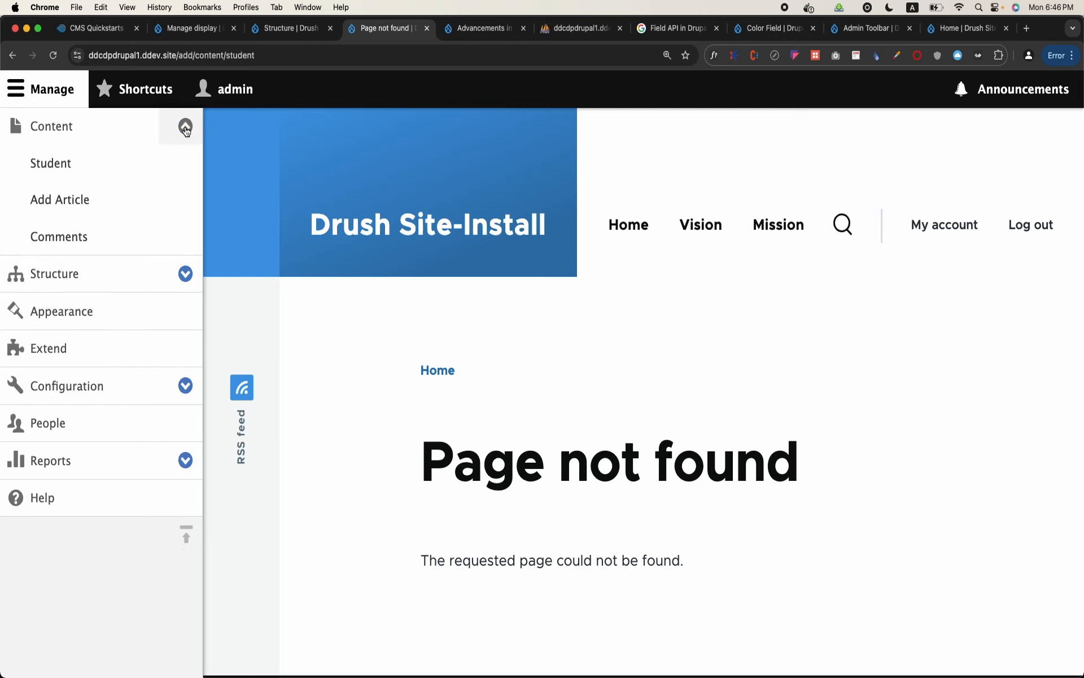
Open the Create Student form from the Add content page and copy its path, /node/add/student
click(65, 128)
click(305, 295)
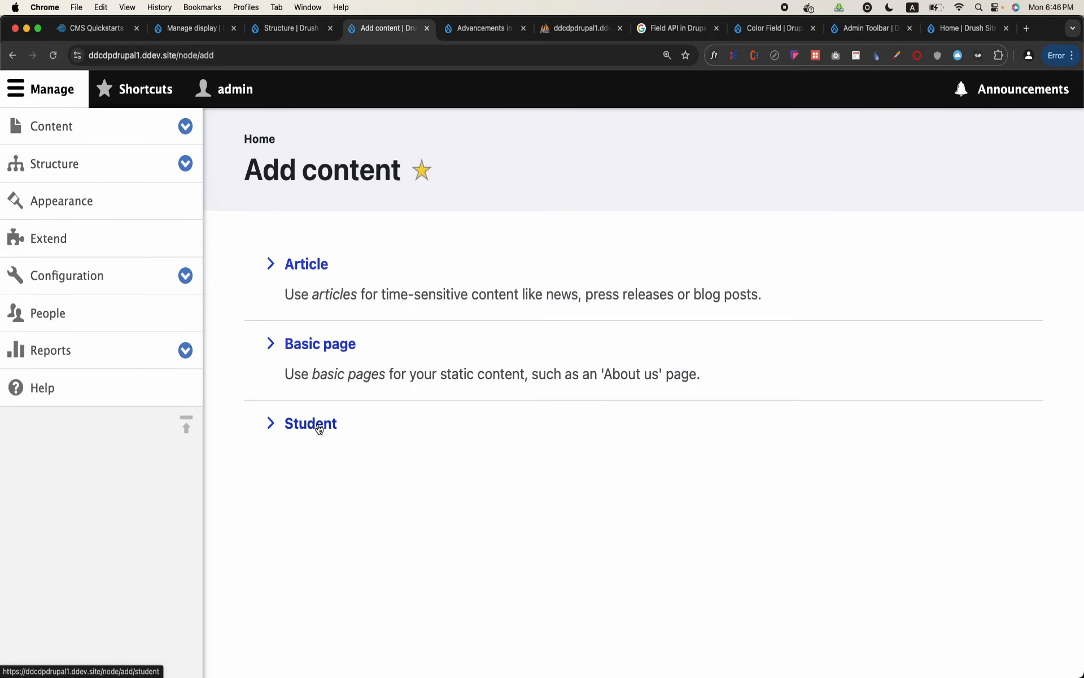
click(319, 429)
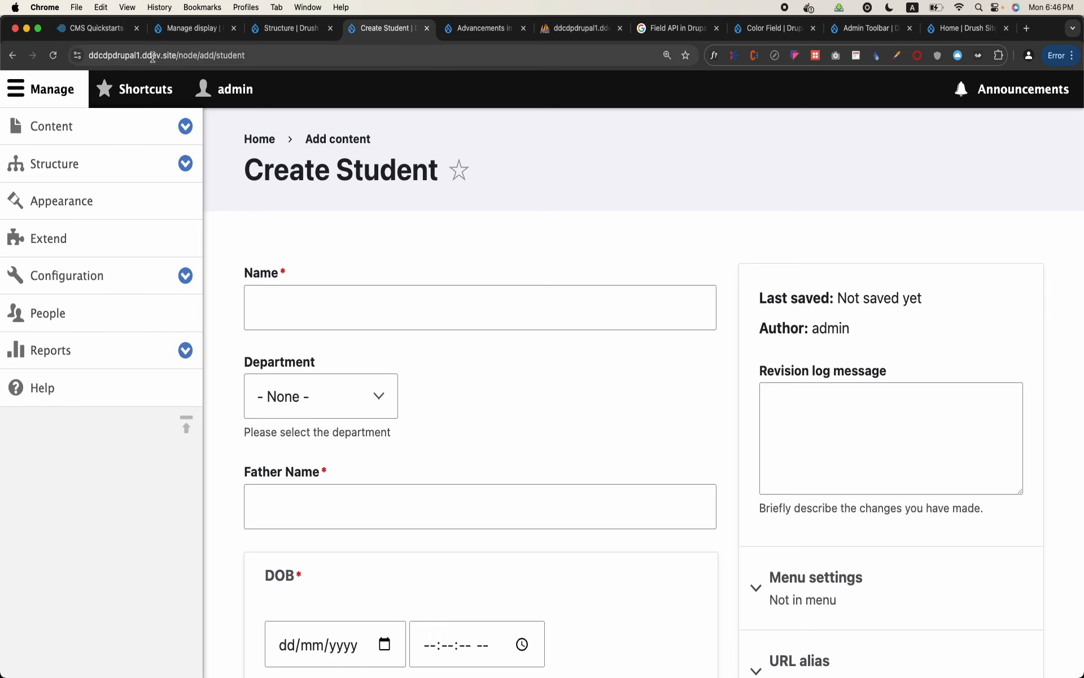
drag(175, 55, 280, 55)
key(super+c)
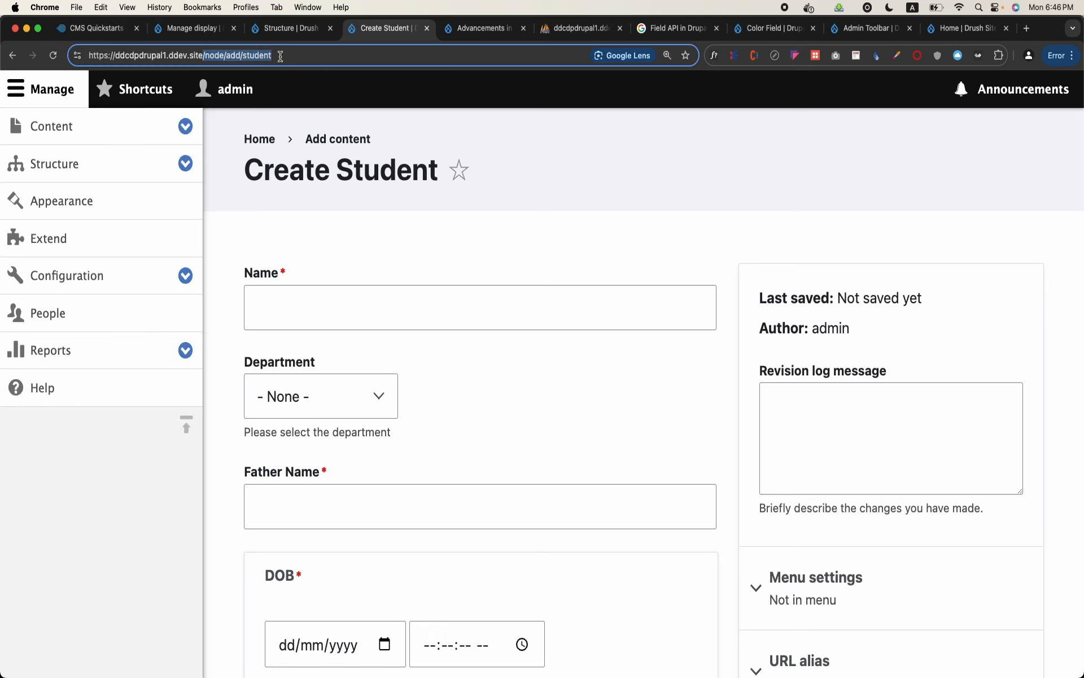
Point the Student link in the Administration menu to /node/add/student and save the link
click(162, 169)
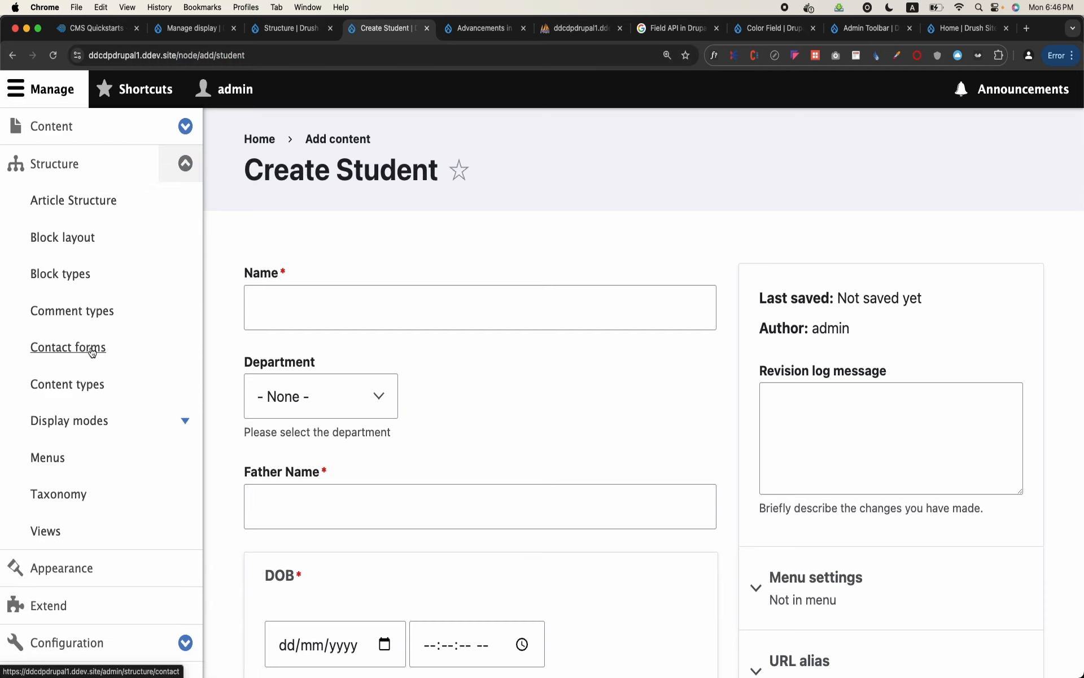
click(57, 457)
scroll(495, 452, down, 3)
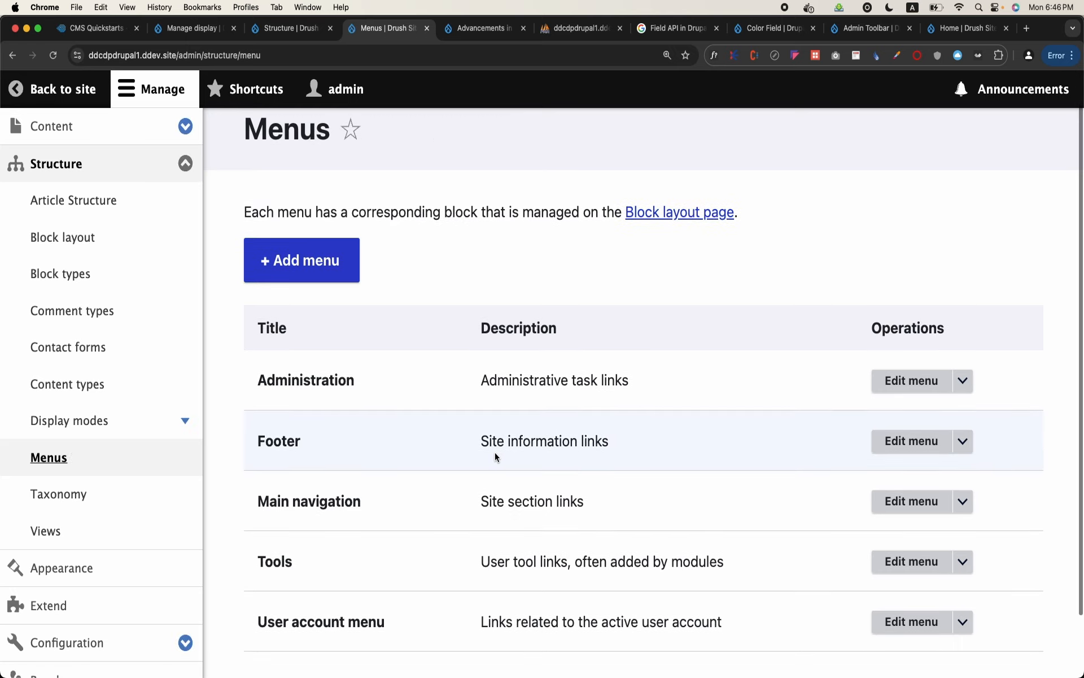
click(926, 346)
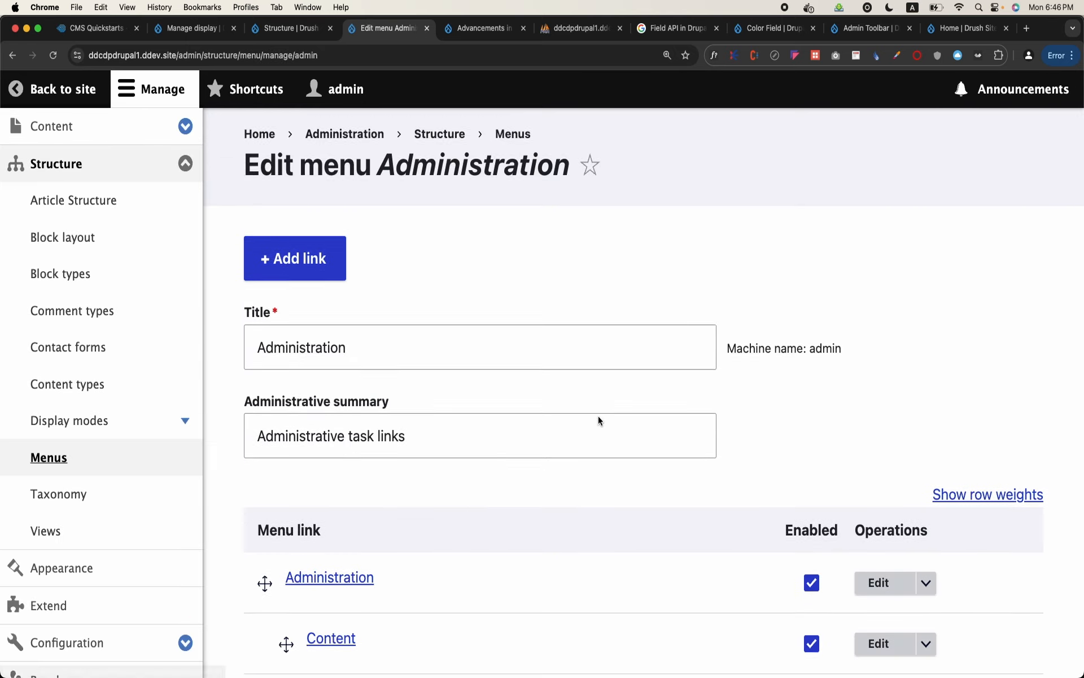
scroll(598, 415, down, 5)
click(878, 386)
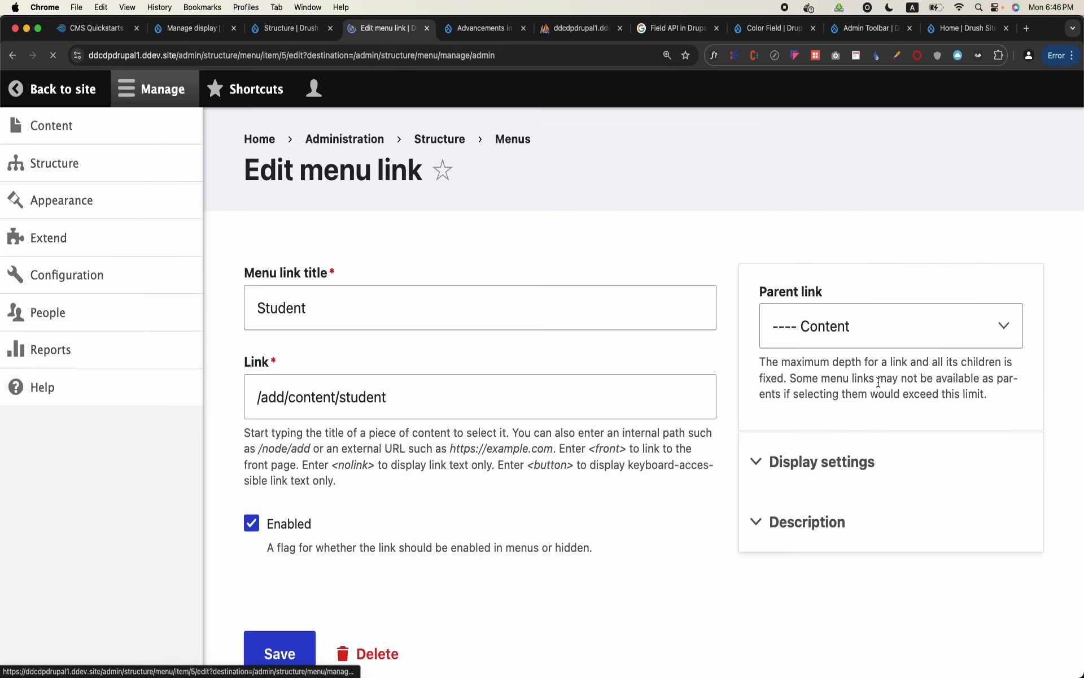
double_click(489, 401)
triple_click(488, 401)
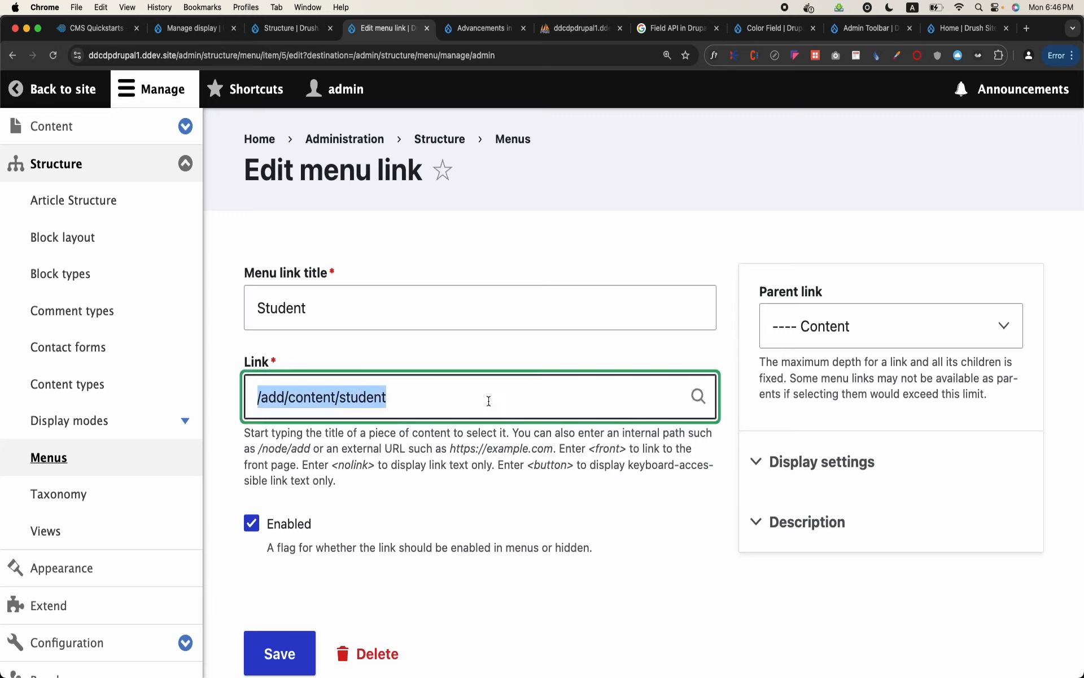
key(super+v)
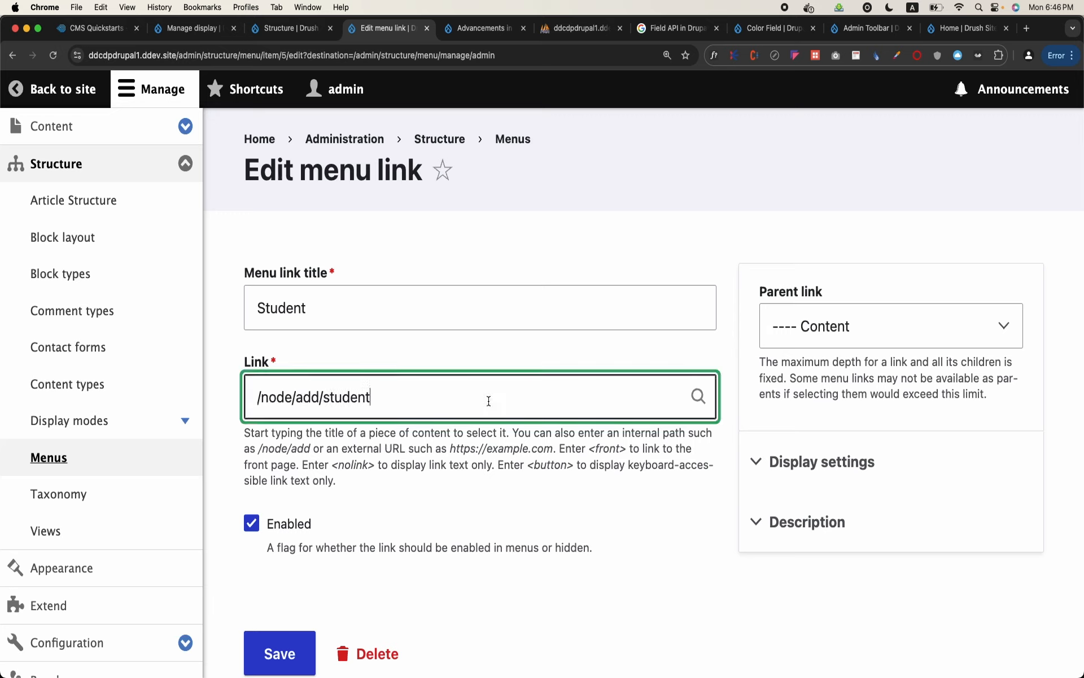
click(298, 646)
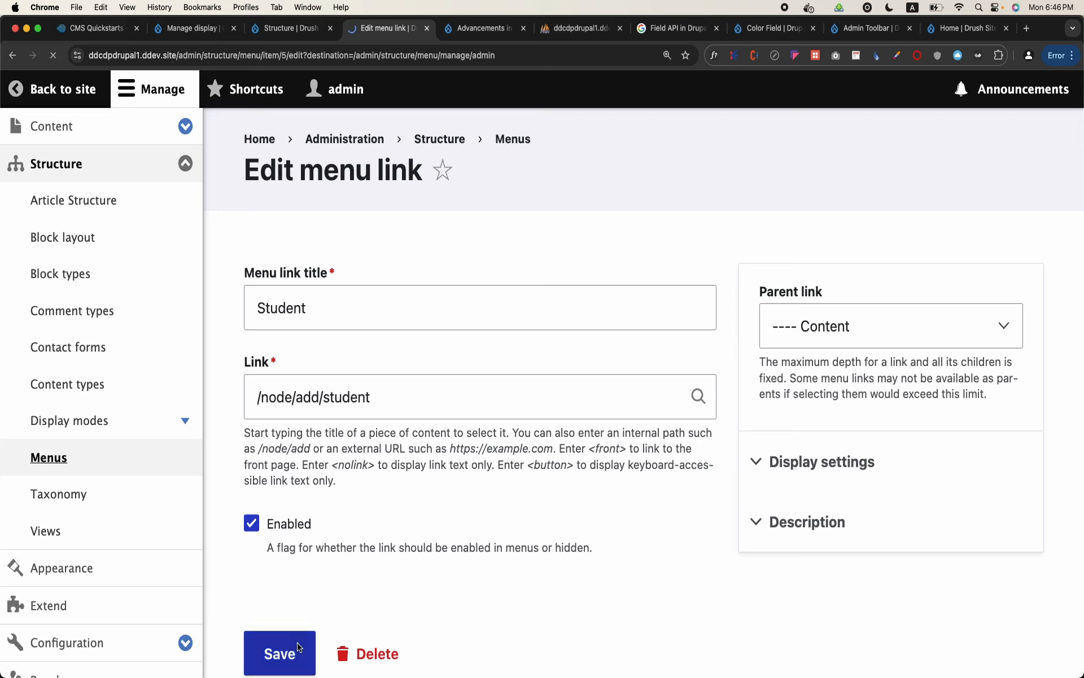
Test the Student link under Content and review the creation form's fields, including the Department options
click(149, 120)
click(74, 169)
scroll(428, 361, down, 8)
scroll(428, 362, down, 2)
scroll(428, 362, up, 6)
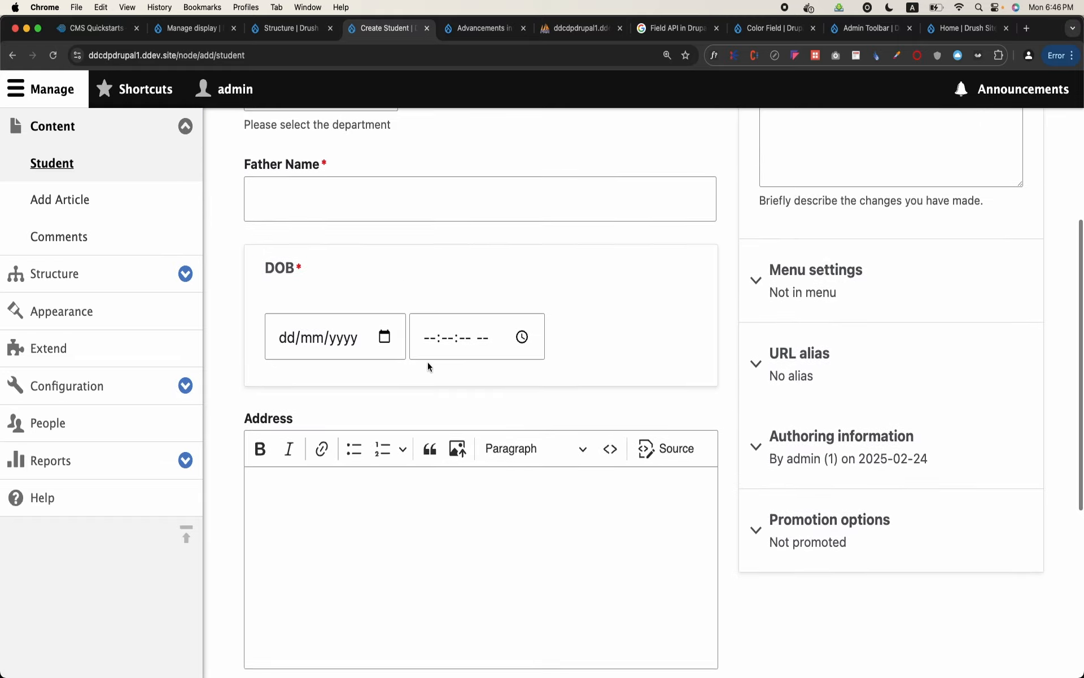
scroll(428, 364, up, 3)
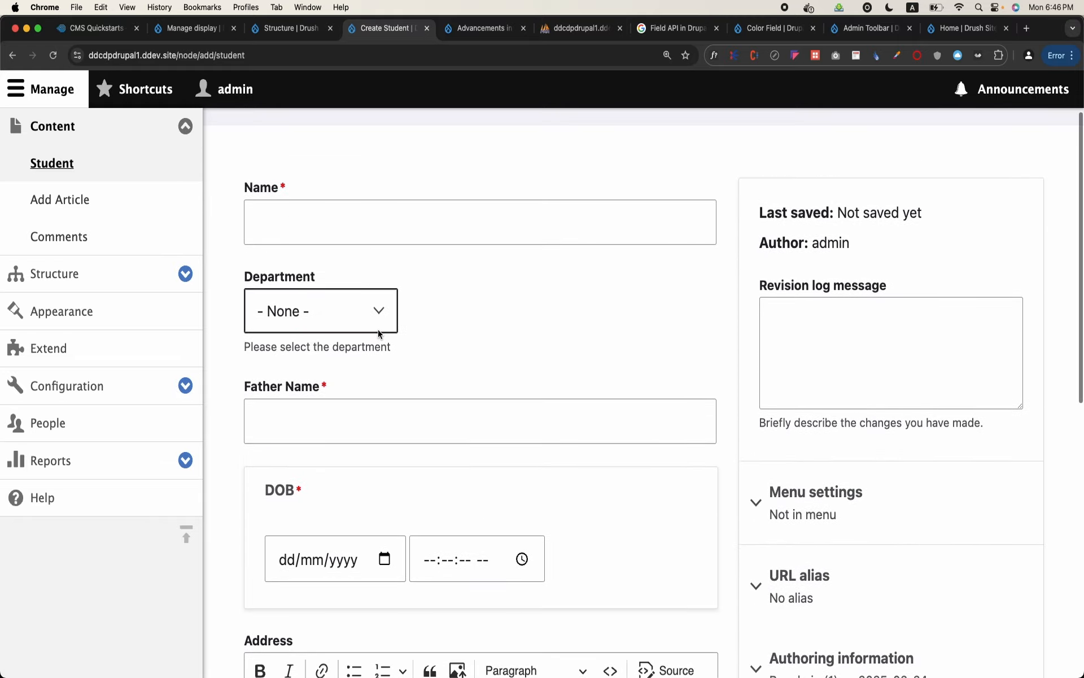
click(380, 334)
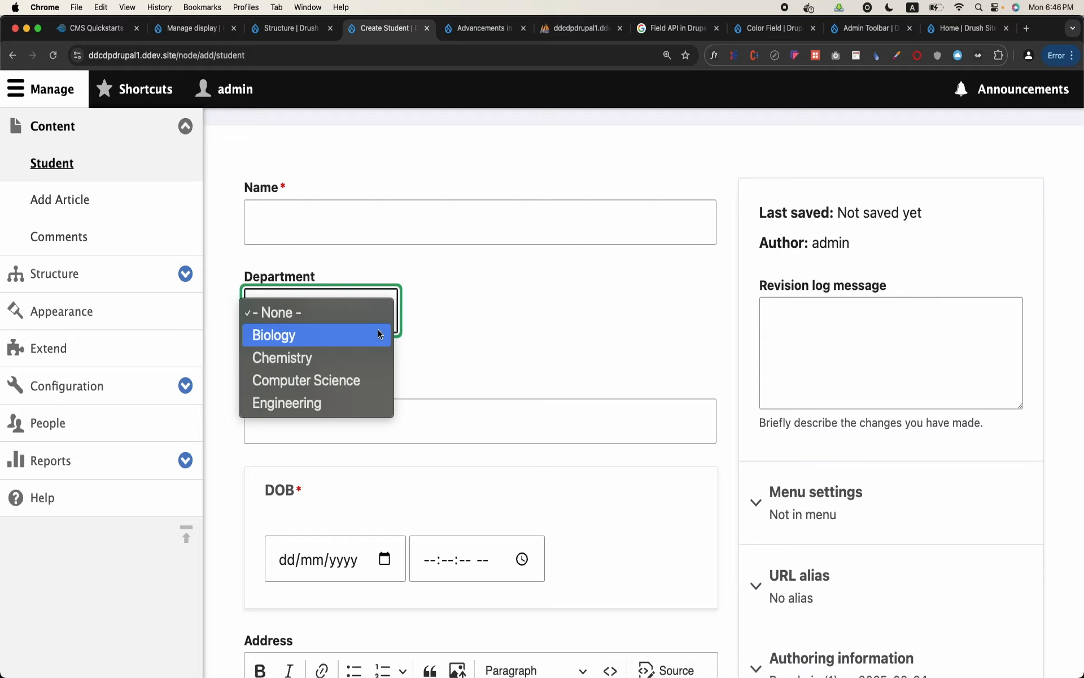
click(503, 350)
scroll(503, 350, down, 3)
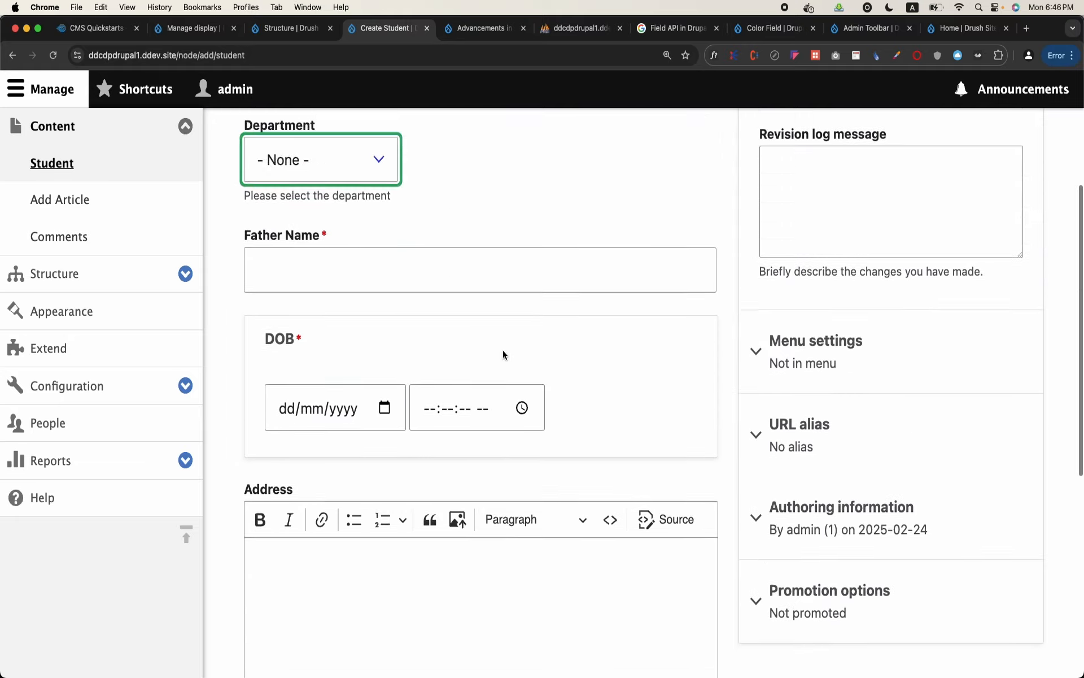
scroll(503, 350, up, 5)
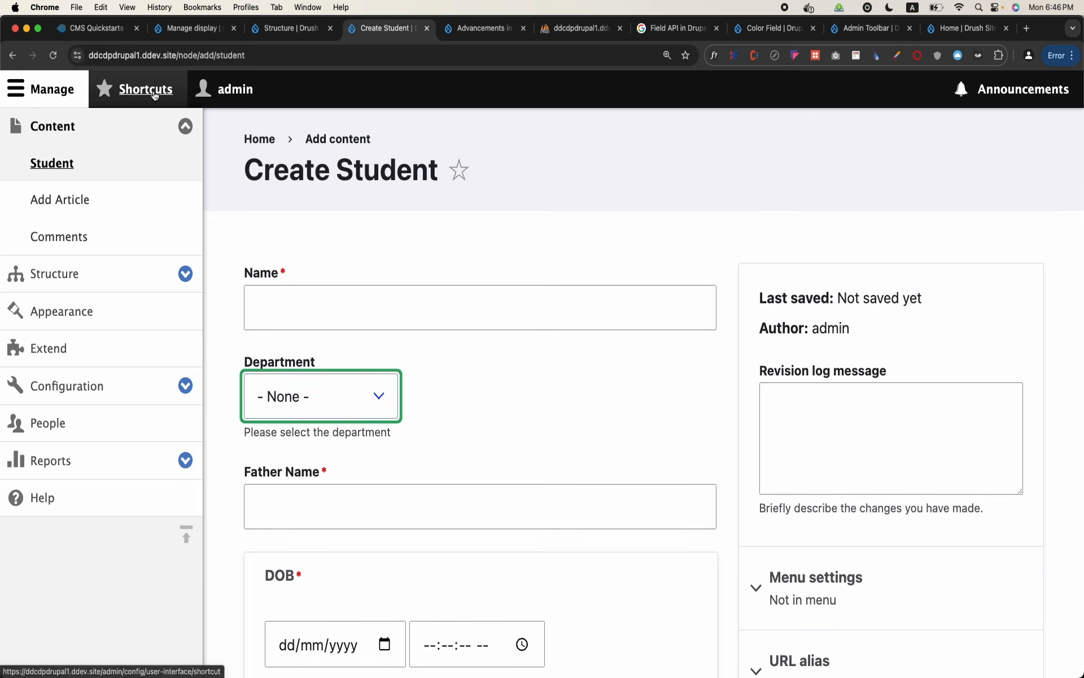
click(52, 91)
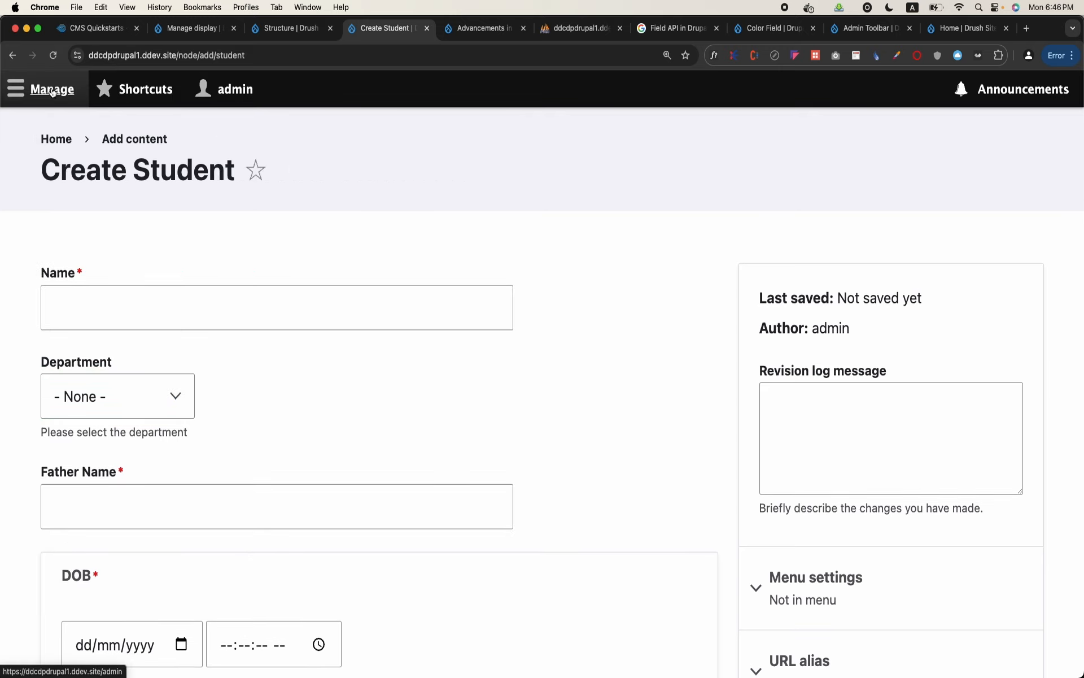
click(52, 91)
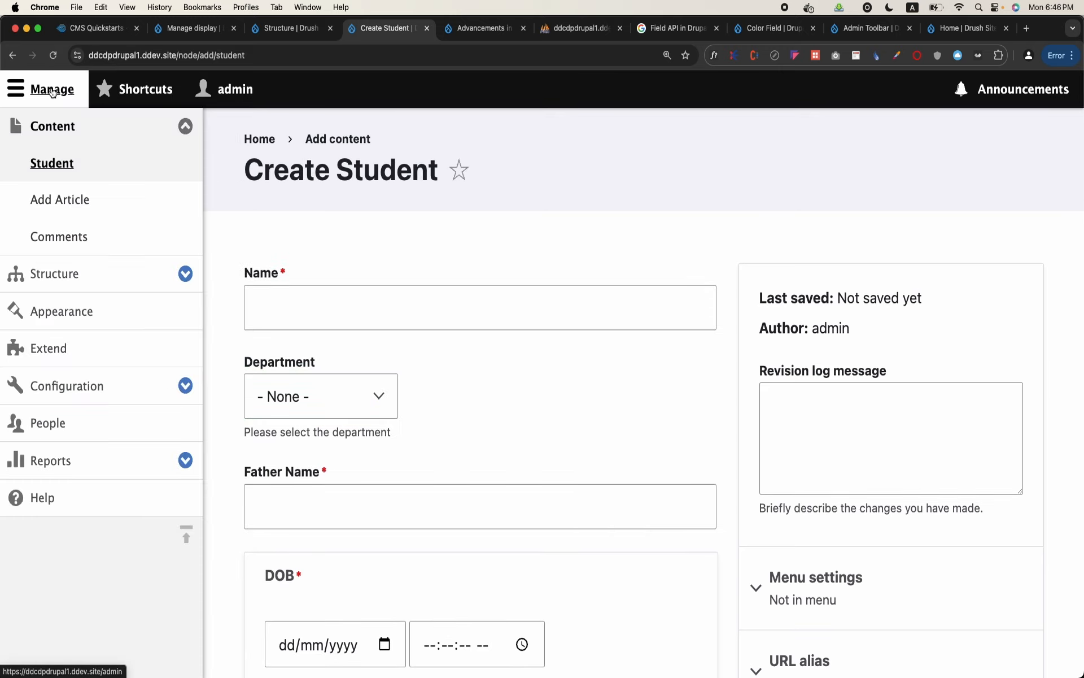
Start a new field of type Link on the Student content type
click(185, 274)
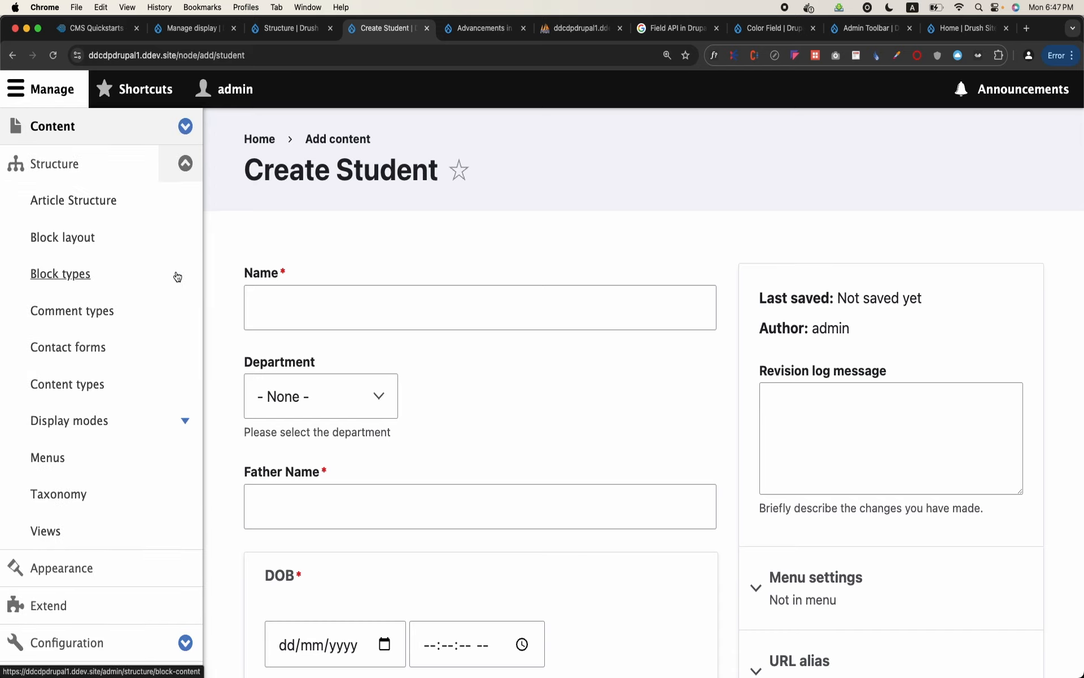
click(68, 384)
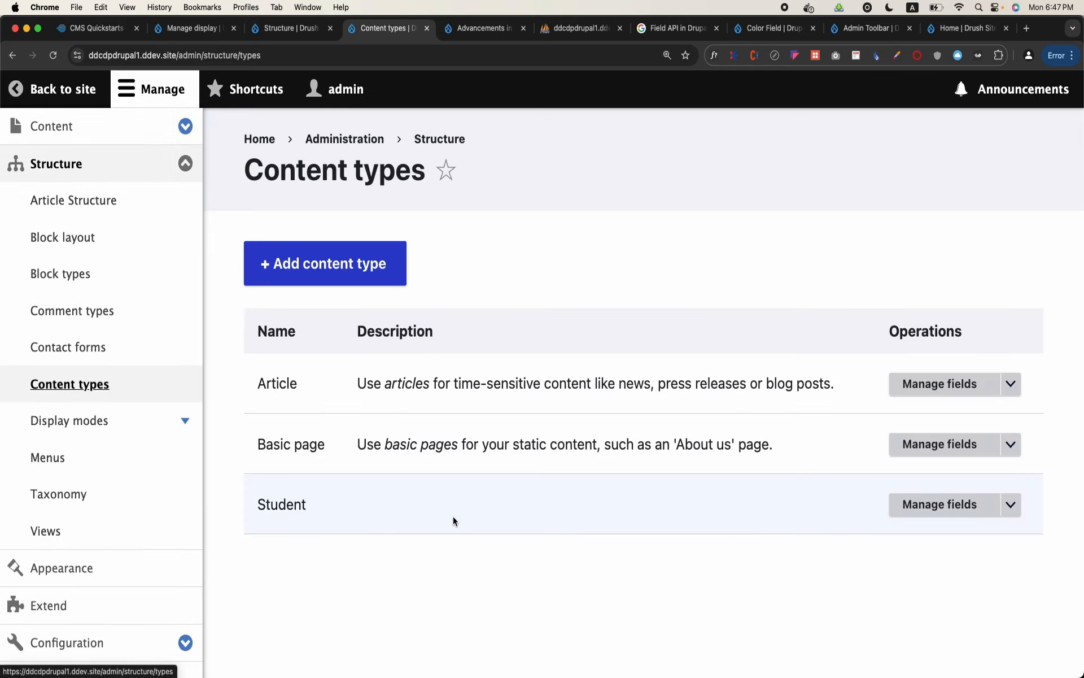
click(931, 511)
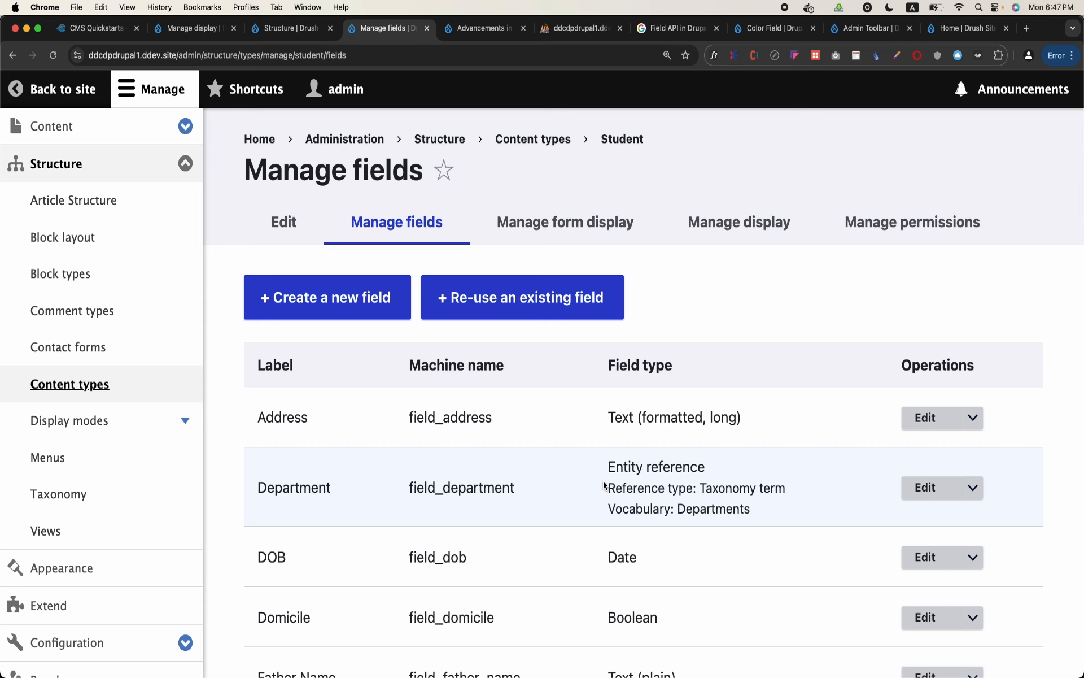
click(370, 312)
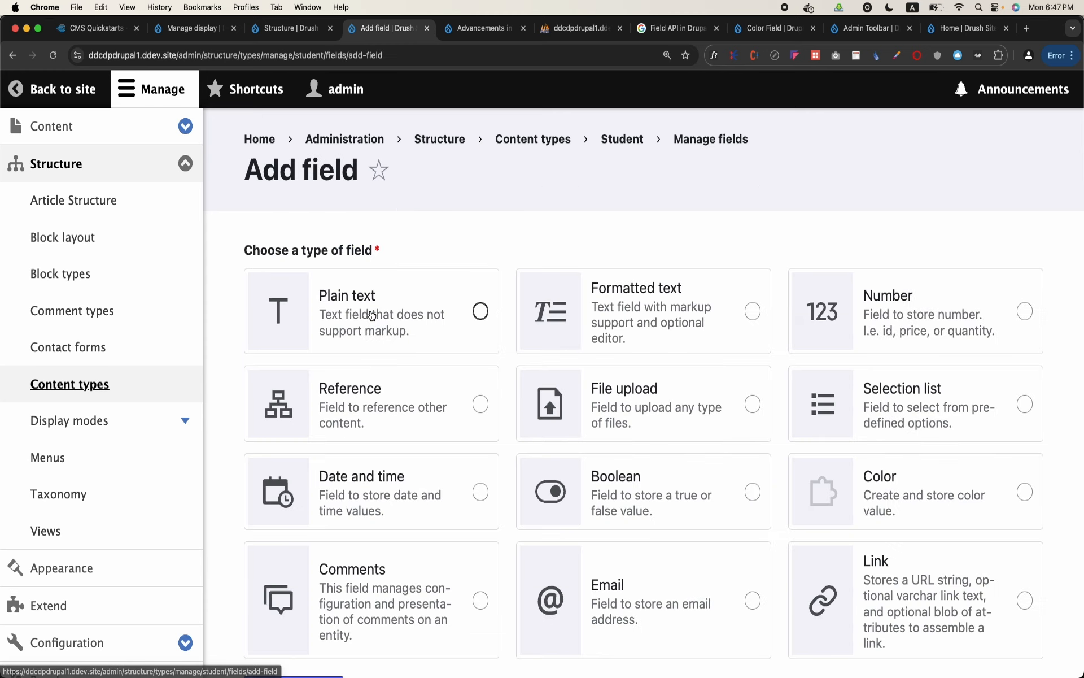
scroll(371, 315, down, 3)
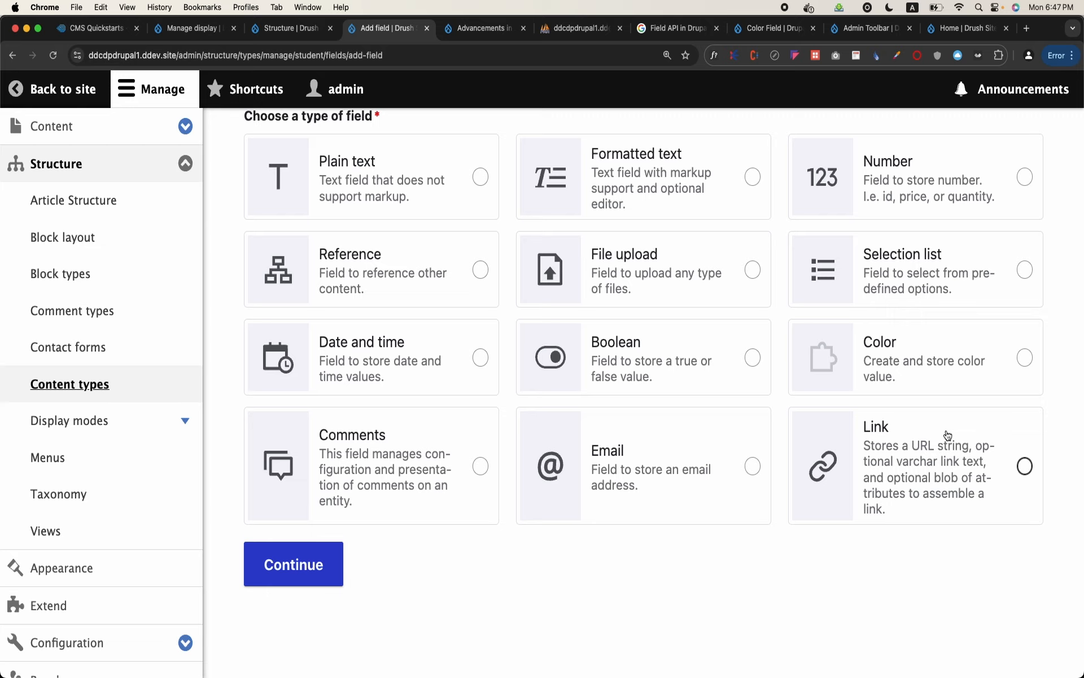
click(932, 463)
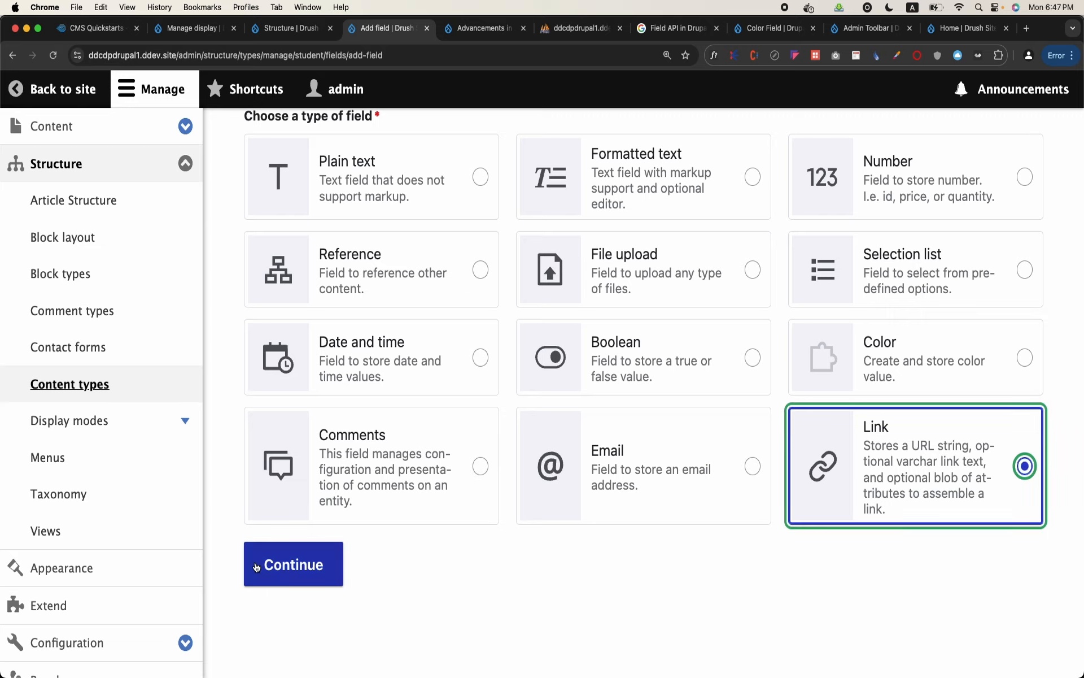
click(278, 572)
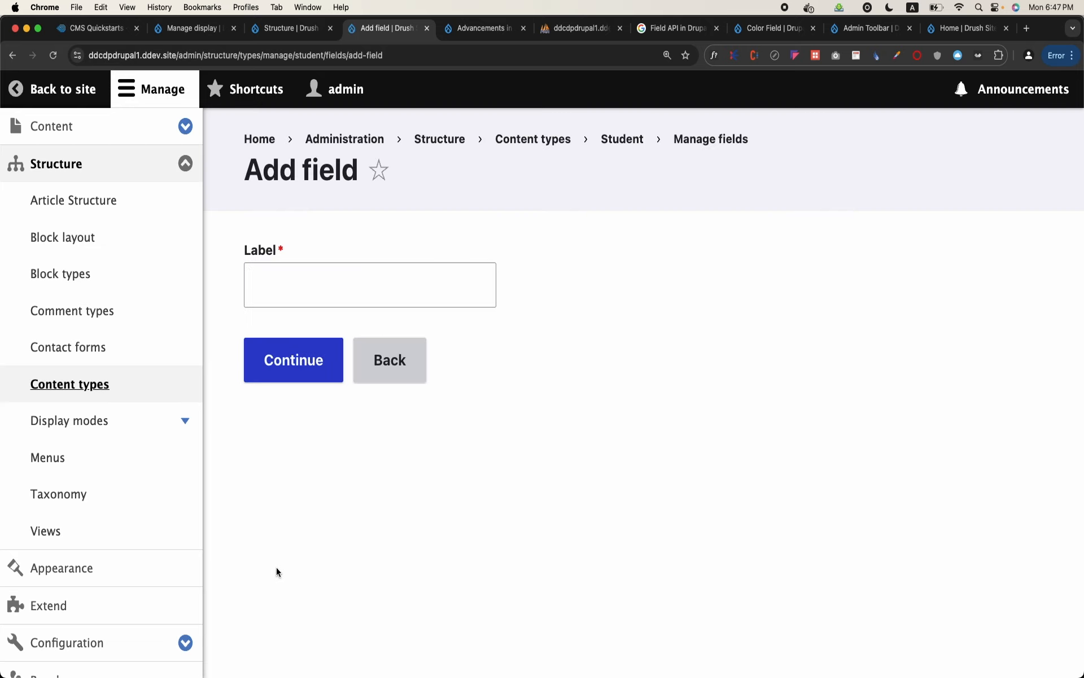
Label the new link field "Social Media Profiles" and continue to its settings
right_click(301, 290)
click(301, 291)
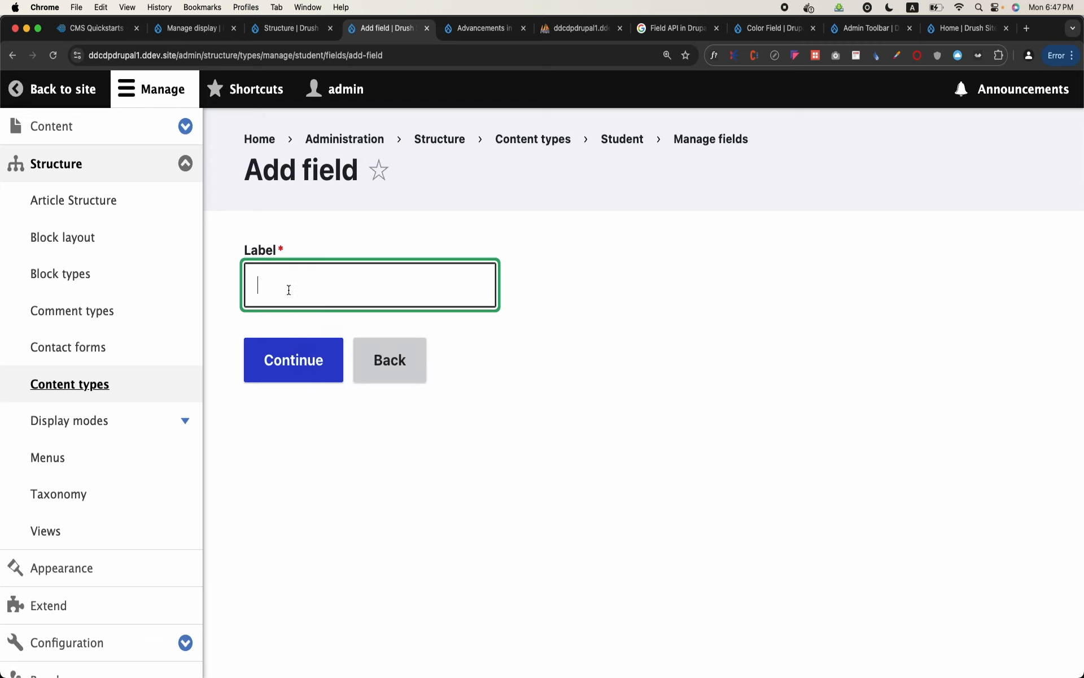
text(Social Media lik)
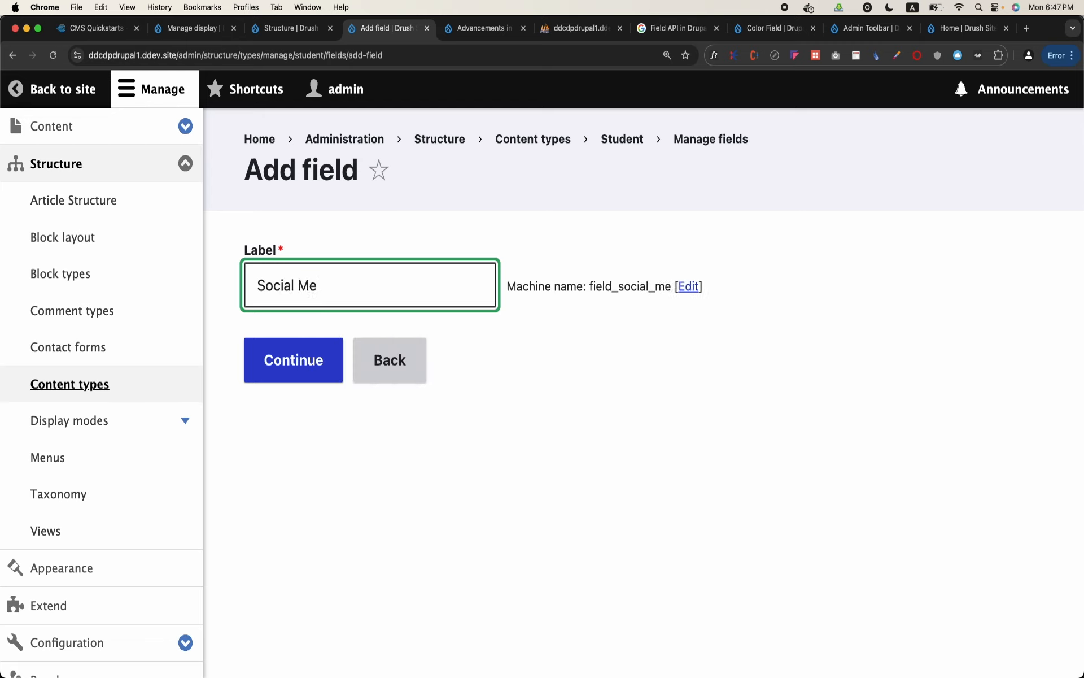
key(BackSpace)
key(BackSpace)
key(BackSpace)
text(Links)
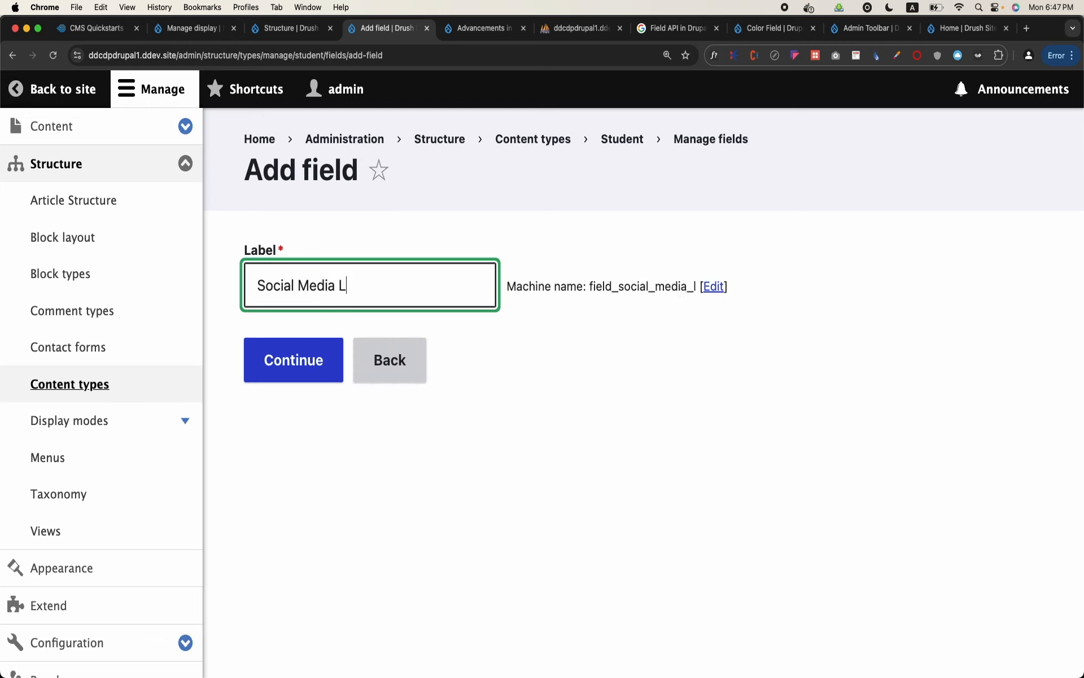
key(BackSpace)
key(BackSpace)
key(BackSpace)
key(BackSpace)
key(BackSpace)
text(Profiles)
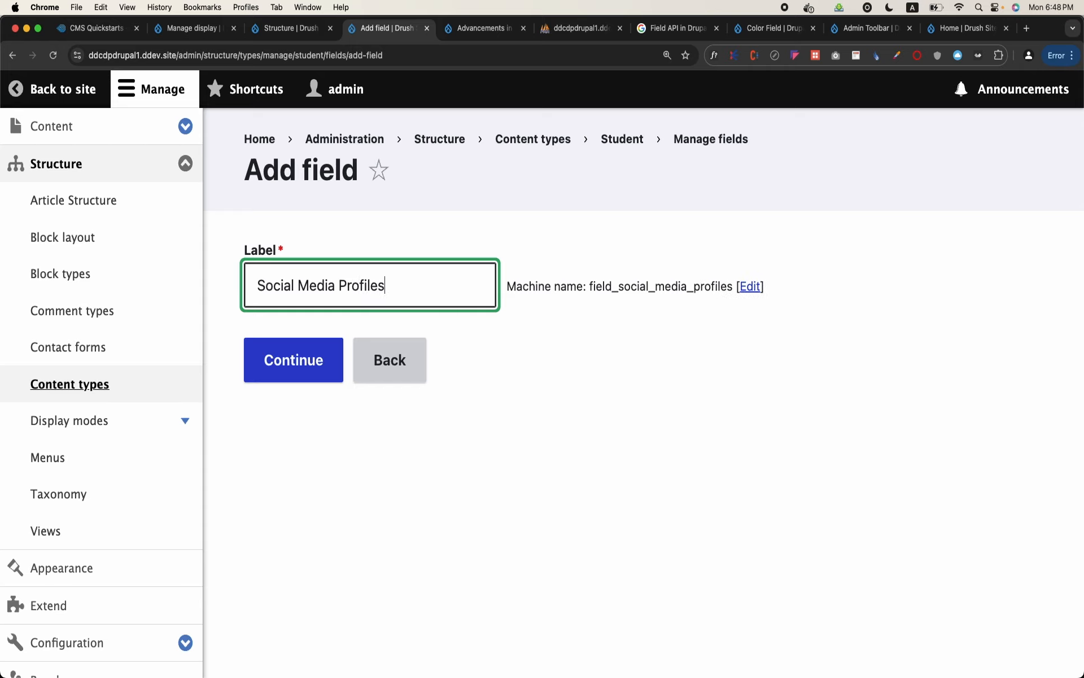
click(274, 370)
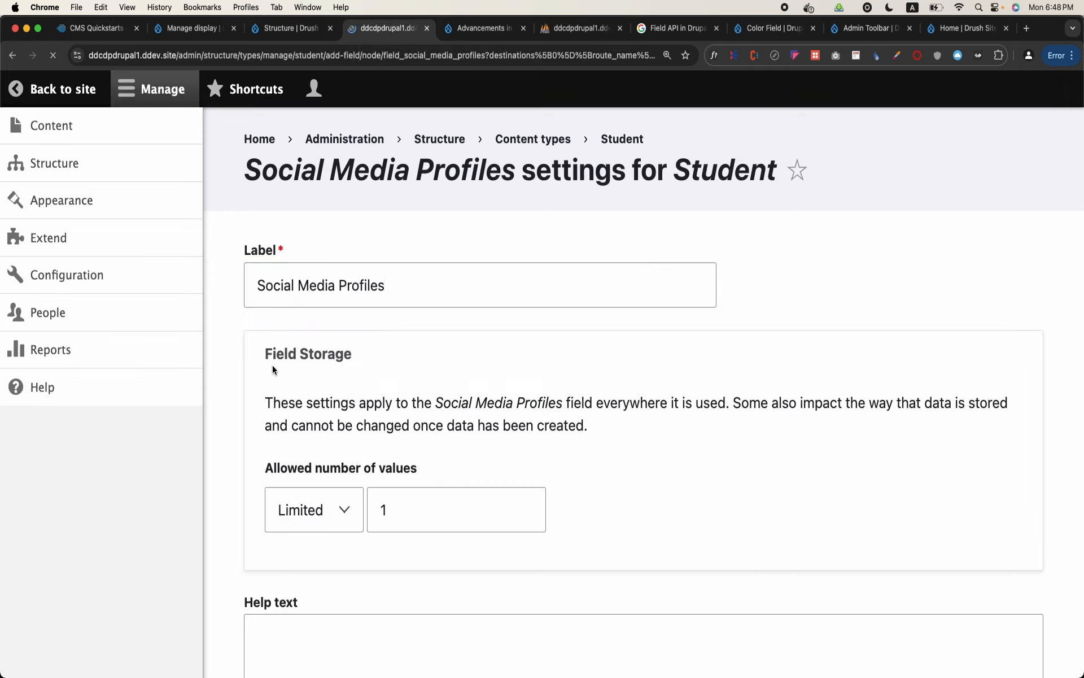
Allow unlimited values for the Social Media Profiles field and save its settings
scroll(273, 369, down, 4)
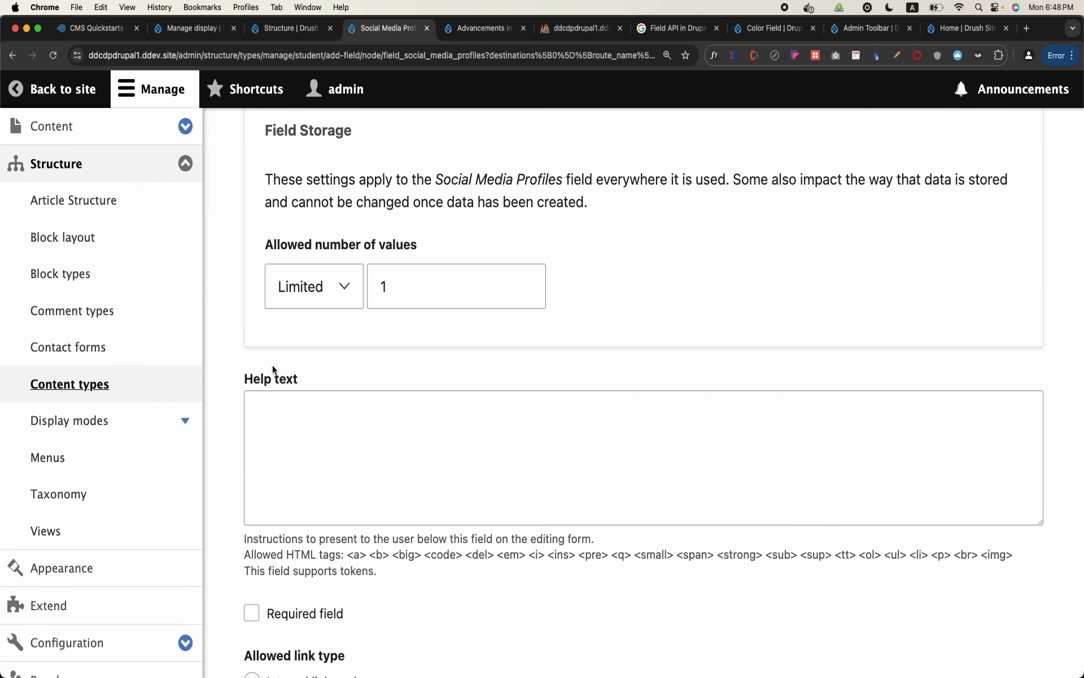
click(302, 296)
click(305, 312)
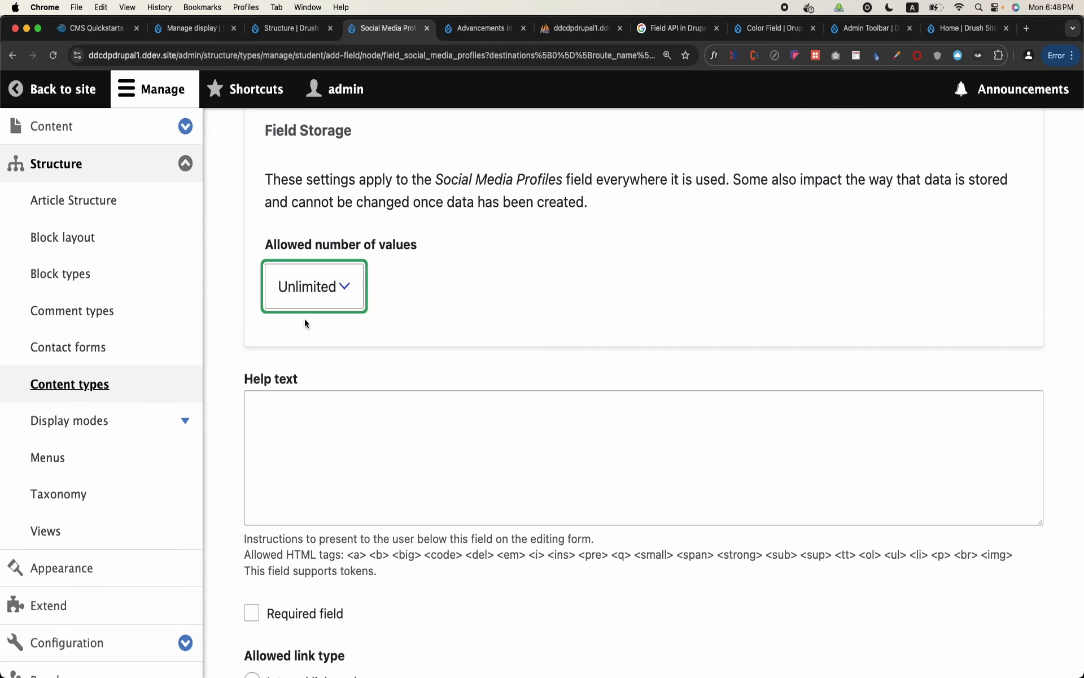
scroll(305, 323, down, 8)
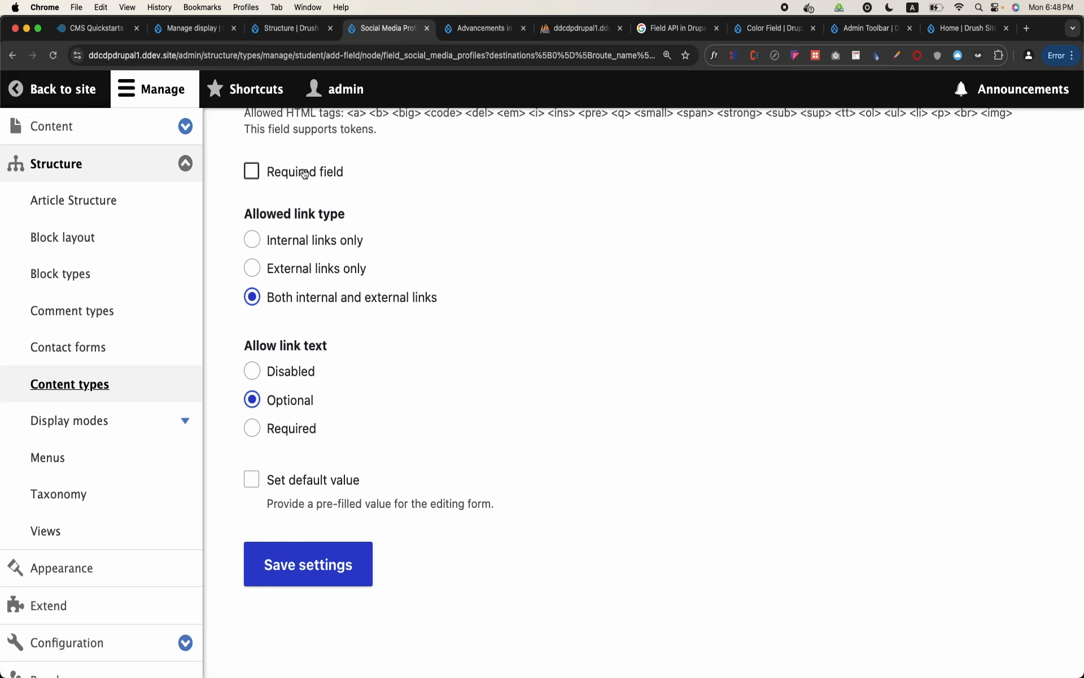
click(316, 564)
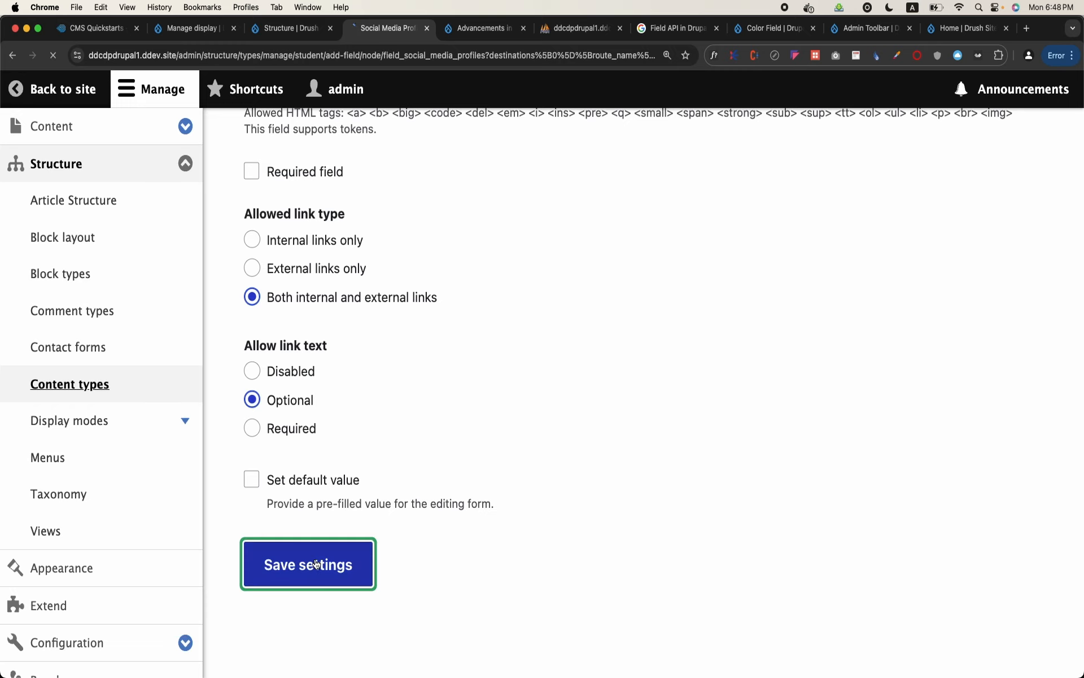
Open the Student creation form from the Content submenu and examine the Social Media Profiles field
click(59, 129)
click(54, 161)
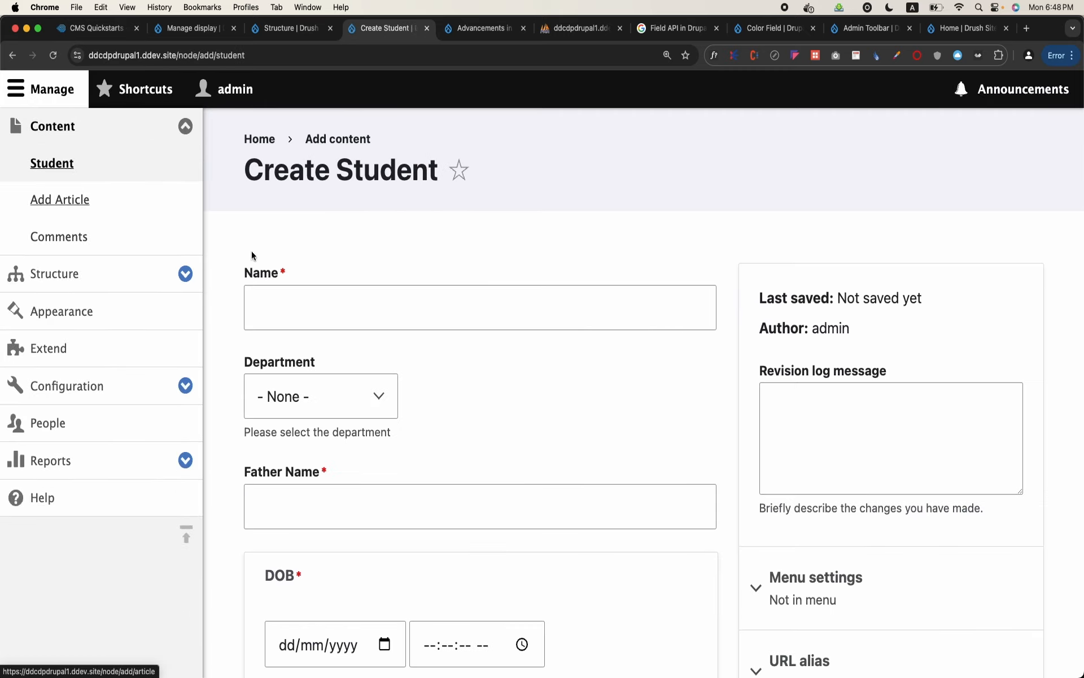
scroll(332, 294, down, 9)
scroll(332, 293, down, 7)
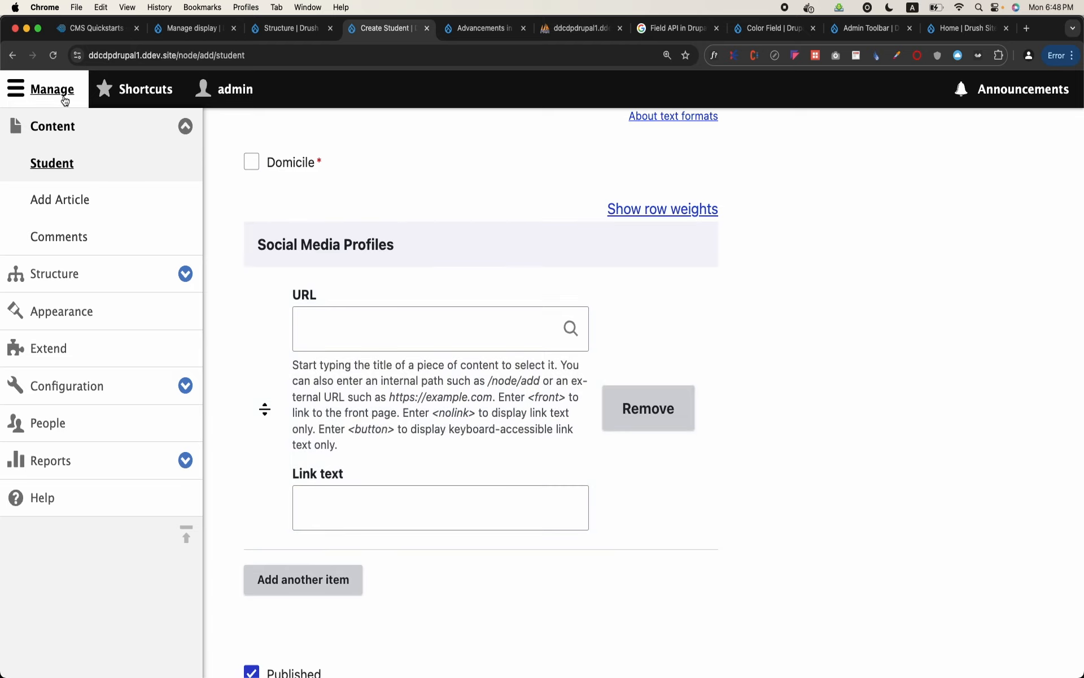
Enter the student's name, choose the Chemistry department, and fill in the father's name on the Student form
scroll(425, 321, up, 15)
click(434, 310)
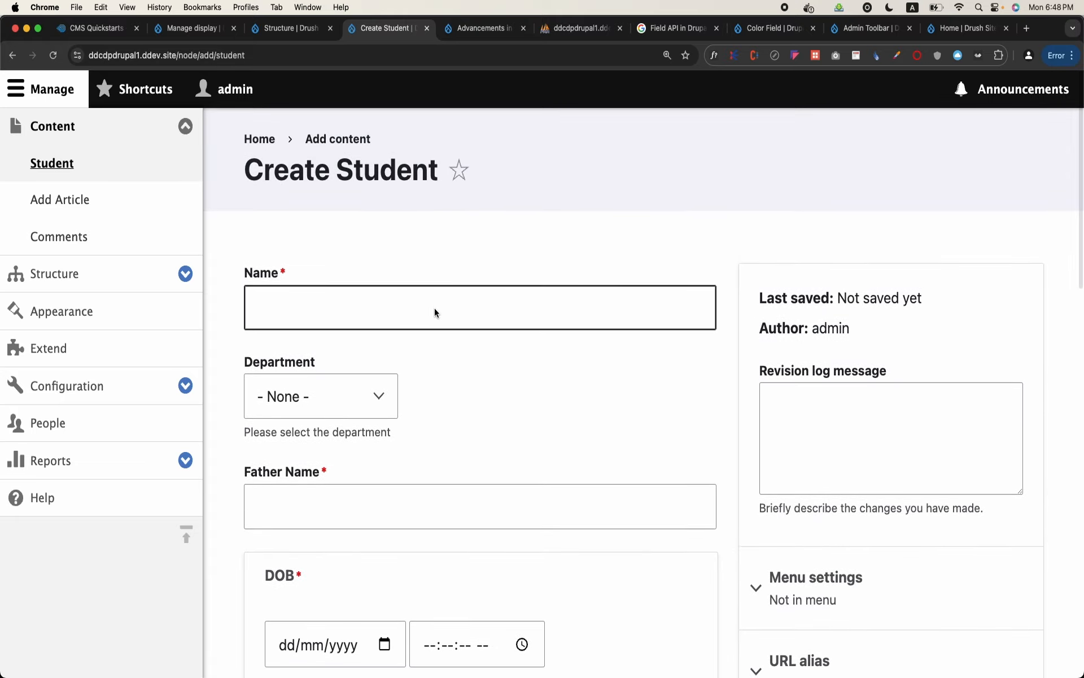
key(Caps_Lock)
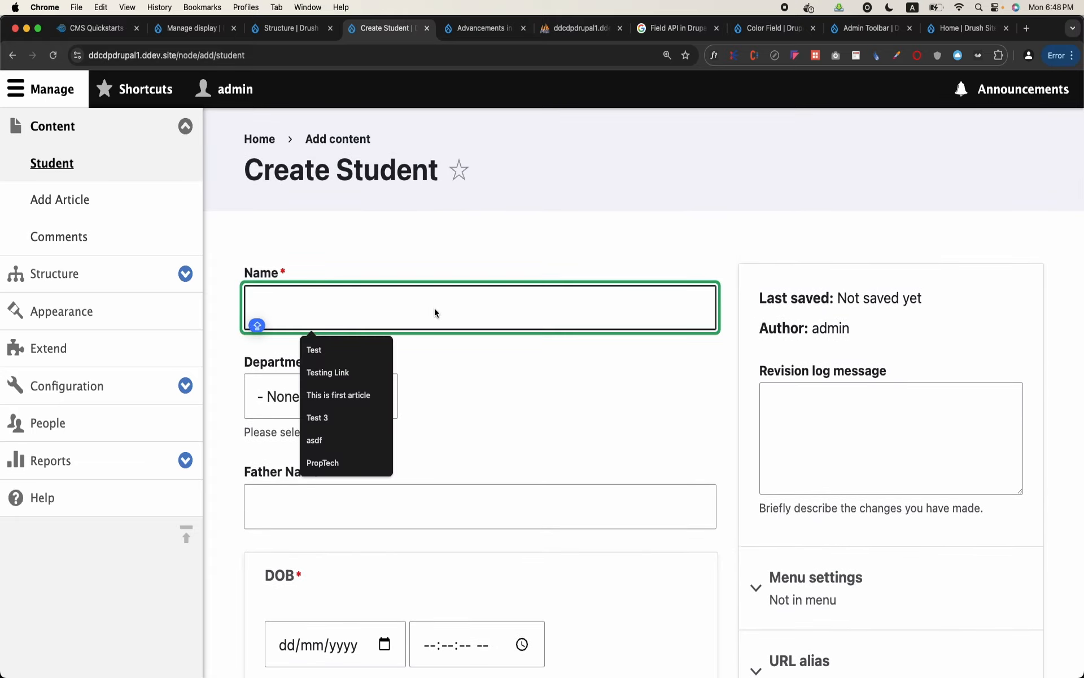
text(Wasim)
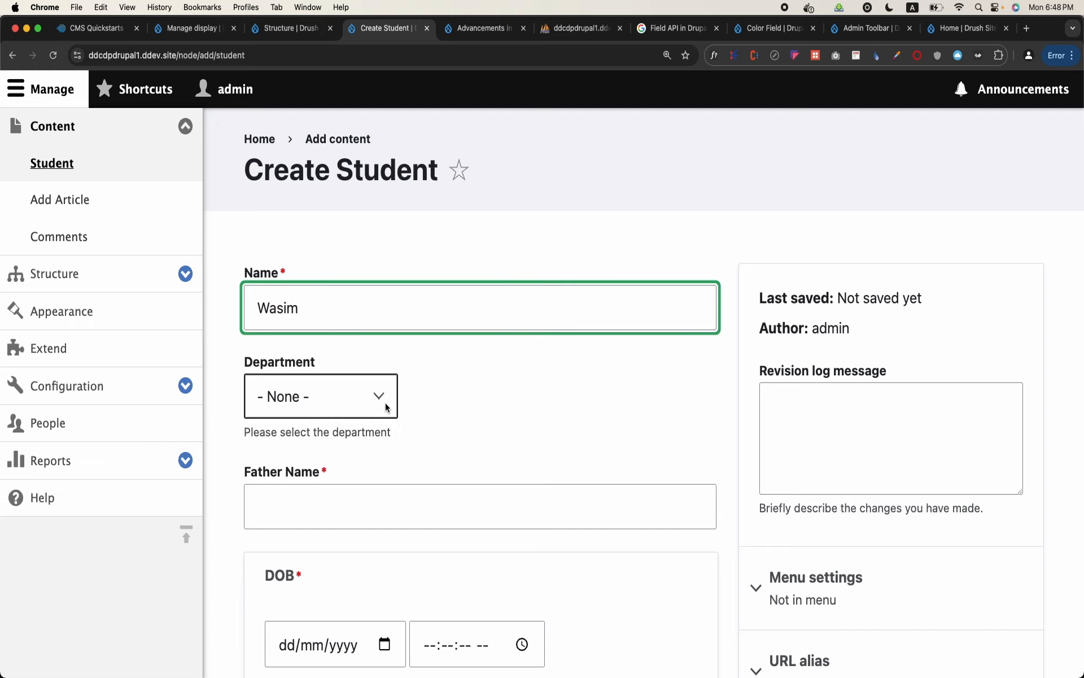
click(387, 407)
click(332, 441)
click(347, 499)
text(Jabbar)
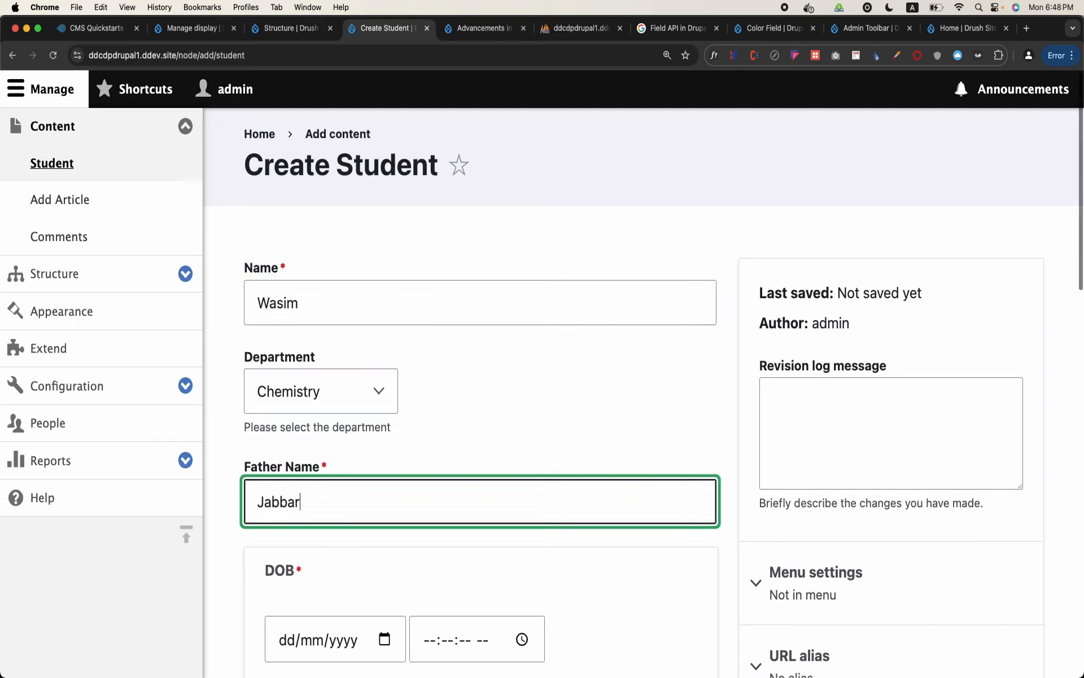
Fill in the student's date of birth and the accompanying time in the DOB field
scroll(334, 516, down, 5)
click(303, 508)
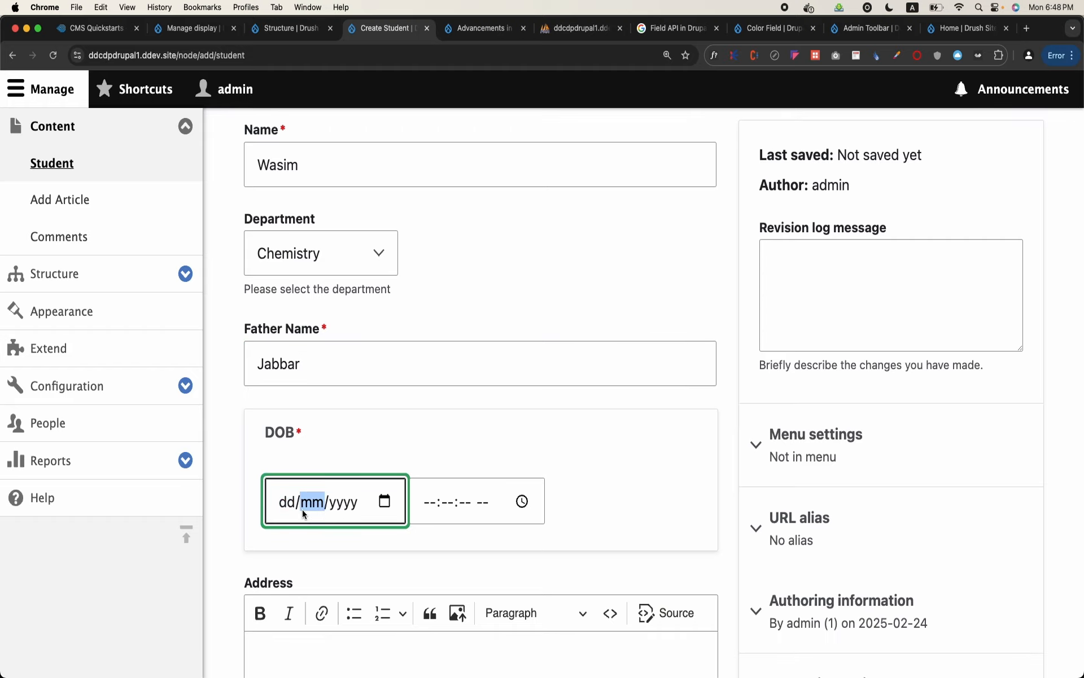
text(02/2025)
key(Tab)
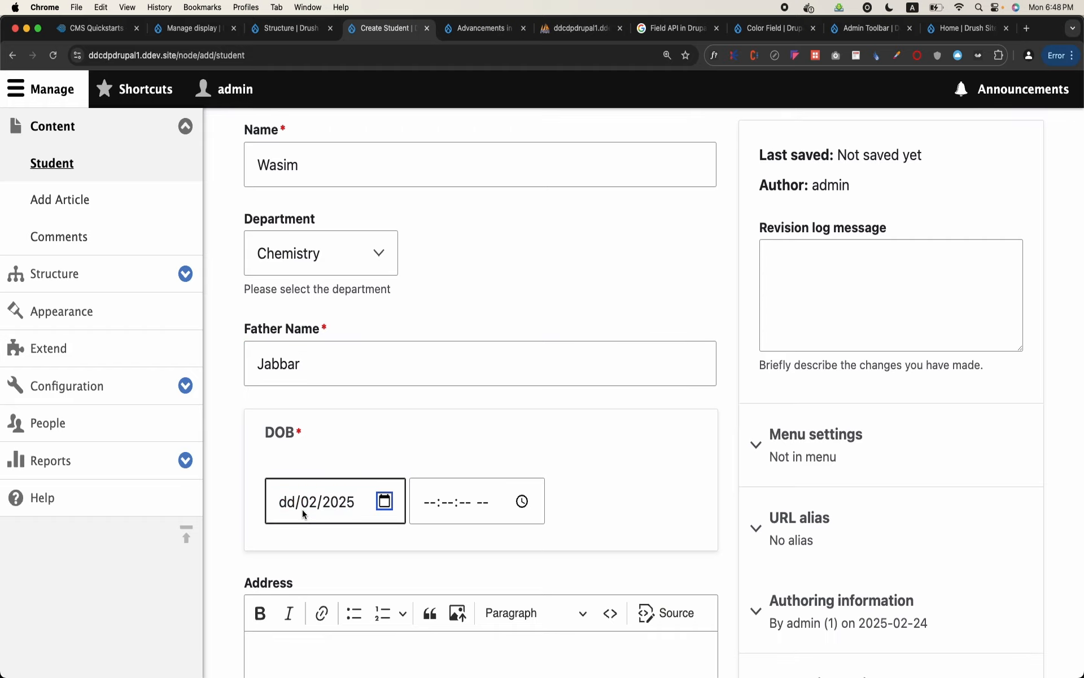
click(290, 505)
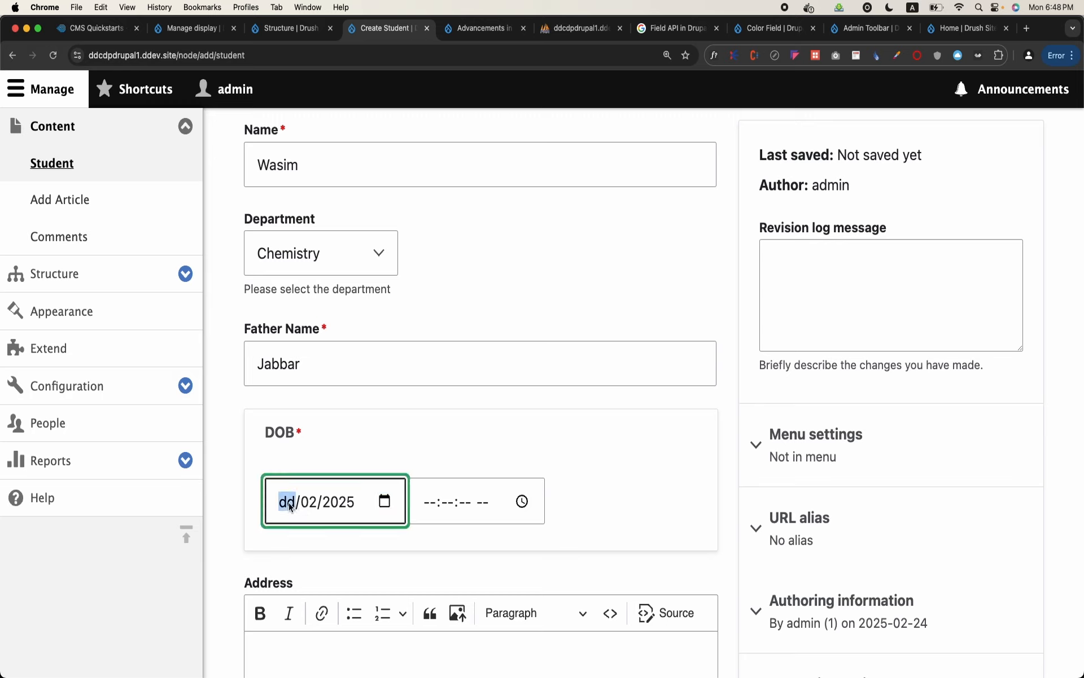
text(01)
click(433, 504)
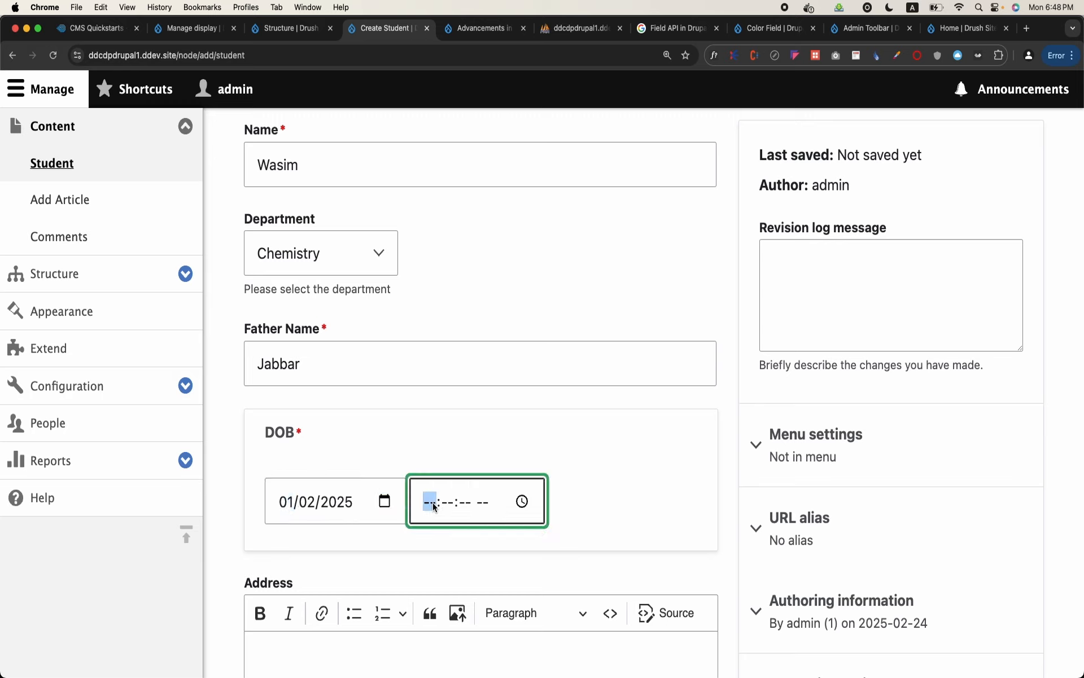
text(020000a)
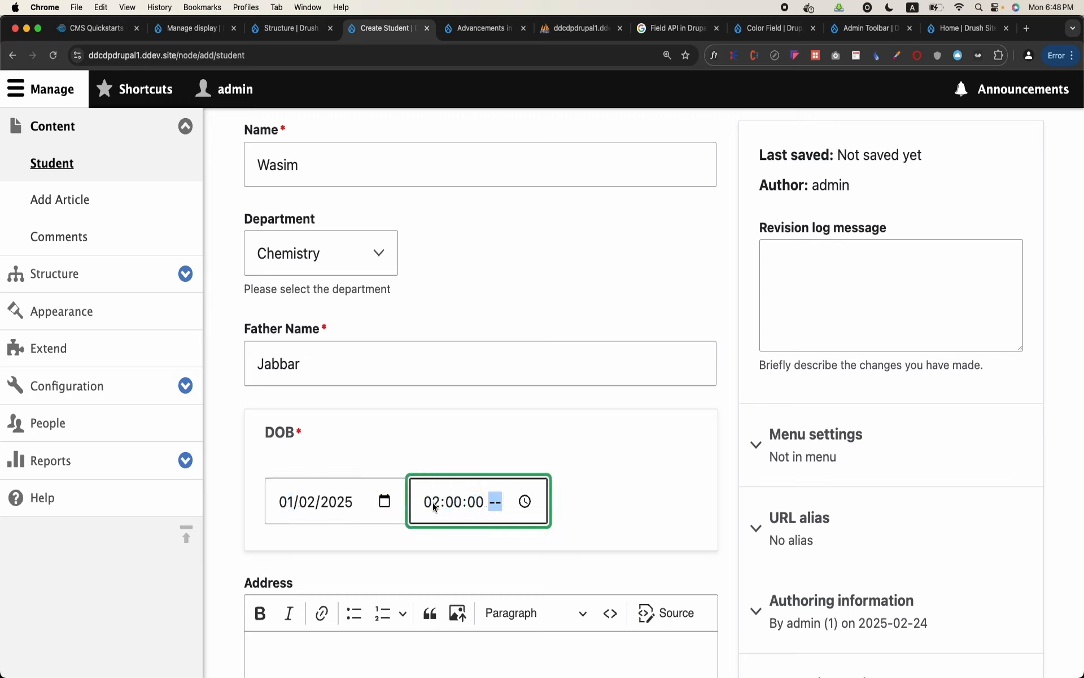
Enter the sample text "zczxcsadf" as the Address and enable Domicile
scroll(432, 504, down, 3)
click(433, 505)
text(zczxcsadf)
scroll(433, 506, down, 5)
scroll(218, 307, down, 2)
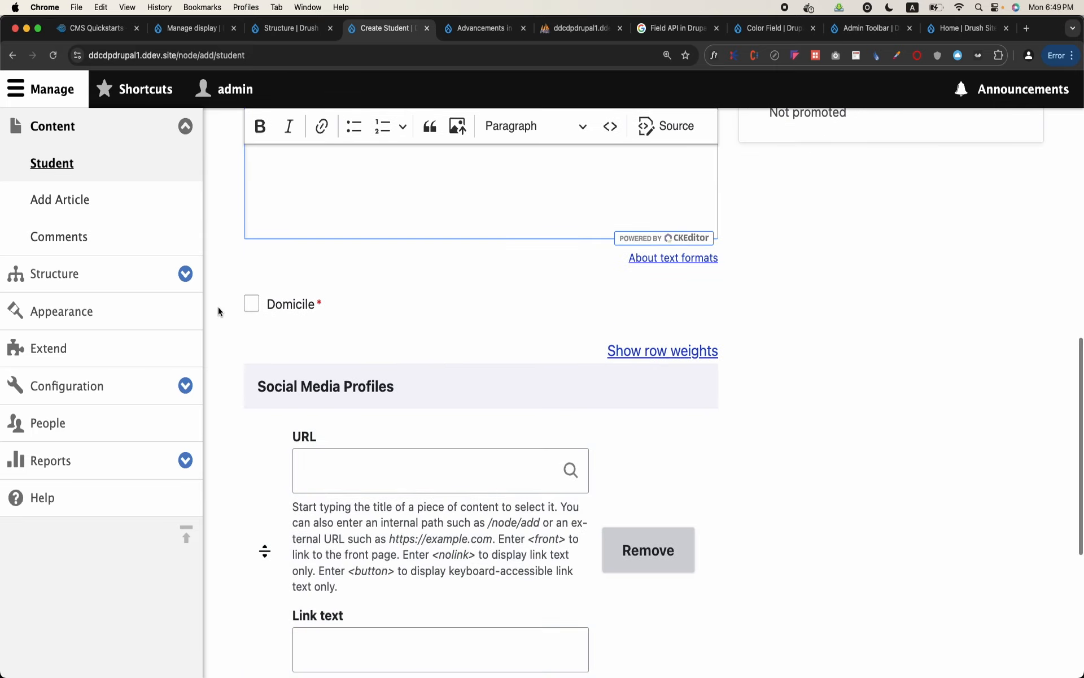
click(251, 304)
click(392, 474)
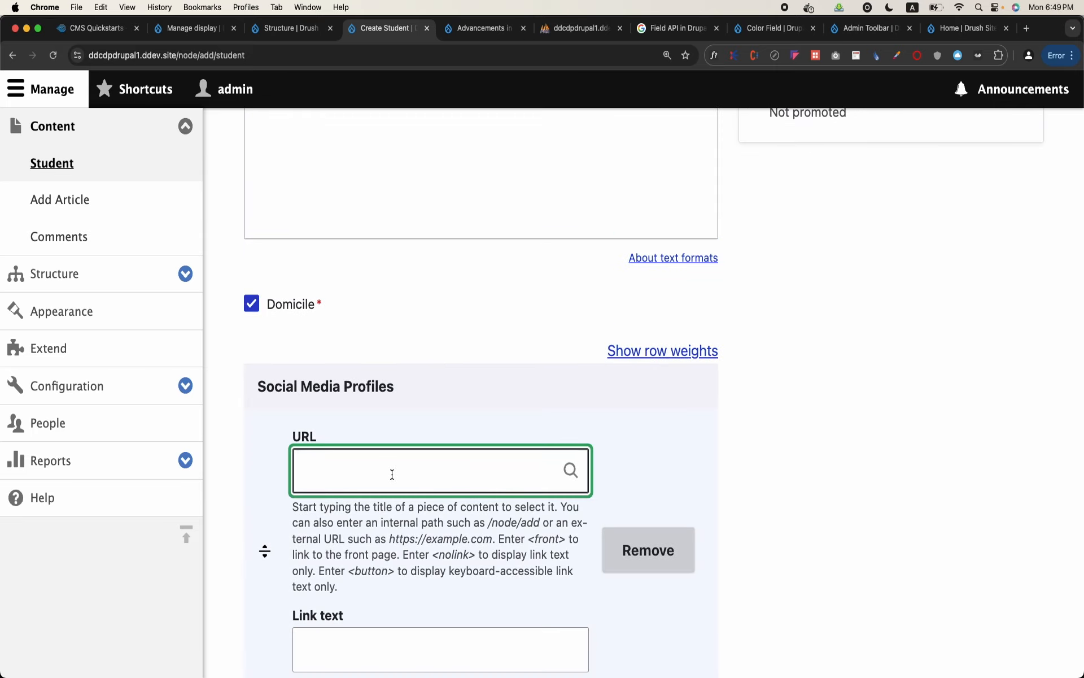
scroll(392, 474, down, 2)
text(ht)
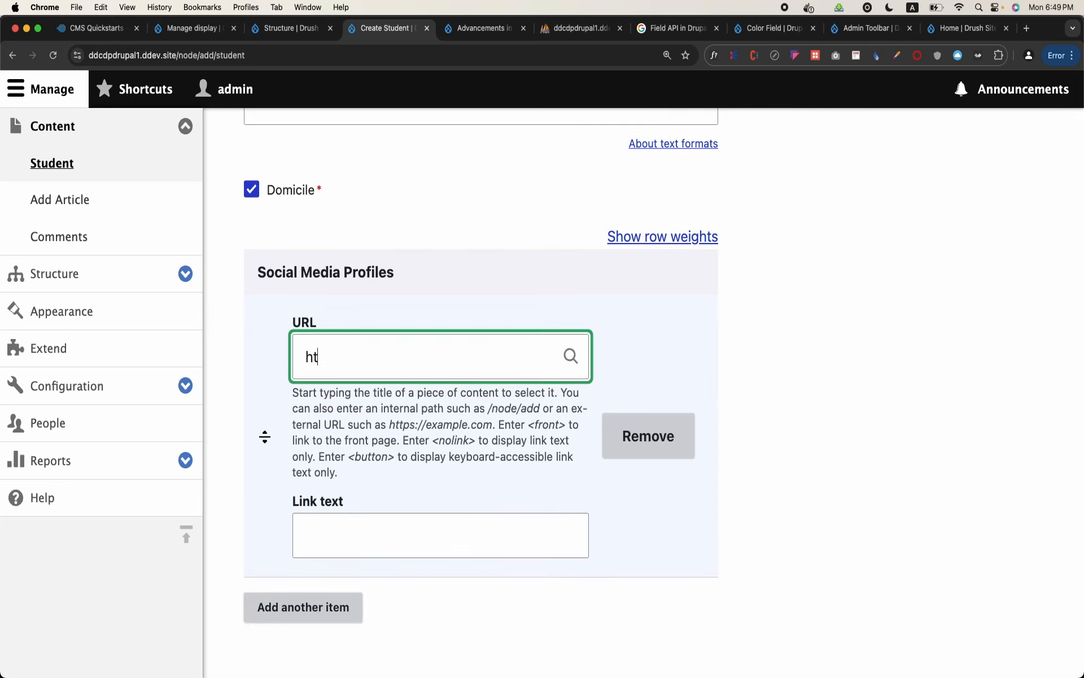
text(tp://facebook.com/wasim)
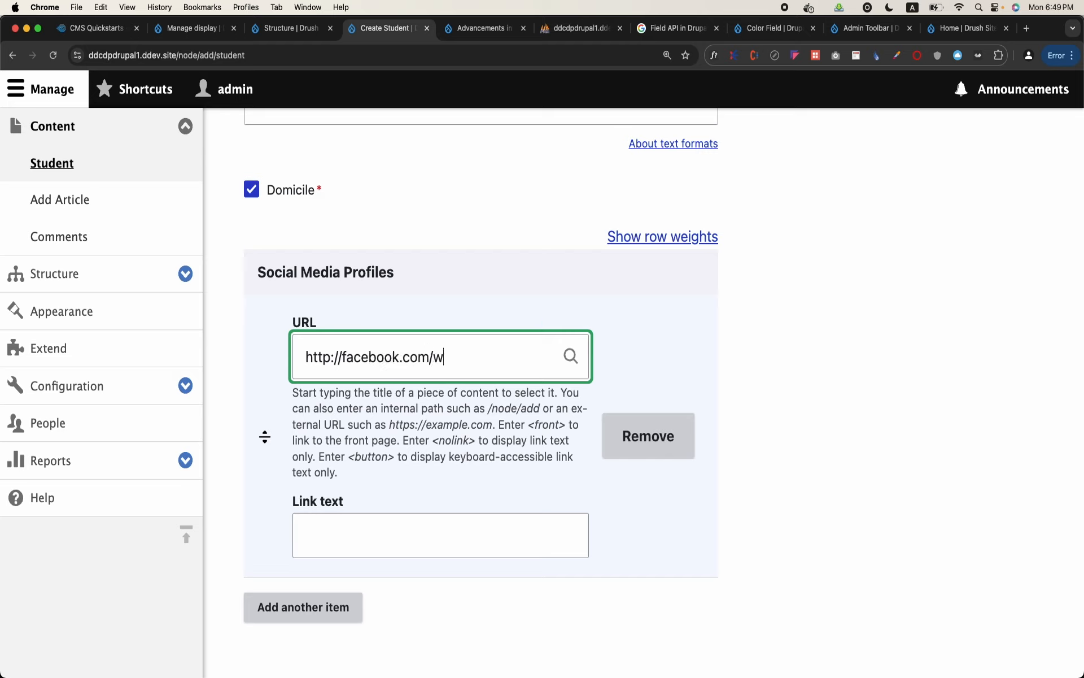
click(422, 543)
text(Facebook)
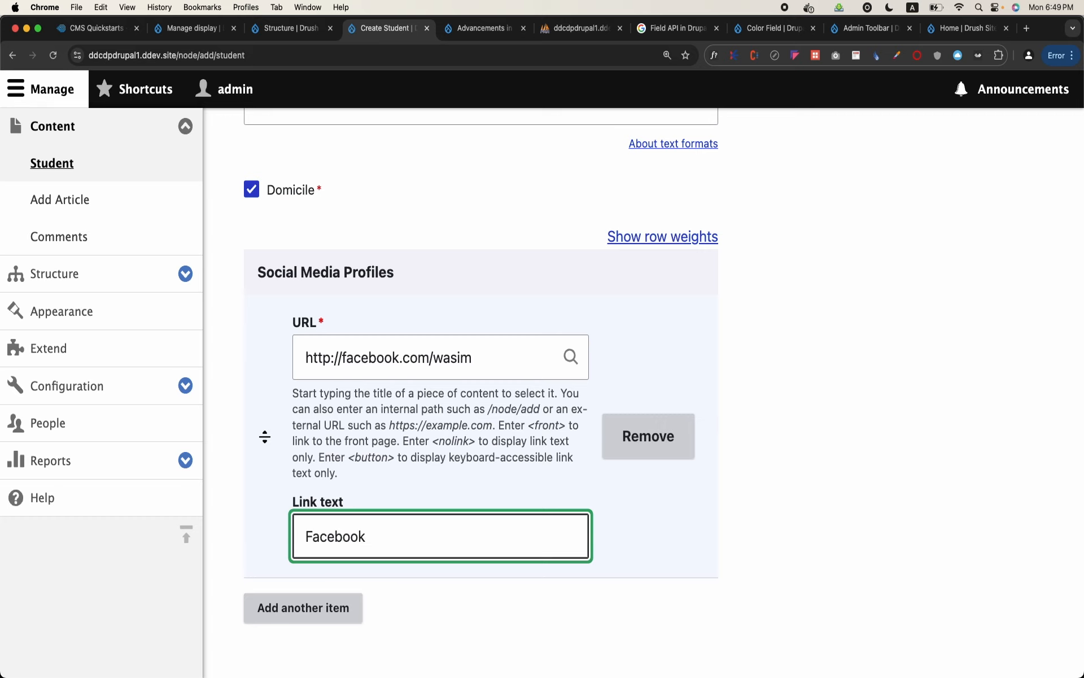
scroll(452, 490, down, 2)
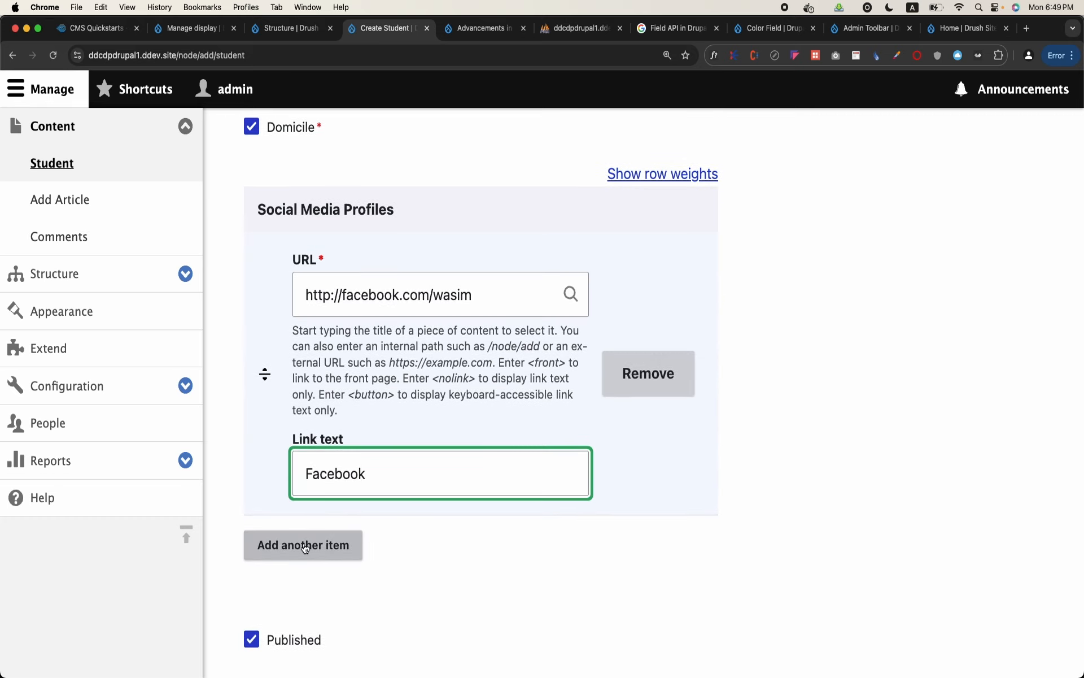
click(305, 545)
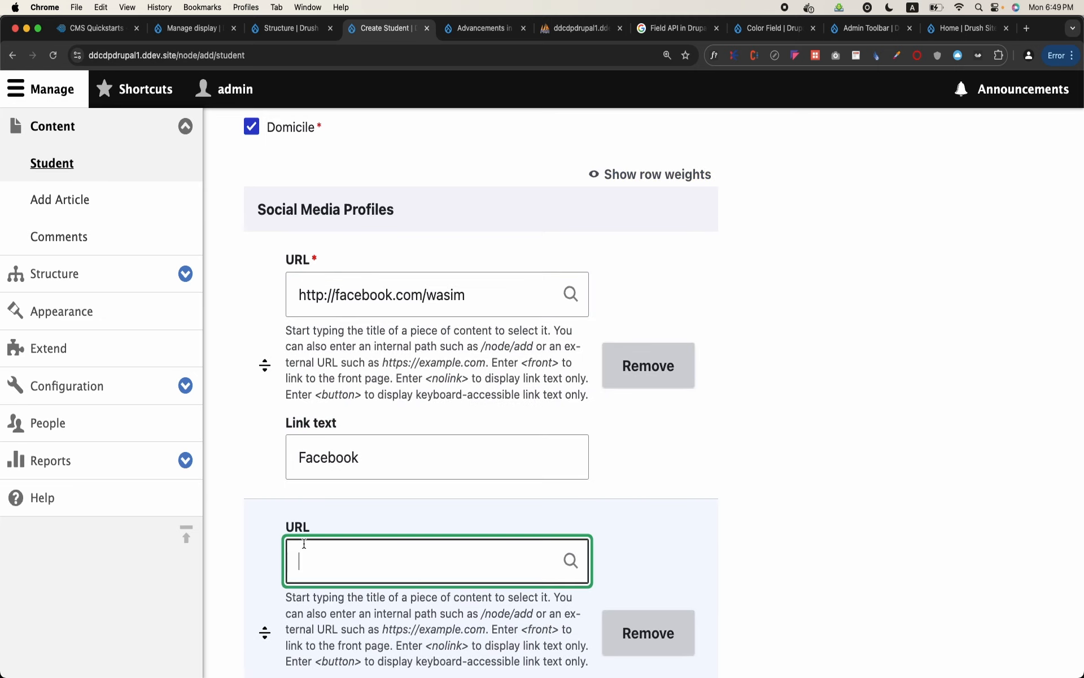
scroll(304, 543, down, 2)
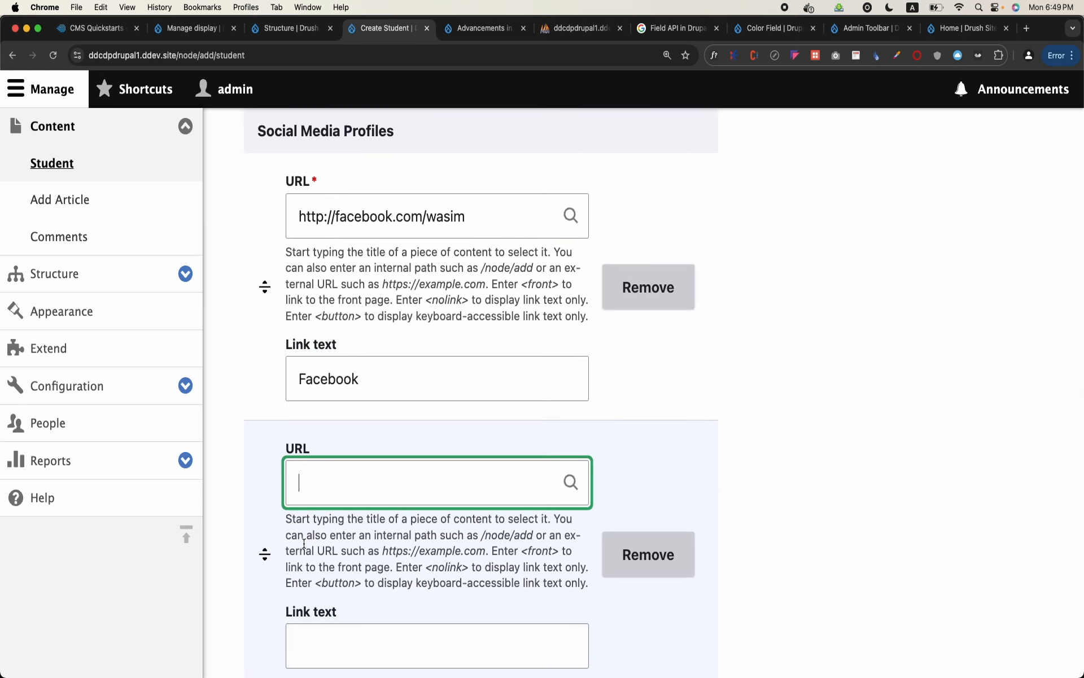
scroll(304, 544, down, 3)
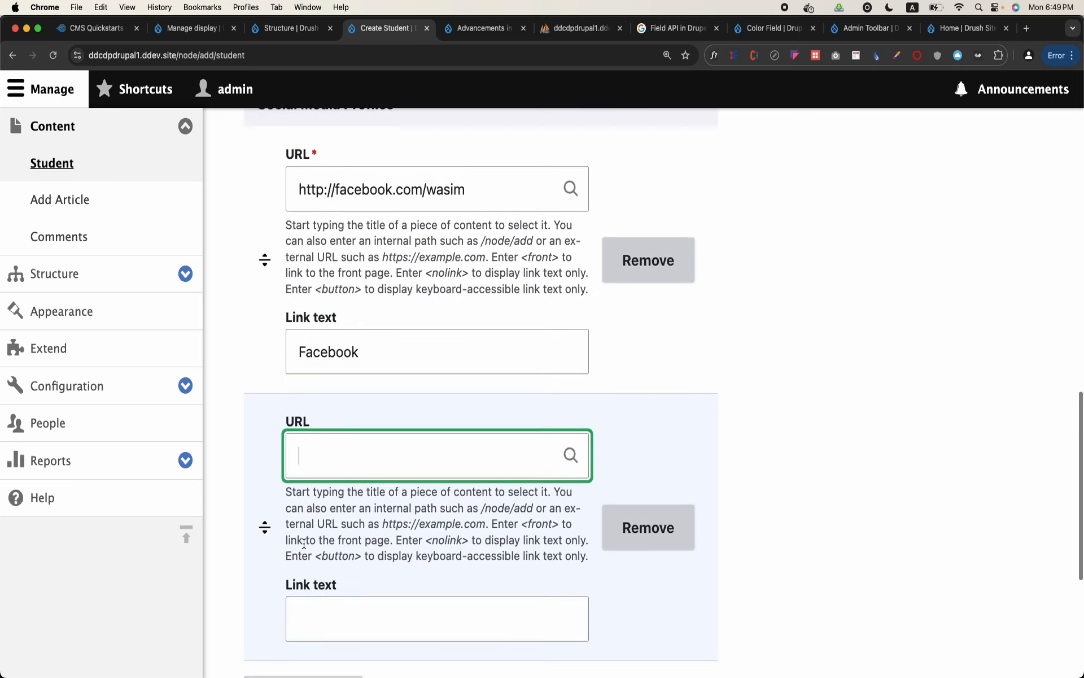
text(Twitter)
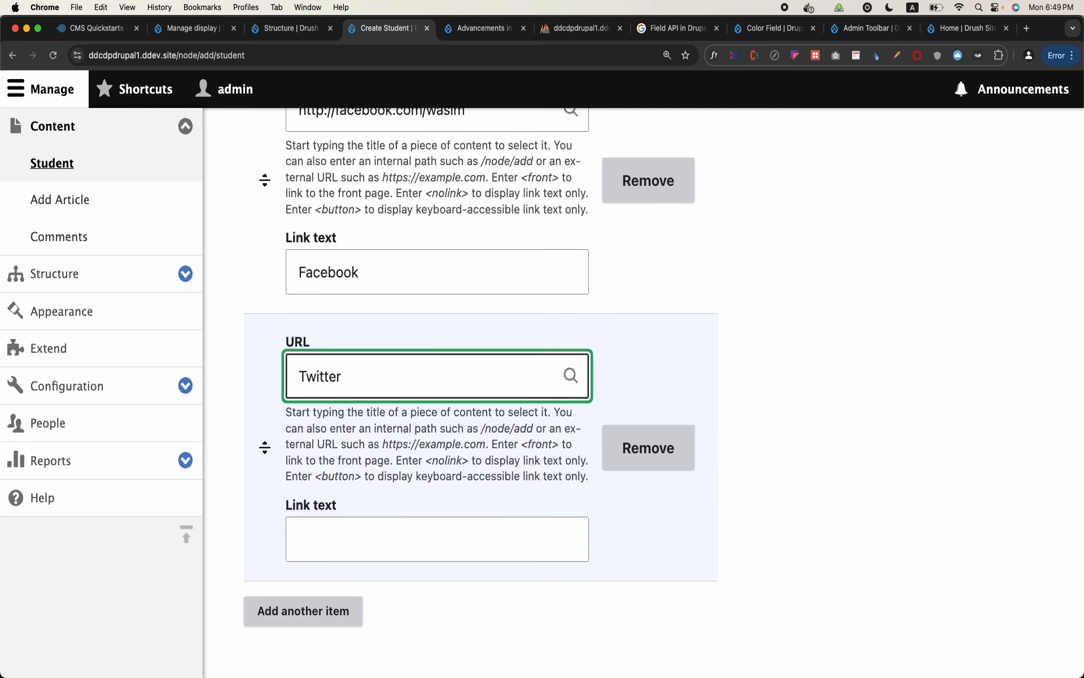
click(393, 556)
key(shift+Tab)
text(htto)
key(BackSpace)
text(p://twitter.com/wasim)
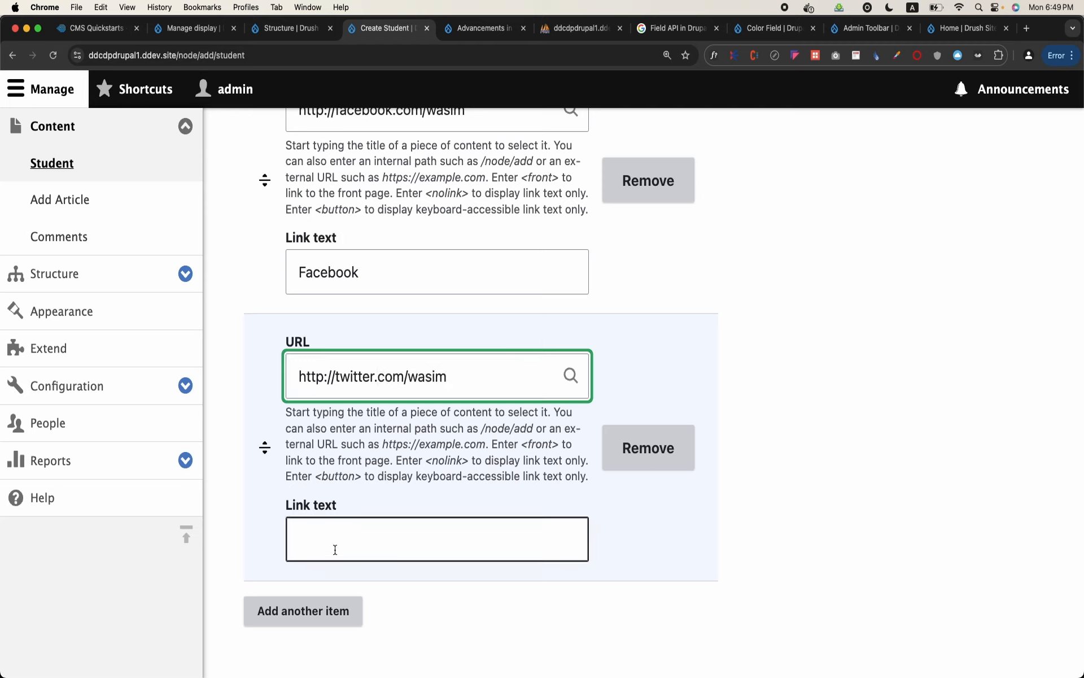
click(335, 550)
text(Twitter)
click(323, 608)
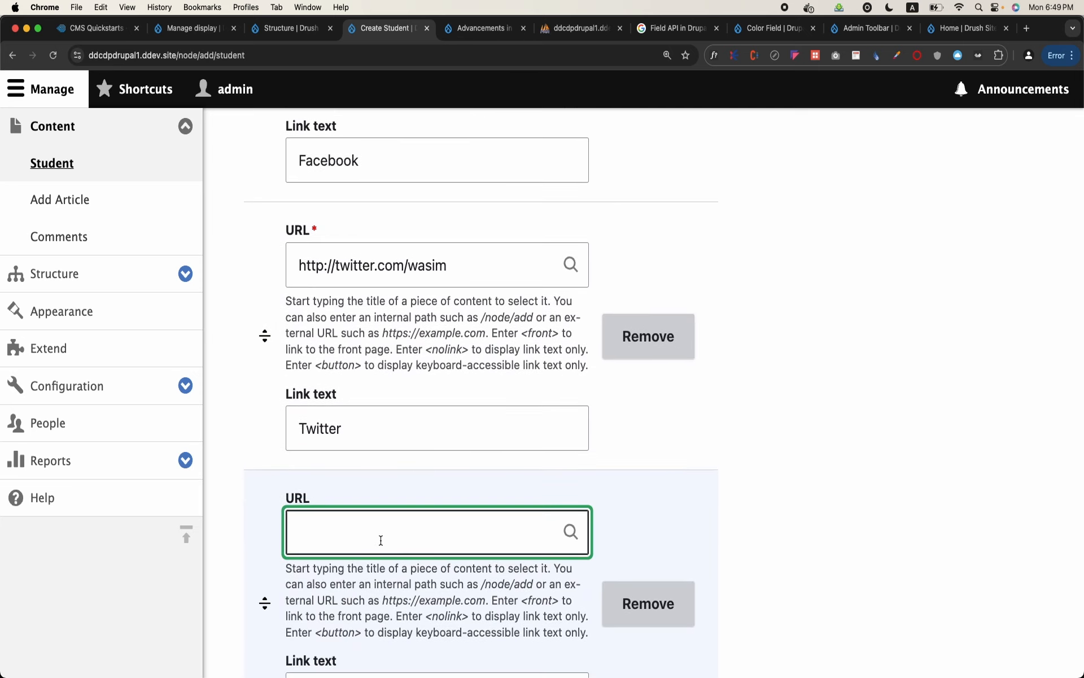
text(Linkedin)
scroll(356, 389, down, 3)
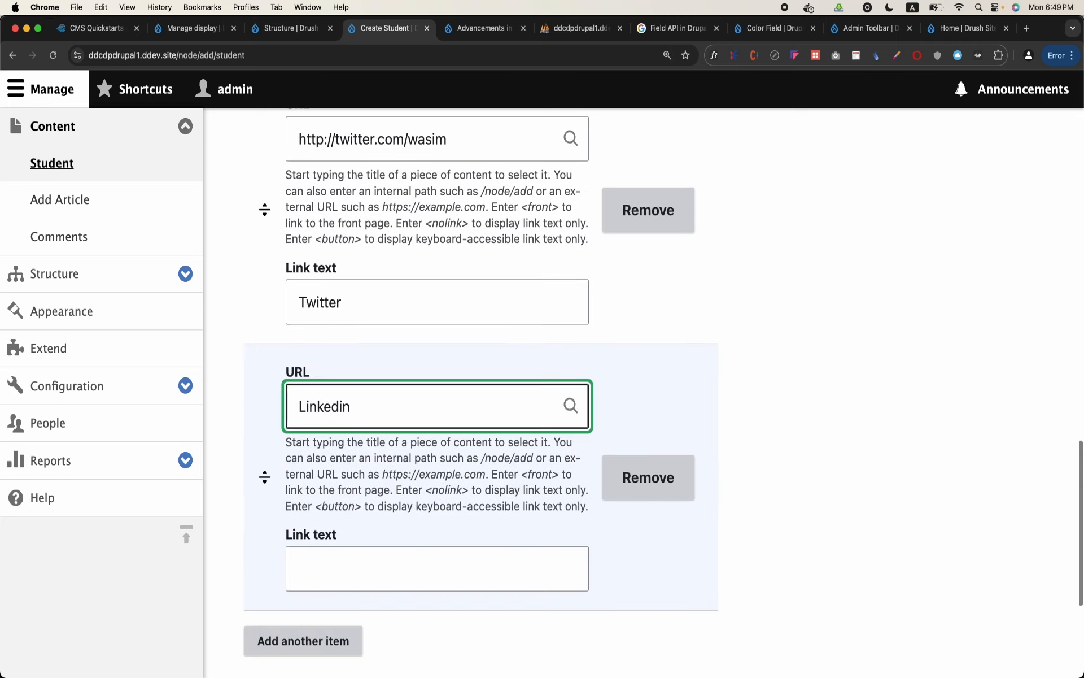
double_click(356, 389)
text(Http:)
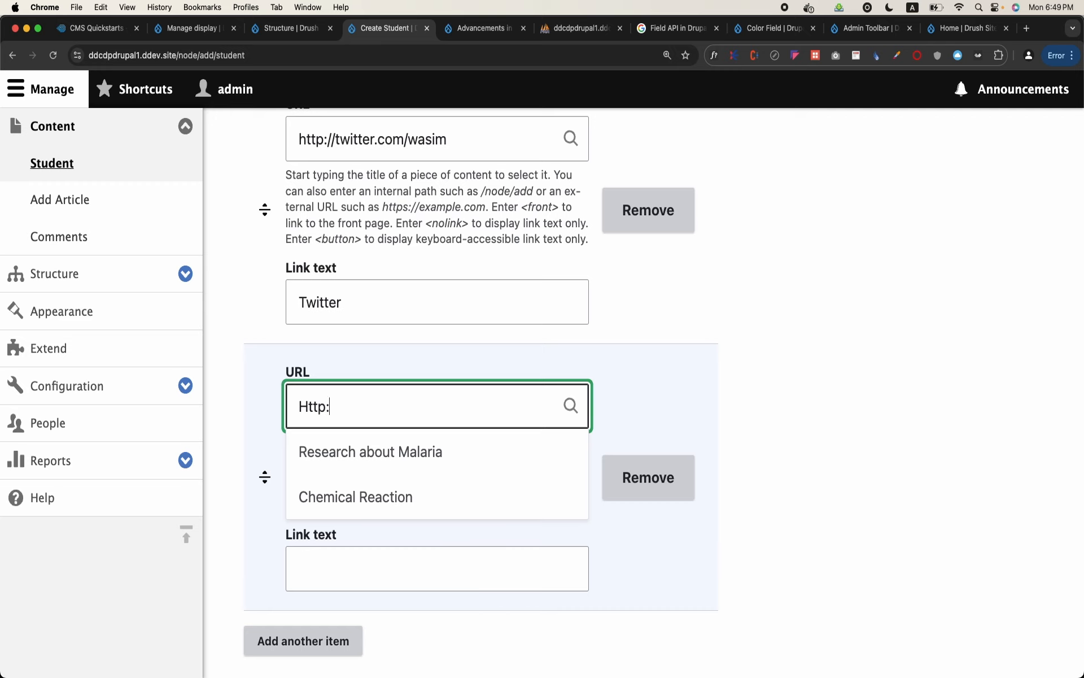
text(//www.l)
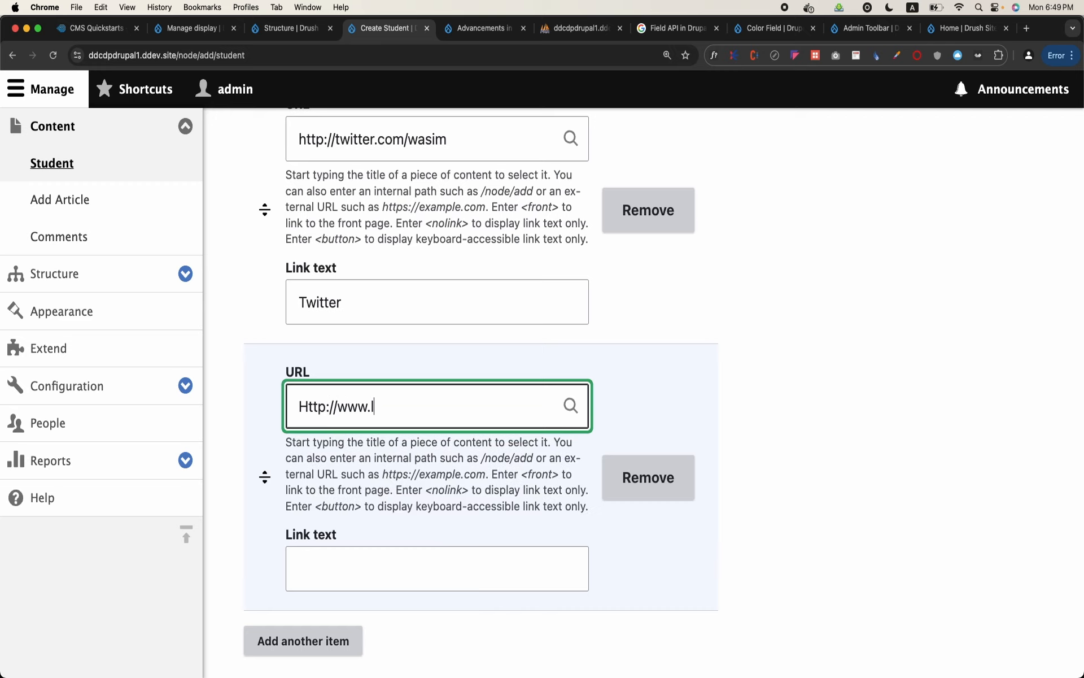
text(inkedin.com/wasim)
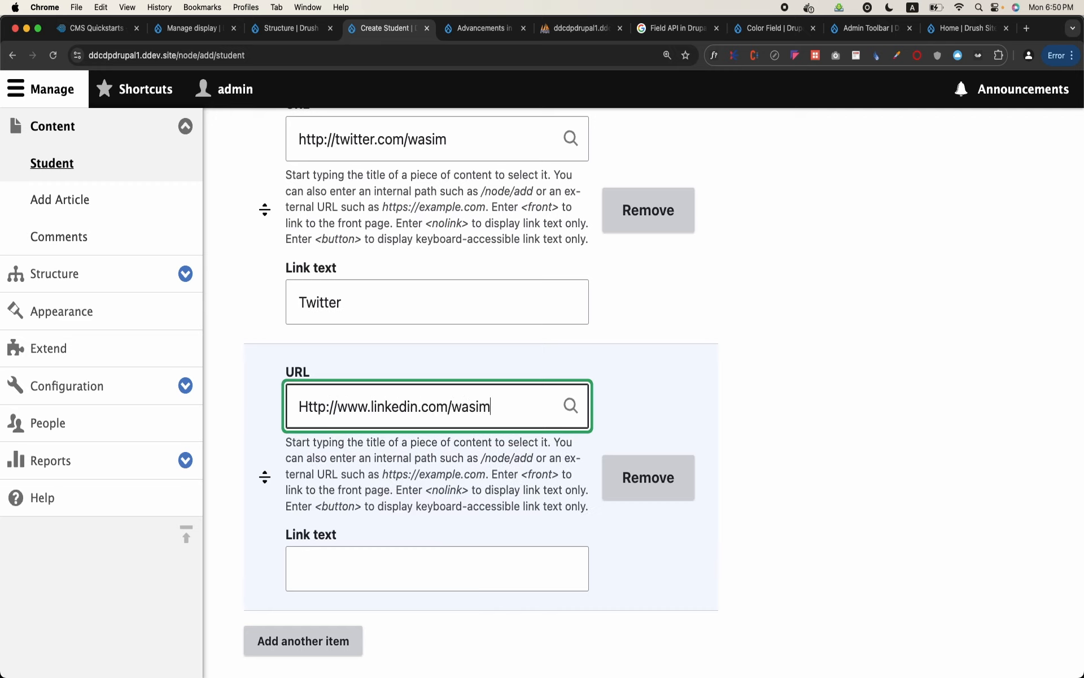
Correct the LinkedIn URL to begin with lowercase "http" and set its link text to "Linkedin"
click(309, 405)
key(BackSpace)
text(h)
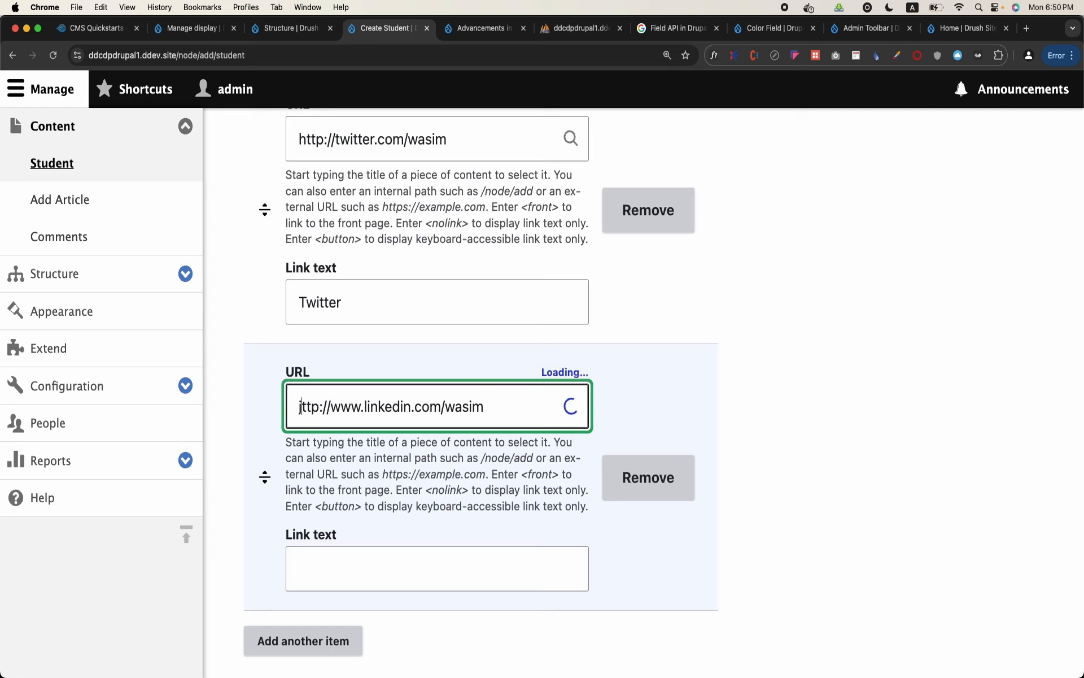
click(342, 557)
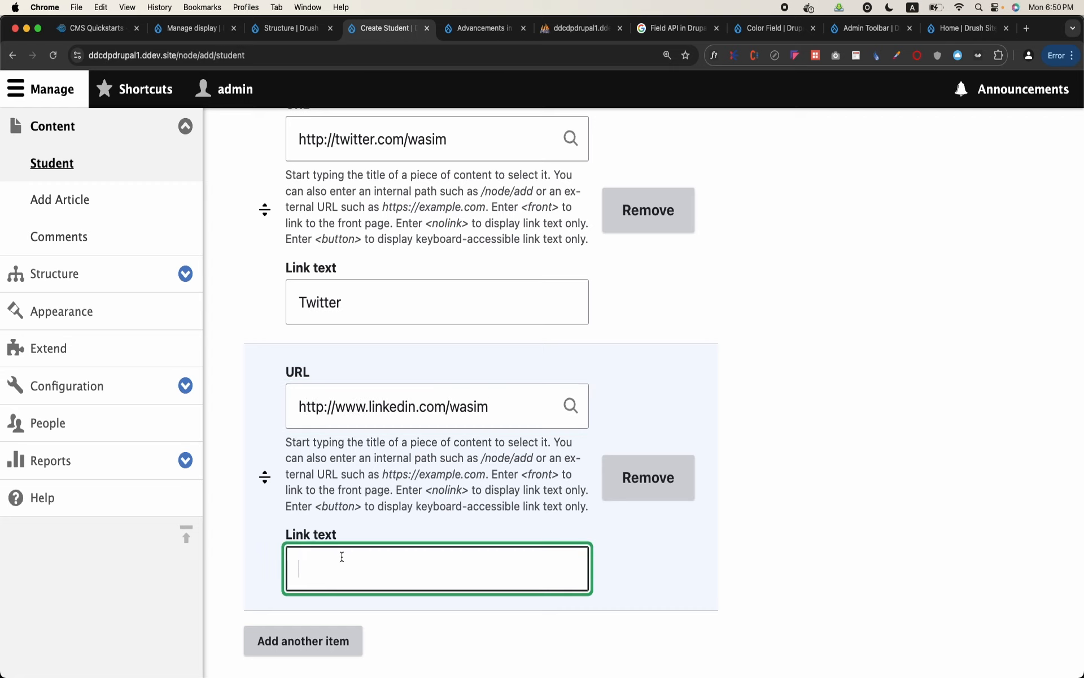
text(Linkedin)
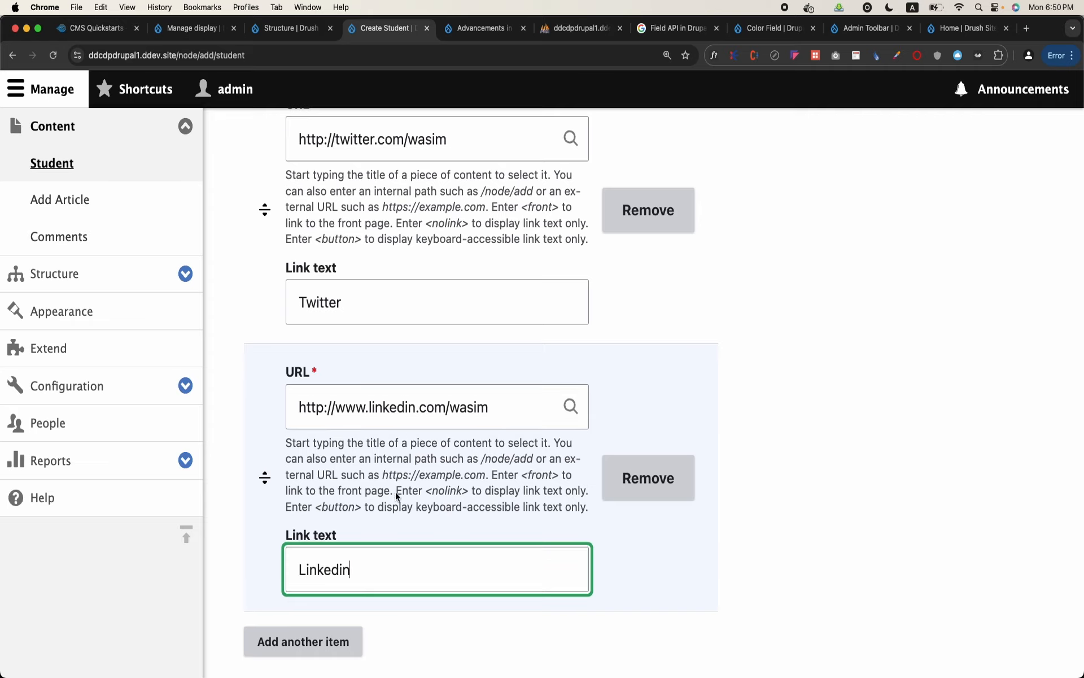
Save the new Student content and check its Social Media Profiles links on the published page
scroll(462, 444, up, 10)
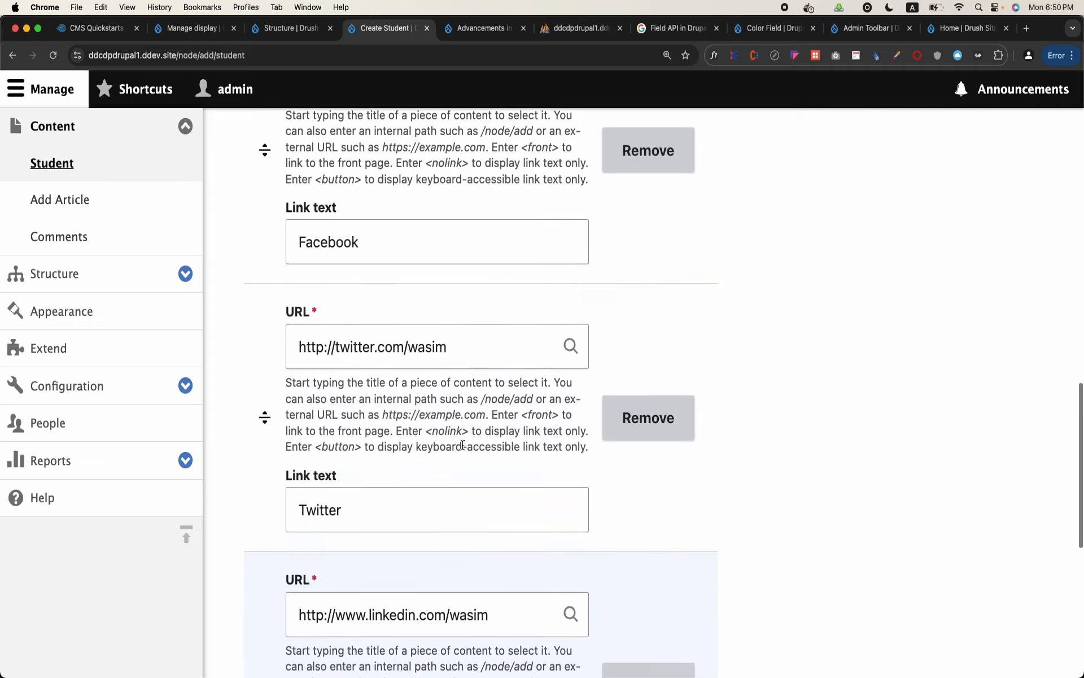
scroll(461, 443, up, 10)
scroll(462, 444, down, 20)
click(257, 542)
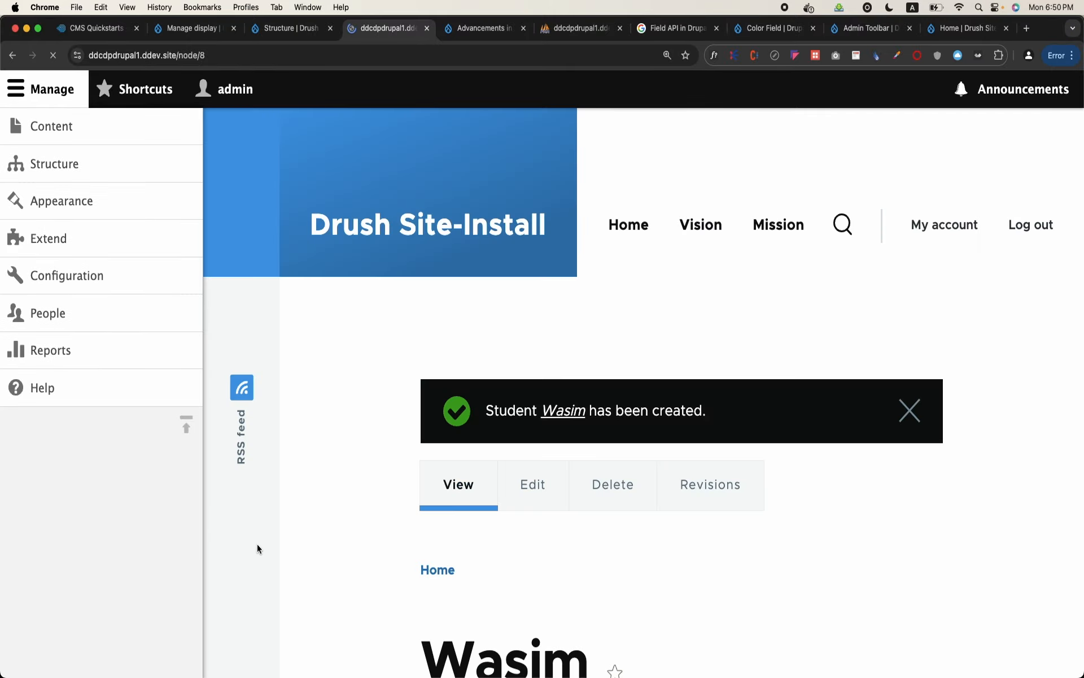
scroll(384, 429, down, 5)
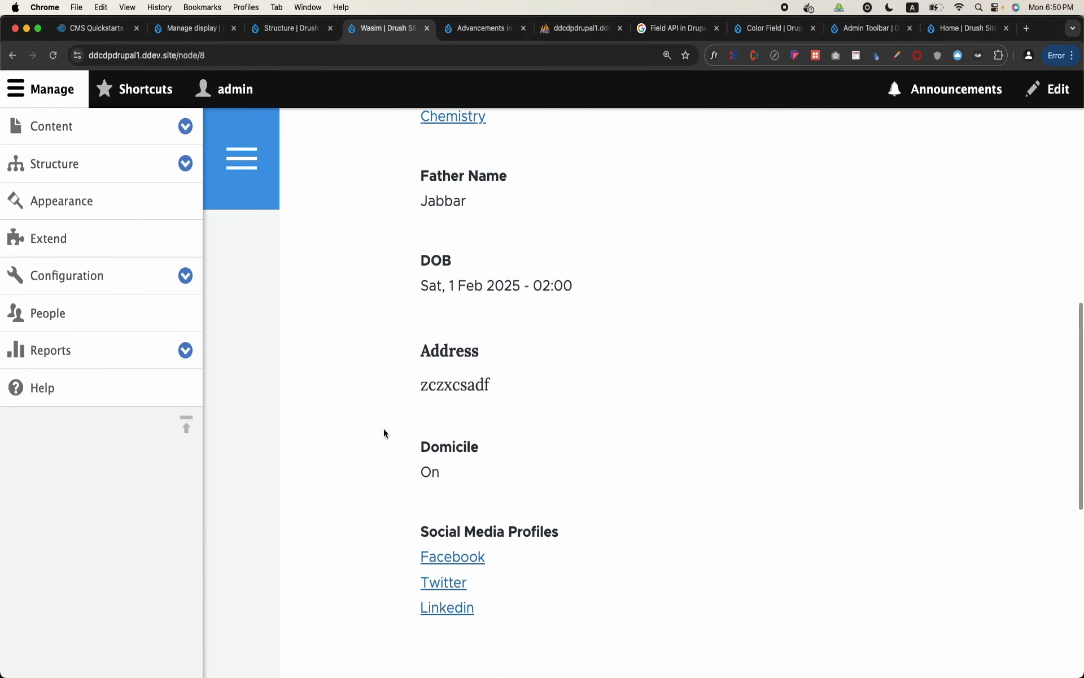
scroll(384, 428, down, 3)
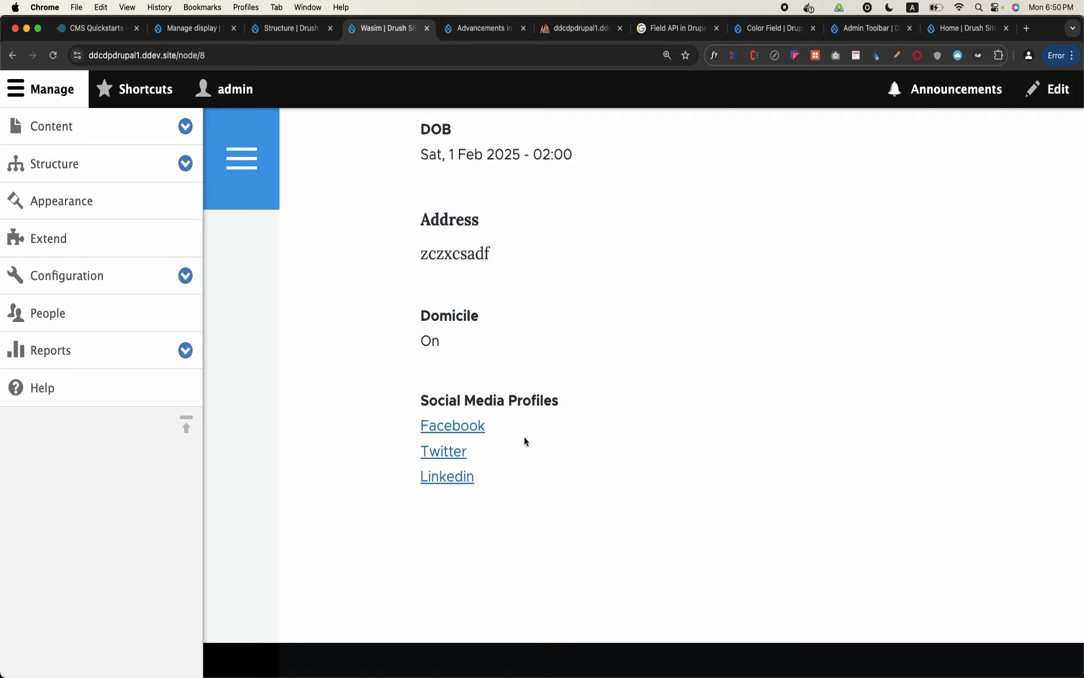
Open the field management page of the Student content type and review its list of fields
click(130, 163)
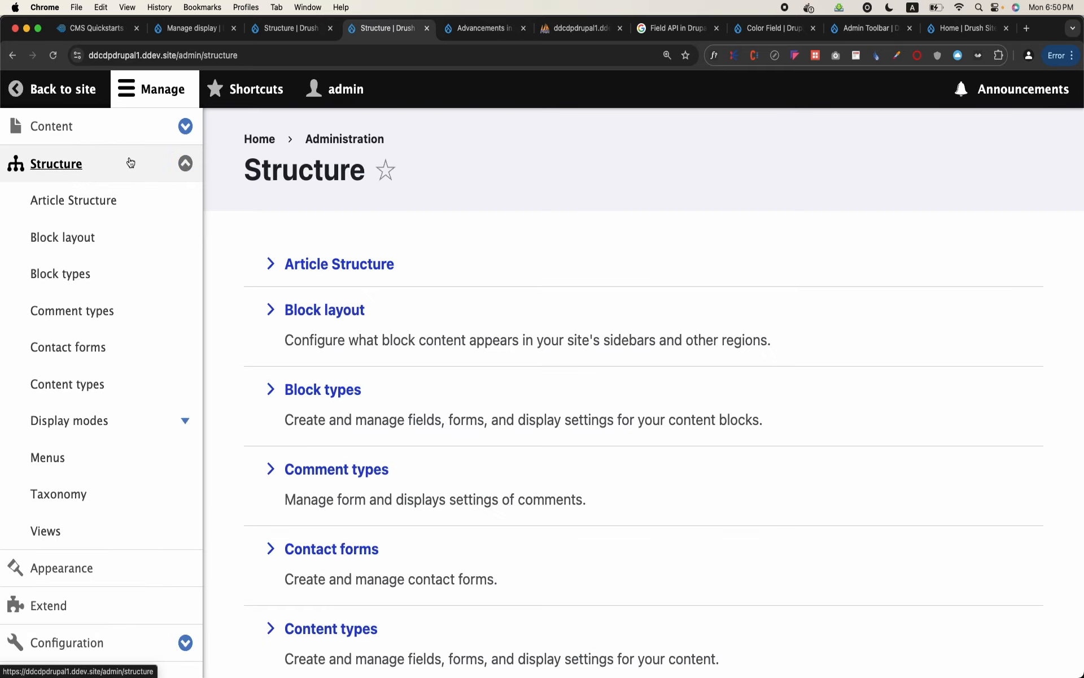
click(82, 384)
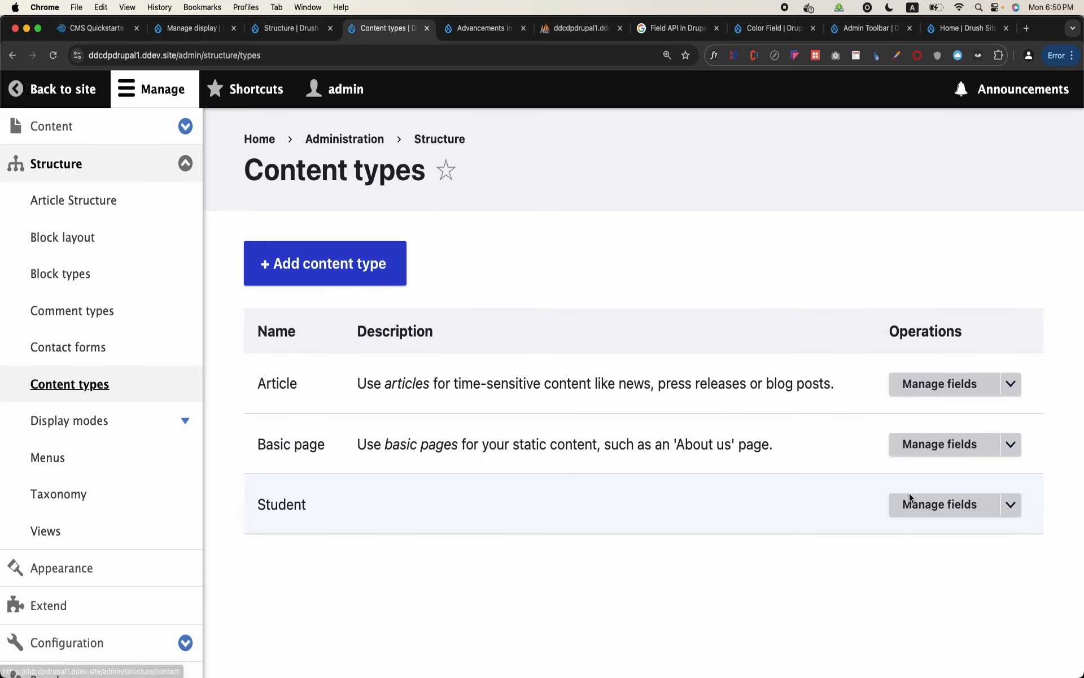
click(951, 516)
scroll(581, 567, down, 5)
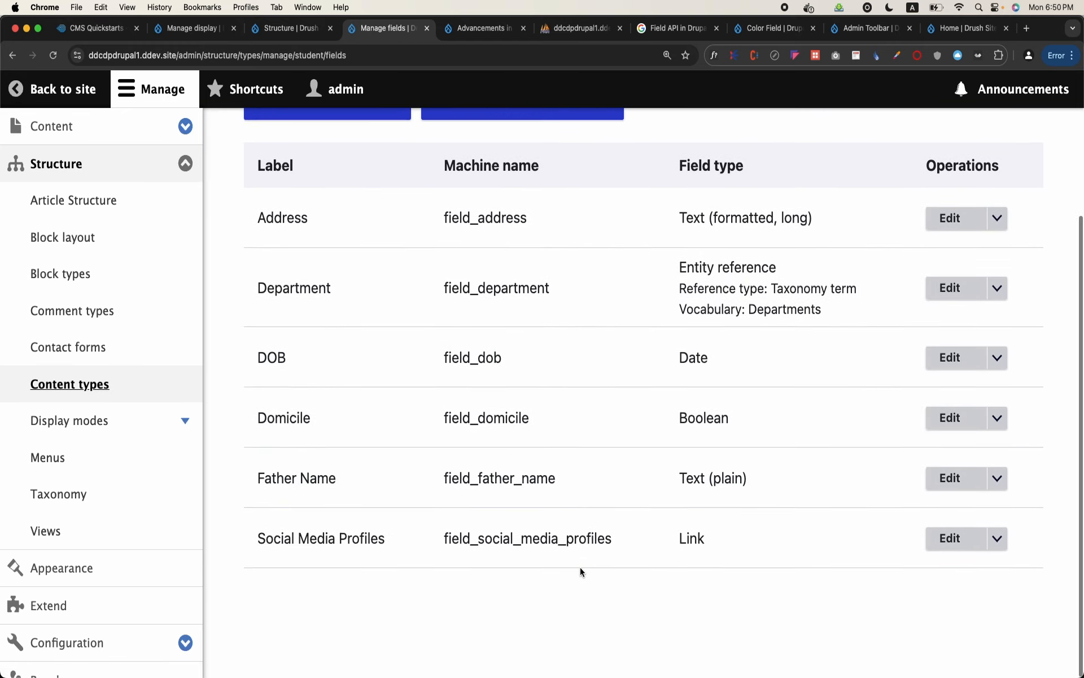
Note the machine name of the Social Media Profiles field, then switch to phpMyAdmin and show the db database's table list
double_click(550, 553)
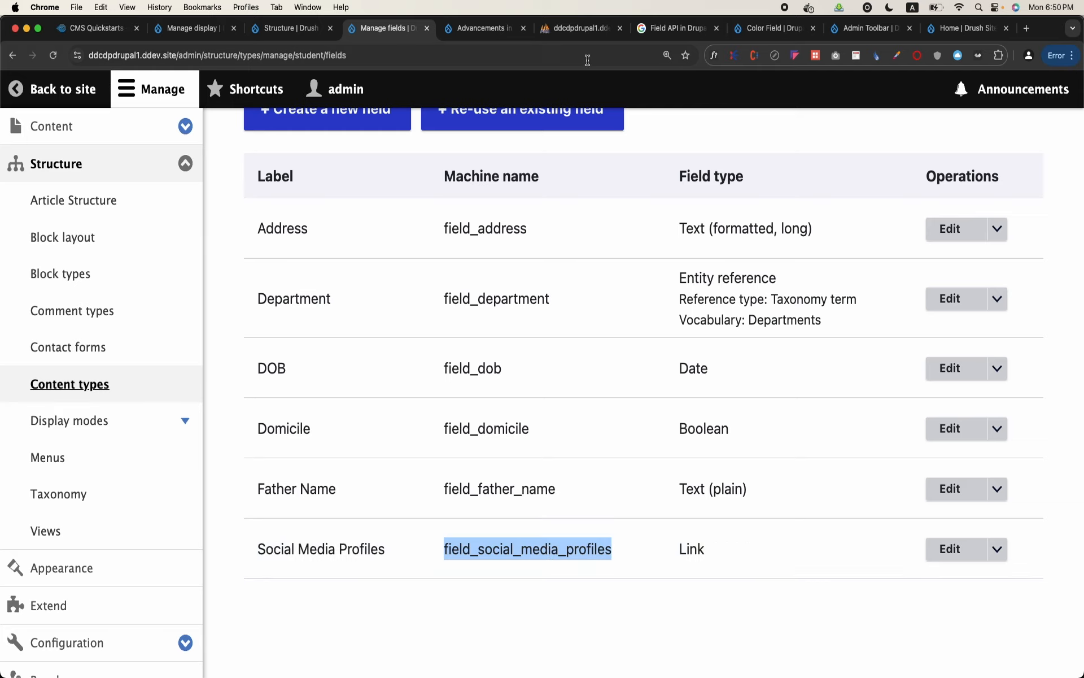
click(602, 33)
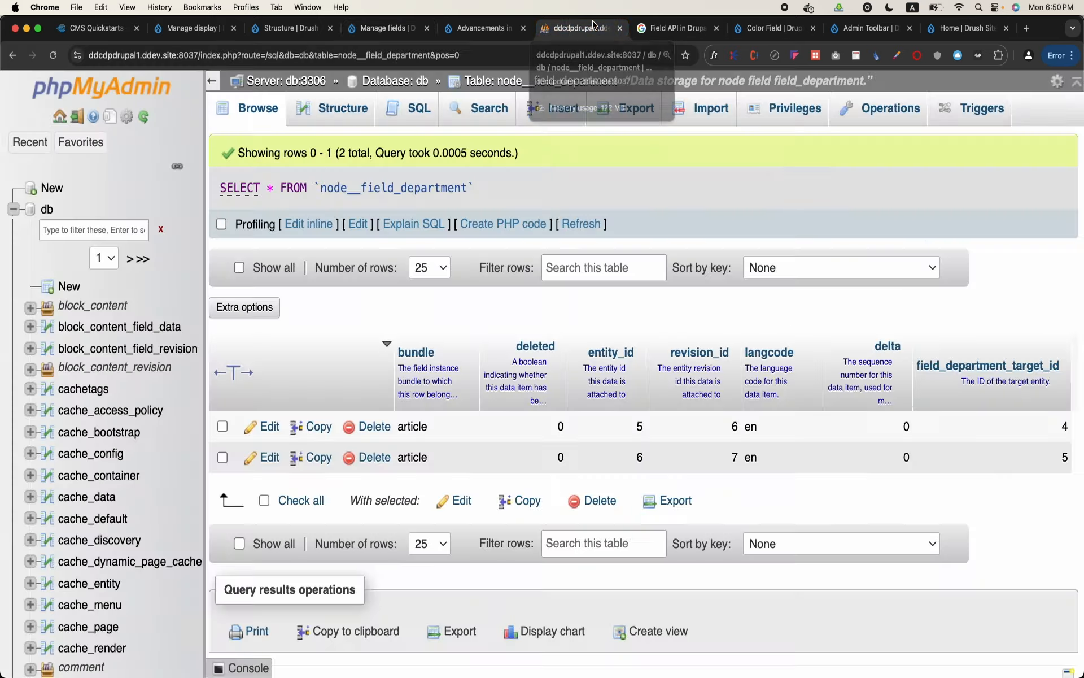
click(47, 209)
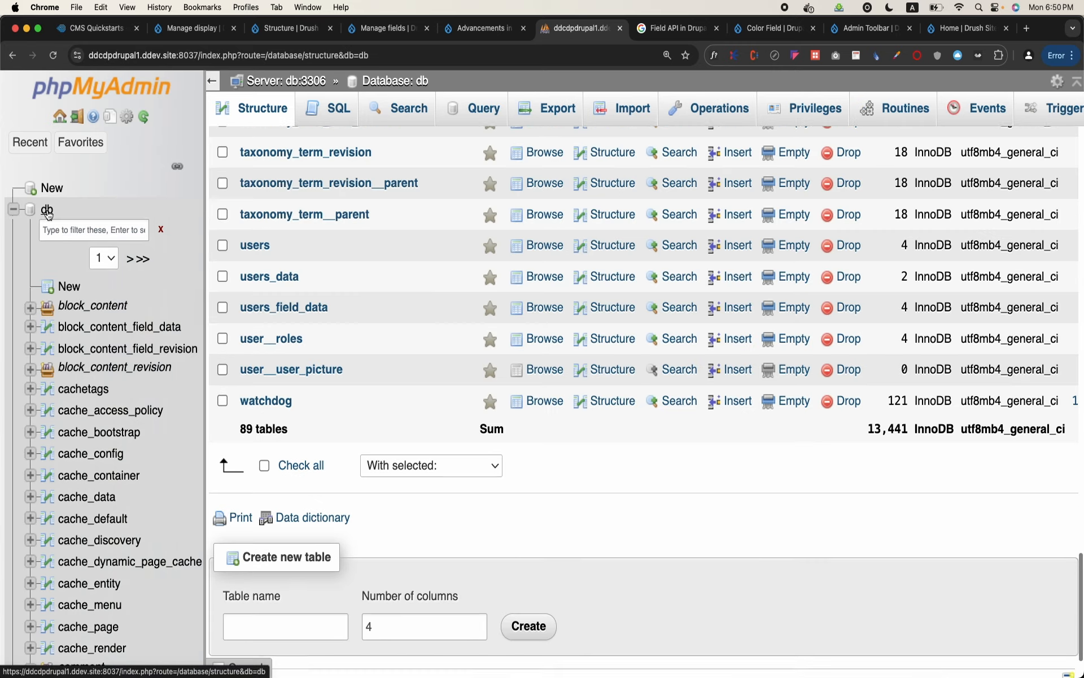
Find the node__field_social_media_profiles table in the db database and browse its rows
scroll(340, 480, down, 18)
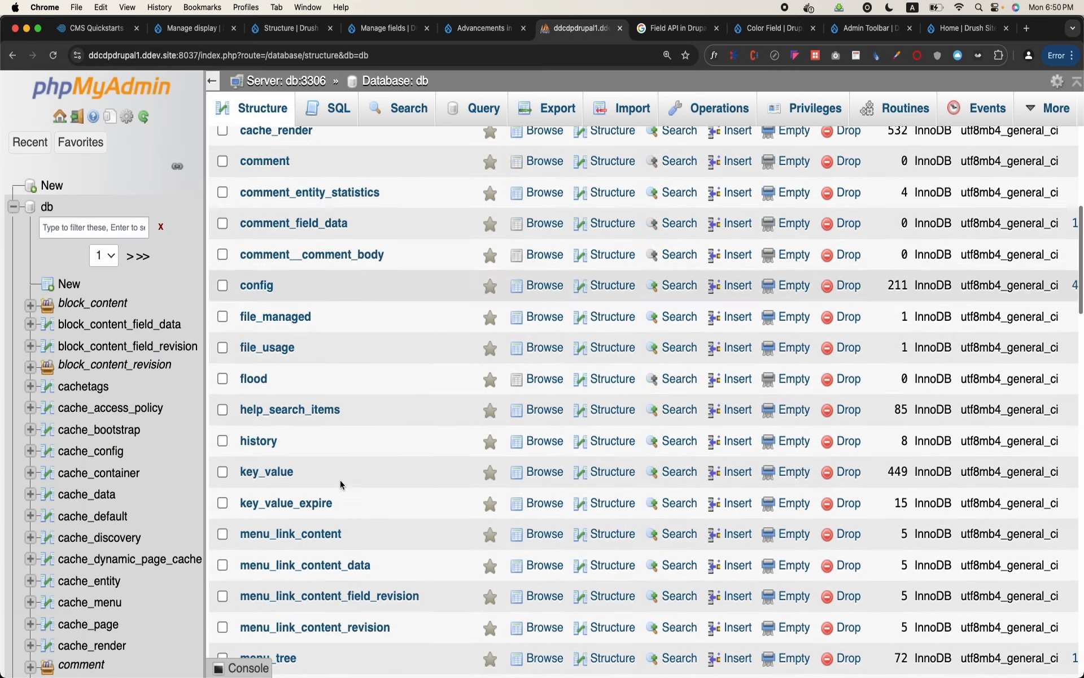
scroll(340, 479, down, 20)
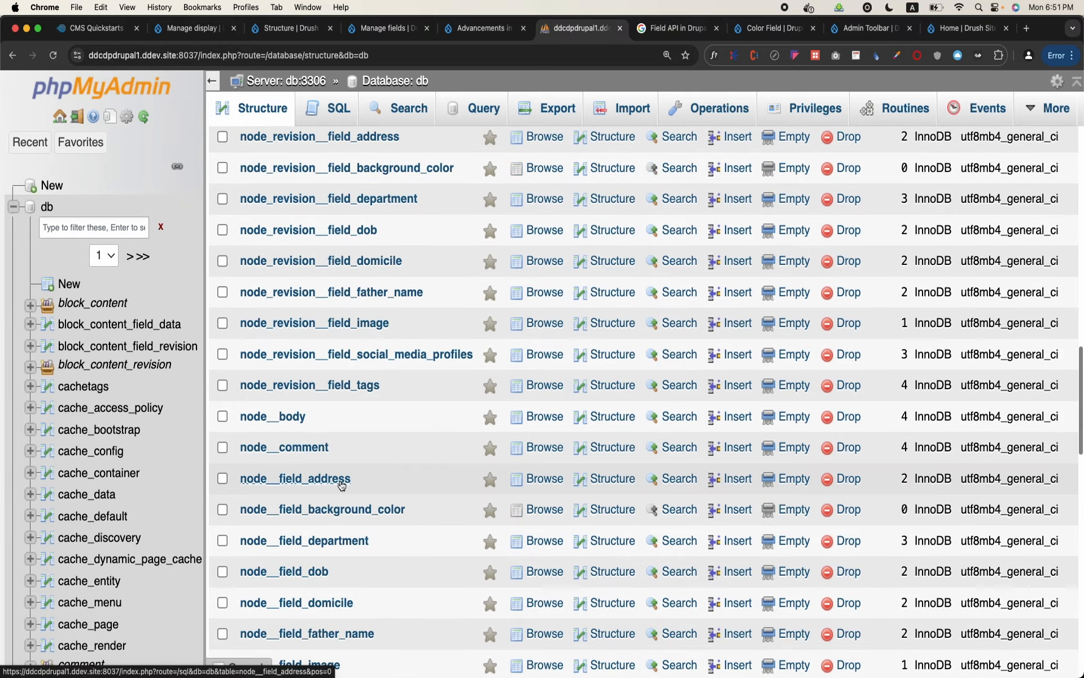
scroll(340, 485, down, 5)
scroll(340, 485, up, 20)
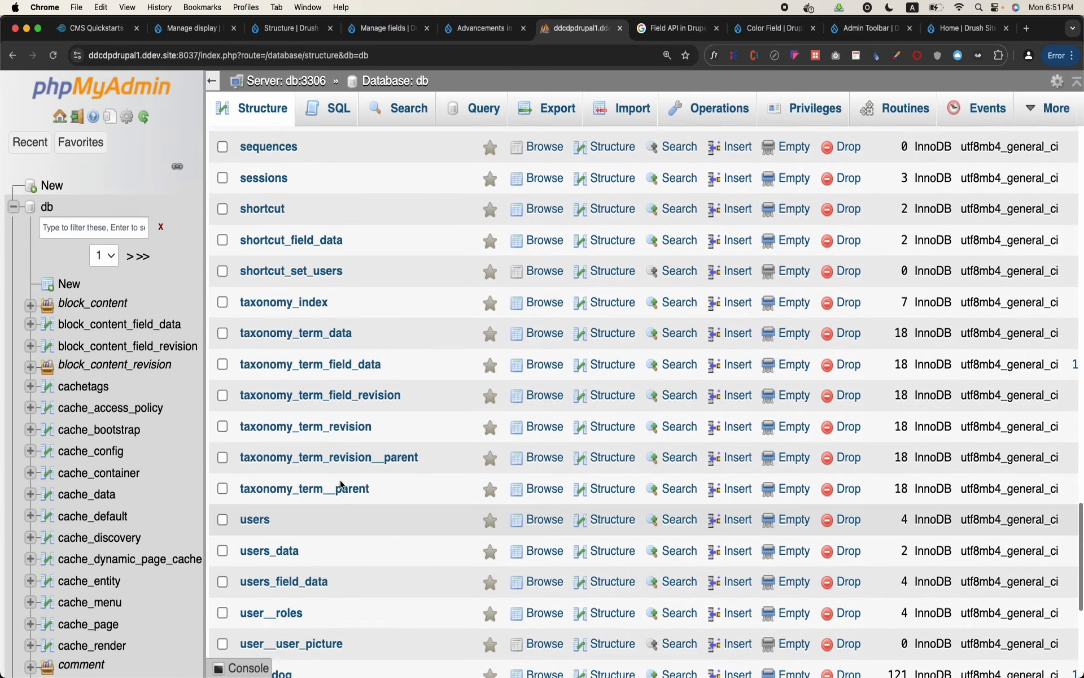
scroll(341, 484, up, 8)
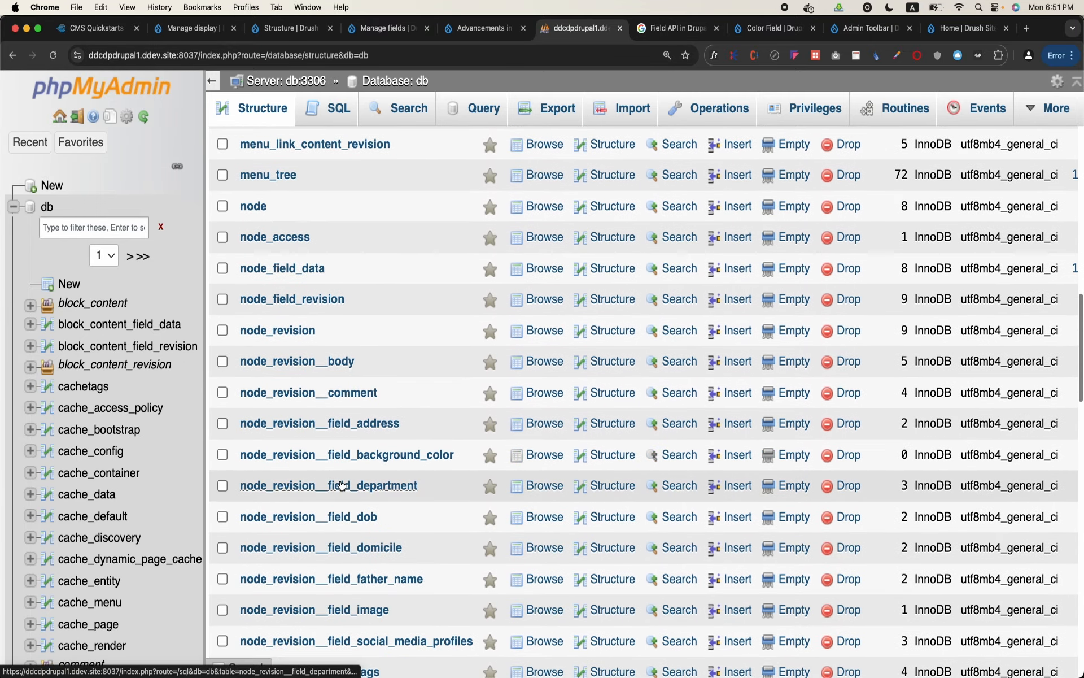
scroll(340, 478, down, 7)
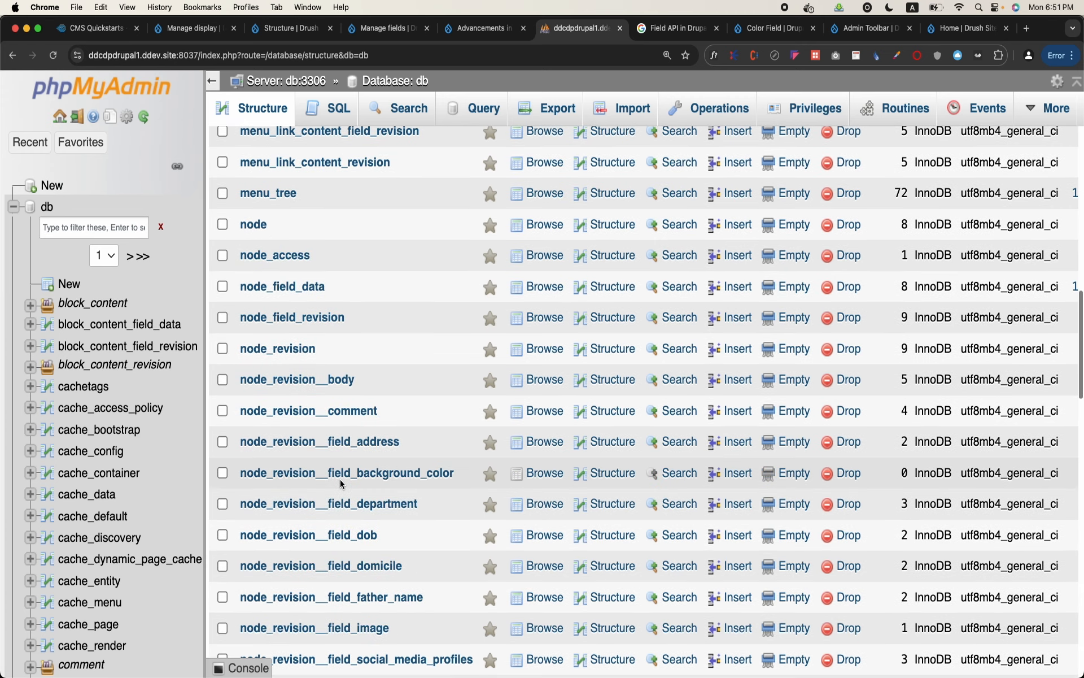
scroll(340, 479, down, 8)
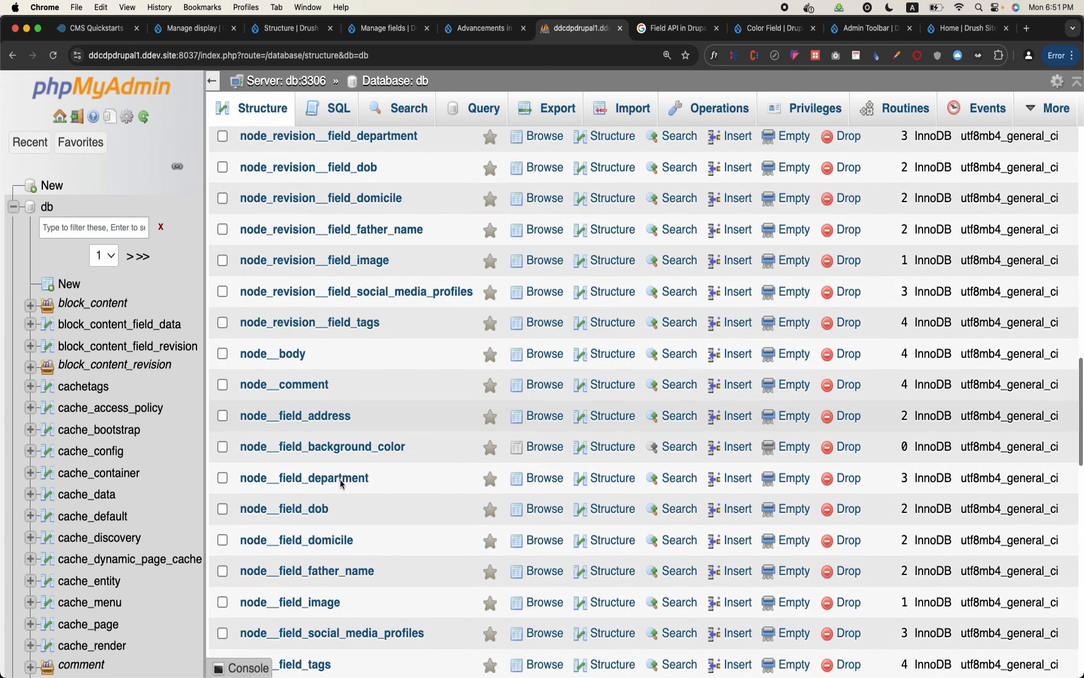
scroll(340, 479, down, 2)
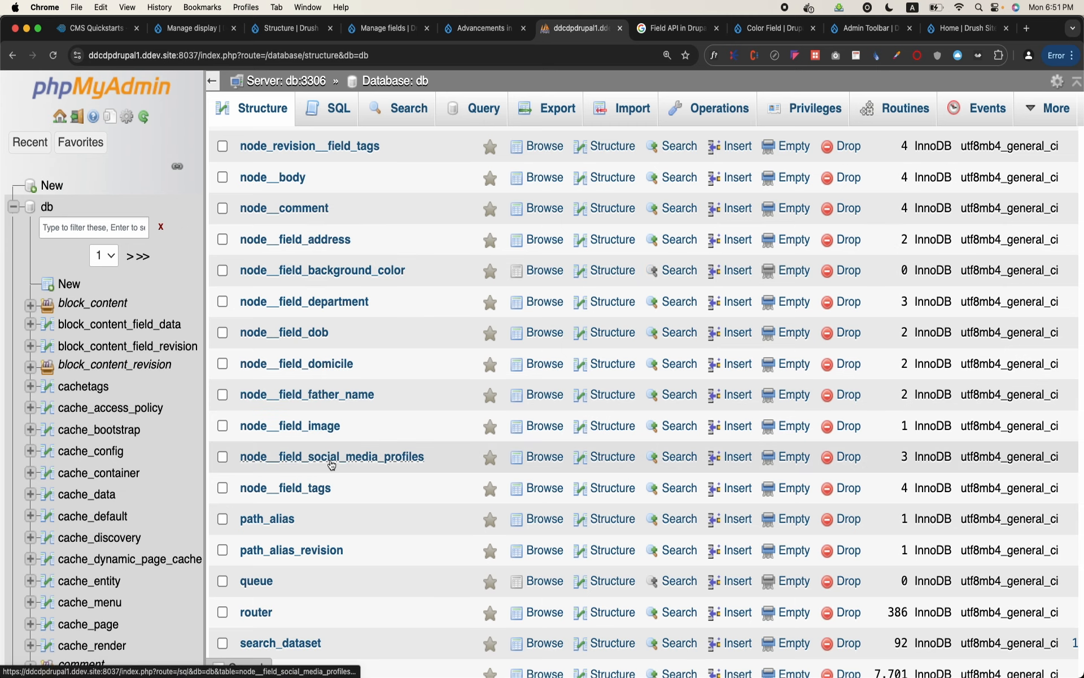
click(332, 462)
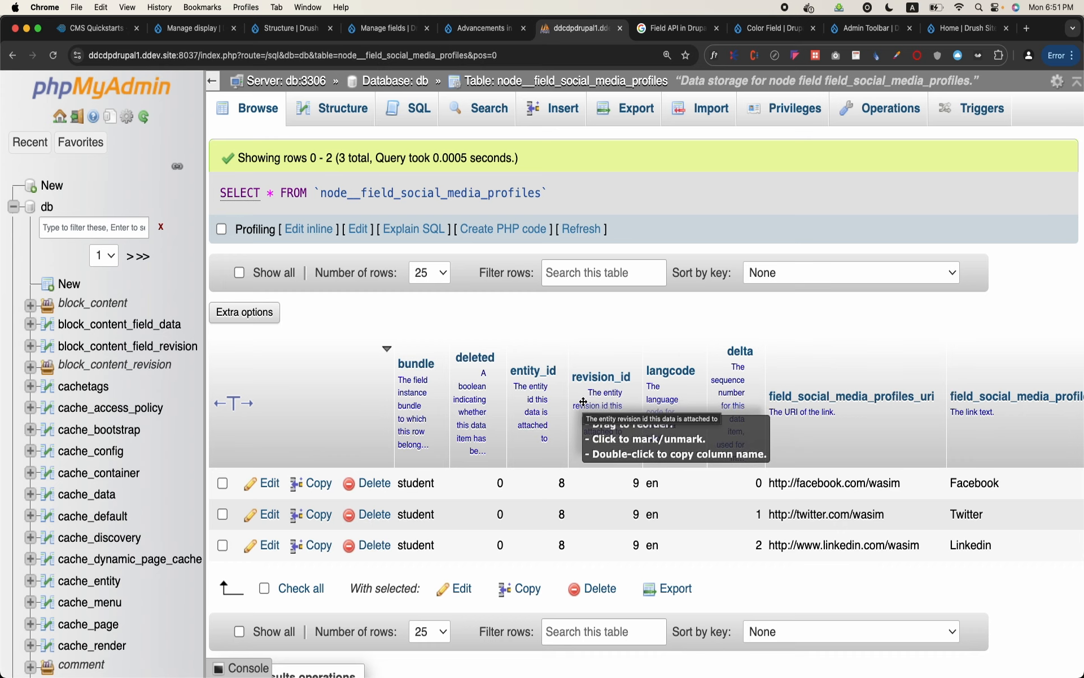
Examine the URI, title and options columns stored for each social media profile row
scroll(1031, 444, right, 4)
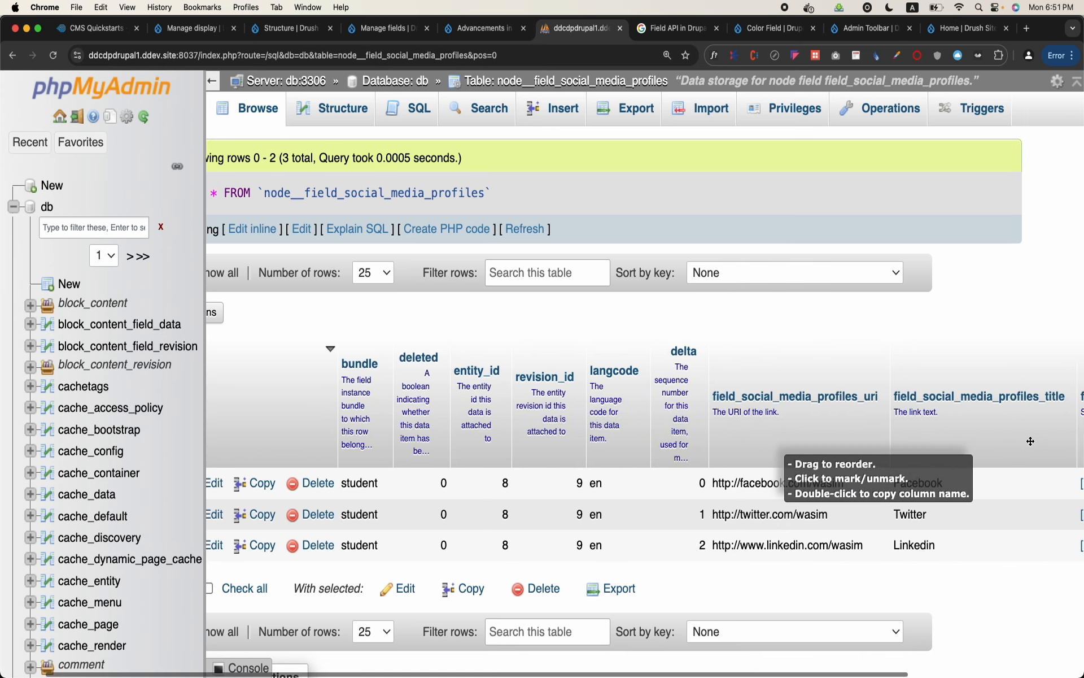
scroll(1031, 444, right, 5)
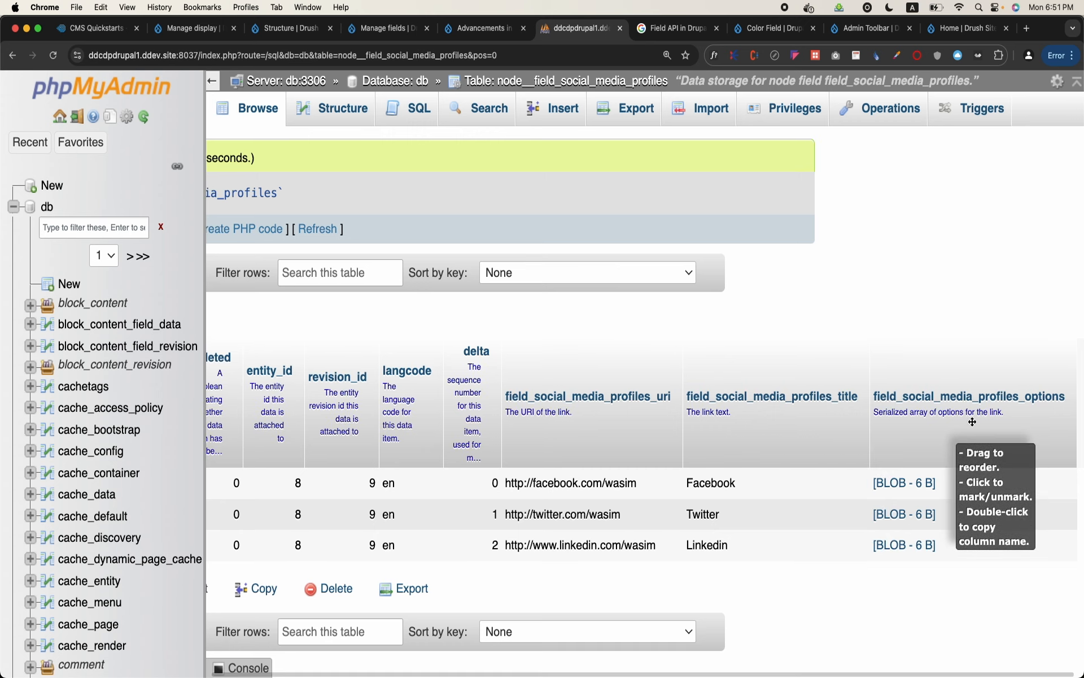
scroll(693, 480, left, 9)
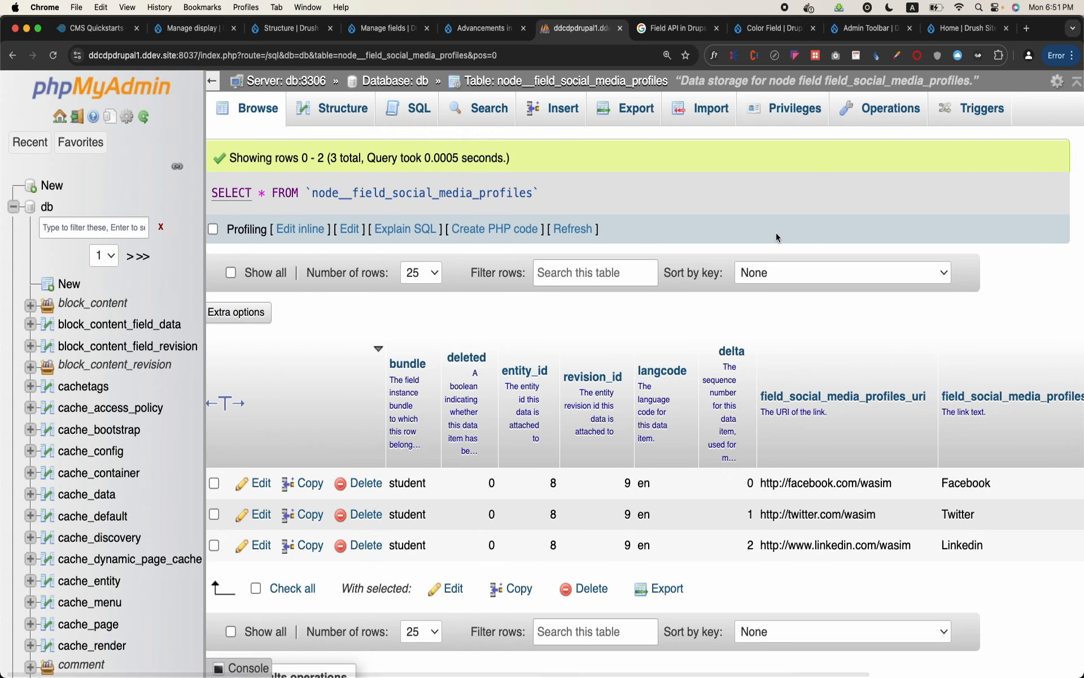
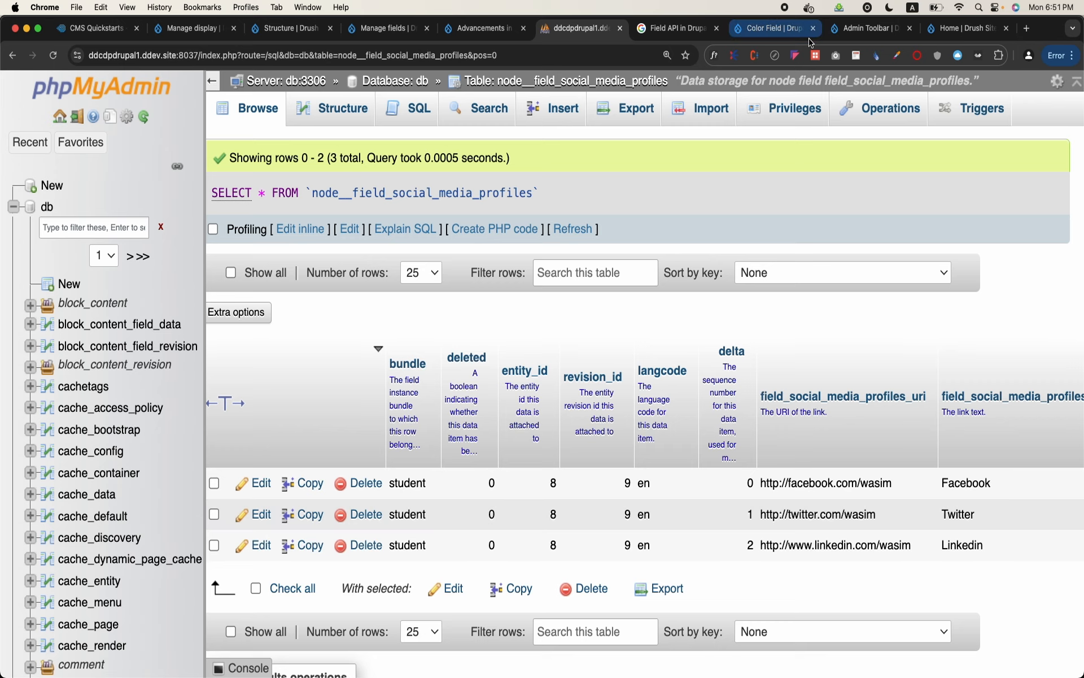
Switch back to the Drupal site and open the most recently updated Student content item for editing
click(459, 35)
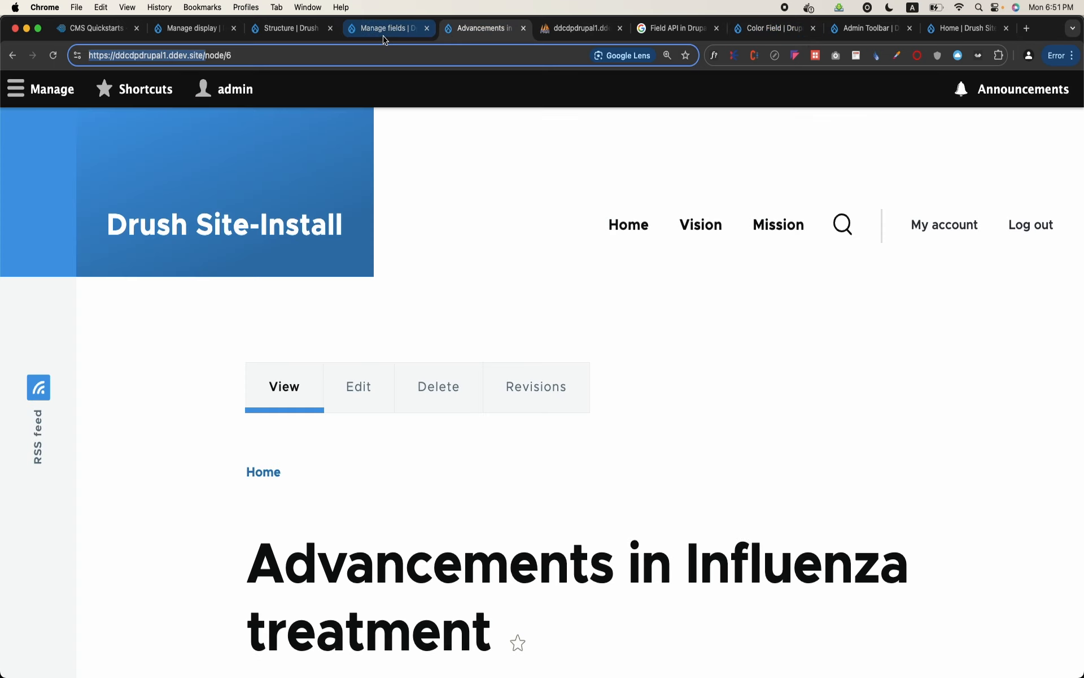
click(384, 35)
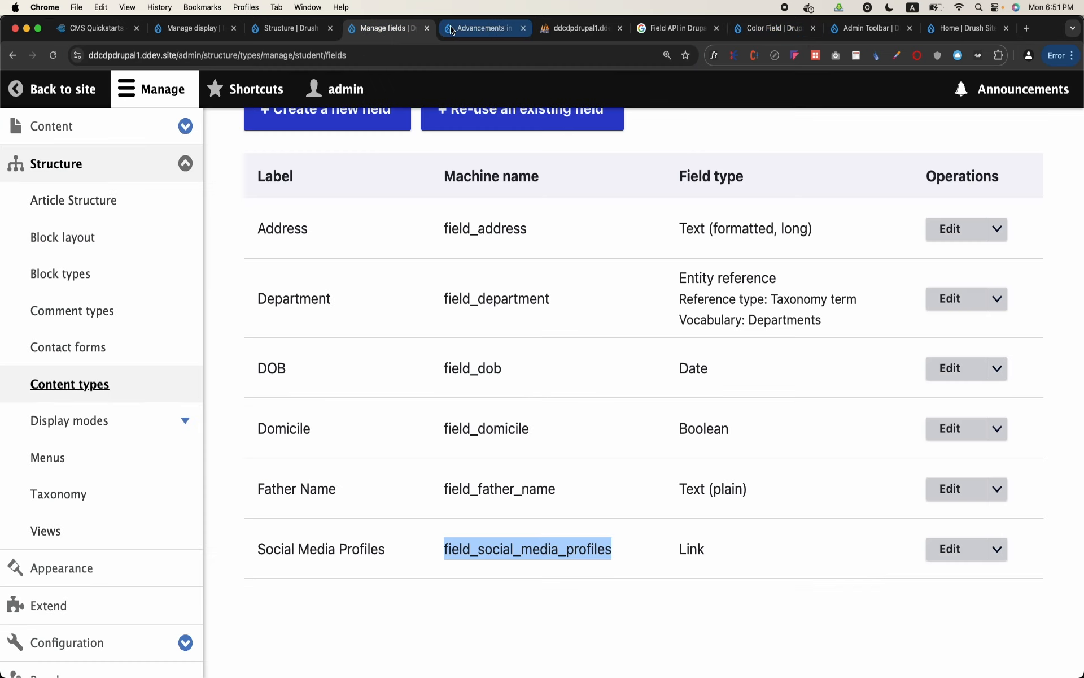
click(306, 26)
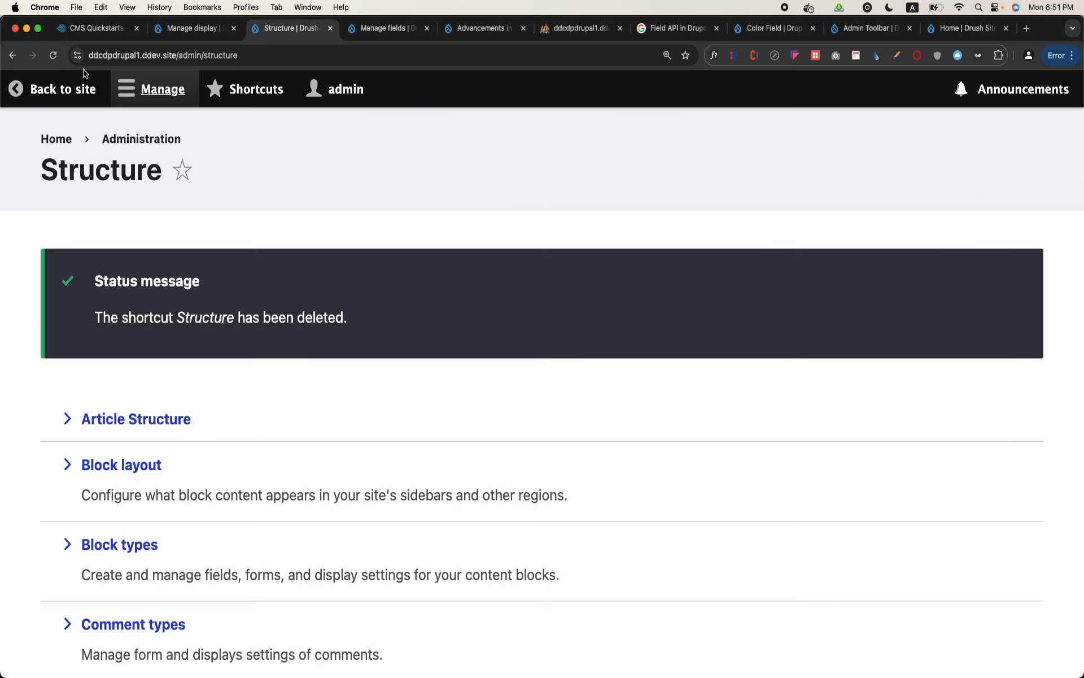
click(136, 91)
click(66, 135)
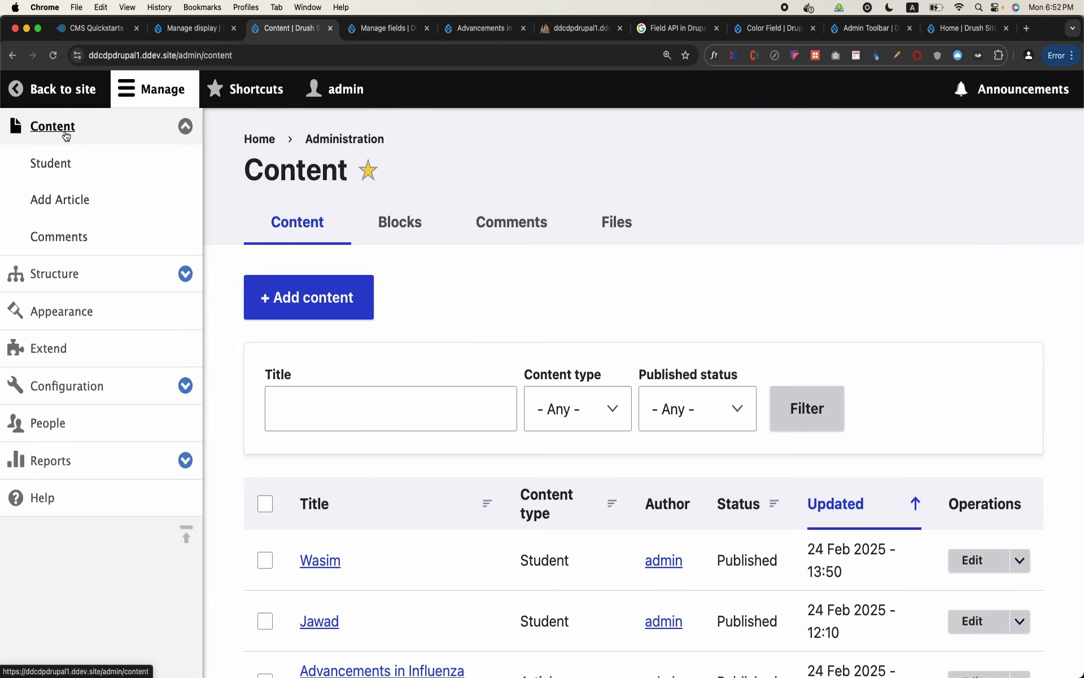
scroll(290, 370, down, 5)
click(325, 265)
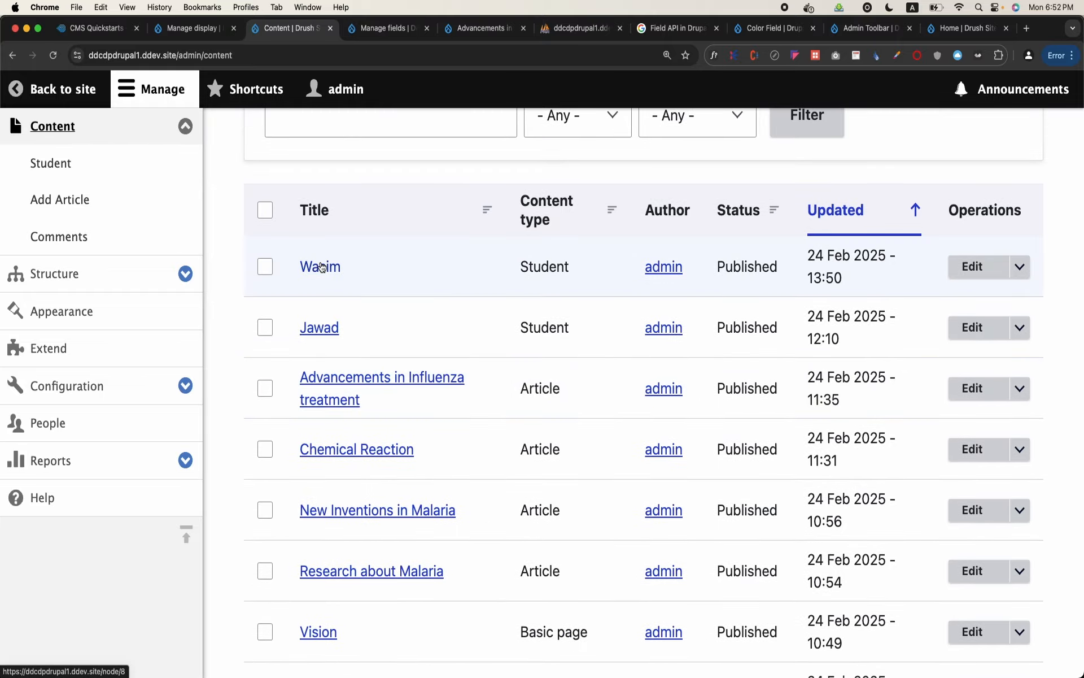
click(545, 404)
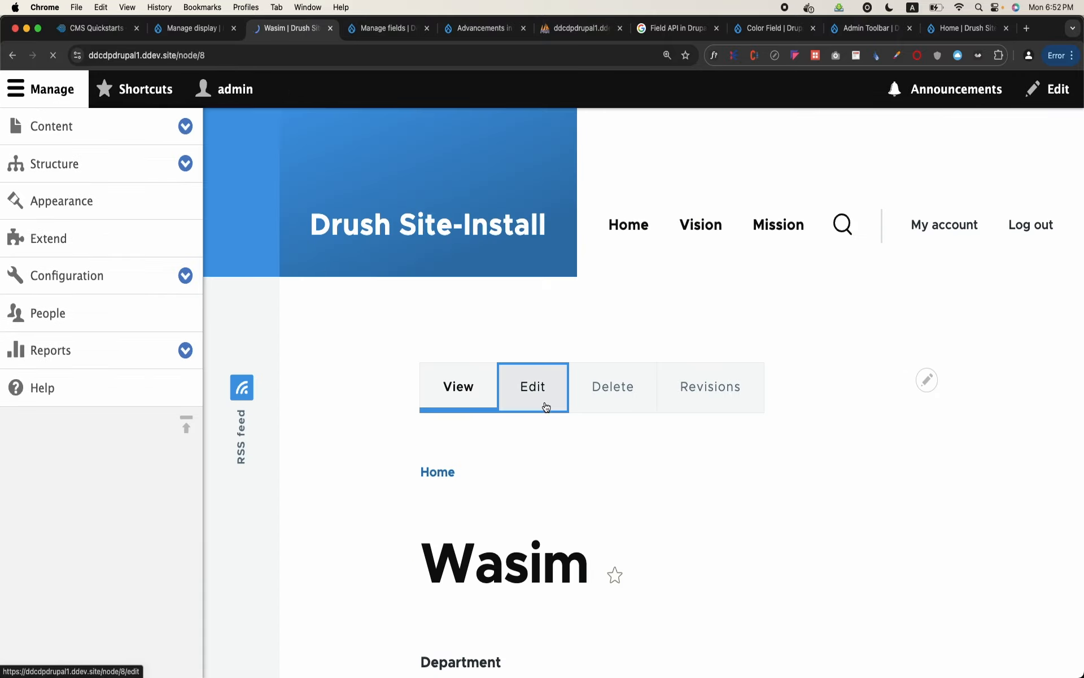
Reorder the student's Social Media Profiles so the Twitter link comes before Facebook, and save the content
scroll(545, 402, down, 15)
scroll(544, 403, up, 4)
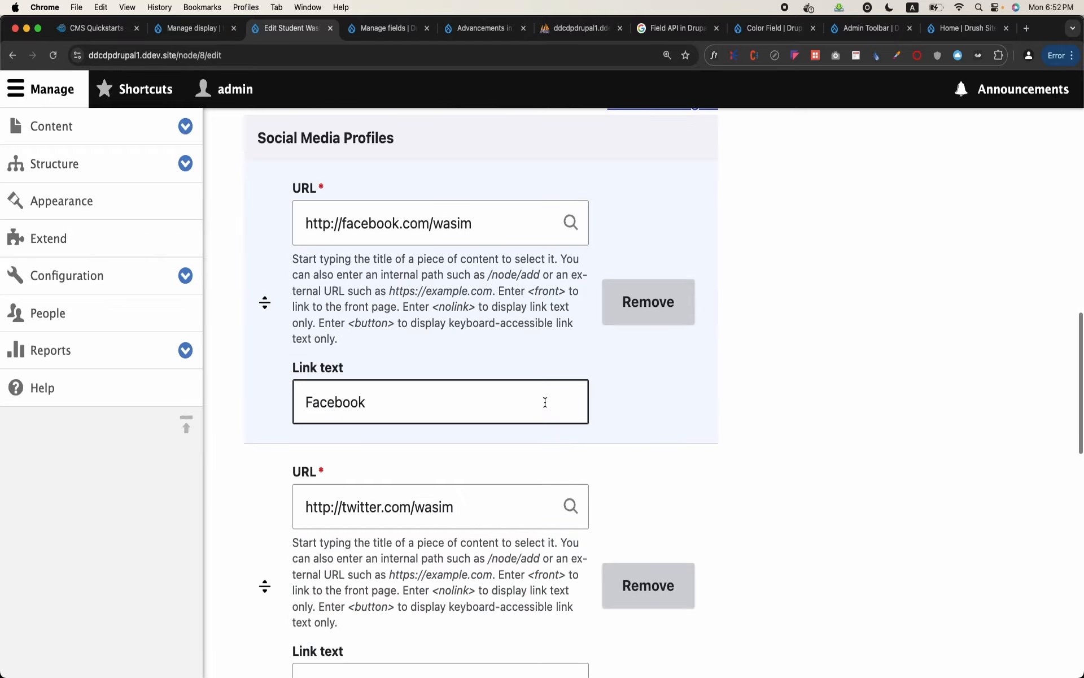
scroll(544, 405, down, 2)
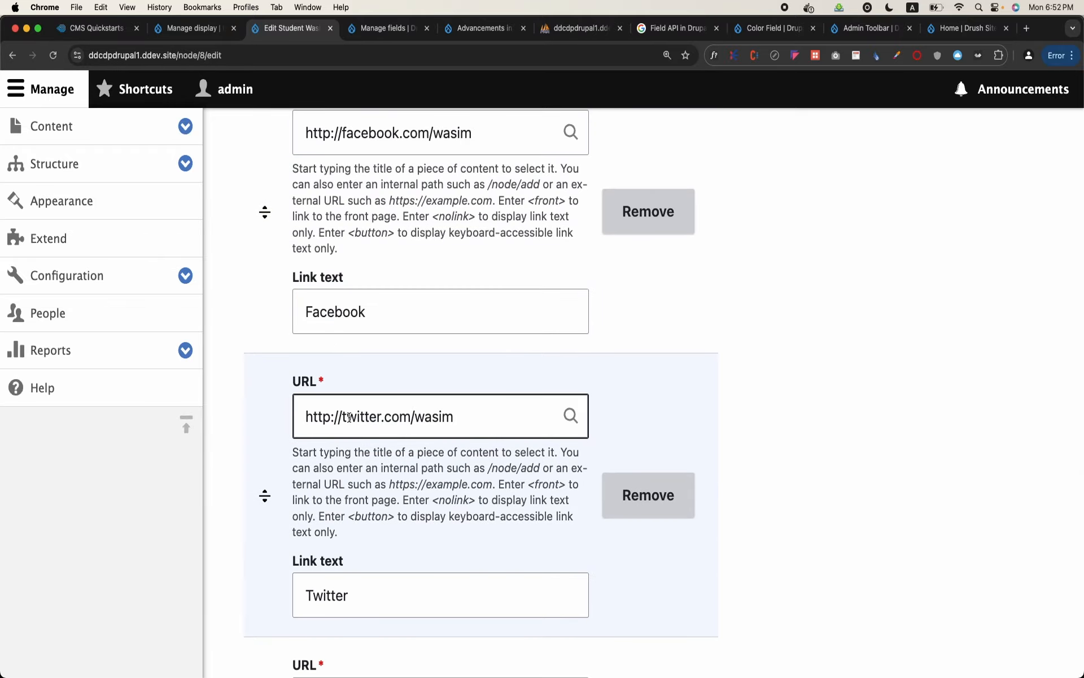
scroll(346, 416, up, 3)
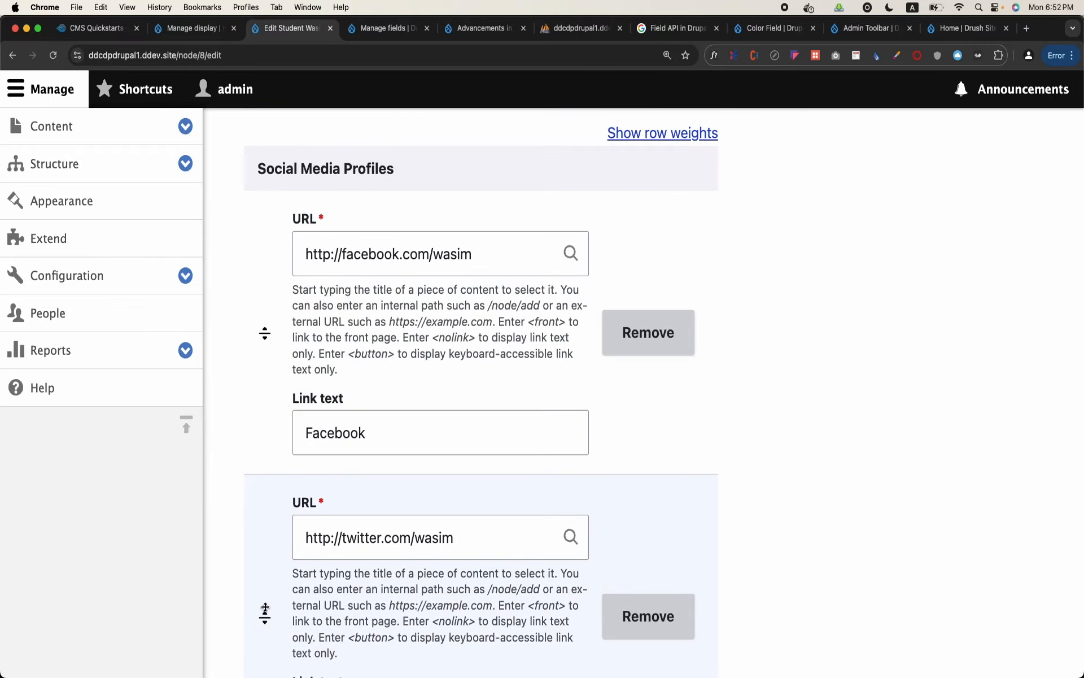
drag(262, 615, 266, 467)
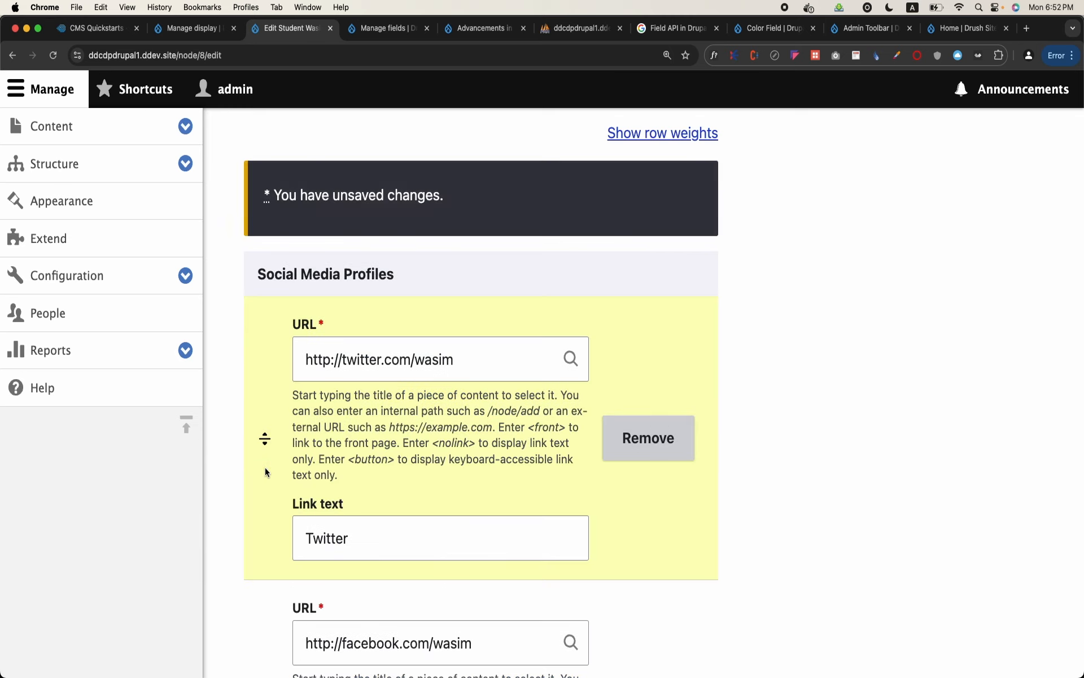
scroll(265, 469, down, 4)
scroll(339, 384, down, 1)
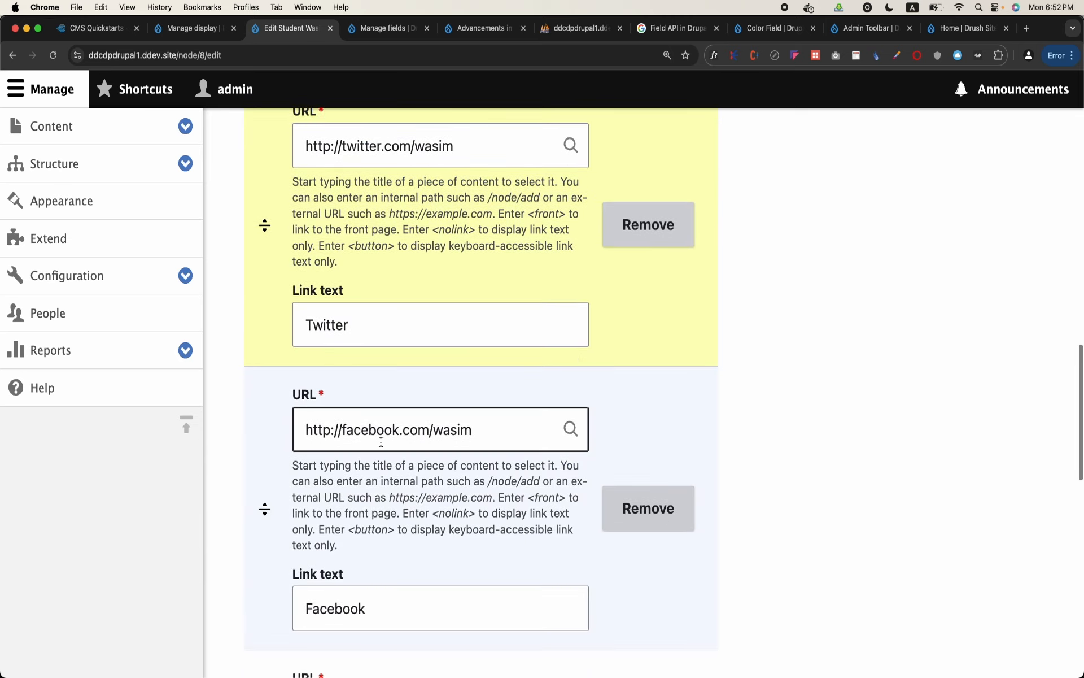
scroll(381, 443, up, 5)
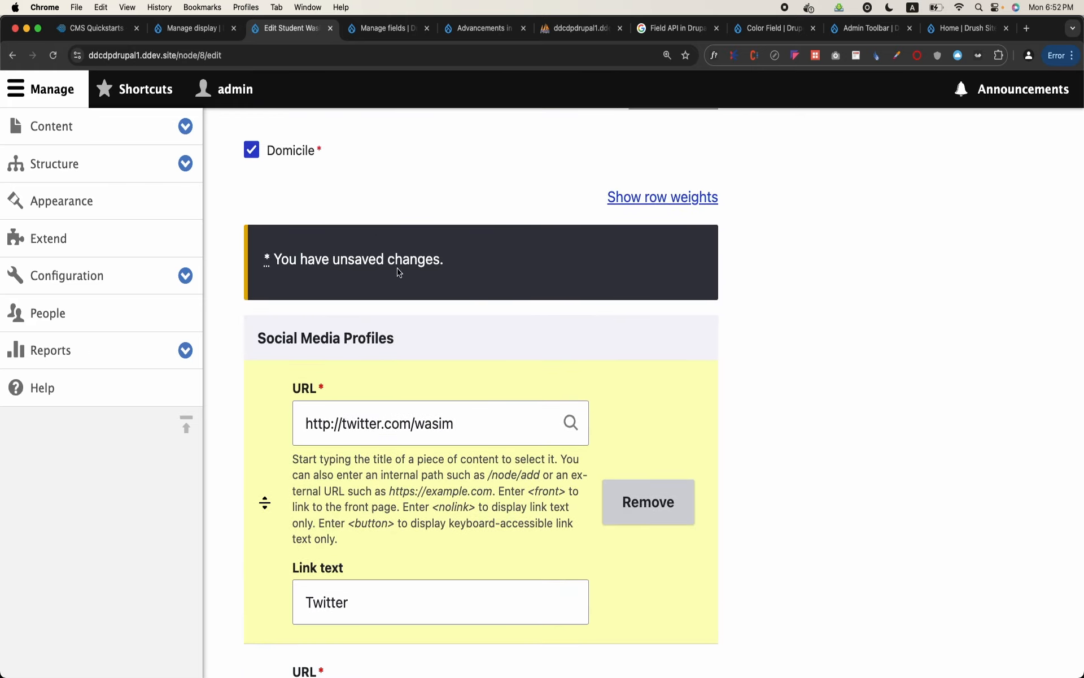
scroll(416, 266, down, 10)
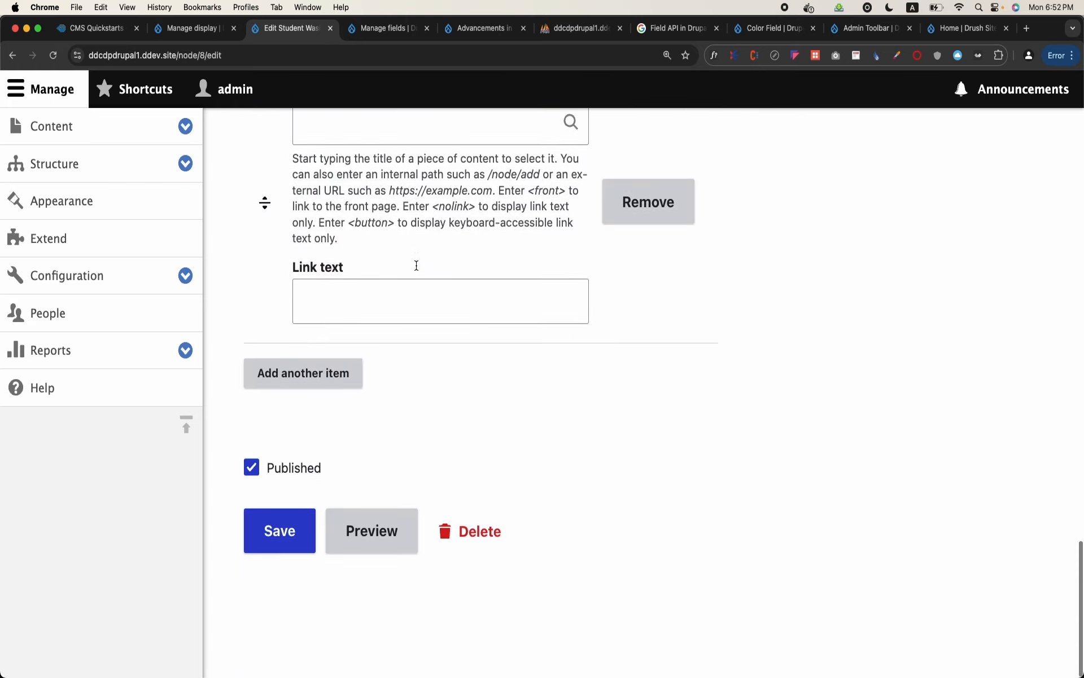
click(290, 543)
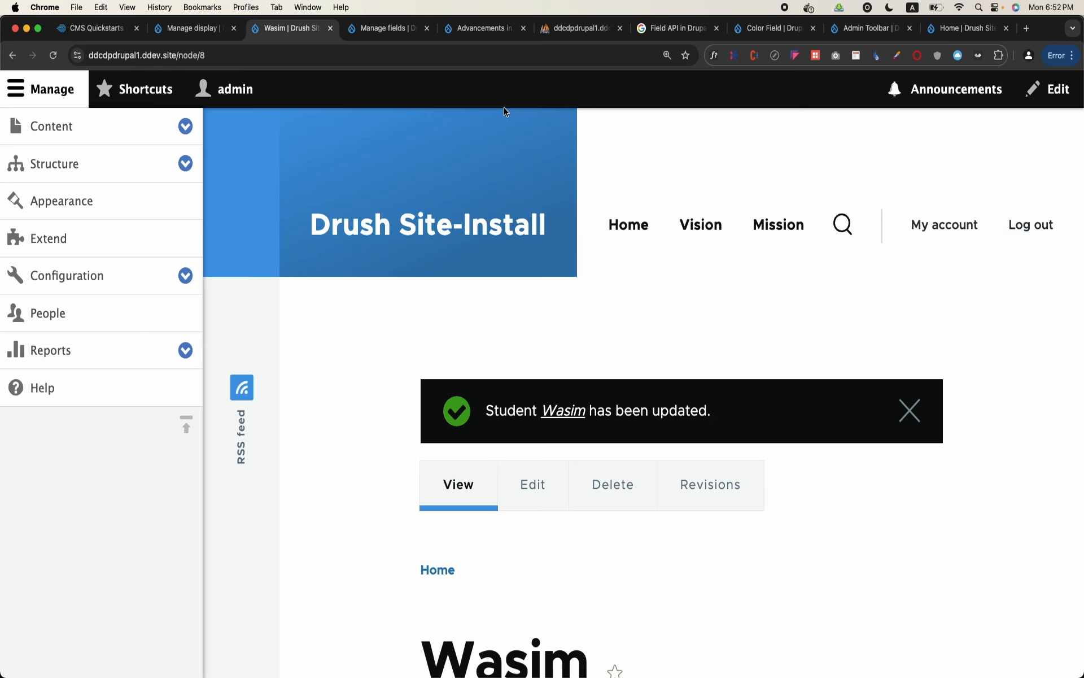
Switch to phpMyAdmin, reload the node__field_social_media_profiles rows and collapse the database tree to check the delta order
click(577, 34)
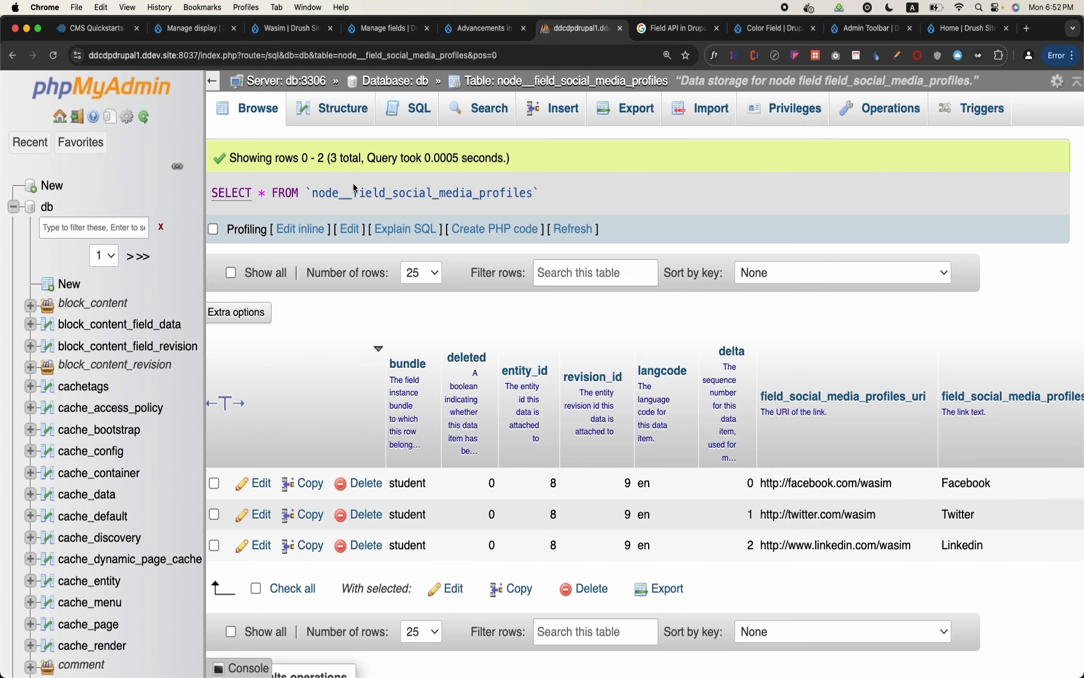
click(241, 124)
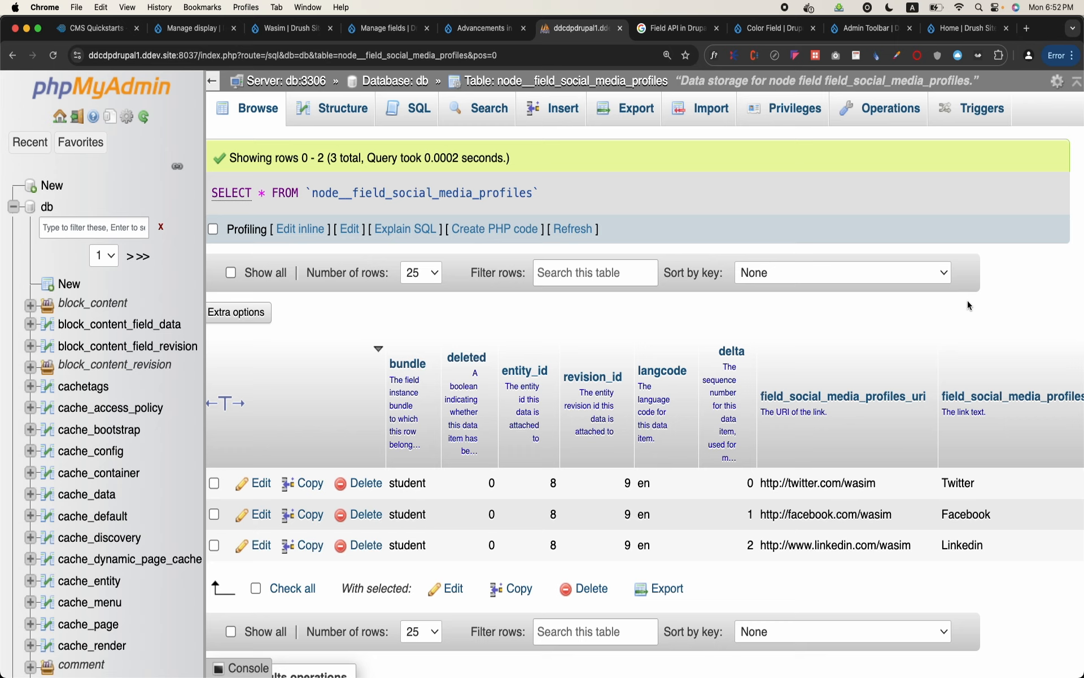
click(215, 79)
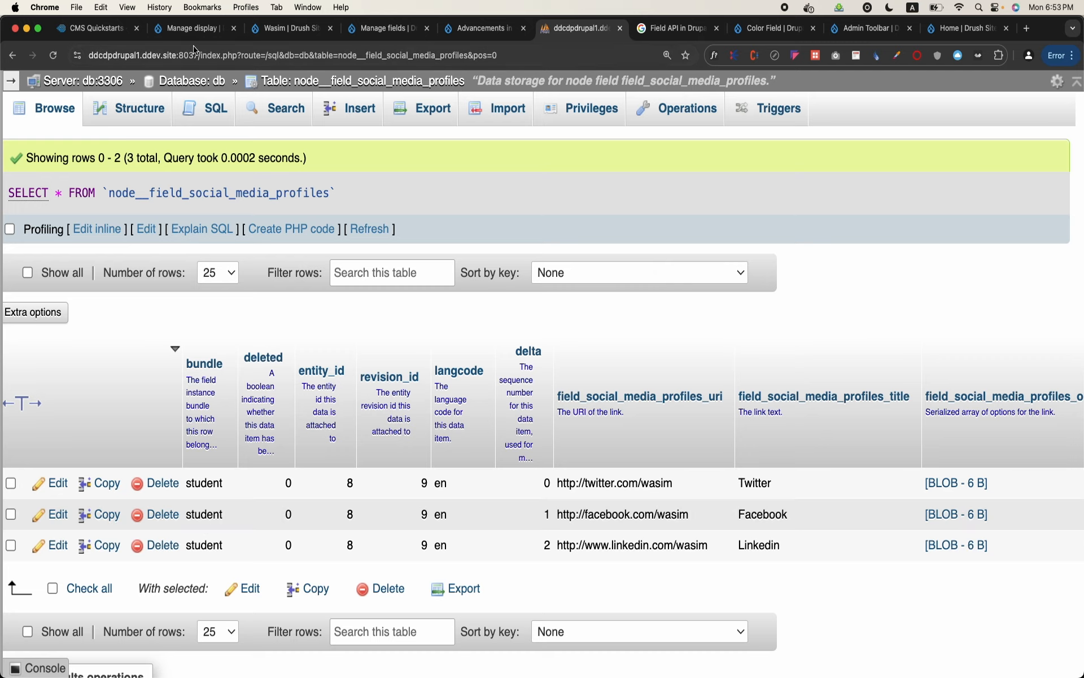
Return to the student's page on the Drupal site and dismiss its status message, keeping the administration menu expanded
click(264, 23)
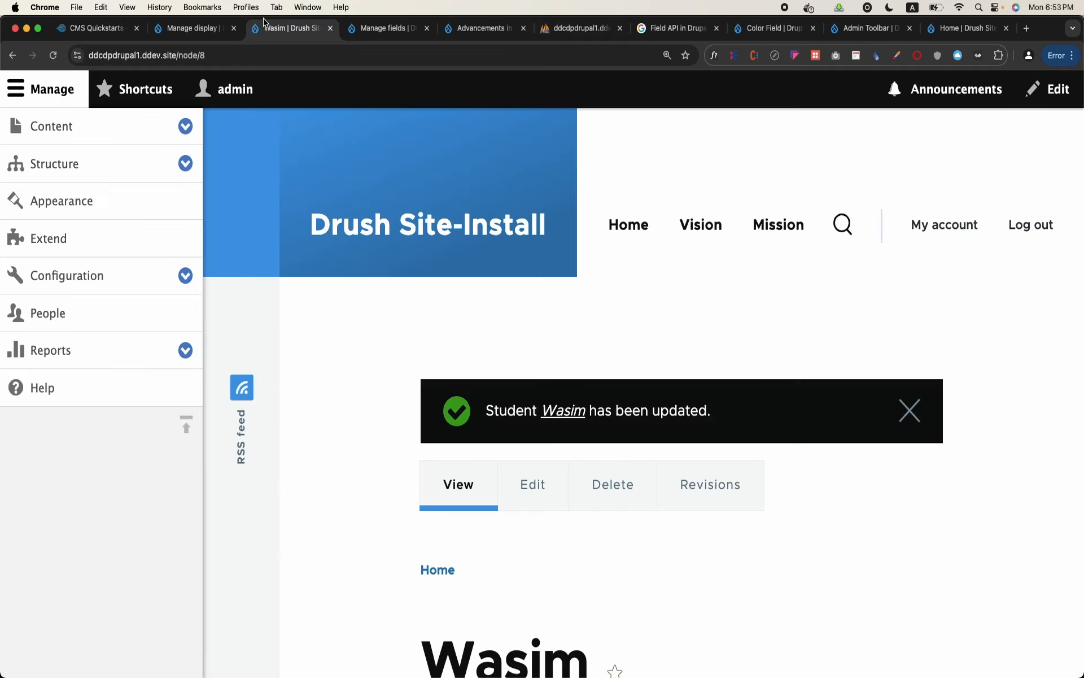
click(51, 89)
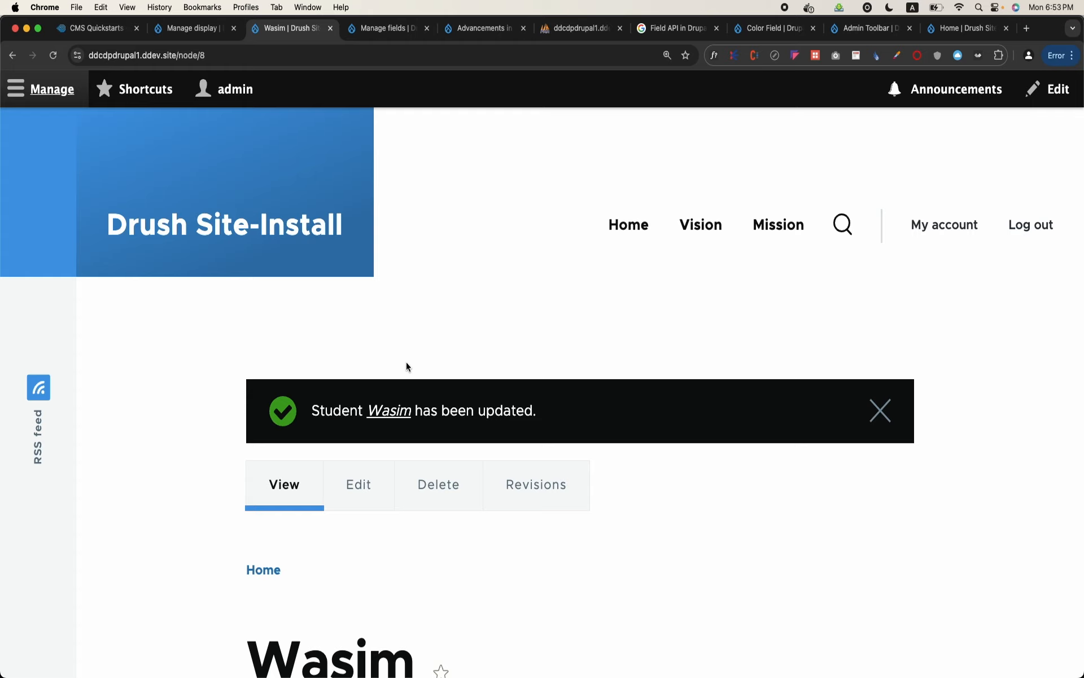
click(36, 86)
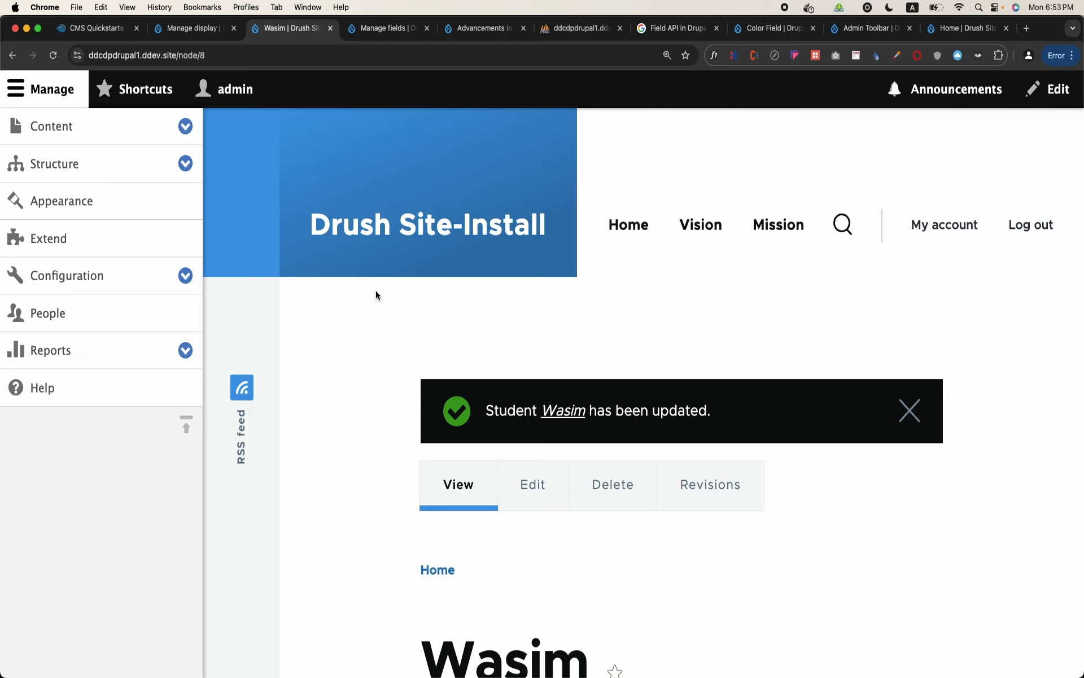
click(909, 410)
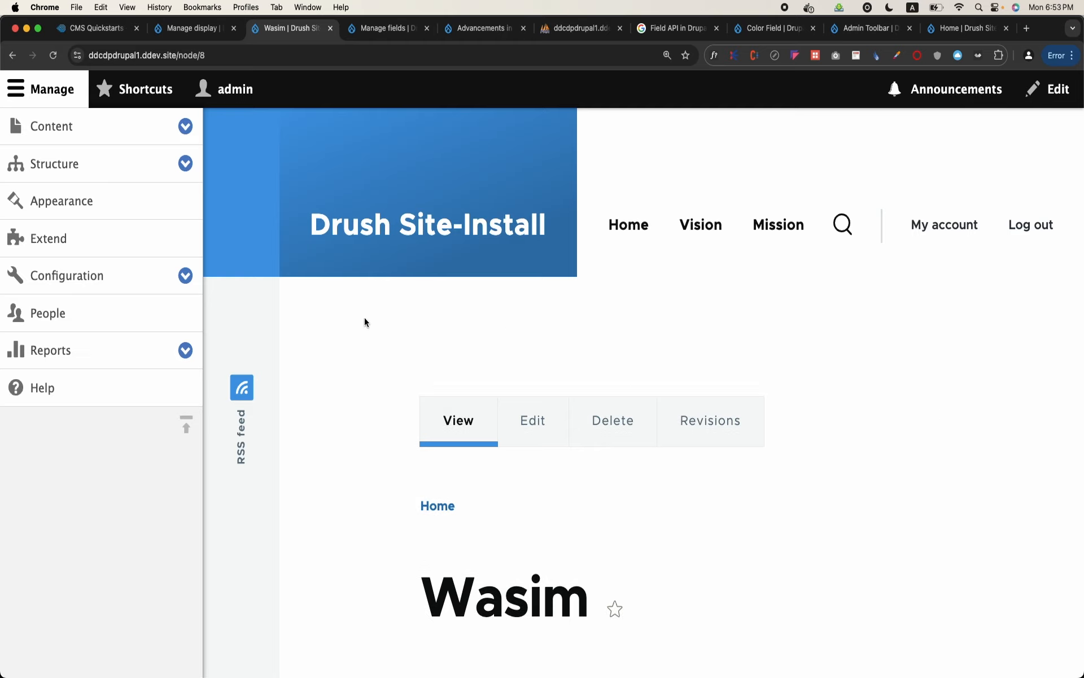
Visit the Structure administration page, then open the Appearance page at its Installed themes section
click(129, 177)
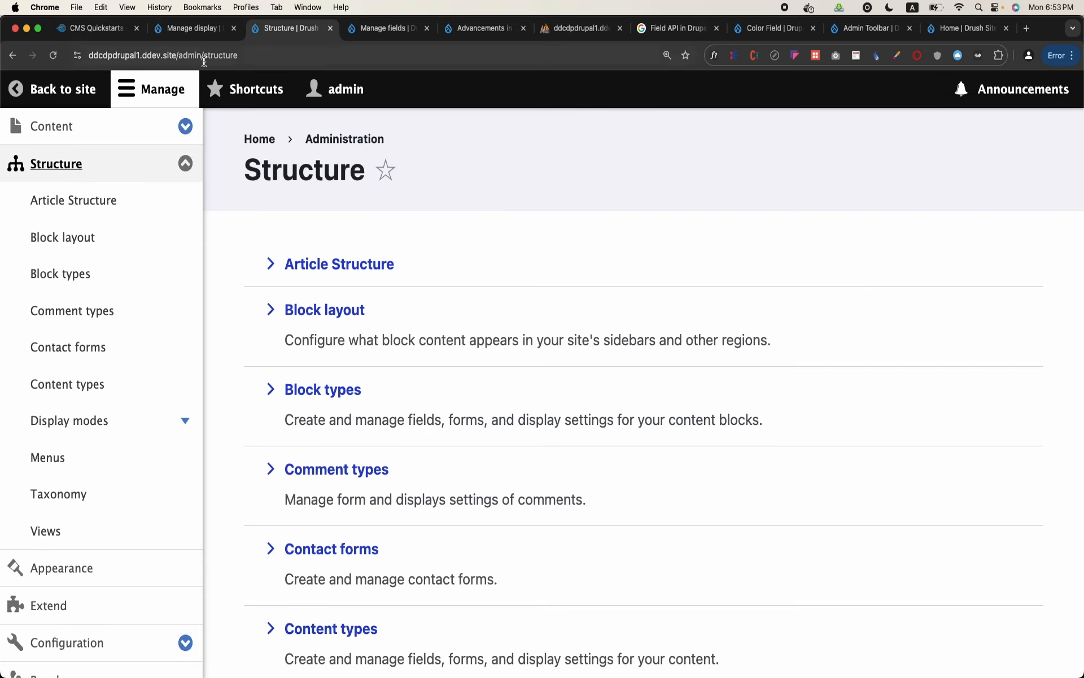
click(166, 157)
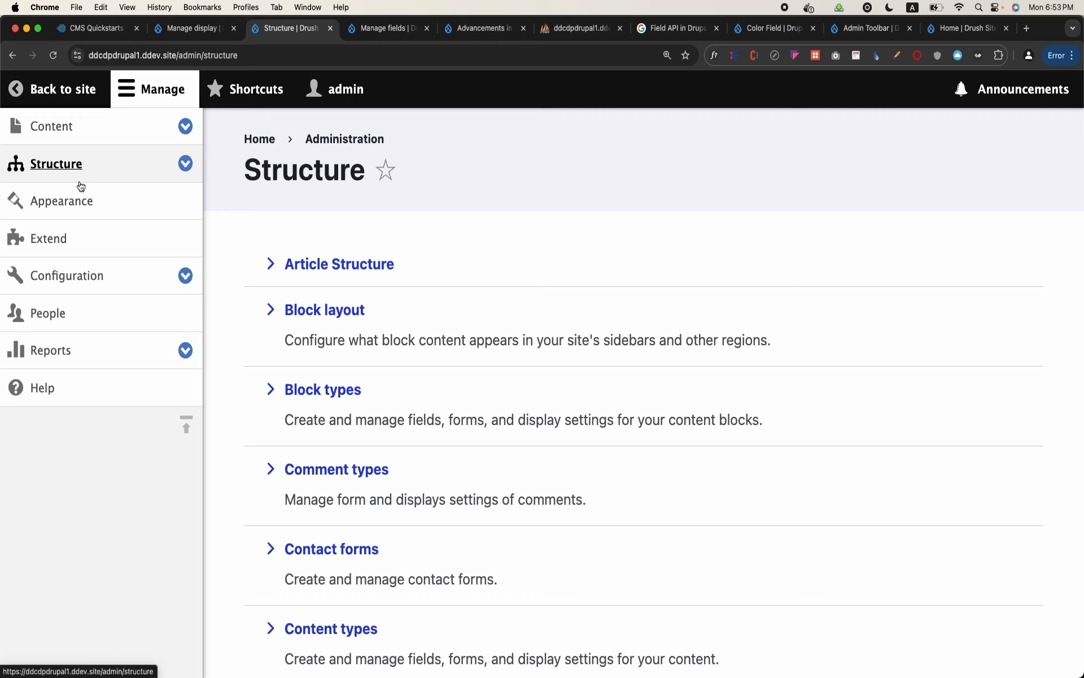
click(56, 210)
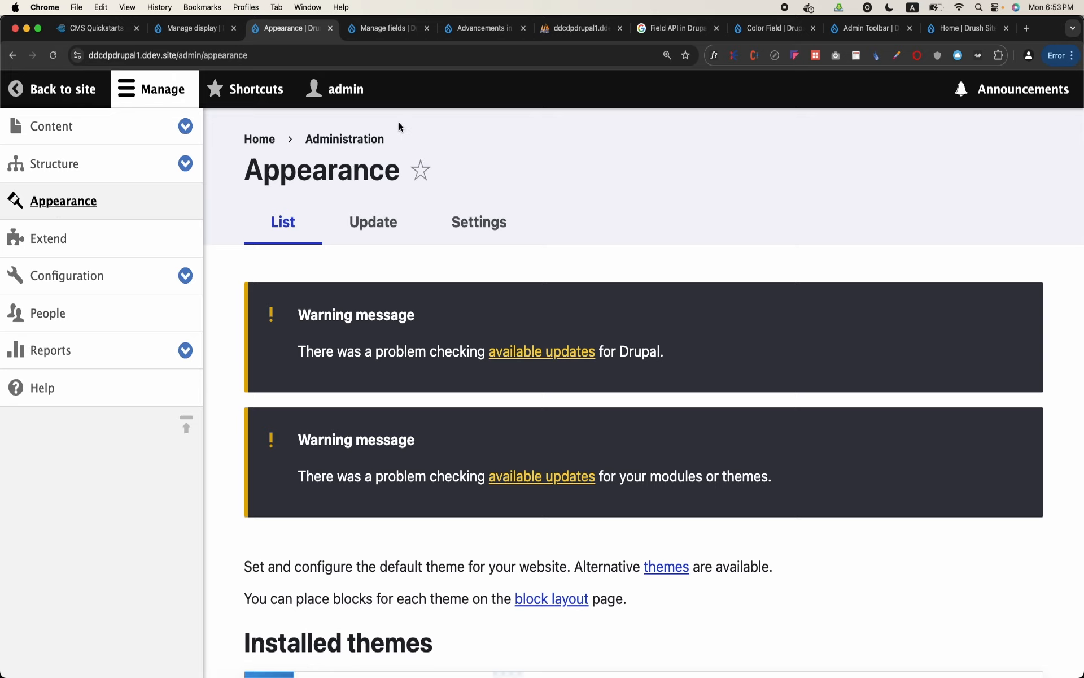
scroll(224, 179, down, 2)
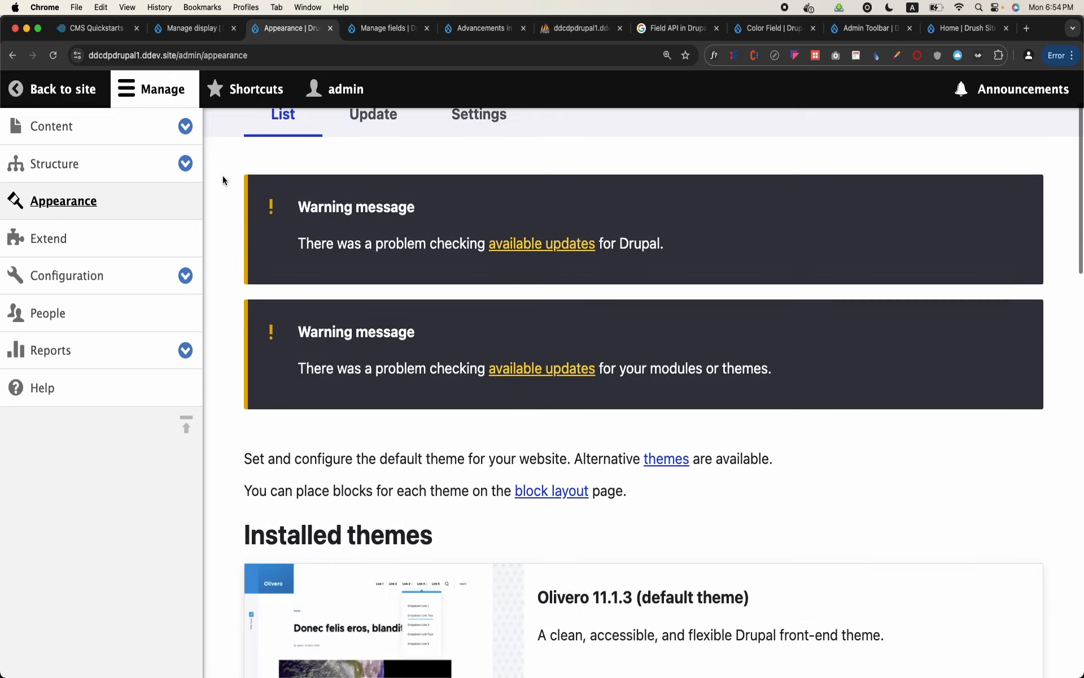
scroll(223, 179, down, 5)
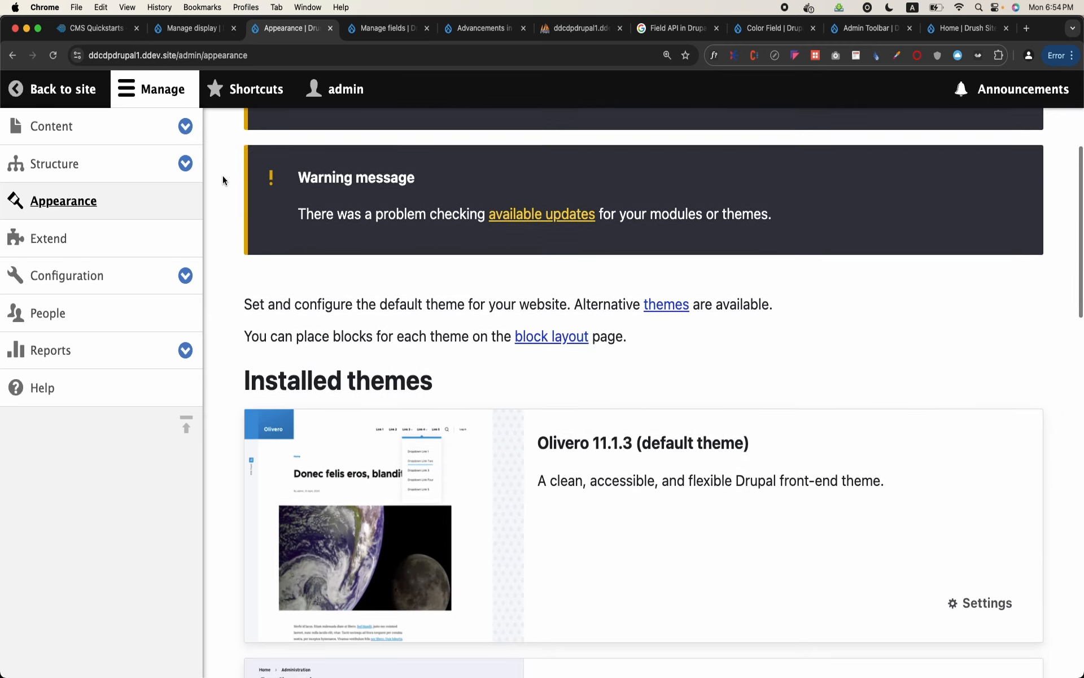
Review the Olivero and Claro installed themes, the uninstalled Stark theme and the Administration theme settings with the administration menu collapsed
click(194, 84)
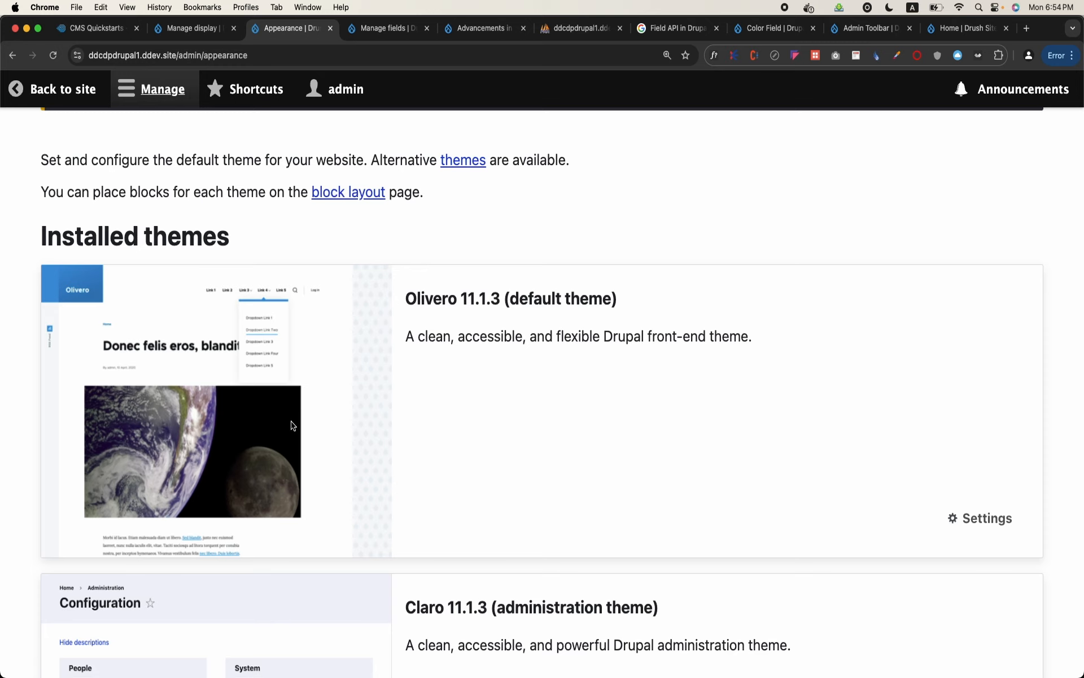
scroll(291, 424, down, 3)
scroll(292, 425, down, 2)
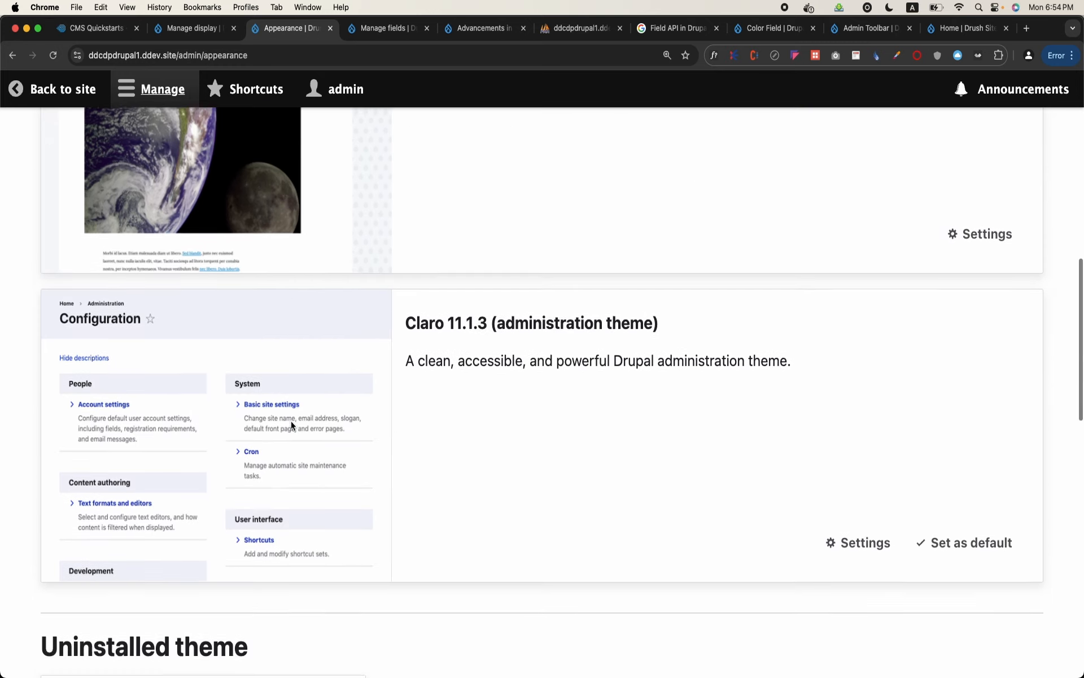
scroll(290, 421, down, 1)
drag(406, 305, 475, 305)
scroll(423, 500, down, 12)
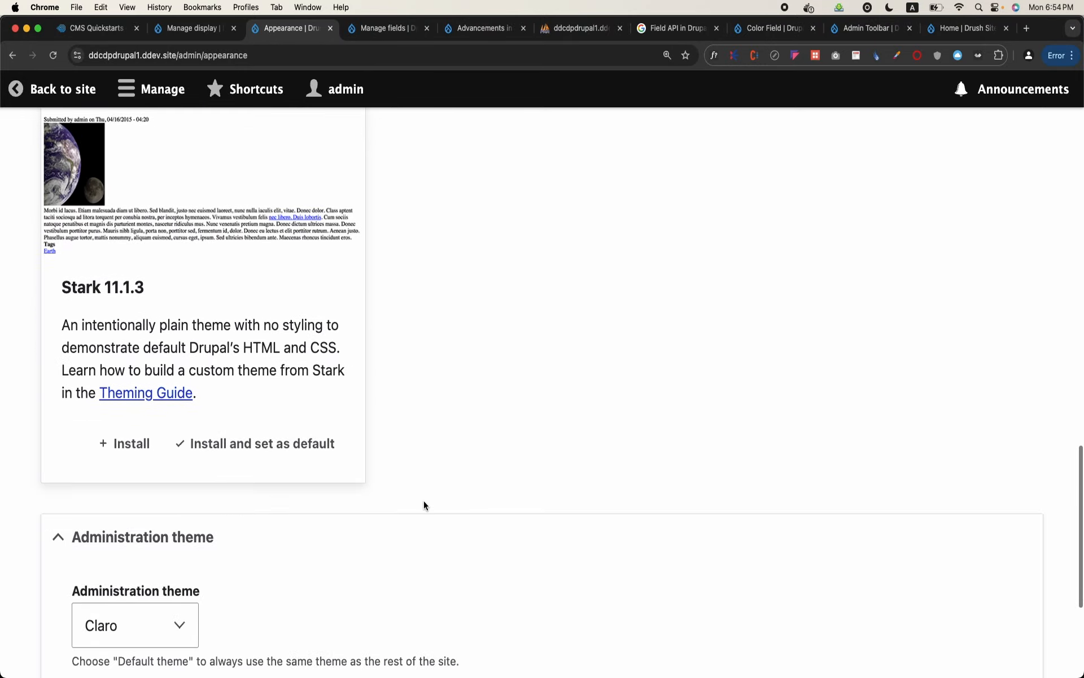
scroll(424, 500, down, 5)
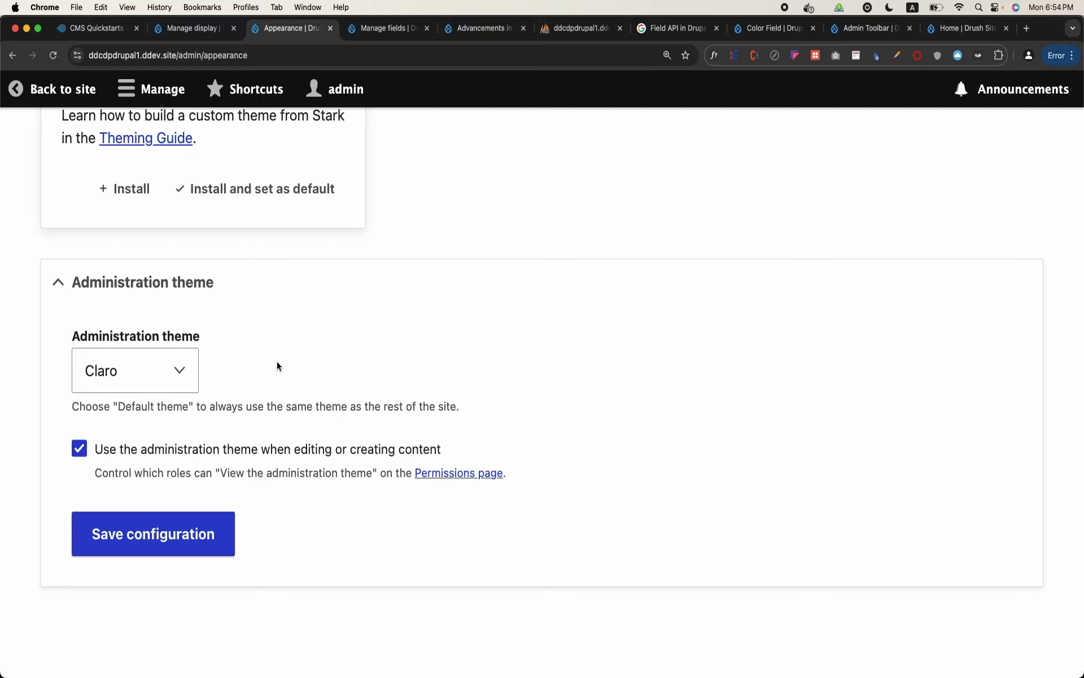
scroll(277, 366, up, 20)
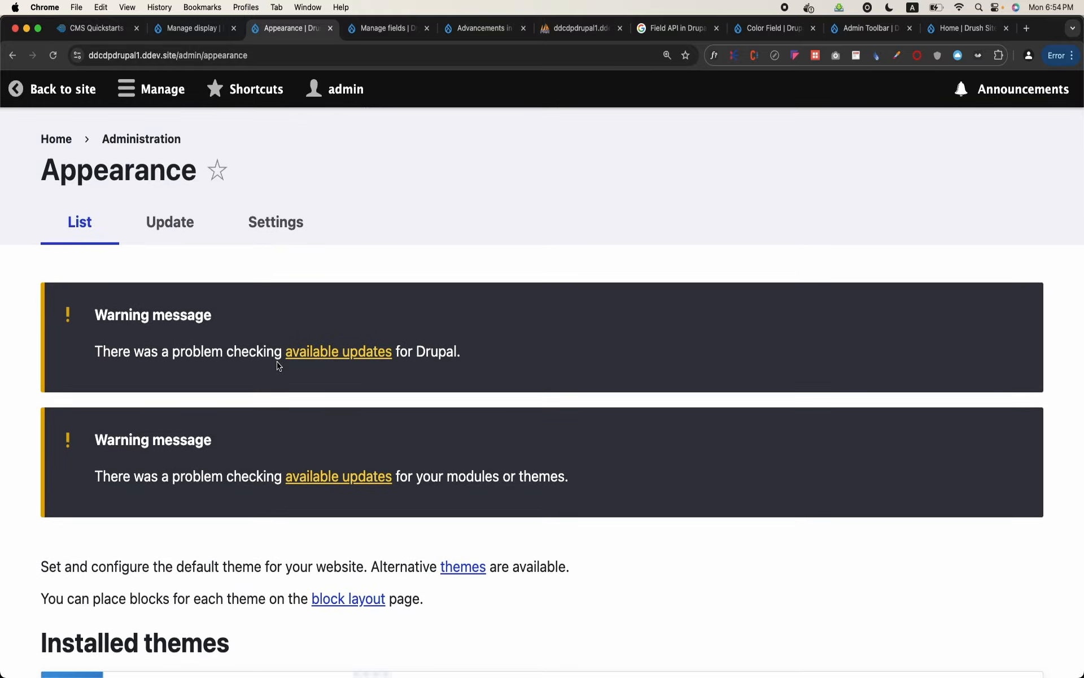
Go back to the student's page in the front-end theme, open its edit form and expand the administration menu
click(46, 93)
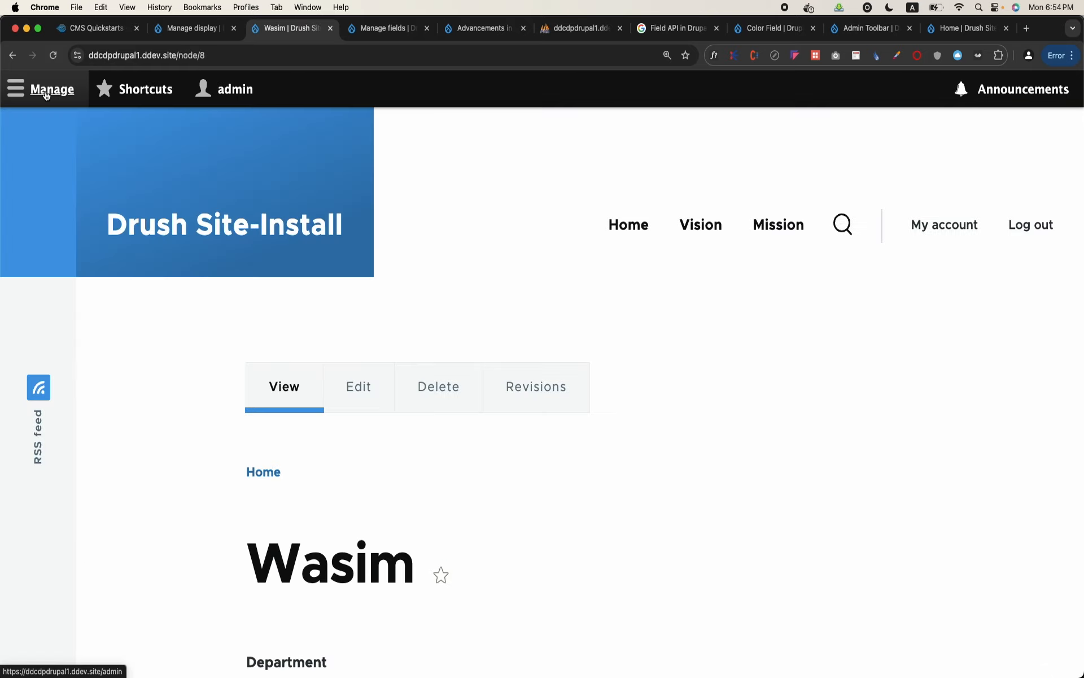
scroll(453, 305, down, 5)
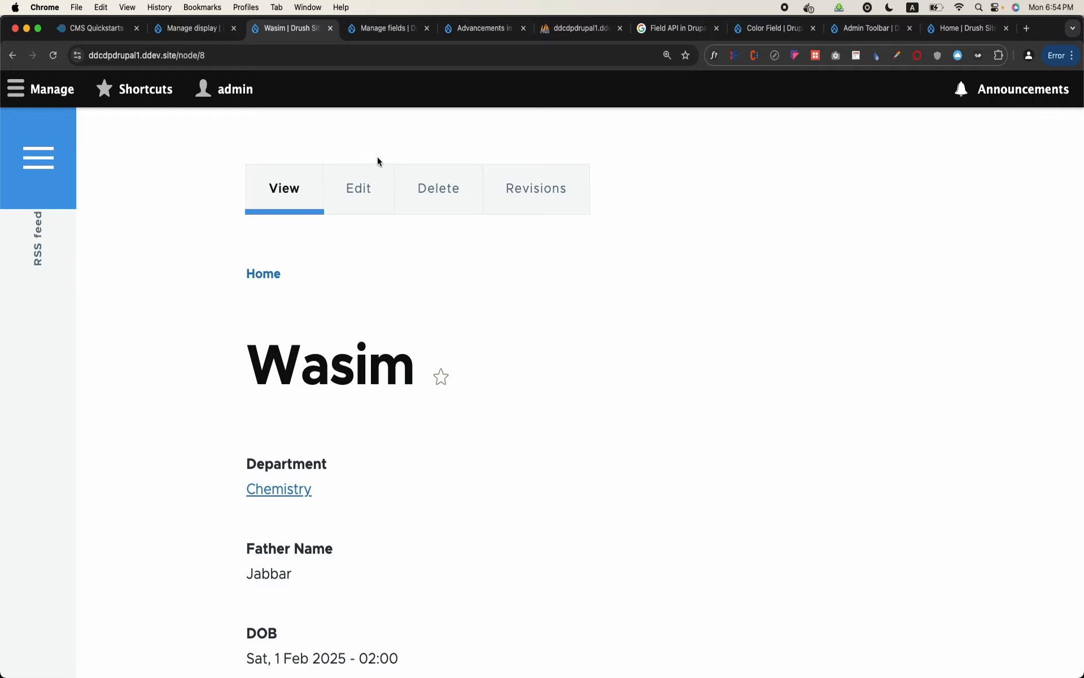
click(365, 192)
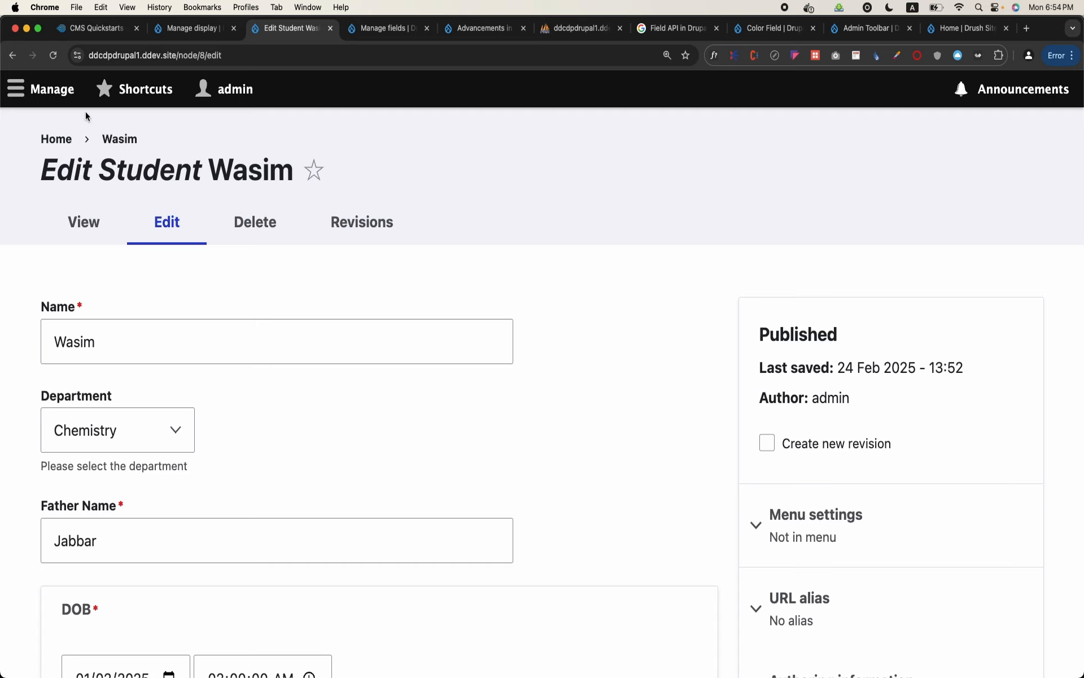
click(54, 96)
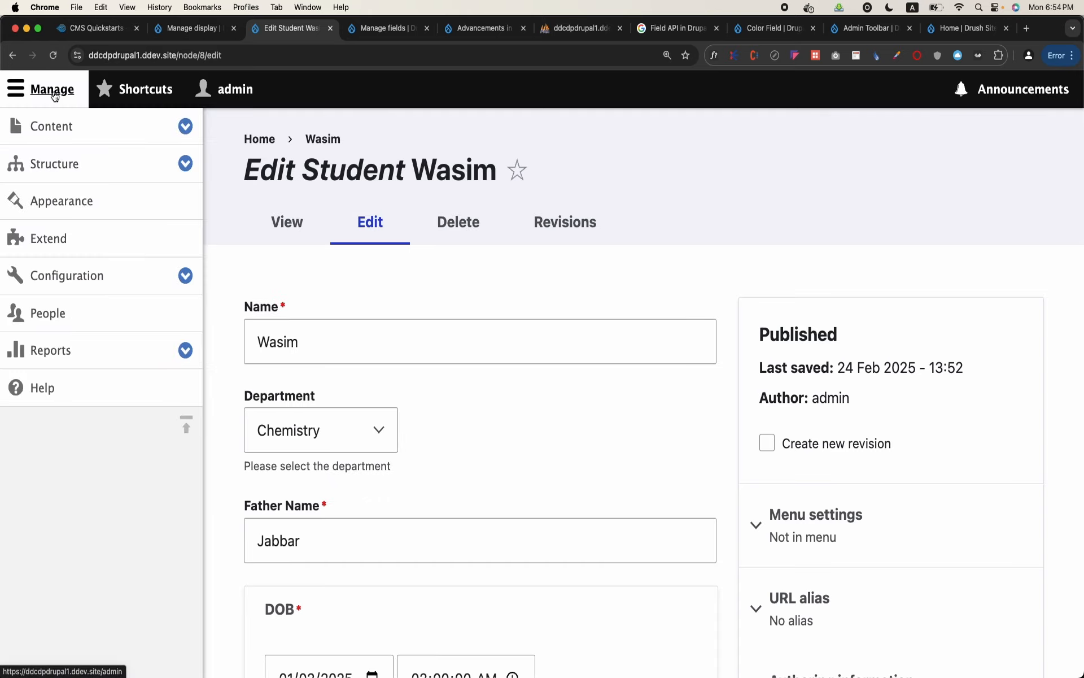
Open the Olivero theme's settings from the Appearance page and collapse the administration menu
click(65, 198)
scroll(544, 350, down, 7)
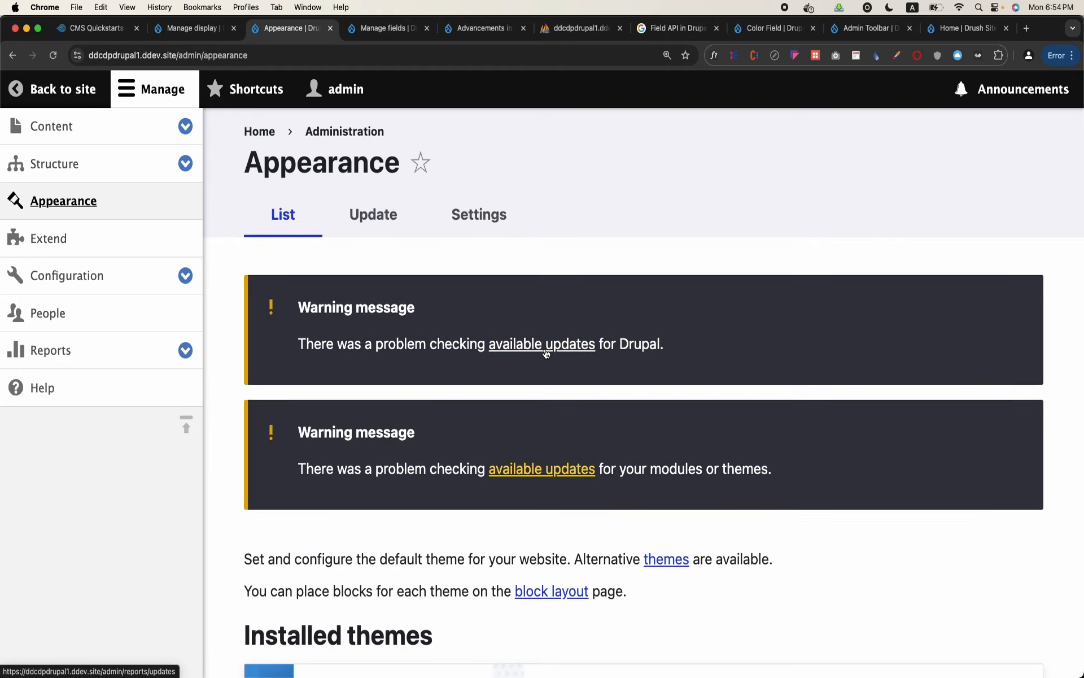
scroll(544, 348, up, 7)
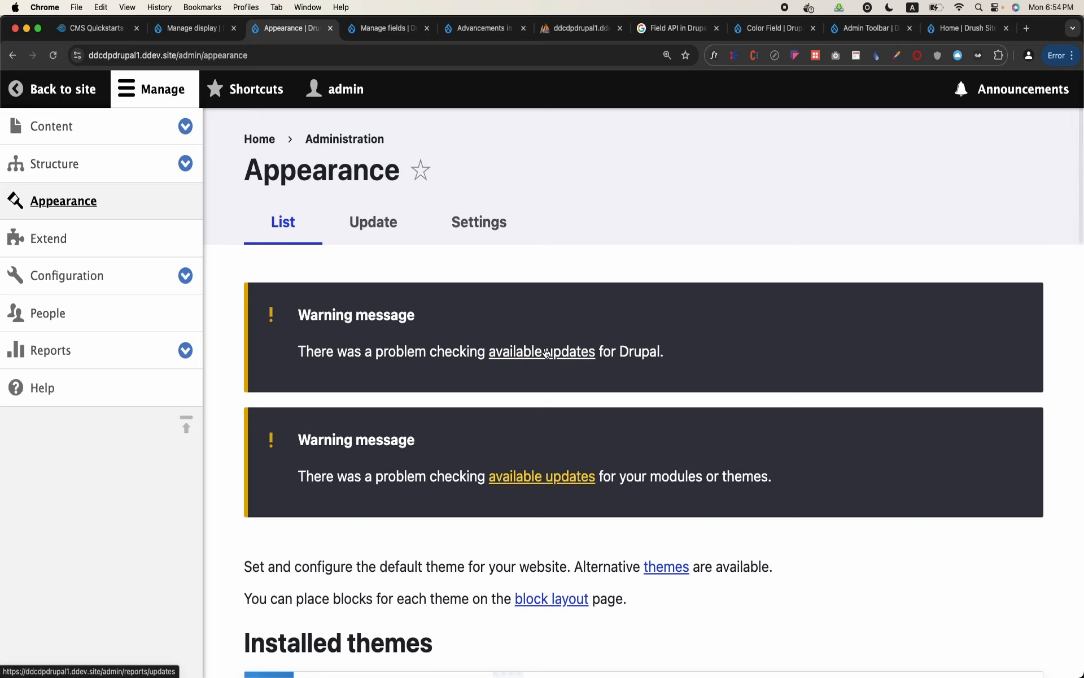
scroll(545, 349, down, 5)
scroll(545, 347, down, 1)
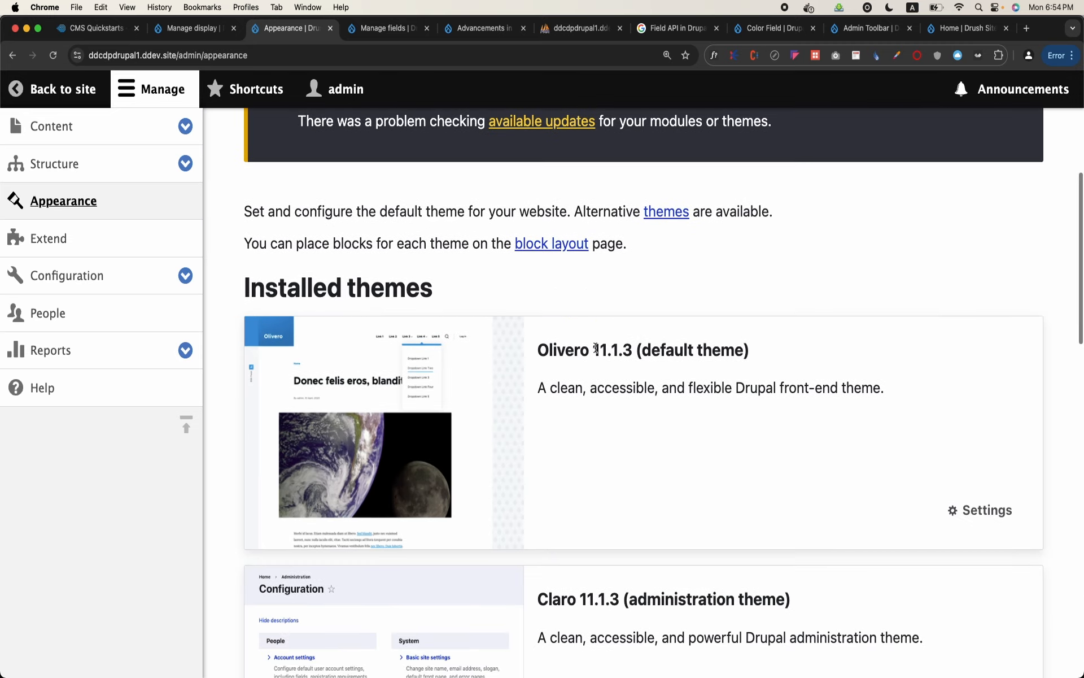
click(979, 510)
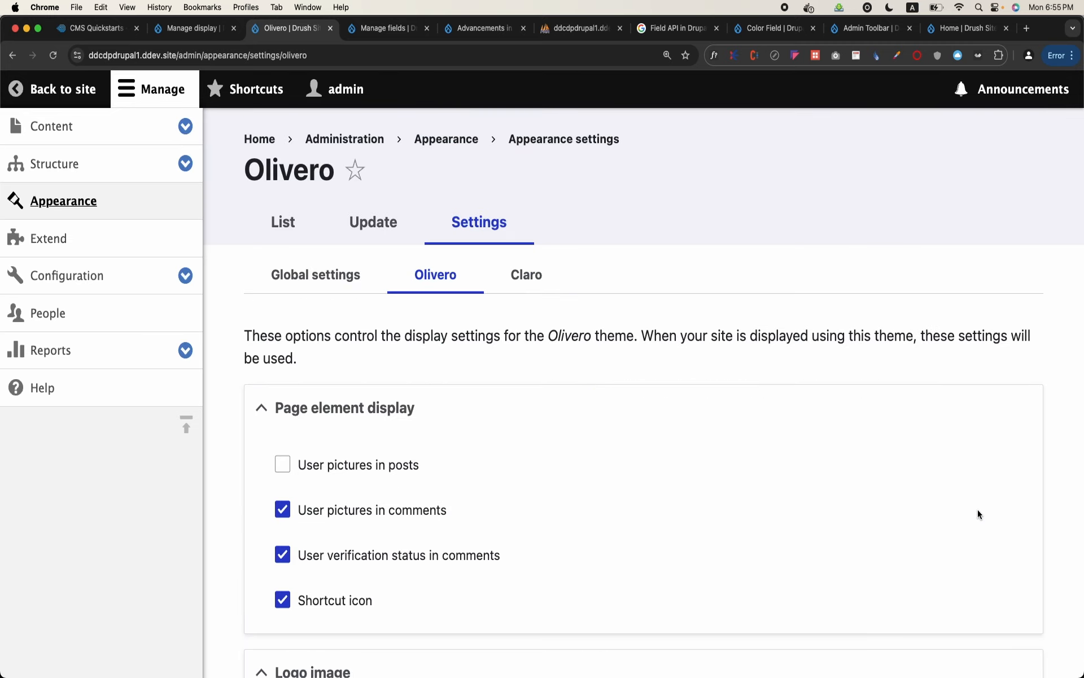
click(181, 87)
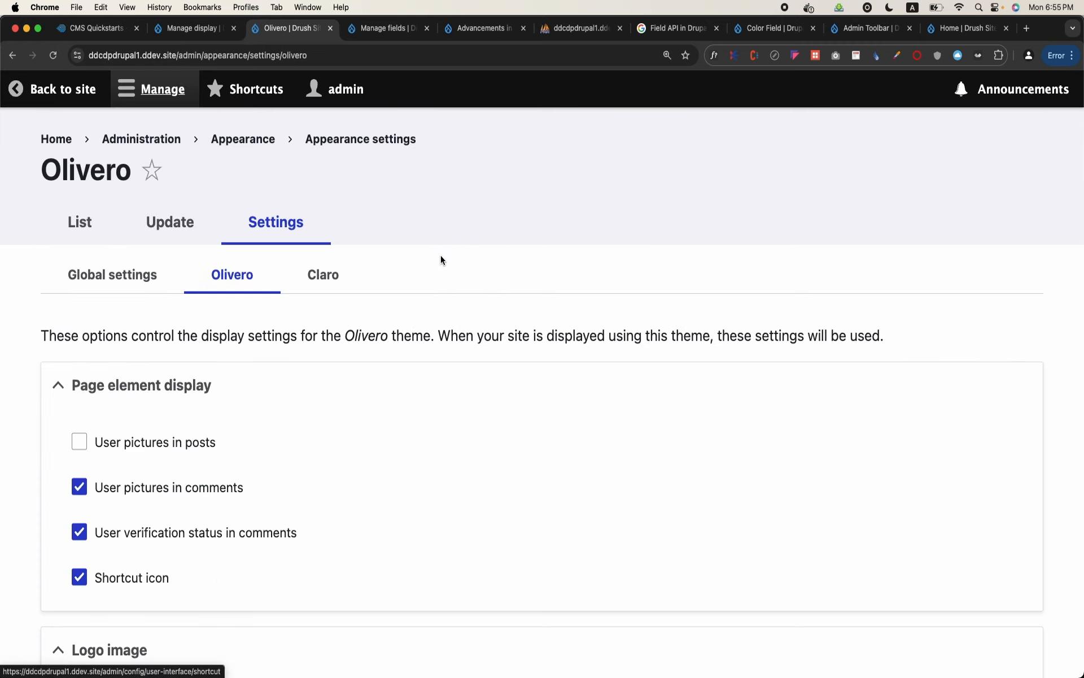
Review Olivero's page element, logo image, favicon and utilities settings, including the header site branding background color options
scroll(441, 260, down, 5)
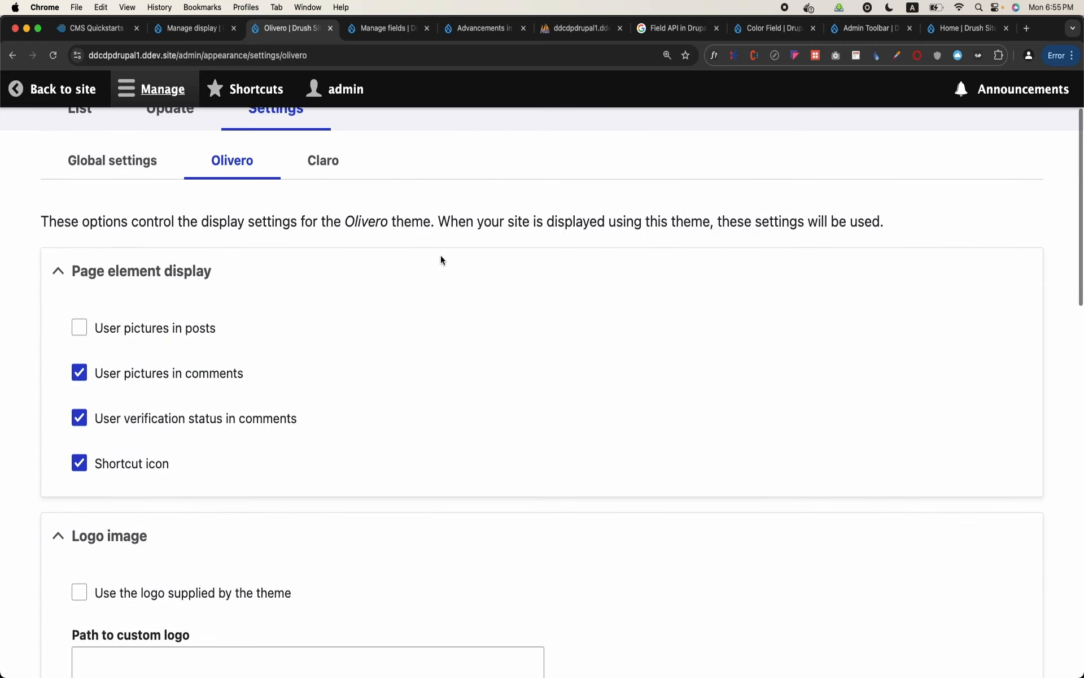
scroll(441, 260, down, 6)
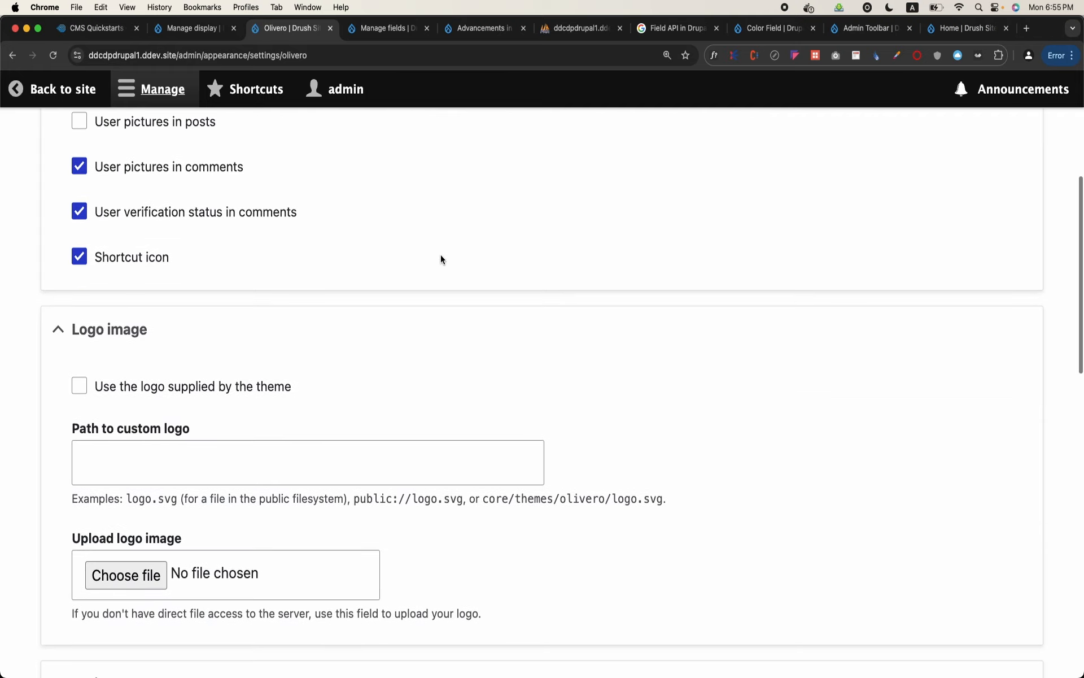
scroll(205, 345, down, 5)
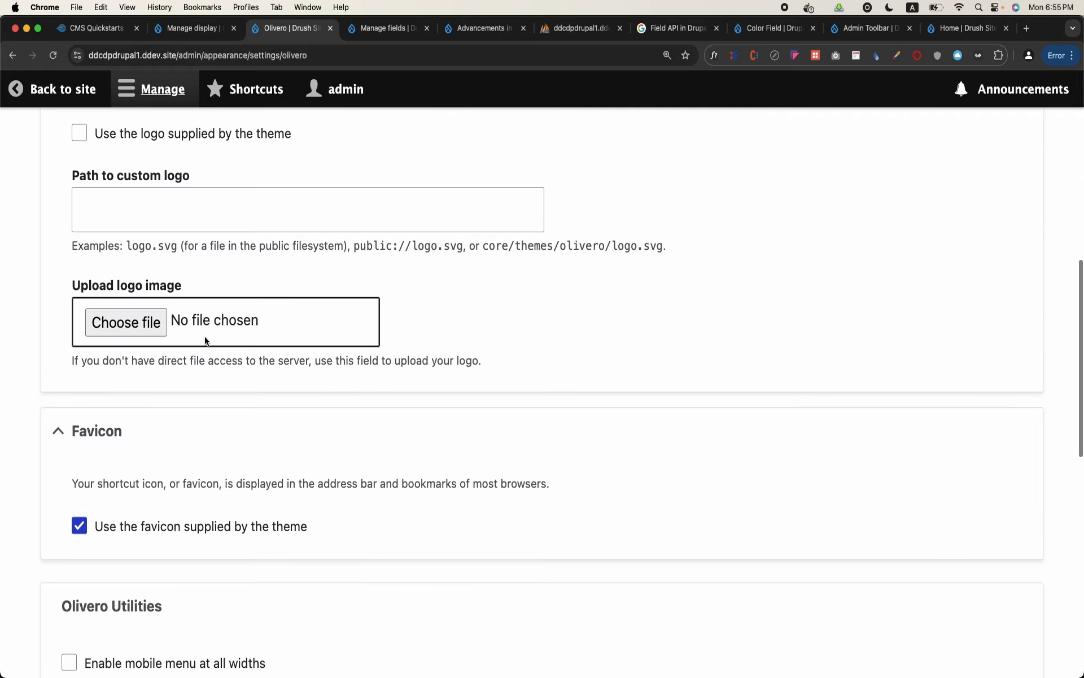
scroll(205, 341, down, 4)
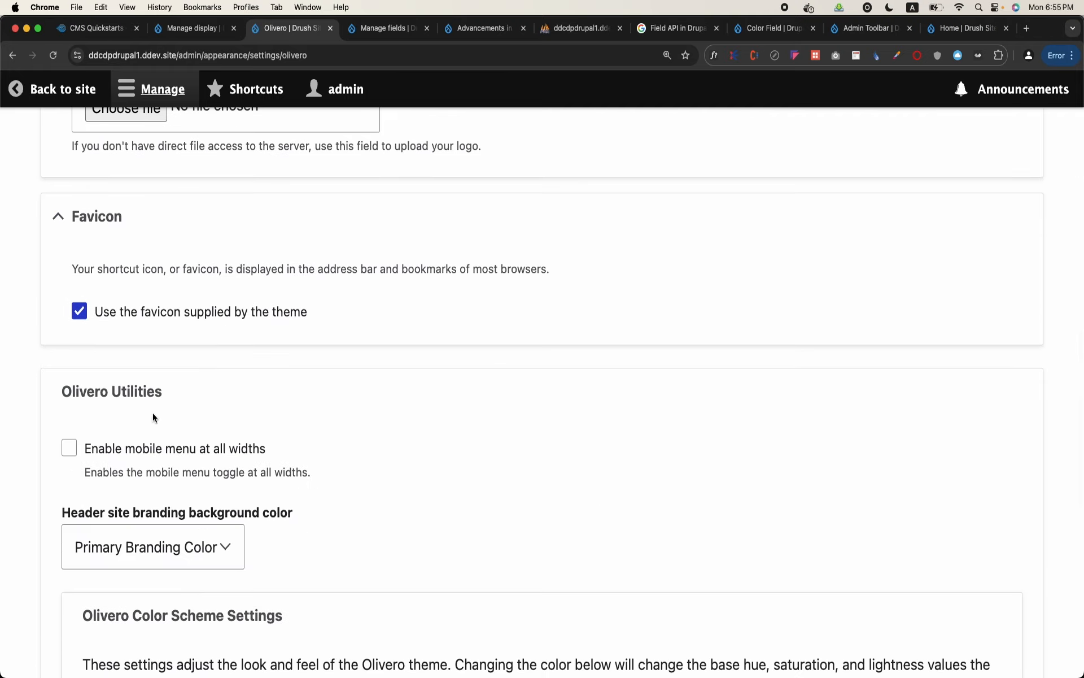
scroll(150, 417, down, 5)
click(214, 319)
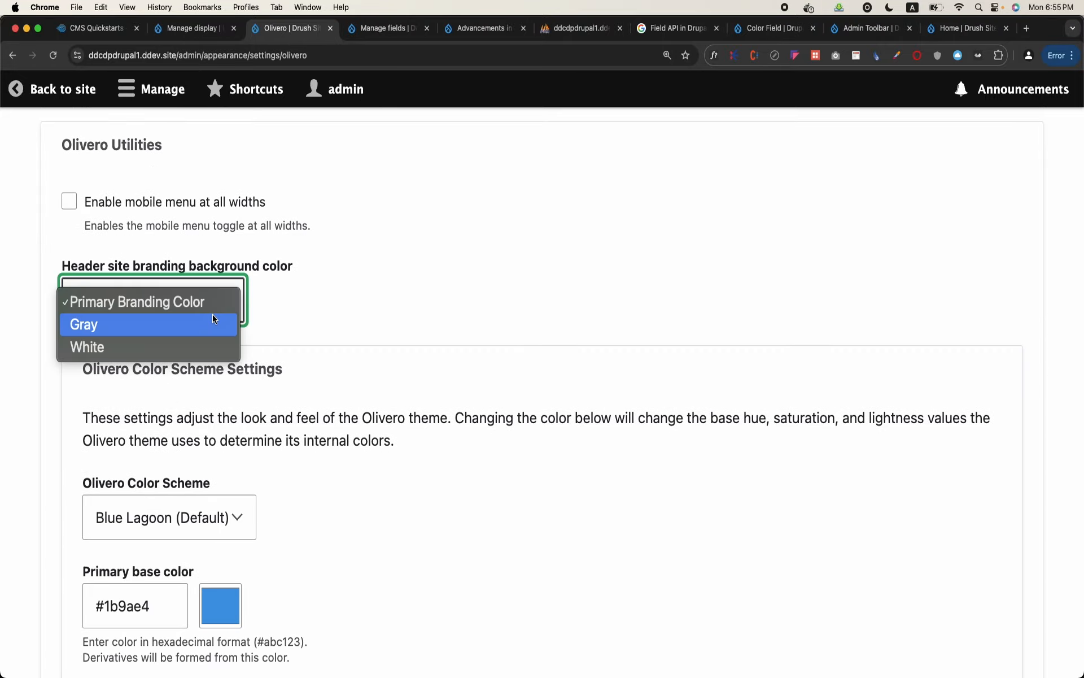
click(429, 328)
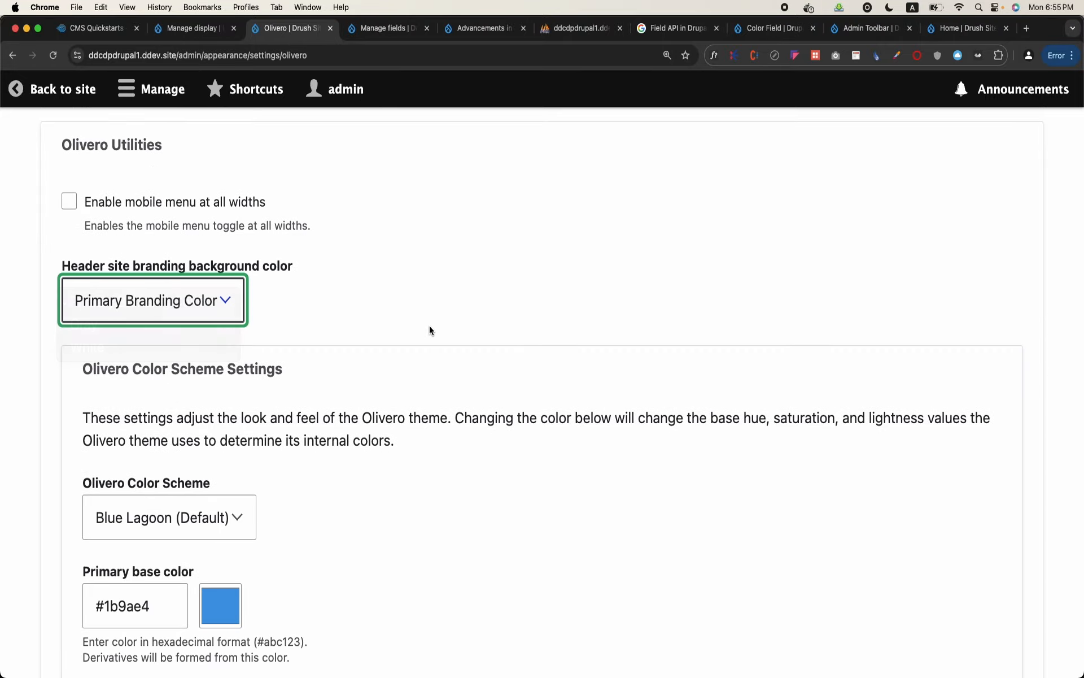
Set Olivero's primary base color to the custom pink #e41baf and save the configuration
scroll(429, 327, down, 4)
click(225, 414)
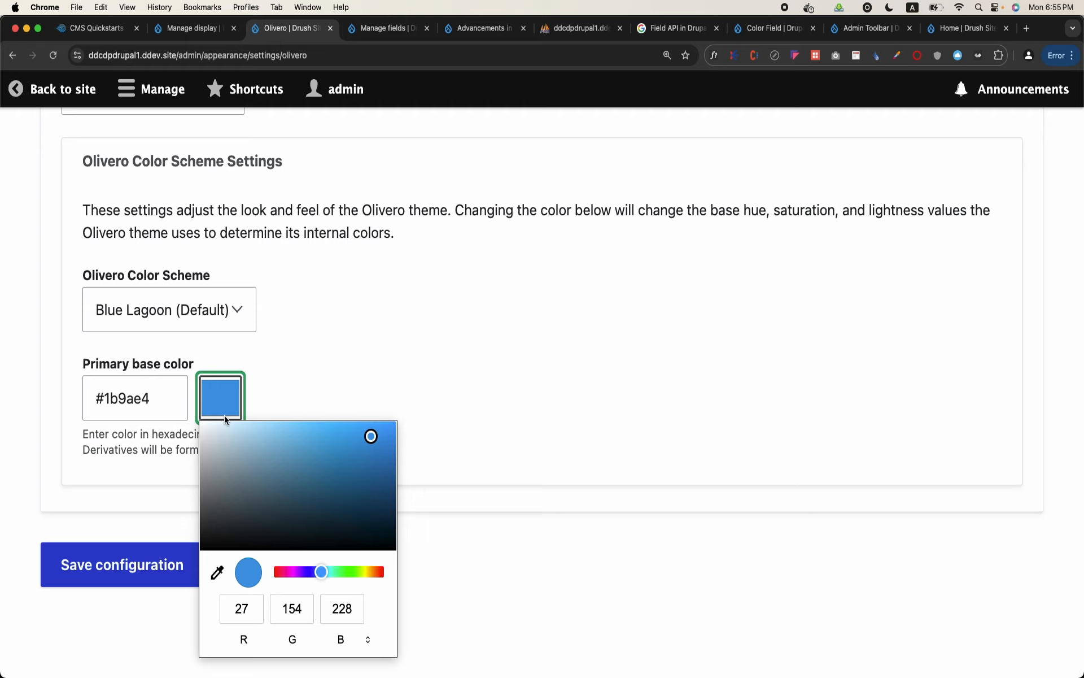
drag(292, 573, 286, 573)
click(152, 578)
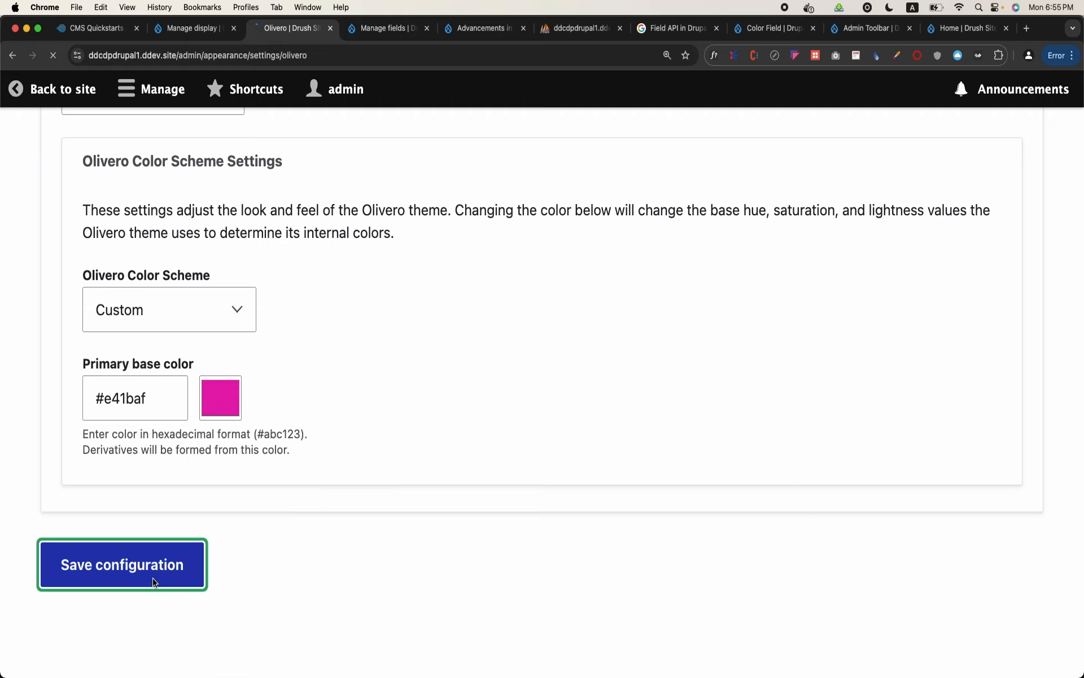
Return to the student's page on the site and check how the new theme color looks in the header and content
click(64, 89)
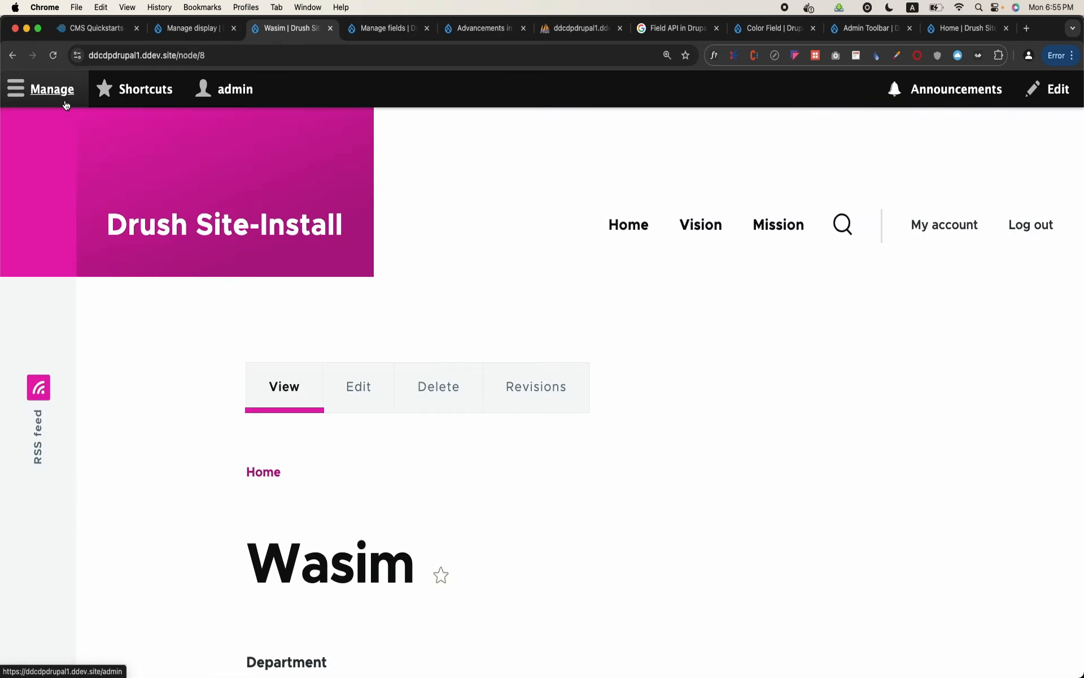
key(super+bracketleft)
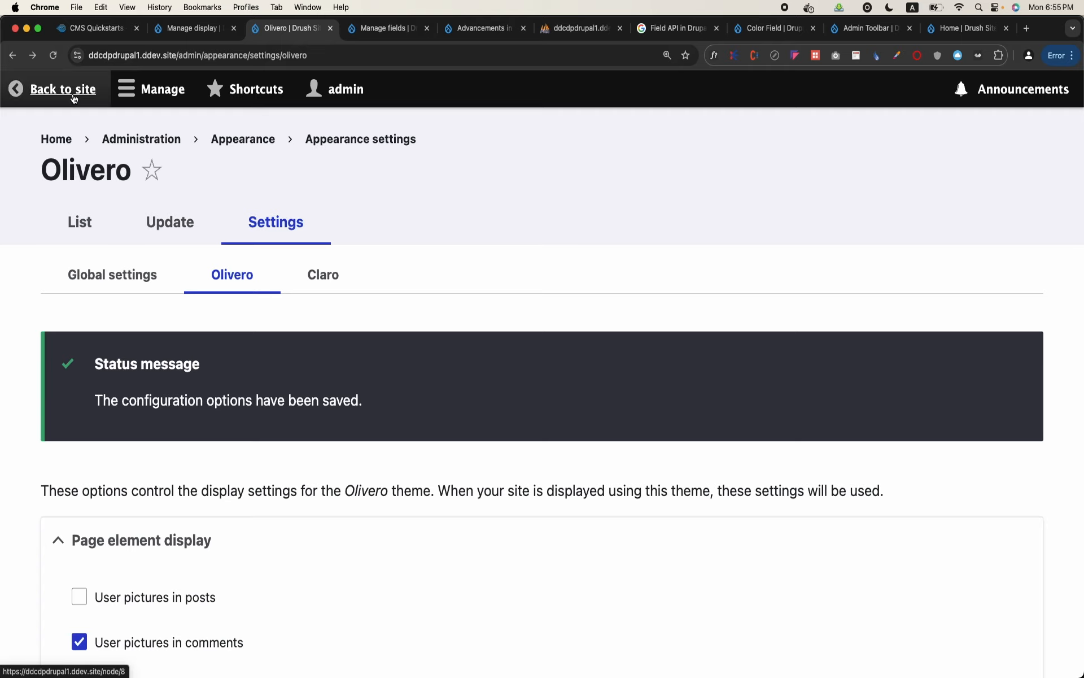
click(16, 88)
scroll(394, 332, down, 3)
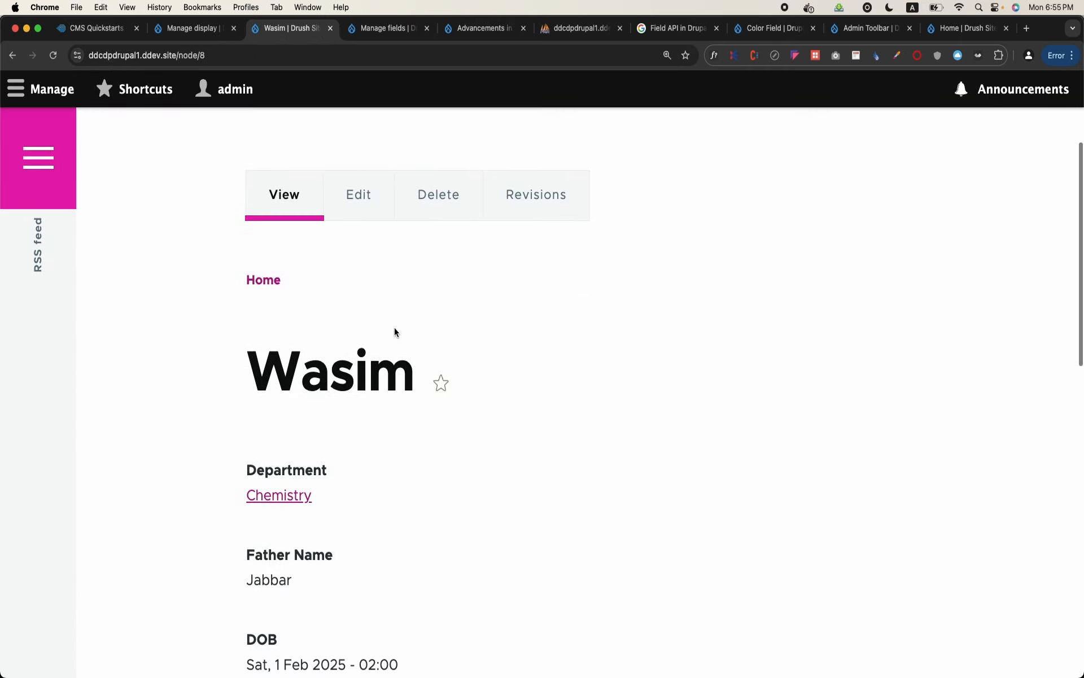
scroll(395, 331, down, 1)
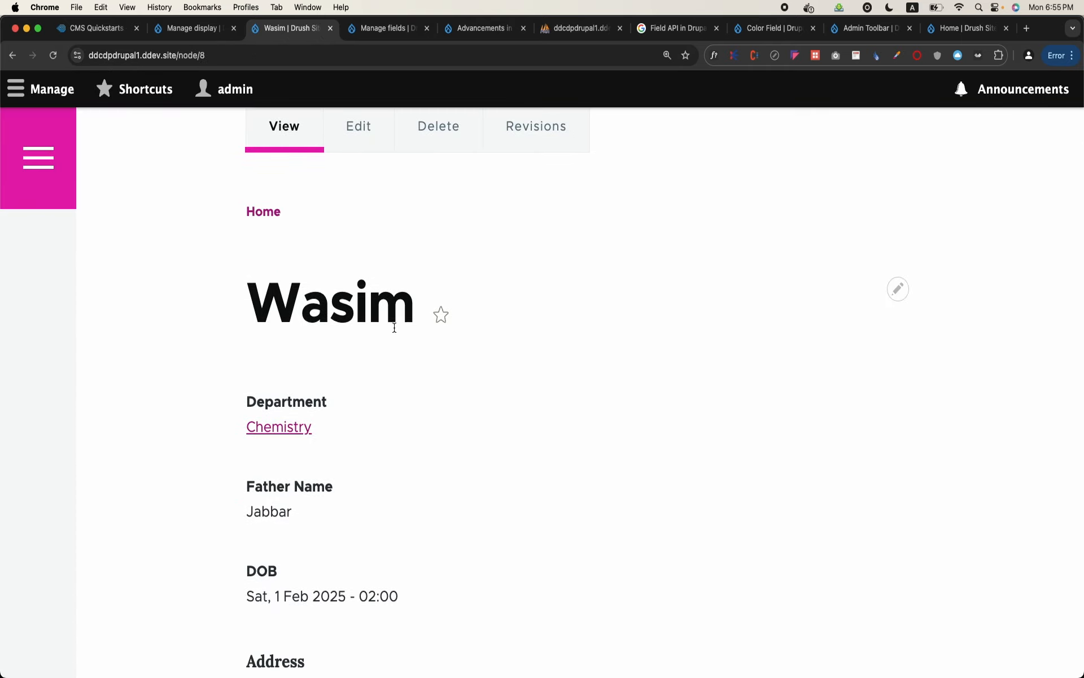
scroll(395, 327, up, 2)
scroll(394, 327, up, 2)
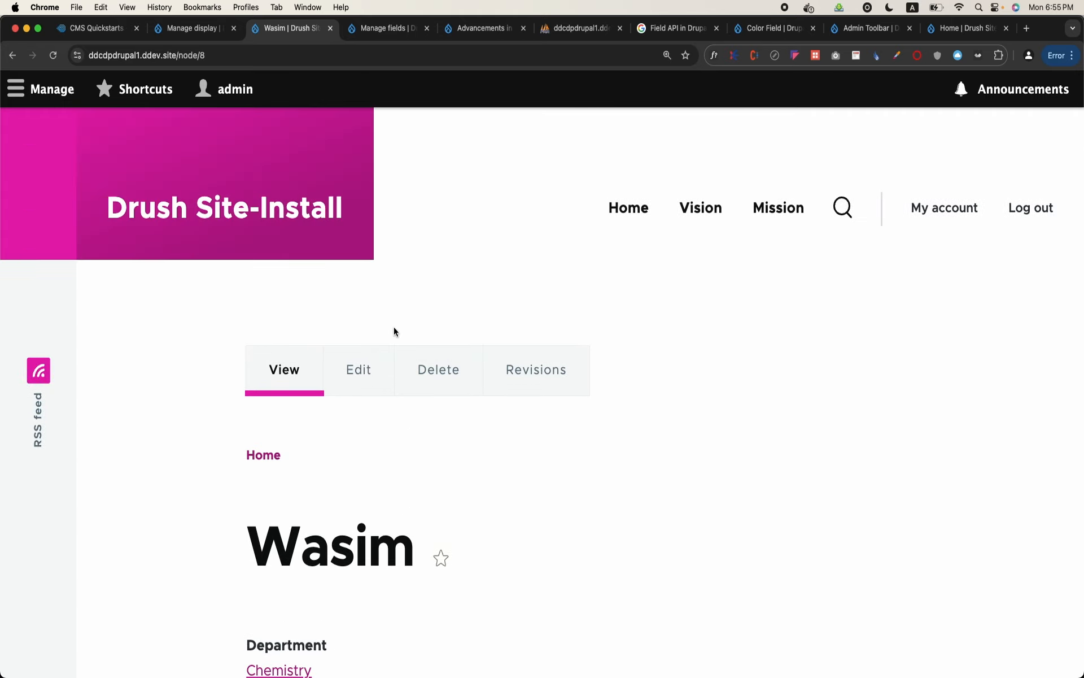
Open the Block layout page for the Olivero theme under Structure, with the administration menu collapsed
click(57, 107)
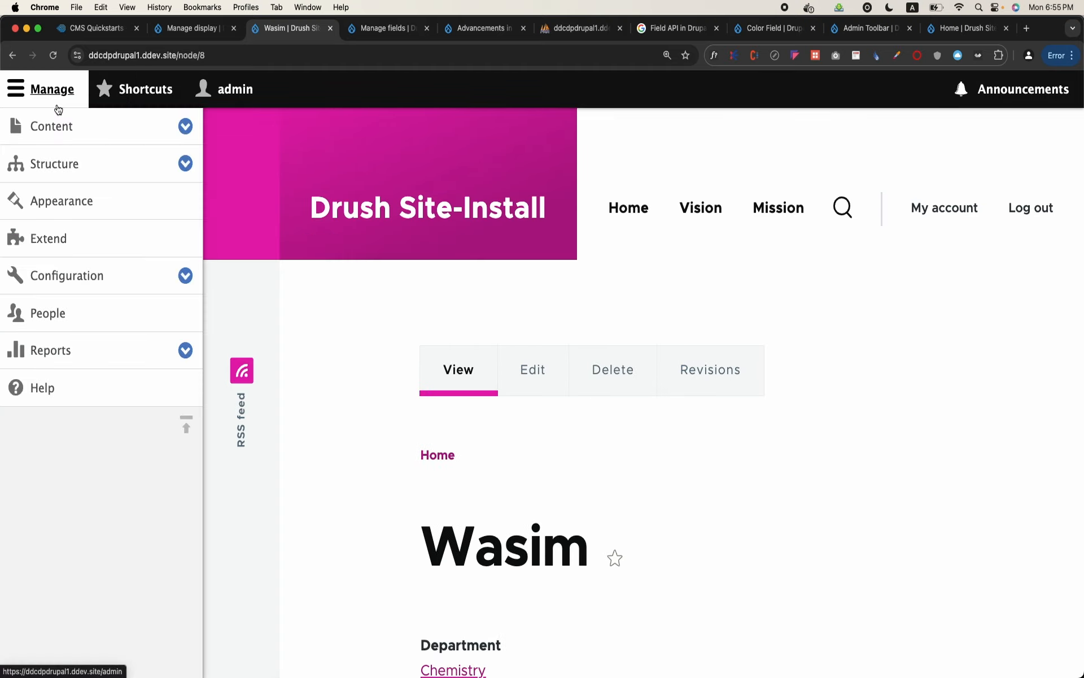
click(64, 164)
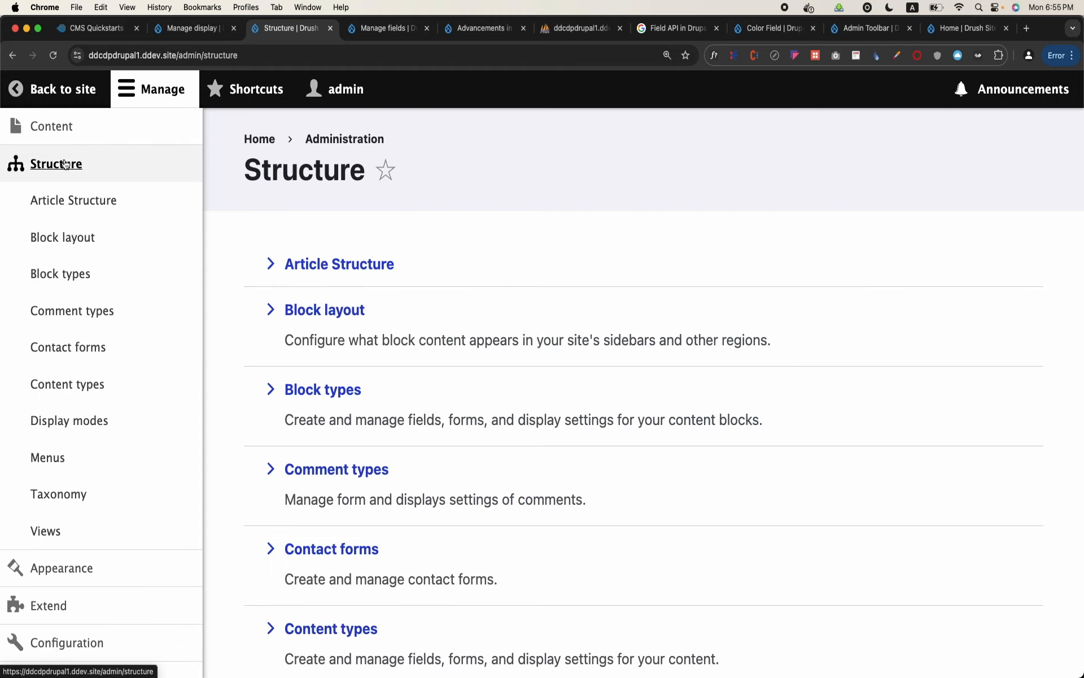
click(72, 237)
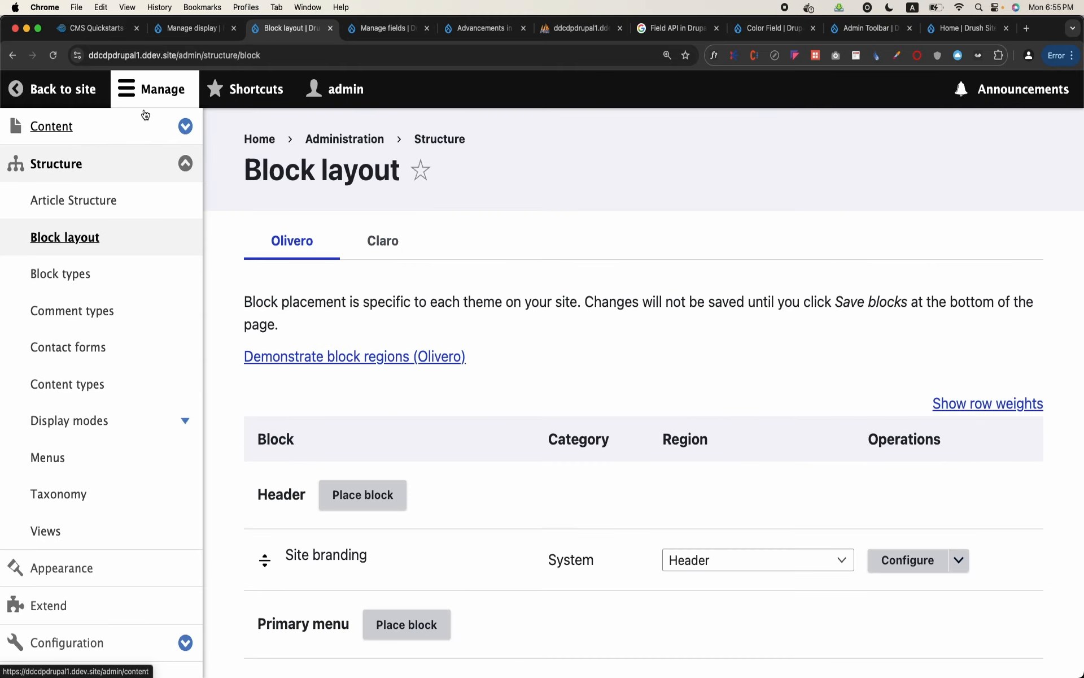
click(196, 81)
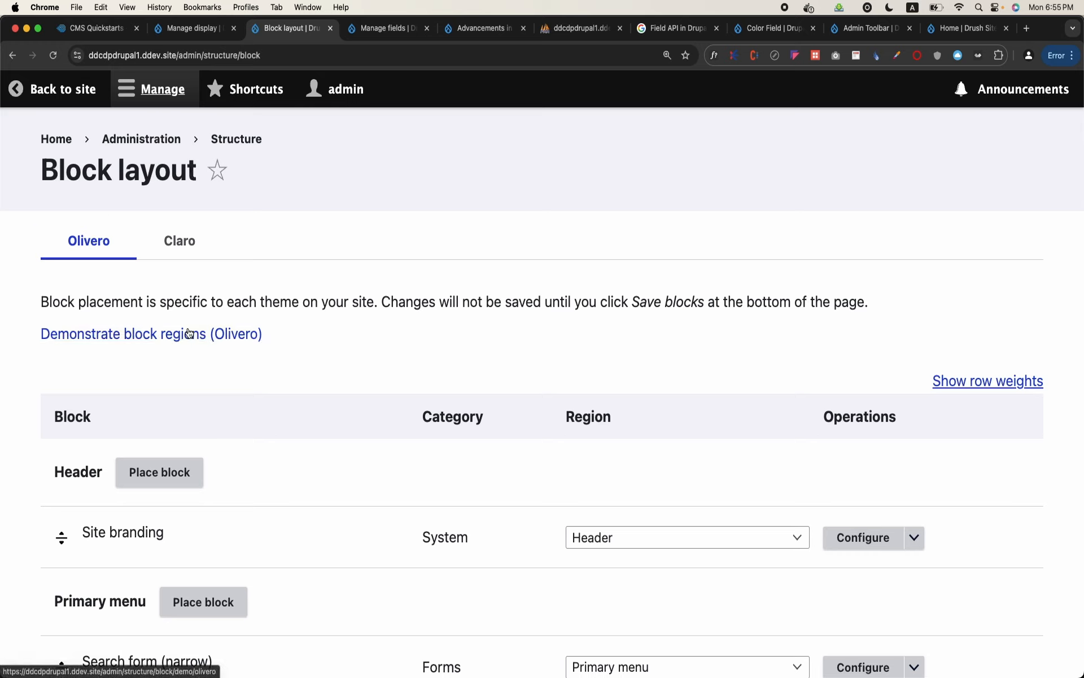
Open the Olivero block region demonstration and examine its regions from the header and menus down to the footer
click(234, 335)
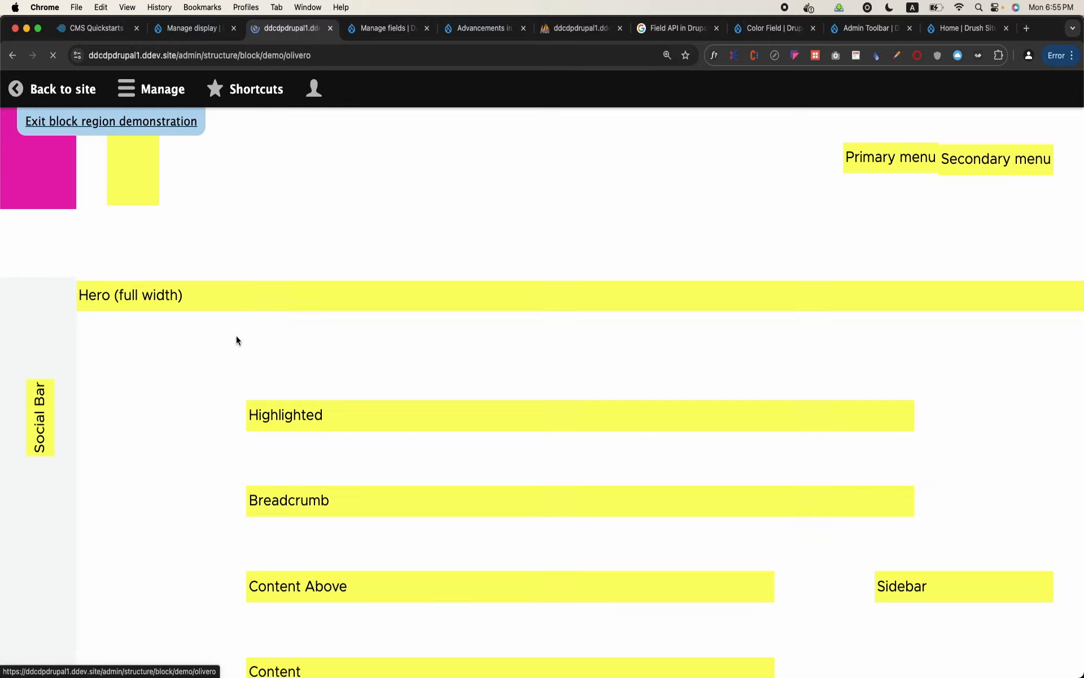
scroll(419, 322, down, 8)
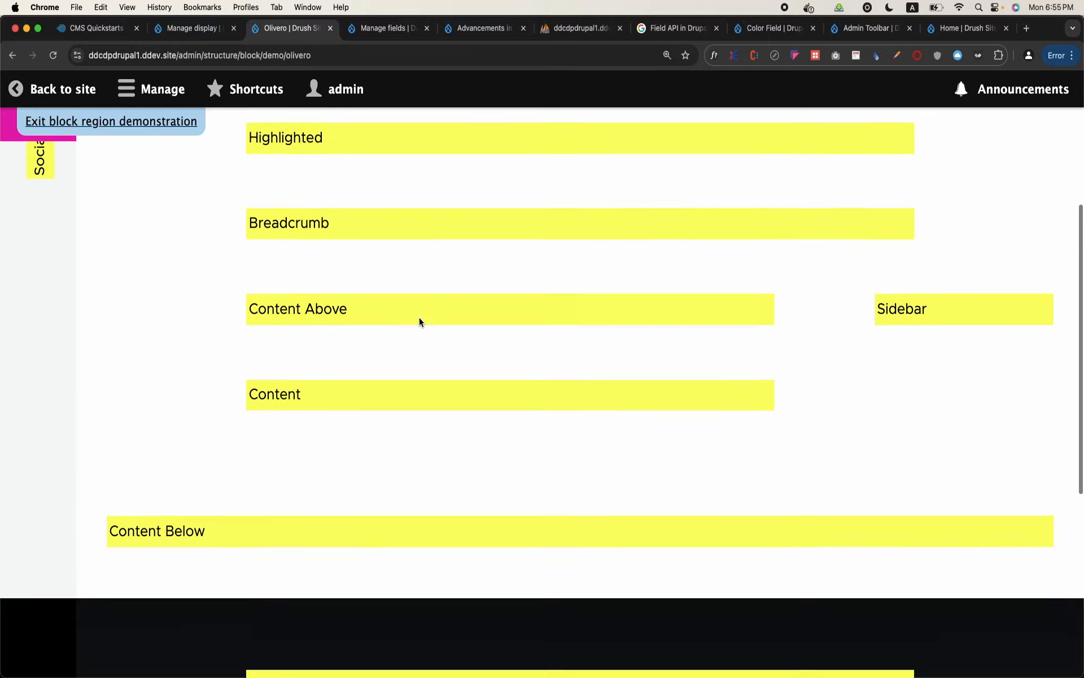
scroll(419, 322, down, 4)
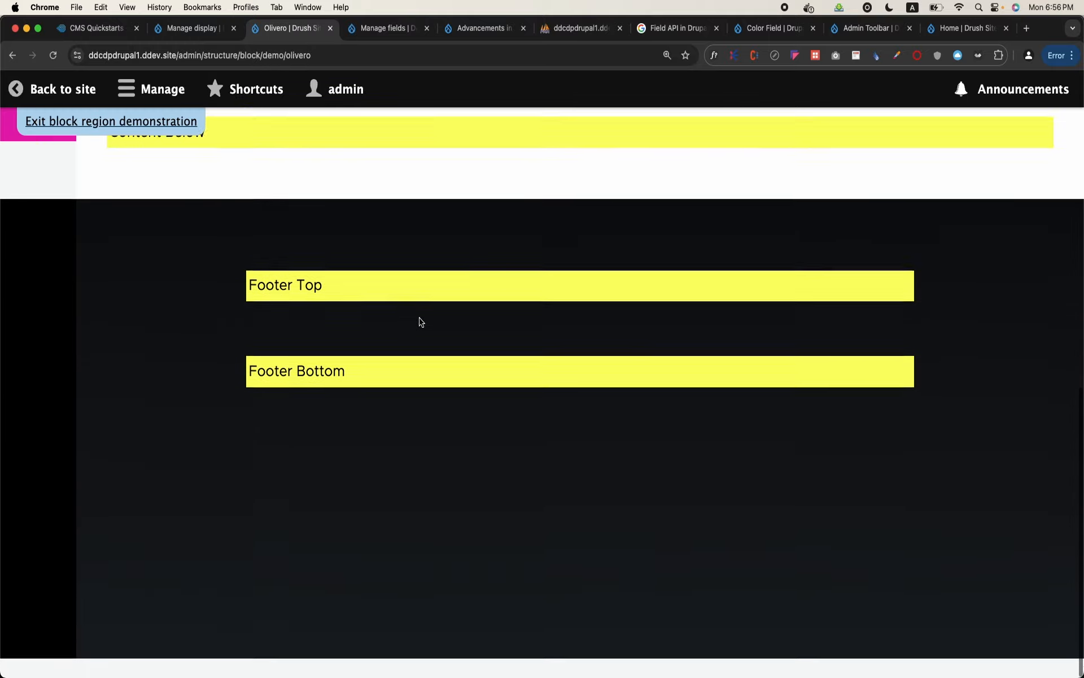
scroll(419, 321, up, 12)
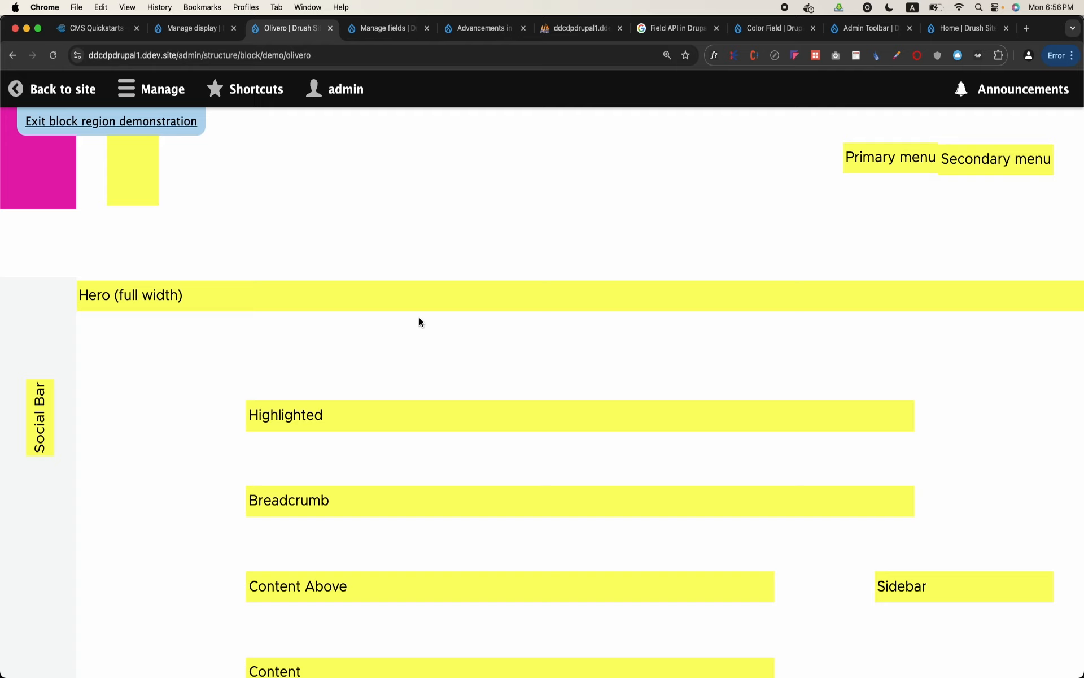
scroll(419, 322, down, 6)
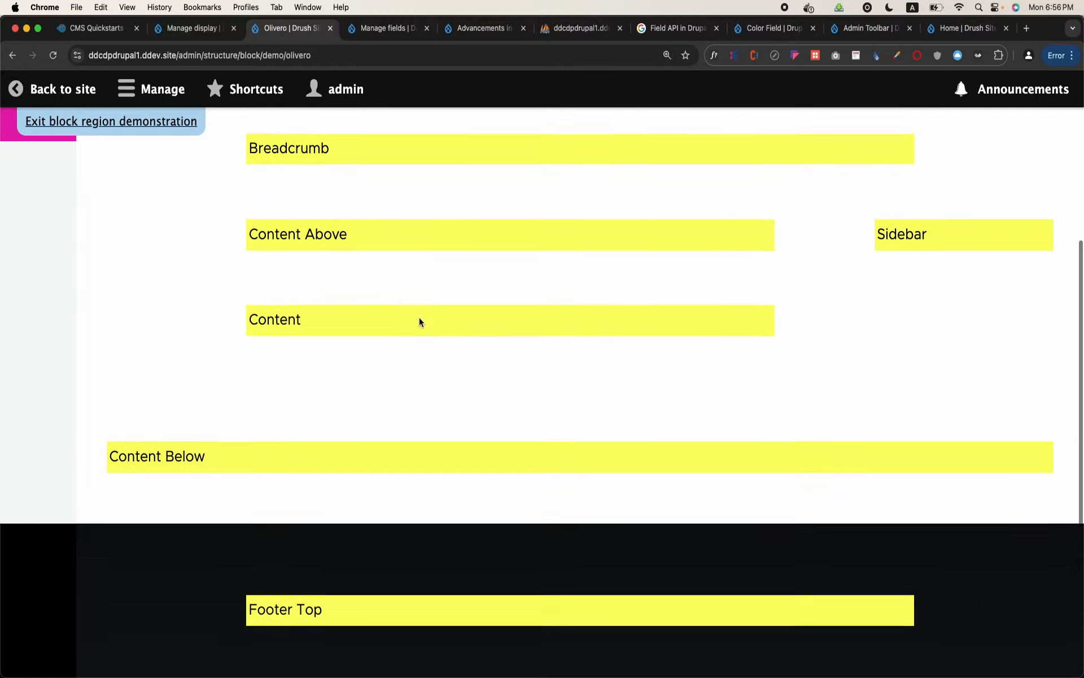
scroll(419, 321, up, 6)
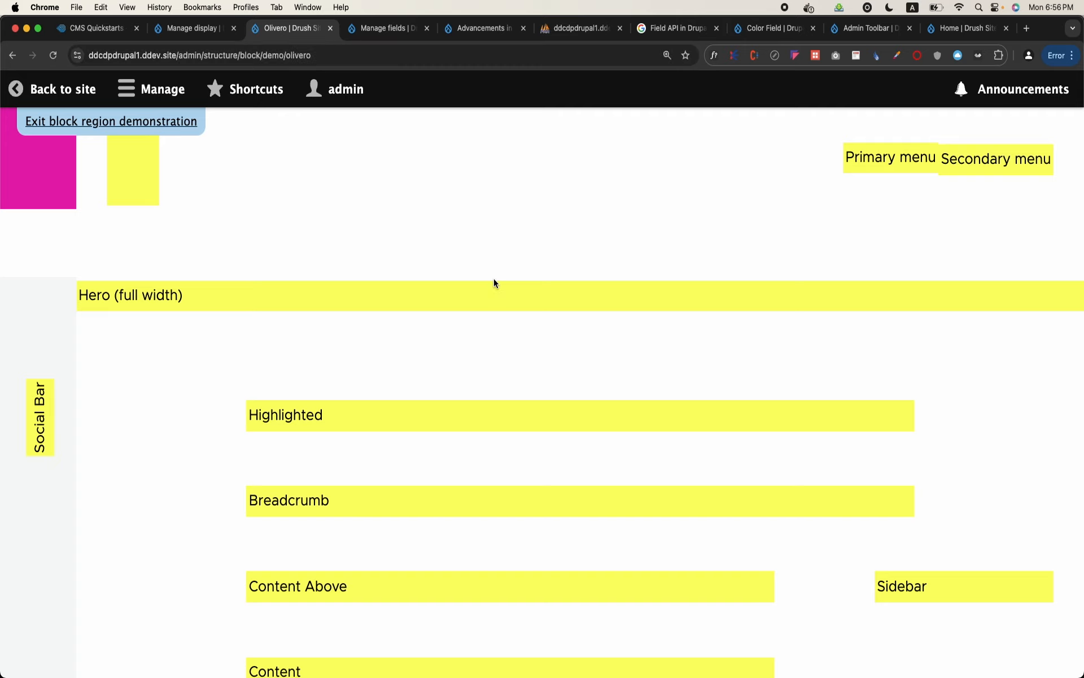
scroll(710, 370, down, 3)
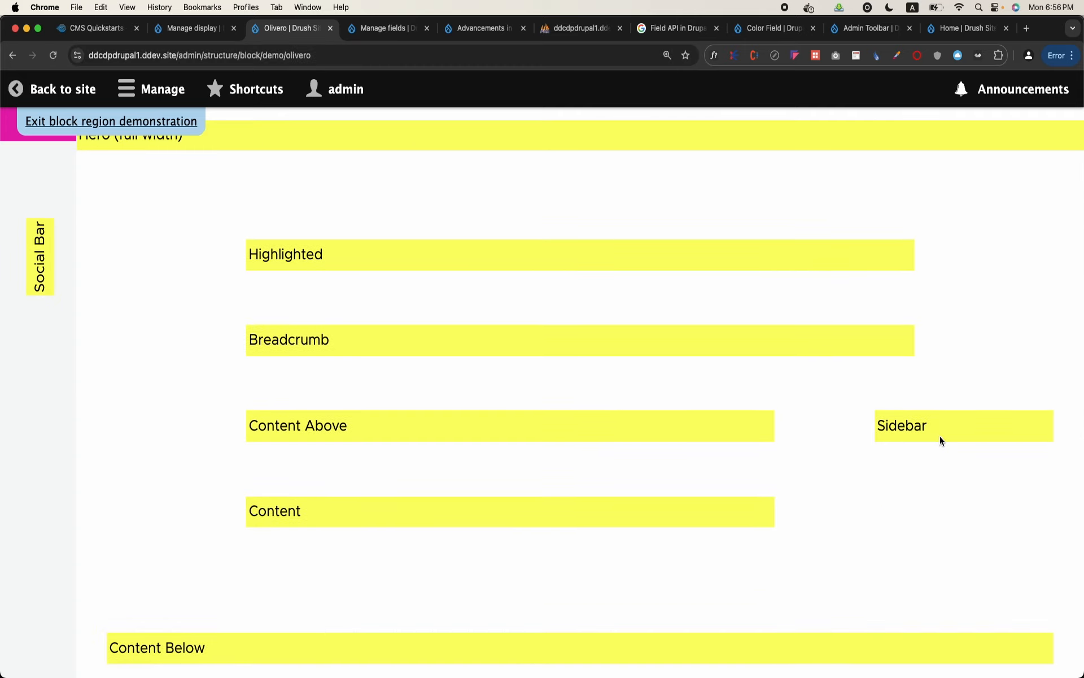
scroll(39, 284, up, 2)
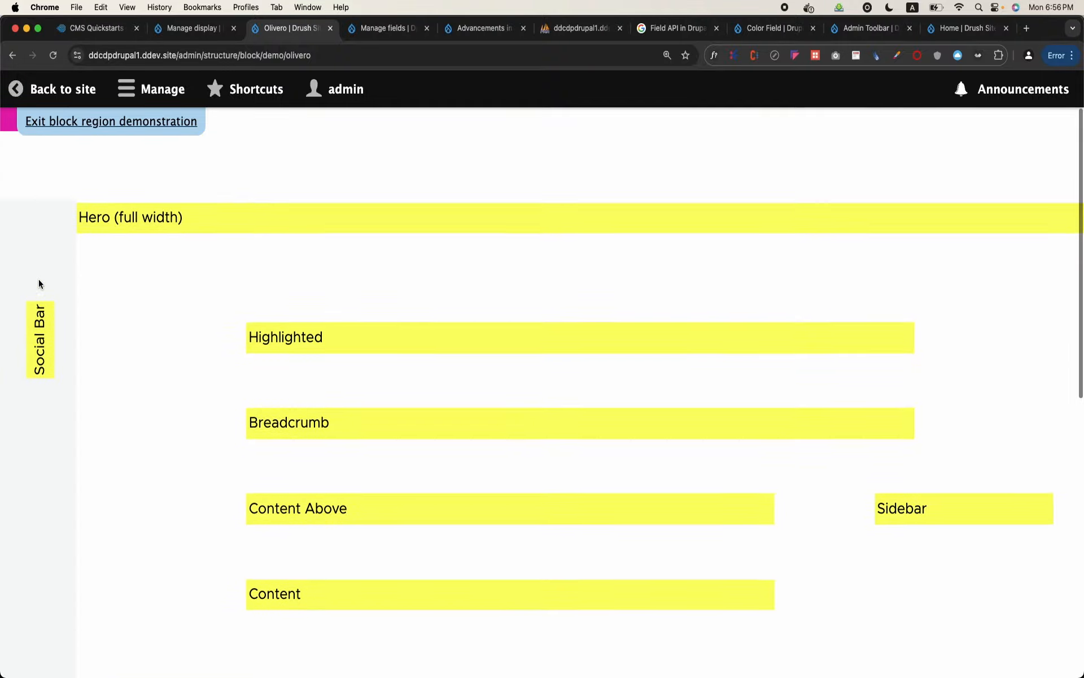
scroll(38, 279, down, 4)
scroll(38, 279, down, 2)
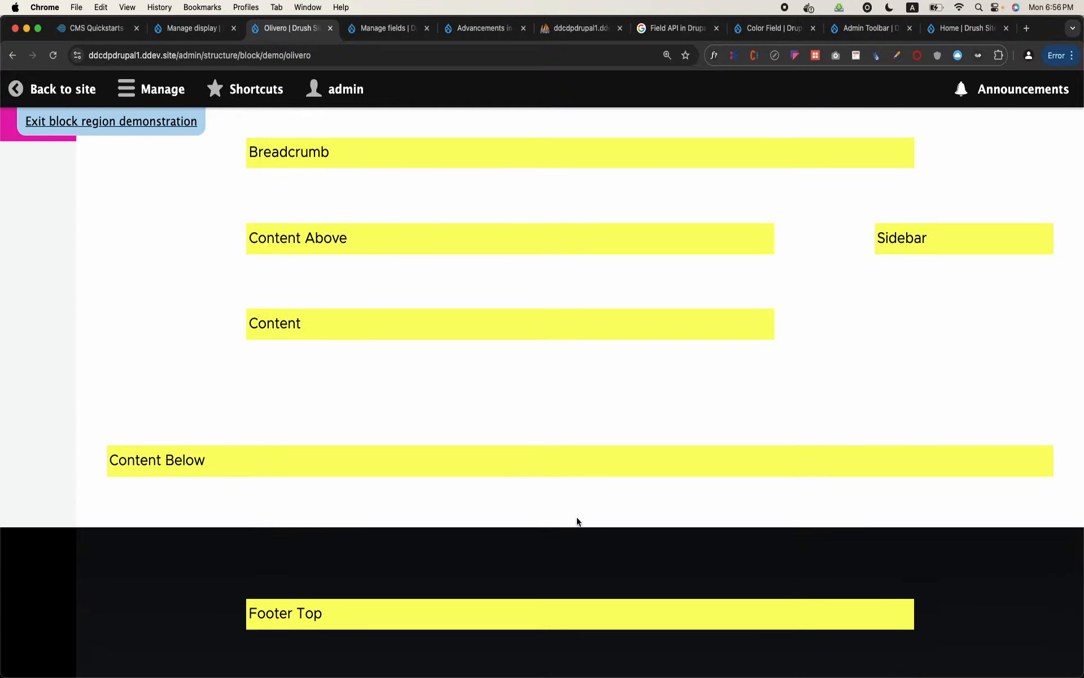
scroll(577, 485, down, 3)
scroll(331, 469, down, 3)
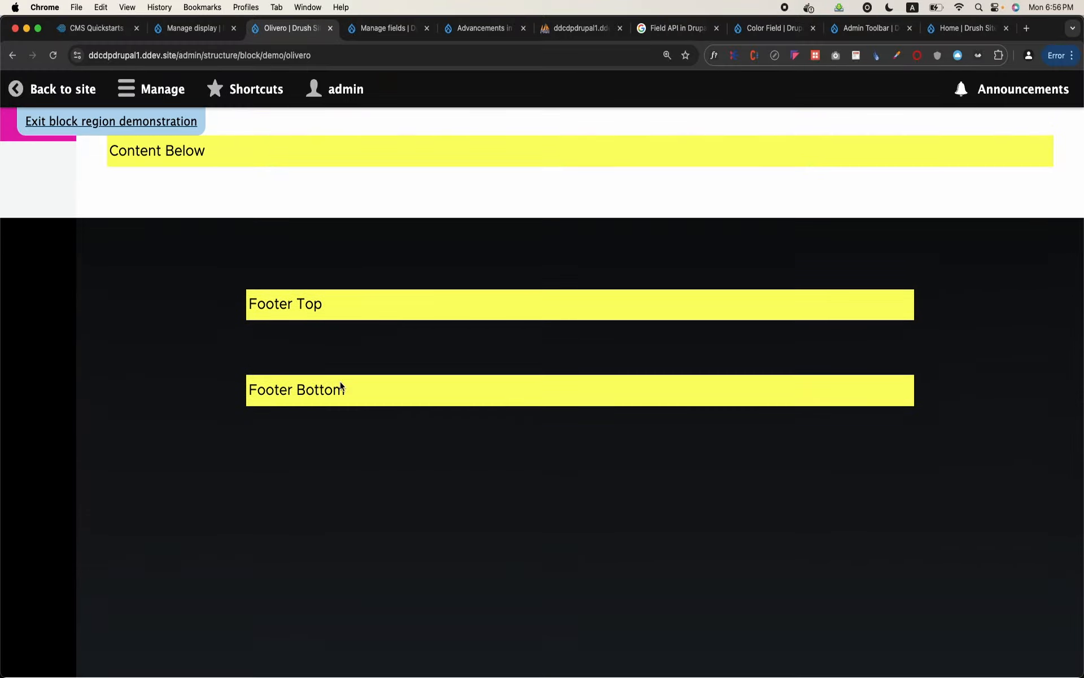
scroll(339, 405, up, 15)
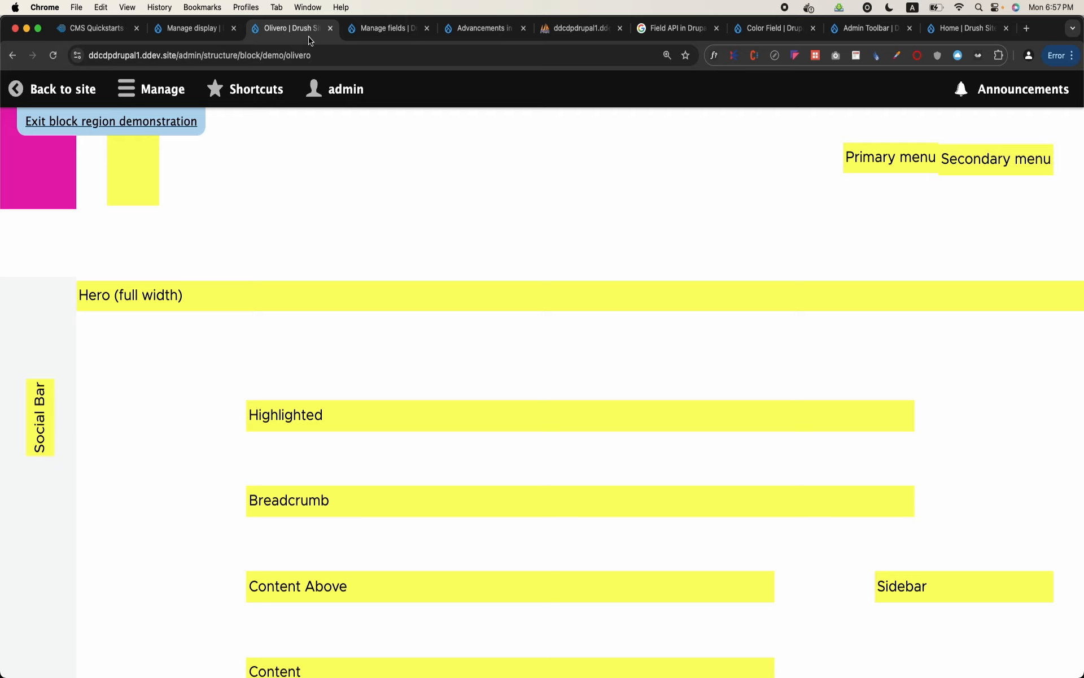
Expand the administration menu and open the Block types page under Structure
click(158, 92)
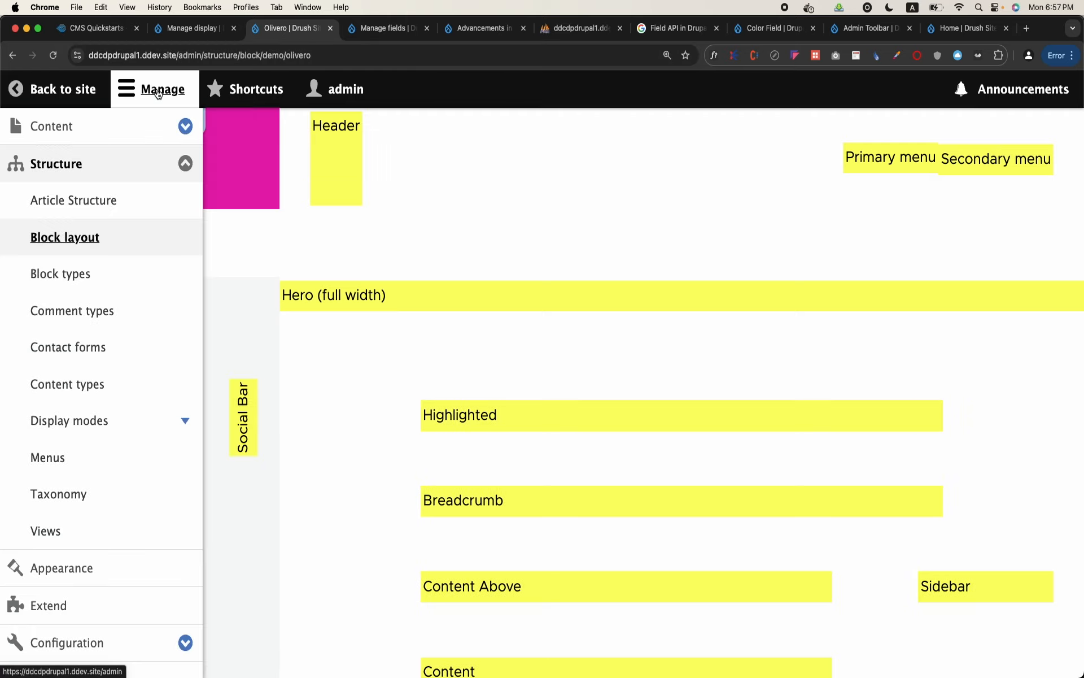
click(76, 275)
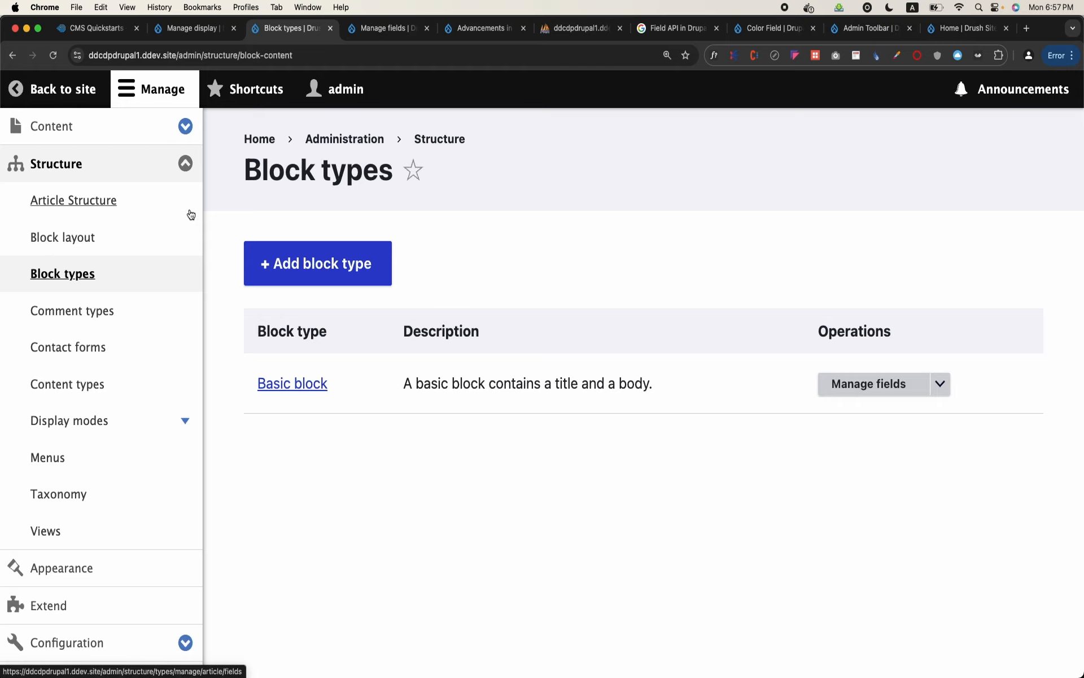
Revisit the Block layout and Block types pages and open the Basic block type's edit form
click(86, 238)
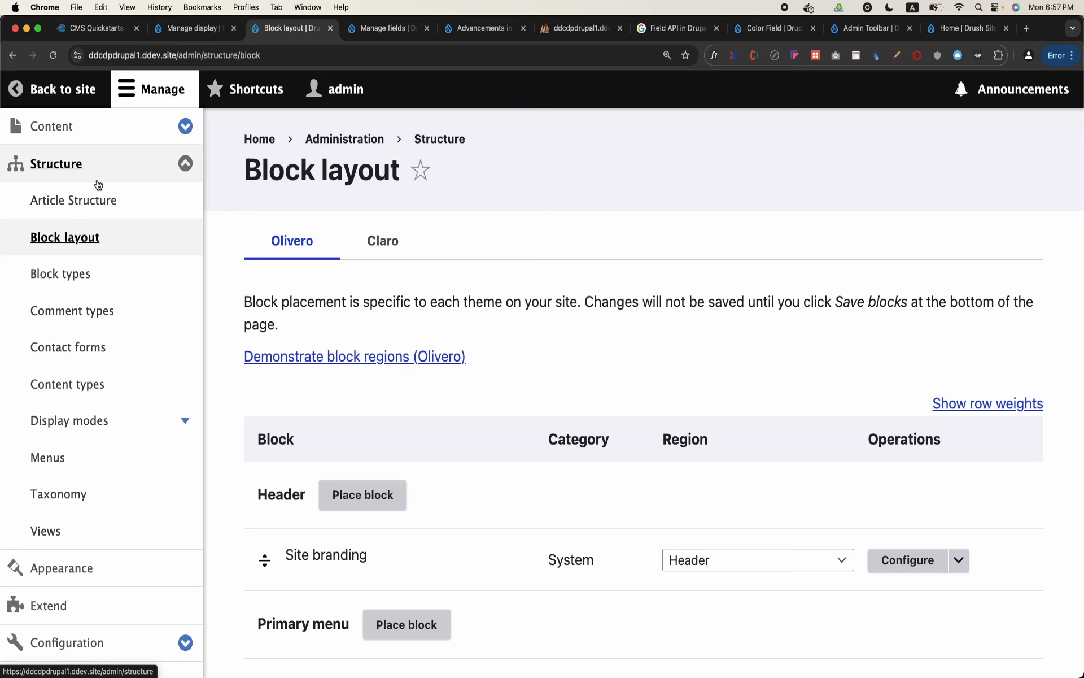
click(60, 275)
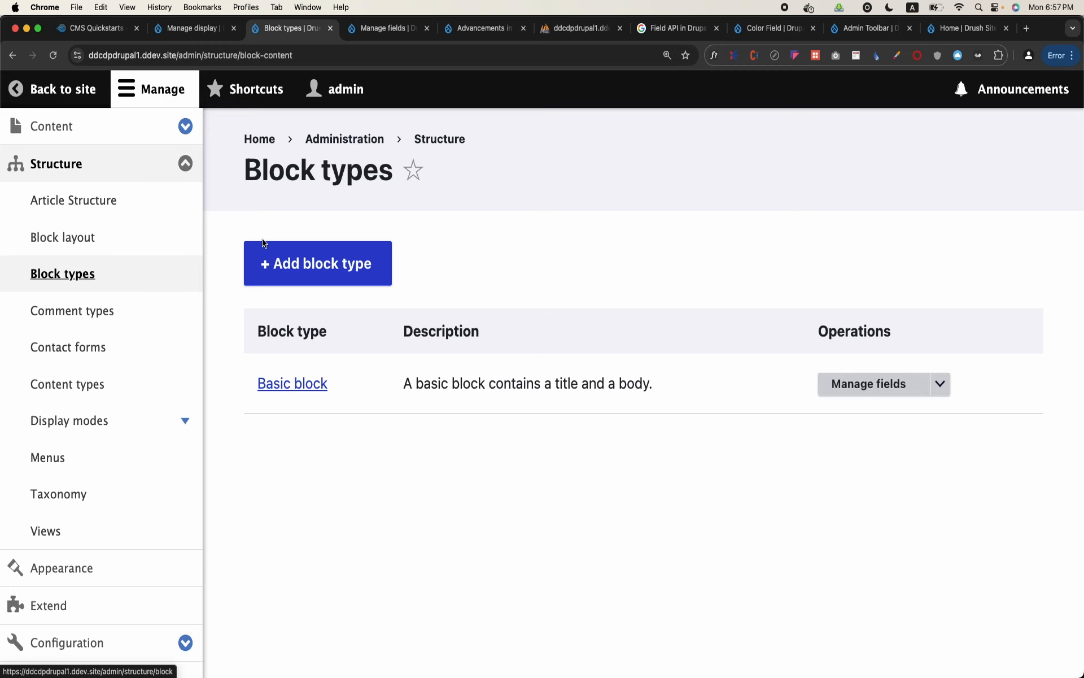
click(294, 384)
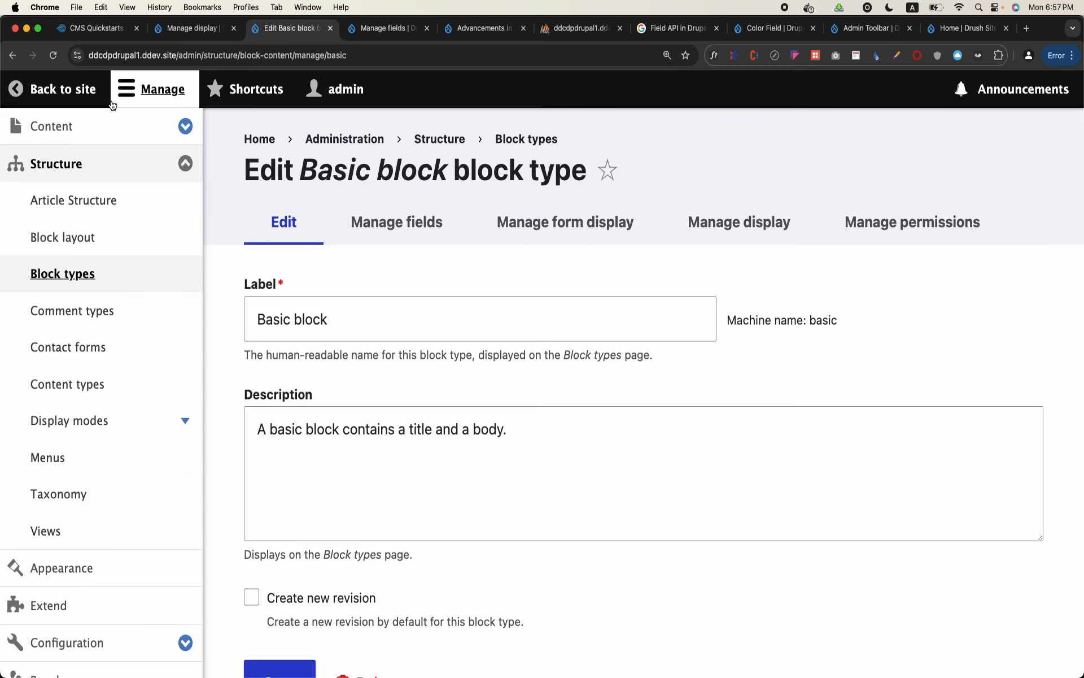
Look at the Content blocks page and the regular content list in the Content section
click(64, 89)
click(138, 163)
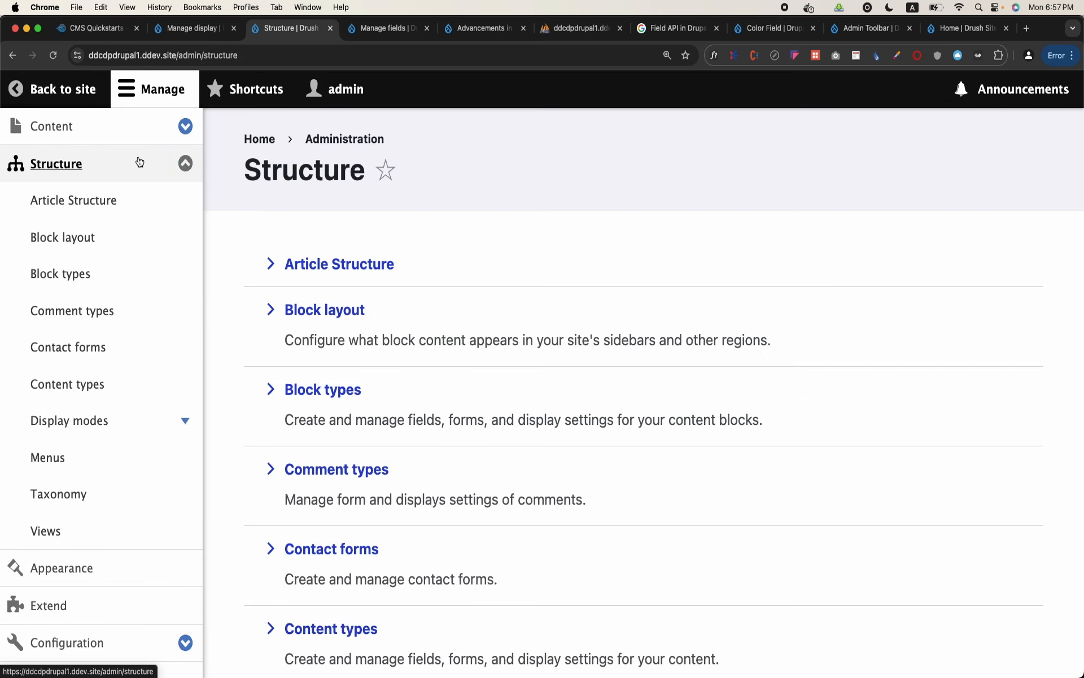
click(74, 139)
click(408, 238)
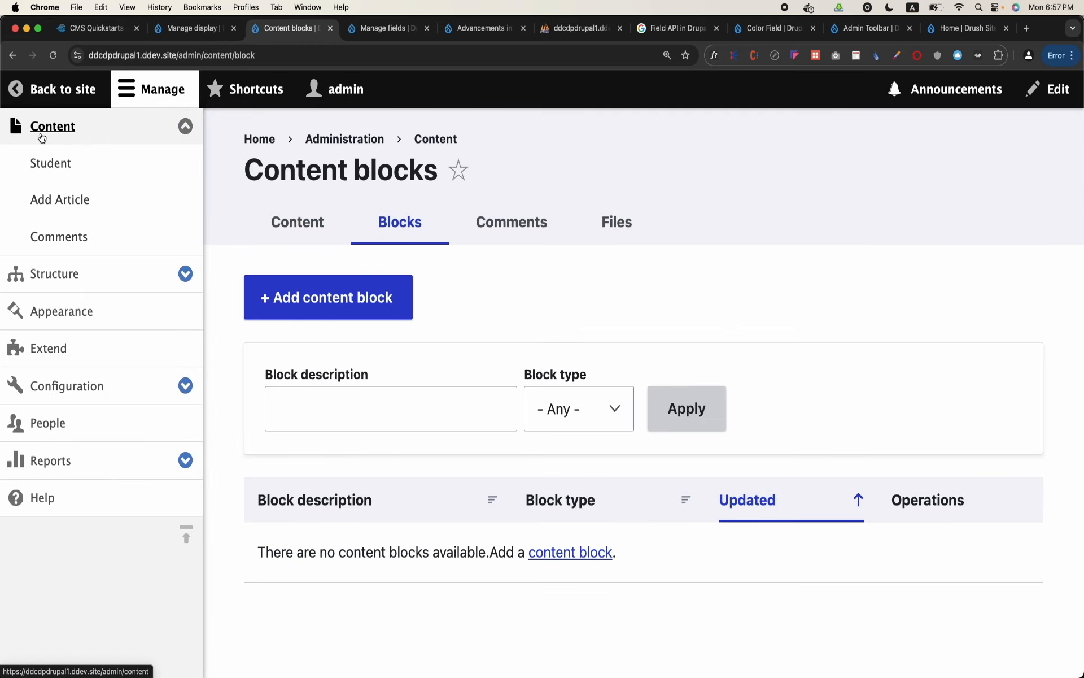
click(286, 226)
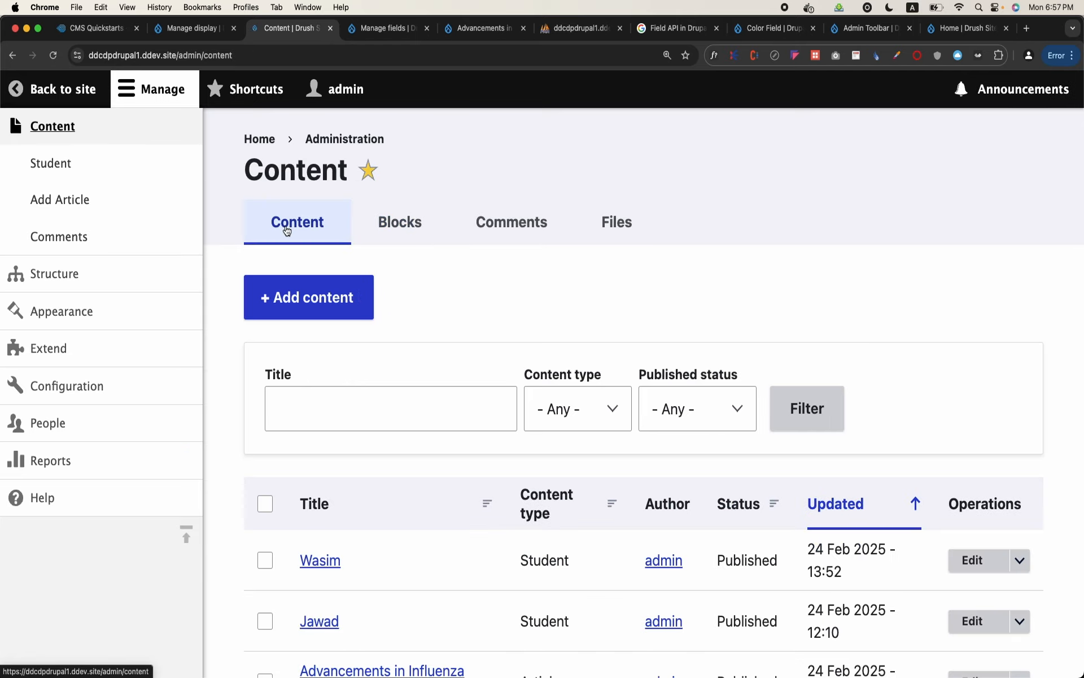
scroll(404, 511, down, 3)
scroll(405, 511, up, 3)
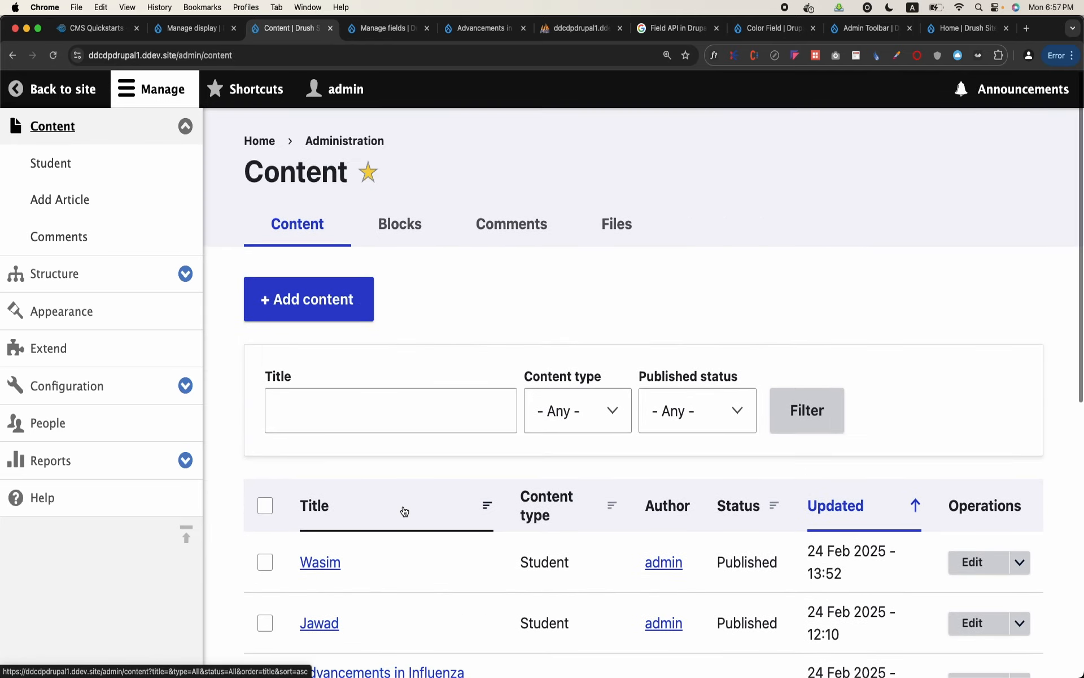
Start a new content block from the Content blocks page and set its block description to "Admission Open"
click(406, 212)
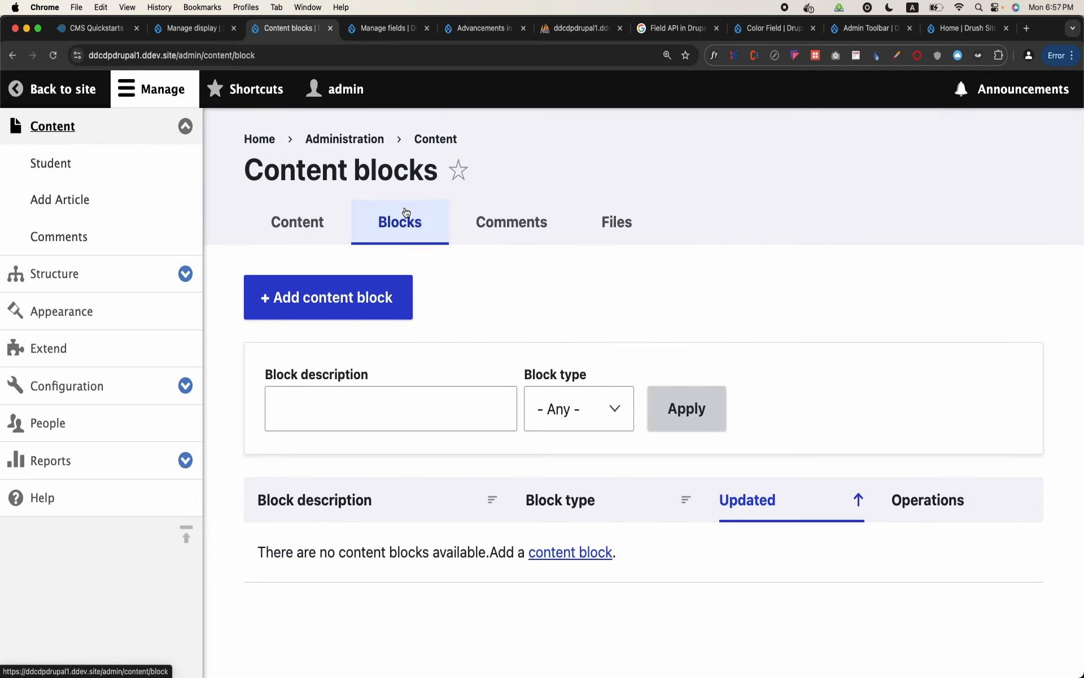
click(368, 316)
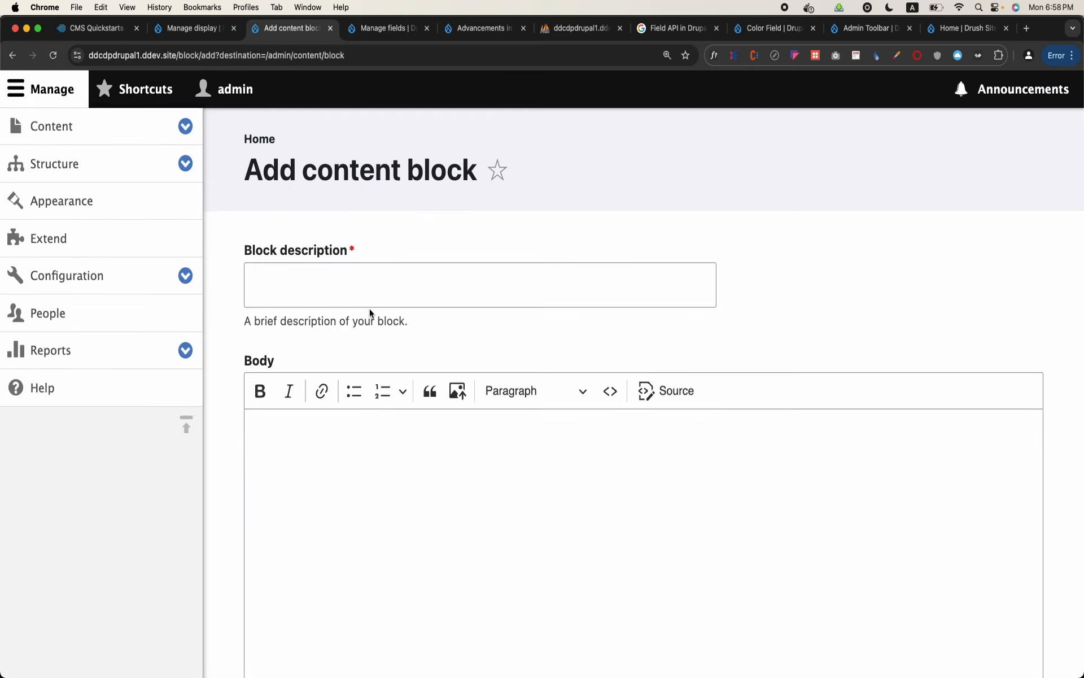
click(390, 295)
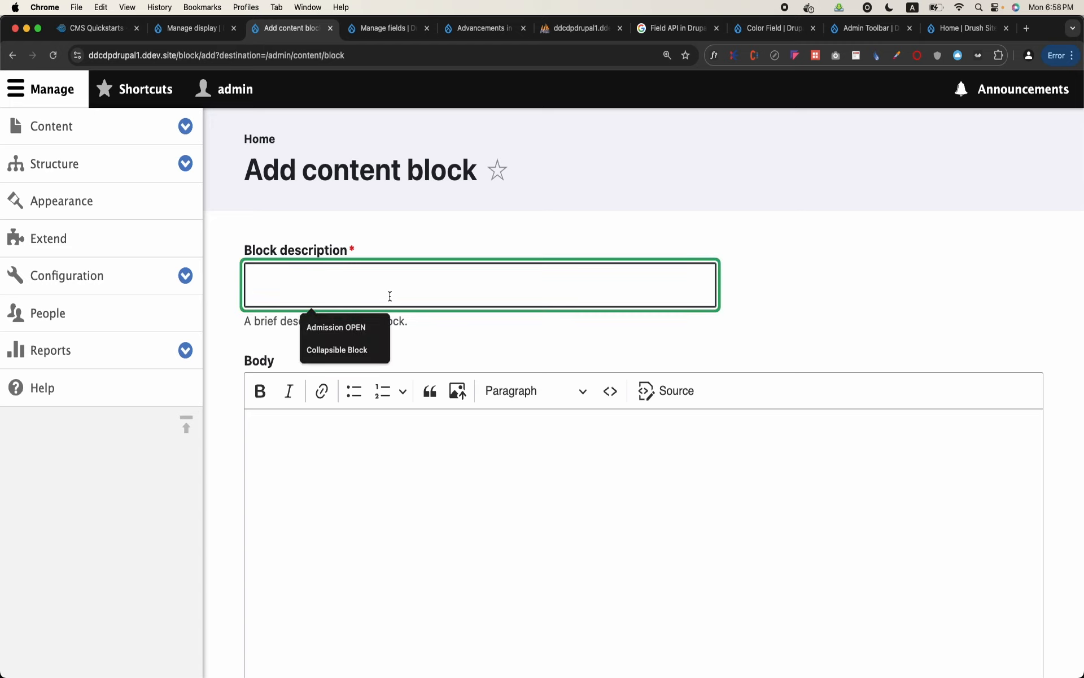
text(Admission Open)
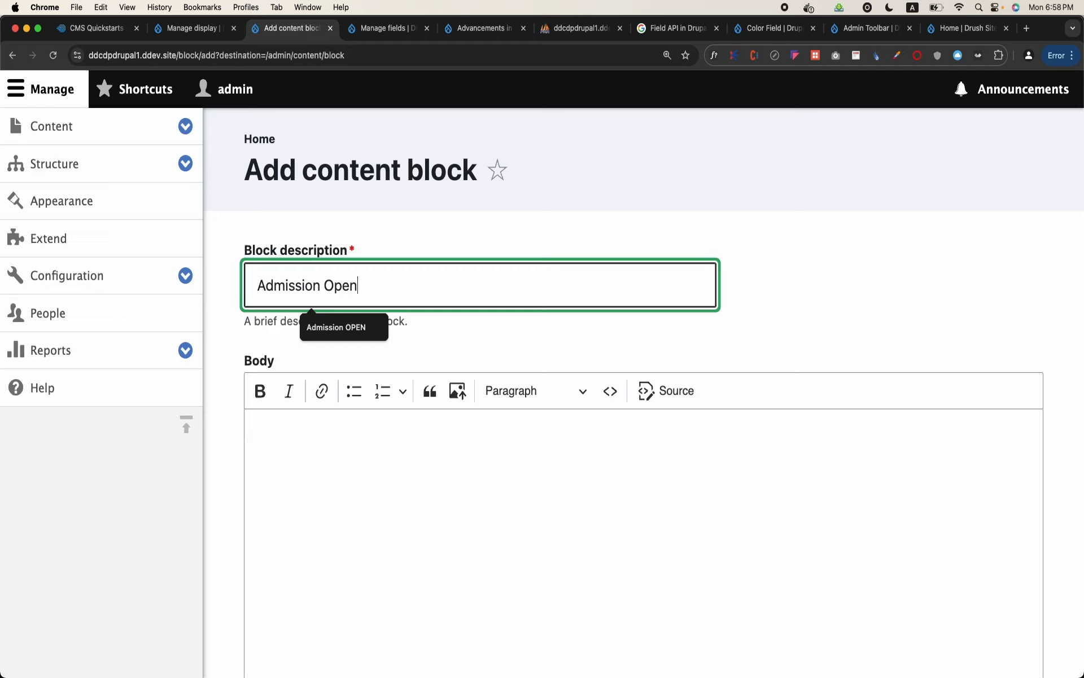
Enter the body text "Admissions are open in Mardan Campus" and save the content block
click(375, 471)
key(Caps_Lock)
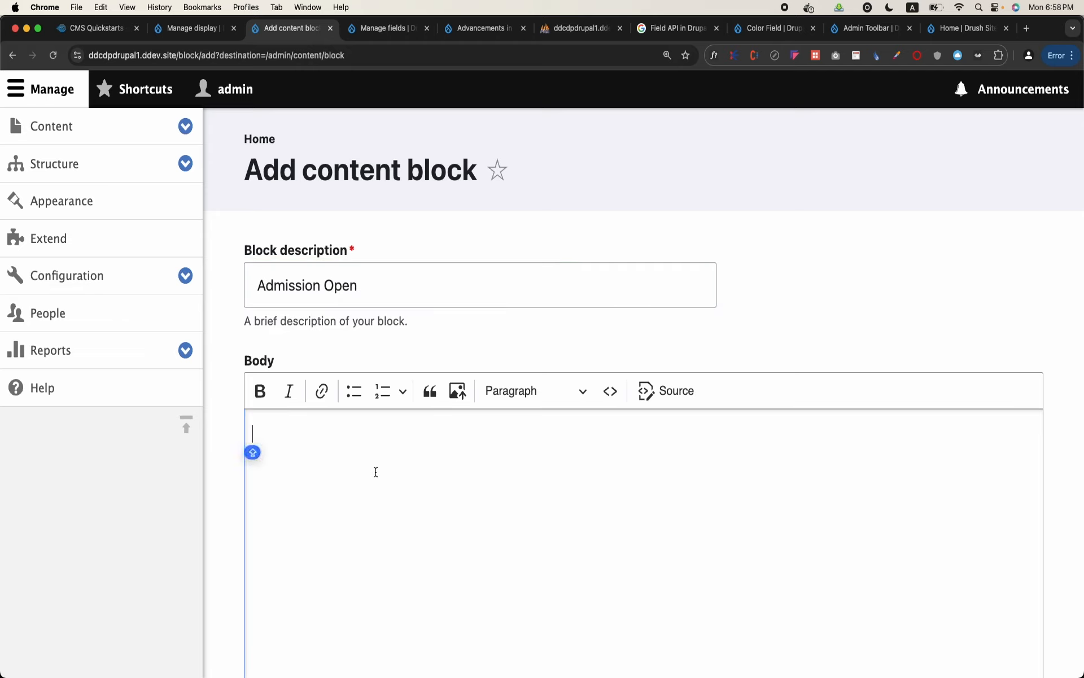
text(Admissions are open in )
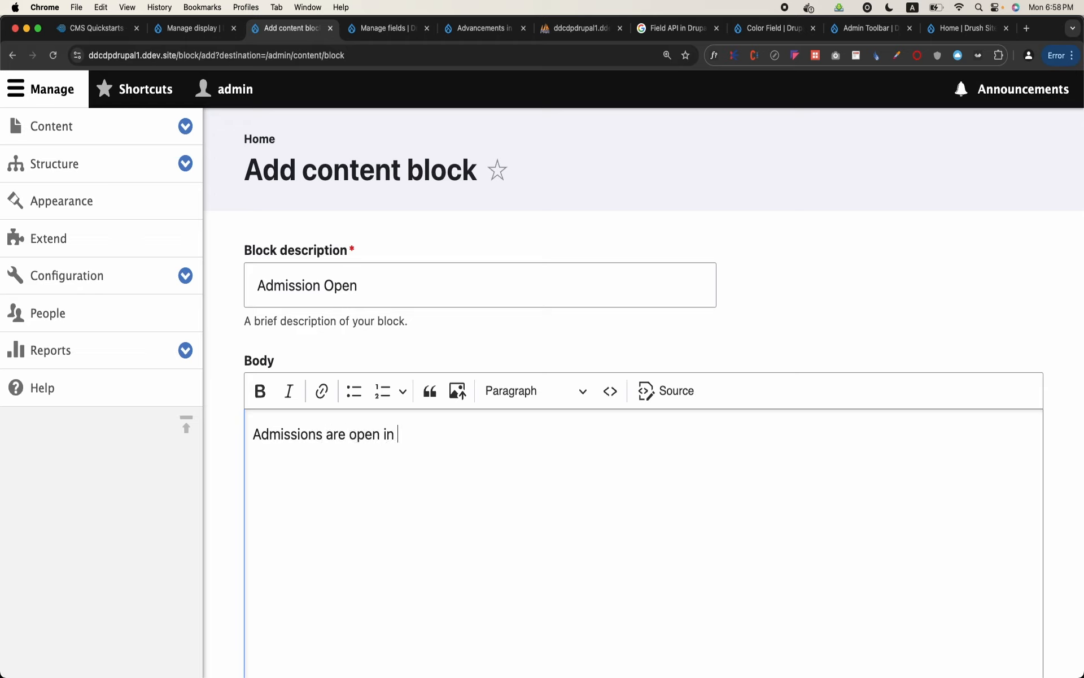
text(Mardan Campus)
scroll(644, 396, down, 10)
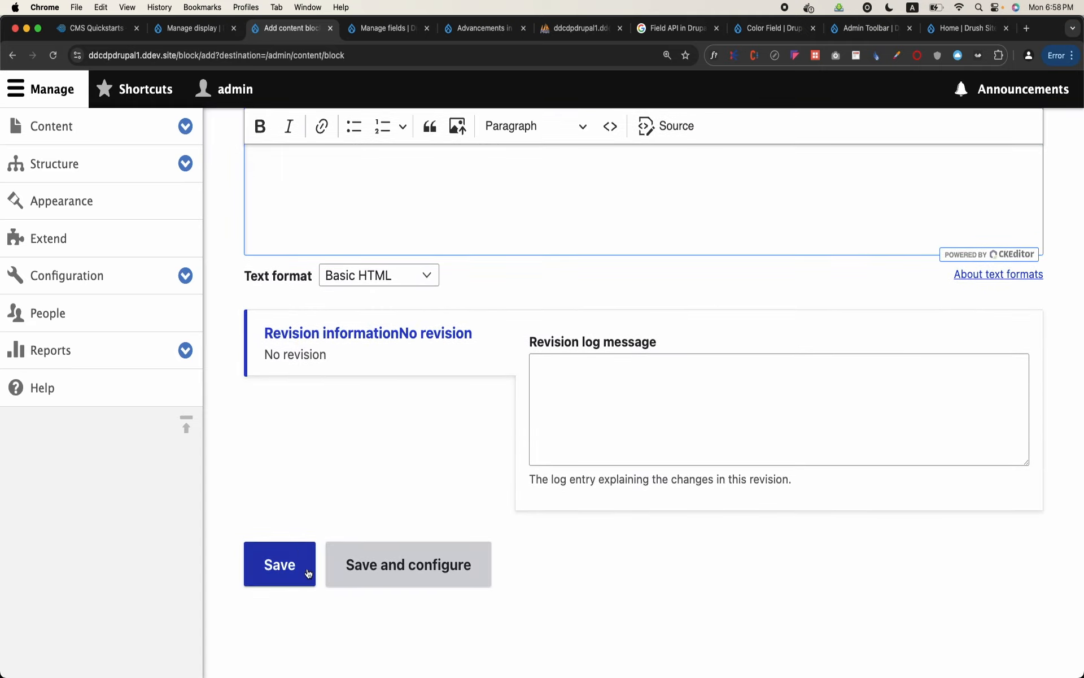
click(308, 565)
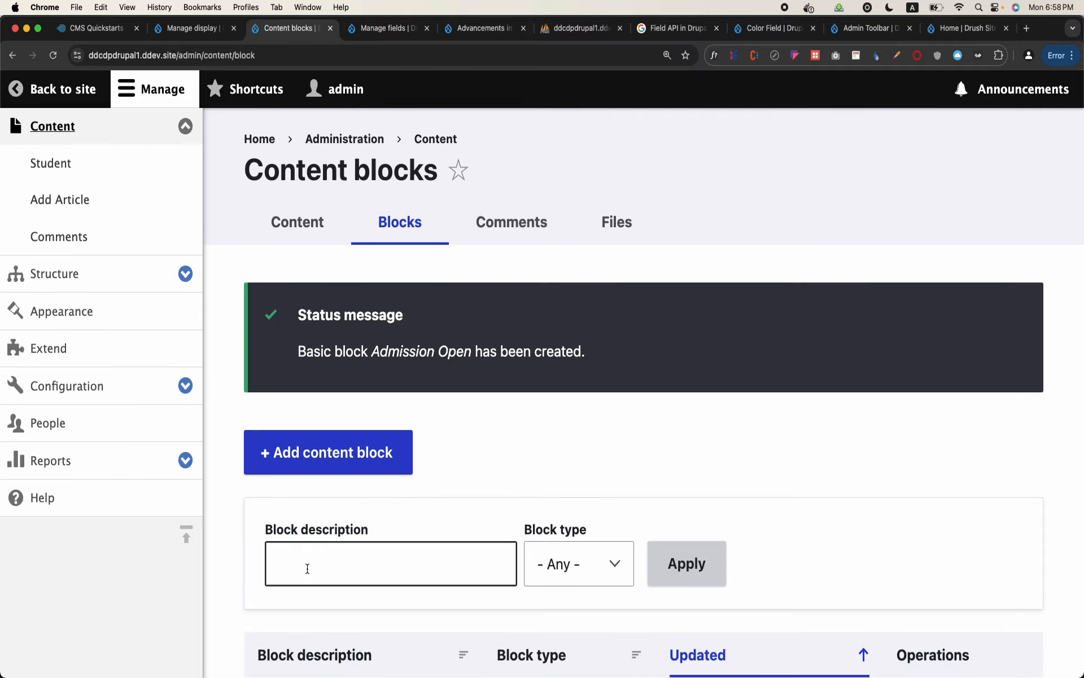
Check the new block in the content blocks list and open the Block layout page under Structure
scroll(350, 507, down, 3)
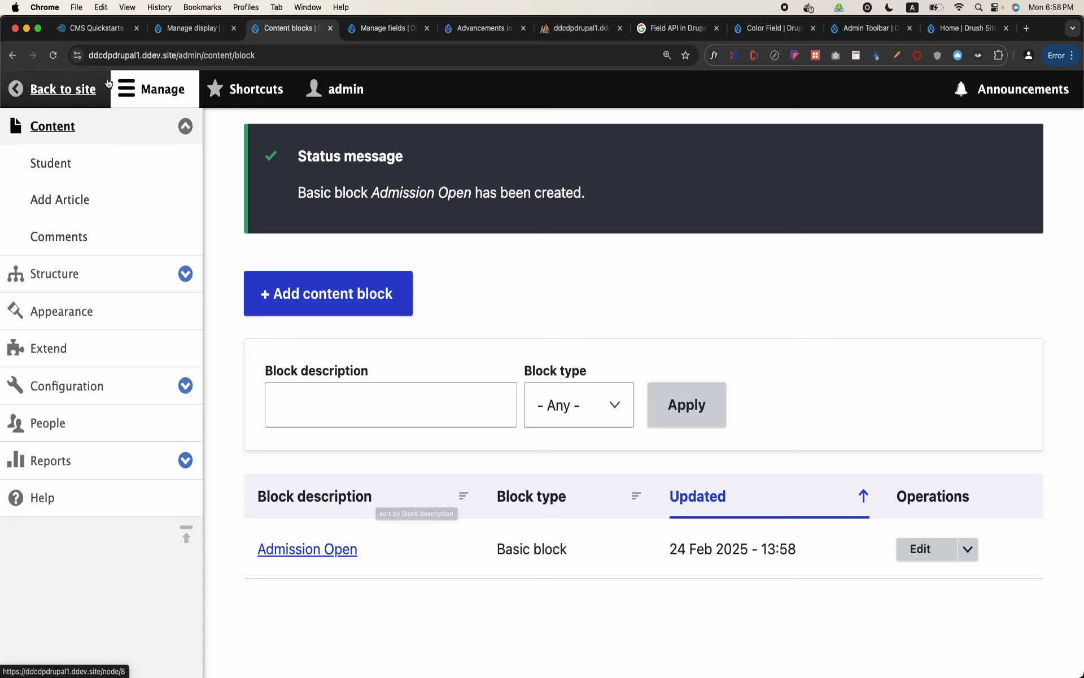
click(182, 103)
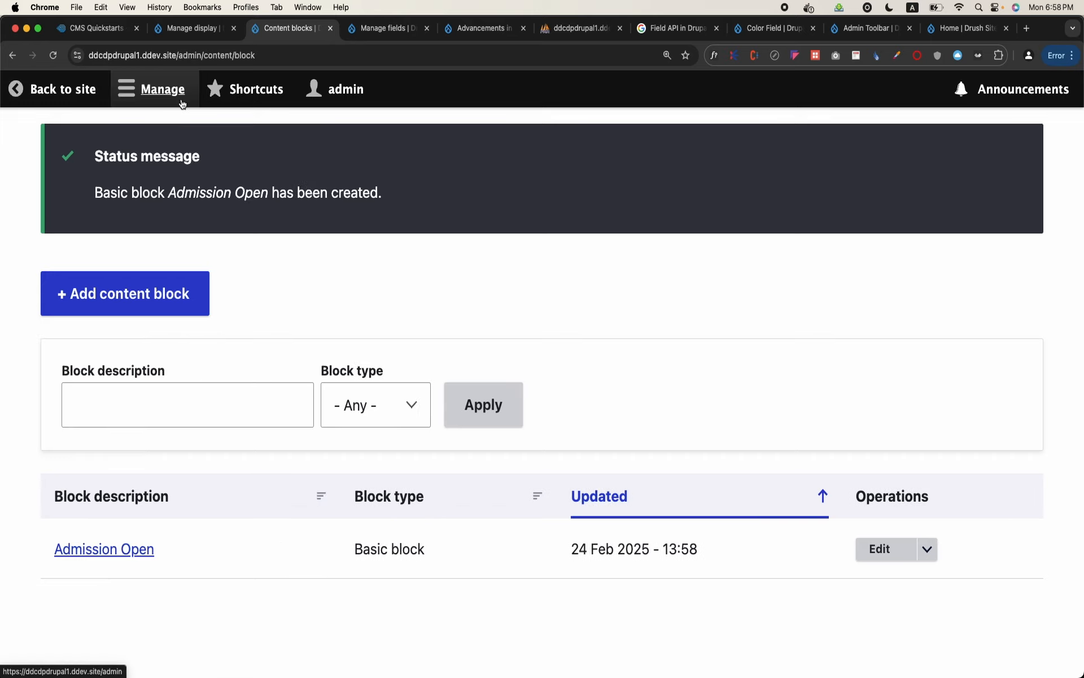
click(182, 103)
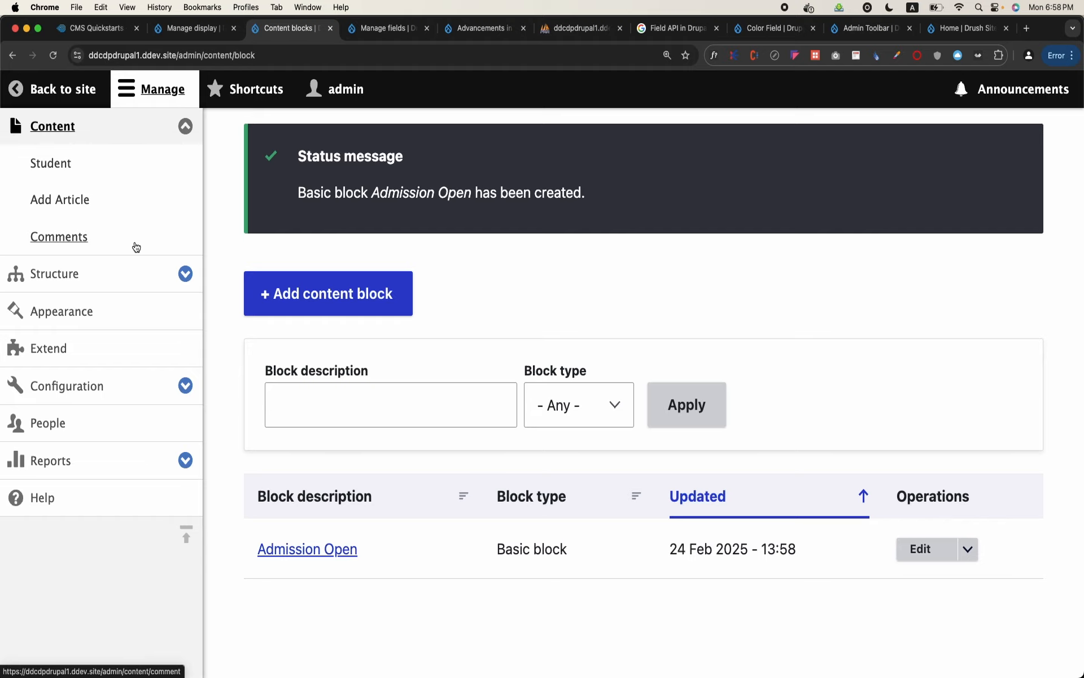
click(141, 279)
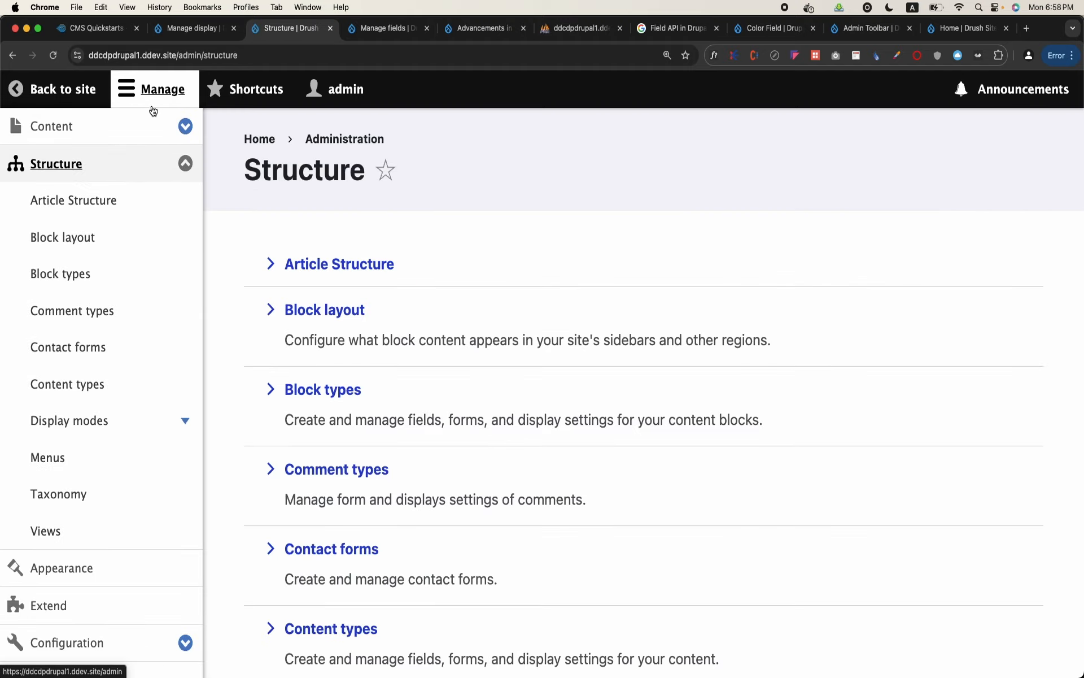
click(80, 249)
scroll(452, 398, down, 3)
scroll(452, 399, up, 3)
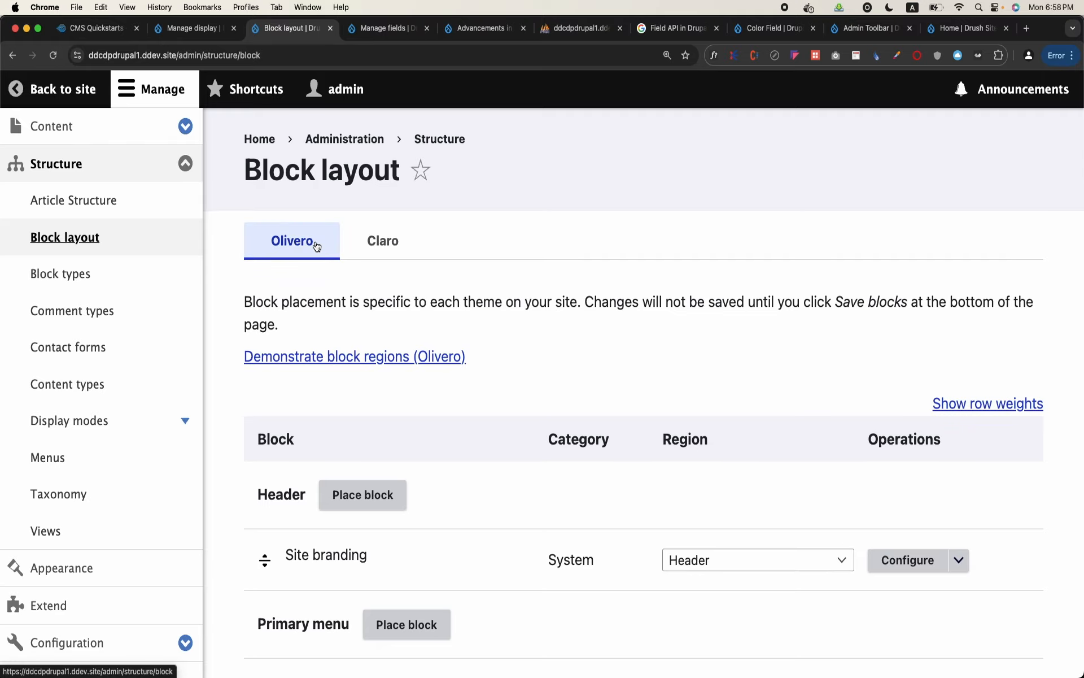
Open the block placement list for Olivero's Sidebar region and look through the available blocks
scroll(591, 337, down, 6)
scroll(590, 341, down, 12)
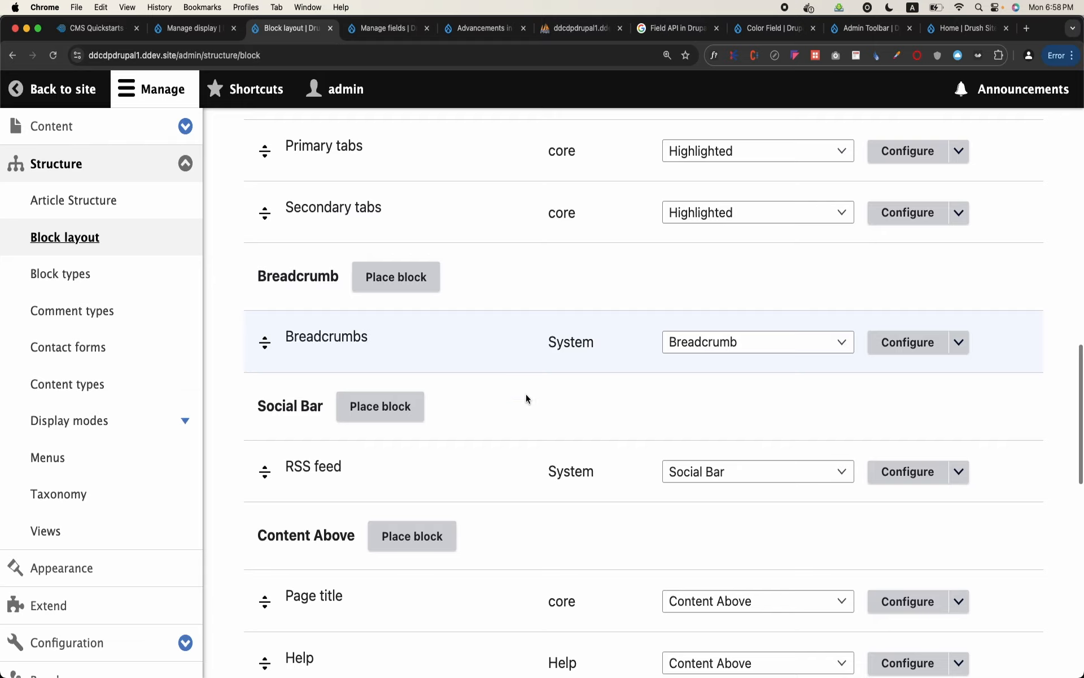
scroll(554, 370, down, 6)
scroll(455, 434, down, 4)
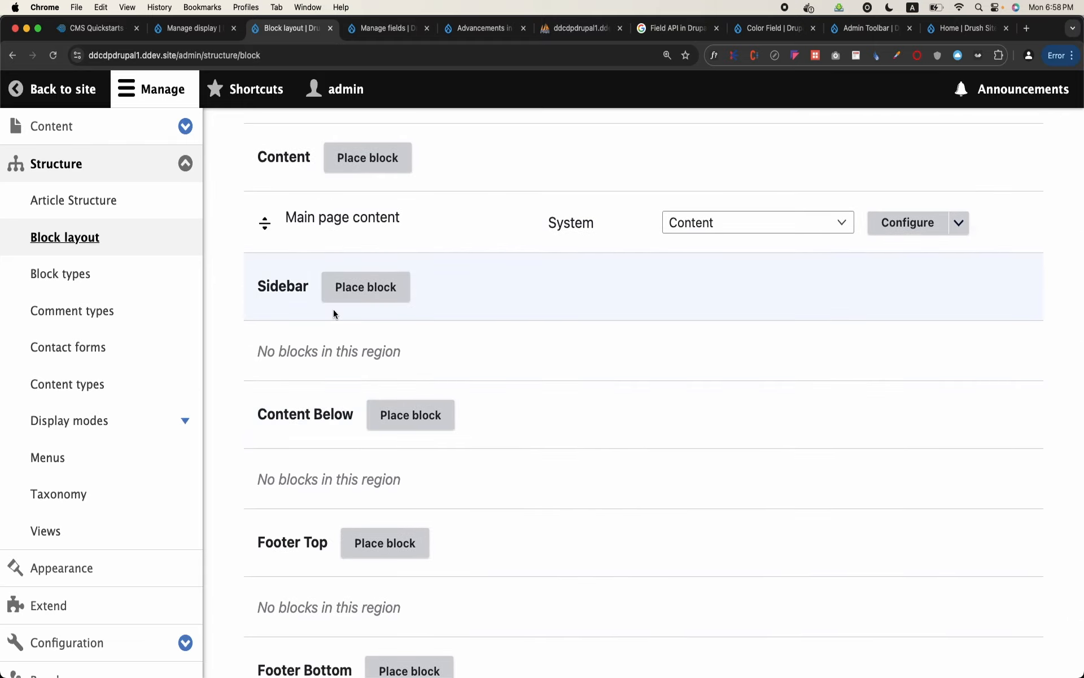
click(366, 286)
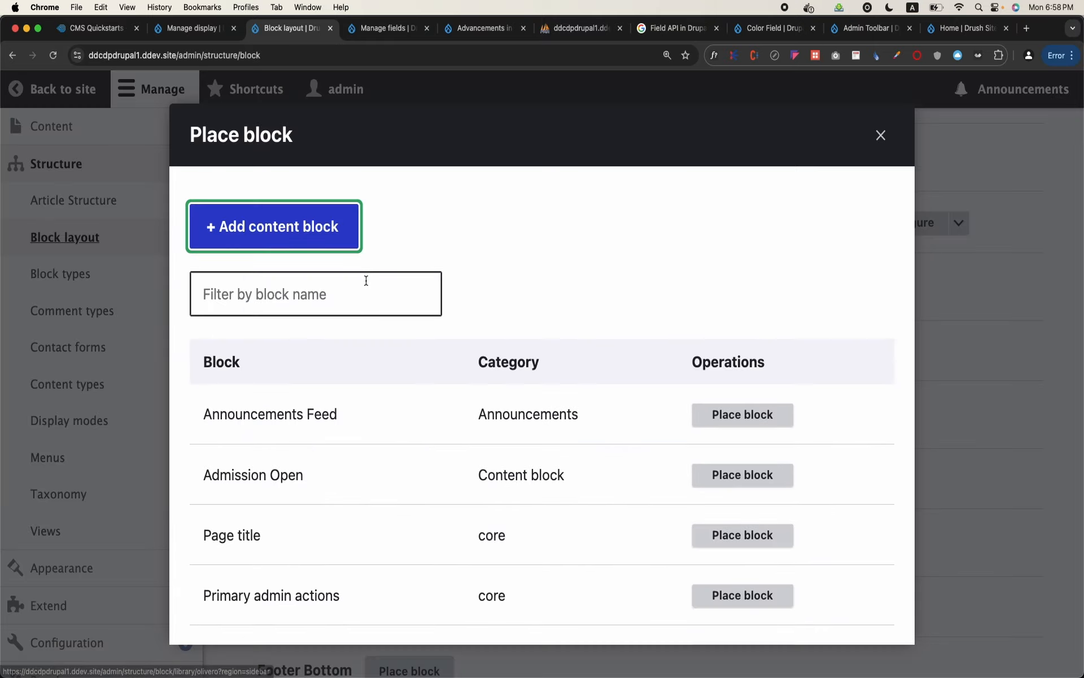
scroll(648, 408, down, 15)
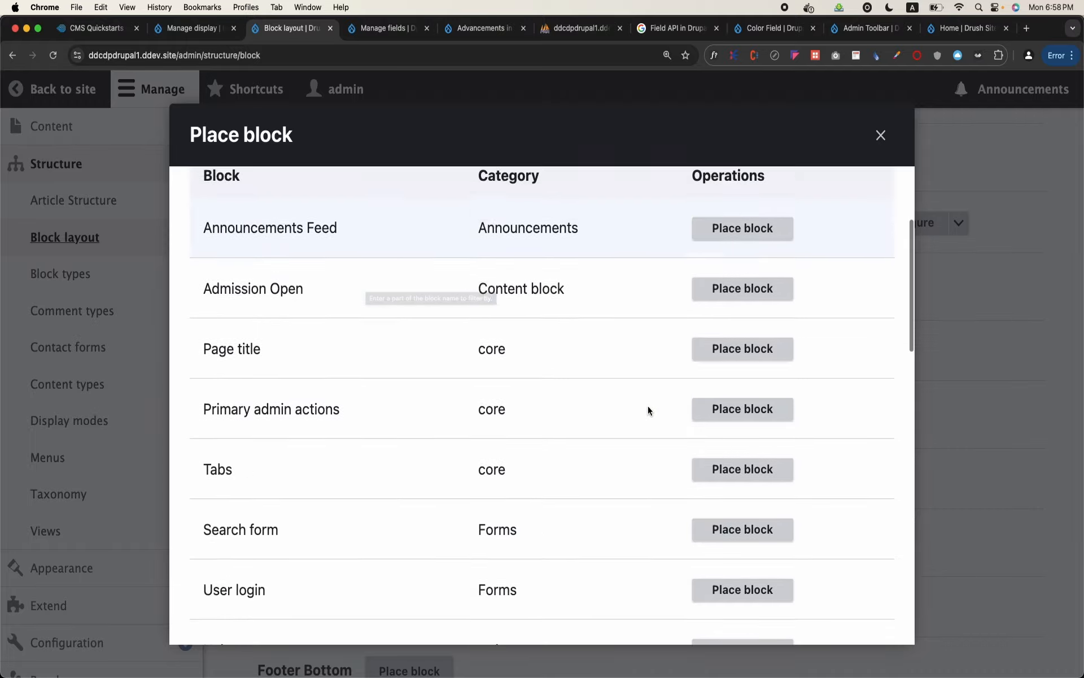
scroll(648, 406, up, 15)
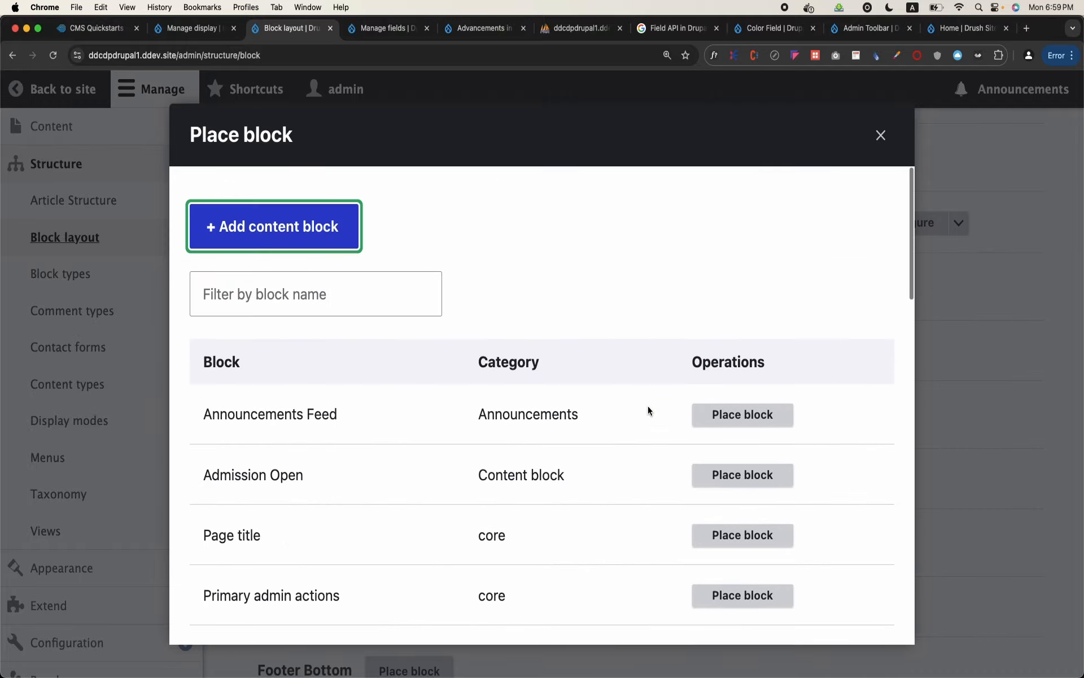
Filter the available blocks by "ad", place the Admission Open content block in the Sidebar with its title displayed, and save the block
click(371, 302)
text(ad)
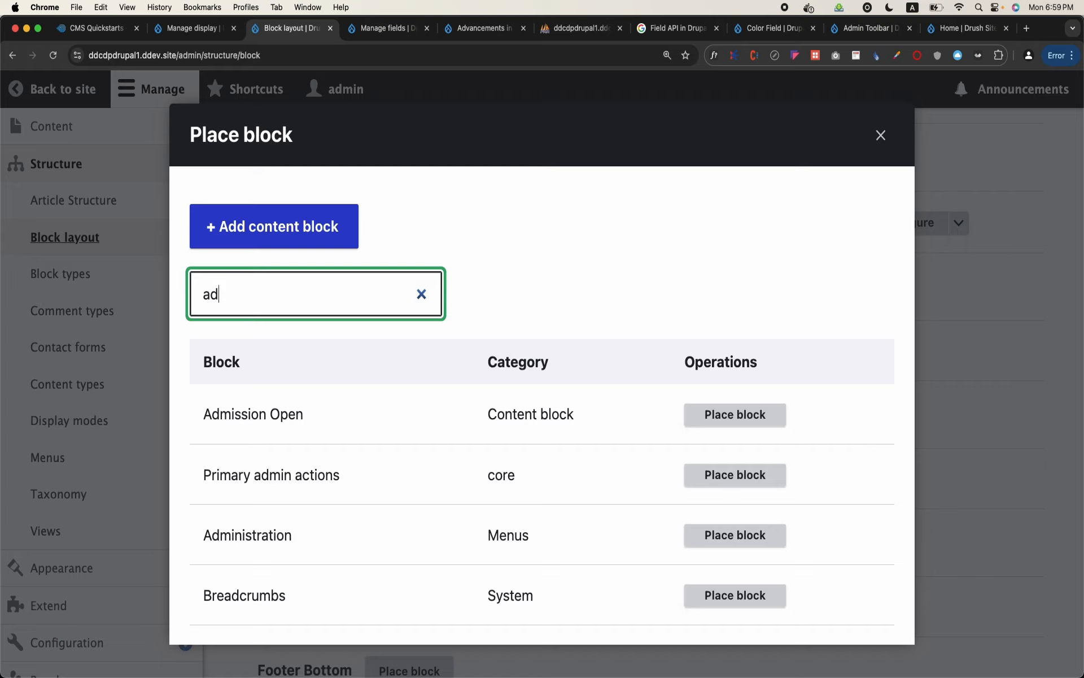
double_click(514, 414)
drag(574, 417, 488, 417)
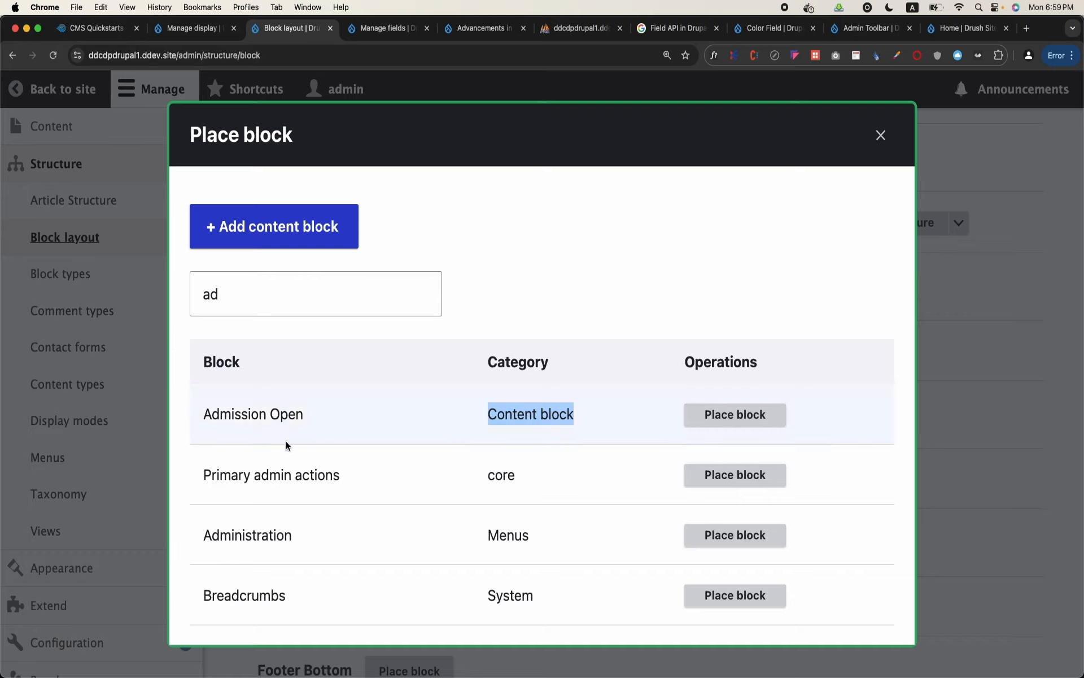
click(728, 424)
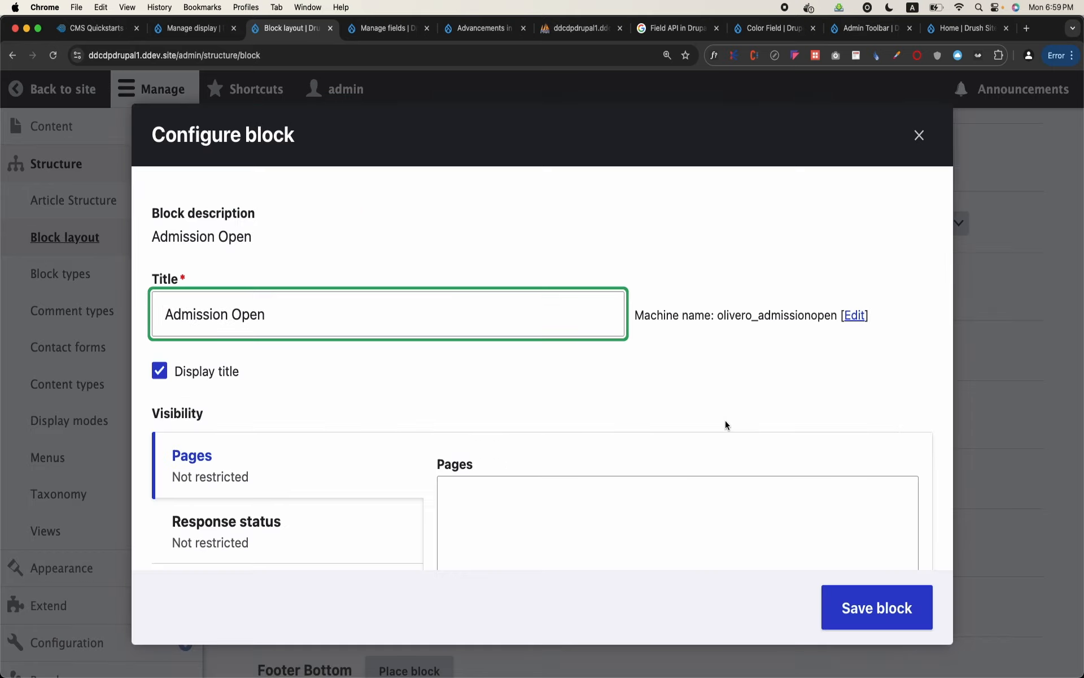
scroll(303, 368, down, 3)
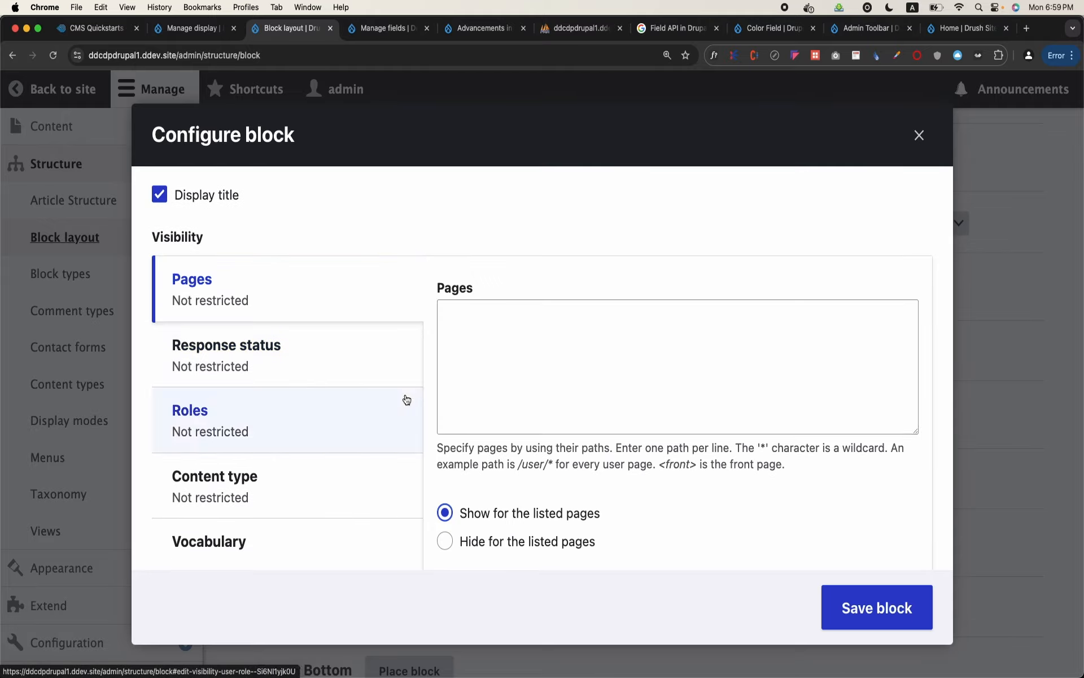
click(882, 609)
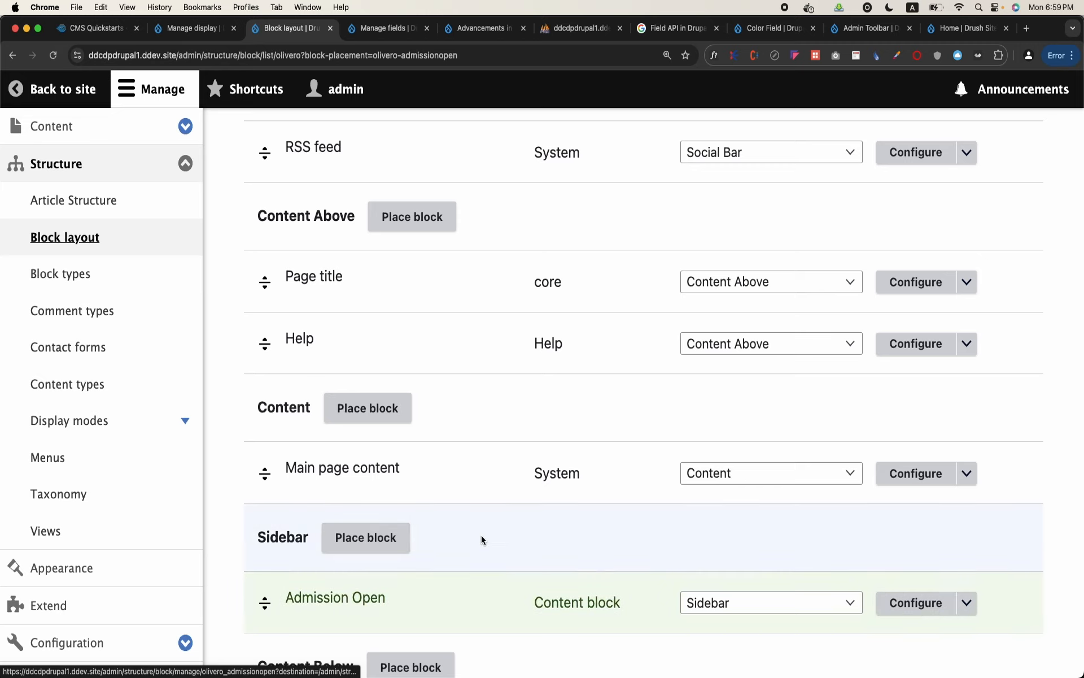
Save the Olivero block layout with the Admission Open block in the Sidebar region
scroll(481, 534, down, 2)
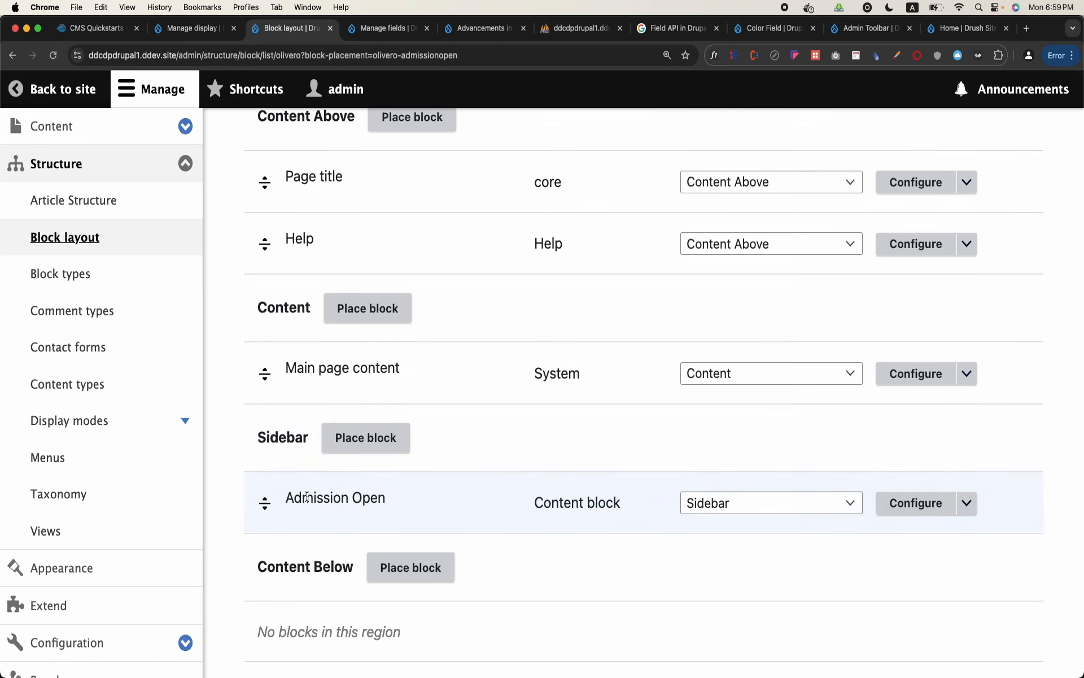
scroll(306, 497, down, 8)
click(300, 561)
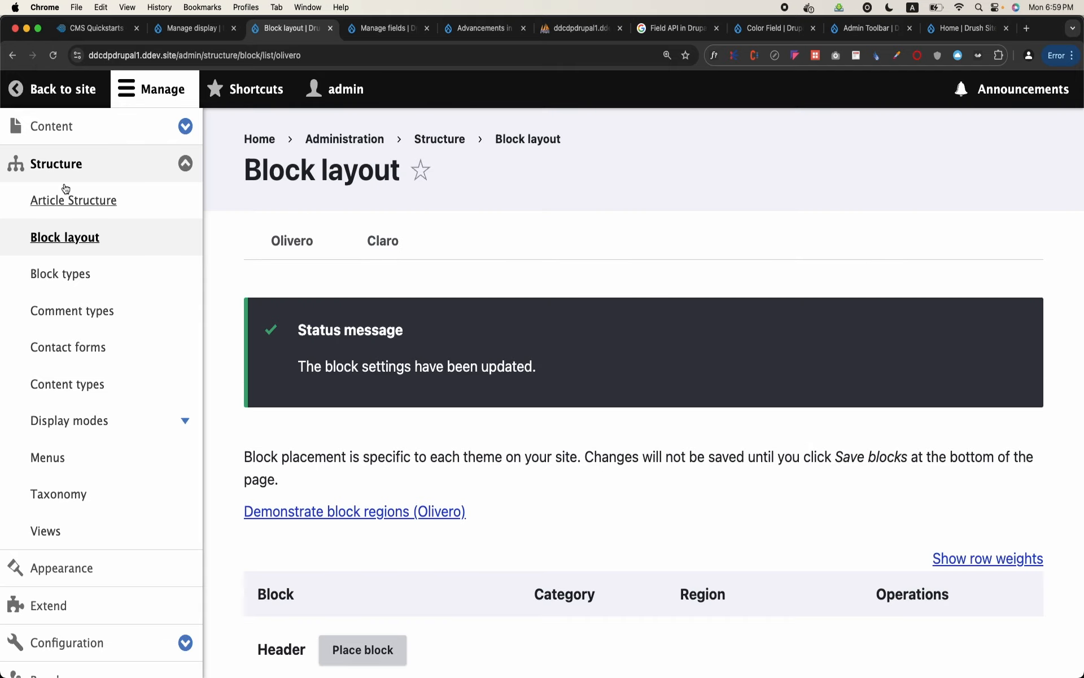
Return to the student's page on the site, collapse the administration menu, and check the Admission Open block in the sidebar
click(52, 126)
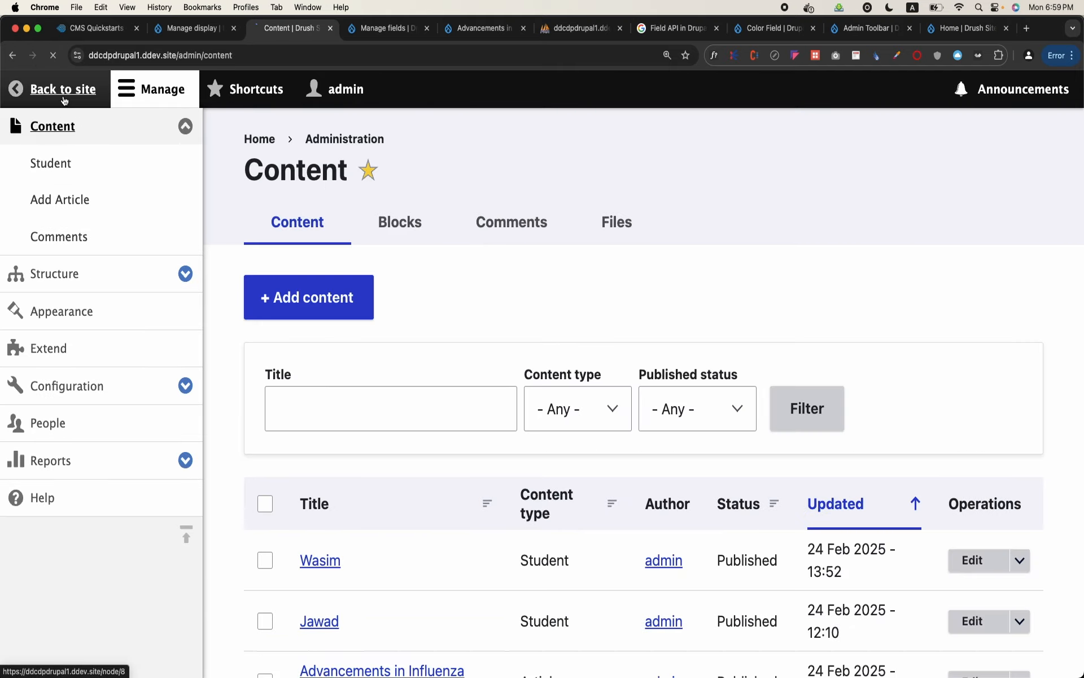
click(64, 100)
scroll(729, 380, down, 3)
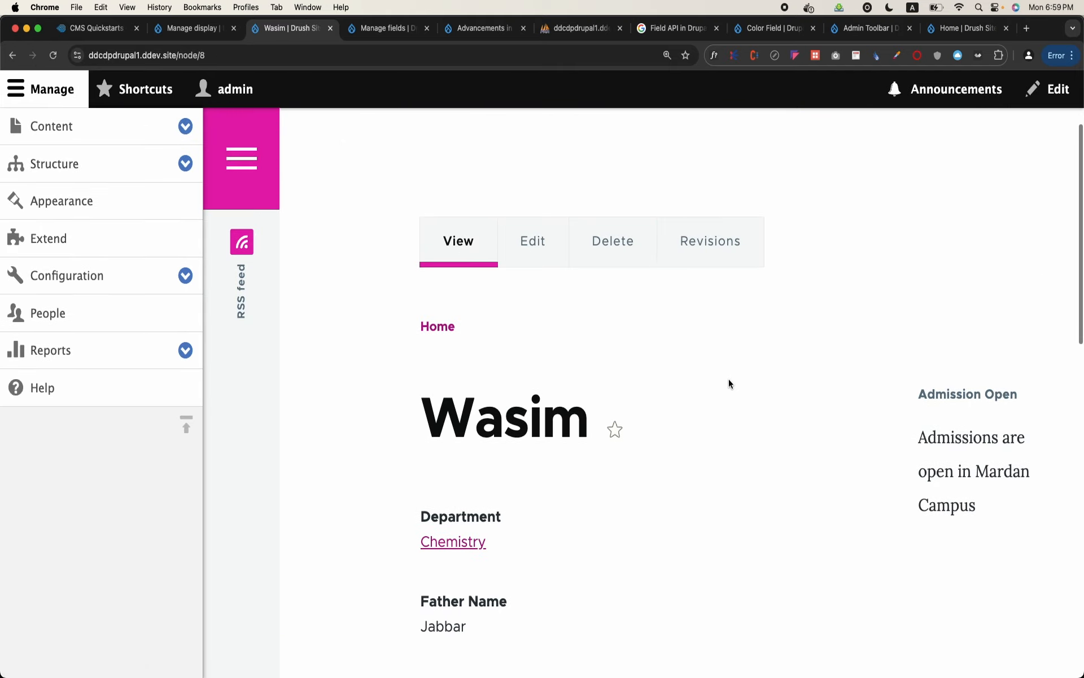
click(80, 105)
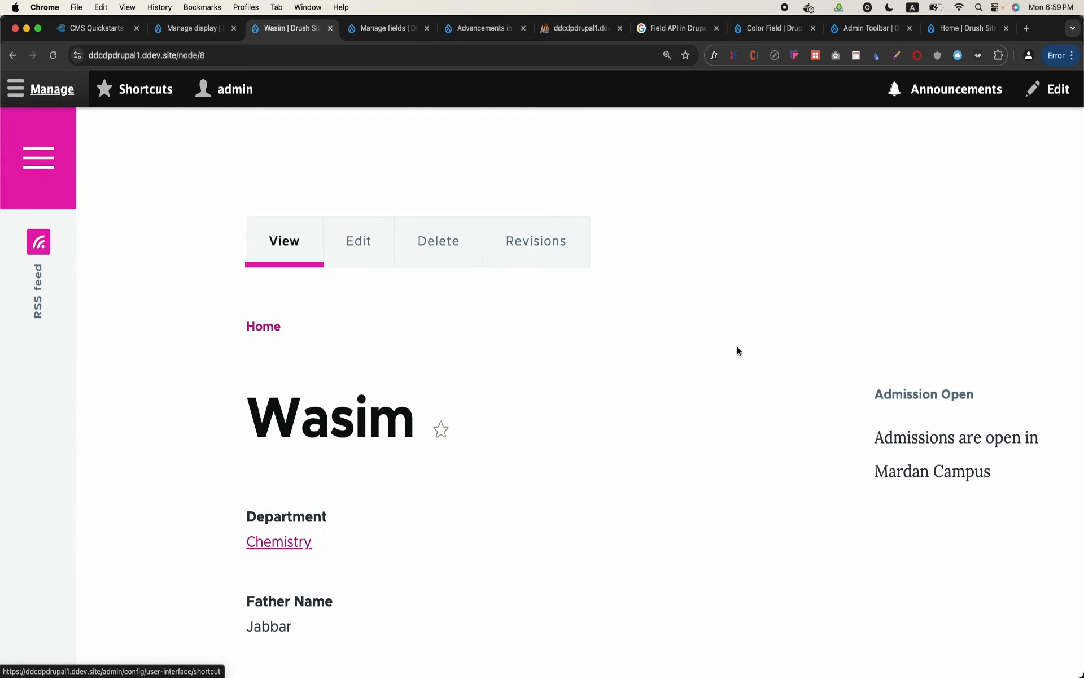
Examine the Admission Open block's title and body text beside the student's details
drag(879, 416, 954, 494)
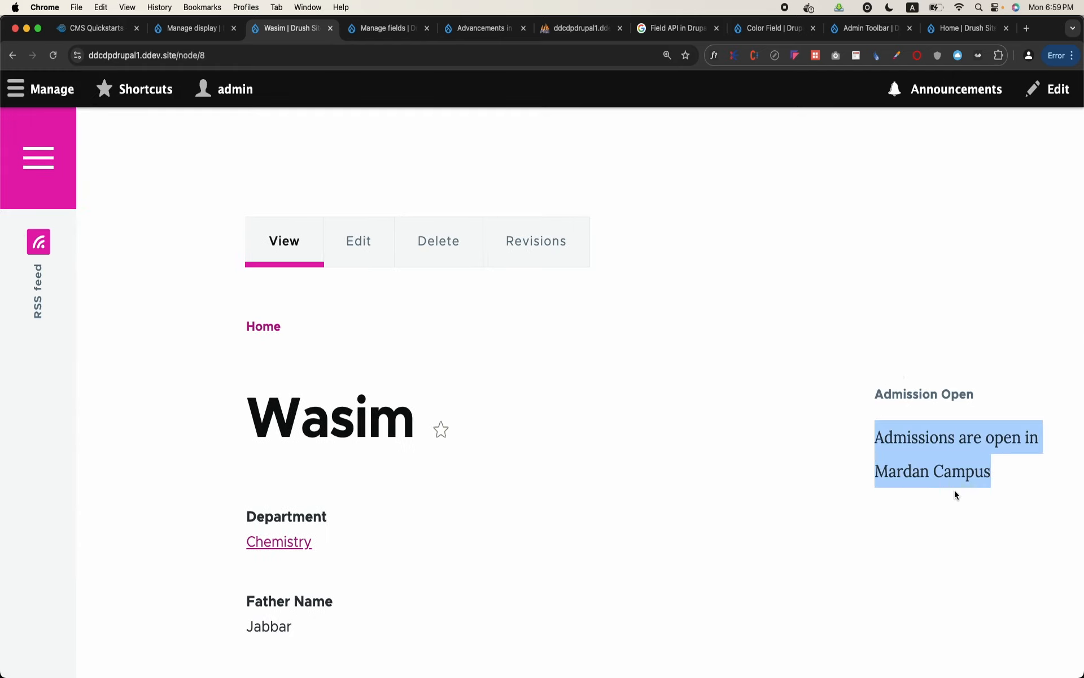
click(1022, 512)
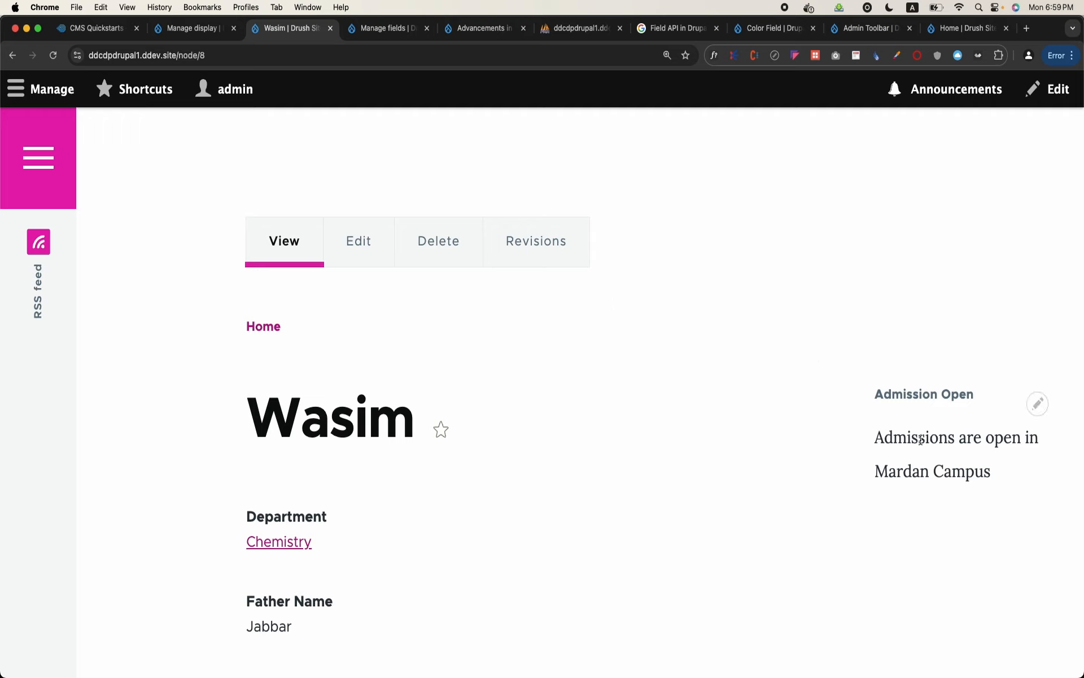
drag(877, 392, 1018, 479)
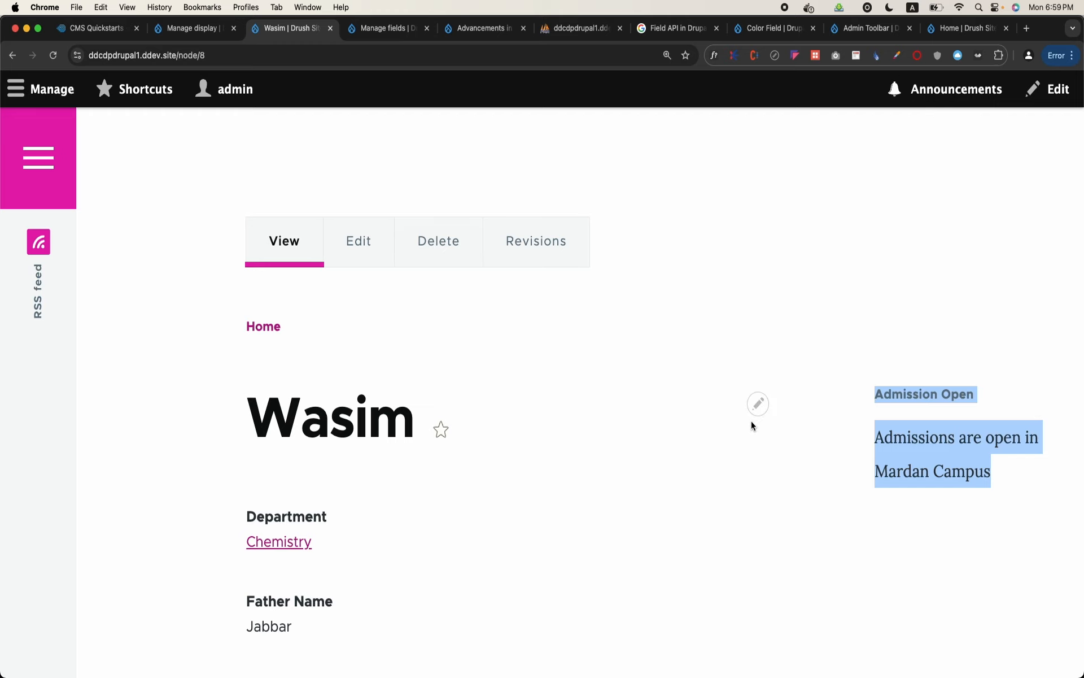
scroll(751, 425, down, 2)
scroll(751, 424, up, 2)
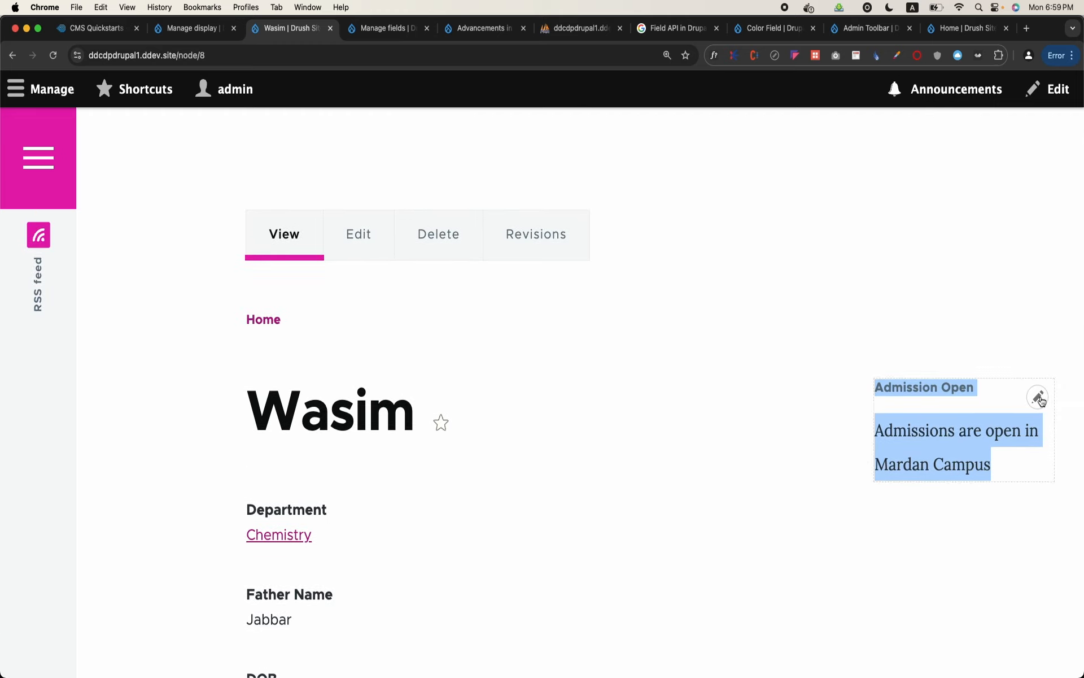
Configure the Admission Open block to display in the Footer Bottom region and save the block
click(1039, 398)
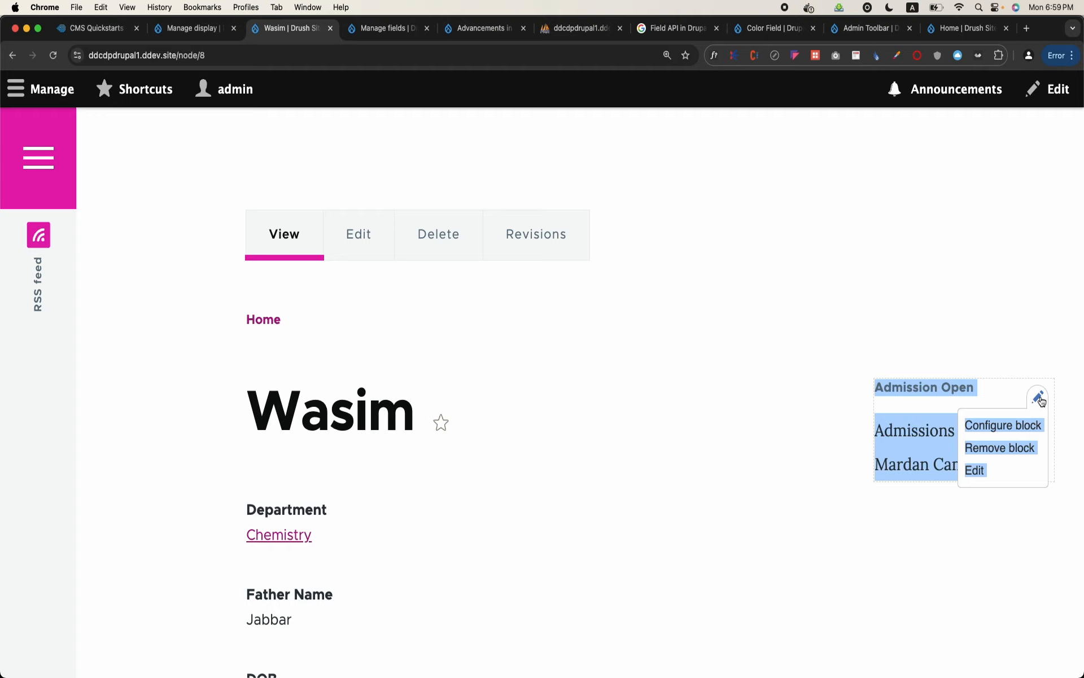
click(1011, 429)
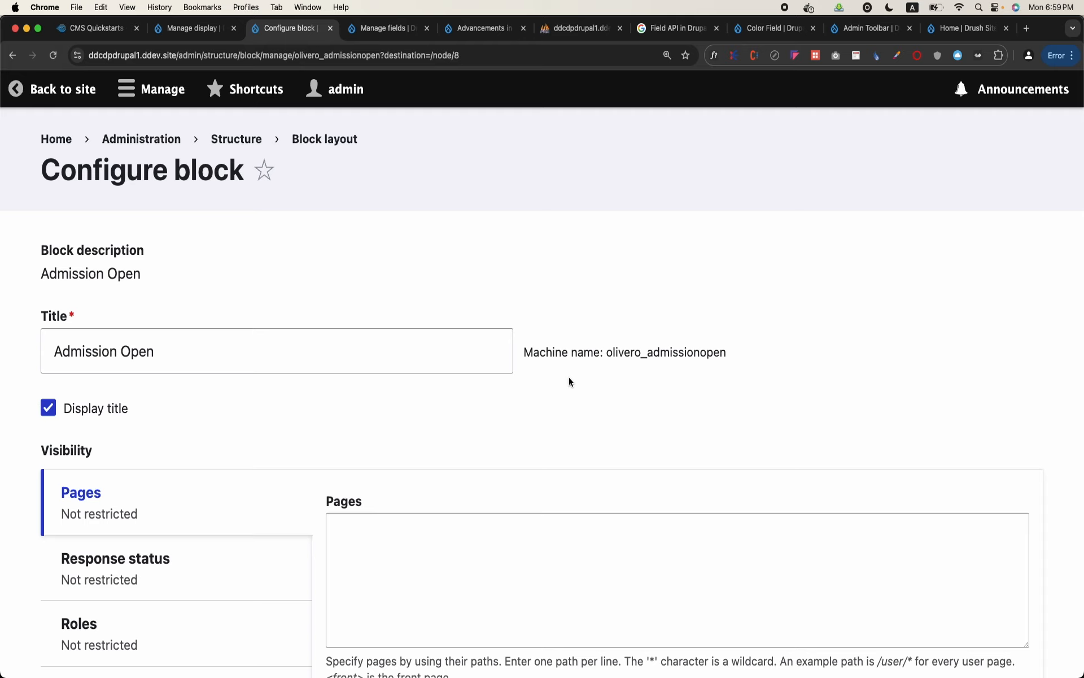
scroll(568, 377, down, 4)
scroll(569, 377, down, 3)
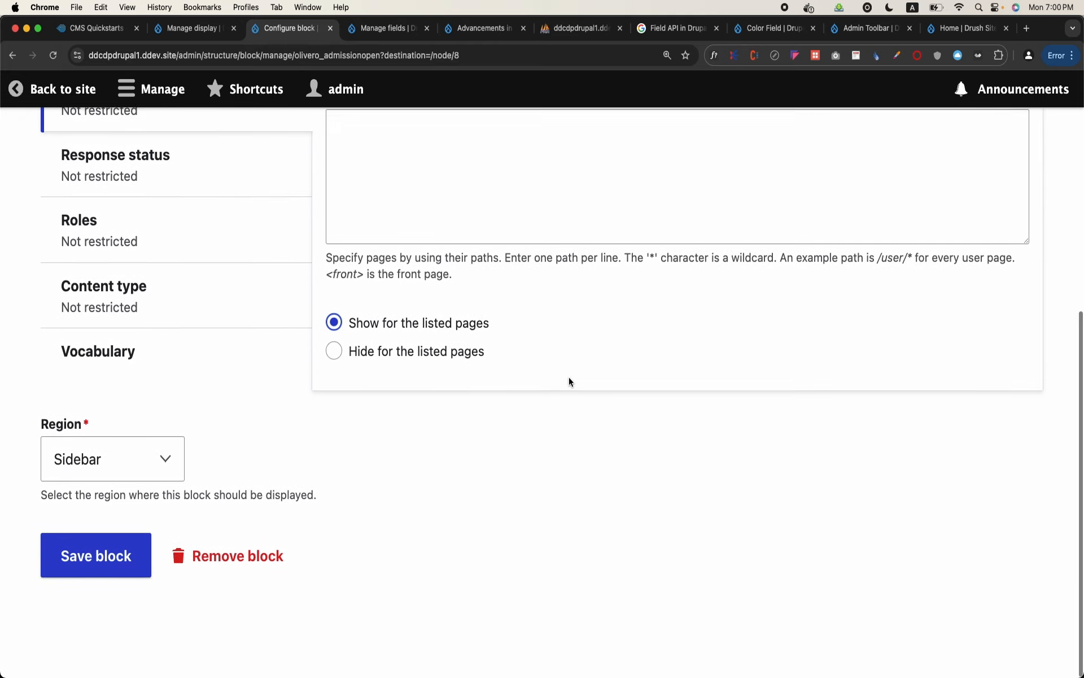
click(124, 460)
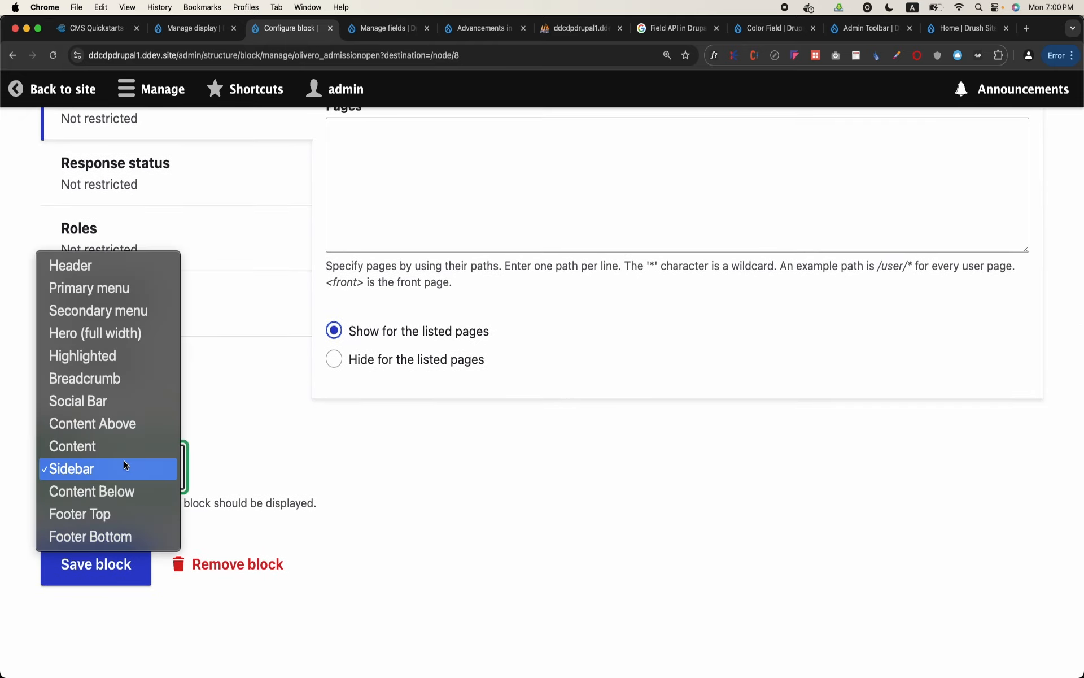
click(113, 536)
click(106, 560)
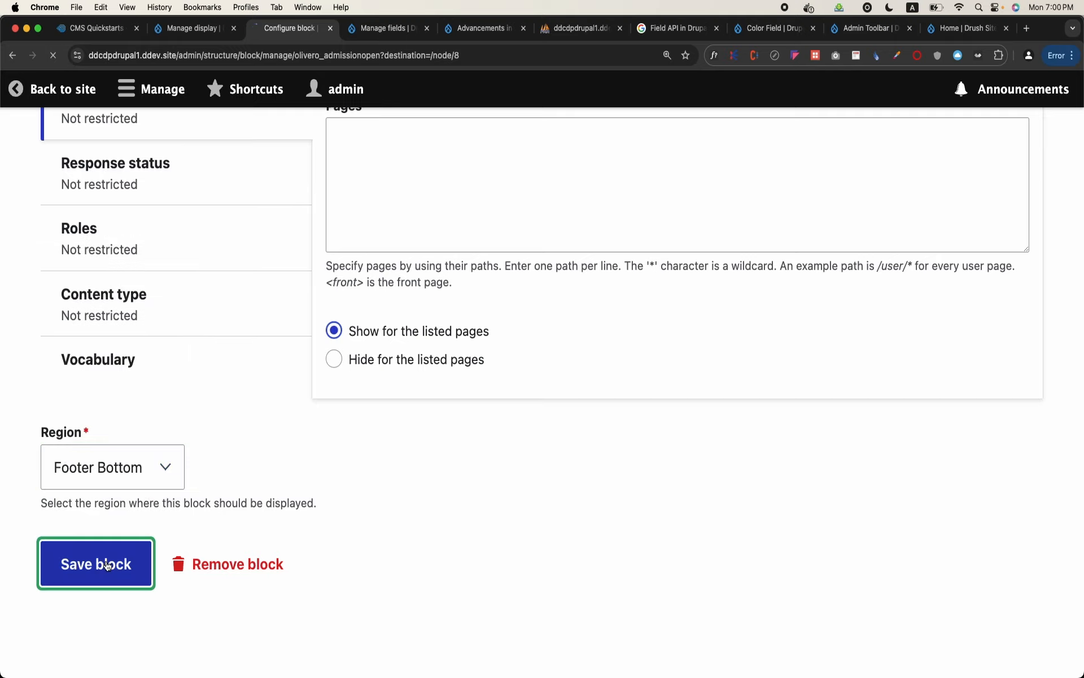
Check the Admission Open block's new placement in the footer of the student's page
scroll(106, 560, down, 10)
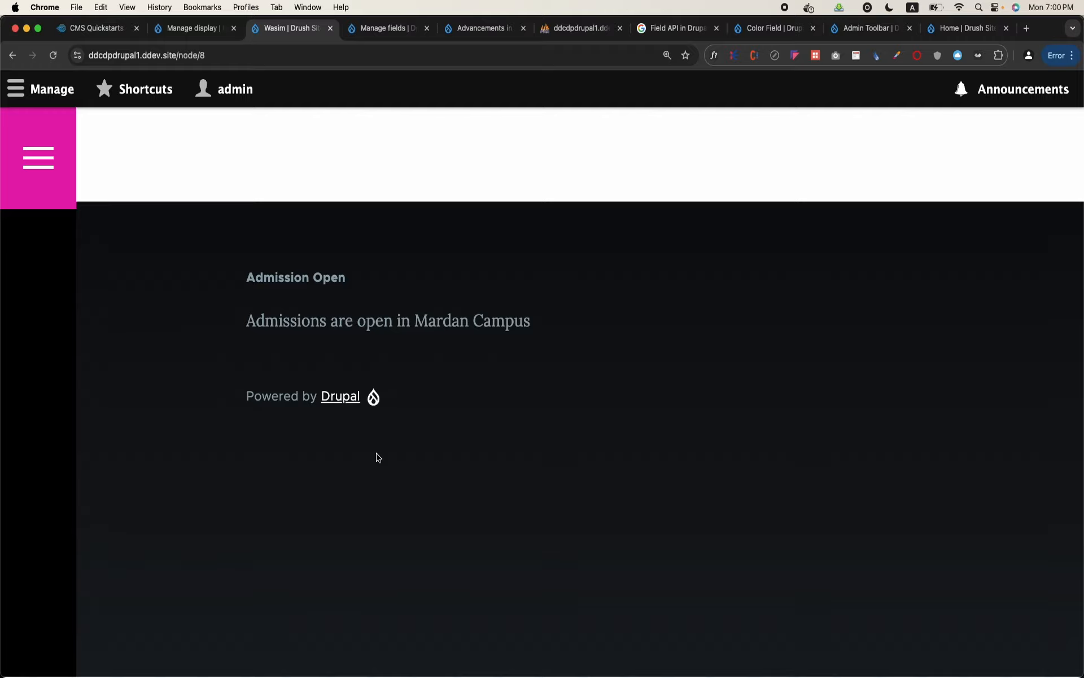
scroll(377, 457, up, 15)
scroll(378, 457, down, 5)
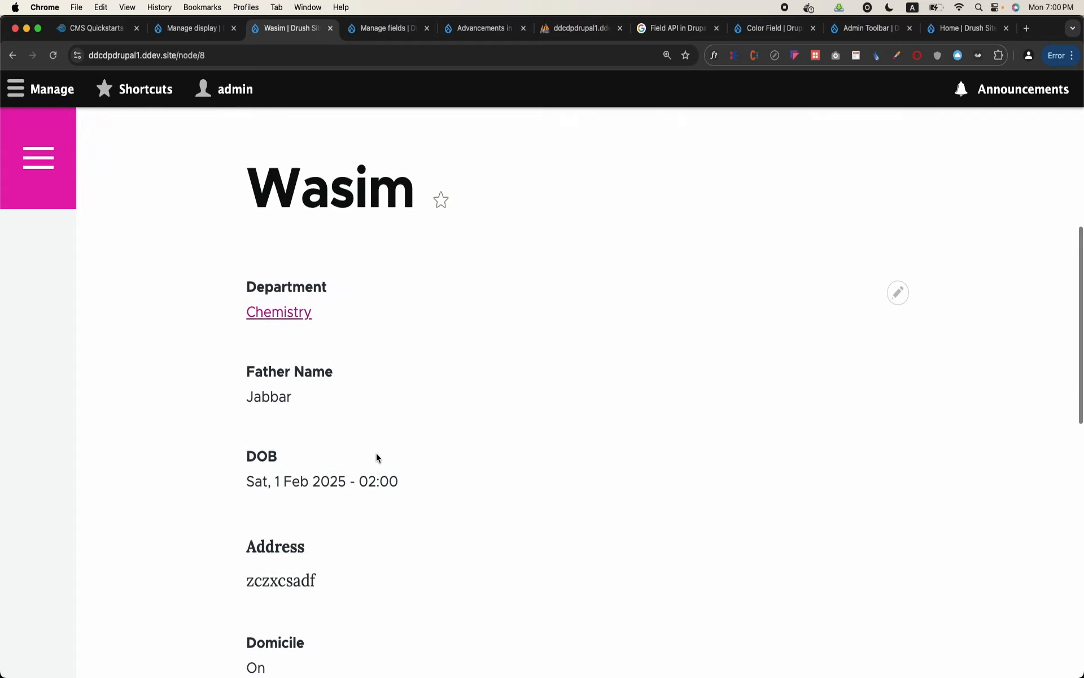
scroll(377, 457, up, 8)
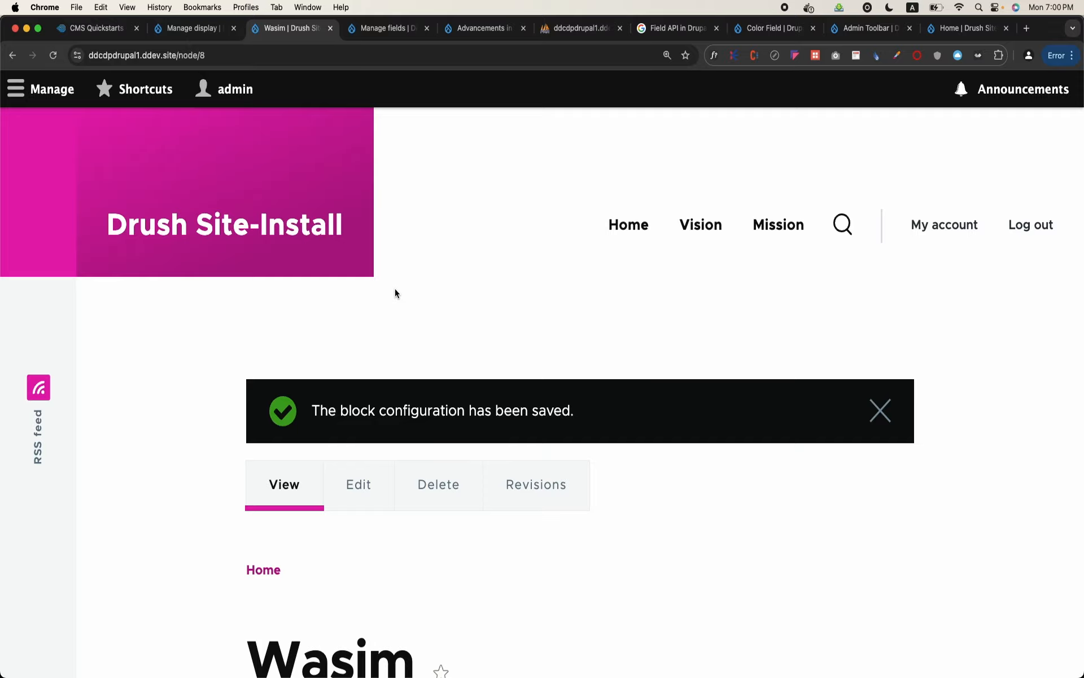
scroll(395, 288, down, 15)
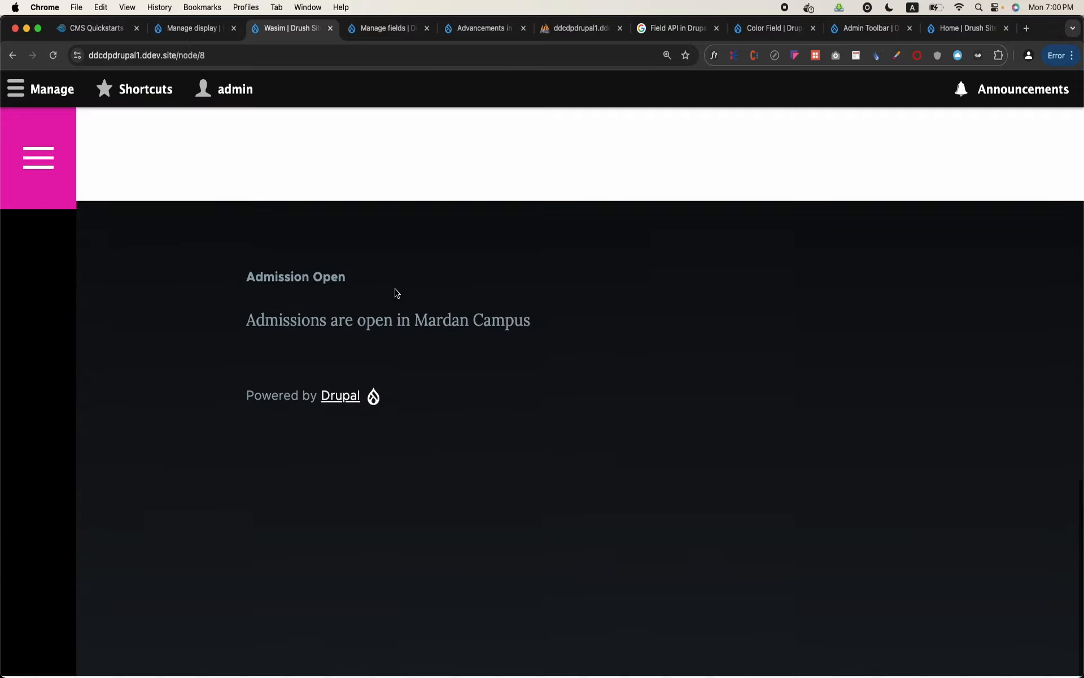
Open the configuration of the Admission Open block in the footer and go to its visibility settings
click(898, 286)
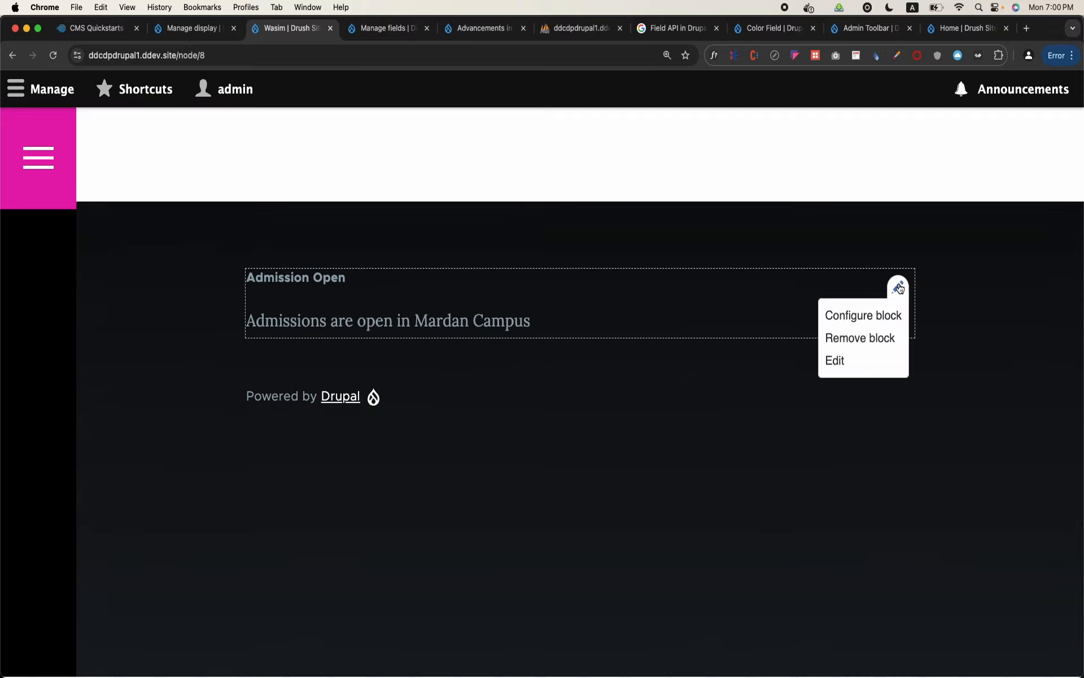
click(877, 320)
scroll(516, 374, down, 3)
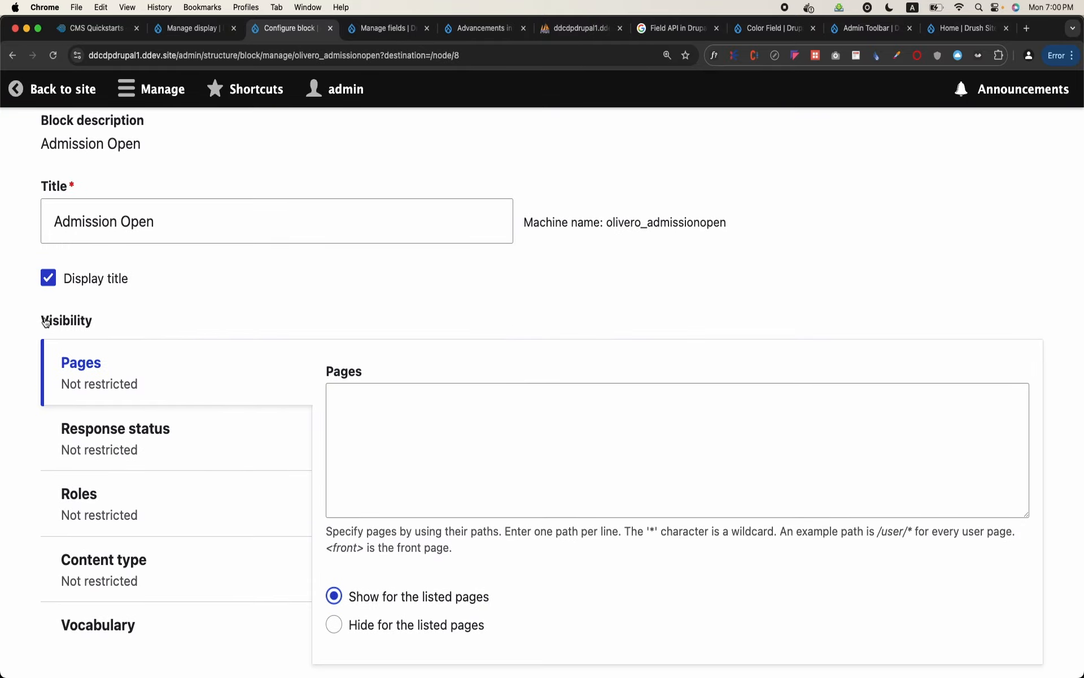
scroll(46, 322, down, 2)
scroll(46, 322, down, 1)
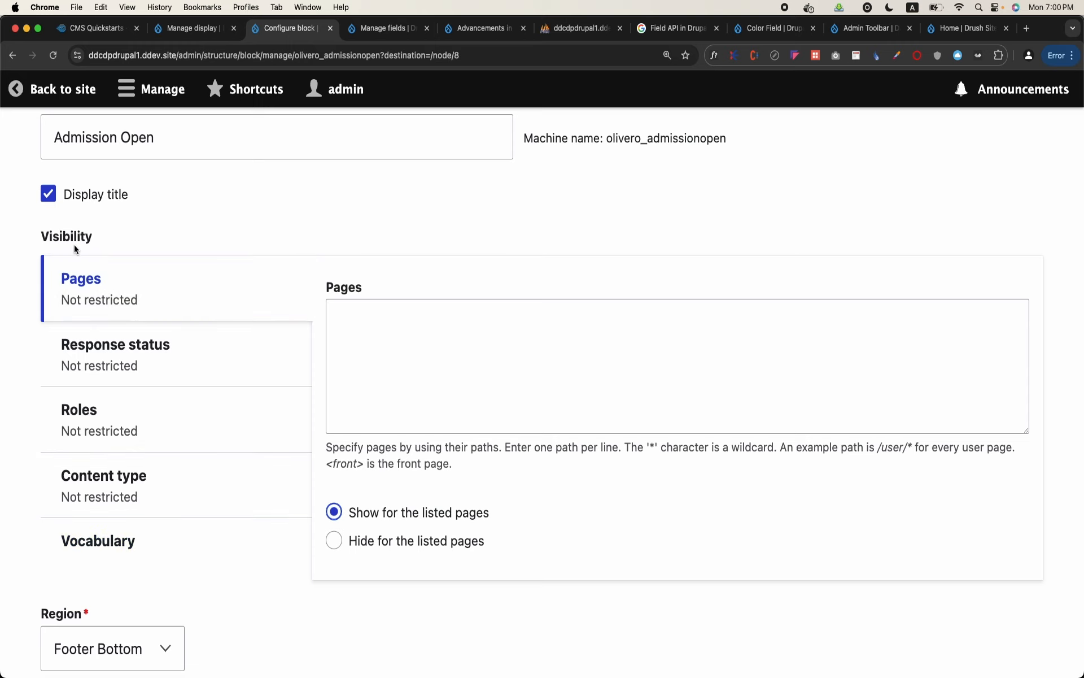
Review the block's Response status, Roles, Content type and Vocabulary visibility conditions, and return to the Pages condition
click(119, 350)
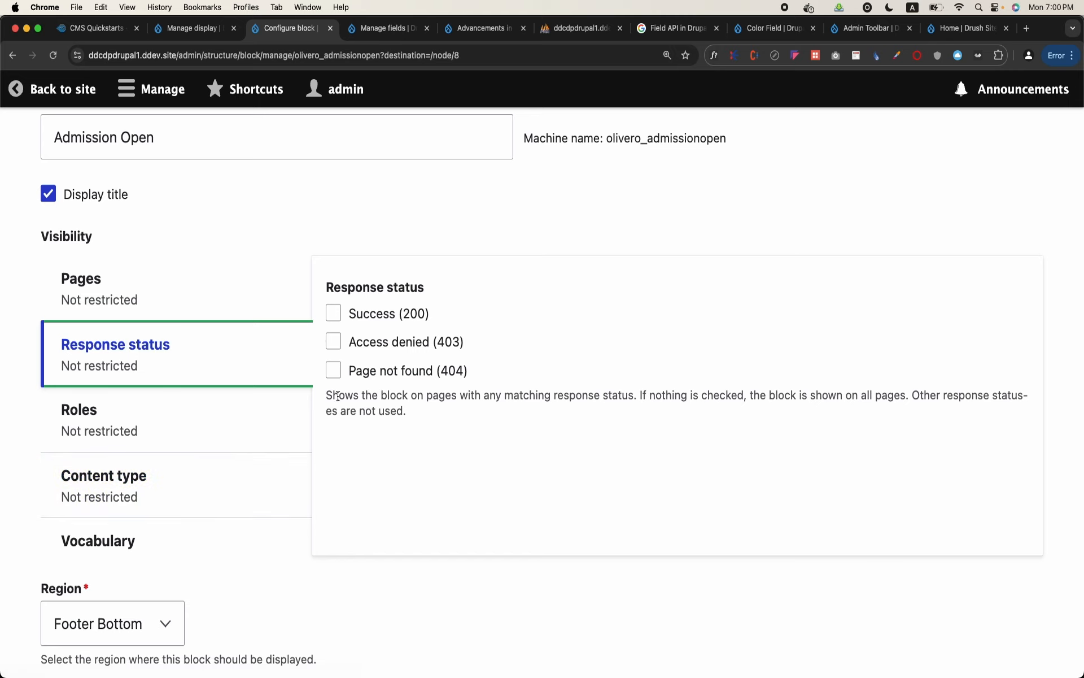
click(198, 430)
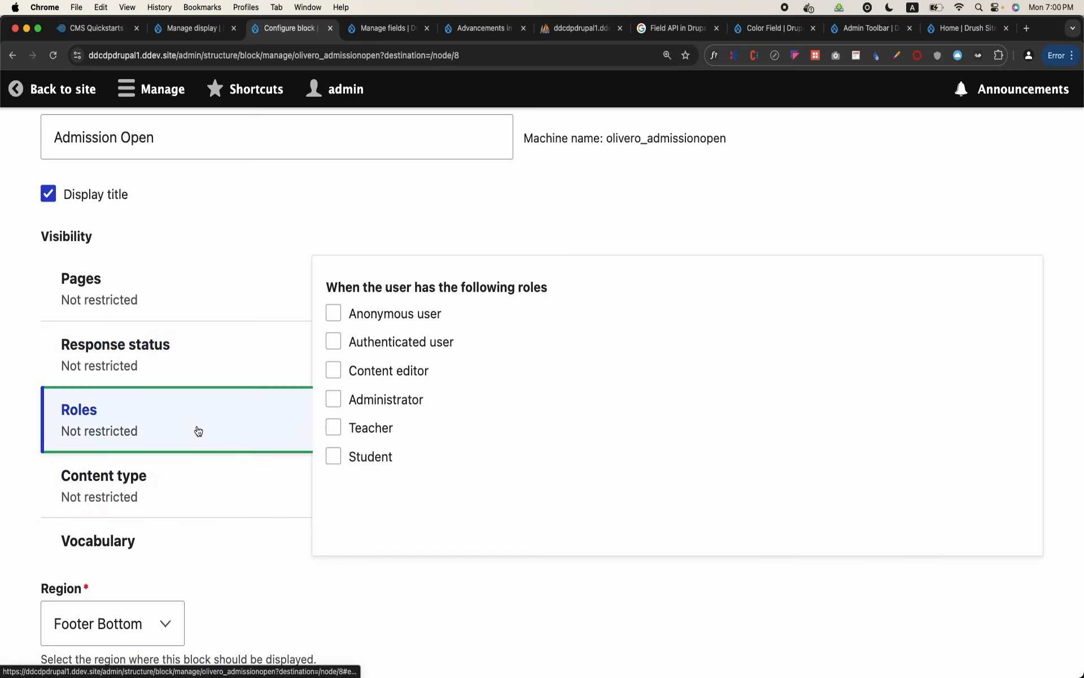
click(181, 506)
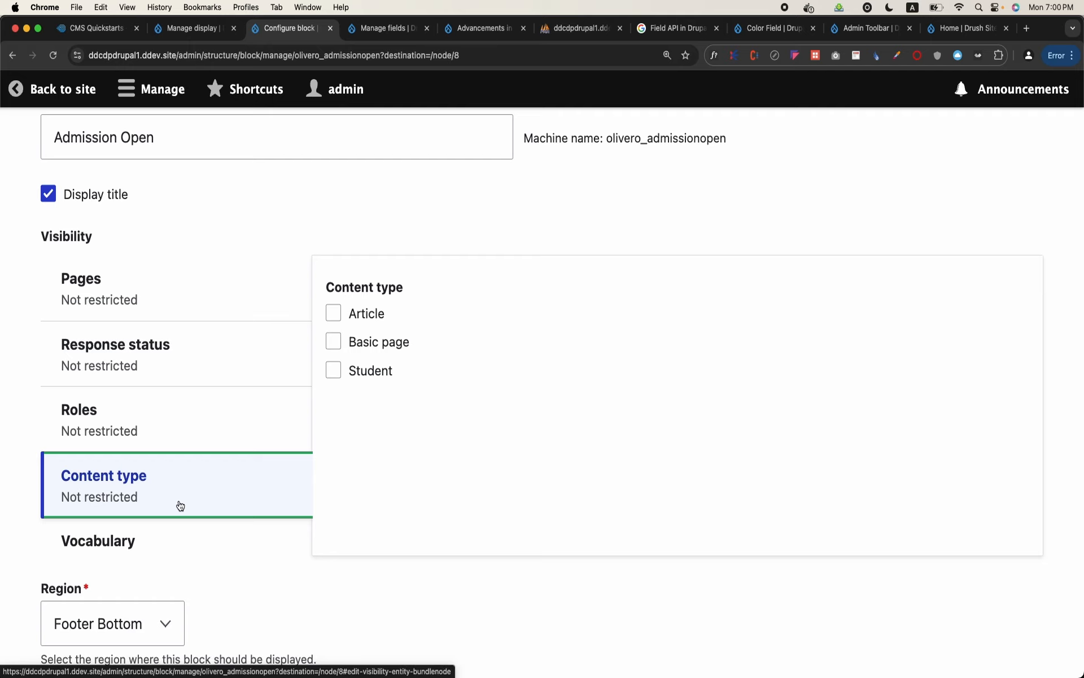
click(164, 550)
scroll(393, 429, down, 3)
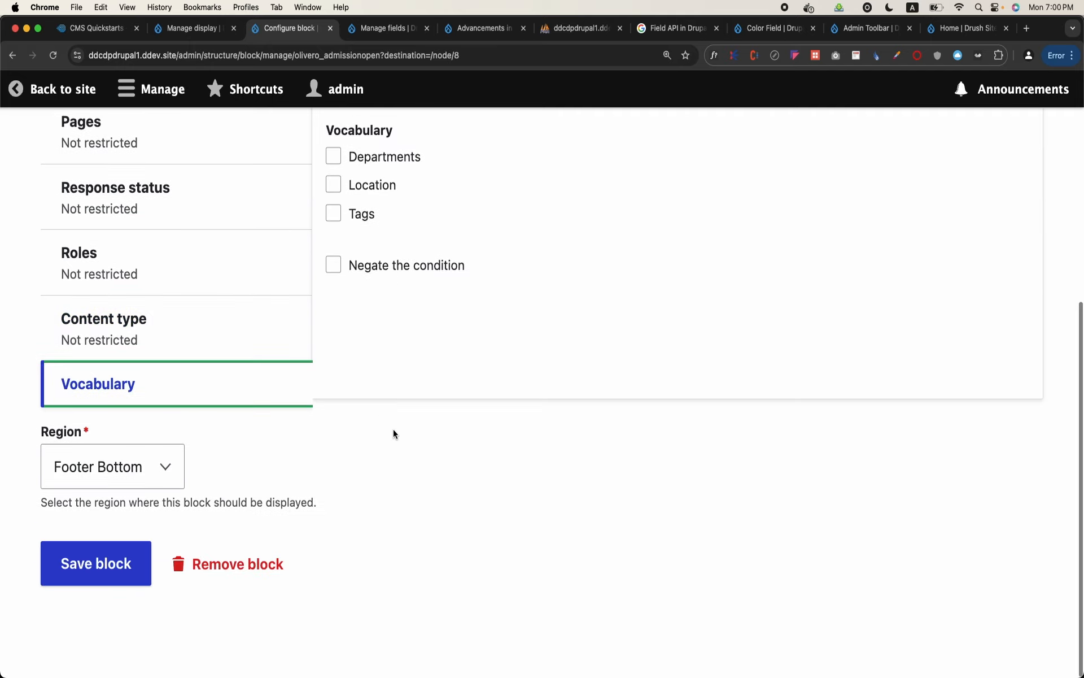
scroll(393, 433, up, 4)
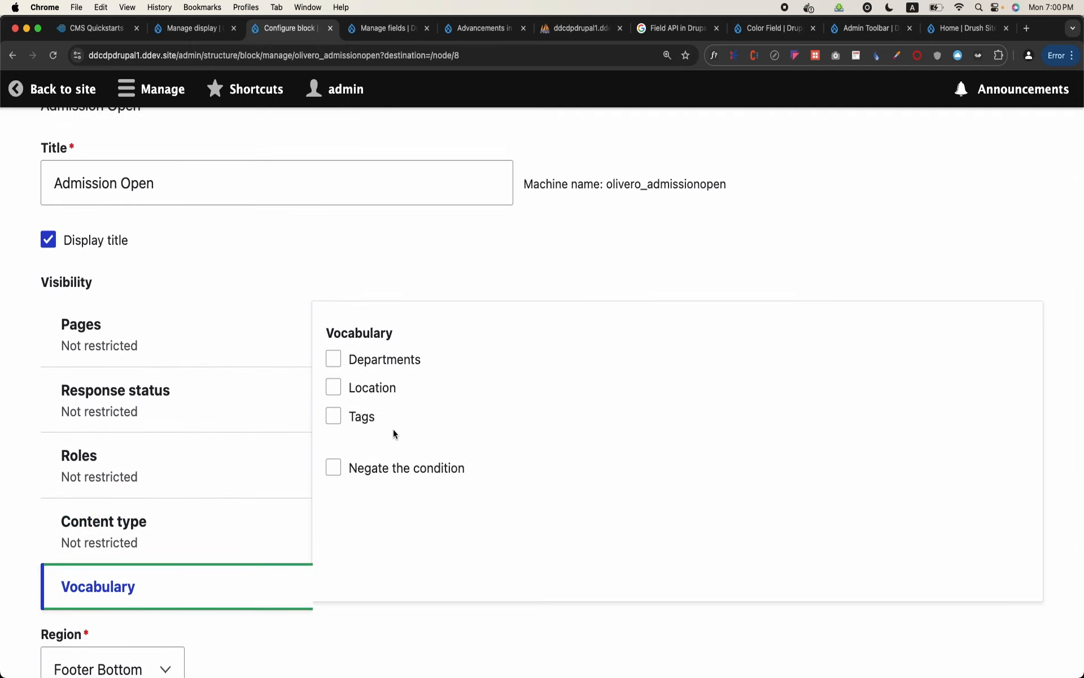
click(137, 345)
click(563, 375)
text(/nod)
key(BackSpace)
key(BackSpace)
key(BackSpace)
key(BackSpace)
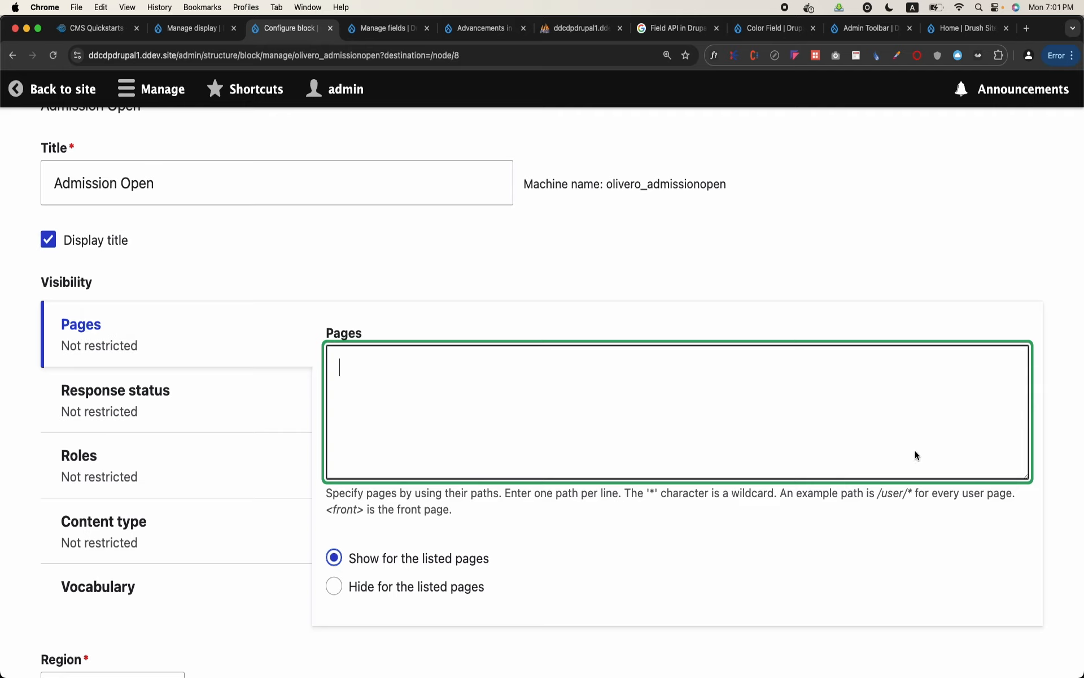
Restrict the block to the pages <front> and /node/3, one path per line
click(328, 509)
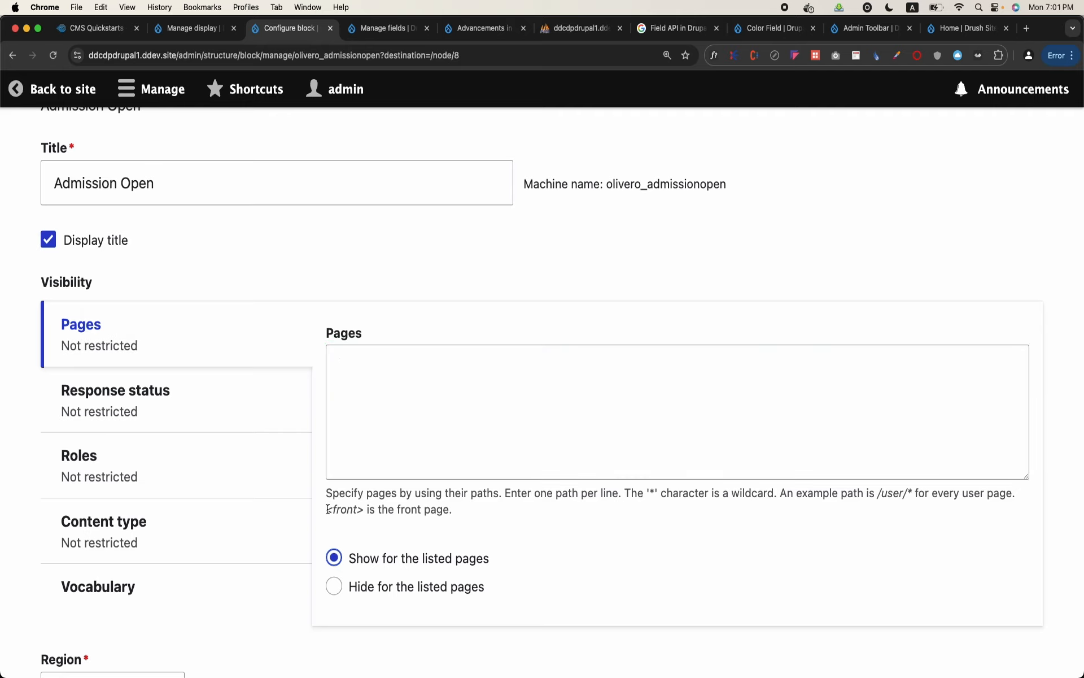
drag(328, 509, 365, 508)
key(super+c)
click(404, 397)
key(super+v)
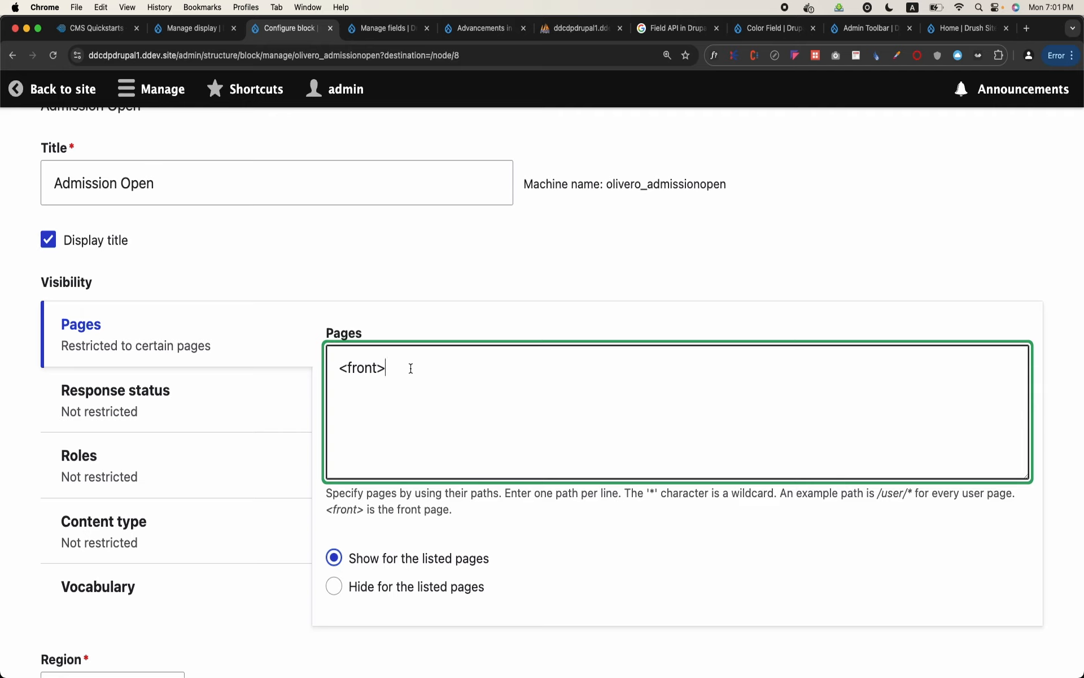
key(Return)
text(<)
key(BackSpace)
text(/node/3)
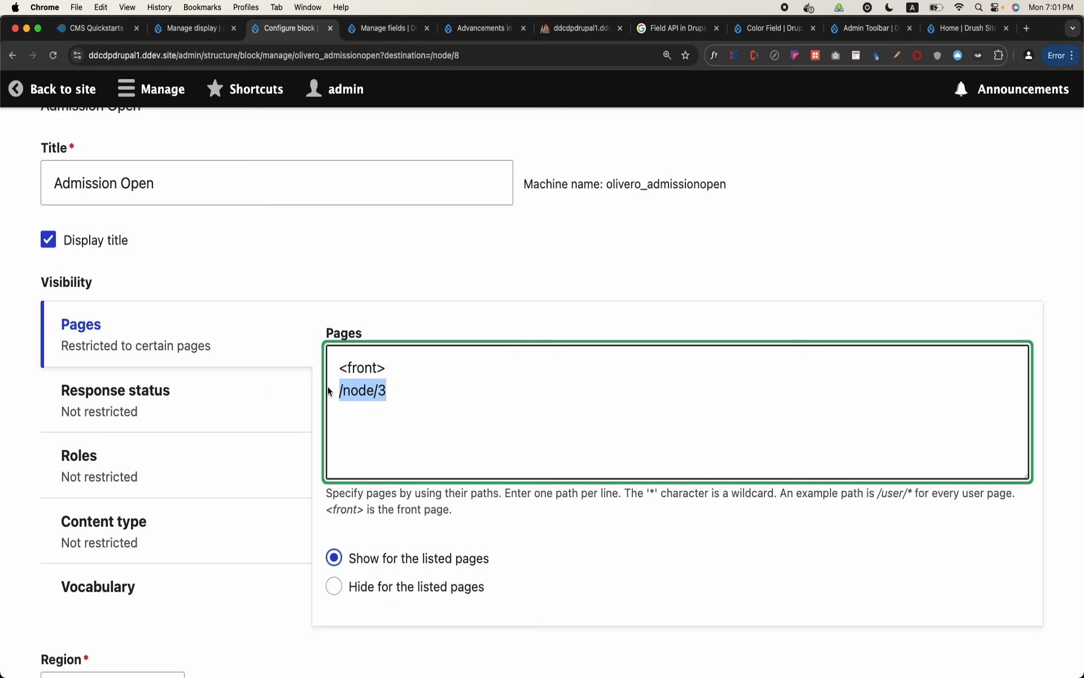
scroll(328, 391, down, 3)
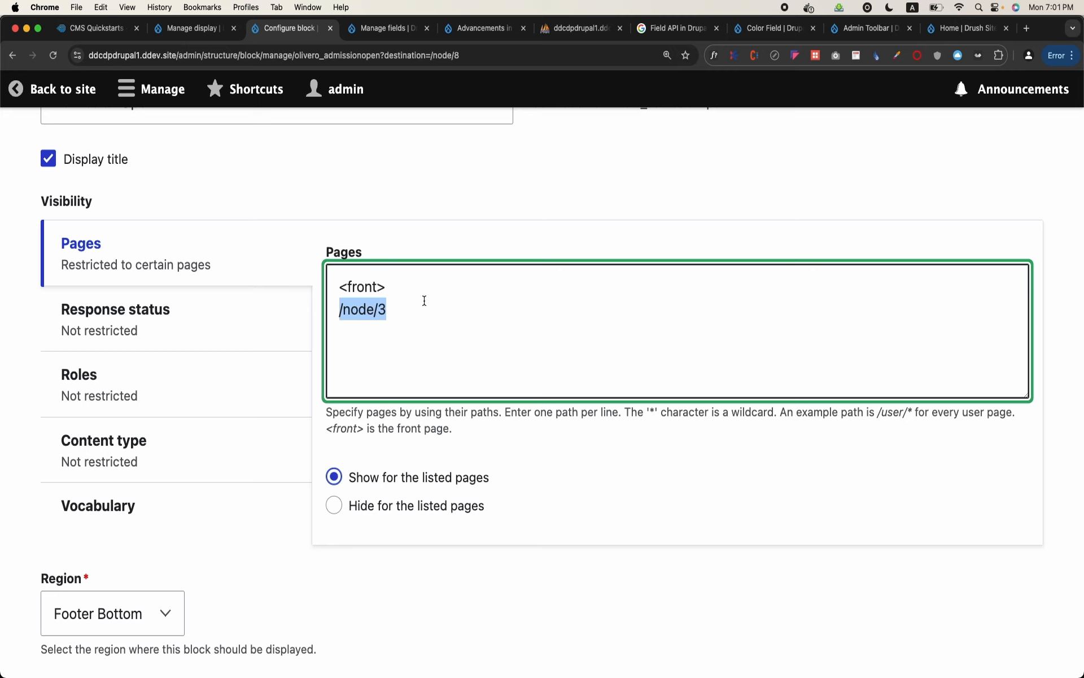
click(426, 323)
key(Return)
text(/node)
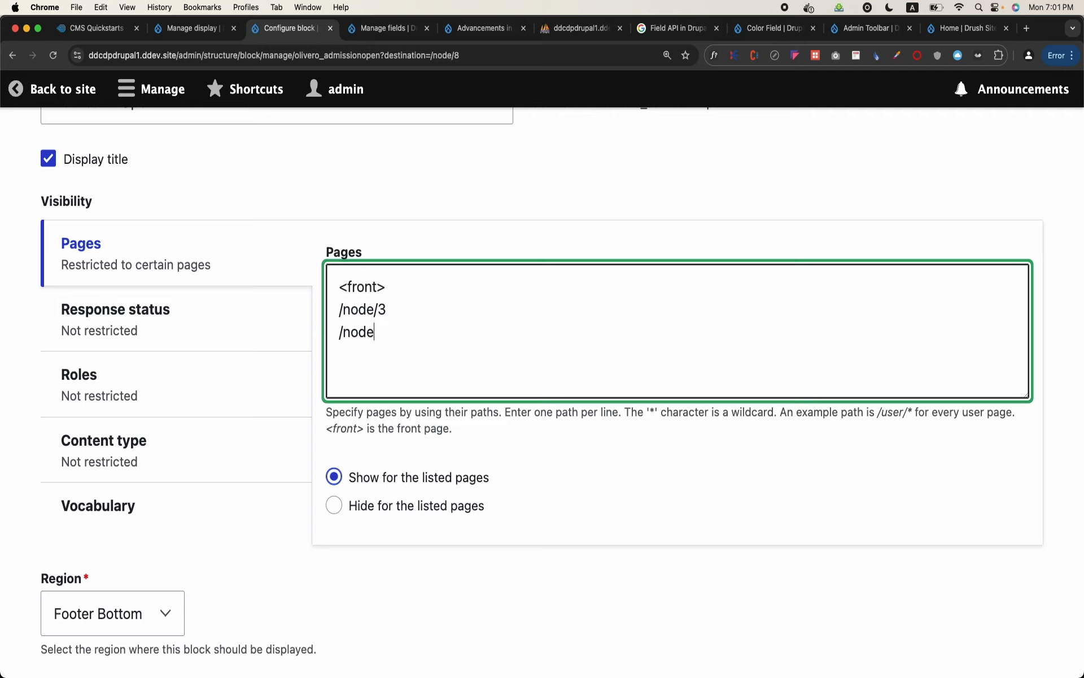
text(/*)
triple_click(375, 332)
key(BackSpace)
Save the Admission Open block's page restriction and check the footer of the student's page for the block
scroll(361, 353, down, 3)
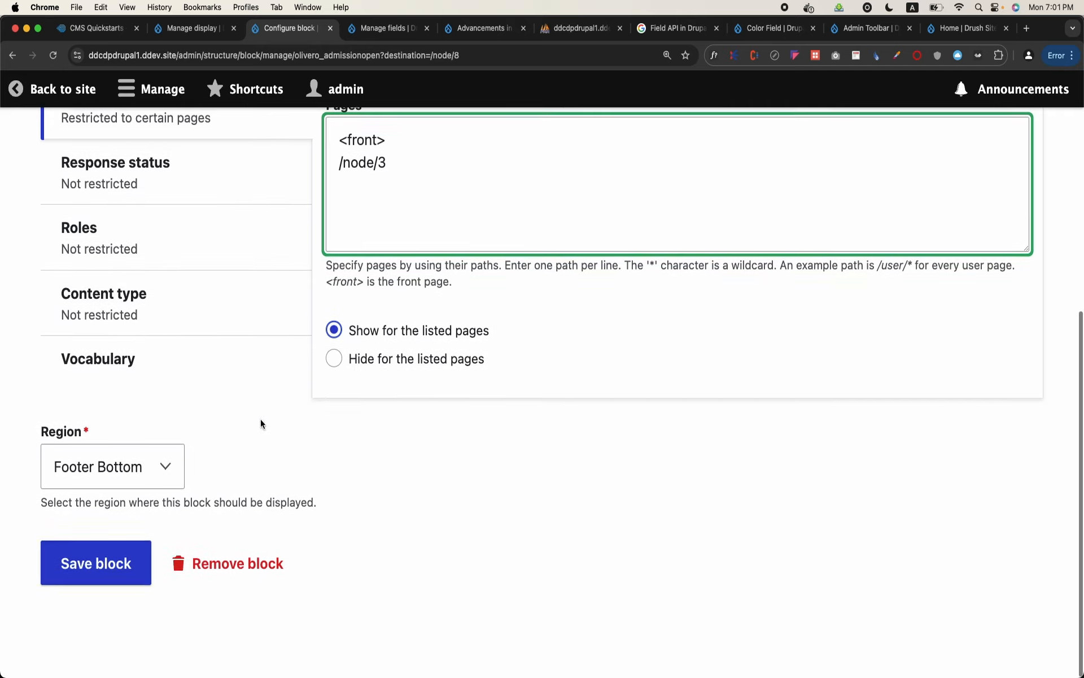
click(95, 562)
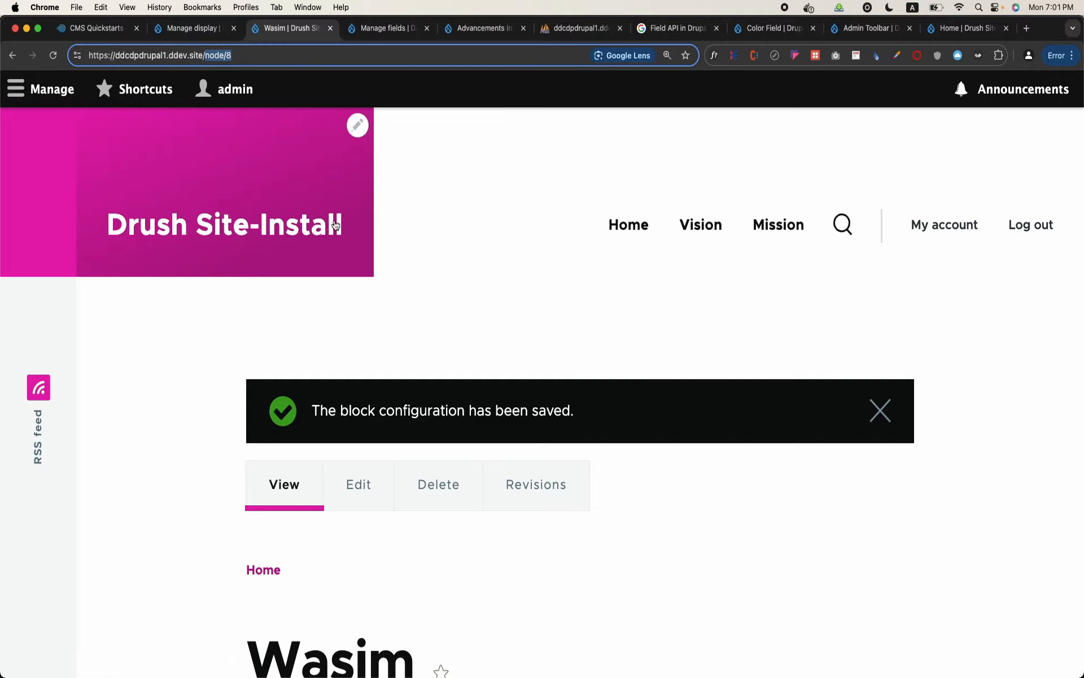
scroll(334, 220, down, 15)
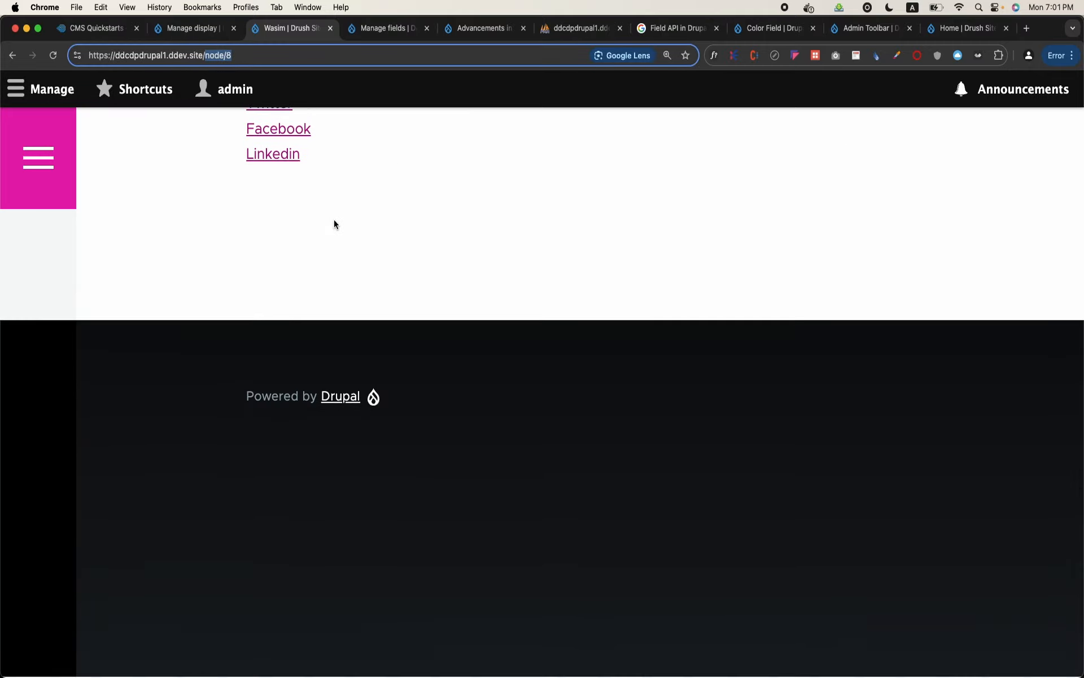
scroll(334, 220, up, 15)
Open the site's node/3 page and check its footer for the Admission Open block
click(240, 56)
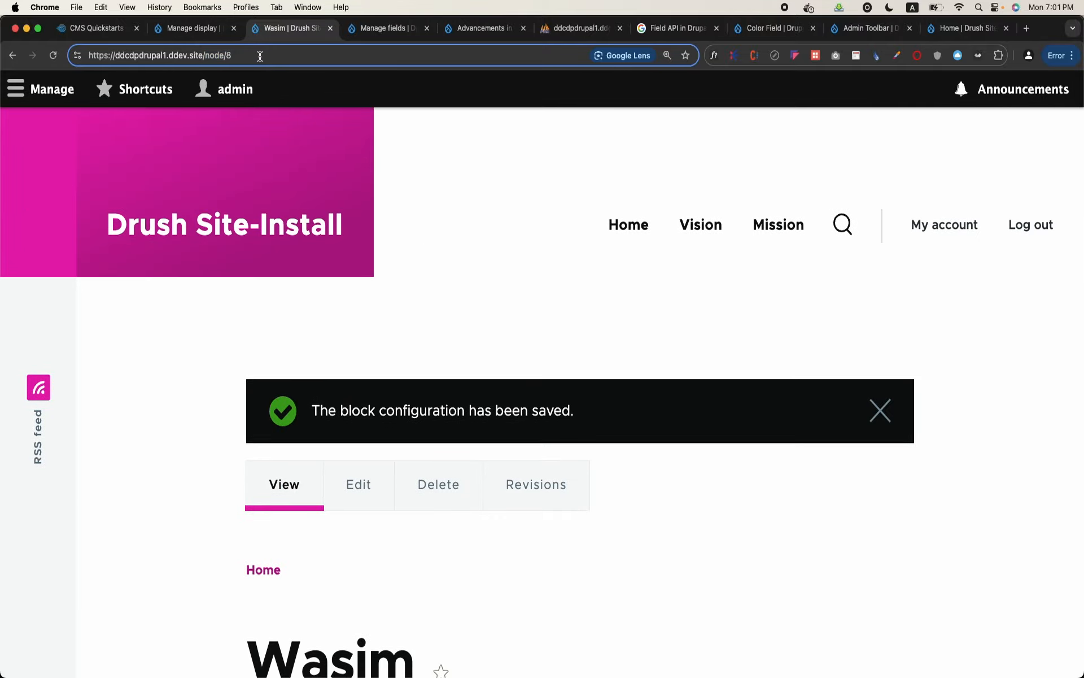
key(BackSpace)
text(2)
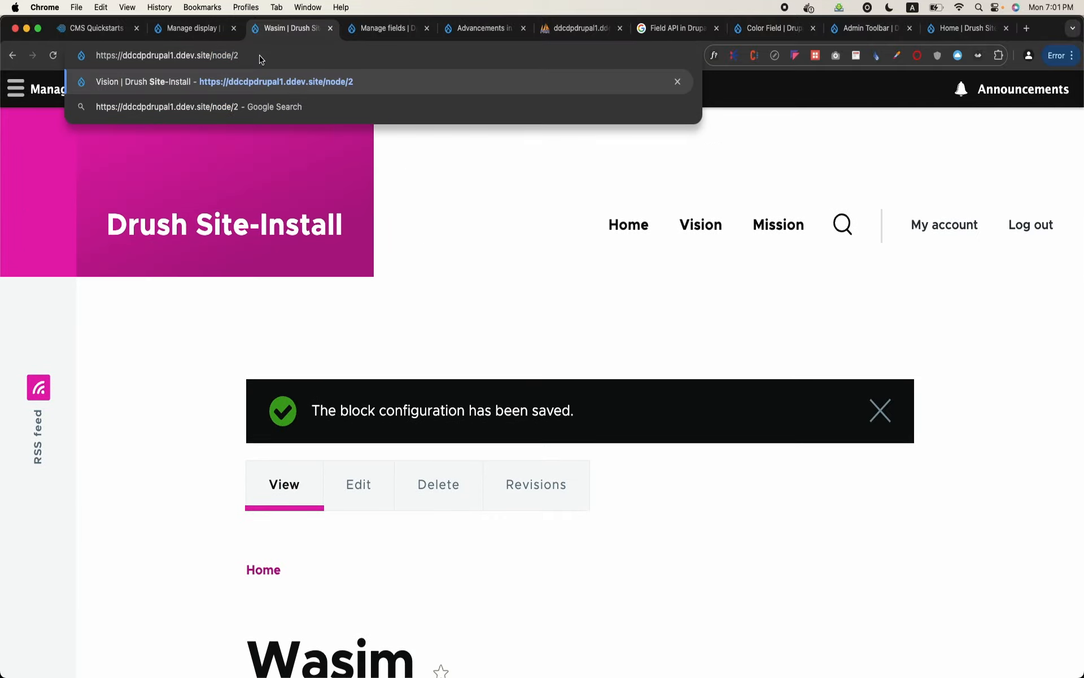
key(BackSpace)
text(3)
key(Return)
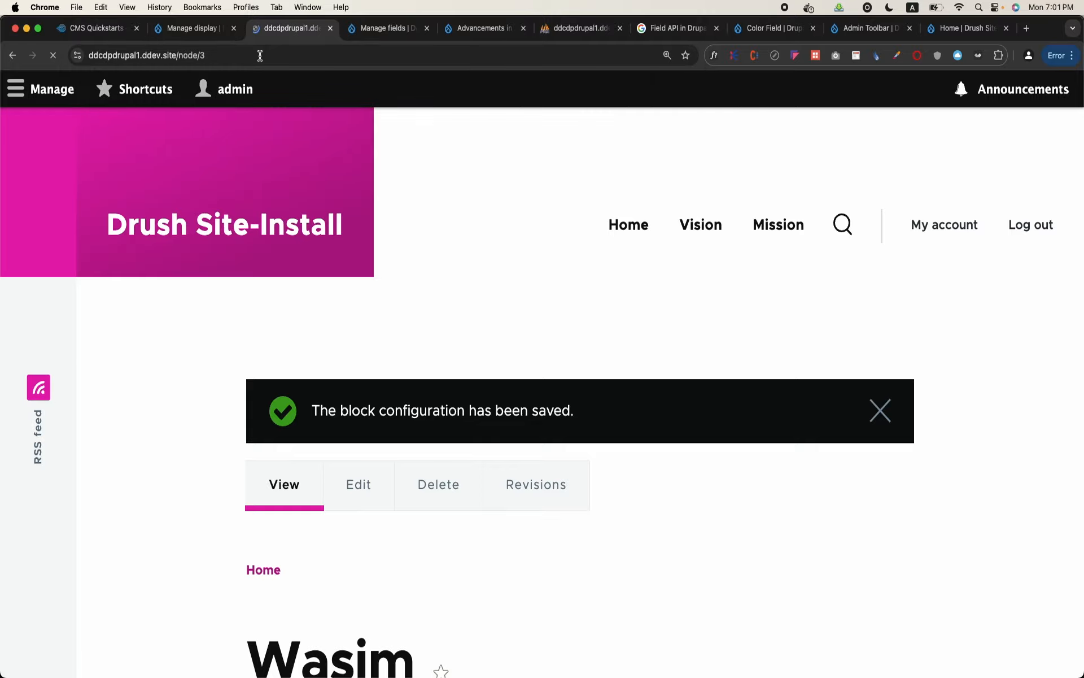
scroll(368, 161, down, 10)
scroll(368, 161, down, 3)
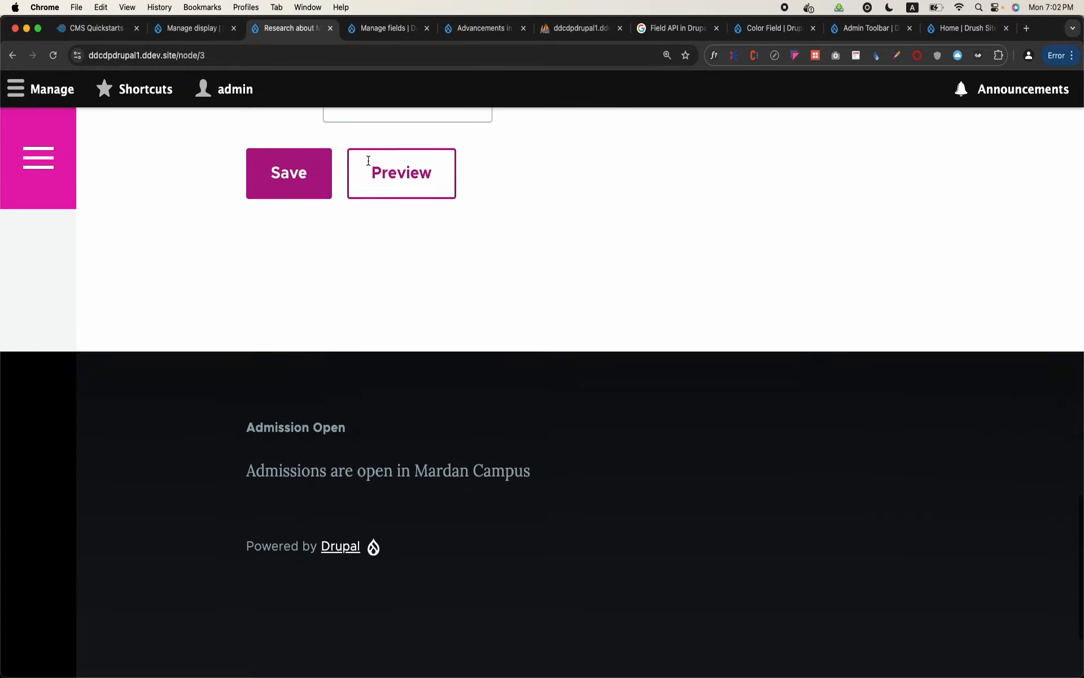
scroll(432, 441, up, 15)
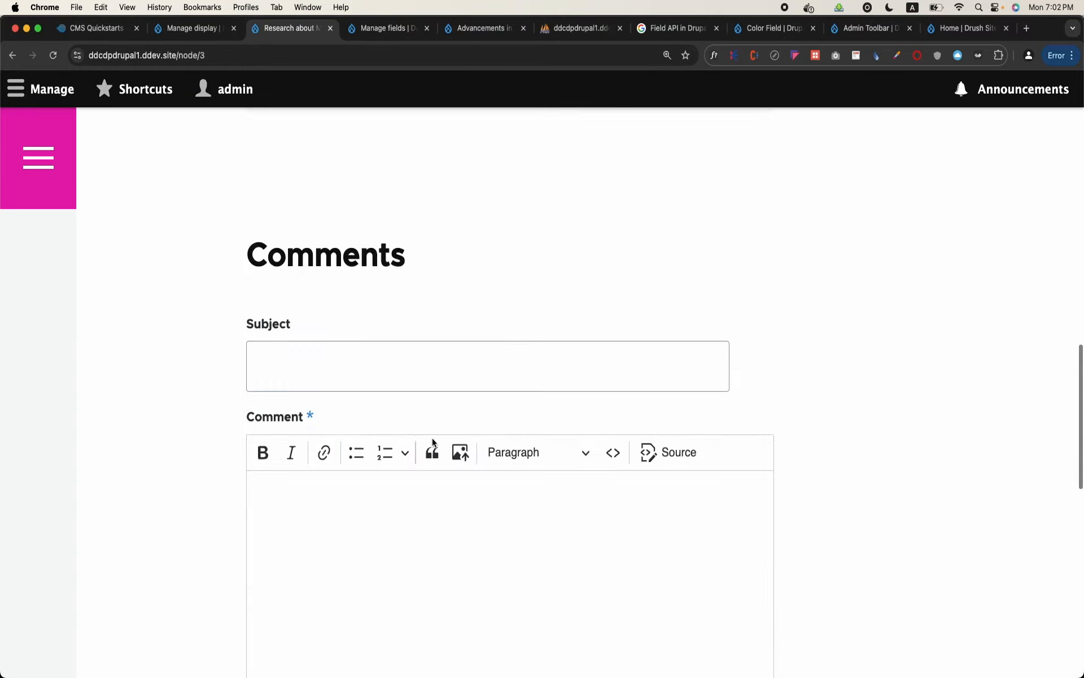
Open the site's front page and check its footer for the Admission Open block
click(181, 55)
key(Delete)
key(Delete)
key(Delete)
key(Delete)
key(Delete)
key(Delete)
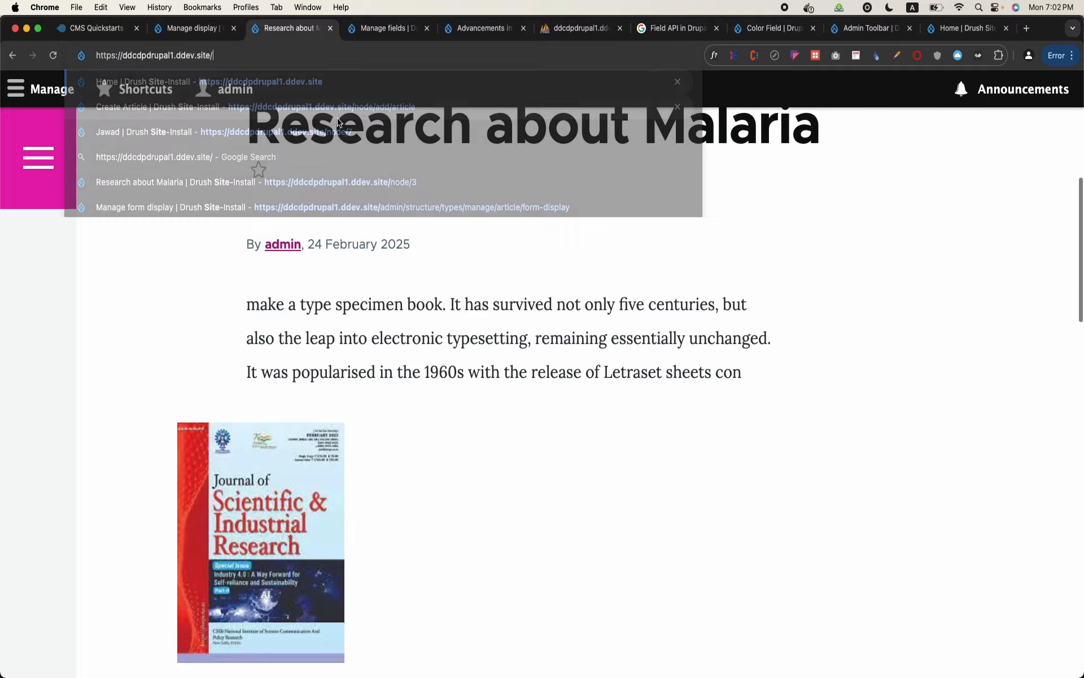
key(Return)
scroll(359, 324, down, 15)
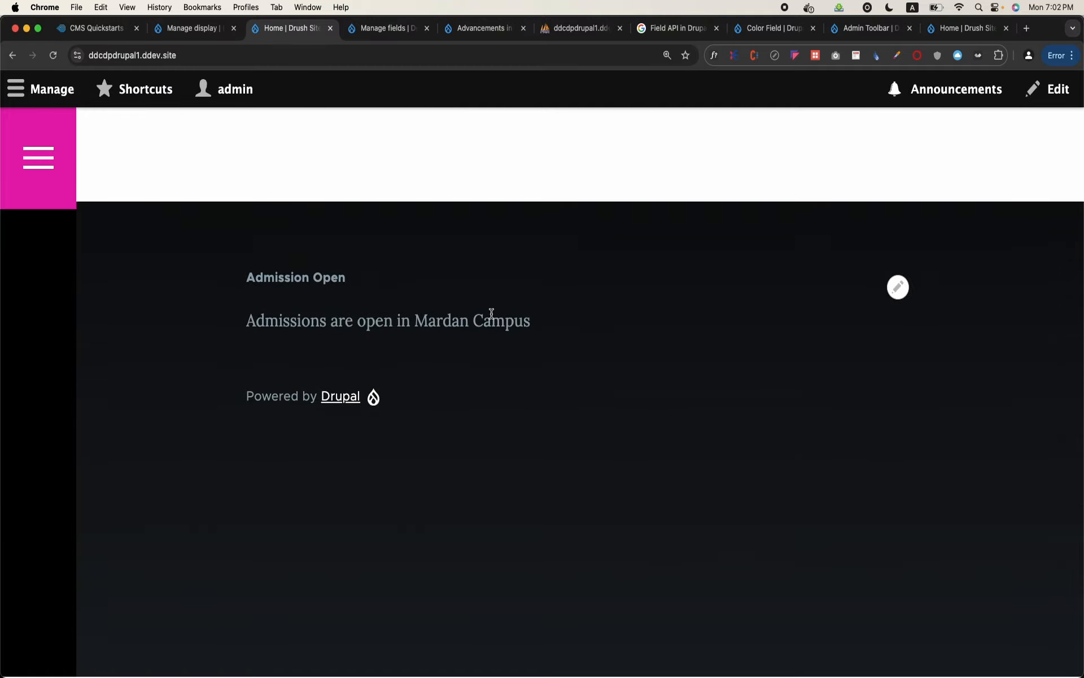
scroll(491, 312, up, 10)
scroll(491, 307, down, 10)
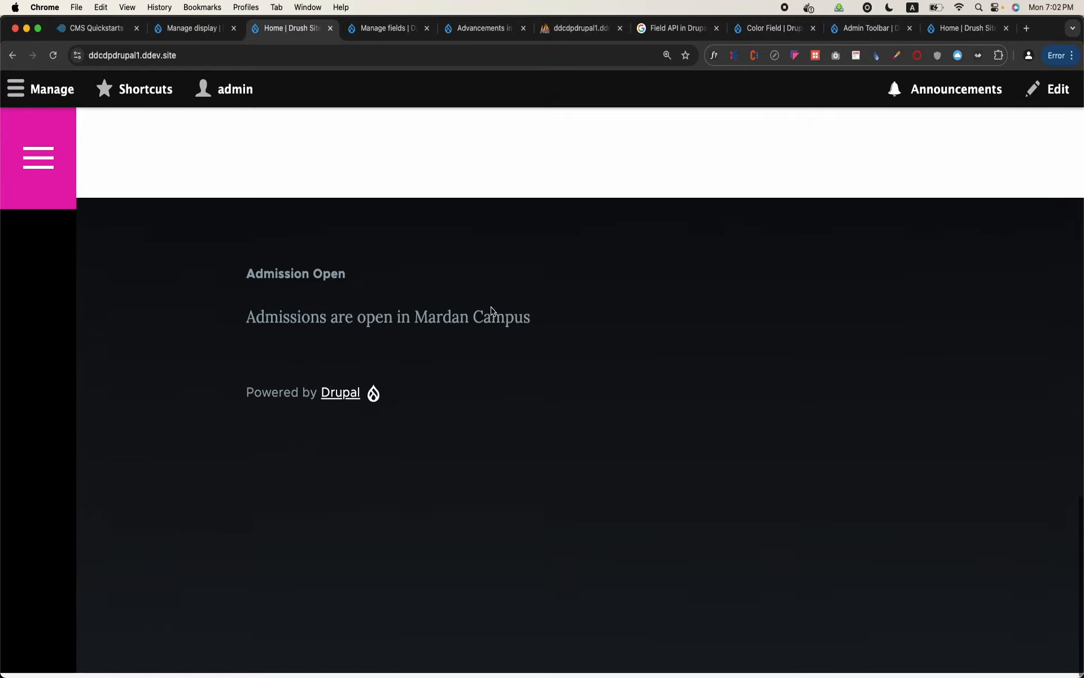
mouse_move(492, 310)
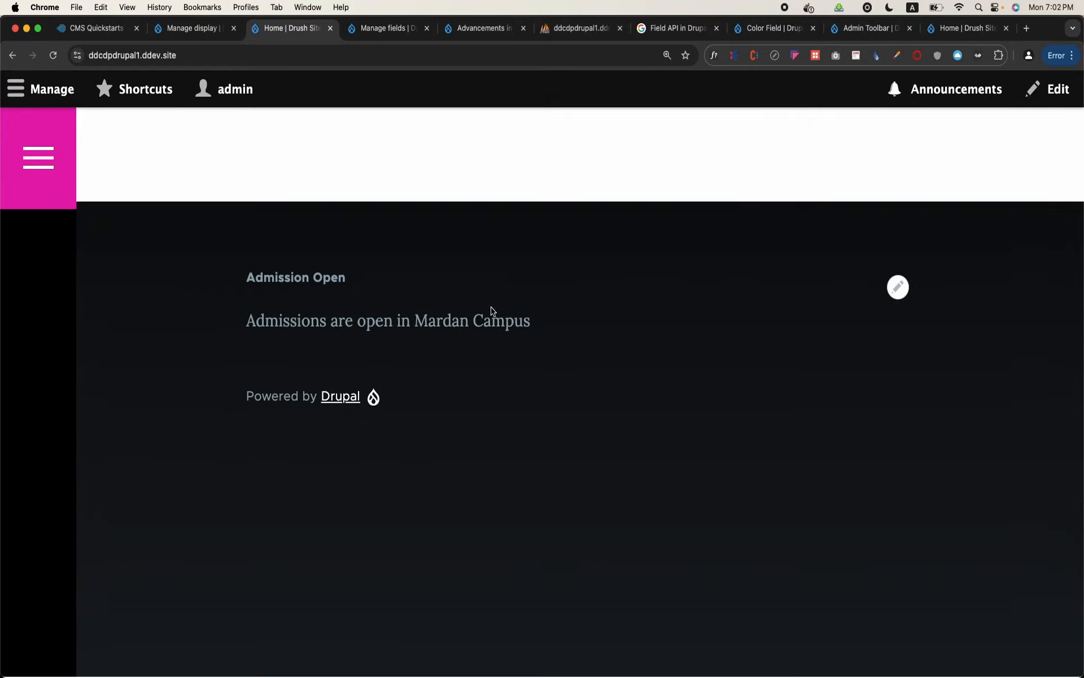
scroll(491, 311, up, 15)
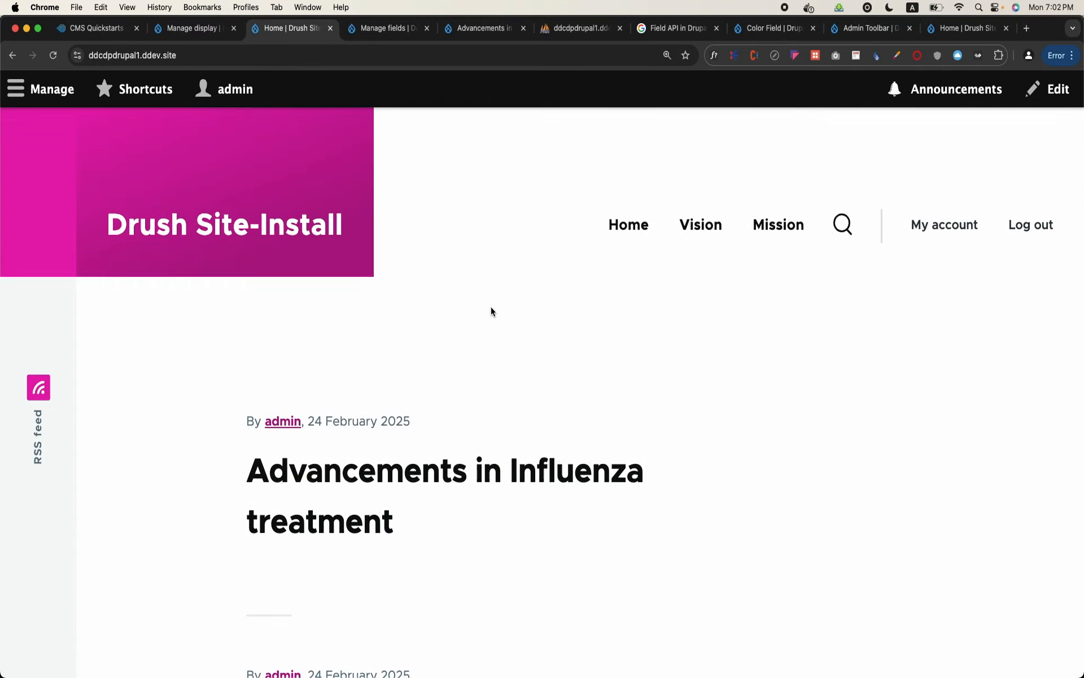
scroll(490, 307, down, 2)
scroll(490, 306, up, 2)
Open the configuration of the Admission Open block from the front page's footer
click(81, 92)
scroll(424, 457, down, 10)
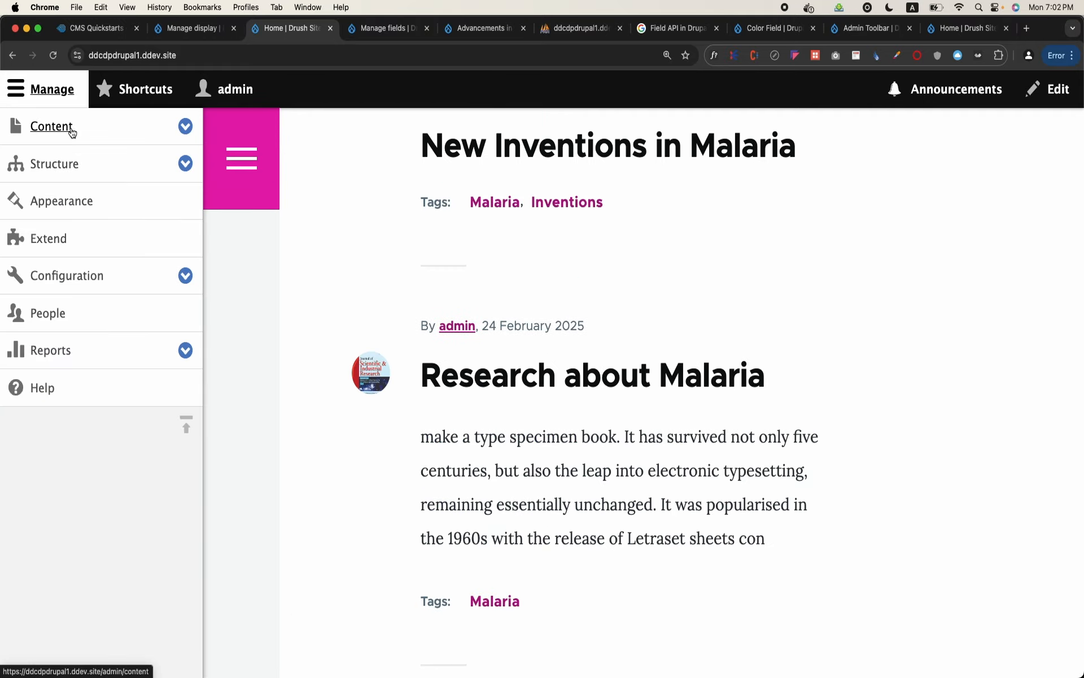
click(63, 93)
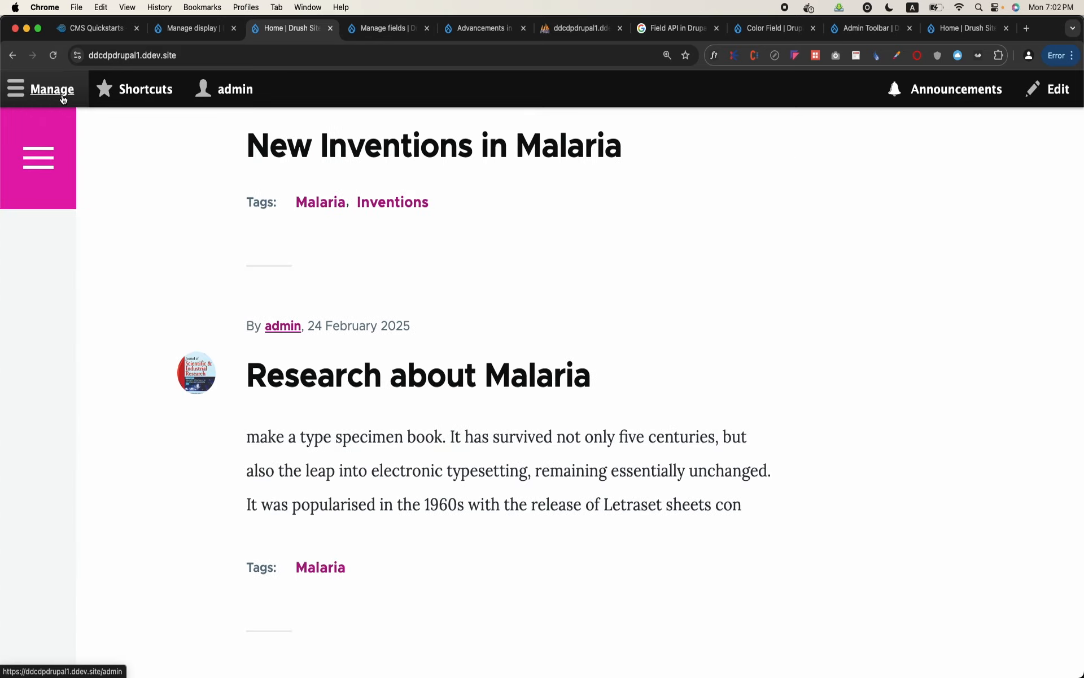
scroll(268, 291, down, 10)
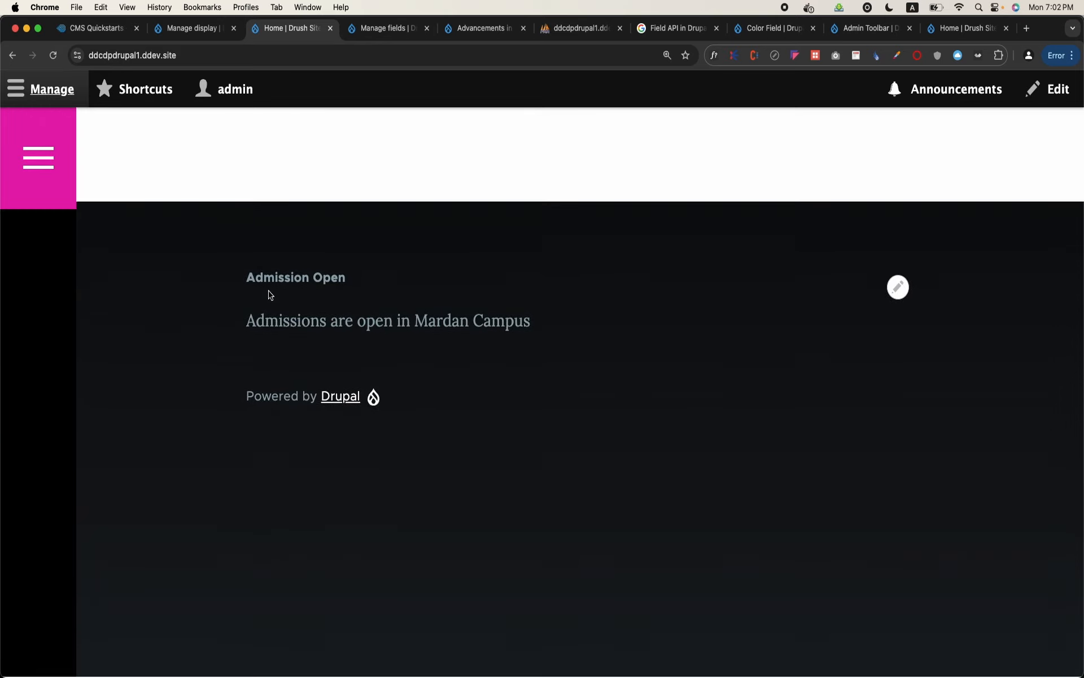
click(899, 289)
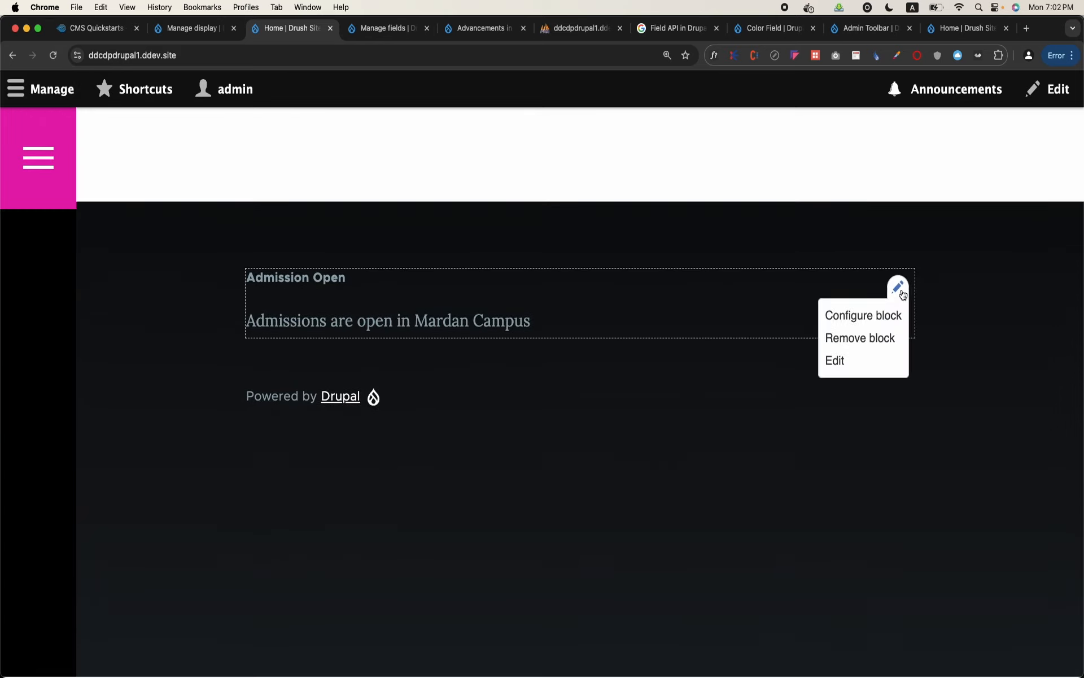
click(879, 317)
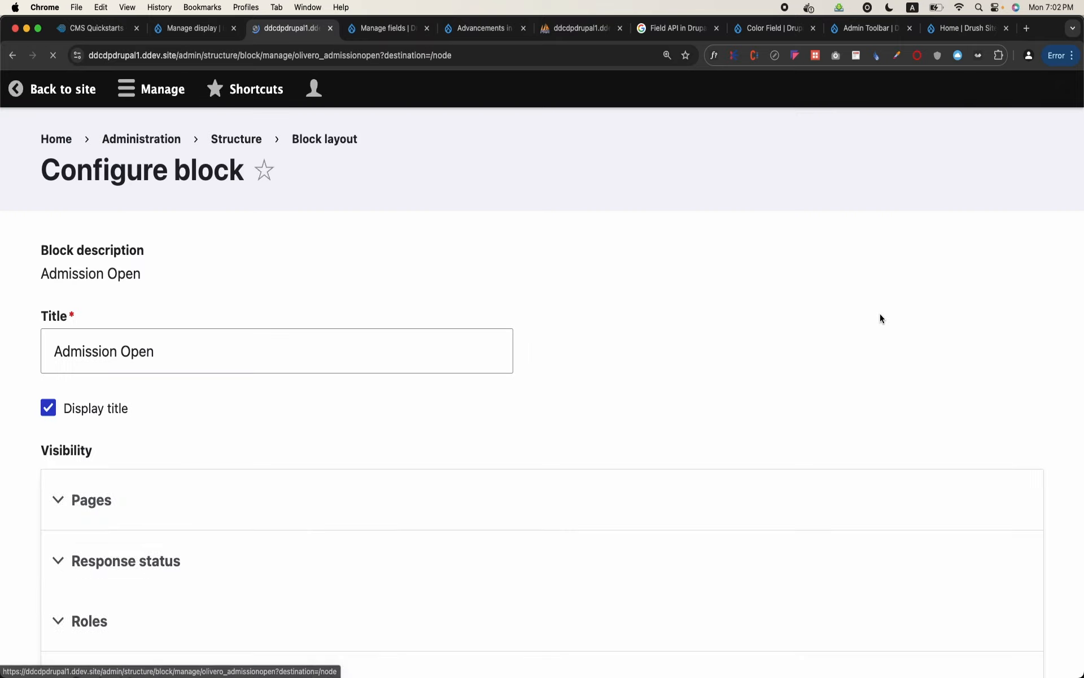
scroll(547, 404, down, 3)
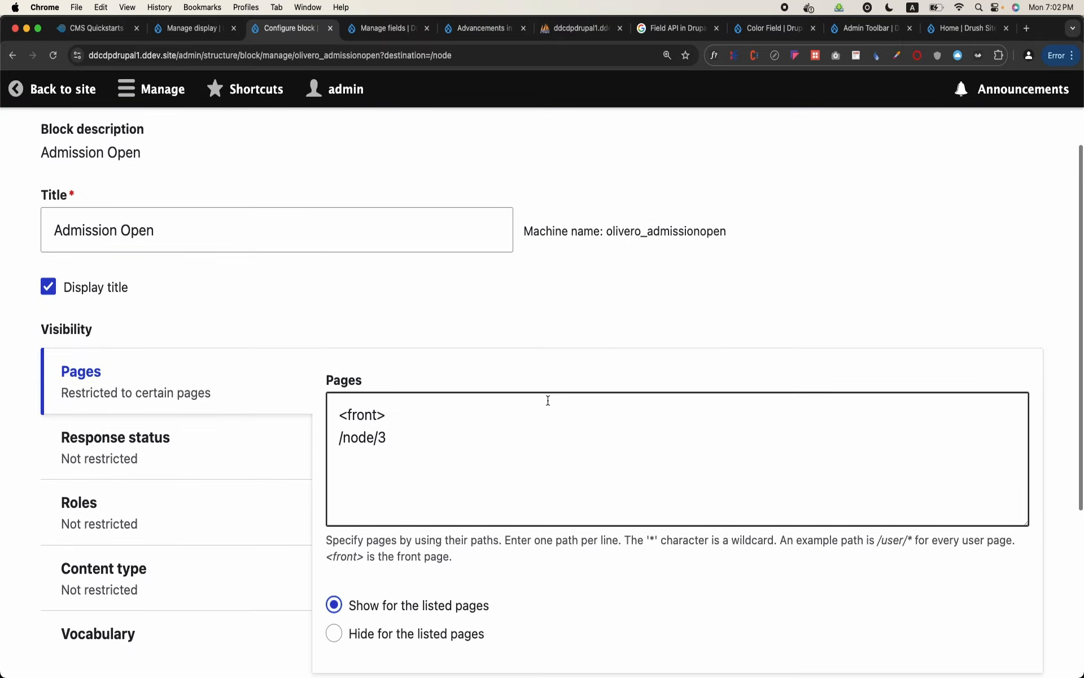
Try restricting the Admission Open block to the Teacher role, and clear that role again
click(227, 527)
scroll(396, 503, down, 2)
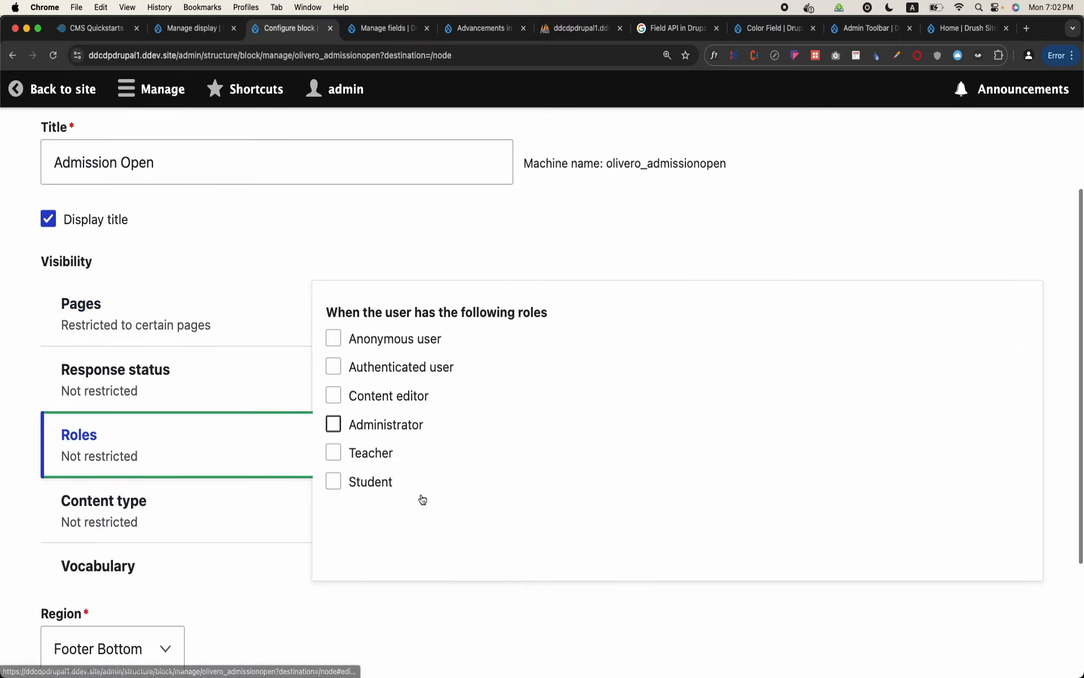
click(335, 453)
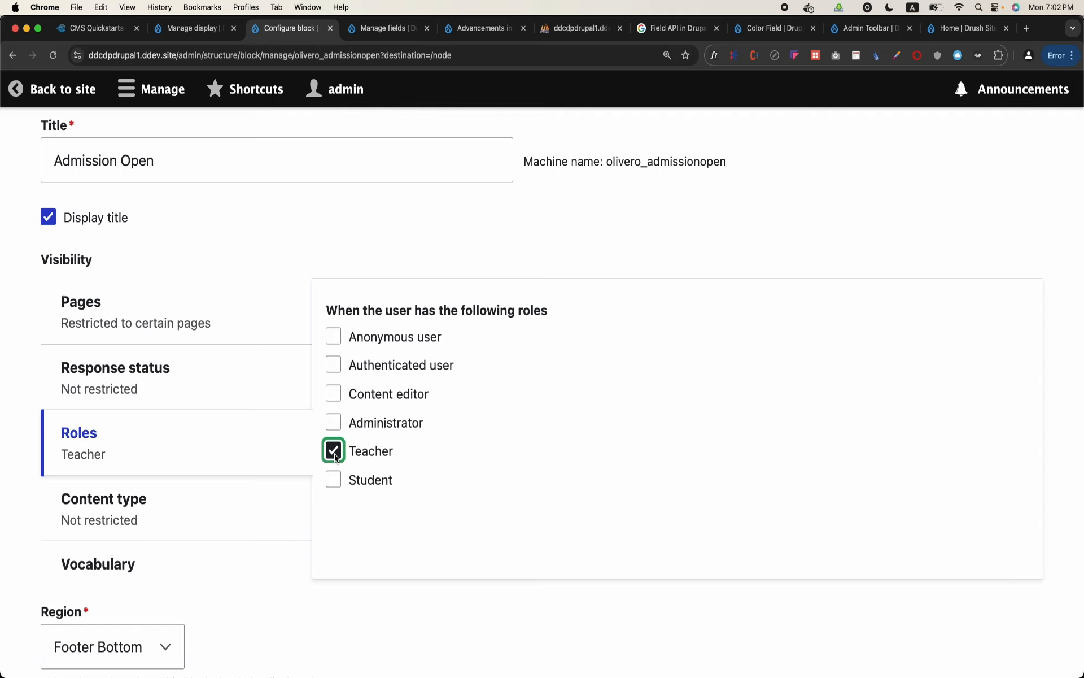
click(334, 451)
Save the Admission Open block's configuration and dismiss the status message
scroll(335, 454, down, 3)
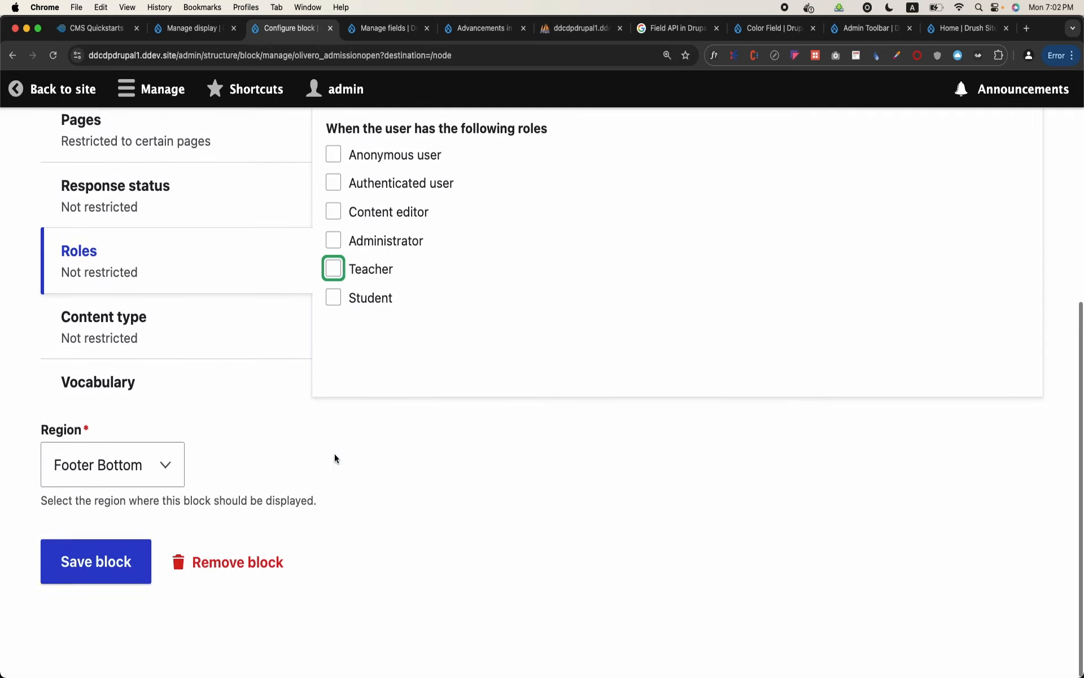
click(120, 552)
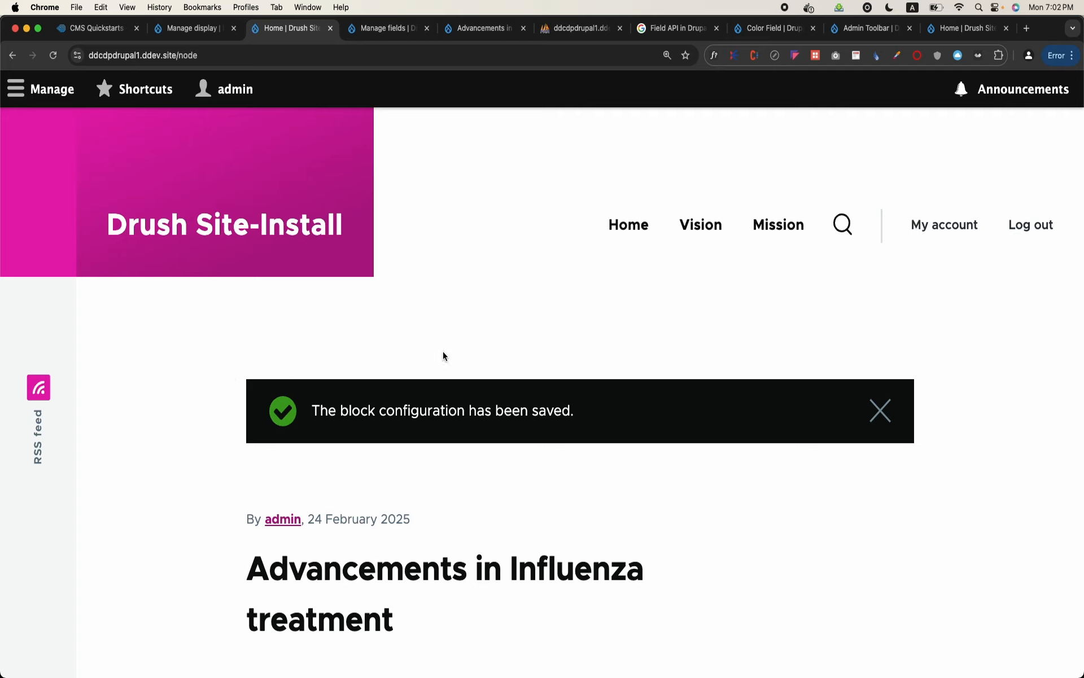
click(880, 411)
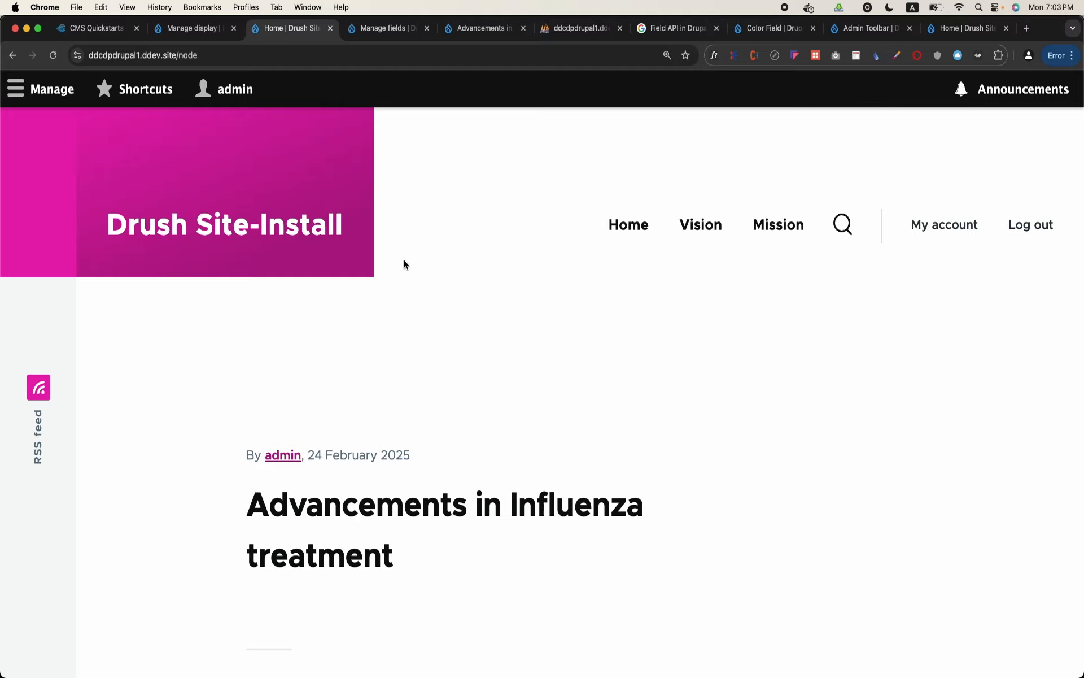
Open the site's block types and review the fields of the Basic block type
click(78, 96)
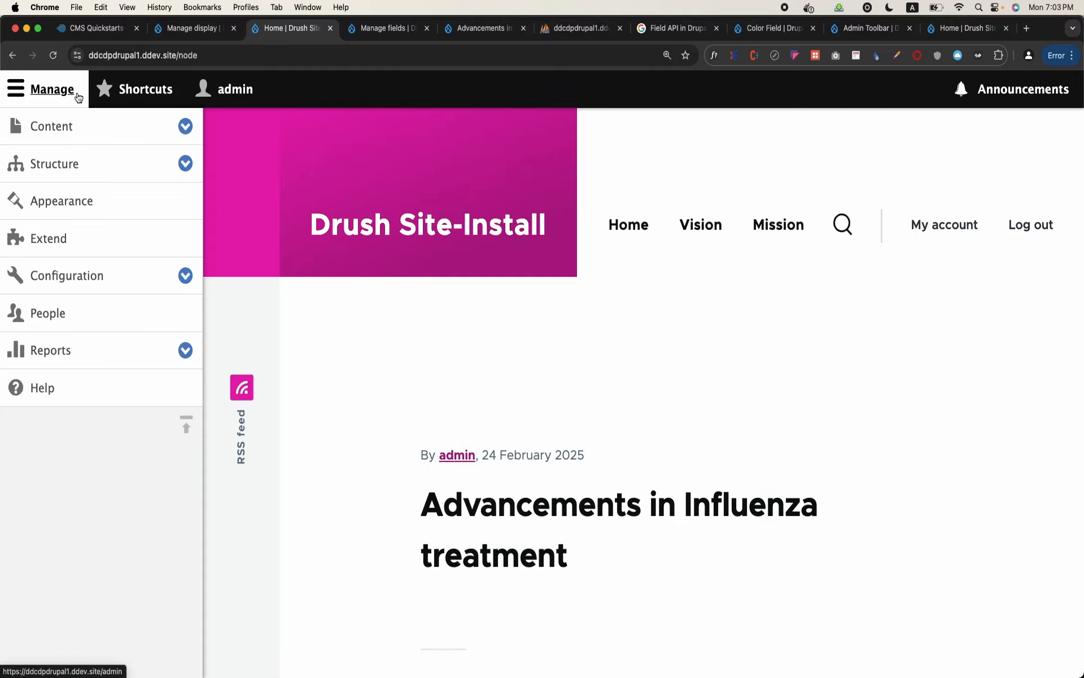
click(113, 163)
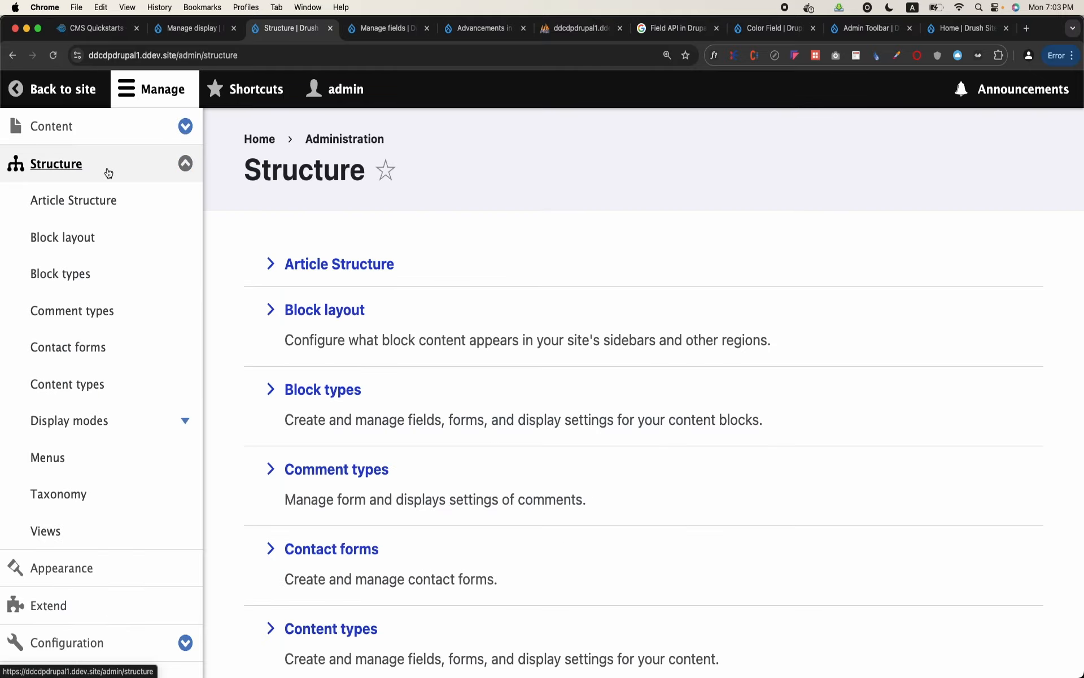
click(62, 273)
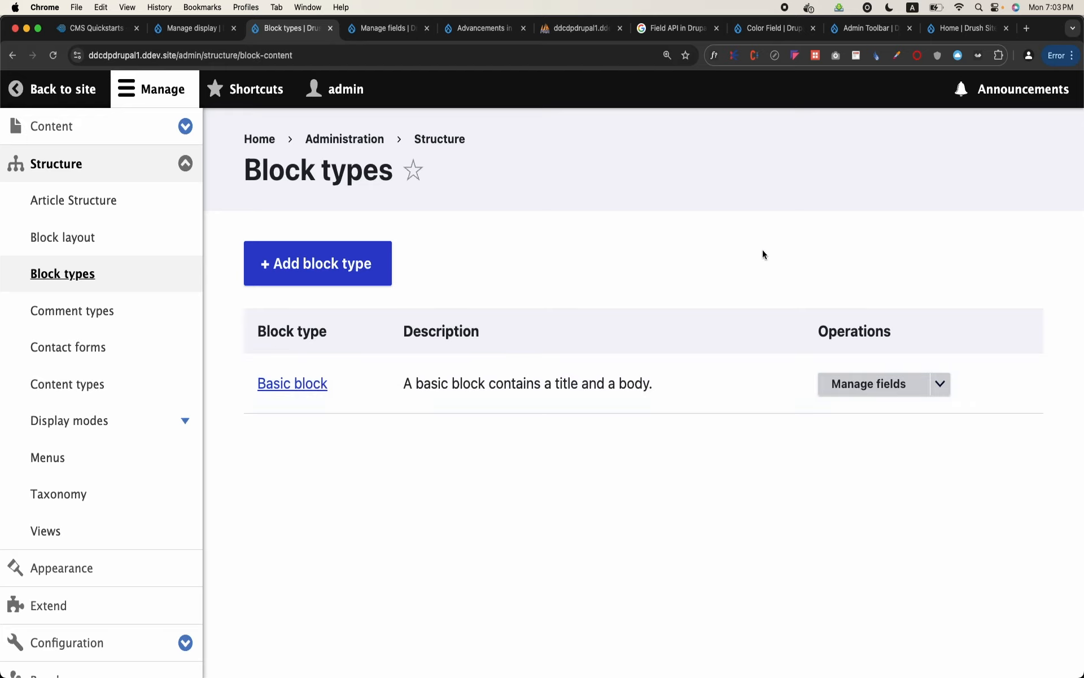
click(879, 380)
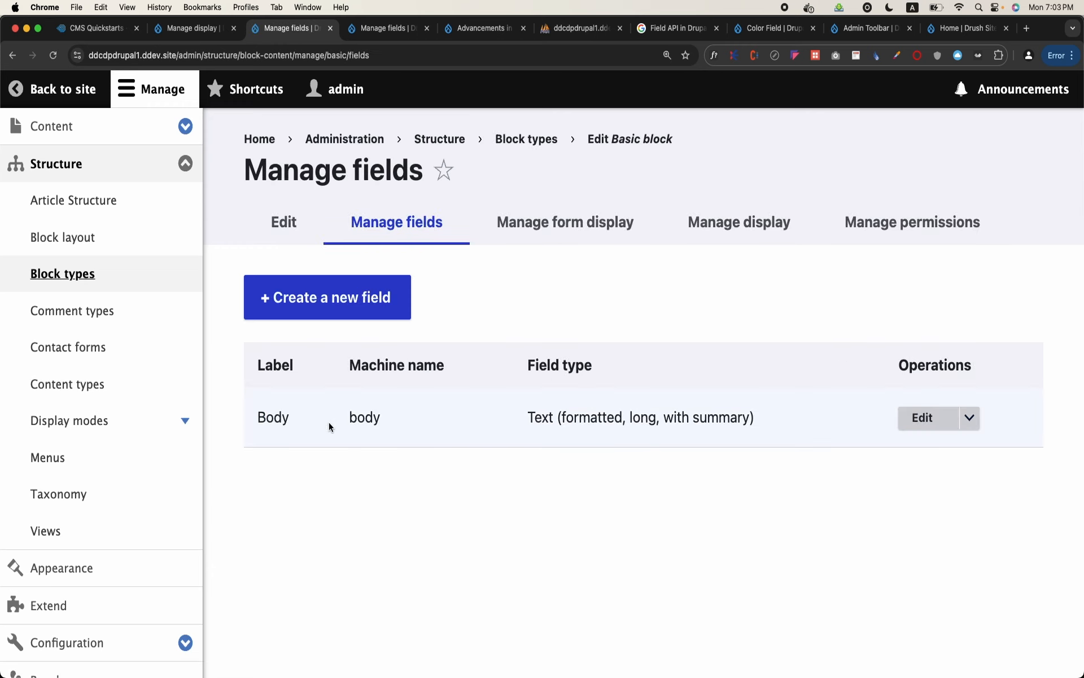
Add a block type labelled Image and save it, continuing to its field management
click(72, 277)
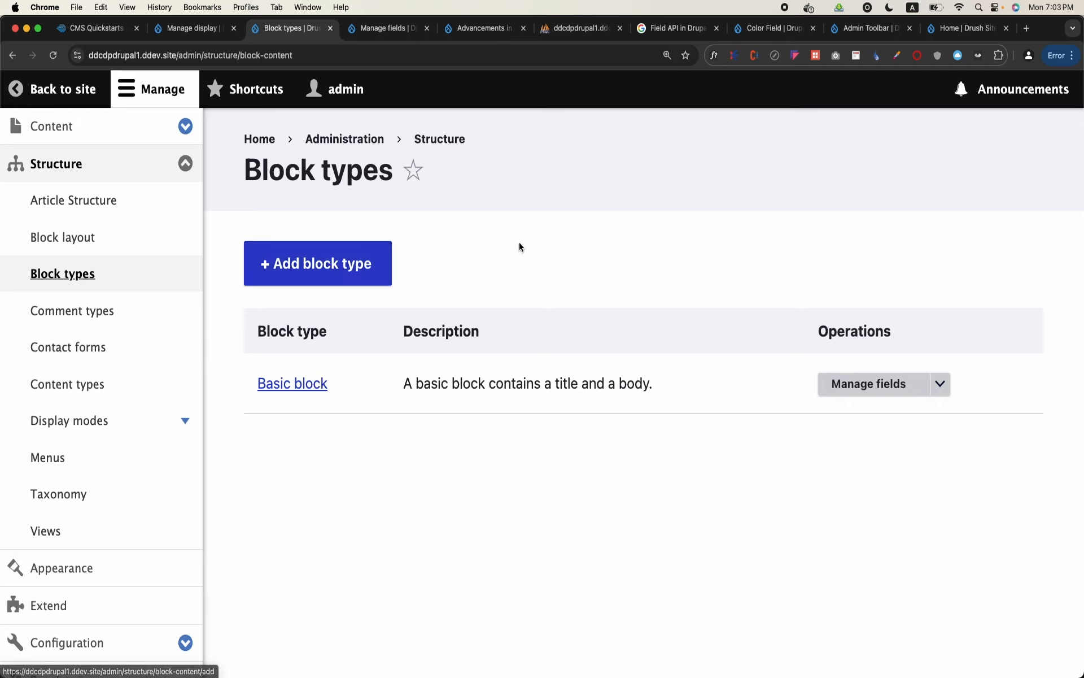
click(324, 264)
click(342, 274)
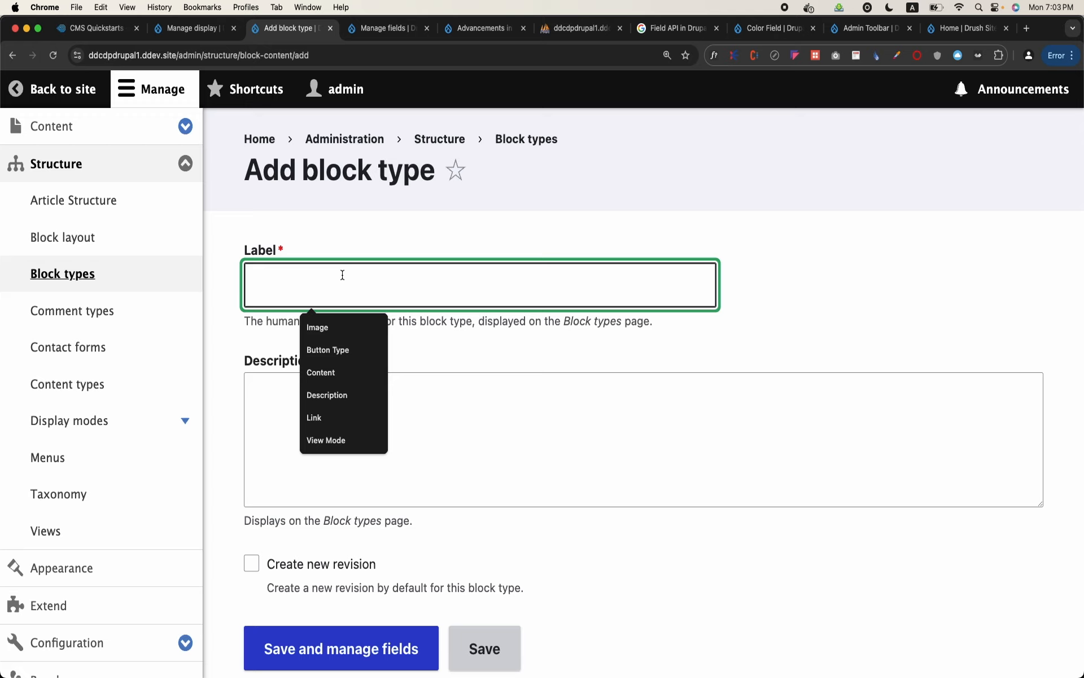
text(image)
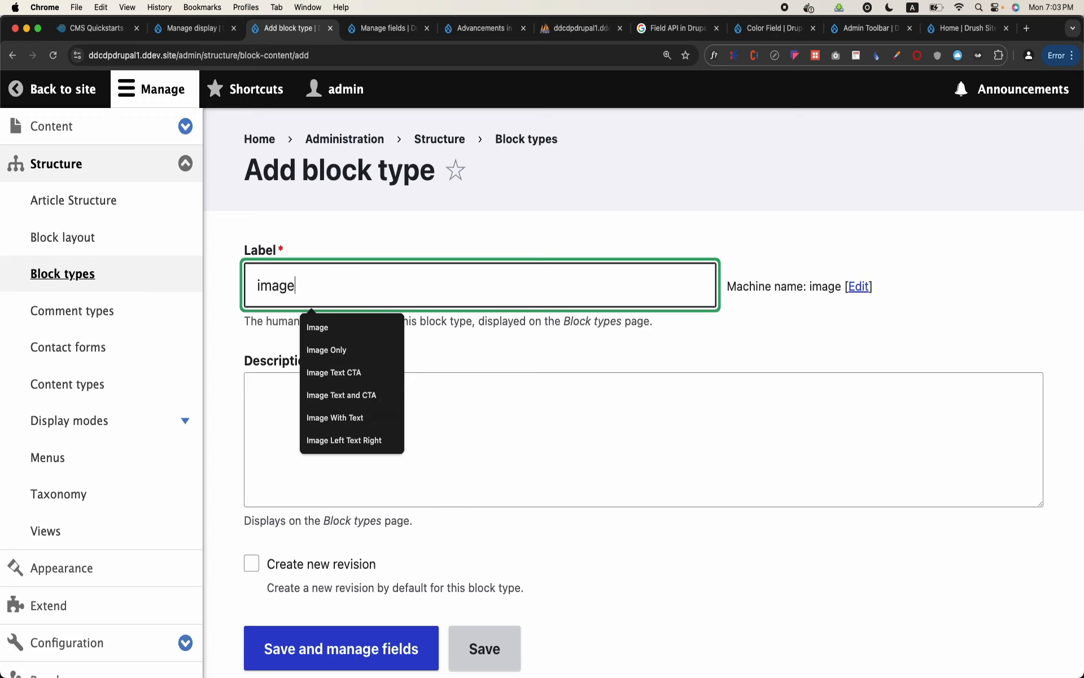
key(BackSpace)
key(BackSpace)
key(BackSpace)
key(BackSpace)
key(BackSpace)
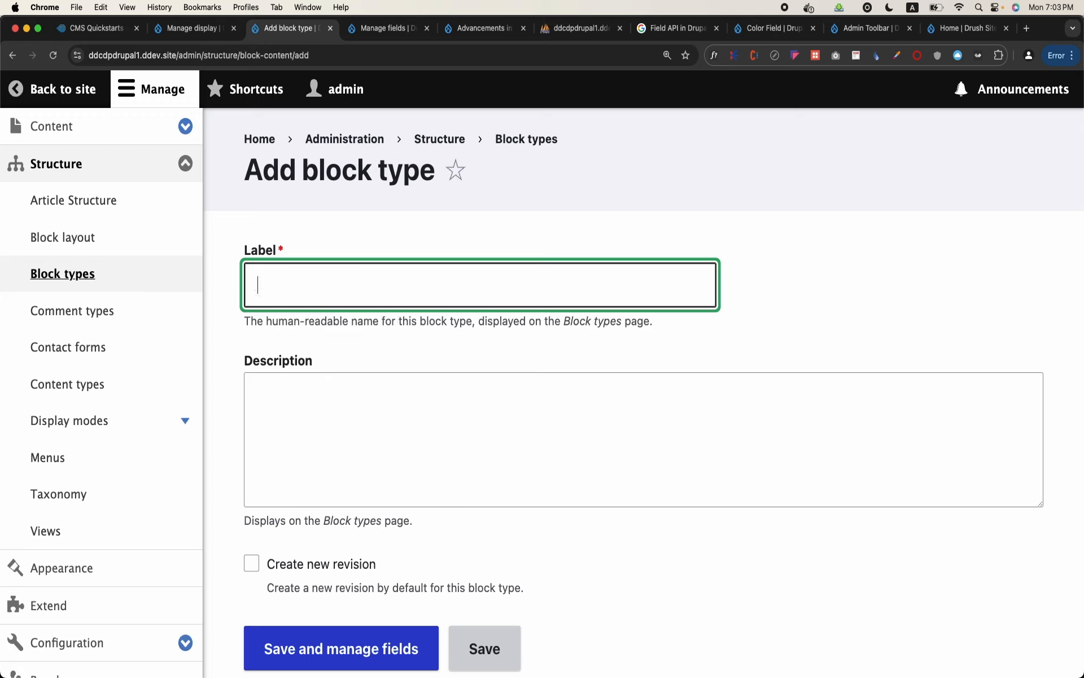
text(Image)
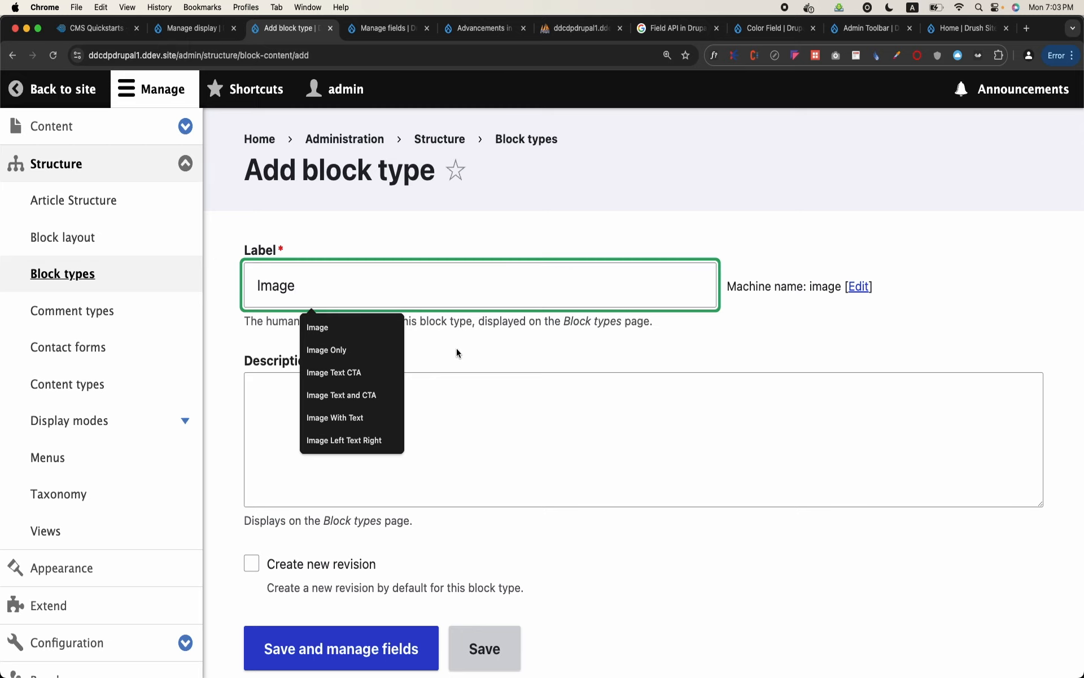
scroll(455, 351, down, 3)
click(338, 567)
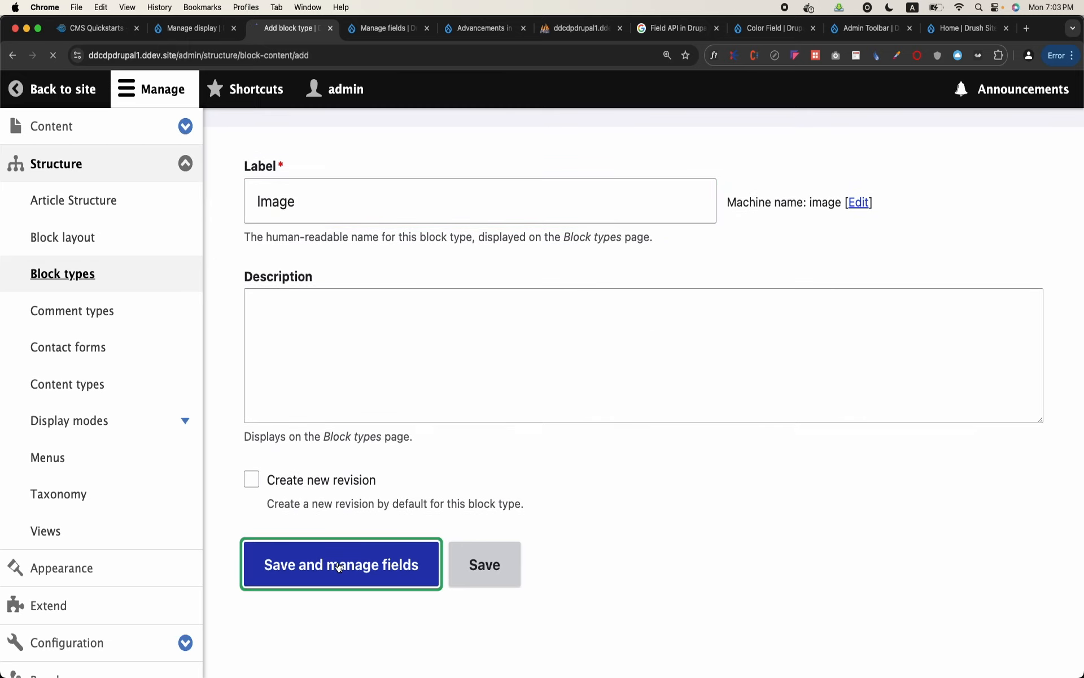
Delete the Body field from the Image block type
scroll(338, 561, down, 1)
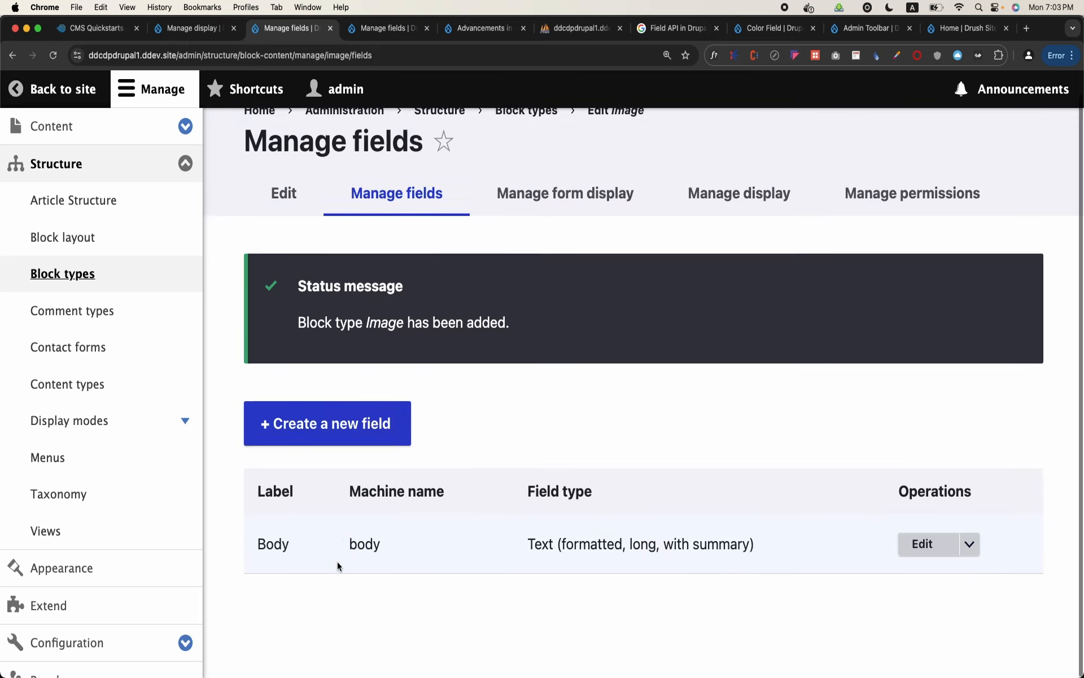
click(969, 549)
click(929, 572)
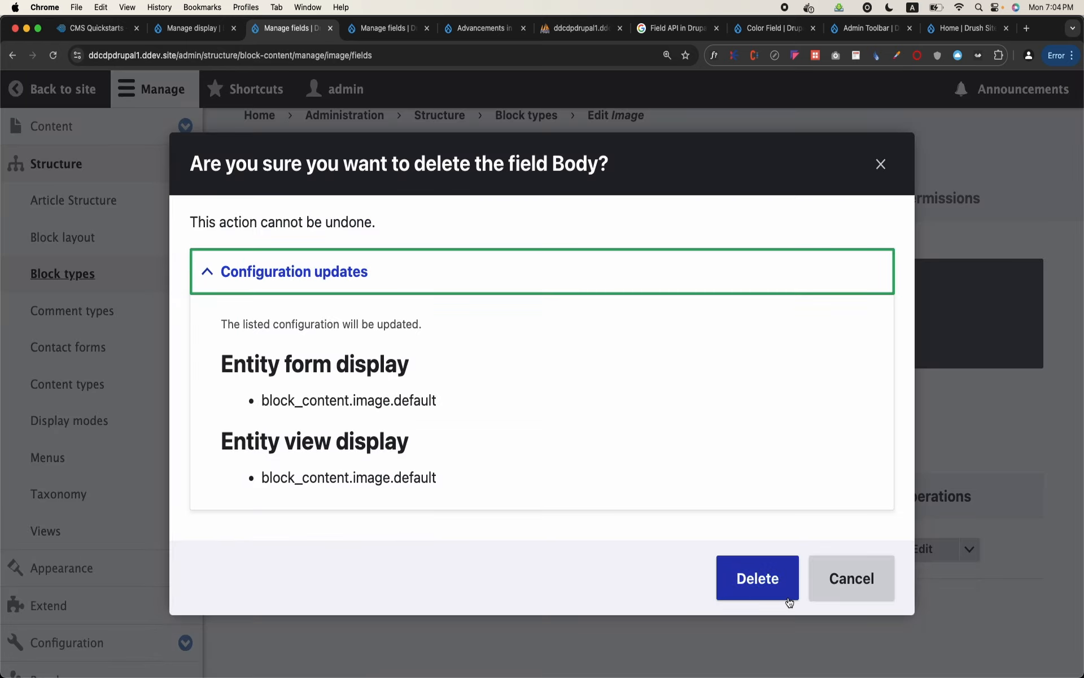
click(788, 597)
Start a new field for the Image block type and review the available field types
click(370, 467)
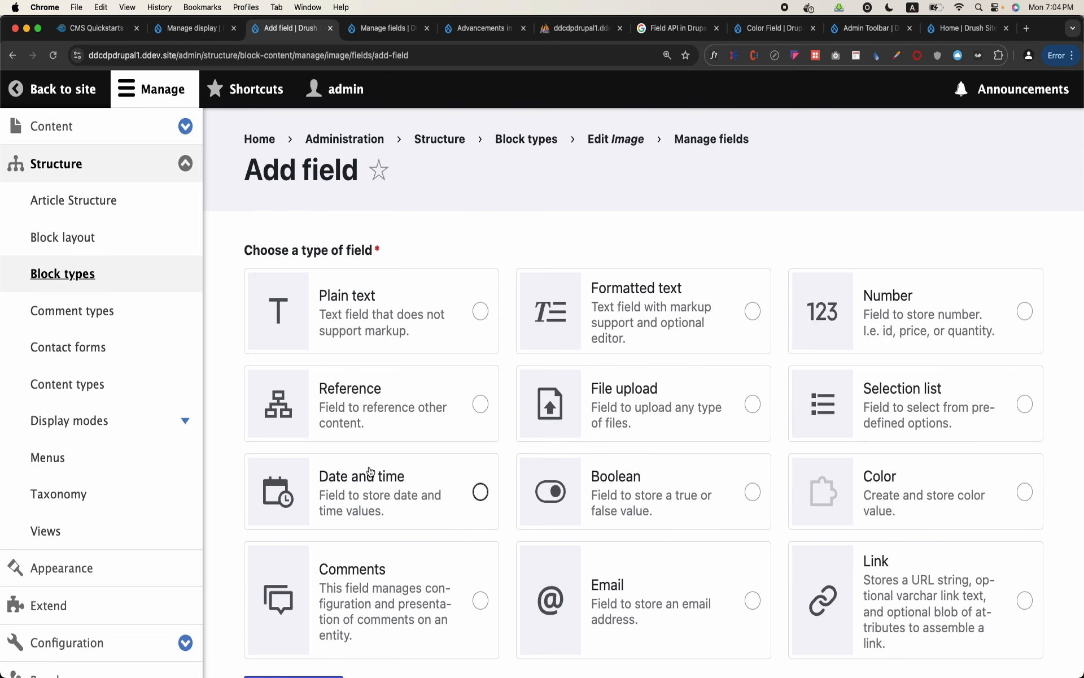
scroll(371, 472, down, 2)
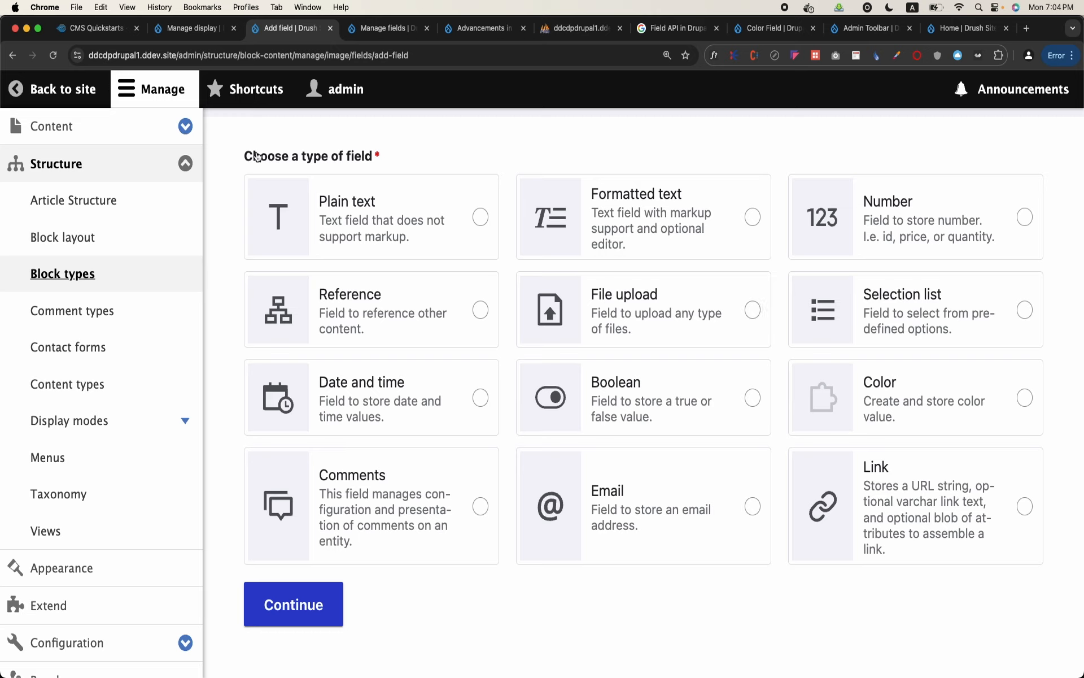
click(135, 94)
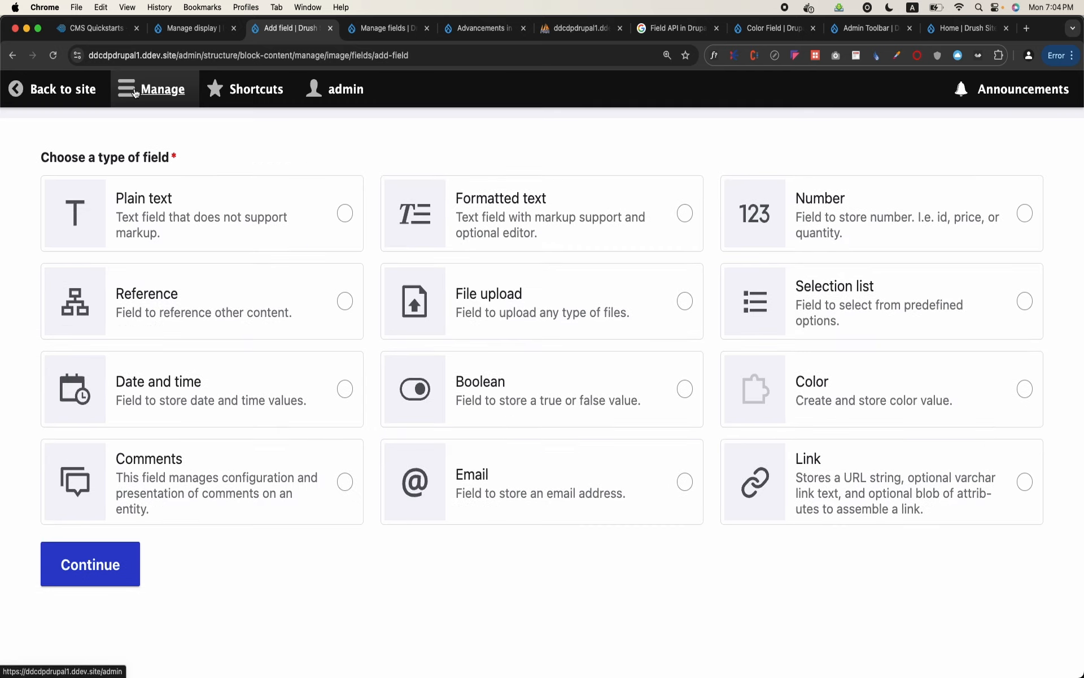
Open the site's module list and look through the core and field type modules for media support
click(66, 93)
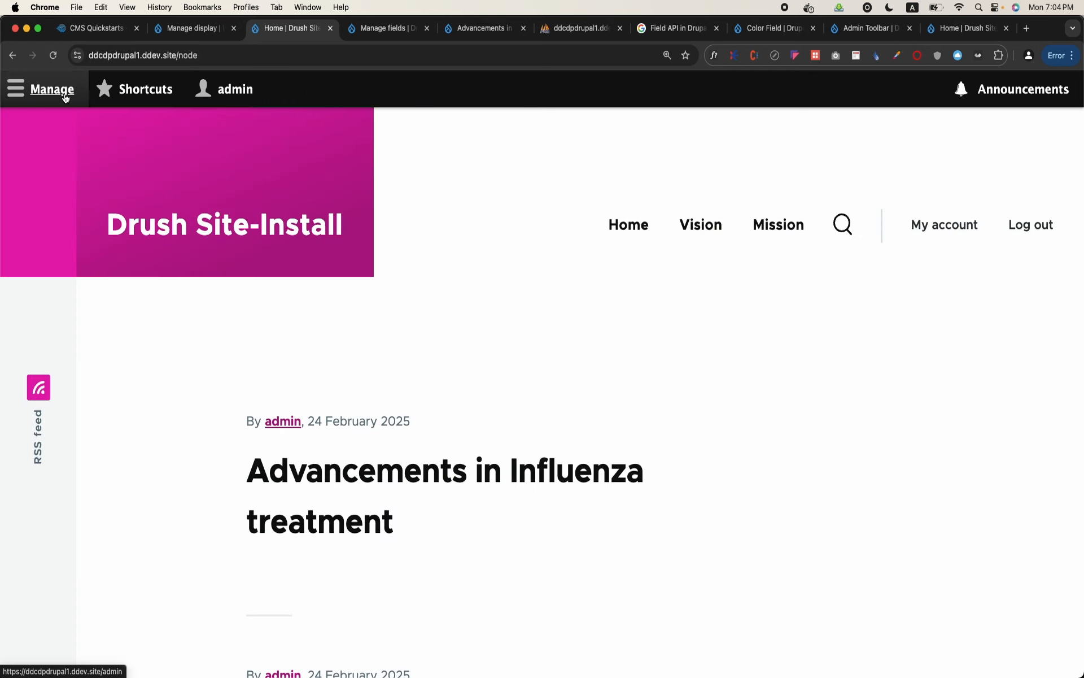
click(65, 93)
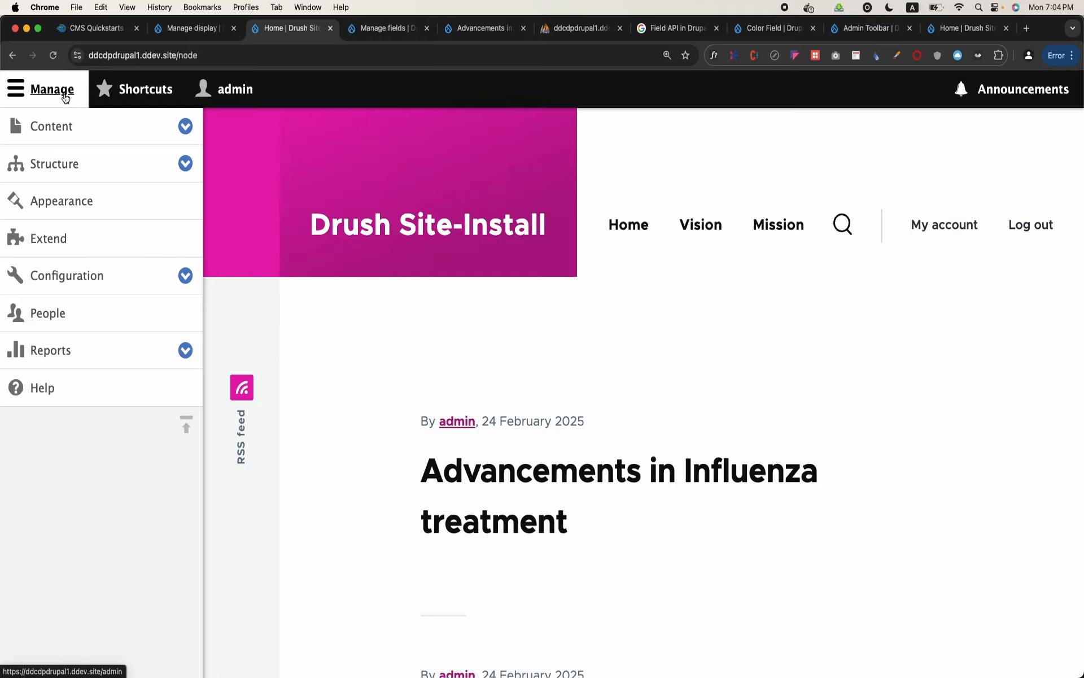
click(67, 233)
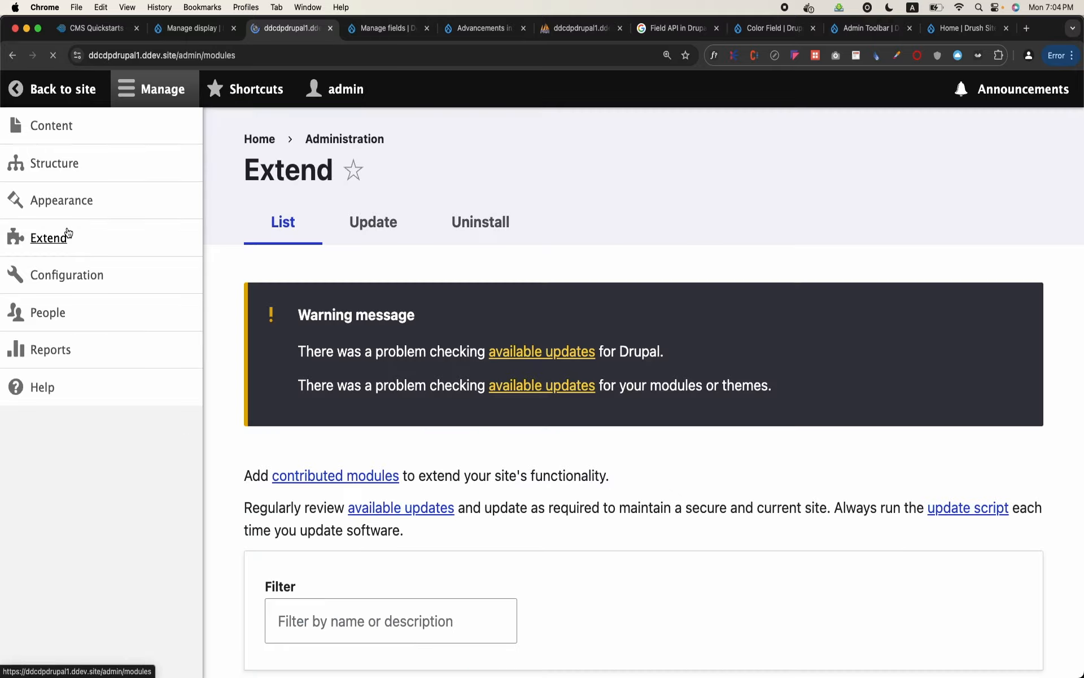
scroll(423, 396, down, 10)
scroll(473, 377, down, 20)
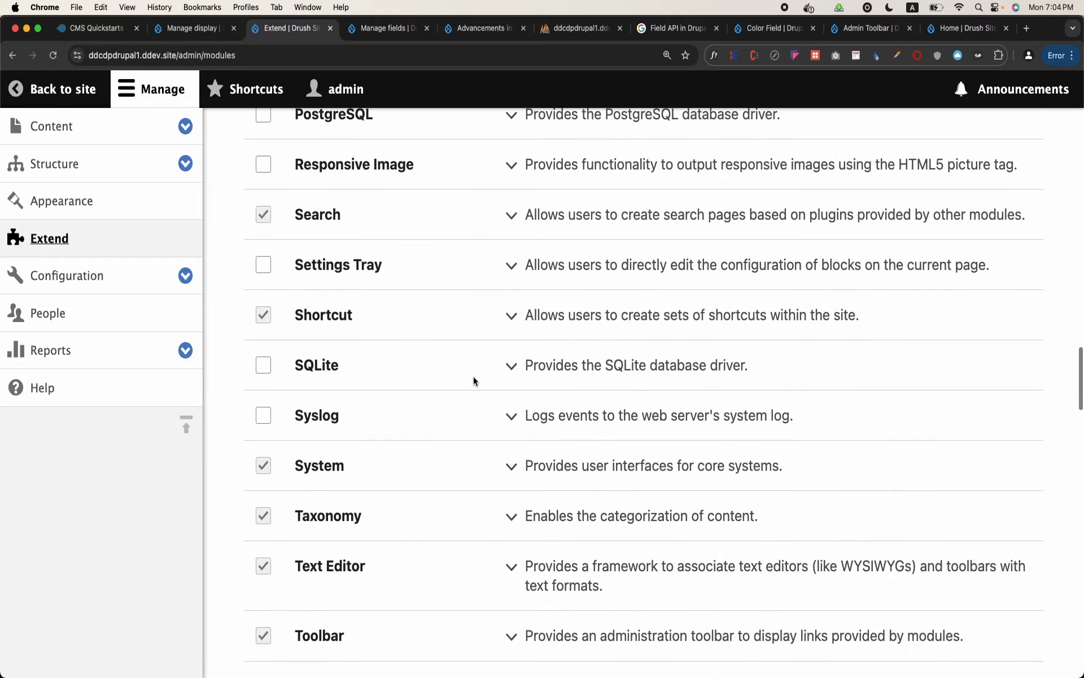
scroll(473, 378, down, 15)
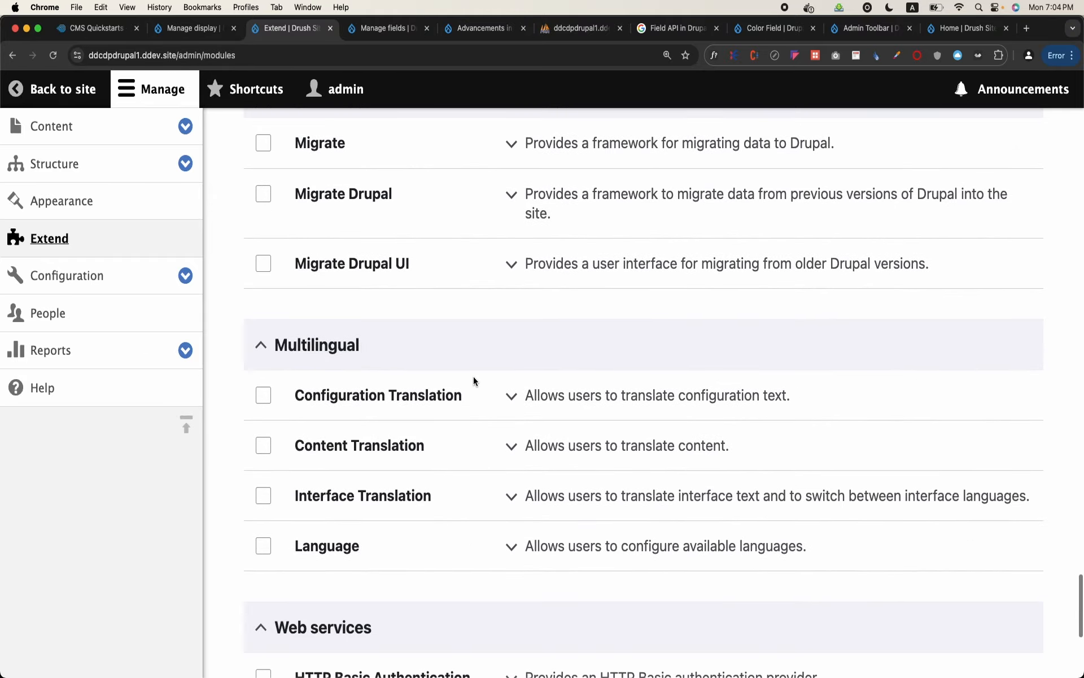
scroll(474, 379, up, 10)
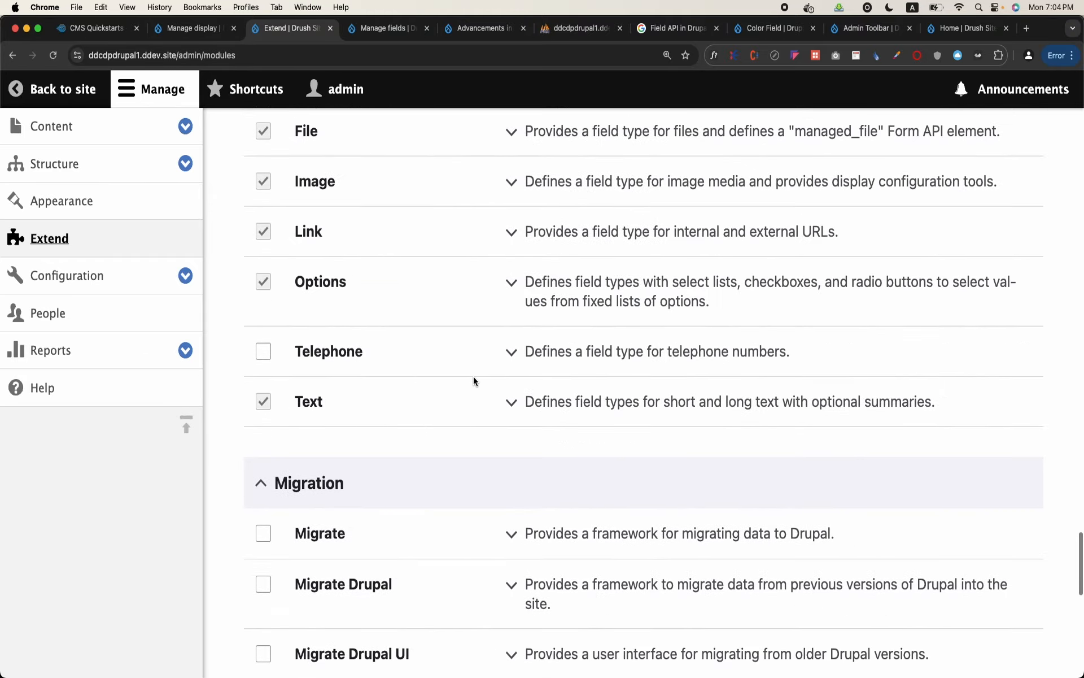
scroll(474, 379, down, 2)
scroll(473, 379, up, 5)
scroll(473, 379, up, 15)
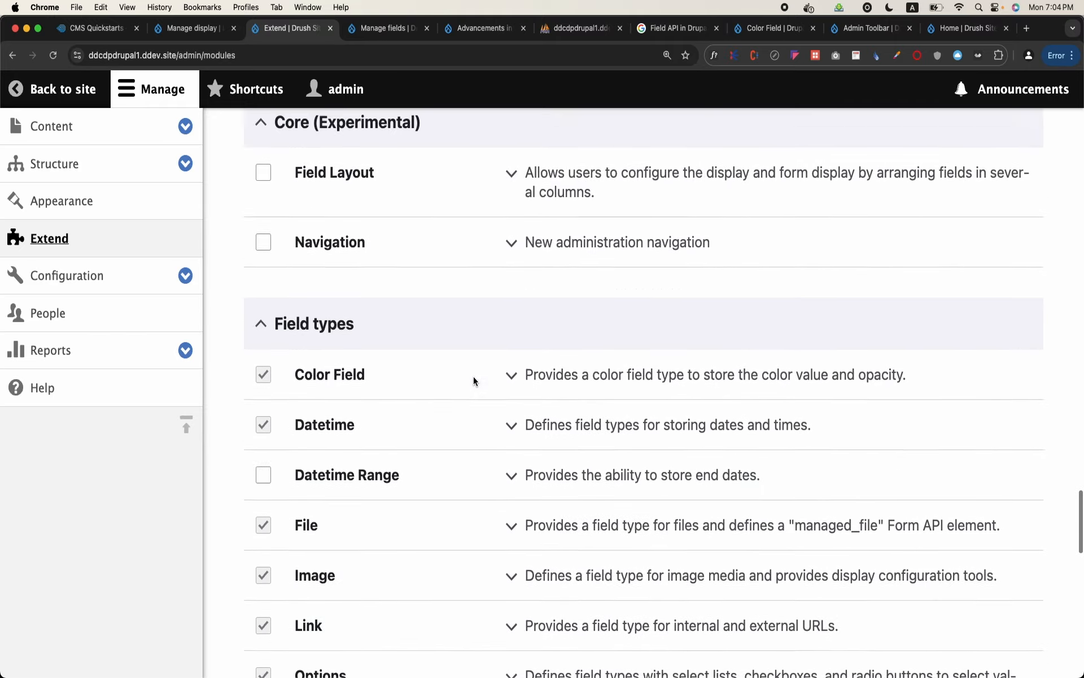
scroll(473, 376, up, 20)
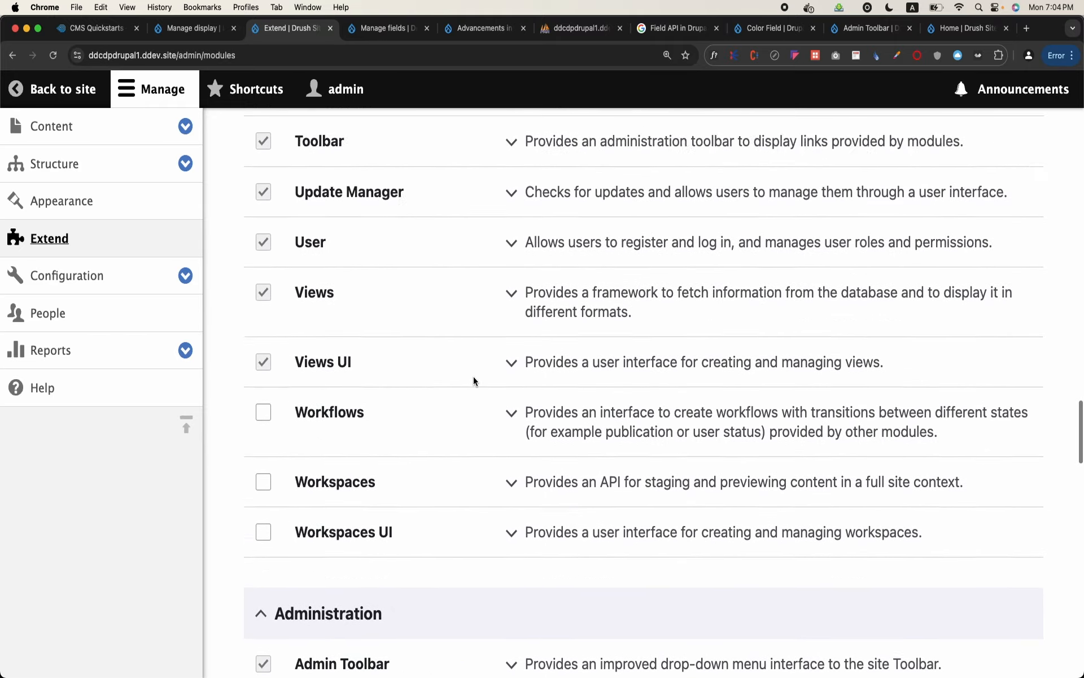
scroll(473, 382, up, 2)
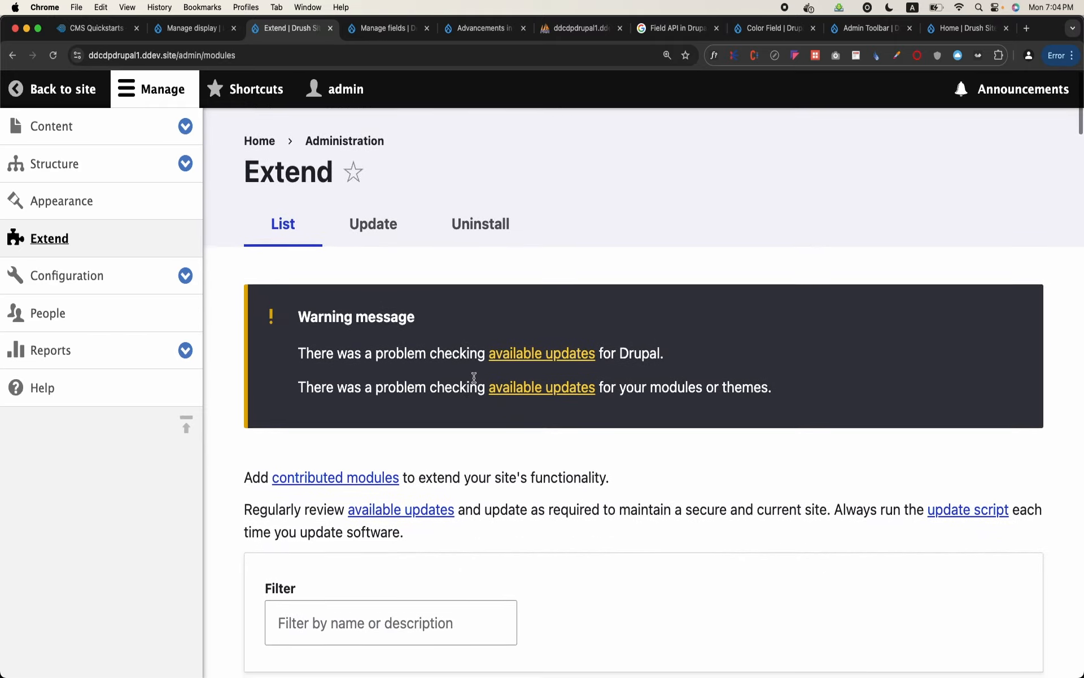
Filter the modules by "media" and install the Media and Media Library modules
click(366, 627)
text(media)
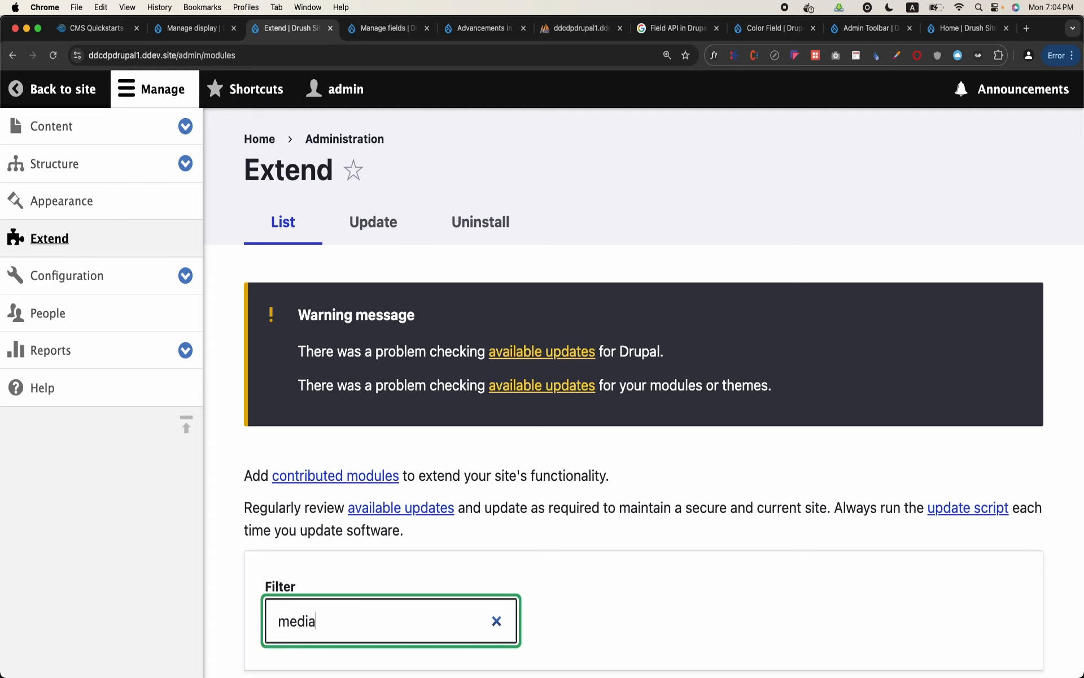
scroll(305, 497, down, 7)
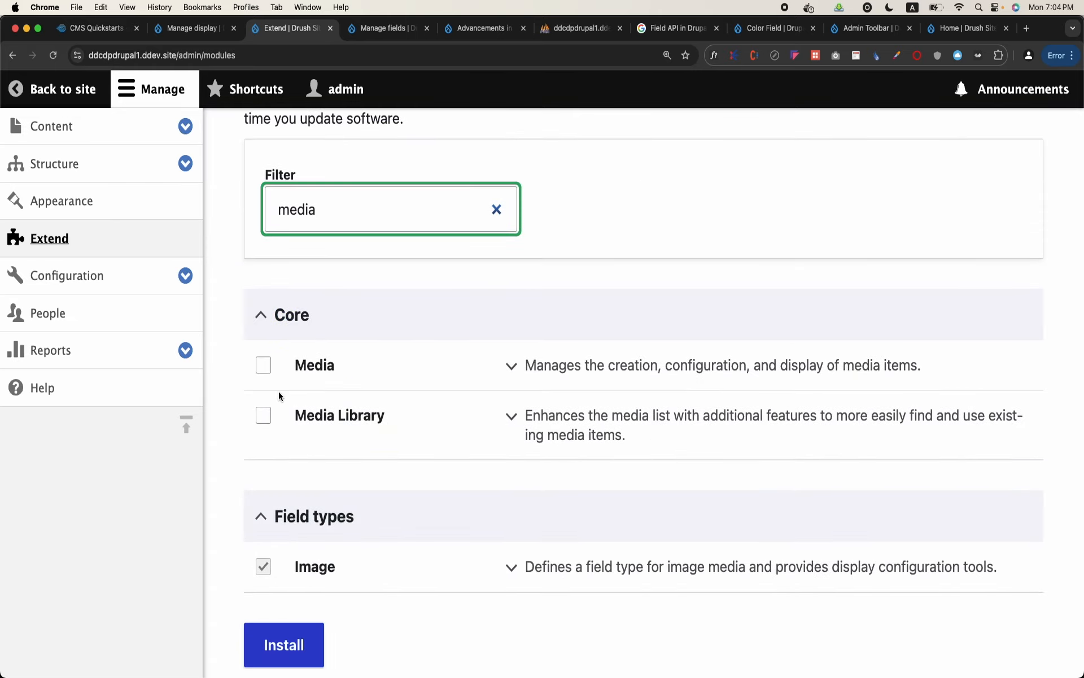
click(270, 373)
click(263, 415)
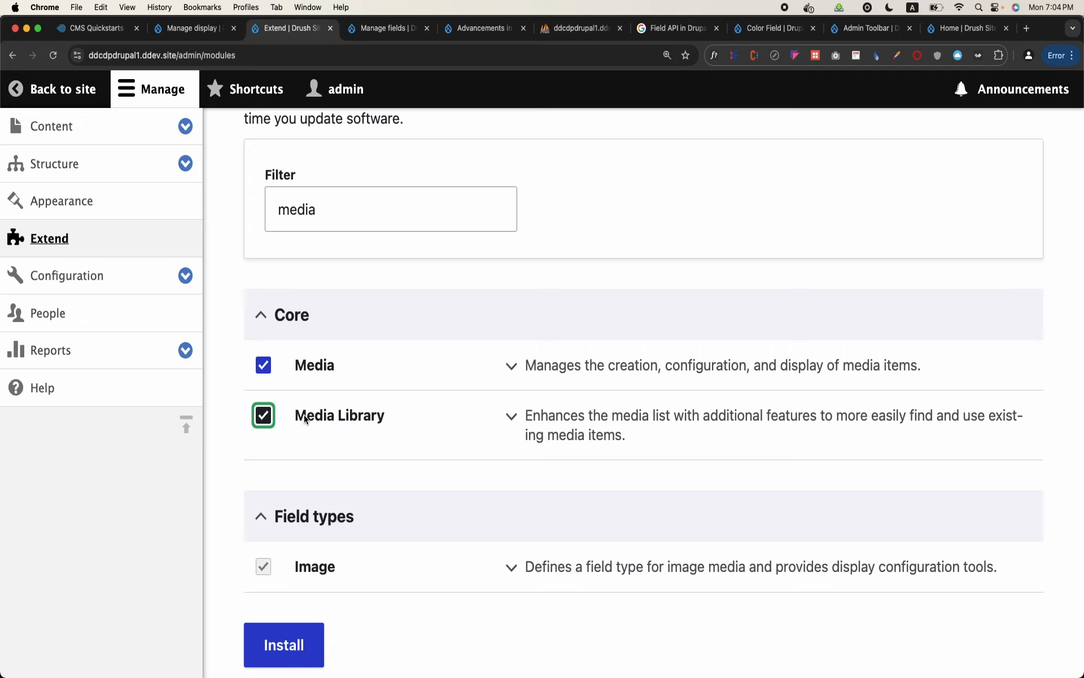
click(285, 658)
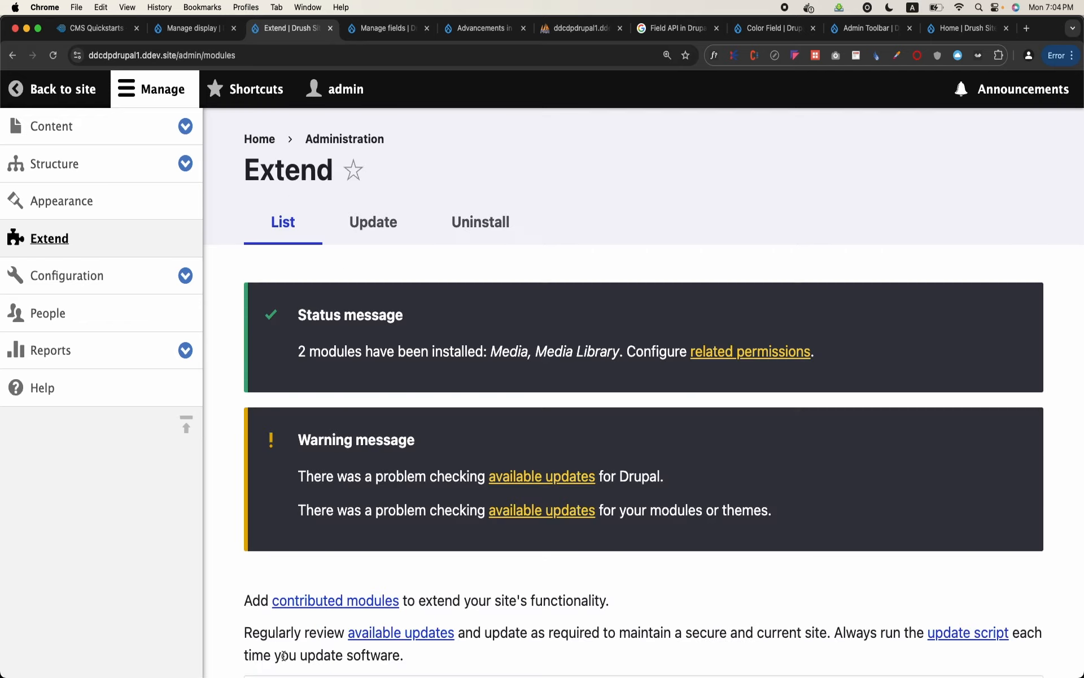
Return to the Image block type's field management and start a new field of type Media
click(138, 157)
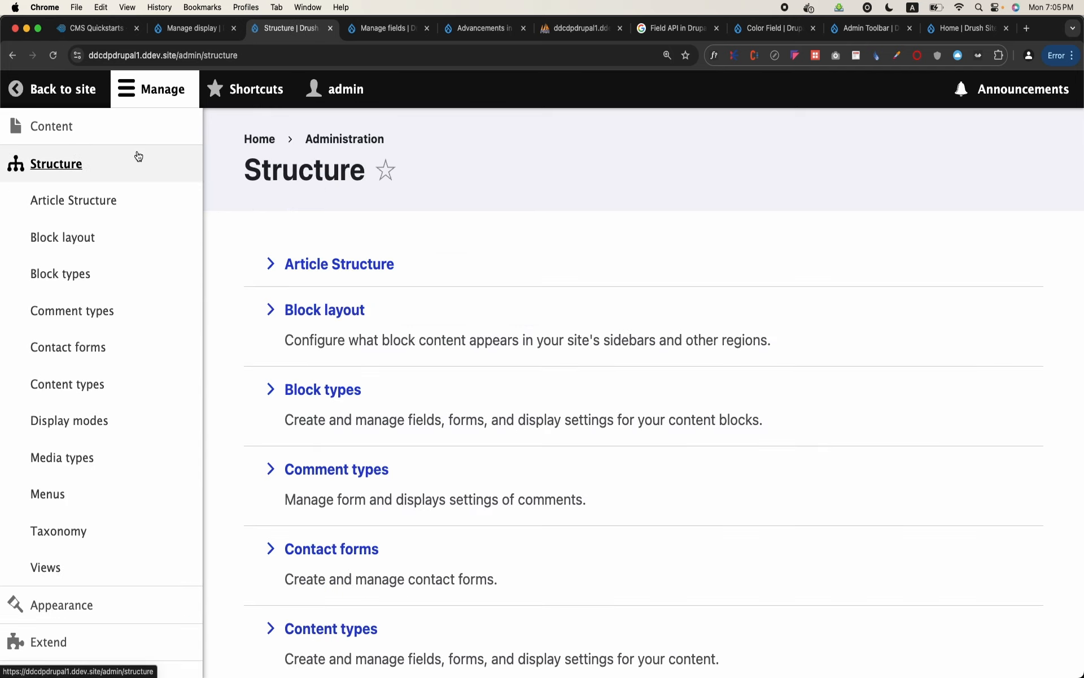
click(62, 273)
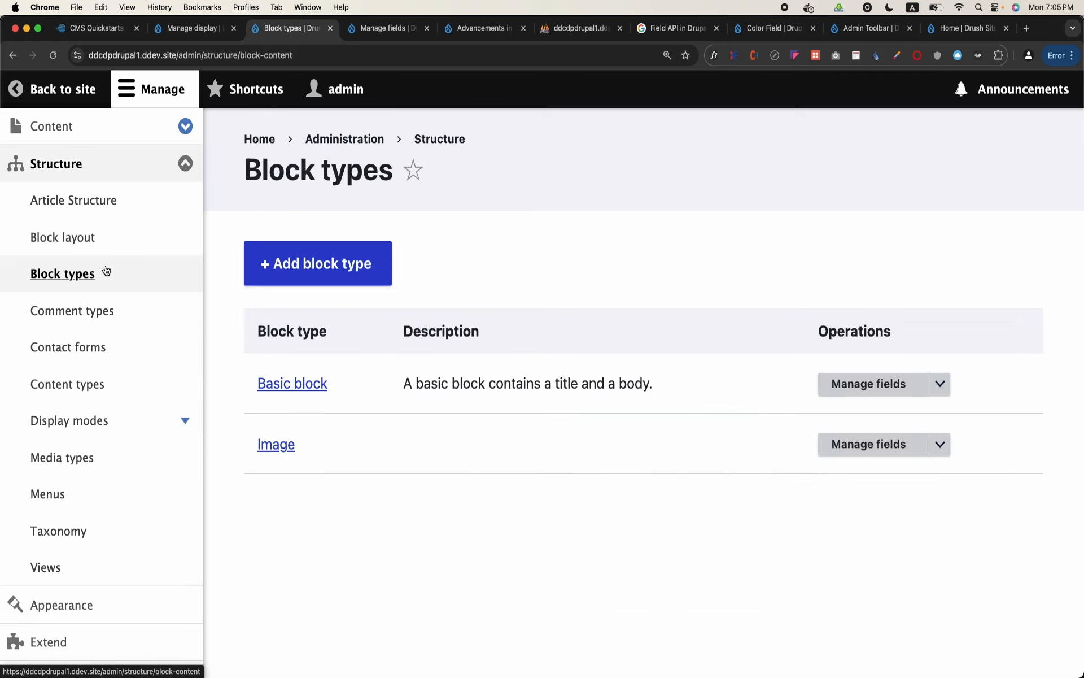
click(859, 444)
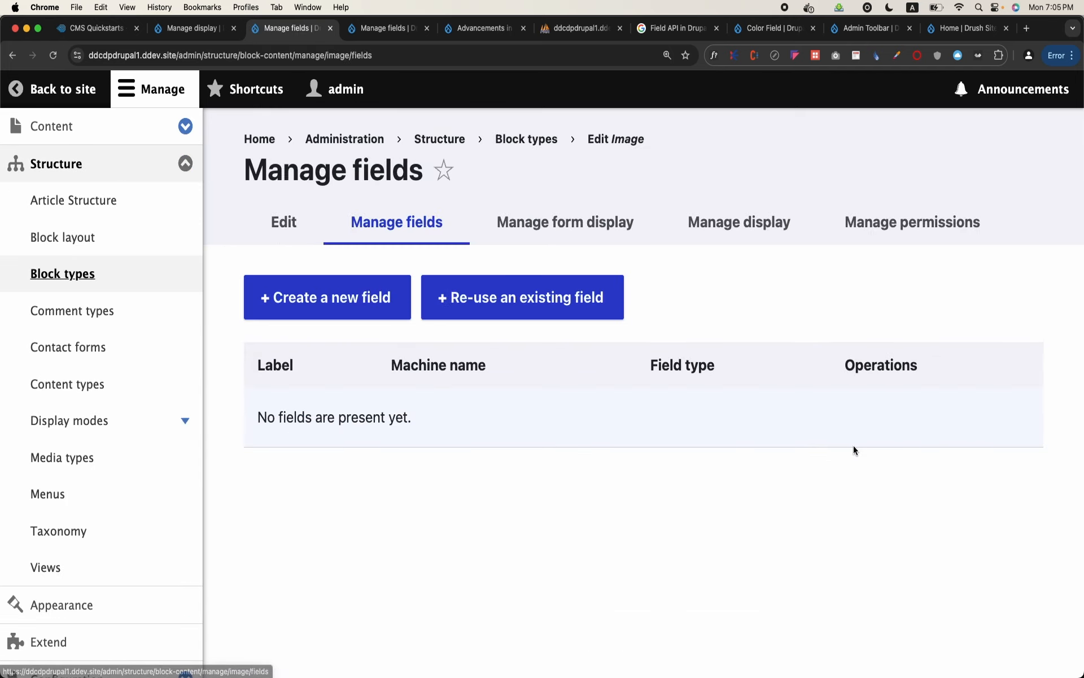
click(359, 306)
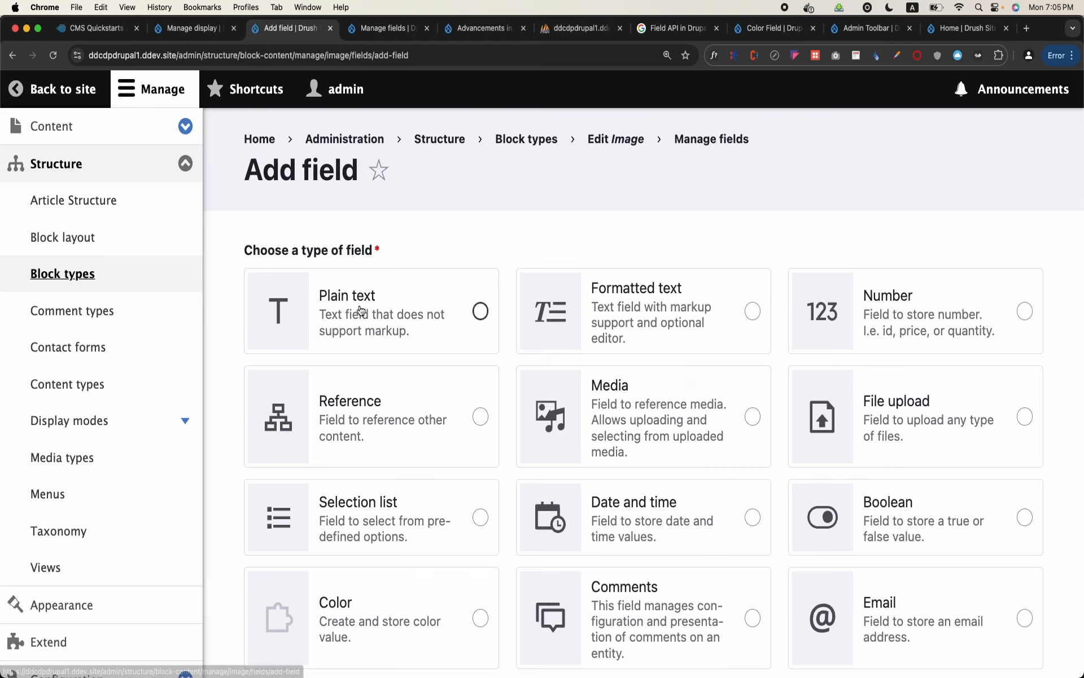
click(163, 88)
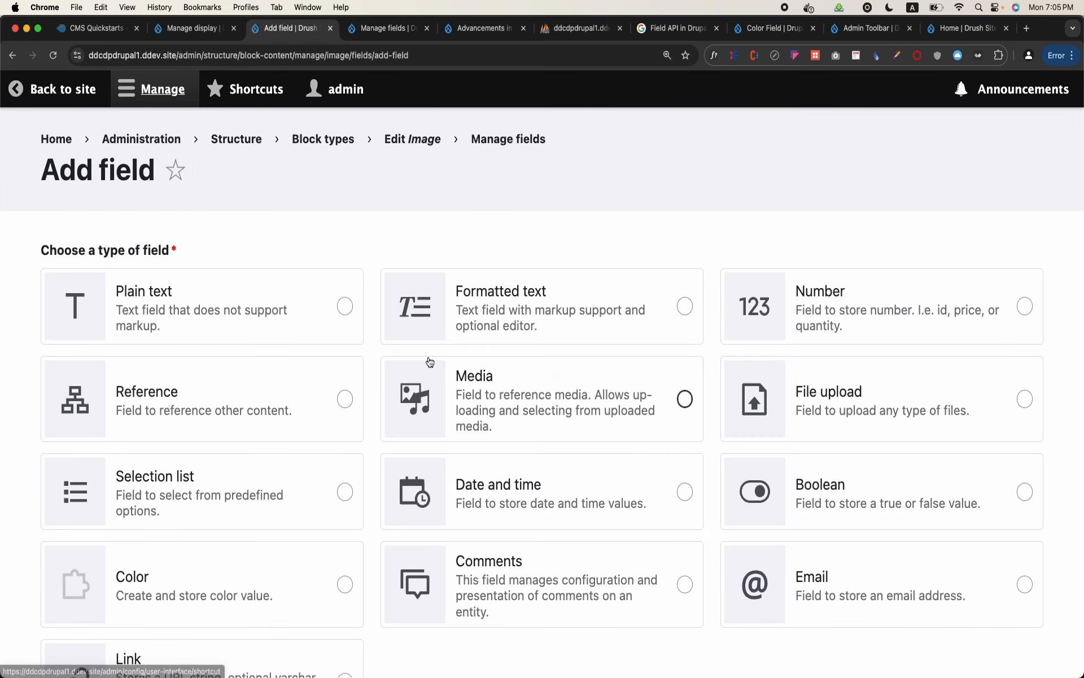
click(665, 388)
scroll(665, 388, down, 4)
click(120, 566)
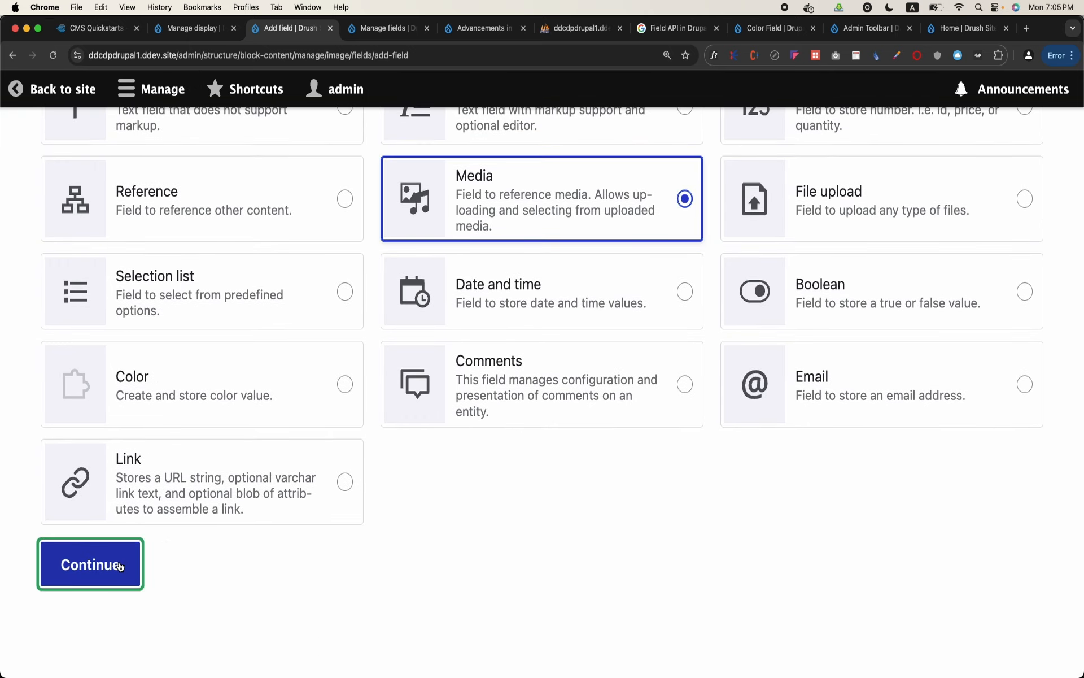
Label the new media field Image and continue to its settings
click(187, 290)
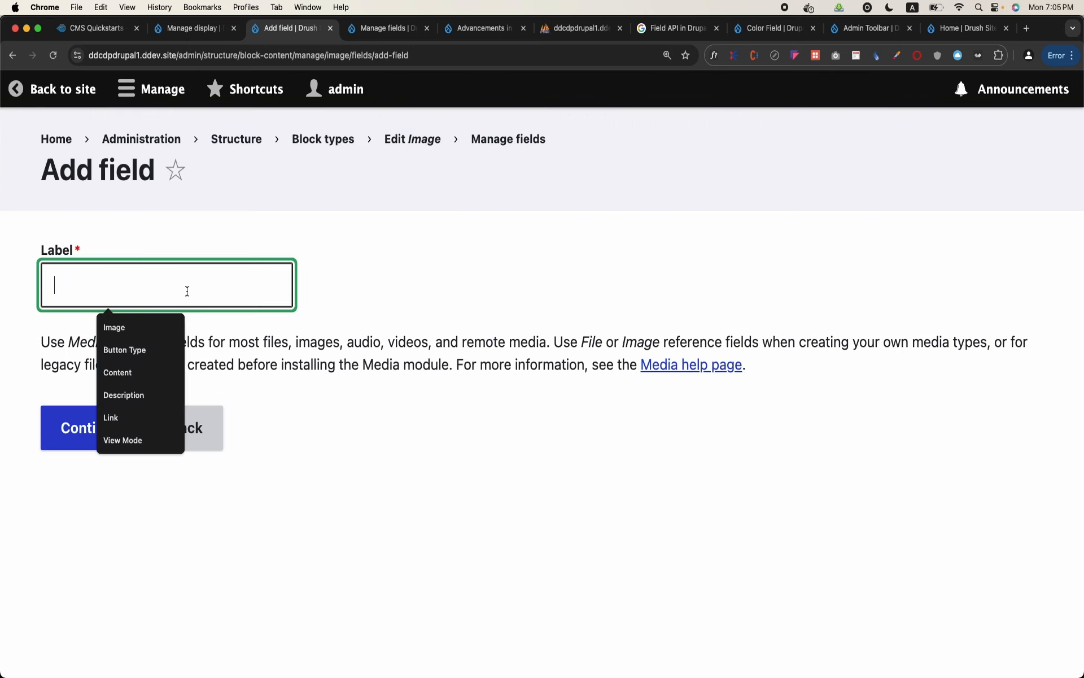
text(Image)
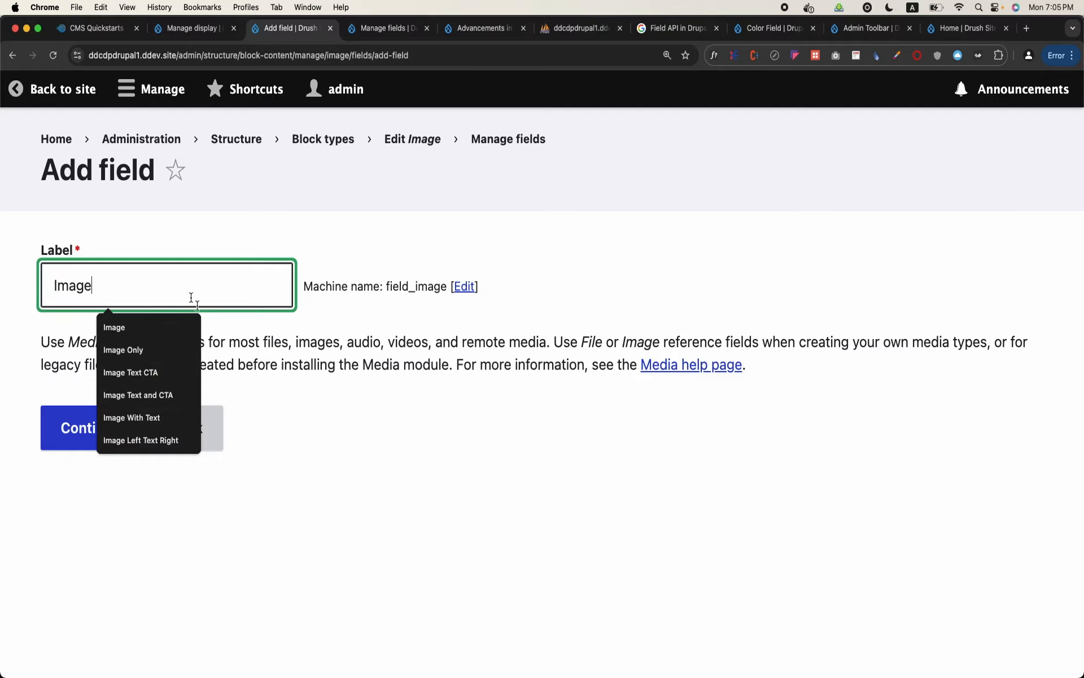
click(281, 445)
click(129, 431)
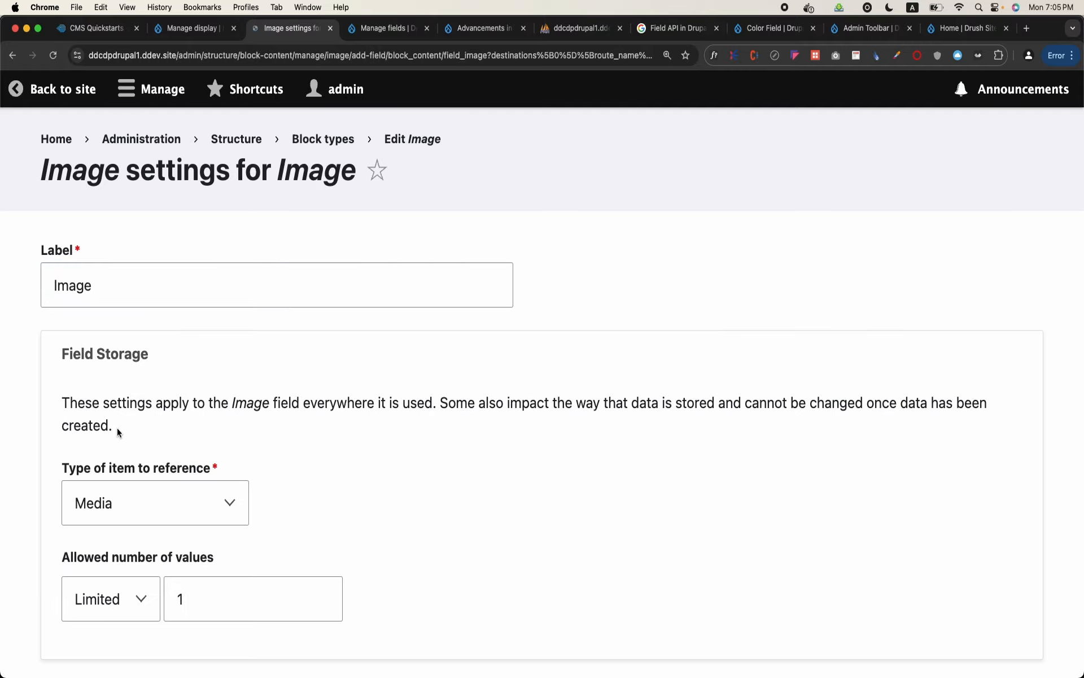
Allow only the Image media type for the Image field's references and save the field settings
scroll(117, 429, down, 10)
scroll(116, 429, up, 5)
scroll(117, 428, down, 5)
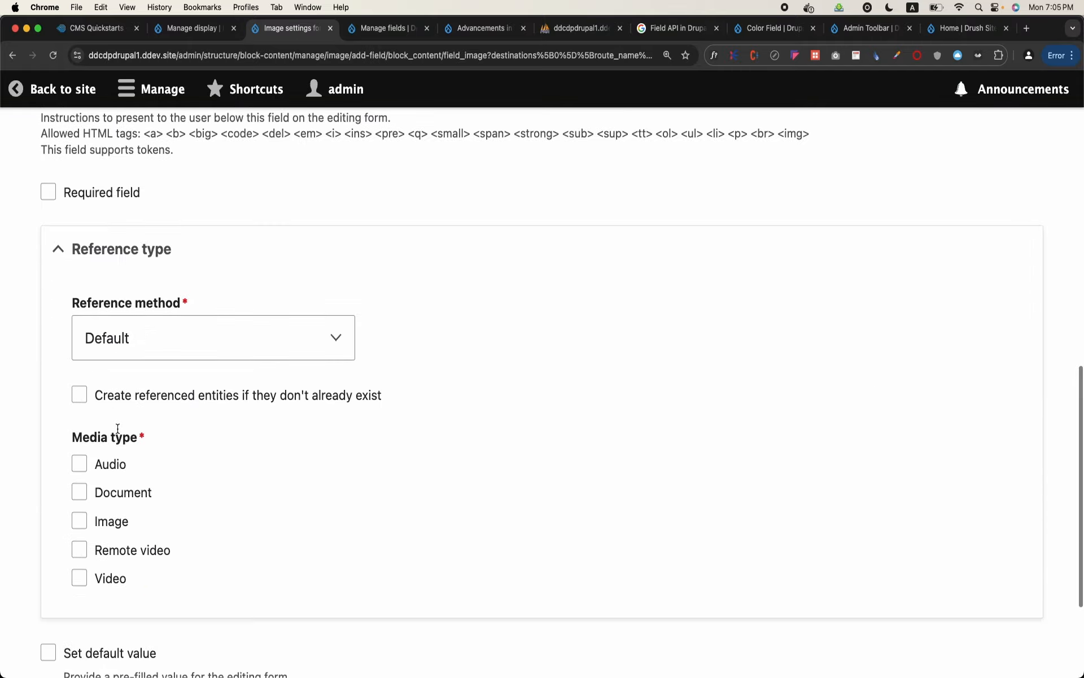
scroll(117, 428, down, 1)
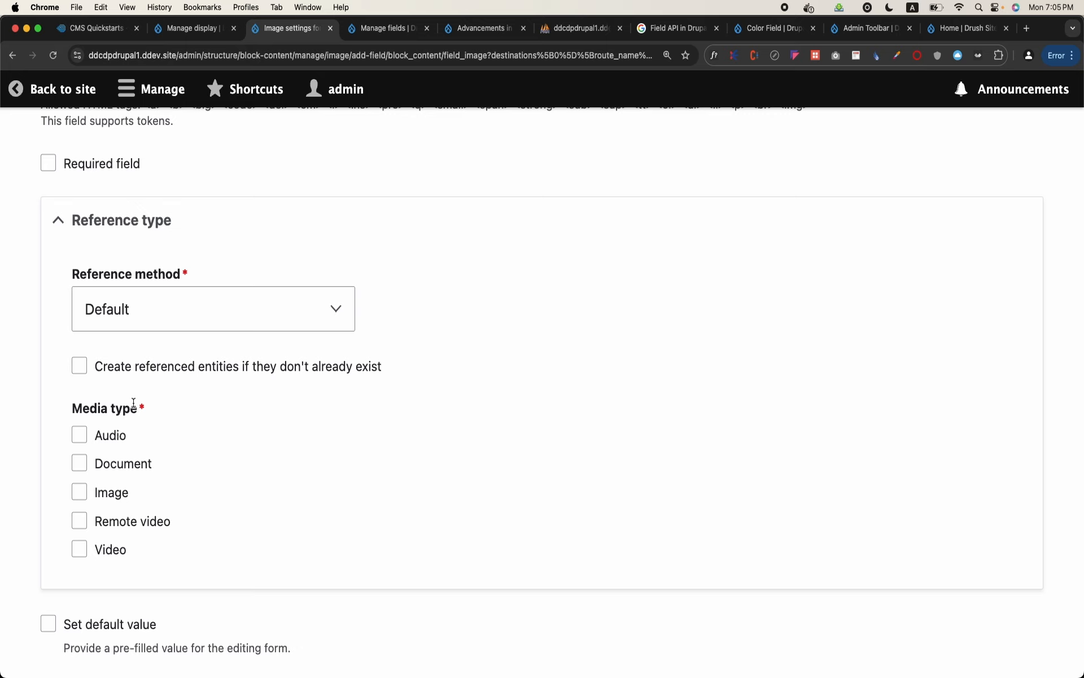
click(101, 493)
scroll(102, 491, down, 5)
click(105, 561)
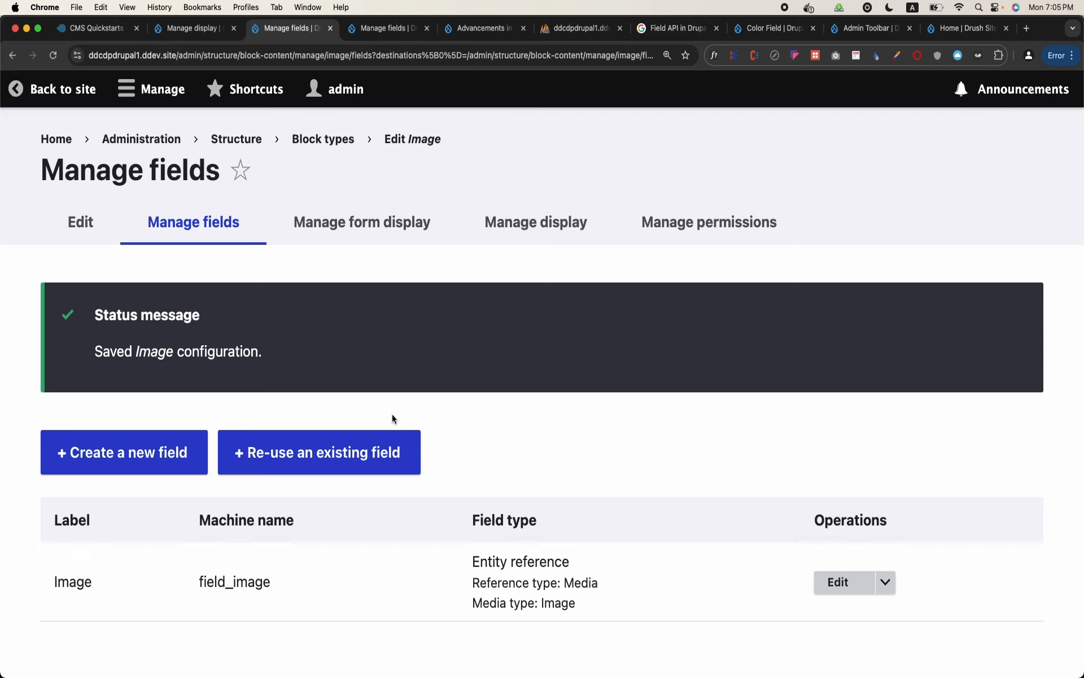
Create a Link field labelled URL for the Image block type and continue to its settings
click(153, 465)
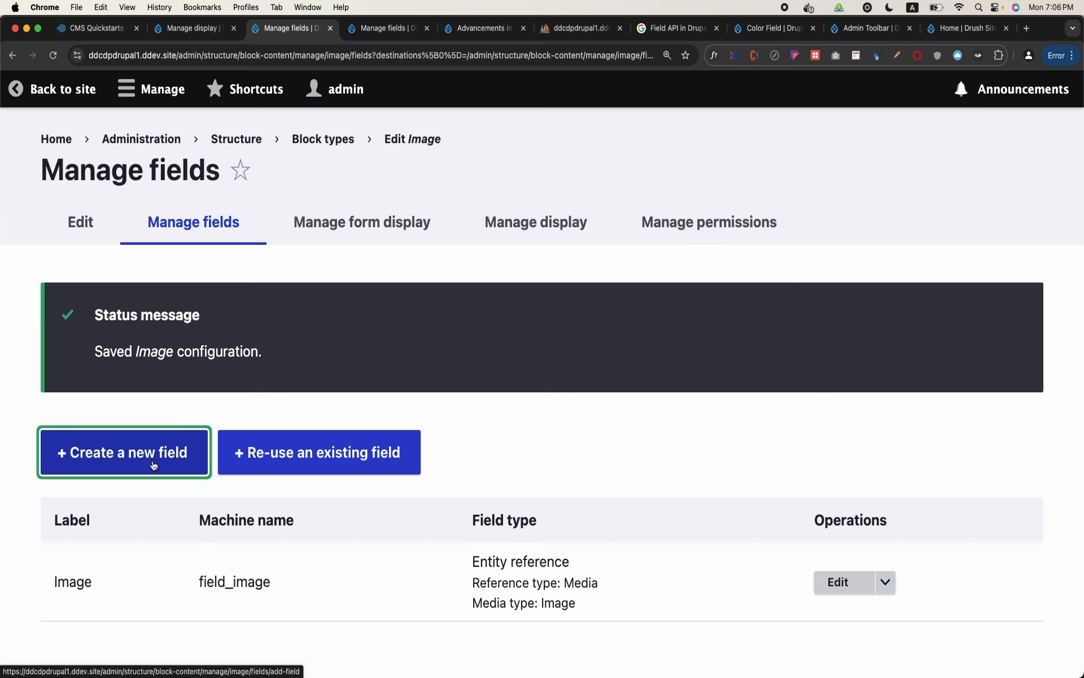
scroll(576, 392, down, 5)
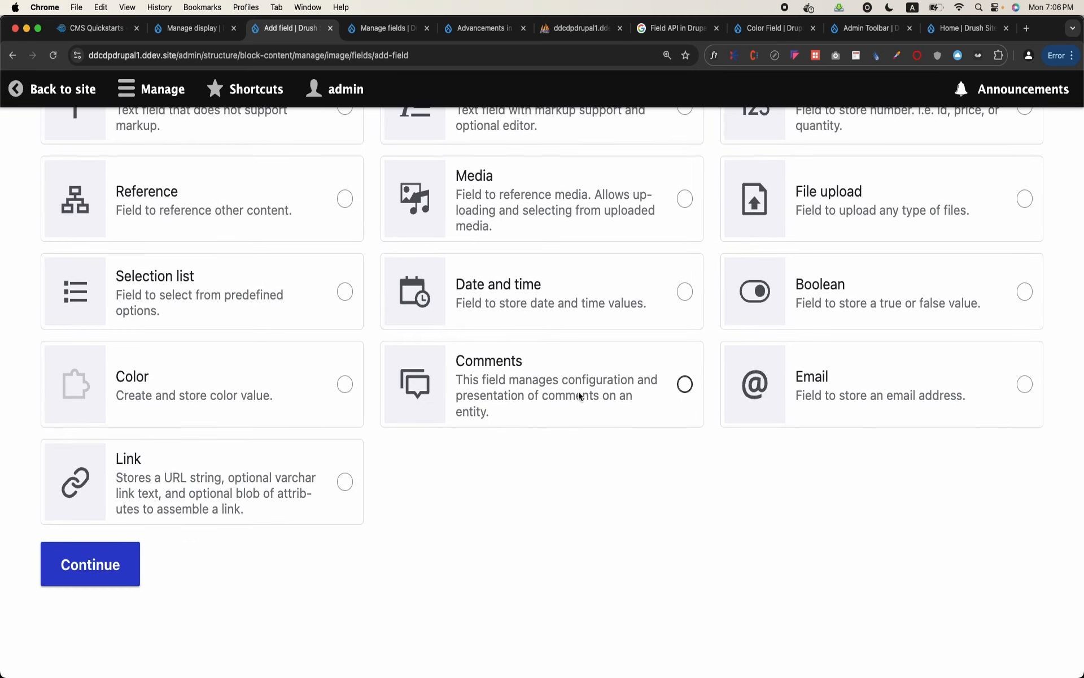
click(345, 486)
click(104, 570)
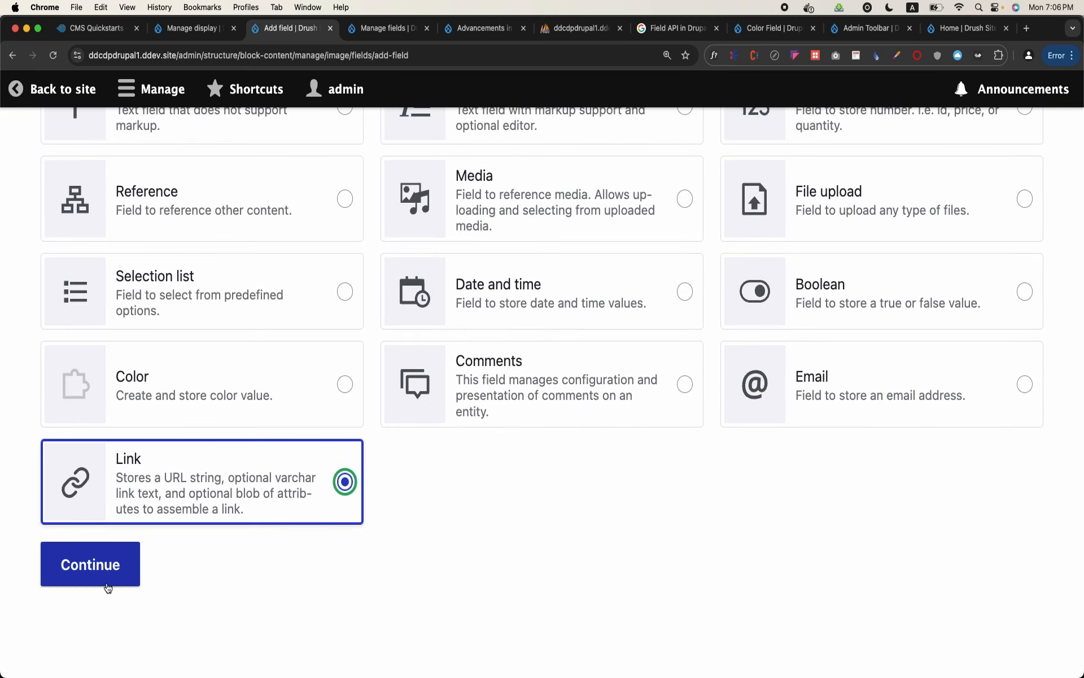
click(145, 267)
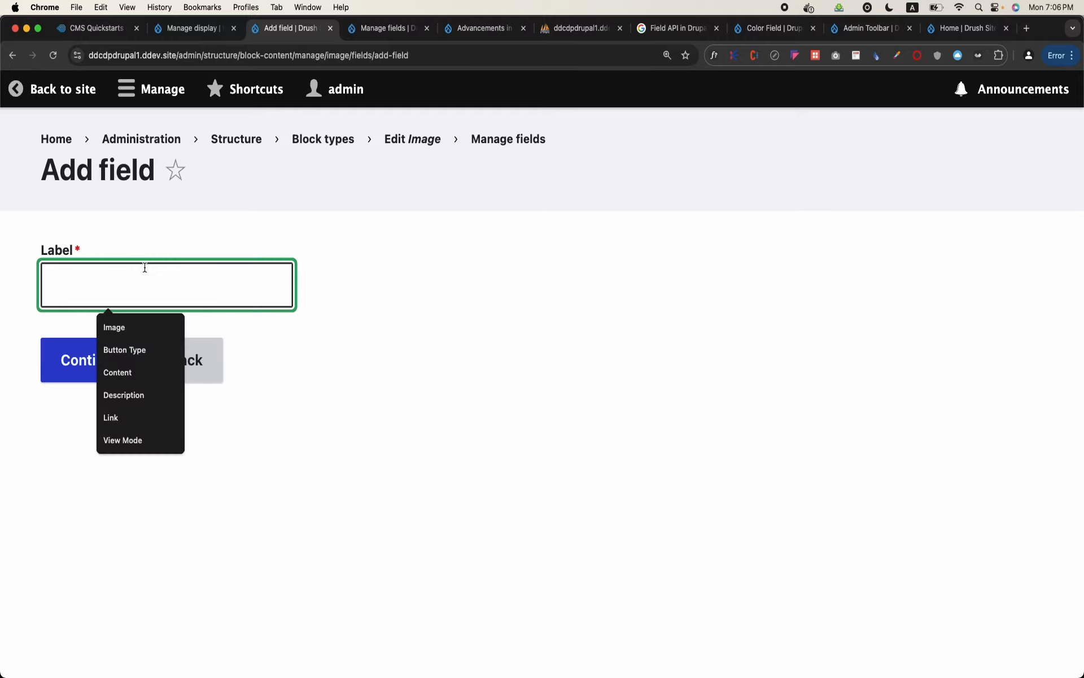
text(URL)
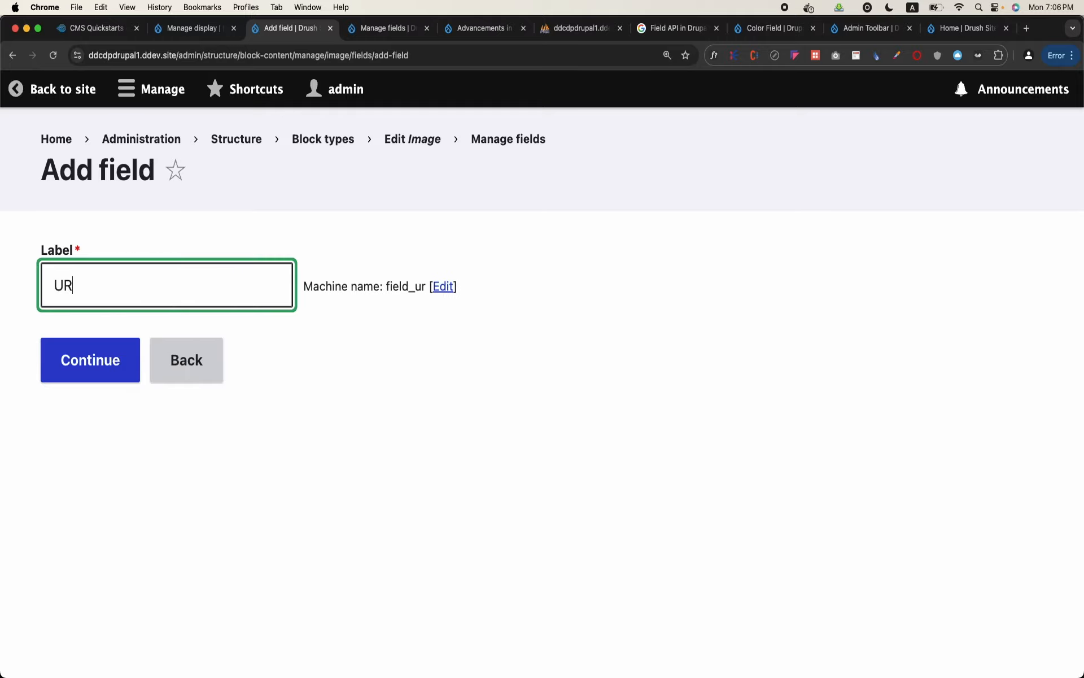
click(101, 371)
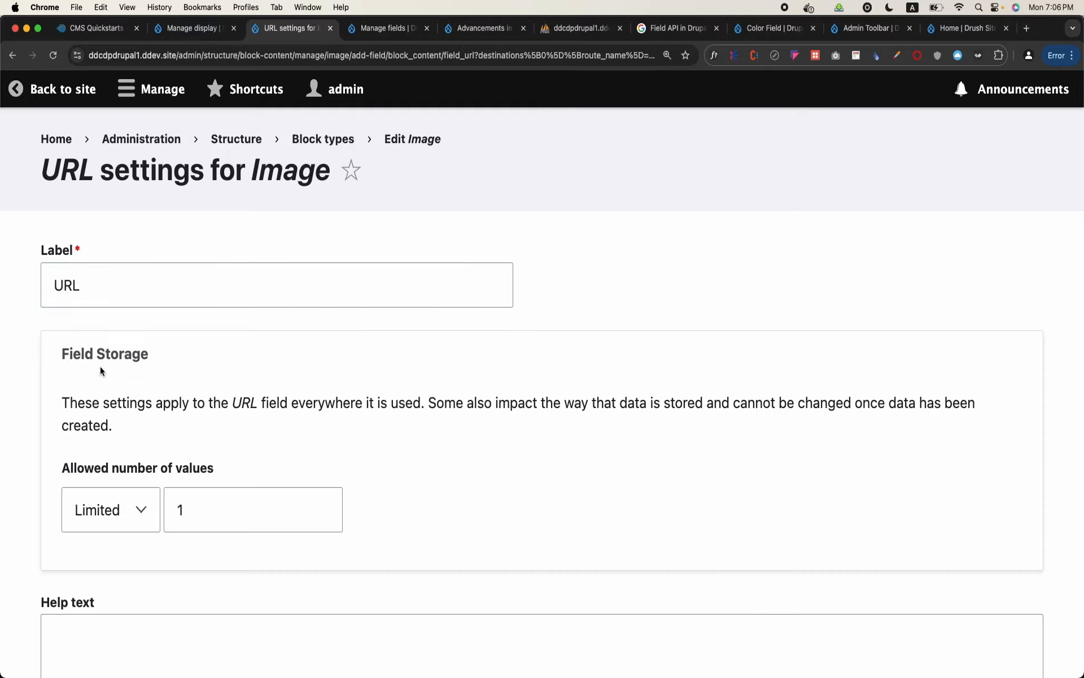
Save the URL field with its default settings and review the Image block type's field list
scroll(102, 371, down, 10)
click(141, 565)
scroll(200, 520, down, 3)
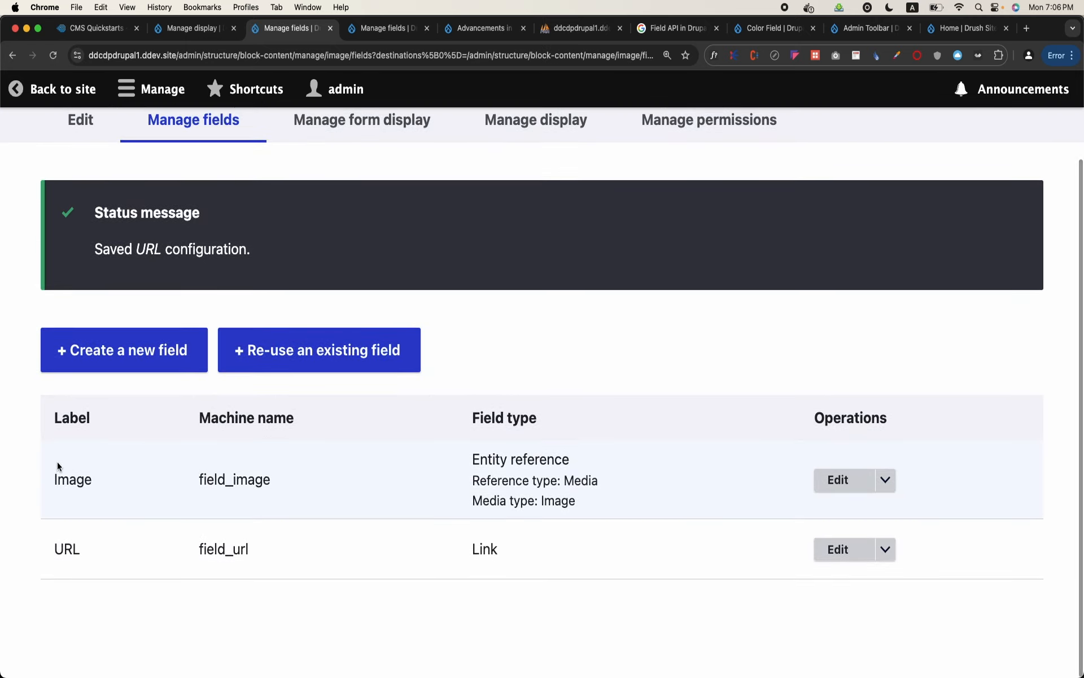
scroll(90, 164, up, 3)
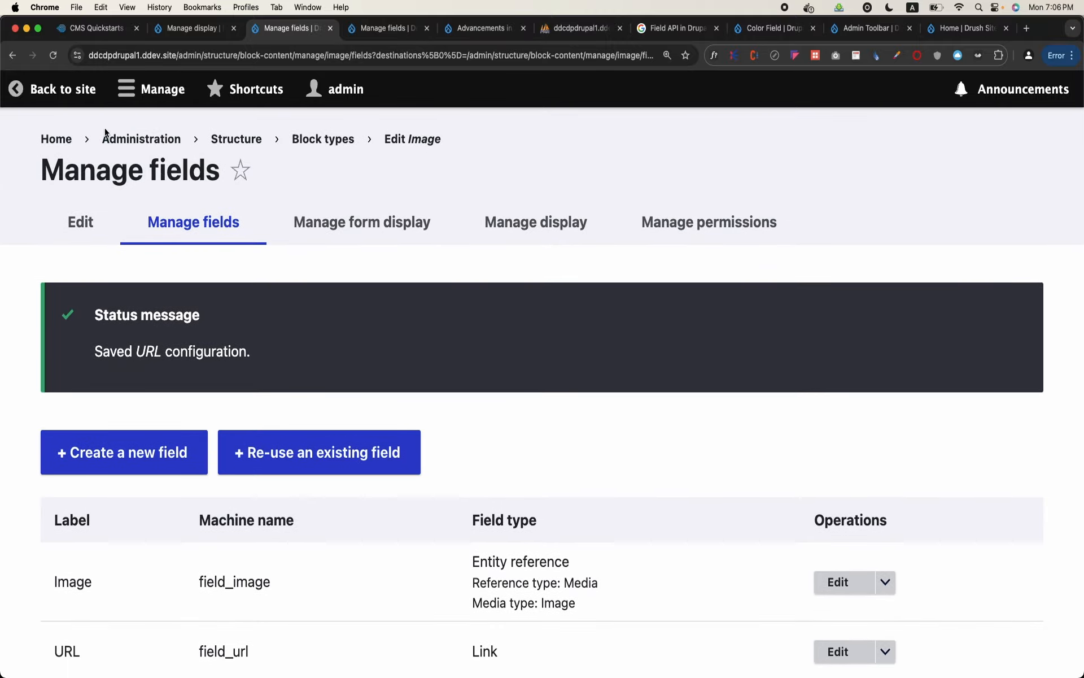
Start a new content block of the Image block type from the site's content administration
click(47, 85)
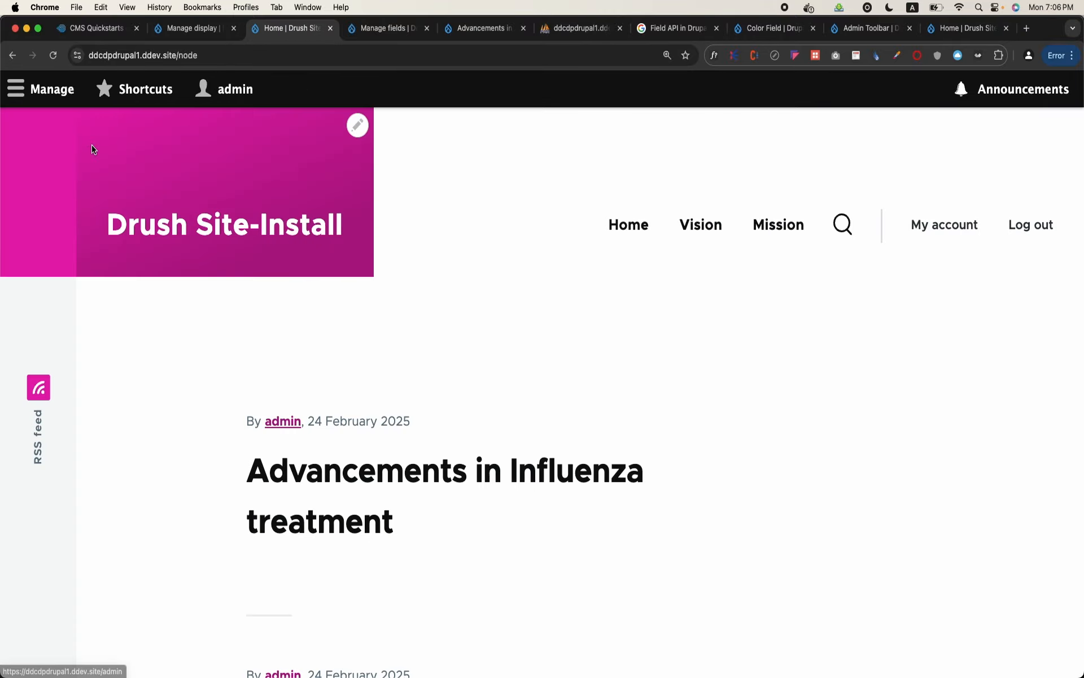
click(60, 82)
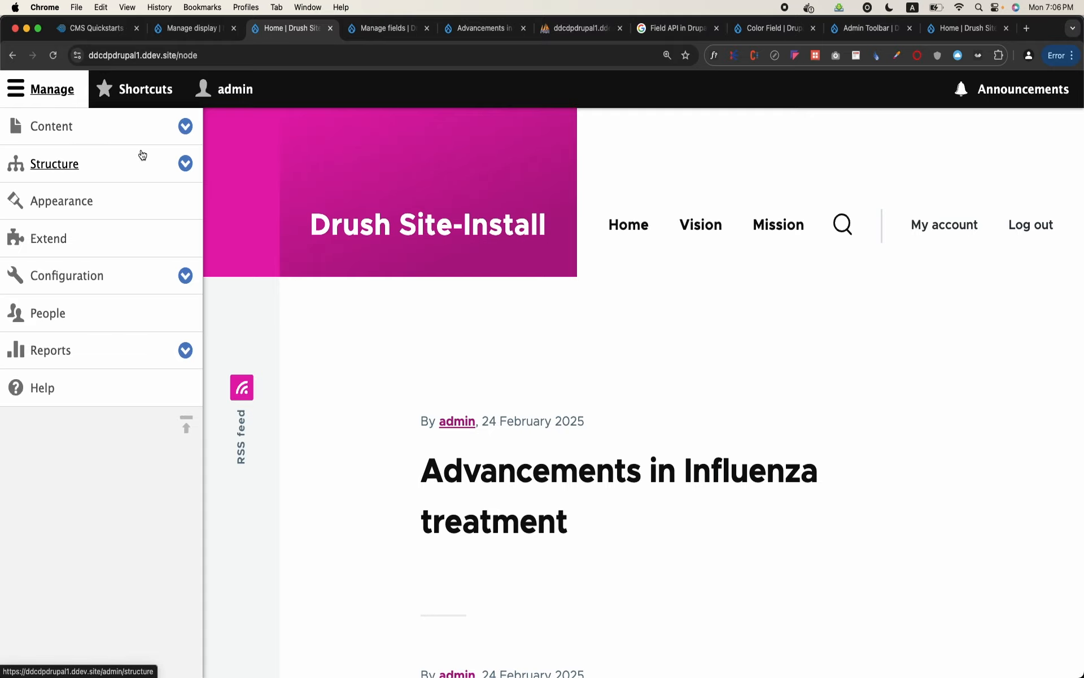
click(141, 155)
click(53, 127)
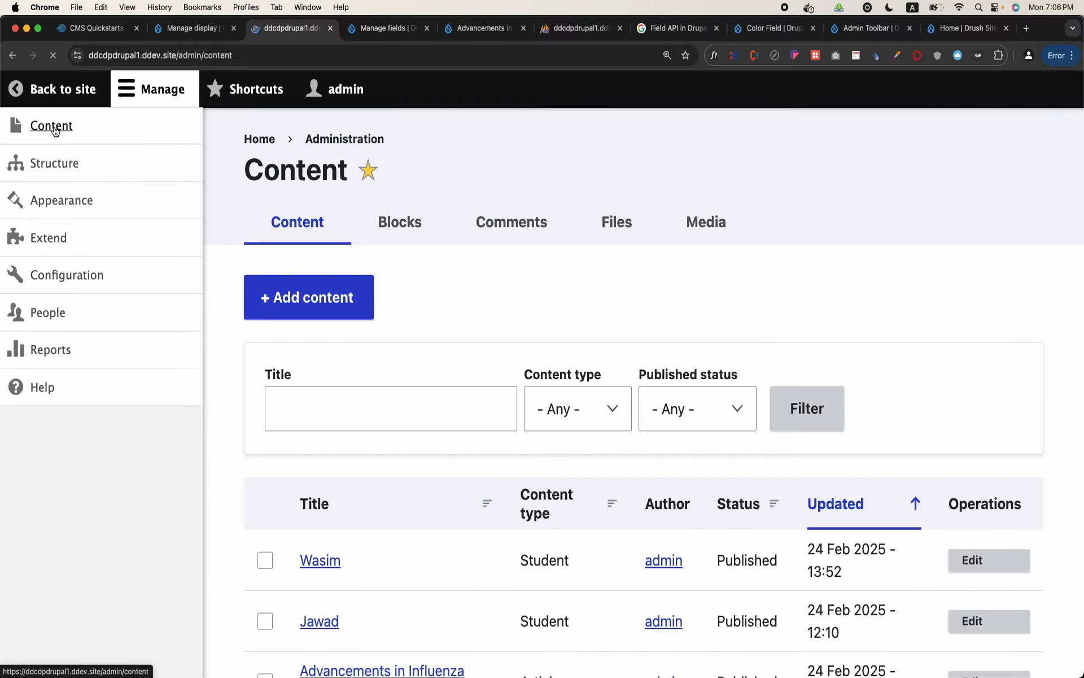
click(380, 236)
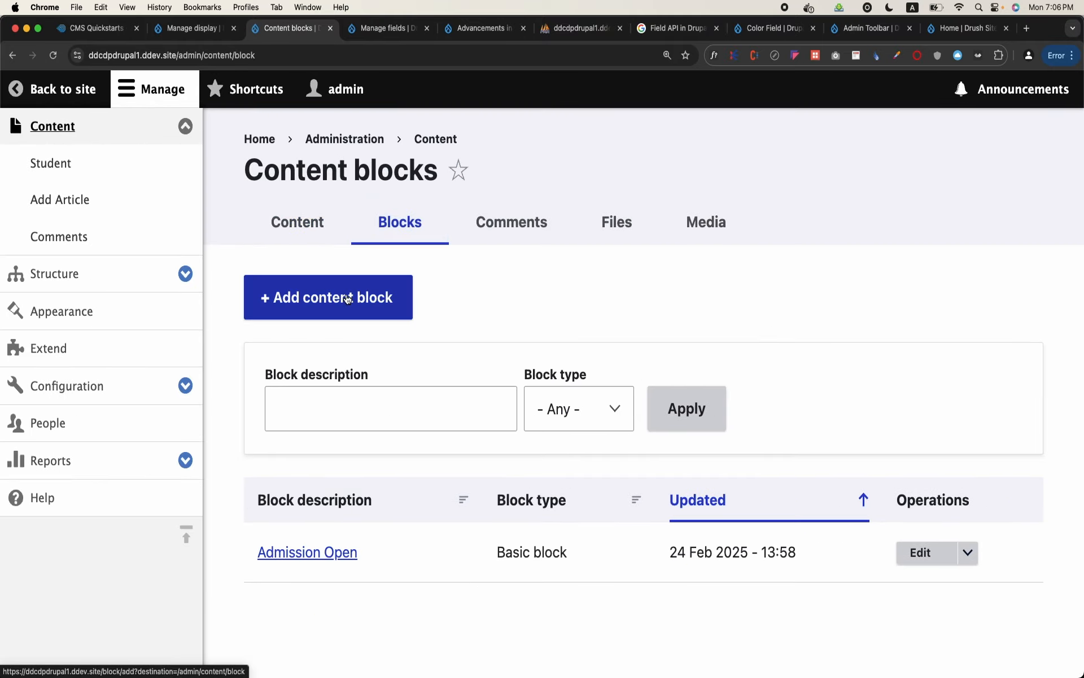
click(346, 295)
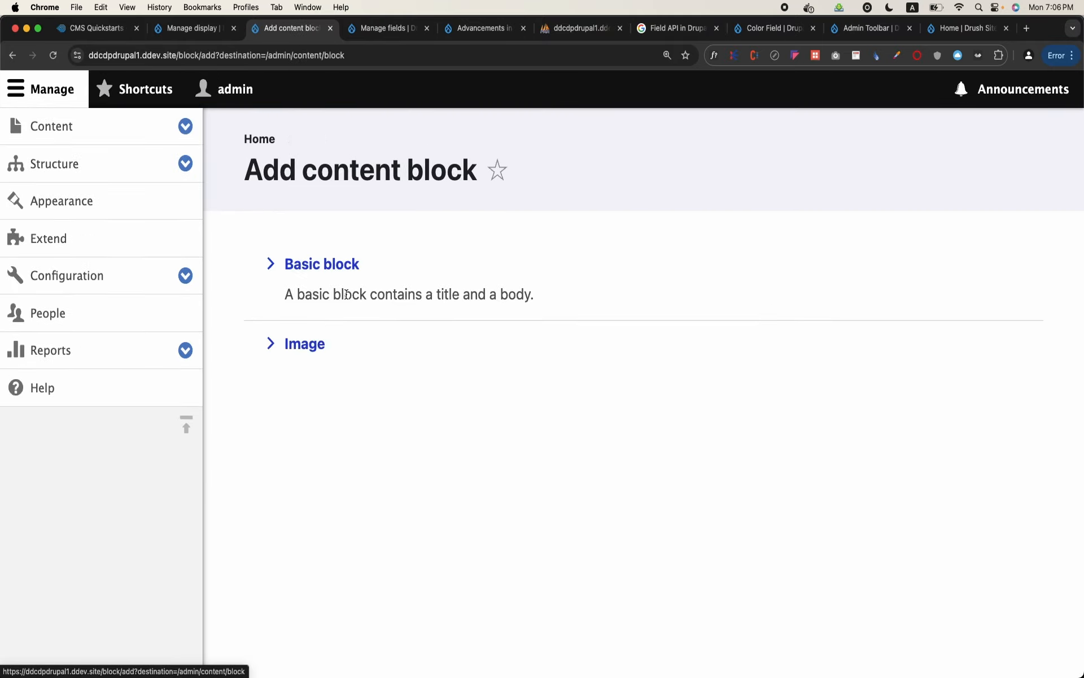
click(317, 351)
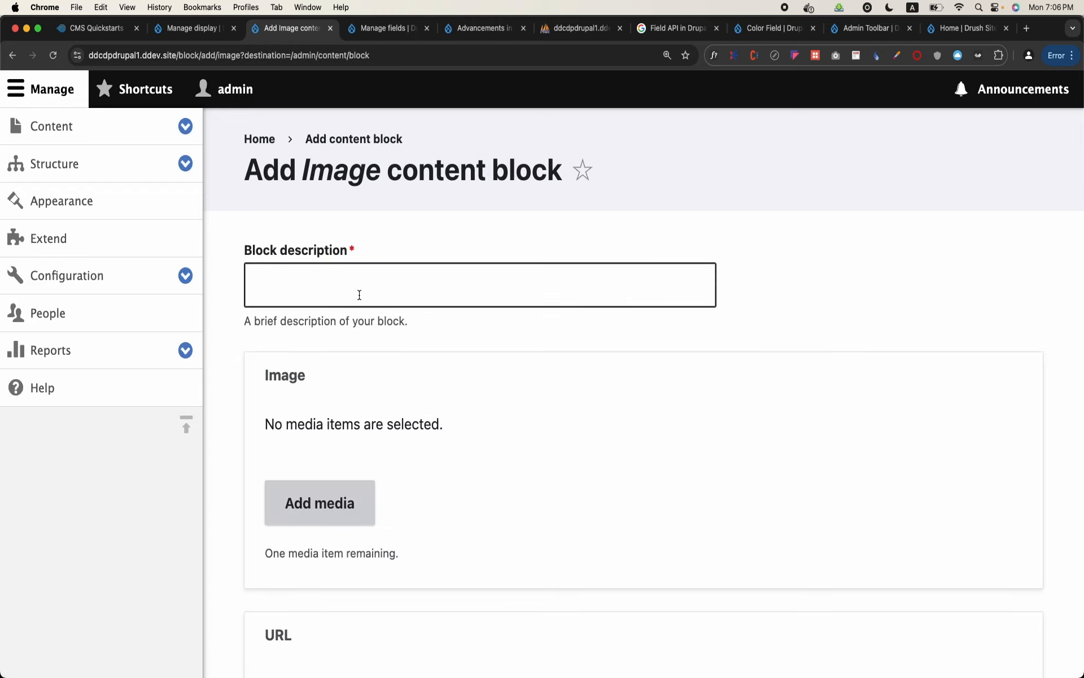
Enter Seminar on Research as the block description of the new Image block
click(359, 294)
key(Caps_Lock)
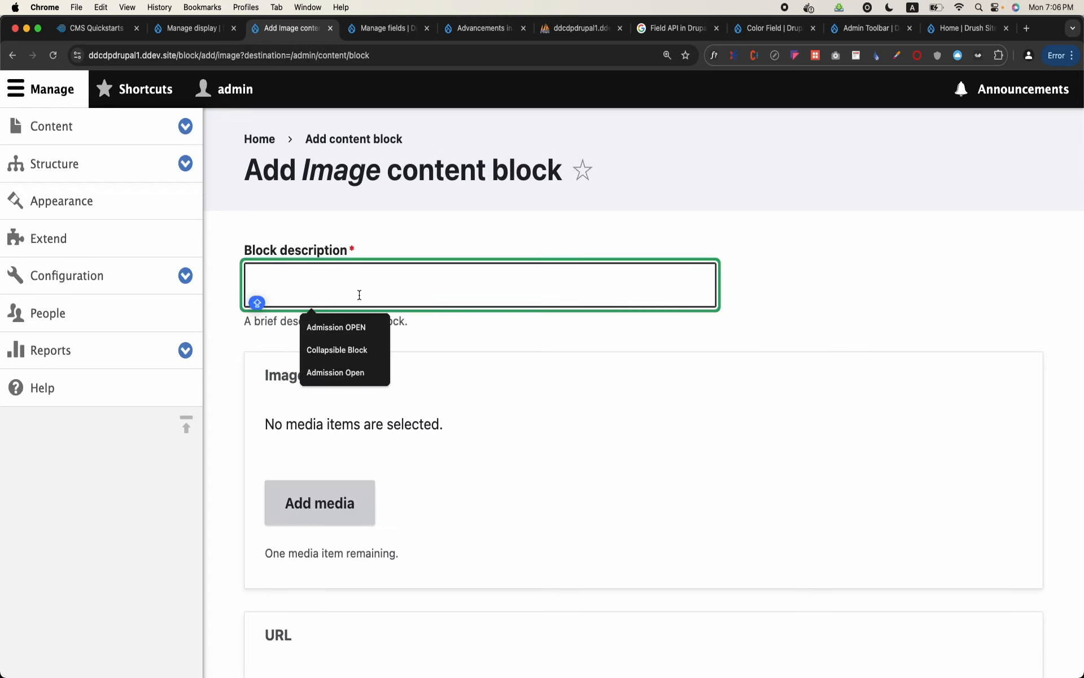
text(Seminar on Re)
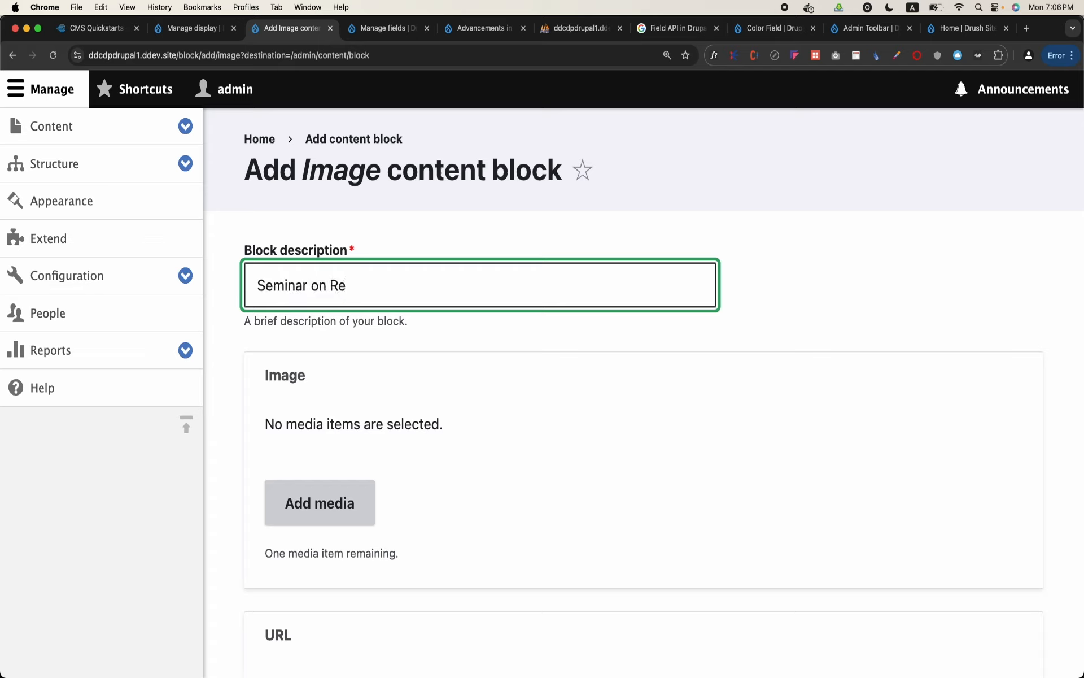
text(search)
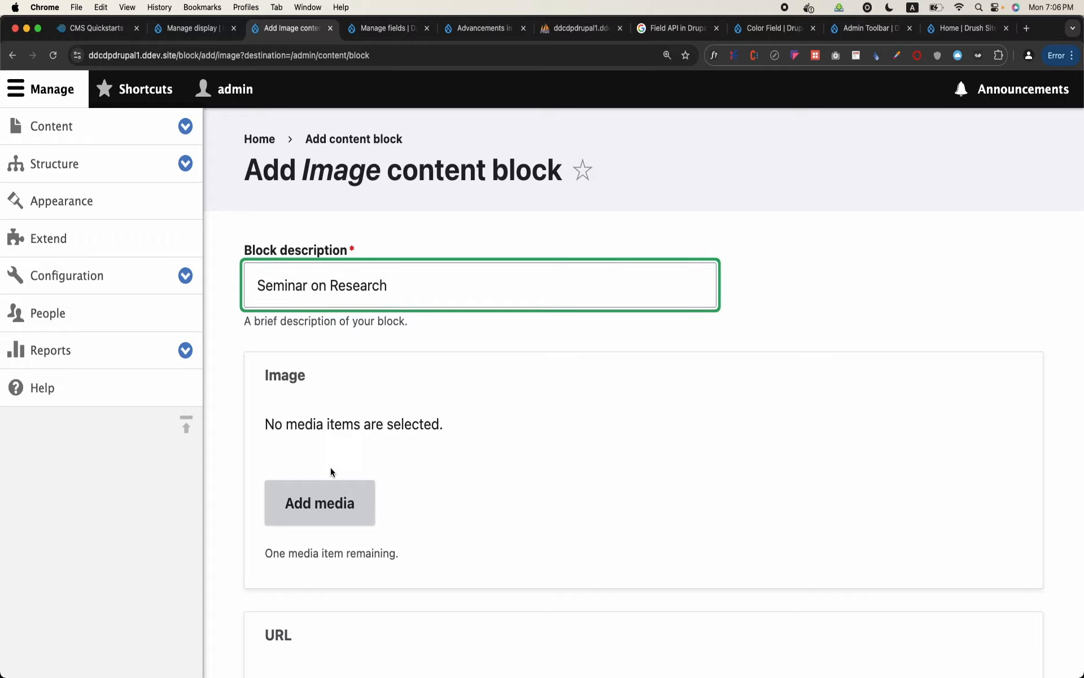
Upload images.jpeg from the journals folder as new media for the block's Image field
click(319, 503)
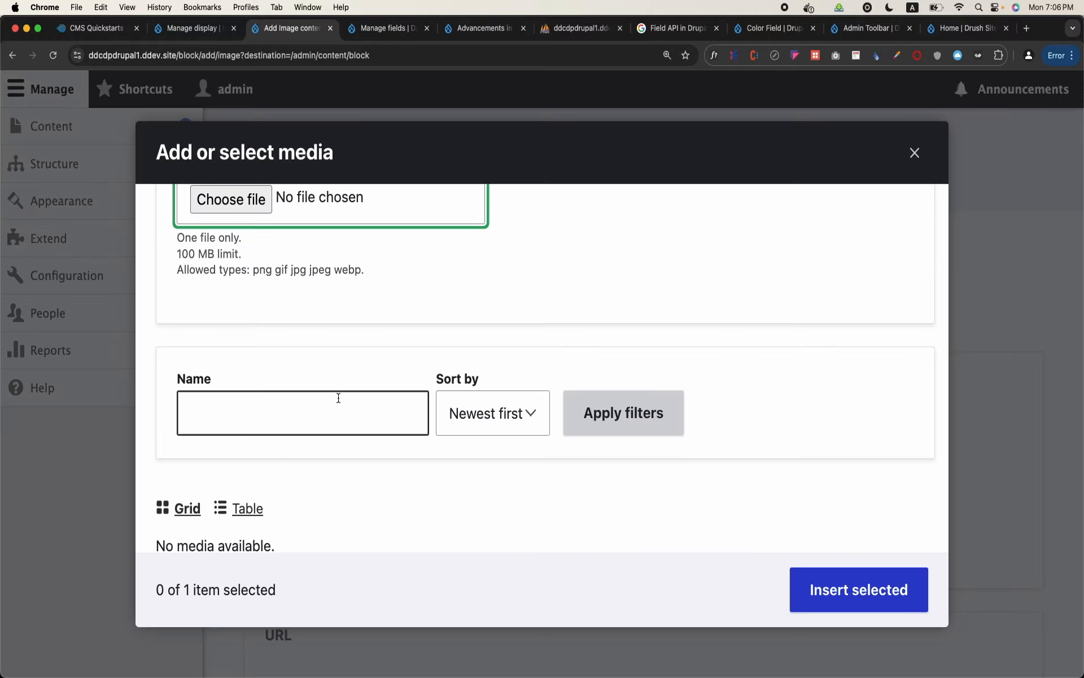
scroll(338, 398, up, 2)
click(249, 284)
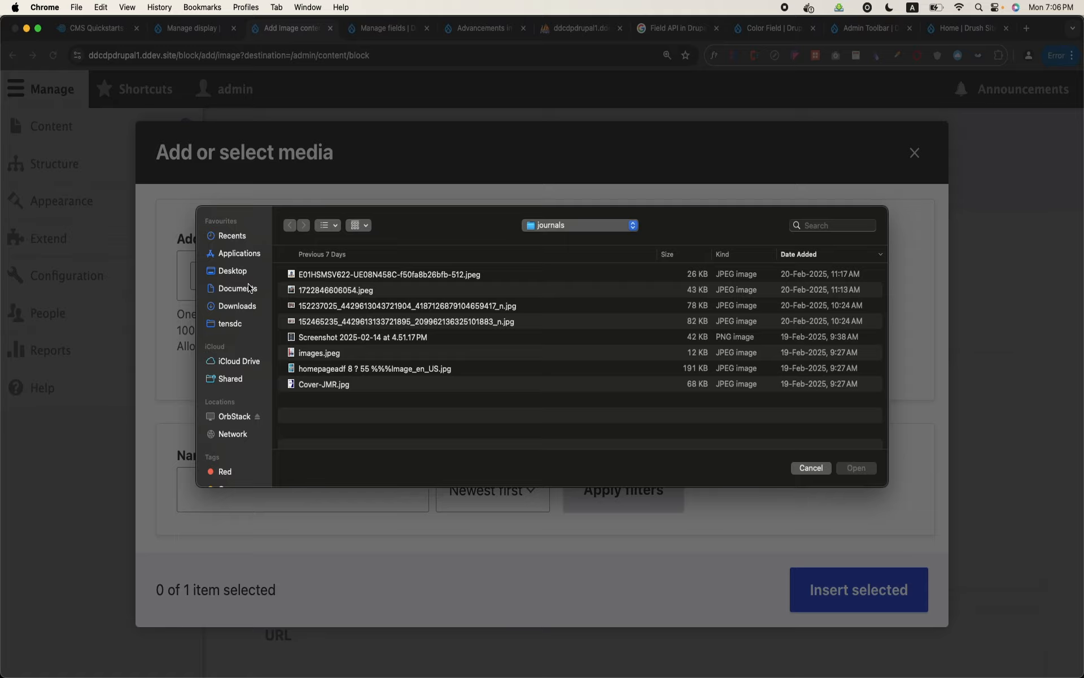
double_click(332, 354)
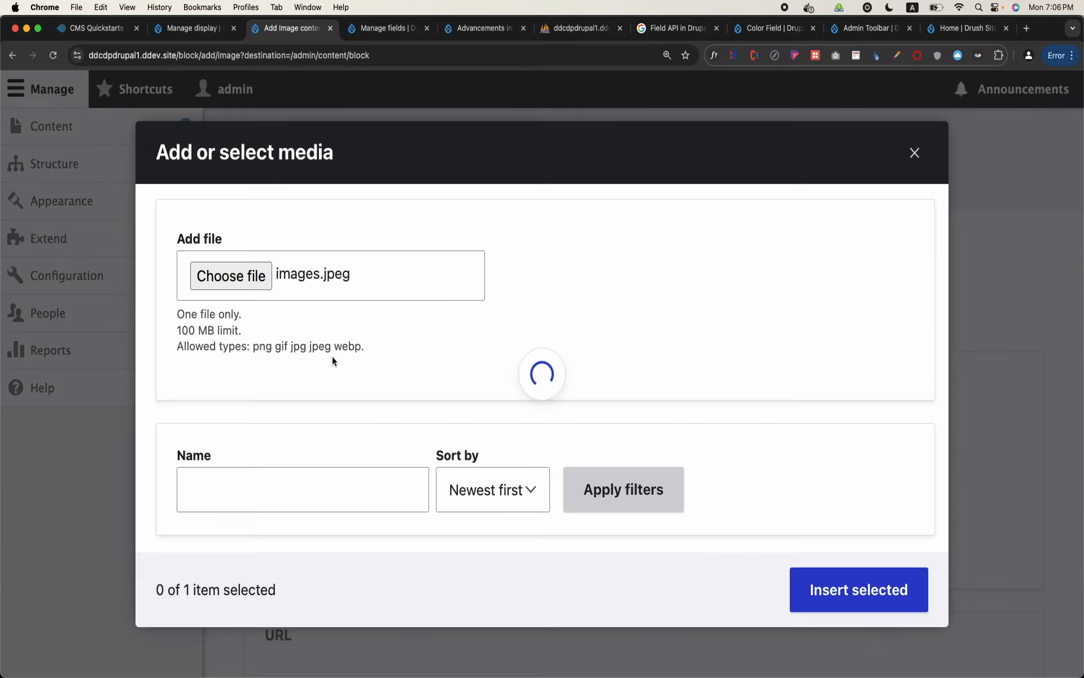
Save the uploaded image with the alternative text asdfsadf and insert it into the block's Image field
click(455, 421)
text(asdfsadf)
click(891, 561)
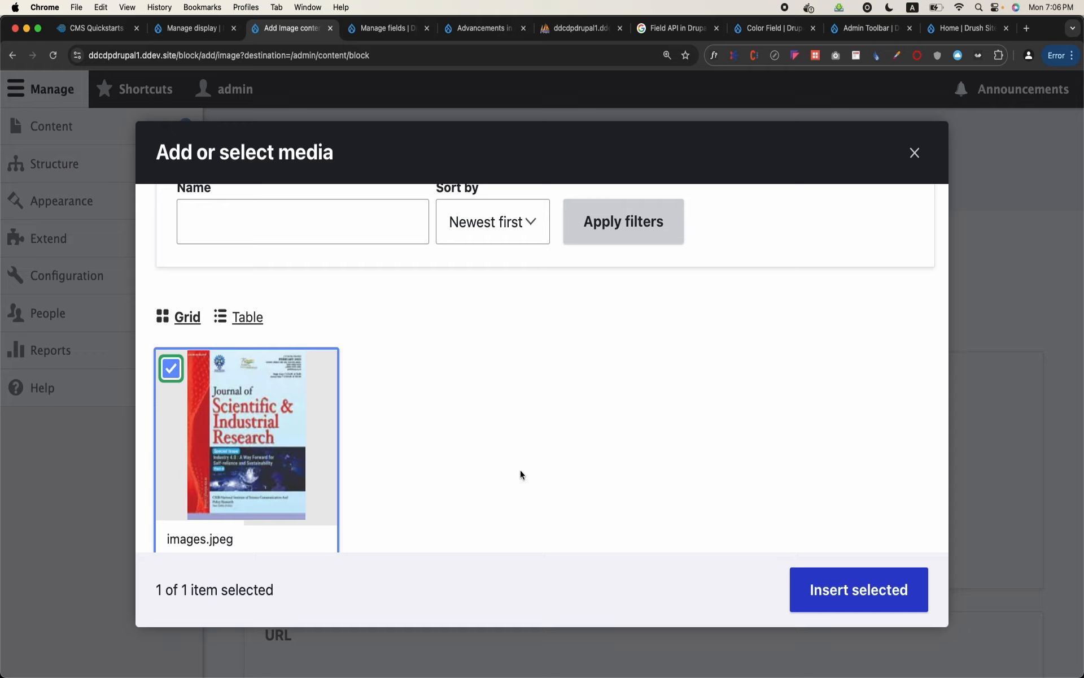
scroll(565, 457, down, 1)
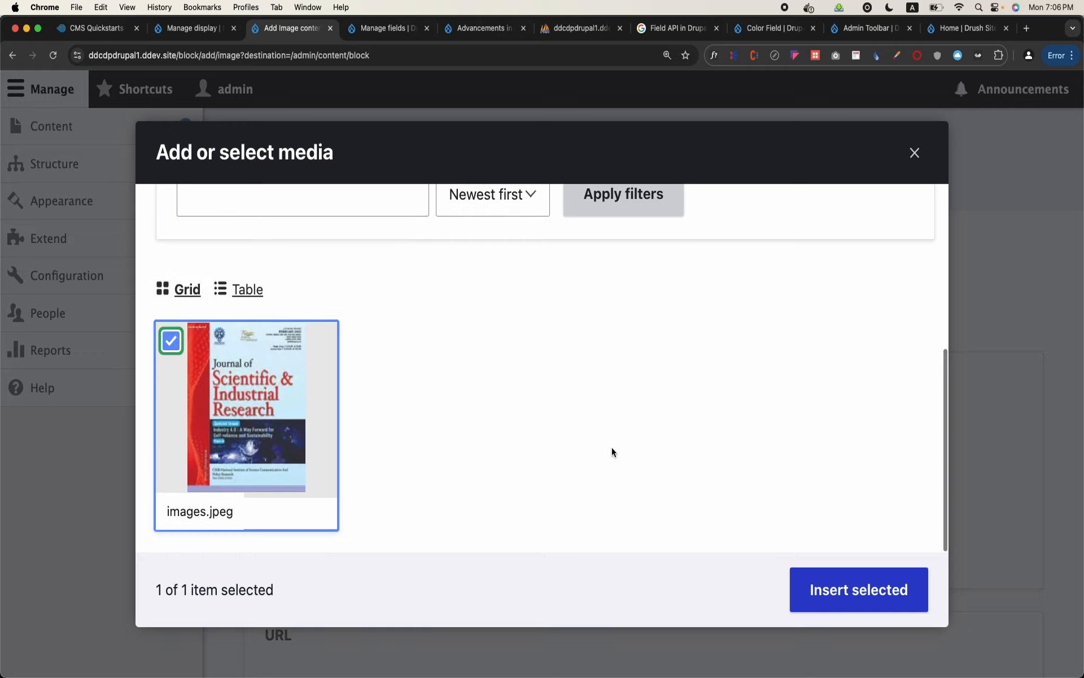
click(894, 591)
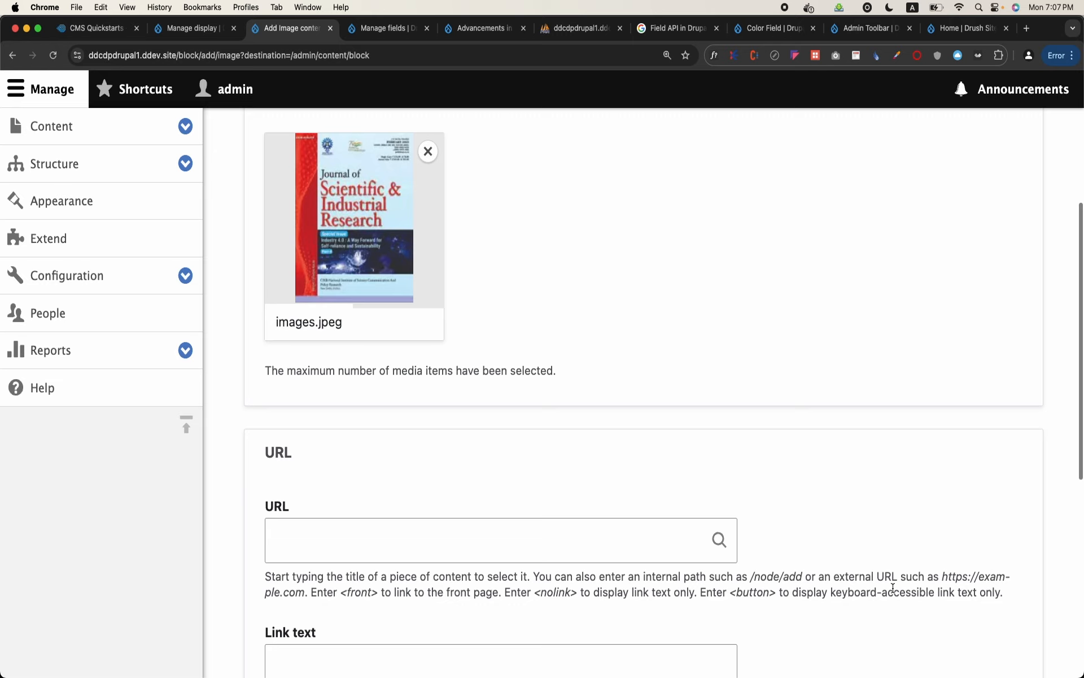
Set the block's URL field to the internal path /node/2
scroll(587, 512, down, 2)
scroll(587, 516, up, 6)
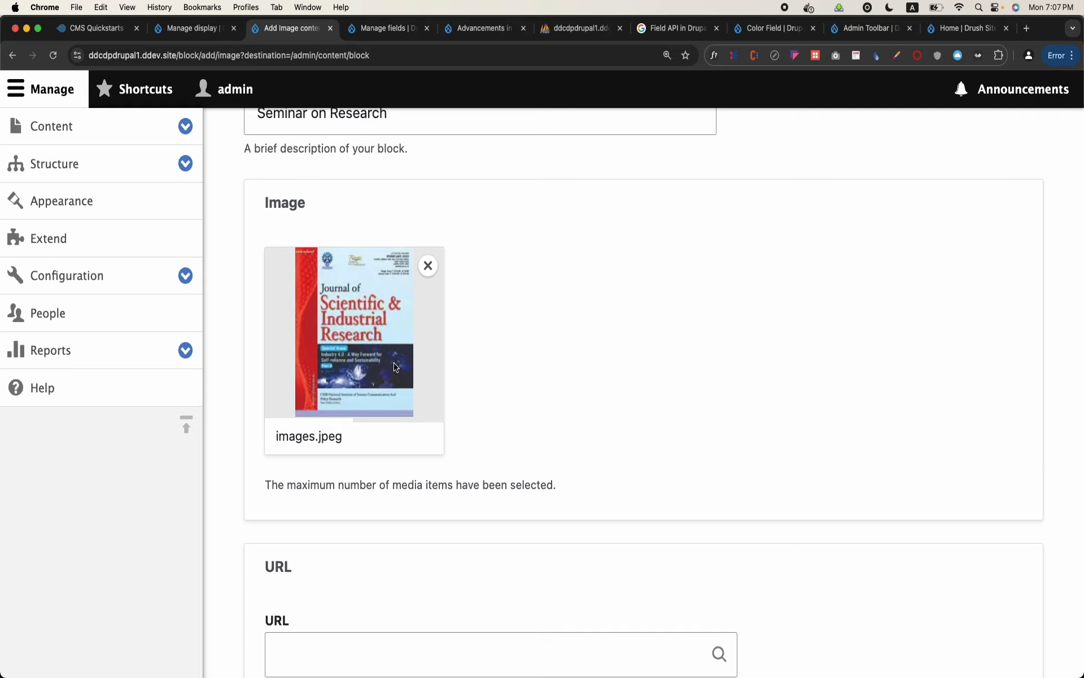
scroll(395, 366, down, 6)
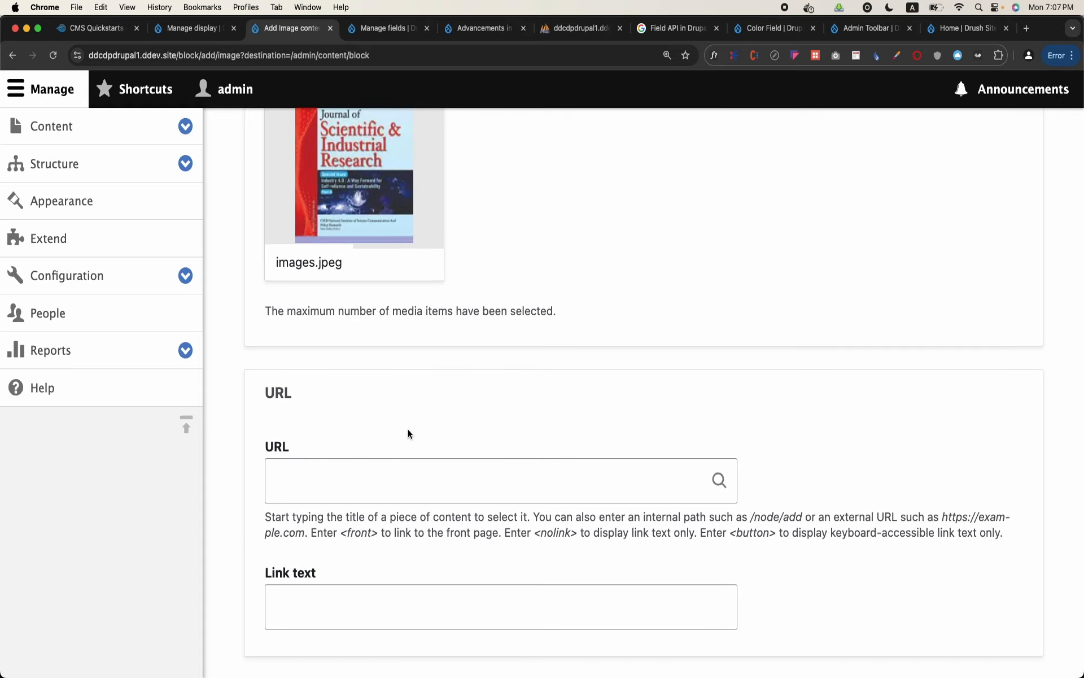
scroll(408, 428, down, 2)
click(407, 429)
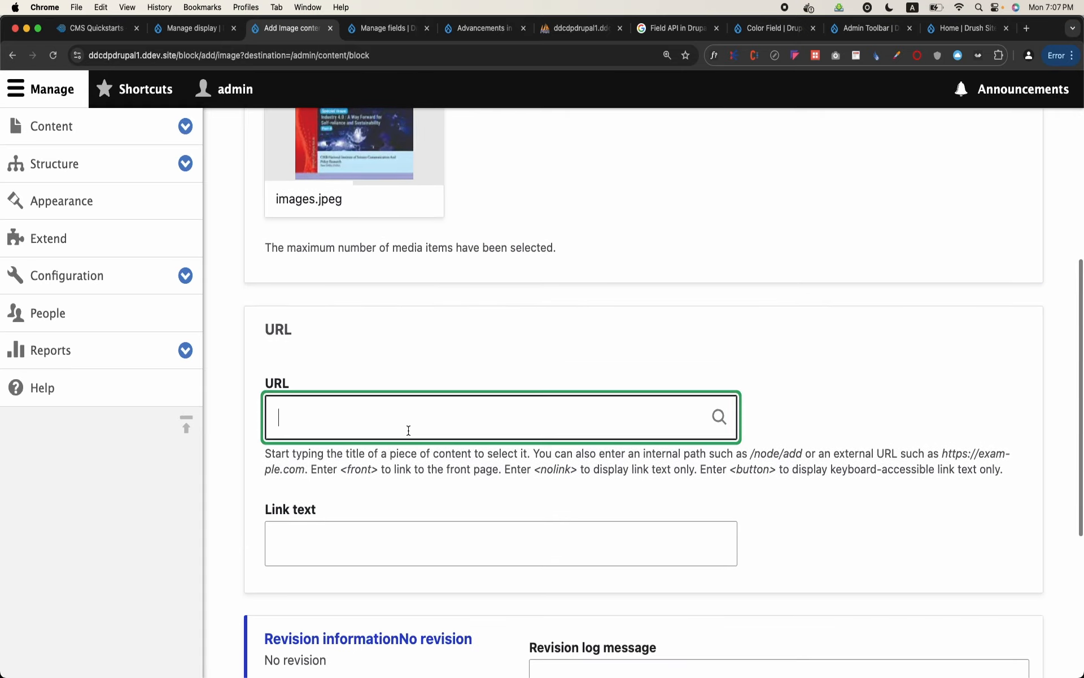
text(/)
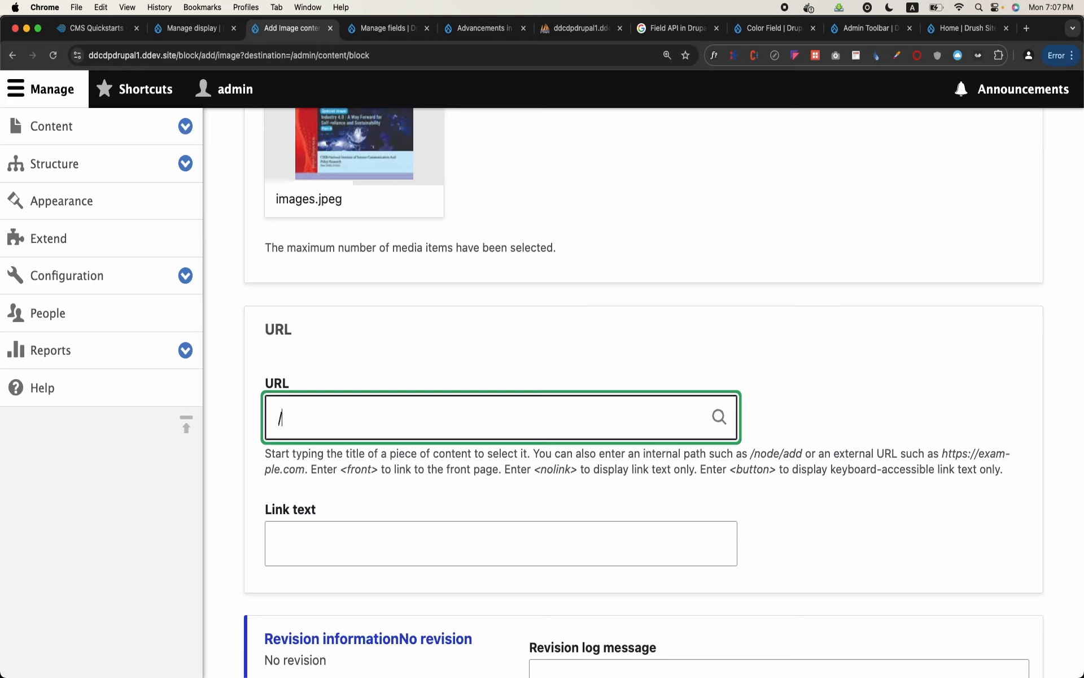
text(node/2)
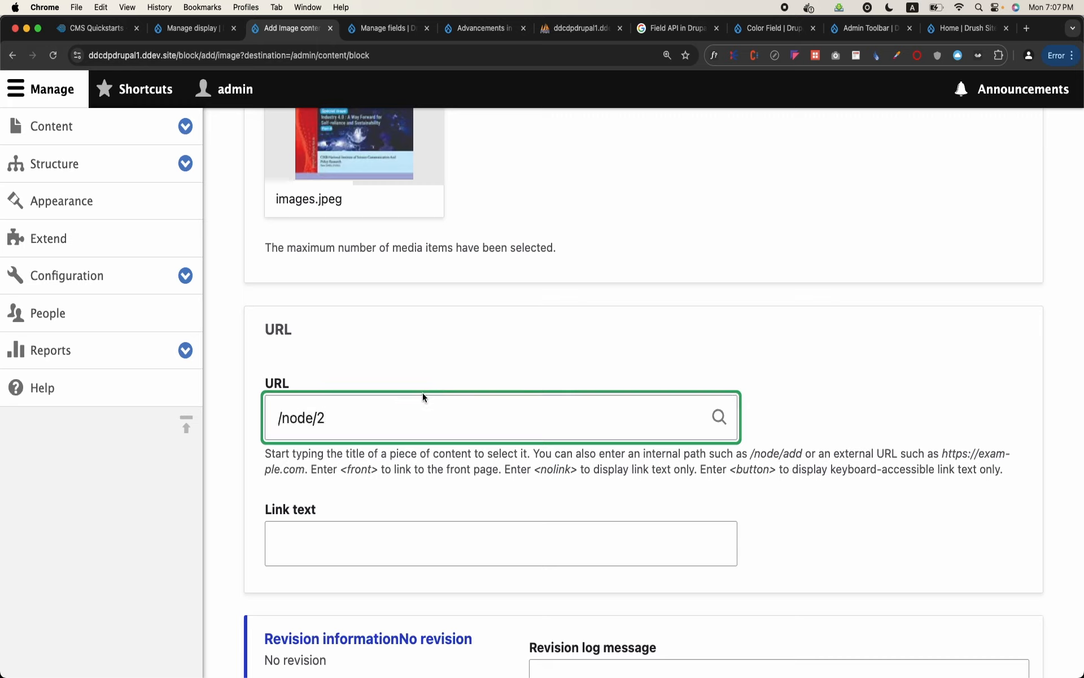
Set the link text to Go to Admission Page, then save the block and continue to its placement configuration
click(362, 550)
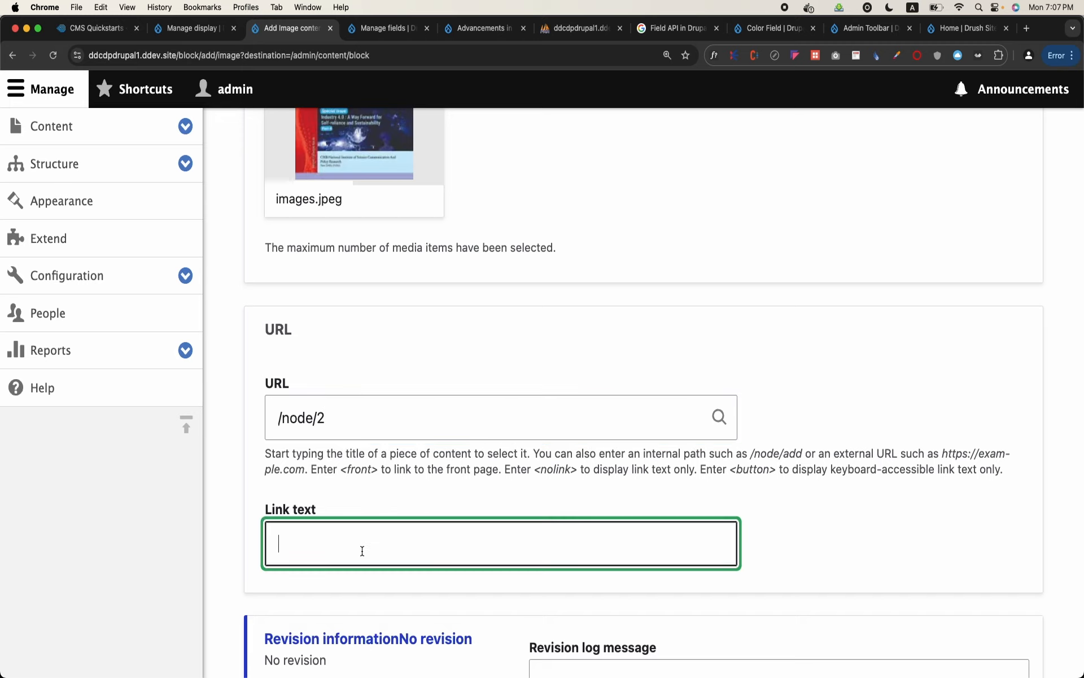
text(Go to)
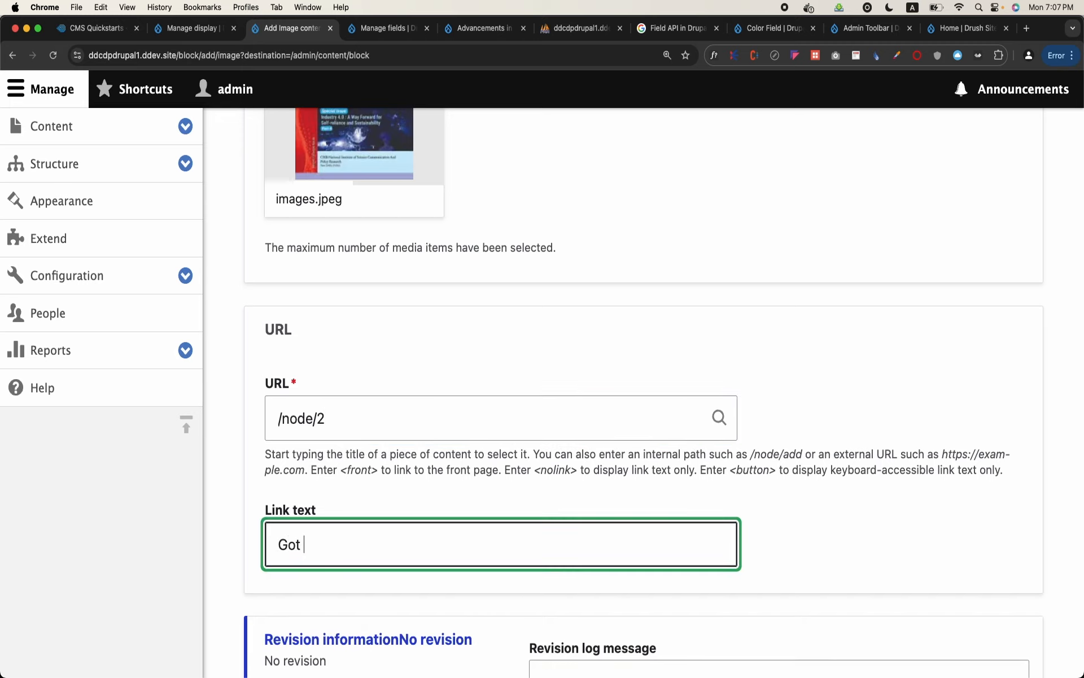
key(BackSpace)
key(BackSpace)
text(o Admission Page)
scroll(643, 348, down, 5)
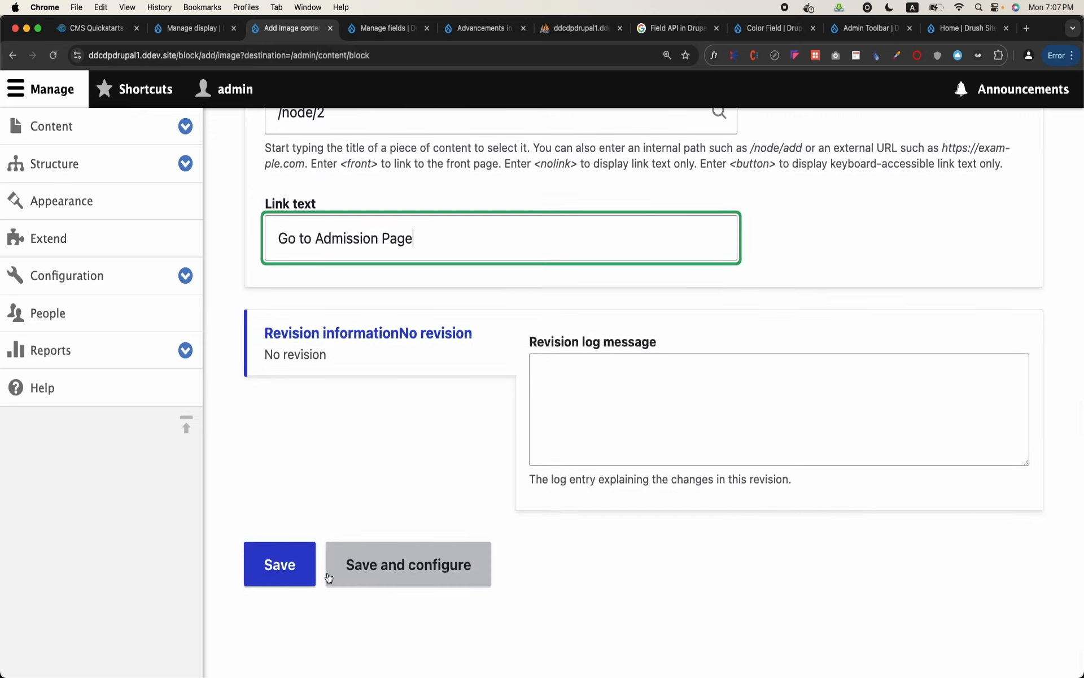
click(374, 585)
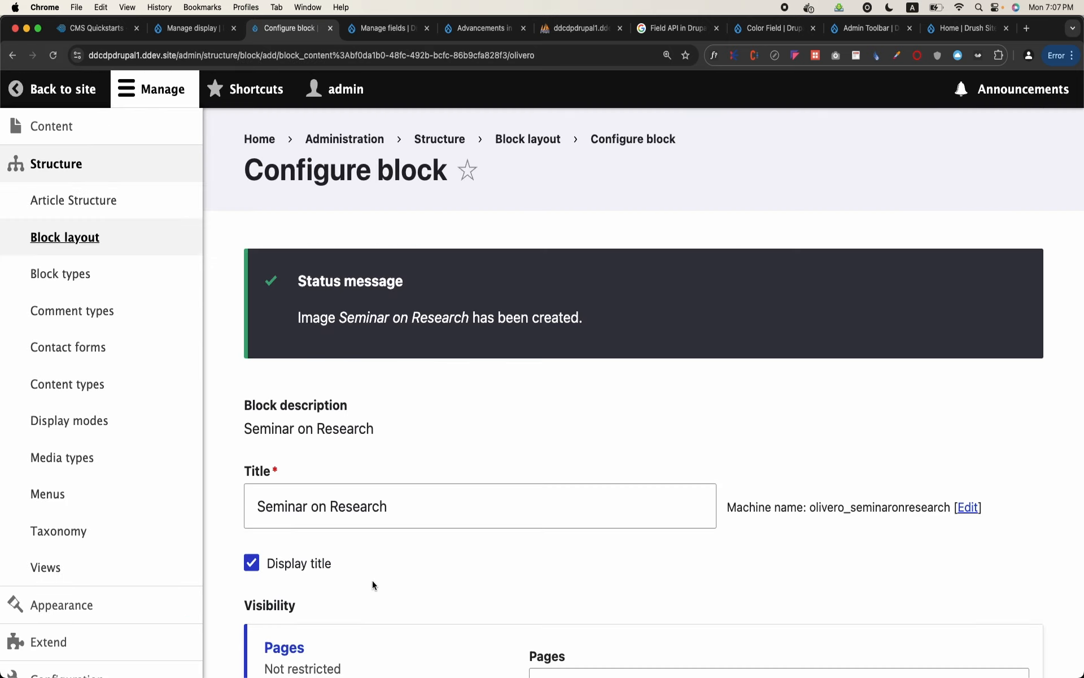
Place the Seminar on Research block in the Sidebar region and save its placement
scroll(374, 585, down, 4)
scroll(374, 585, down, 5)
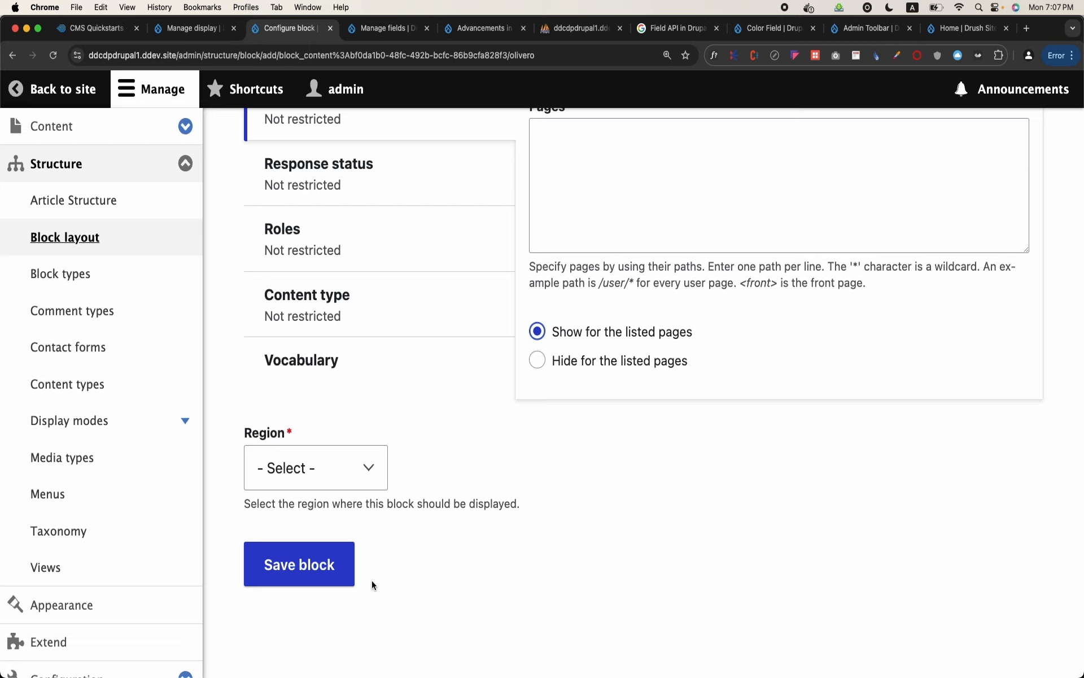
click(339, 468)
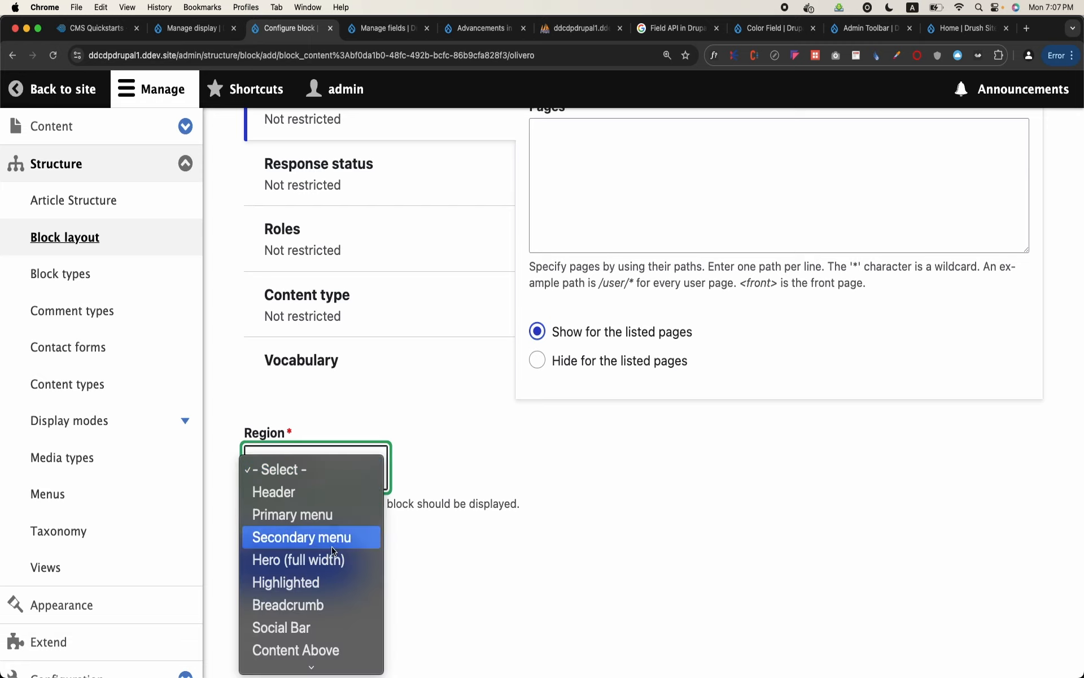
scroll(333, 551, down, 4)
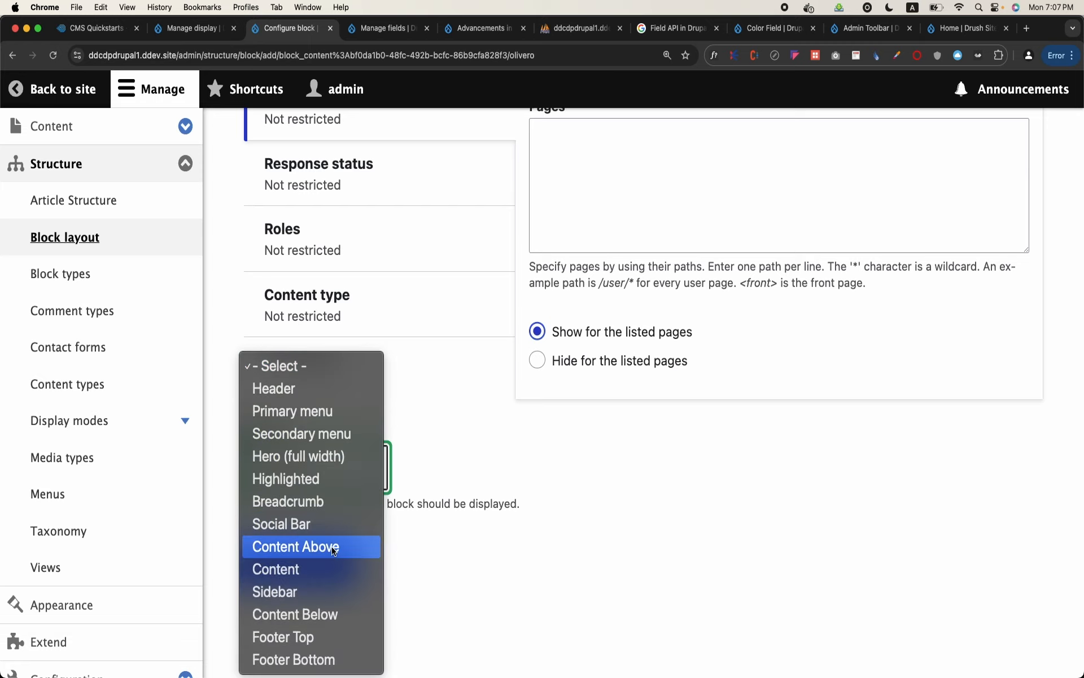
click(306, 590)
click(317, 564)
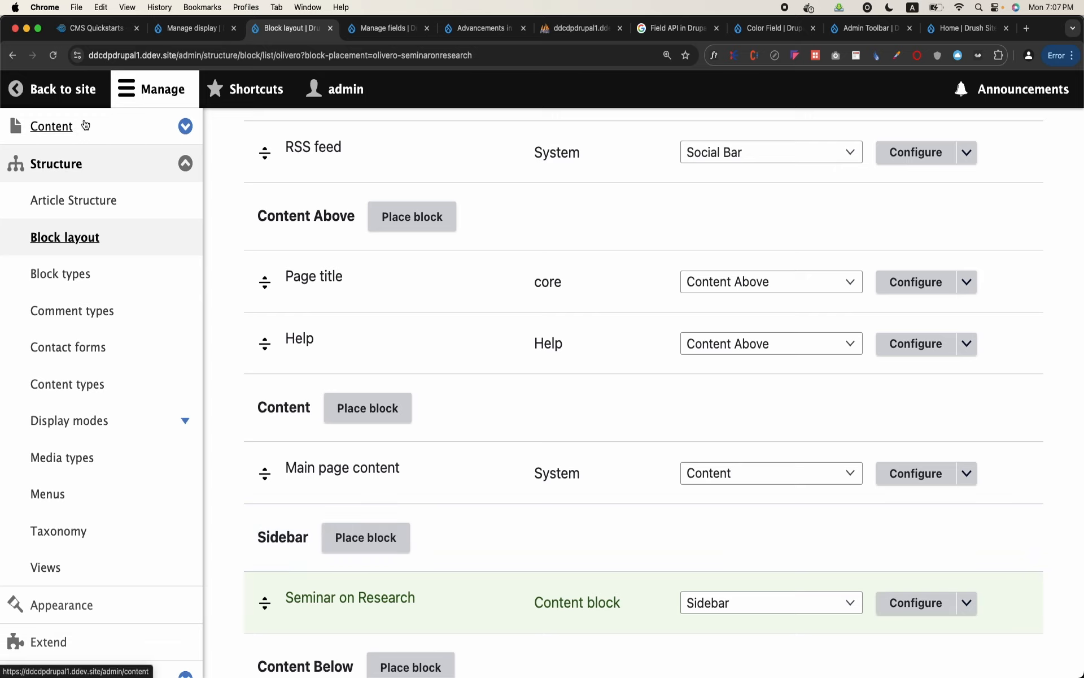
Return to the site's home page and examine how the Seminar on Research block displays its image, link and field labels
scroll(185, 315, down, 3)
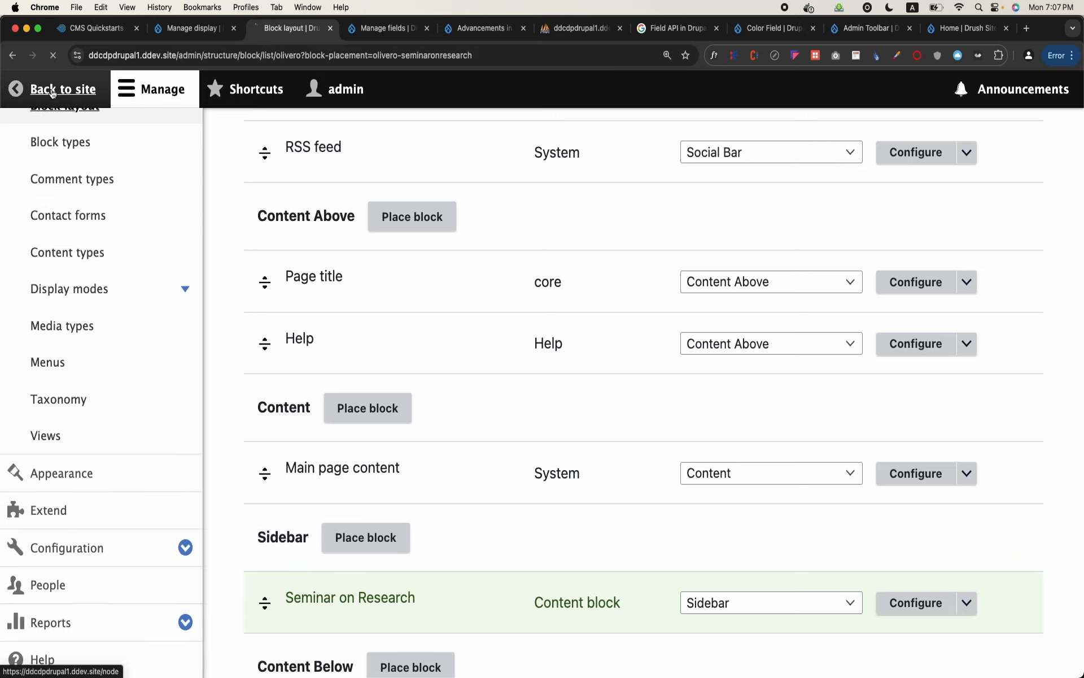
click(52, 92)
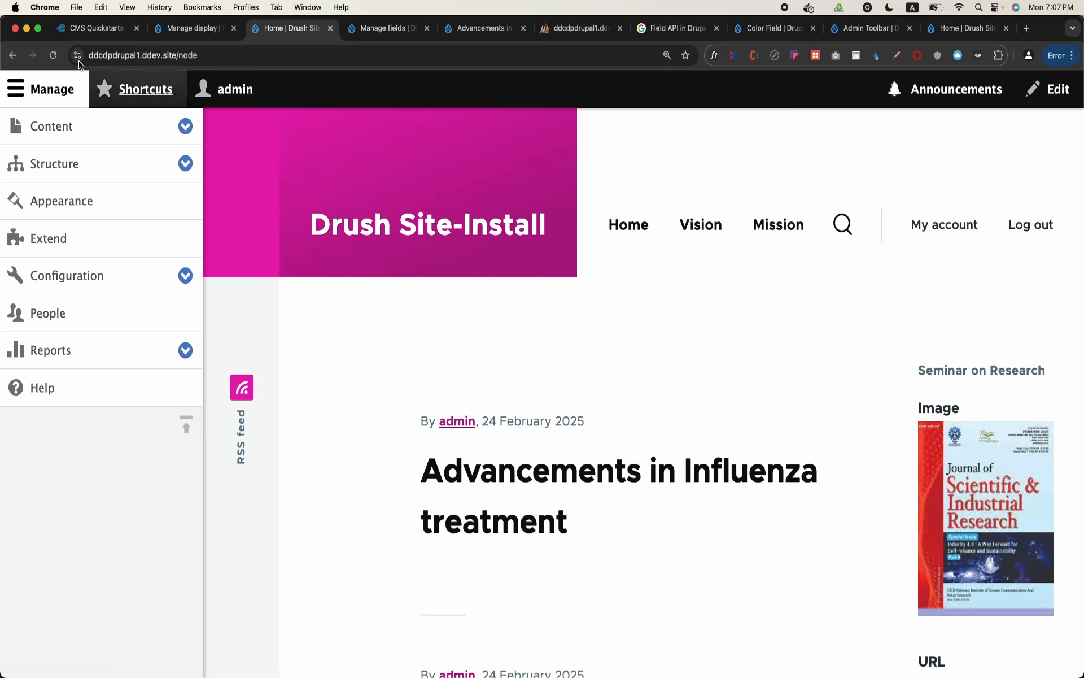
scroll(554, 411, down, 5)
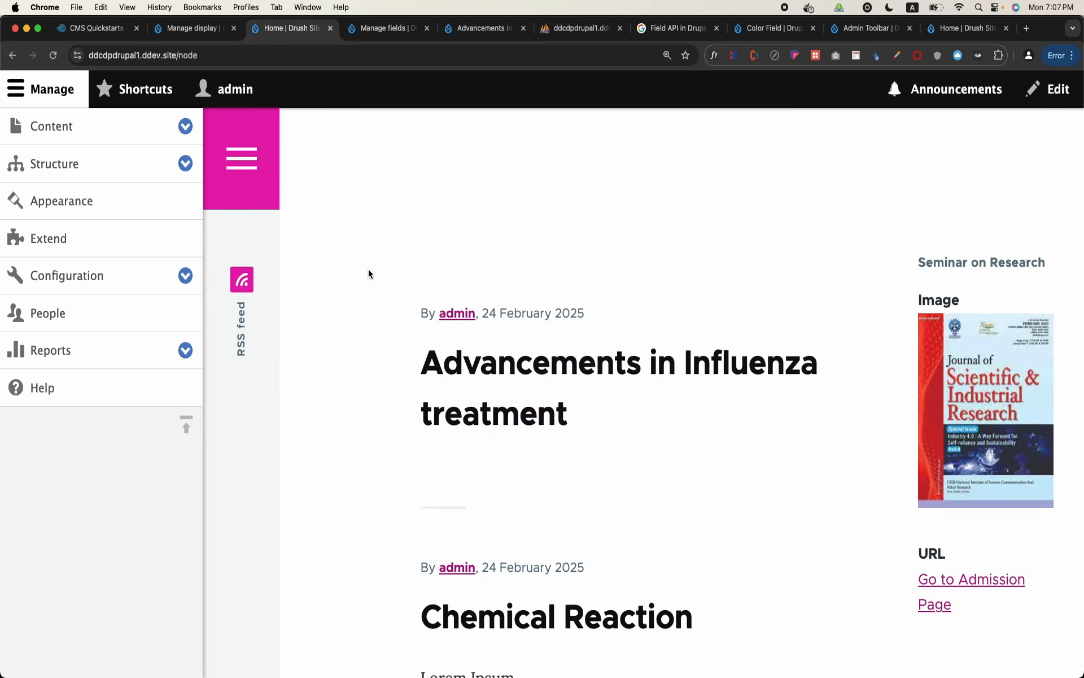
click(77, 90)
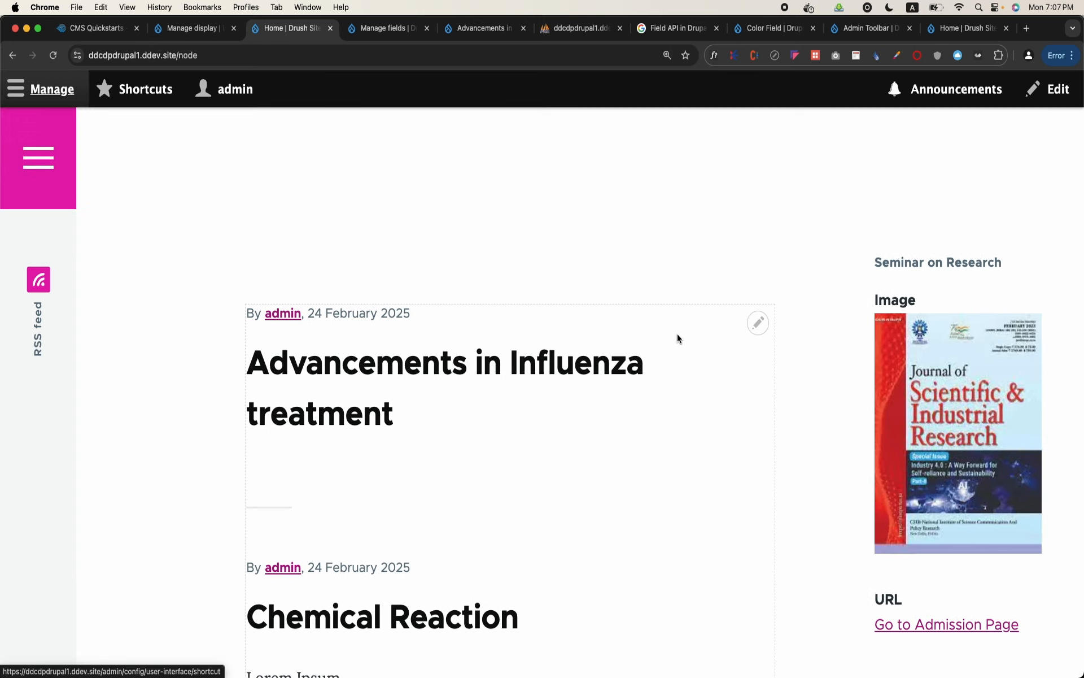
scroll(740, 389, down, 3)
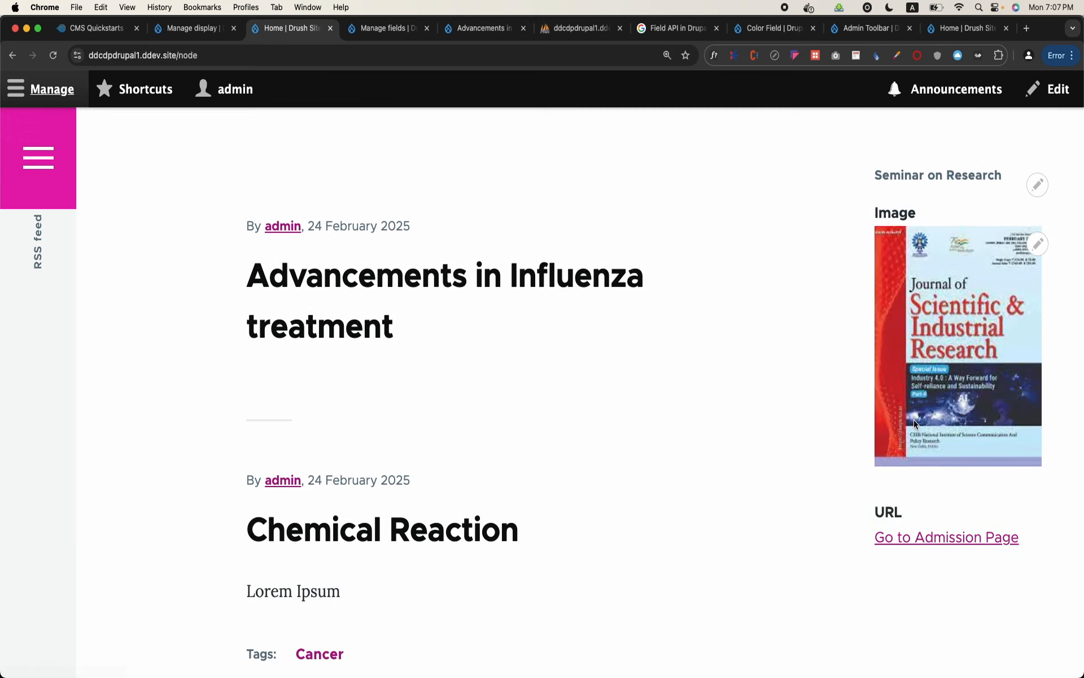
scroll(765, 427, up, 3)
scroll(766, 426, down, 3)
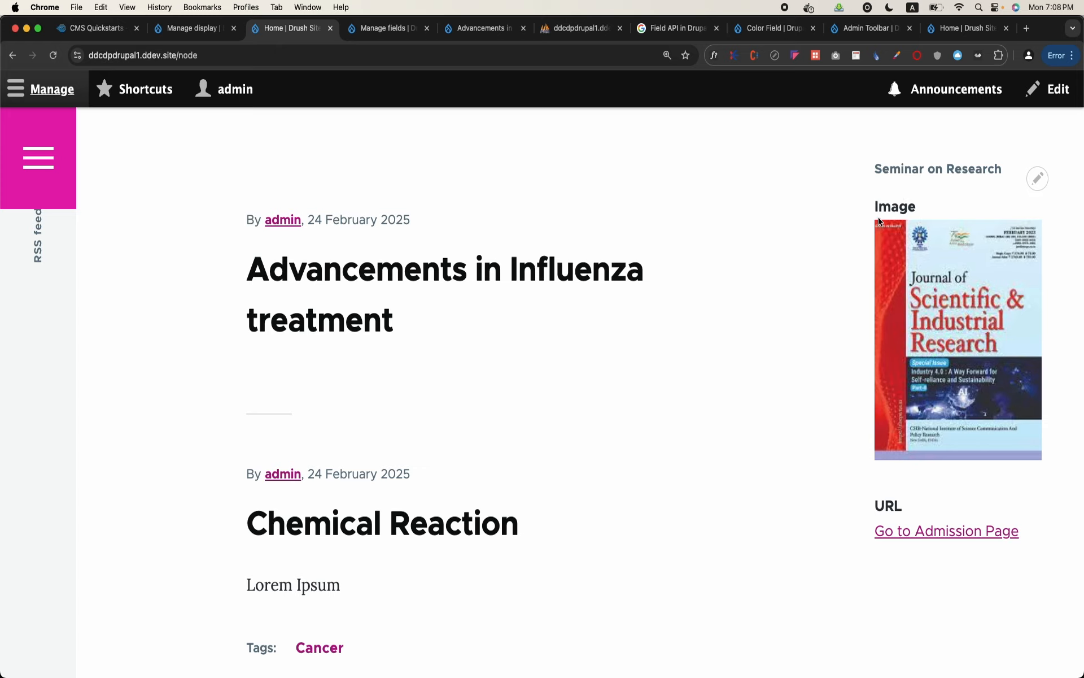
scroll(860, 242, up, 1)
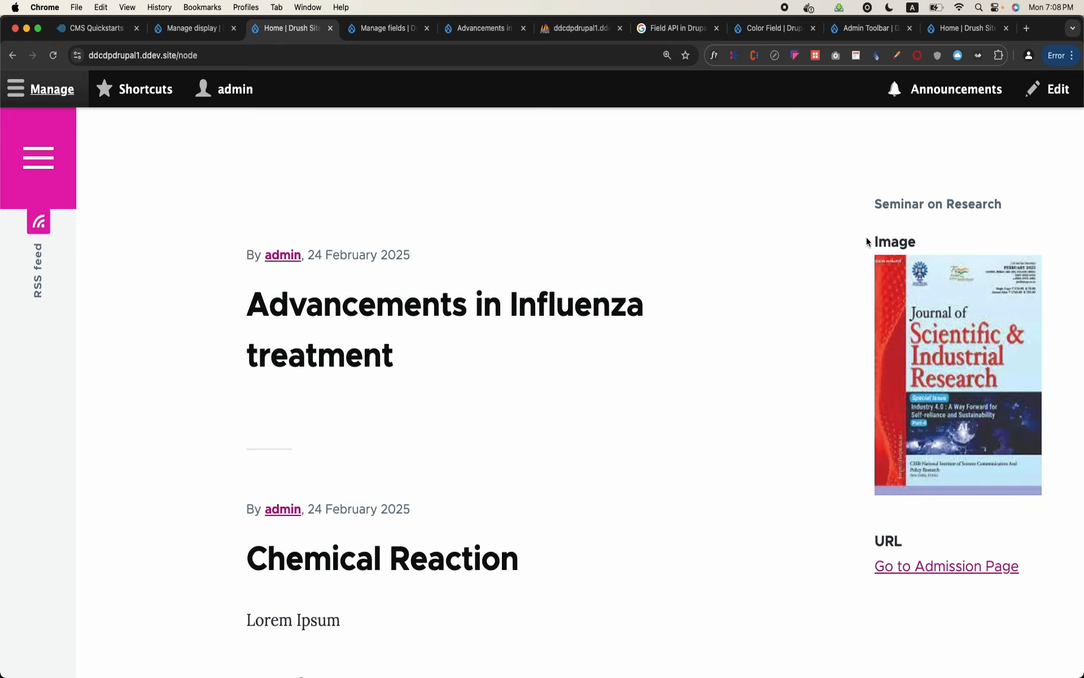
Check the Image and URL labels on the Seminar on Research block and open the Image block type's display settings
drag(874, 244, 919, 245)
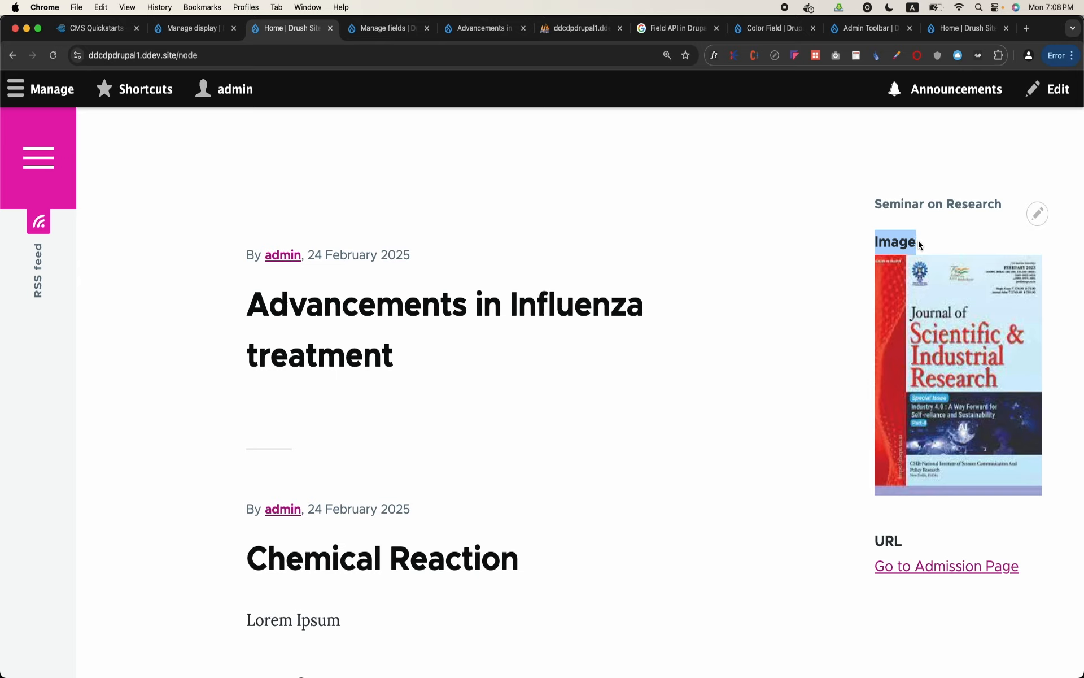
double_click(878, 541)
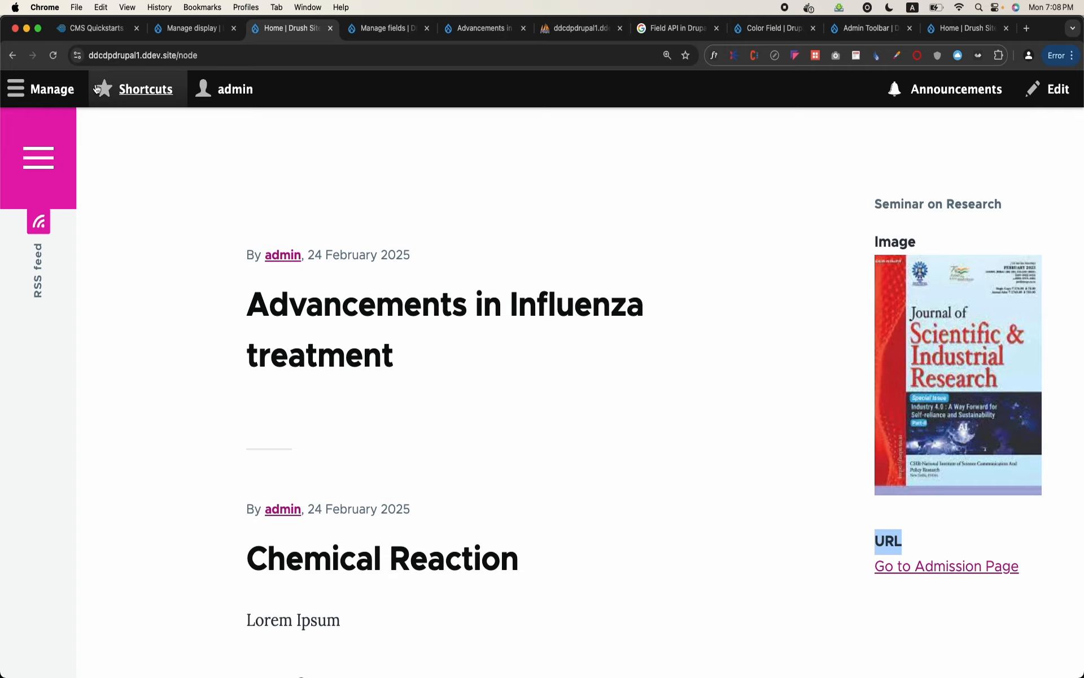
click(25, 93)
click(118, 172)
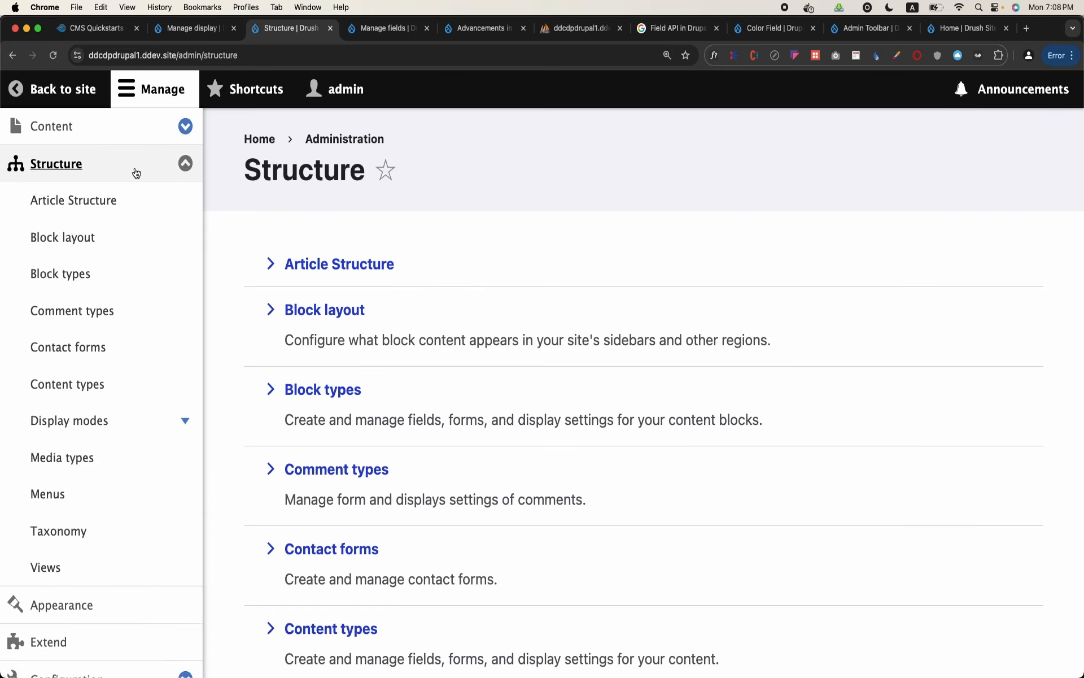
click(73, 273)
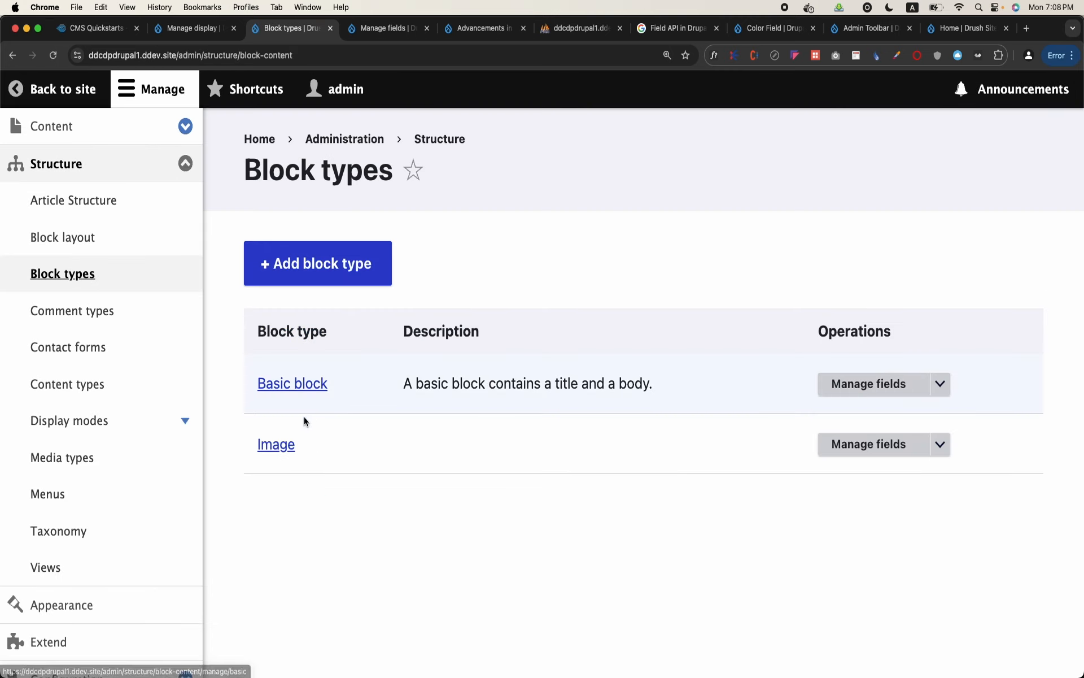
click(940, 446)
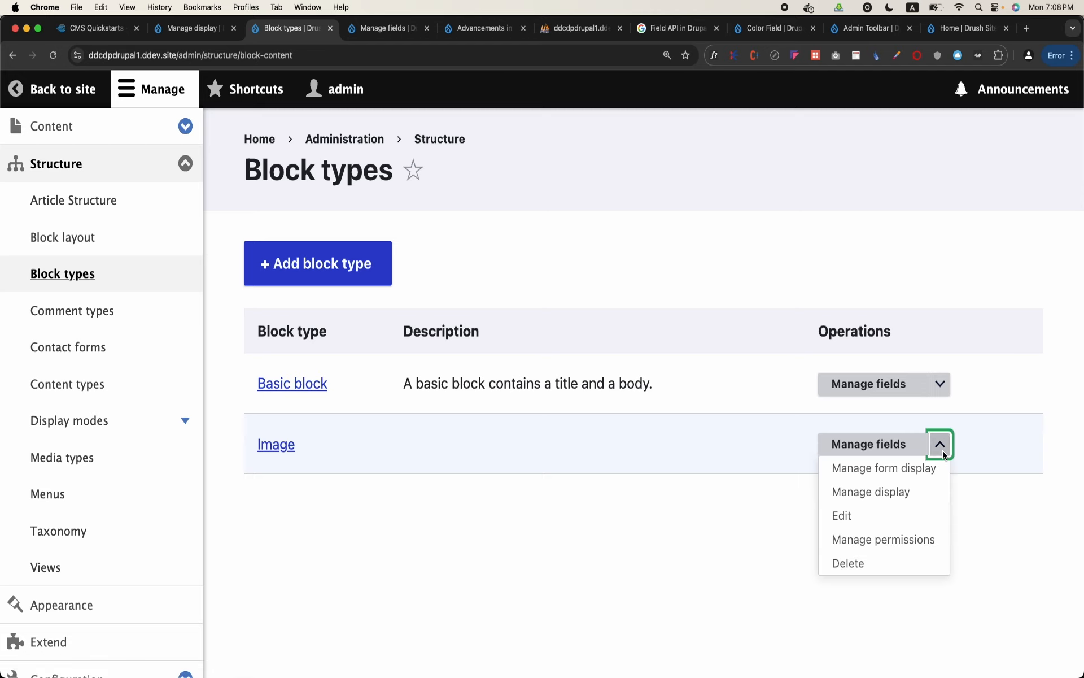
click(904, 489)
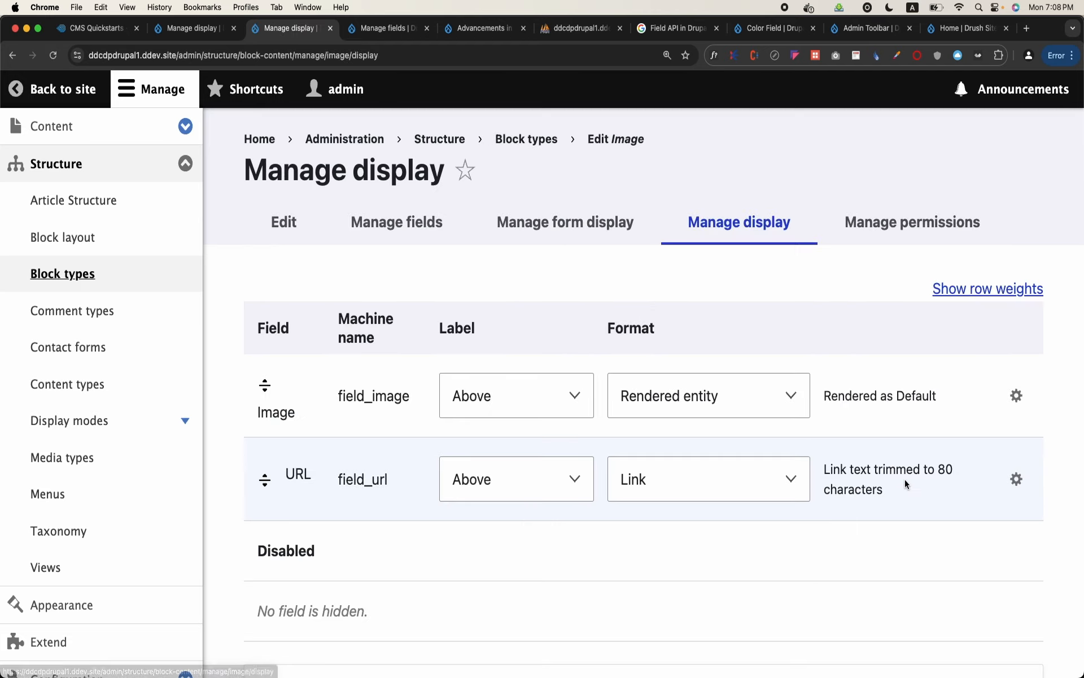
Set the labels of the Image and URL fields to Hidden and save the display settings
click(523, 402)
click(511, 442)
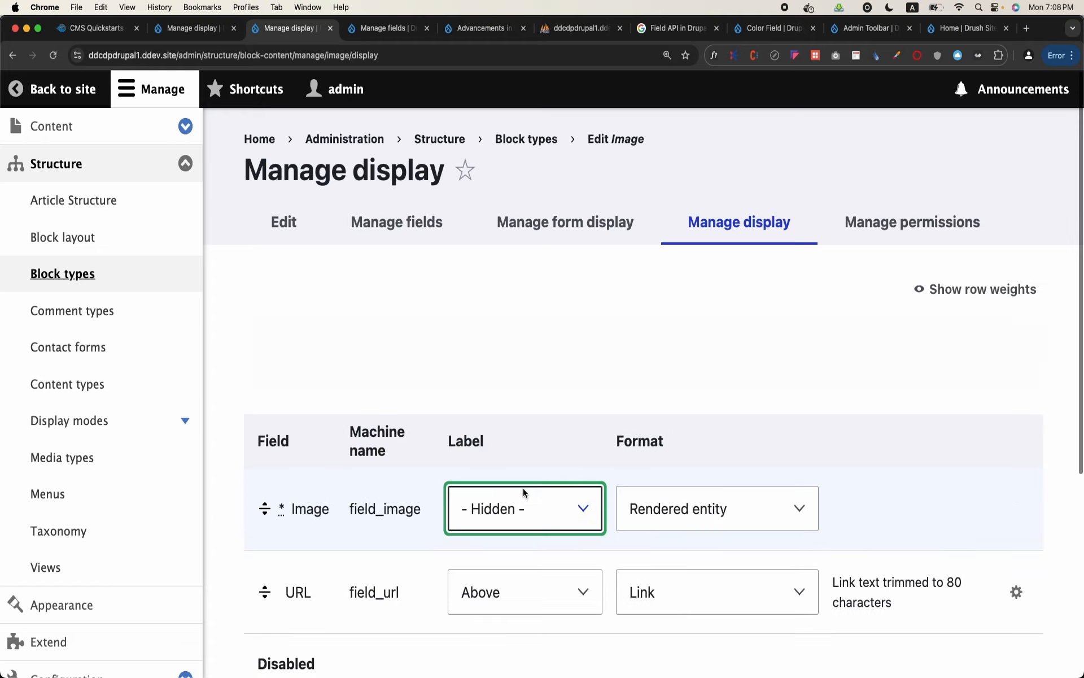
click(525, 592)
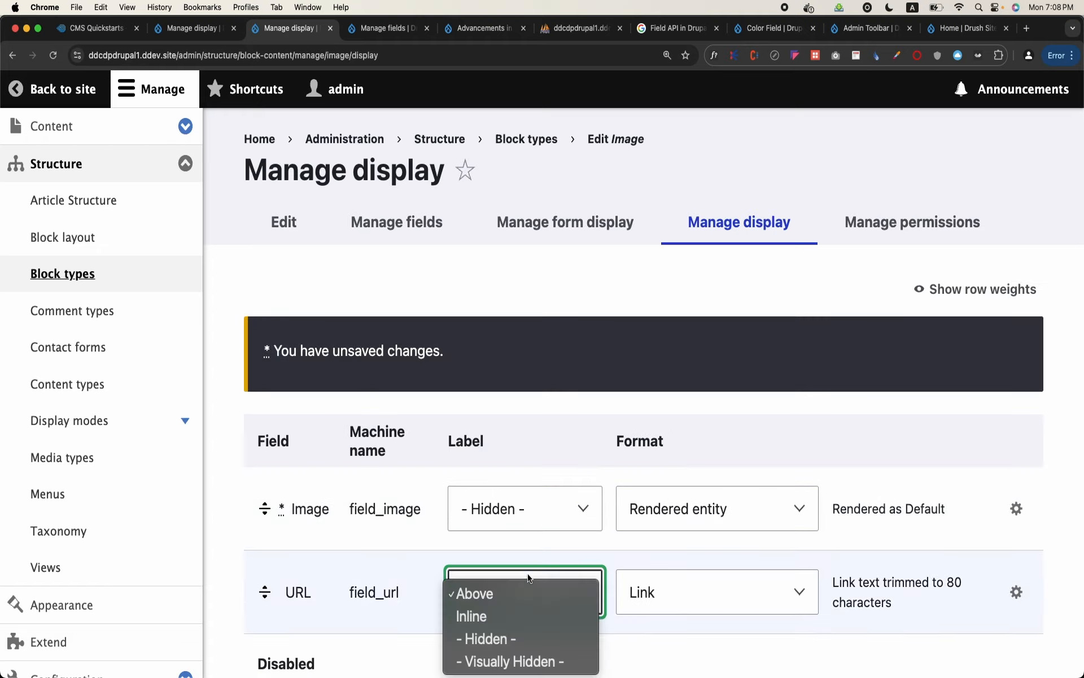
click(520, 637)
scroll(521, 637, down, 5)
click(280, 563)
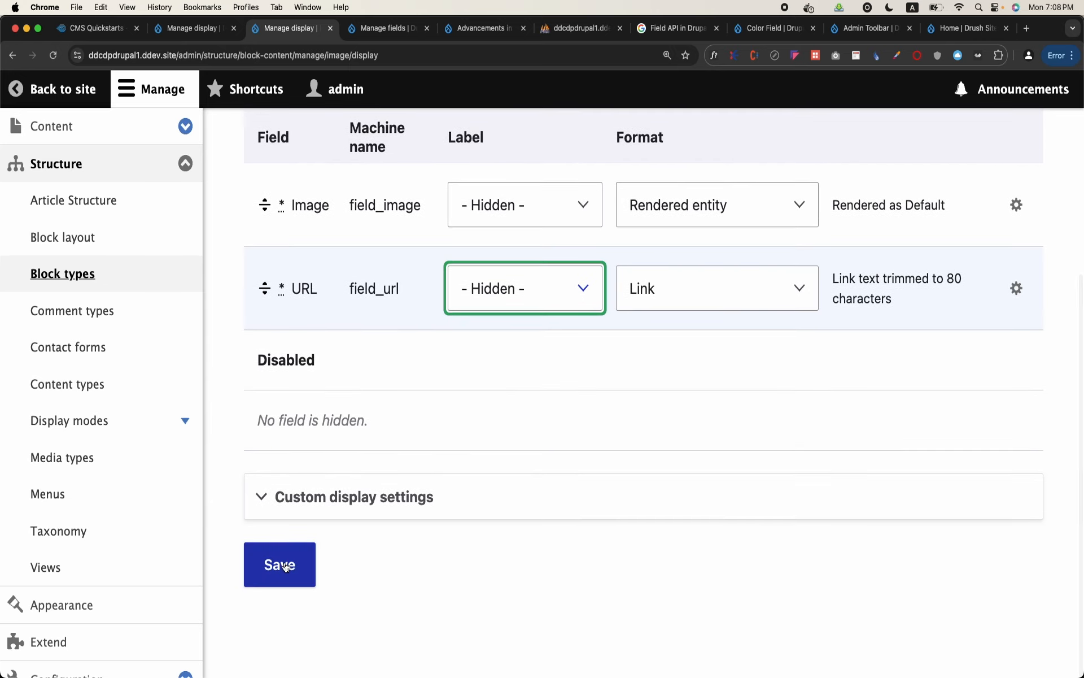
Return to the site's home page and check how the Seminar on Research block displays its image and link
click(86, 102)
click(85, 103)
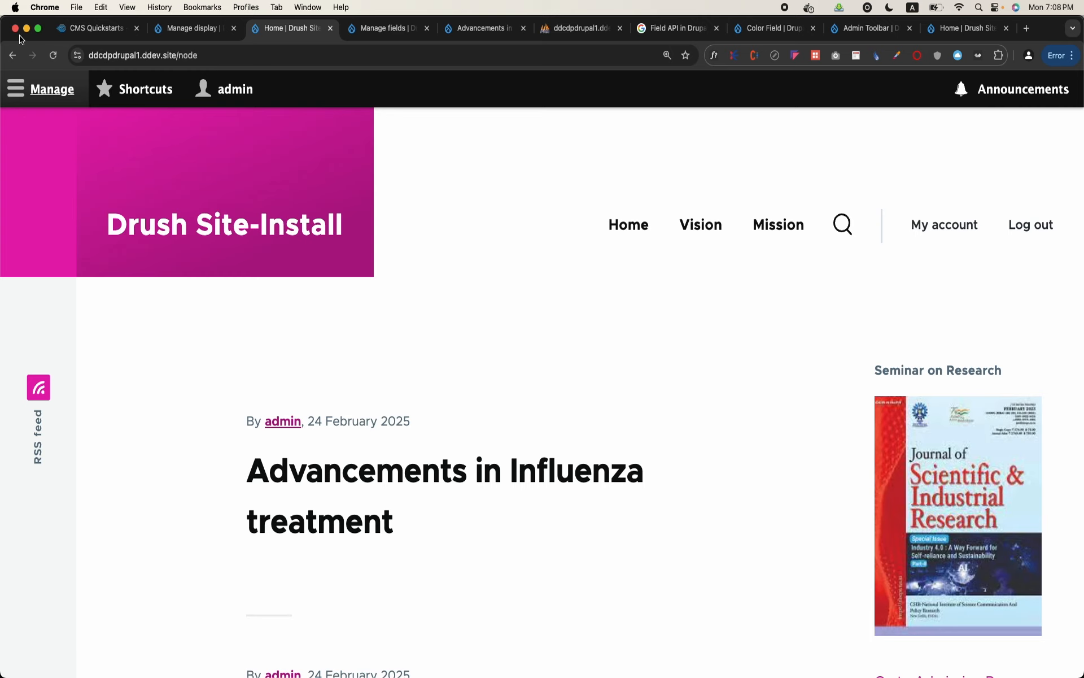
scroll(560, 292, down, 3)
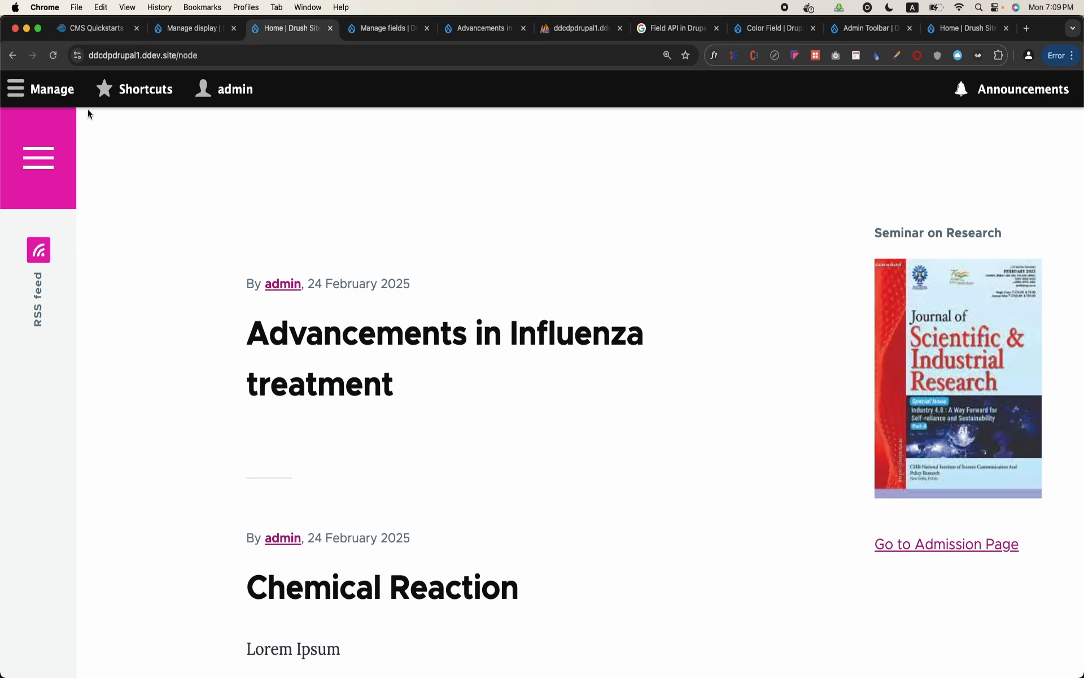
Reopen the Image block type's display settings and view the format options for its URL field
click(33, 85)
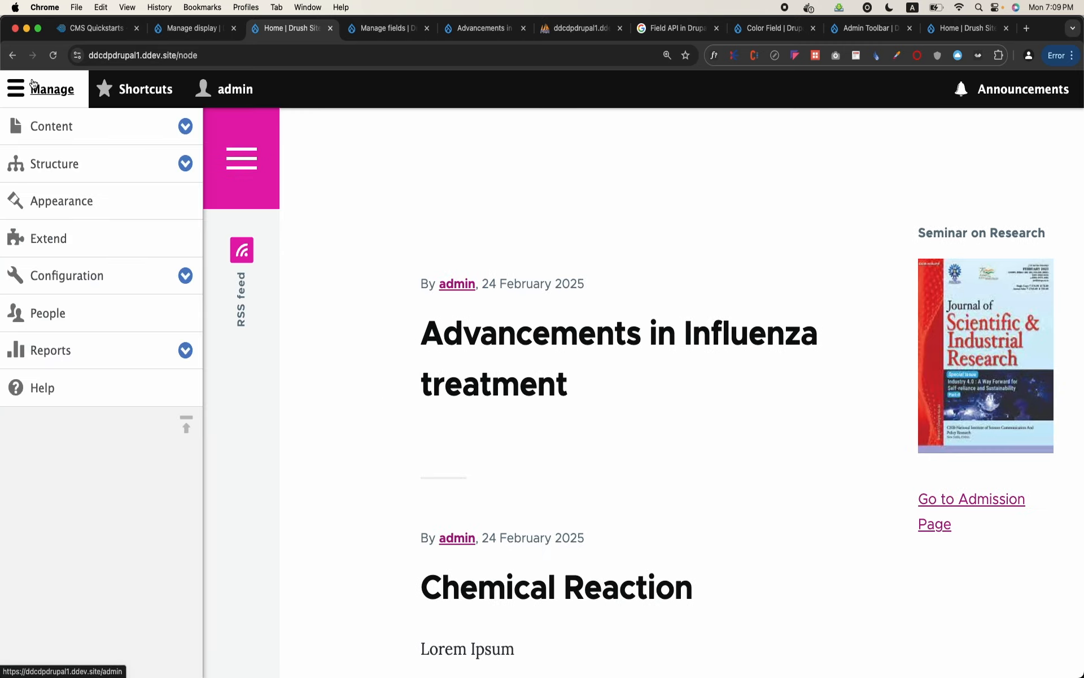
click(79, 161)
click(76, 273)
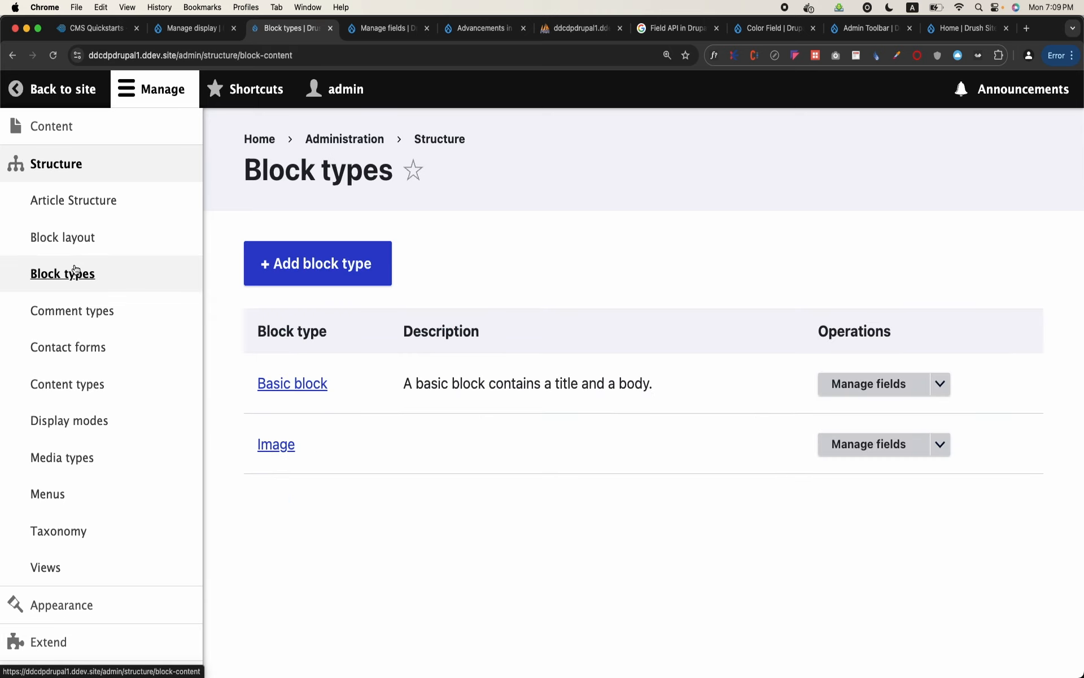
click(939, 444)
click(896, 489)
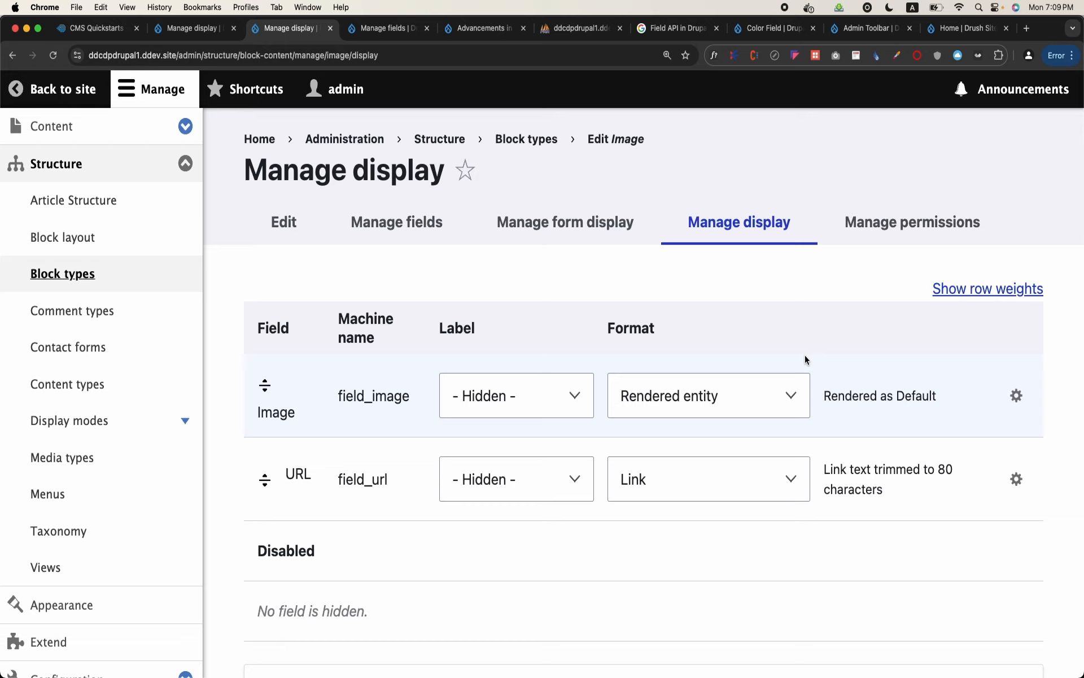
click(757, 471)
click(920, 531)
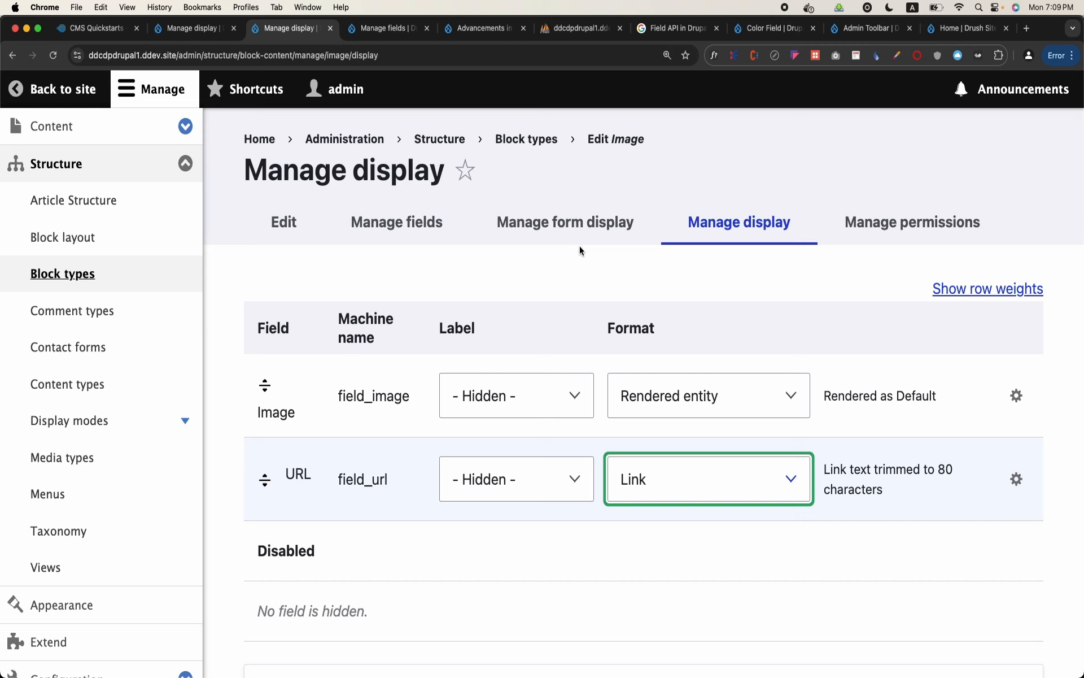
Review the Image block type's form display widgets and the display format options for its Image field
click(562, 223)
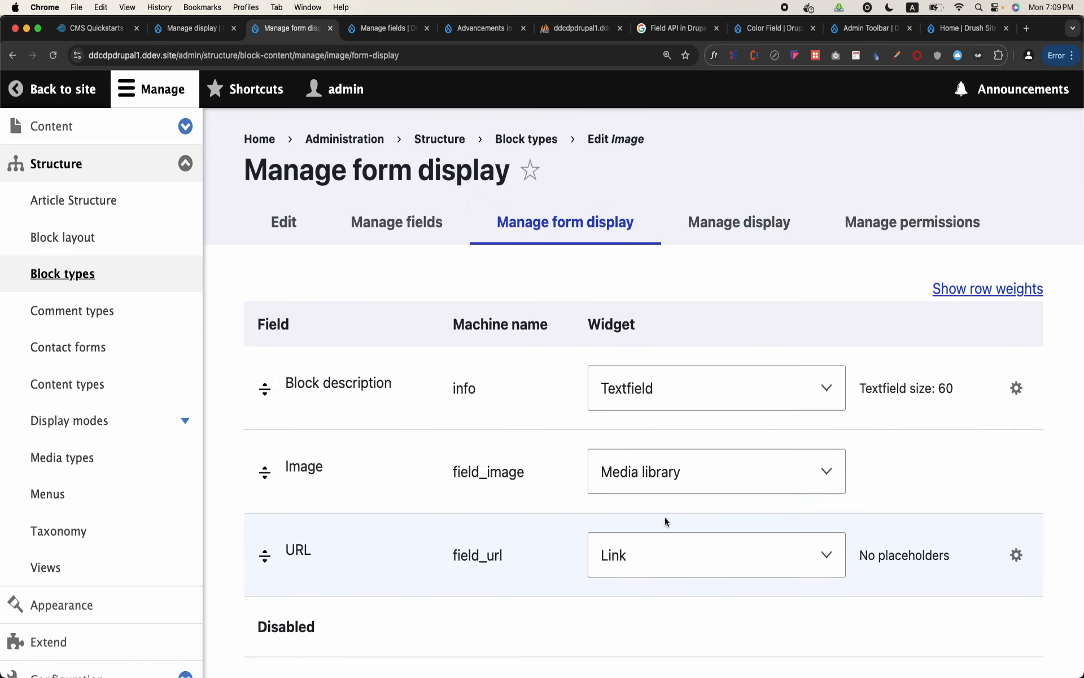
click(768, 232)
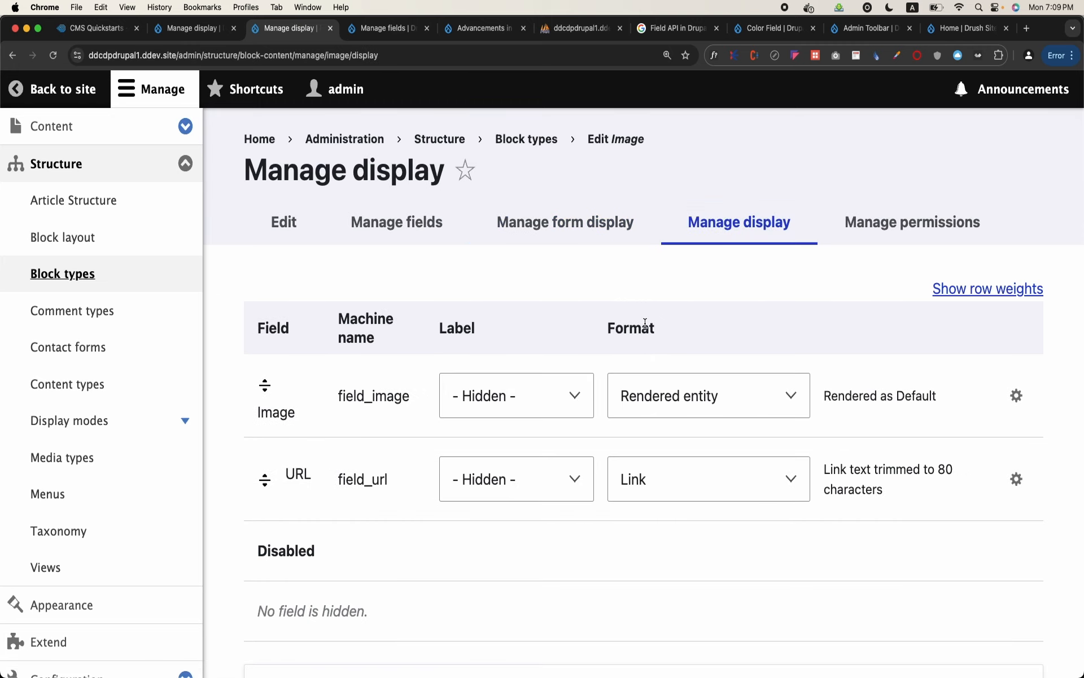
double_click(646, 323)
click(702, 399)
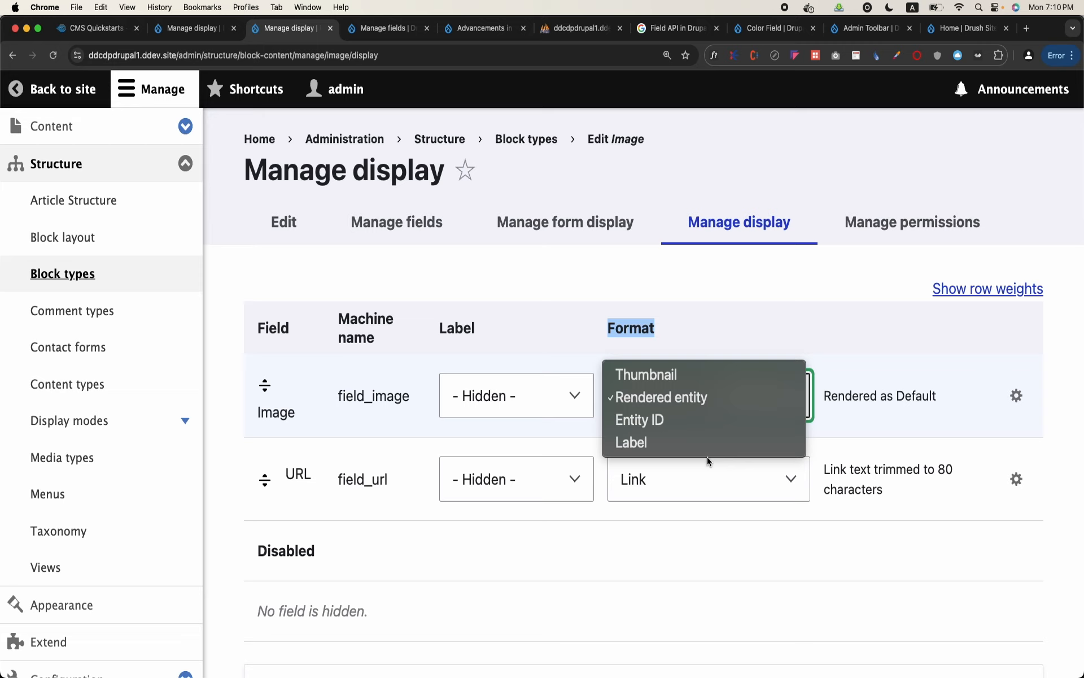
click(703, 534)
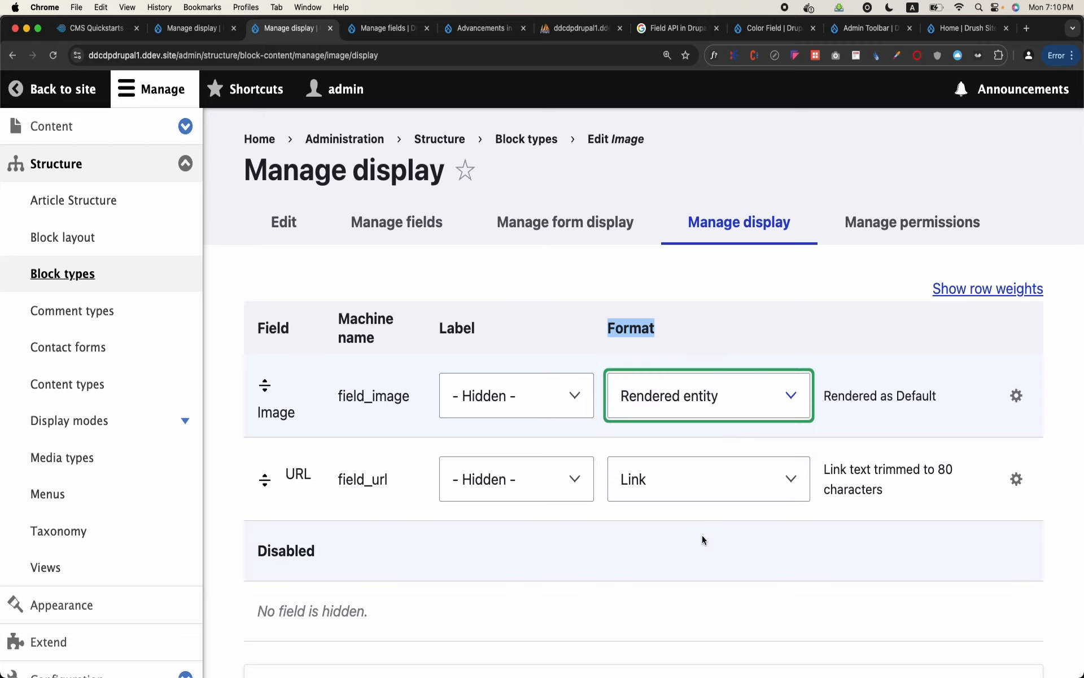
click(744, 389)
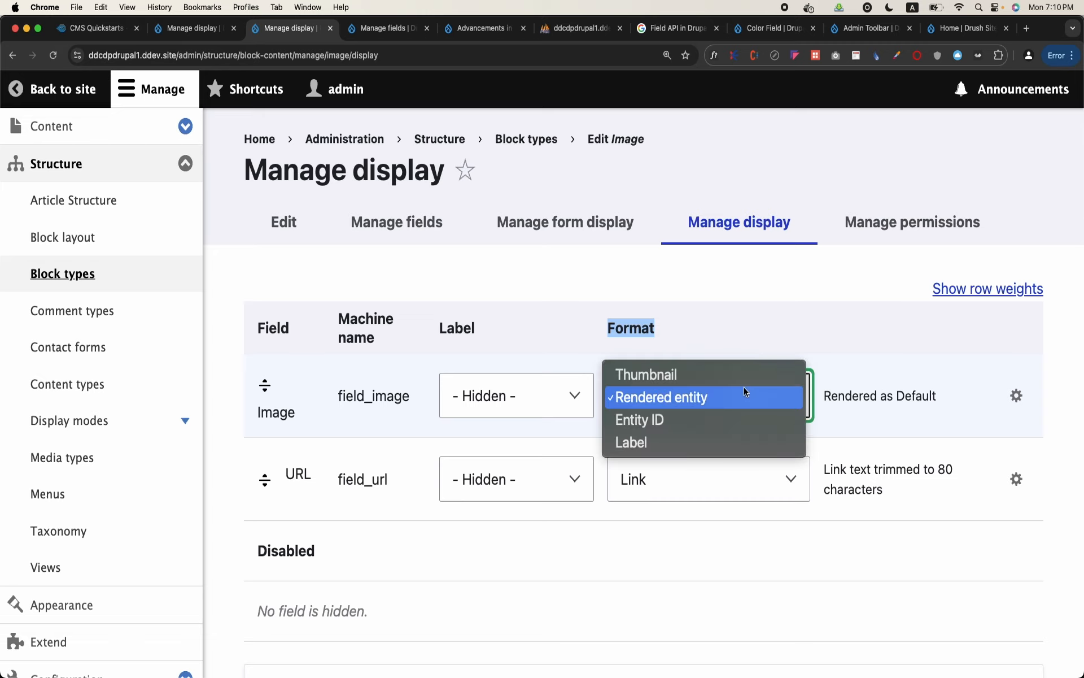
click(787, 314)
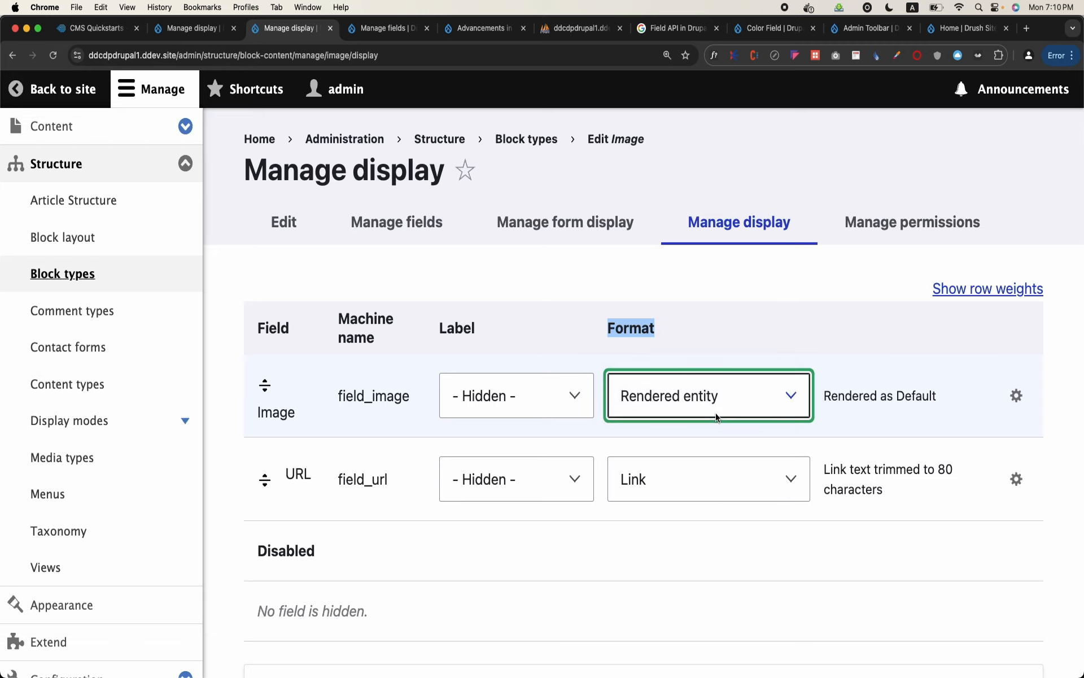